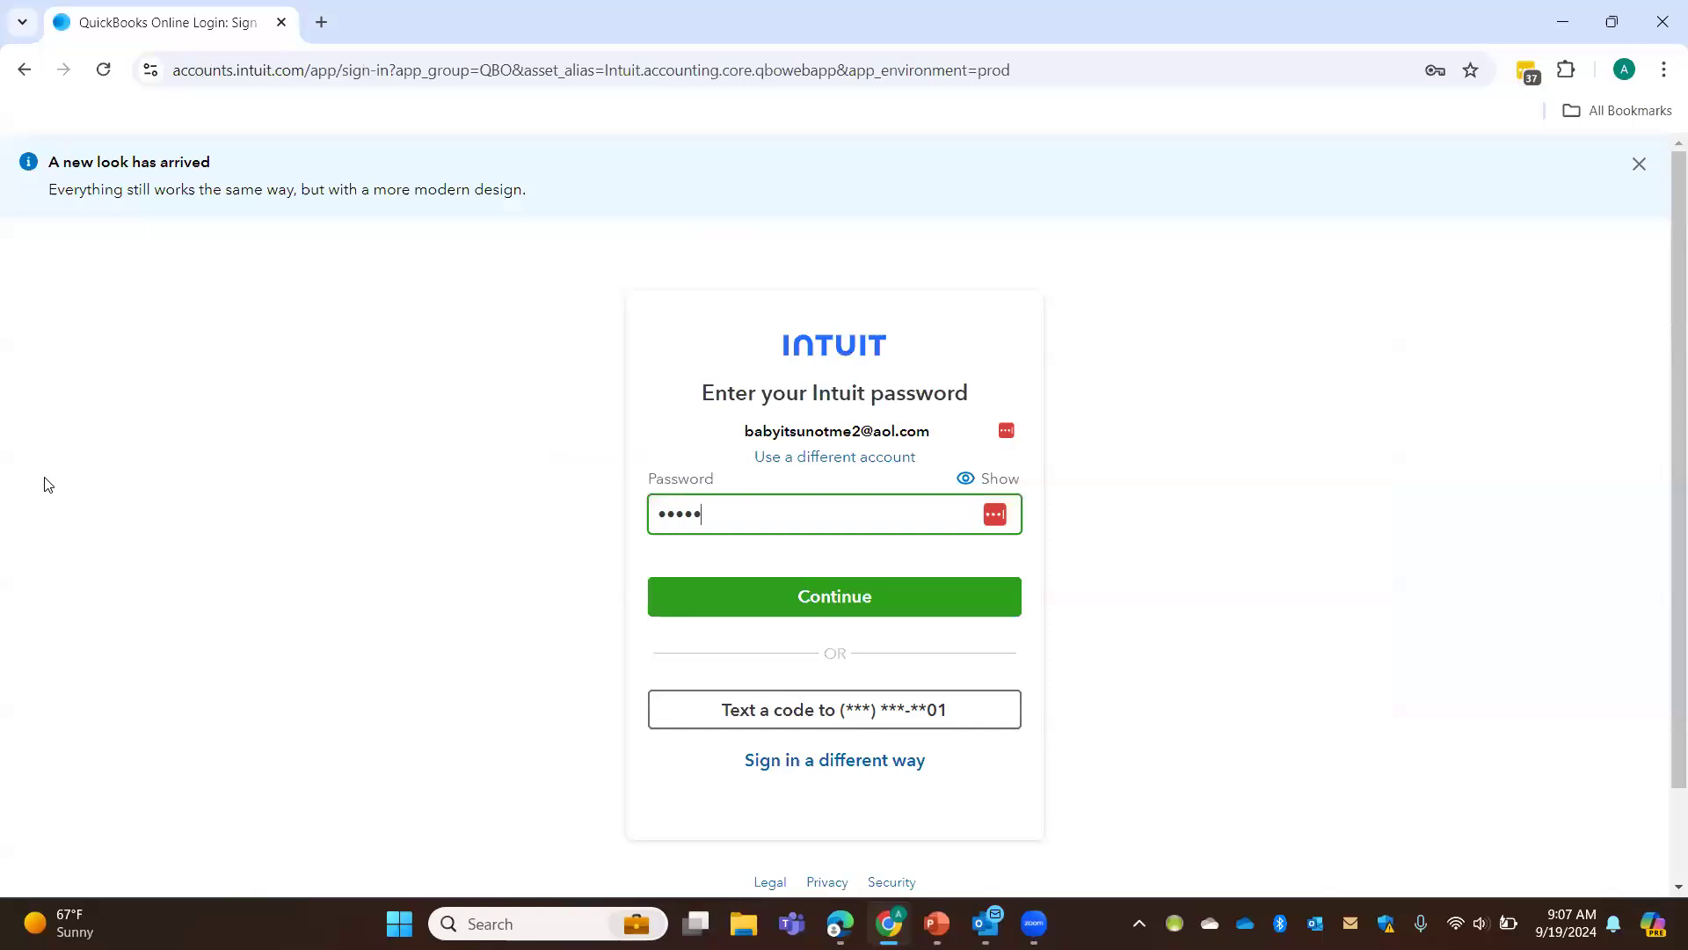
Step: Enter the account password and submit it to reach the Excellent Admin Training dashboard
type("•••")
key("Return")
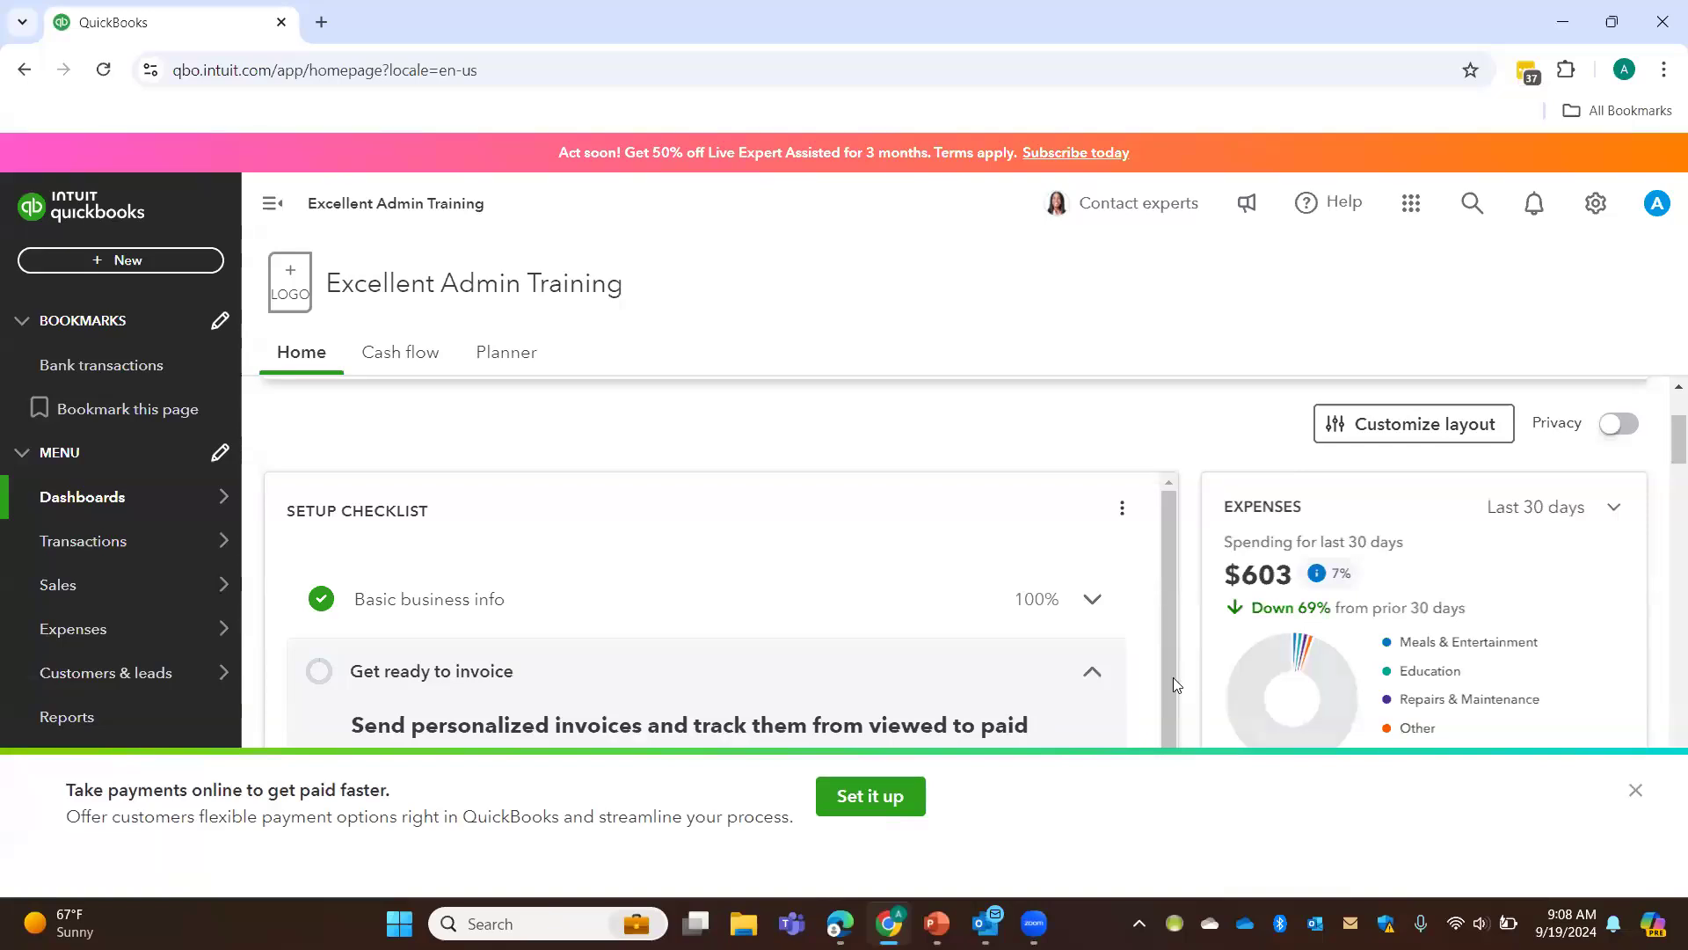
Step: Dismiss the 'Take payments online' bar and the blank pop-up, then look over the dashboard
left_click(1632, 793)
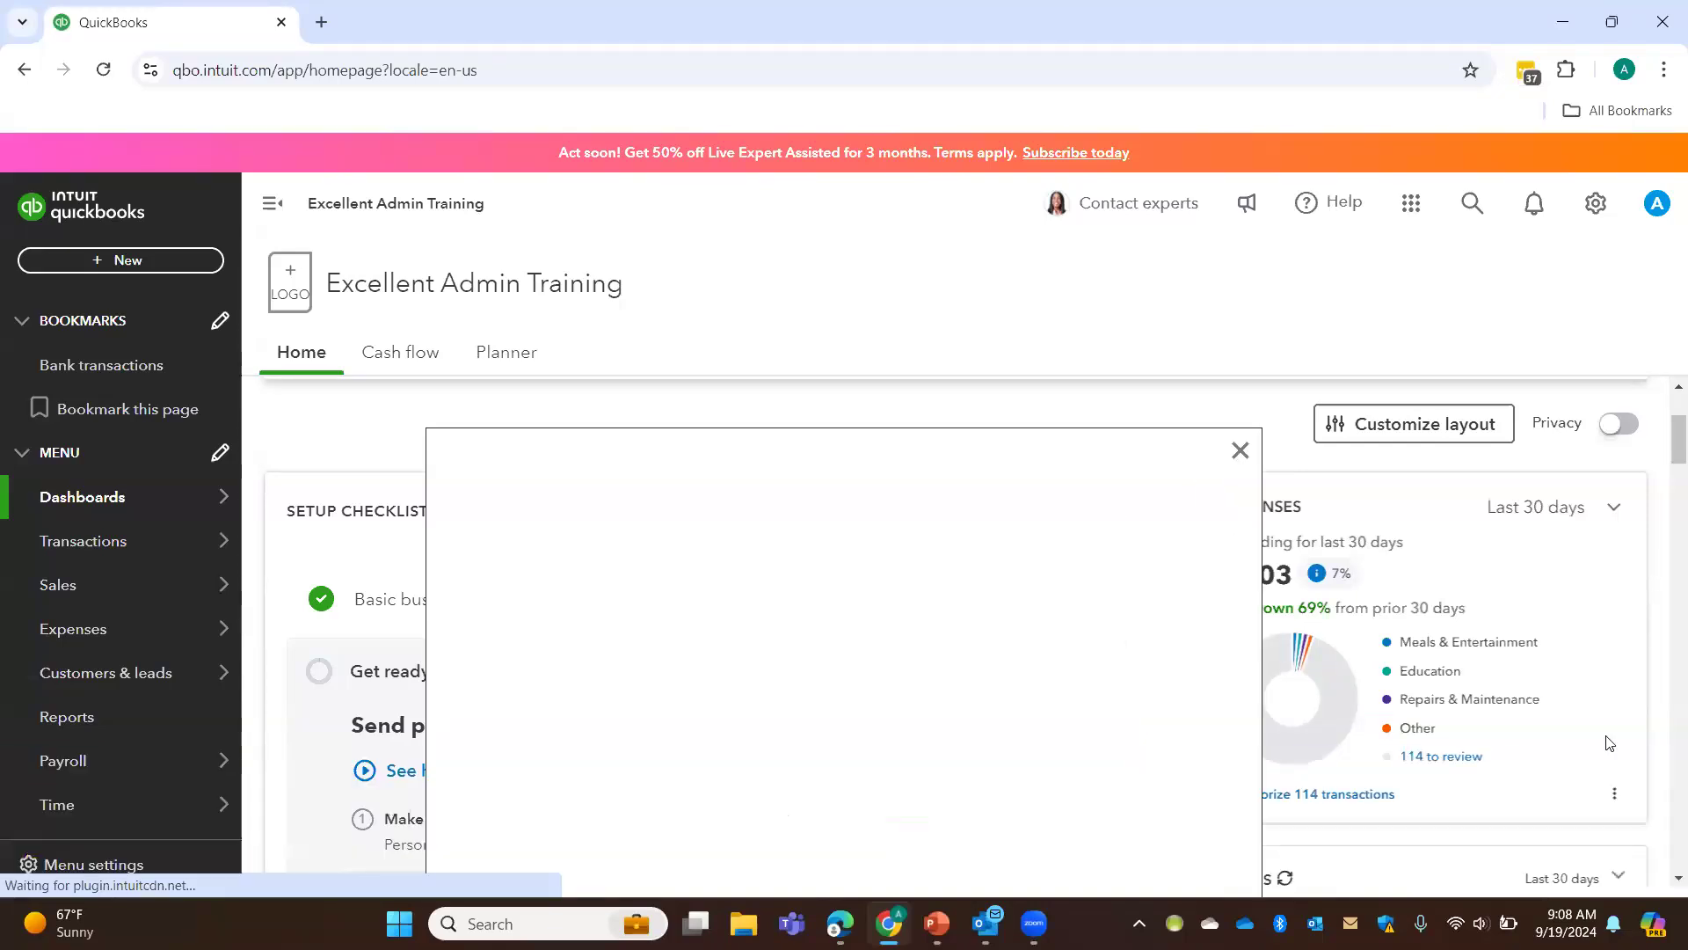
left_click(1240, 220)
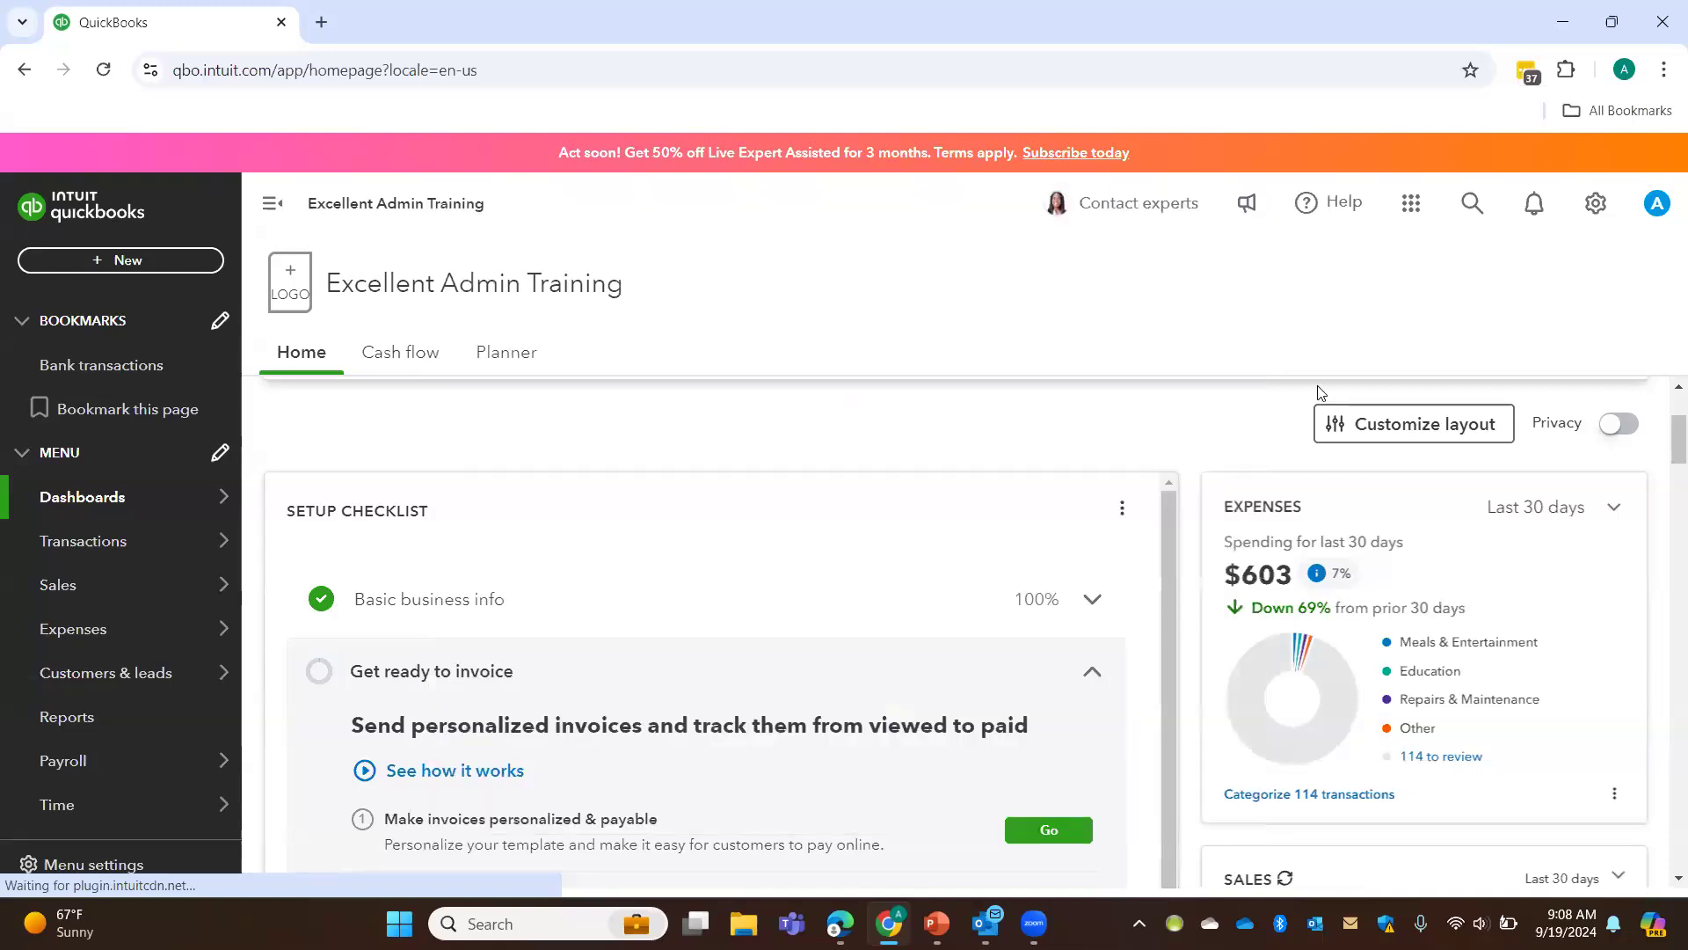
scroll(1323, 413, "down", 5)
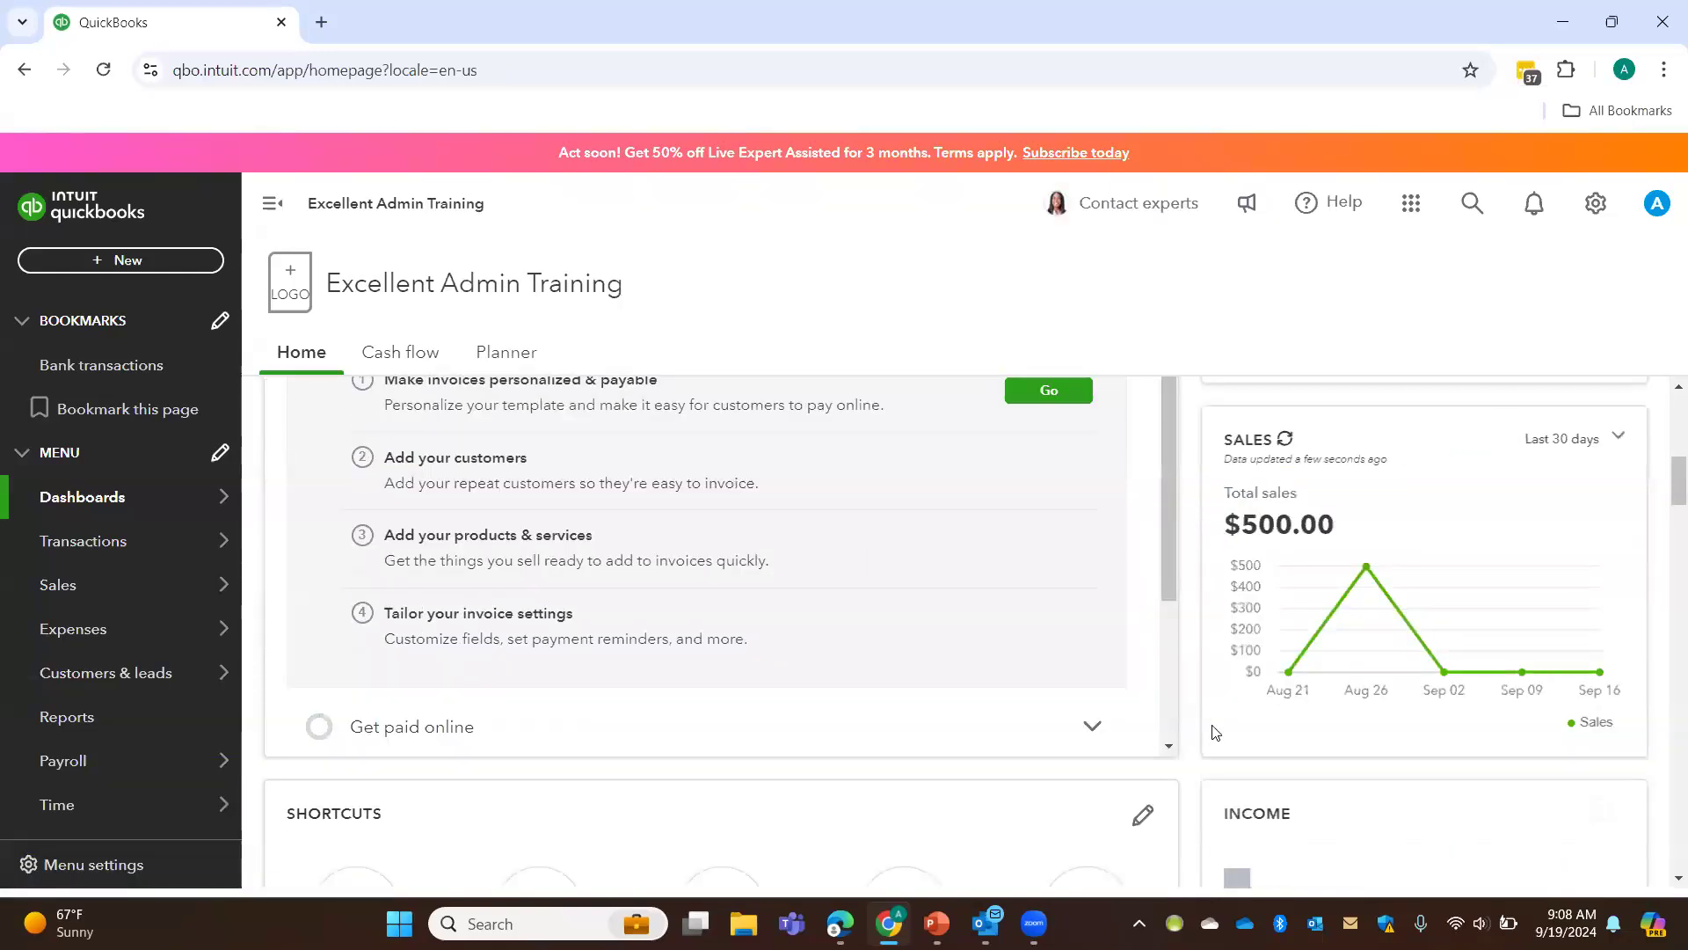
scroll(551, 490, "down", 6)
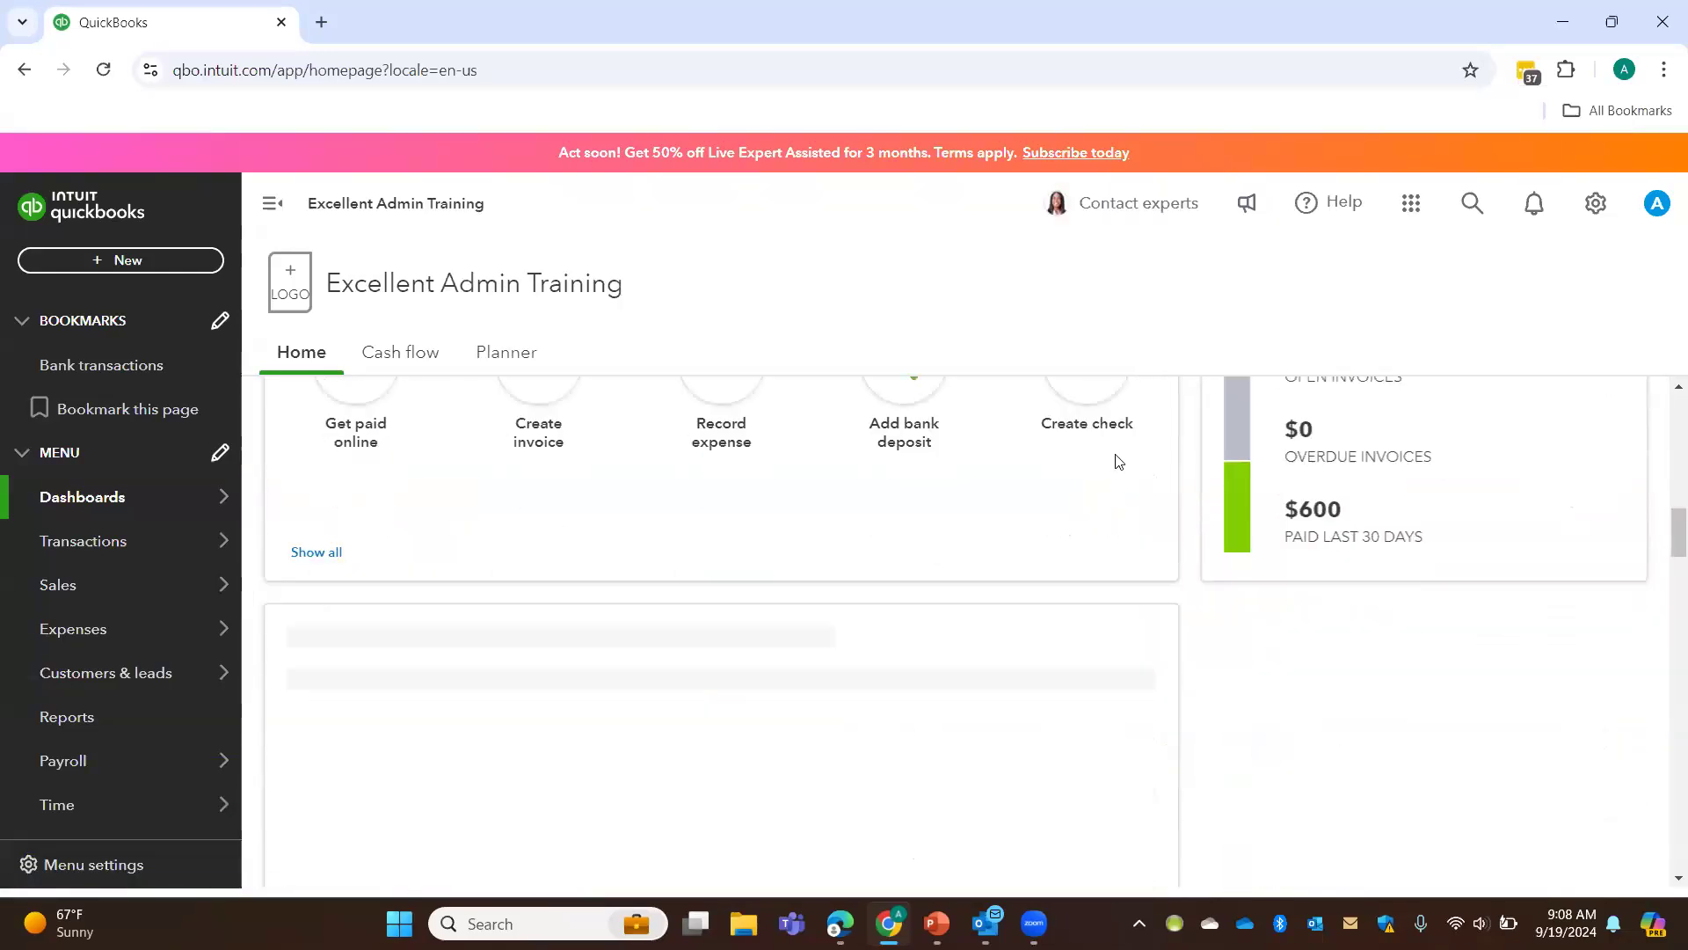
scroll(1310, 571, "up", 6)
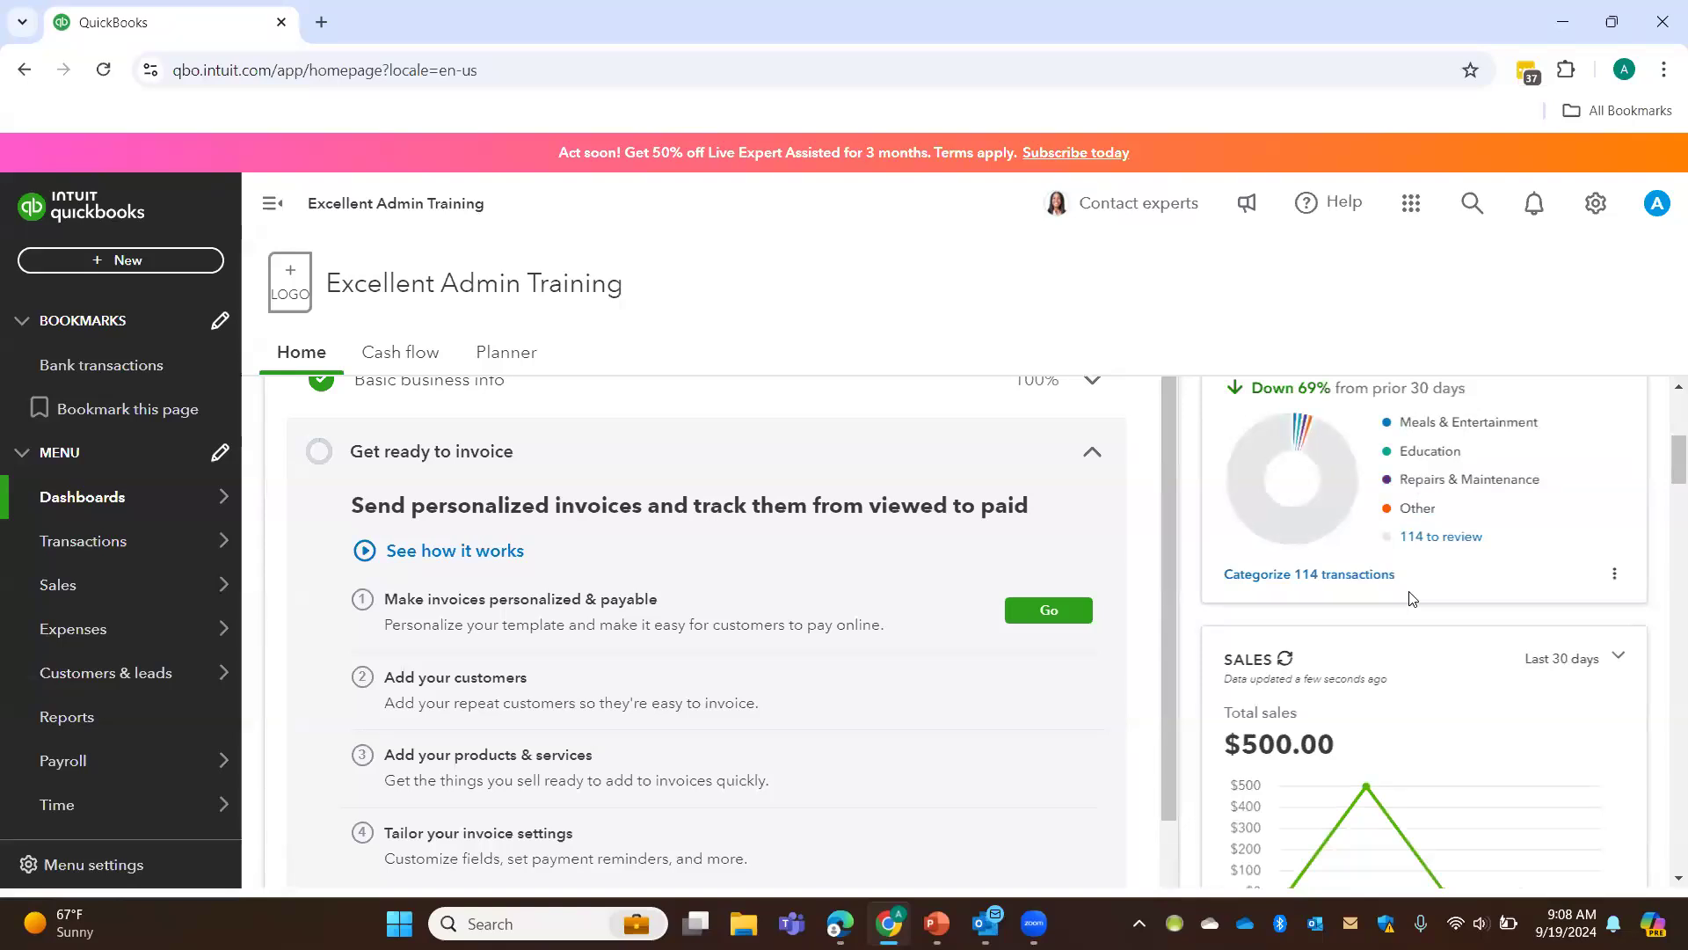
scroll(727, 631, "up", 5)
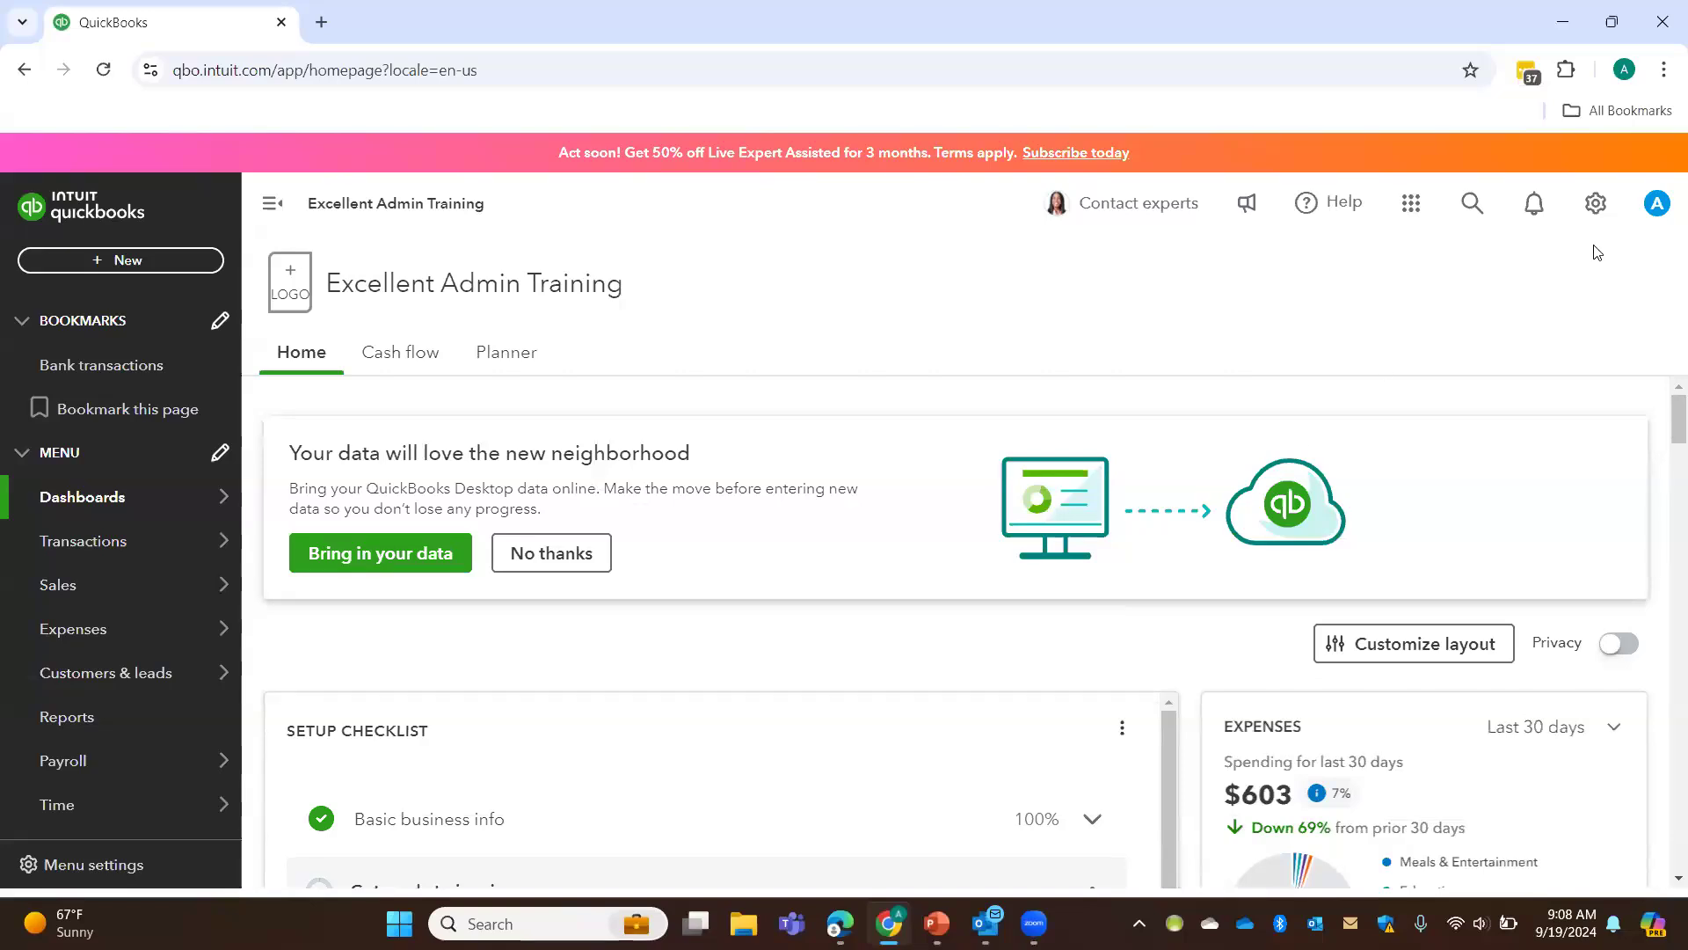
Step: Go to Subscriptions and billing from the gear menu and start upgrading the Essentials plan
left_click(1595, 205)
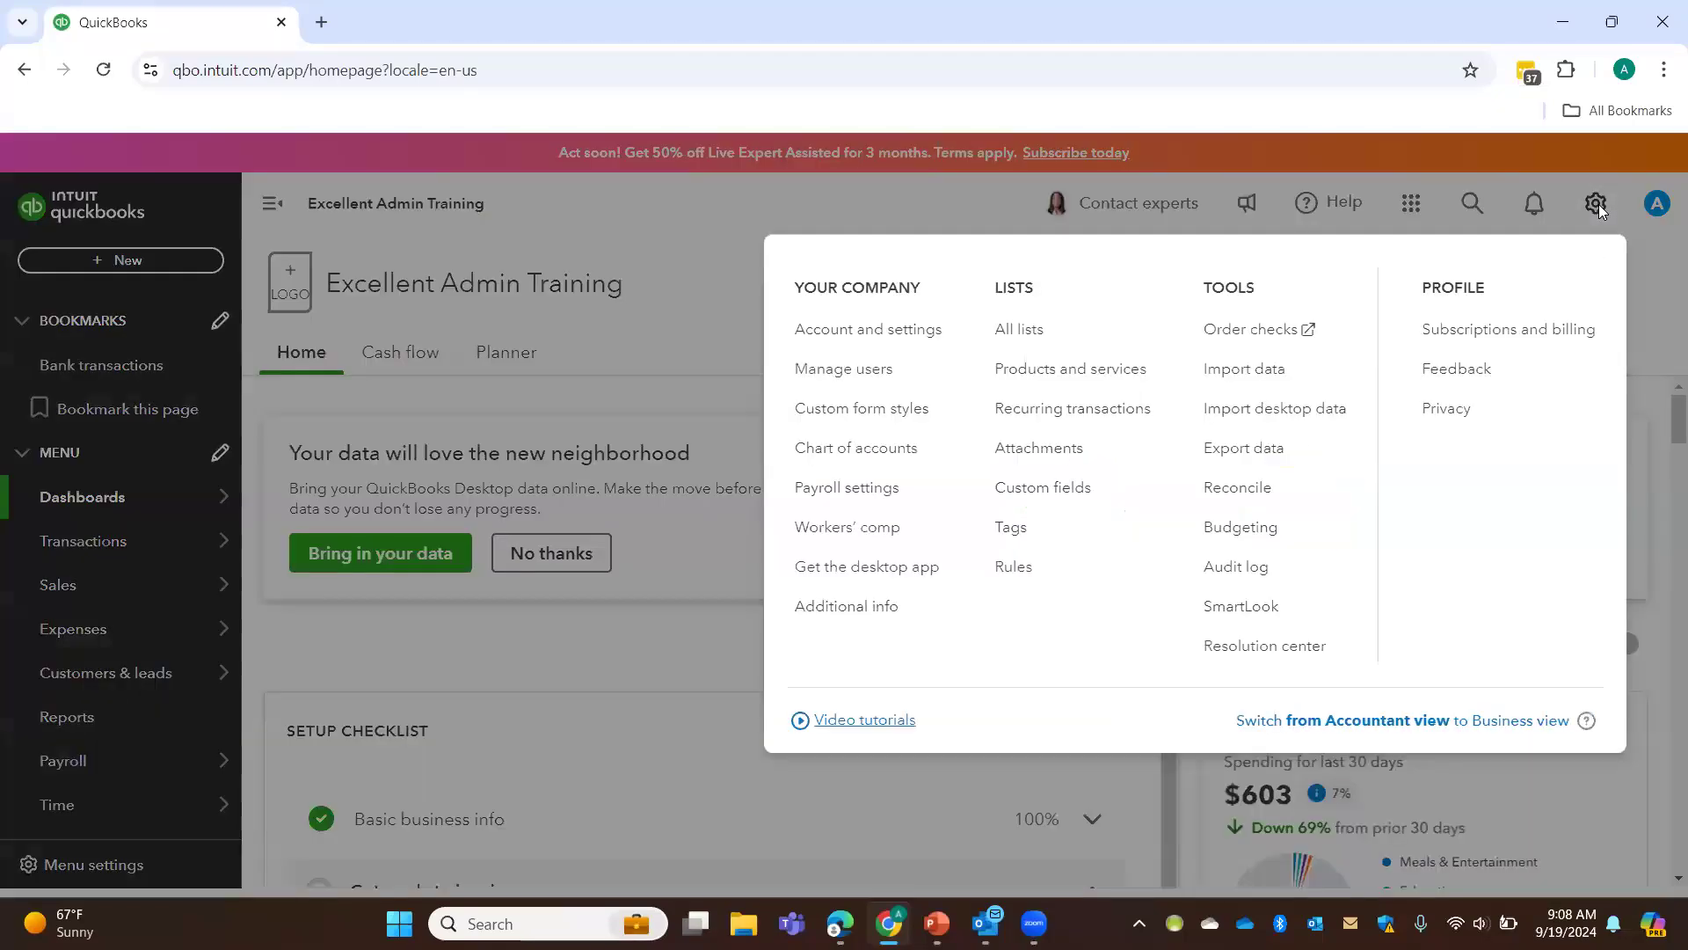
left_click(1514, 338)
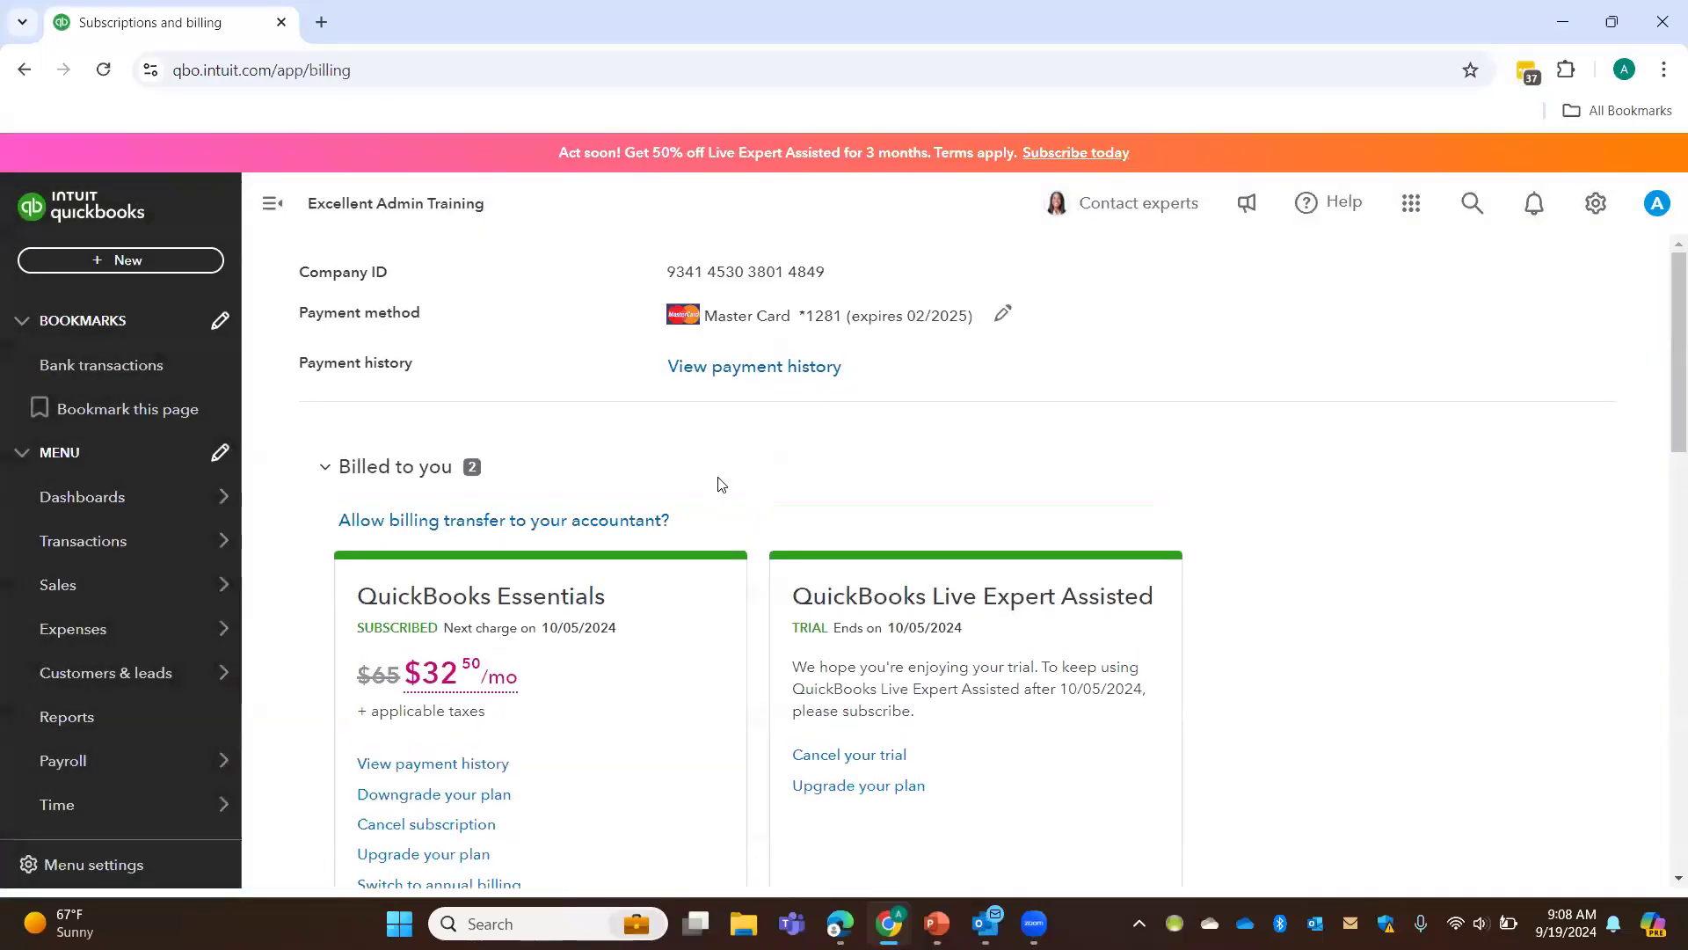
scroll(584, 478, "down", 2)
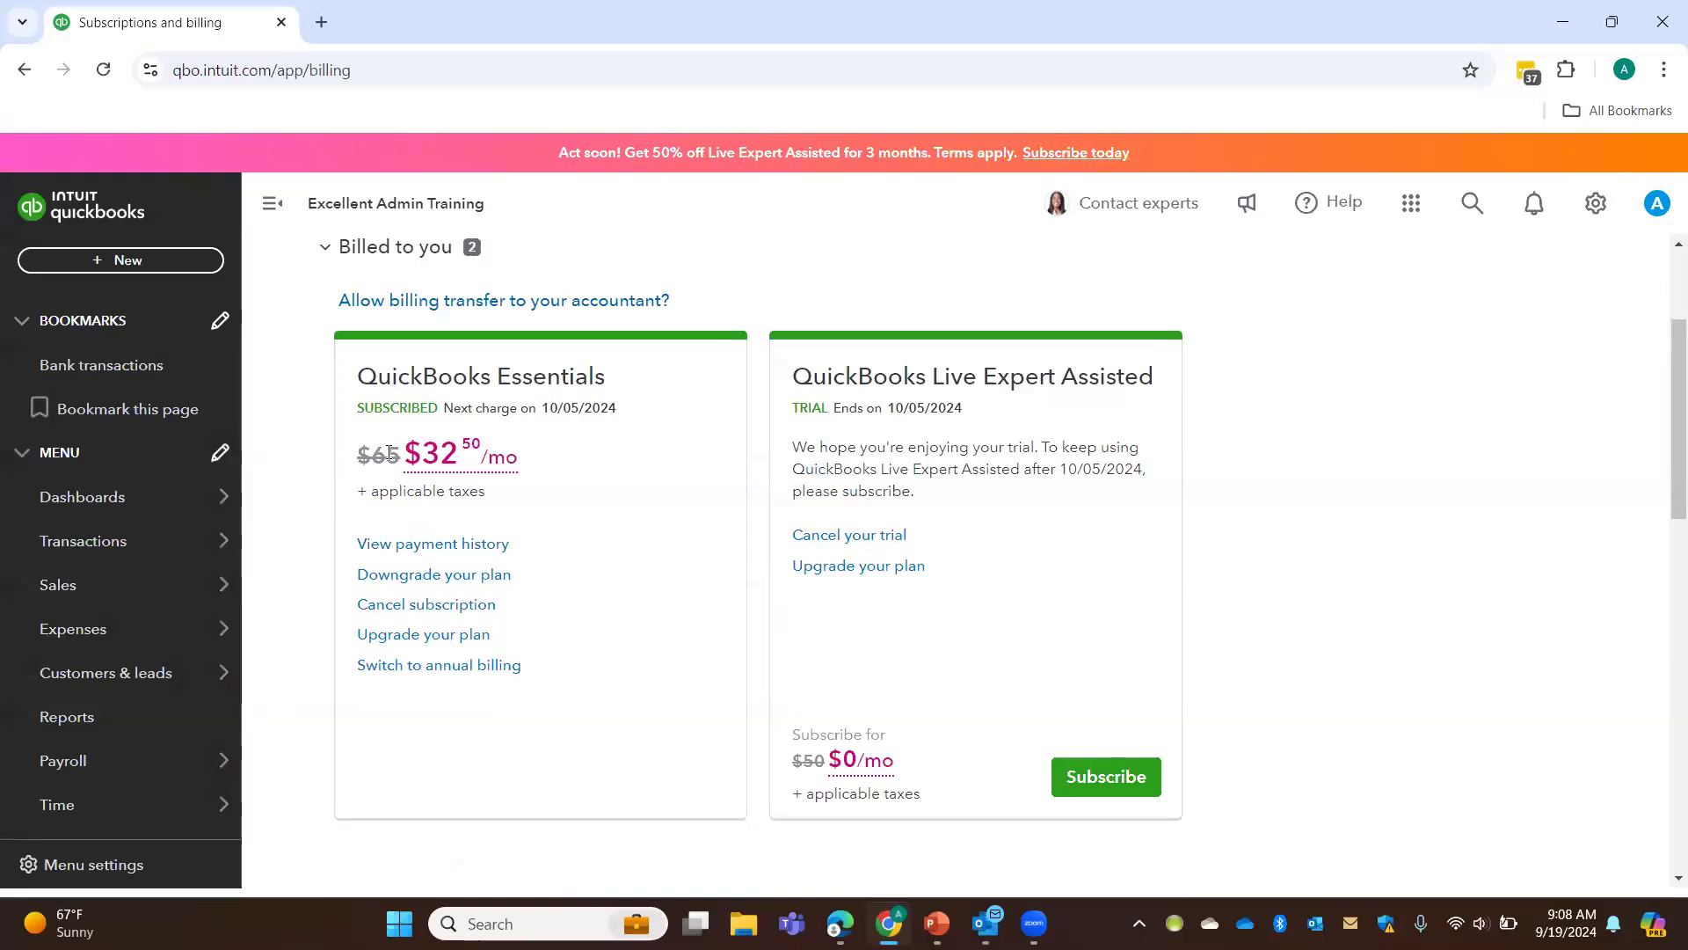
mouse_move(411, 442)
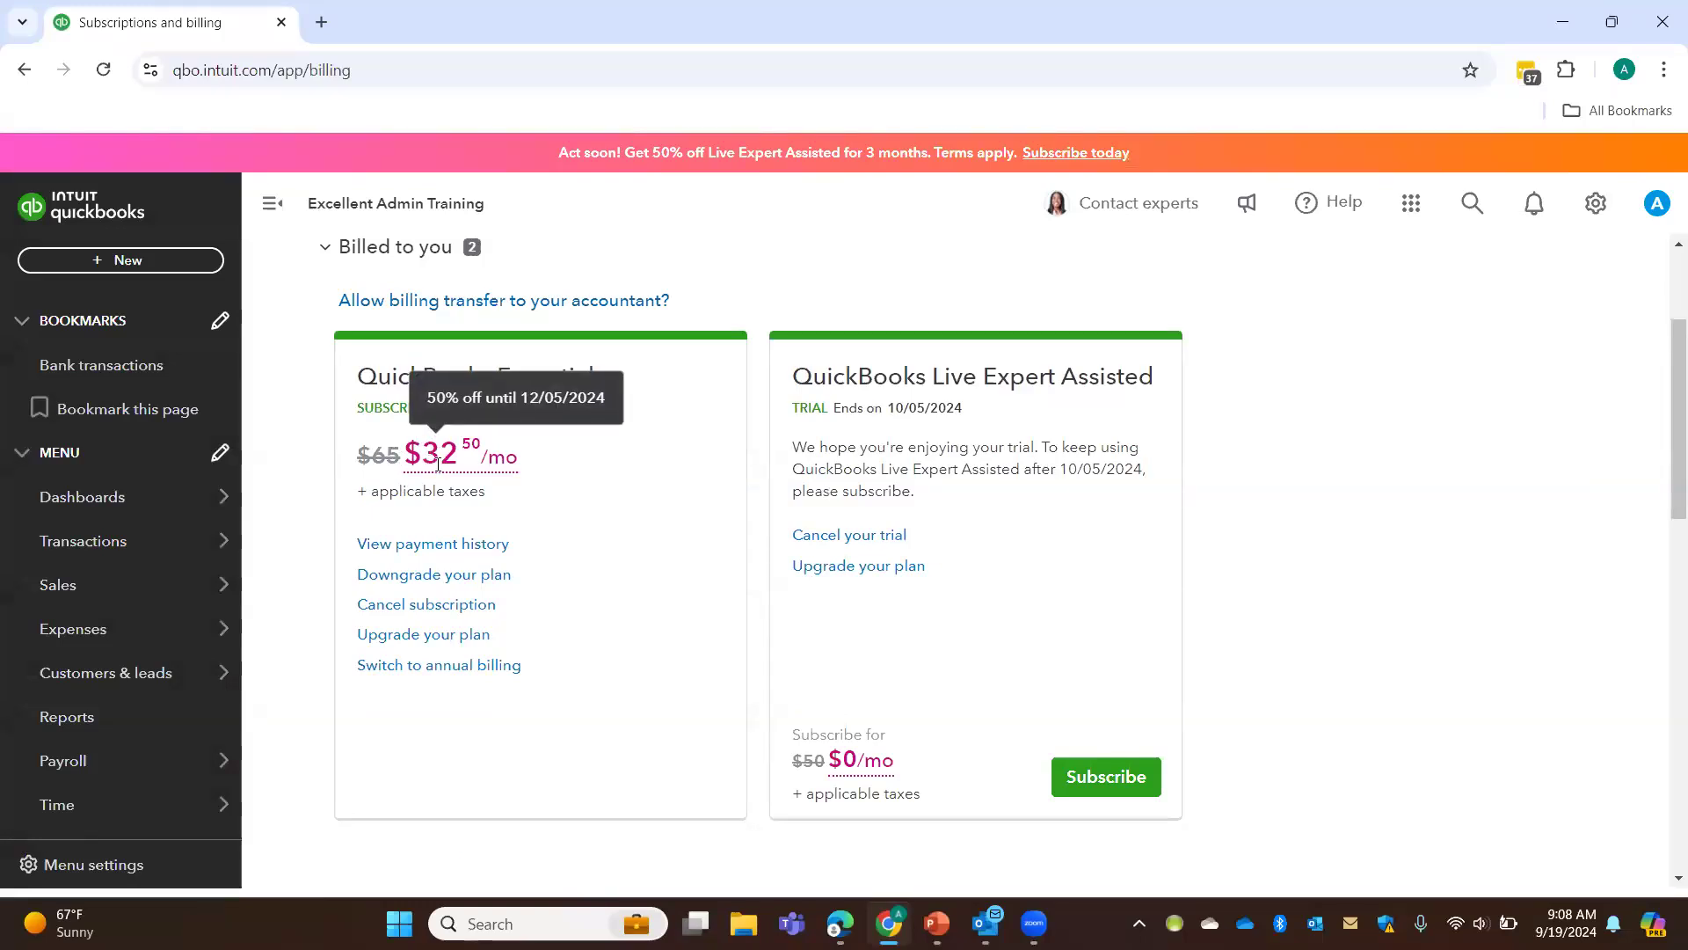
left_click(444, 636)
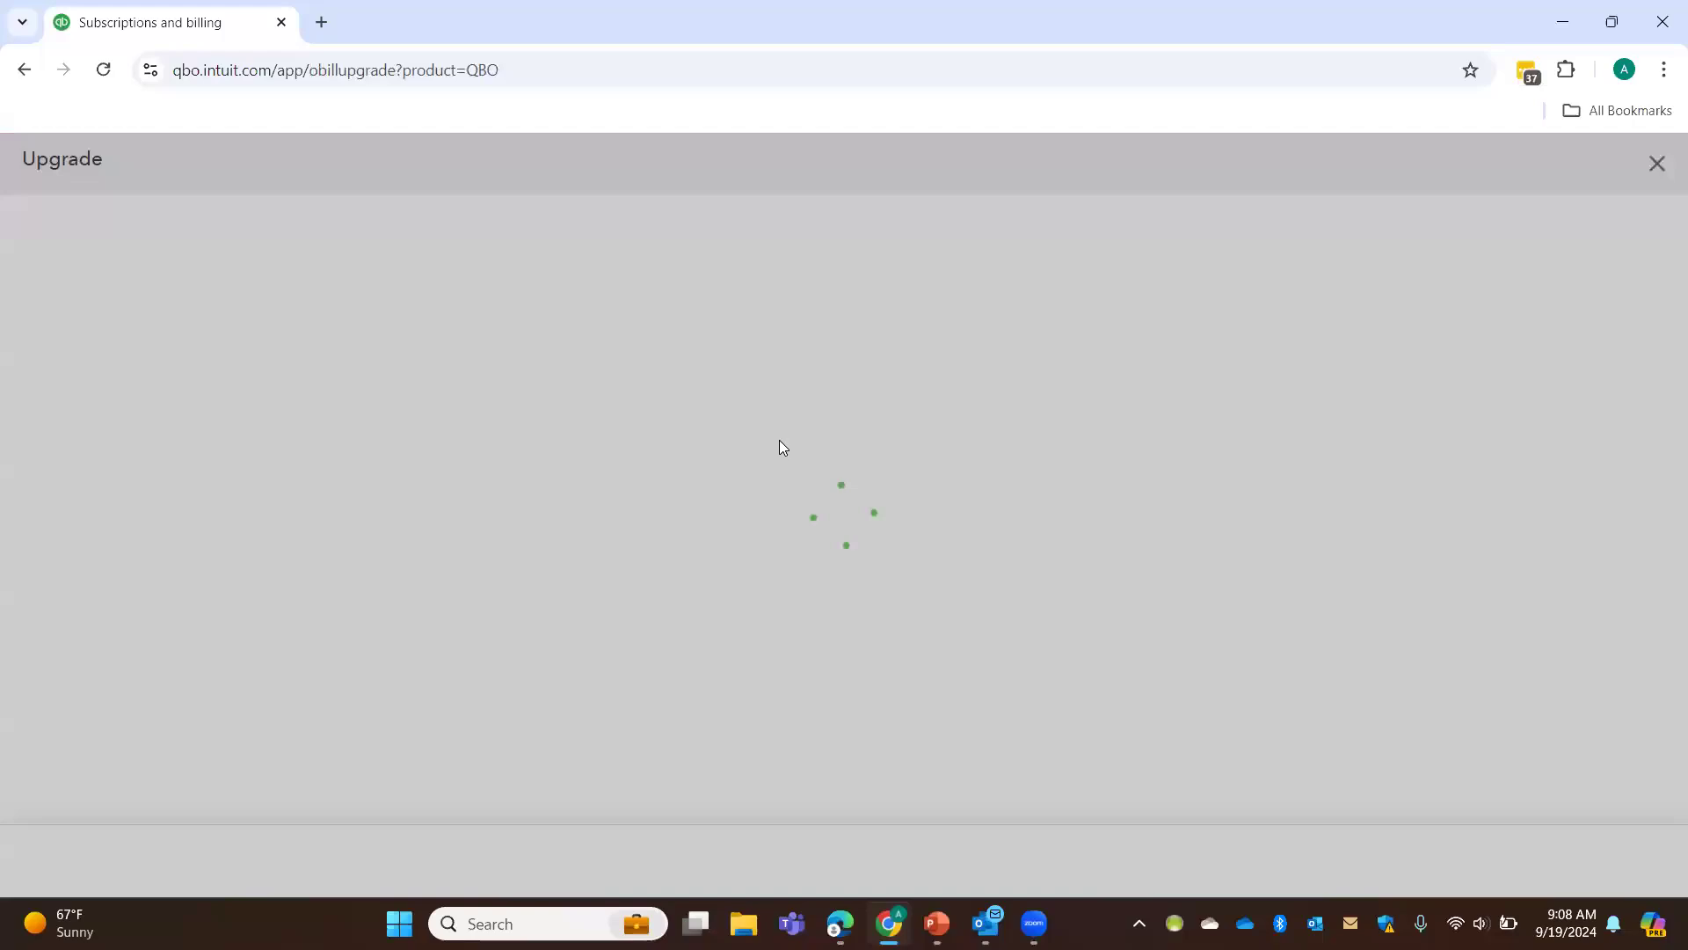
Step: Compare the Essentials, Plus and Advanced plans and choose Plus at $99/mo
scroll(1178, 343, "down", 3)
scroll(1549, 361, "up", 3)
scroll(1619, 522, "down", 1)
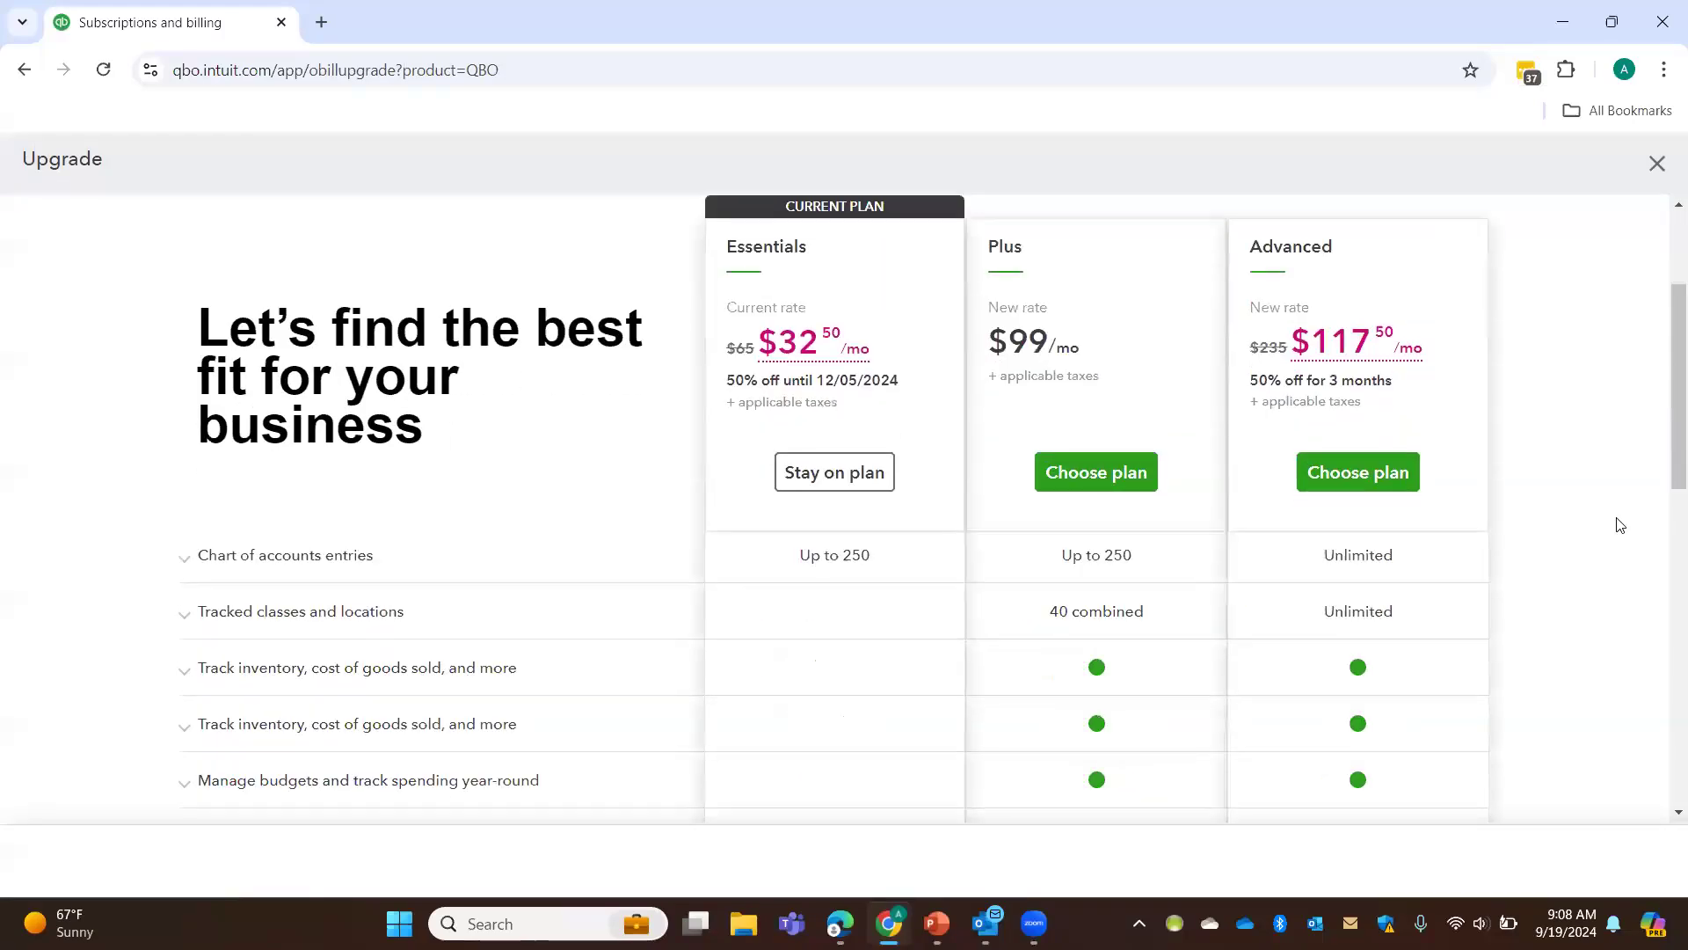
scroll(1620, 525, "down", 1)
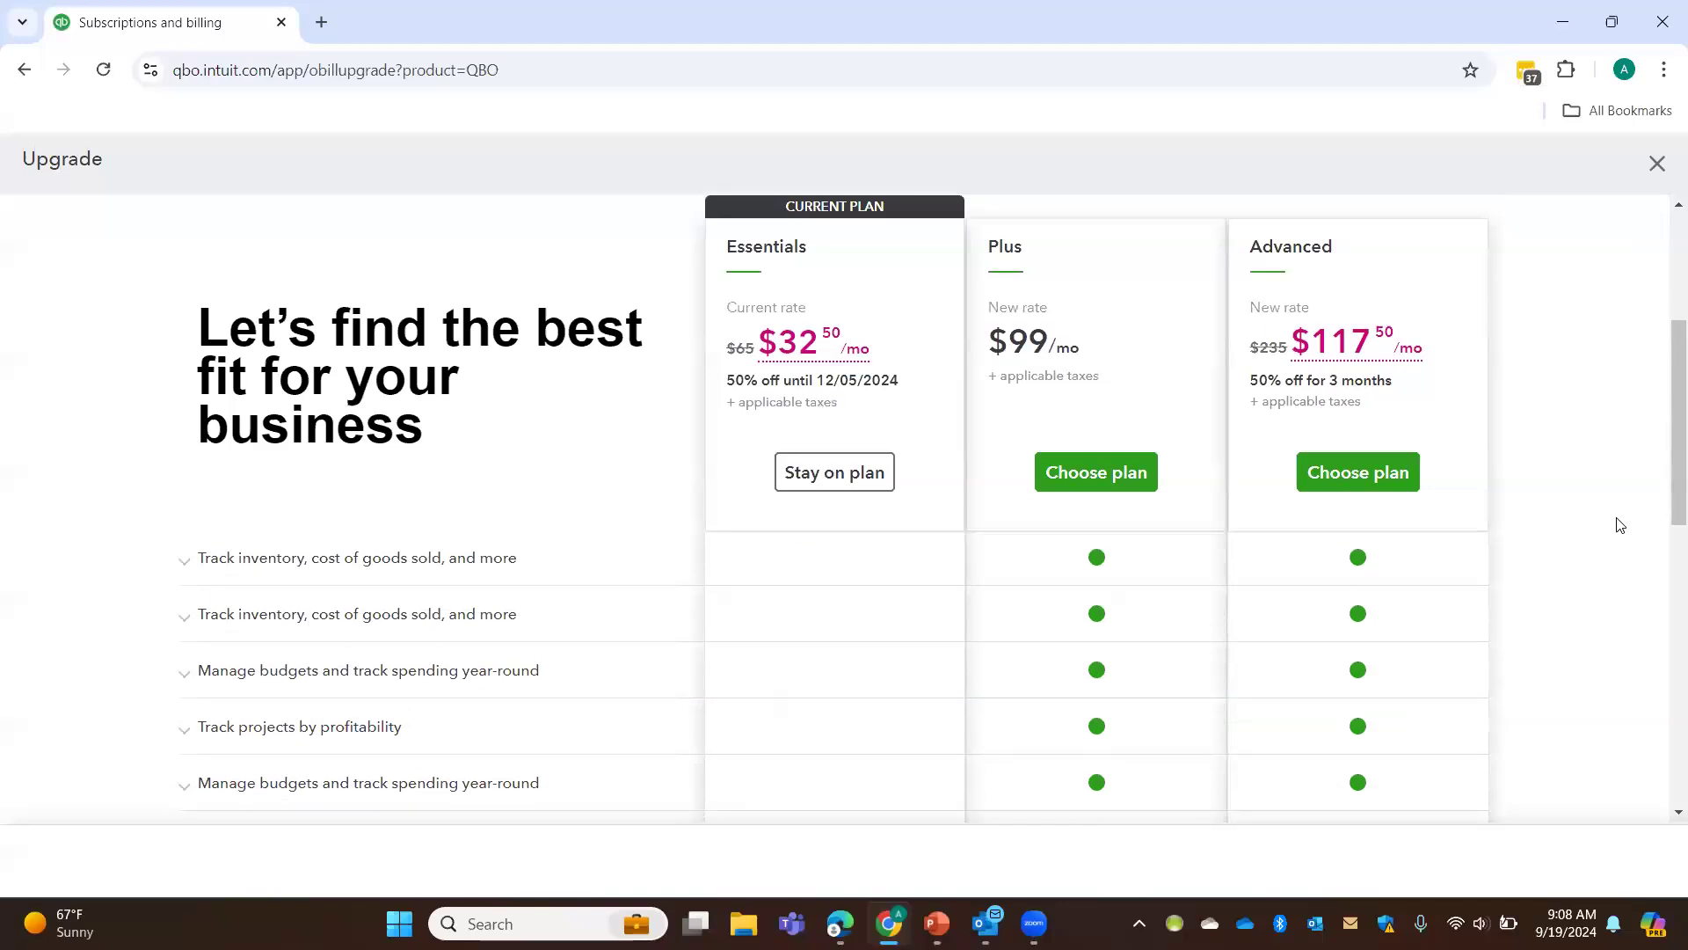
scroll(1621, 525, "down", 1)
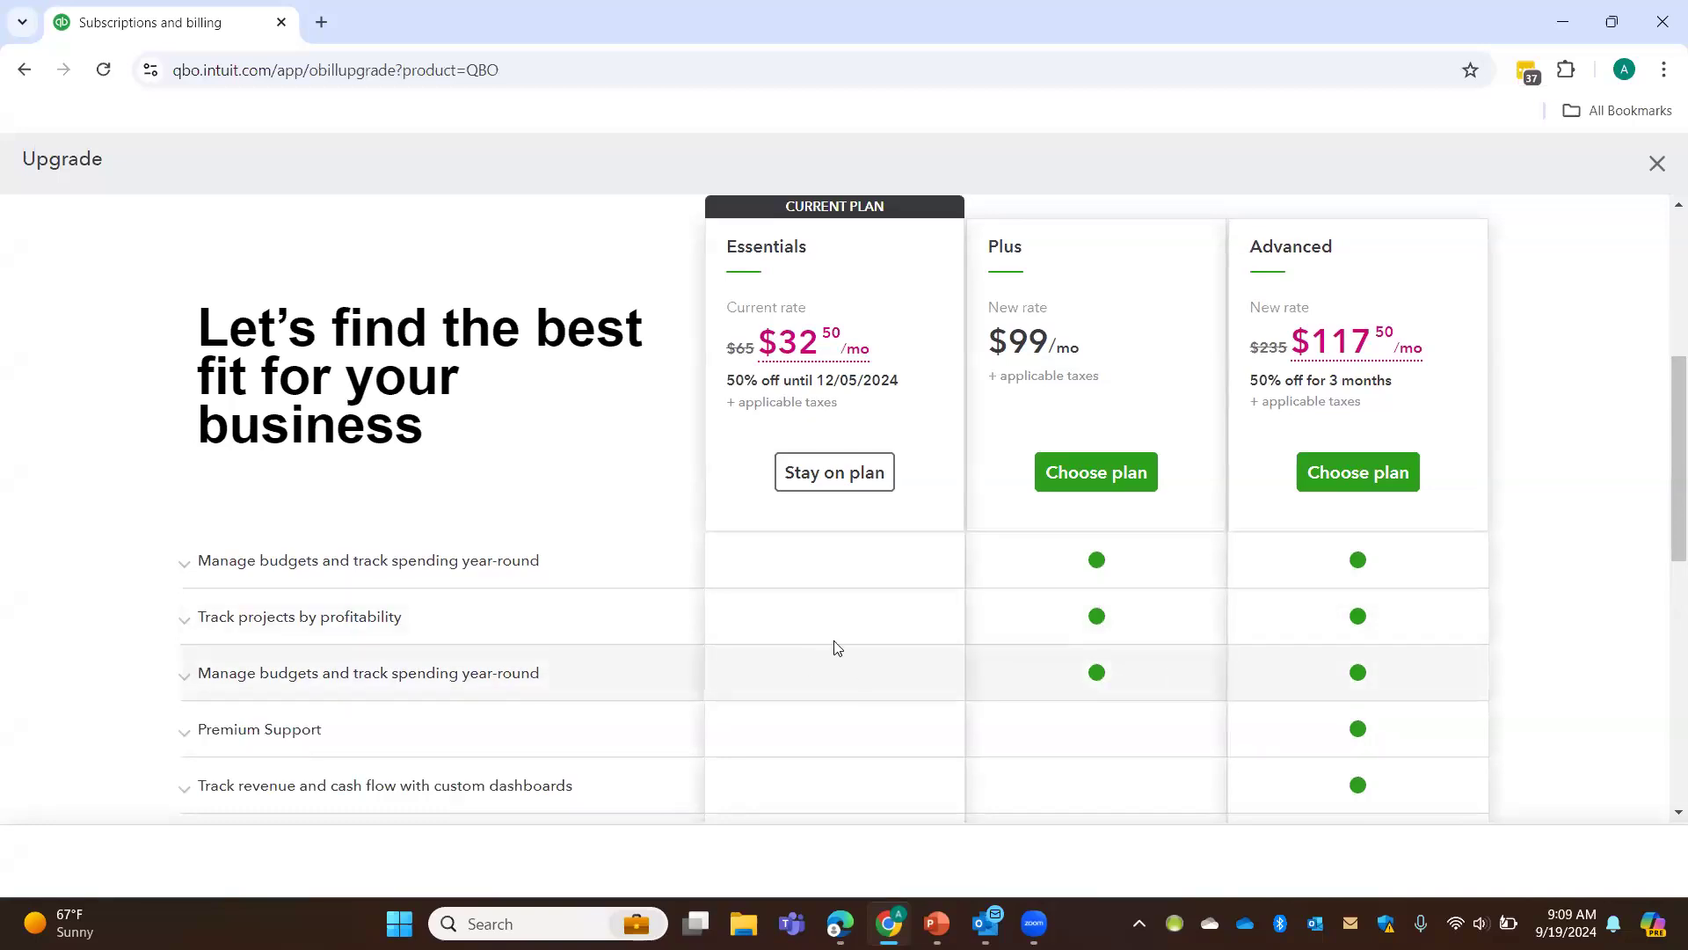
scroll(1027, 648, "down", 1)
scroll(1027, 648, "down", 5)
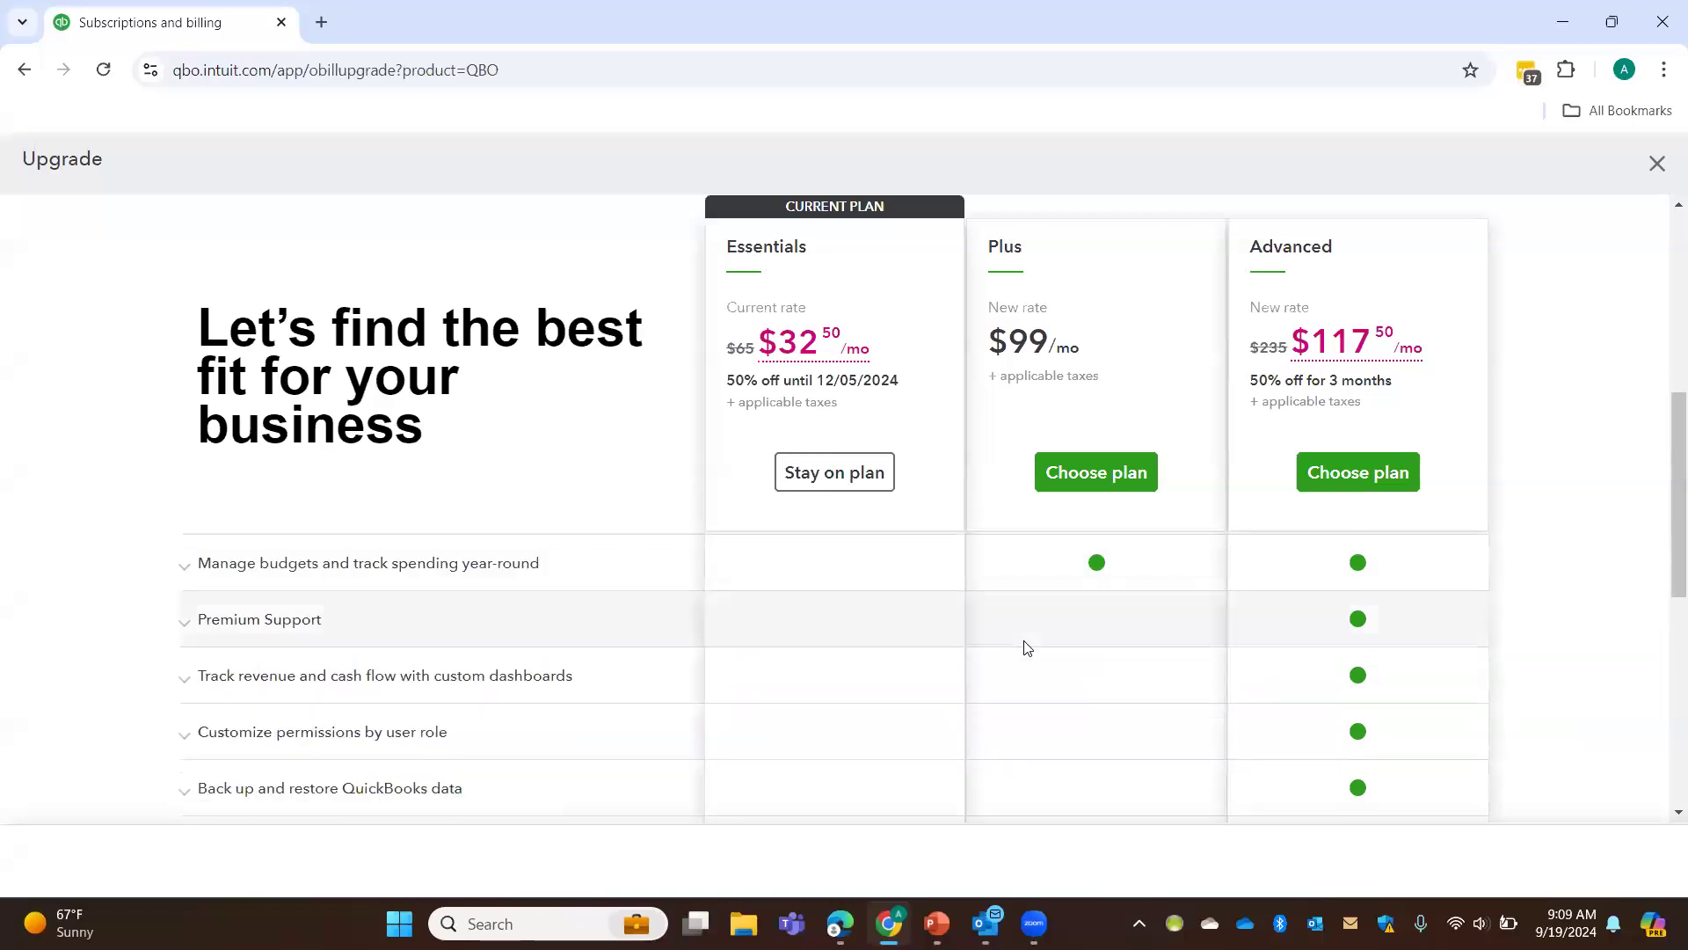
scroll(1027, 647, "down", 7)
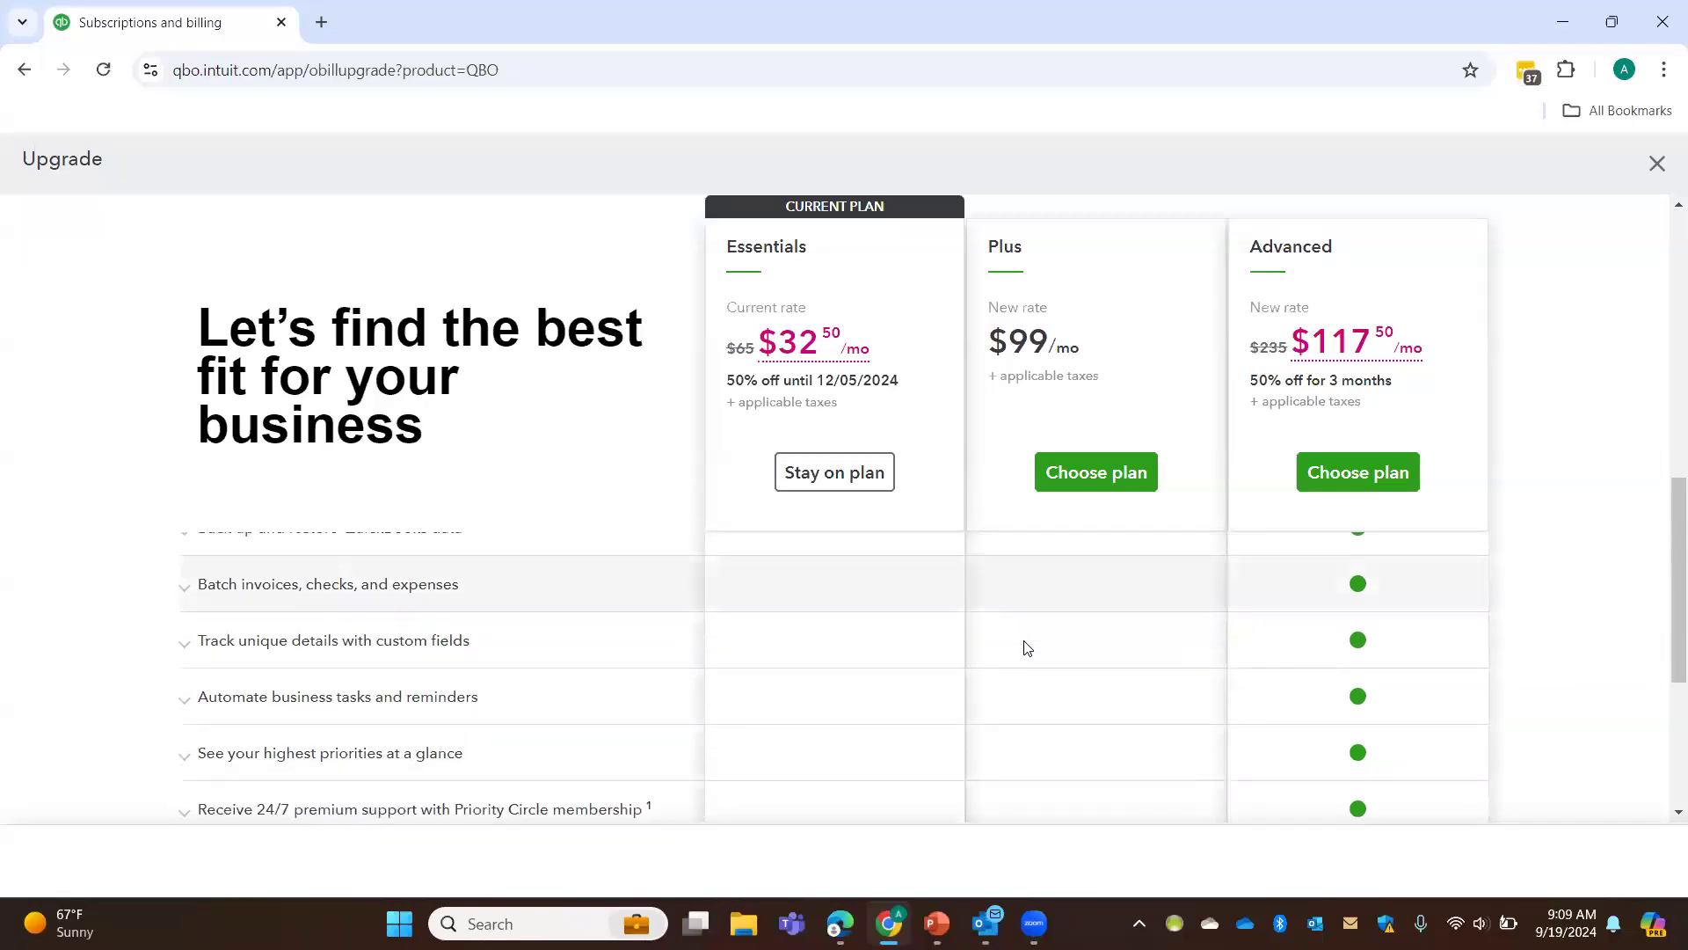
scroll(1027, 648, "up", 10)
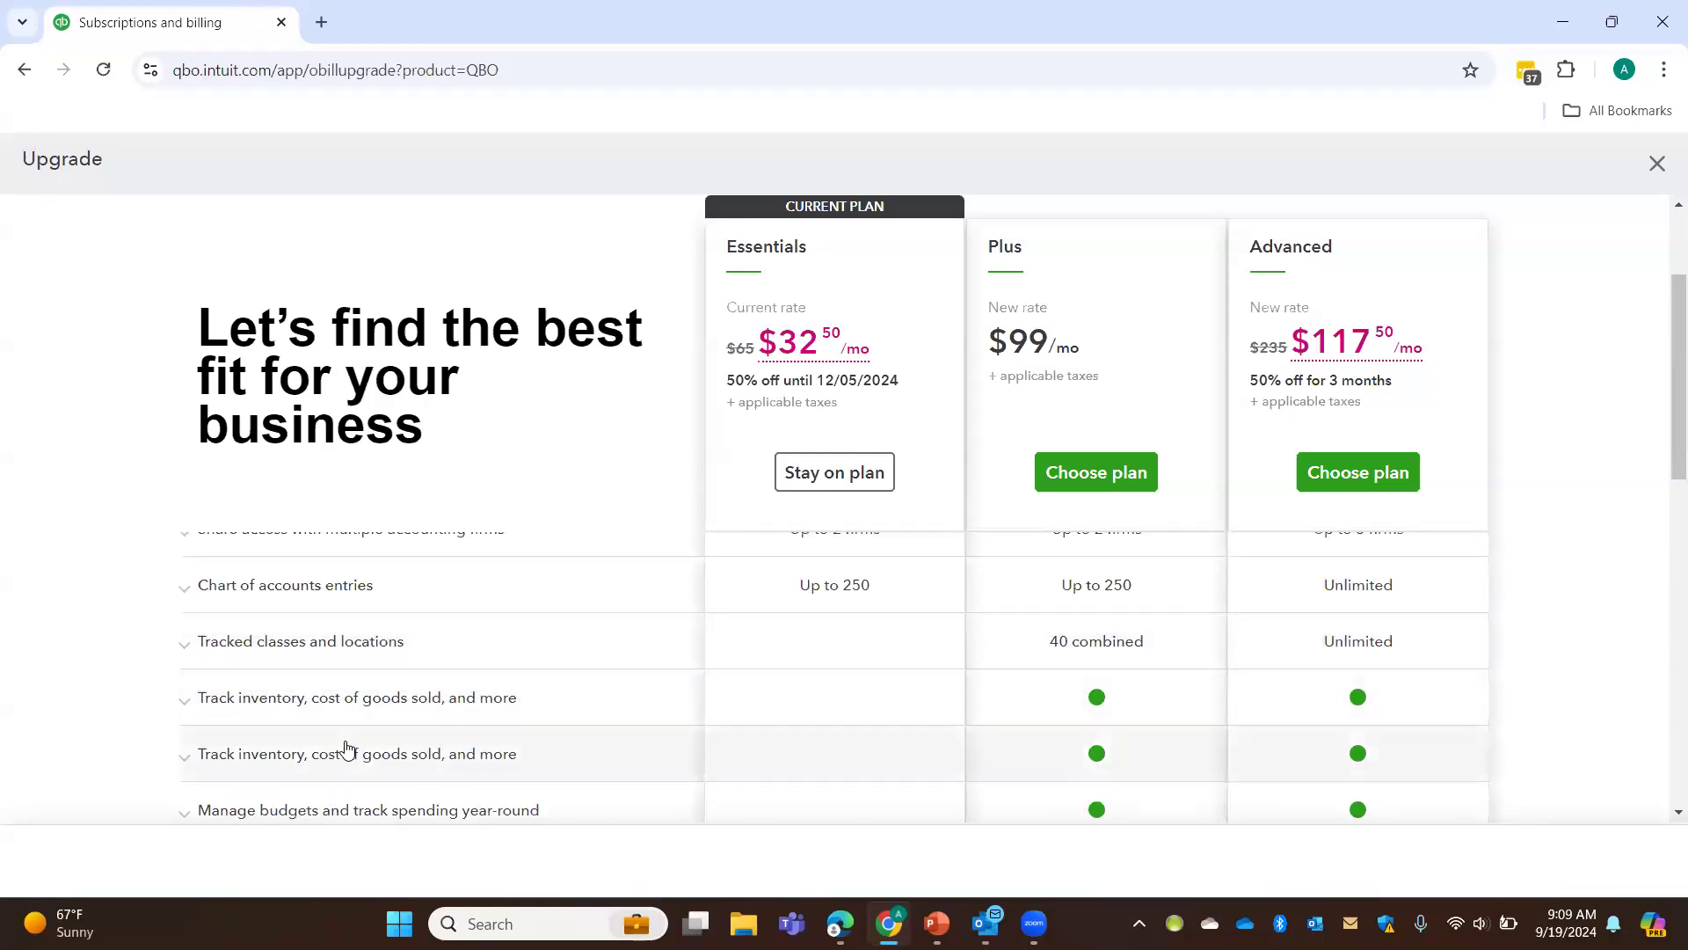
scroll(347, 750, "up", 2)
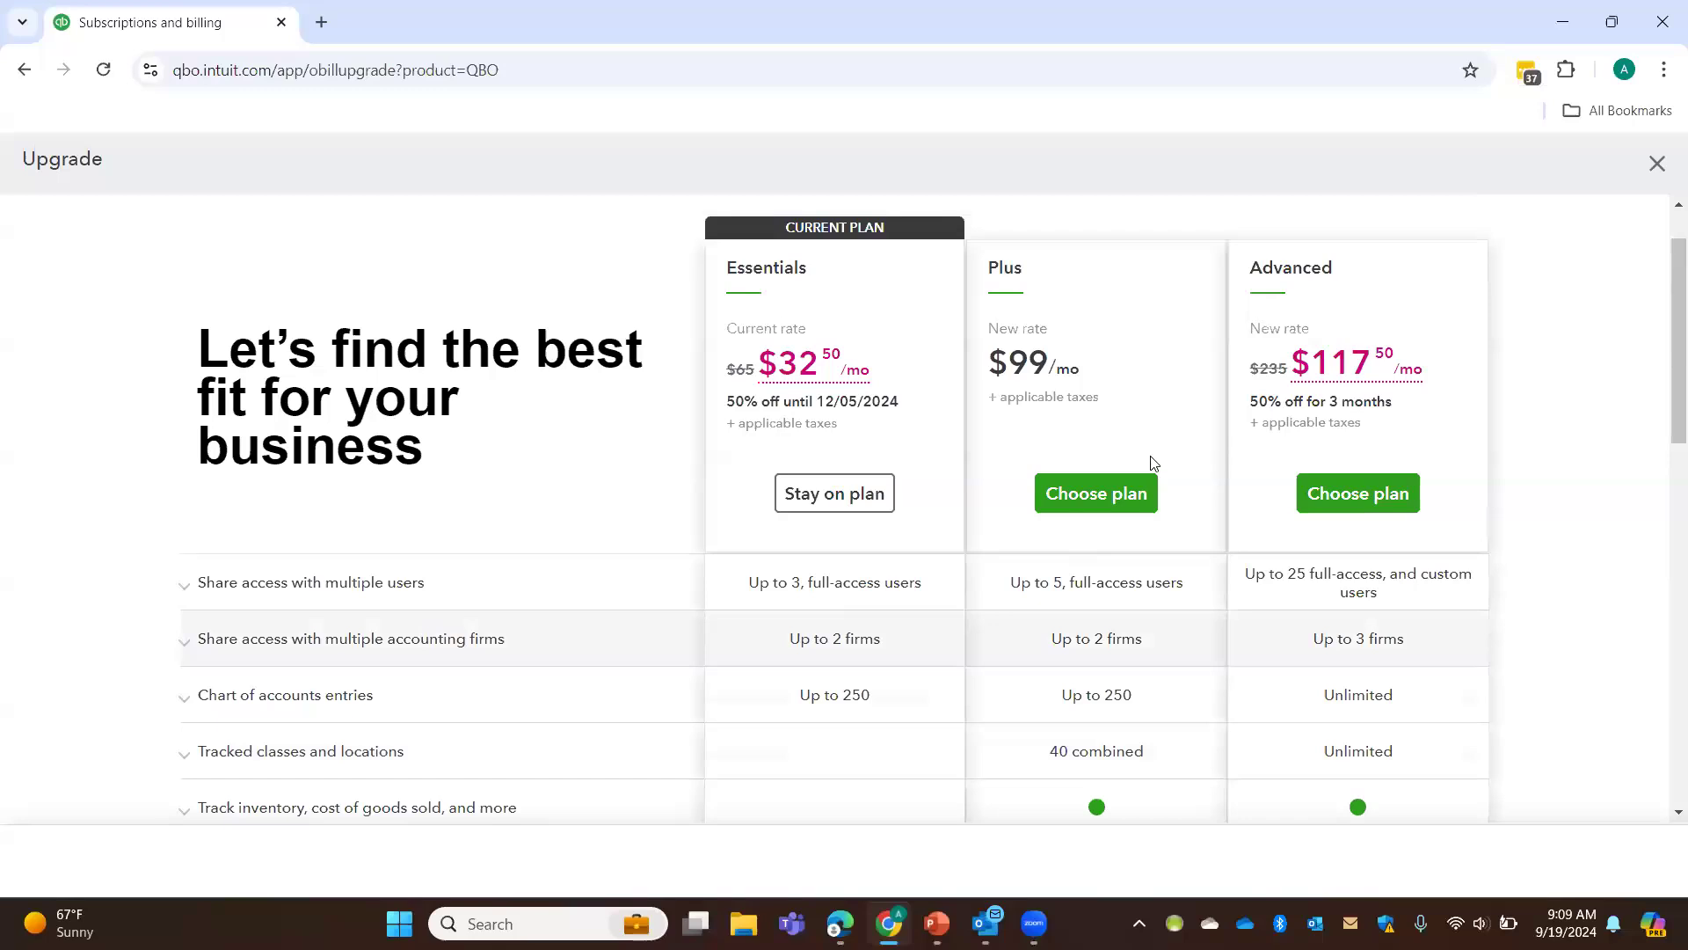
scroll(1377, 621, "down", 3)
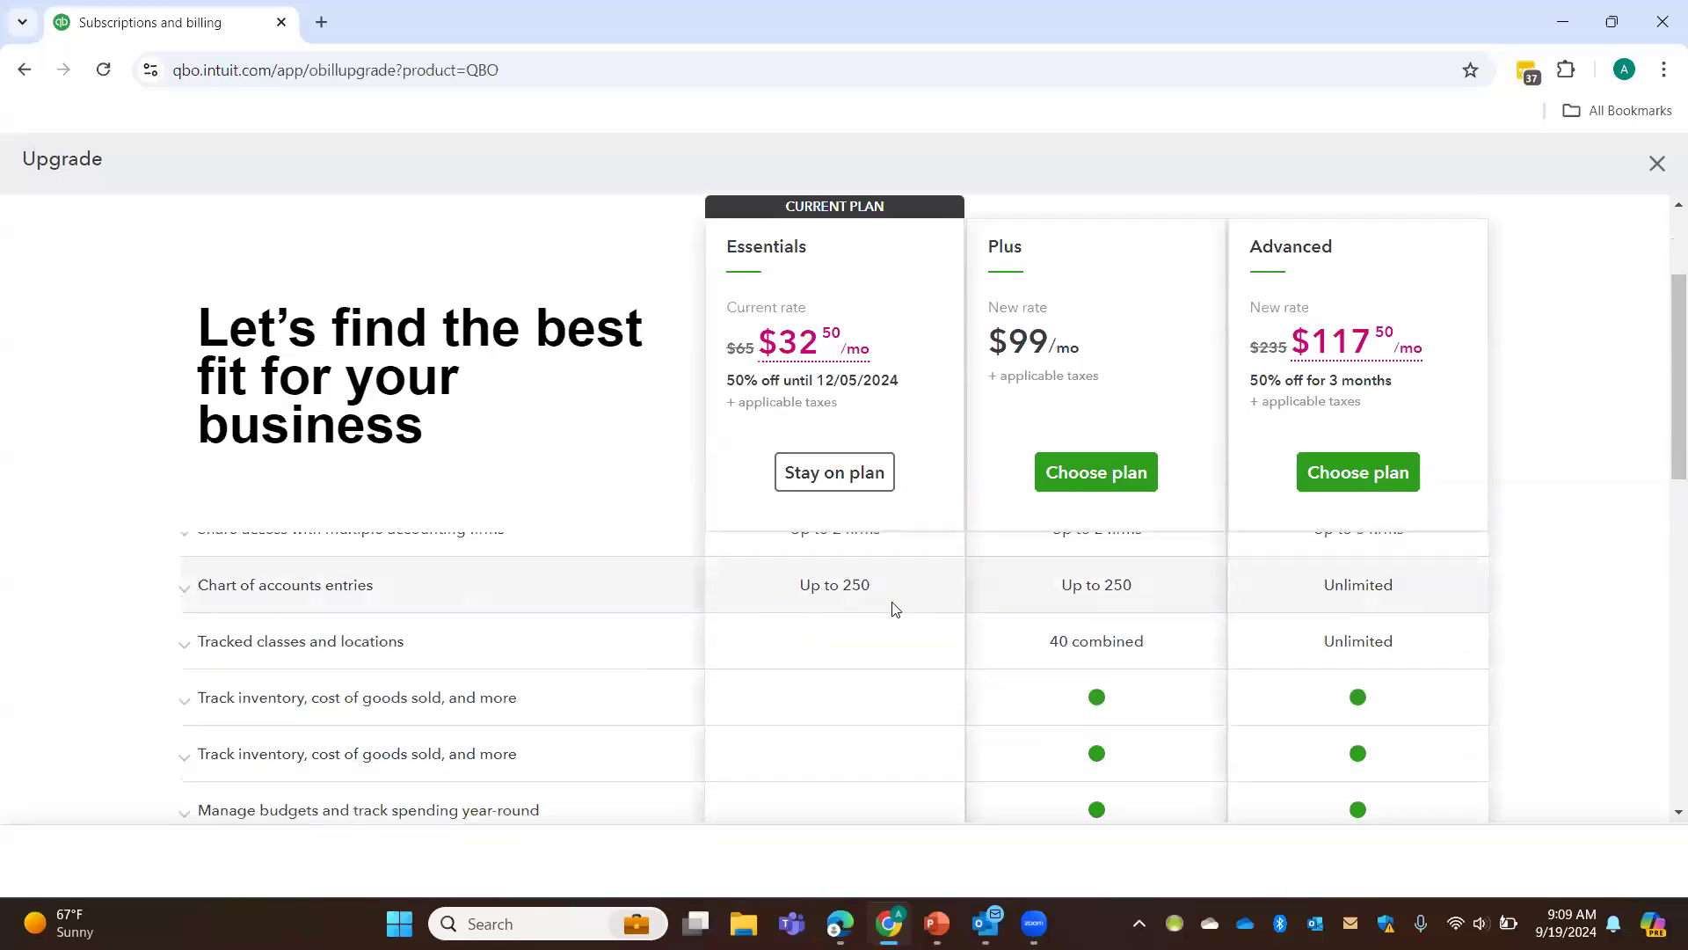
scroll(799, 622, "down", 1)
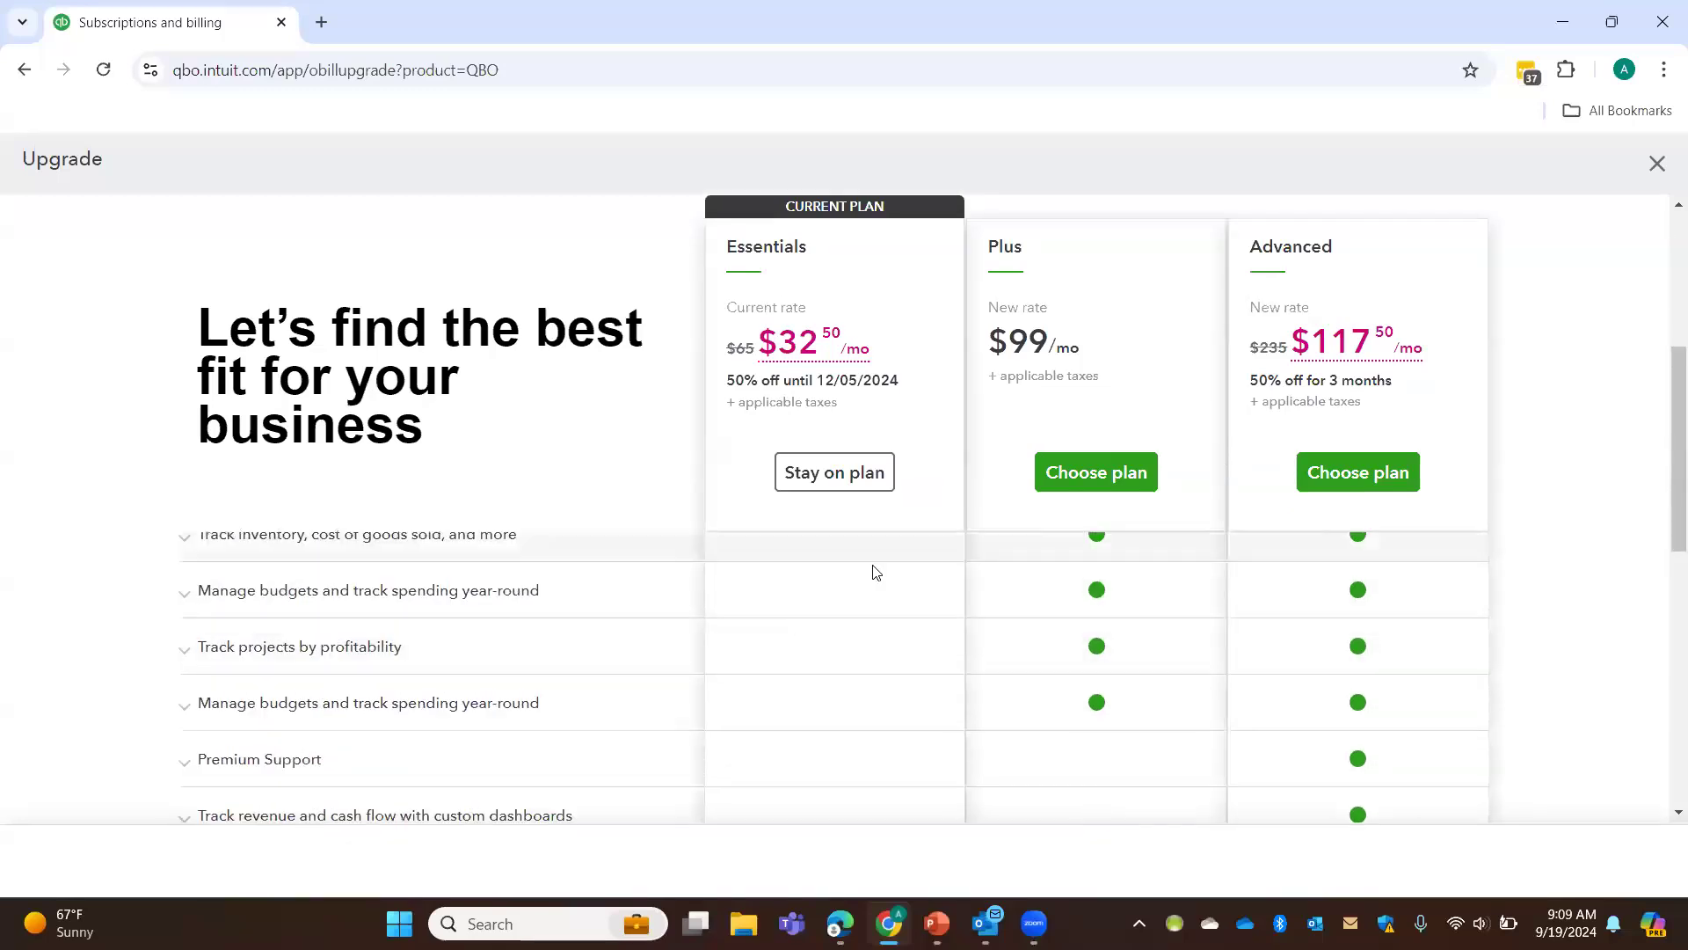
left_click(1113, 490)
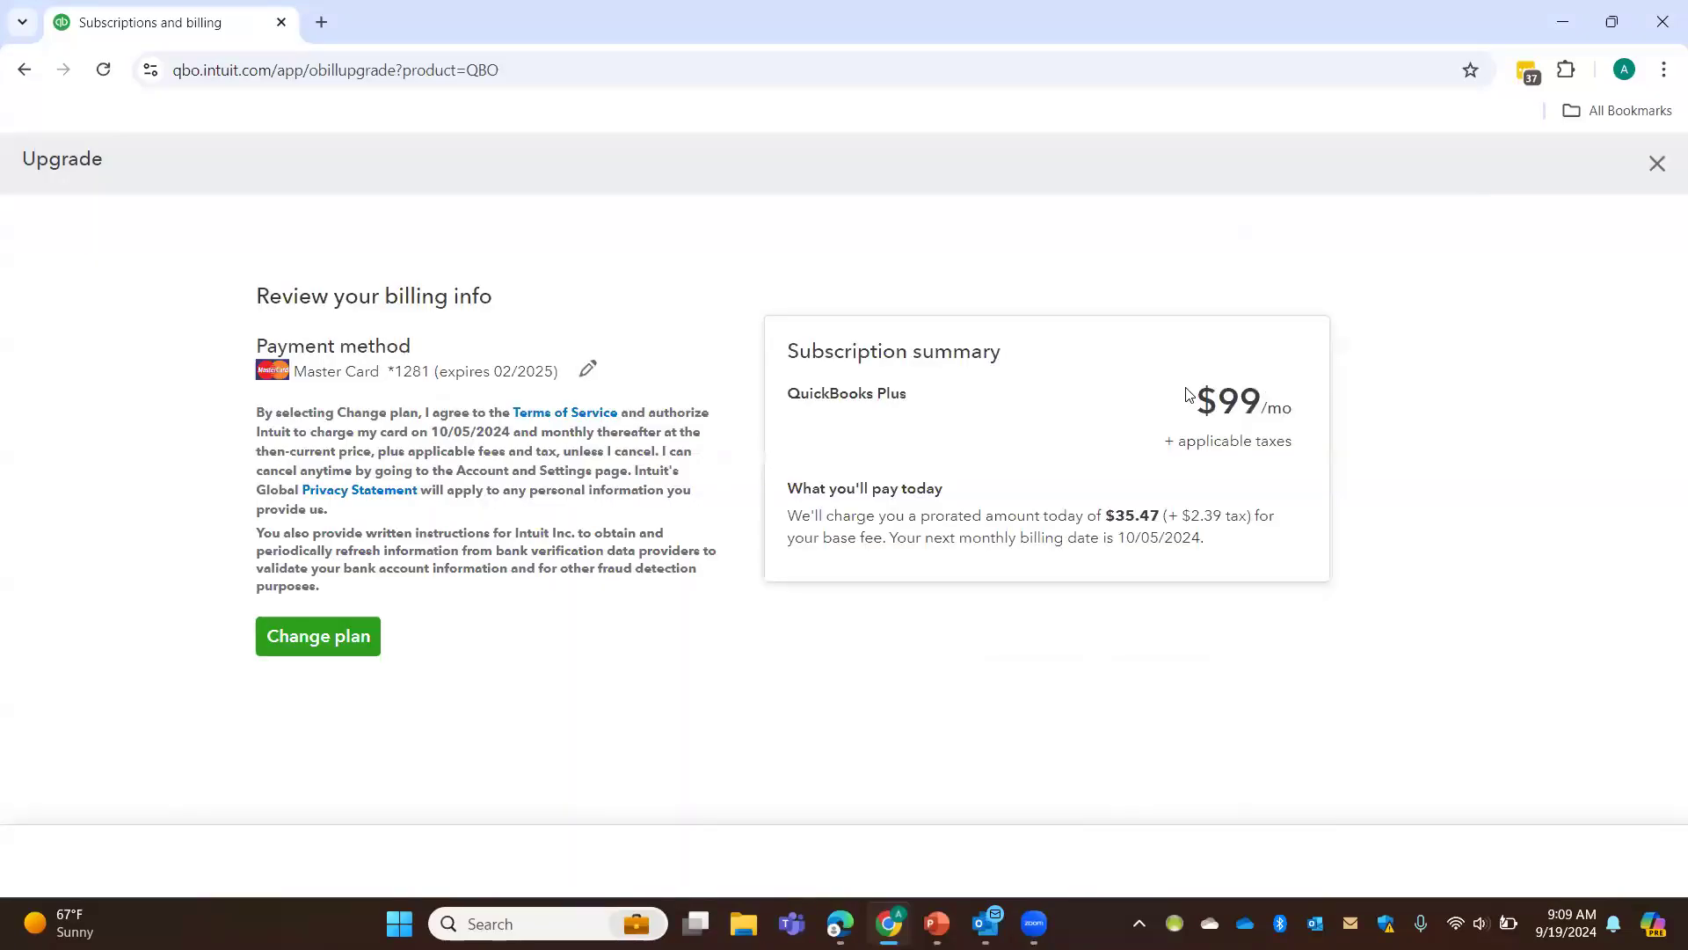
Step: Review the $35.47 prorated charge, confirm the change to Plus, and return to billing
left_click_drag(786, 515, 1223, 539)
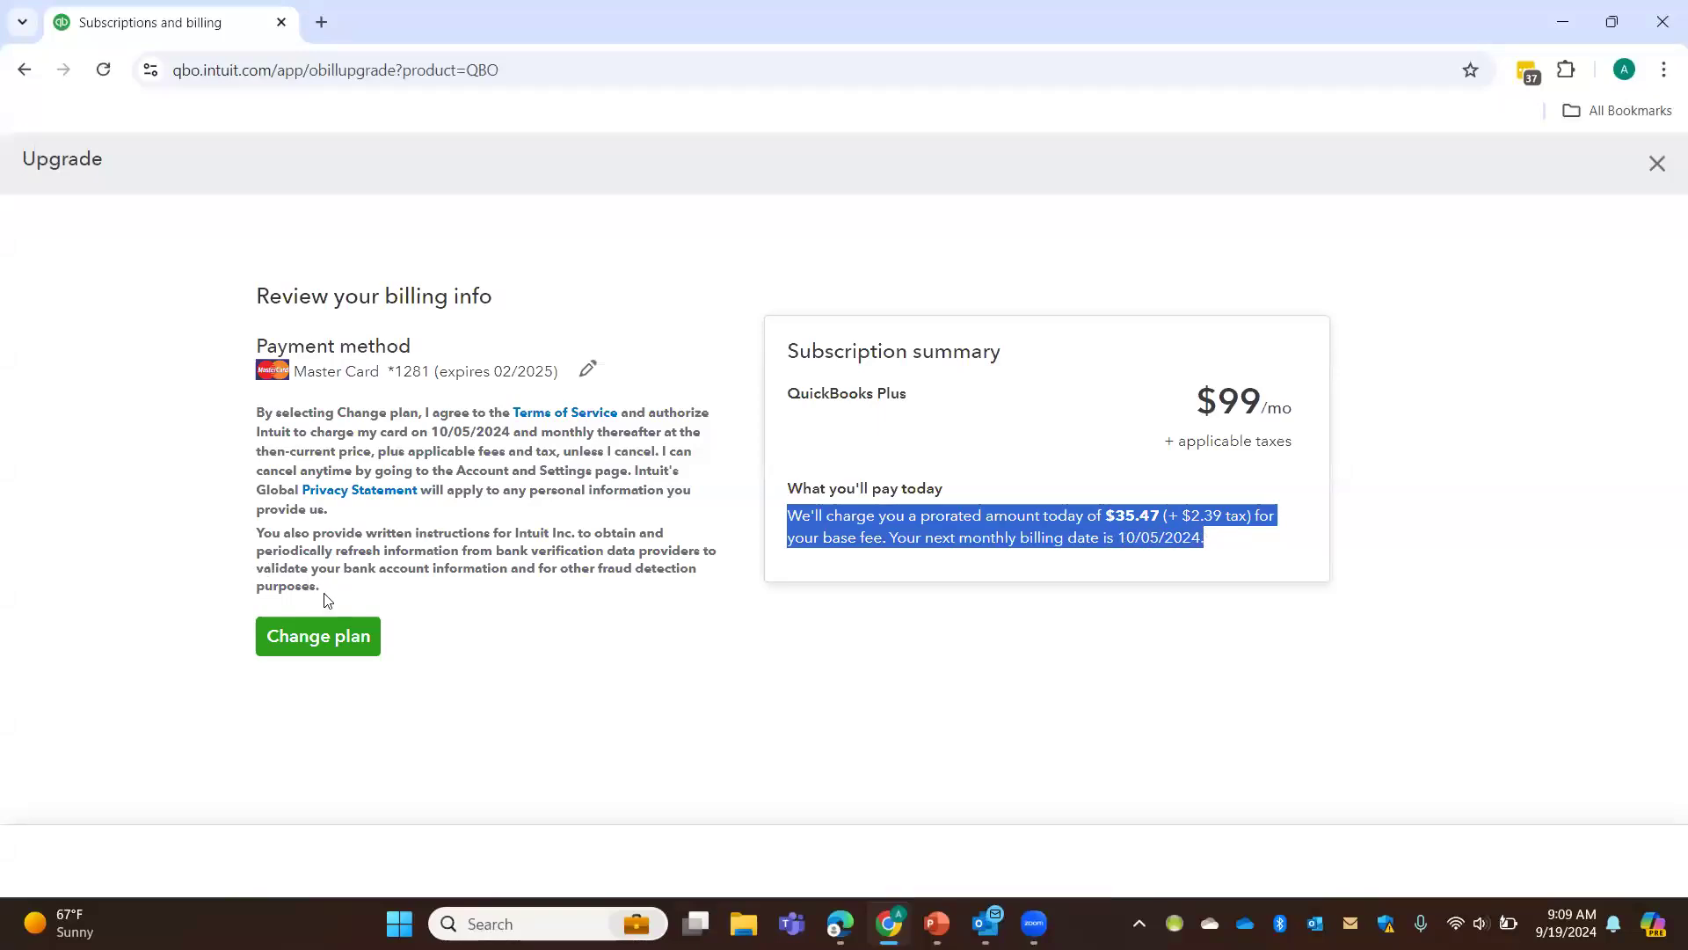
left_click(357, 627)
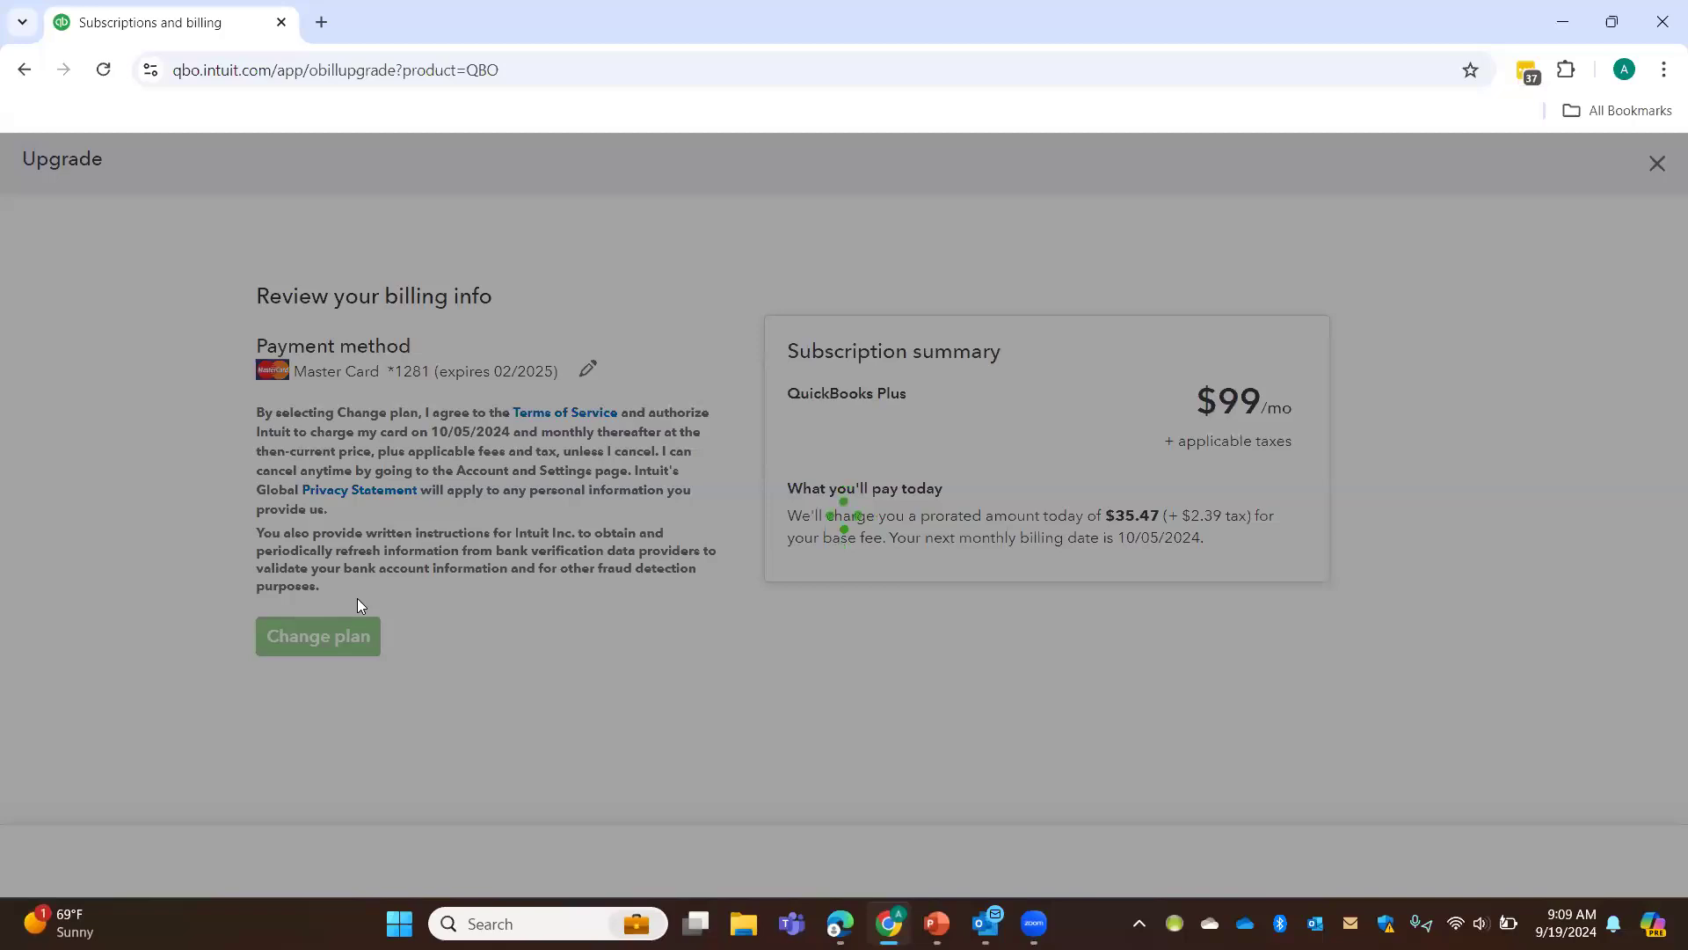
left_click(828, 722)
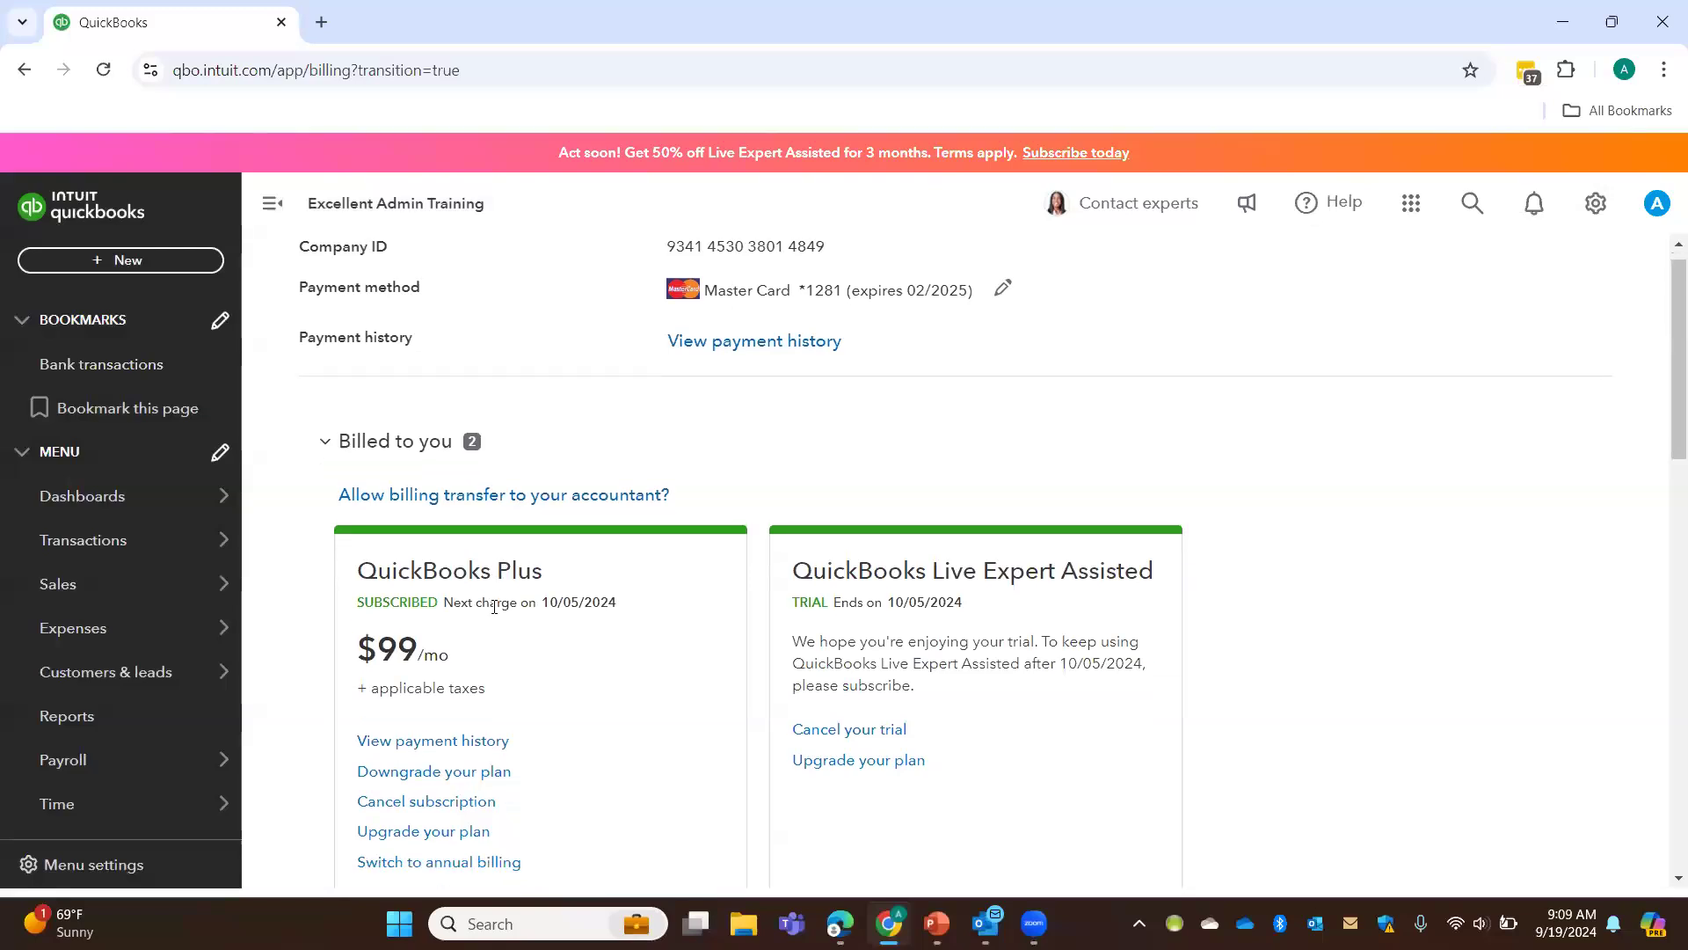
scroll(476, 611, "down", 1)
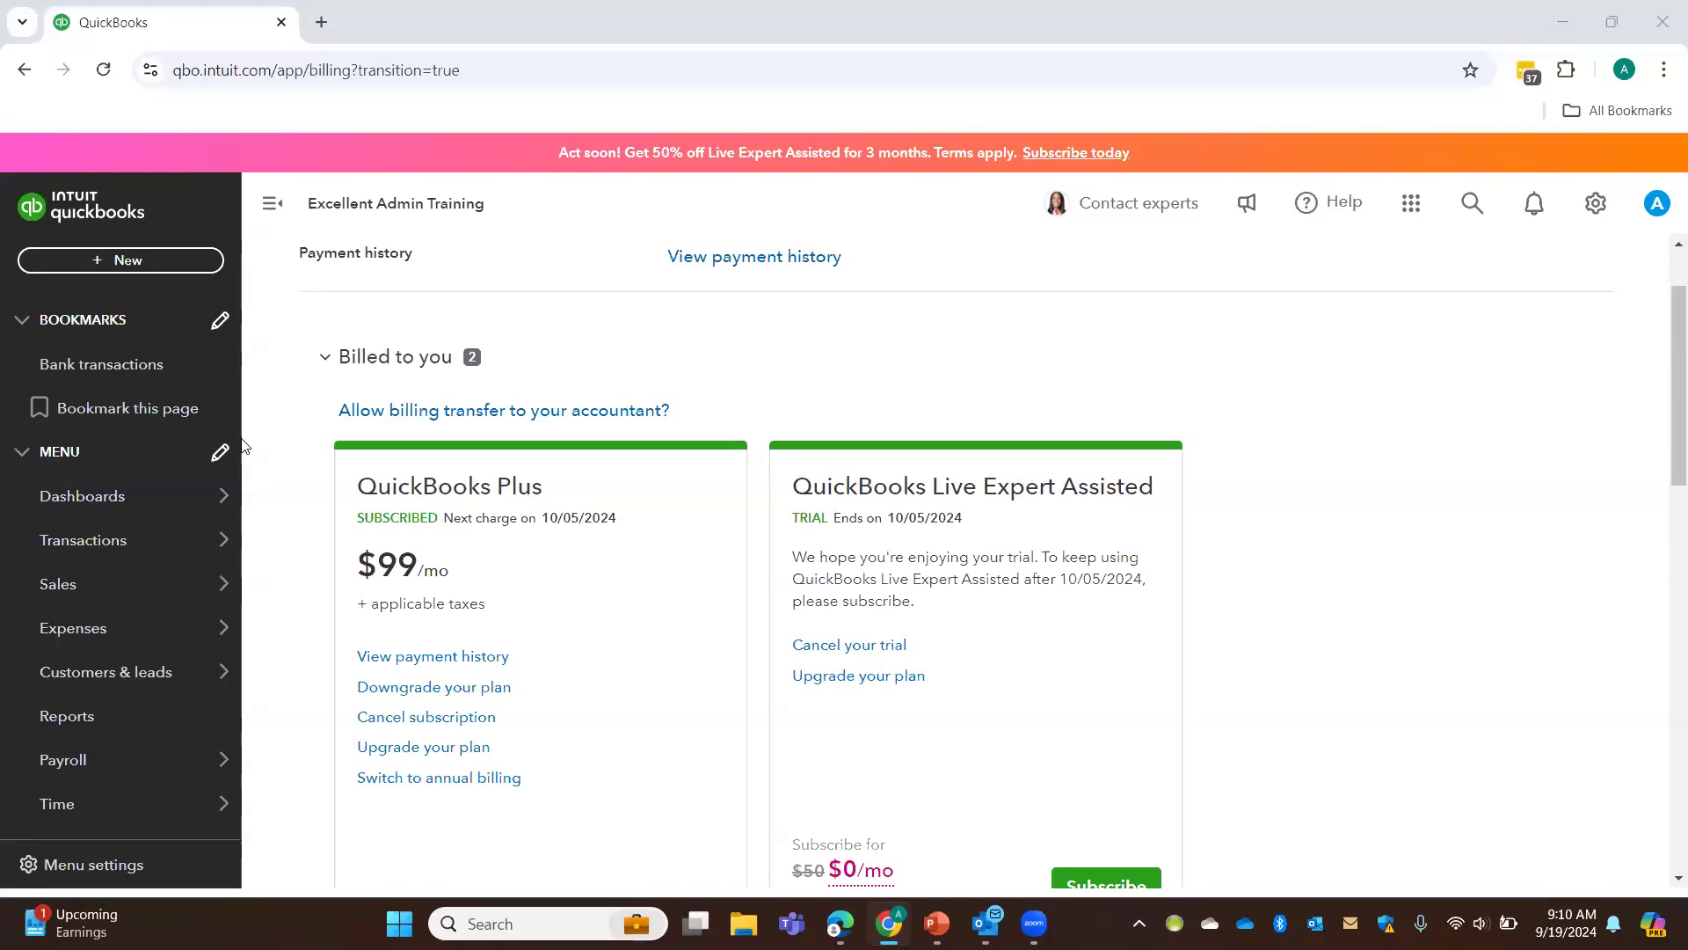
scroll(170, 576, "down", 3)
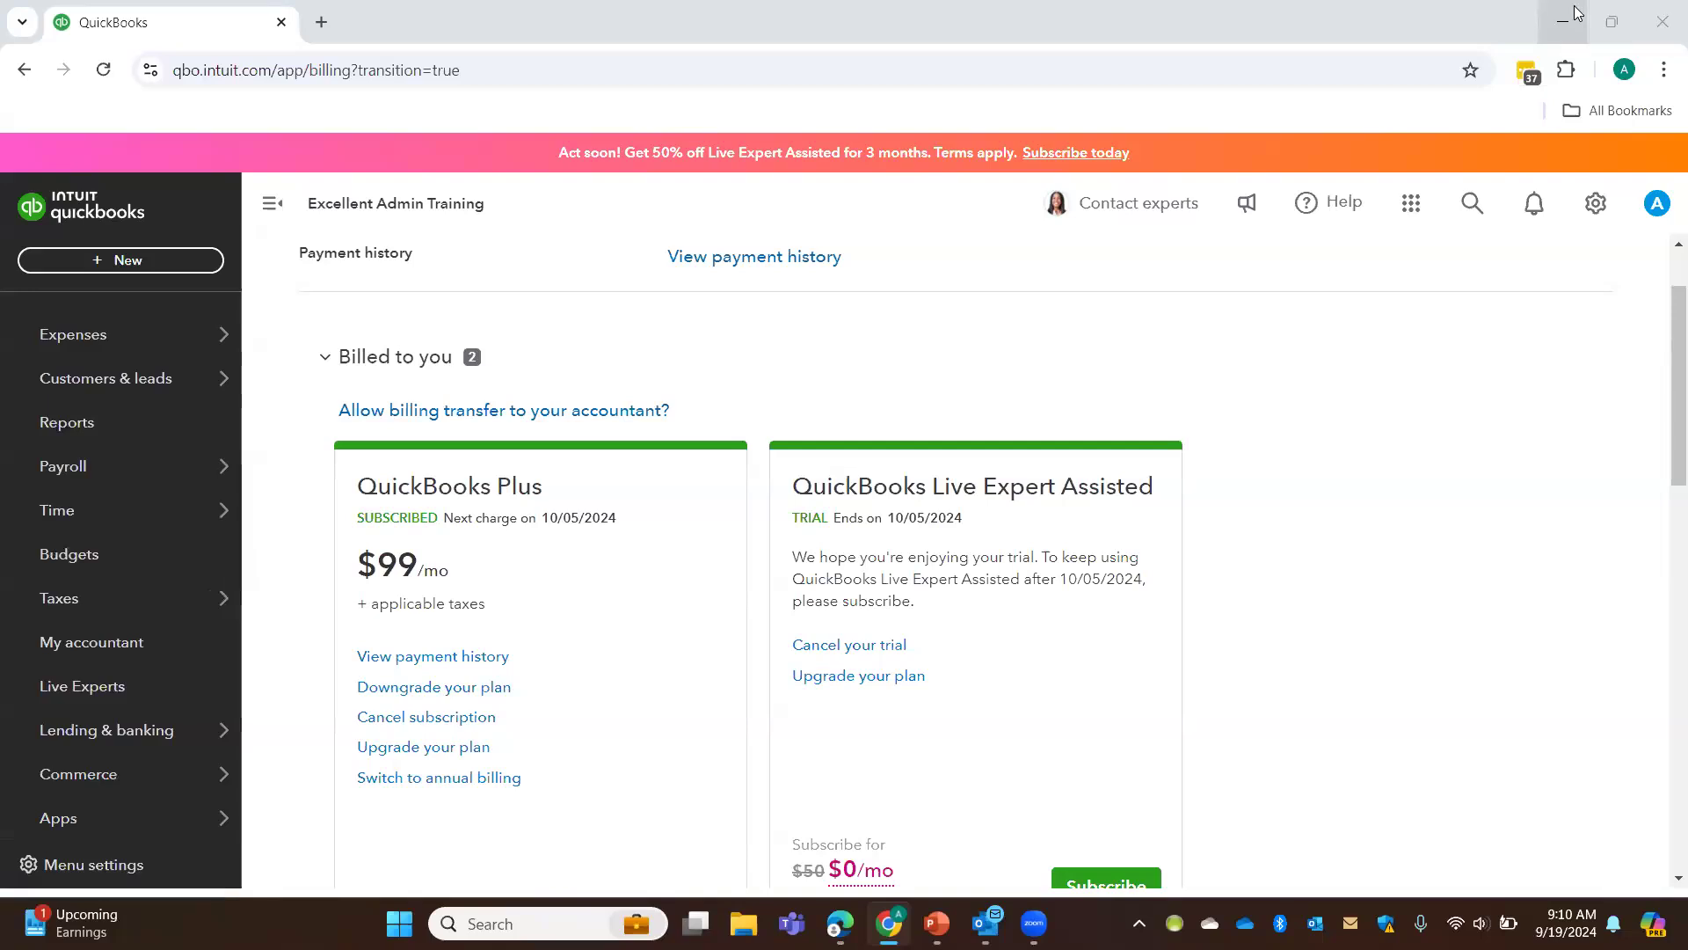
Step: From the avatar profile panel, go to Manage your Intuit Account and pick the sign-in account
left_click(1595, 206)
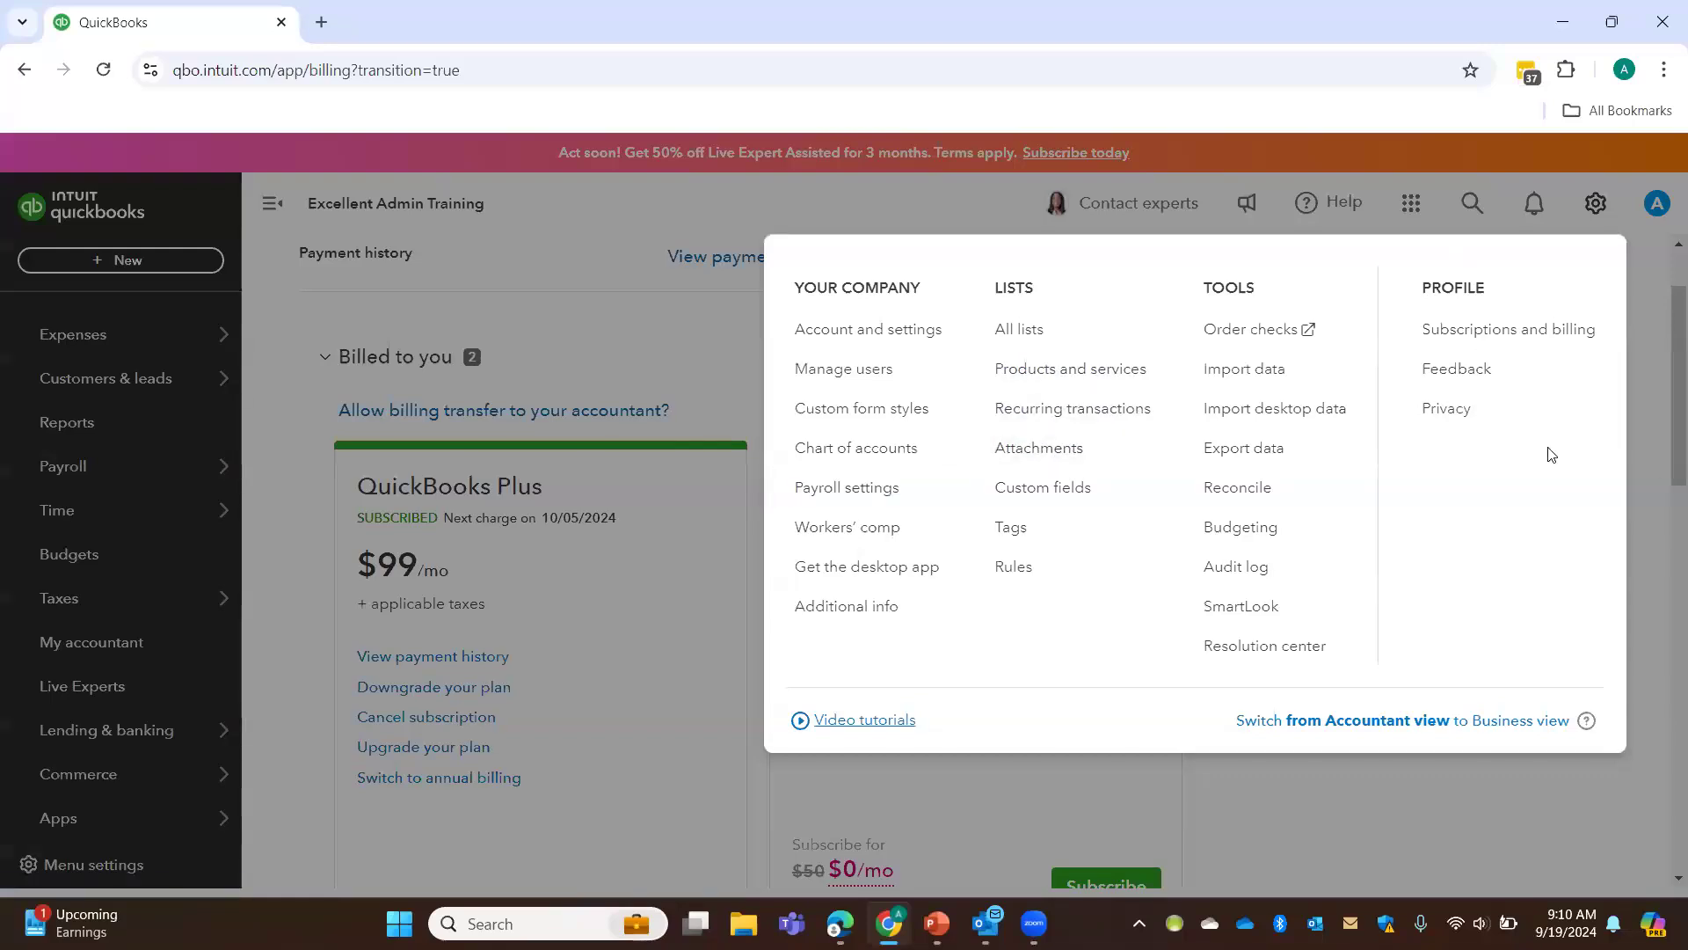
left_click(1665, 295)
left_click(1660, 211)
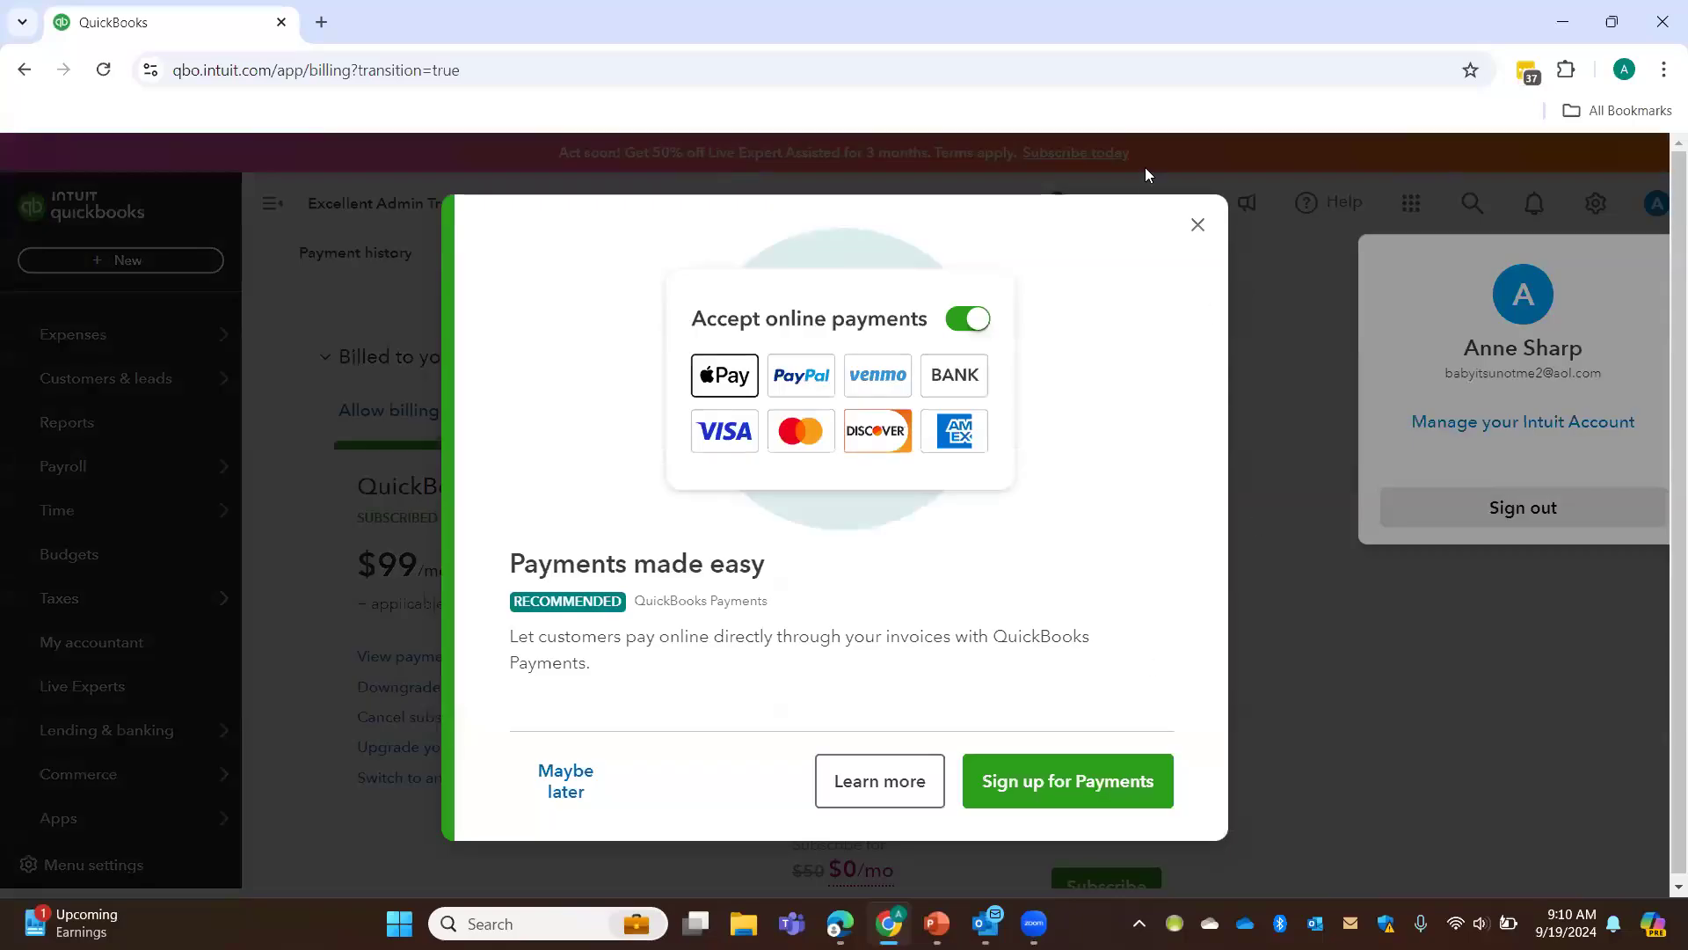
left_click(1548, 490)
left_click(1664, 214)
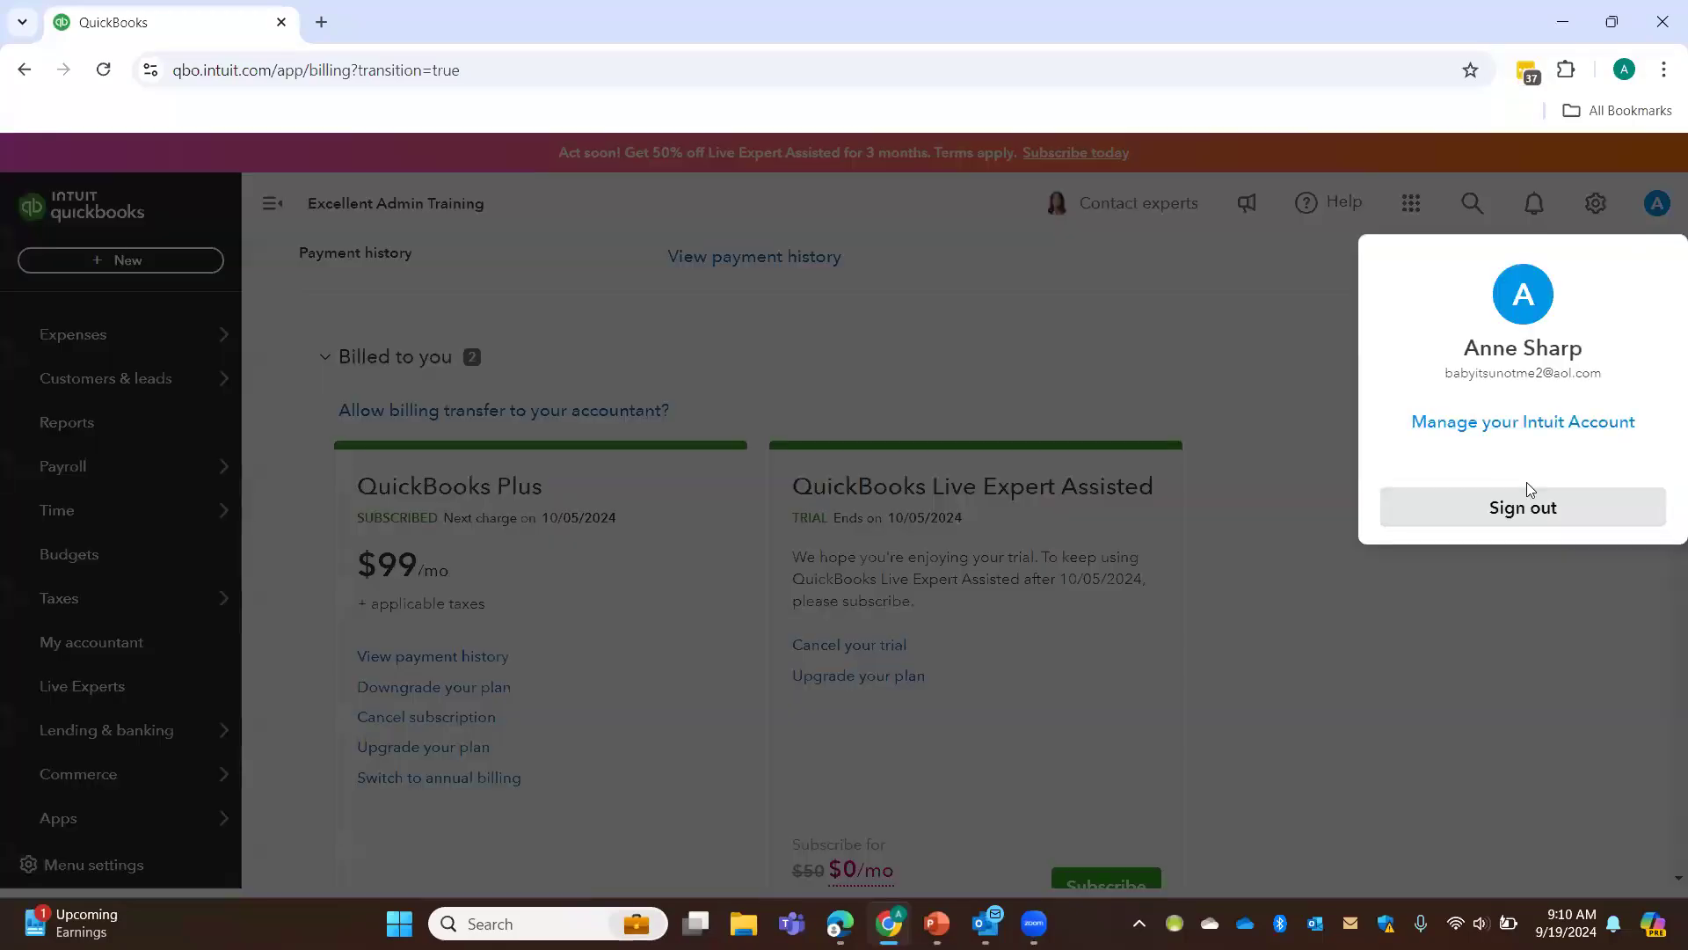
left_click(1504, 424)
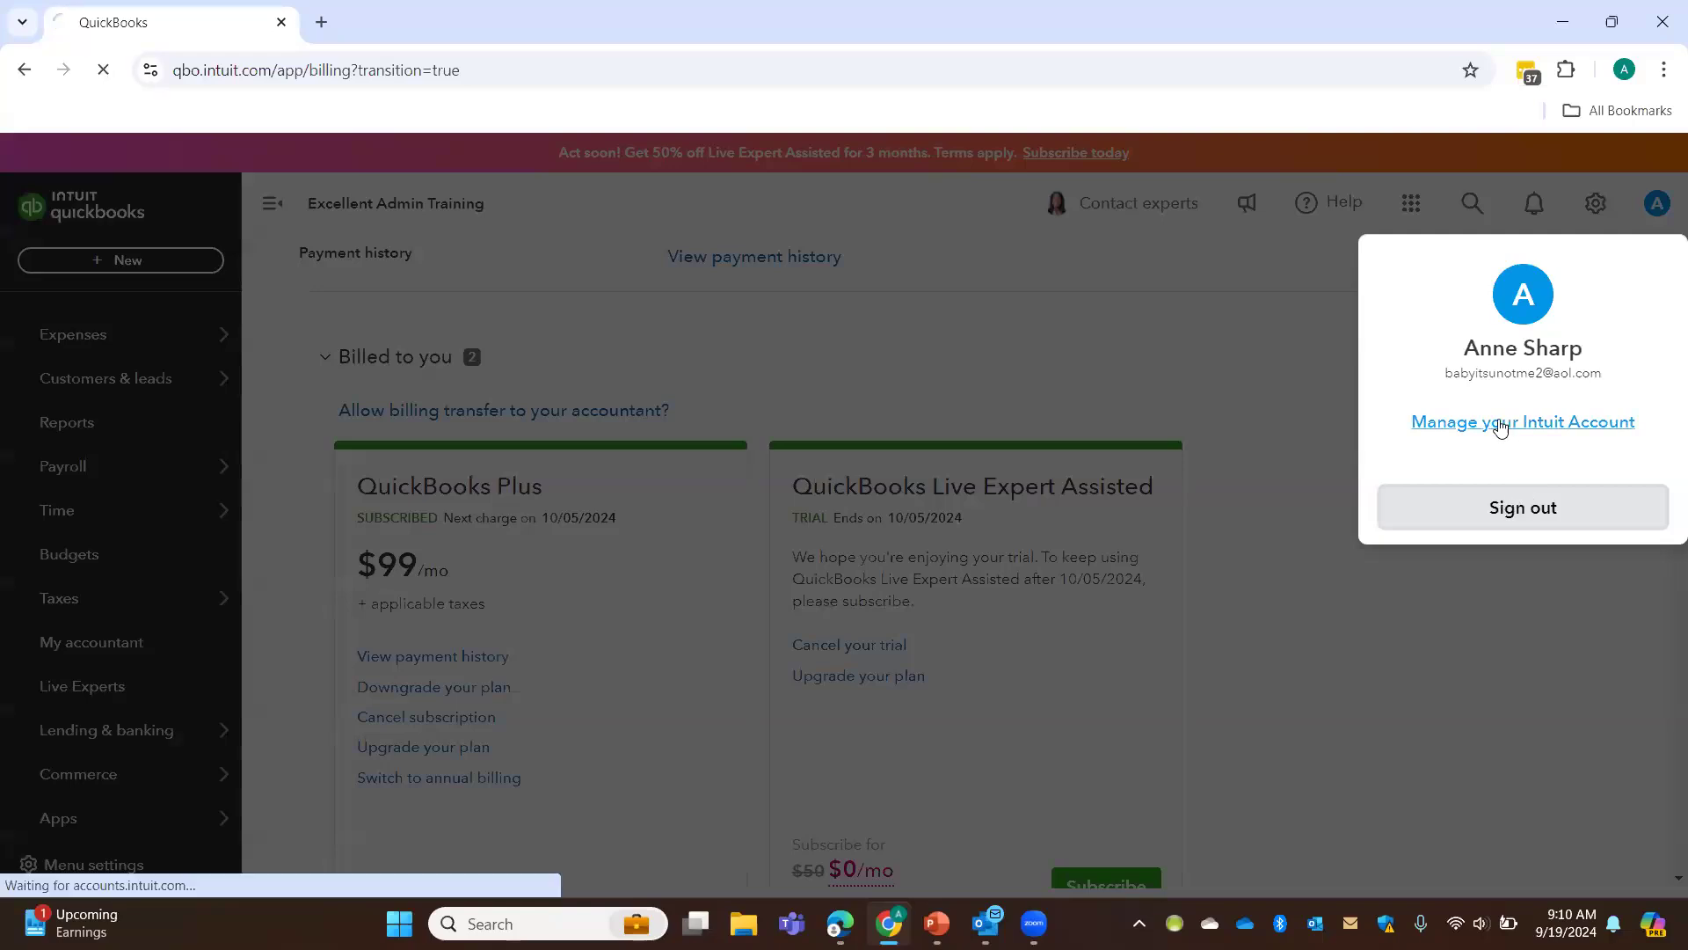
left_click(773, 652)
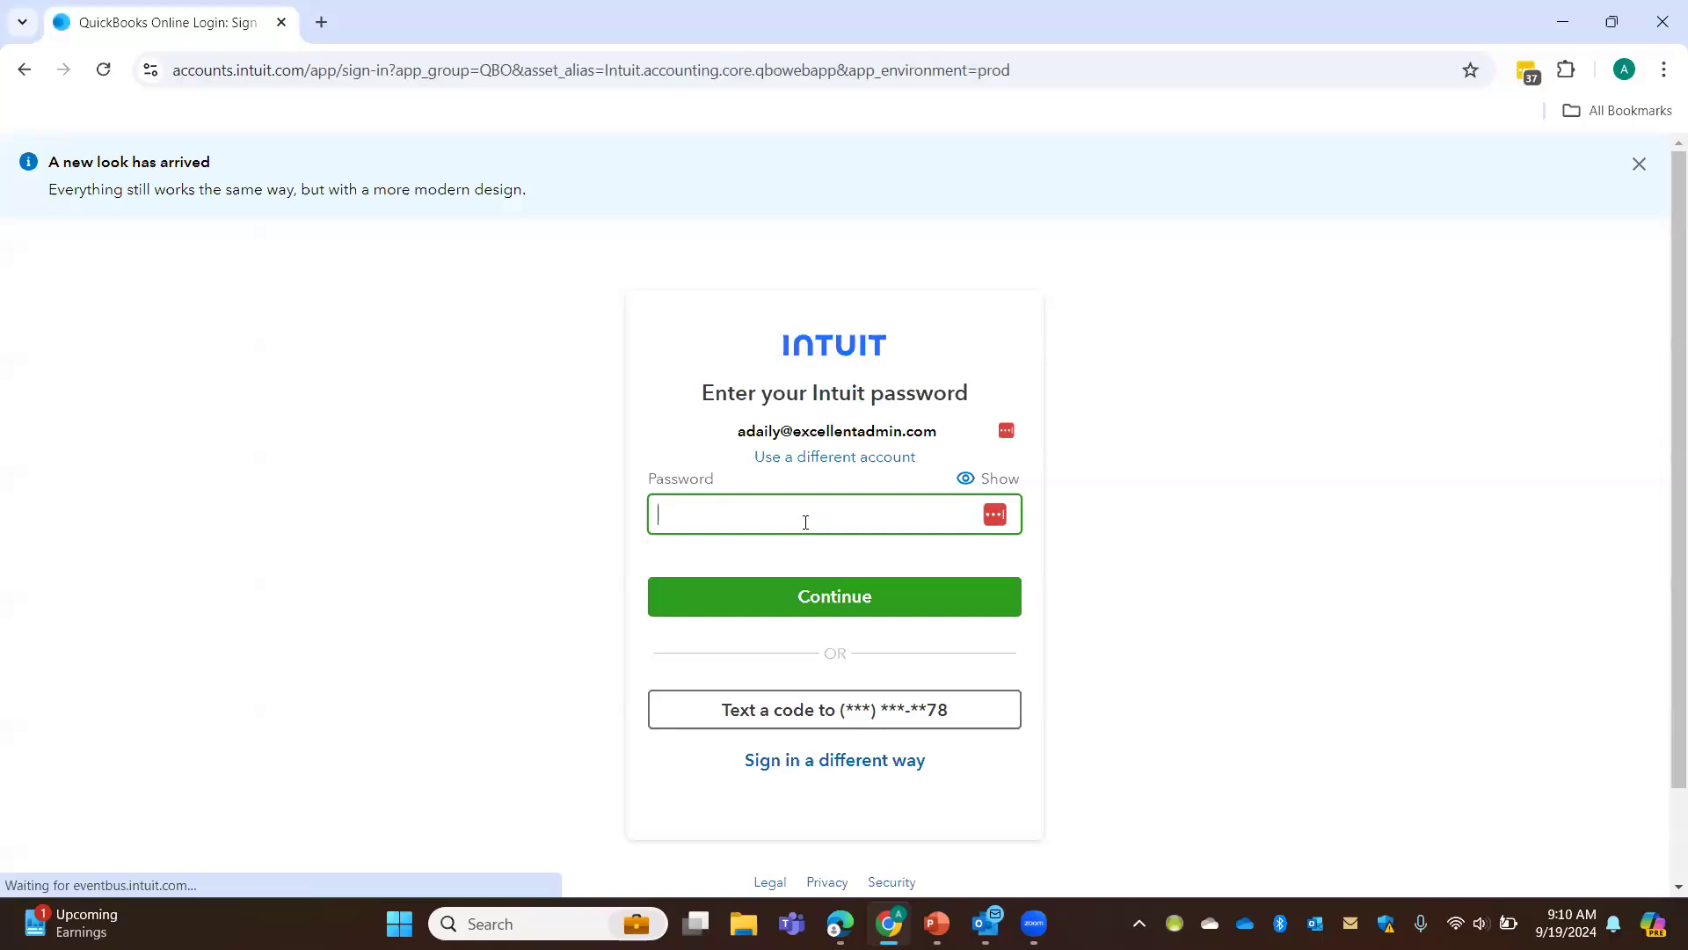
Step: Retype the account password and resubmit it twice after the incorrect-password error
left_click_drag(804, 520, 191, 396)
type("•••••")
key("BackSpace")
key("BackSpace")
key("BackSpace")
key("BackSpace")
key("BackSpace")
type("•••••••••••")
key("Return")
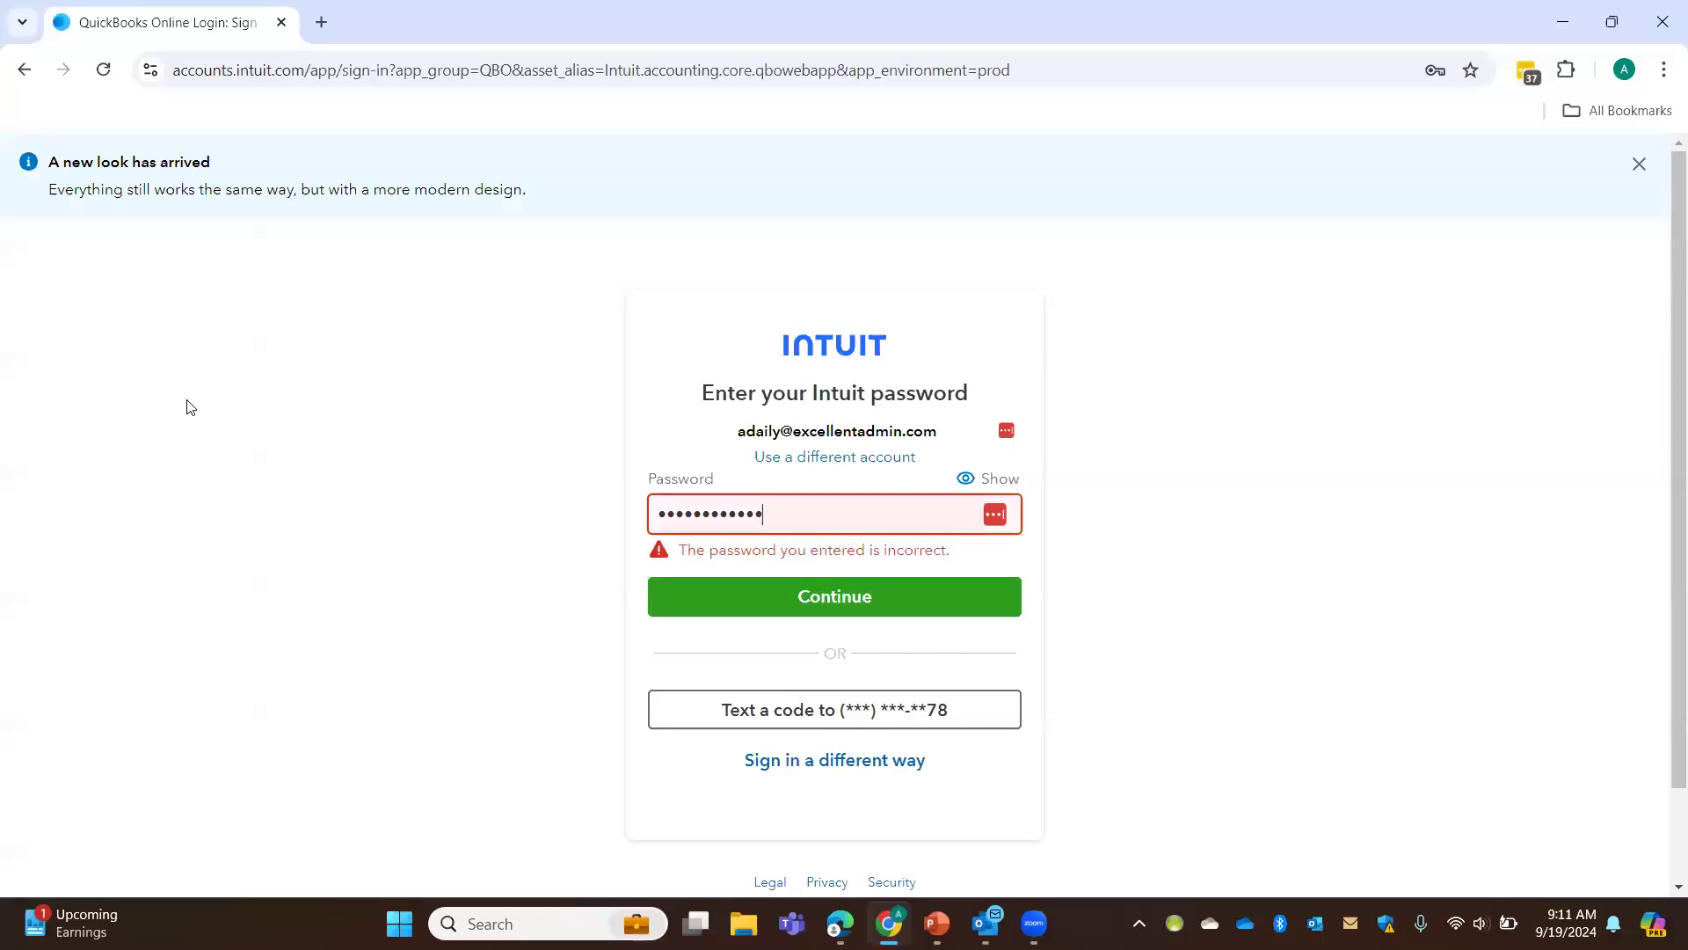
key("ctrl+a")
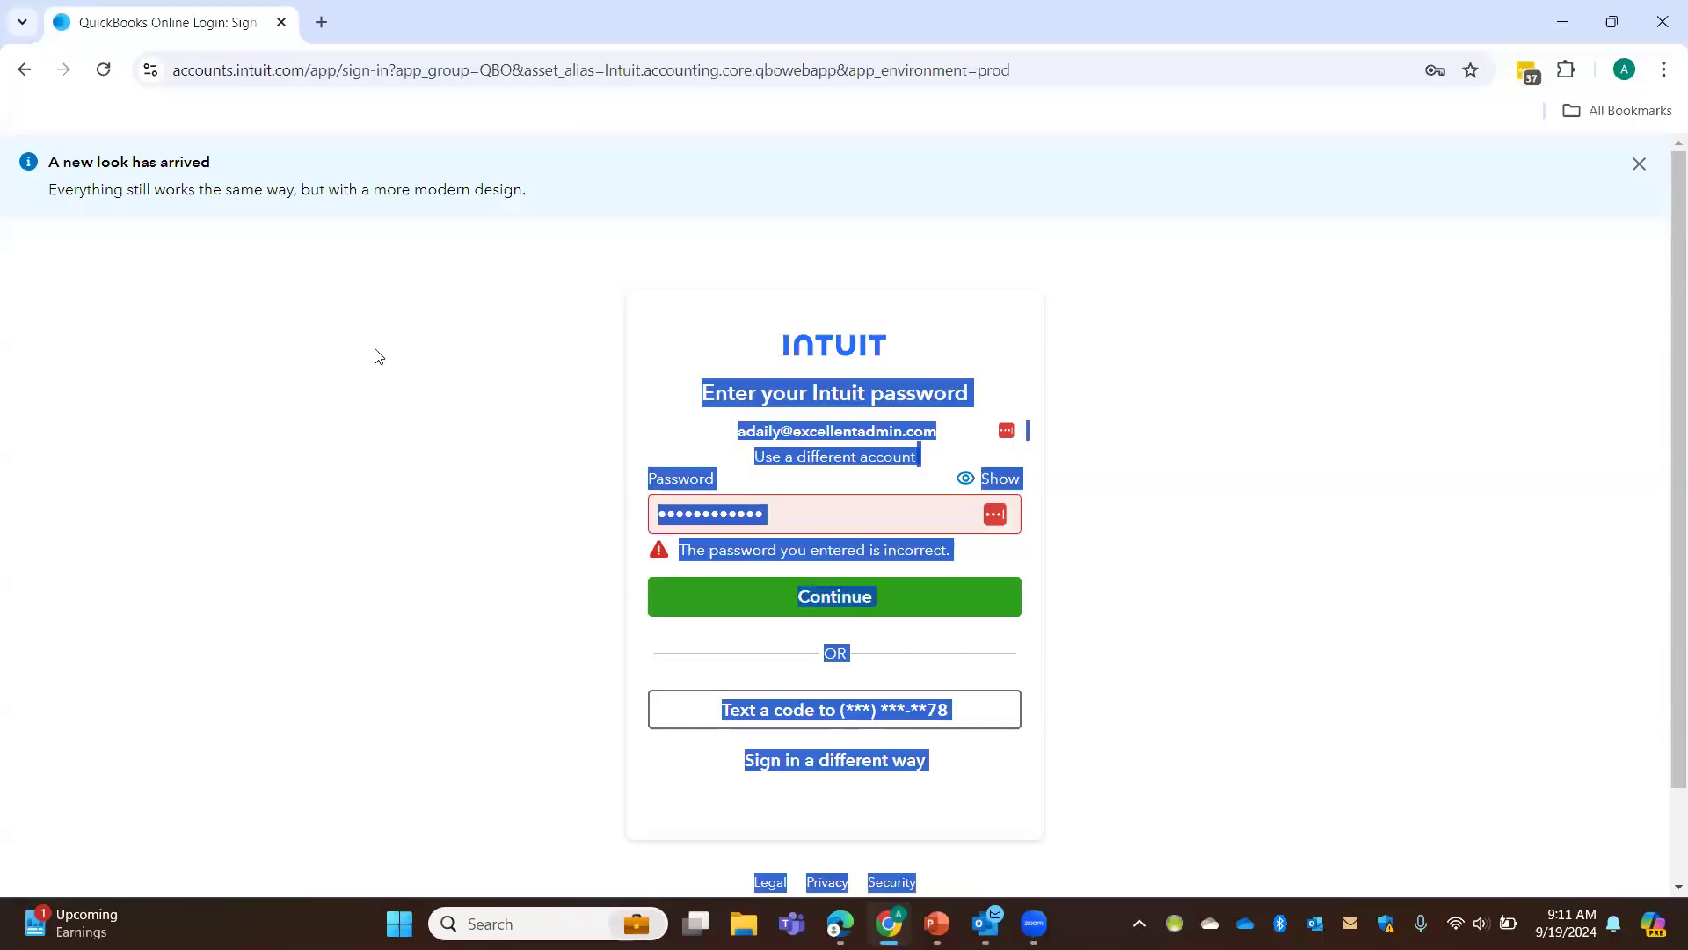
left_click(786, 510)
key("ctrl+a")
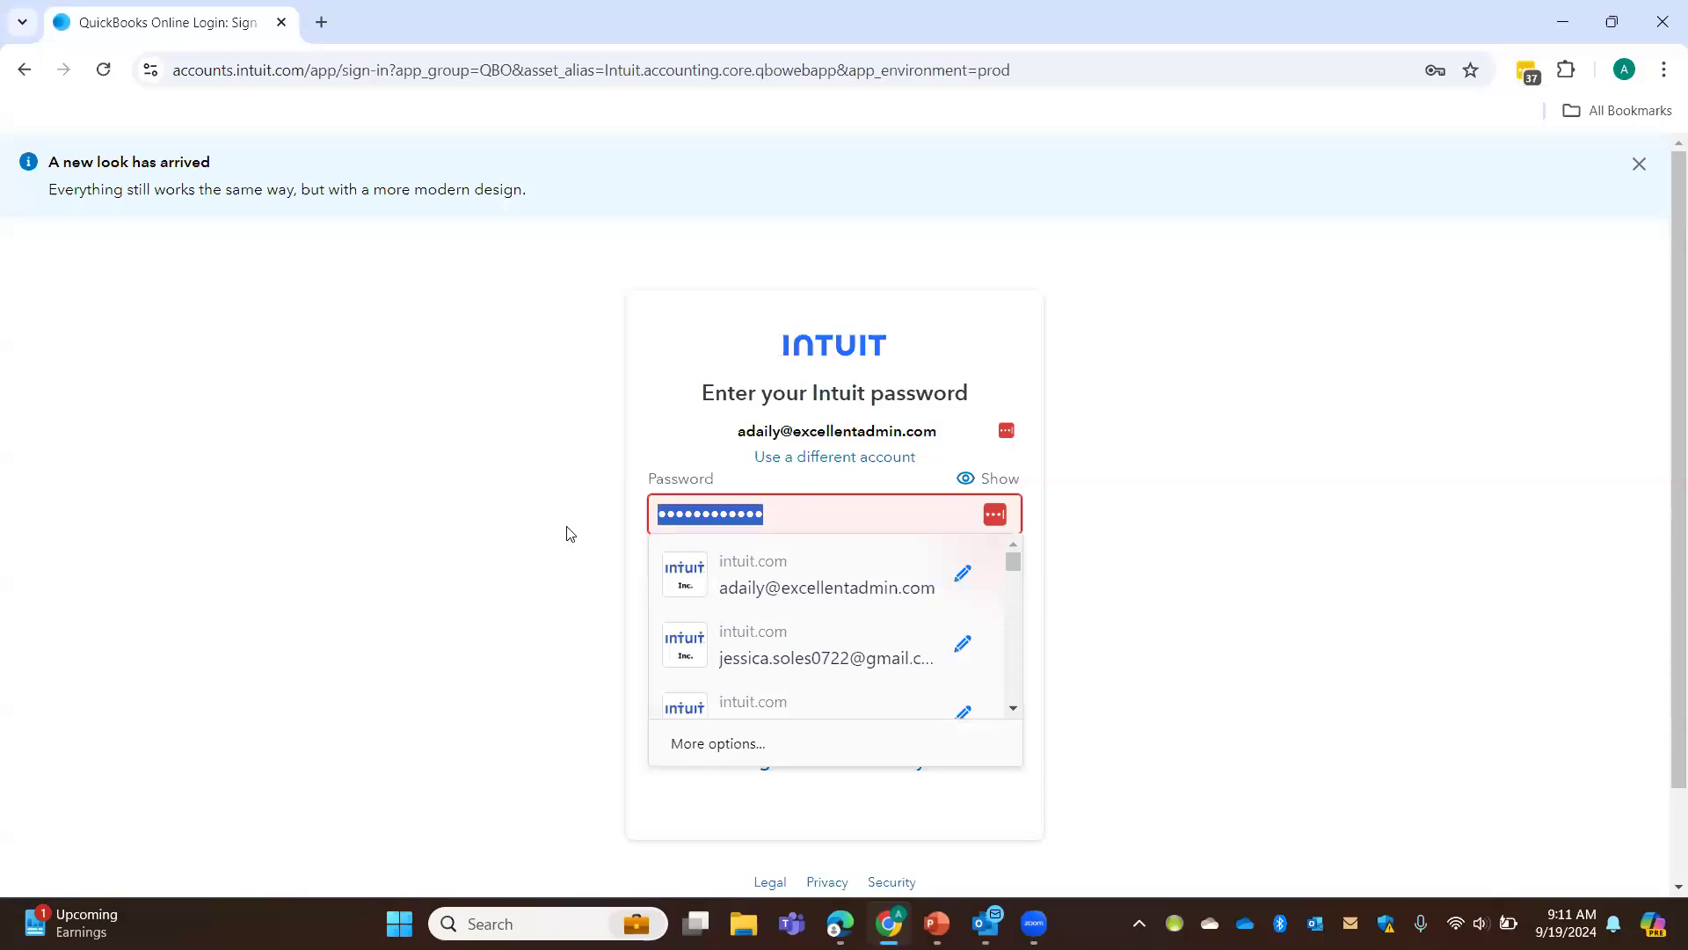
type("•••••••••")
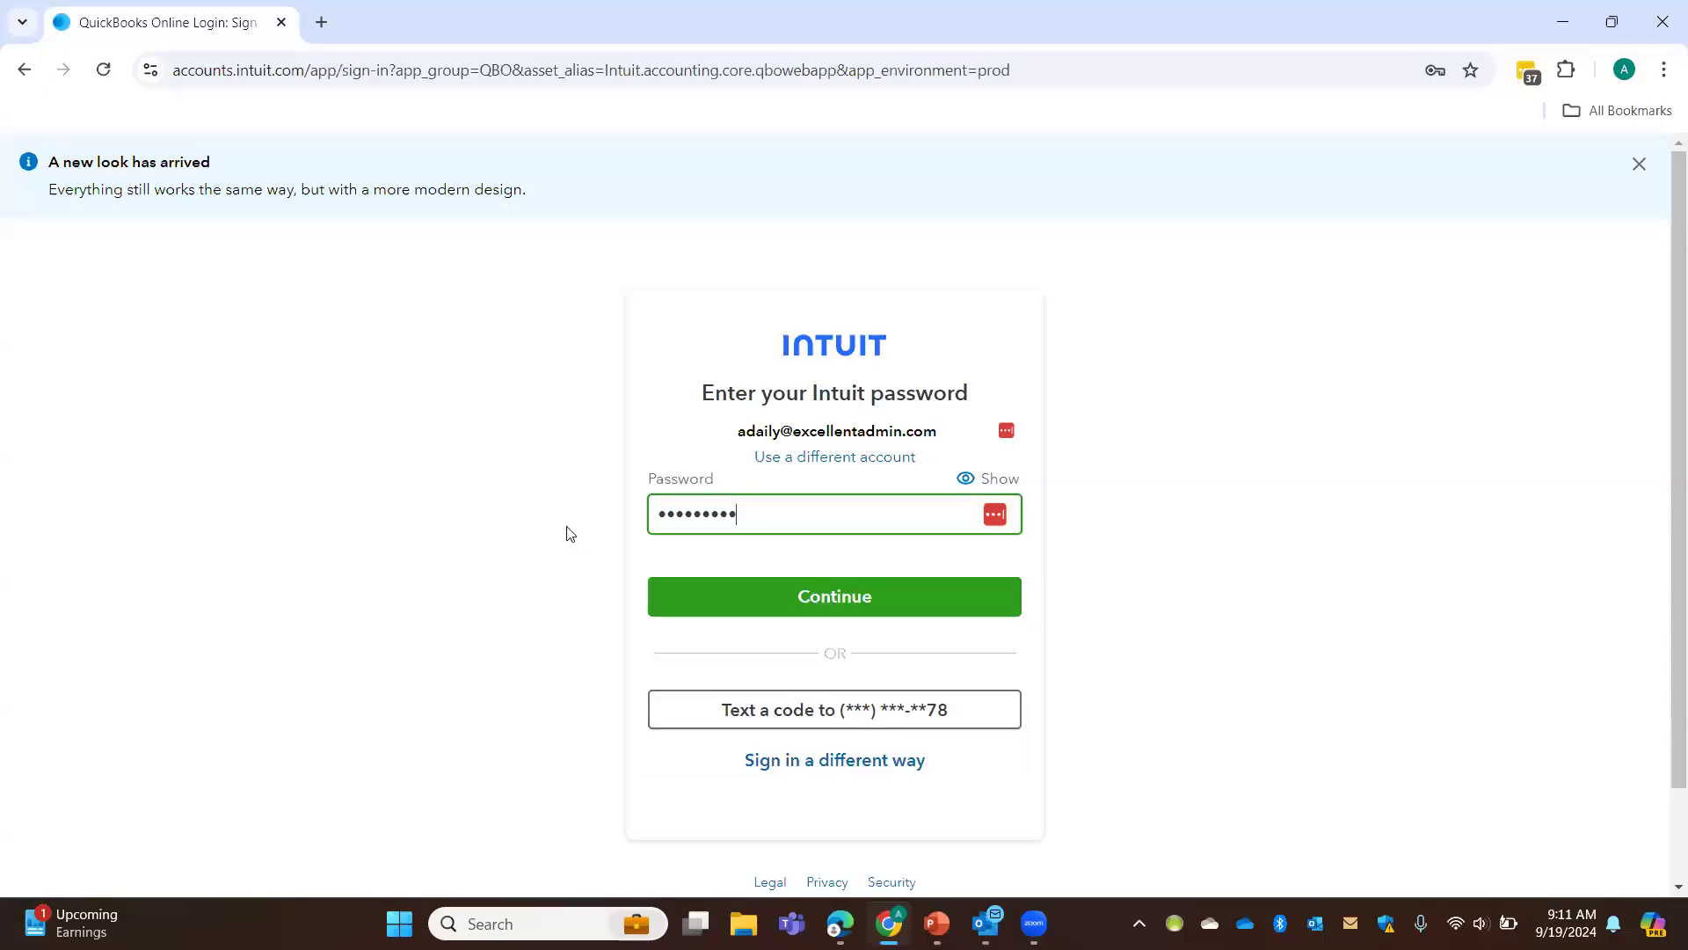
type("•")
key("Return")
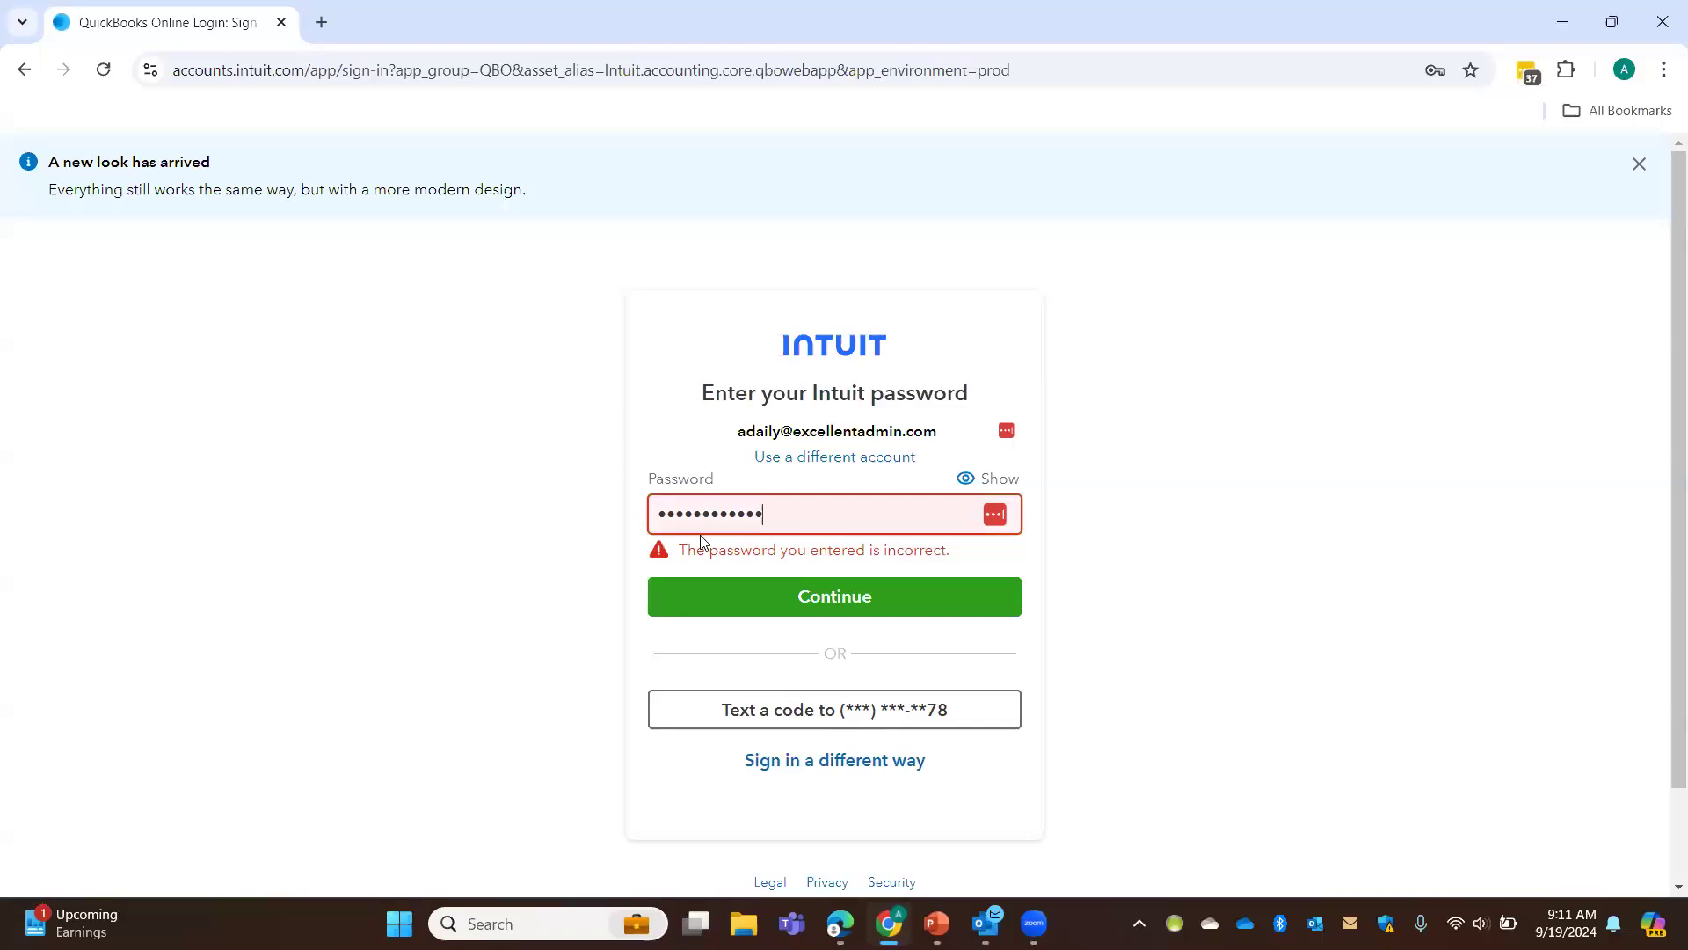
Step: Clear the password field, retype the account password once more and submit it
double_click(886, 521)
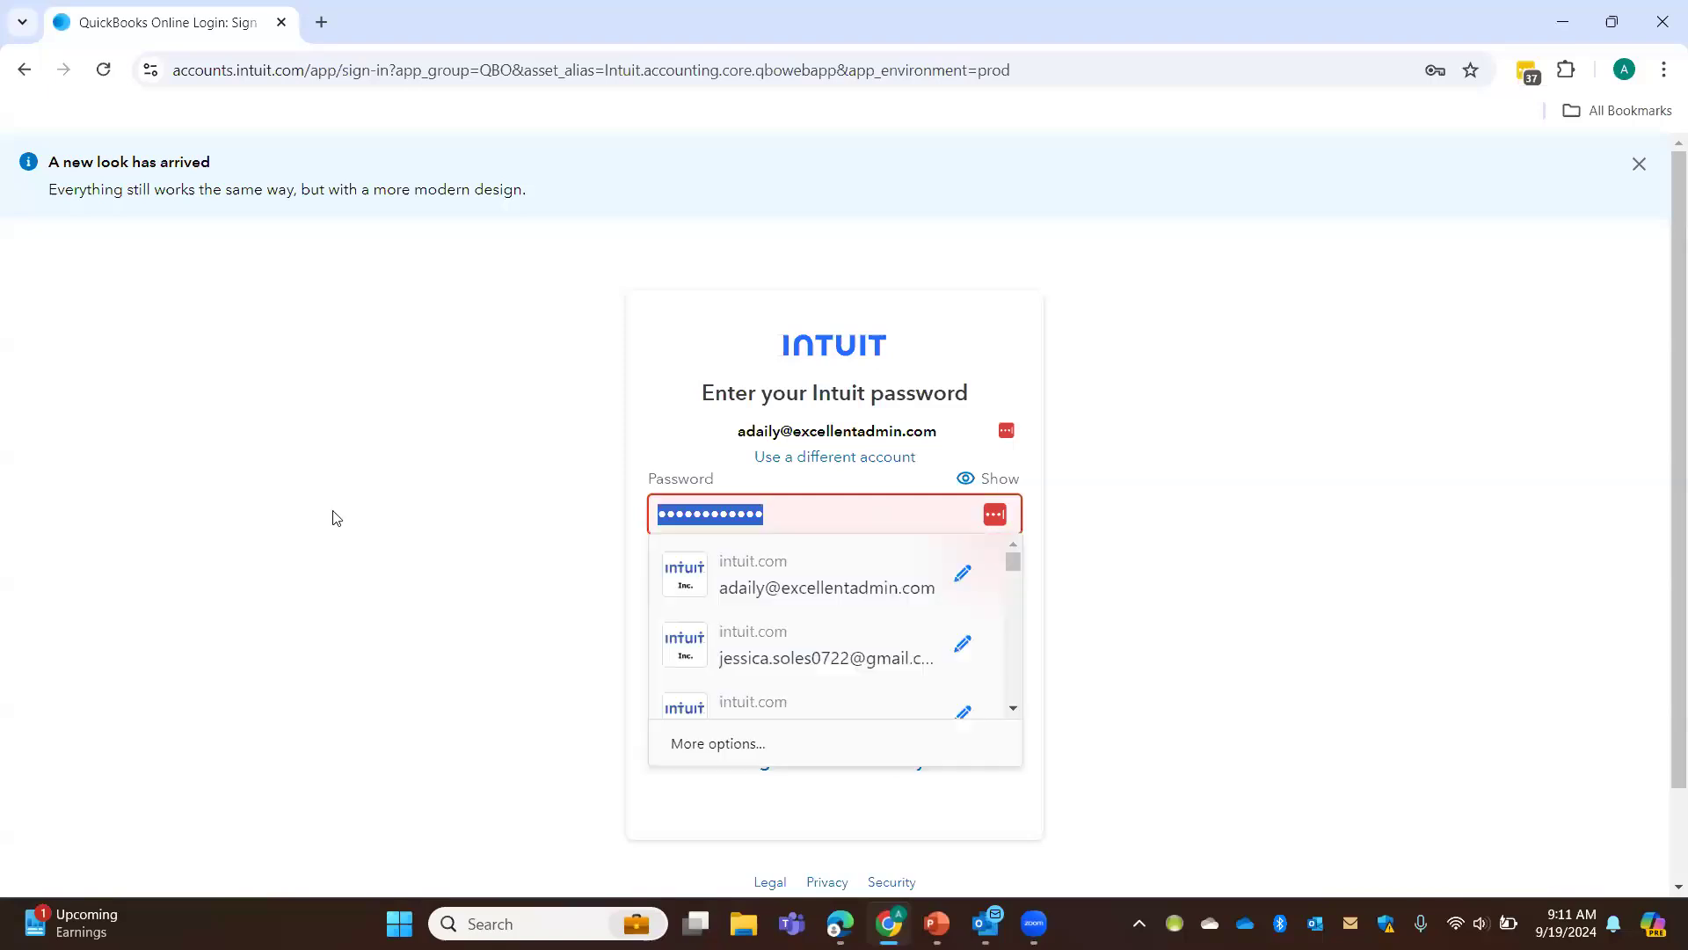
type("••")
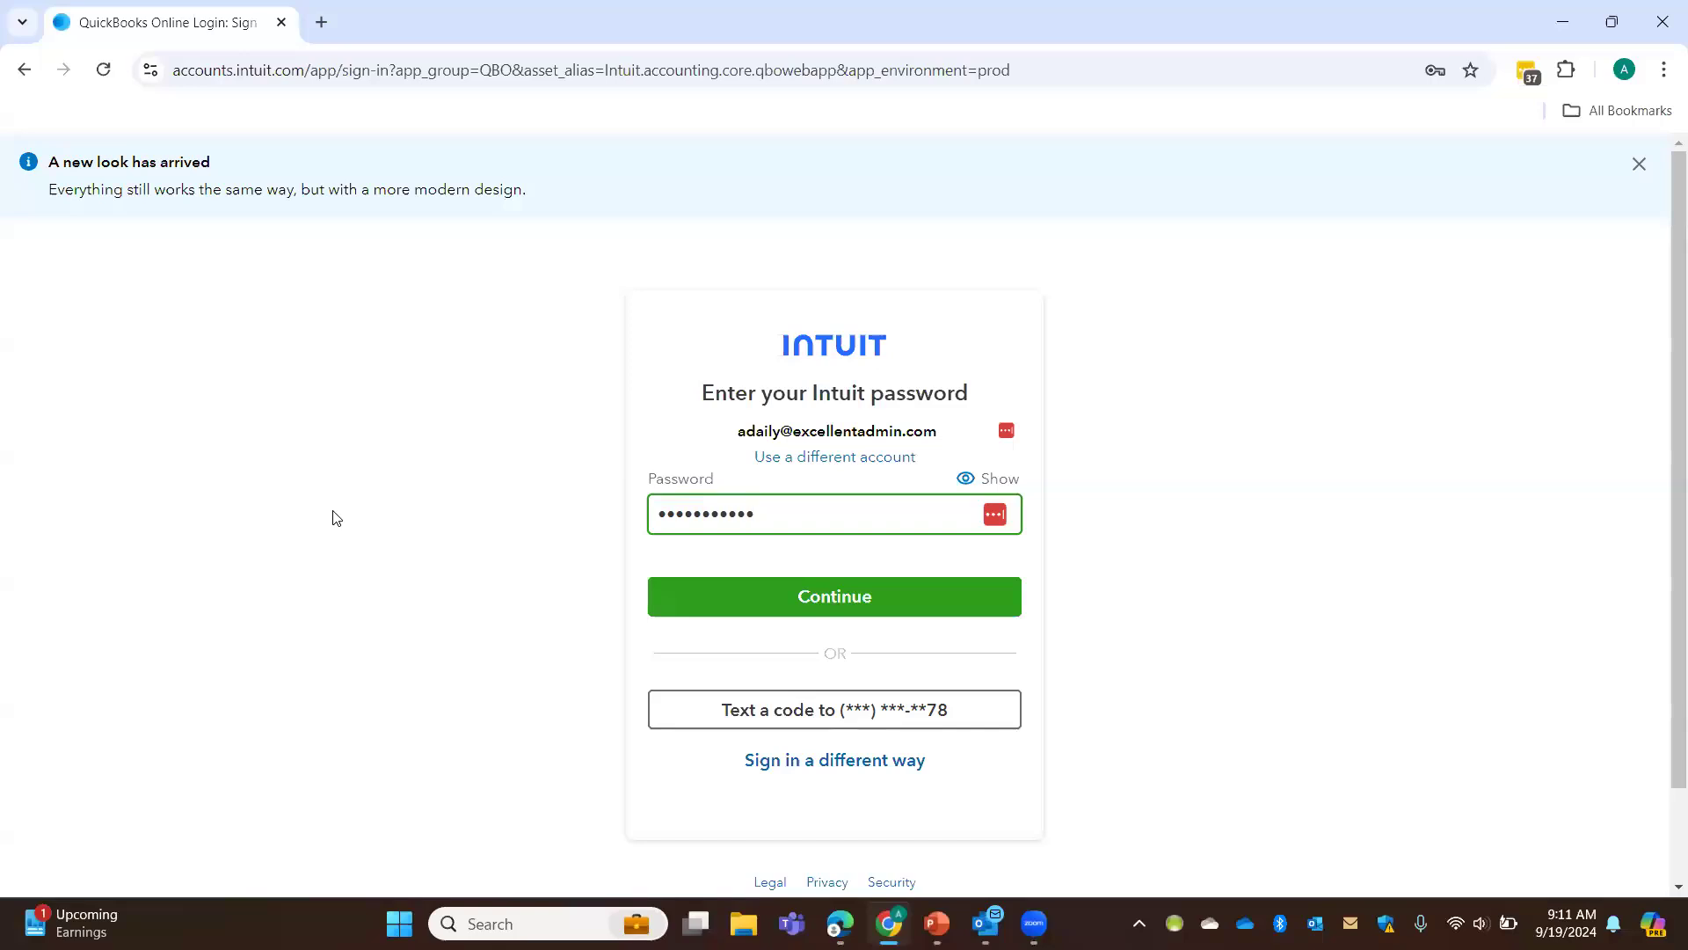
key("BackSpace")
key("BackSpace")
key("BackSpace")
key("BackSpace")
key("BackSpace")
key("BackSpace")
key("BackSpace")
key("BackSpace")
key("BackSpace")
key("BackSpace")
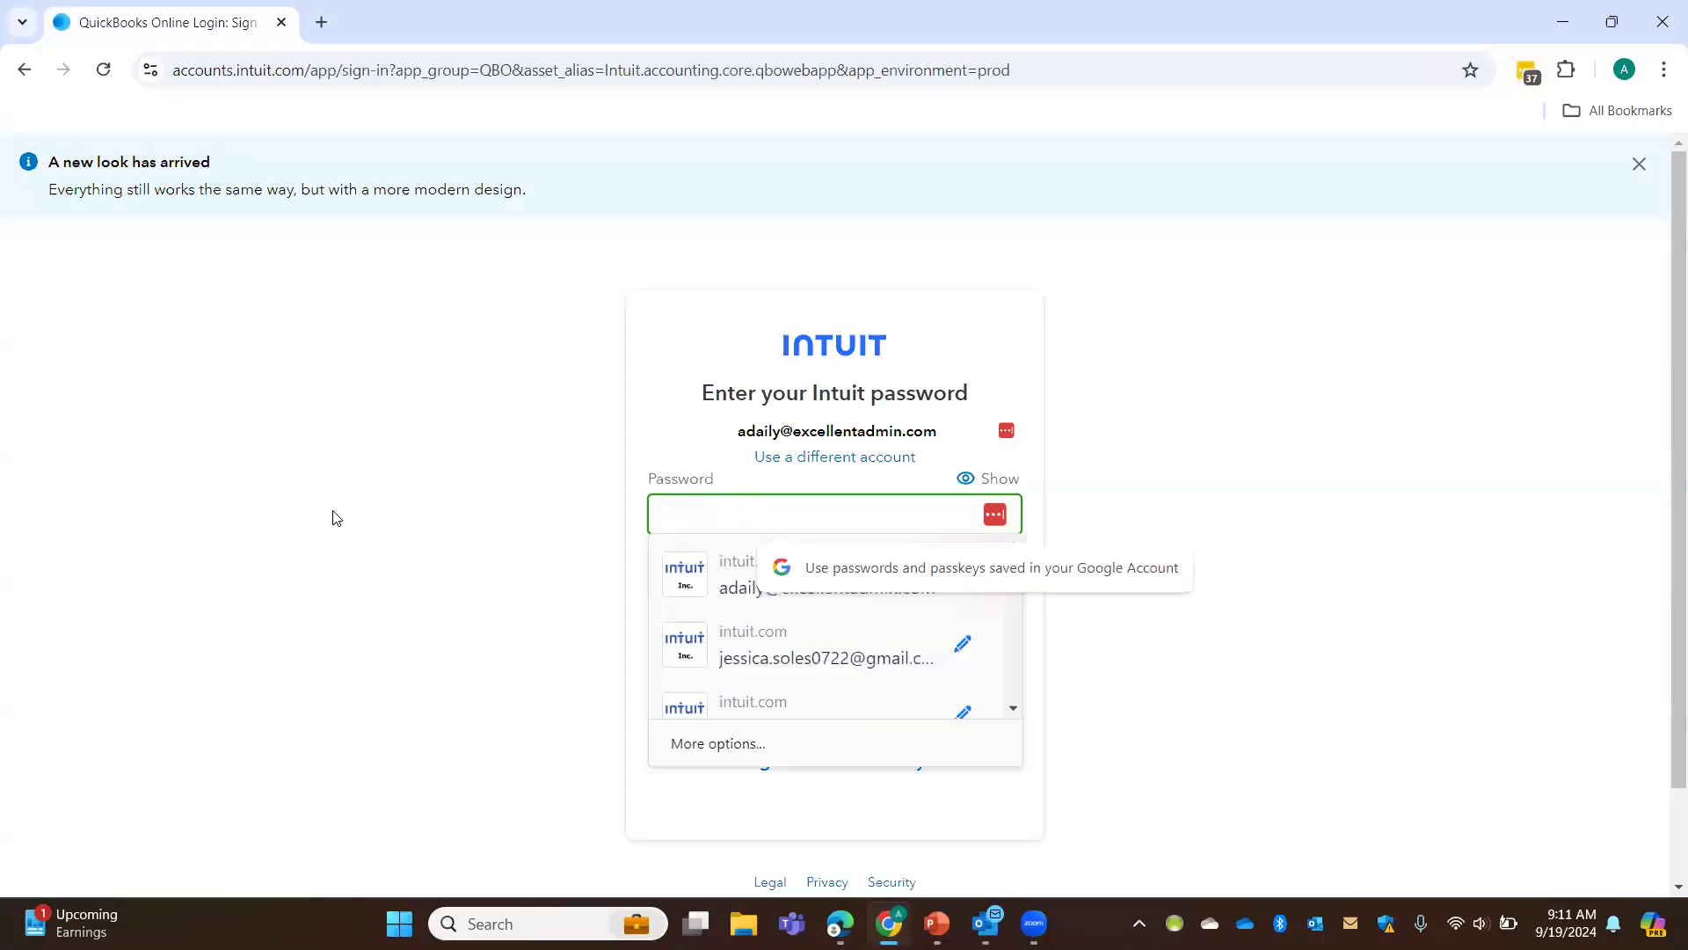
type("•••••••••••")
key("ctrl+a")
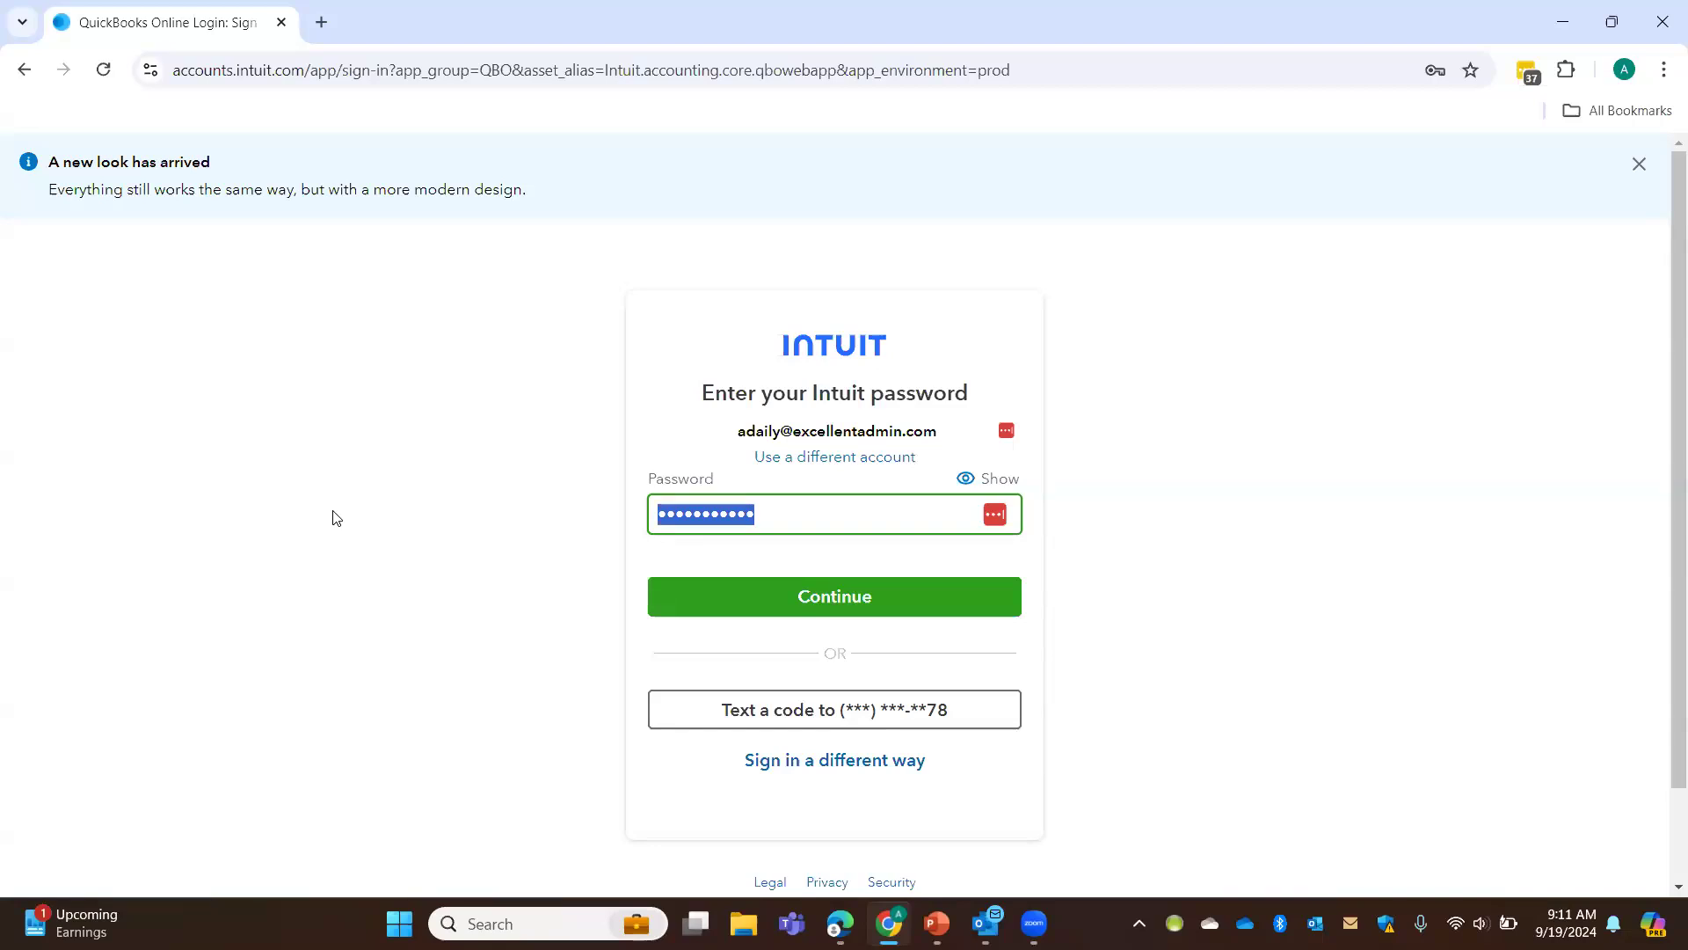
key("Right")
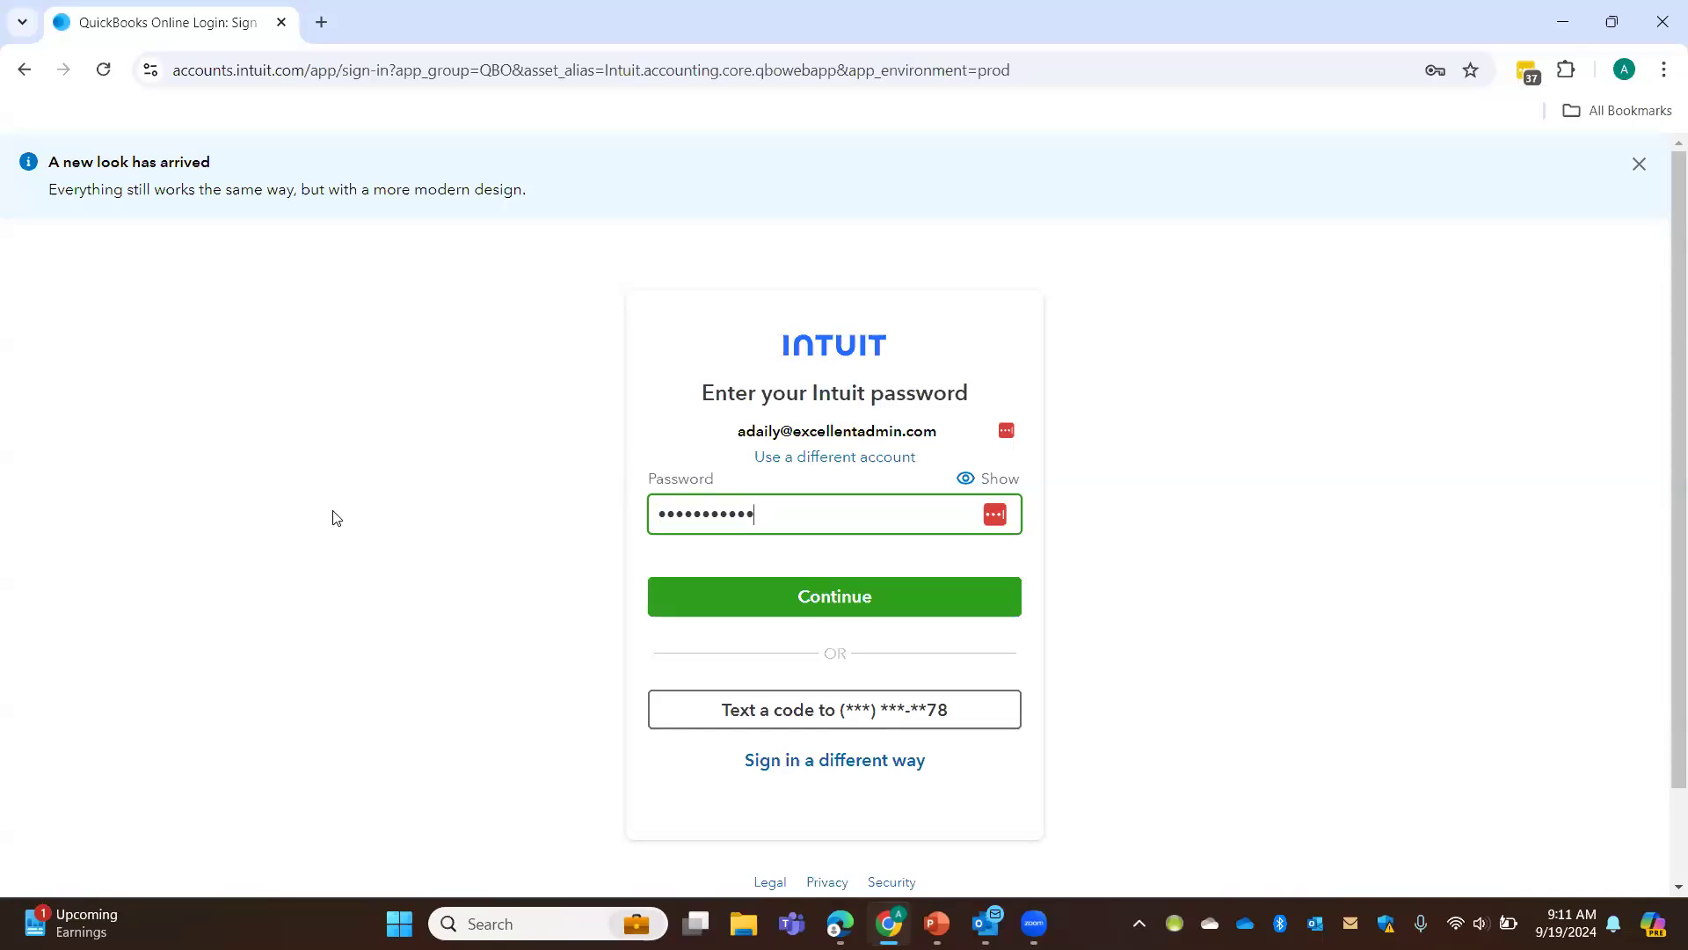
key("Return")
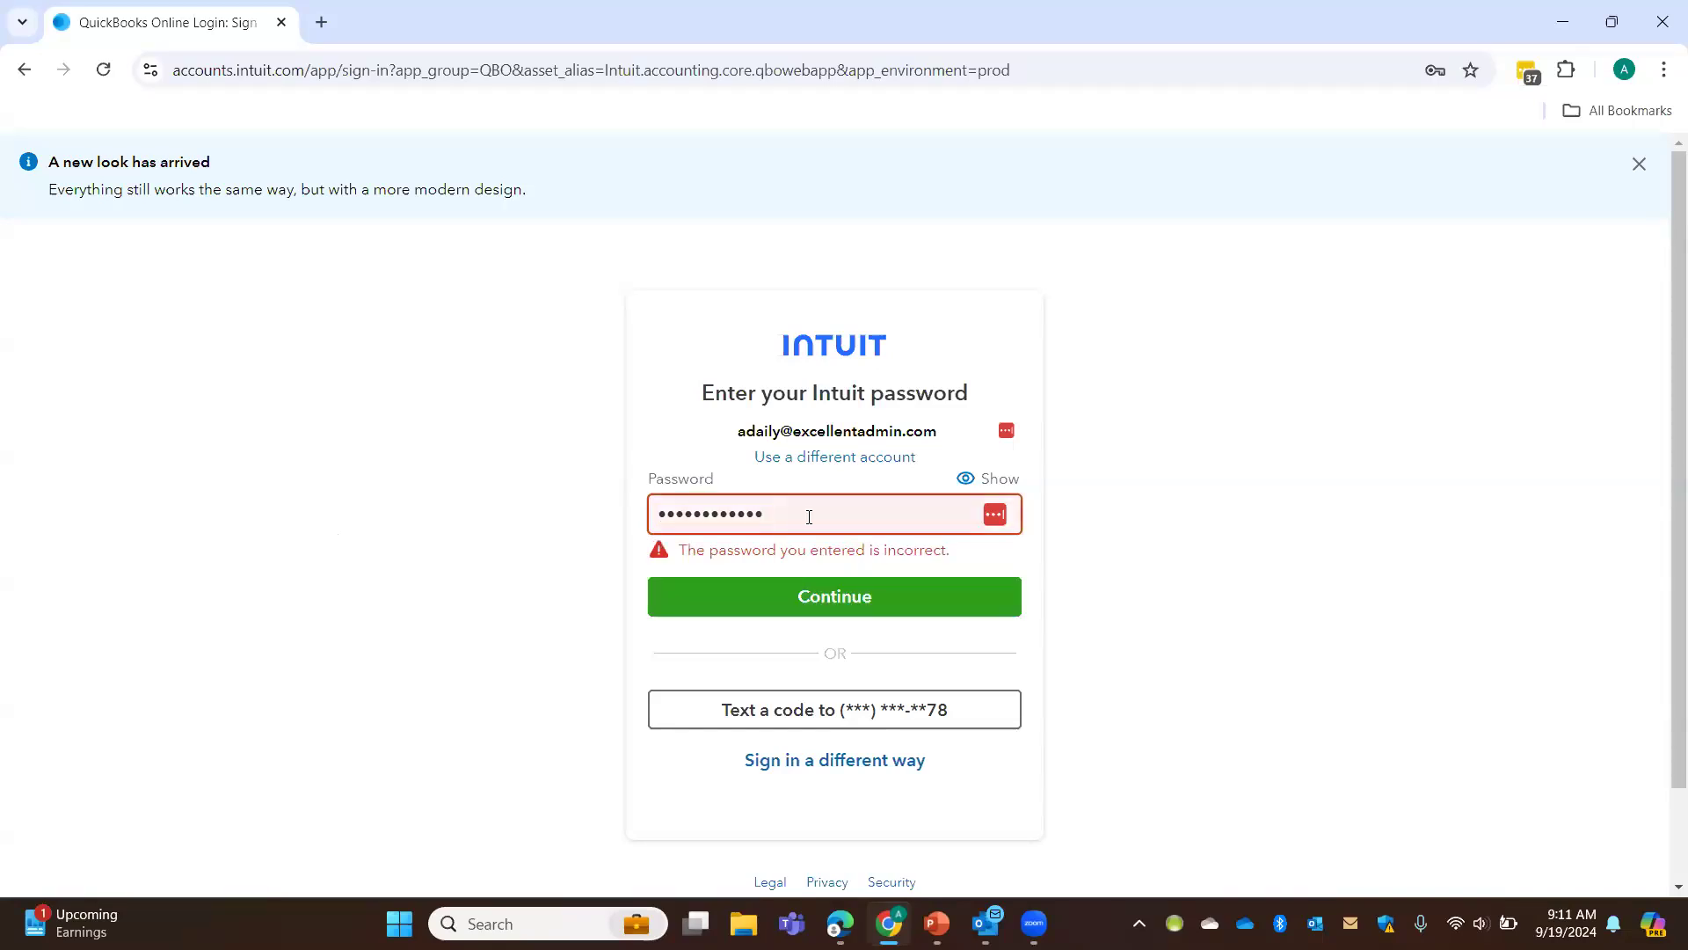
Step: Reveal the password to check it, then go back to the account chooser
left_click(965, 477)
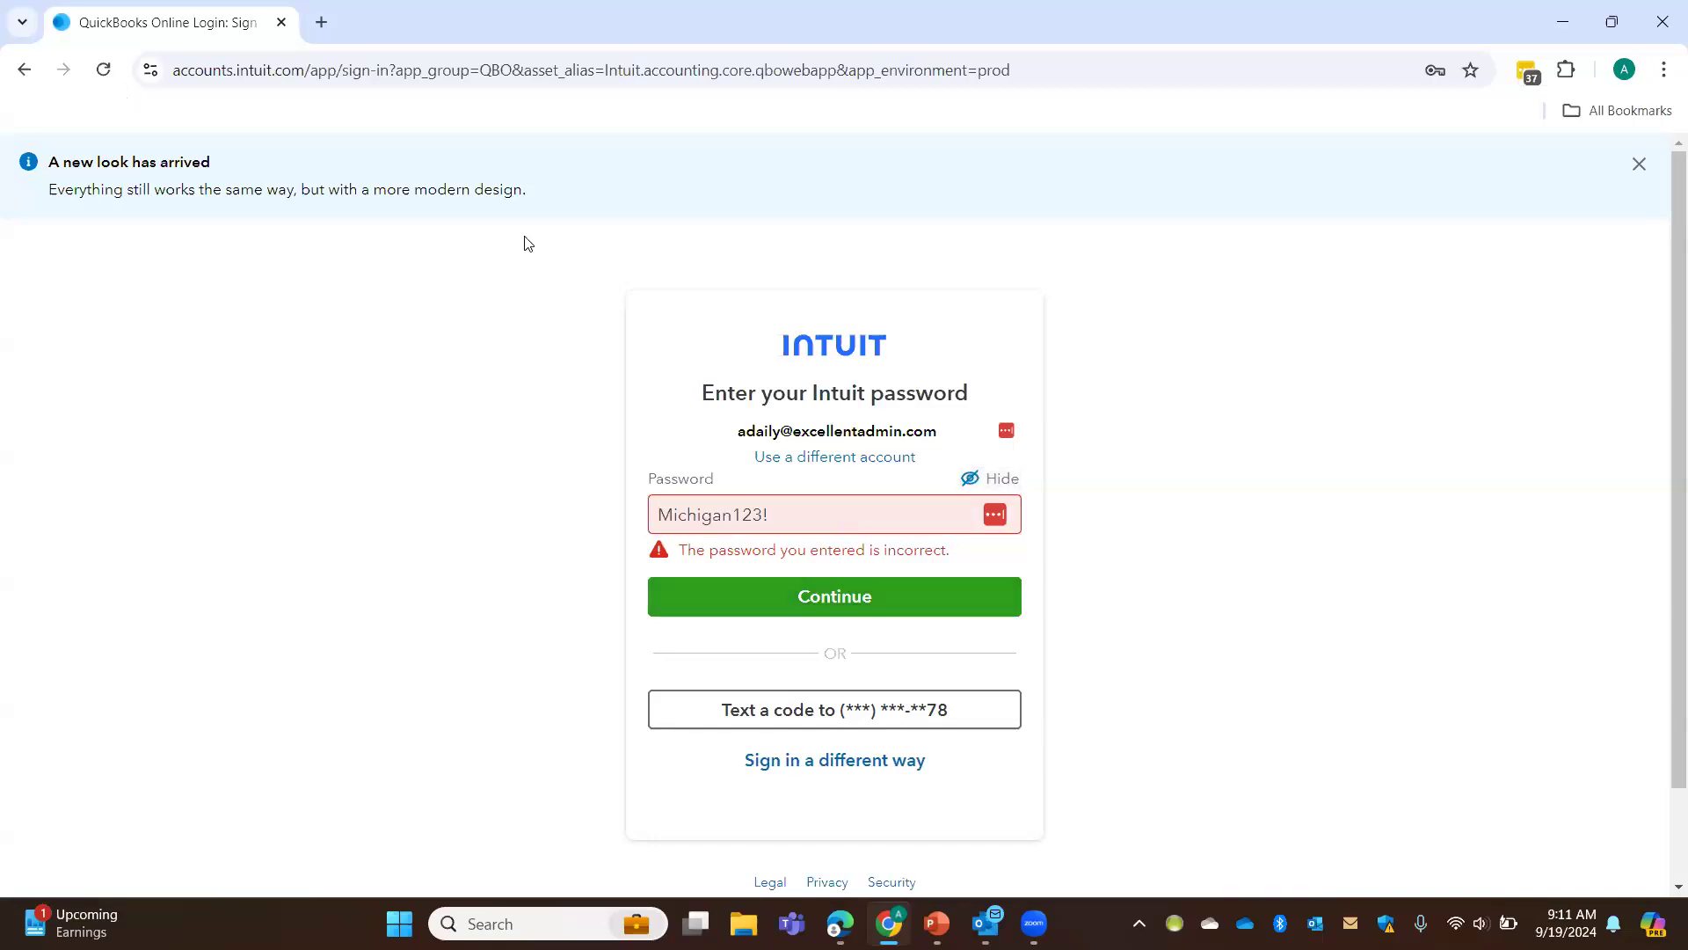
left_click(25, 69)
left_click(798, 652)
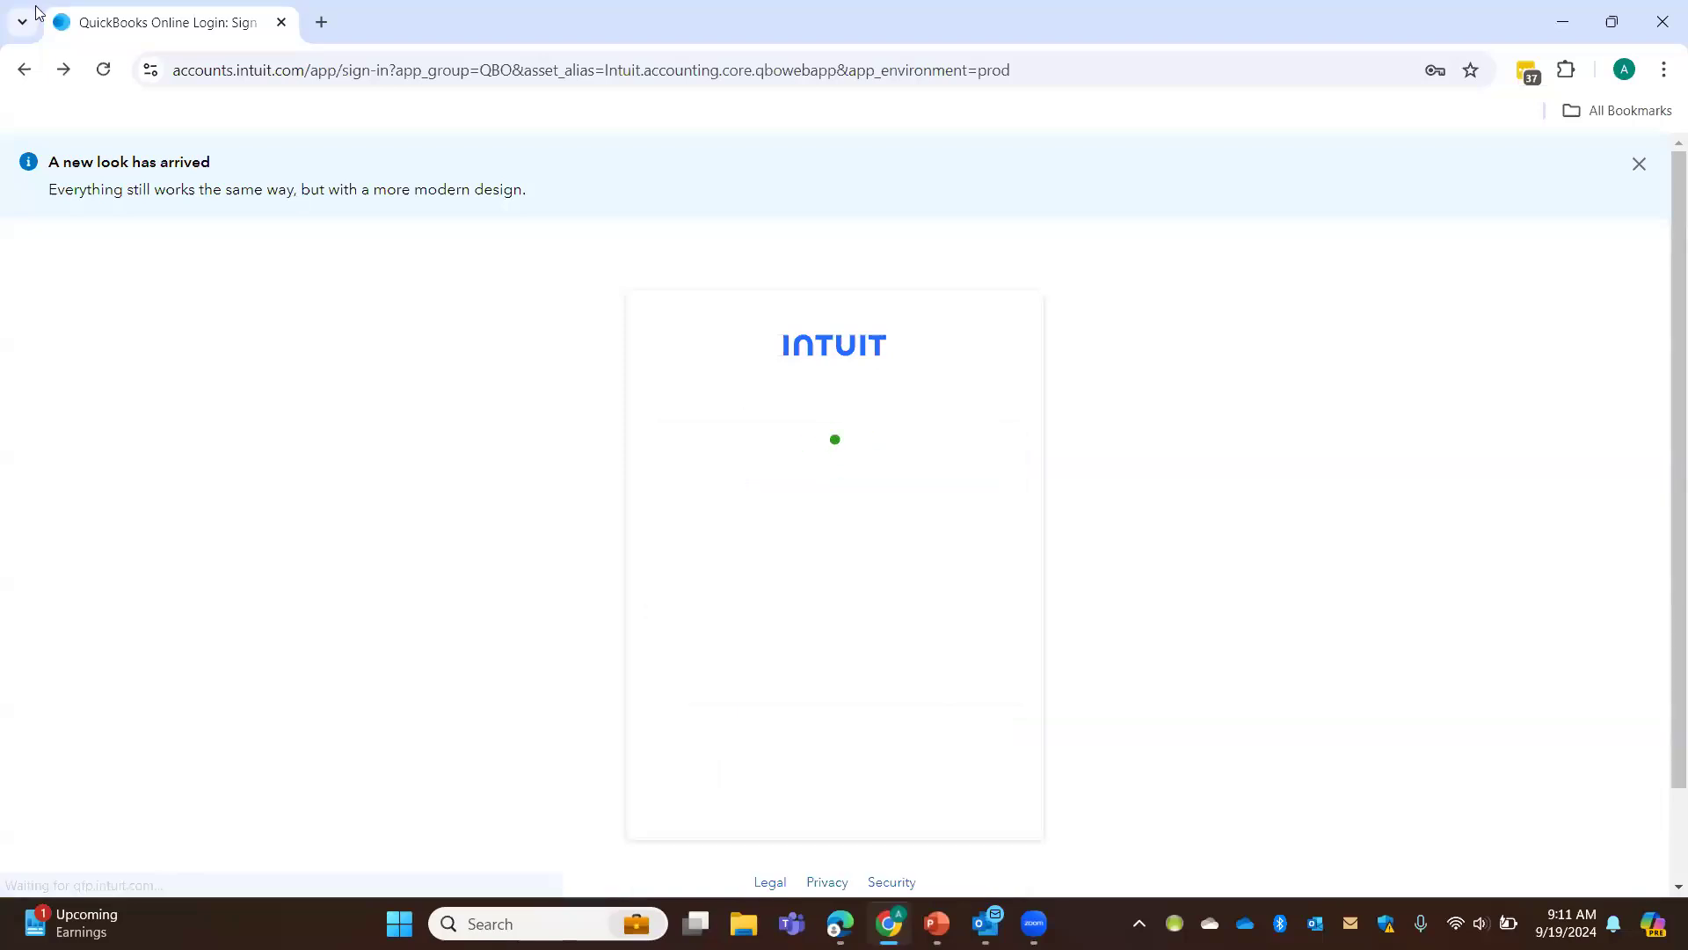
Step: Sign in with the first listed Intuit account, replacing the autofilled password
left_click(37, 67)
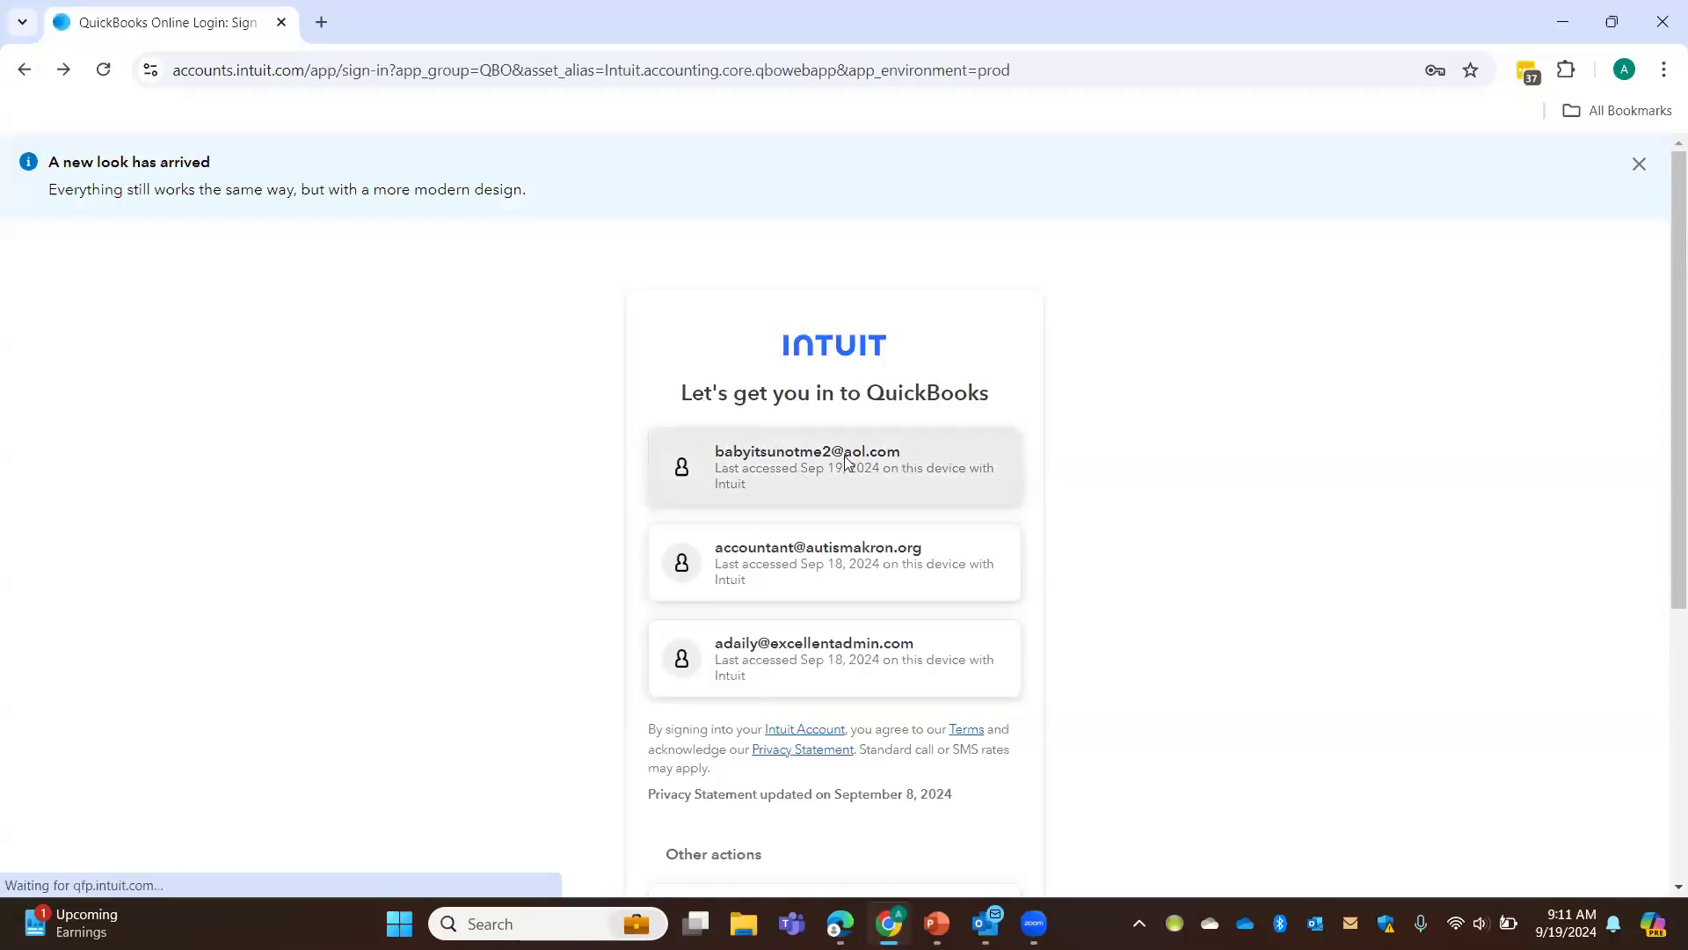
left_click(845, 460)
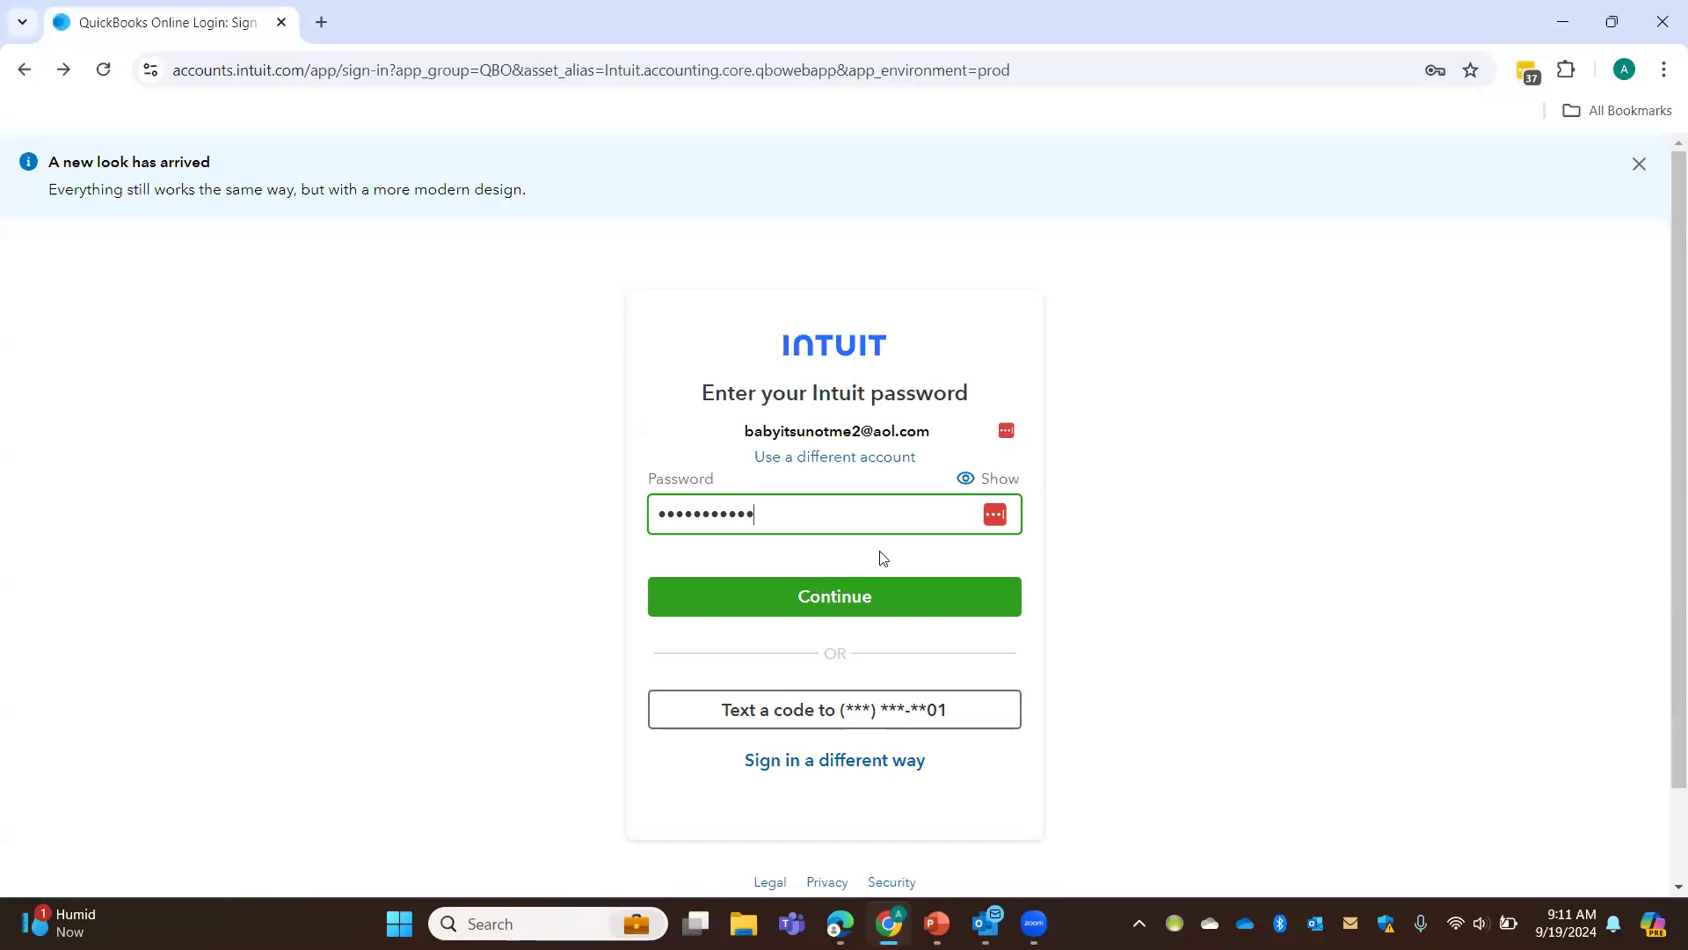
left_click(831, 589)
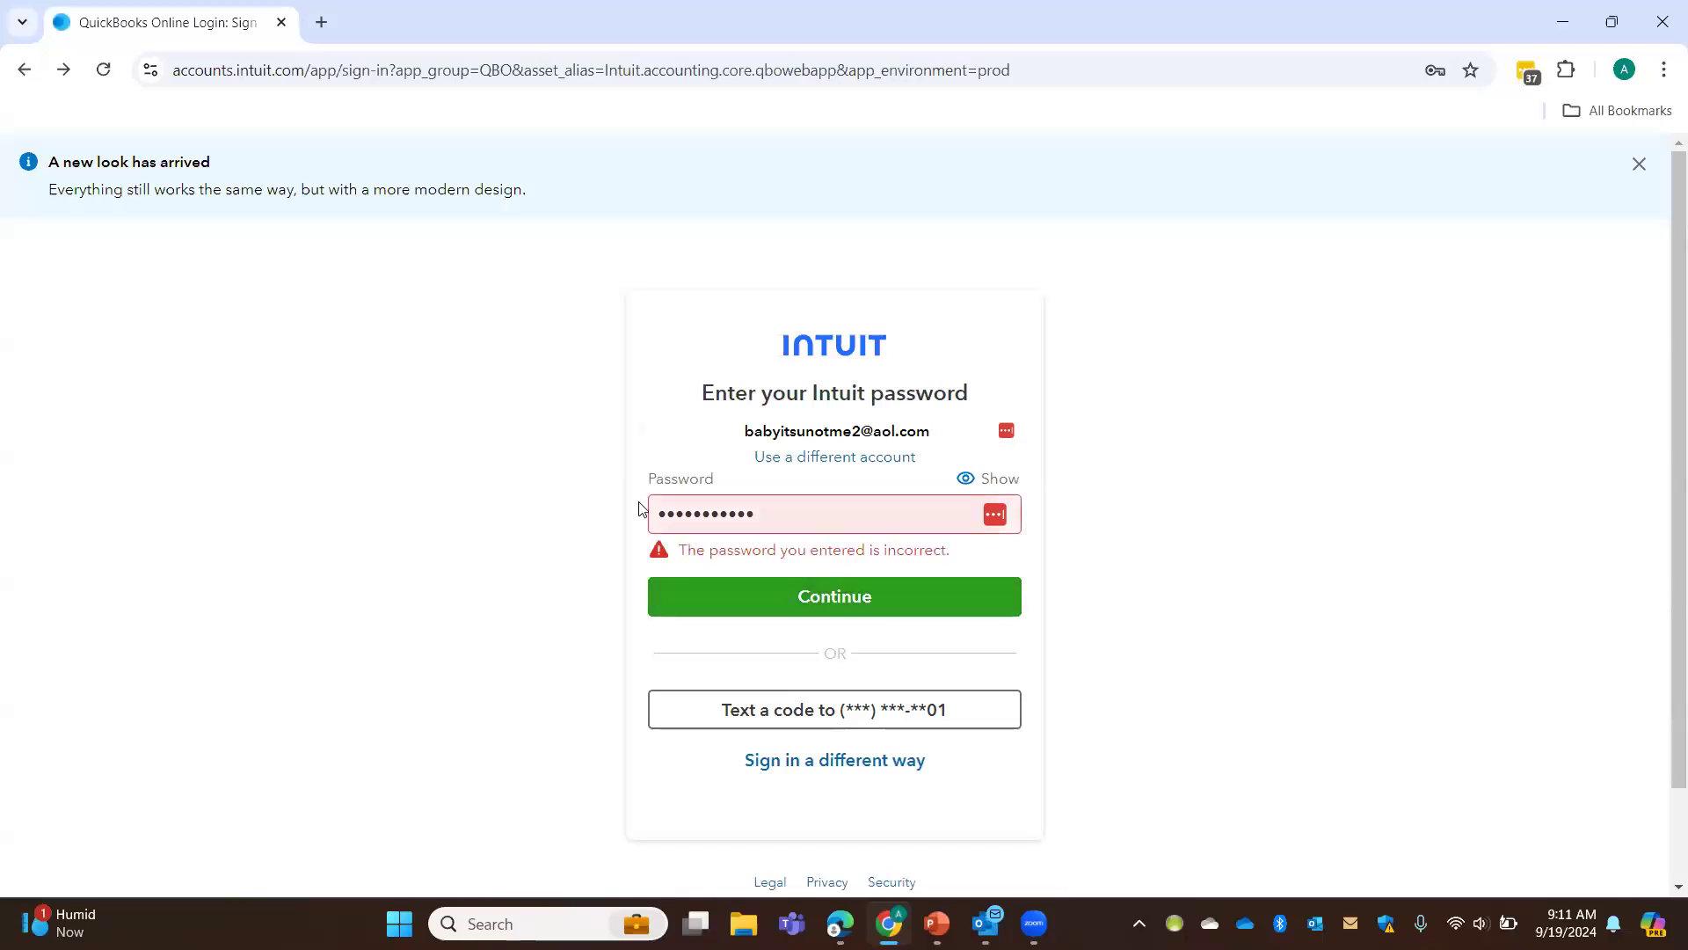
left_click_drag(639, 503, 227, 348)
type("••••")
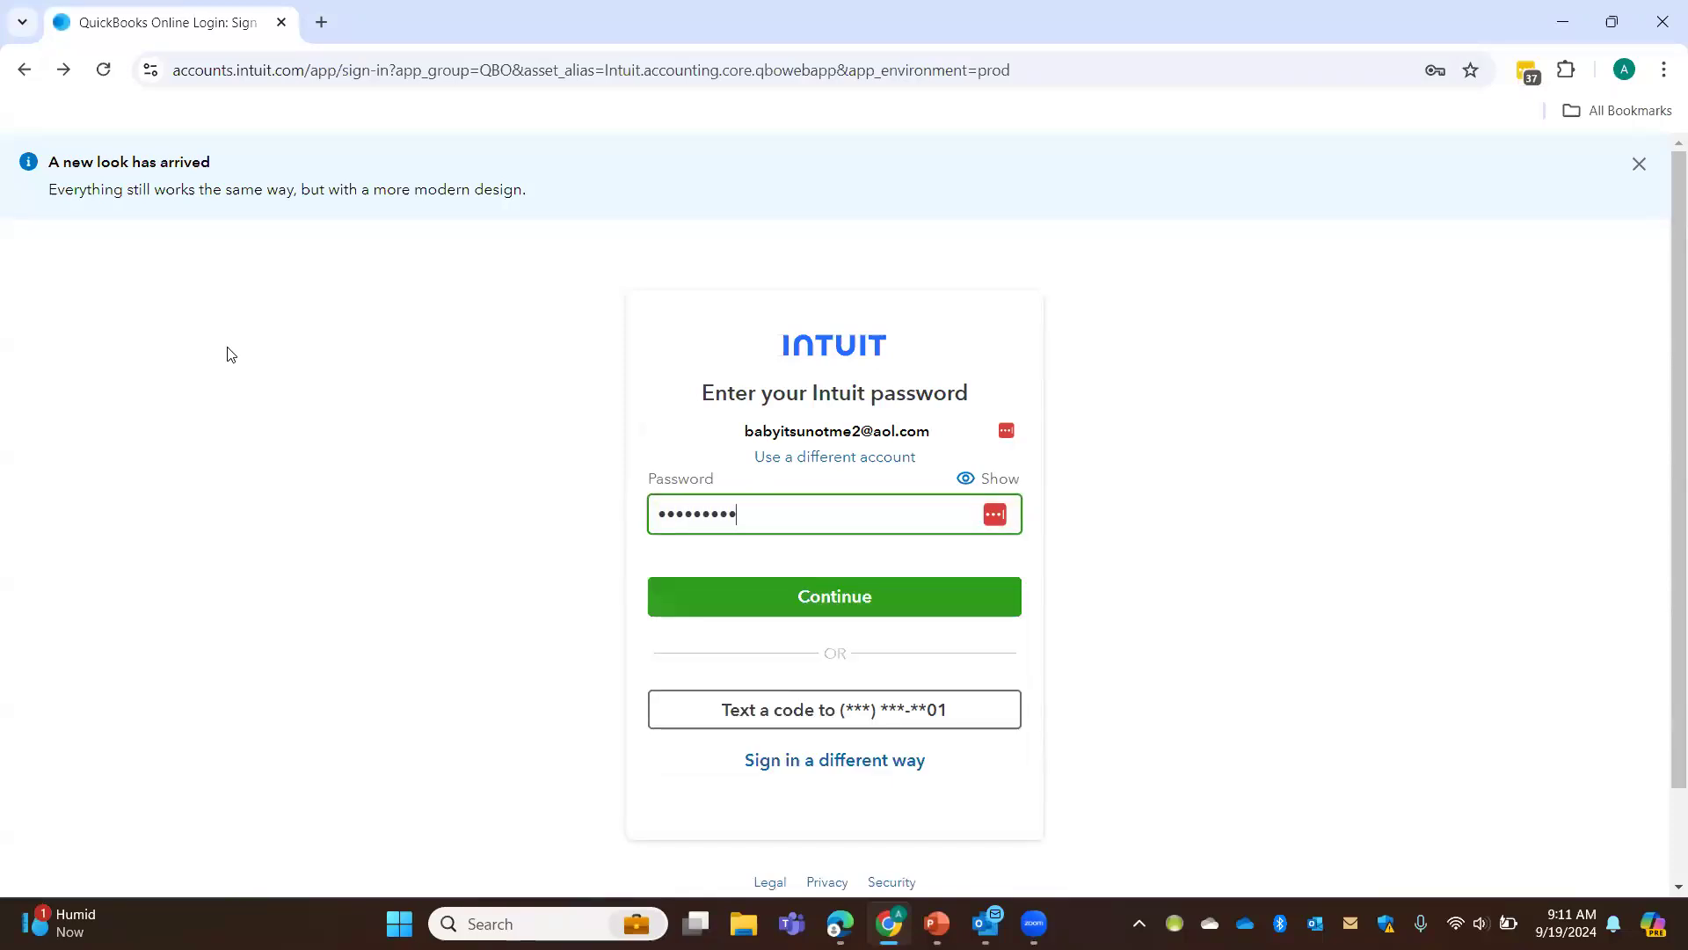
key("Return")
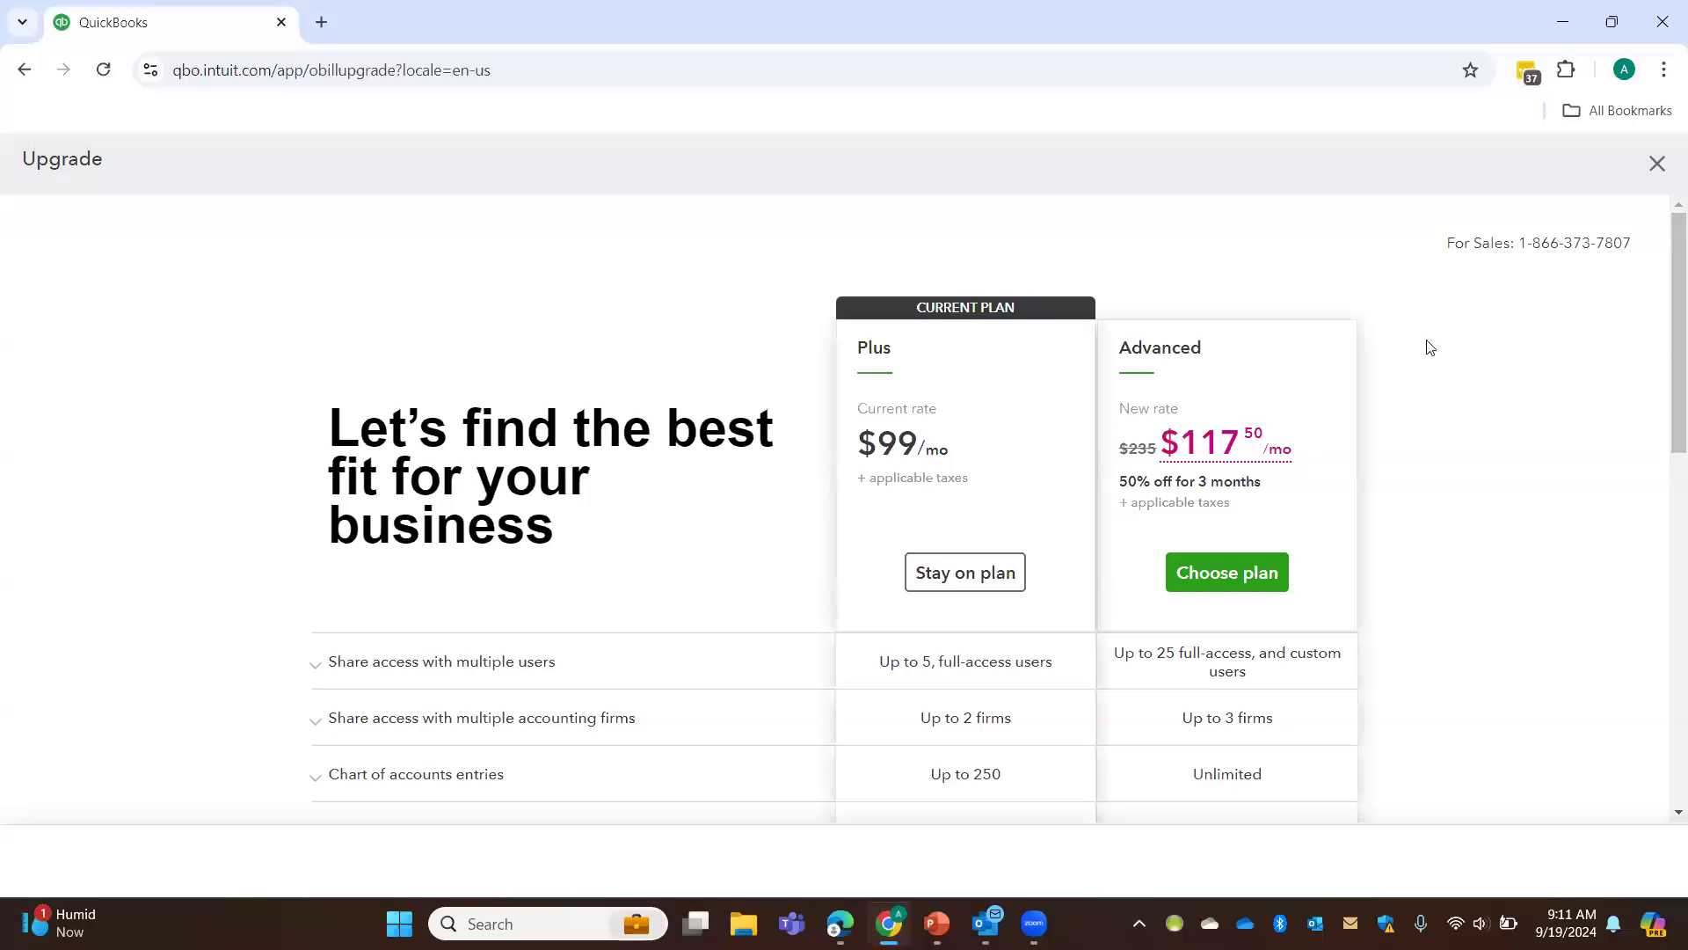
Step: Stay on the Plus plan and open the + New create menu
left_click(963, 570)
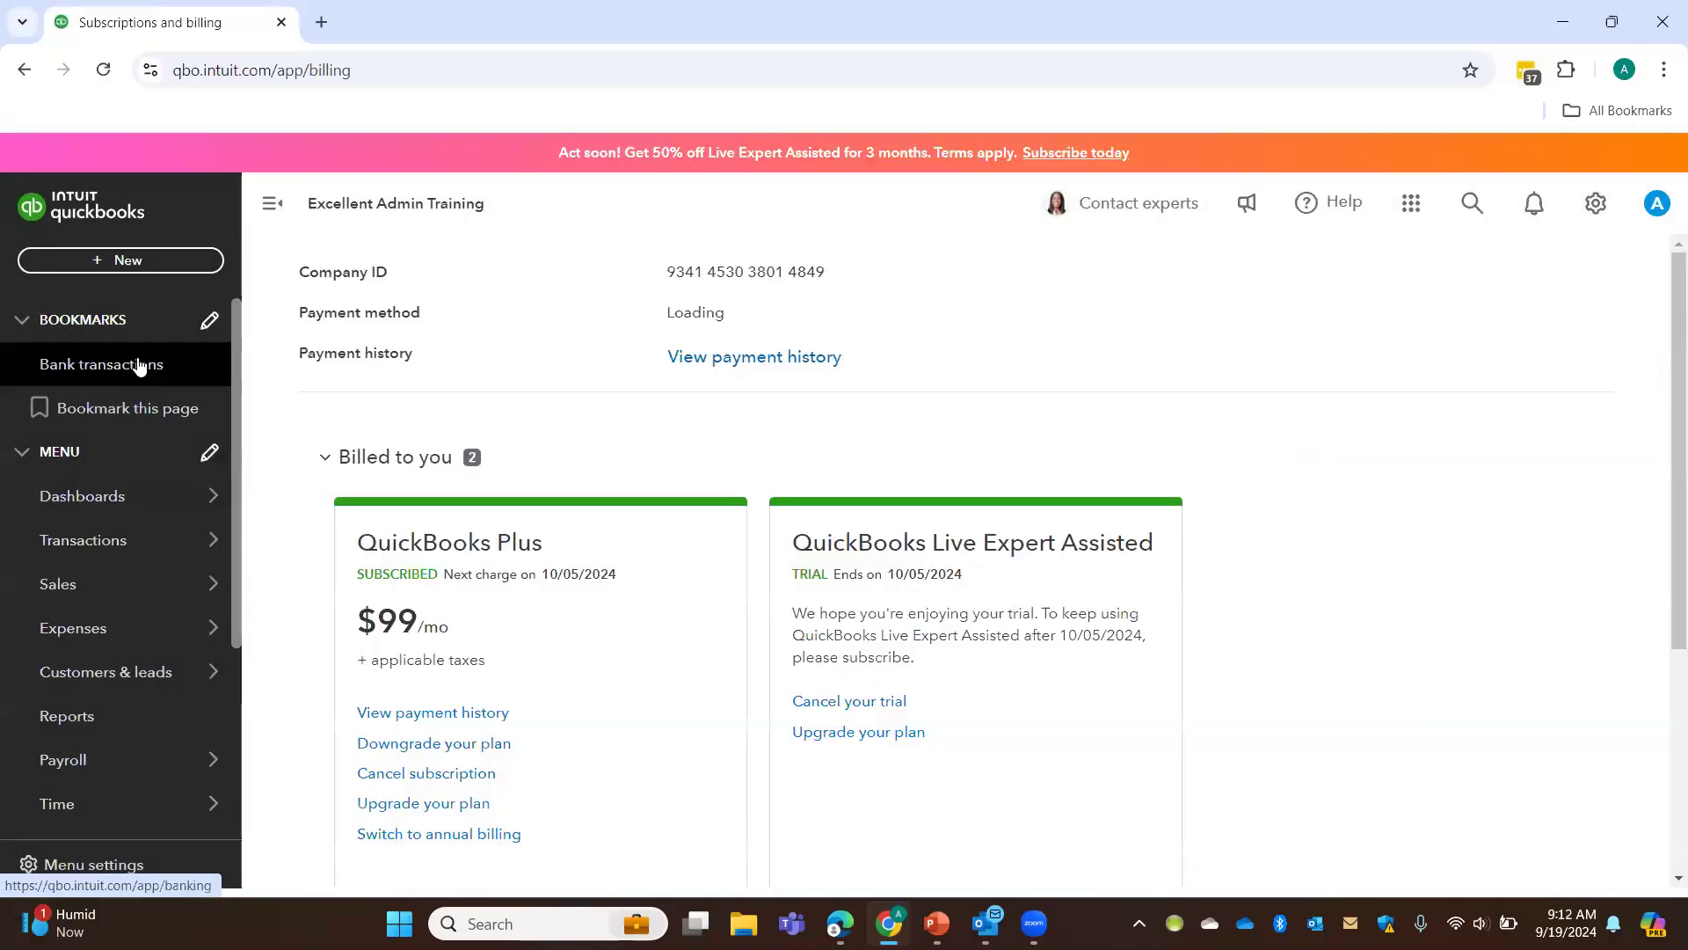
left_click(117, 262)
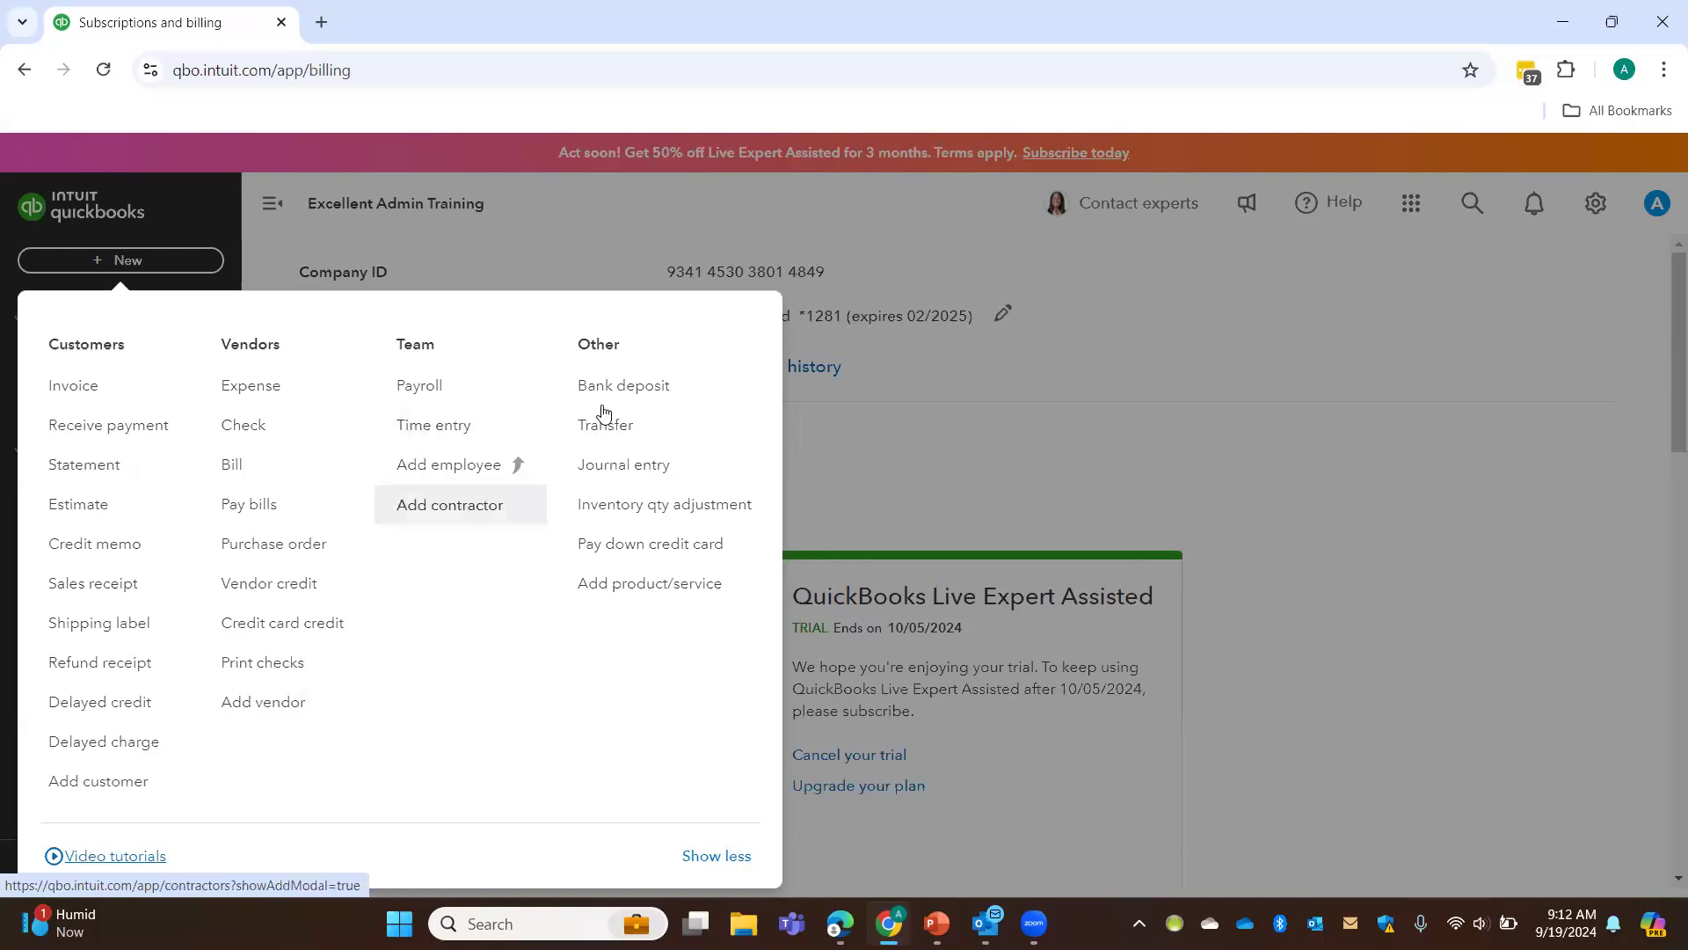
Step: Close the create and settings menus and look over the billing page
left_click(1341, 194)
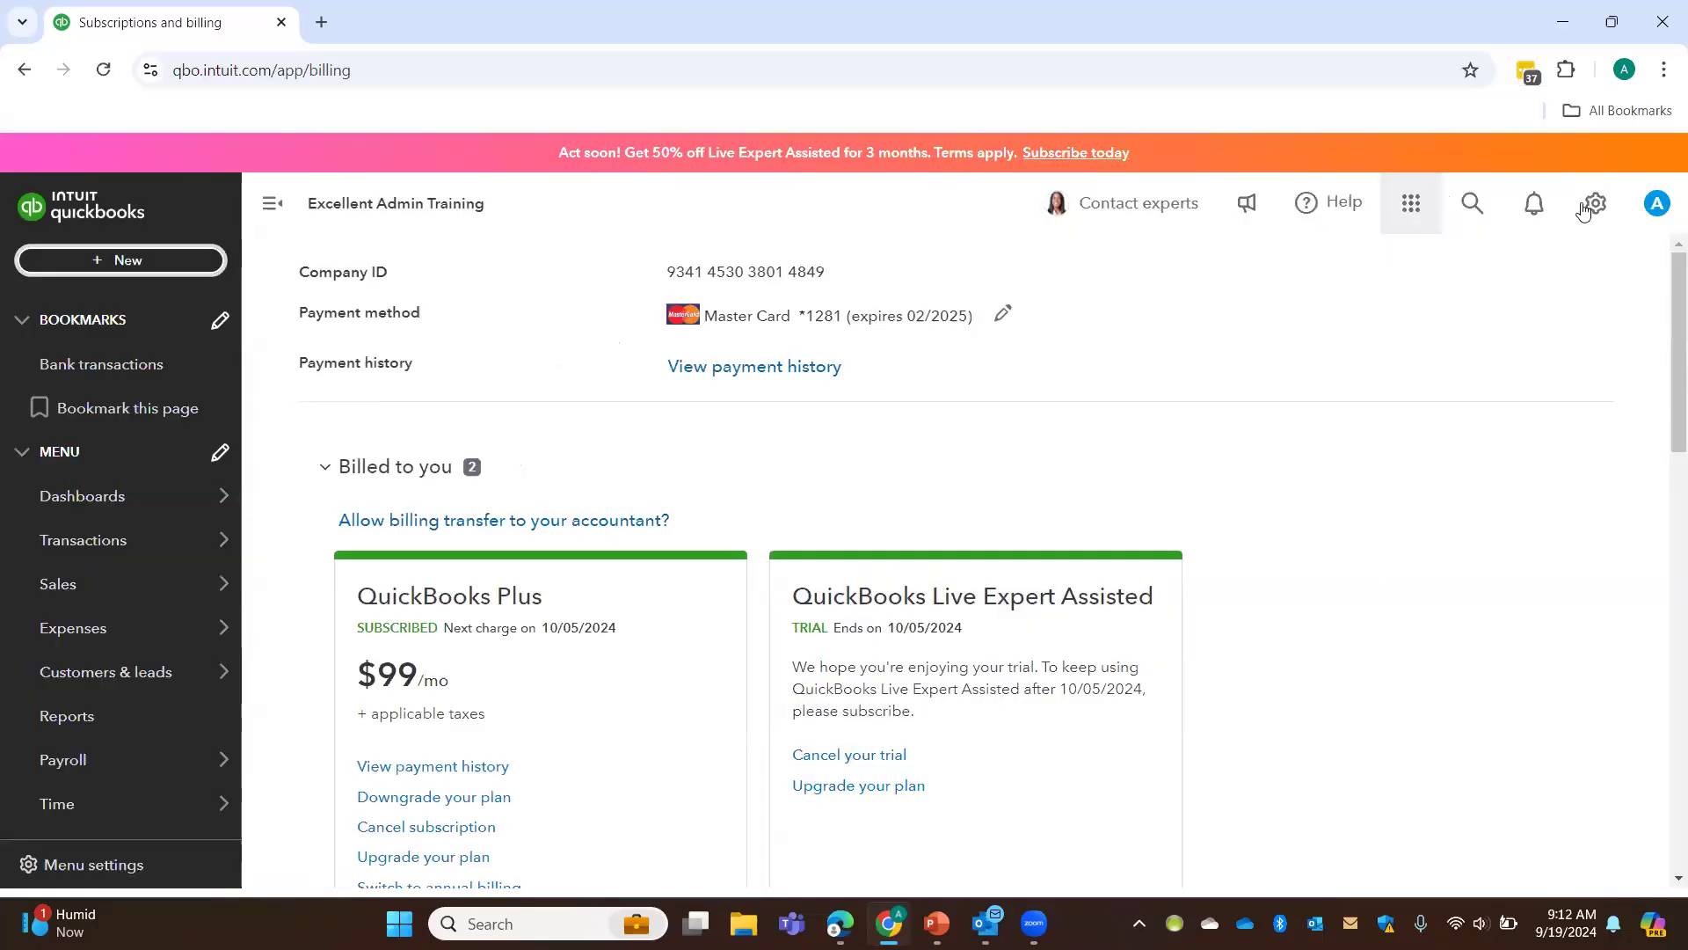
left_click(1597, 204)
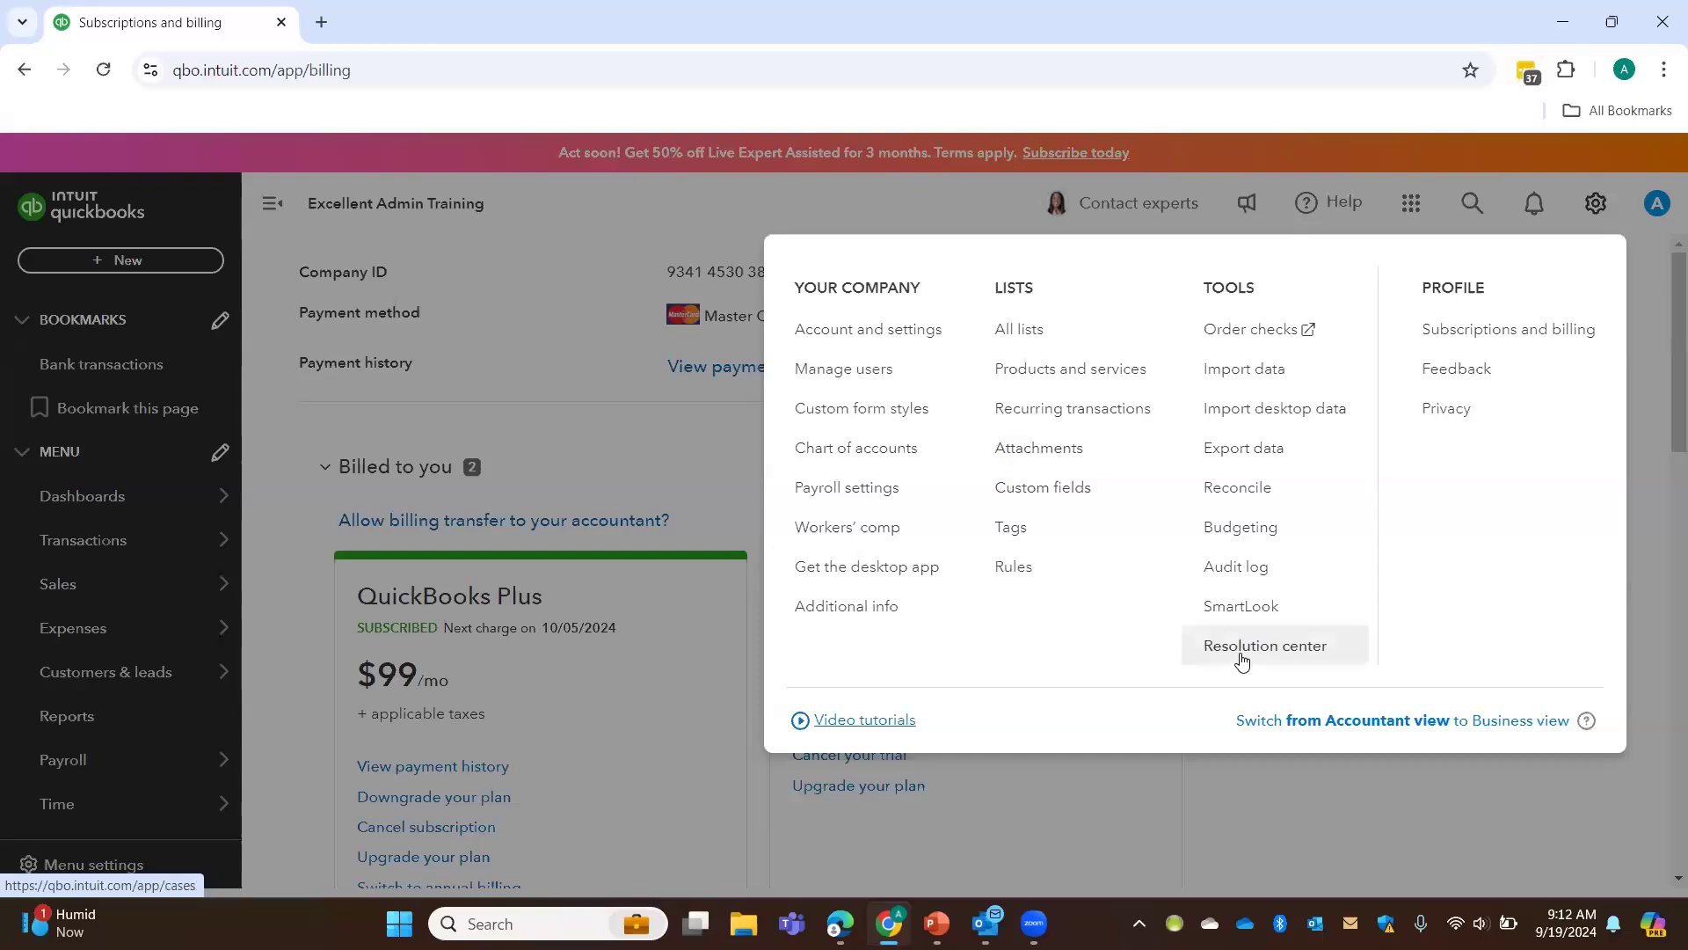
left_click(944, 215)
scroll(106, 492, "down", 1)
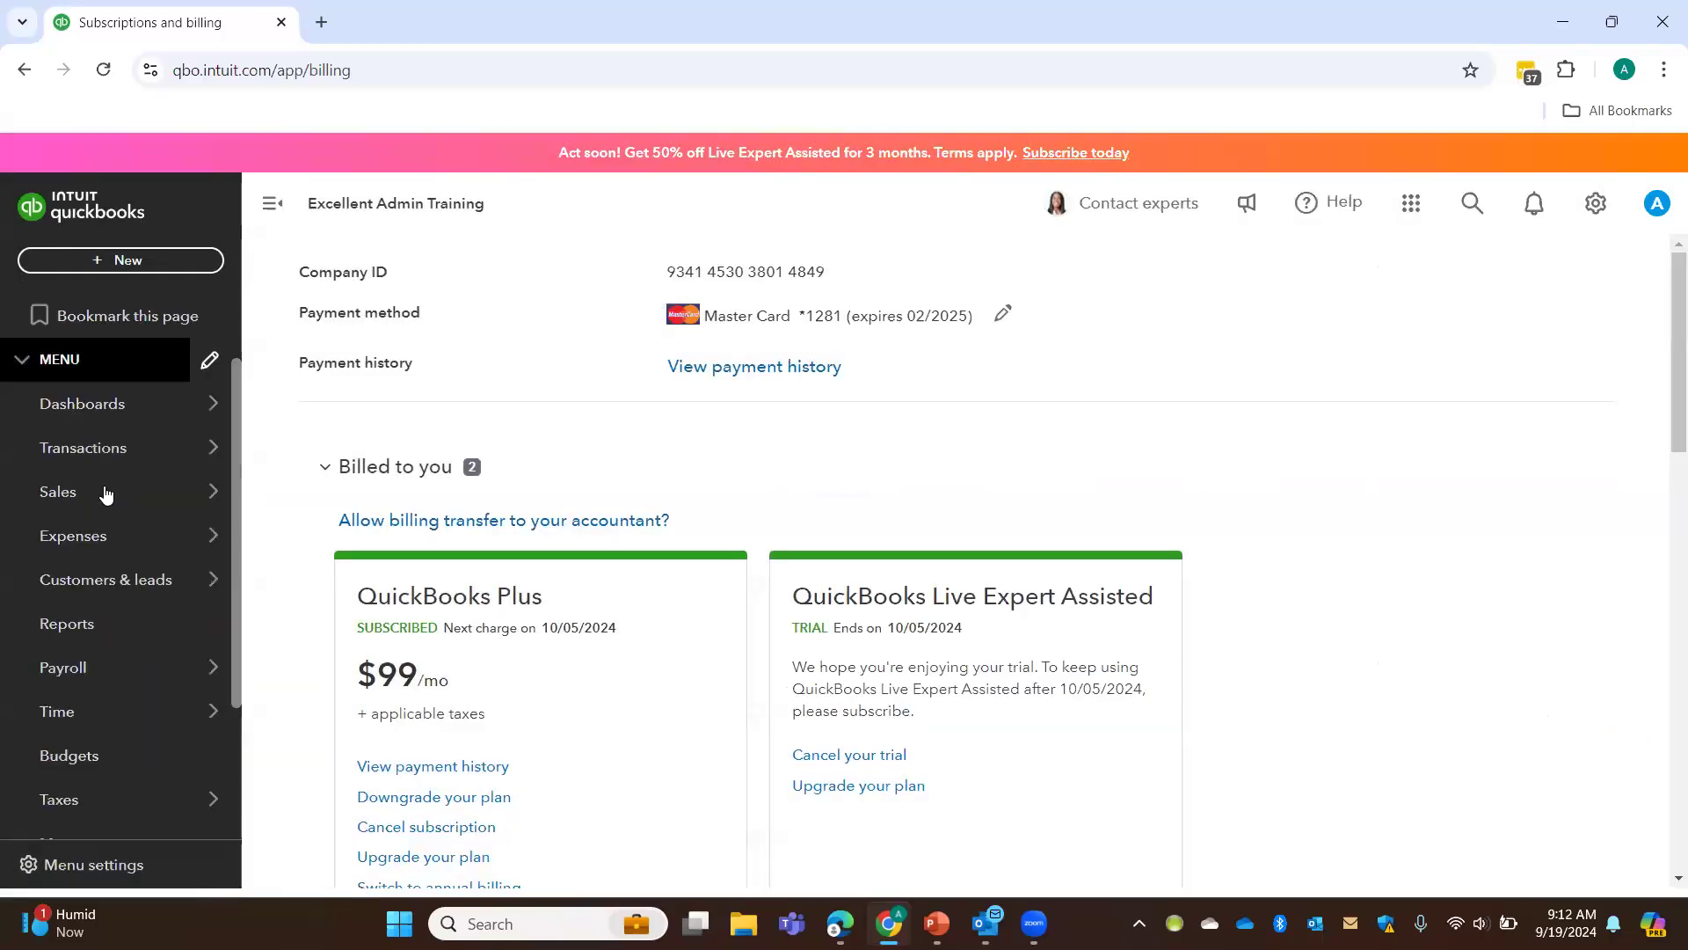
scroll(106, 492, "down", 2)
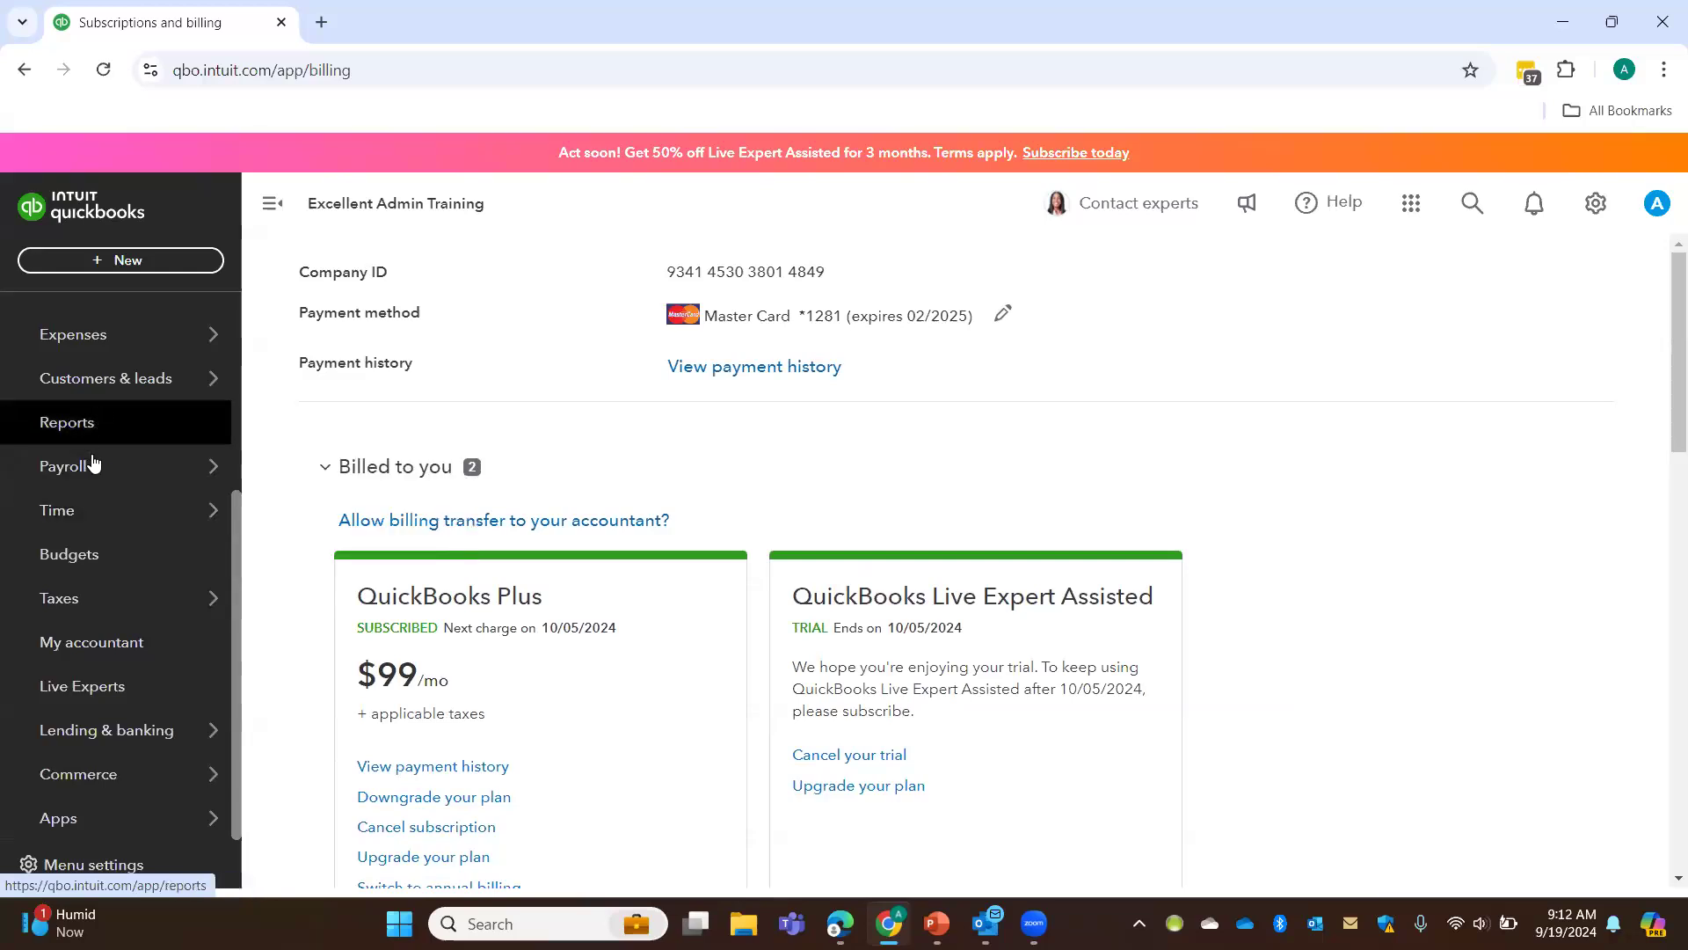
scroll(92, 470, "up", 1)
mouse_move(91, 417)
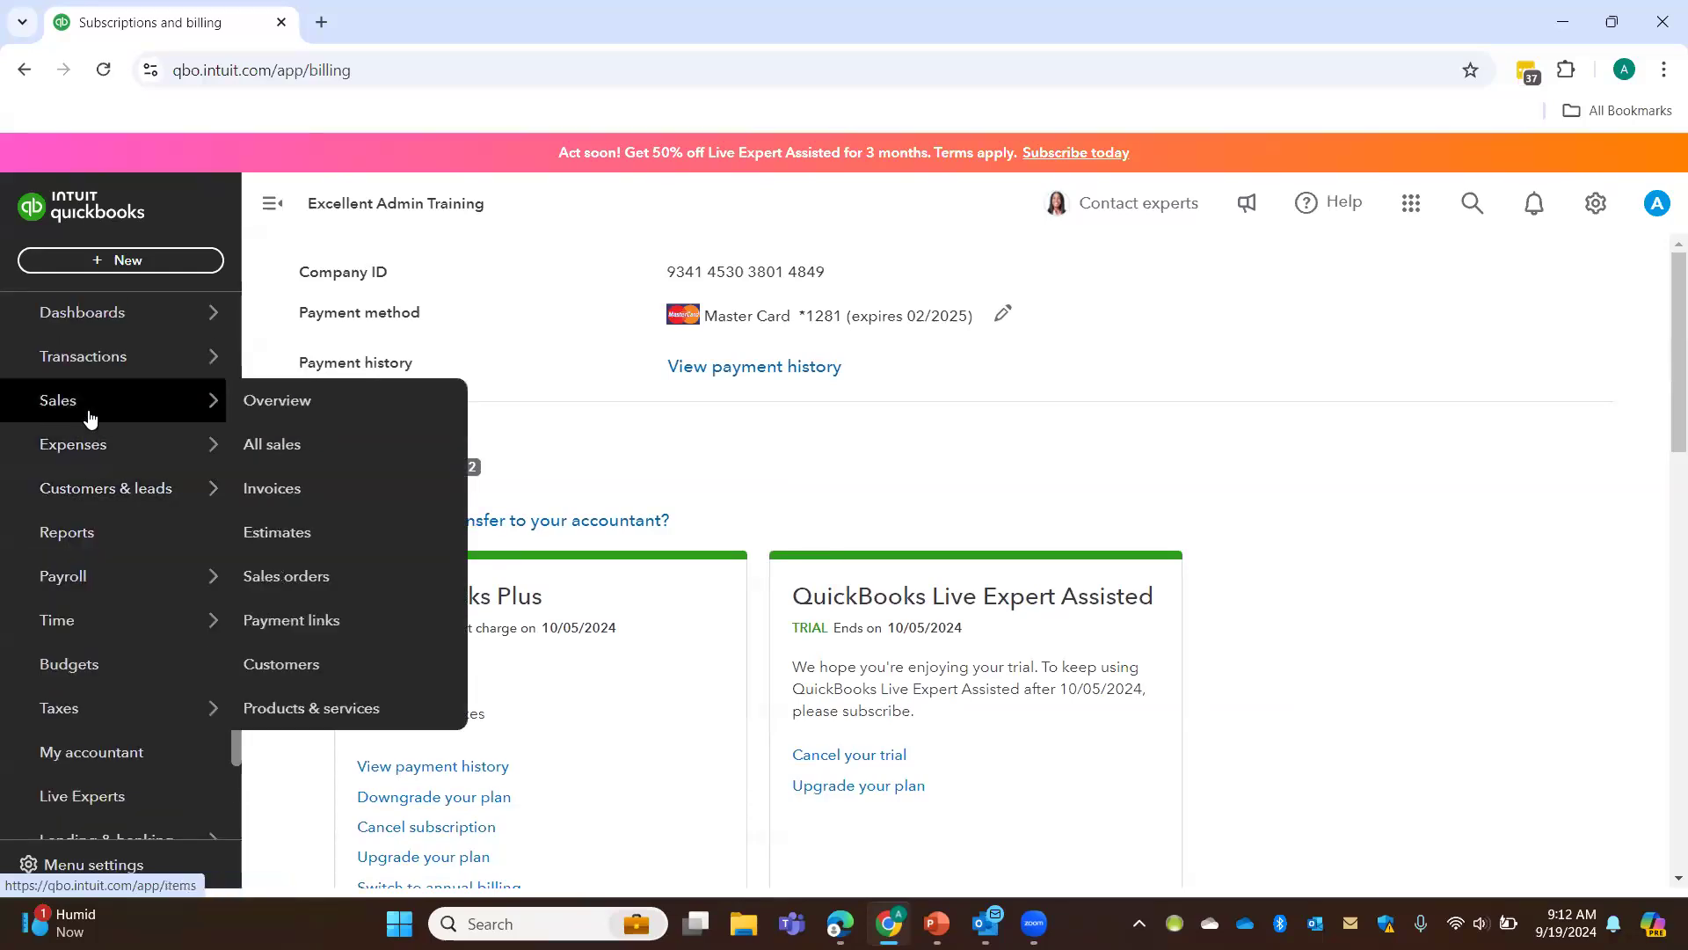
scroll(93, 440, "up", 1)
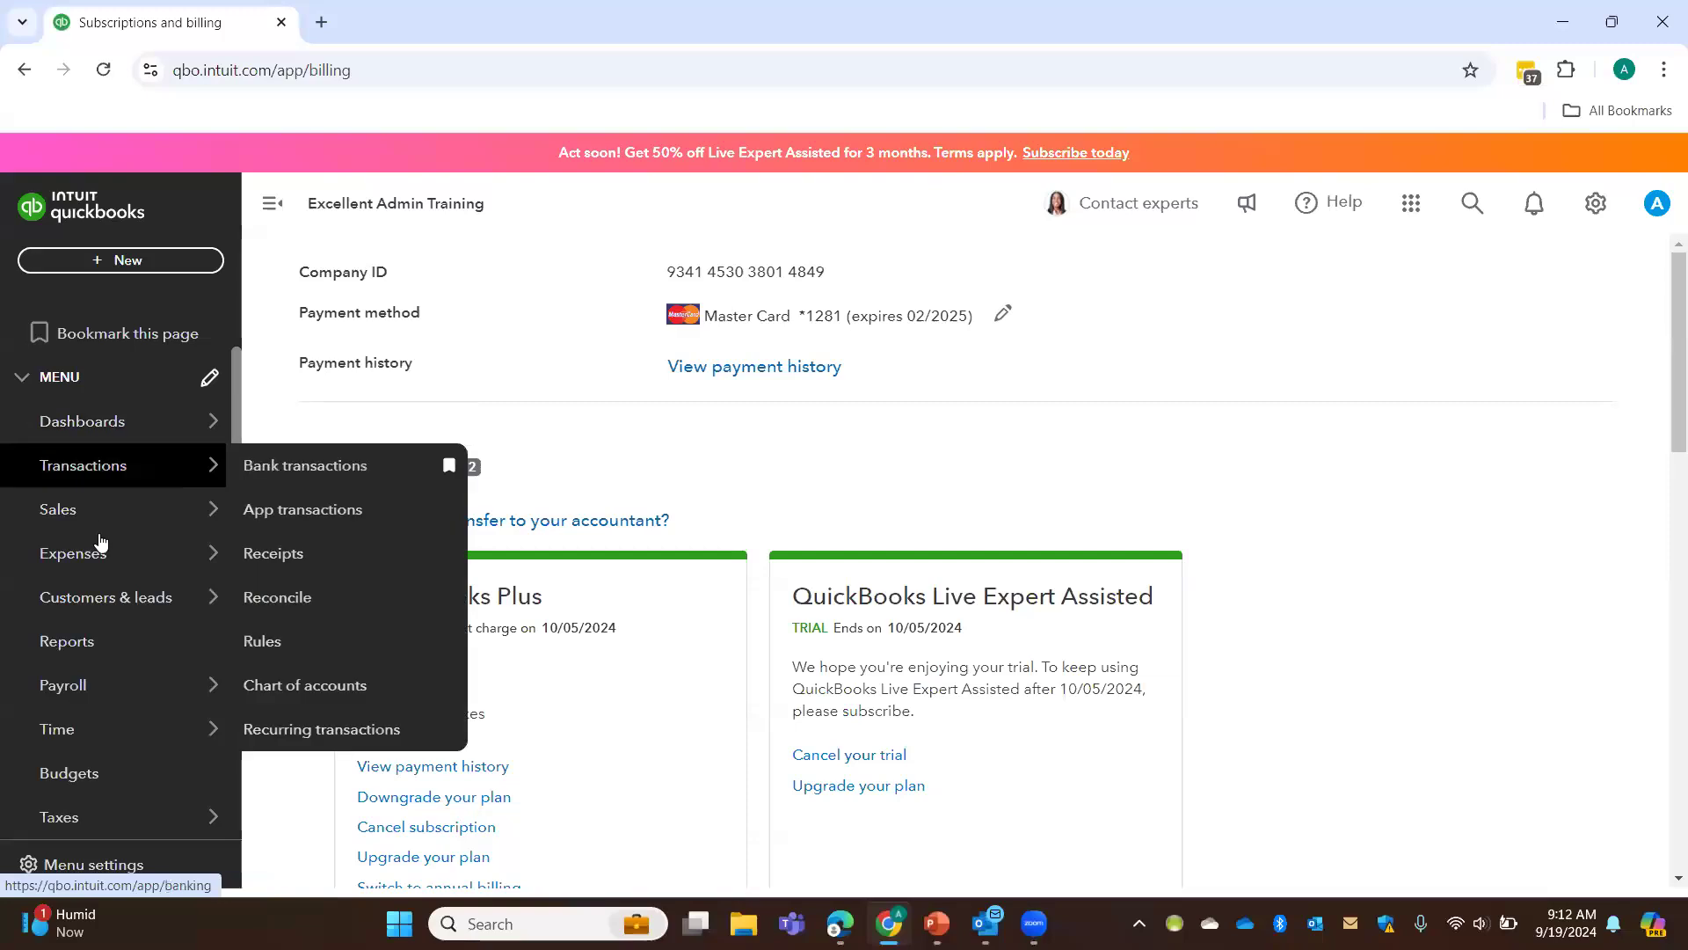
scroll(99, 561, "down", 2)
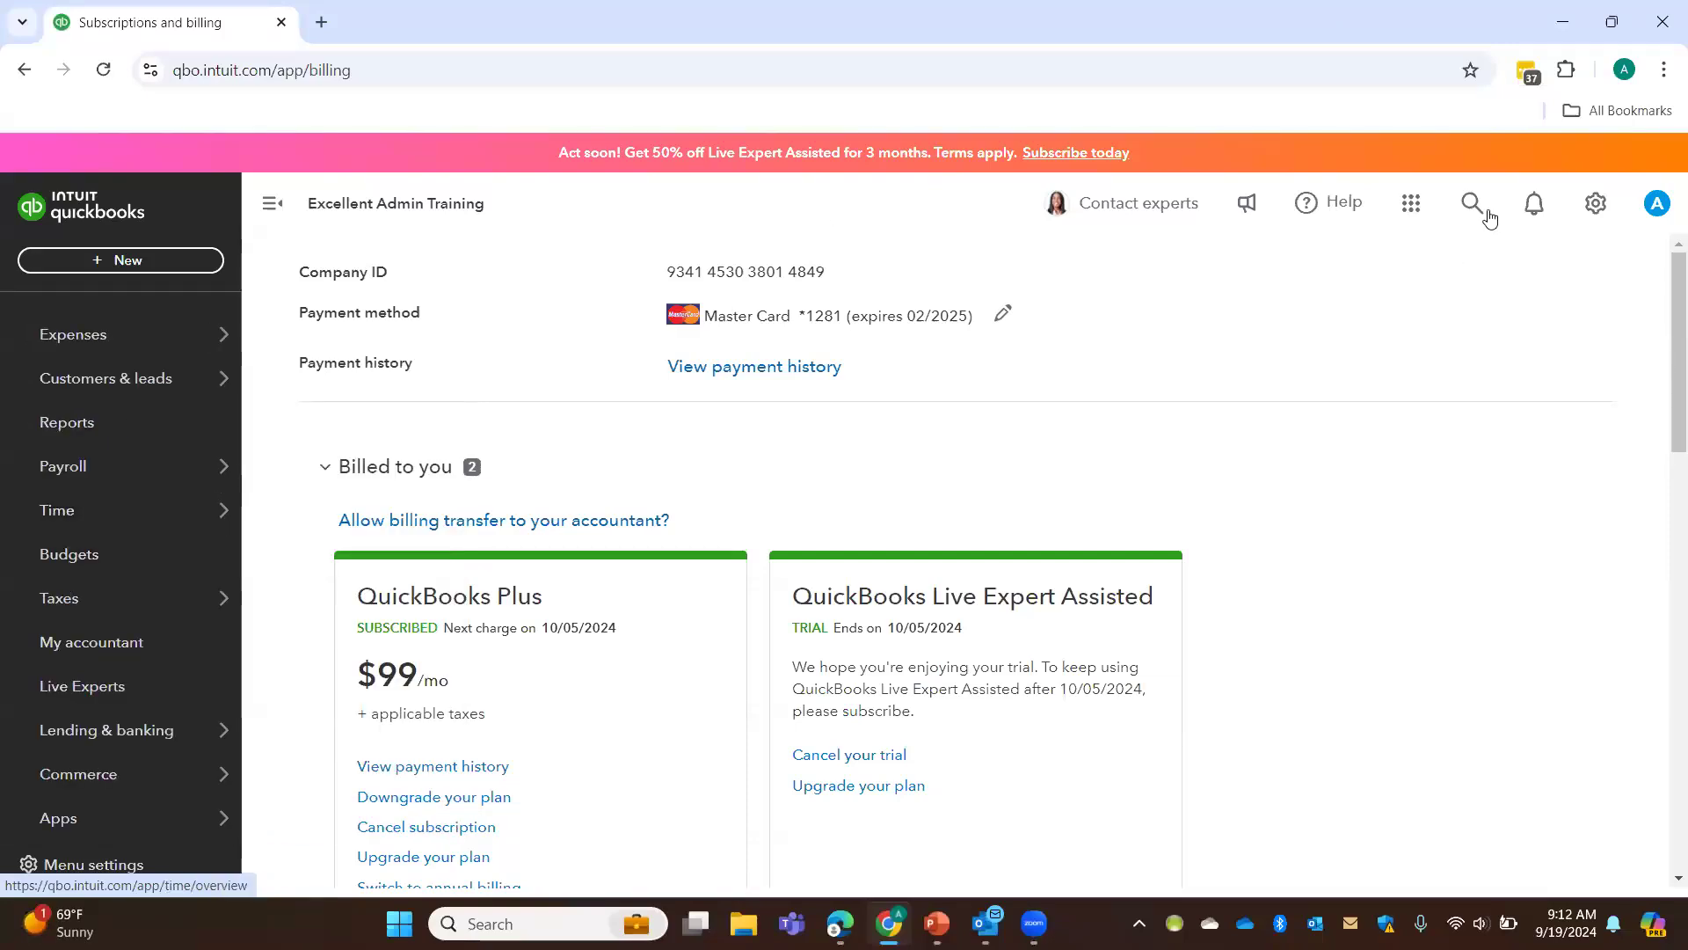
Step: Minimize Chrome and show slide 4, Project Costing, in the PowerPoint training deck
left_click(1562, 7)
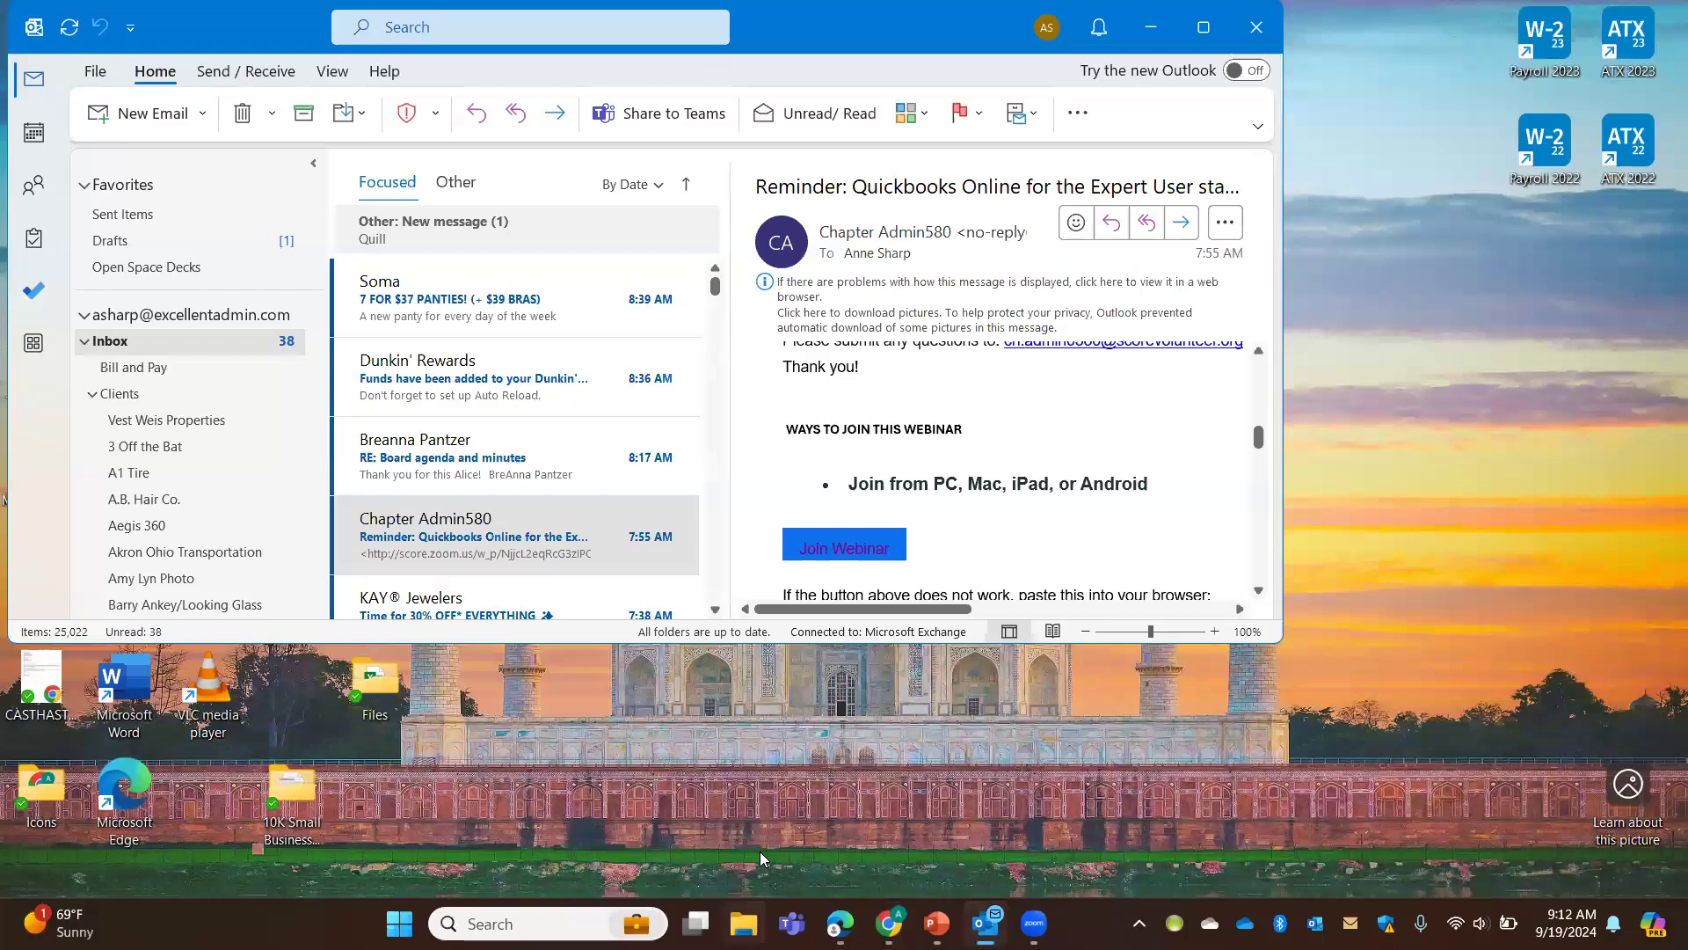
left_click(935, 922)
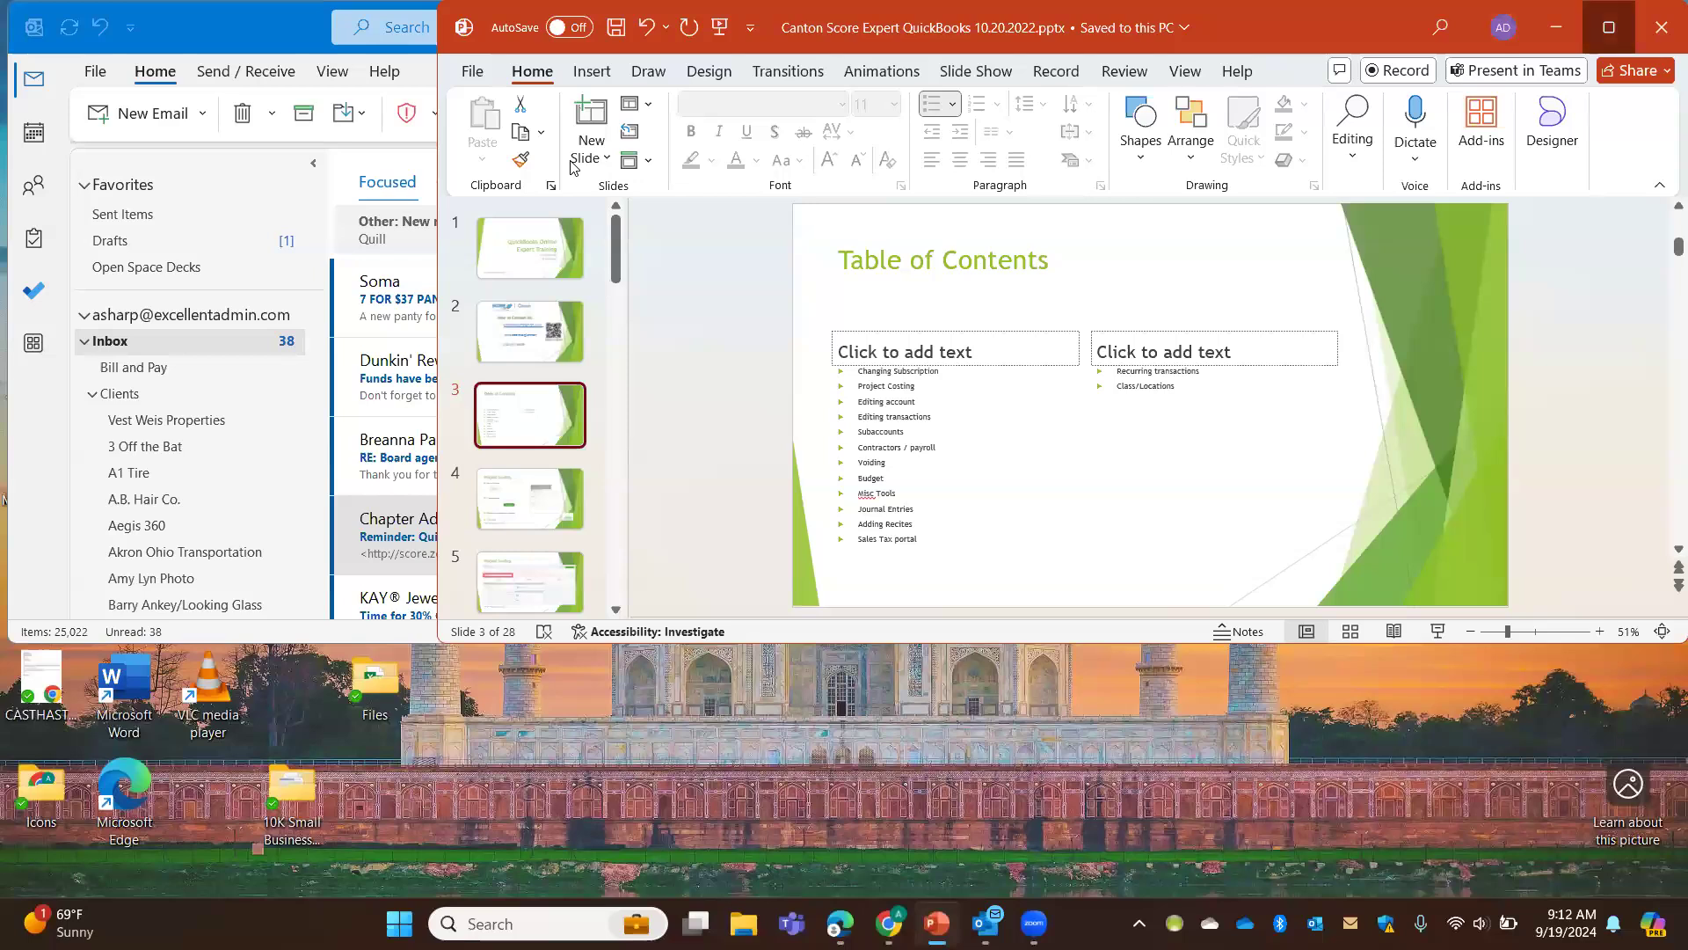
left_click(121, 646)
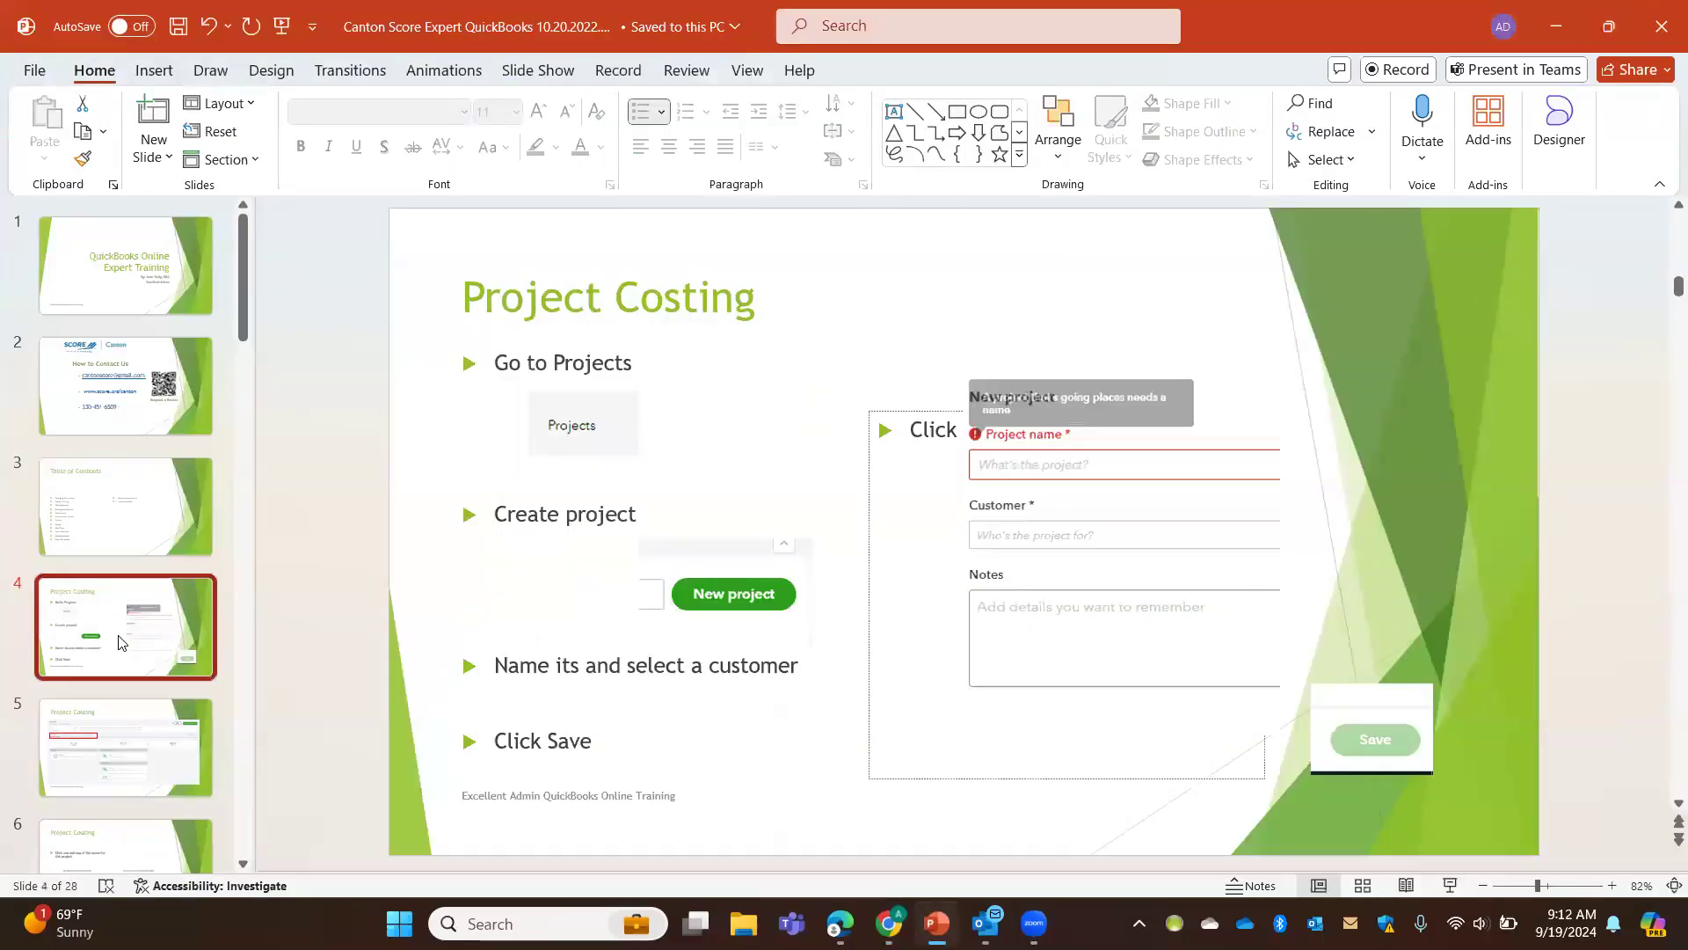
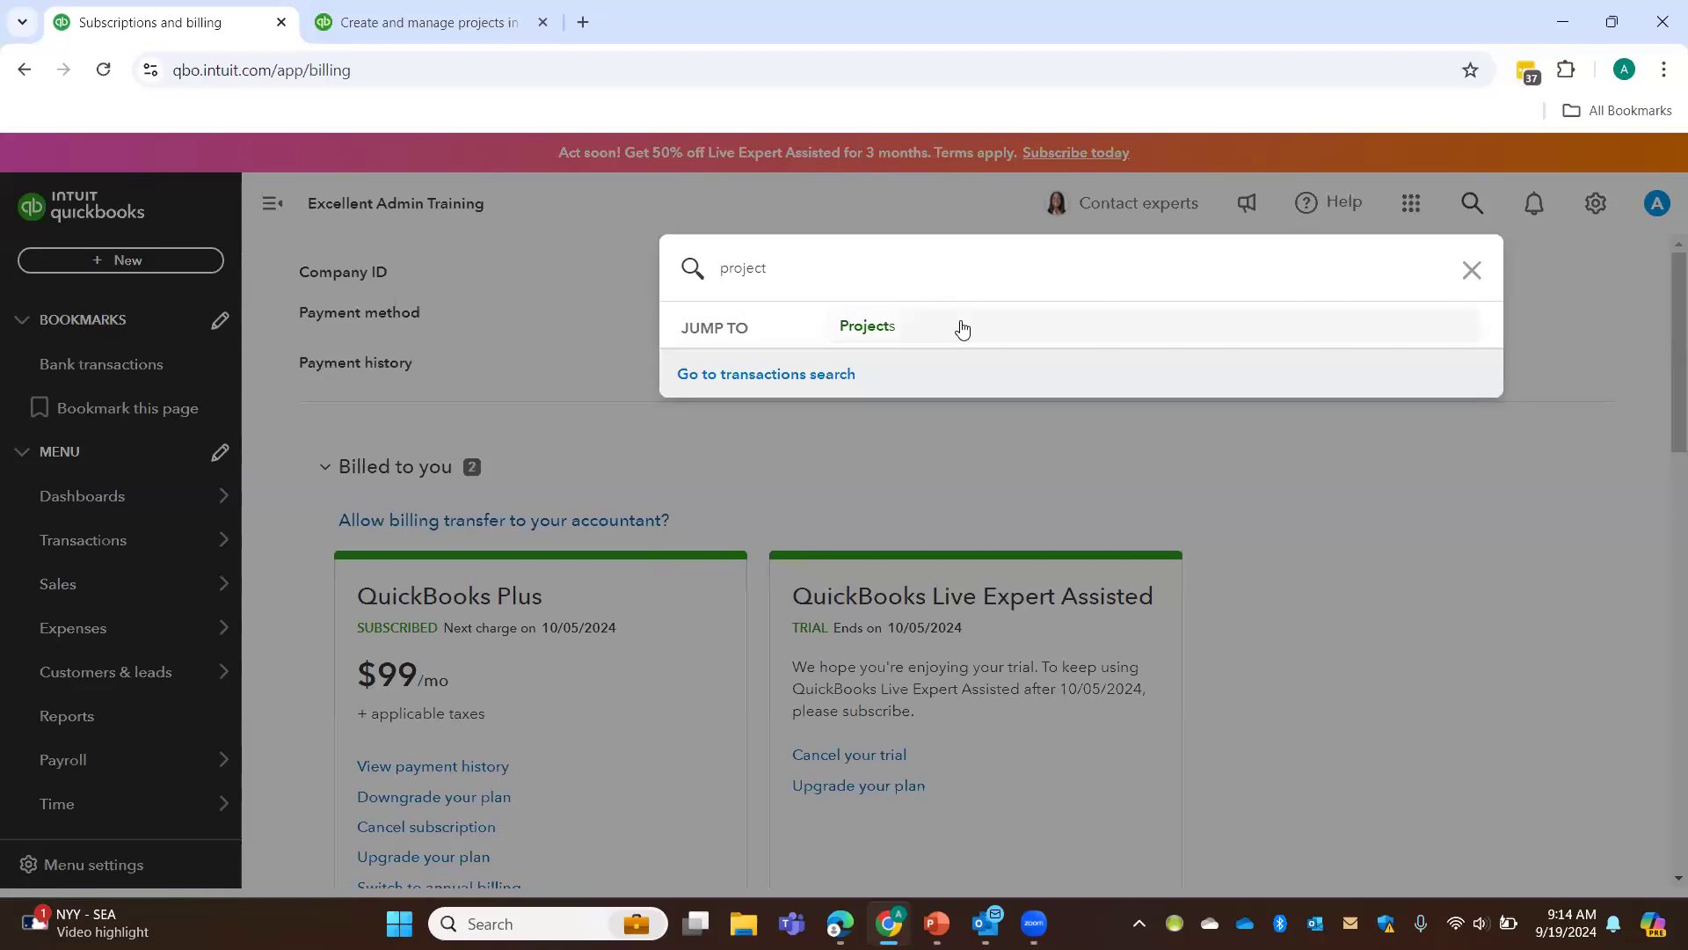
Step: Open Projects, start and cancel a new project, then return to Projects via a 'proje' search
left_click(963, 327)
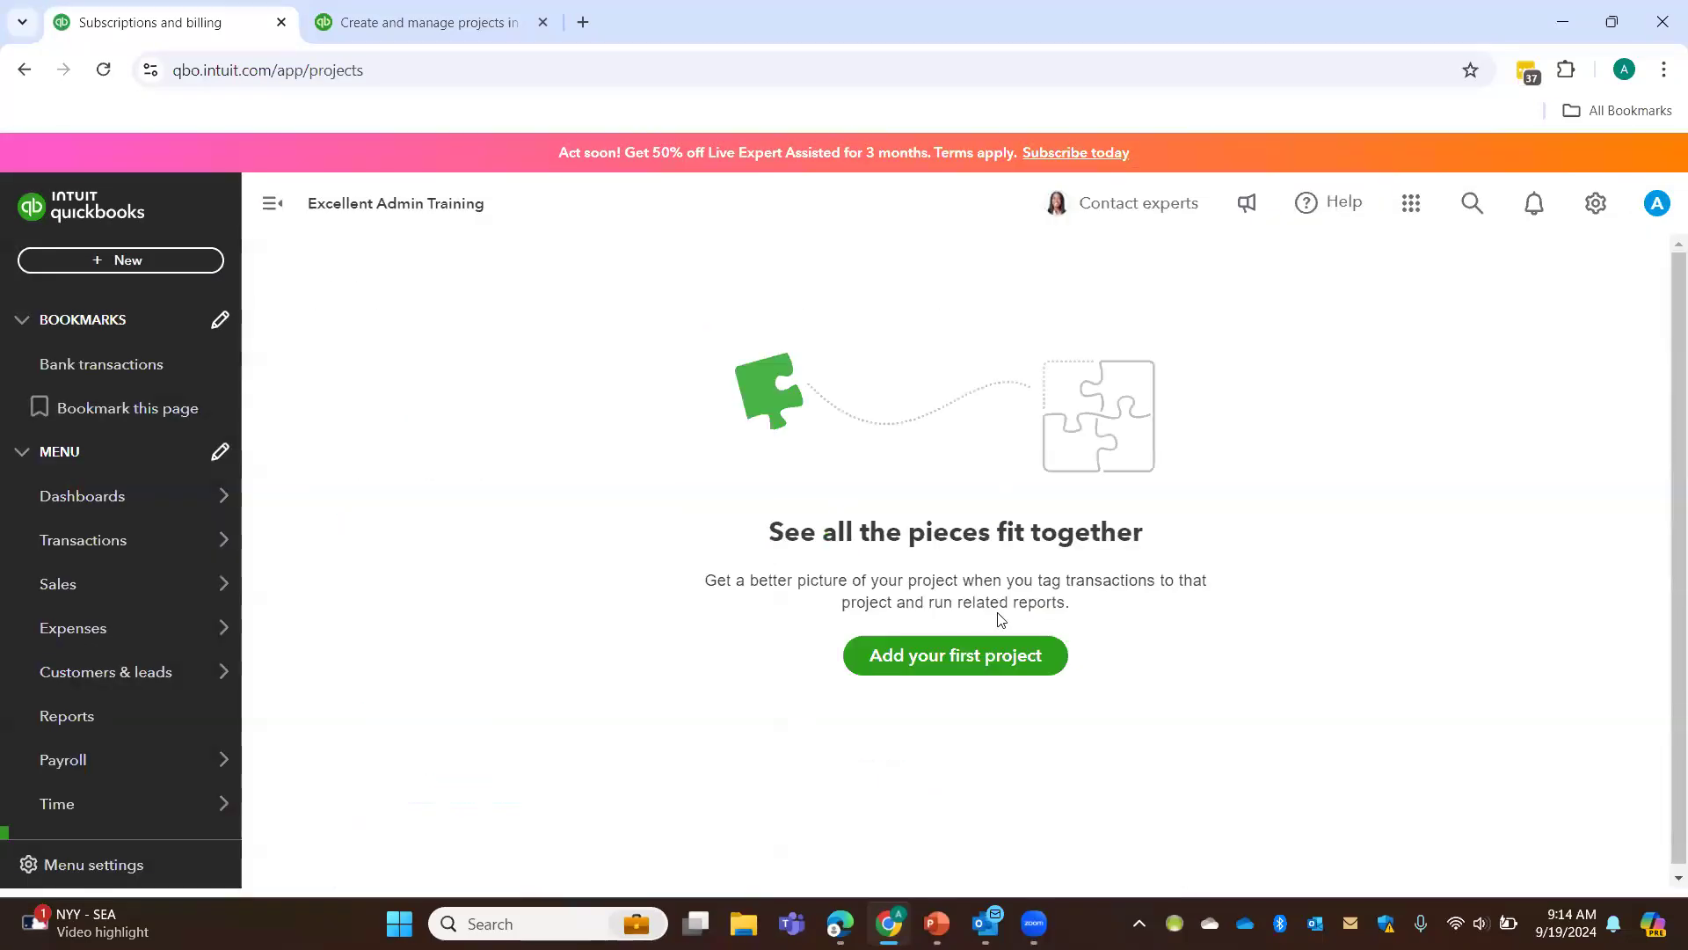
left_click(995, 666)
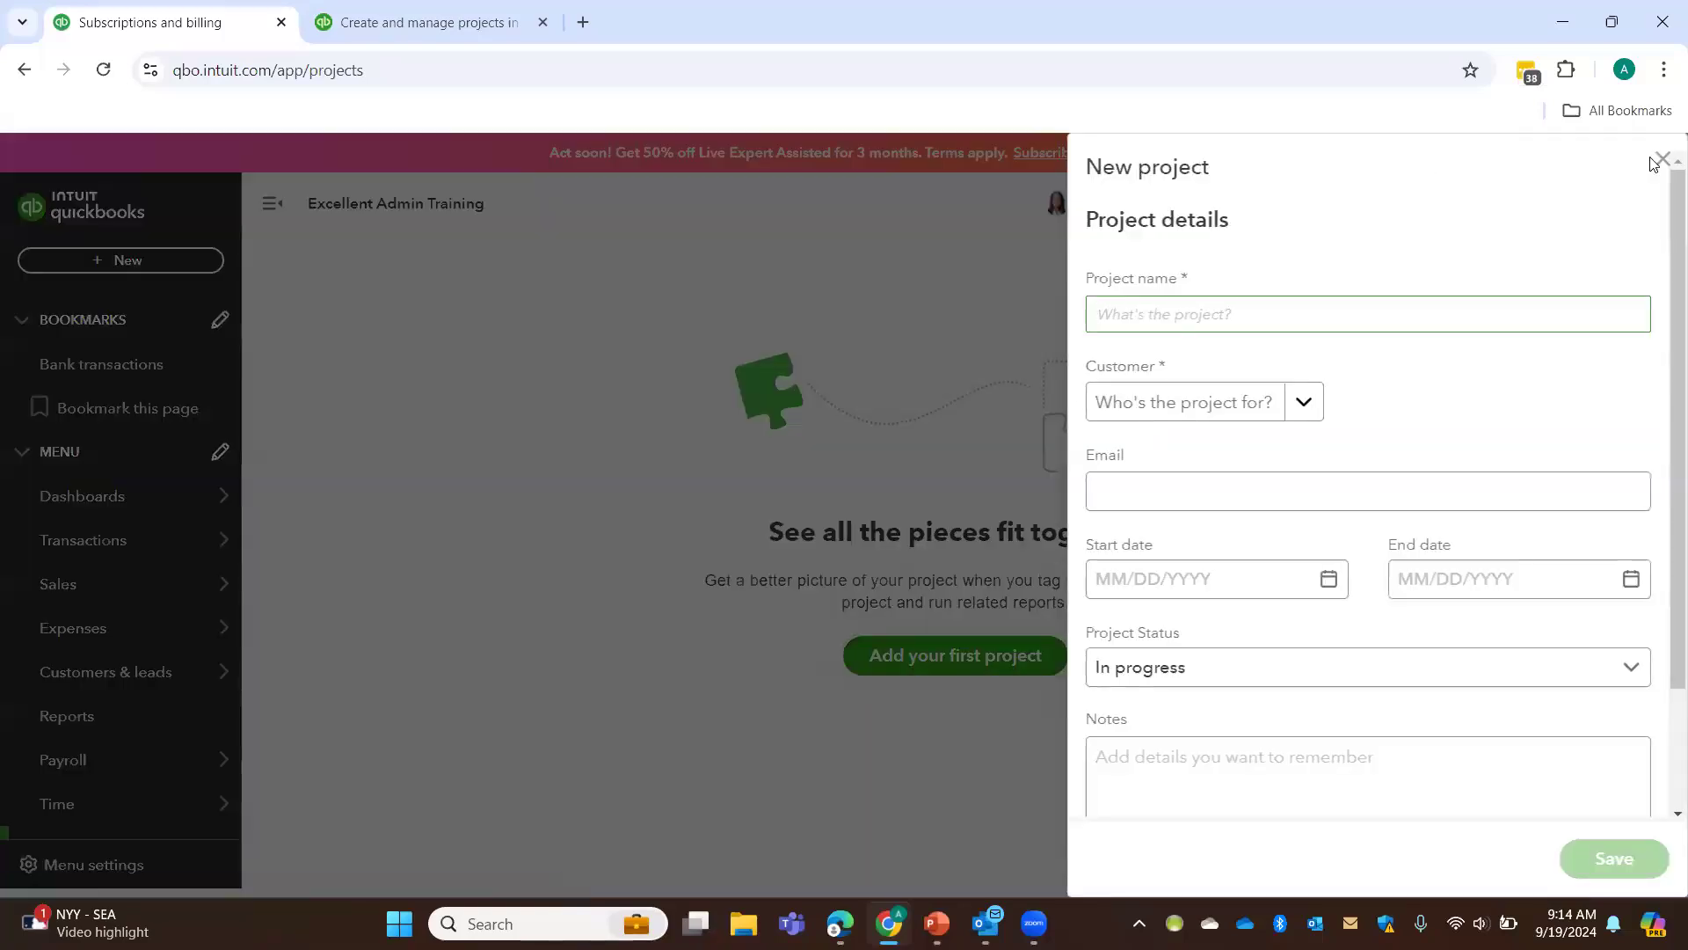
left_click(1664, 161)
left_click(1659, 161)
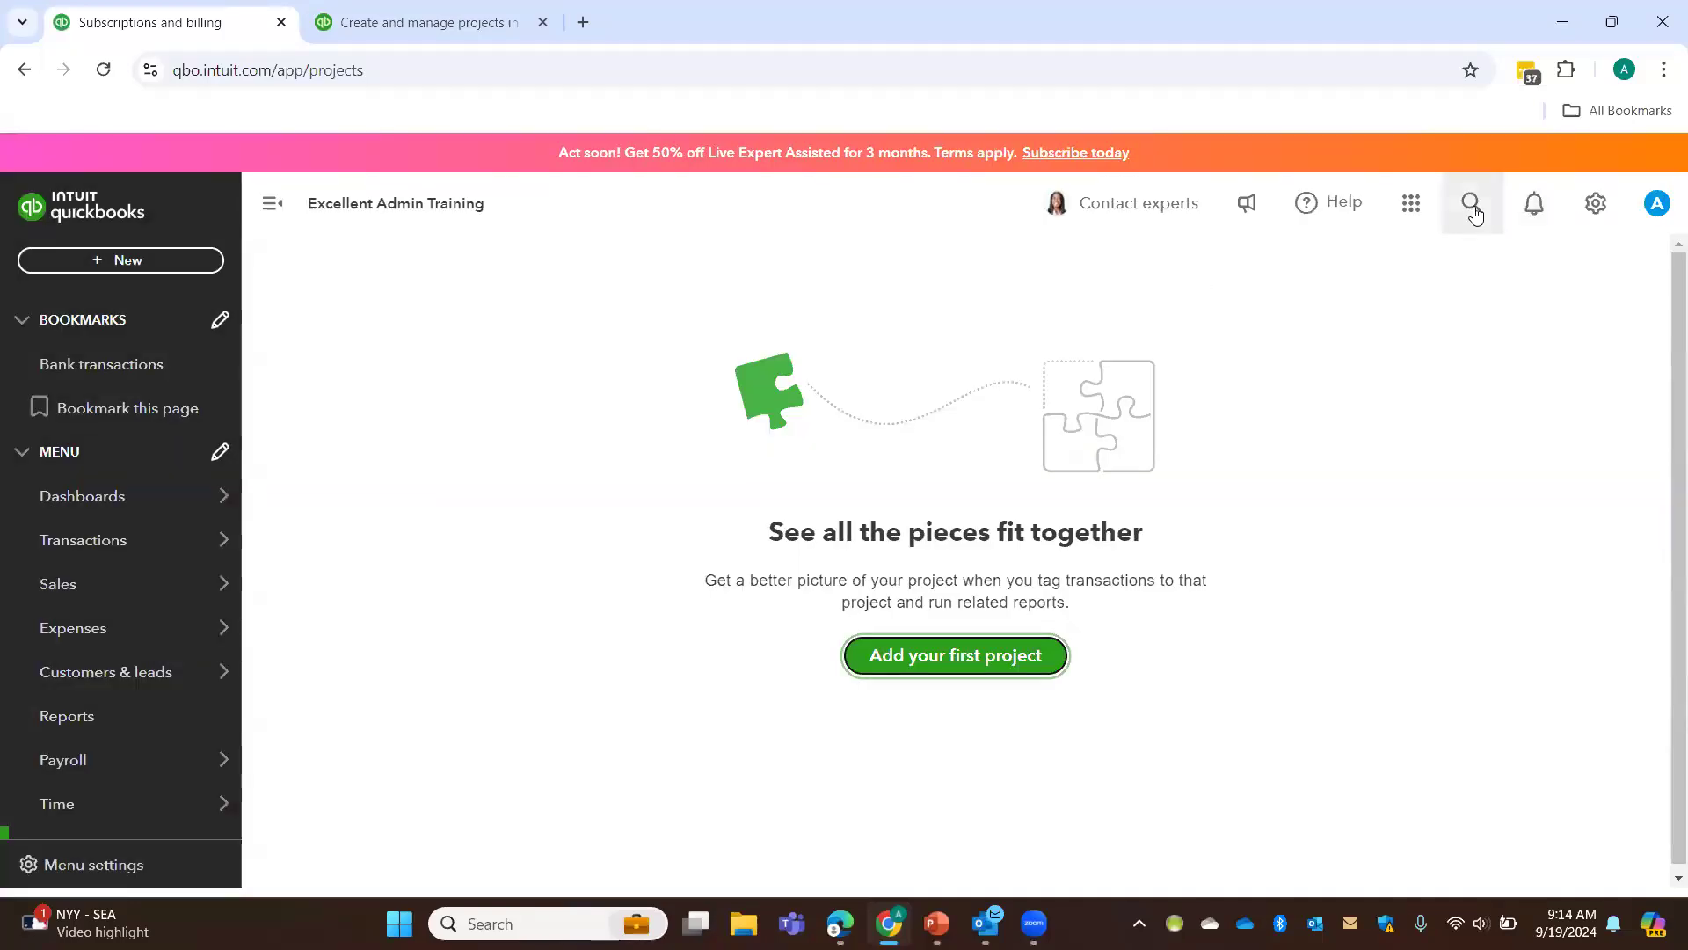
type("project")
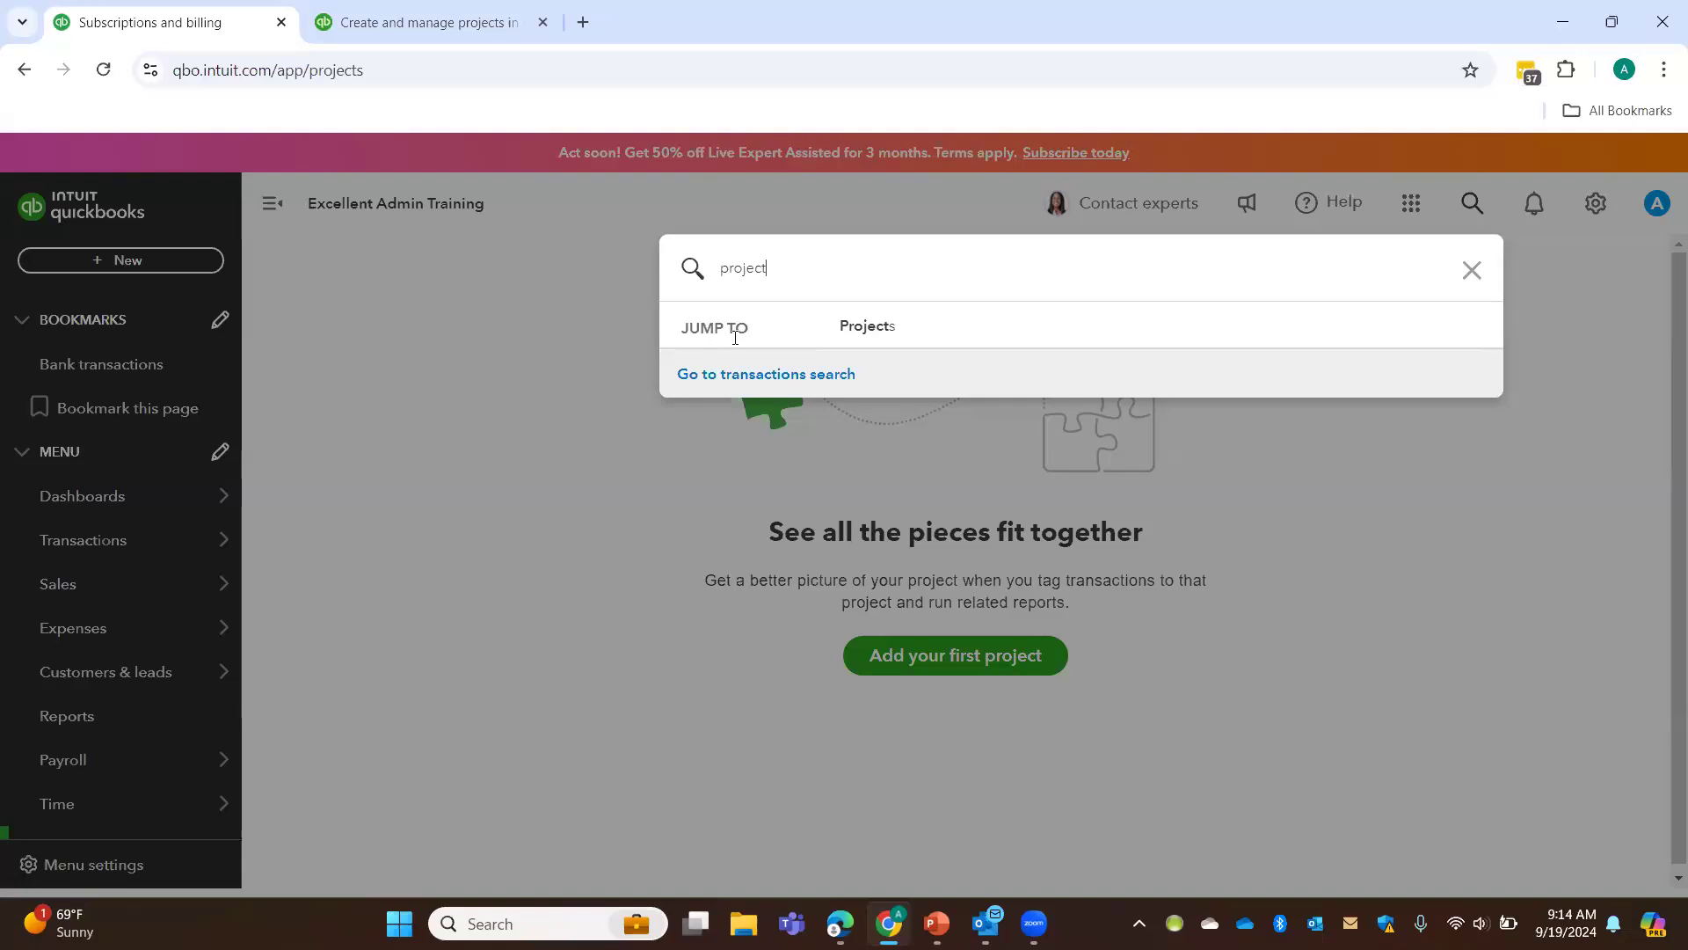
left_click(881, 329)
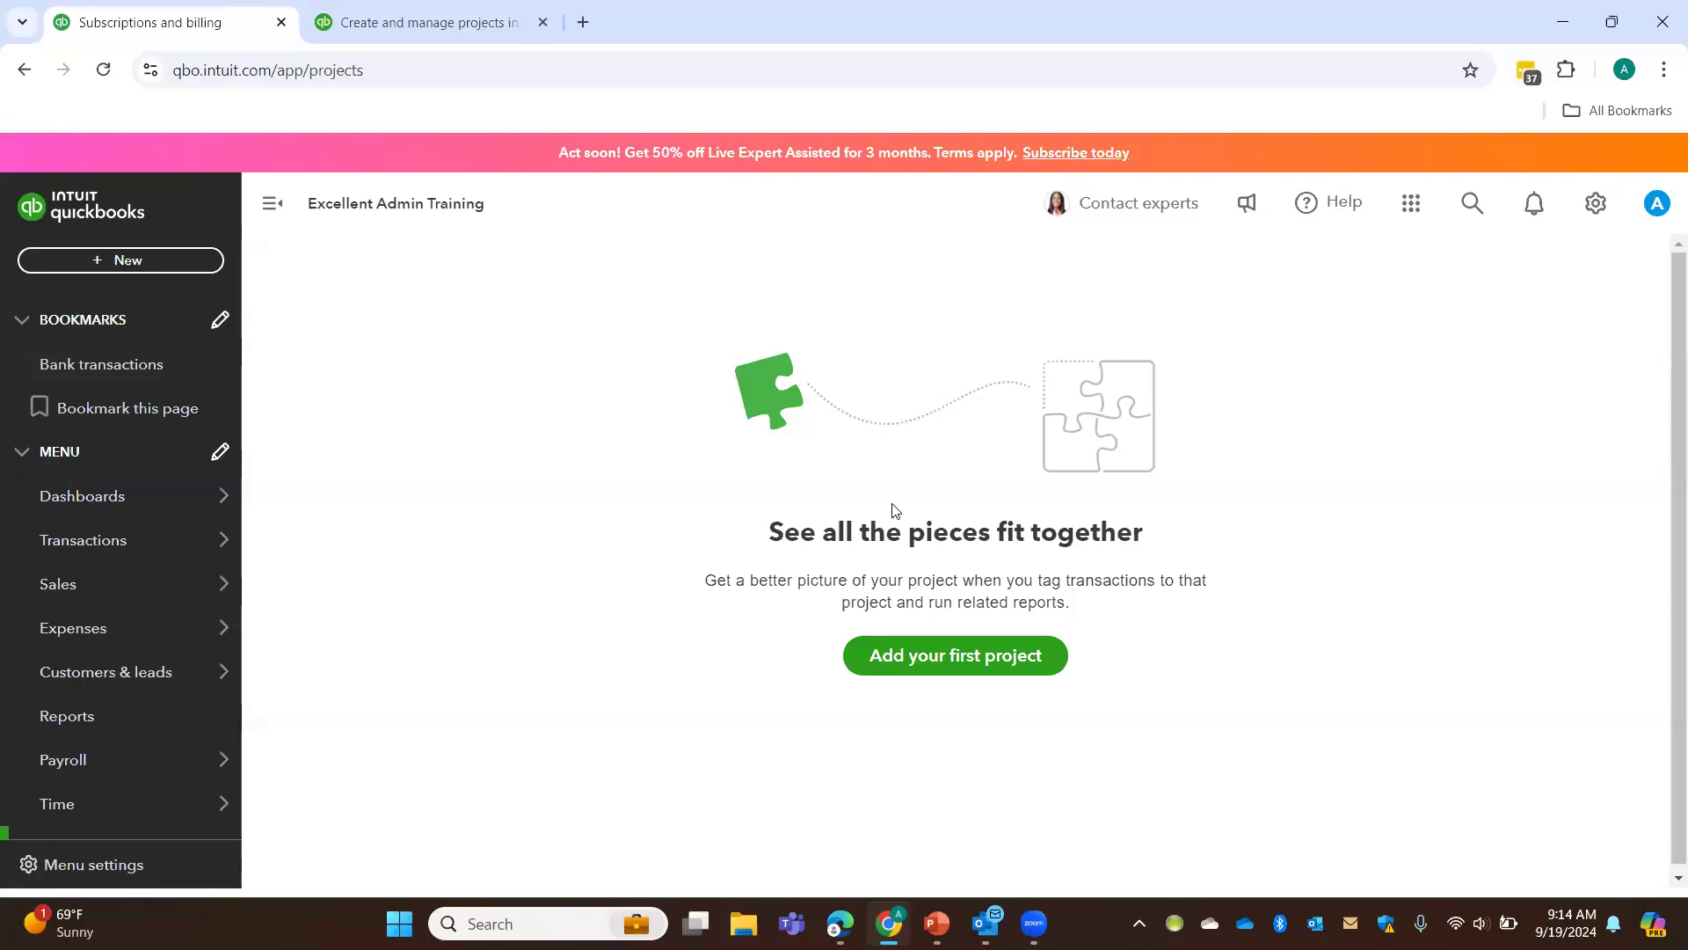
Step: Start a new project named Training and assign it to a customer
left_click(958, 655)
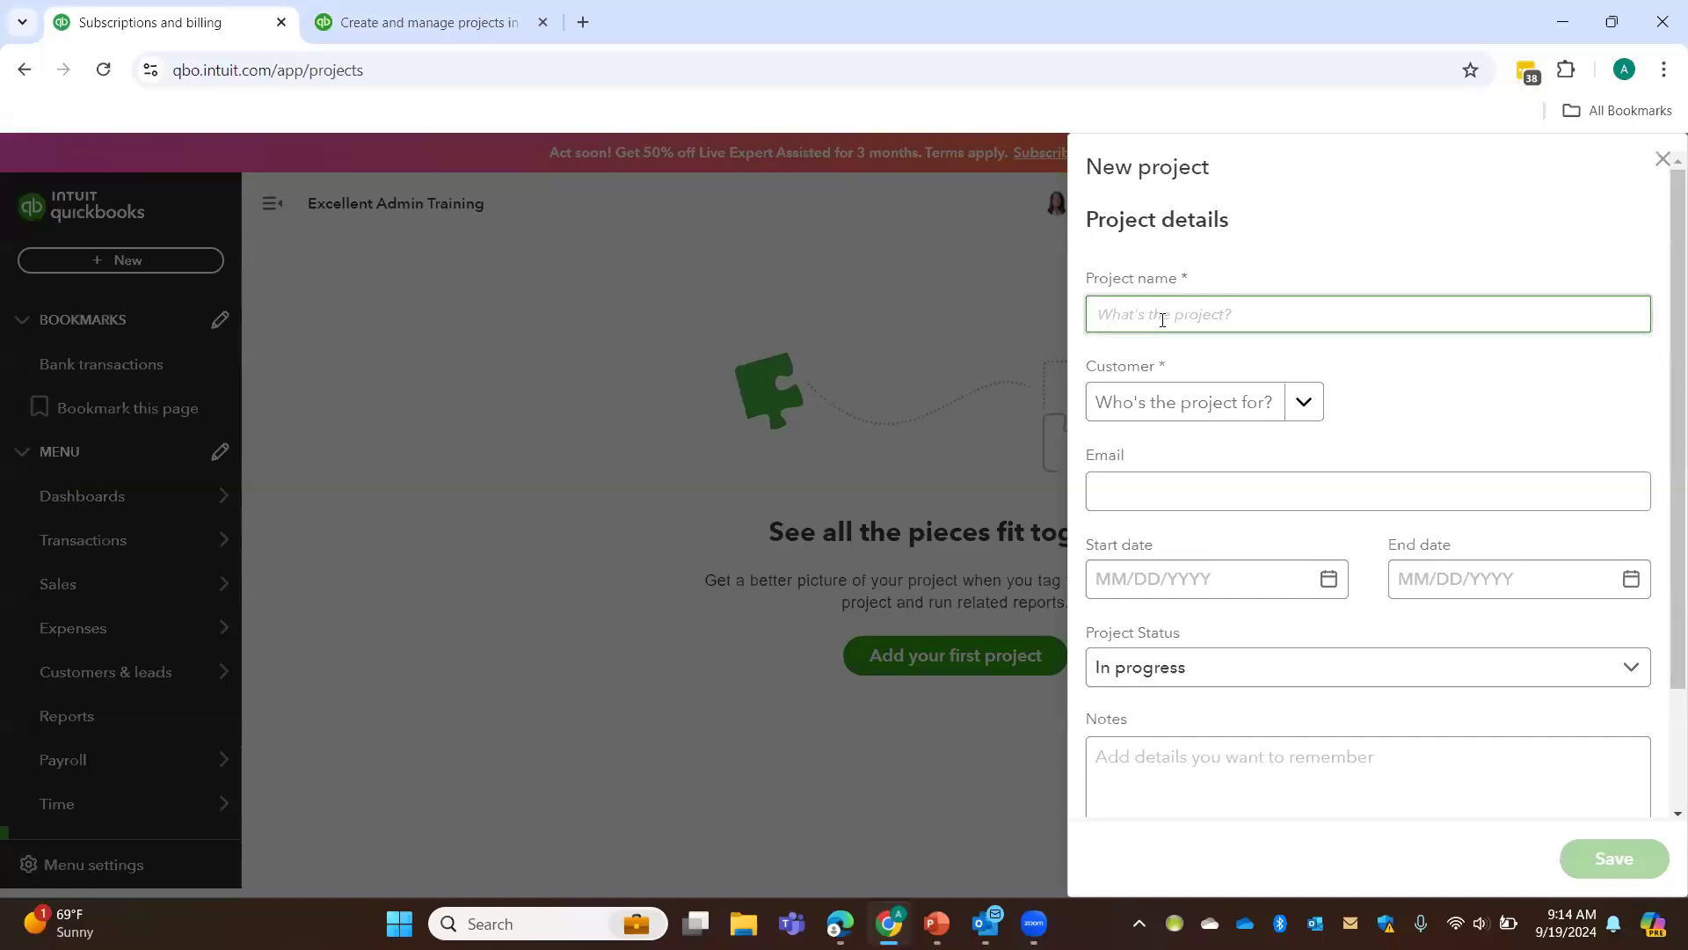
type("Training")
left_click(1186, 406)
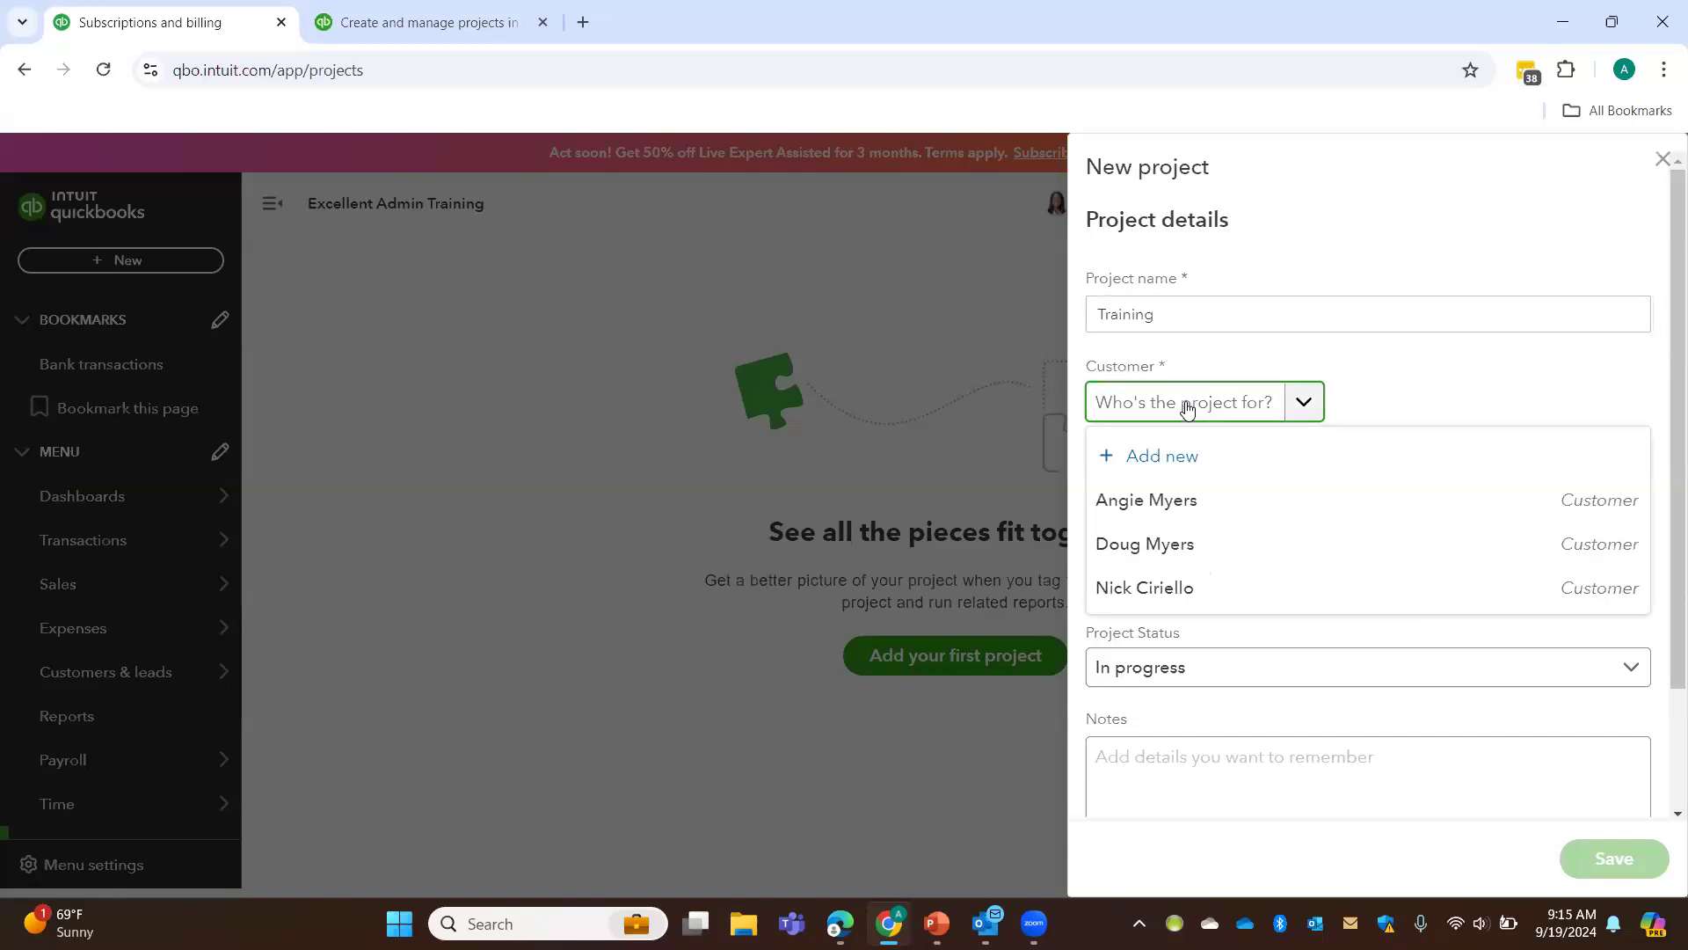
left_click(1141, 580)
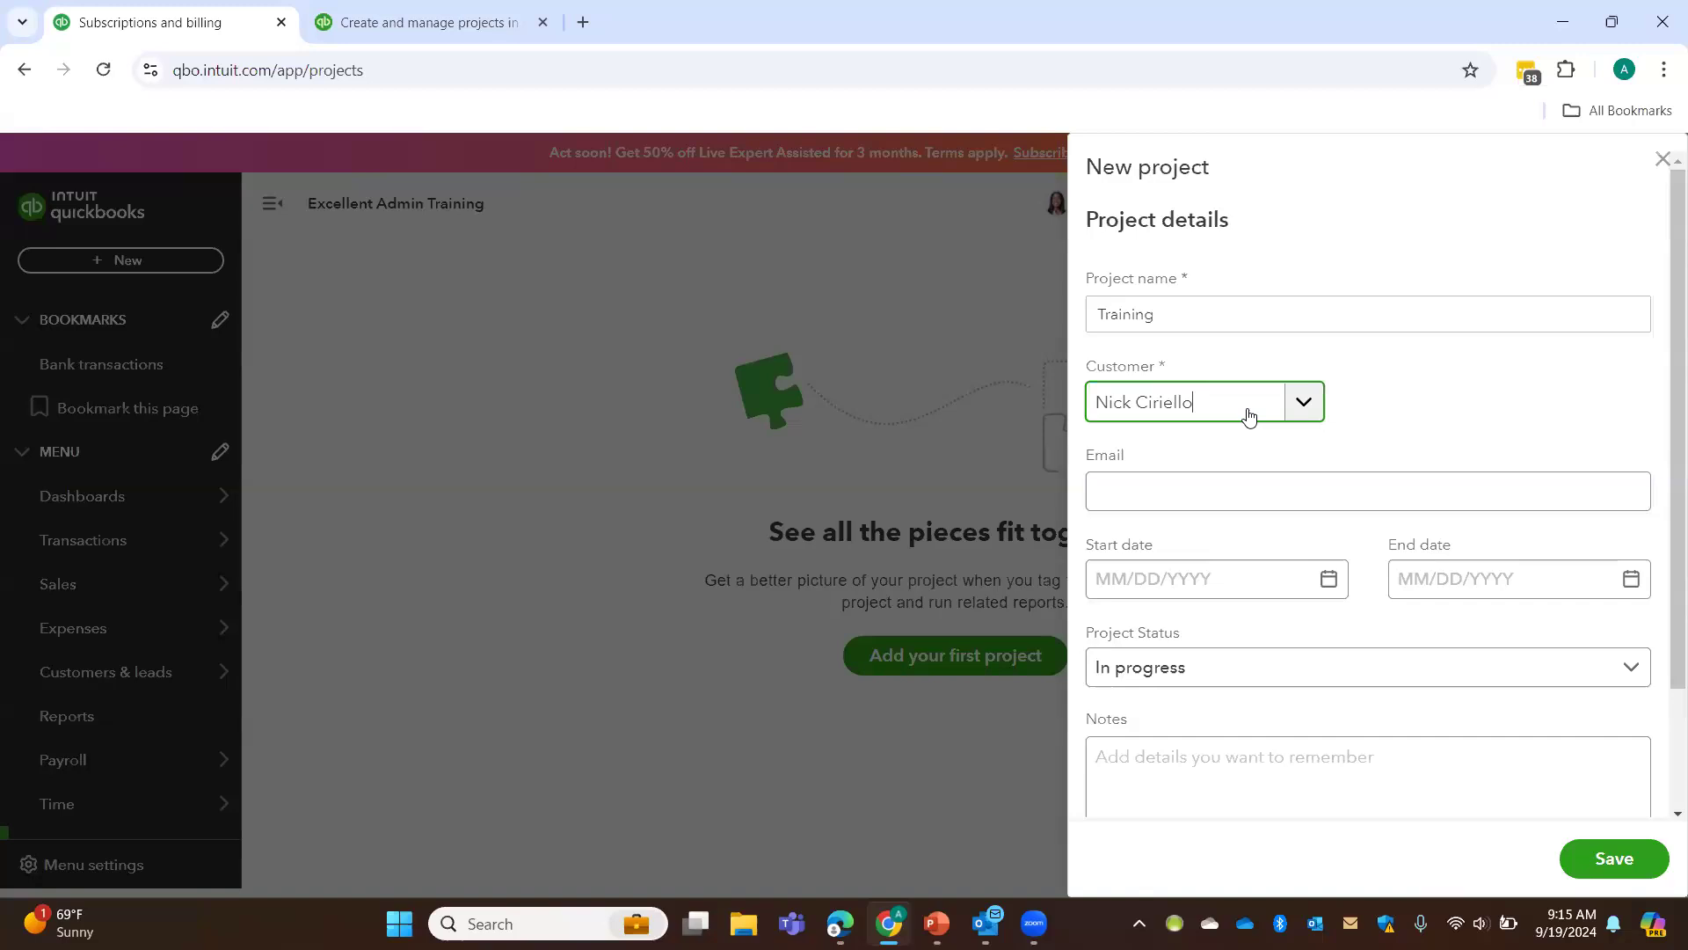
left_click(1233, 497)
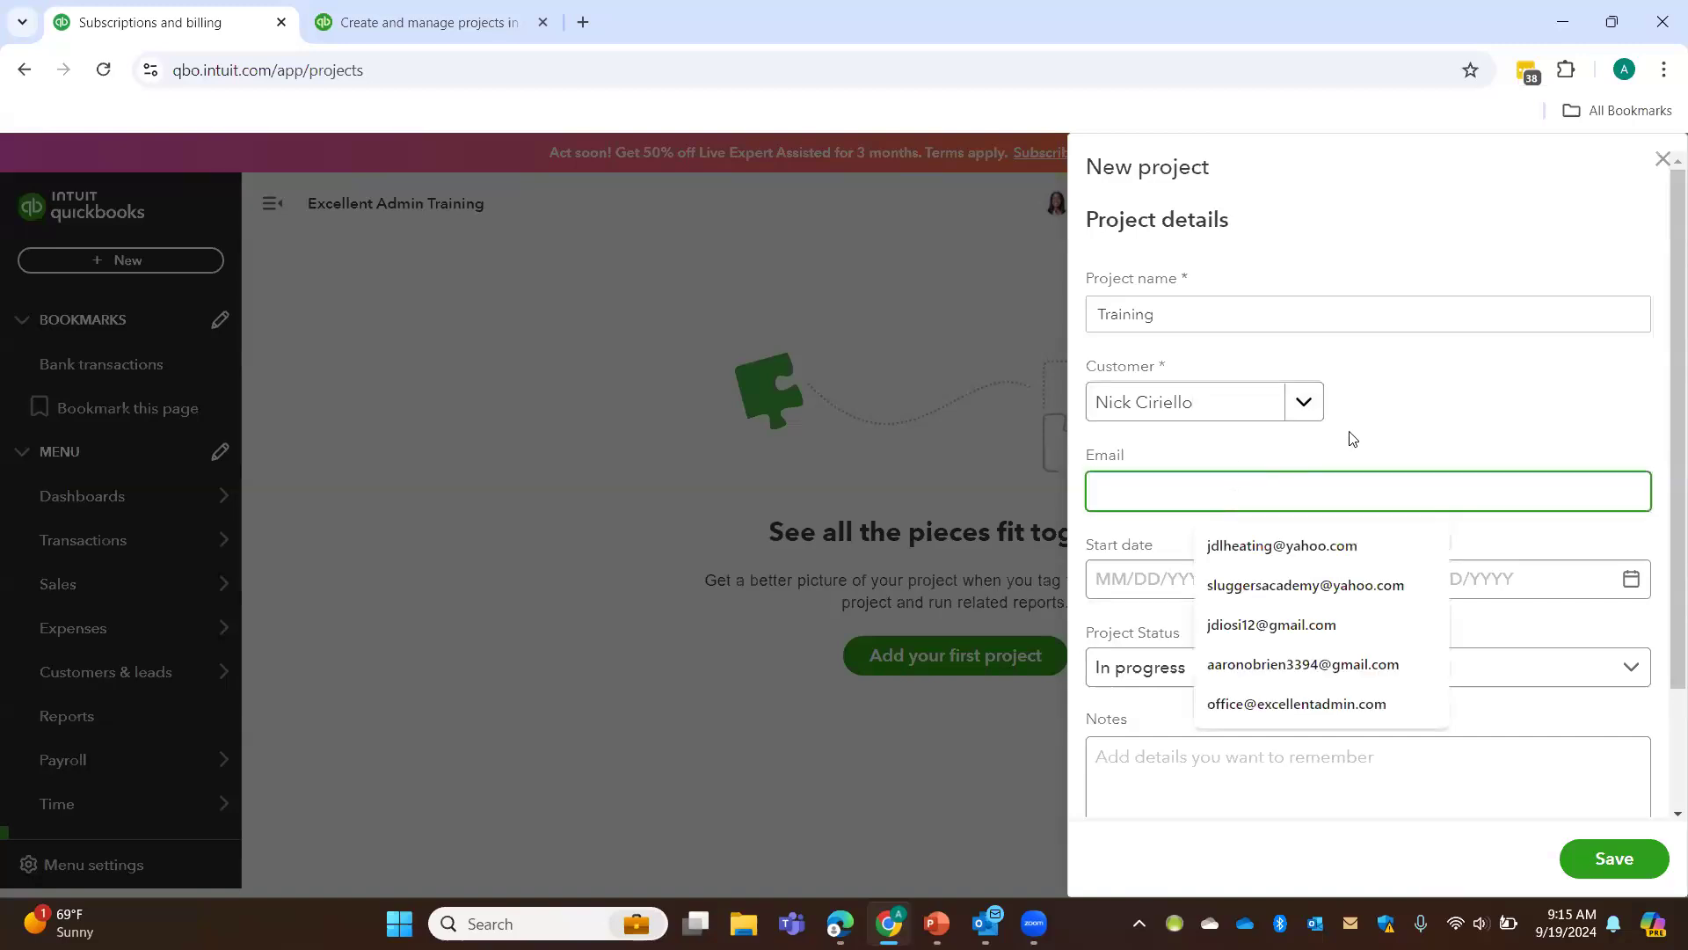
left_click(1214, 517)
Step: Set the project dates from 09/01/2024 to 09/07/2024
left_click(1169, 577)
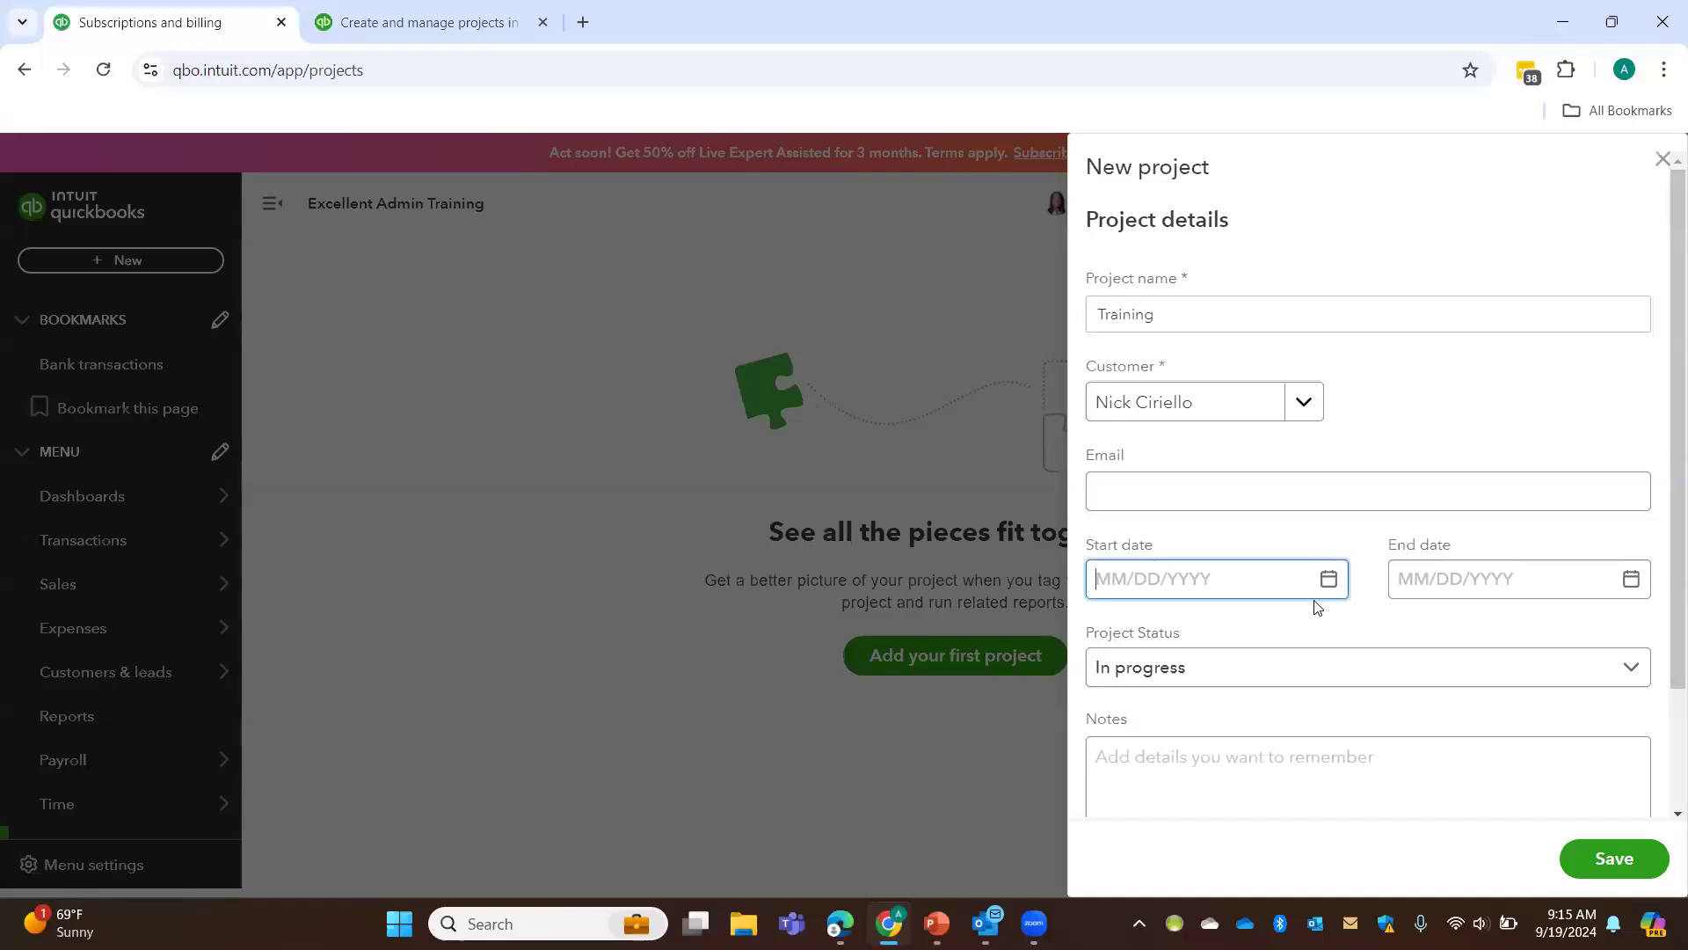
left_click(1327, 578)
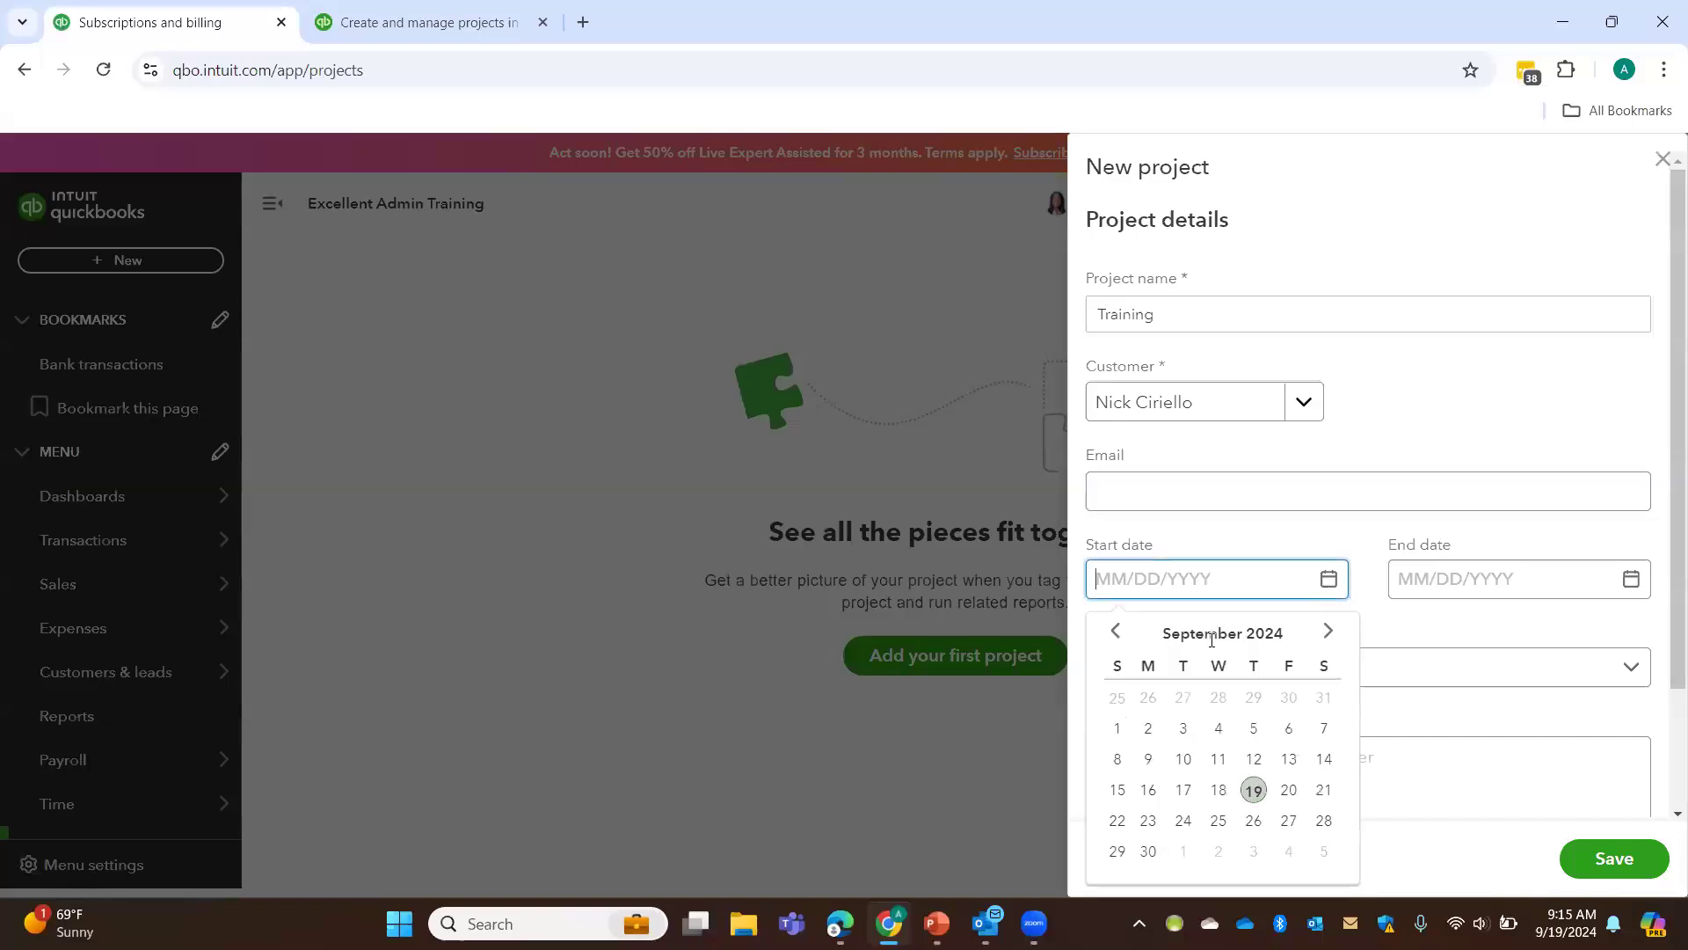
left_click(1117, 728)
left_click(1444, 578)
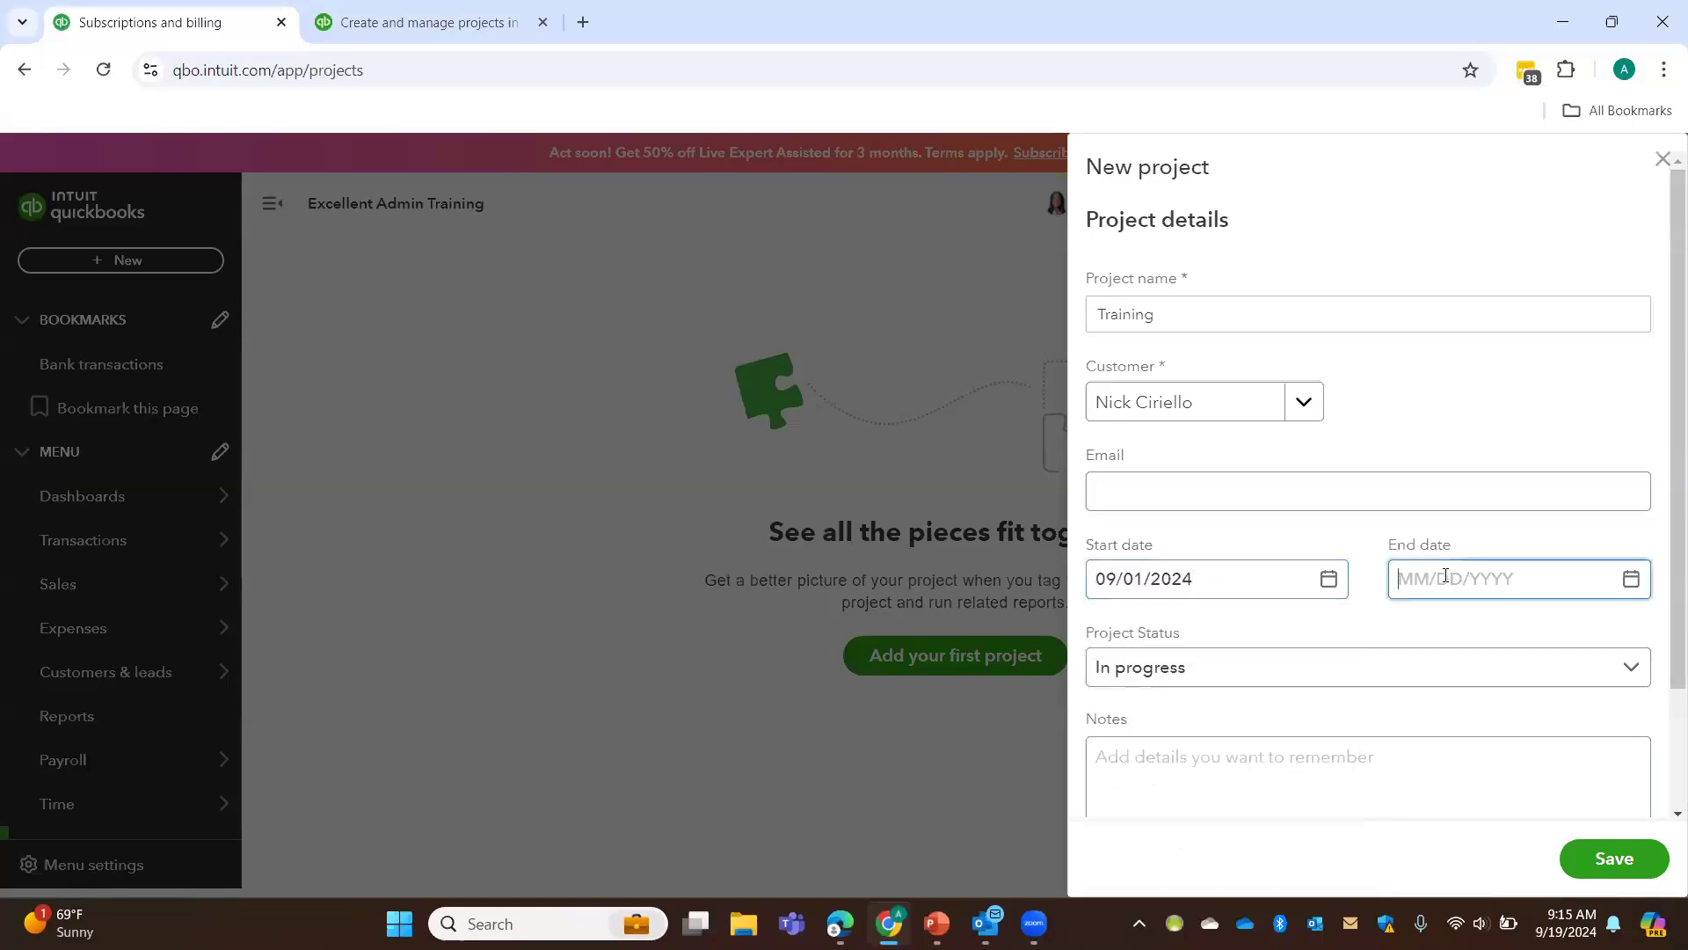
left_click(1630, 577)
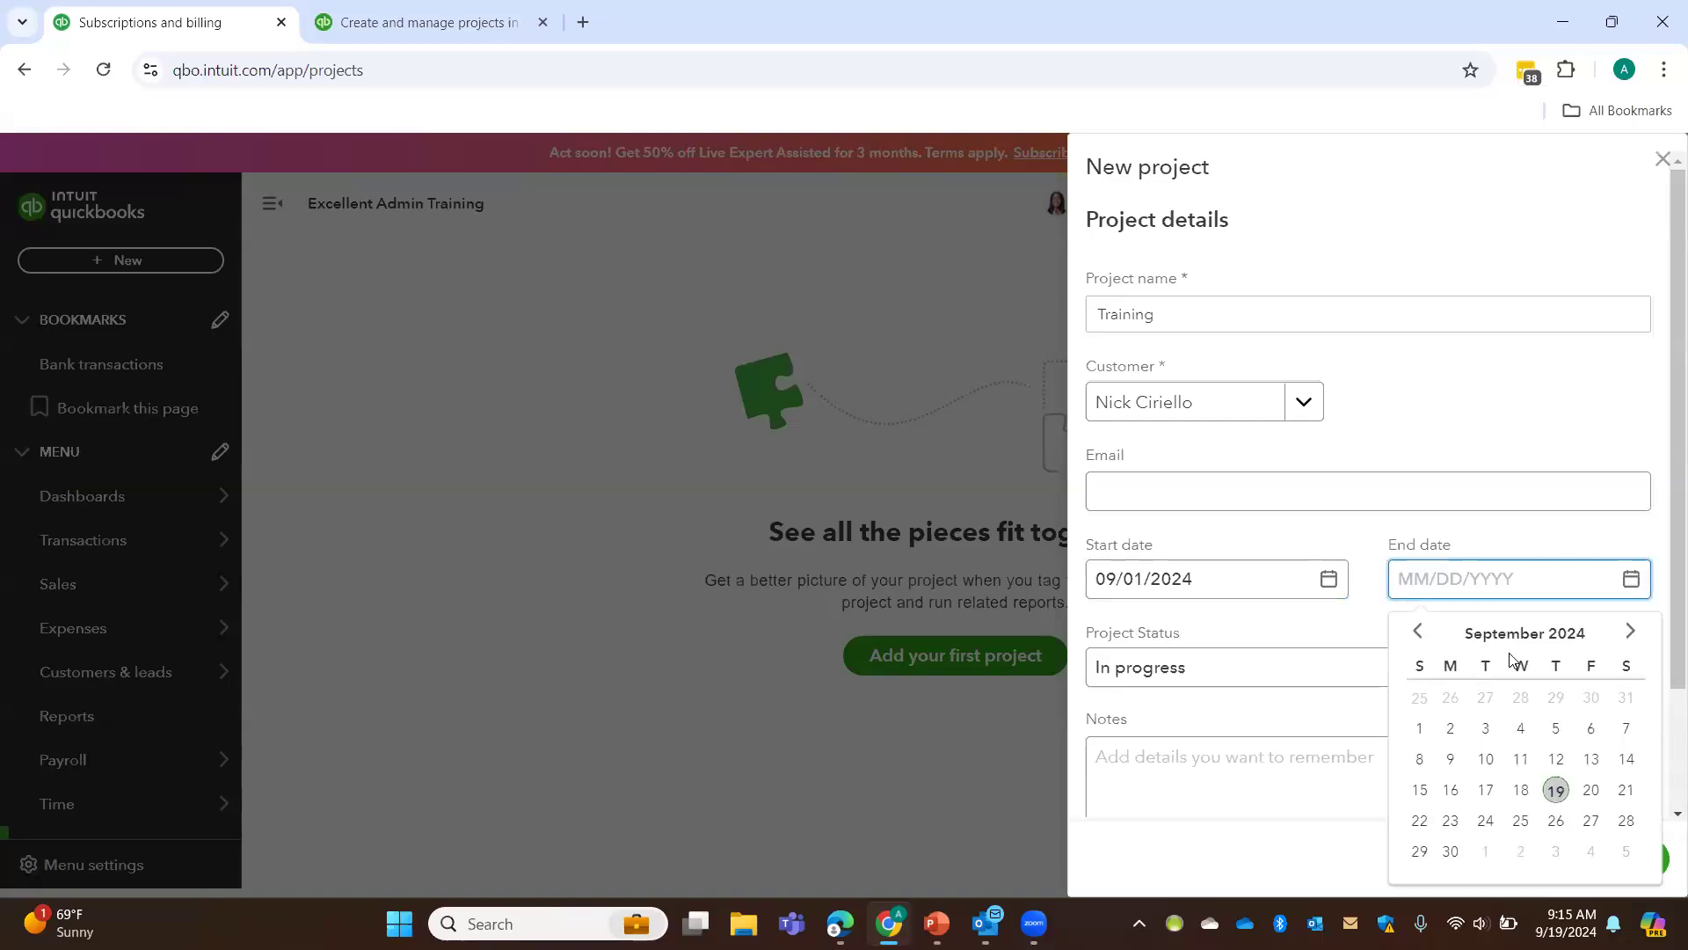
left_click(1625, 728)
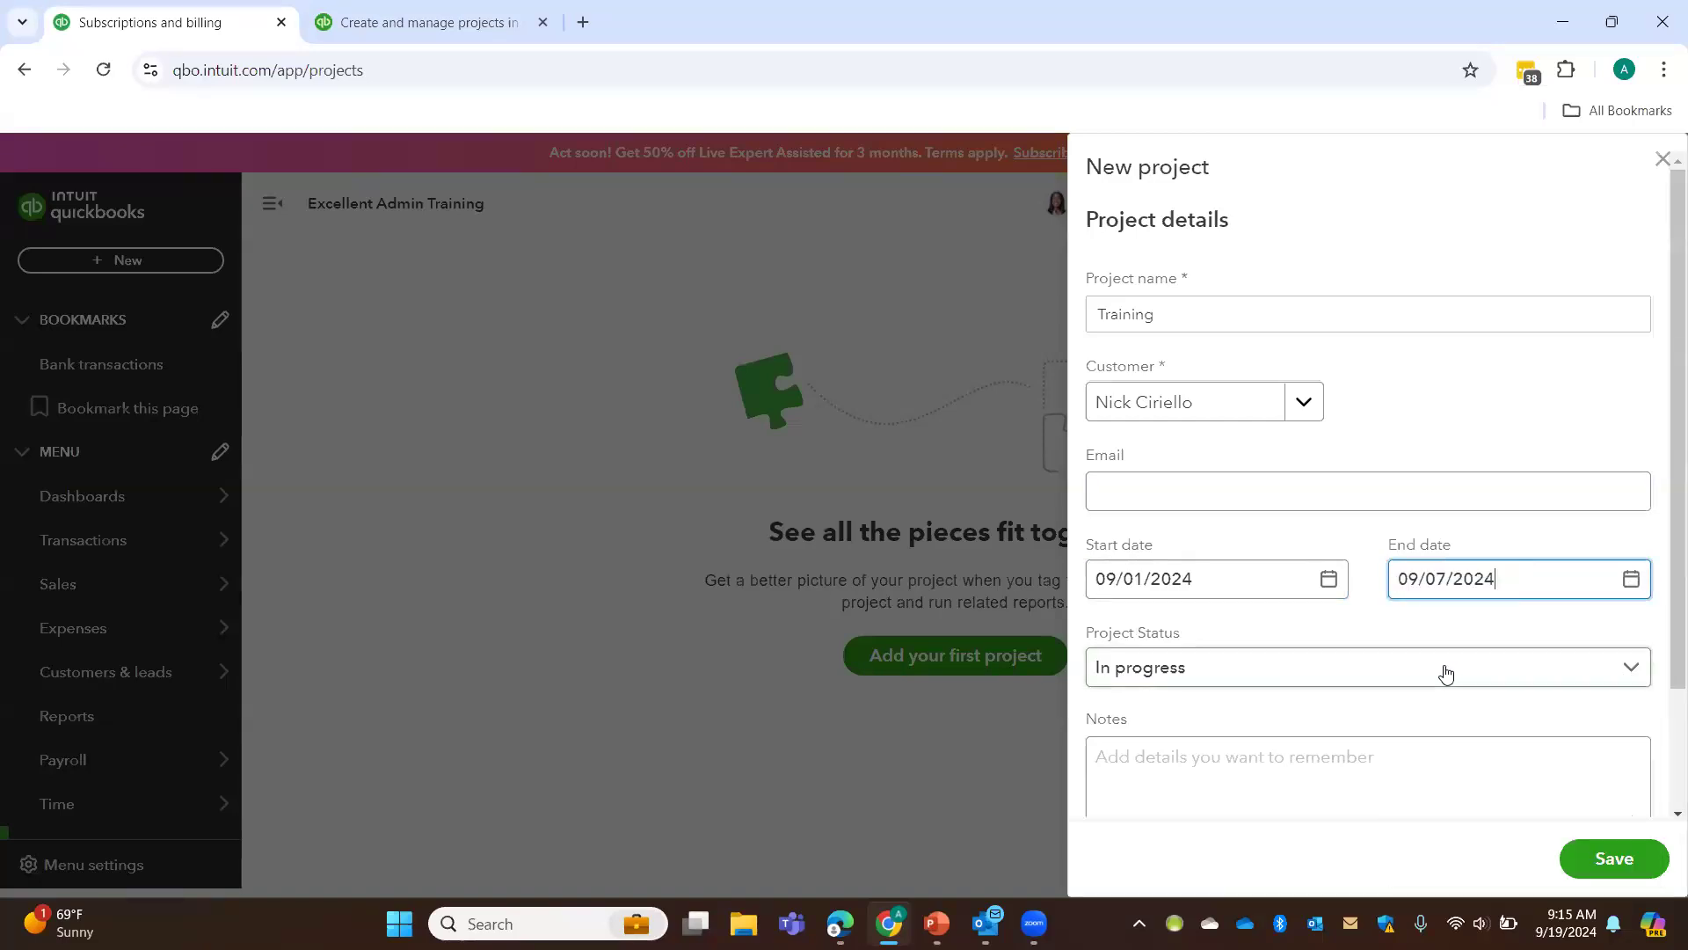
Step: Keep the project status as In progress and click into the notes field
scroll(1424, 633, "down", 2)
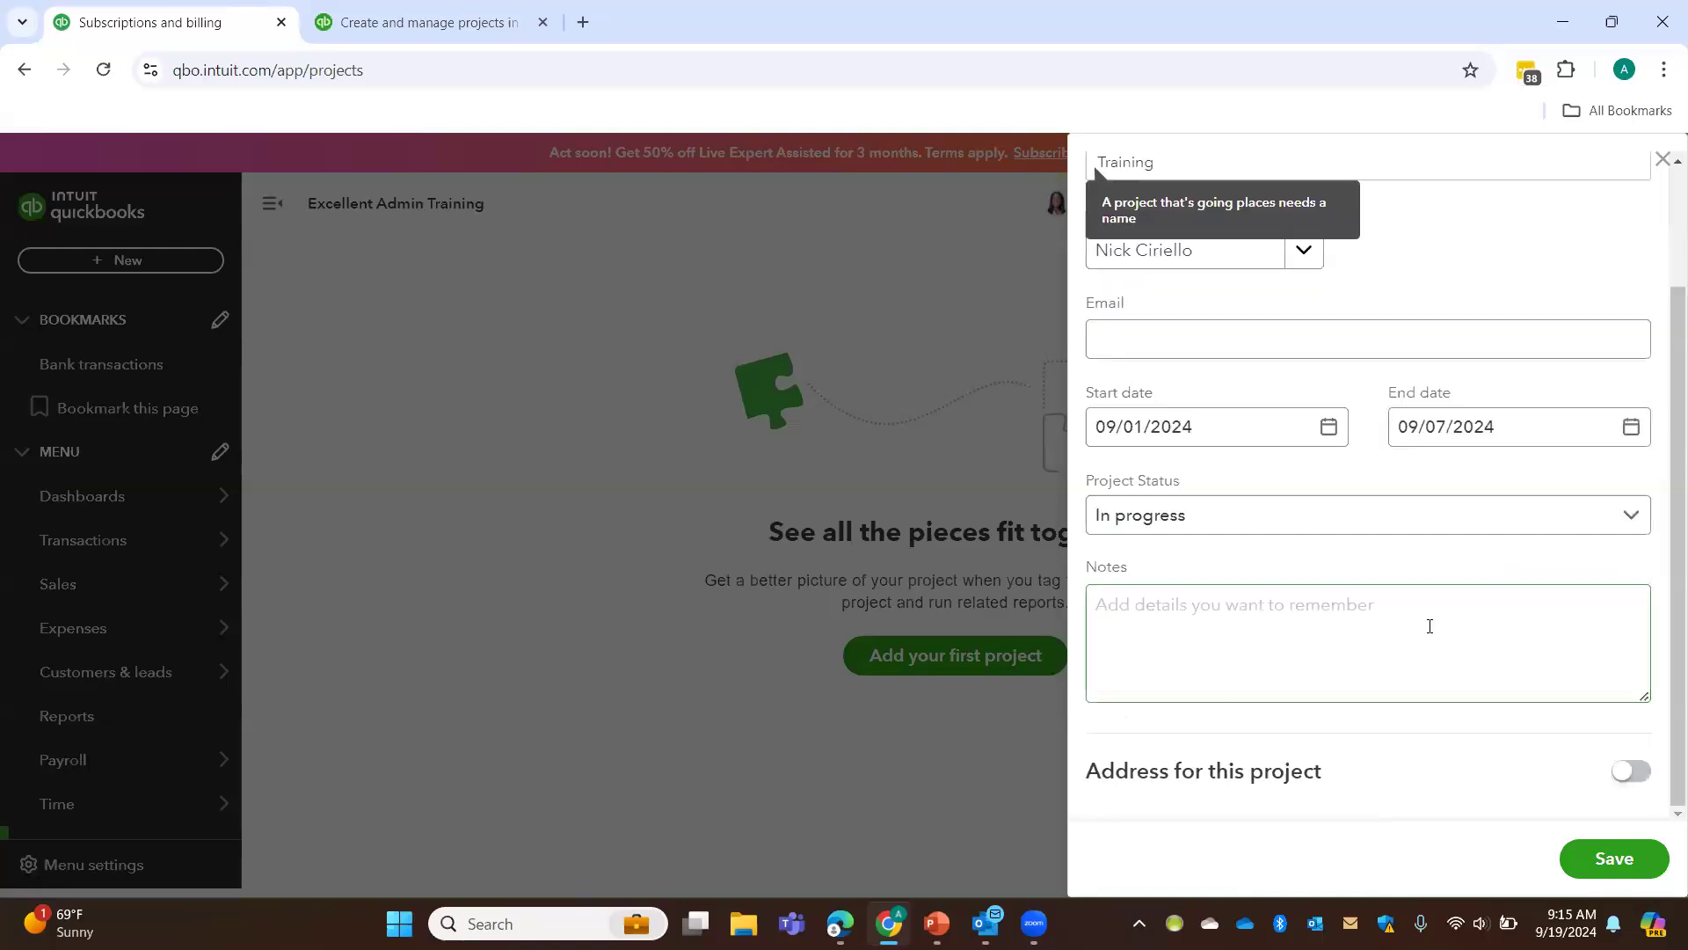
left_click(1350, 535)
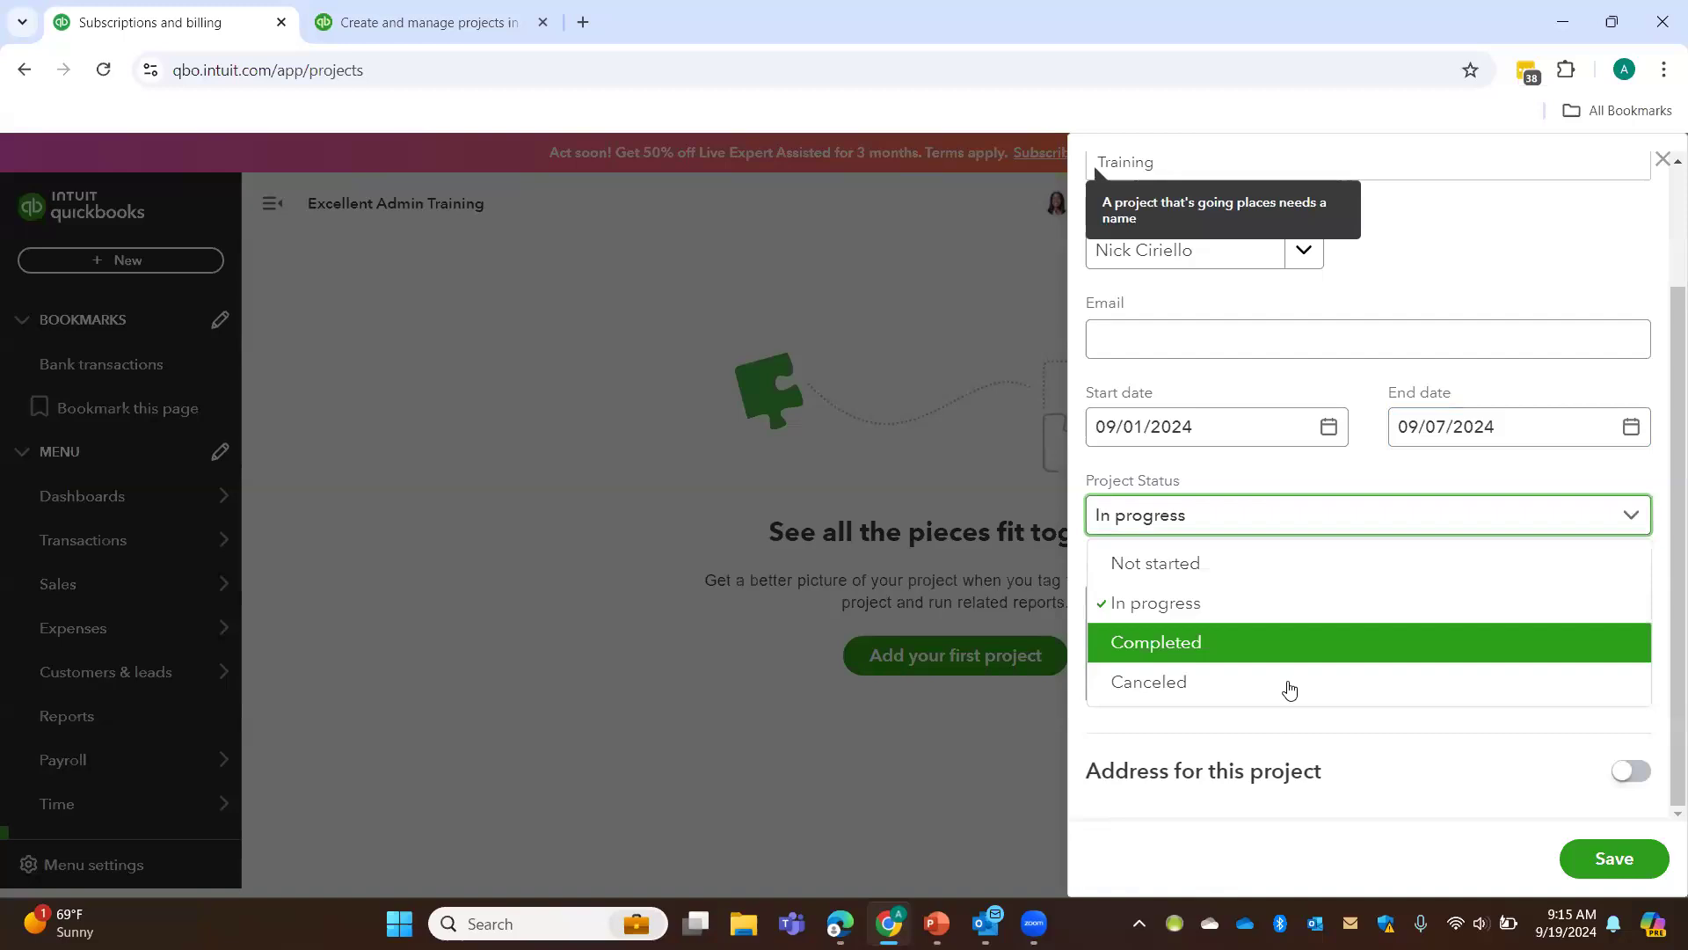
left_click(1296, 487)
left_click(1199, 651)
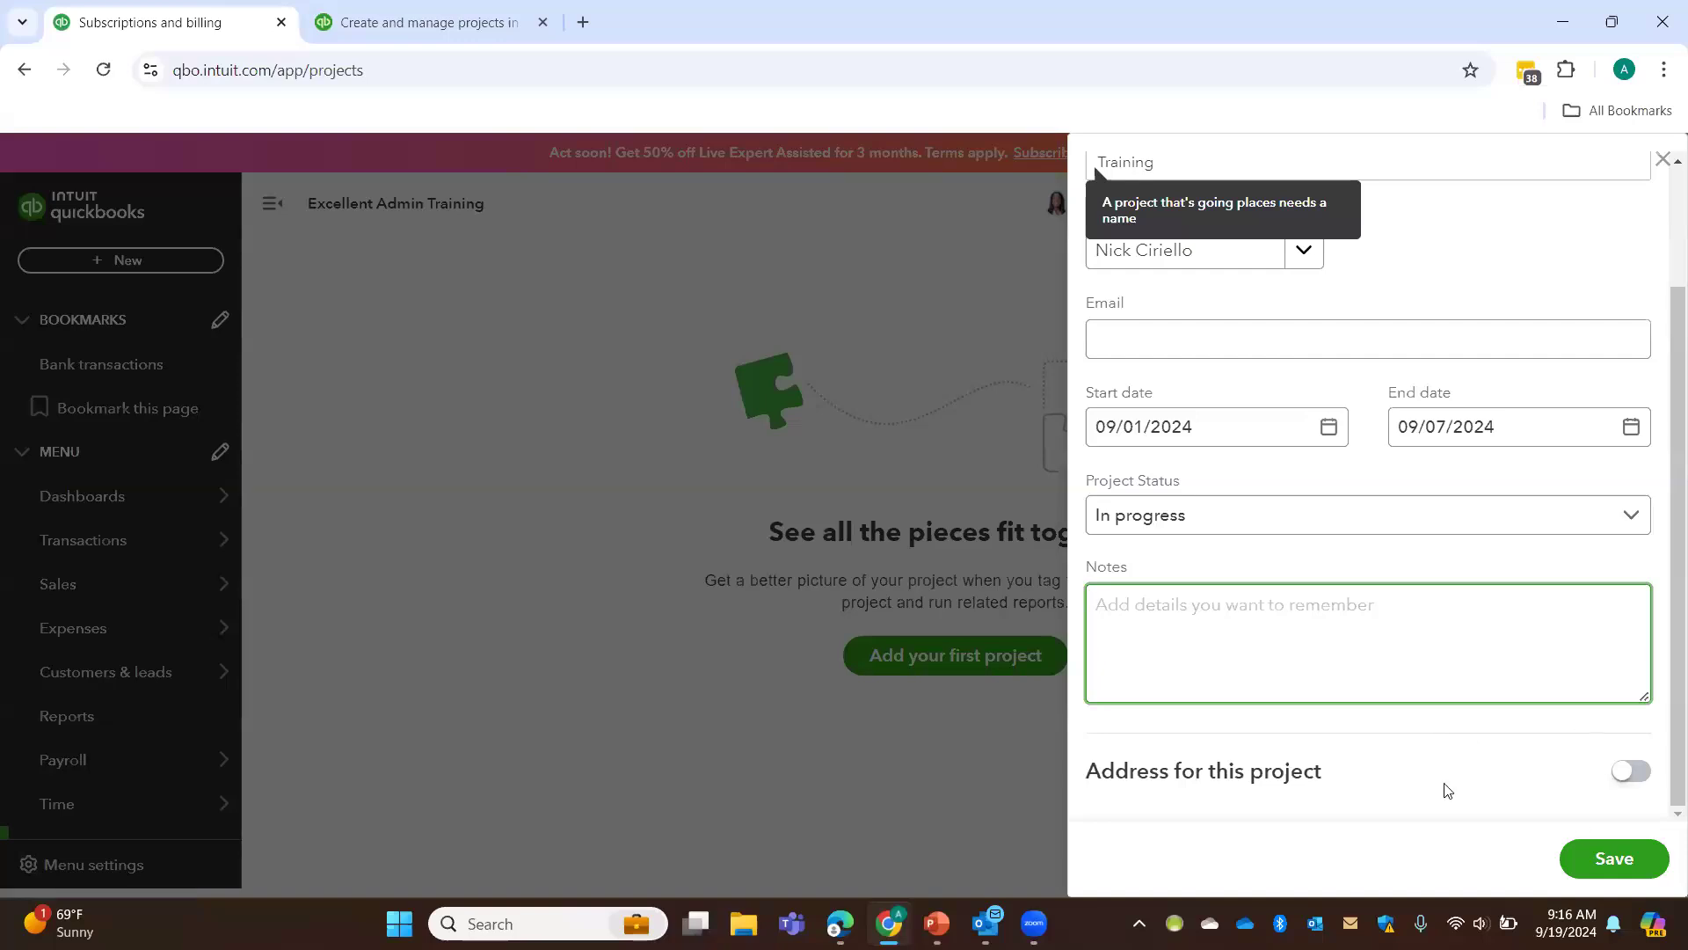
Step: Toggle the separate project address option and review its billing country field
left_click(1629, 768)
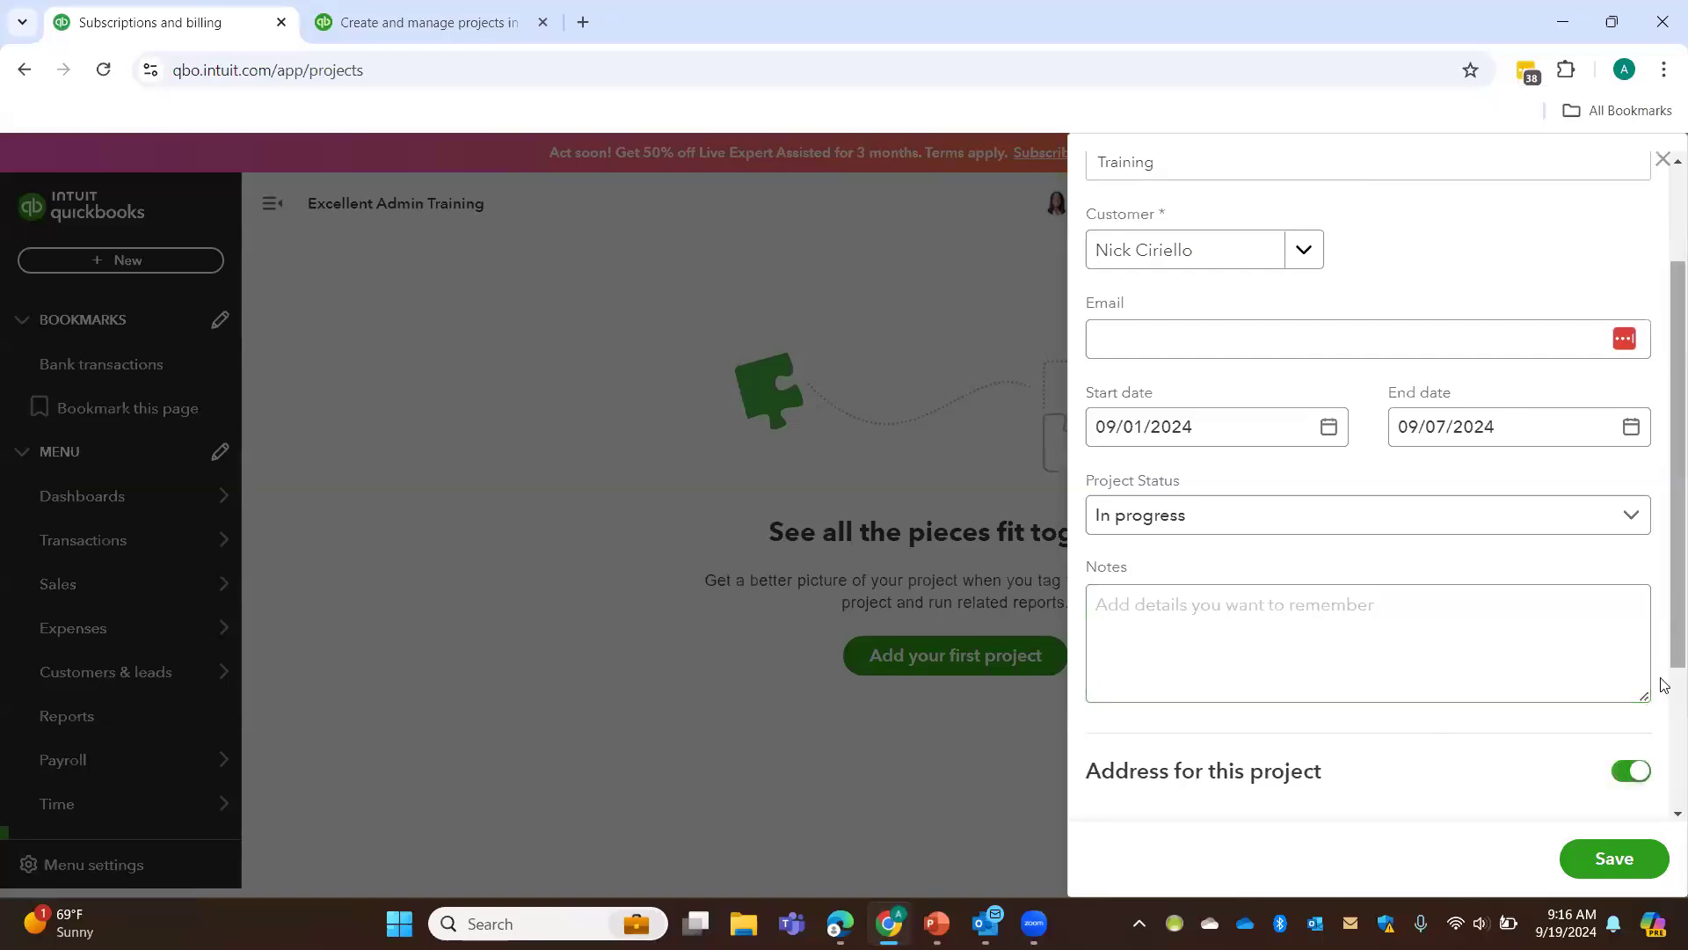
scroll(1661, 704, "down", 3)
left_click(1201, 693)
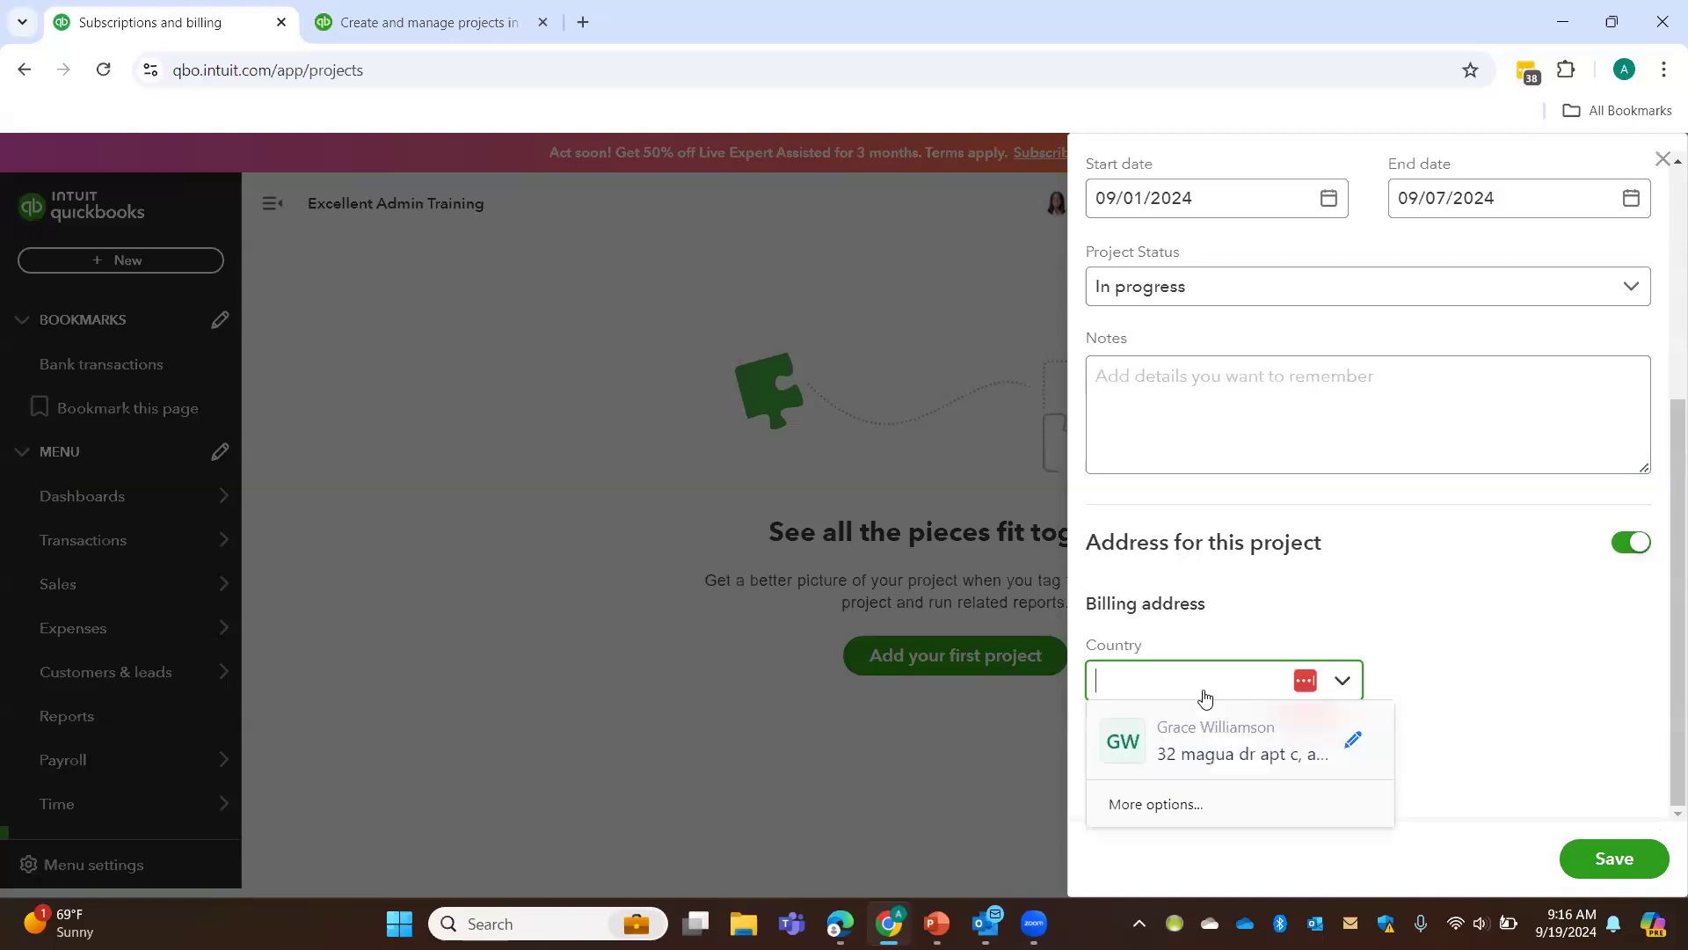
left_click(1433, 683)
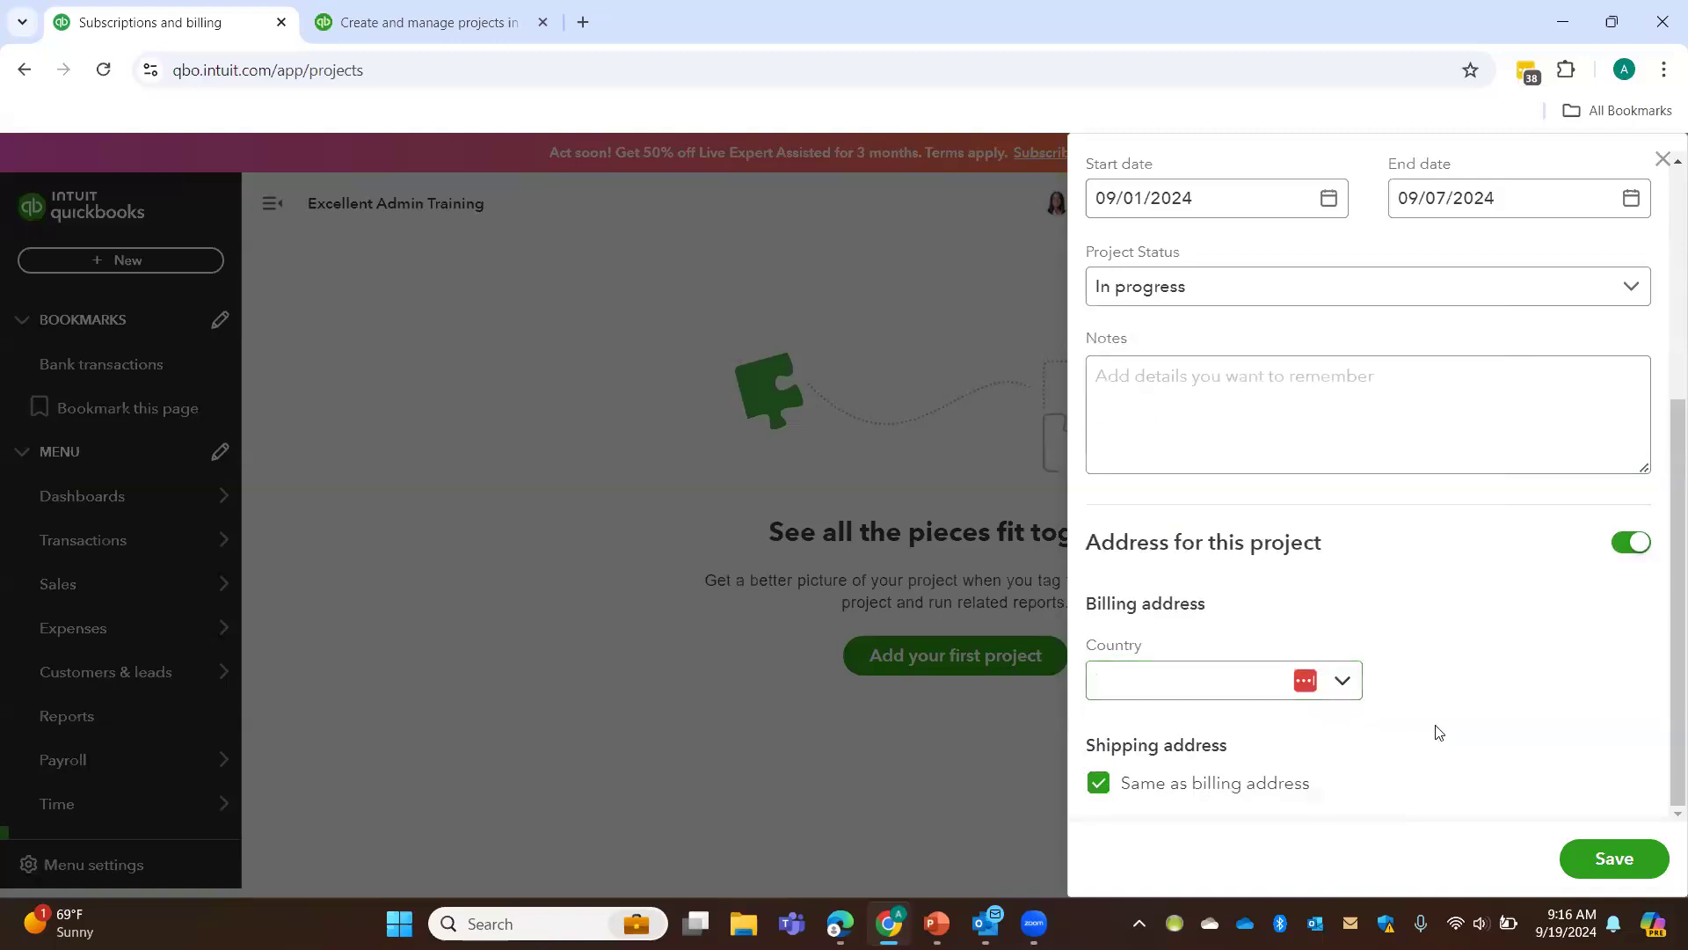
left_click(1633, 542)
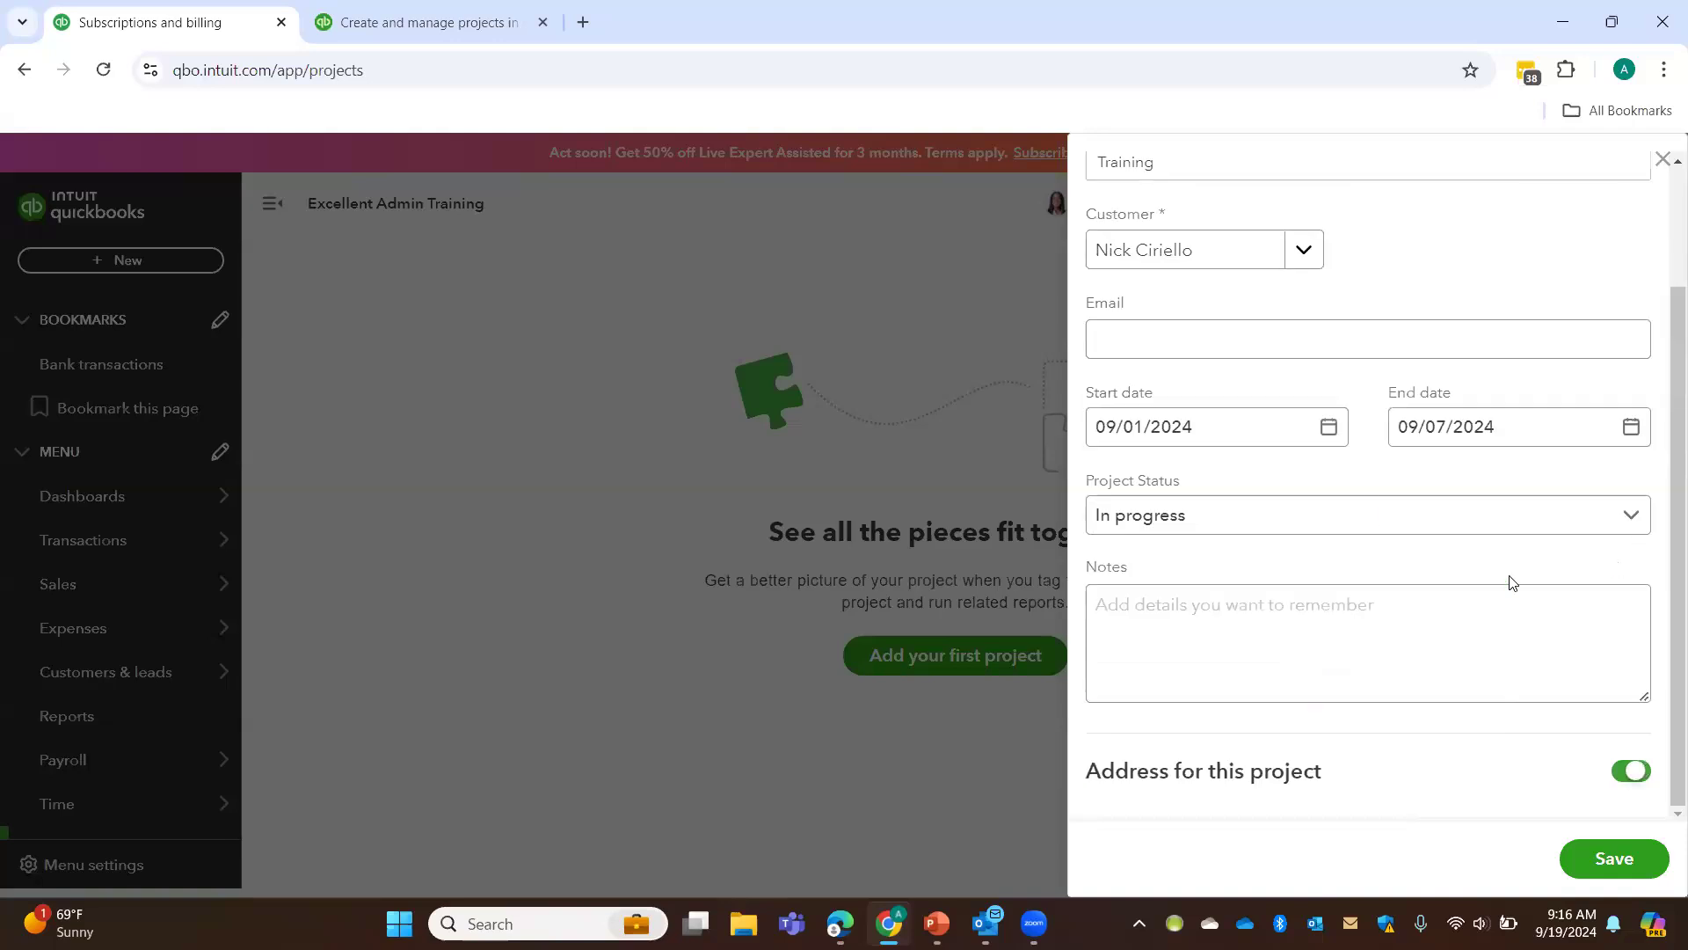
Step: Save the Training project, opening its overview with $0.00 income, costs and profit
left_click(1622, 858)
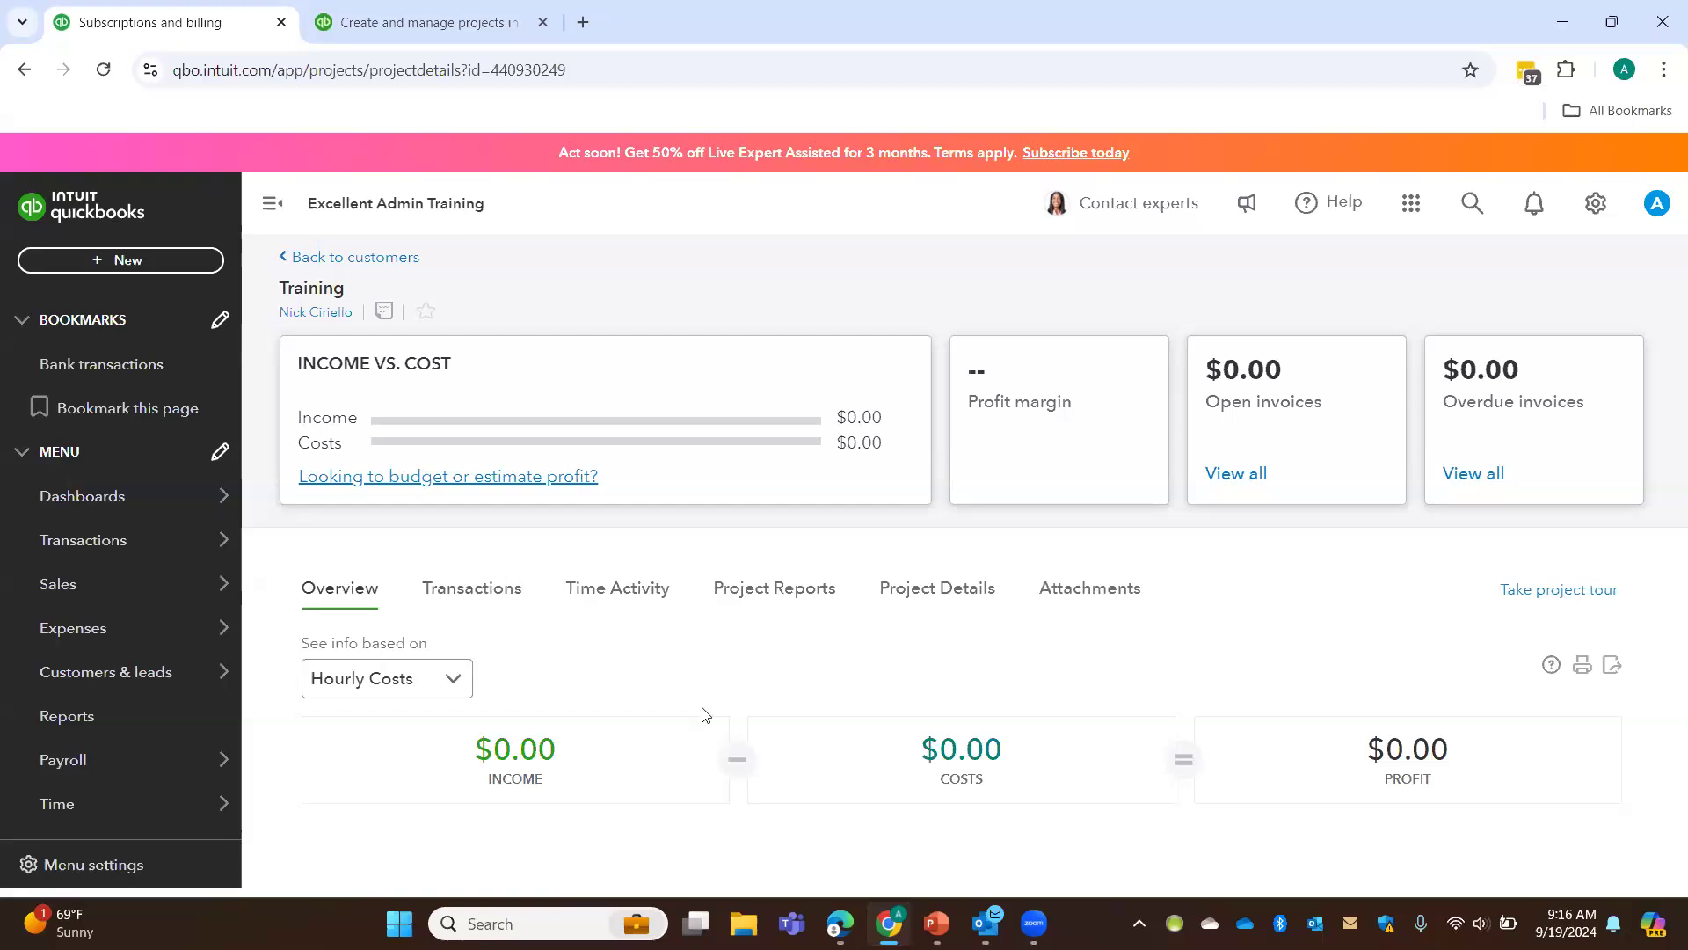
Step: Browse the Training project's Transactions, Time activity, Reports and Details tabs, ending on Attachments
left_click(465, 595)
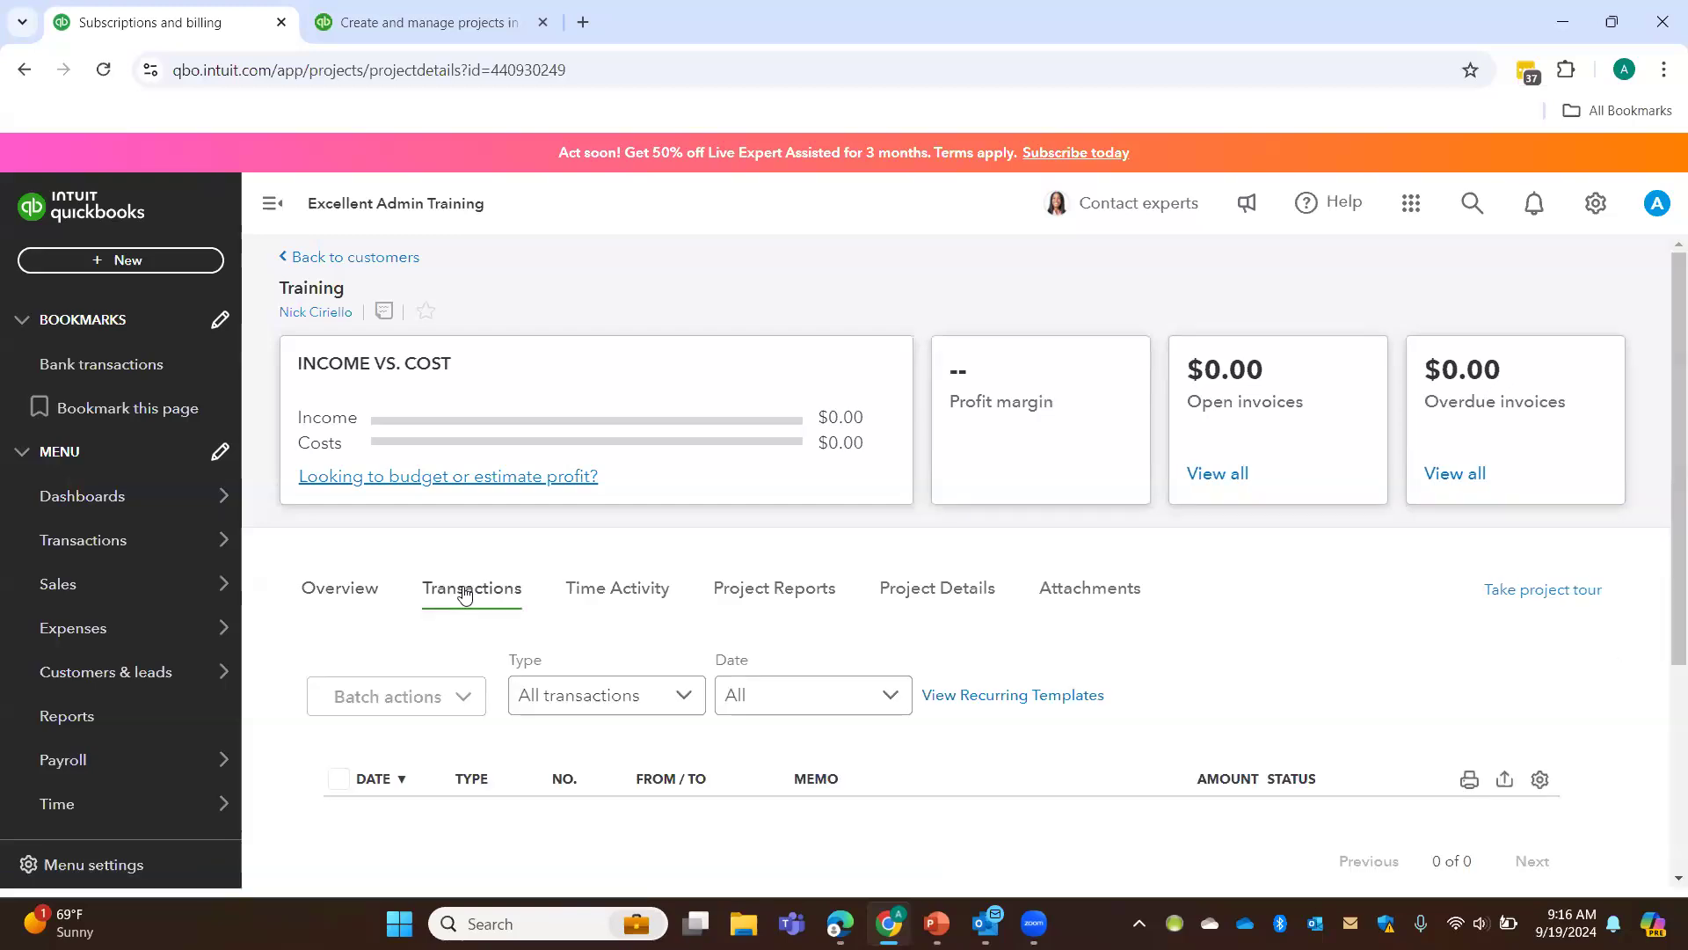
scroll(777, 565, "down", 4)
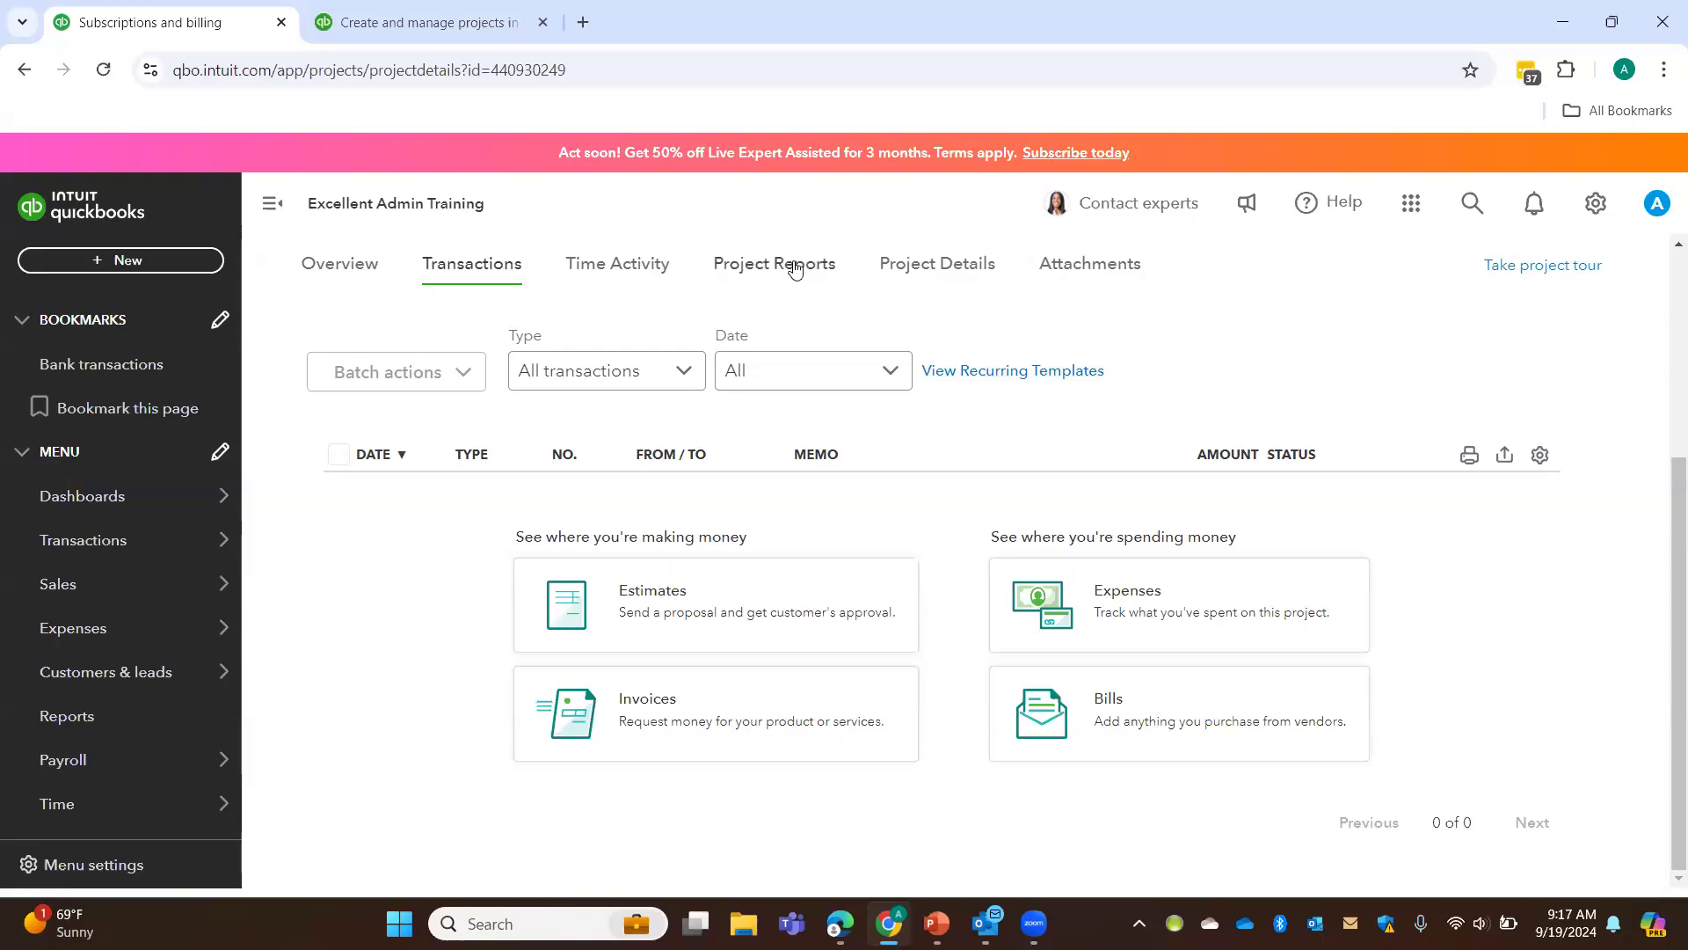
left_click(590, 261)
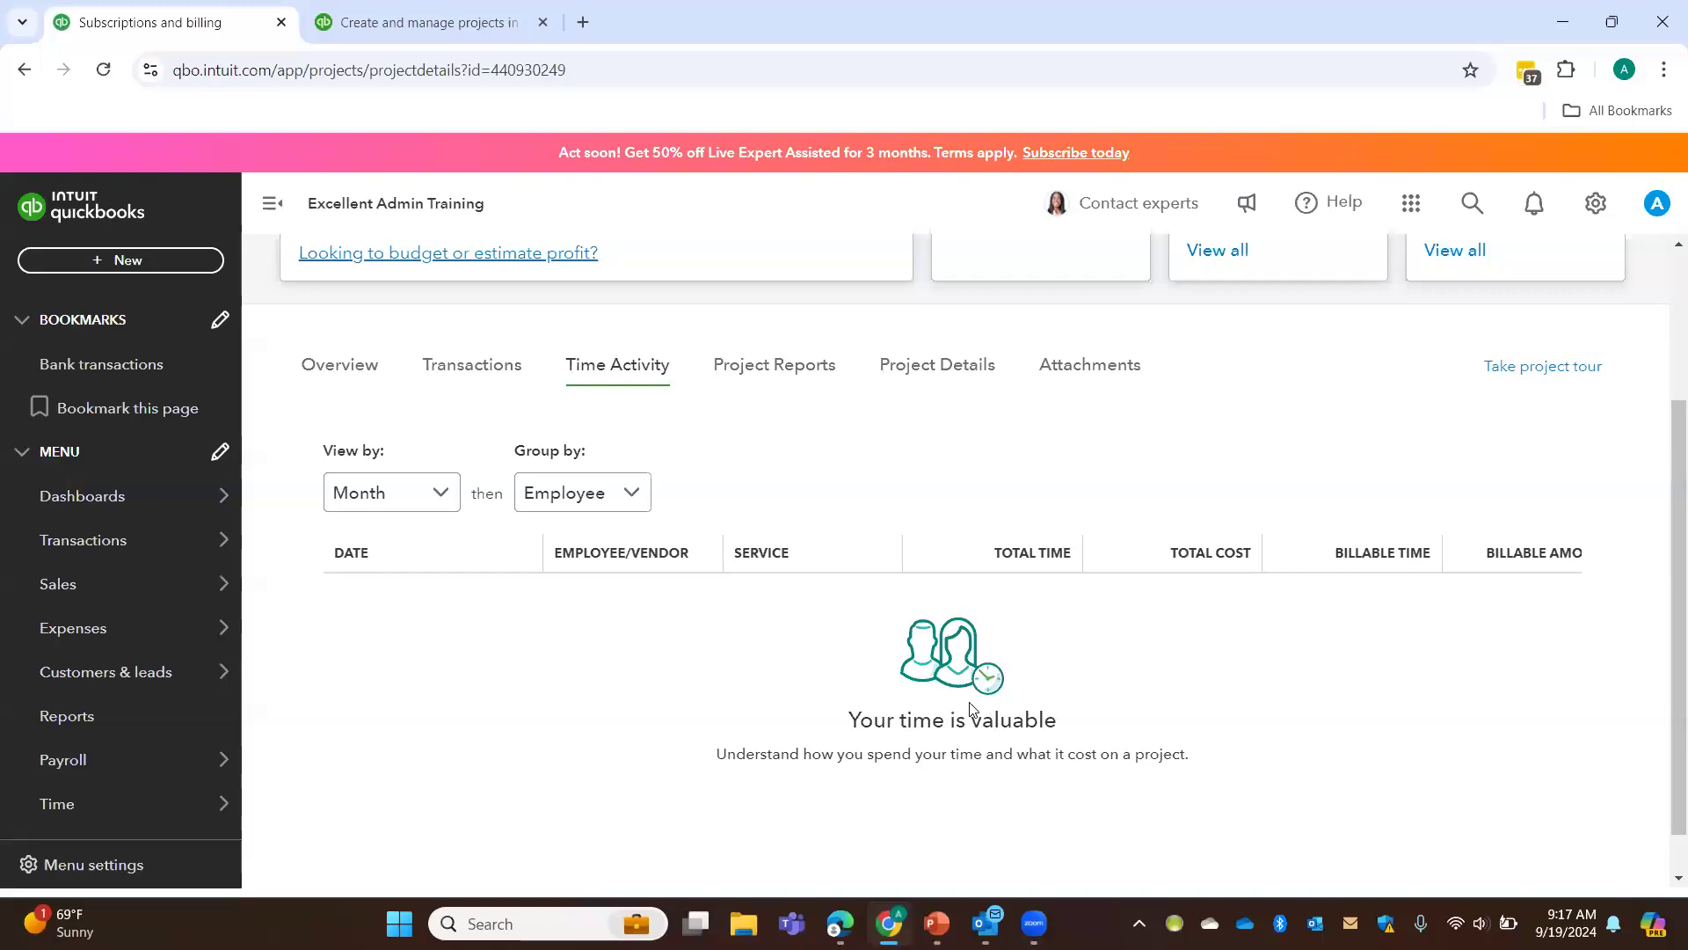
left_click(770, 374)
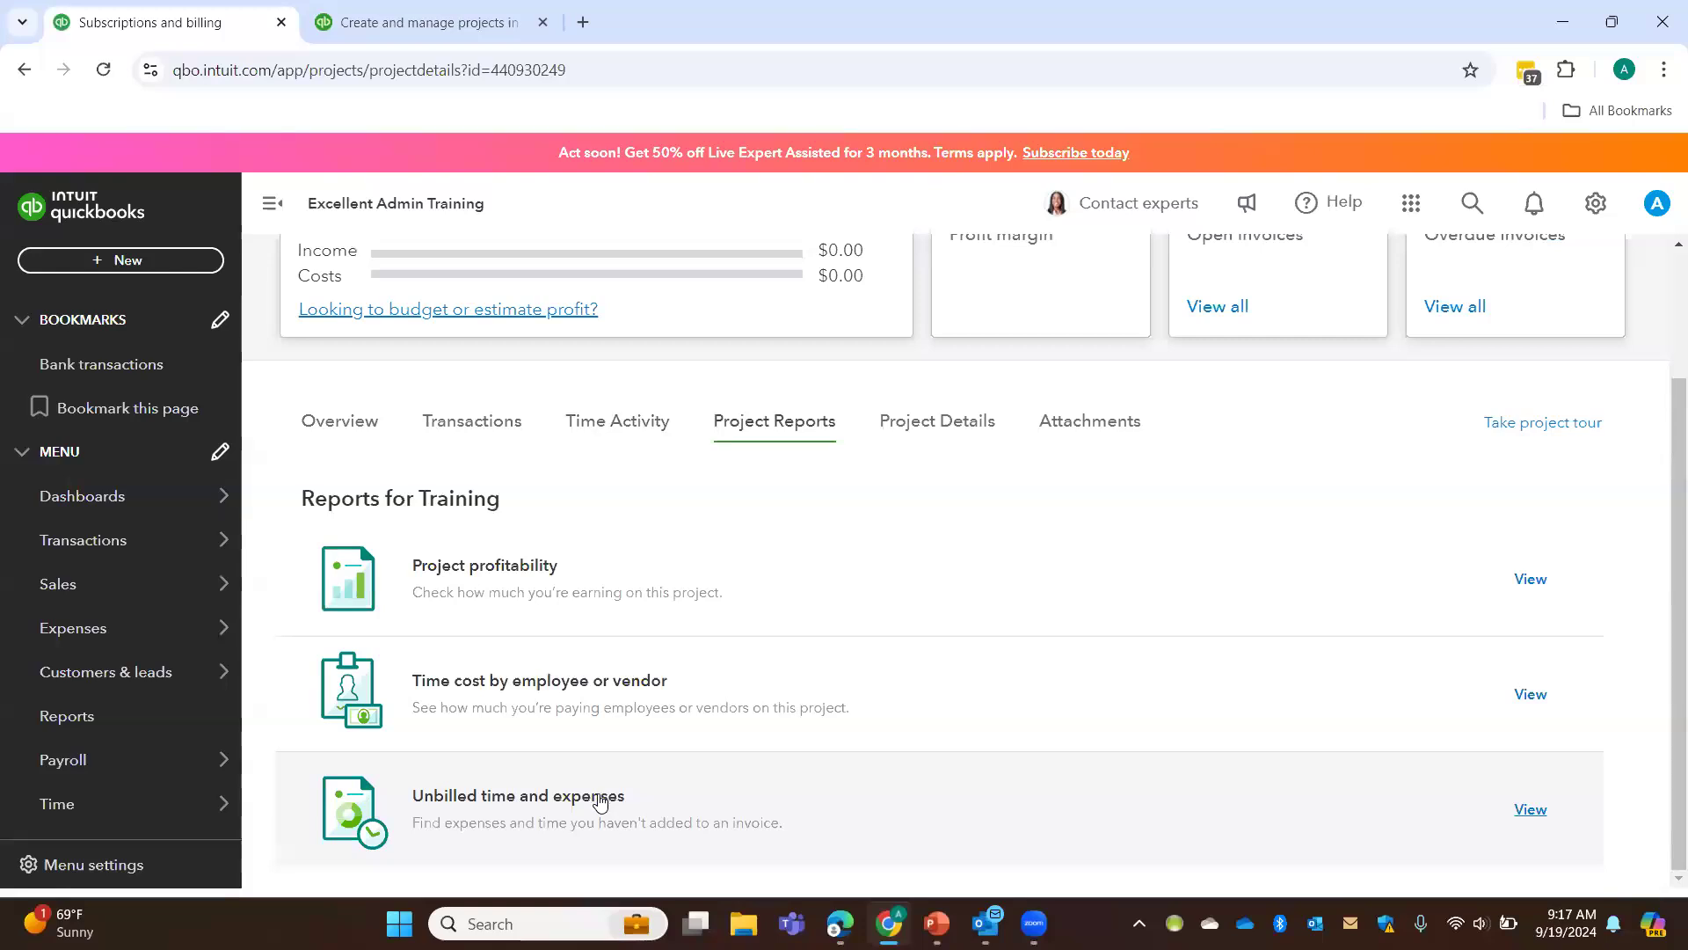
left_click(942, 429)
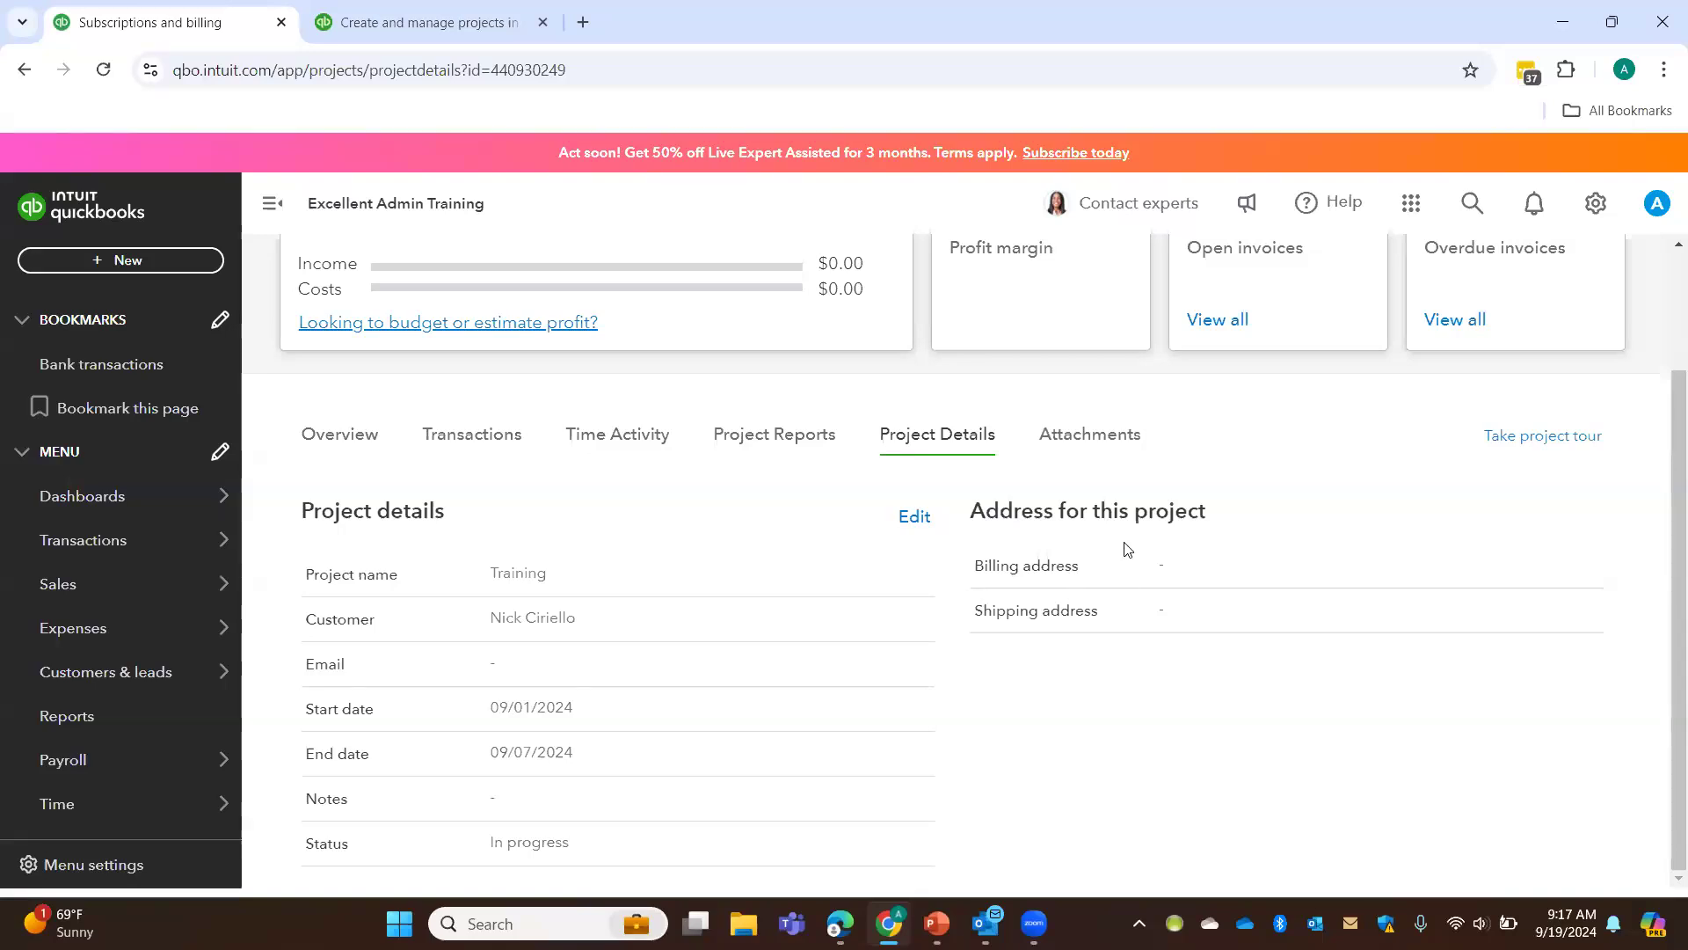
left_click(1070, 450)
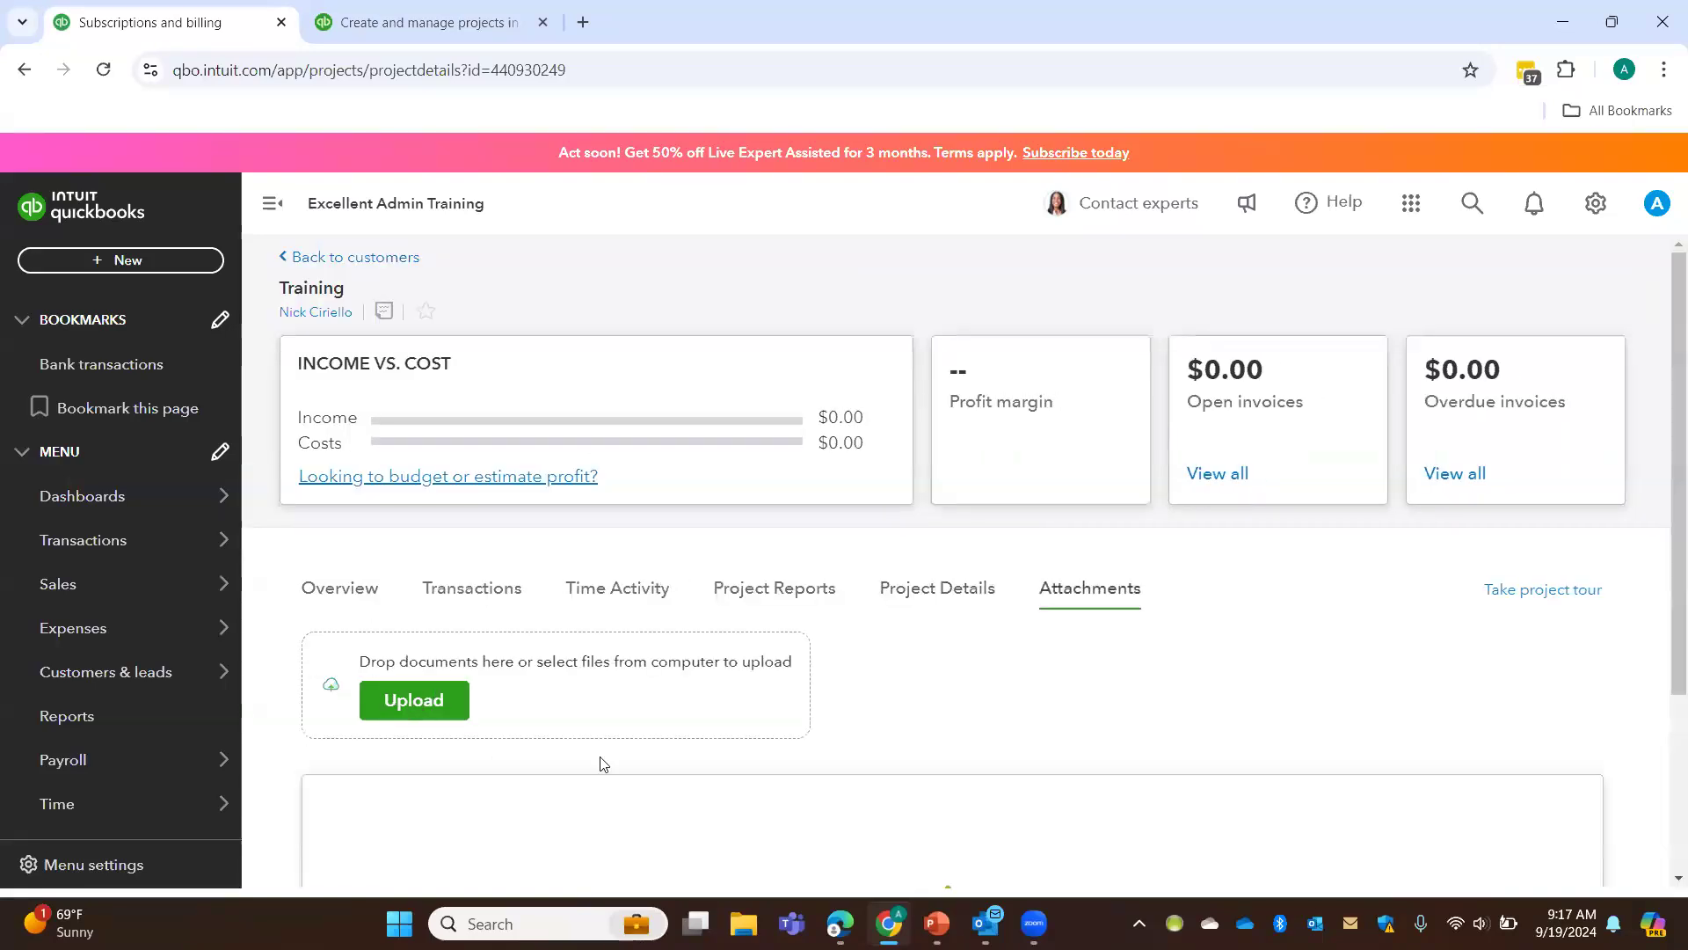
scroll(928, 685, "down", 4)
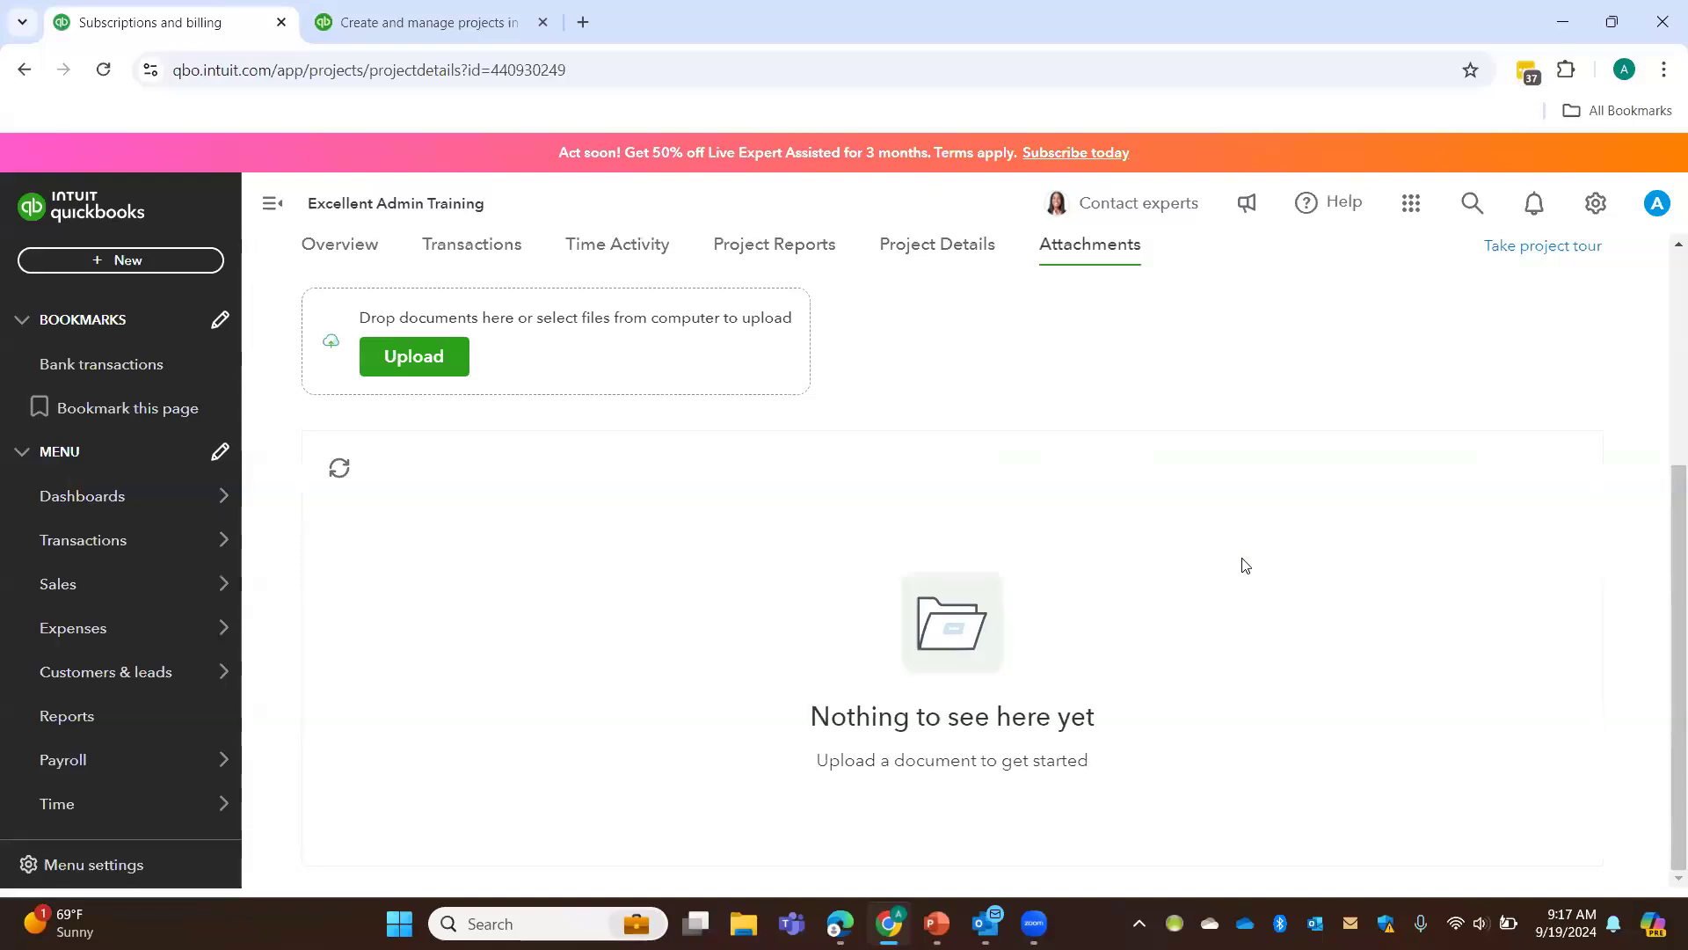
scroll(1245, 565, "up", 4)
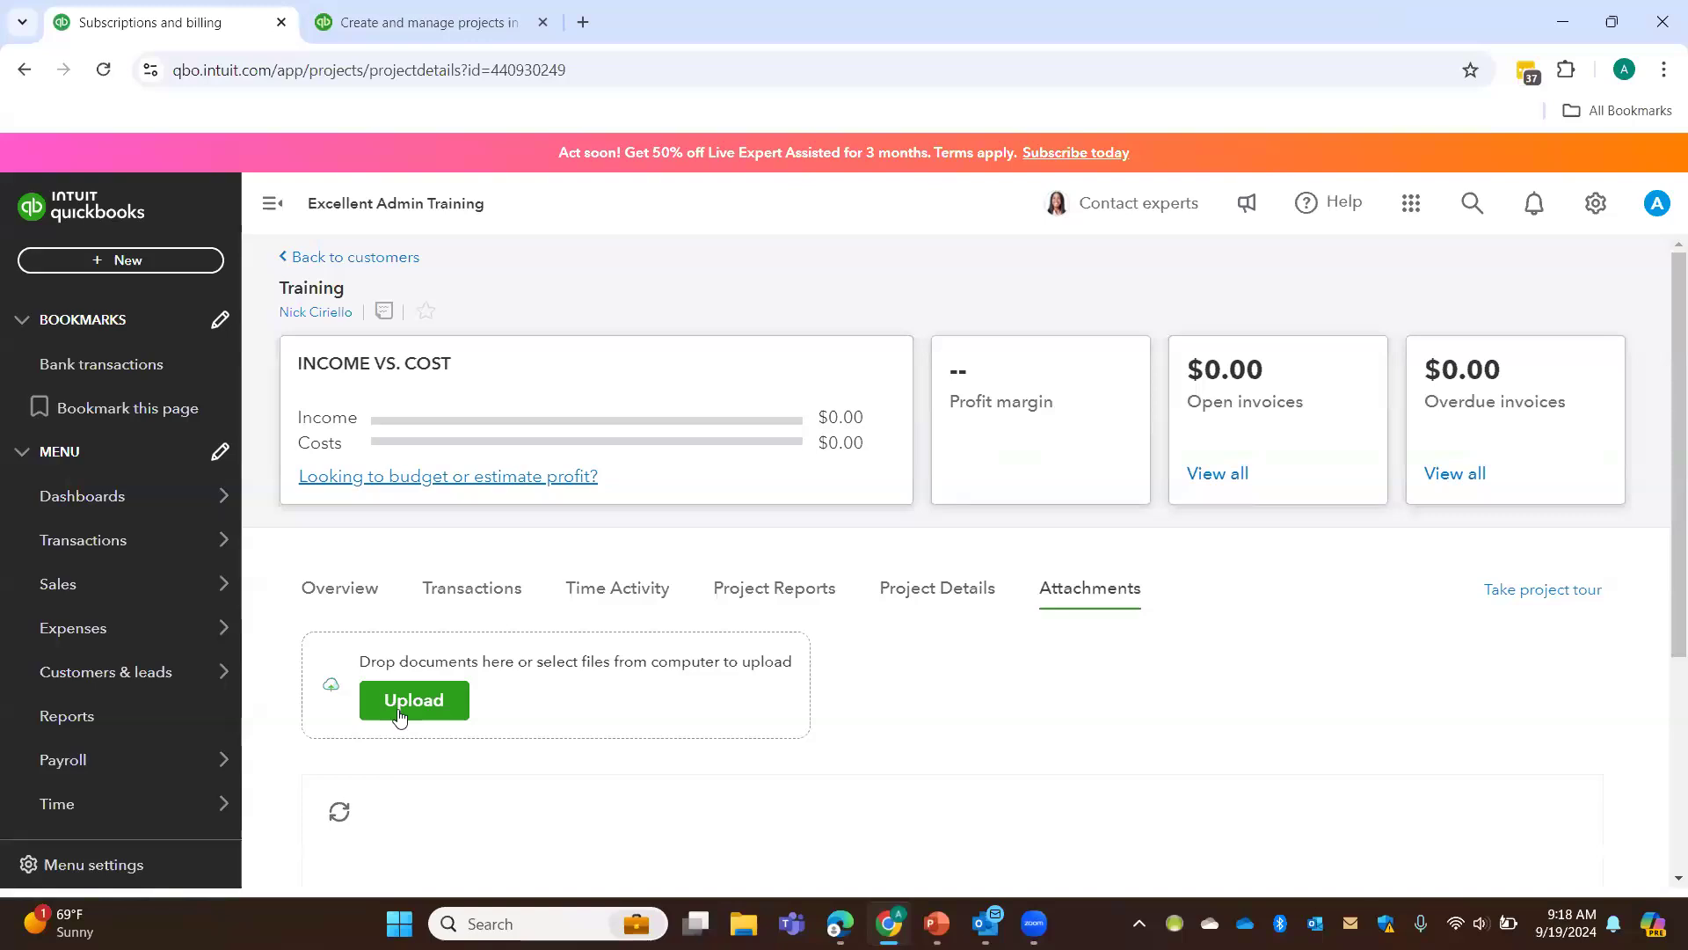
Step: Check the Overview's 'See info based on' choices, keeping Hourly Costs, then view Transactions
left_click(365, 589)
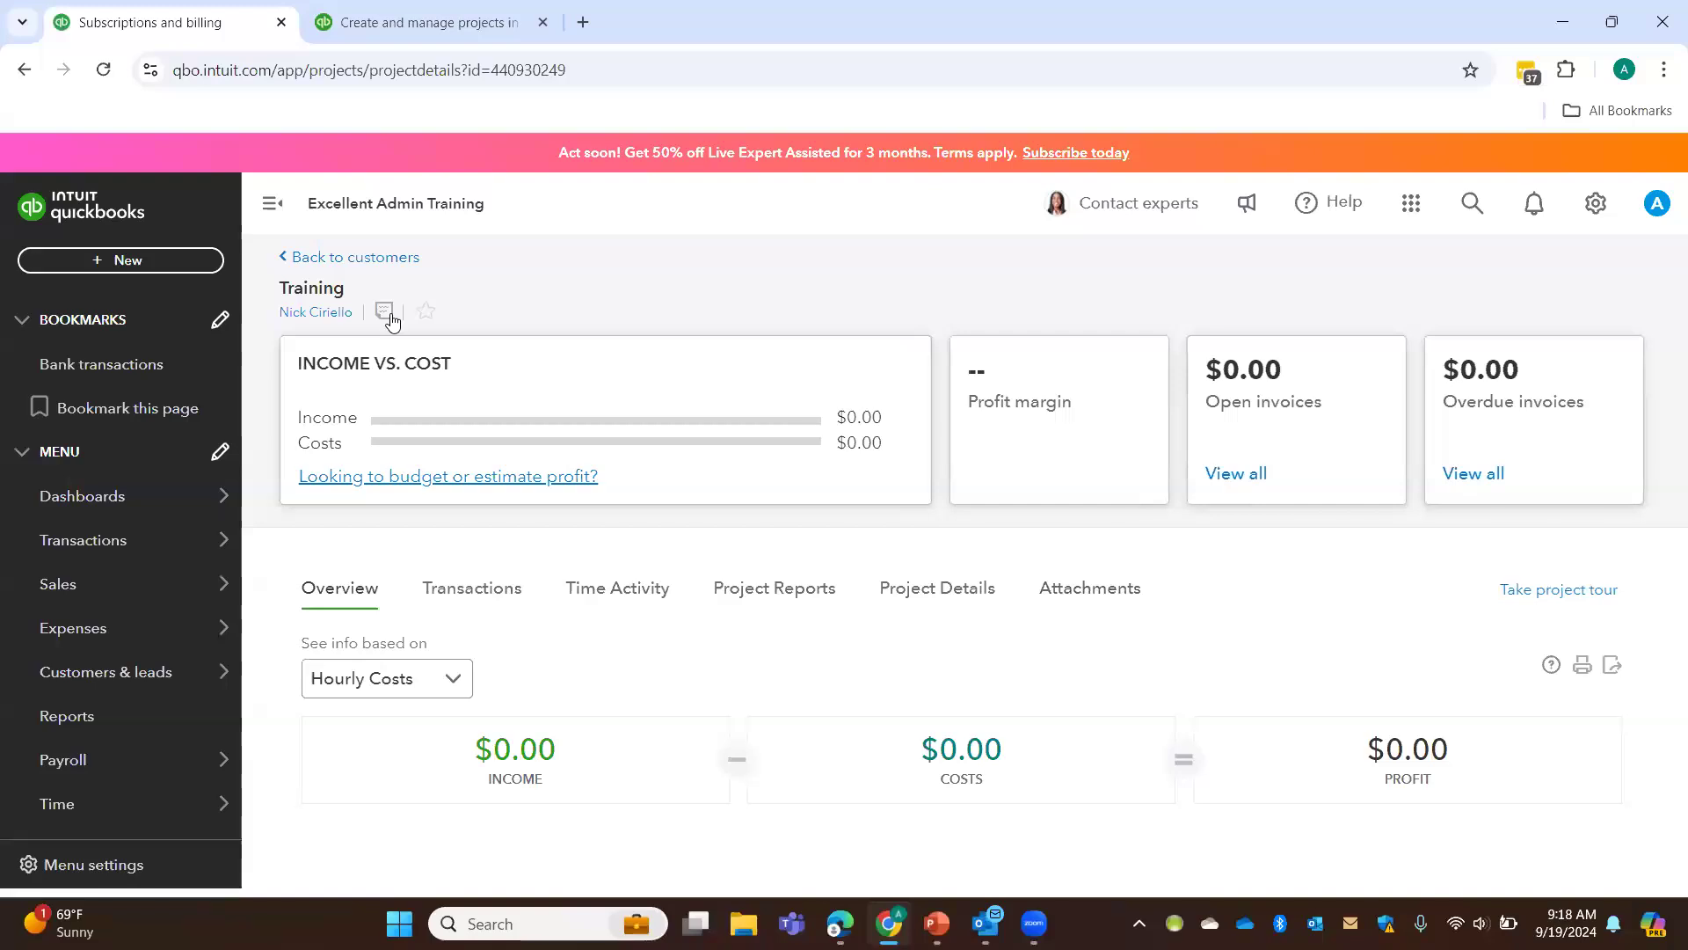
mouse_move(392, 321)
left_click(447, 678)
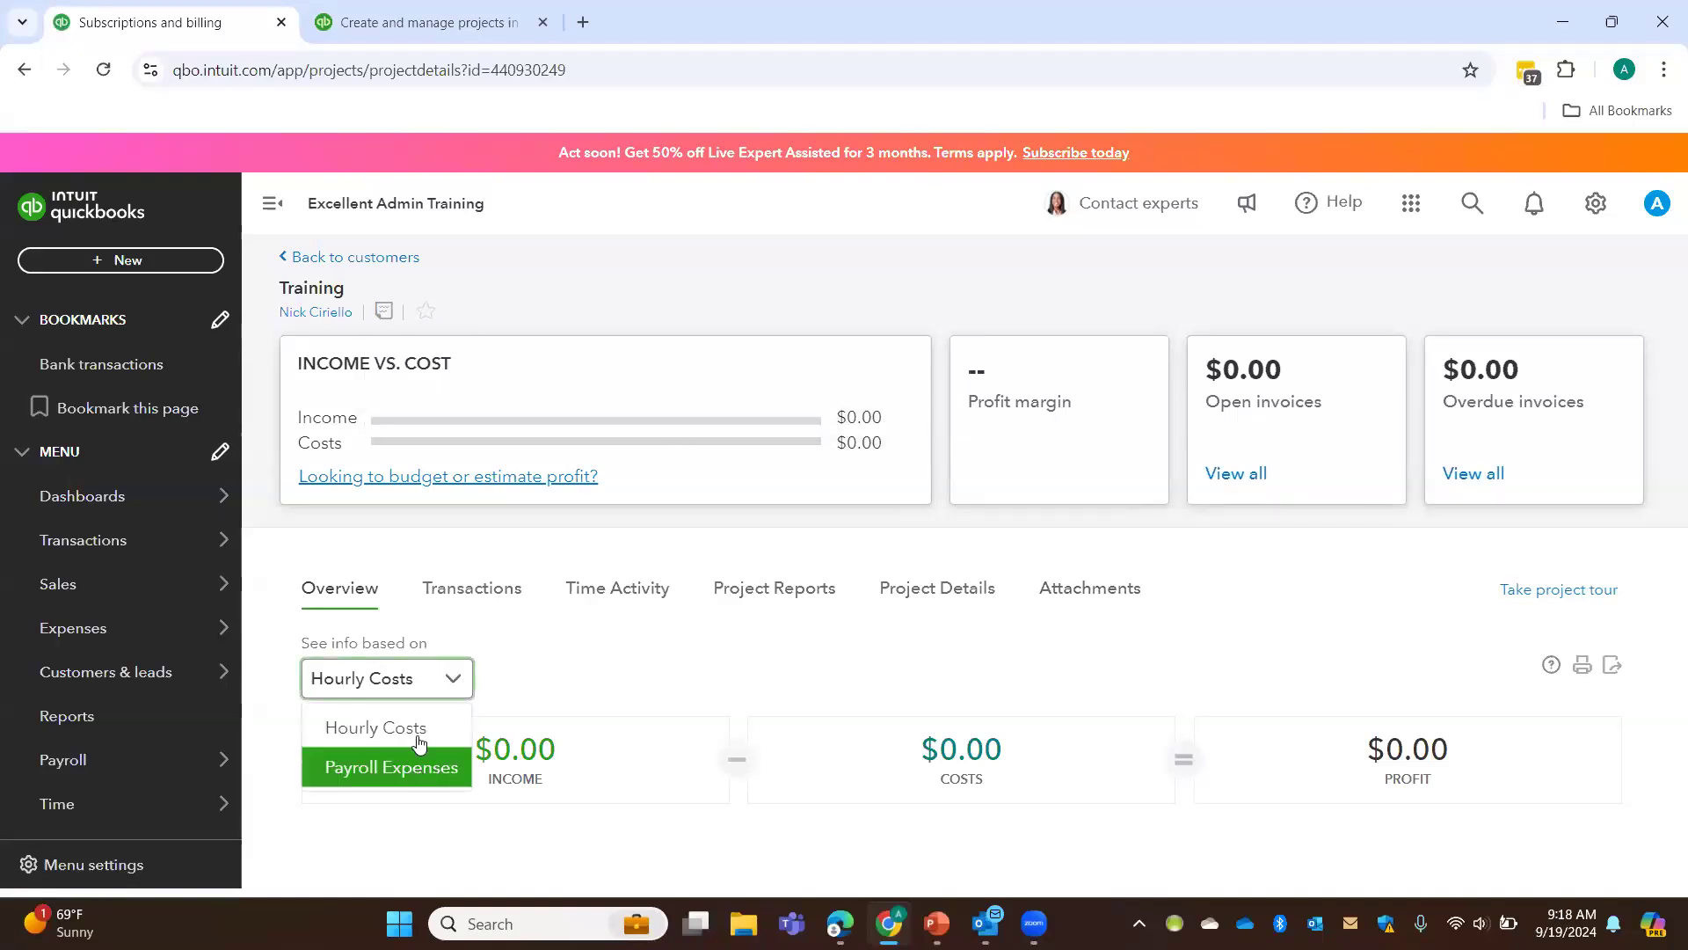
left_click(655, 640)
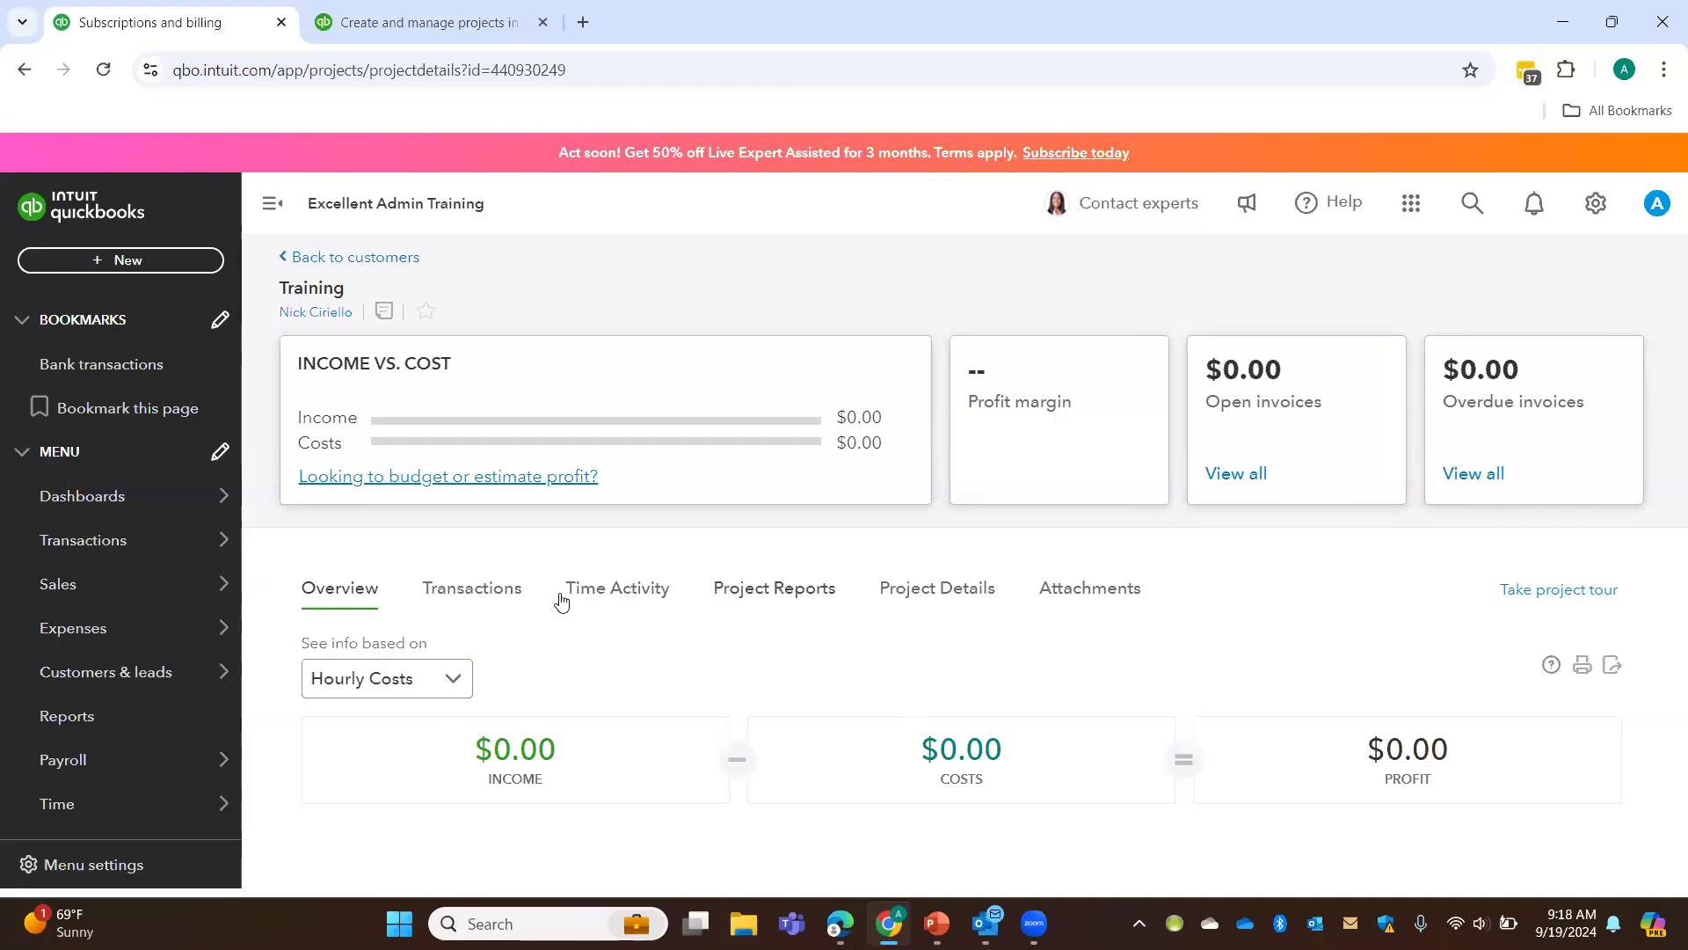
left_click(502, 600)
scroll(1099, 624, "down", 4)
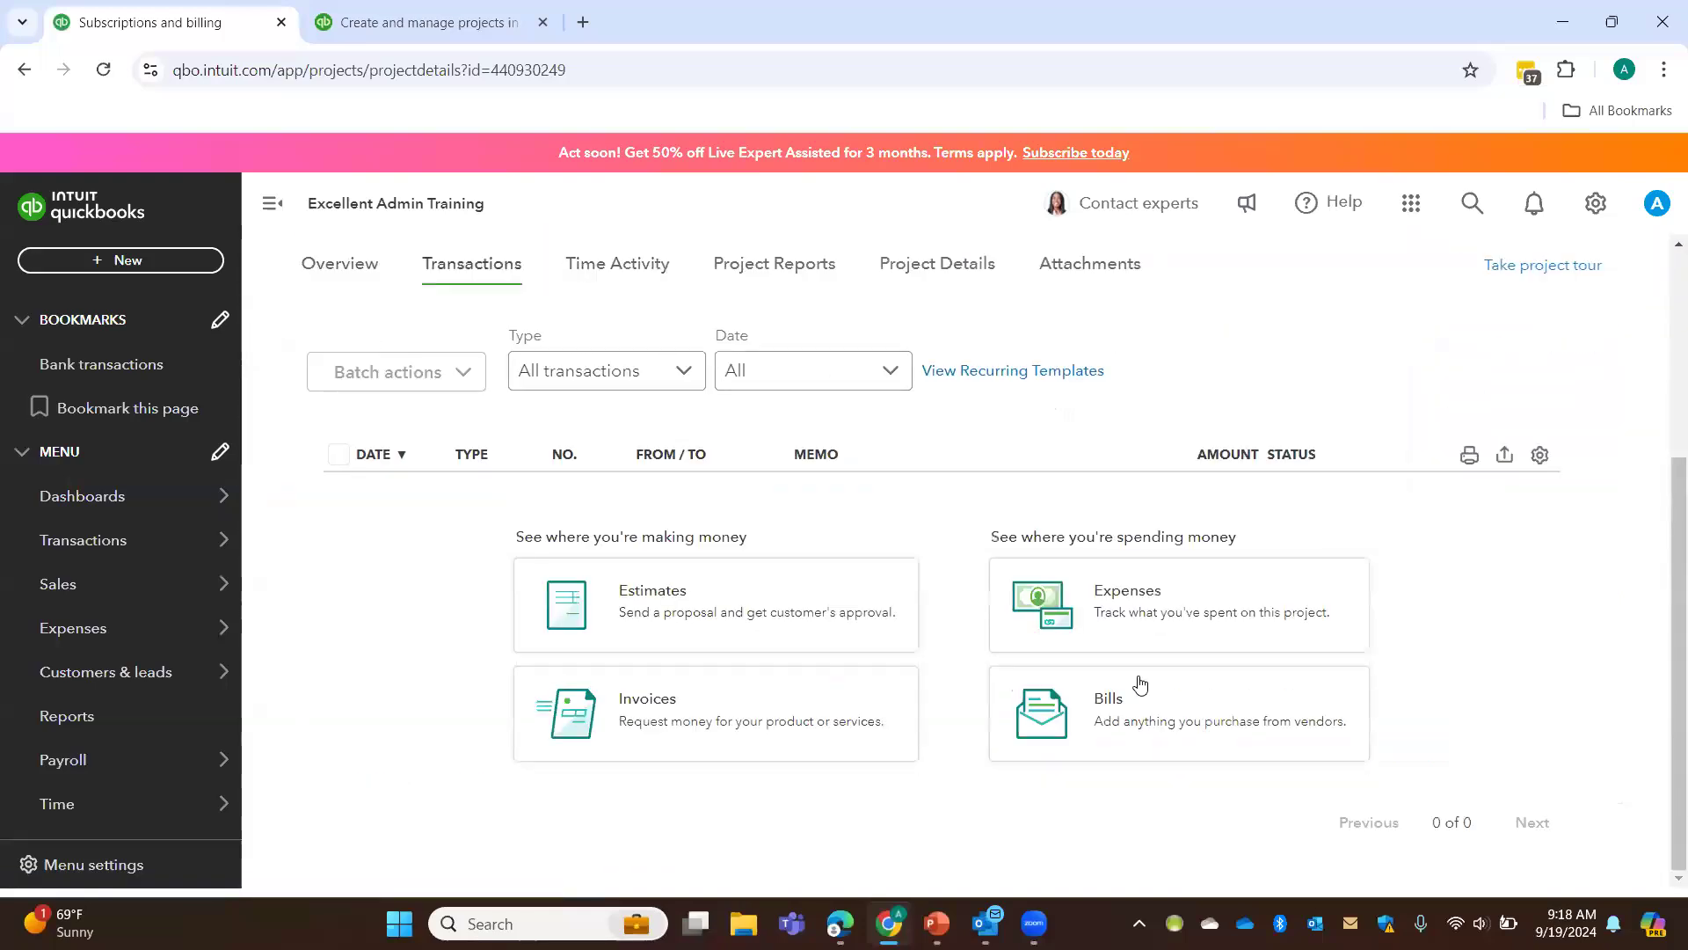
left_click(1142, 710)
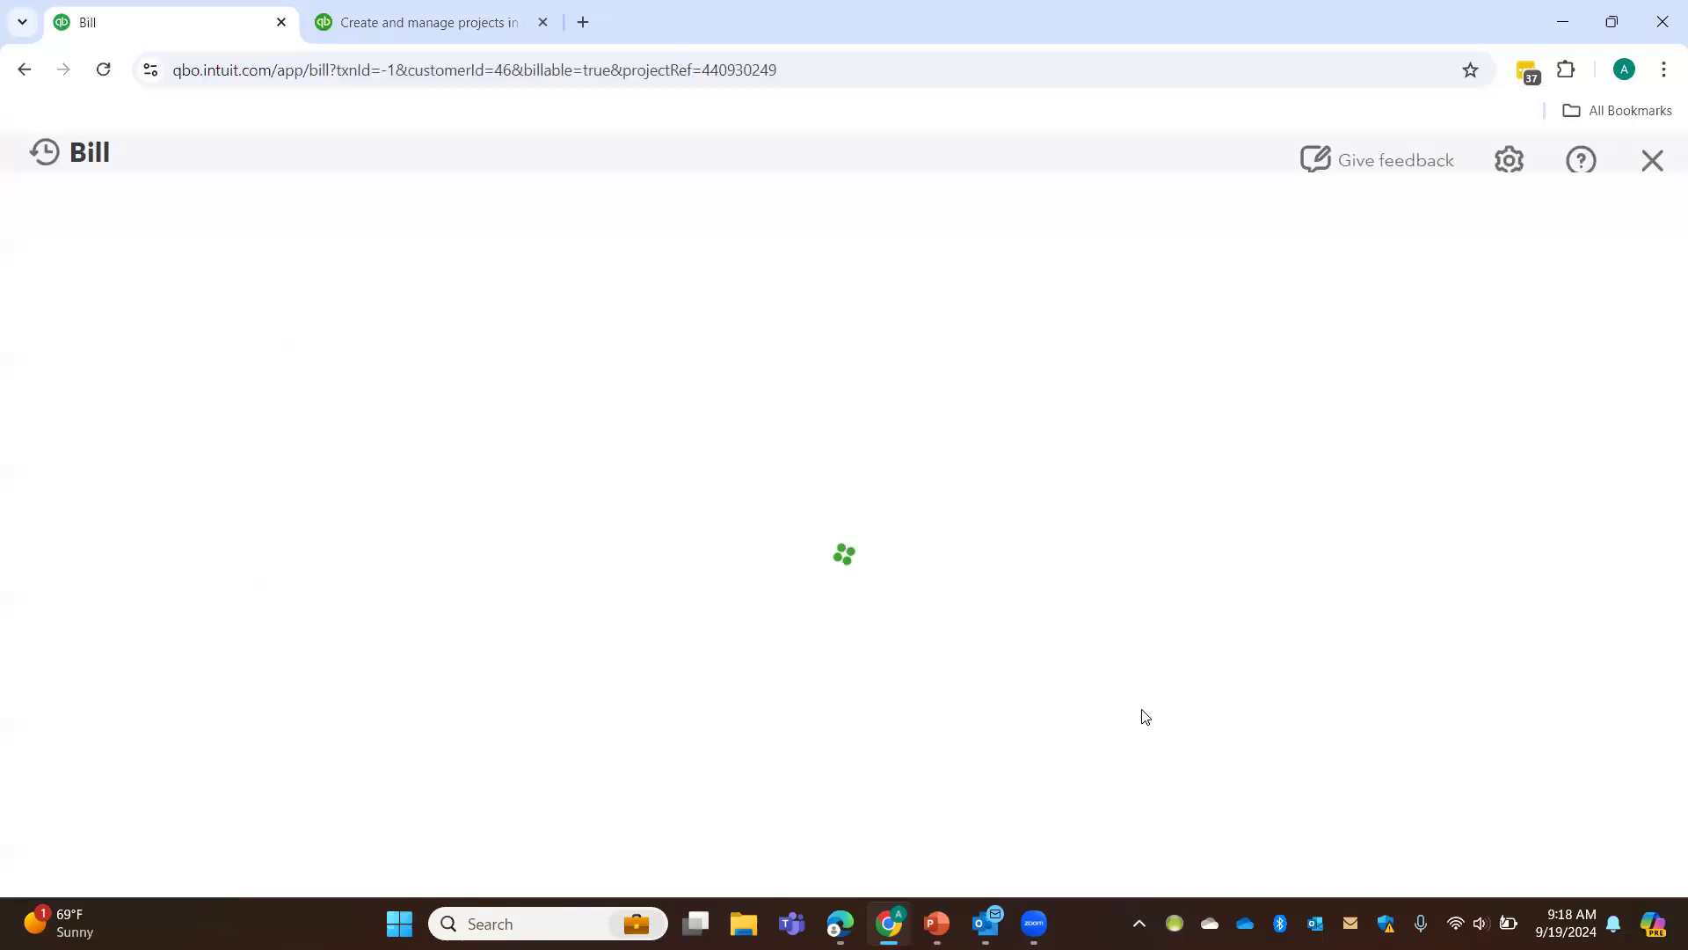
scroll(1156, 612, "down", 1)
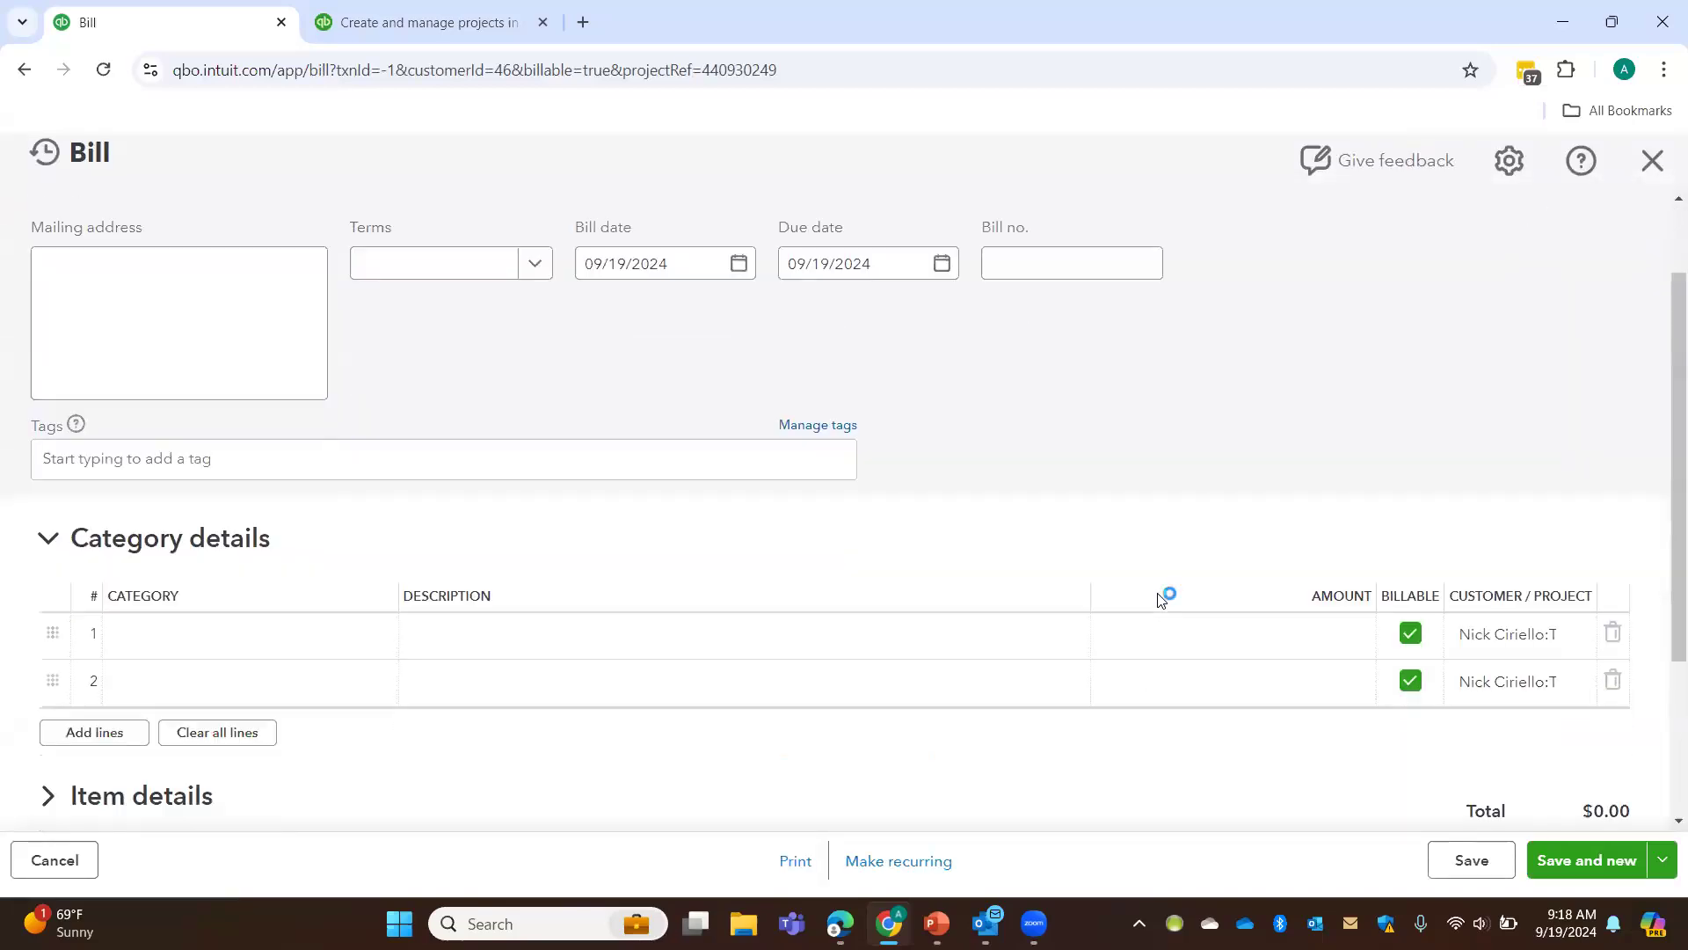
scroll(1442, 527, "down", 1)
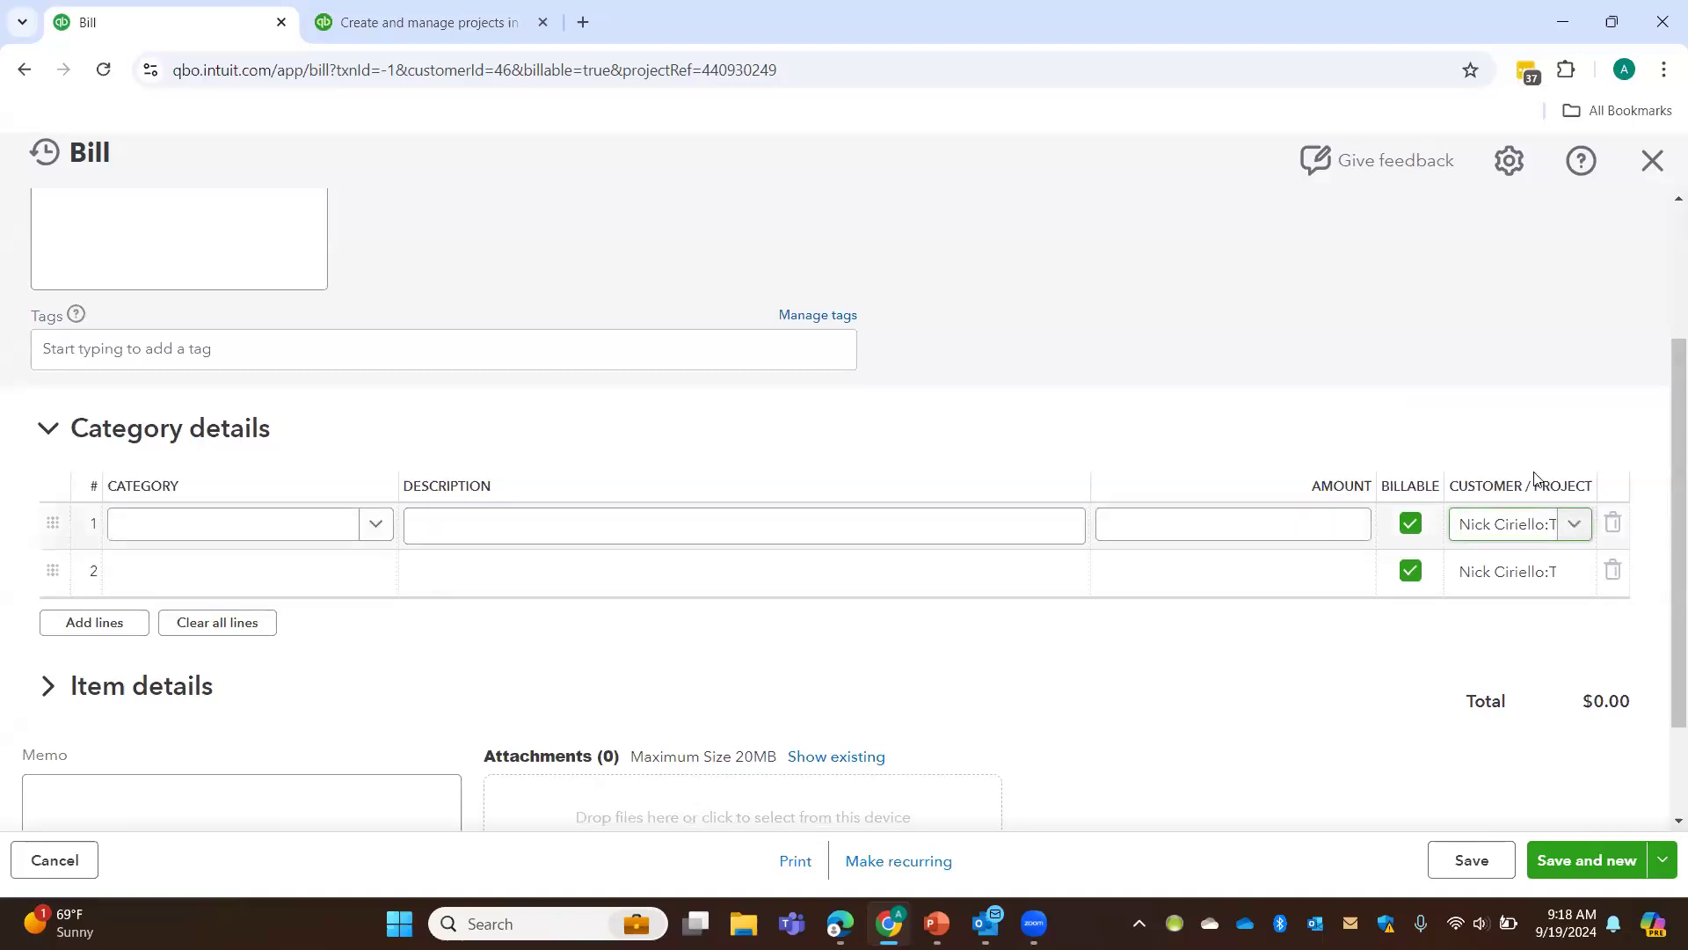
left_click(1480, 520)
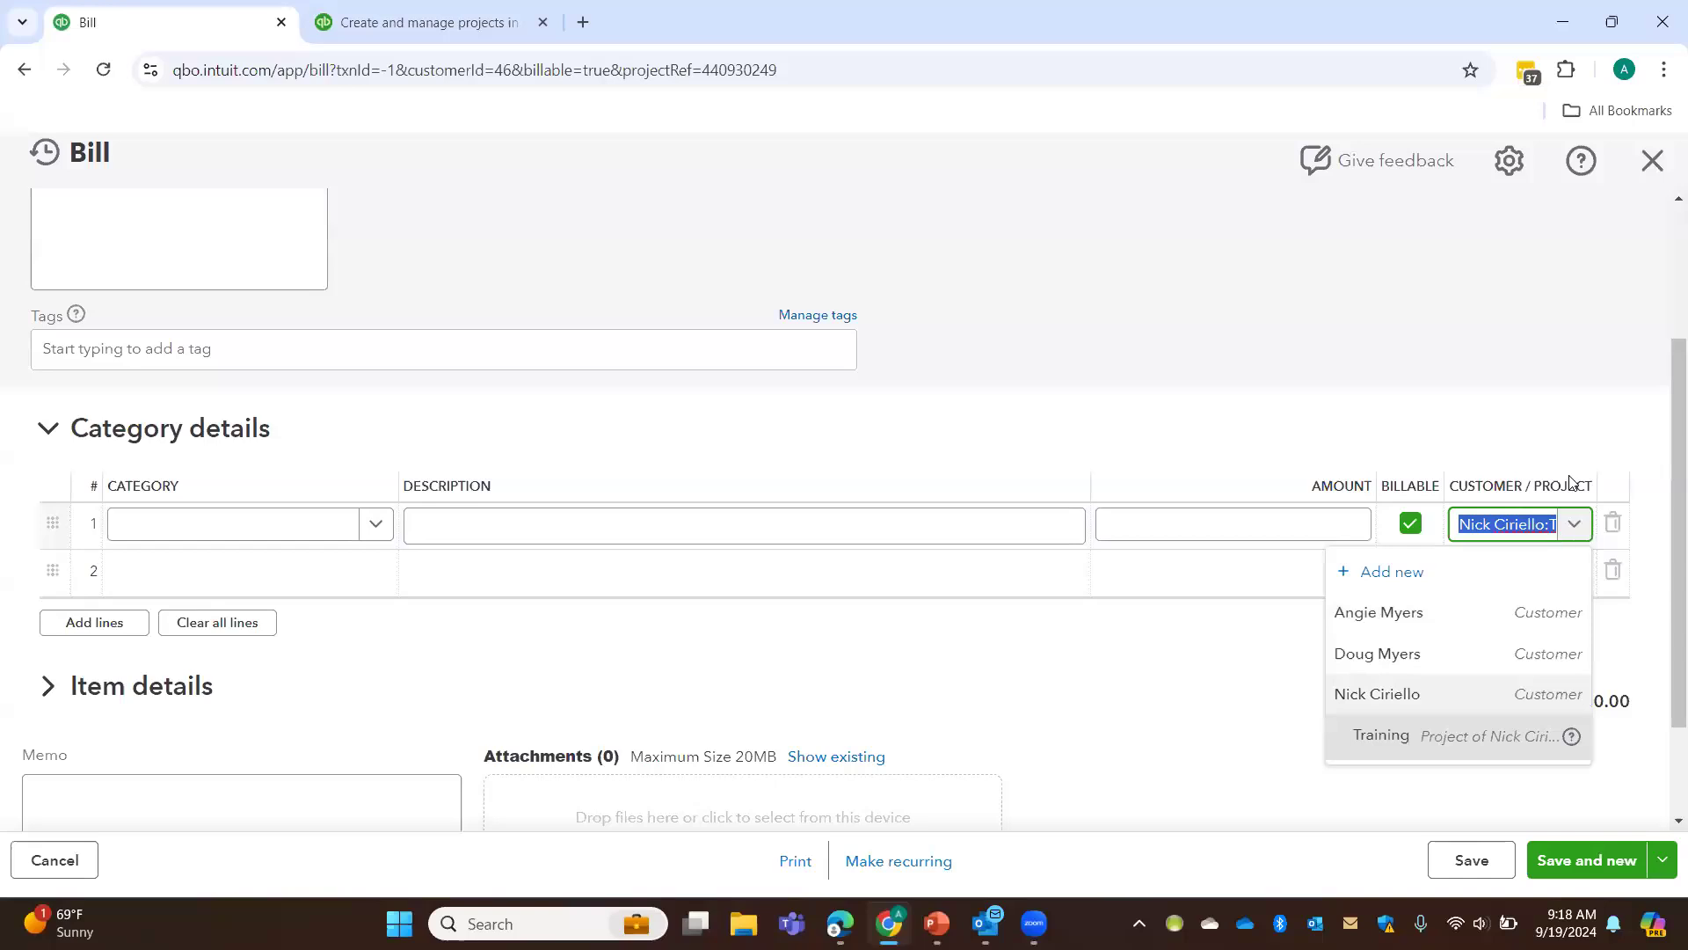
left_click(1553, 376)
left_click(1432, 514)
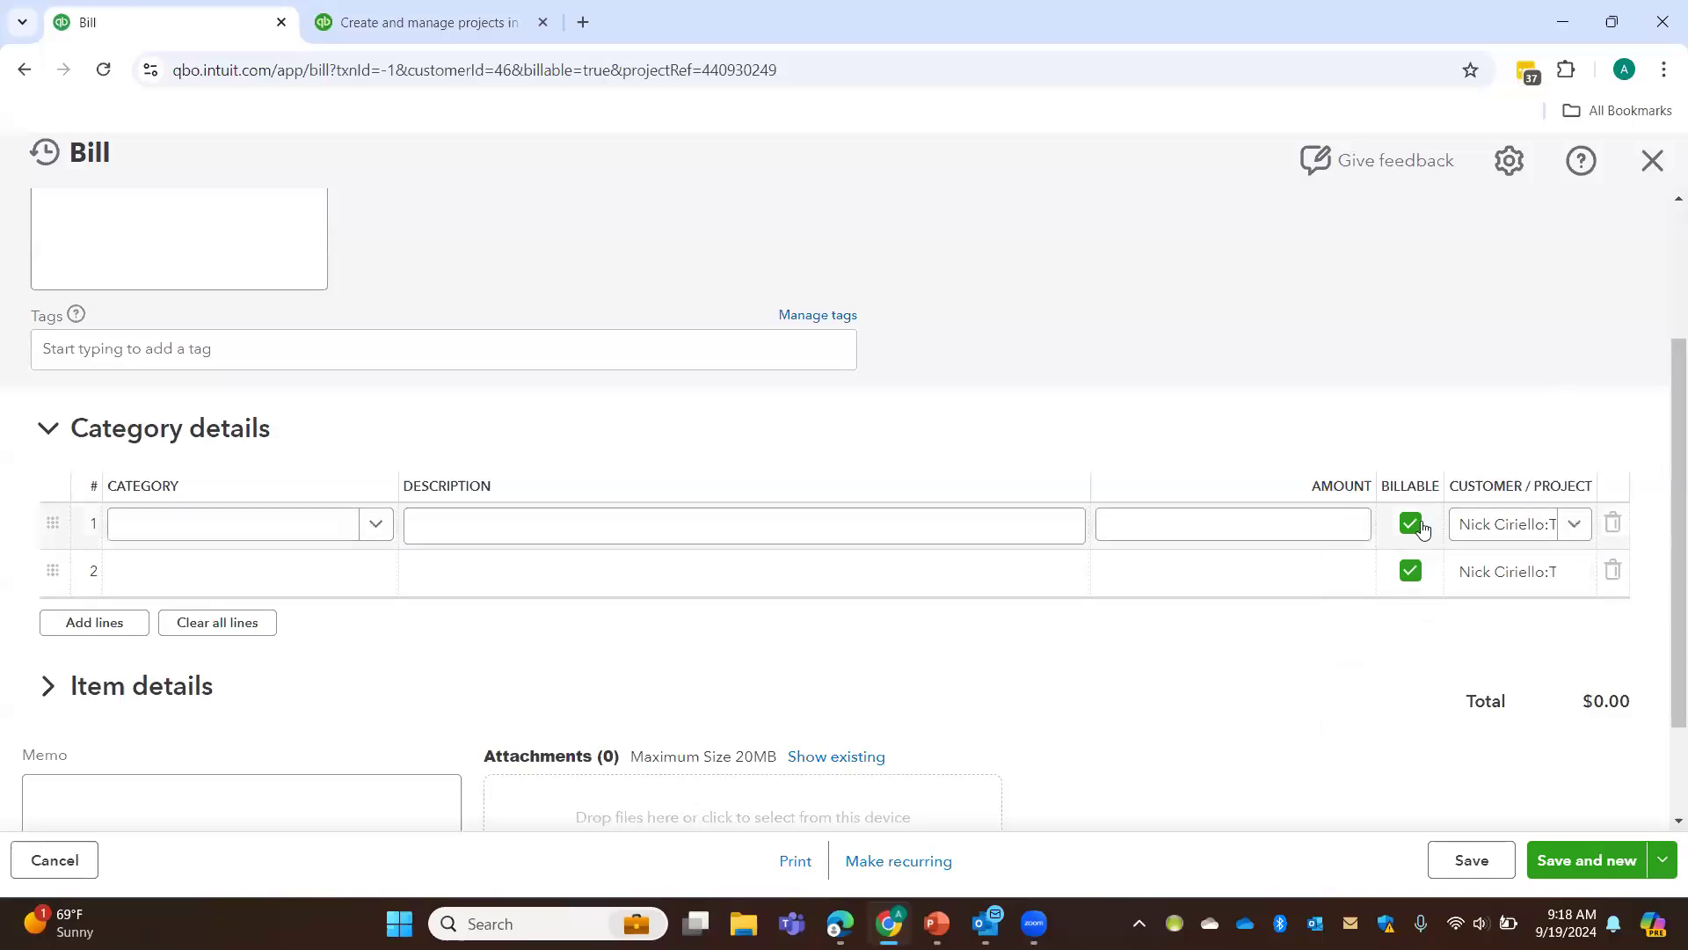
left_click(1412, 526)
left_click(1412, 526)
scroll(1574, 413, "up", 2)
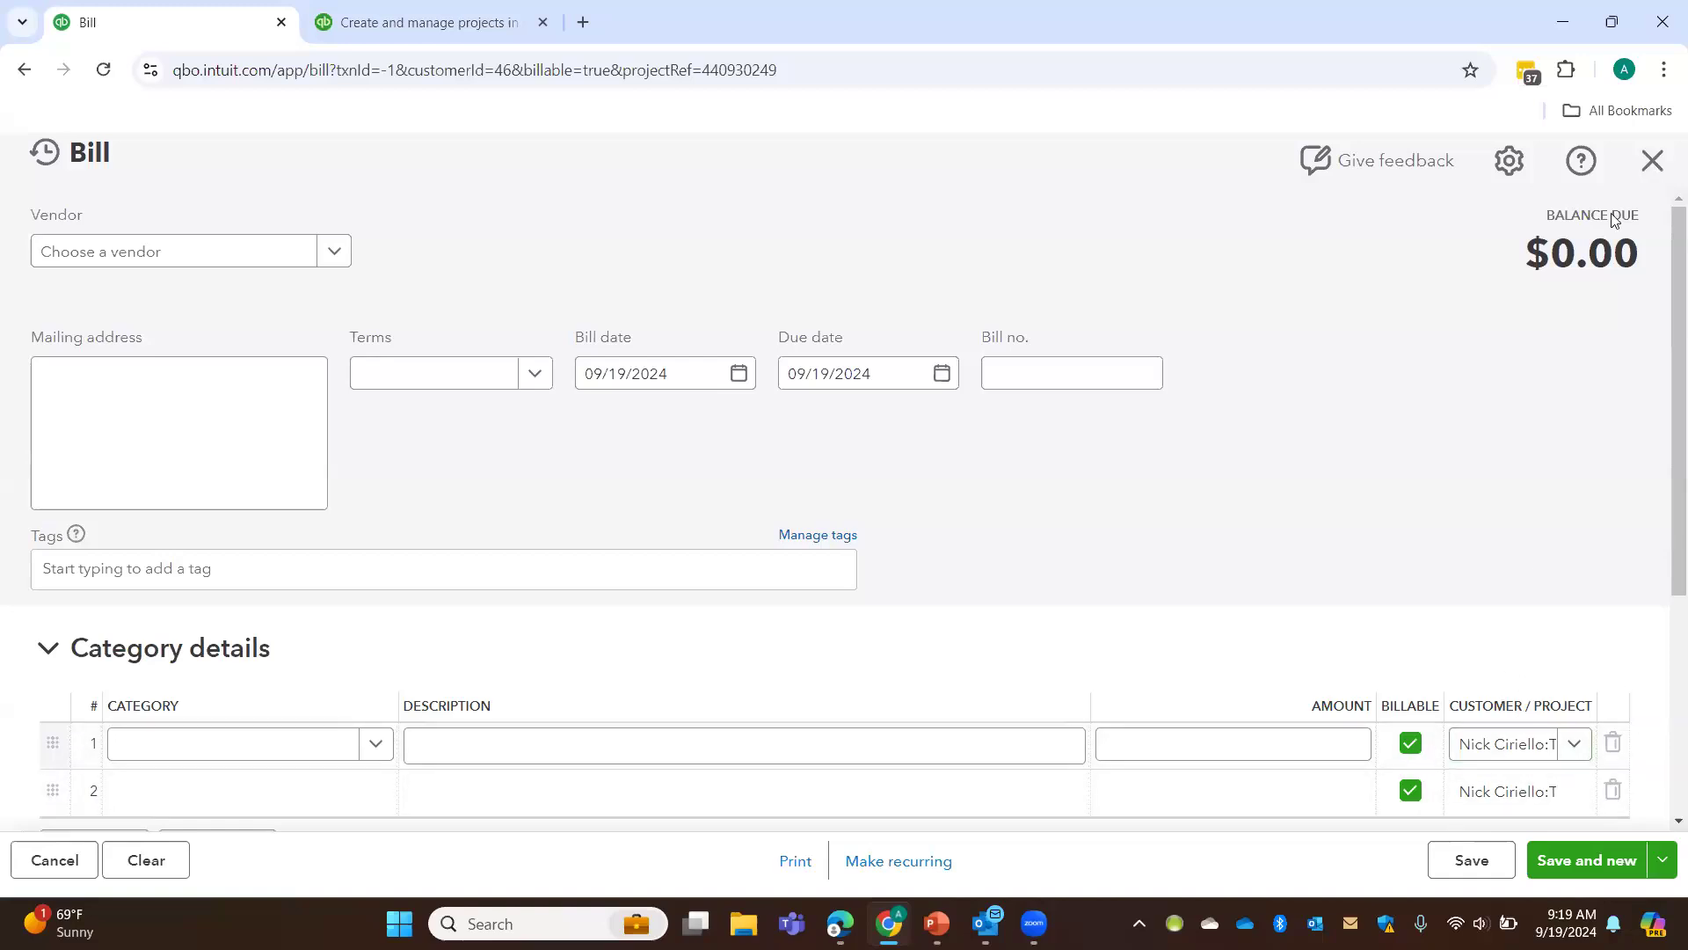
left_click(1652, 160)
left_click(923, 589)
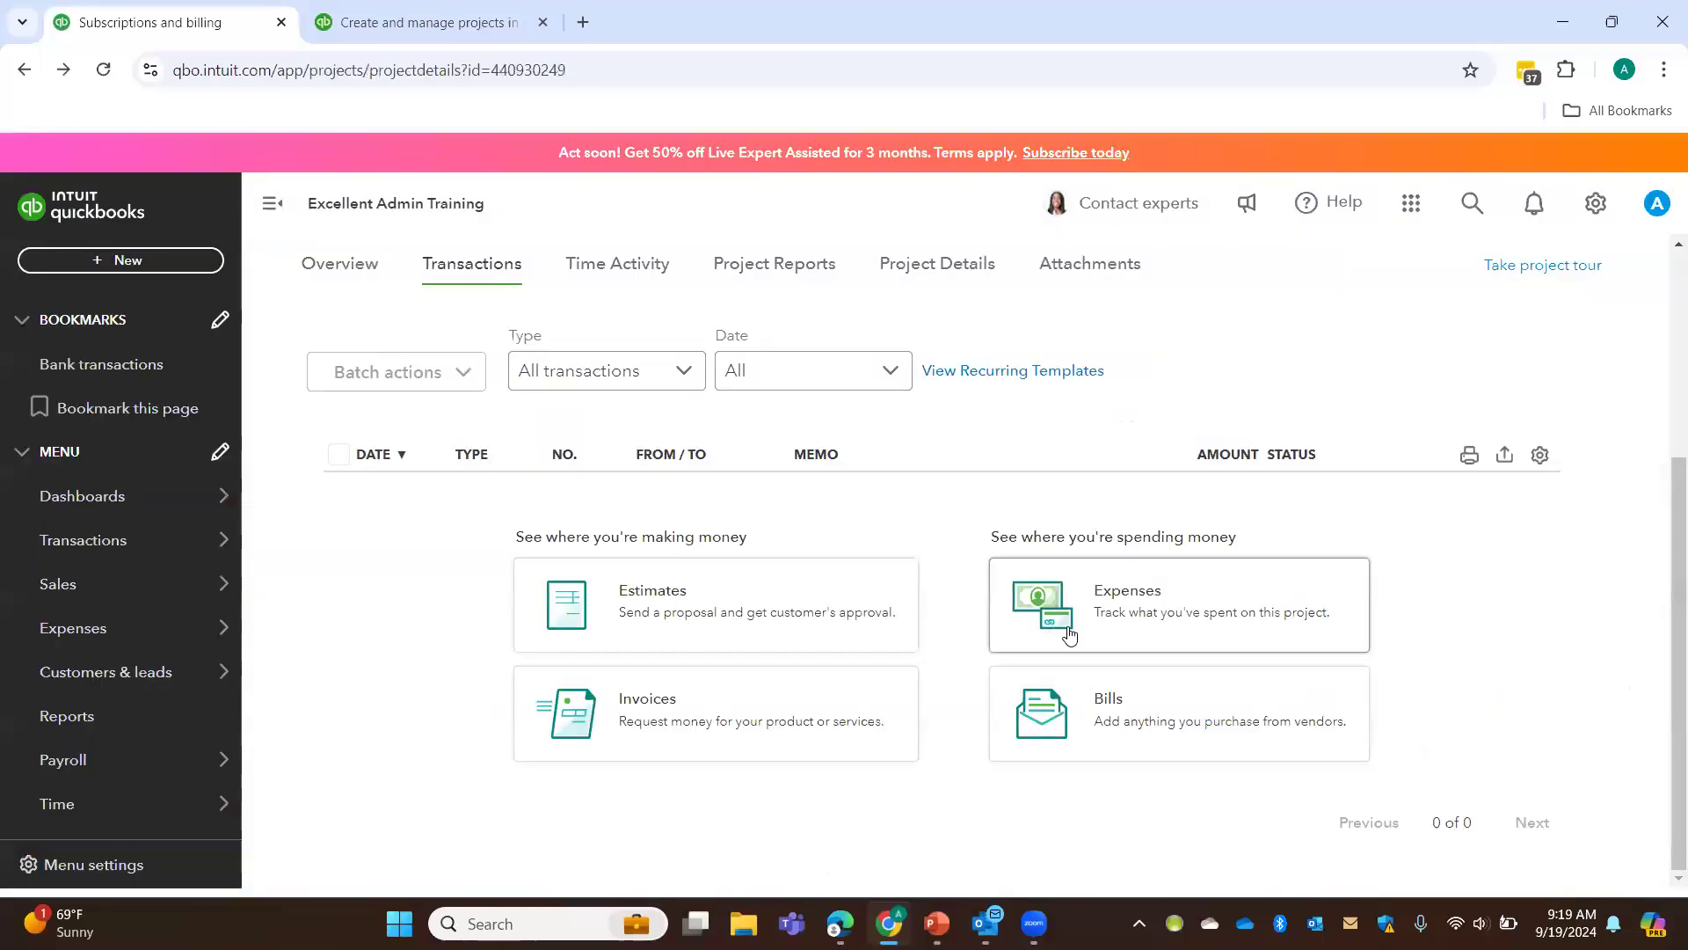
left_click(1065, 631)
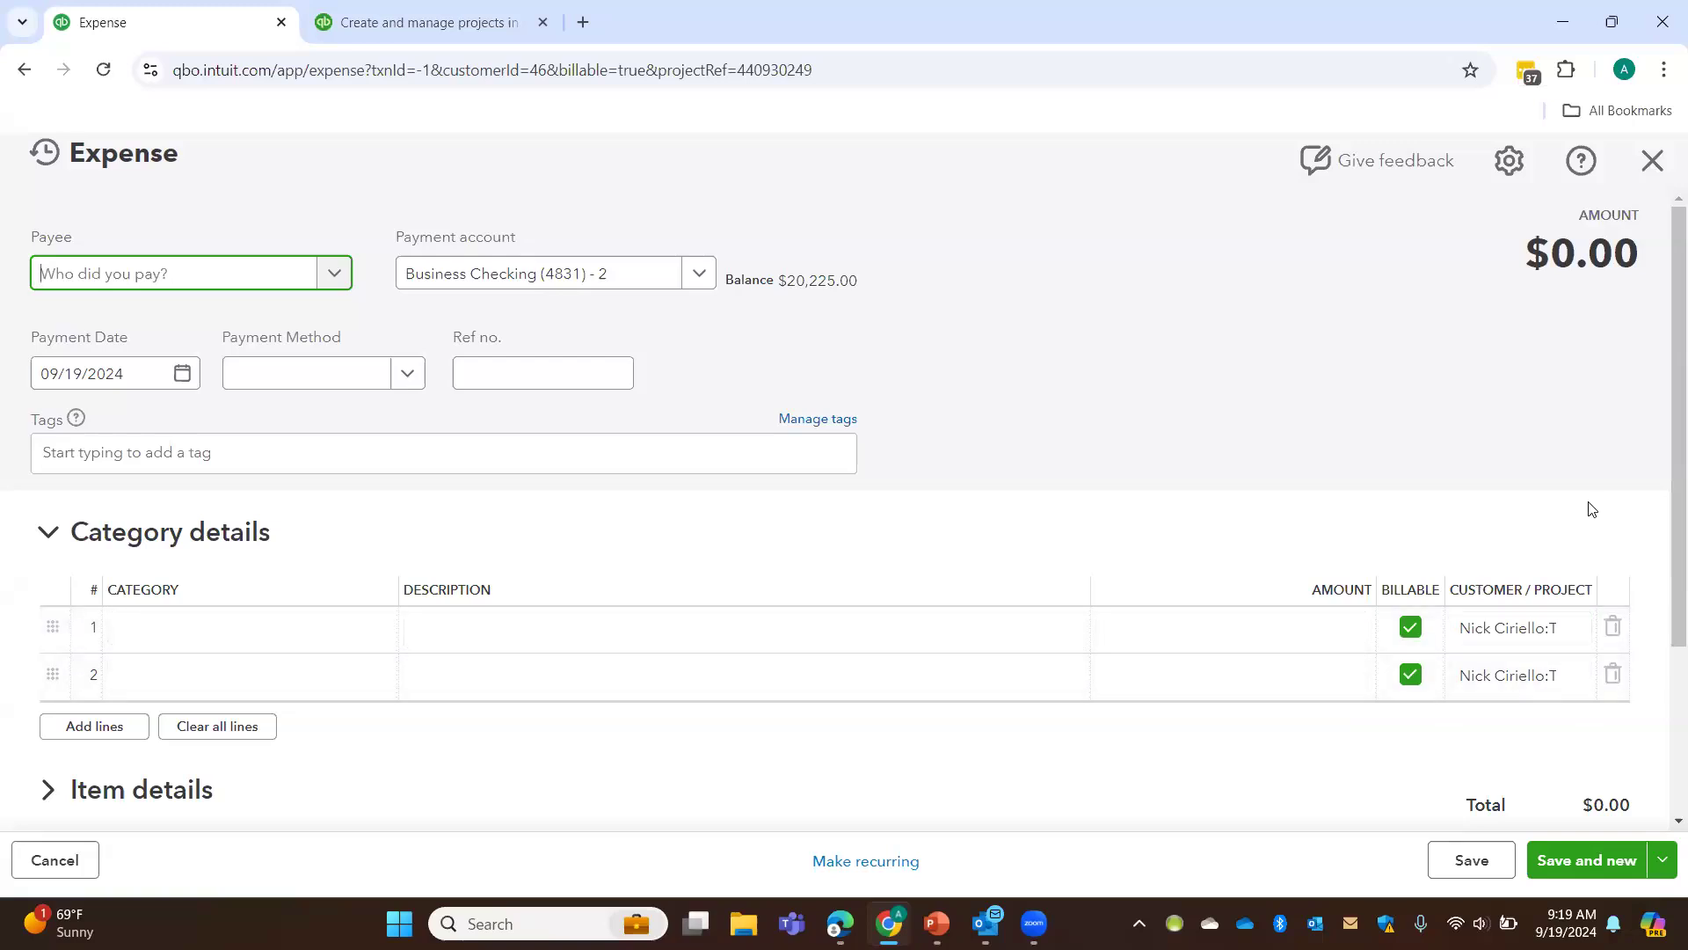
left_click(1636, 167)
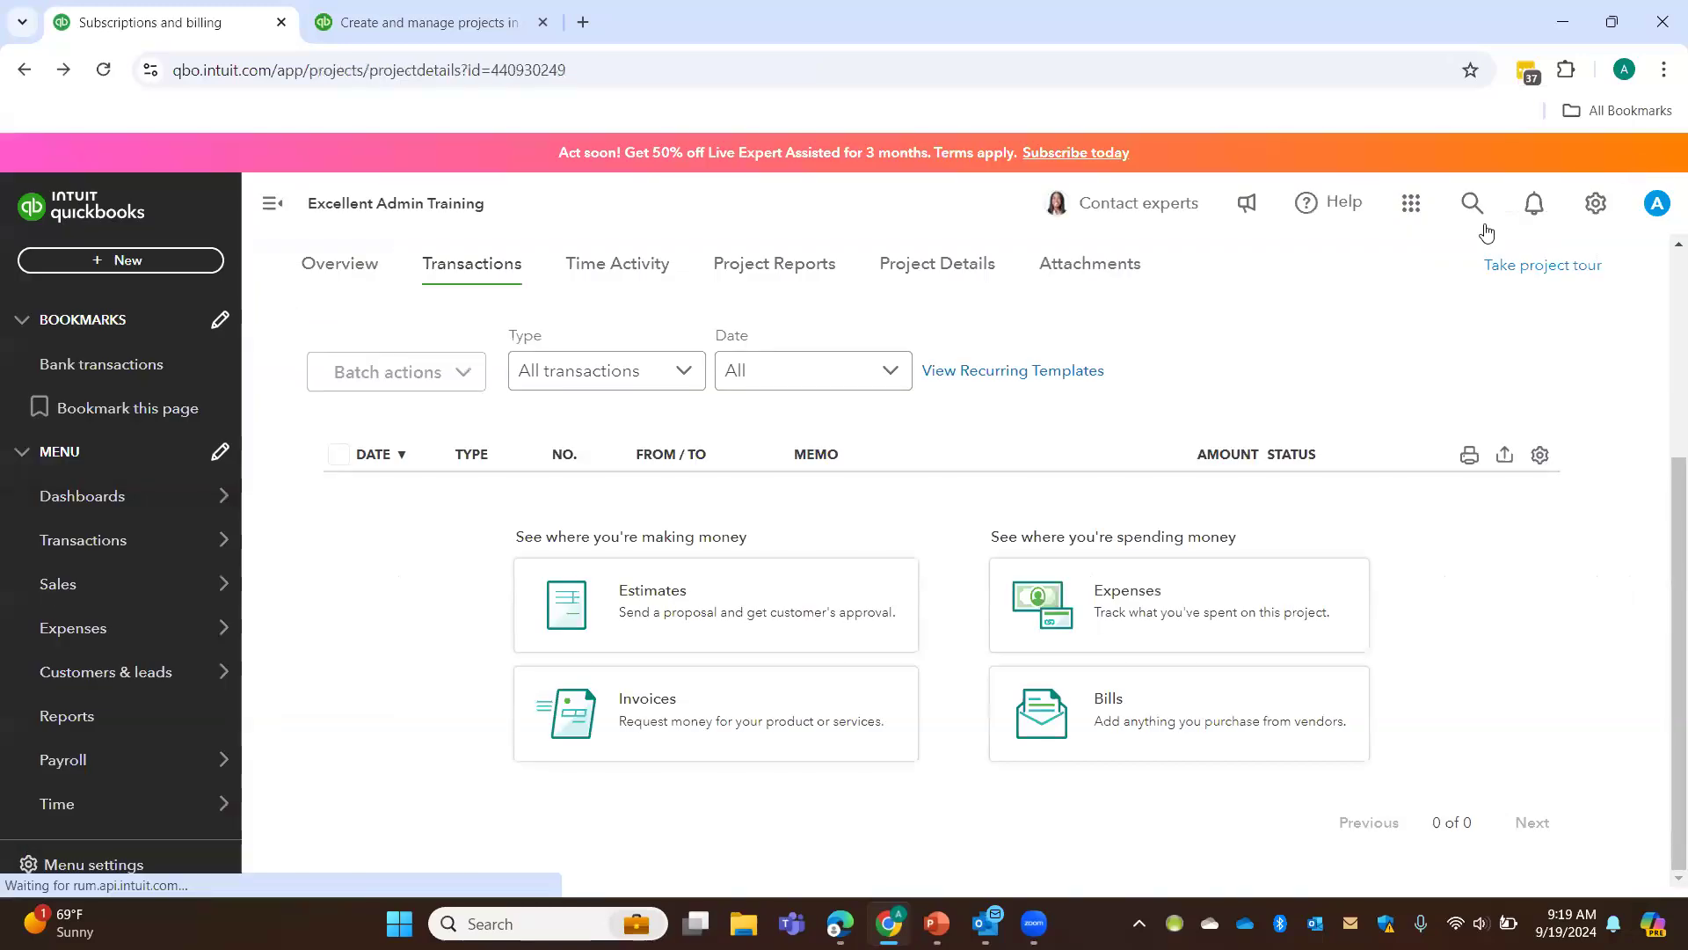
Step: Open the Bank transactions page showing Spark Miles and Business Checking
left_click(1391, 8)
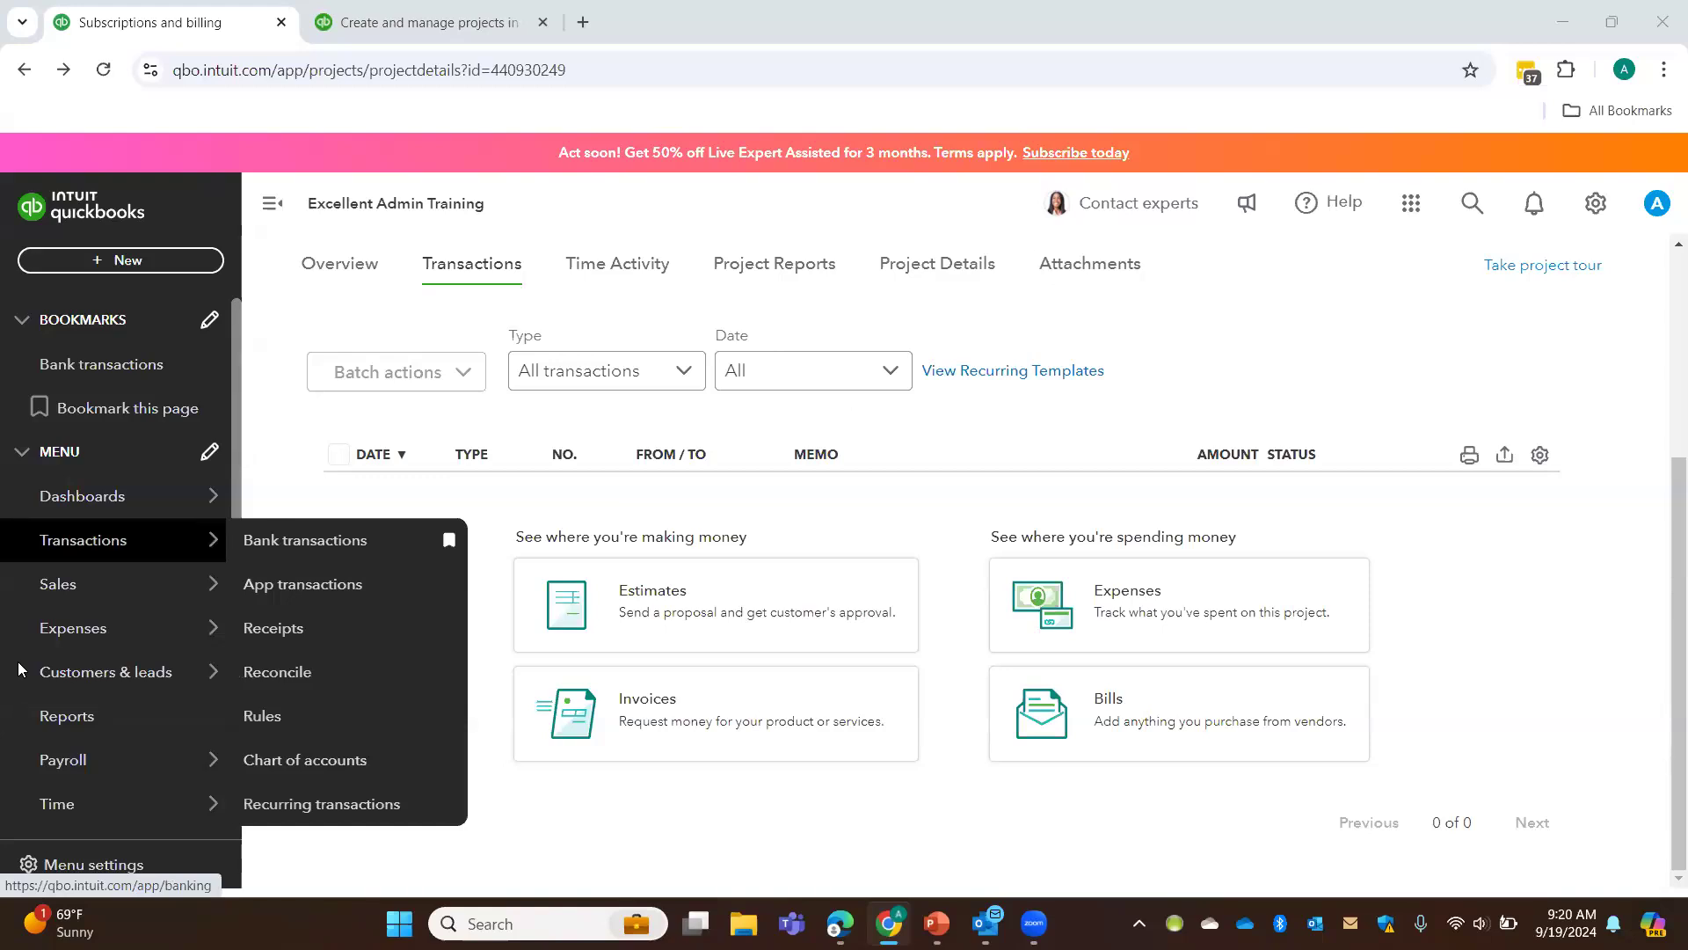
left_click(125, 585)
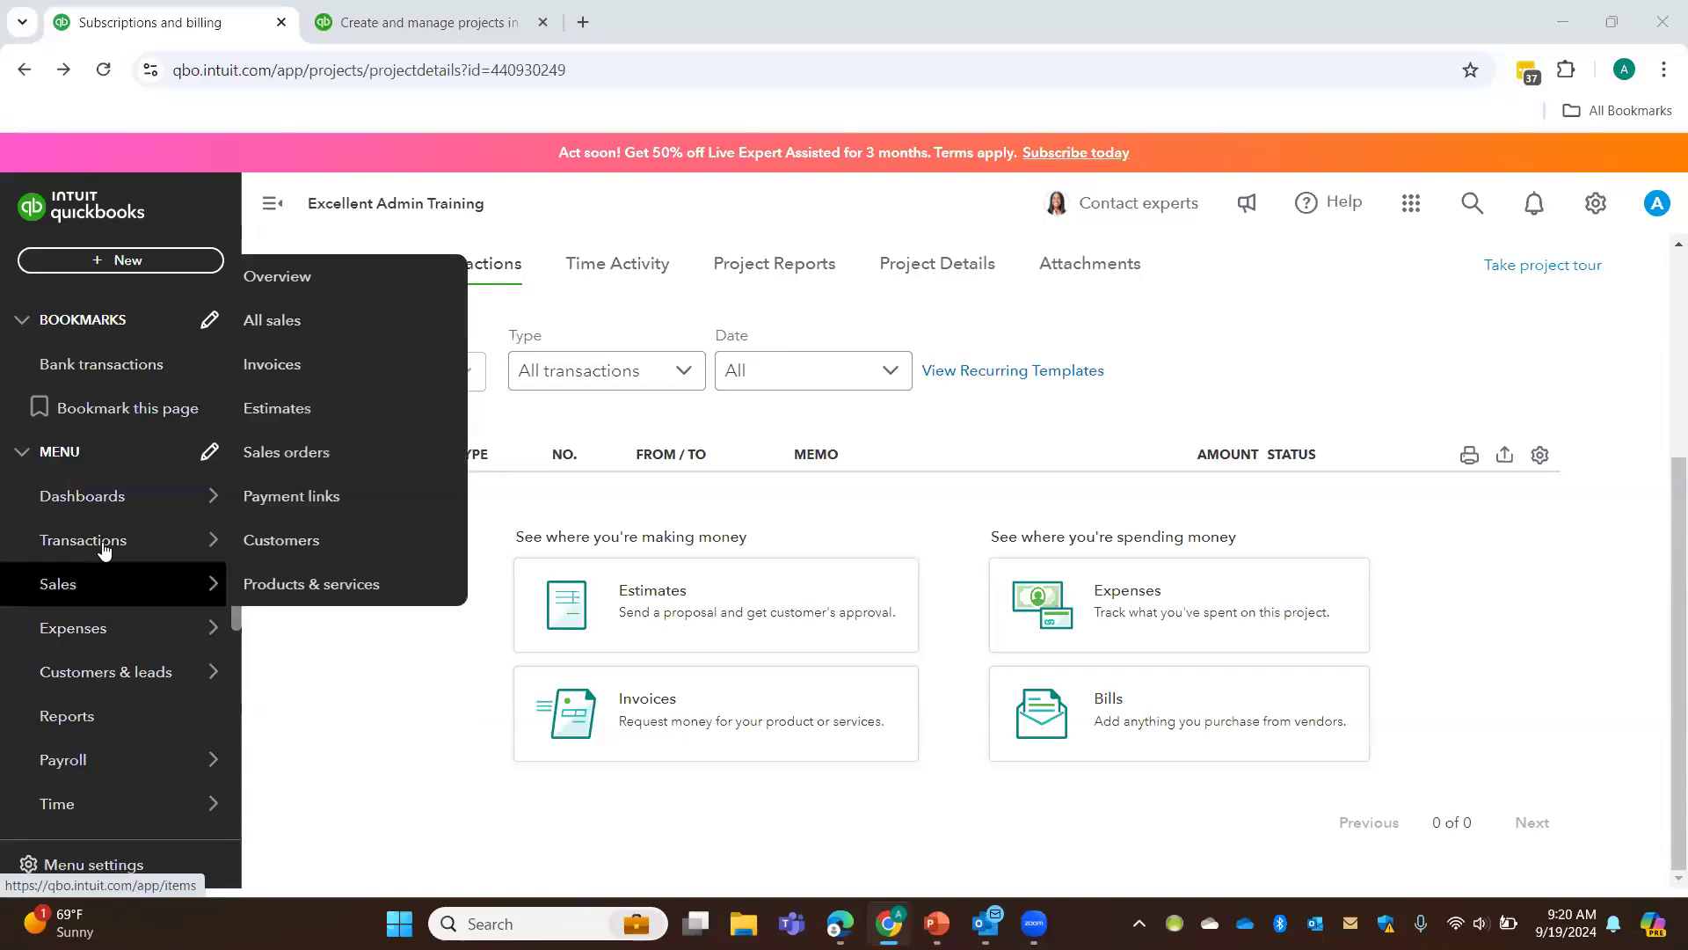
left_click(104, 543)
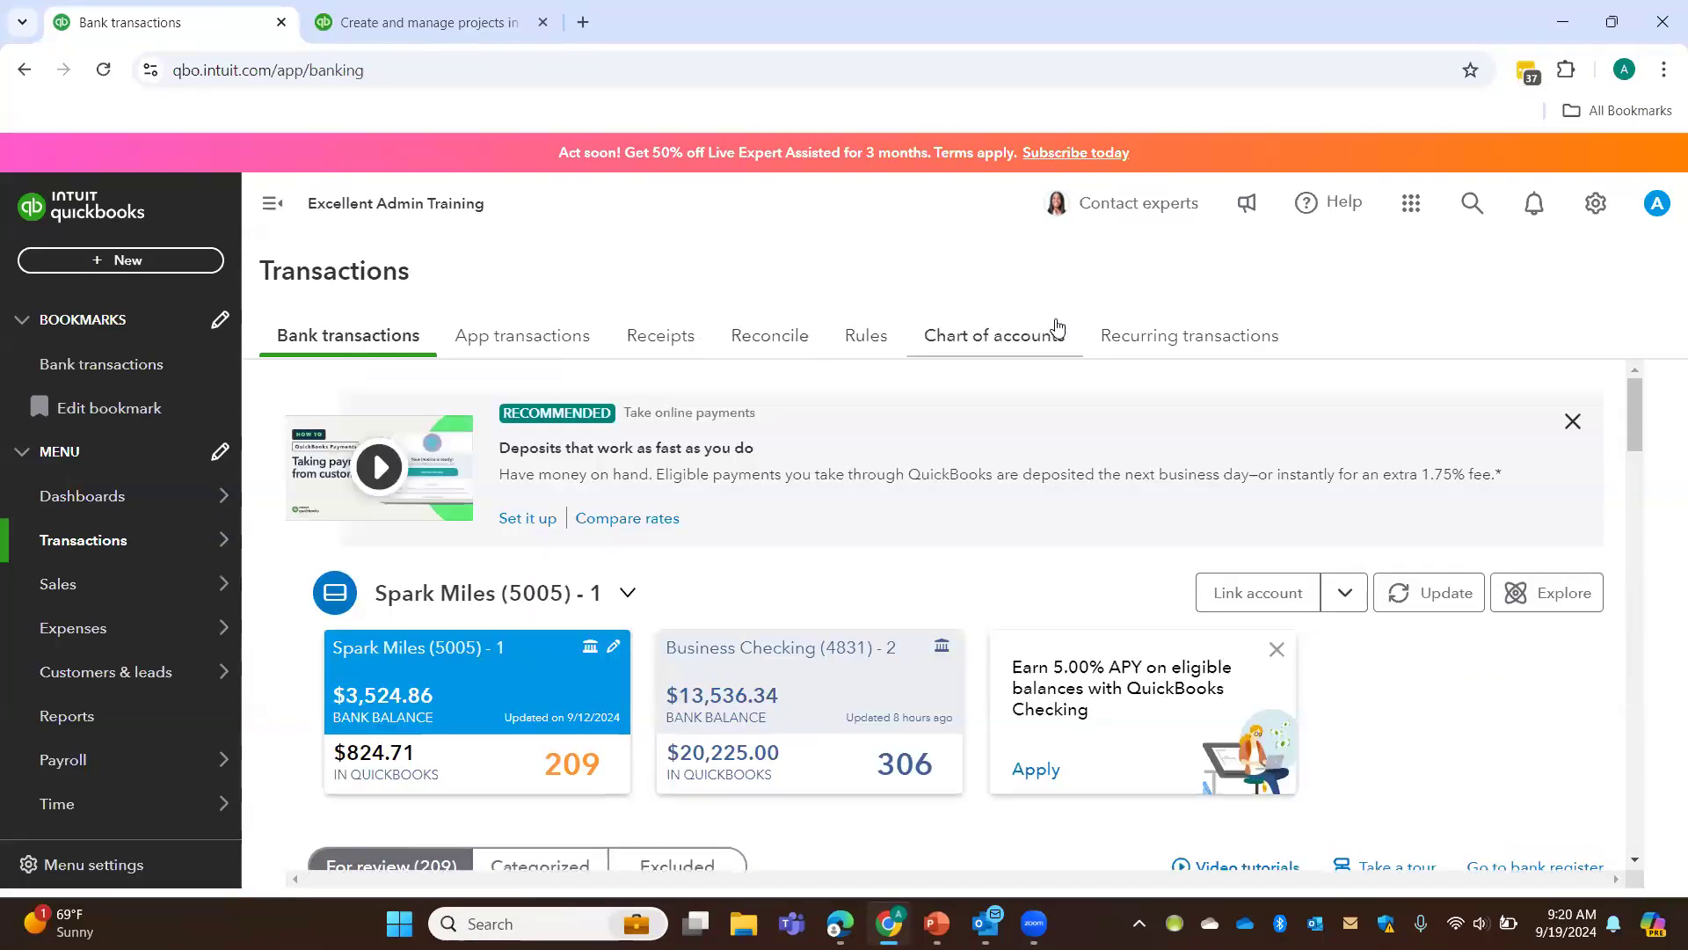
Step: Open the Chart of accounts and scroll through the account list
left_click(998, 334)
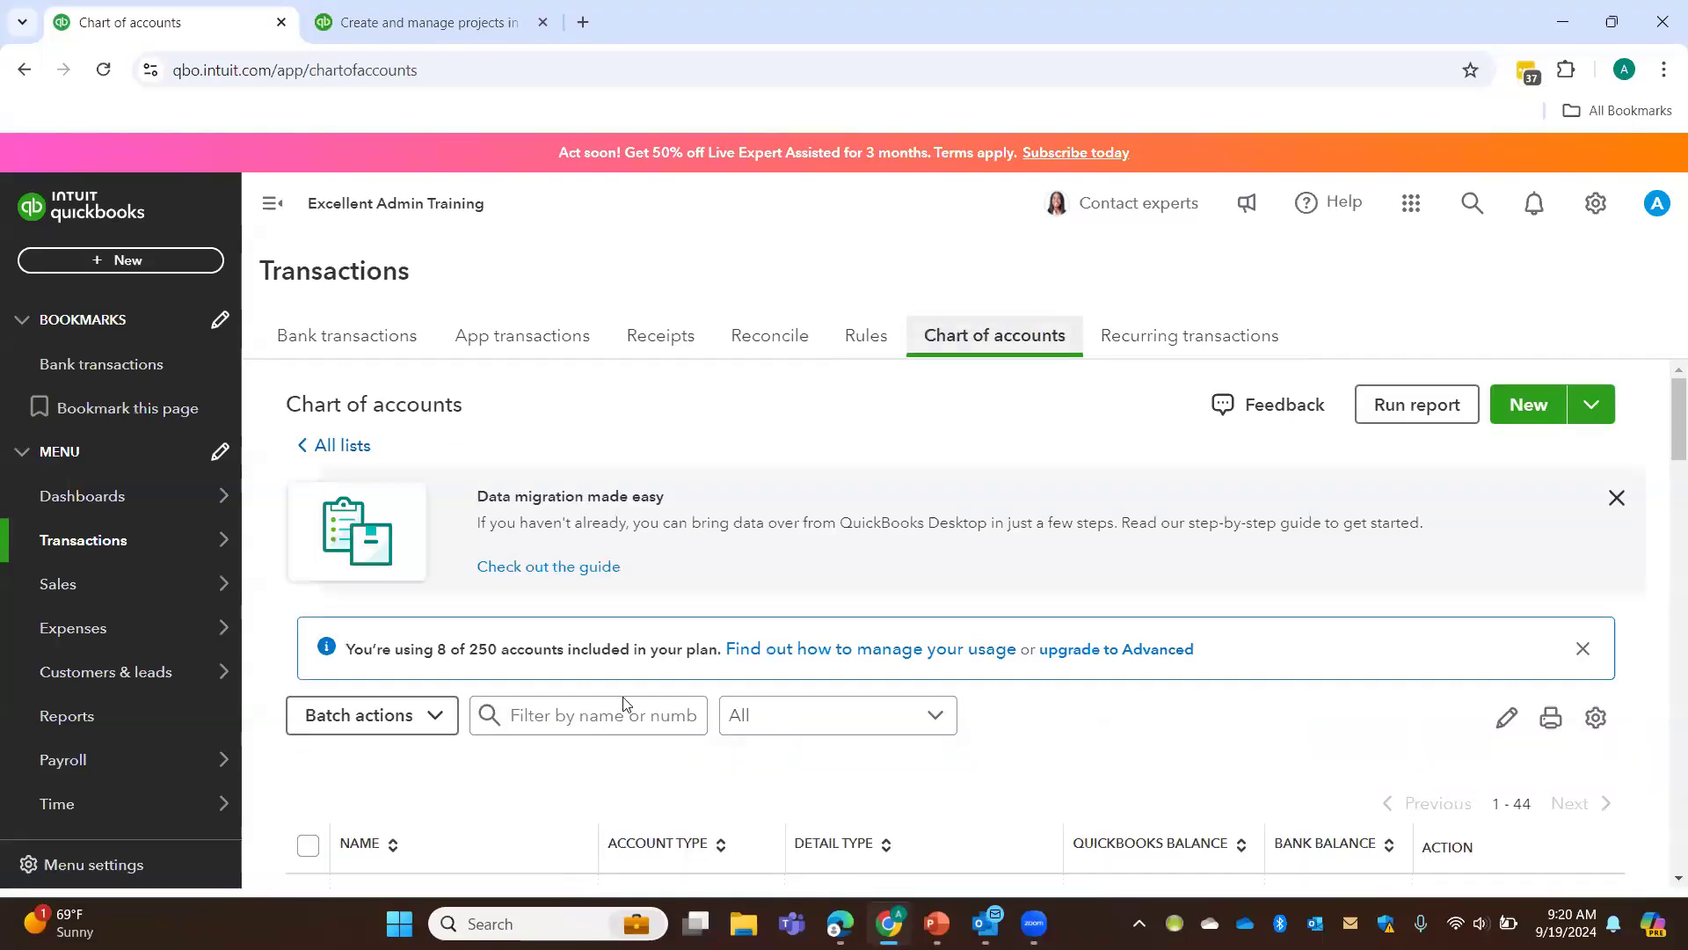
scroll(623, 716, "down", 3)
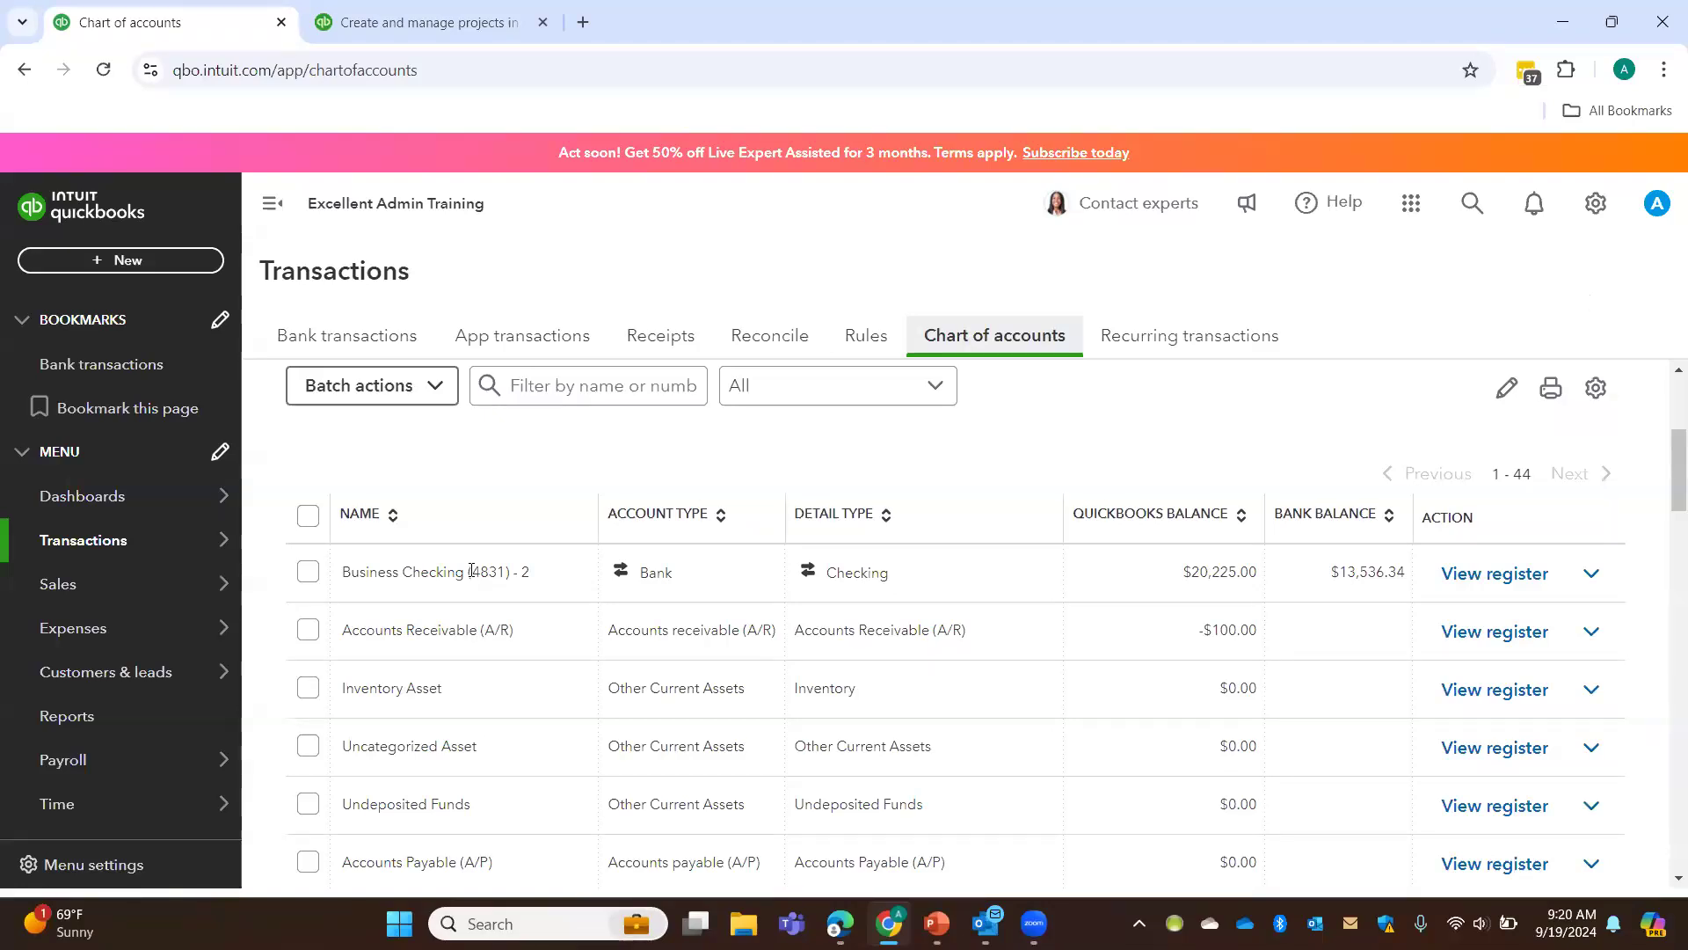
scroll(471, 571, "down", 14)
scroll(409, 617, "up", 2)
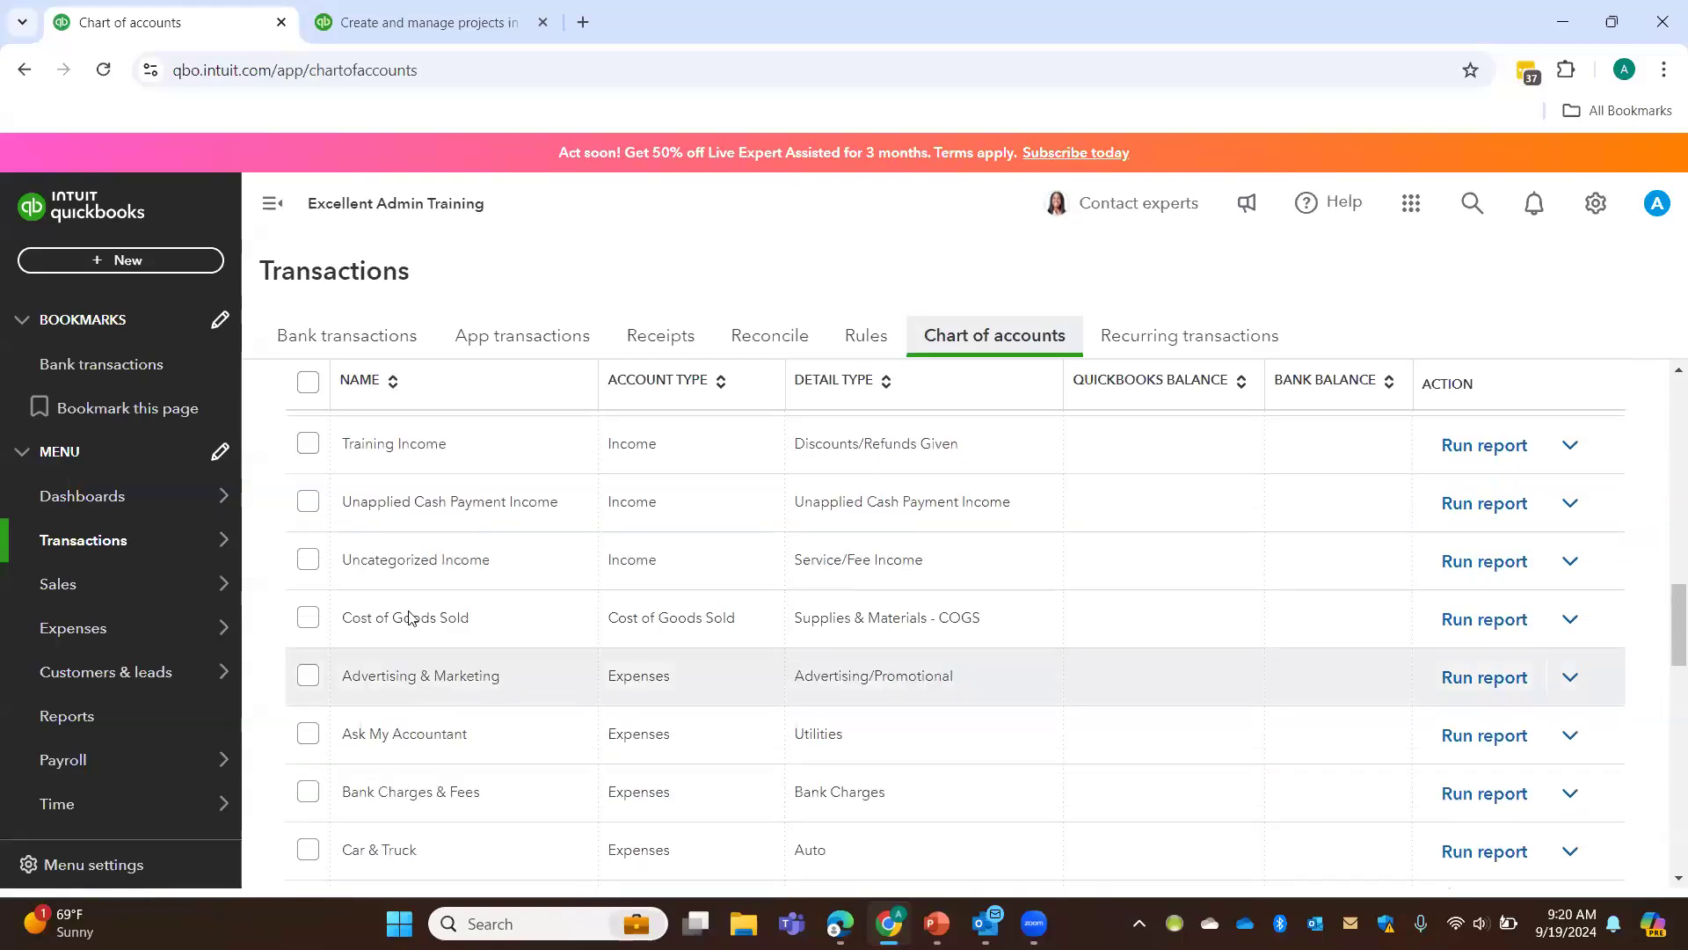
scroll(413, 598, "up", 12)
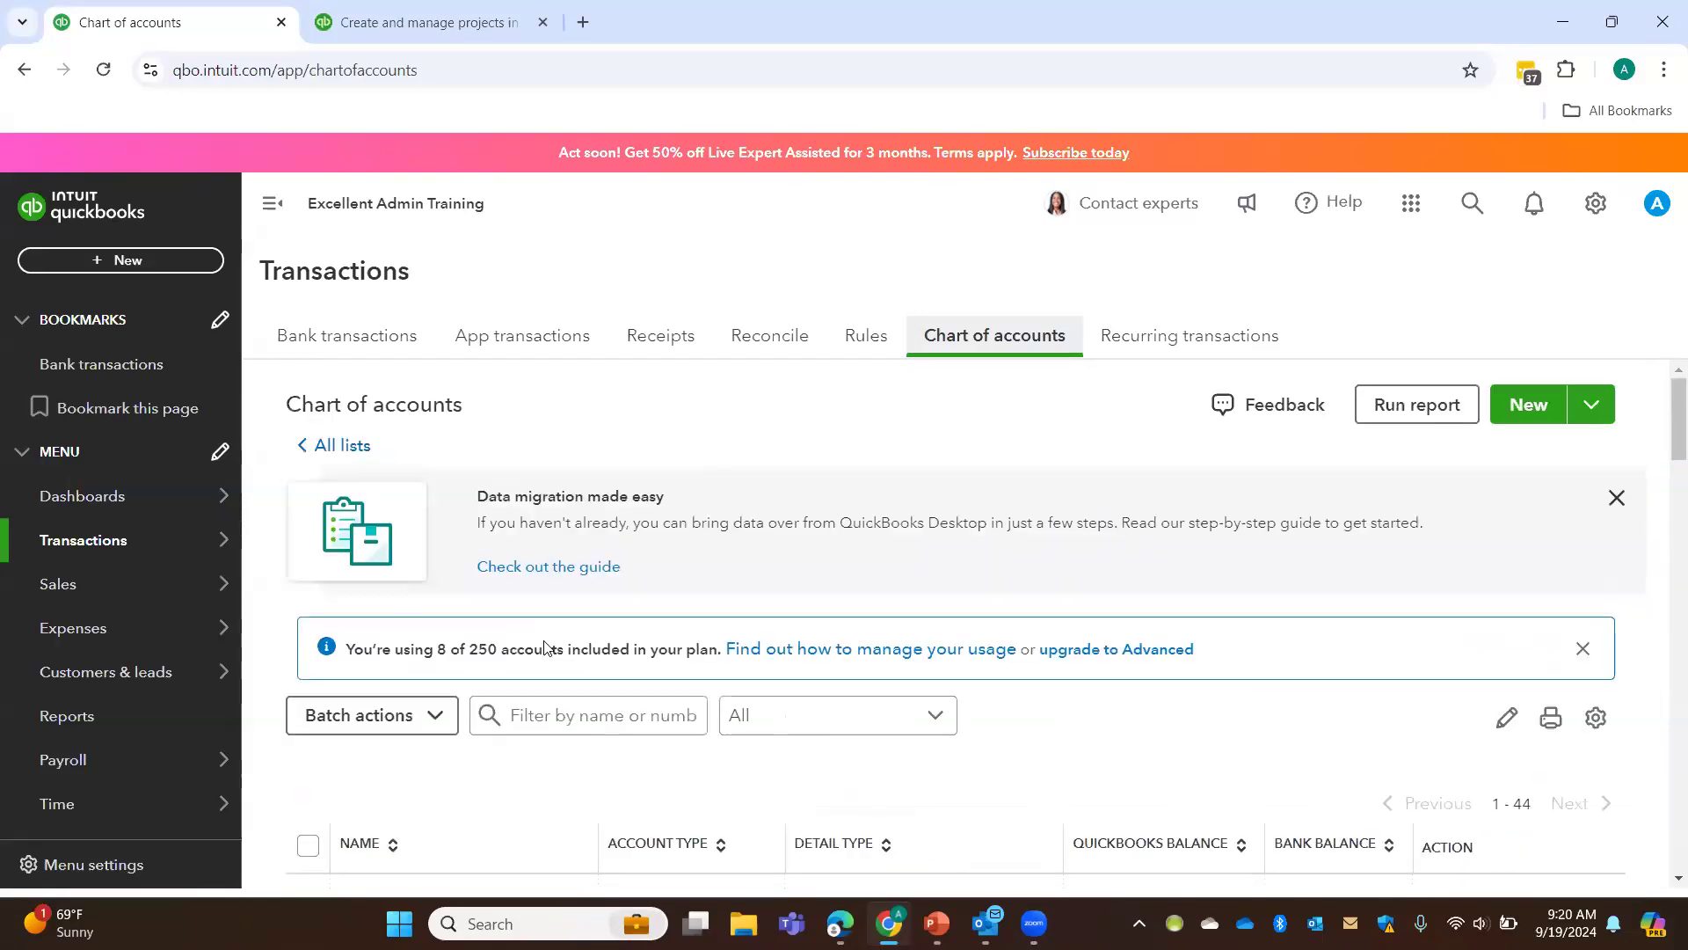
scroll(589, 525, "down", 3)
Step: Filter the accounts by 'tel' down to Telephone and open its action menu
left_click(586, 504)
type("ut")
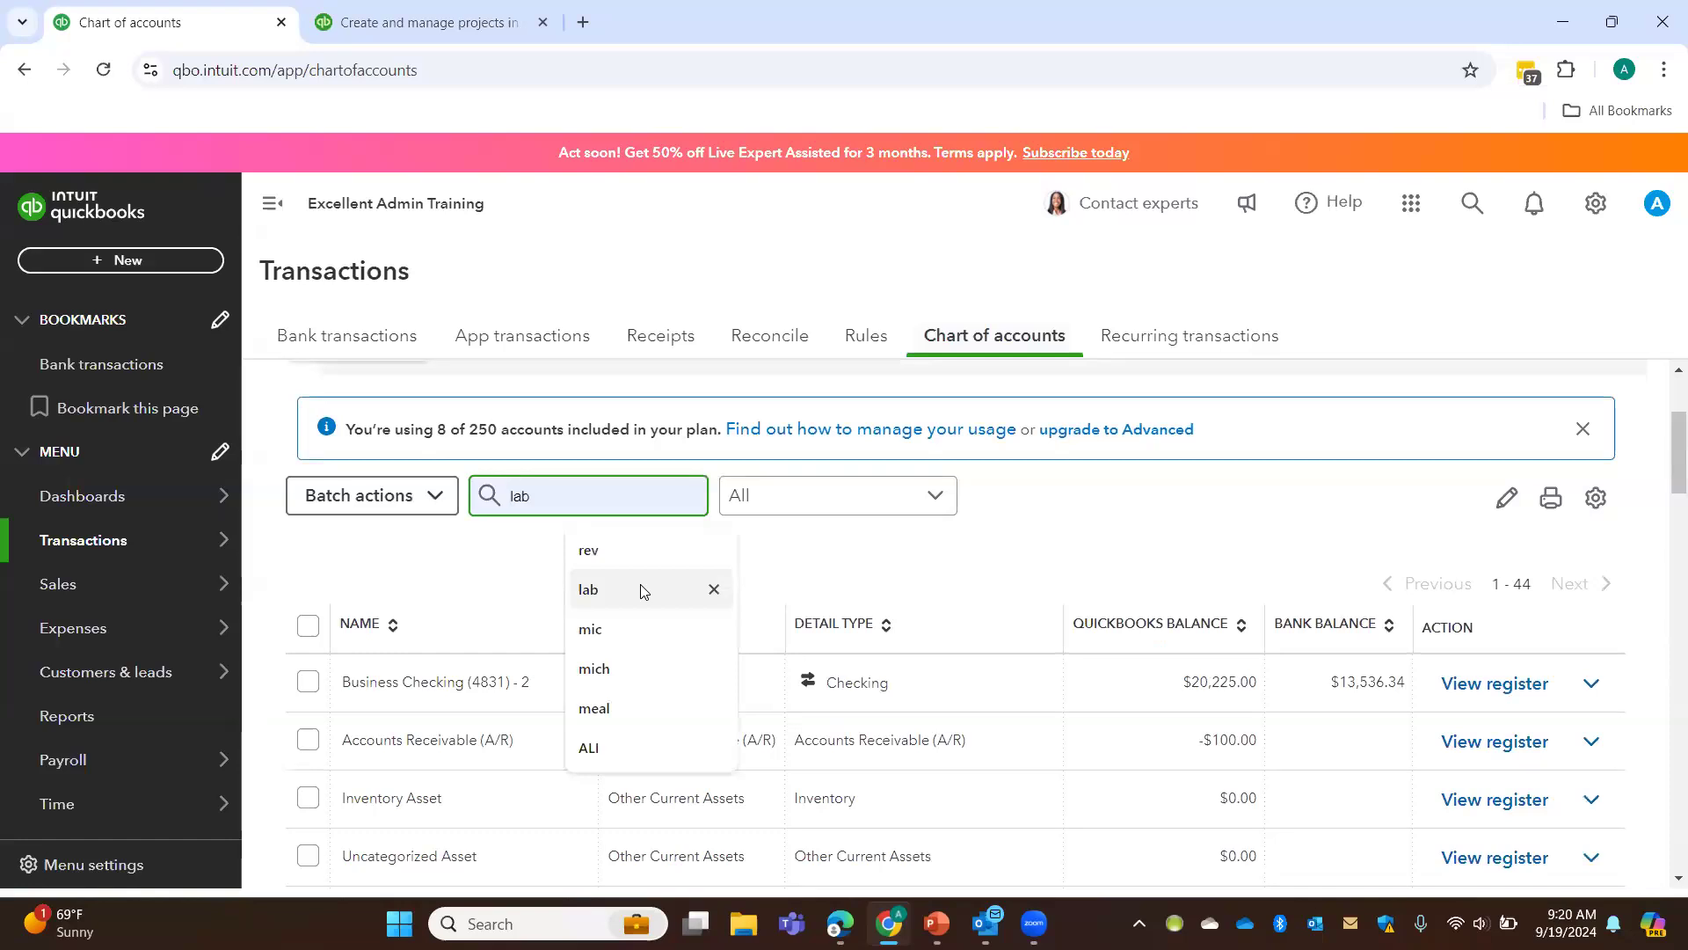
type("i")
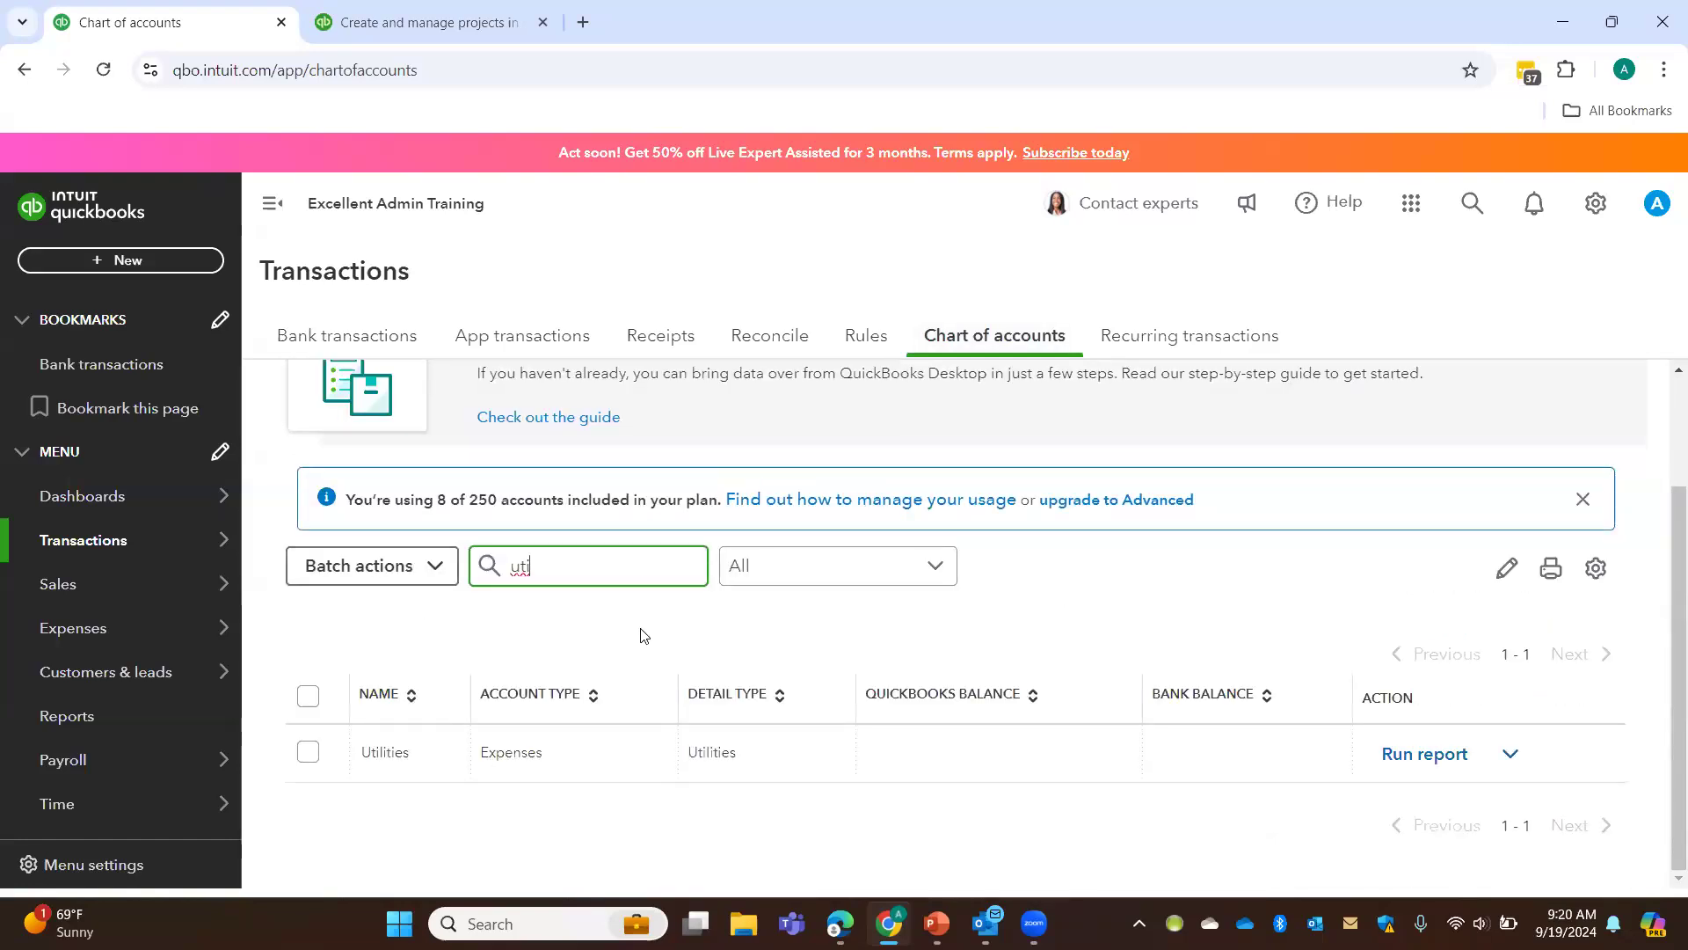
key("ctrl+a")
mouse_move(25, 554)
type("t")
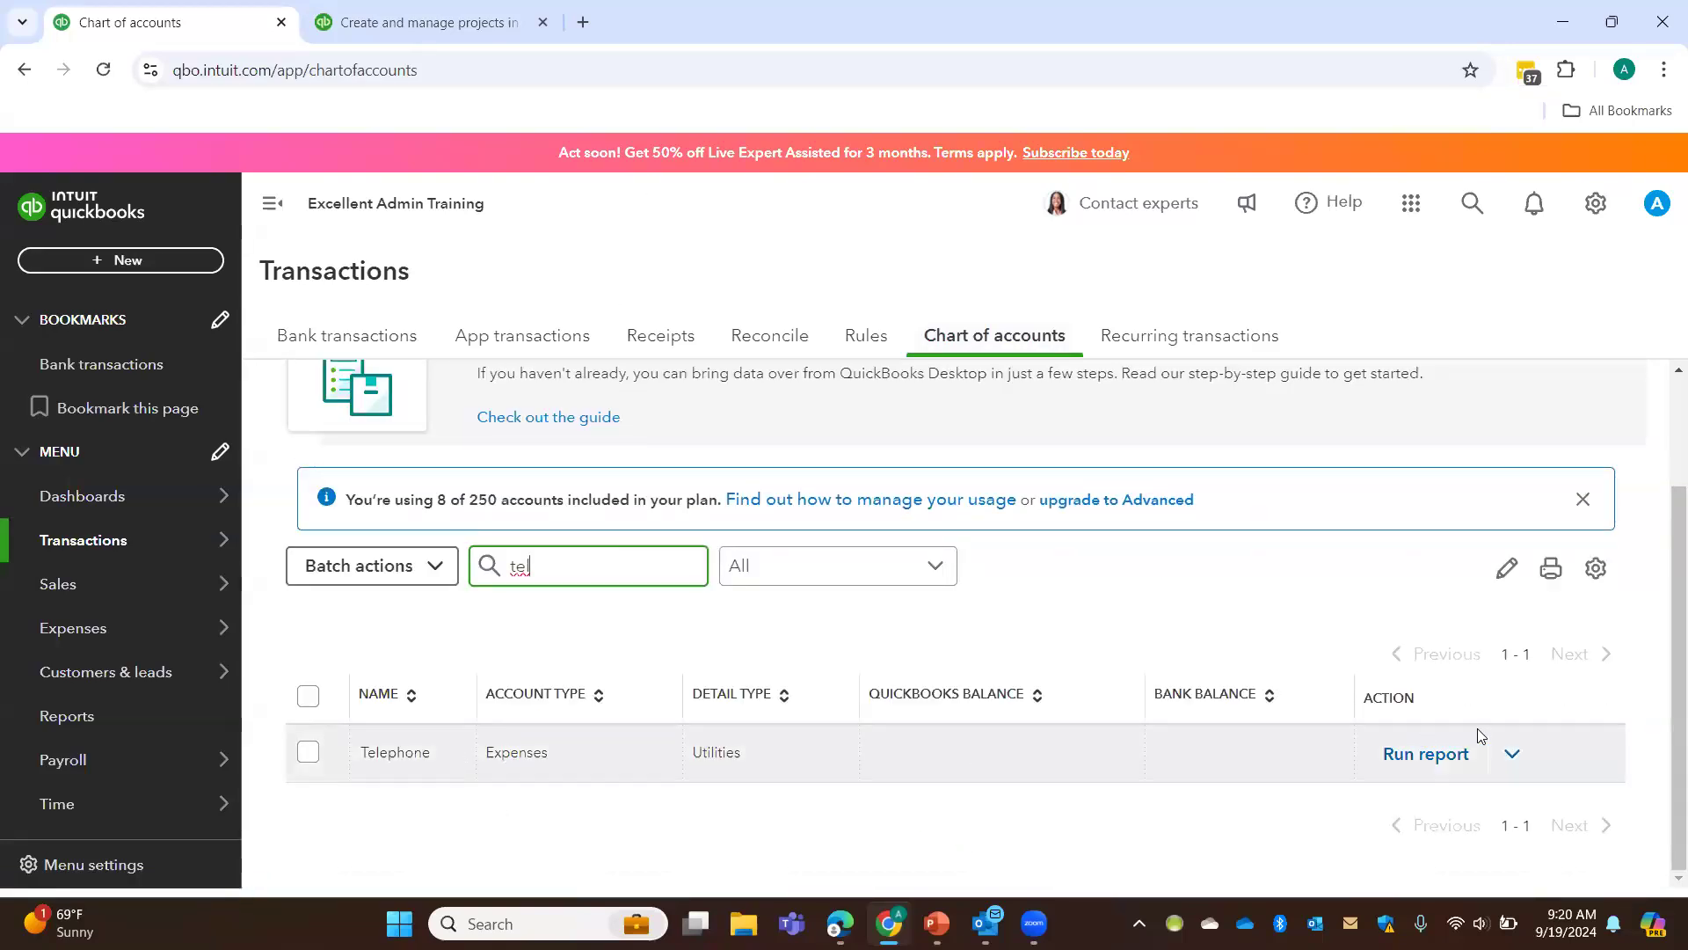
left_click(1506, 748)
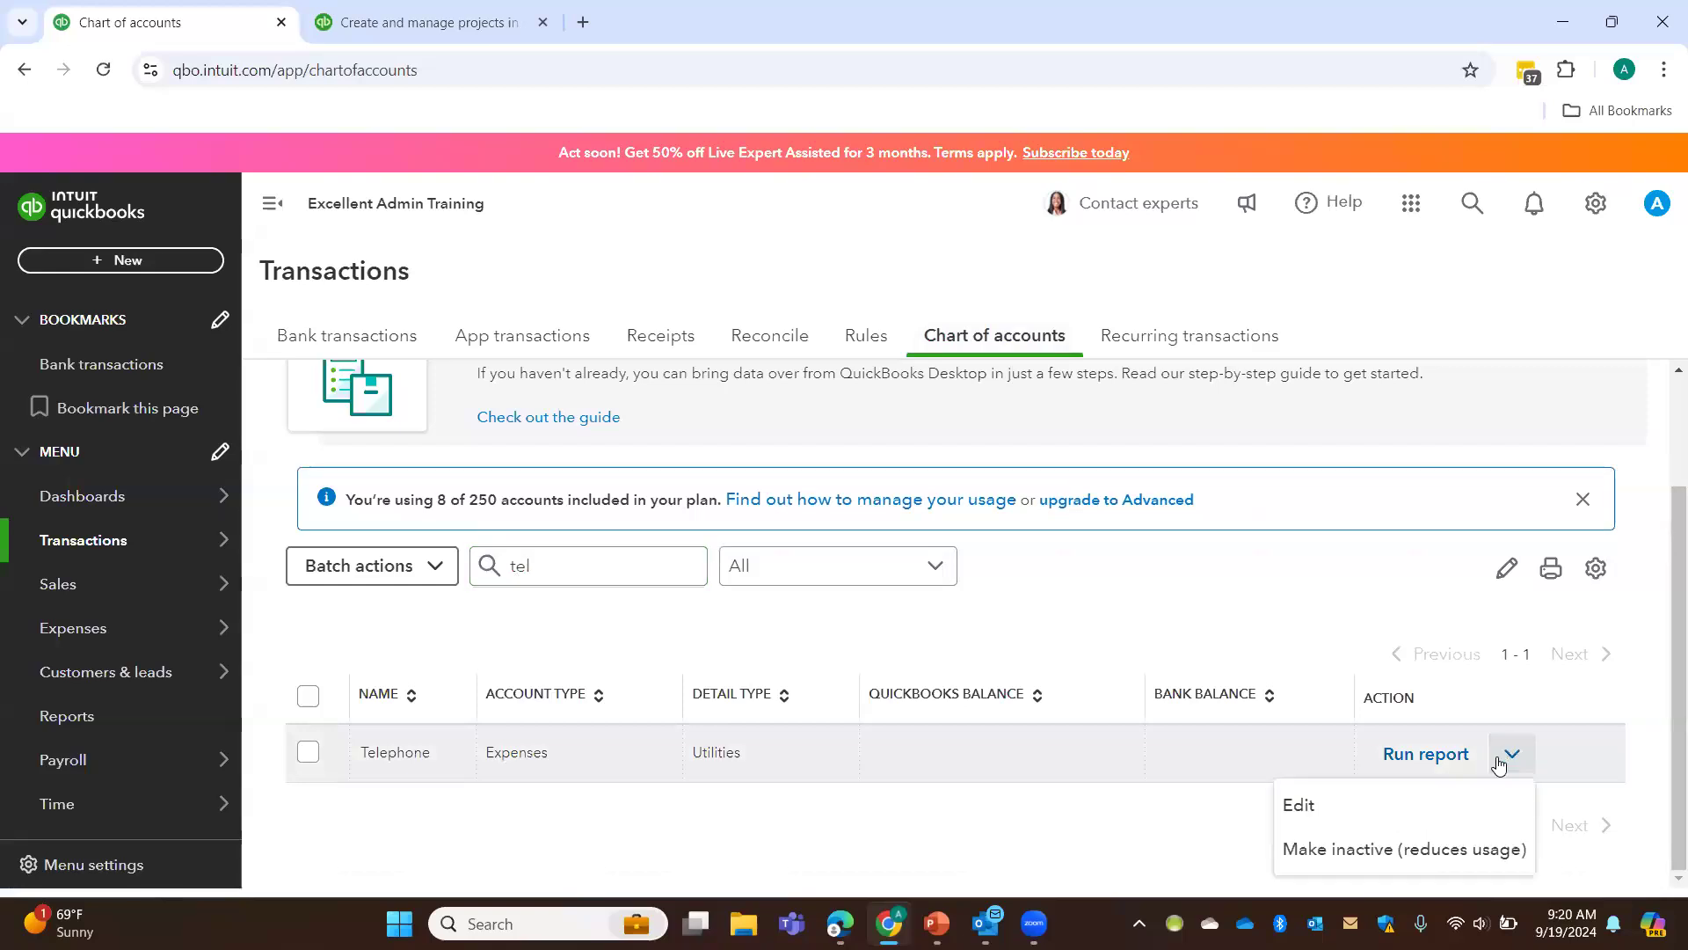
Step: Rename the Telephone account to Cell Phone and save it
left_click(1472, 812)
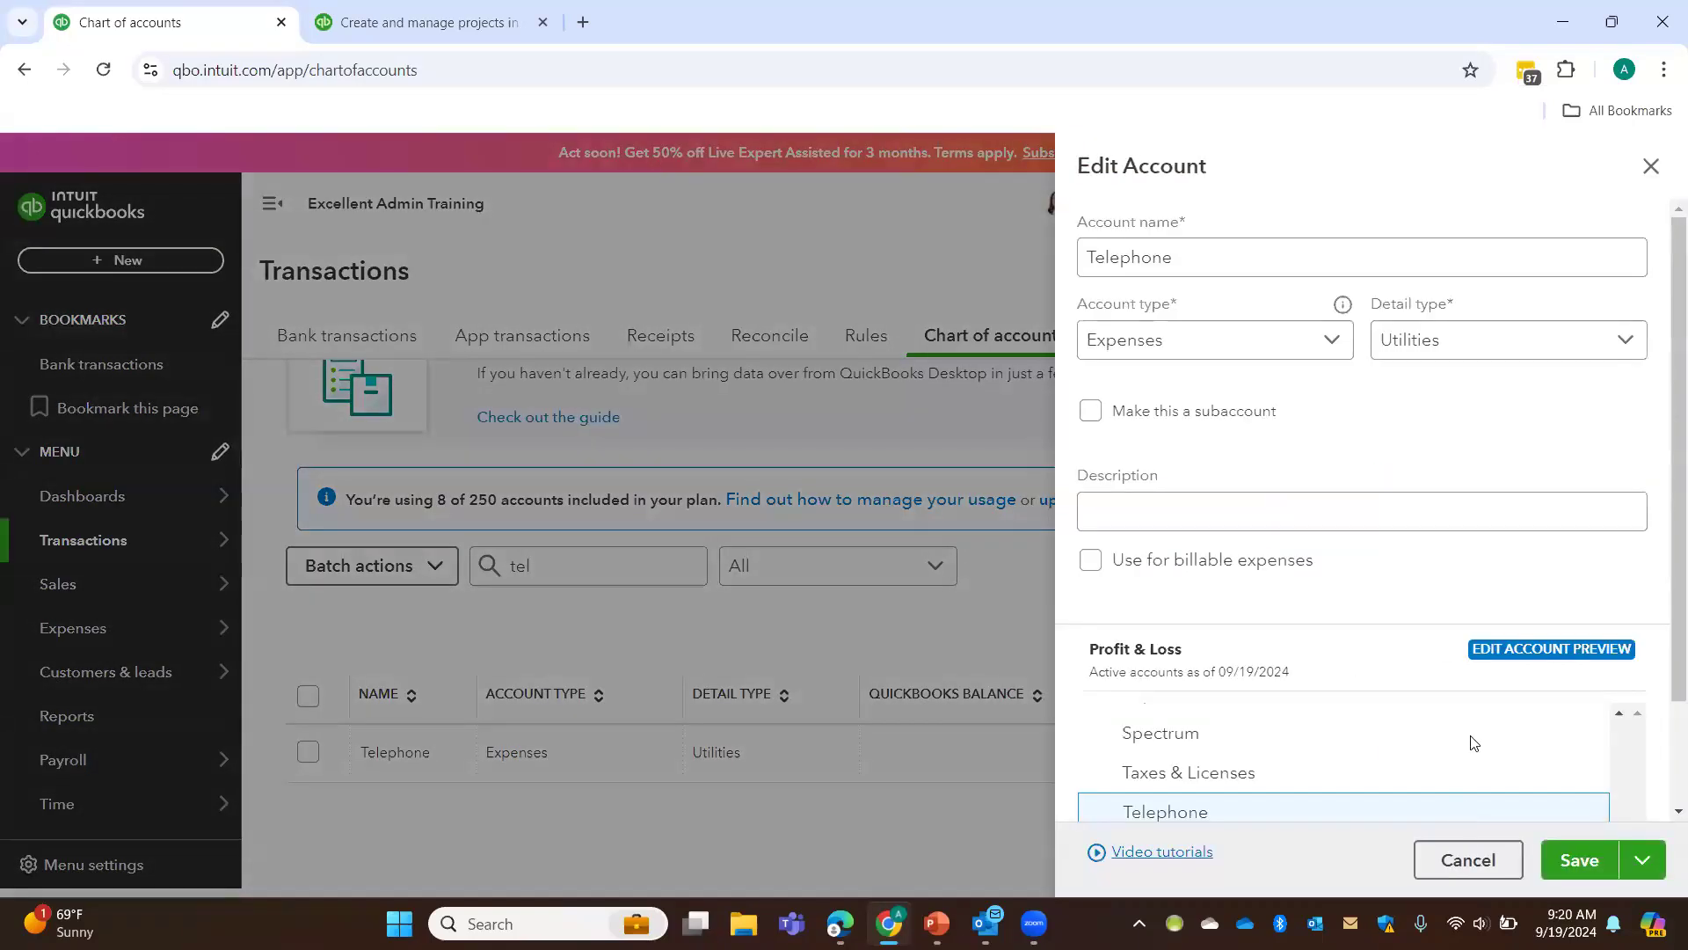
left_click(1259, 254)
key("ctrl+a")
type("C")
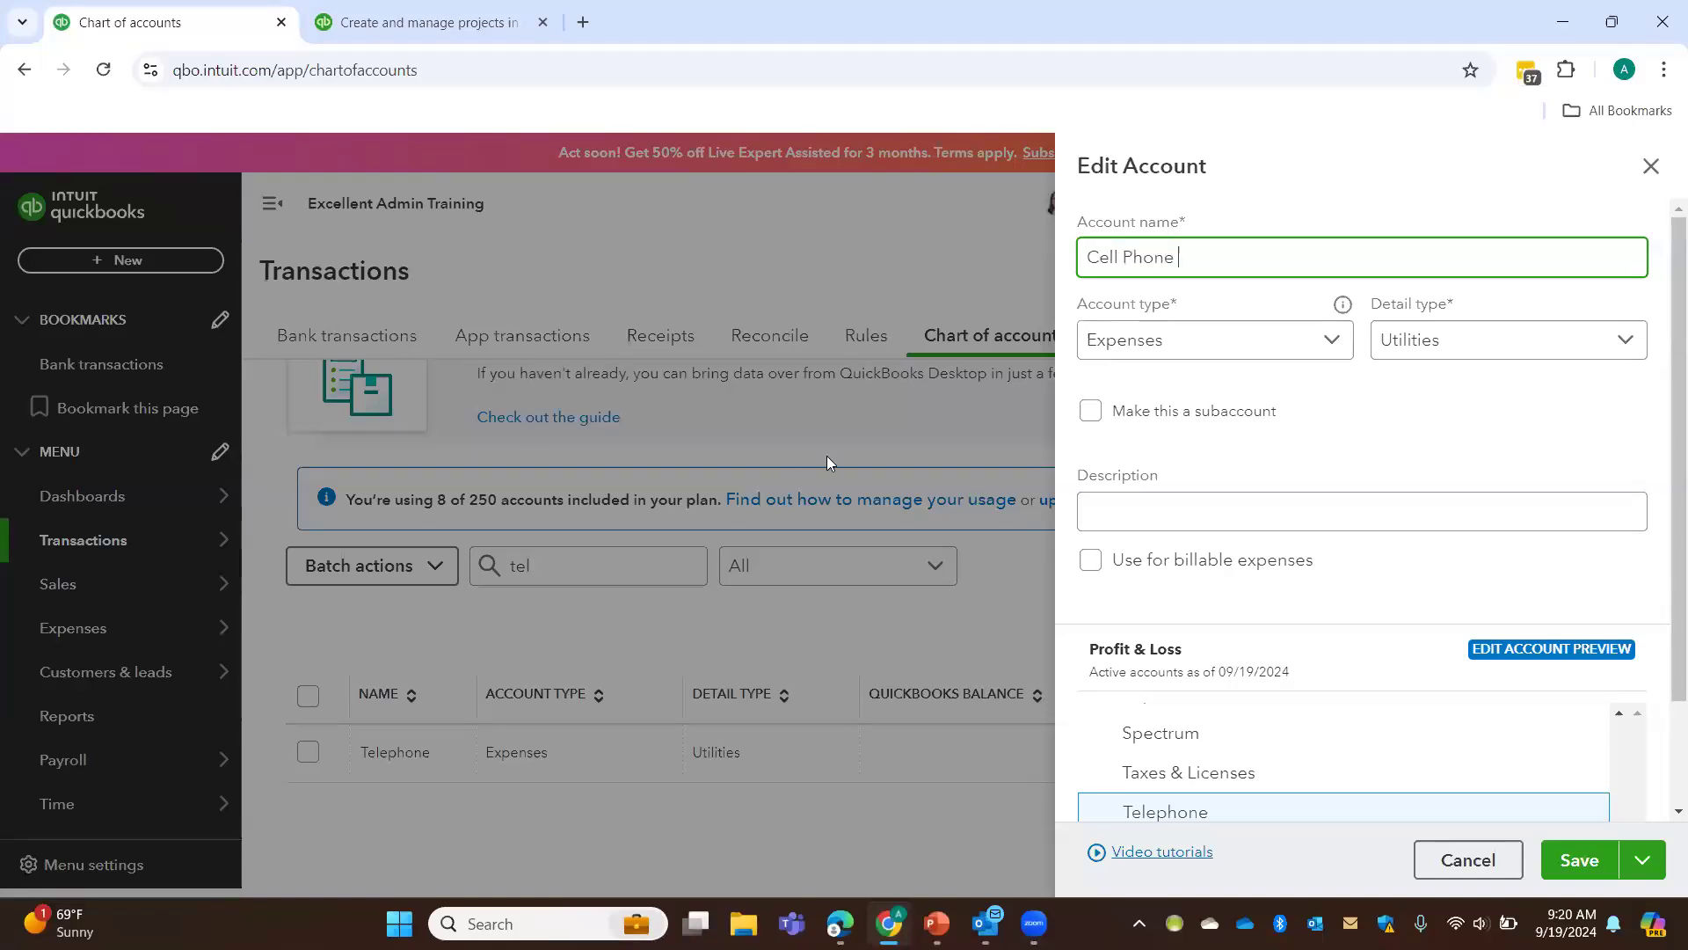
left_click(1591, 845)
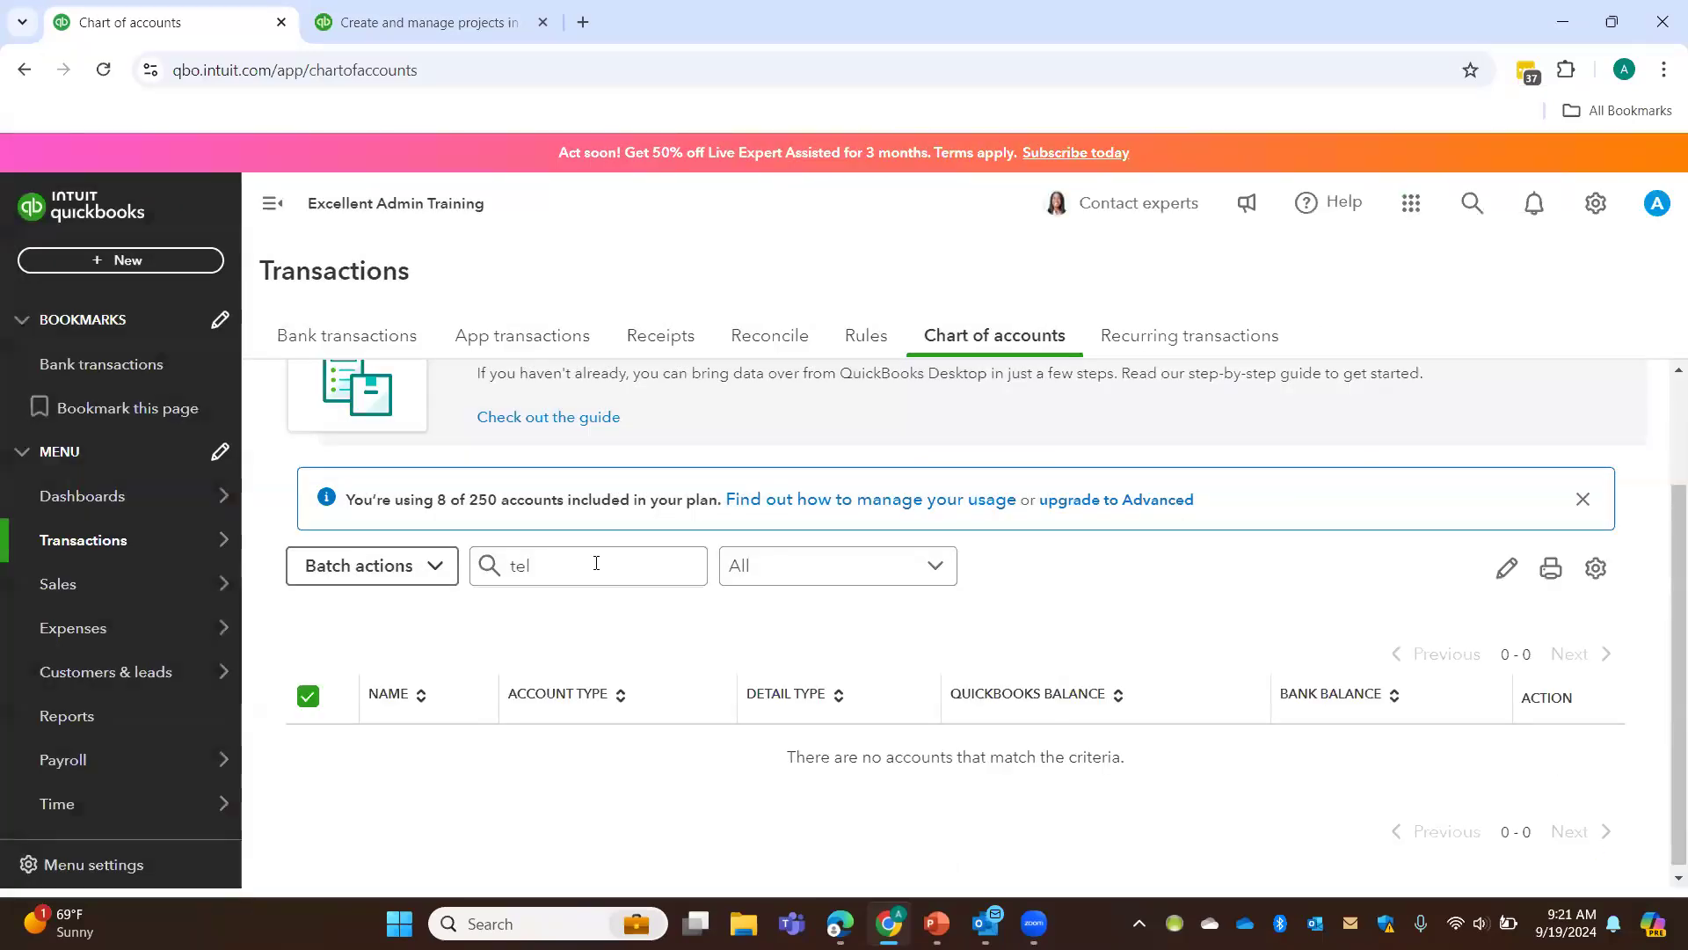
Step: Filter the chart of accounts by 'cell' and open Cell Phone's actions
key("ctrl+a")
type("cell")
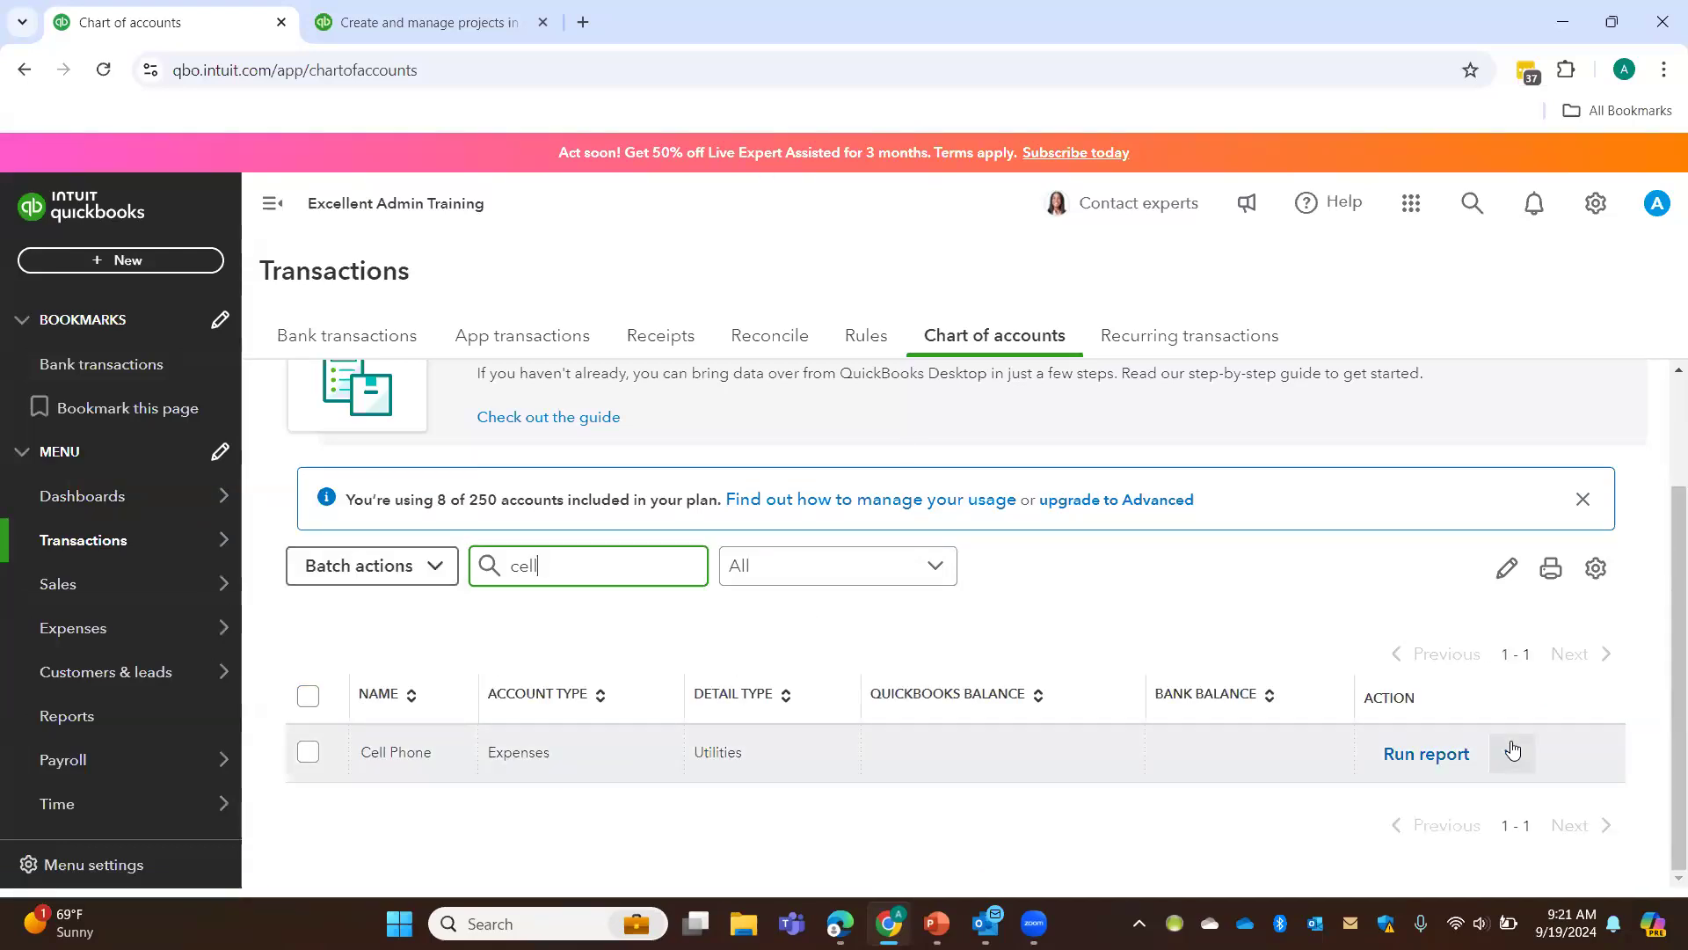
left_click(1512, 750)
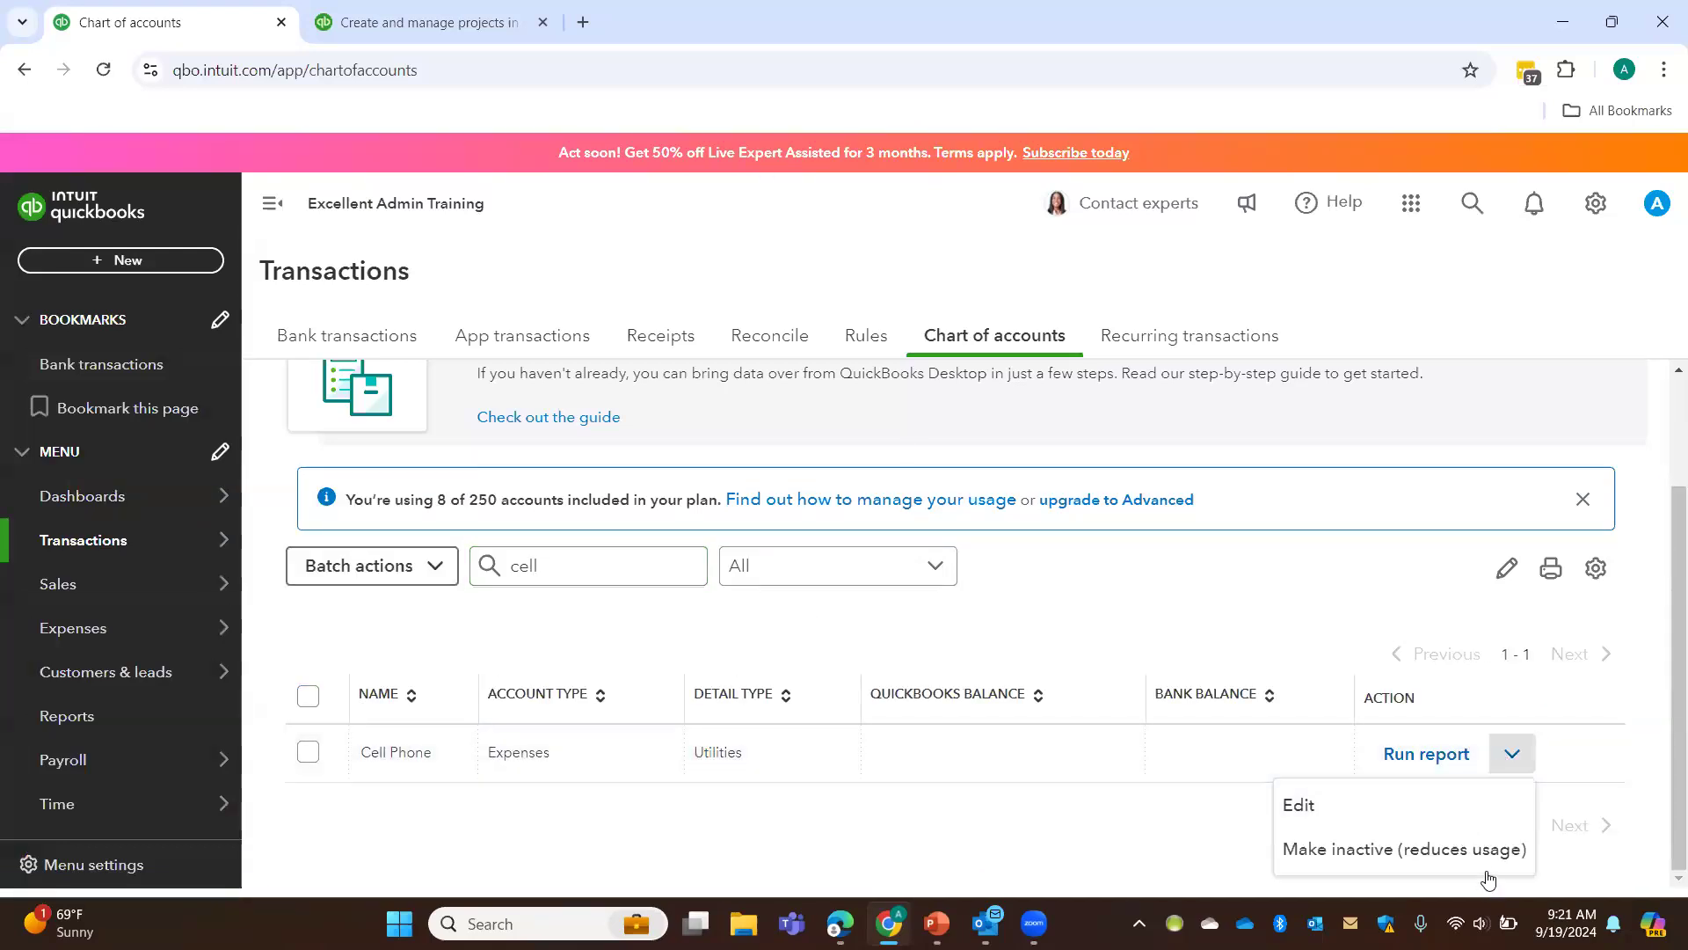
Step: Note the 250-account plan limit, then filter by 'supp' and open Job Supplies' actions
left_click(1282, 591)
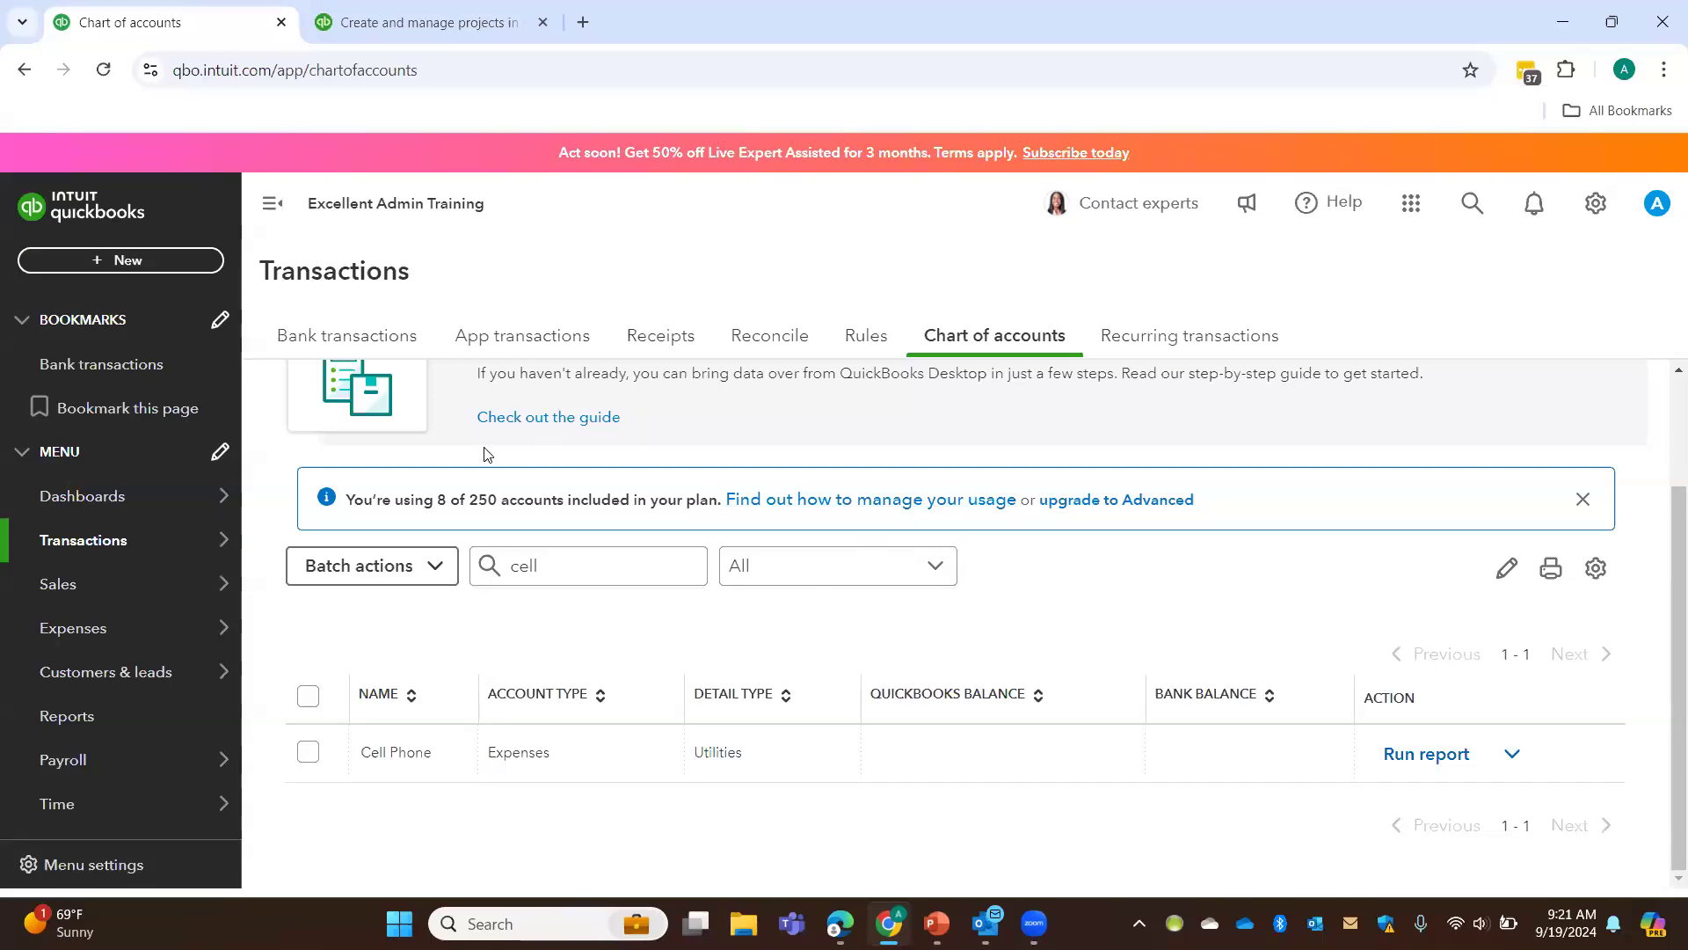
left_click_drag(467, 498, 573, 507)
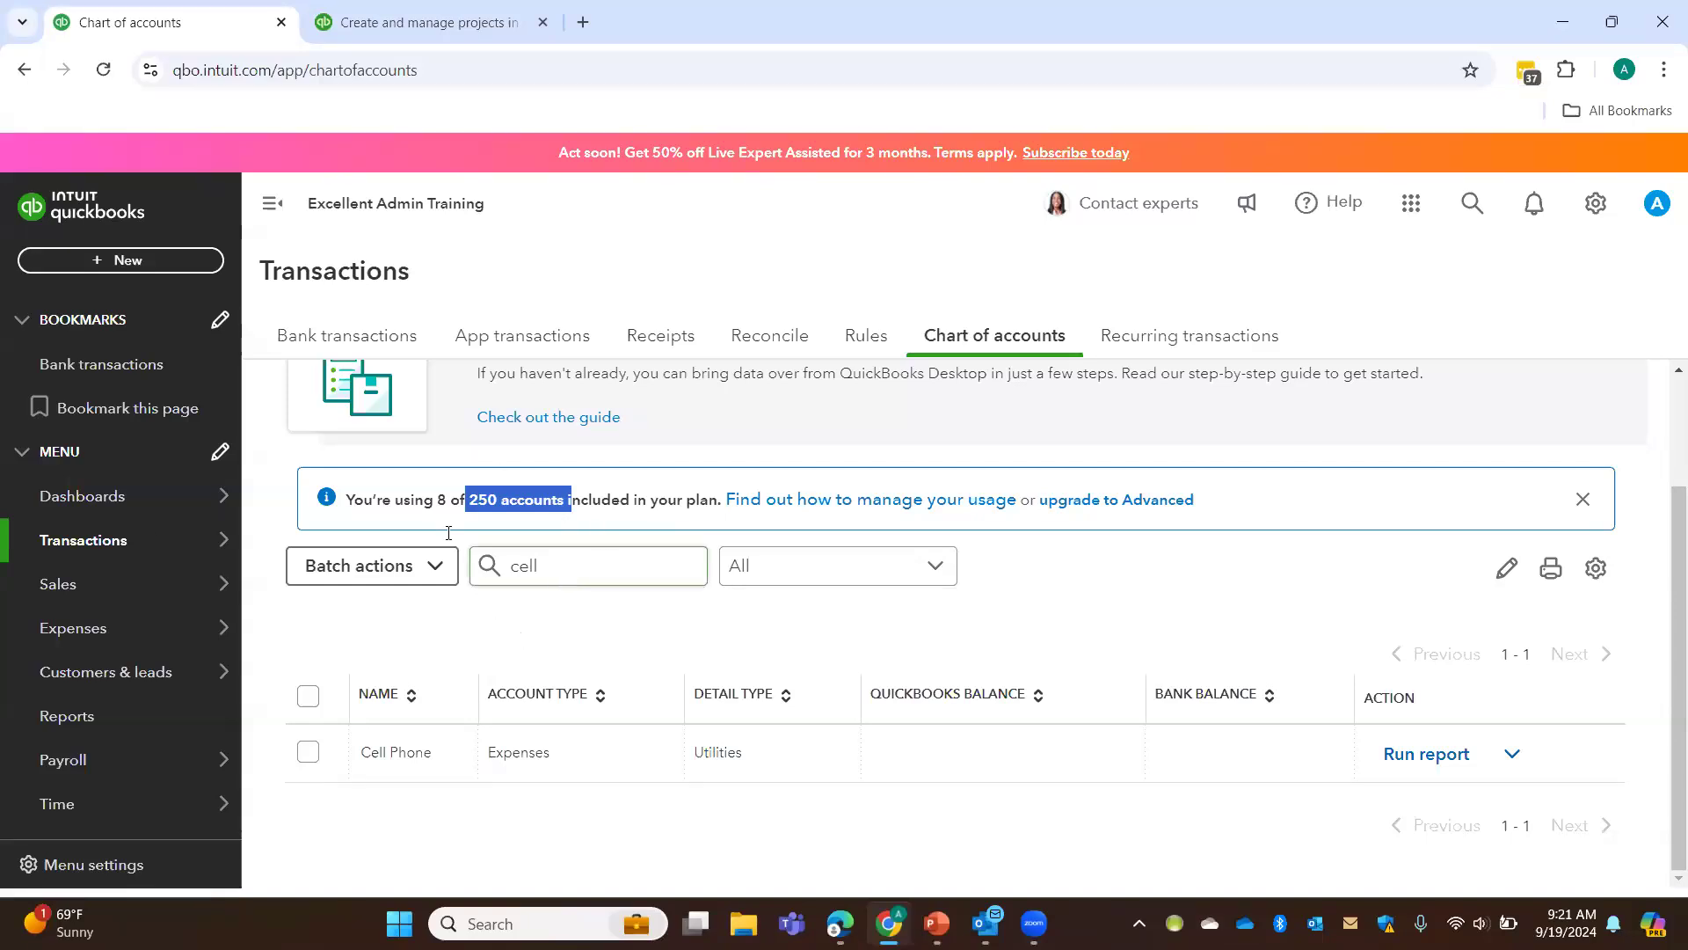
double_click(560, 581)
mouse_move(33, 537)
type("supp")
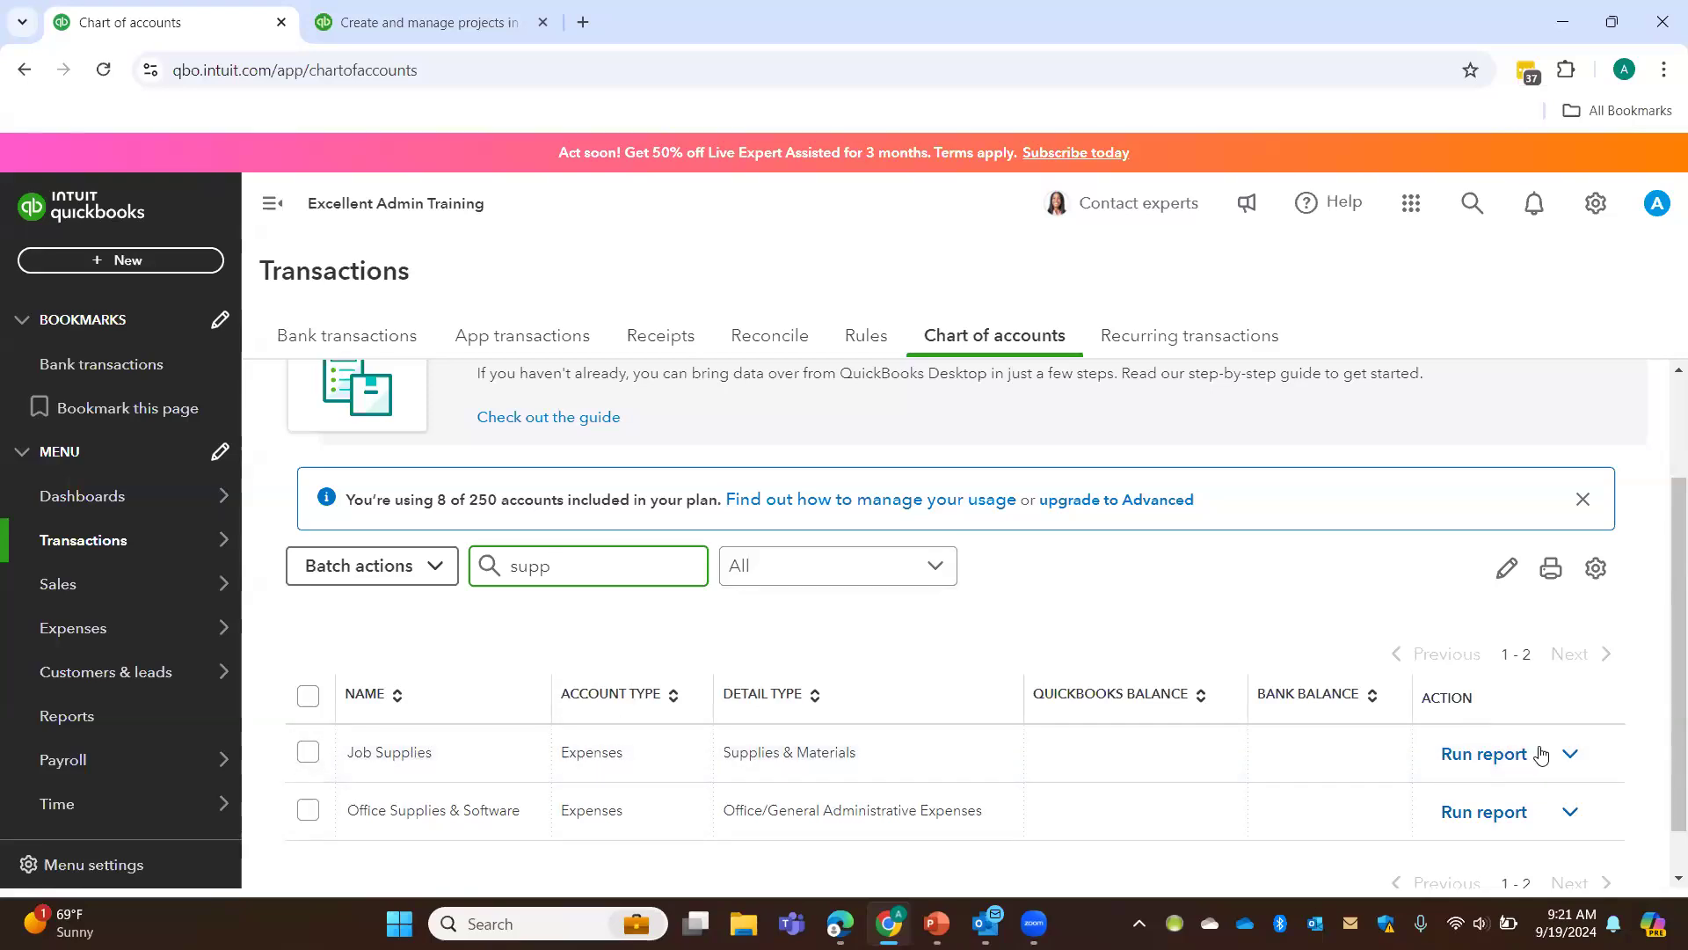
left_click(1569, 754)
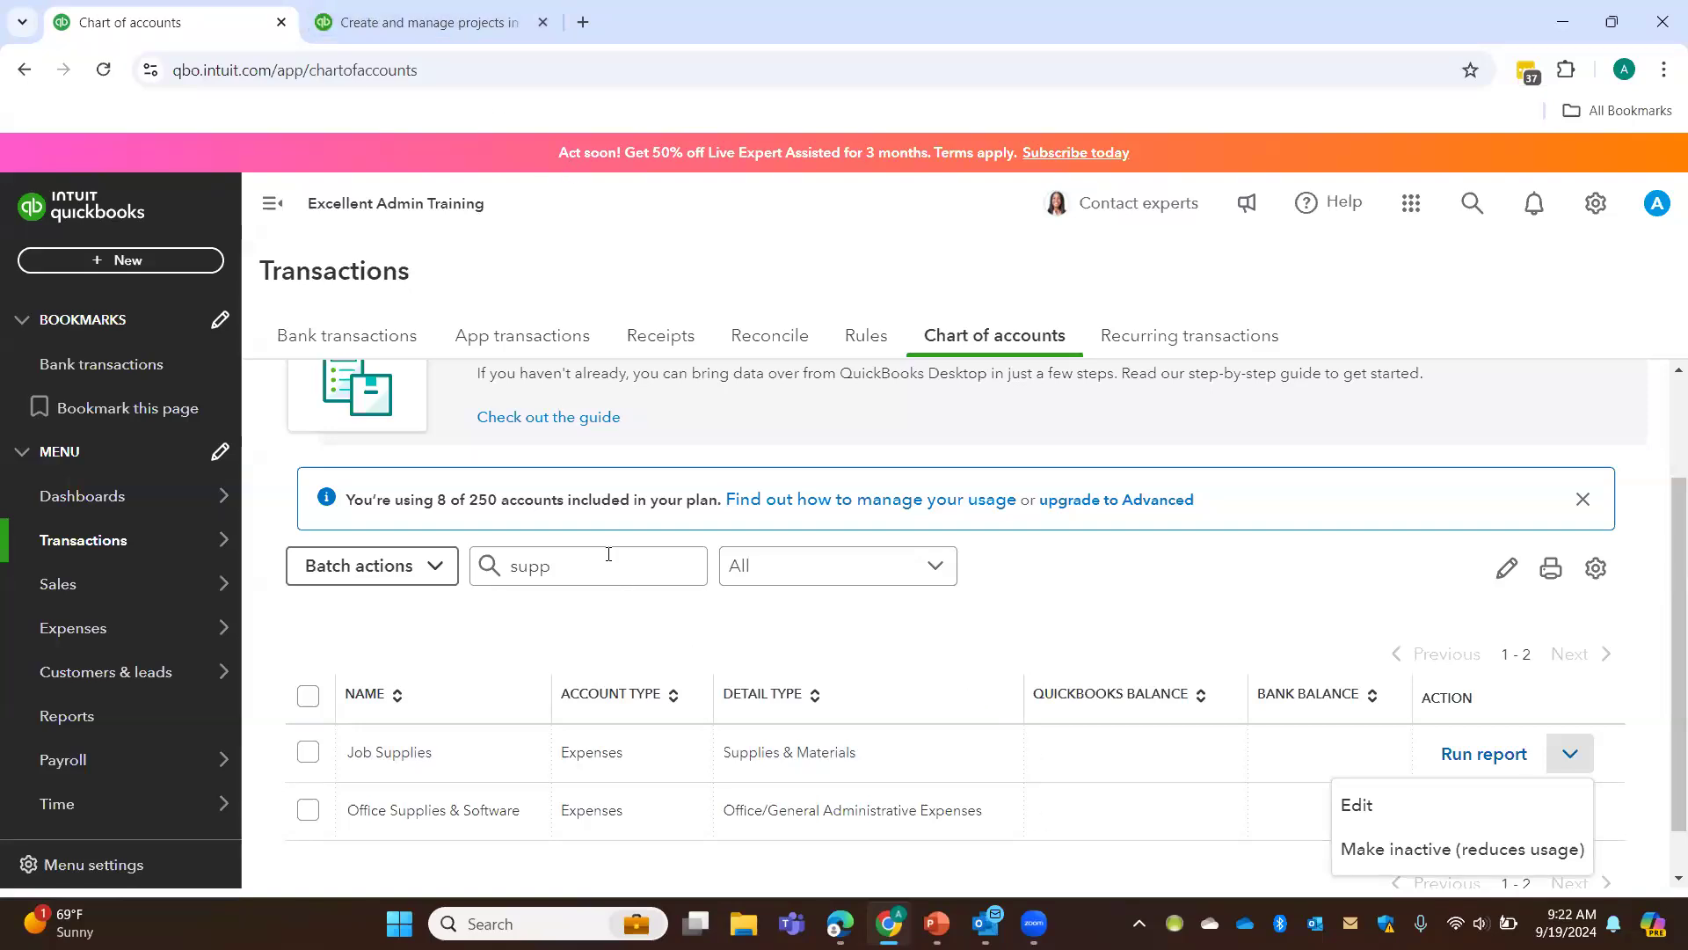
mouse_move(123, 582)
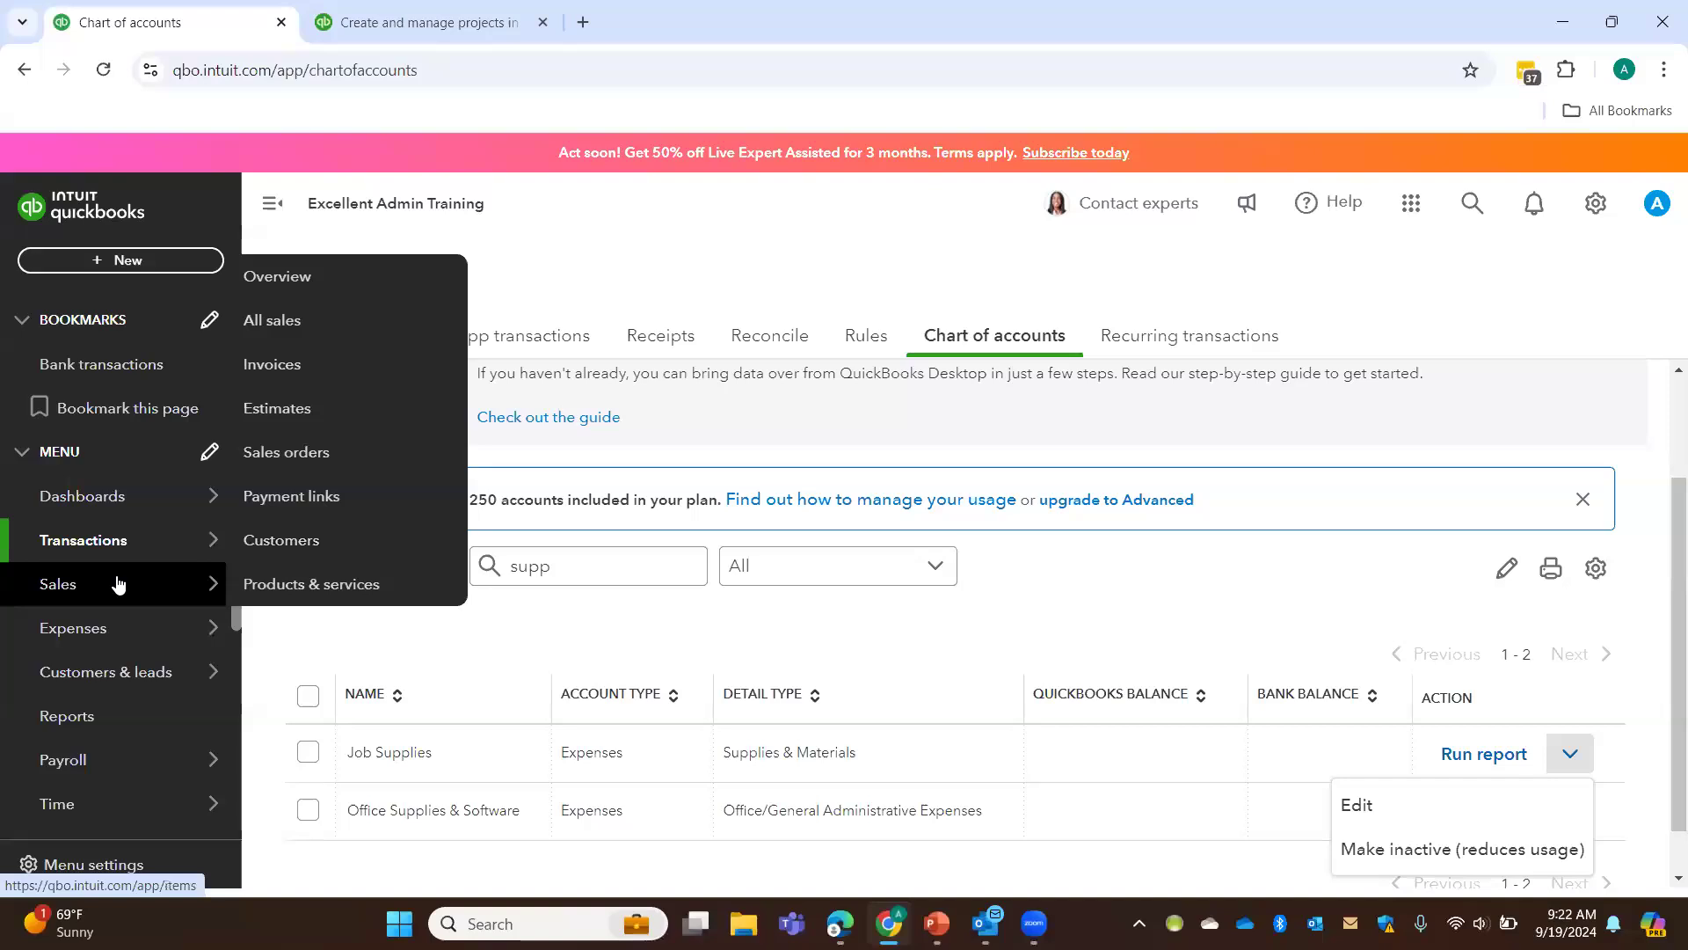
Step: Open the Products & services list and scroll down to Tax Income
left_click(299, 583)
mouse_move(148, 598)
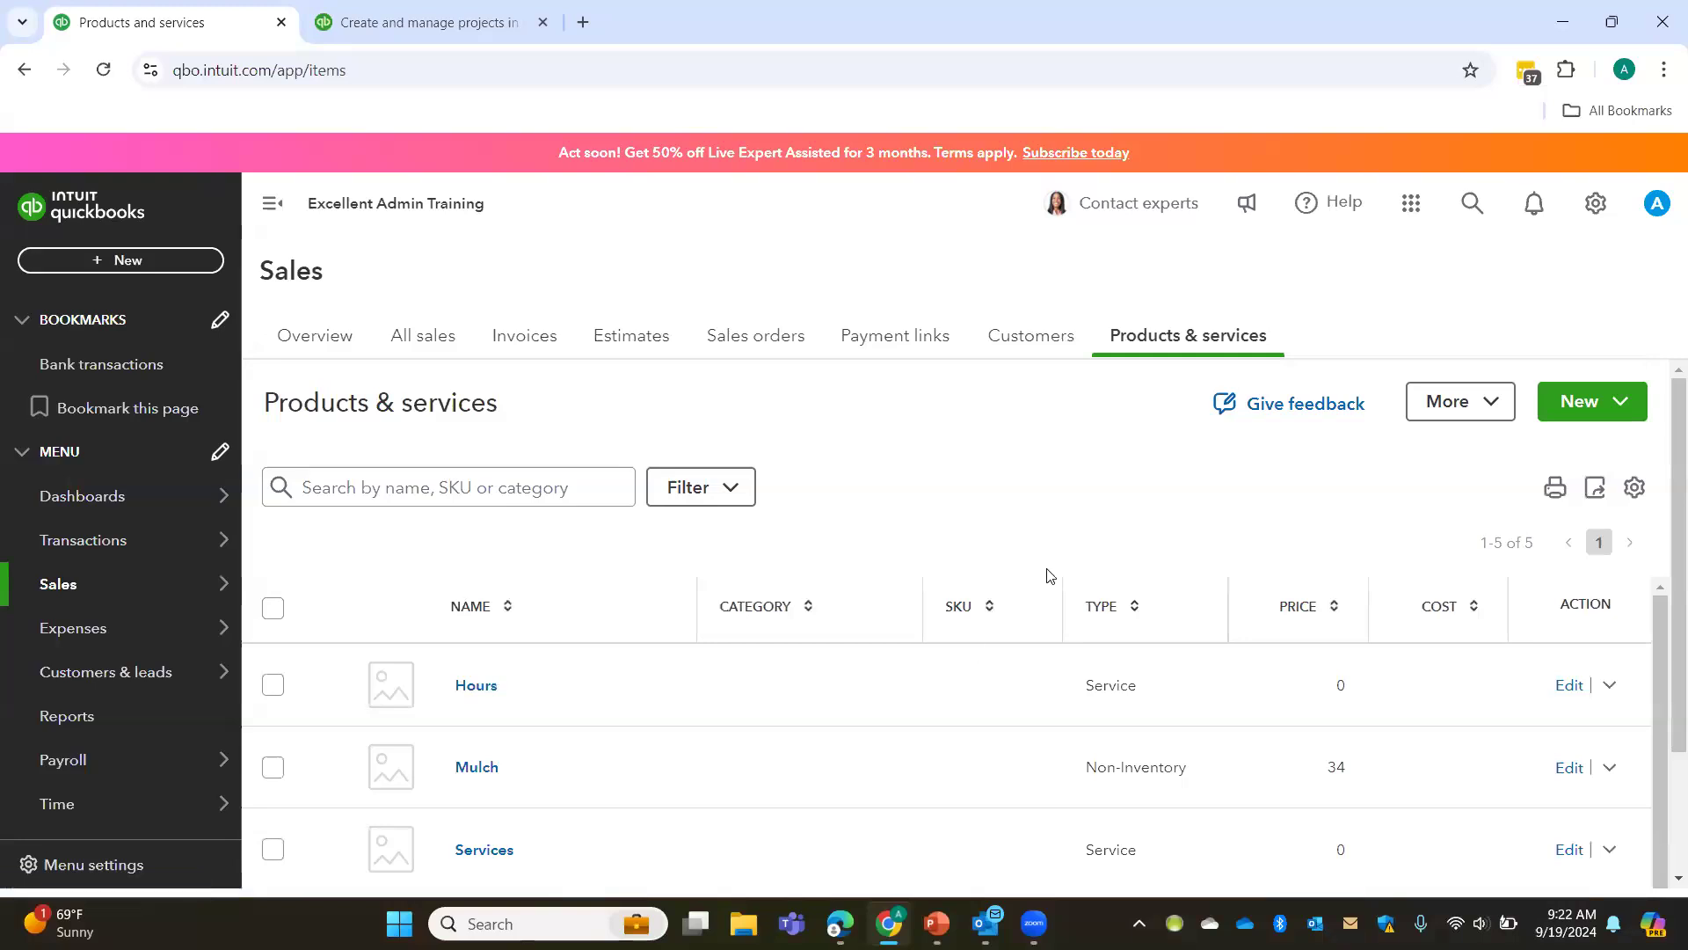
scroll(668, 567, "down", 2)
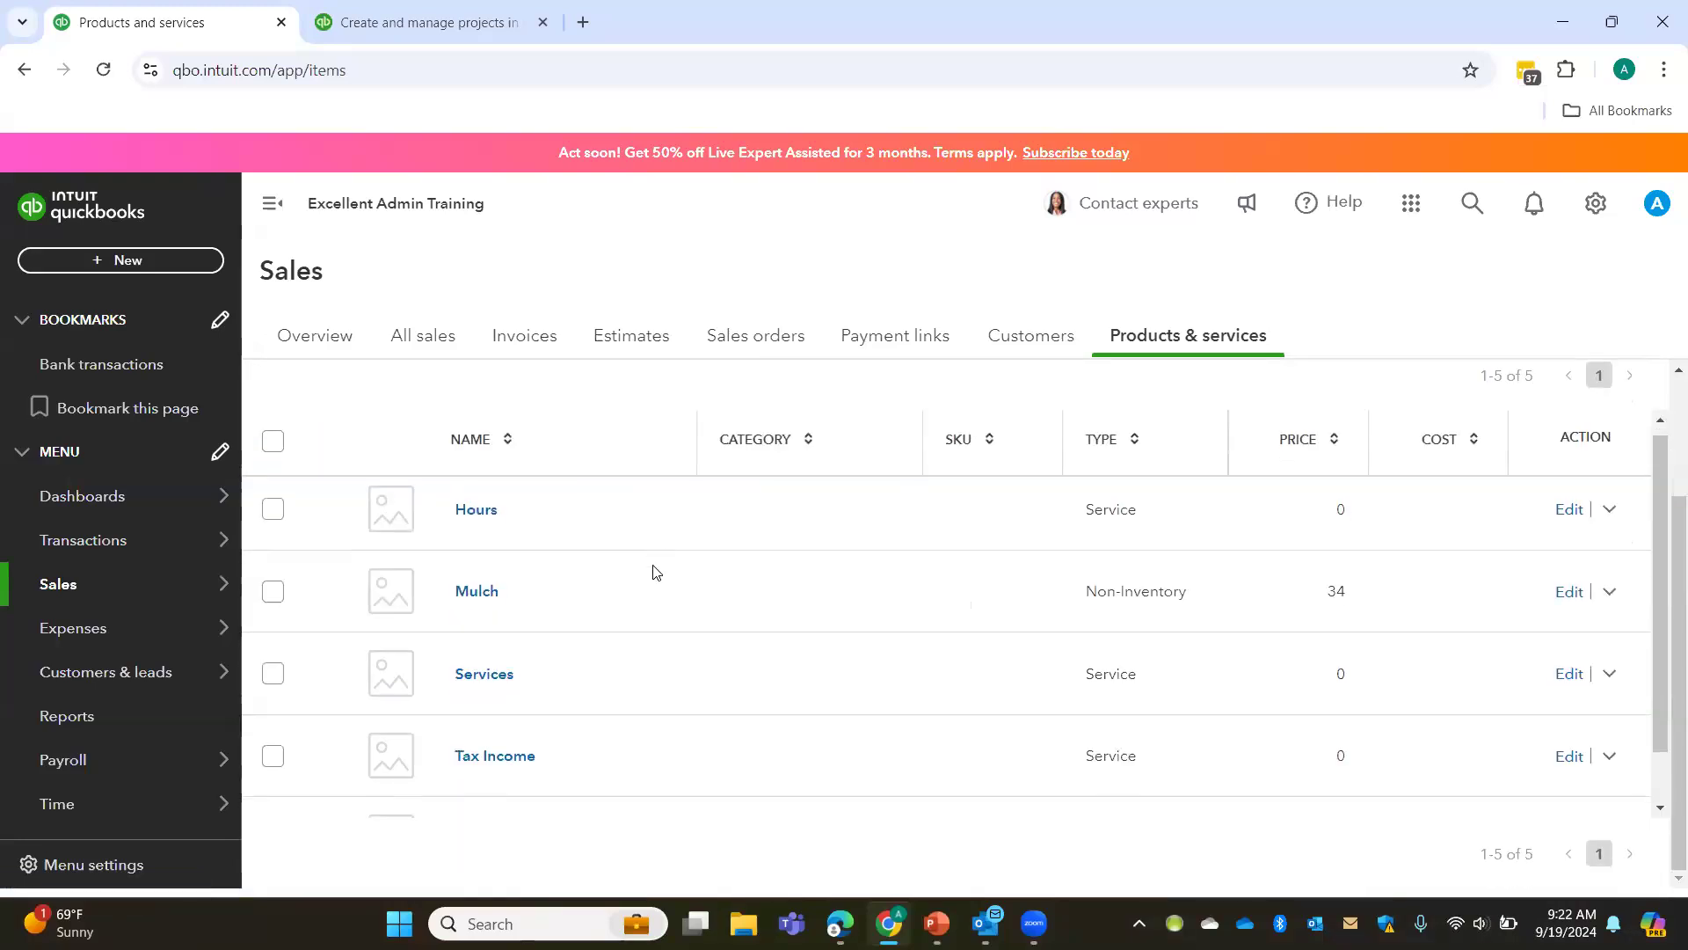
scroll(653, 572, "down", 1)
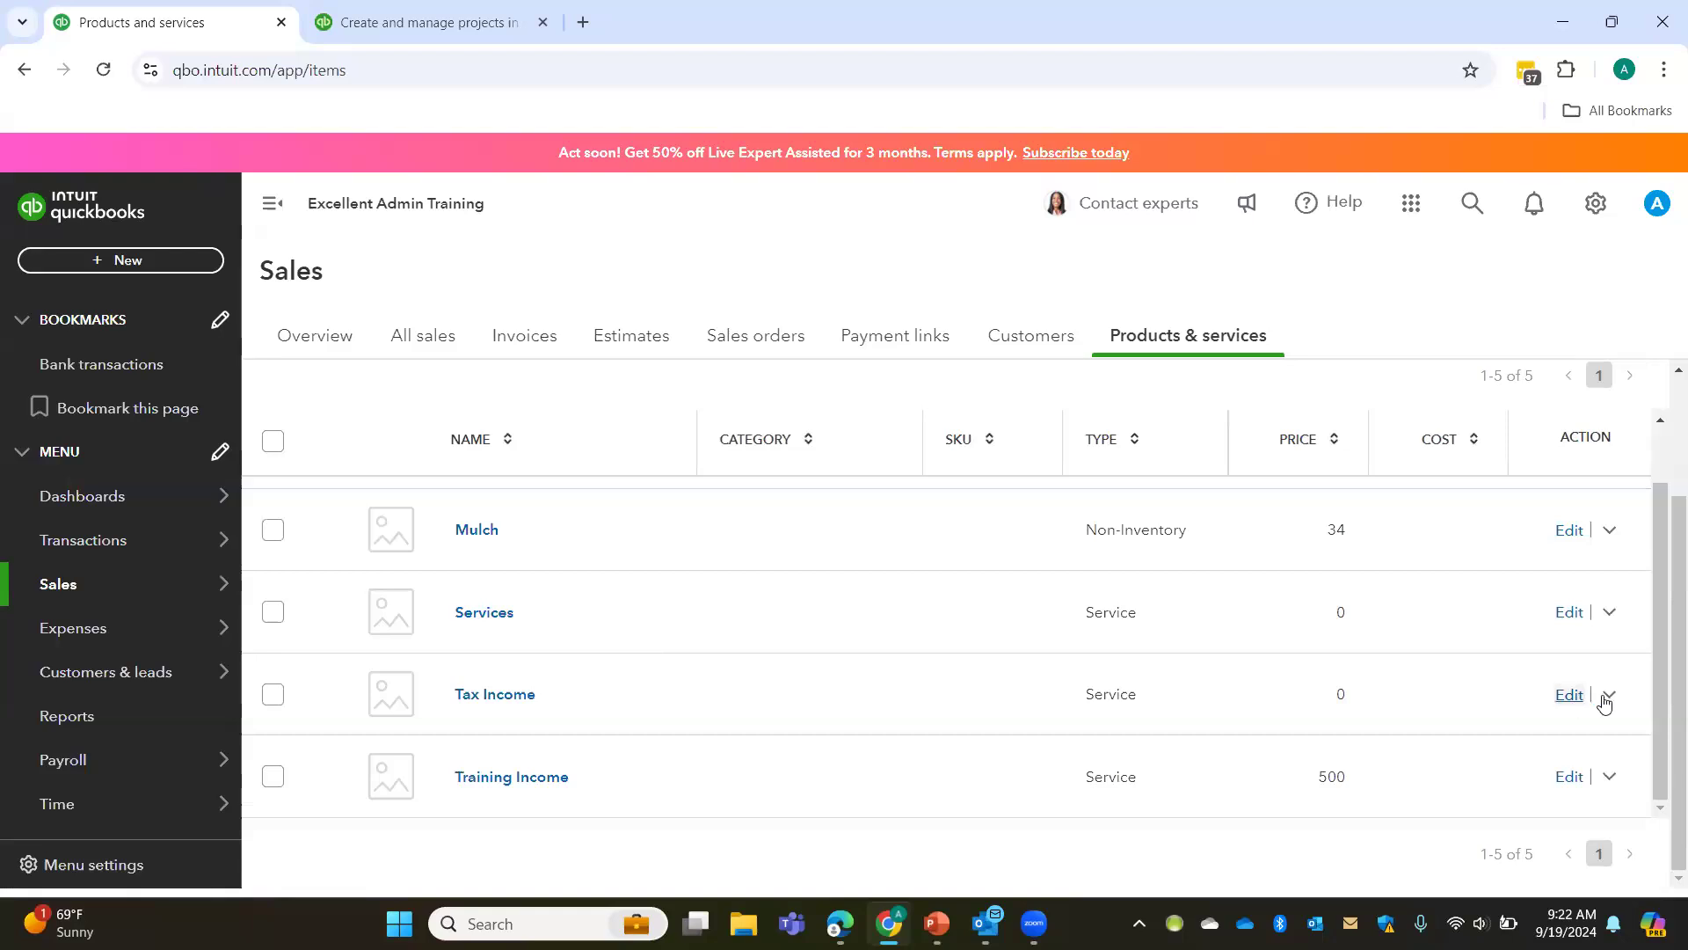
Step: Inspect Tax Income's price/rate and income account, then close it without saving
left_click(1569, 694)
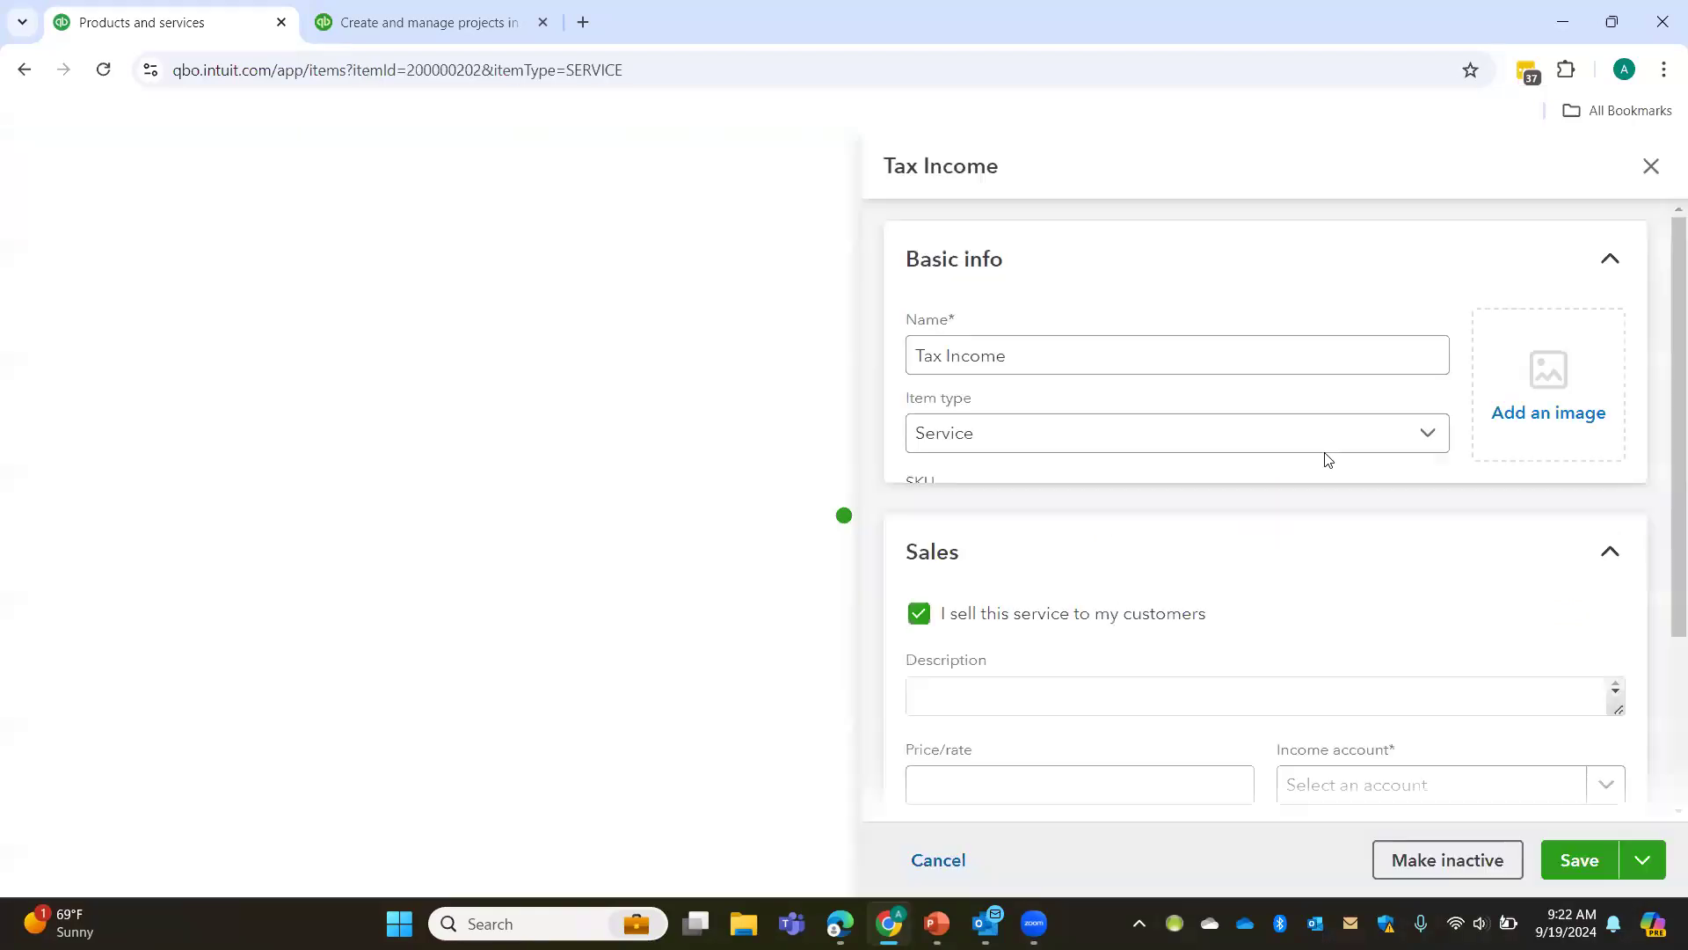
scroll(1213, 525, "down", 5)
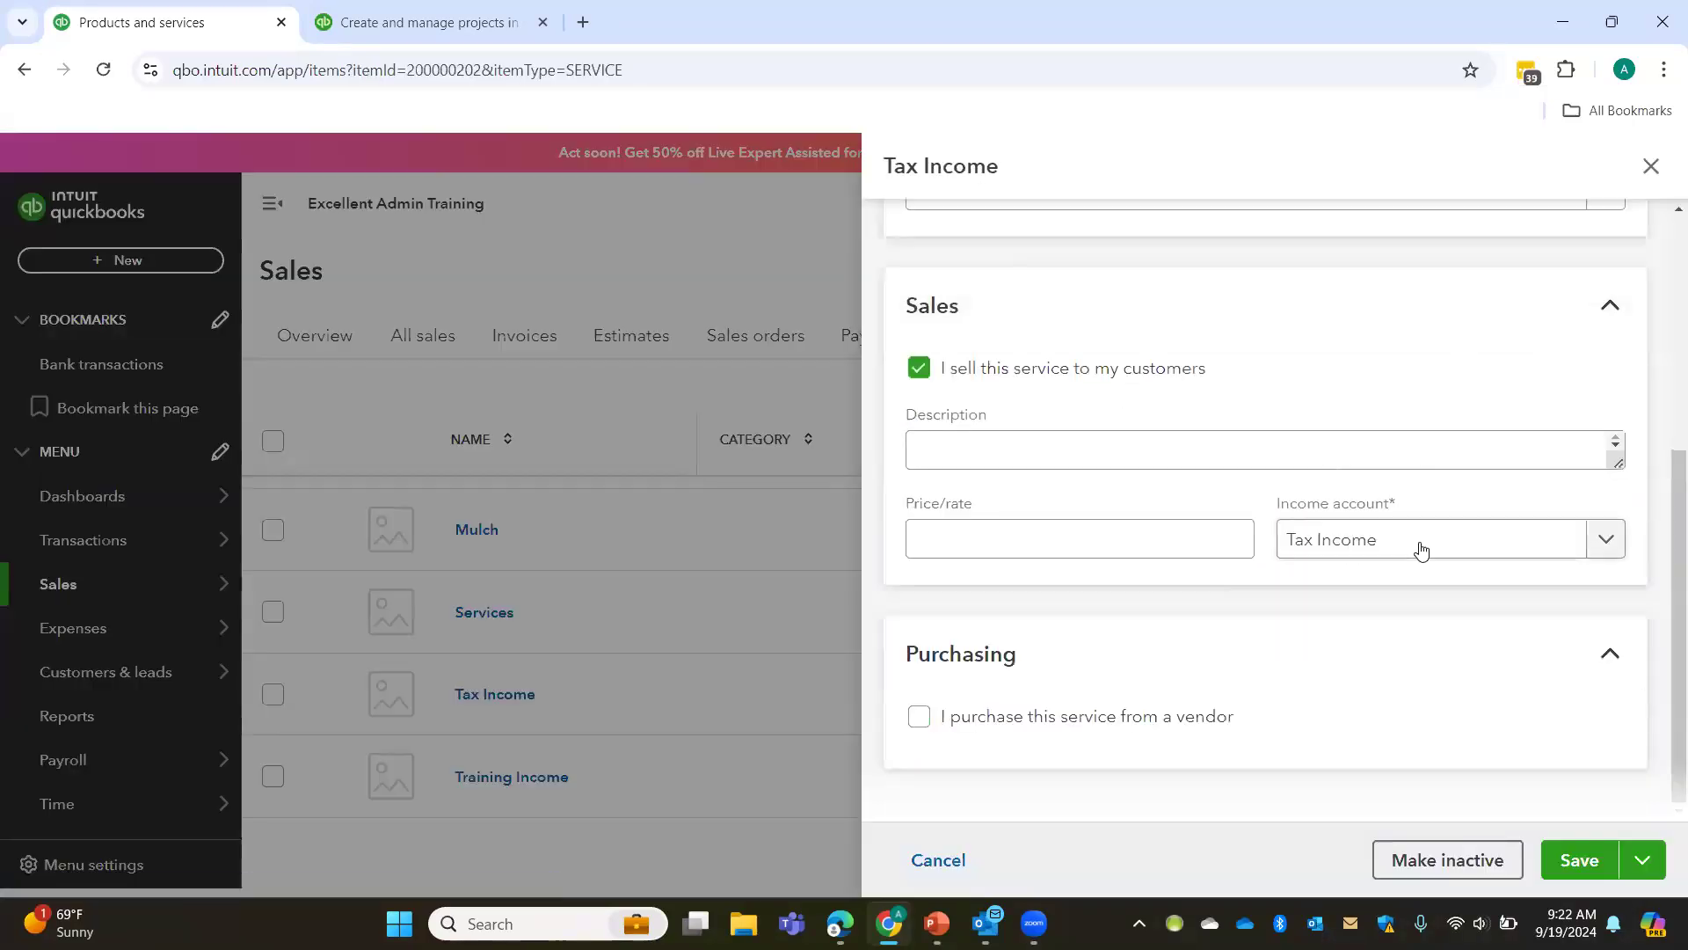
left_click(1074, 459)
left_click(1073, 533)
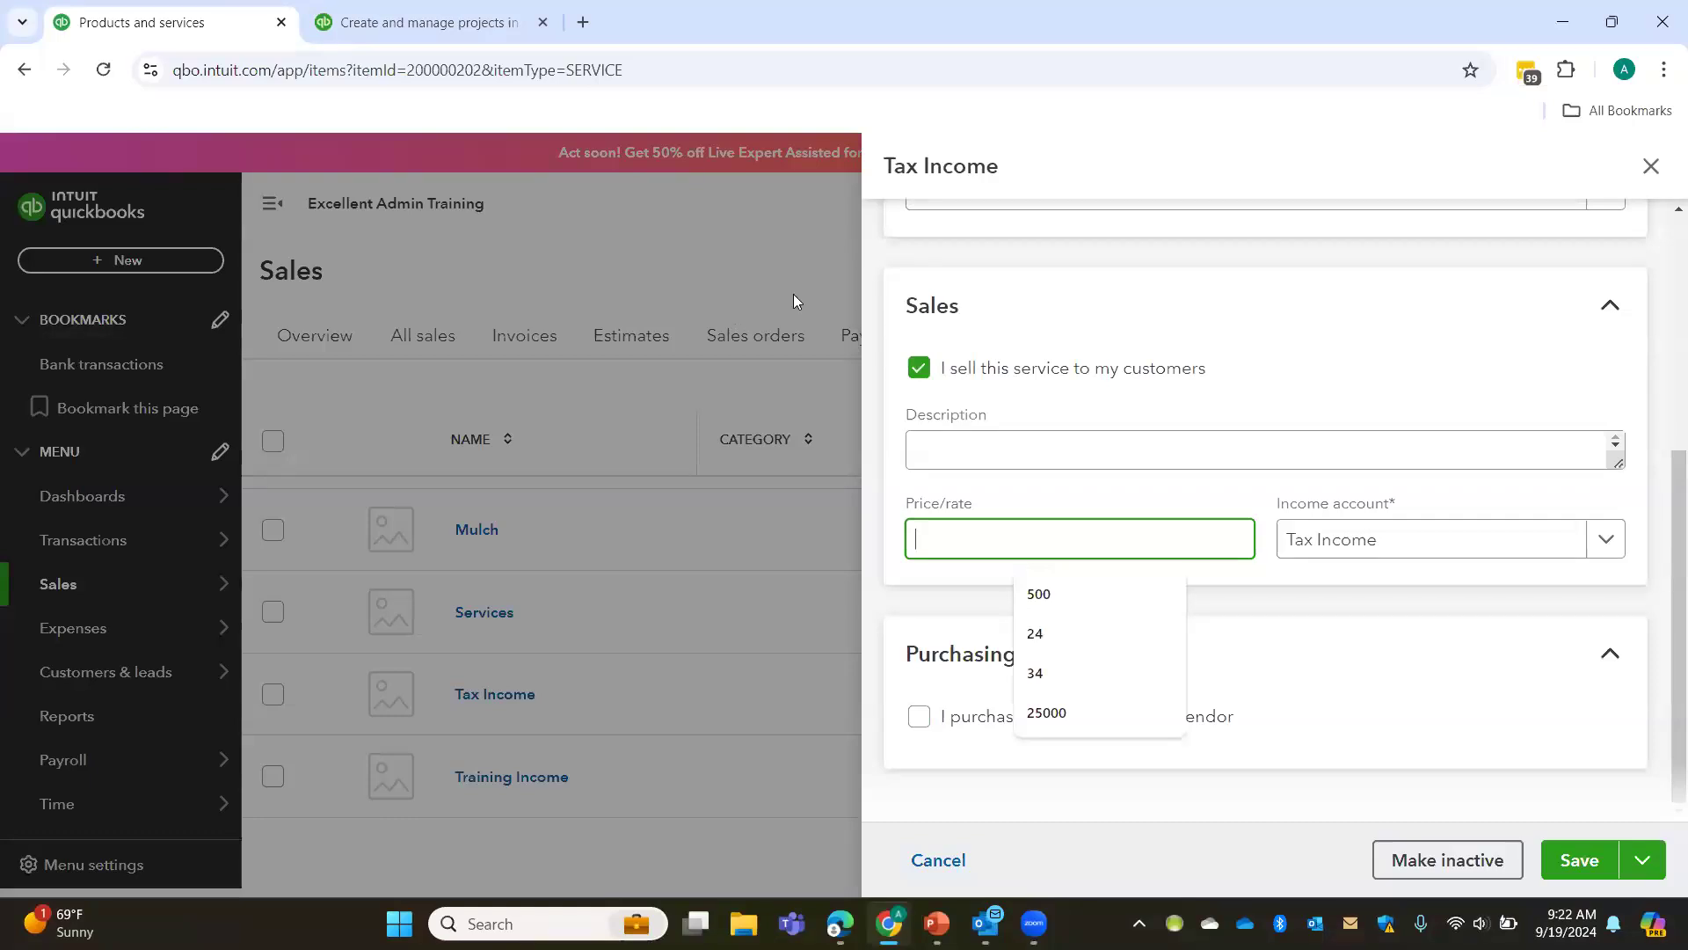
scroll(1561, 738, "up", 5)
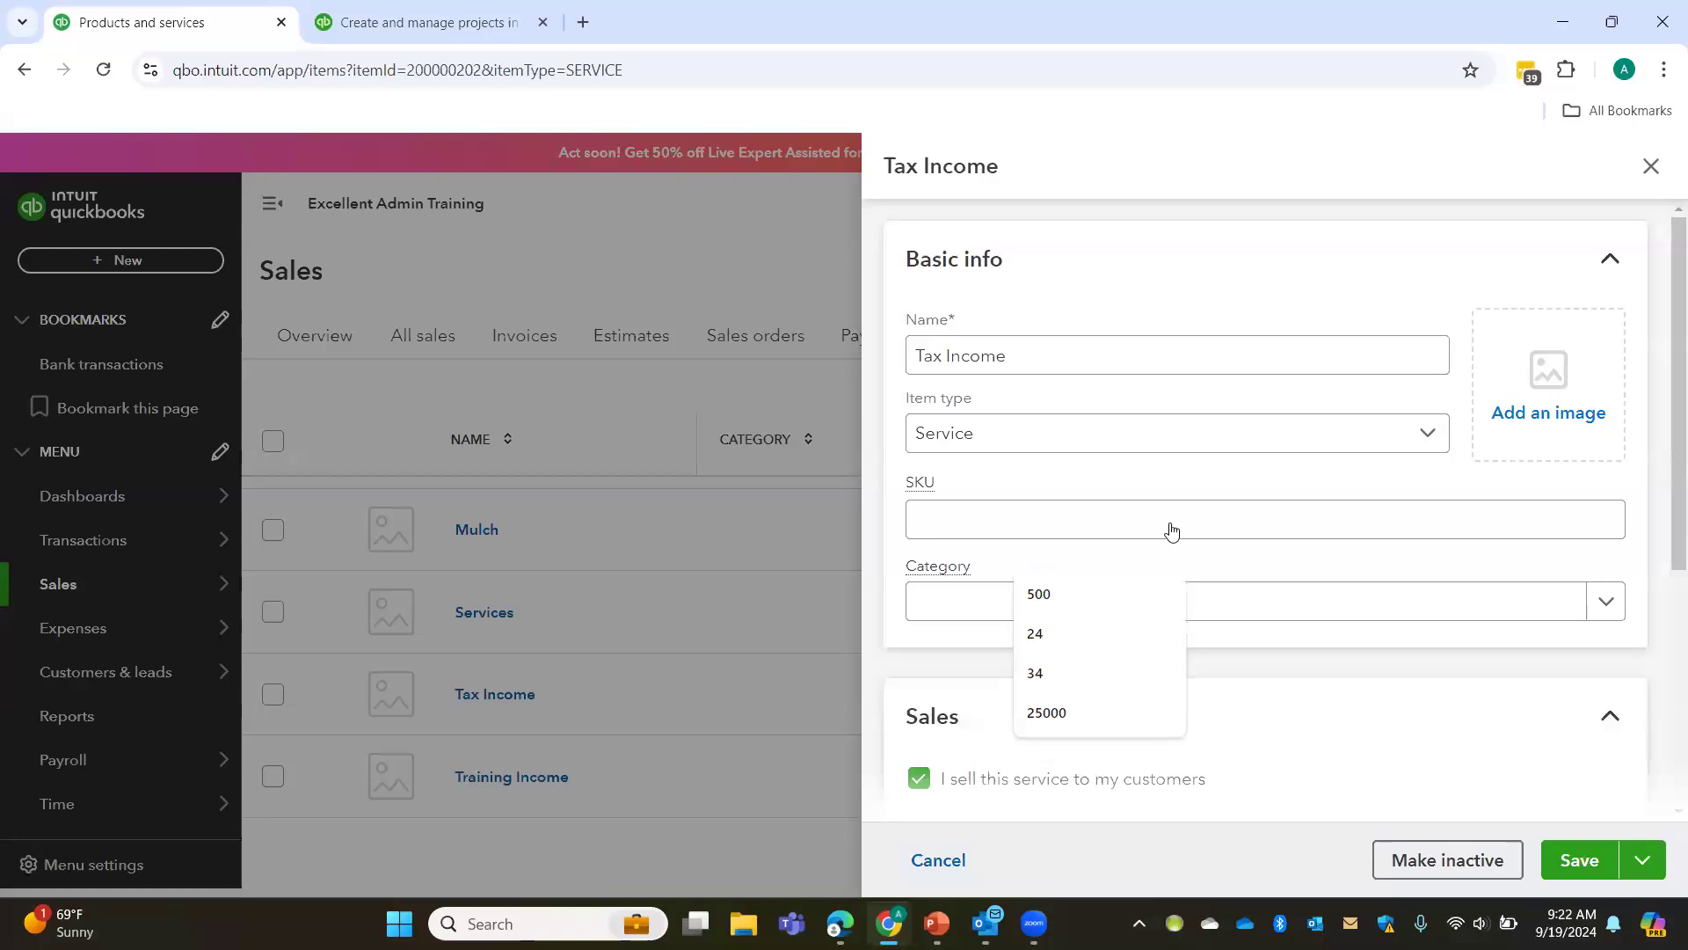
left_click(1652, 168)
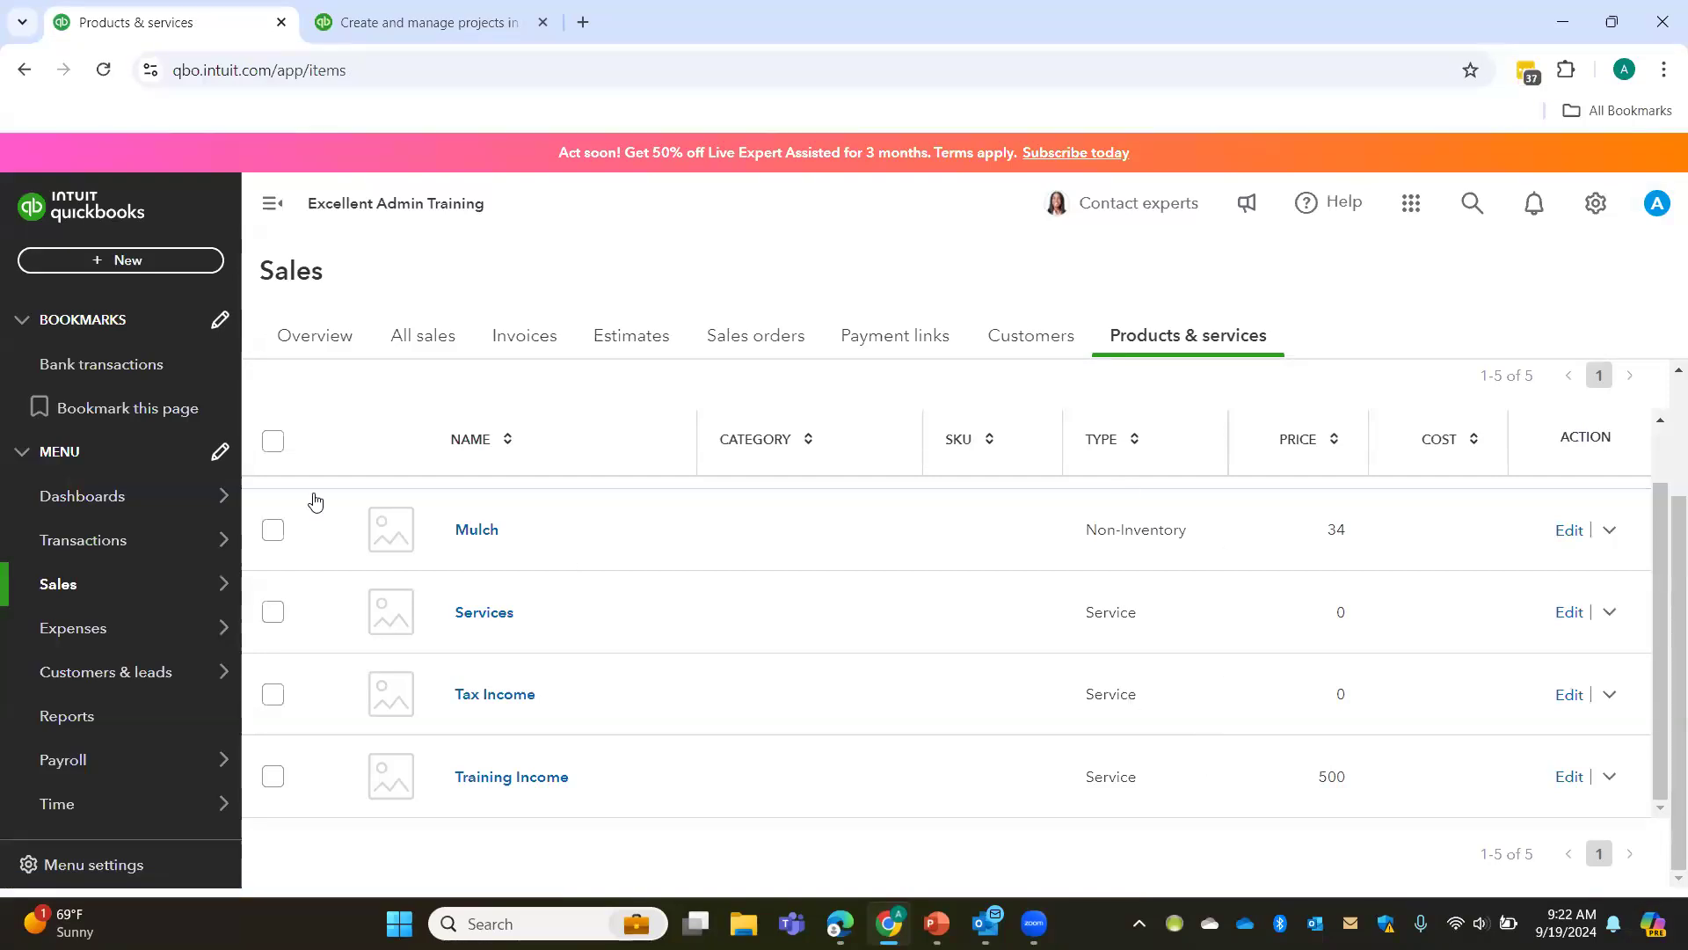
mouse_move(149, 695)
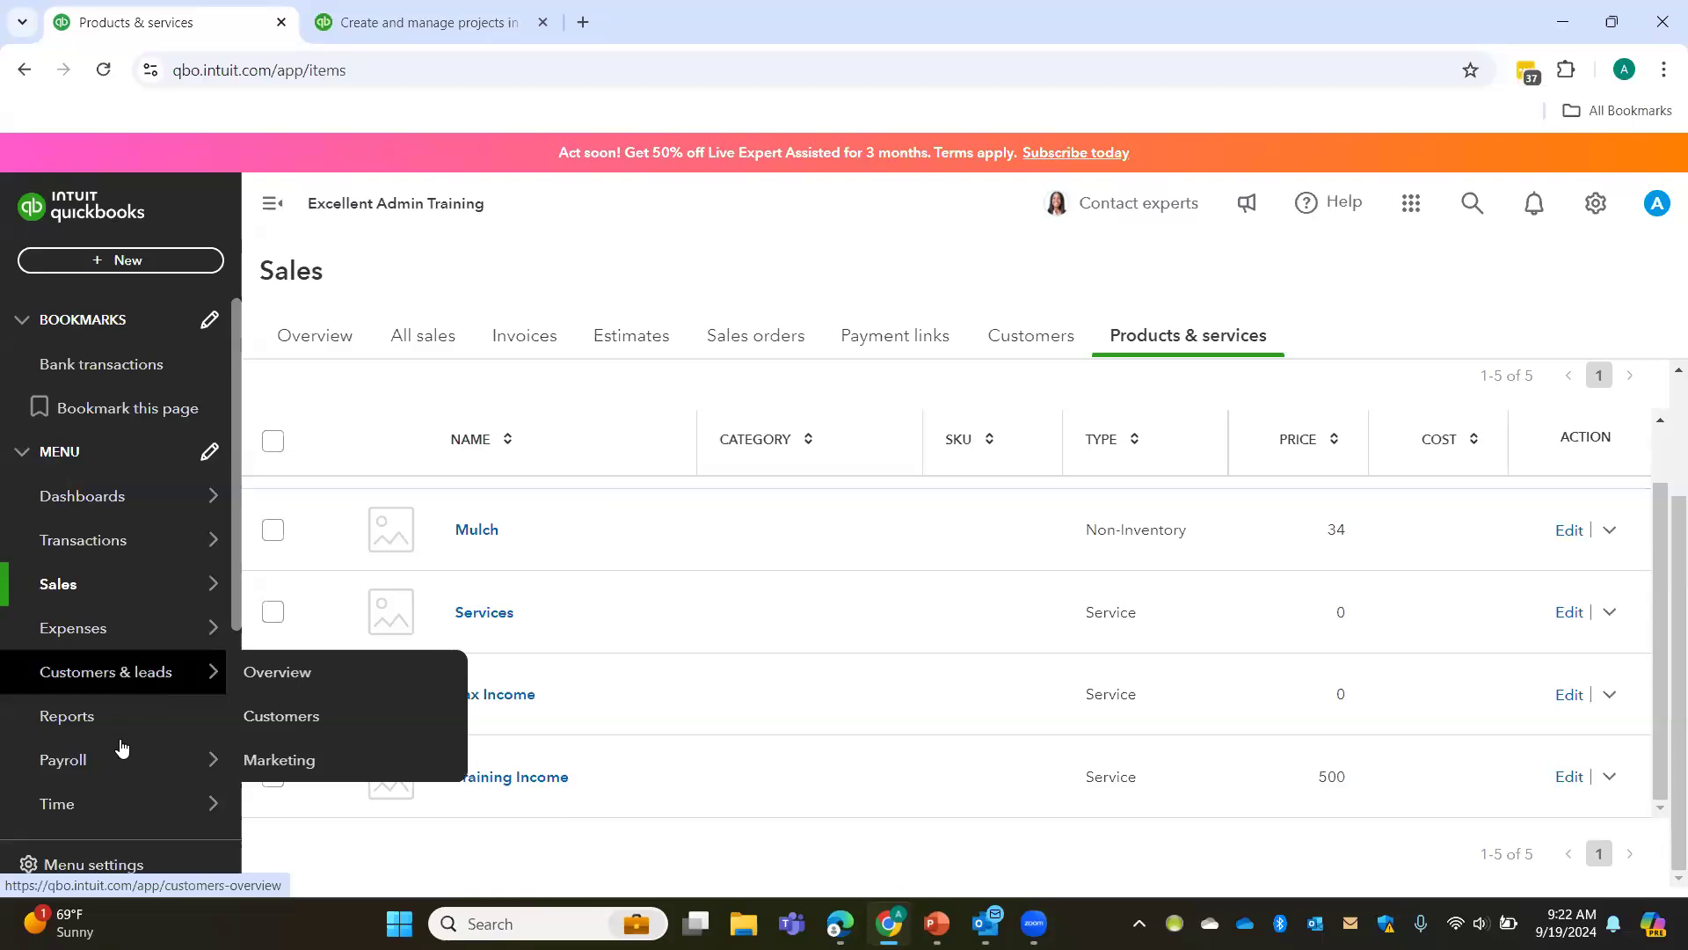
Step: Open invoice 3579 from the invoices list for editing and dismiss the payment setup prompt
left_click(554, 334)
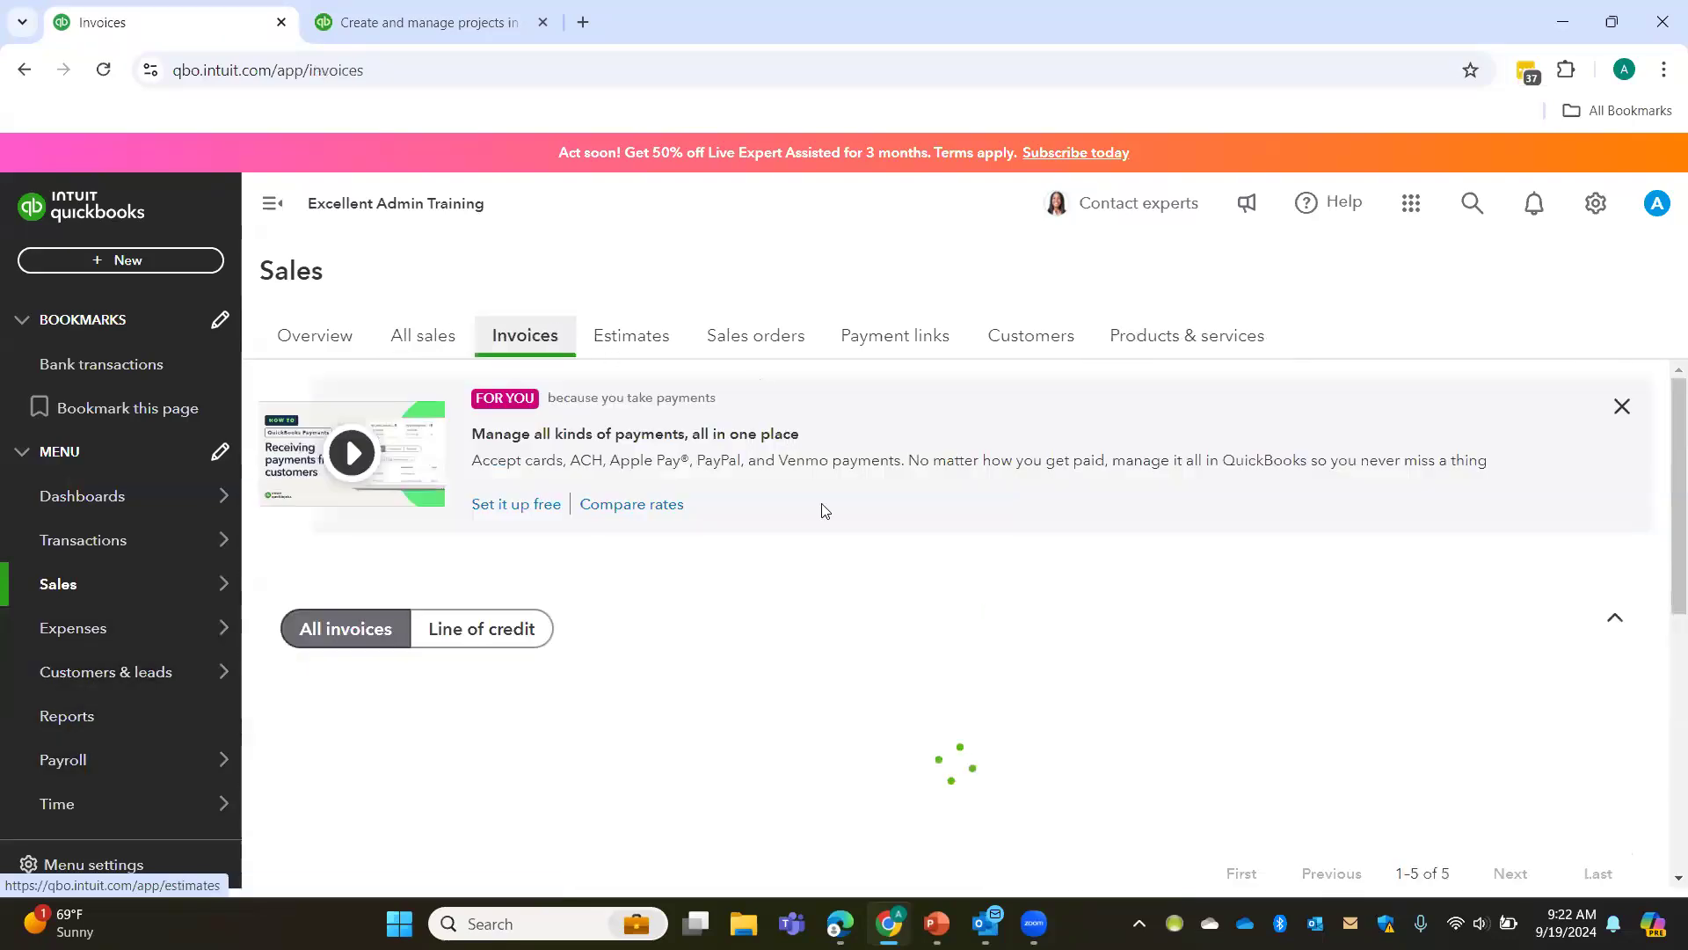
scroll(836, 569, "down", 5)
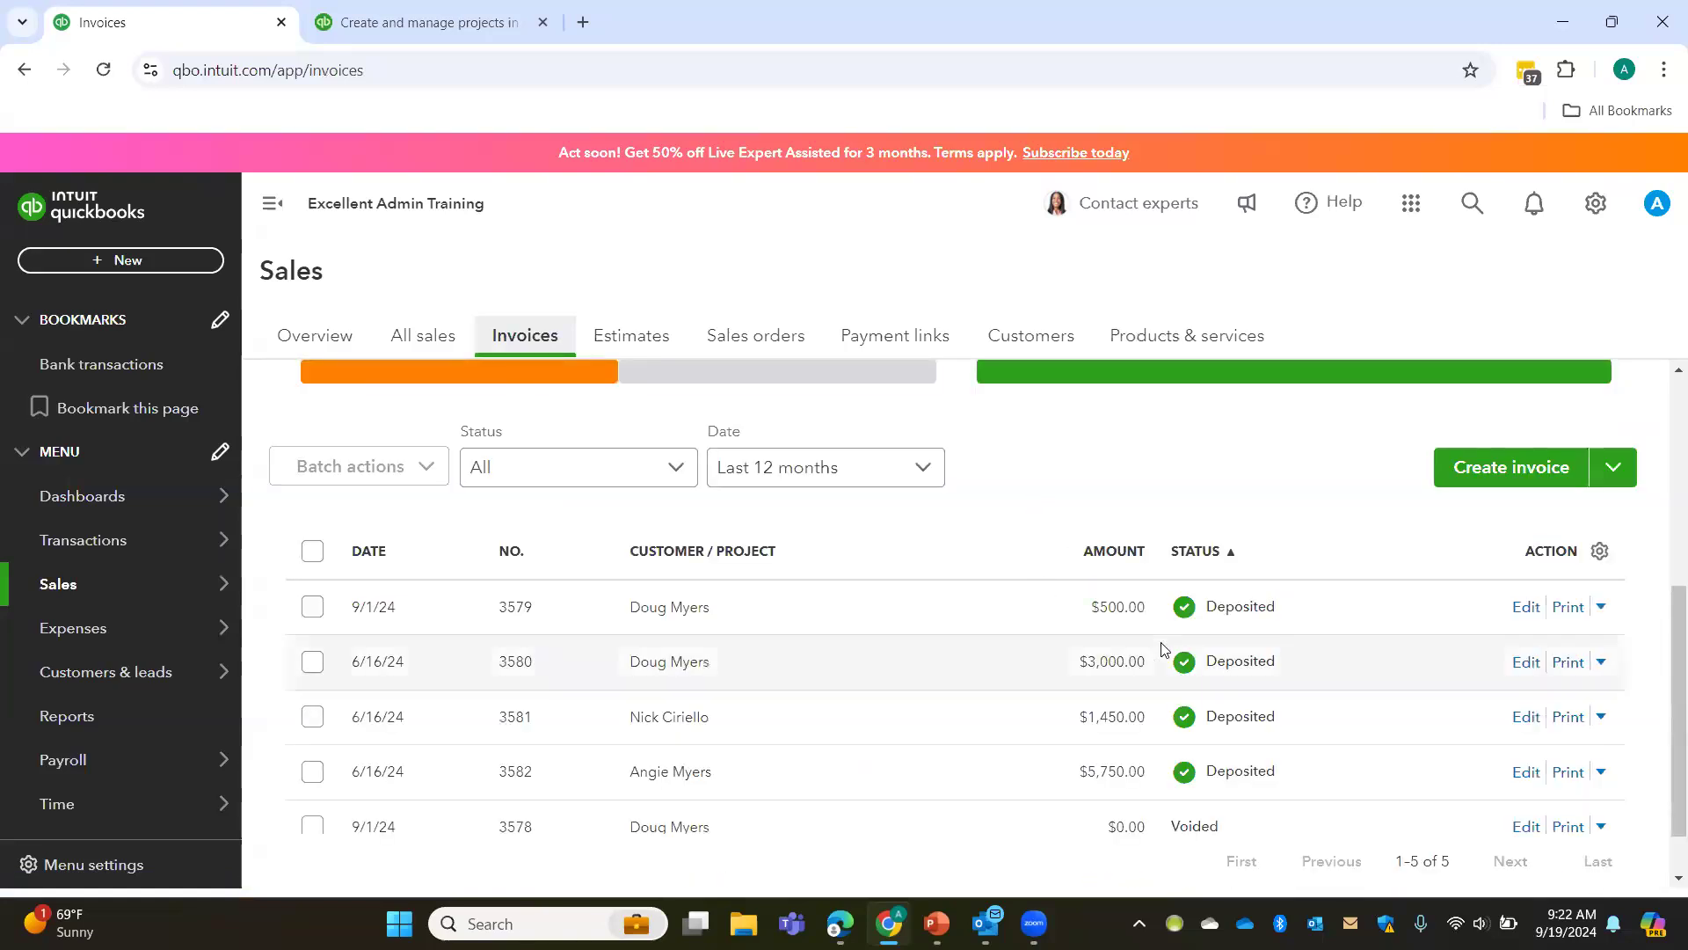
scroll(1148, 714, "down", 1)
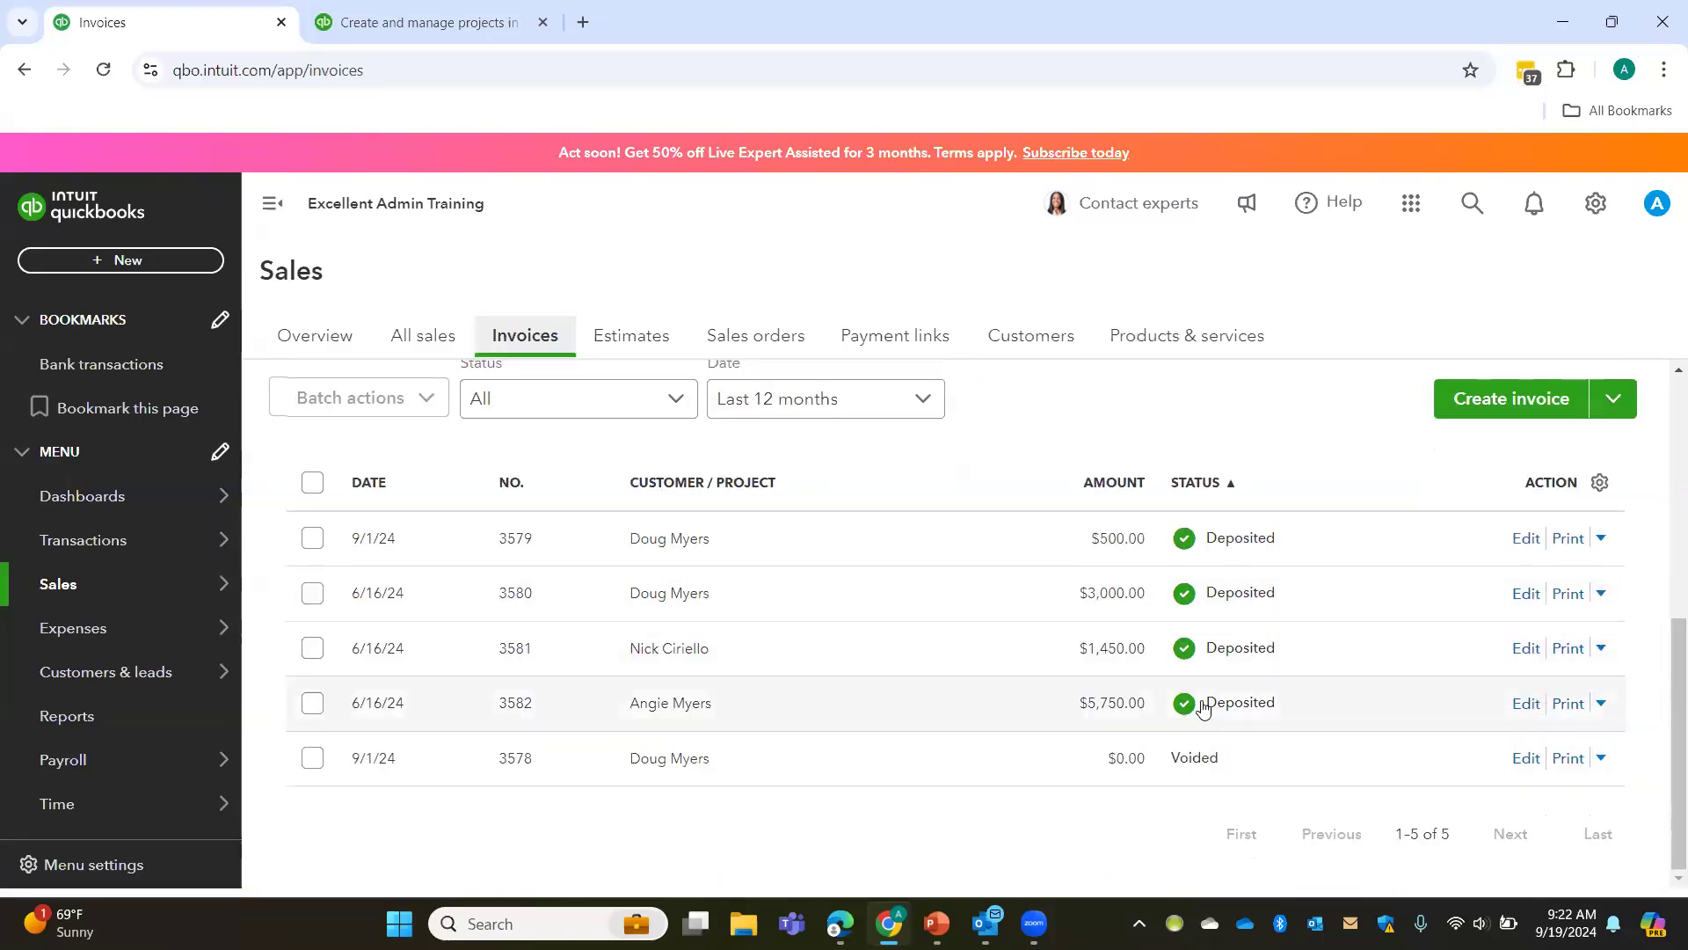
left_click(1526, 538)
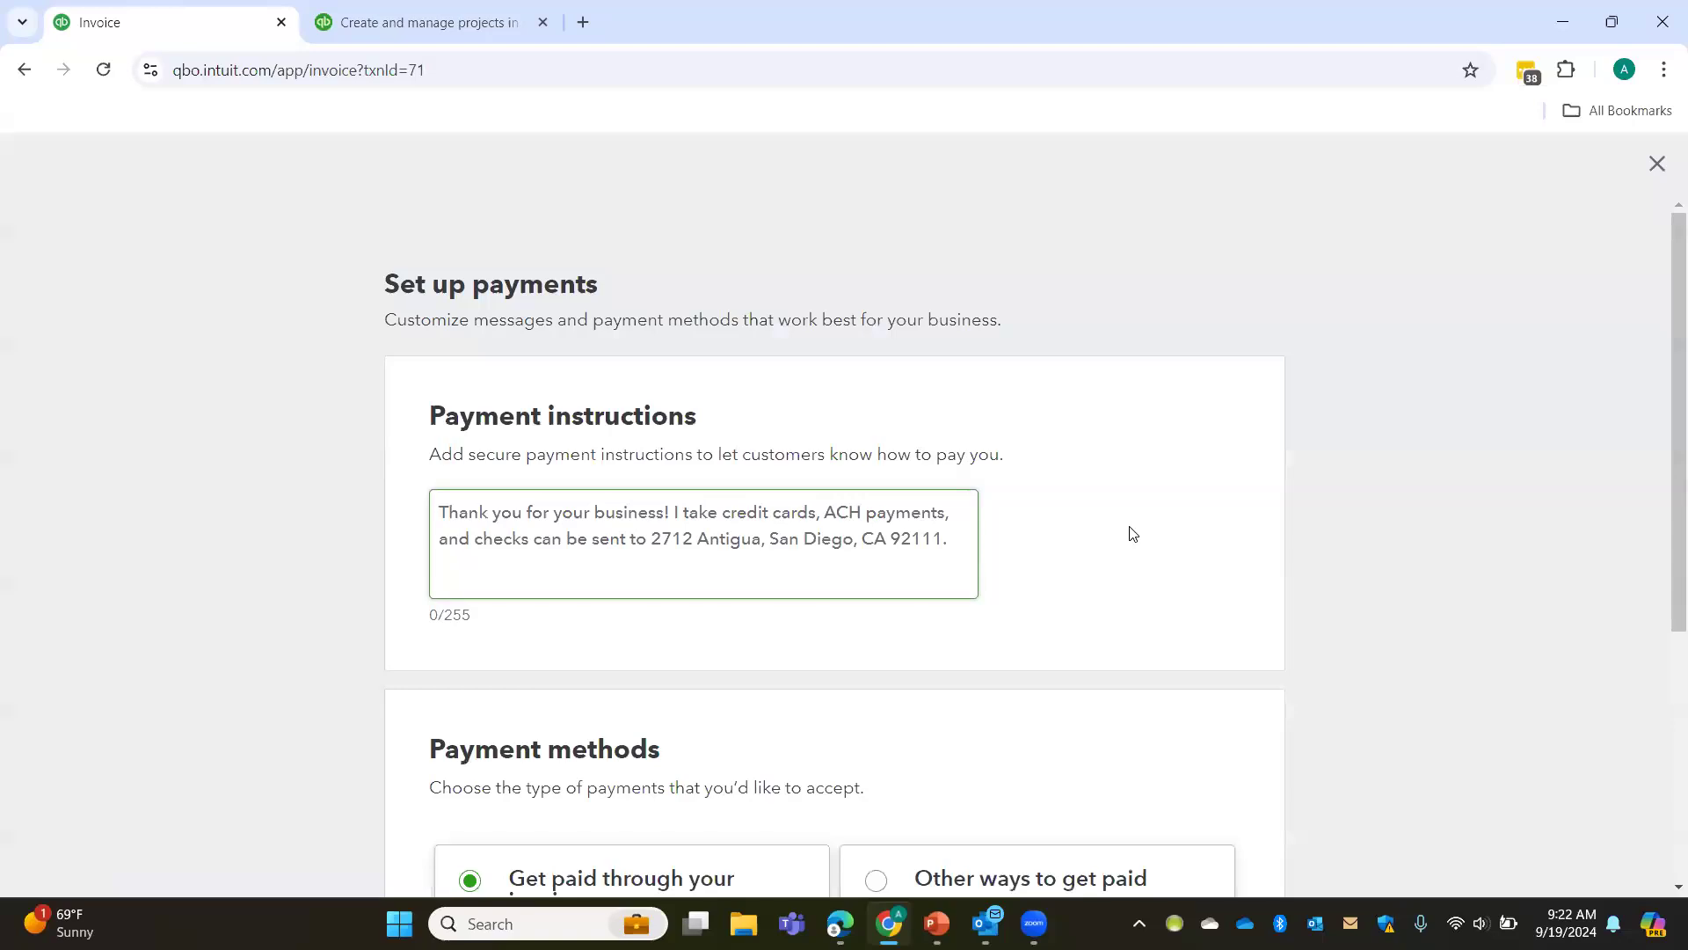
scroll(1131, 532, "down", 3)
scroll(1129, 532, "down", 1)
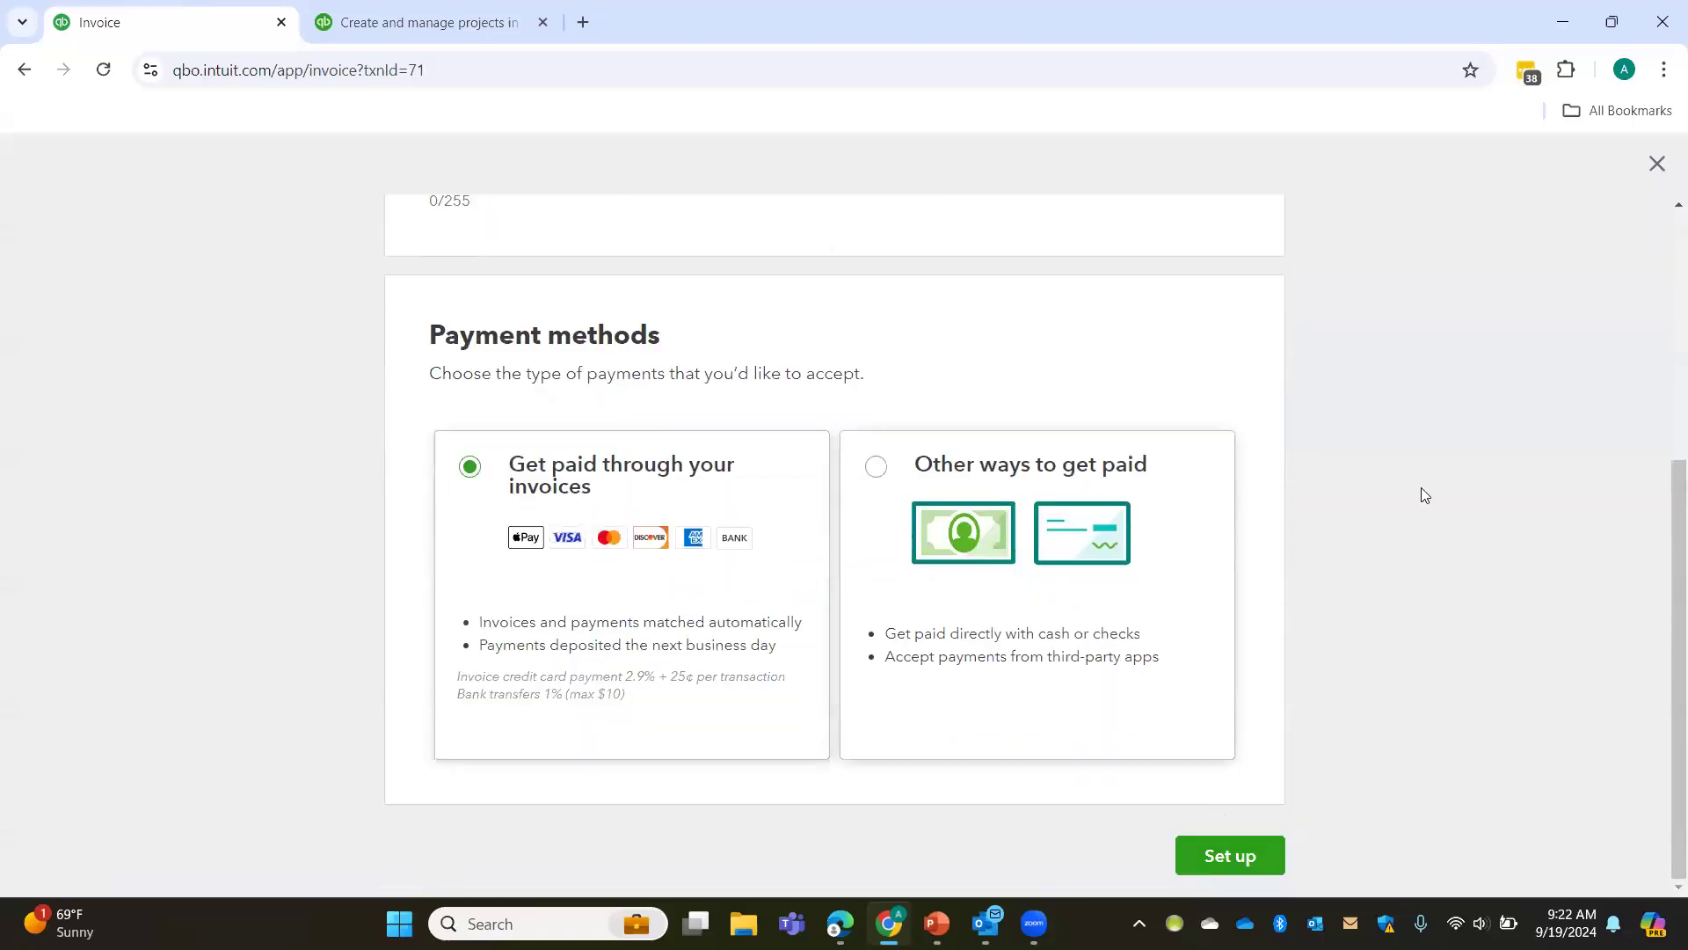
scroll(1664, 249, "up", 4)
left_click(1657, 165)
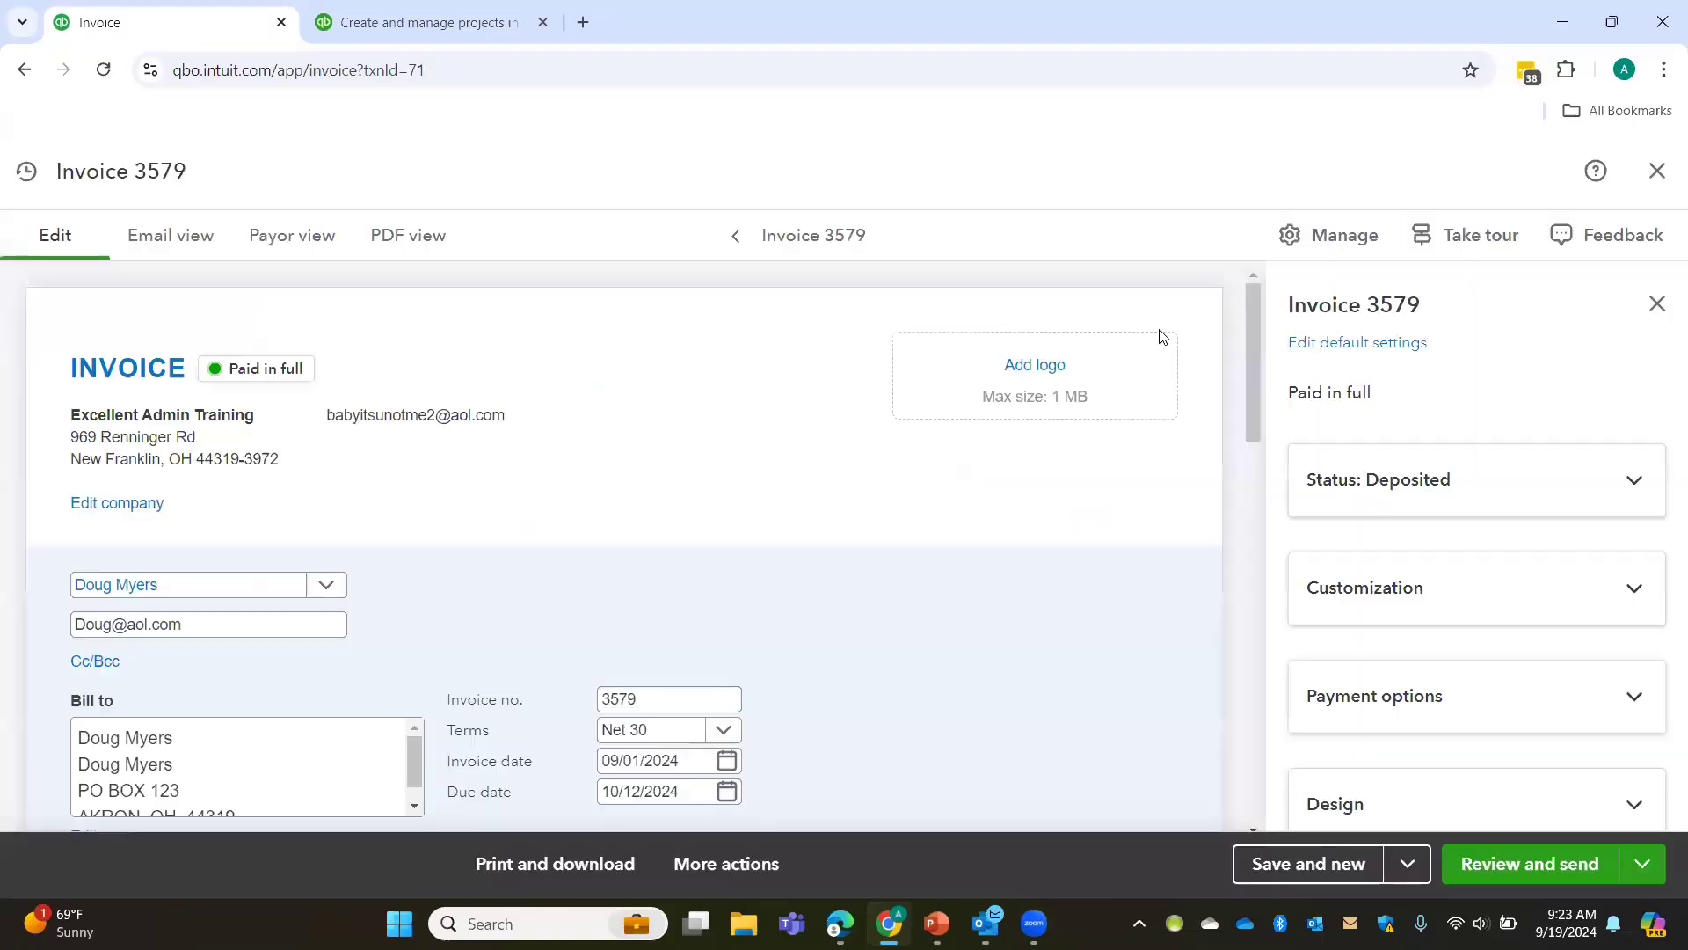
Step: Make a copy of invoice 3579, close the copy unsaved, and reopen invoice 3579
scroll(1051, 373, "down", 2)
scroll(811, 407, "down", 5)
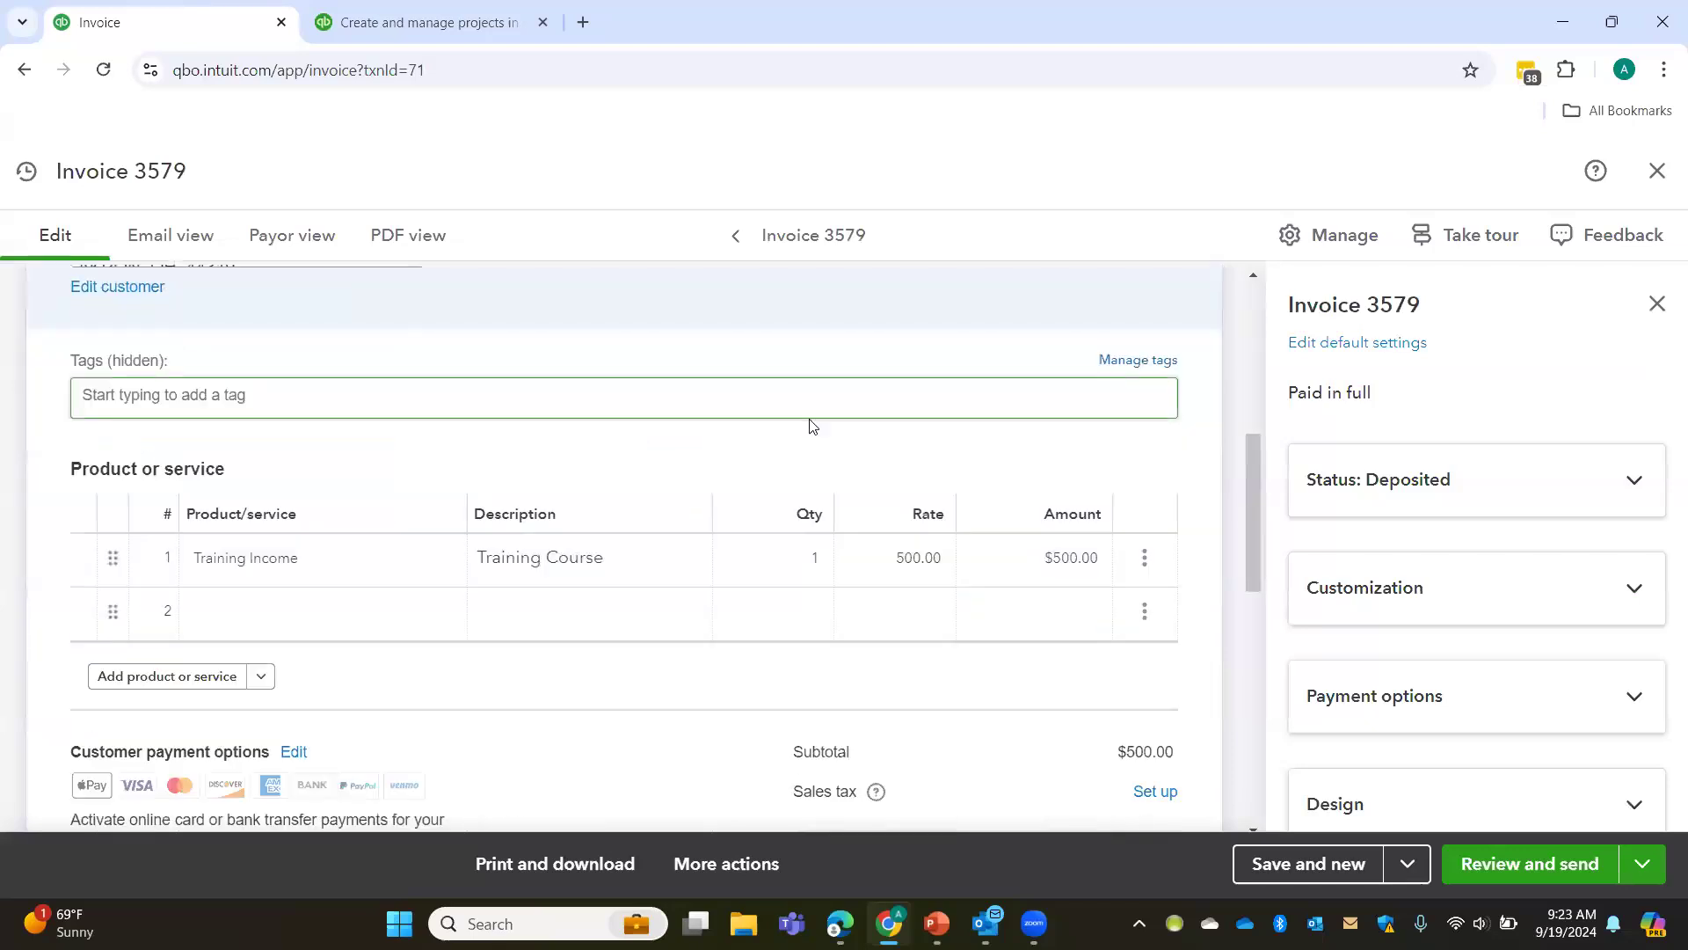
left_click(722, 863)
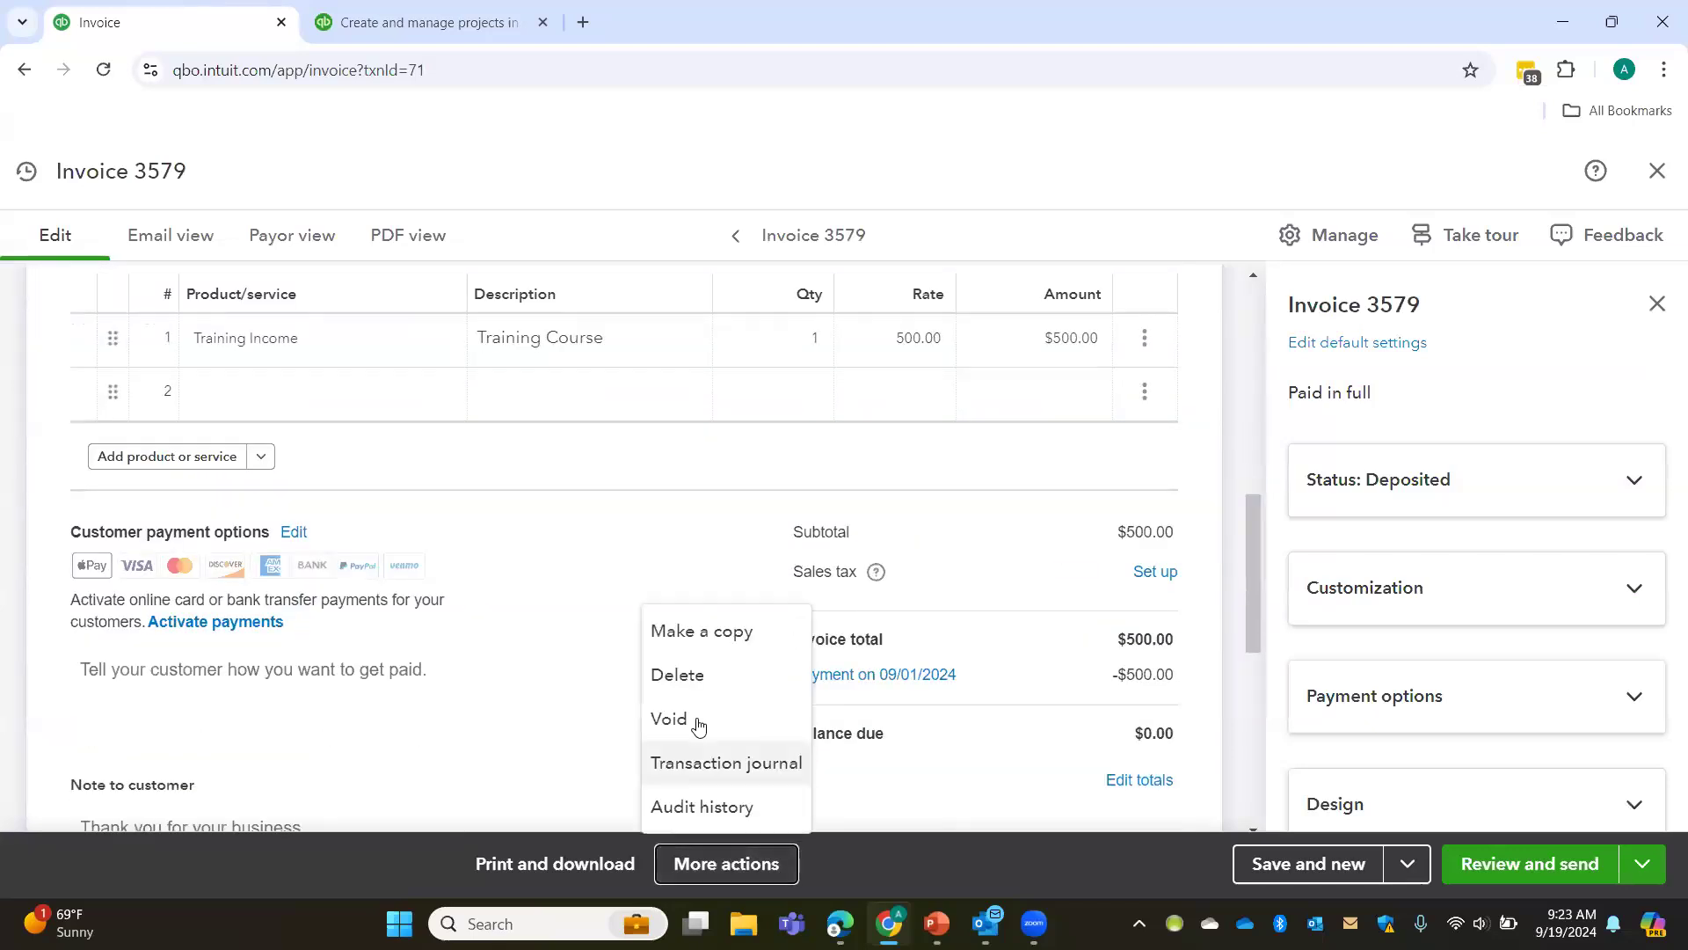
left_click(718, 629)
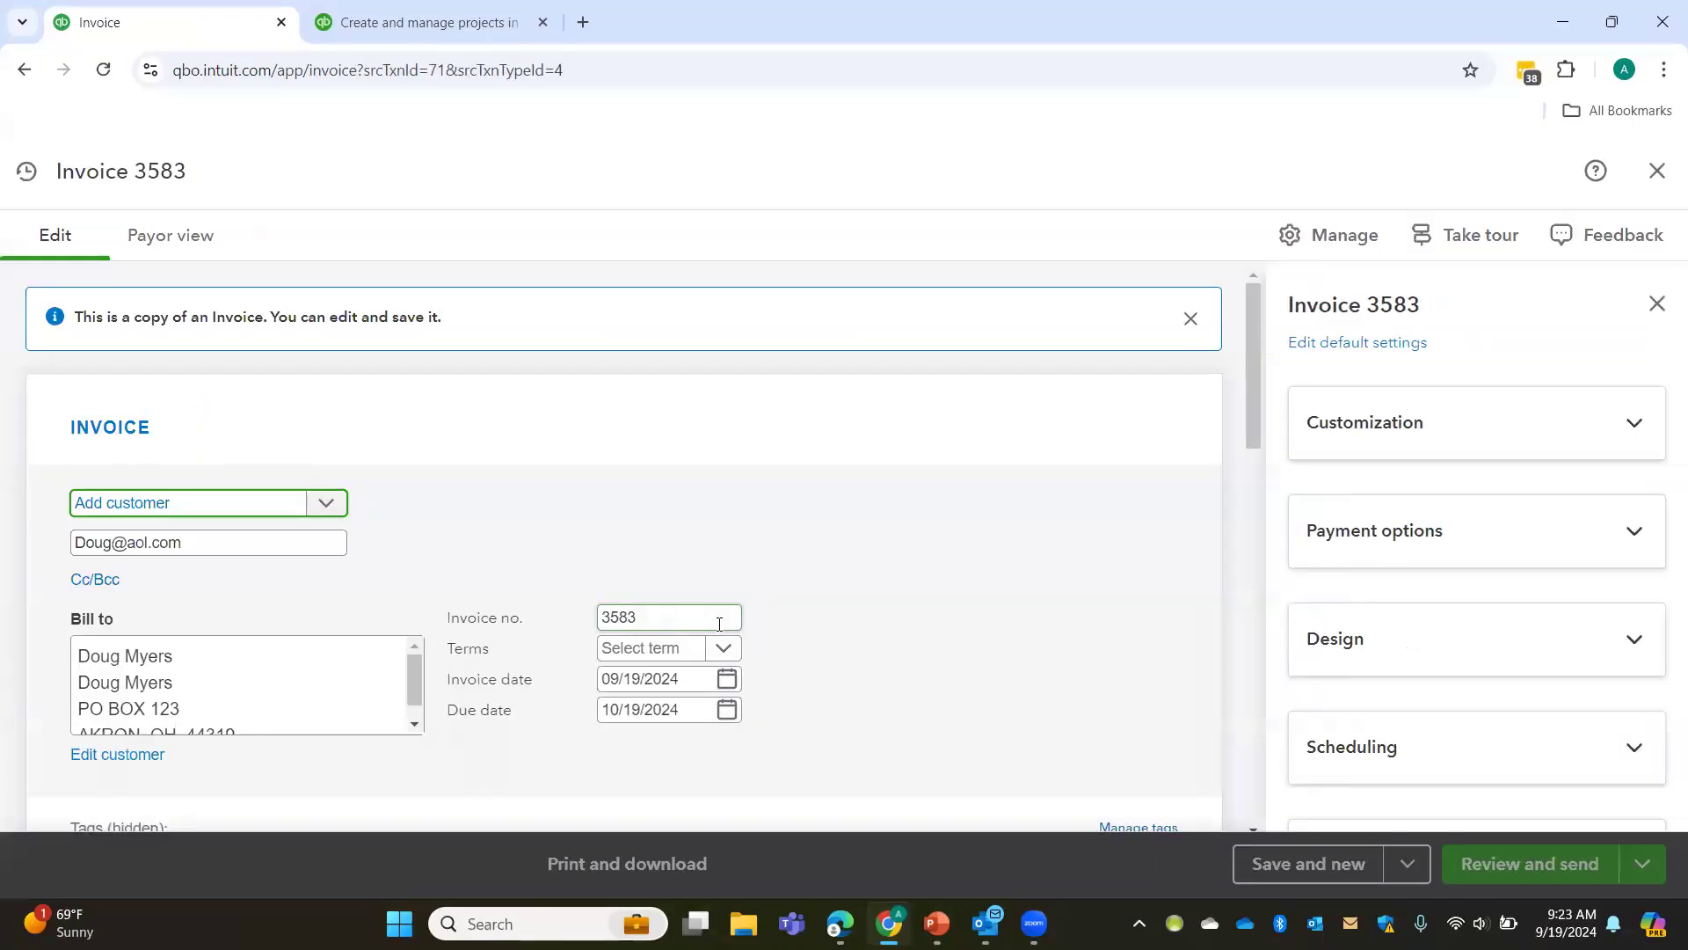
scroll(716, 592, "down", 6)
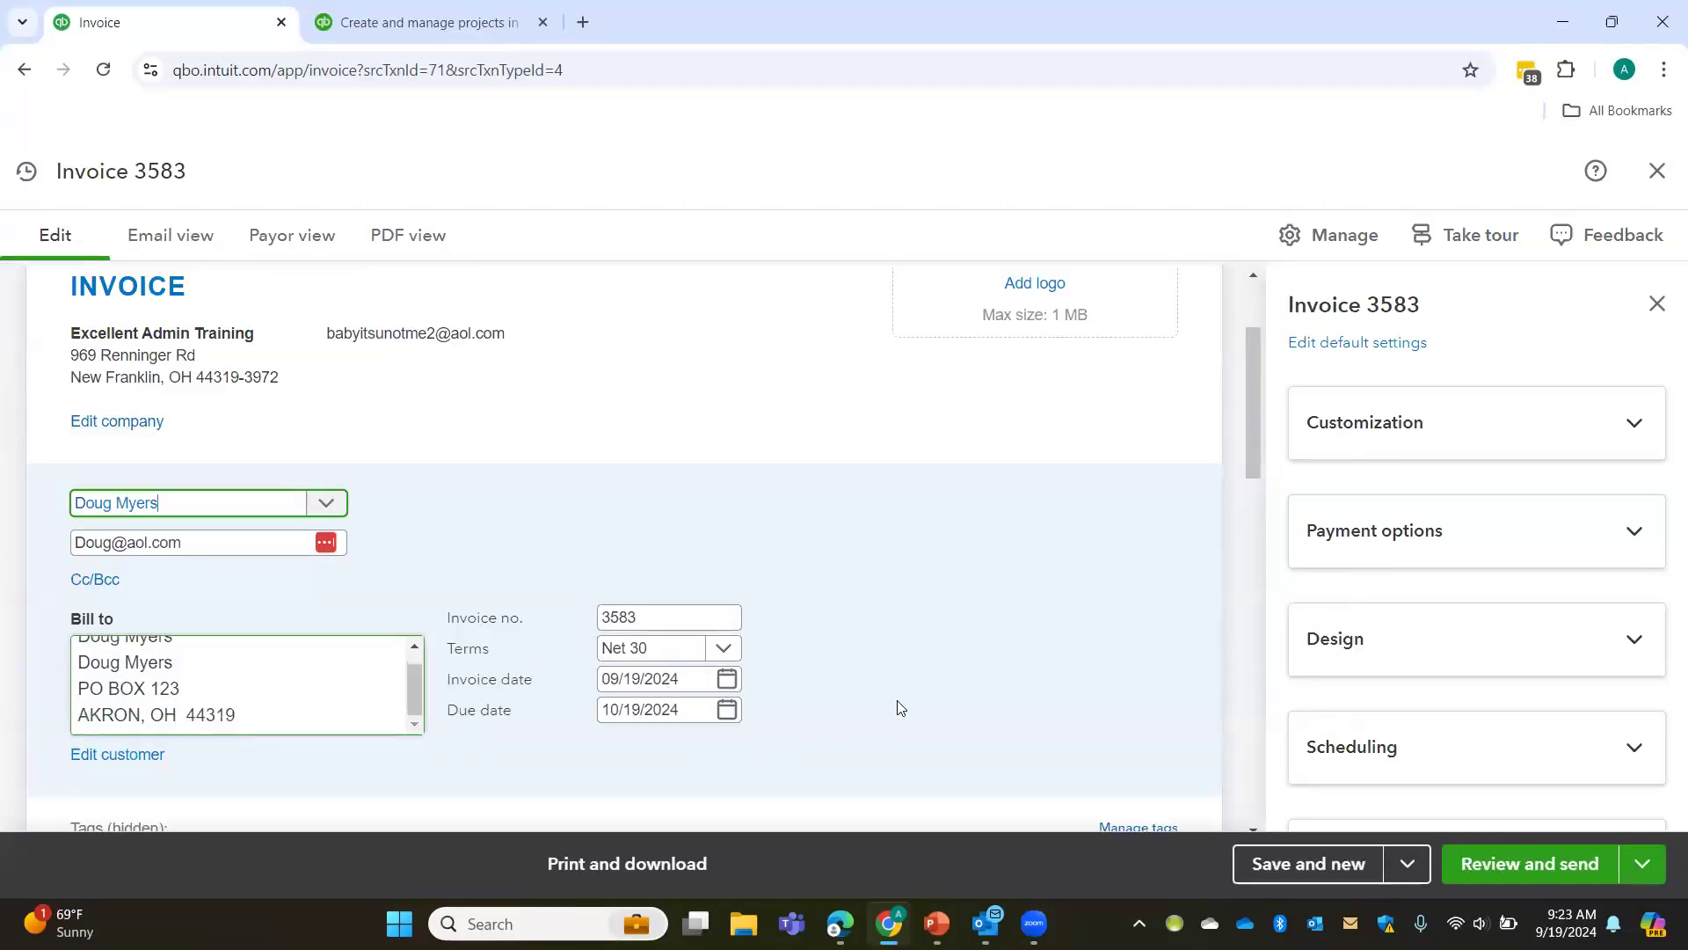
scroll(896, 703, "down", 6)
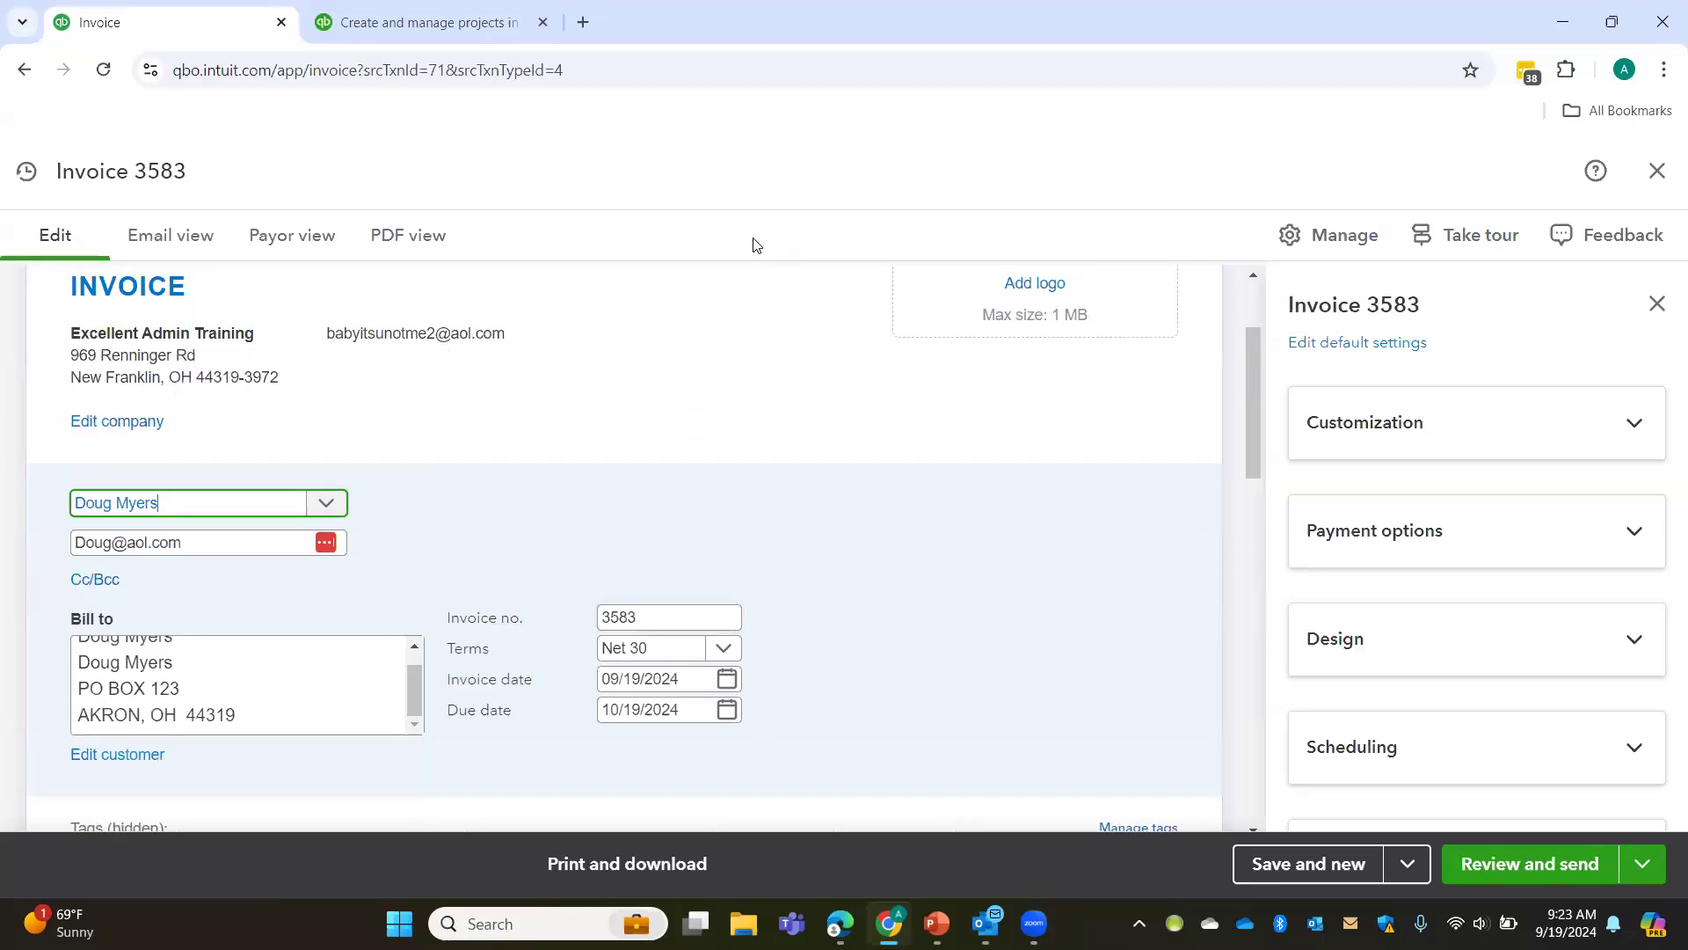
left_click(1656, 170)
left_click(1526, 663)
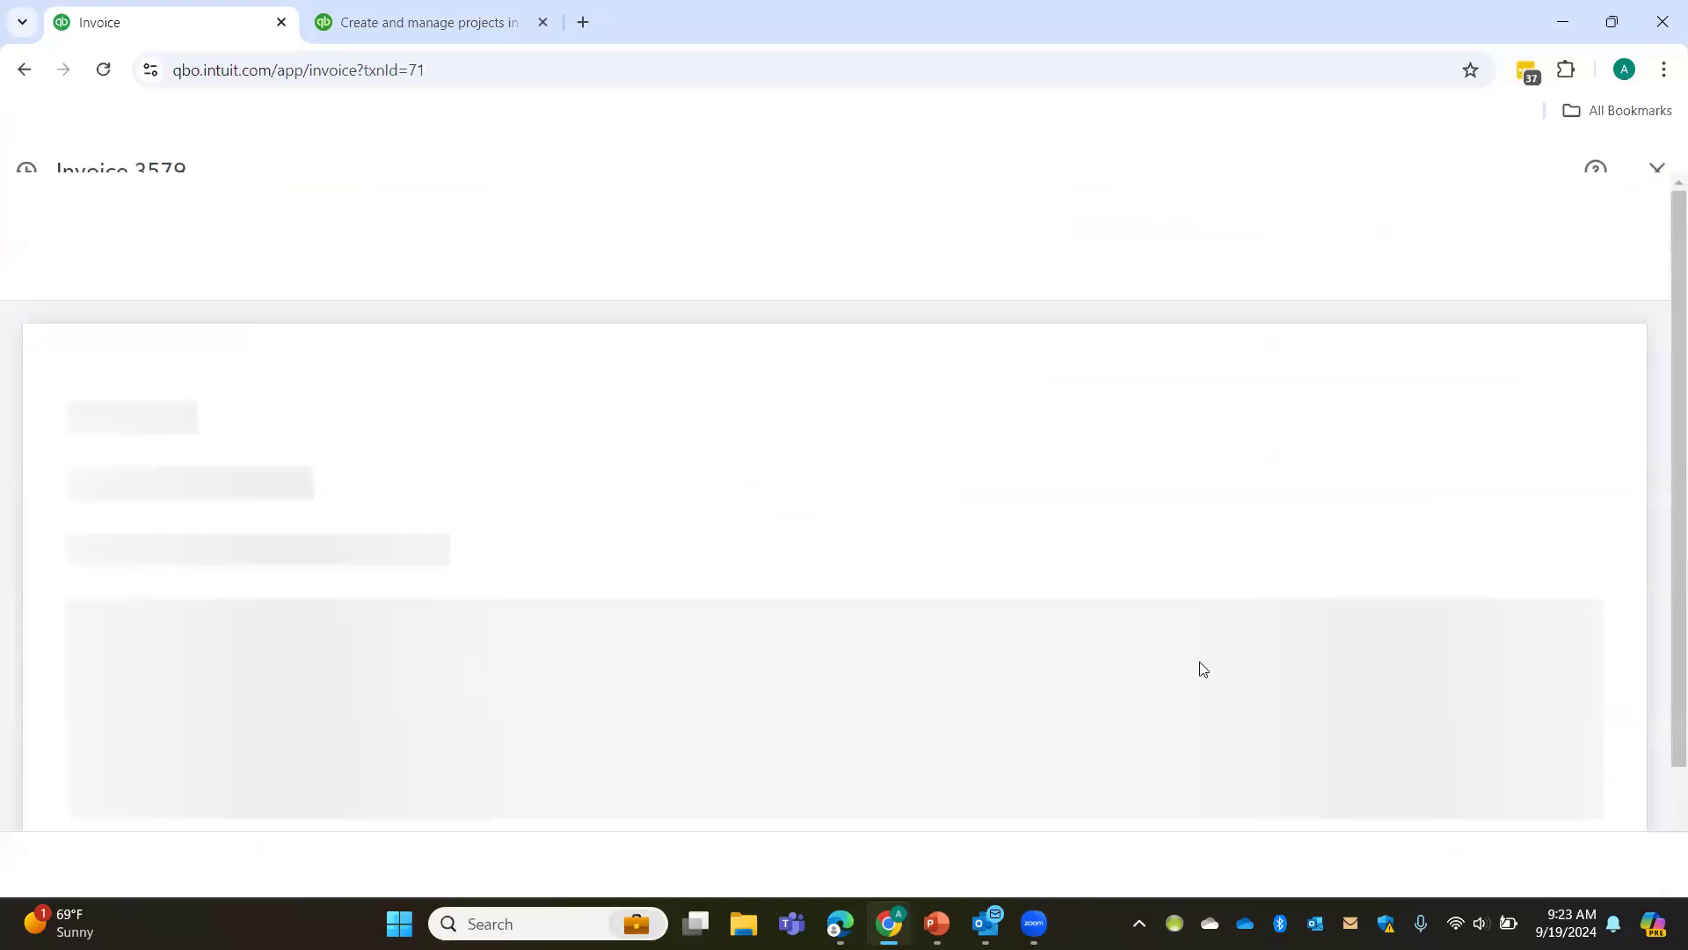
Step: Add a second Tax Income line at a 50.00 rate to invoice 3579
scroll(1044, 662, "down", 5)
scroll(975, 651, "down", 3)
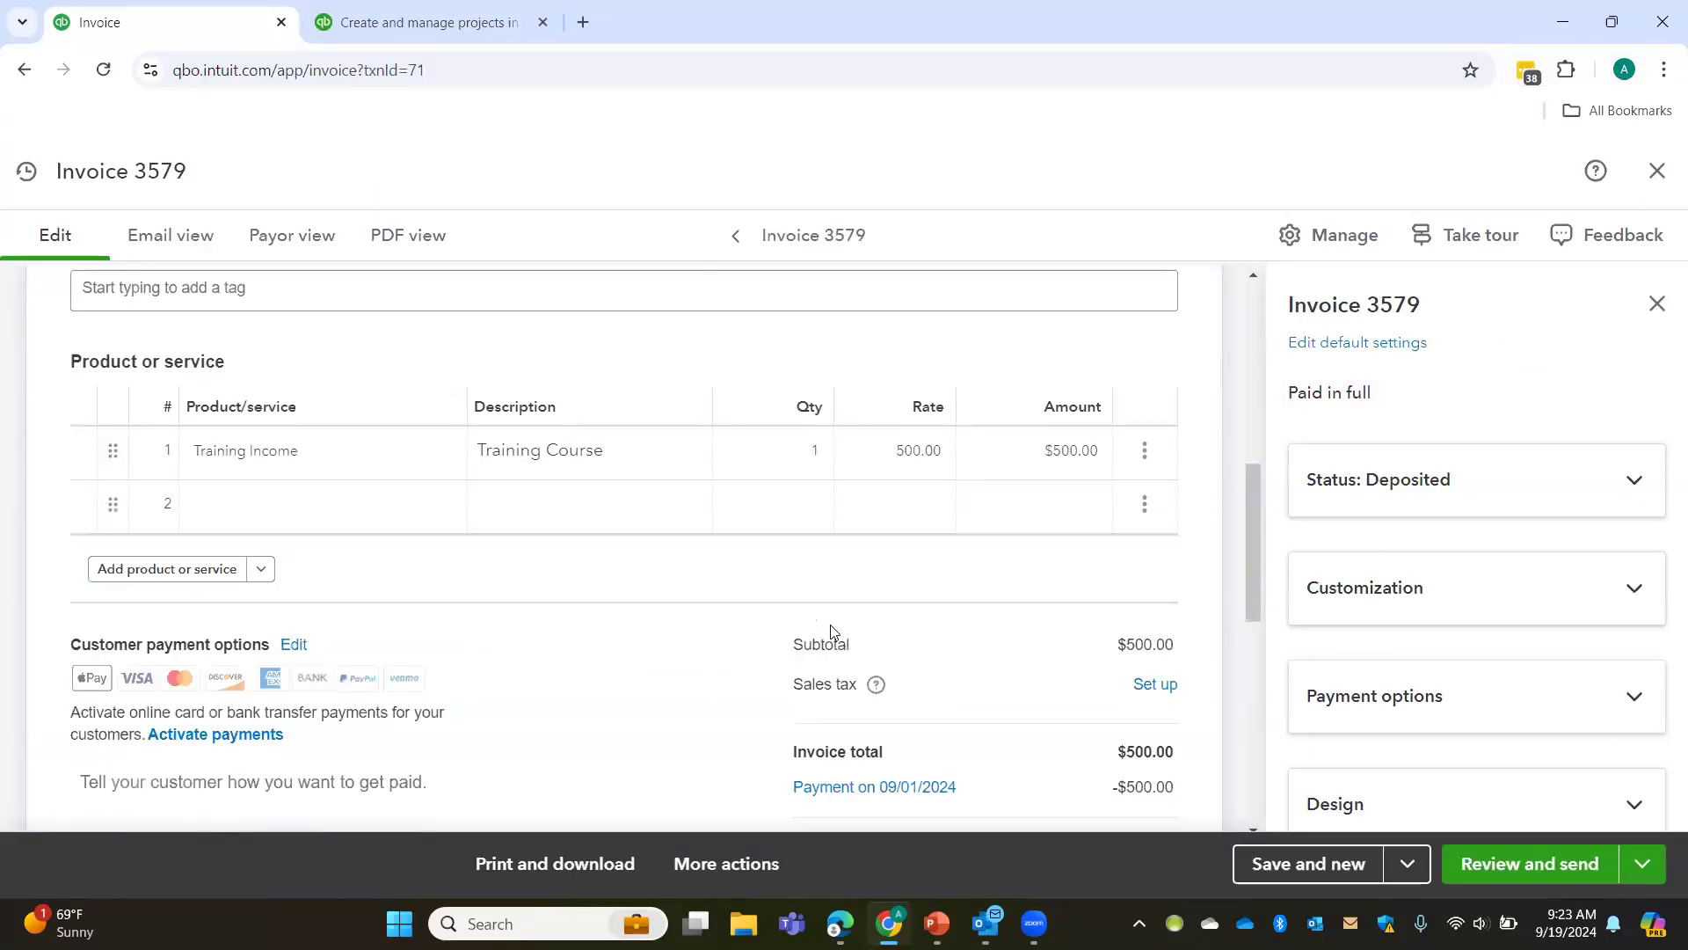
left_click(257, 414)
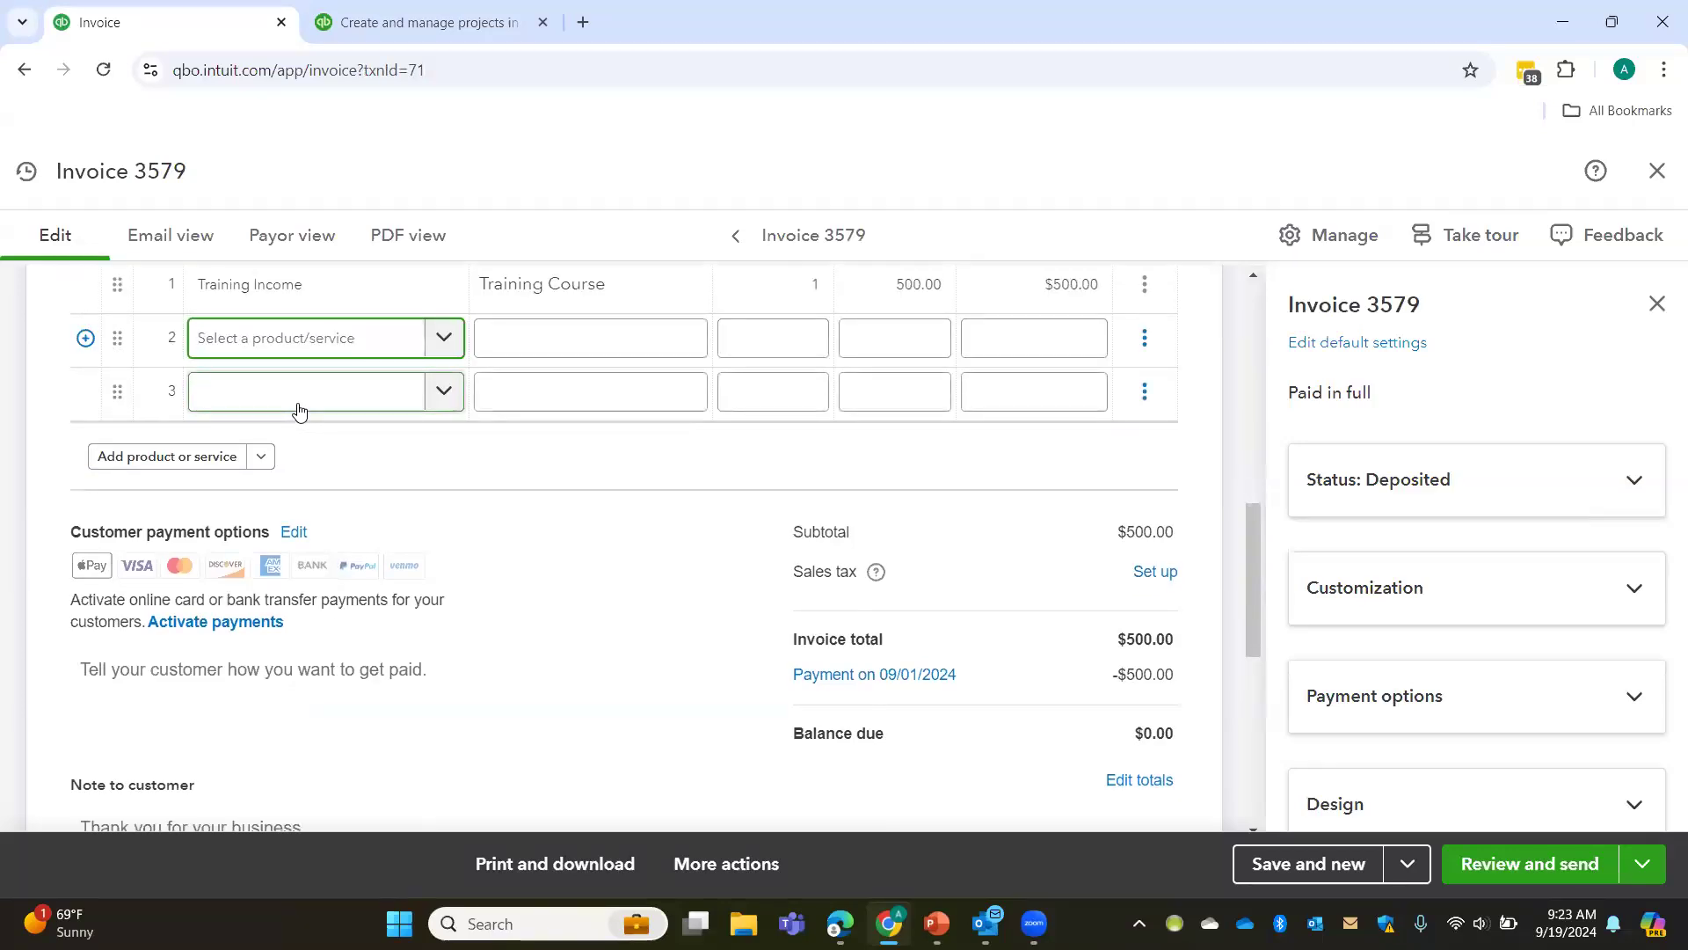
type("tax")
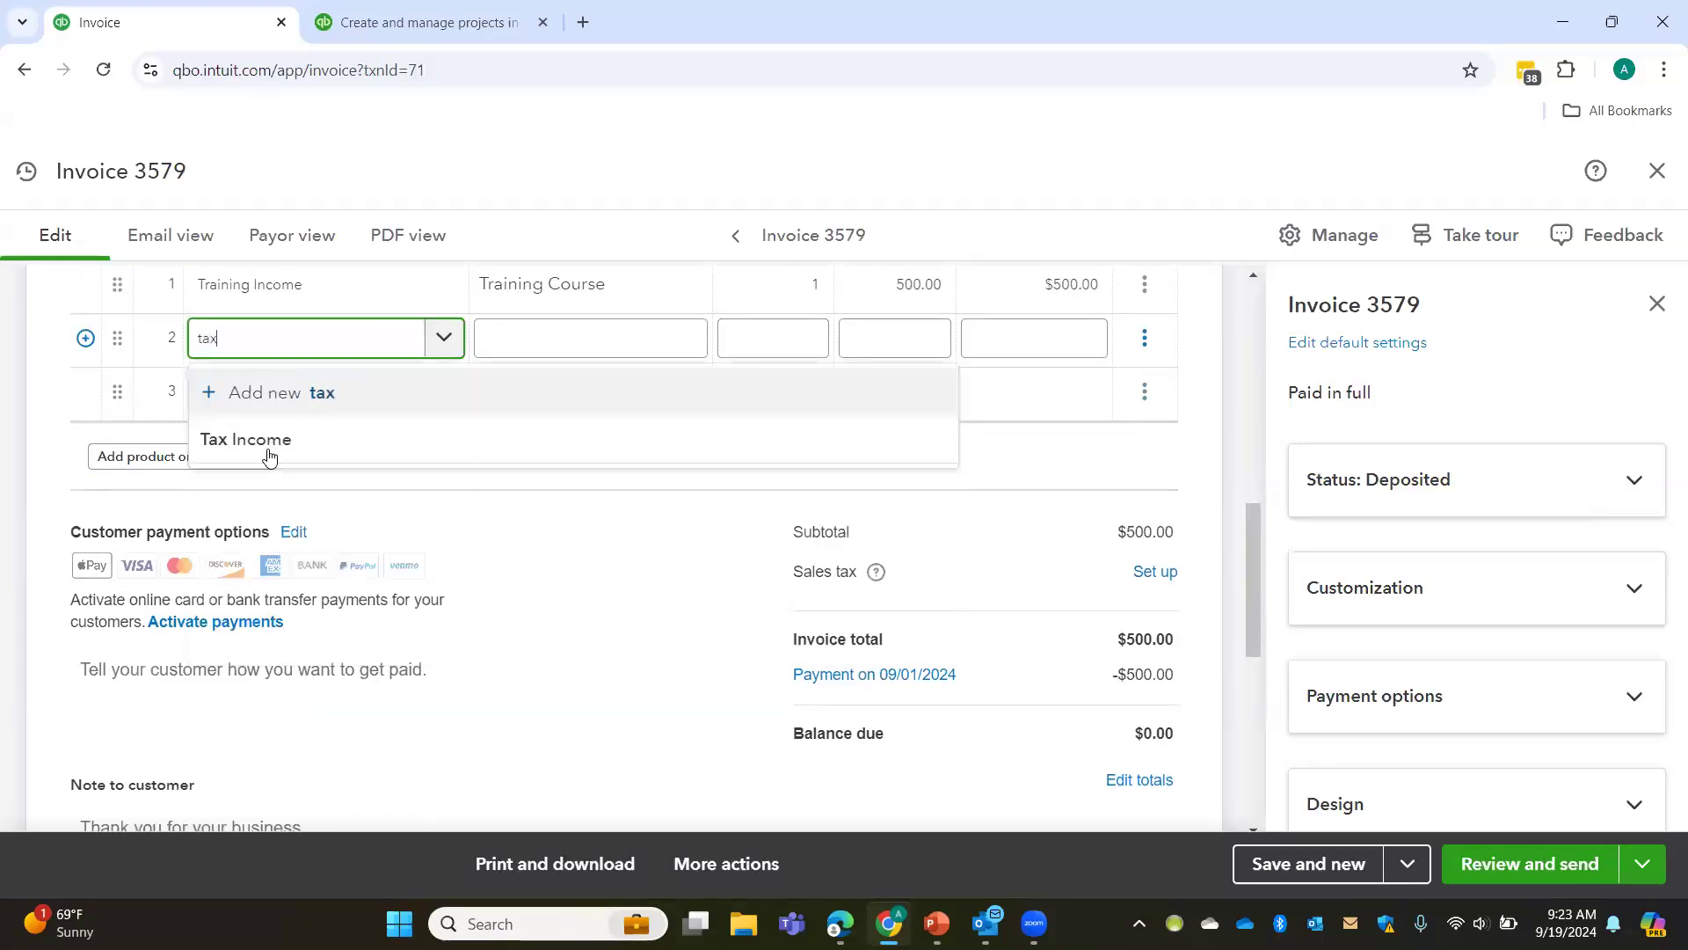
left_click(268, 457)
key("Tab")
key("Tab")
key("Tab")
type("50")
key("Tab")
Step: Save and close invoice 3579 from the Save and send options
scroll(863, 494, "down", 4)
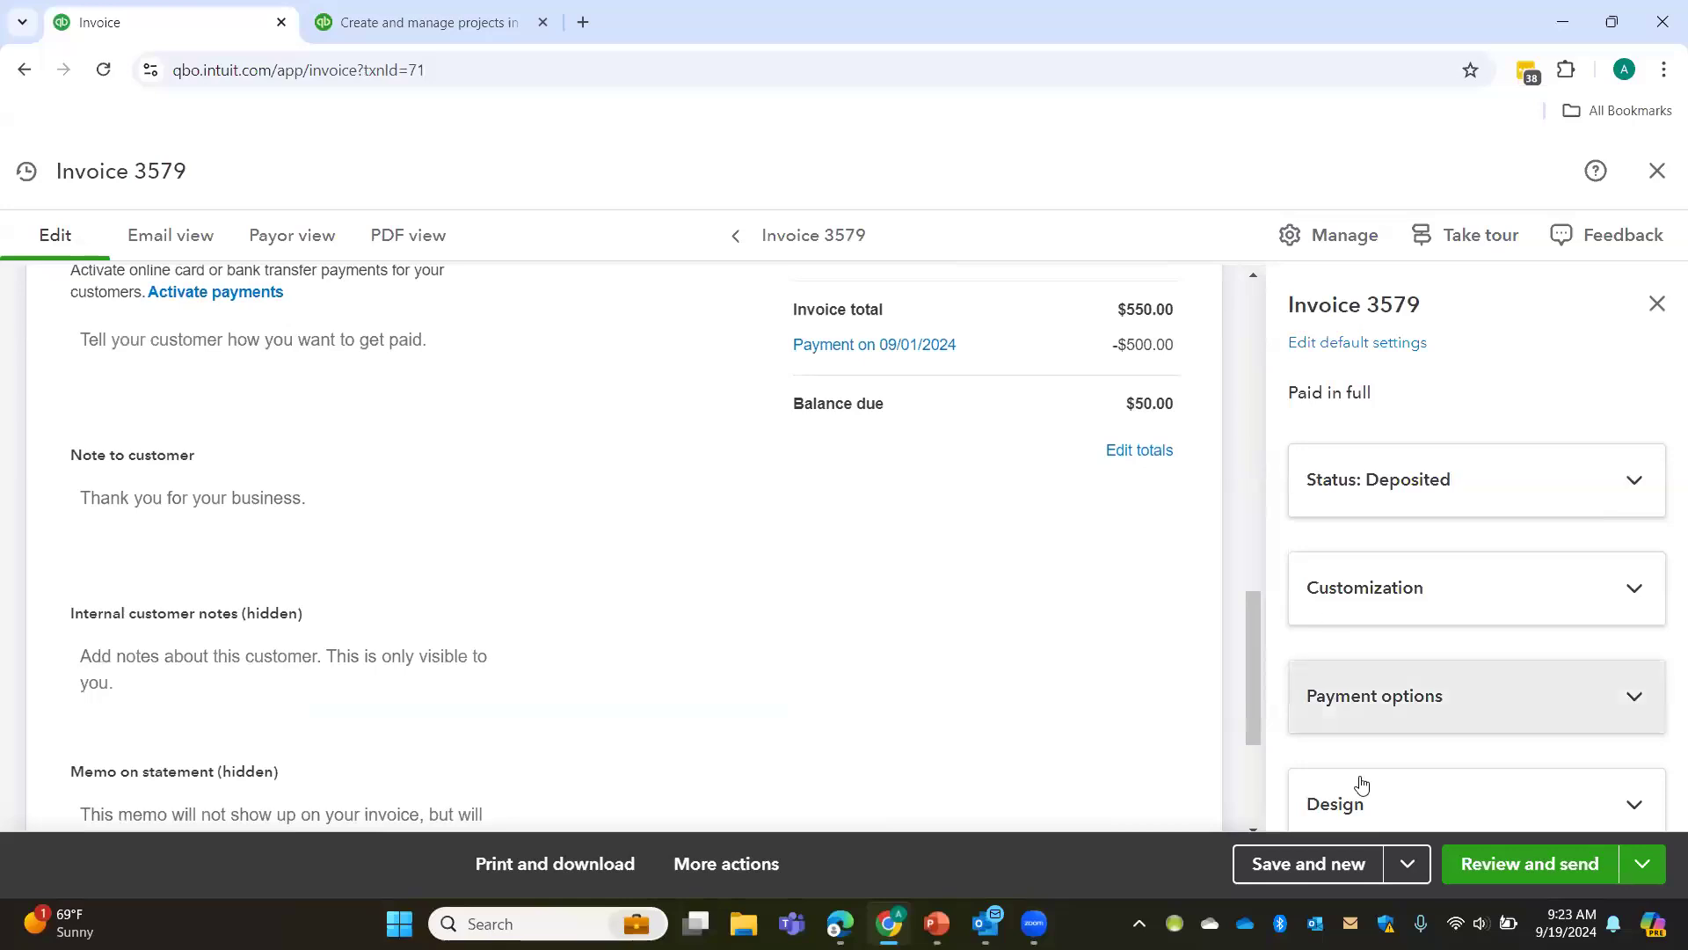
left_click(1391, 860)
left_click(1288, 765)
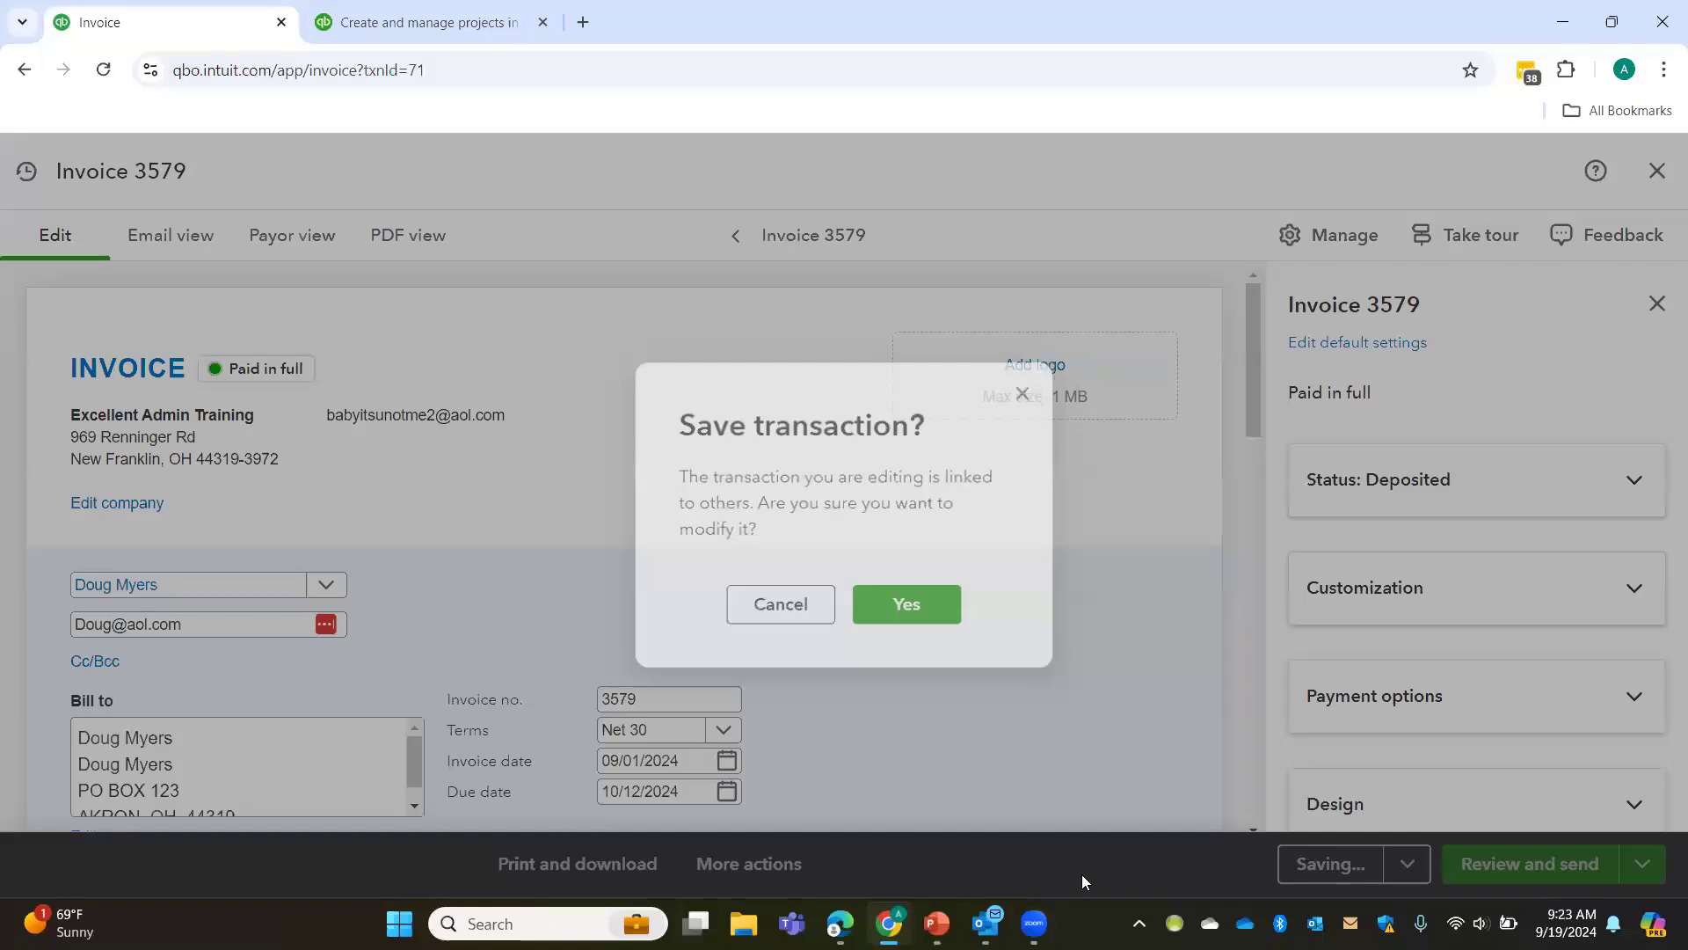
Step: Confirm saving linked invoice 3579 at $550.00, then go to the Chart of accounts
left_click(930, 617)
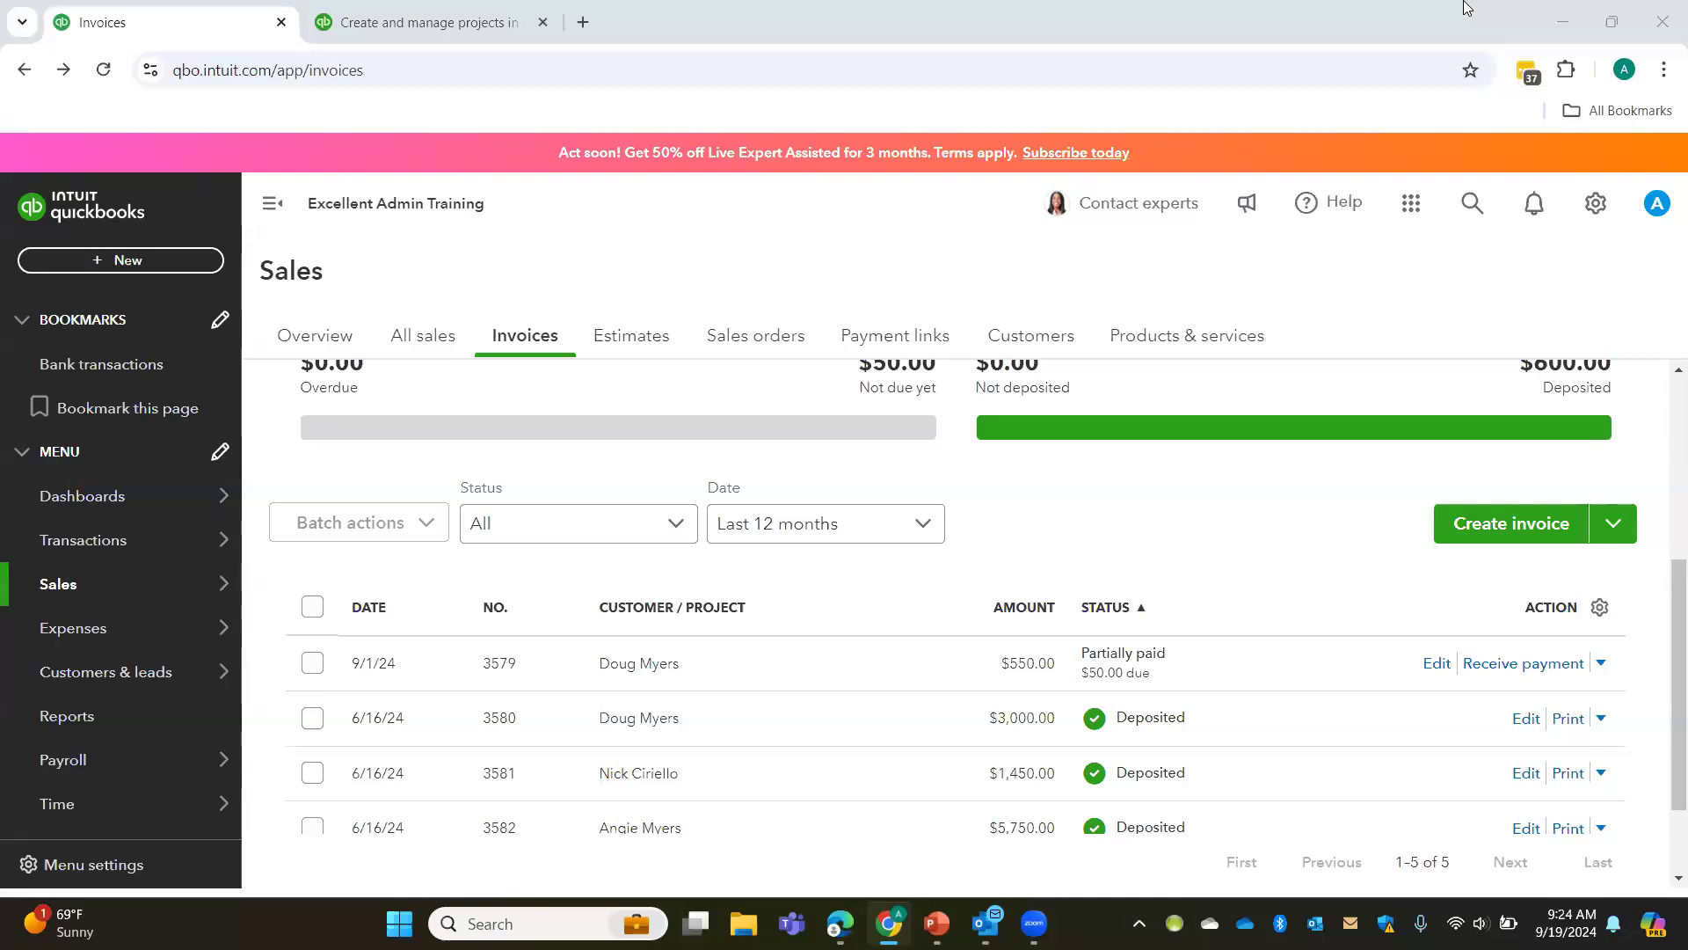
left_click(108, 538)
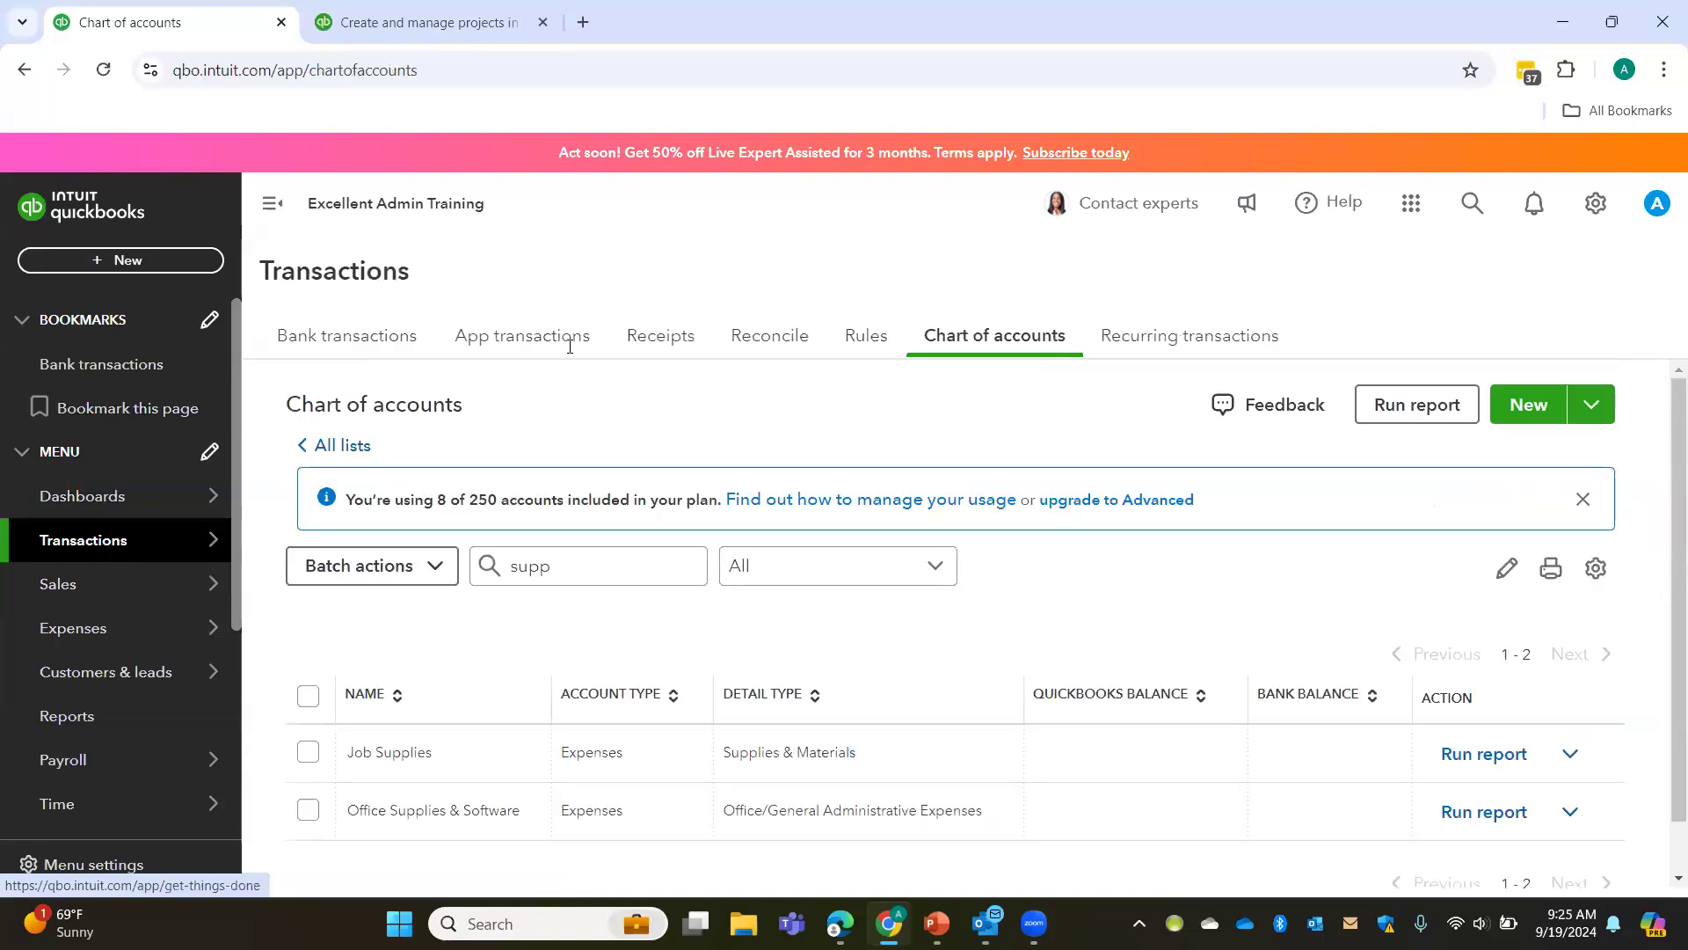
Step: Open the HONEYMOON GRILLE $10.21 charge from the Bank transactions review list for categorizing
left_click(348, 338)
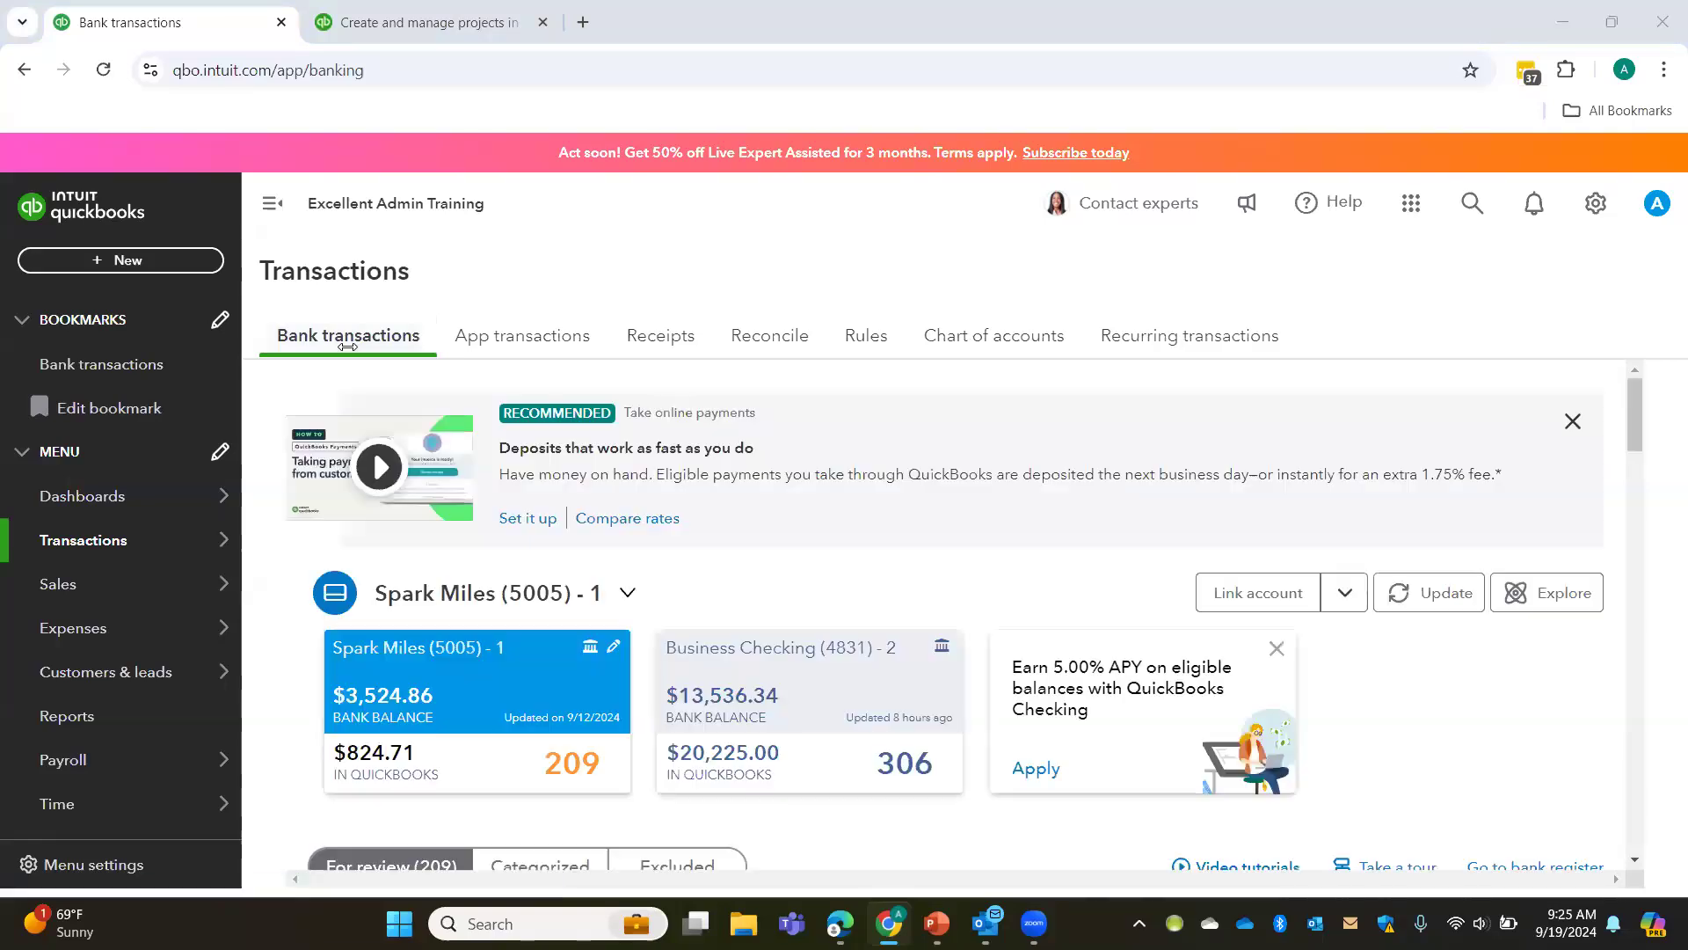
scroll(615, 747, "down", 5)
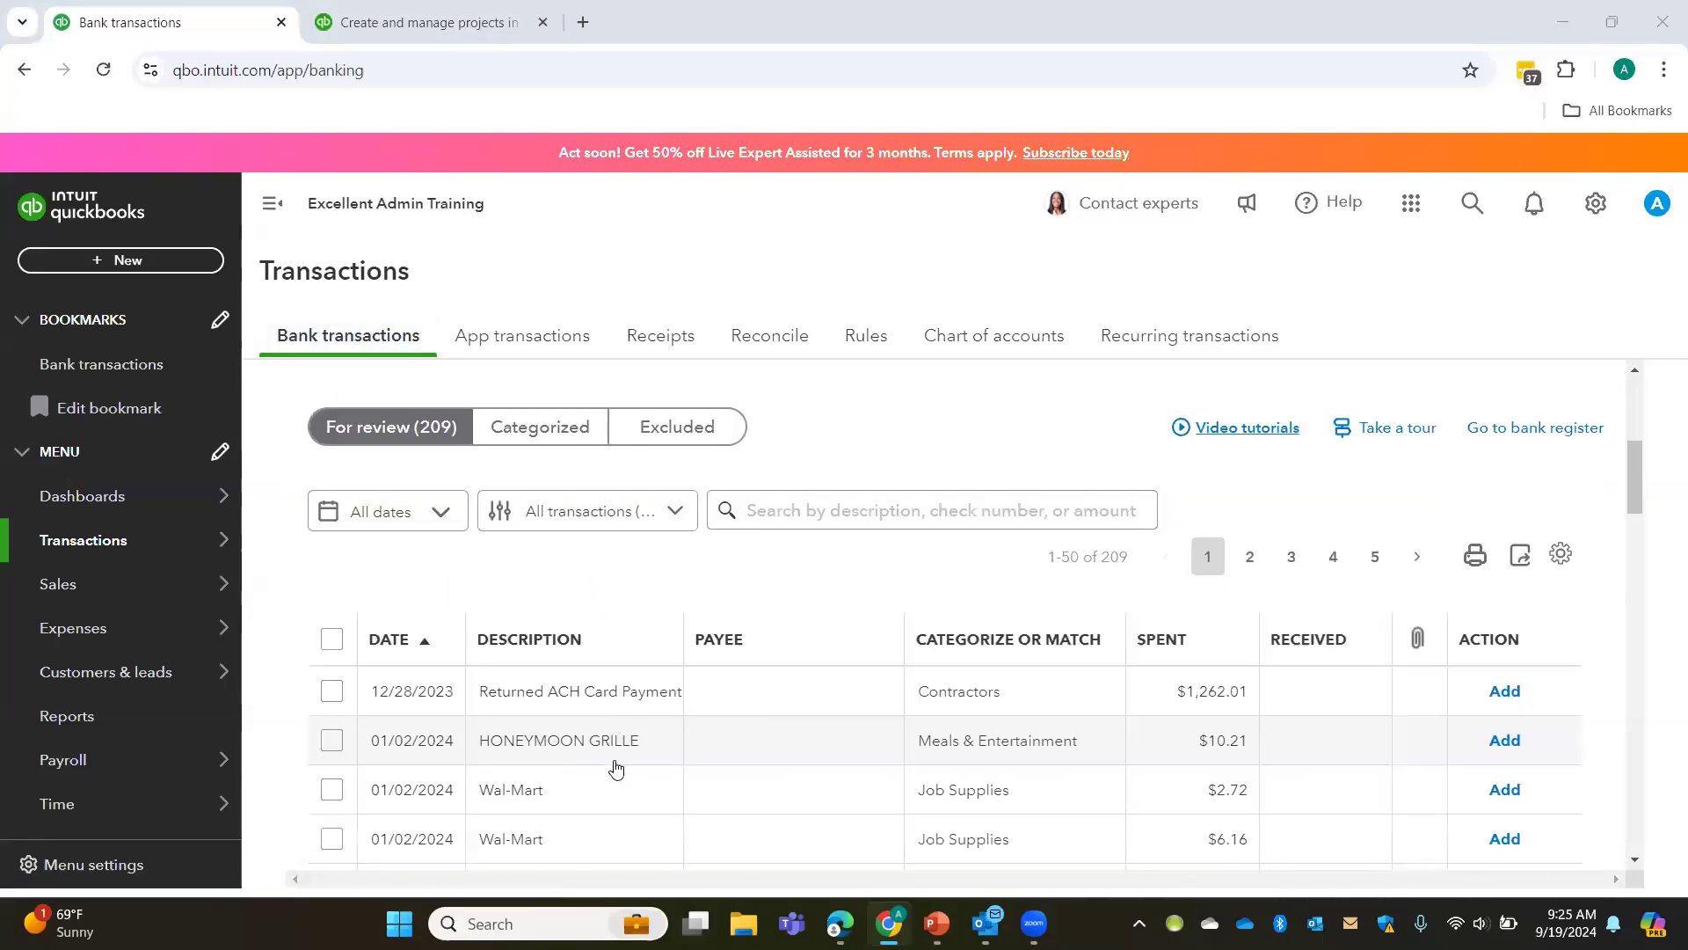
scroll(660, 603, "down", 2)
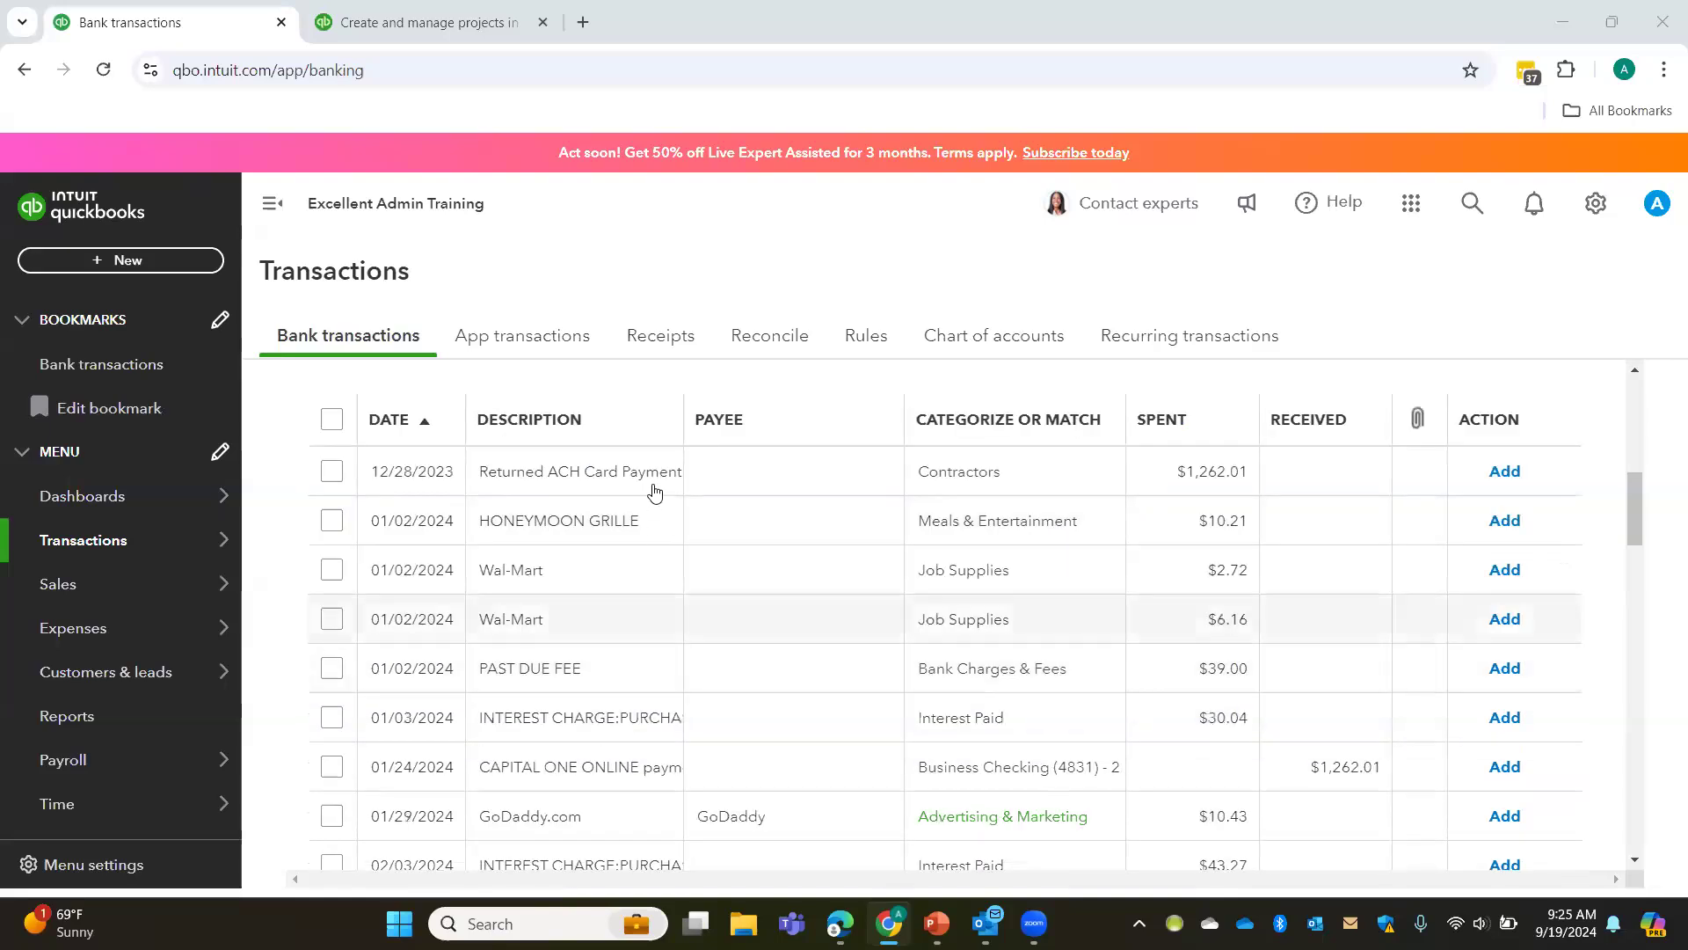
left_click(647, 527)
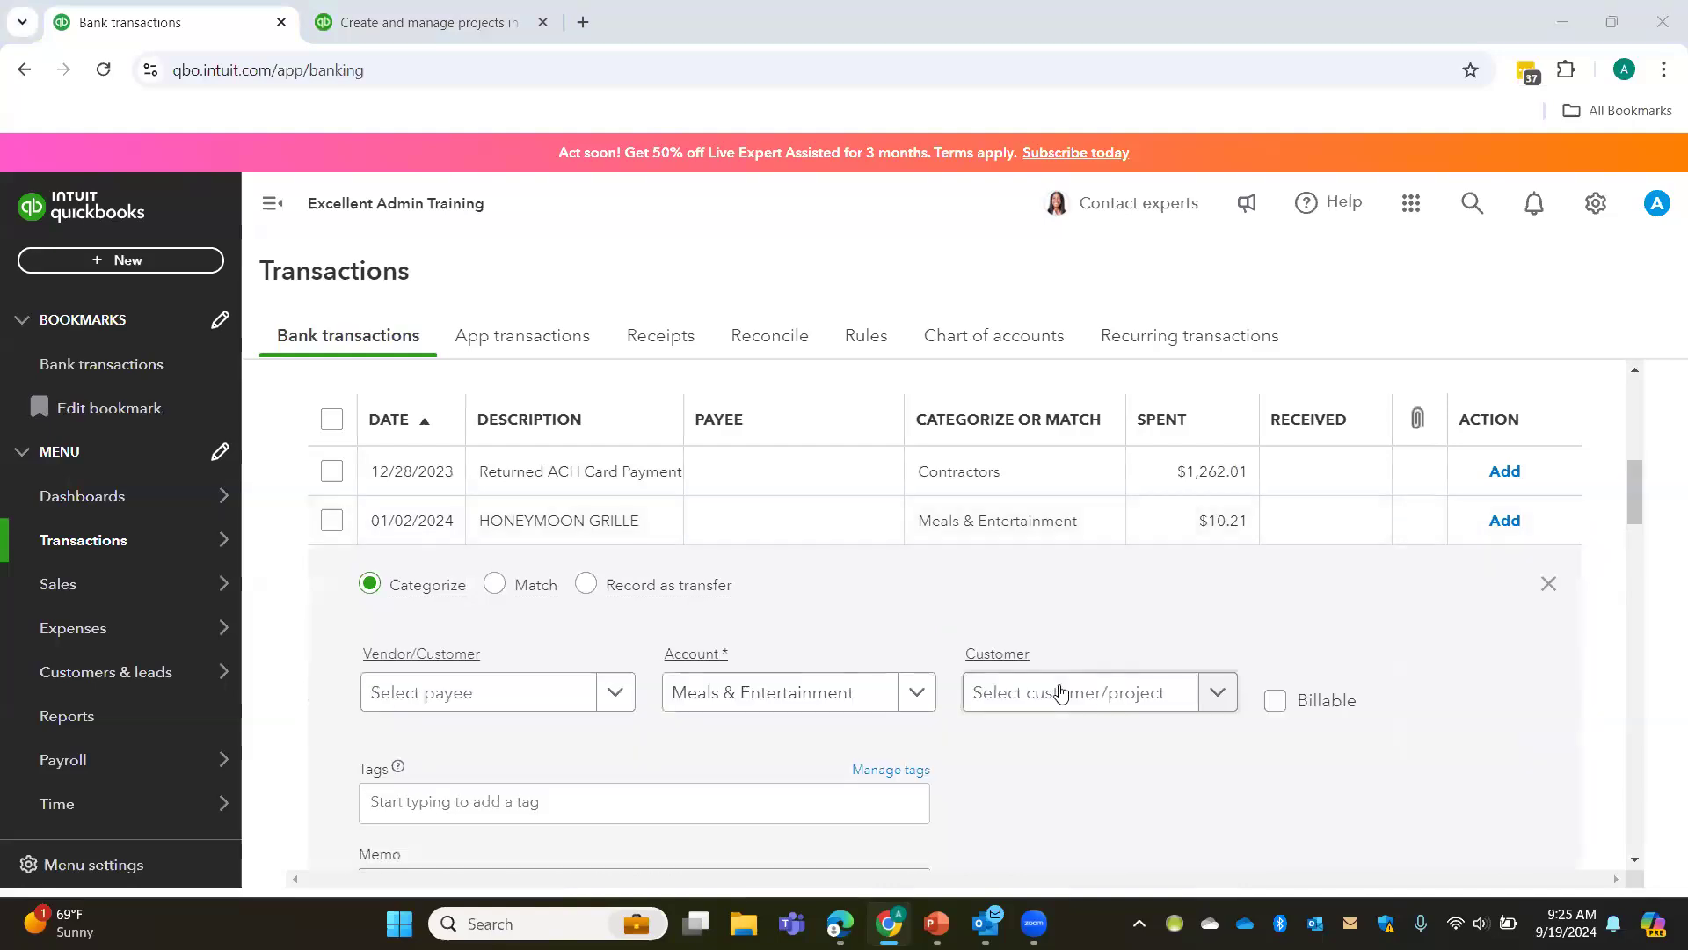
Step: Show the customers and projects list for the HONEYMOON GRILLE transaction
left_click(1066, 691)
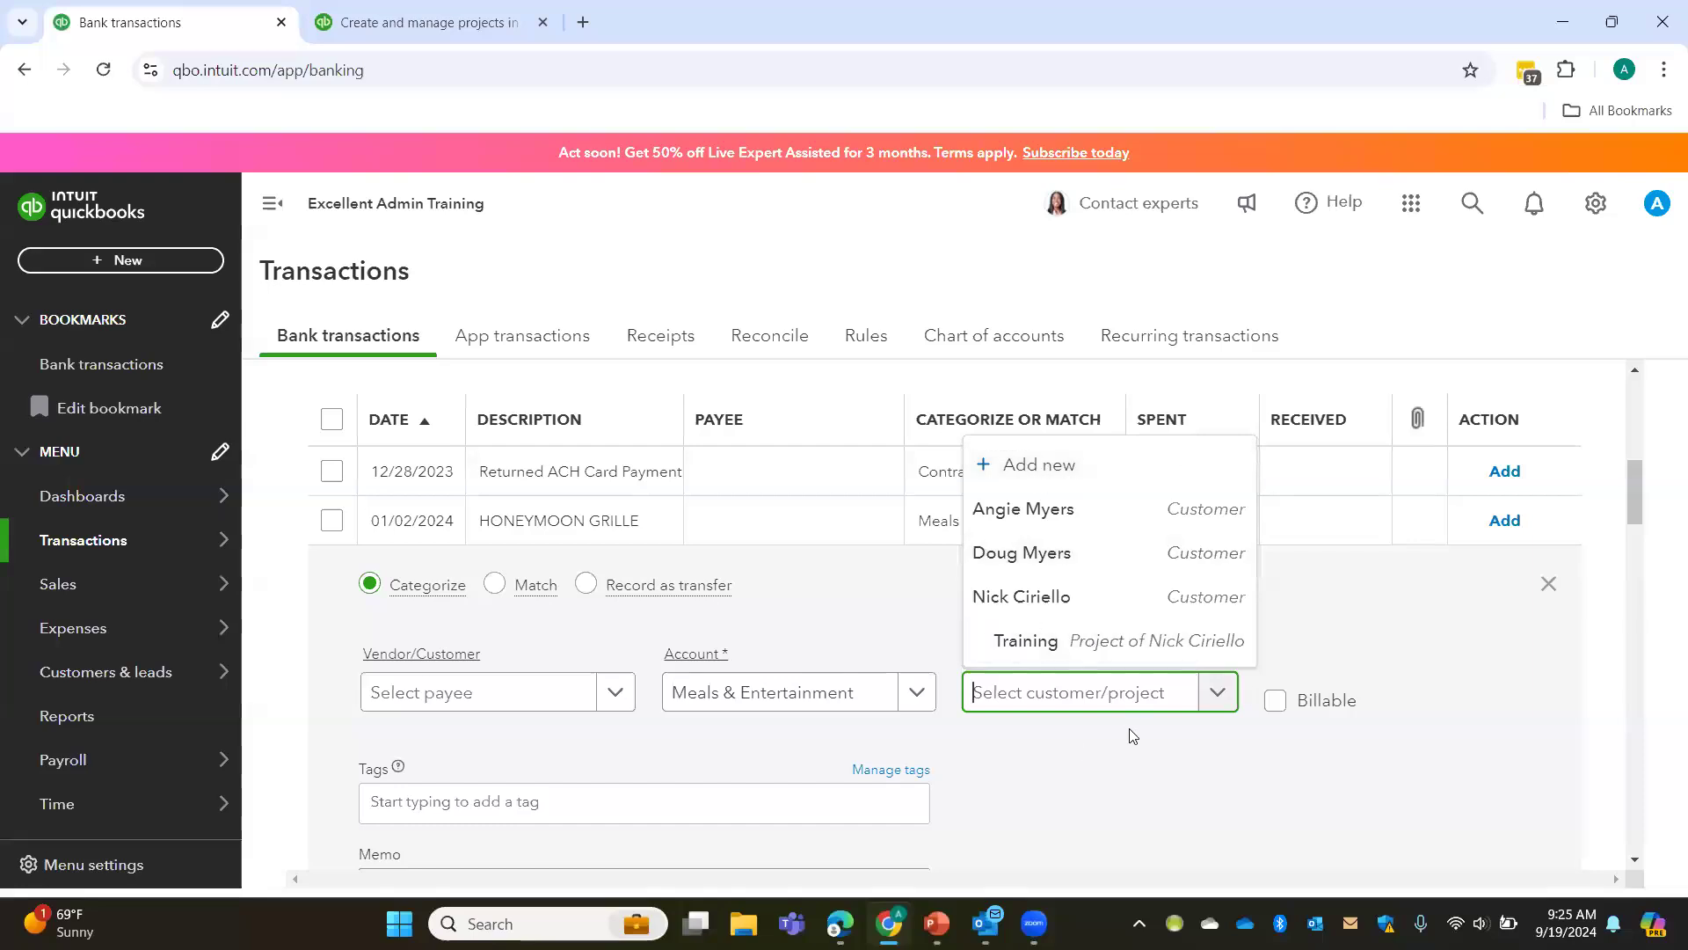
left_click(1664, 54)
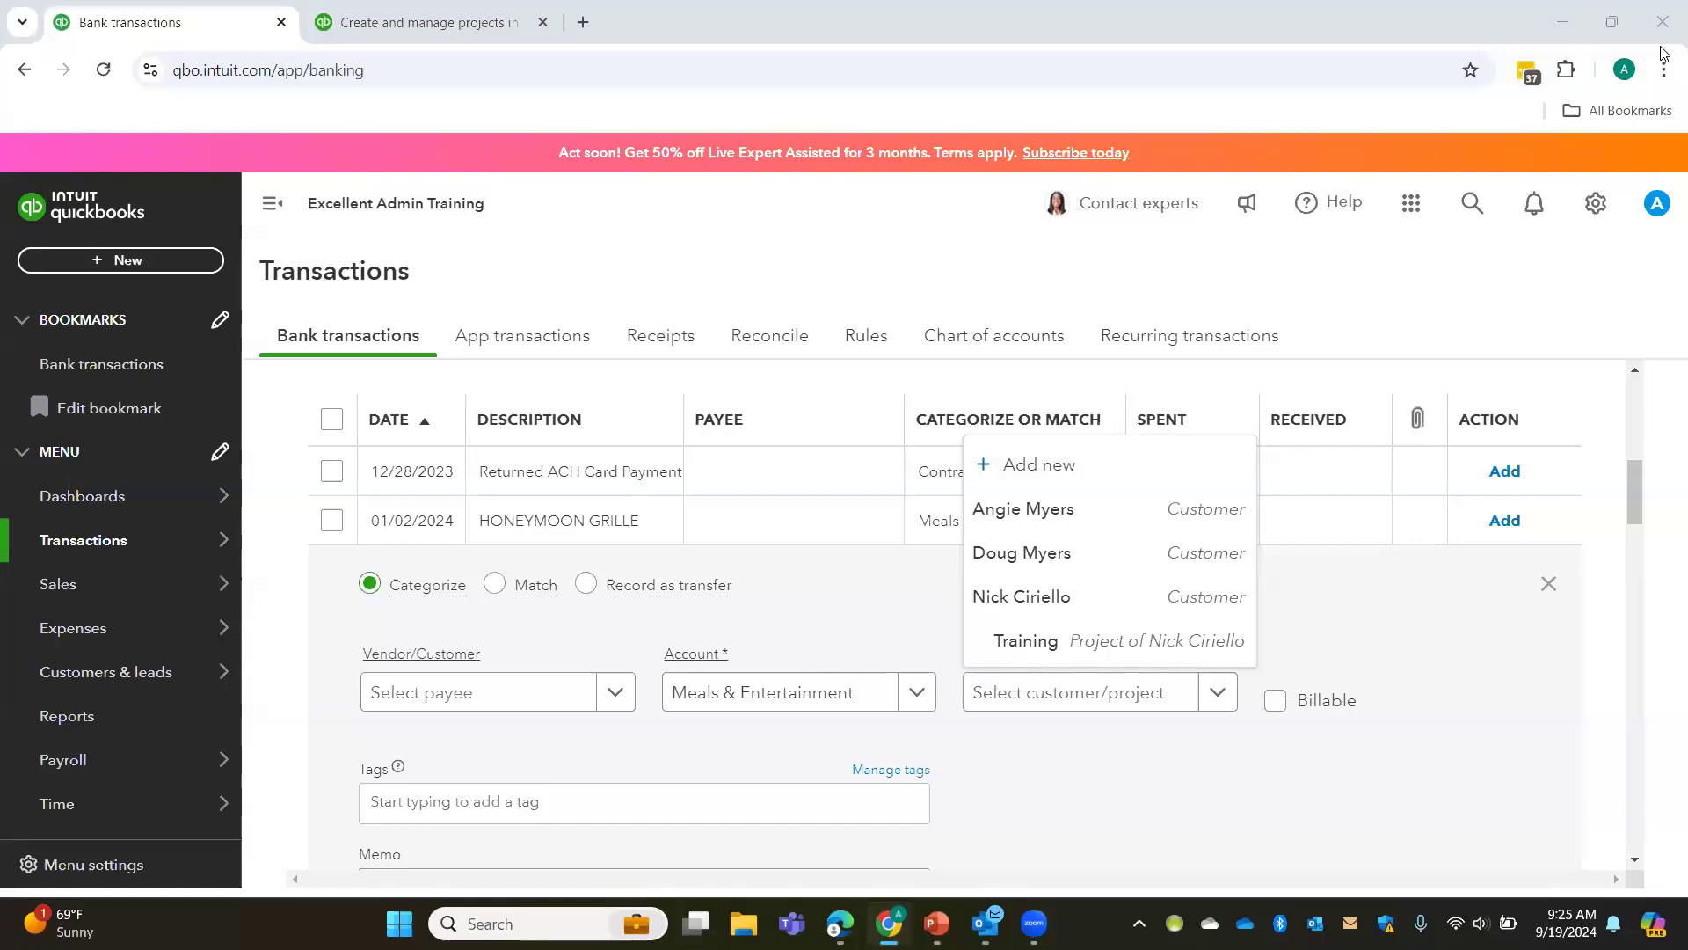
Step: Close the customer list and go to the Spark Miles (5005) card's bank register
left_click(437, 694)
left_click(1219, 283)
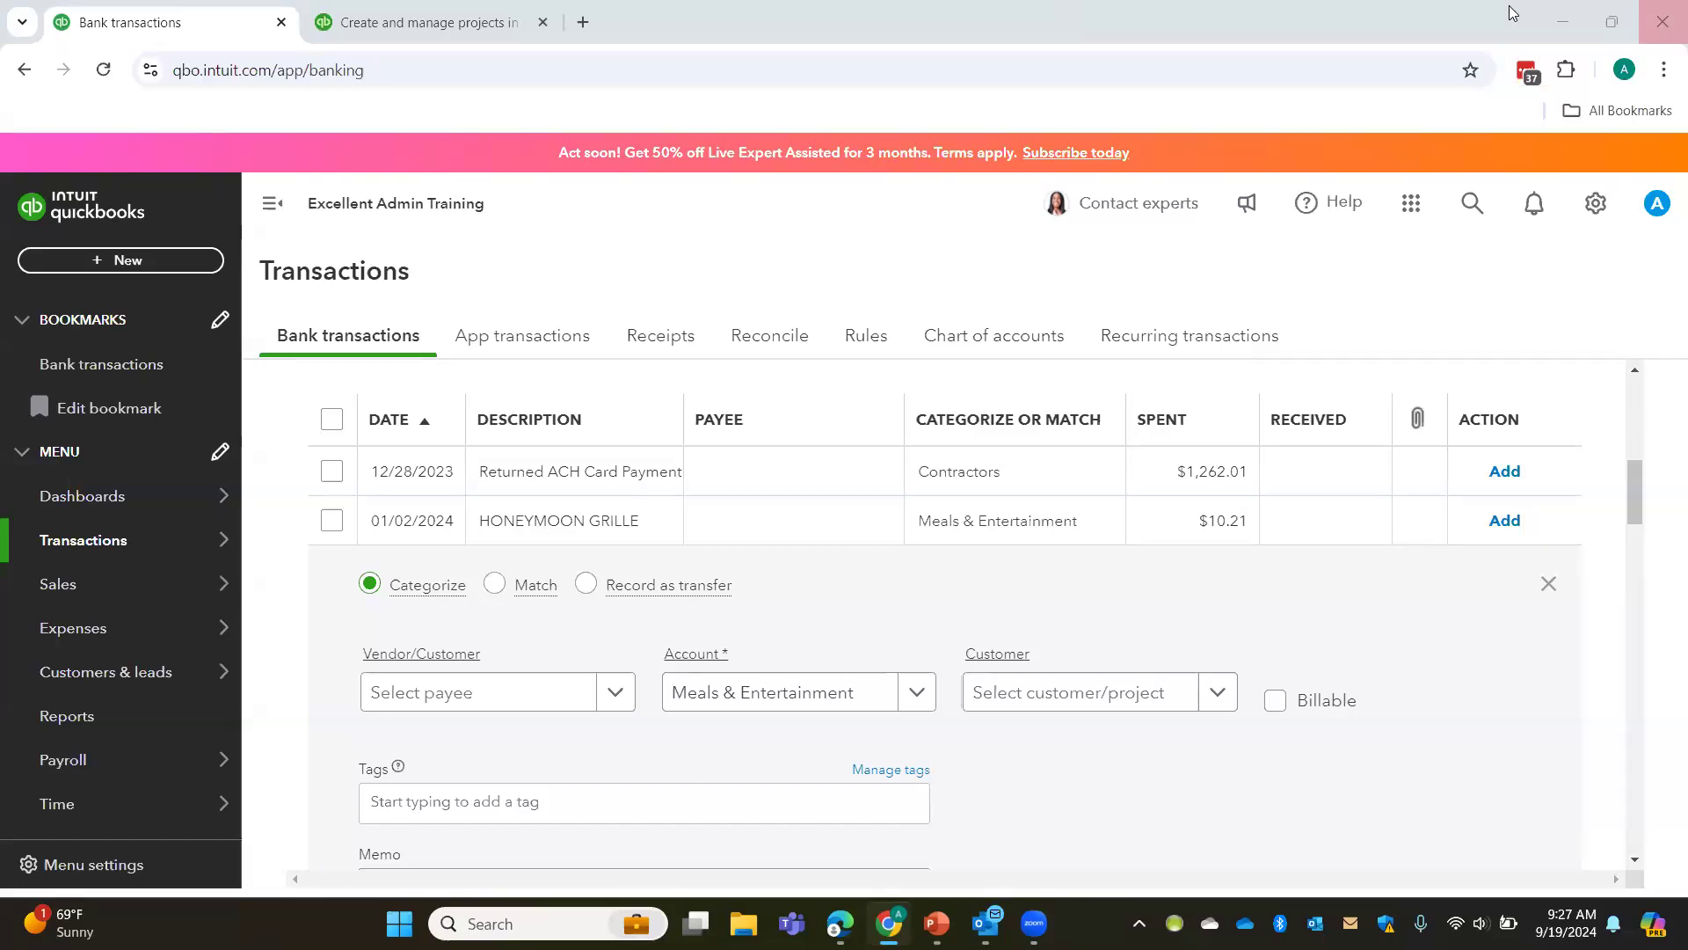
scroll(550, 677, "up", 5)
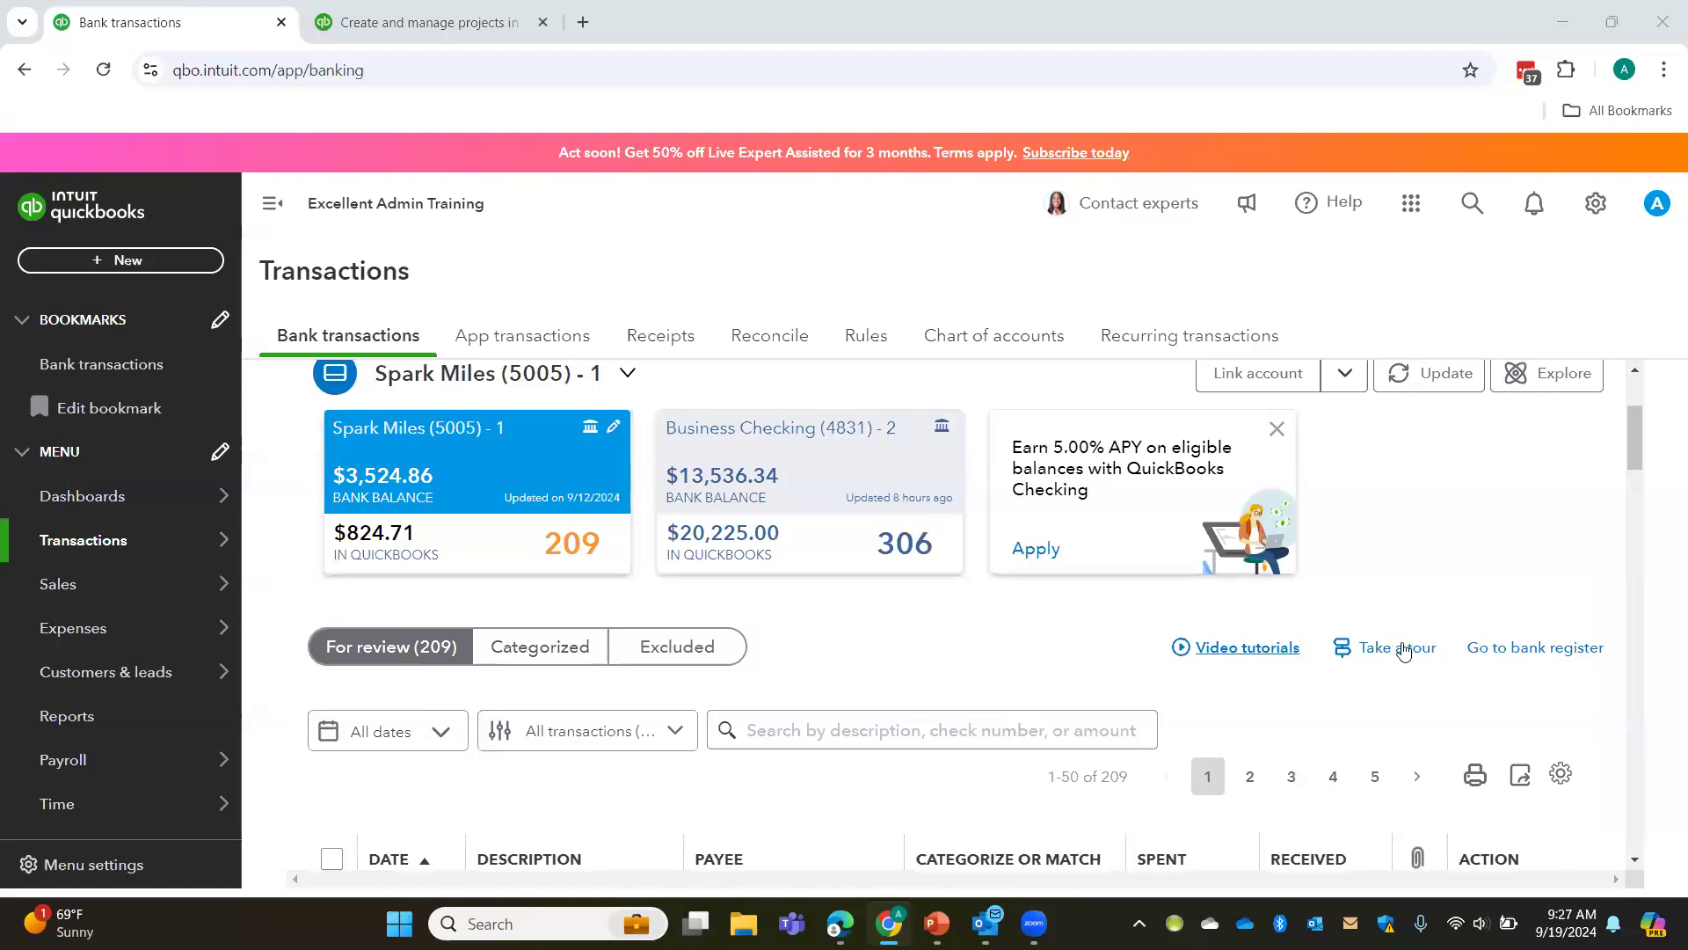
left_click(1582, 650)
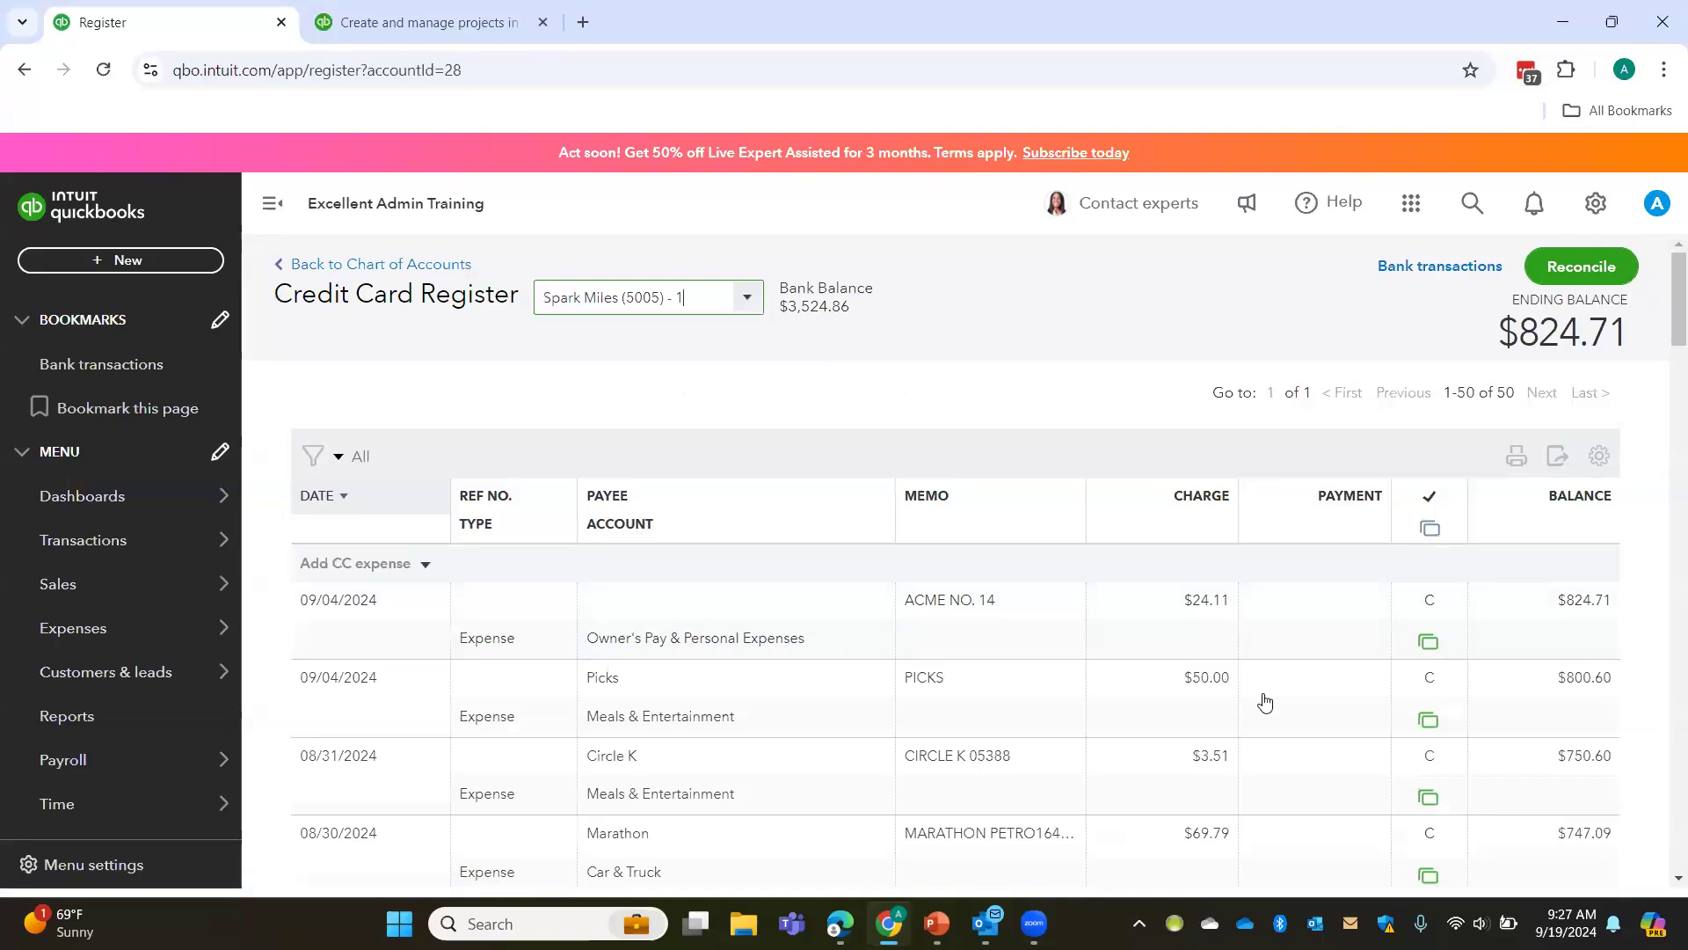
Step: Open the 08/28/2024 Subway $11.29 card expense in the full Expense form
left_click(616, 572)
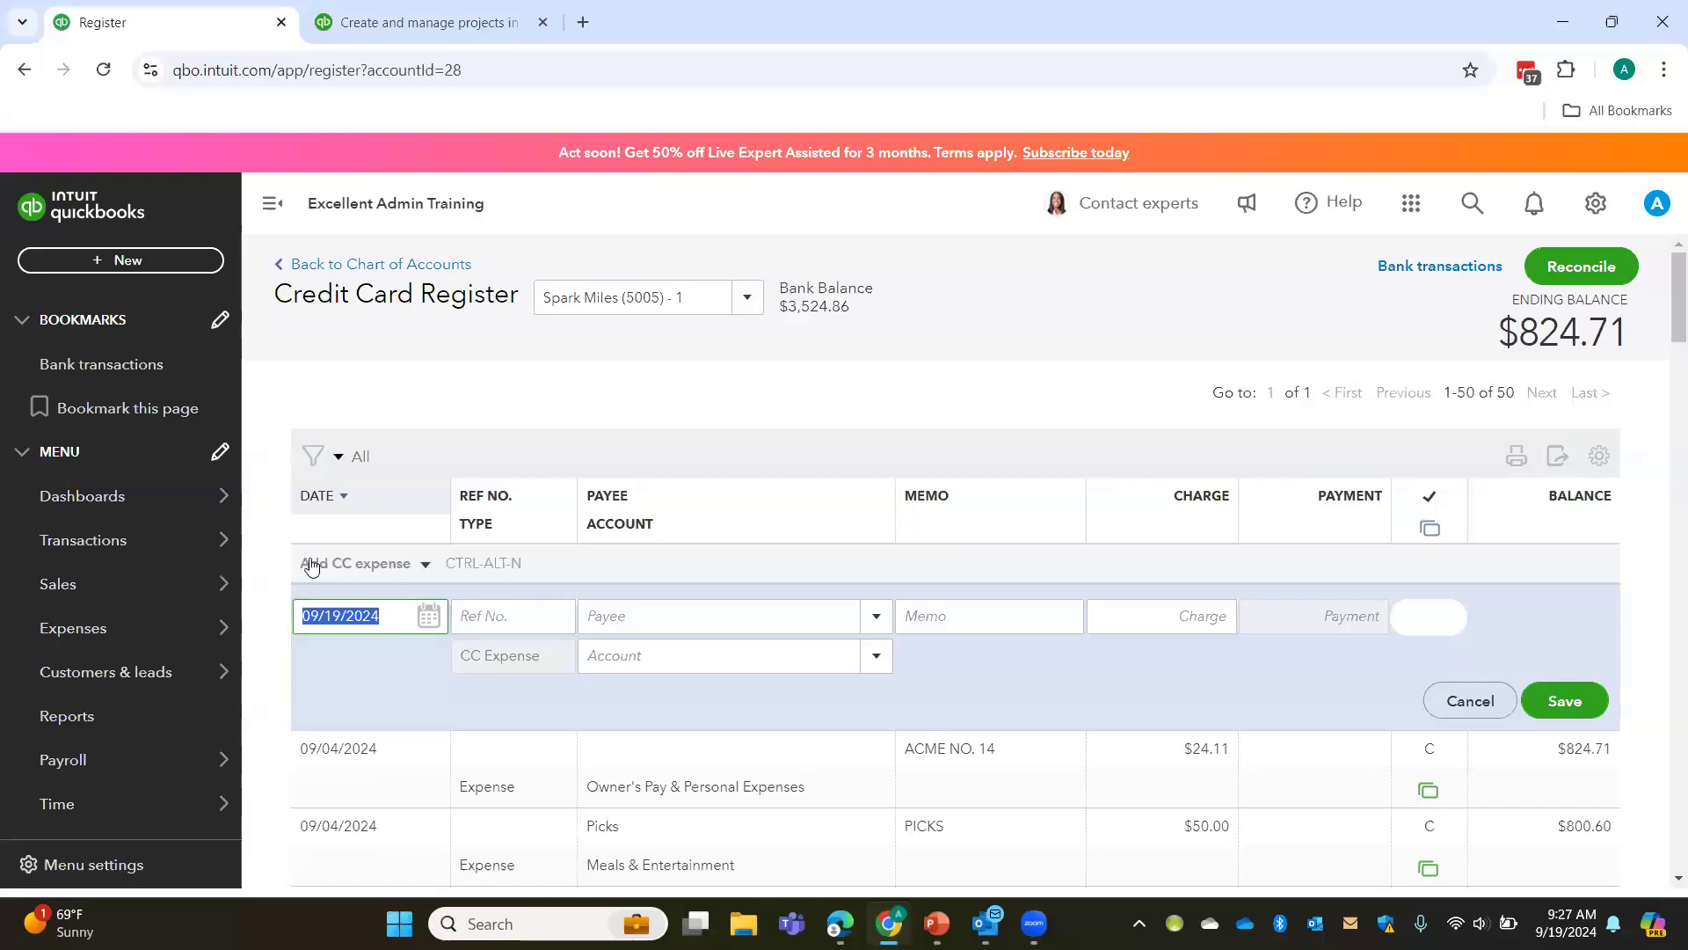
mouse_move(106, 584)
left_click(427, 567)
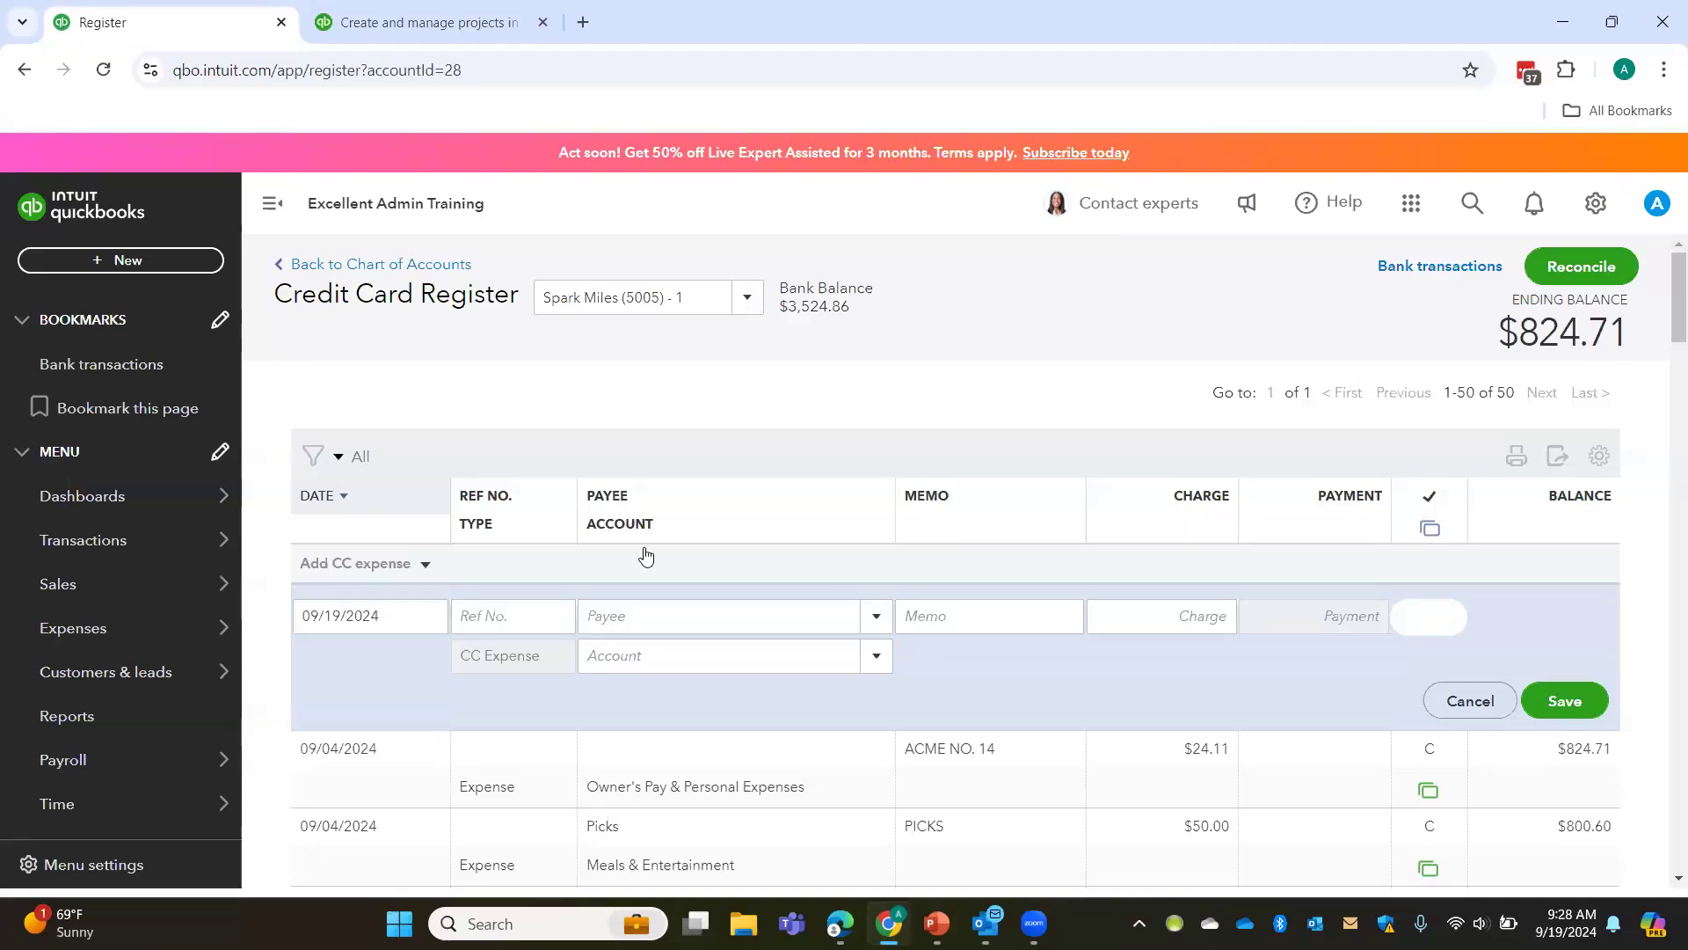
scroll(679, 580, "down", 6)
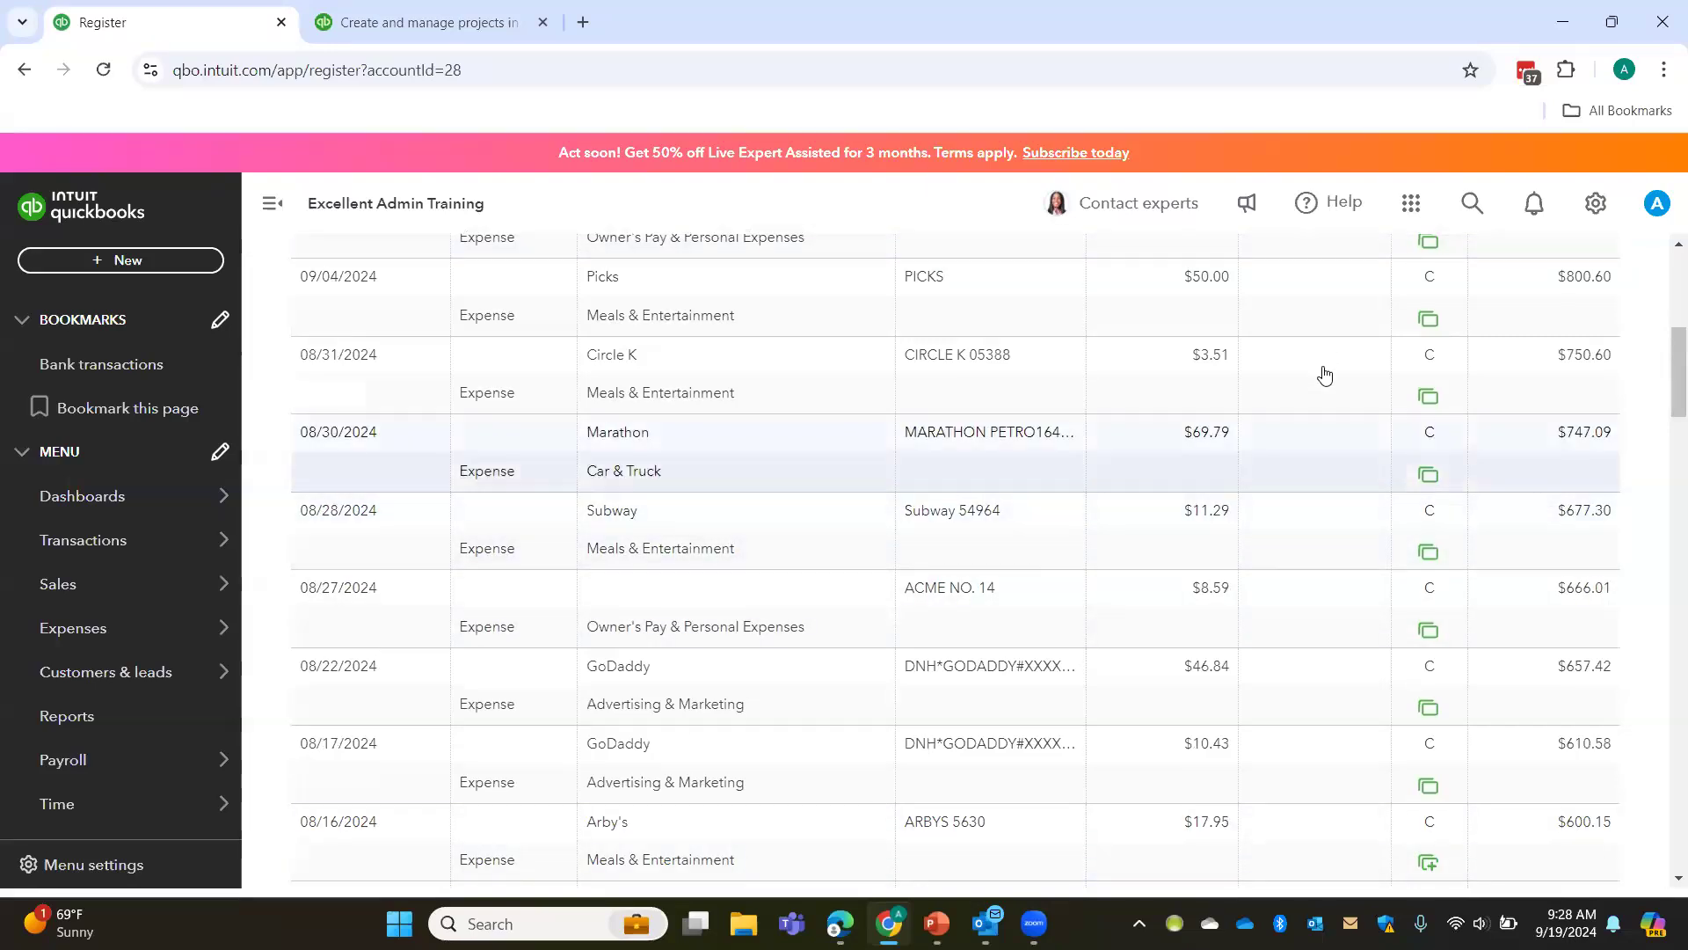
left_click(1150, 539)
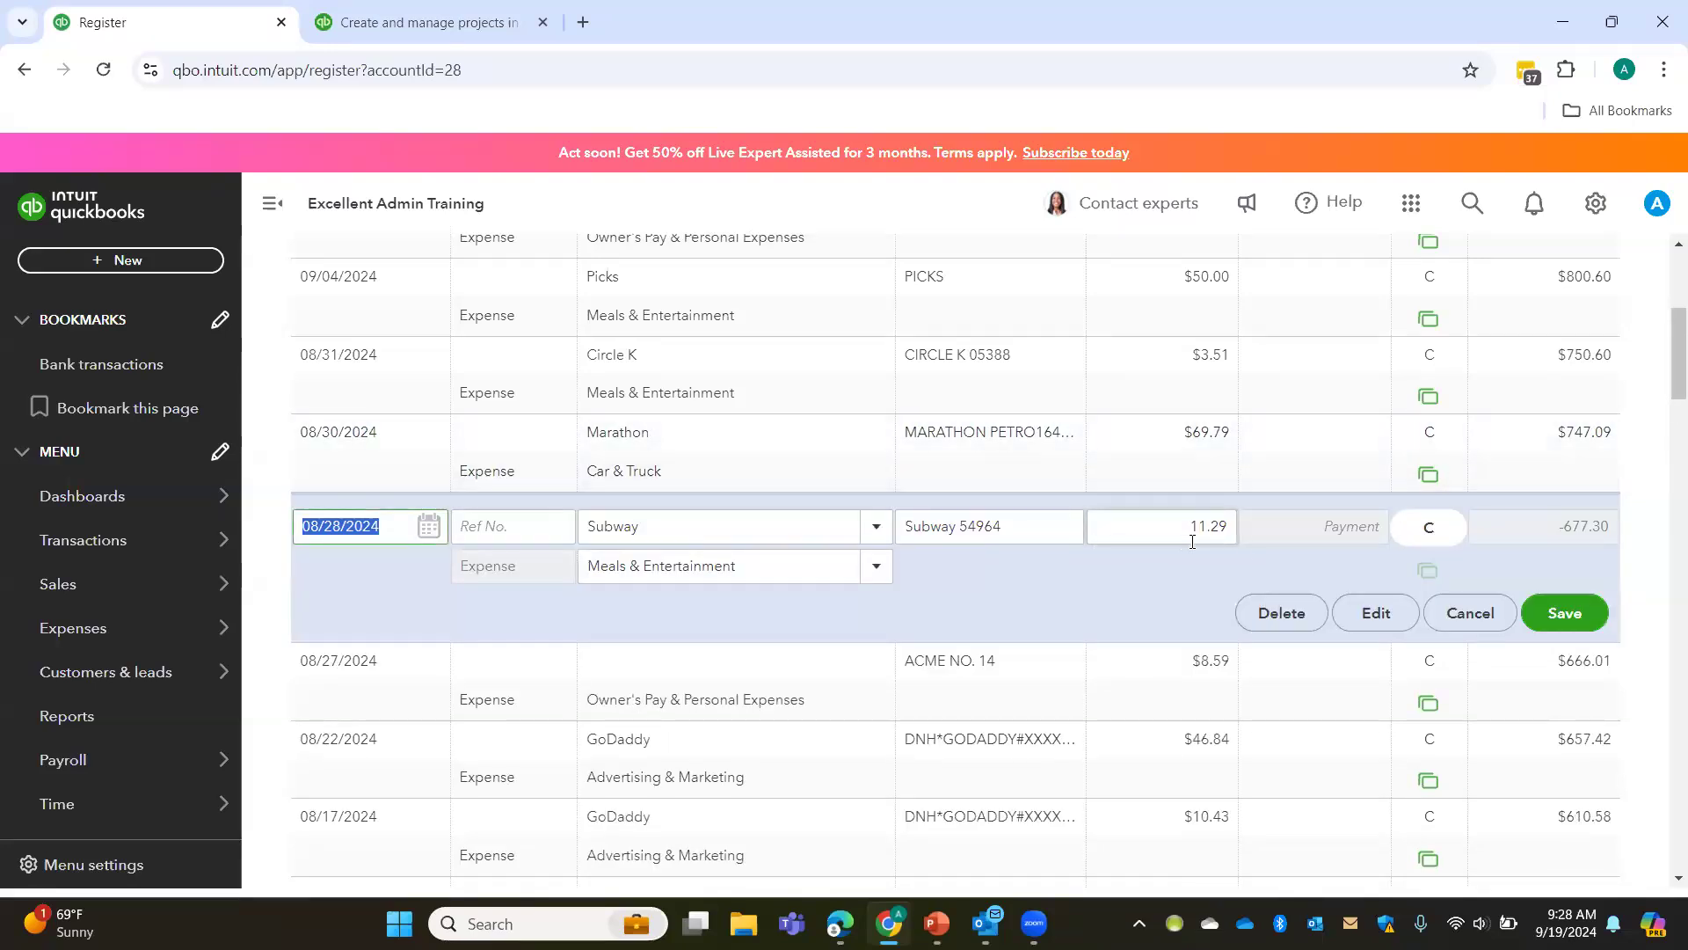
left_click(1376, 614)
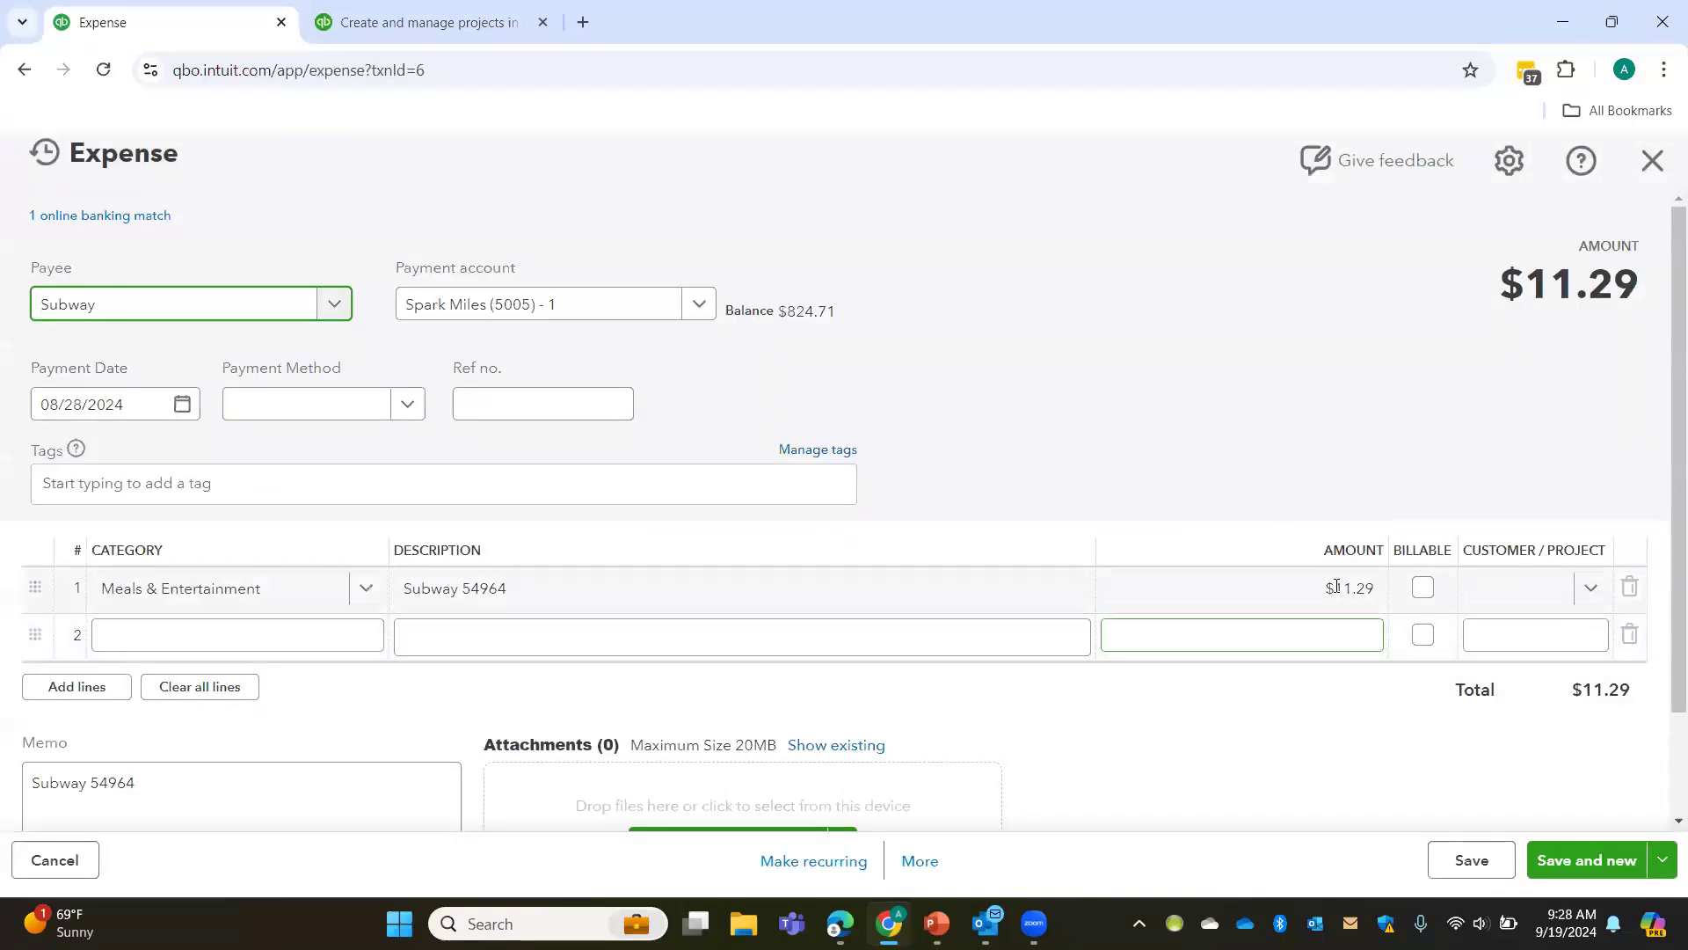
Step: Change the Subway expense amount to $111.29, save and close, and confirm the change
left_click(1335, 586)
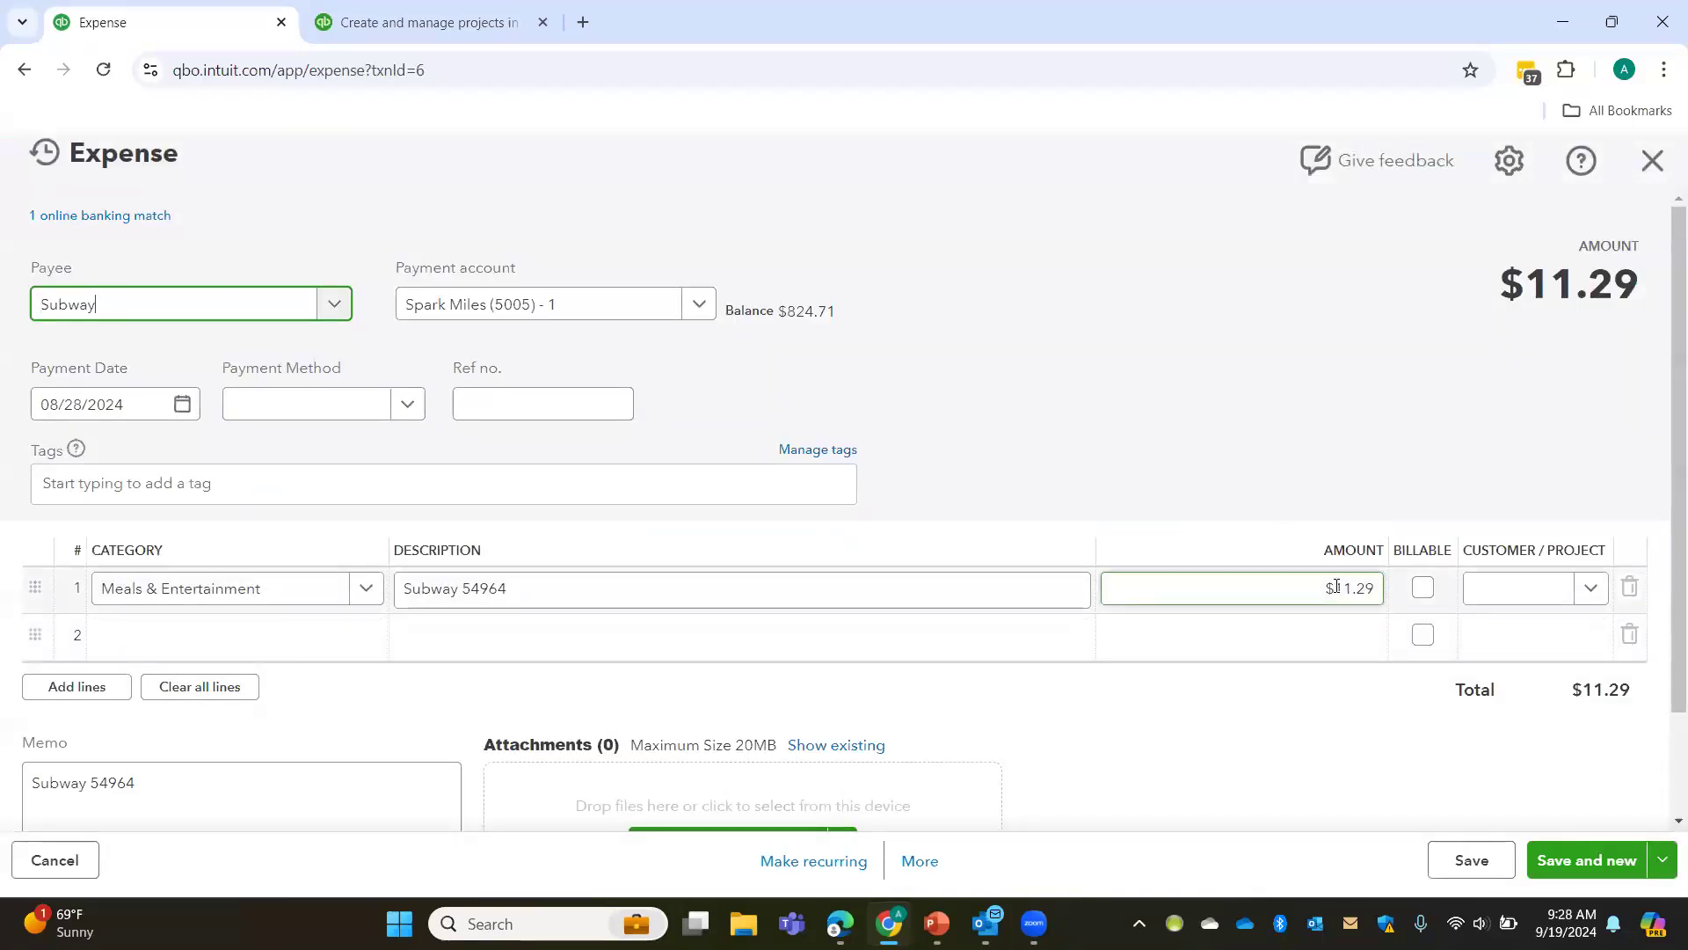
left_click(1359, 593)
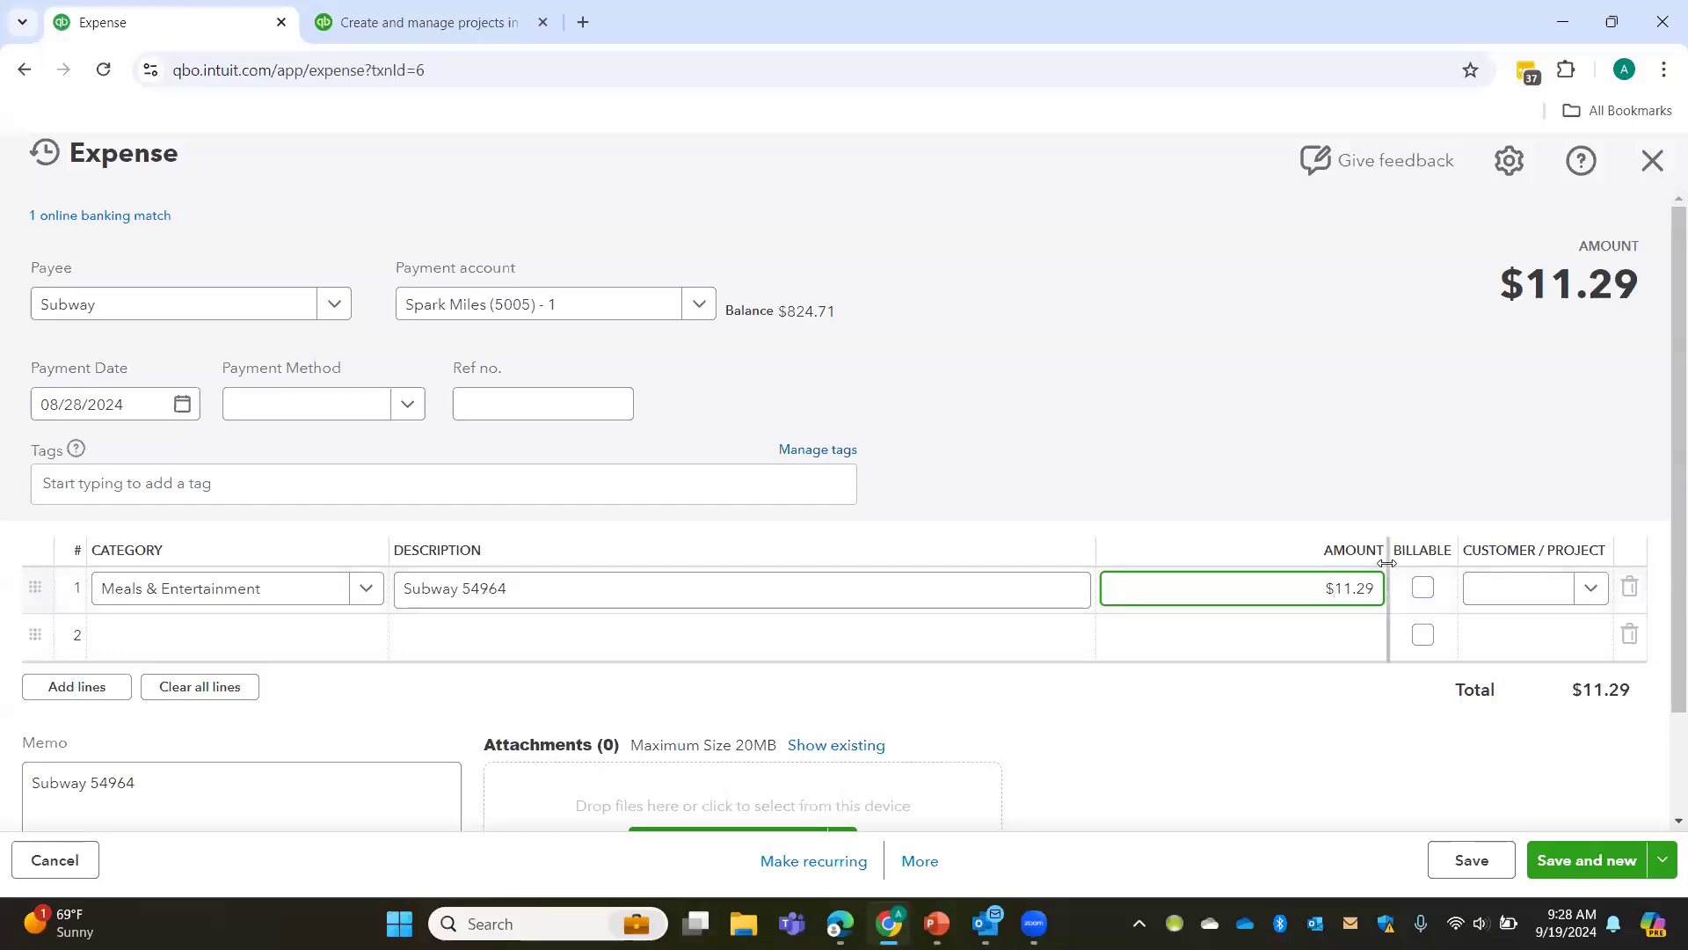
type("1")
key("Return")
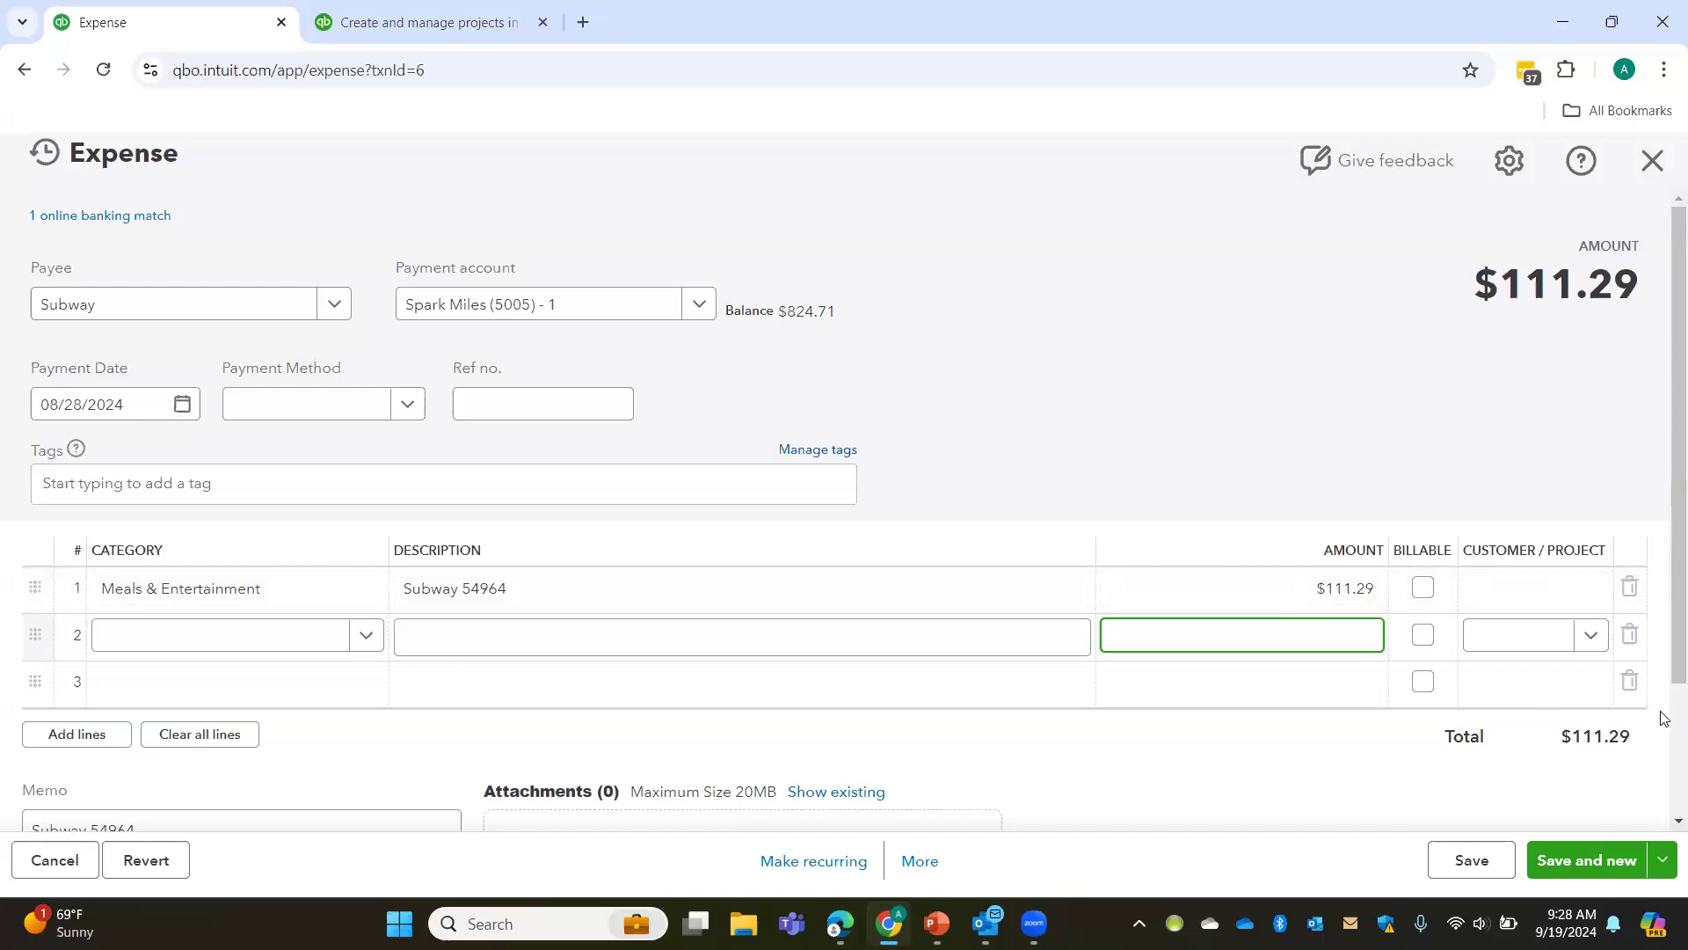
left_click(1662, 859)
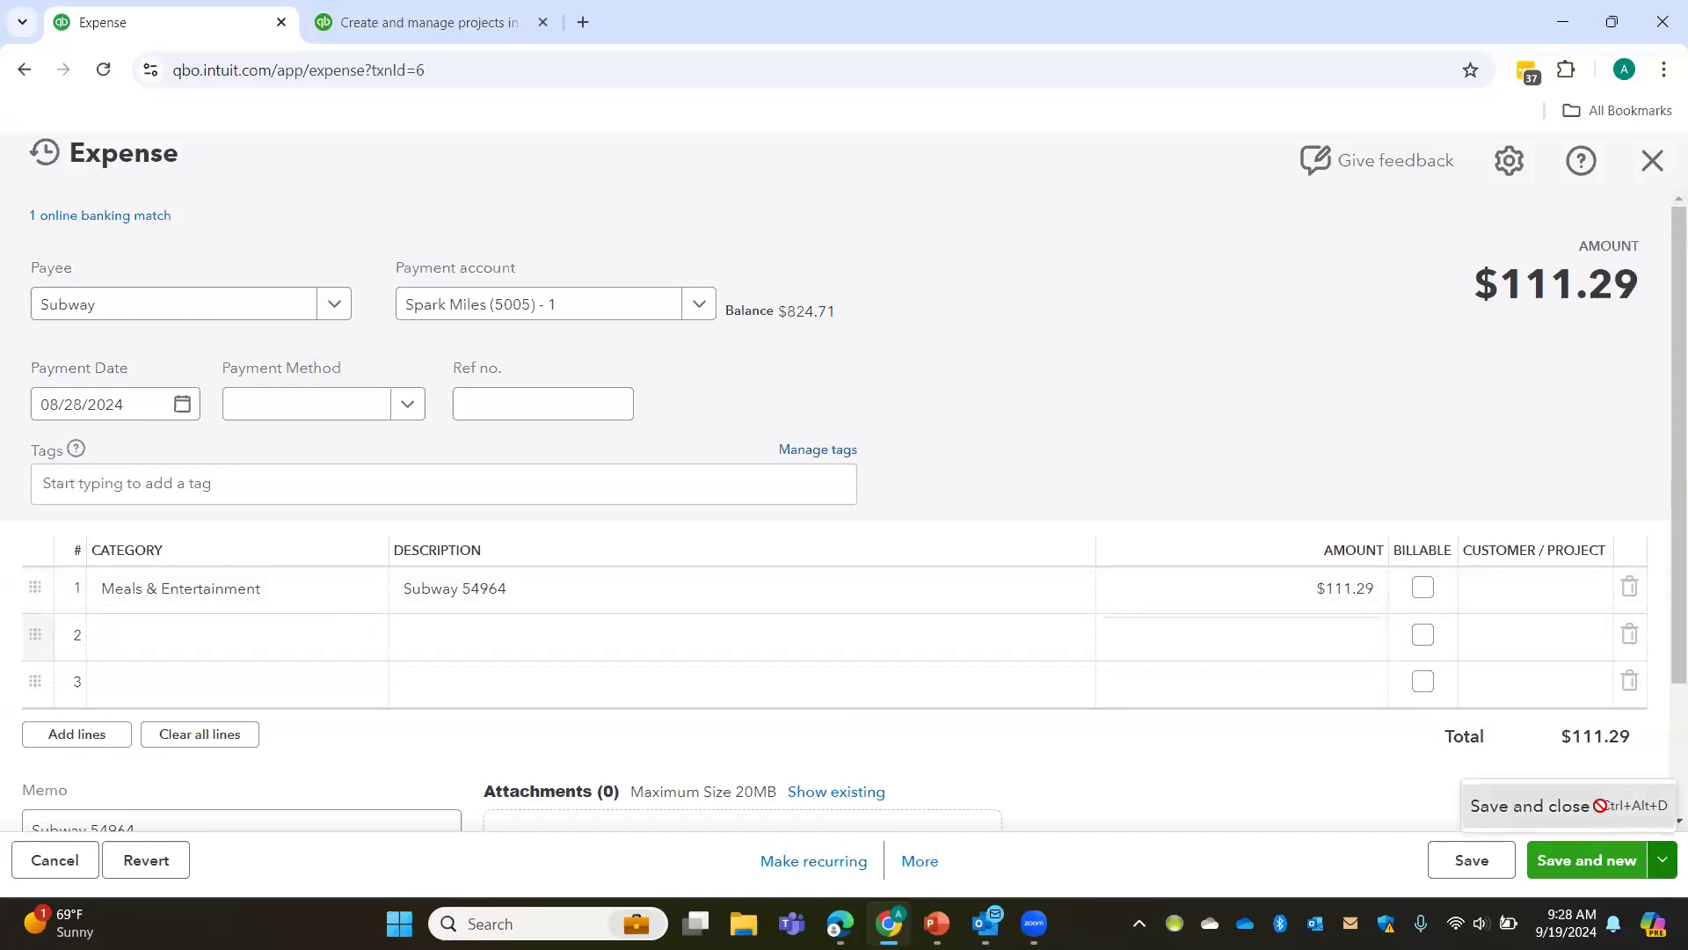
left_click(1596, 805)
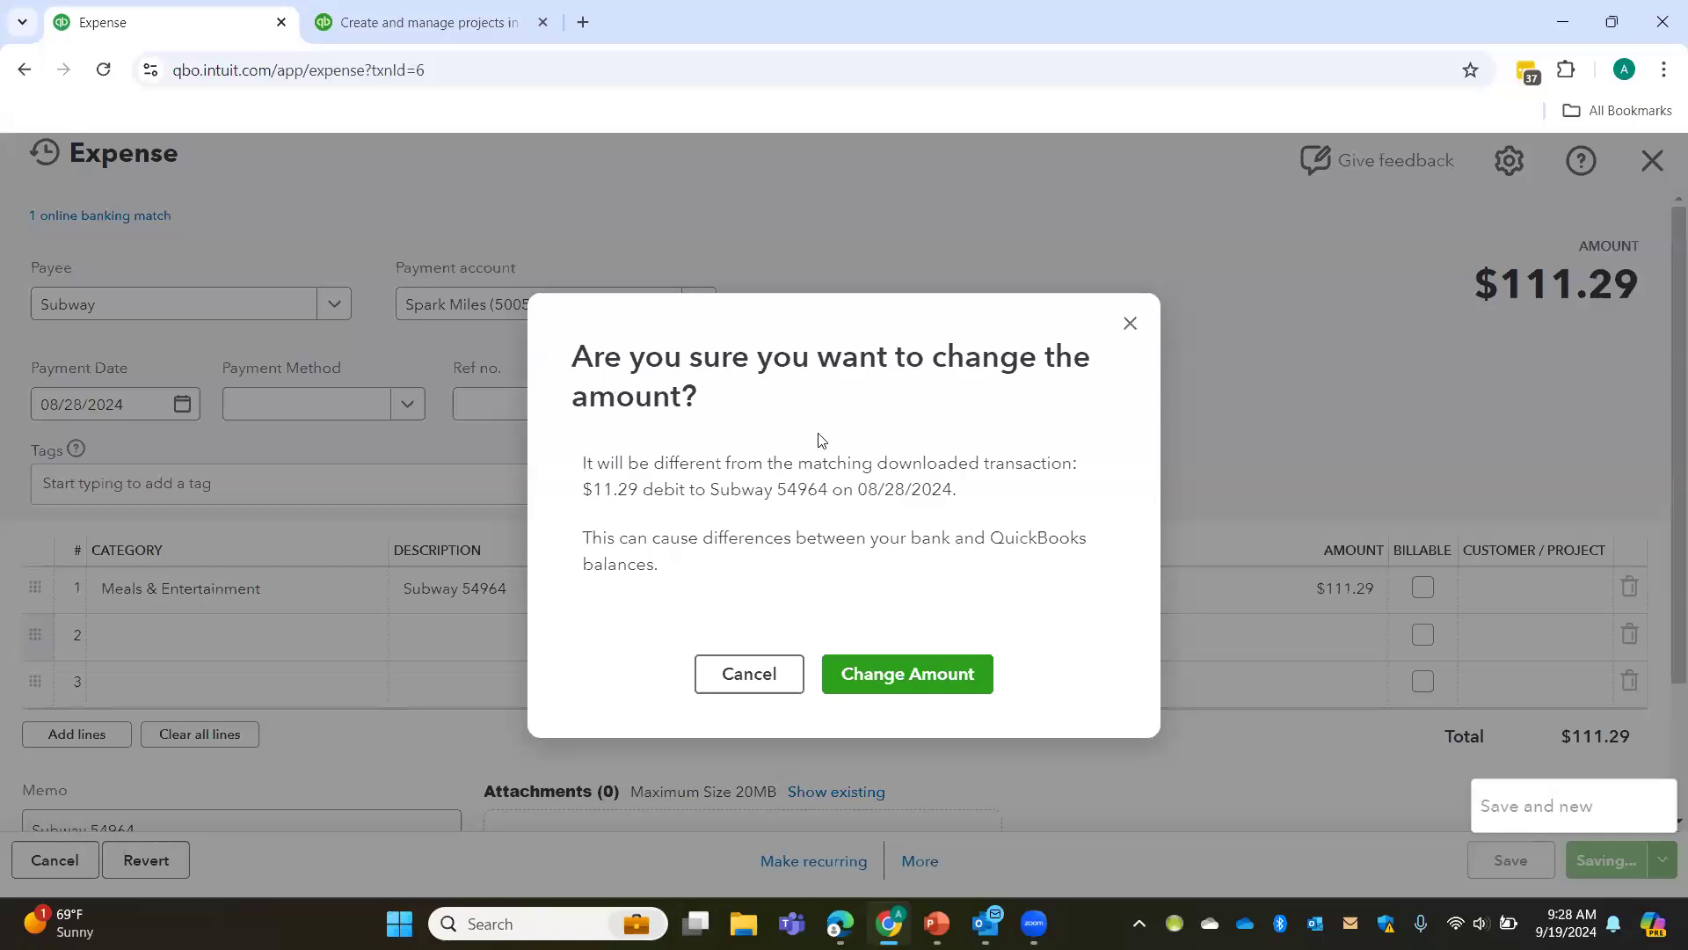
left_click(906, 665)
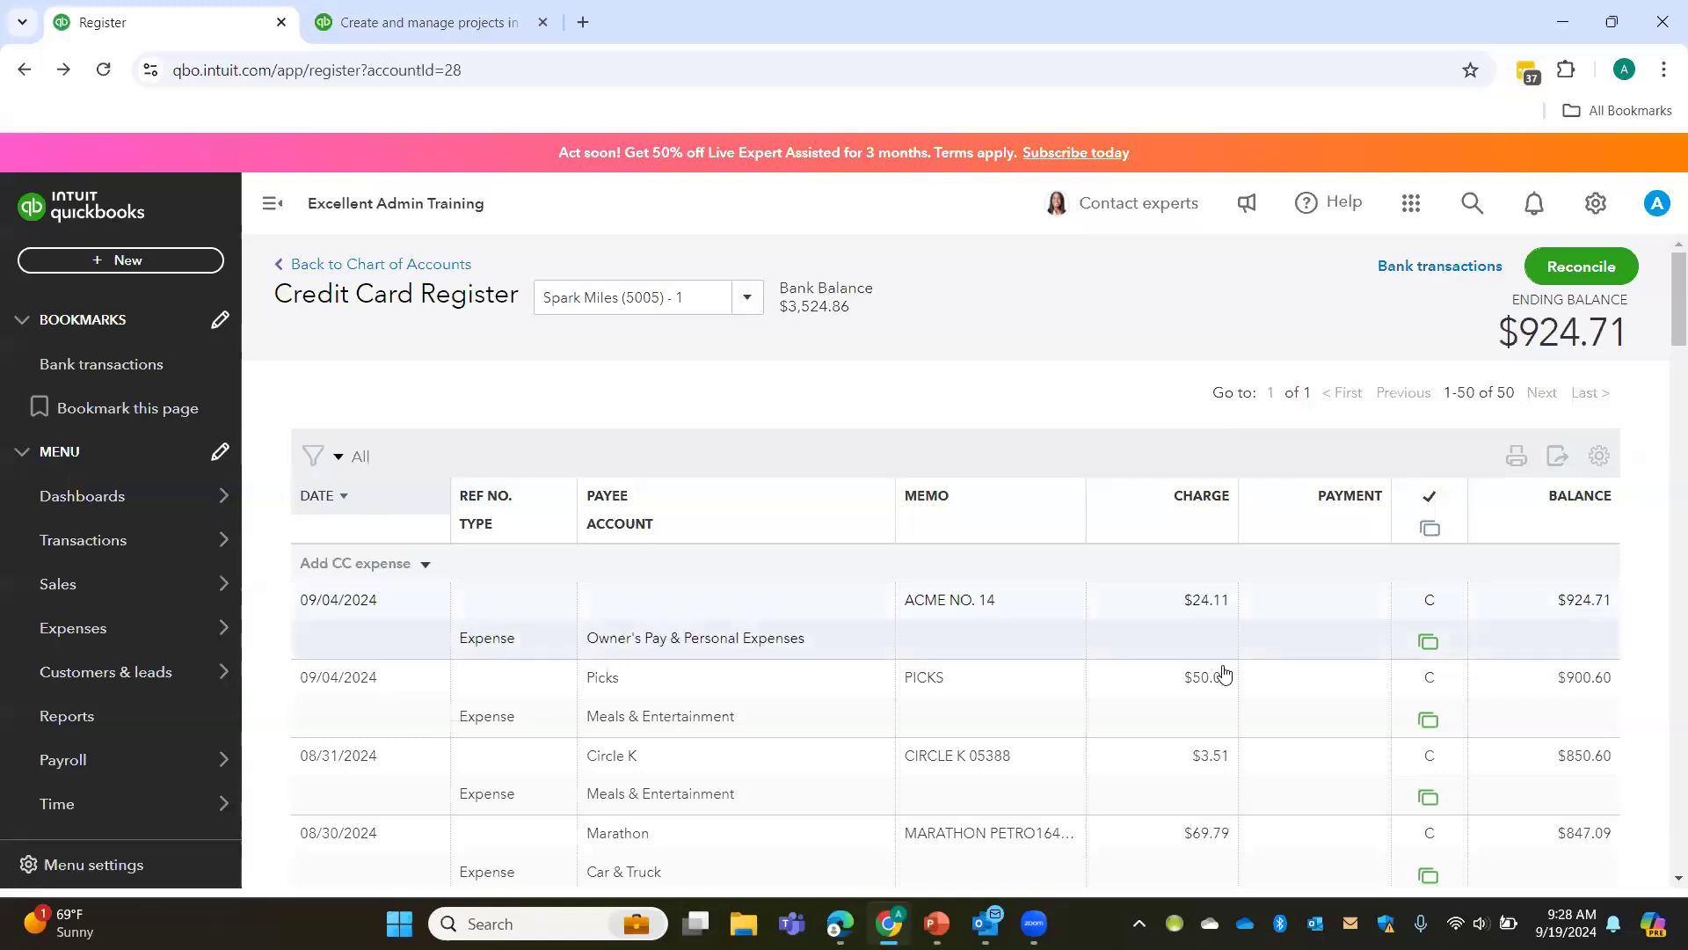
Step: Delete the 08/17/2024 GoDaddy $10.43 expense from the Spark Miles register
scroll(1170, 607, "down", 4)
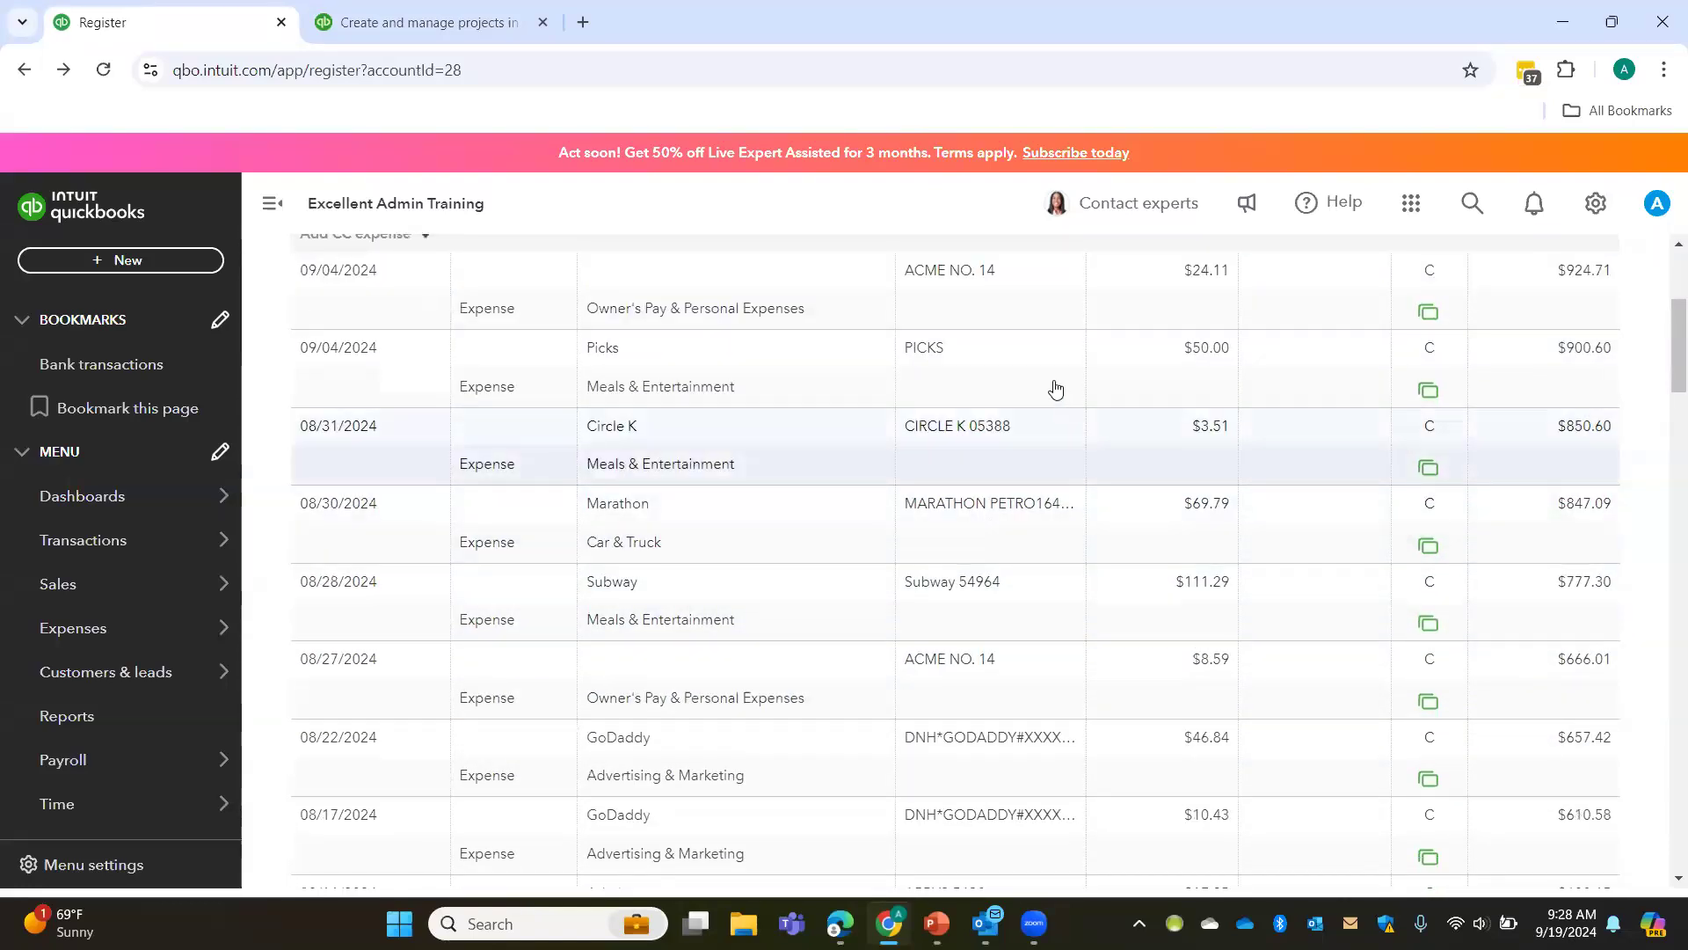
scroll(941, 554, "down", 3)
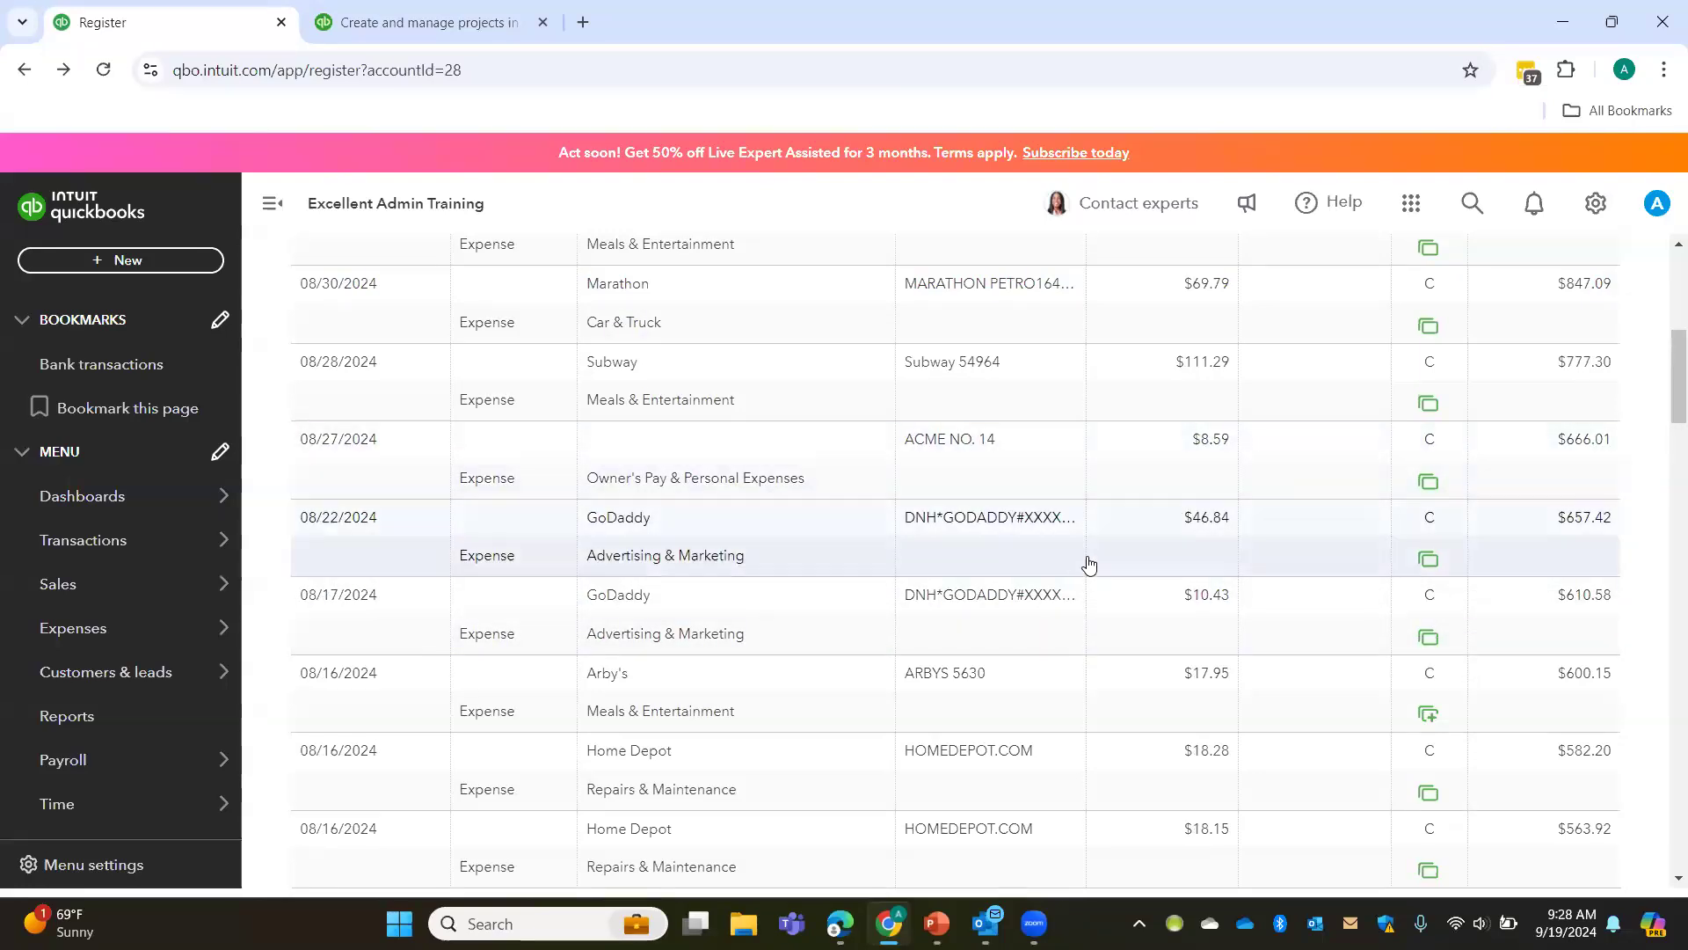
left_click(1030, 612)
left_click(1380, 704)
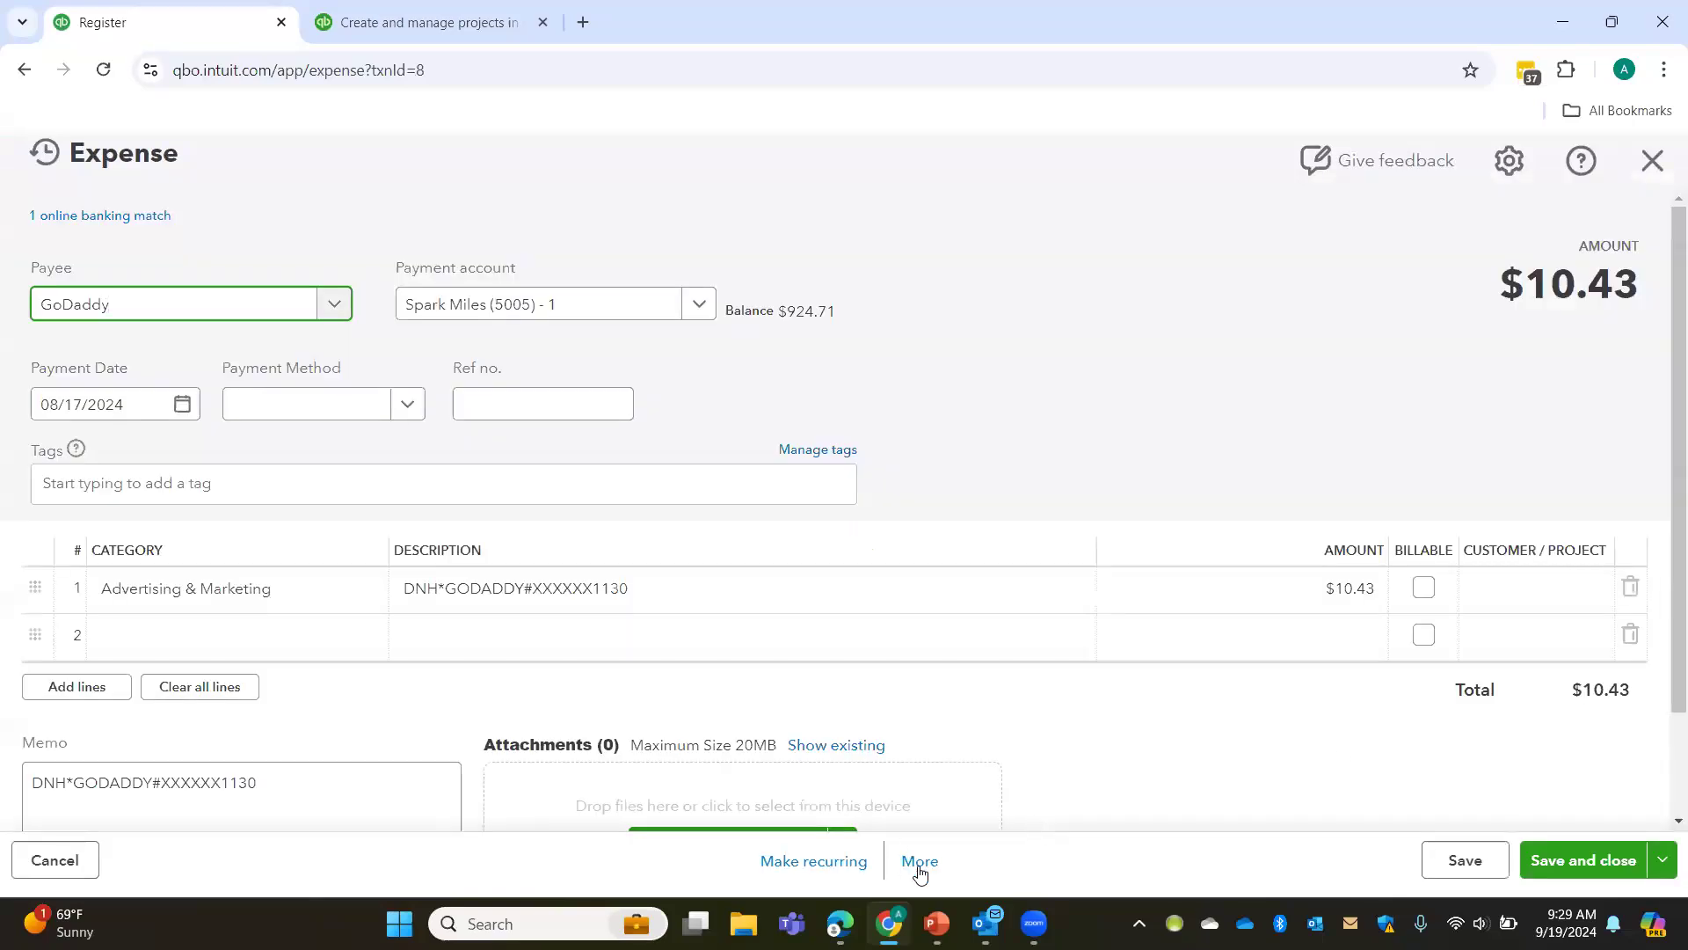
left_click(919, 862)
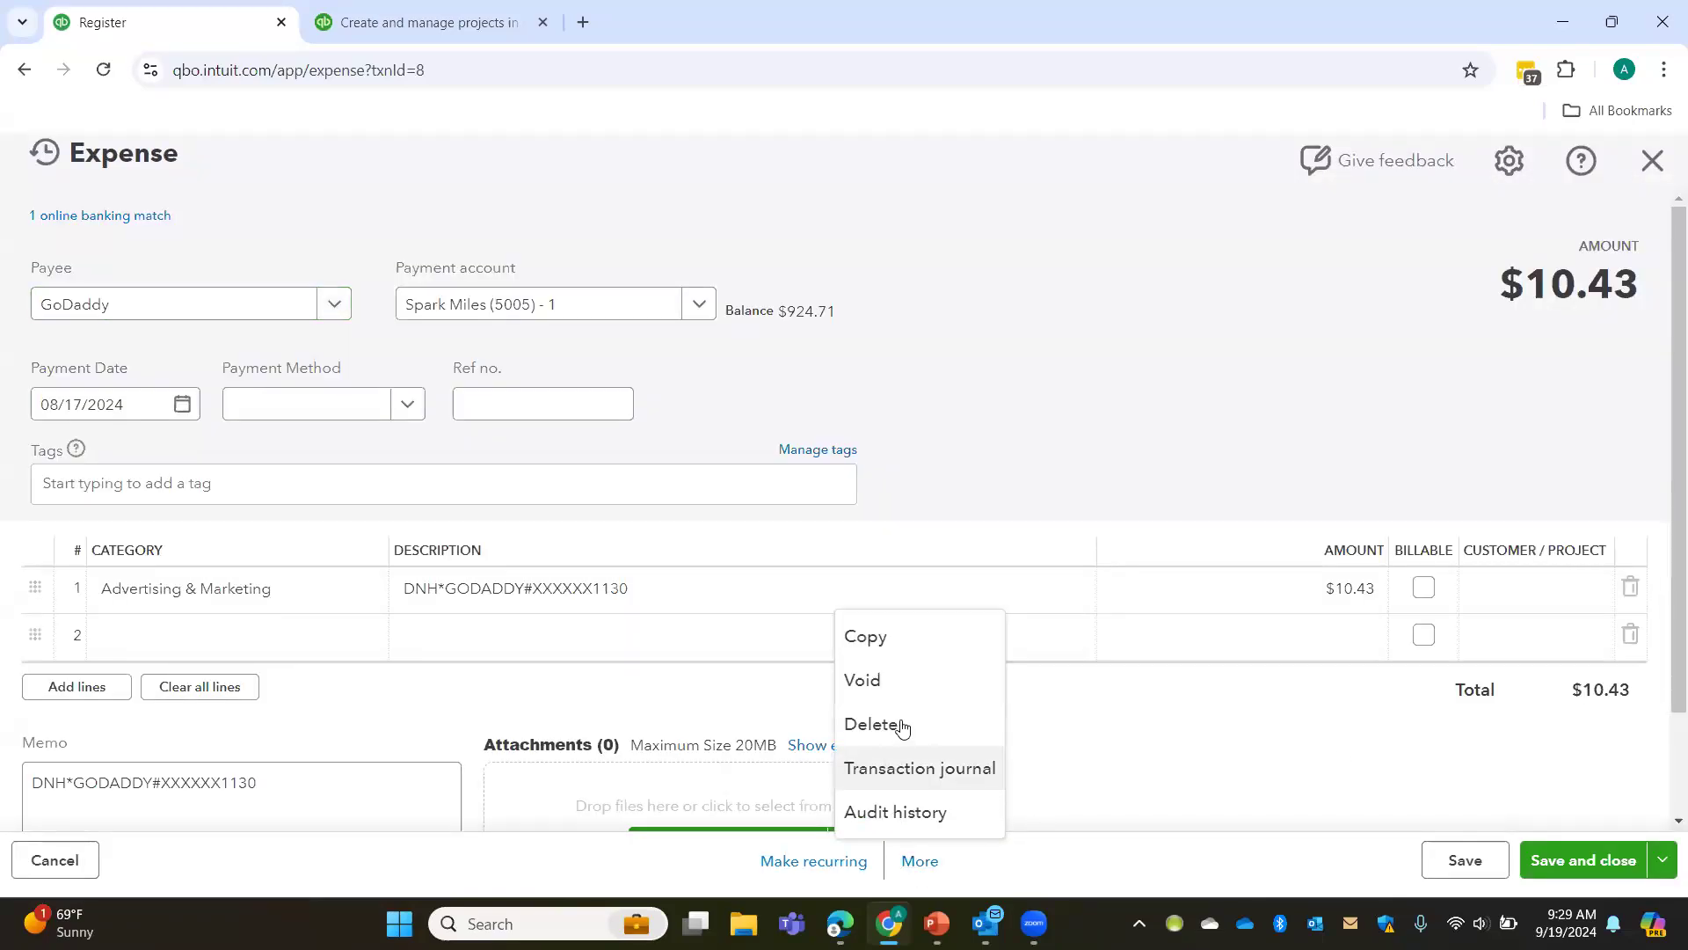
left_click(931, 721)
left_click(943, 598)
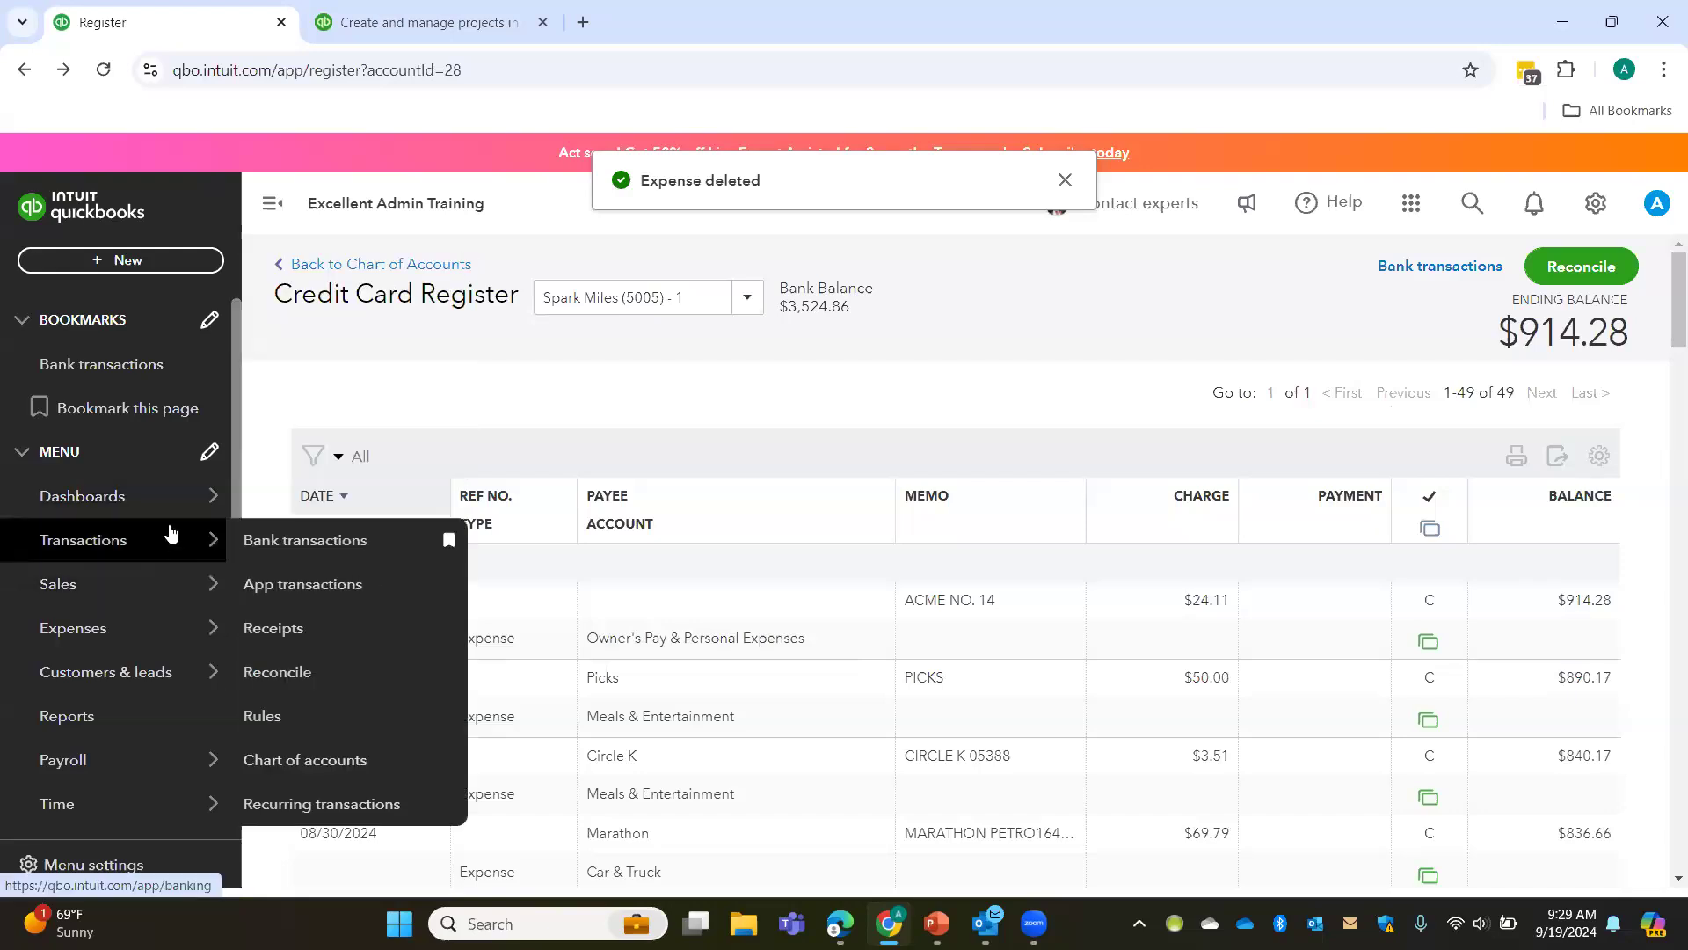
Step: Undo the categorization of the 08/28 Subway -$11.29 transaction in the Categorized list
left_click(161, 542)
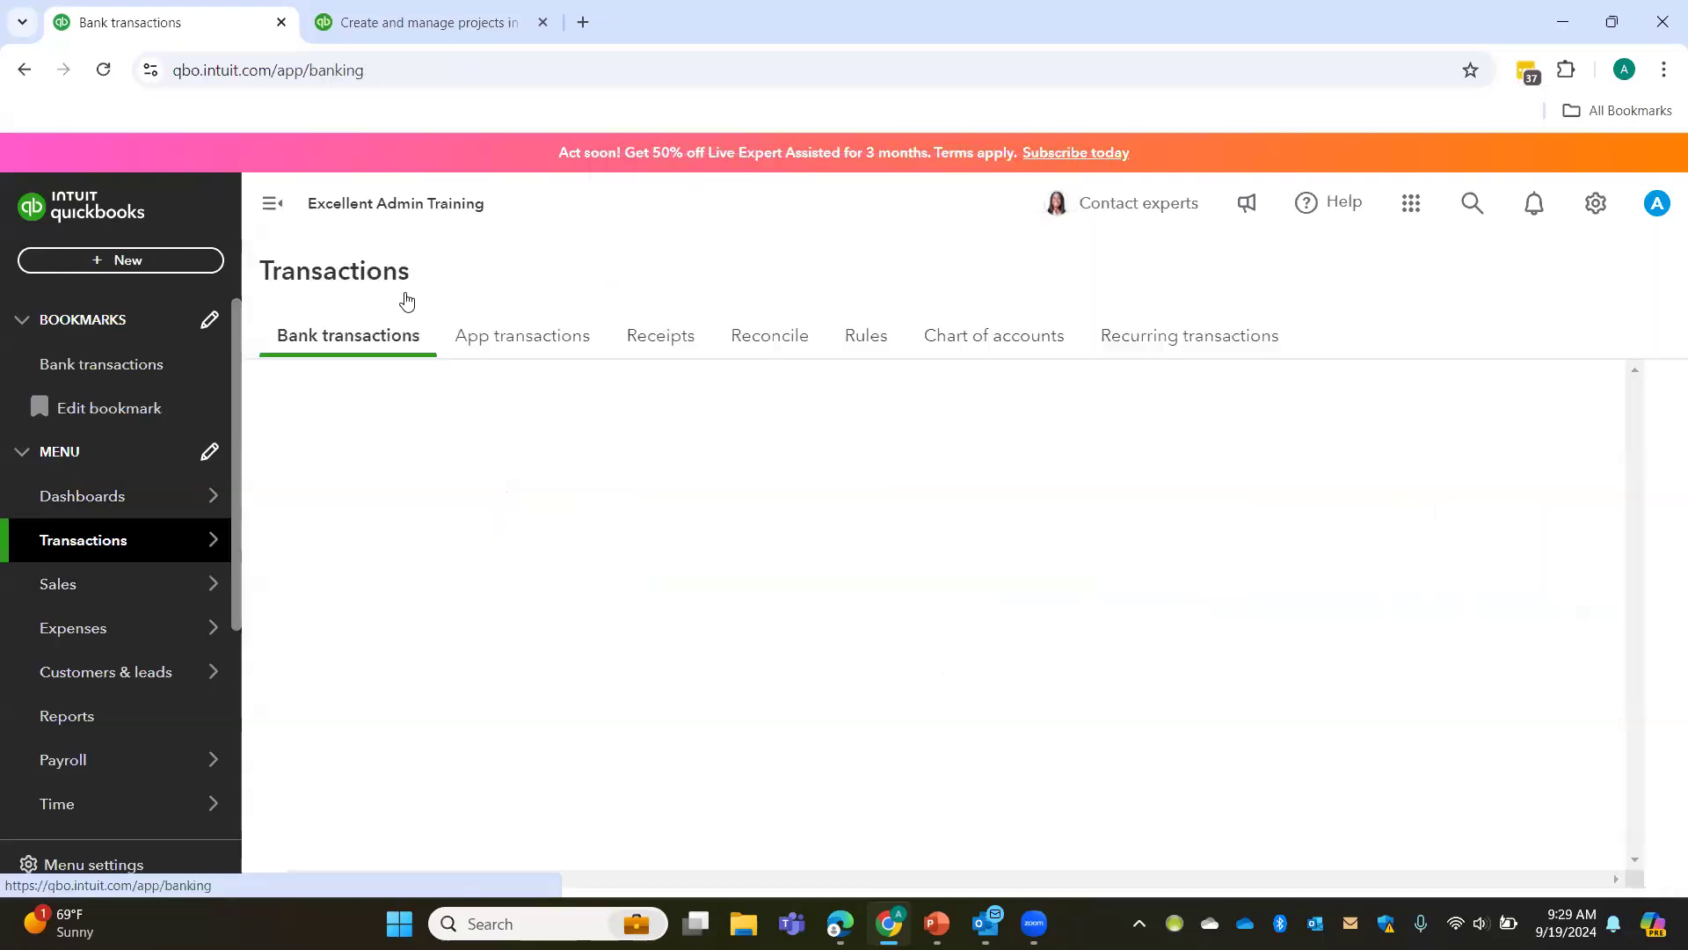
scroll(720, 716, "down", 7)
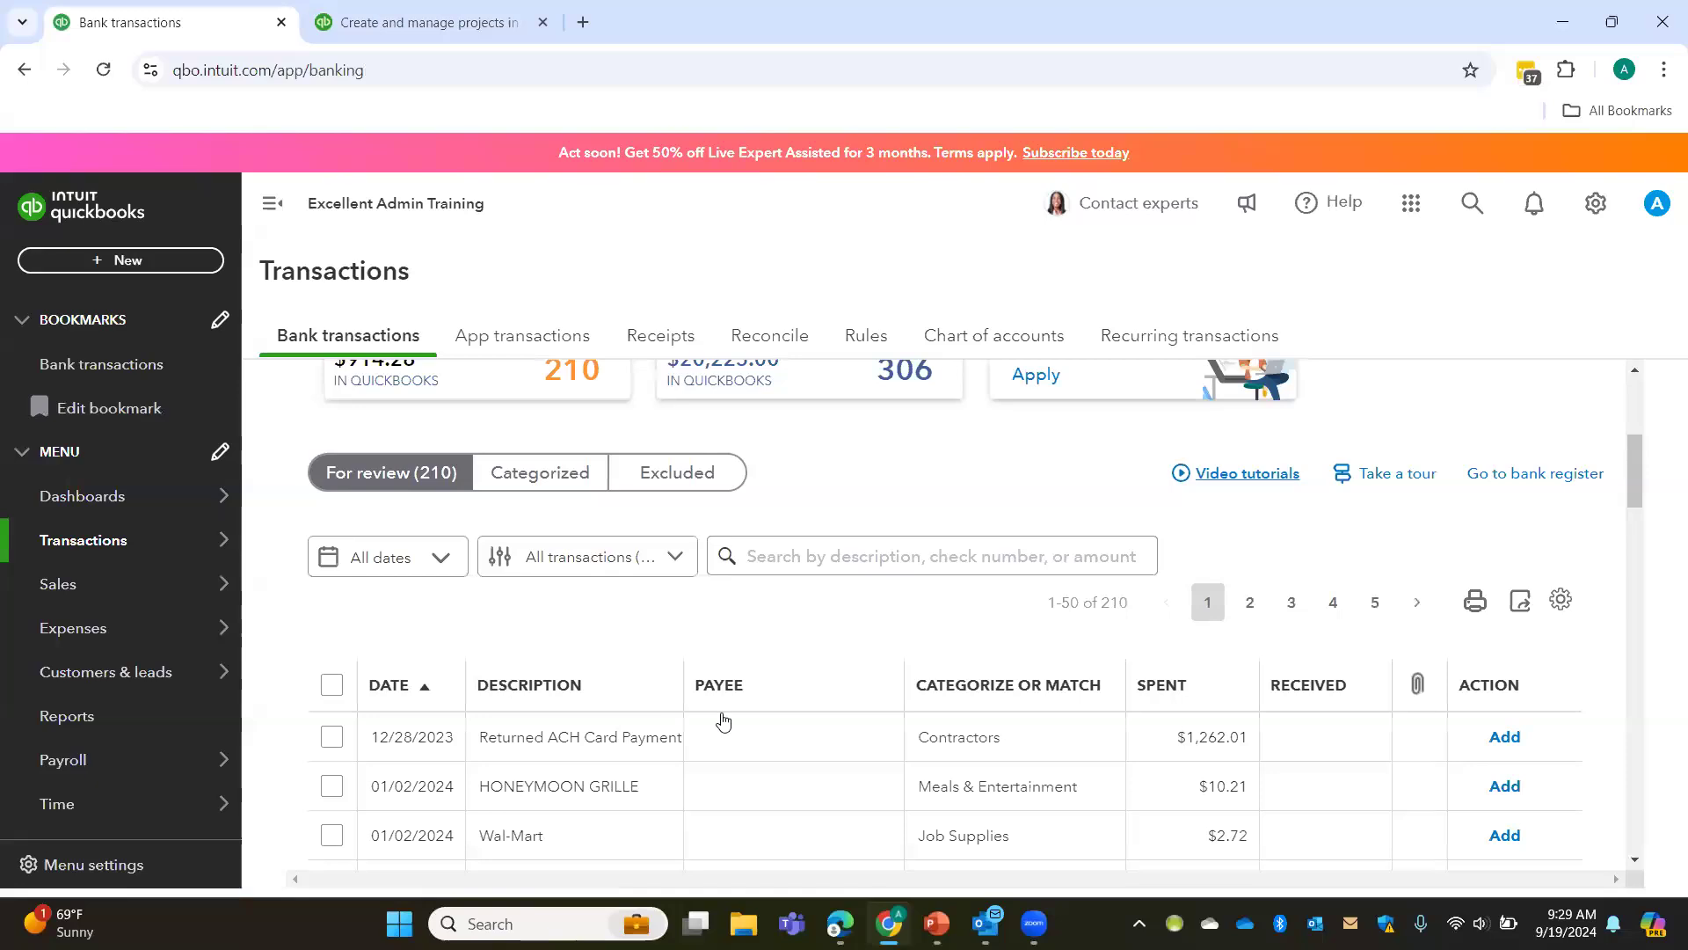
scroll(836, 565, "up", 4)
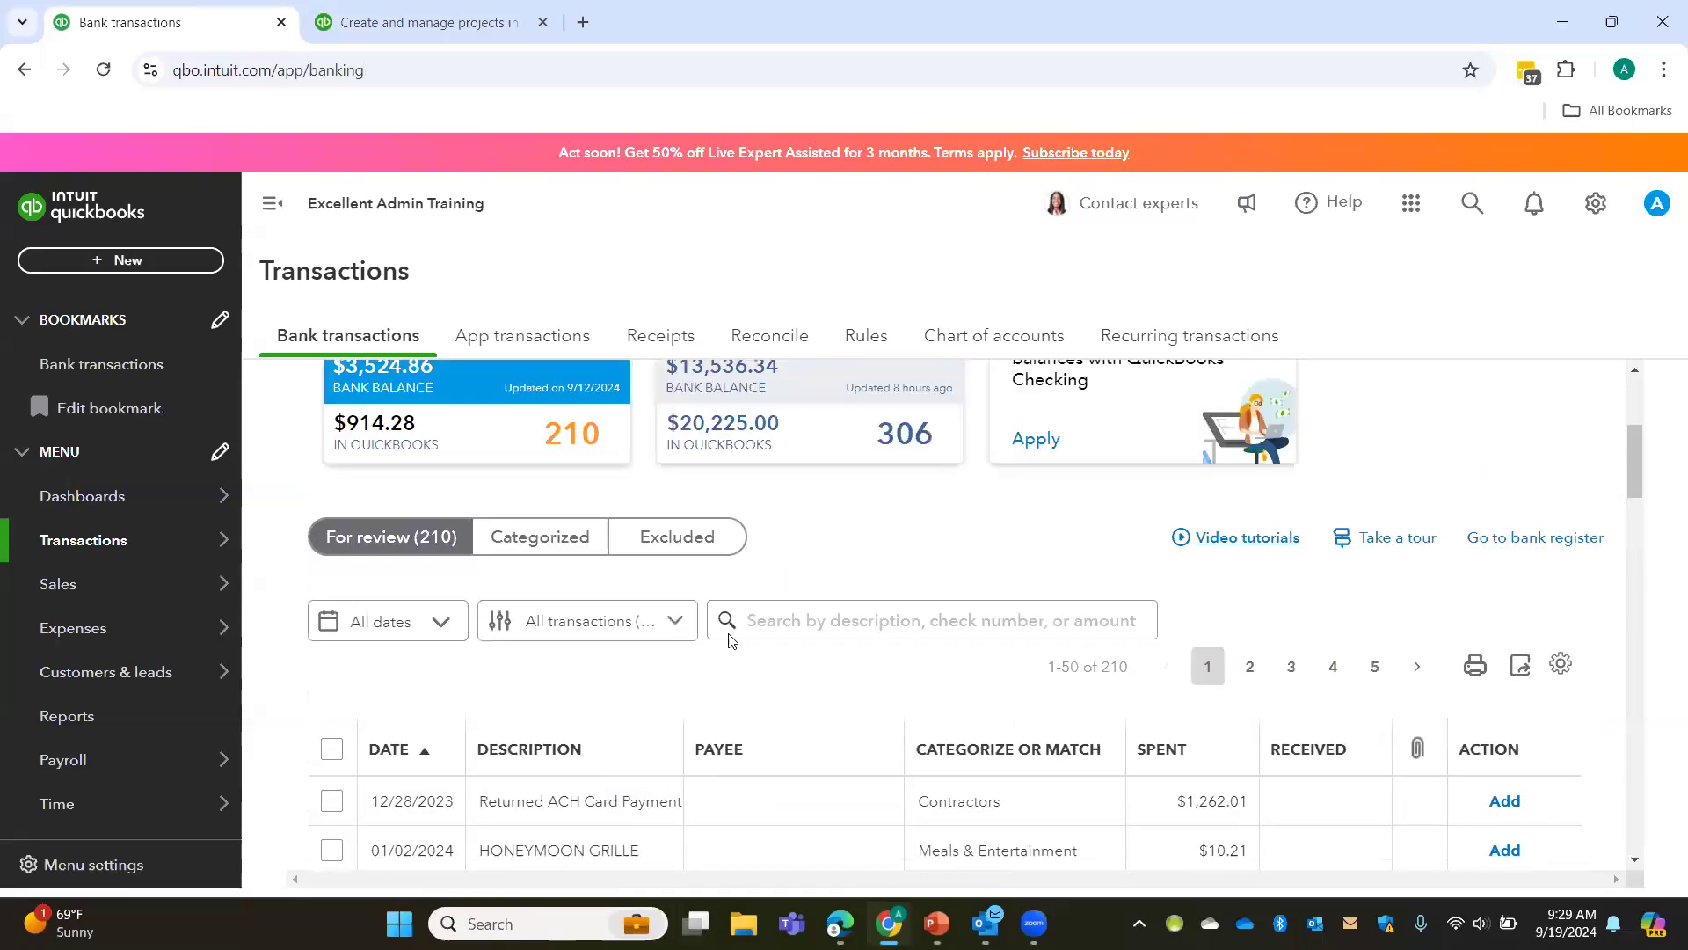
left_click(590, 536)
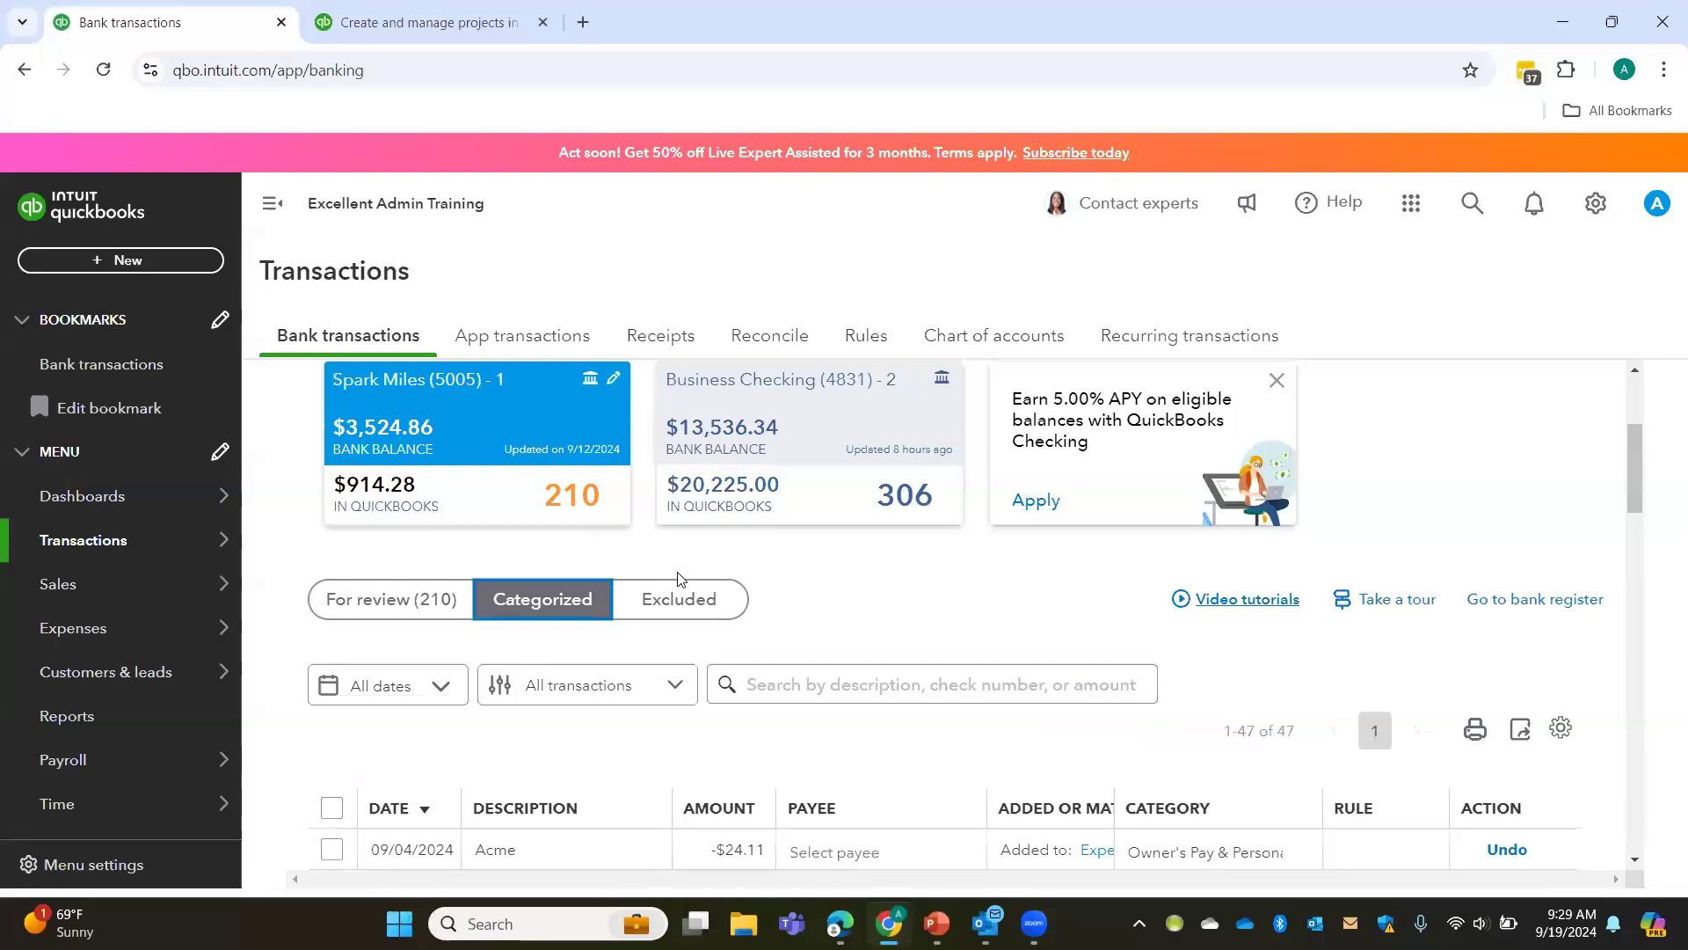
scroll(738, 589, "down", 5)
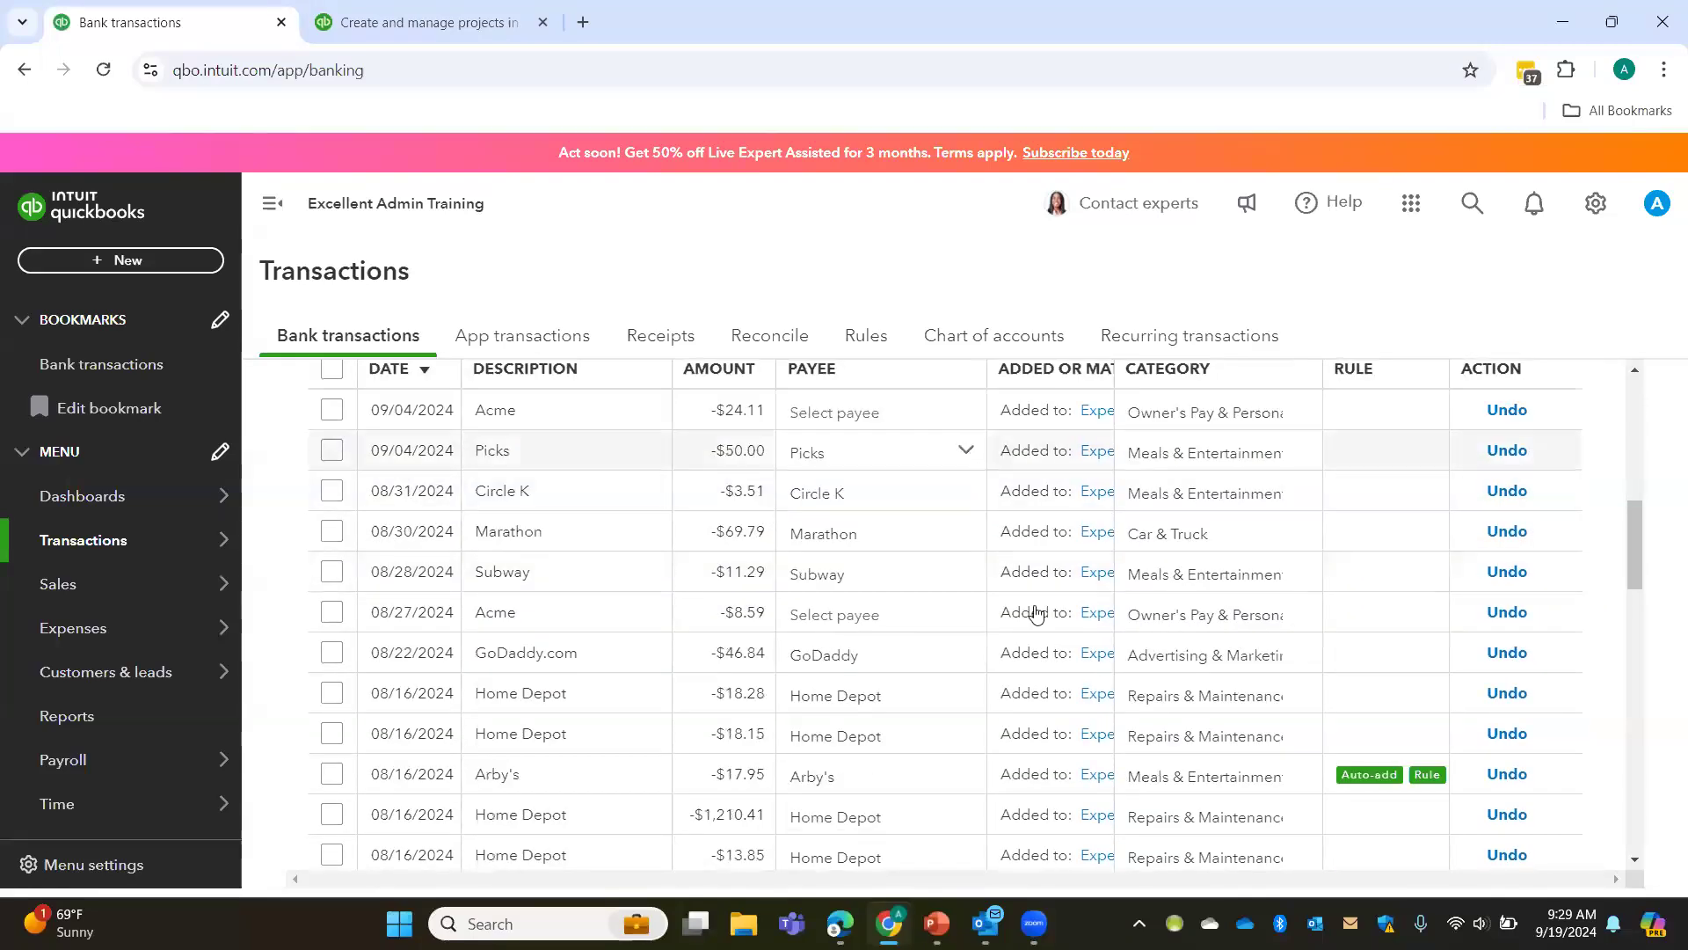
scroll(1051, 651, "down", 1)
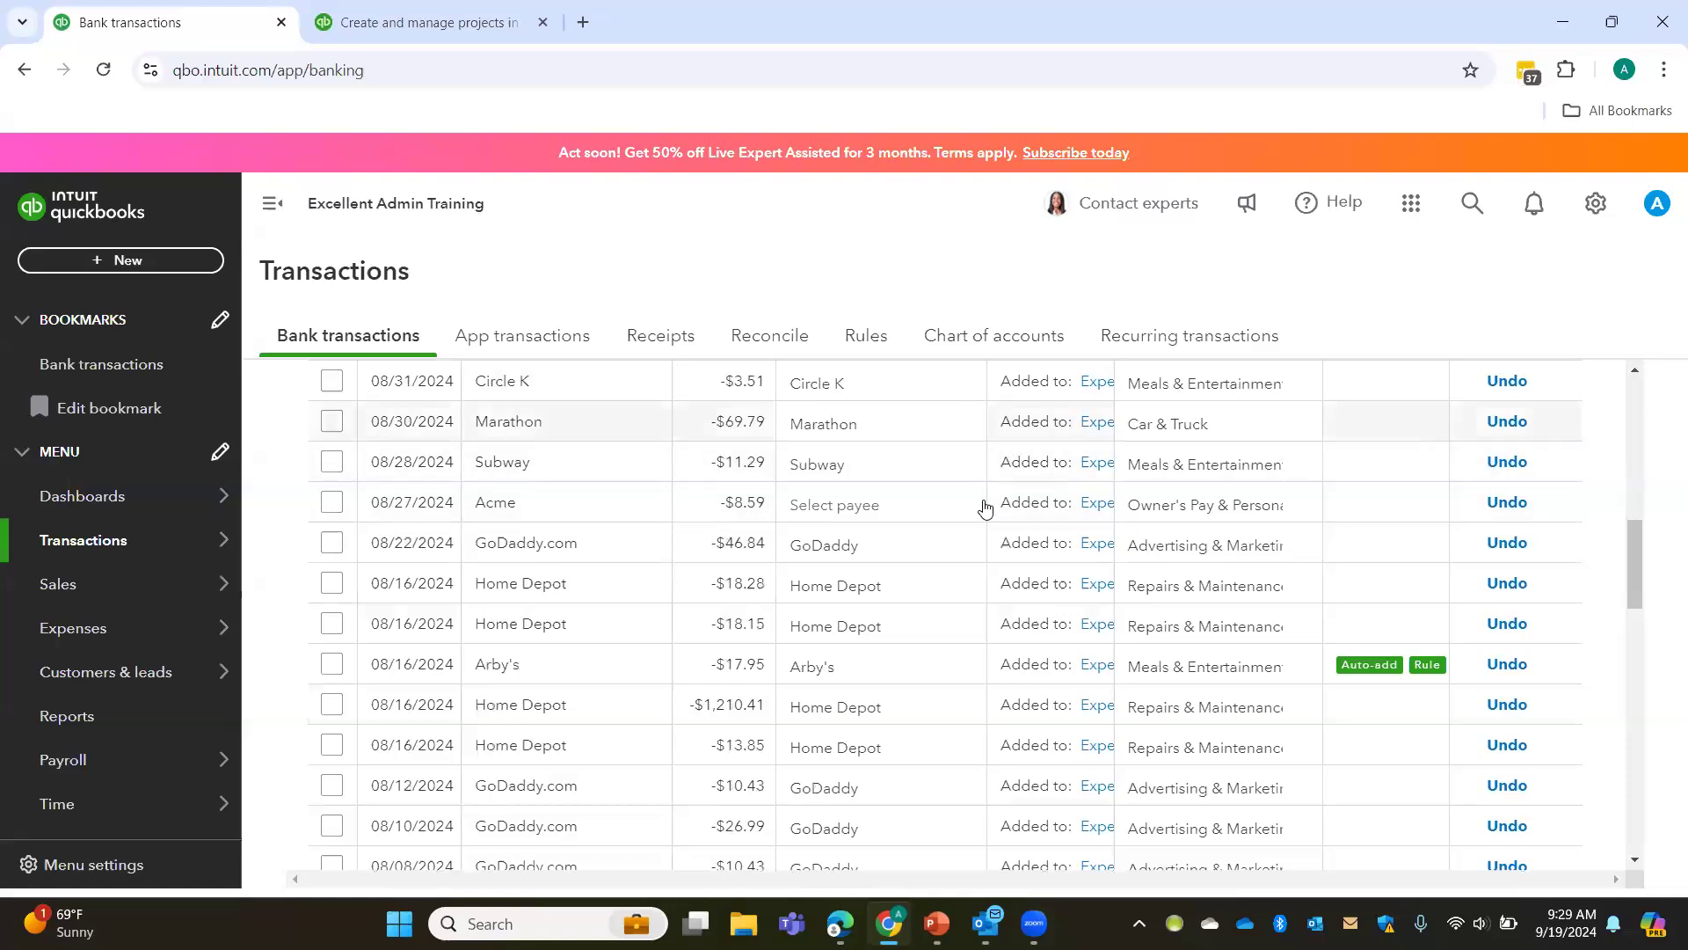
left_click(1507, 464)
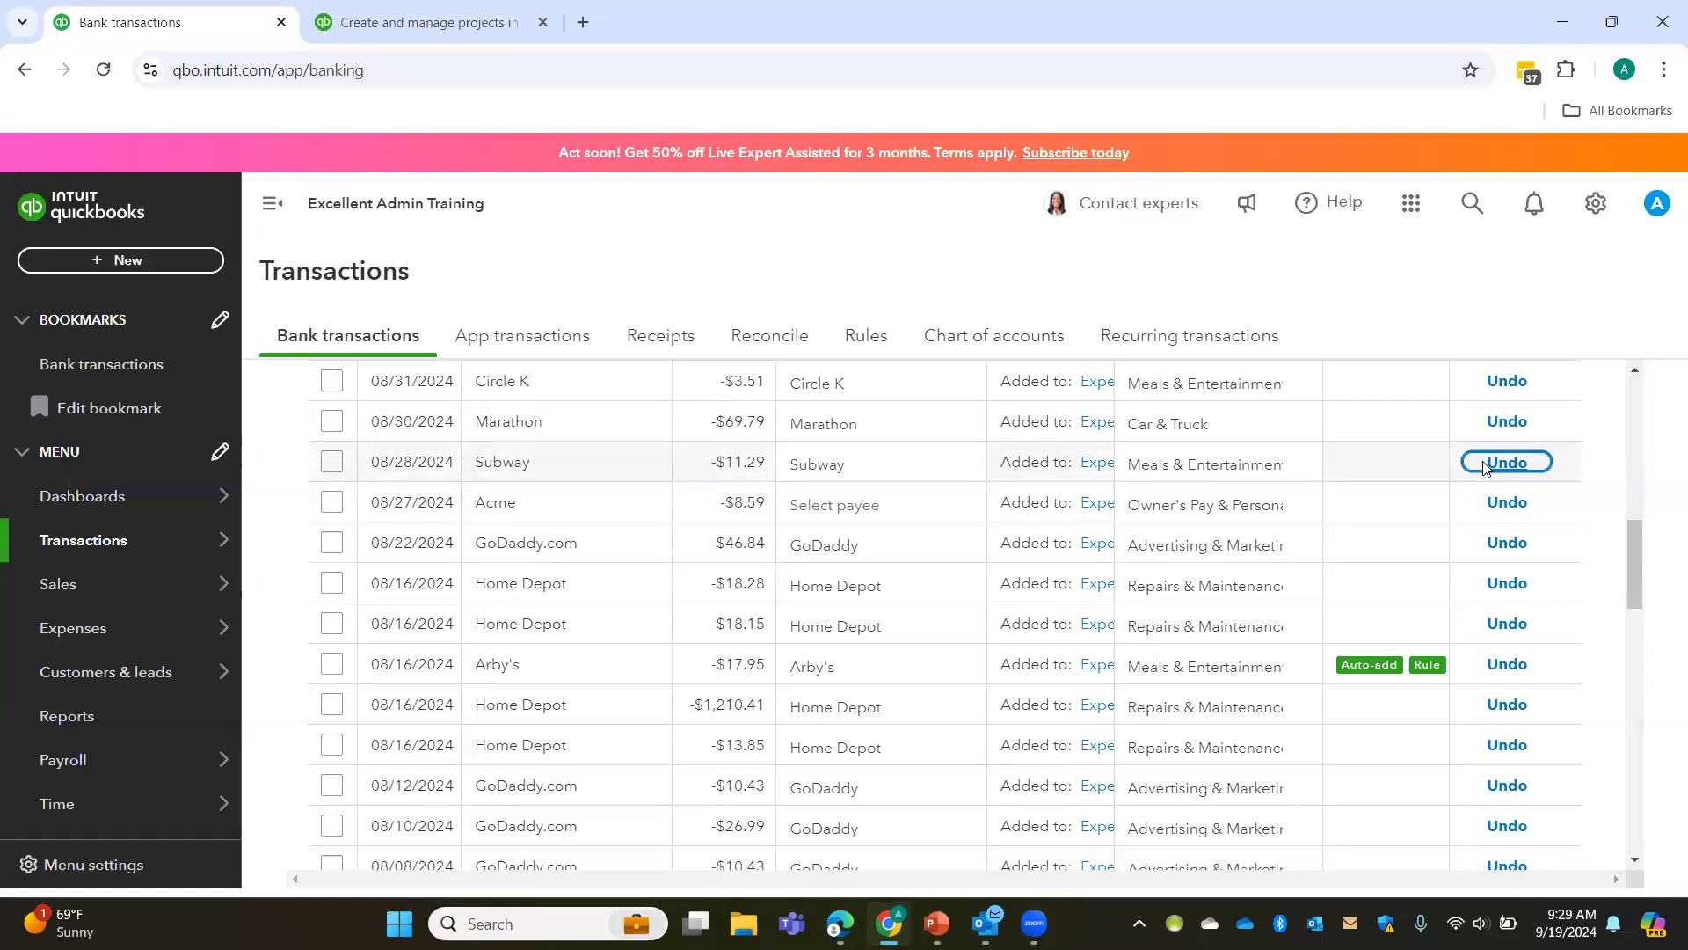
Step: Return to the For review list and scroll through its 211 transactions
scroll(564, 597, "up", 8)
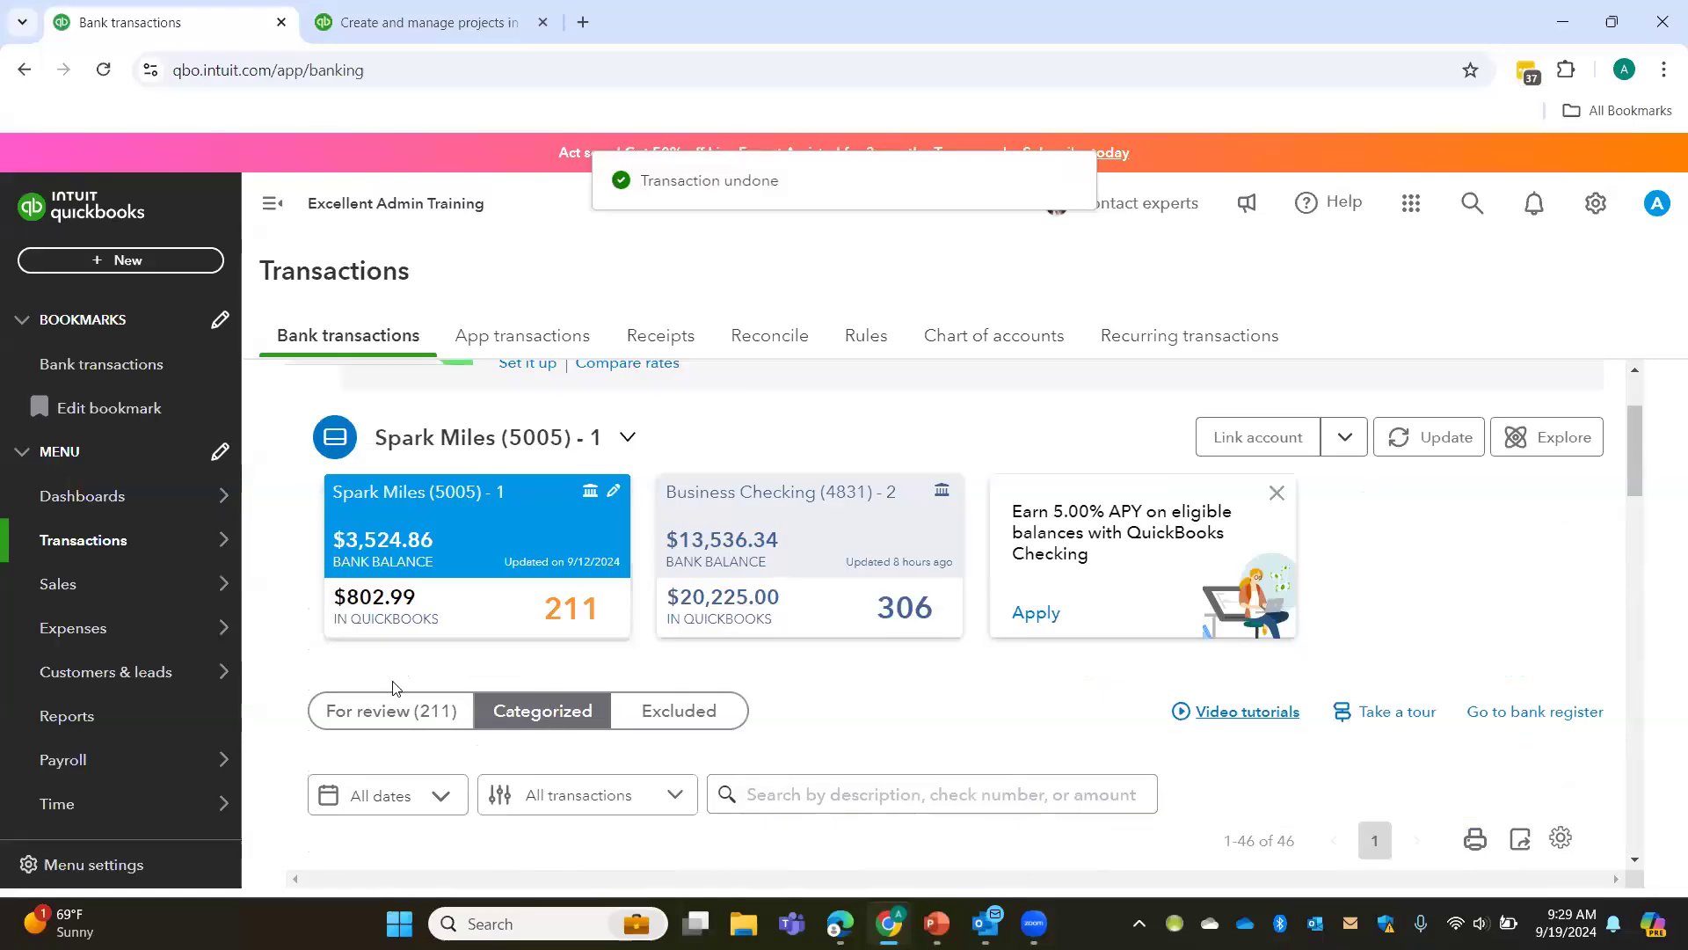
left_click(347, 717)
scroll(606, 711, "down", 5)
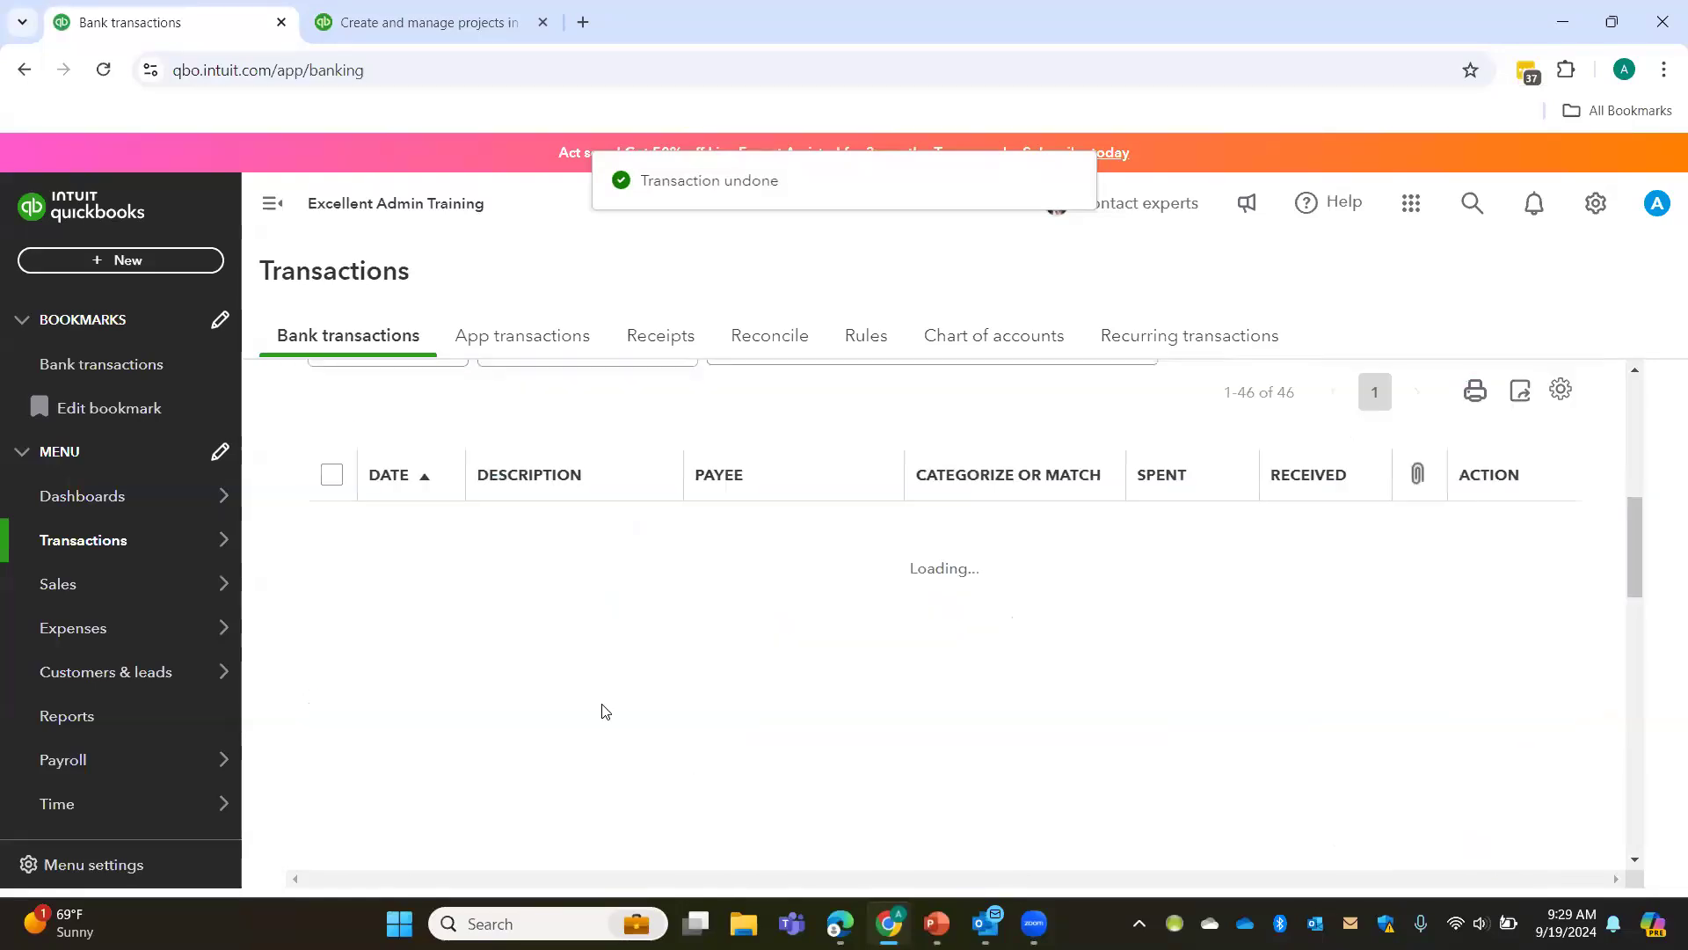
scroll(651, 727, "down", 1)
scroll(656, 730, "down", 1)
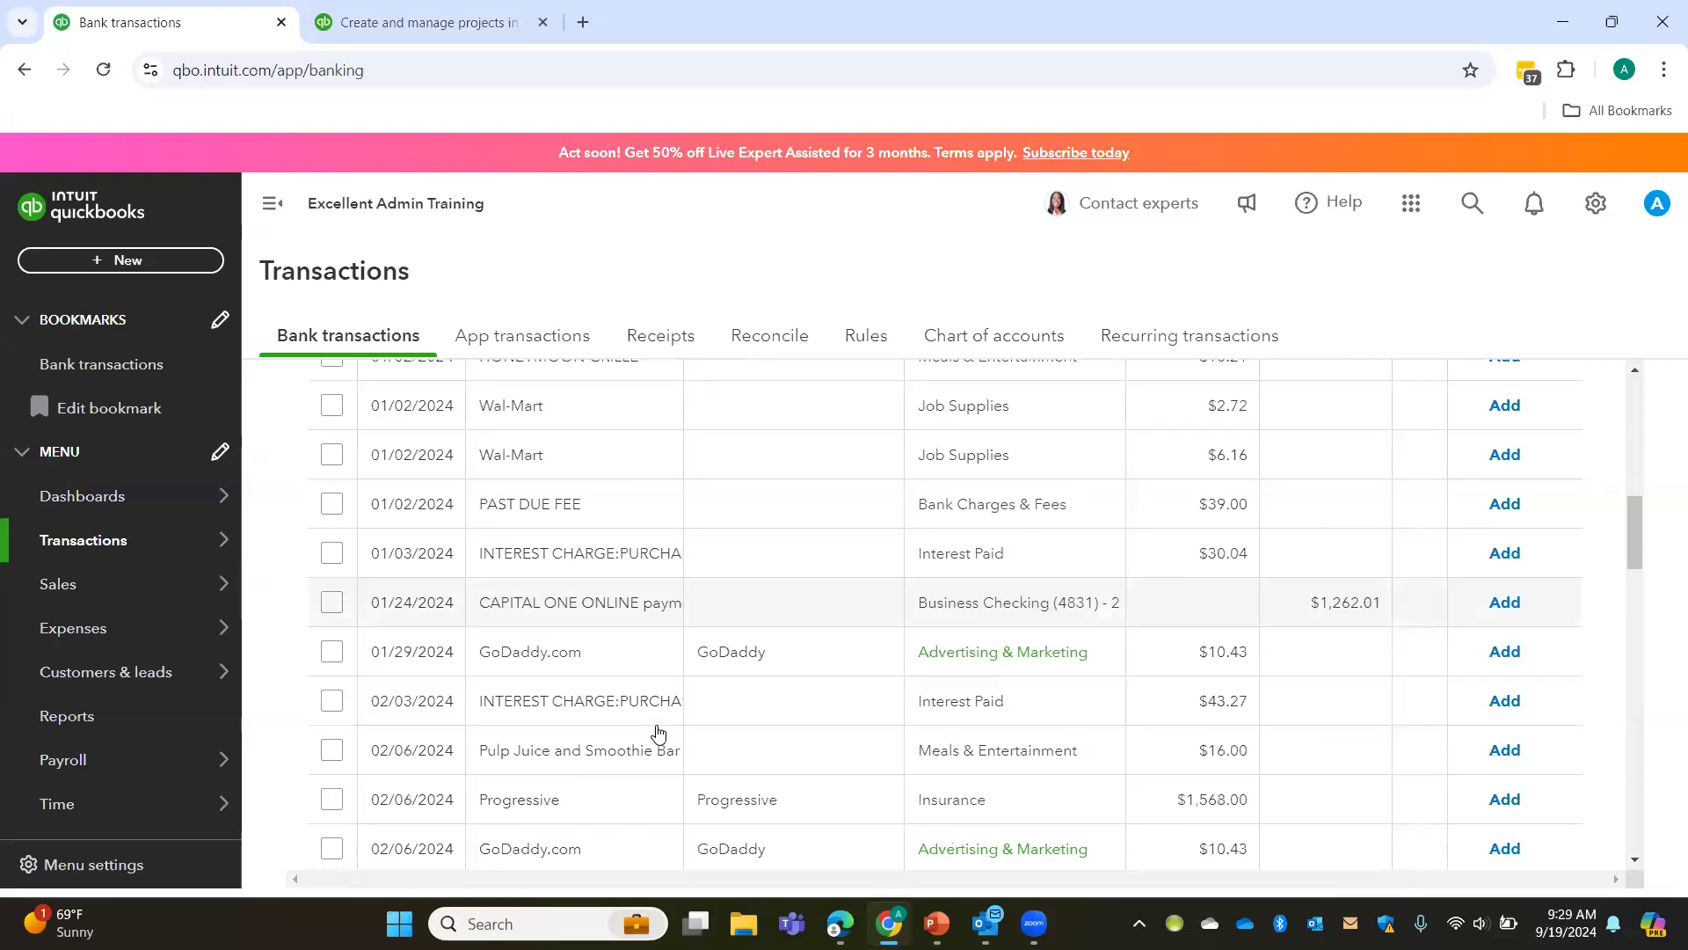
scroll(658, 738, "down", 4)
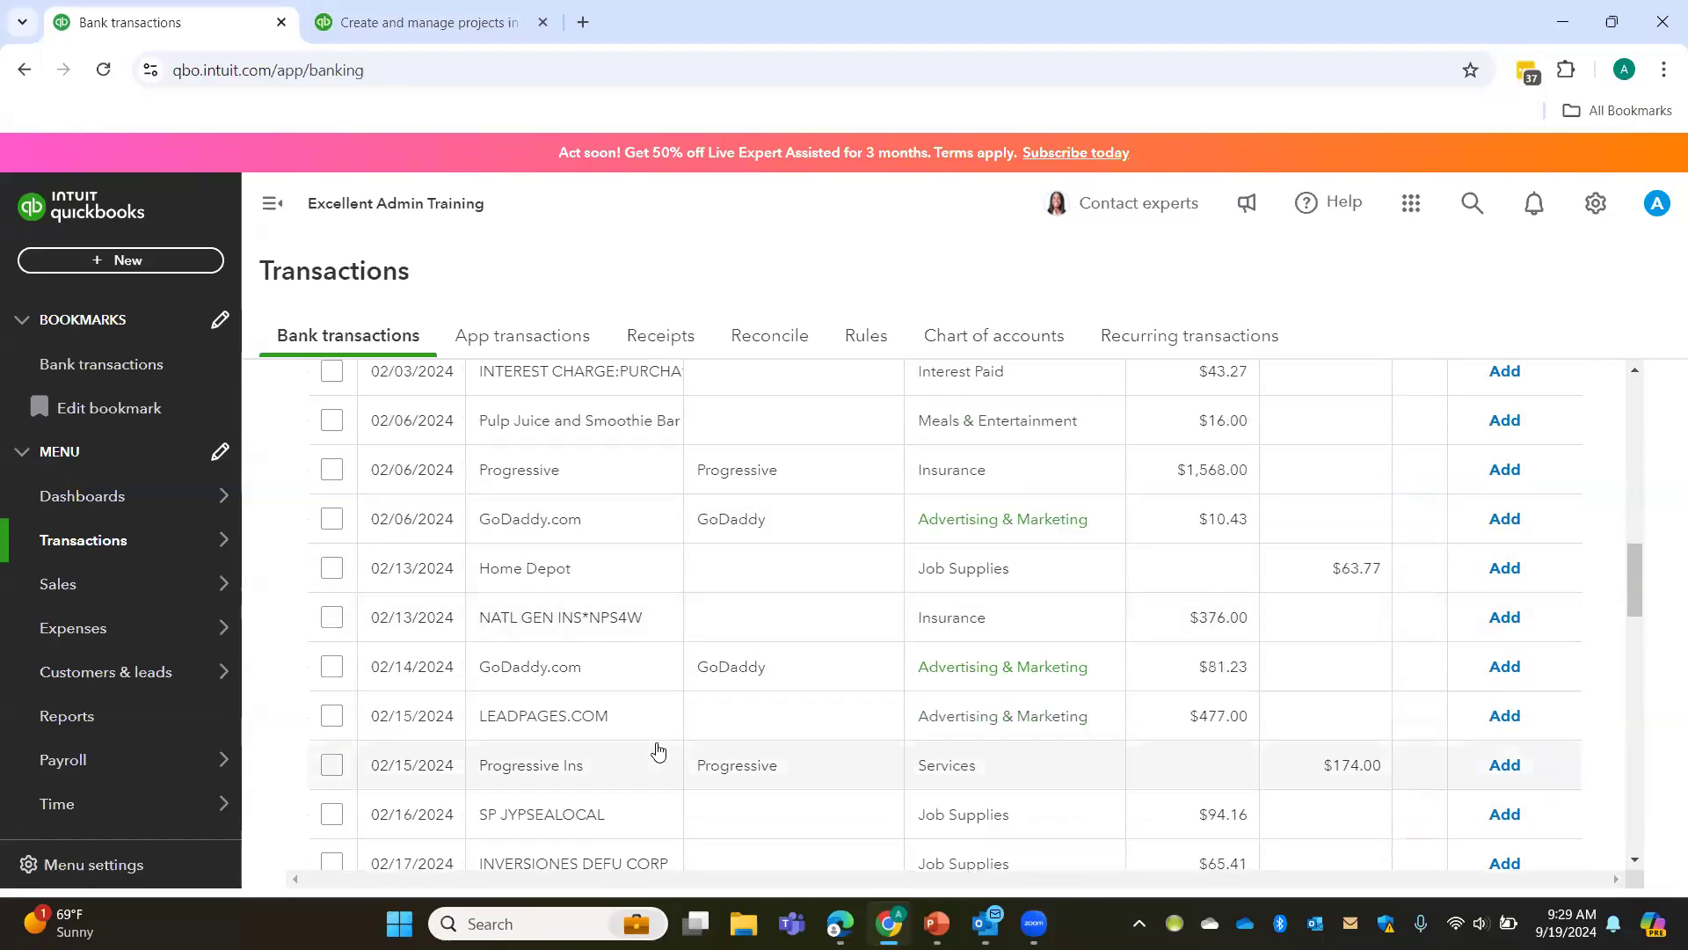
scroll(657, 750, "up", 4)
scroll(792, 761, "up", 5)
scroll(1112, 761, "down", 7)
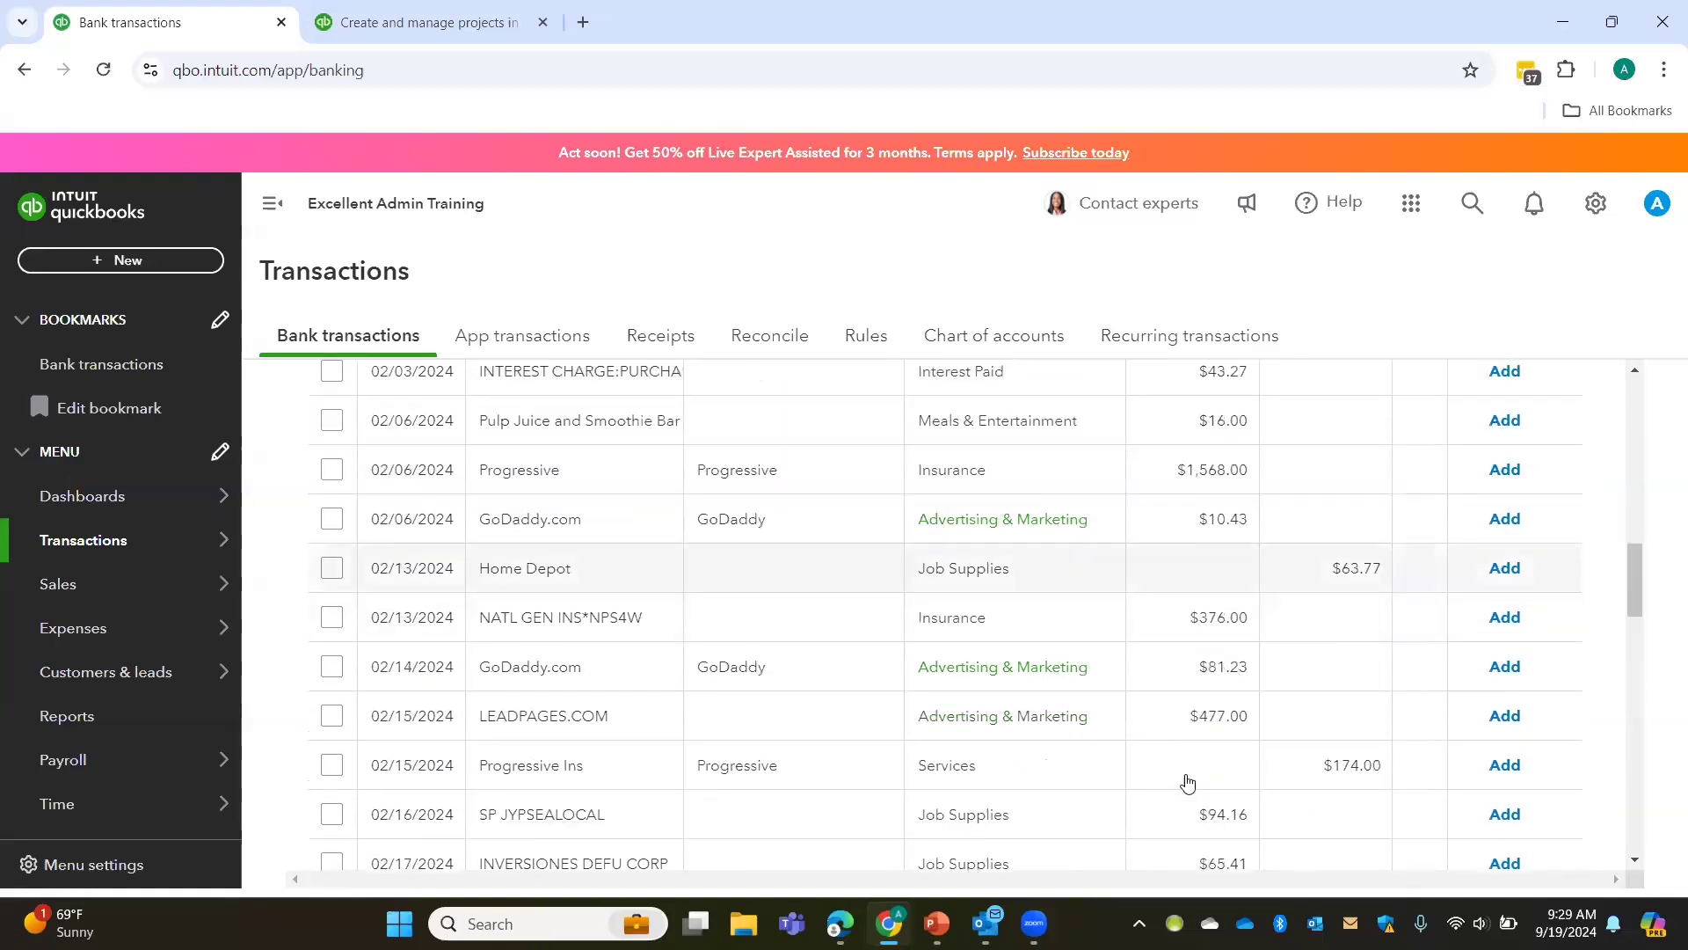
scroll(1186, 782, "down", 8)
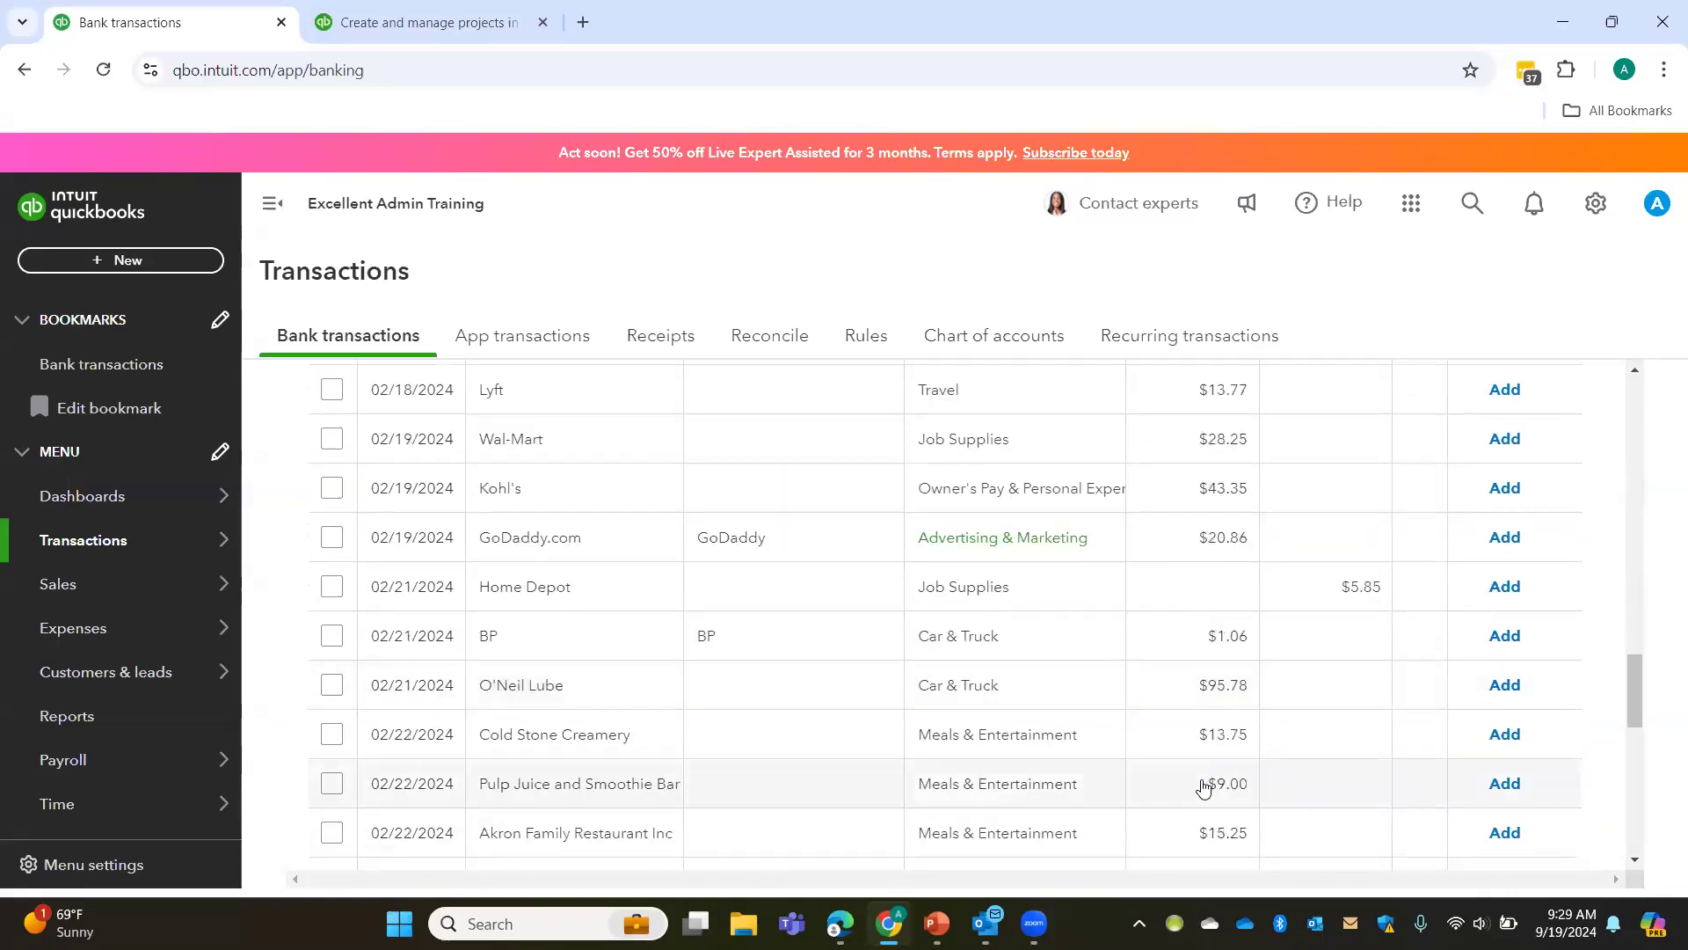
scroll(1200, 779, "down", 7)
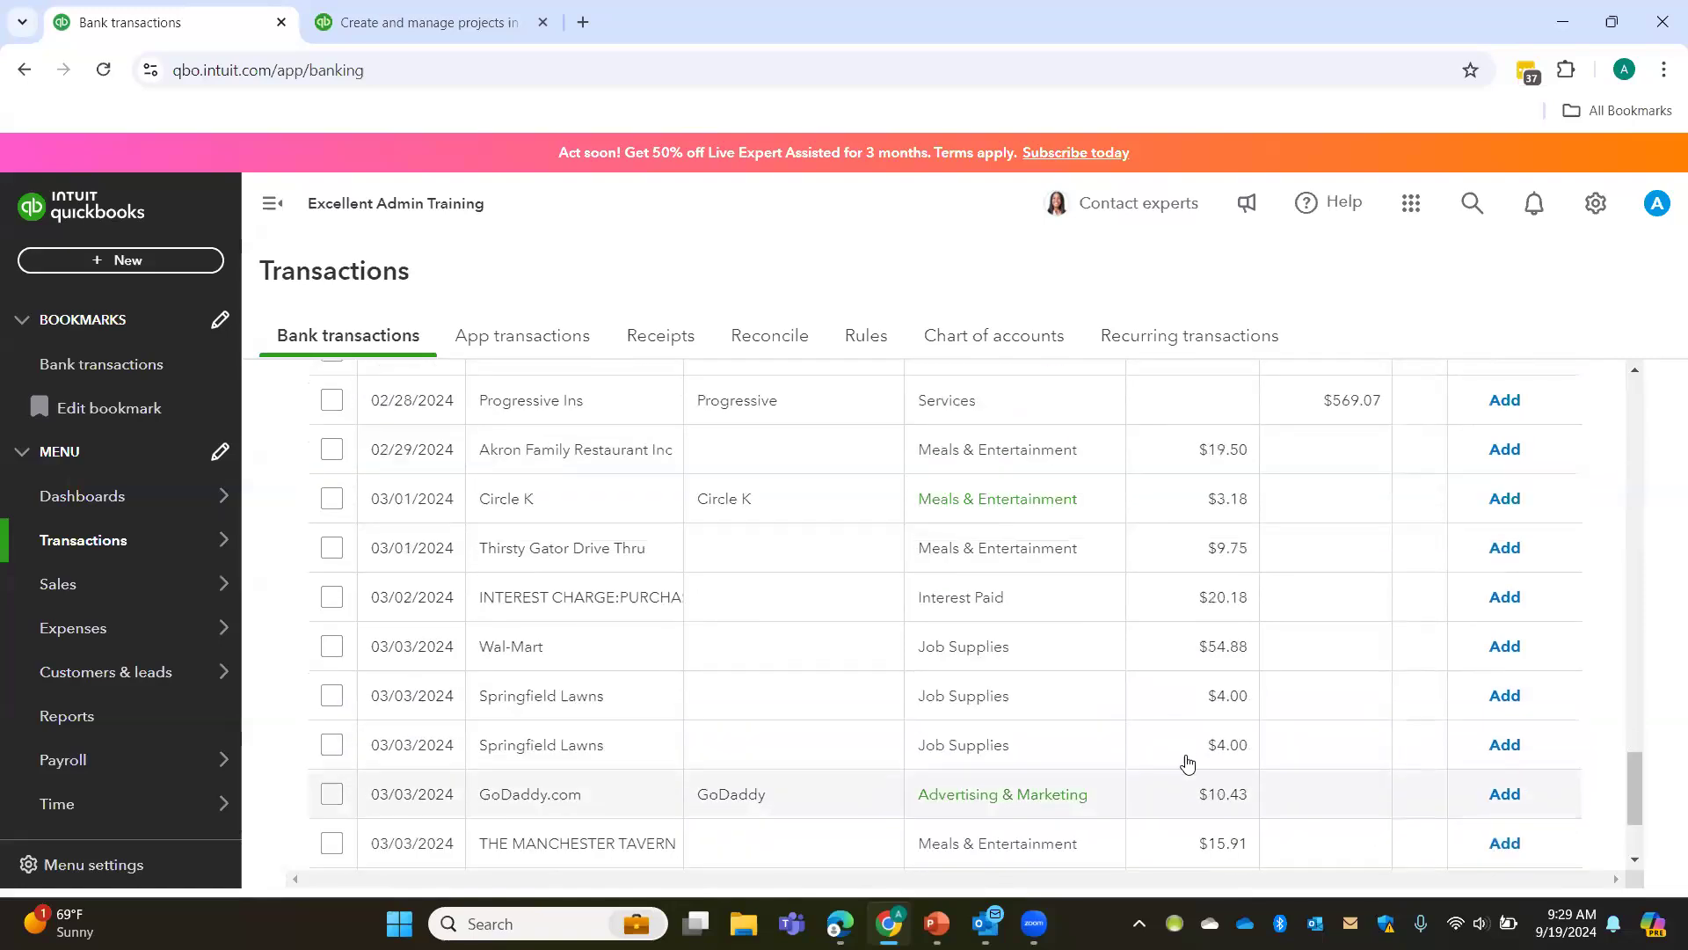
scroll(1187, 763, "up", 20)
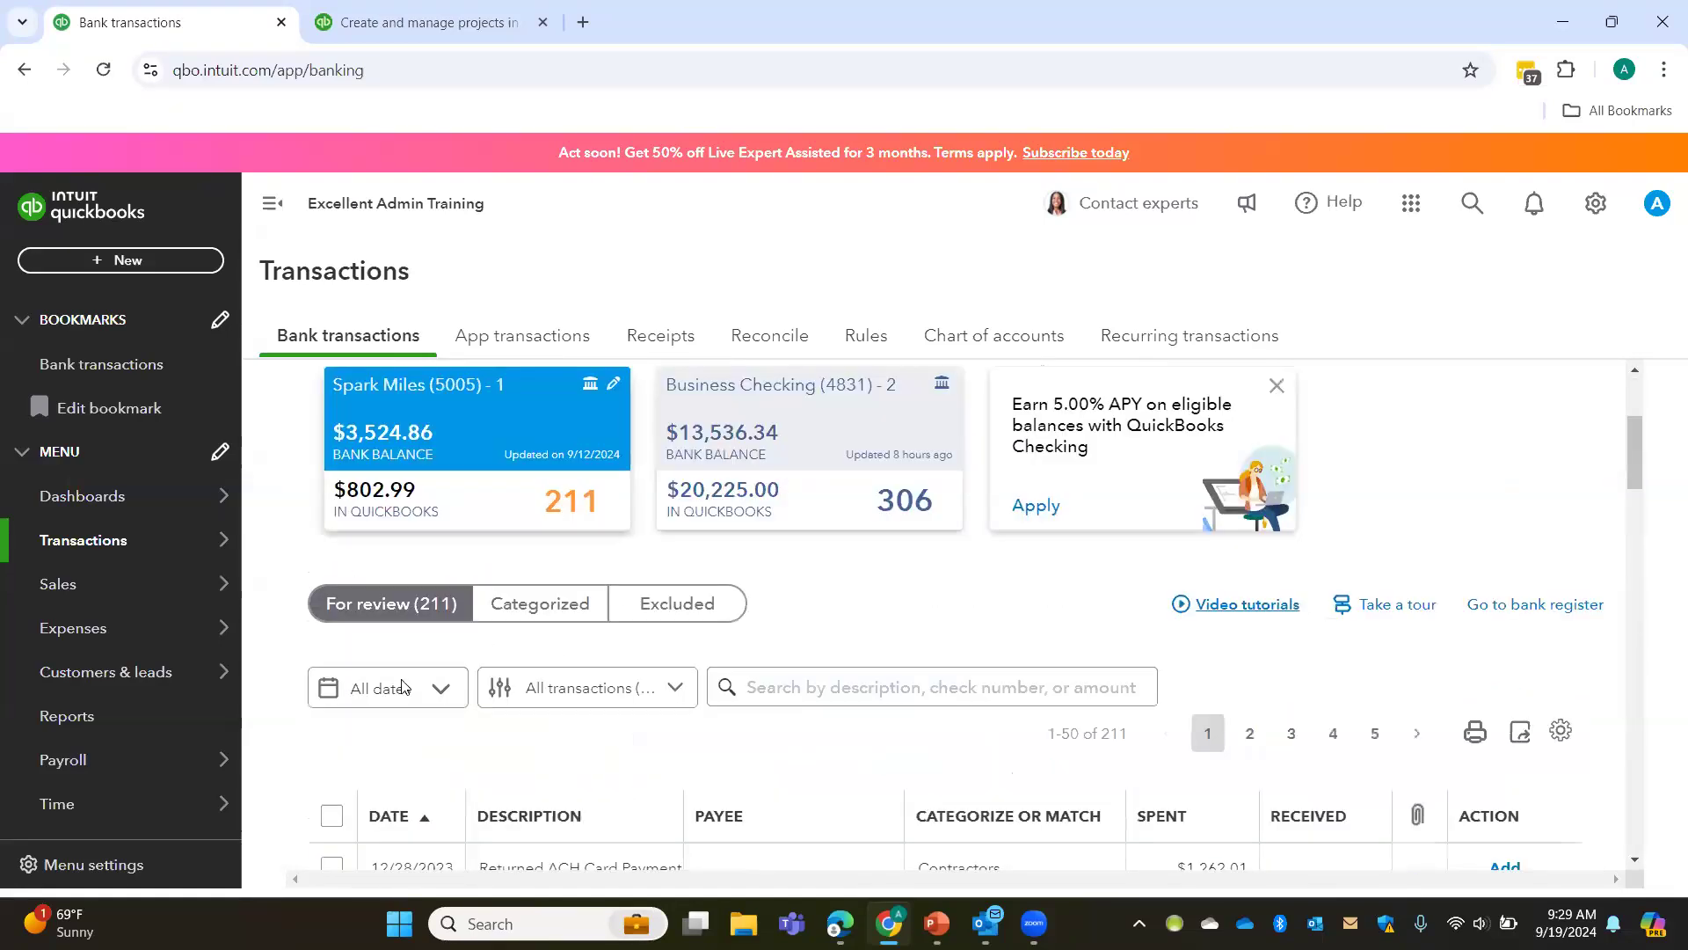
scroll(404, 686, "down", 1)
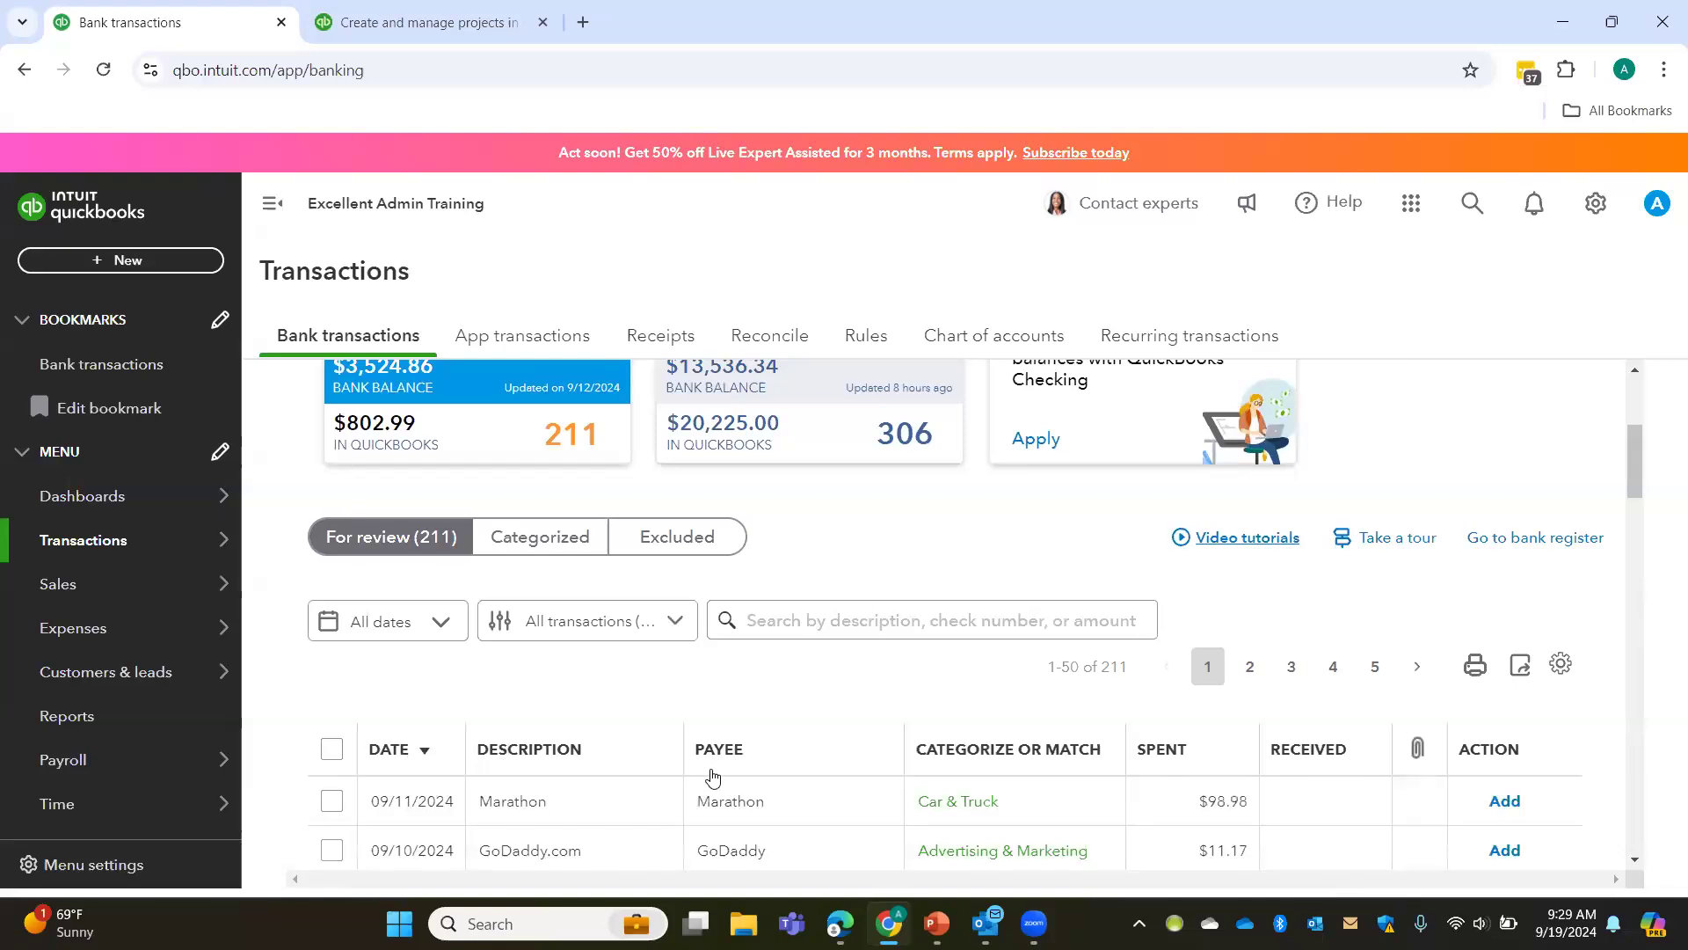
scroll(713, 773, "down", 20)
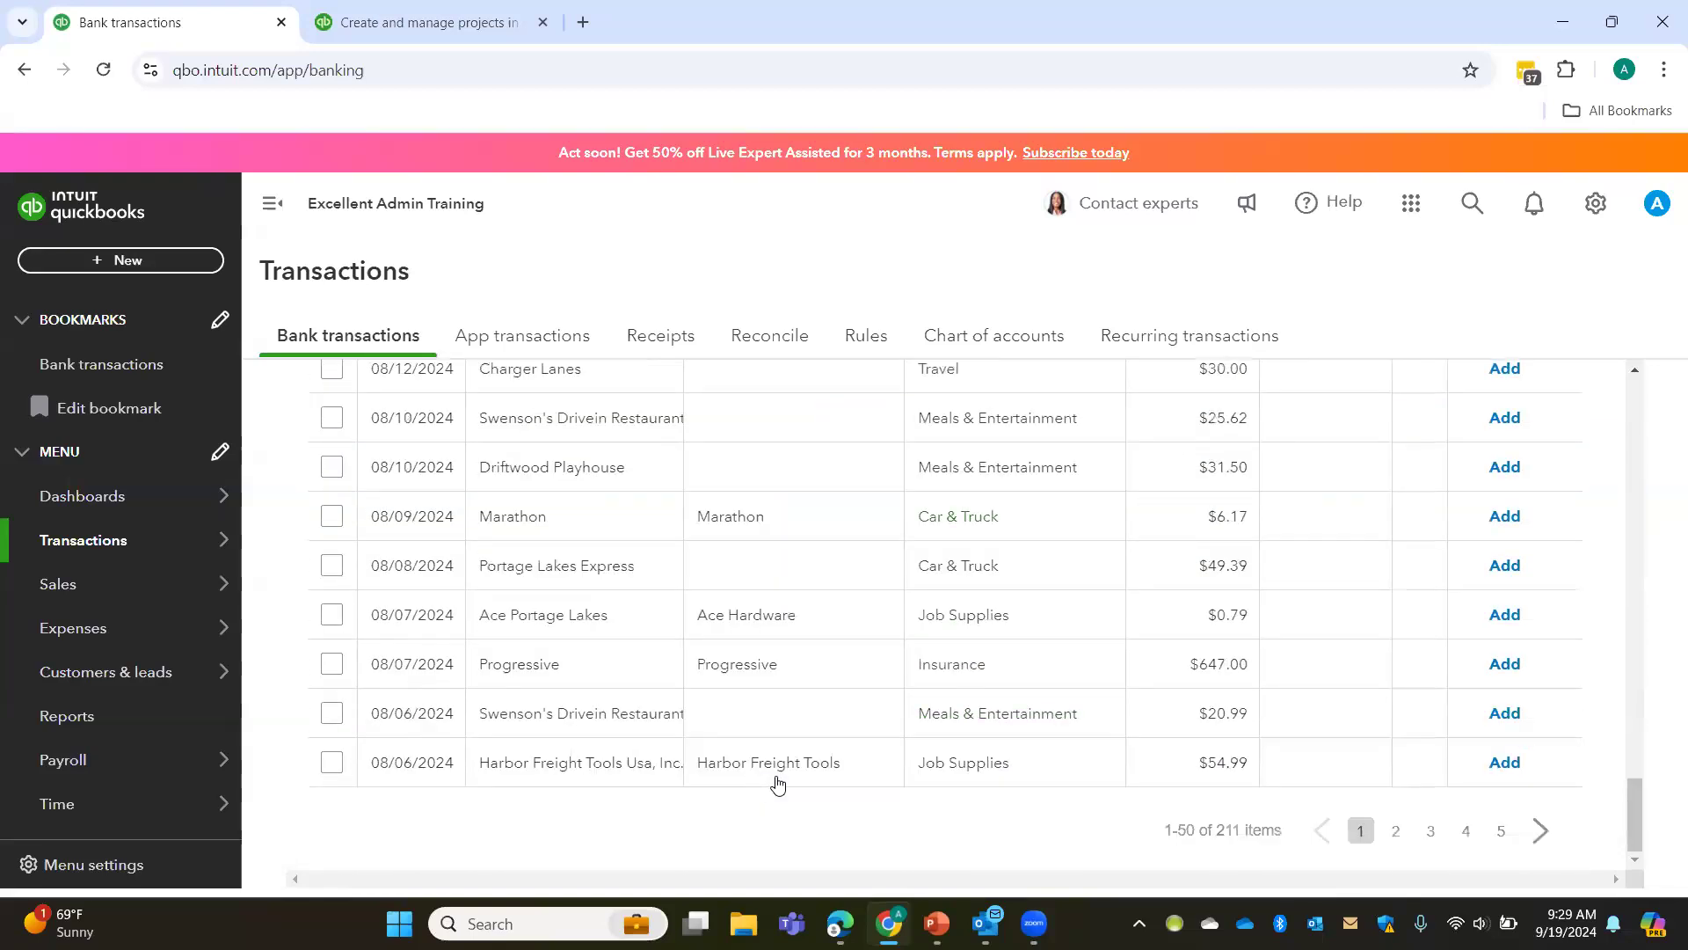
Step: On page 2, add the 07/03 Subway $11.99 charge under Meals & Entertainment
left_click(1396, 833)
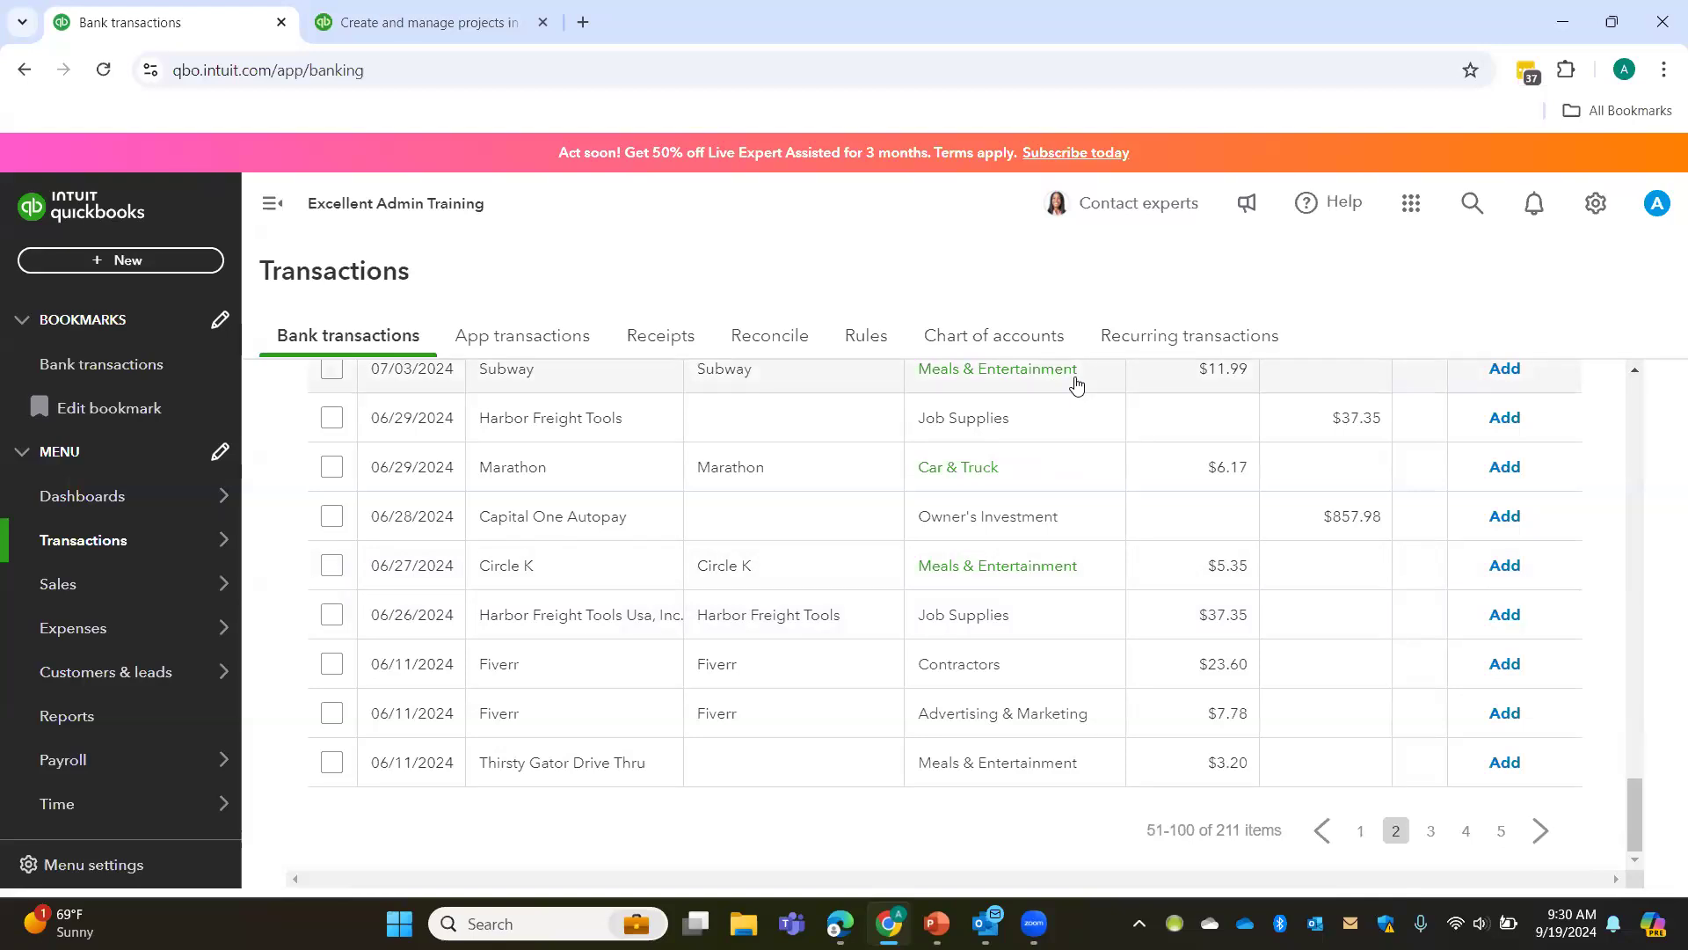
scroll(1076, 384, "up", 2)
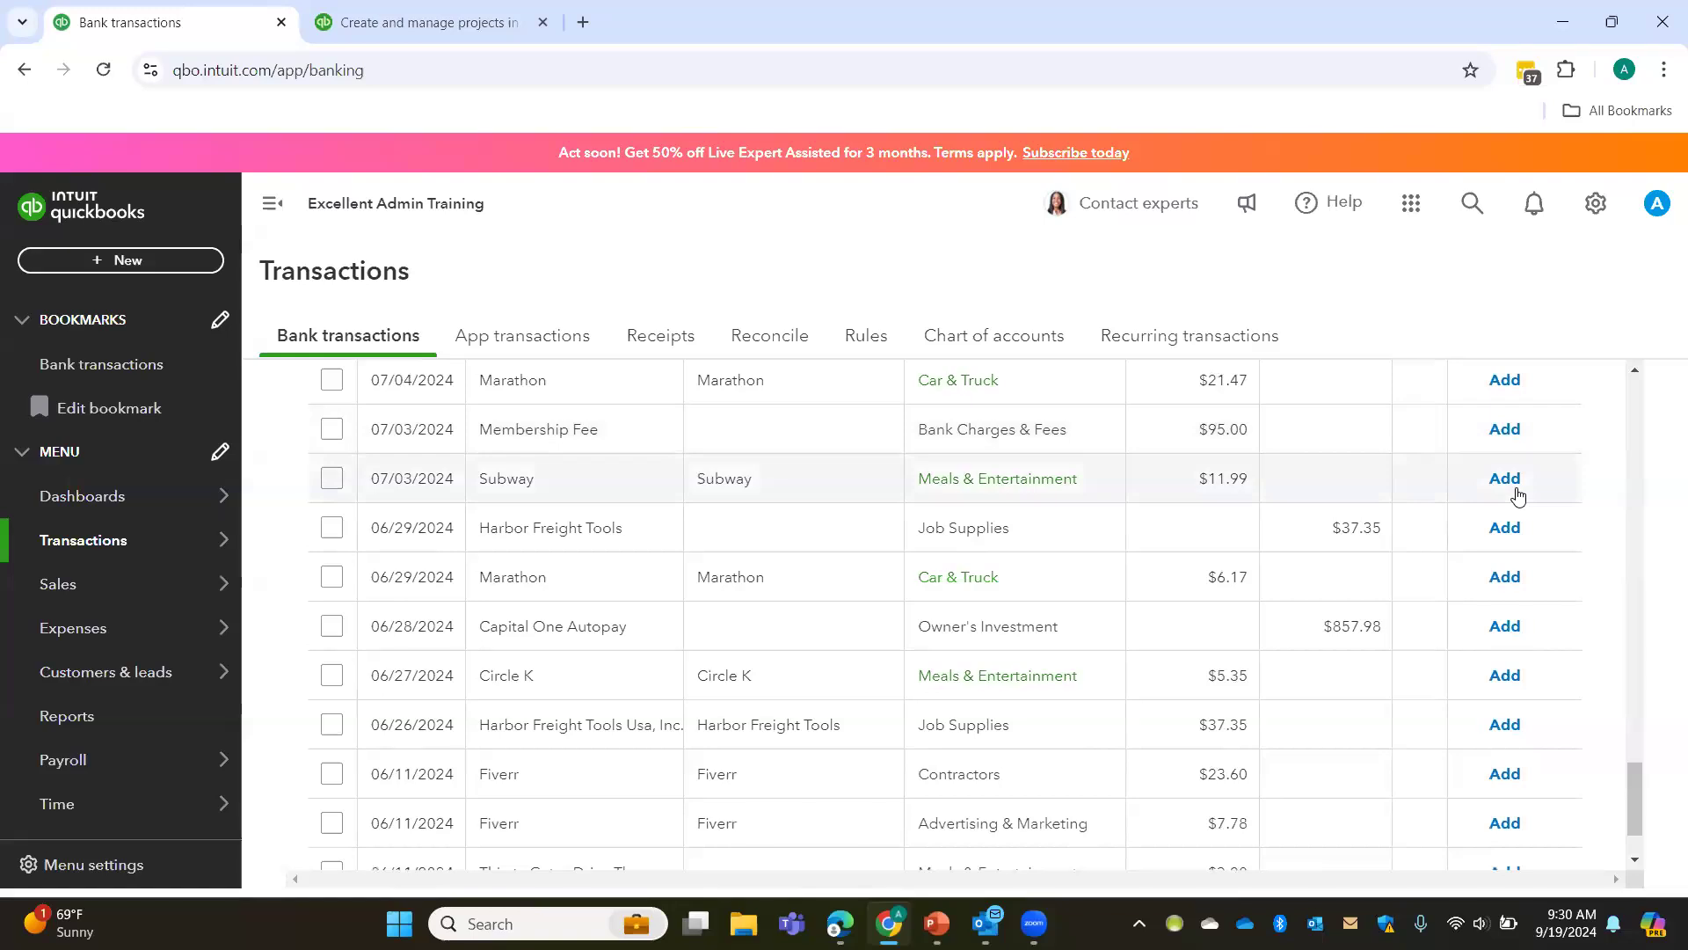
left_click(1055, 486)
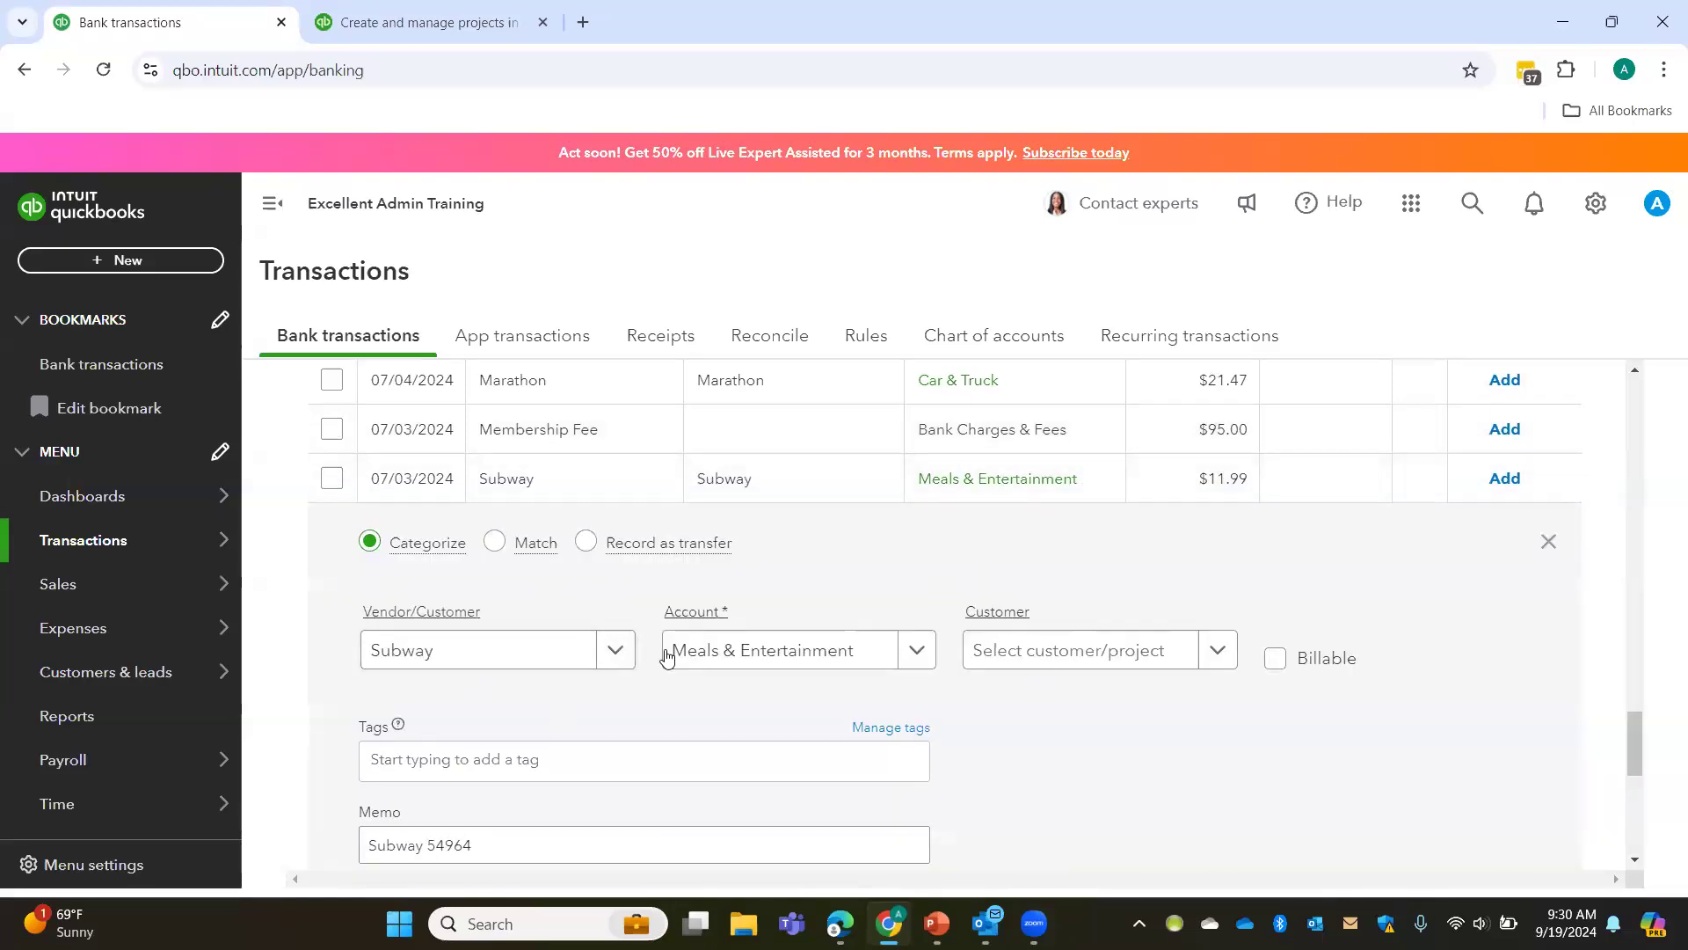
scroll(704, 675, "down", 4)
left_click(1528, 730)
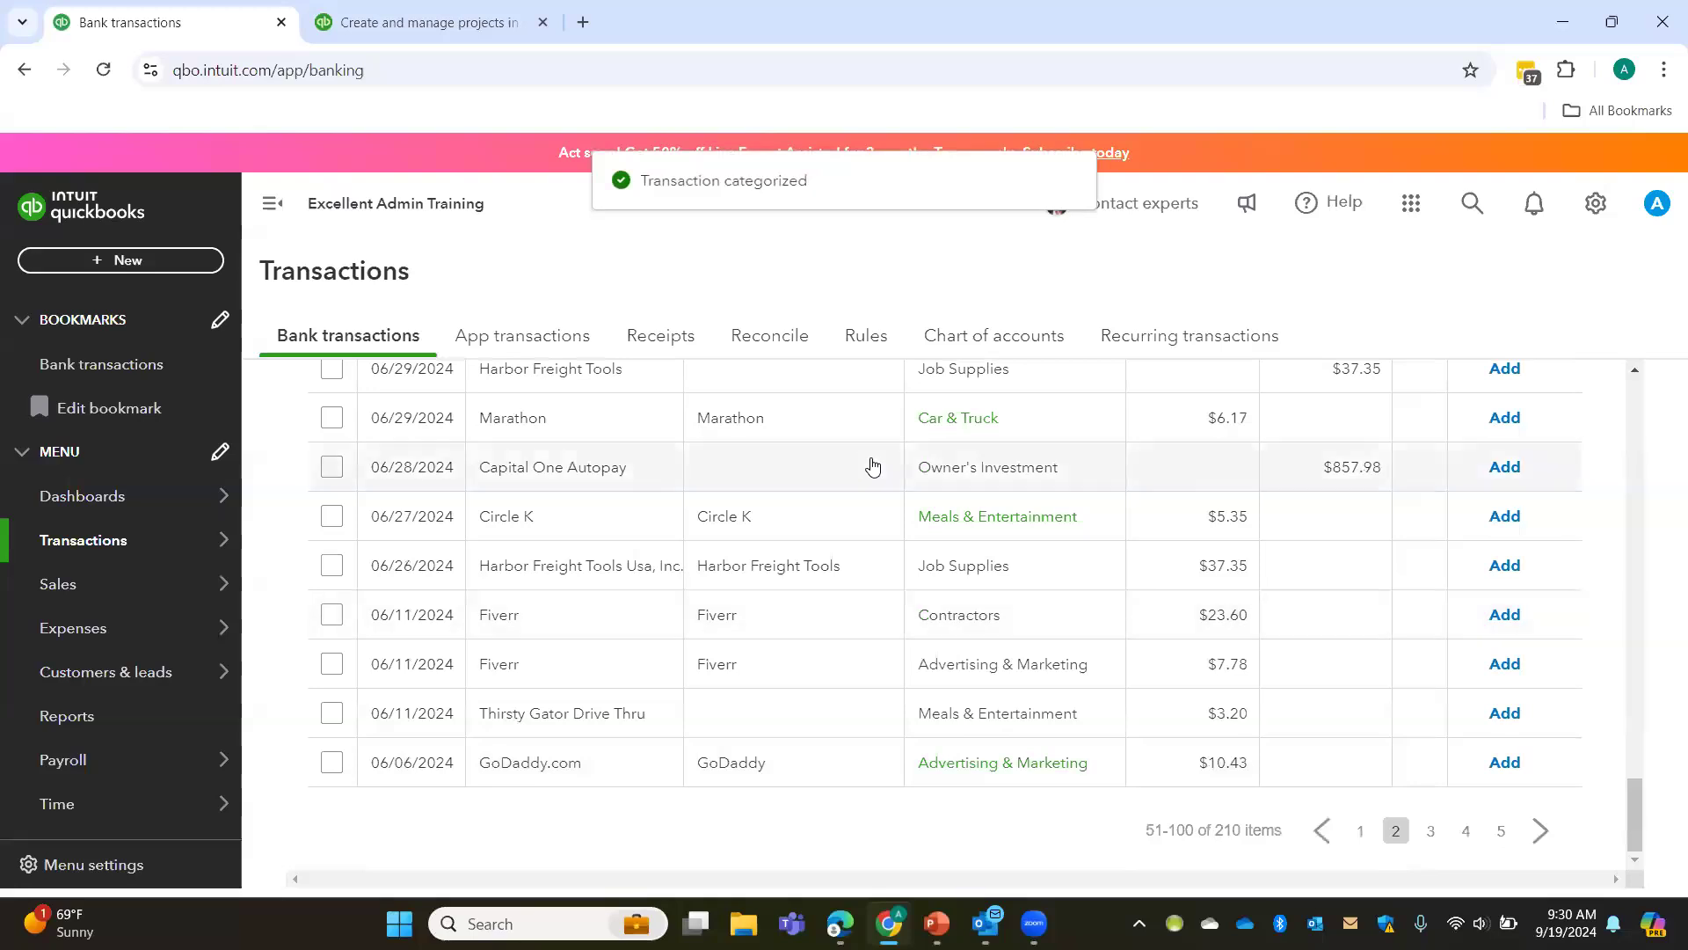
scroll(872, 469, "up", 20)
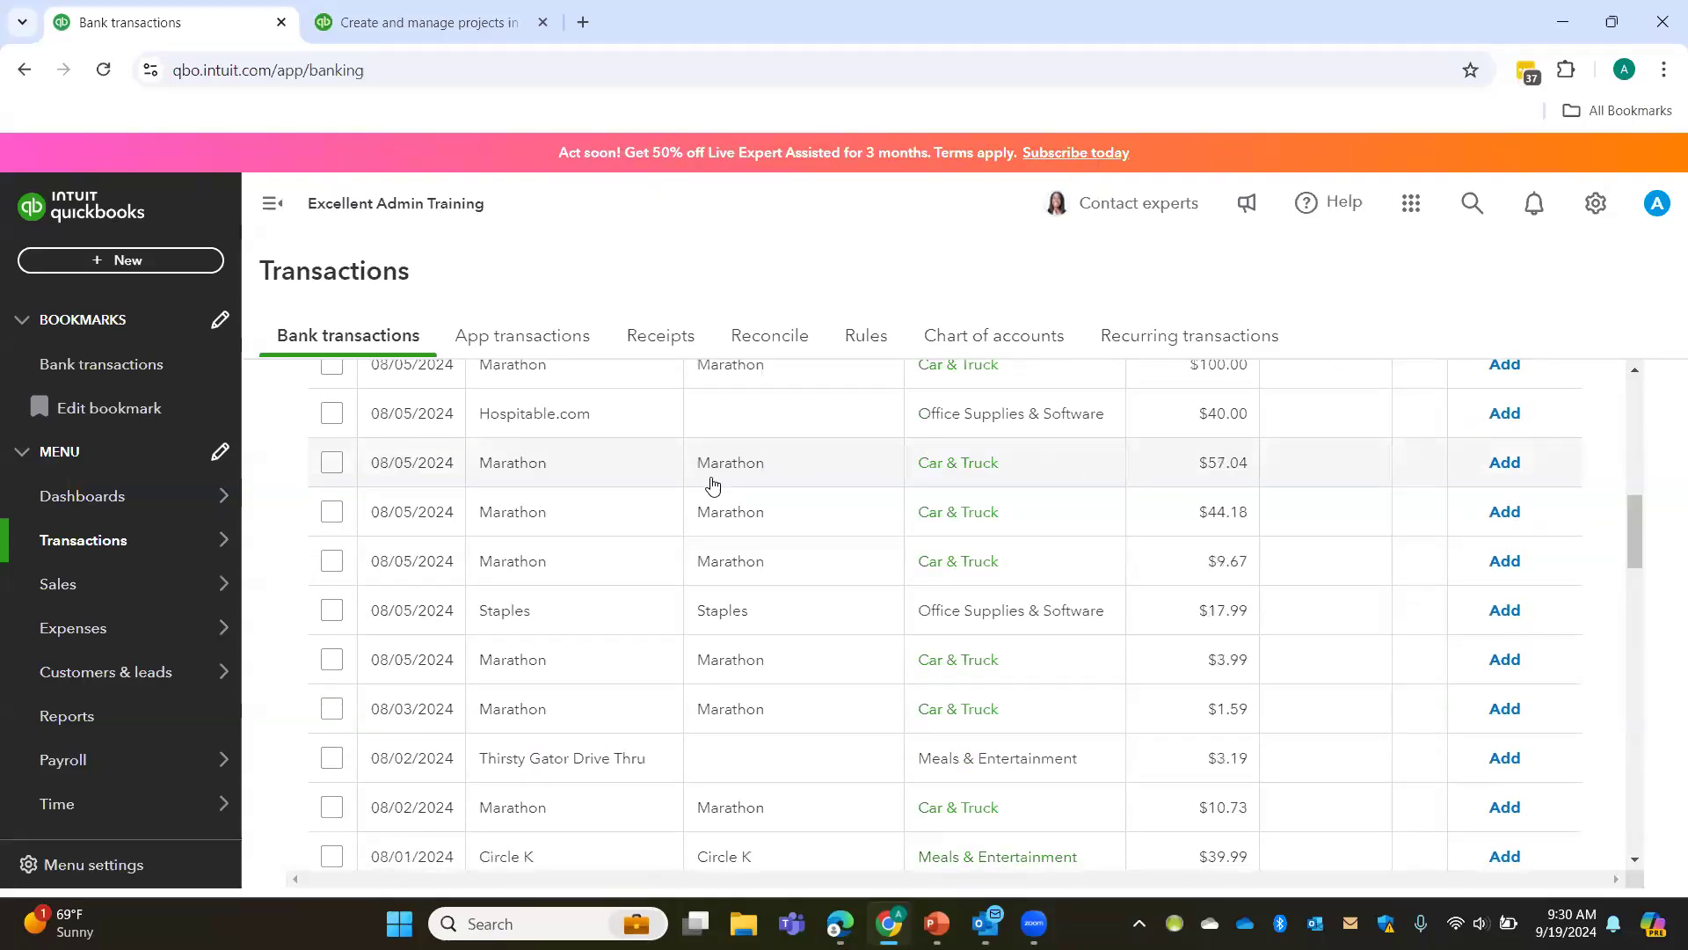
Step: In the Categorized list, view the 08/16 Home Depot $18.15 expense, then close it
scroll(559, 444, "down", 5)
left_click(560, 426)
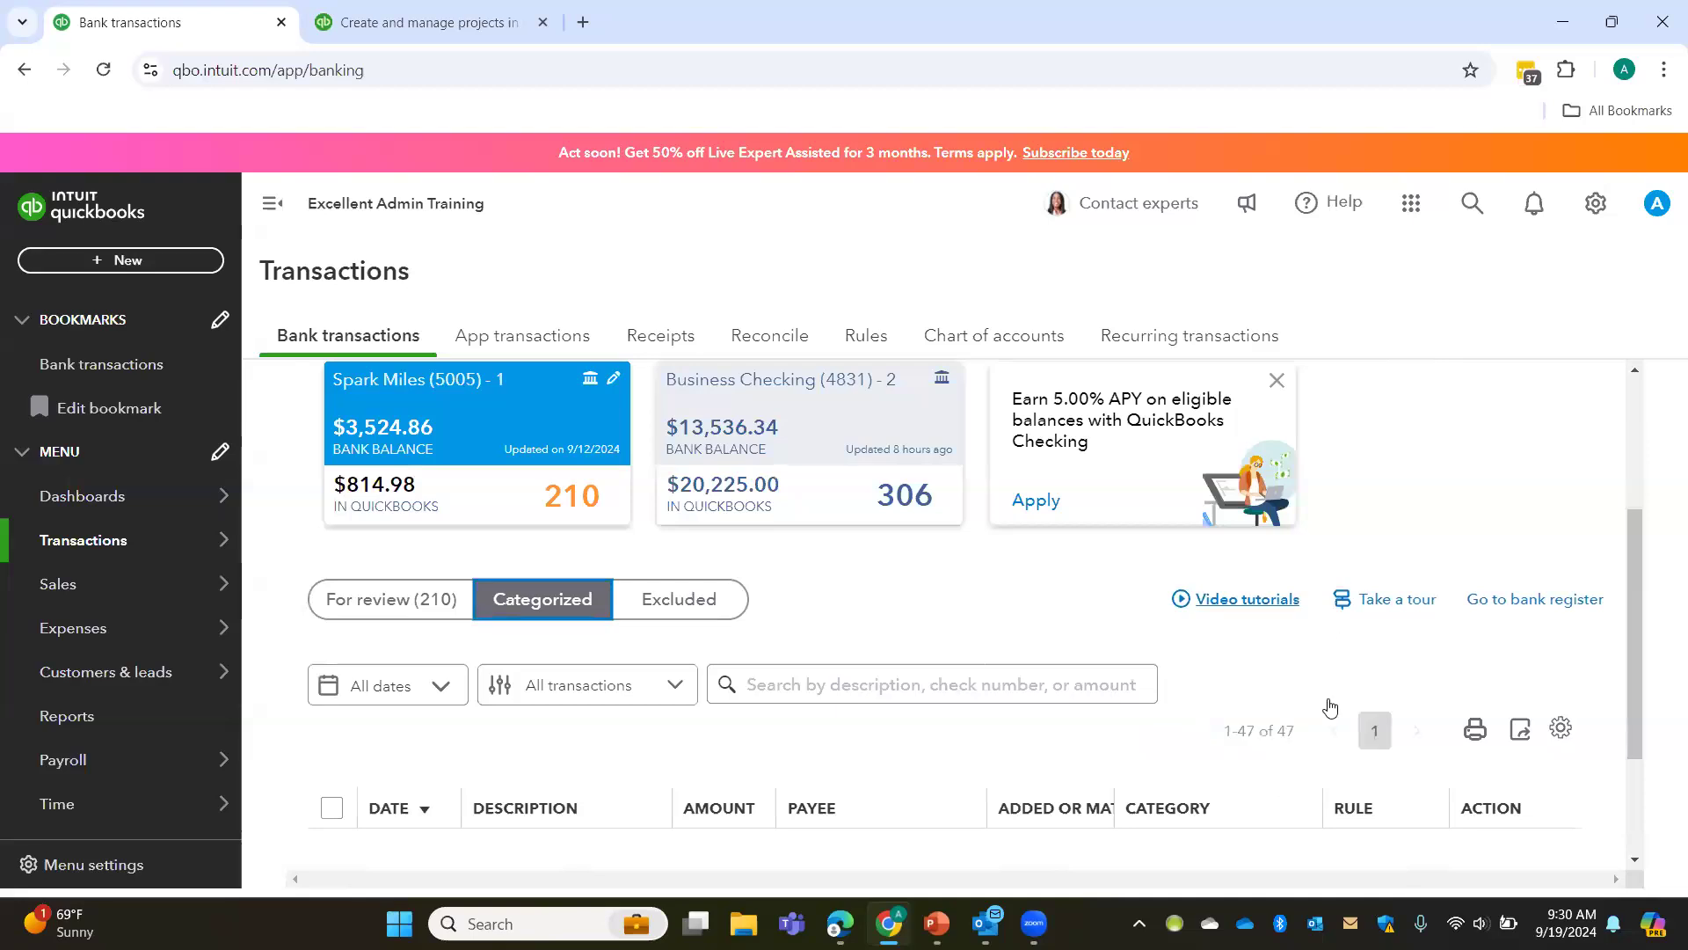
scroll(1329, 708, "down", 6)
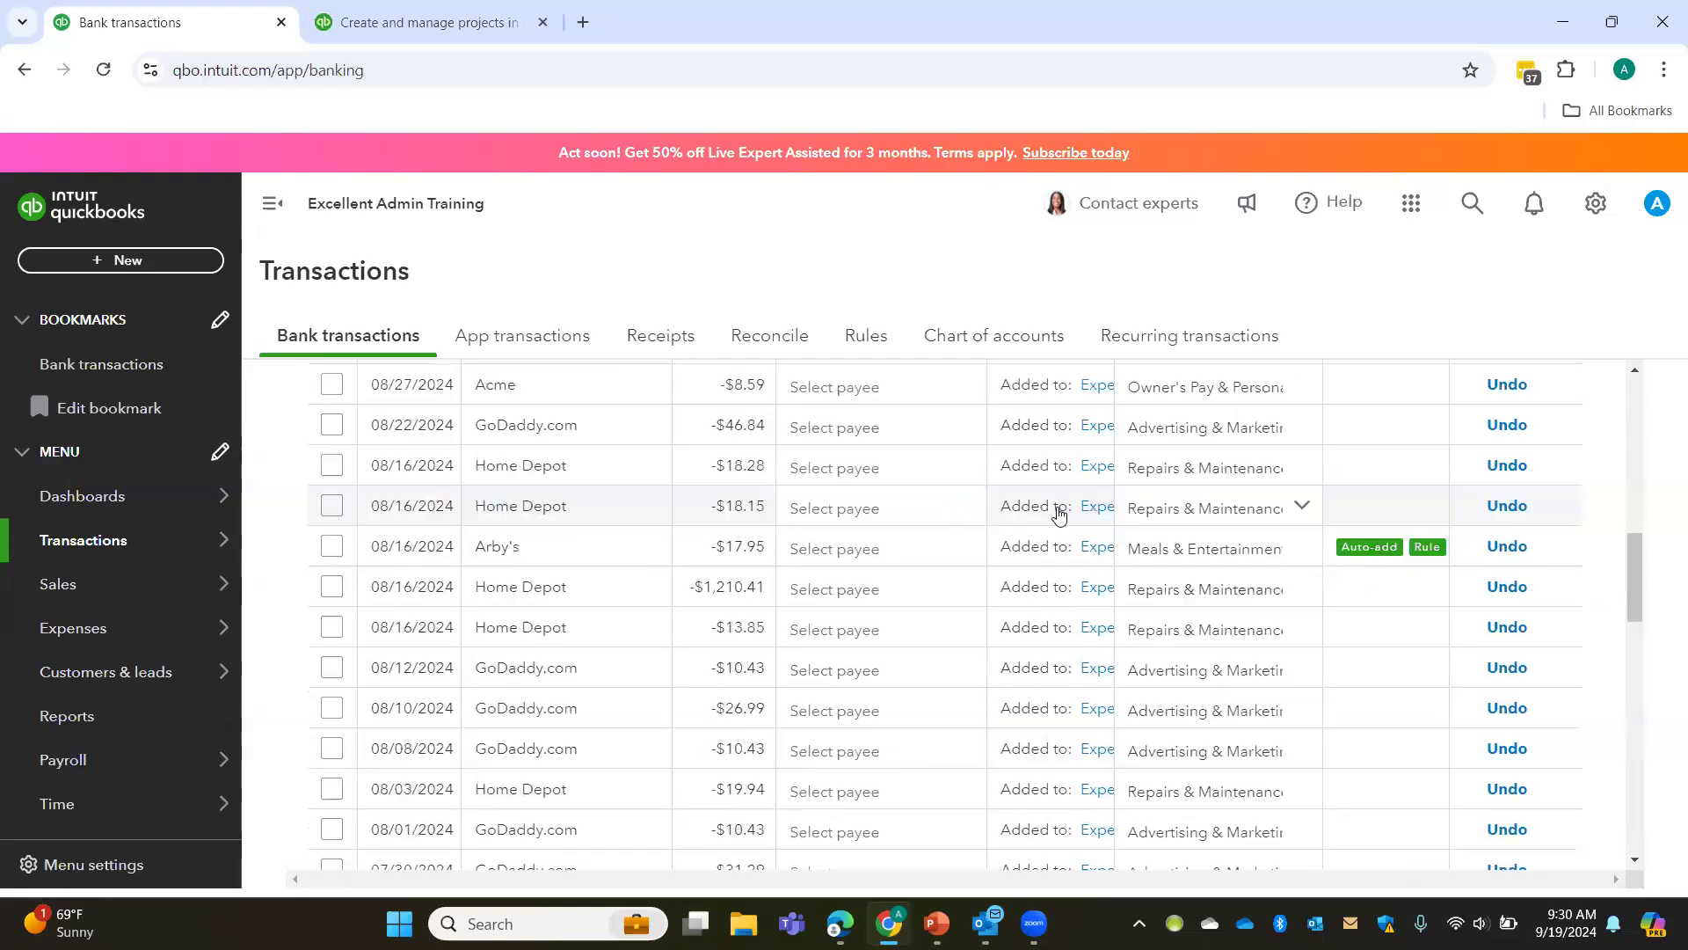
left_click(1014, 503)
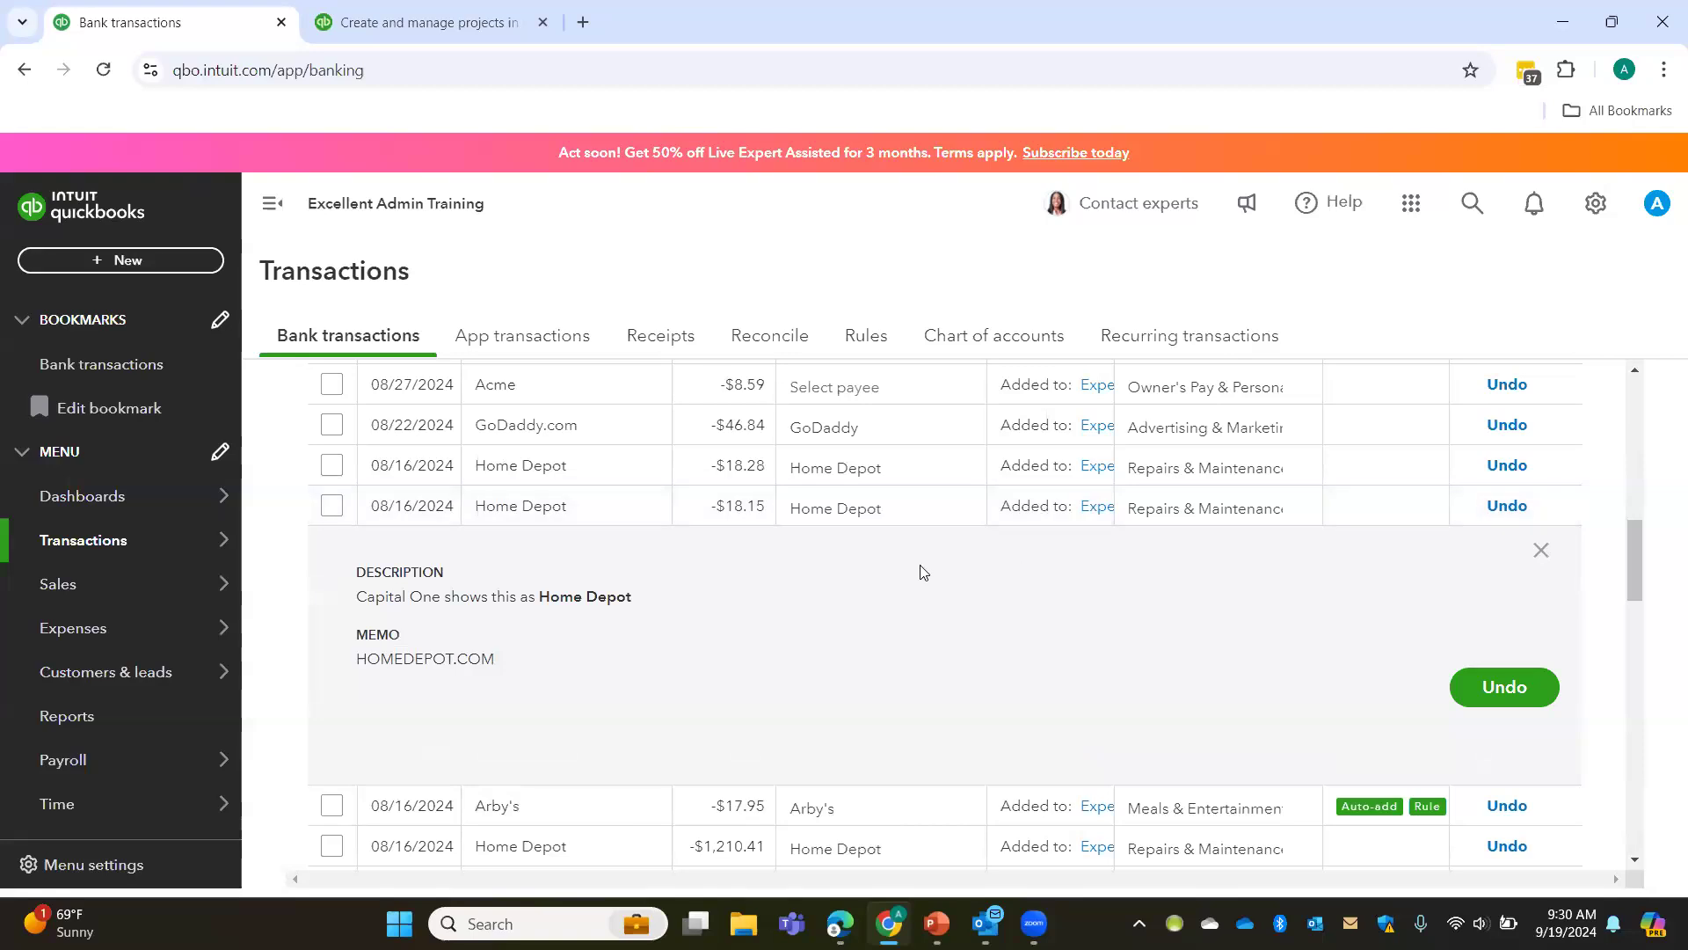
left_click(1097, 508)
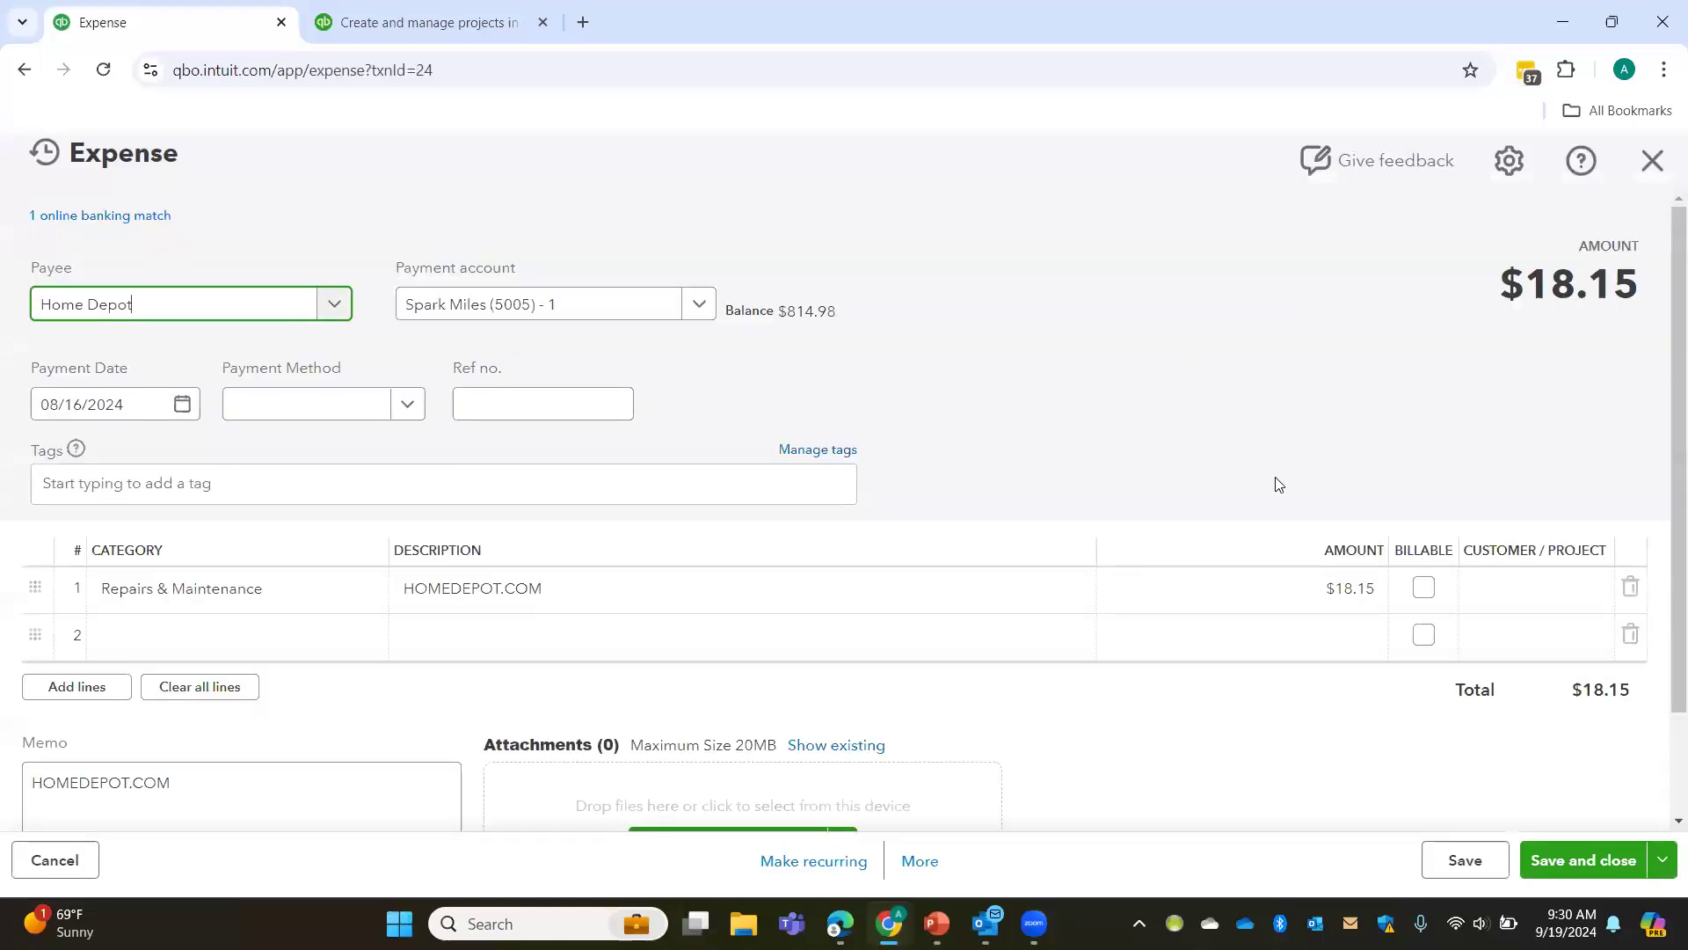
left_click(1656, 171)
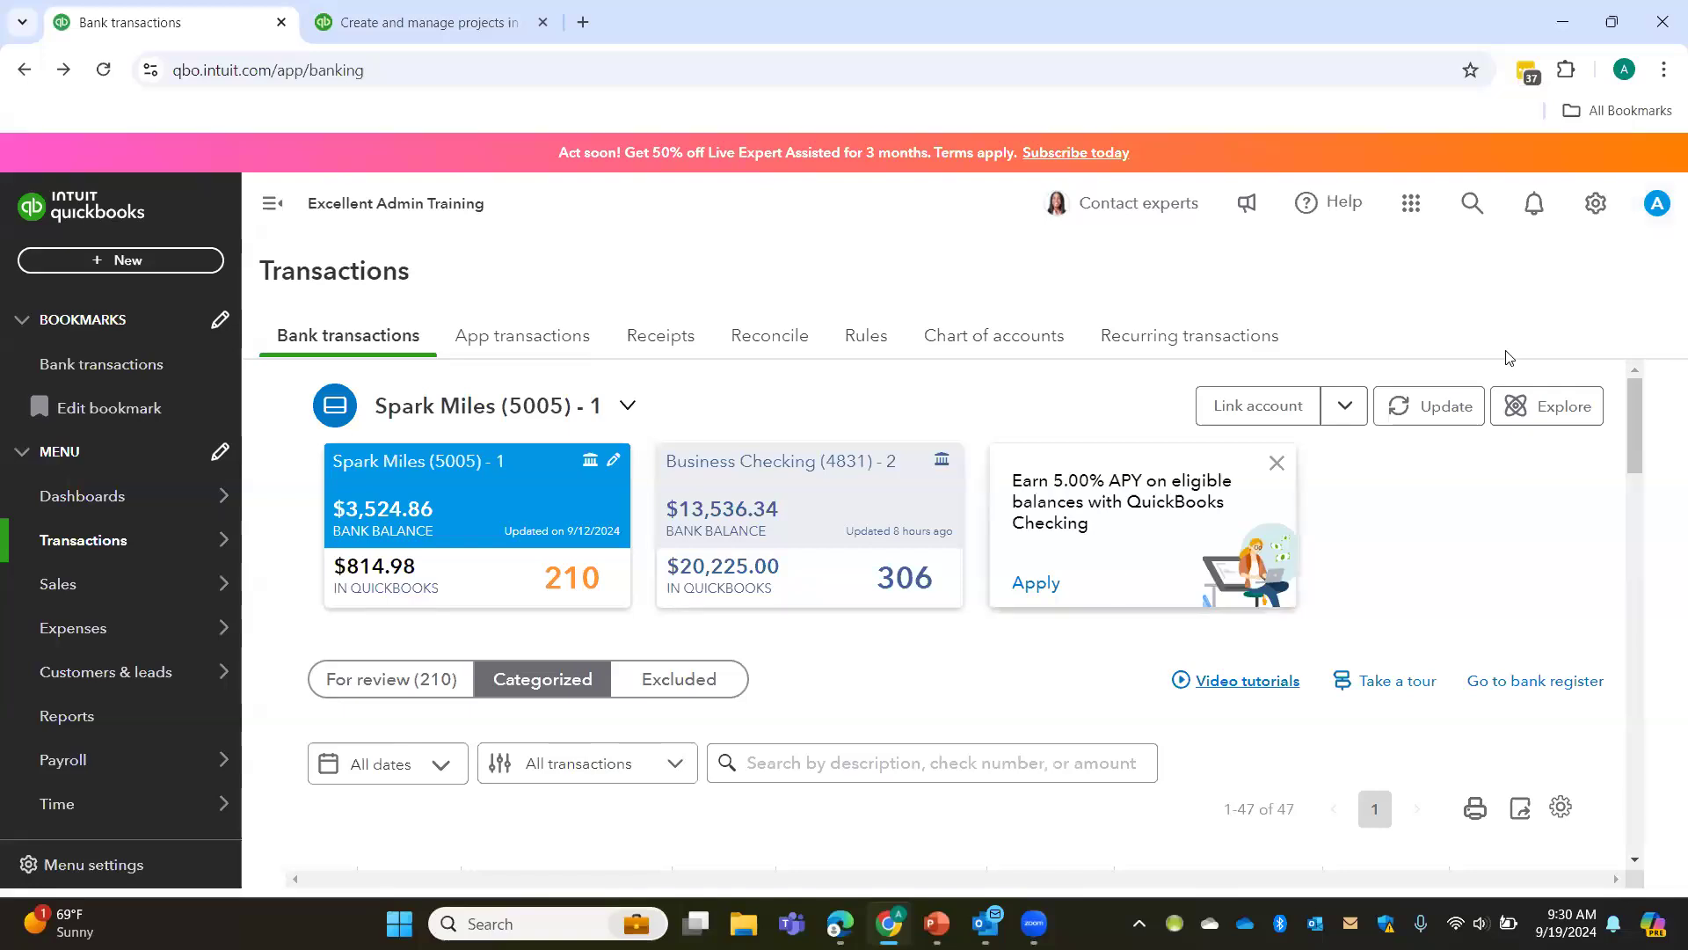
Step: Switch back to the For review list of 210 bank transactions
scroll(1392, 621, "down", 5)
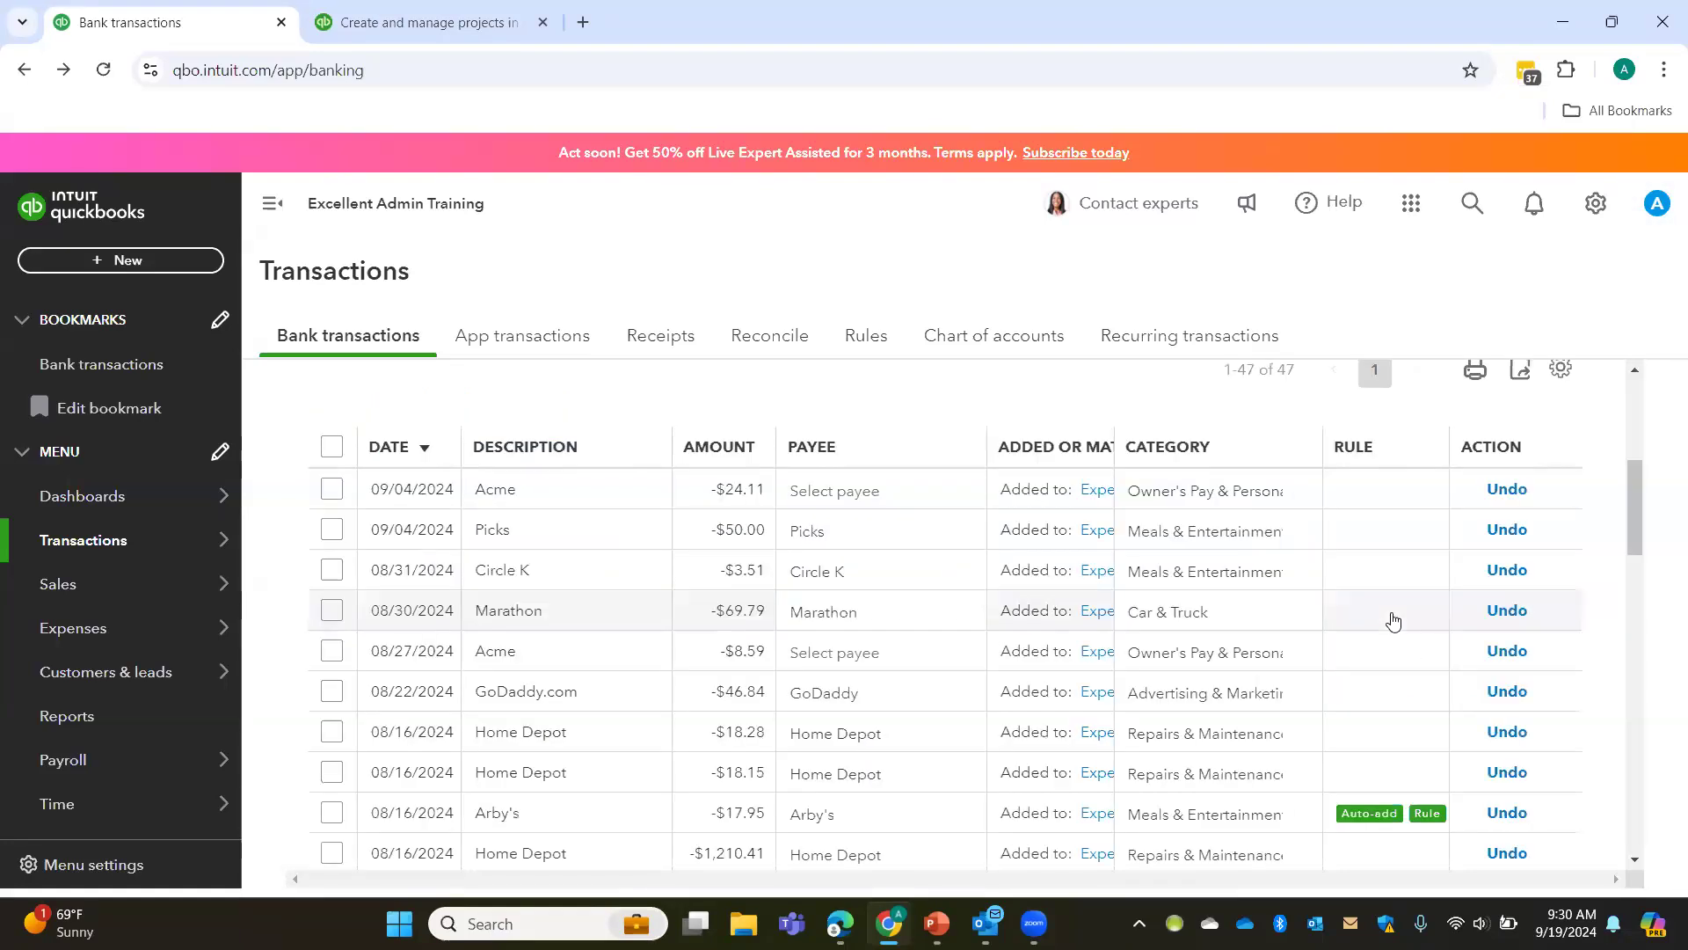
scroll(365, 803, "up", 5)
left_click(373, 582)
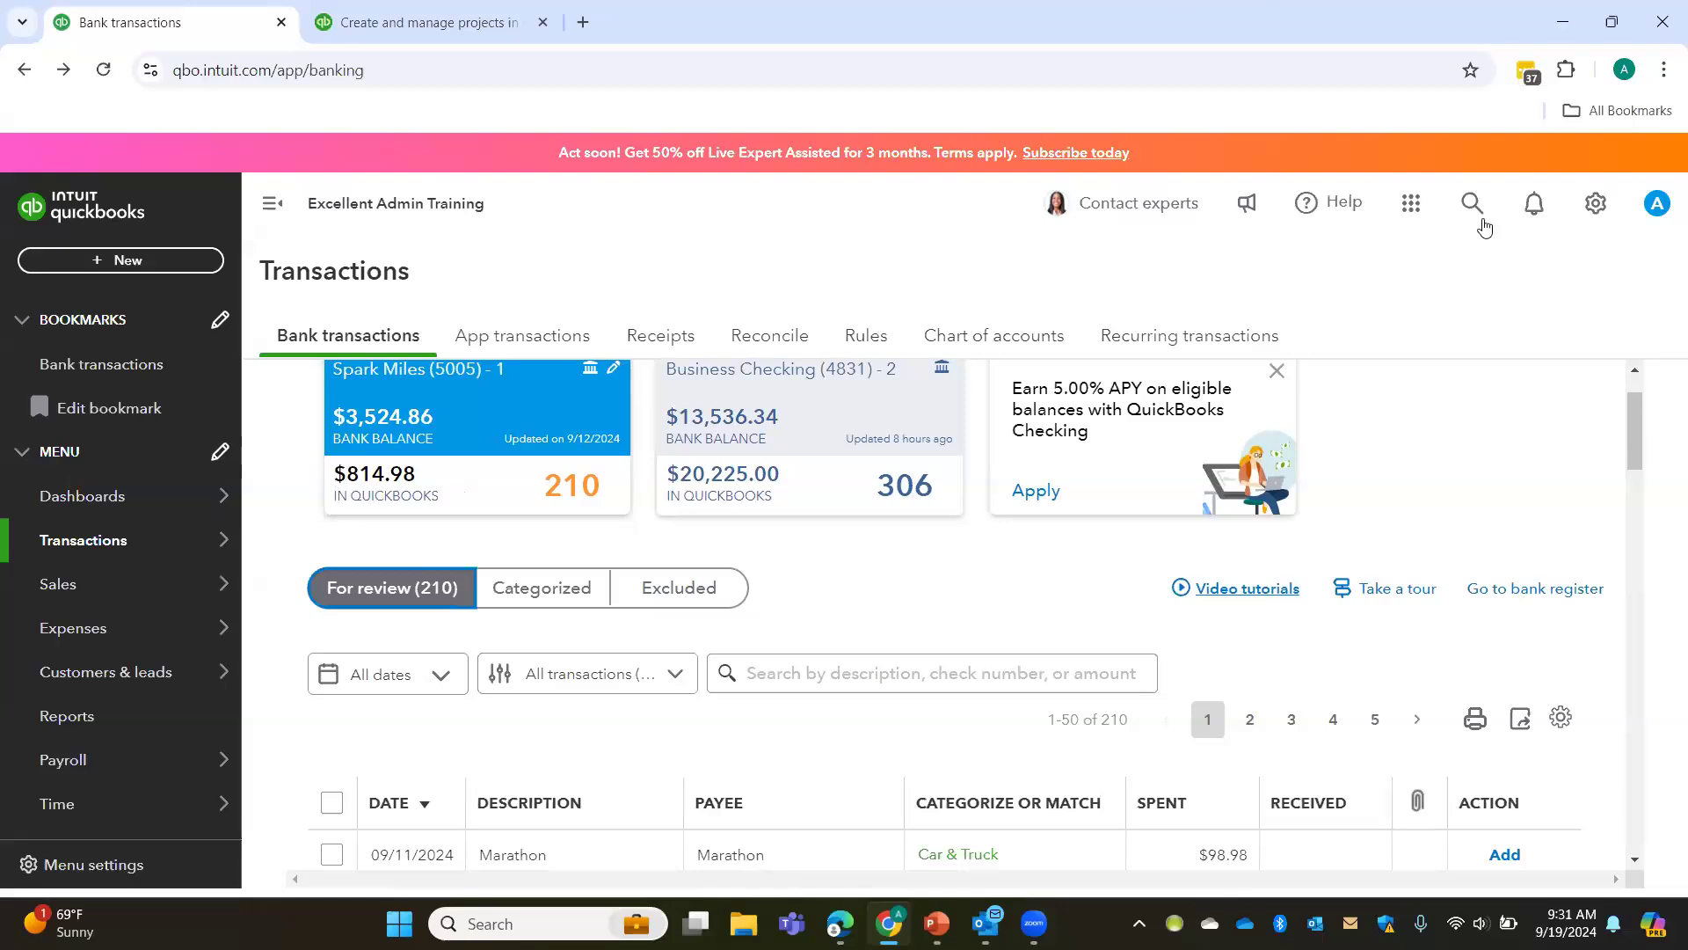
scroll(1026, 629, "down", 3)
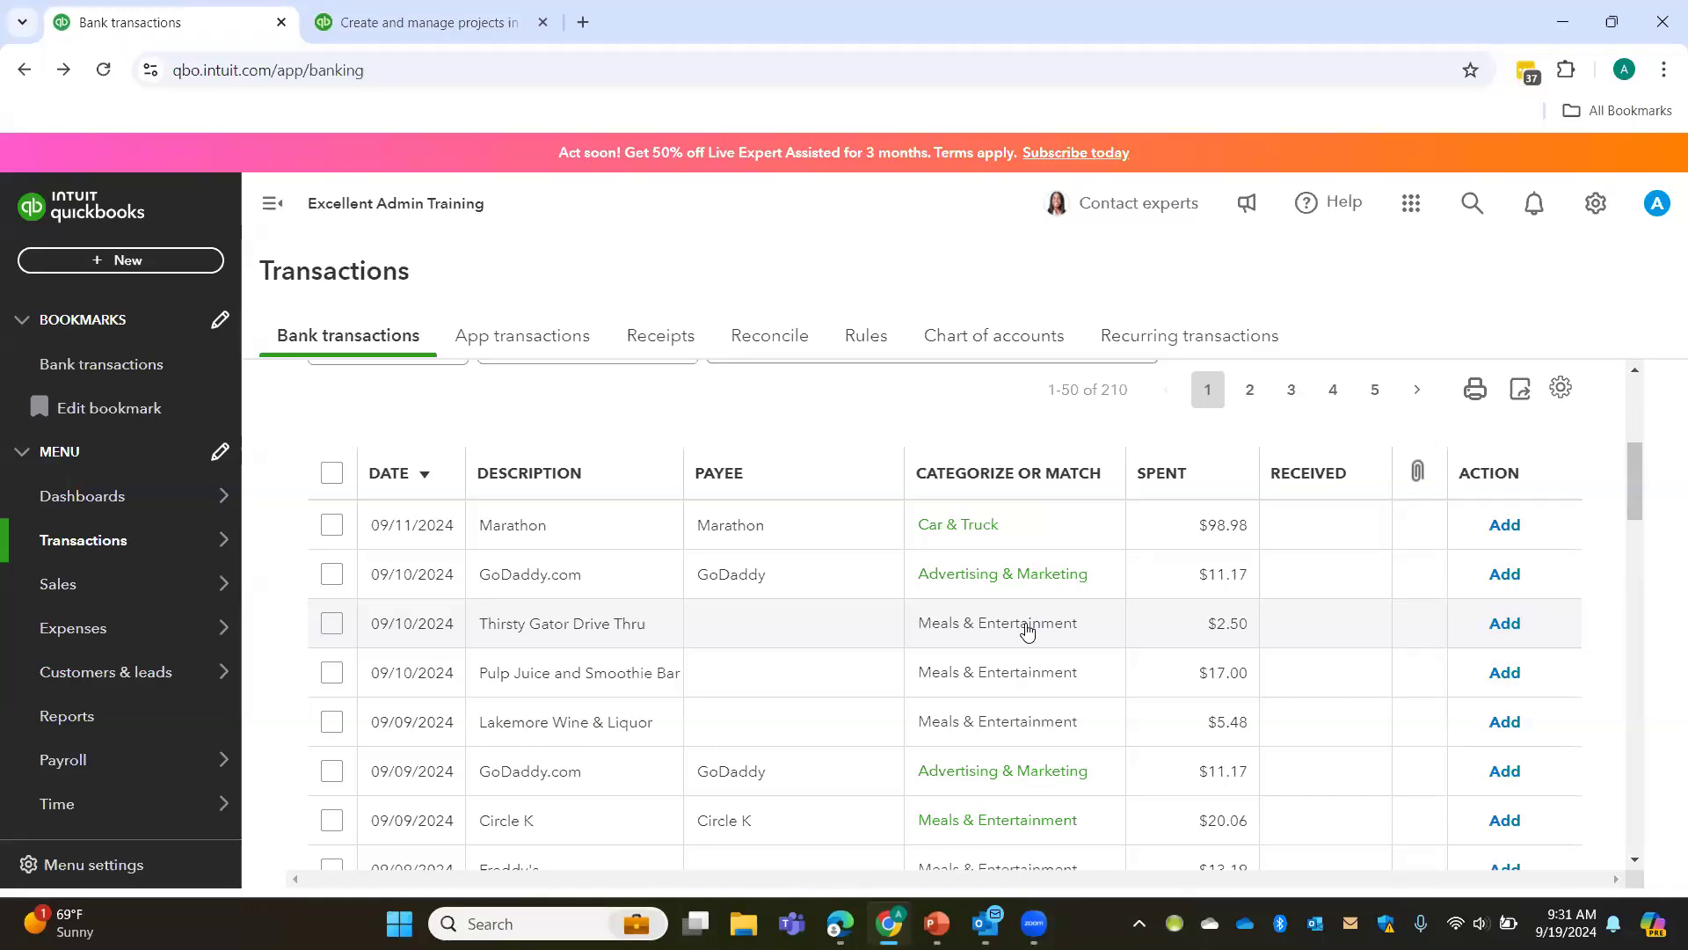
scroll(1068, 589, "up", 5)
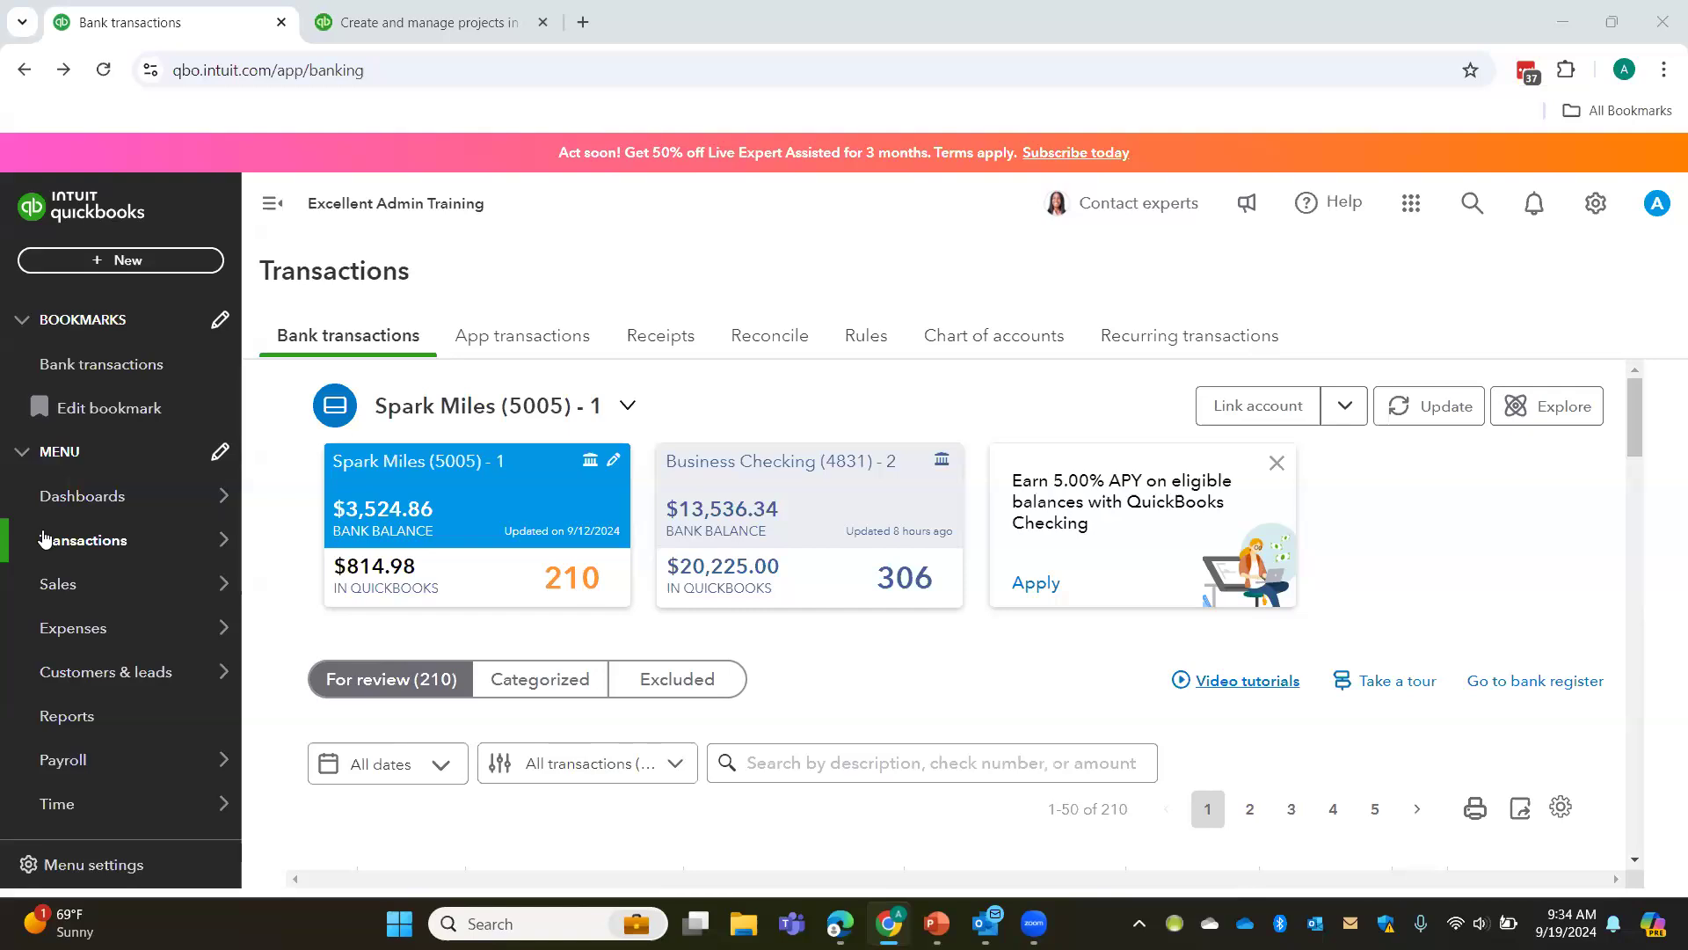
Step: Open the chart of accounts
mouse_move(44, 540)
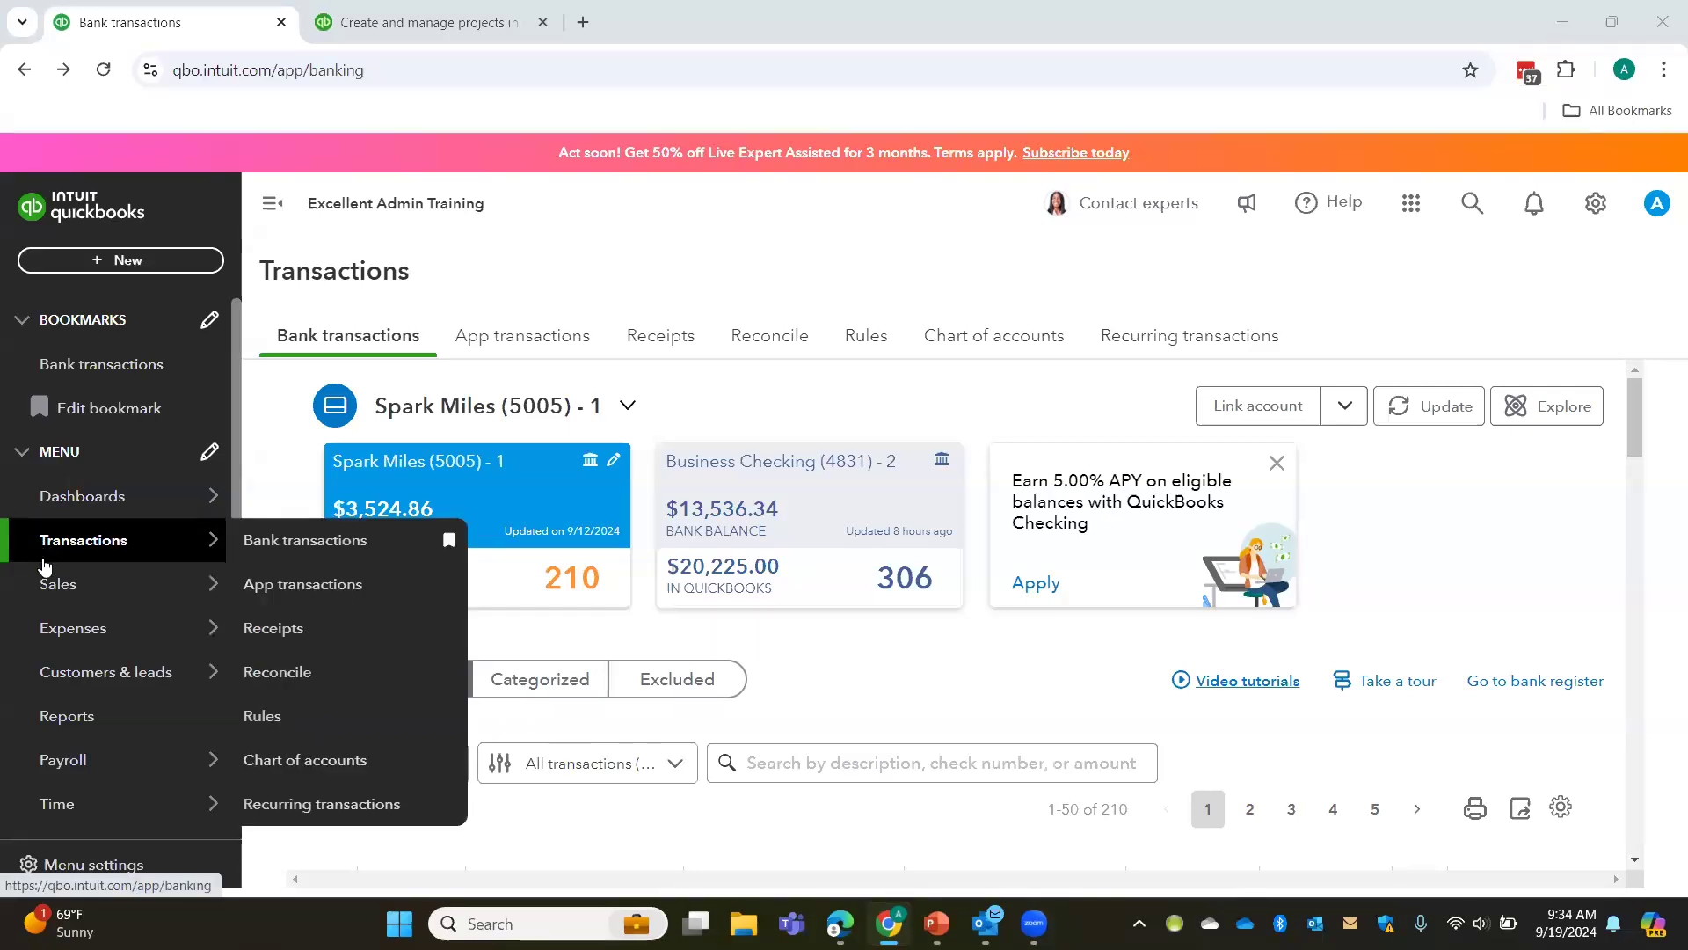
left_click(995, 336)
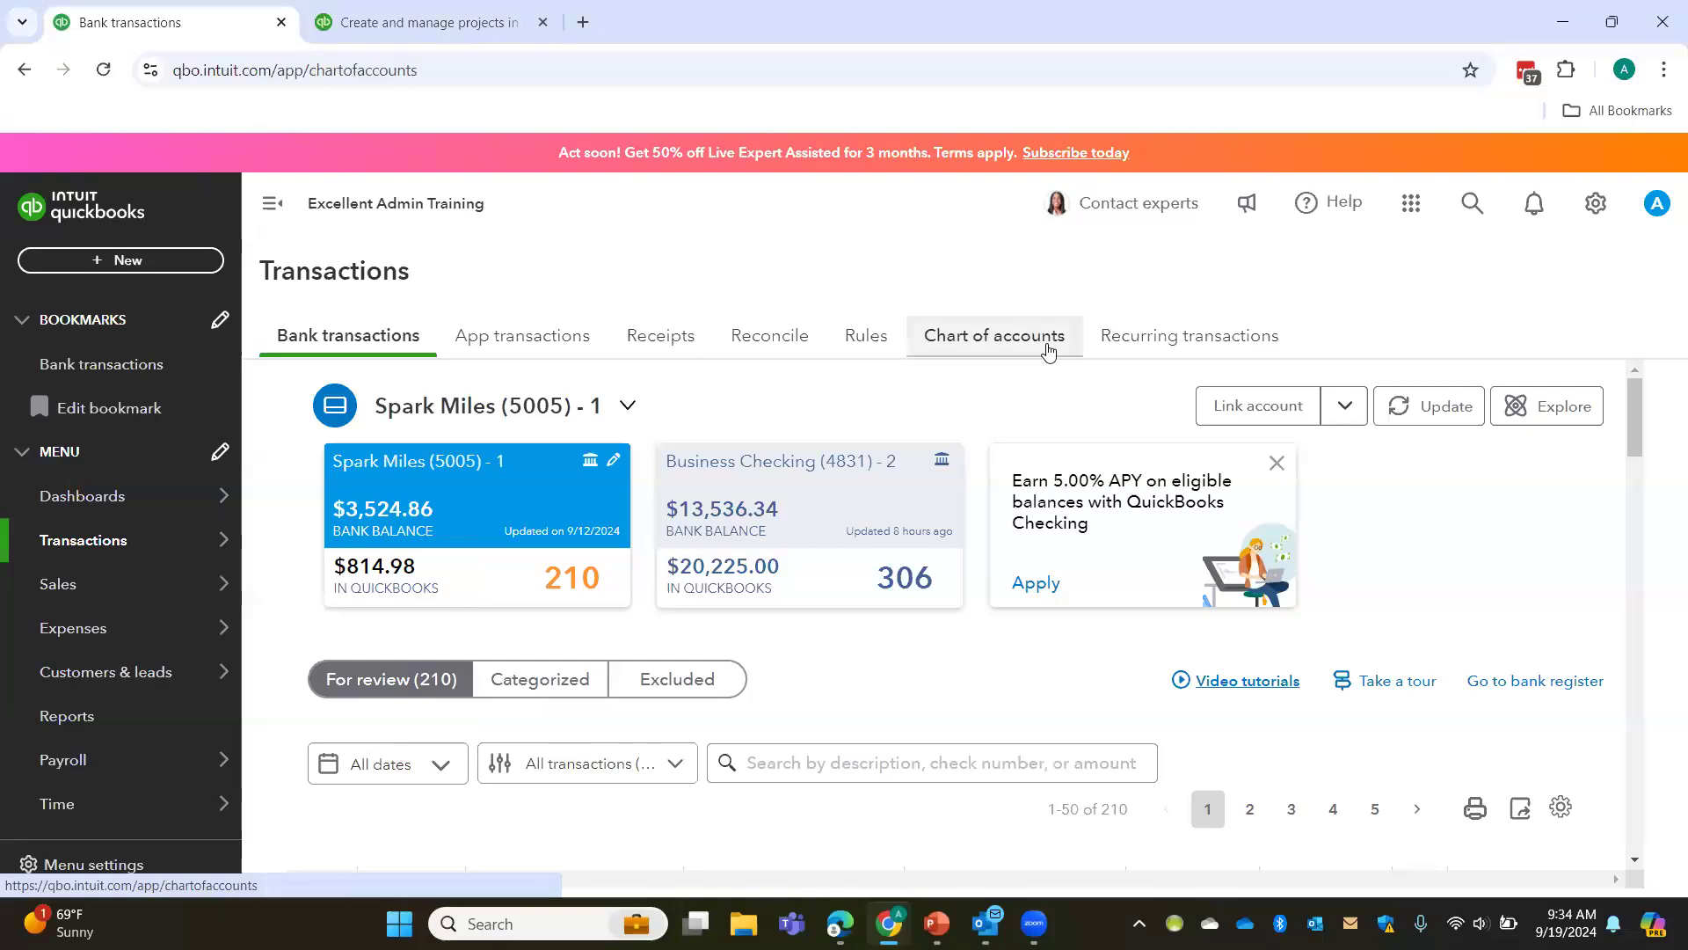
scroll(1128, 399, "down", 2)
left_click_drag(619, 554, 7, 509)
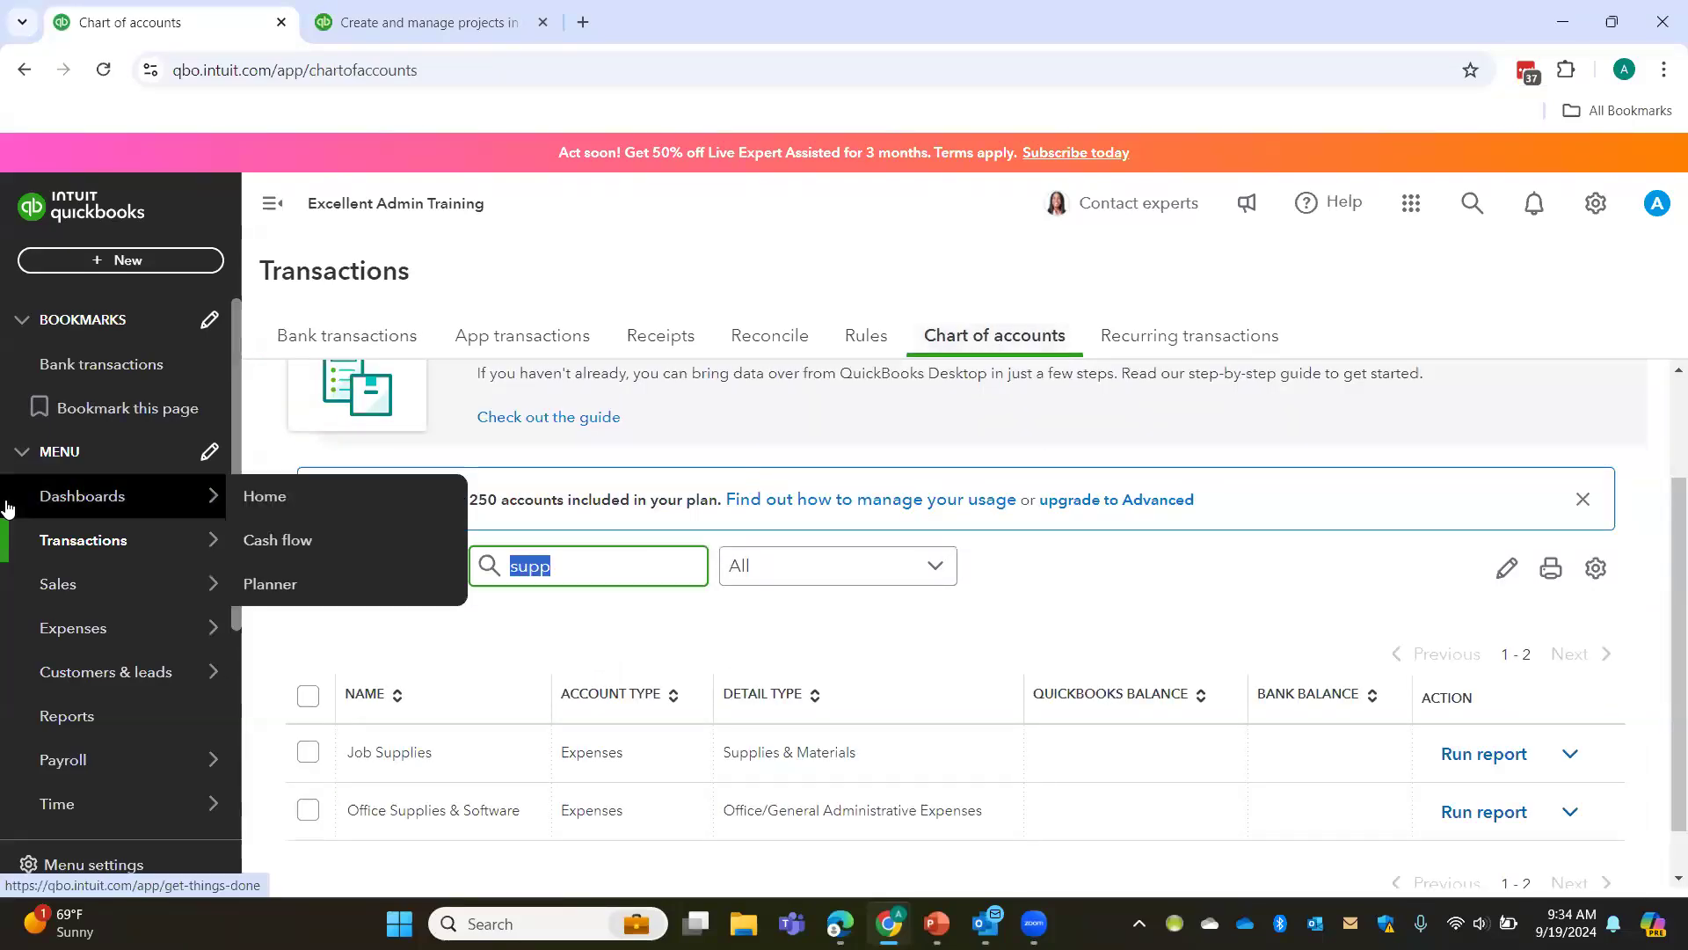
Step: Filter the accounts by 'insur' to show Insurance and Liability Insurance
type("ut")
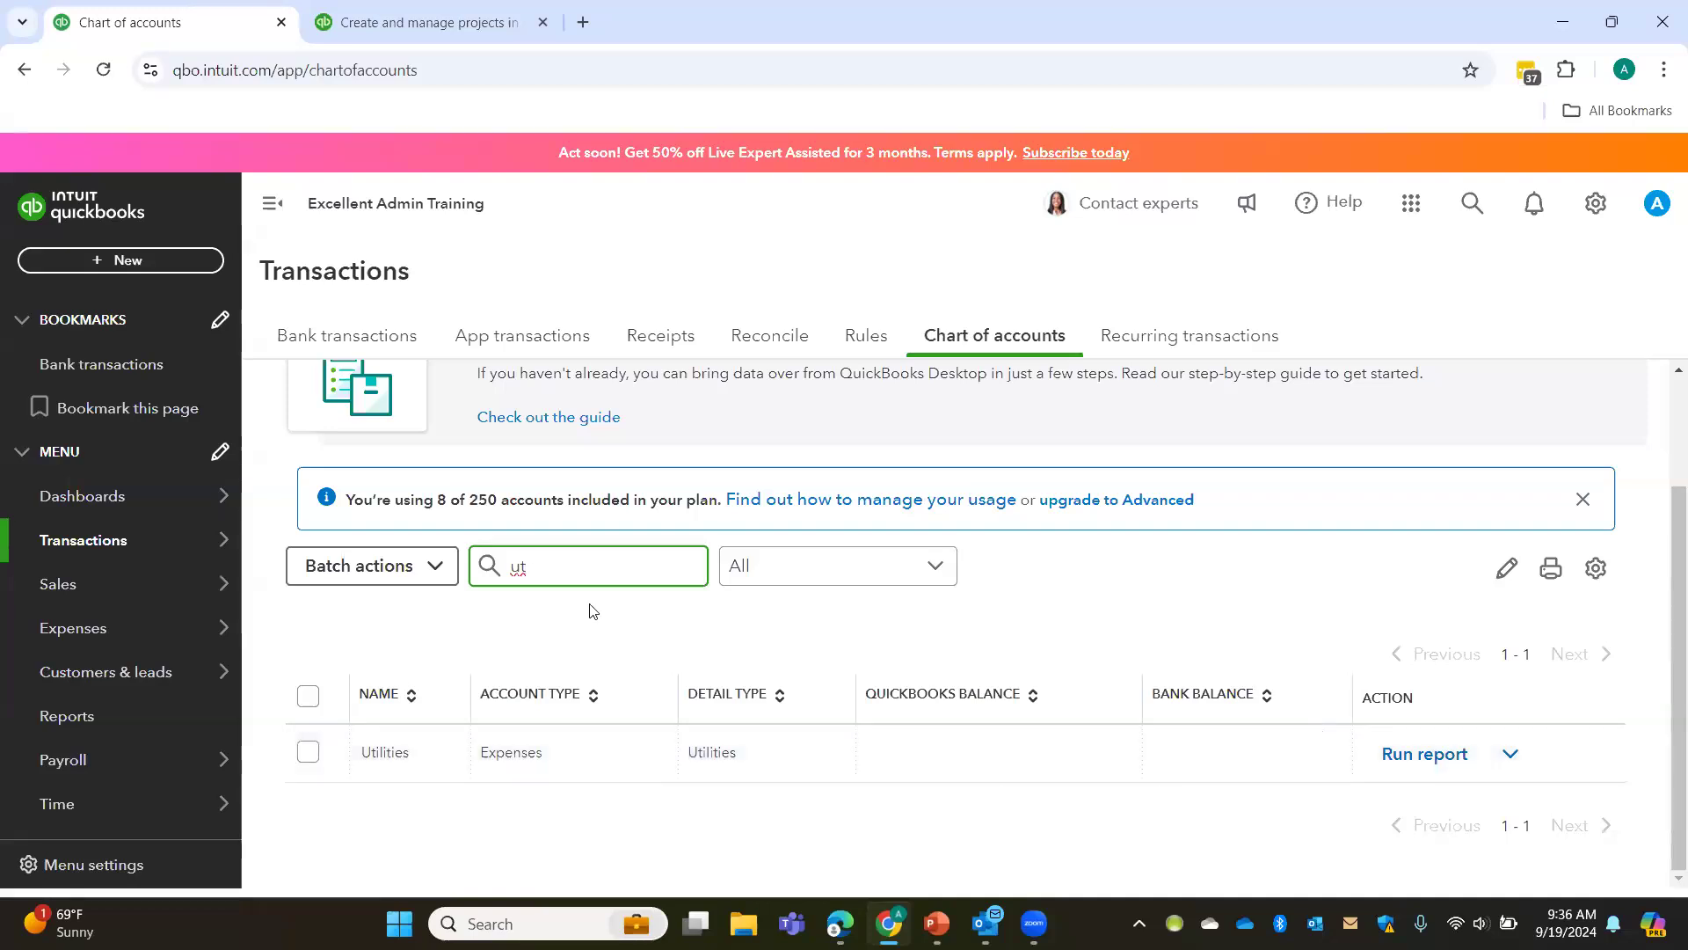
left_click_drag(584, 576, 452, 589)
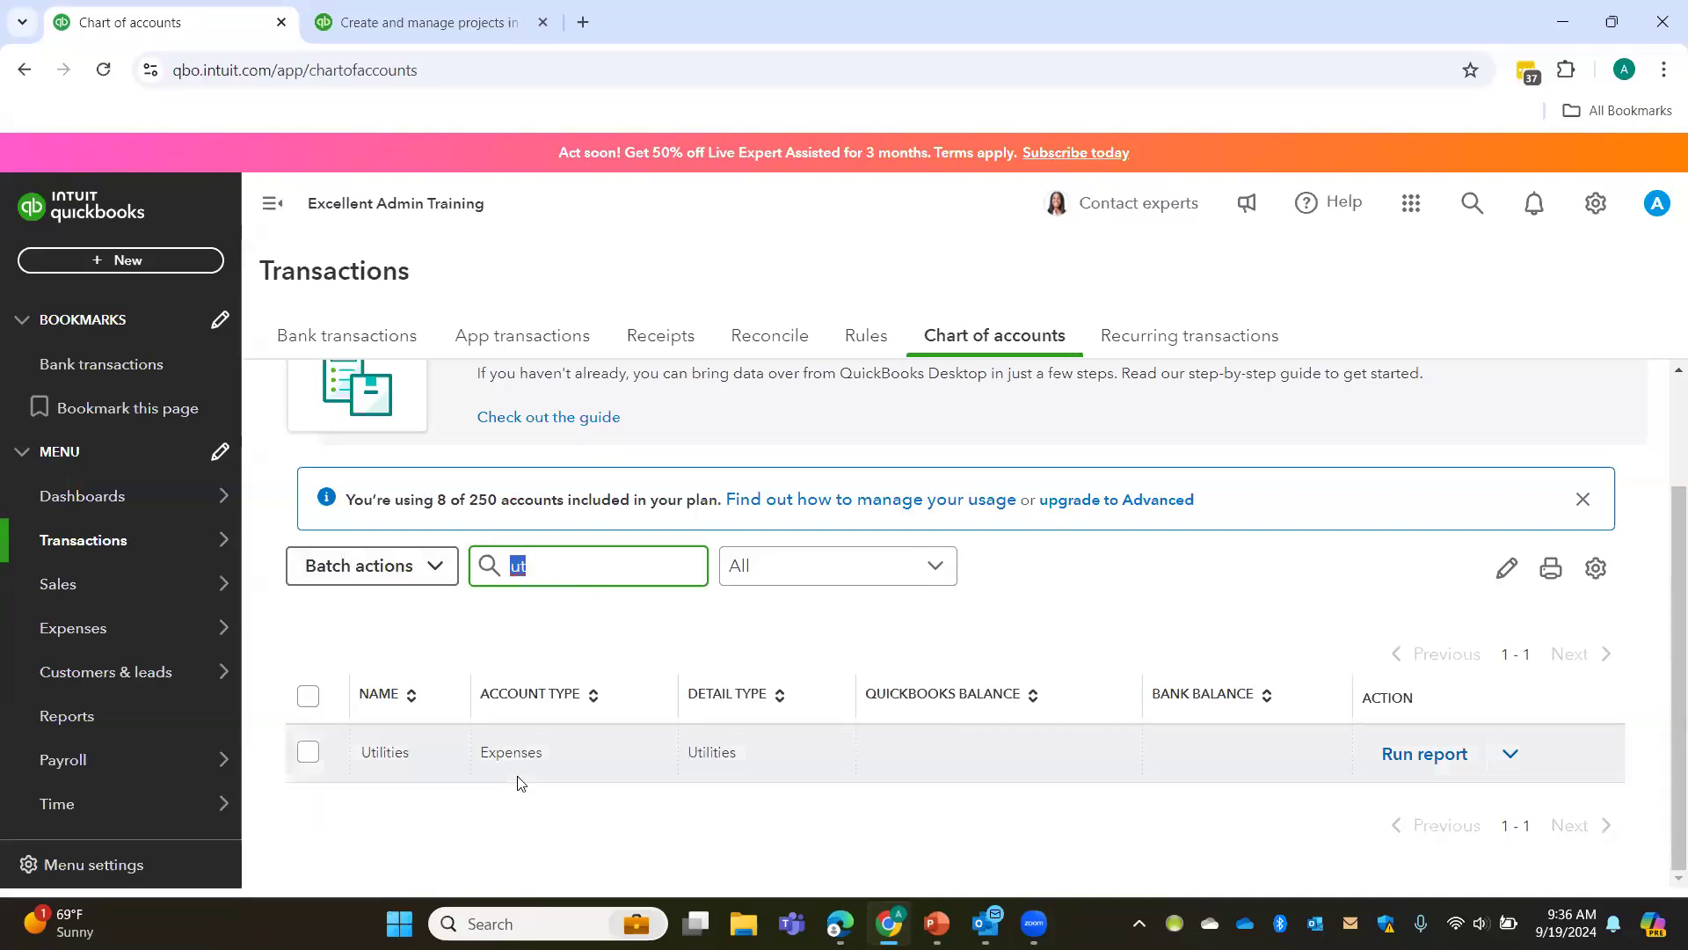
type("insurw")
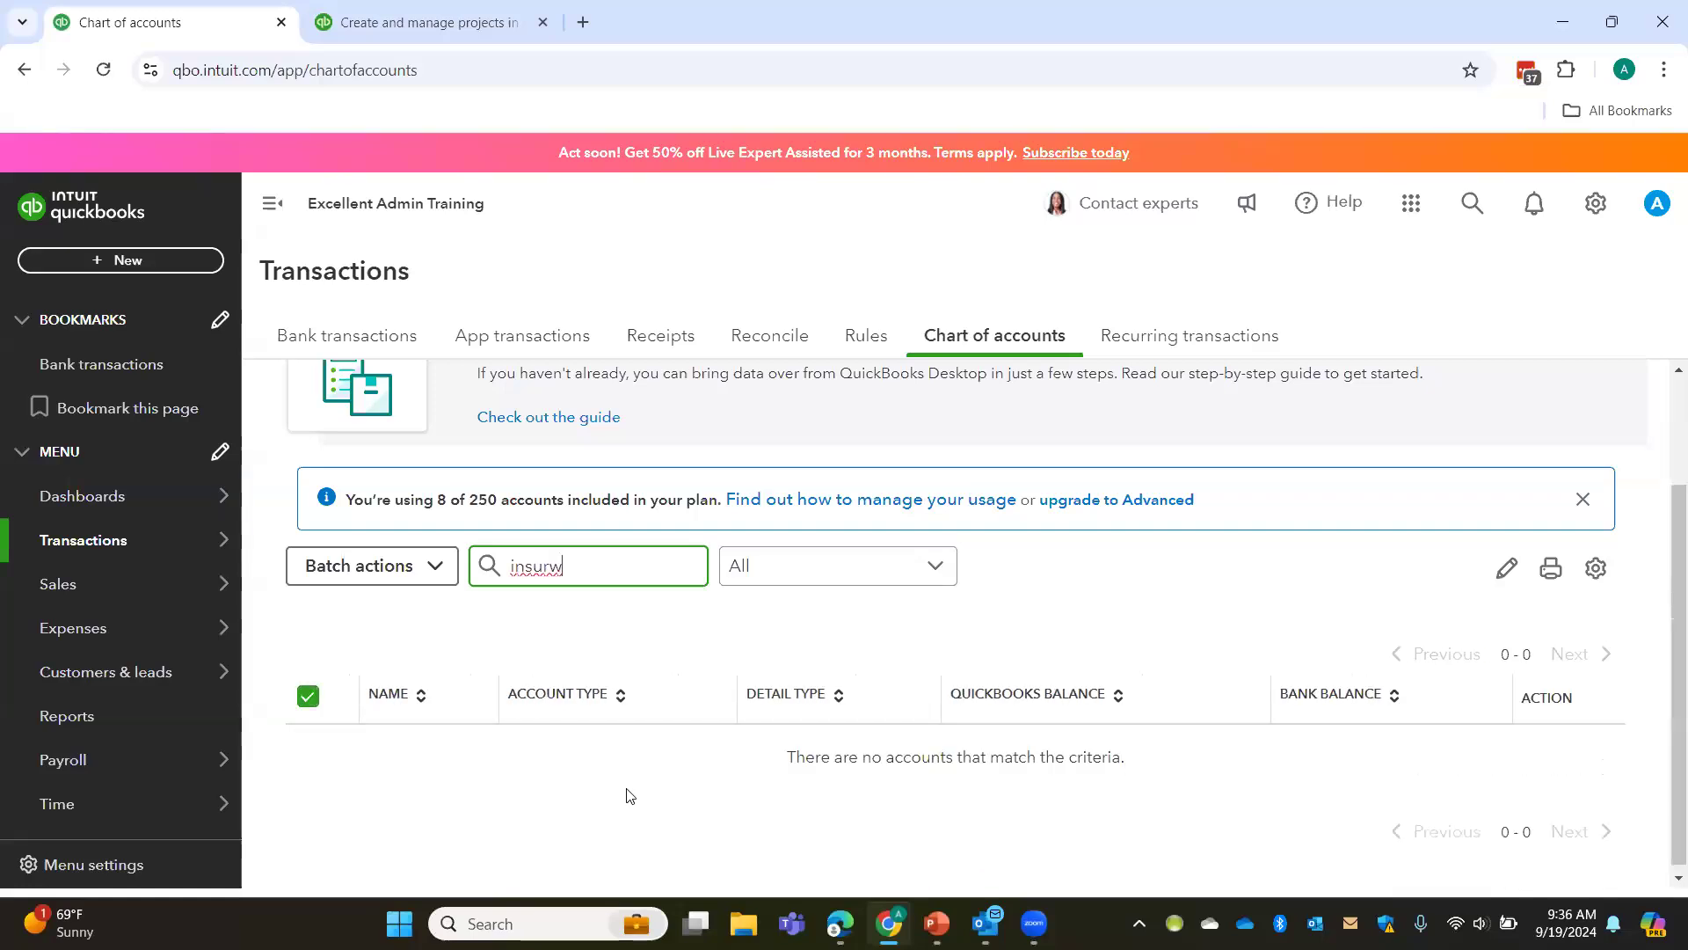
scroll(653, 725, "down", 1)
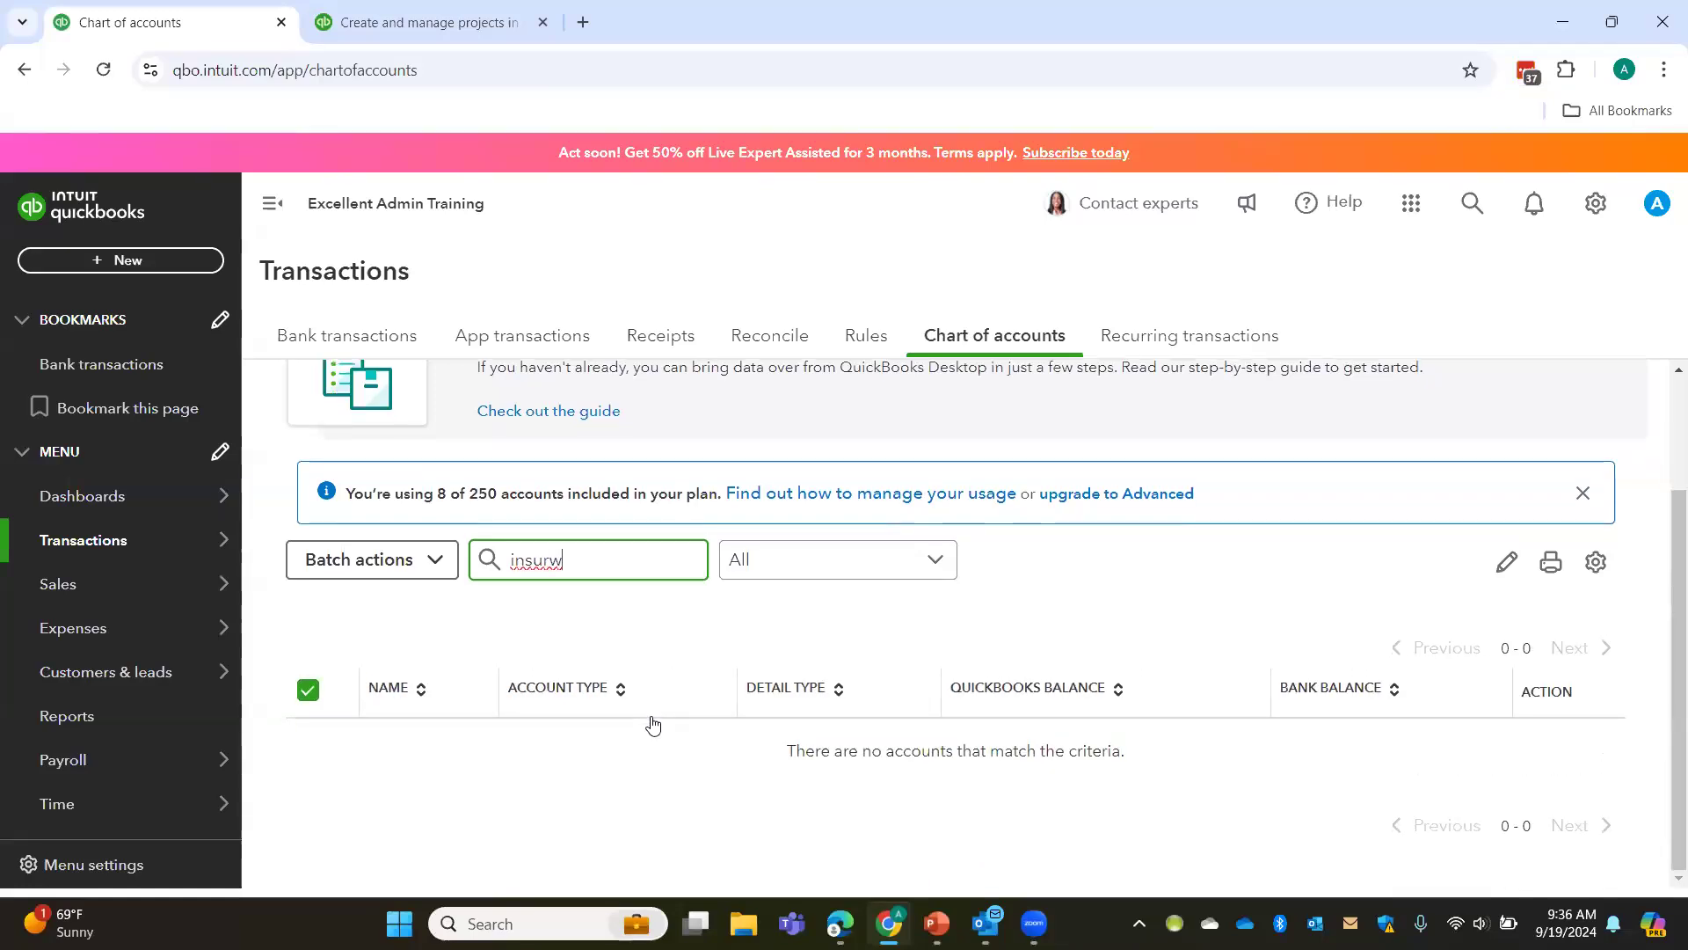
key("BackSpace")
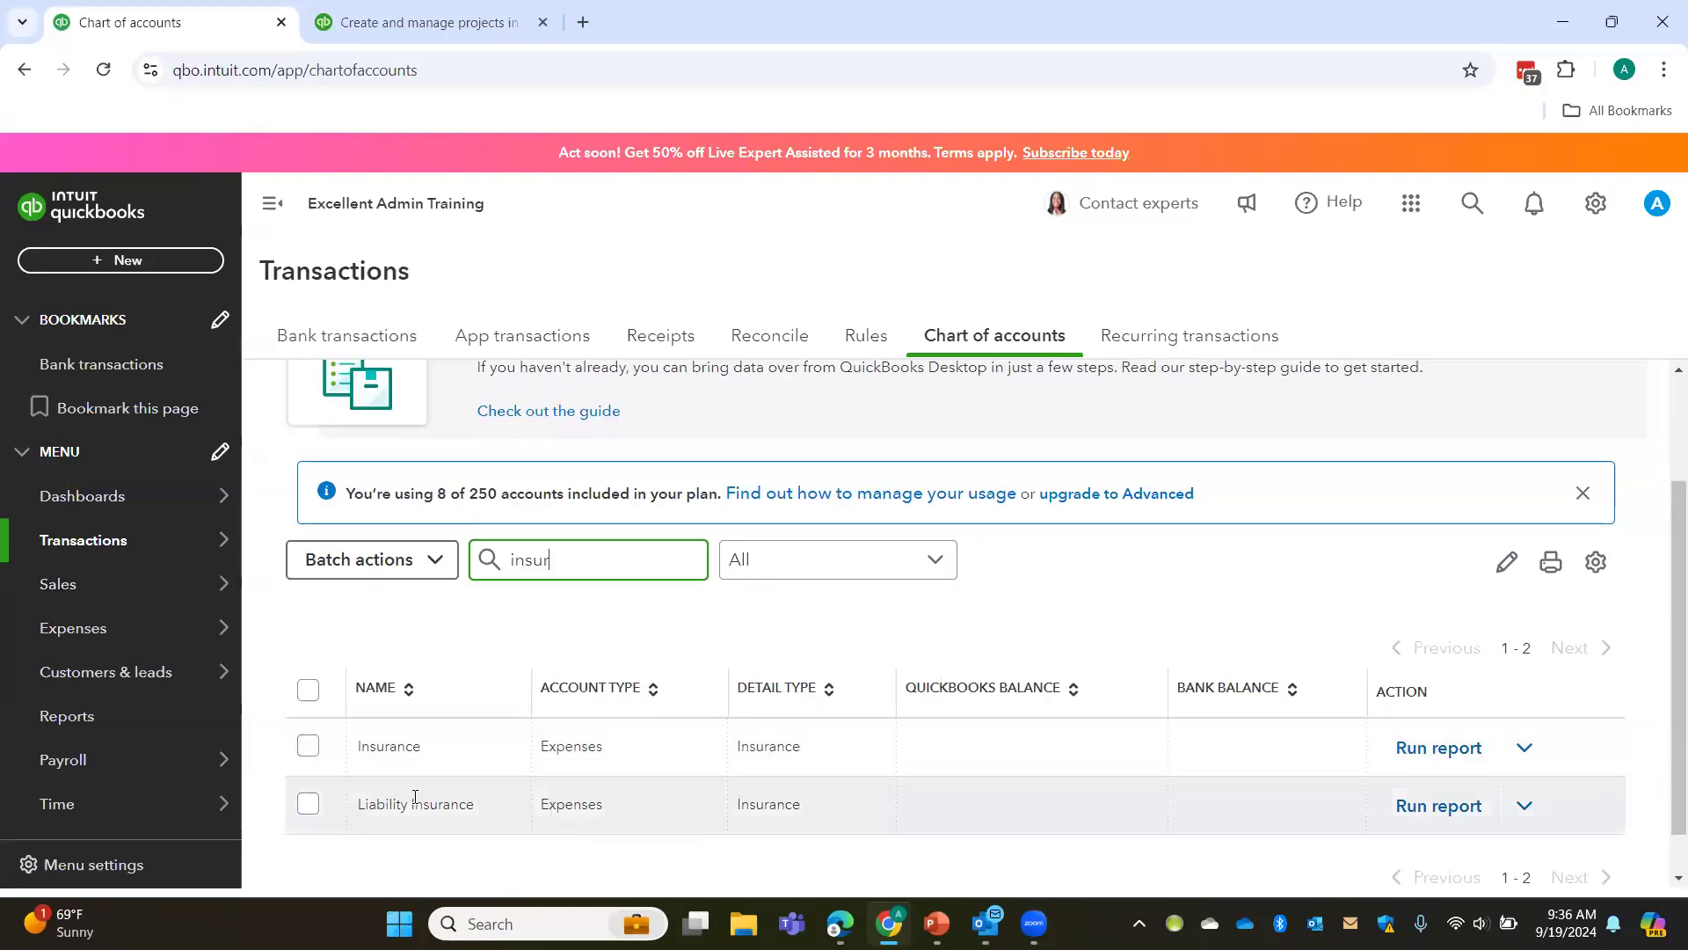
Step: Edit Liability Insurance to be a subaccount with Insurance as parent, and save
left_click(1524, 805)
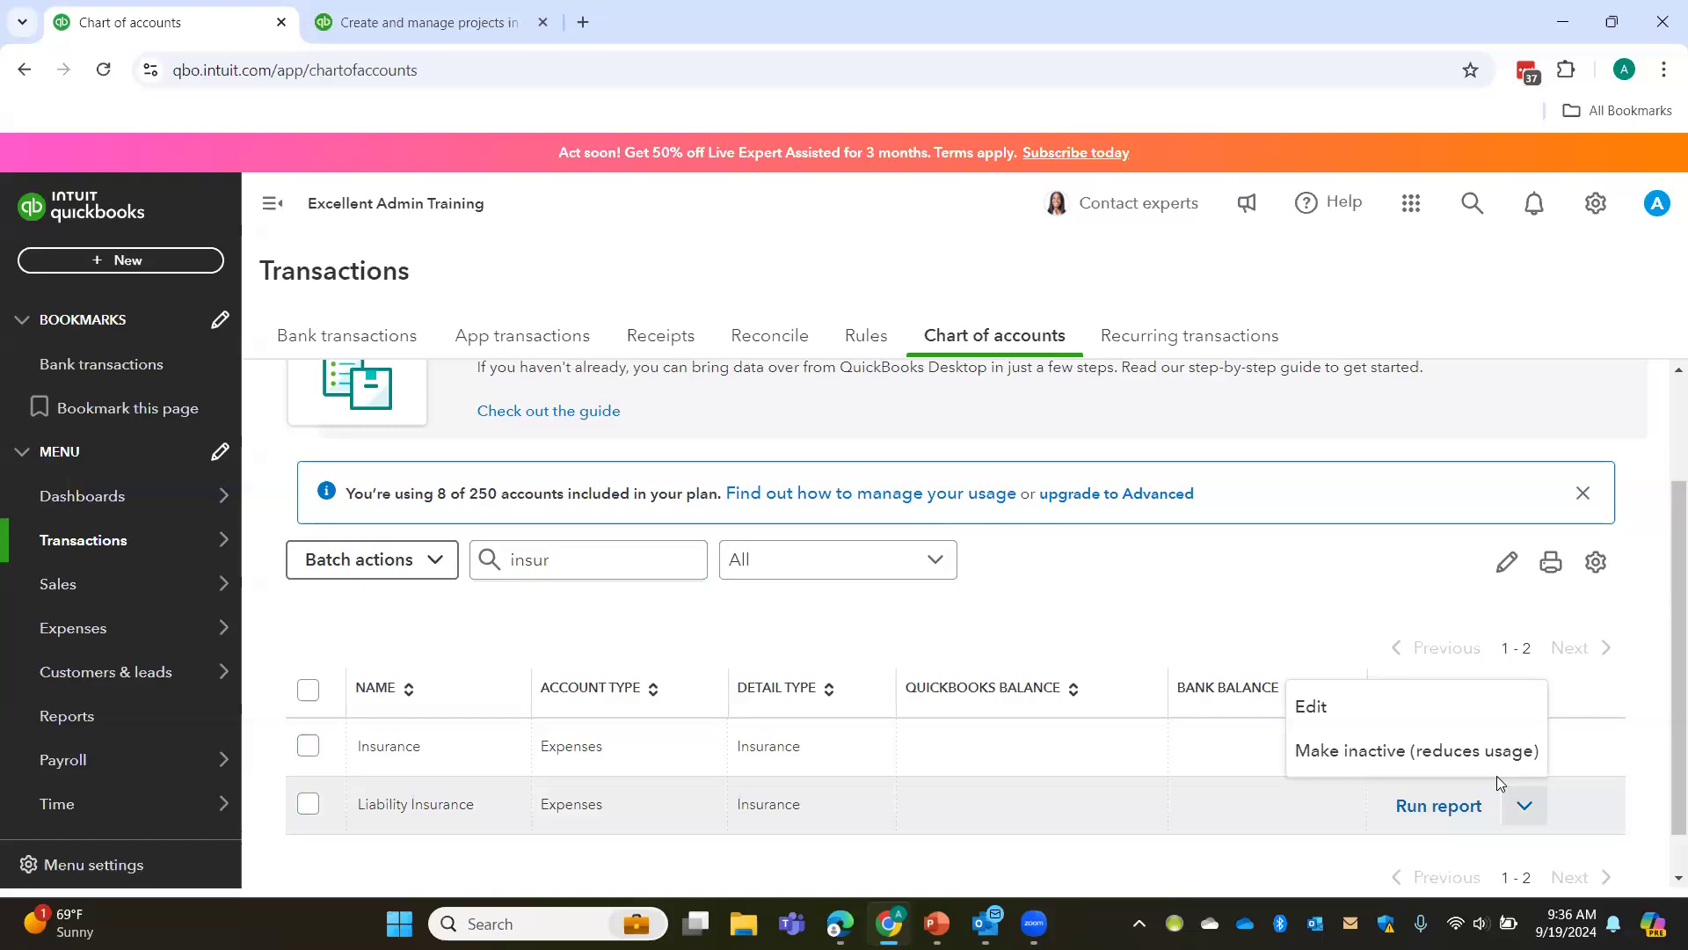
left_click(1430, 709)
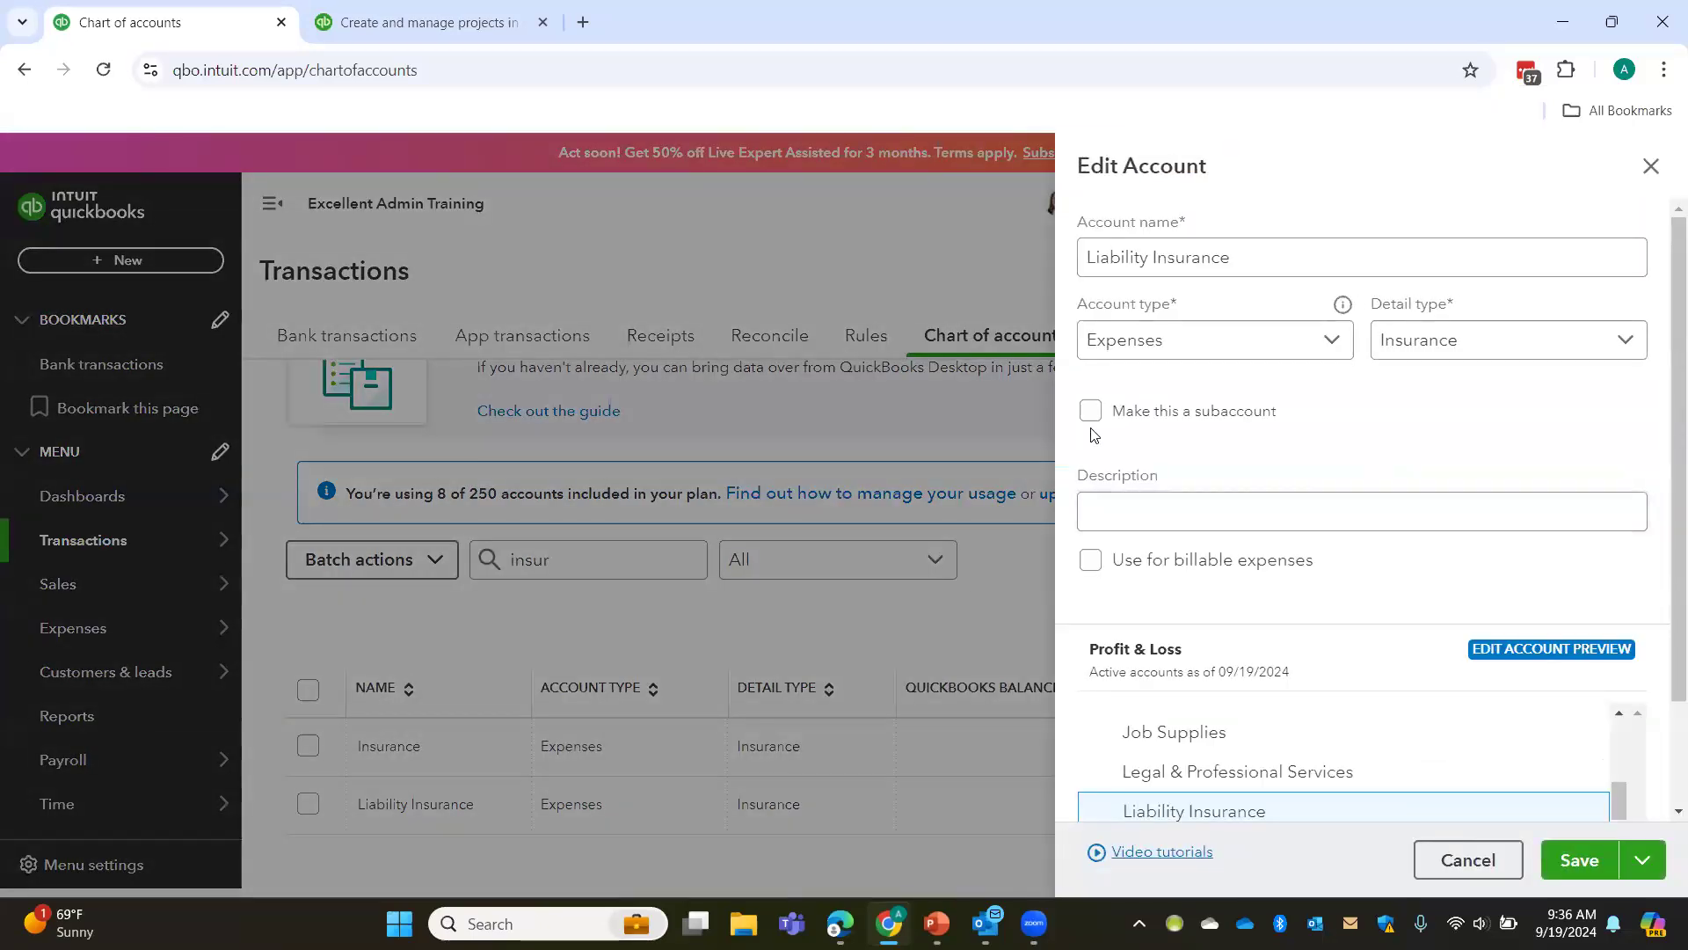
left_click(1092, 421)
left_click(1147, 486)
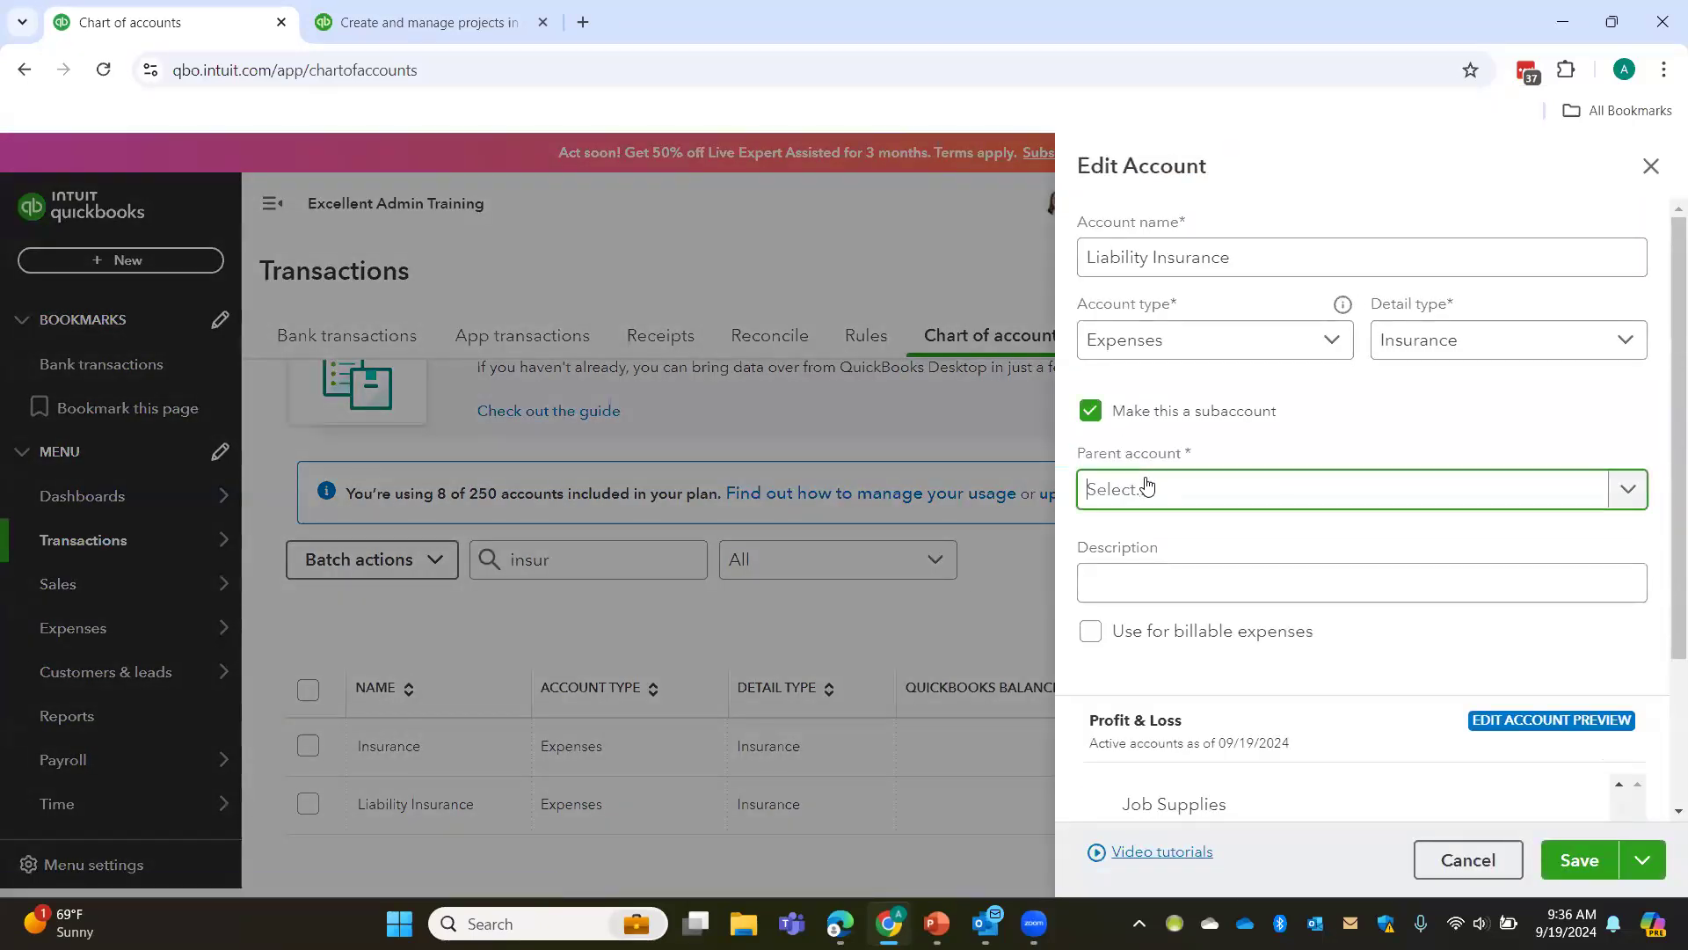
type("insu")
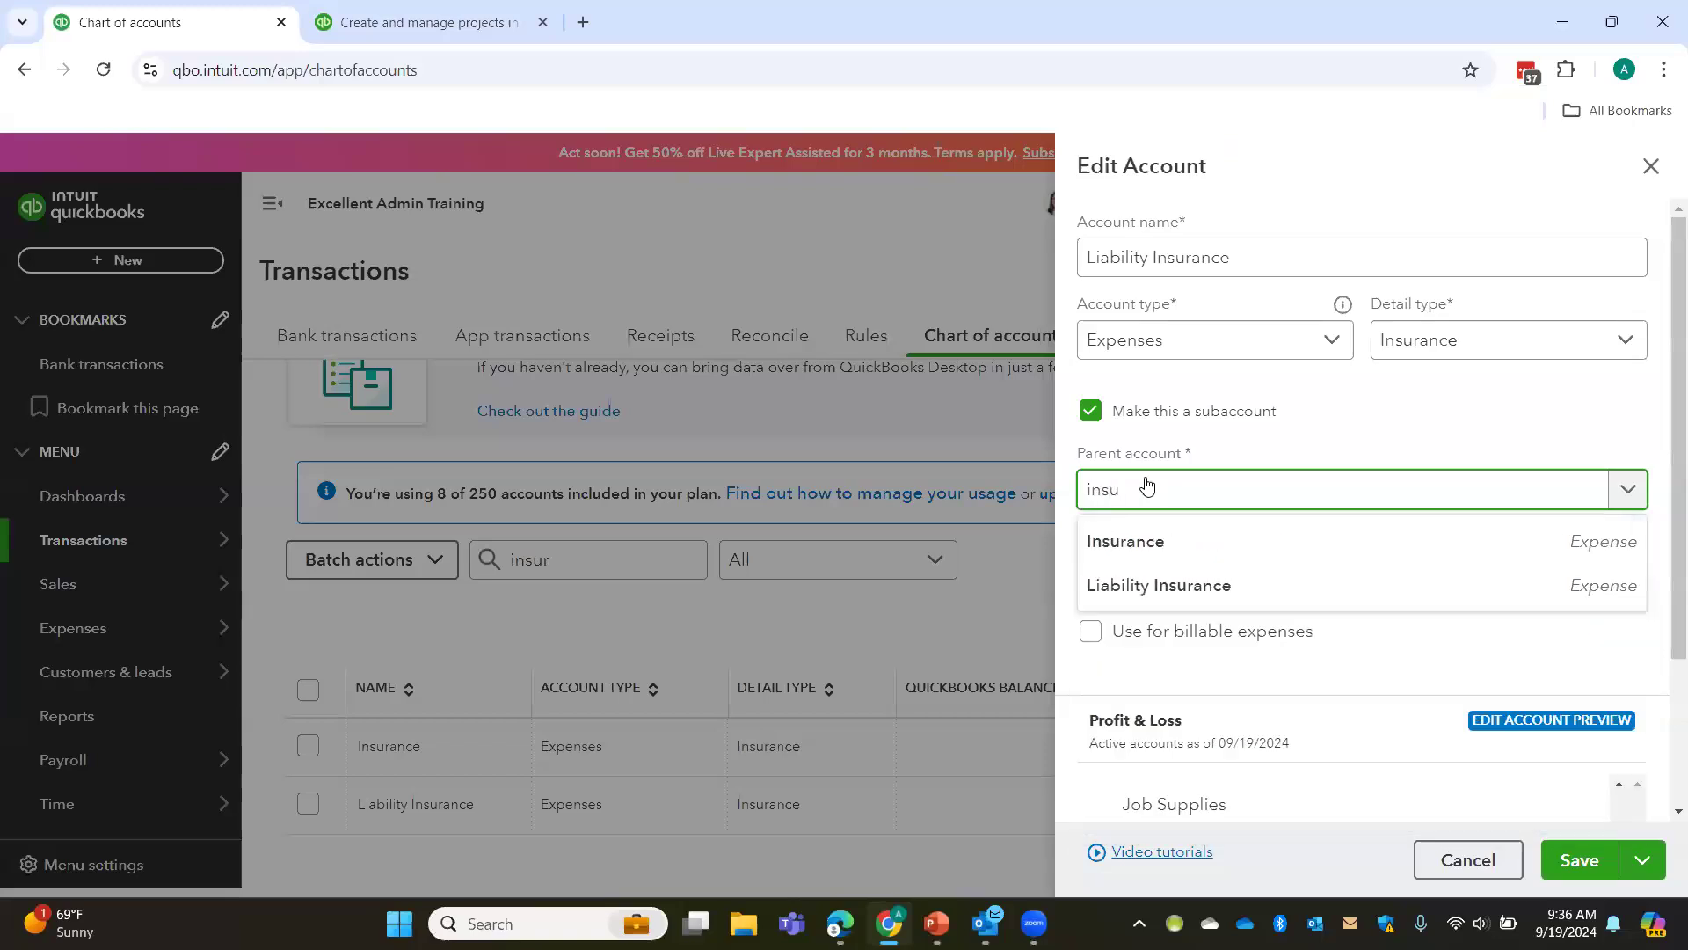
left_click(1204, 538)
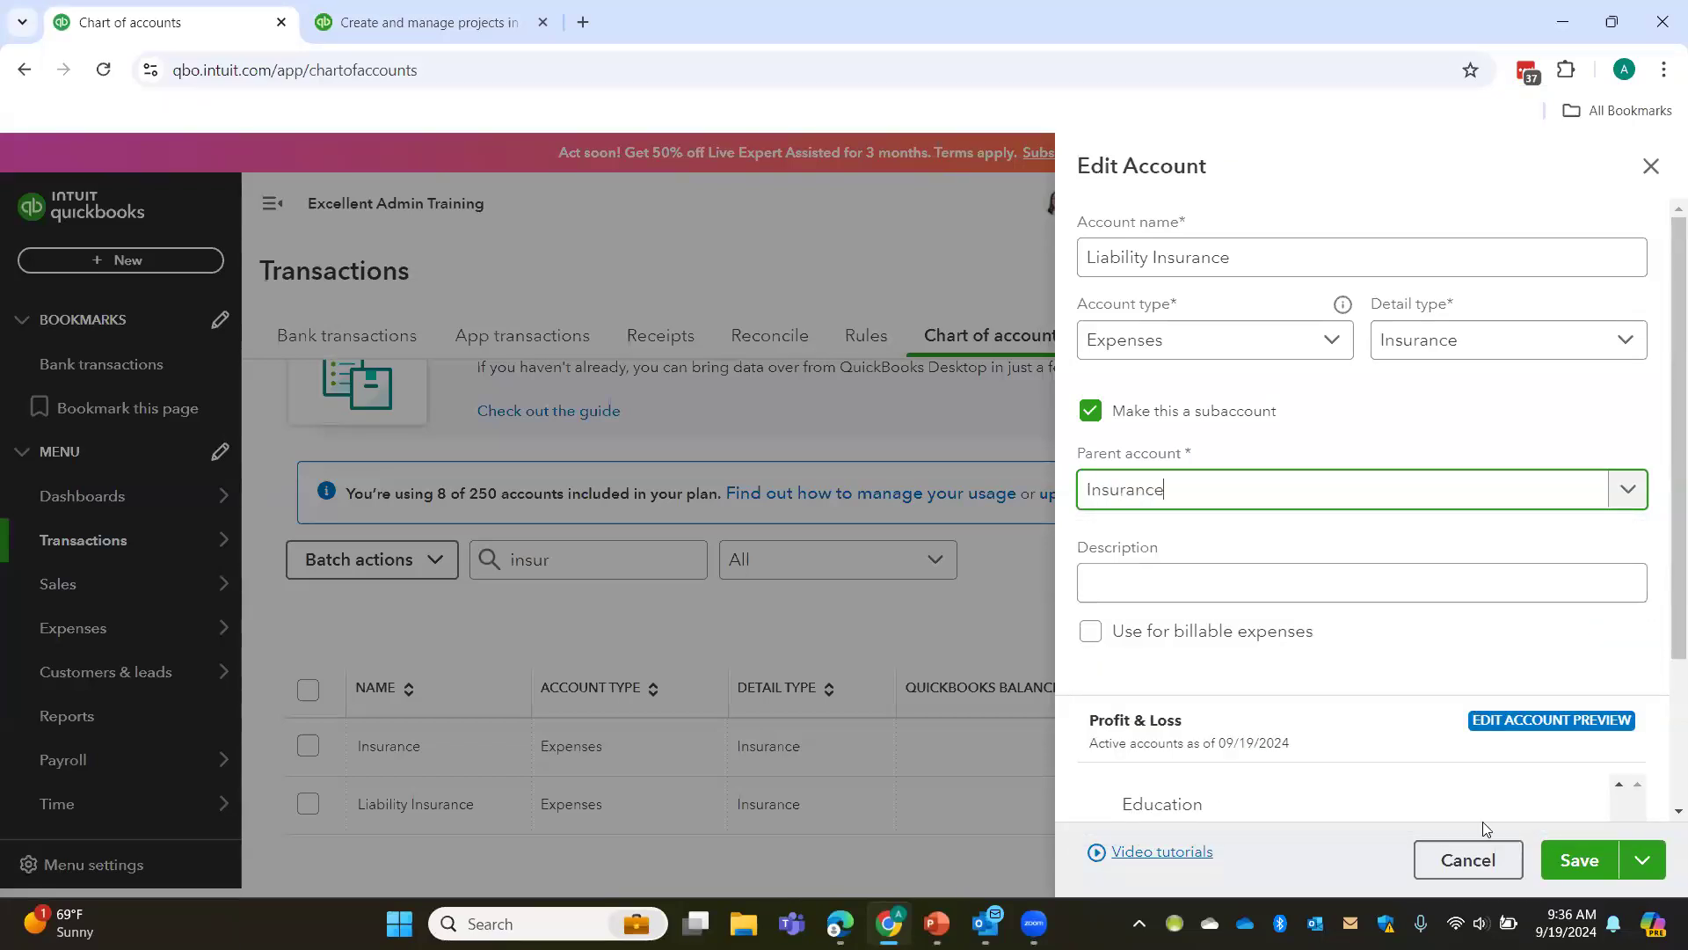
left_click(1580, 860)
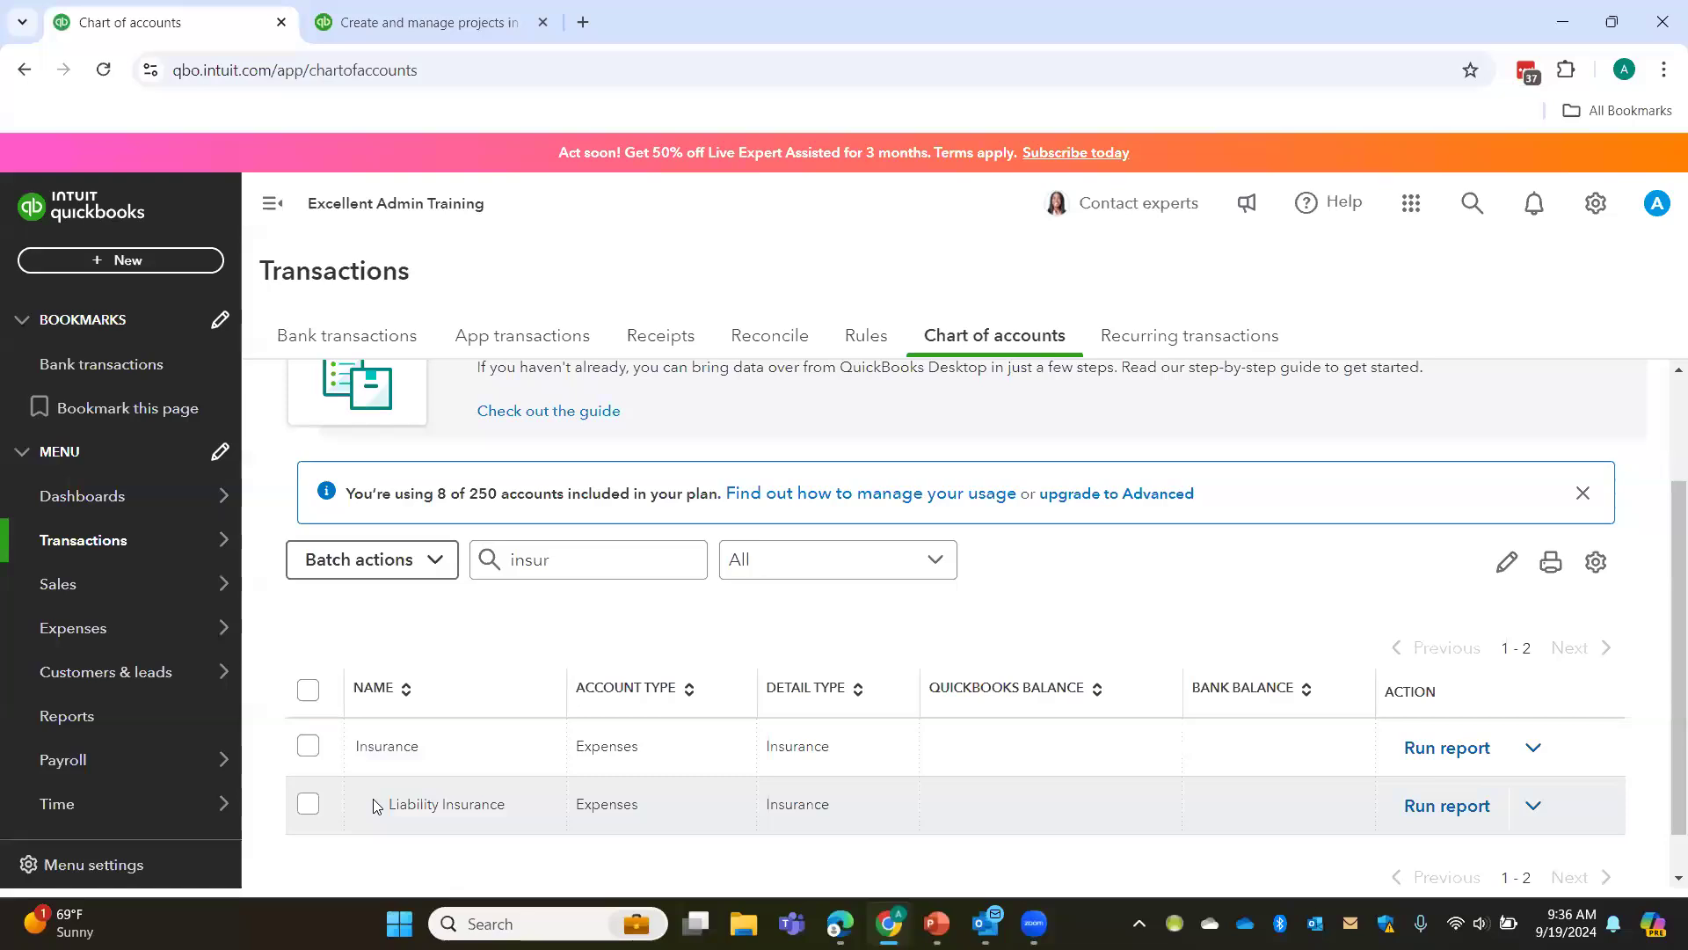
Step: Highlight the Insurance and Liability Insurance names in the updated list
left_click_drag(352, 747, 374, 747)
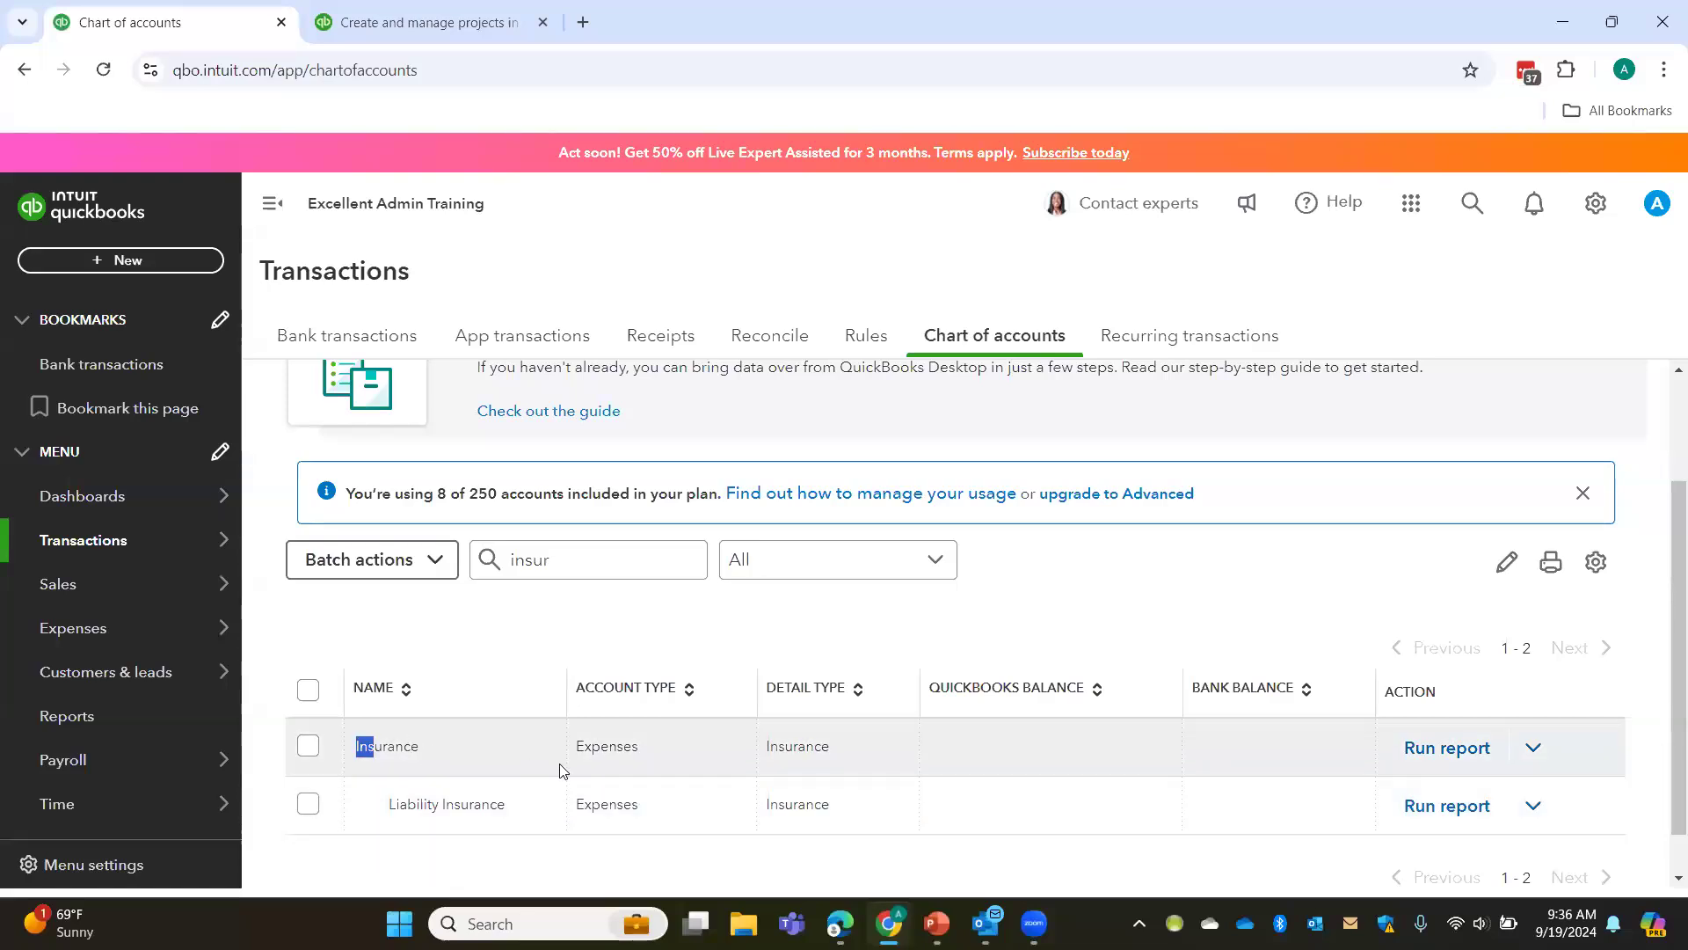
left_click_drag(559, 771, 562, 773)
left_click_drag(392, 800, 568, 836)
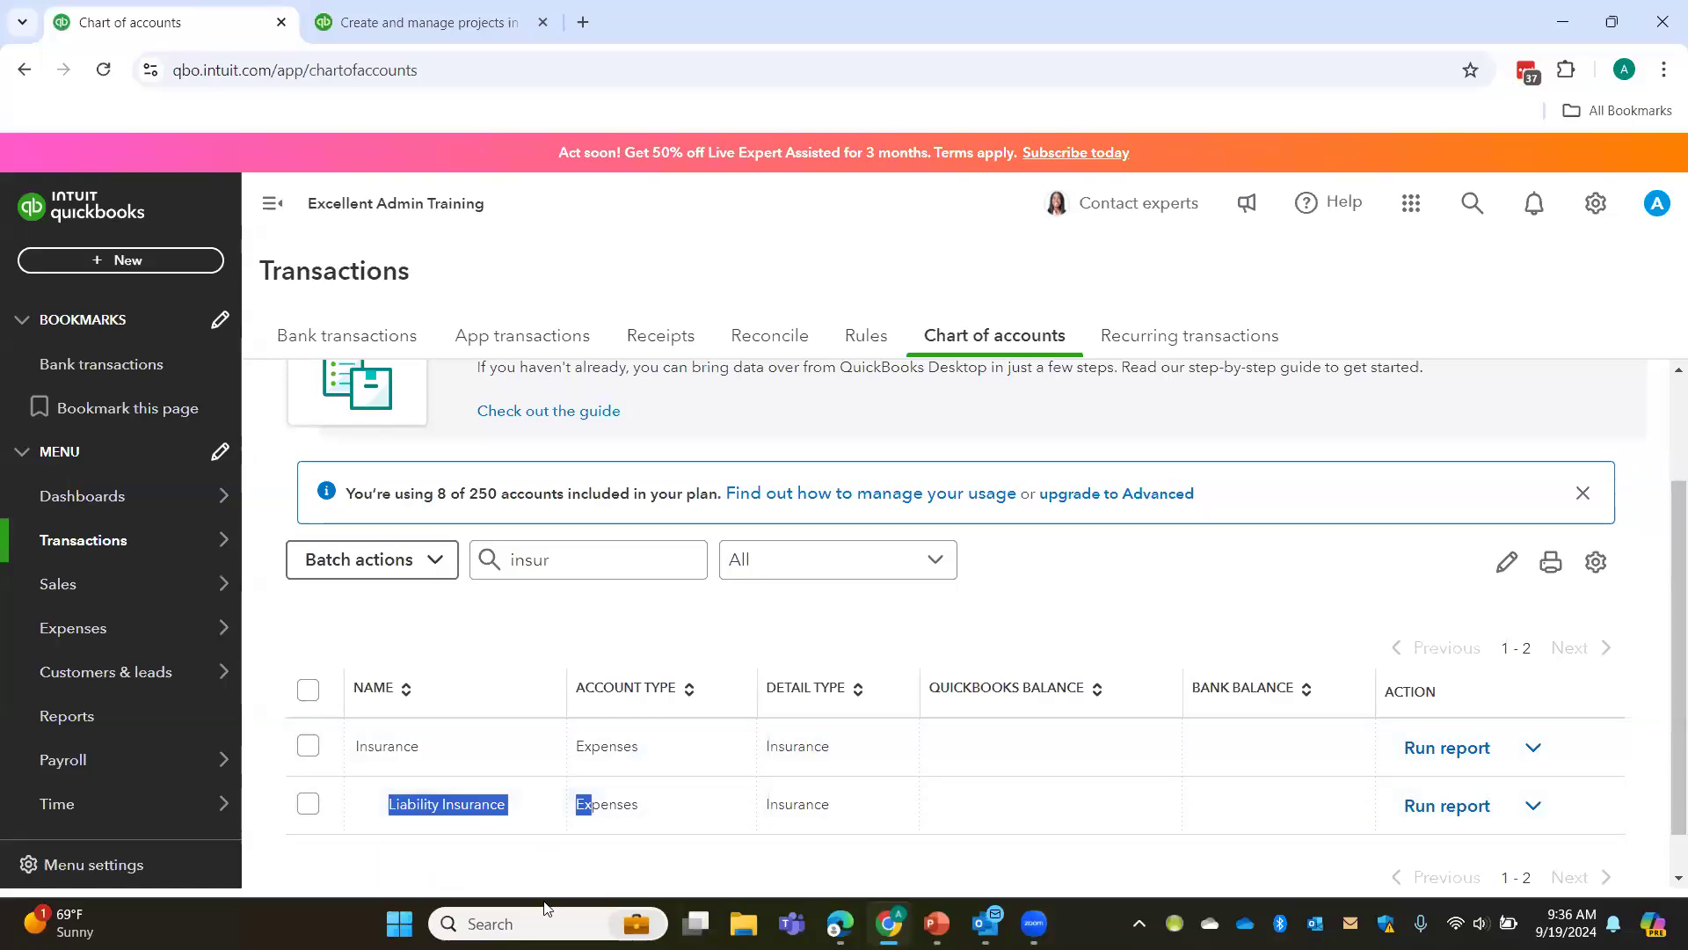
left_click_drag(387, 879, 546, 915)
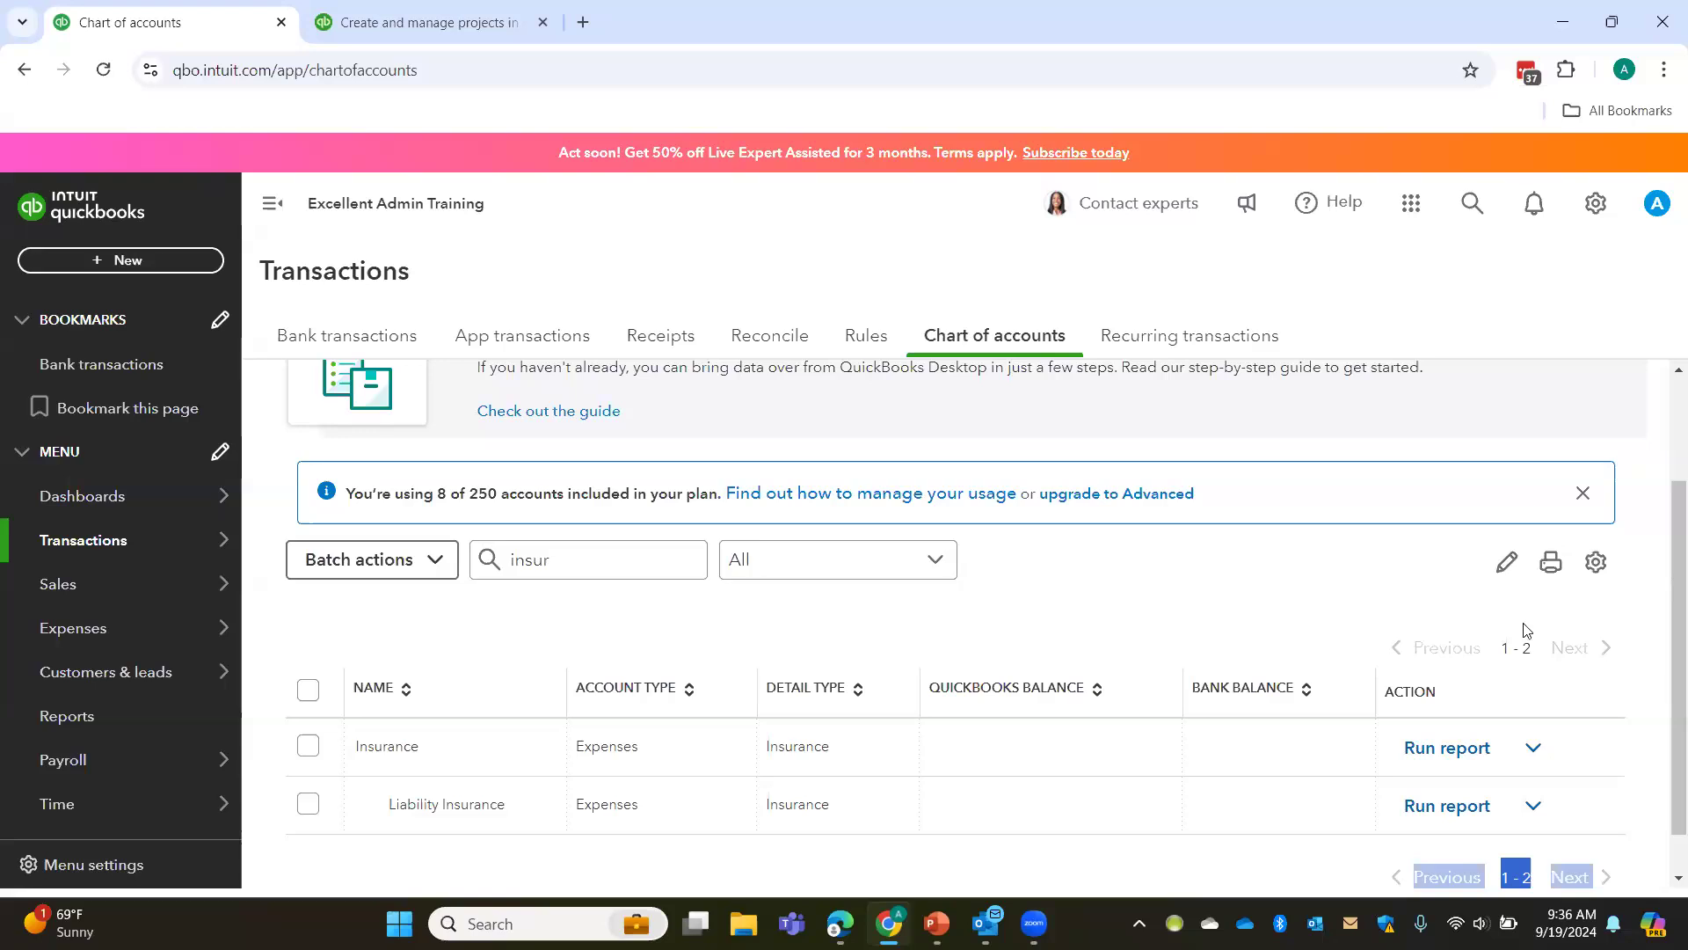
scroll(1524, 630, "up", 2)
Step: Start a new account named Health Insurance, type Expenses, detail type Insurance
left_click(1522, 409)
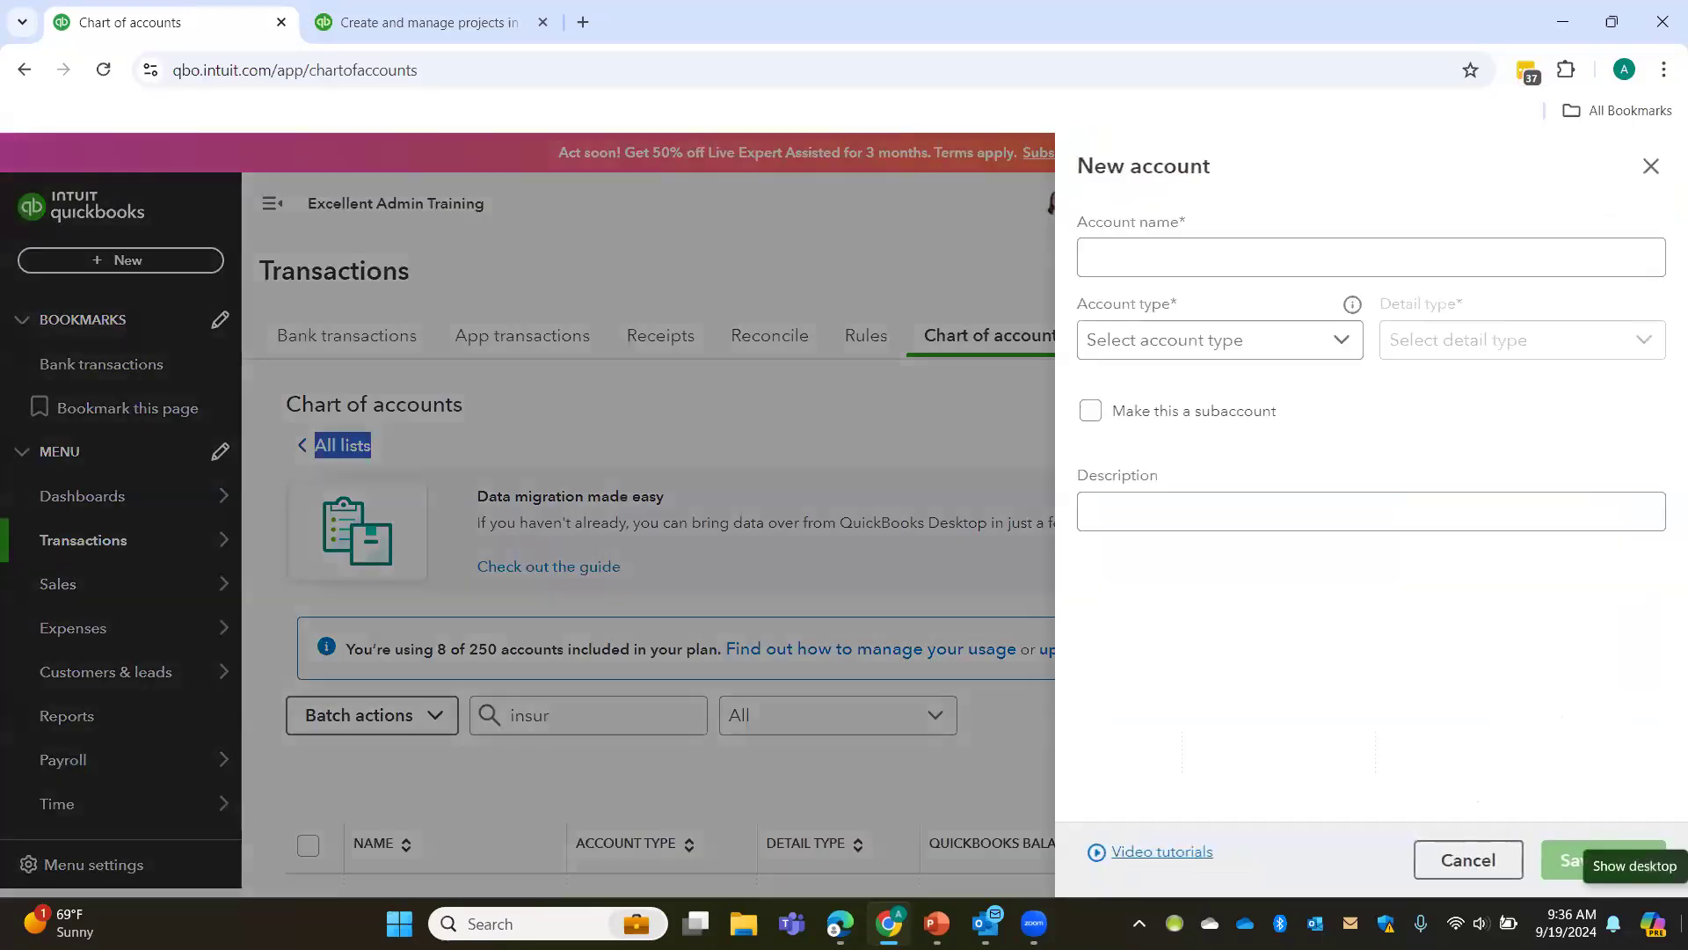
type("He")
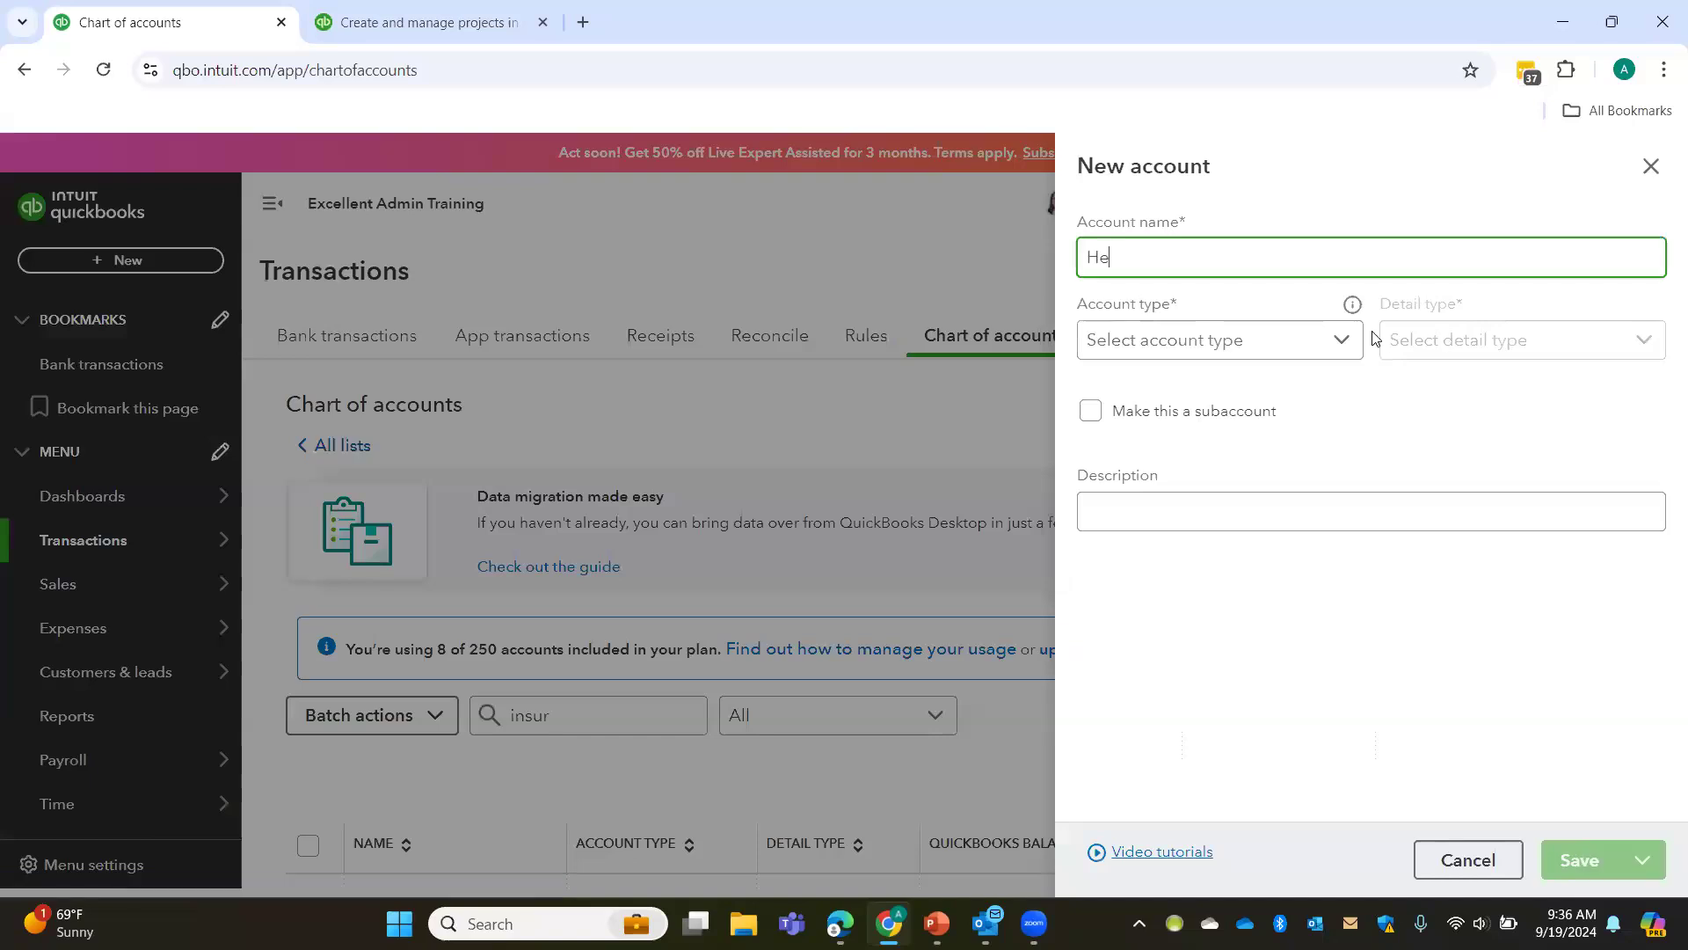
type("alth Insurance")
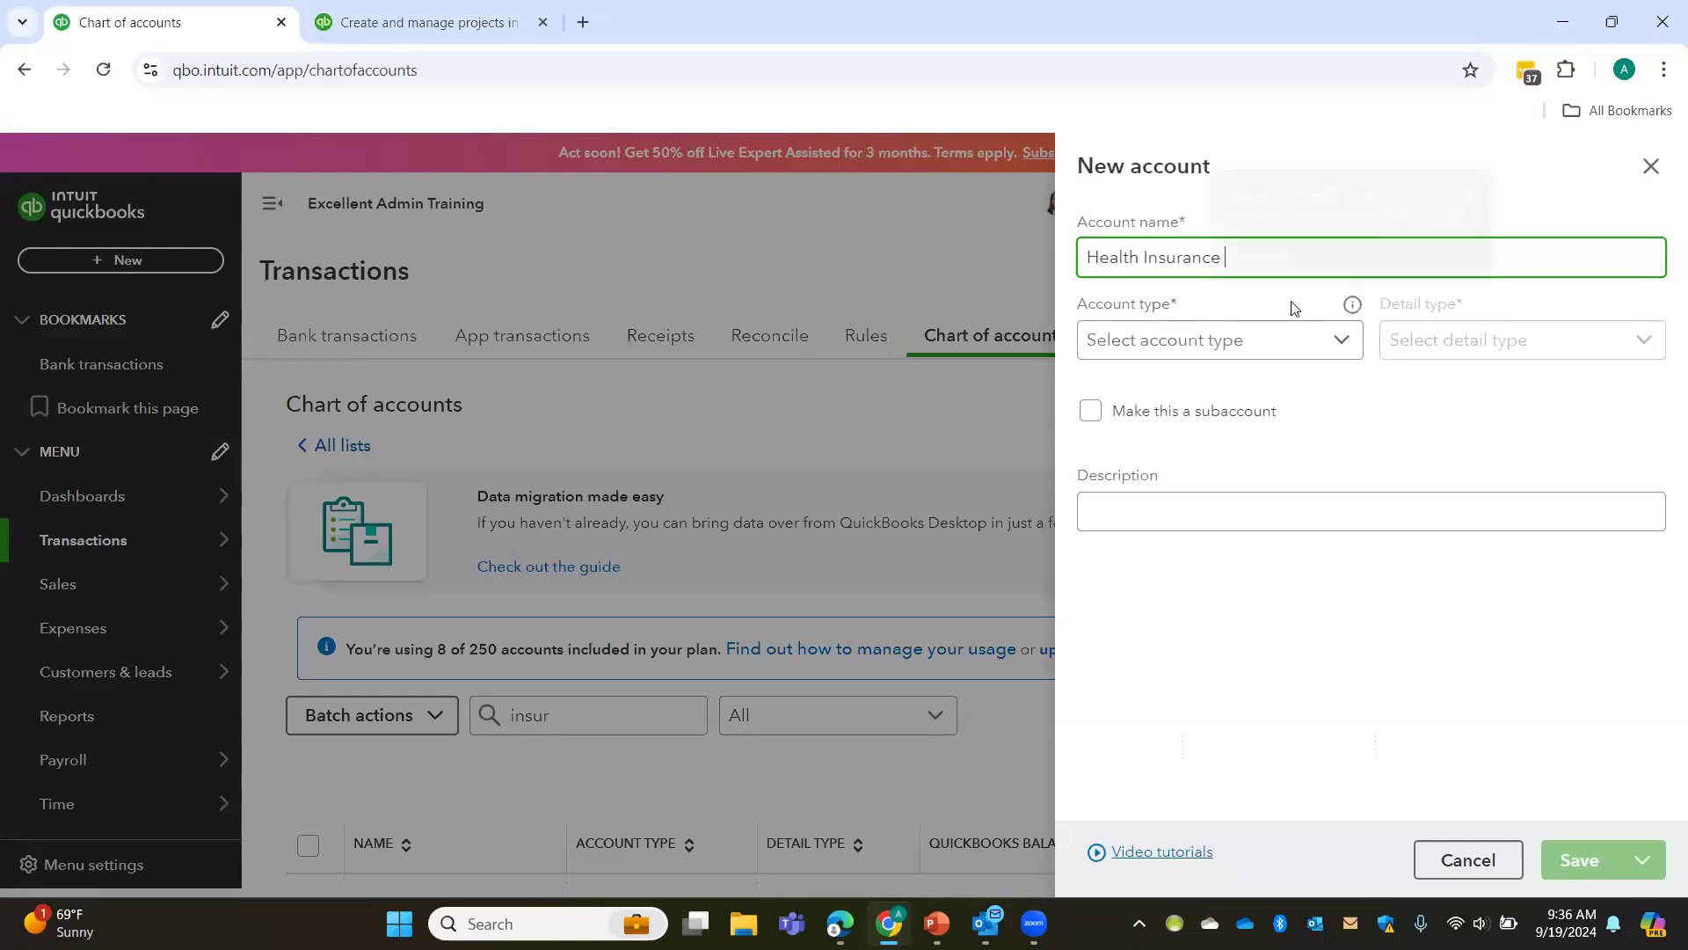
left_click(1259, 349)
scroll(1235, 519, "down", 4)
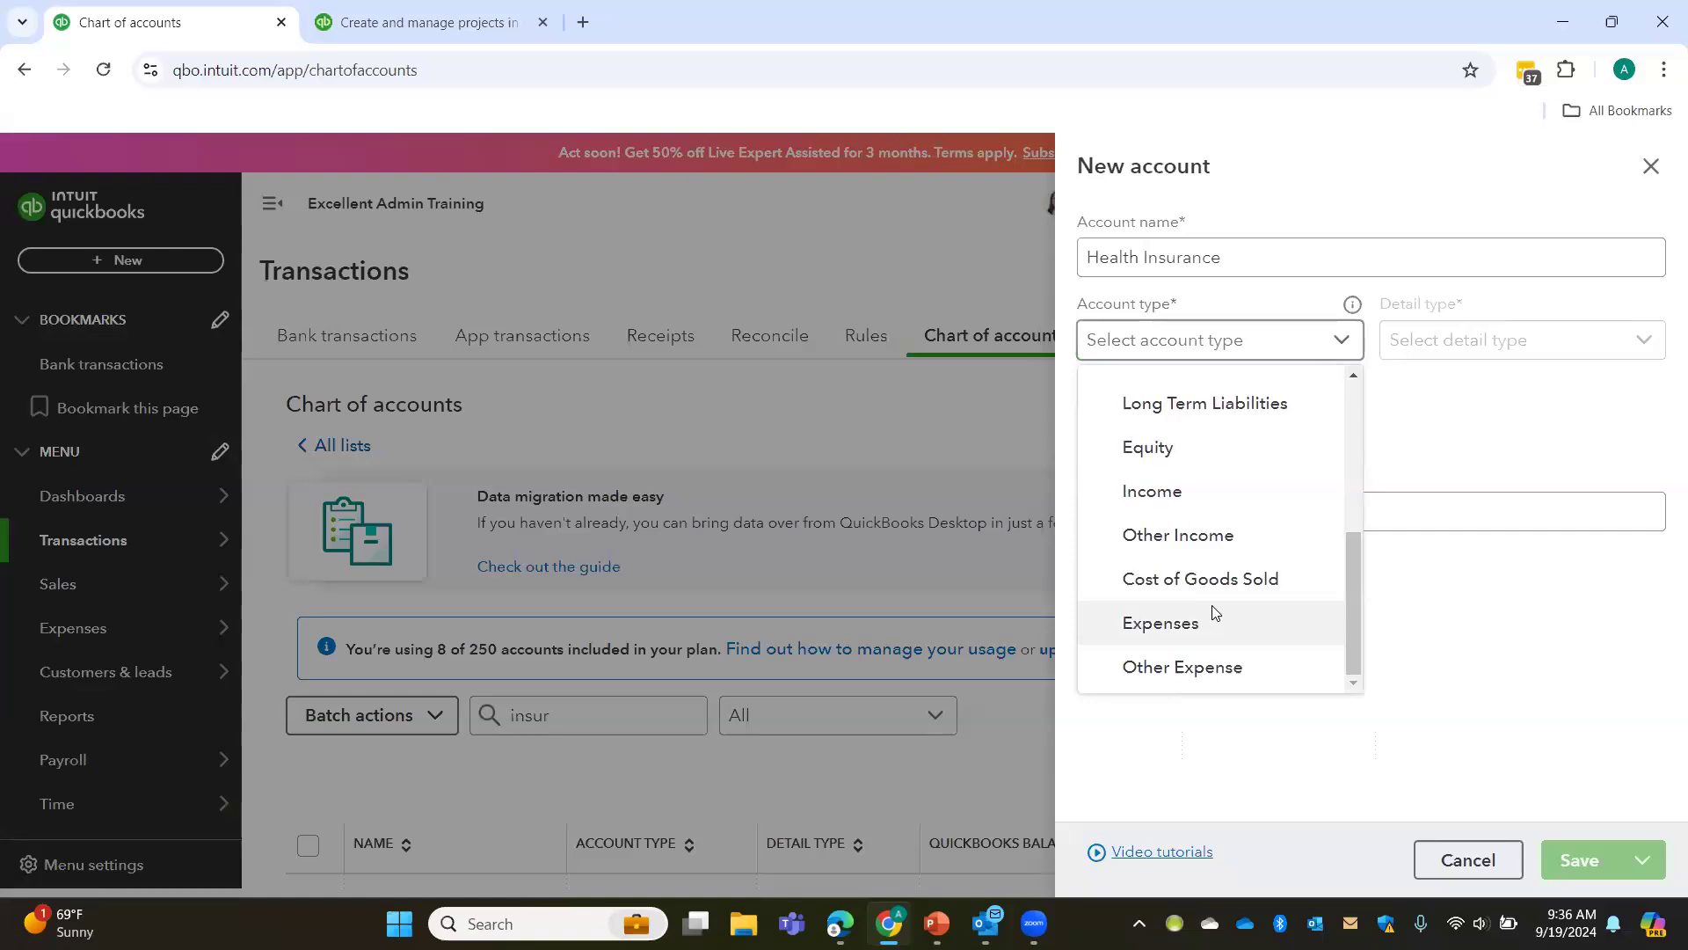
left_click(1214, 620)
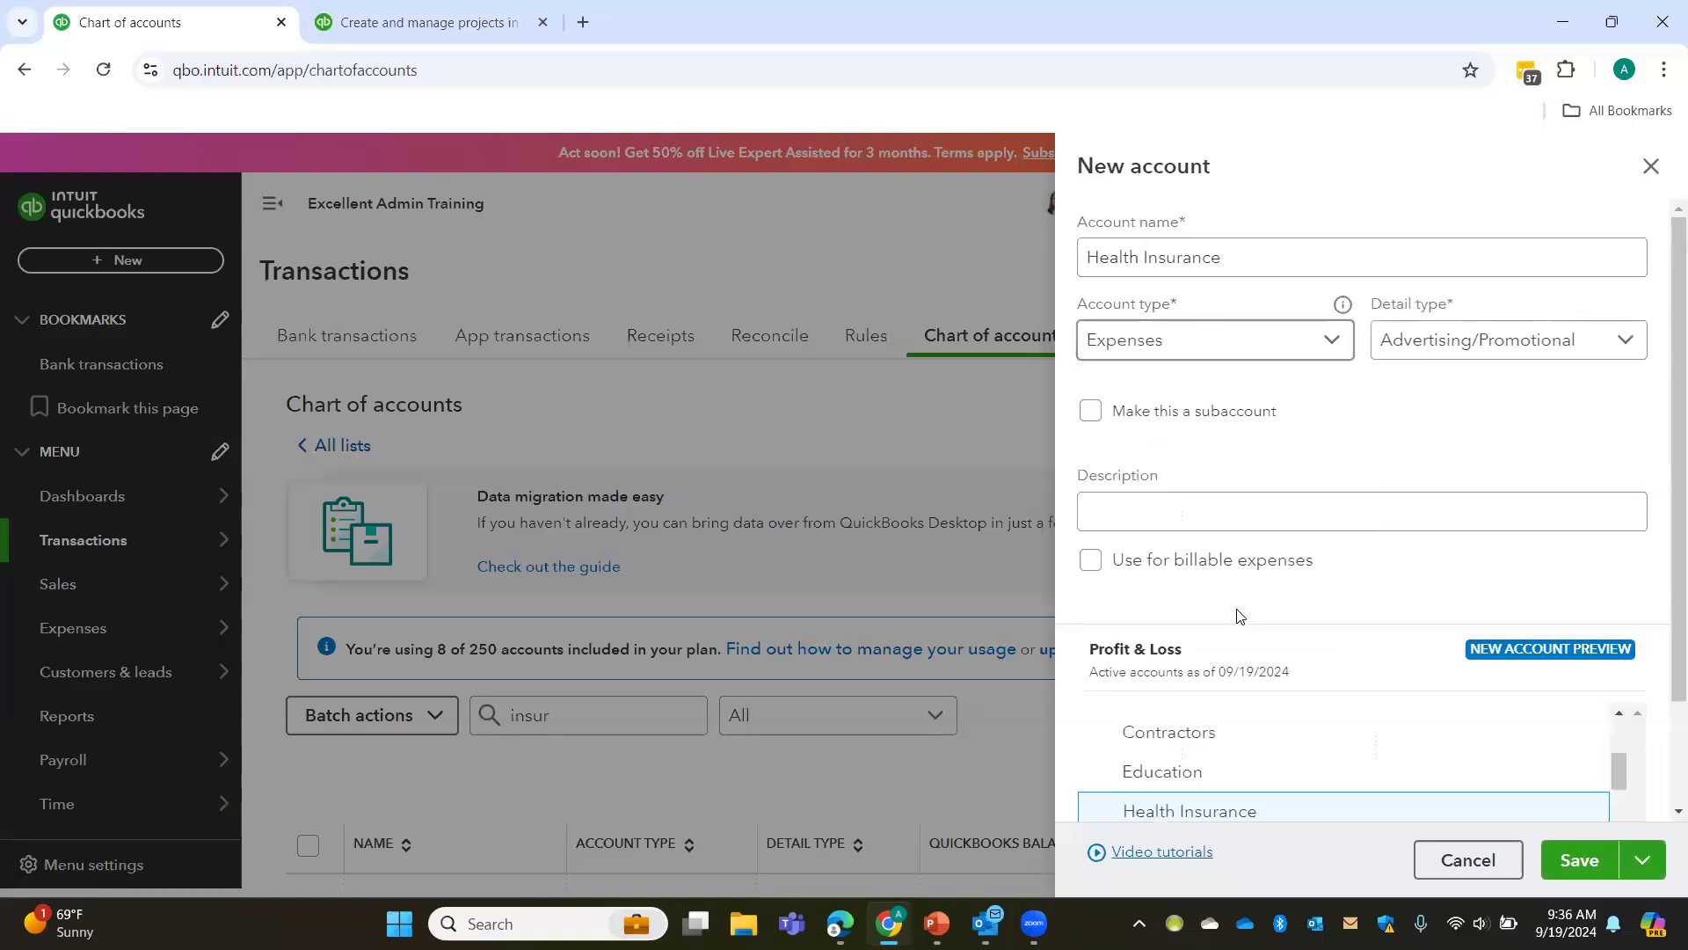
left_click(1482, 353)
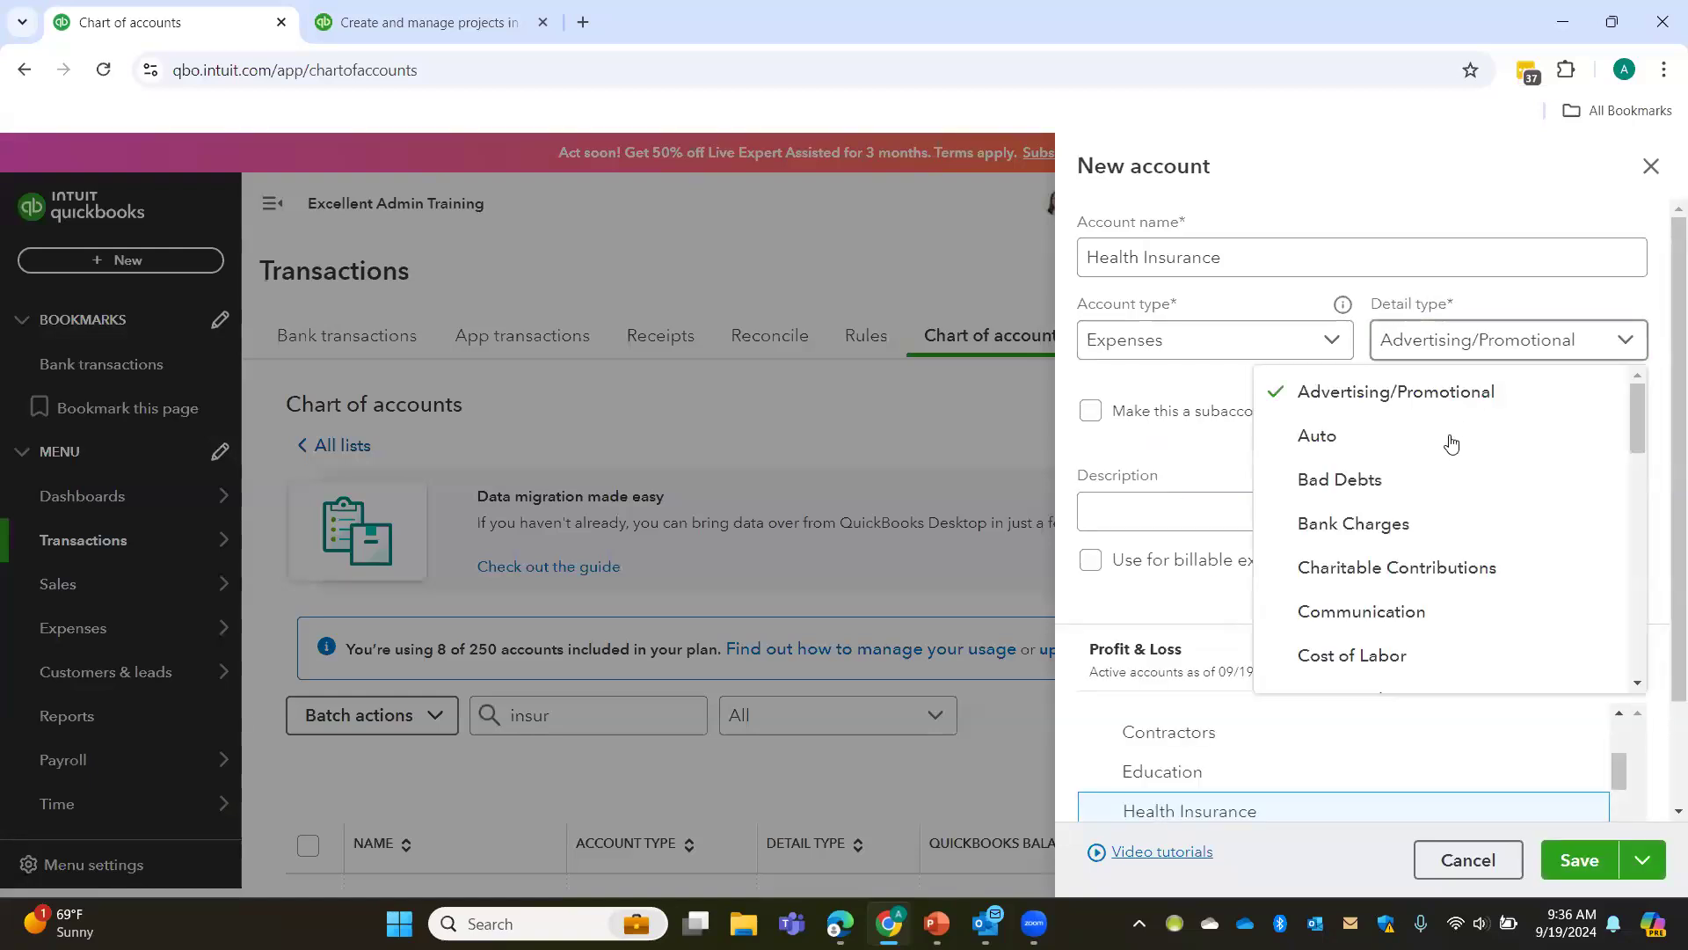
scroll(1445, 448, "down", 3)
scroll(1439, 459, "down", 3)
left_click(1413, 483)
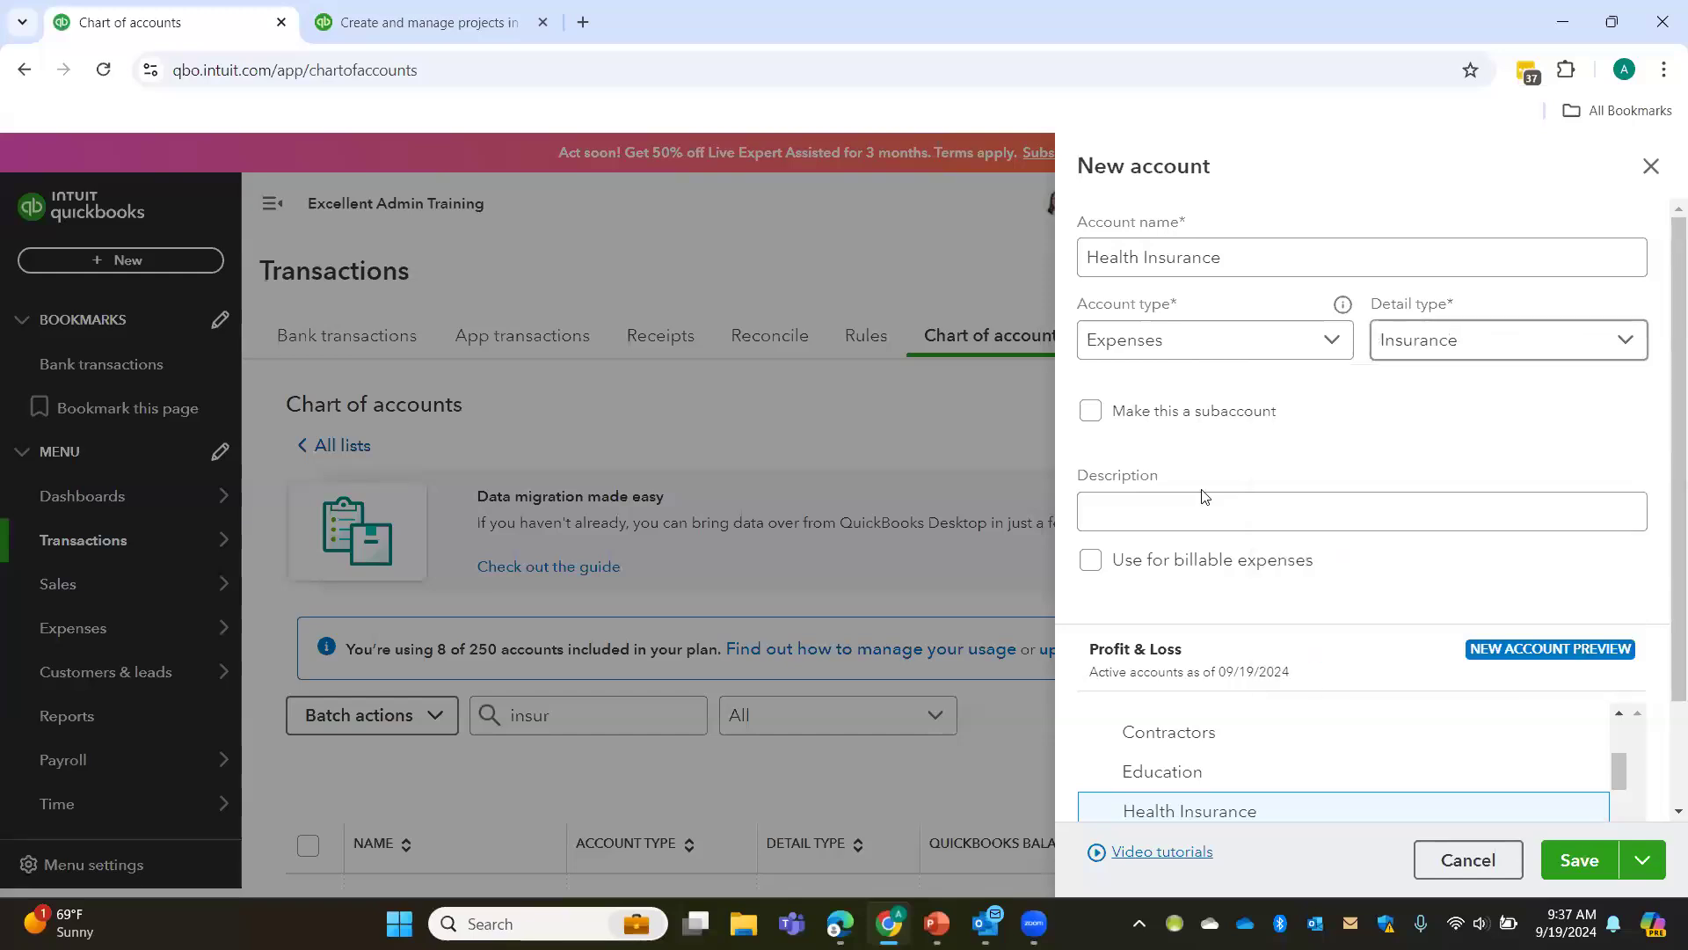
Step: Make Health Insurance a subaccount of Insurance and save it
left_click(1095, 410)
left_click(1121, 485)
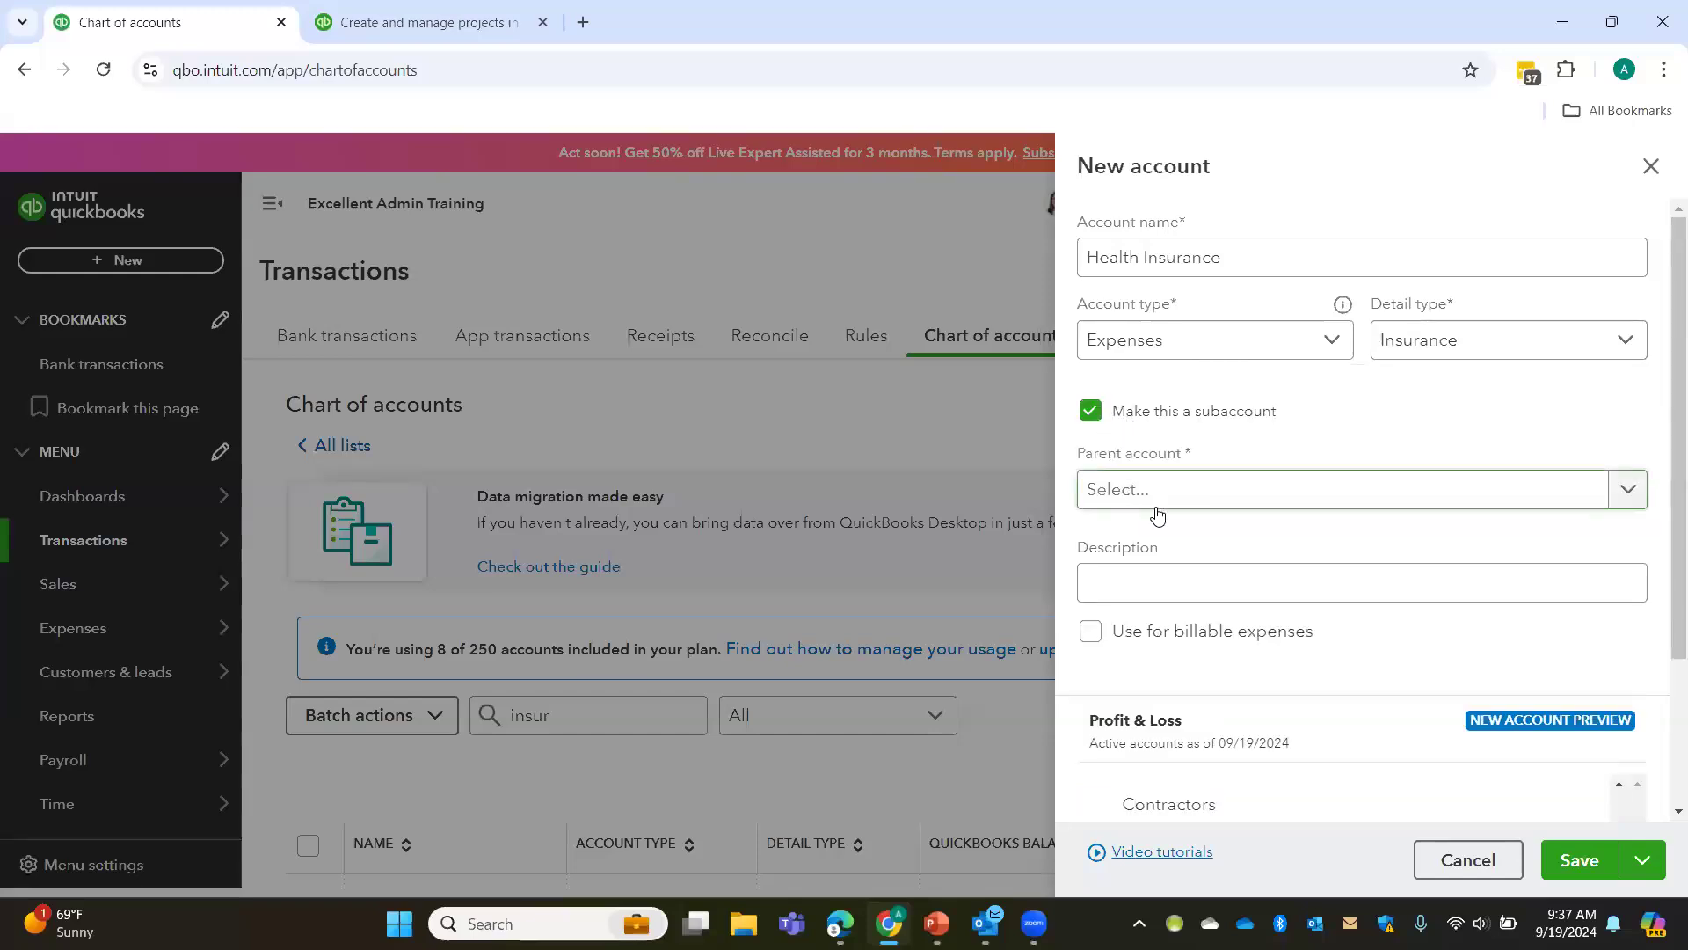
type("in")
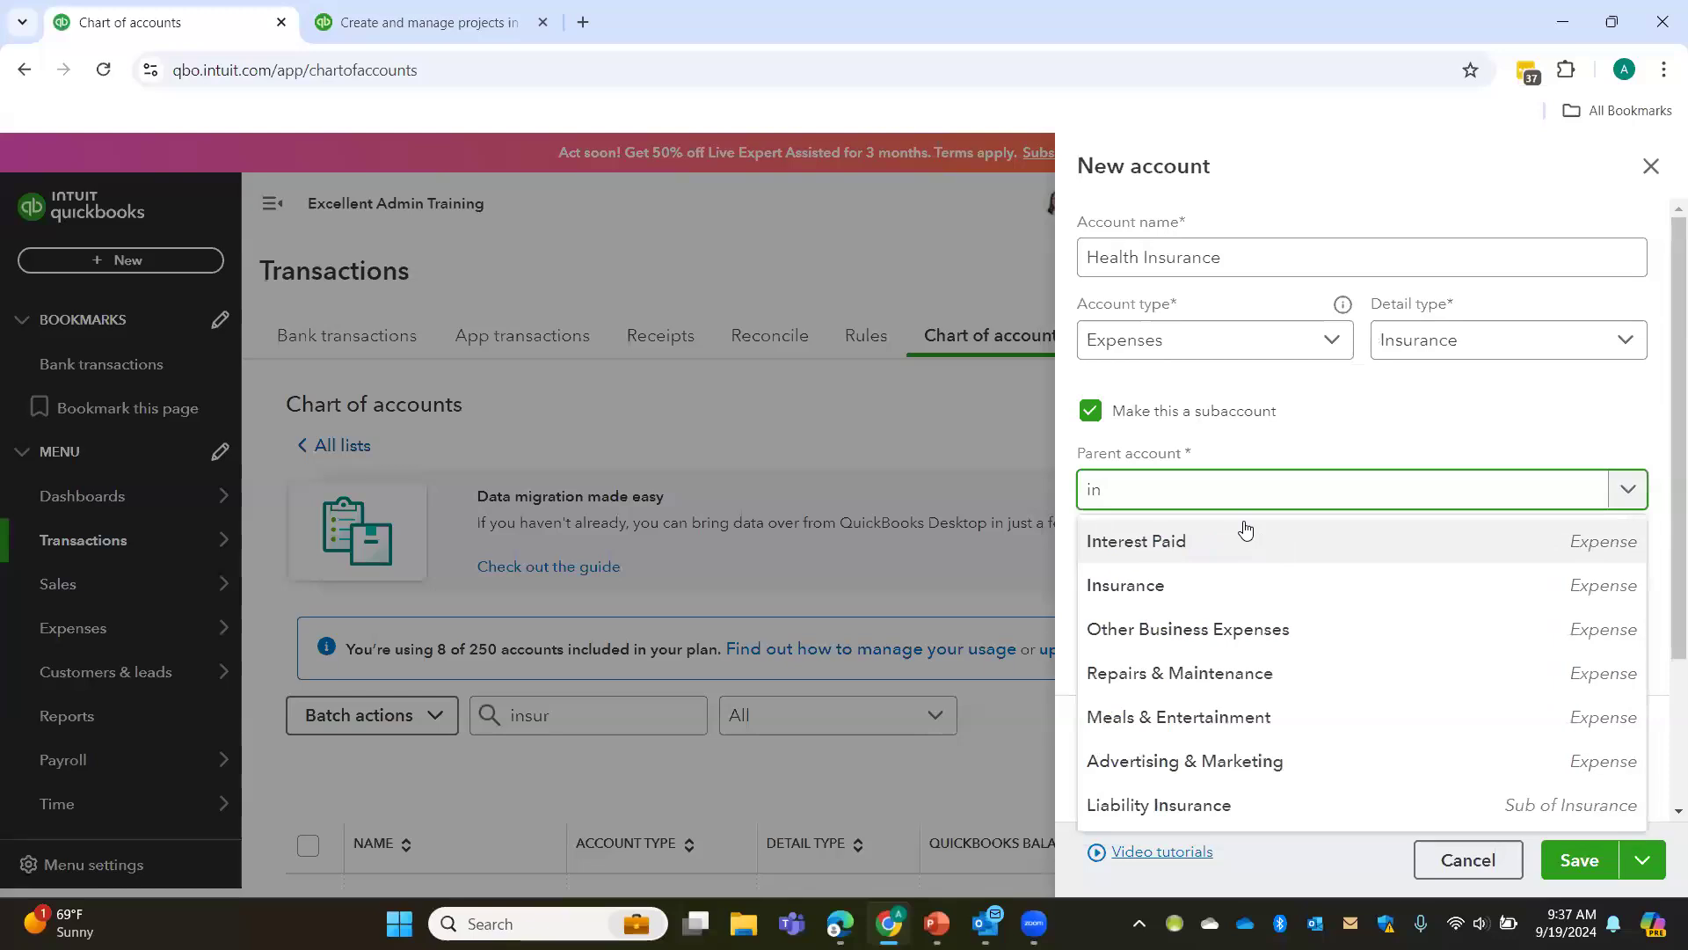
left_click(1210, 598)
left_click(1579, 857)
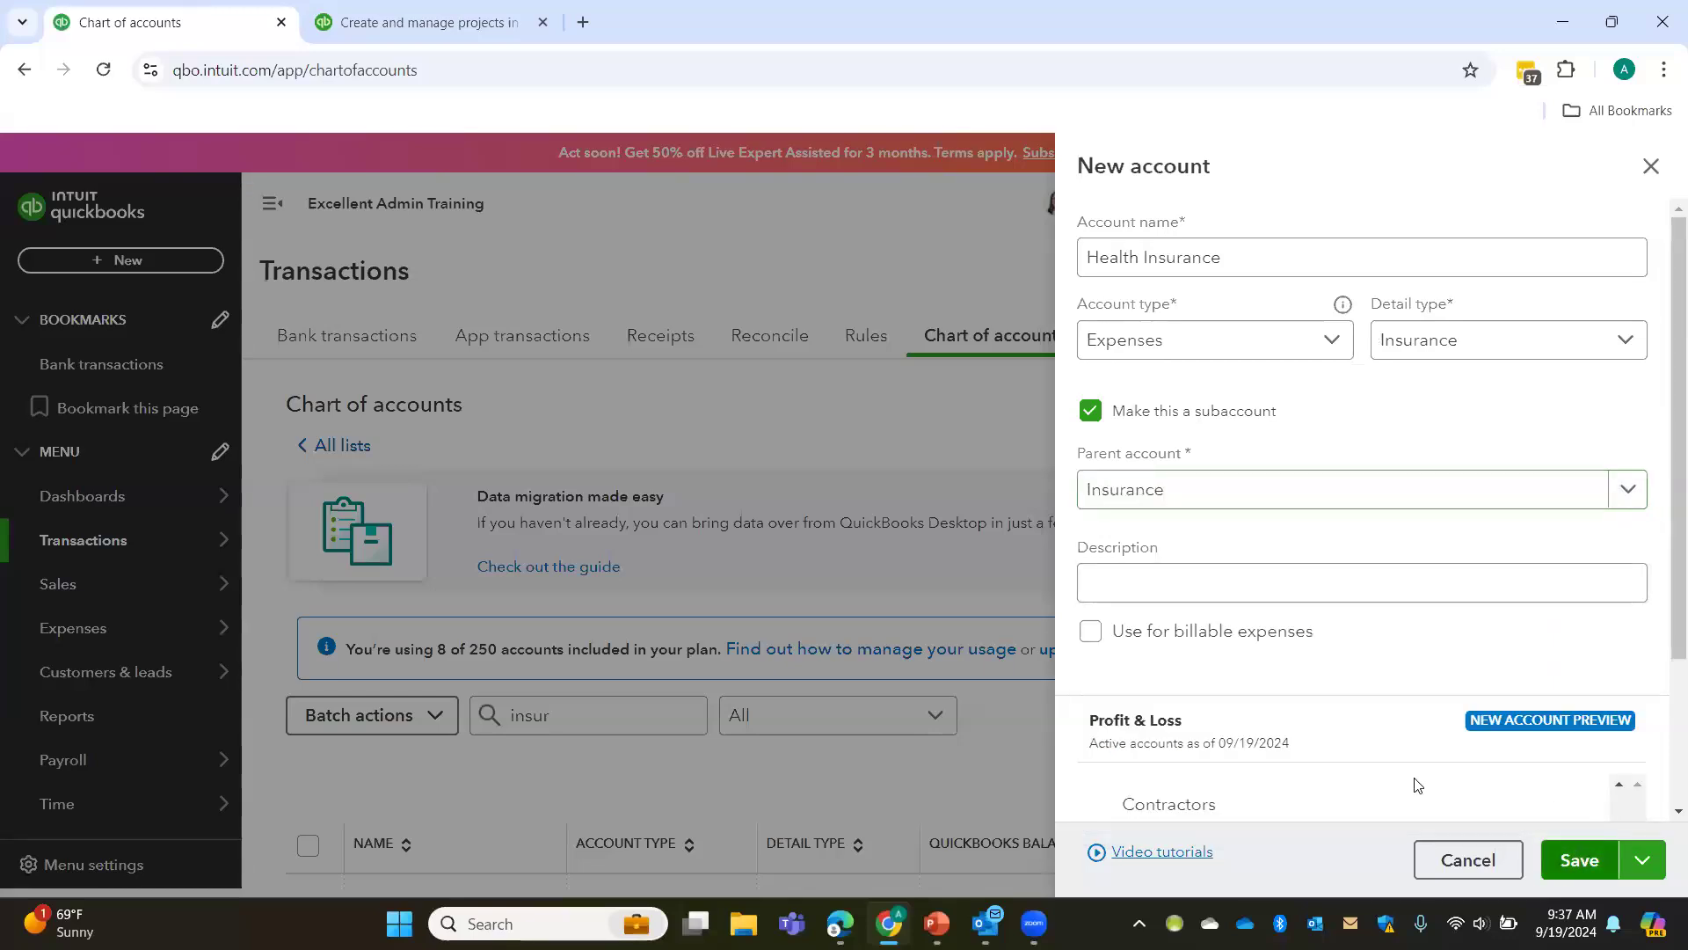
scroll(799, 576, "down", 3)
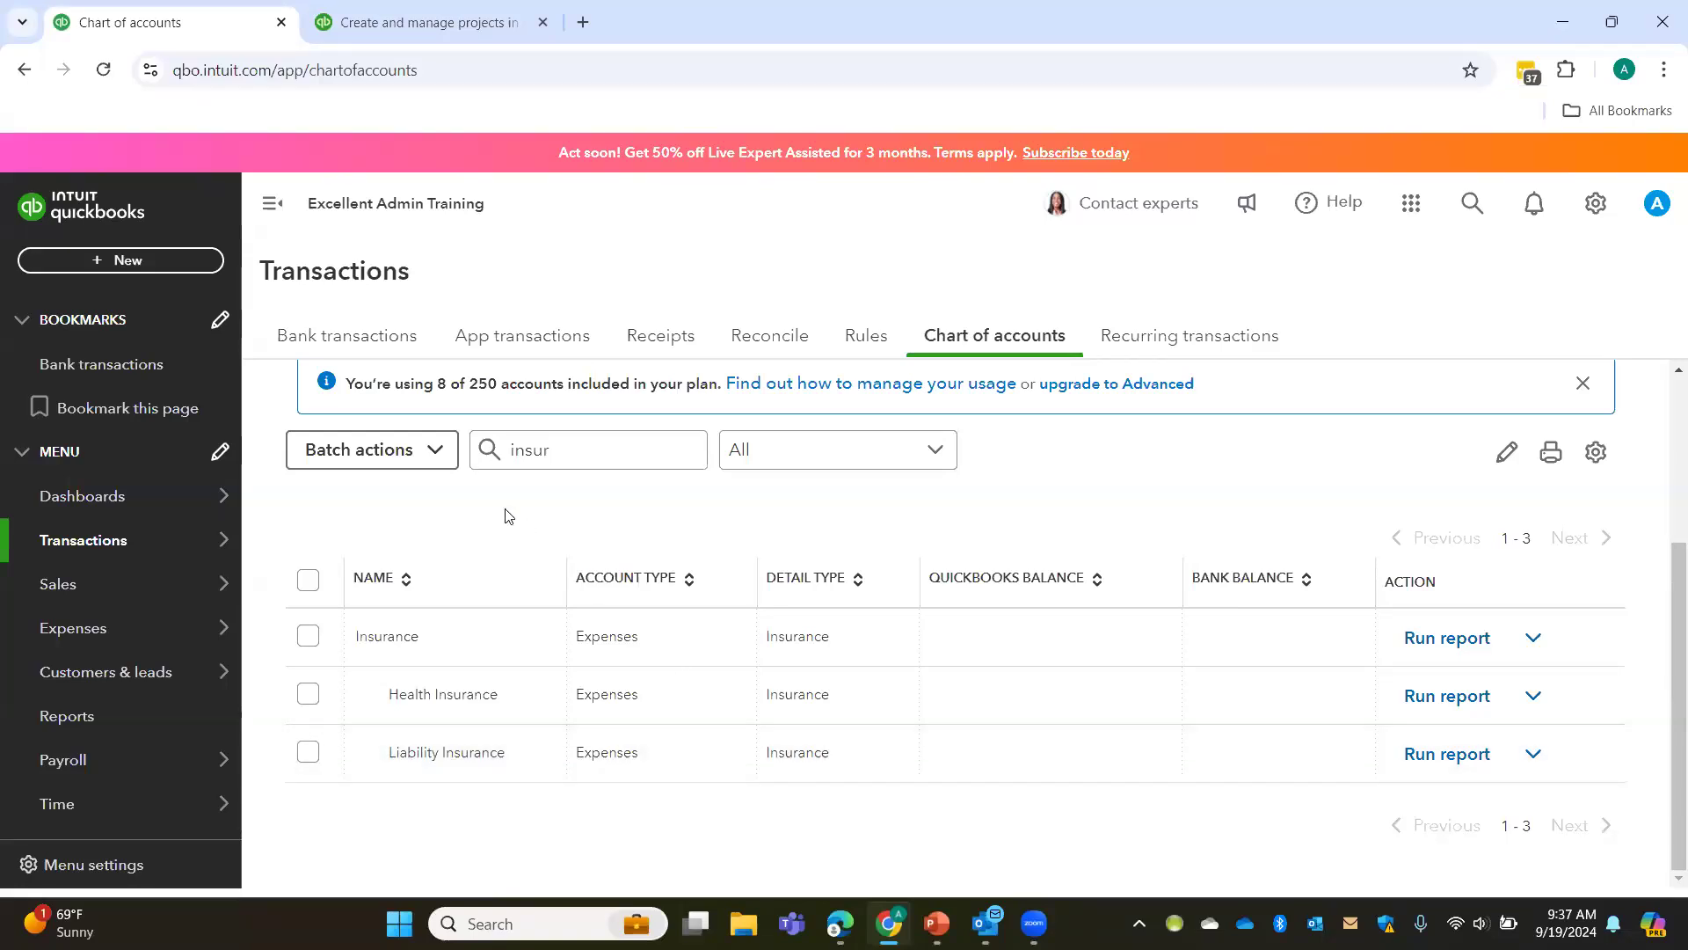
Step: Replace the search text with 'car' to show only the Car & Truck account
double_click(567, 445)
mouse_move(8, 571)
type("a")
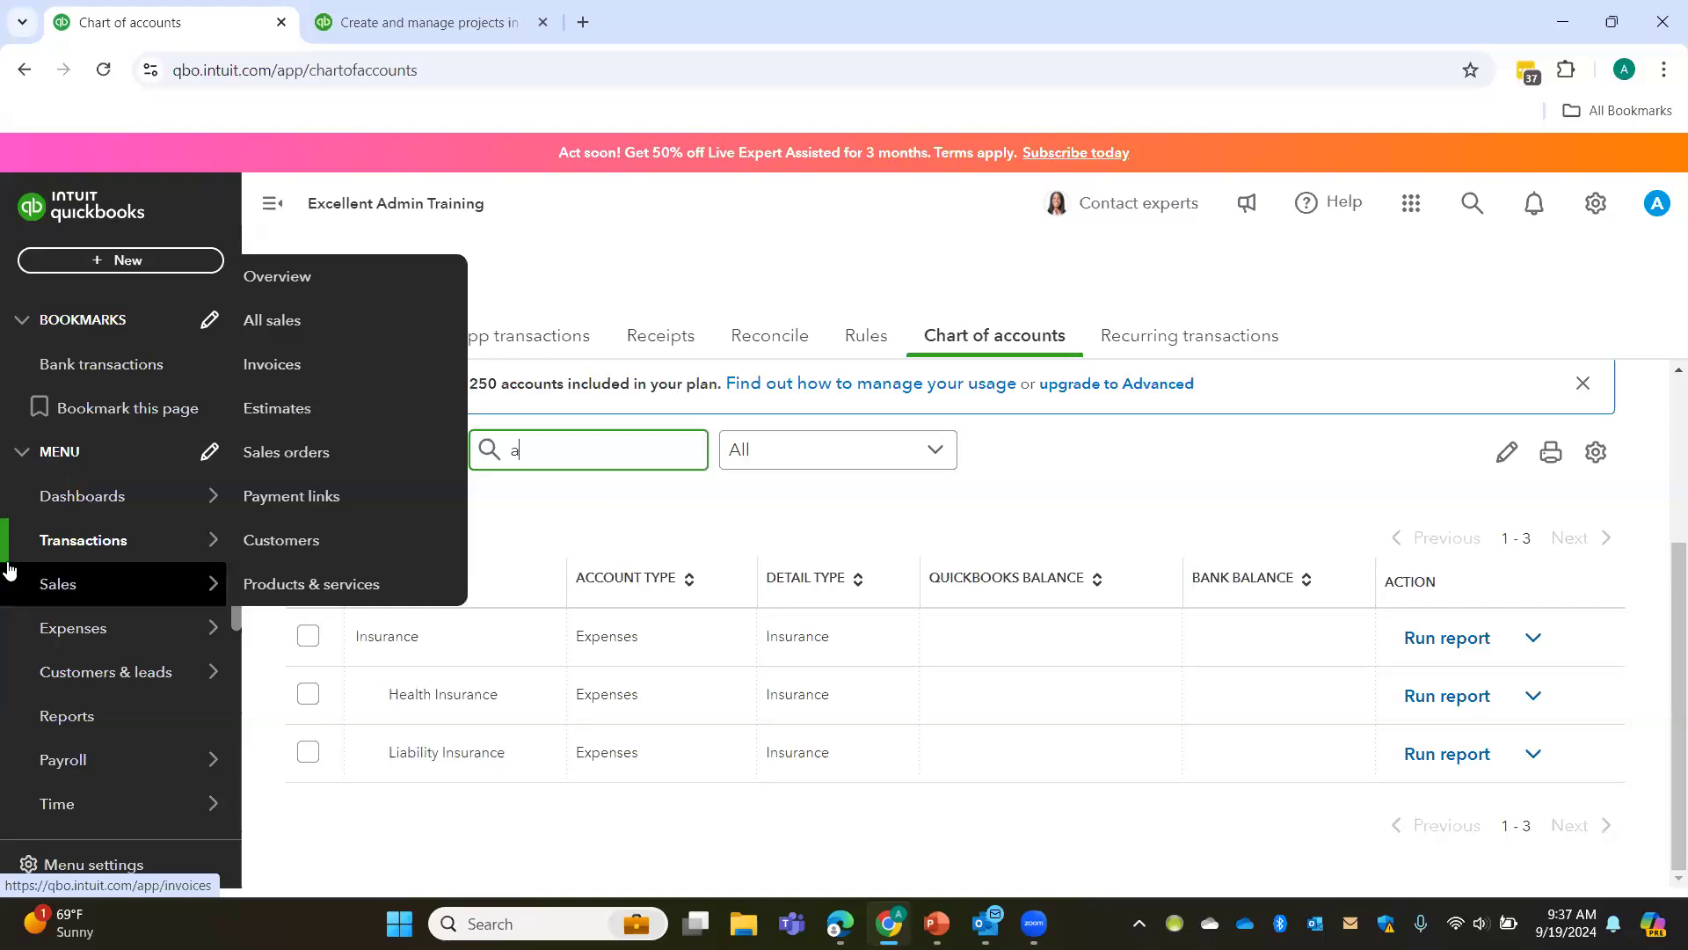
type("ut")
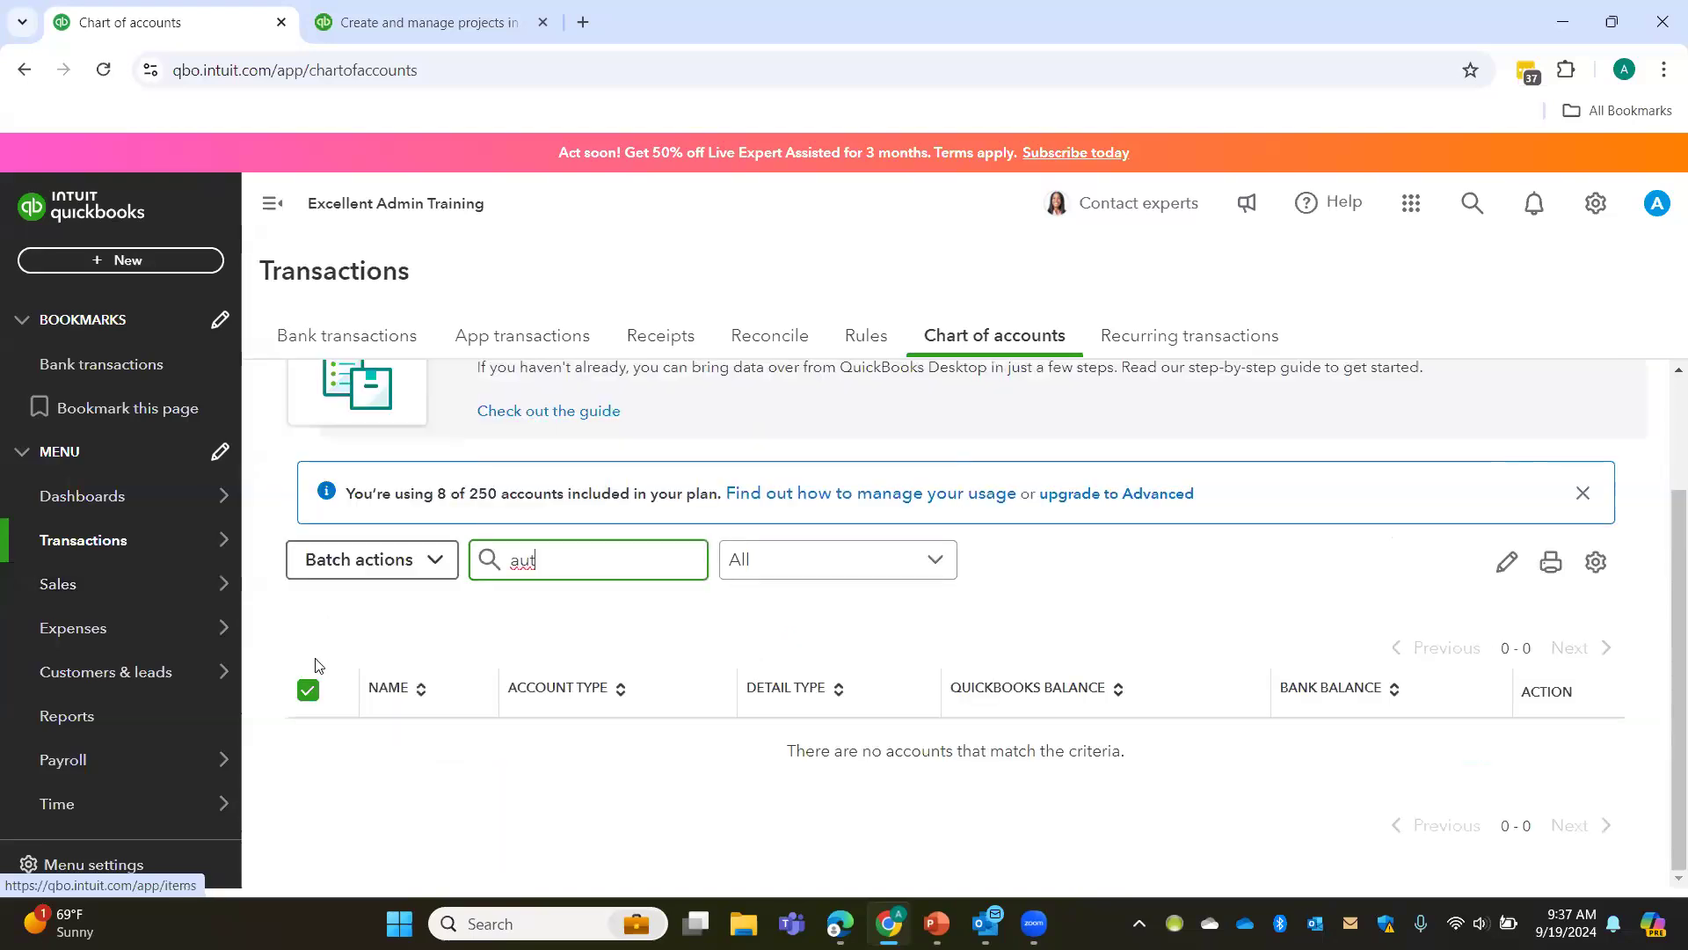
key("BackSpace")
key("BackSpace")
key("BackSpace")
type("car")
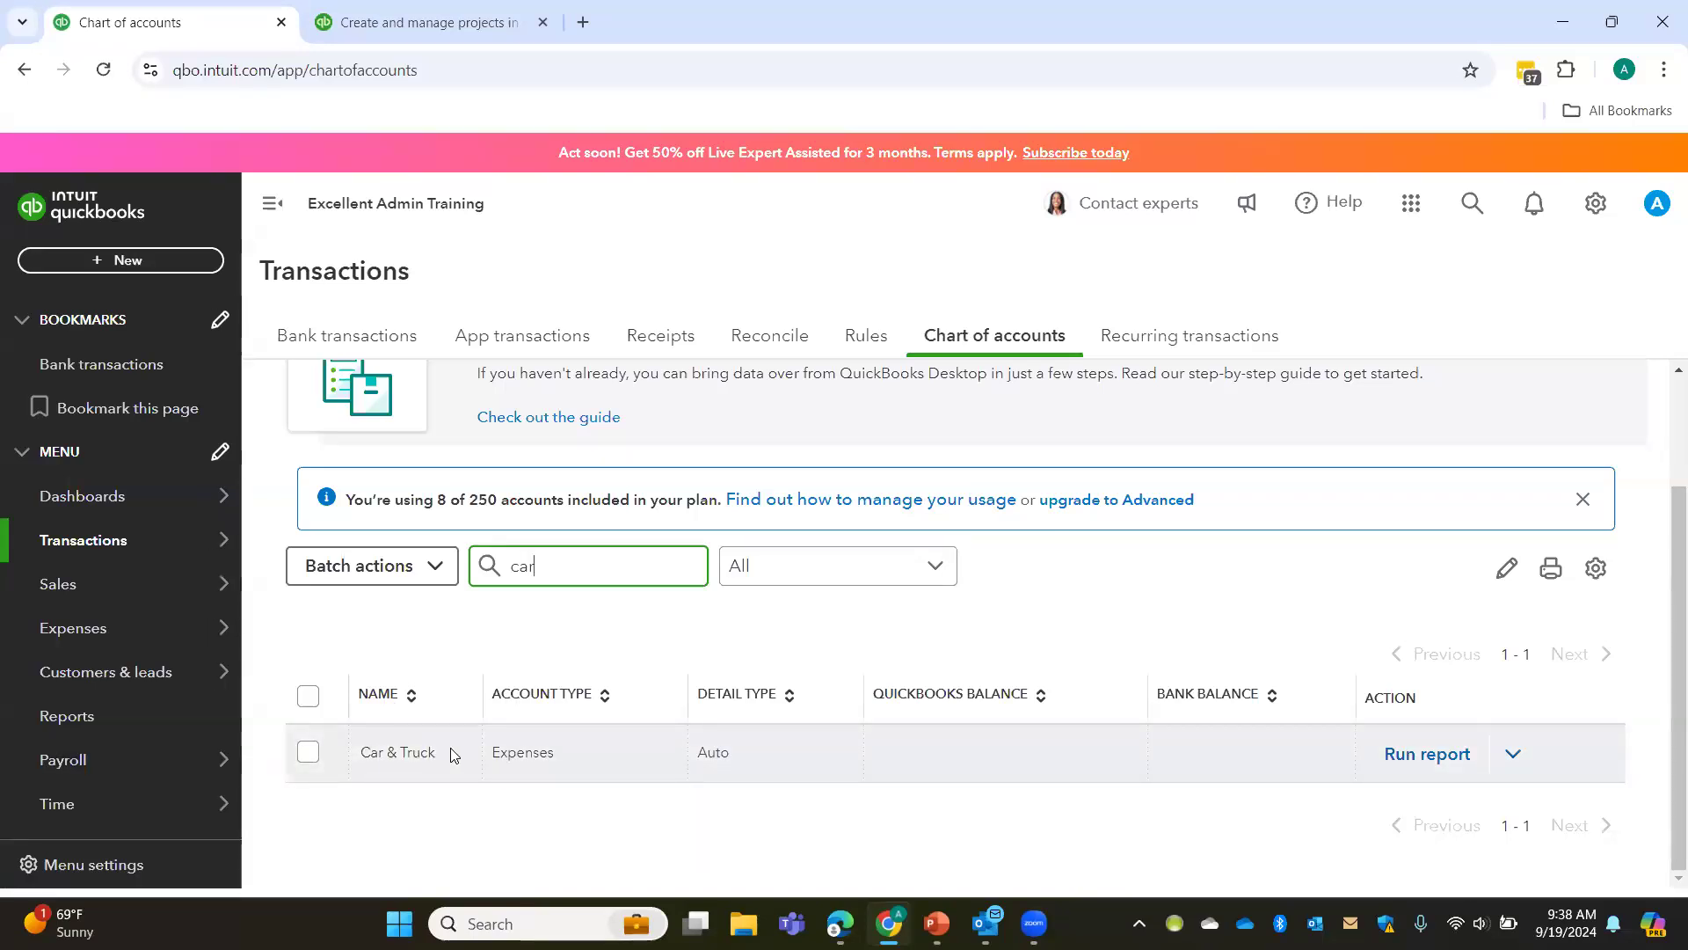
left_click_drag(440, 753, 252, 745)
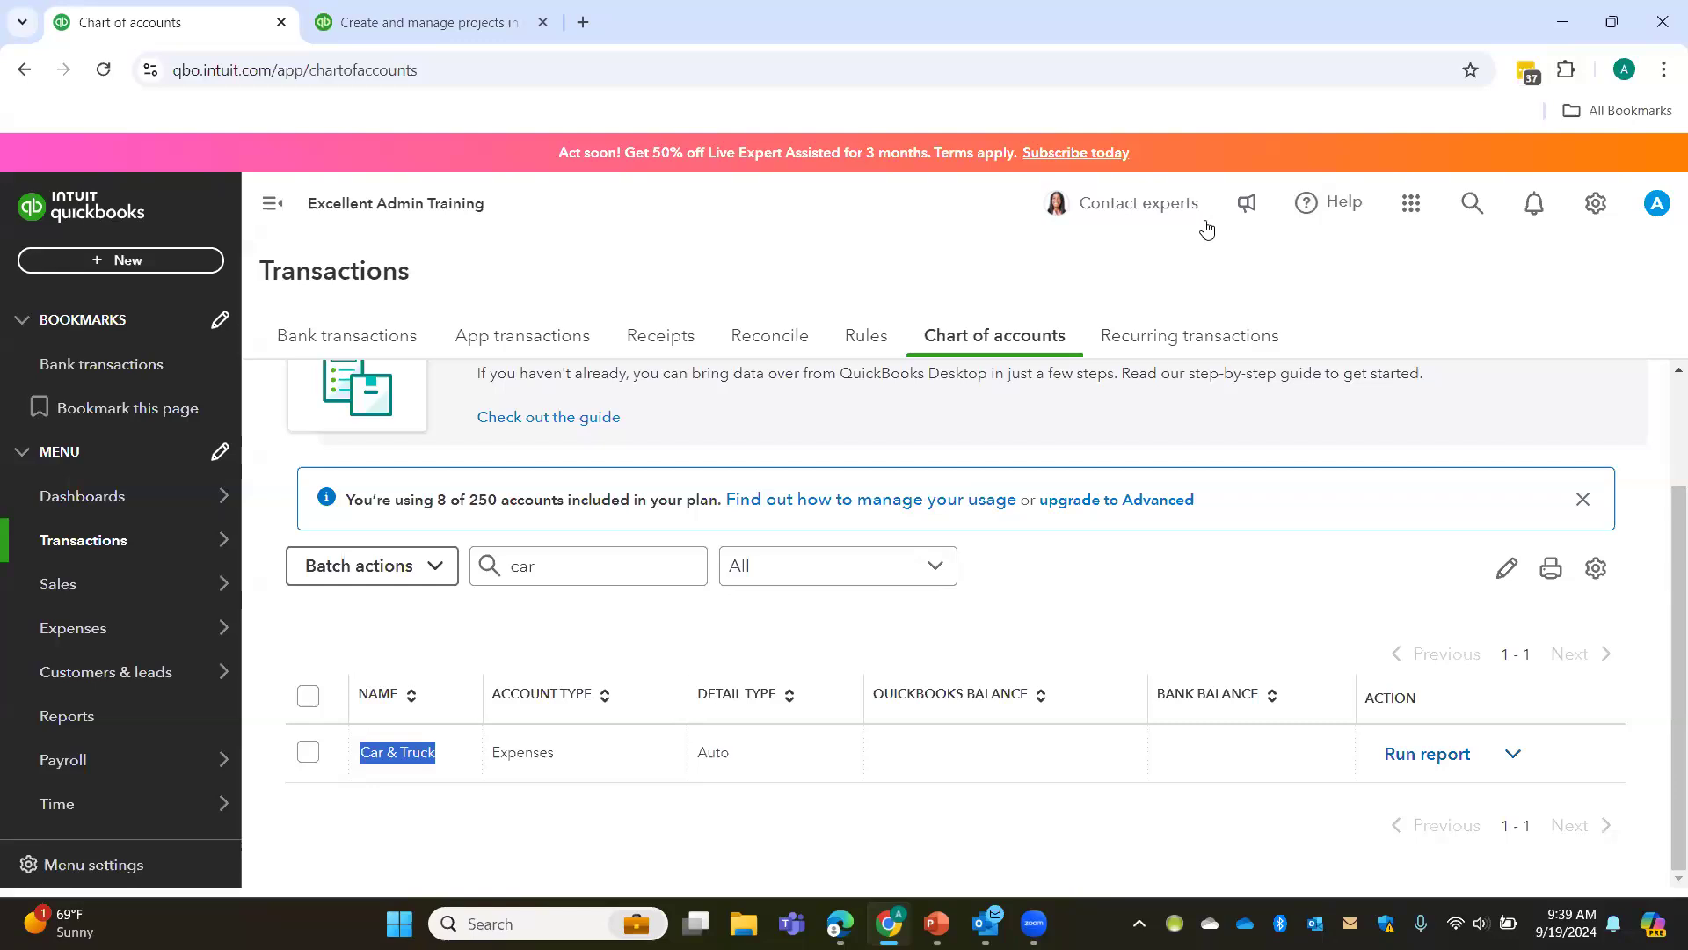
left_click(1147, 276)
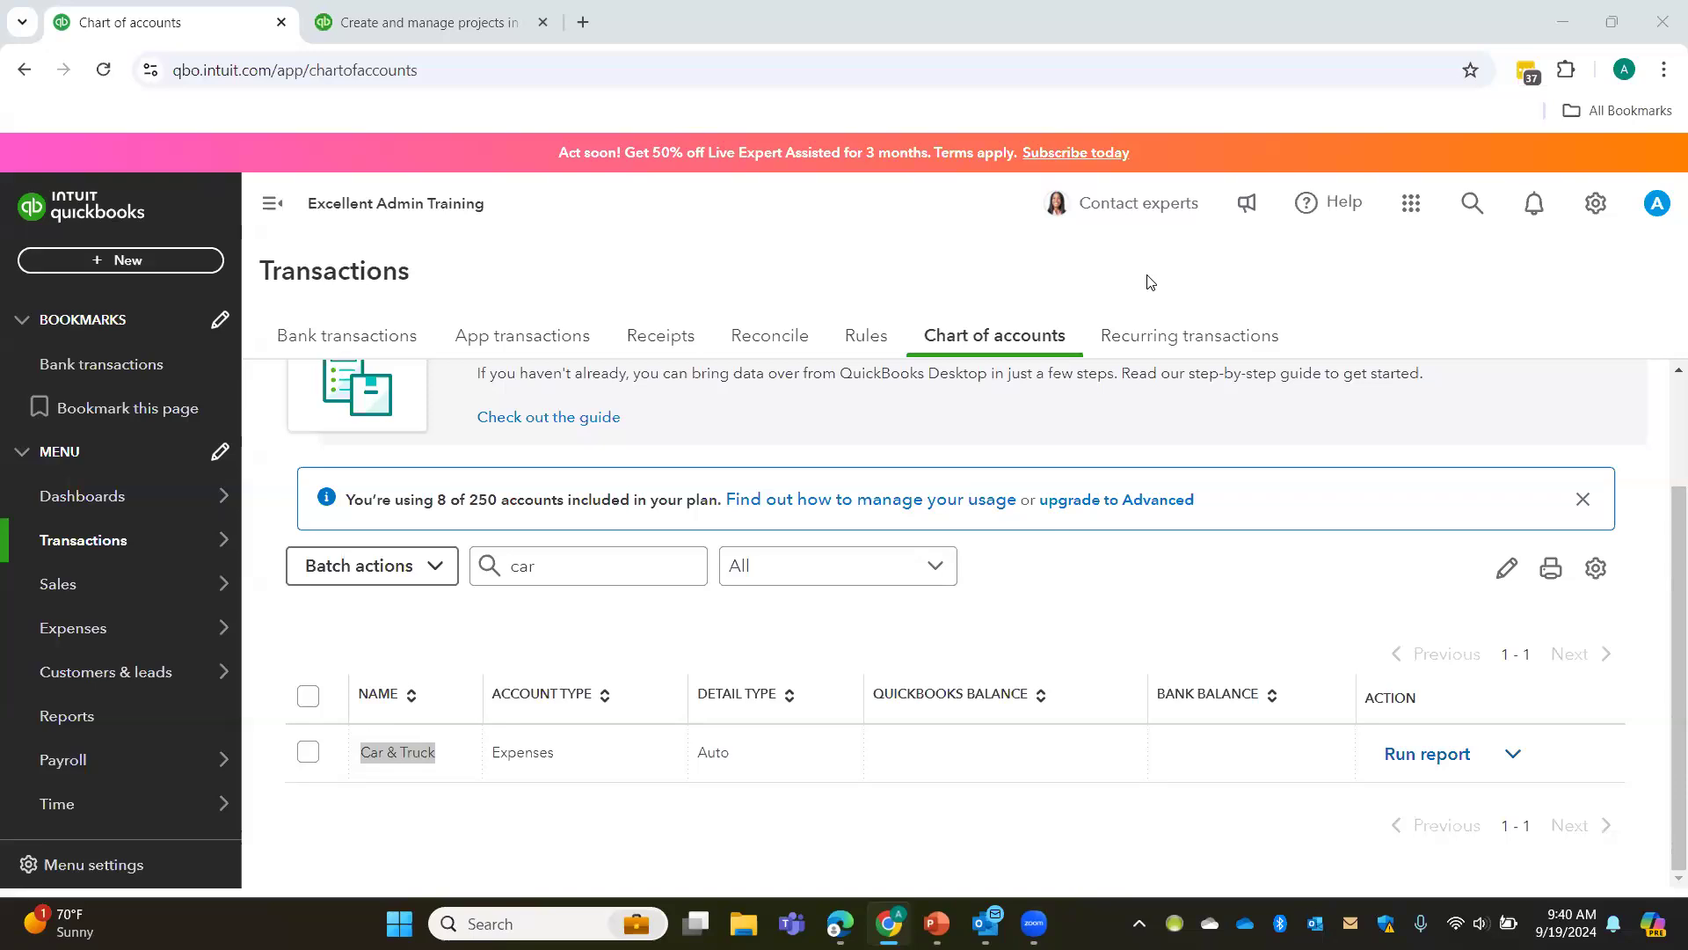
left_click(1153, 622)
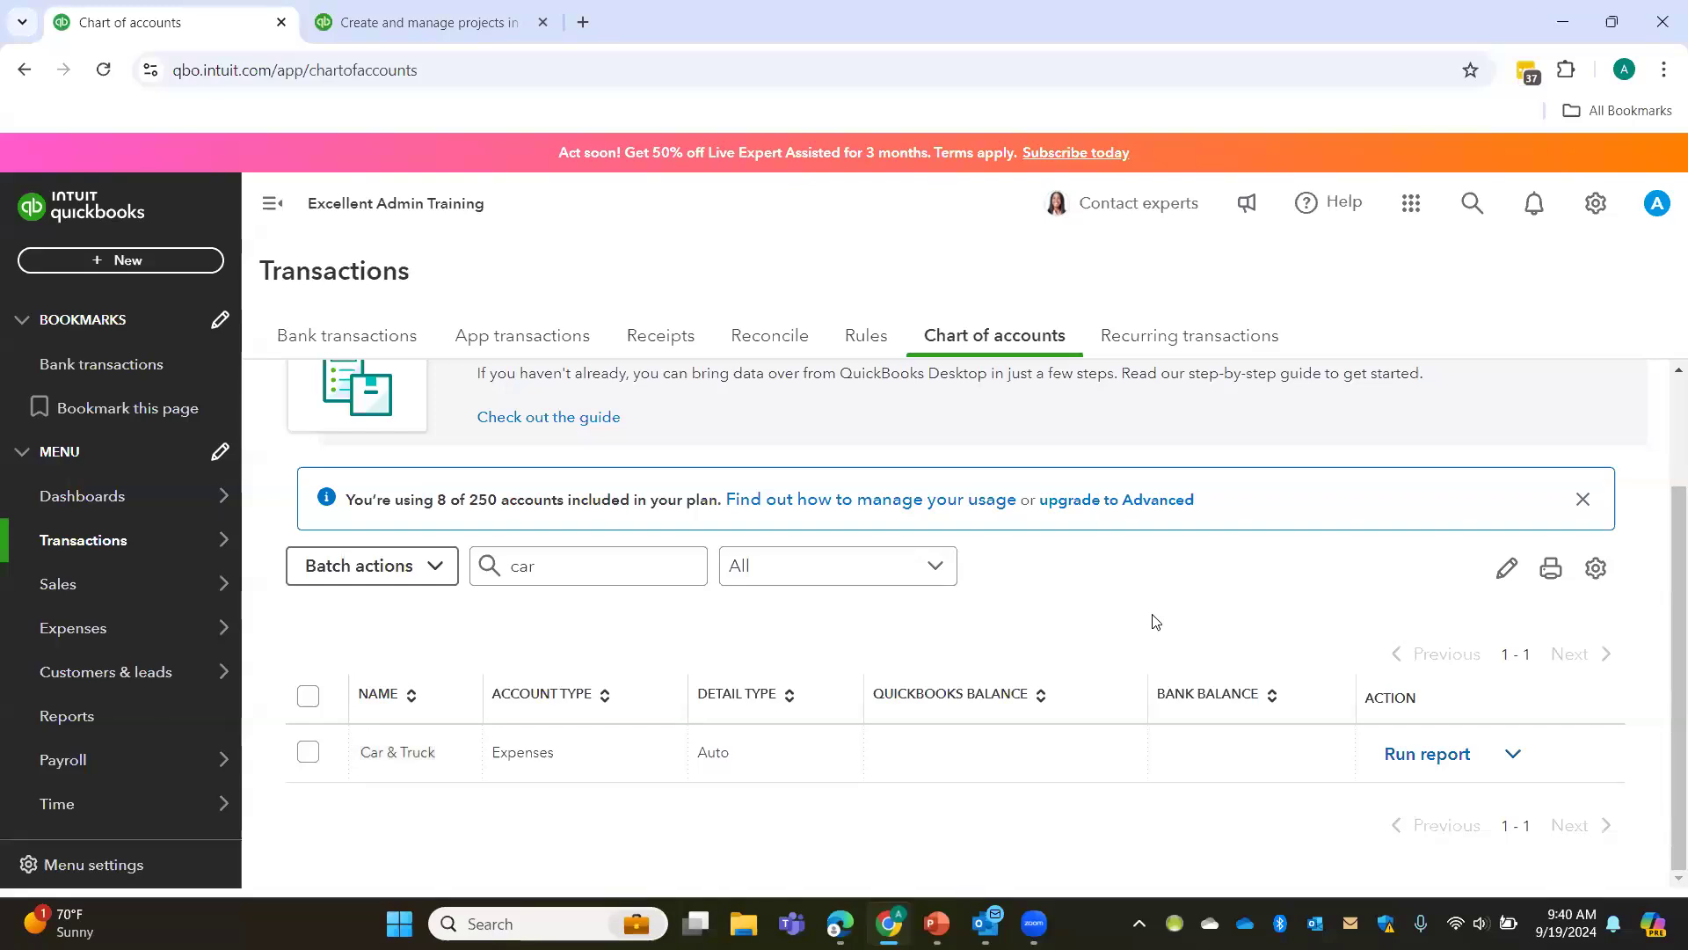
scroll(1097, 637, "up", 2)
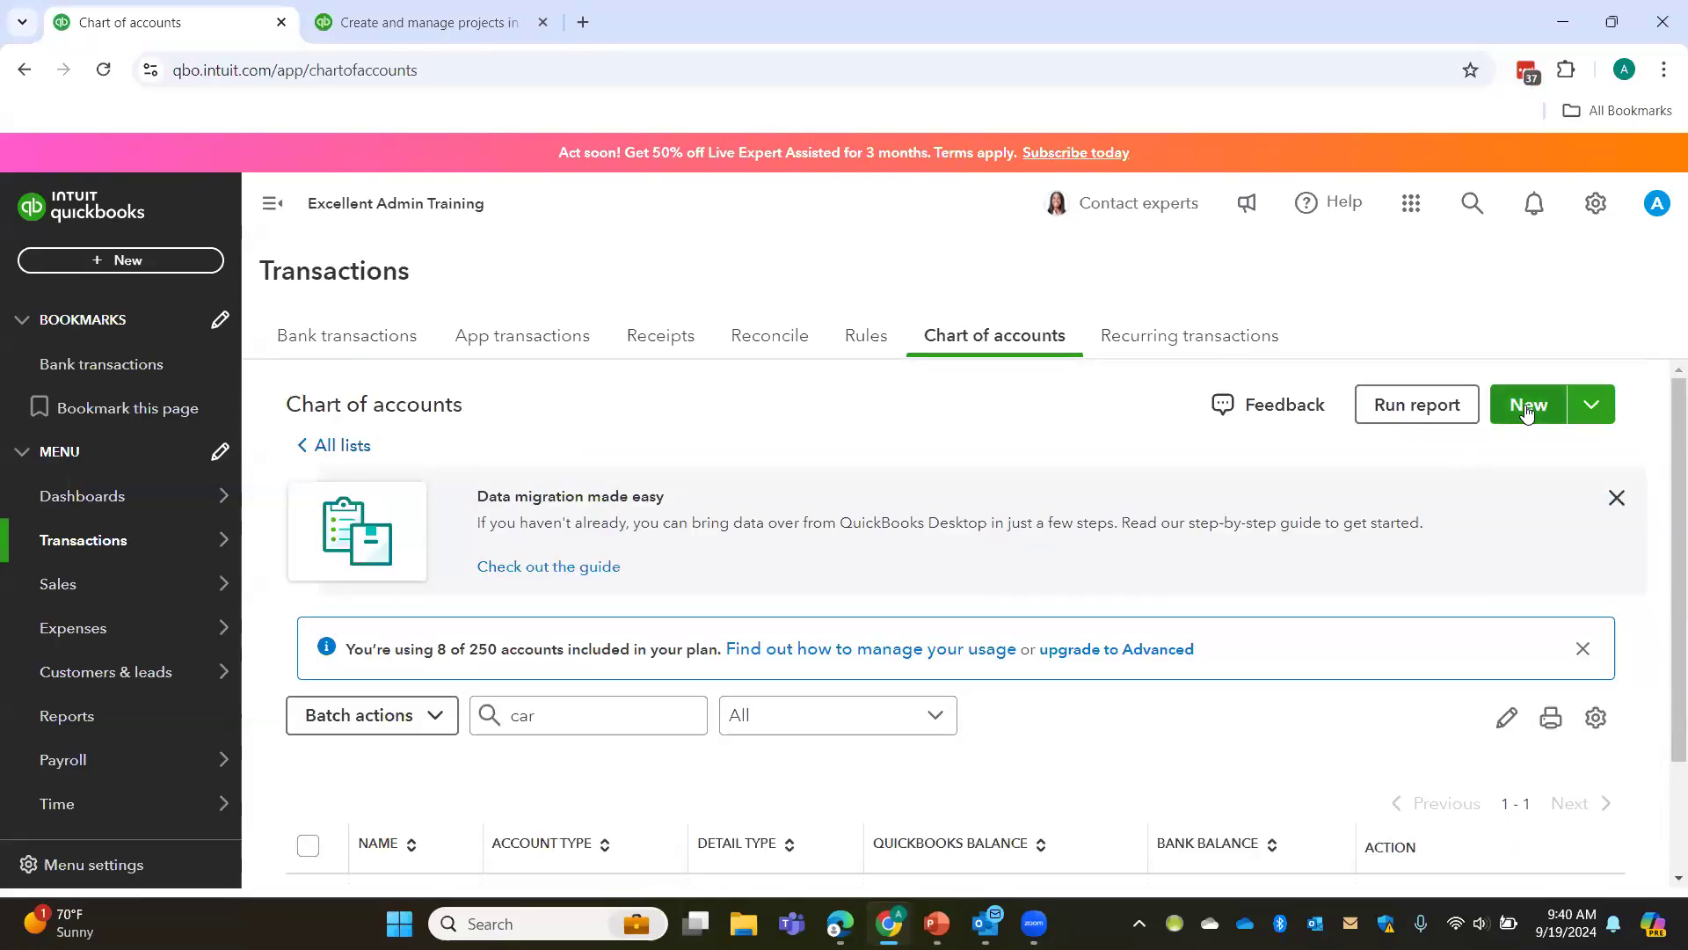
Step: Start a new account named Fuel, type Expenses, detail type Auto
left_click(1528, 407)
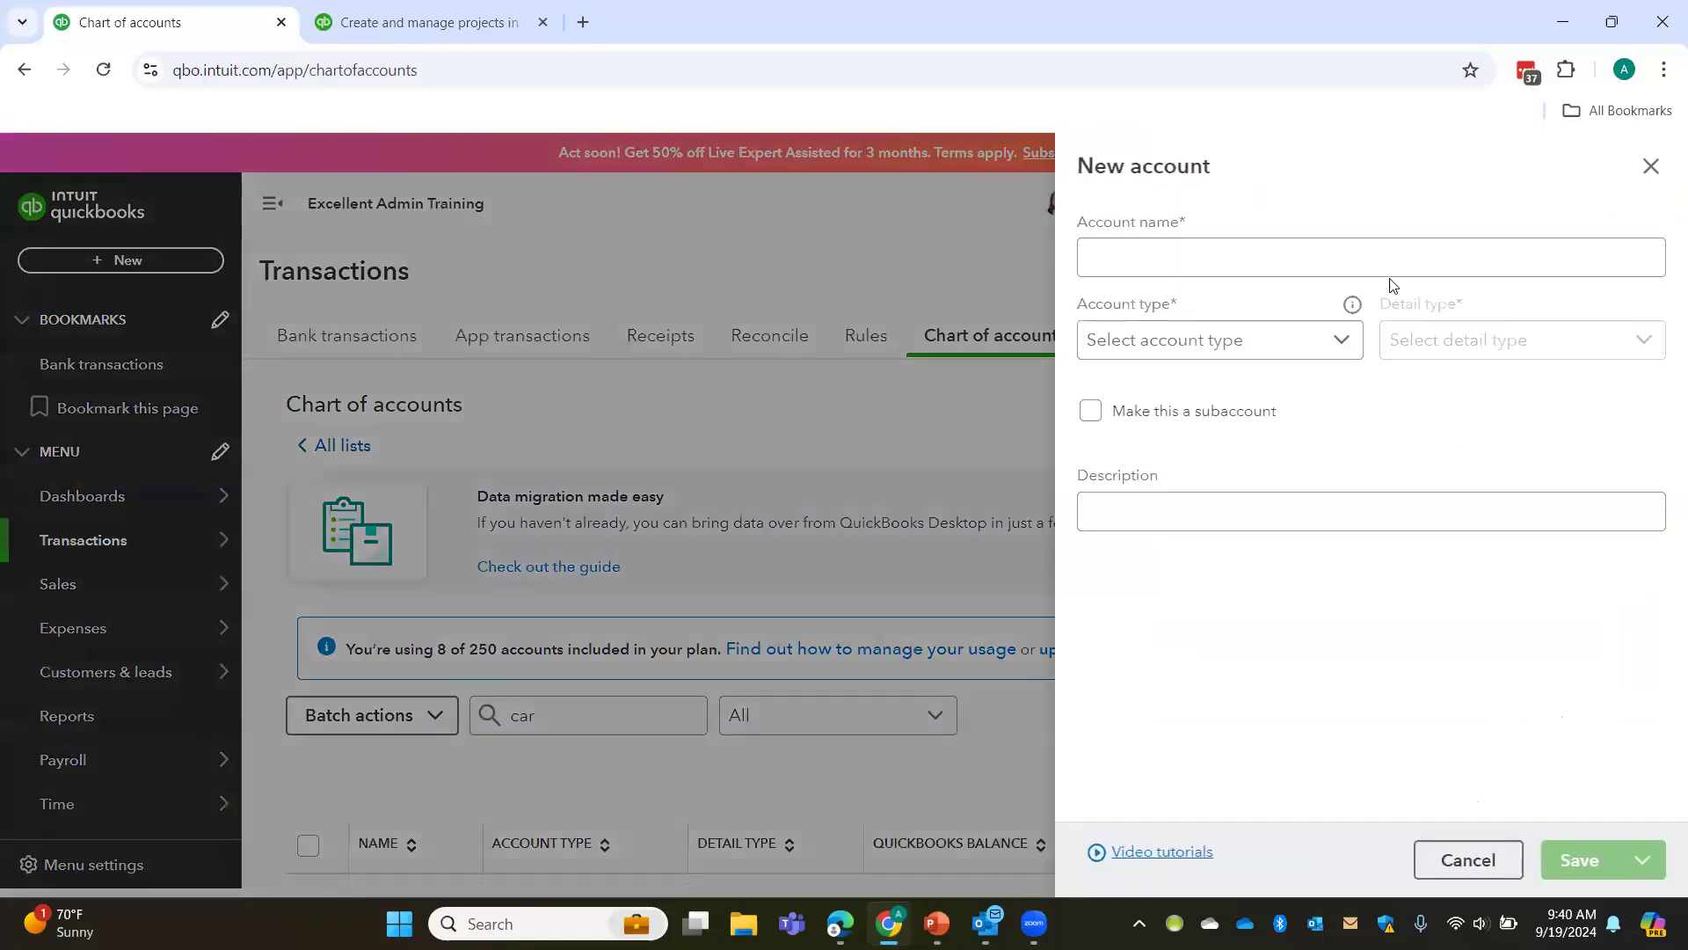
type("Fuel")
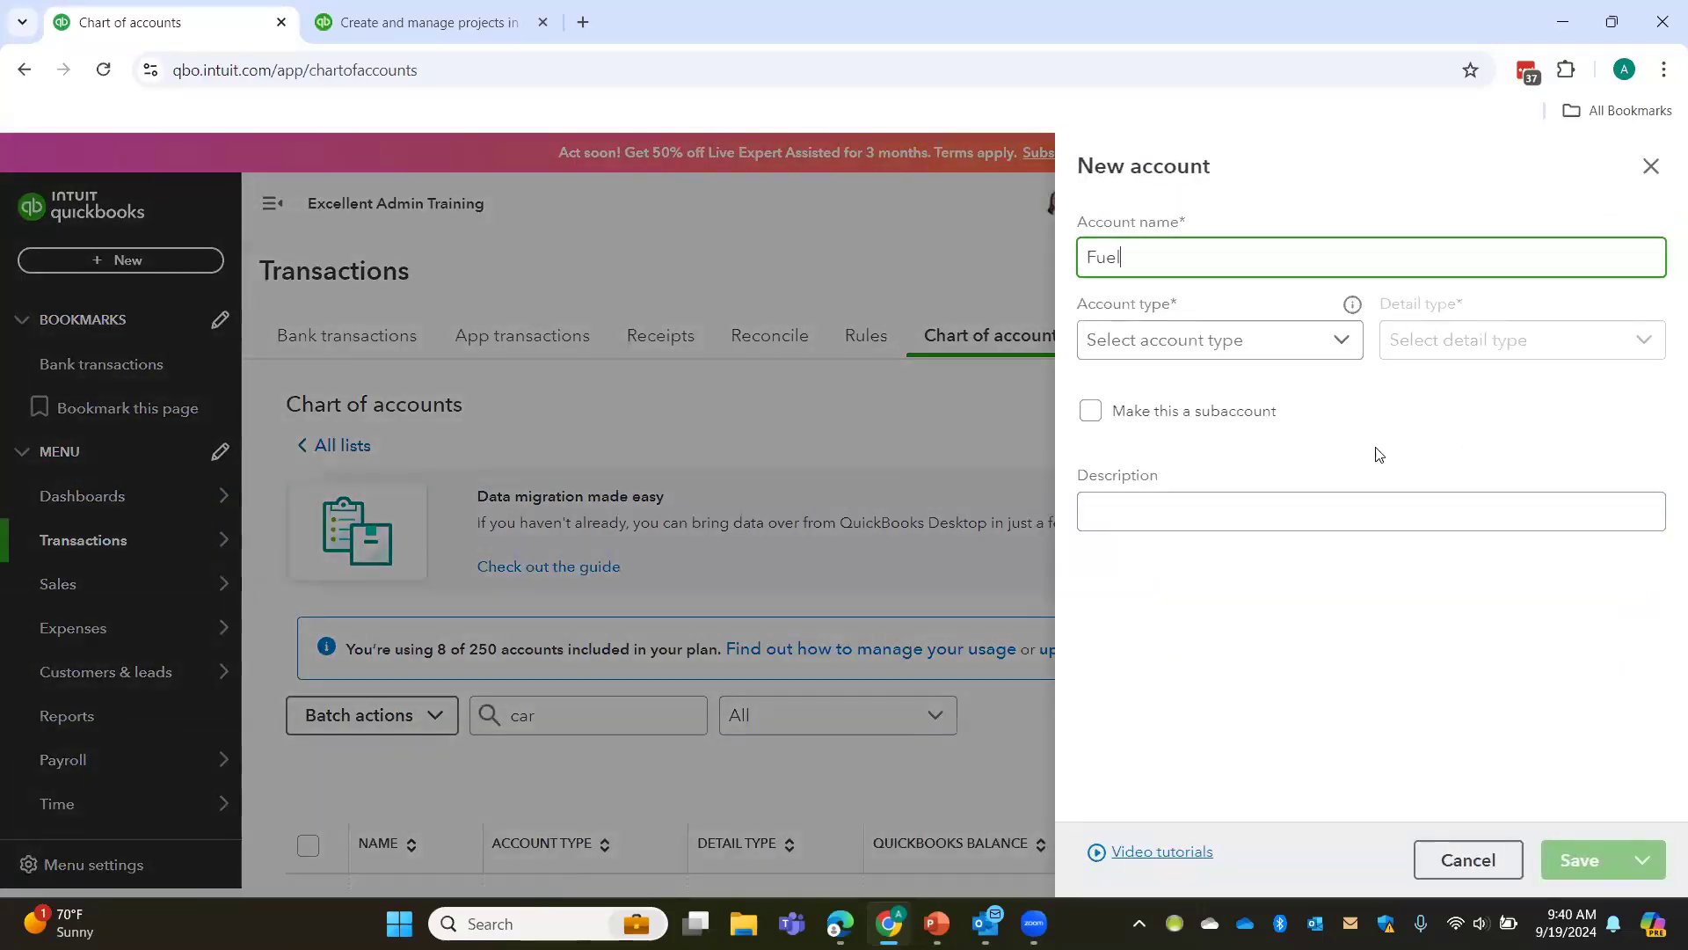
left_click(1318, 350)
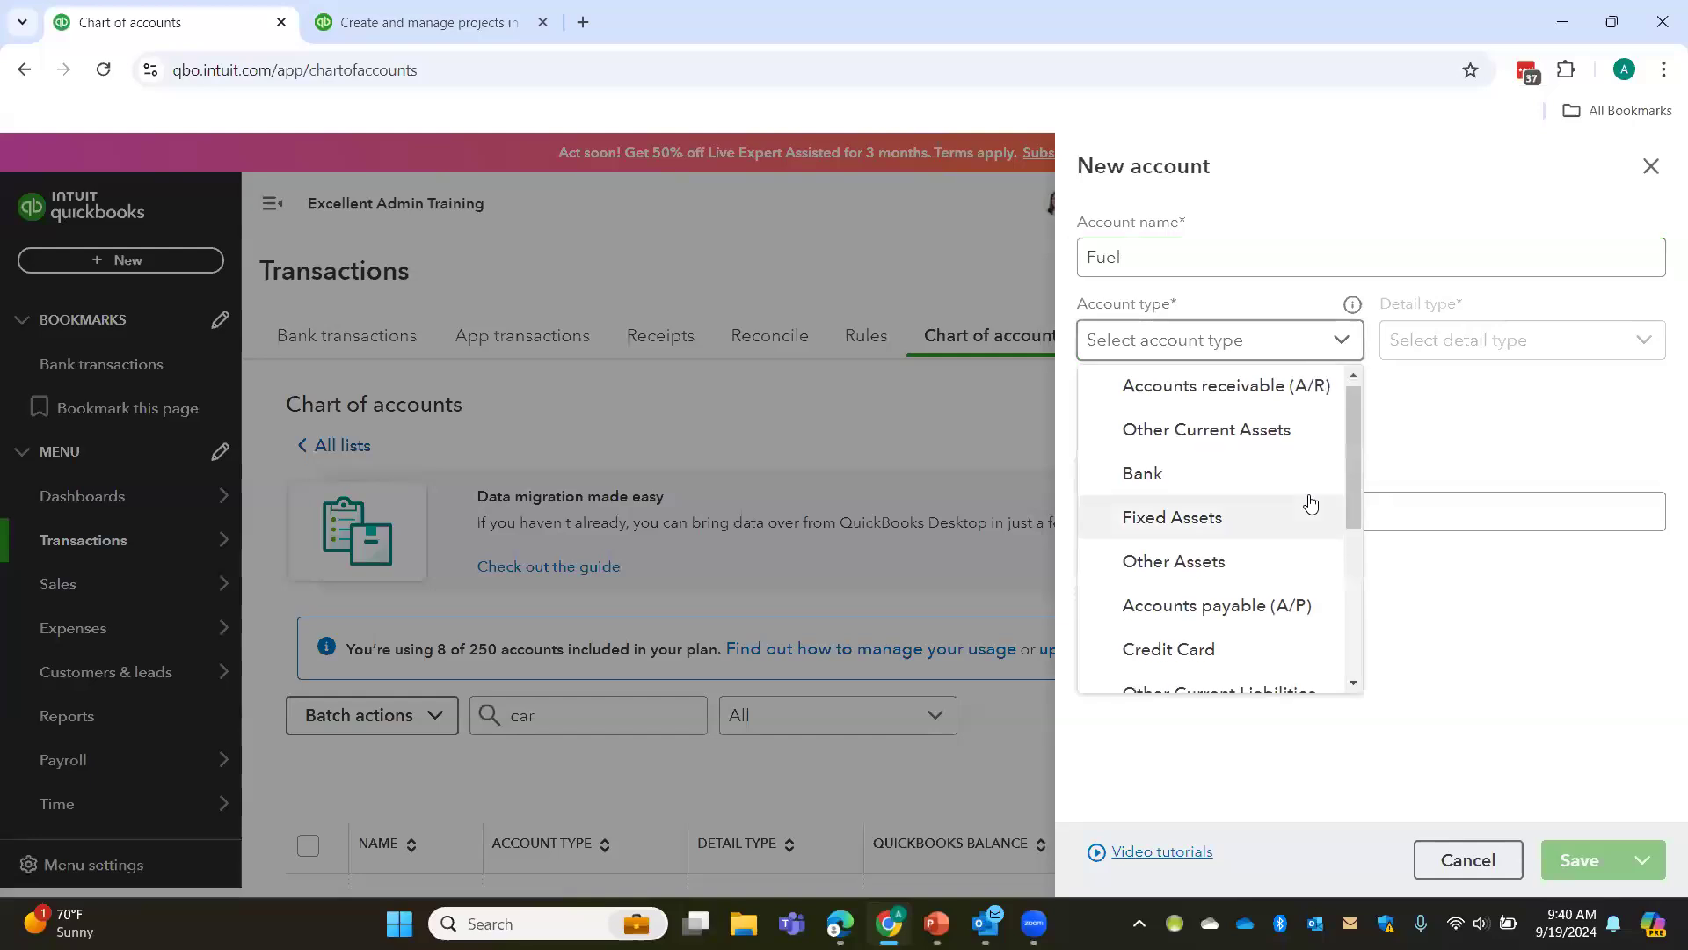
scroll(1266, 493, "down", 3)
left_click(1219, 621)
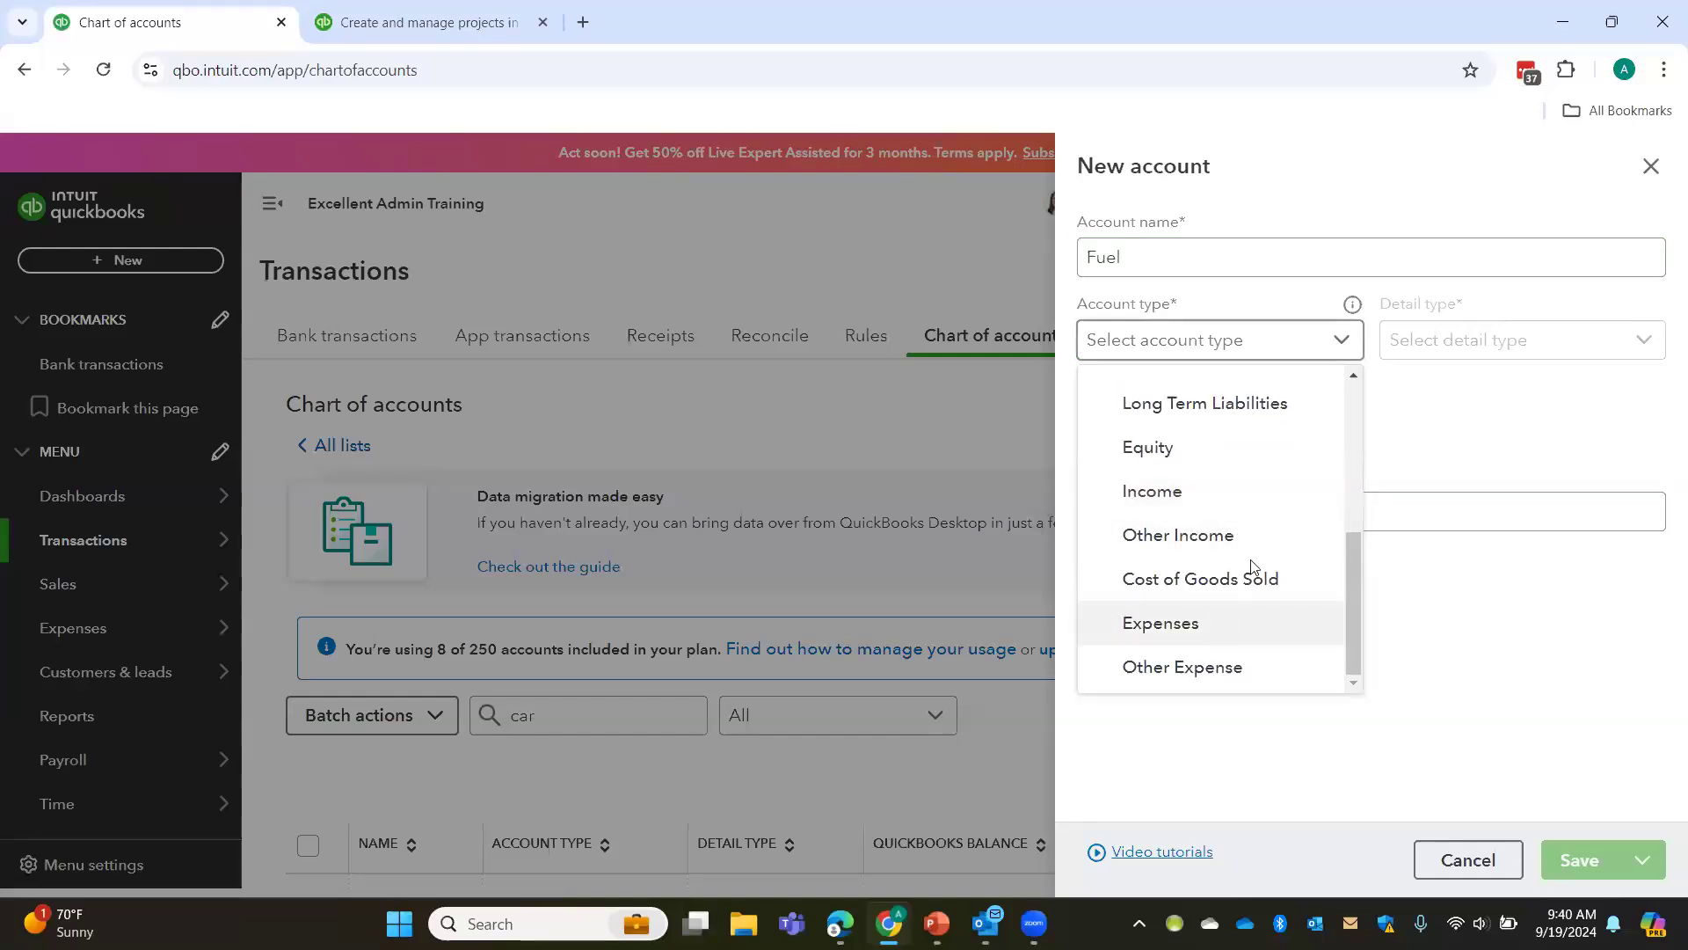
left_click(1388, 353)
scroll(1395, 434, "down", 1)
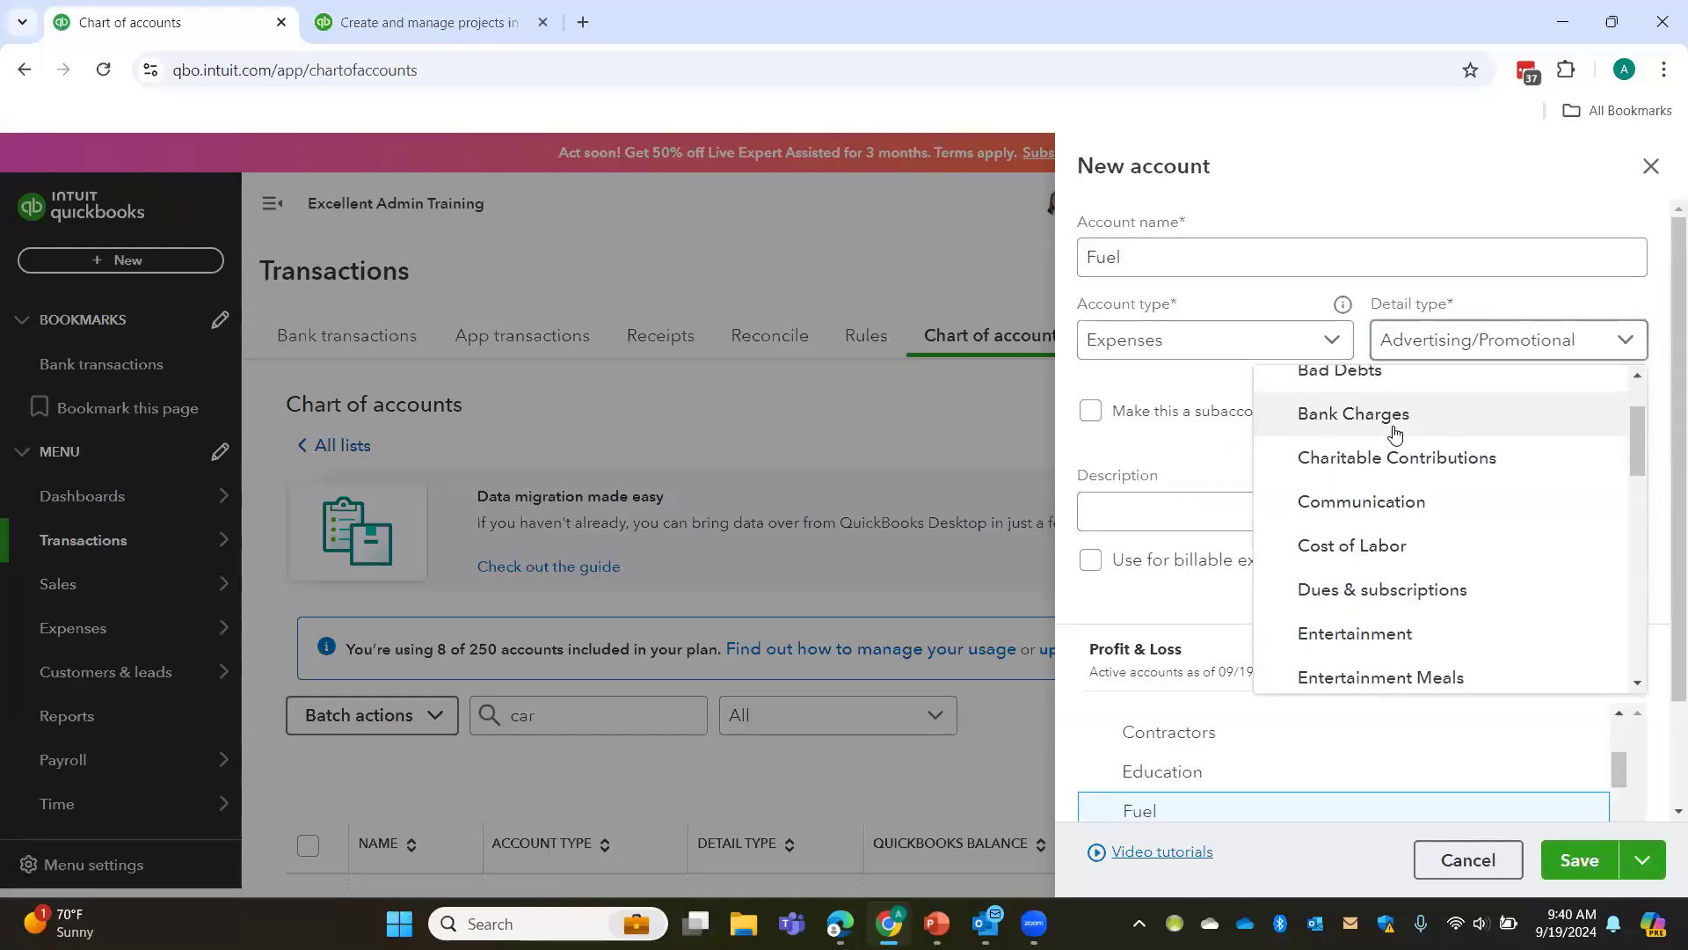
scroll(1395, 434, "up", 1)
left_click(1392, 434)
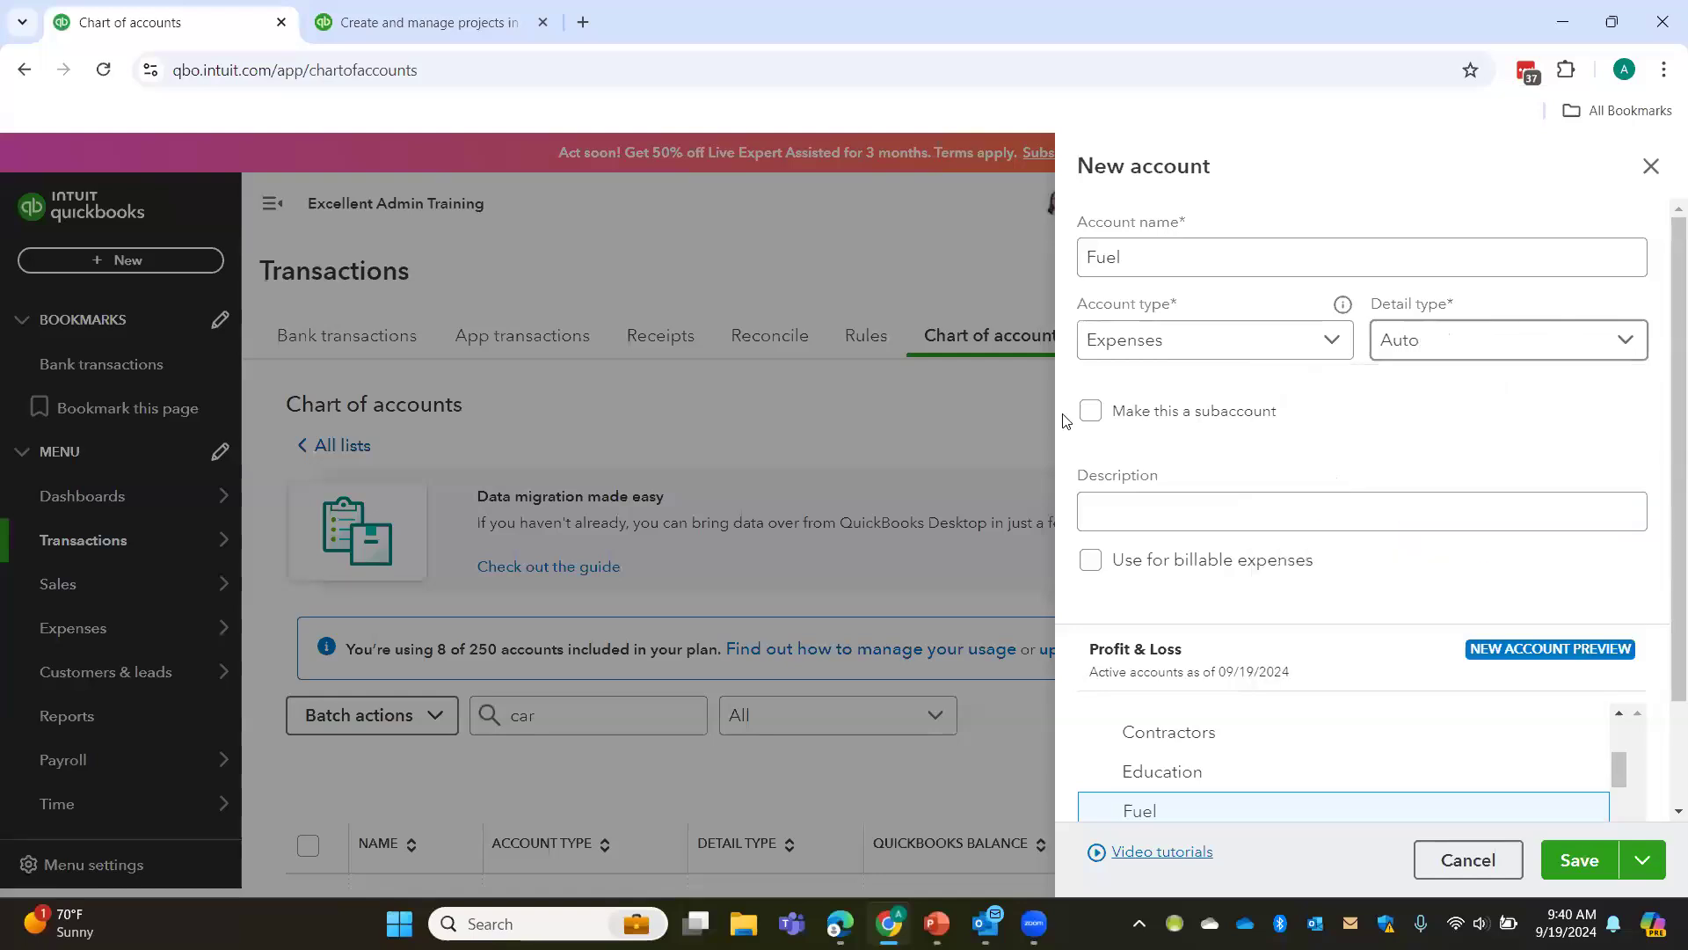
Step: Set Car & Truck as Fuel's parent account and save it
left_click(1090, 411)
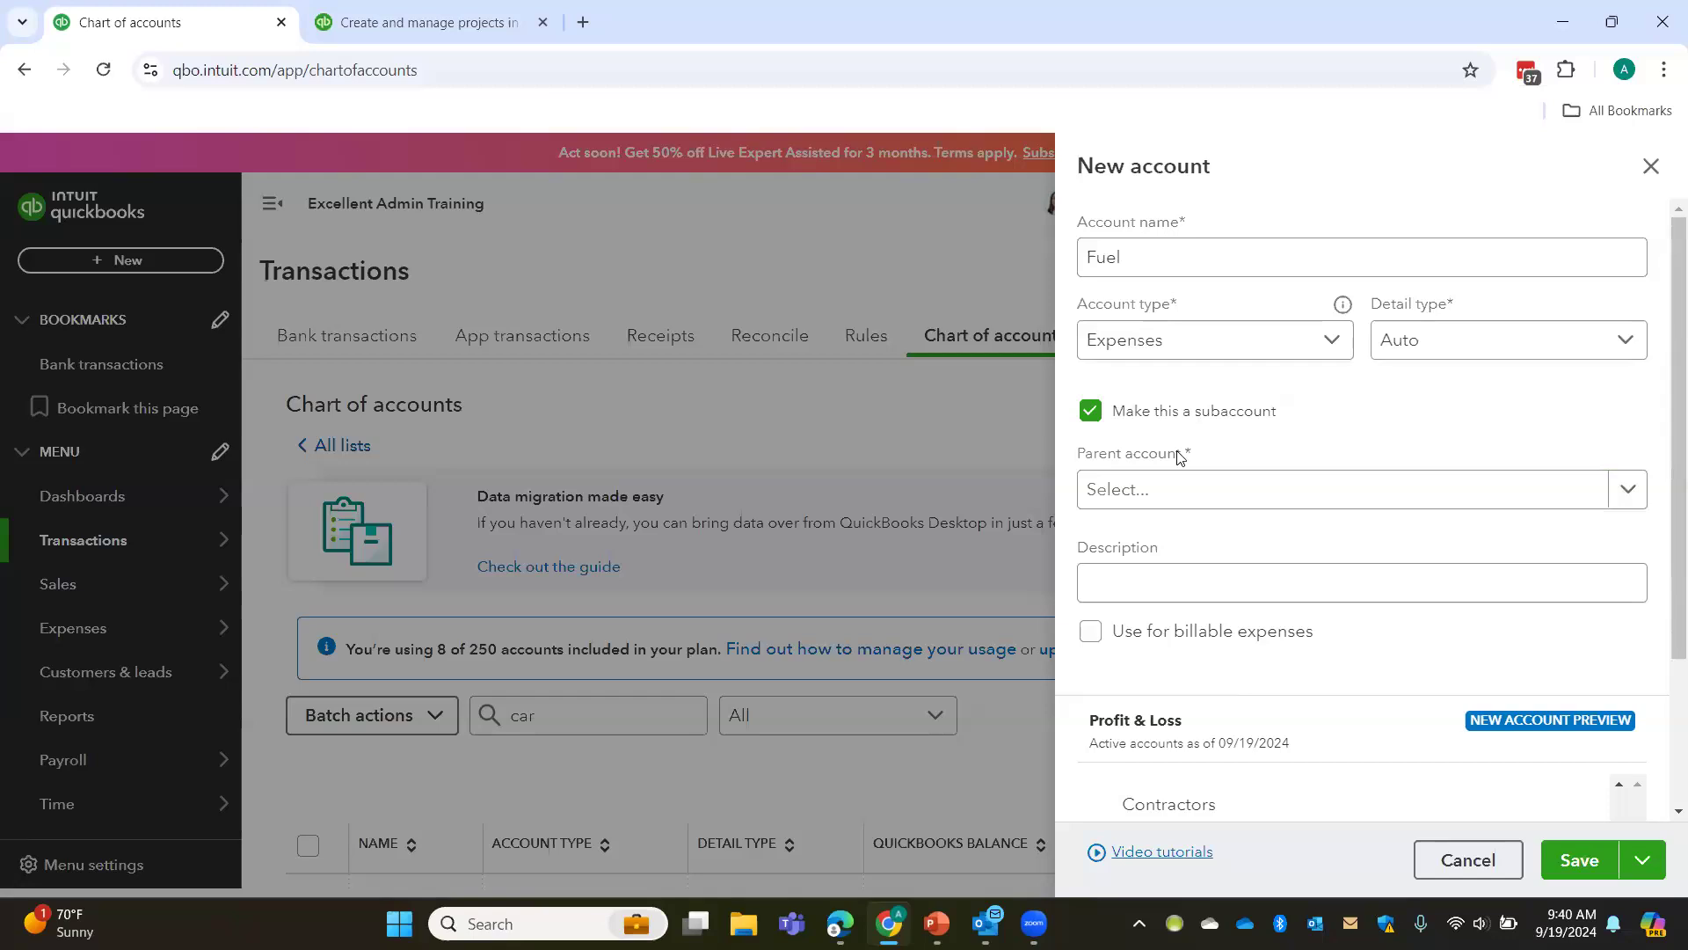
left_click(1137, 479)
type("car")
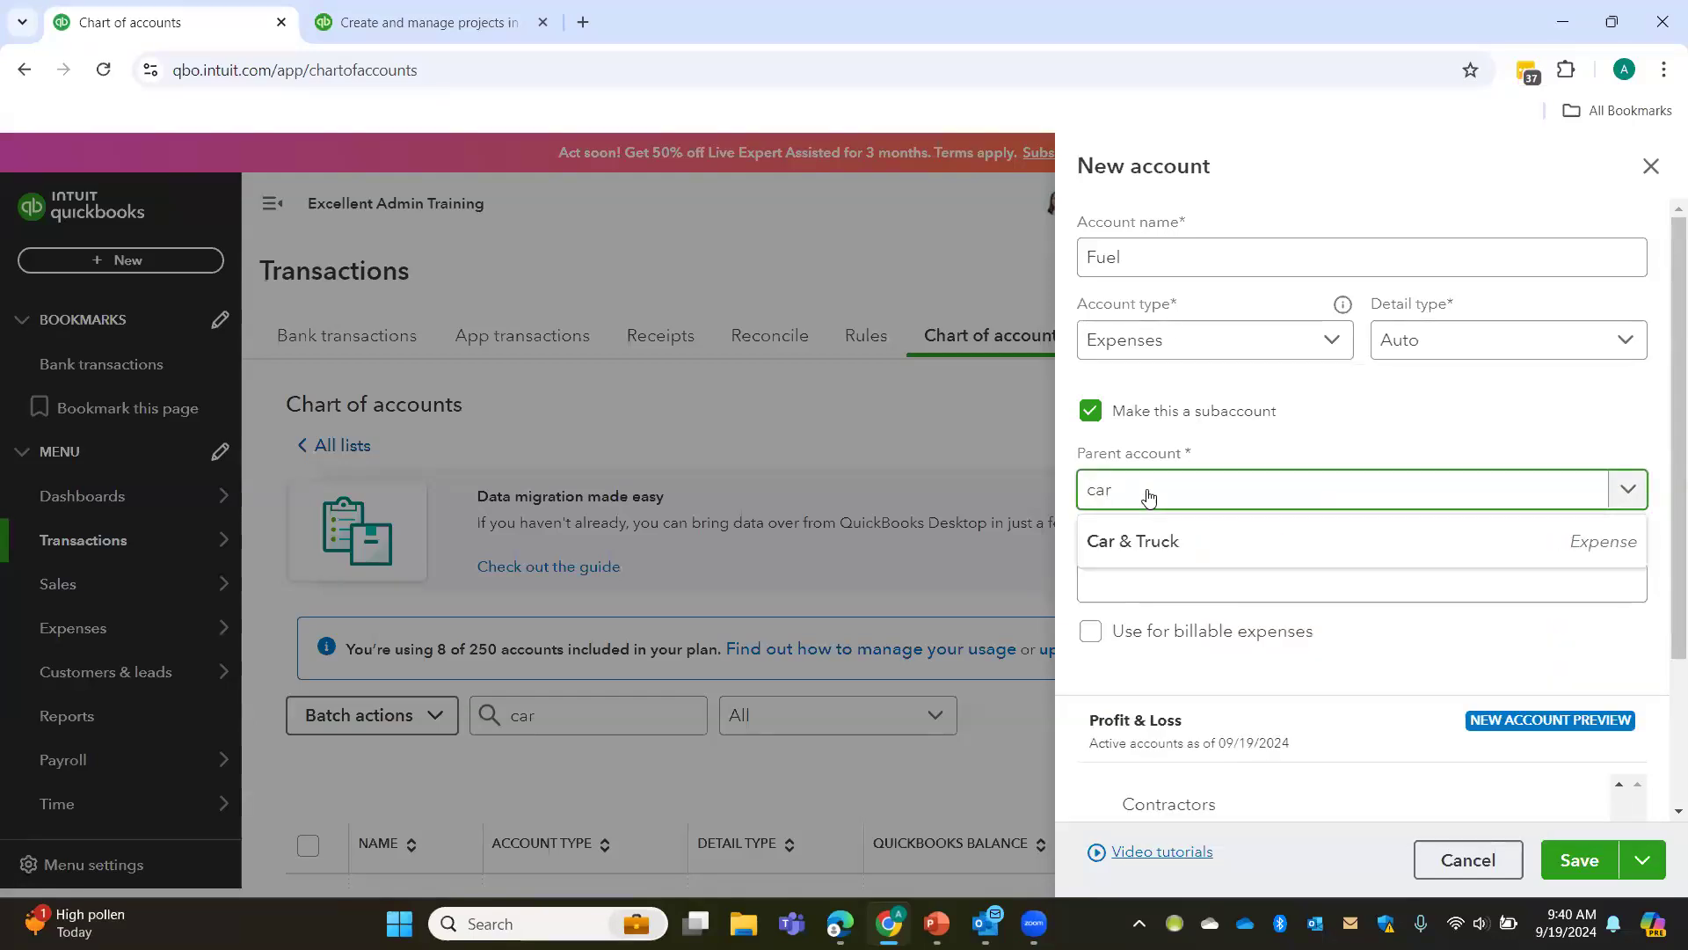
left_click(1159, 545)
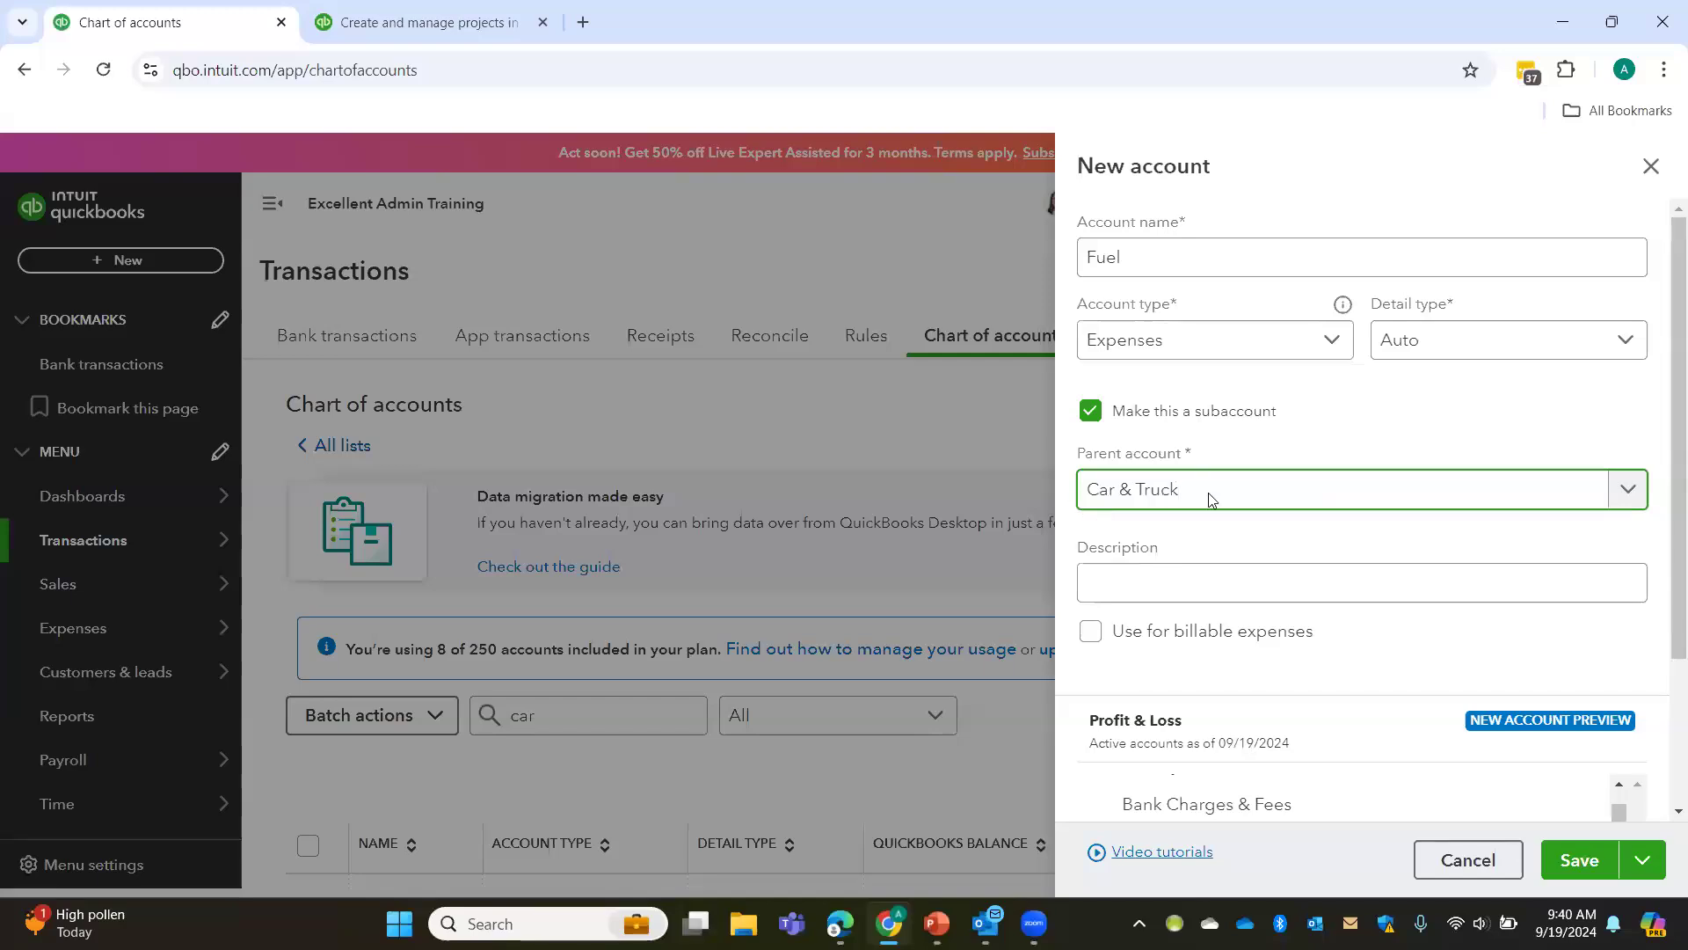
left_click(1583, 859)
scroll(1209, 658, "down", 2)
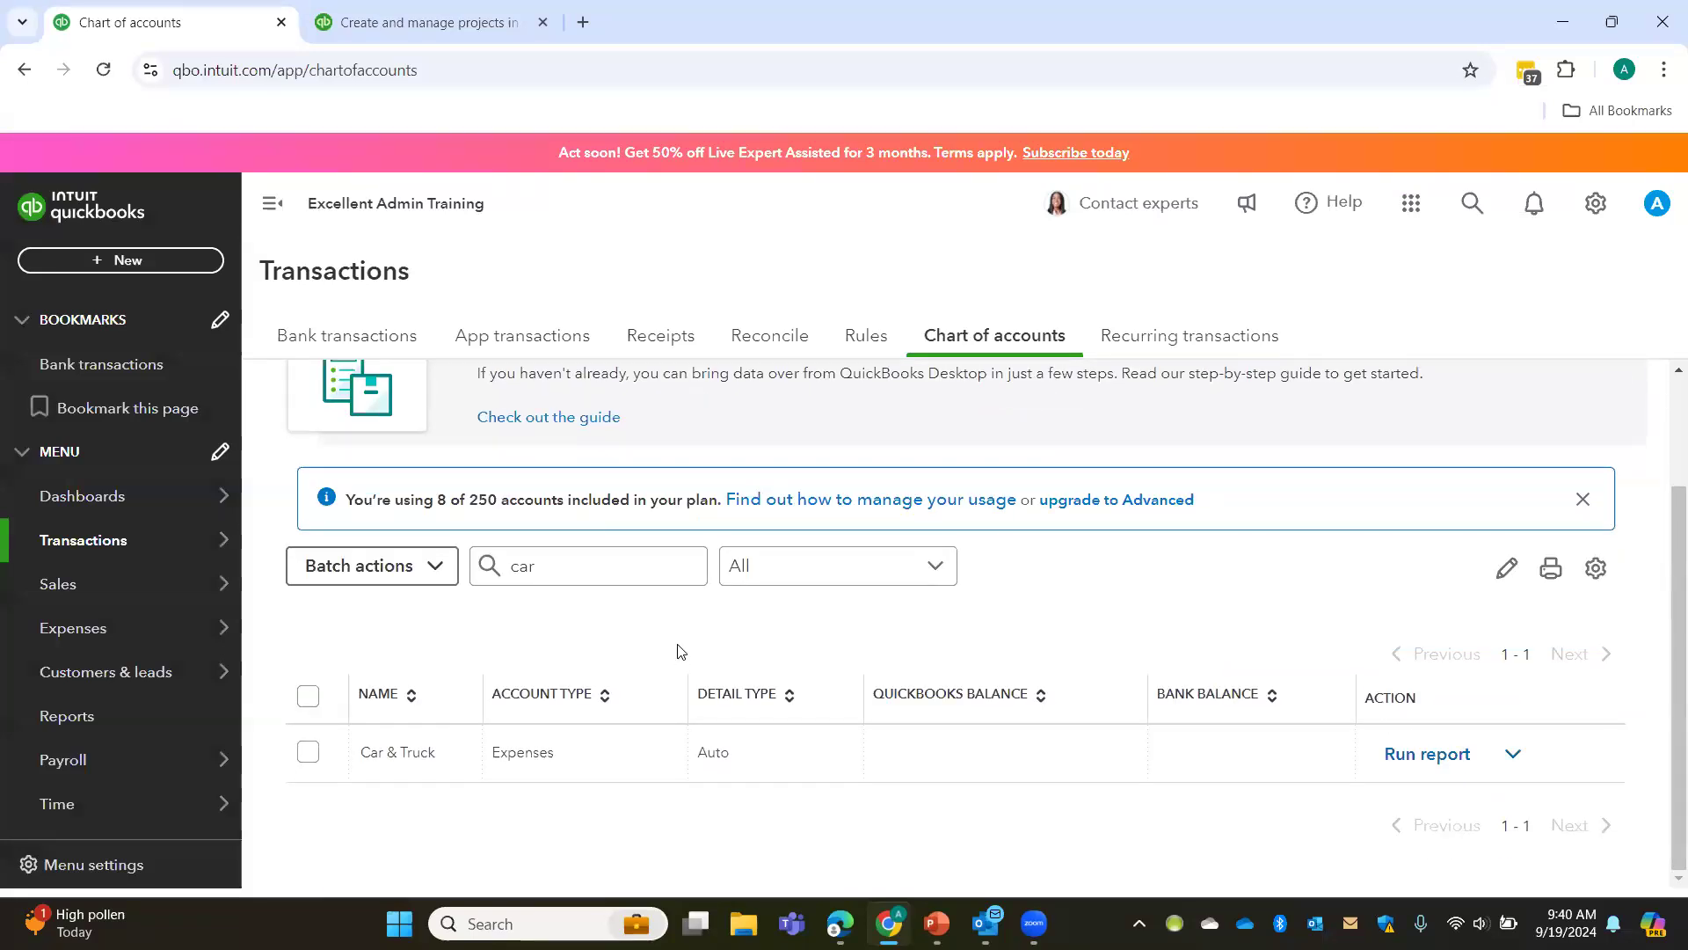
Step: Search the chart of accounts for 'fue' to show the Fuel account
double_click(637, 582)
type("auto")
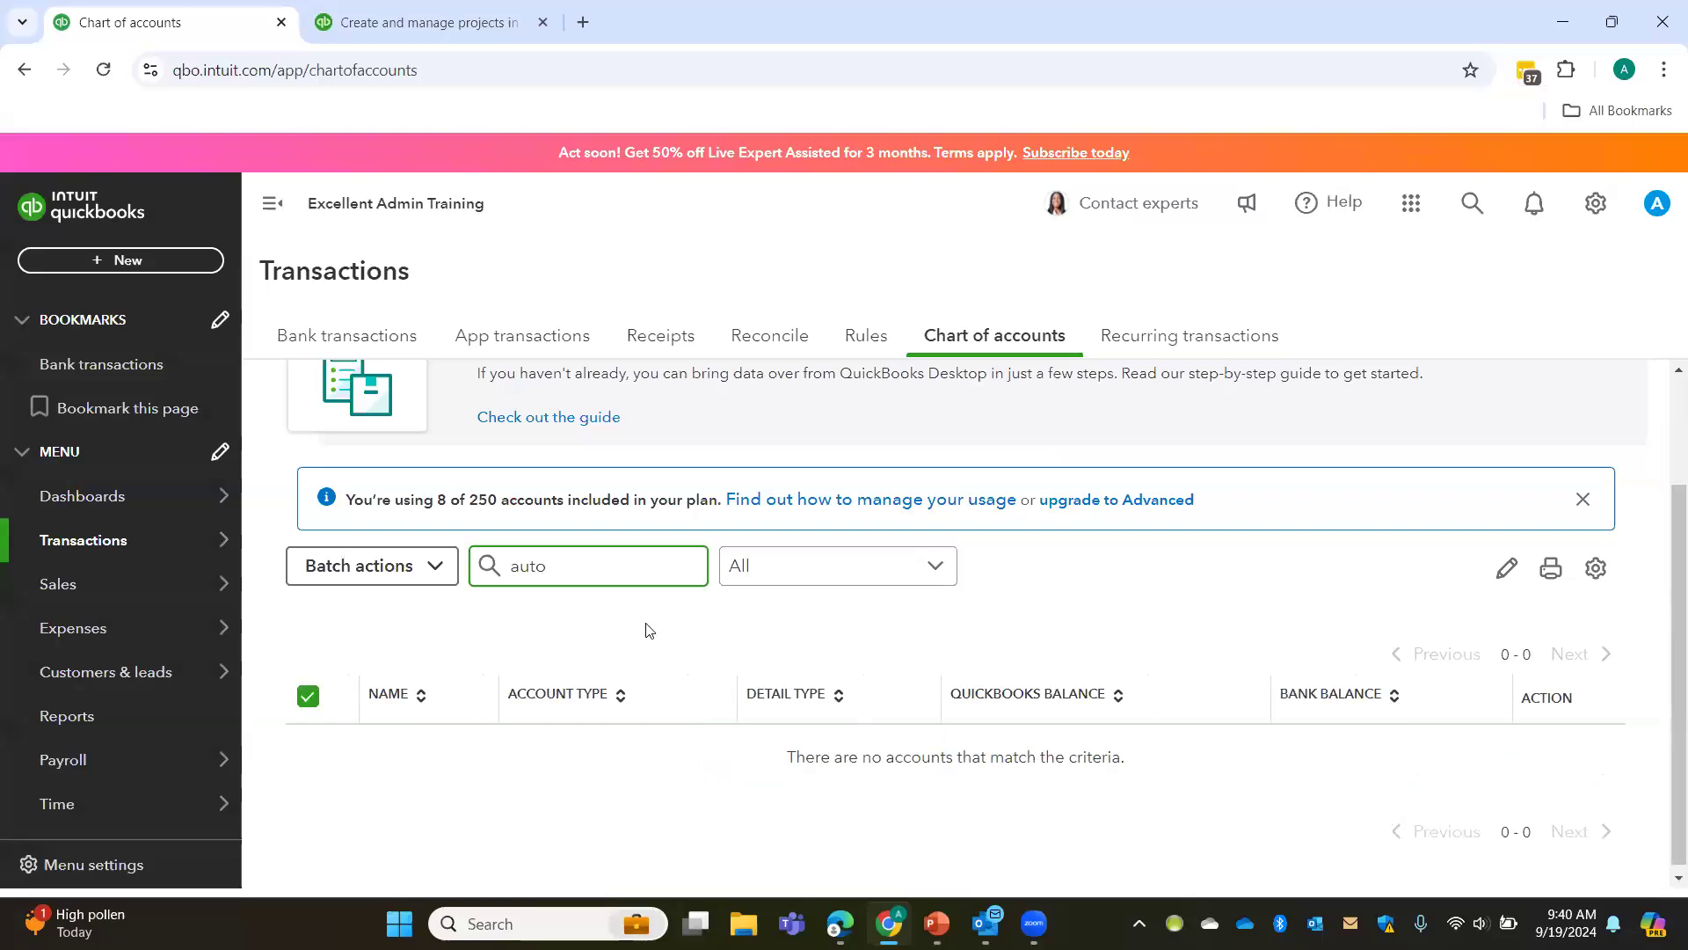
key("ctrl+a")
type("car")
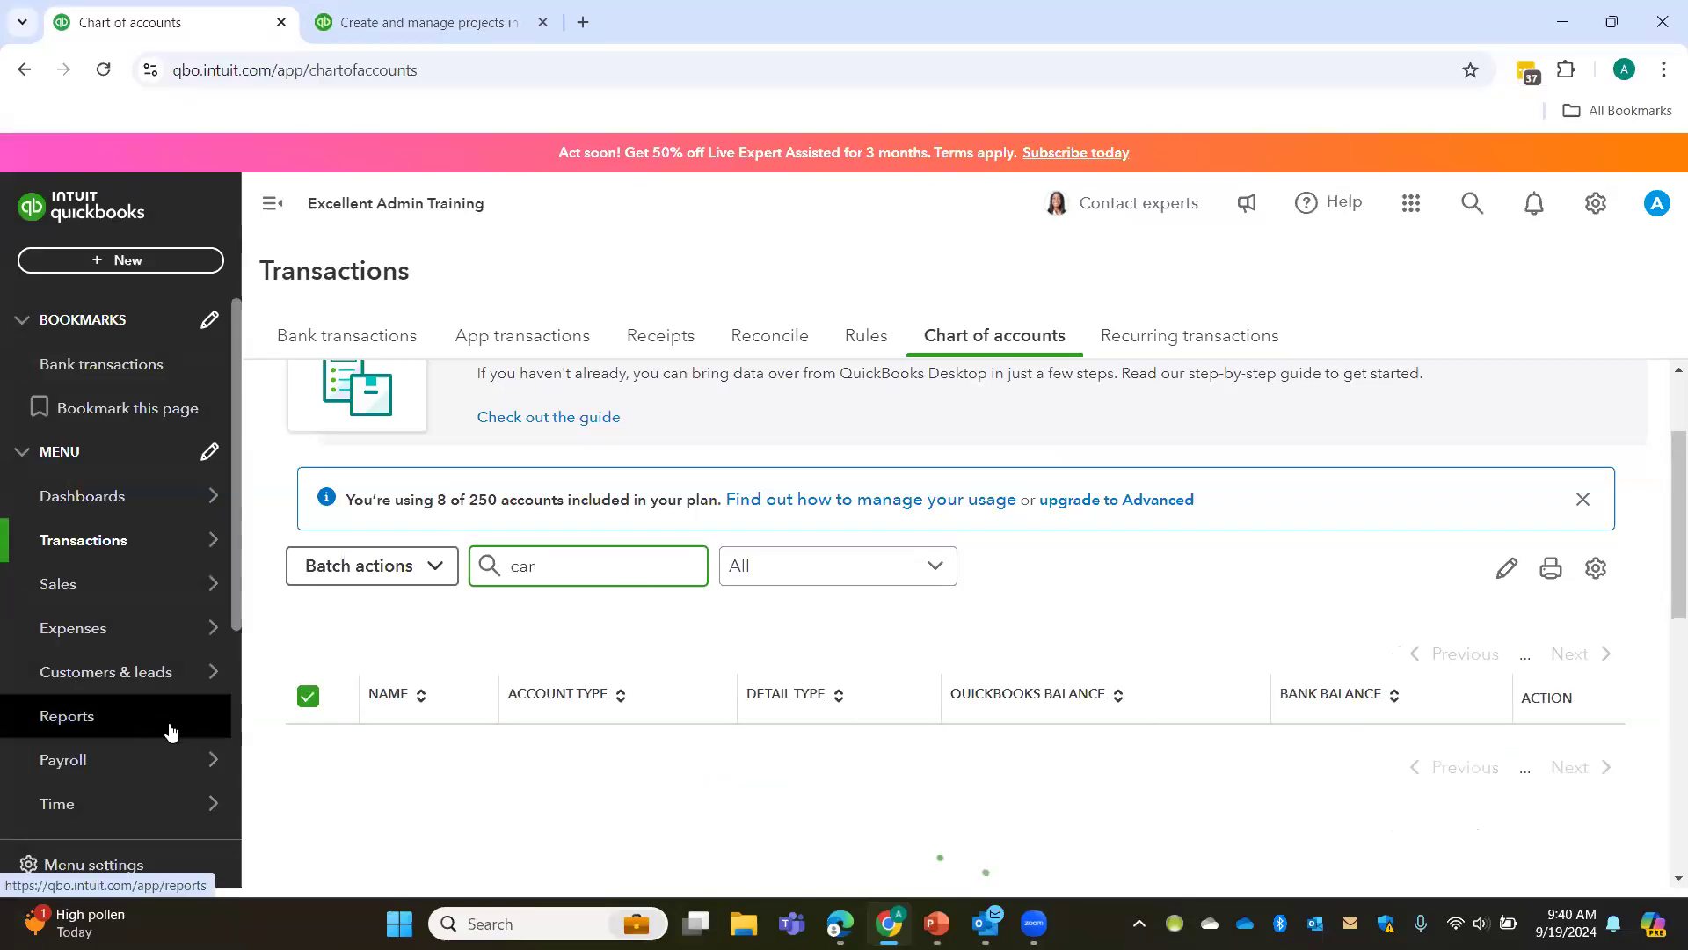
key("BackSpace")
key("BackSpace")
key("BackSpace")
type("fue")
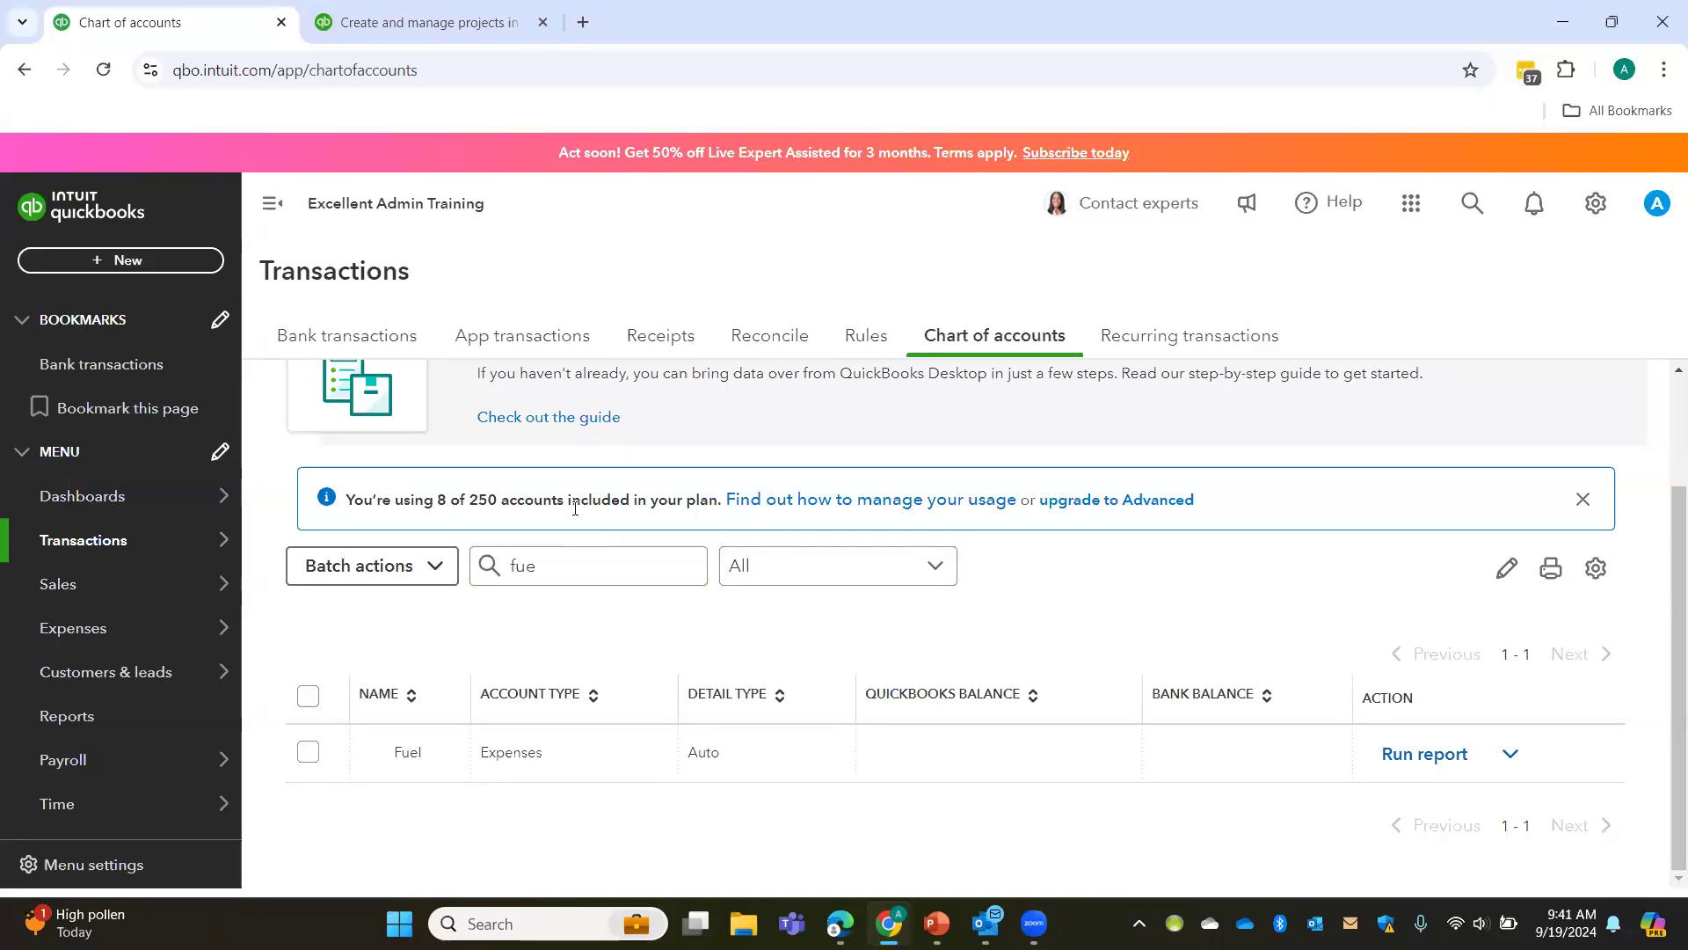
Step: Highlight the accounts-used count in the banner, then reload the page
left_click_drag(437, 501, 509, 501)
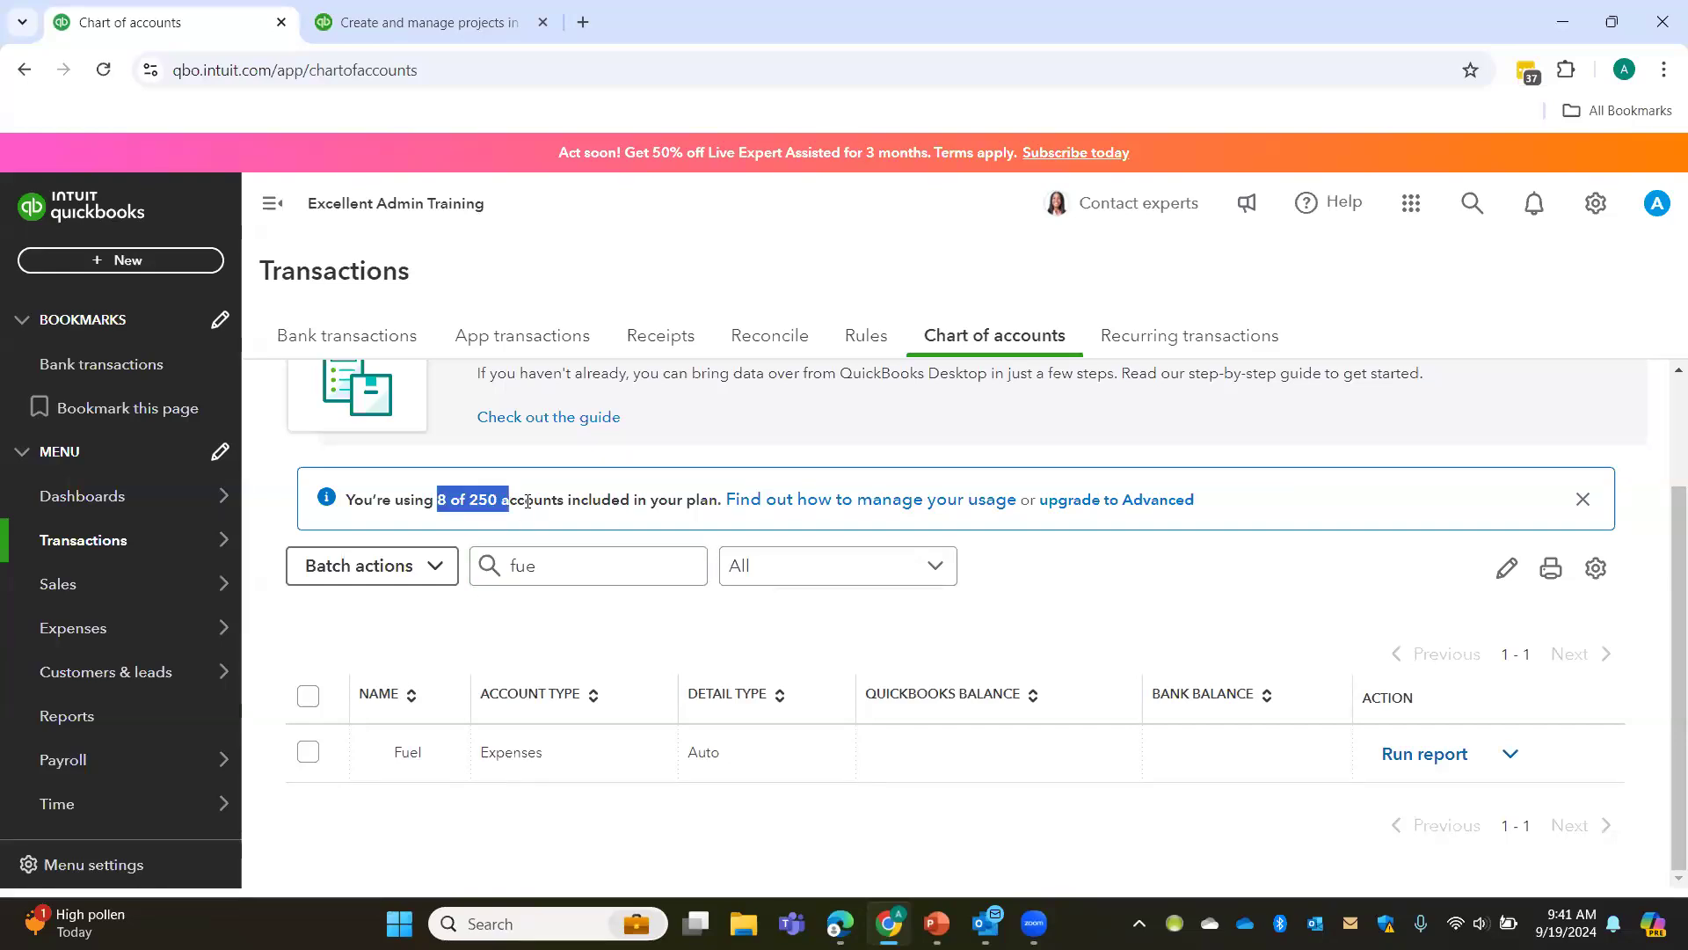
left_click(555, 488)
left_click(114, 70)
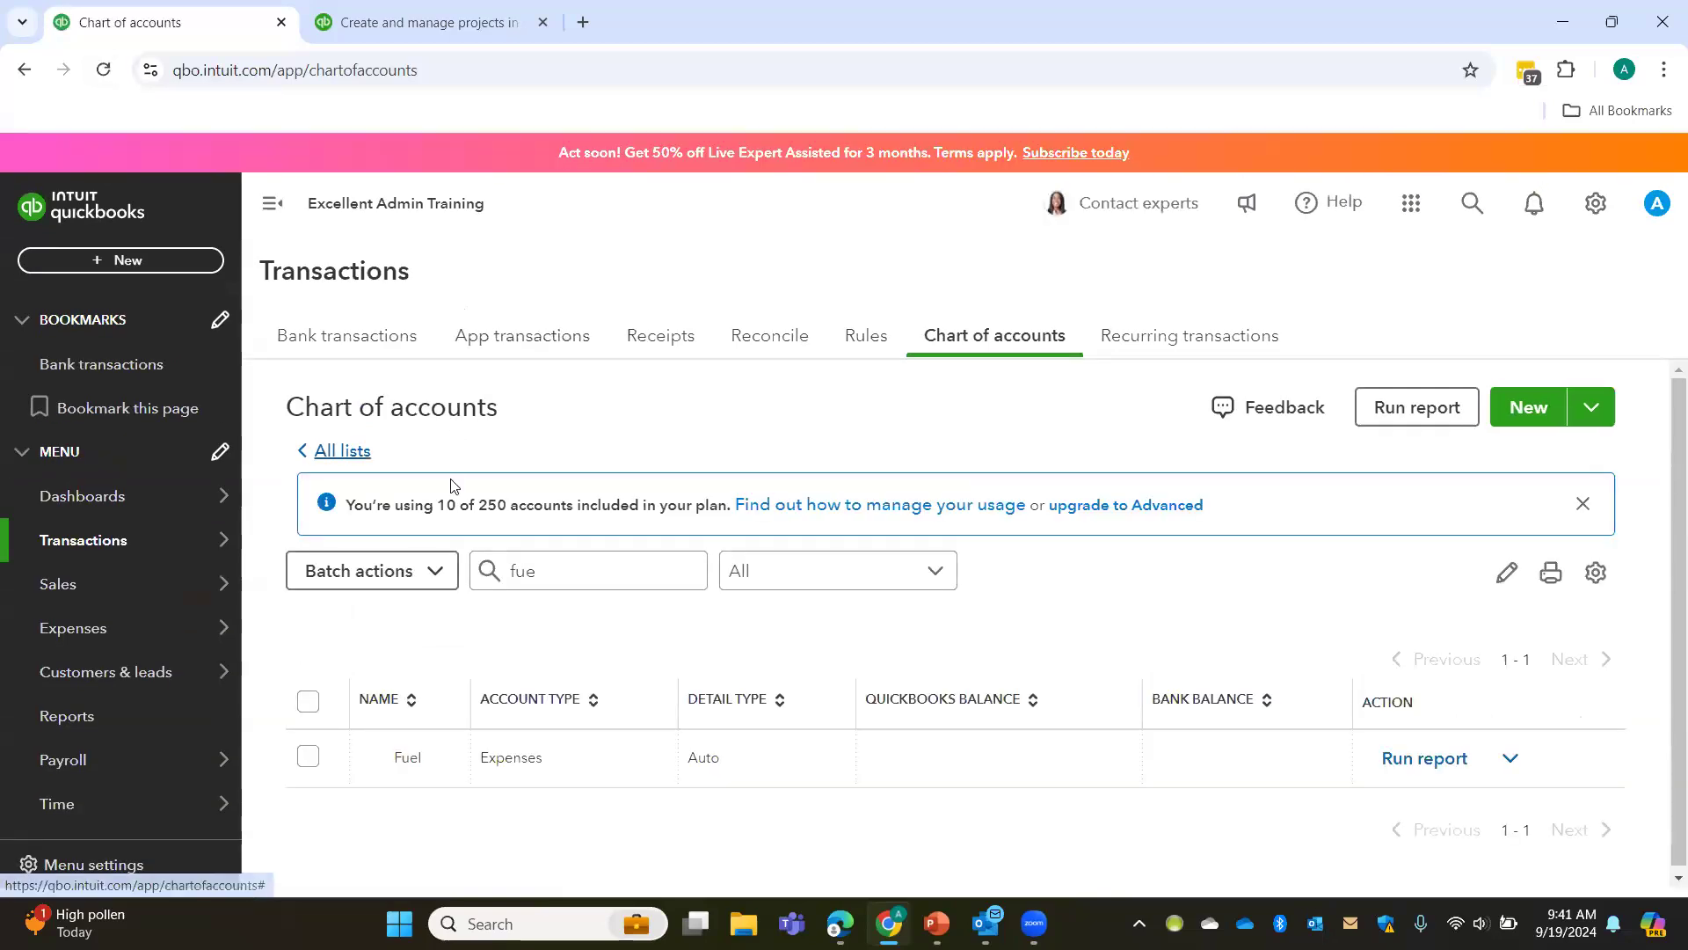
left_click_drag(445, 506, 527, 506)
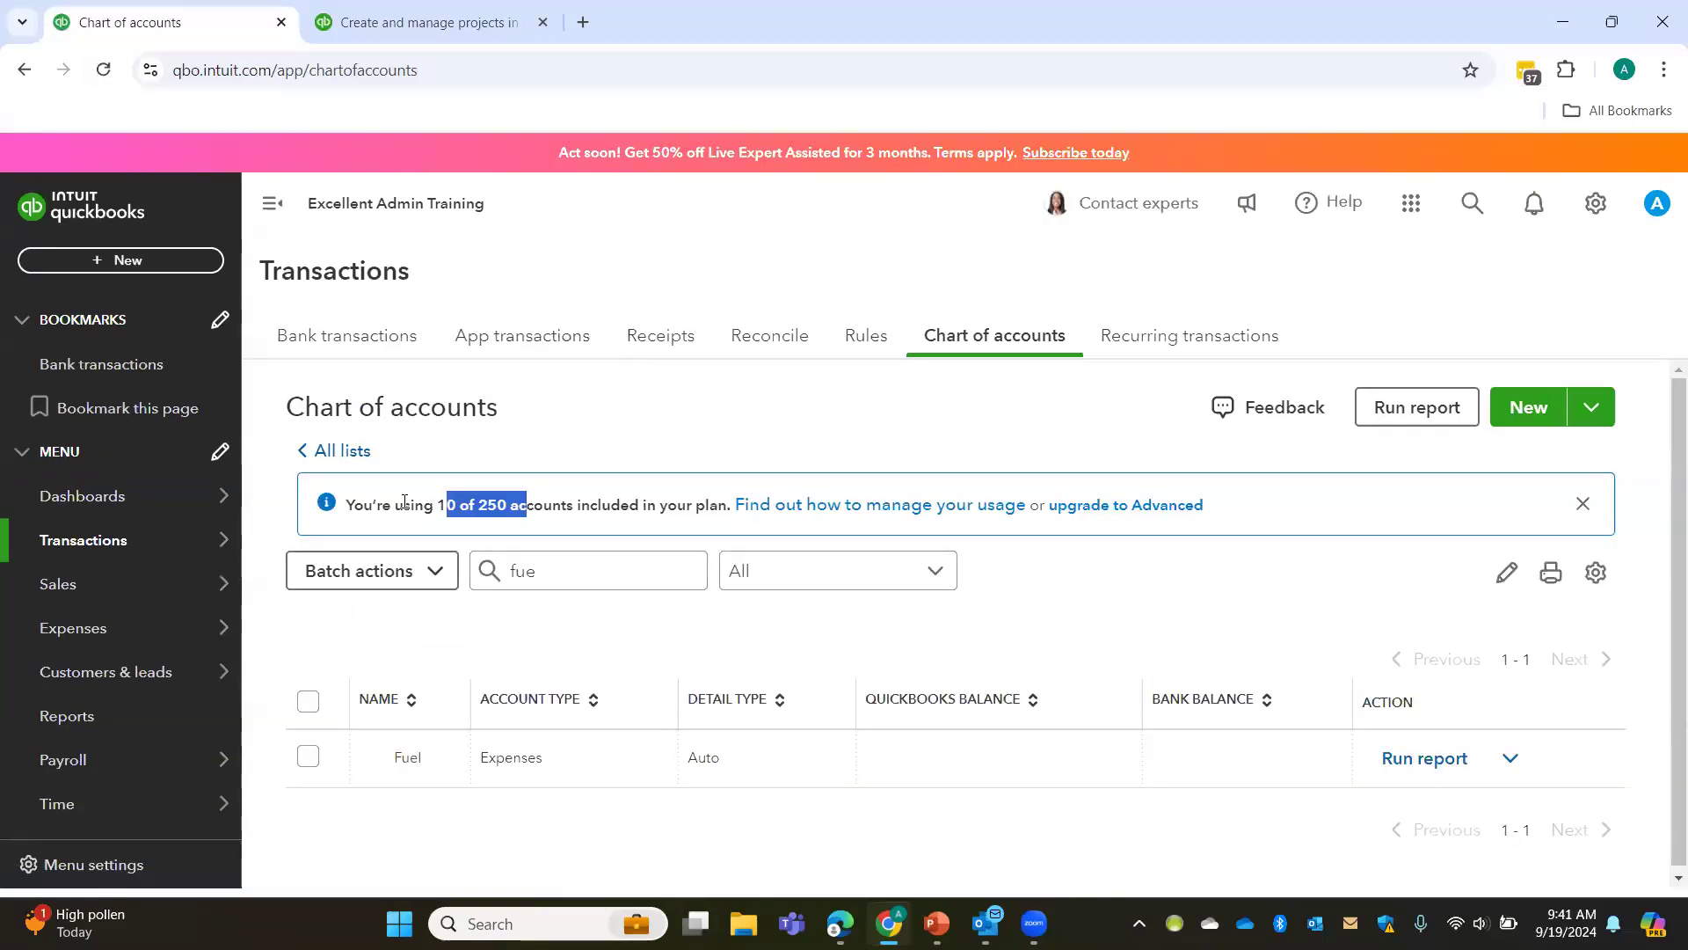
left_click_drag(424, 504, 608, 520)
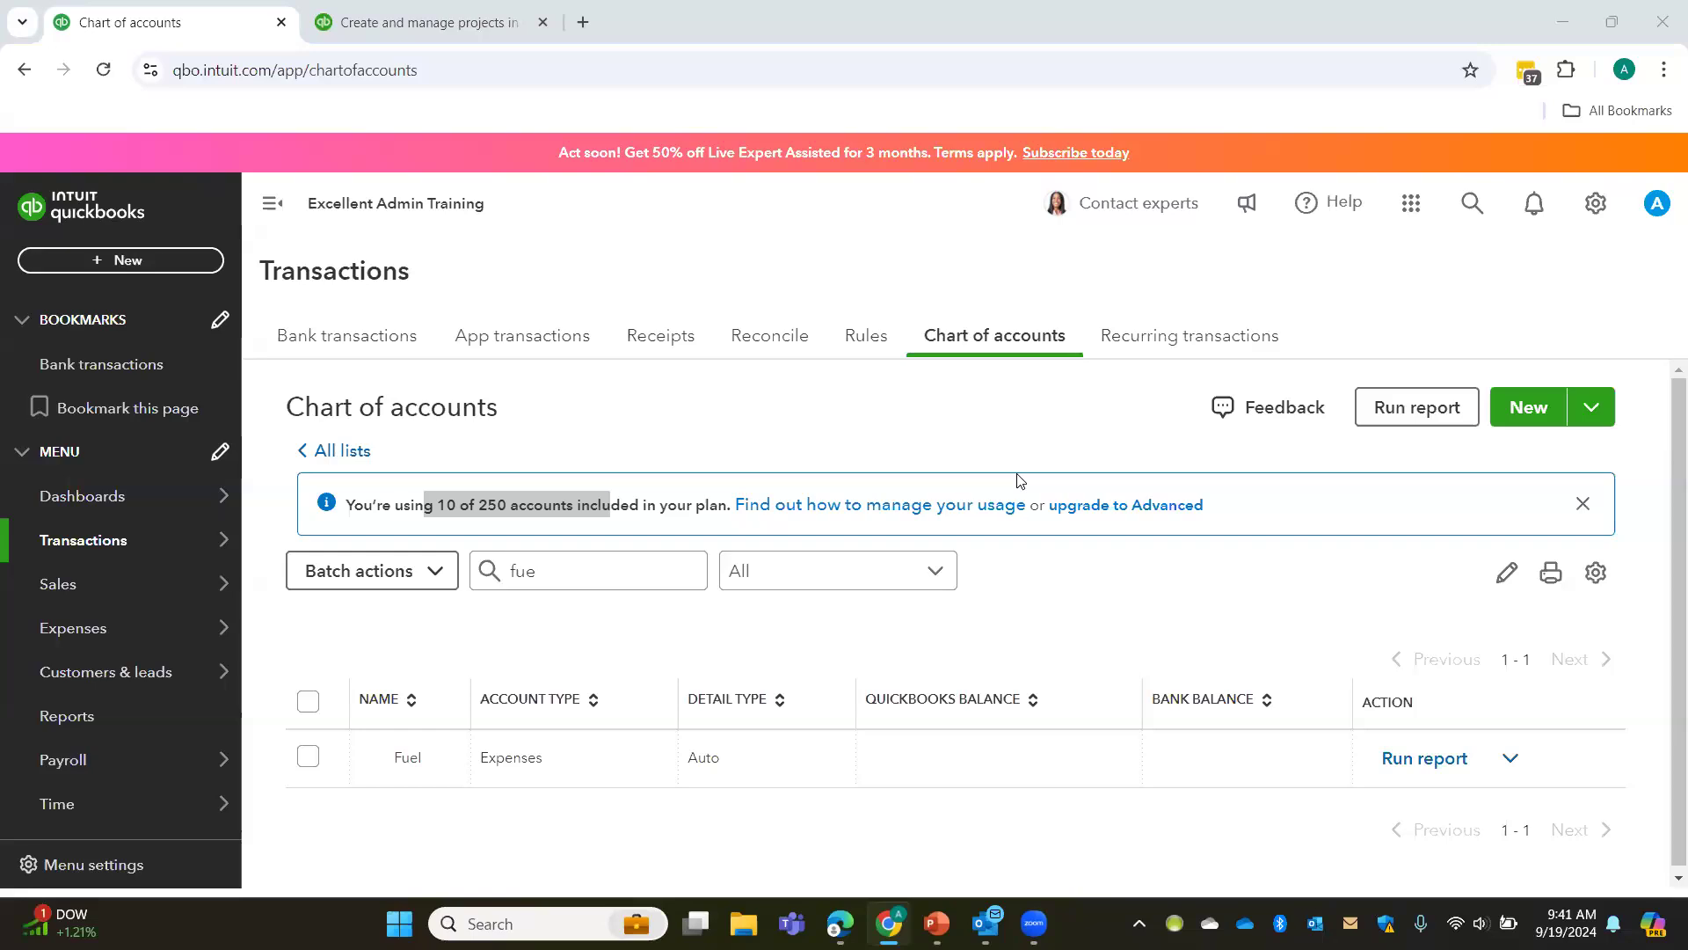
left_click(641, 577)
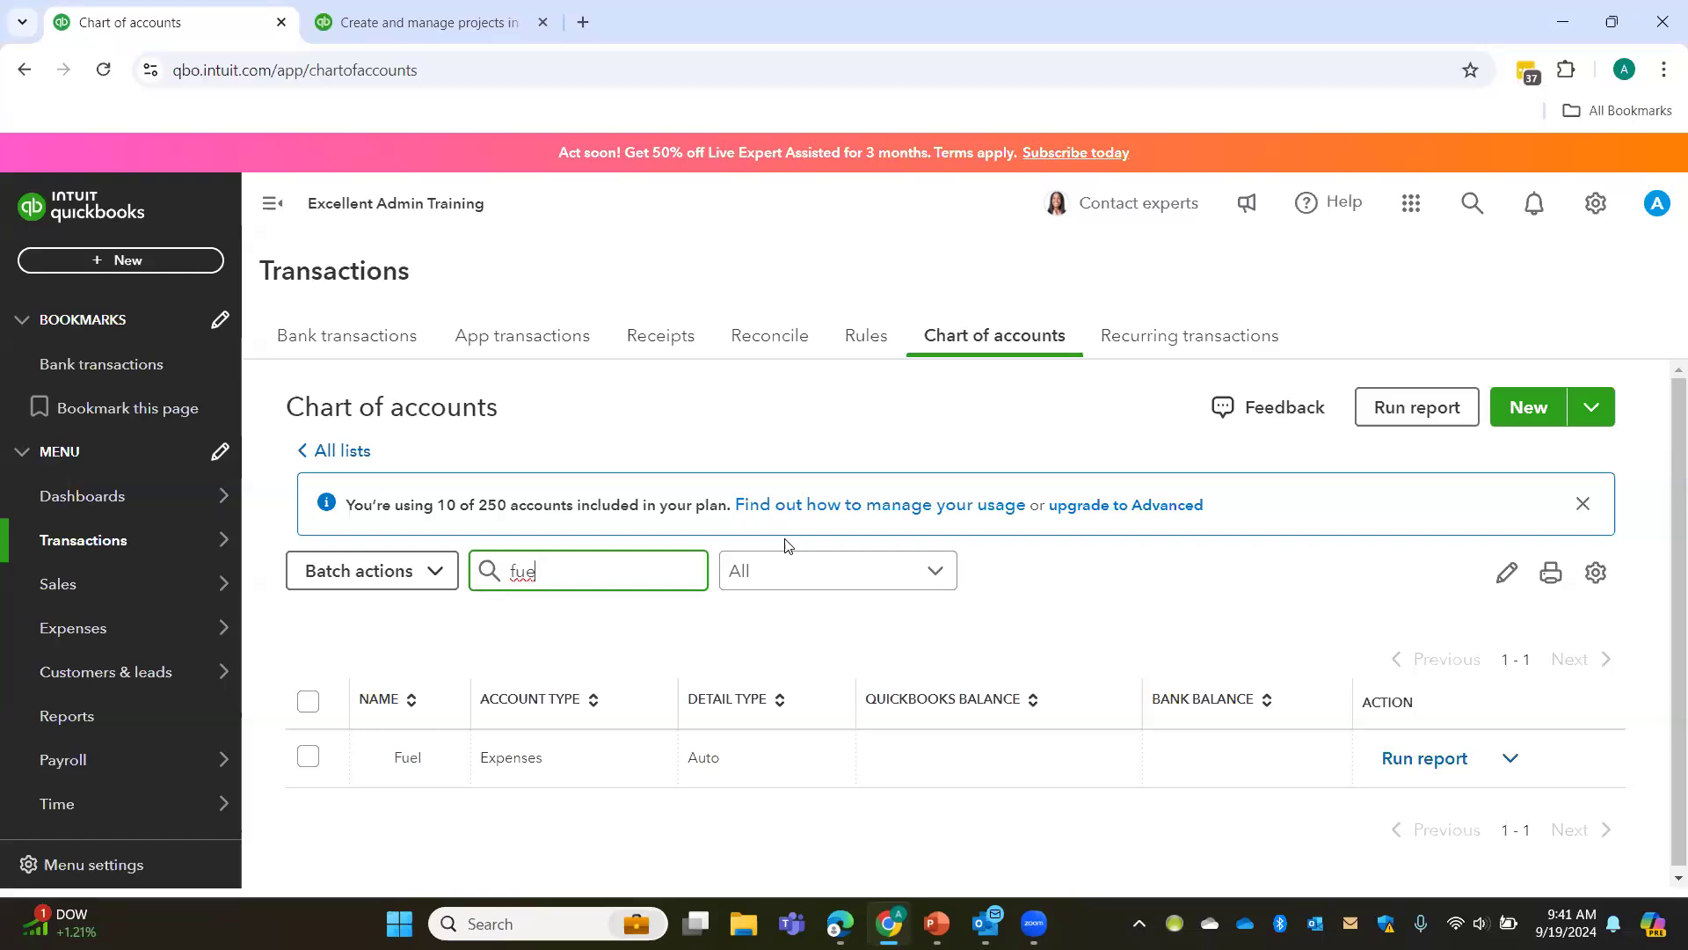
left_click(1511, 757)
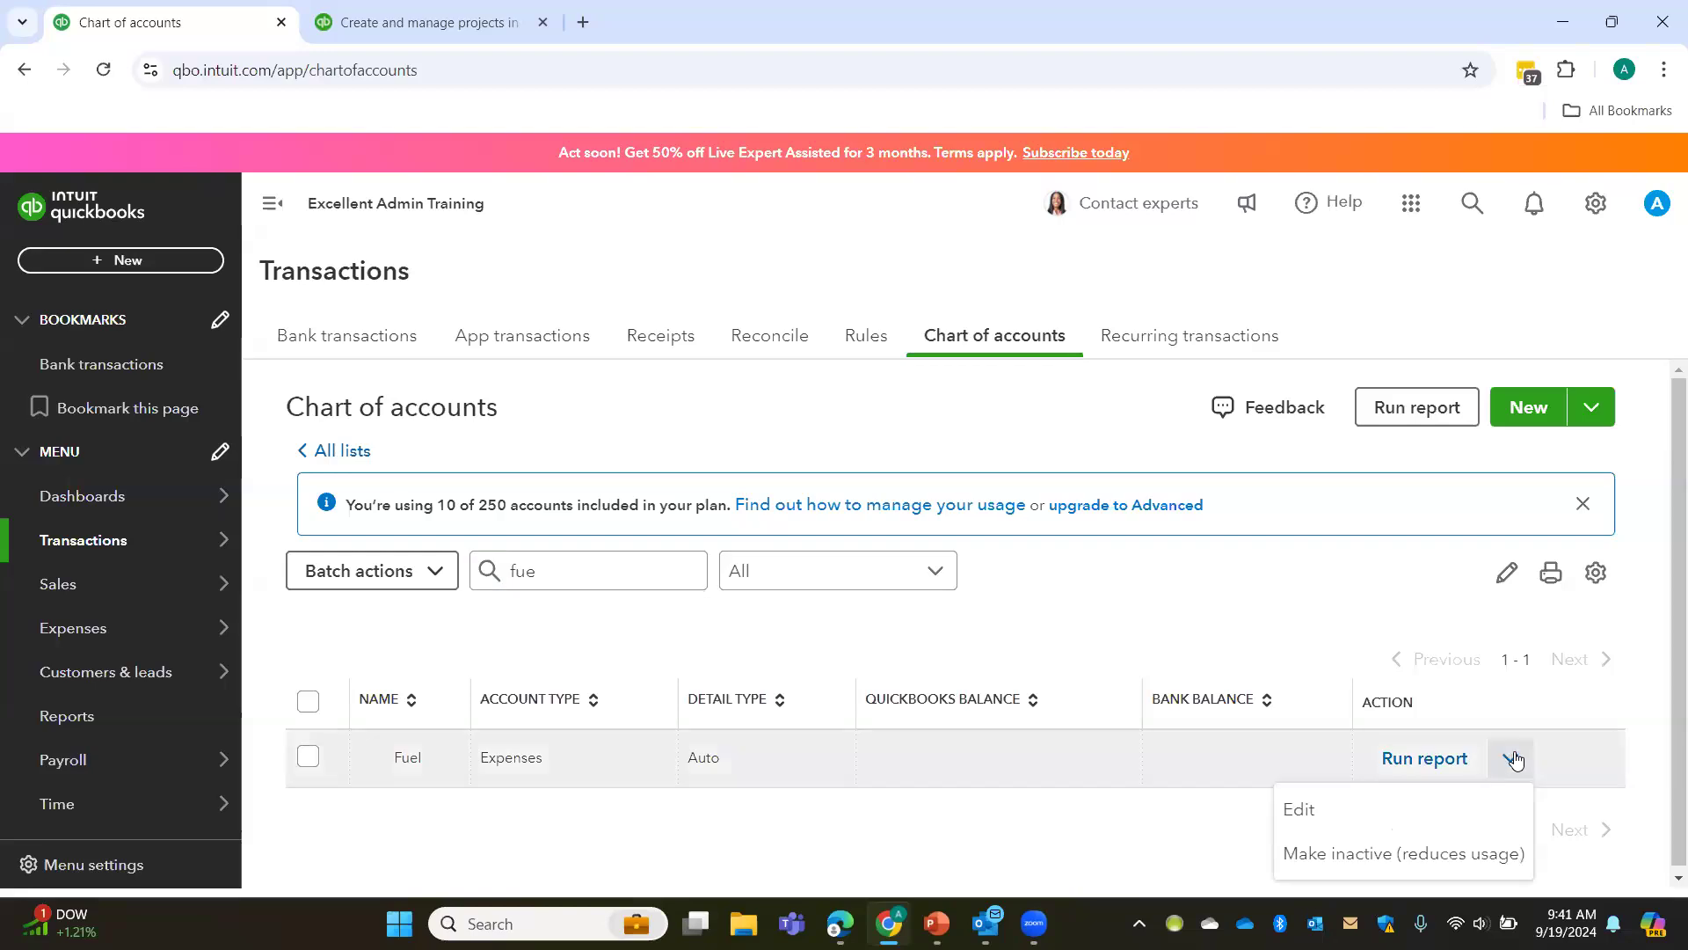
Step: Edit Fuel, untick Make this a subaccount, and save it
left_click(1405, 804)
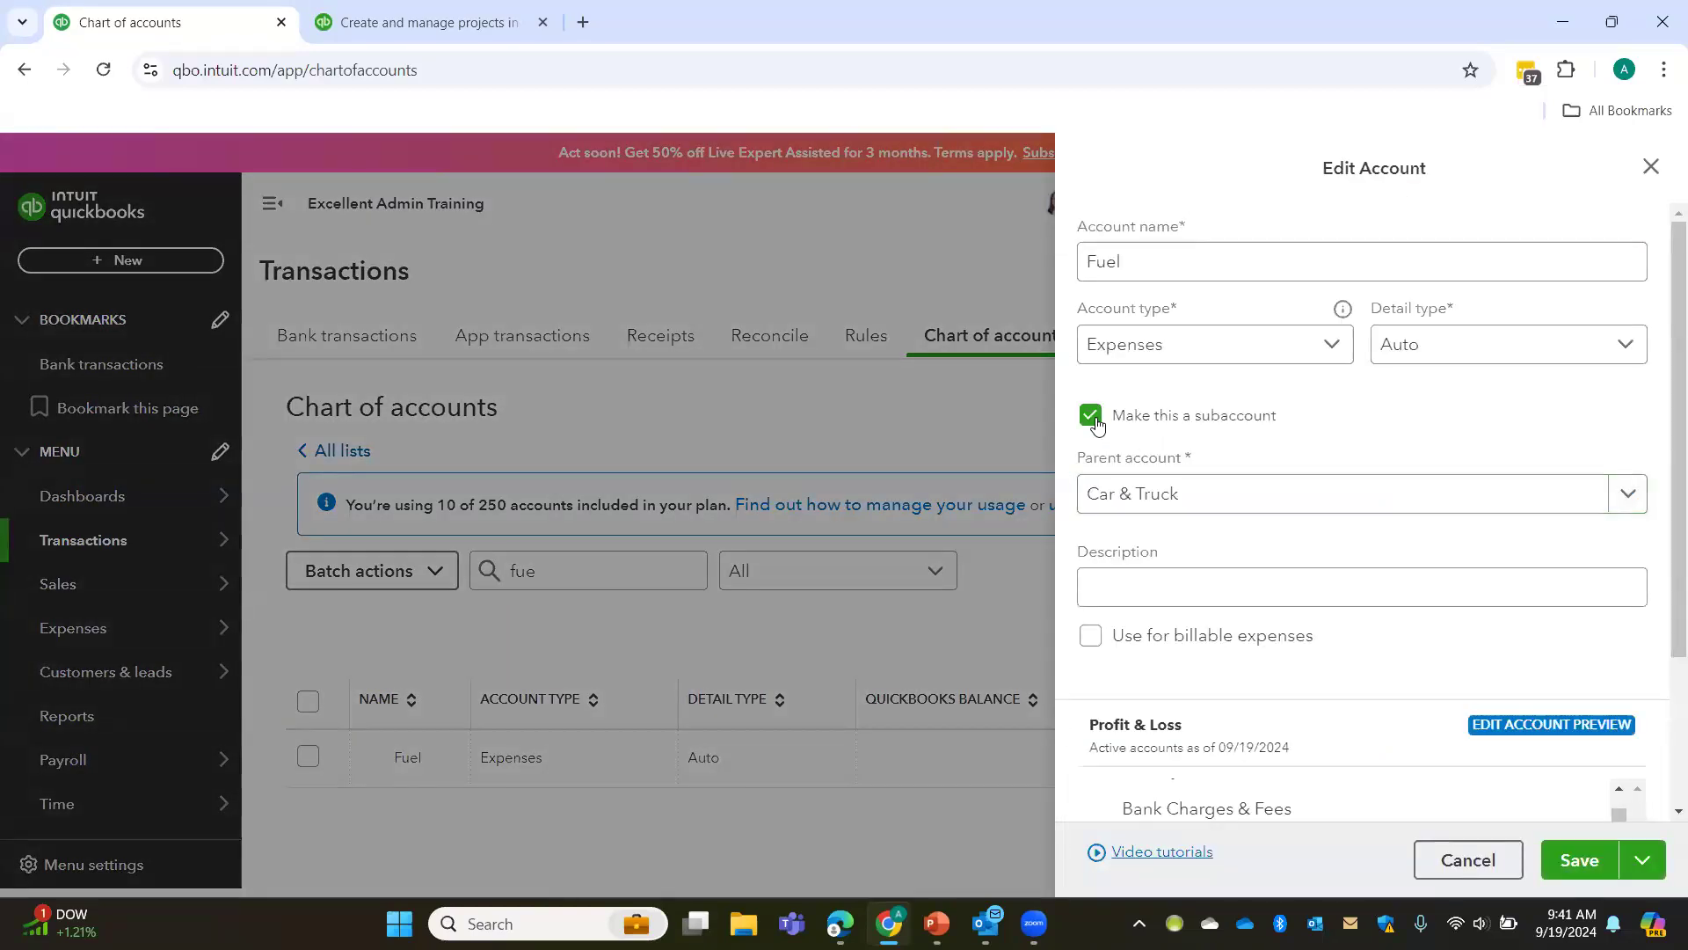
left_click(1098, 425)
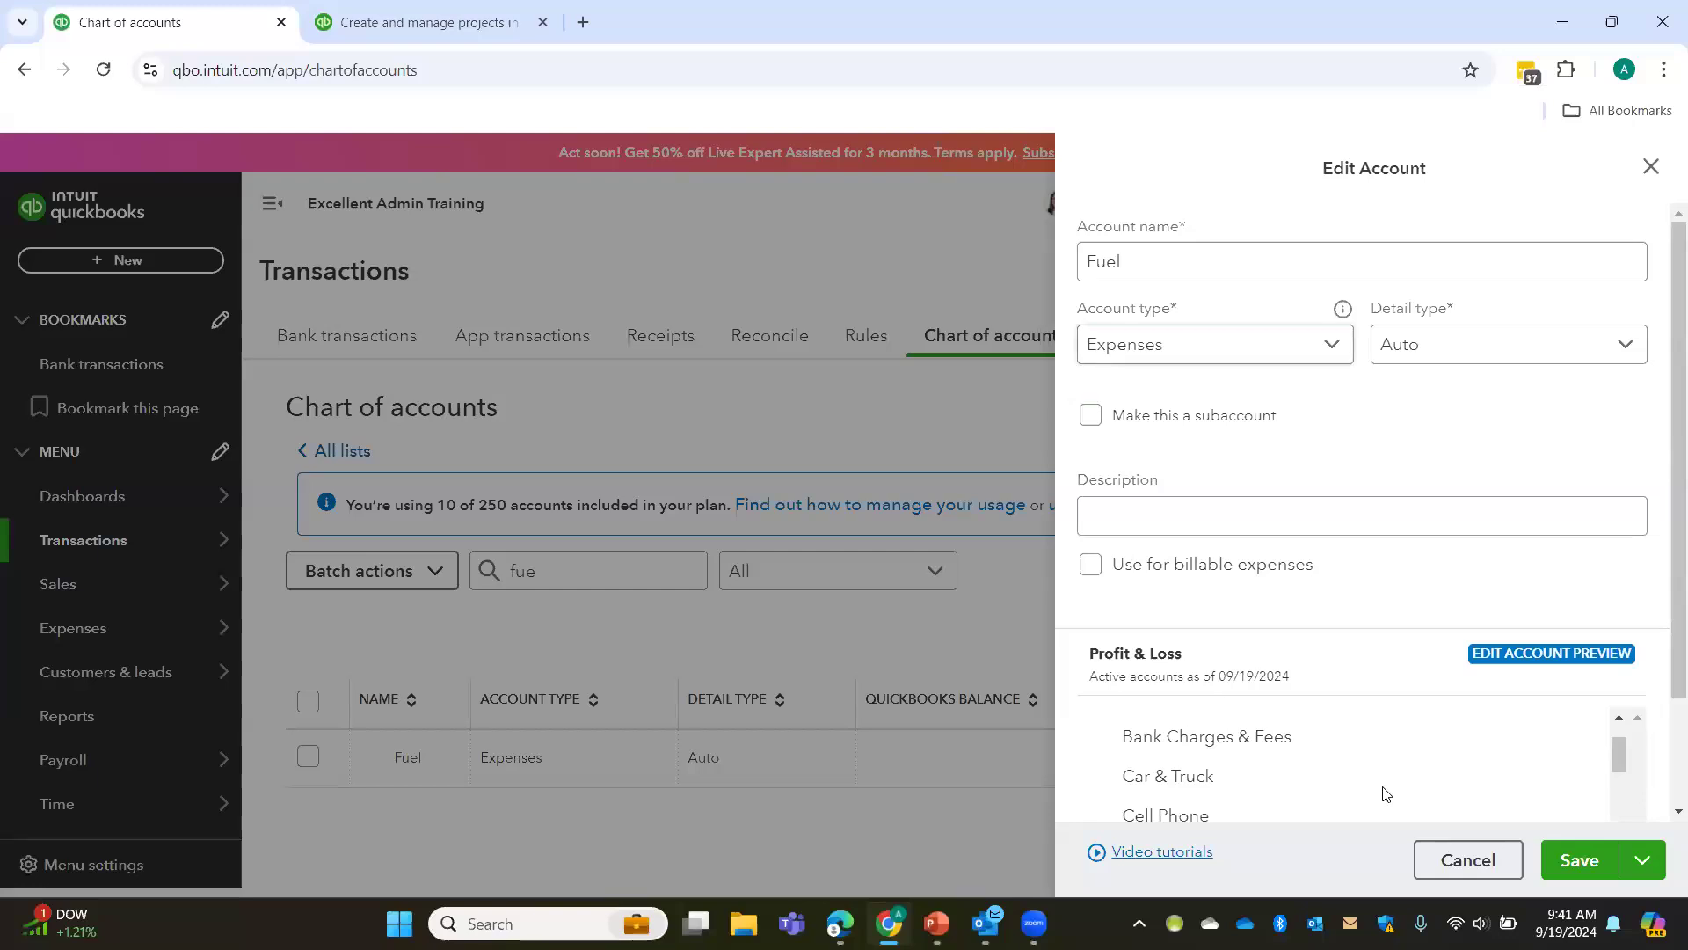
left_click(1579, 859)
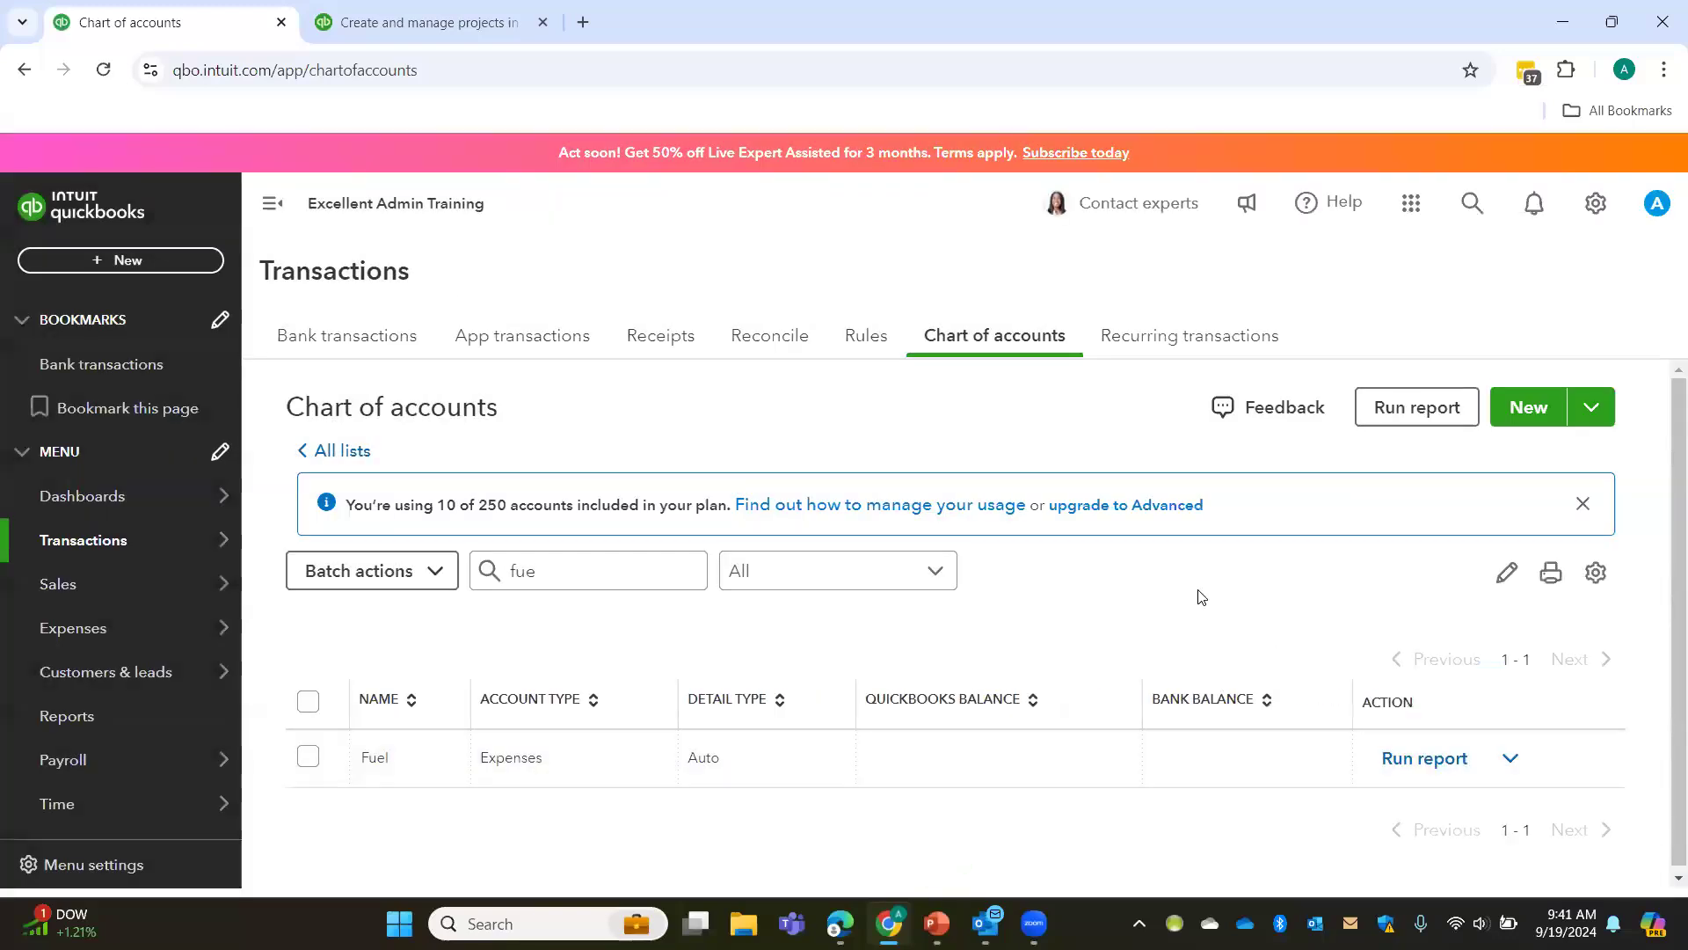
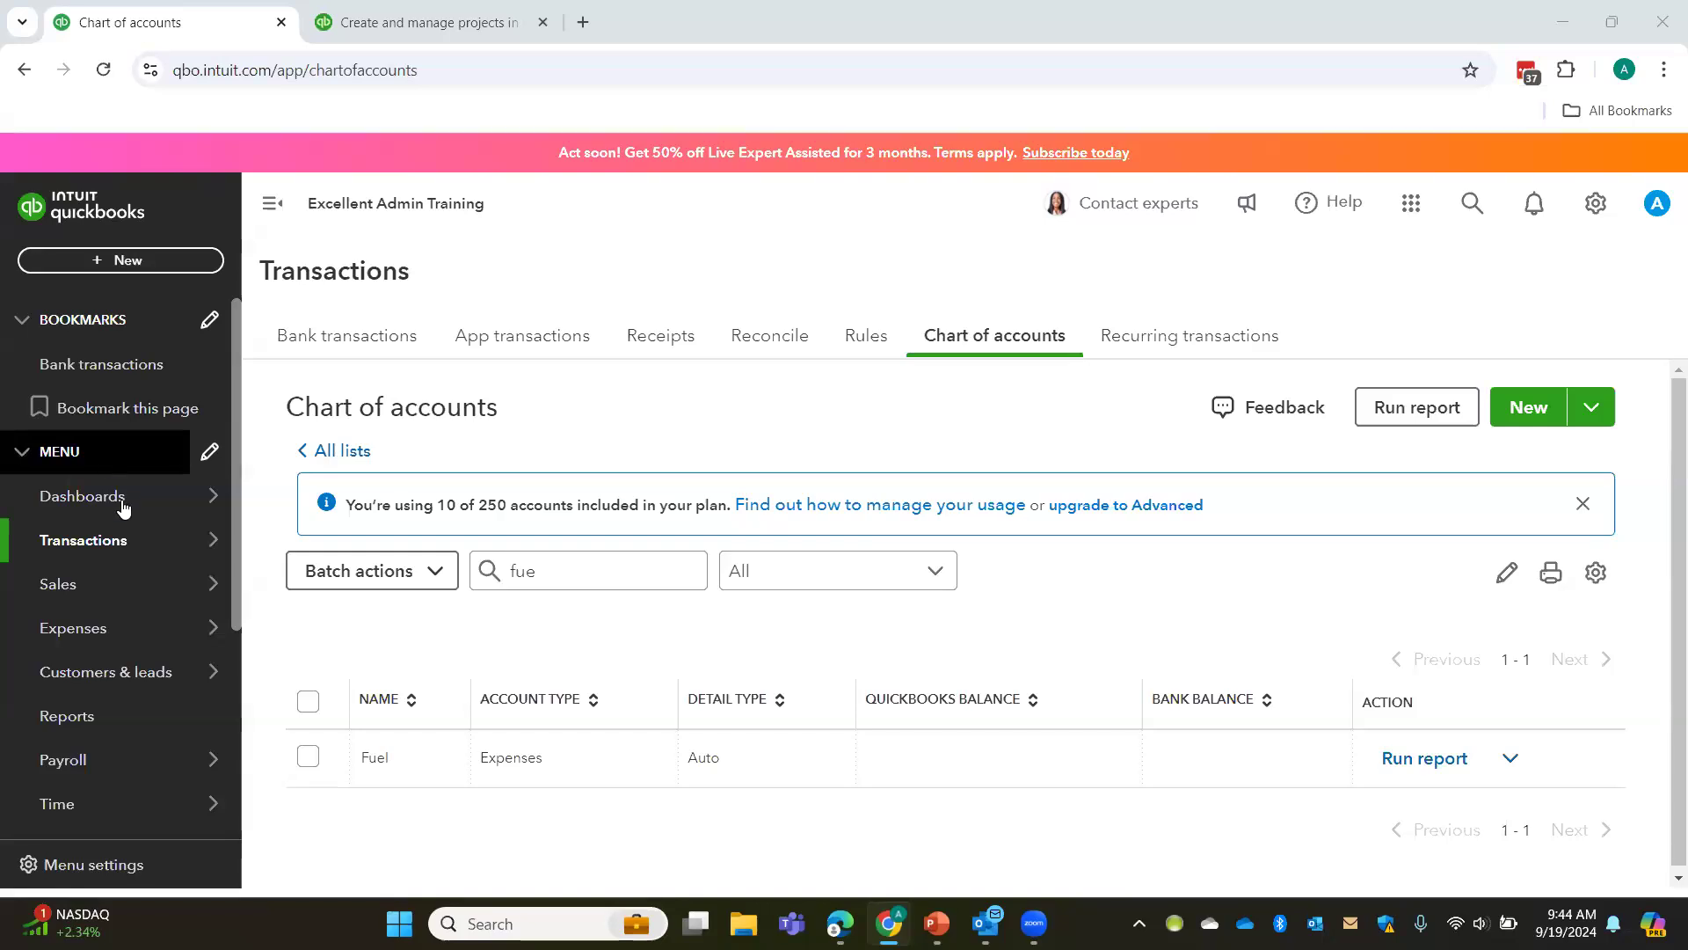
Step: Go to Payroll and show the empty Contractors list
mouse_move(122, 502)
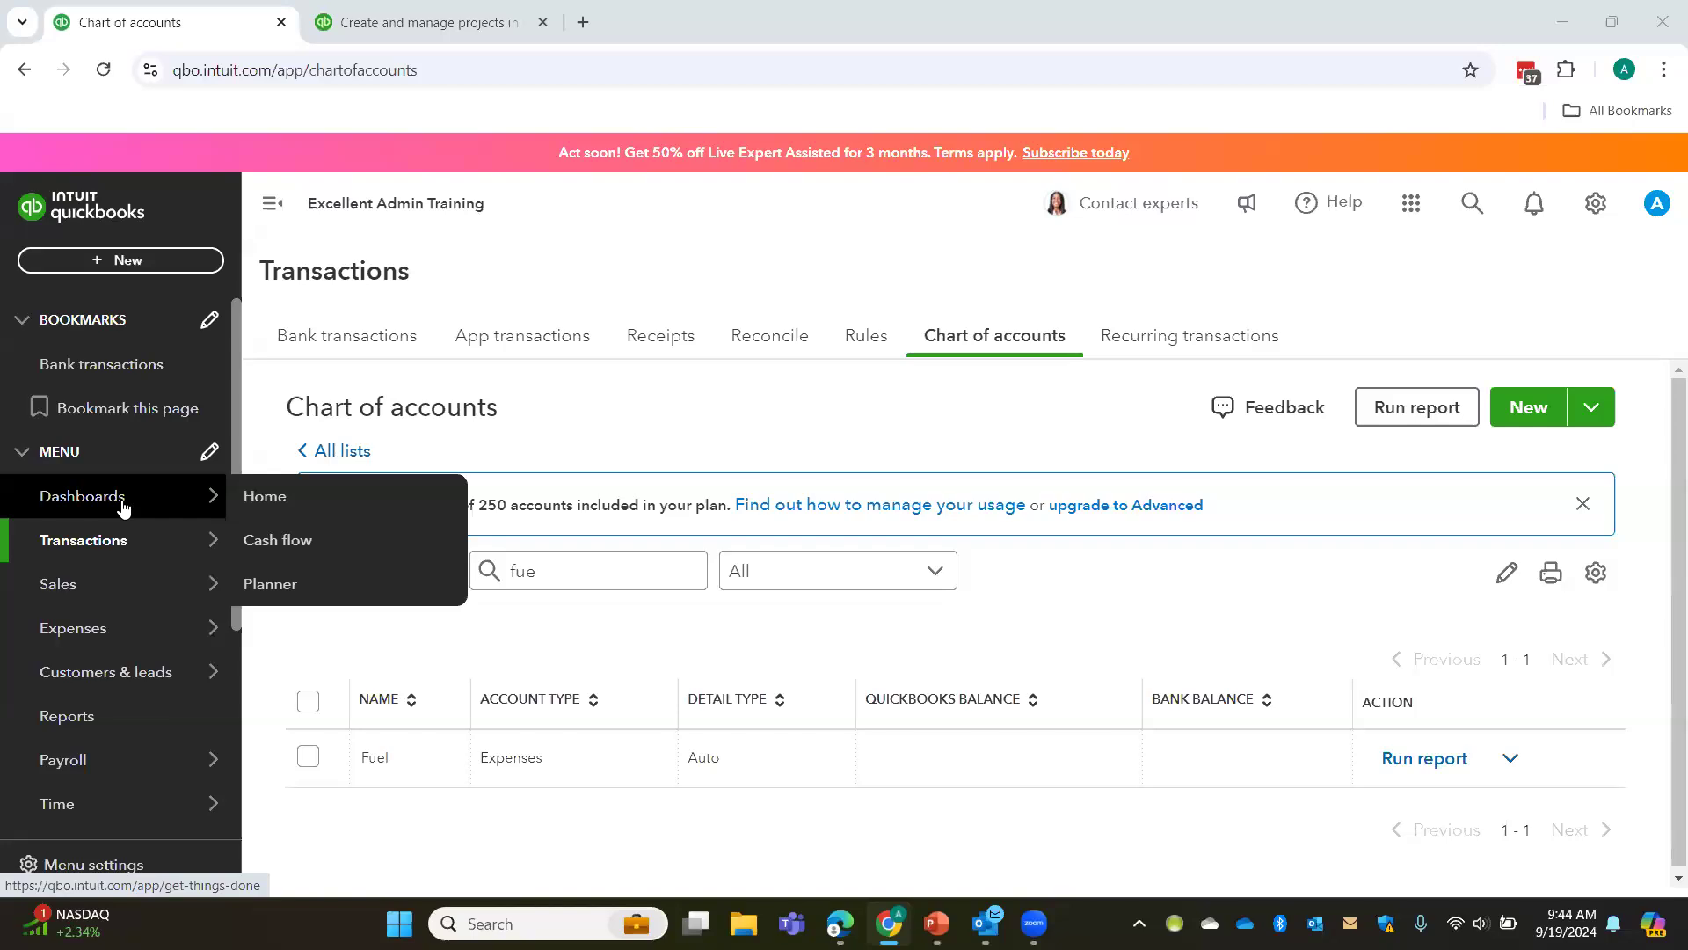
scroll(128, 642, "down", 1)
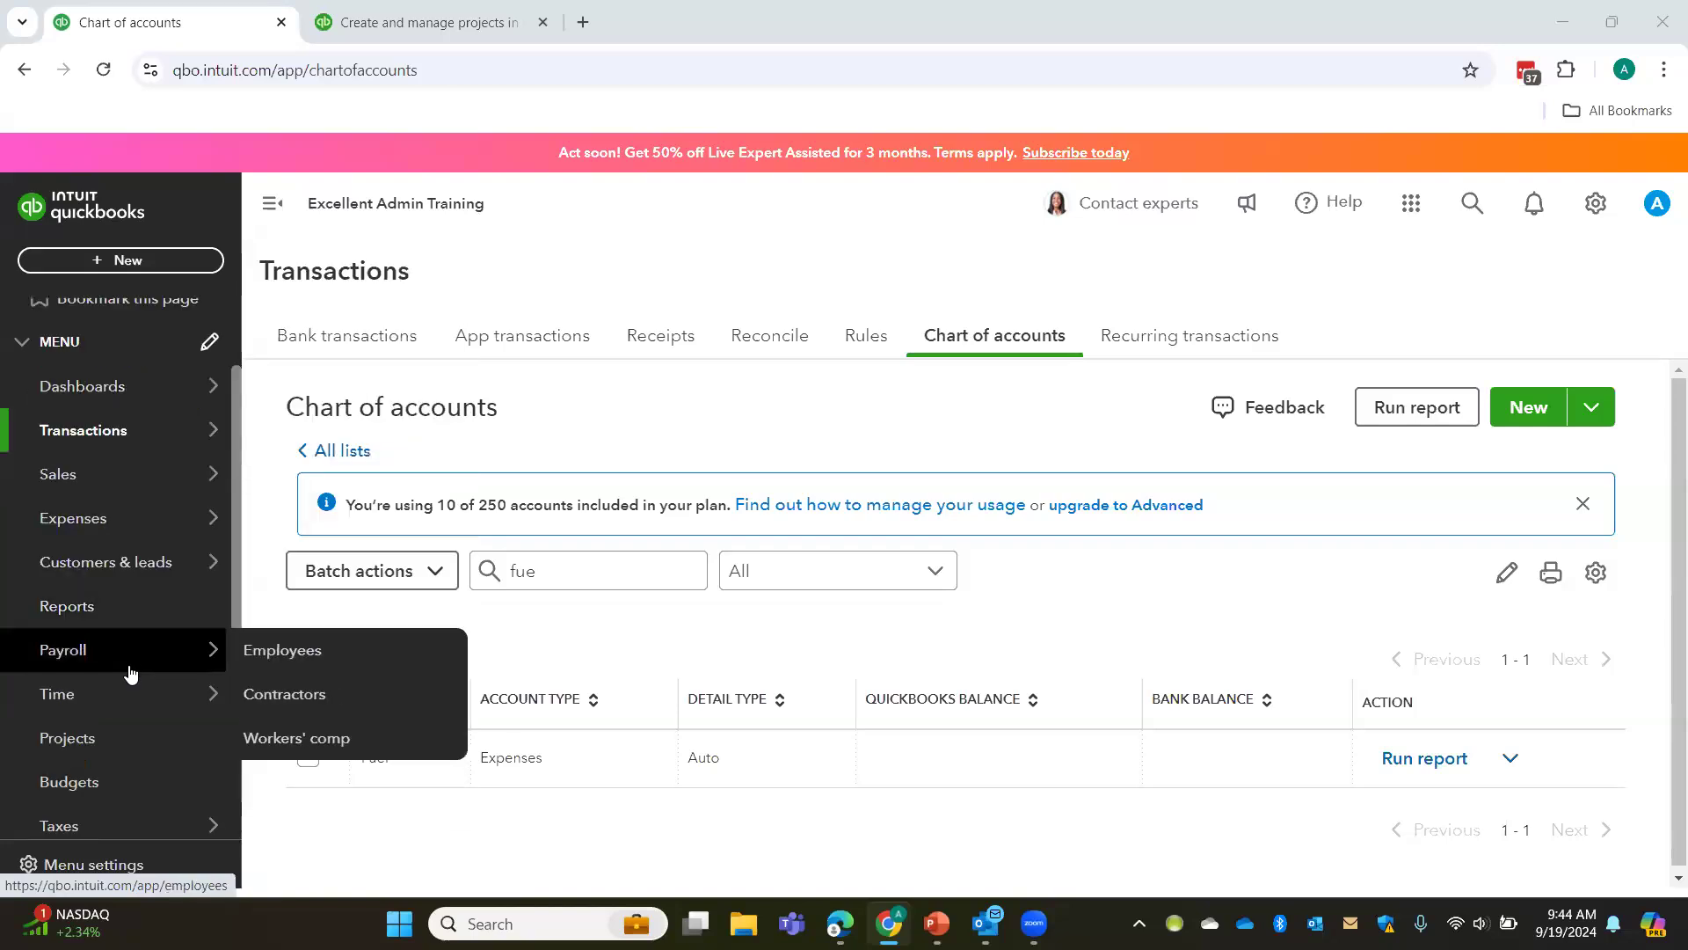
left_click(141, 650)
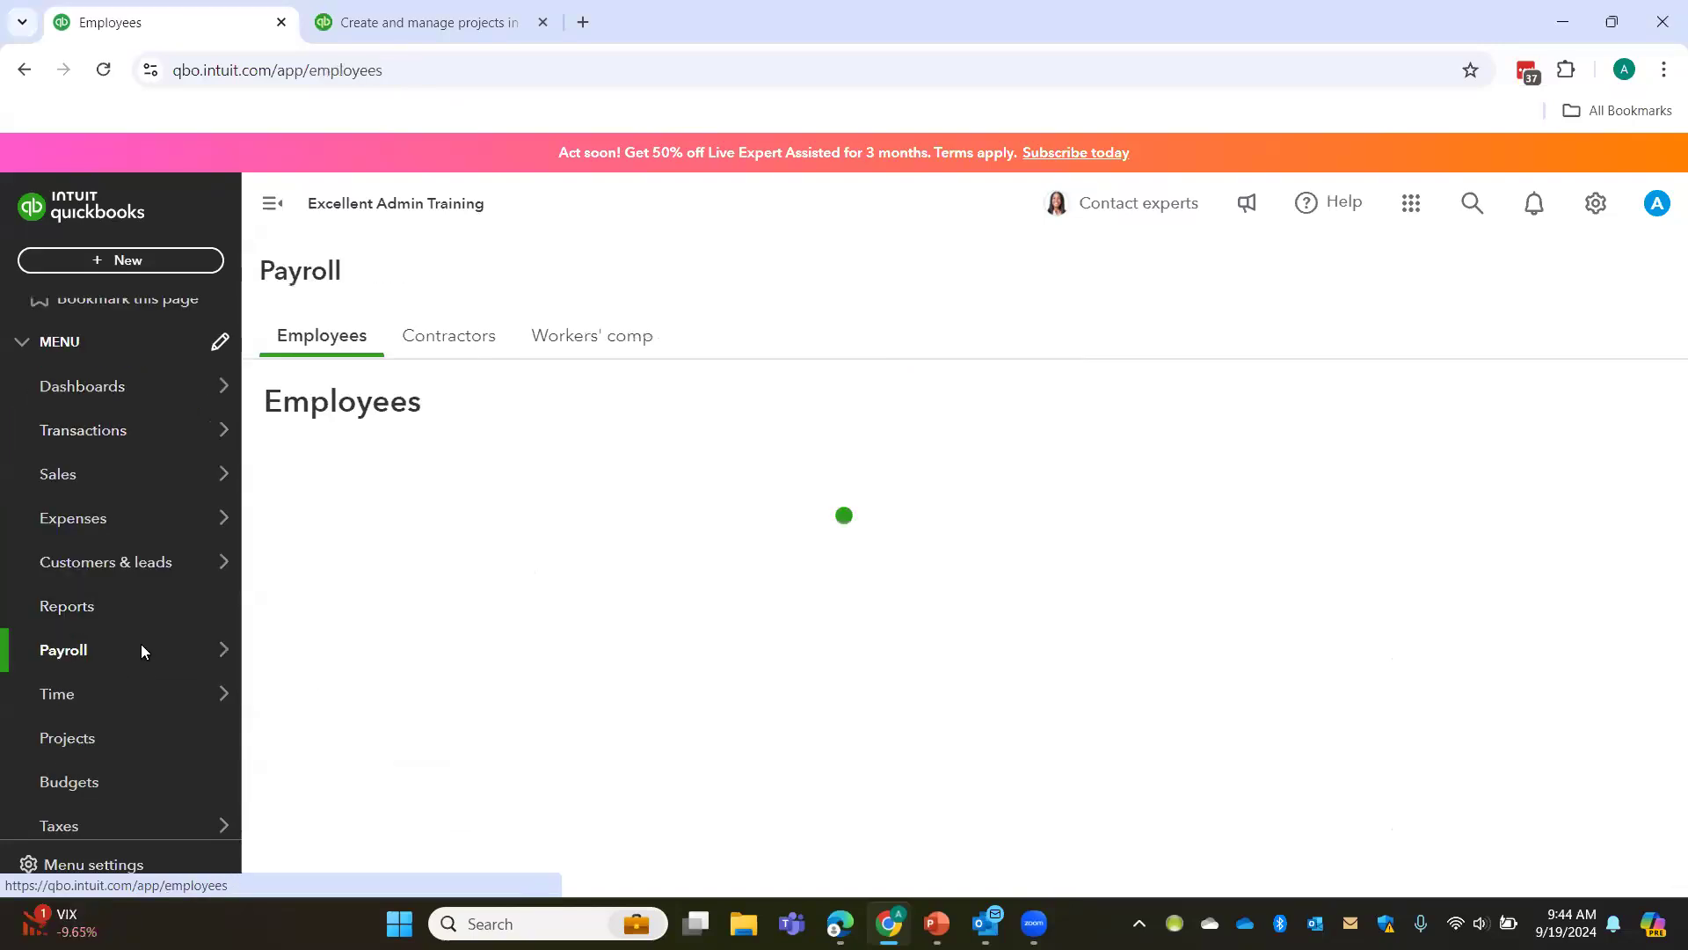
mouse_move(143, 657)
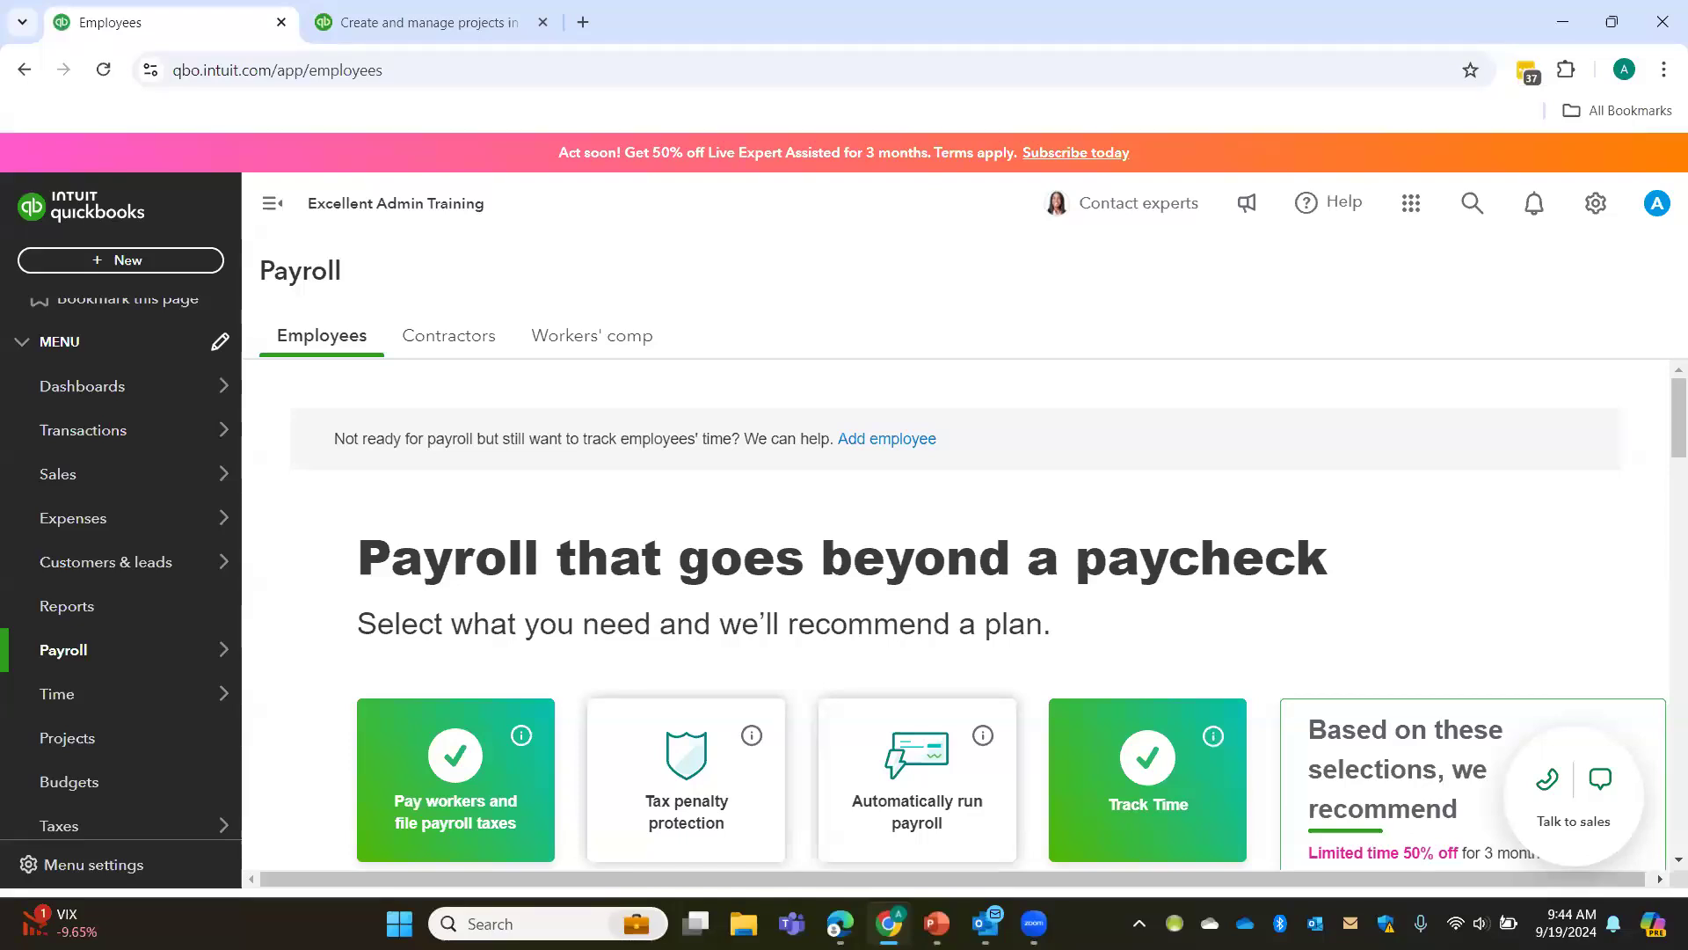
left_click(442, 334)
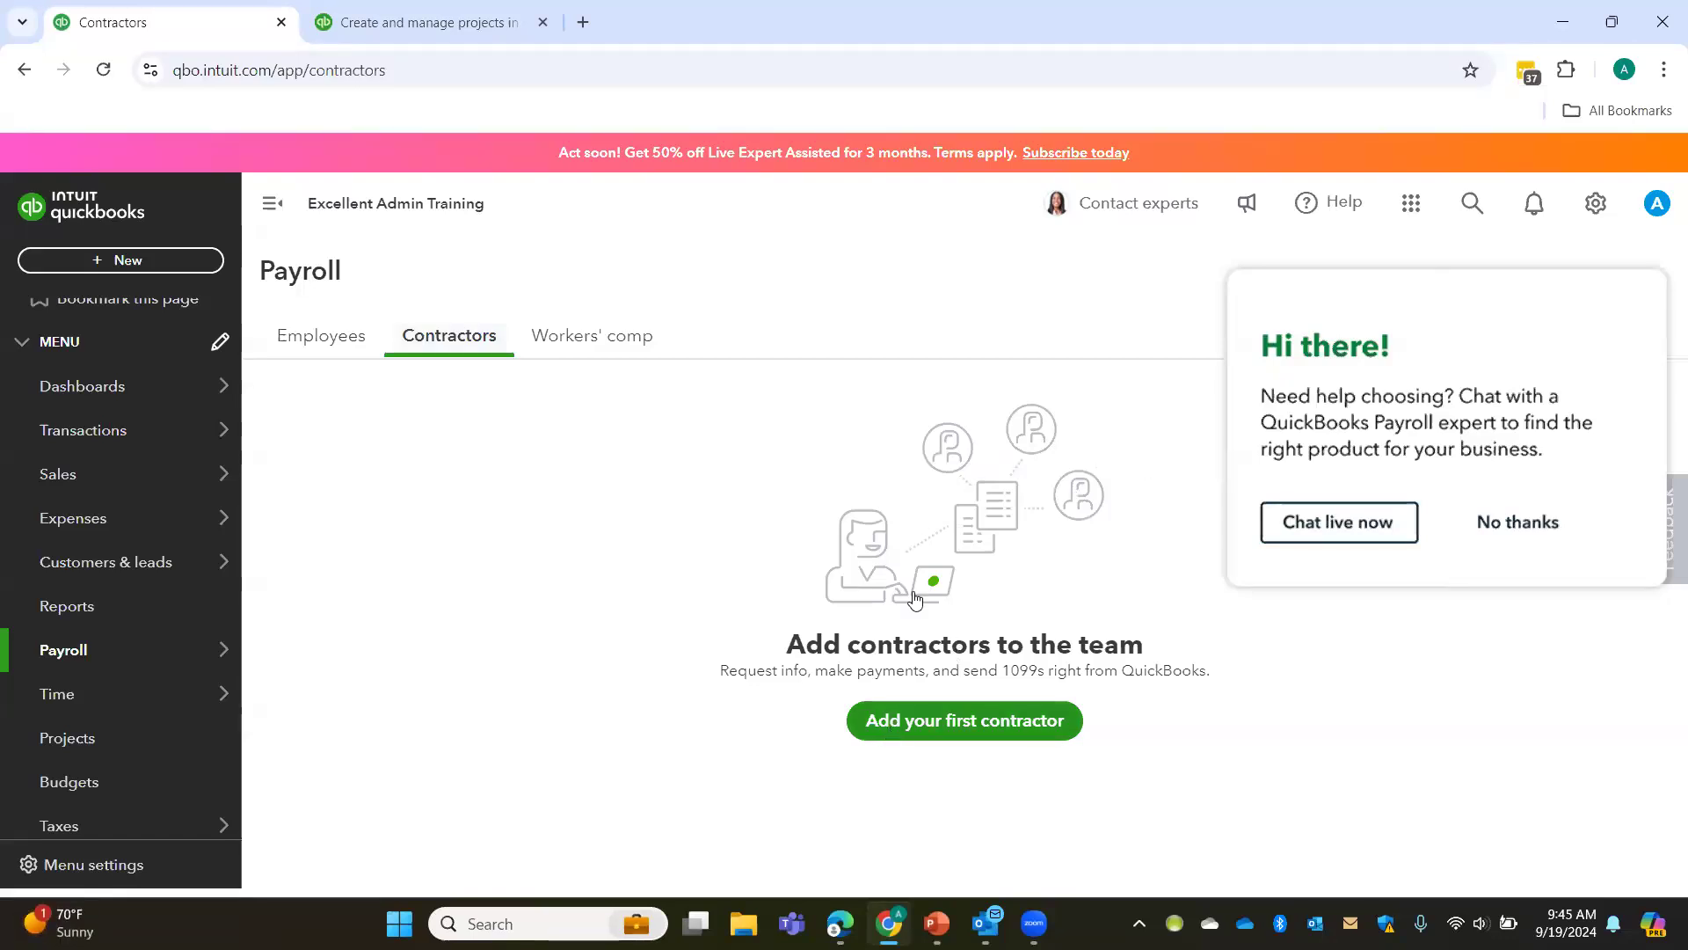
Step: Start adding the first contractor from the empty Contractors page
left_click(934, 720)
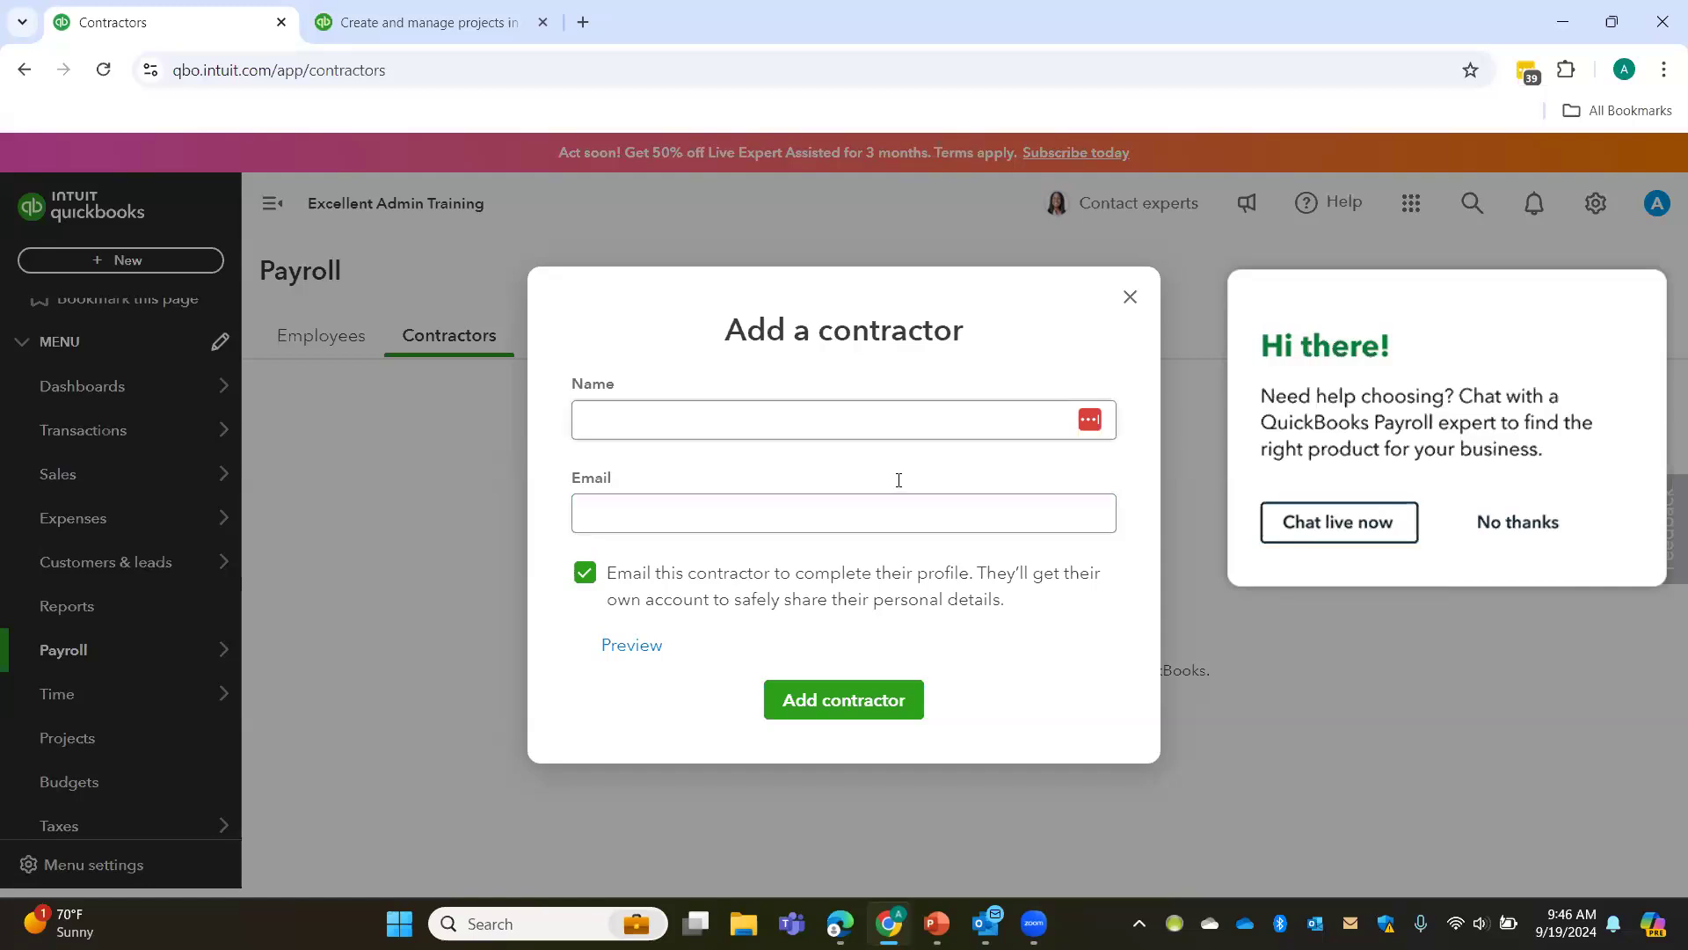
Step: Add a contractor with their full name and e-mail, confirming with the verification code
left_click(867, 388)
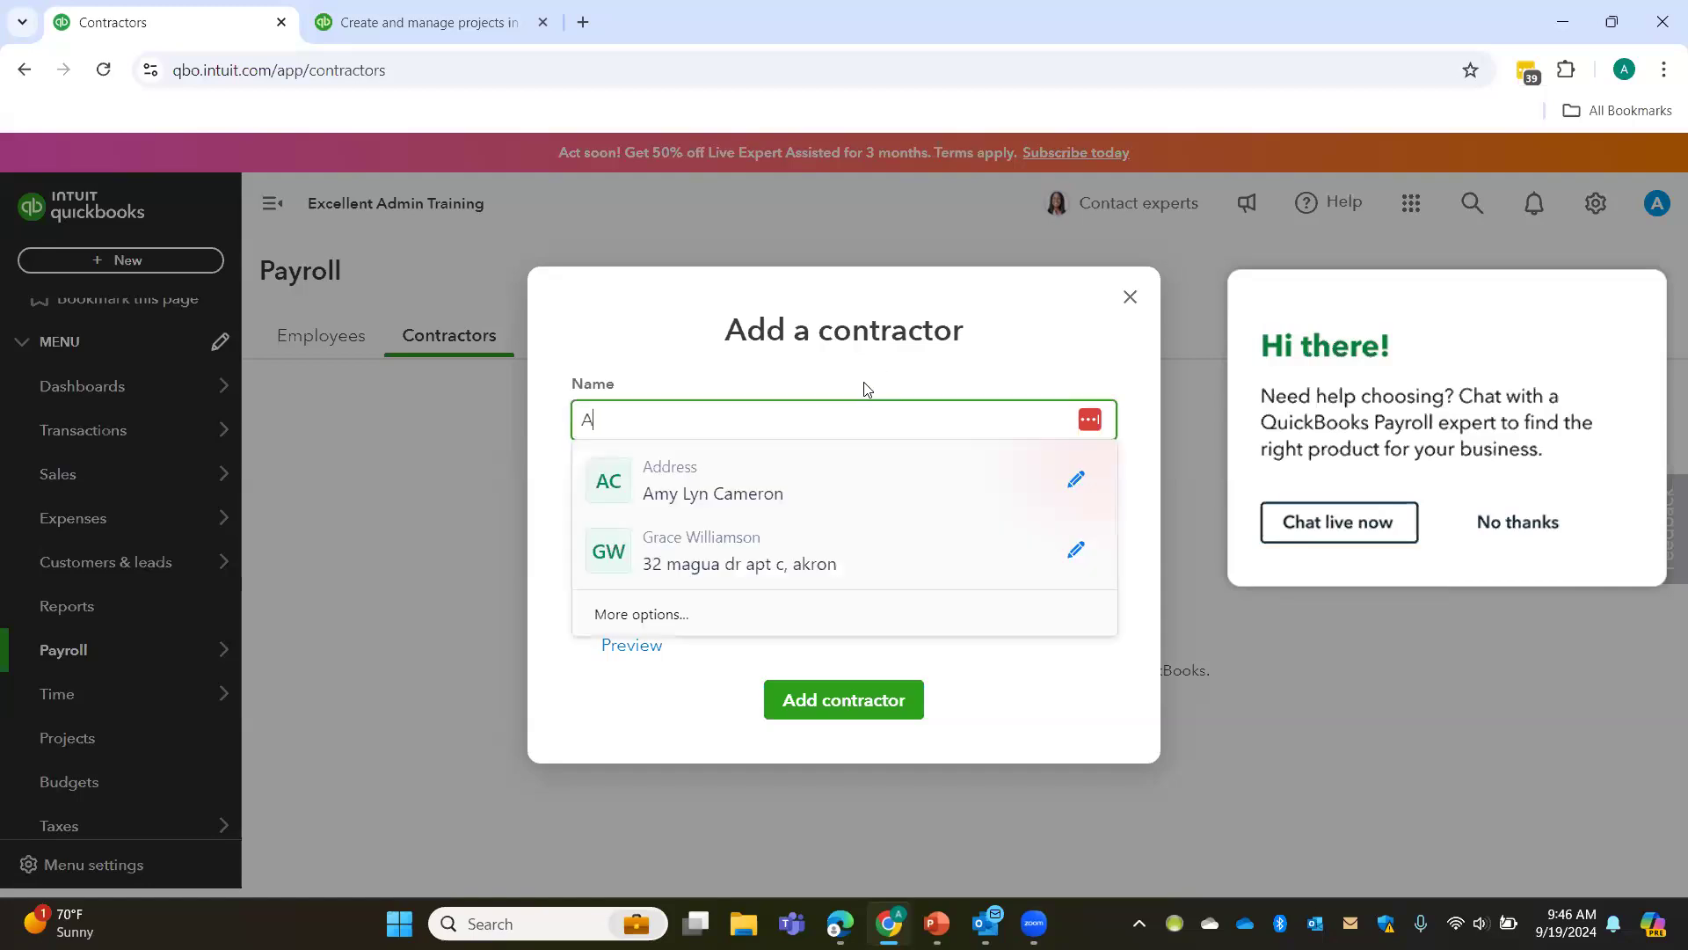
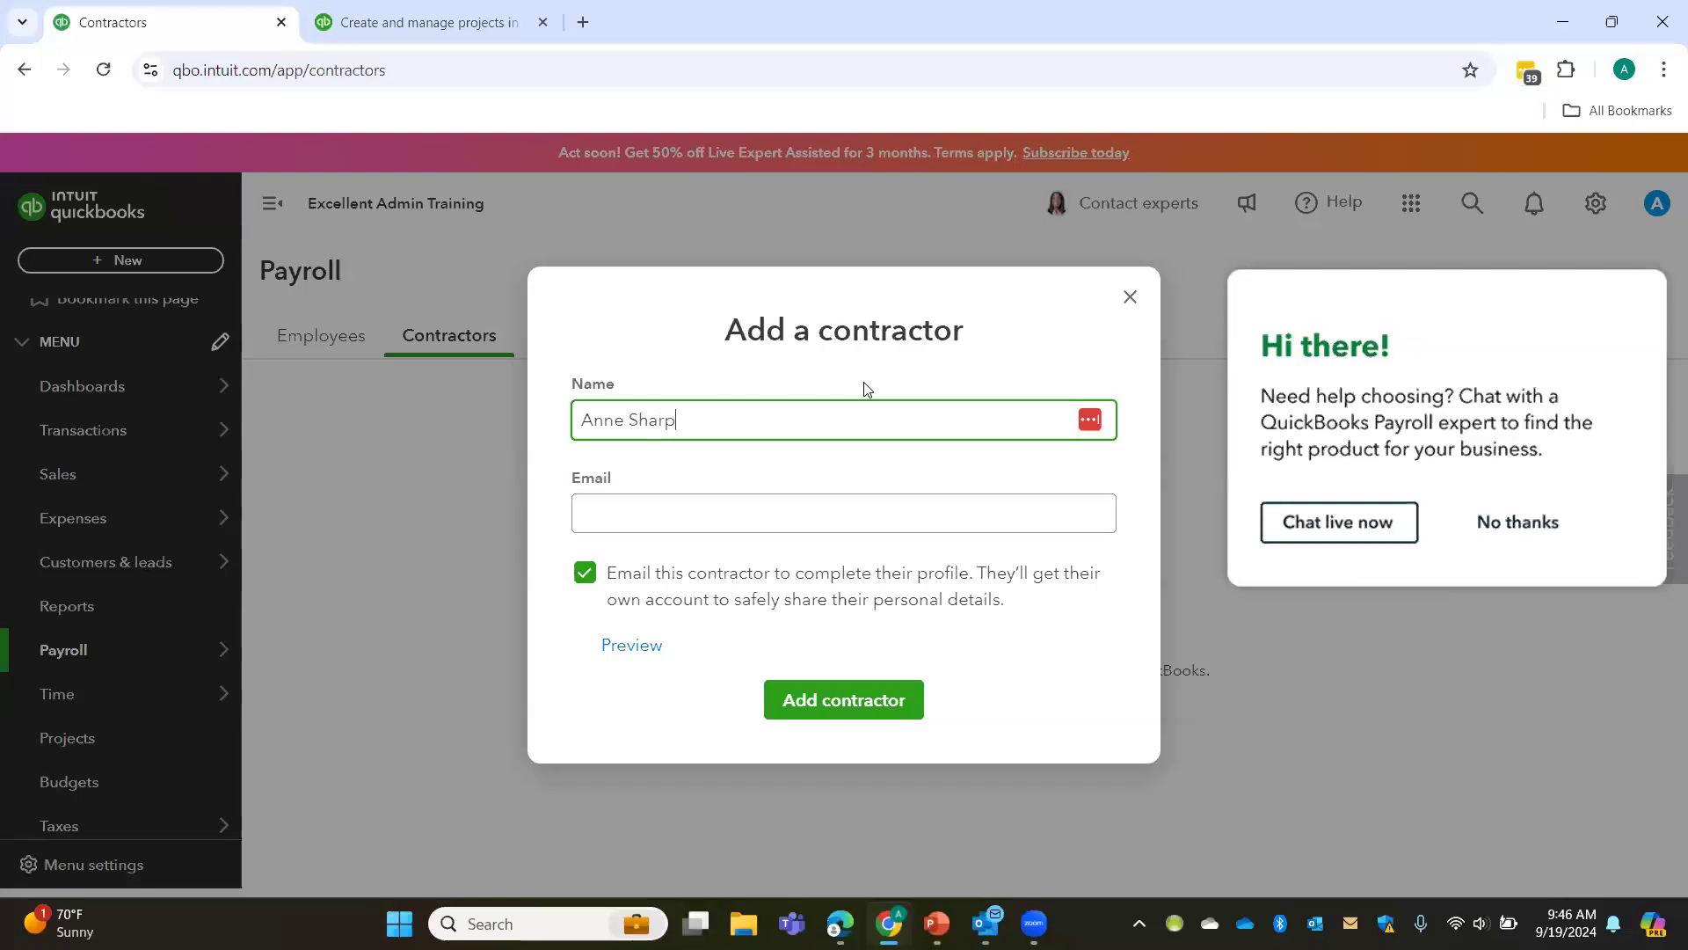
key("Tab")
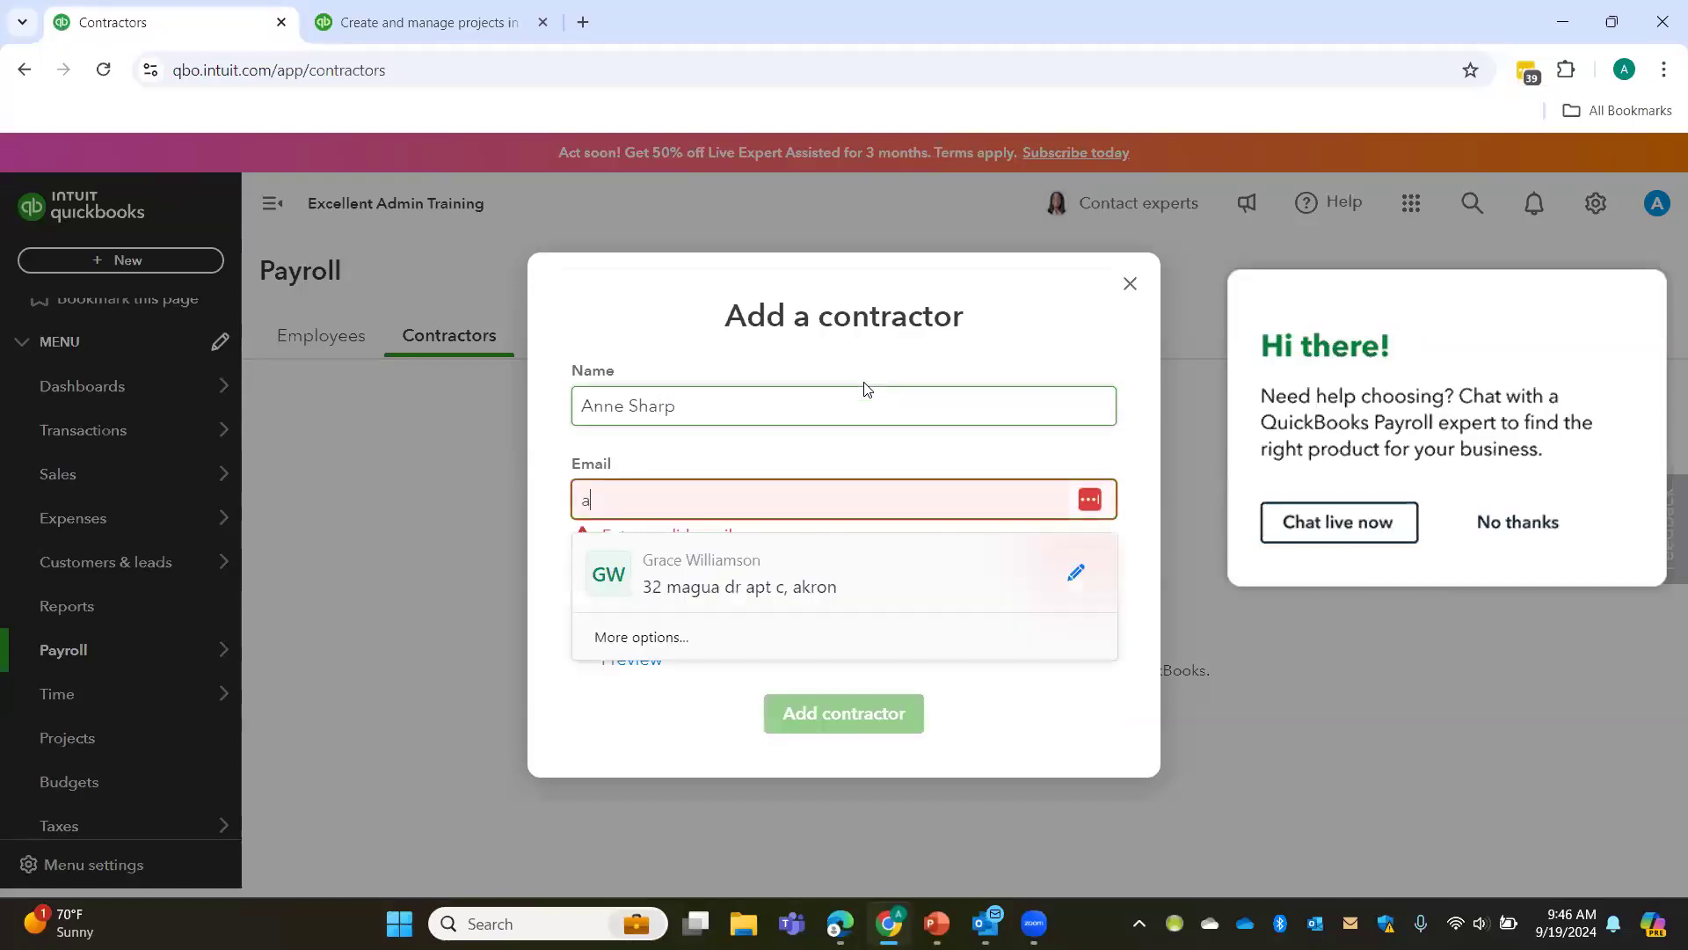
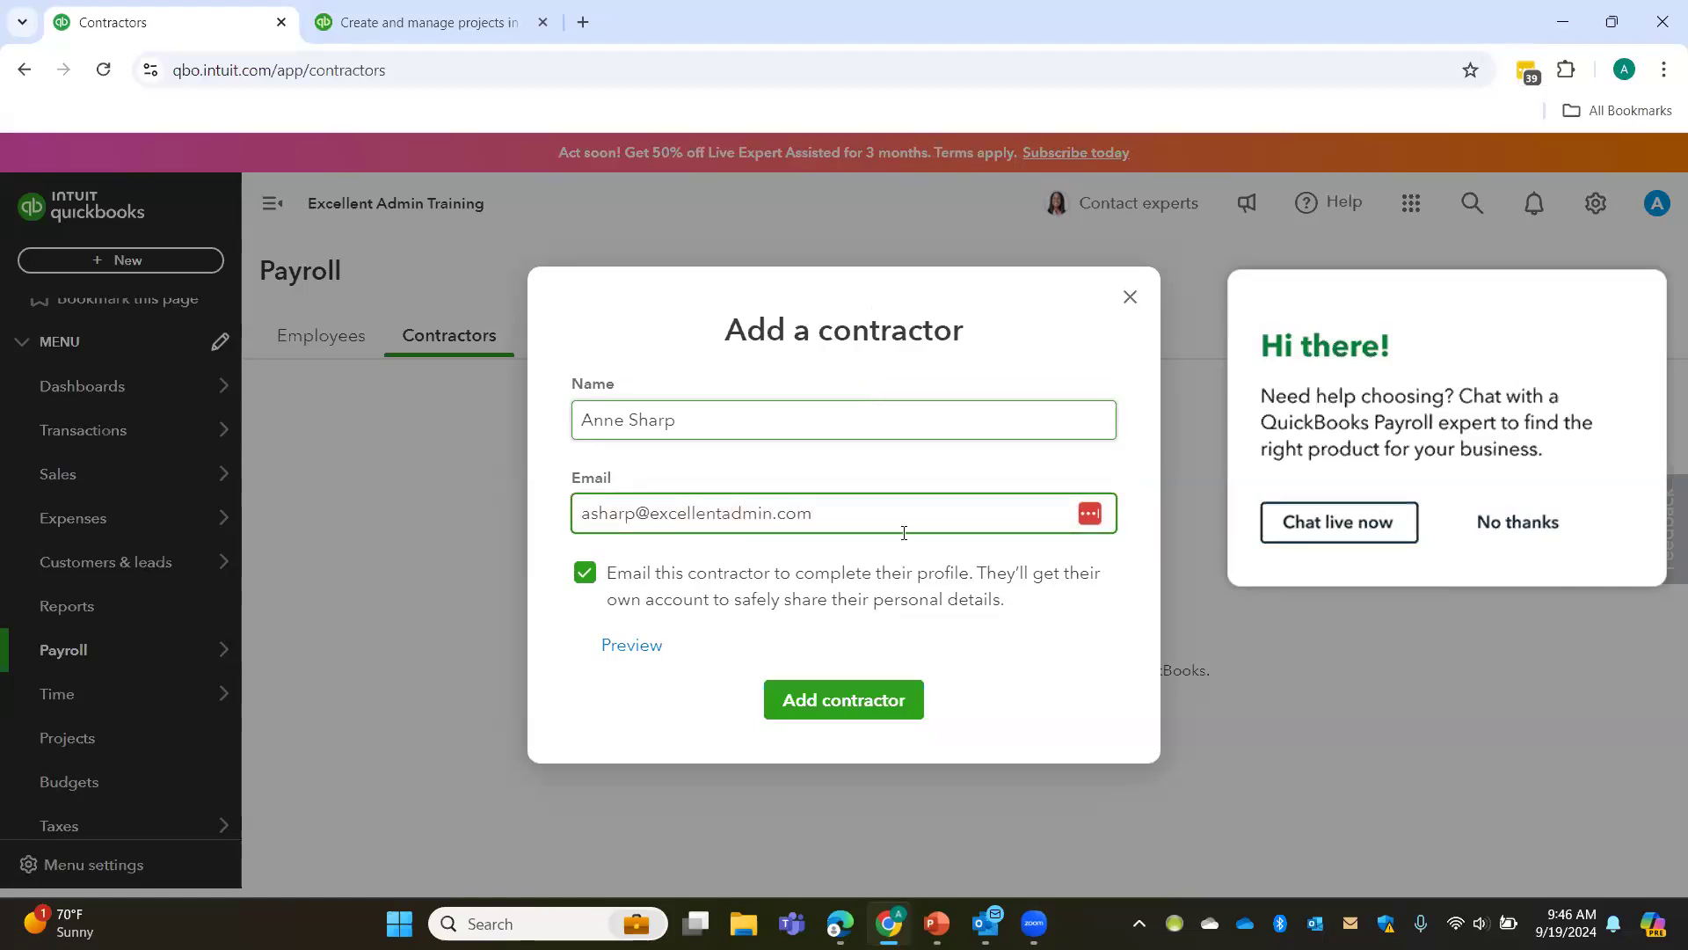
left_click(859, 699)
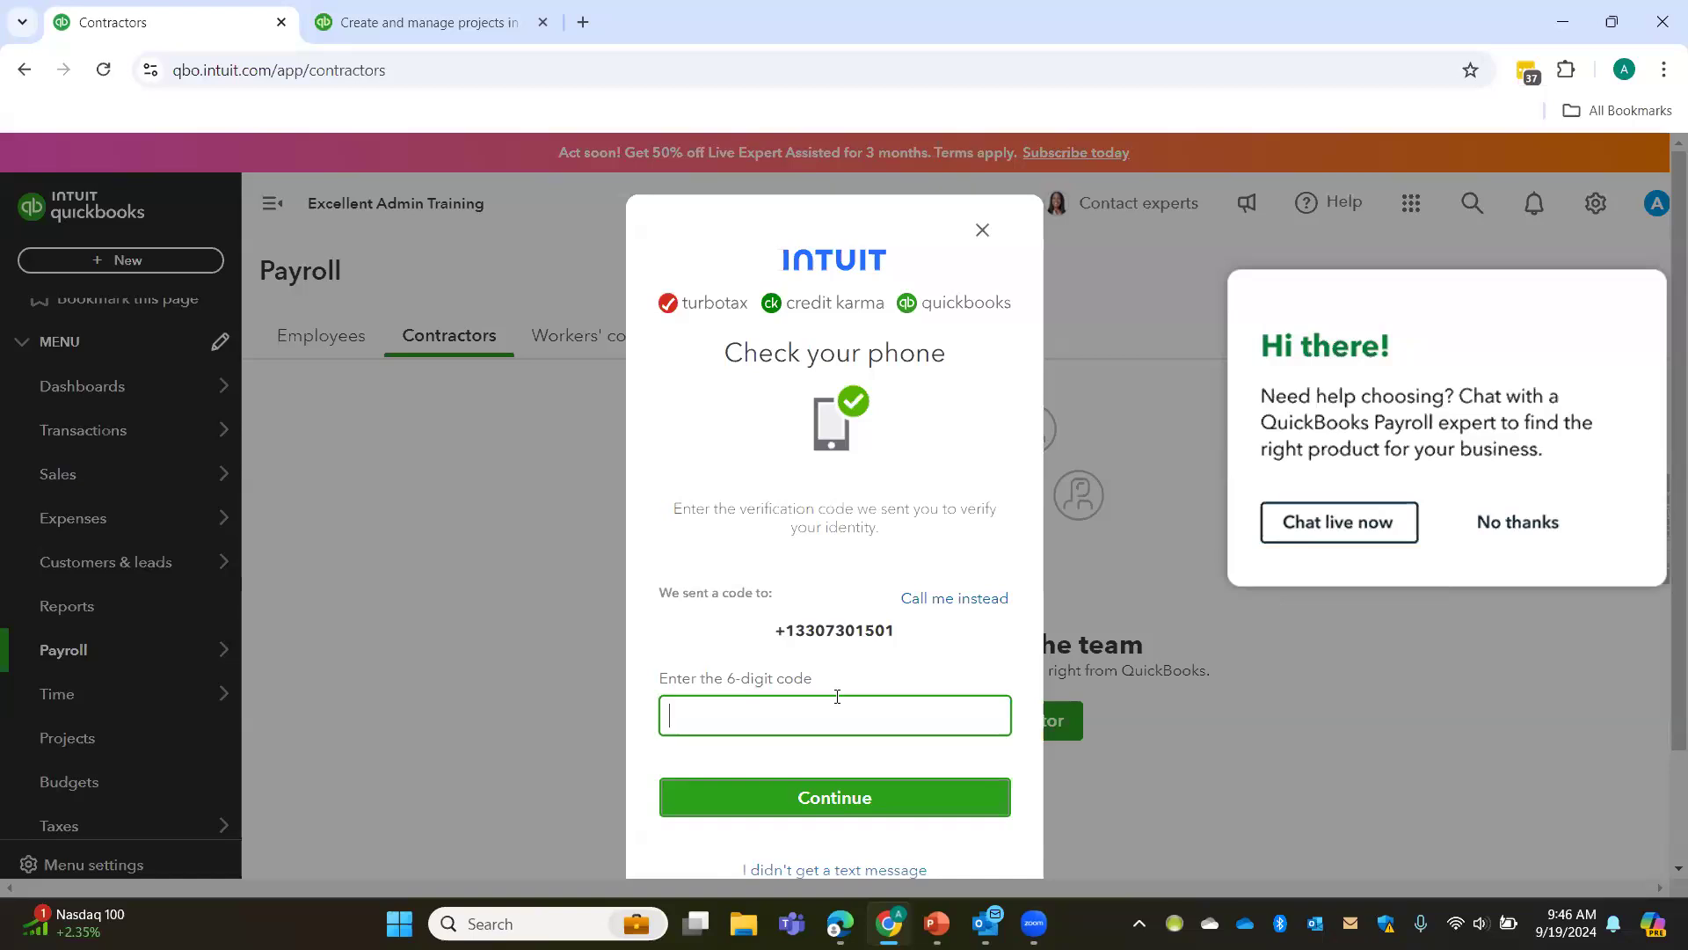
key("Return")
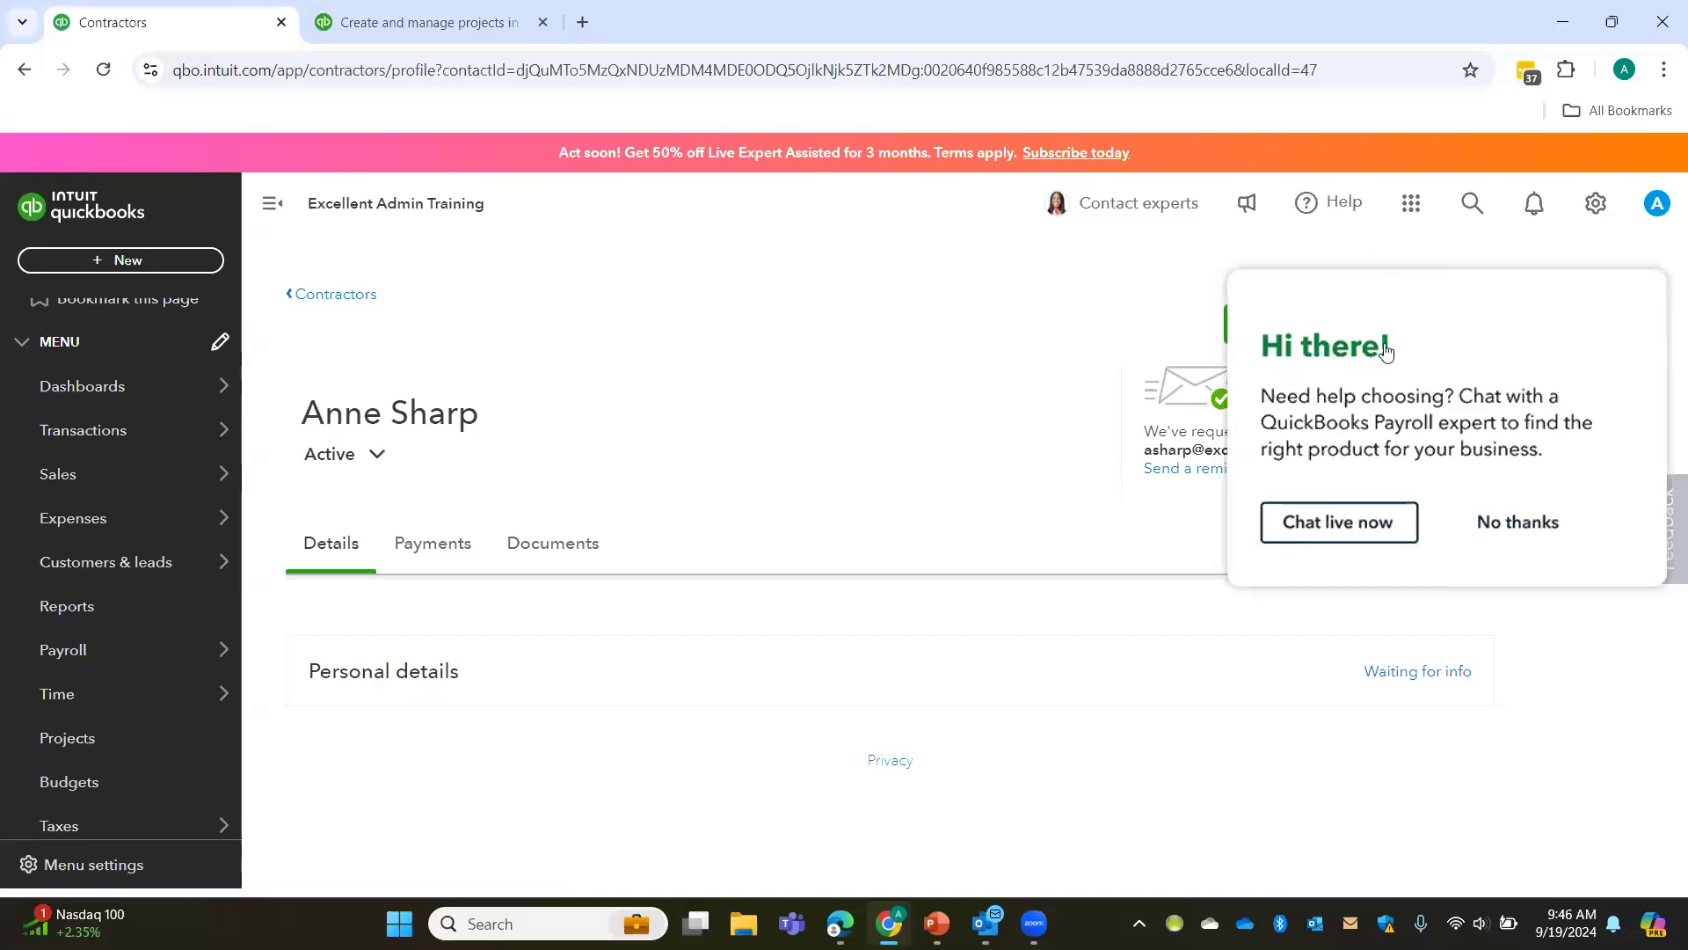
Step: Dismiss the chat popup, review the contractor's Payments and Documents tabs, and return to Contractors
left_click(1464, 524)
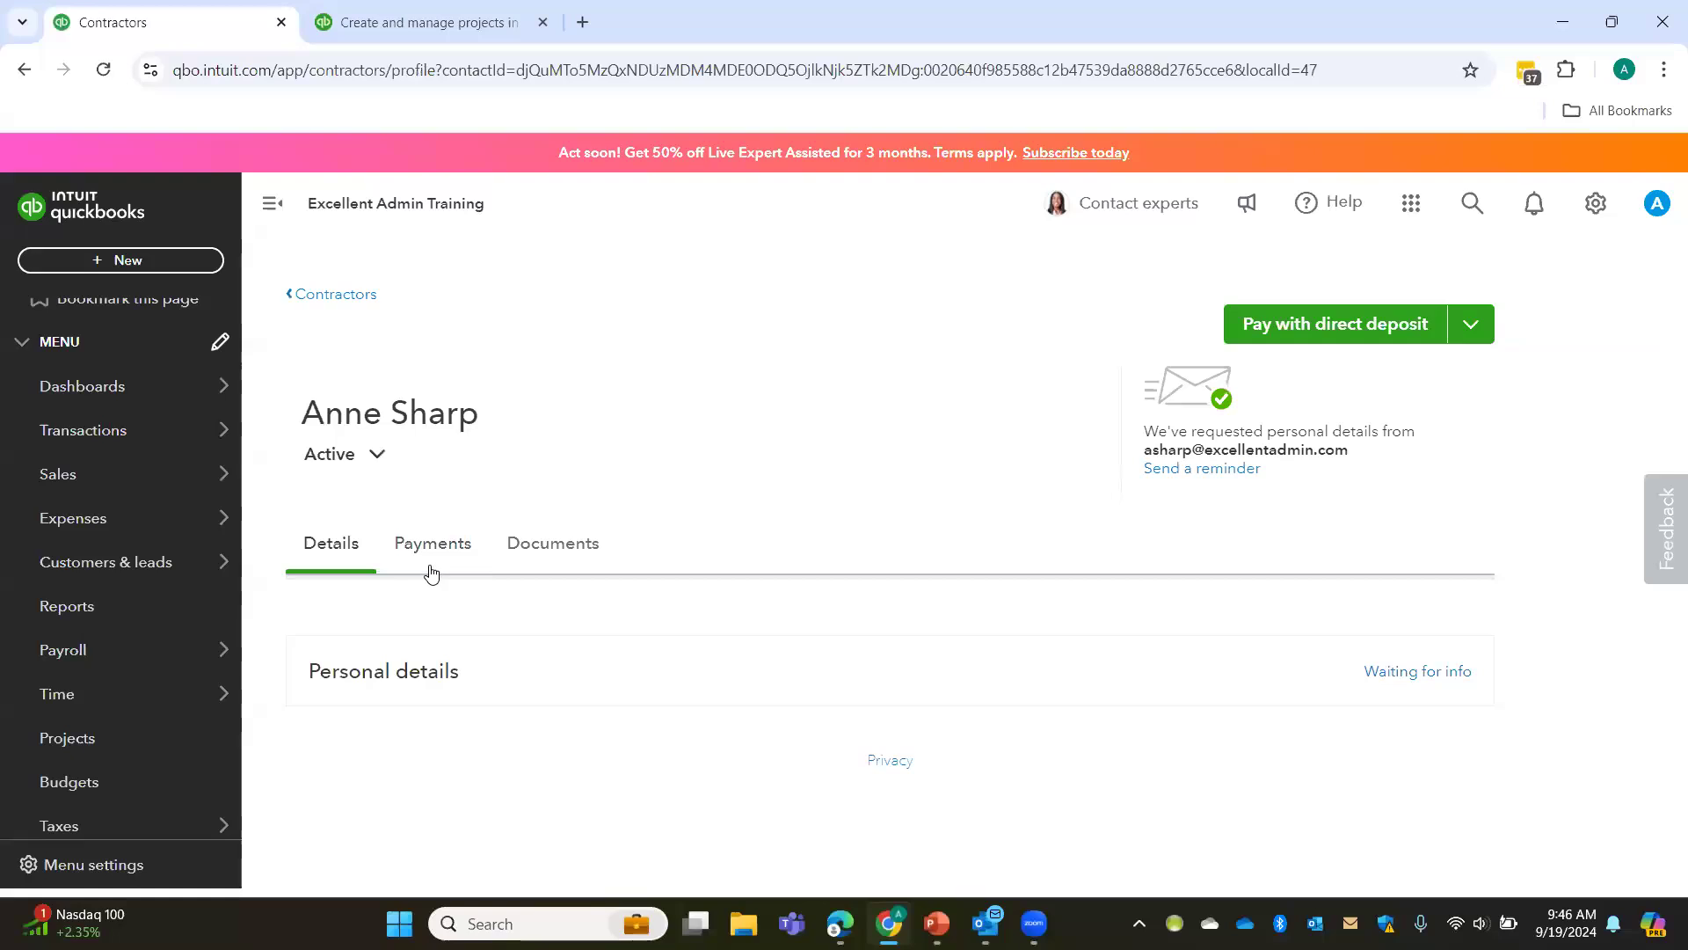
left_click(418, 531)
scroll(571, 533, "down", 2)
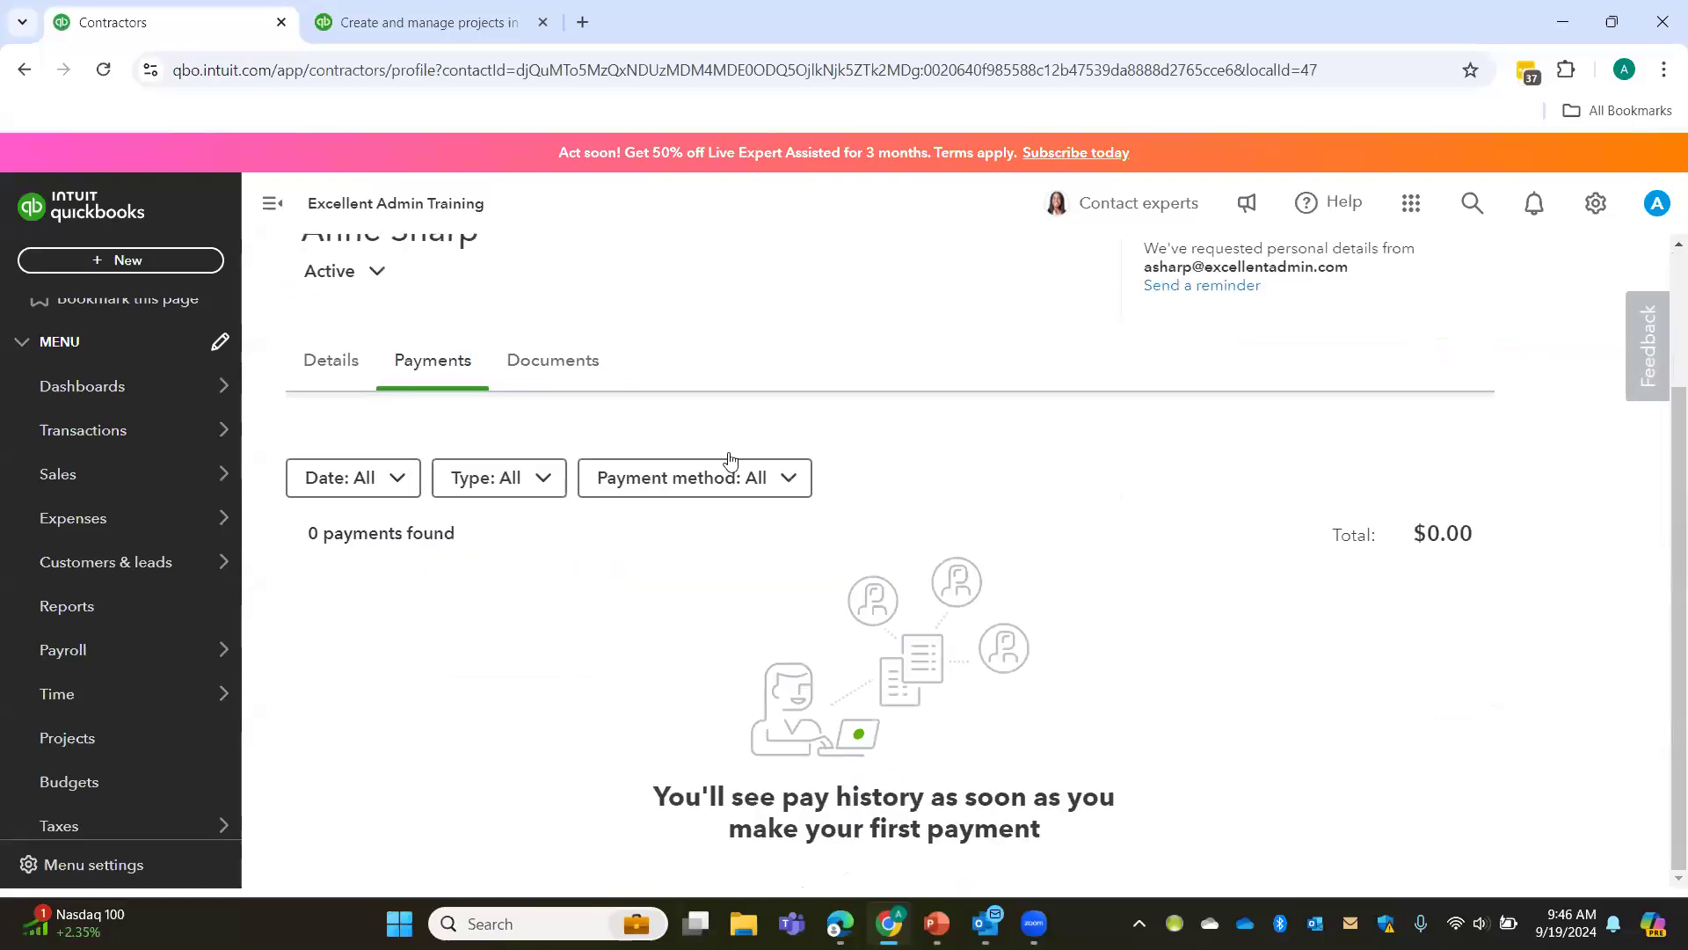
left_click(538, 356)
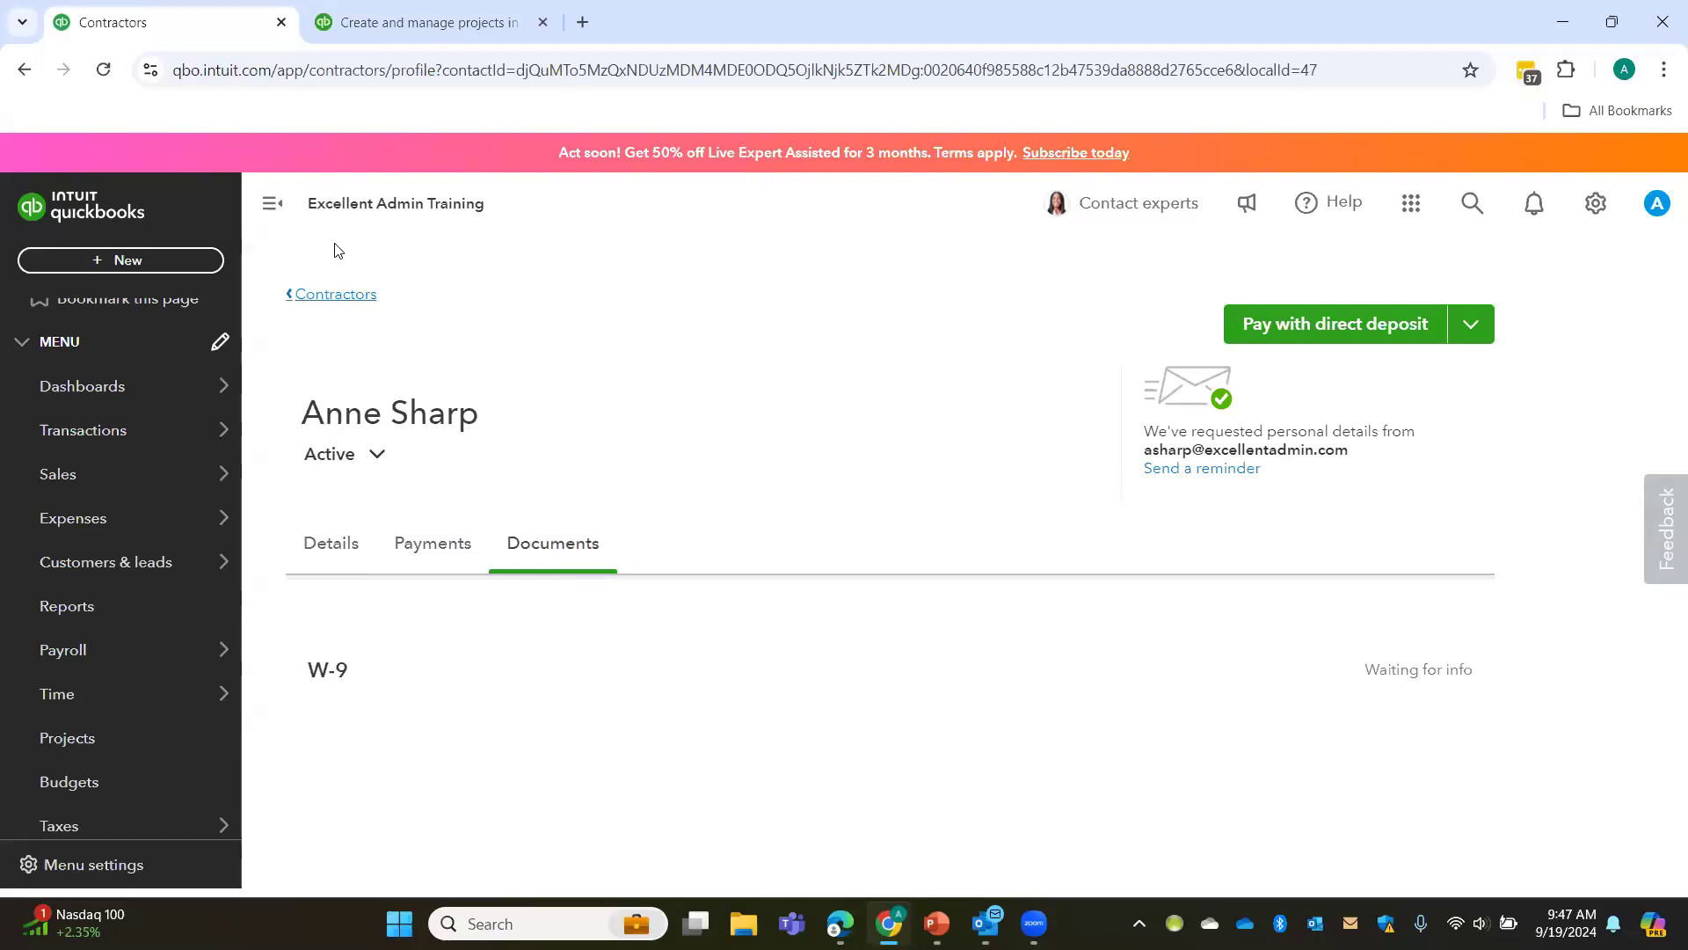
left_click(342, 305)
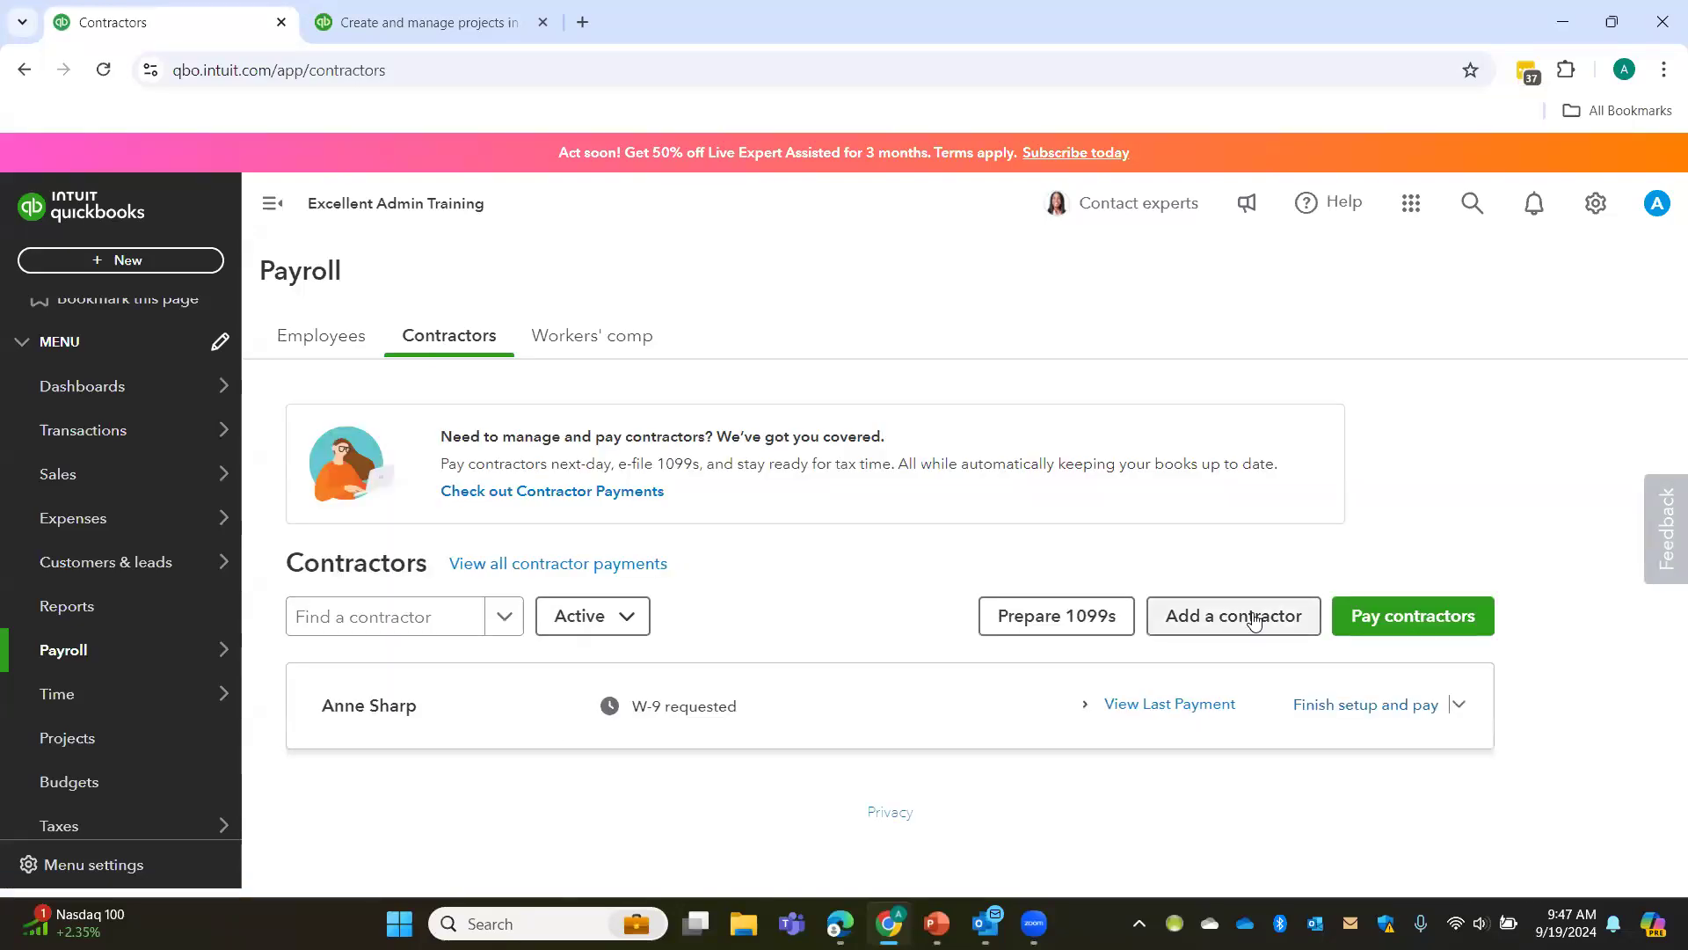
Step: In a new contractor form, untick the email option, view the invite help, then close it
left_click(1210, 619)
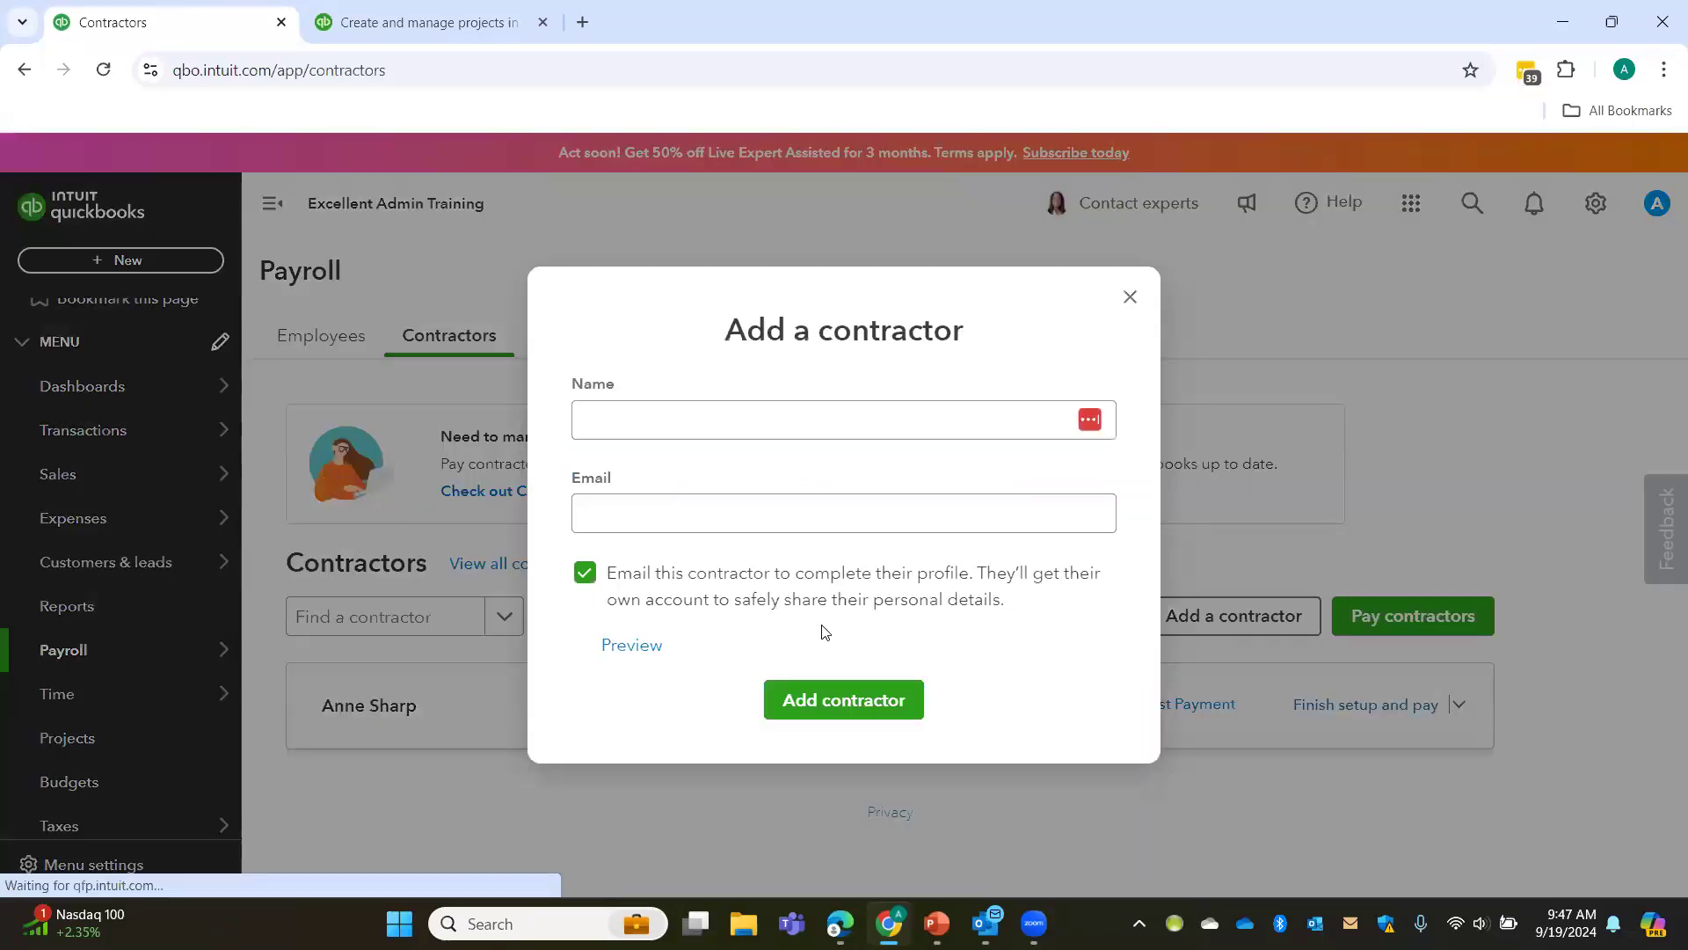
left_click(585, 573)
left_click(615, 651)
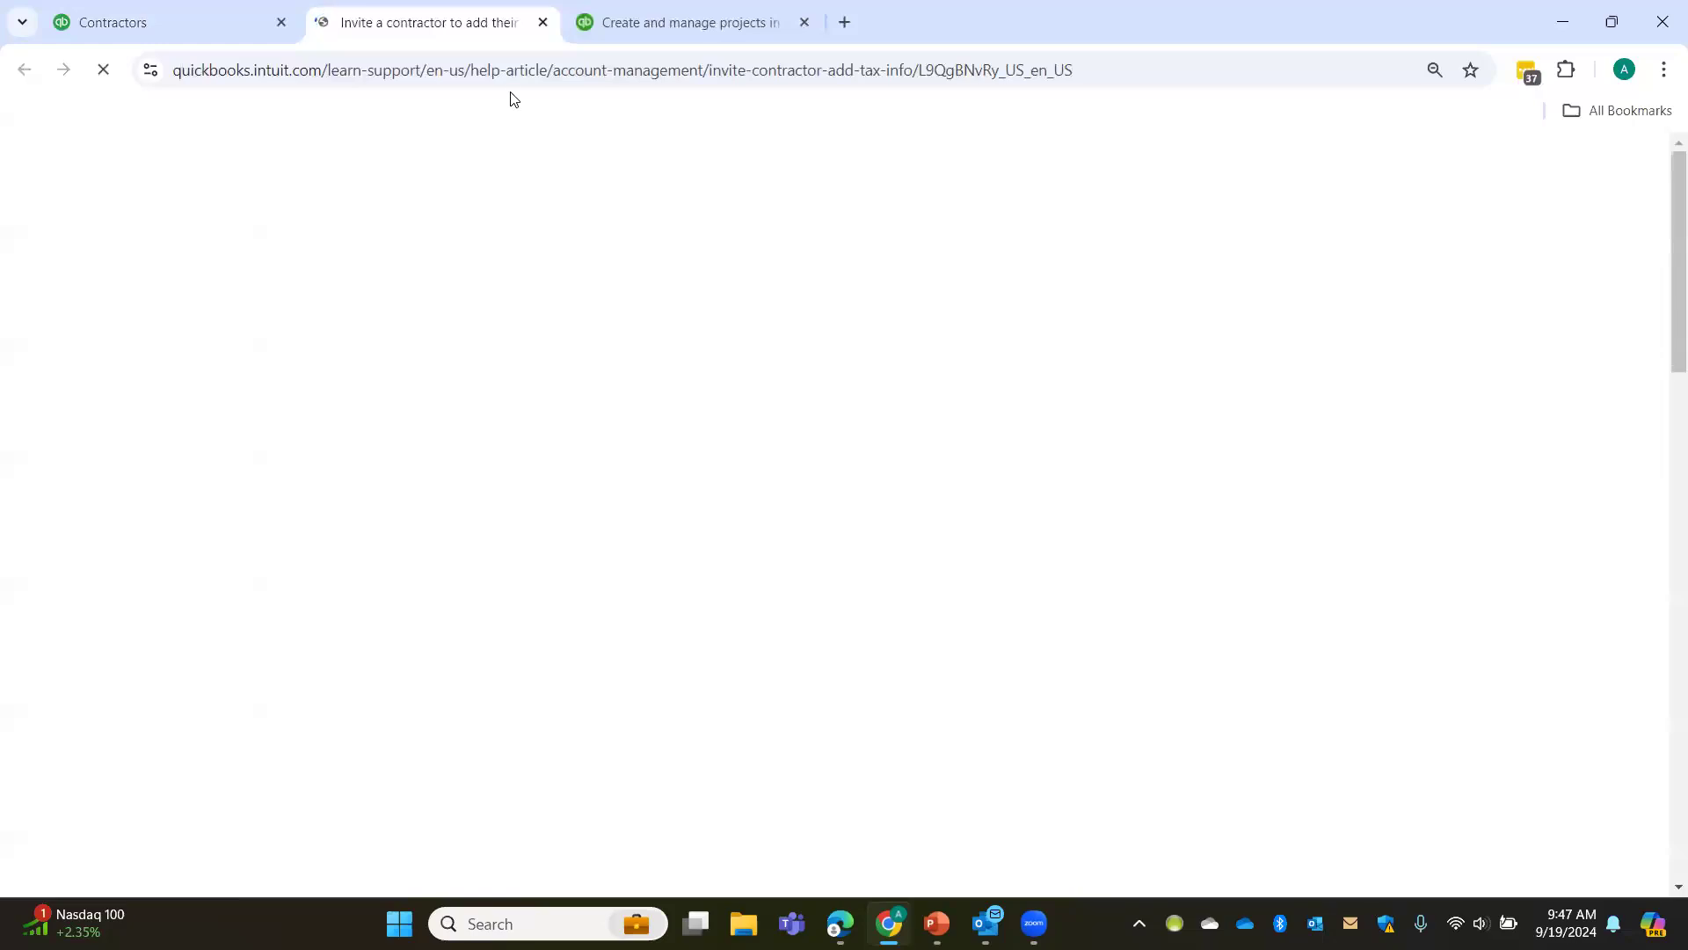
left_click(542, 22)
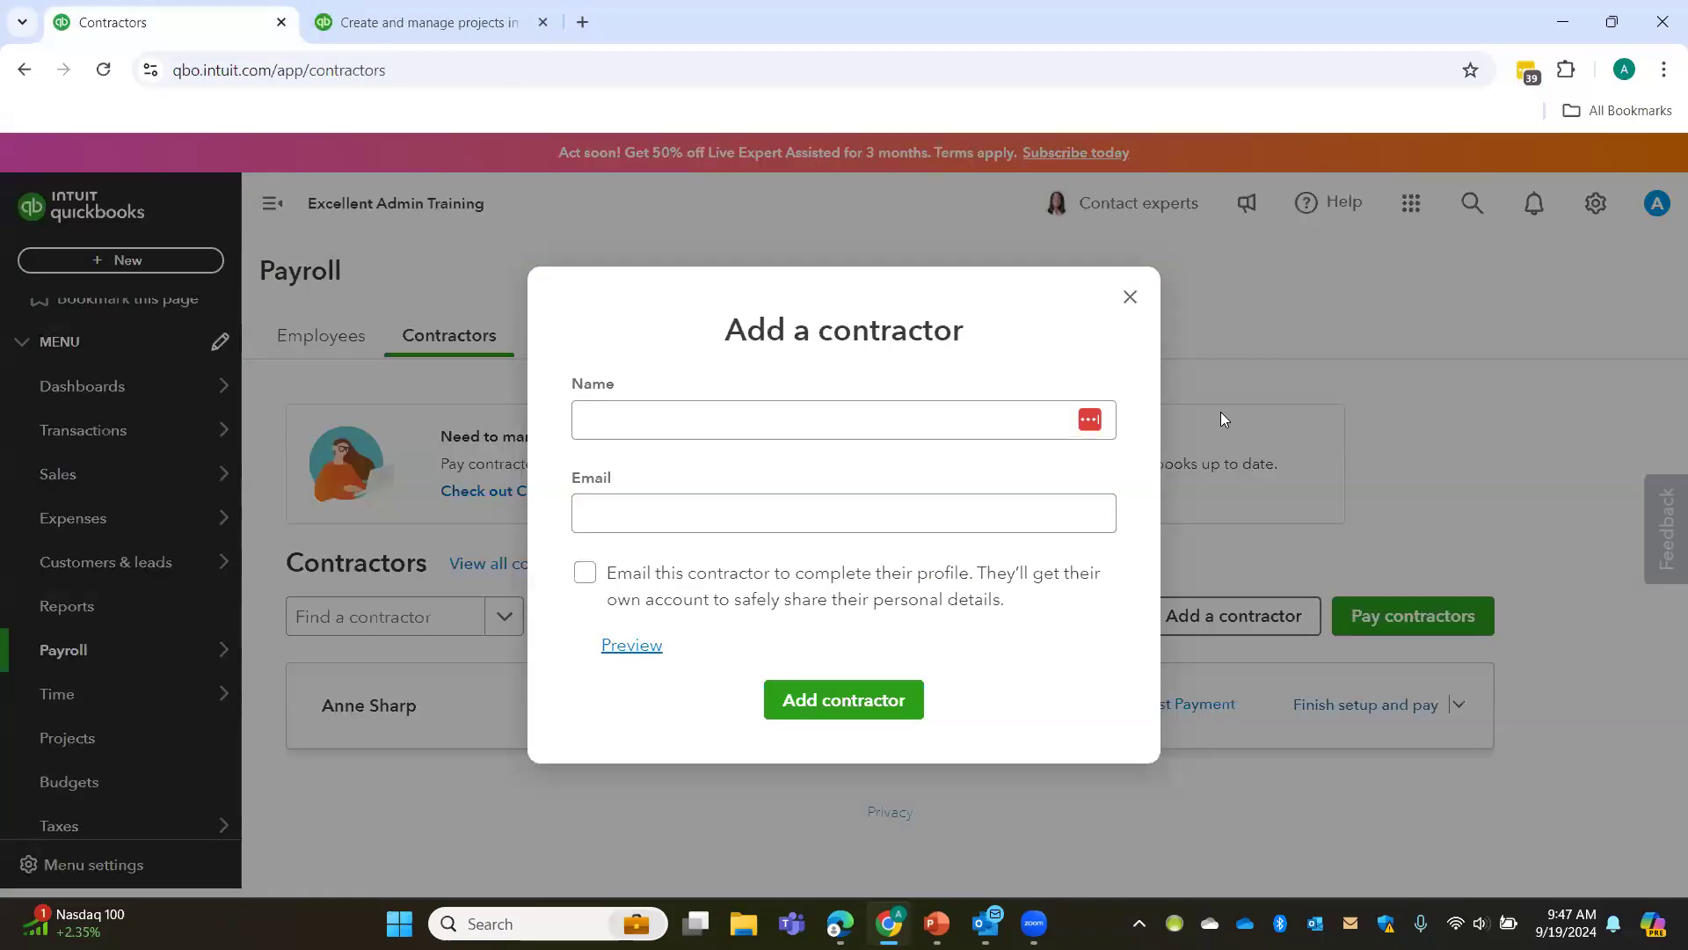
left_click(1134, 305)
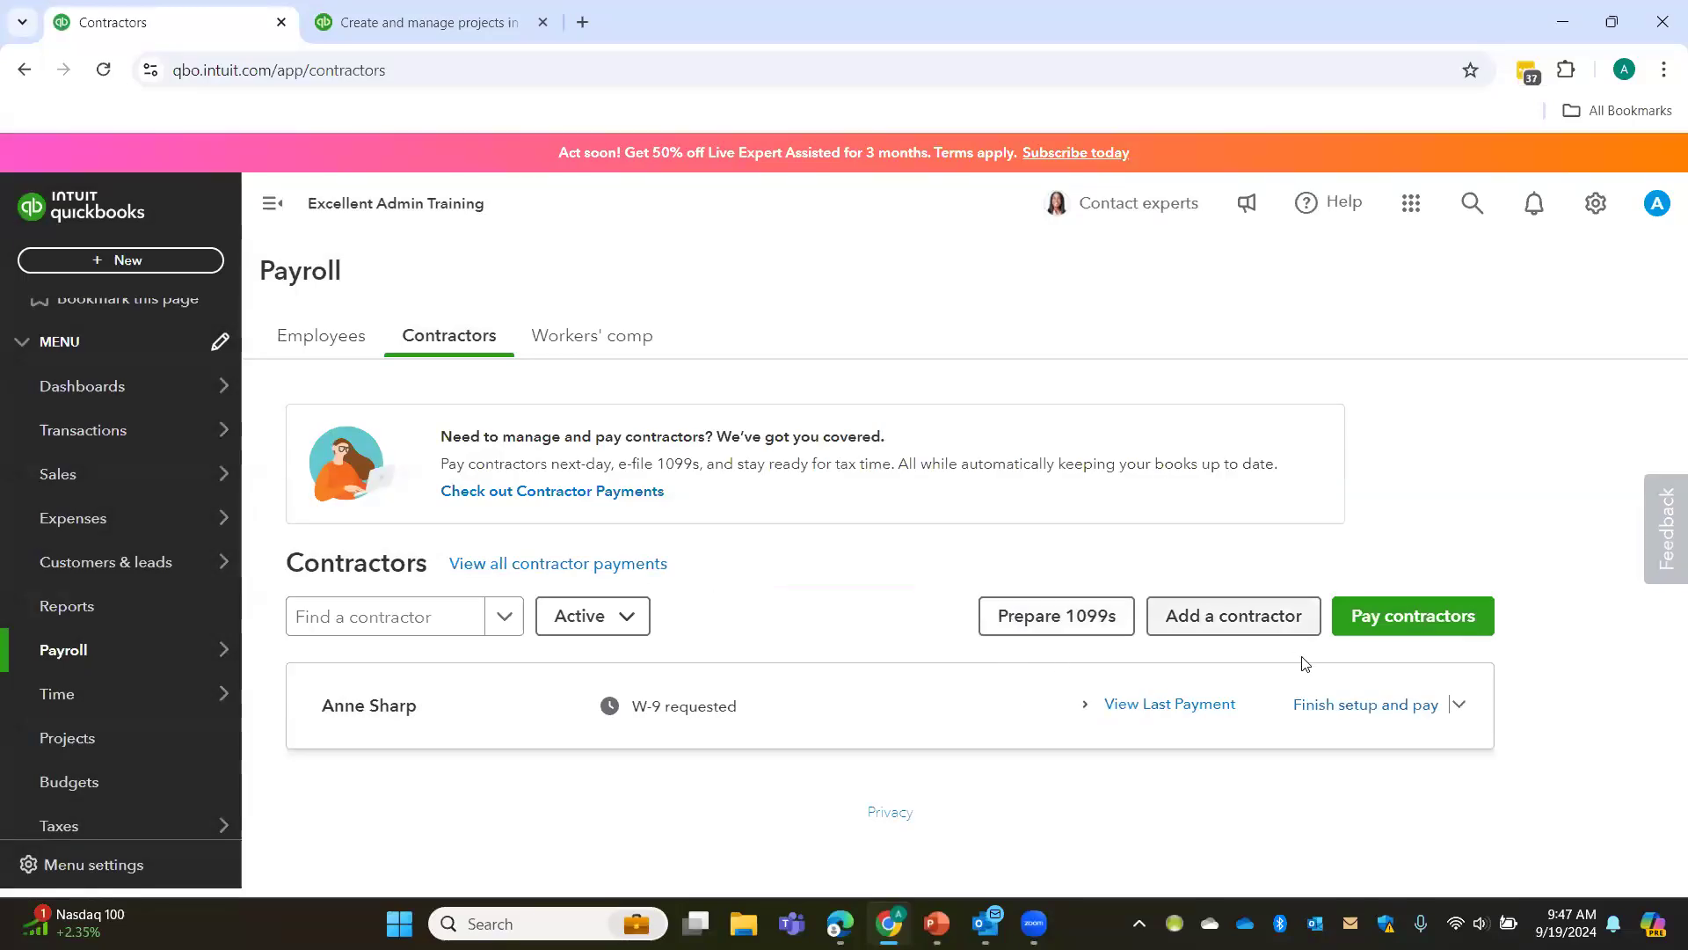
Step: Check the Finish setup and pay menu, then reopen a blank Add a contractor form
left_click(1298, 626)
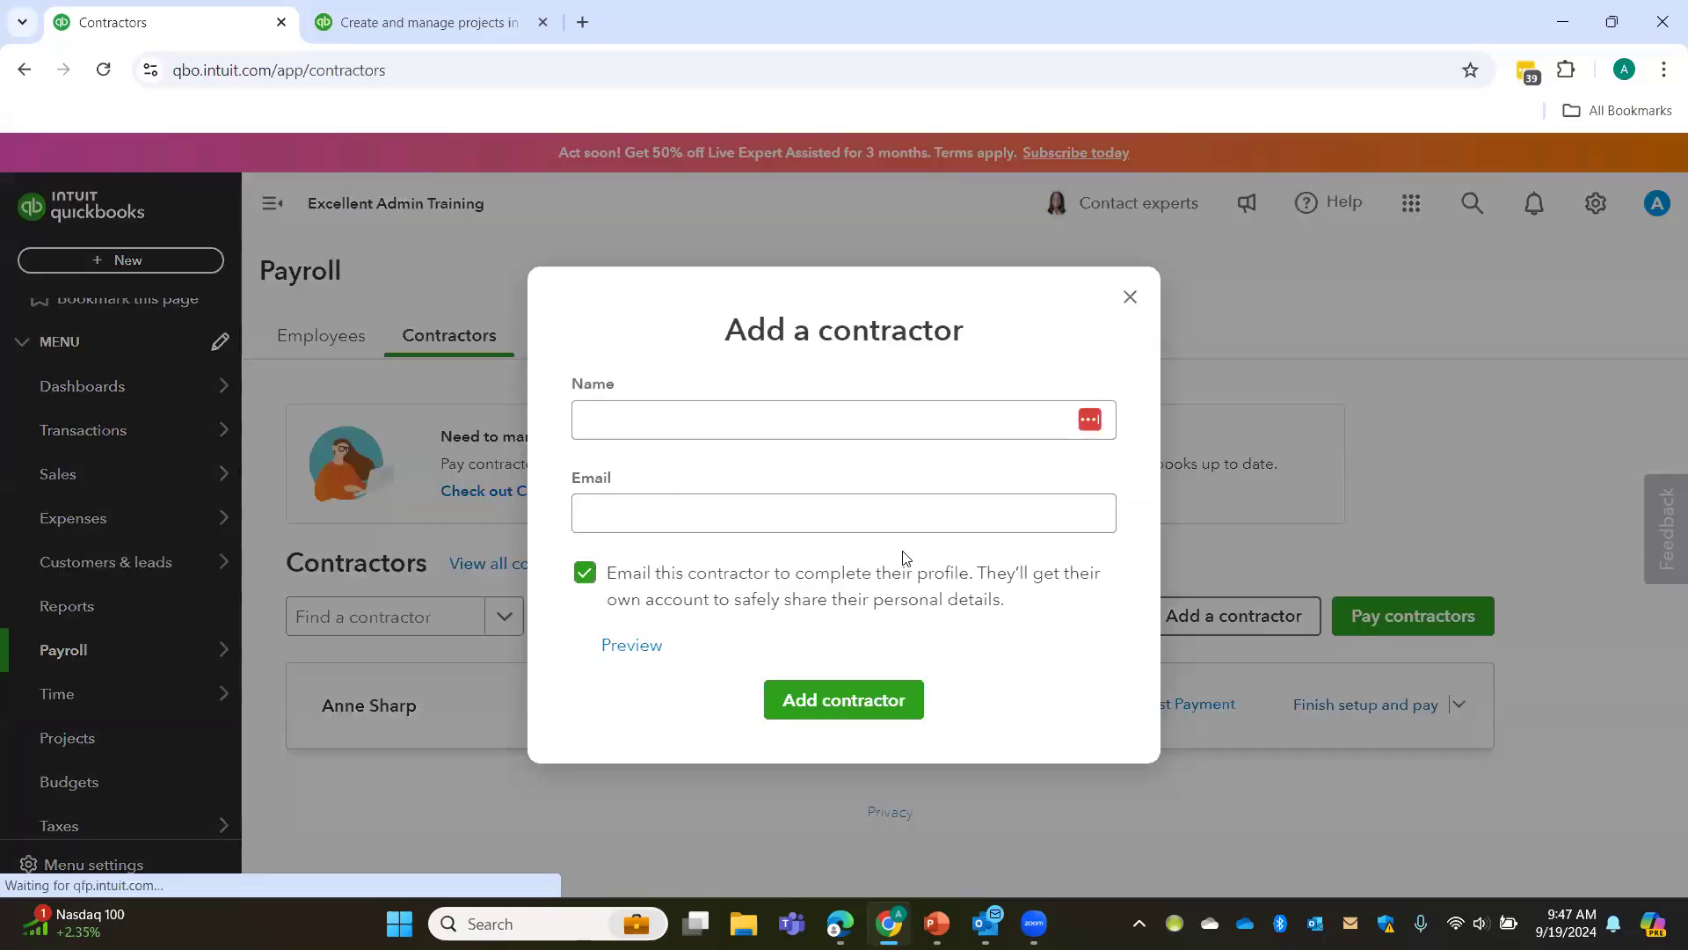
left_click(949, 508)
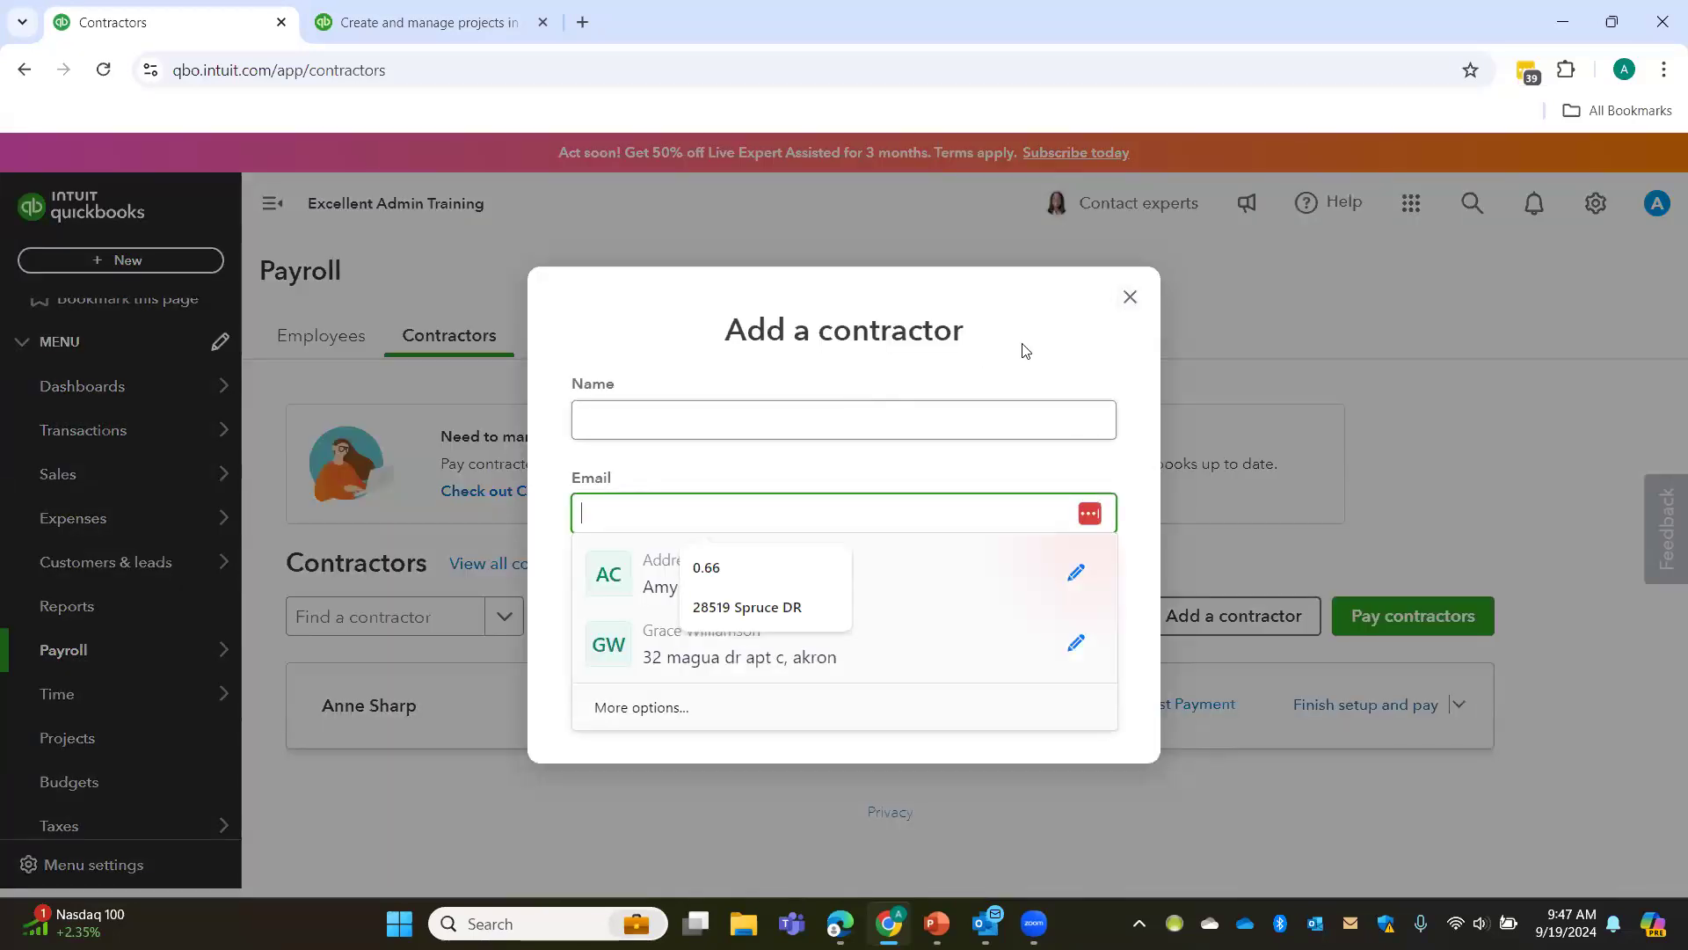
left_click(1130, 296)
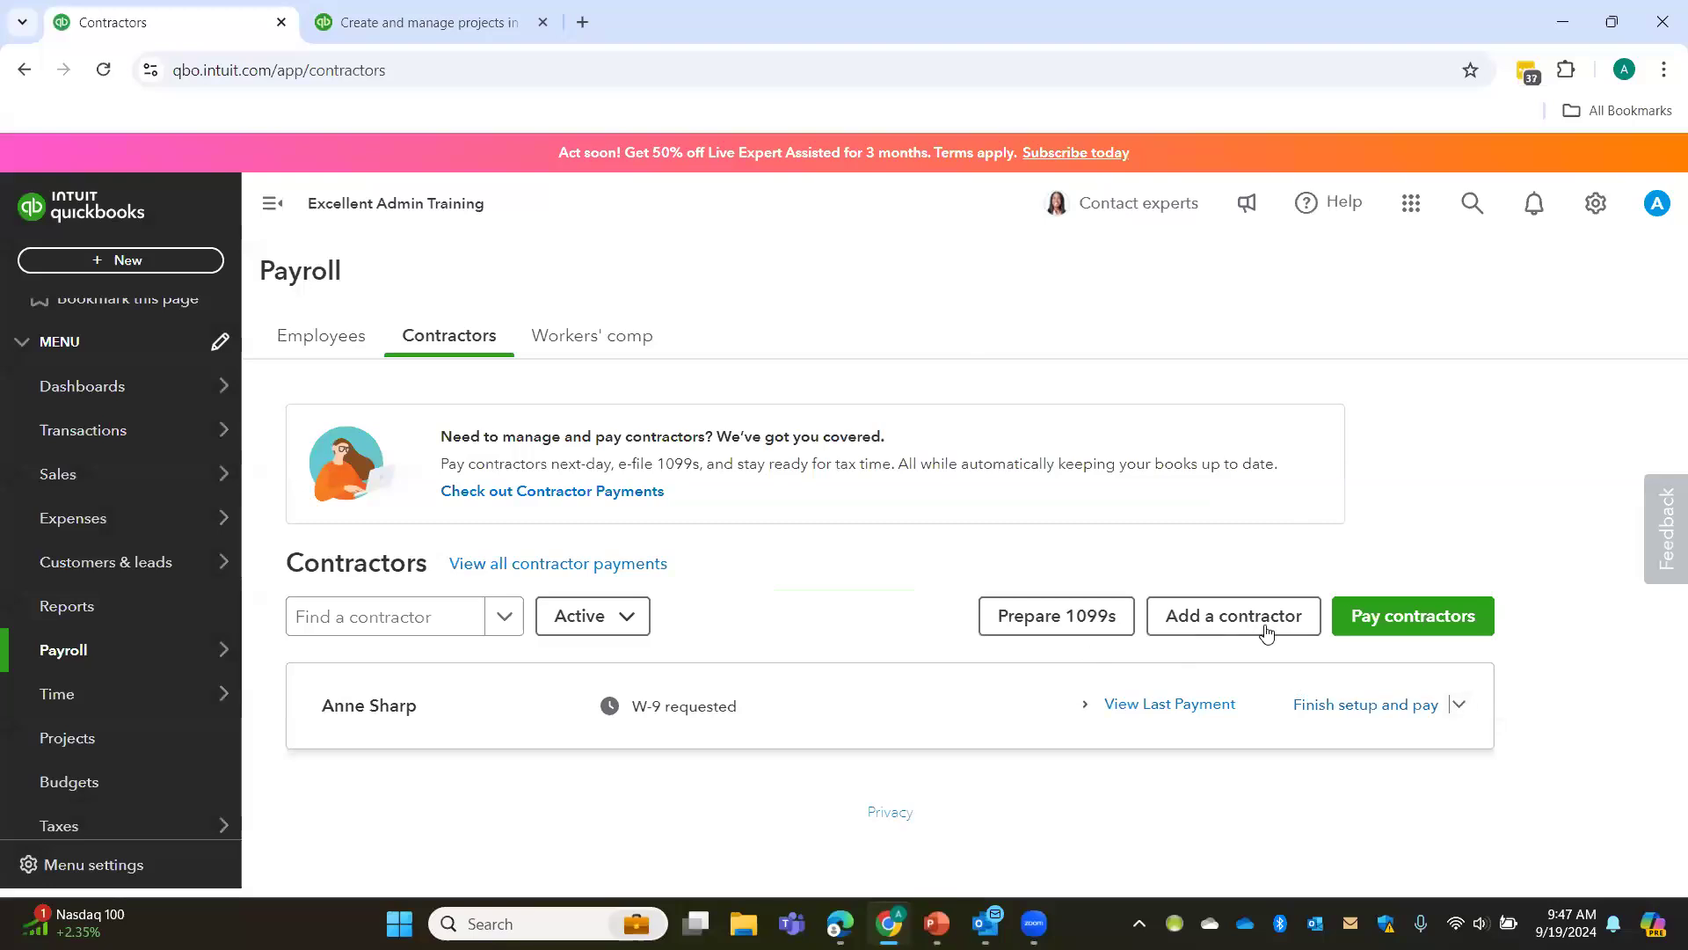
left_click(1462, 705)
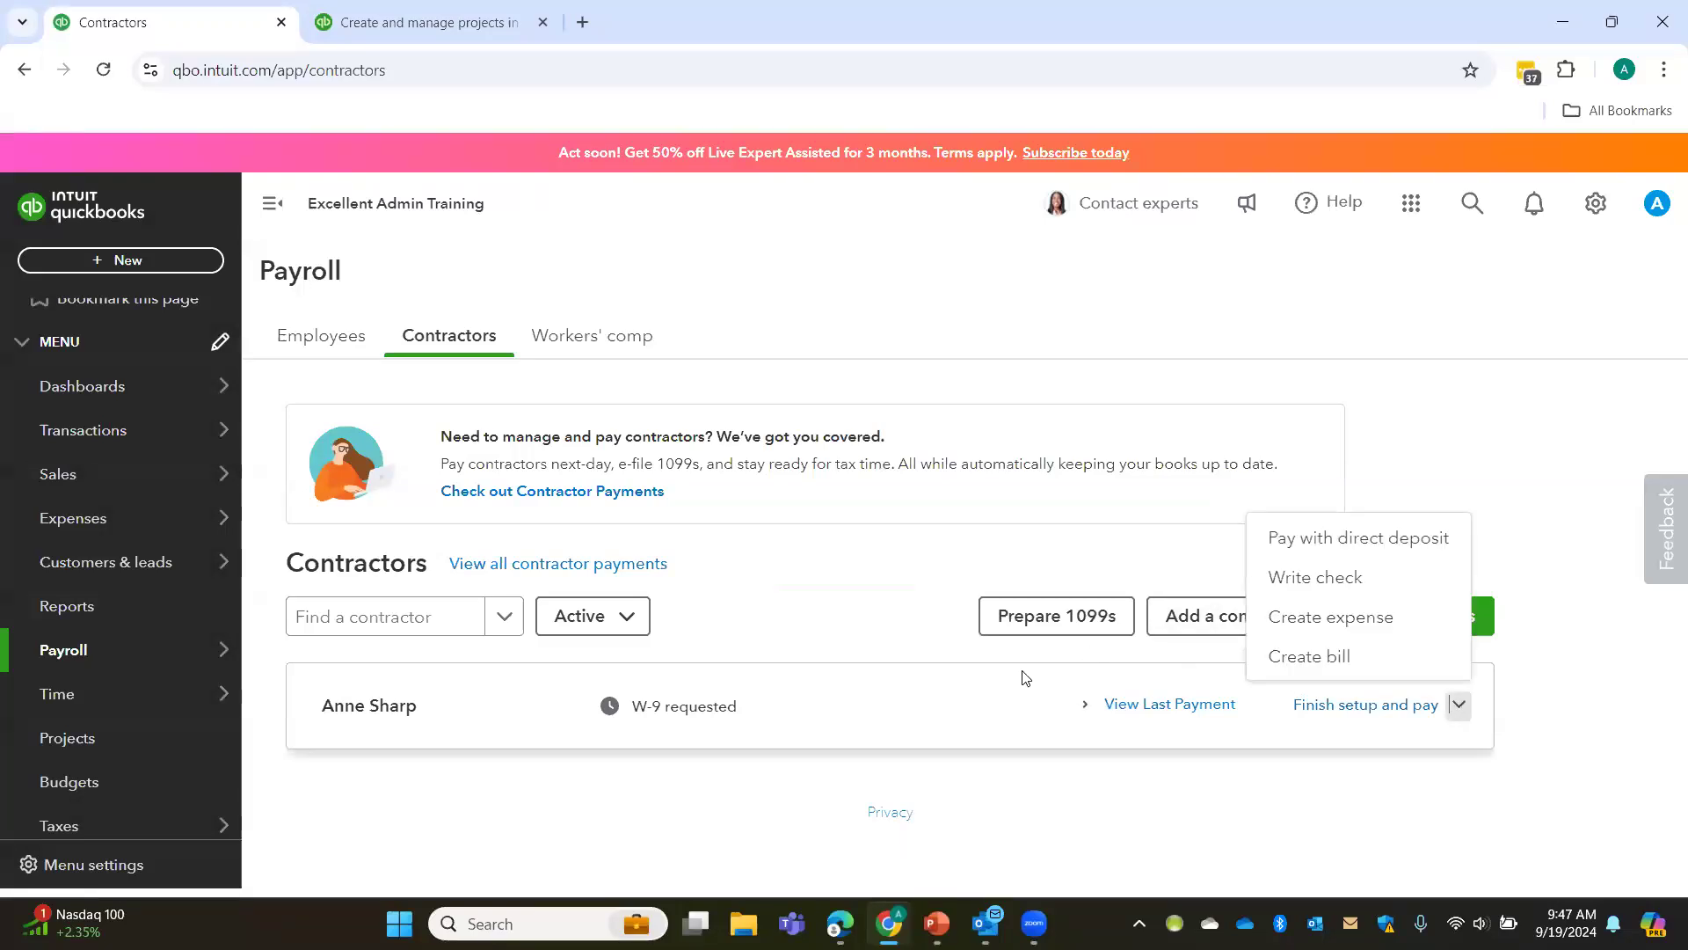
left_click(1182, 616)
left_click(642, 418)
left_click(642, 419)
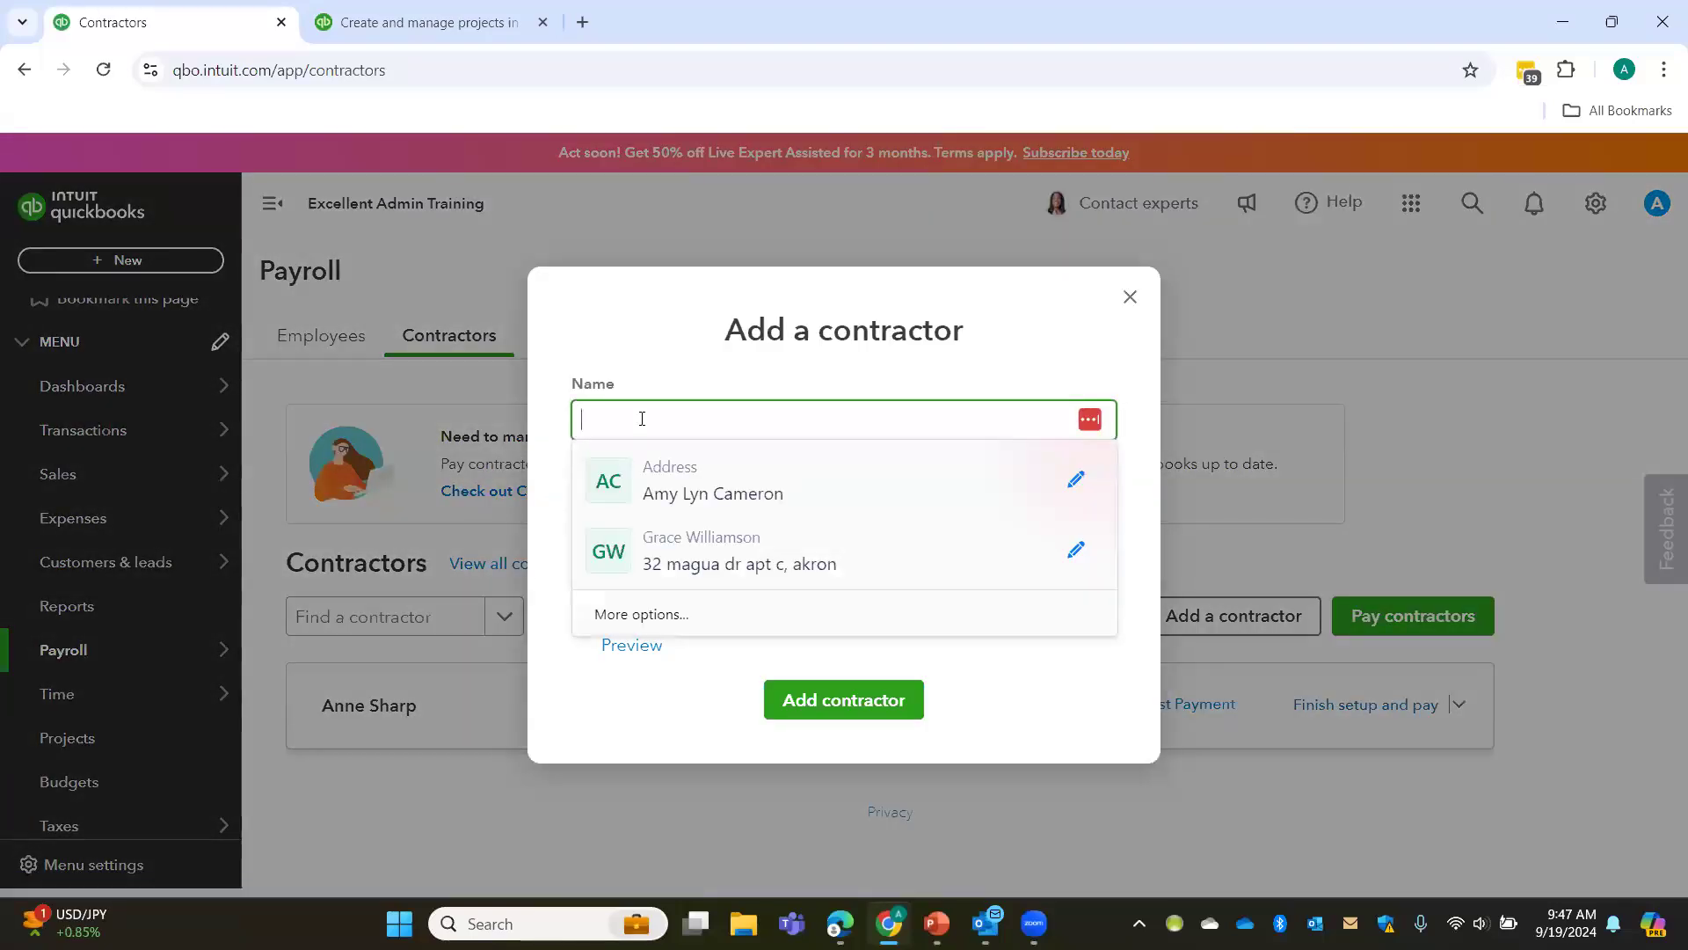
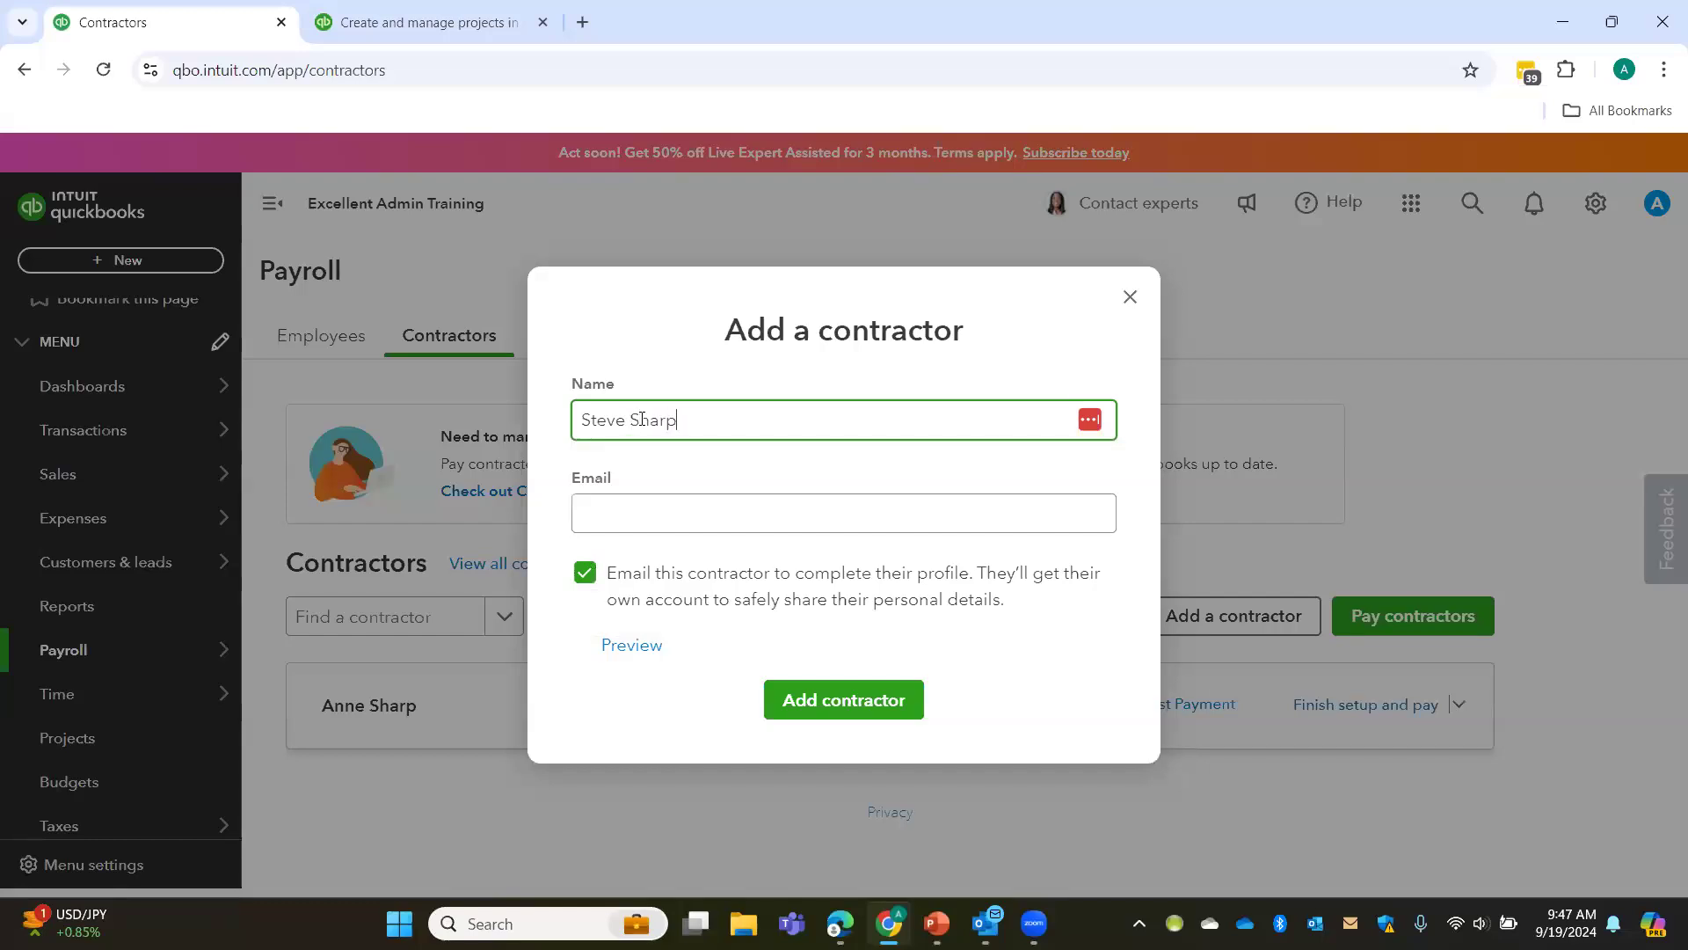
Step: Add a second contractor by first name only, with the email invitation turned off
left_click(789, 699)
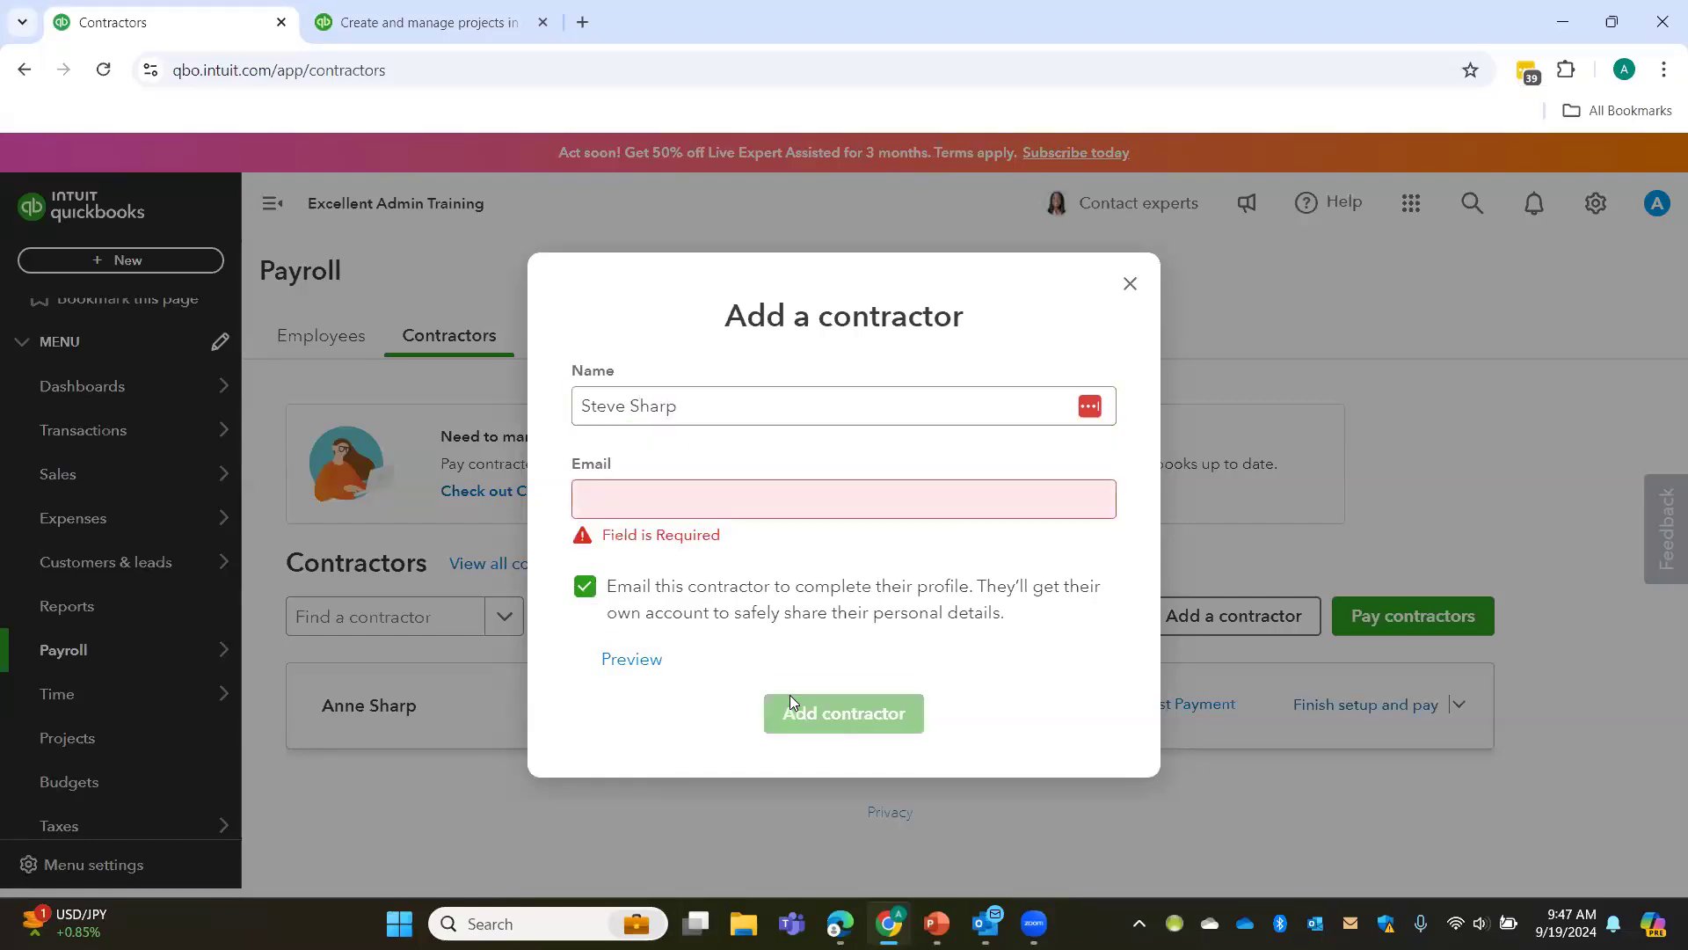
left_click(582, 585)
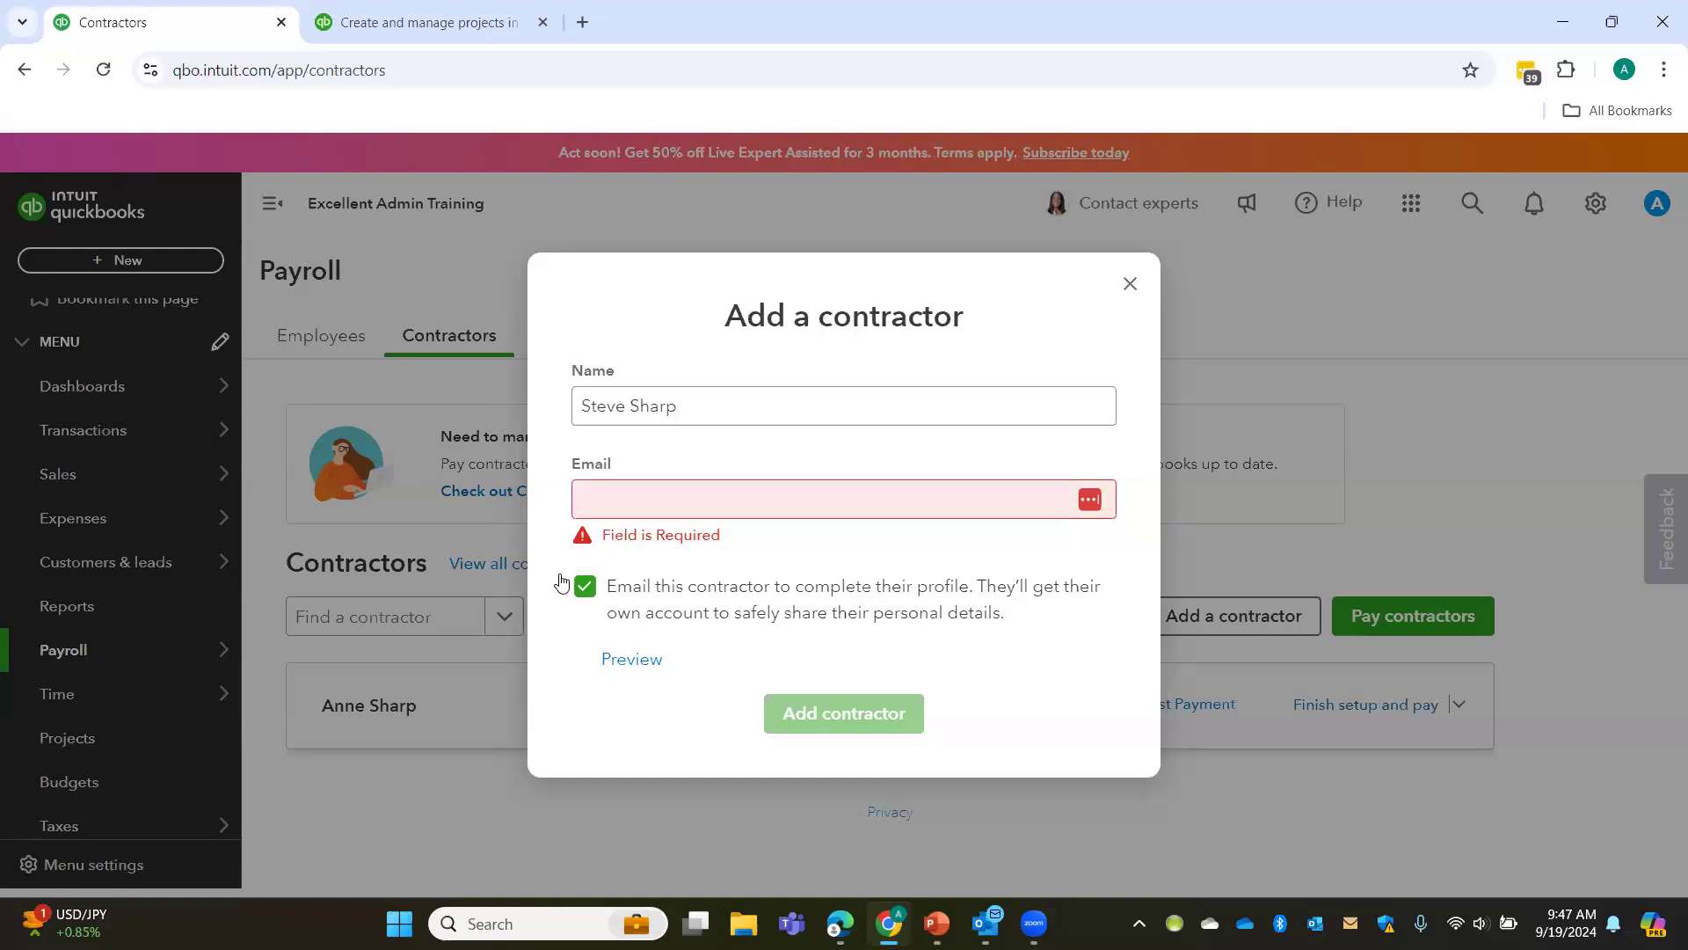
left_click(861, 701)
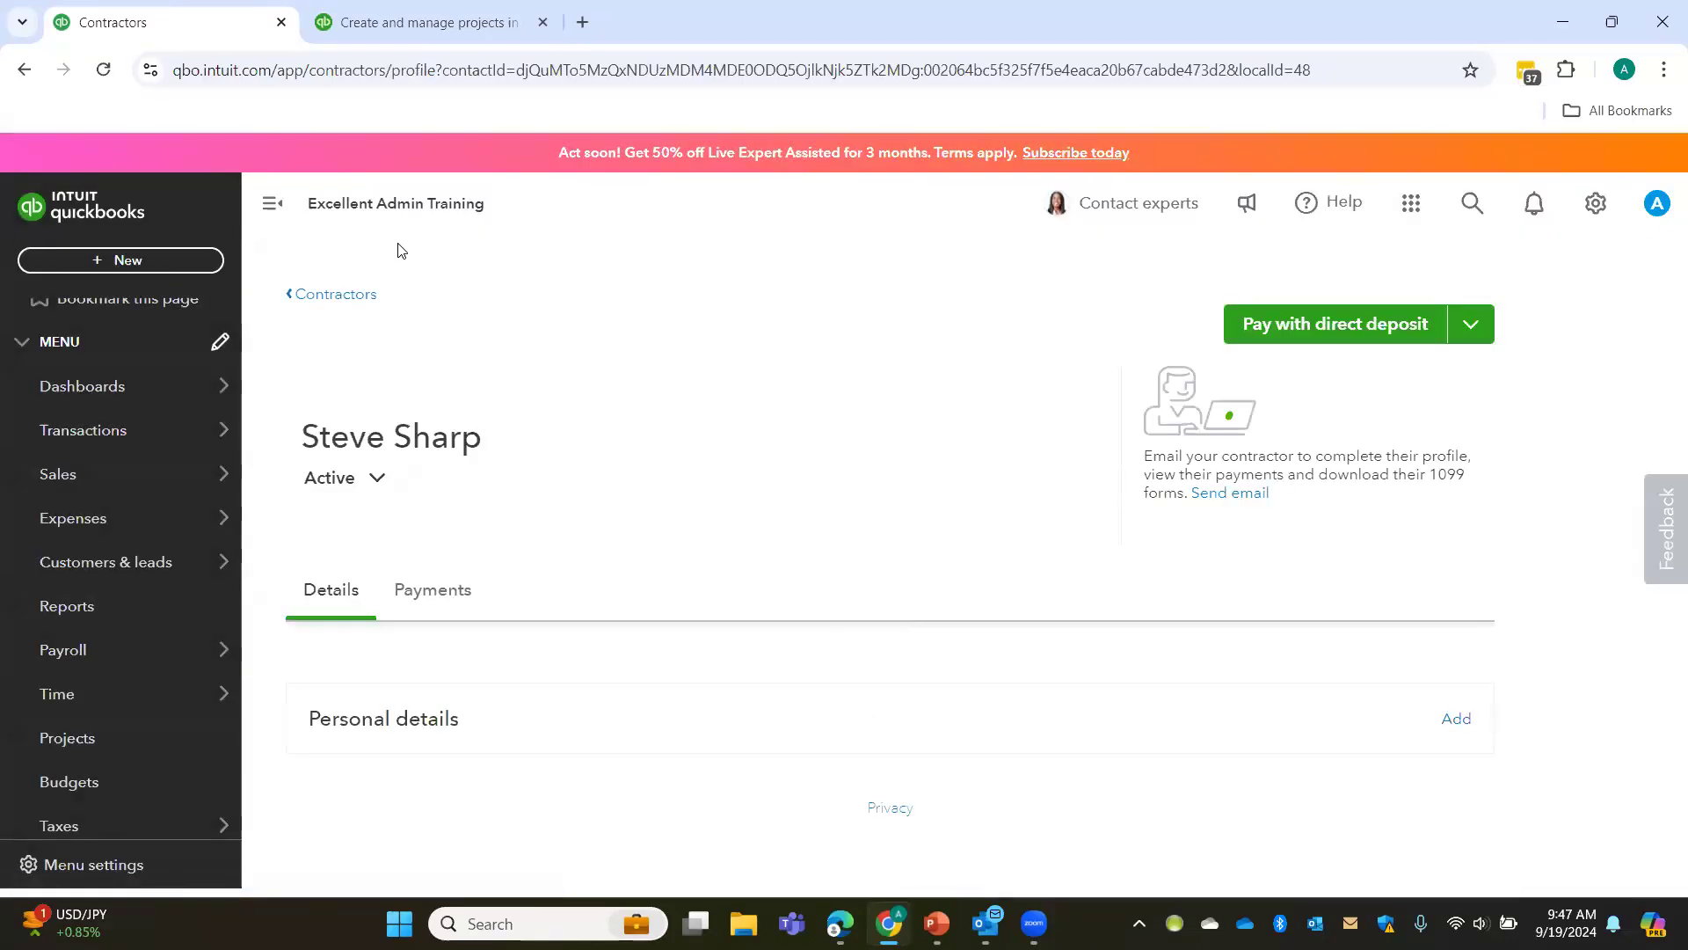
Step: Back on Contractors, open and discard another Add a contractor form
left_click(303, 308)
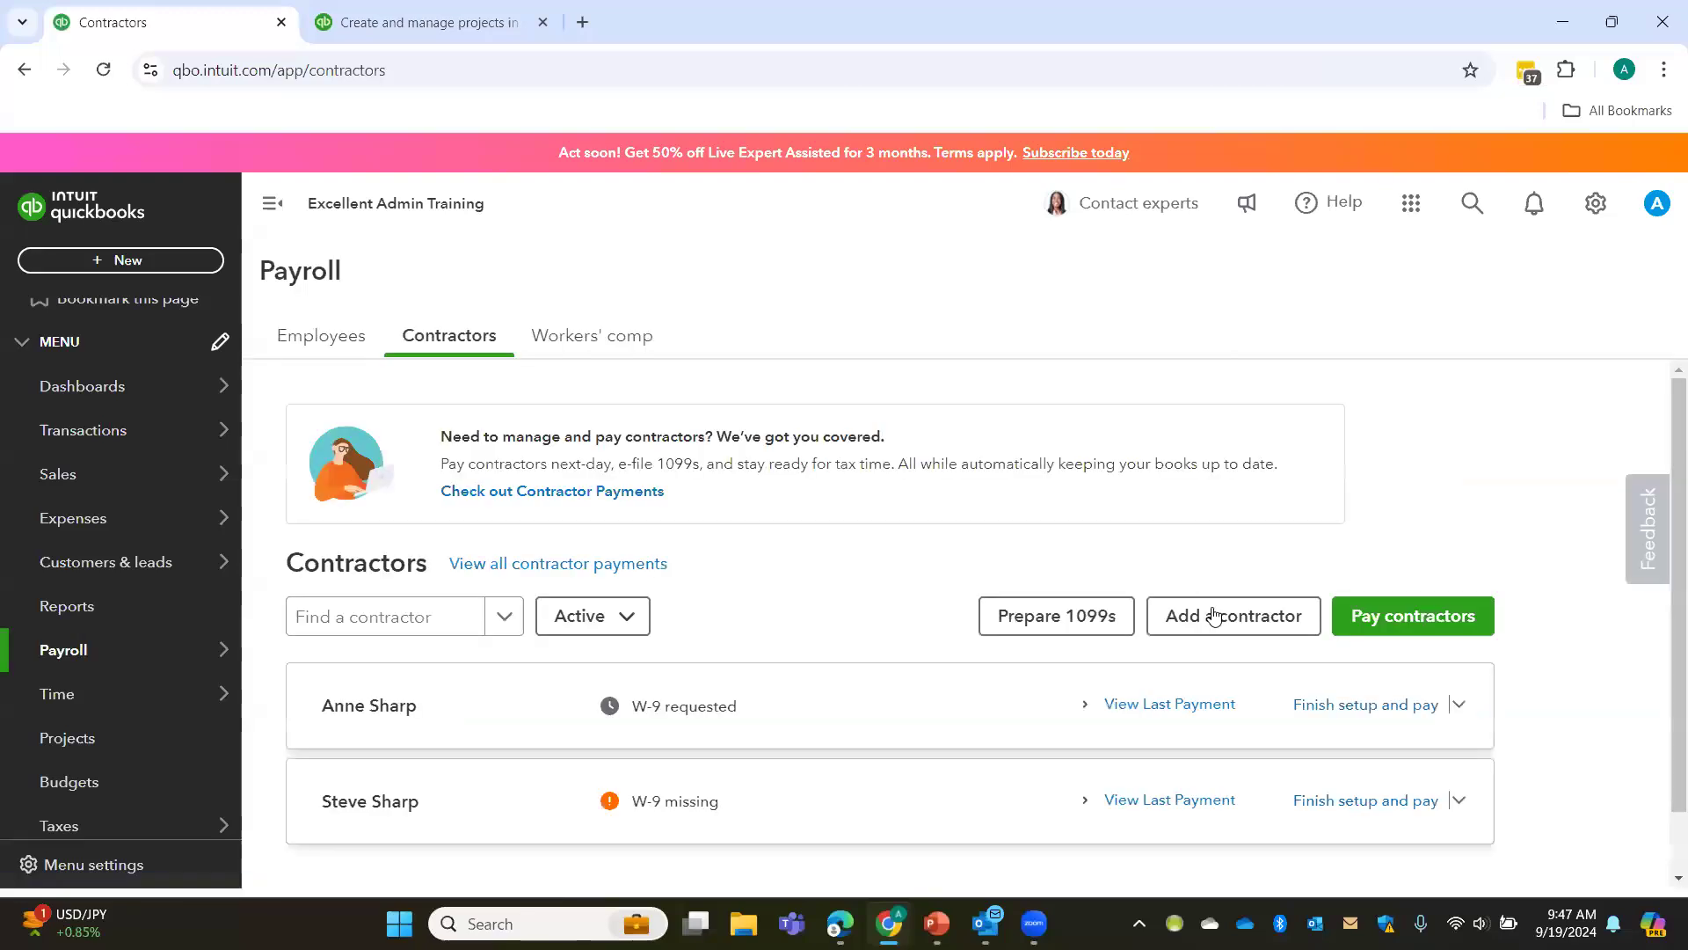
left_click(1215, 613)
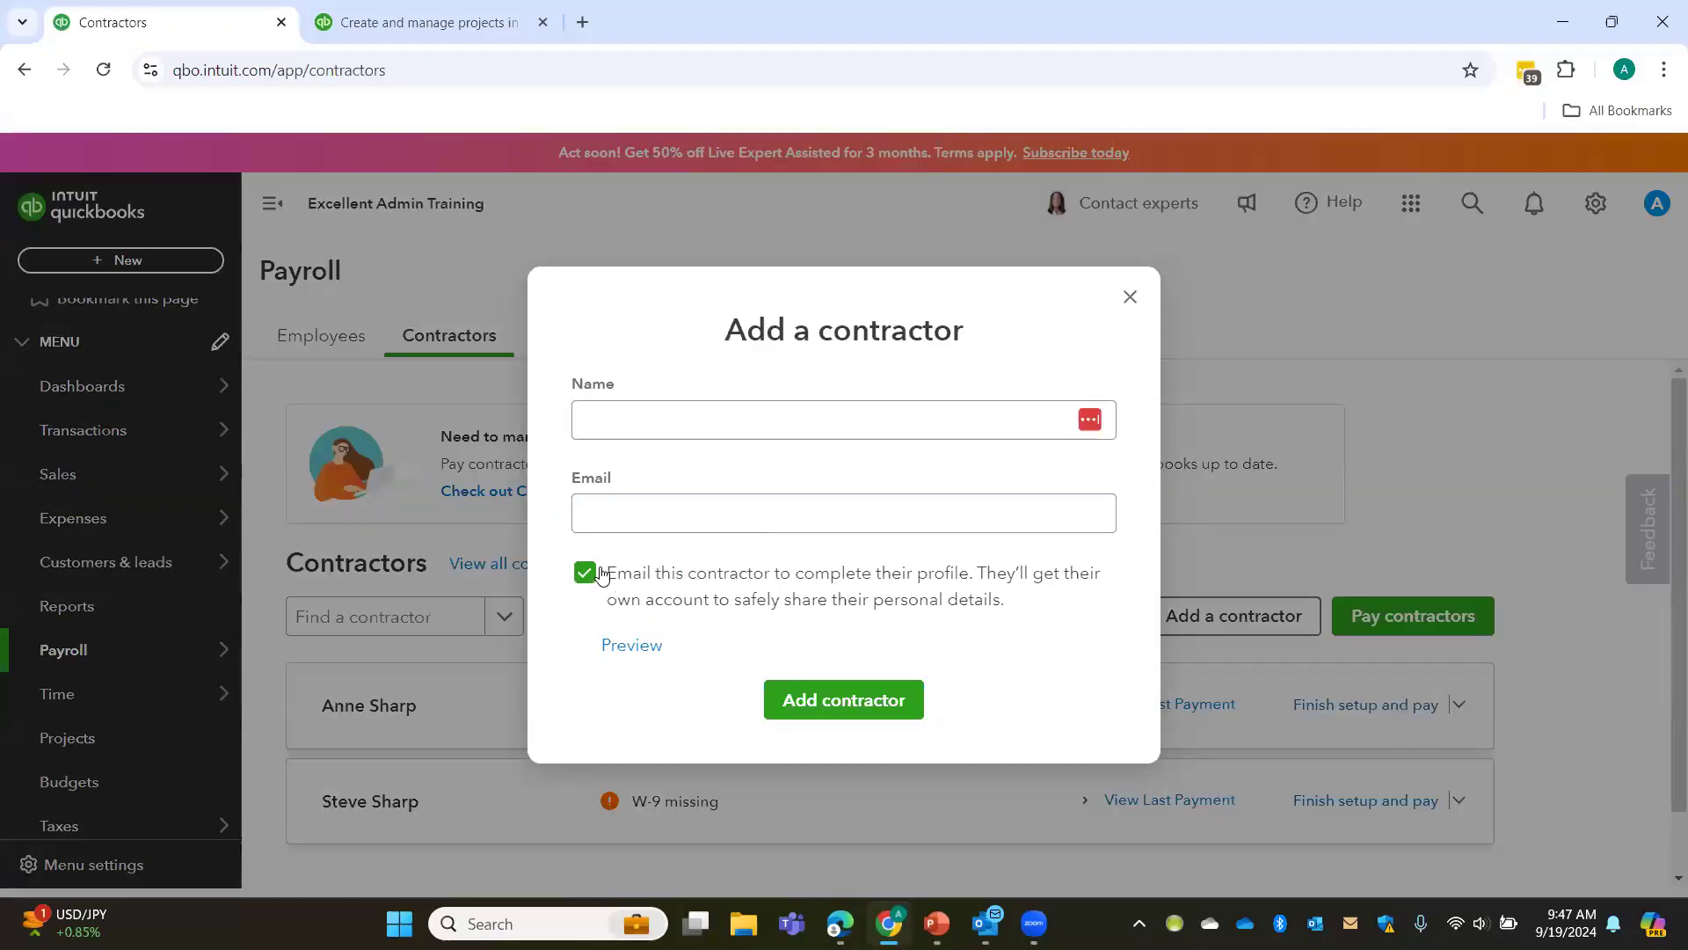
left_click(655, 570)
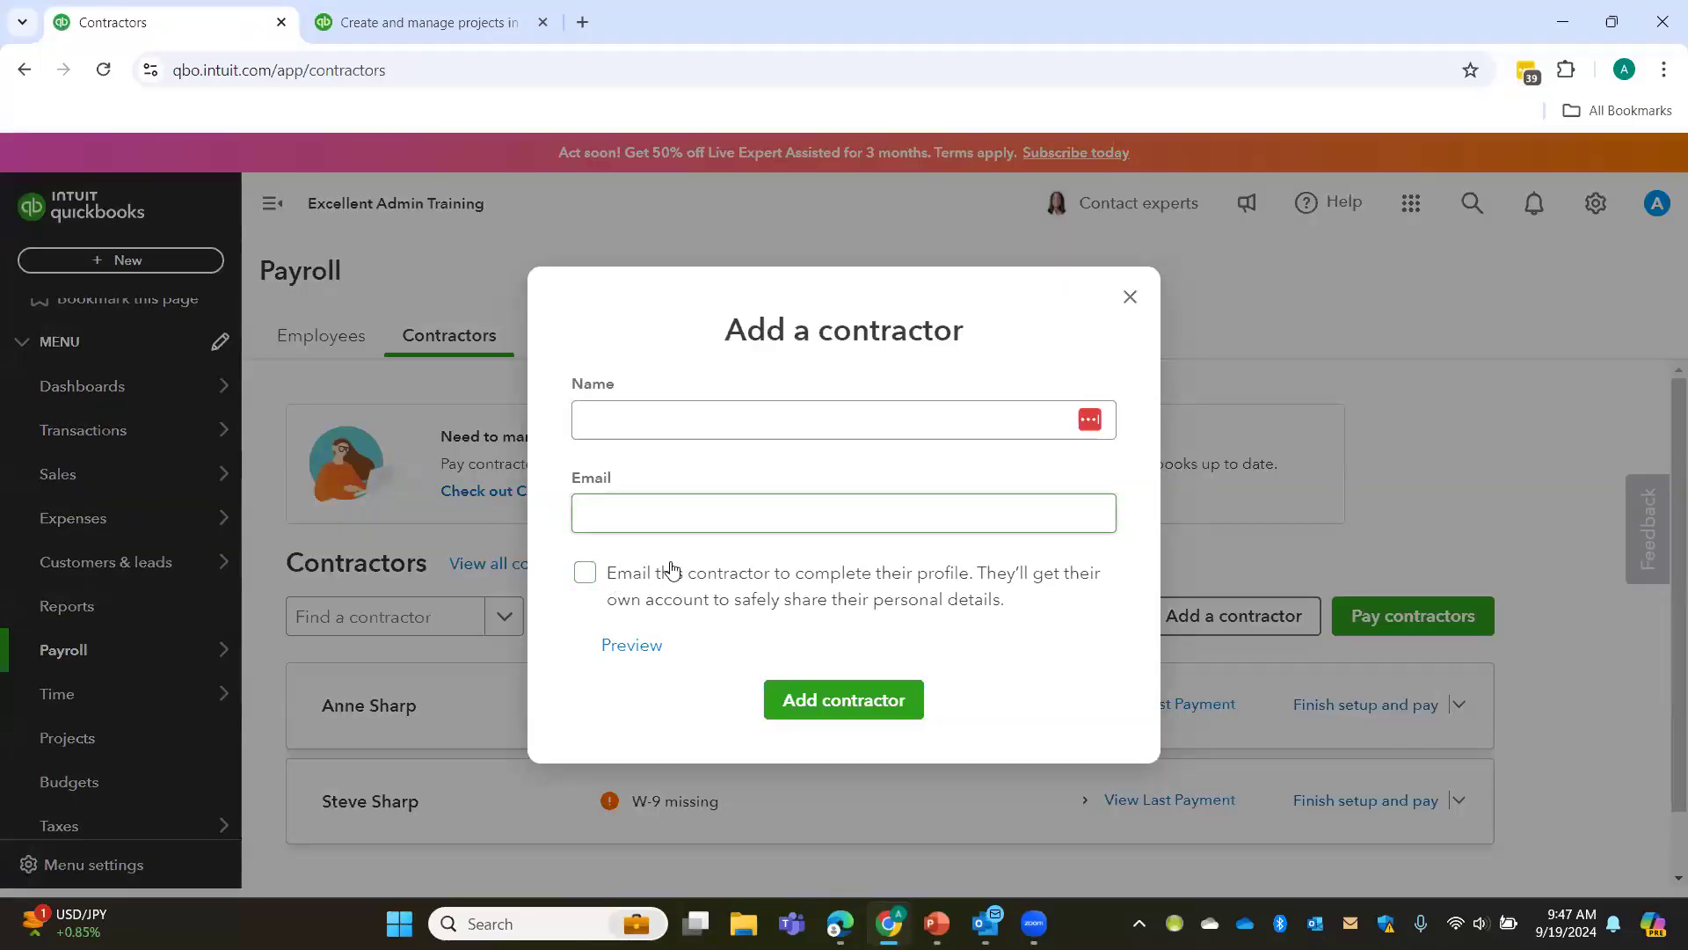
left_click(1131, 297)
scroll(791, 541, "down", 2)
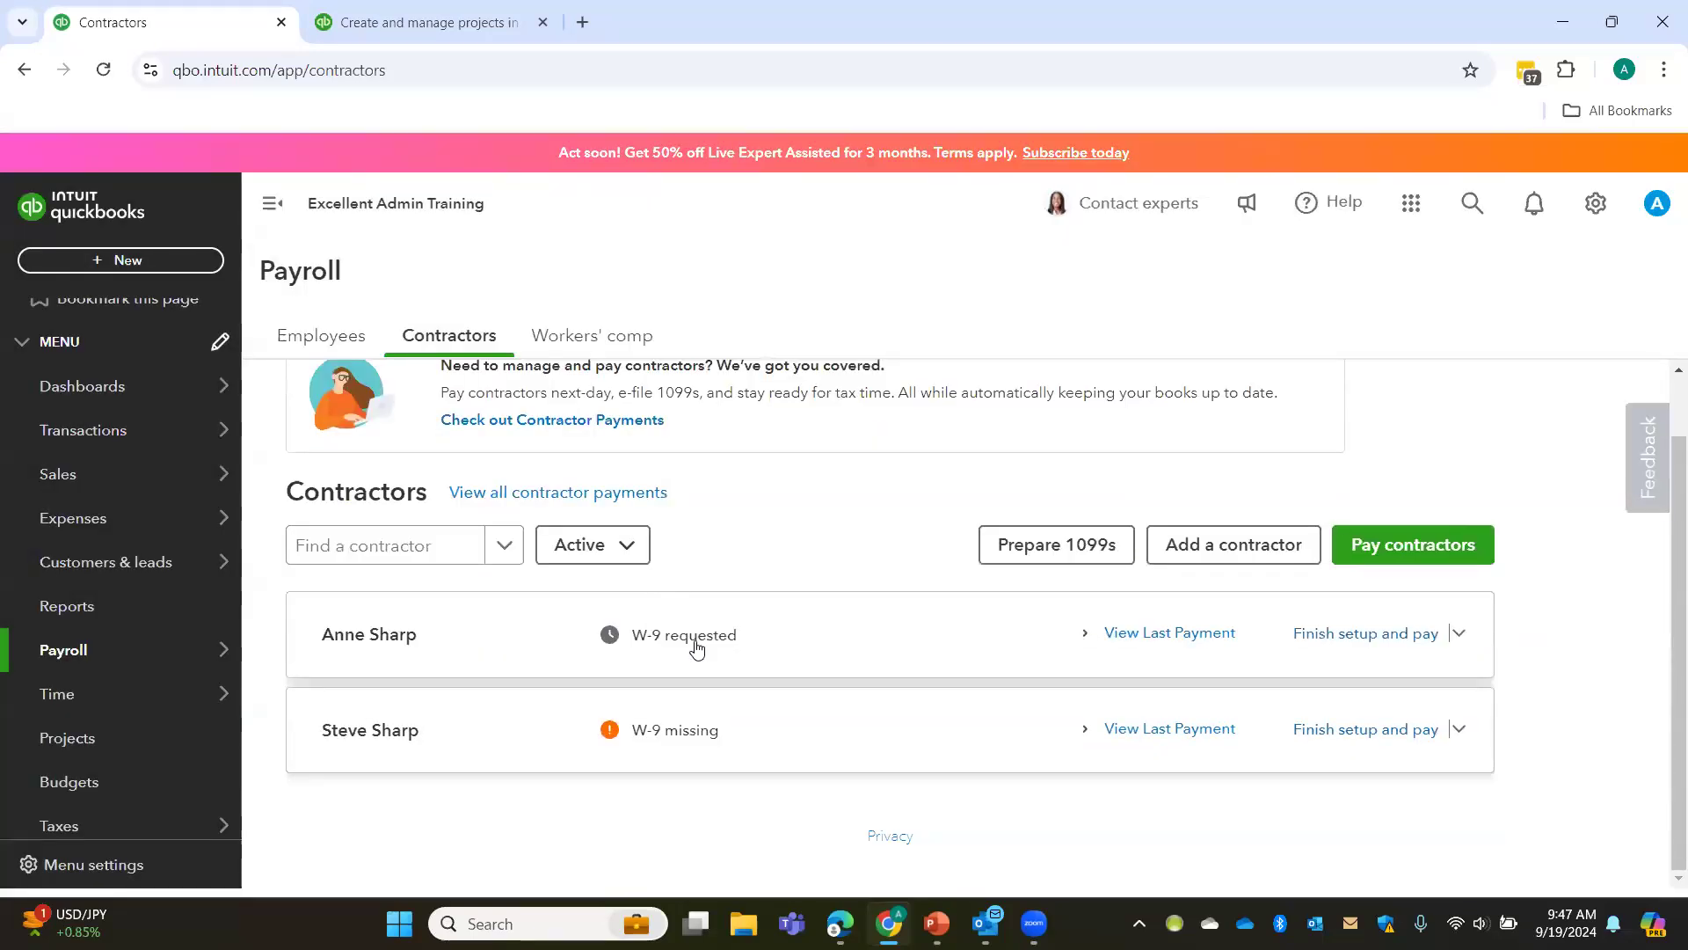
Step: Look at the first contractor's profile and payment options, then open the new contractor's profile
double_click(587, 649)
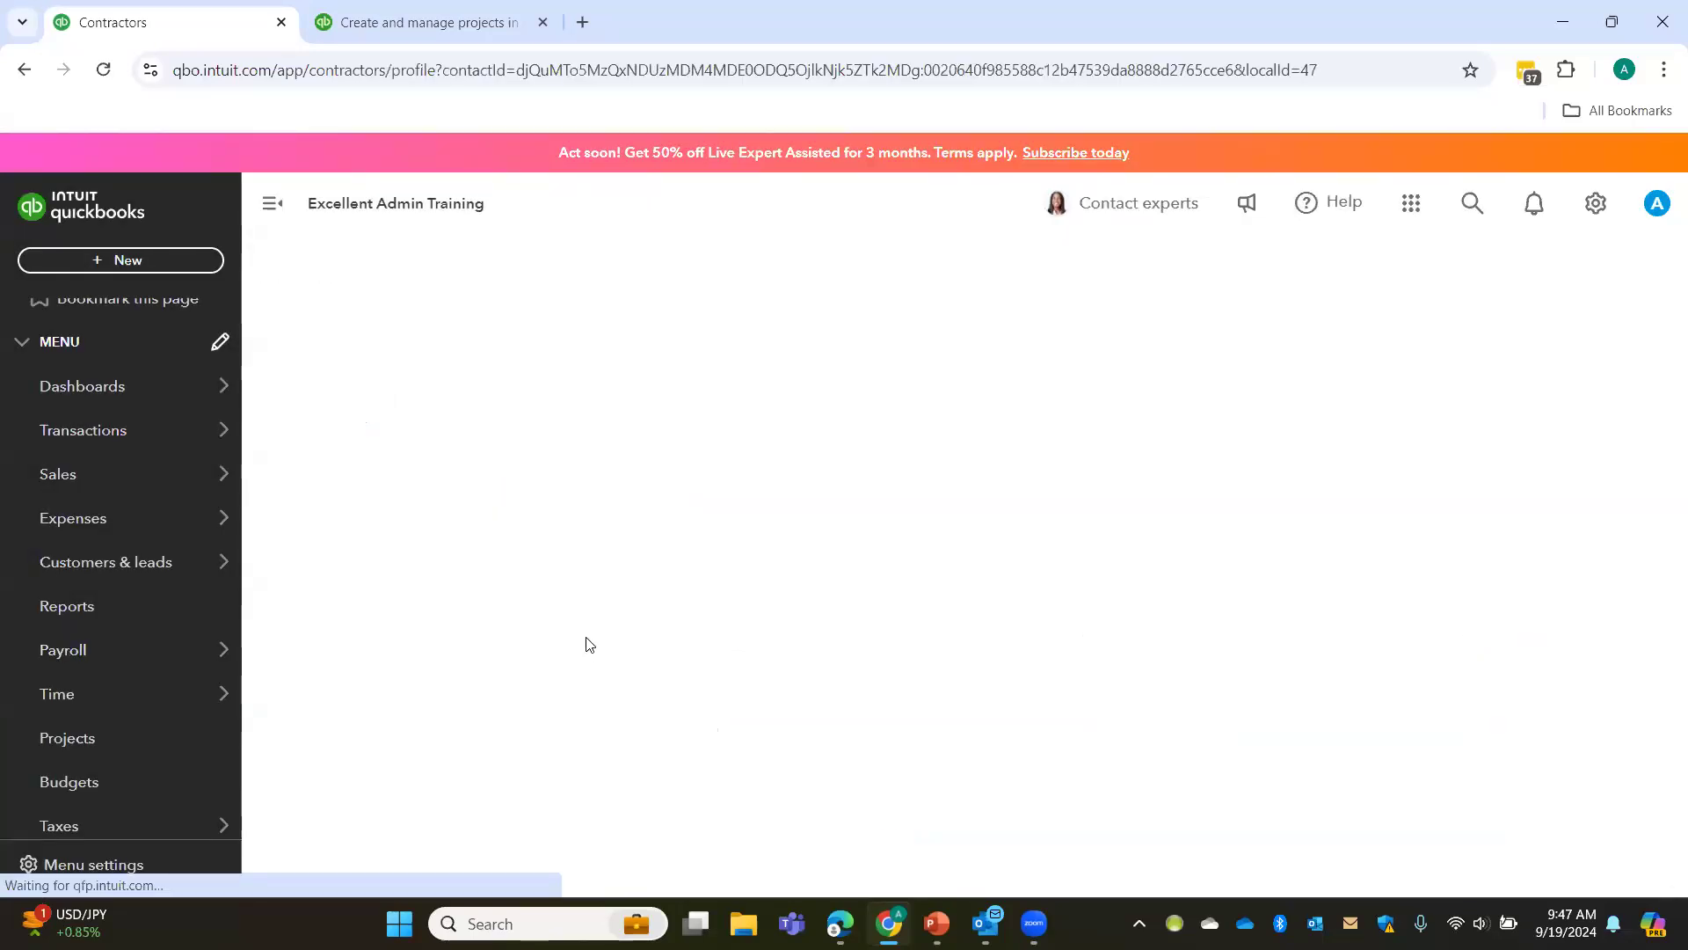
left_click(323, 304)
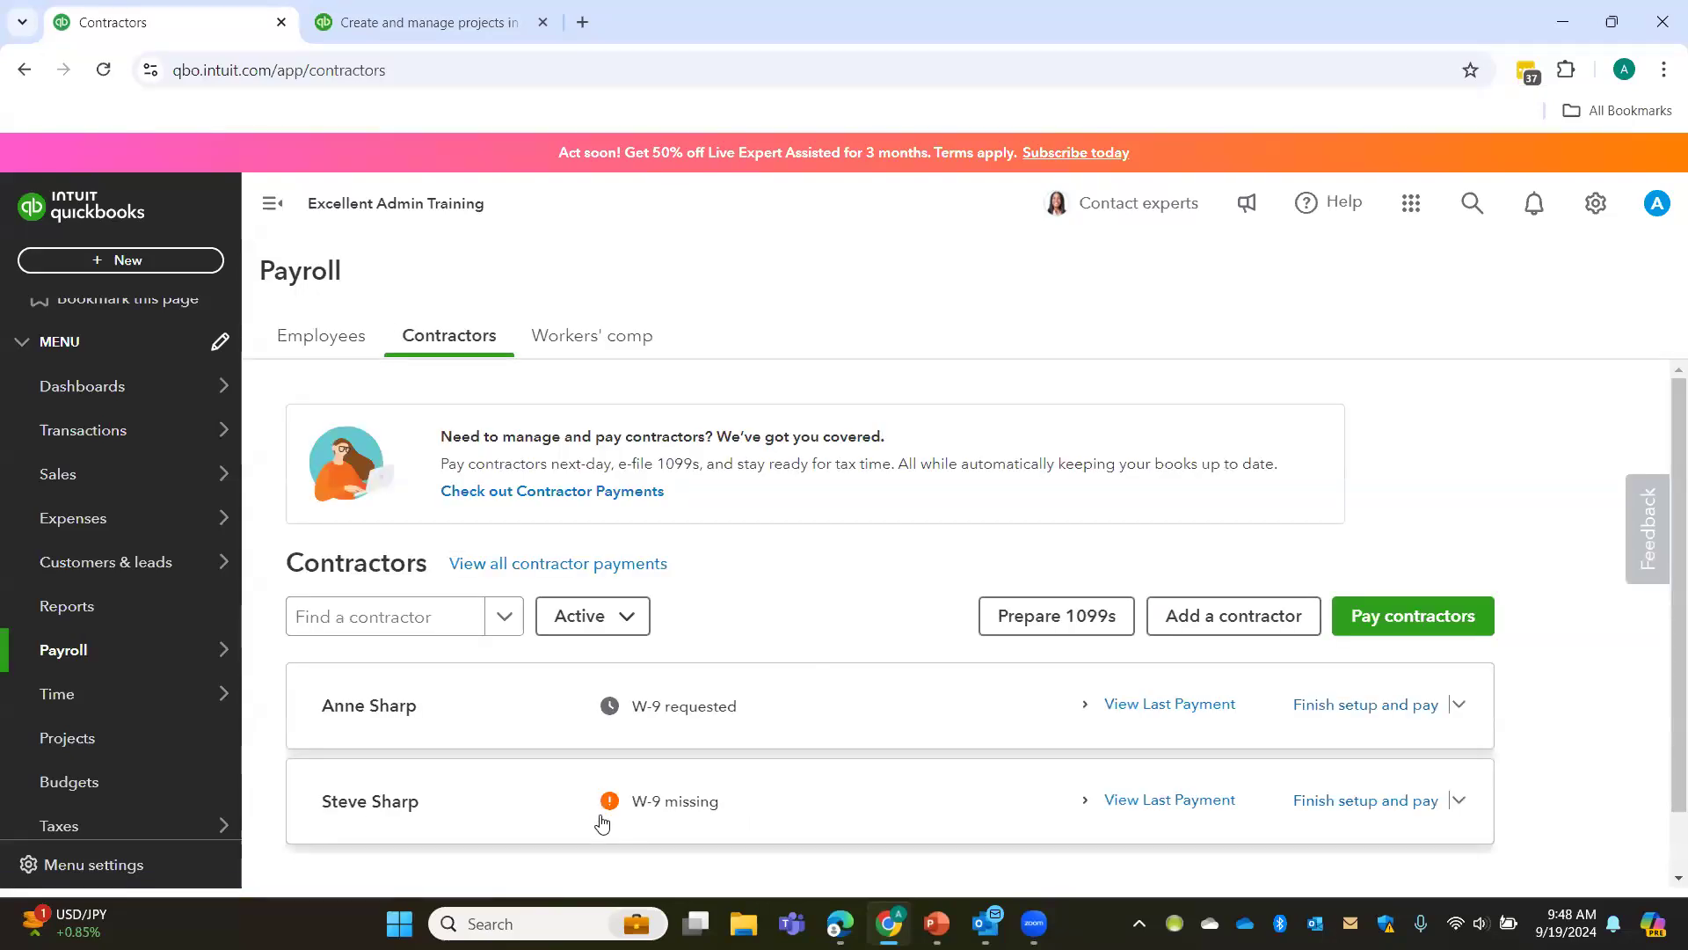
left_click(1459, 799)
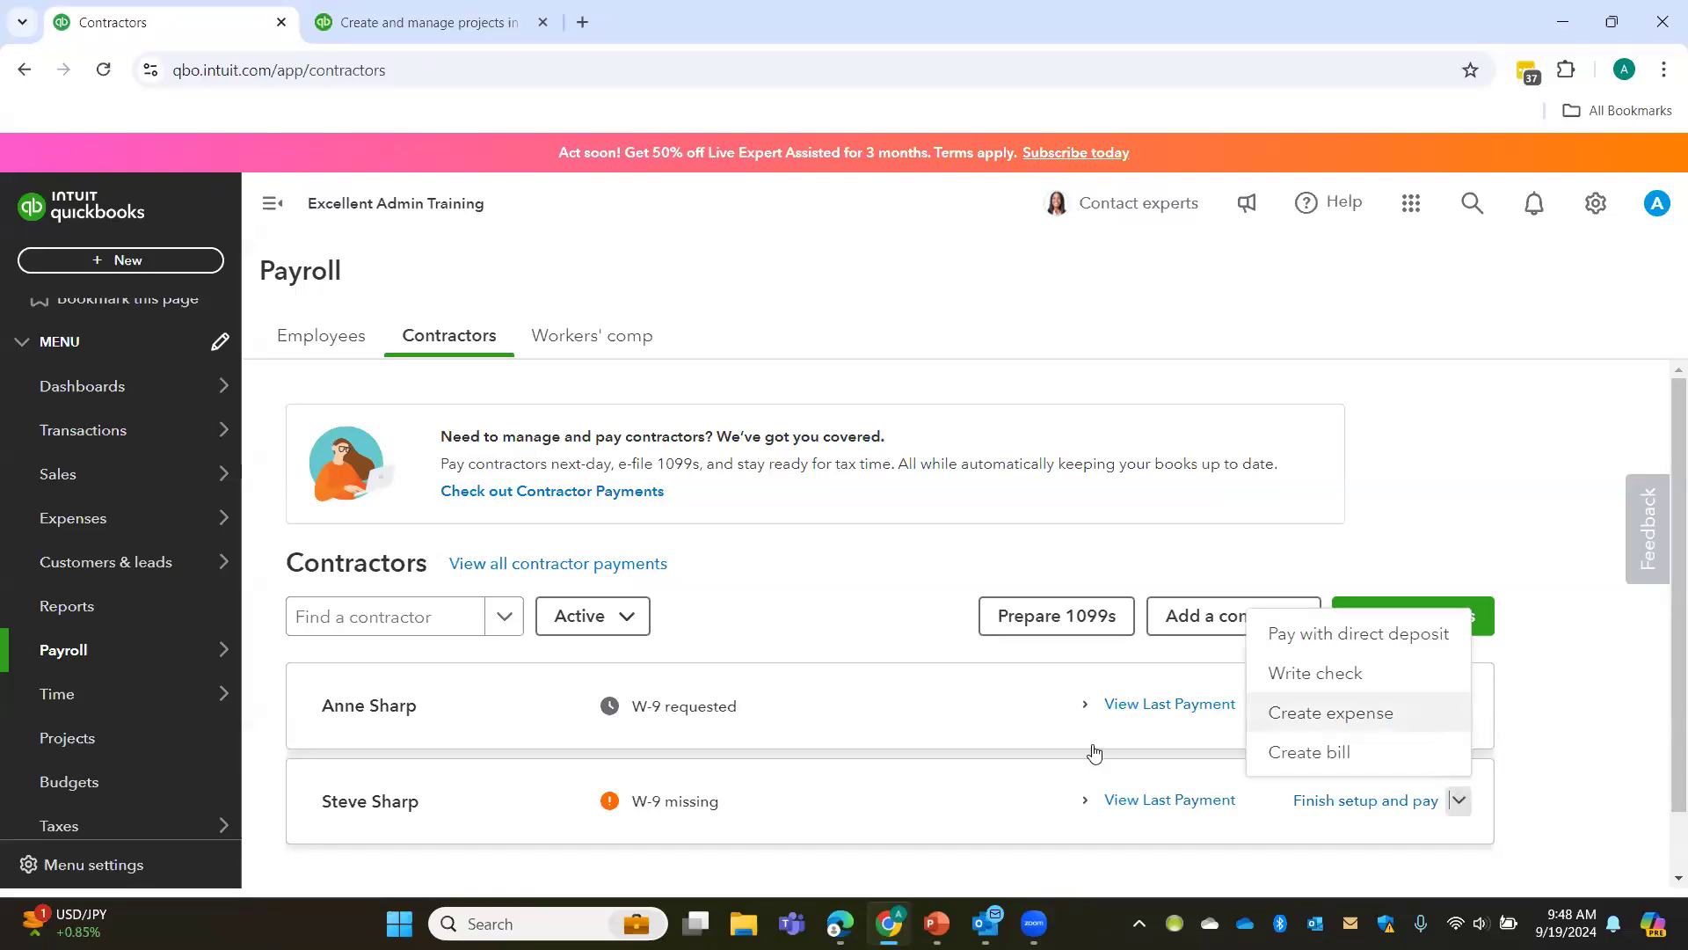
left_click(752, 807)
left_click(751, 808)
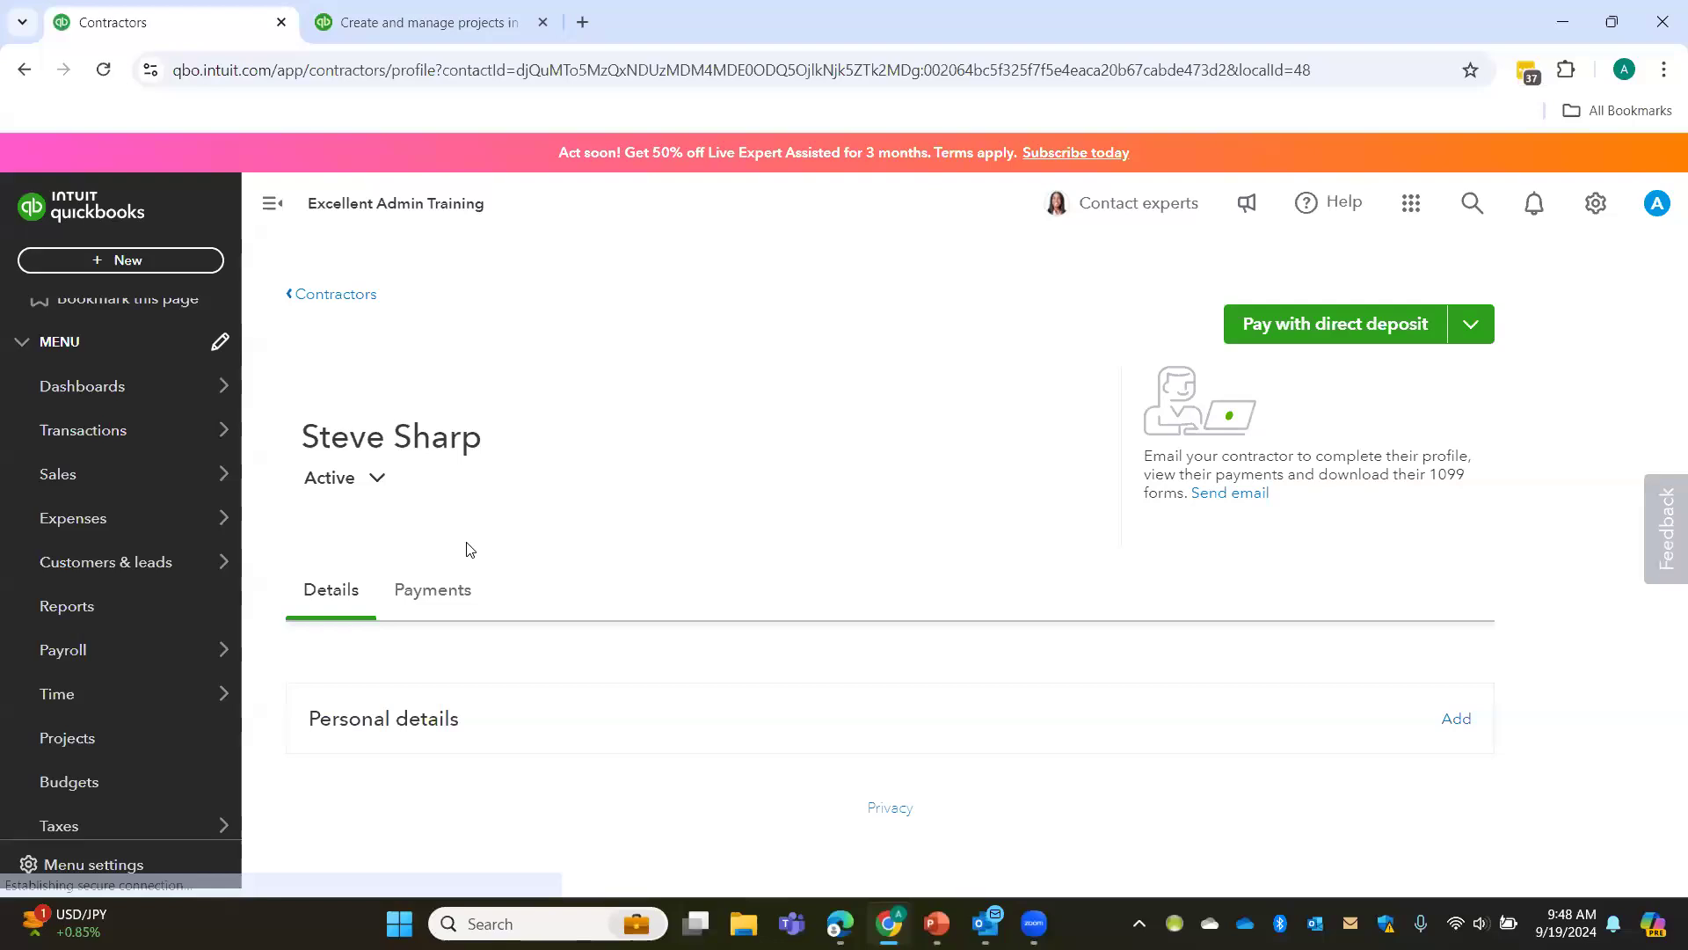
Step: Start personal details with contractor type Business, close without saving, and return to Contractors
left_click(1453, 718)
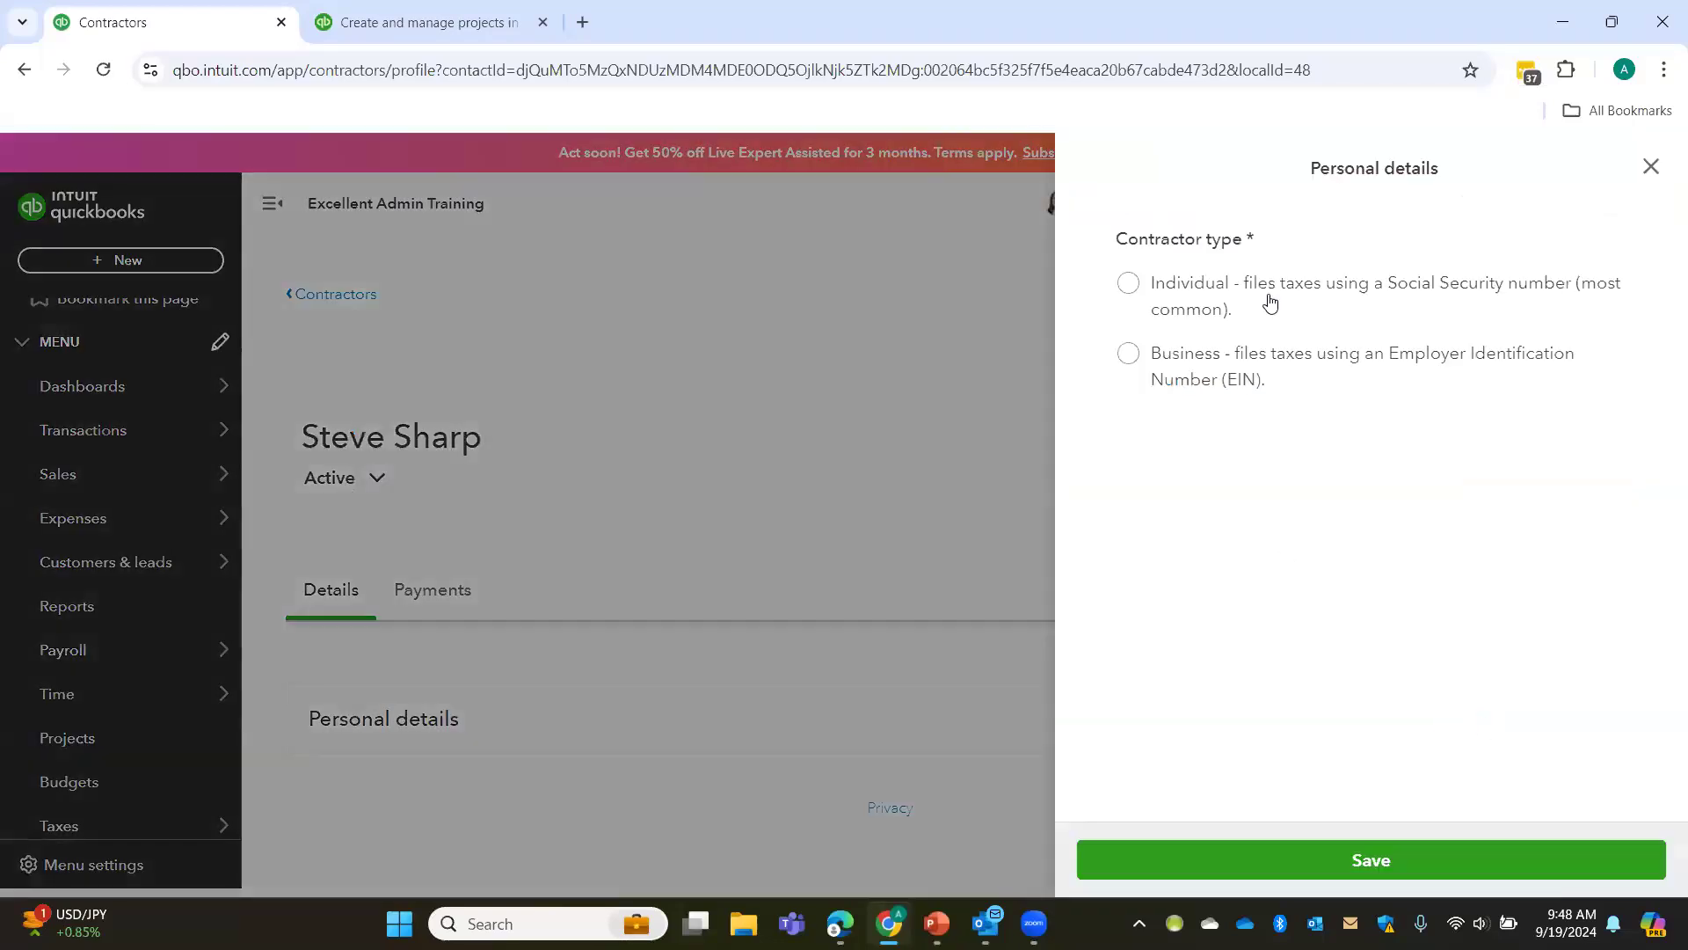
left_click(1129, 354)
scroll(1150, 405, "down", 3)
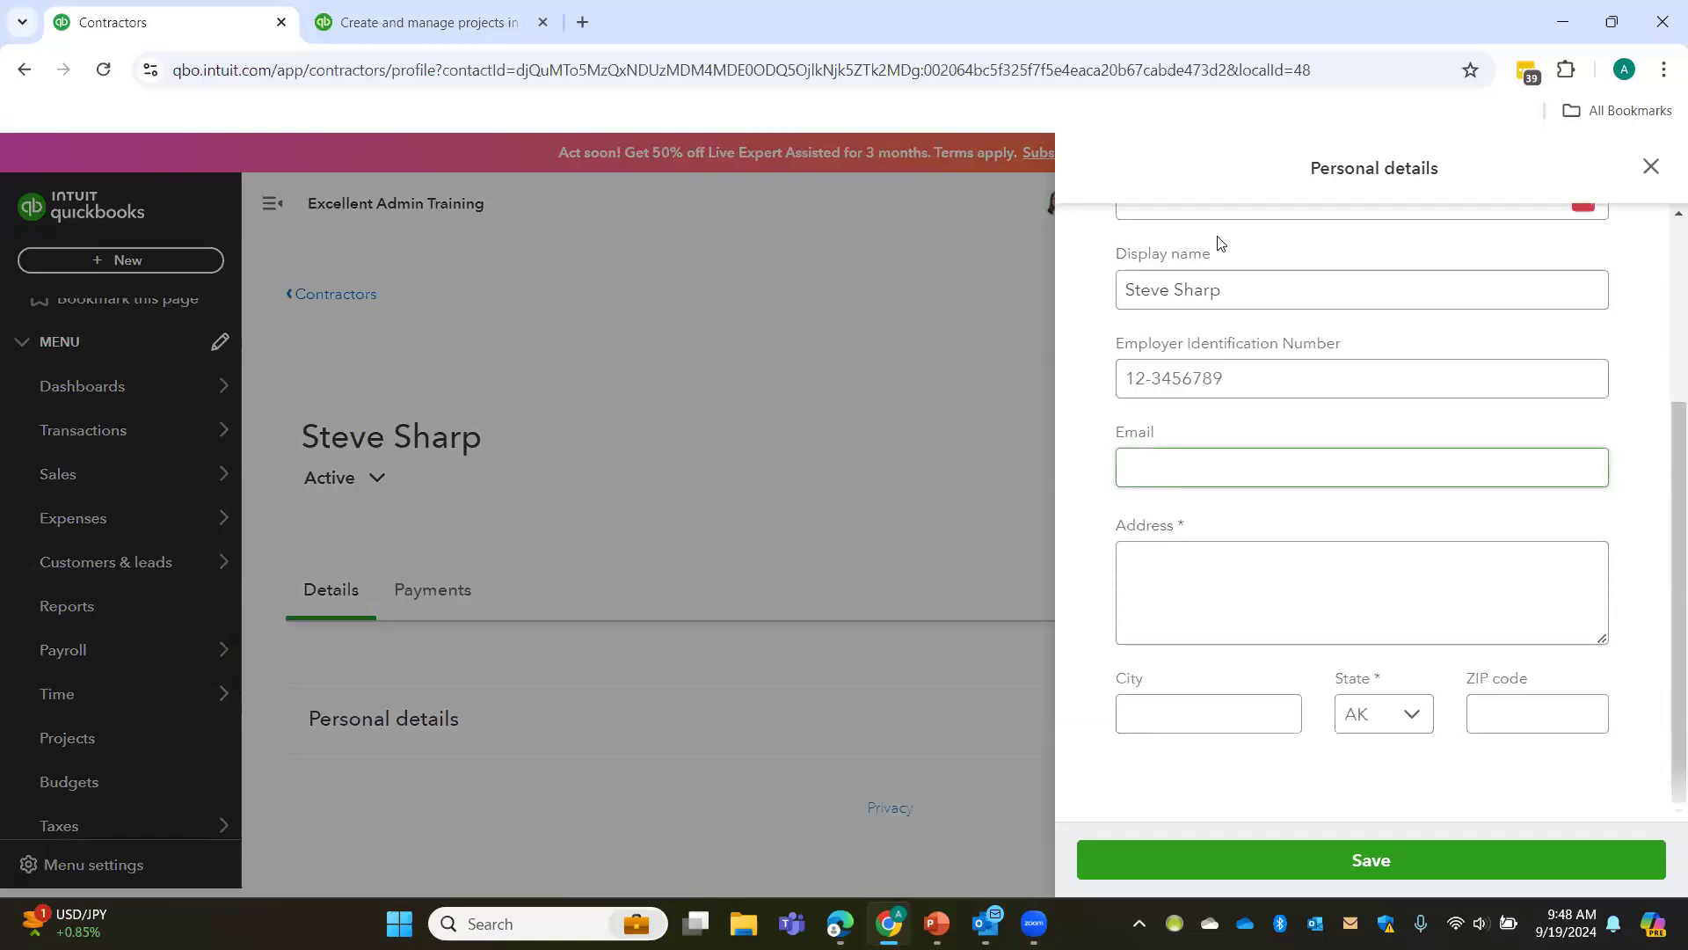
scroll(1315, 517, "up", 3)
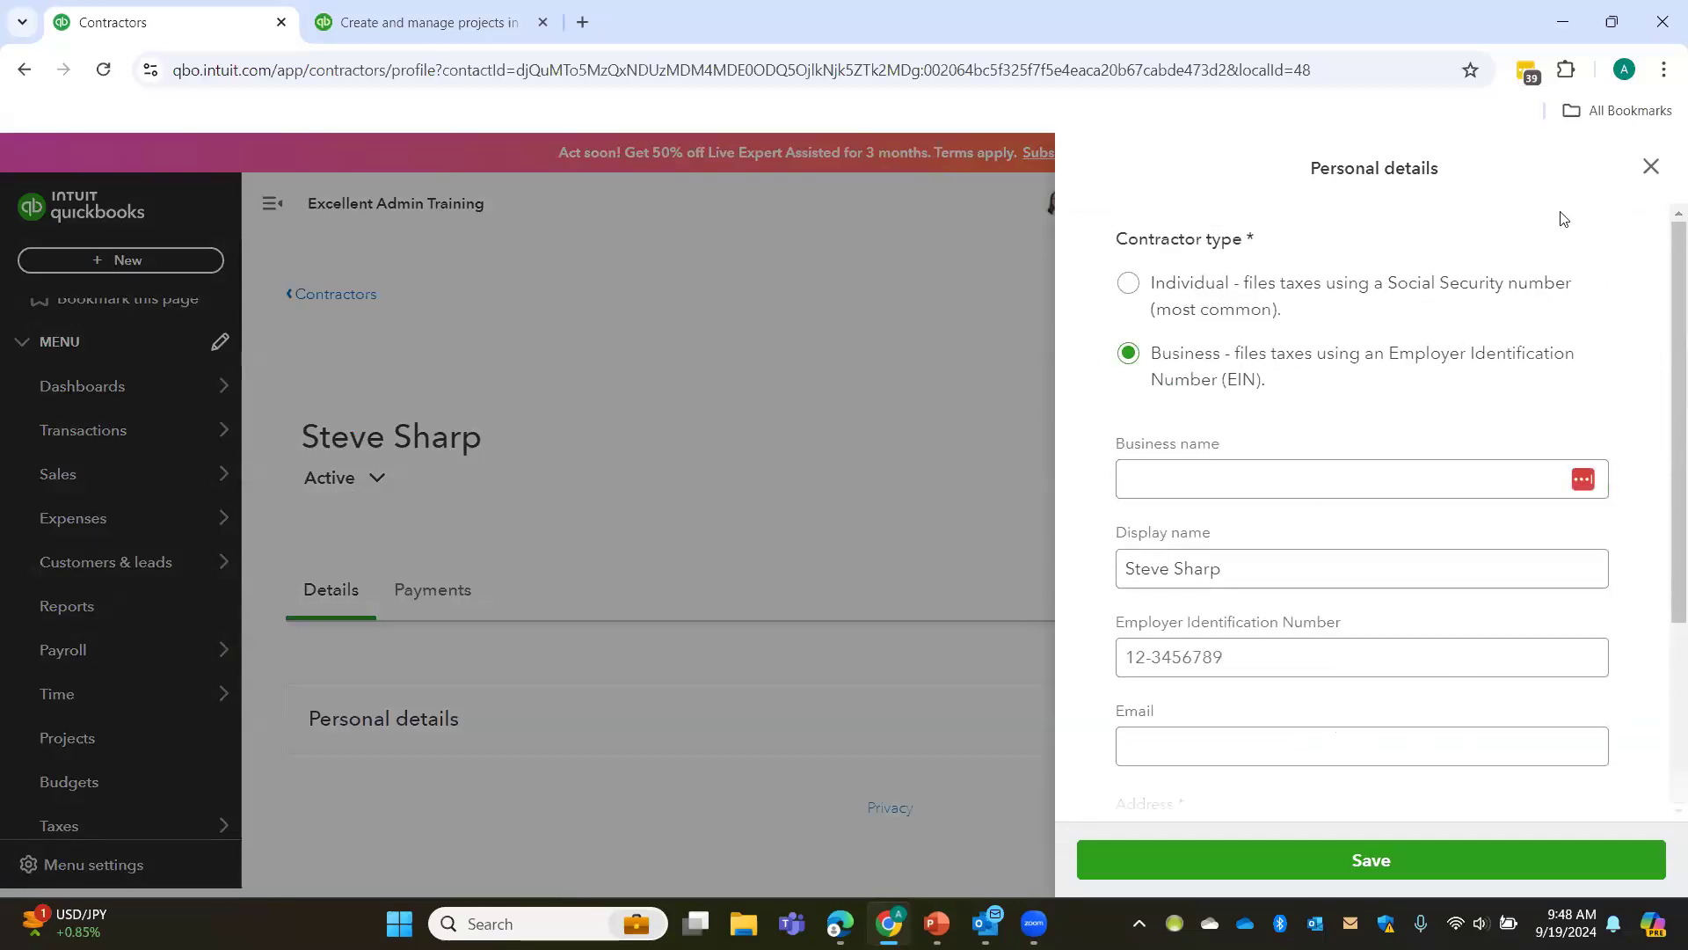
left_click(712, 403)
left_click(350, 295)
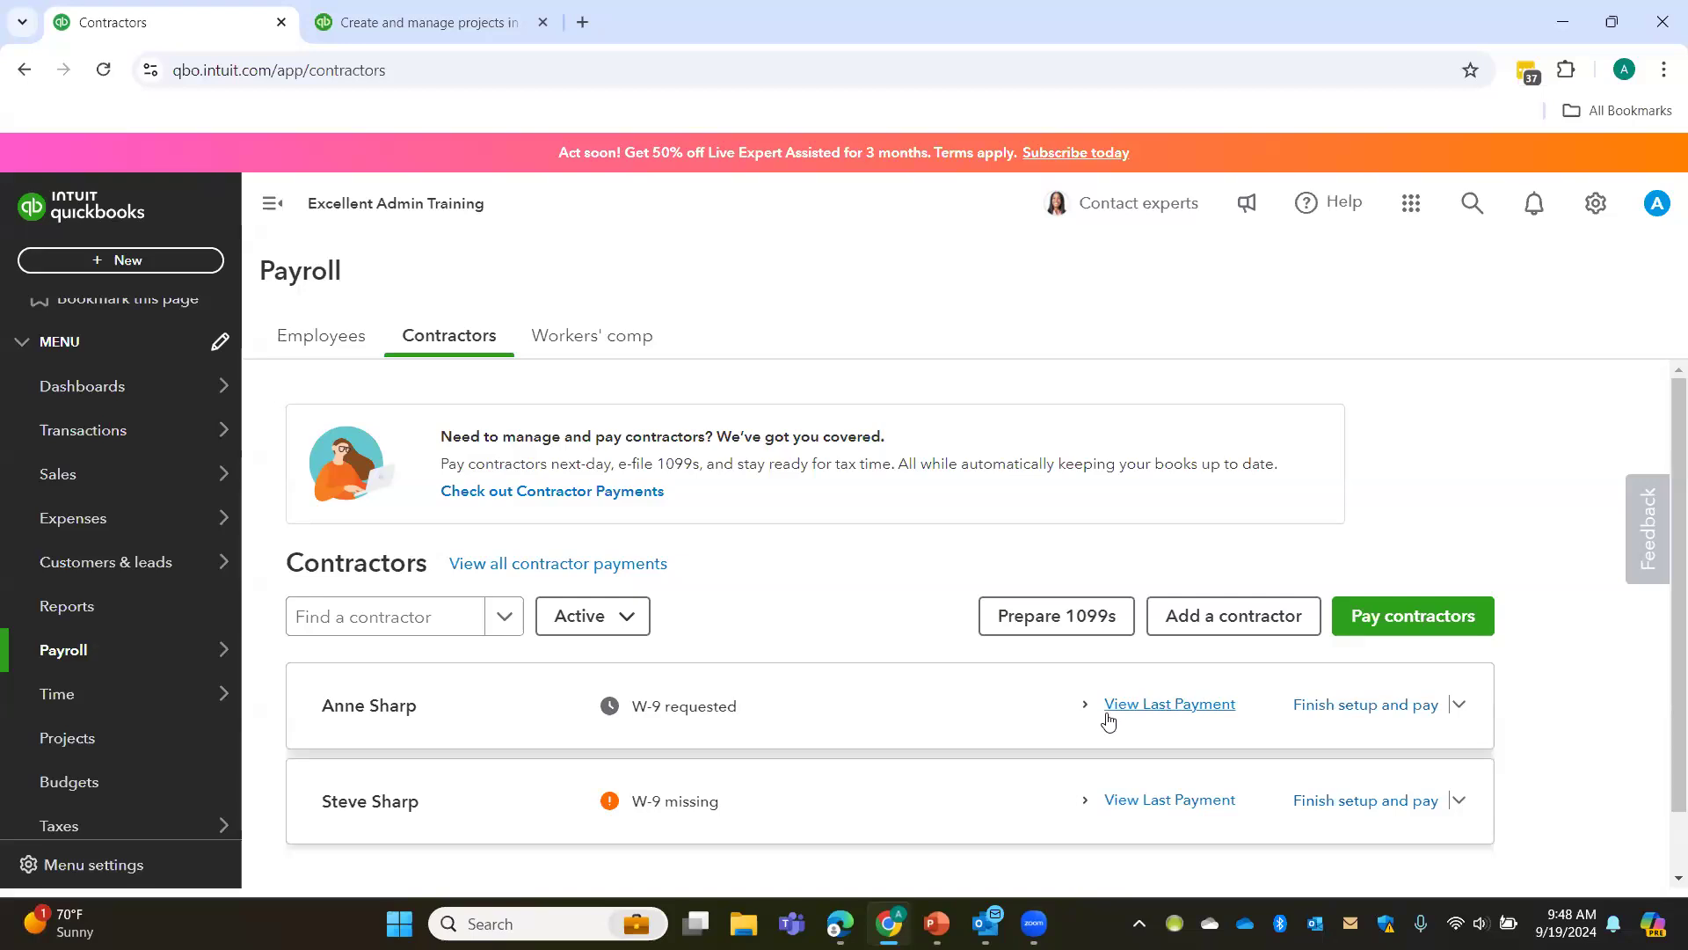
Step: Dismiss the payment options and open the Business Checking (4831) bank transactions feed
left_click(1457, 717)
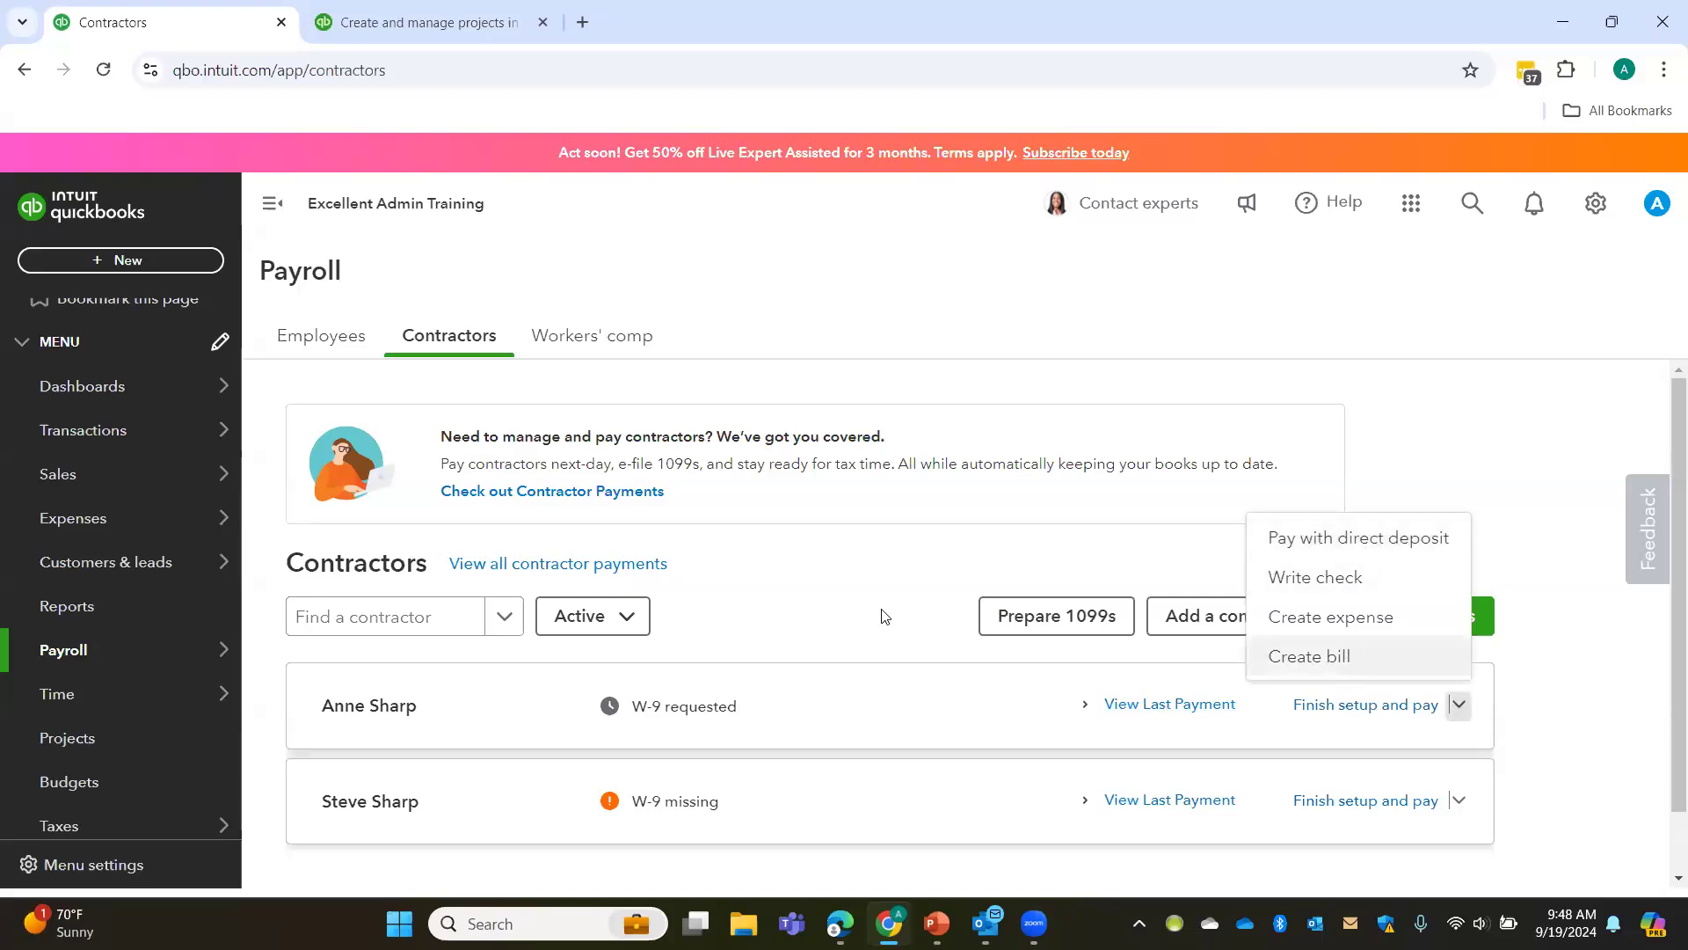
left_click(832, 367)
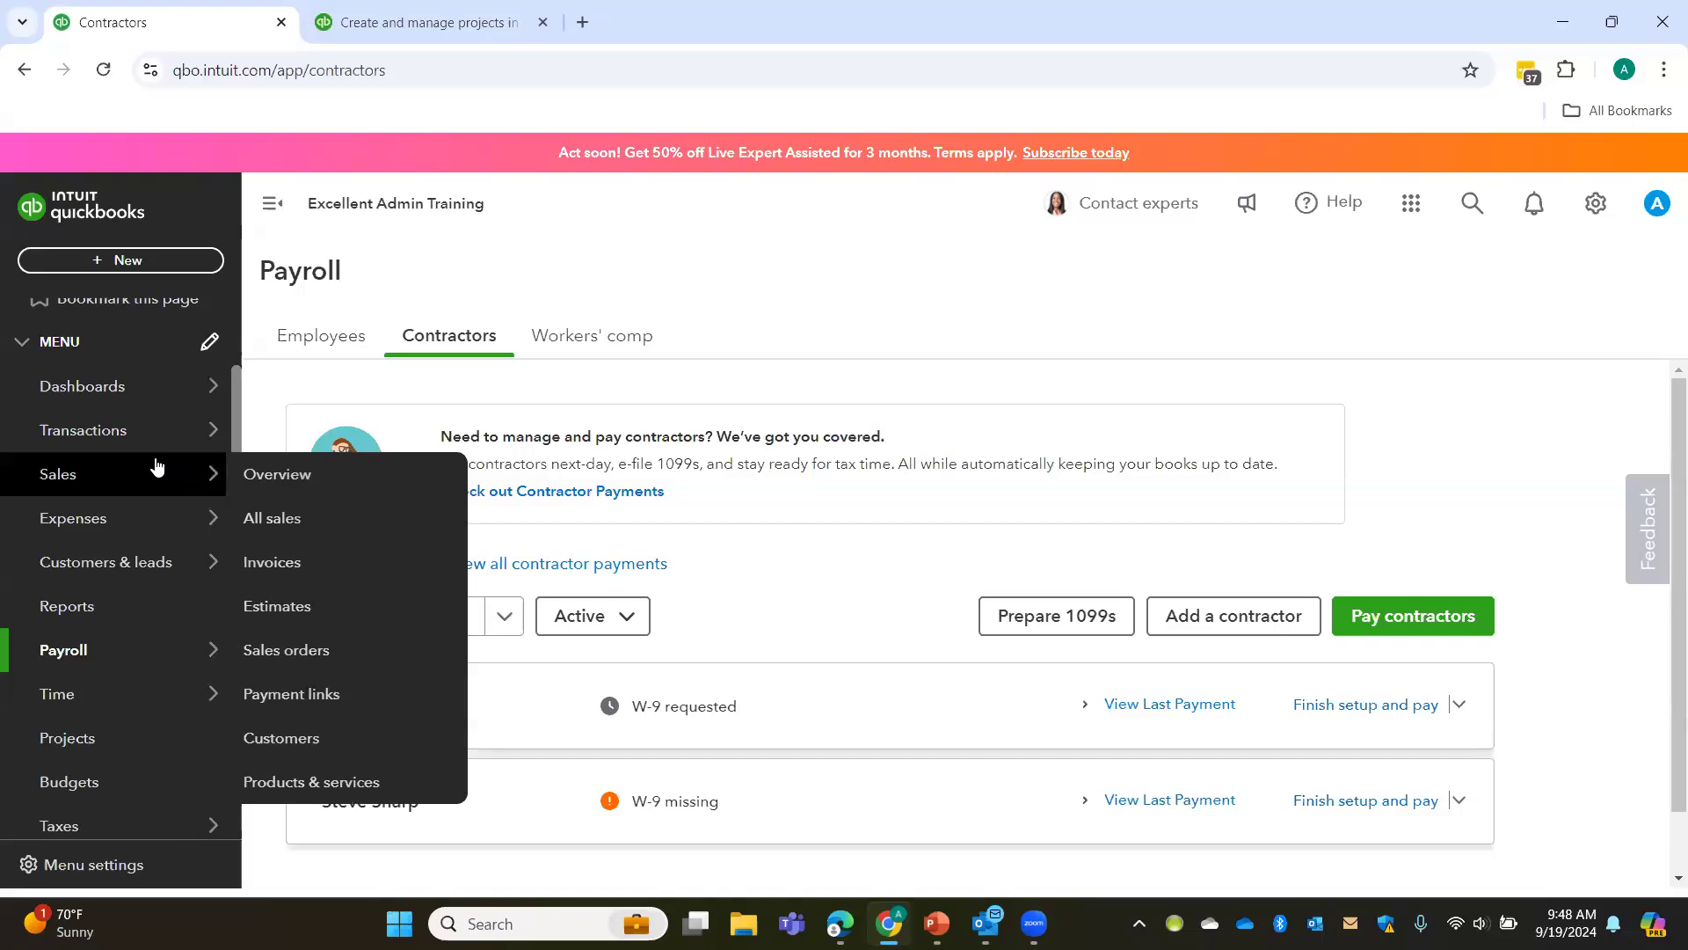
left_click(131, 442)
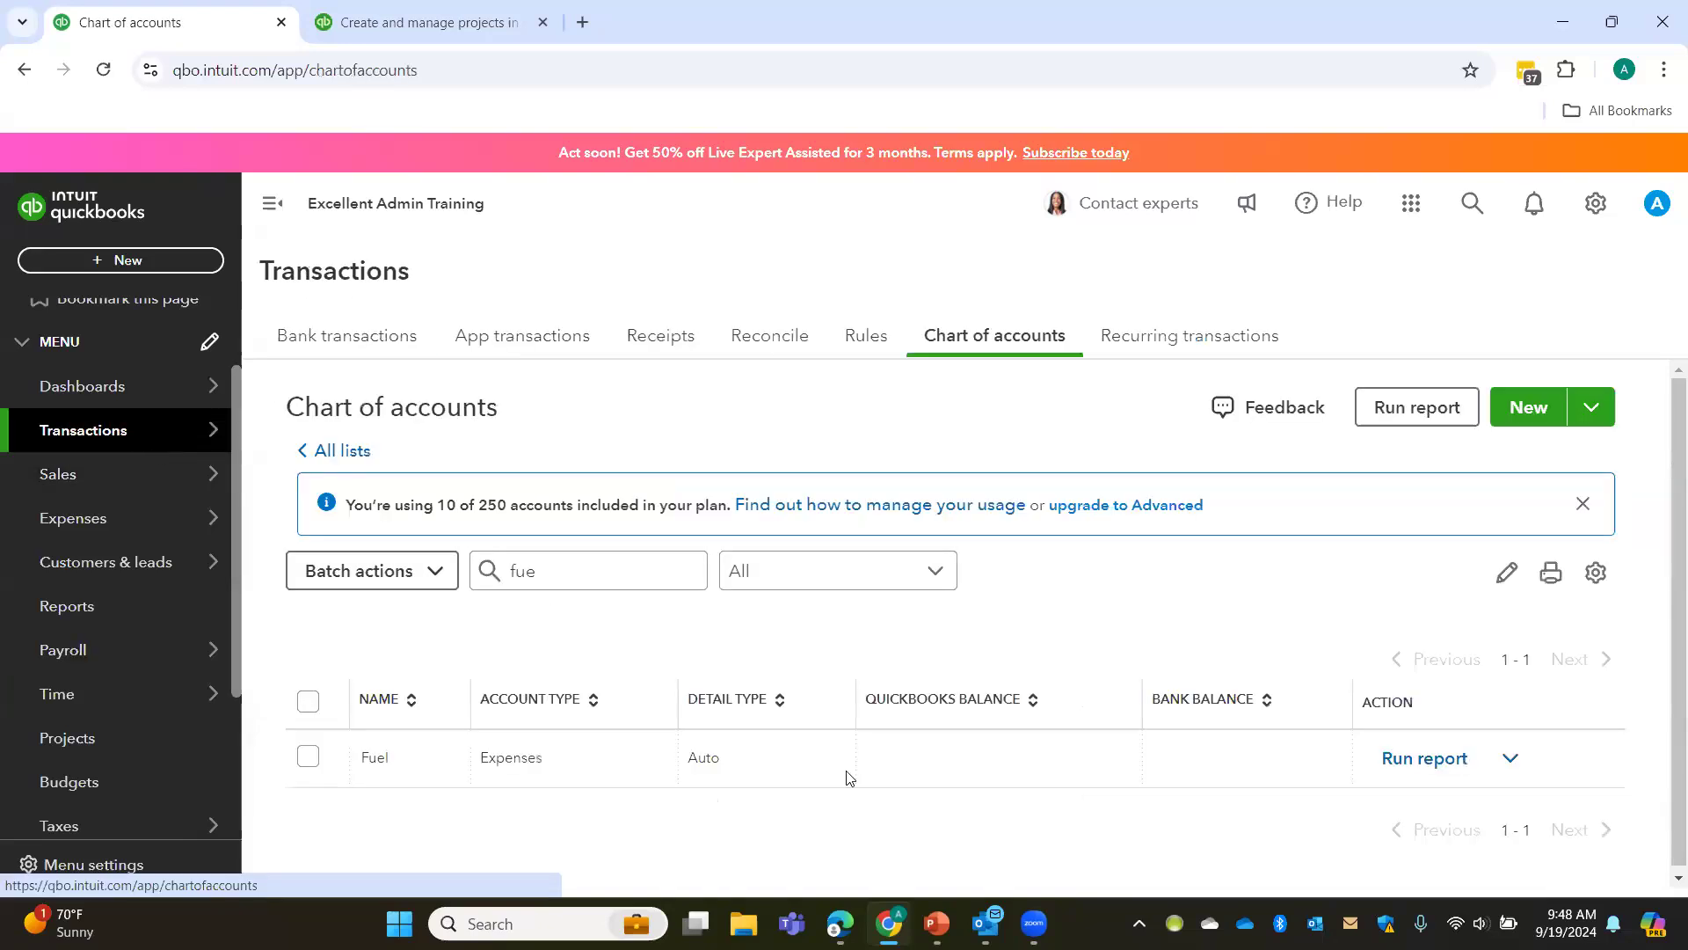
left_click(348, 335)
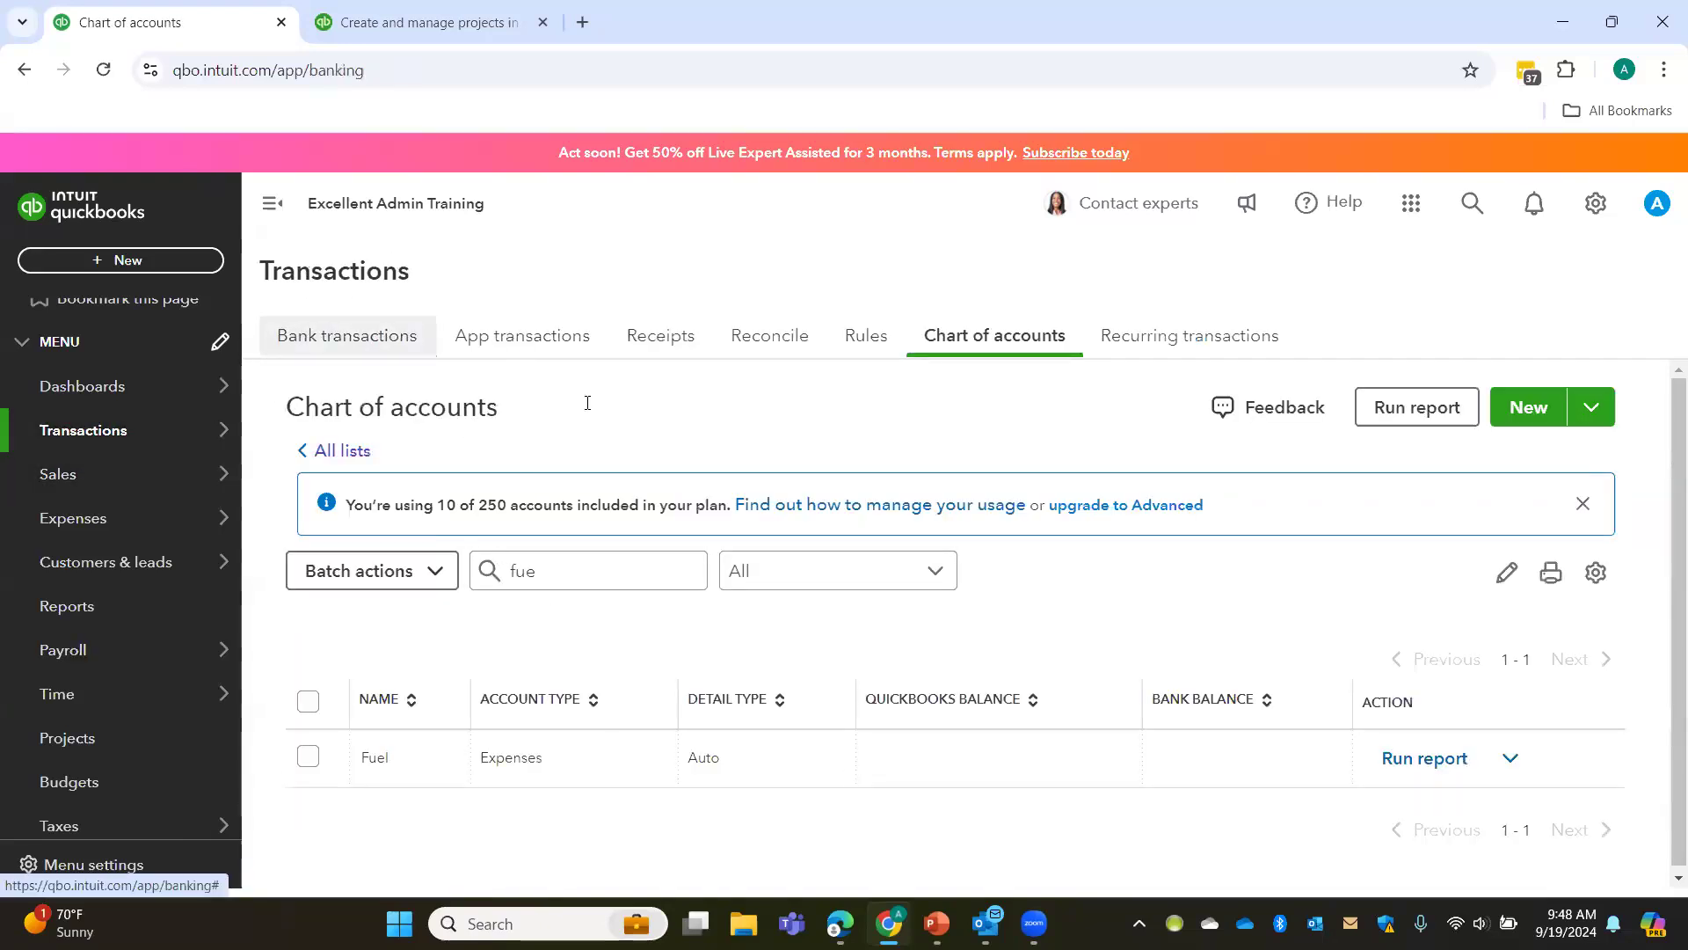
left_click(744, 546)
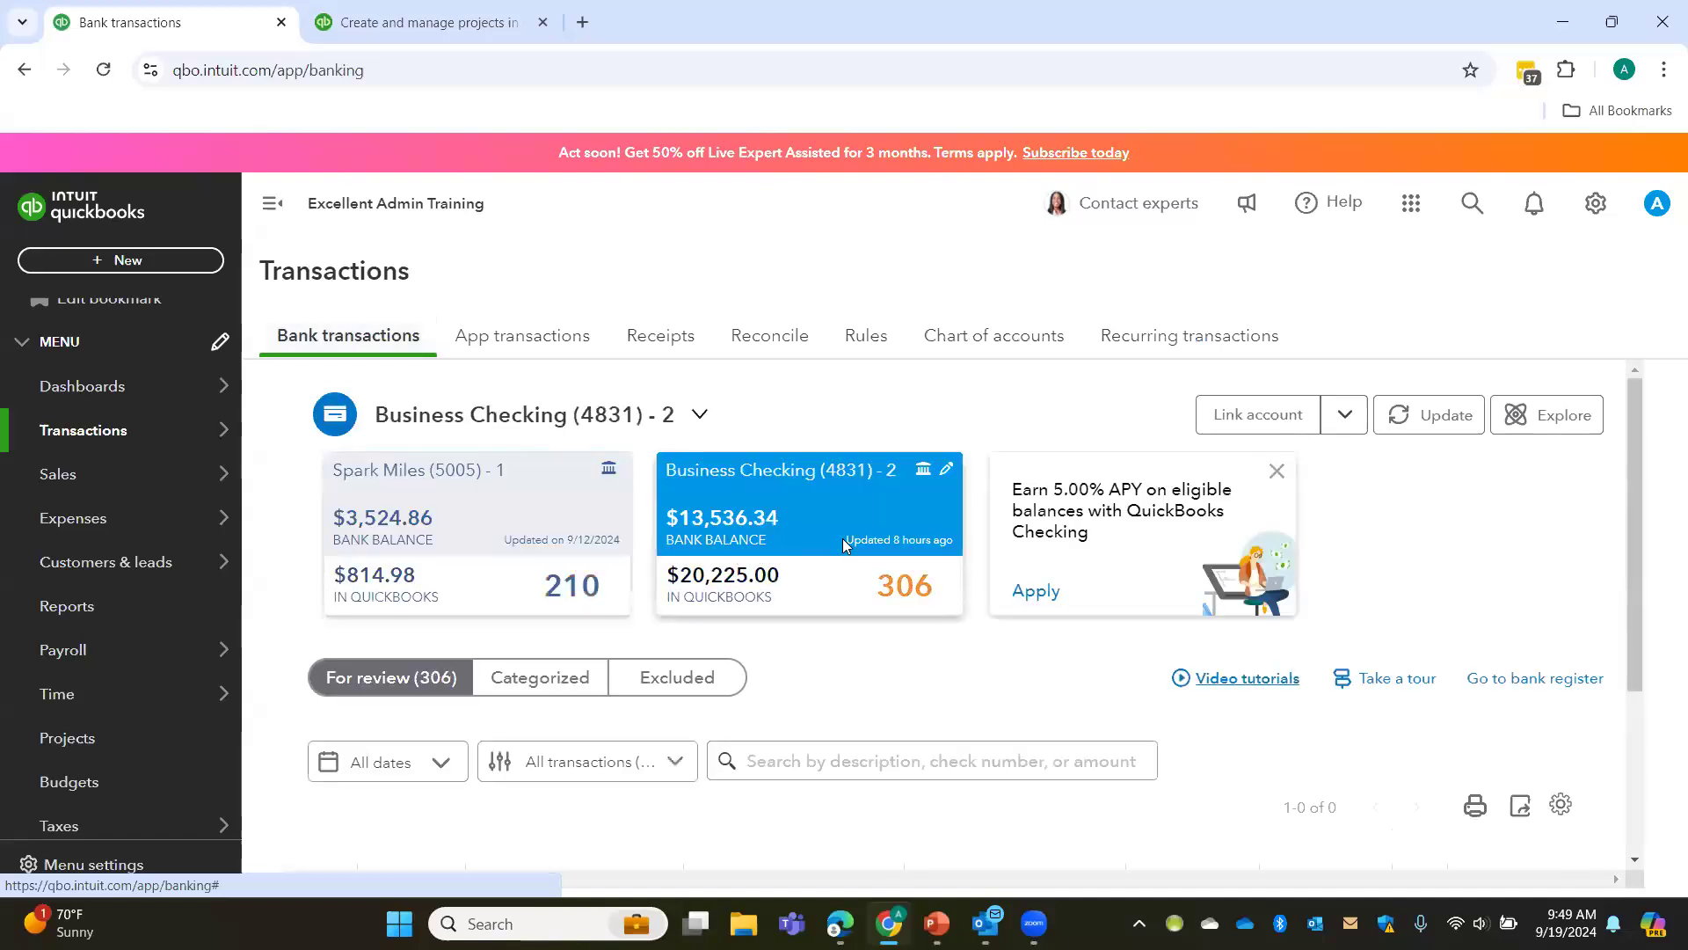
scroll(882, 540, "down", 2)
scroll(883, 540, "down", 10)
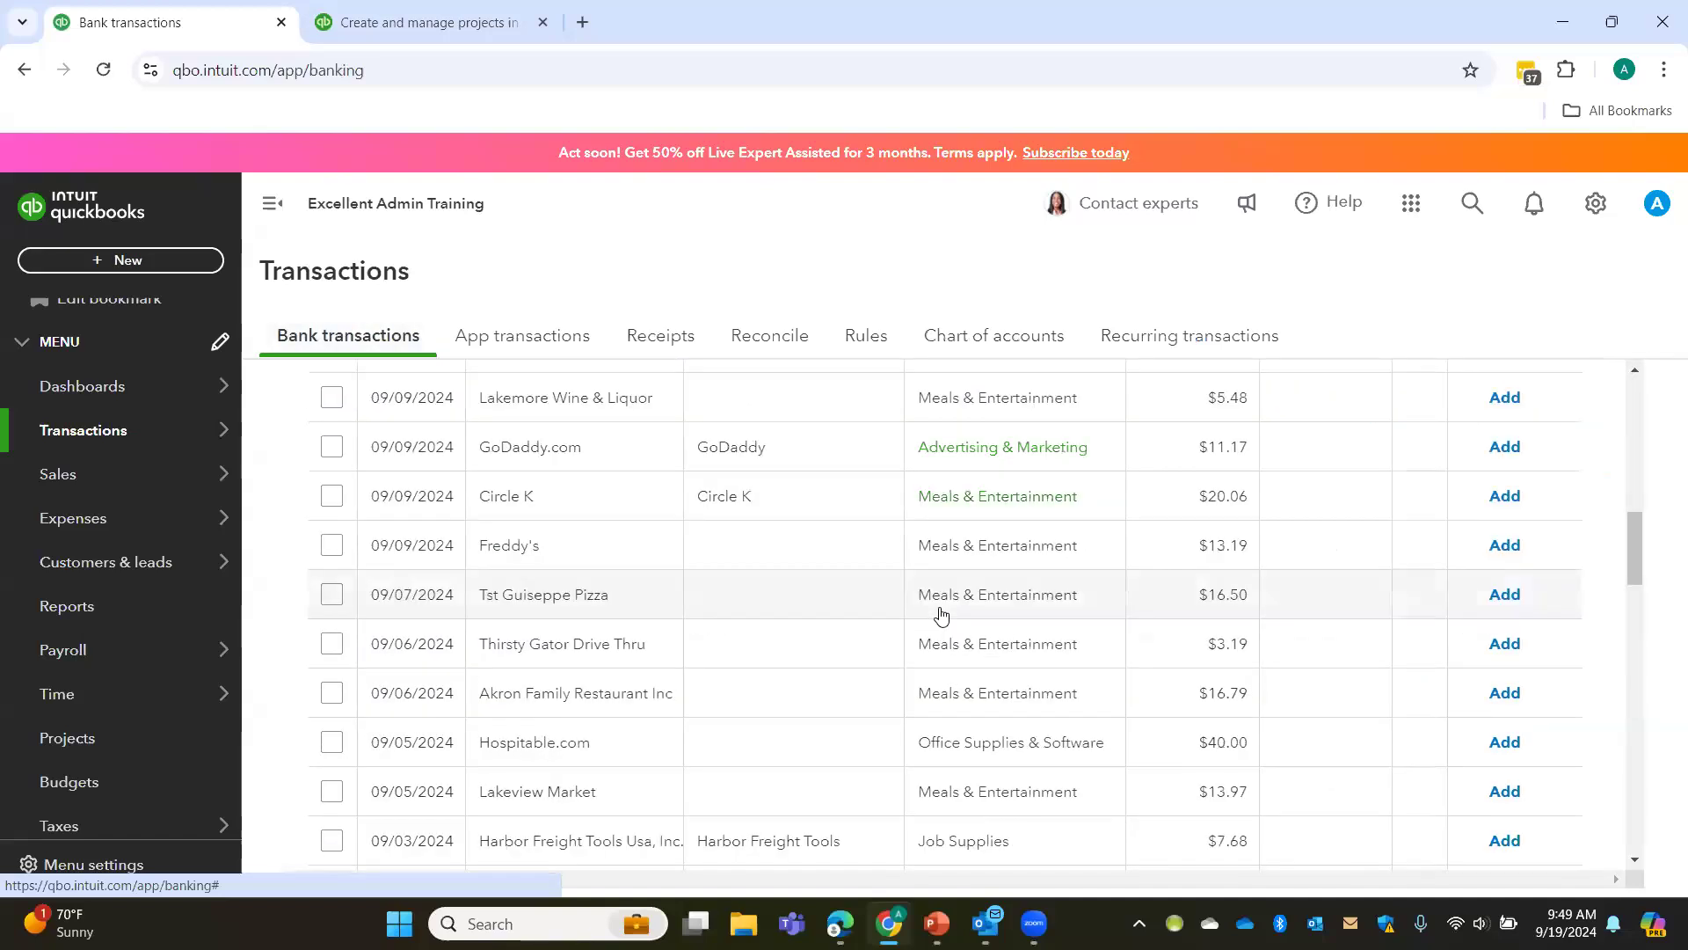
scroll(822, 488, "down", 8)
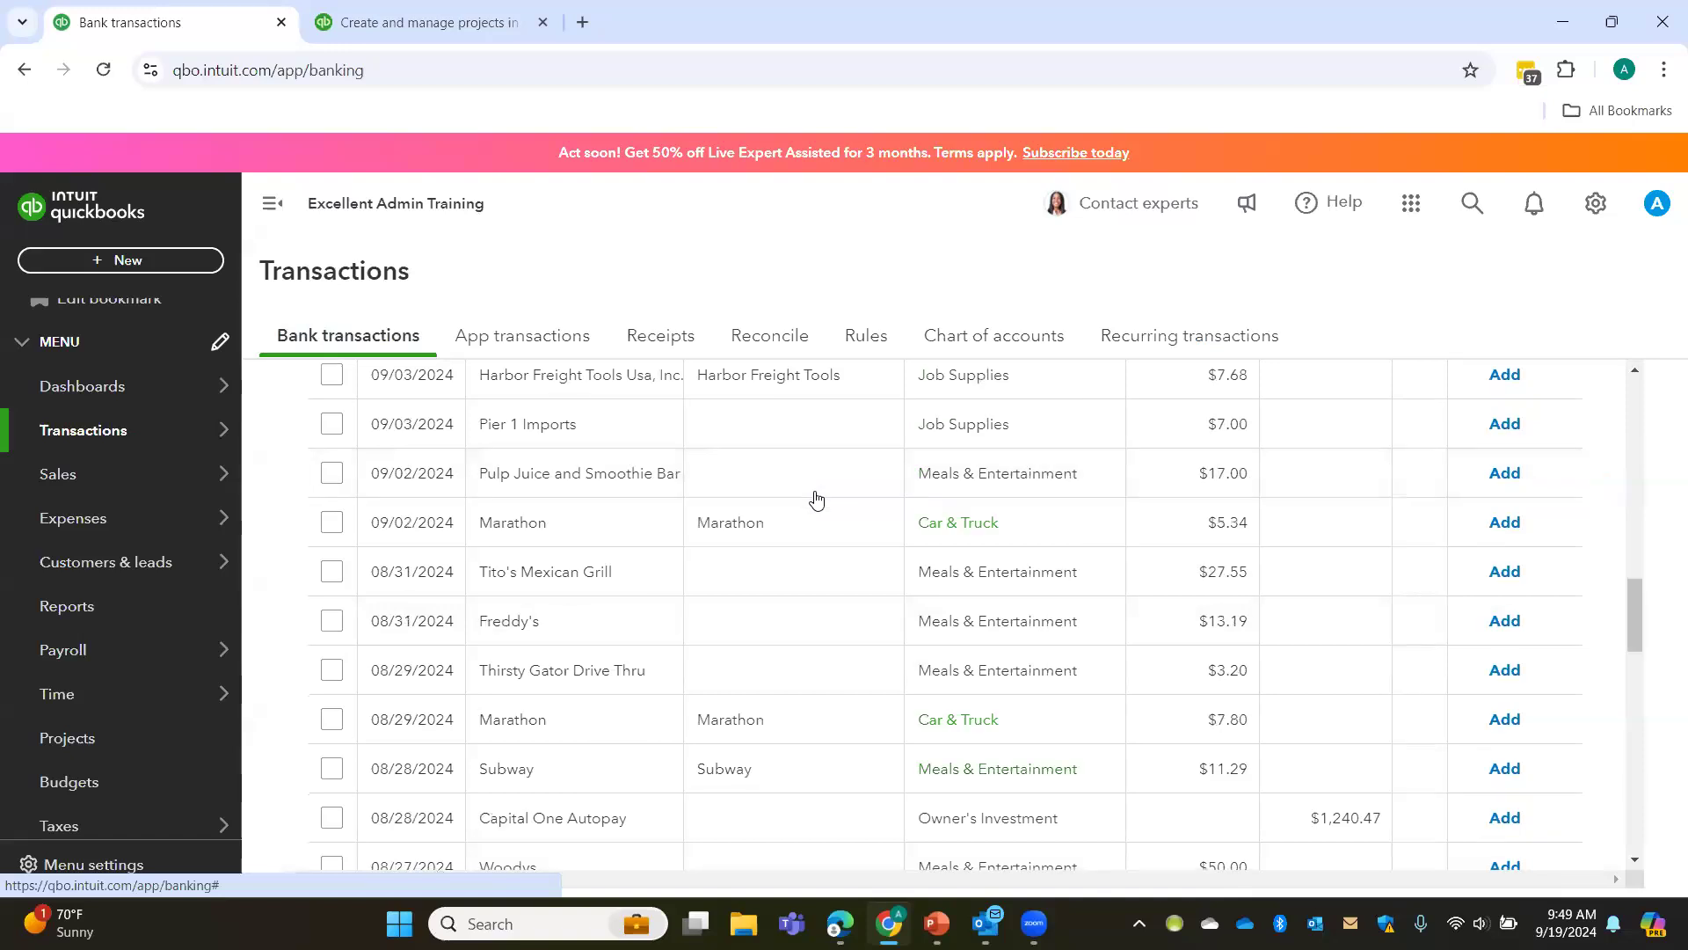
scroll(816, 499, "down", 10)
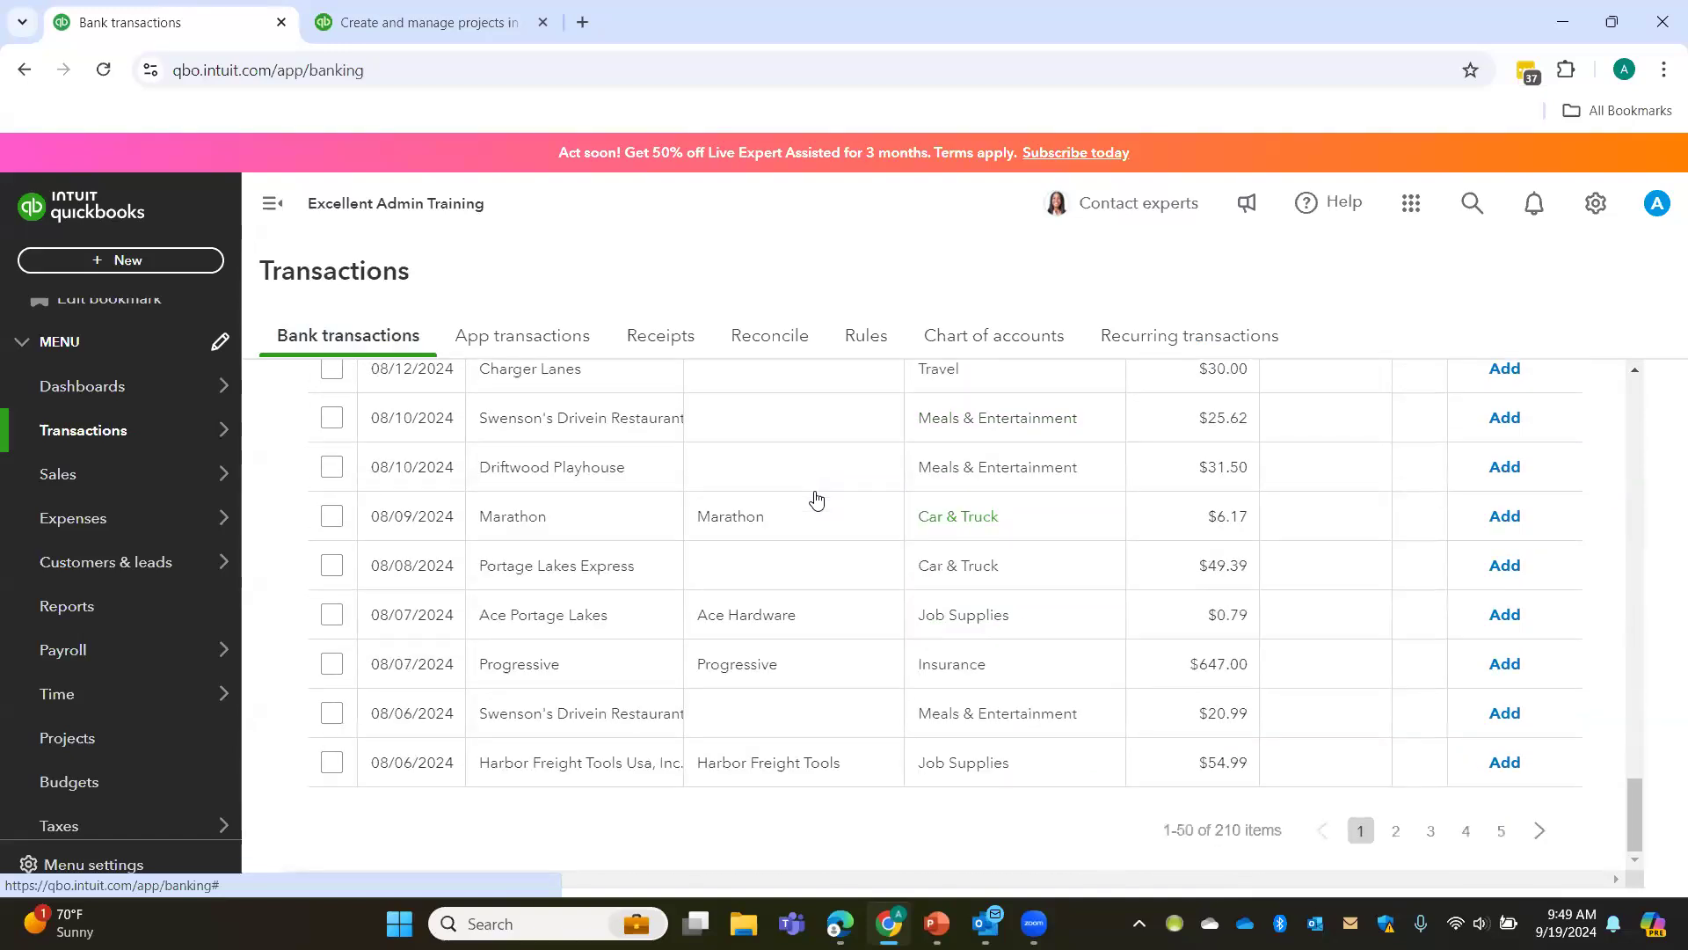
Step: On page 2 of the feed, expand the $34.70 Paychex transaction
left_click(1395, 830)
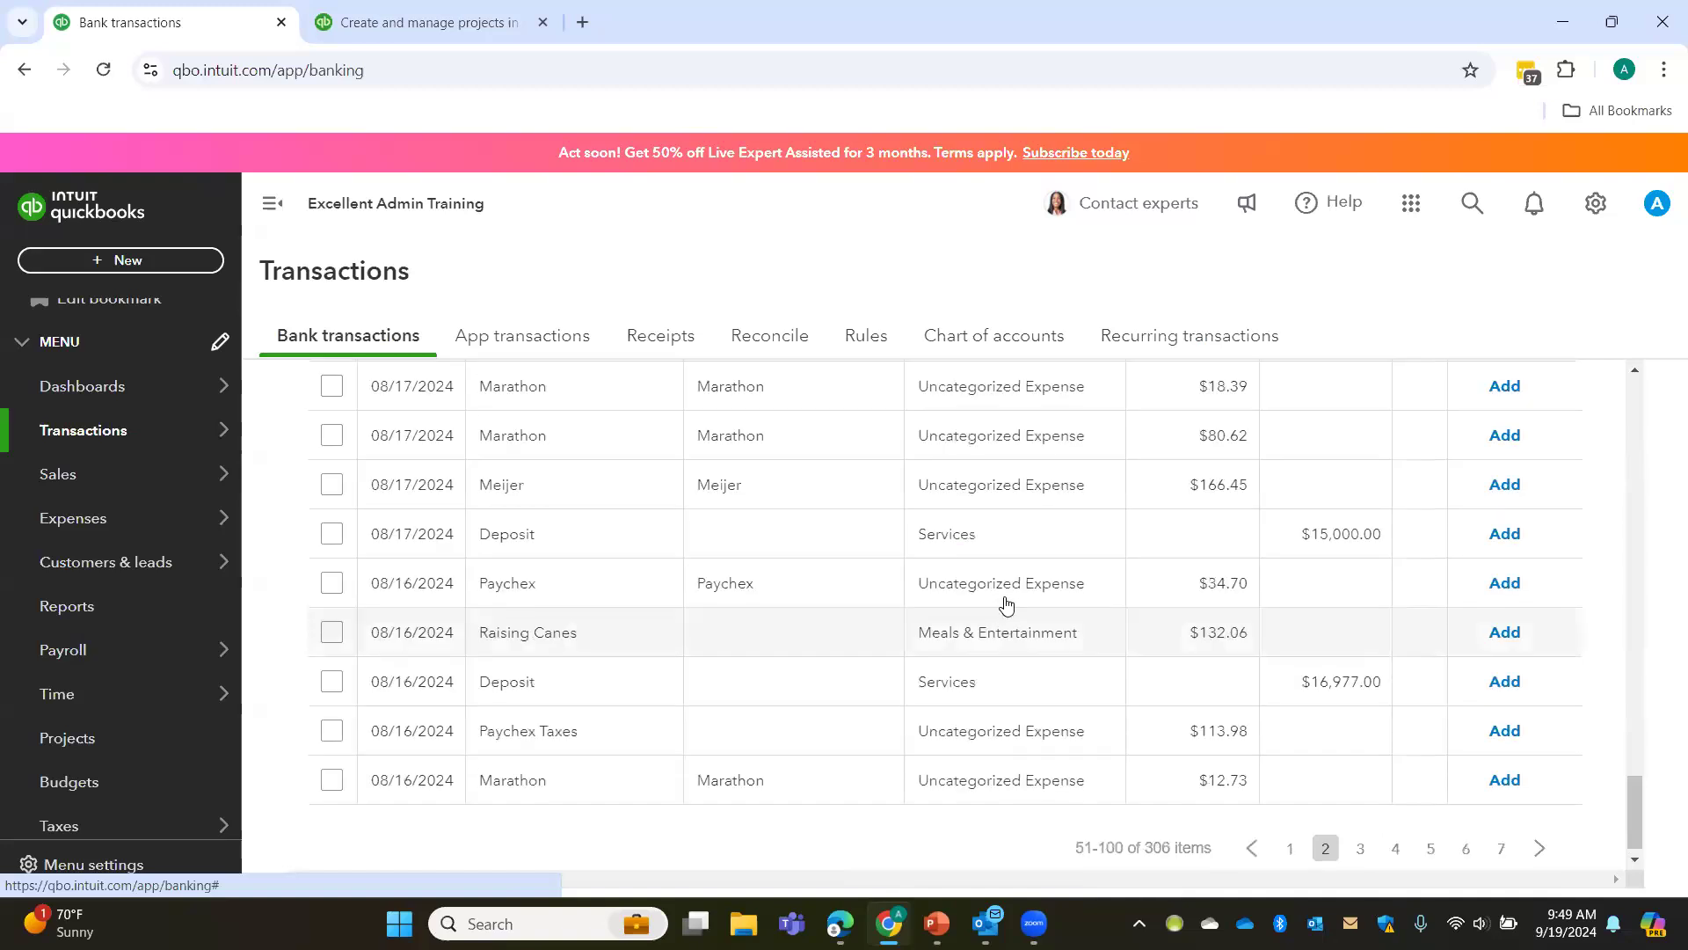
scroll(1006, 603, "up", 20)
scroll(1007, 603, "up", 1)
scroll(1007, 603, "down", 7)
scroll(942, 645, "down", 4)
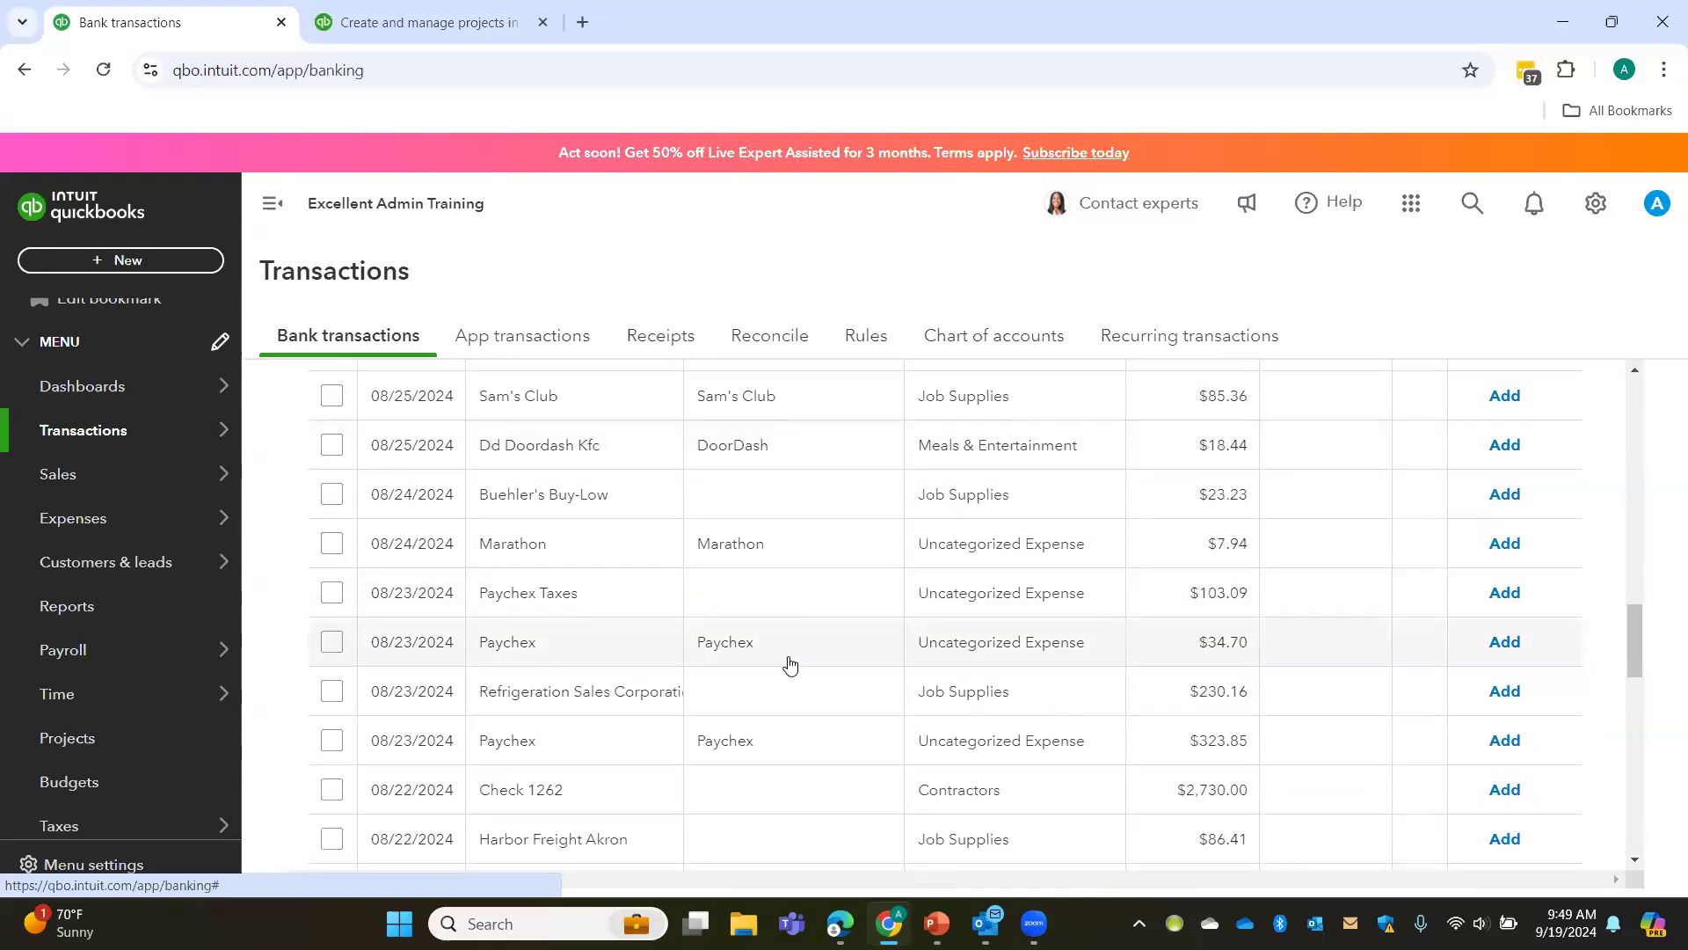
left_click(790, 665)
scroll(790, 664, "down", 4)
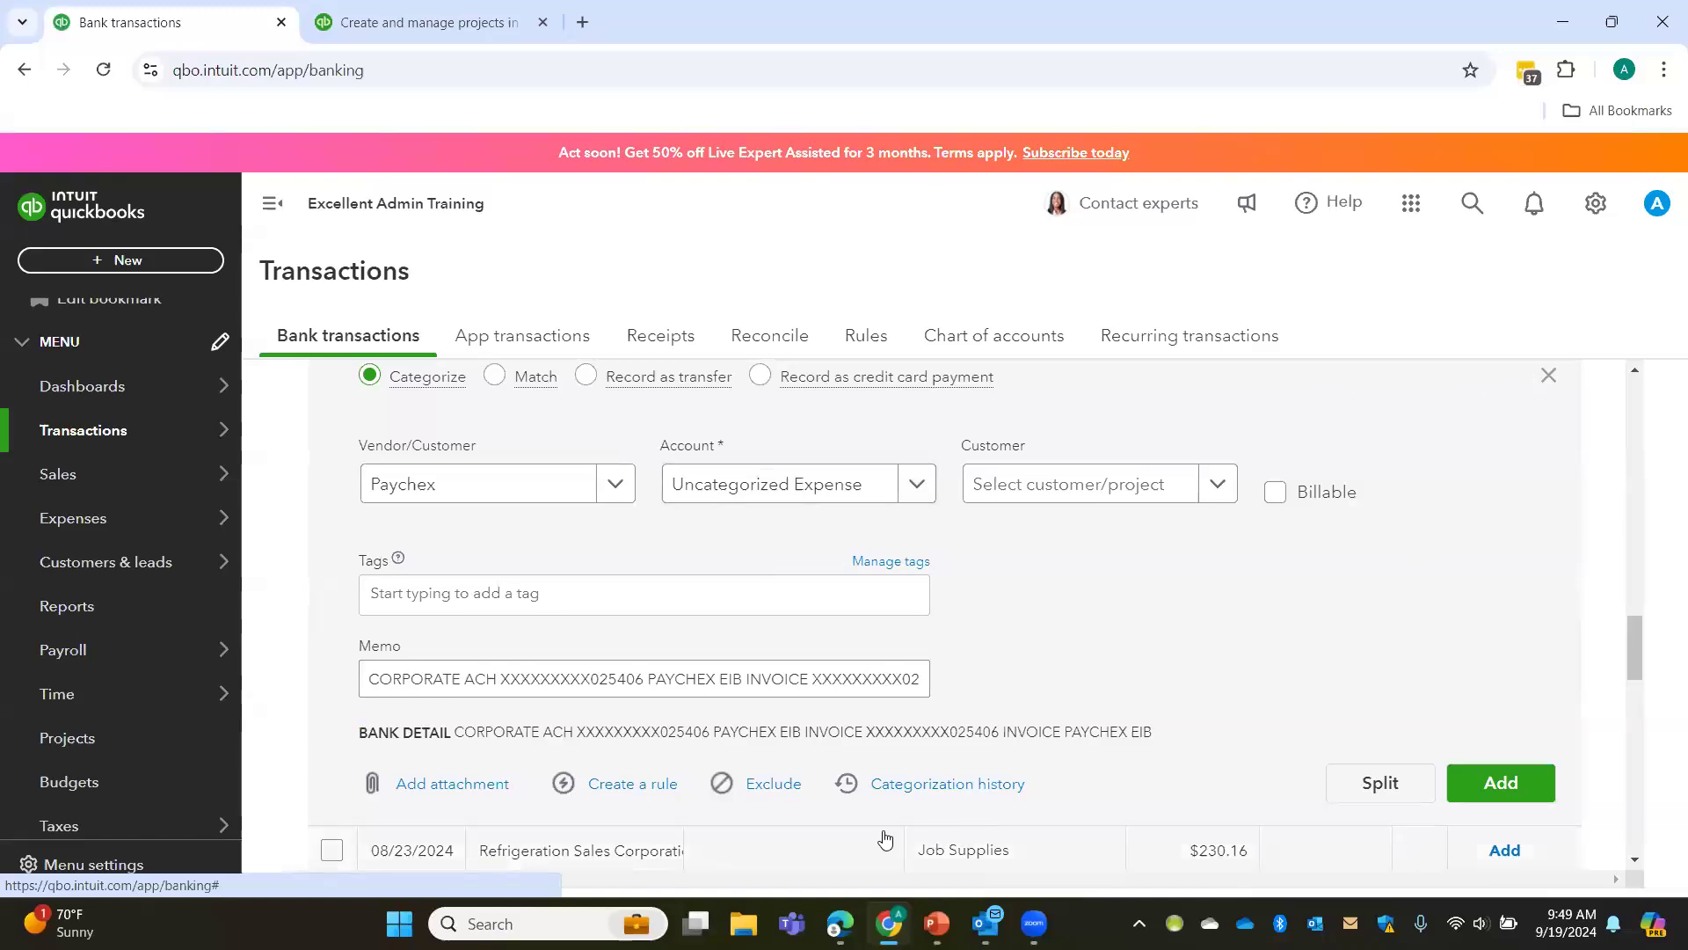
Step: Categorize the $34.70 Paychex payment to the first contractor under the Contractors account, then return to Payroll
left_click(468, 502)
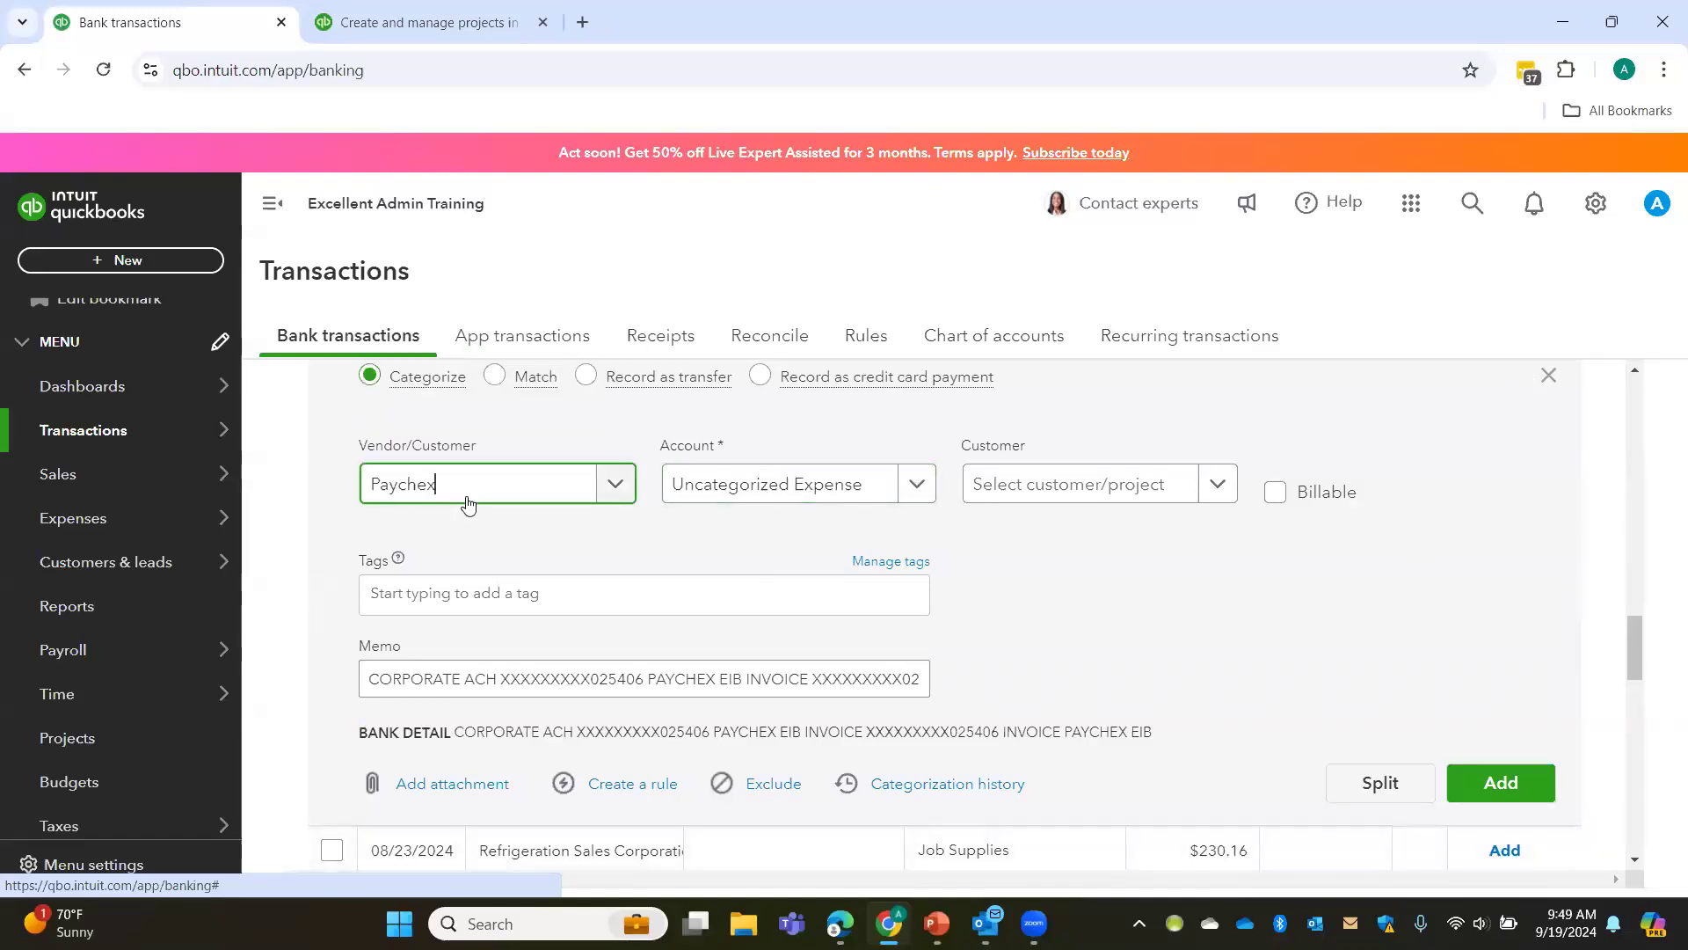
type("anne")
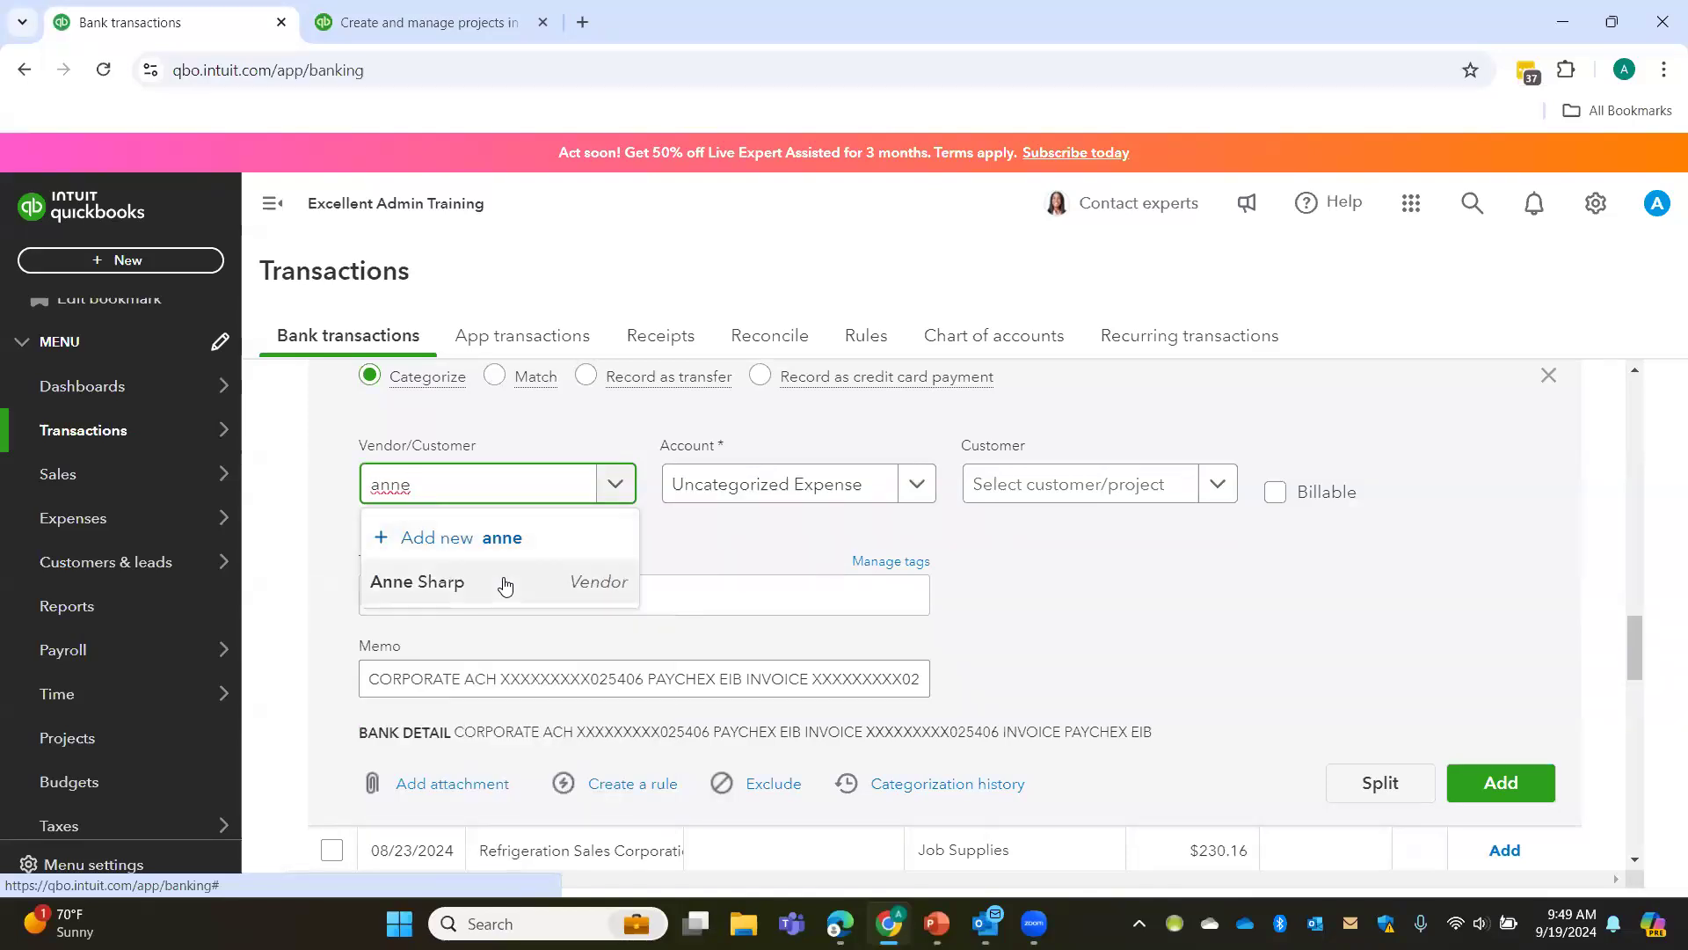
left_click(504, 582)
left_click(827, 489)
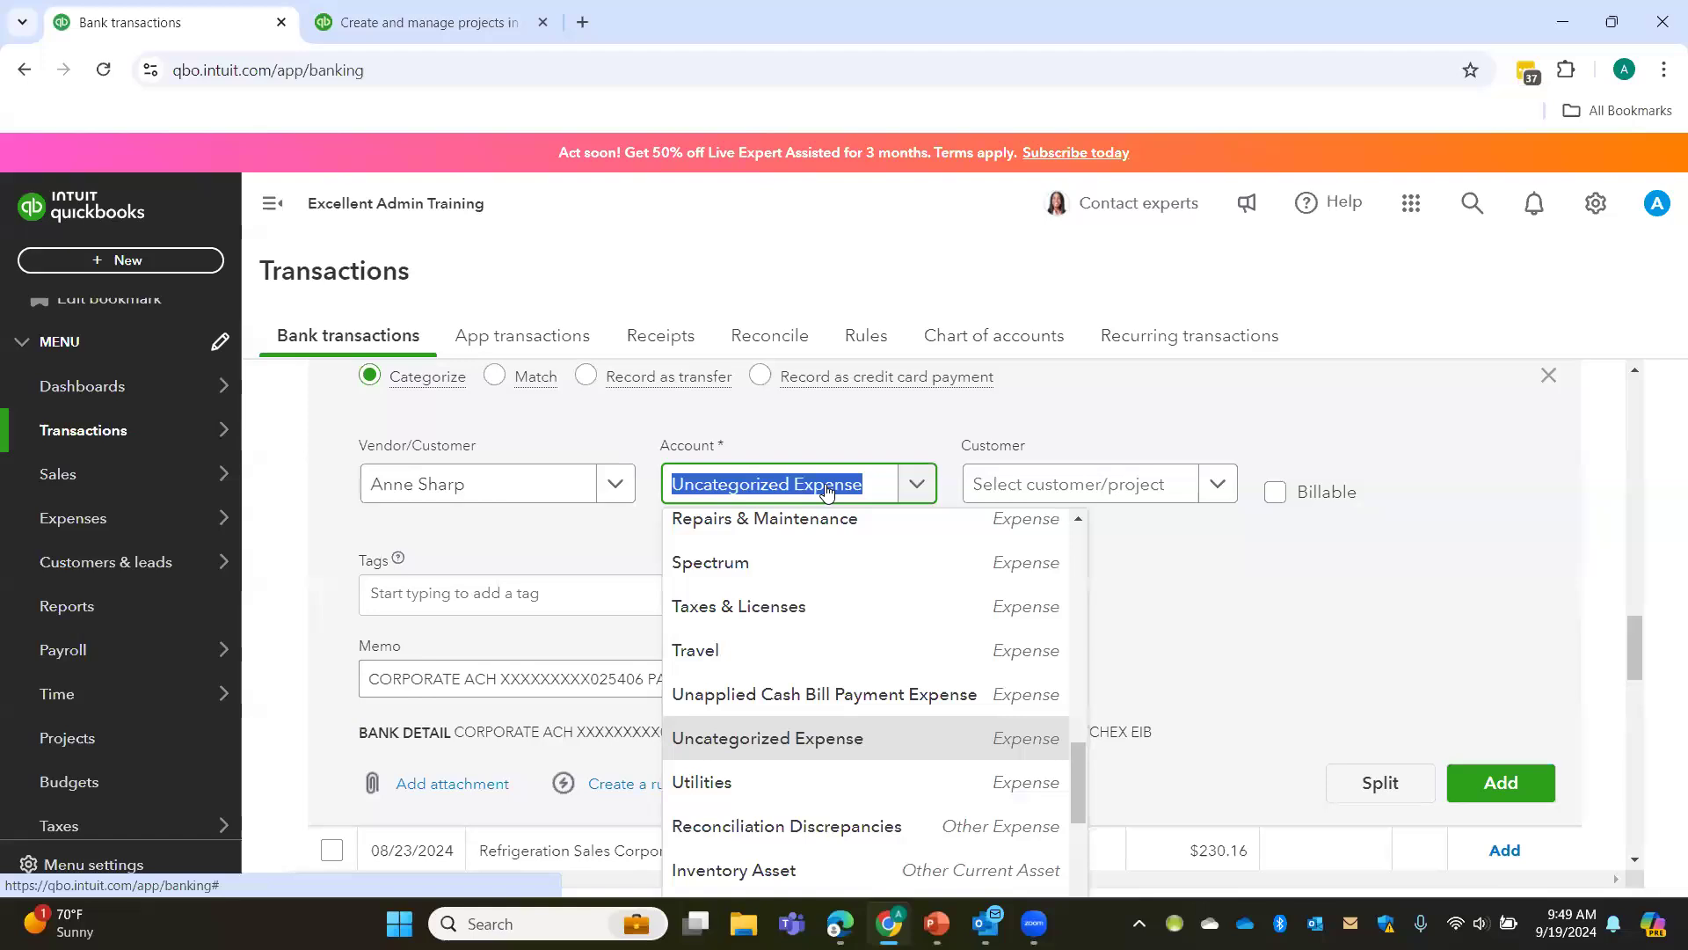
type("con")
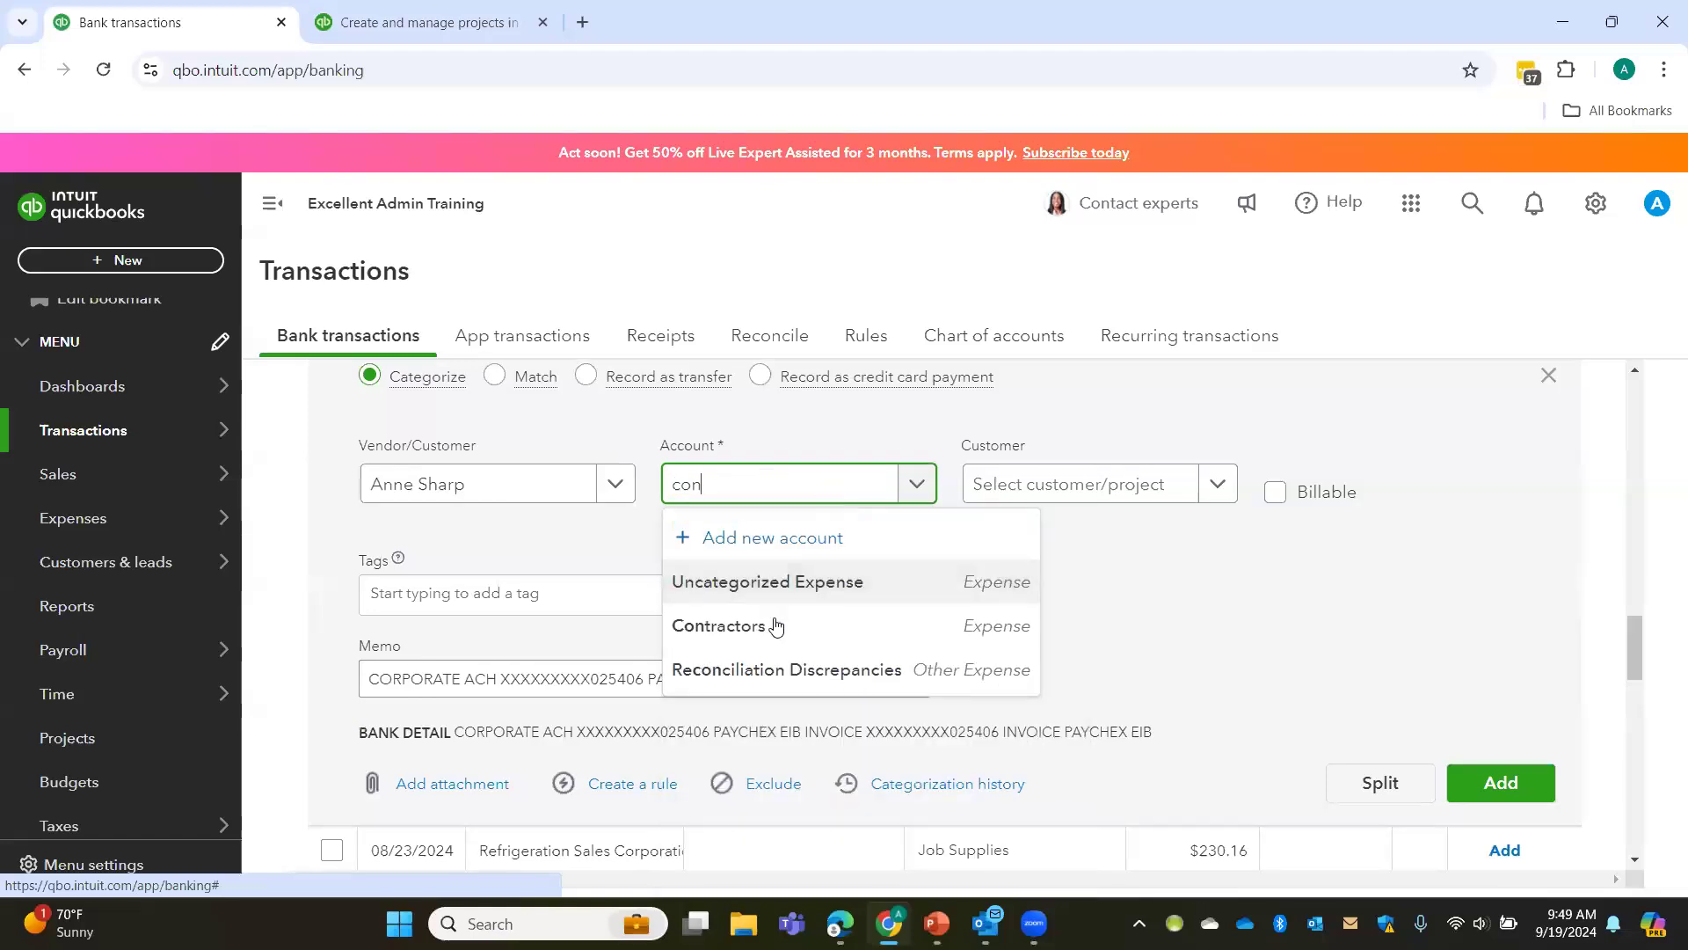
key("Return")
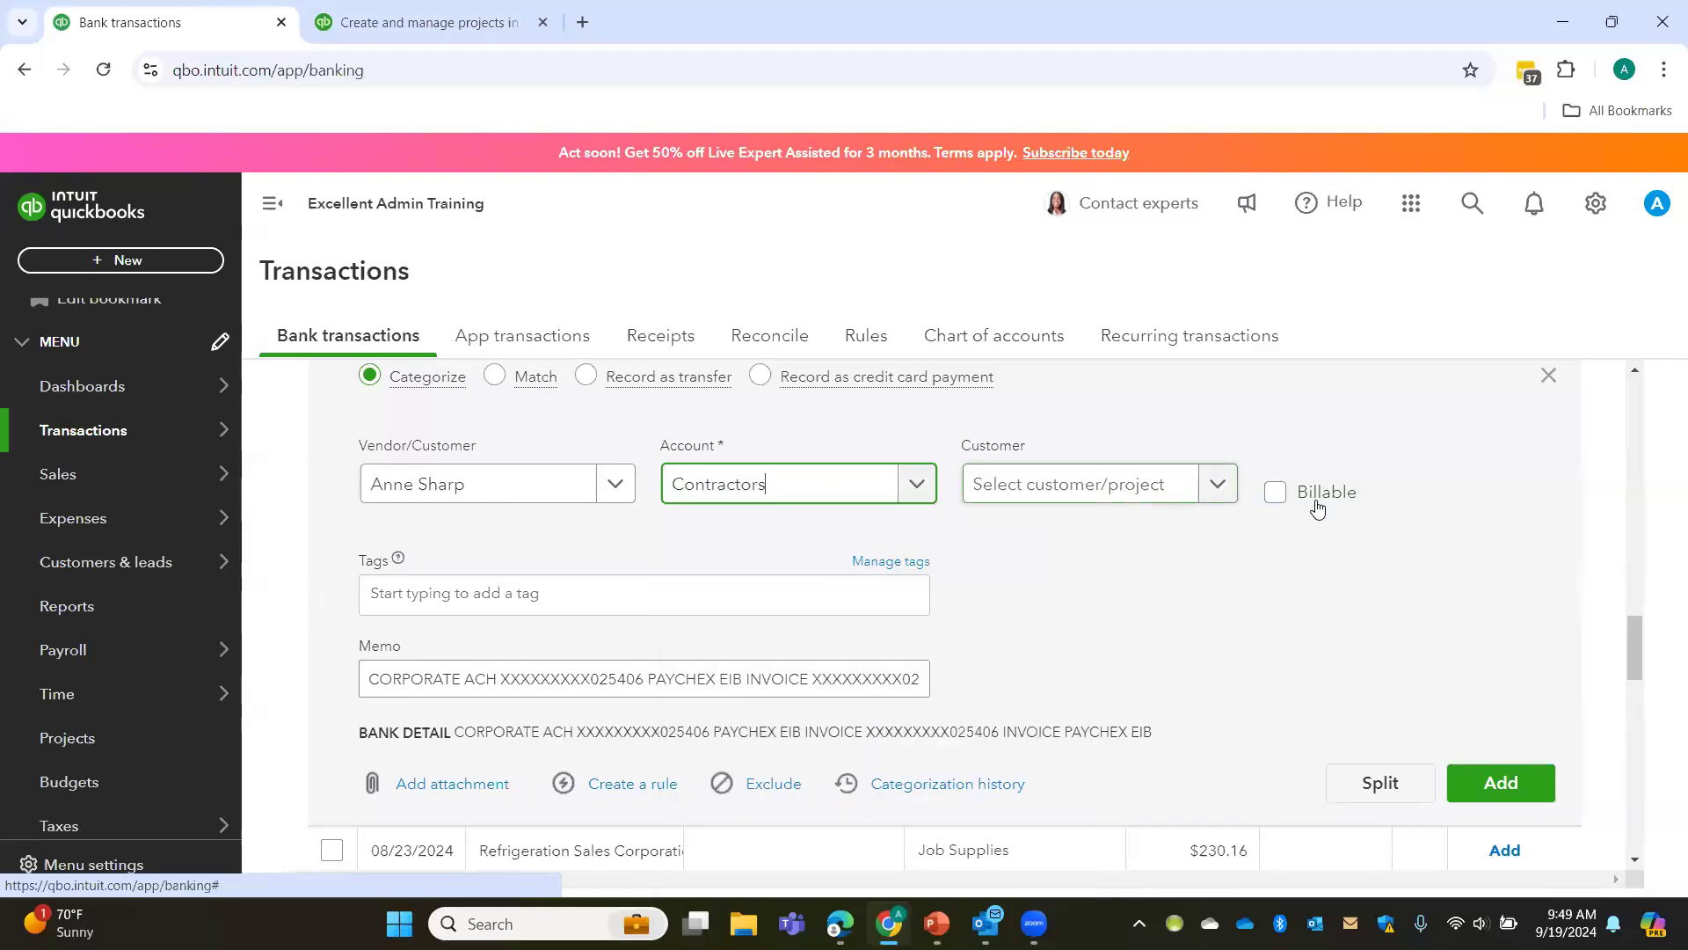
left_click(1501, 783)
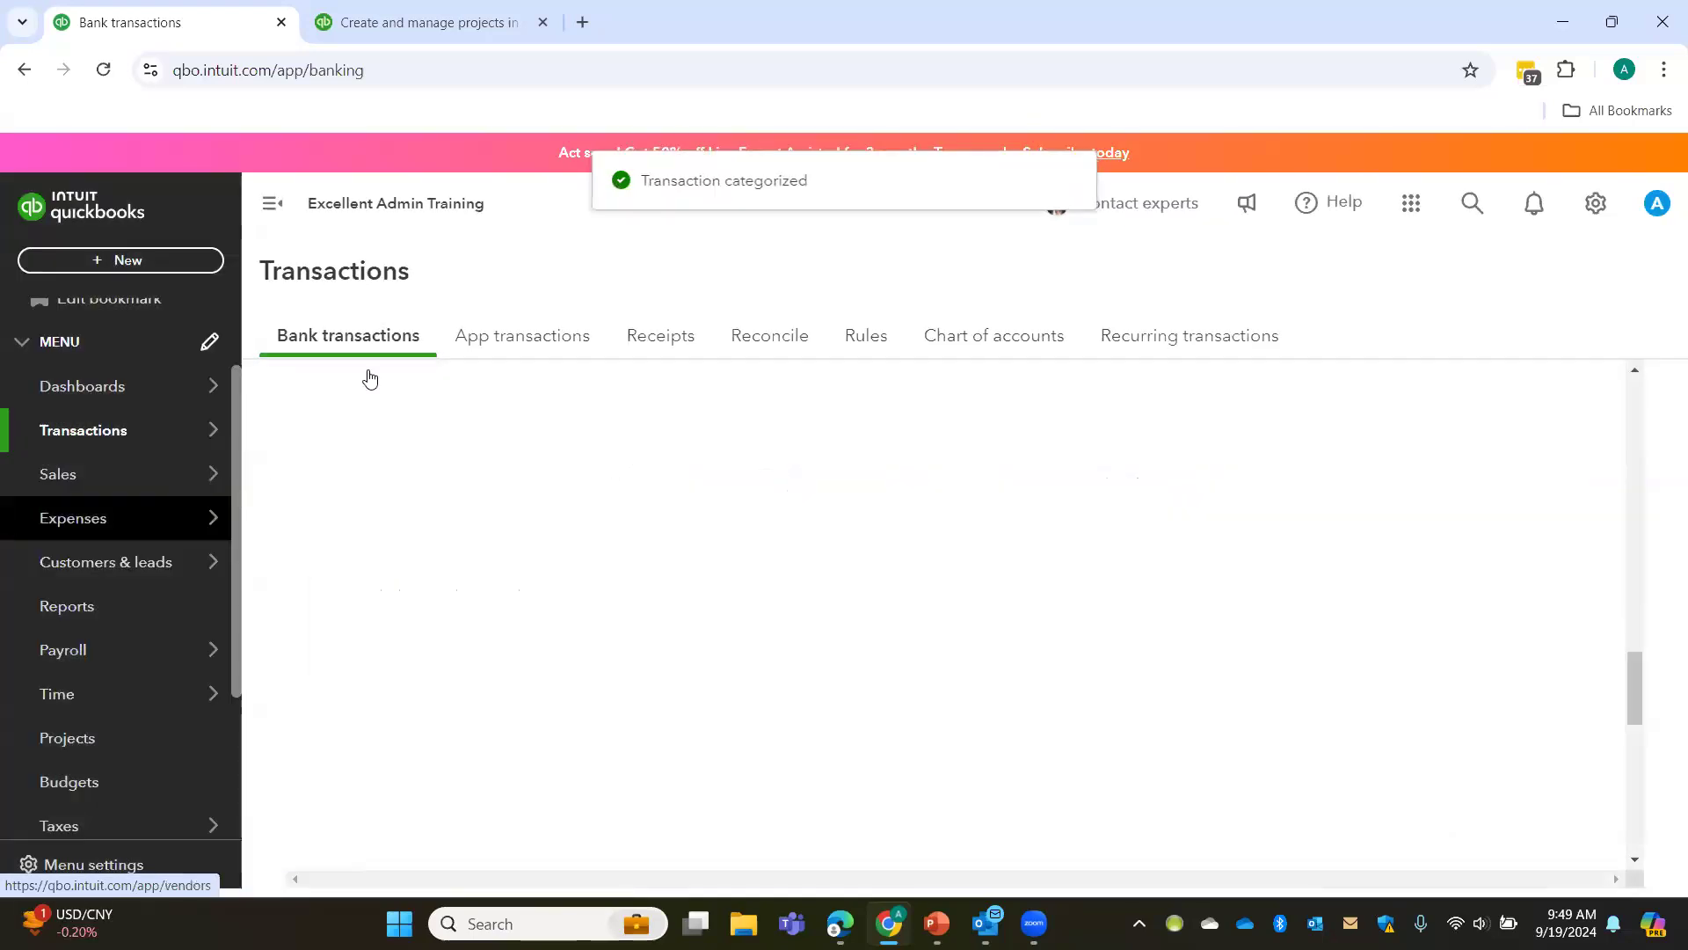
left_click(75, 655)
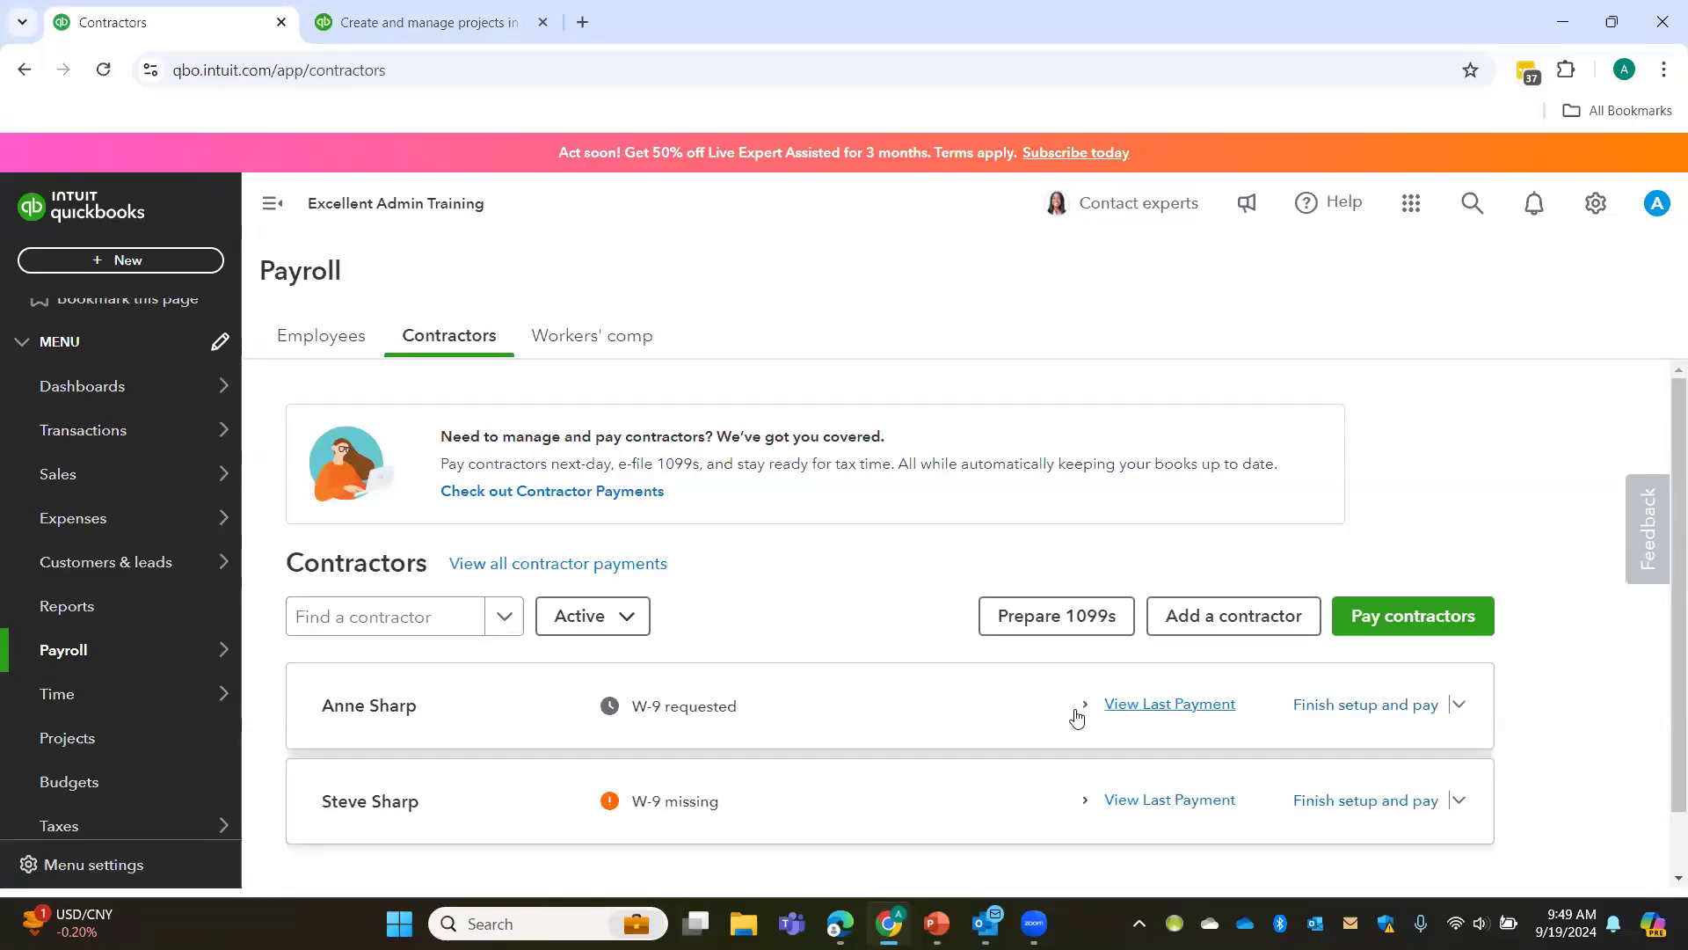
left_click(1108, 709)
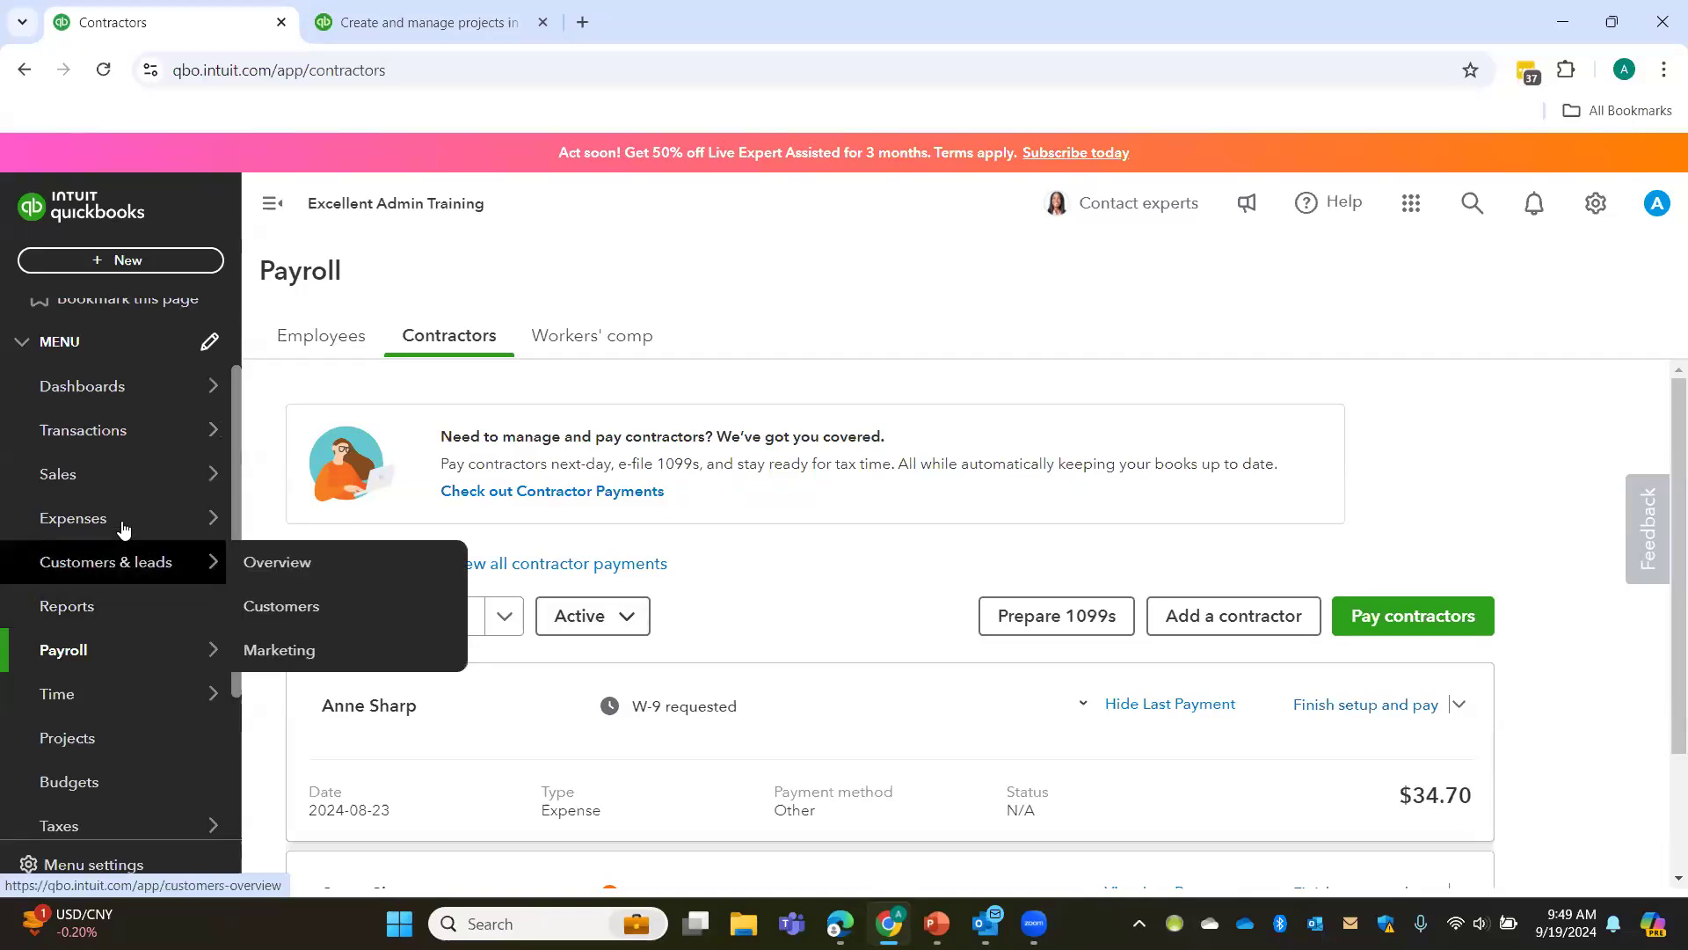
left_click(129, 431)
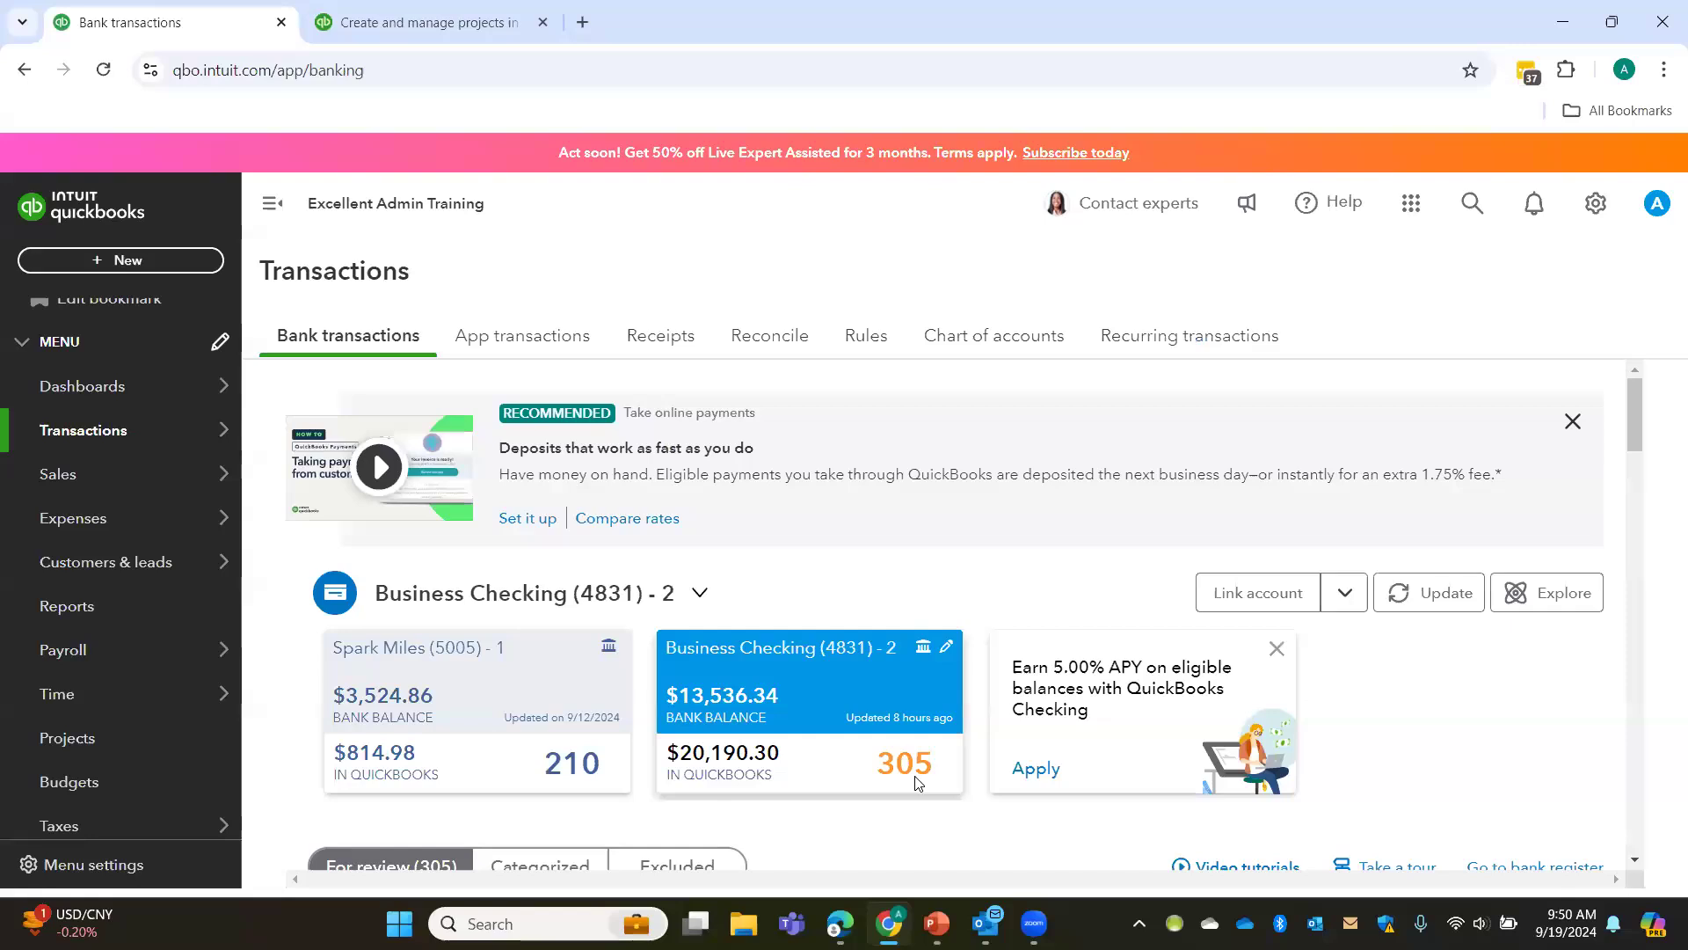
scroll(971, 703, "down", 6)
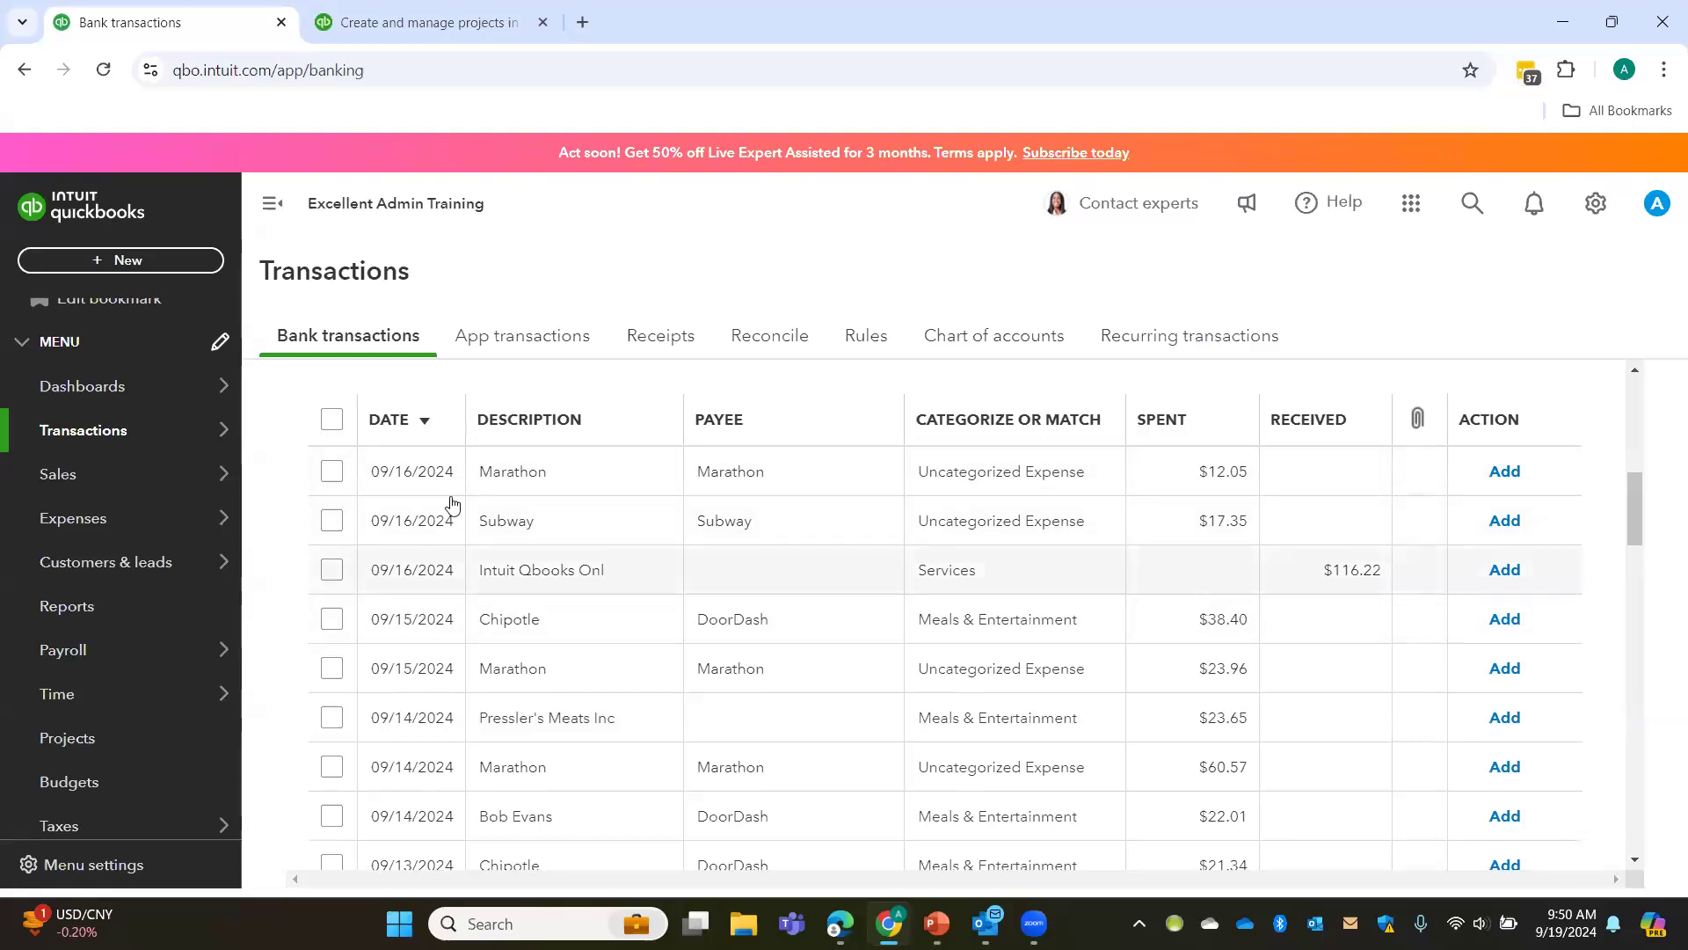
left_click(175, 650)
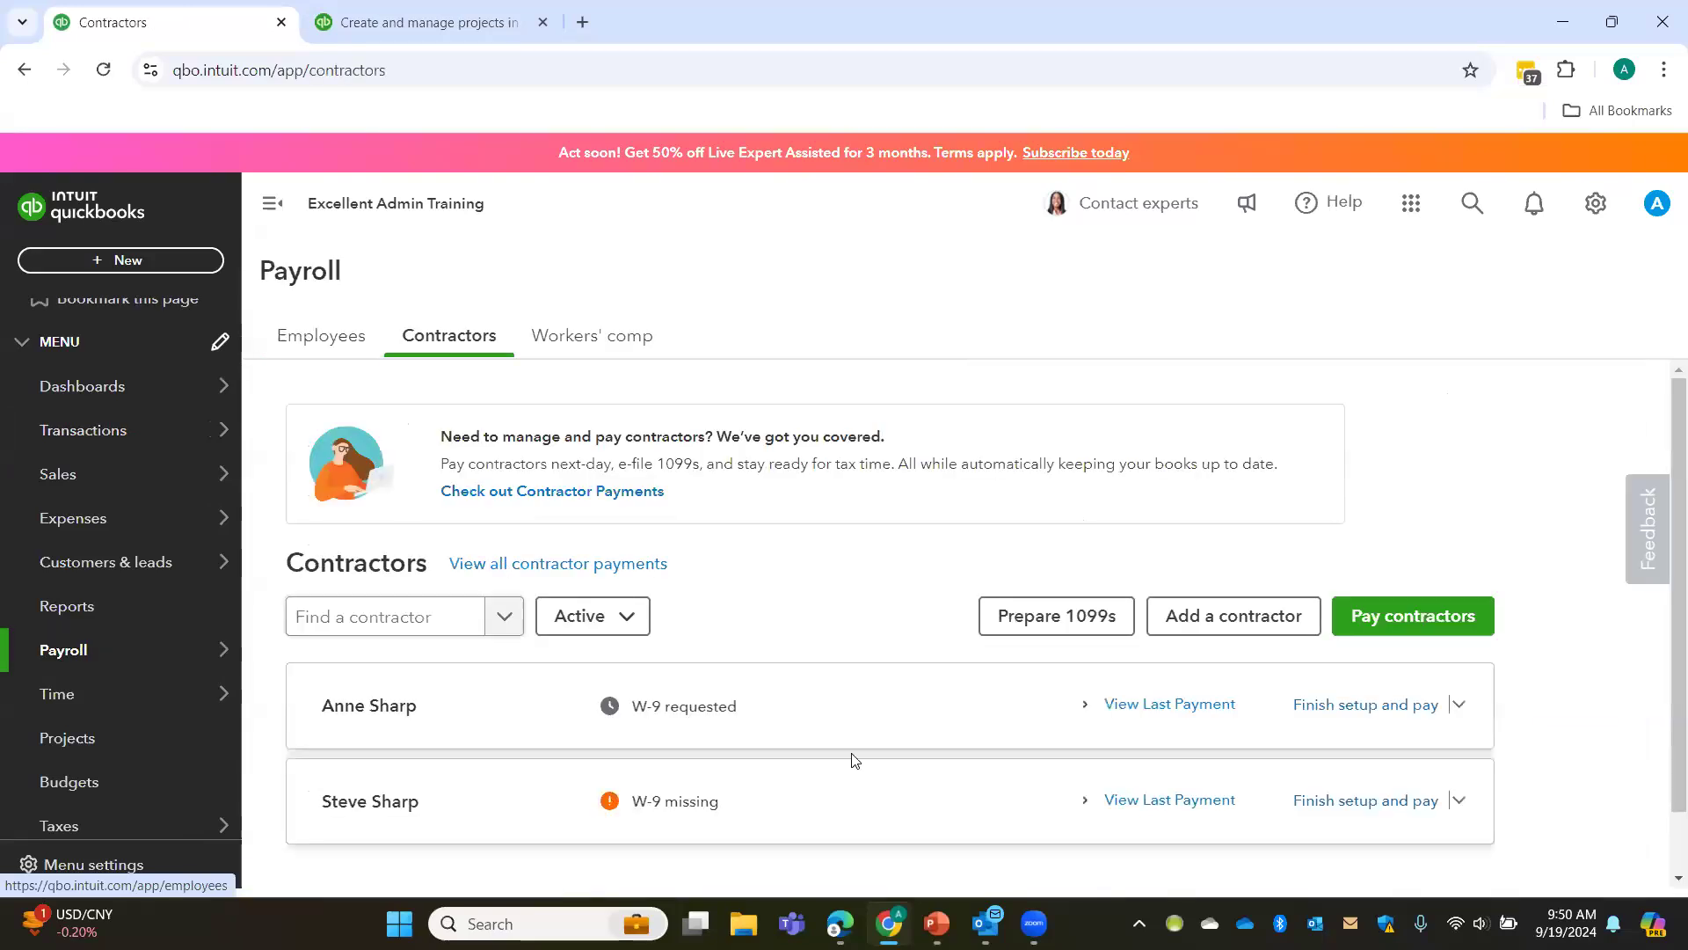
Step: Open the first contractor's profile, go back, and expand their last payment ($34.70, 2024-08-23)
left_click(1073, 722)
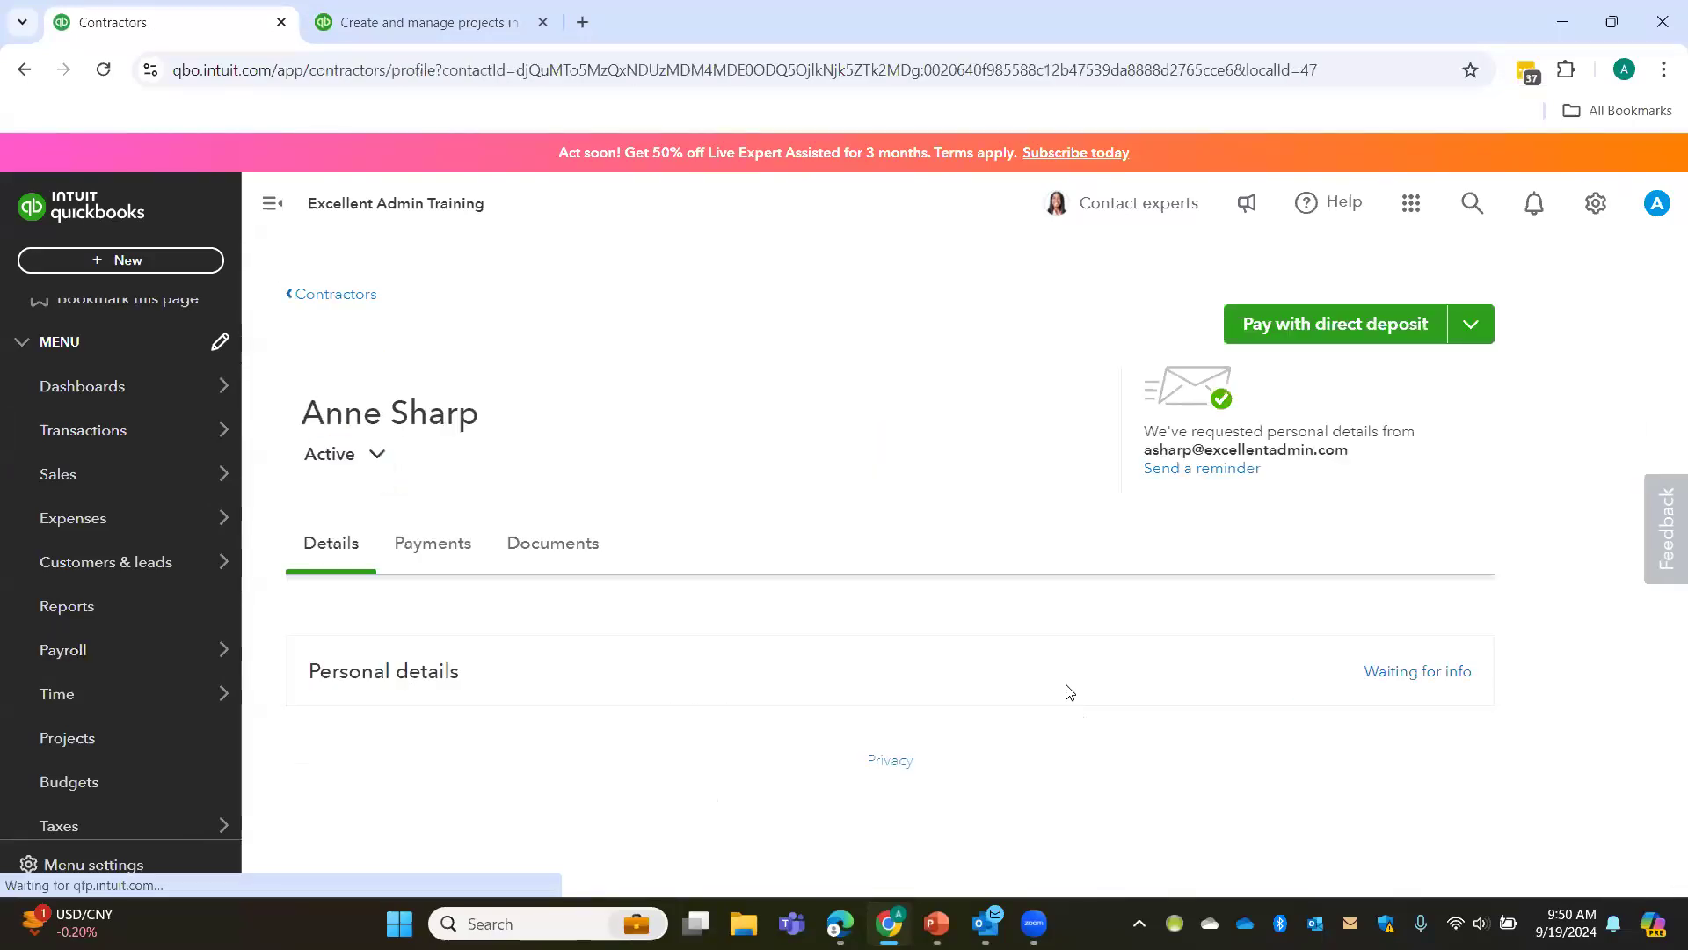
left_click(323, 294)
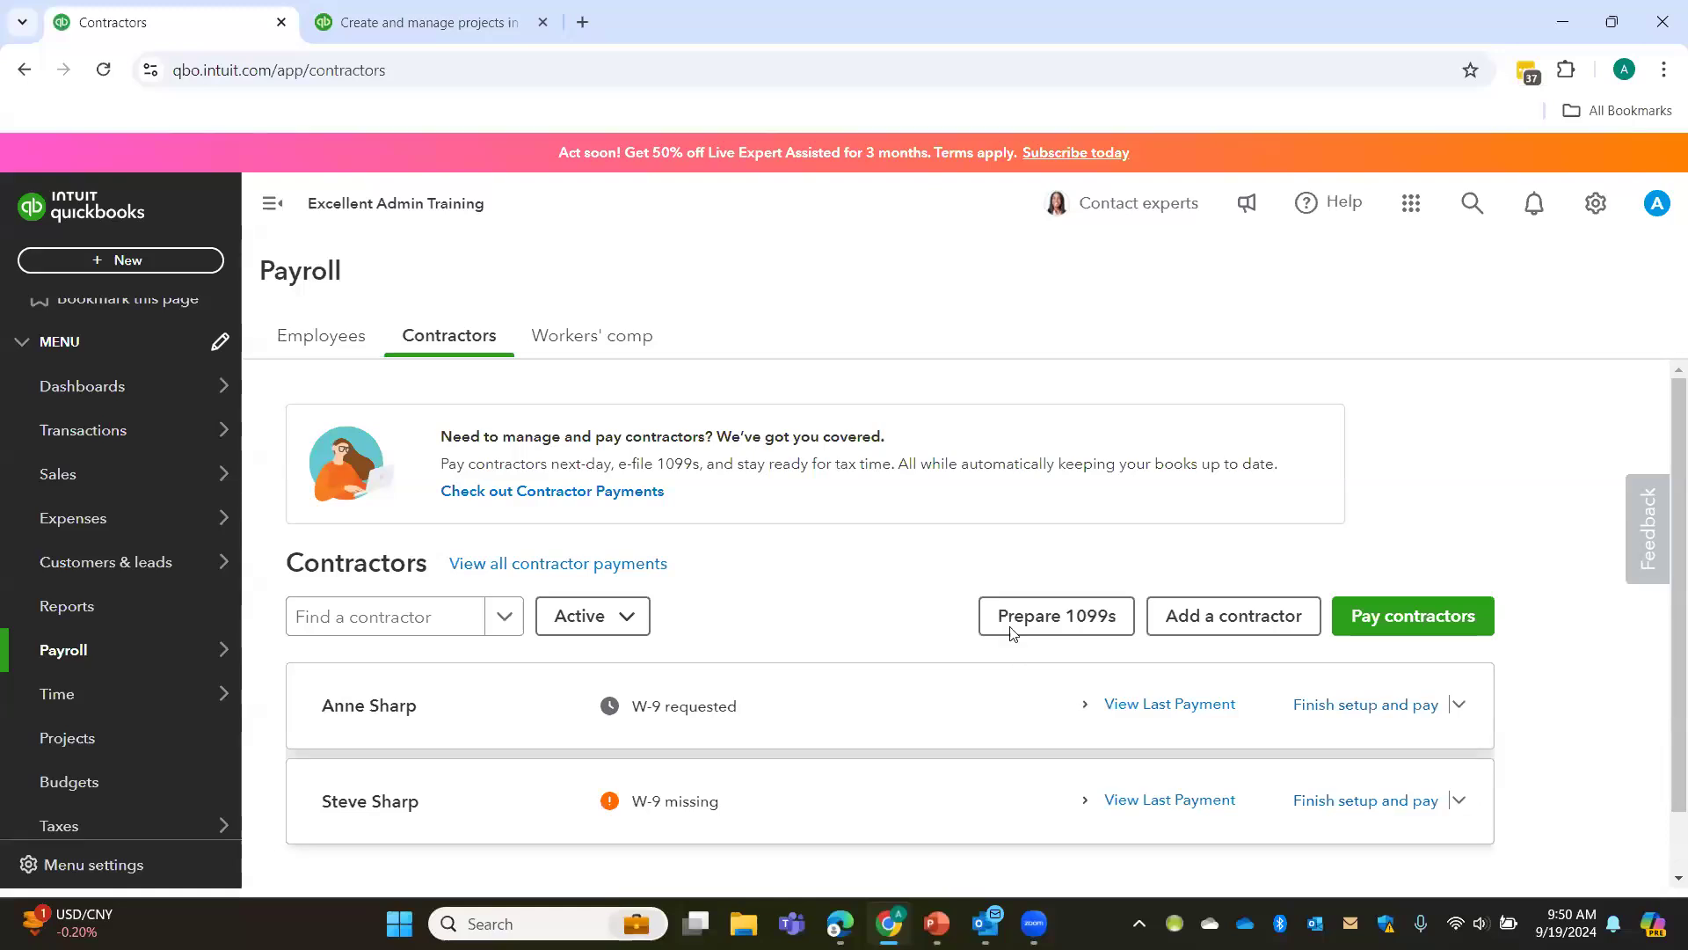
left_click(1088, 709)
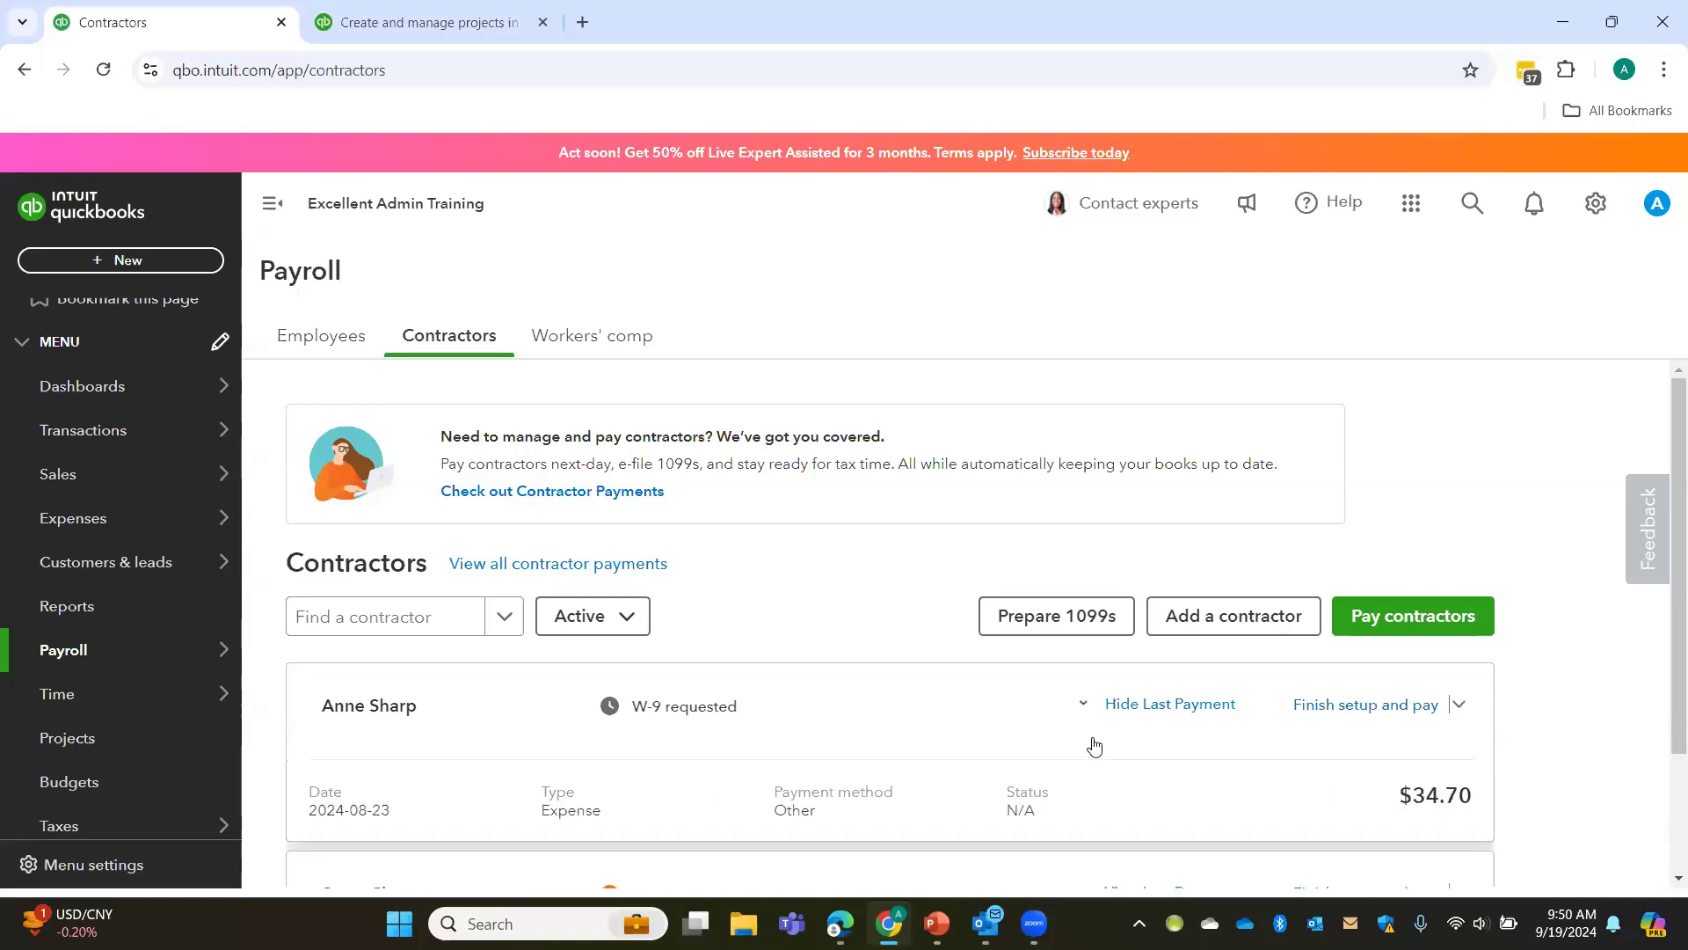
scroll(985, 844, "down", 2)
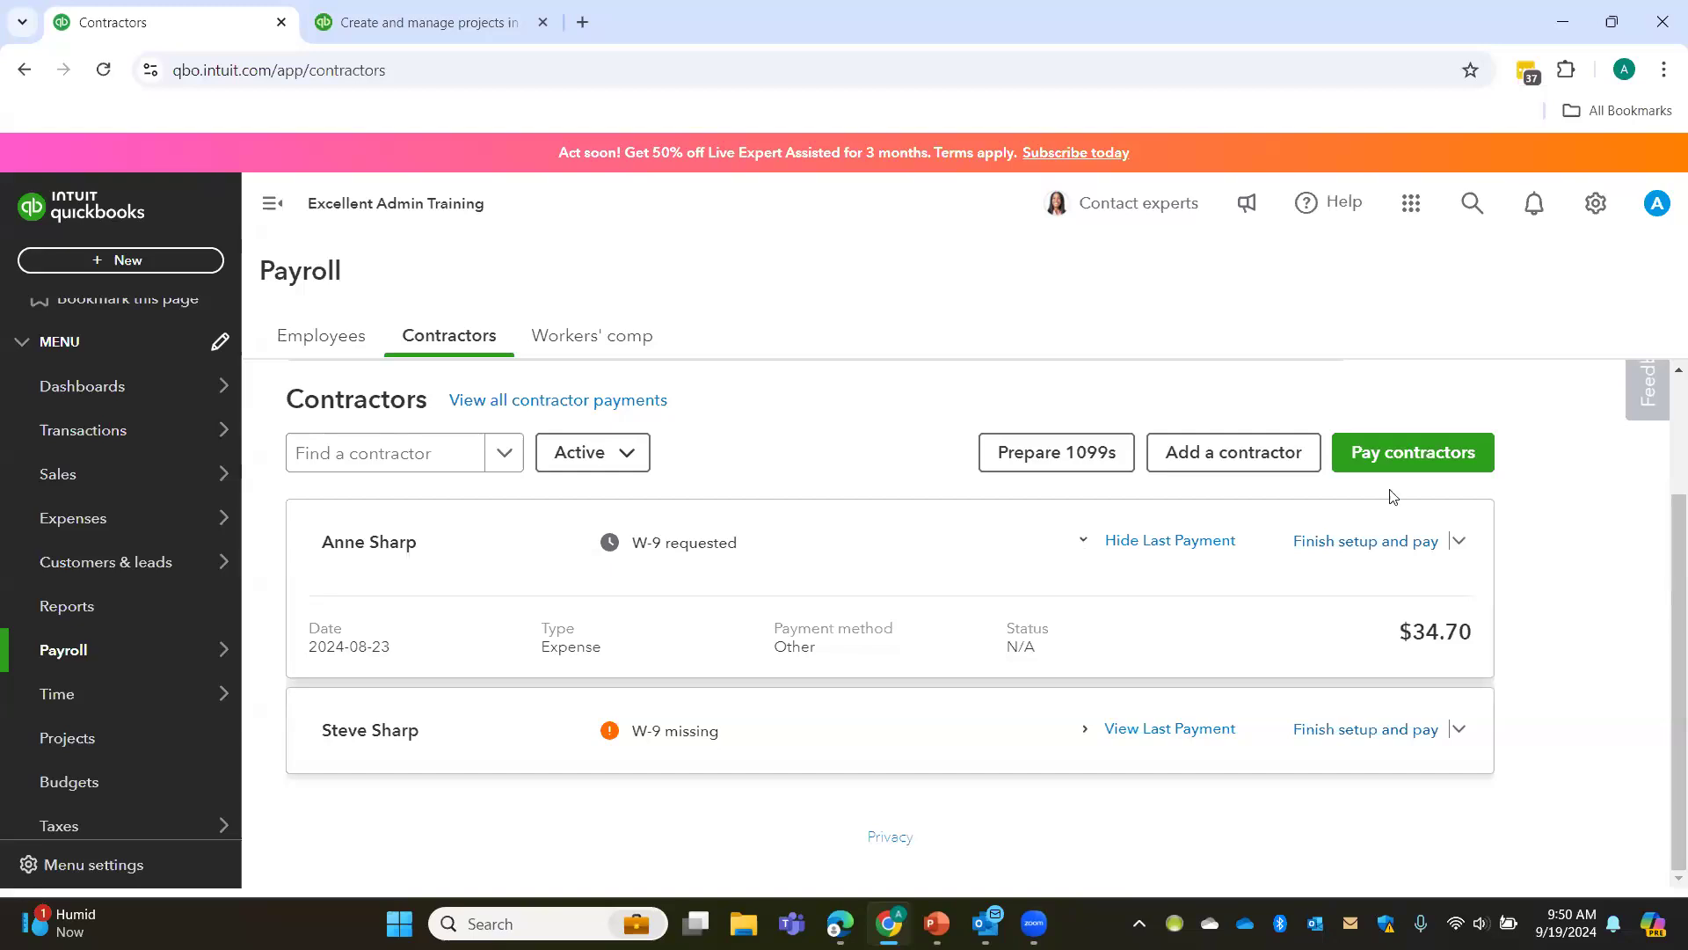
Step: Start a contractor payment for the first contractor, charged to the Spark Miles account
left_click(1413, 469)
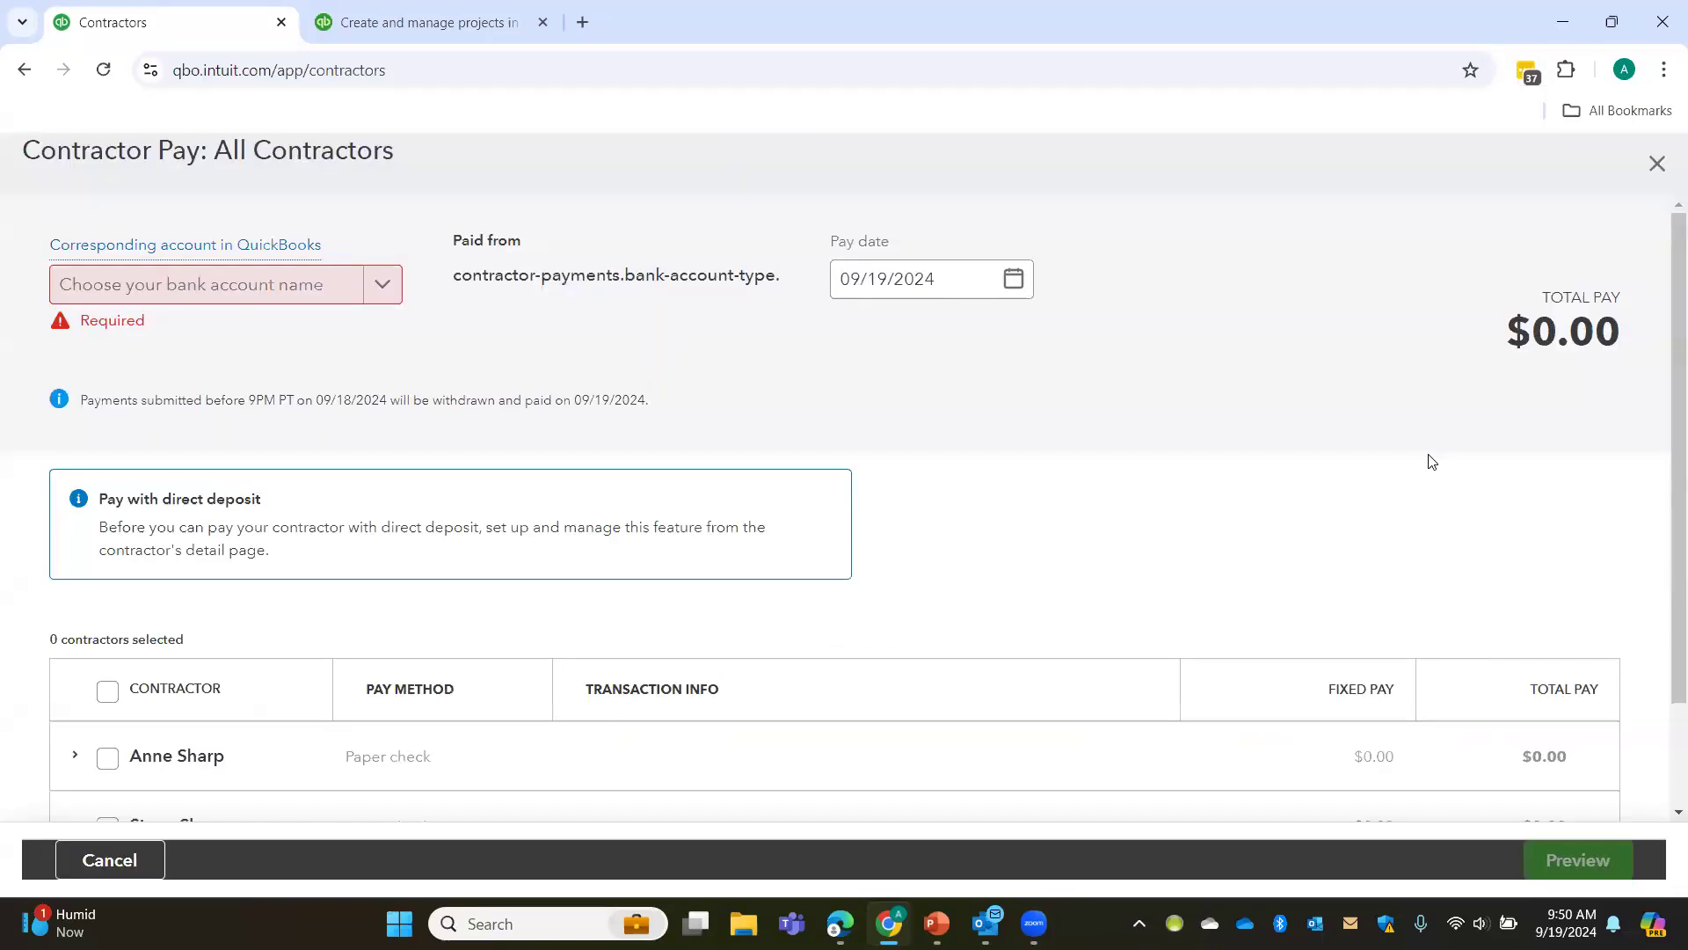
scroll(58, 524, "down", 2)
left_click(108, 631)
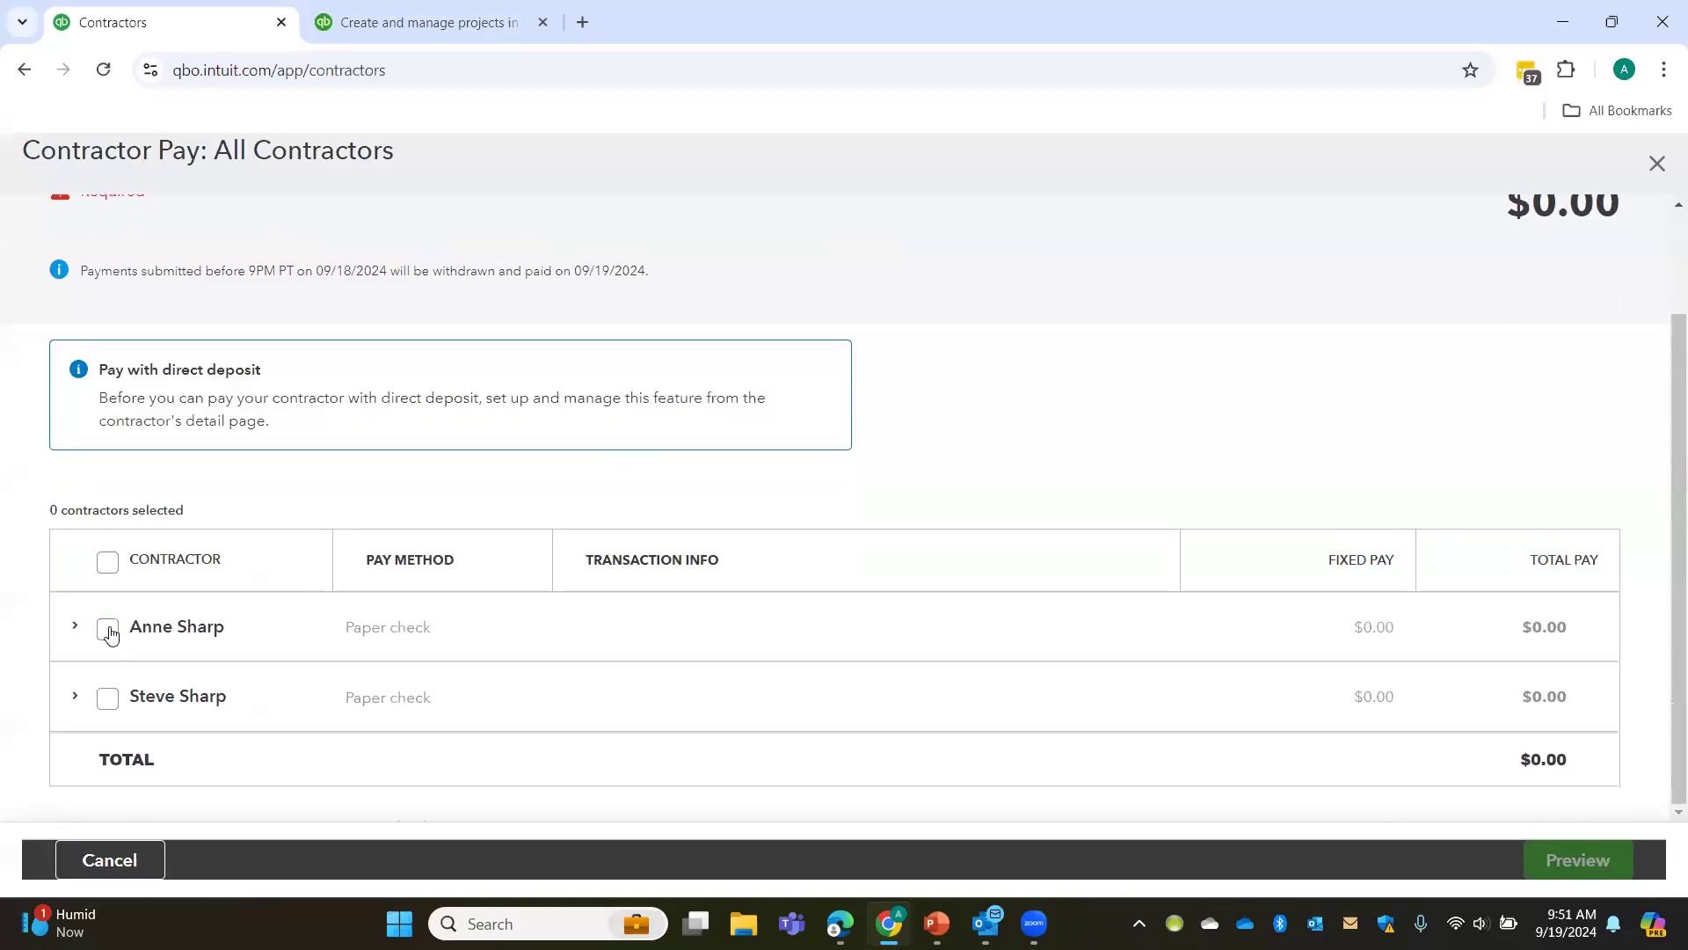
left_click(409, 723)
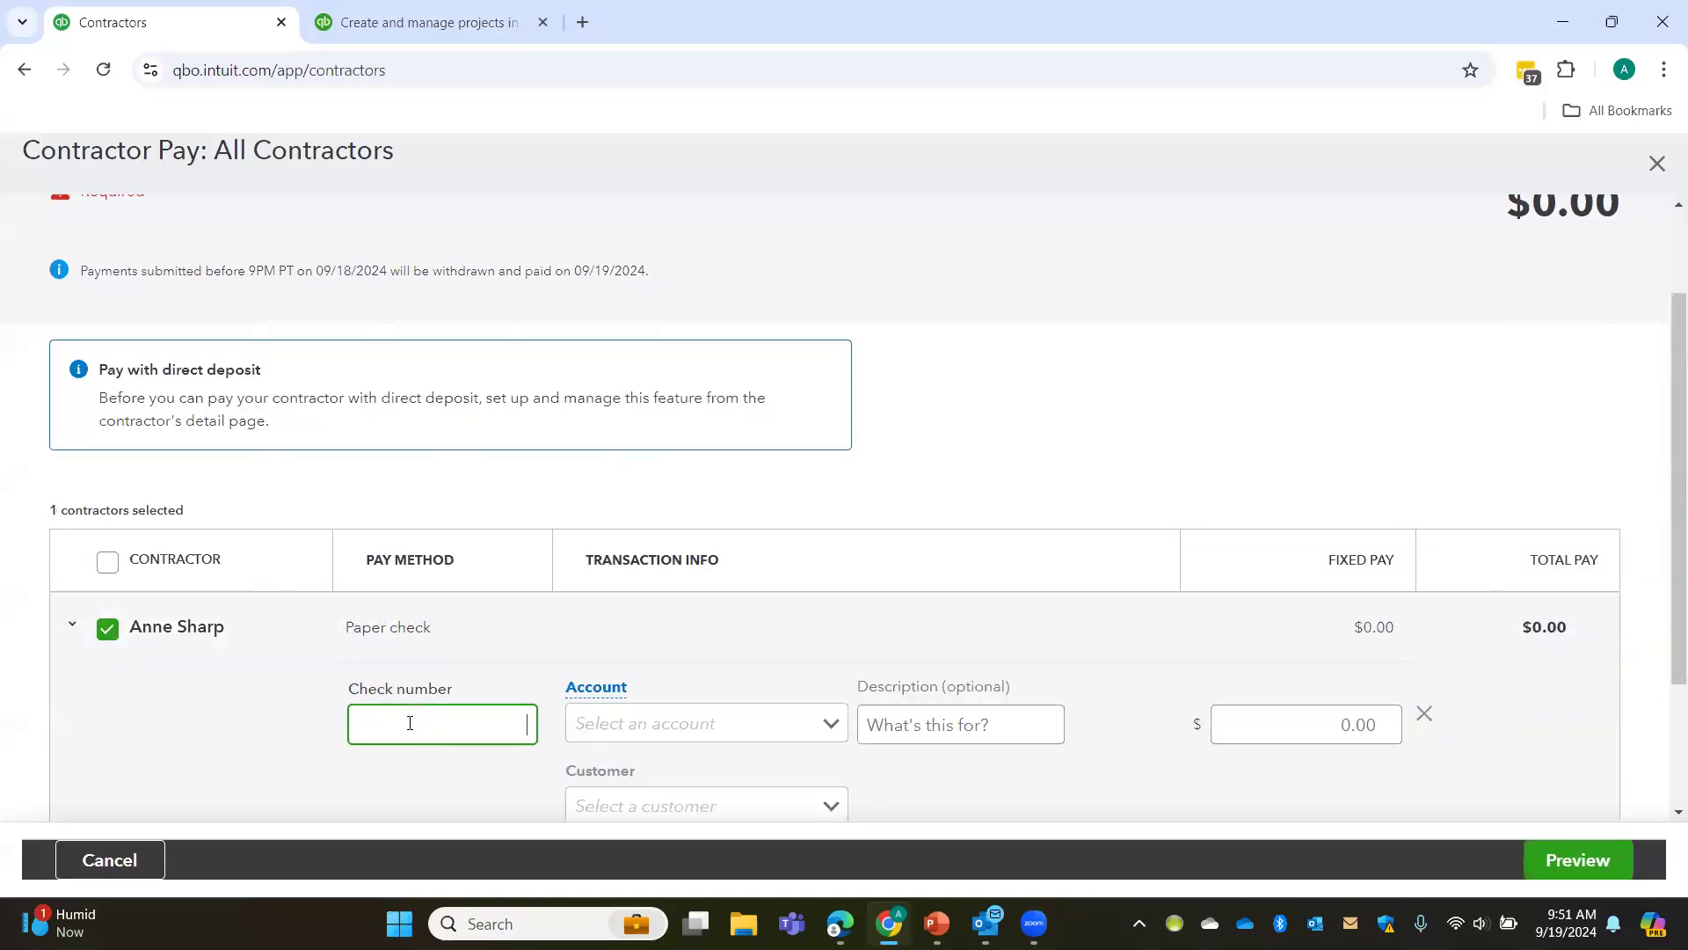
scroll(1070, 716, "down", 2)
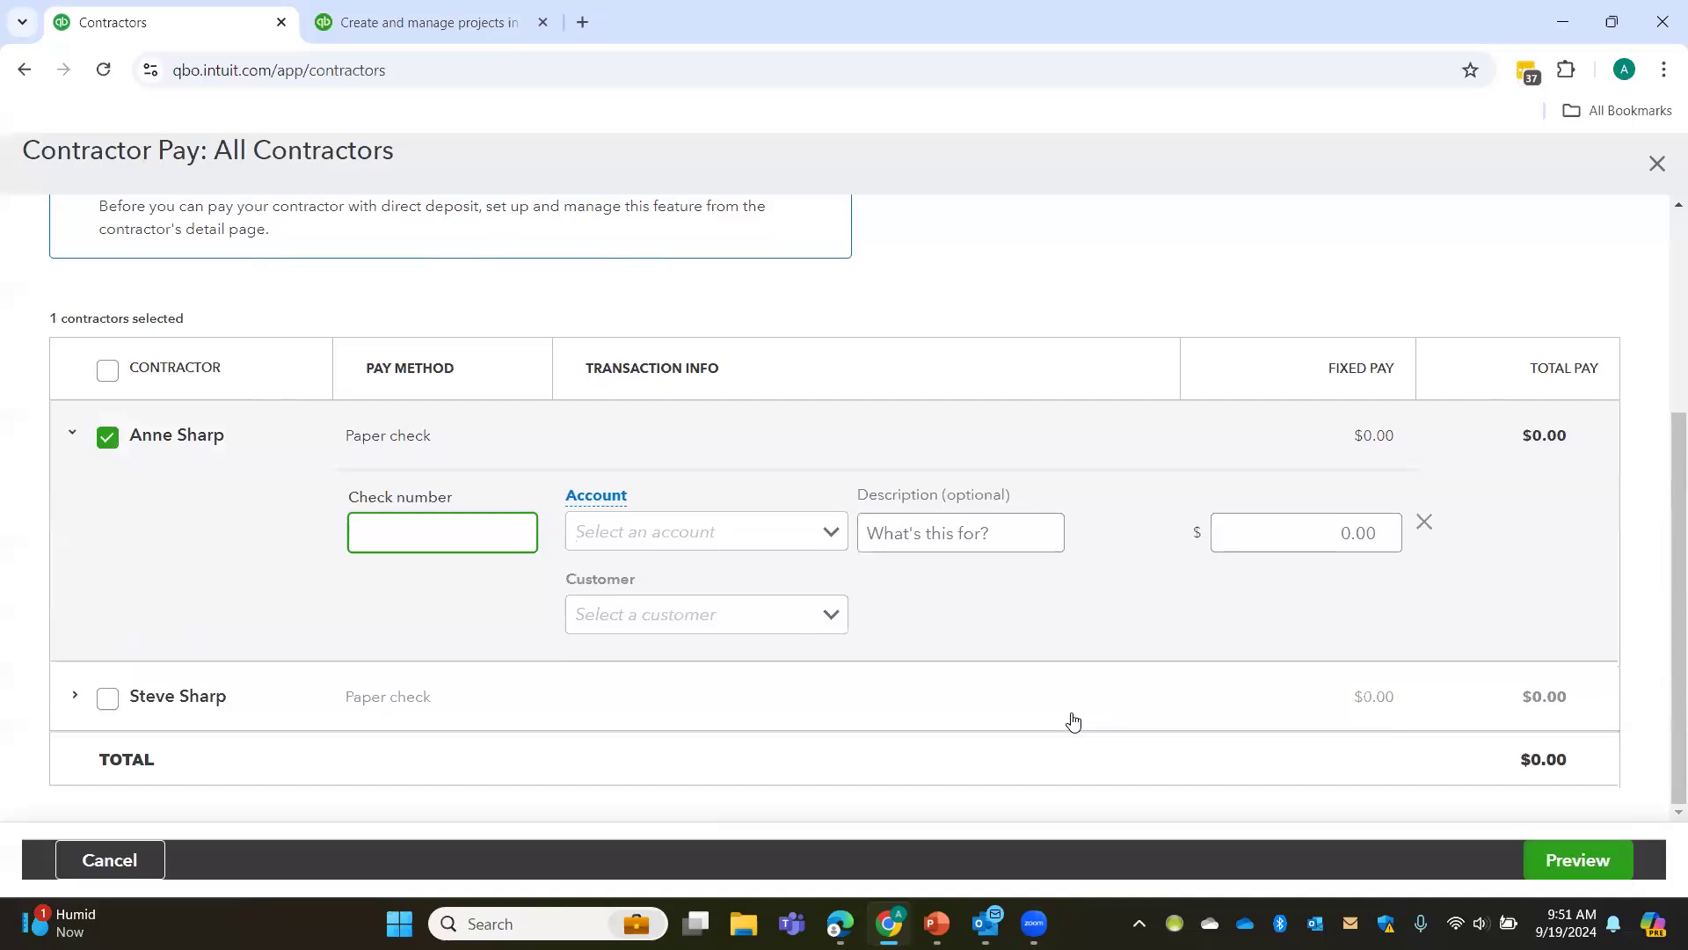
left_click(809, 526)
left_click(830, 531)
scroll(802, 694, "down", 3)
scroll(800, 708, "up", 3)
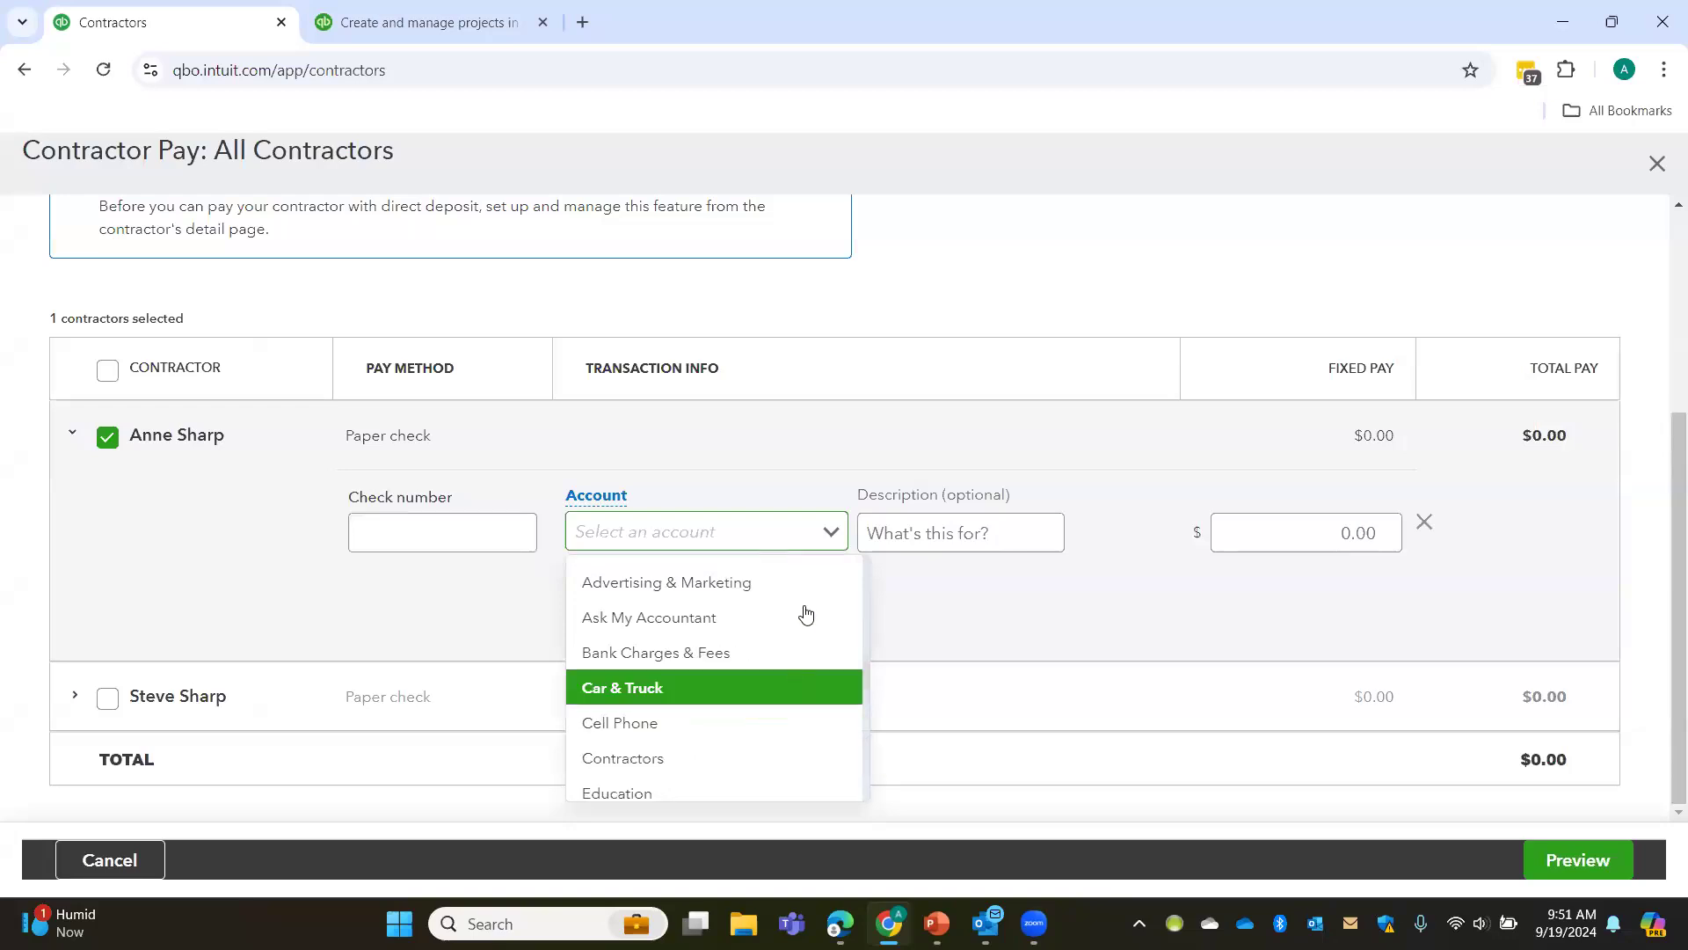
scroll(802, 624, "up", 2)
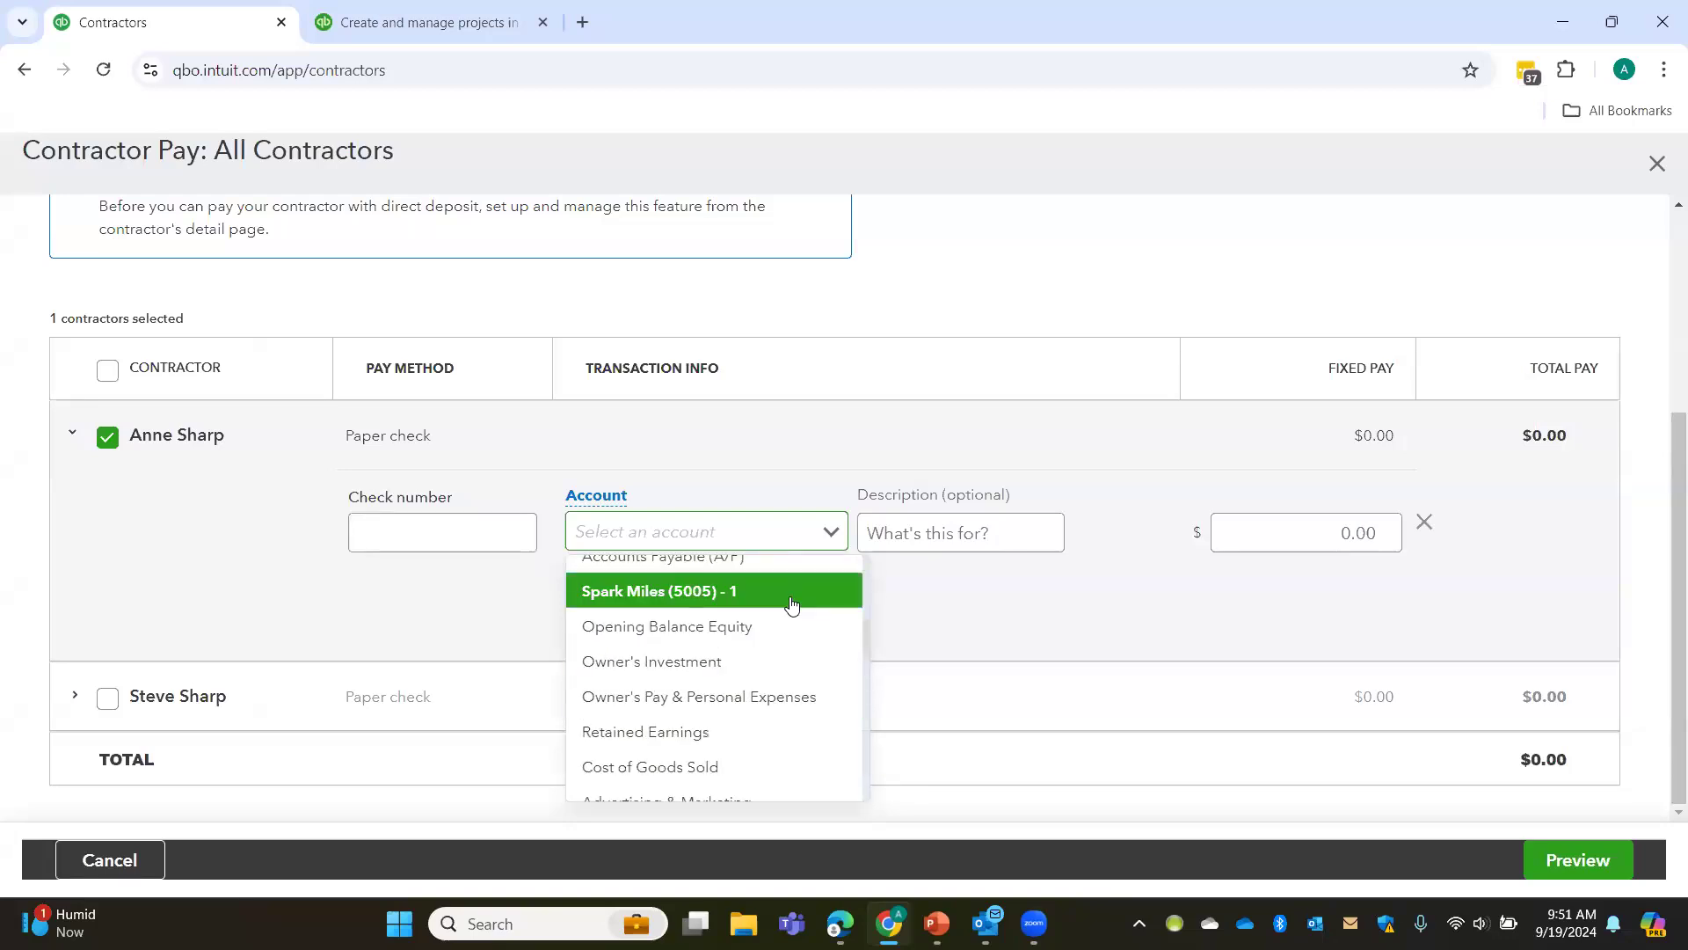
scroll(791, 636, "up", 1)
left_click(782, 700)
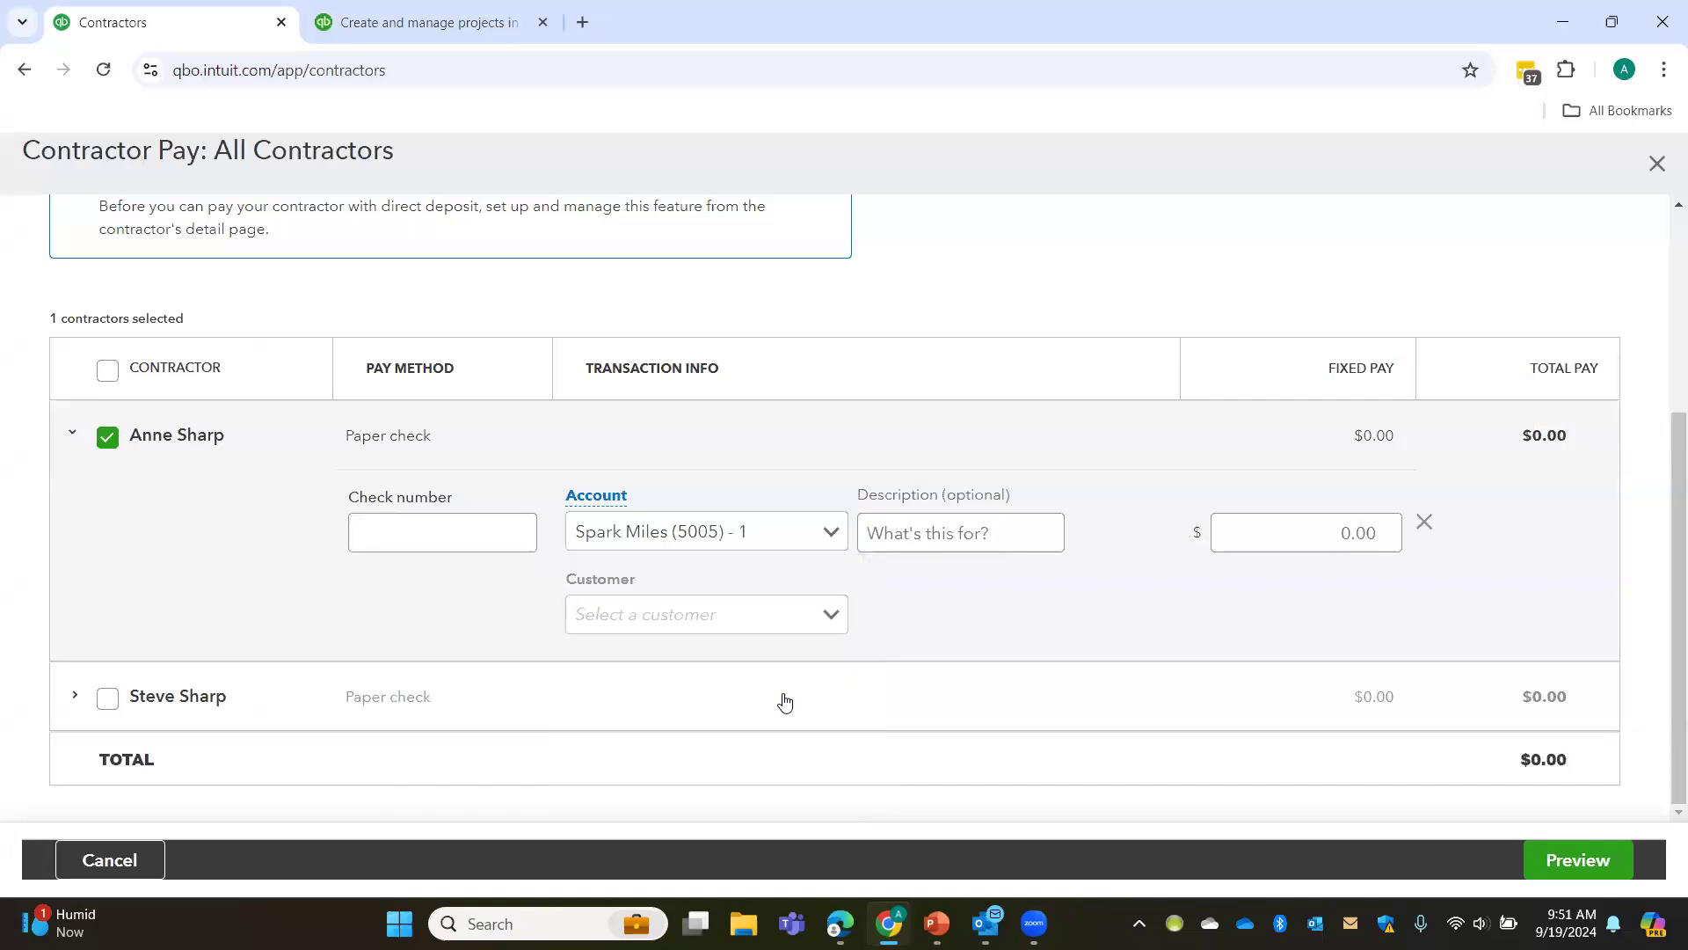
Step: Enter $100 fixed pay and check number 120 on the payment
left_click(1258, 532)
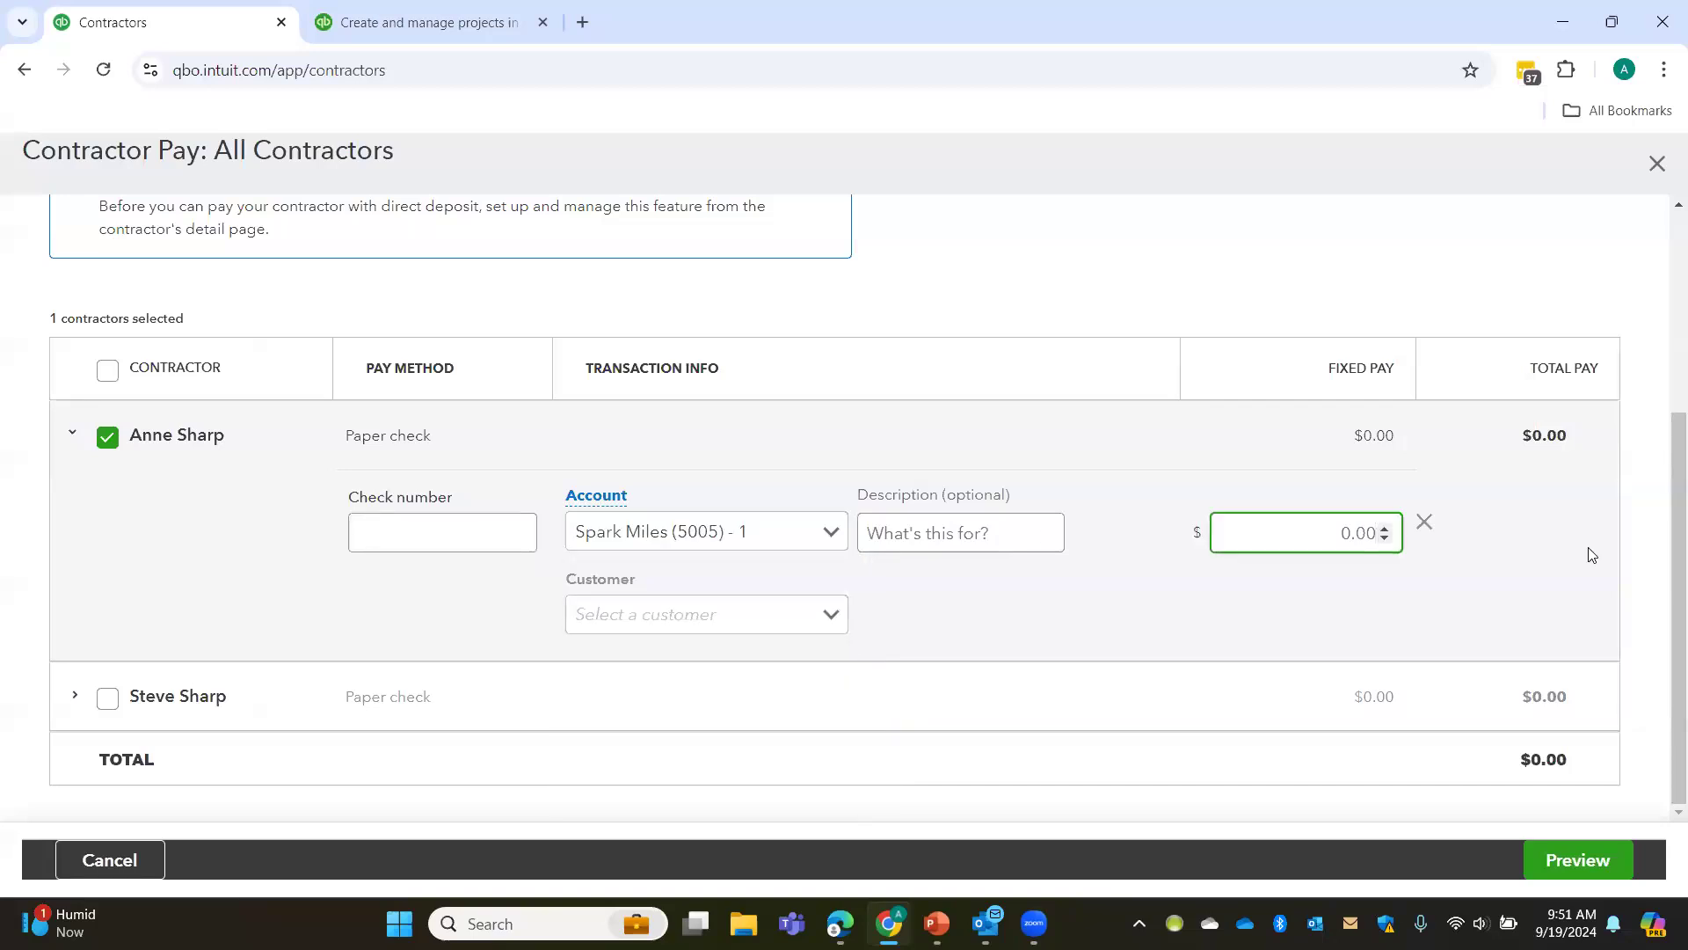
type("100")
left_click(805, 611)
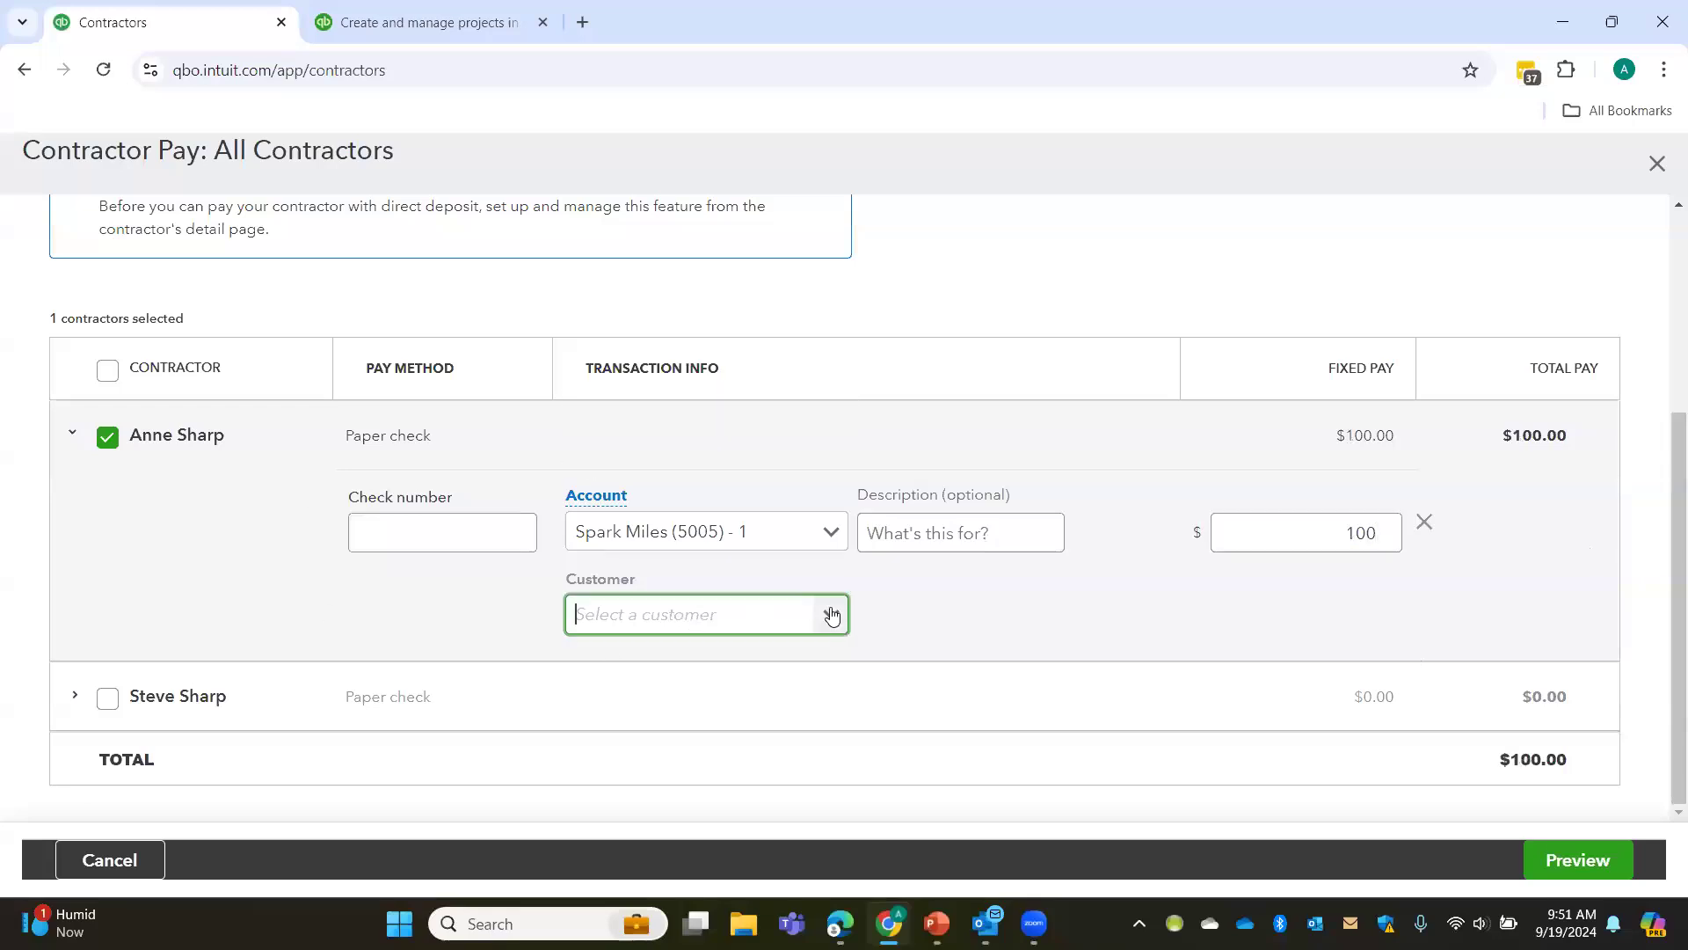
left_click(832, 615)
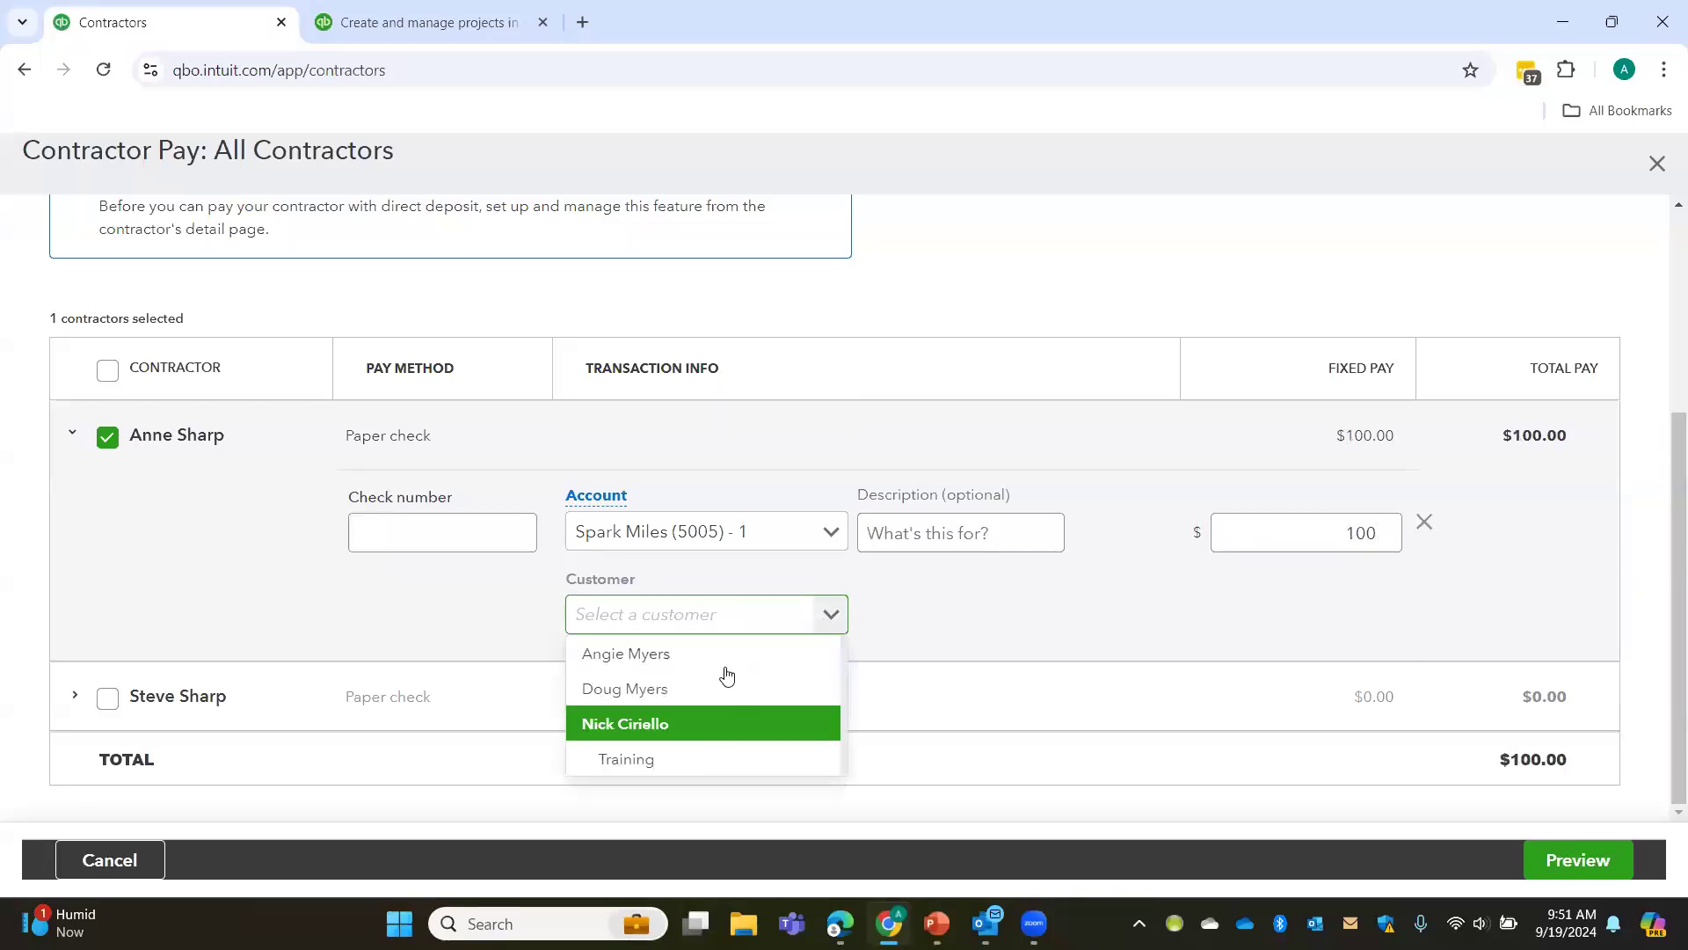
left_click(443, 518)
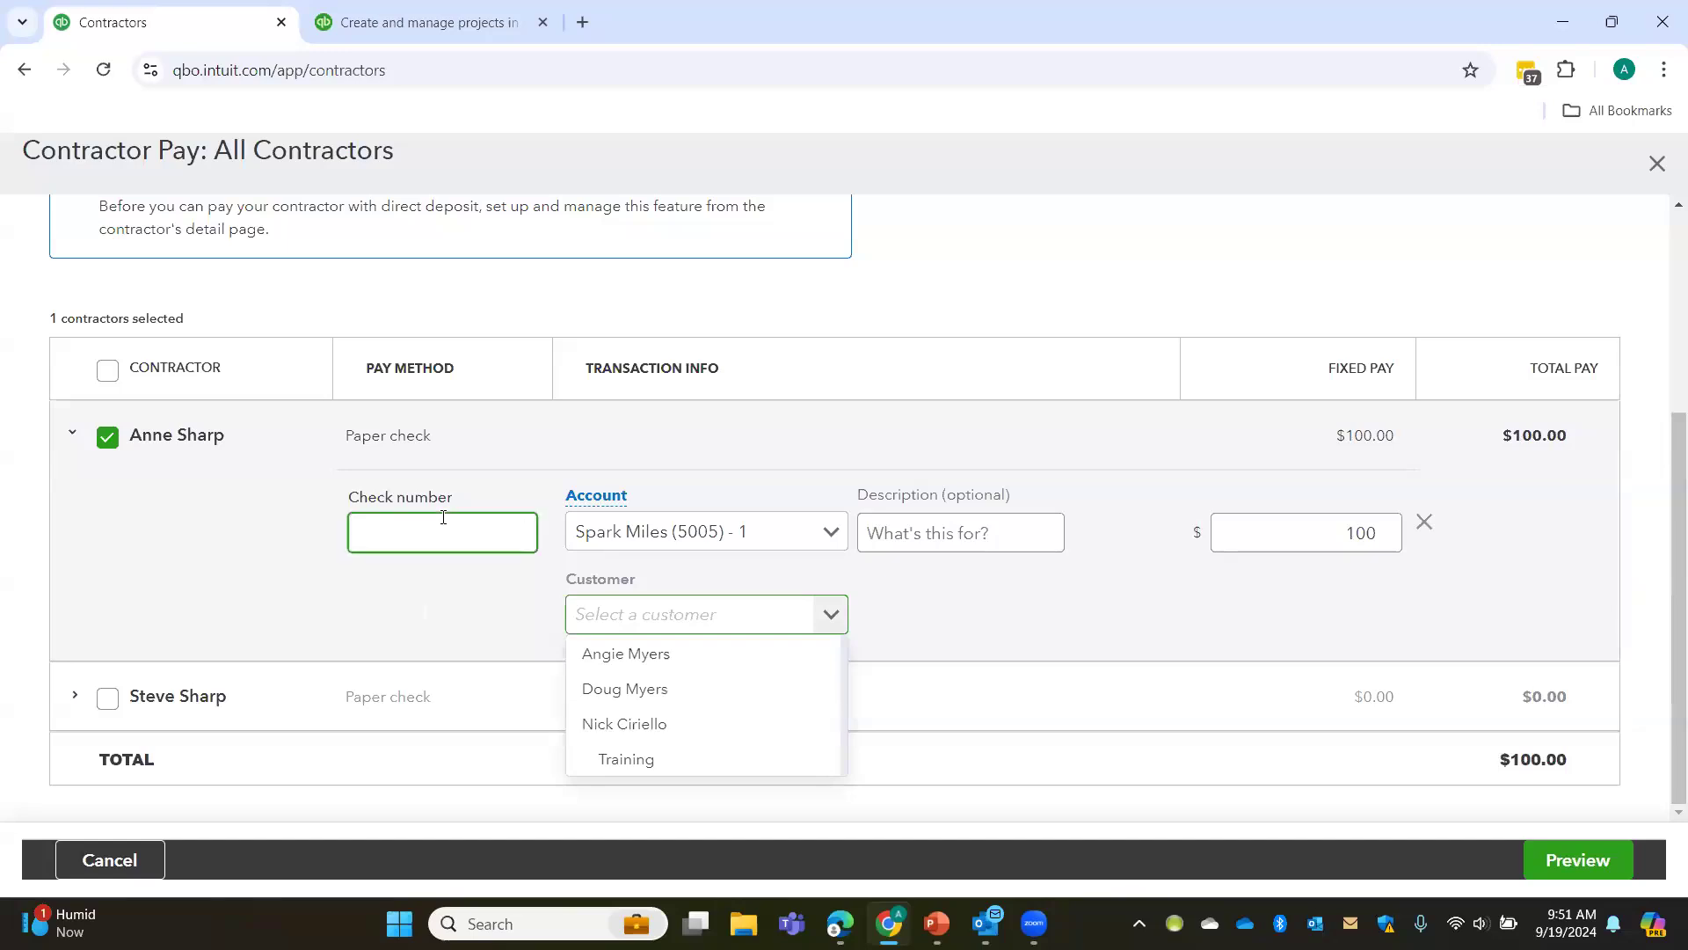
type("120")
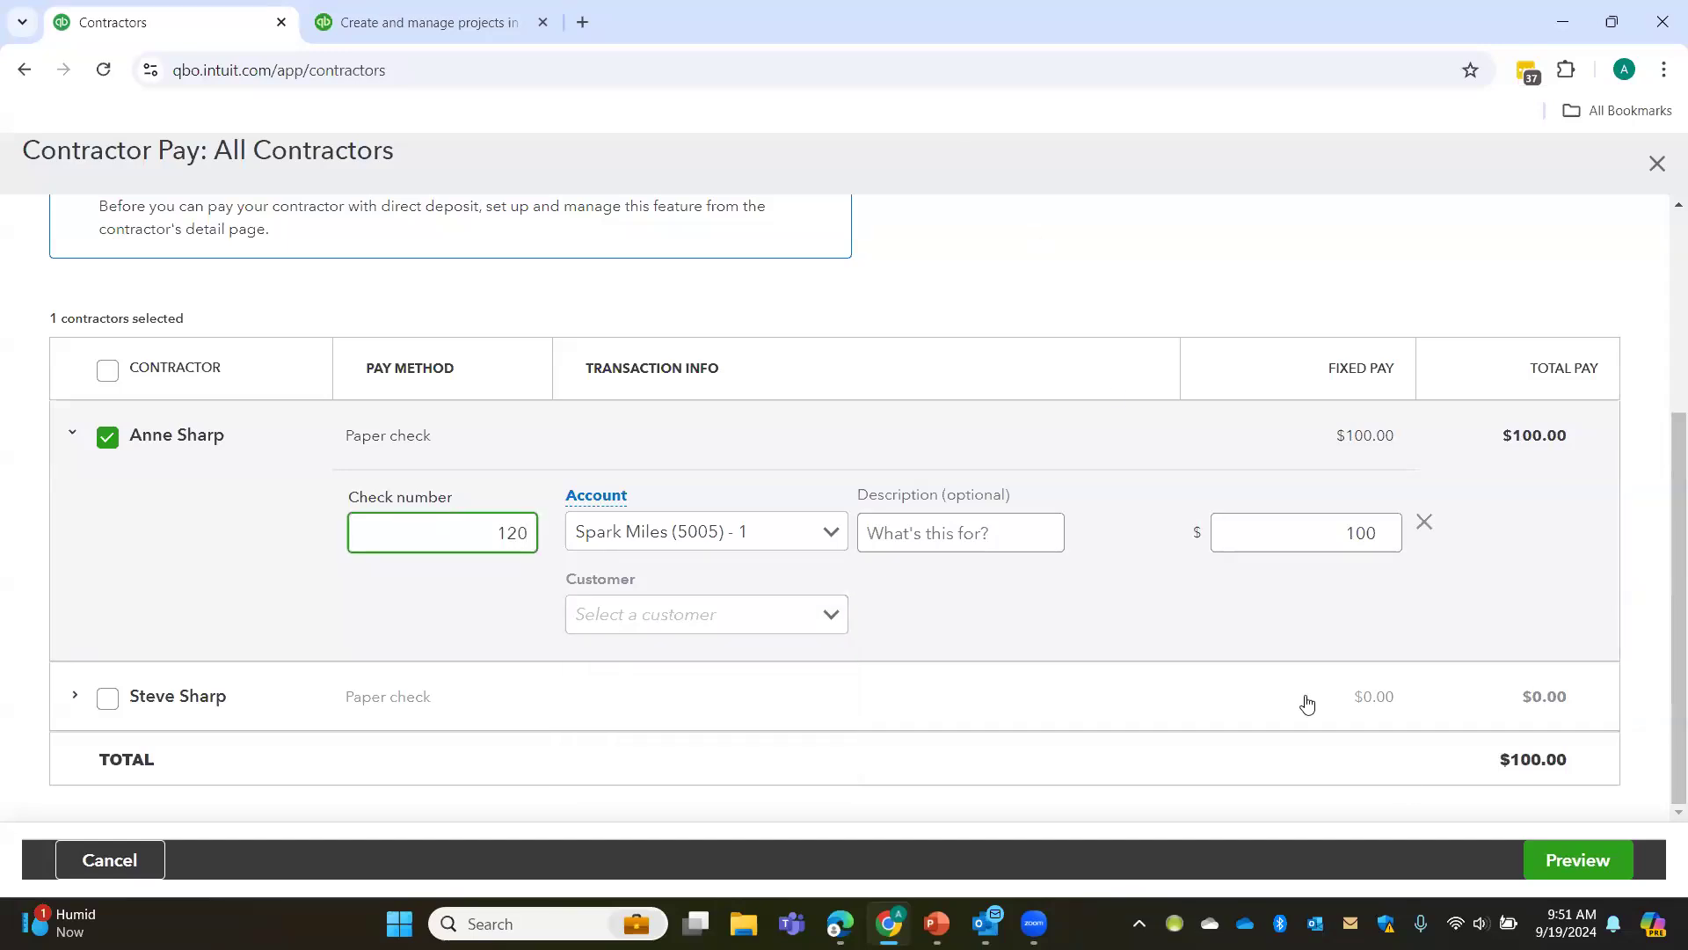
left_click(1578, 864)
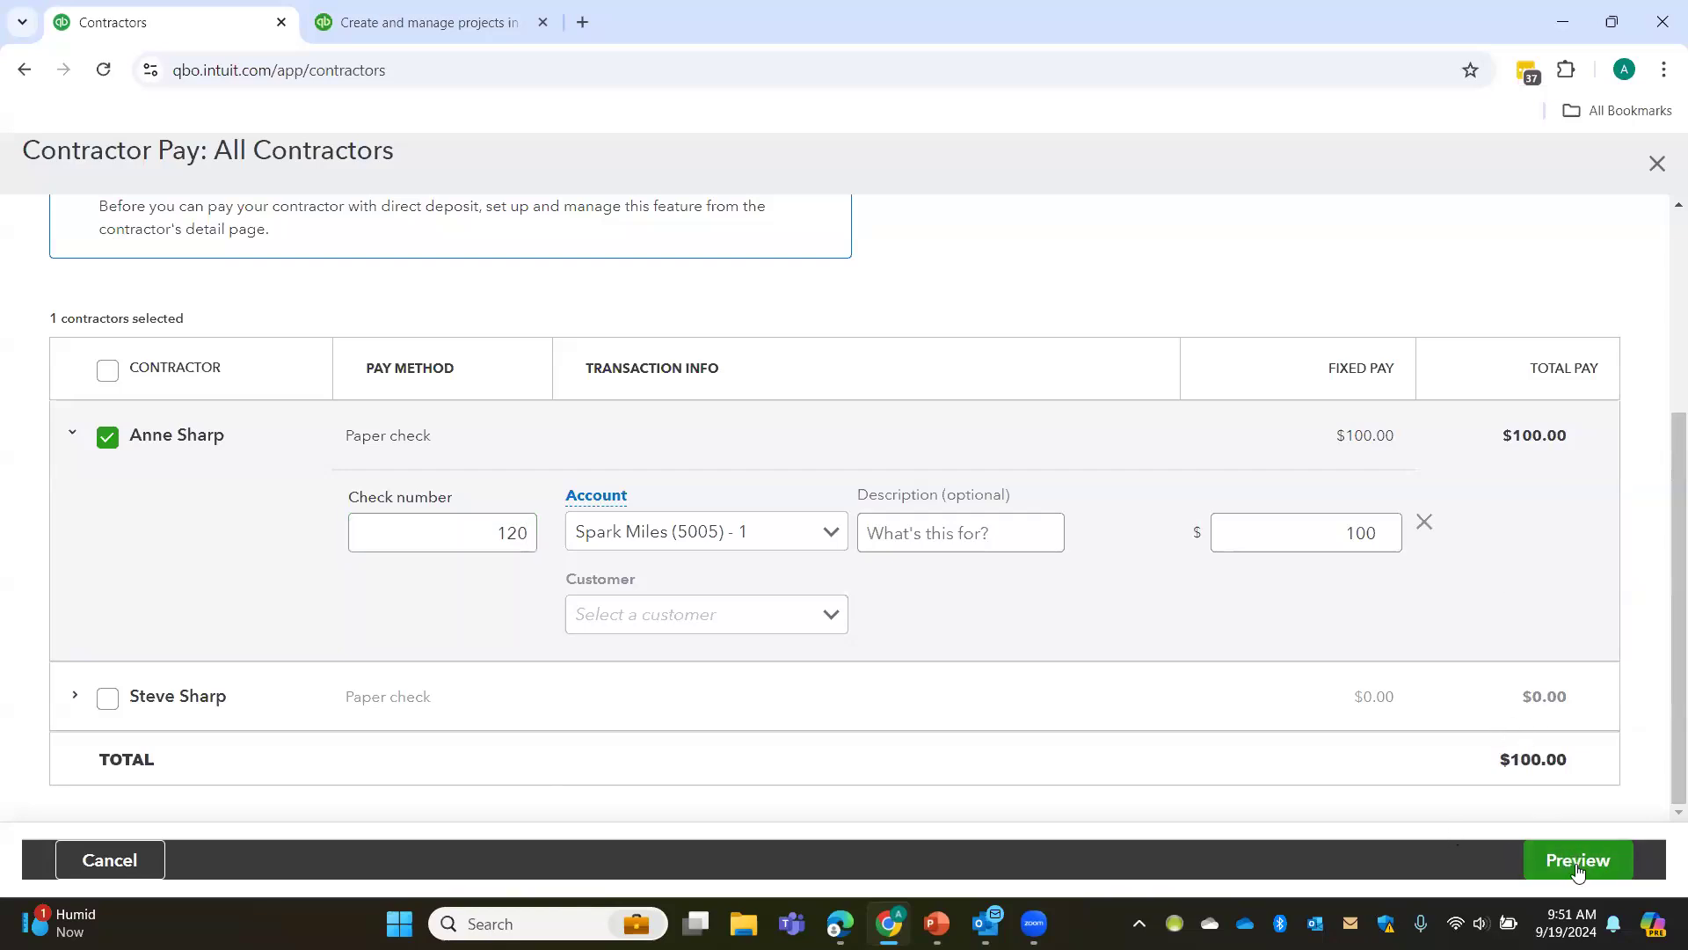
scroll(1505, 725, "up", 4)
scroll(1506, 721, "down", 4)
scroll(1499, 716, "up", 4)
Step: Pay the contractor from Business Checking and charge the payment to the Contractors account
left_click(343, 288)
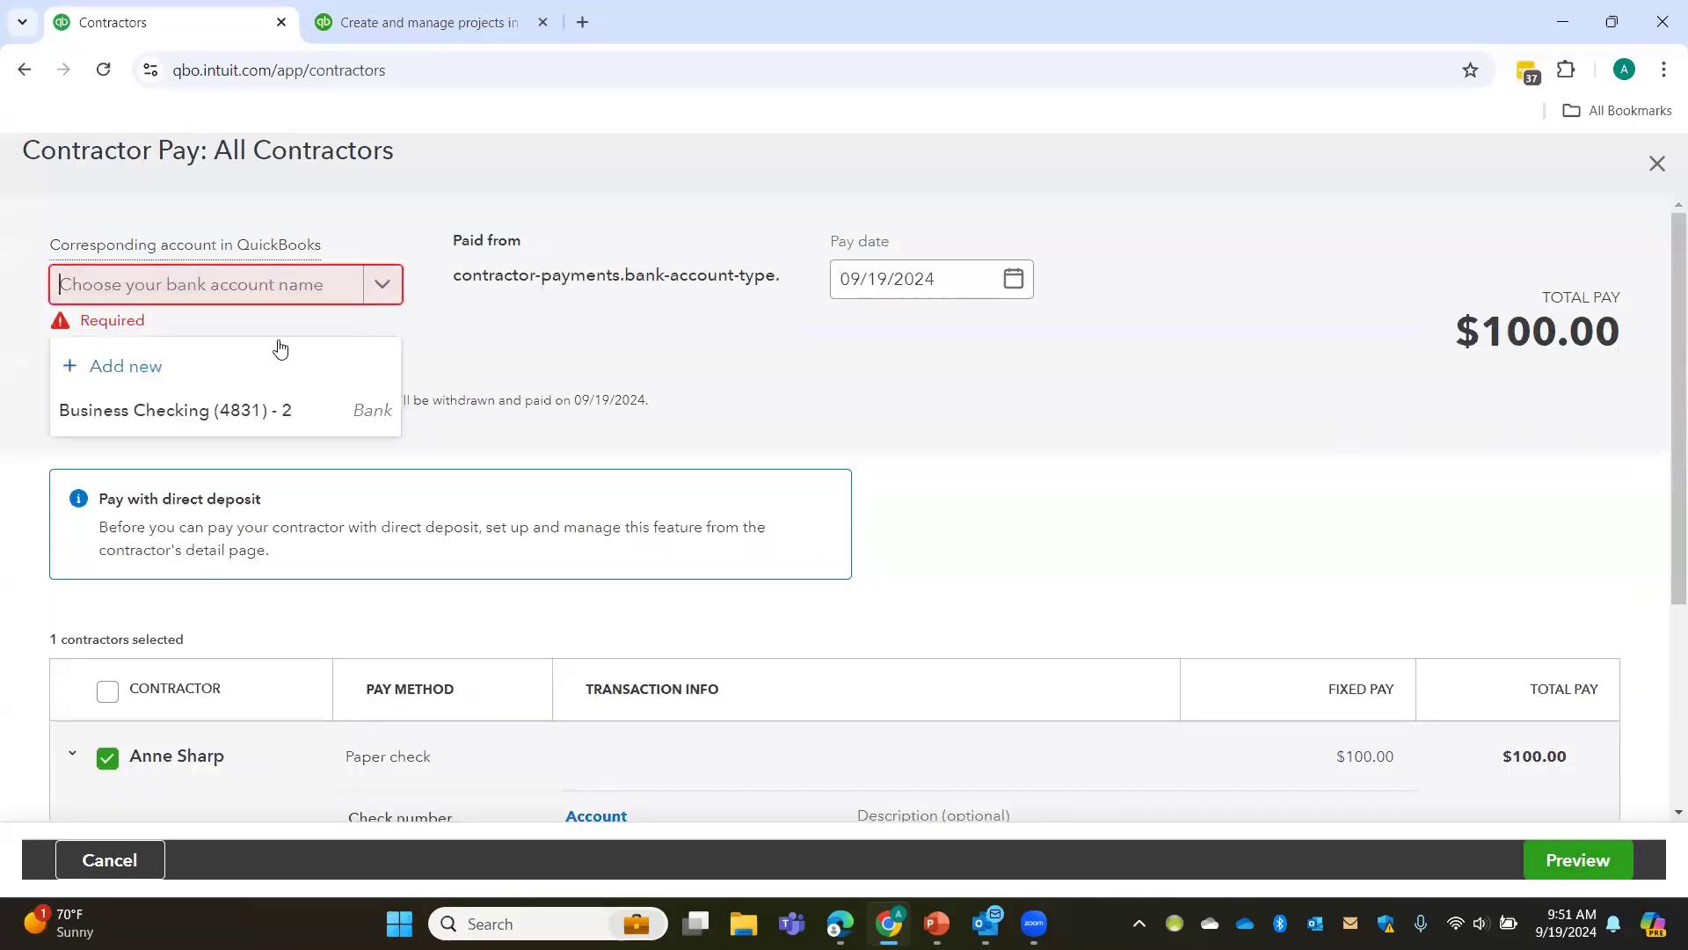
left_click(239, 410)
scroll(1407, 581, "down", 4)
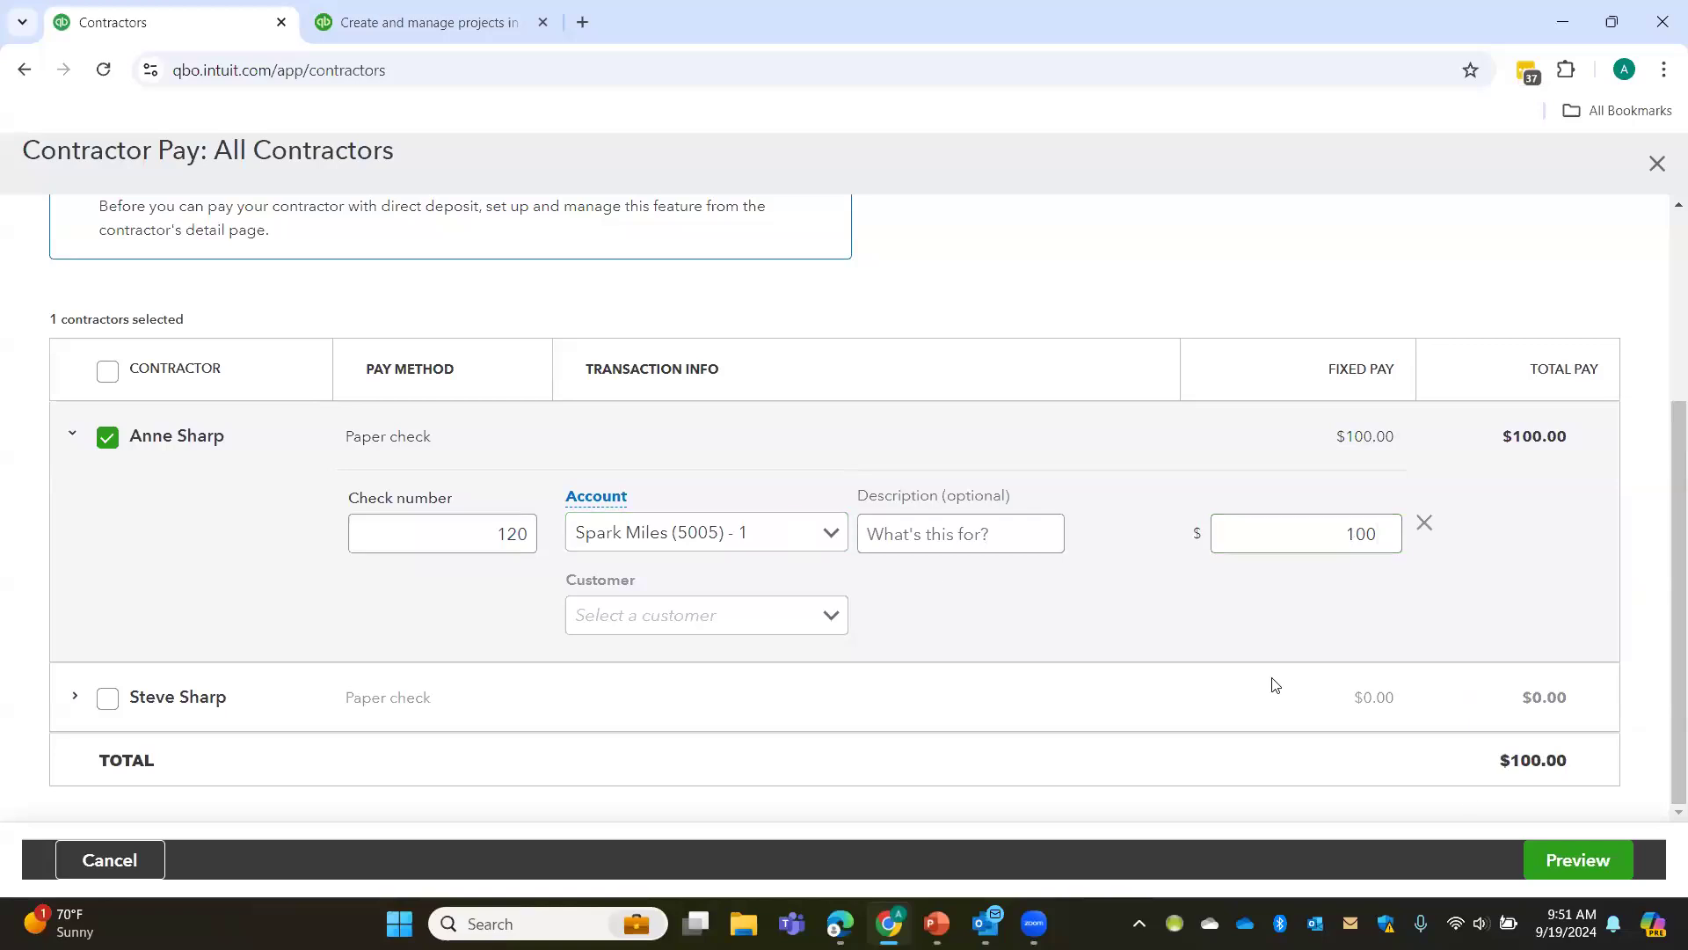
left_click(753, 533)
key("BackSpace")
key("BackSpace")
key("BackSpace")
key("BackSpace")
key("BackSpace")
key("BackSpace")
key("BackSpace")
key("BackSpace")
key("BackSpace")
key("BackSpace")
key("BackSpace")
key("BackSpace")
key("BackSpace")
key("BackSpace")
key("BackSpace")
key("BackSpace")
key("BackSpace")
key("BackSpace")
key("BackSpace")
key("BackSpace")
type("co")
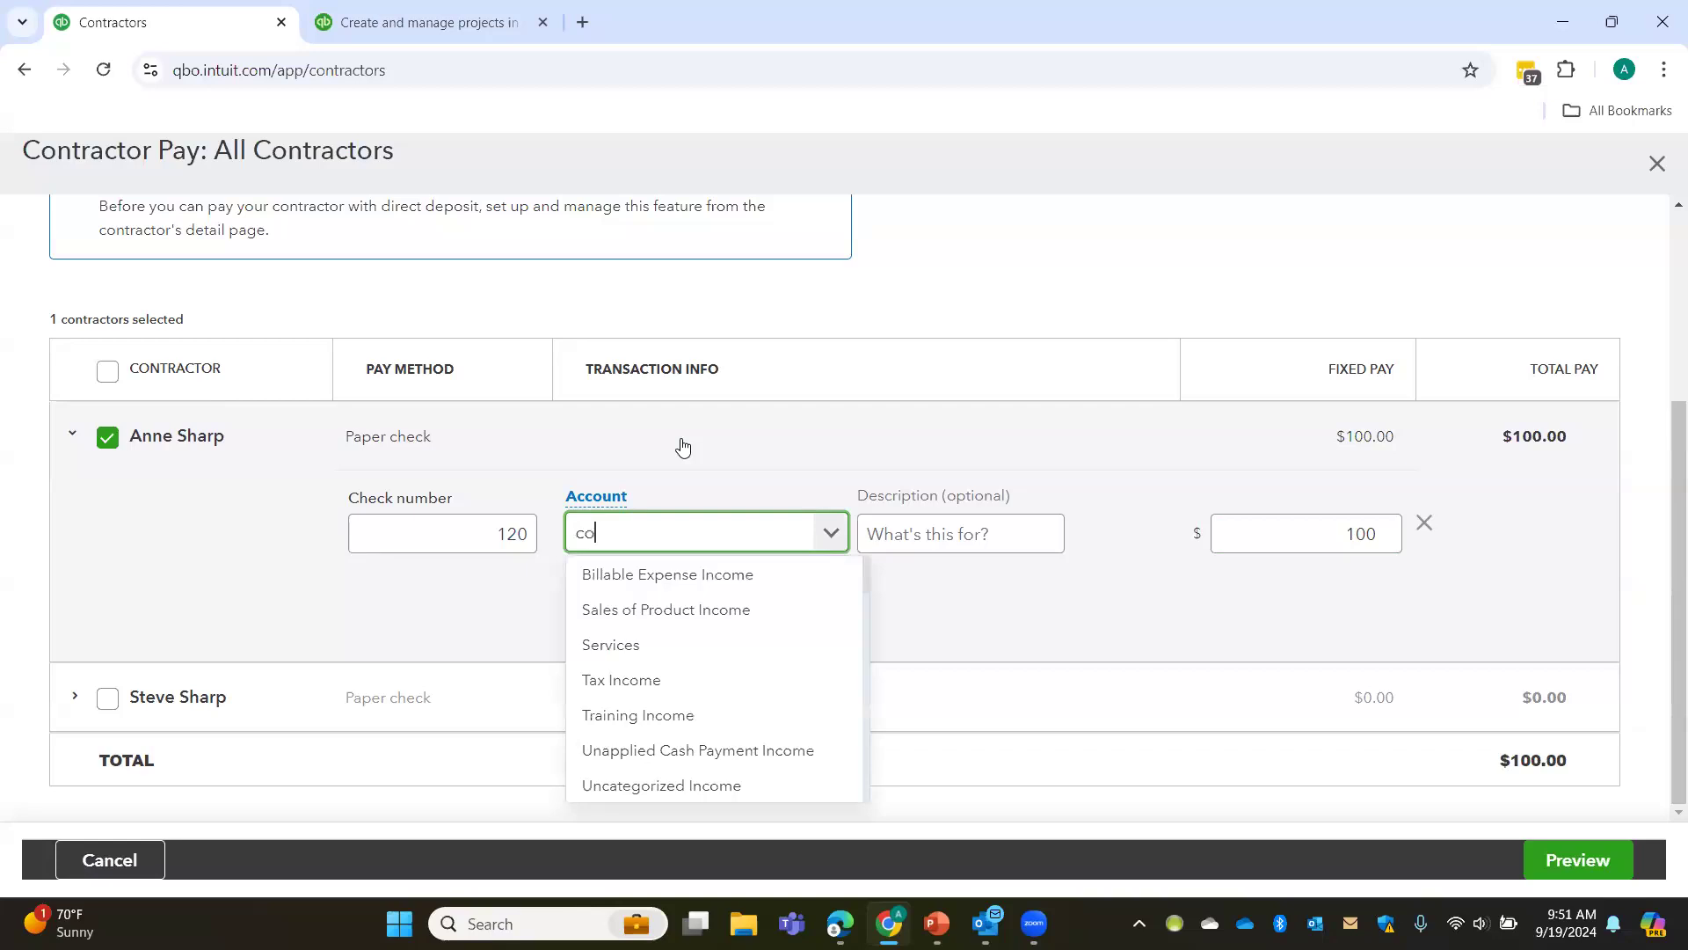
type("n")
key("Return")
Step: Preview the $100.00 paper check dated 09/19/2024
left_click(1572, 860)
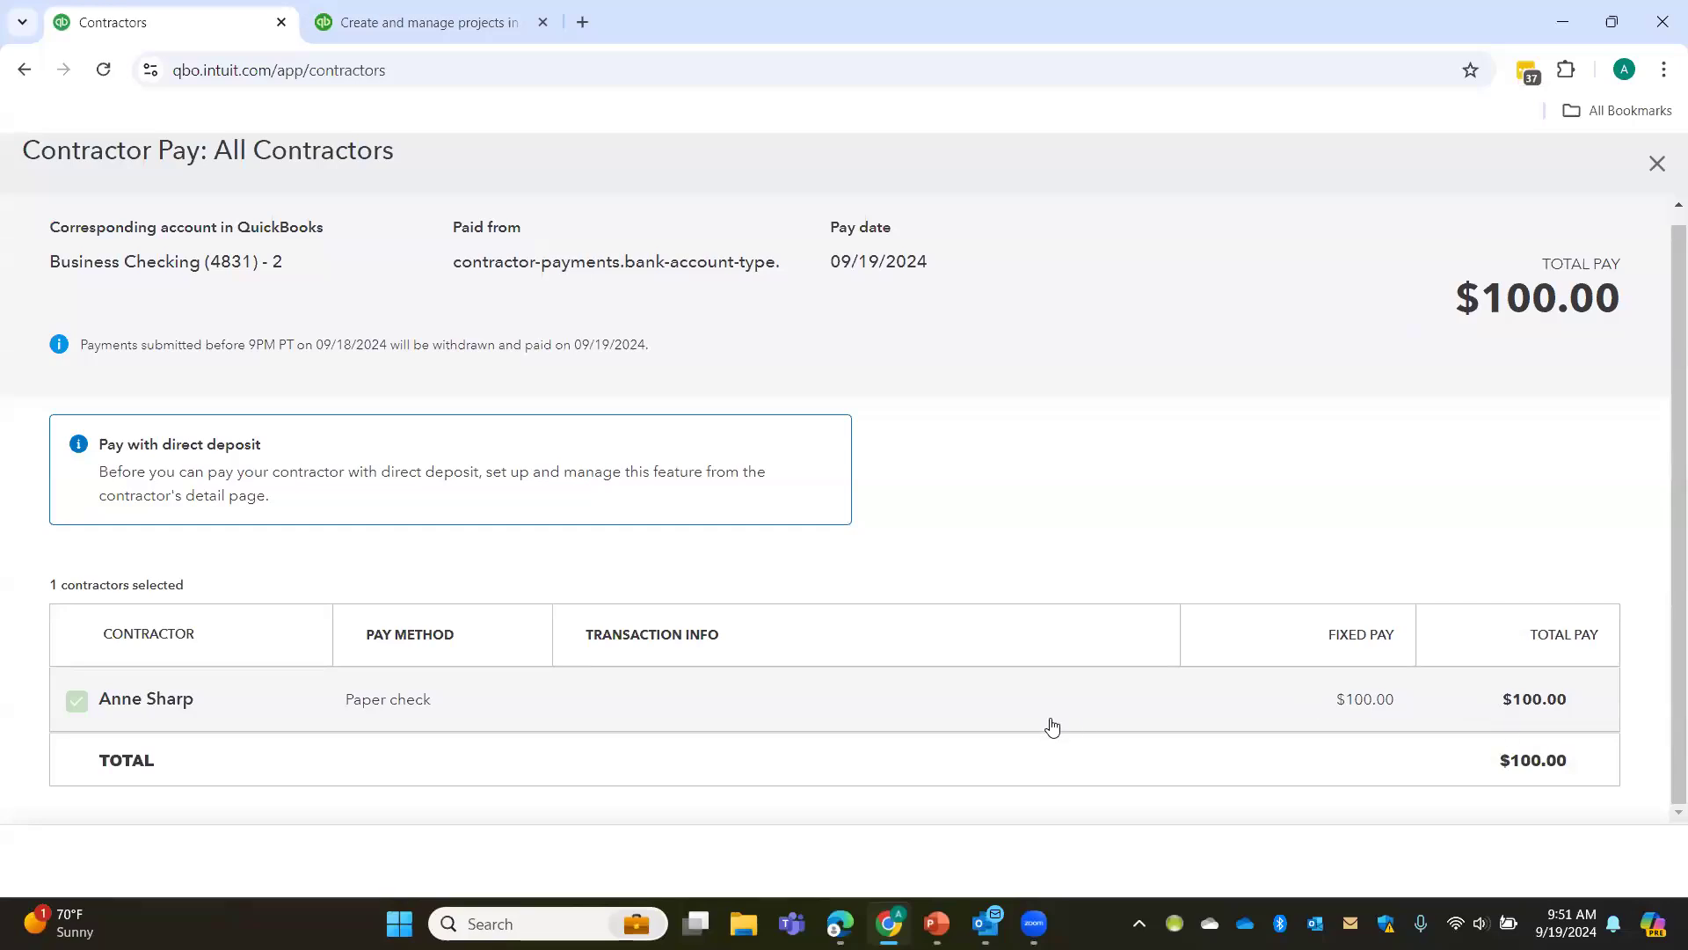
scroll(1052, 727, "up", 1)
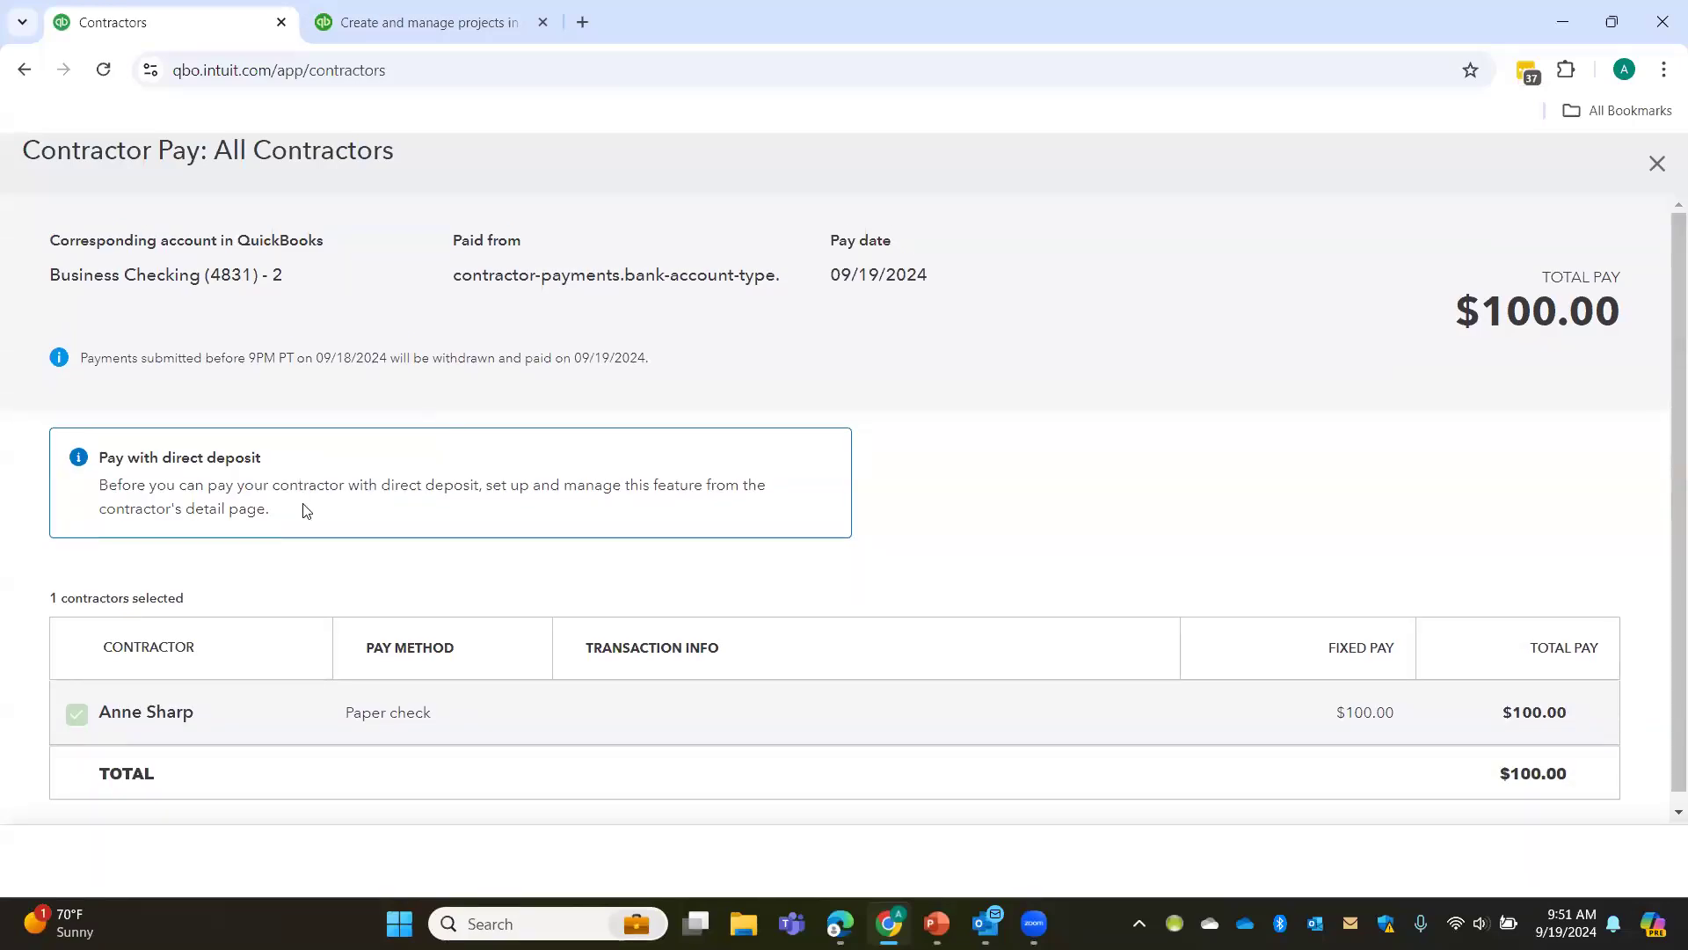
scroll(1664, 434, "down", 1)
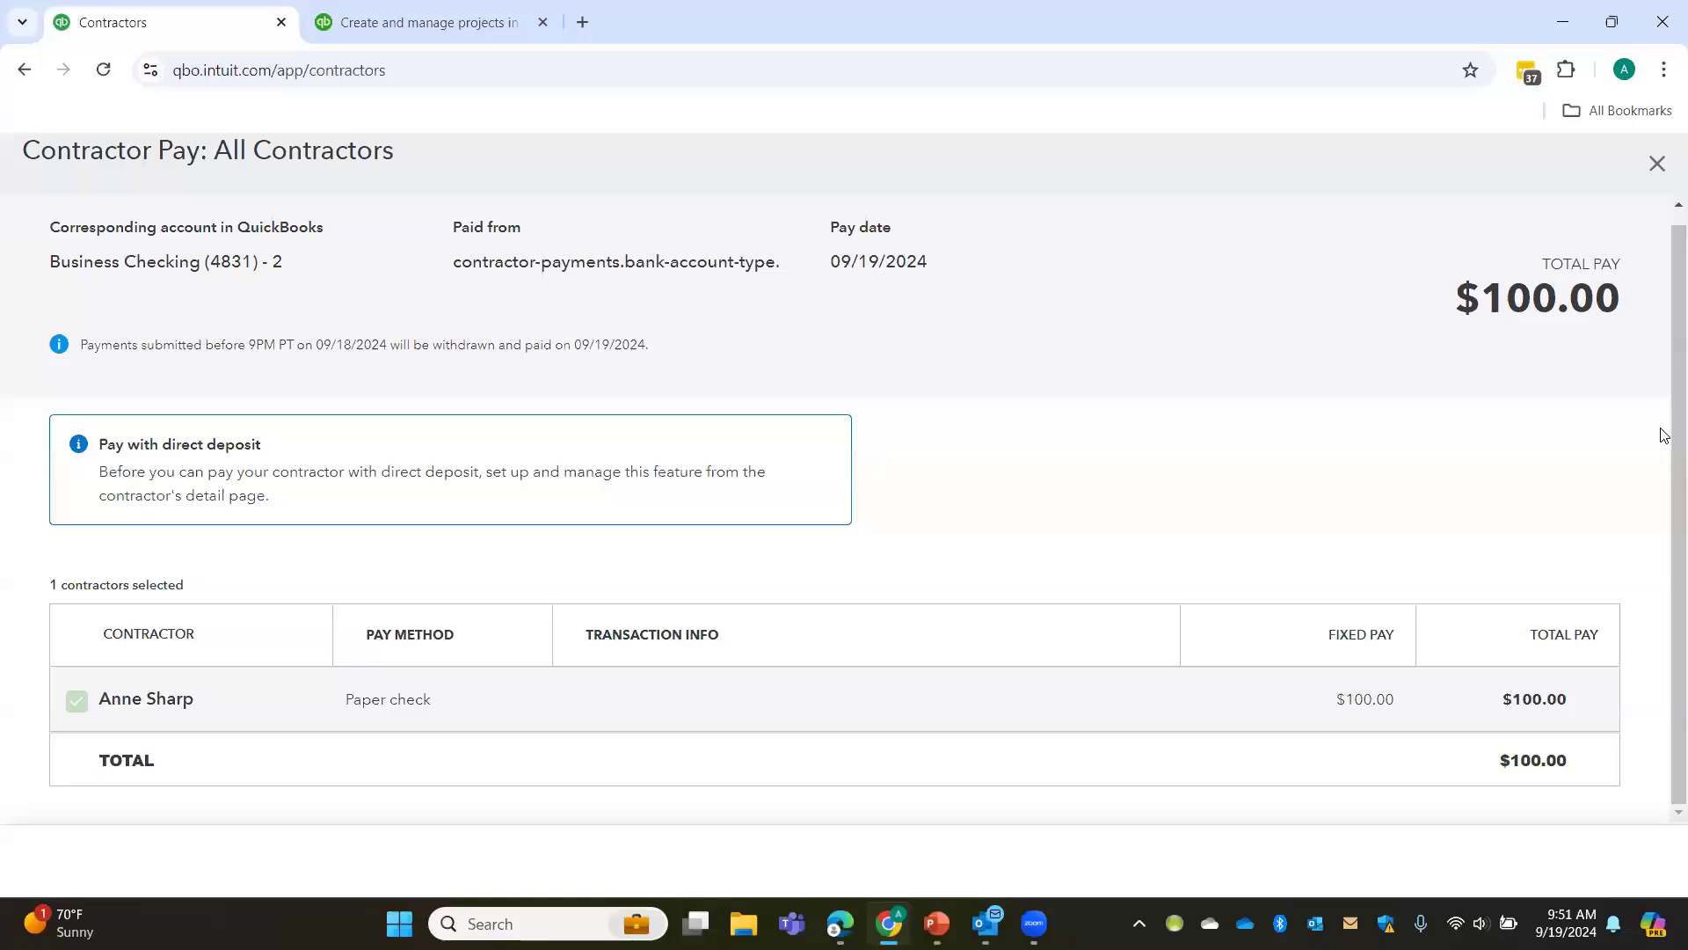
Step: Review the contractor's last payment and pay options, then return to the Payroll Contractors list
left_click(1656, 167)
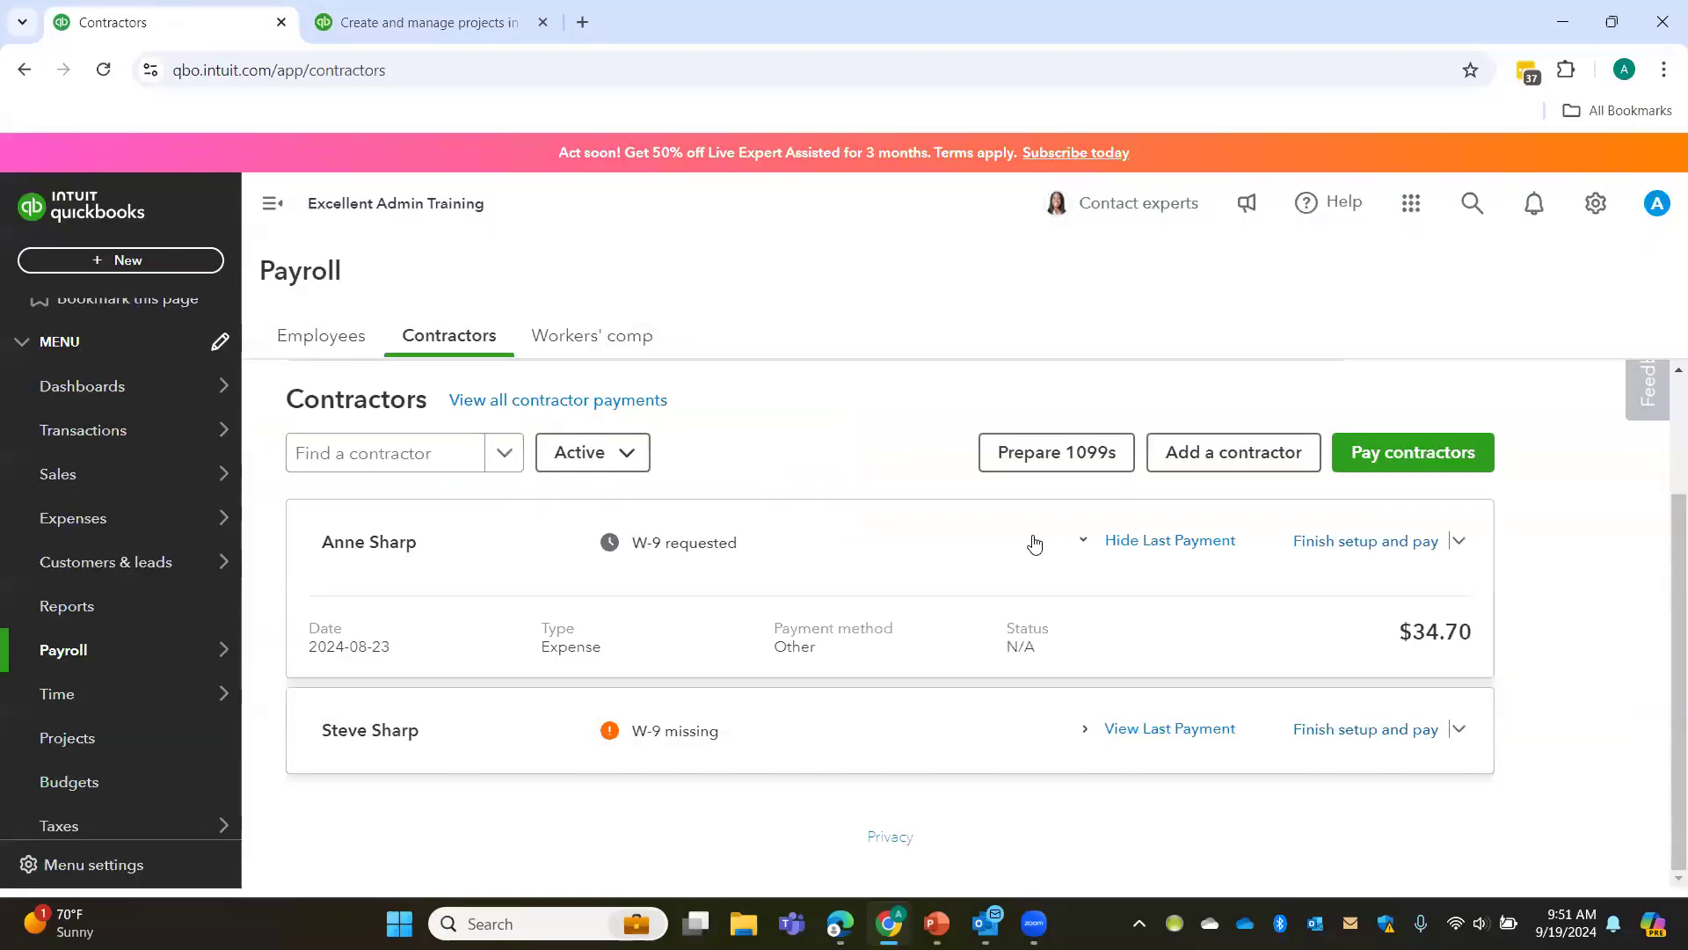
left_click(1089, 545)
left_click(1086, 640)
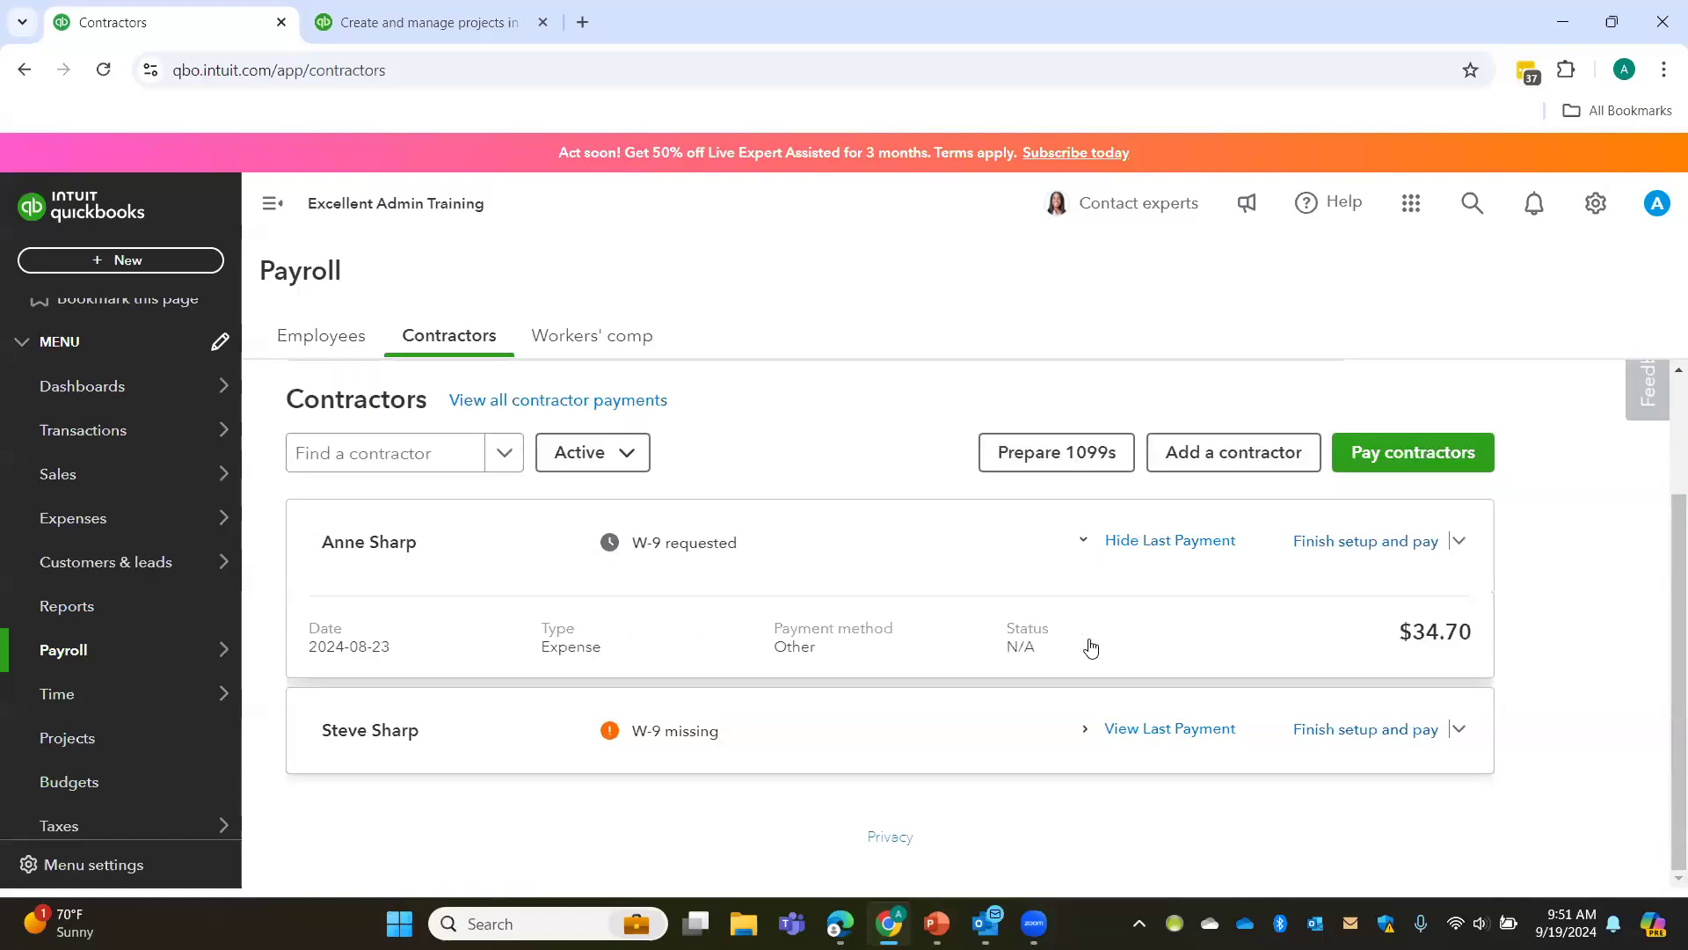
left_click(1458, 540)
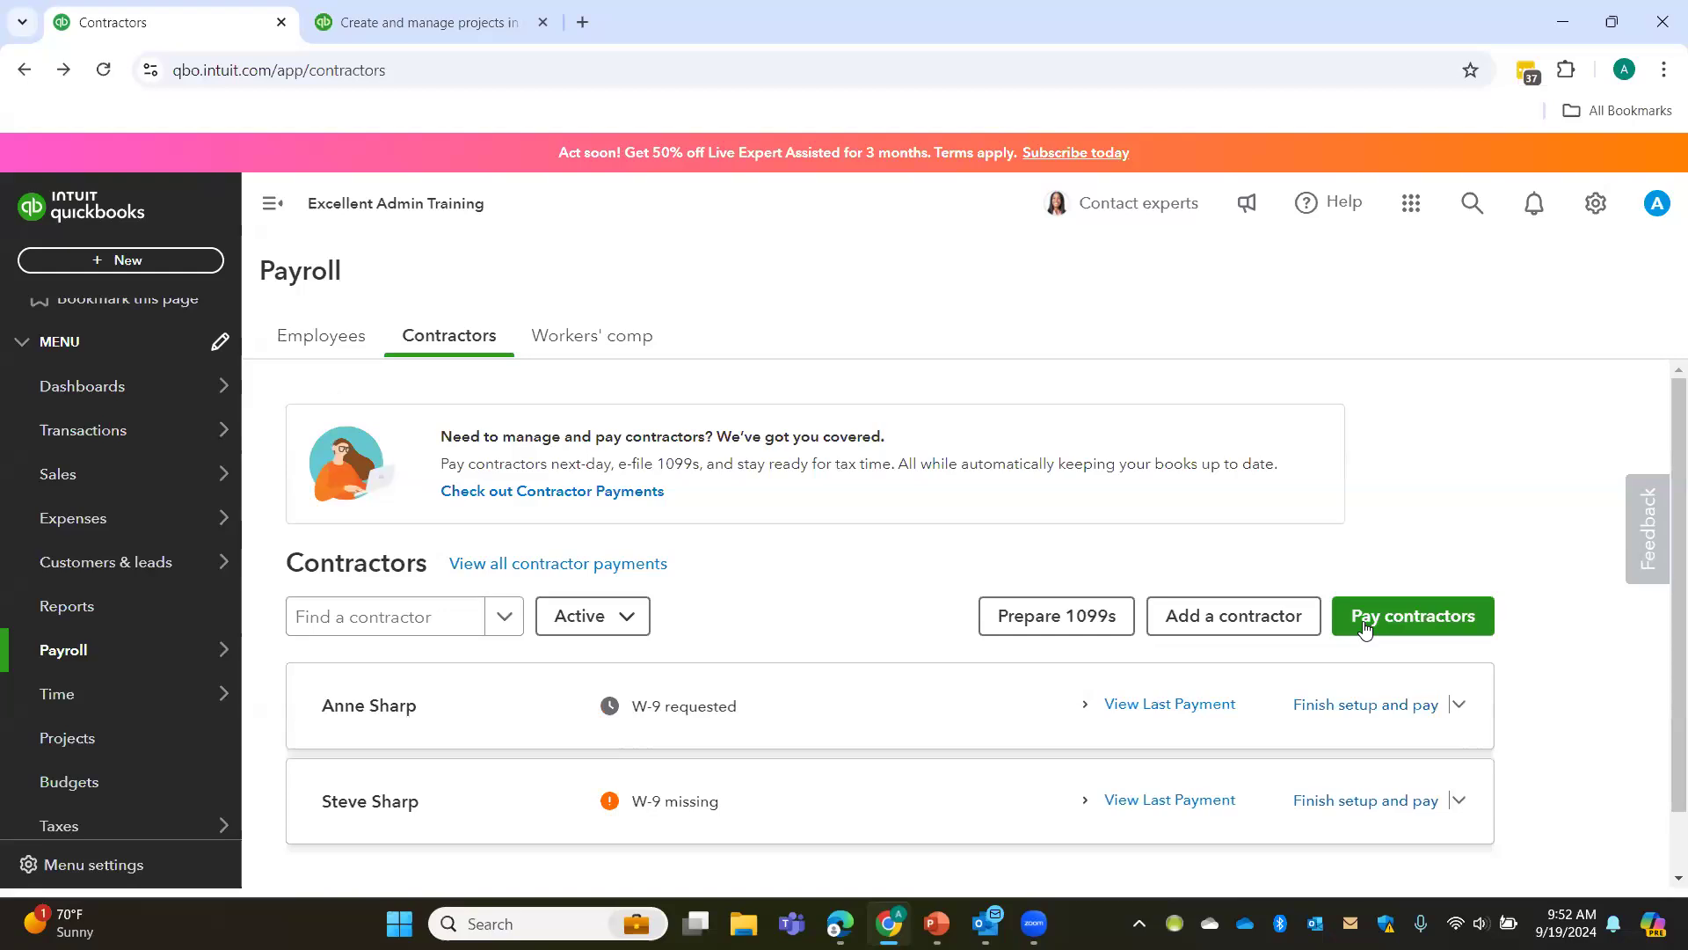
left_click(83, 430)
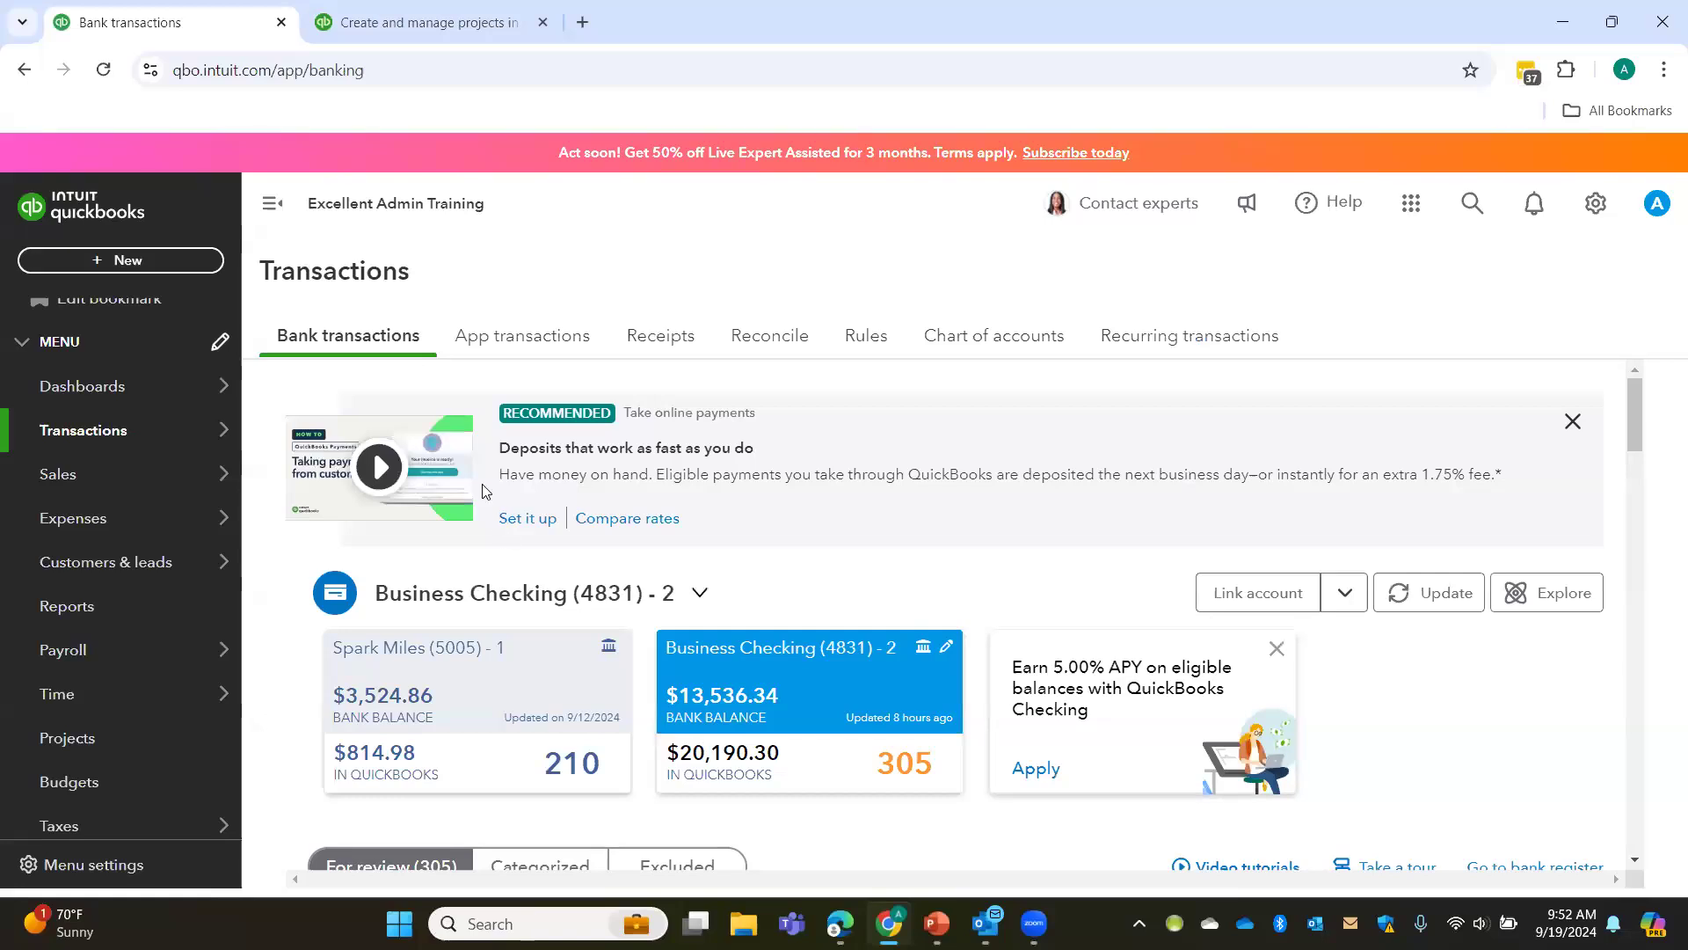
left_click(154, 653)
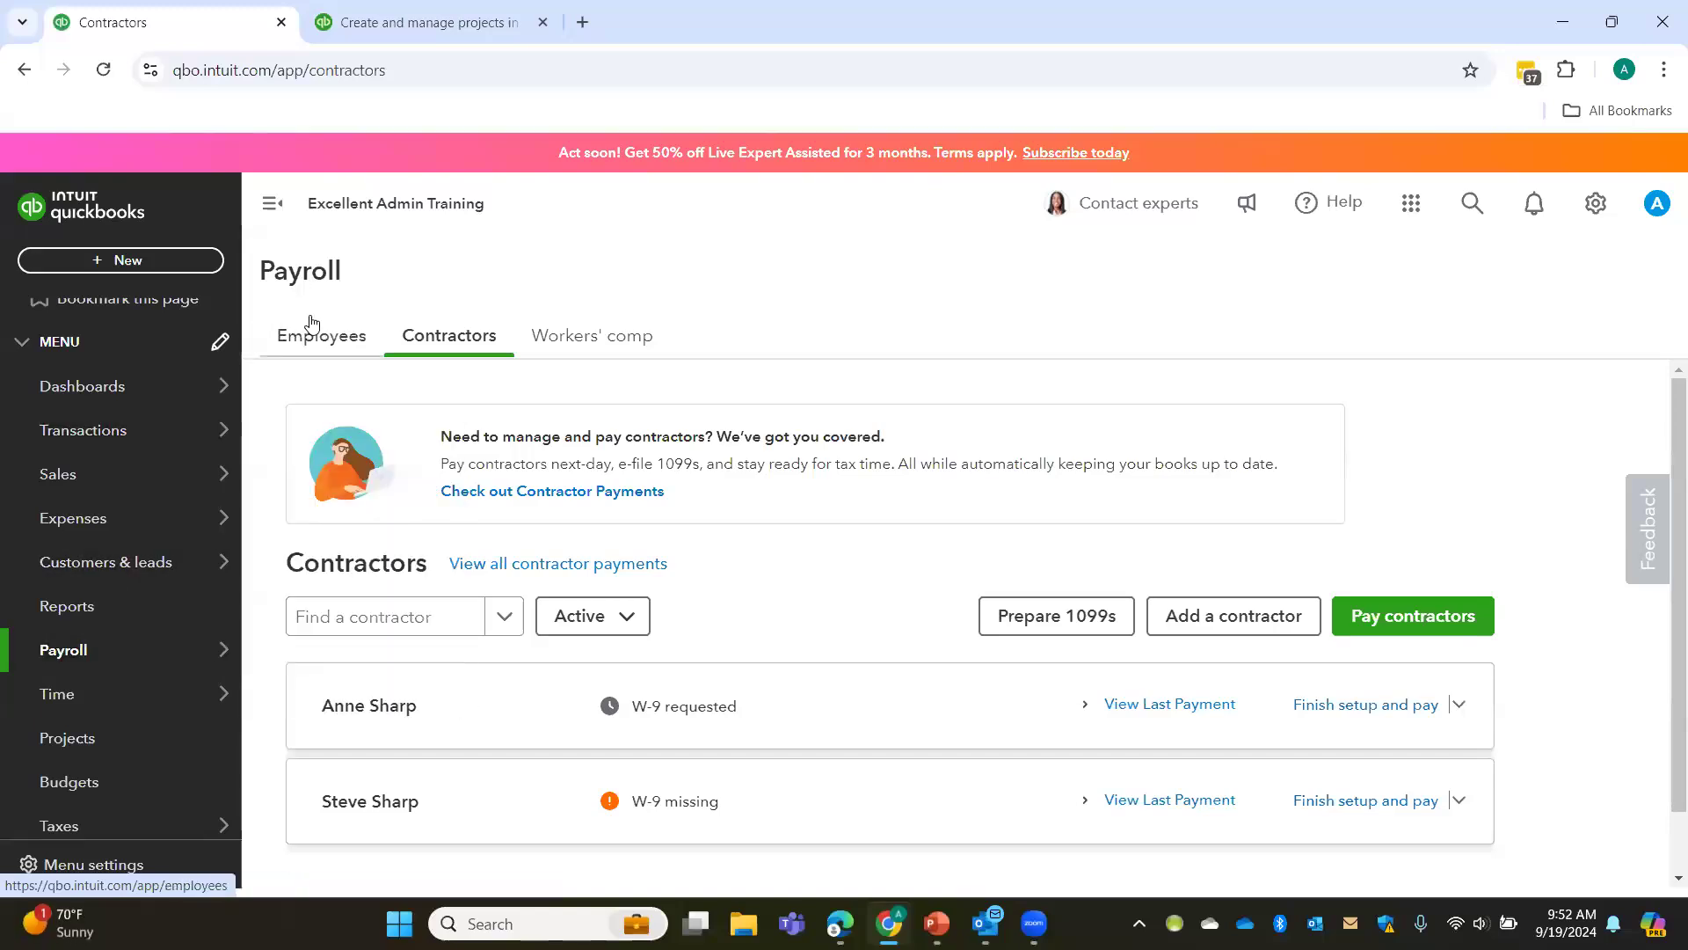
Step: On the Payroll Employees tab, compare Core ($25/mo), Premium ($42.50/mo) and Elite ($65/mo) plans
left_click(346, 328)
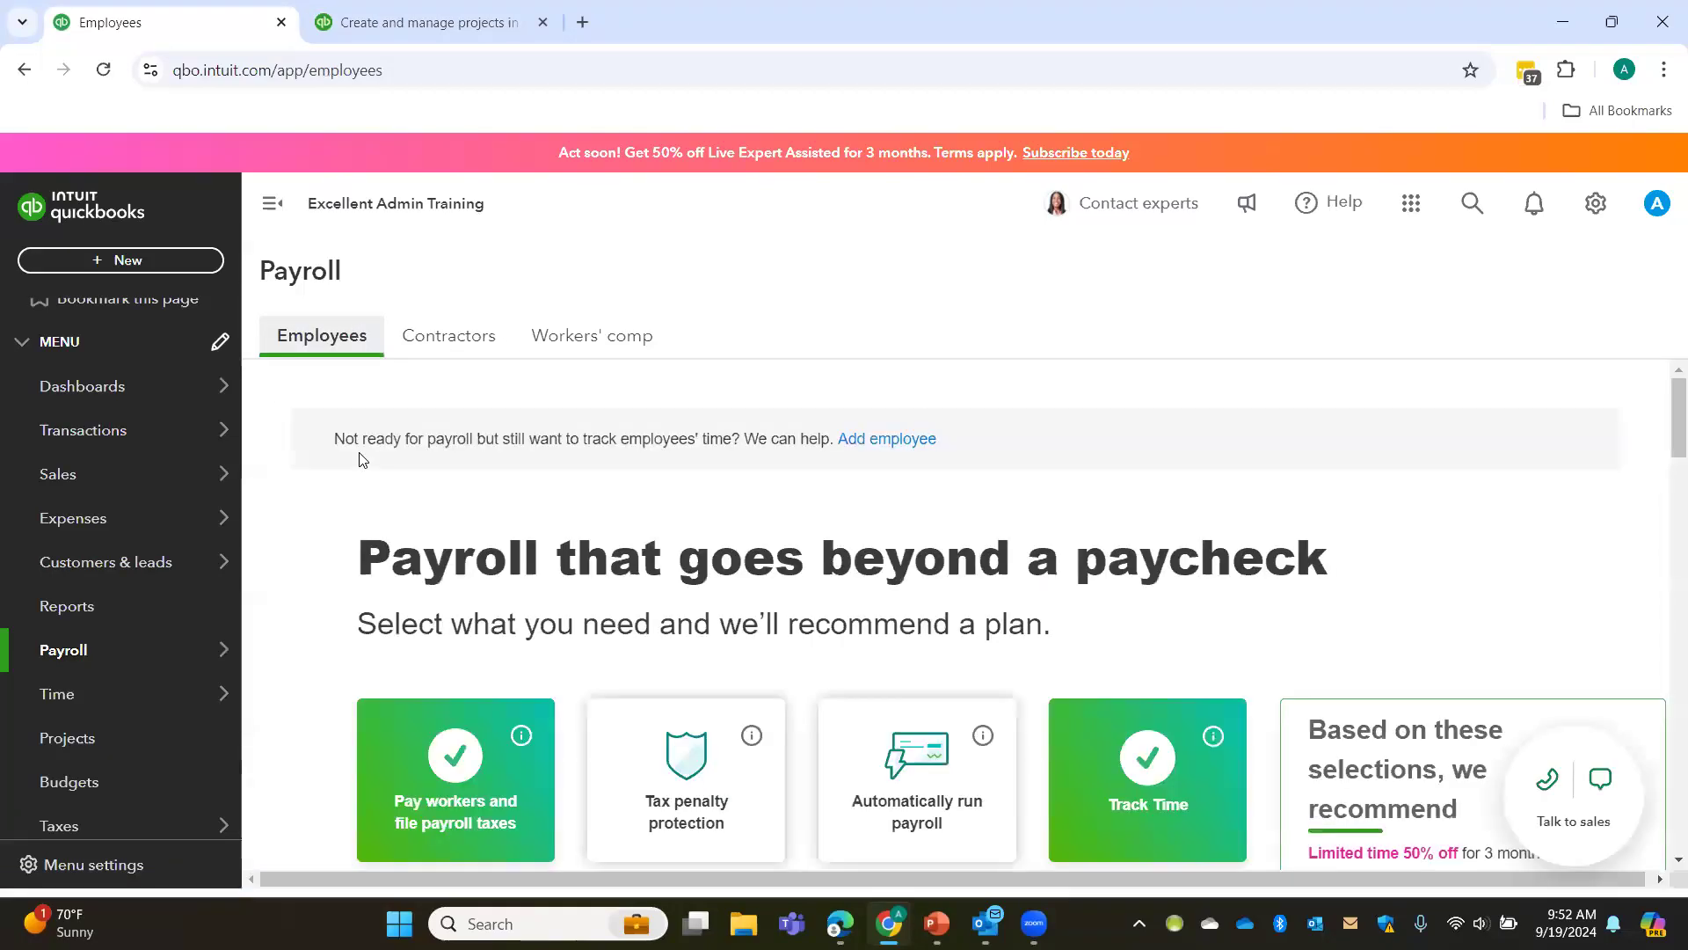
scroll(527, 607, "down", 5)
scroll(539, 580, "down", 5)
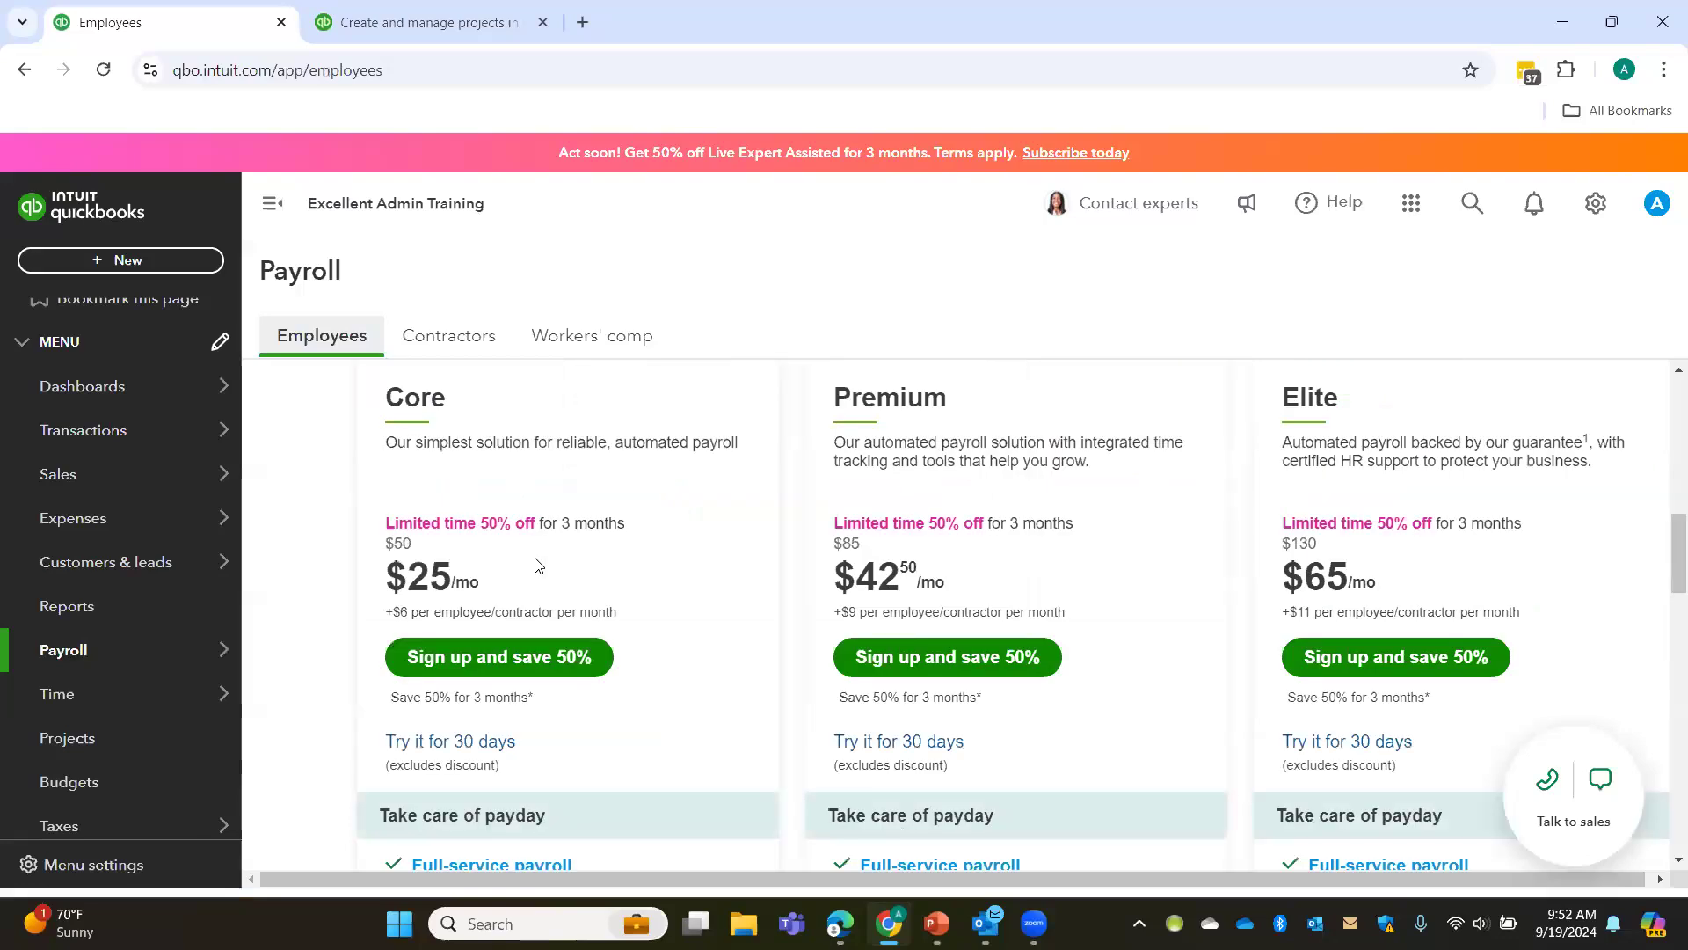
scroll(1047, 723, "up", 1)
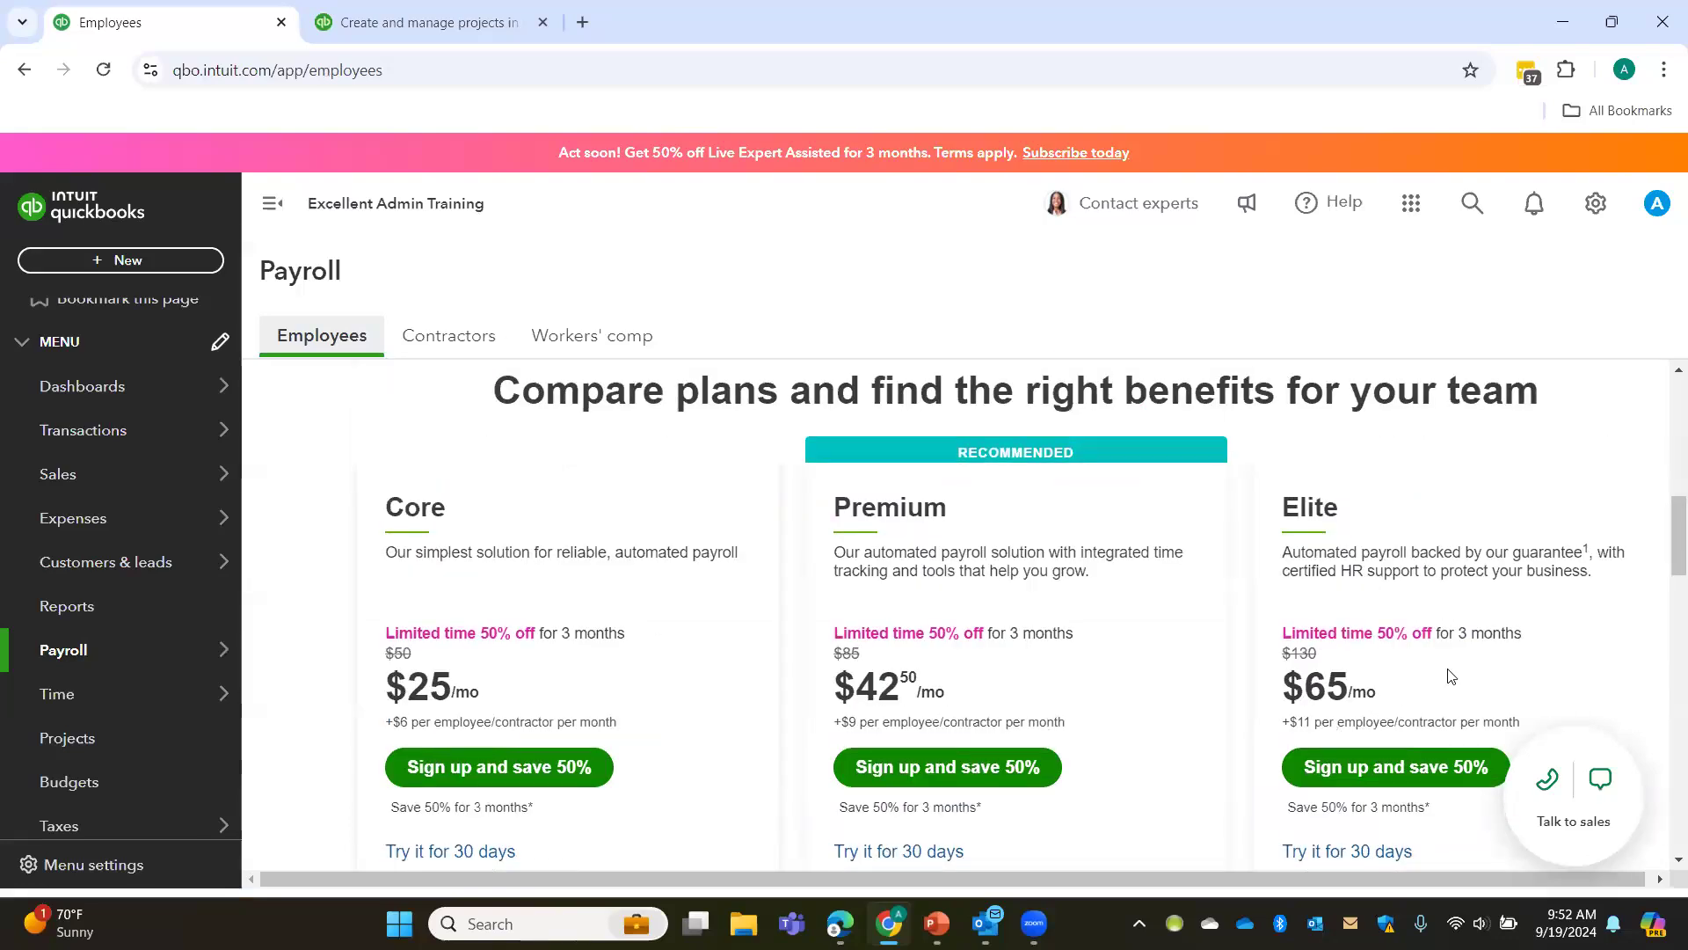
scroll(1449, 677, "down", 6)
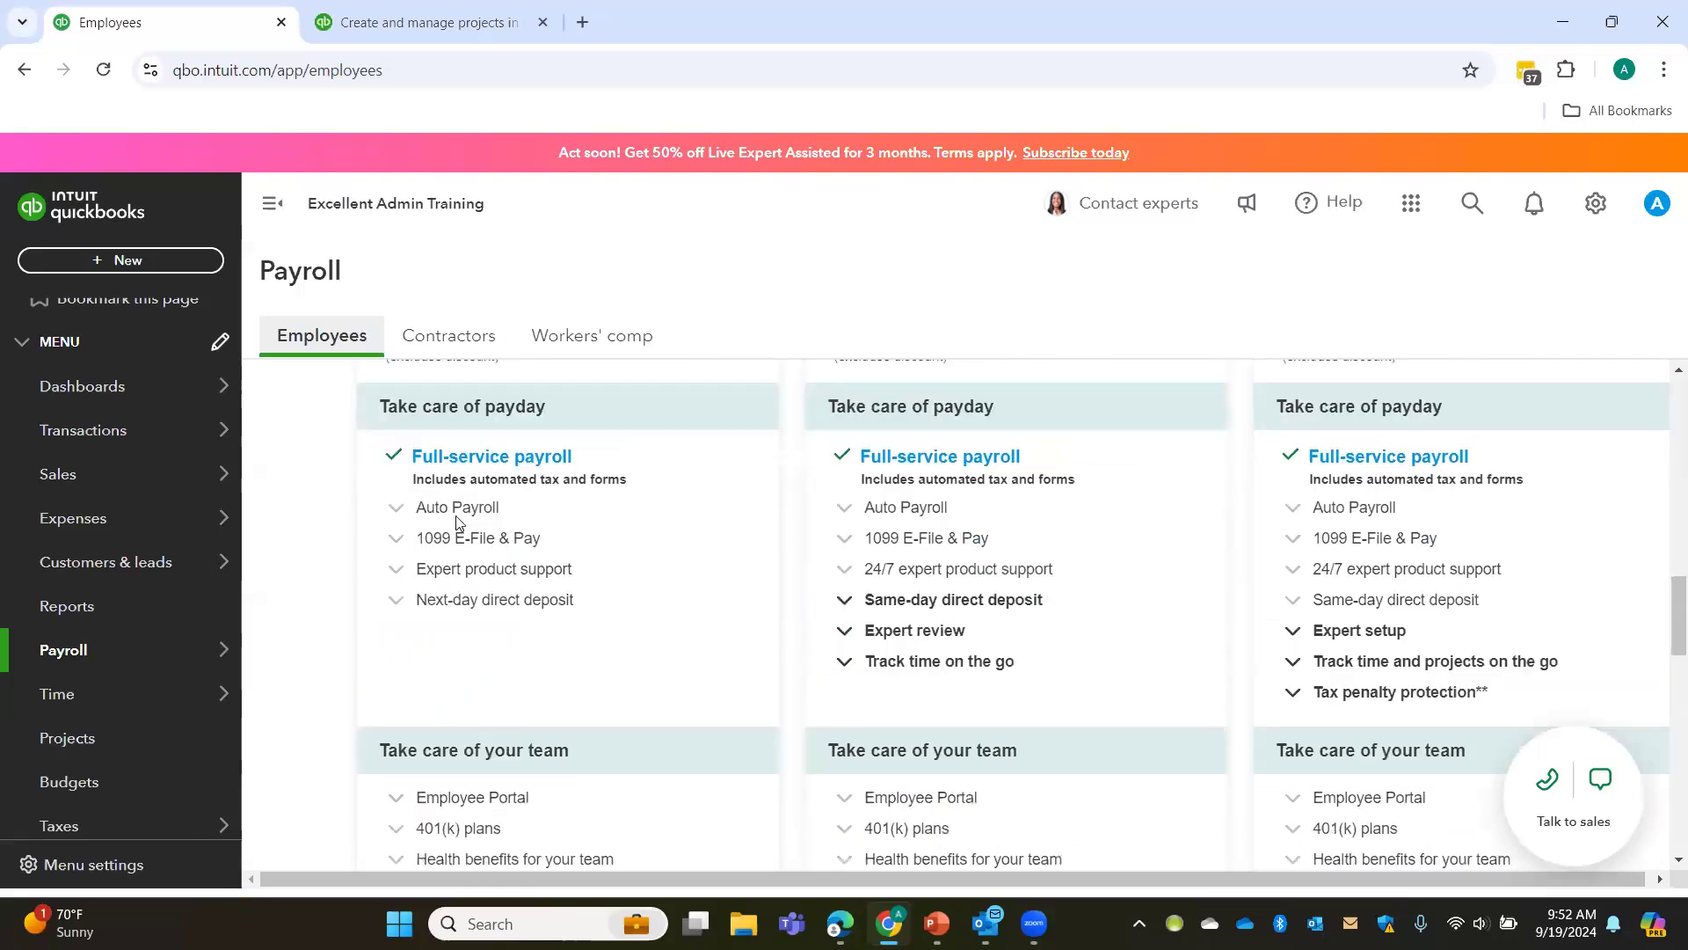
scroll(1020, 609, "down", 4)
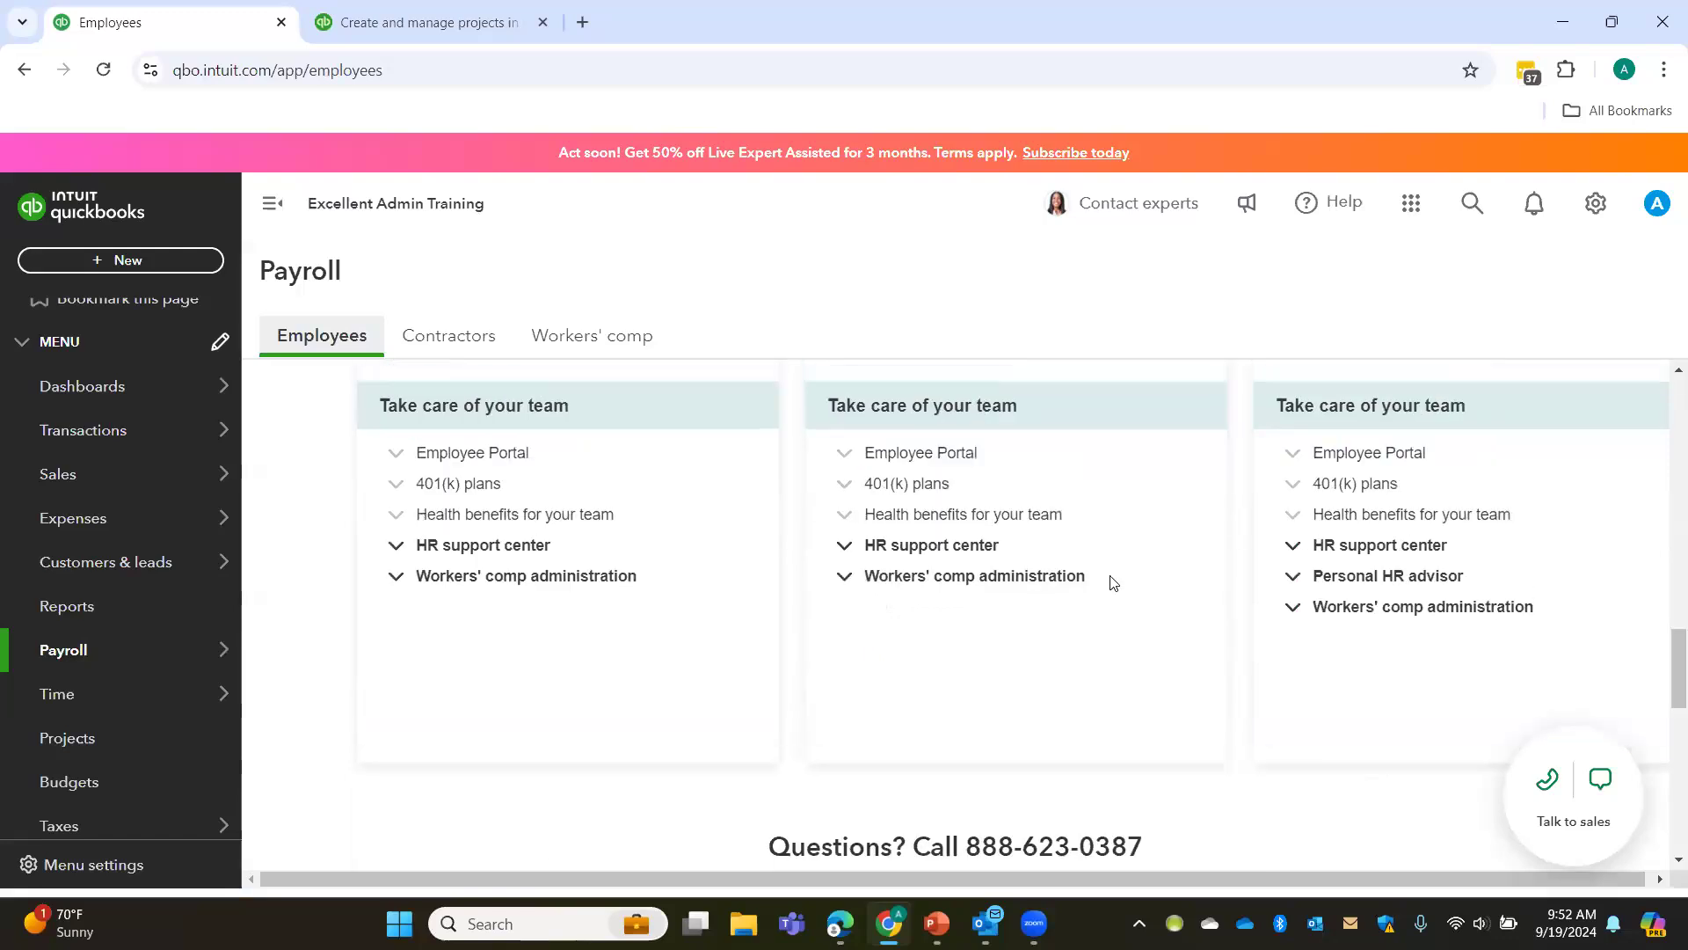
scroll(1113, 582, "up", 10)
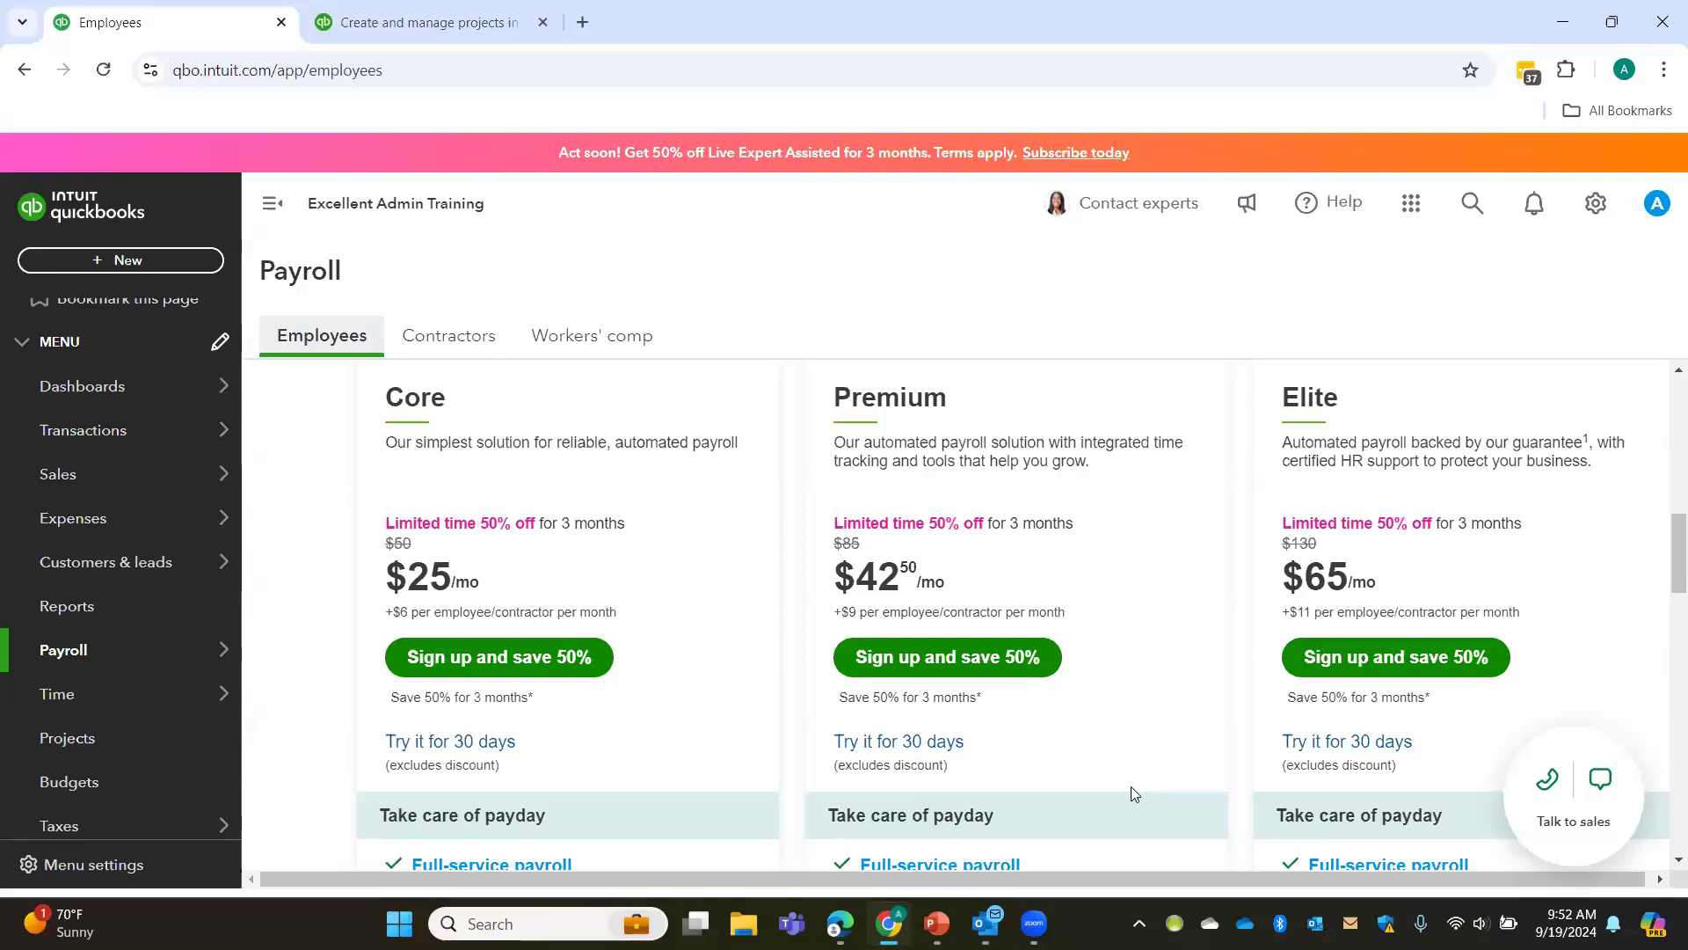
scroll(1126, 765, "down", 5)
scroll(1121, 792, "down", 8)
scroll(1170, 835, "up", 6)
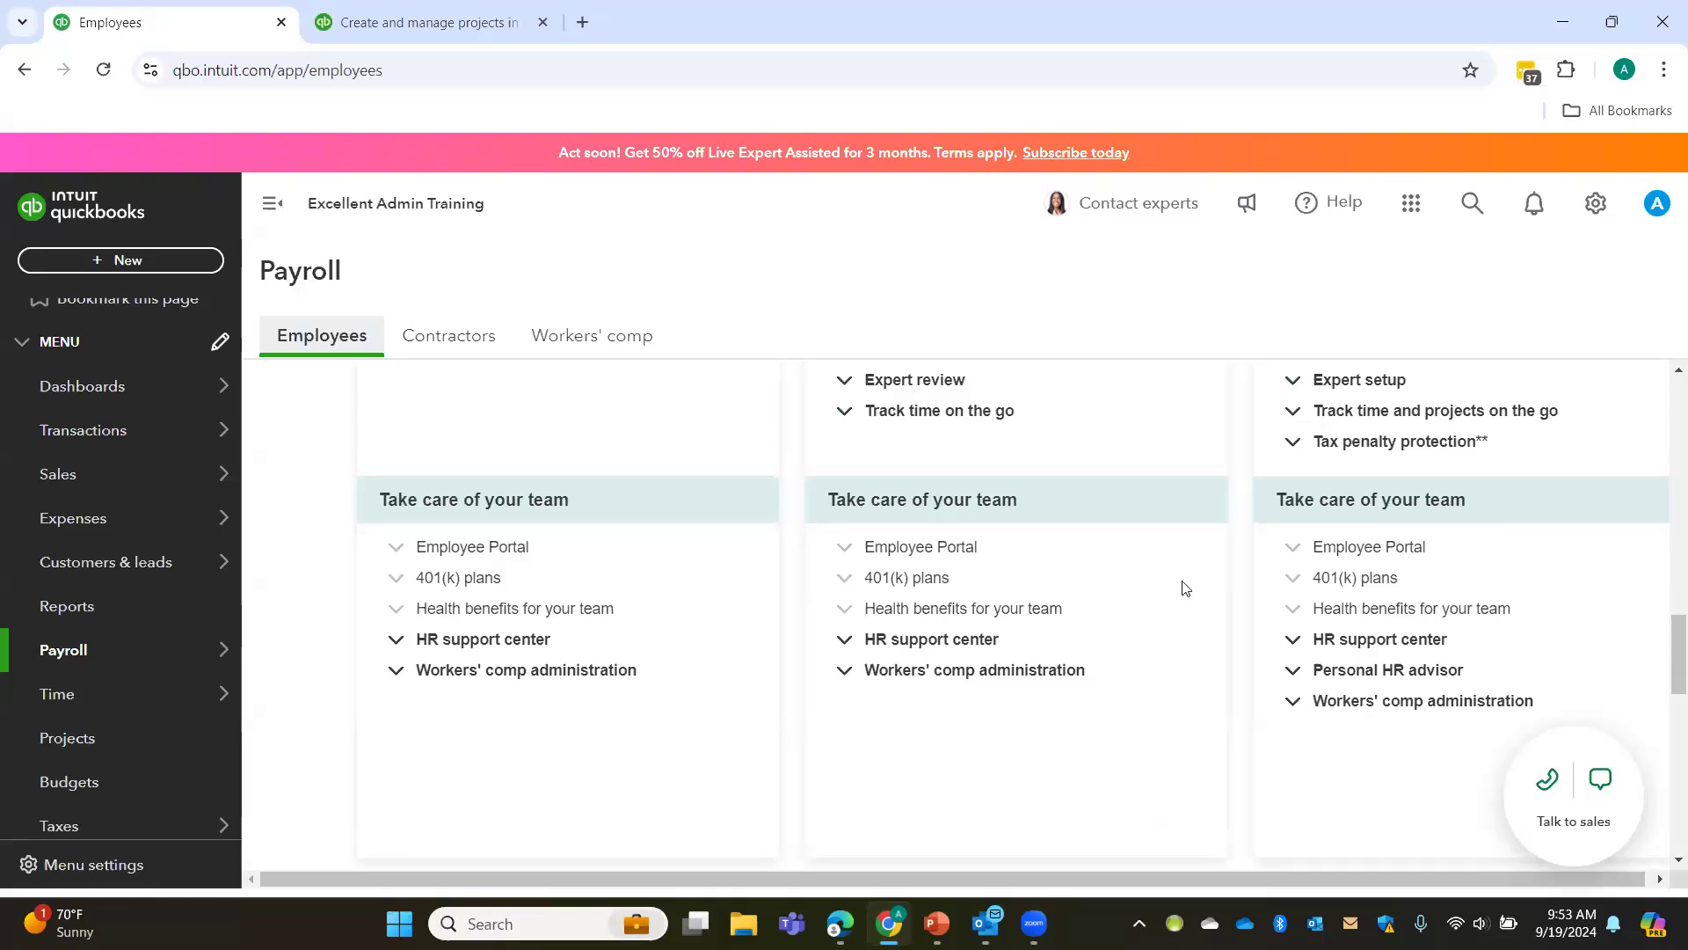
scroll(1185, 587, "up", 4)
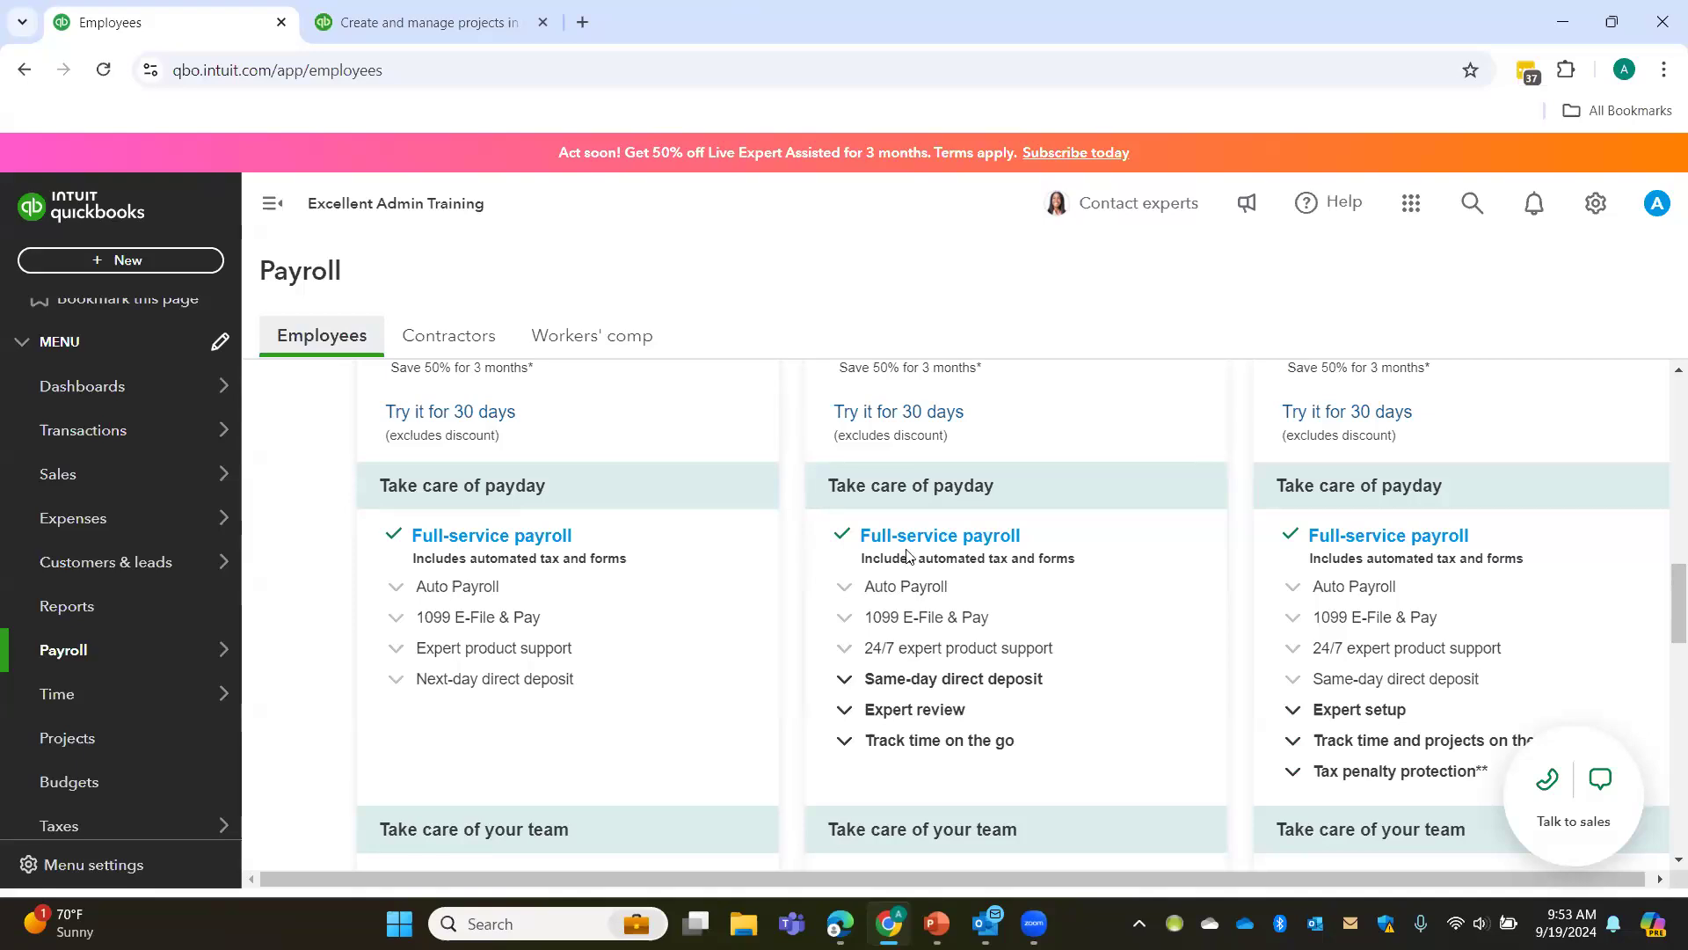
scroll(906, 553, "up", 4)
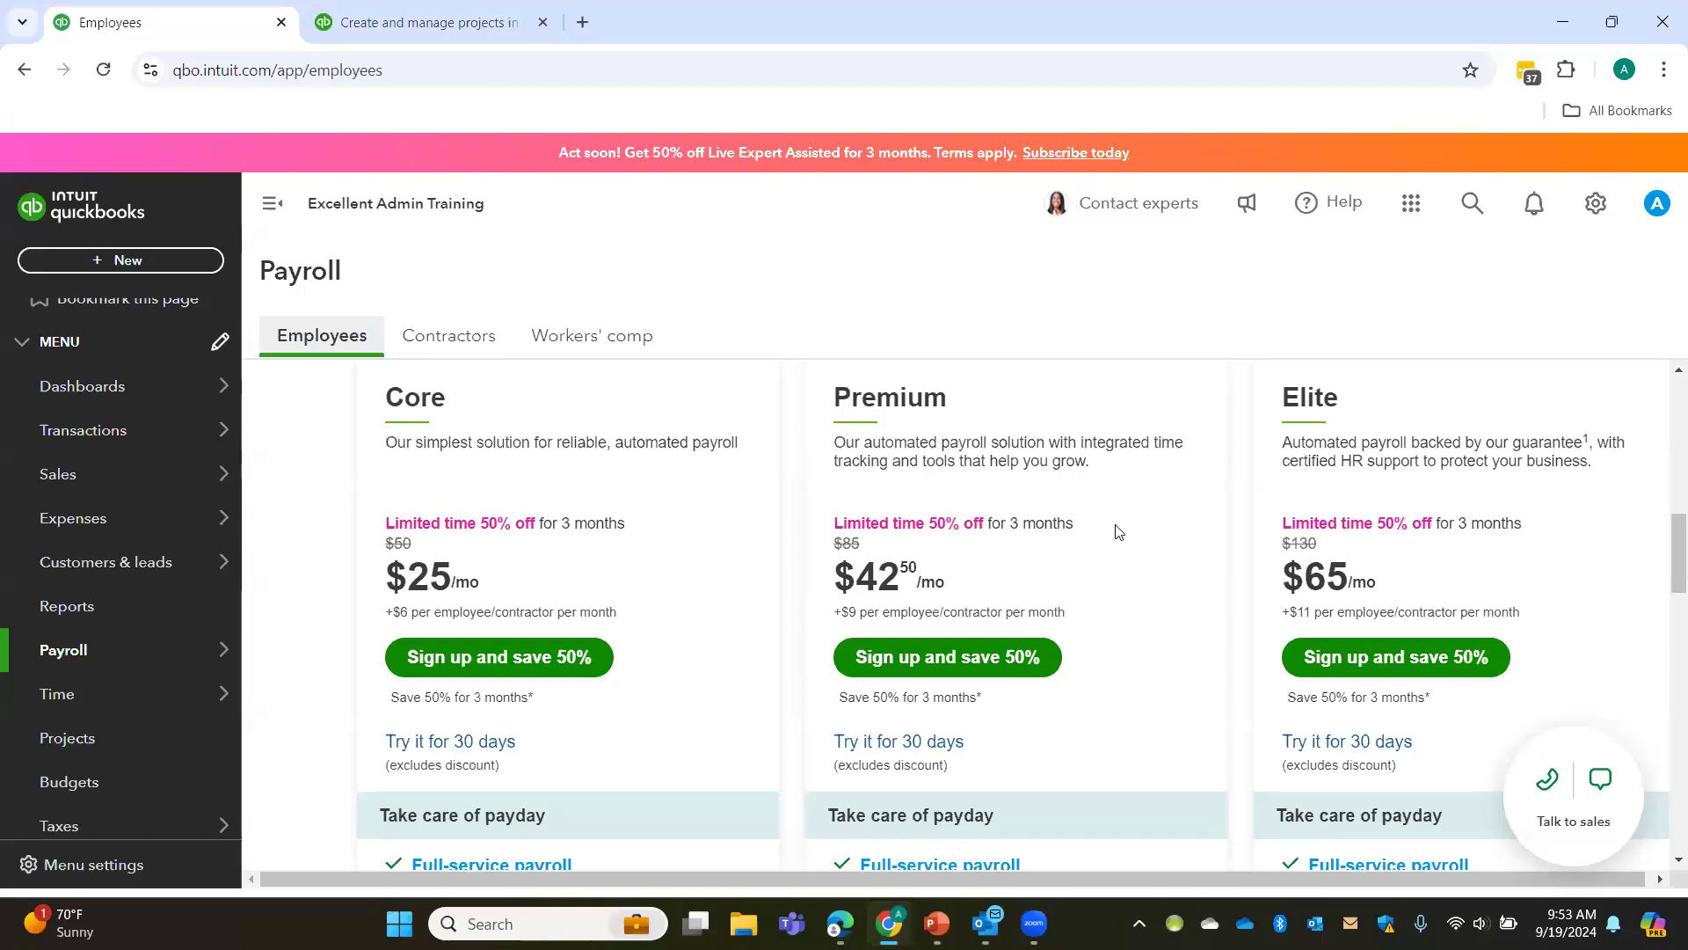
scroll(1157, 588, "down", 3)
scroll(606, 592, "down", 1)
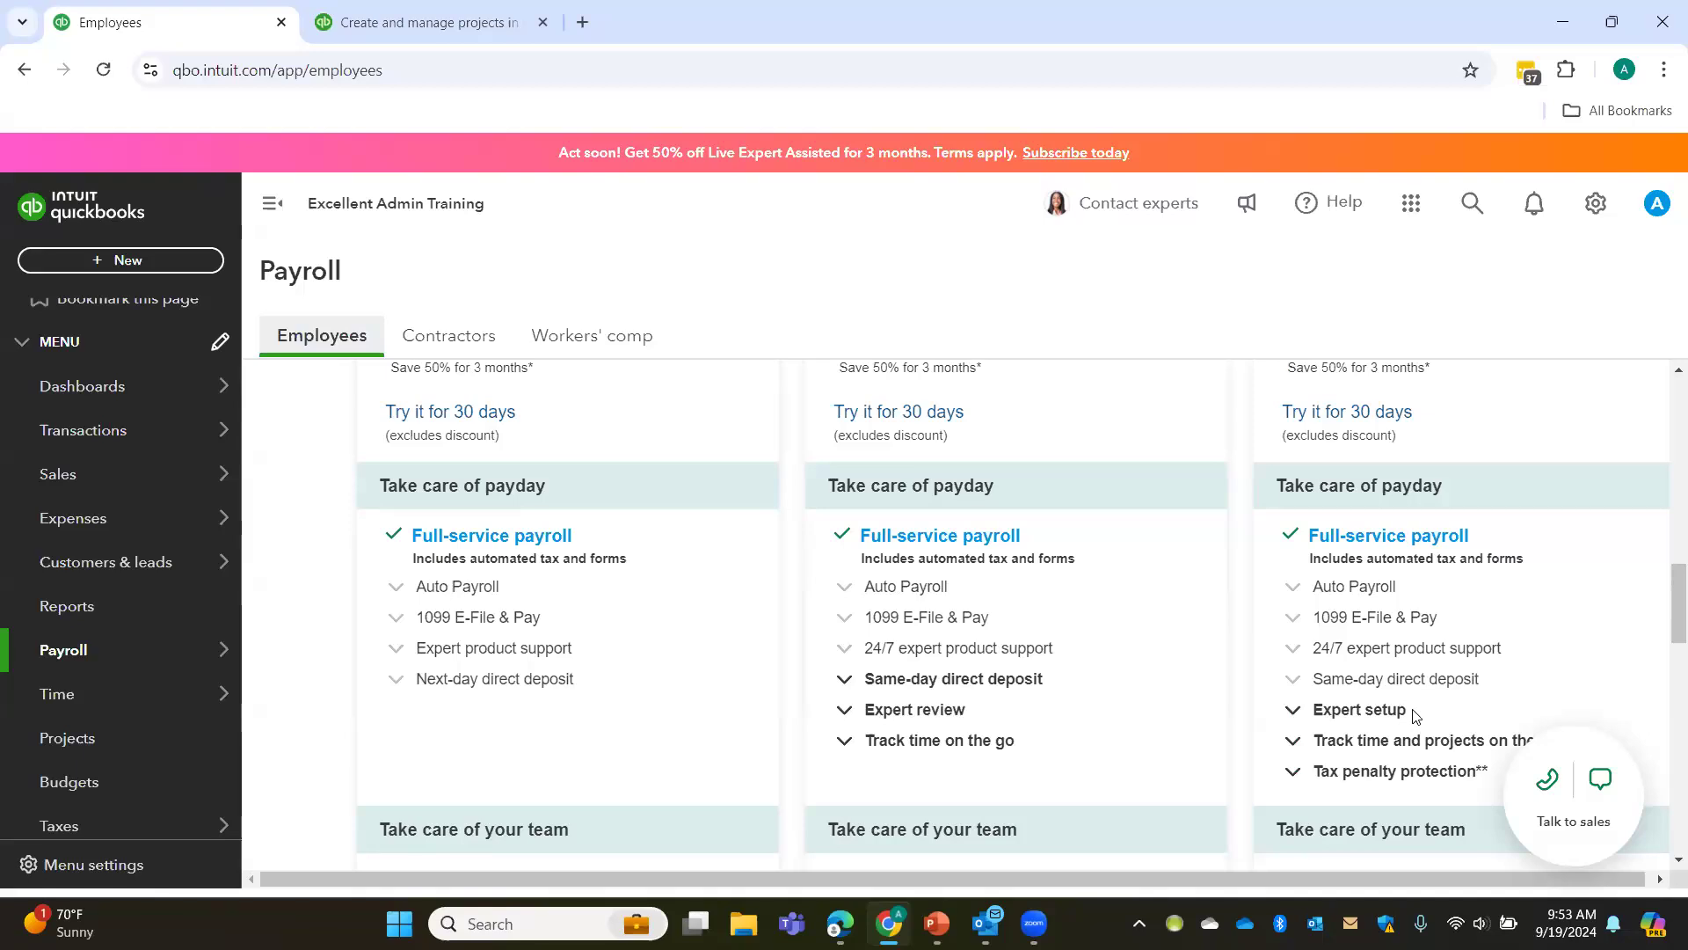
scroll(527, 563, "down", 3)
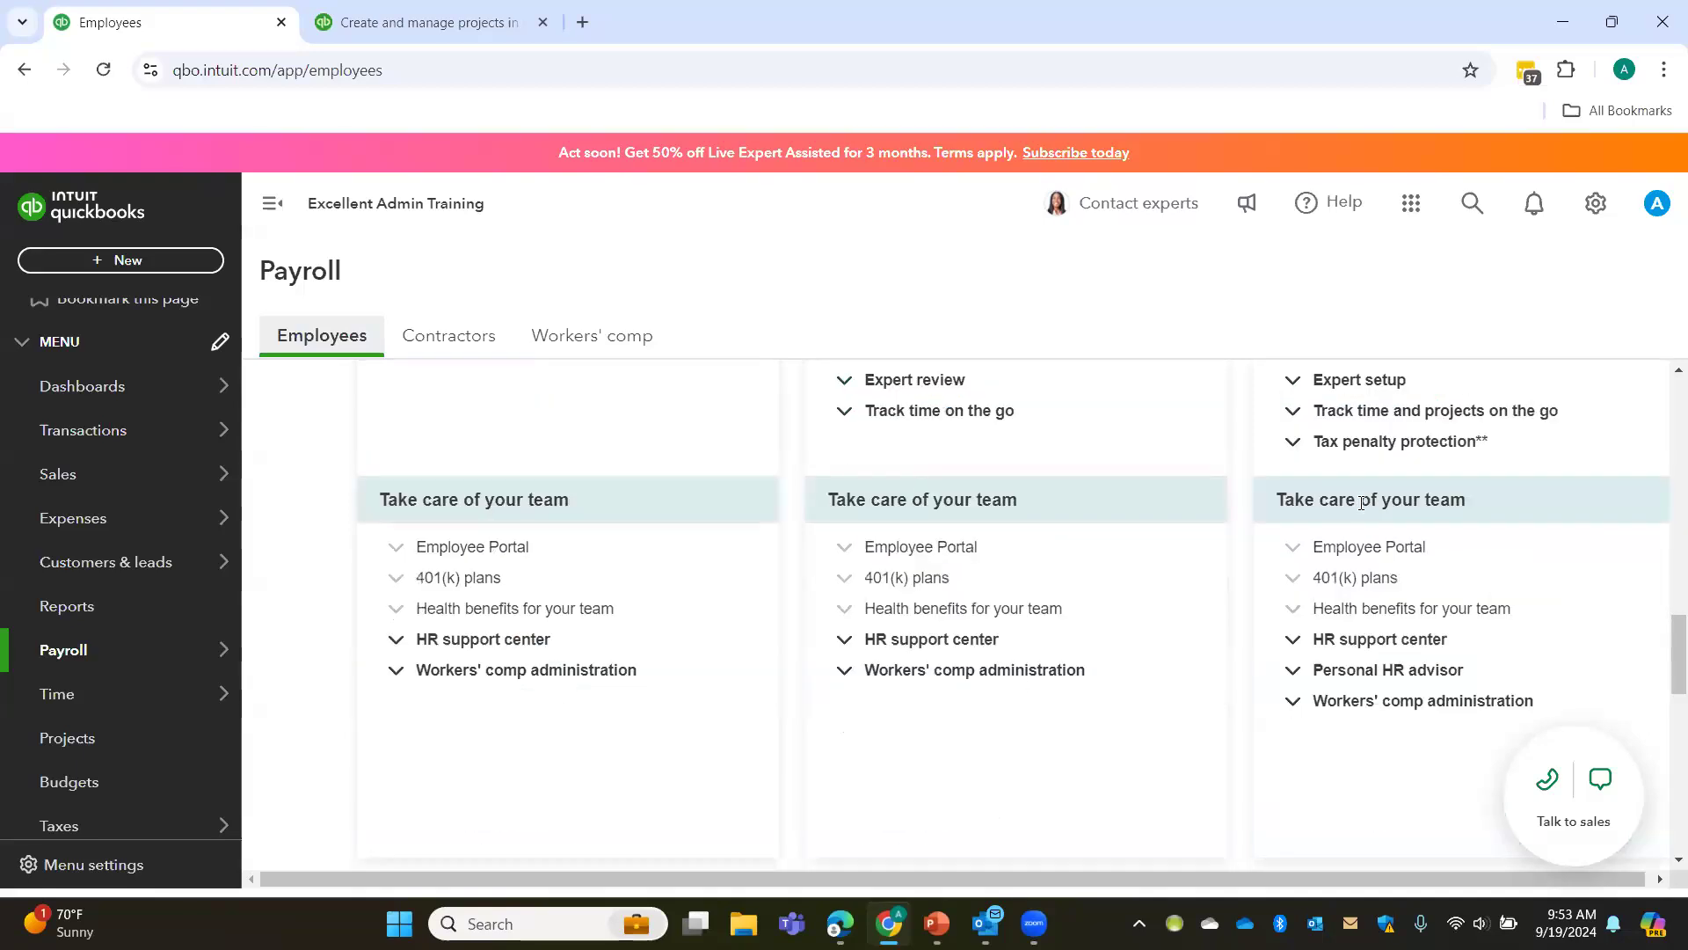
scroll(584, 492, "up", 10)
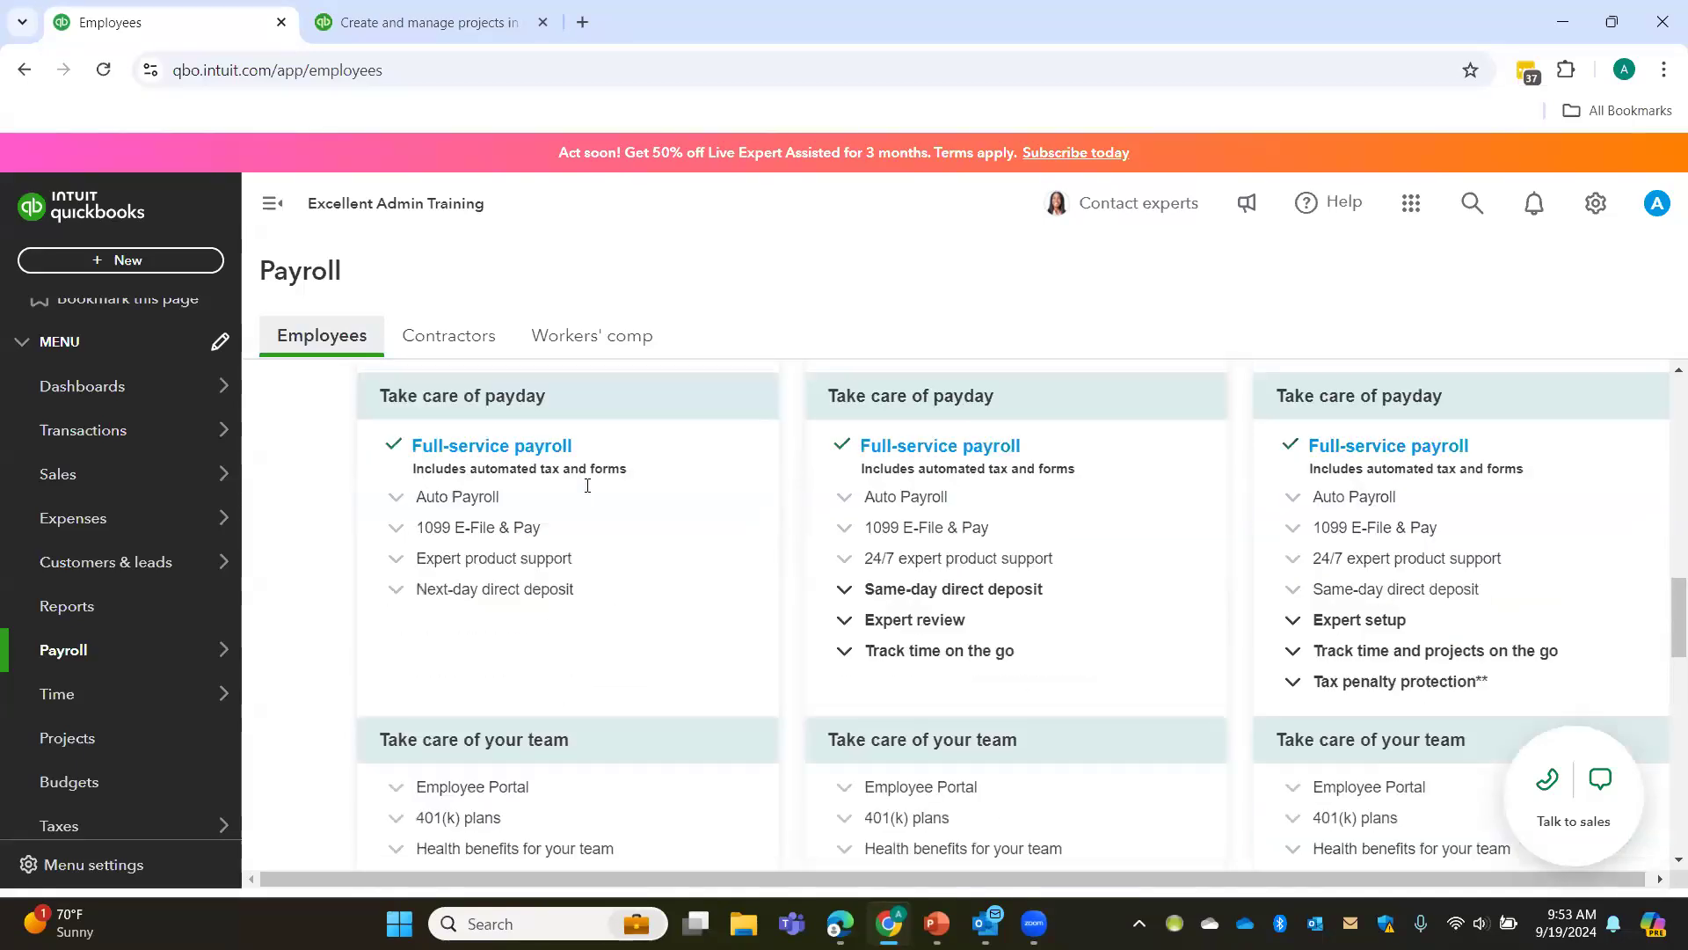
scroll(791, 756, "down", 3)
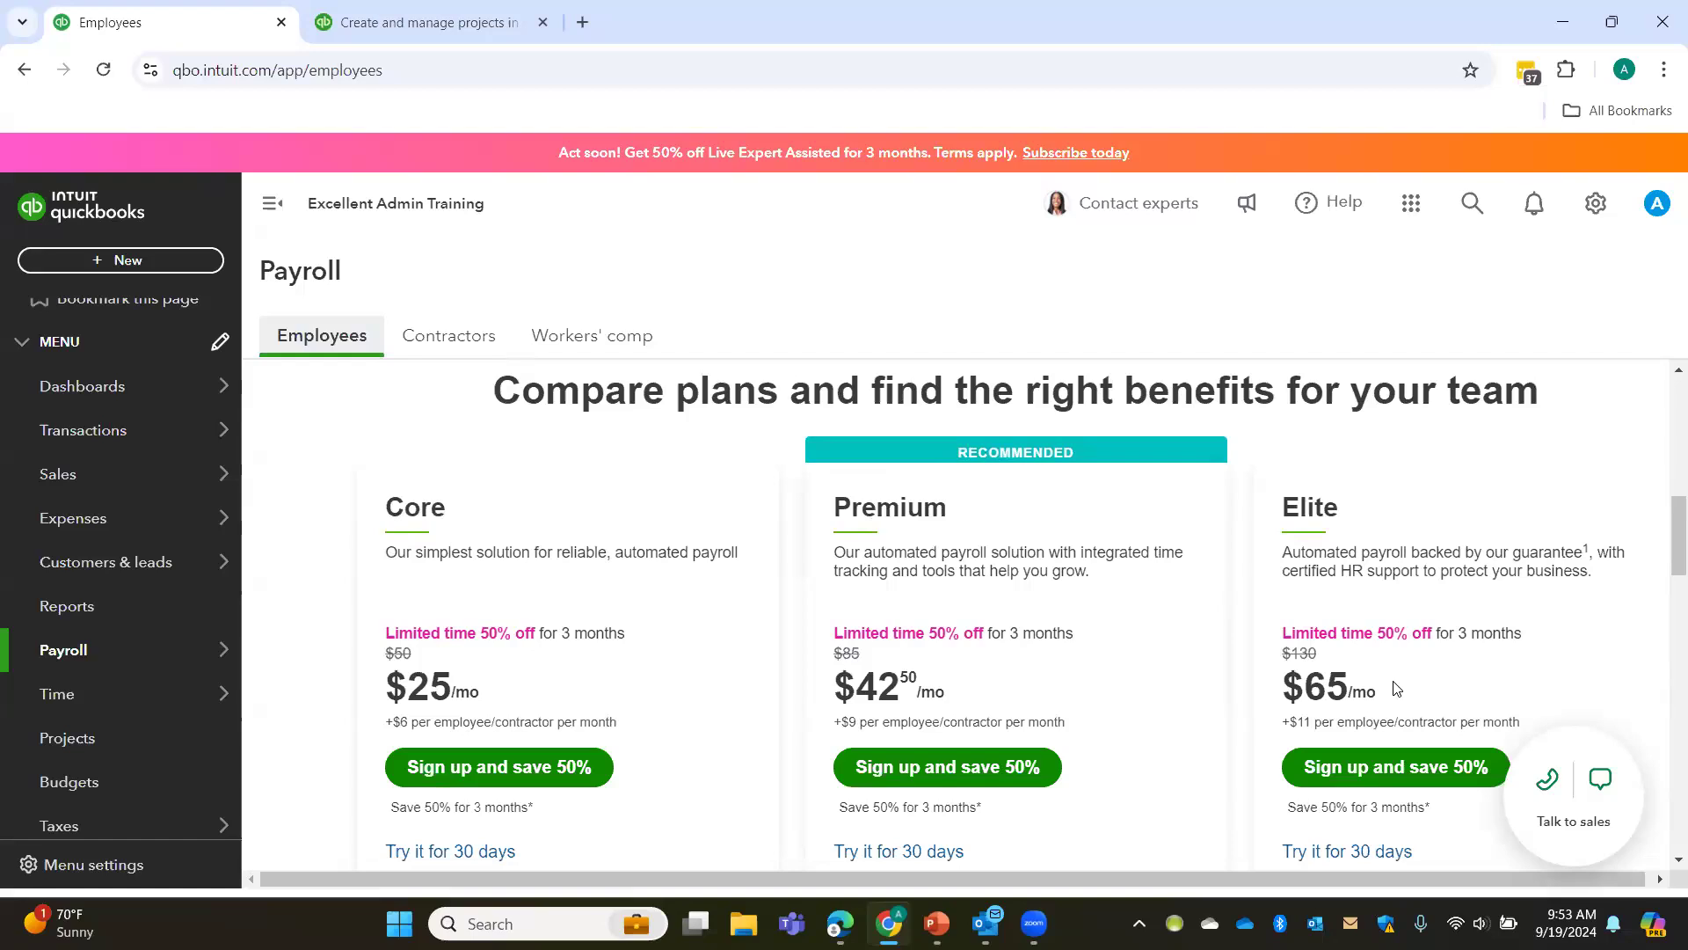
scroll(1269, 605, "up", 3)
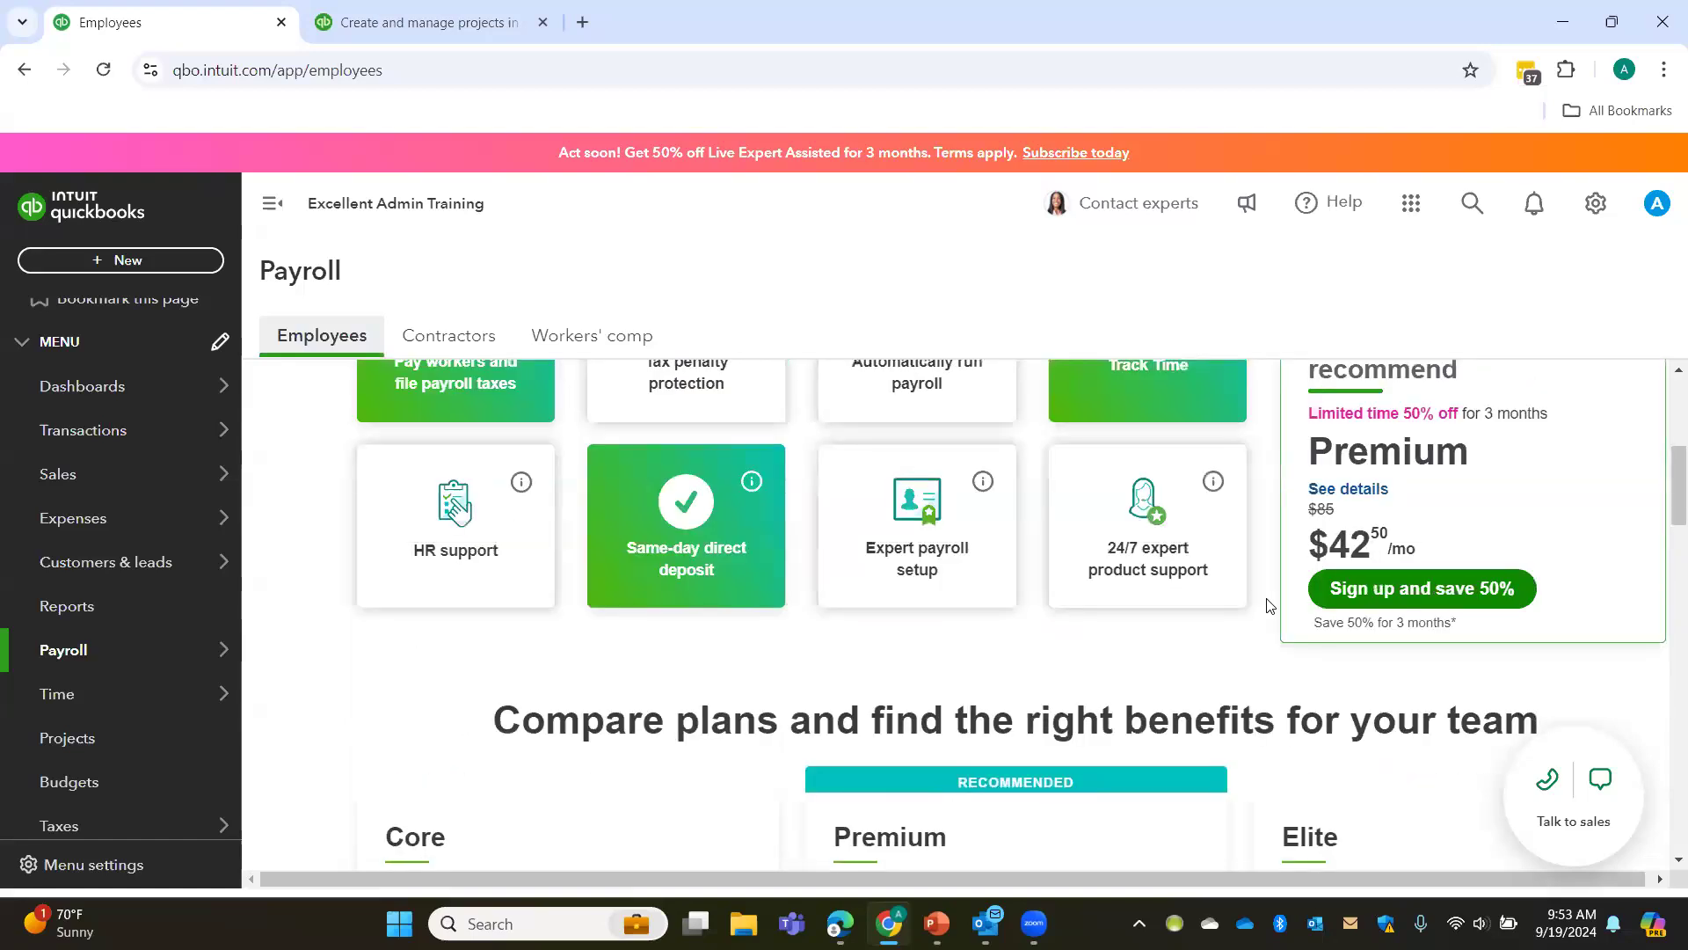
scroll(1168, 422, "up", 3)
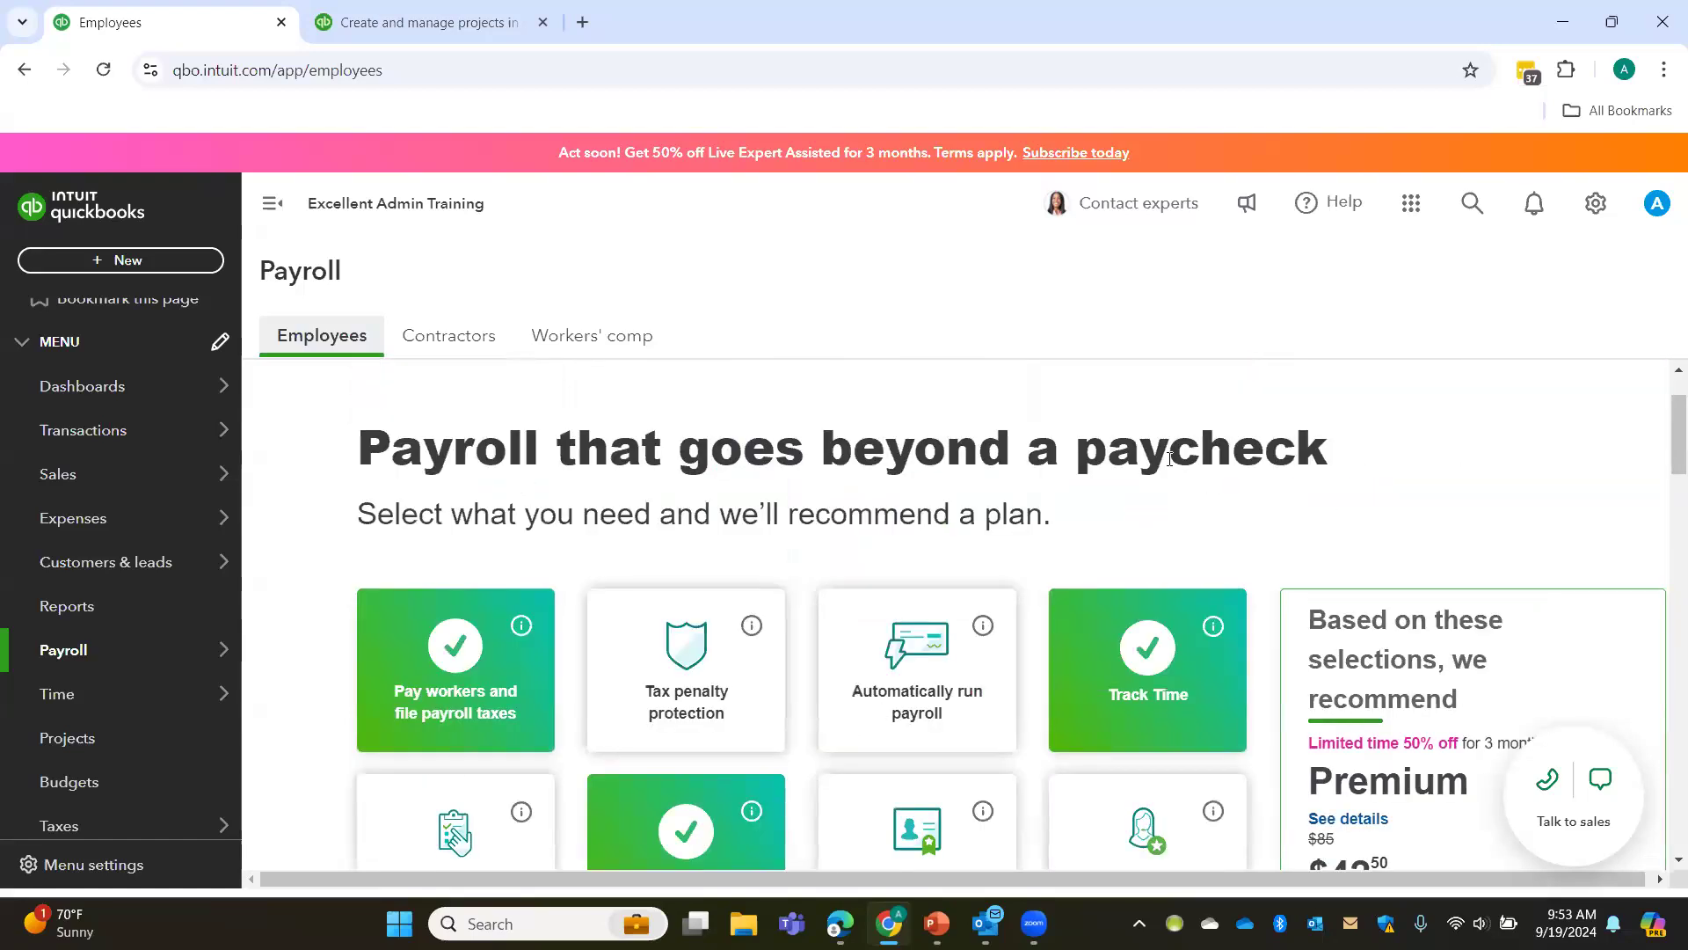
scroll(1319, 607, "down", 3)
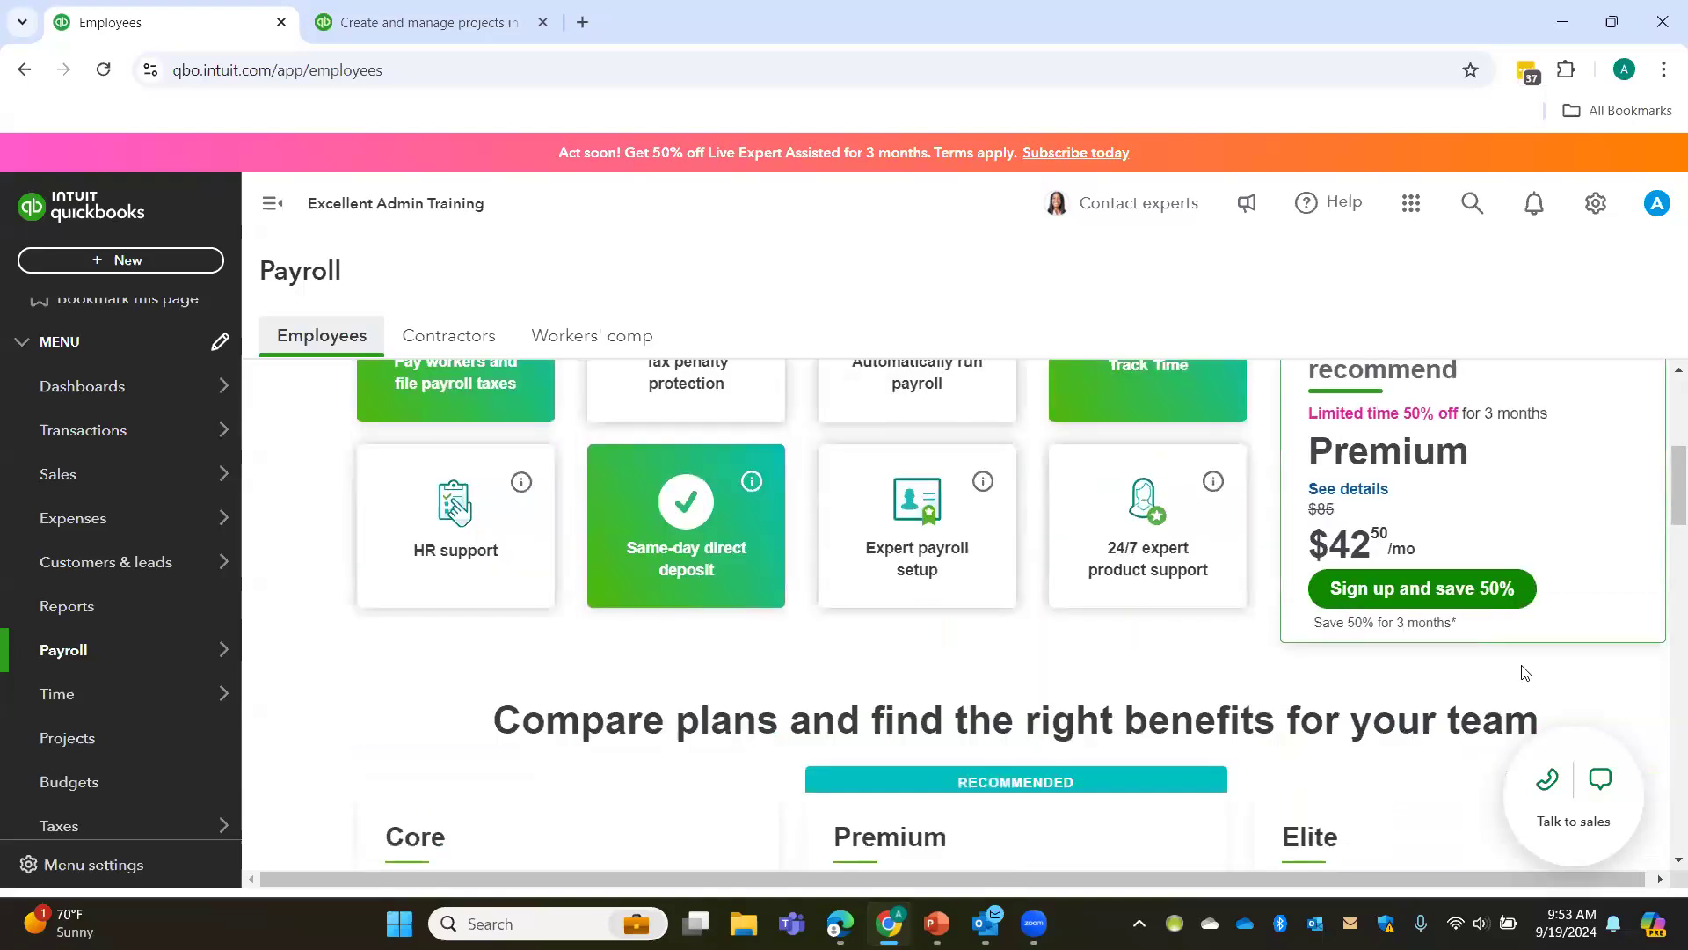
scroll(1144, 761, "down", 2)
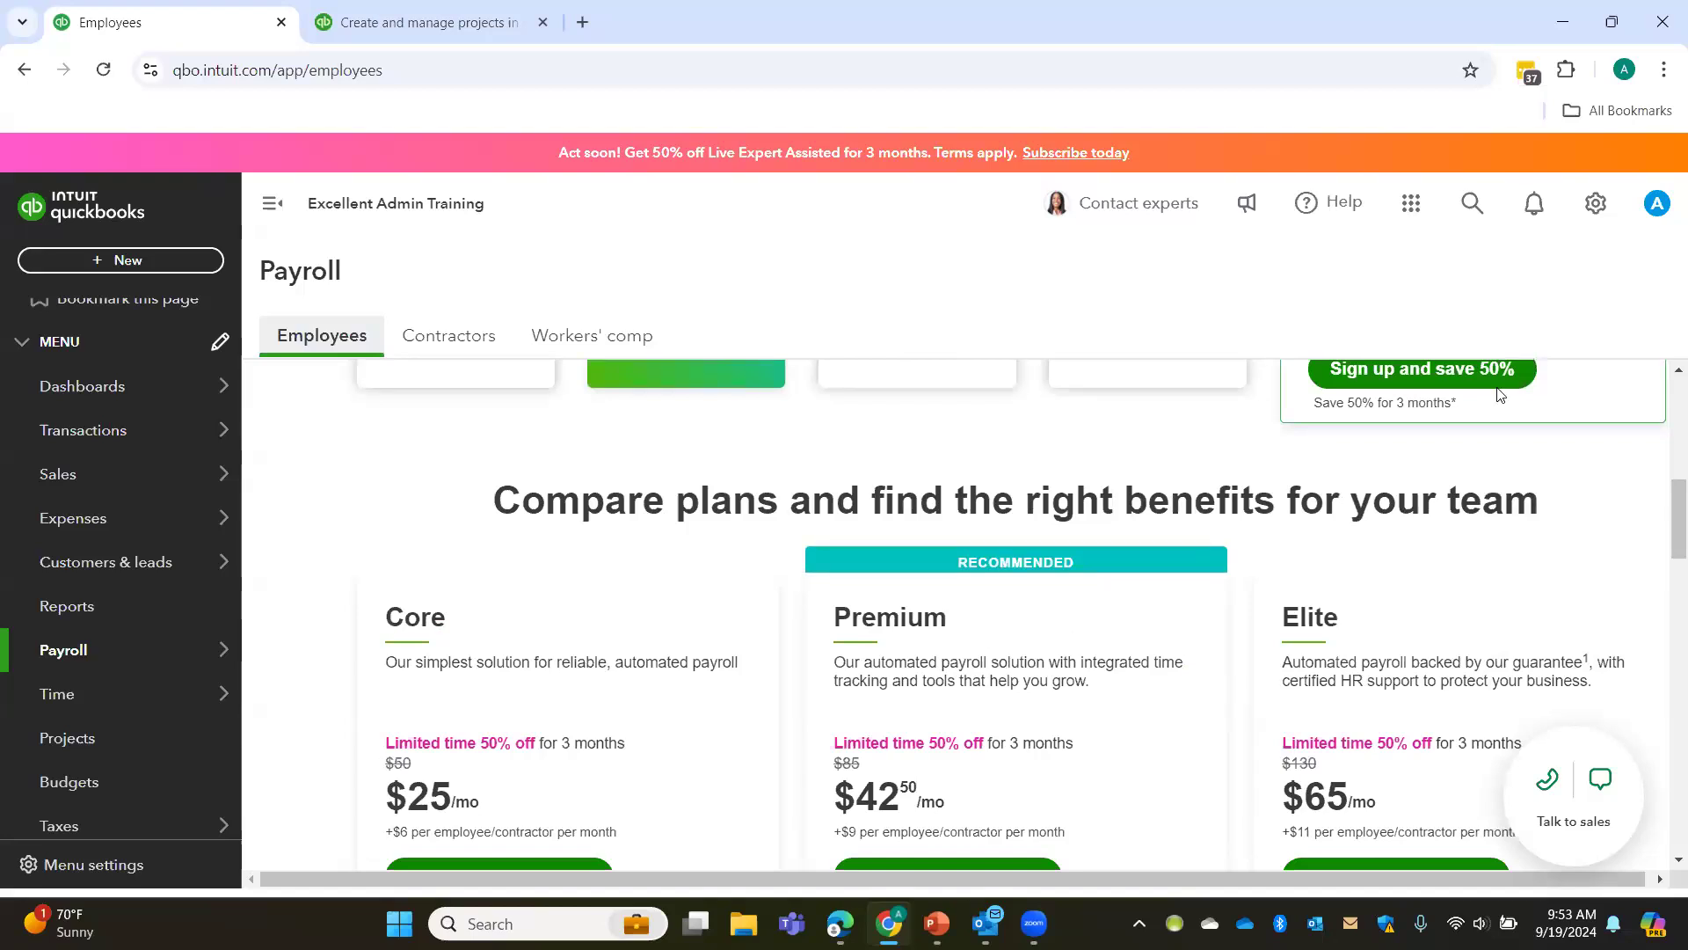
Step: Review Subscriptions and billing: QuickBooks Plus at $99/mo and Live Expert Assisted trial ending 10/05/2024
left_click(1595, 203)
left_click(1541, 325)
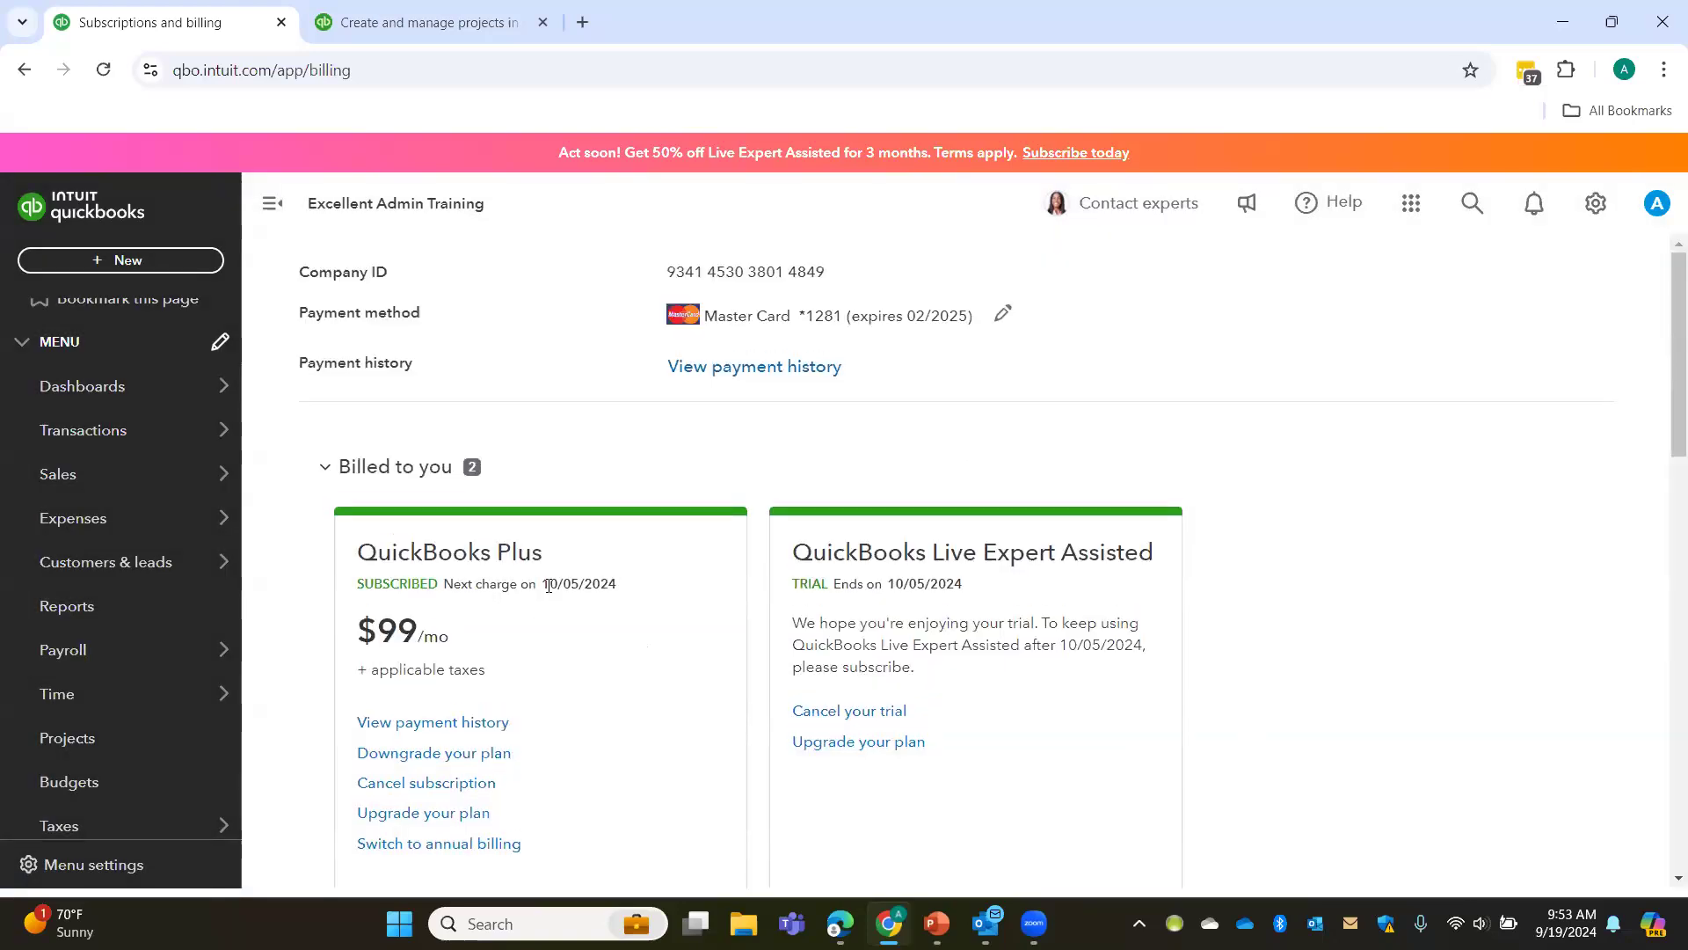
scroll(847, 703, "down", 6)
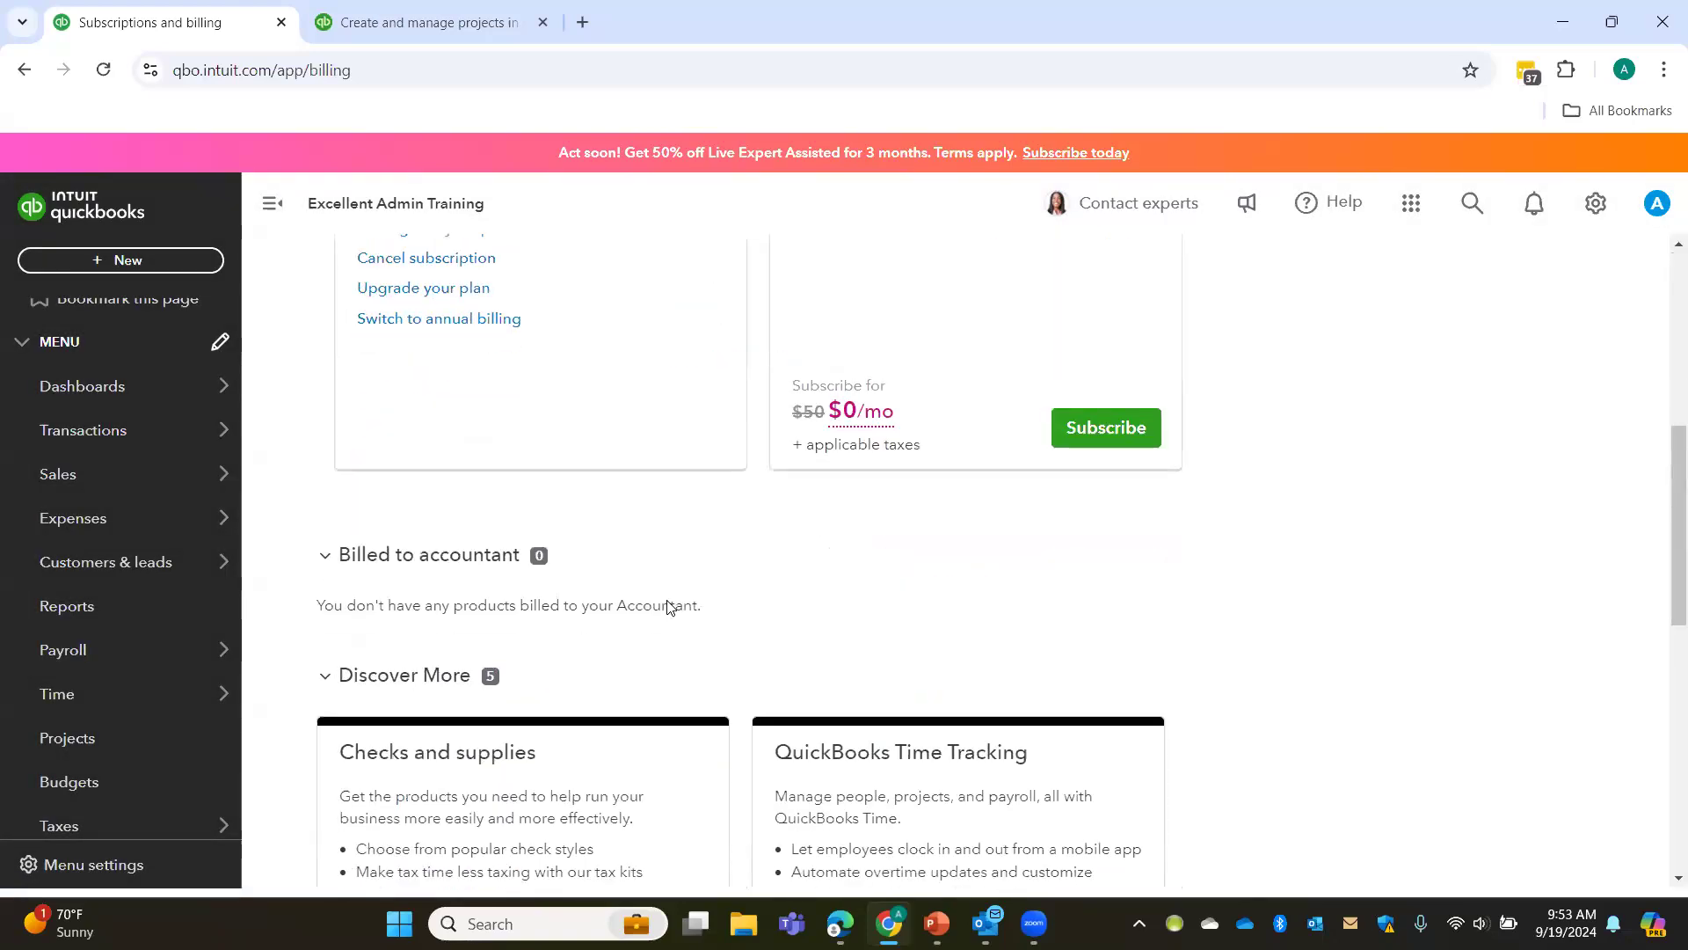
scroll(547, 601, "down", 2)
scroll(848, 545, "up", 4)
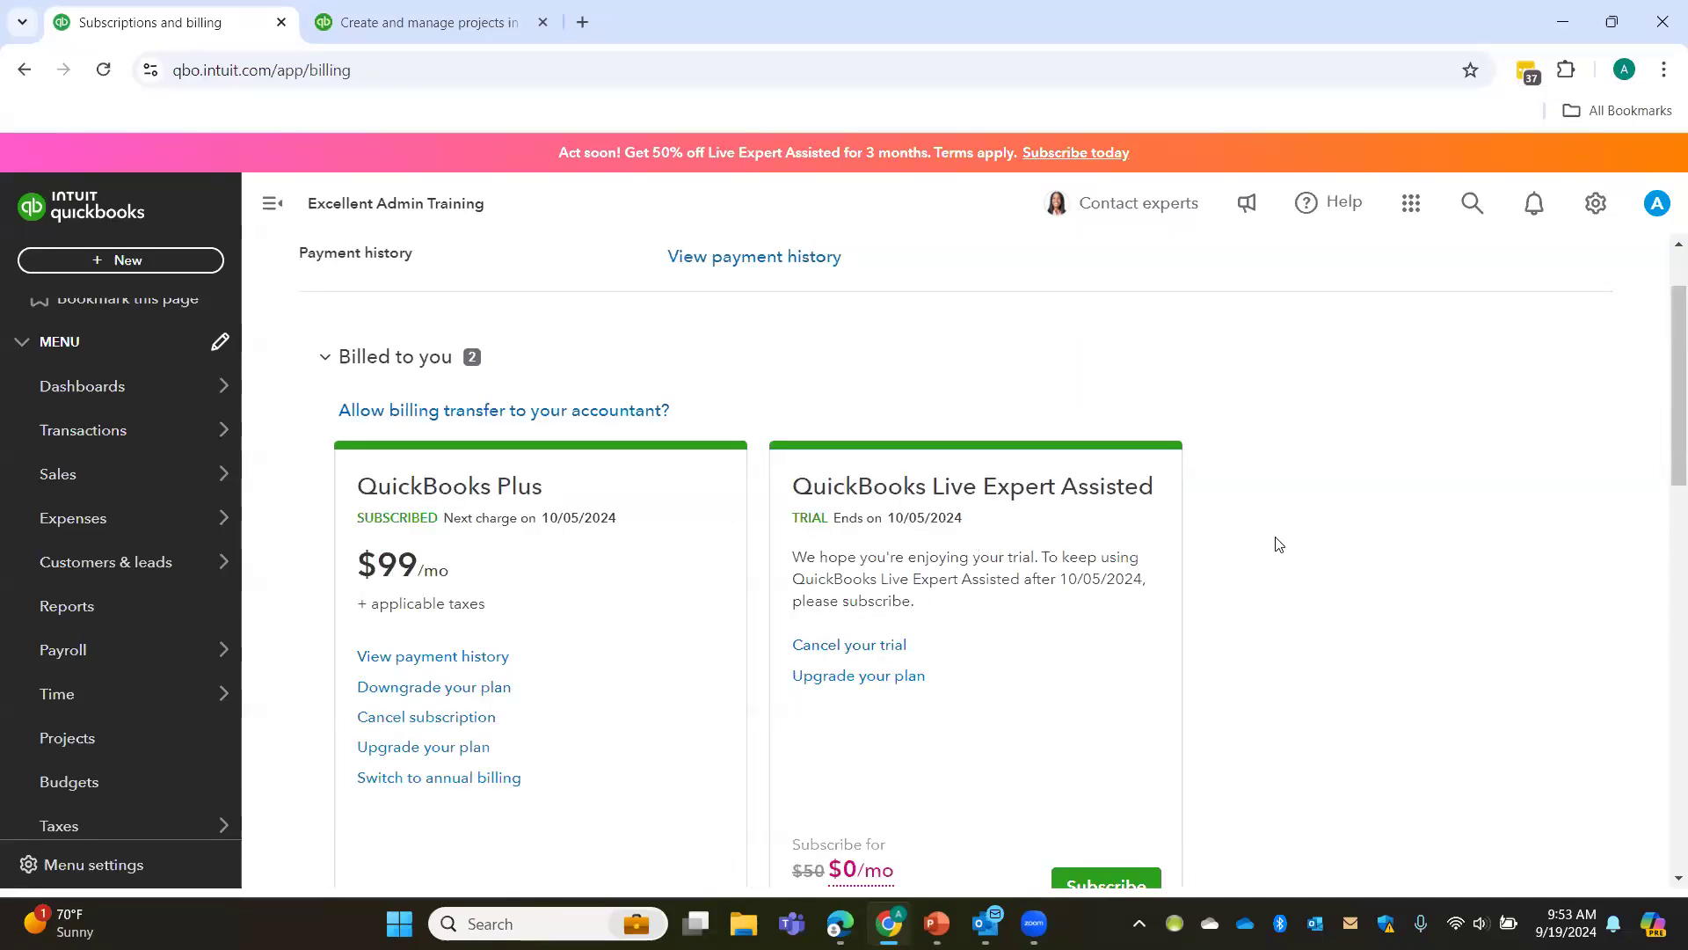
scroll(1011, 668, "down", 3)
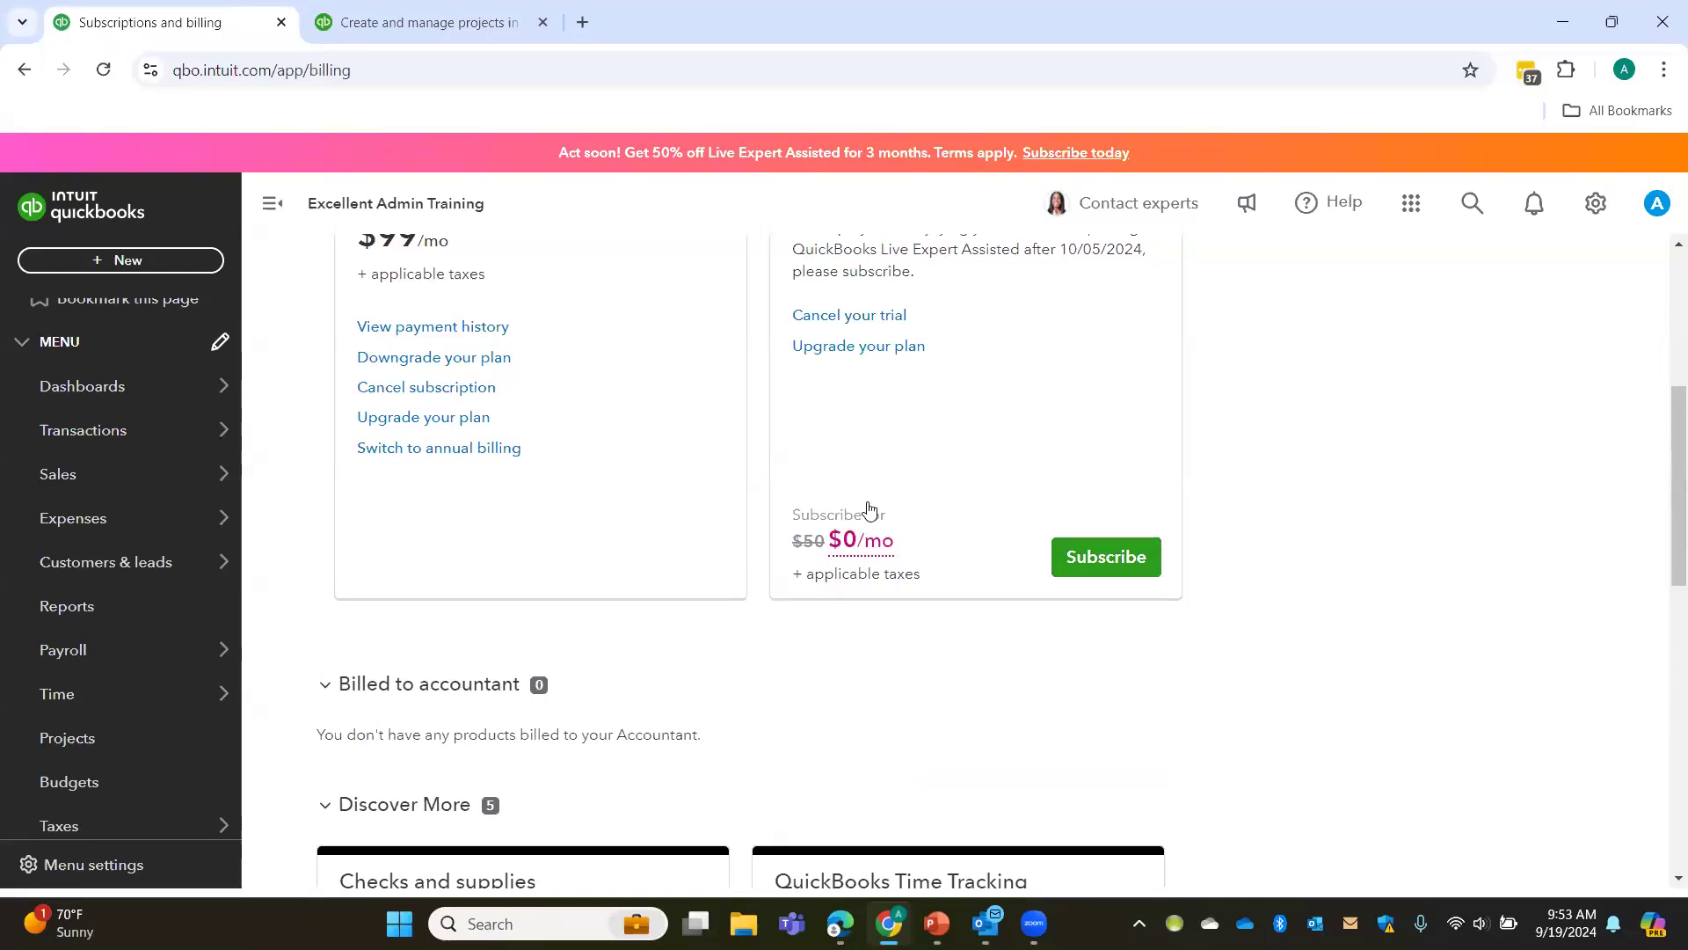
scroll(1015, 459, "up", 5)
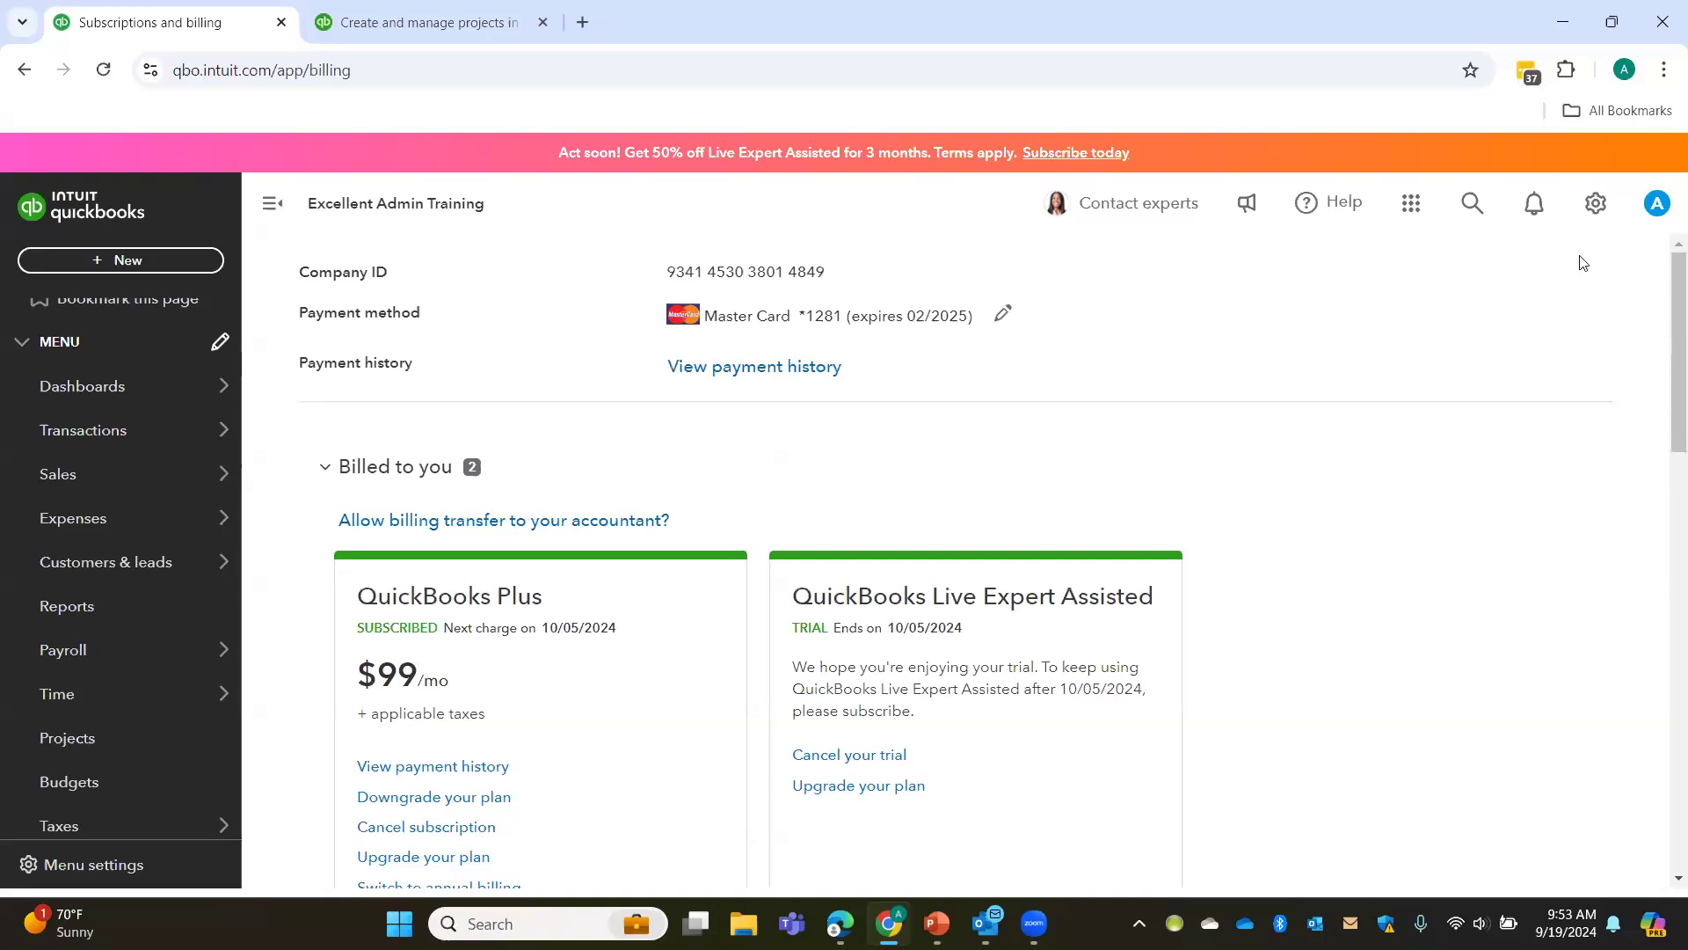
Step: Return to the Payroll Employees page, then go to Business Checking bank transactions
mouse_move(139, 648)
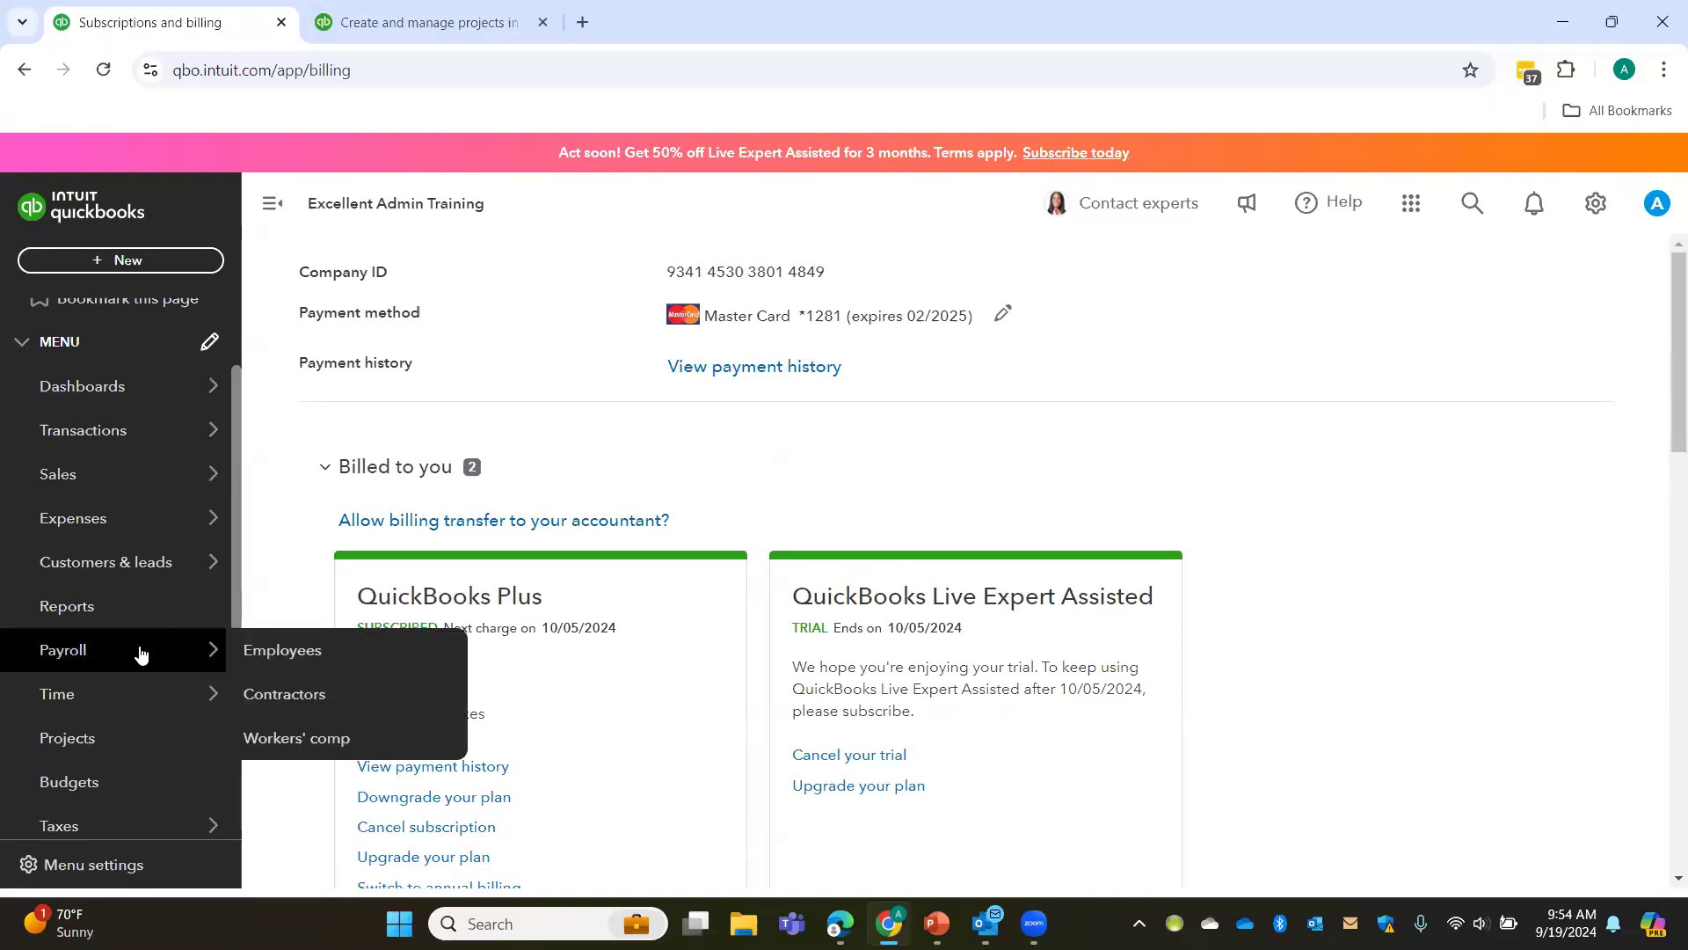
left_click(271, 648)
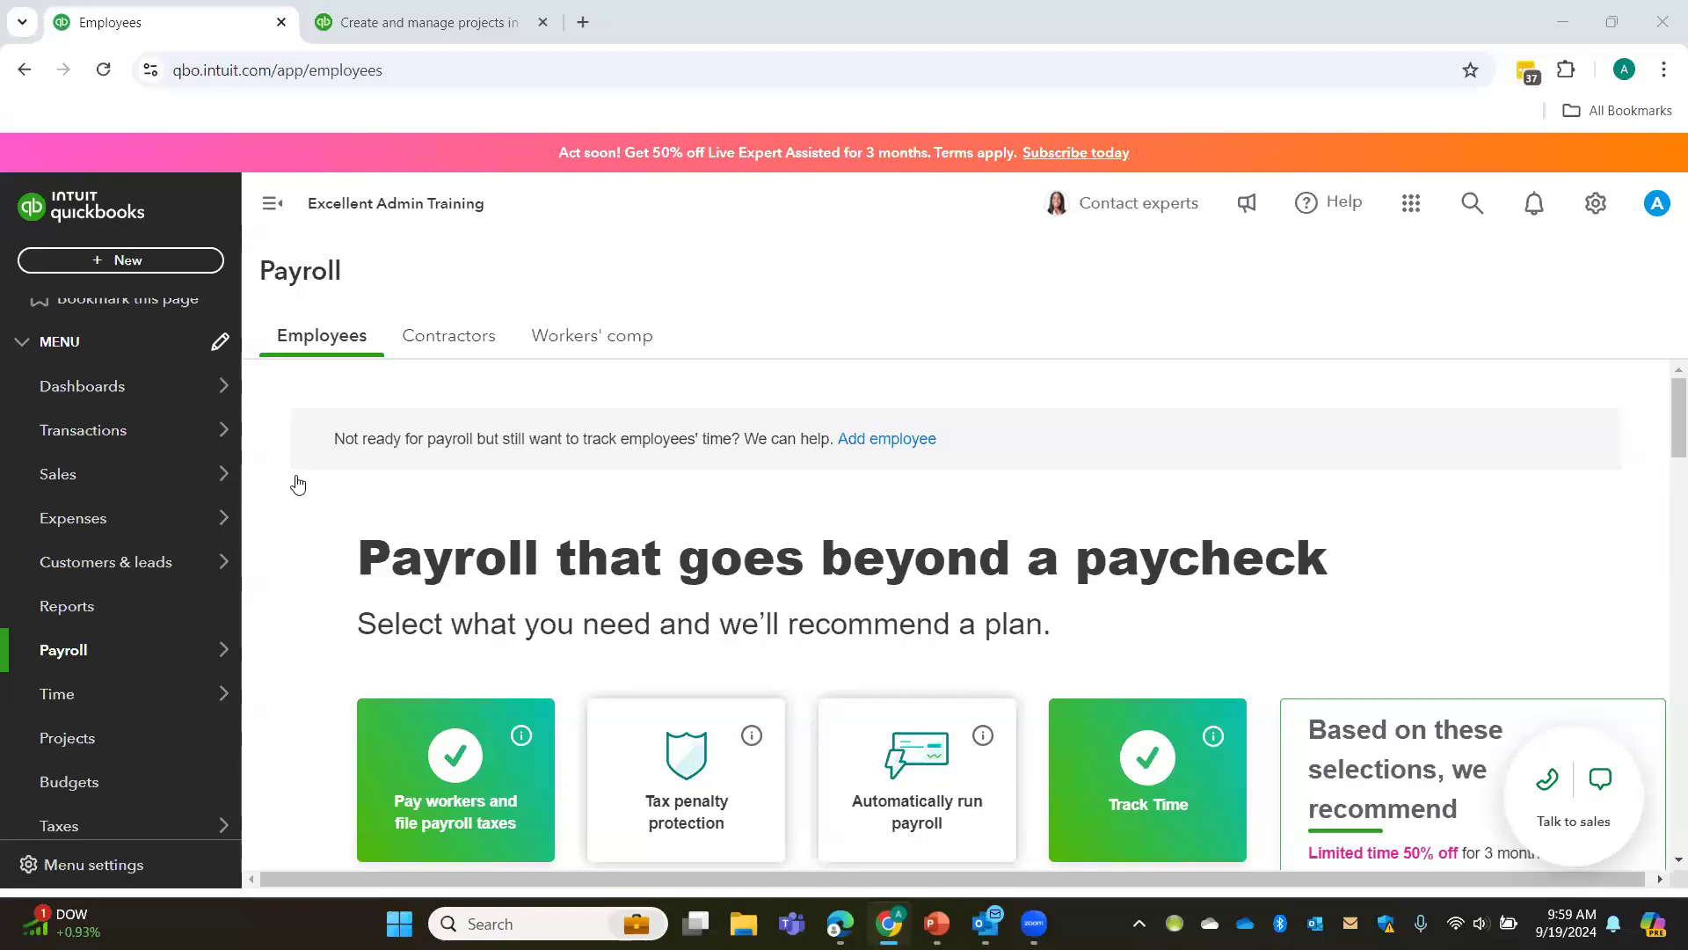
left_click(157, 436)
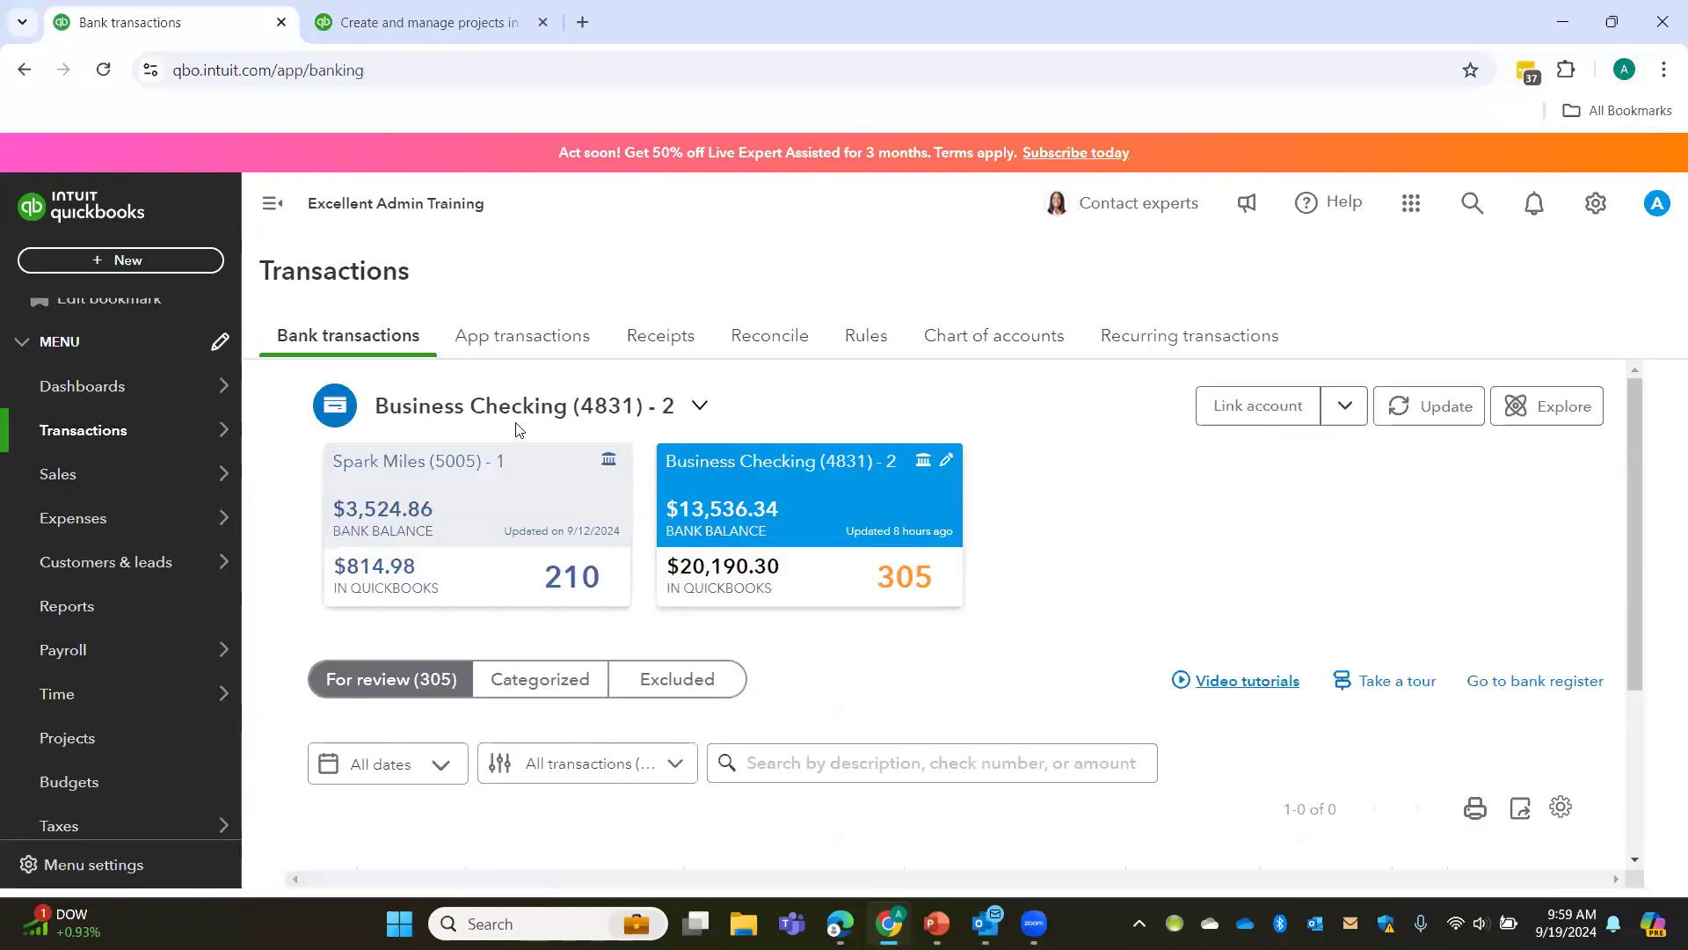
Step: Check the Excluded transactions list, then return to the For review list
scroll(677, 678, "down", 3)
left_click(689, 414)
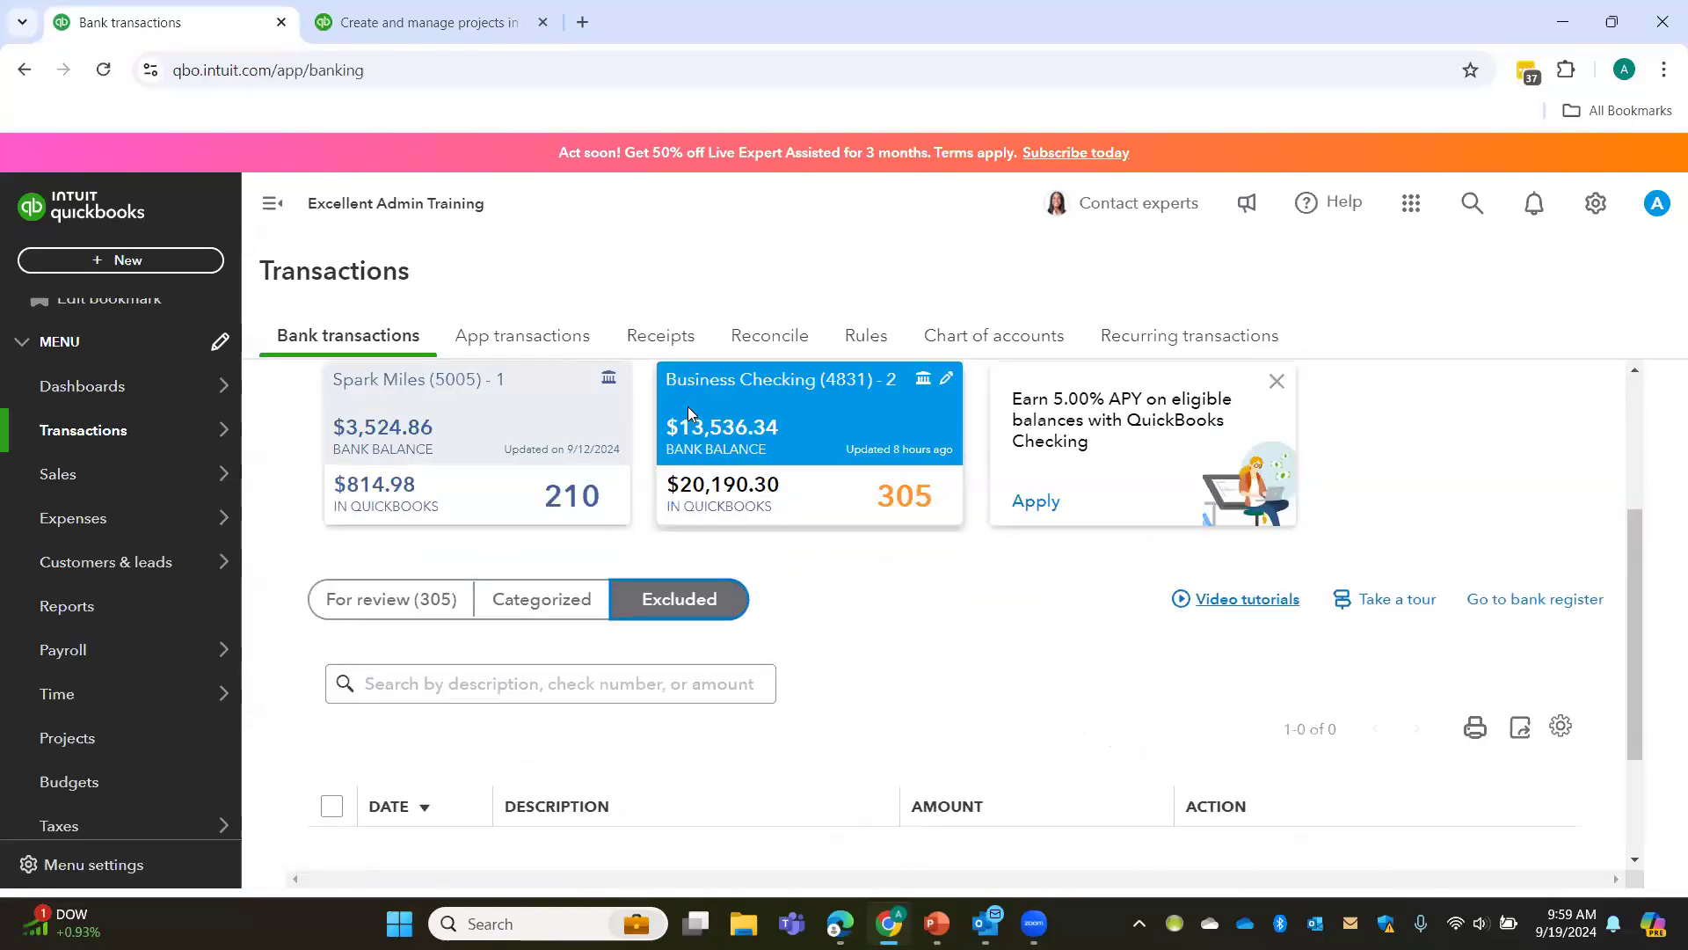
scroll(780, 682, "down", 3)
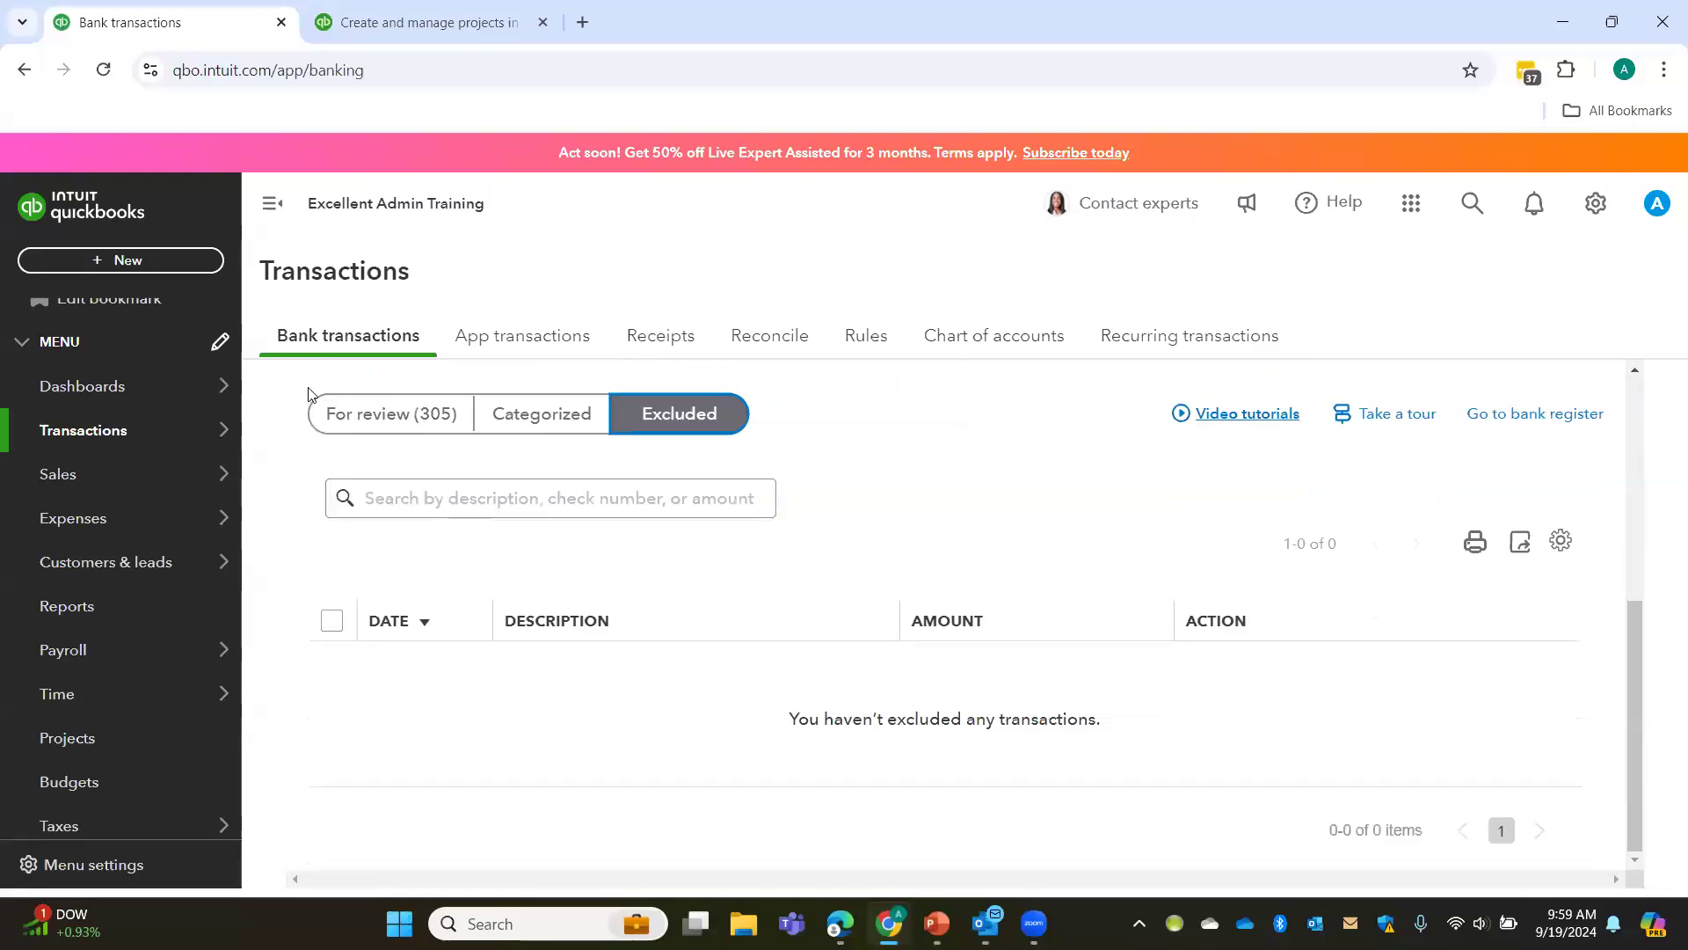
left_click(370, 415)
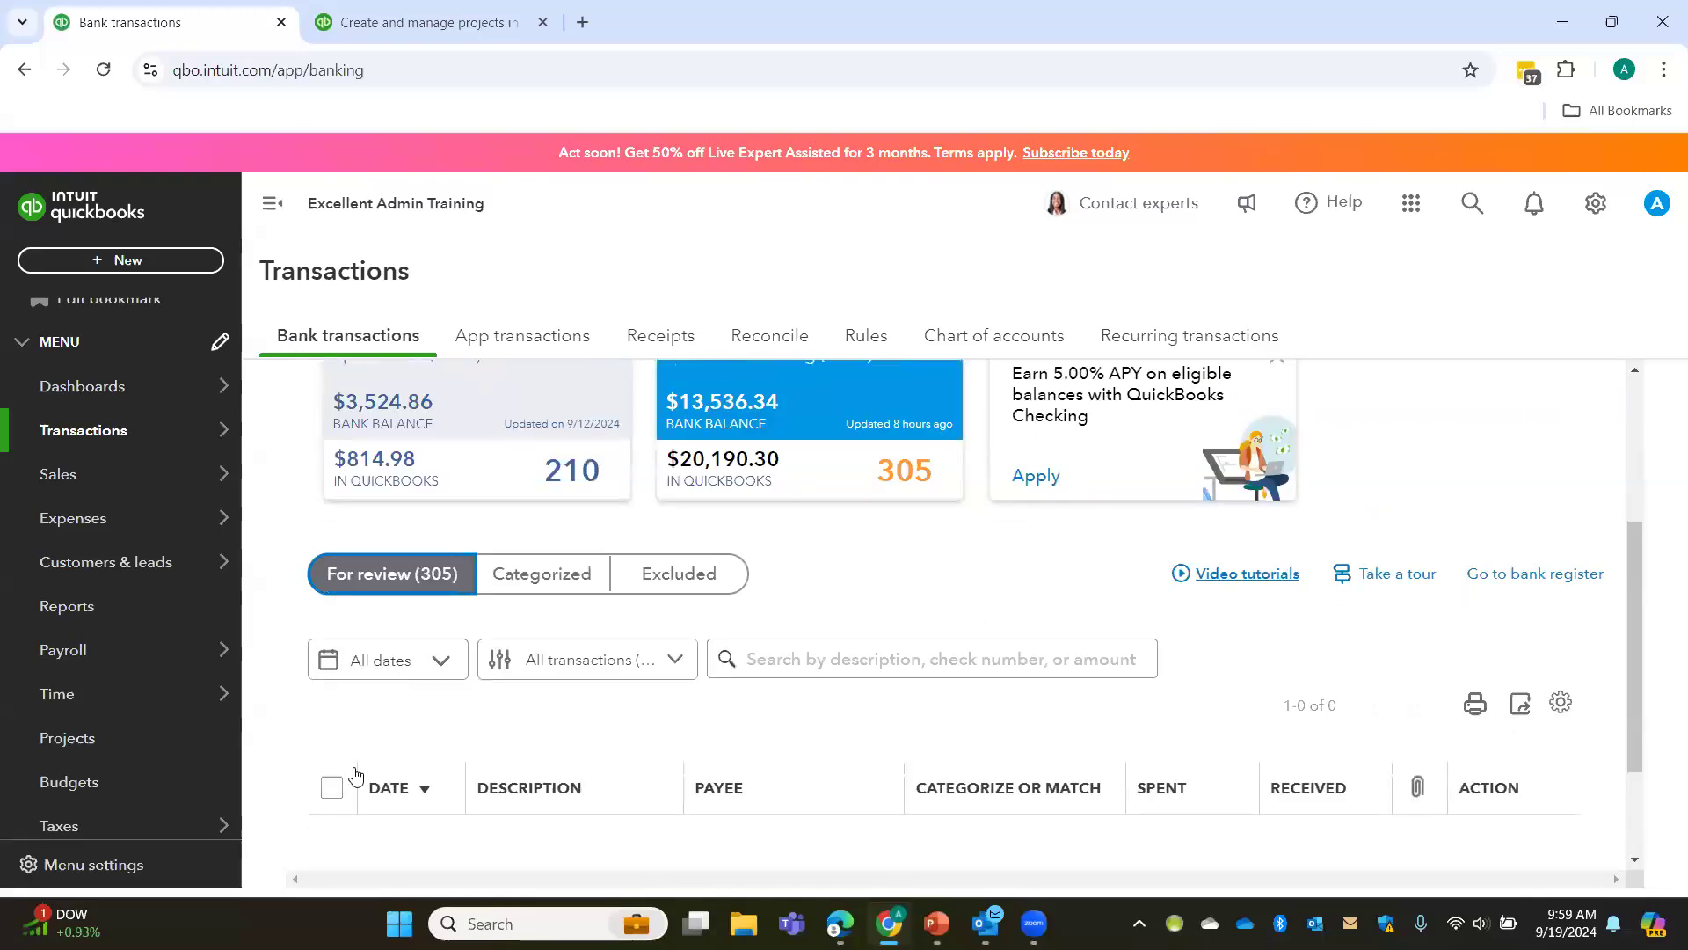
scroll(351, 769, "down", 3)
Step: Exclude the $12.05 Marathon, Subway and $116.22 Intuit transactions and view the Excluded list
left_click(332, 679)
left_click(332, 682)
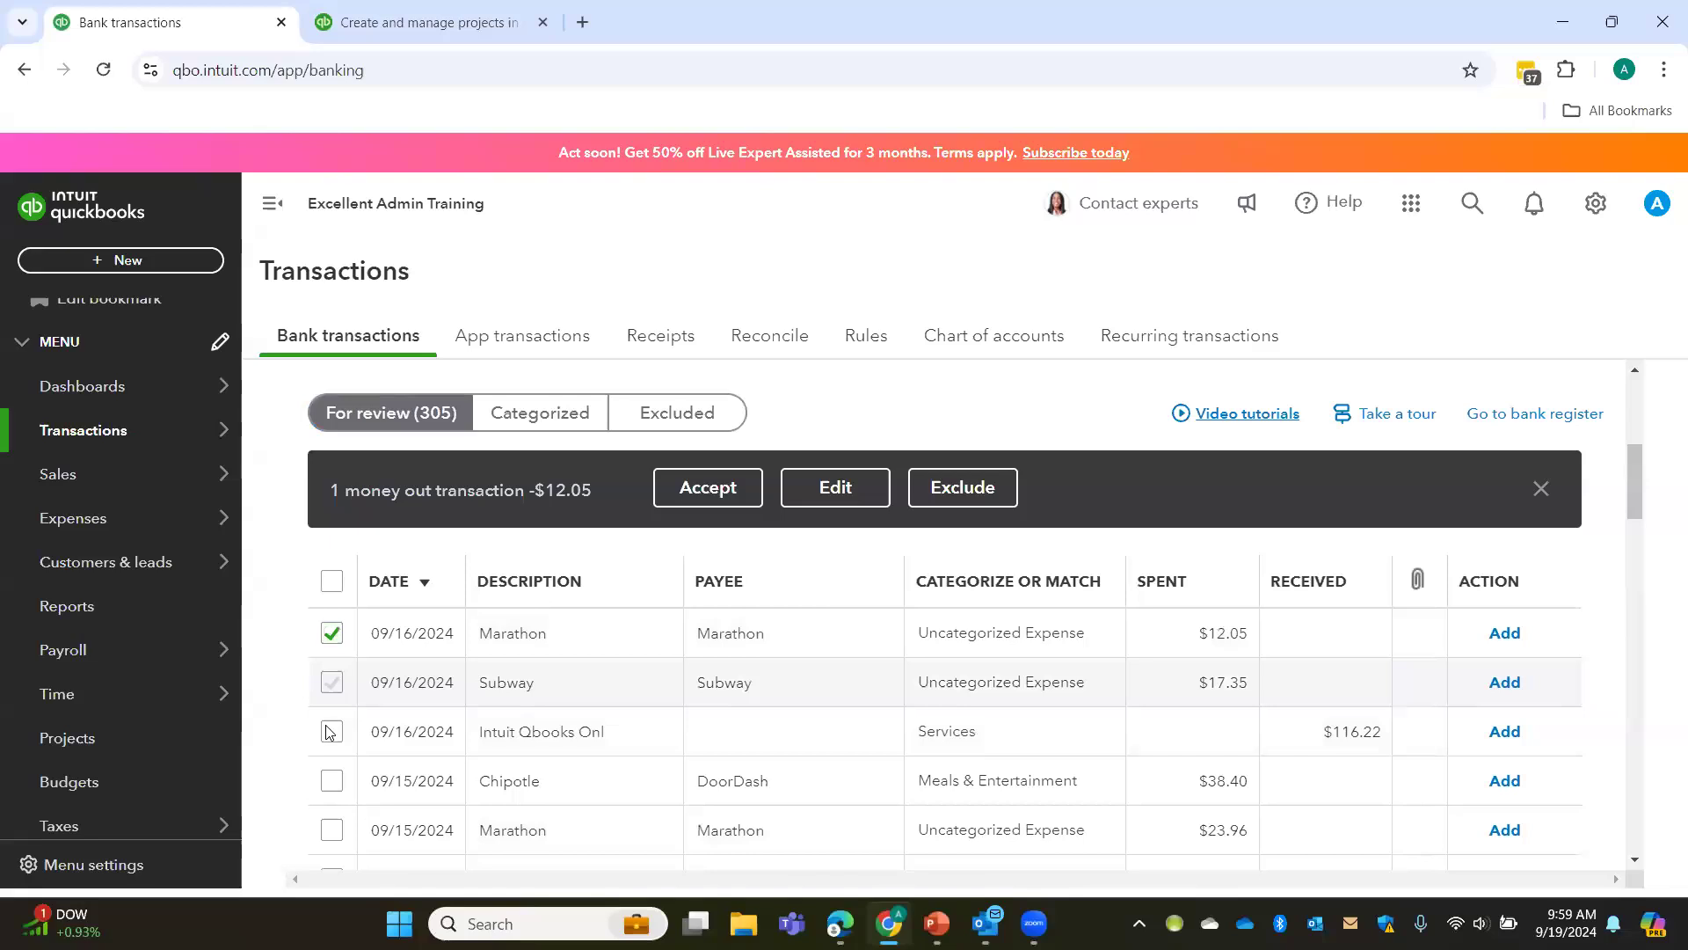
left_click(331, 731)
left_click(963, 487)
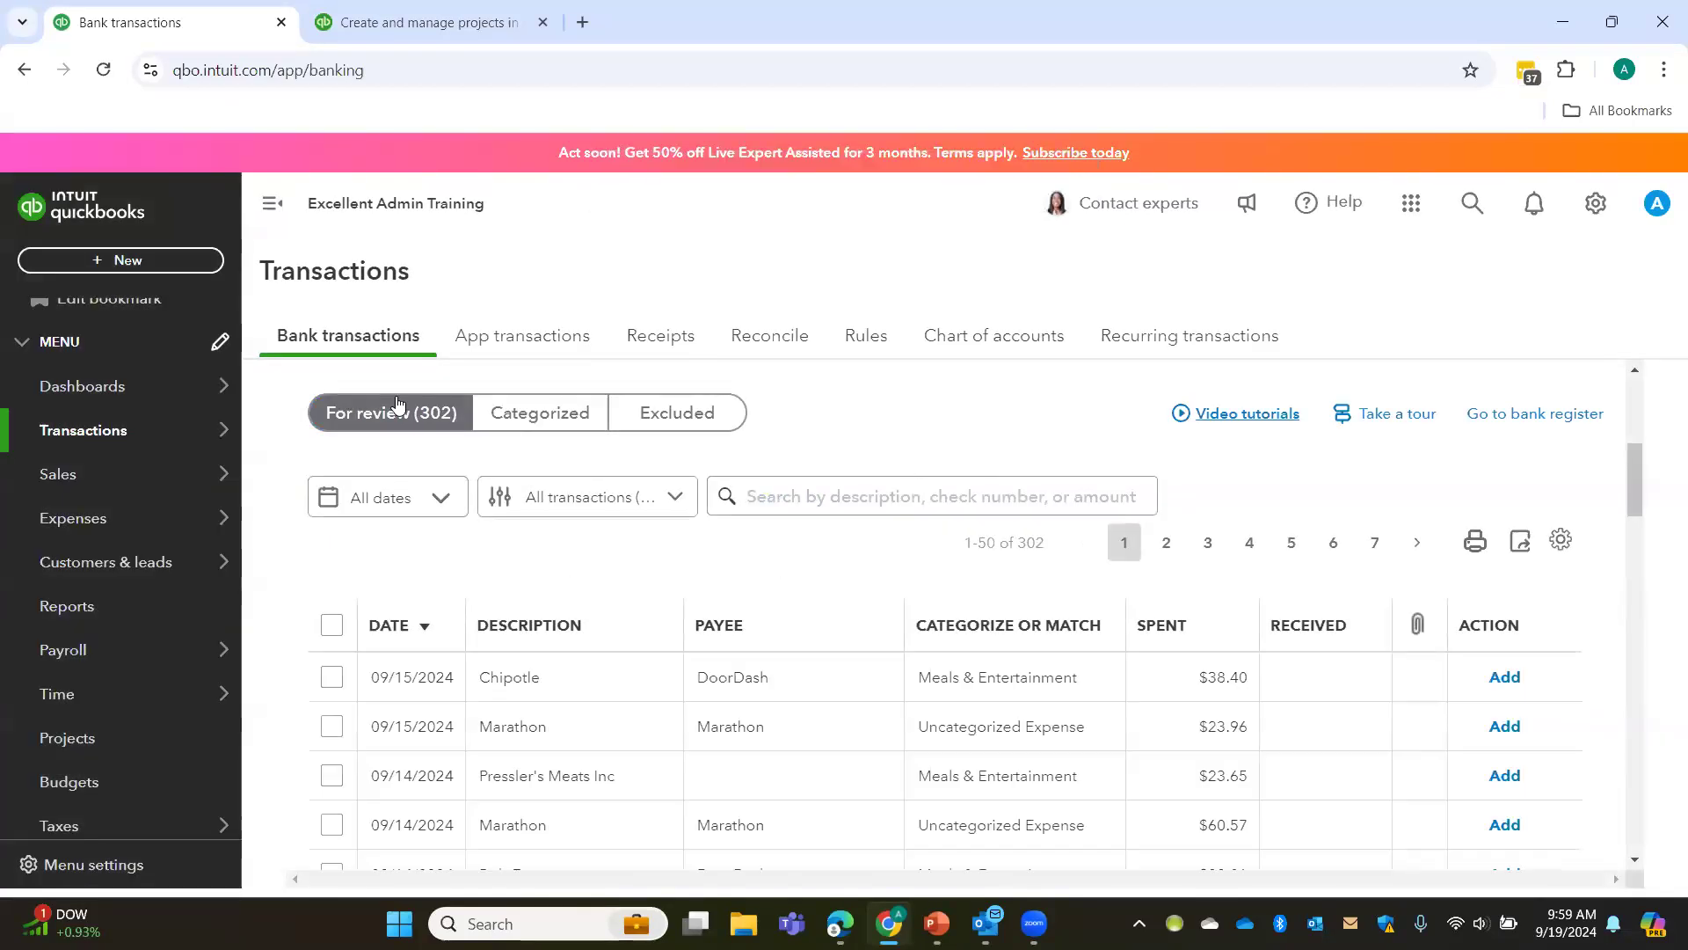
left_click(673, 413)
scroll(866, 610, "down", 1)
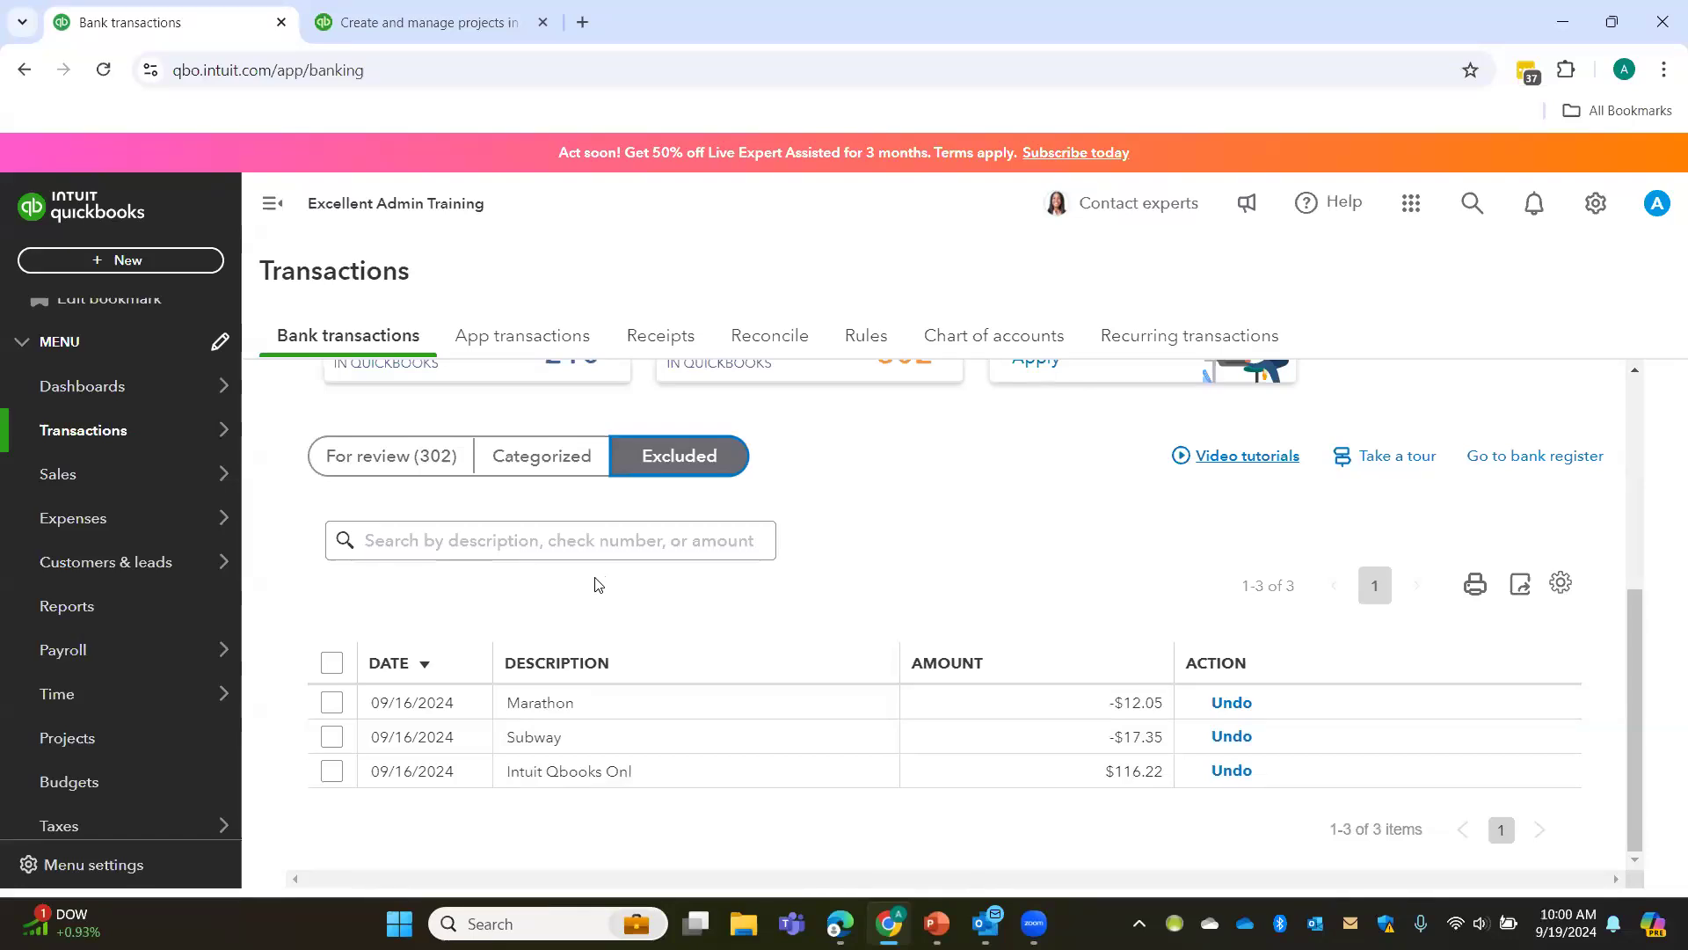
scroll(738, 677, "up", 2)
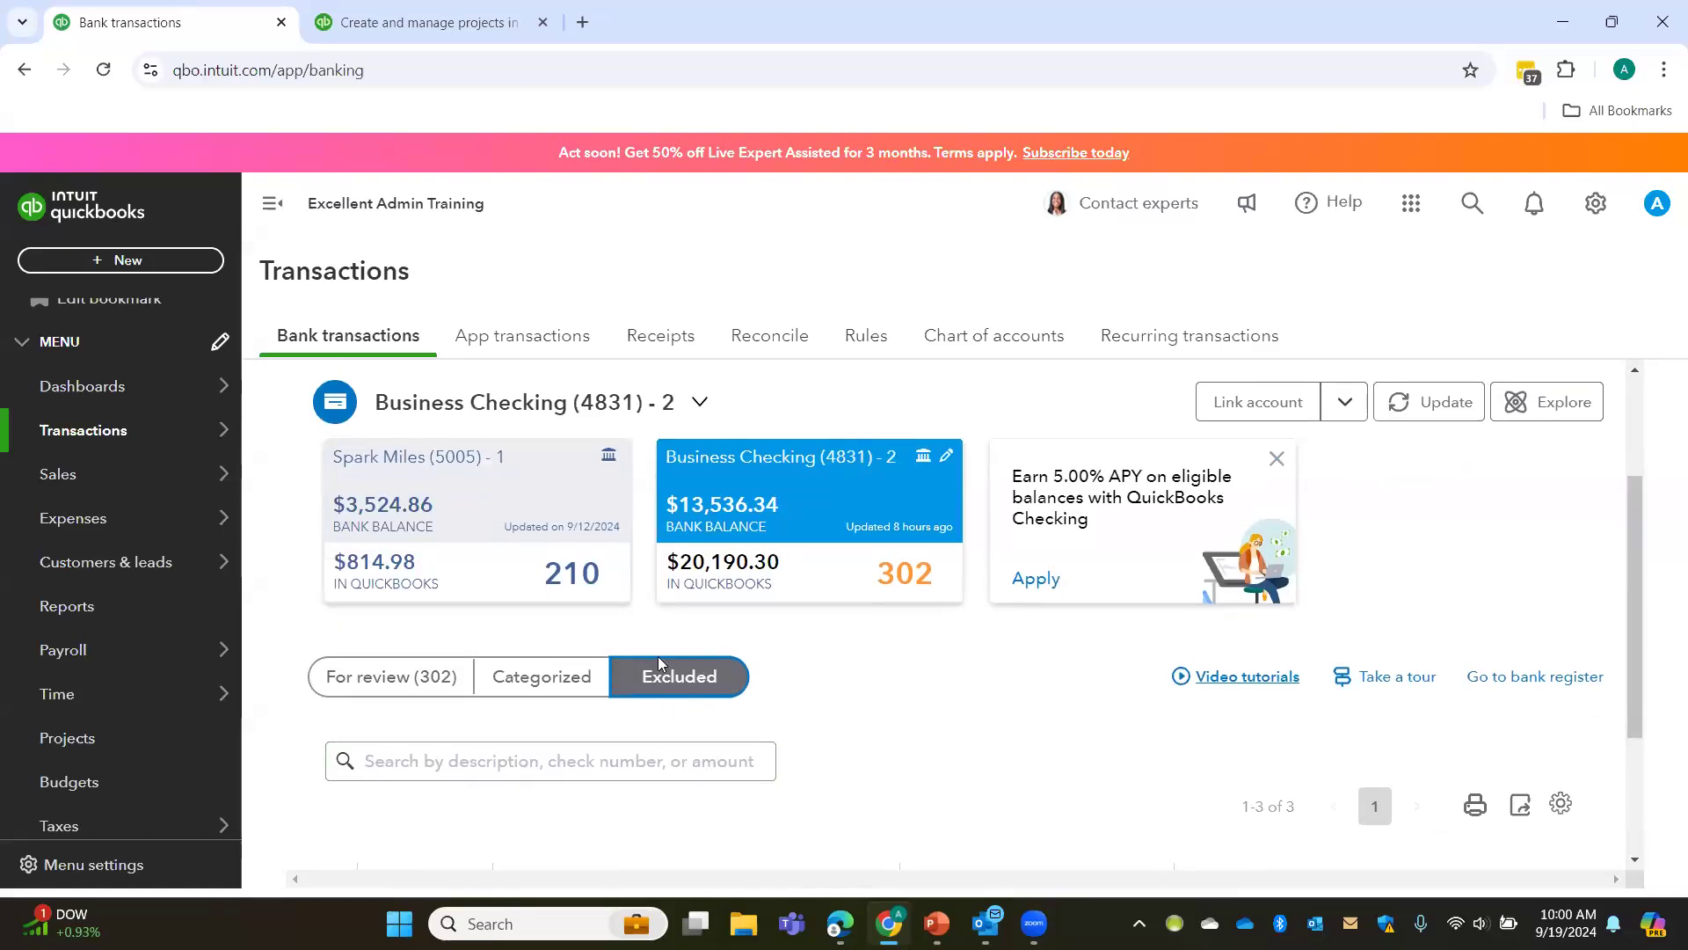
scroll(778, 677, "down", 2)
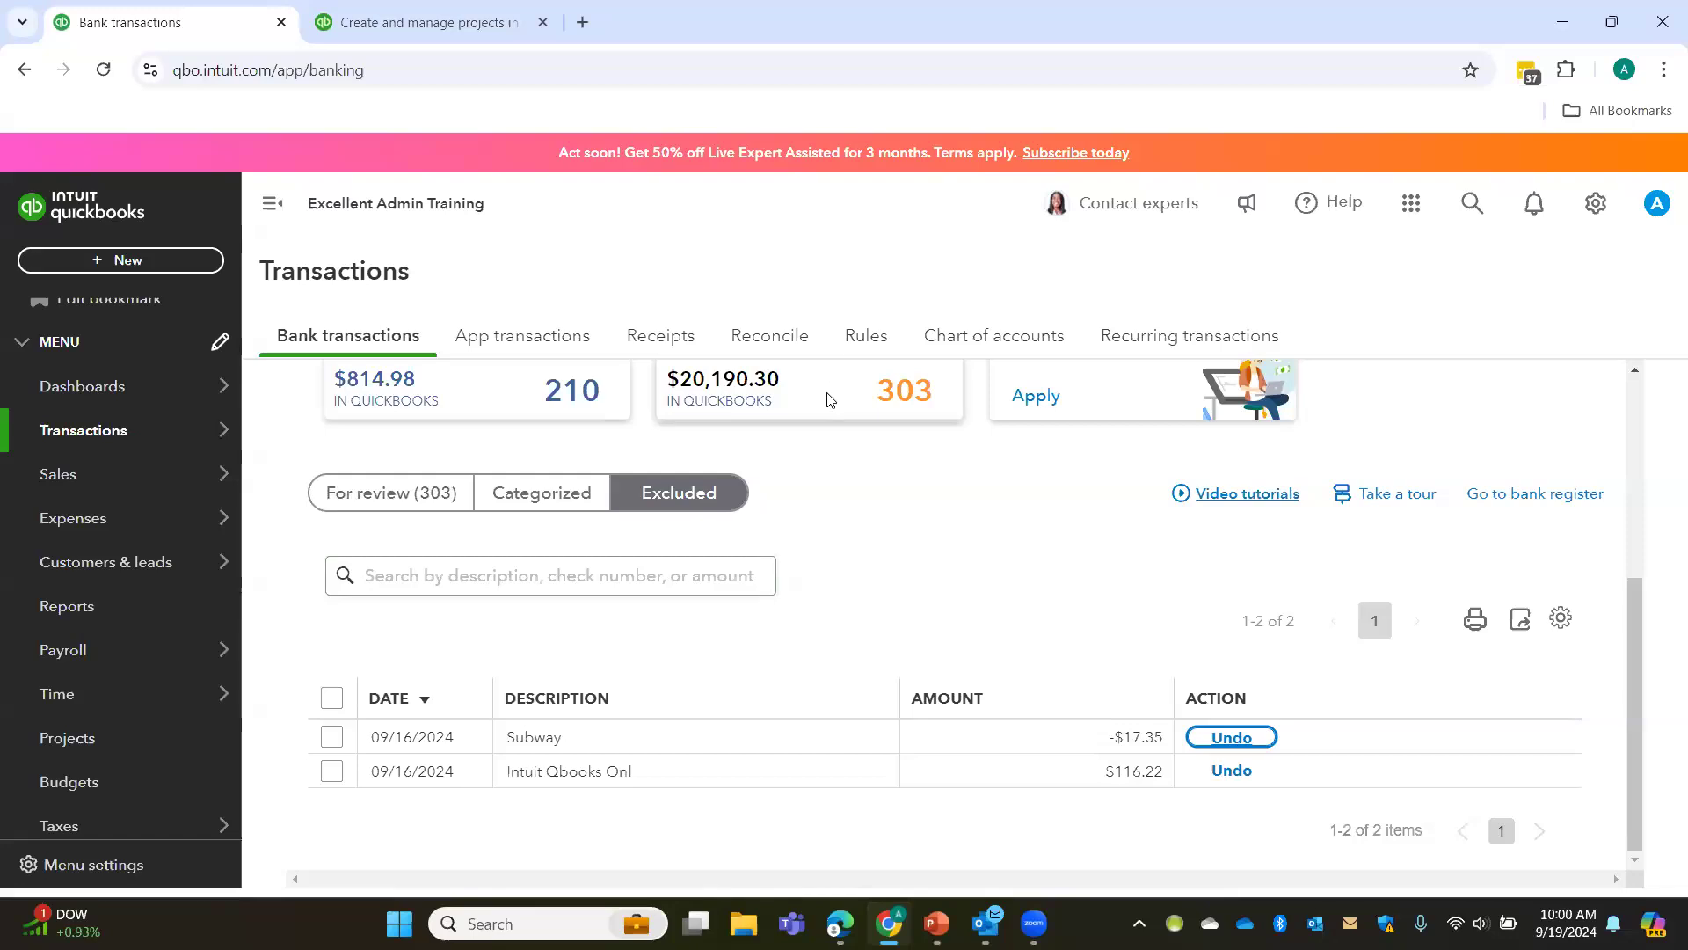
Step: Open the register's $600.00 deposit dated 09/01/2024 in its Receive Payment form
left_click(1523, 494)
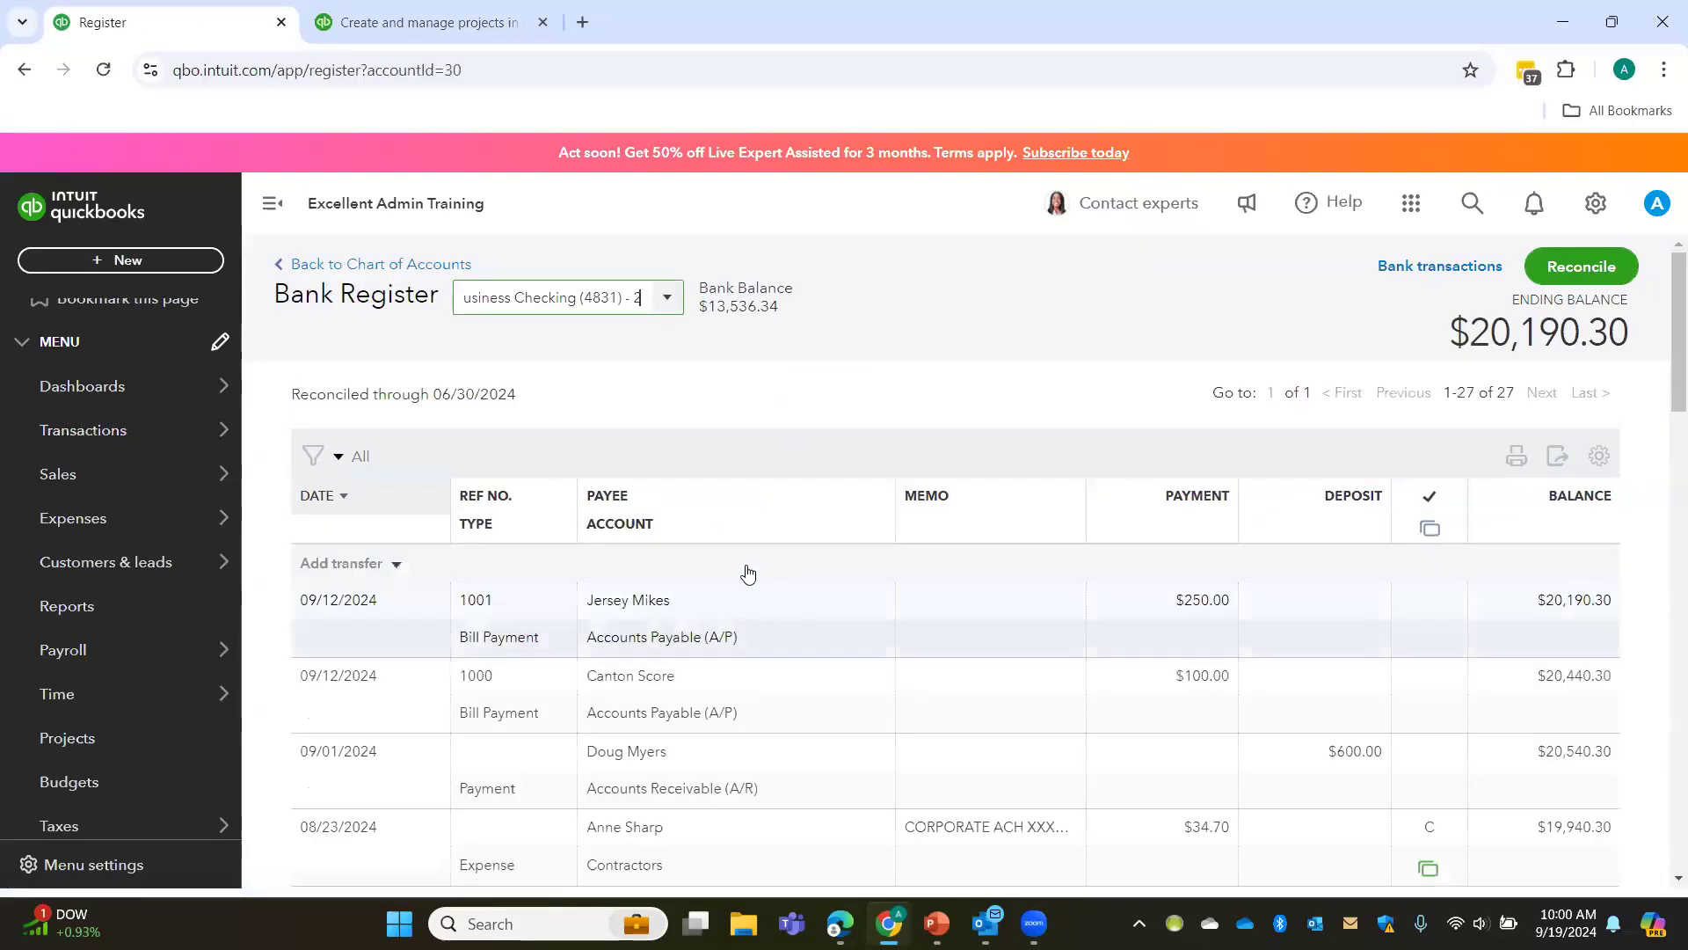
scroll(874, 626, "down", 2)
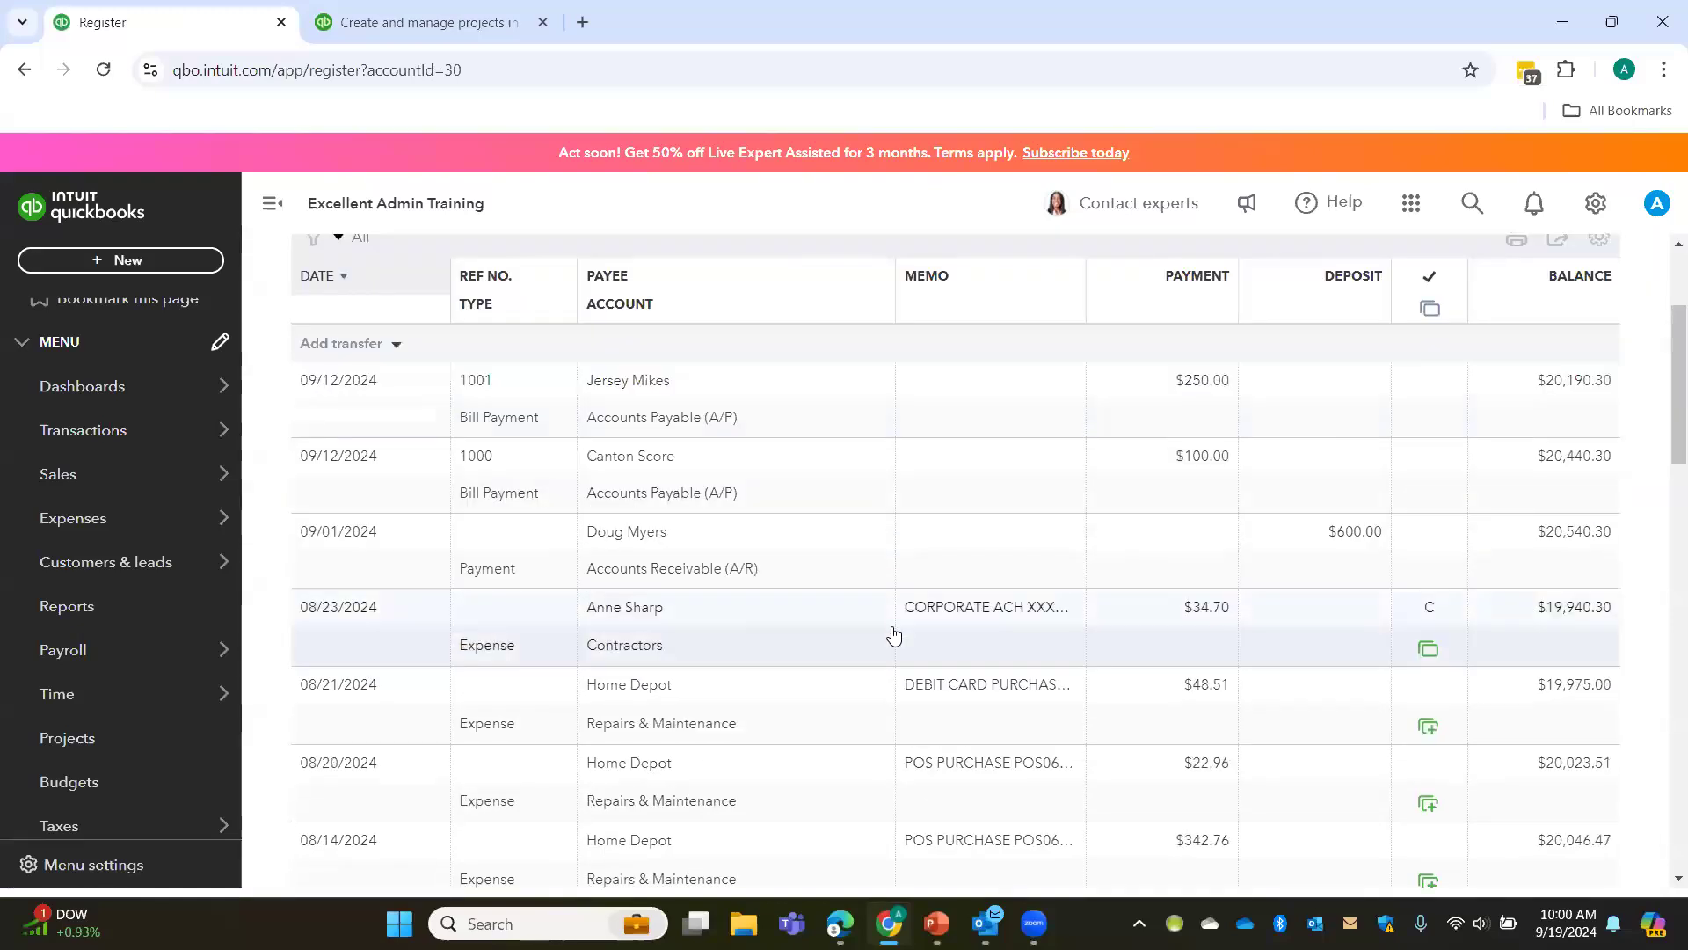
left_click(882, 570)
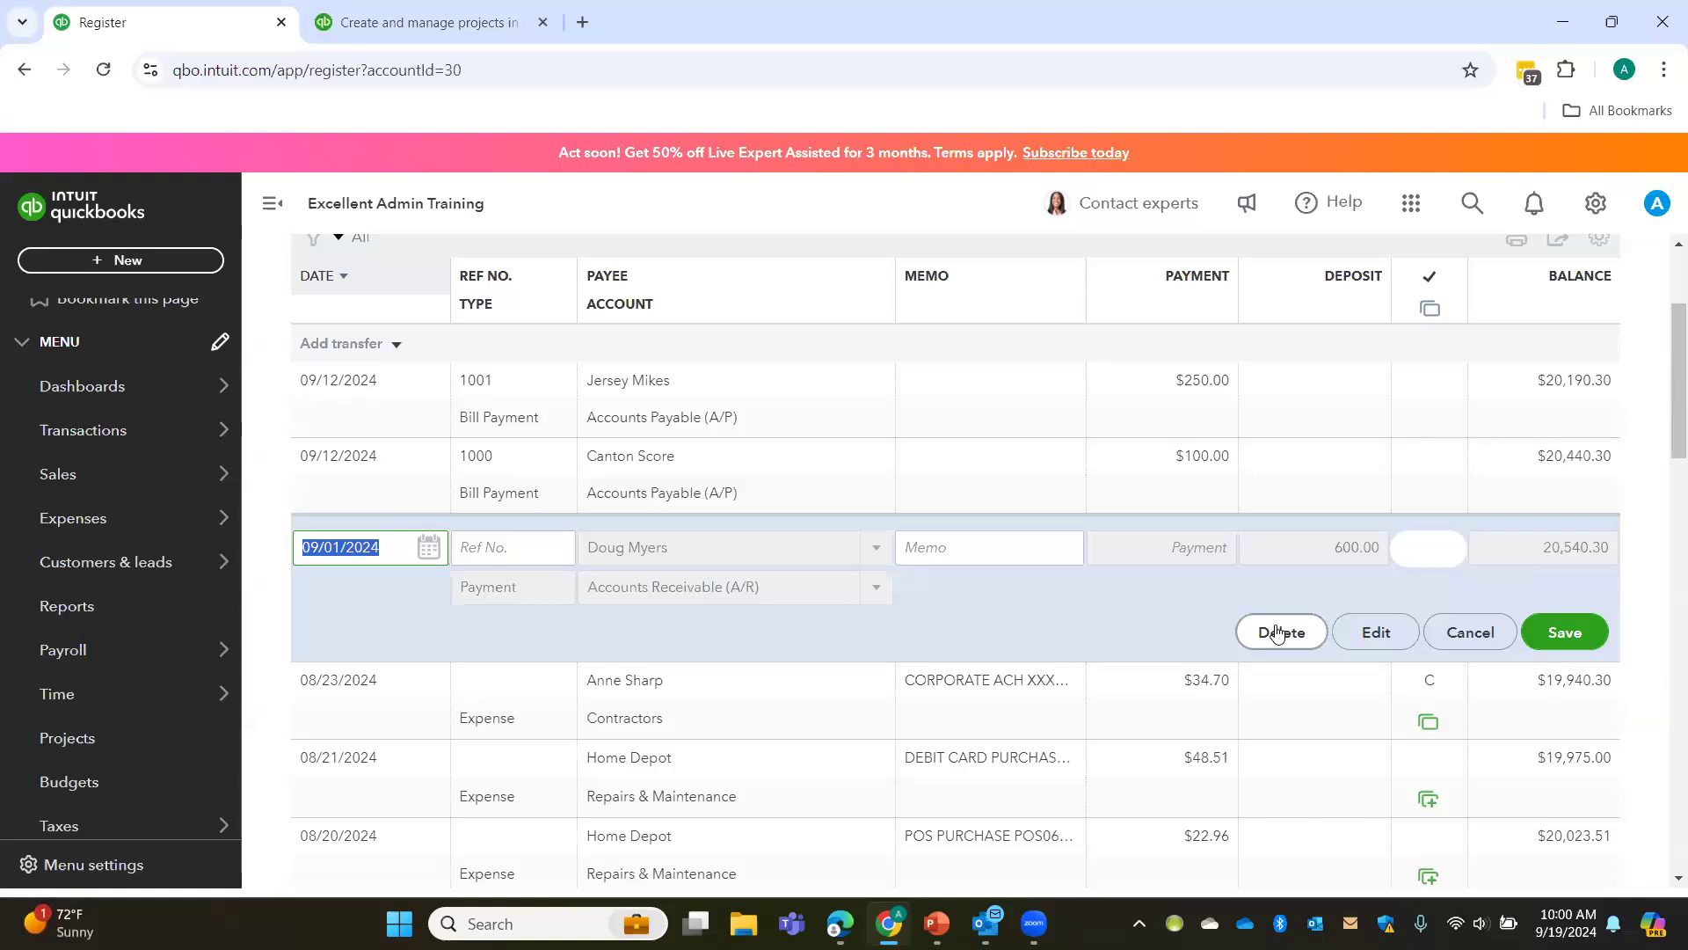
left_click(1360, 647)
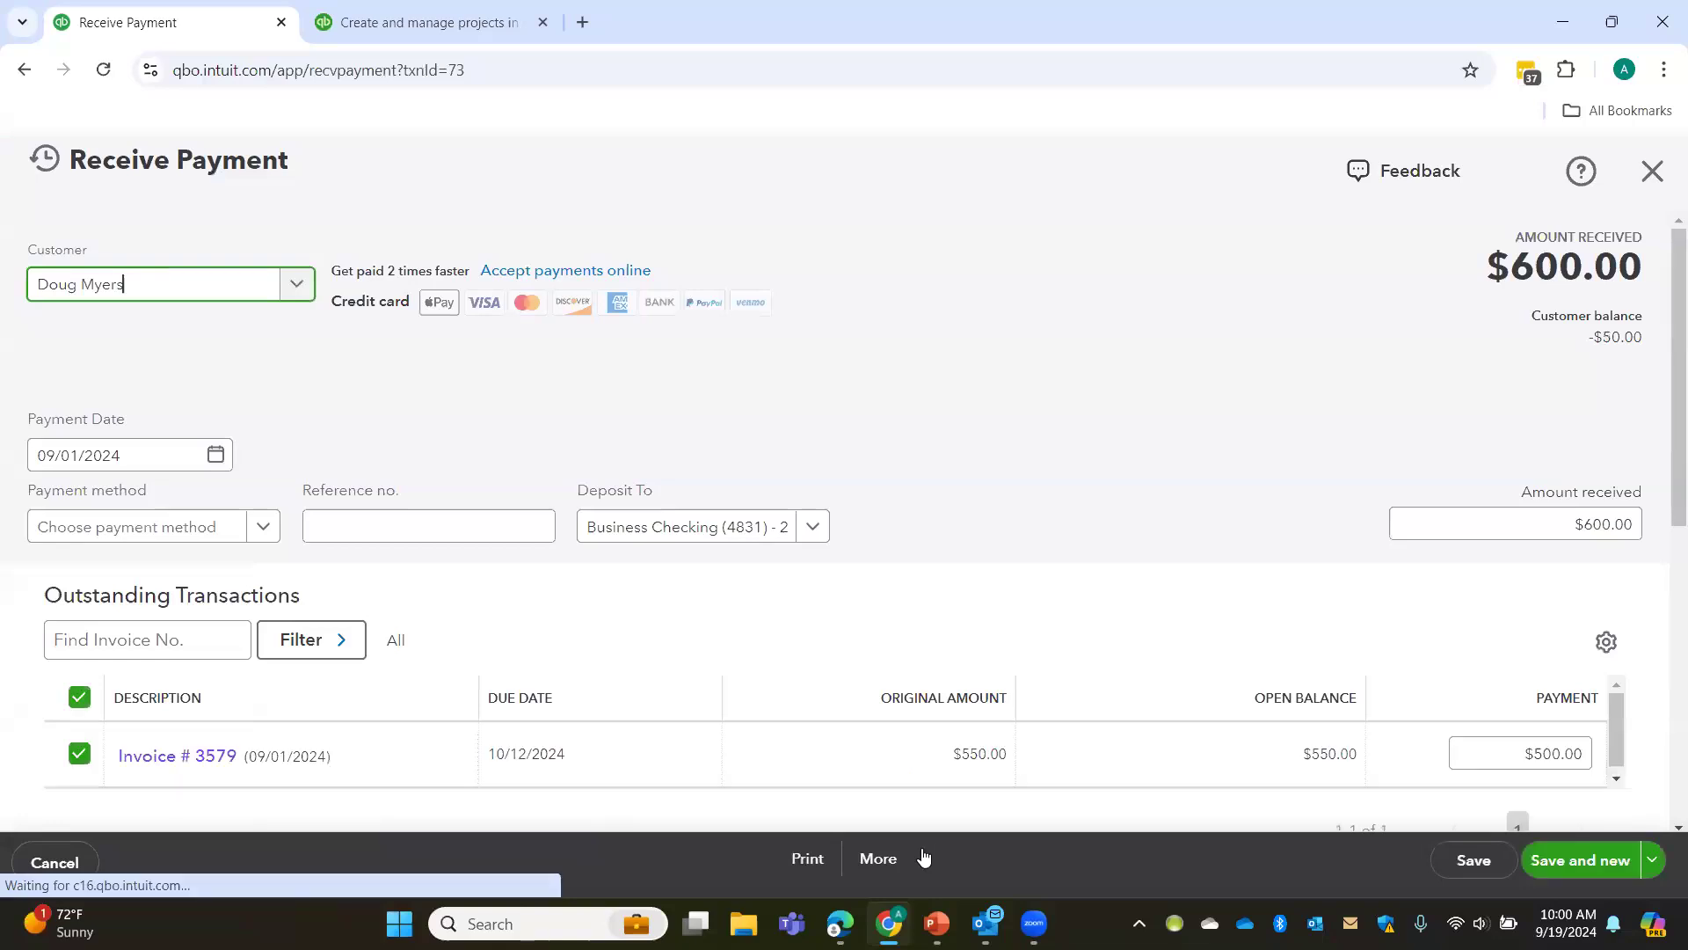
Step: Check the payment's More actions, close the form unchanged, and go to Sales Invoices
left_click(891, 865)
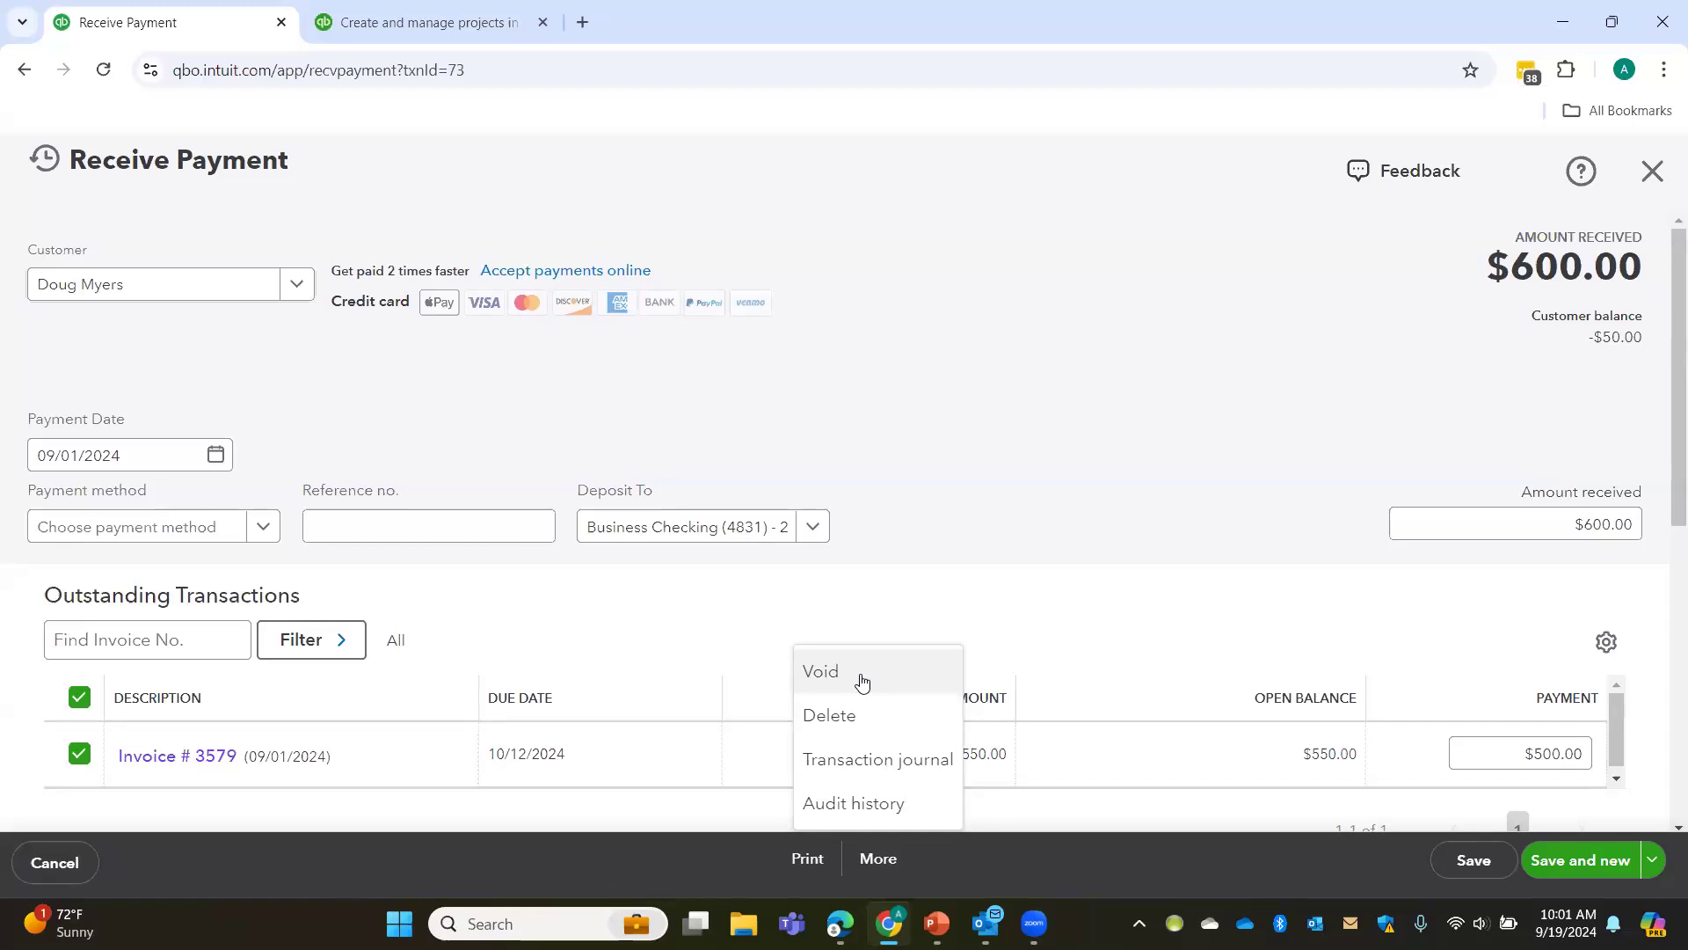
left_click(1649, 181)
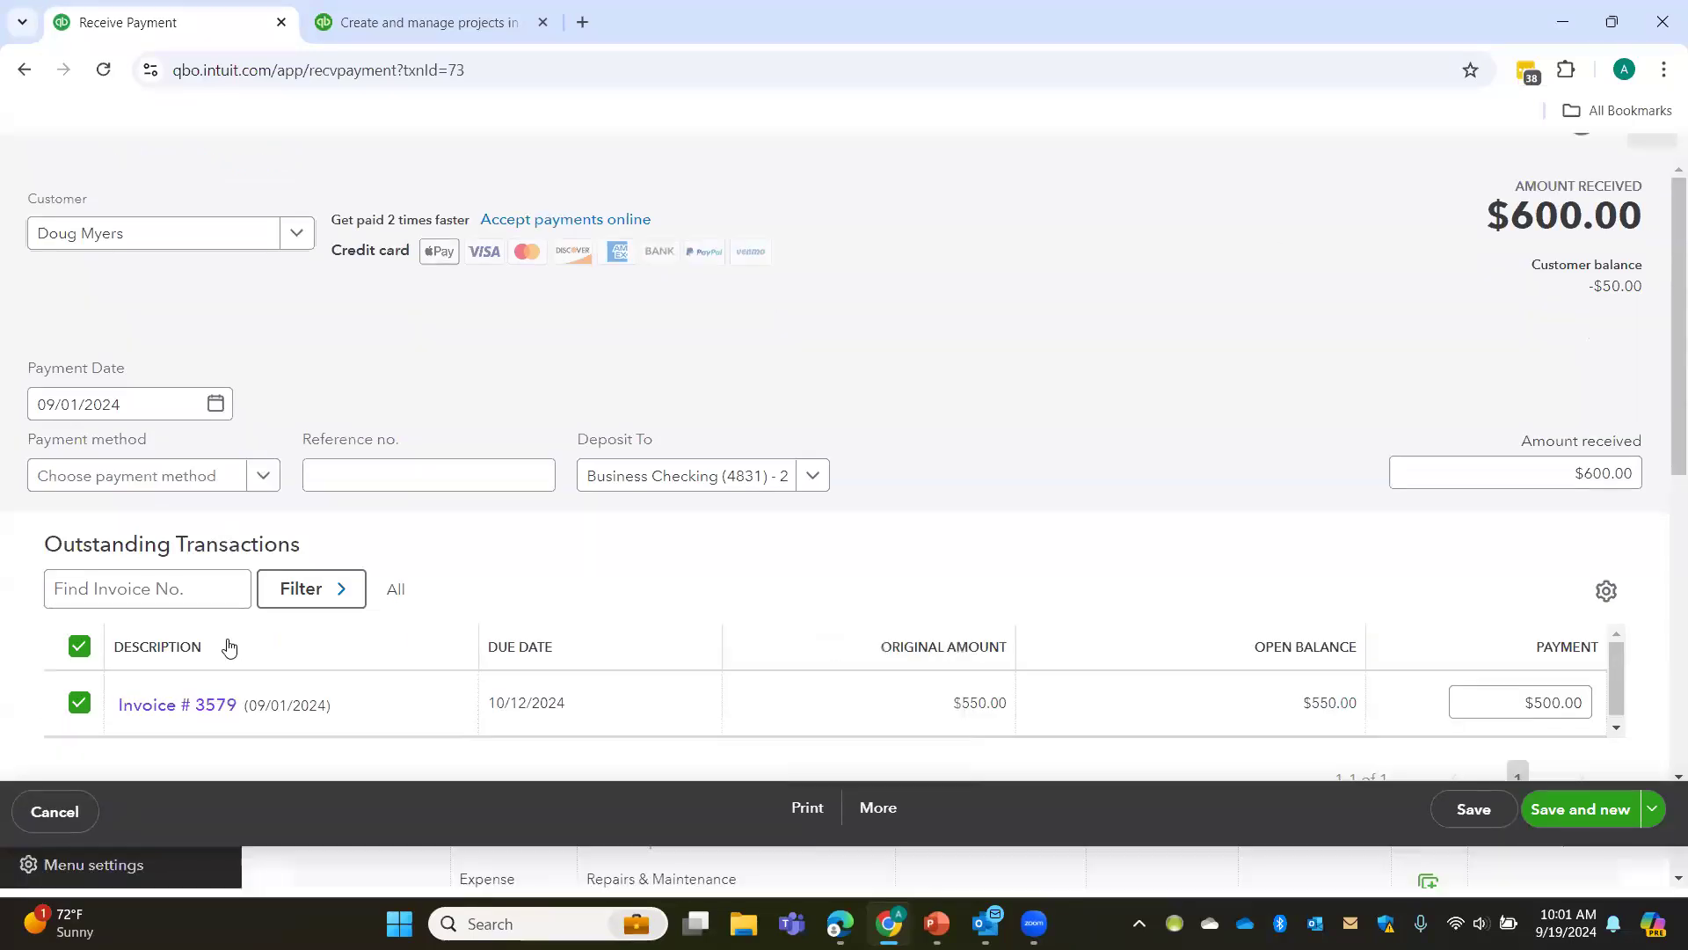
left_click(199, 475)
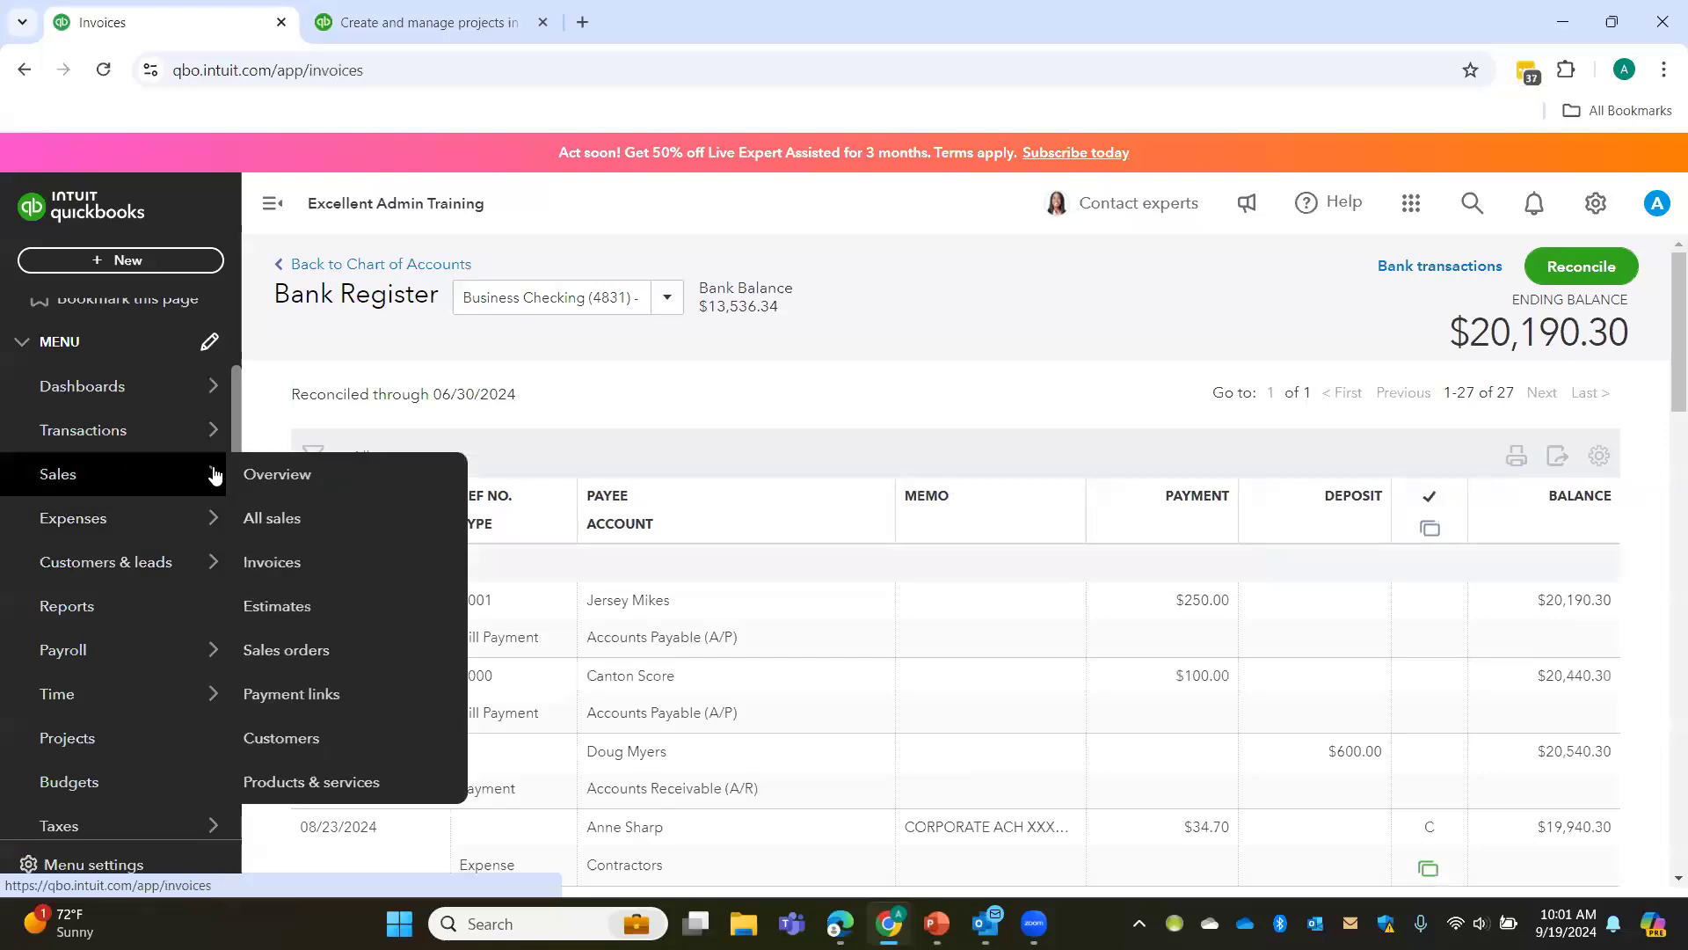
Step: Void invoice 3579, confirming its balance goes to $0.00
scroll(1663, 657, "down", 5)
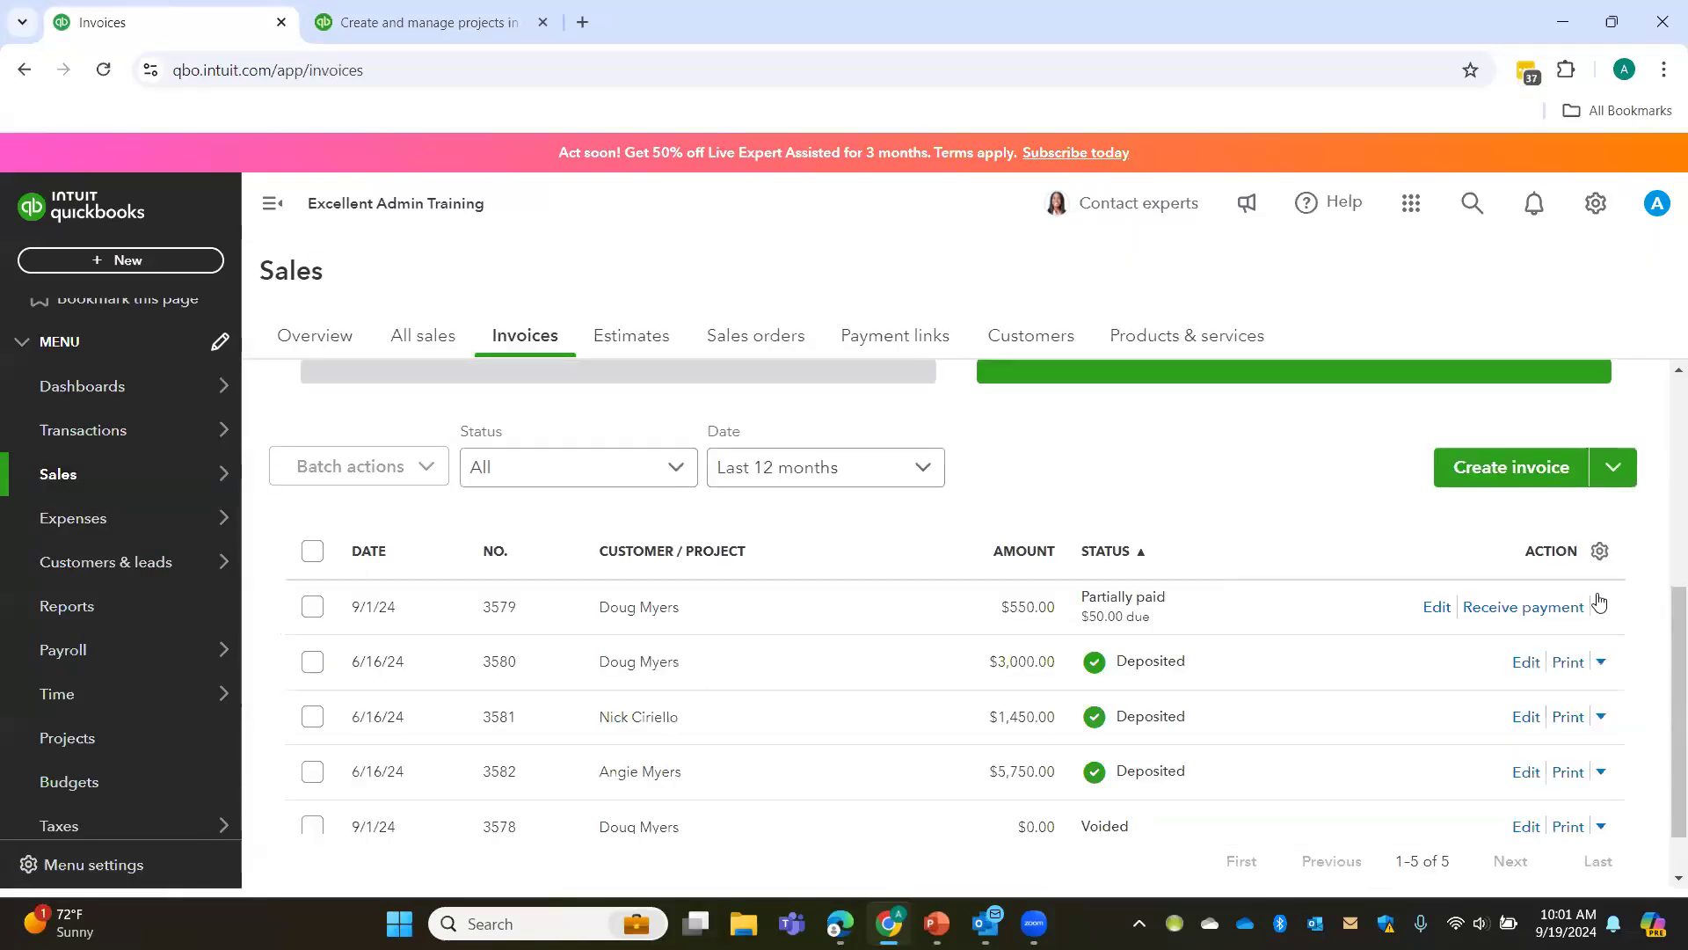
left_click(1438, 607)
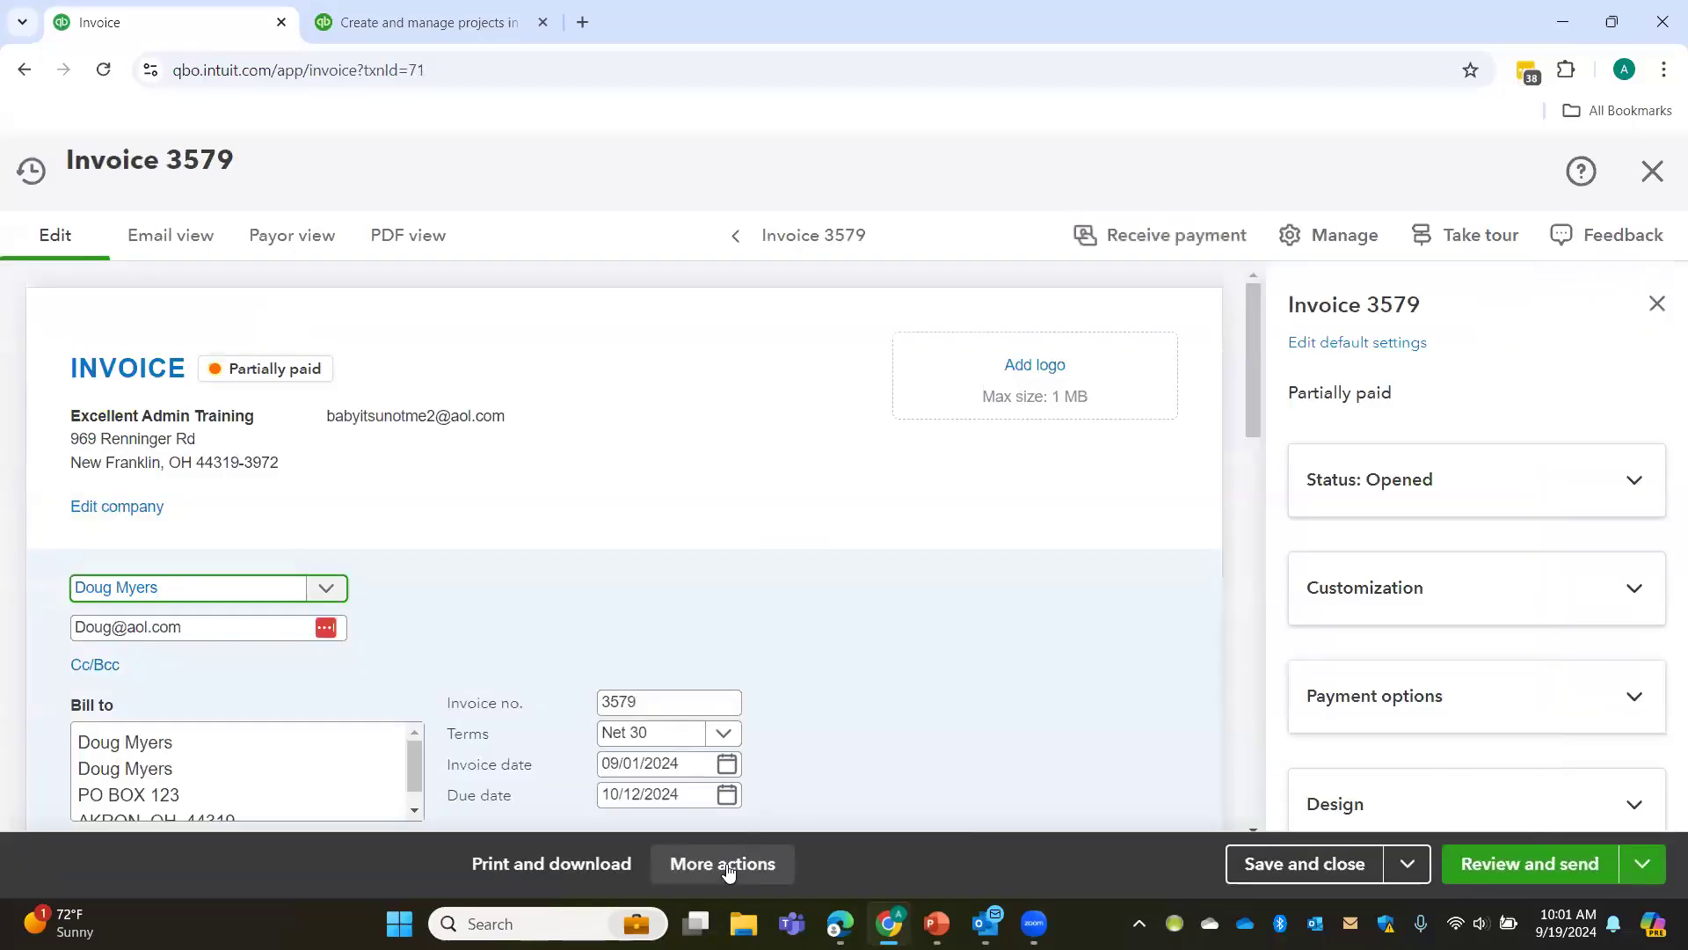
left_click(727, 869)
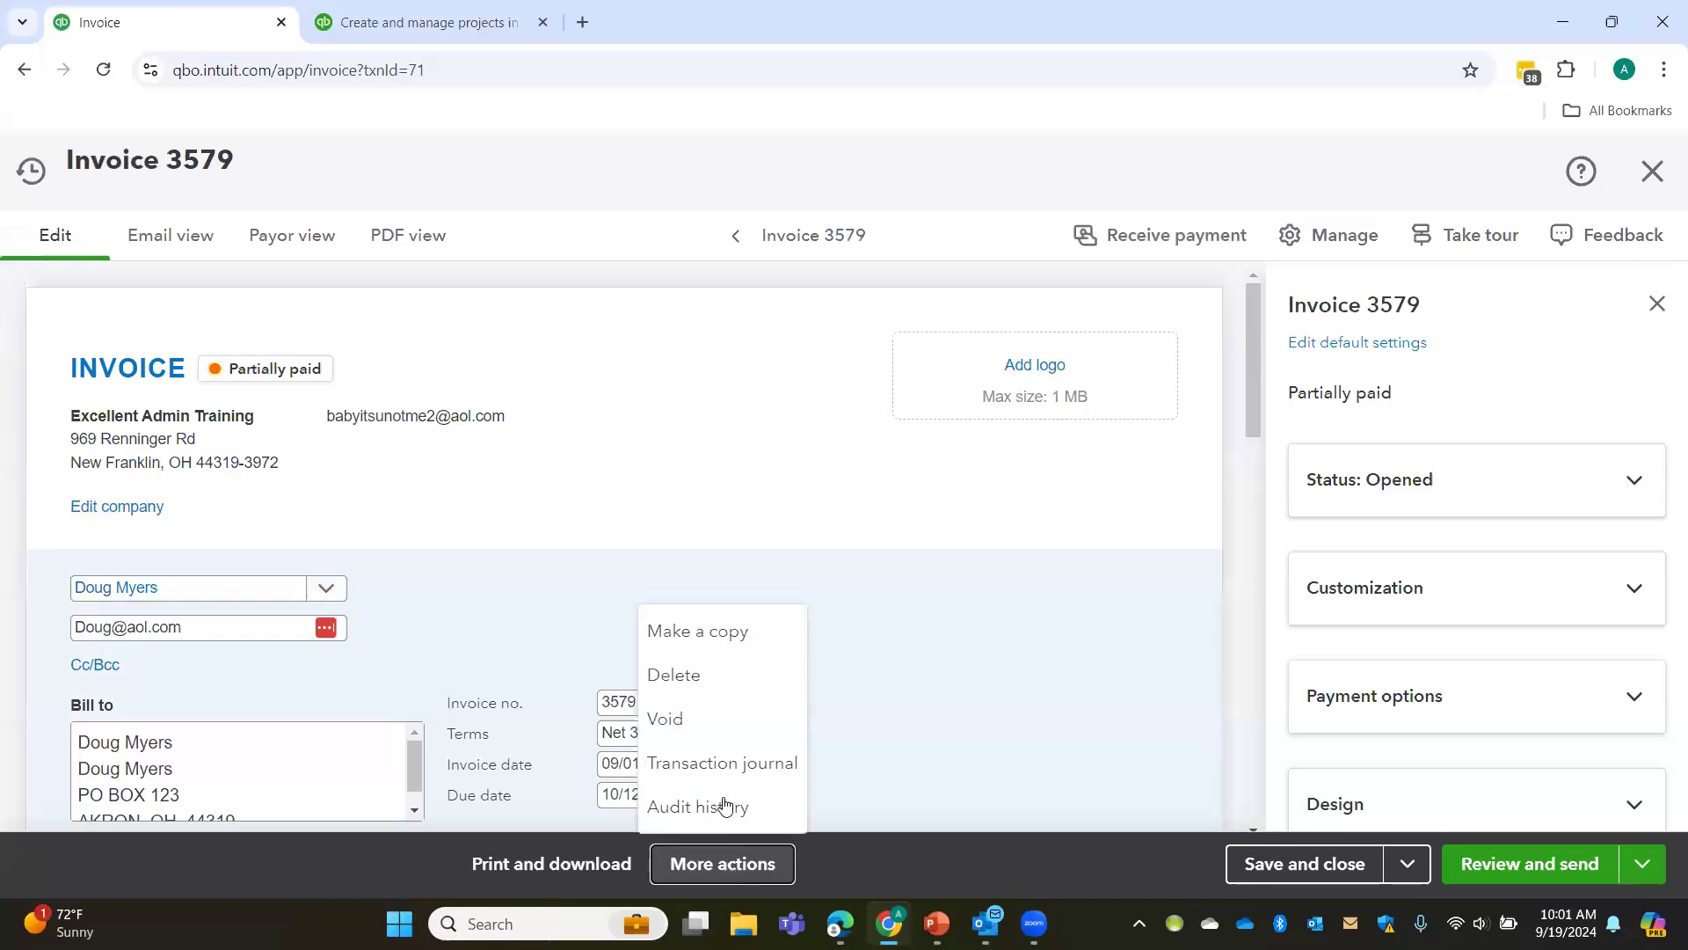
left_click(723, 716)
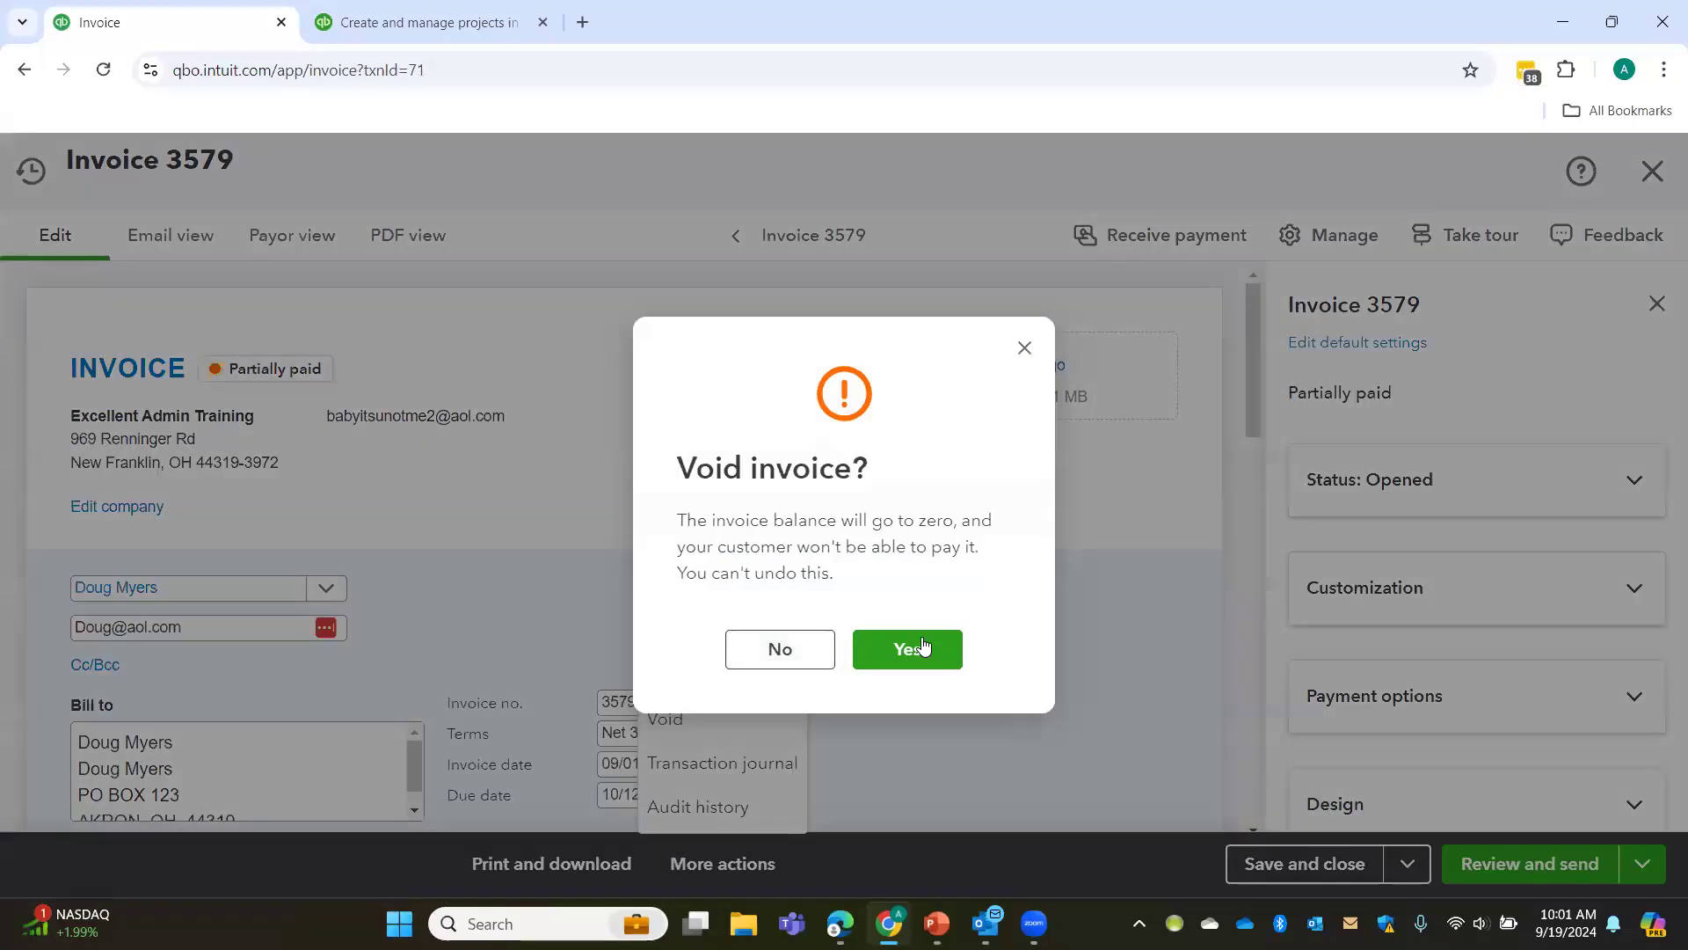
left_click_drag(794, 522, 943, 523)
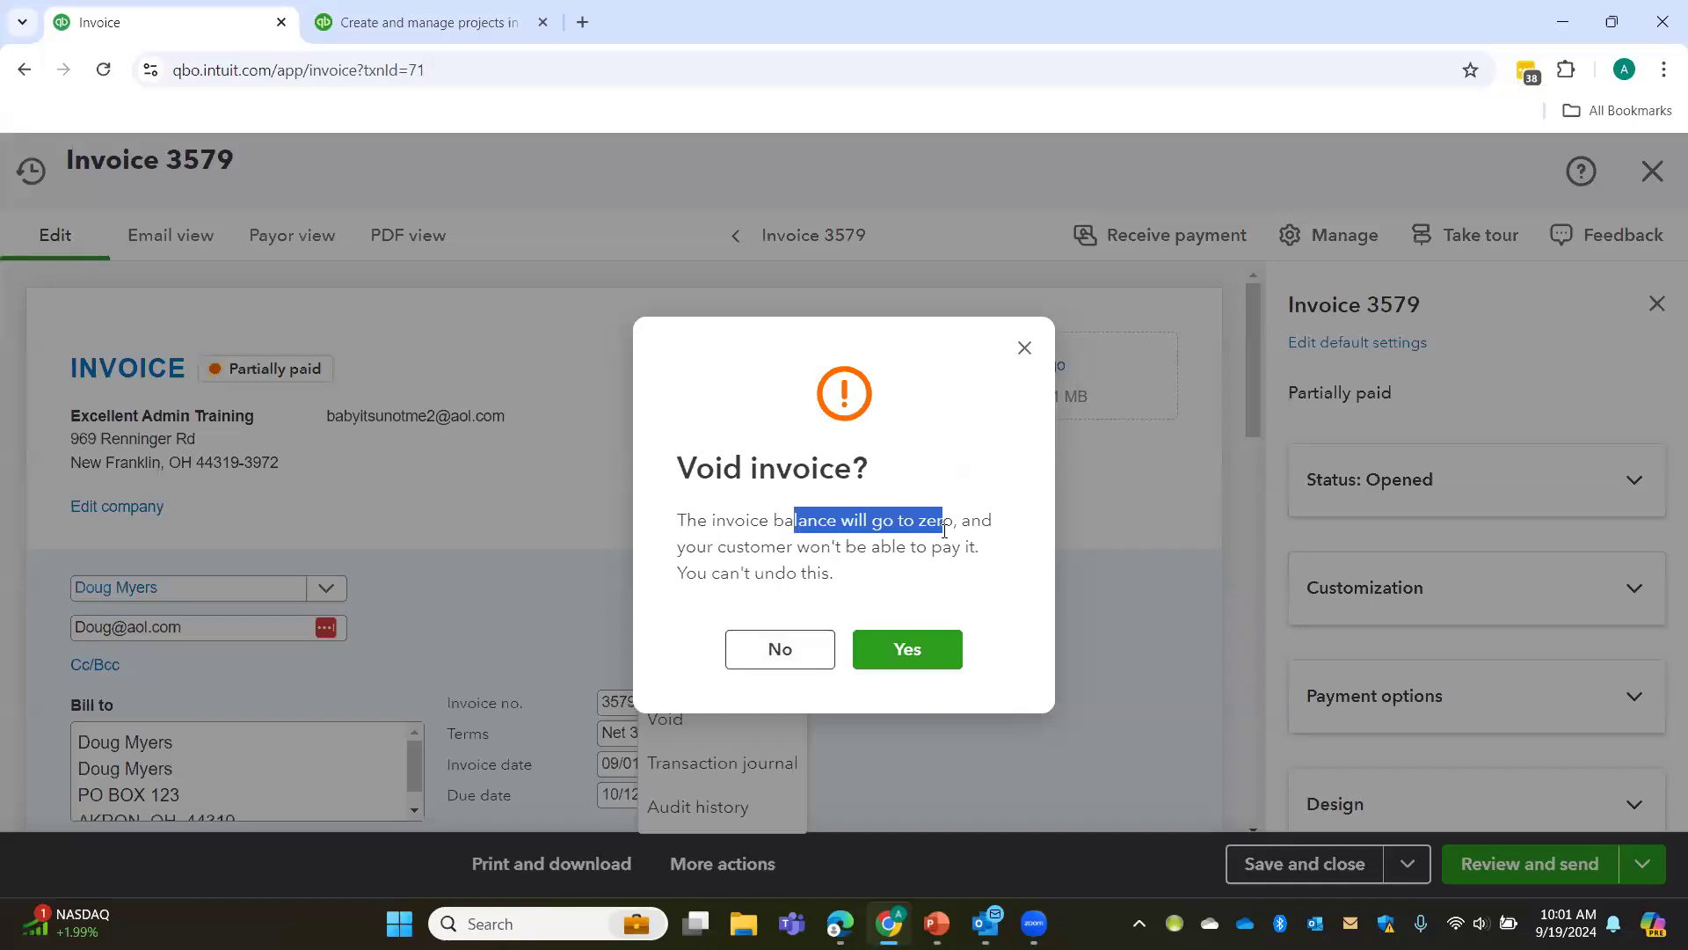
left_click(910, 650)
scroll(941, 572, "down", 3)
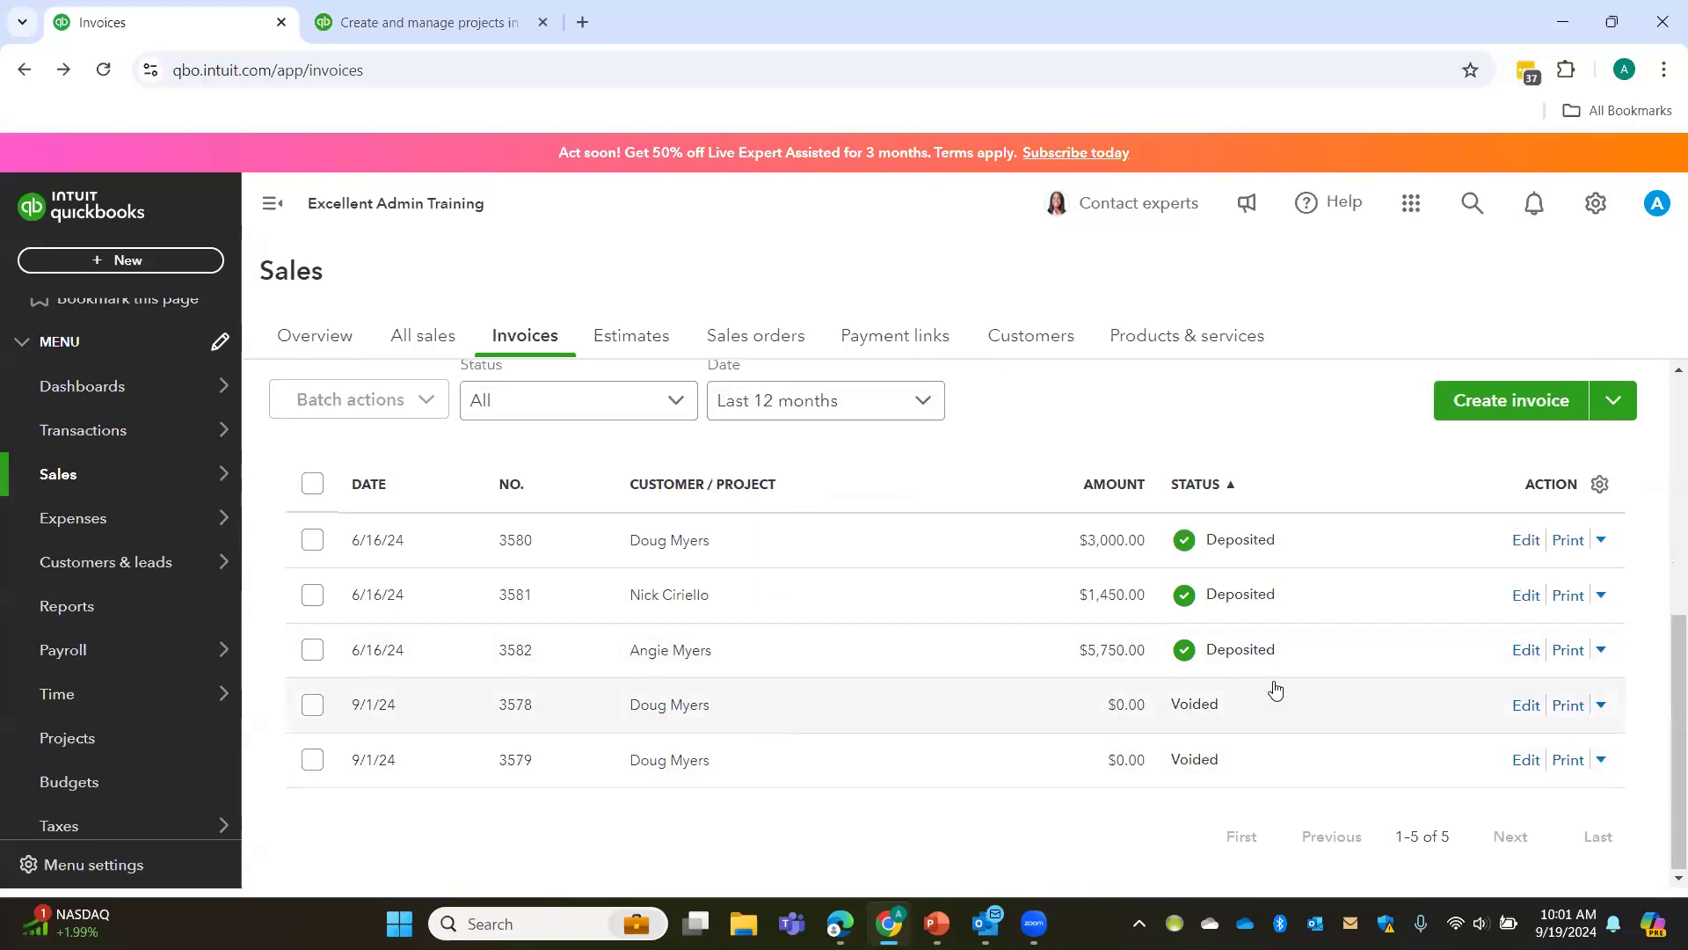
Step: Review voided invoice 3578, including its Tax Income line, and close it
left_click(1528, 696)
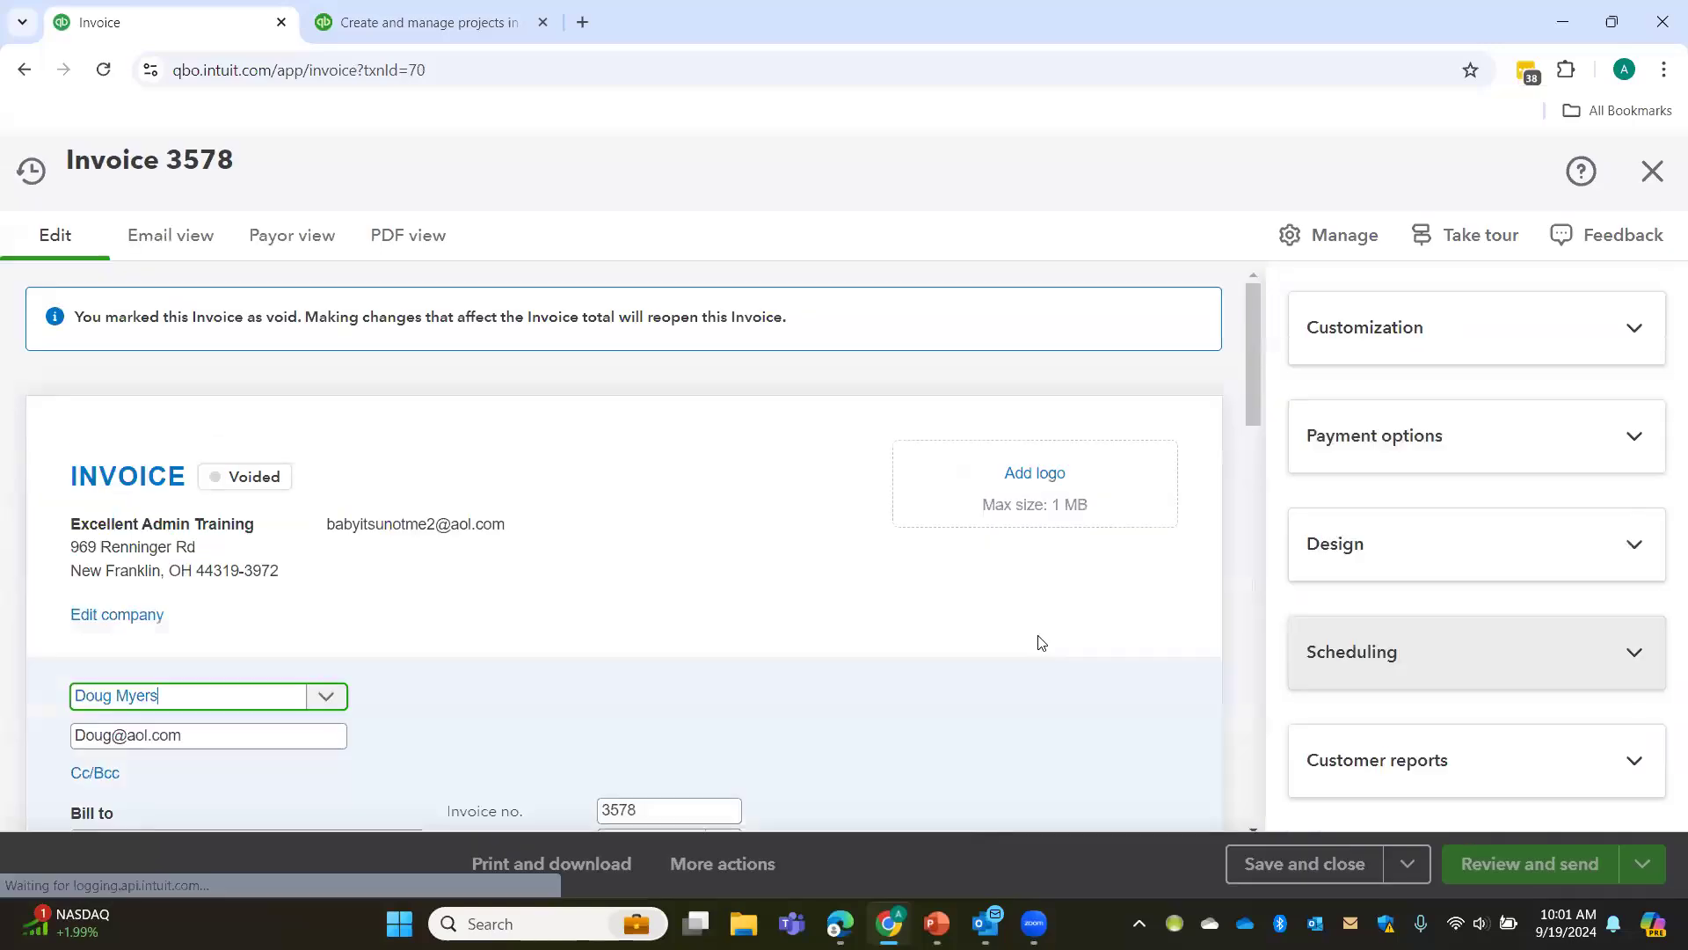
scroll(416, 475, "down", 8)
left_click(416, 474)
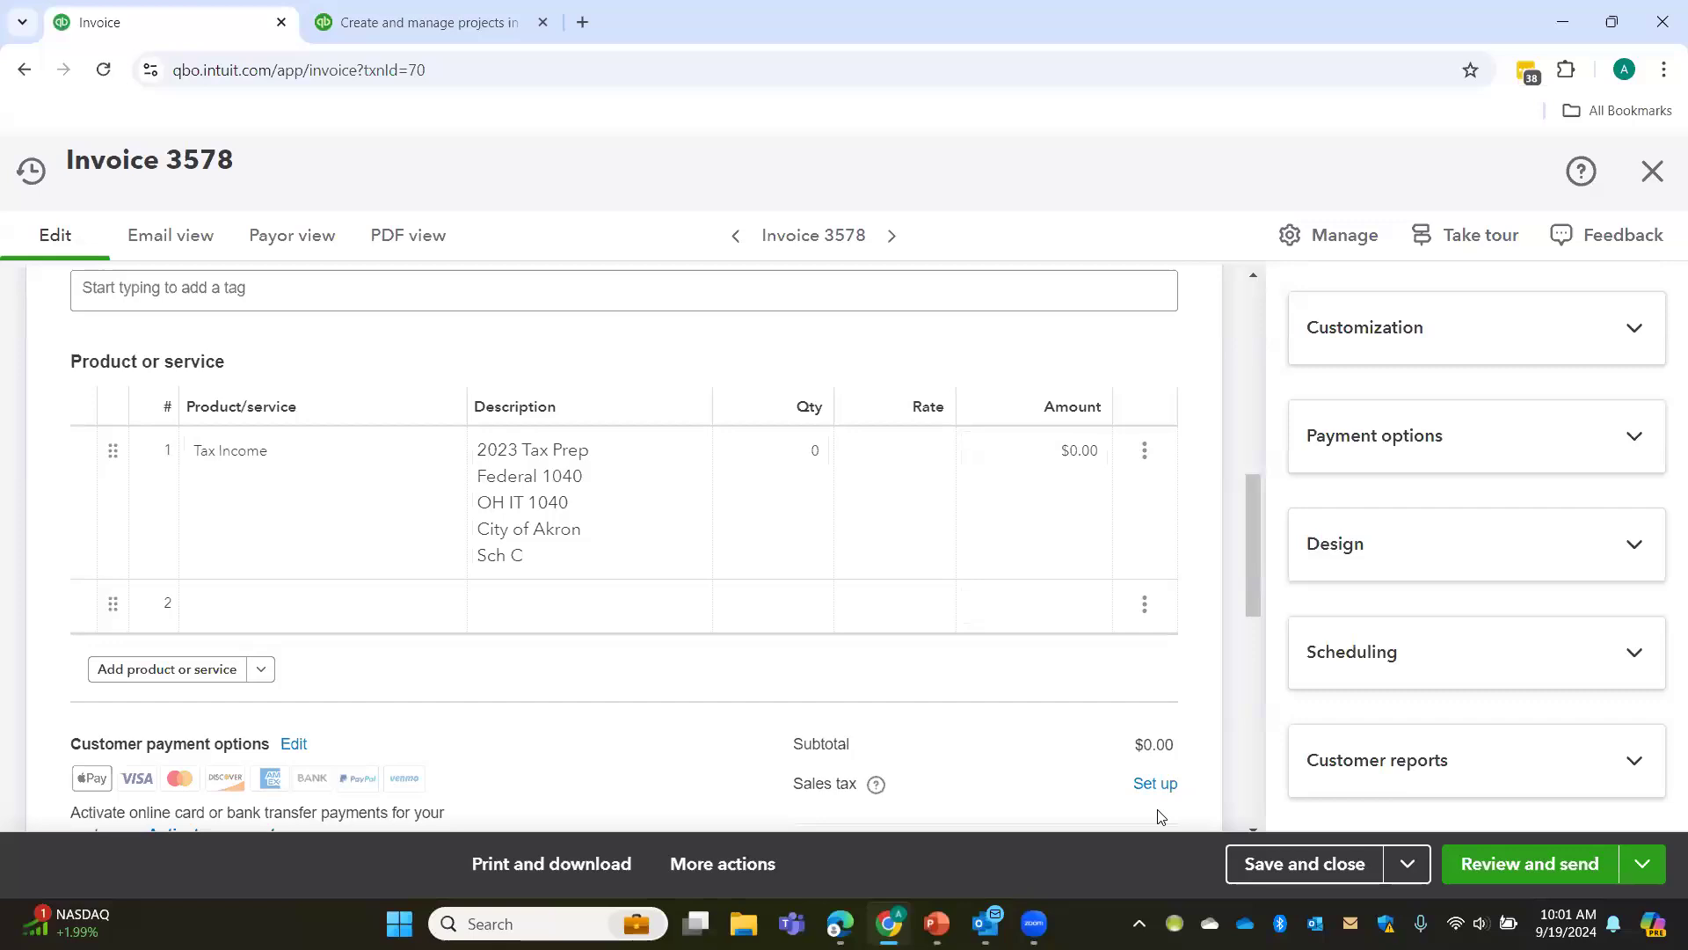
scroll(1036, 668, "up", 7)
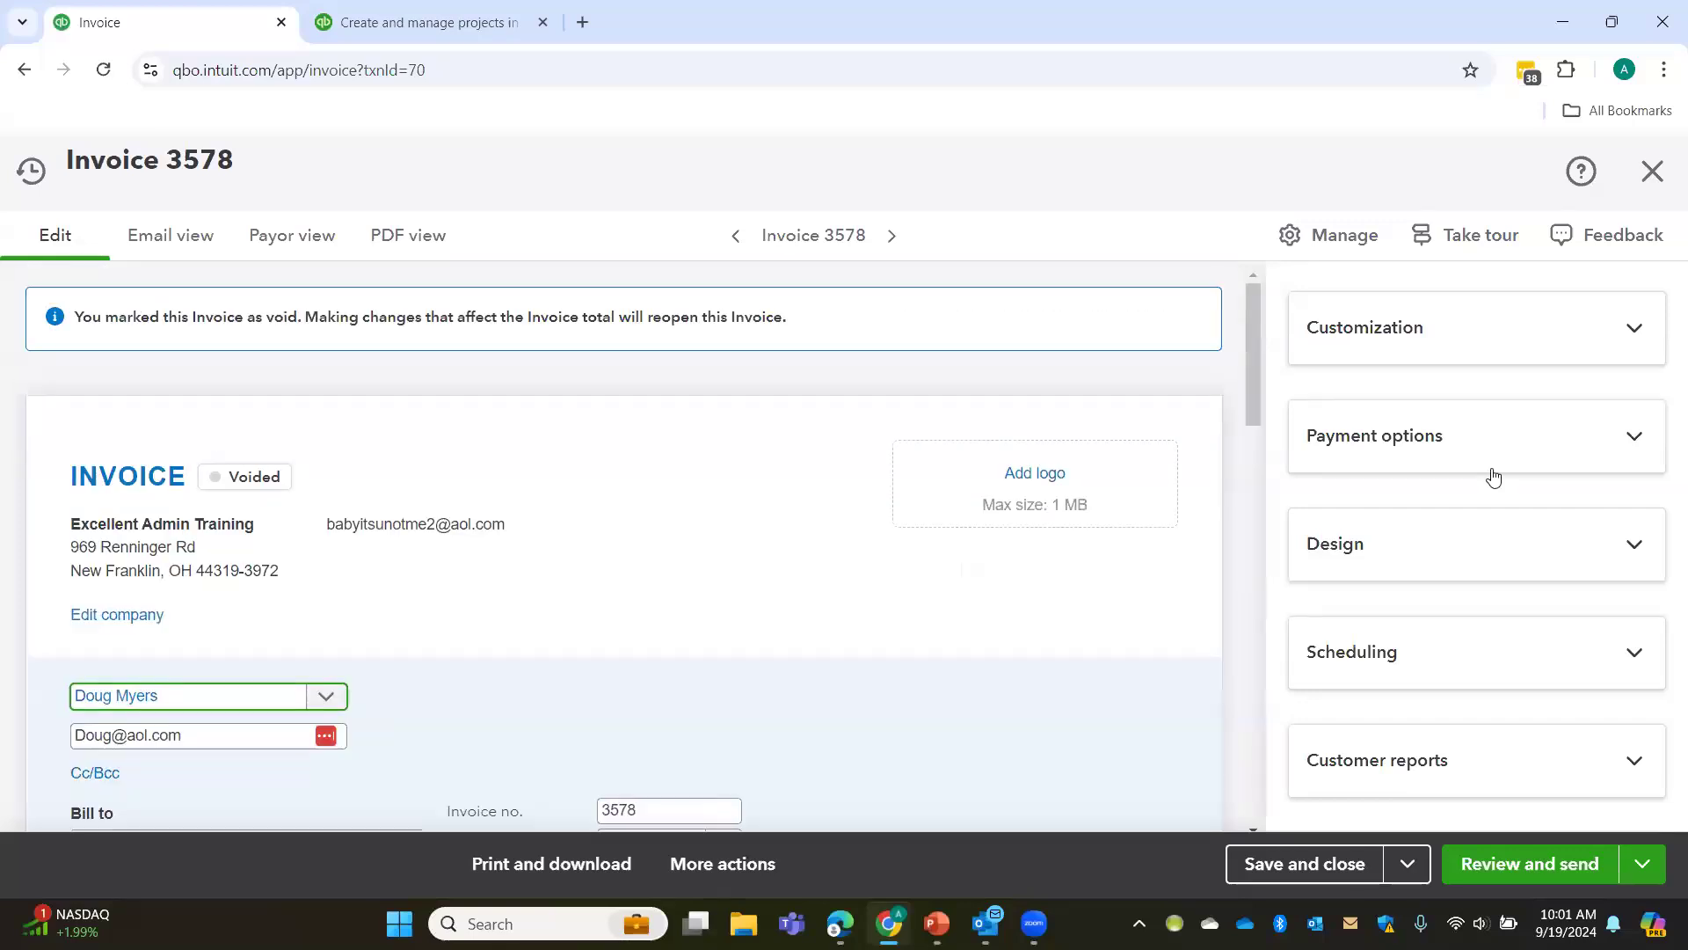
left_click(1653, 169)
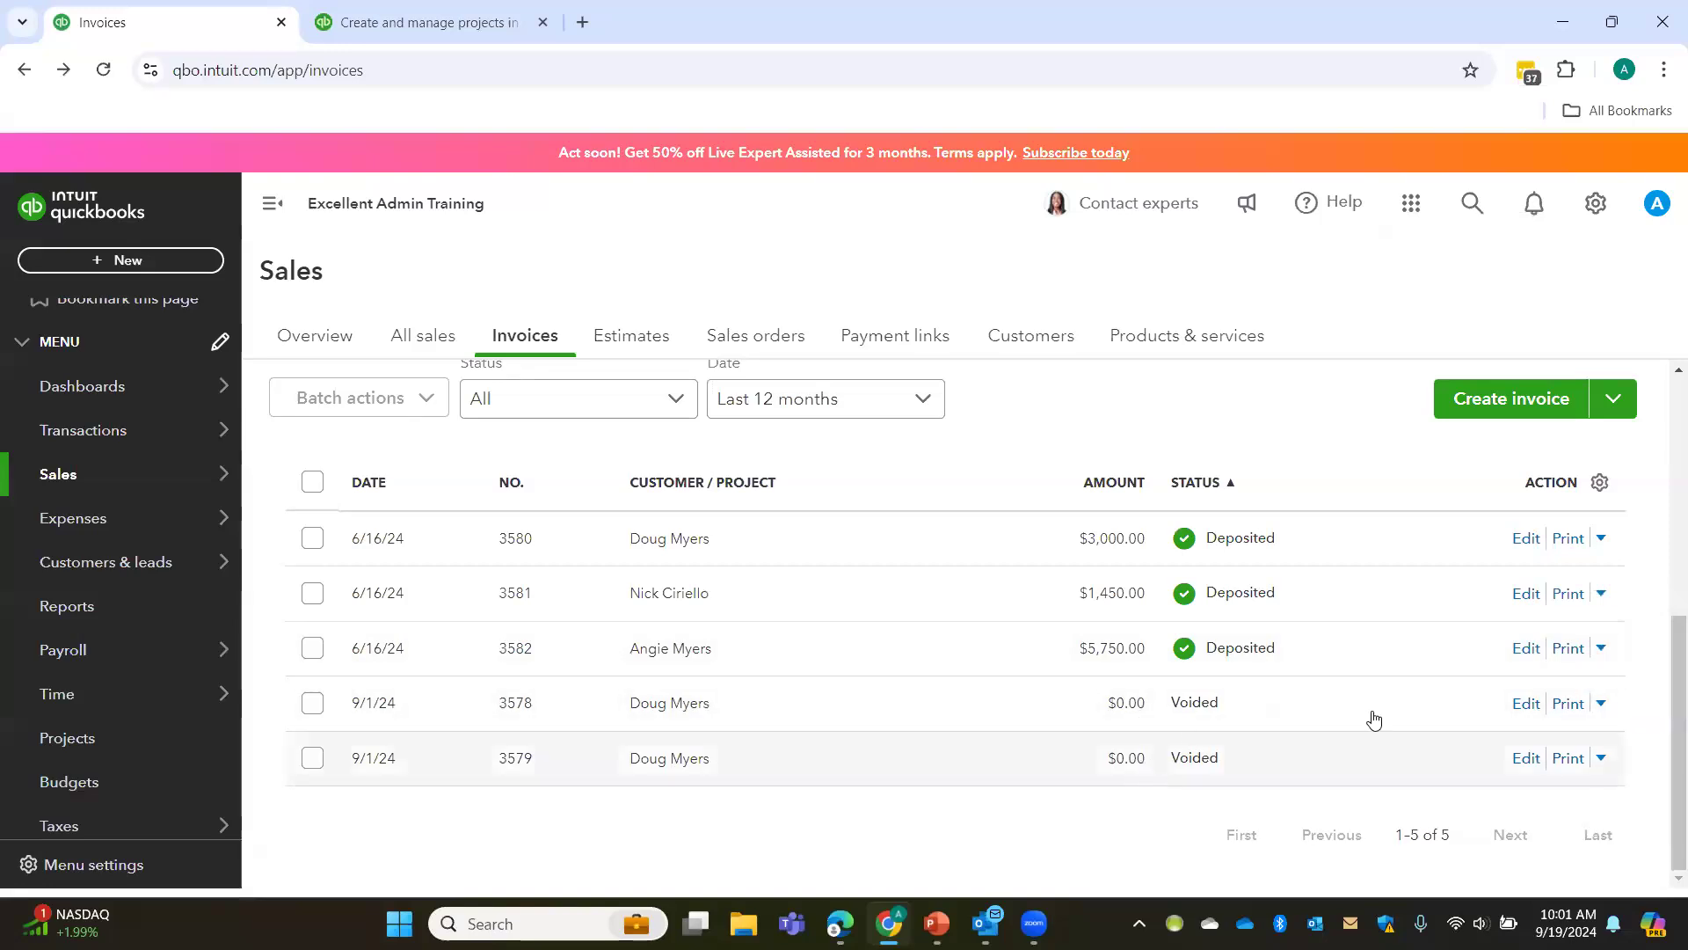
Step: Delete invoice 3580, leaving invoices 3581, 3582, 3578 and 3579 in the list
left_click(1527, 539)
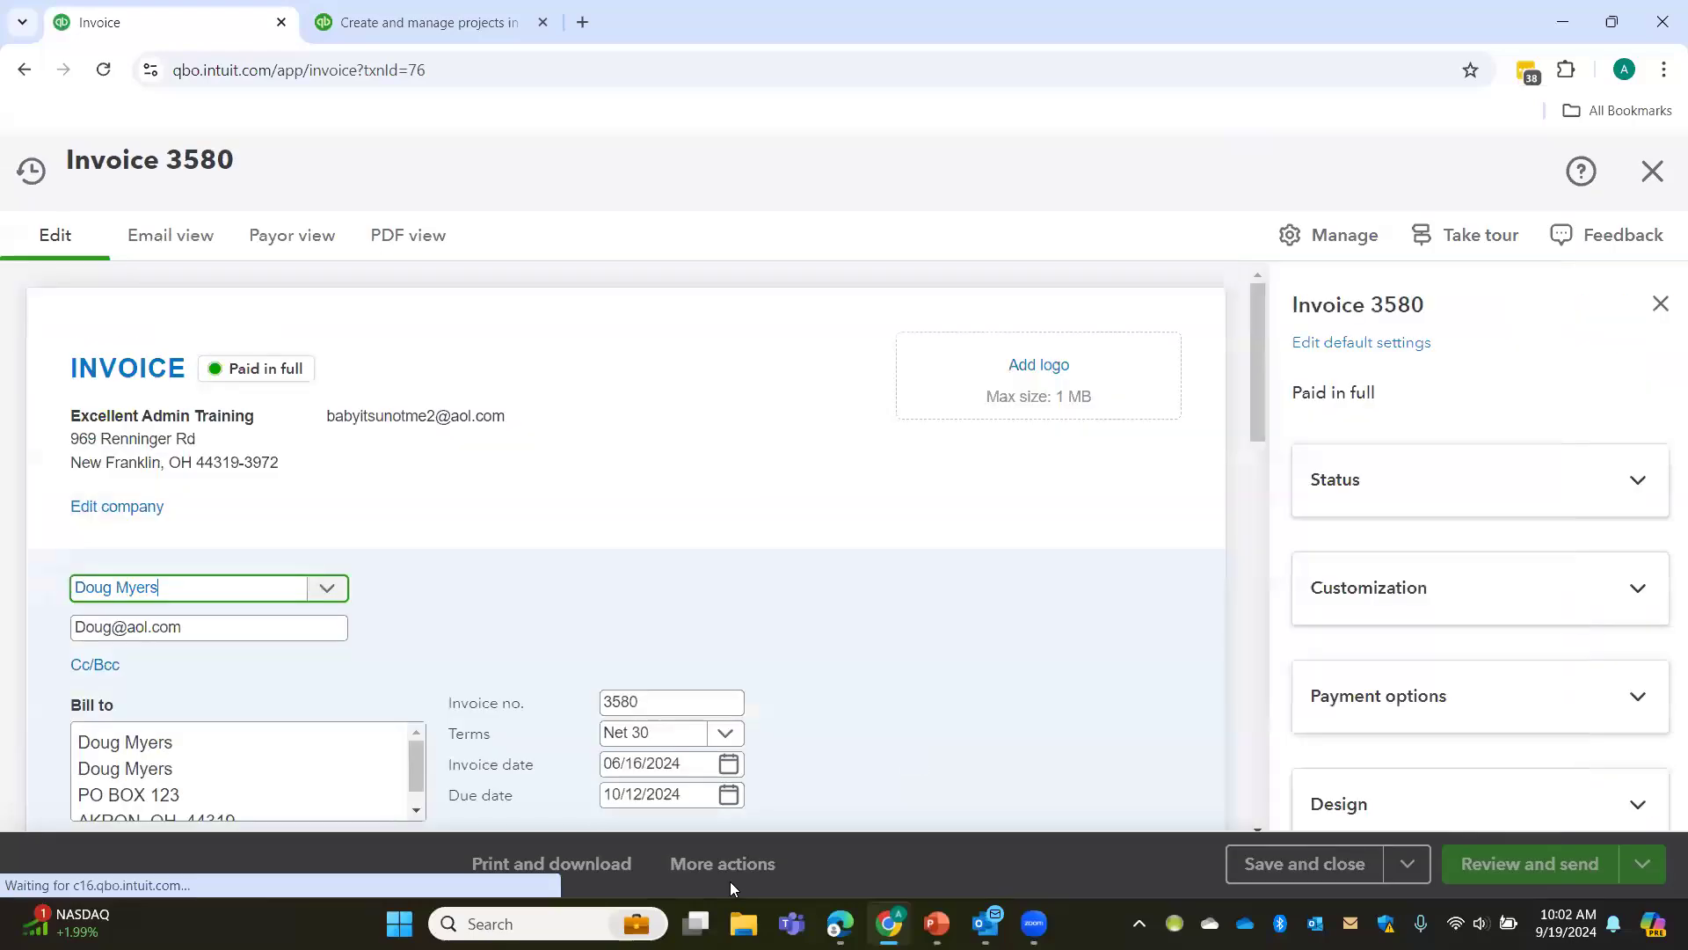
left_click(757, 871)
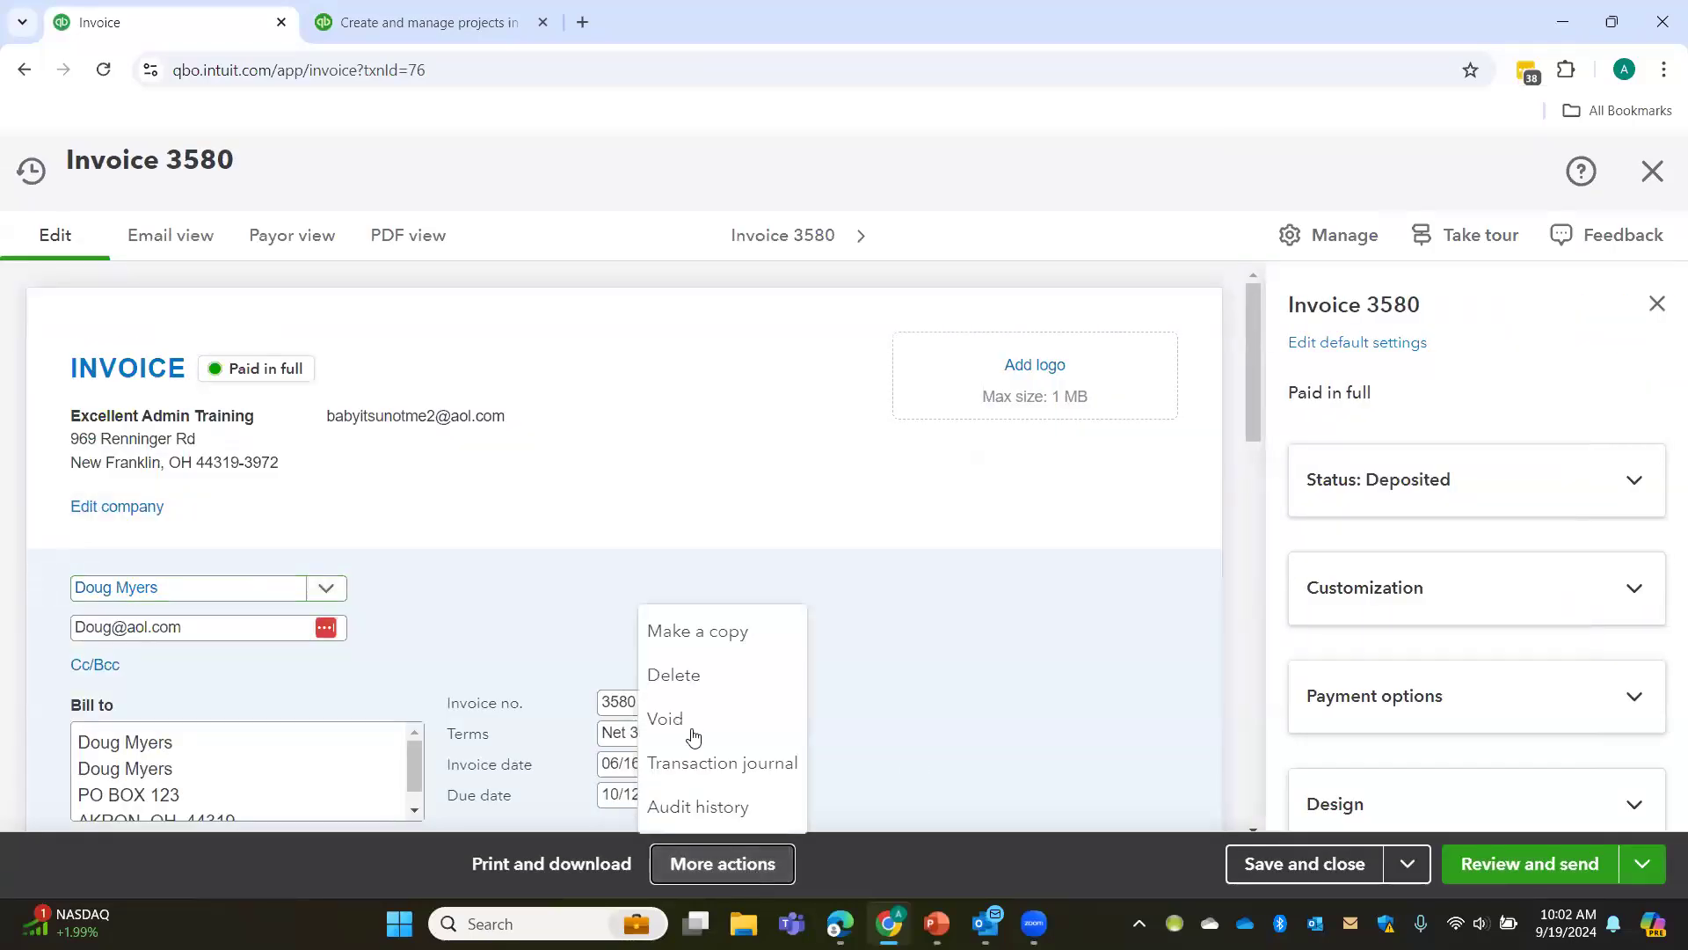
left_click(788, 691)
left_click(919, 711)
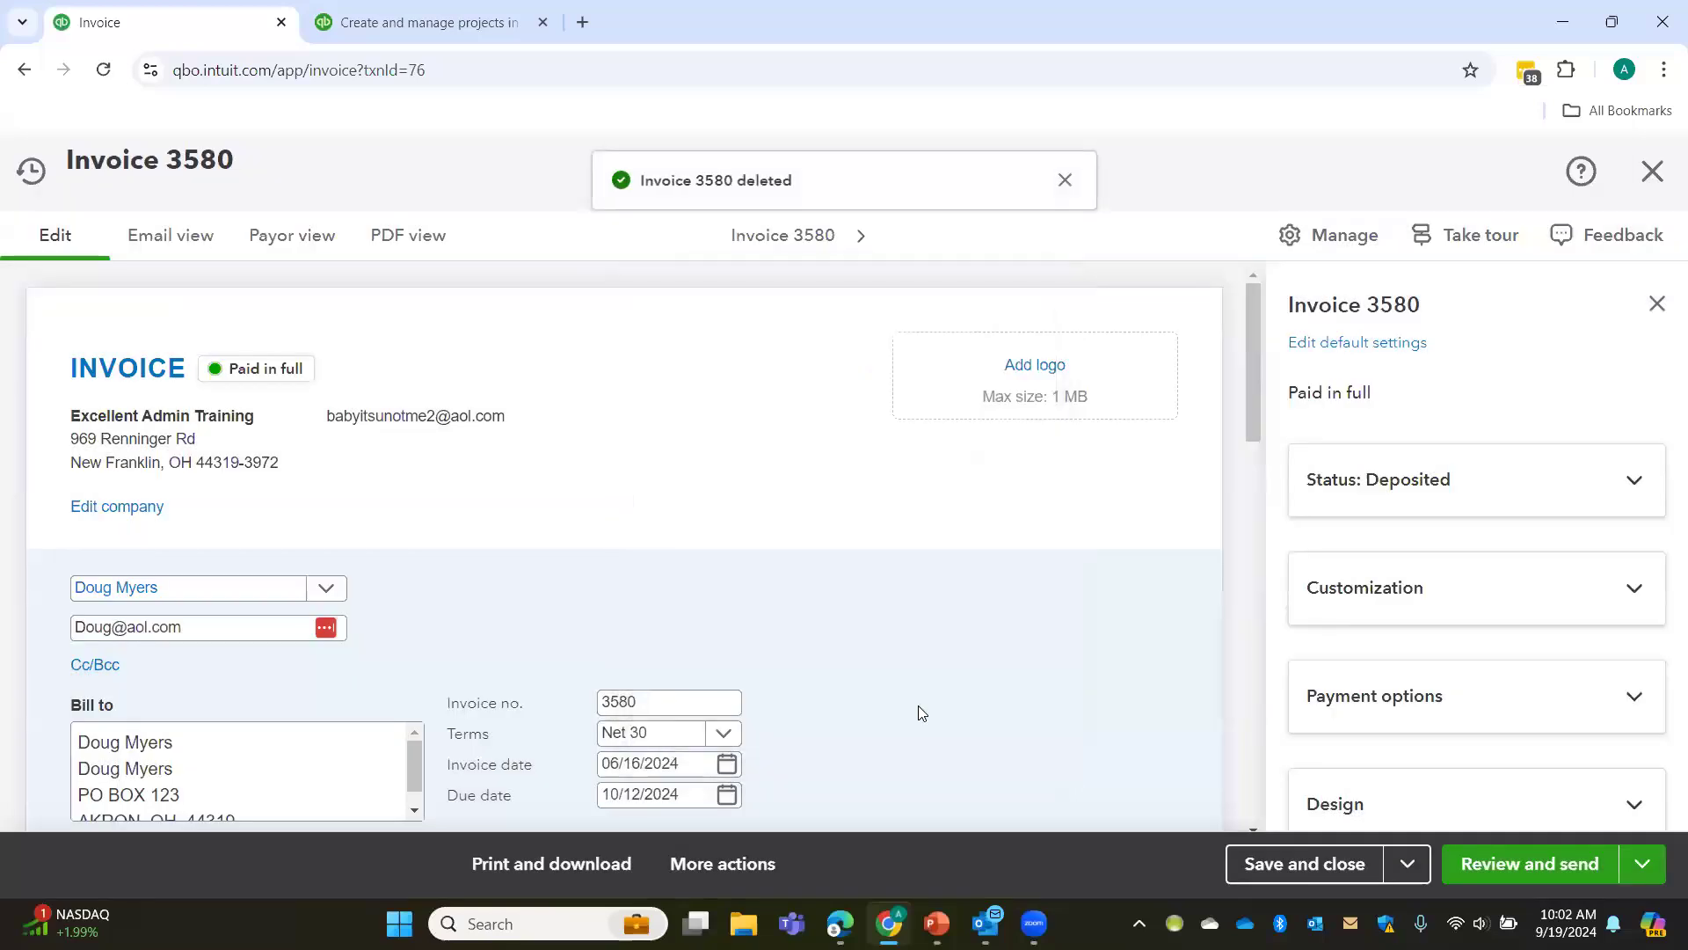
scroll(1231, 668, "down", 1)
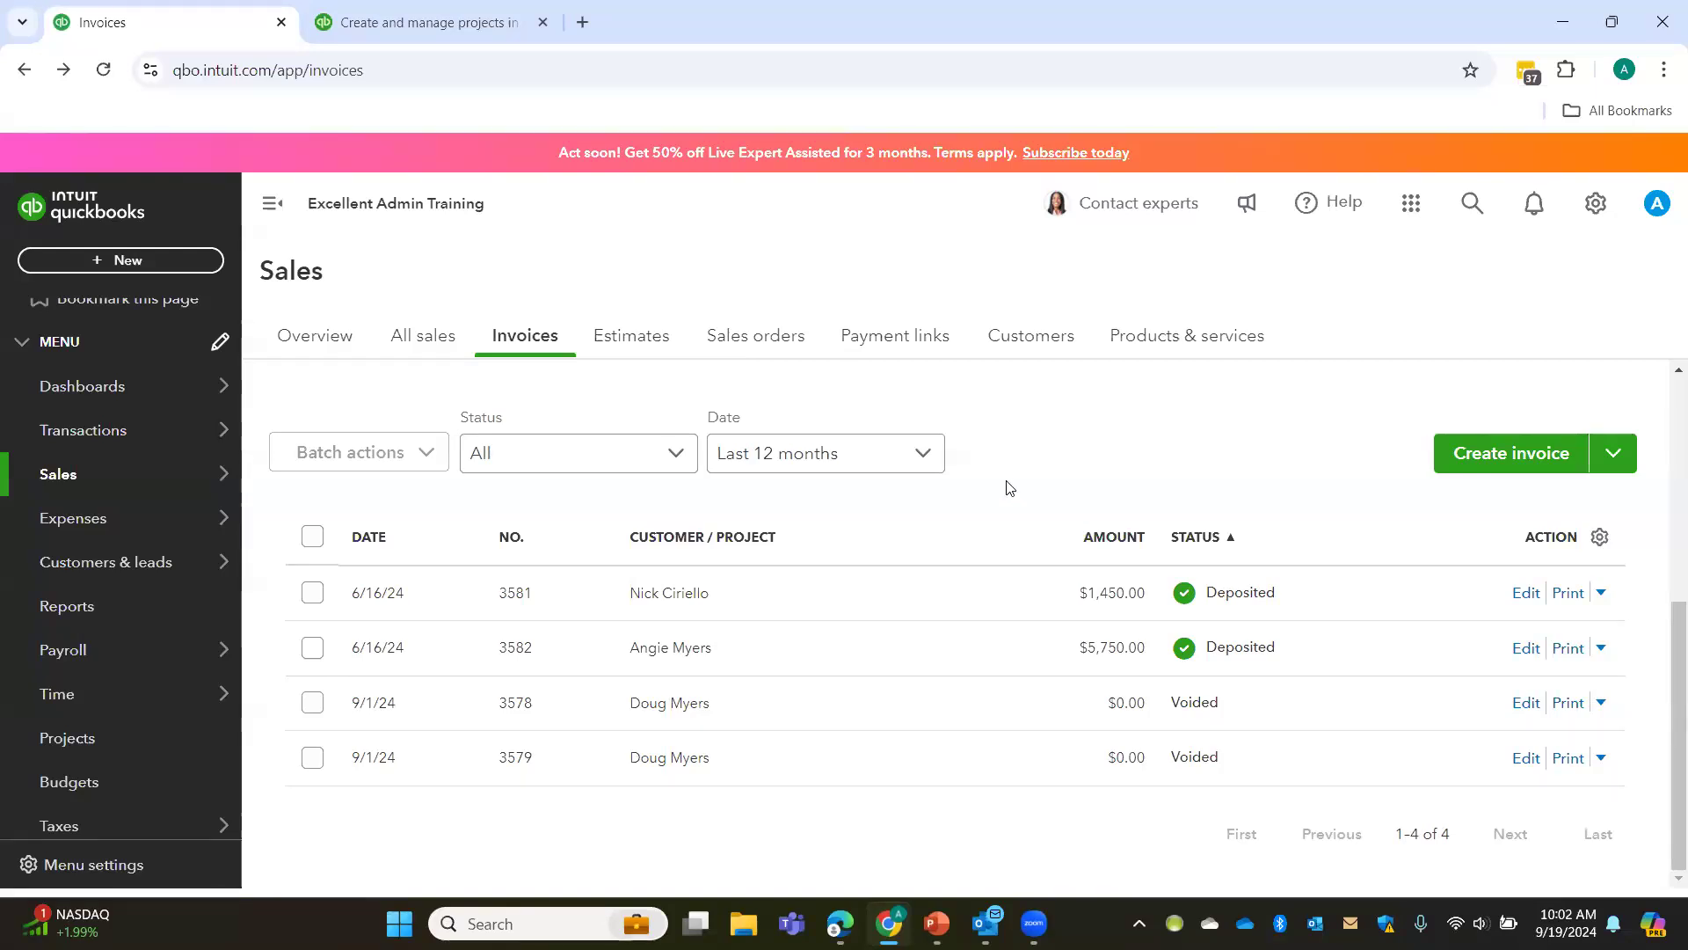
left_click(126, 262)
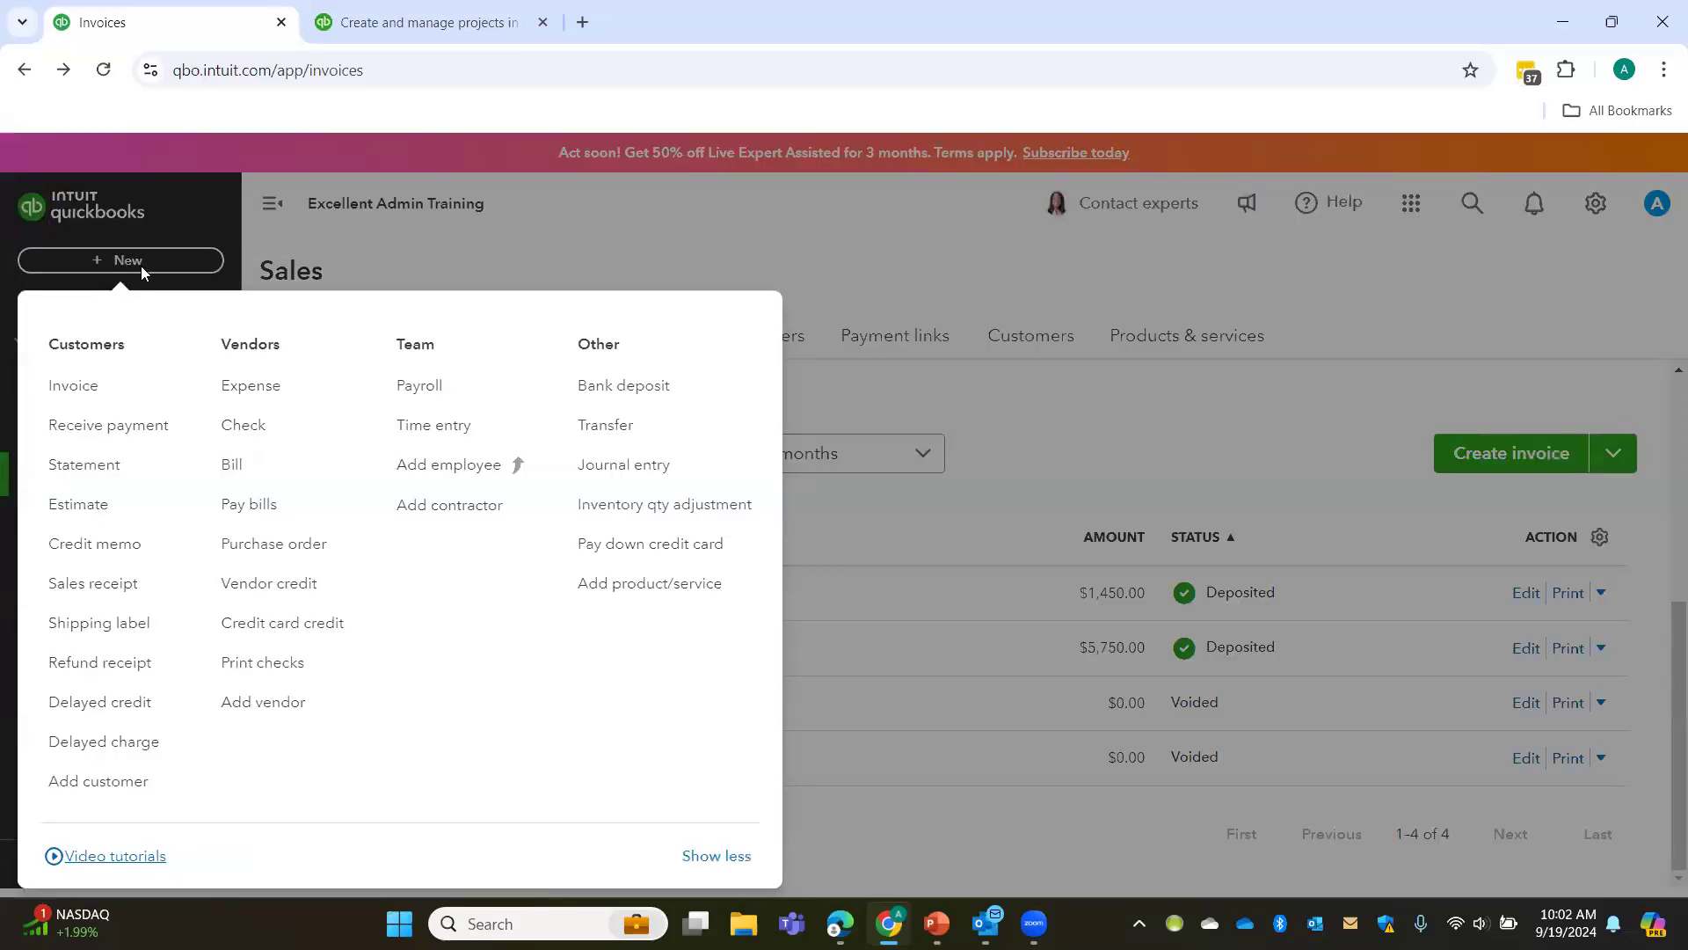
left_click(575, 225)
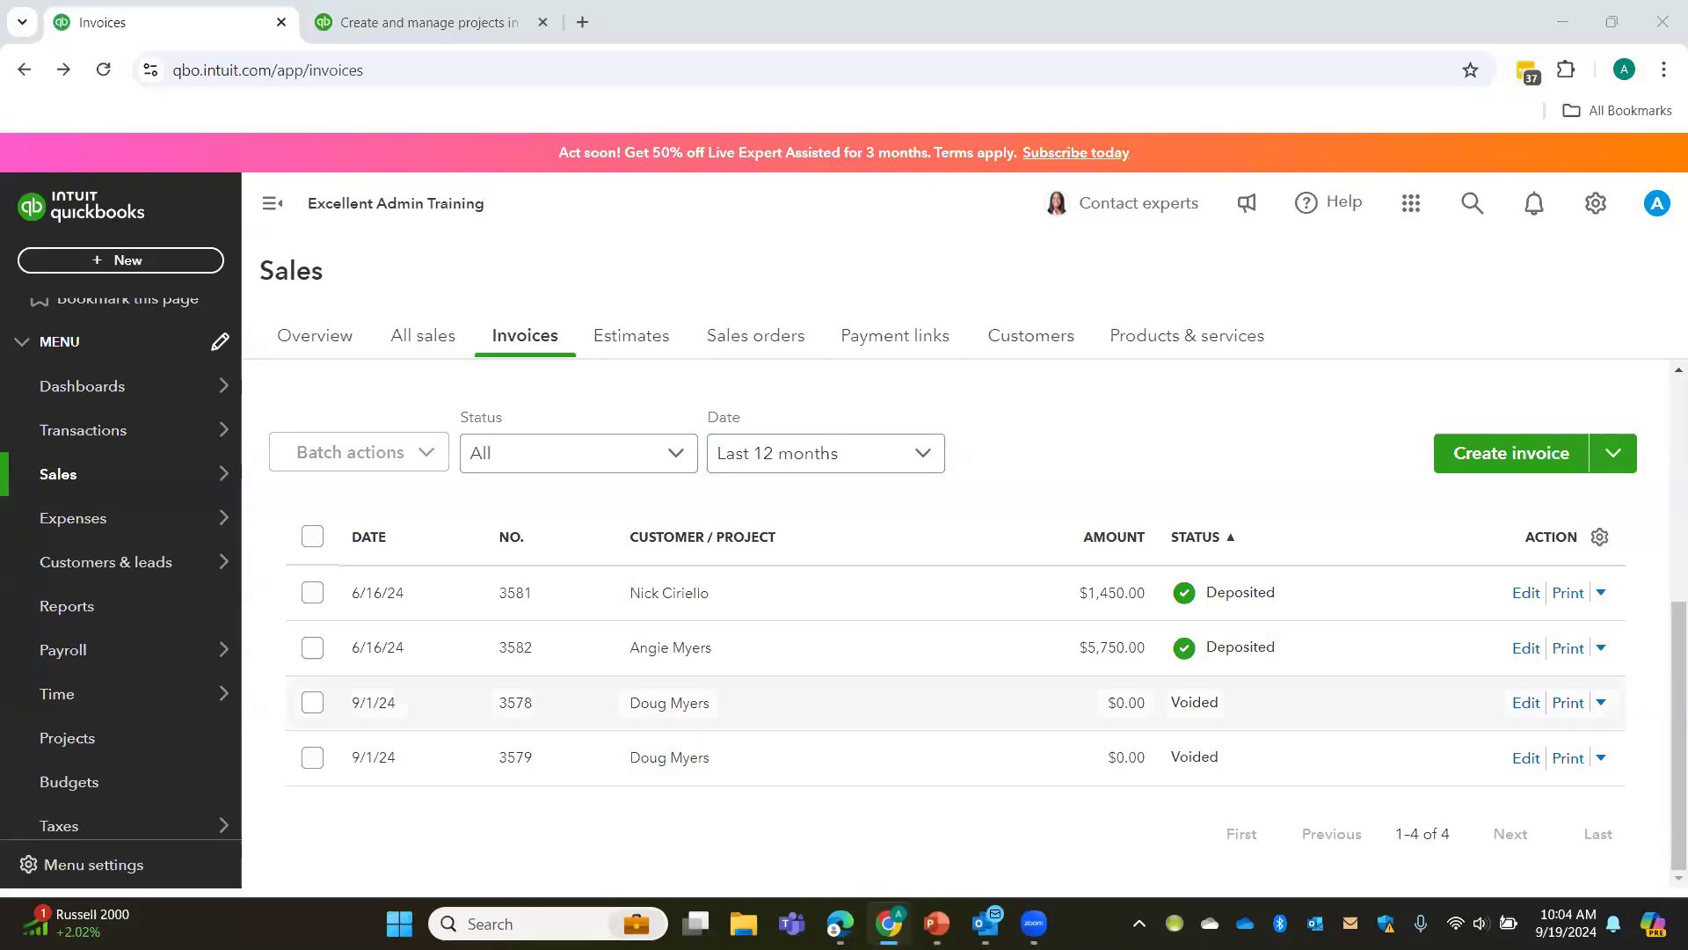
Step: Open the Budgets page from the left navigation menu
mouse_move(888, 923)
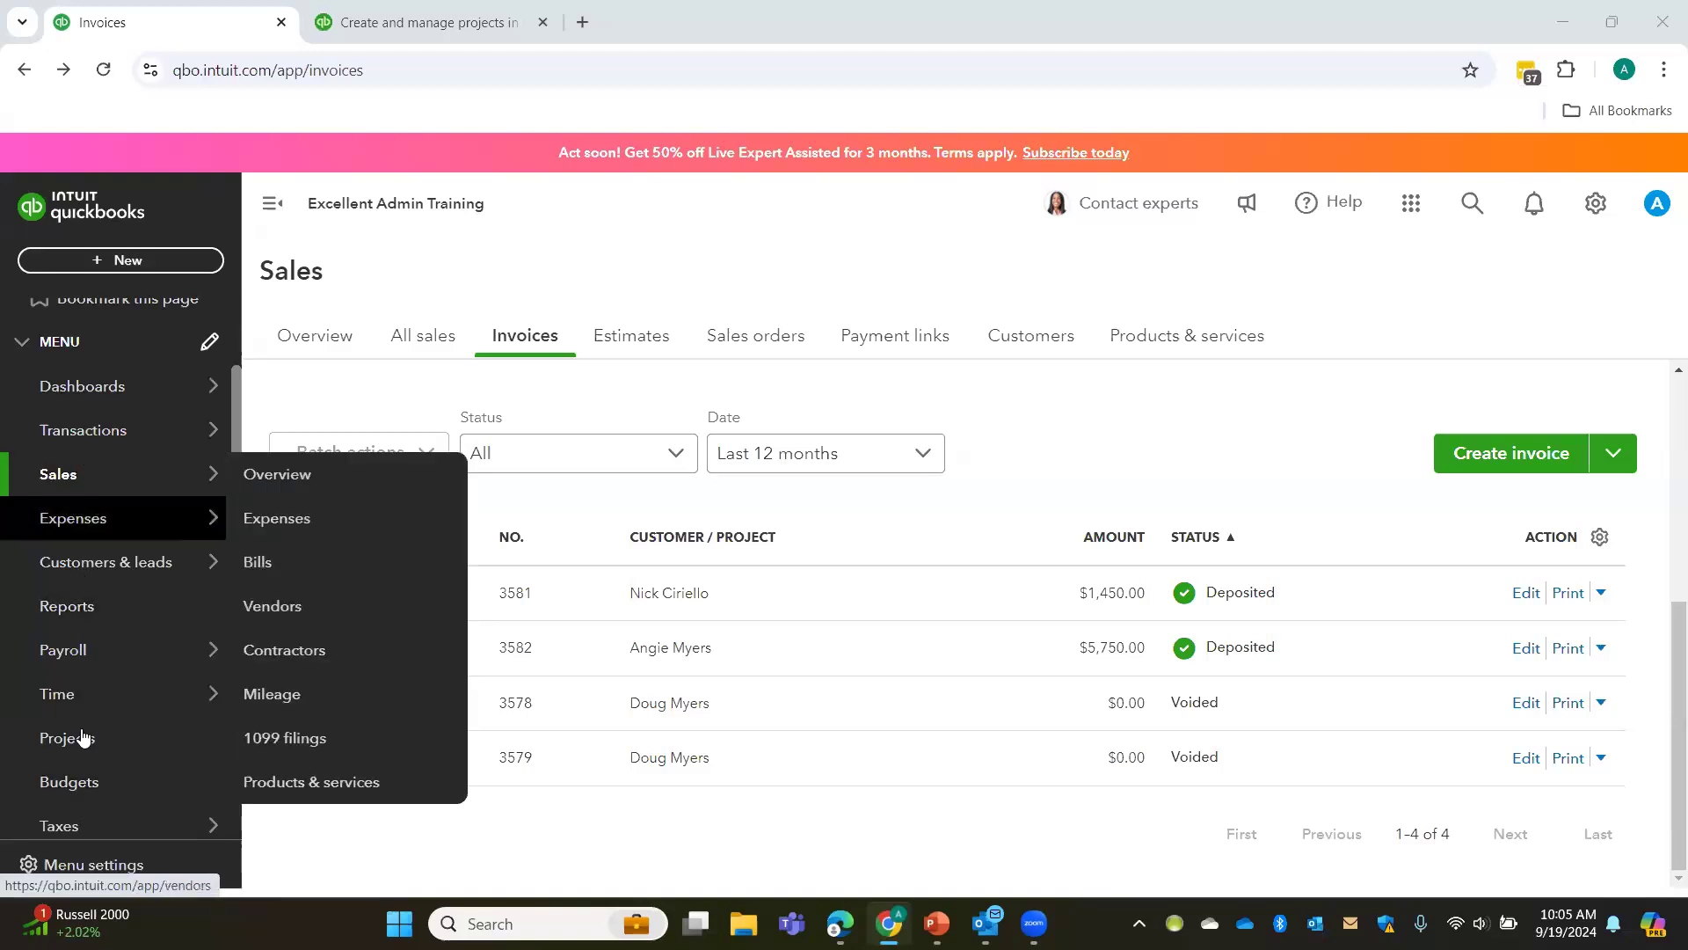
left_click(85, 796)
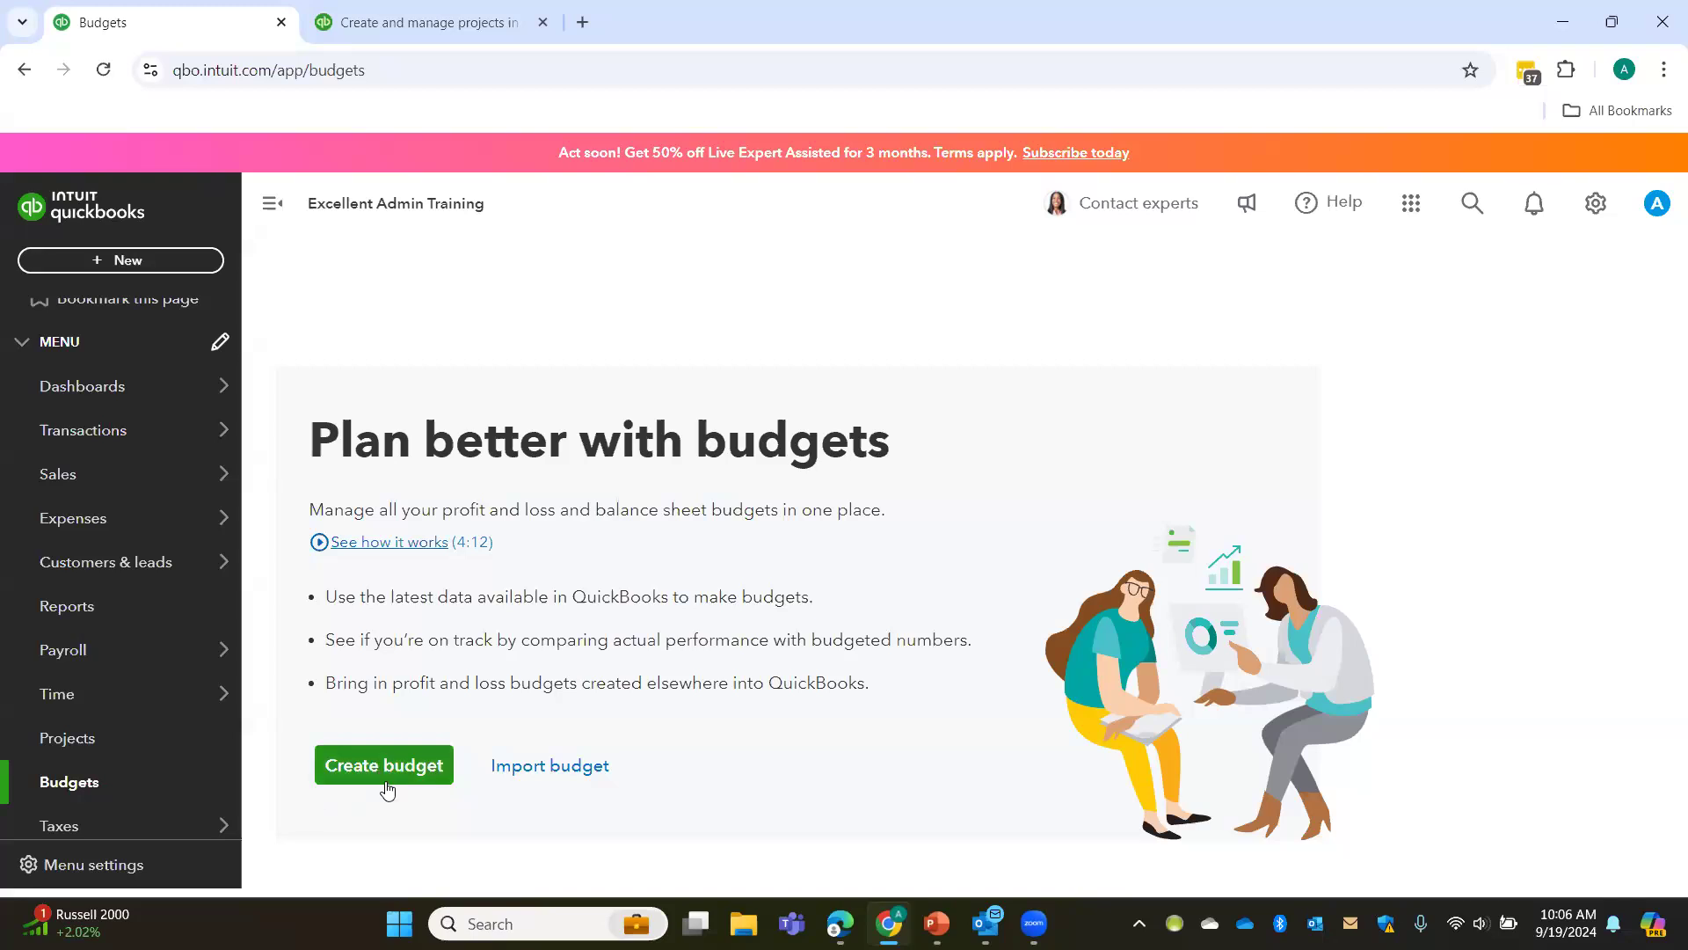
Step: Create the FY 2024 profit and loss budget, pre-filled with Actuals 2024 (YTD) data
left_click(395, 781)
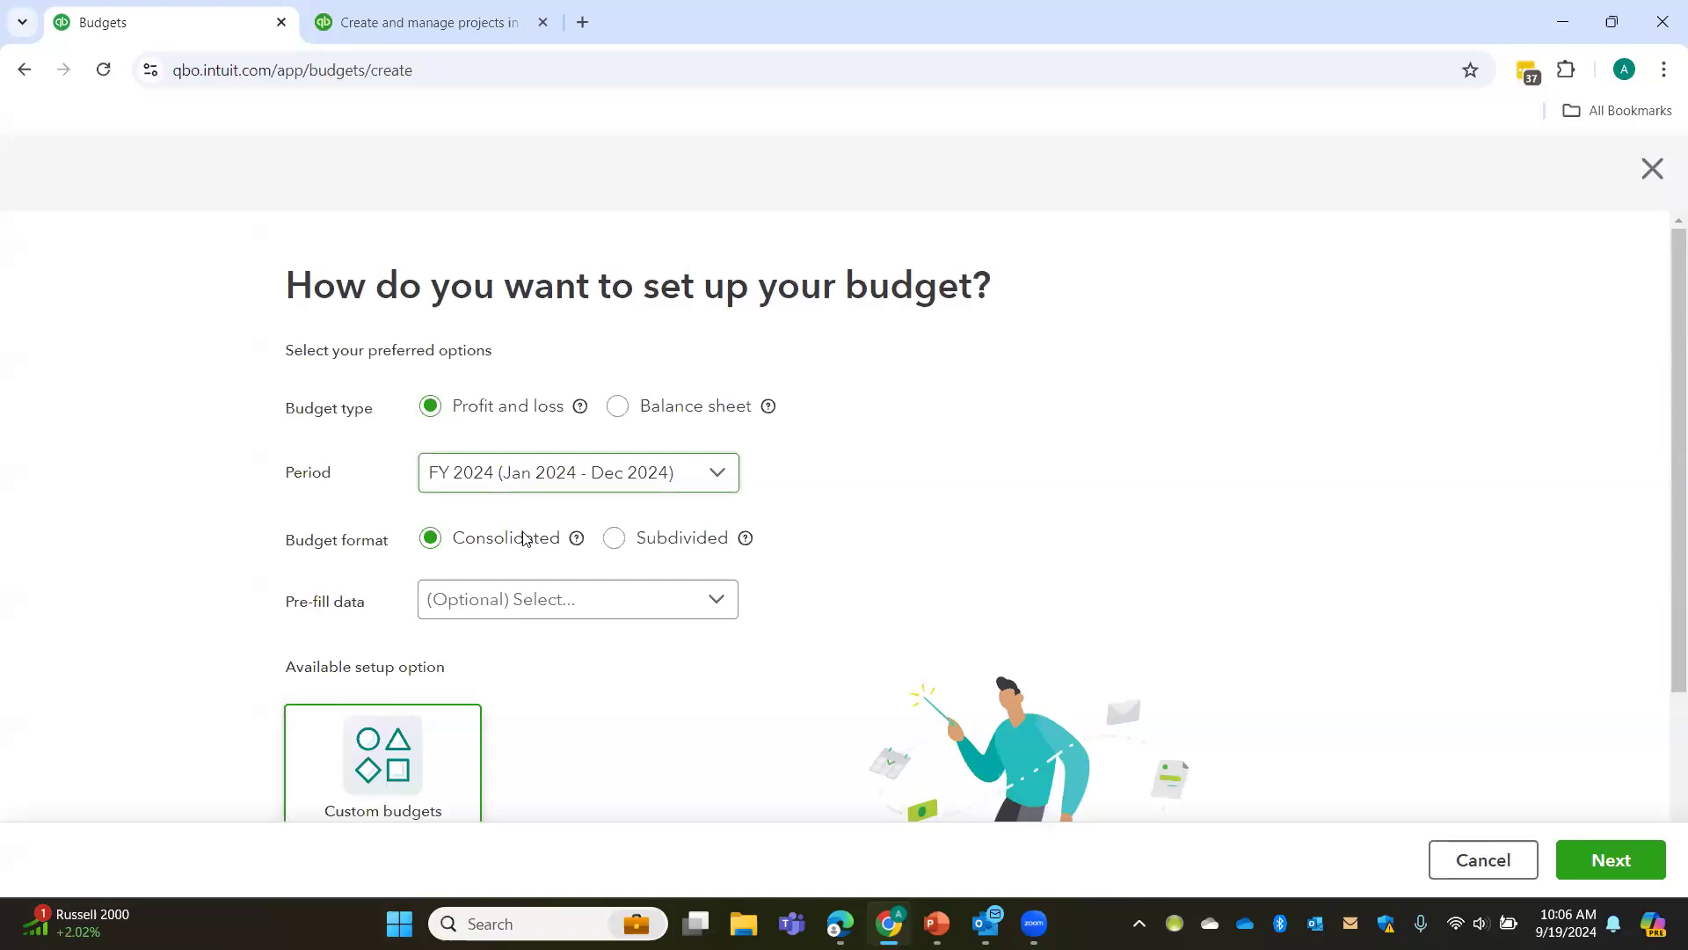
left_click(556, 605)
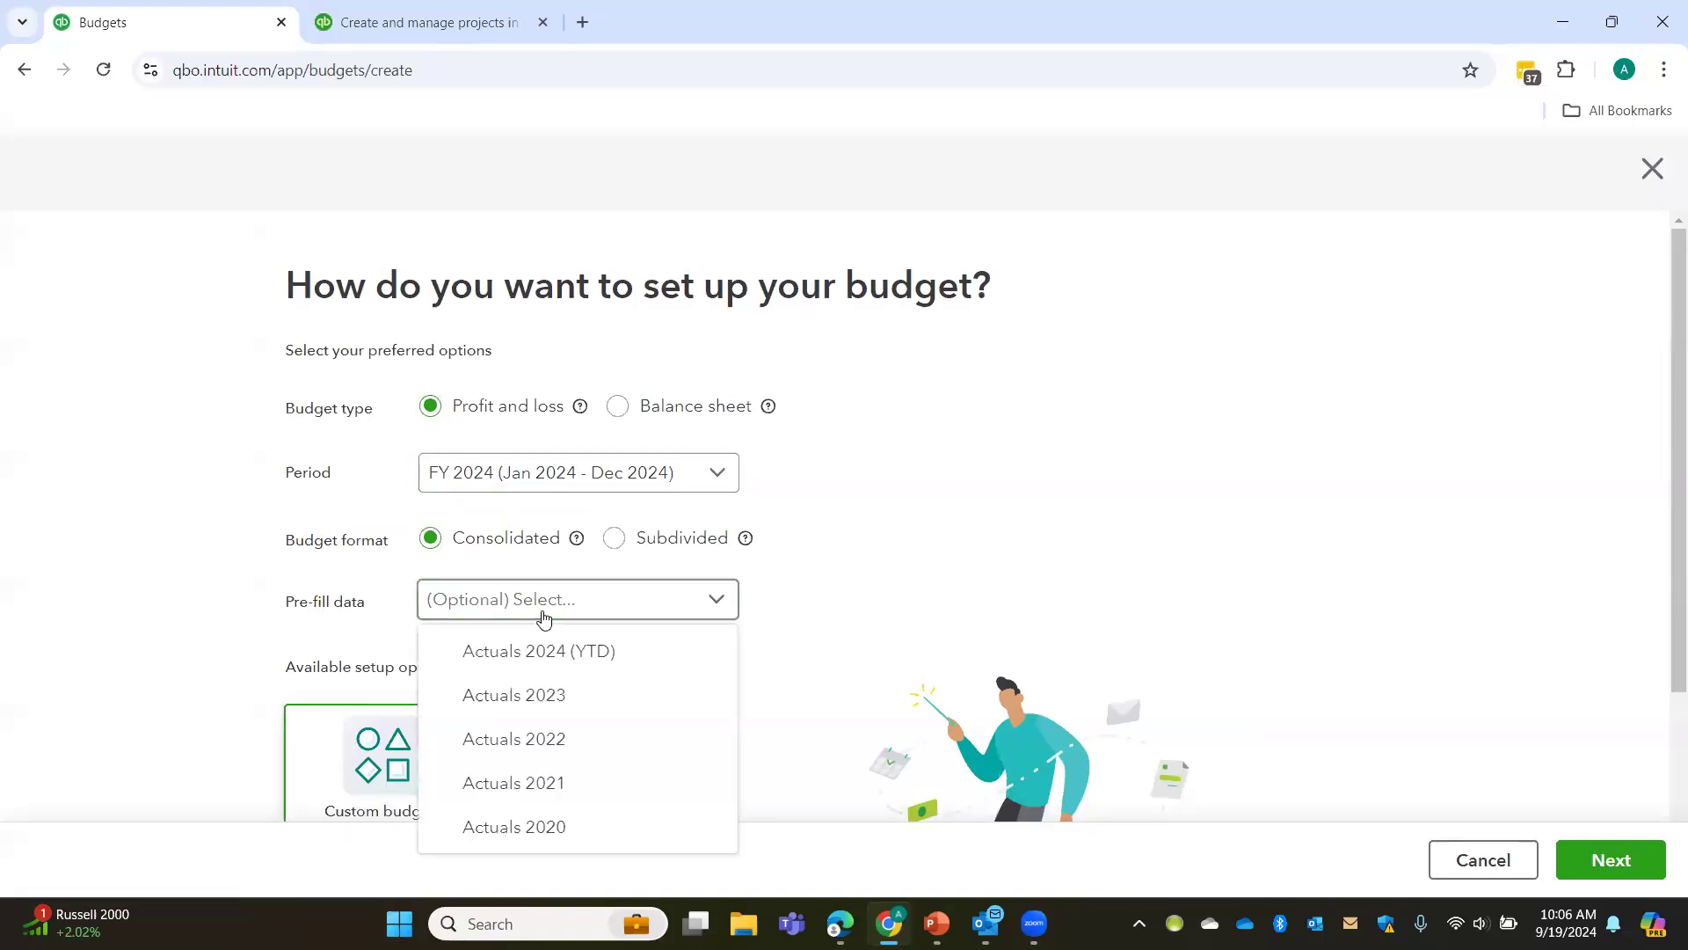
left_click(531, 657)
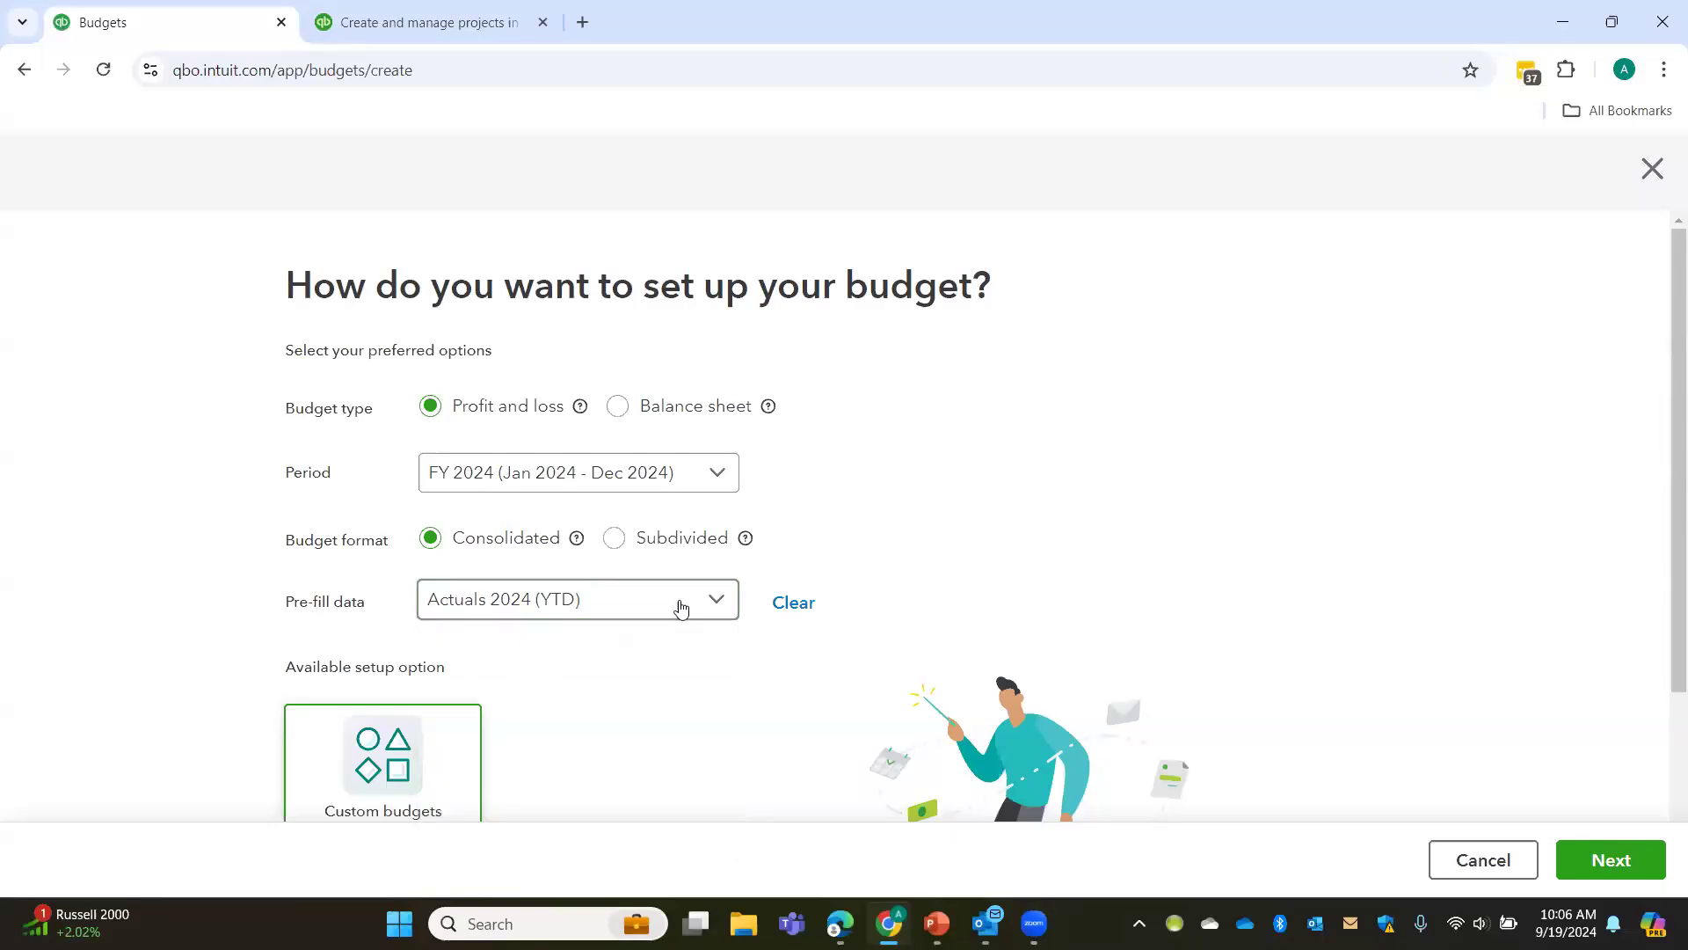
scroll(527, 673, "down", 2)
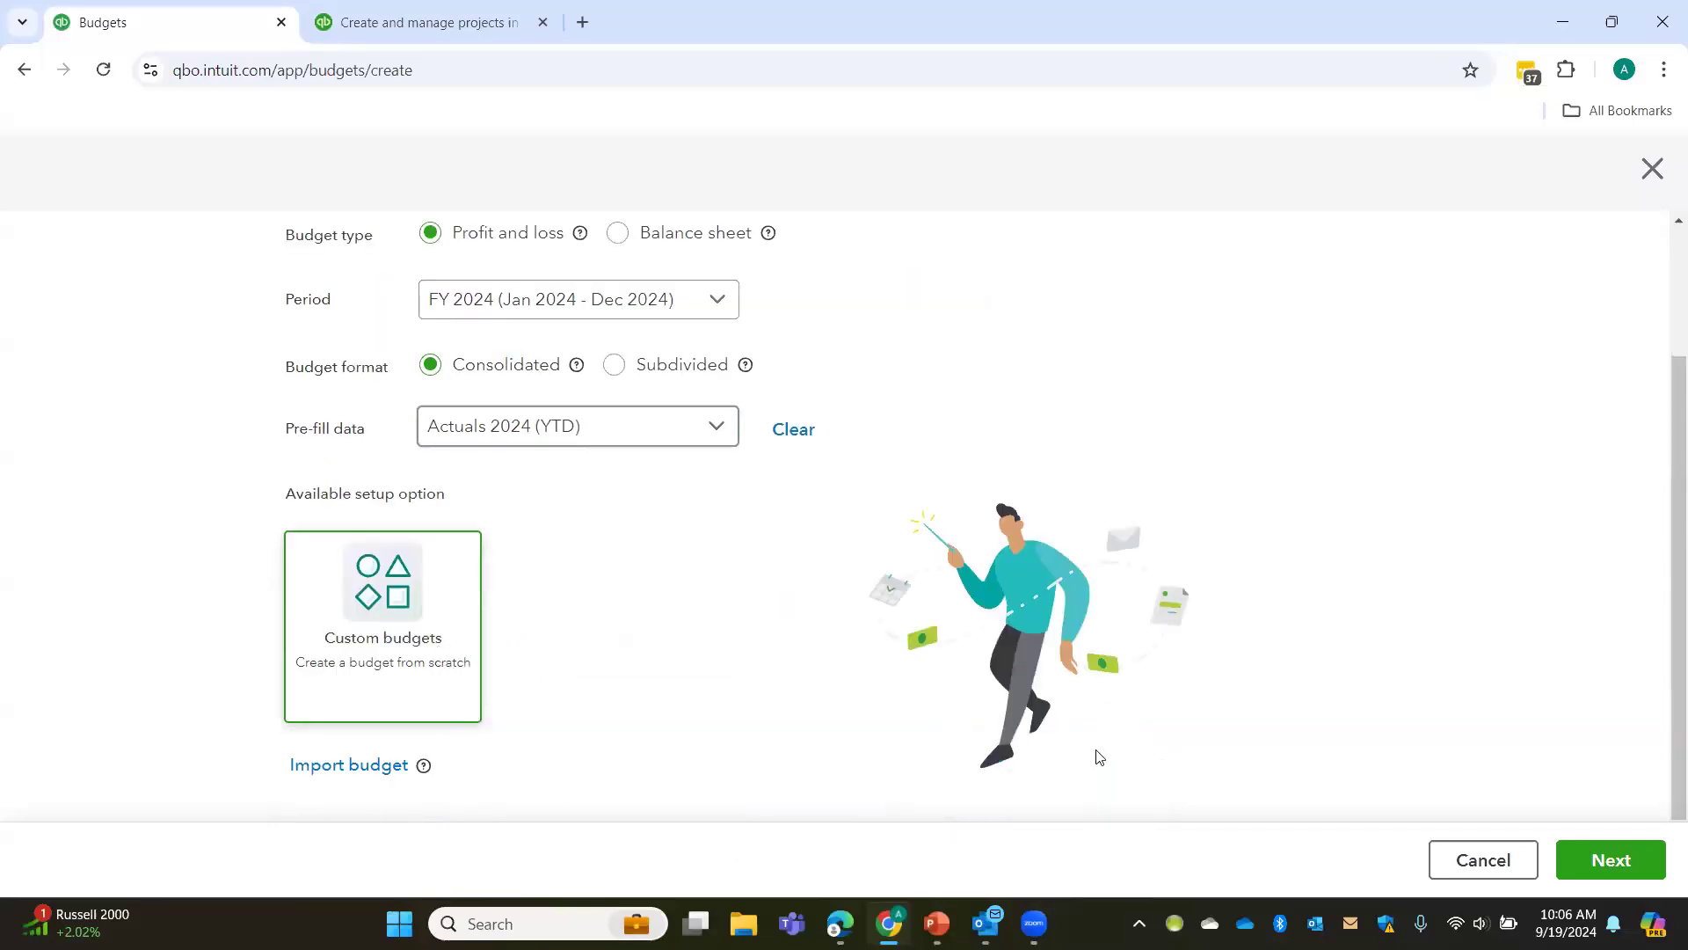
left_click(1622, 855)
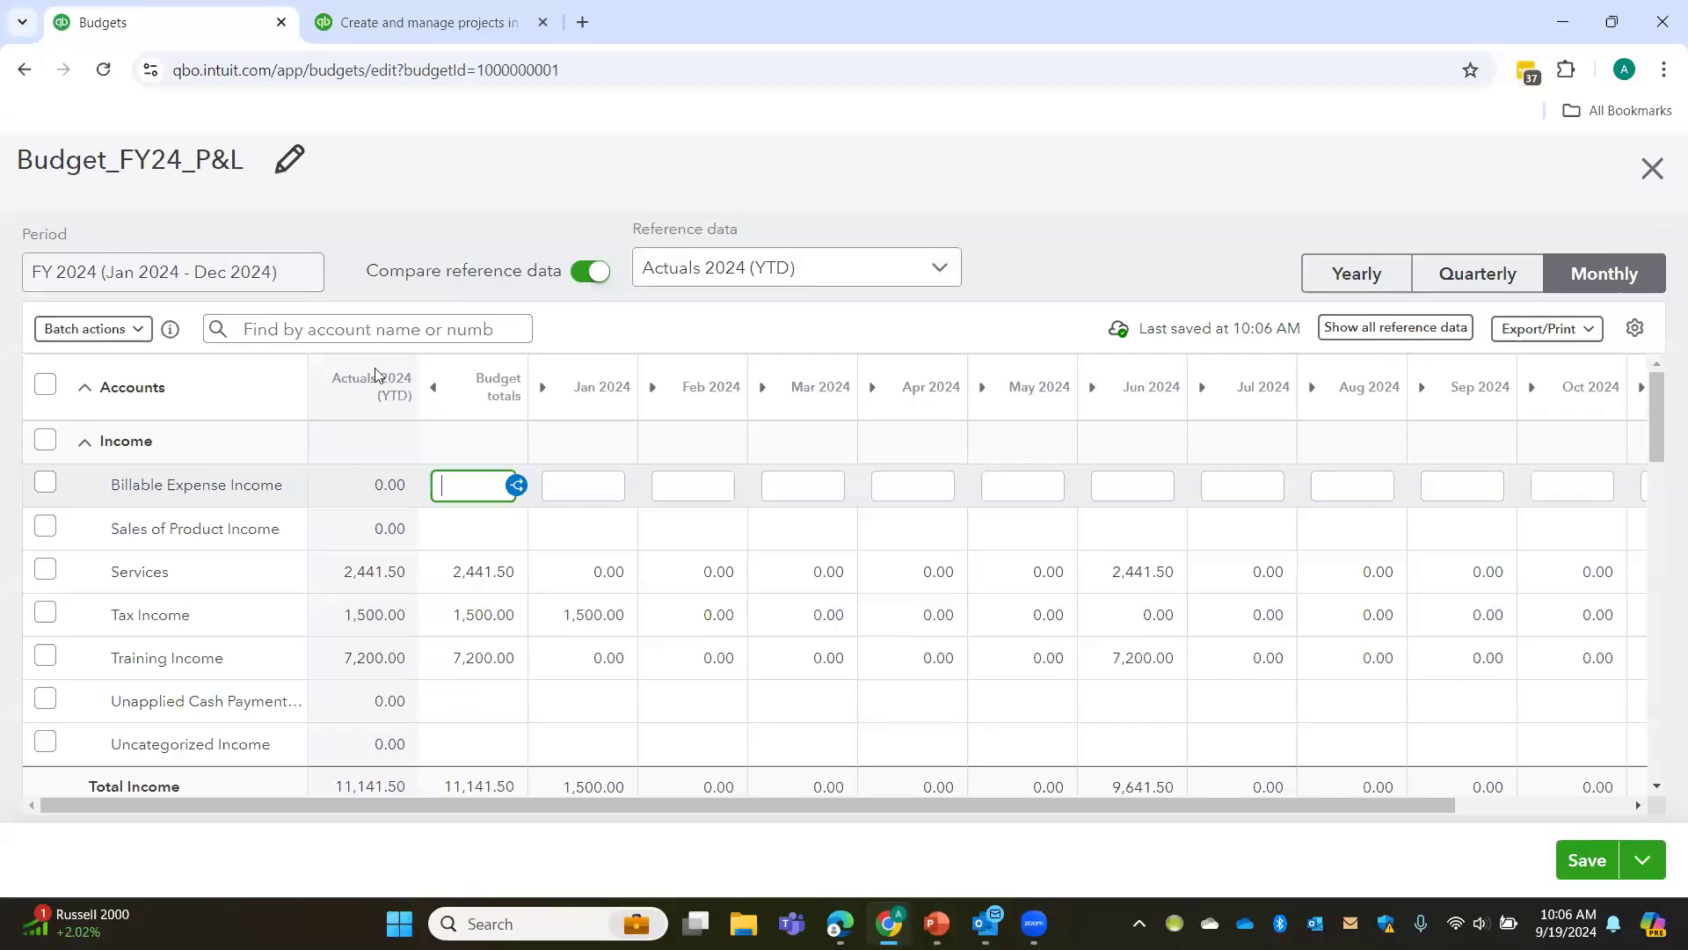
Step: Enter a 500000 Billable Expense Income total and spread it across the months
scroll(368, 439, "down", 10)
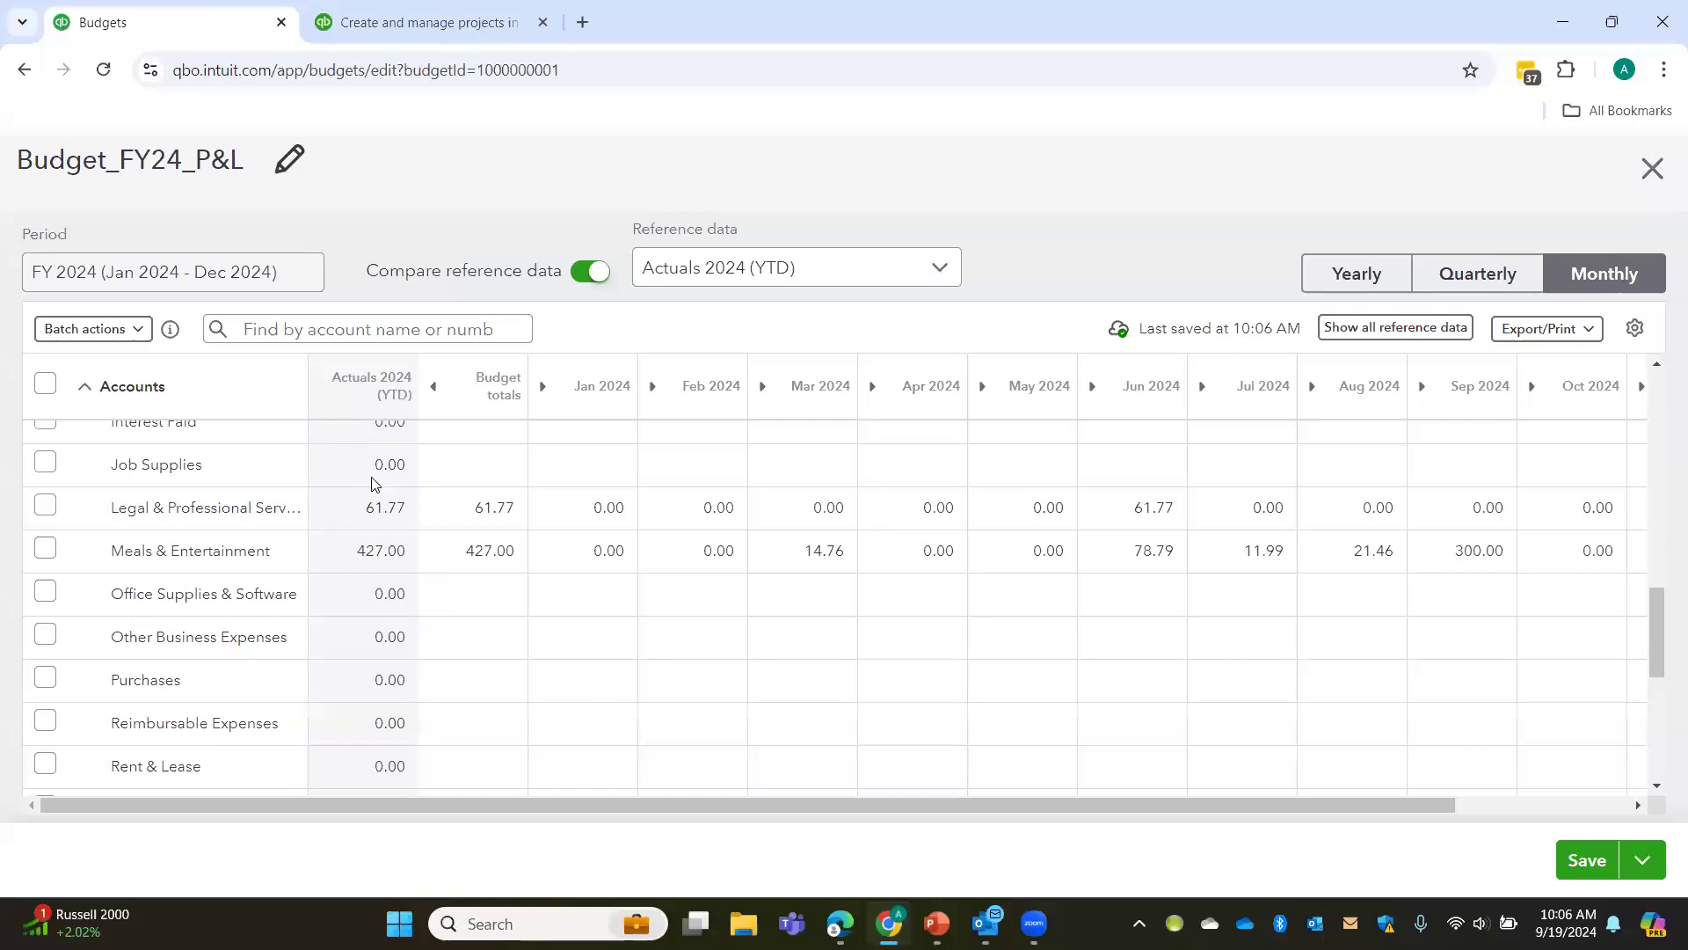
scroll(374, 479, "down", 5)
scroll(387, 471, "up", 15)
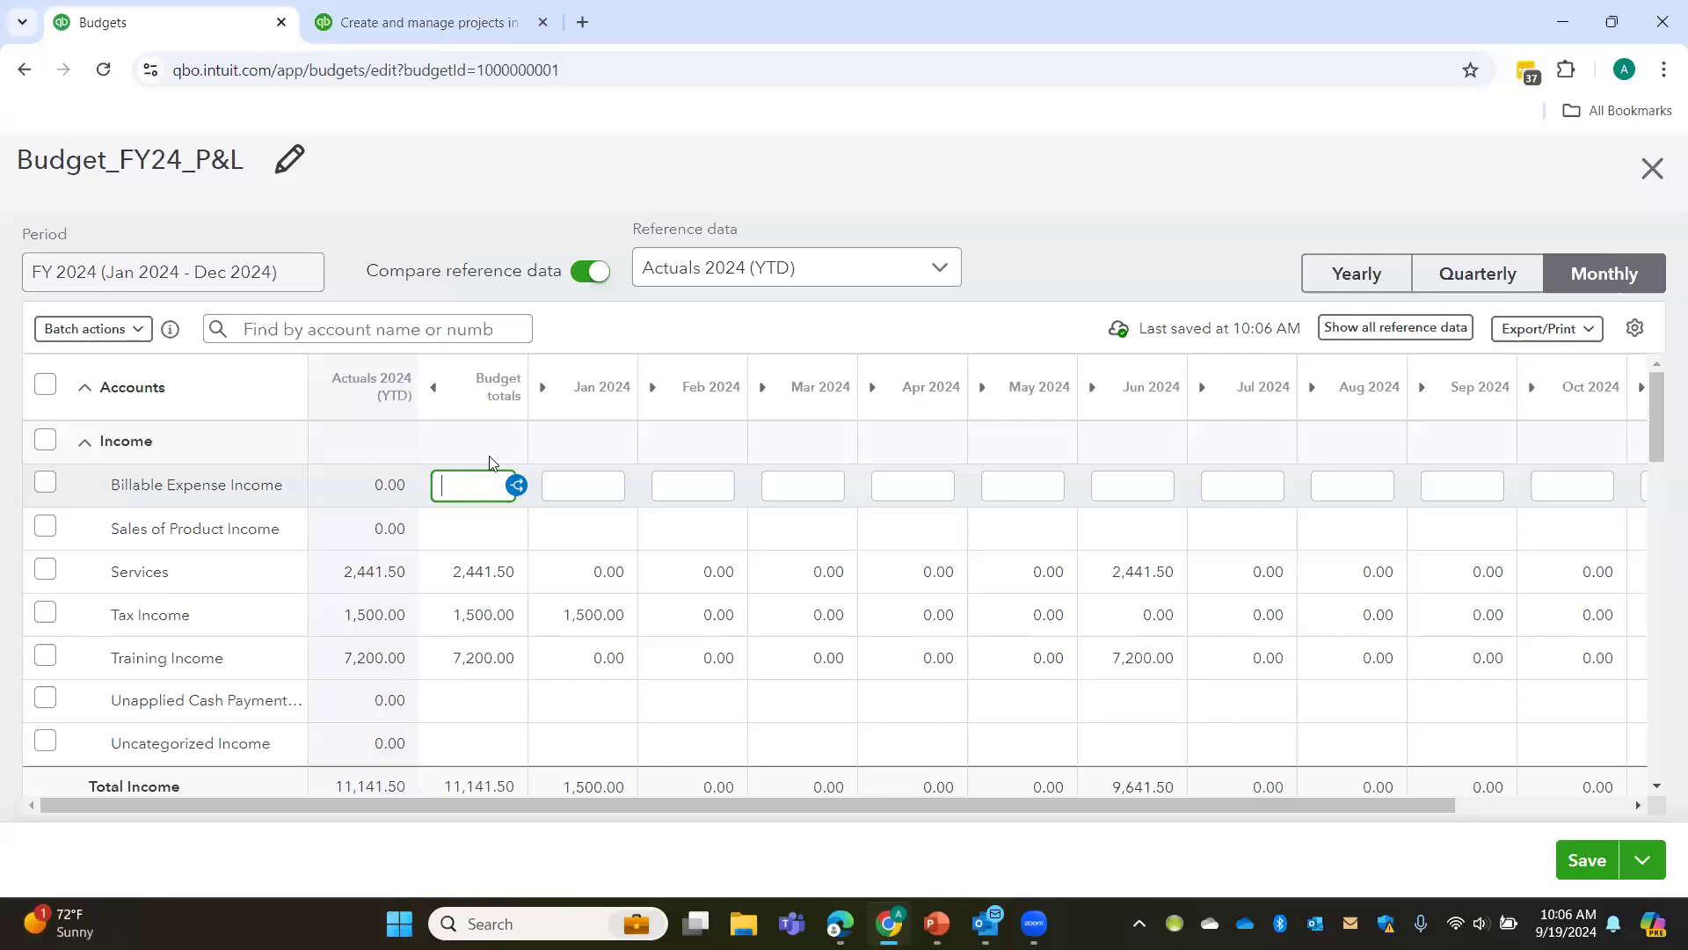
type("500000")
key("Tab")
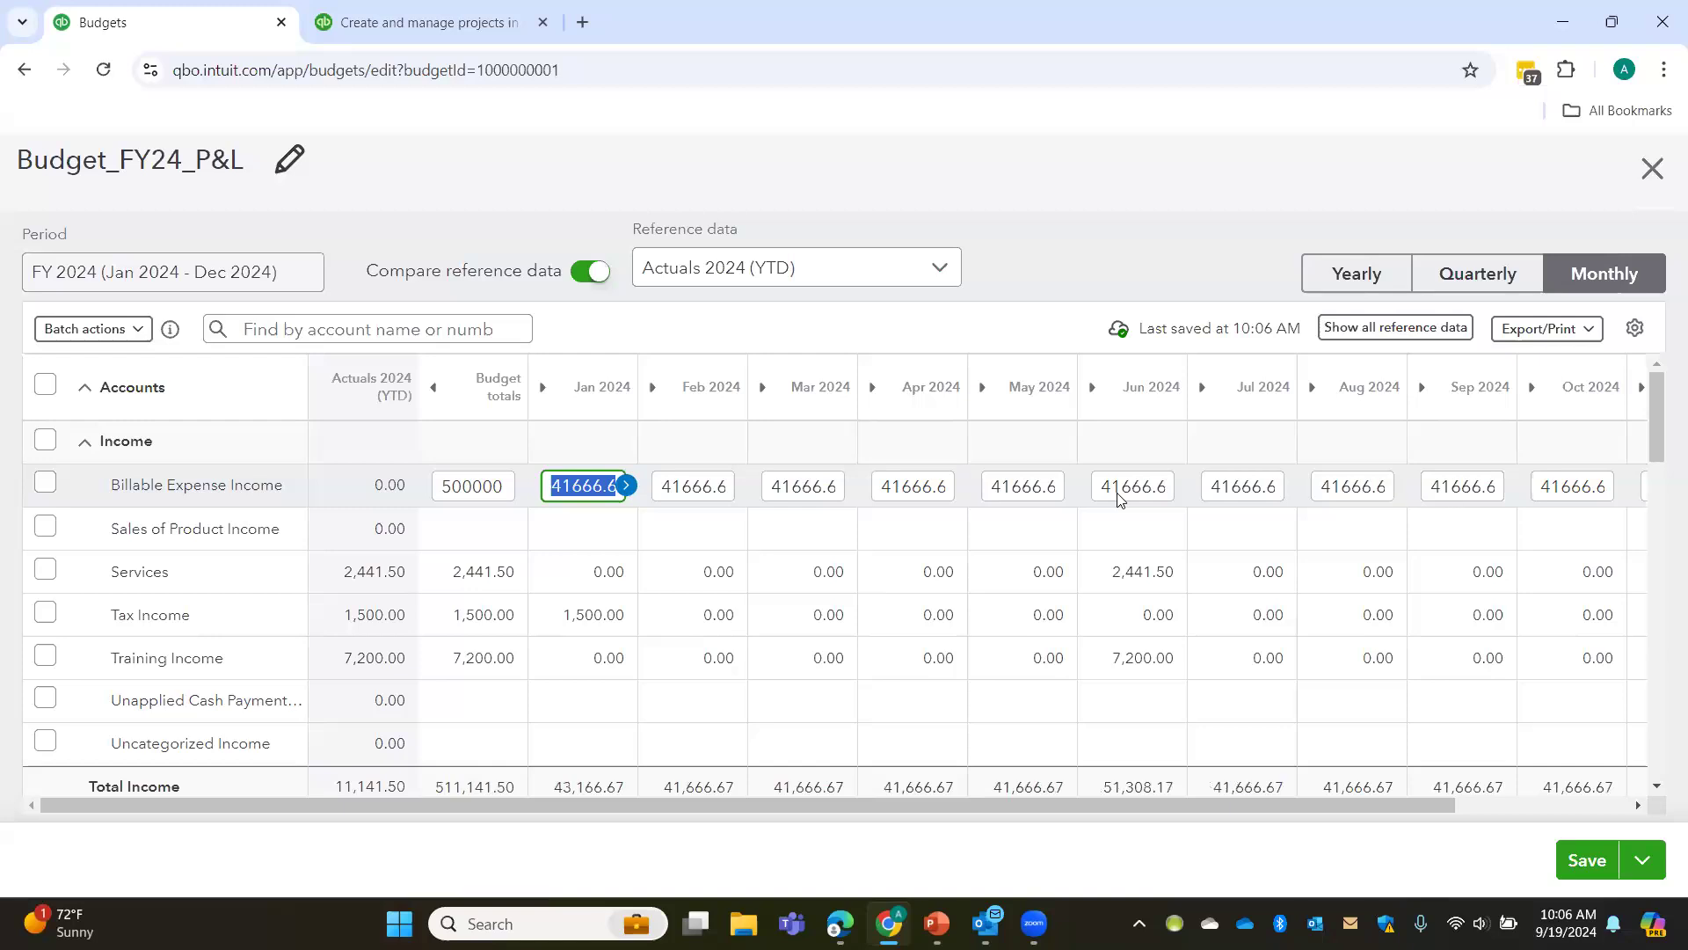
Step: Overwrite Billable Expense Income for Jan–Apr 2024 with 15000, 25000, 45000 and 55000
left_click(598, 484)
left_click_drag(556, 483, 1014, 480)
type("15000")
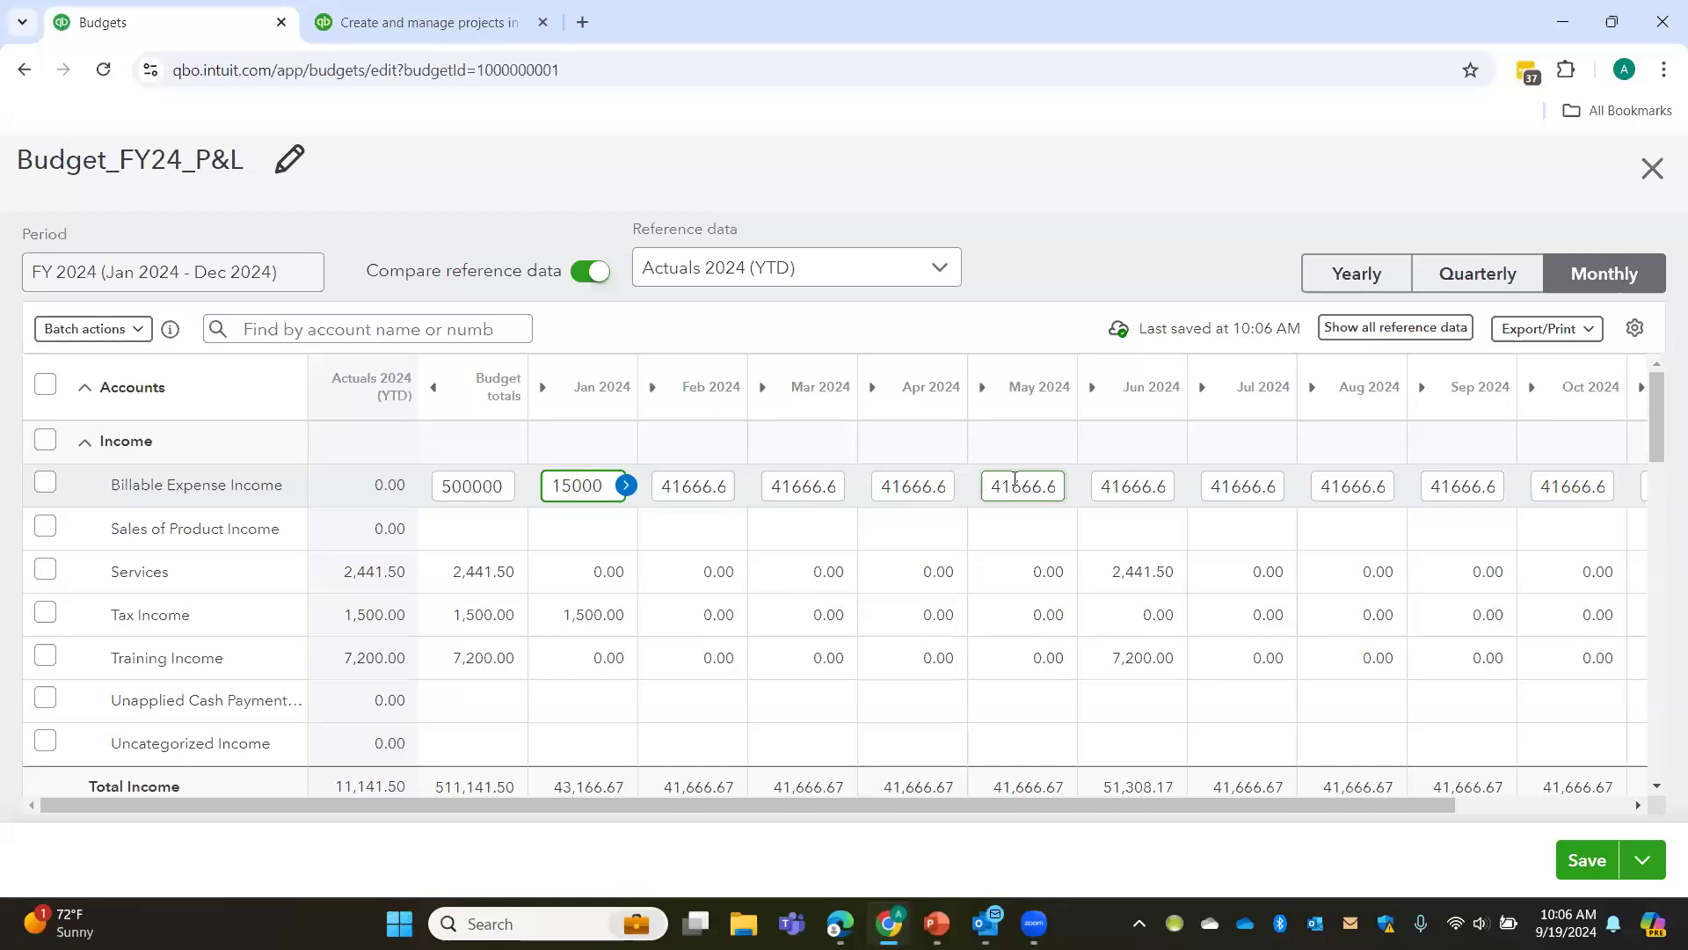
key("Tab")
type("25000")
key("Tab")
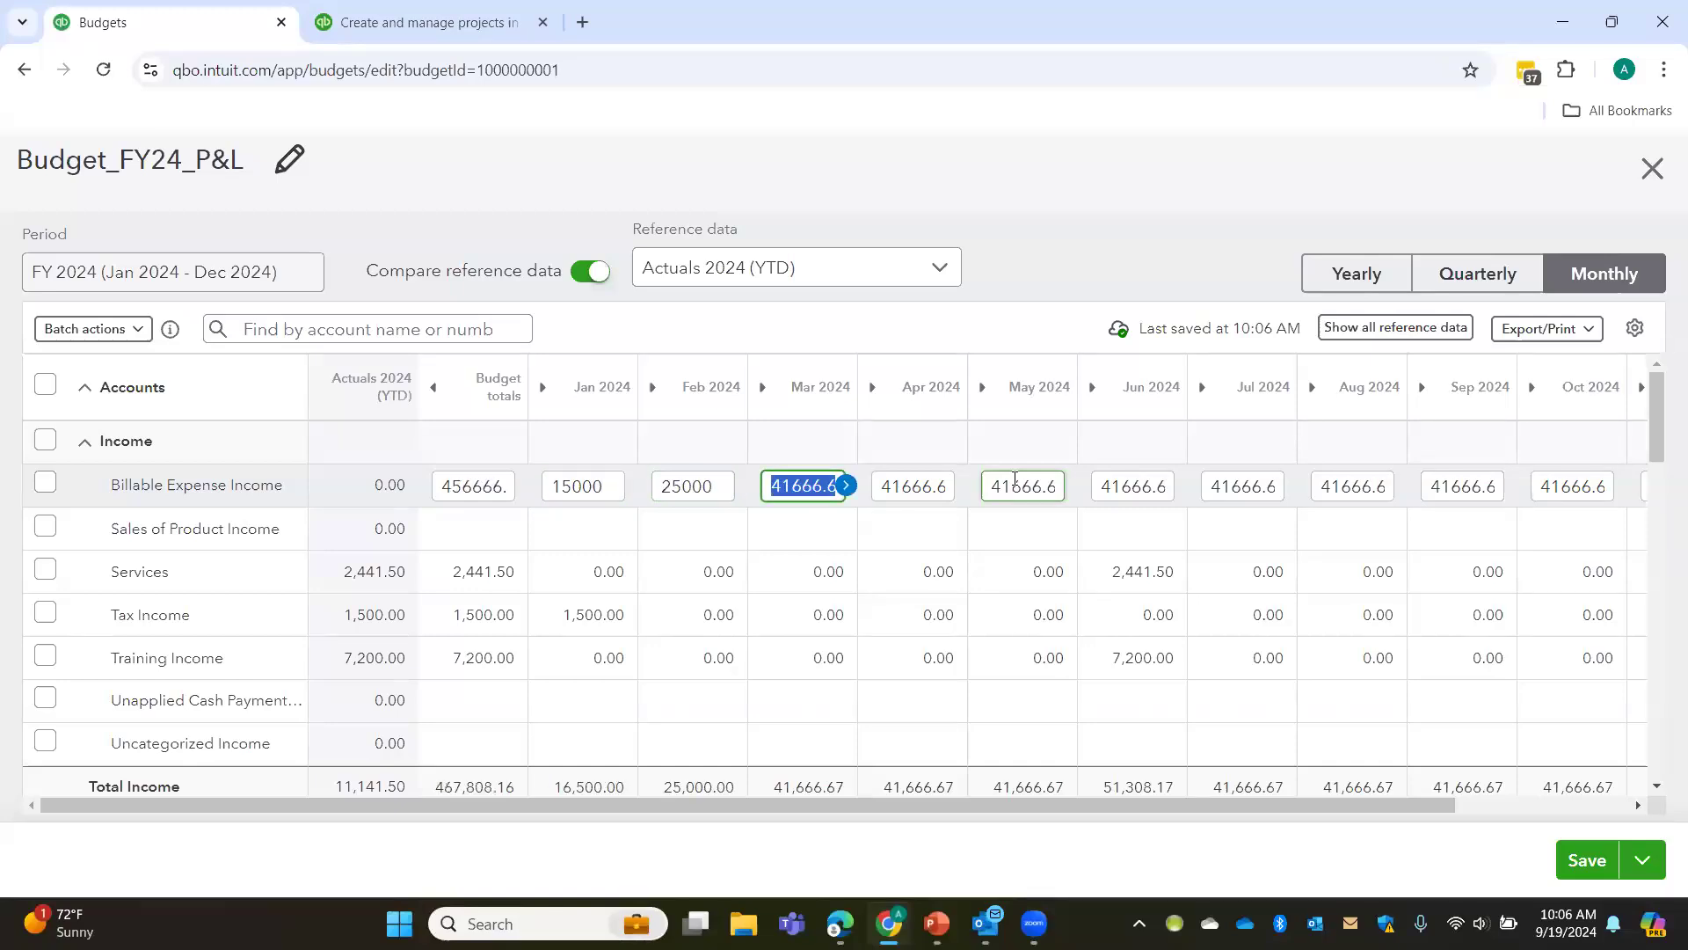
type("45000")
key("Tab")
type("55000")
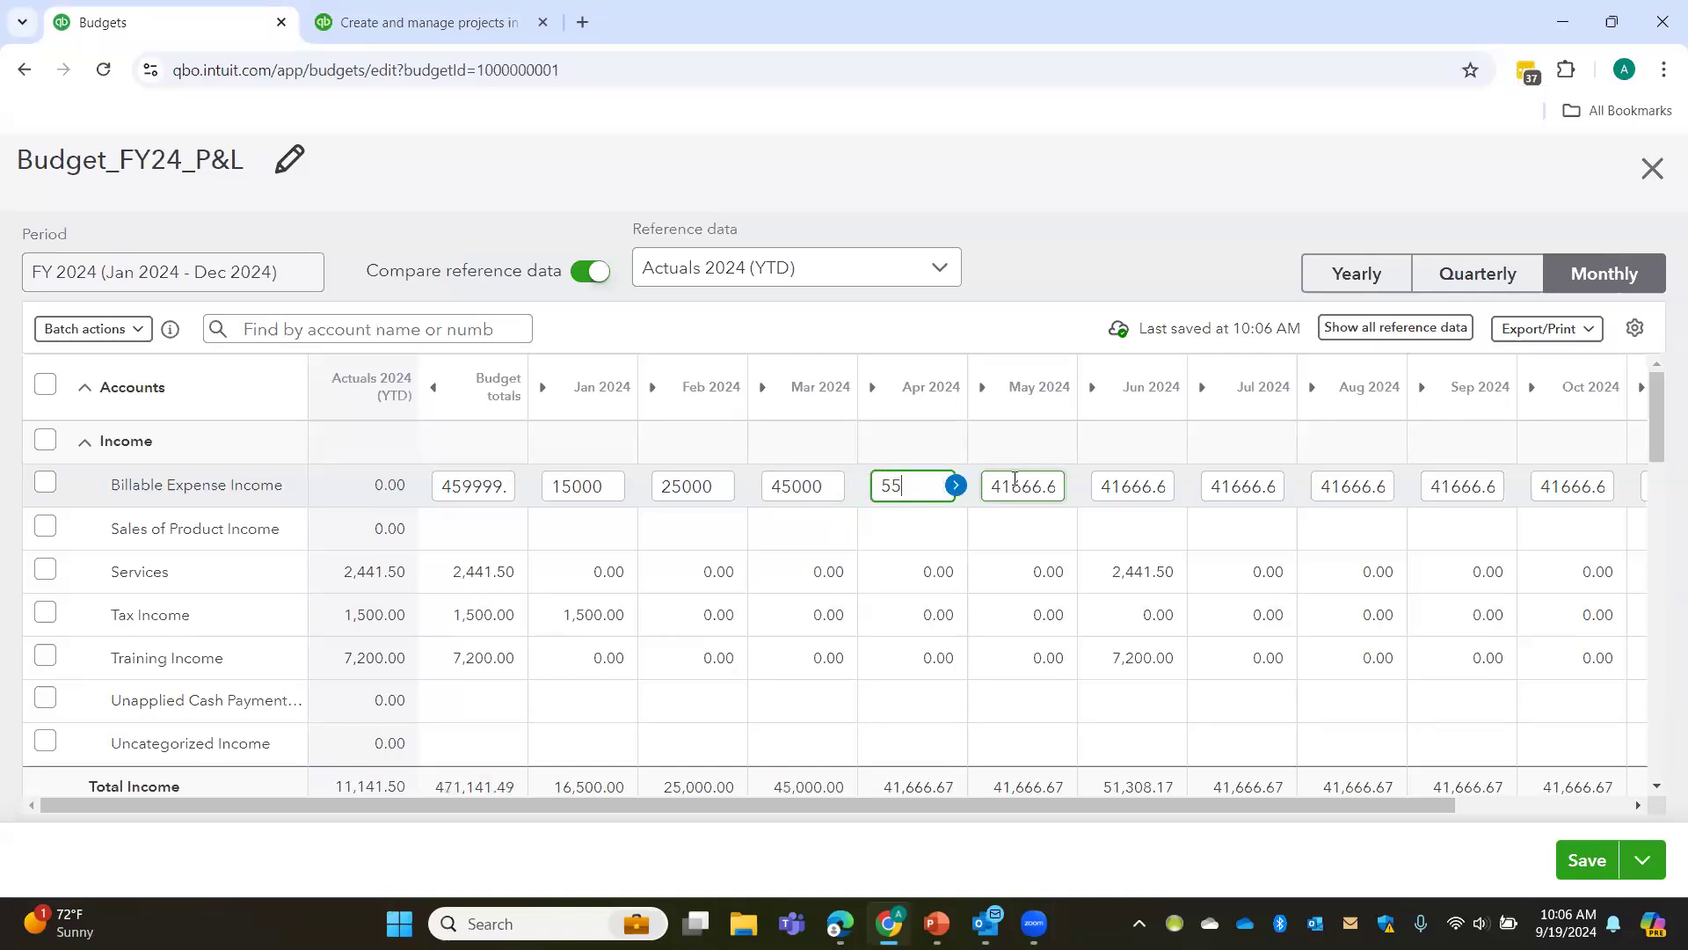
key("Tab")
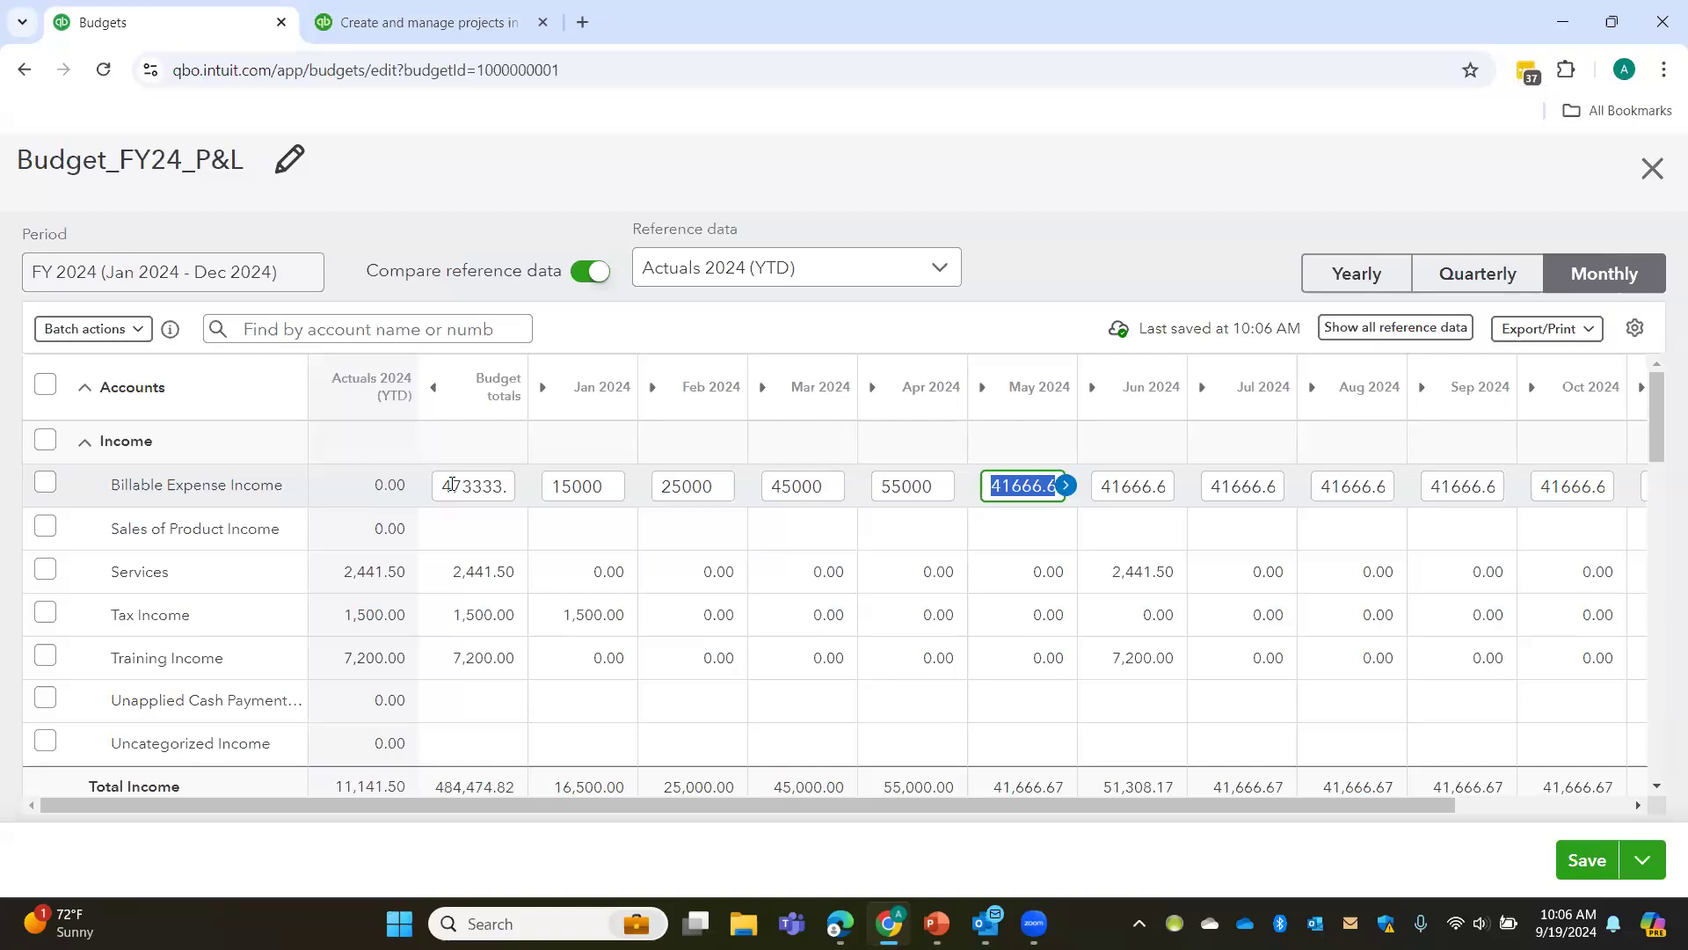
Step: Clear the Billable Expense Income budget total
left_click(472, 484)
type("4")
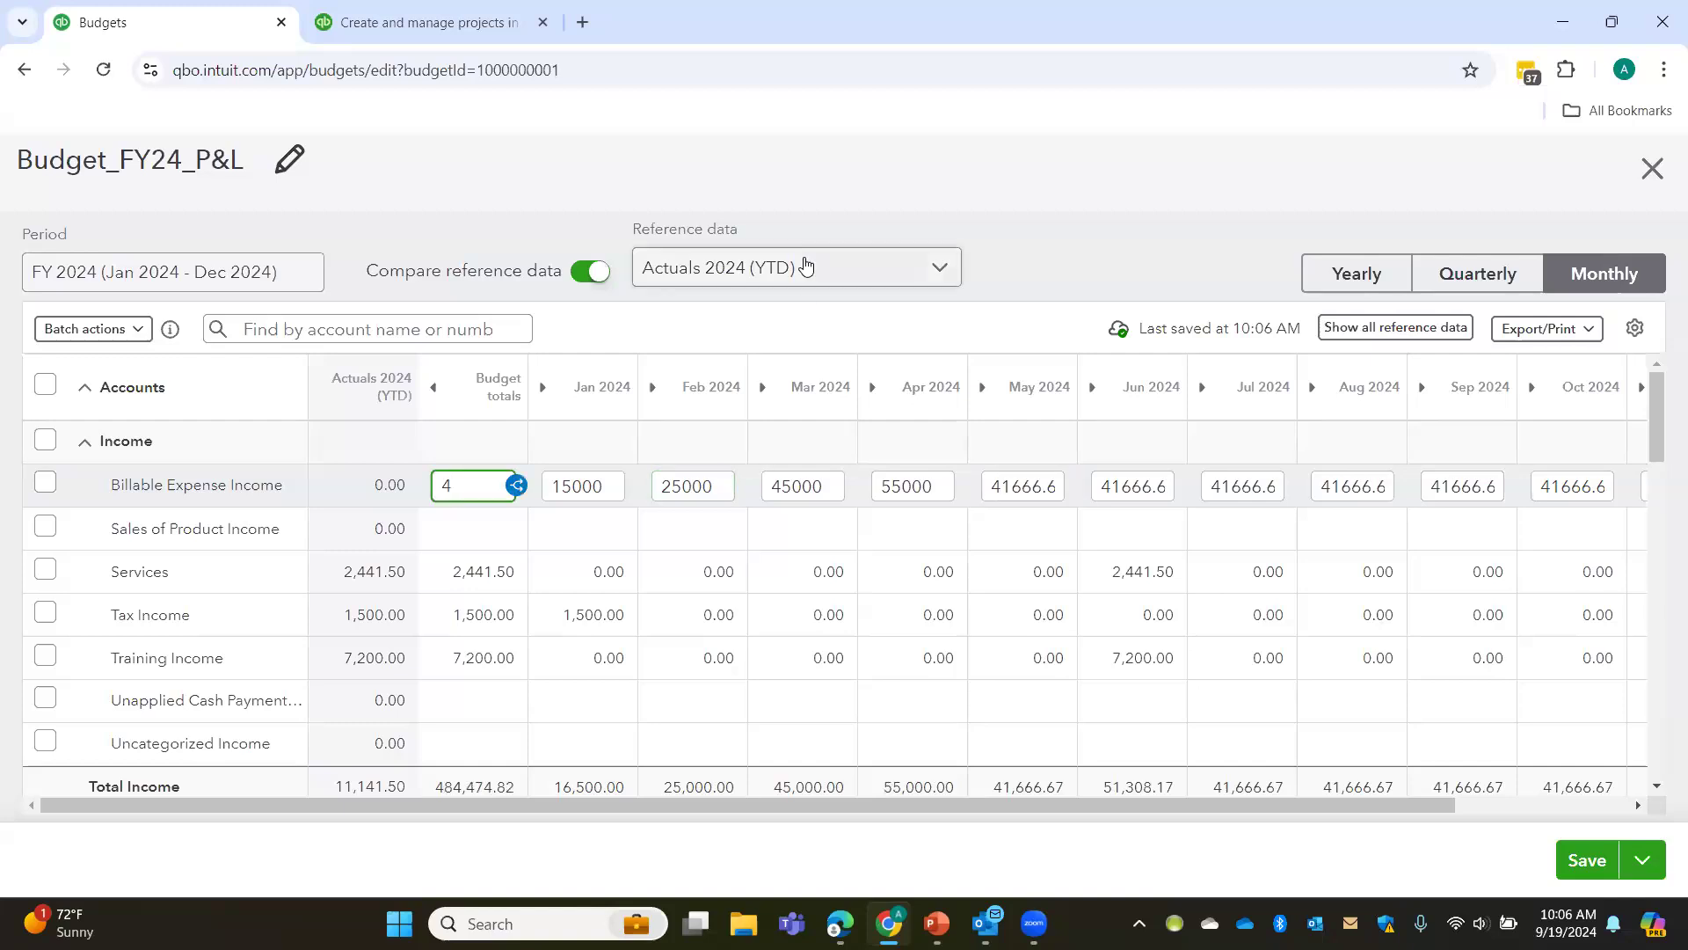
key("BackSpace")
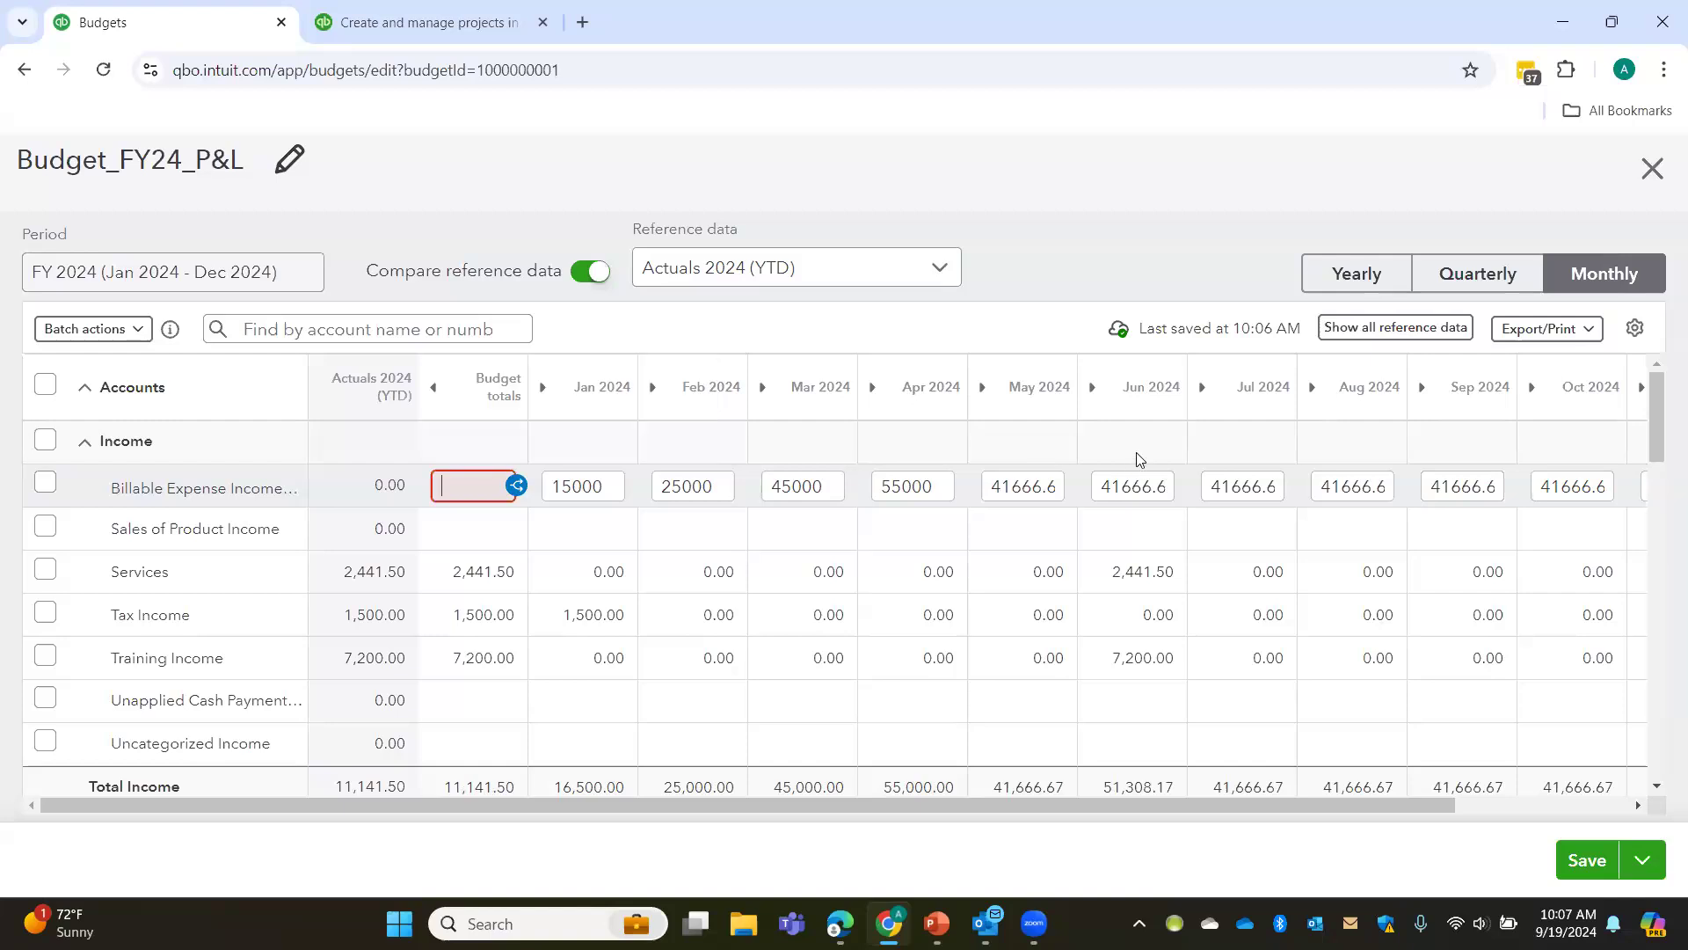
Step: Try the quarterly, yearly and reference-year options and the budget name field
left_click(1482, 278)
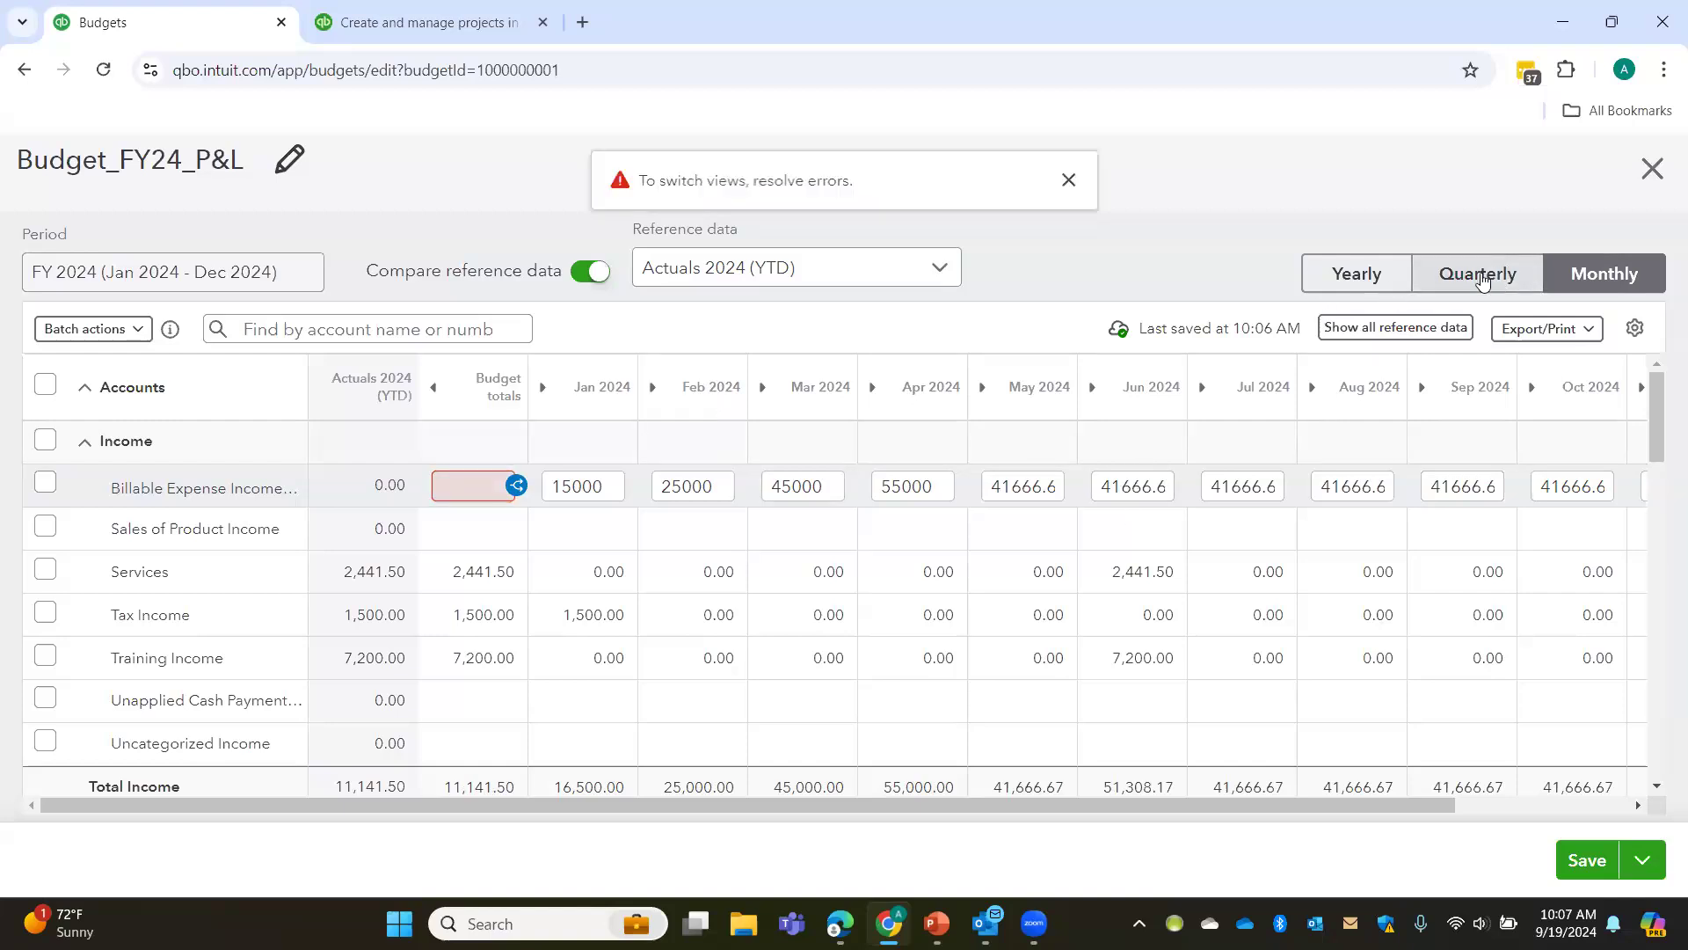
left_click(1372, 282)
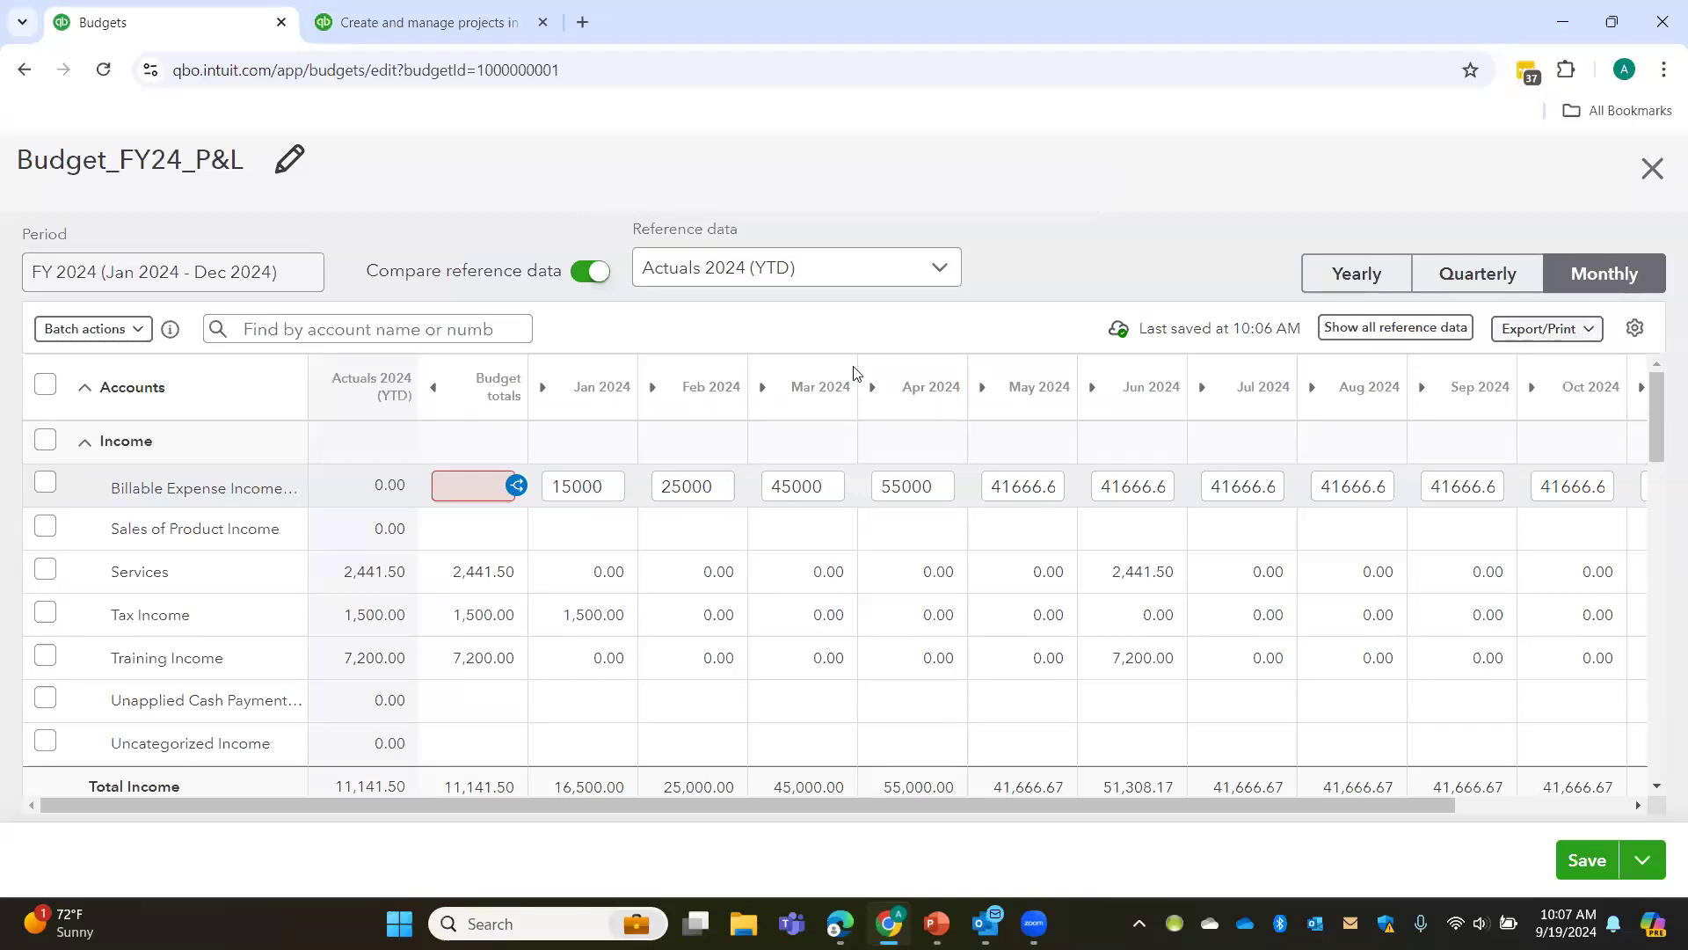
left_click(829, 281)
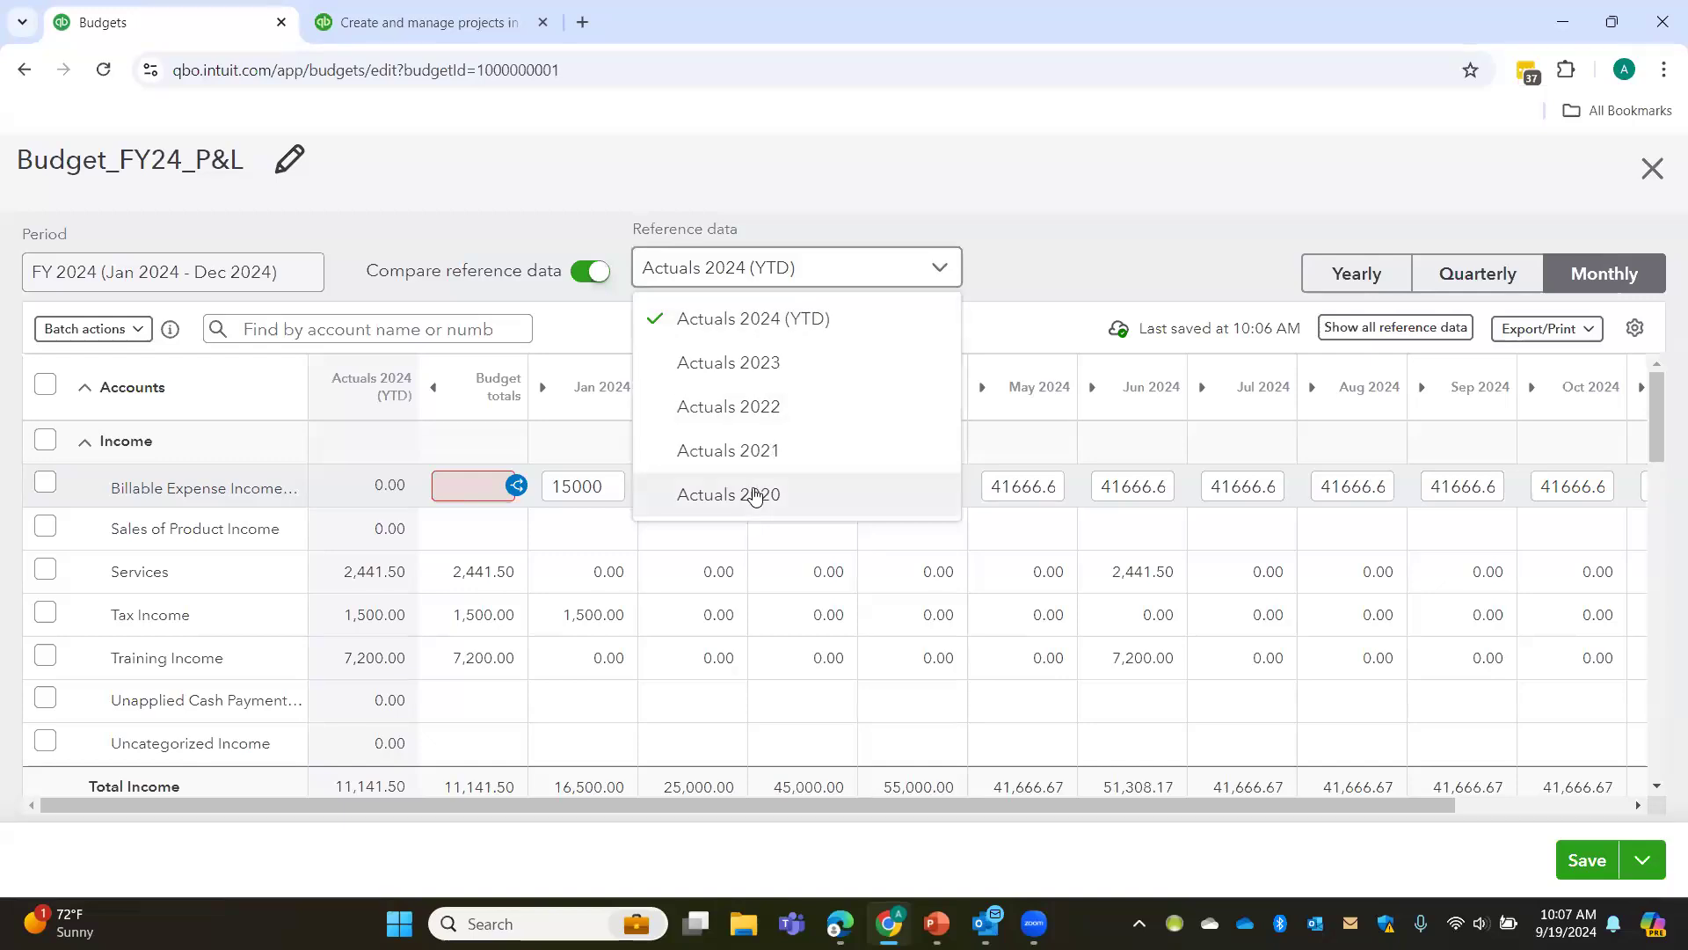
left_click_drag(285, 273, 4, 276)
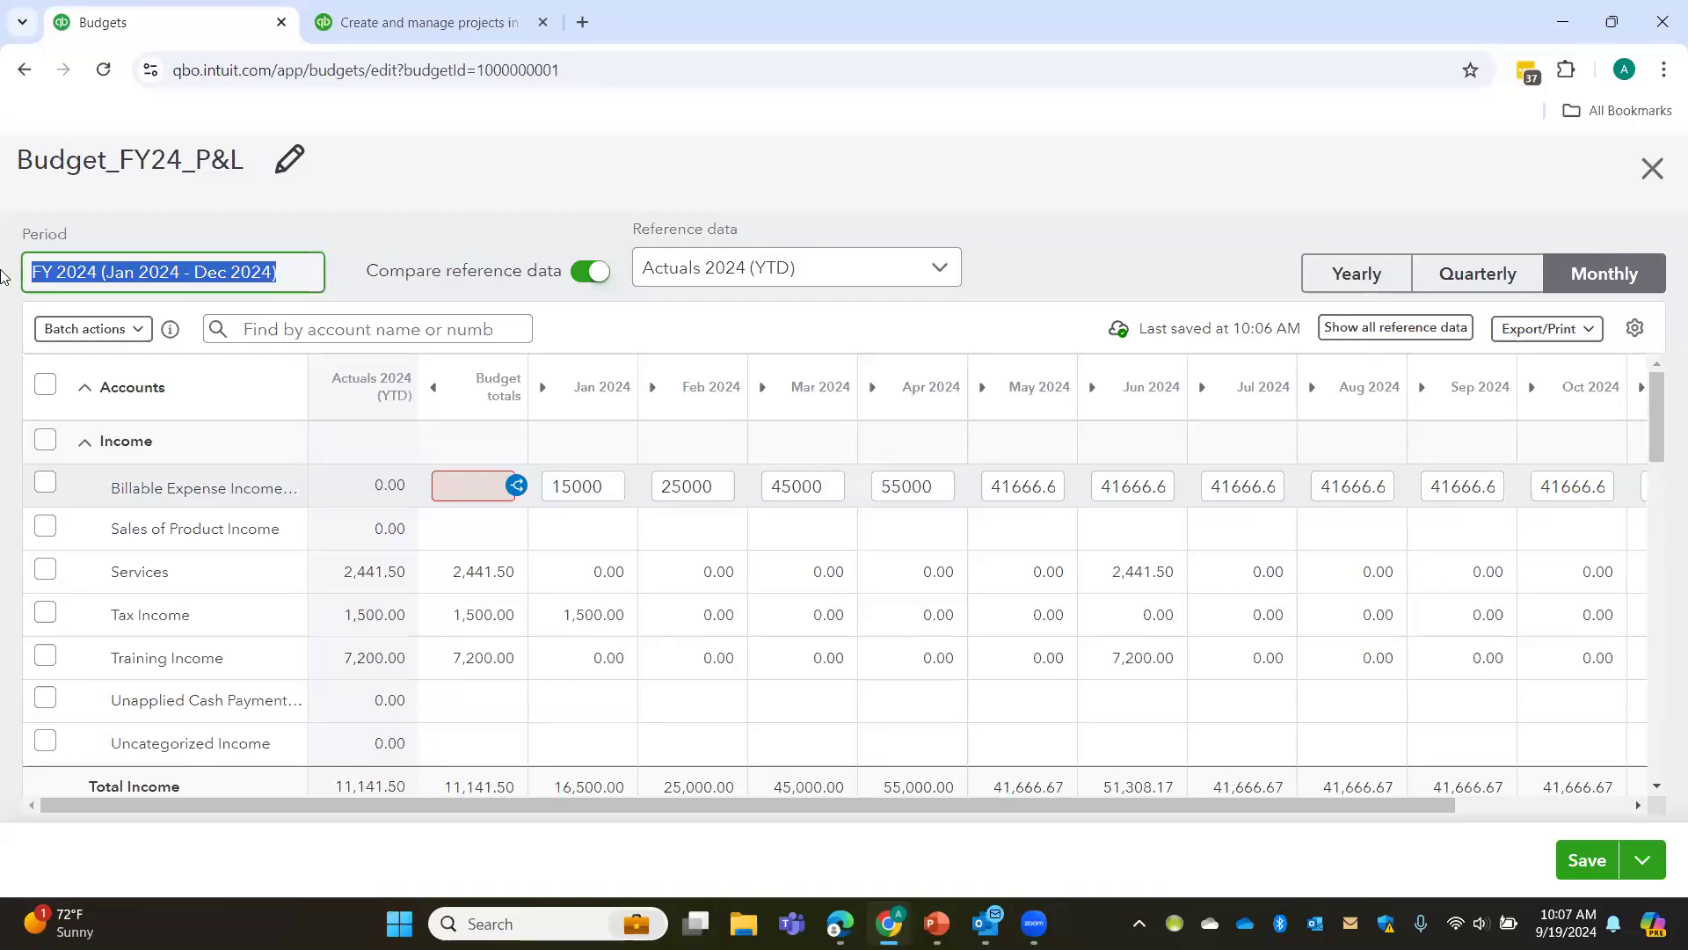
left_click(288, 160)
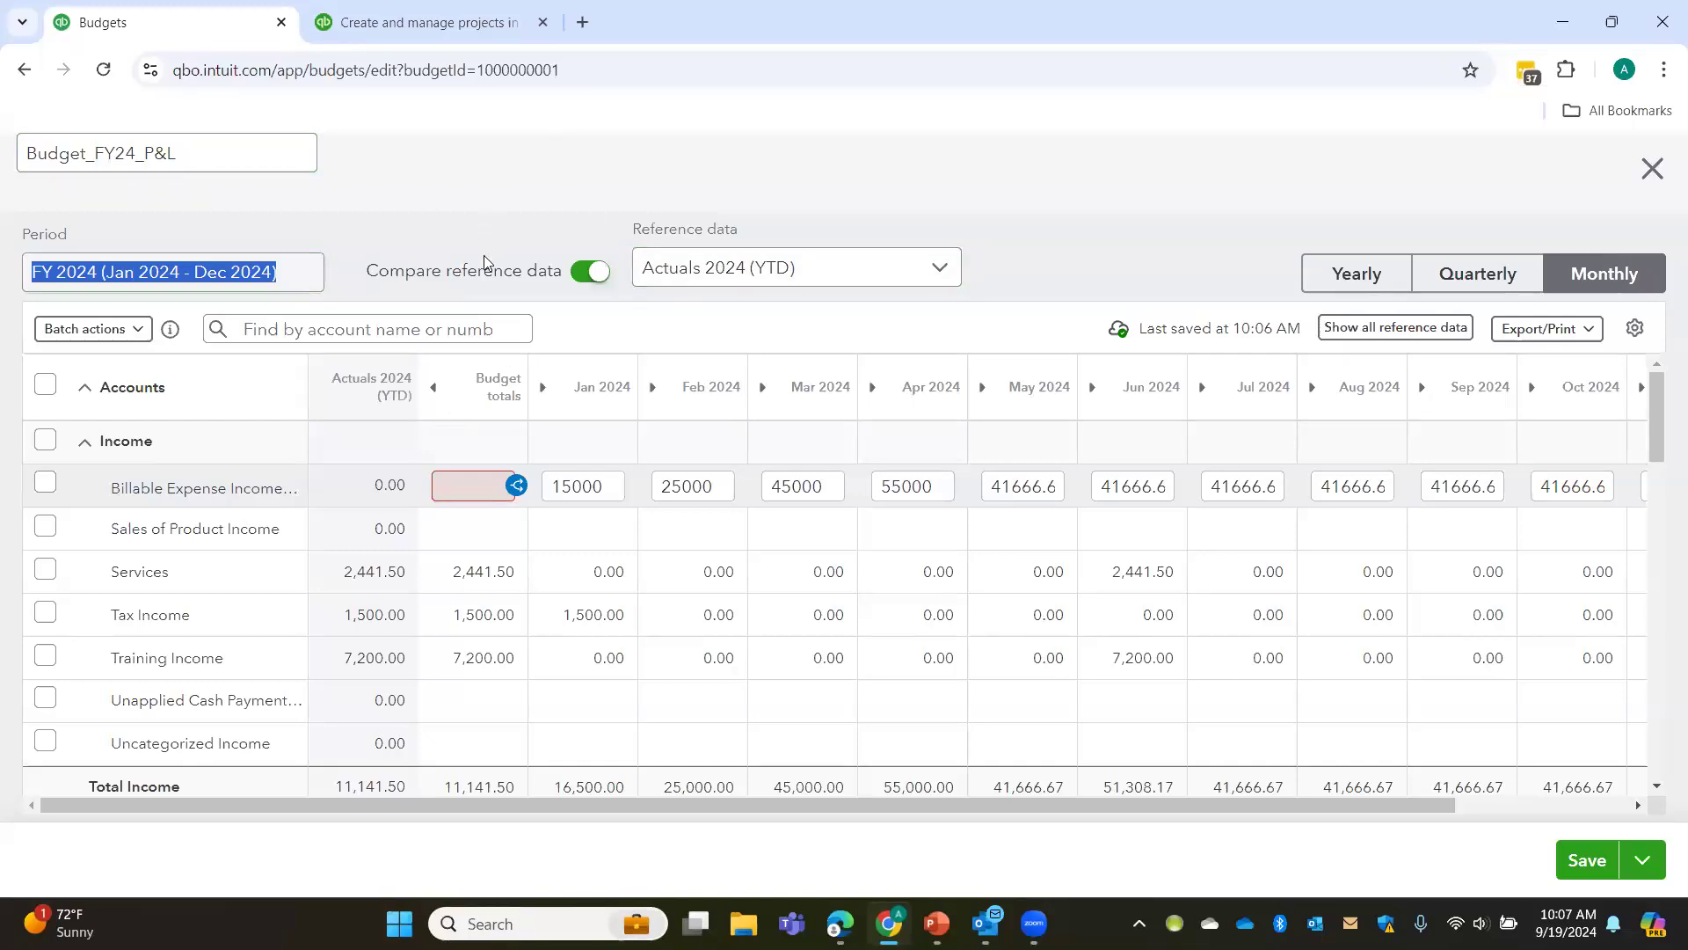
Step: Browse the budget rows, then open and close the bulk edit actions
scroll(436, 641, "down", 5)
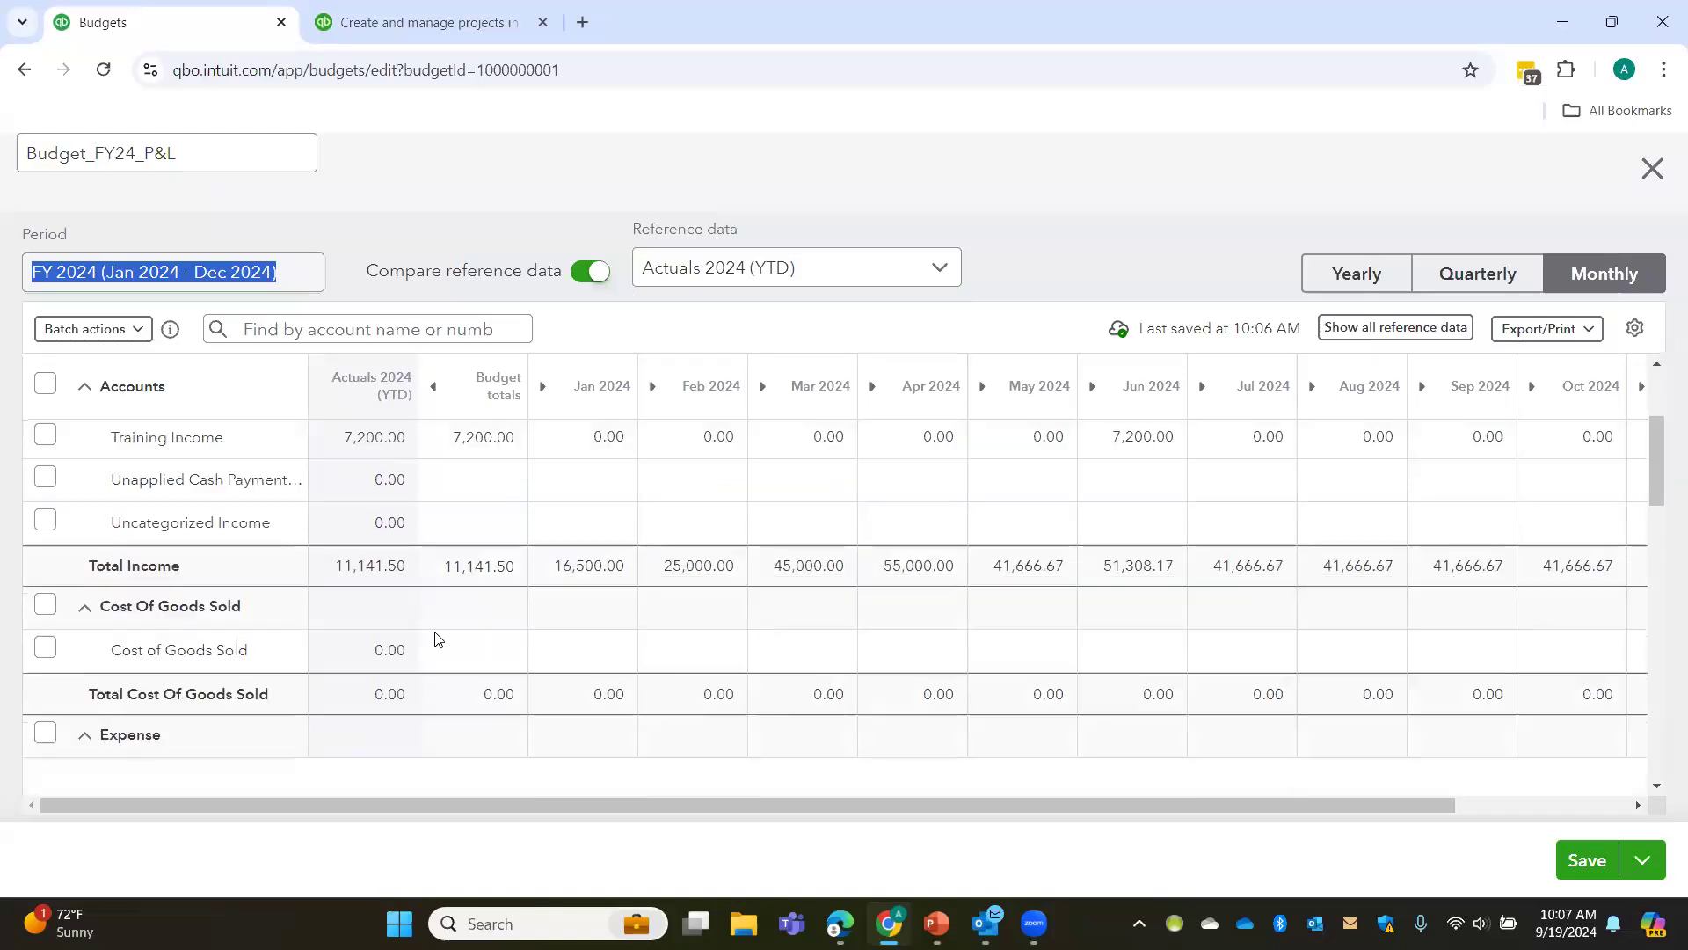
scroll(227, 527, "down", 10)
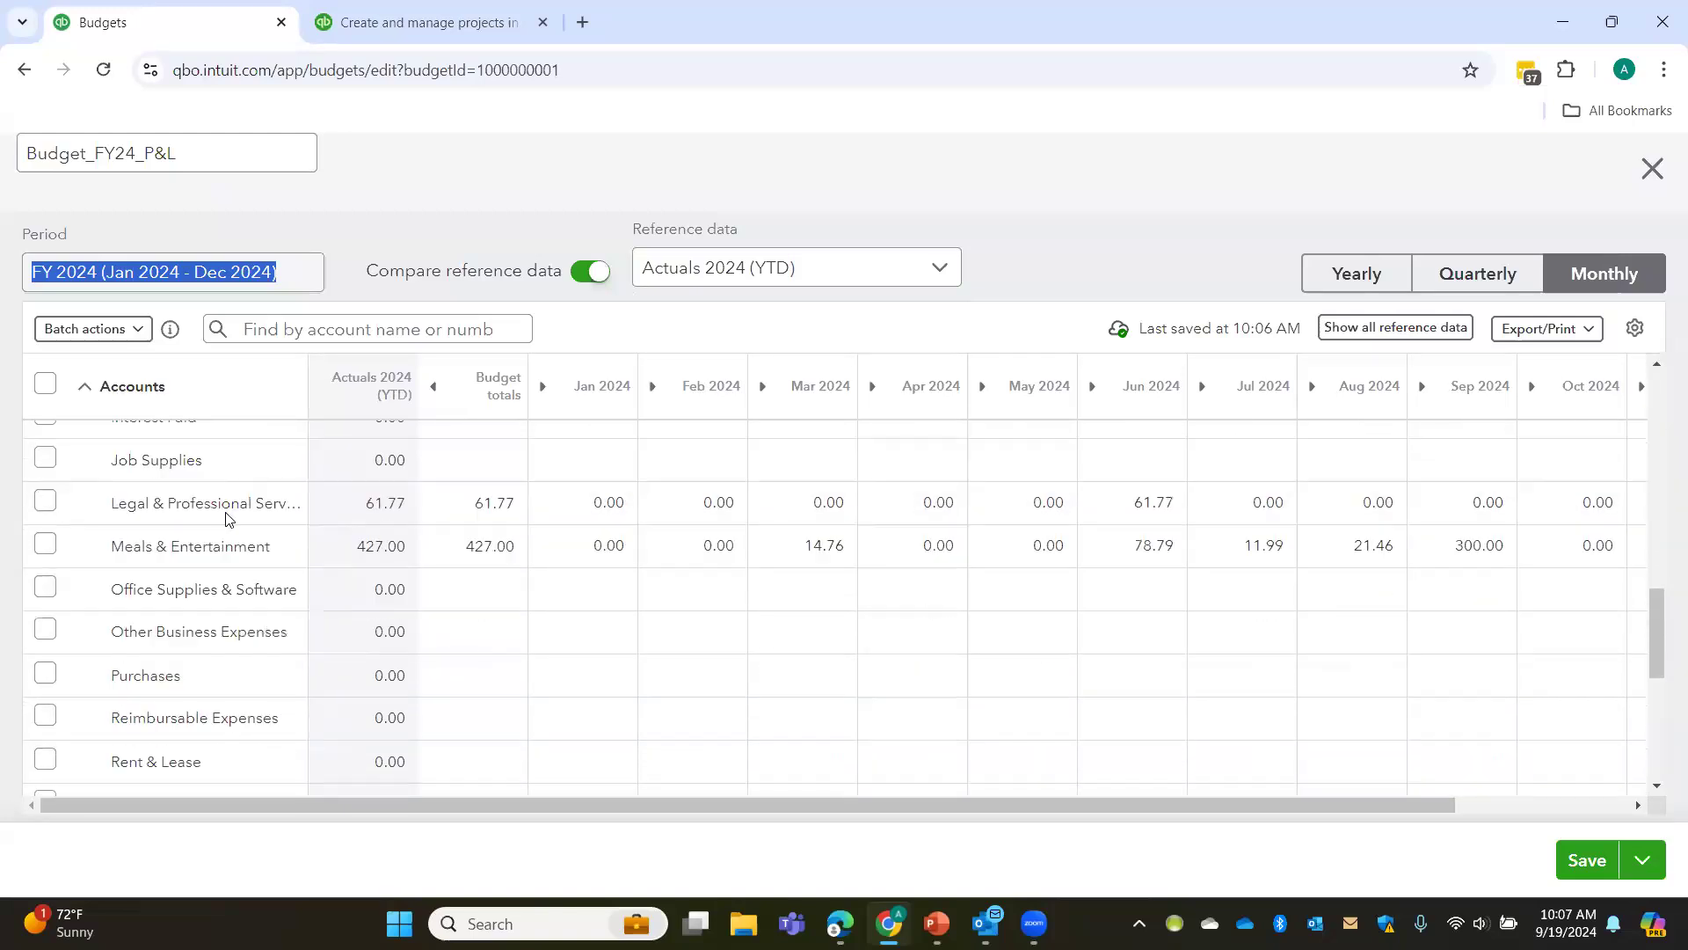
scroll(227, 528, "down", 3)
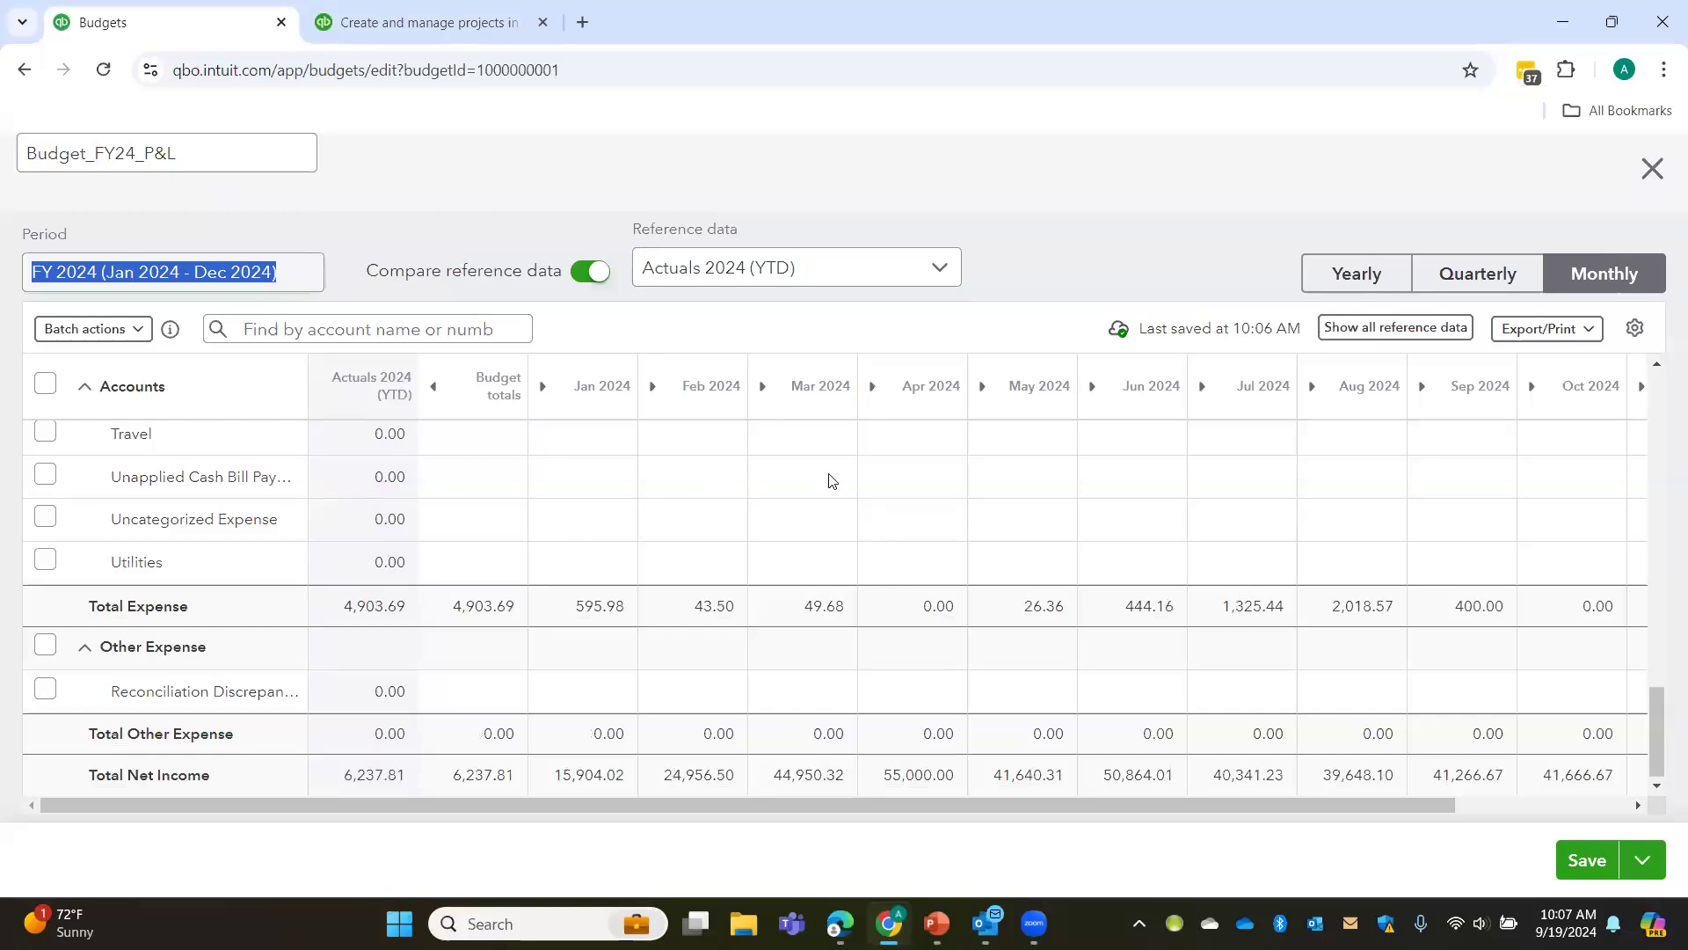
scroll(208, 686, "up", 12)
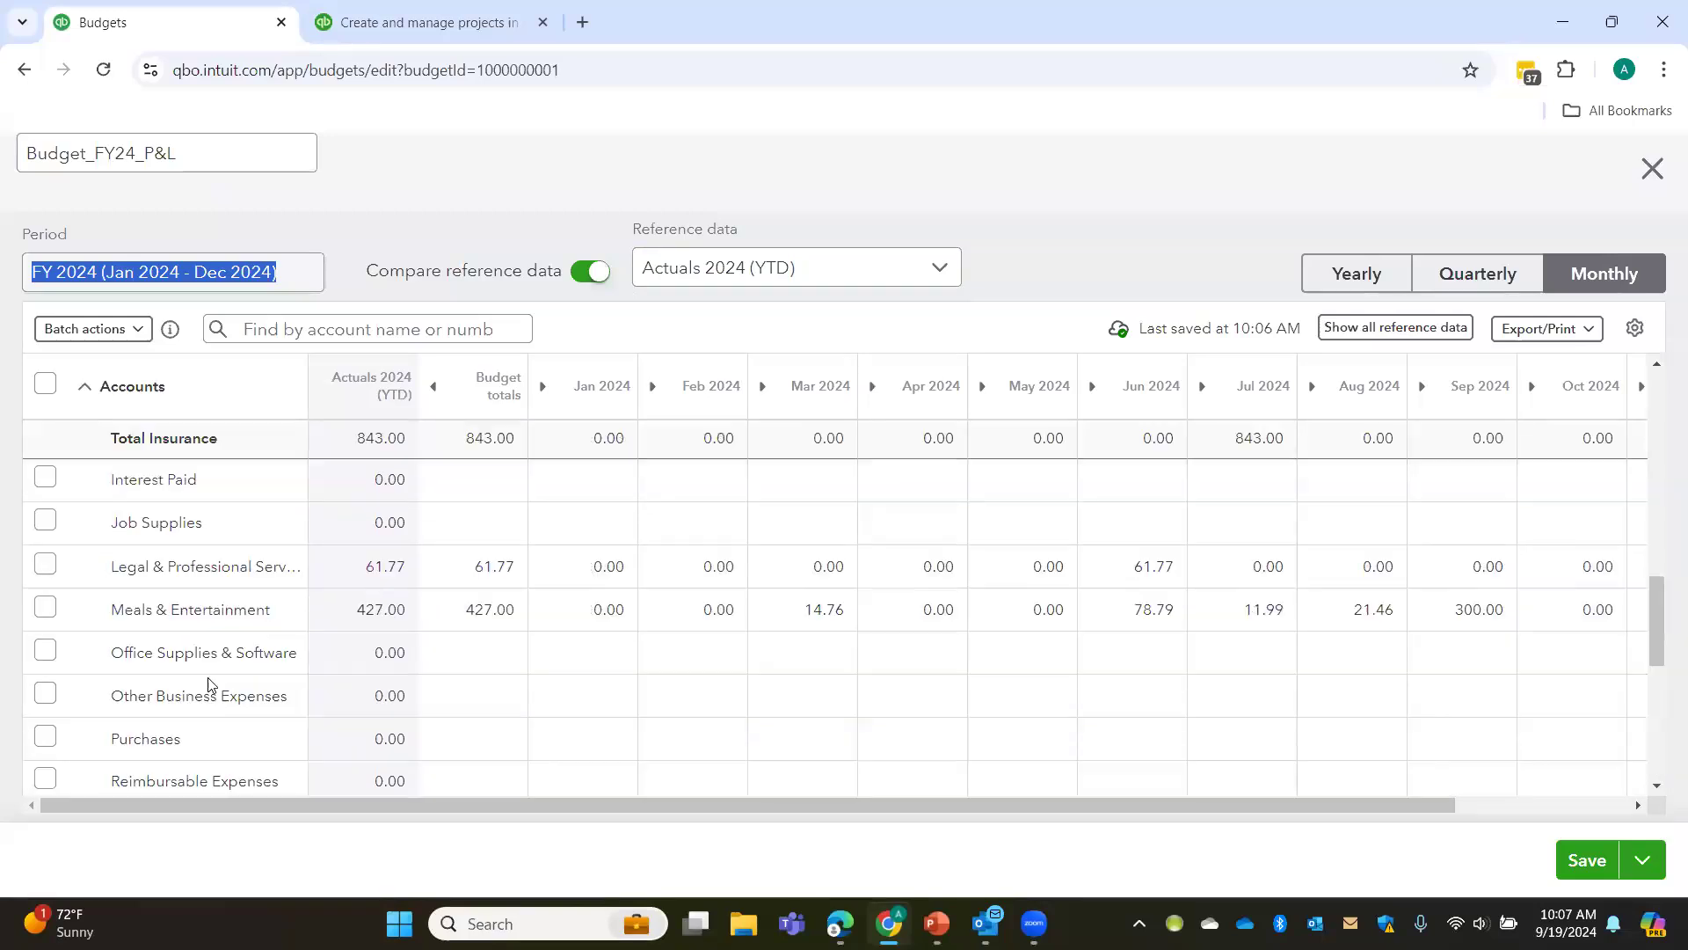
scroll(209, 677, "up", 5)
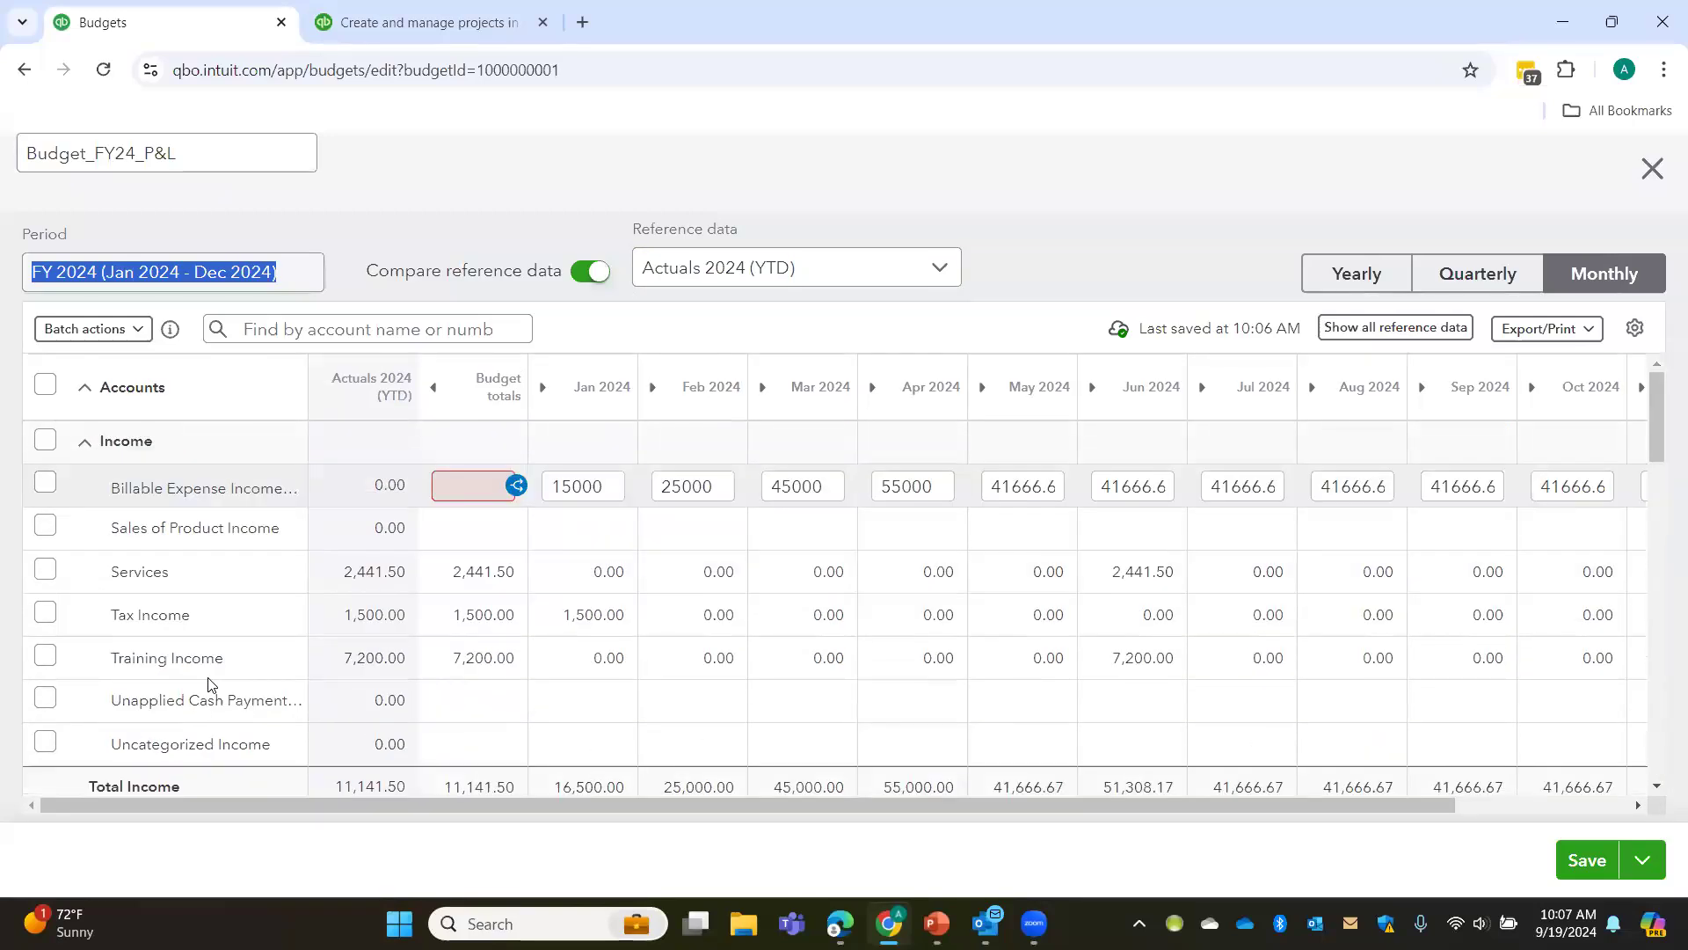
left_click(334, 330)
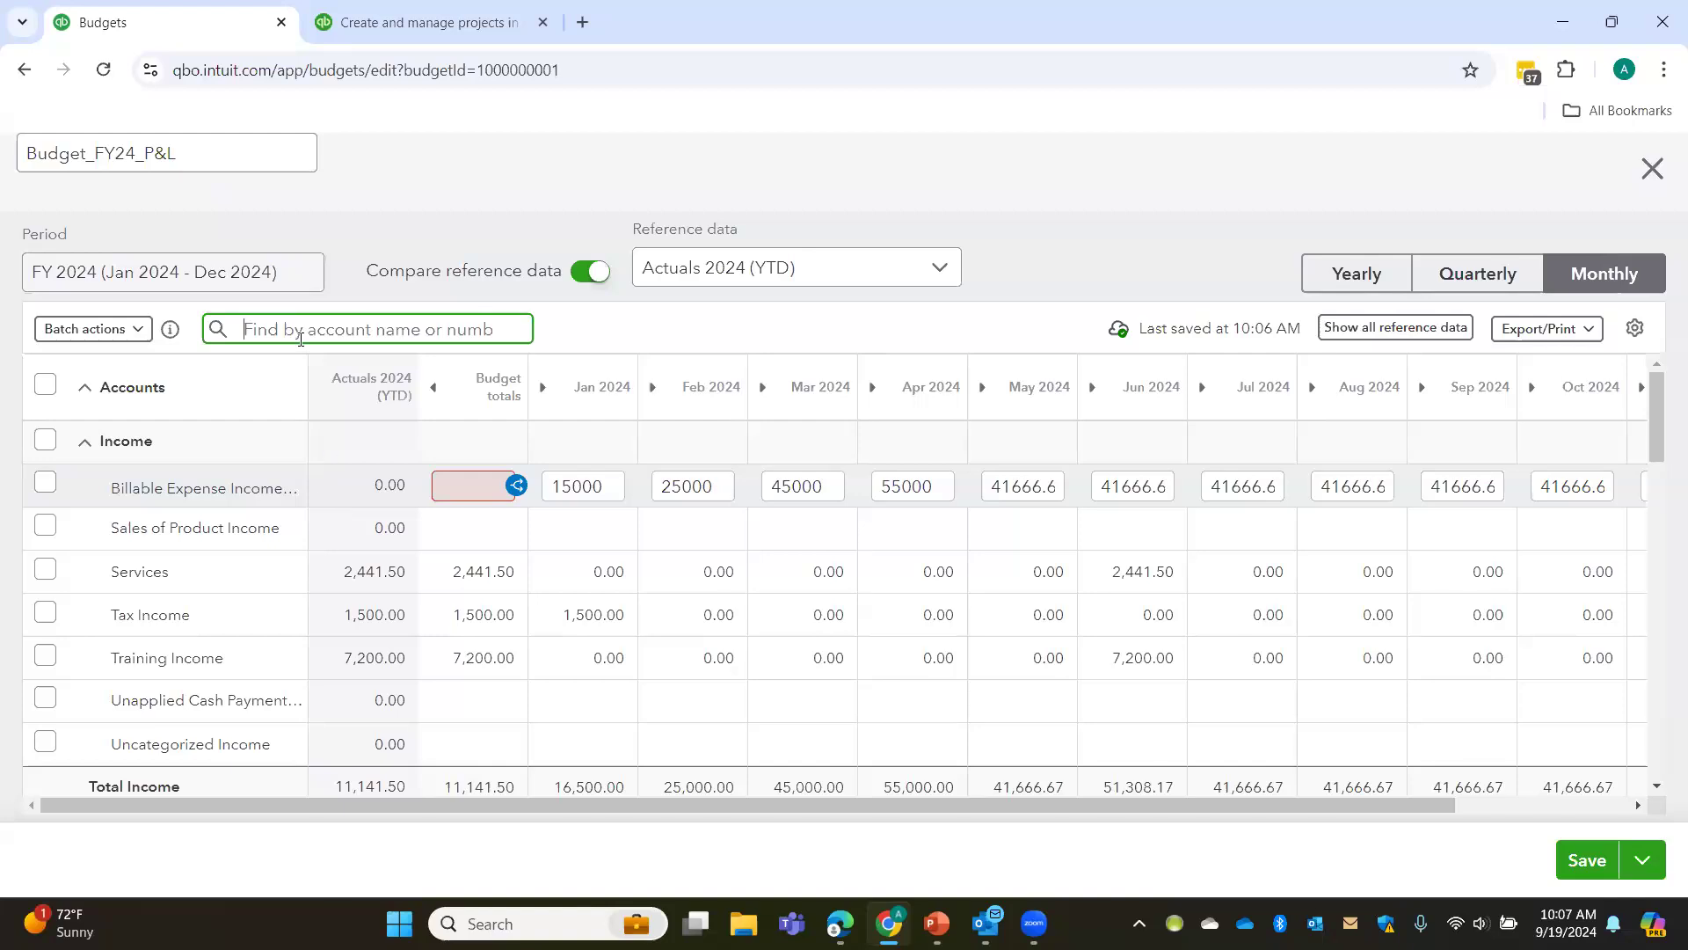
left_click(143, 327)
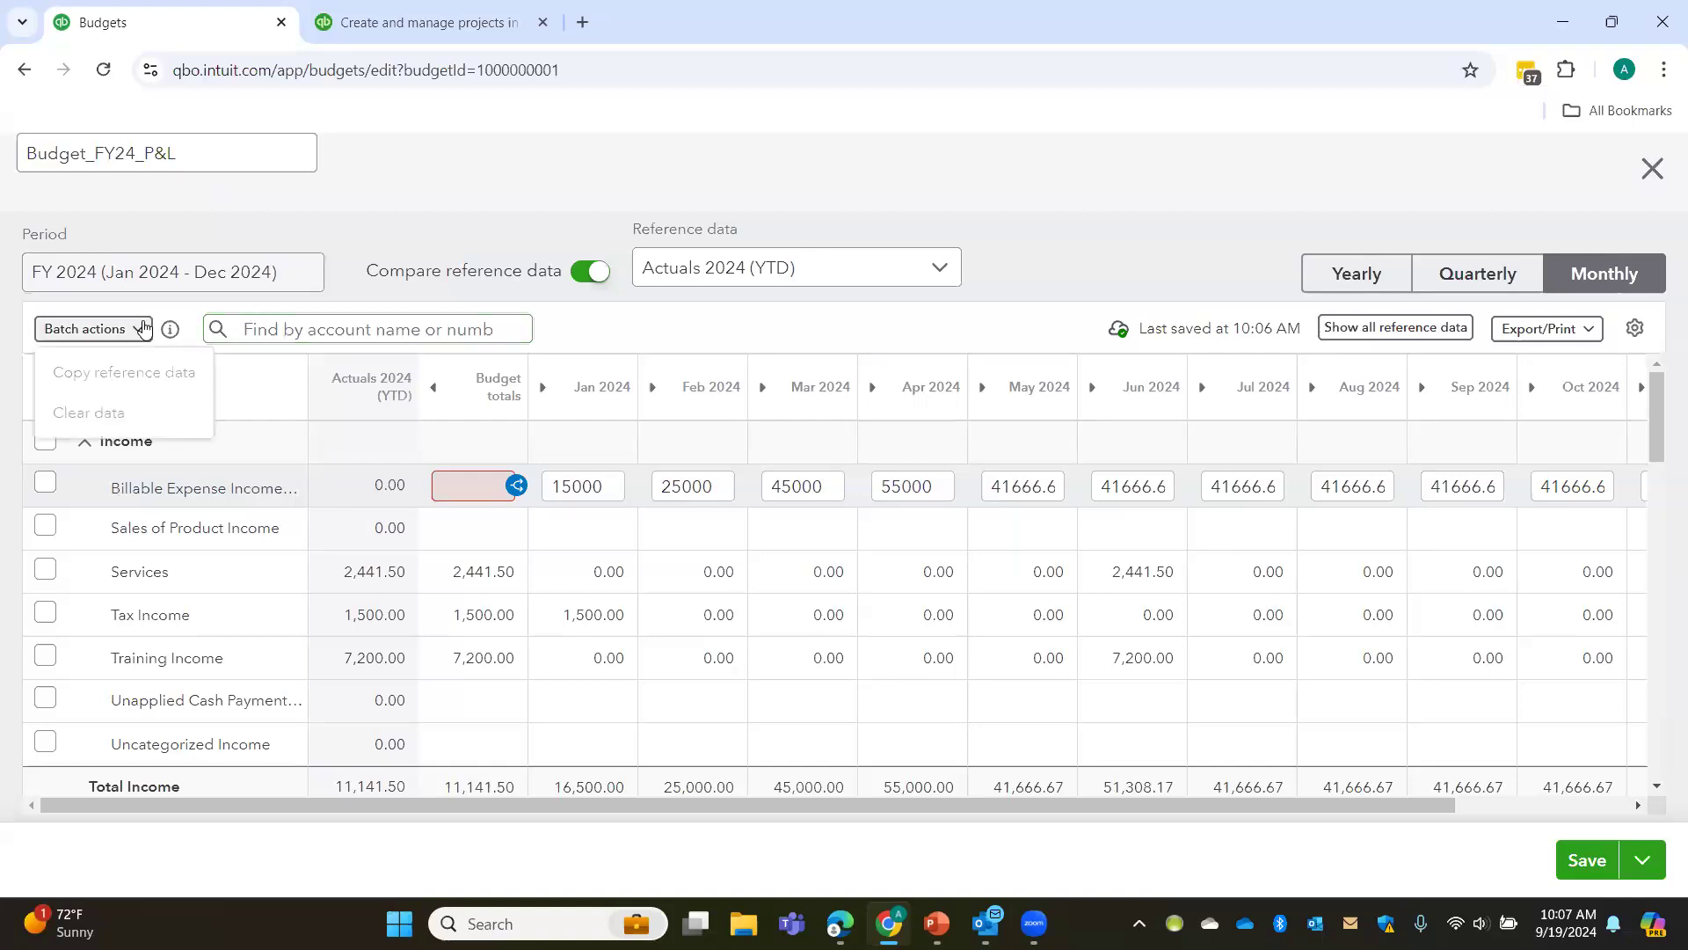
left_click(143, 327)
scroll(508, 519, "down", 5)
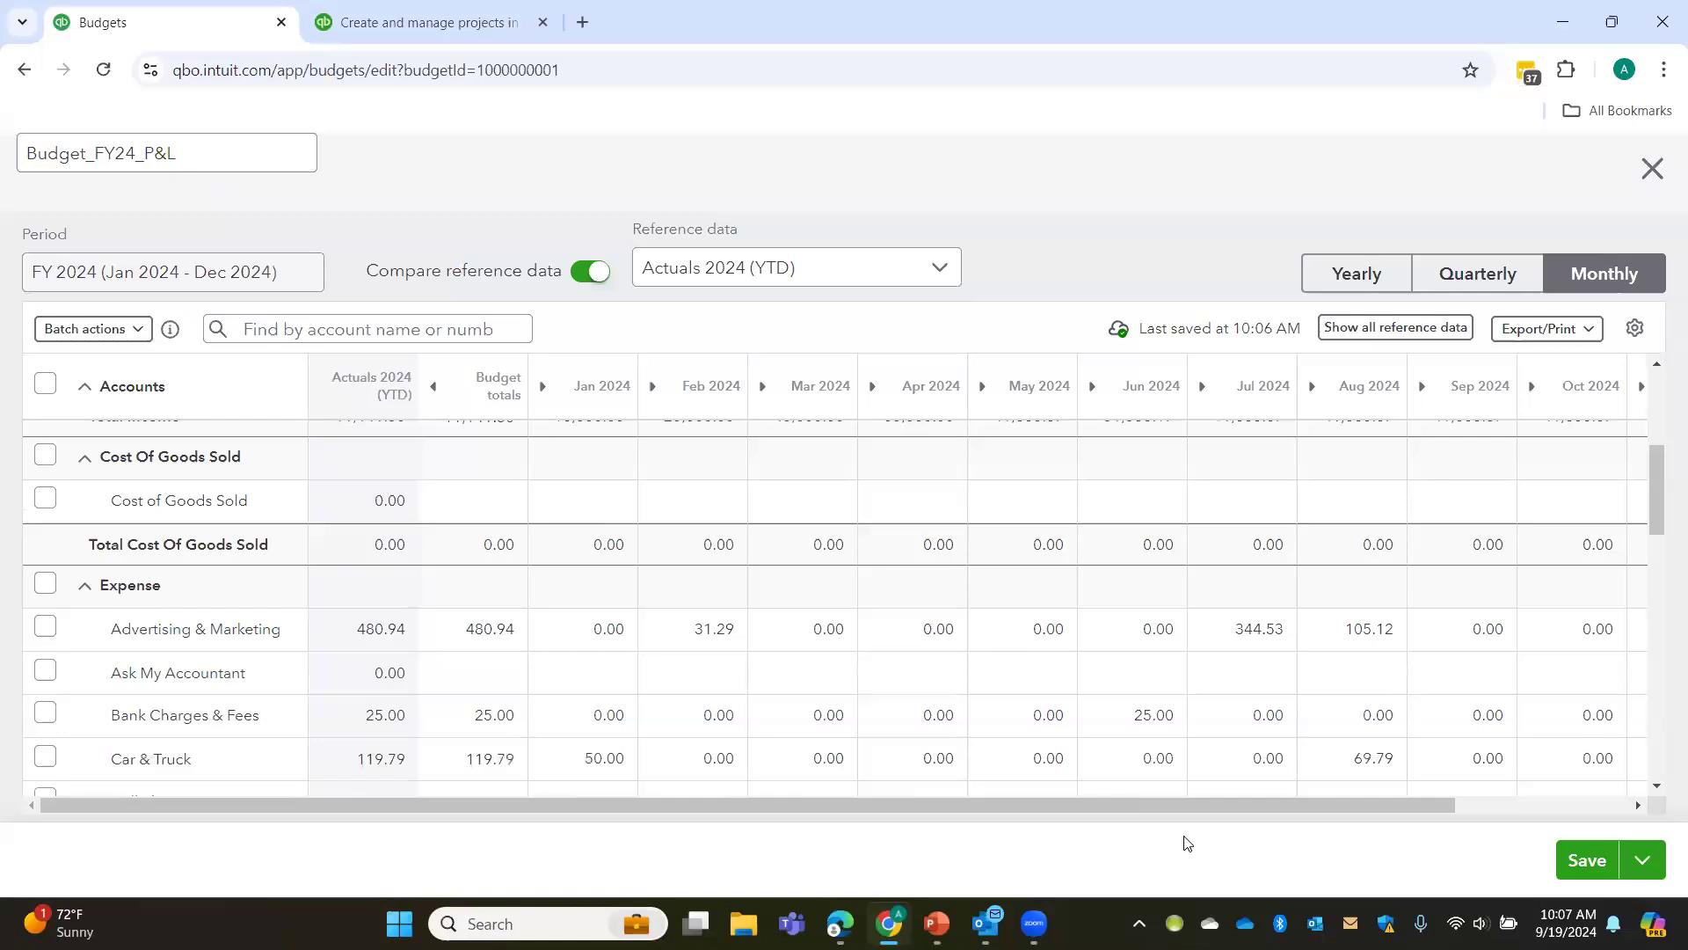
Step: Zero Billable Expense Income in every month, dismiss the survey, and Save and close
left_click(1587, 857)
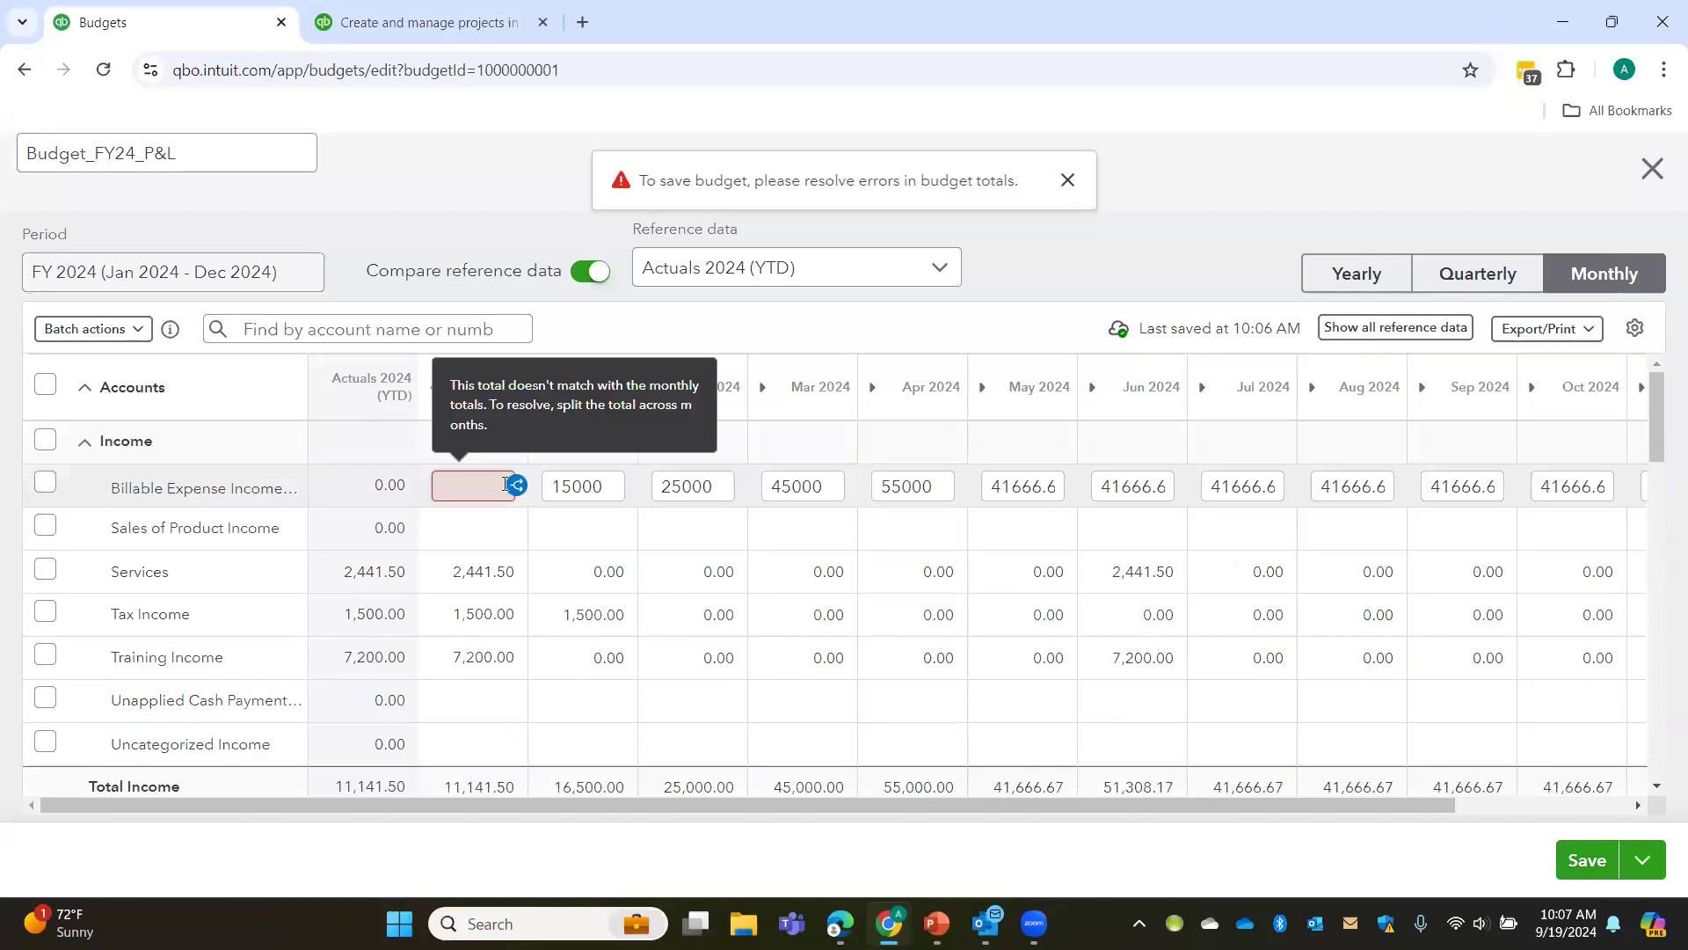
left_click(517, 486)
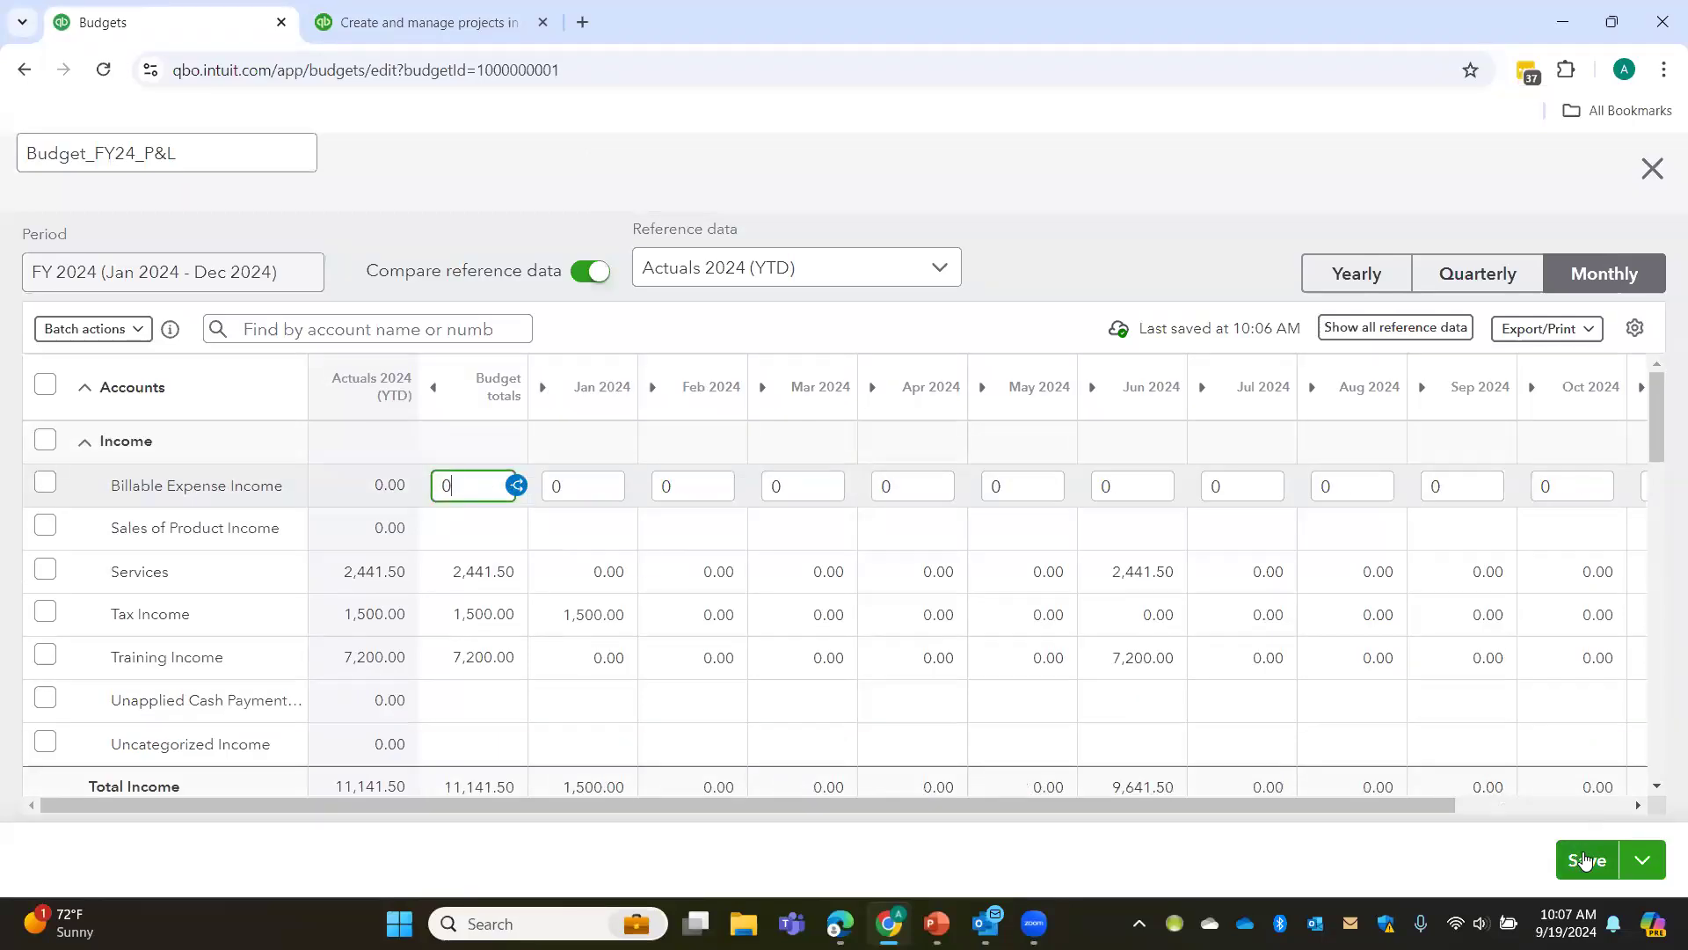
left_click(1585, 859)
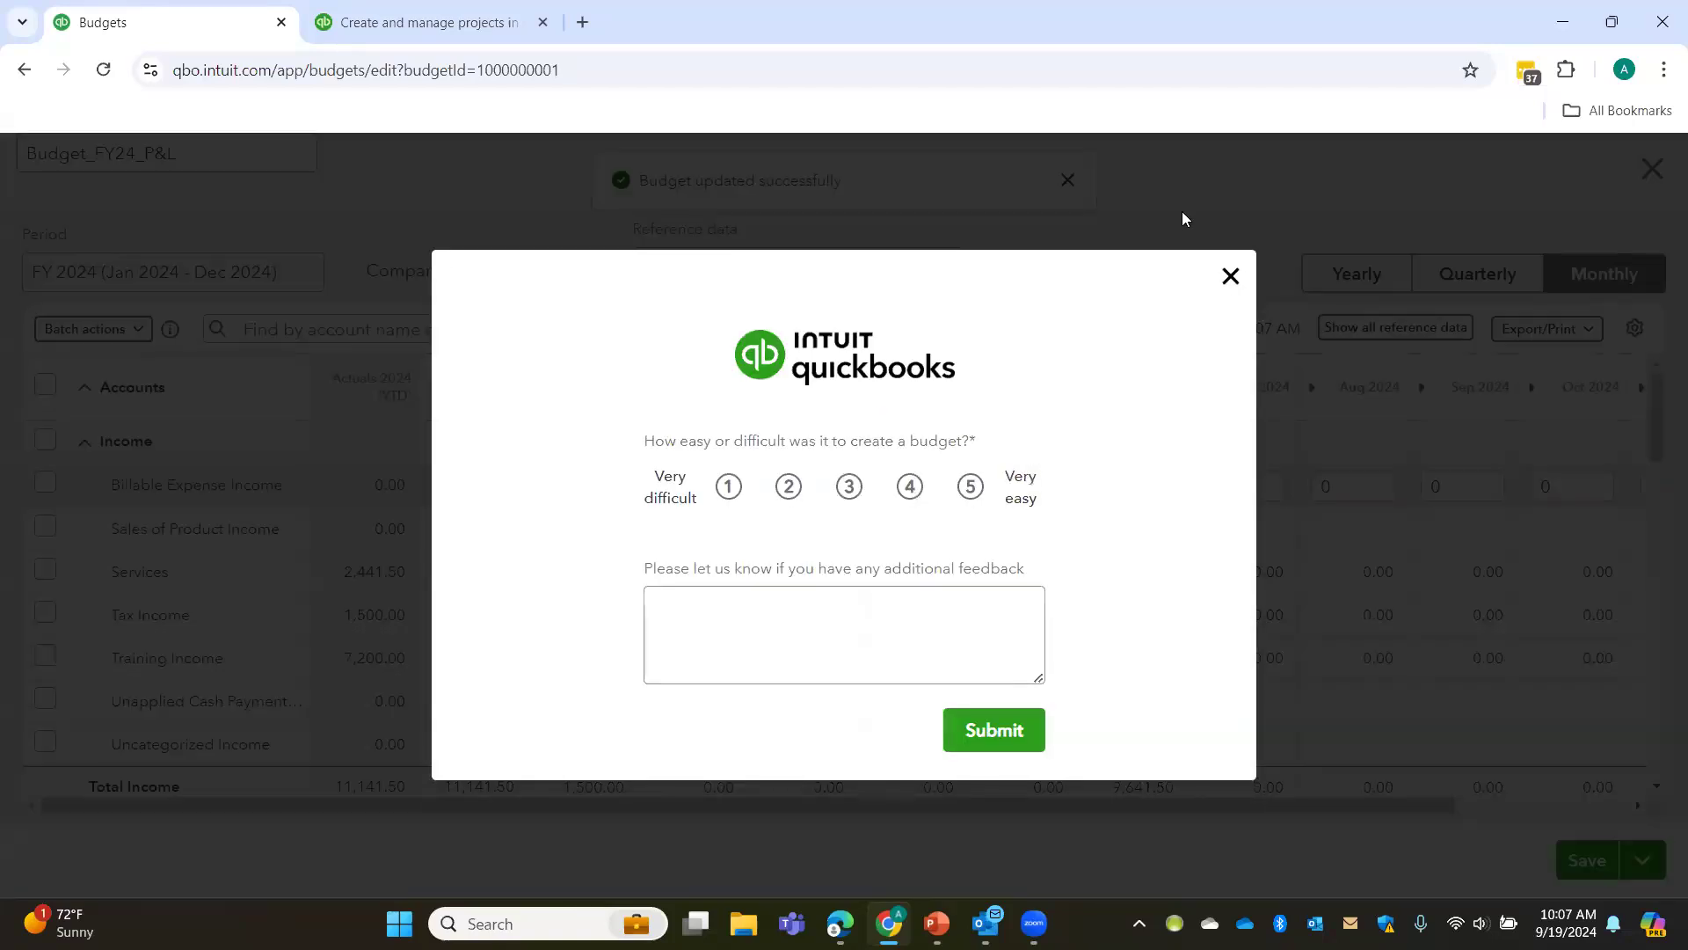
left_click(1230, 278)
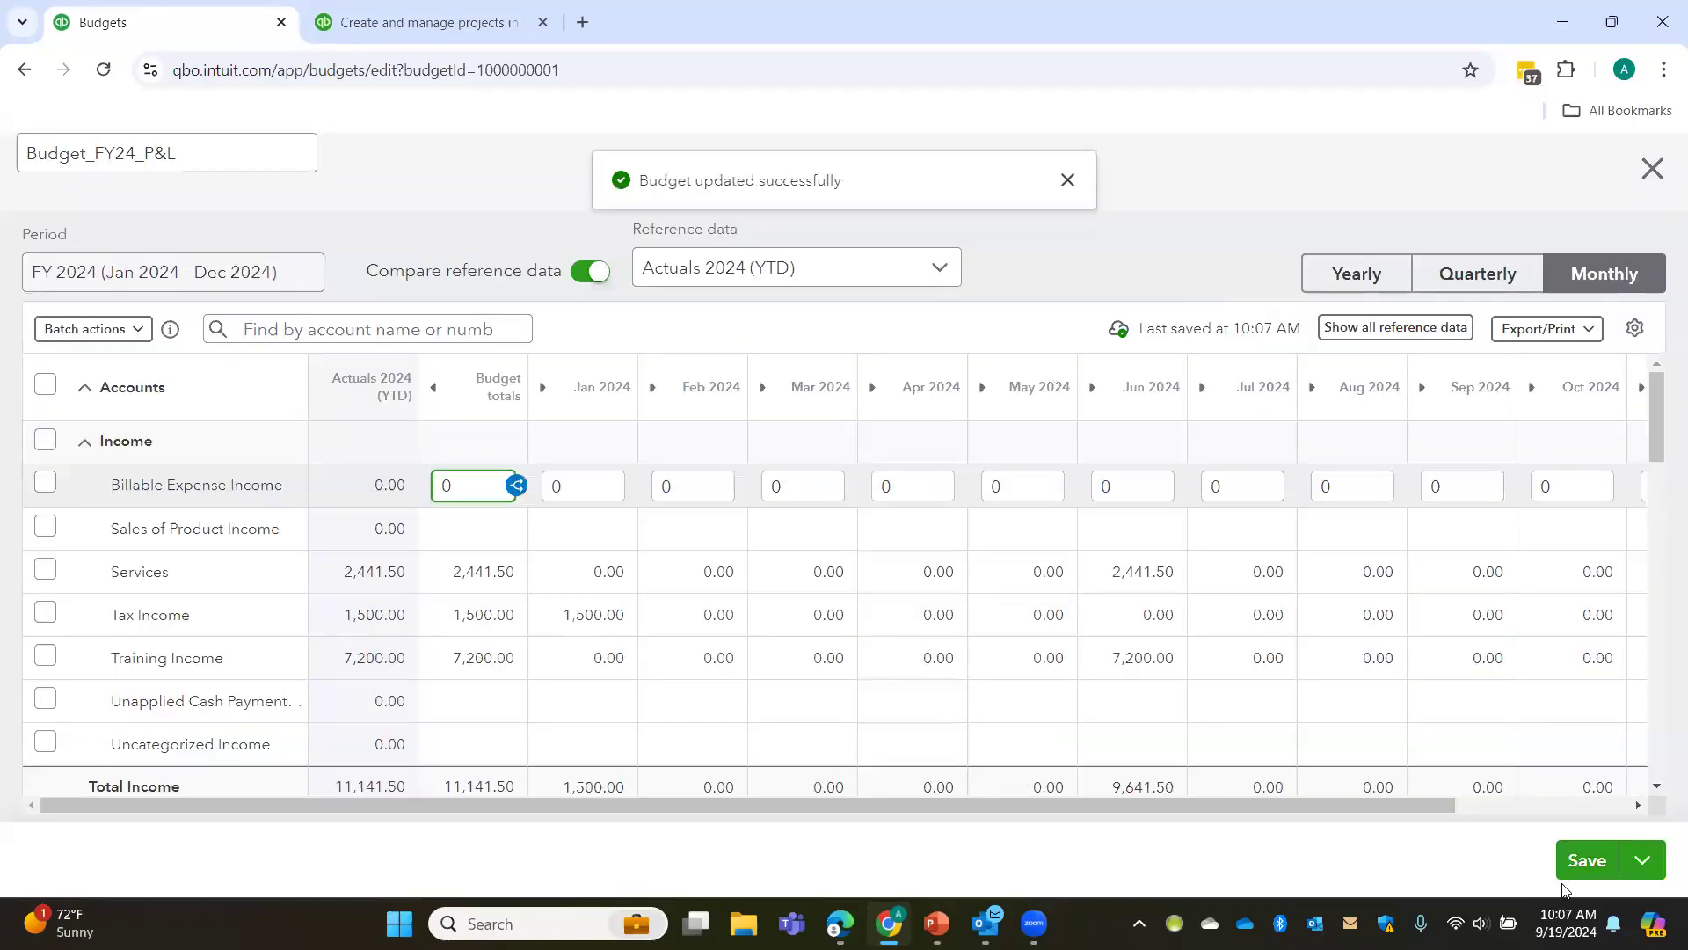
left_click(1642, 860)
left_click(1596, 813)
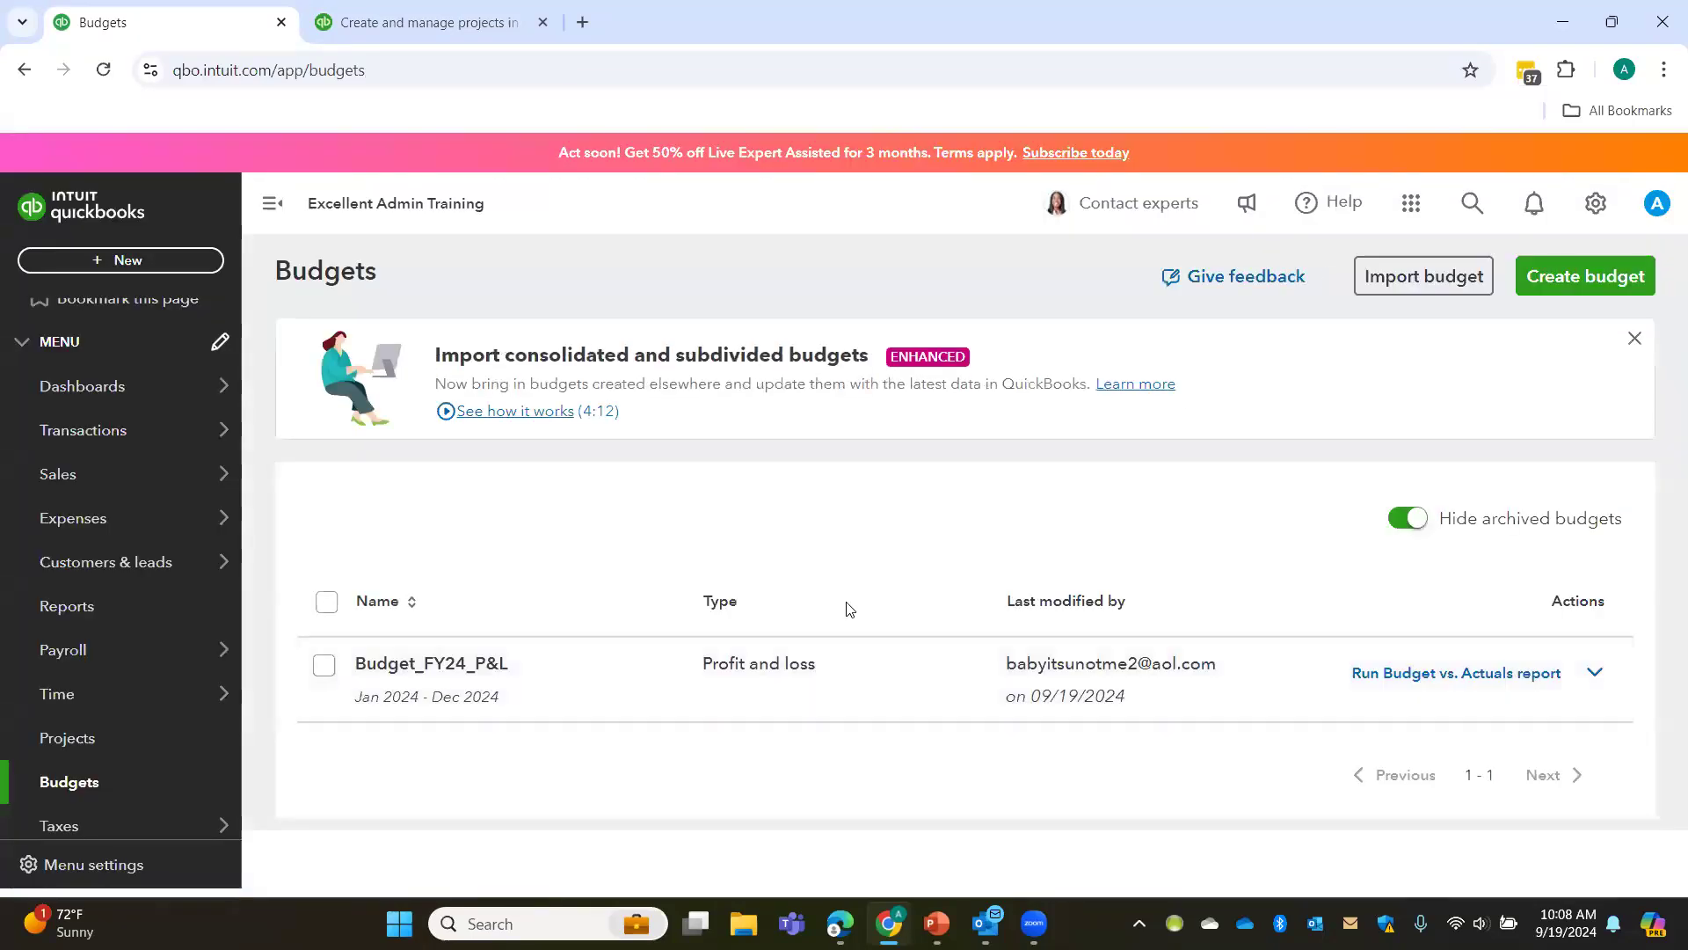
Step: Run the Budget Overview report for Budget_FY24_P&L from its Actions menu
left_click(1598, 668)
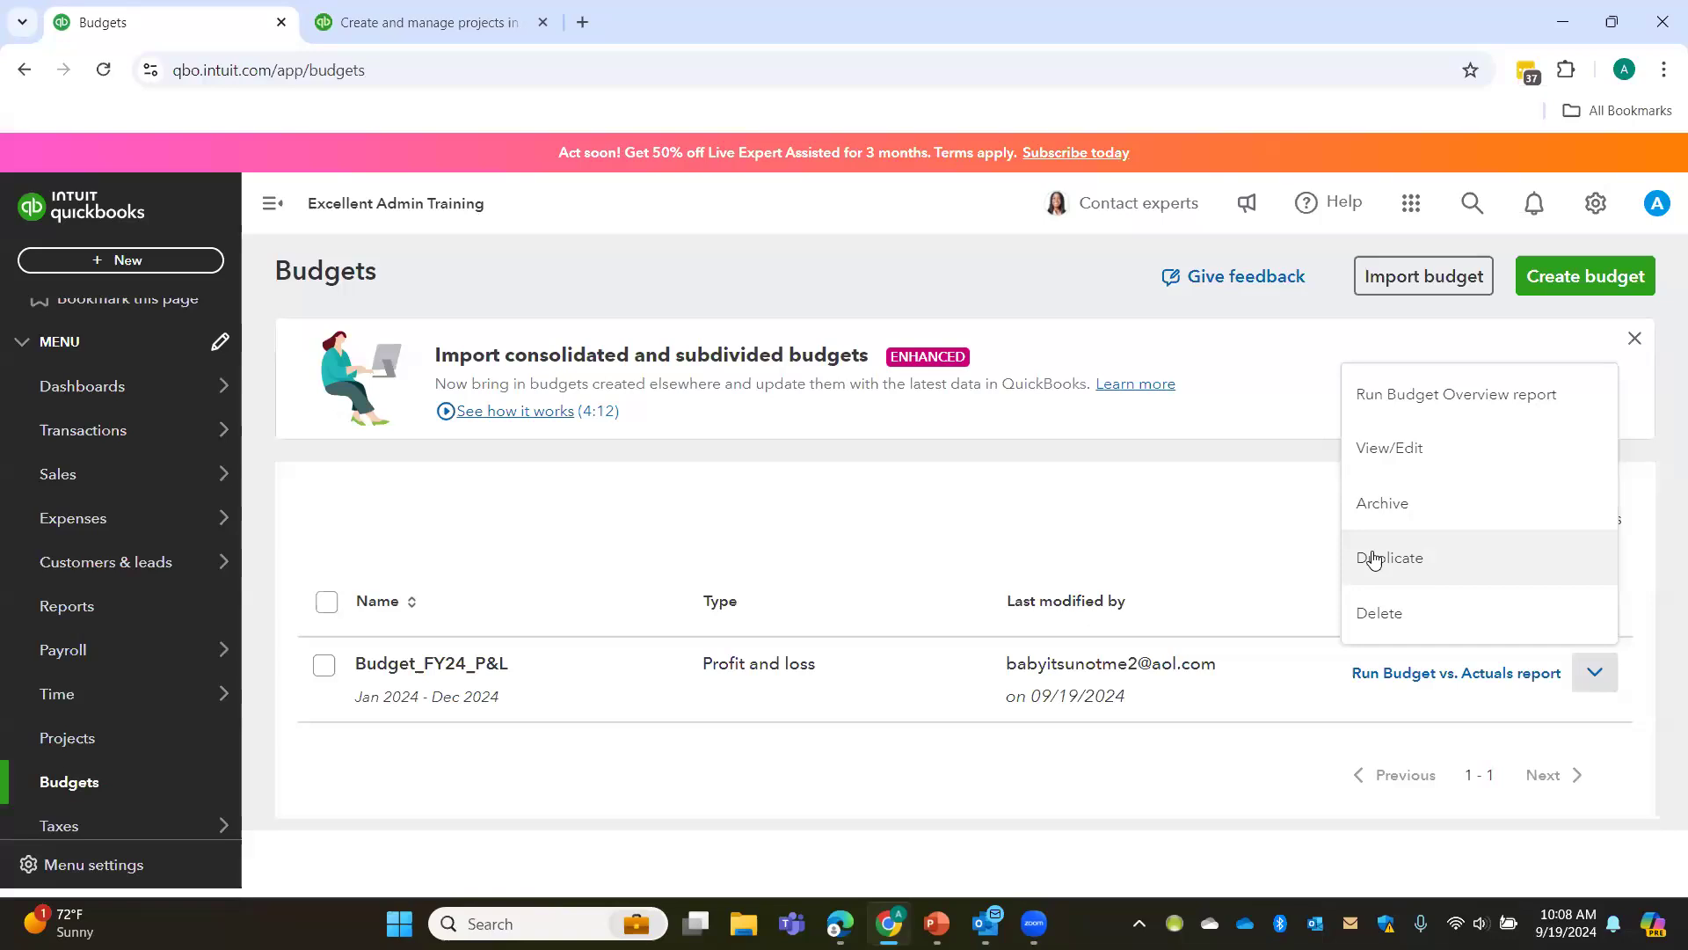
left_click(1382, 405)
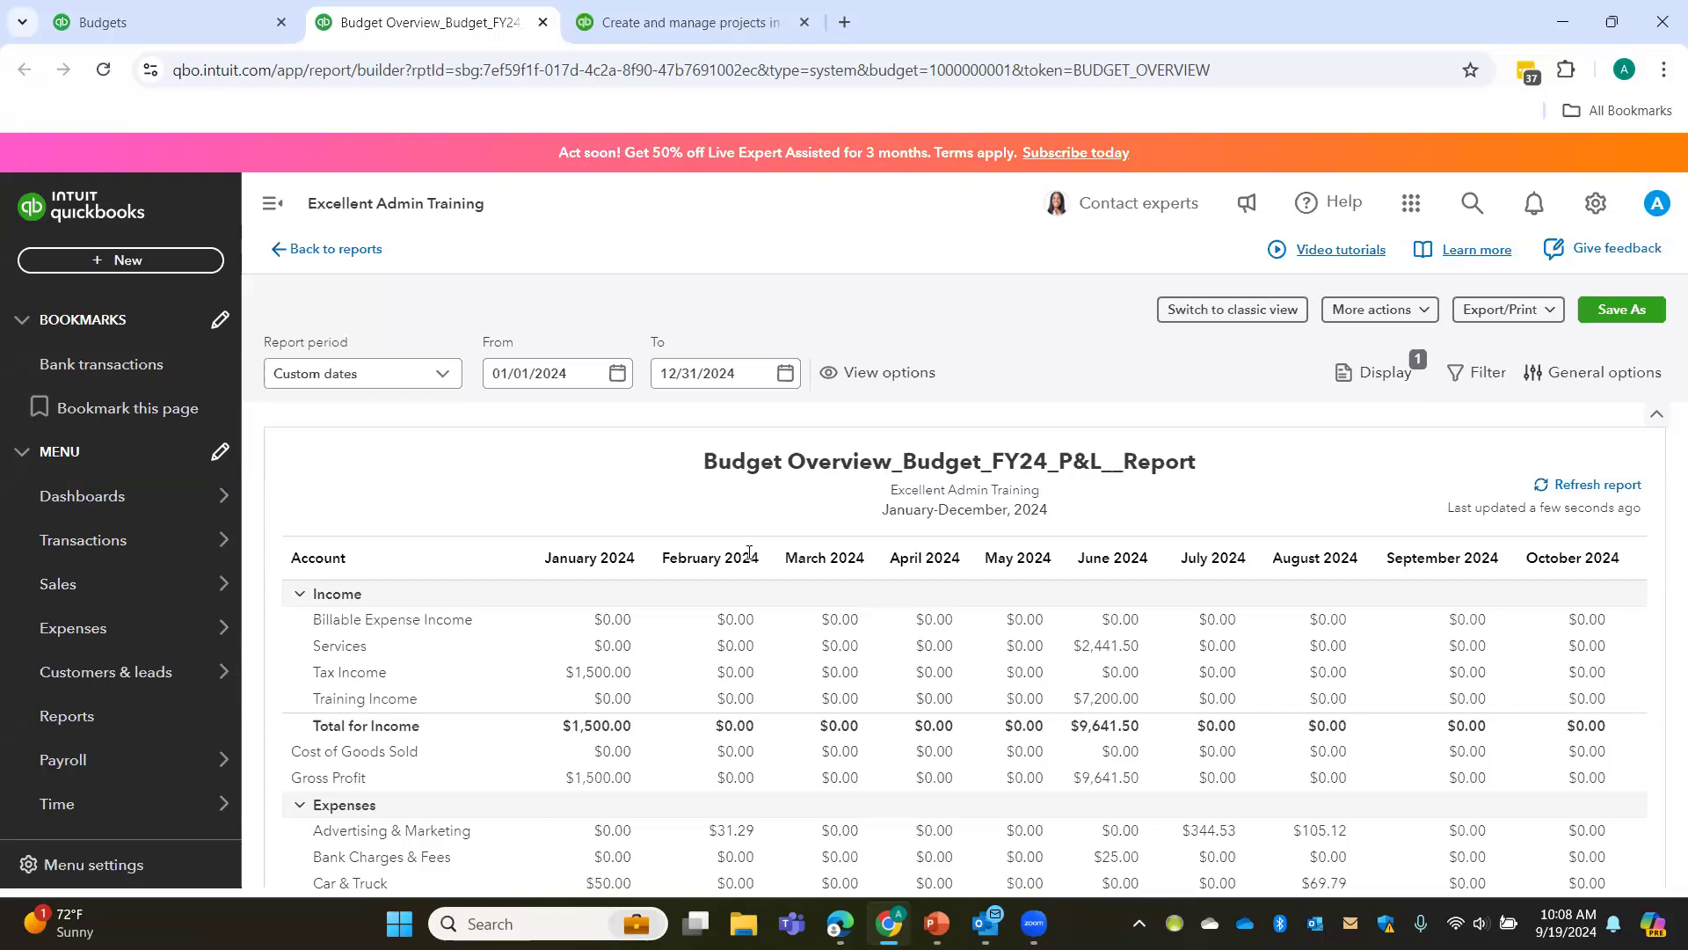
scroll(796, 594, "down", 4)
scroll(825, 638, "down", 3)
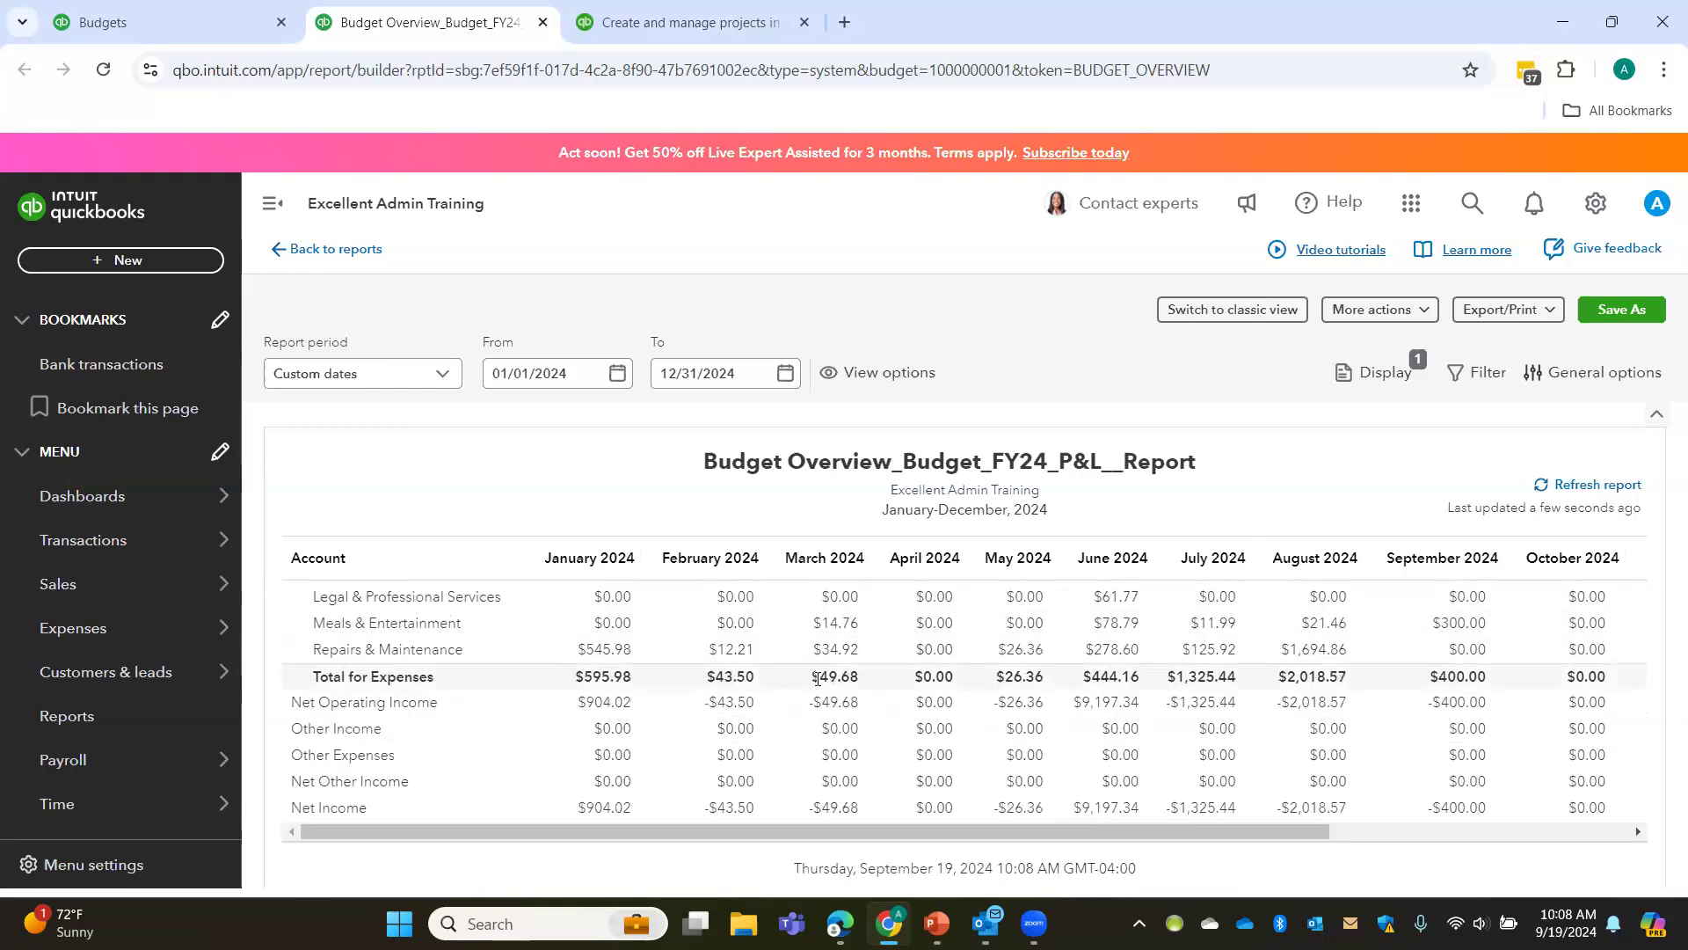
scroll(818, 690, "up", 7)
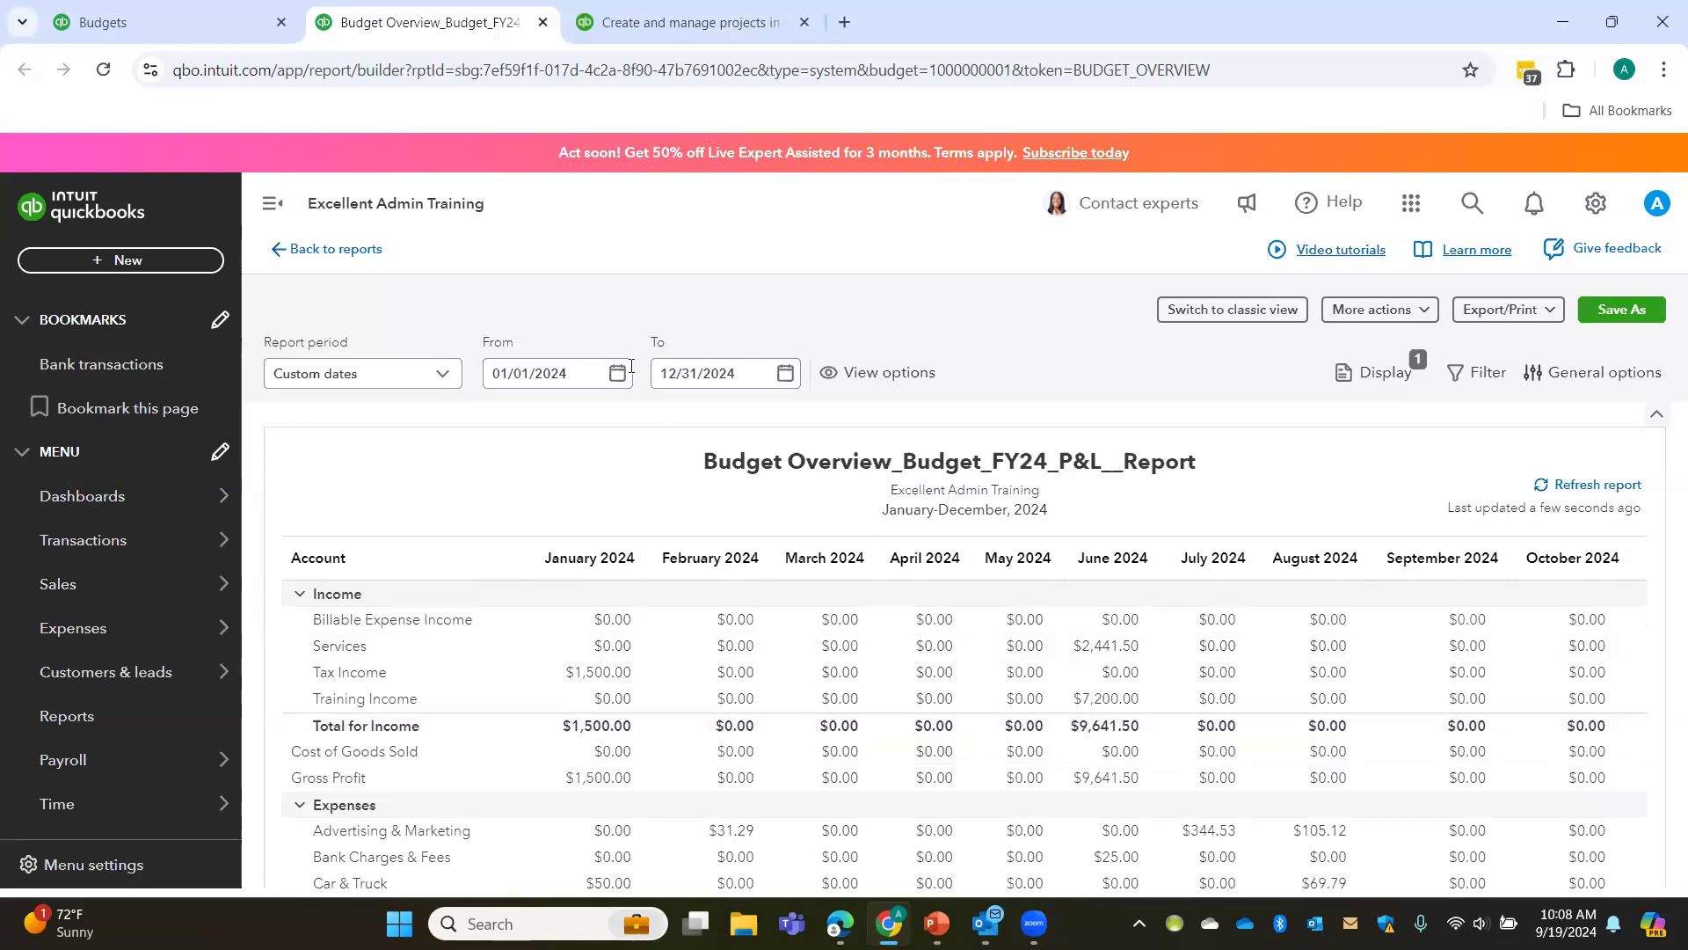
Step: Leave the Budget Overview report and return to the Budgets list
left_click(331, 250)
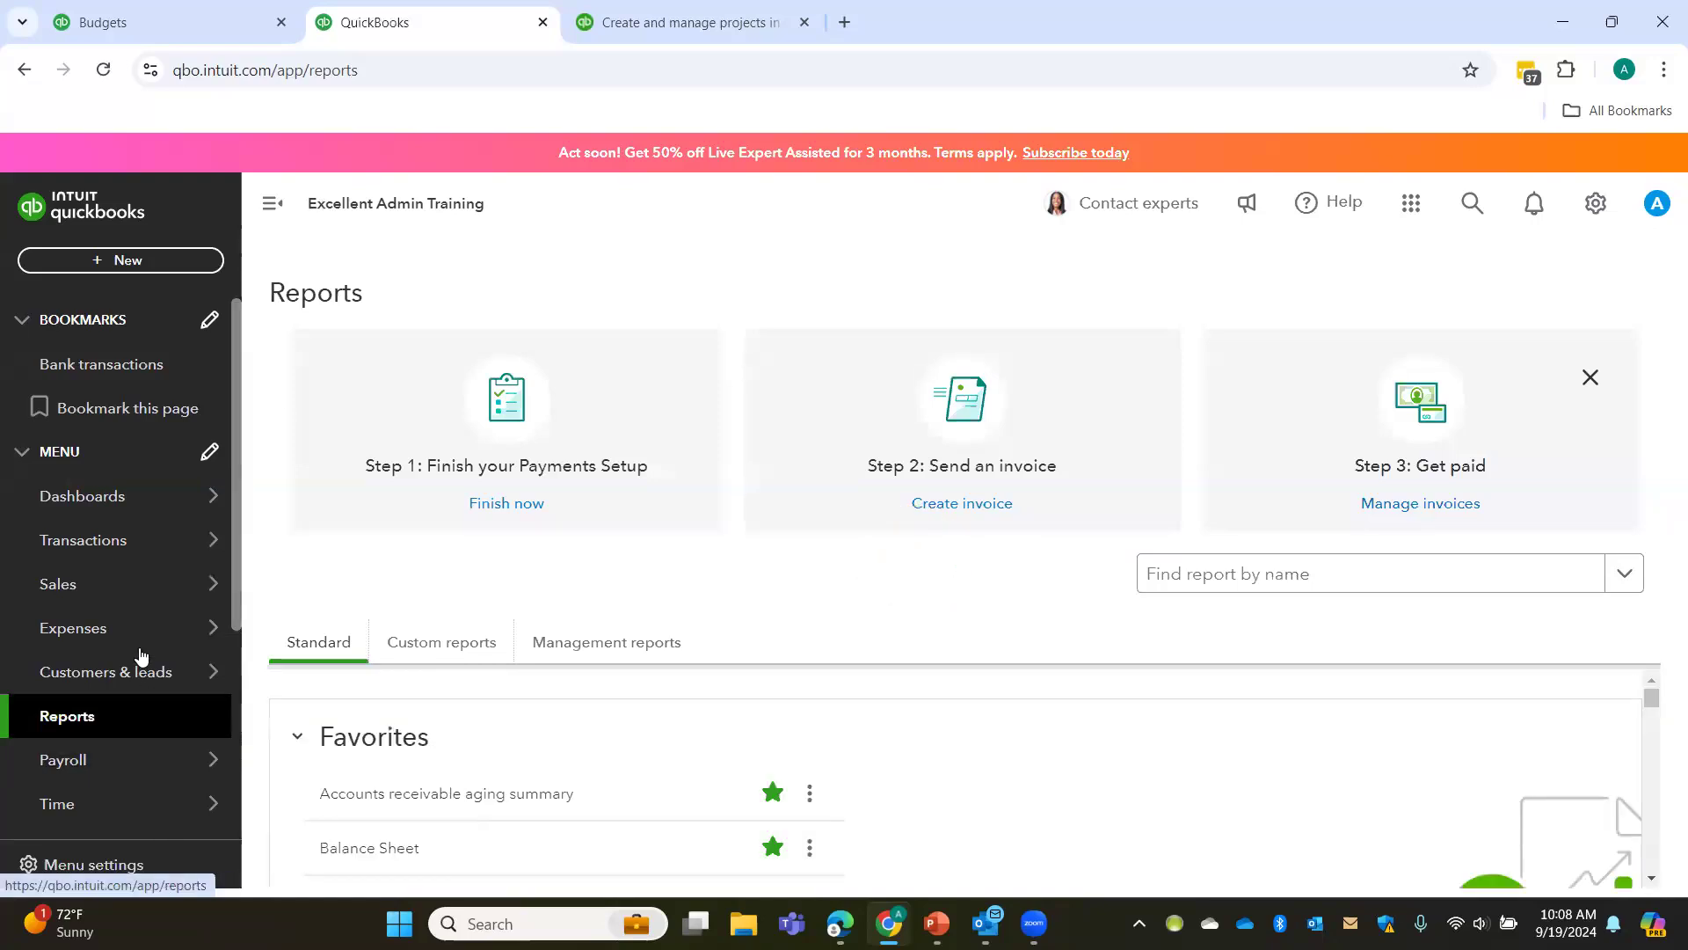
scroll(115, 761, "down", 1)
scroll(114, 759, "down", 3)
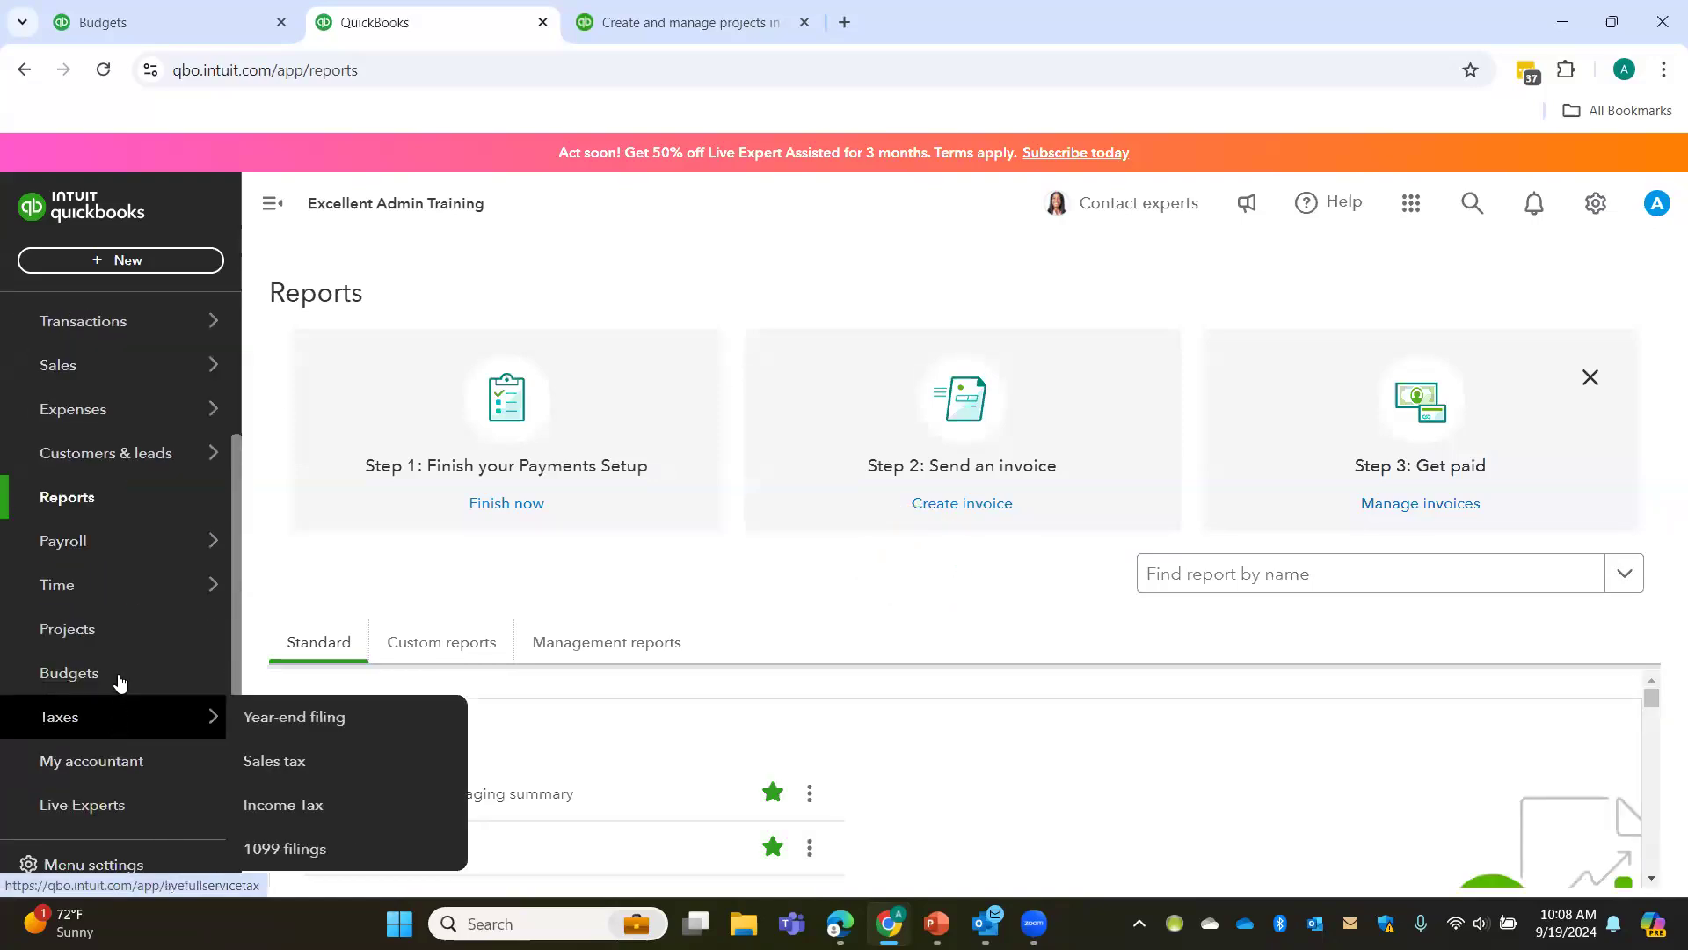
left_click(119, 679)
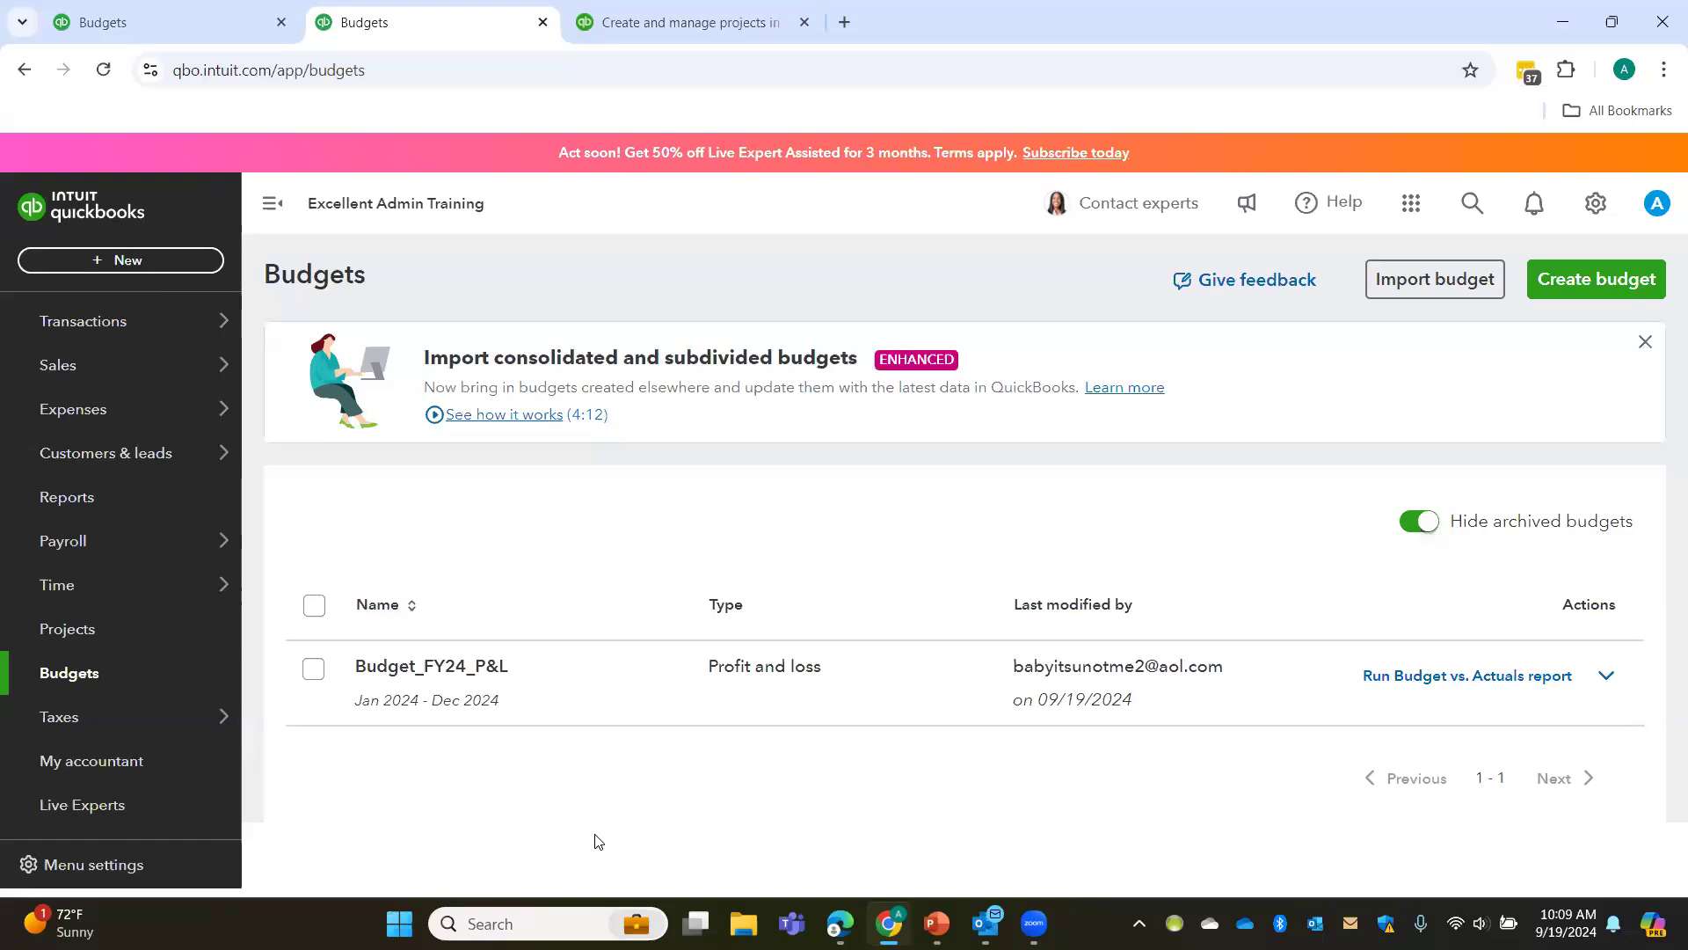
left_click(1563, 7)
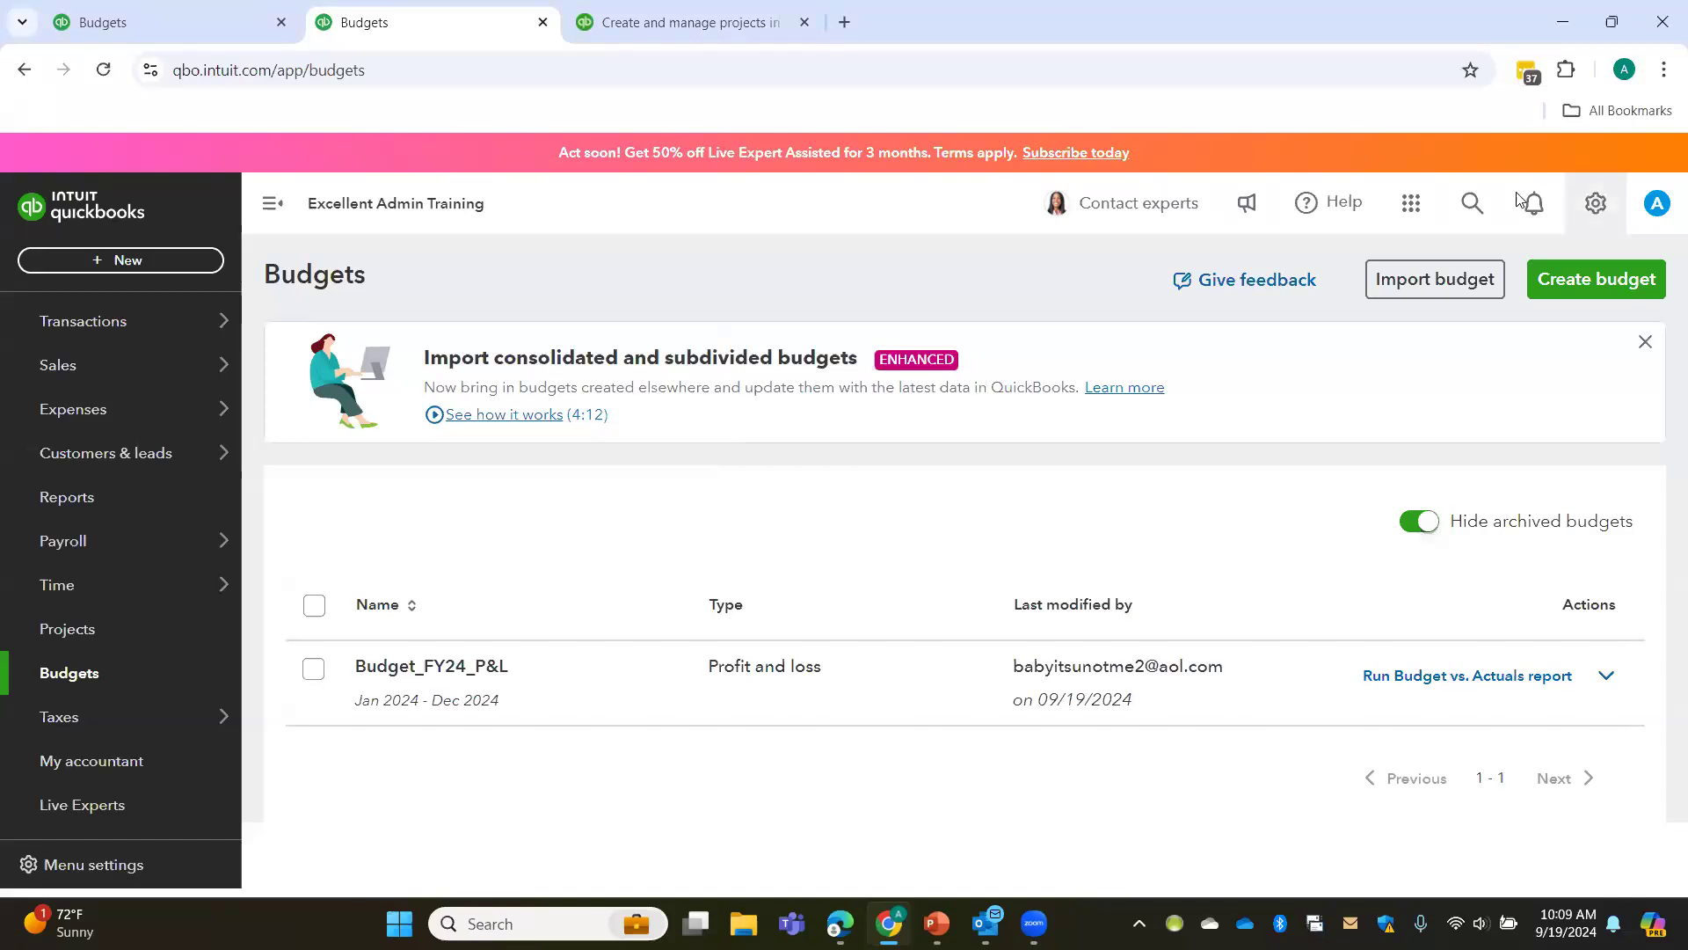
left_click(1596, 203)
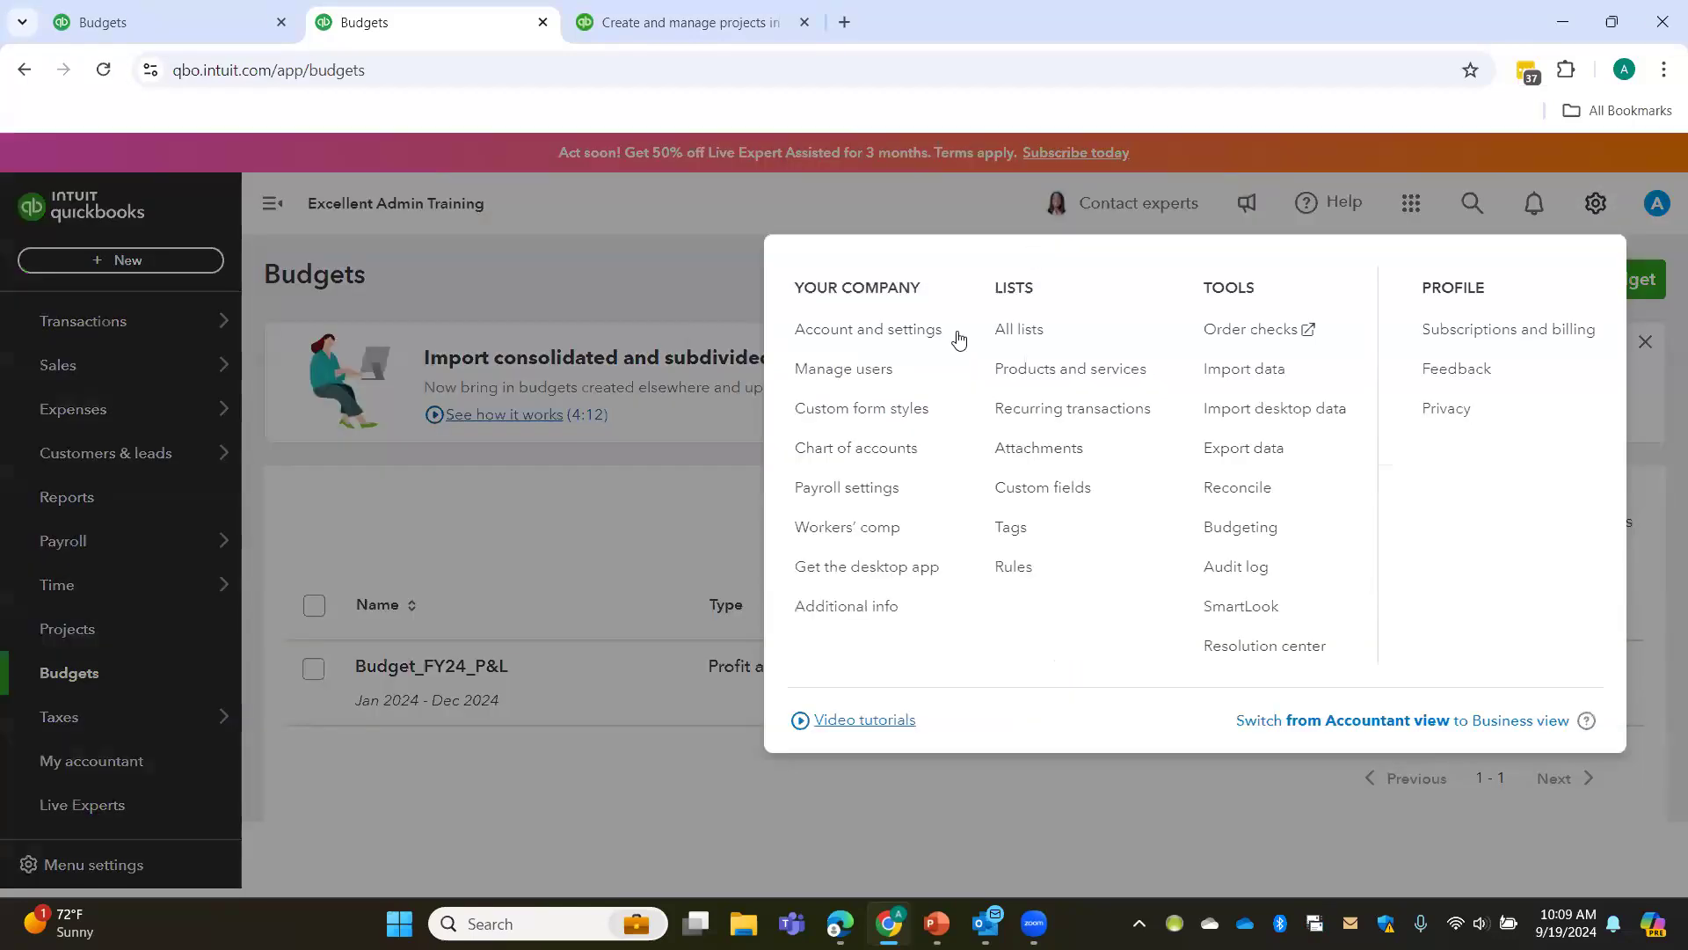
left_click(1551, 327)
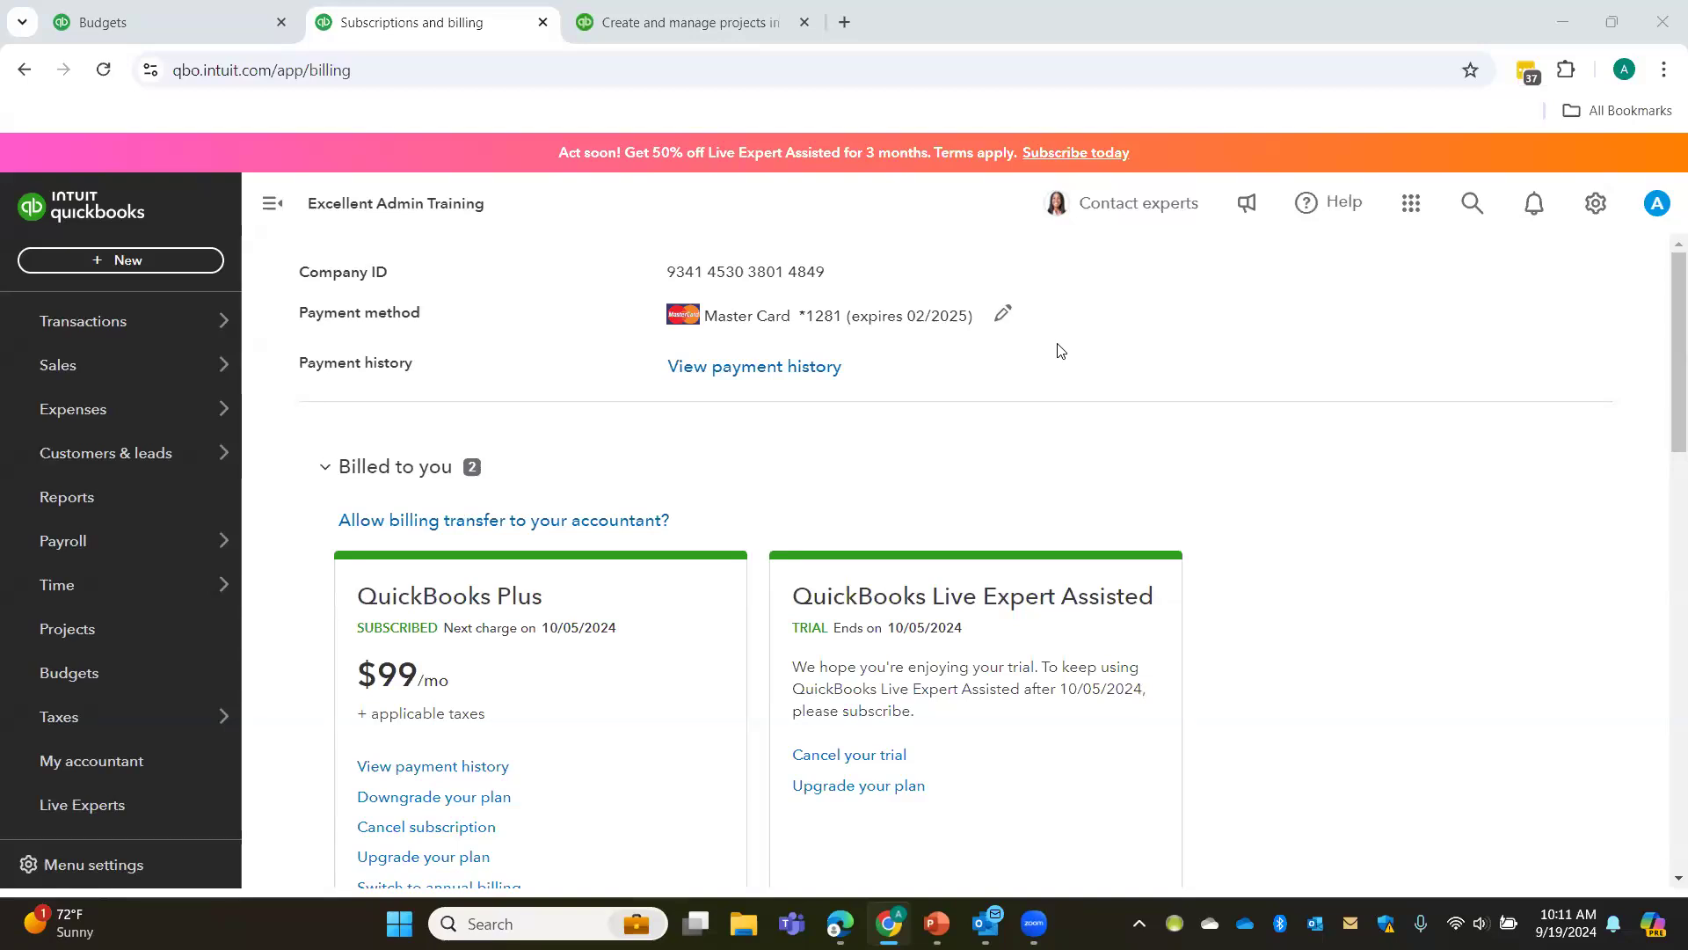
scroll(149, 546, "down", 3)
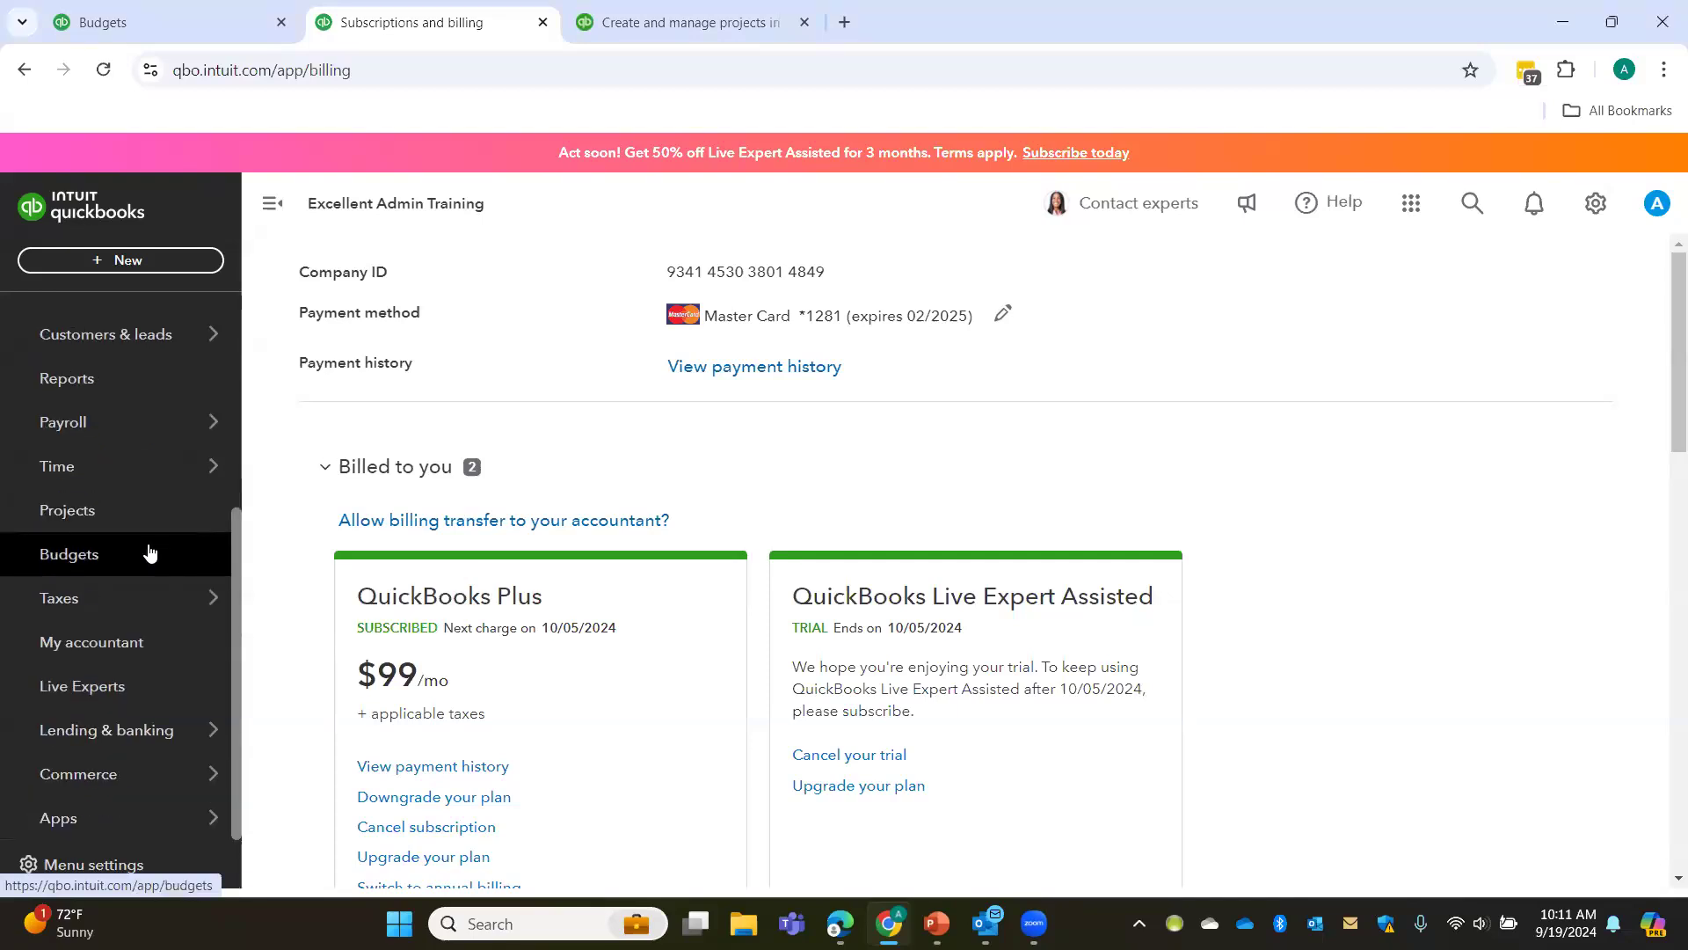
left_click(149, 551)
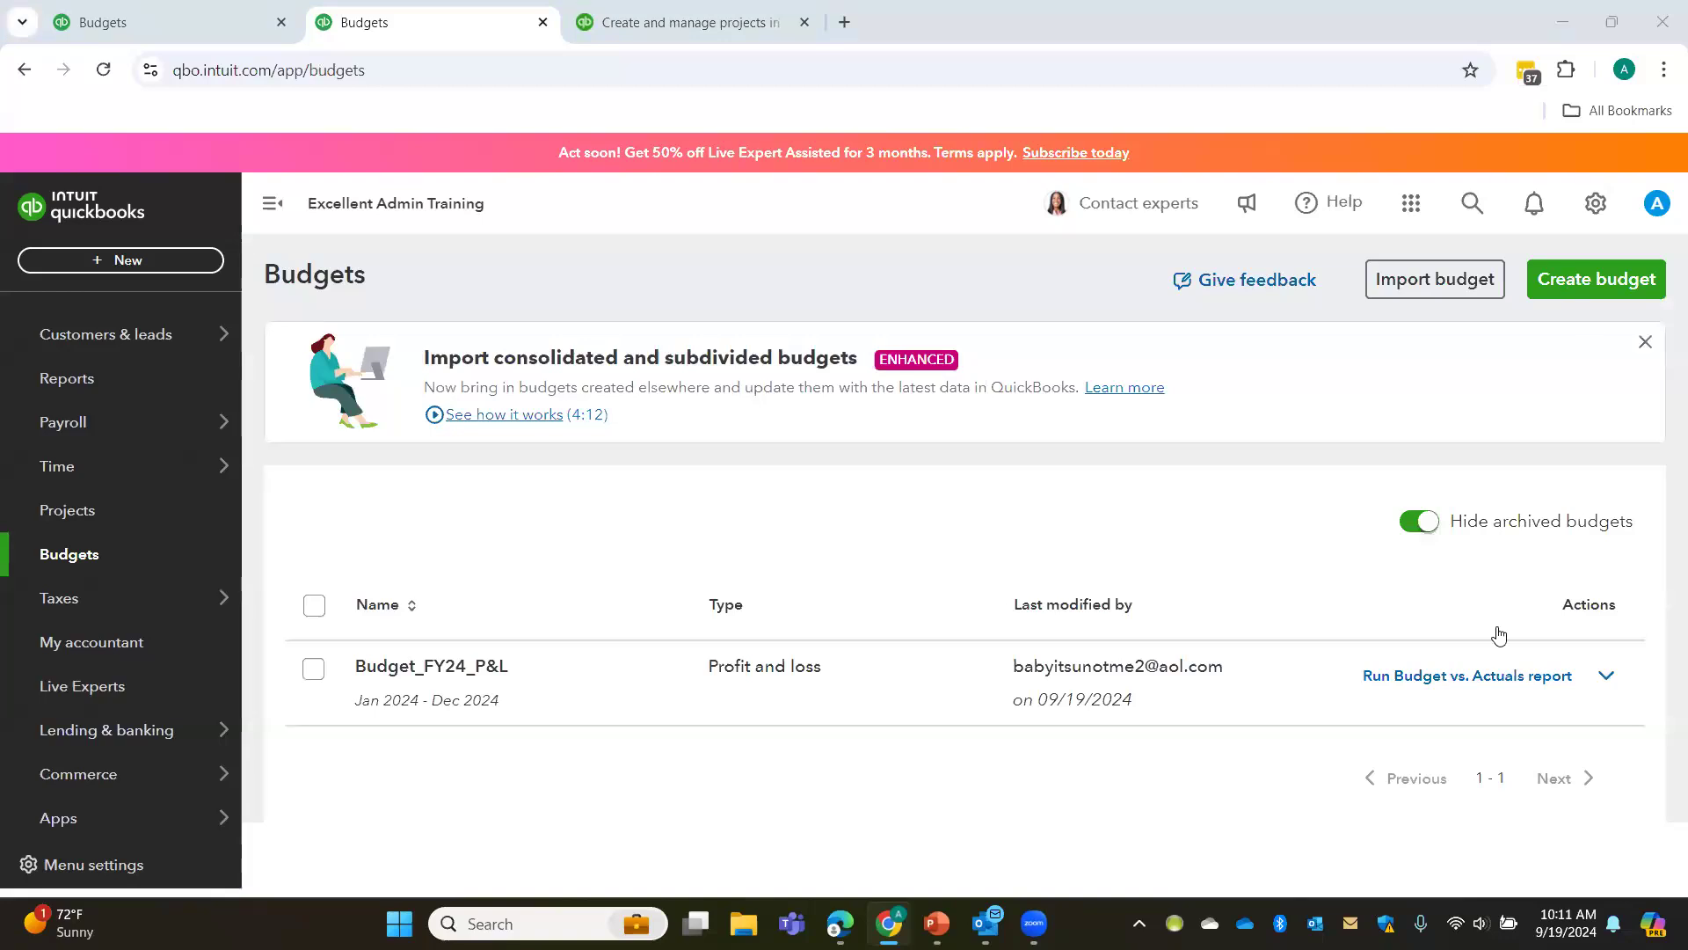
Step: Run the Budget vs. Actuals report for Budget_FY24_P&L and export it to Excel
left_click(1518, 679)
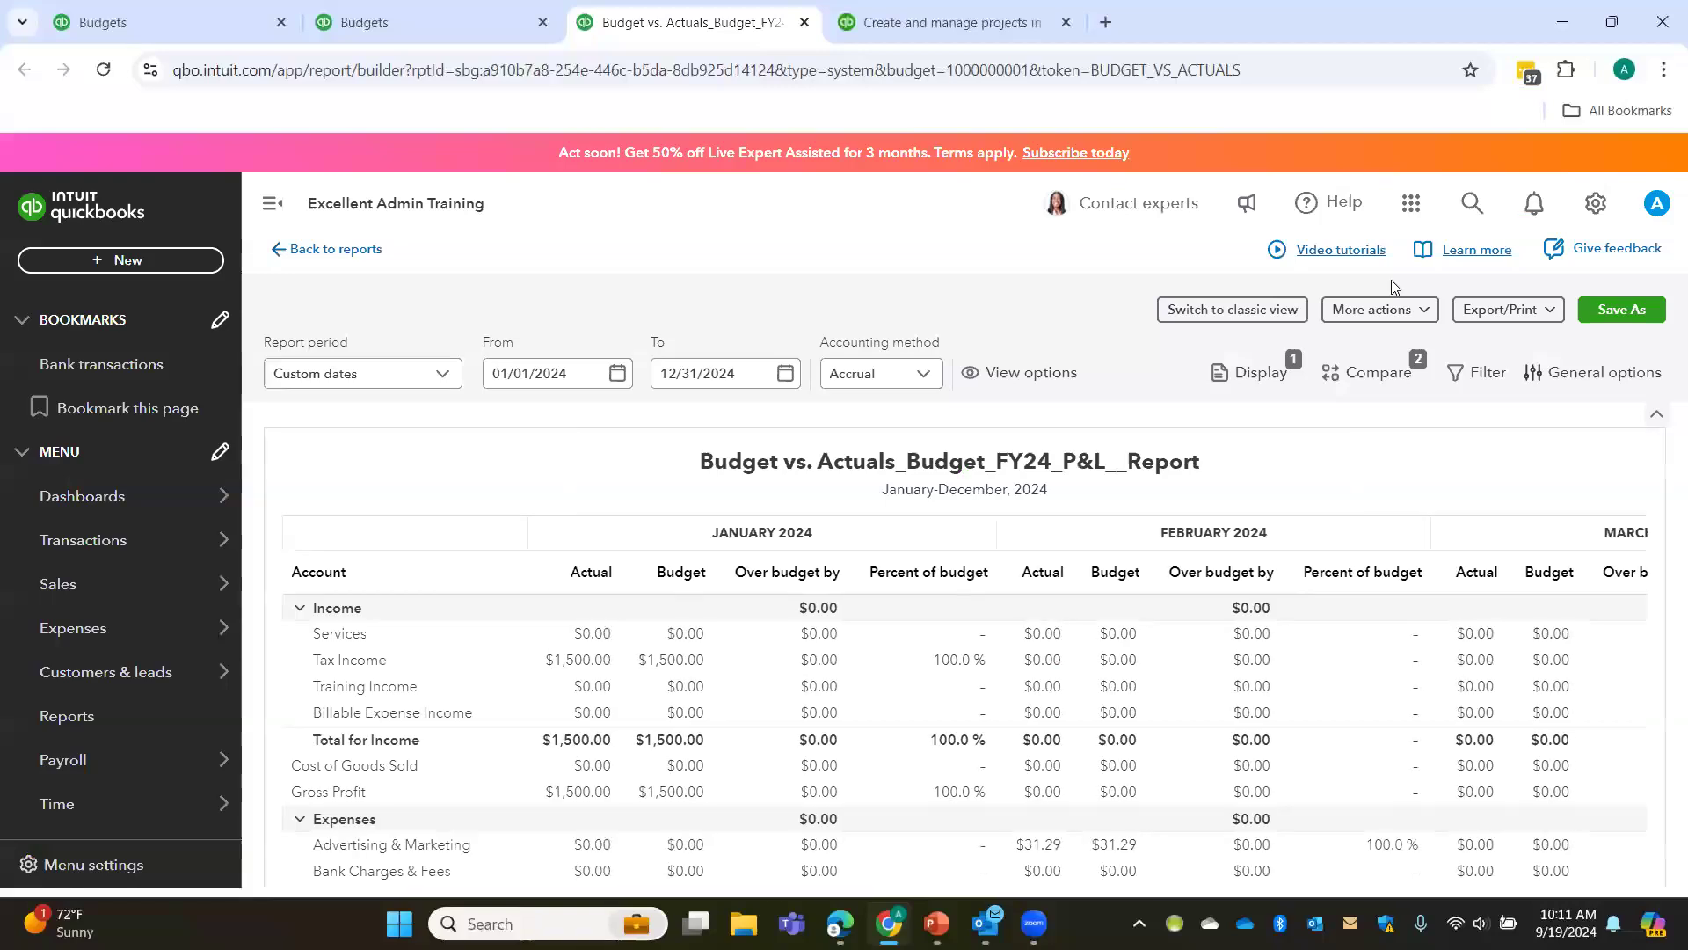
left_click(1545, 315)
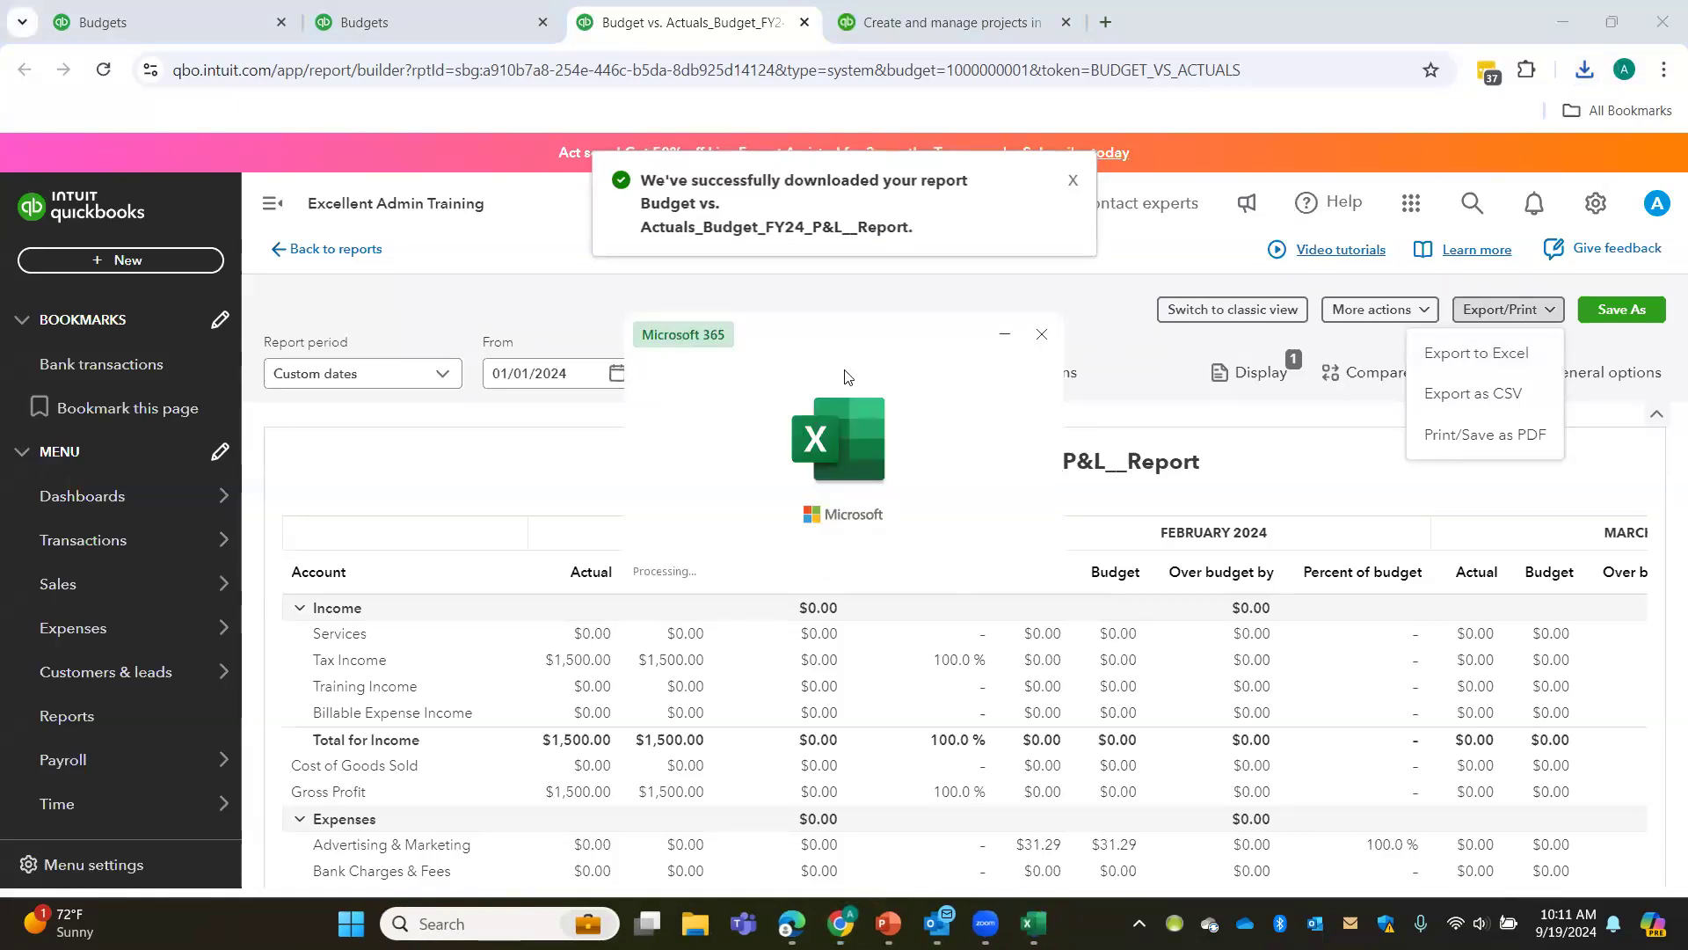
Step: Check the exported workbook down to Net Income, then return to the QuickBooks reports list
scroll(1016, 566, "down", 10)
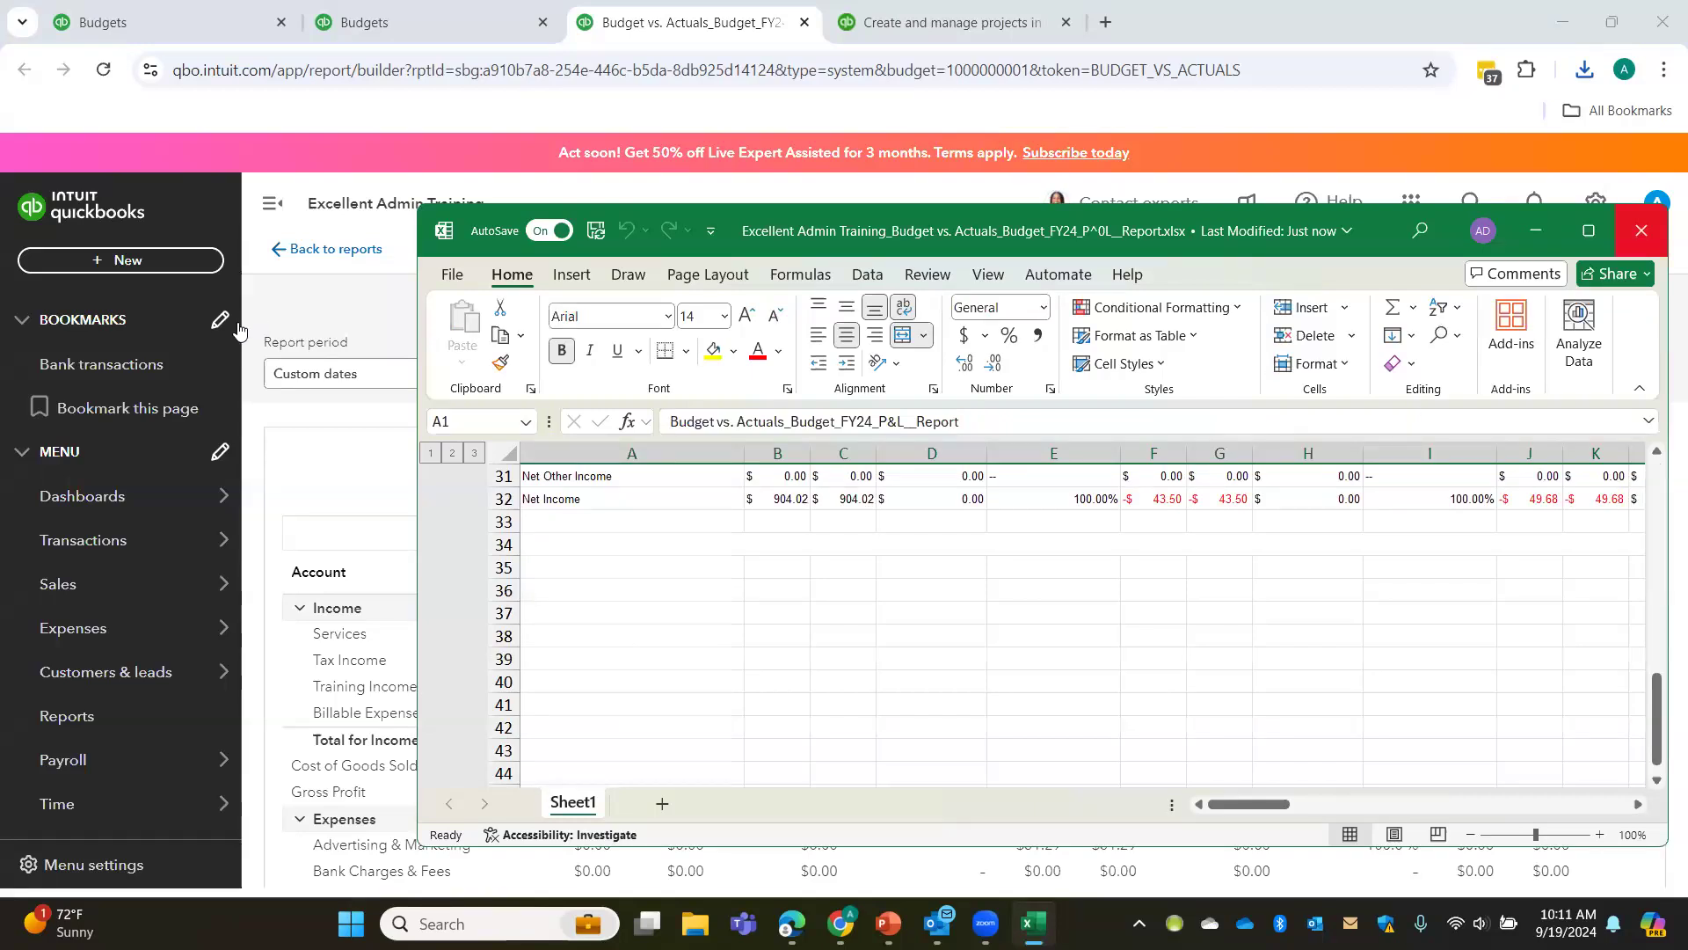
left_click(327, 249)
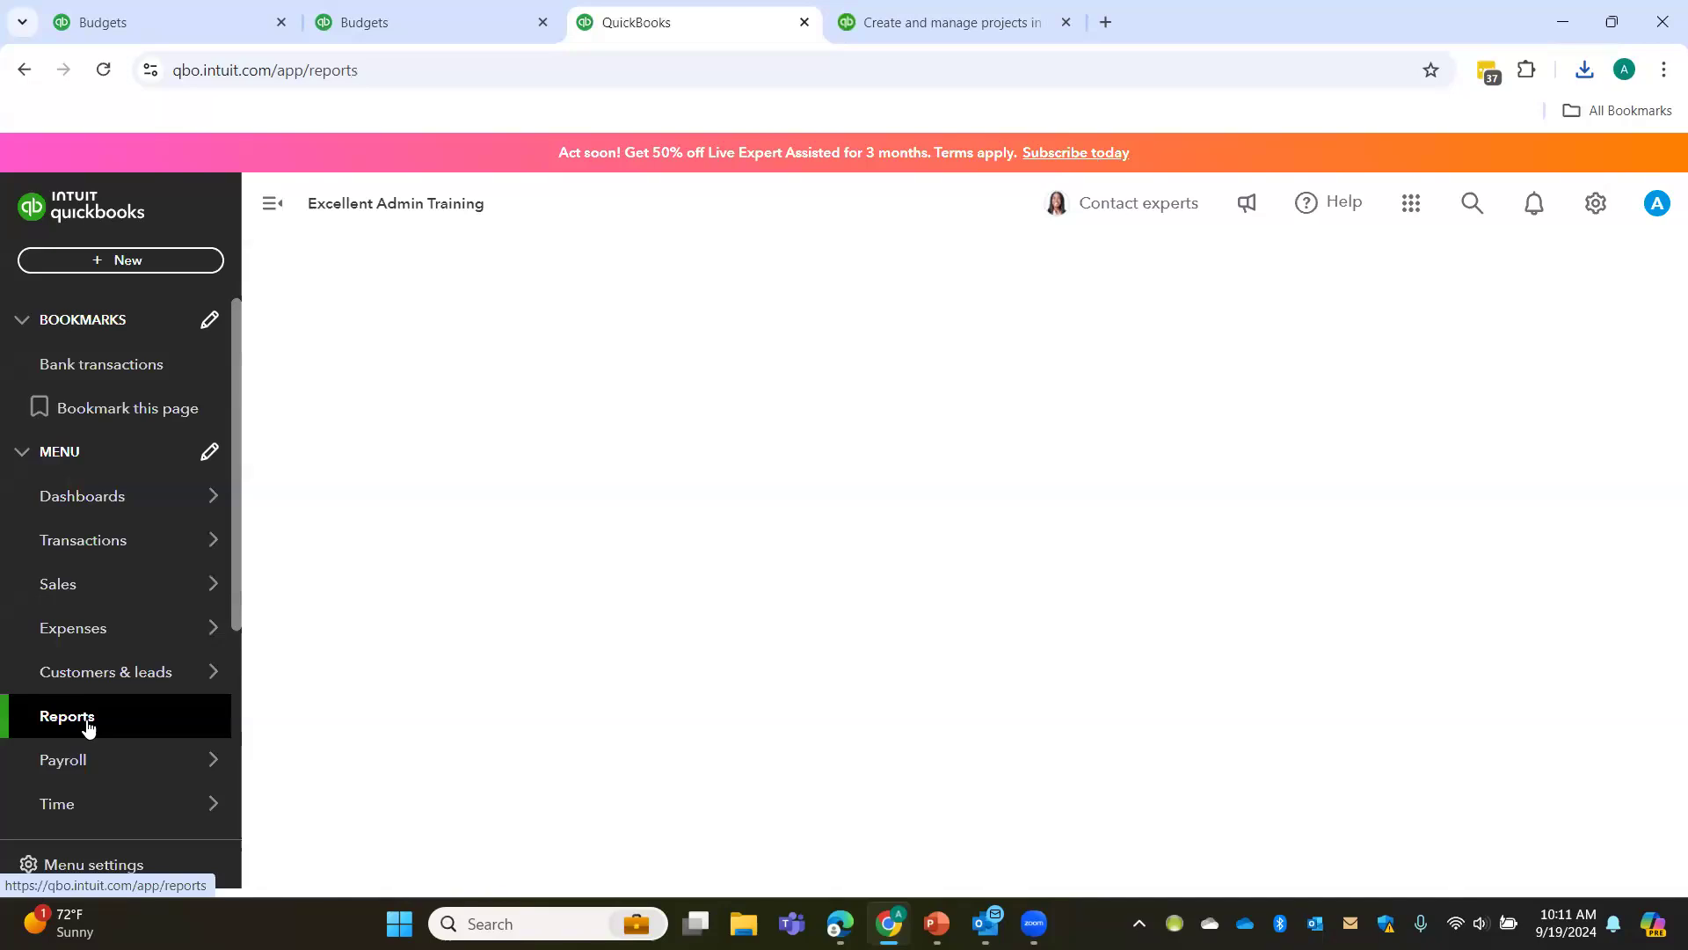
Step: Reopen Budget_FY24_P&L for viewing and editing from the Budgets list
scroll(114, 668, "down", 3)
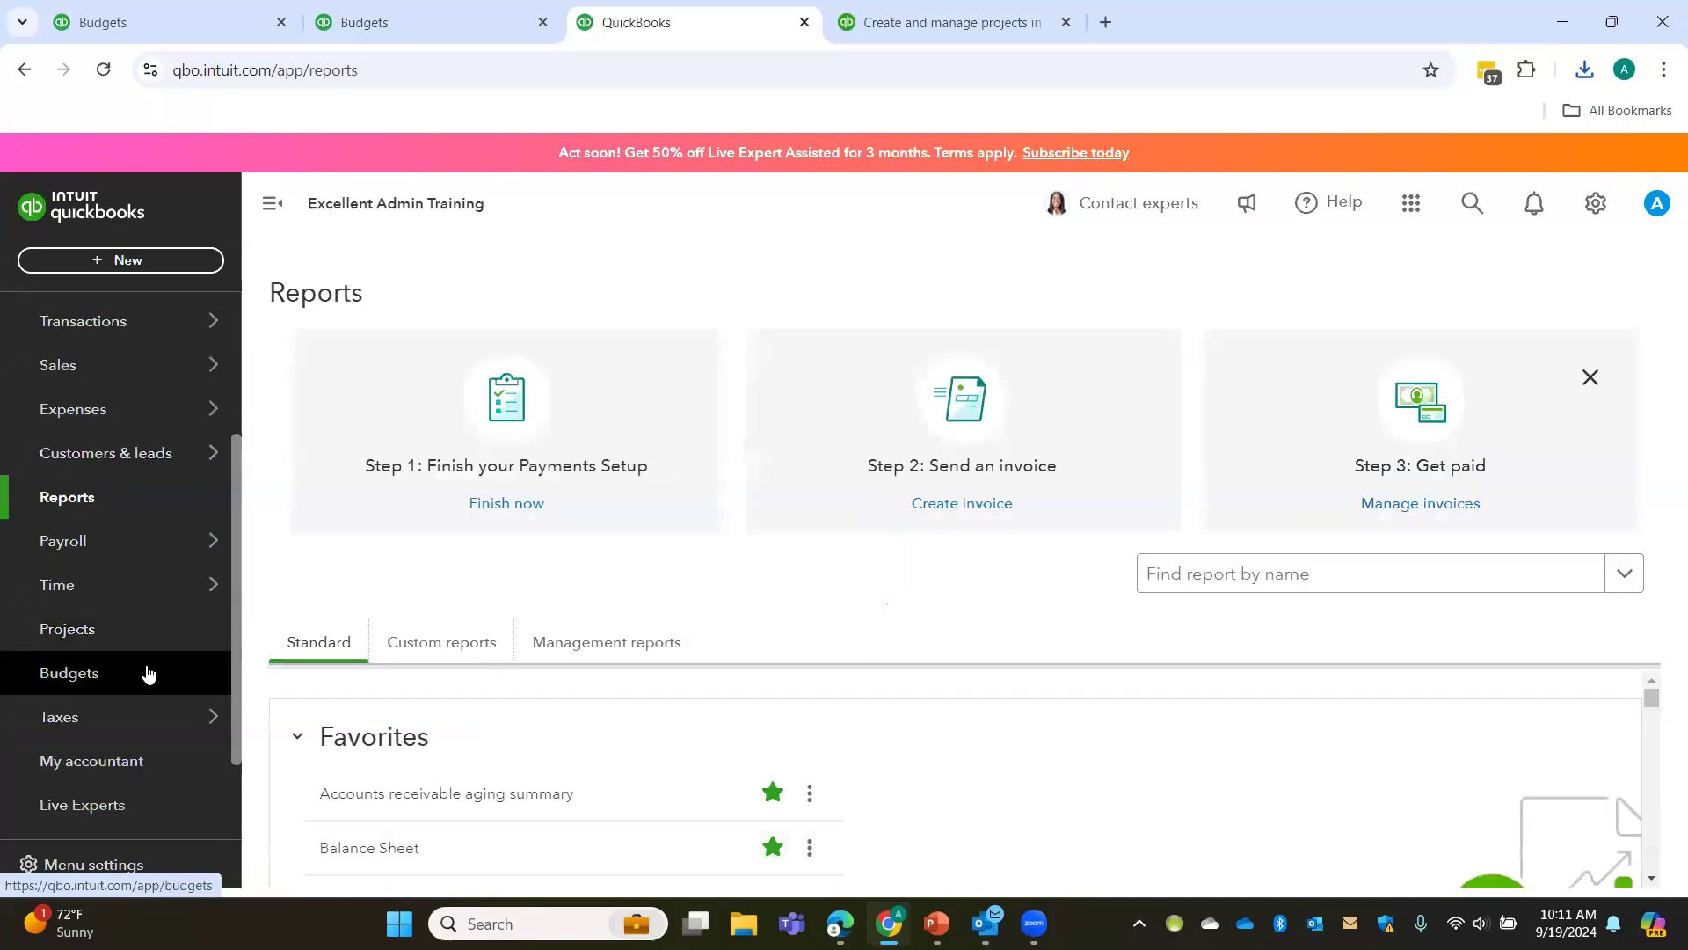
left_click(143, 674)
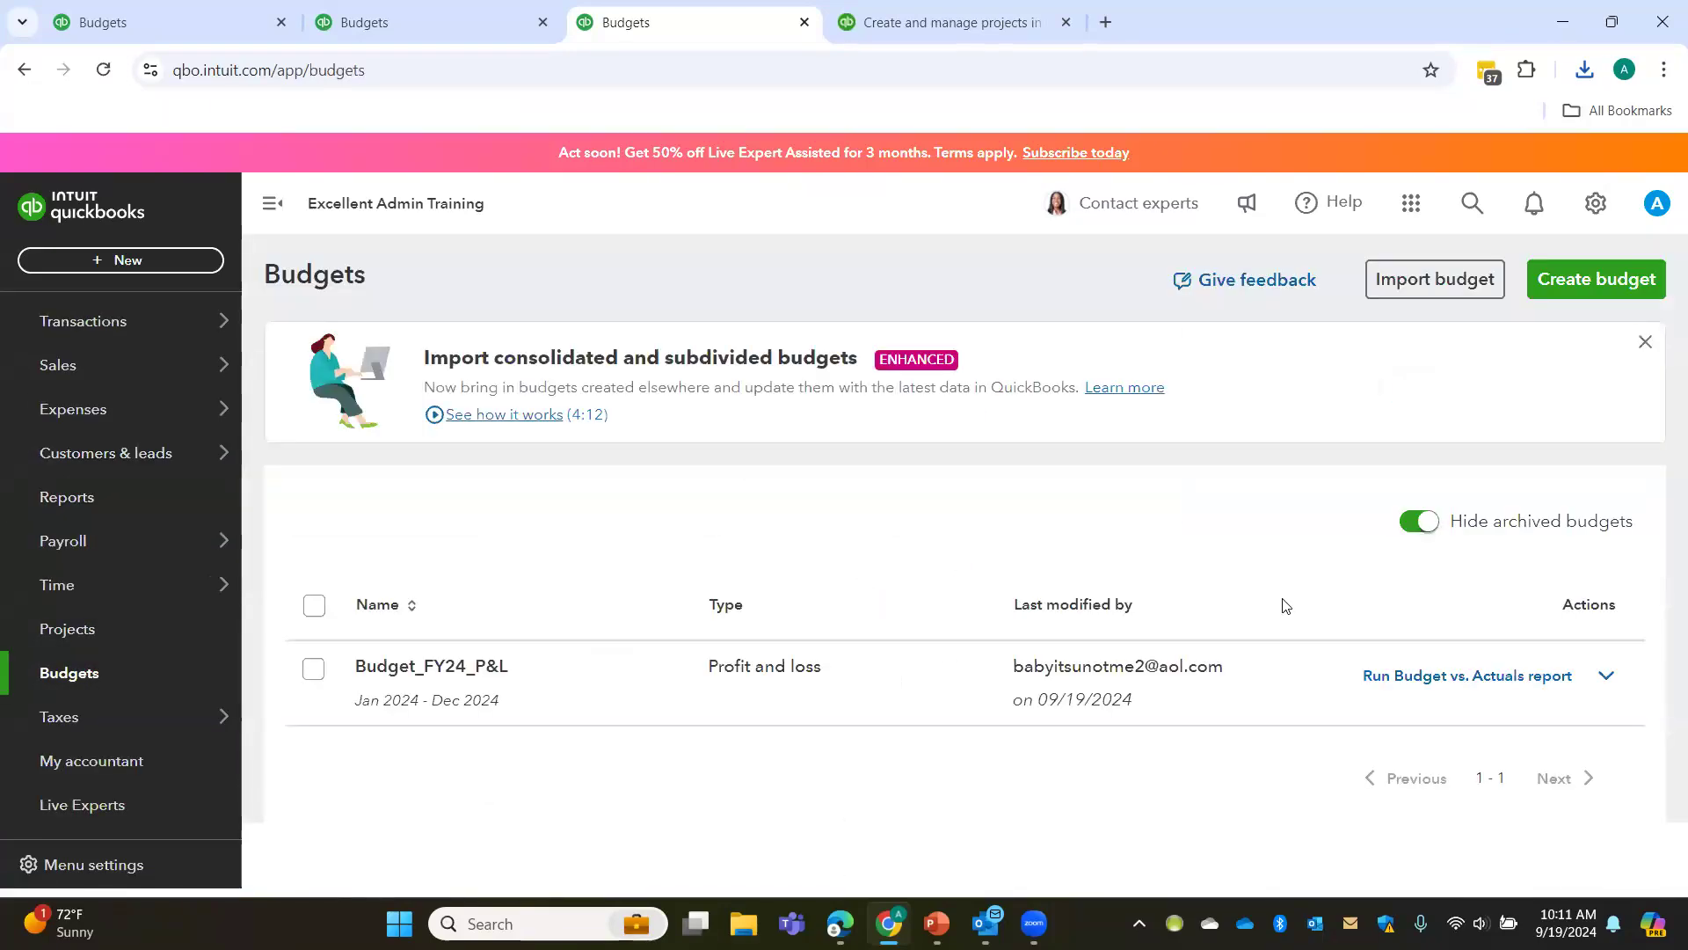
left_click(1602, 677)
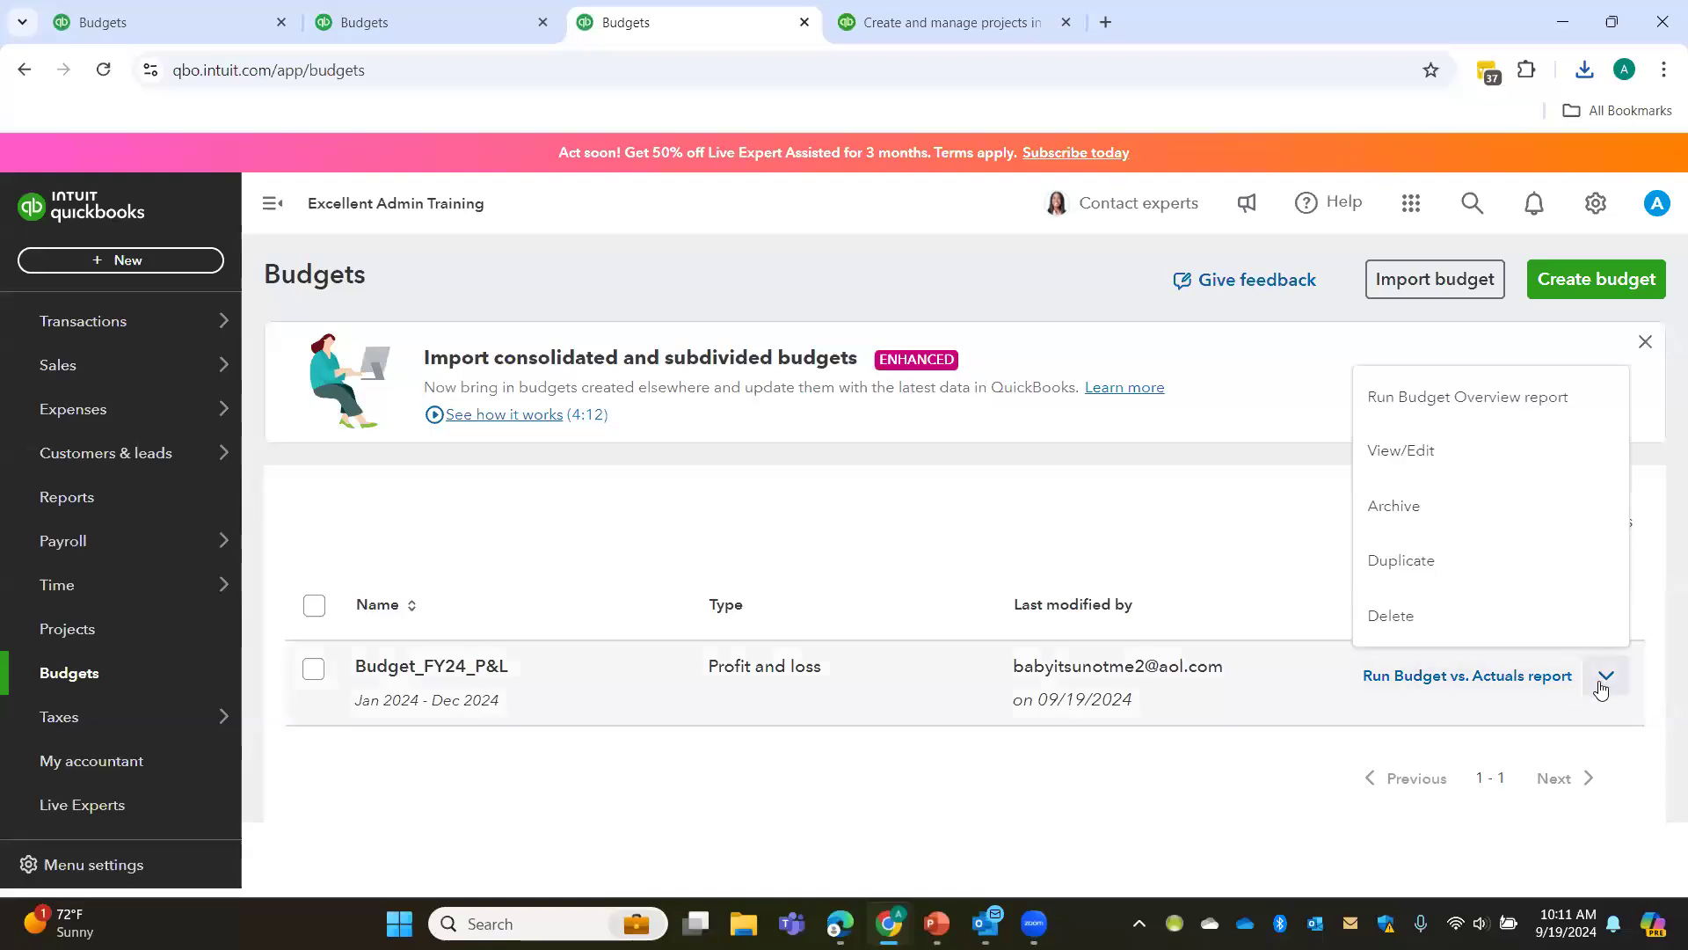
left_click(1364, 455)
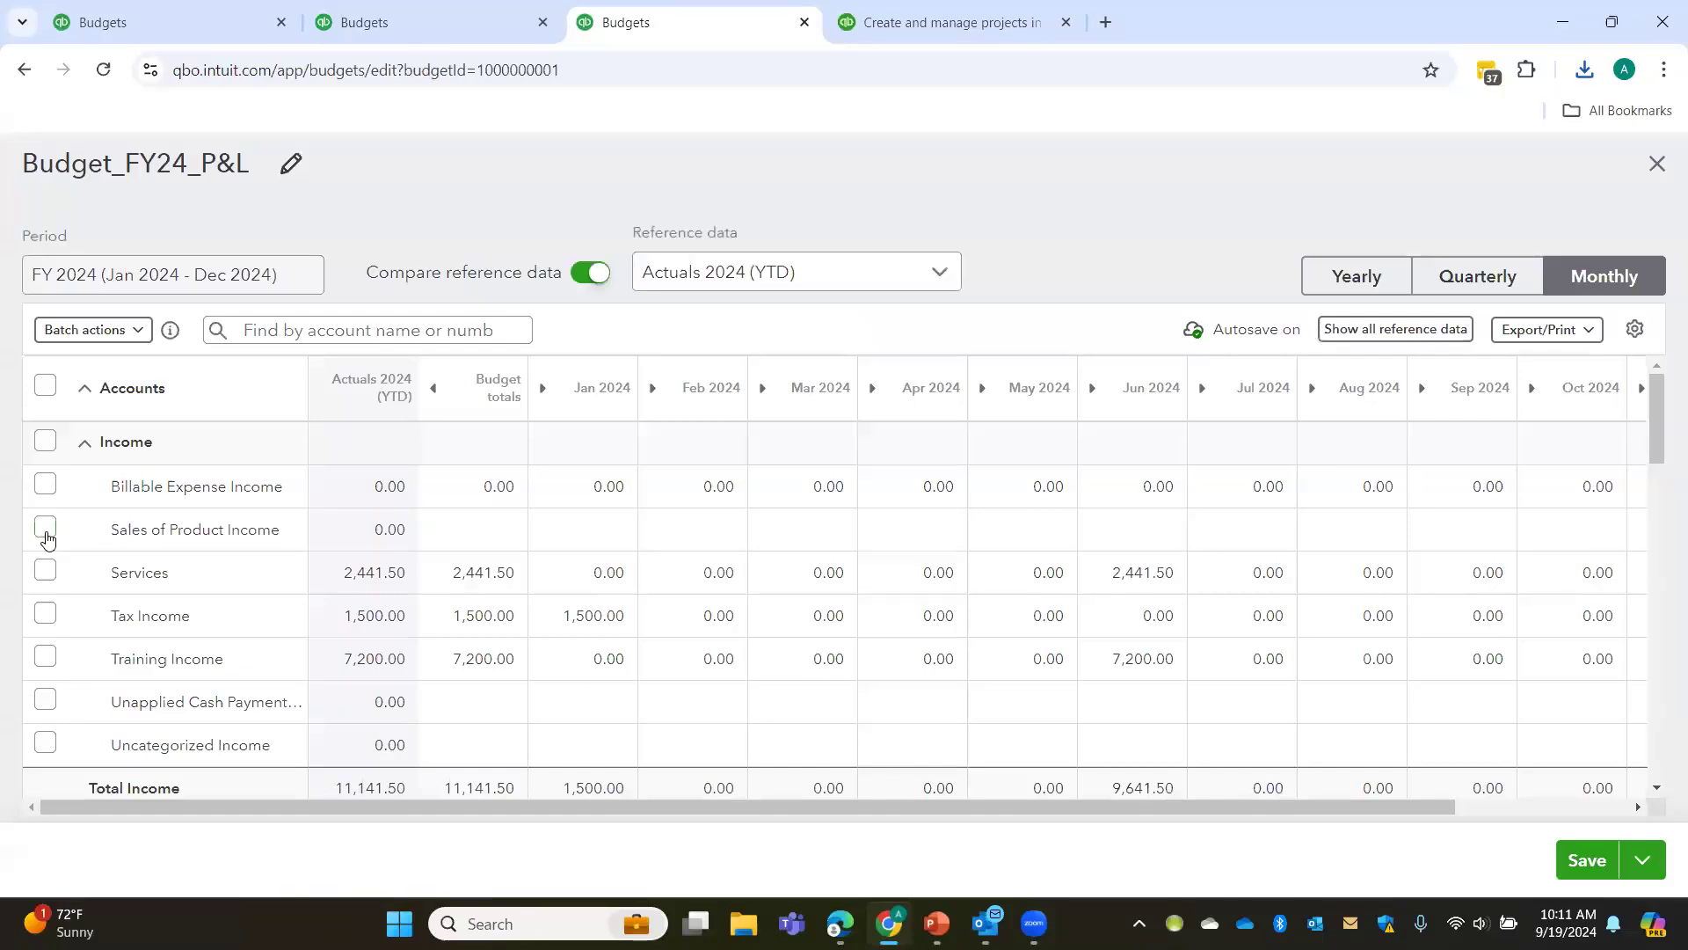
Step: Tick the Sales of Product Income and Cost of Goods Sold rows, opening Batch actions without applying any
left_click(45, 526)
left_click(134, 337)
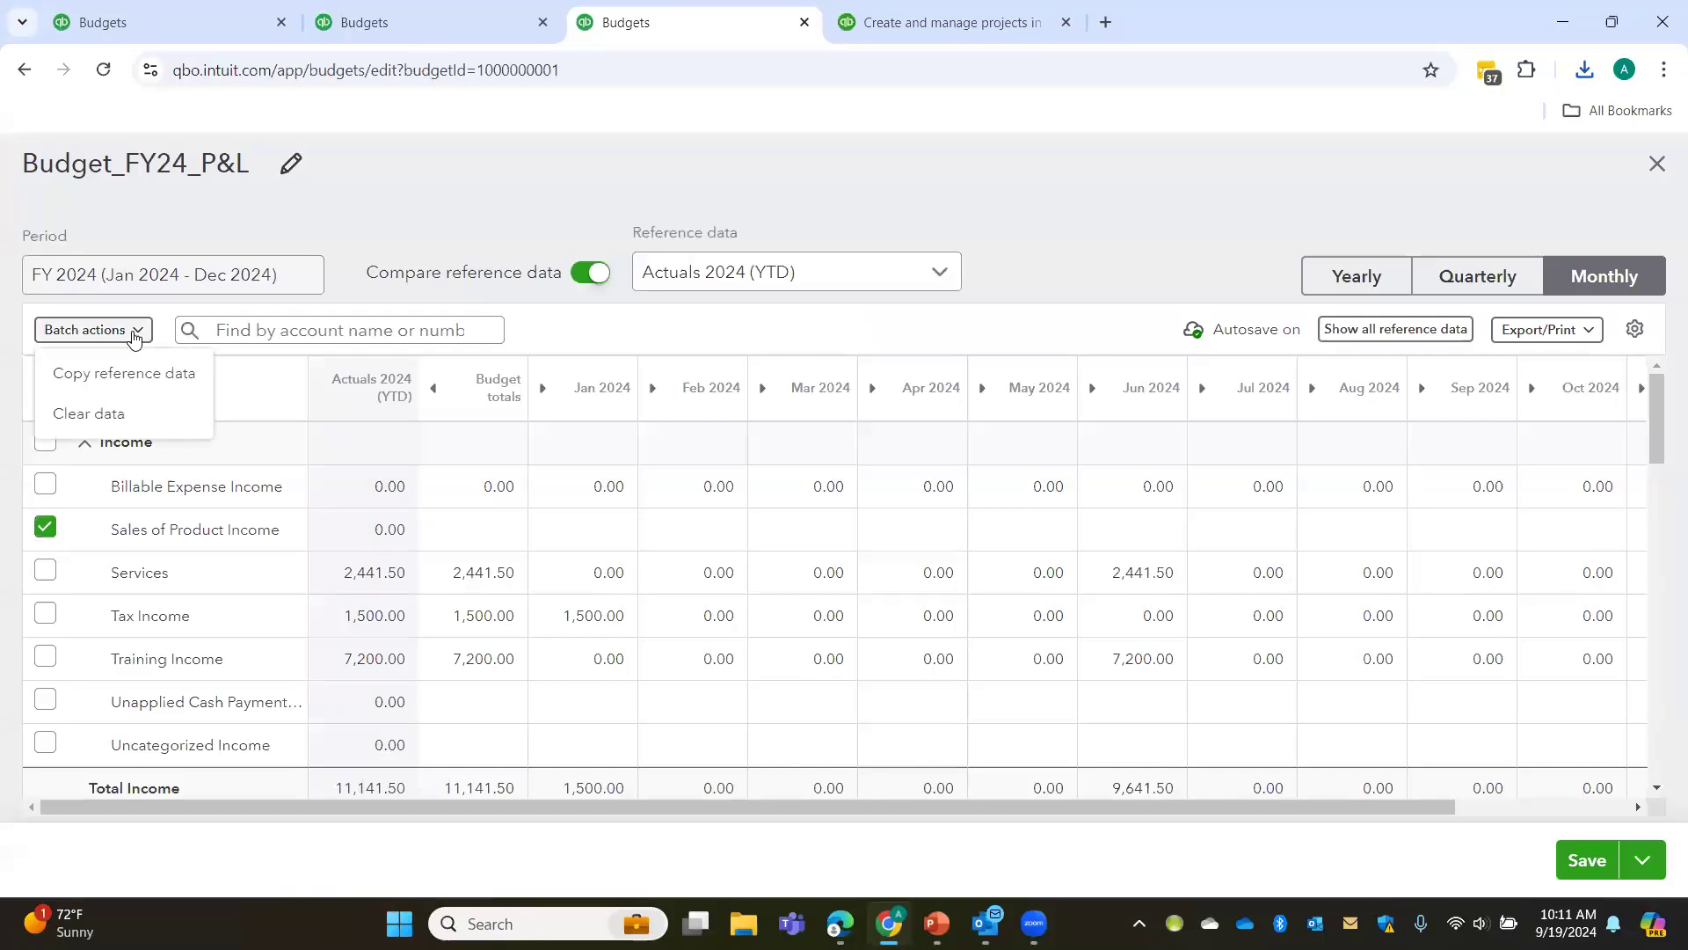
left_click(134, 337)
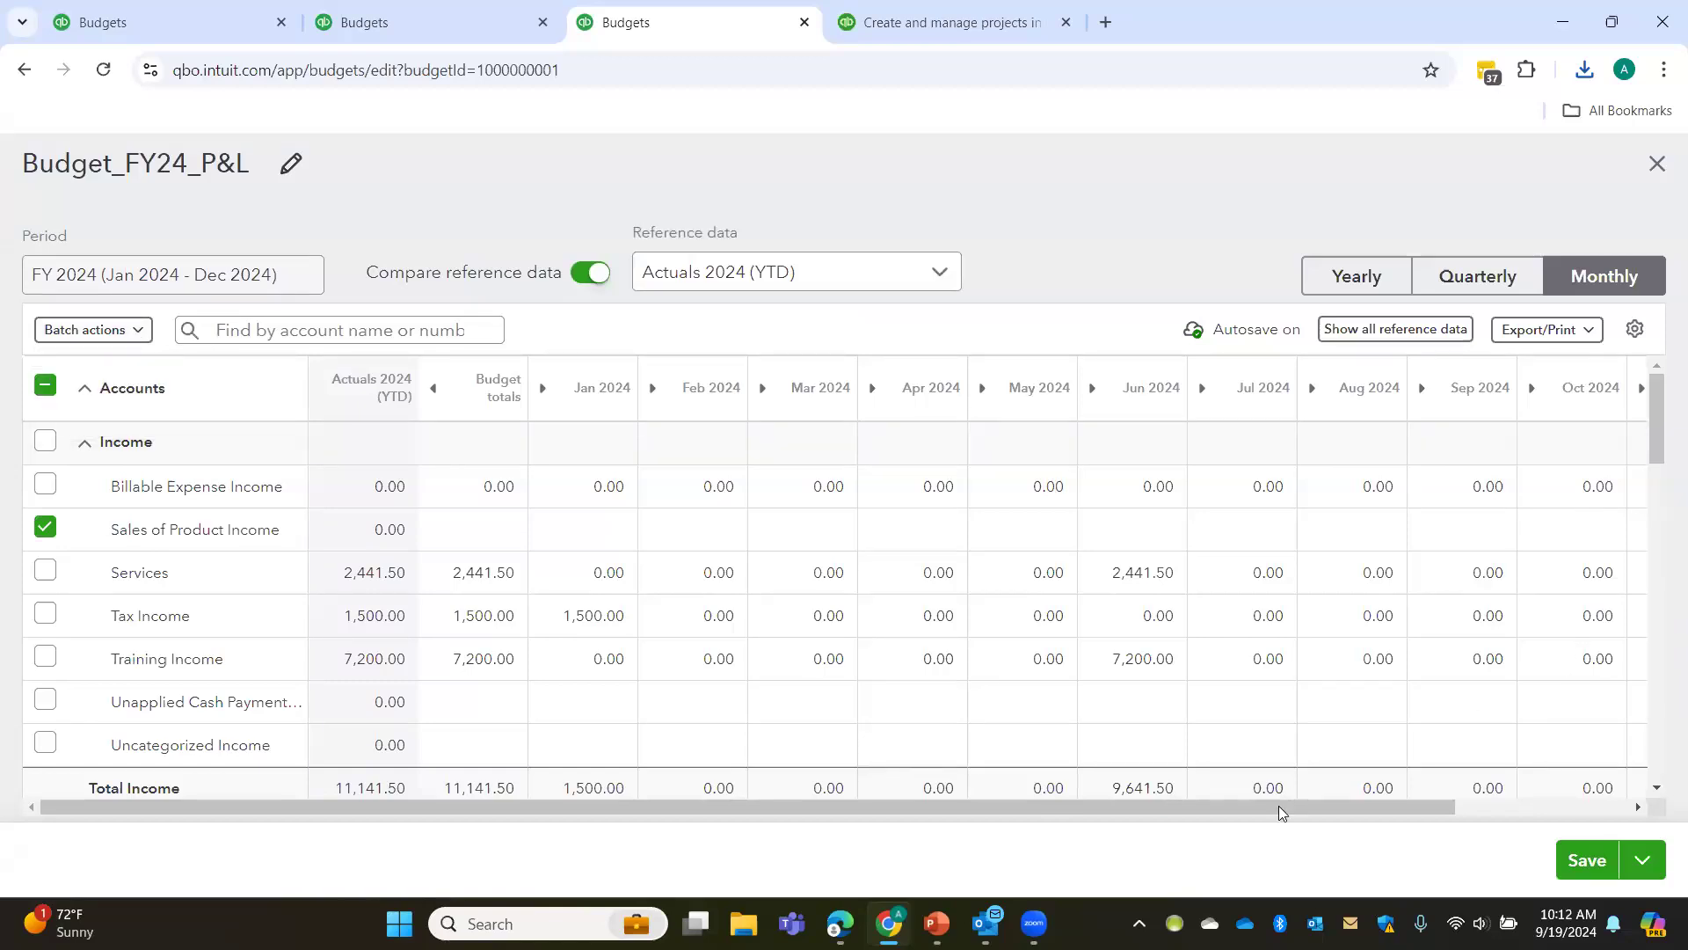
left_click_drag(1282, 812, 1451, 646)
scroll(1050, 642, "down", 4)
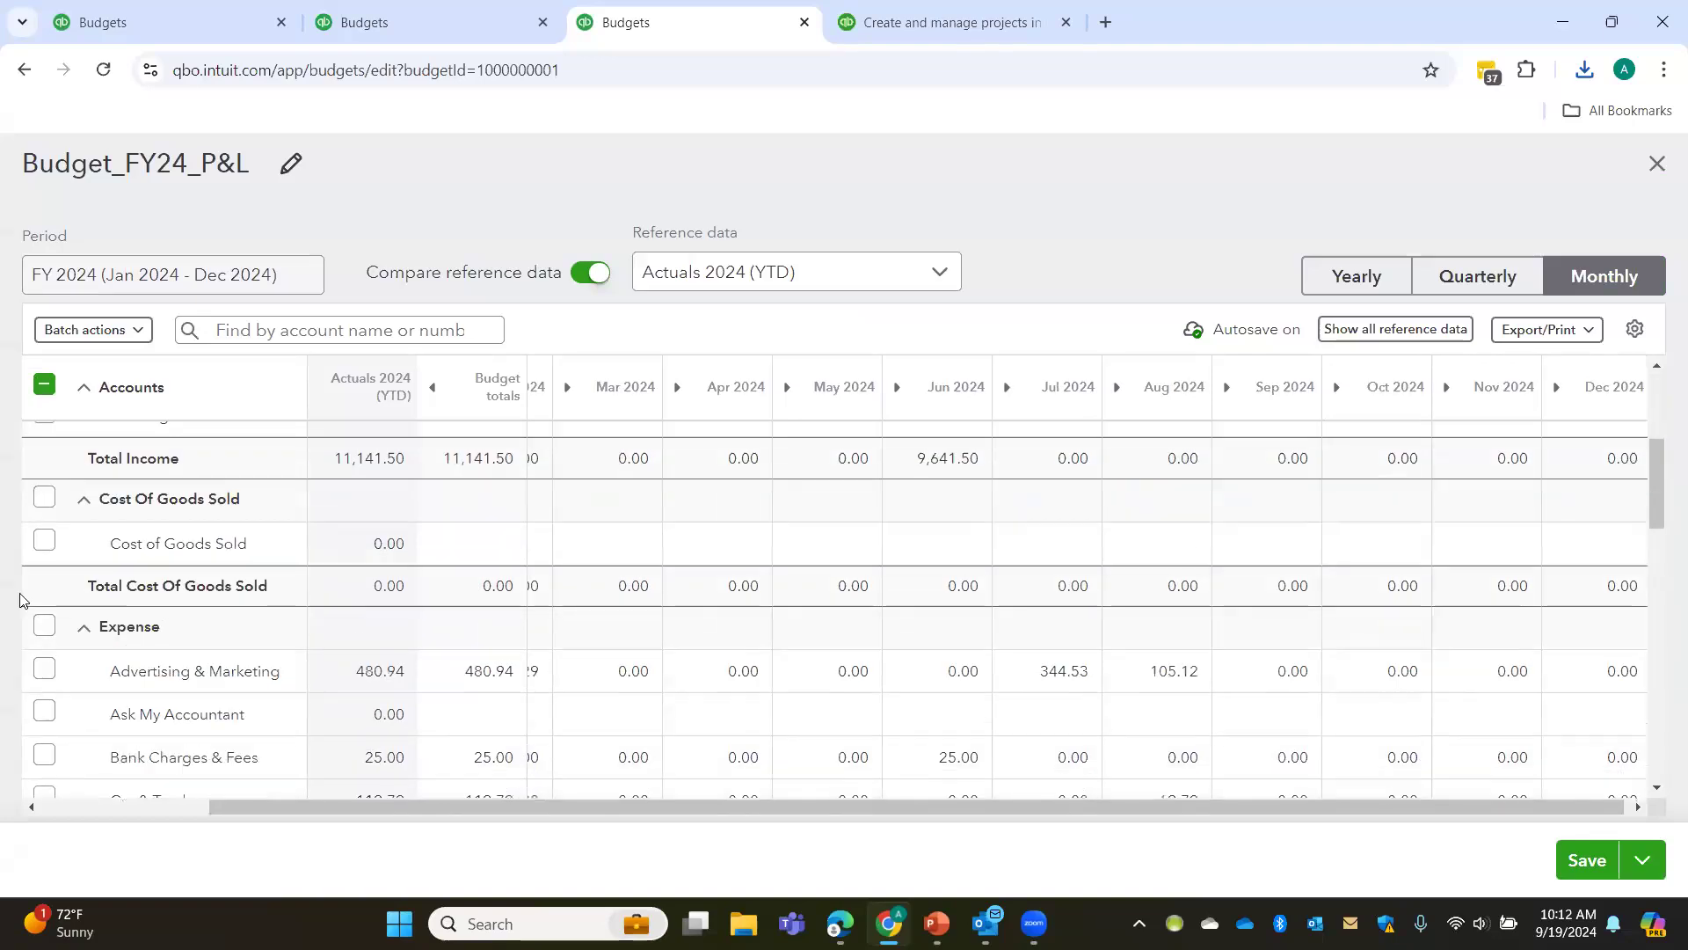
left_click(44, 543)
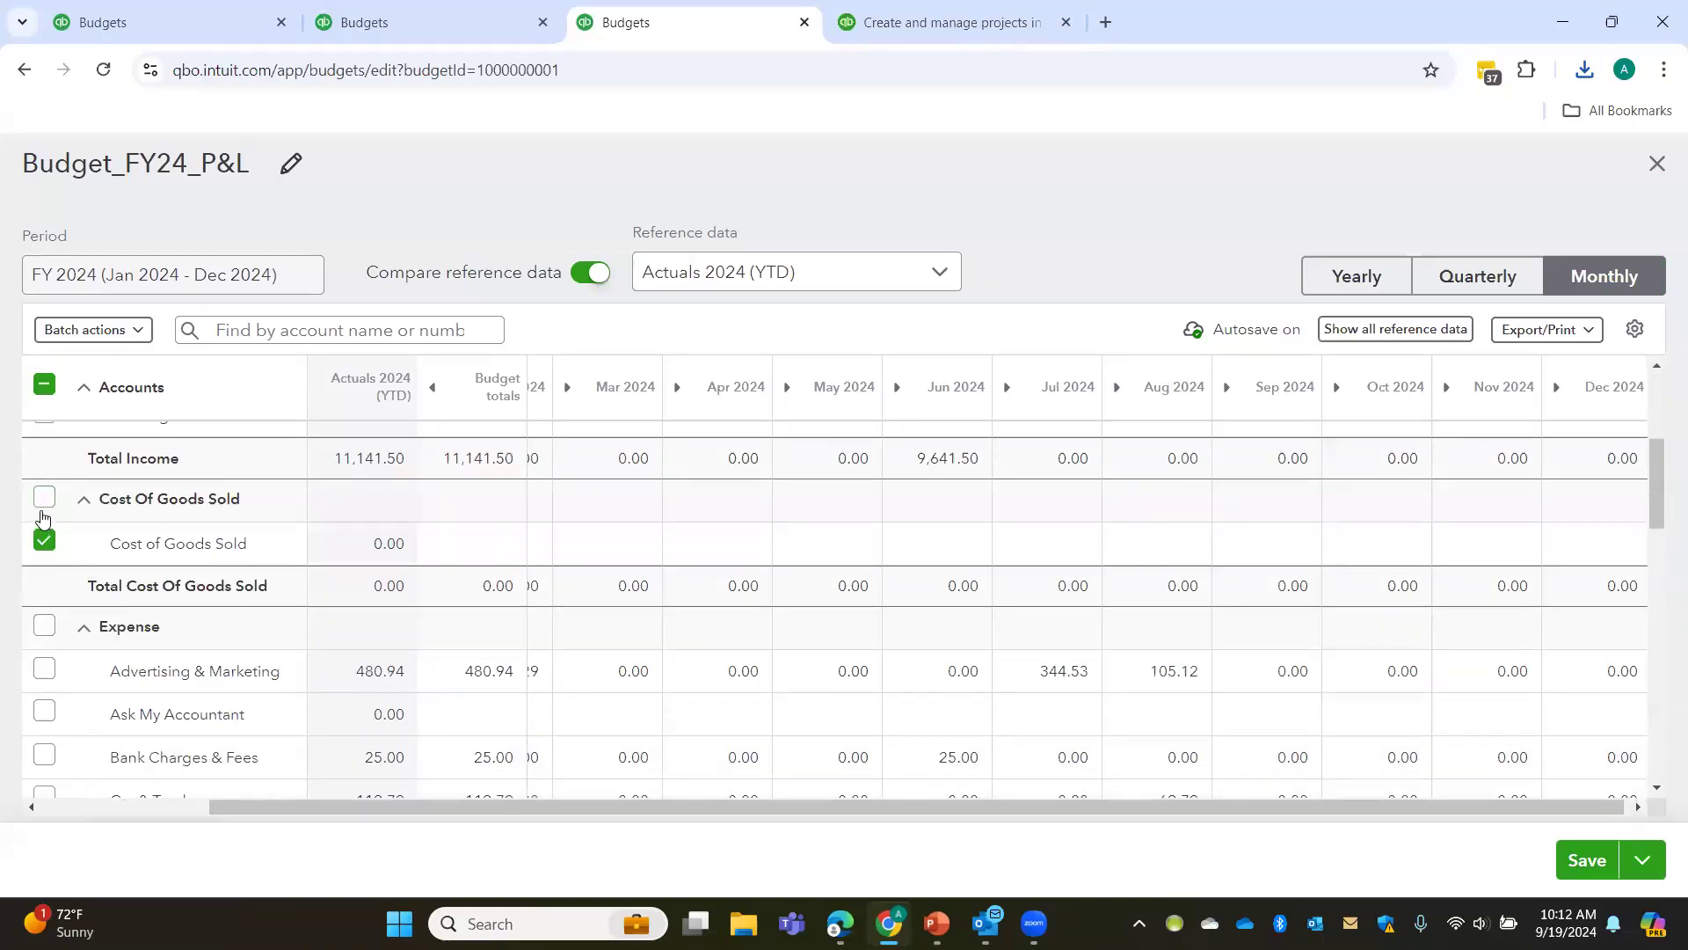
left_click(99, 331)
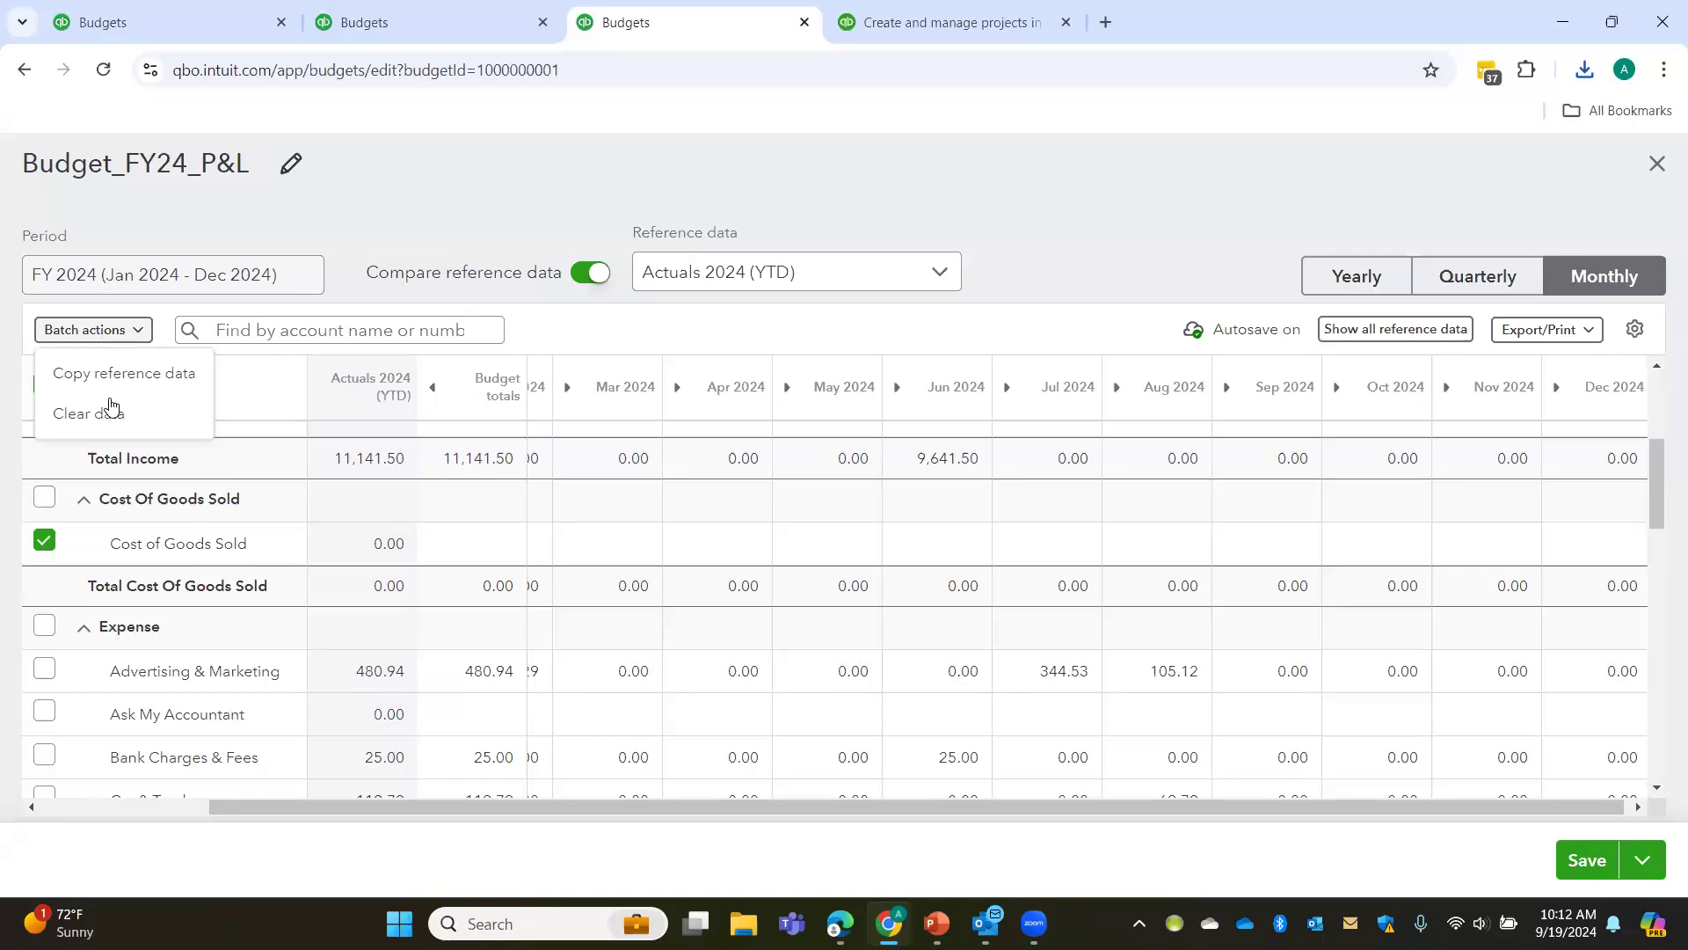
left_click(745, 367)
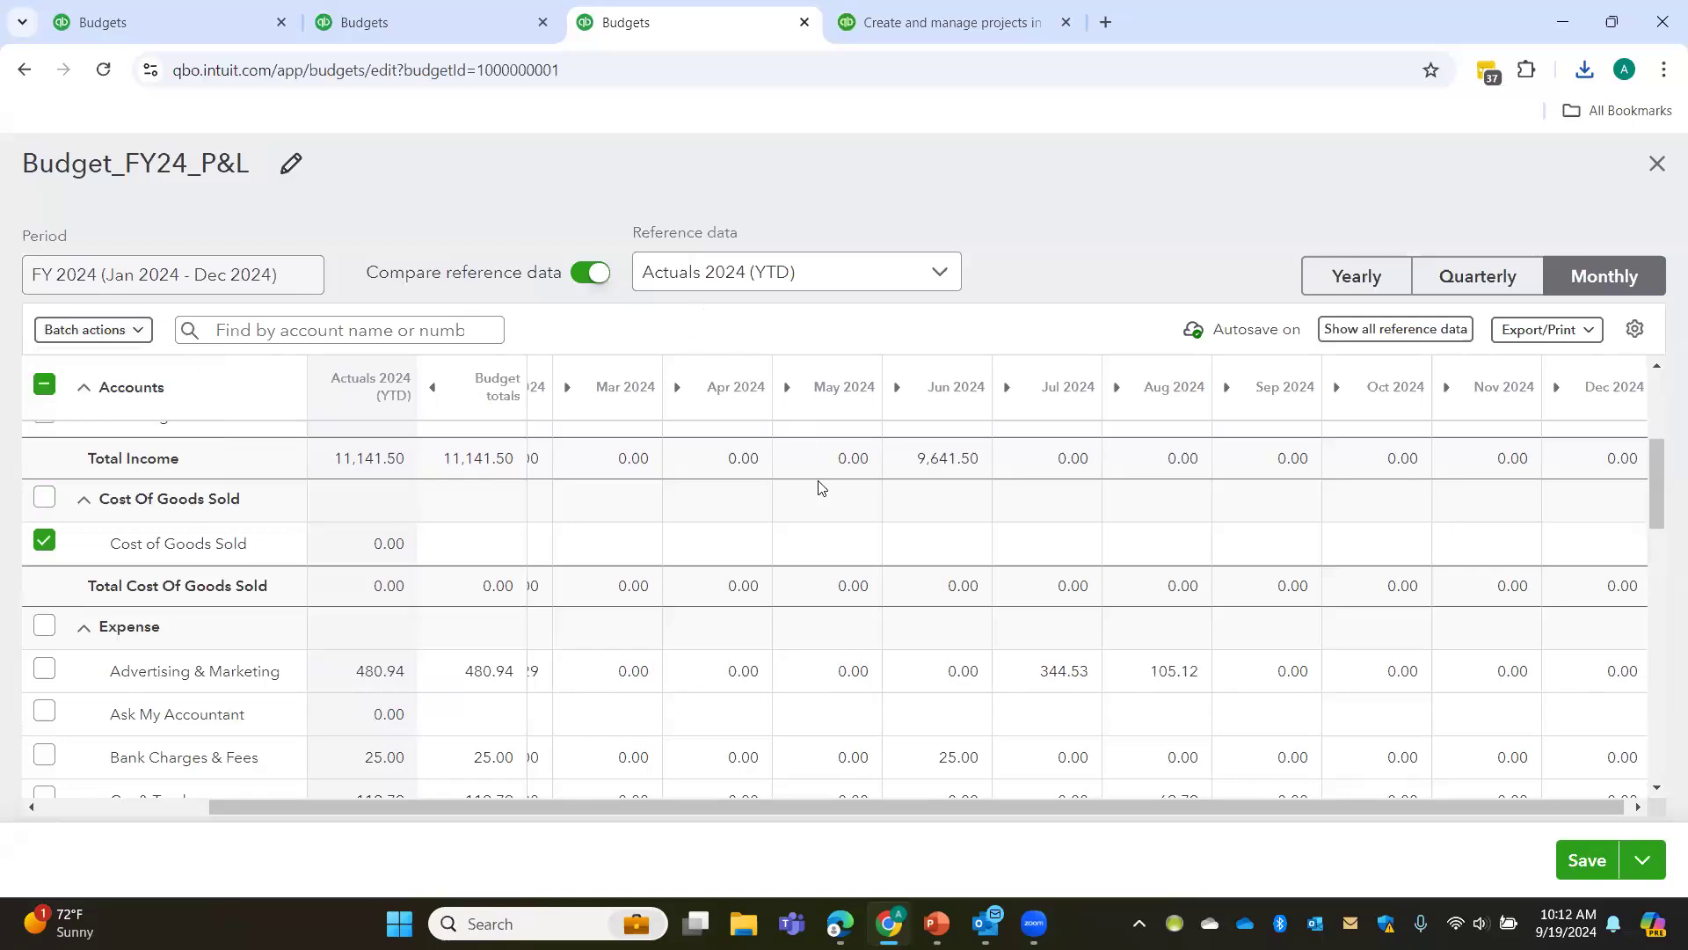
scroll(832, 507, "down", 1)
scroll(834, 512, "down", 5)
scroll(1362, 495, "up", 10)
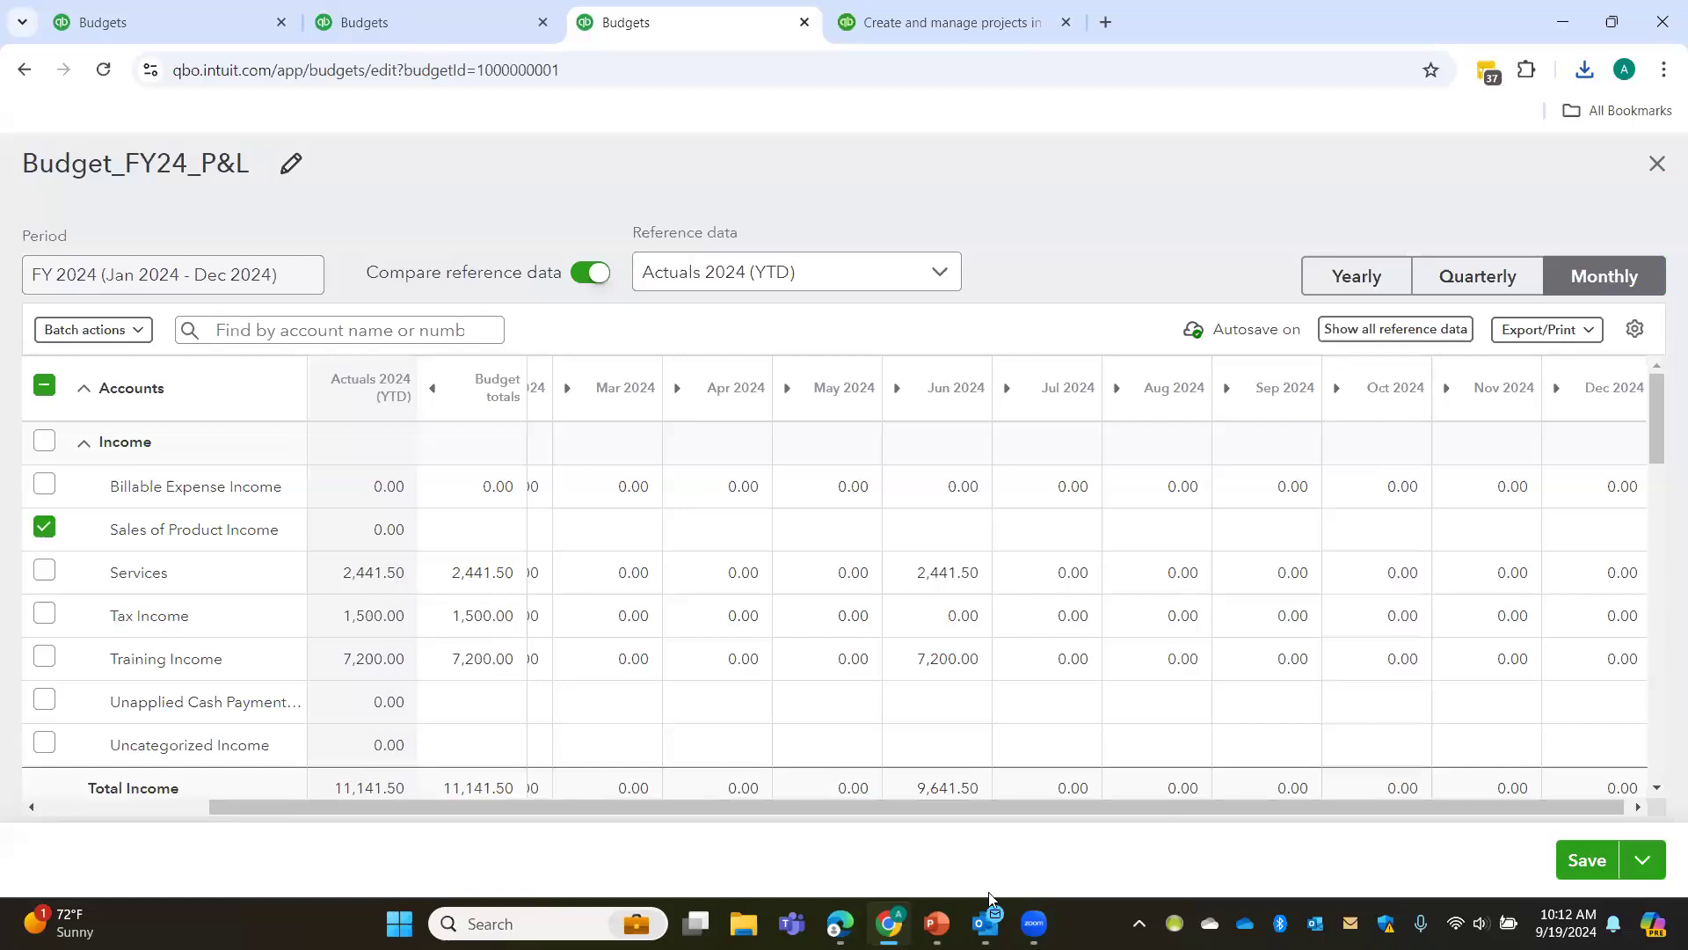
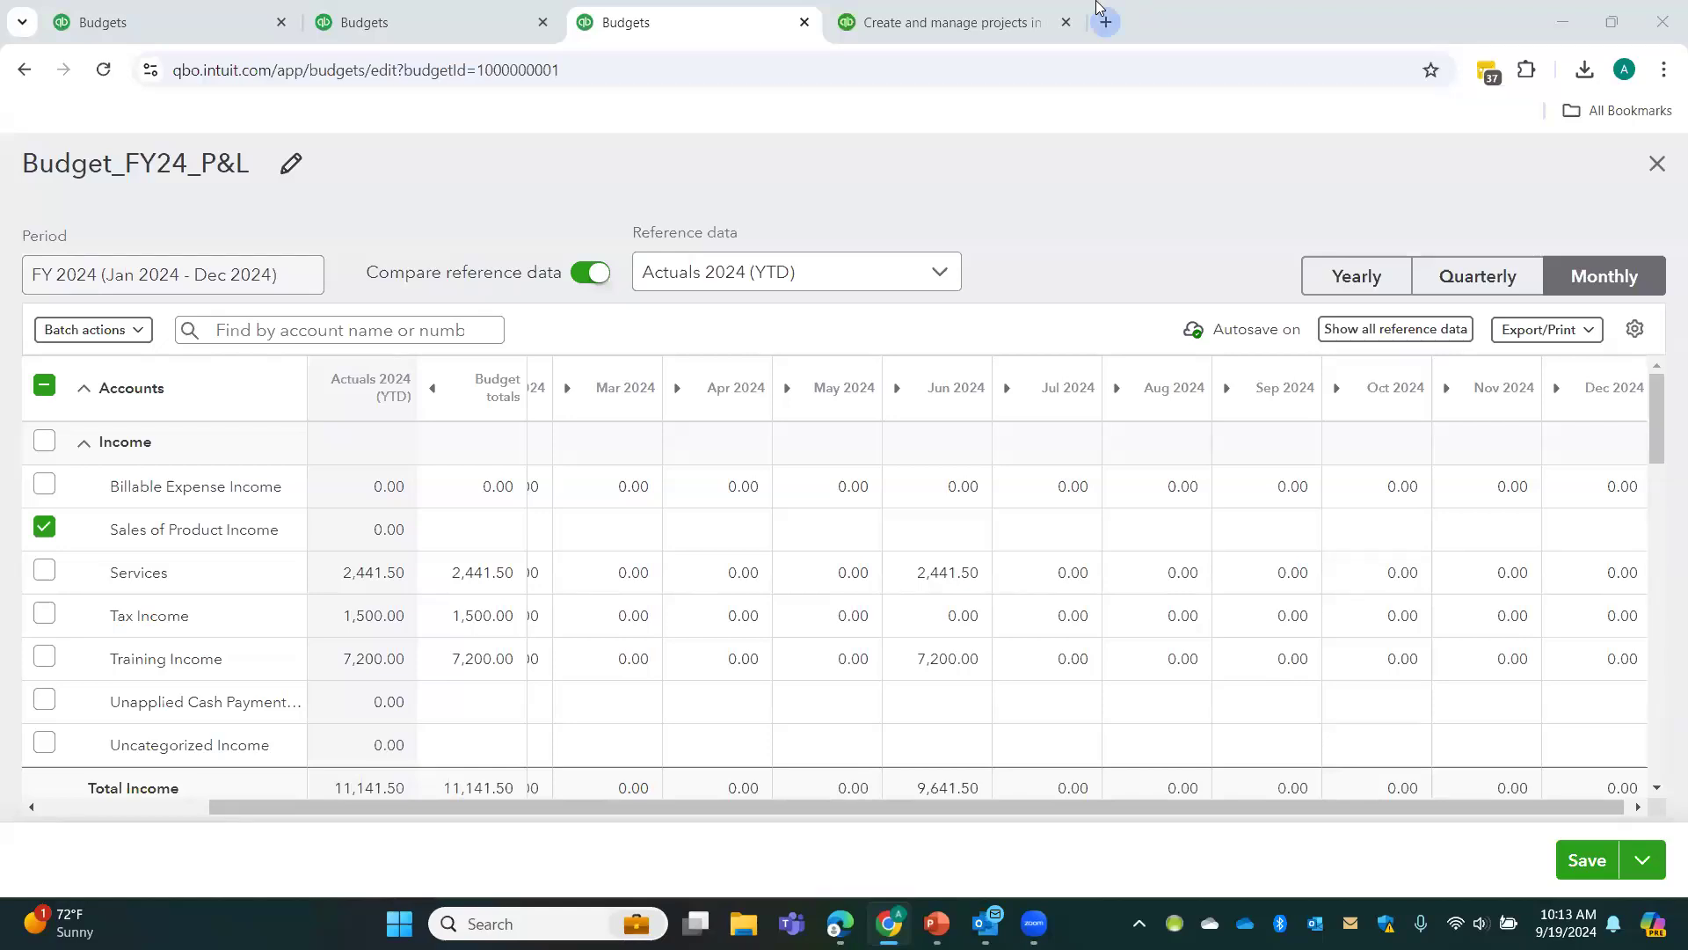
Step: Close the Budget_FY24_P&L editor and go to the Bank transactions page
mouse_move(1637, 7)
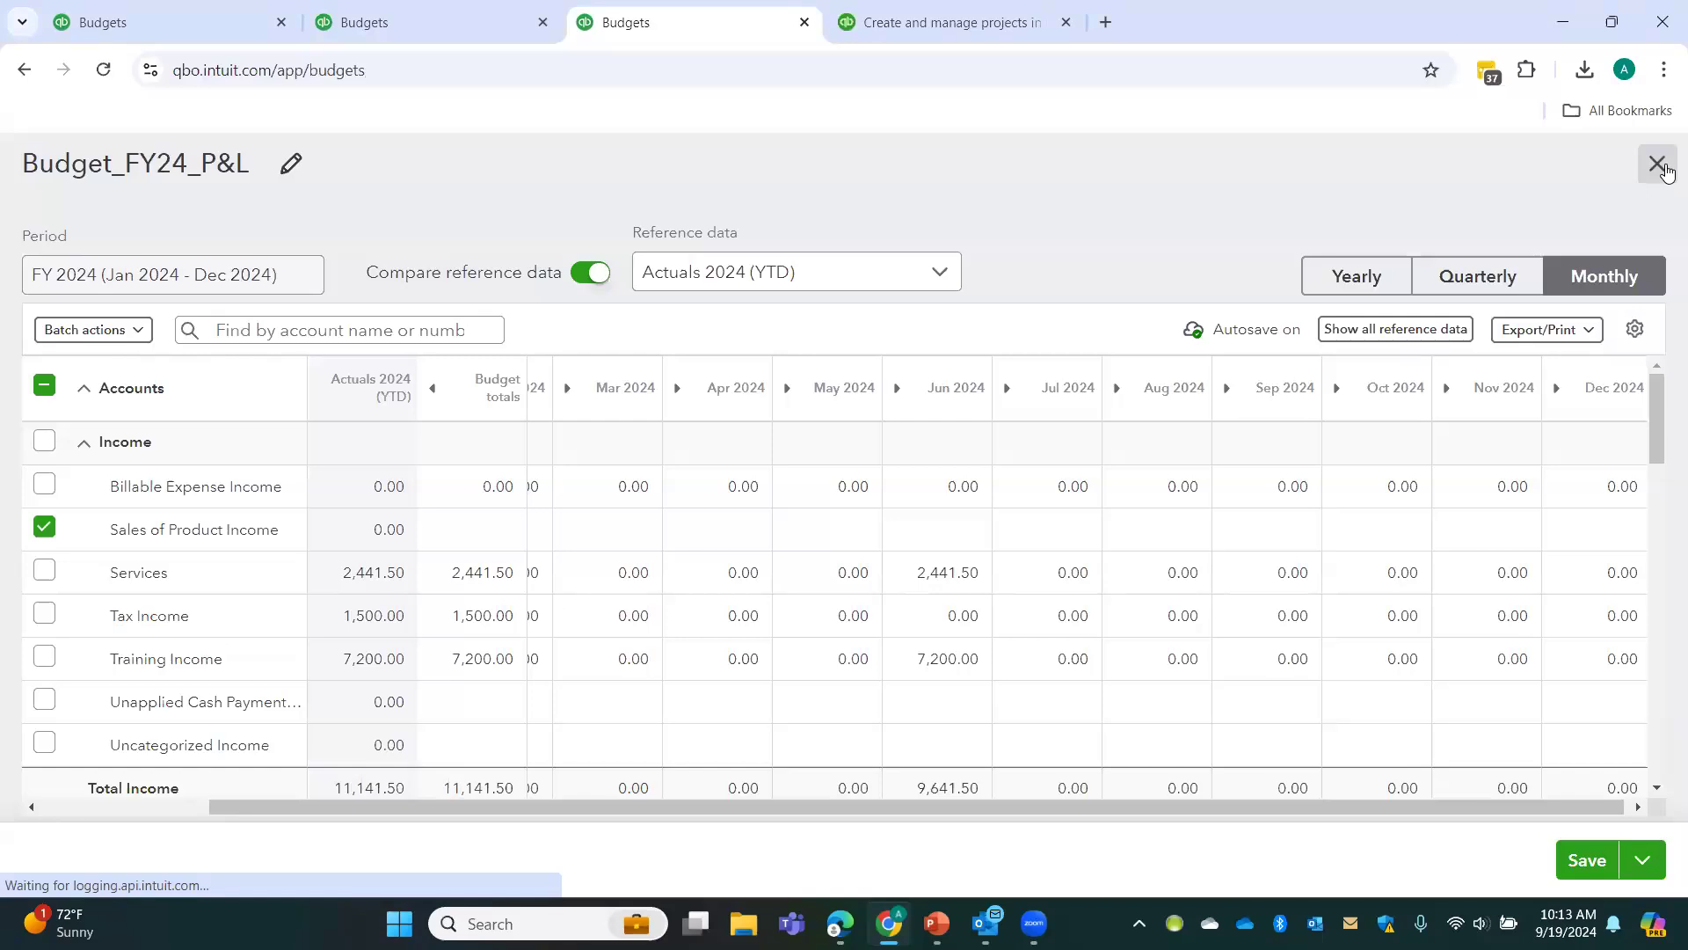
left_click(1657, 164)
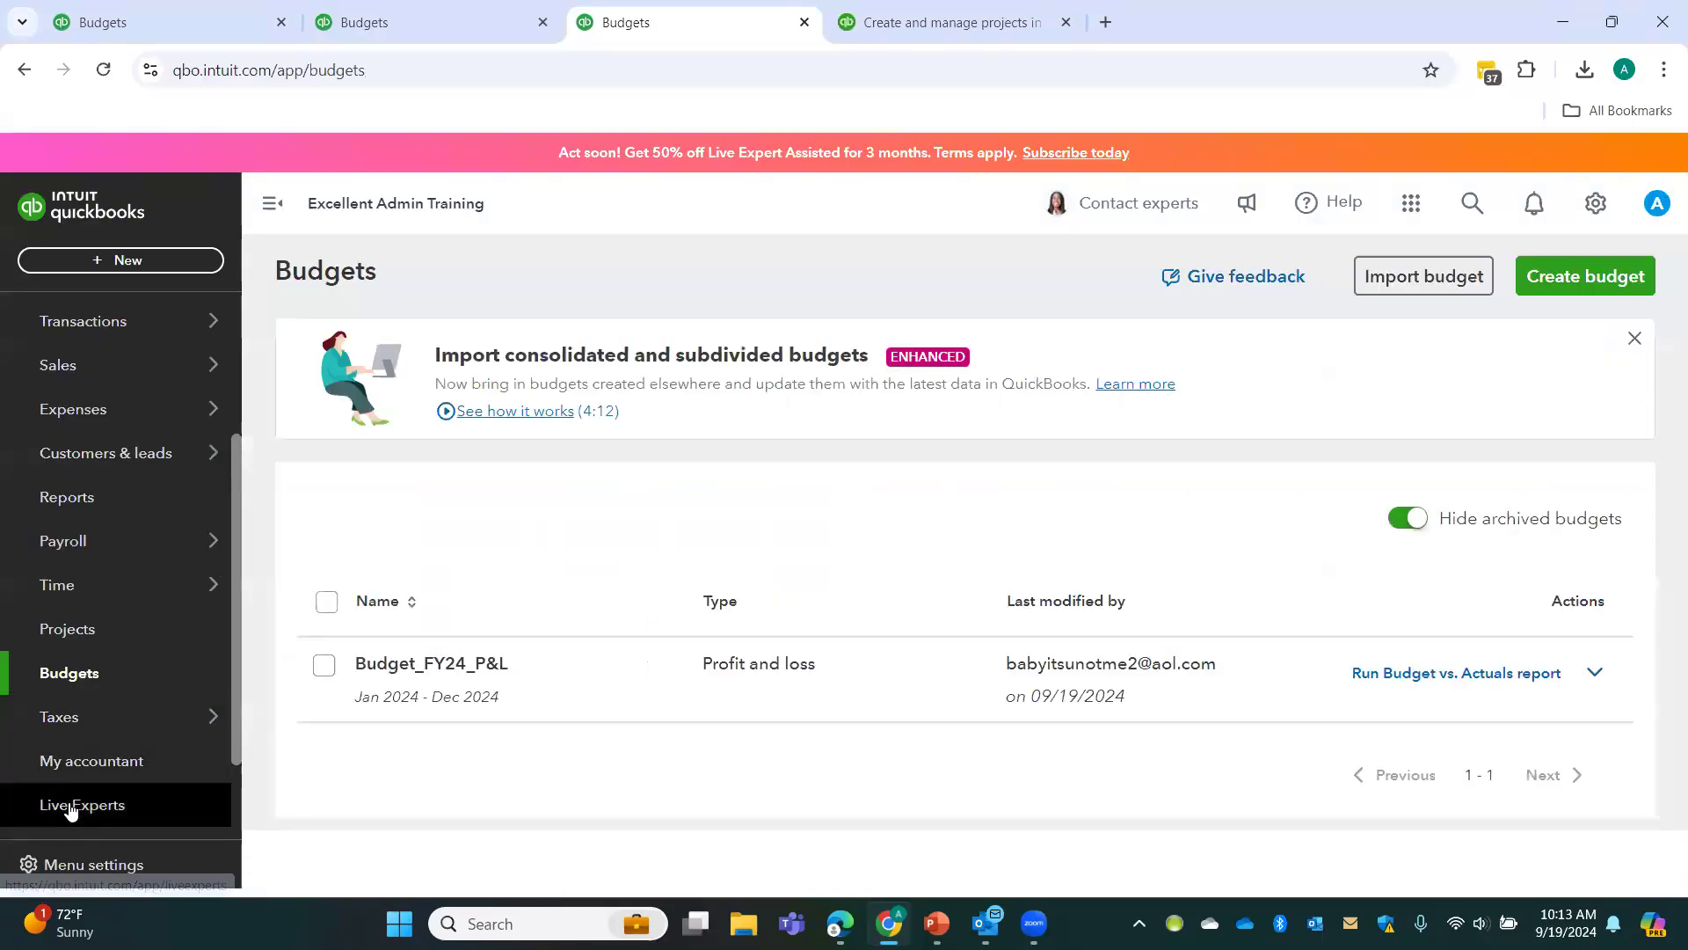
mouse_move(95, 595)
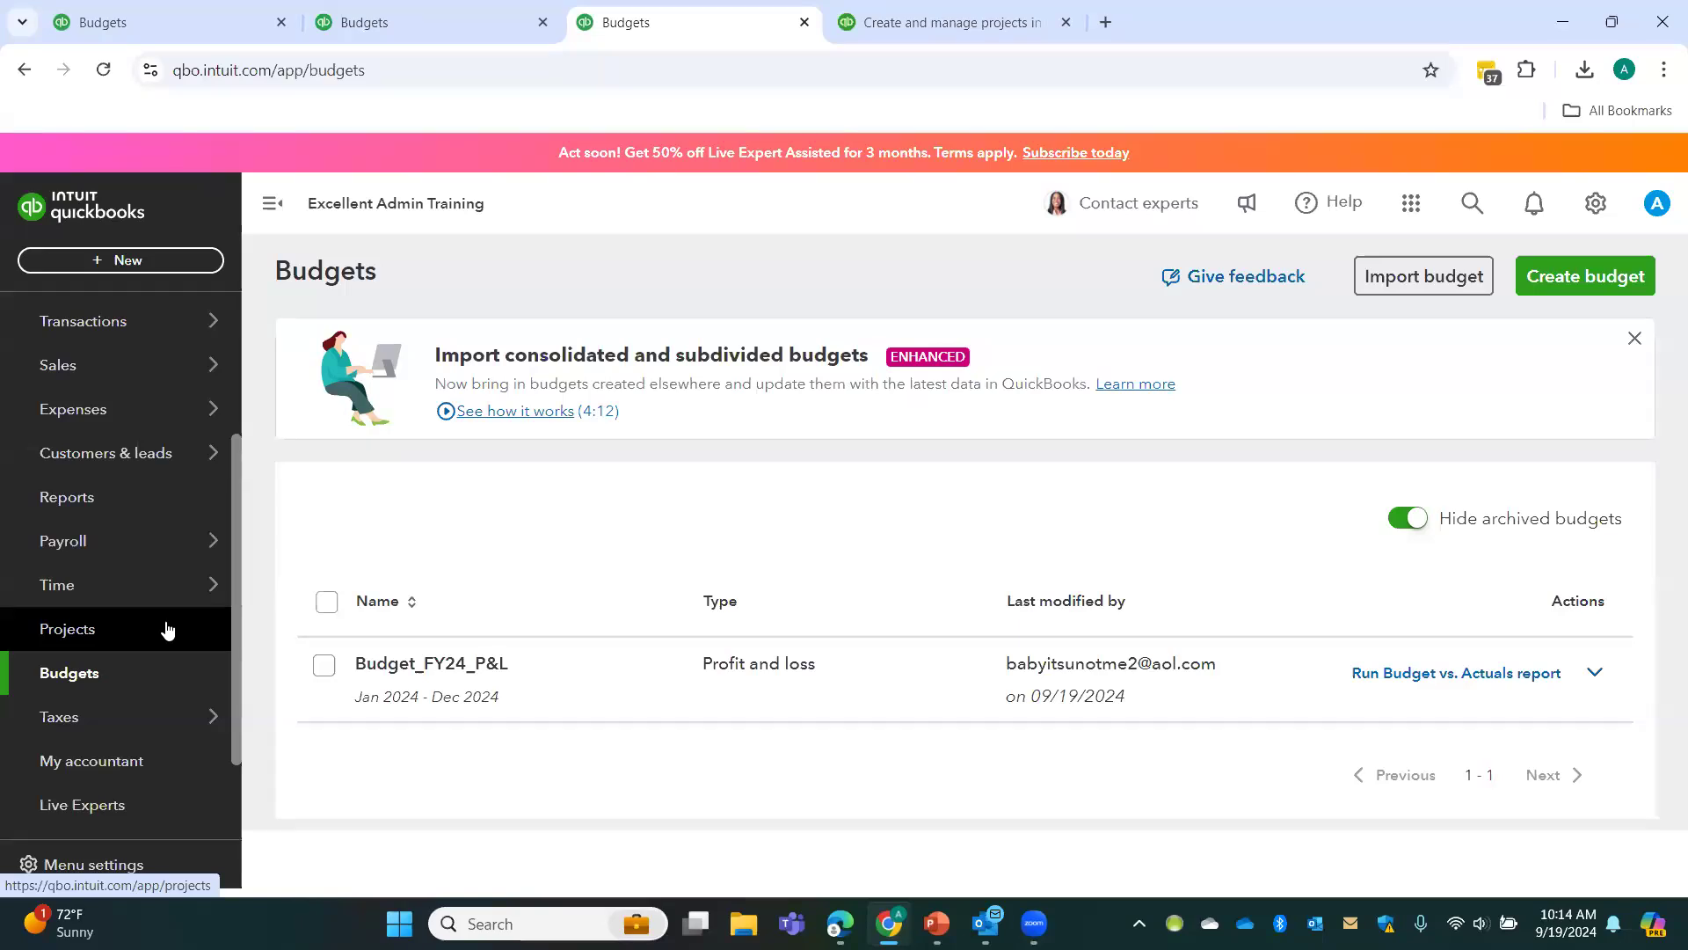
left_click(96, 323)
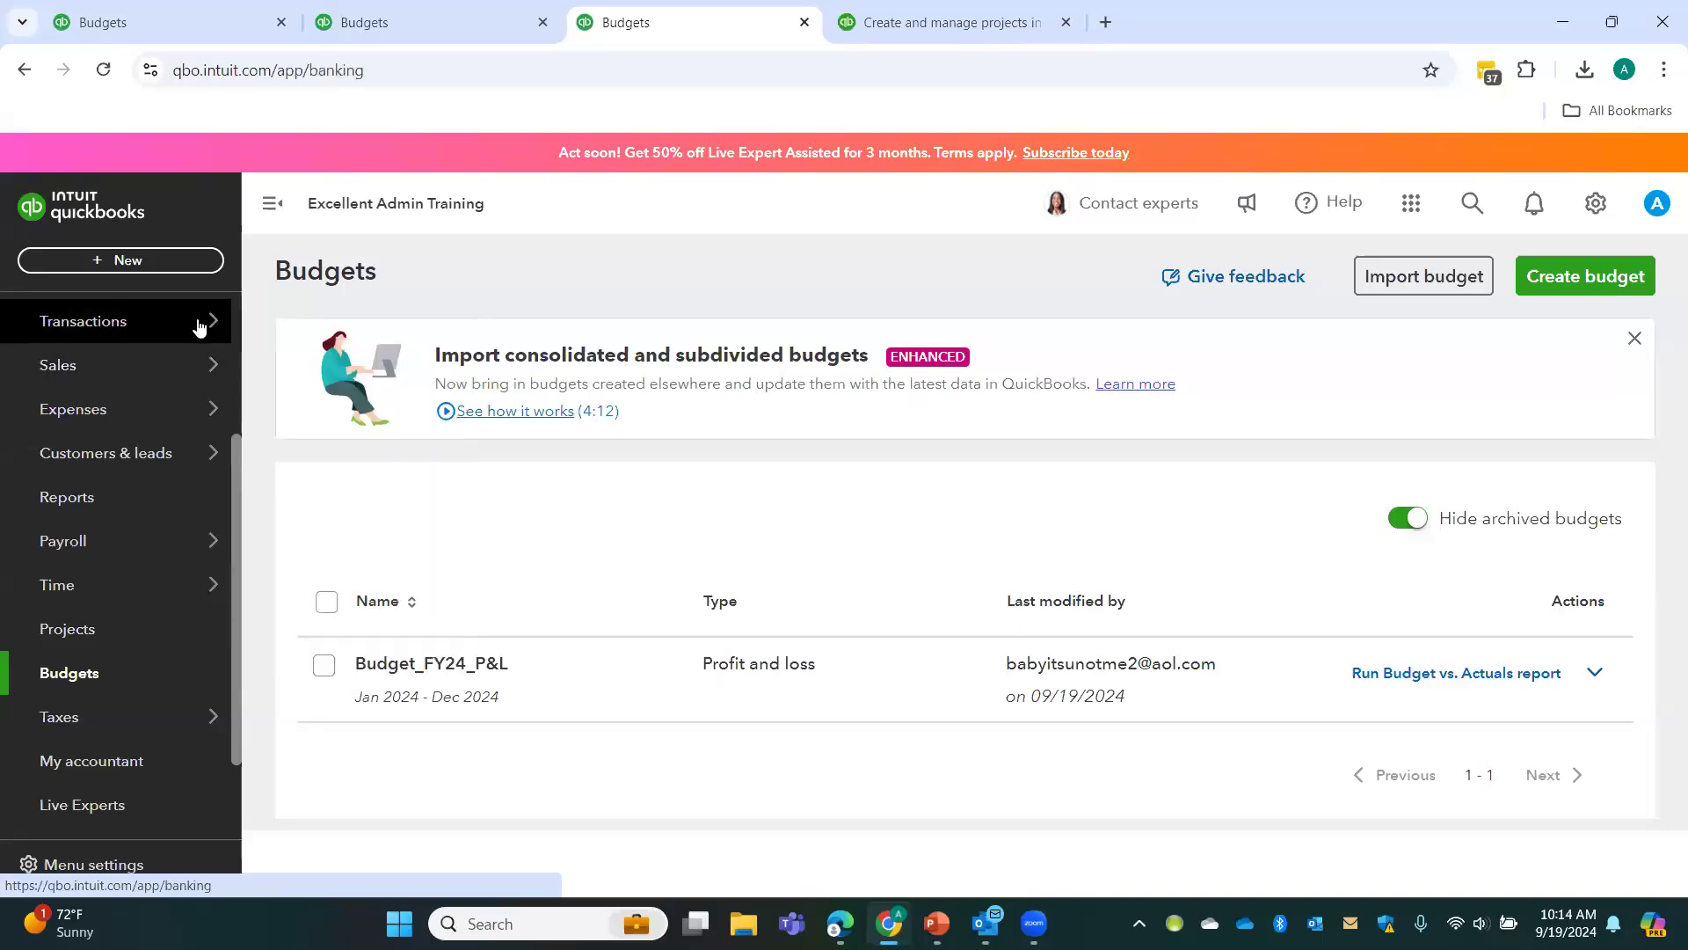
Step: Scroll through the Bank transactions table to review the September 2024 entries
scroll(802, 593, "down", 4)
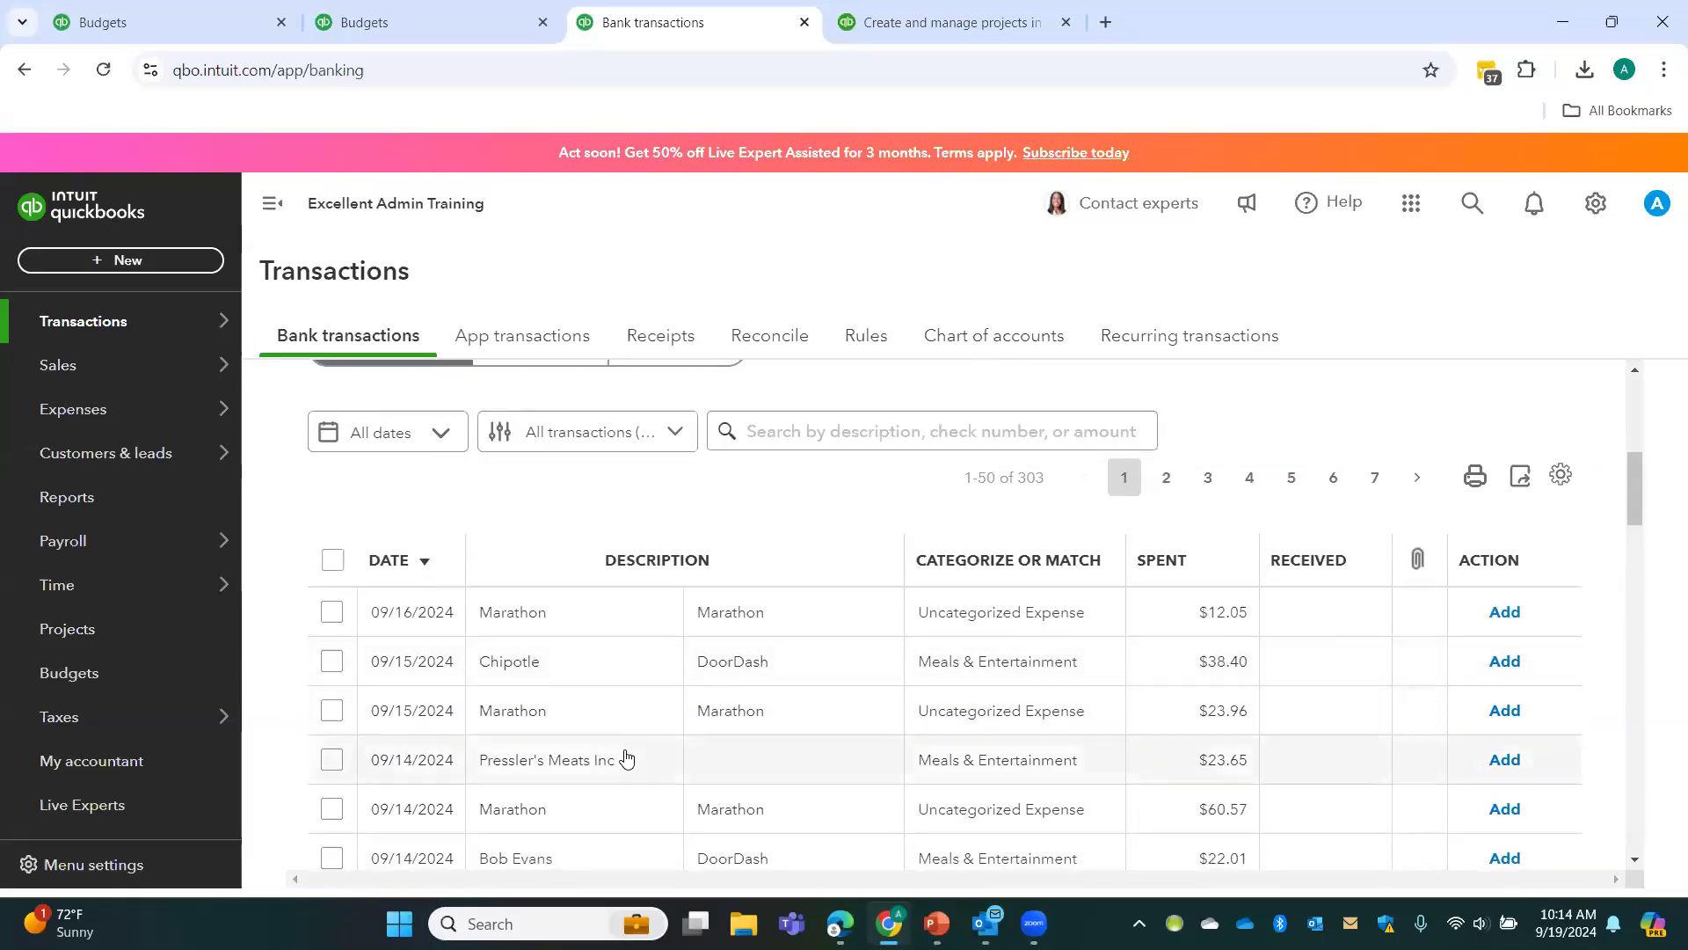
scroll(626, 760, "down", 3)
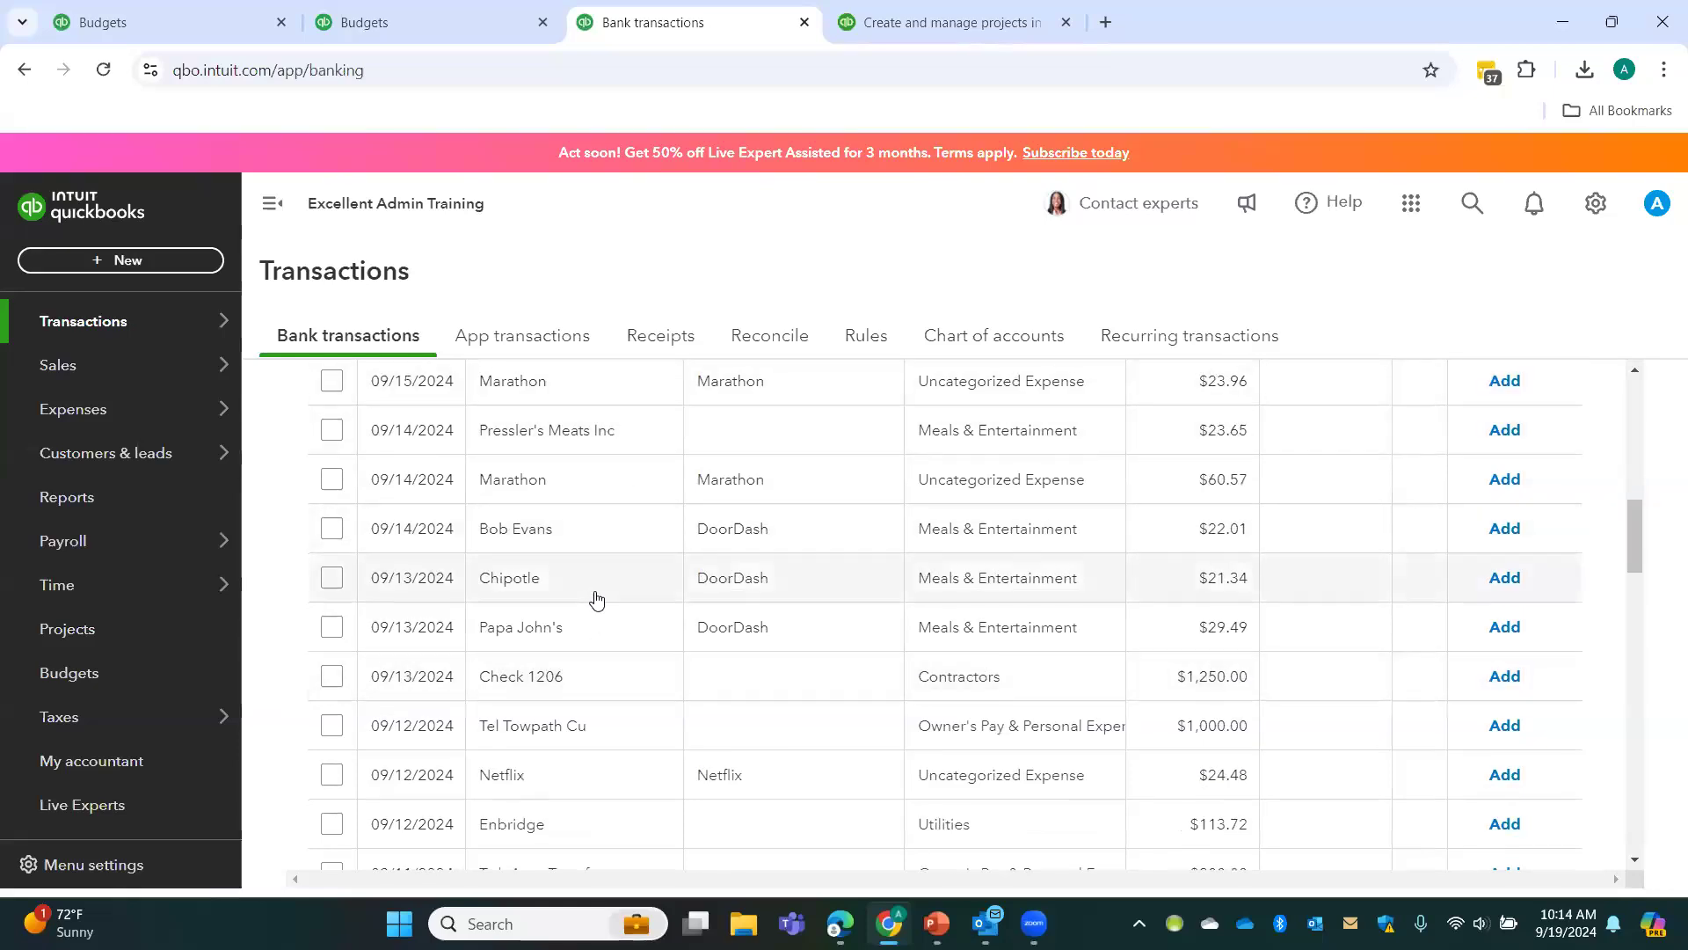
scroll(622, 502, "up", 2)
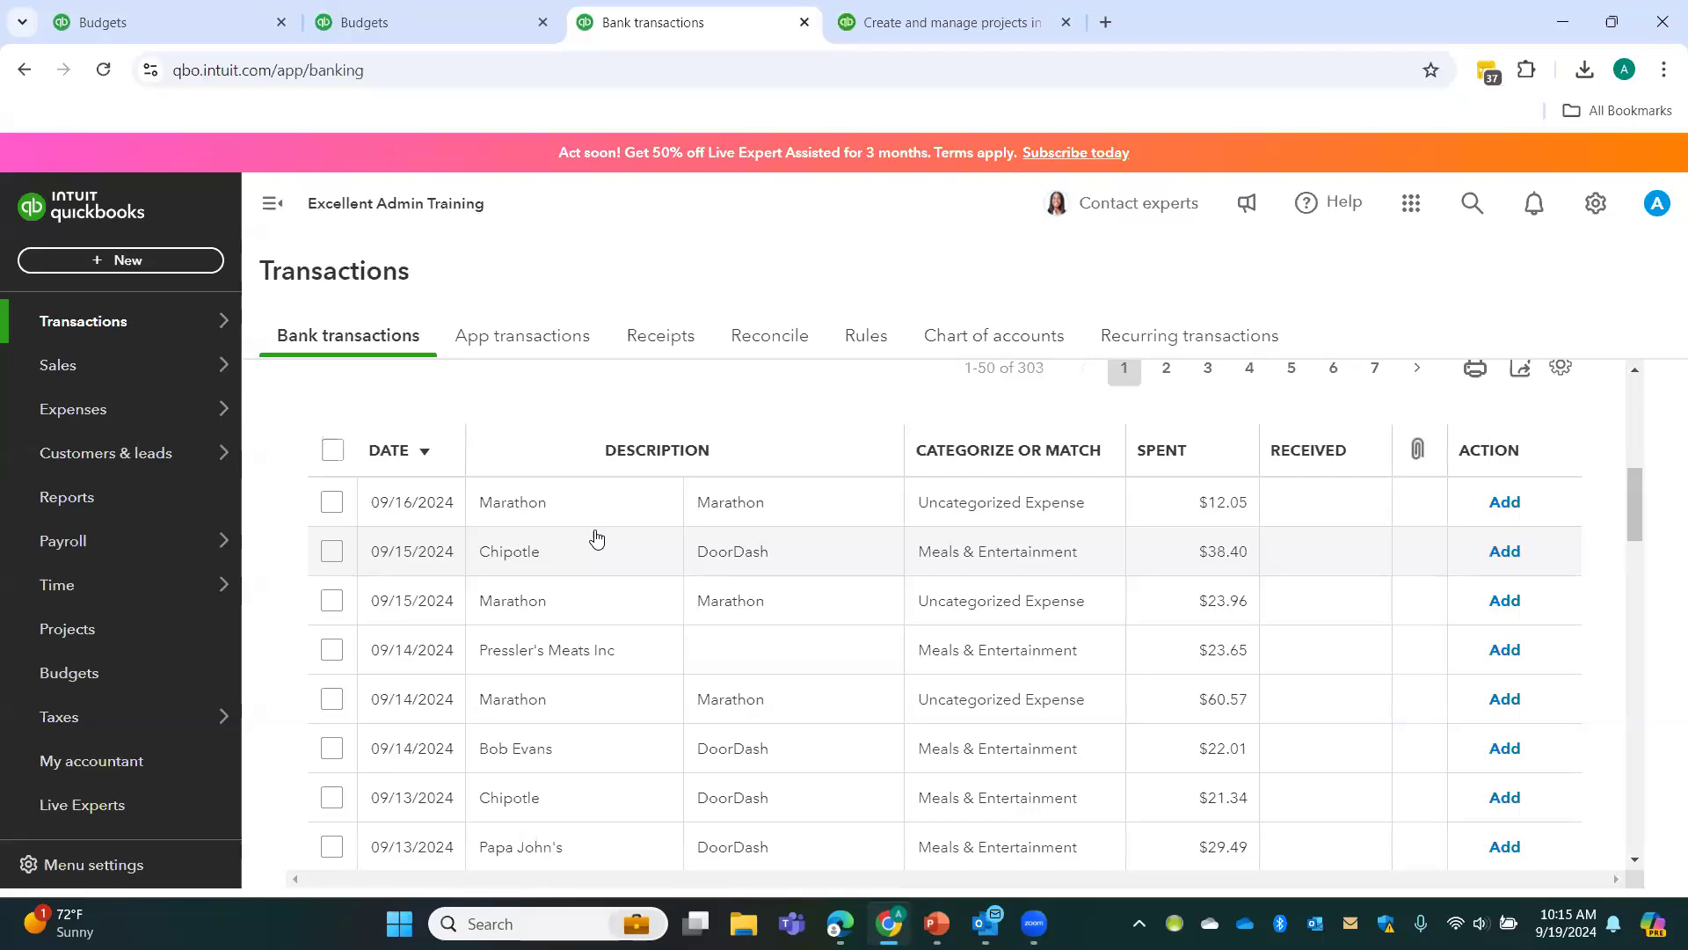
Step: Create a blank Journal Entry #1 dated 09/19/2024 and move into line 1's account field
left_click(181, 262)
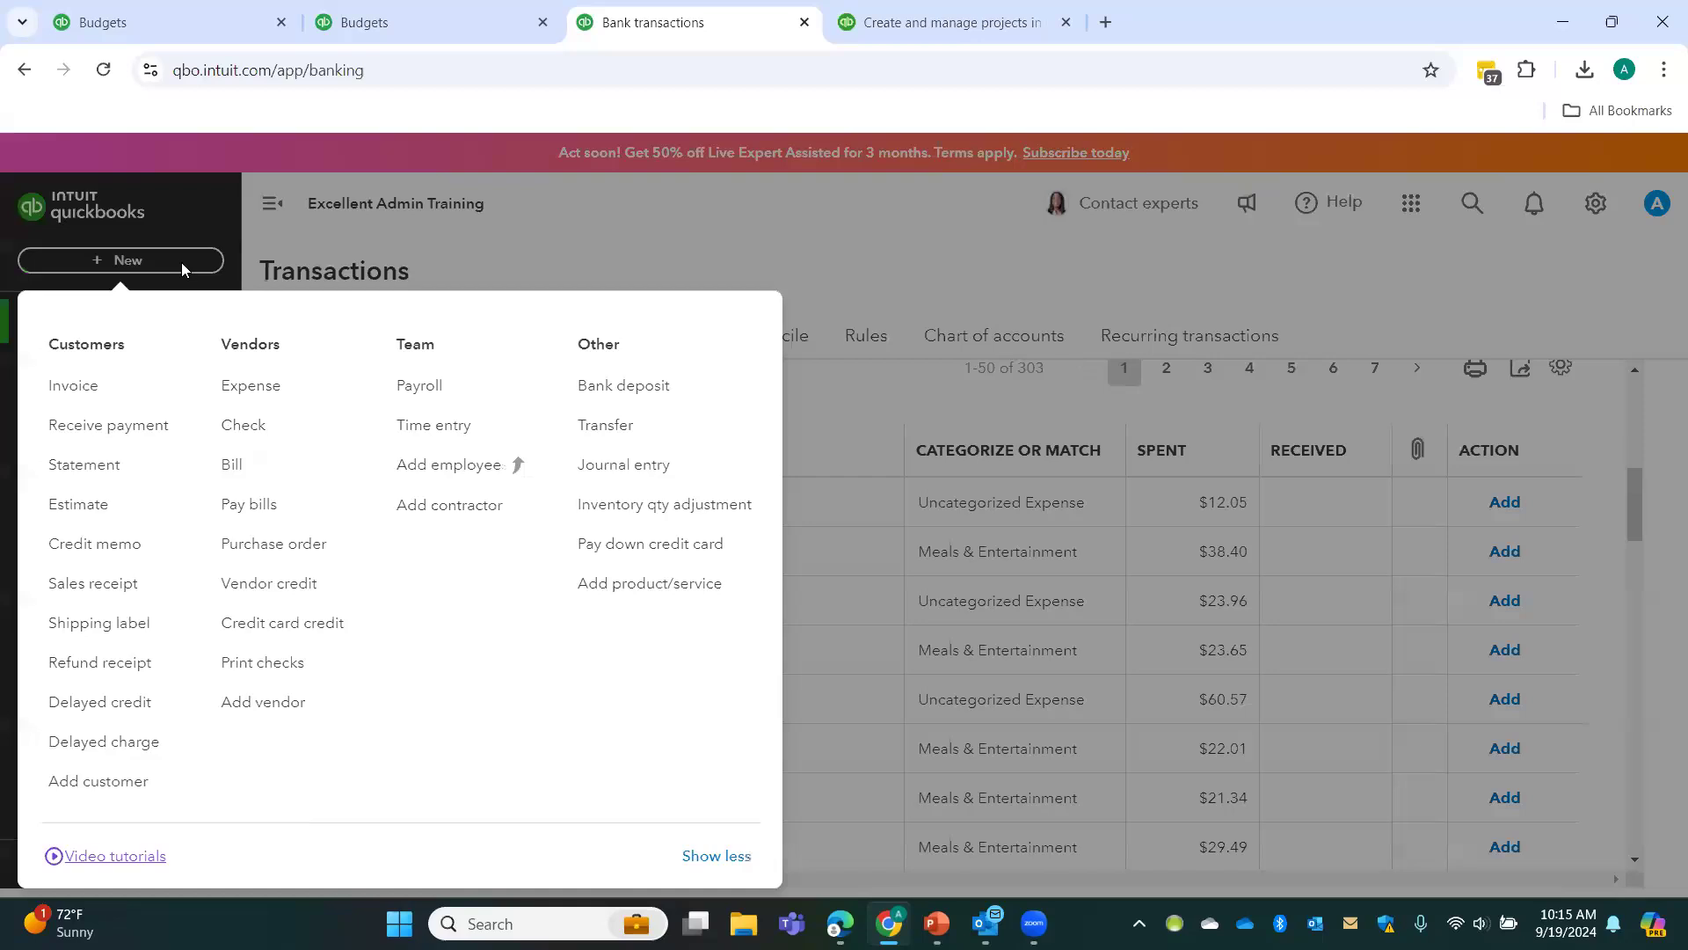
left_click(635, 479)
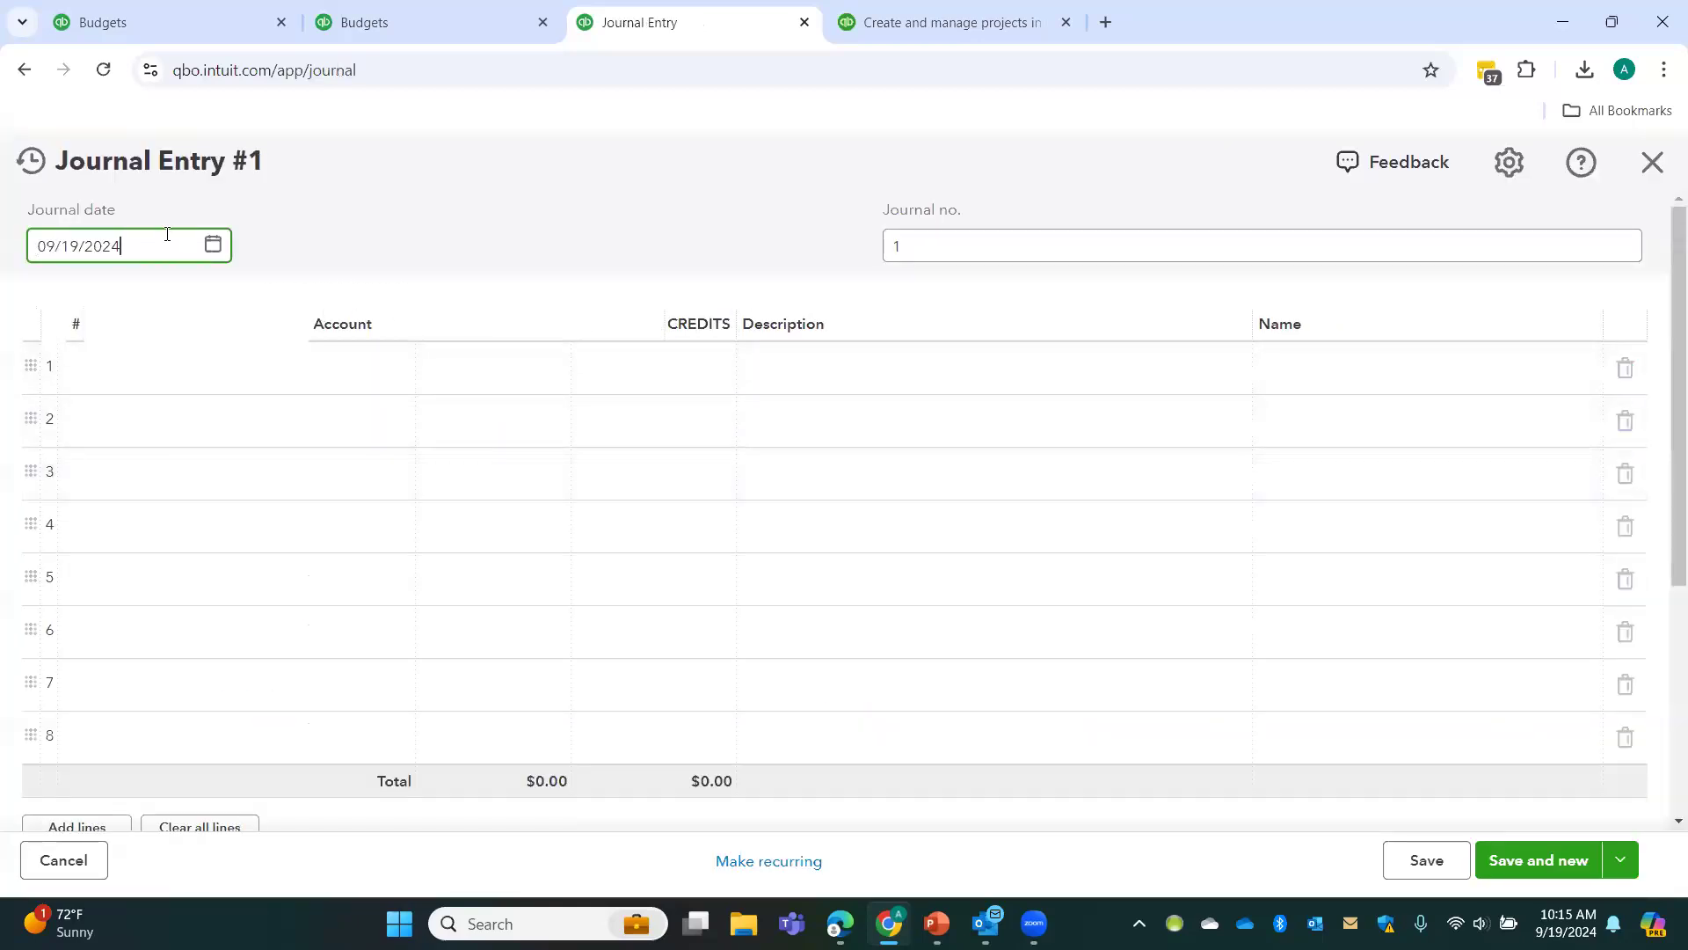
left_click_drag(127, 247, 2, 261)
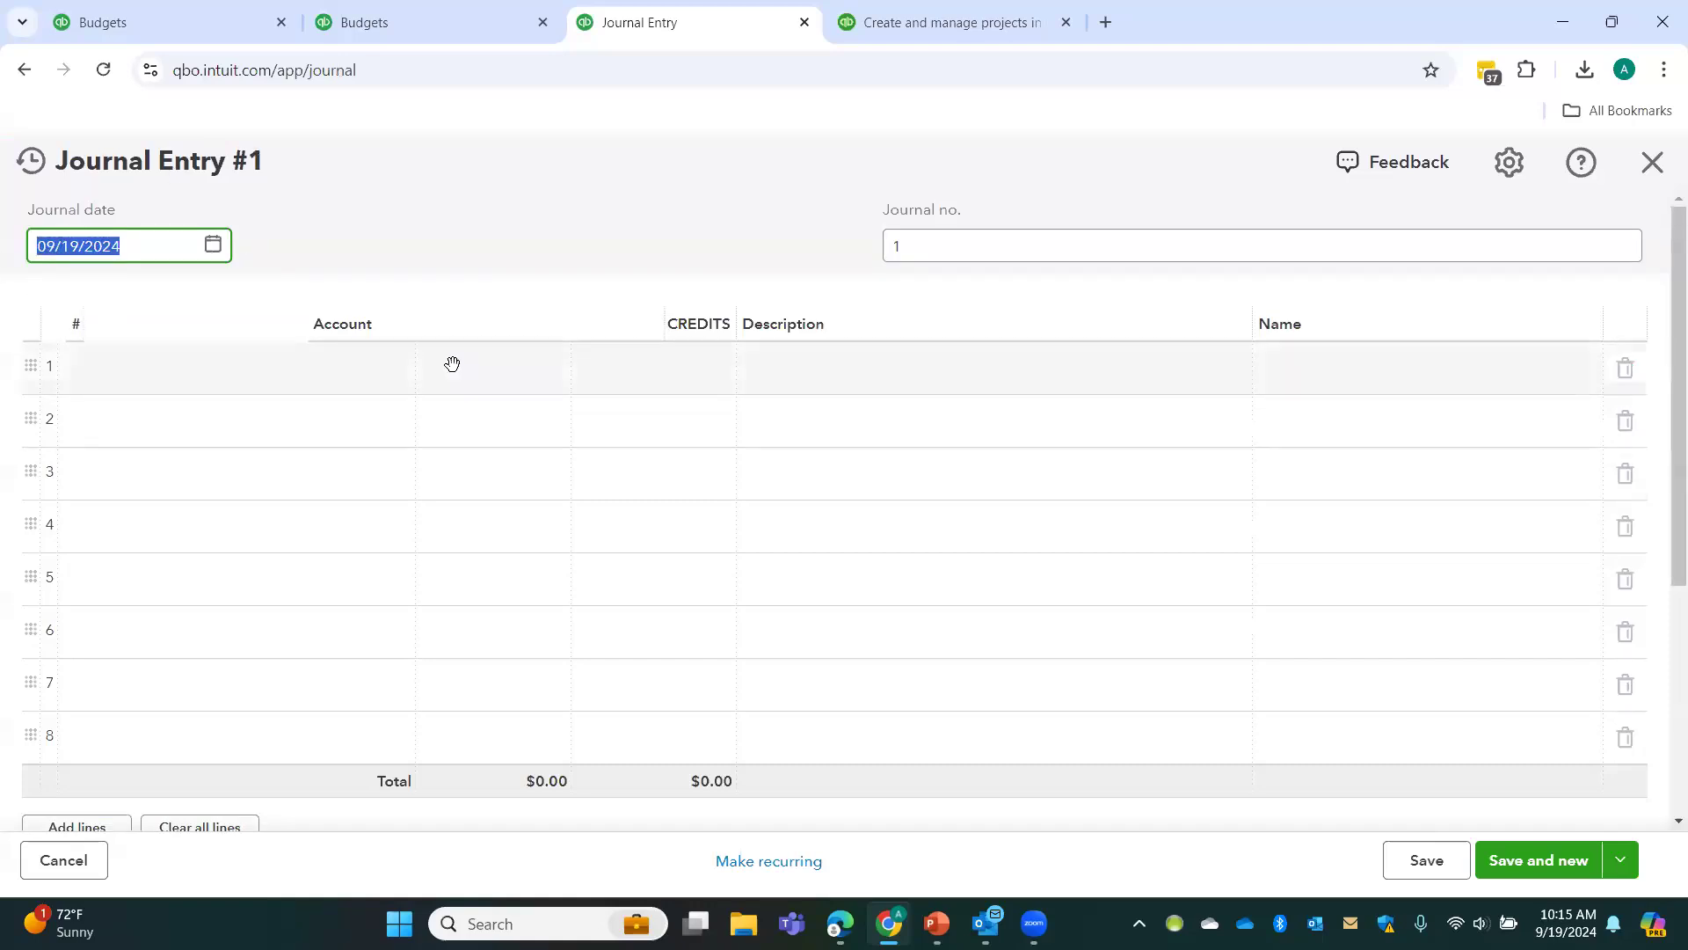
left_click(311, 370)
left_click(474, 370)
left_click(716, 367)
left_click(769, 367)
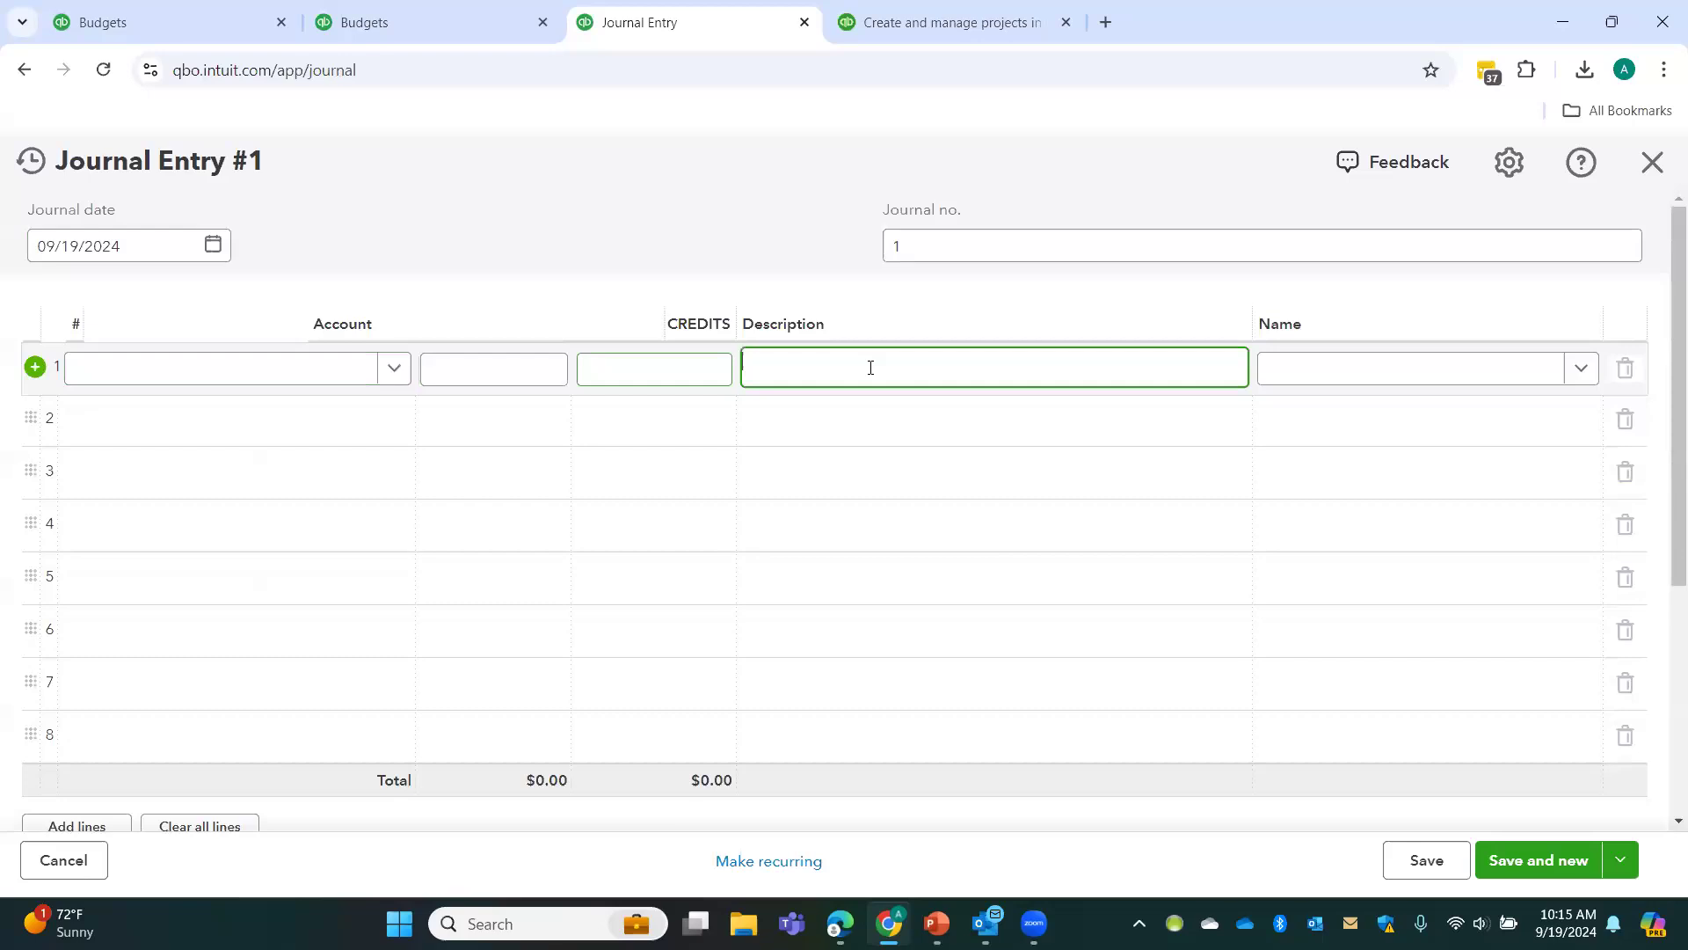
left_click(1409, 369)
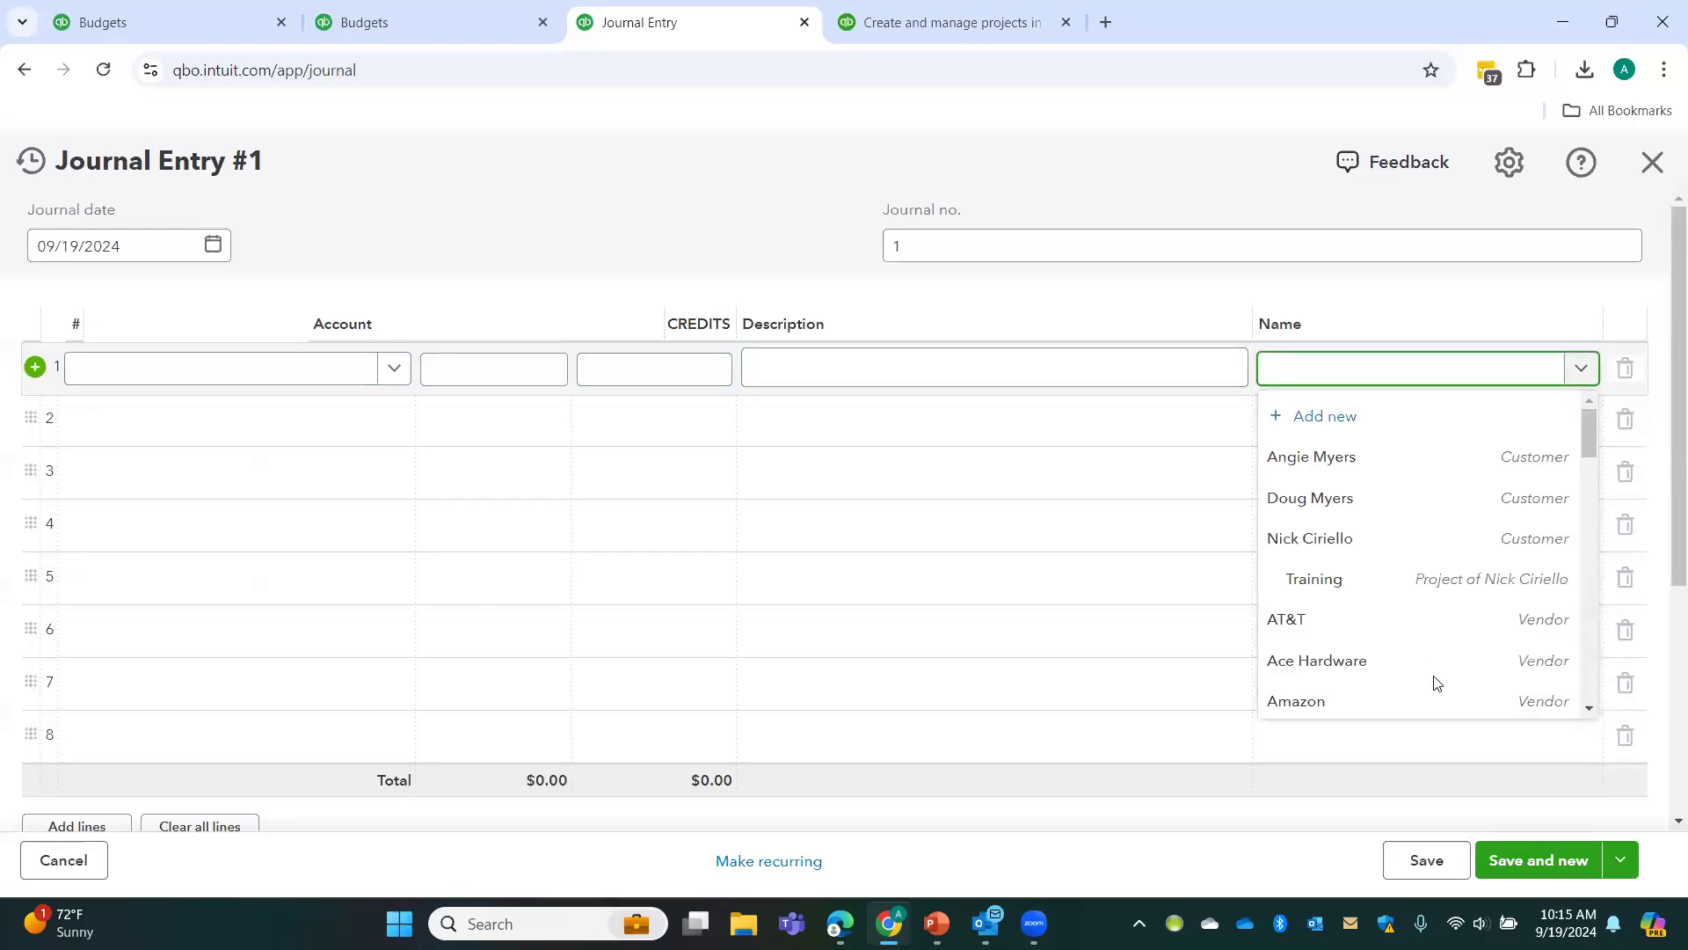
left_click(146, 382)
left_click(148, 374)
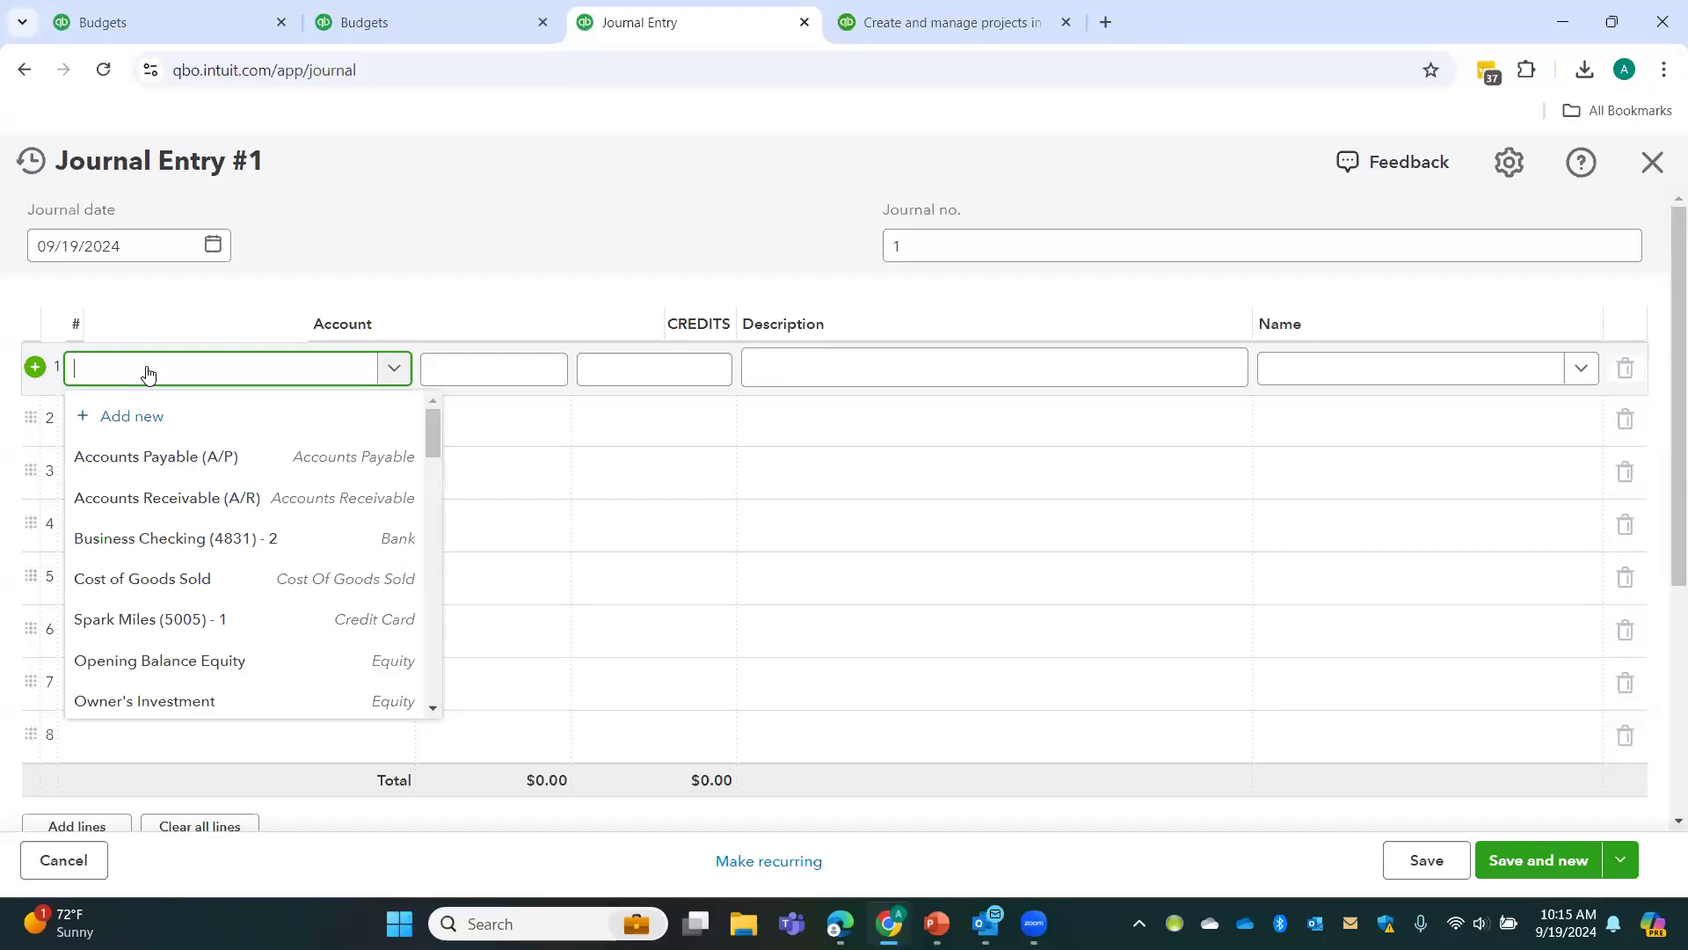
Step: Create a 'depreciation' account (Other Expense, detail type Depreciation) as line 1's account
type("deppr")
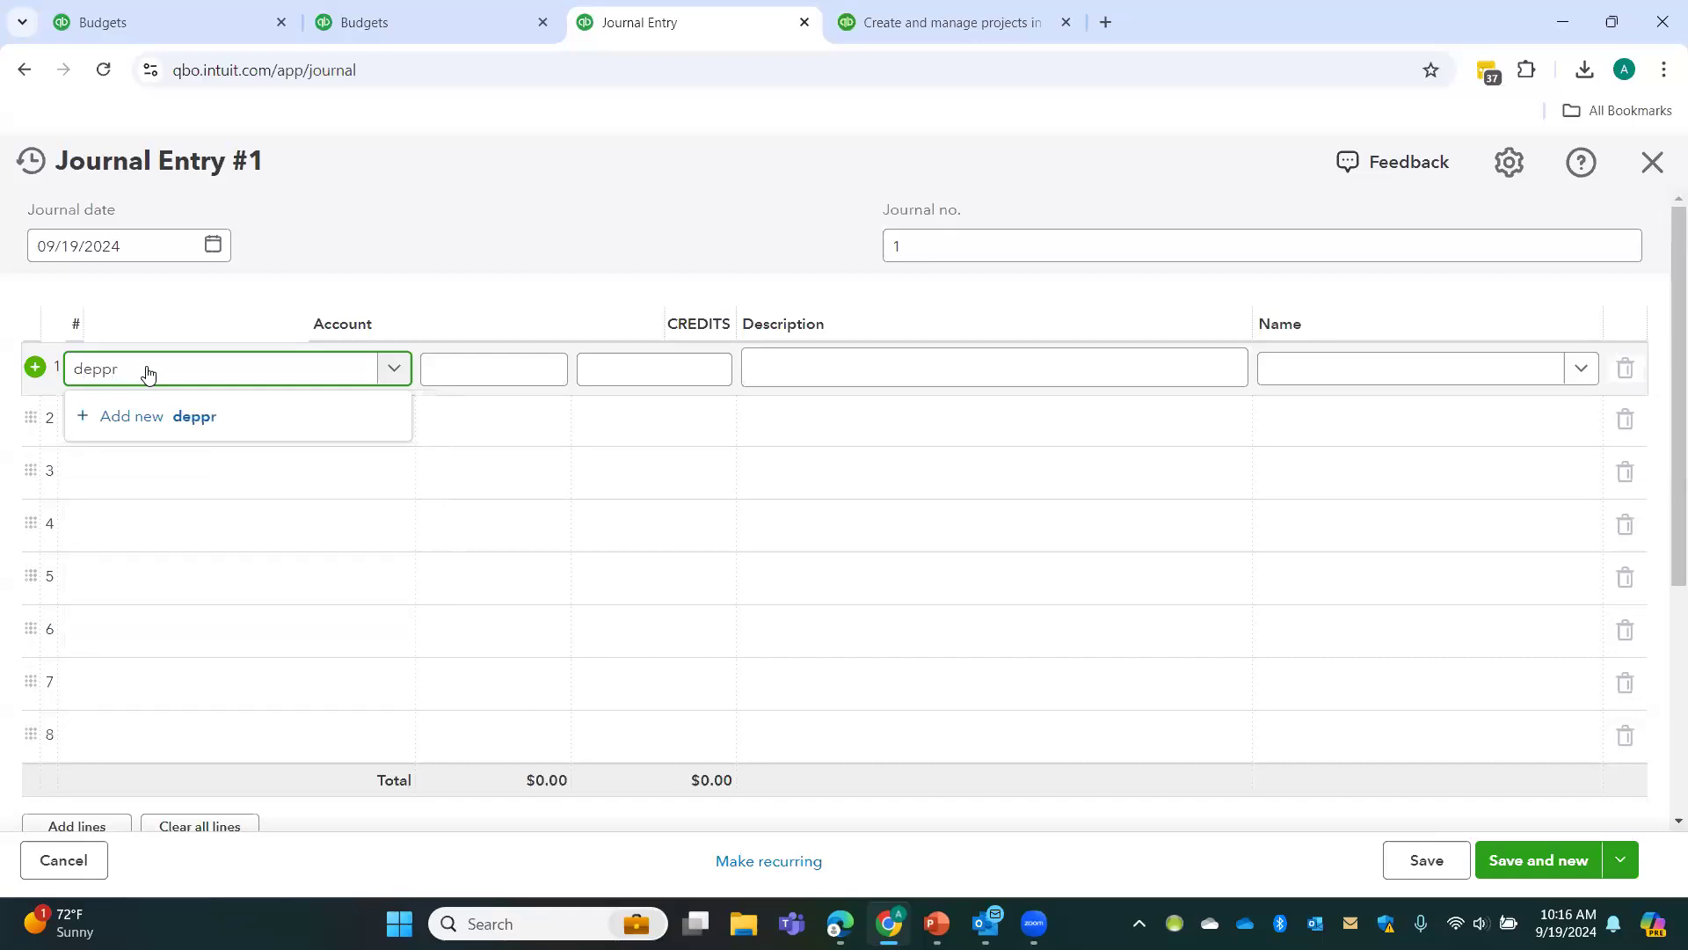
key("Num_Lock")
key("BackSpace")
key("BackSpace")
type("reciation")
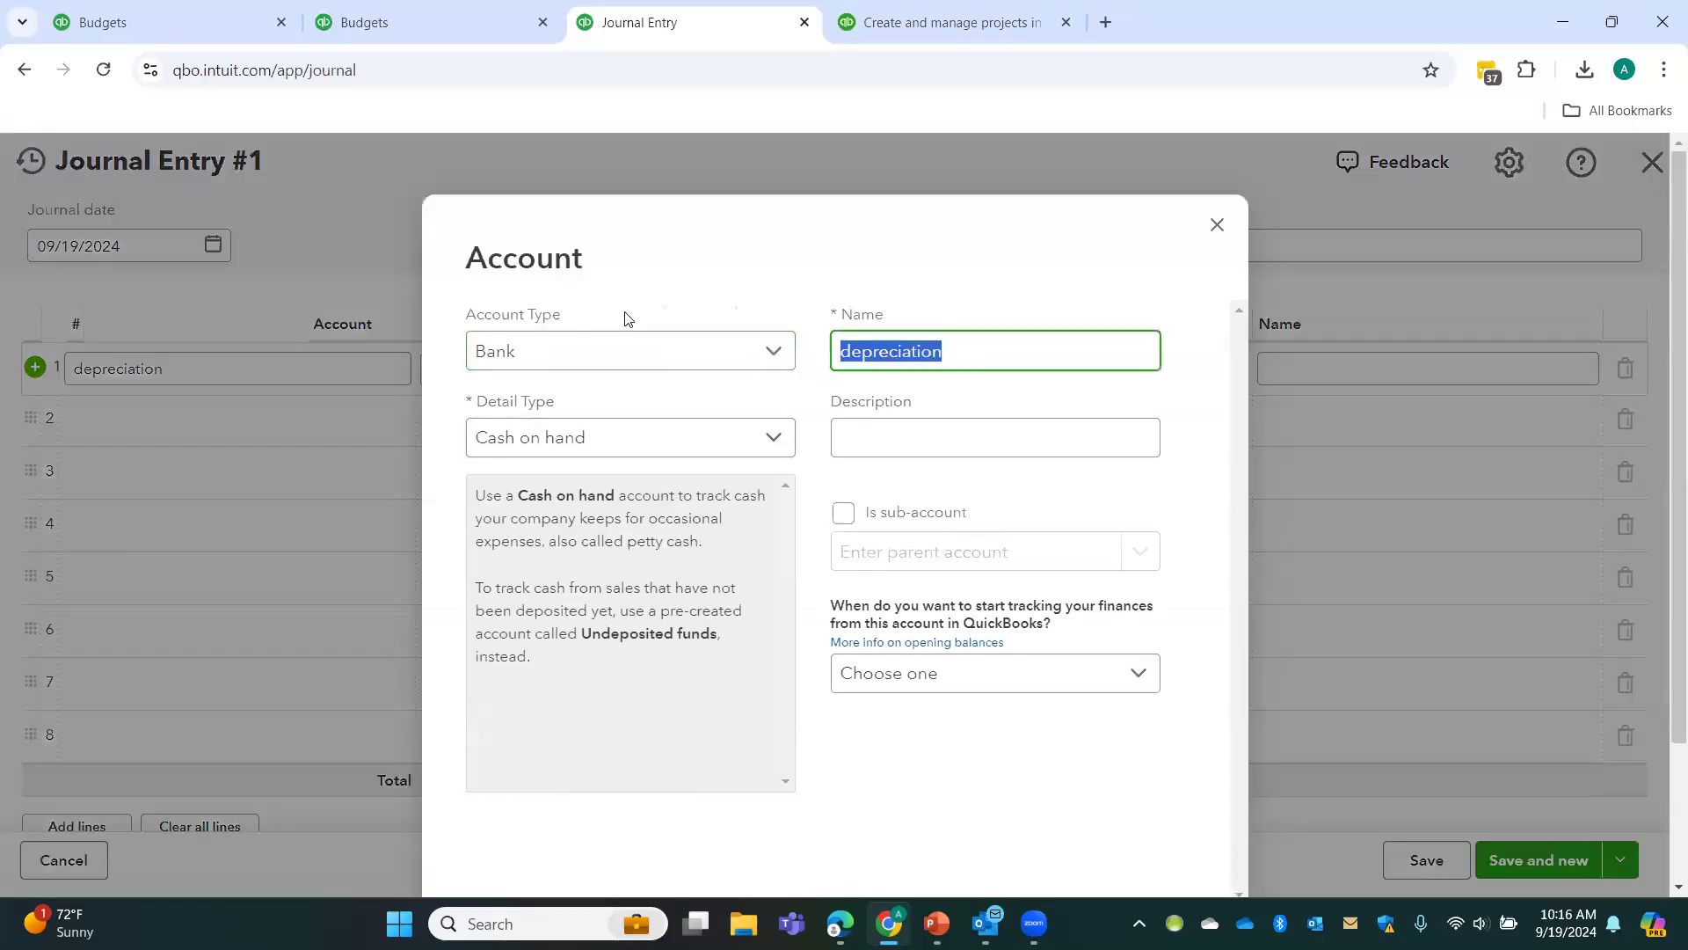
left_click(598, 352)
scroll(578, 397, "down", 5)
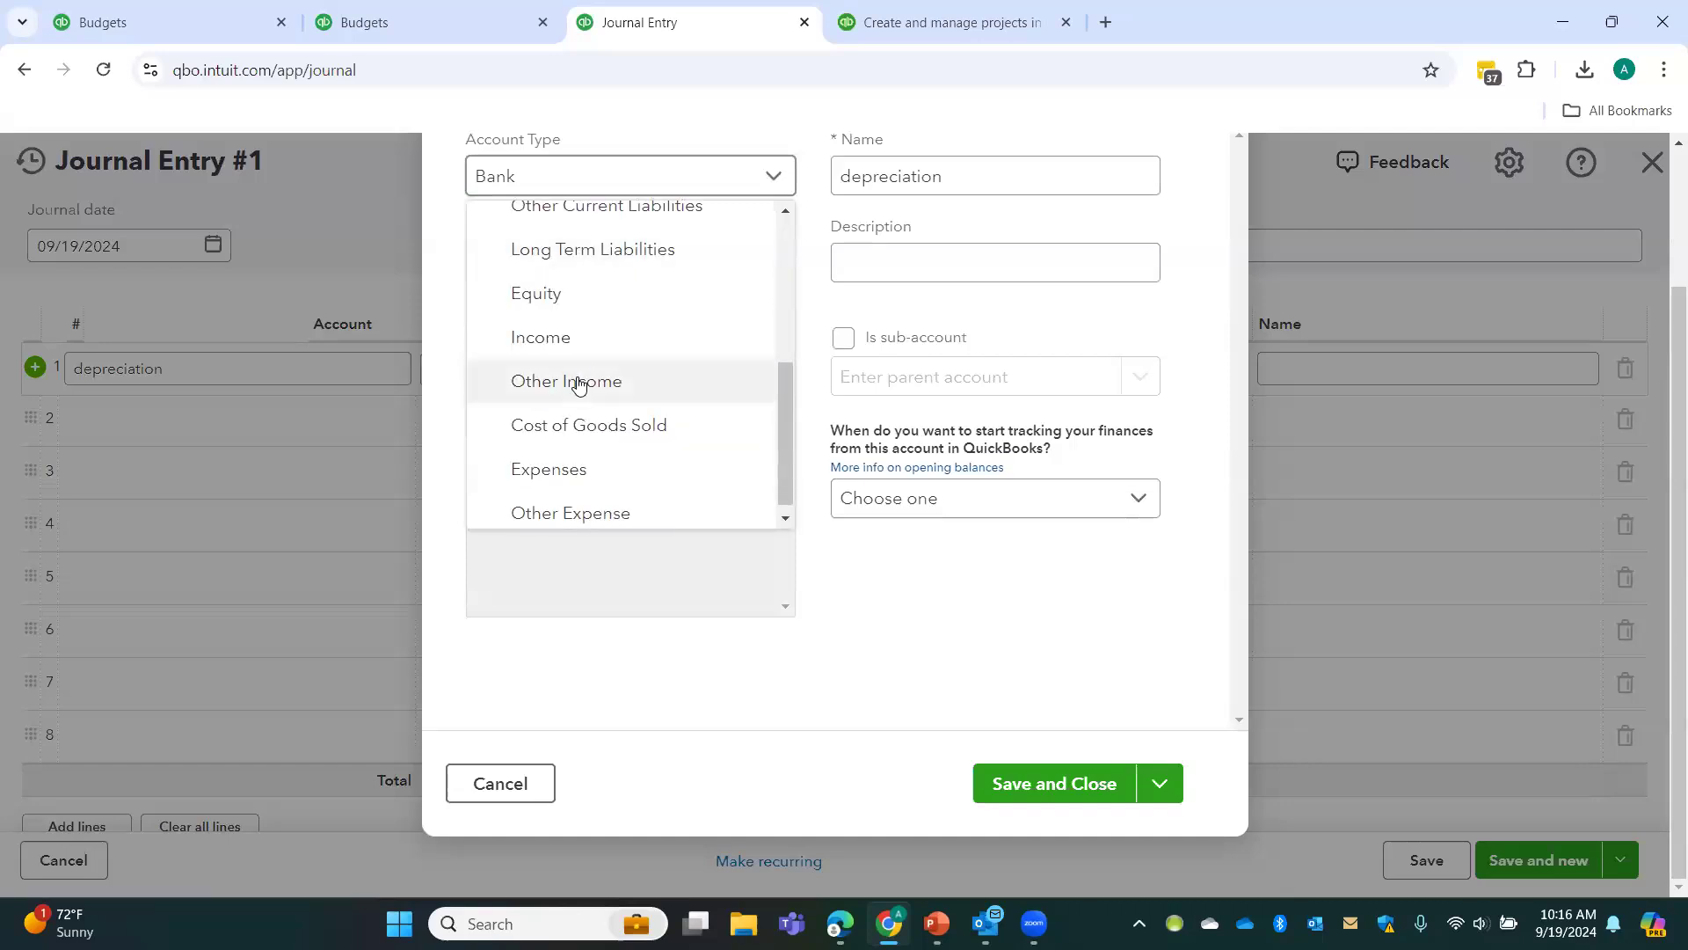
left_click(569, 514)
left_click(773, 262)
left_click(640, 358)
left_click(927, 177)
scroll(668, 211, "up", 1)
left_click(1085, 827)
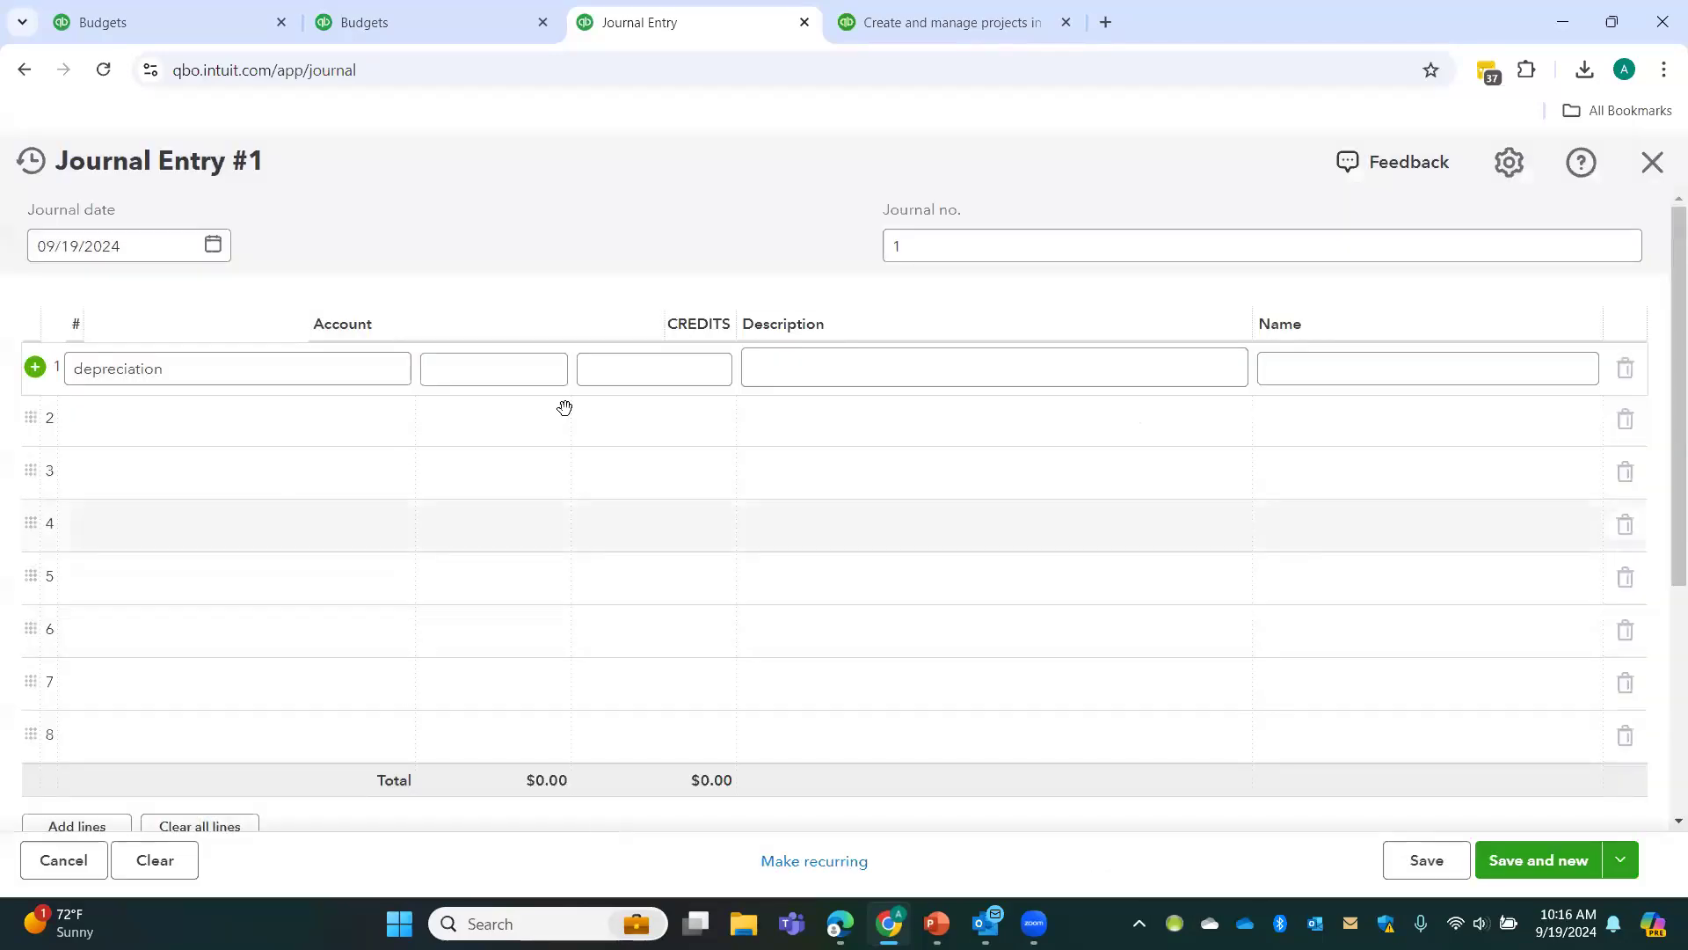
left_click(639, 378)
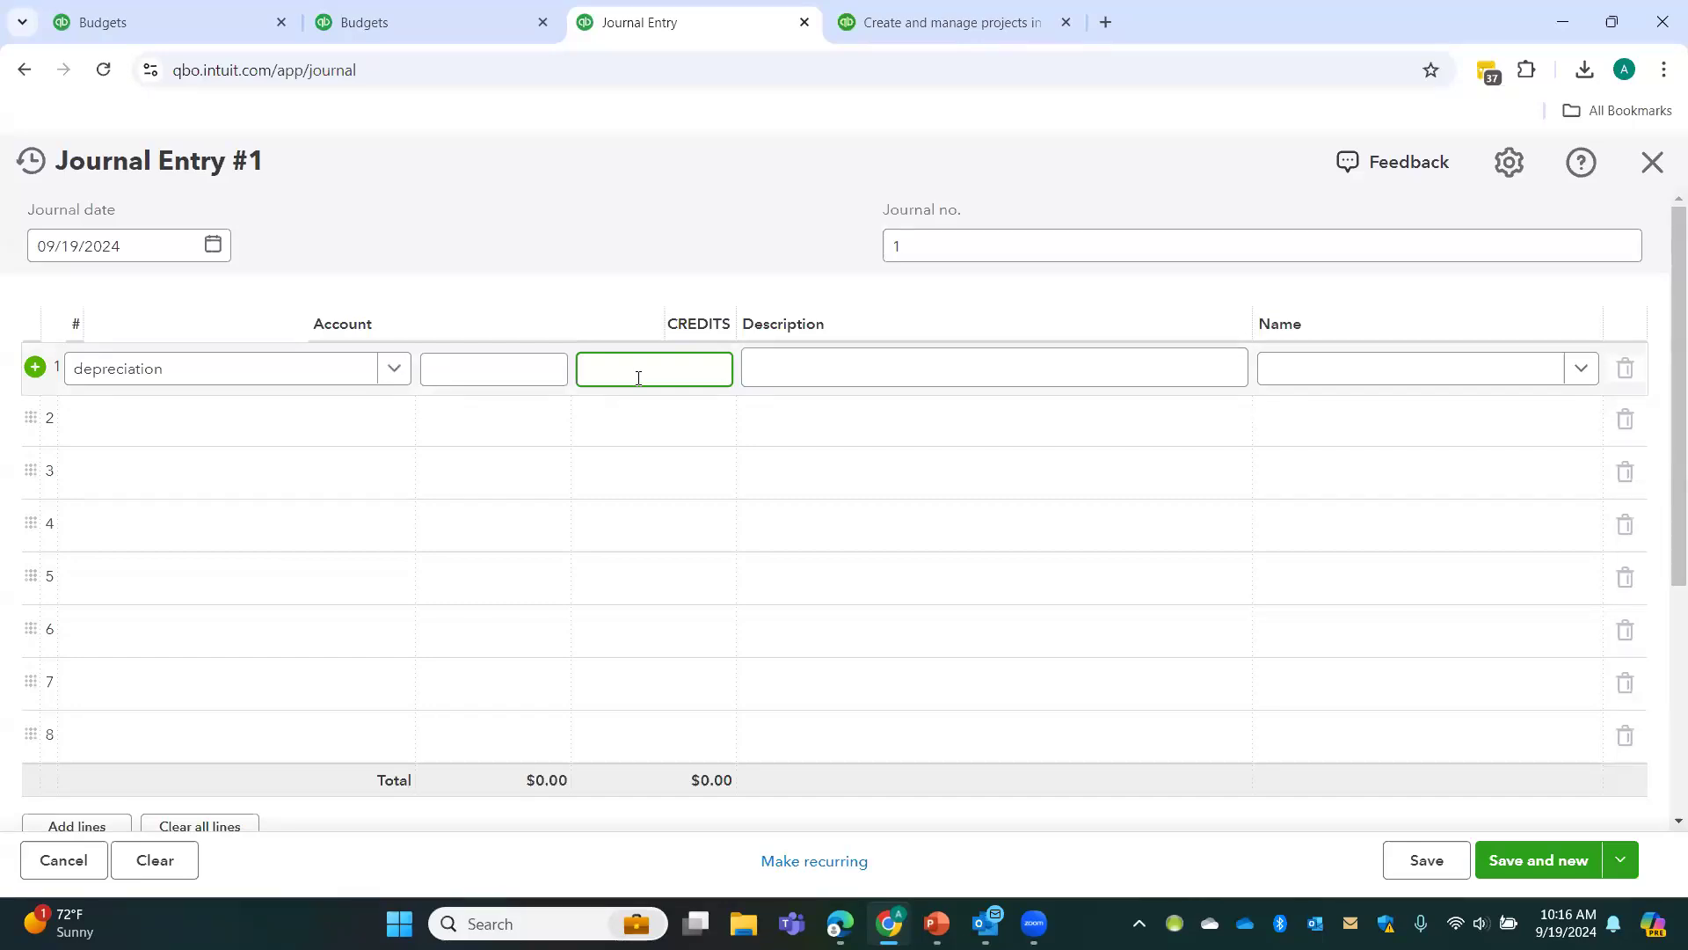
Step: Enter a $41,000 credit on line 1 and date the journal entry 12/31/2023
key("Num_Lock")
type("41000")
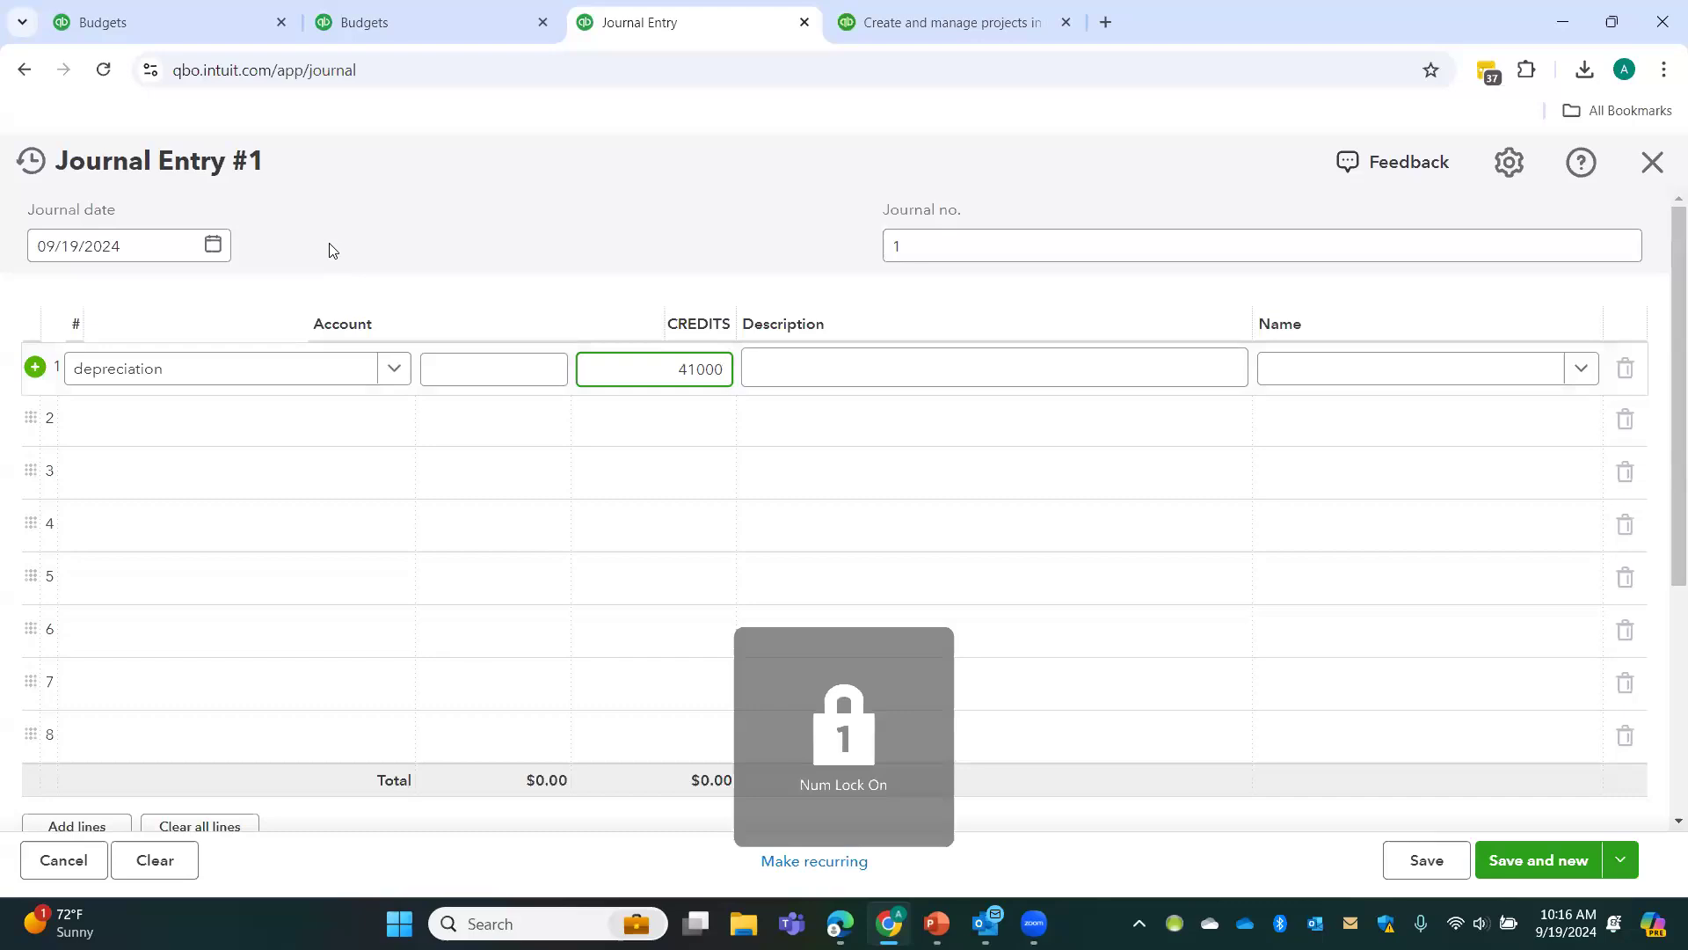
left_click(224, 248)
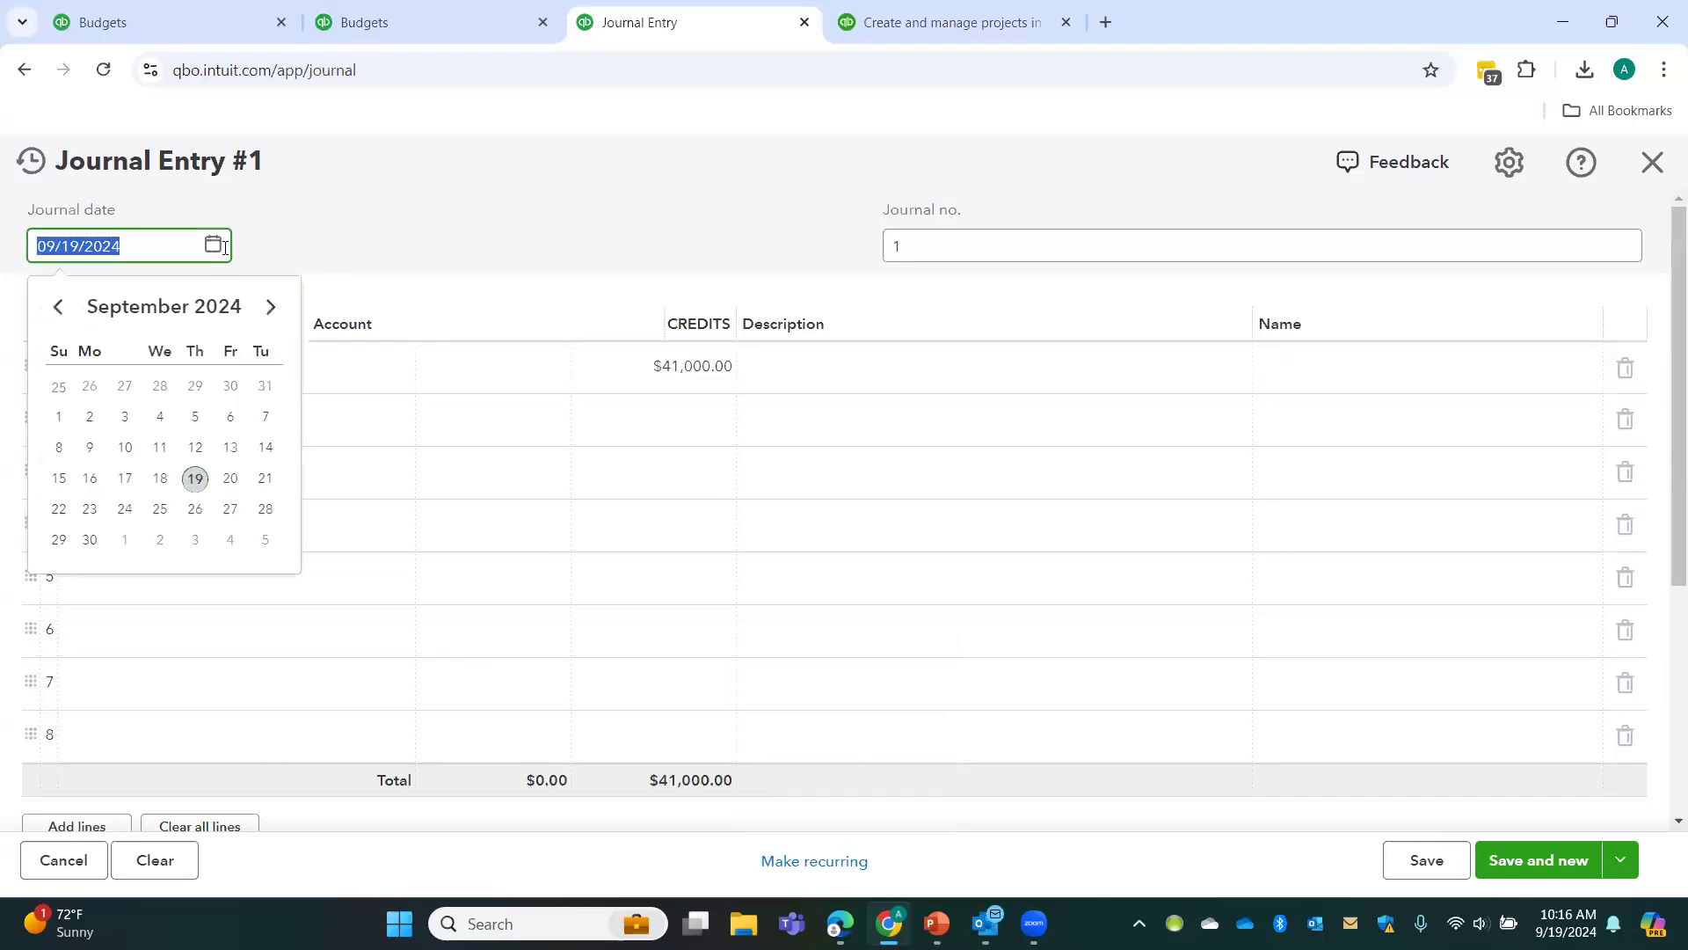
left_click(59, 307)
left_click(59, 307)
left_click(59, 306)
left_click(59, 307)
left_click(58, 307)
left_click(59, 307)
left_click(59, 307)
left_click(59, 307)
left_click(59, 307)
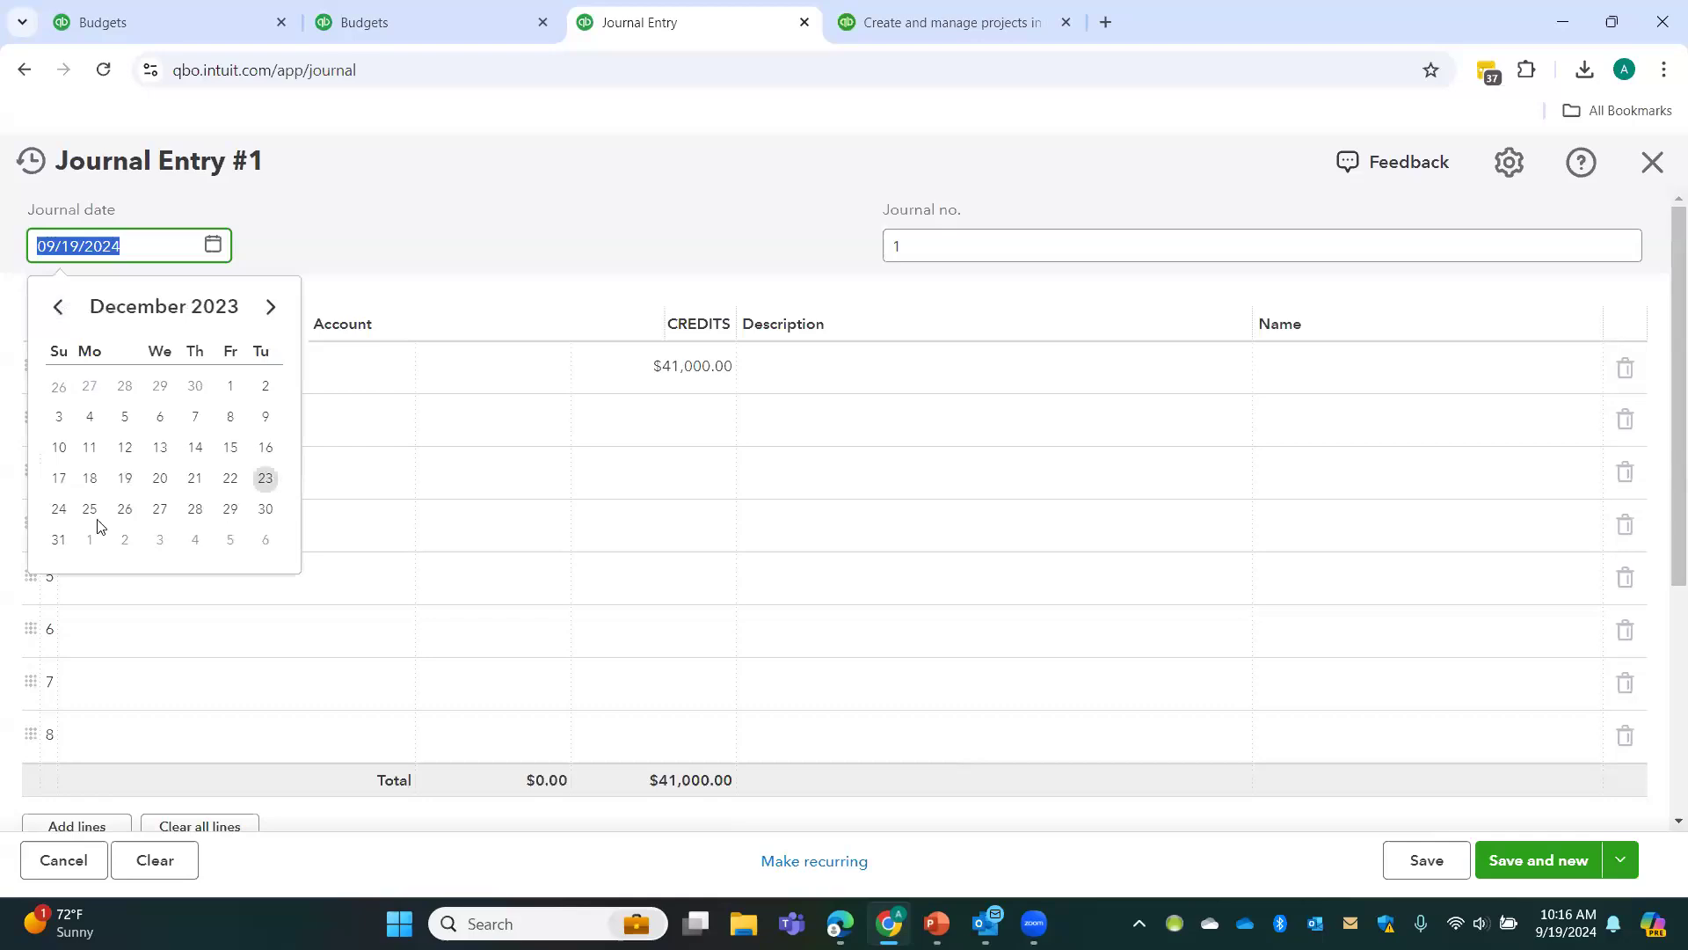
left_click(58, 540)
left_click(150, 427)
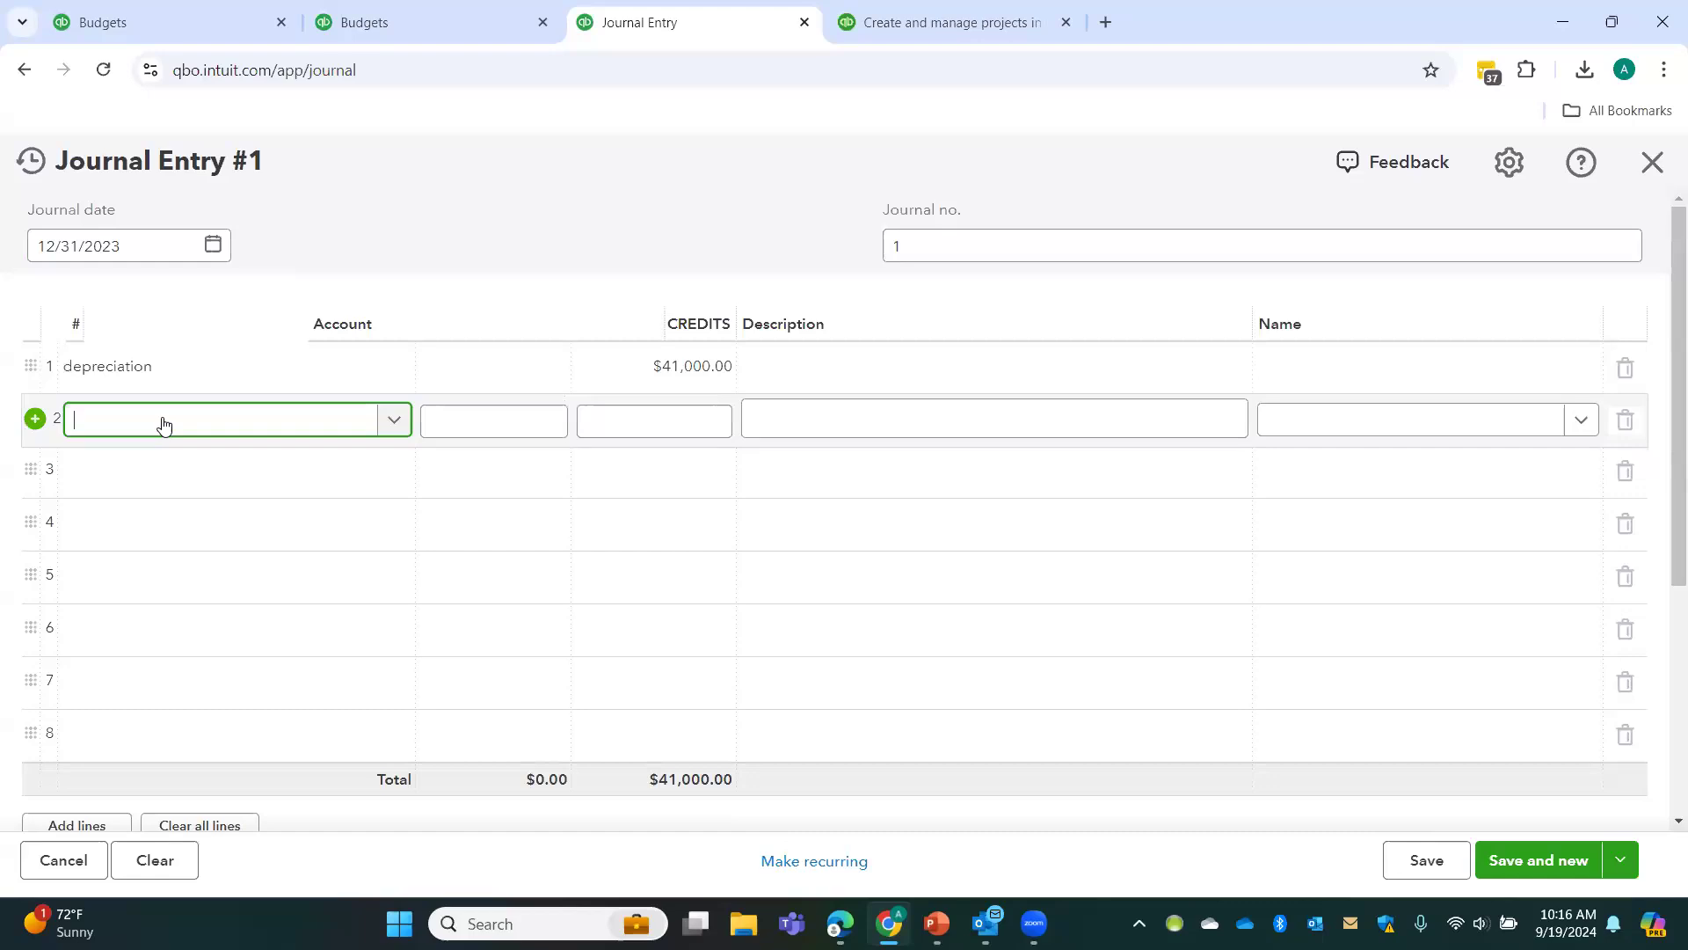
Step: Add a new line 2 account typed Fixed Assets with Accumulated Depletion detail type
type("Acc")
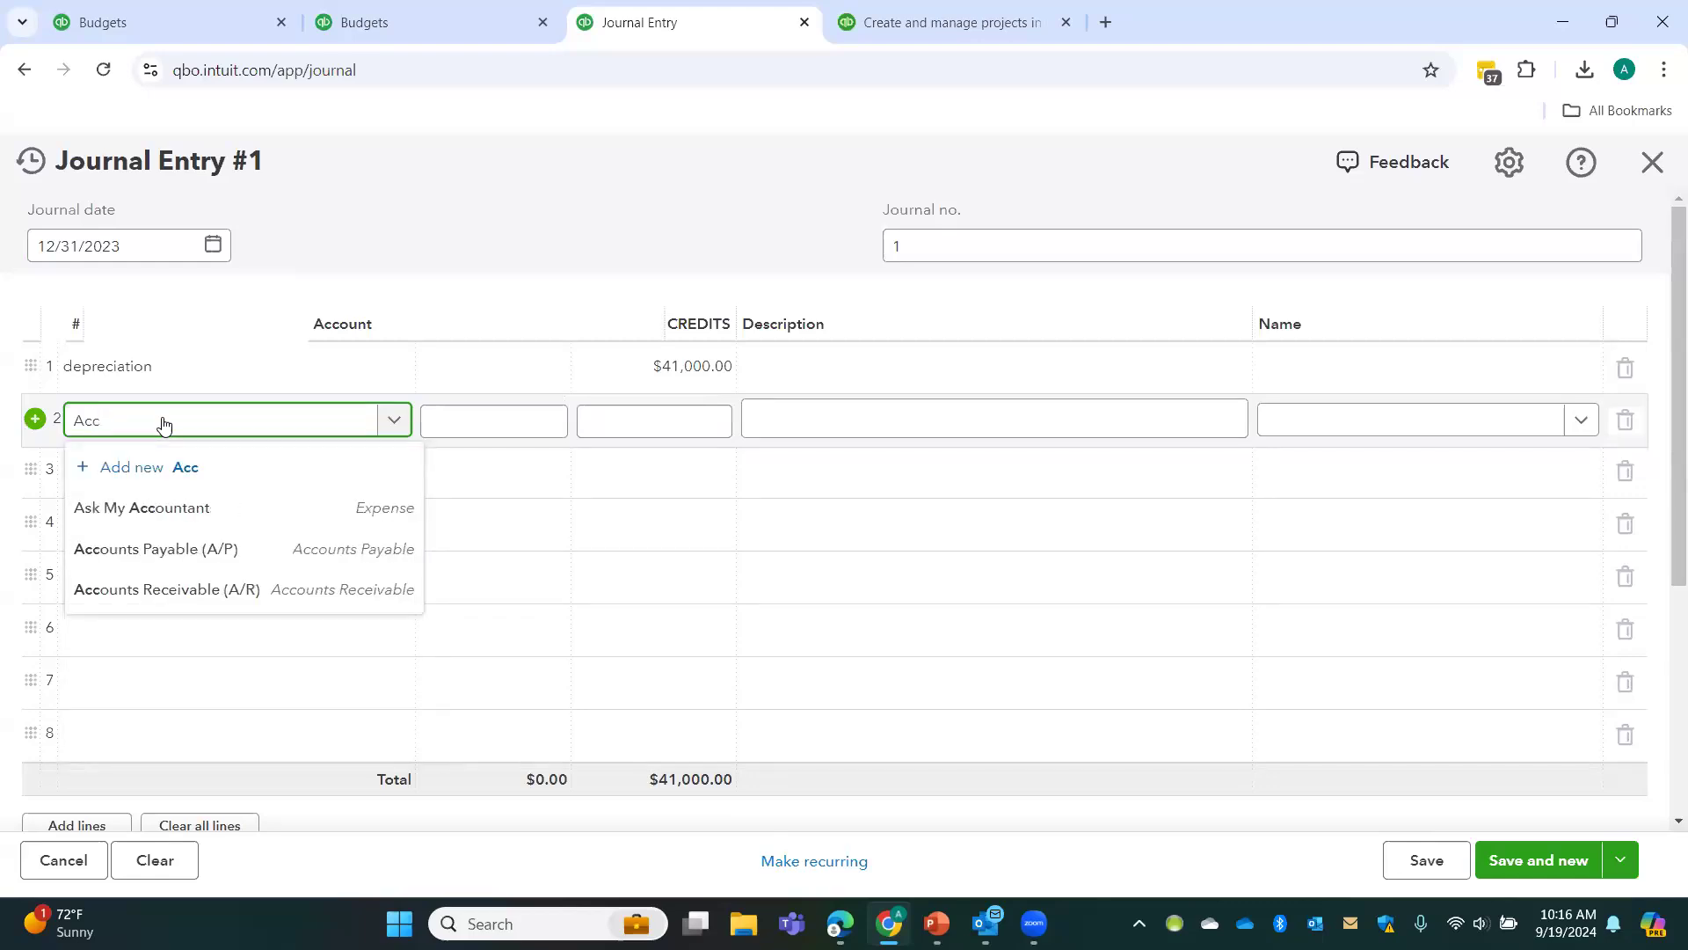
type("um")
key("BackSpace")
key("BackSpace")
key("BackSpace")
key("BackSpace")
key("BackSpace")
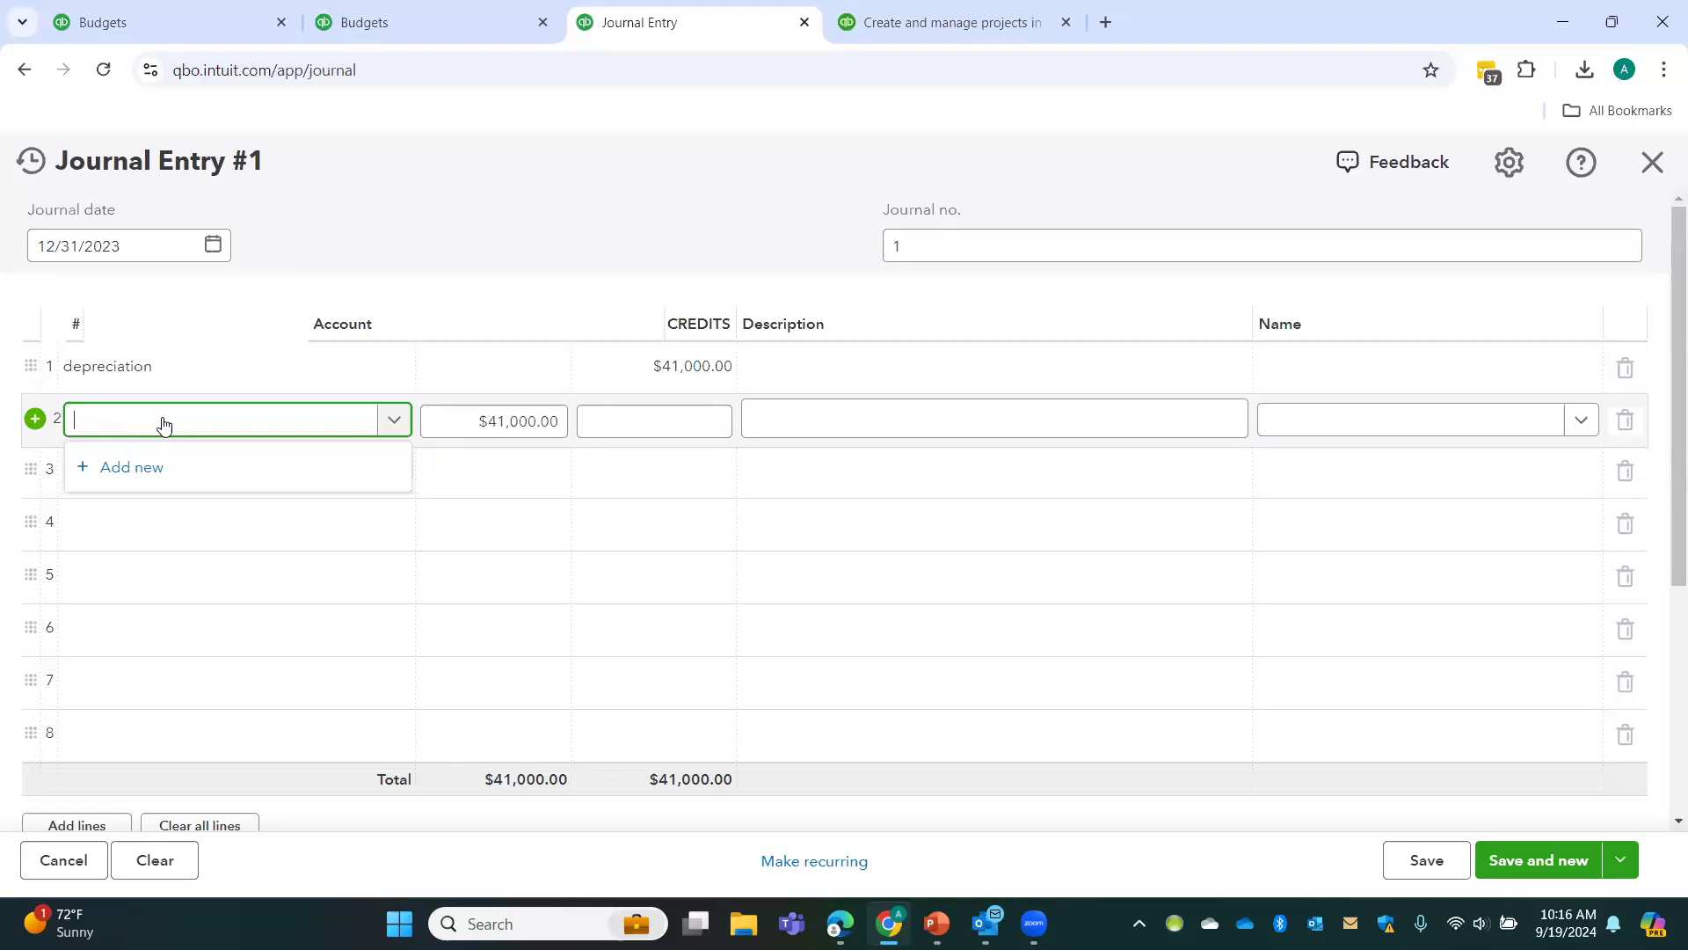
type("a")
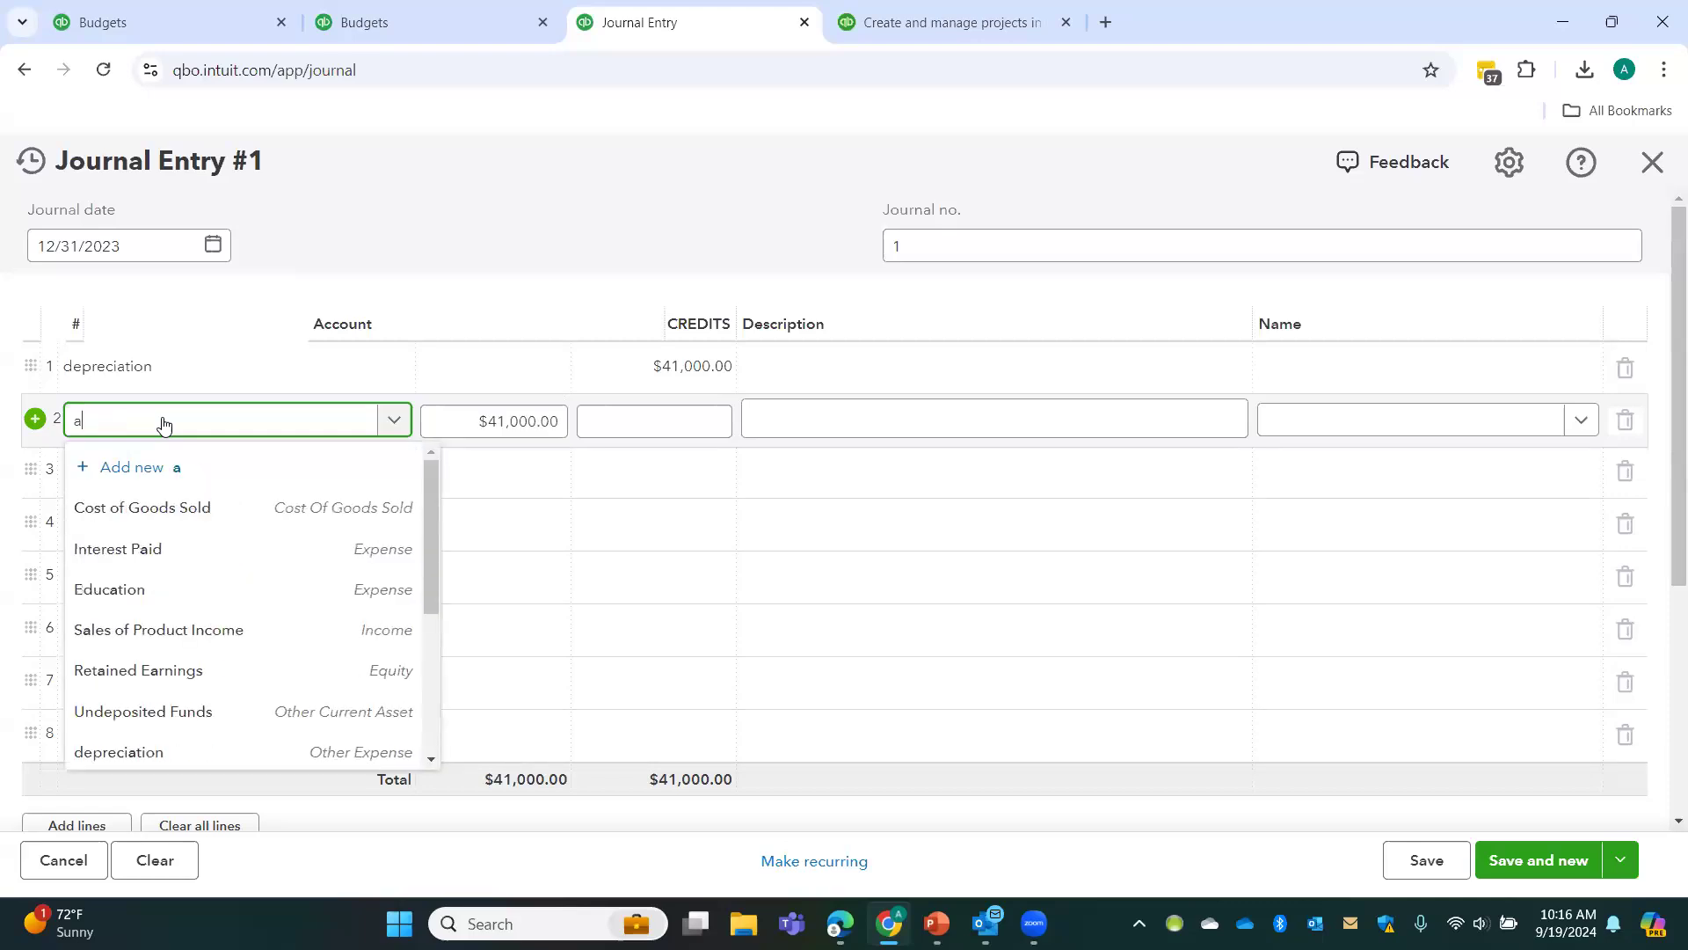
type("ccum")
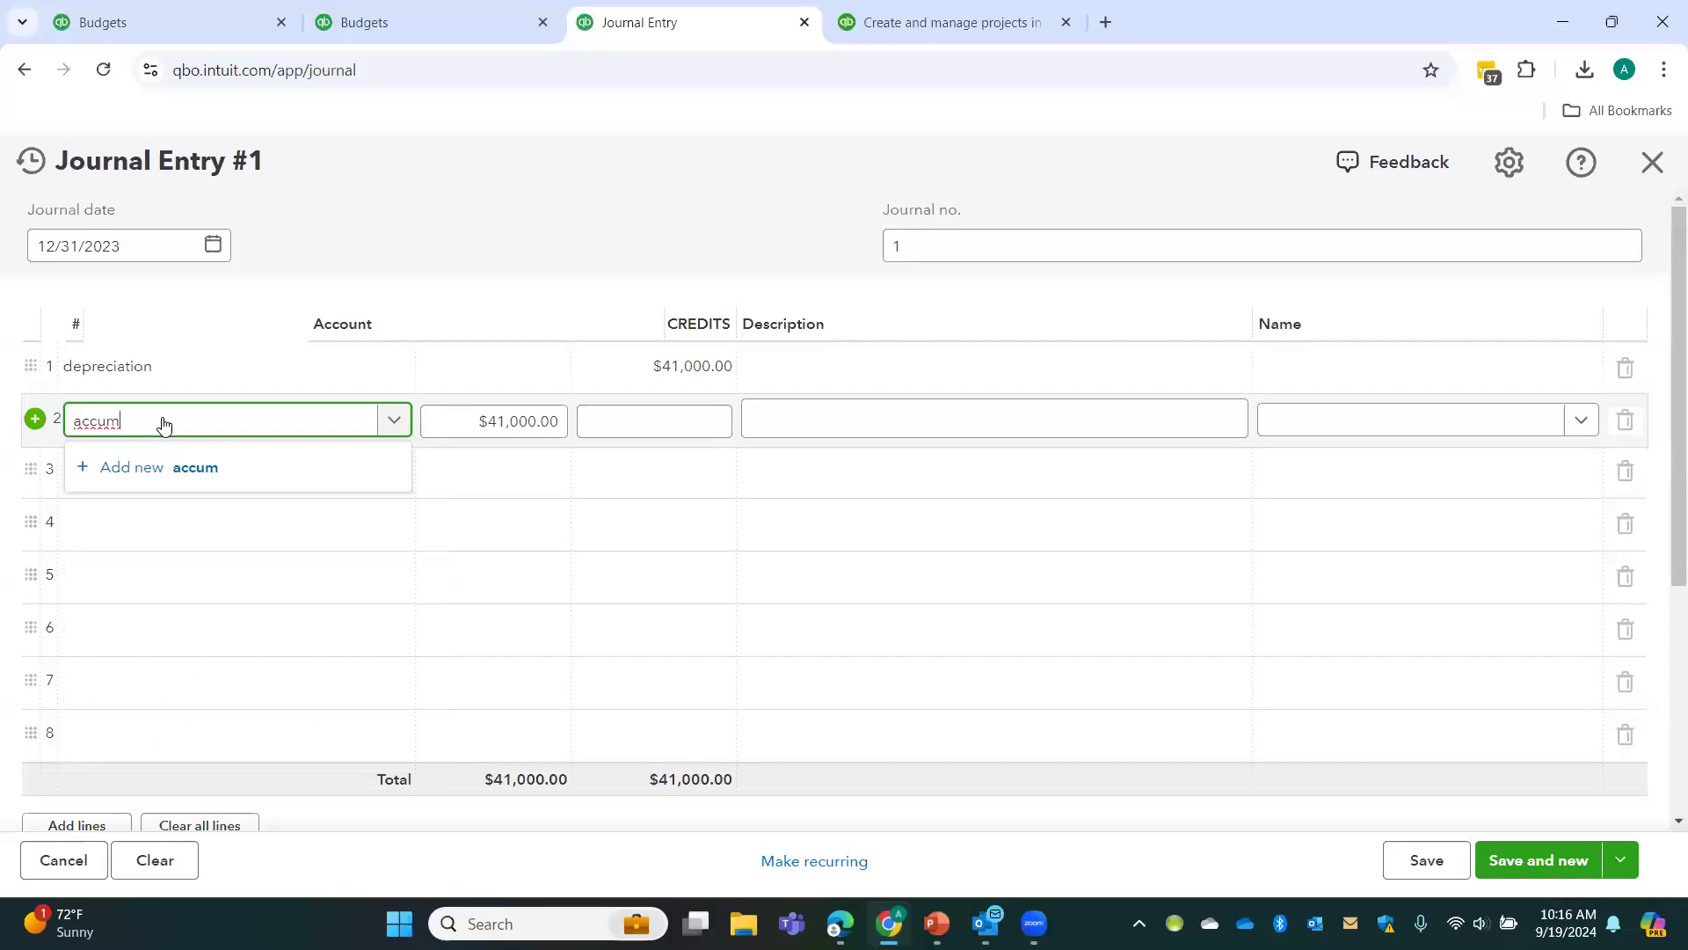
type("ulated Depriection")
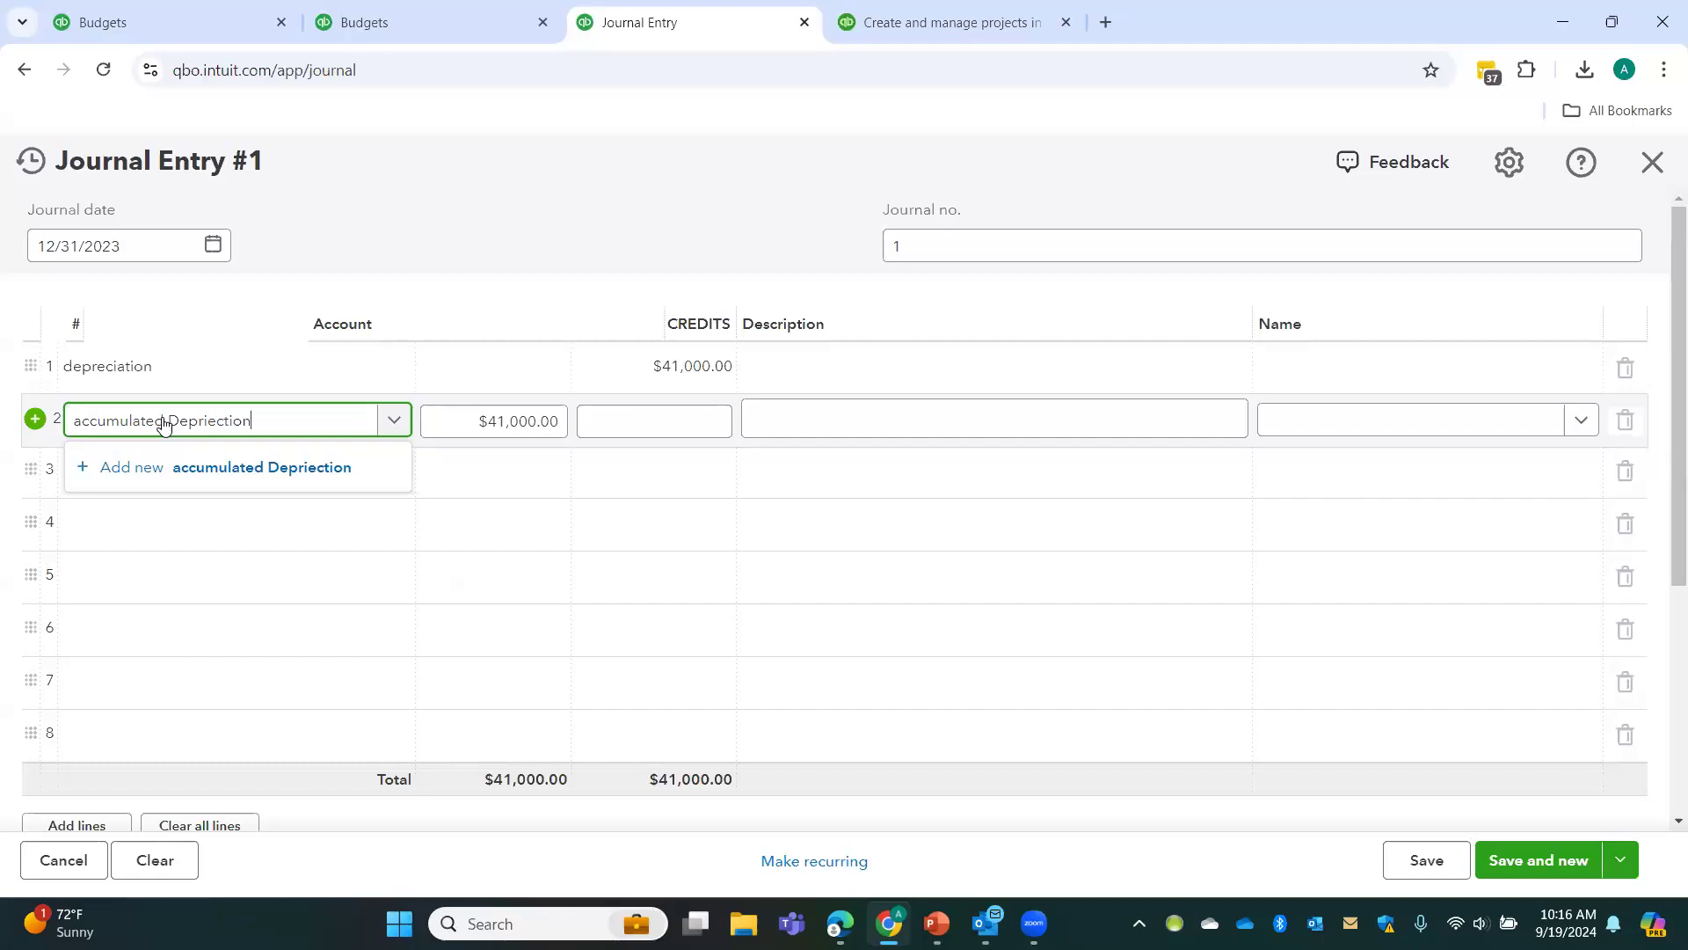
left_click(167, 463)
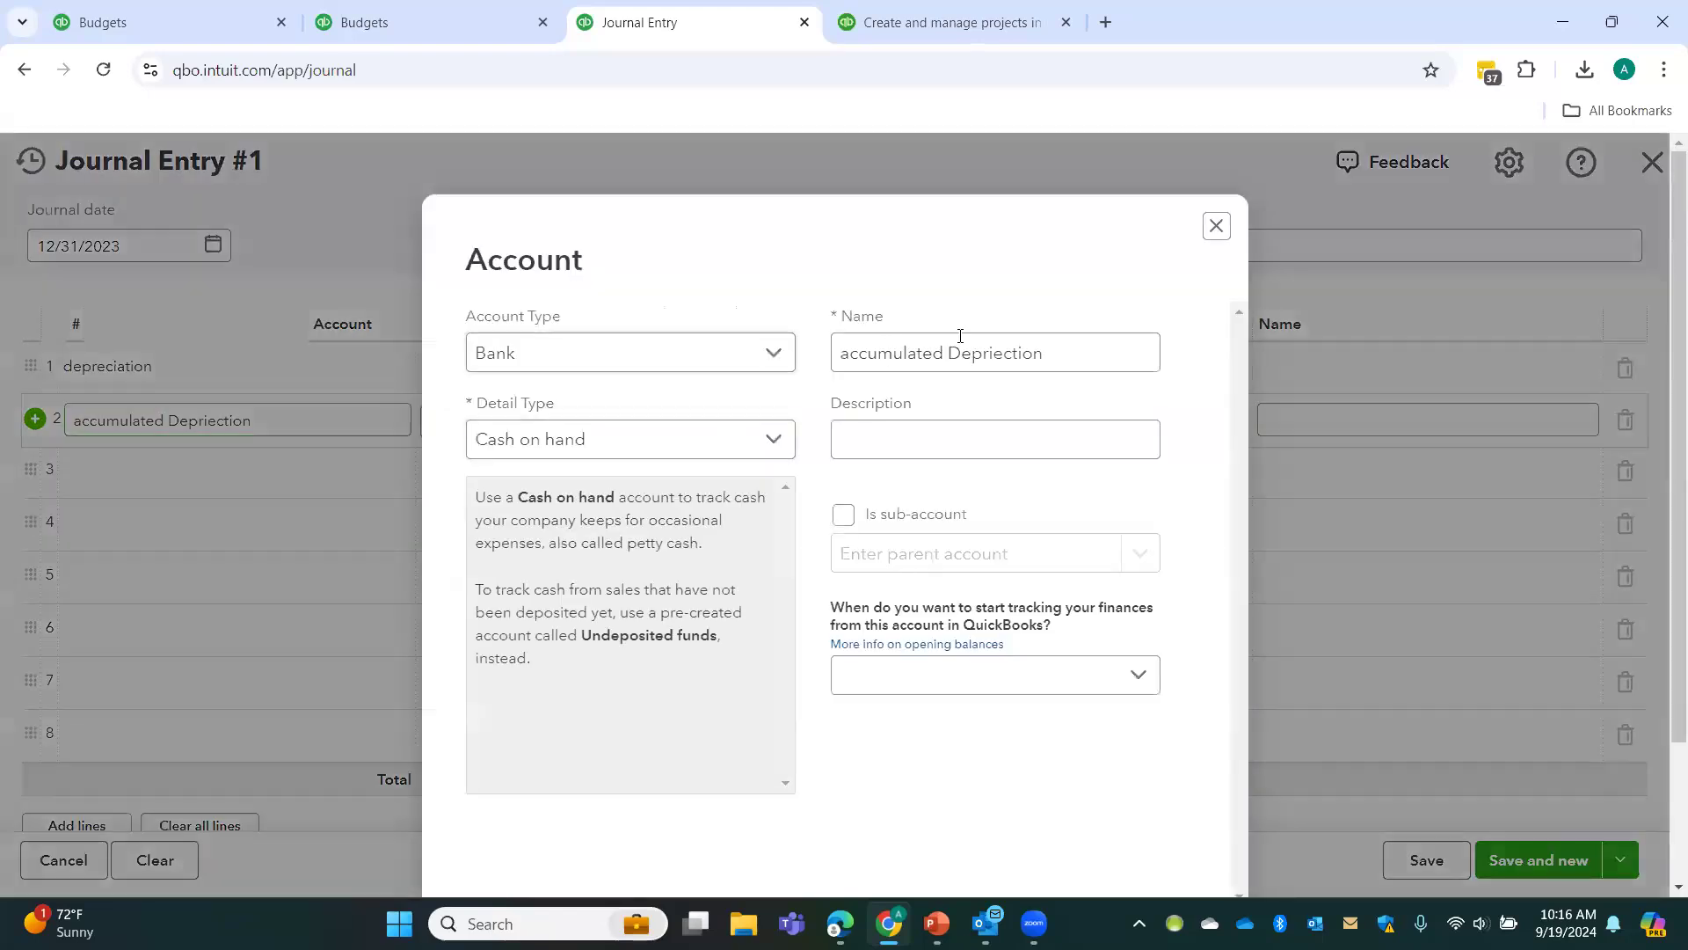
left_click(565, 350)
scroll(553, 466, "down", 3)
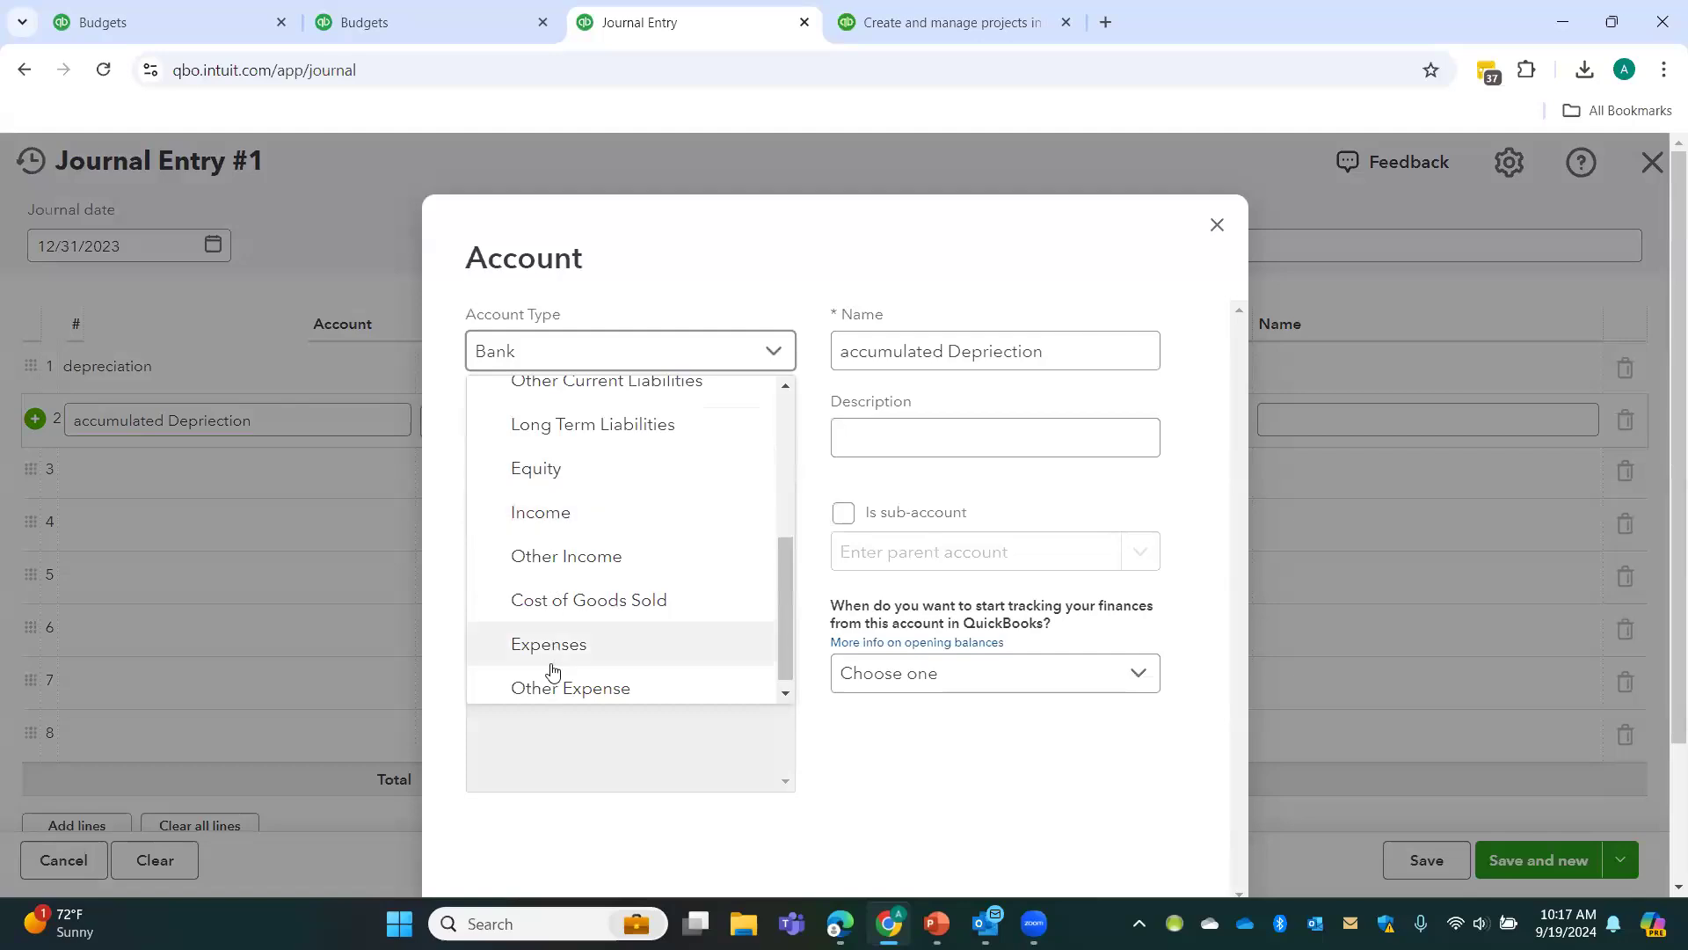
scroll(549, 650, "up", 4)
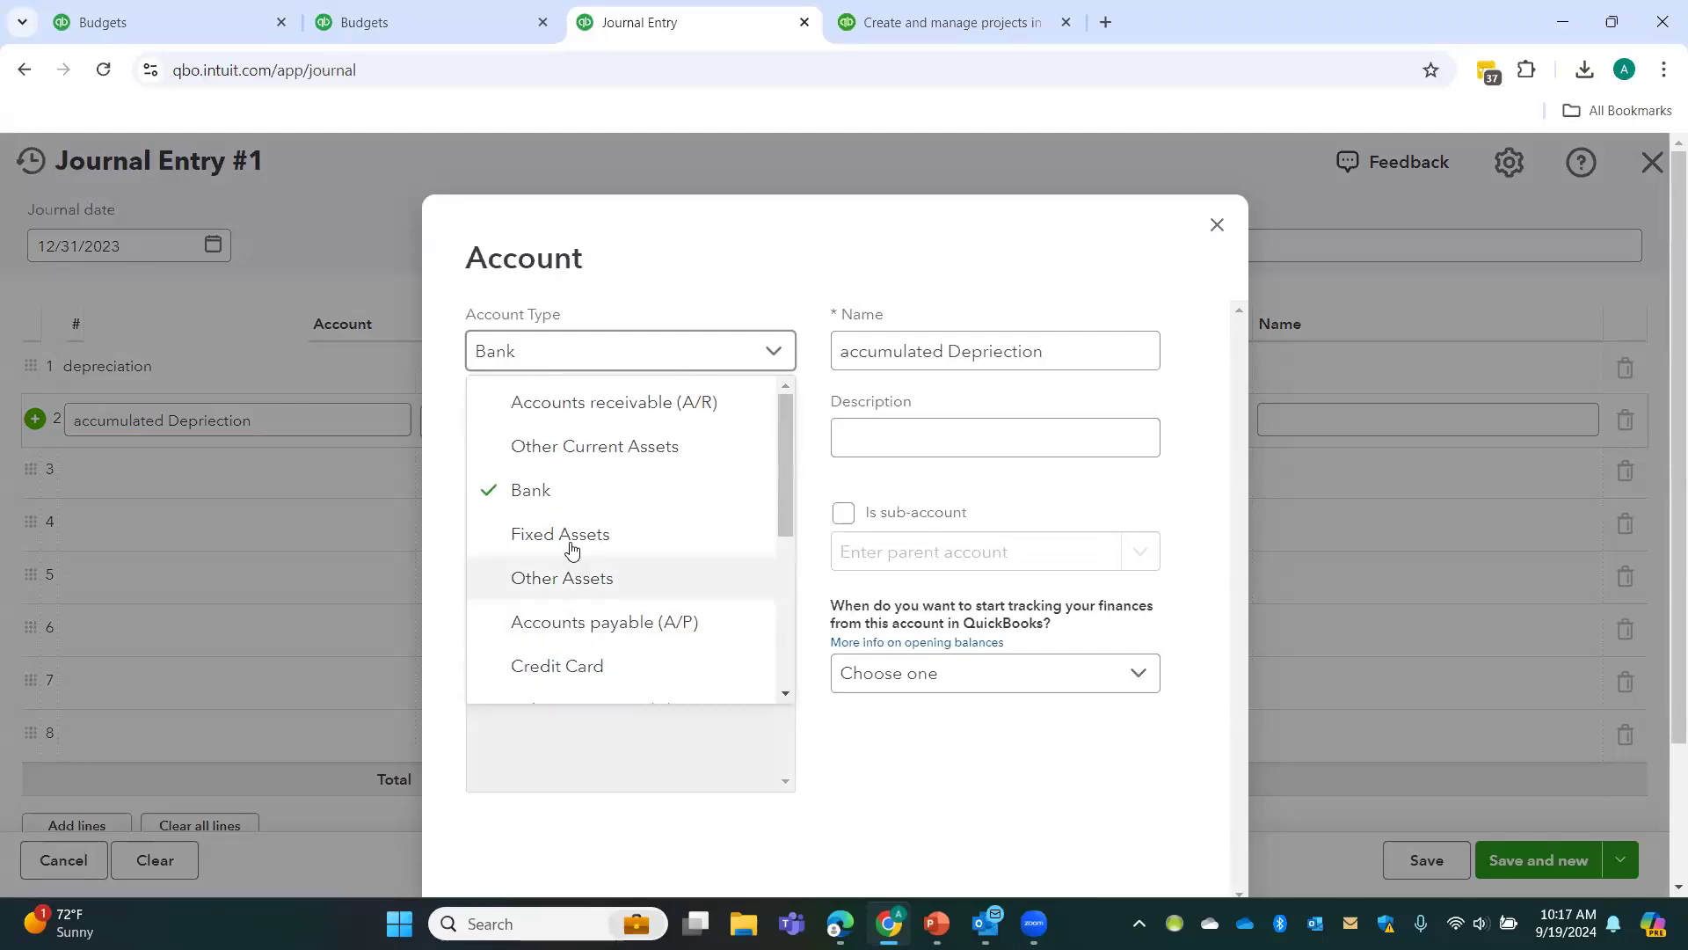
left_click(572, 538)
left_click(646, 444)
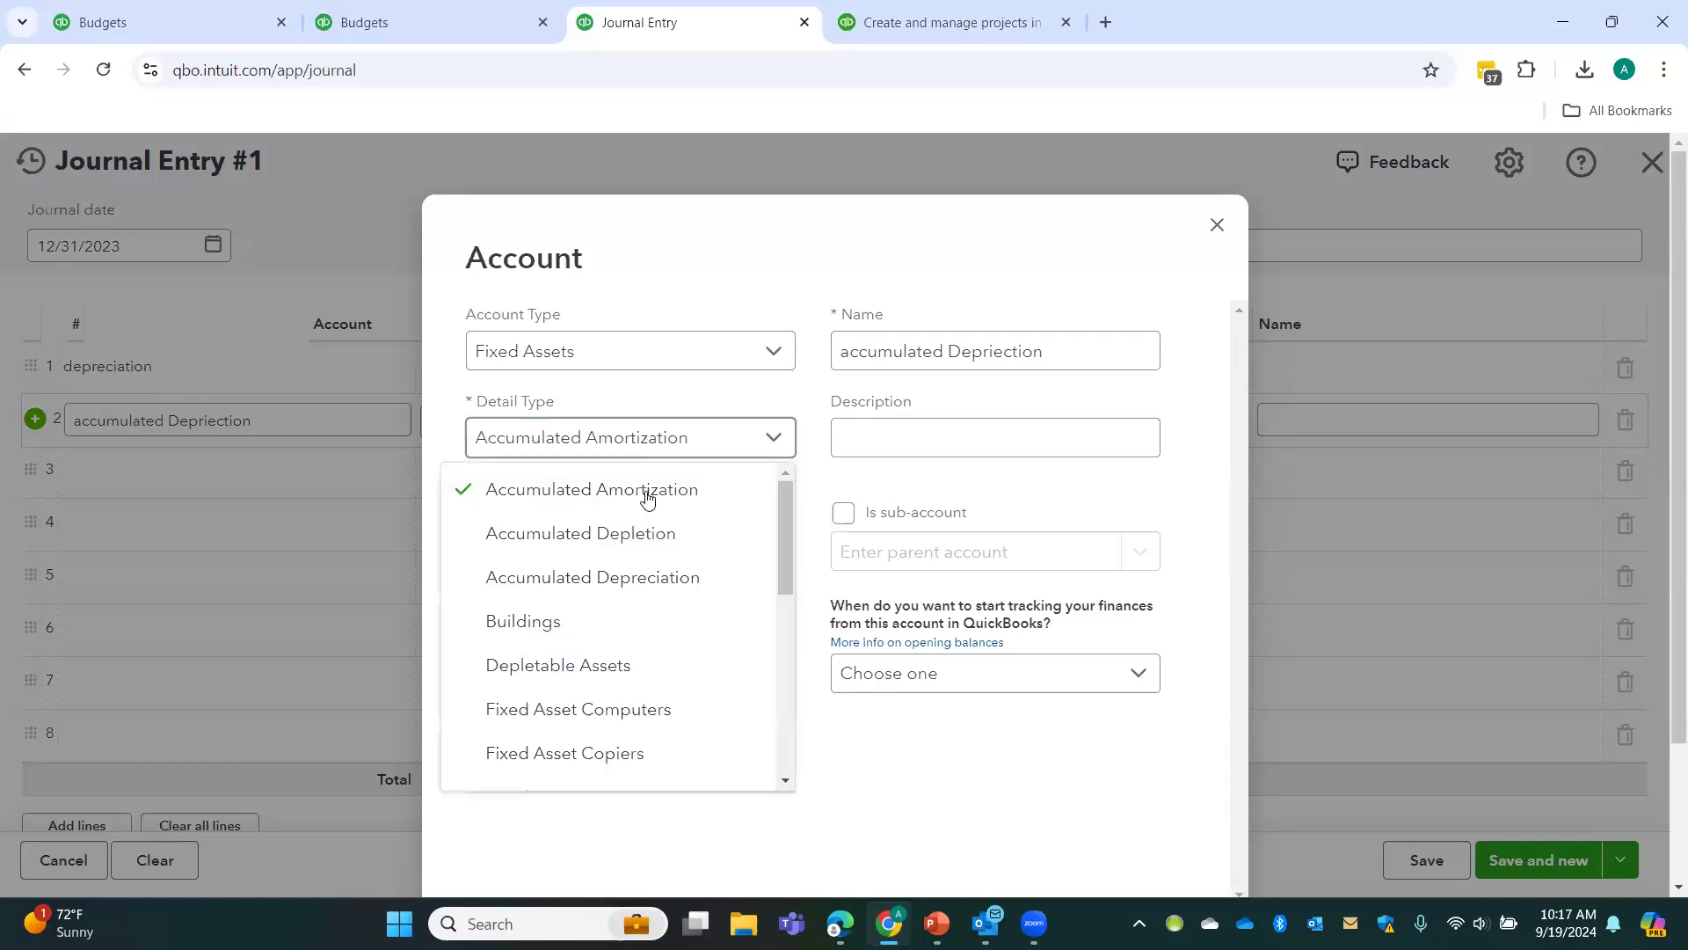
left_click(644, 534)
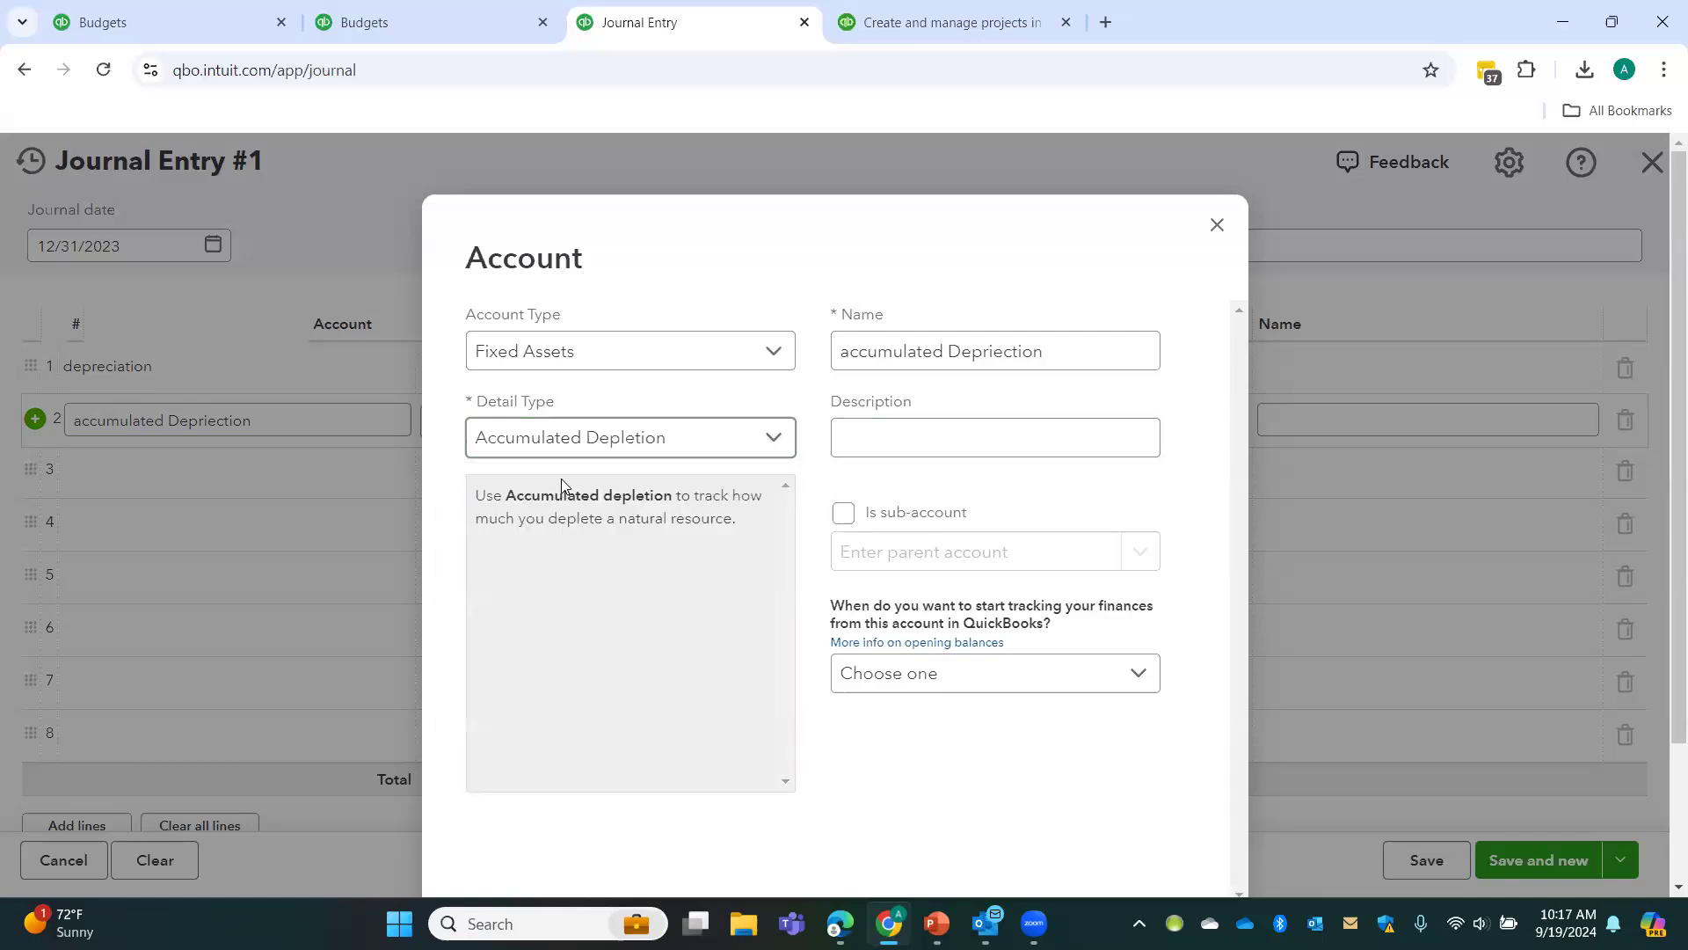
Step: Correct the account name to 'Accumulated Depletion' and save it as line 2's account
left_click(1046, 347)
left_click(1048, 347)
left_click_drag(1059, 346, 1008, 347)
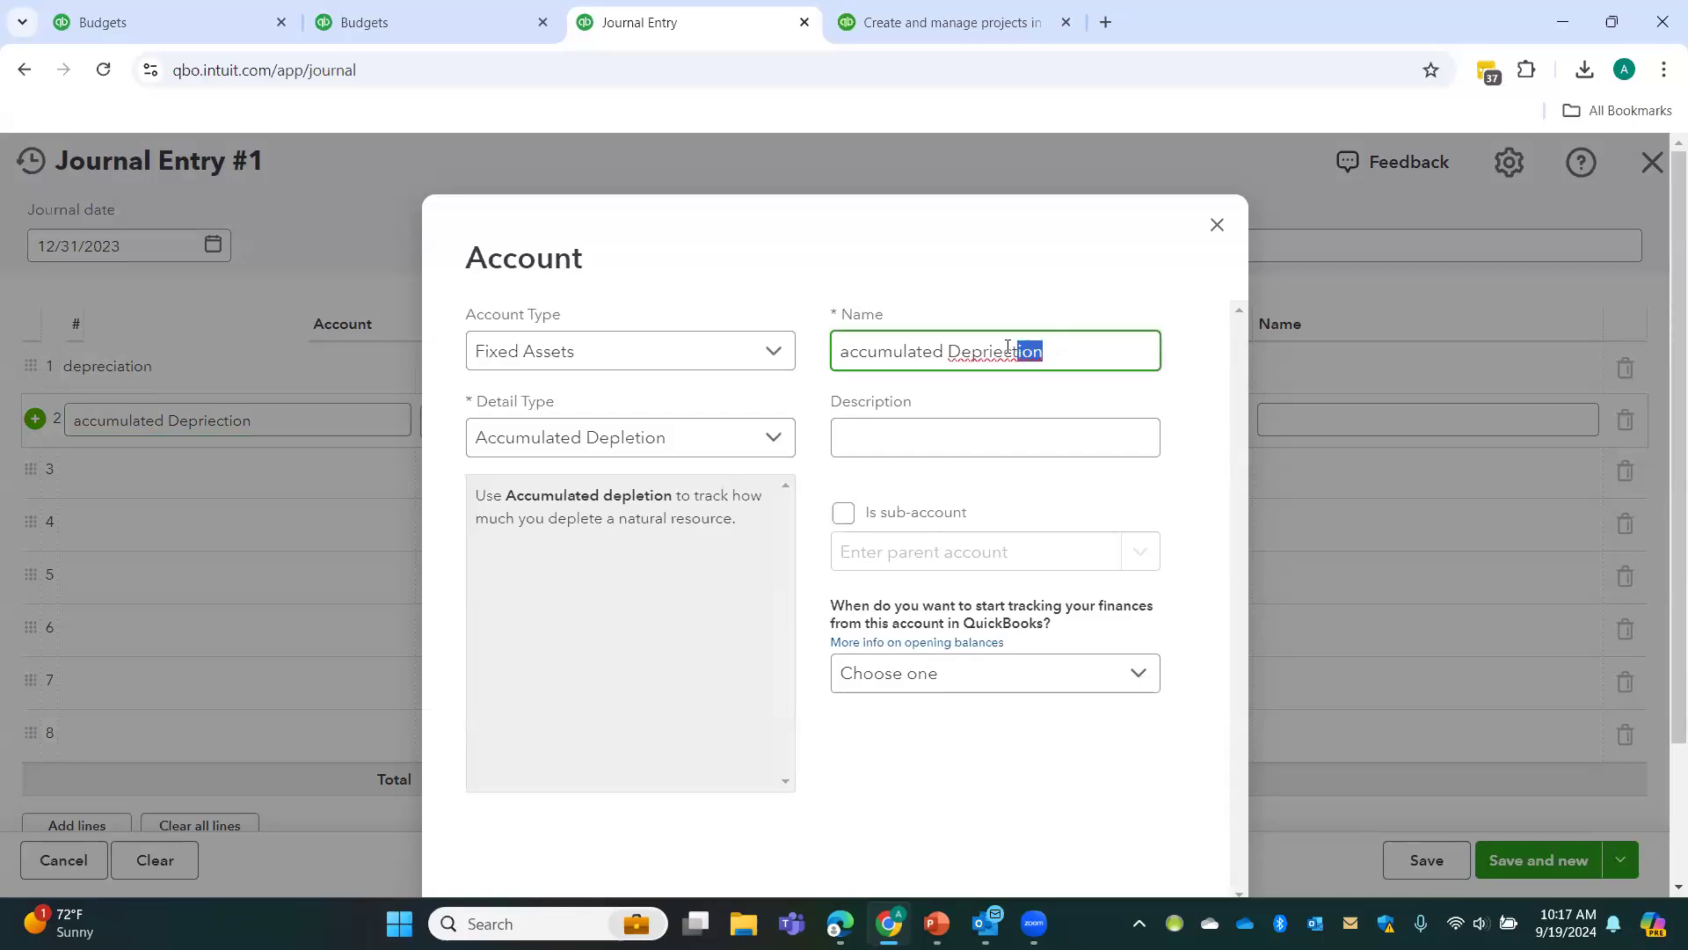
key("BackSpace")
key("BackSpace")
key("BackSpace")
type("letion")
left_click(845, 351)
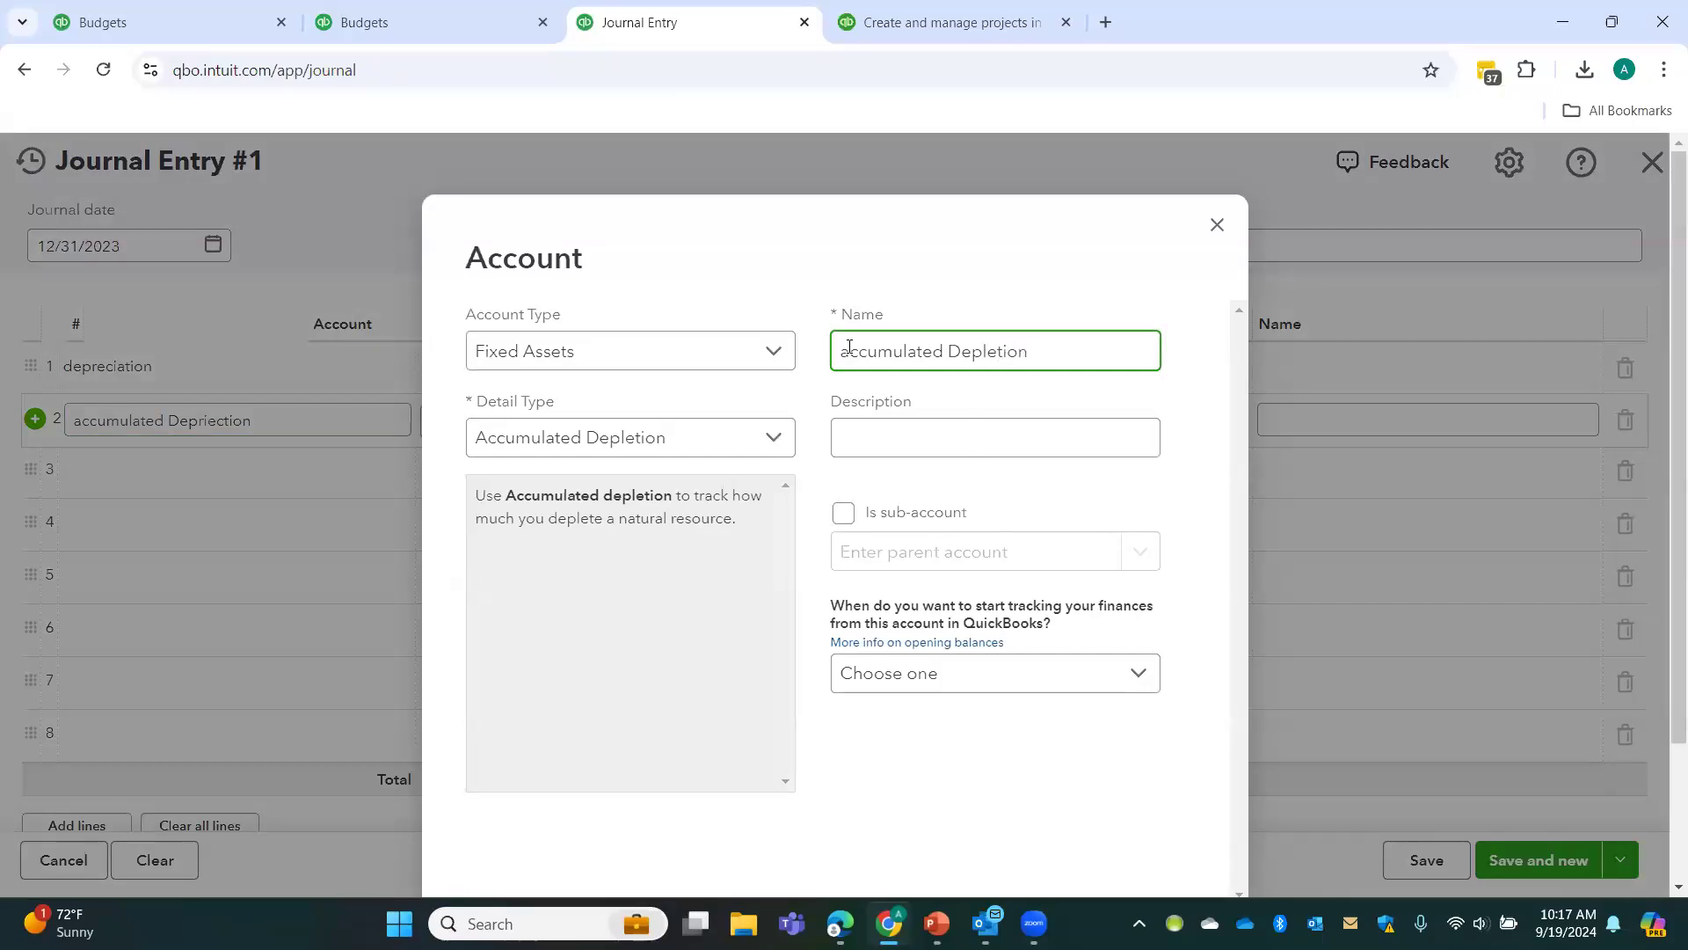
key("BackSpace")
type("A")
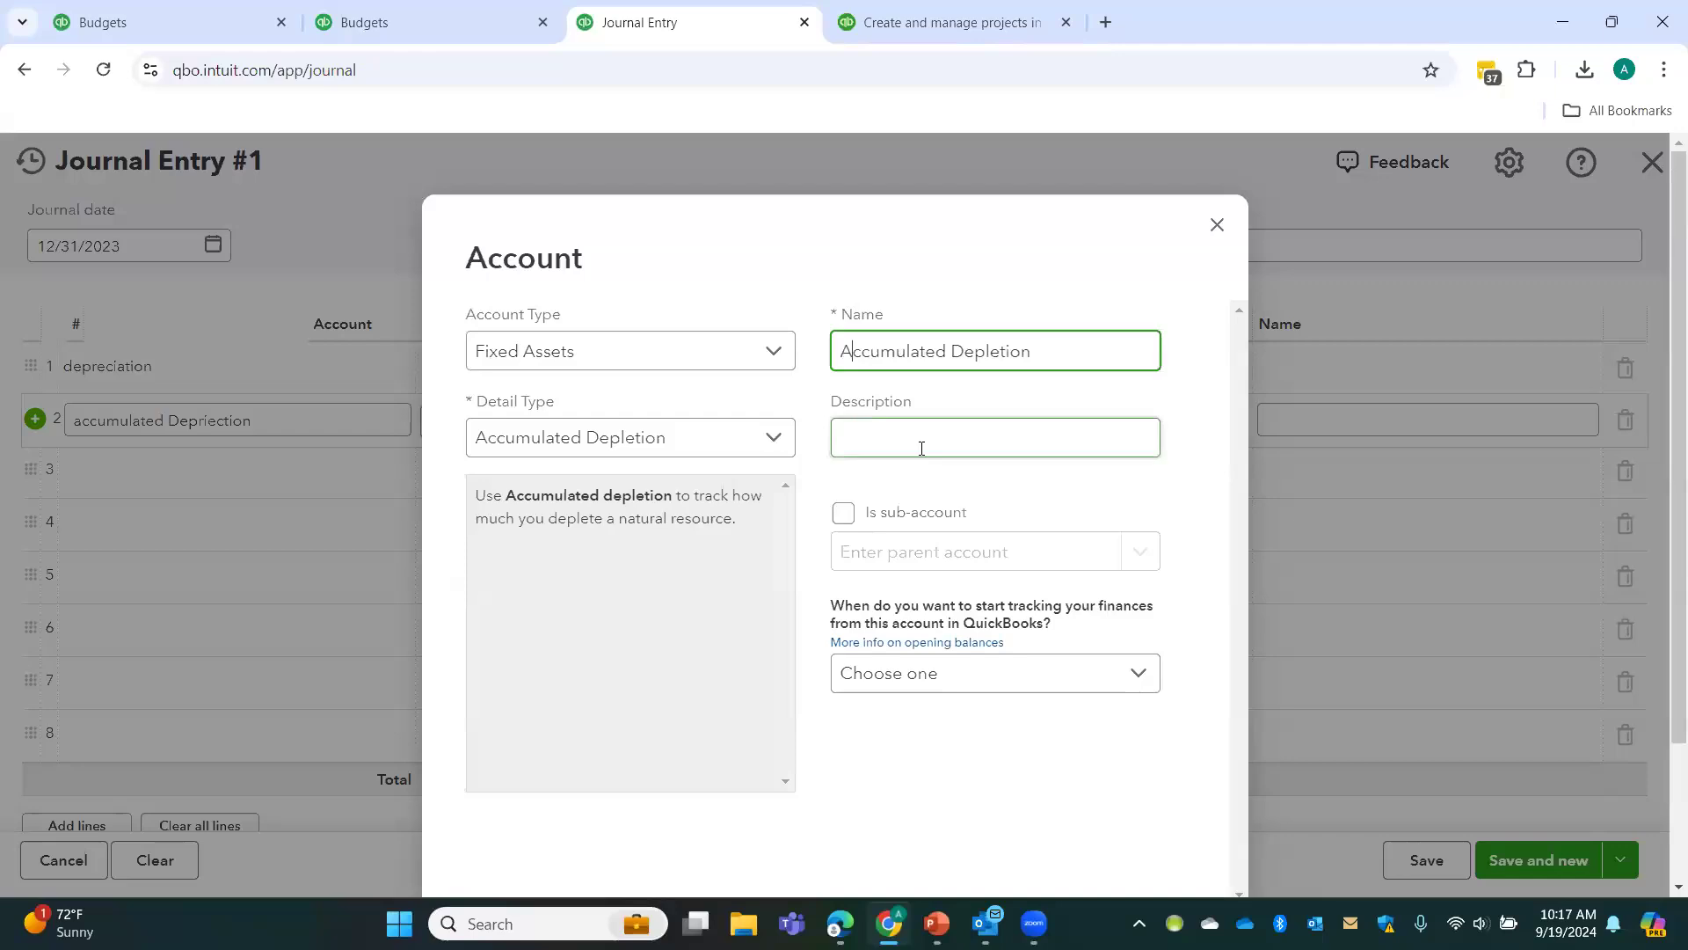
scroll(1037, 716, "down", 2)
left_click(1058, 786)
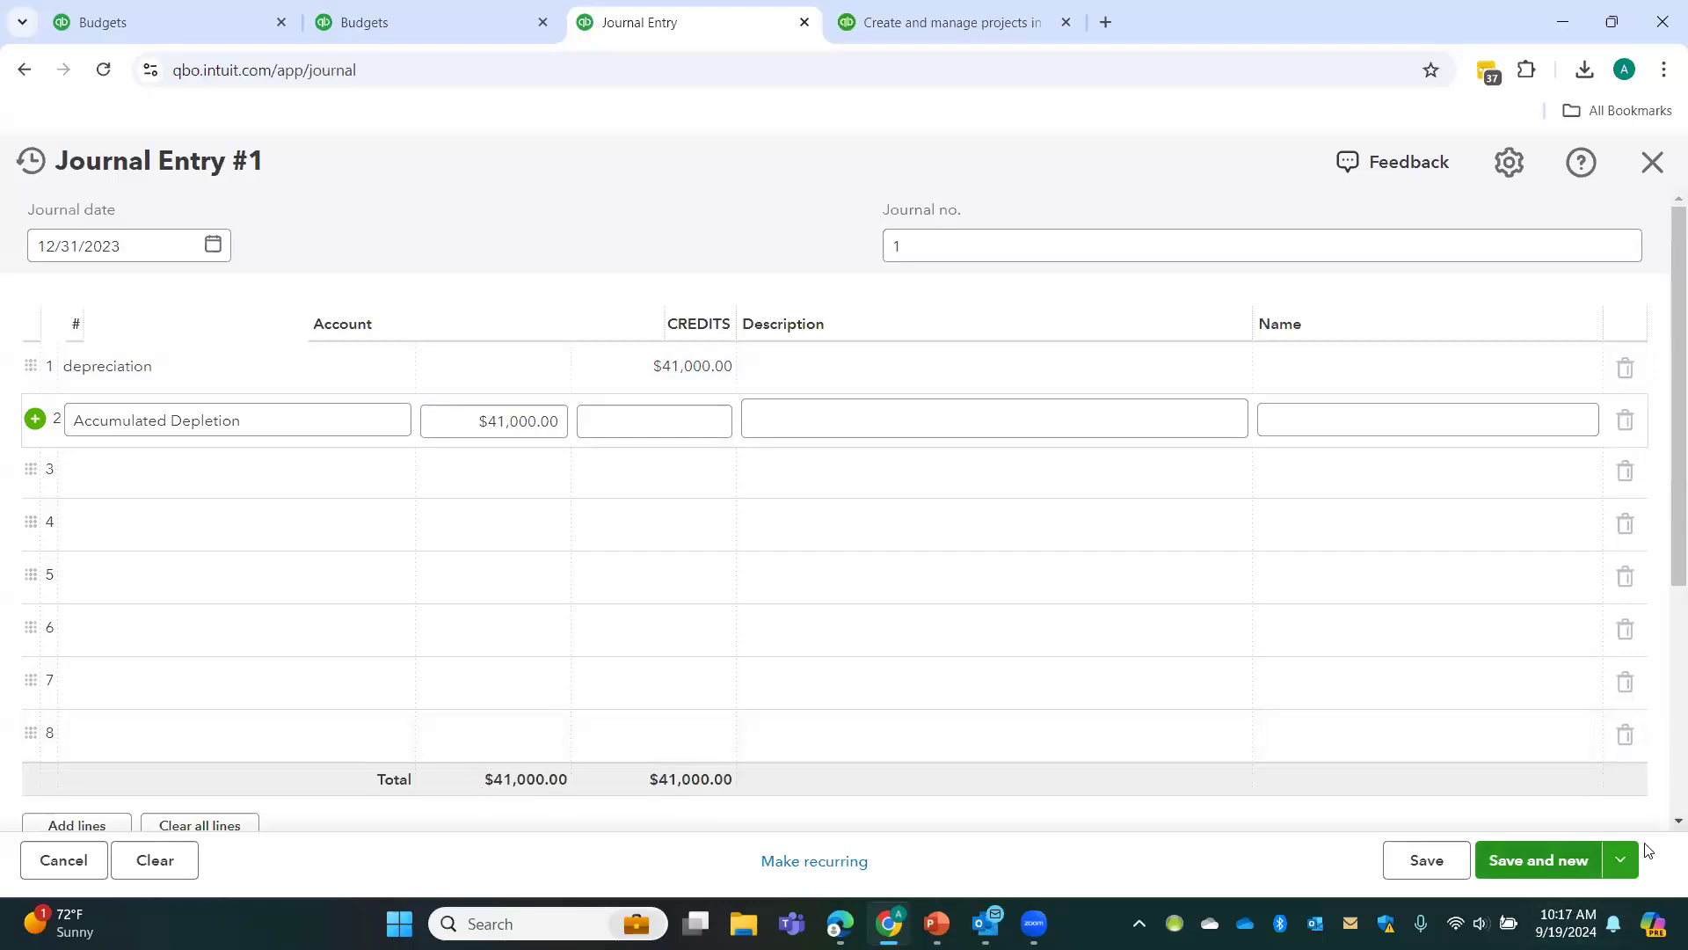
Step: Save and close Journal Entry #1 and go to the Reports page
left_click(1620, 860)
left_click(1578, 821)
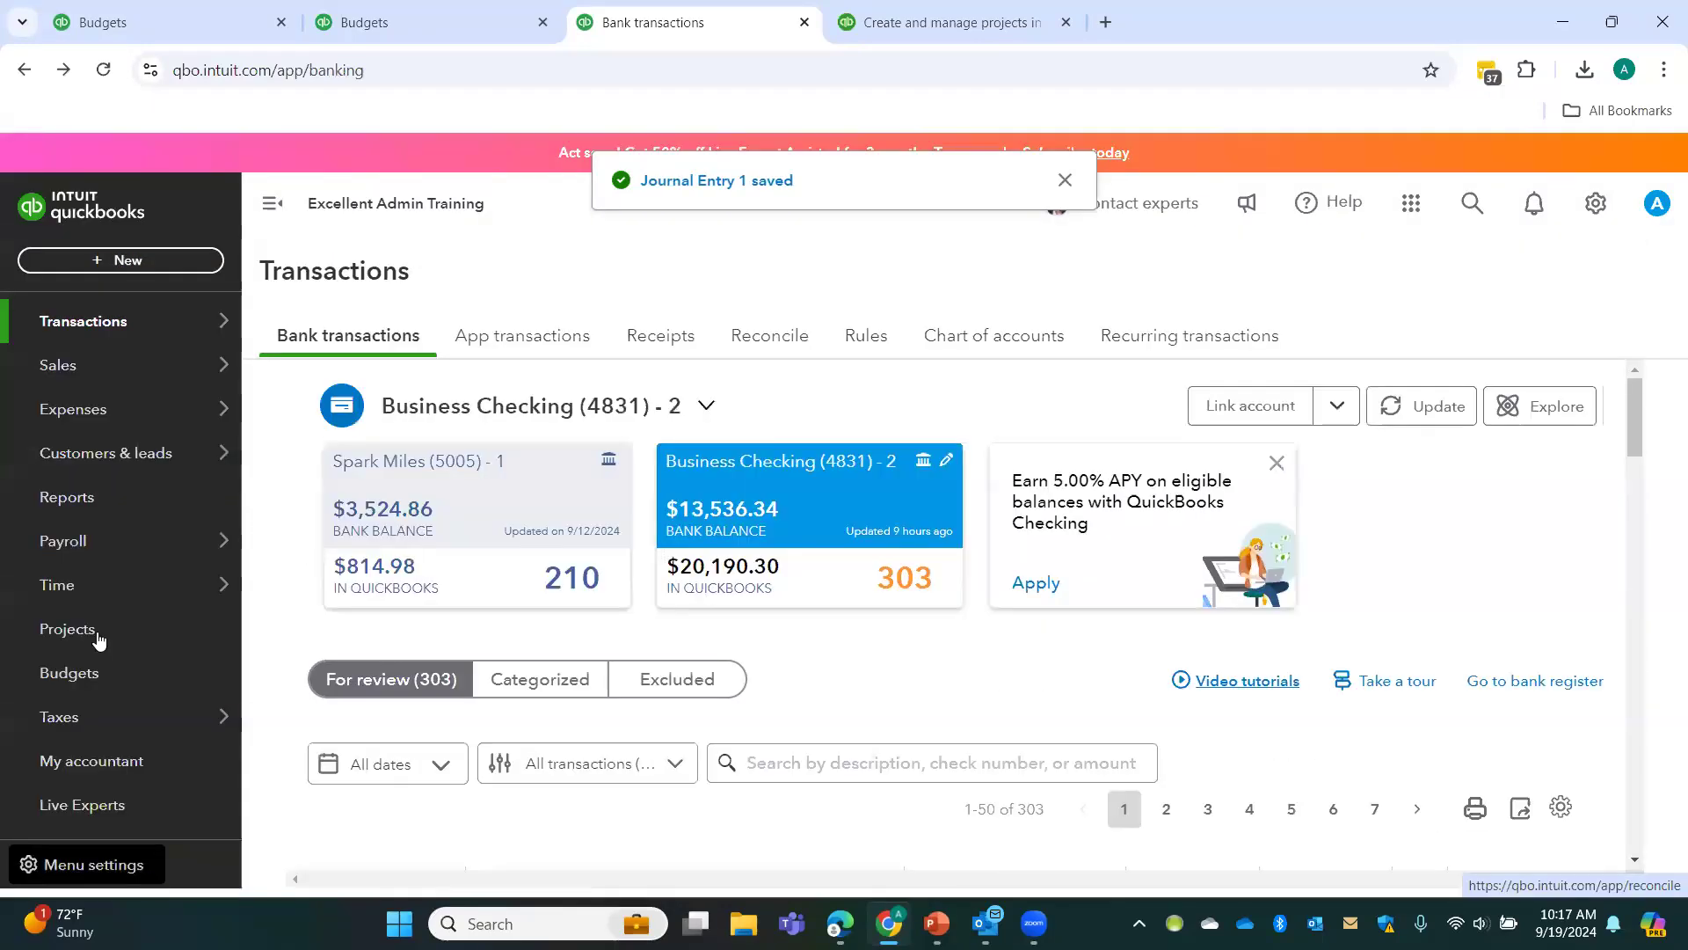
scroll(123, 682, "down", 2)
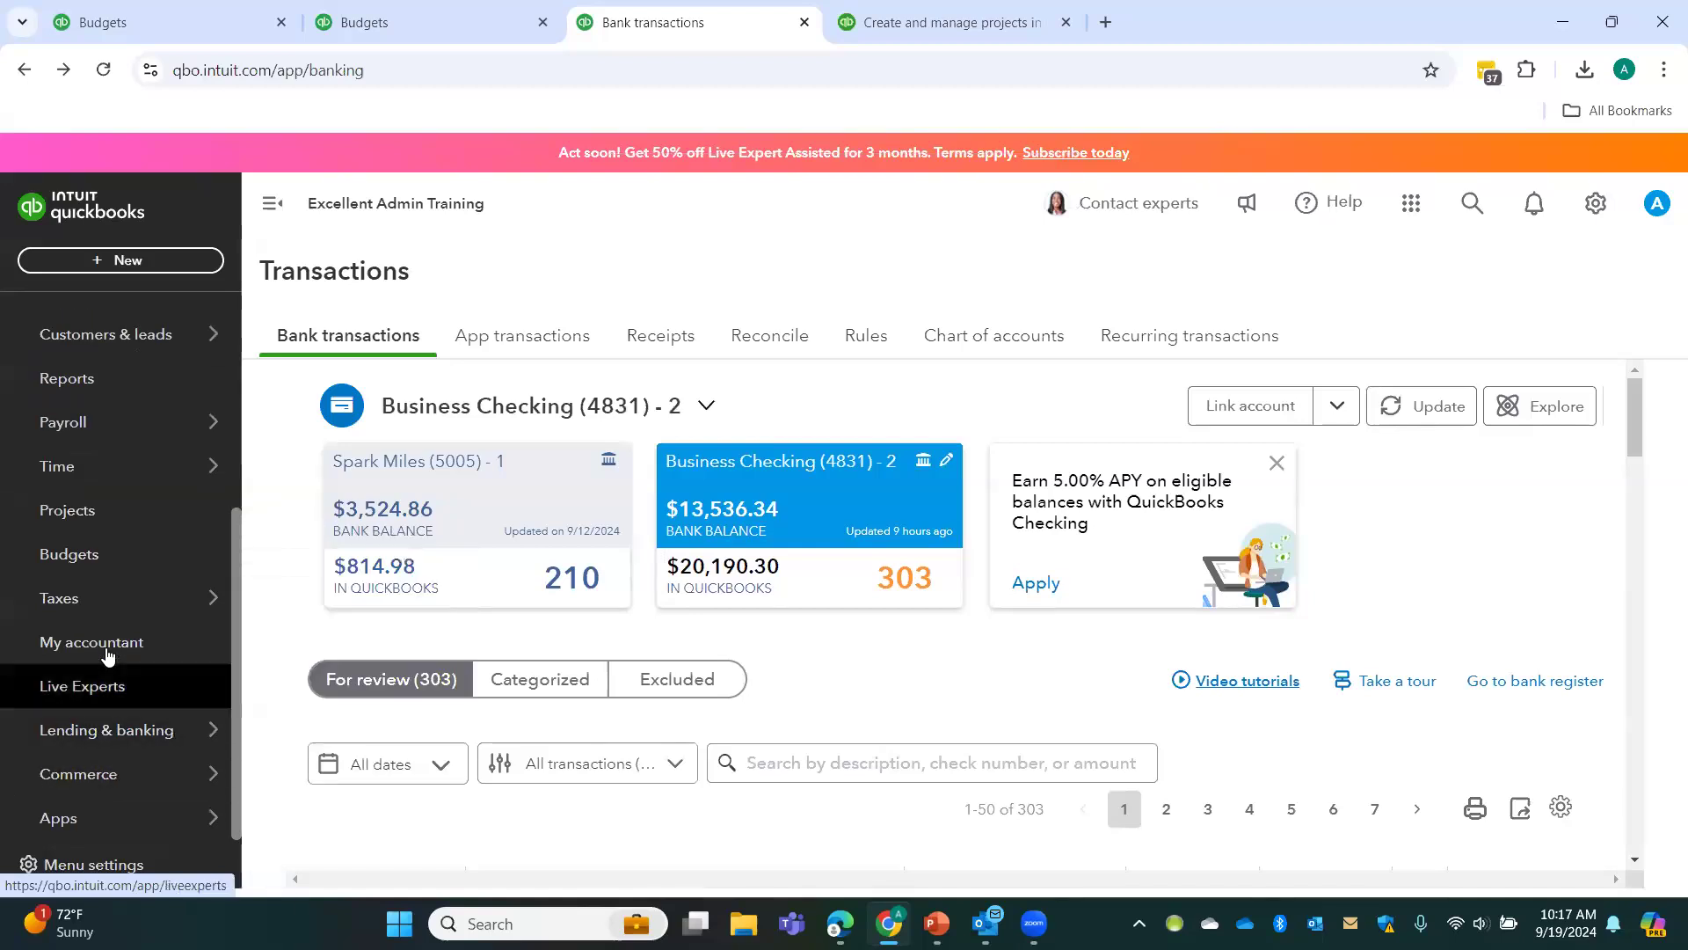
scroll(106, 615, "up", 2)
left_click(110, 490)
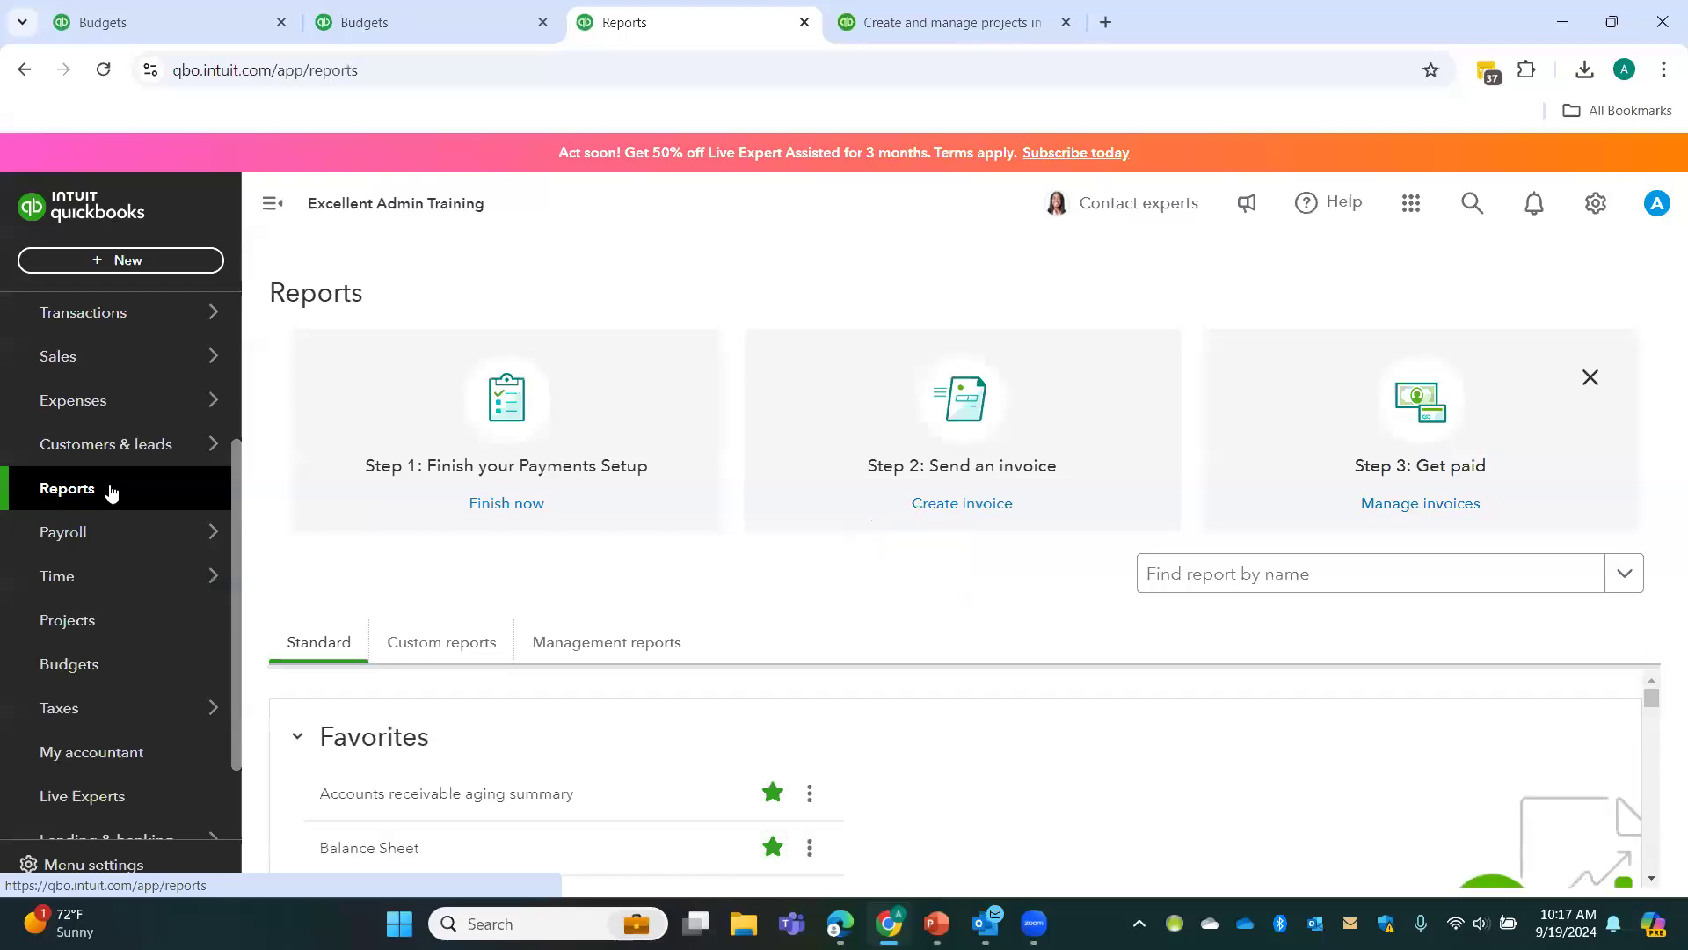
Step: Run the Profit and Loss for Last Year: depreciation -41,000.00, net income $41,000.00
scroll(395, 687, "down", 3)
scroll(387, 774, "up", 3)
scroll(494, 791, "down", 2)
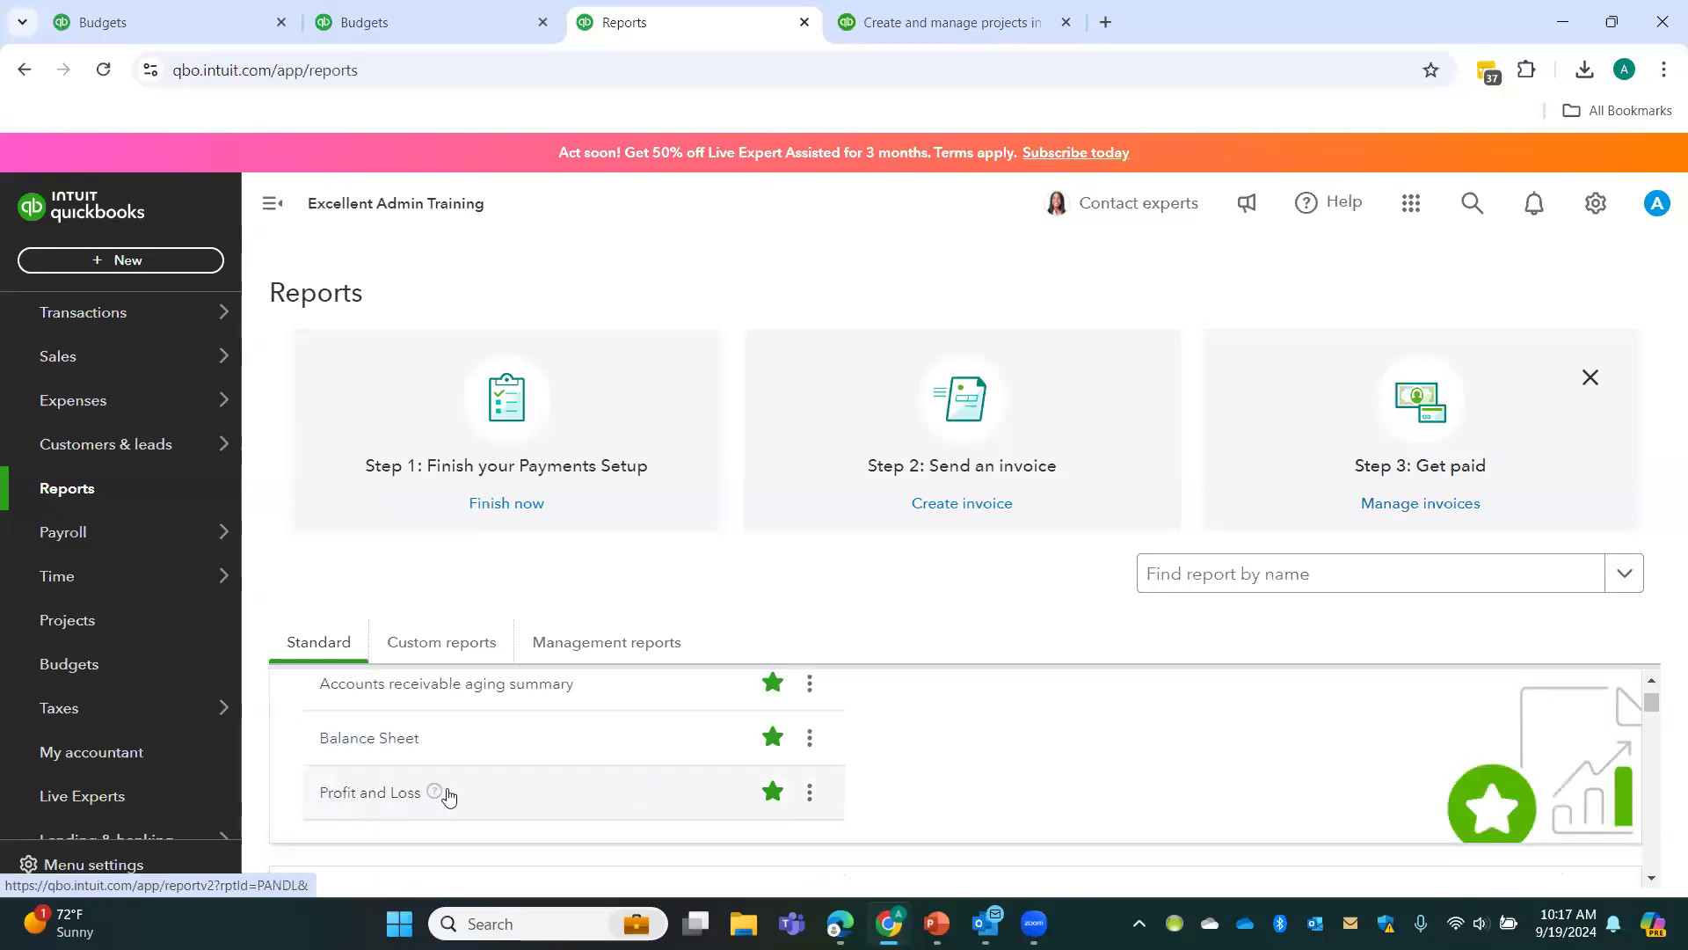
left_click(420, 784)
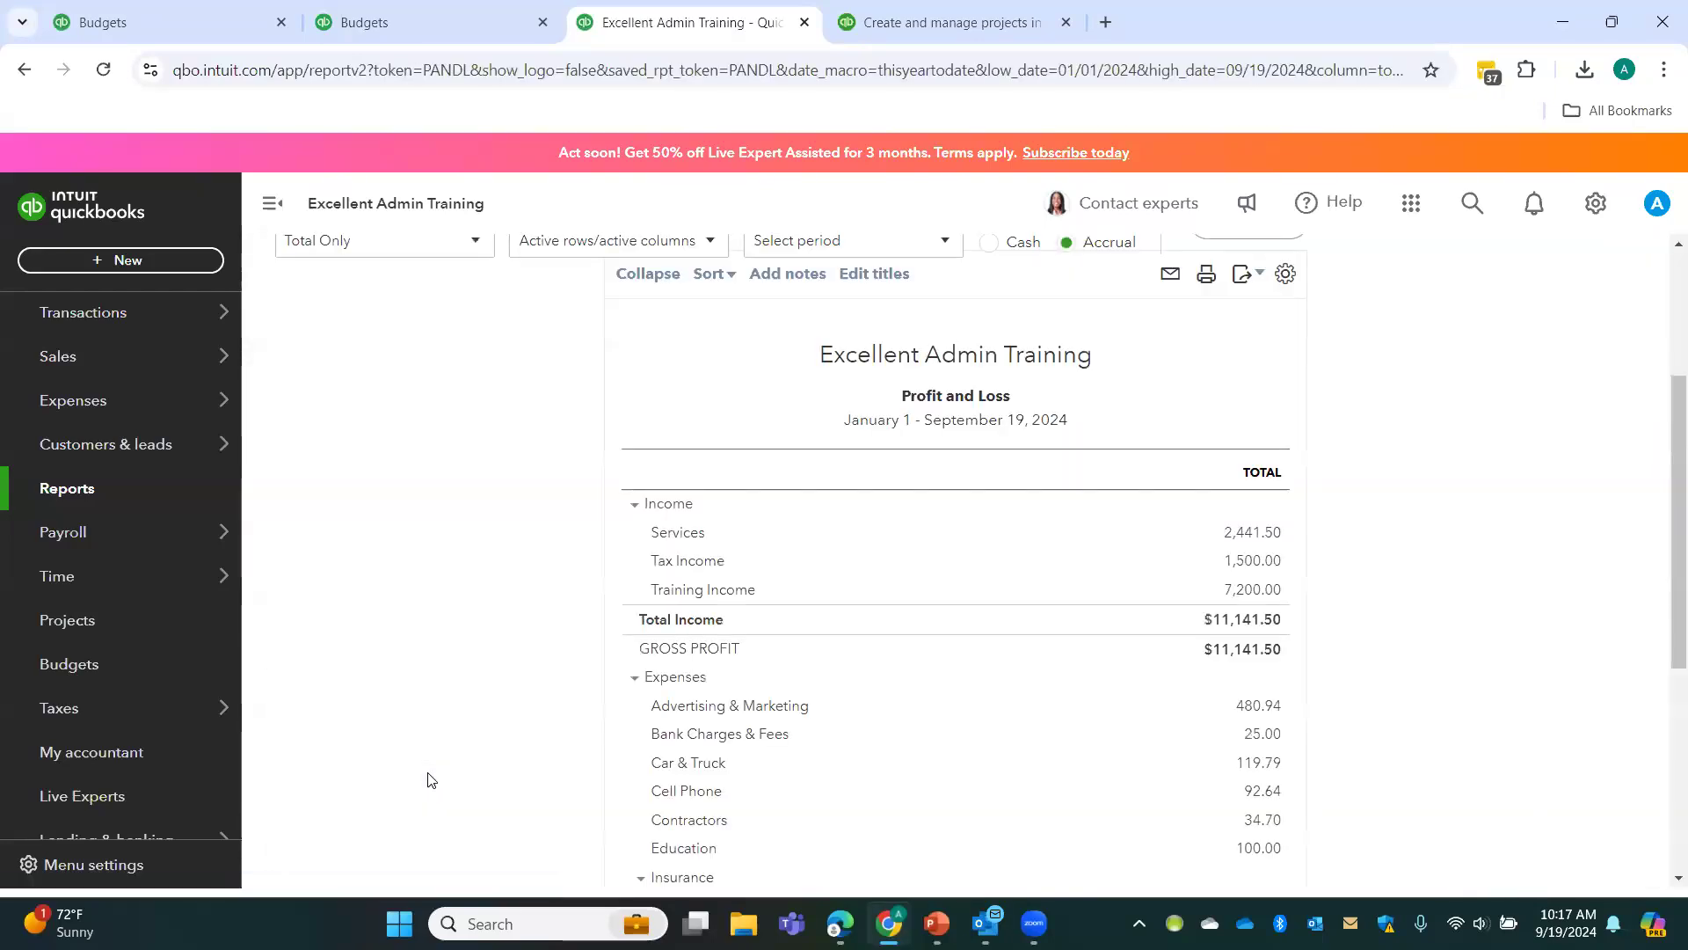
scroll(571, 763, "down", 1)
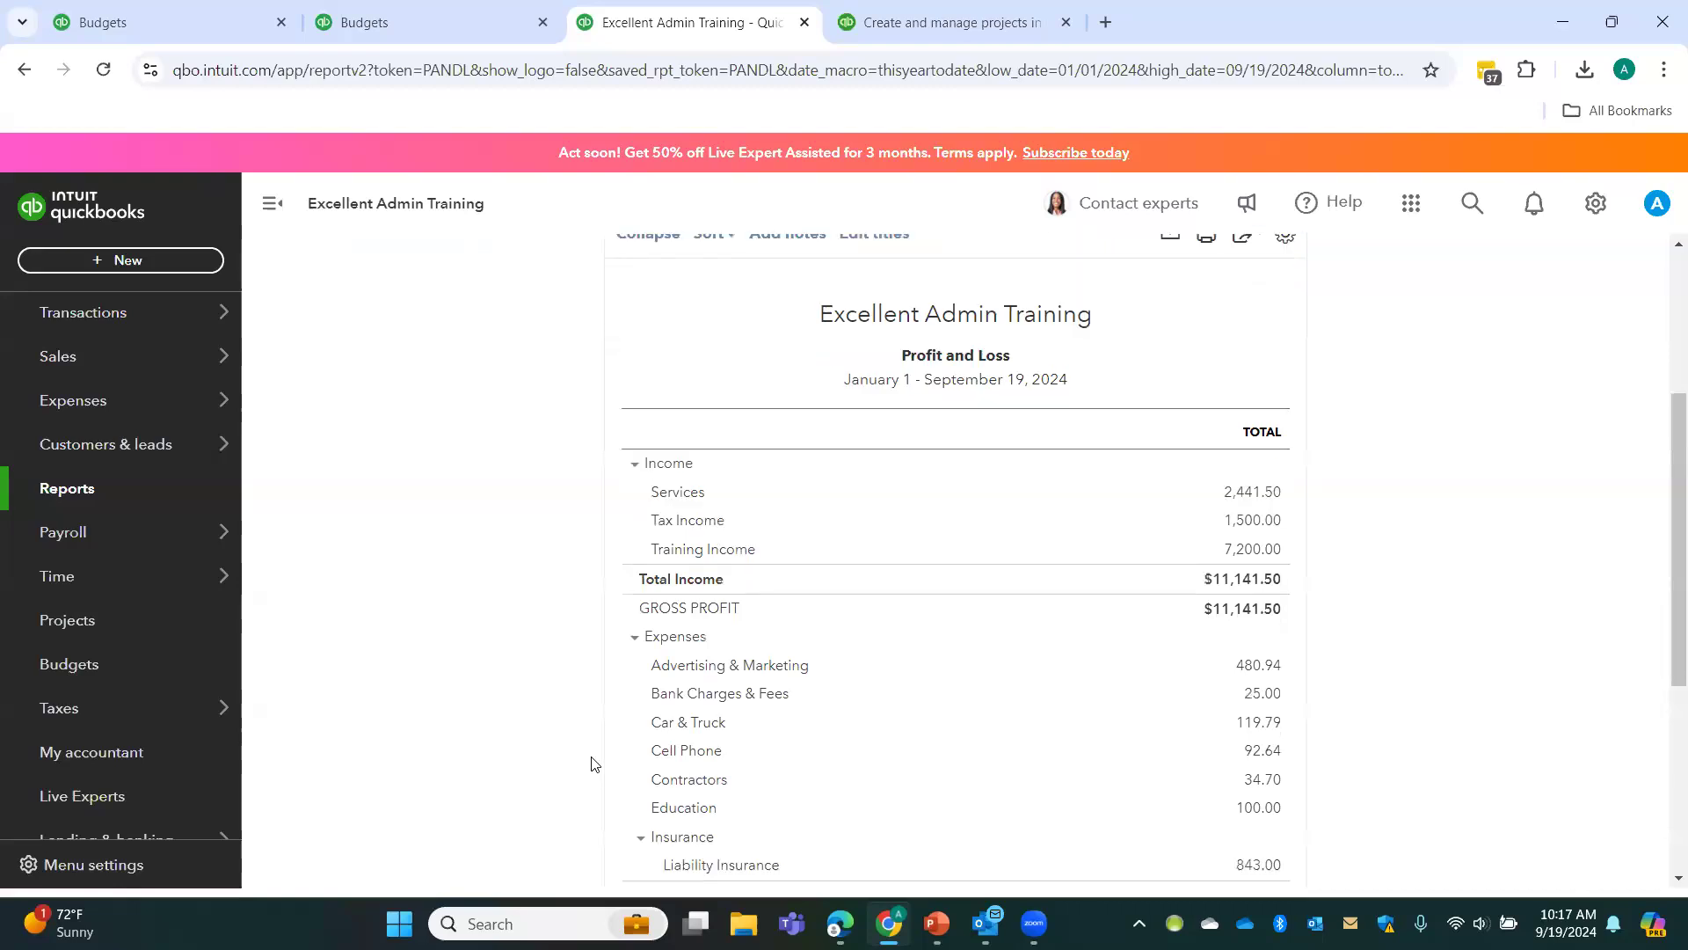
scroll(591, 761, "down", 5)
scroll(381, 441, "up", 10)
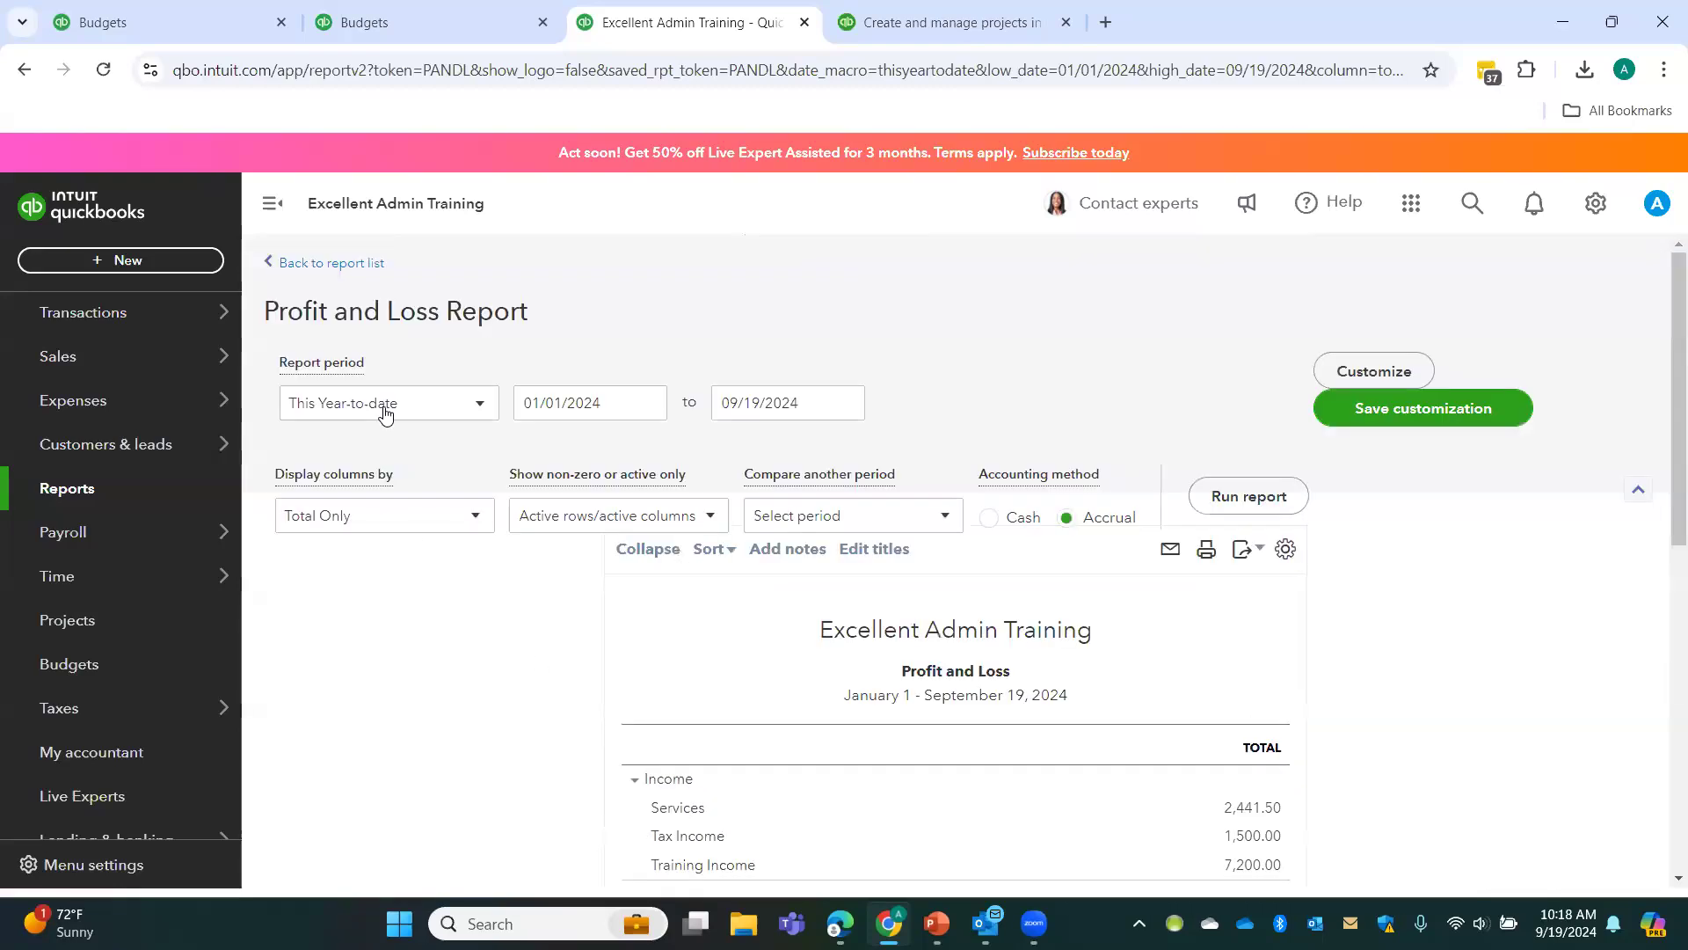
left_click(384, 412)
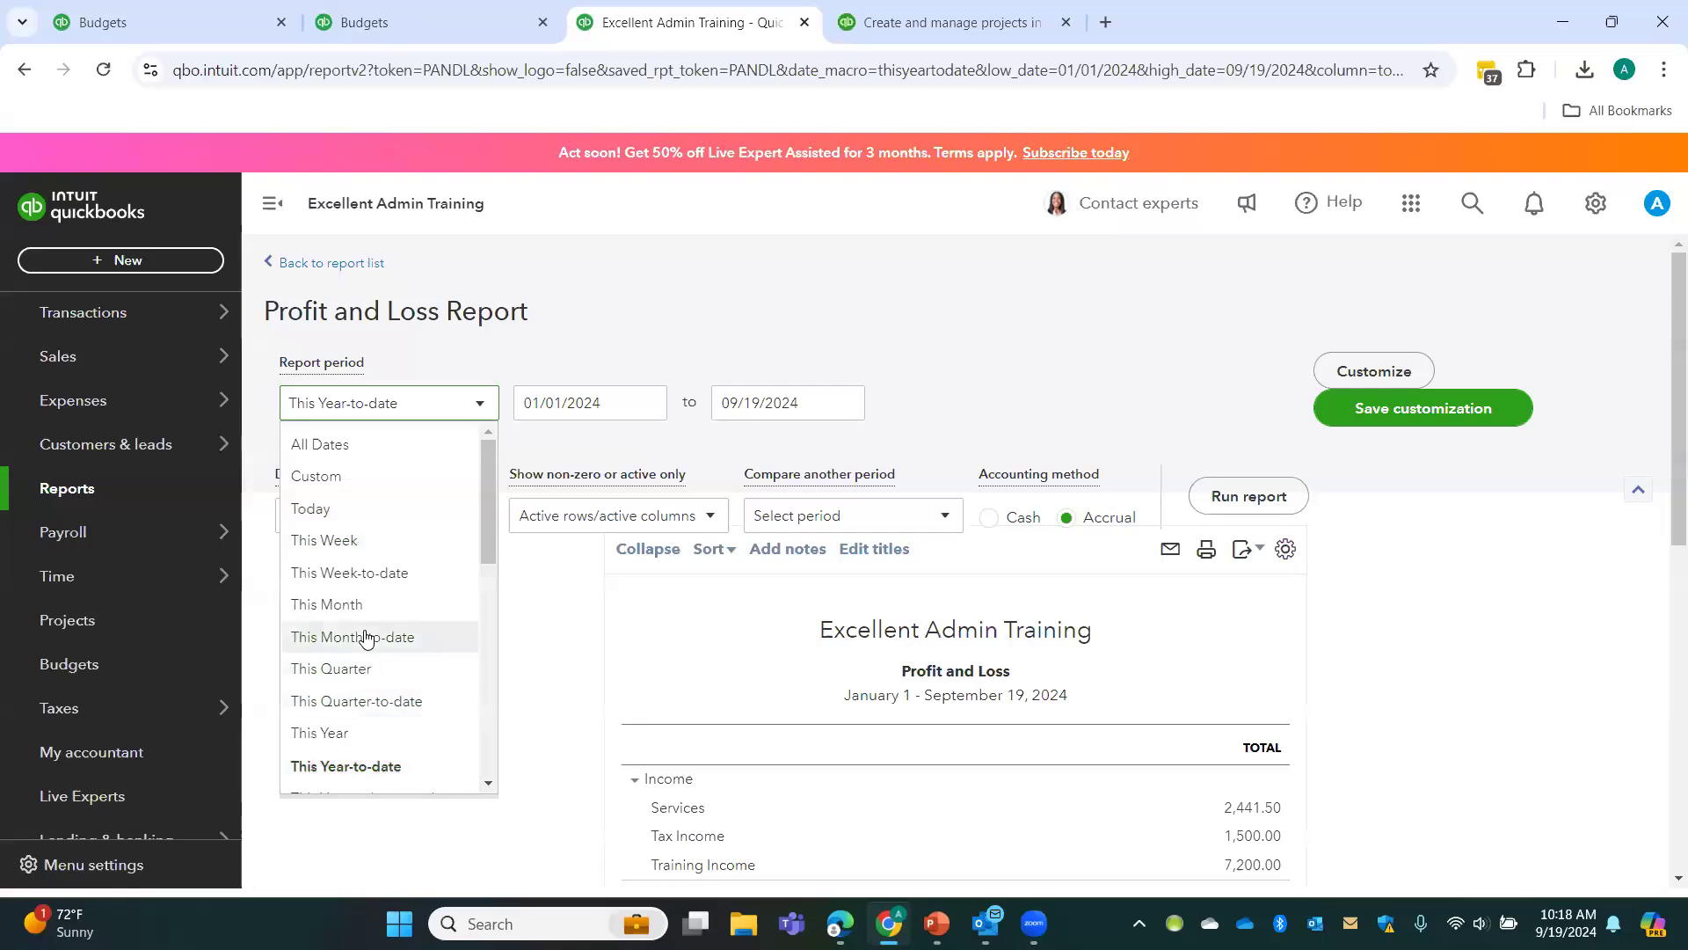
scroll(361, 615, "down", 4)
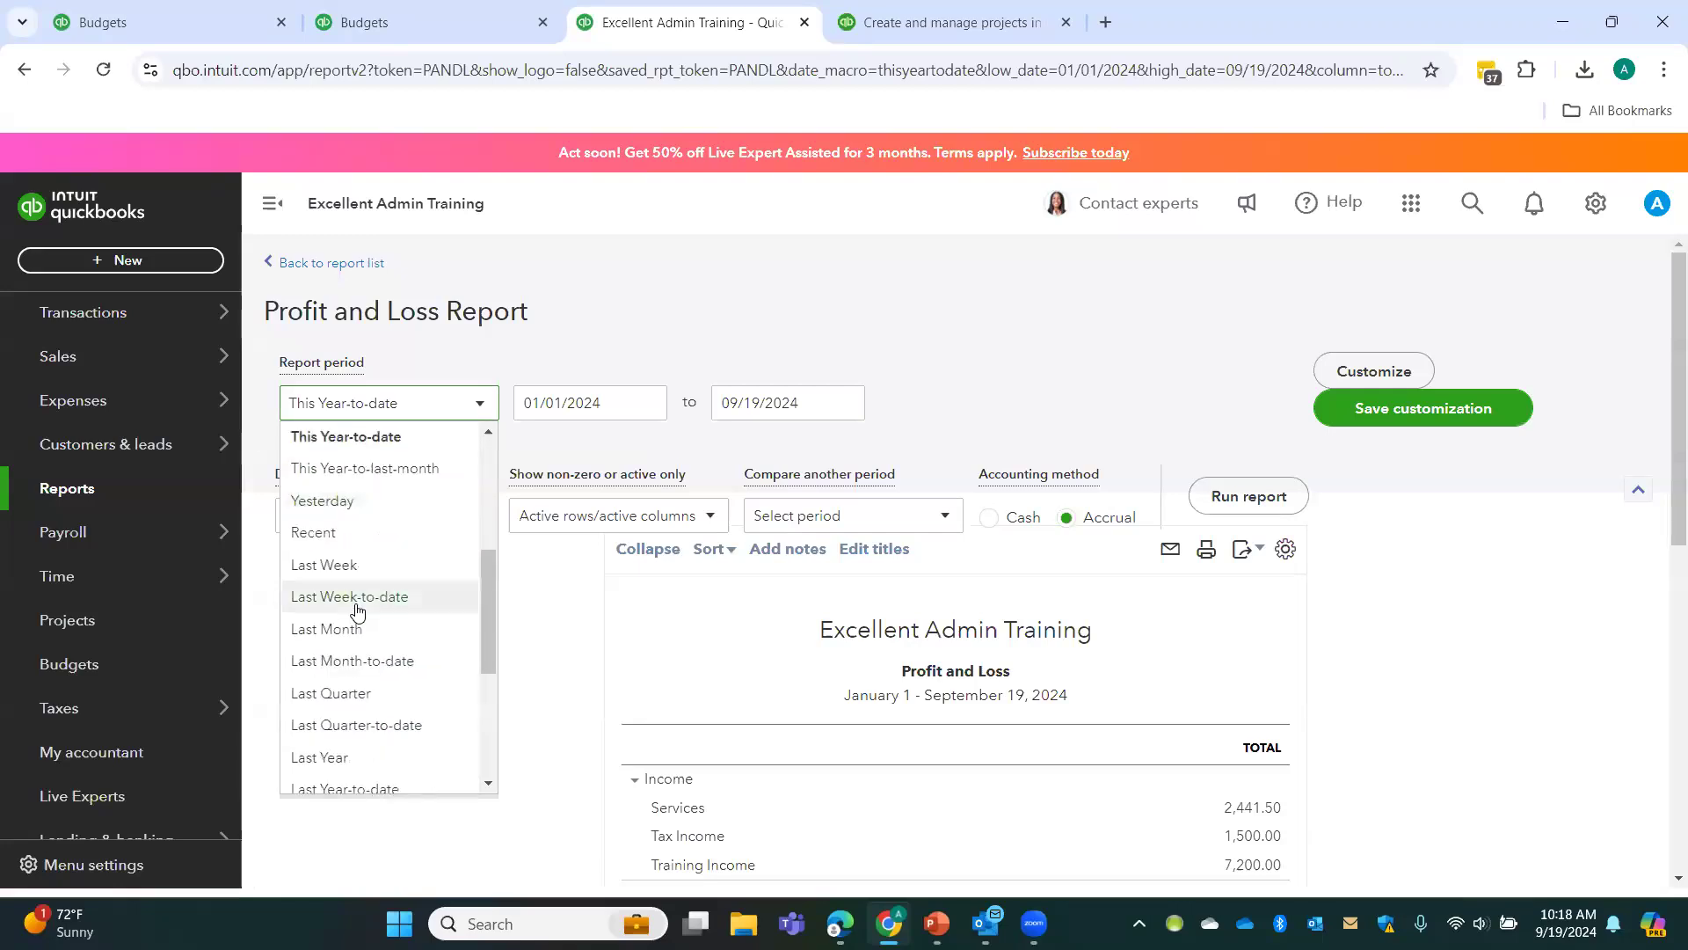
left_click(308, 757)
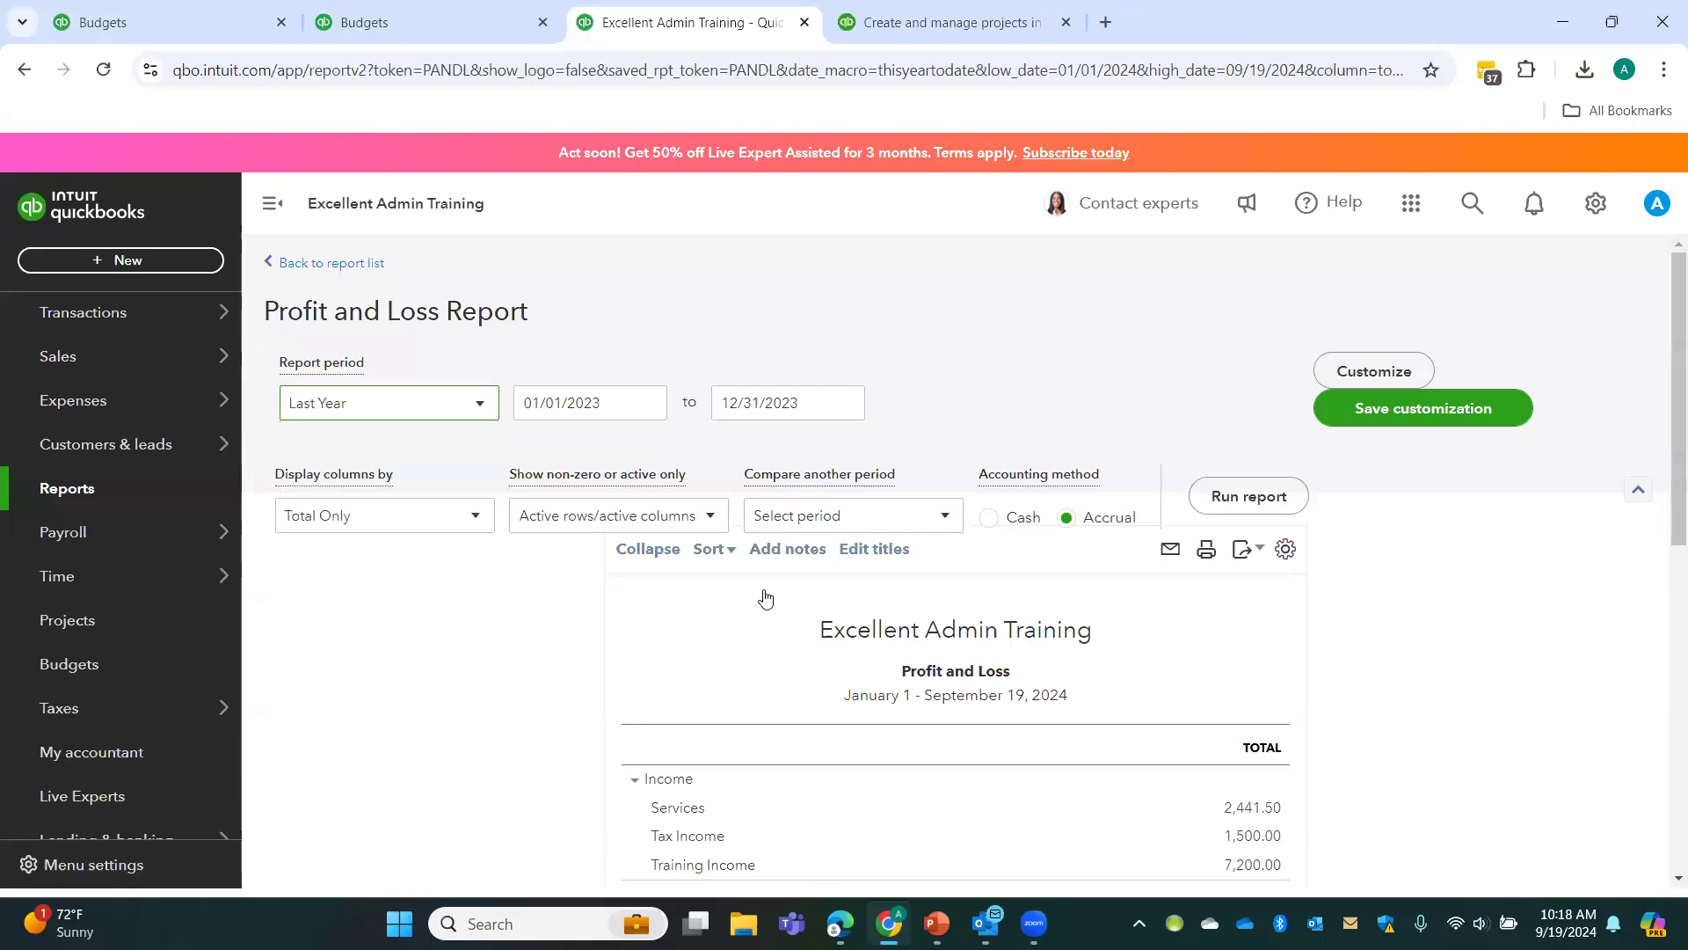
left_click(1217, 494)
scroll(1213, 545, "down", 3)
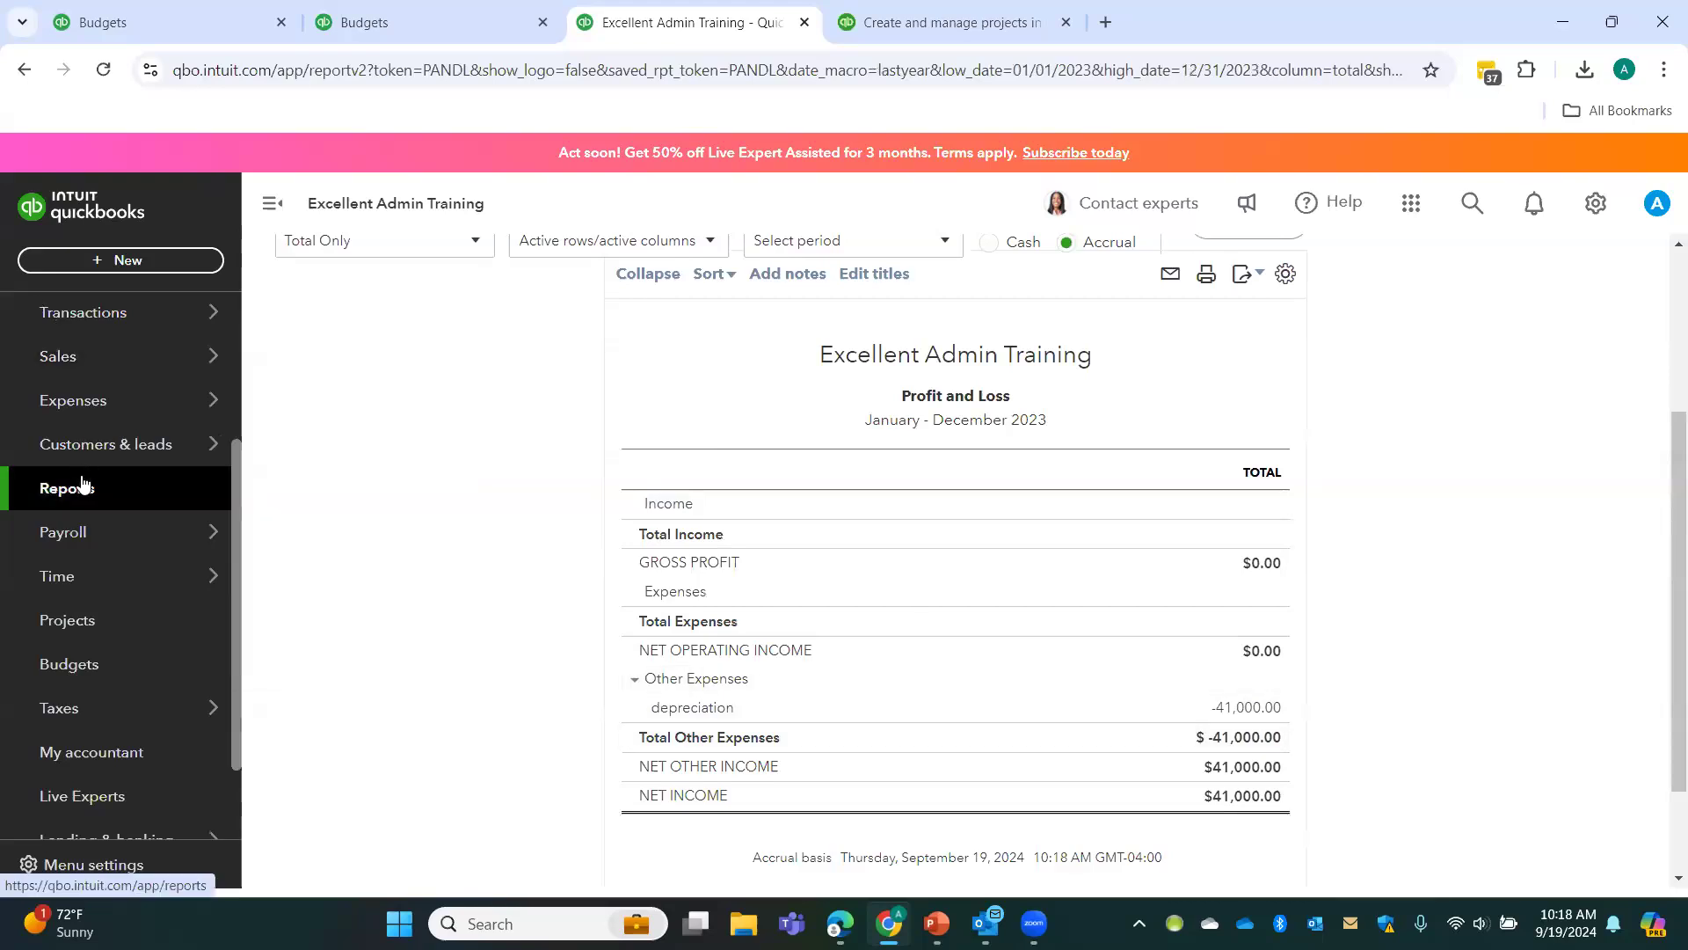
scroll(348, 497, "up", 3)
left_click(310, 264)
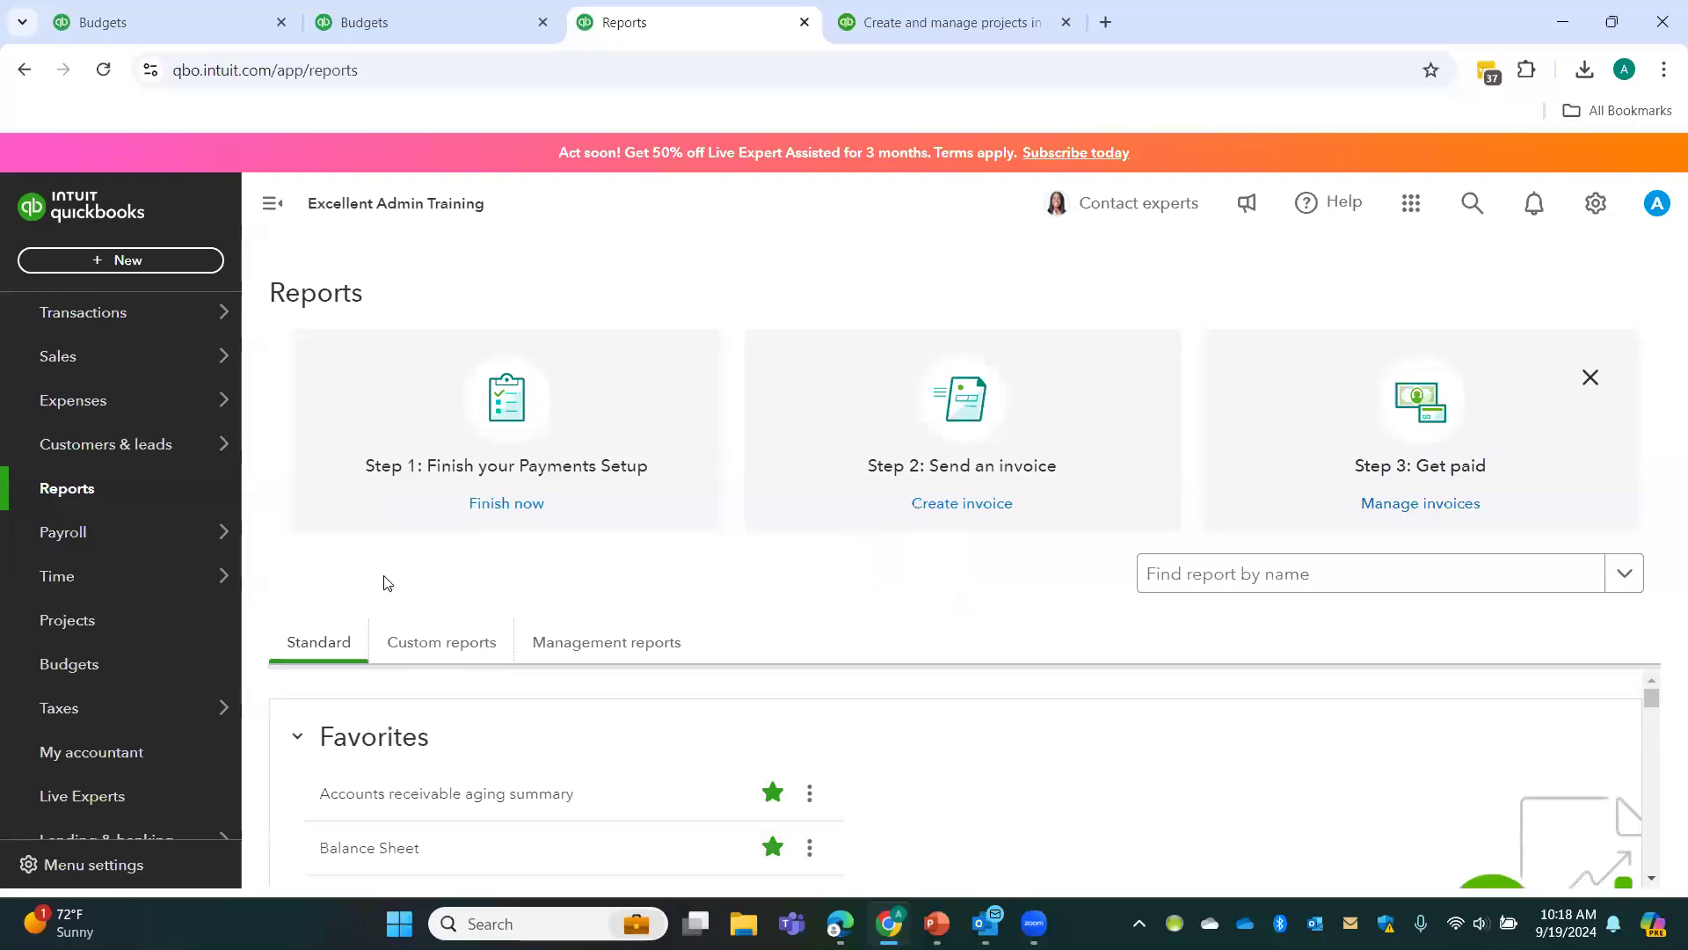
Step: Run the Balance Sheet for All Dates: Accumulated Depletion 41,000.00, total assets $57,590.30
left_click(360, 846)
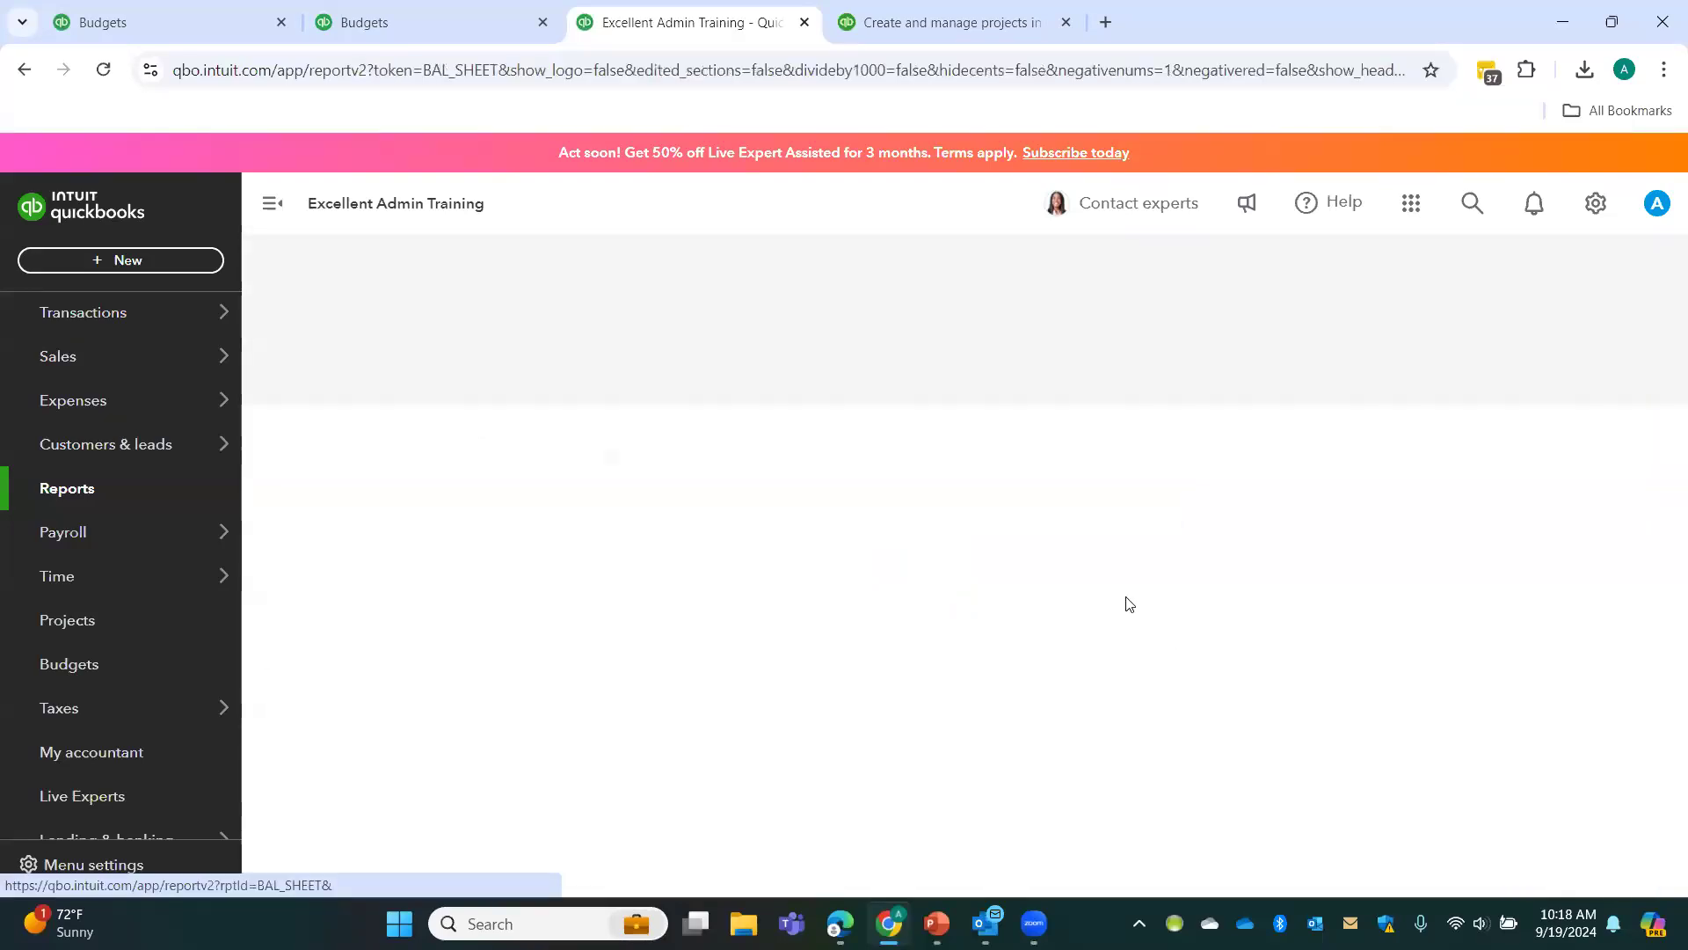
left_click(356, 412)
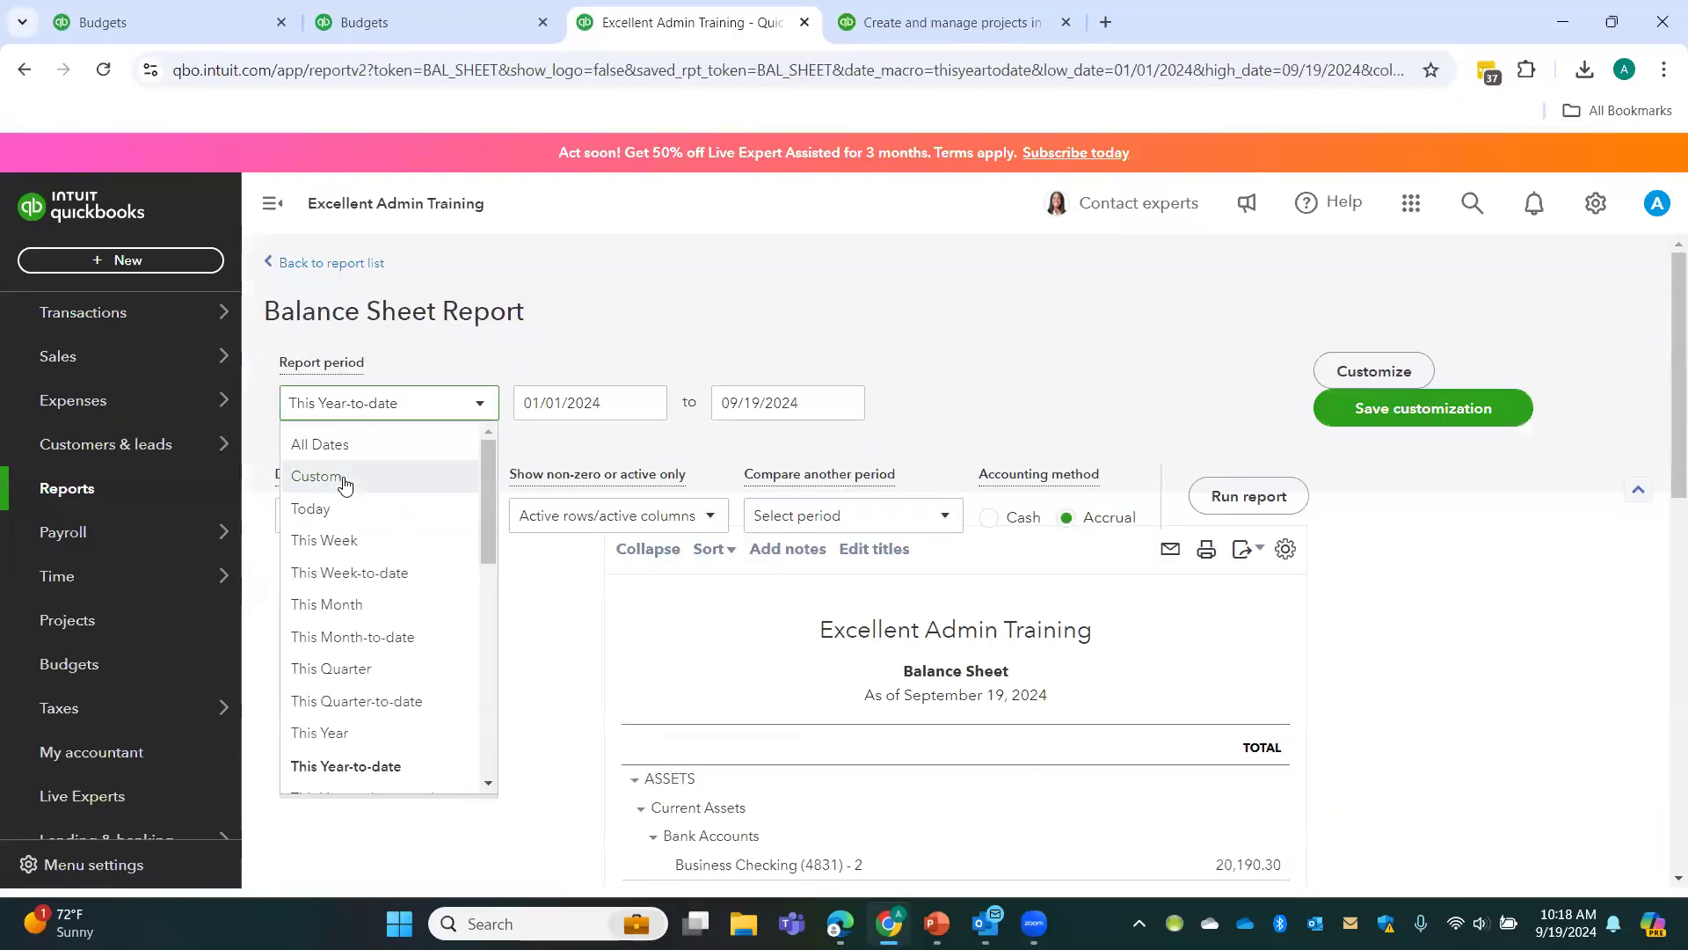
scroll(346, 716, "down", 4)
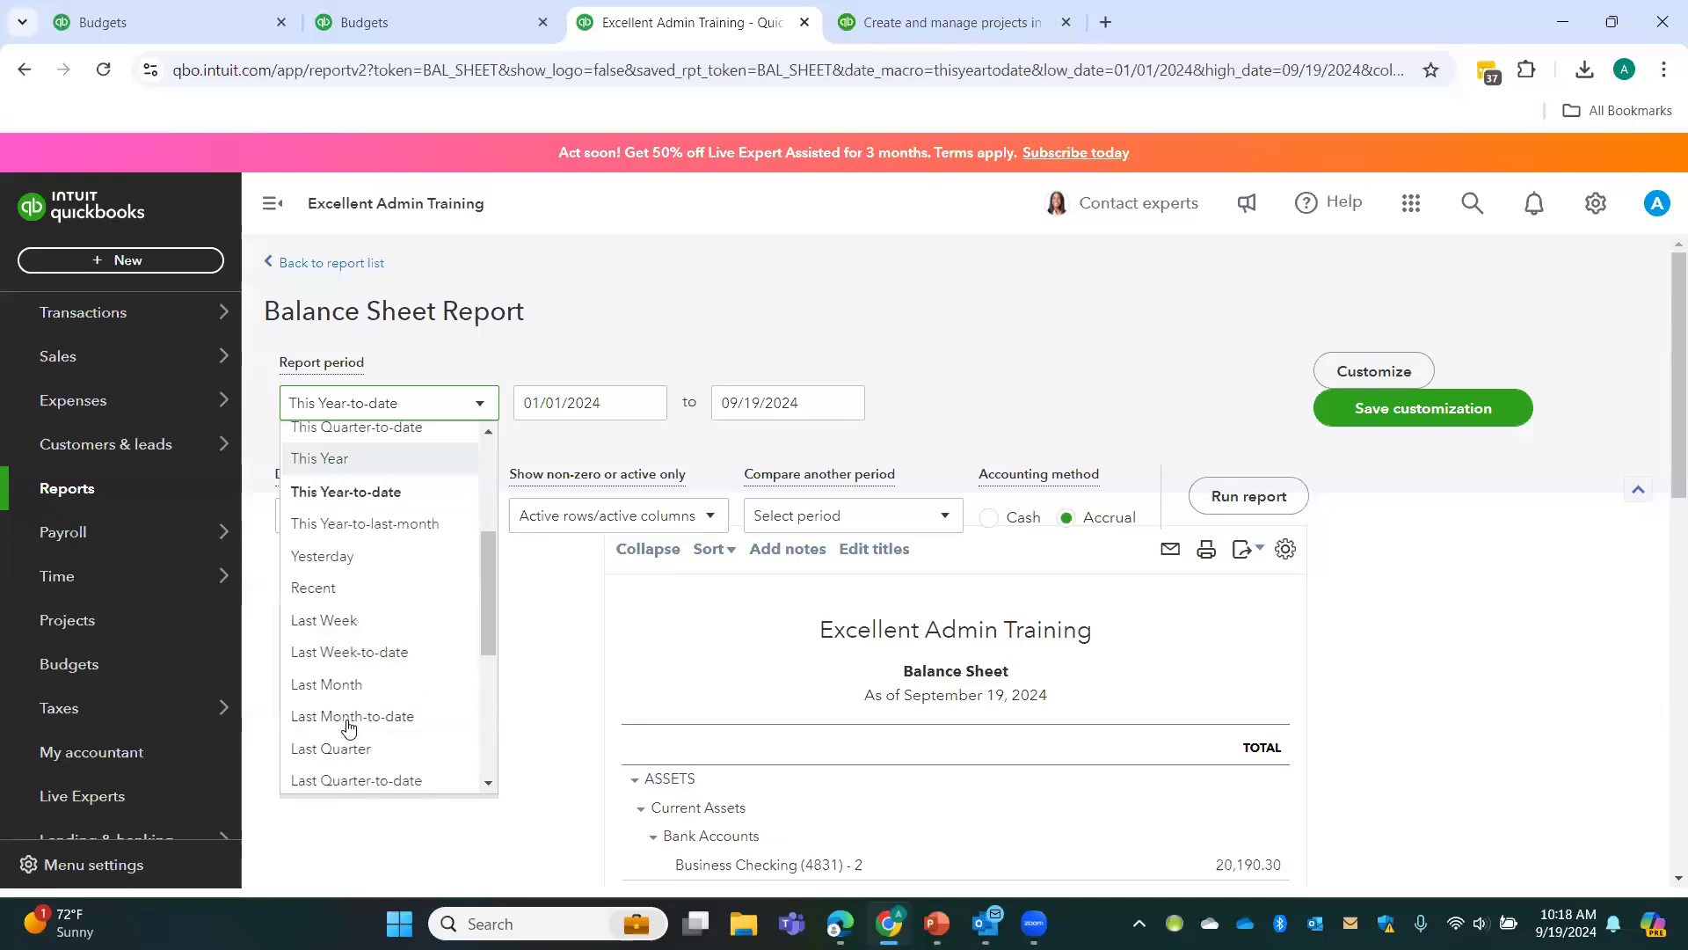
scroll(350, 559, "up", 4)
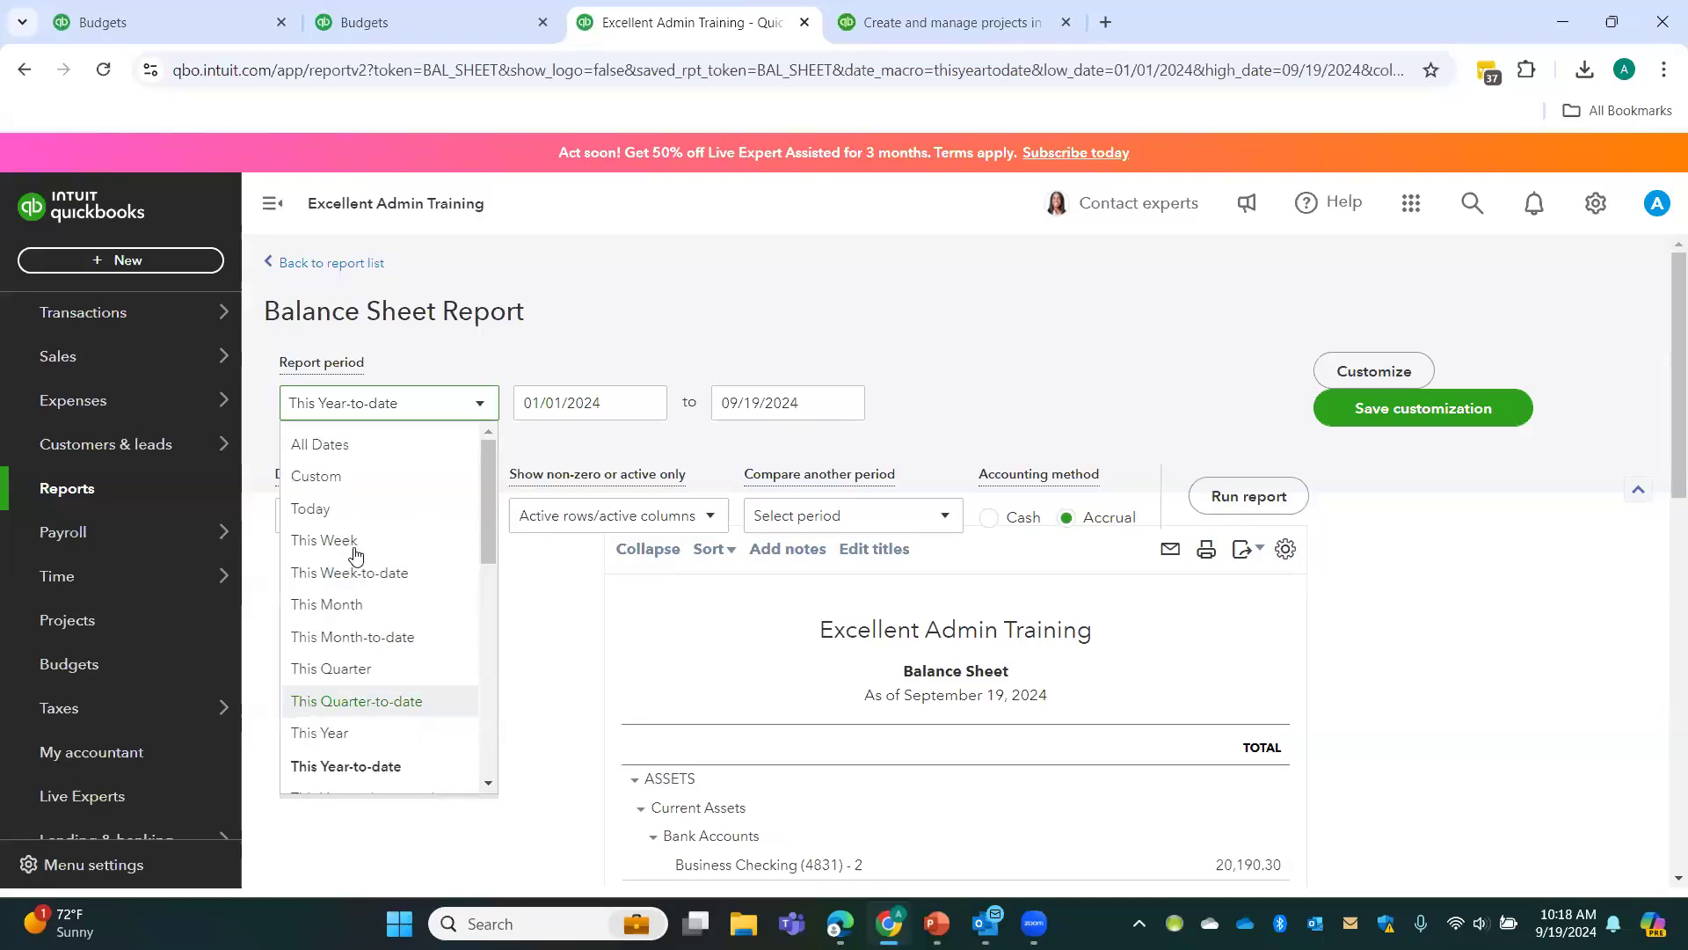
left_click(344, 442)
left_click(1274, 495)
scroll(1331, 563, "down", 5)
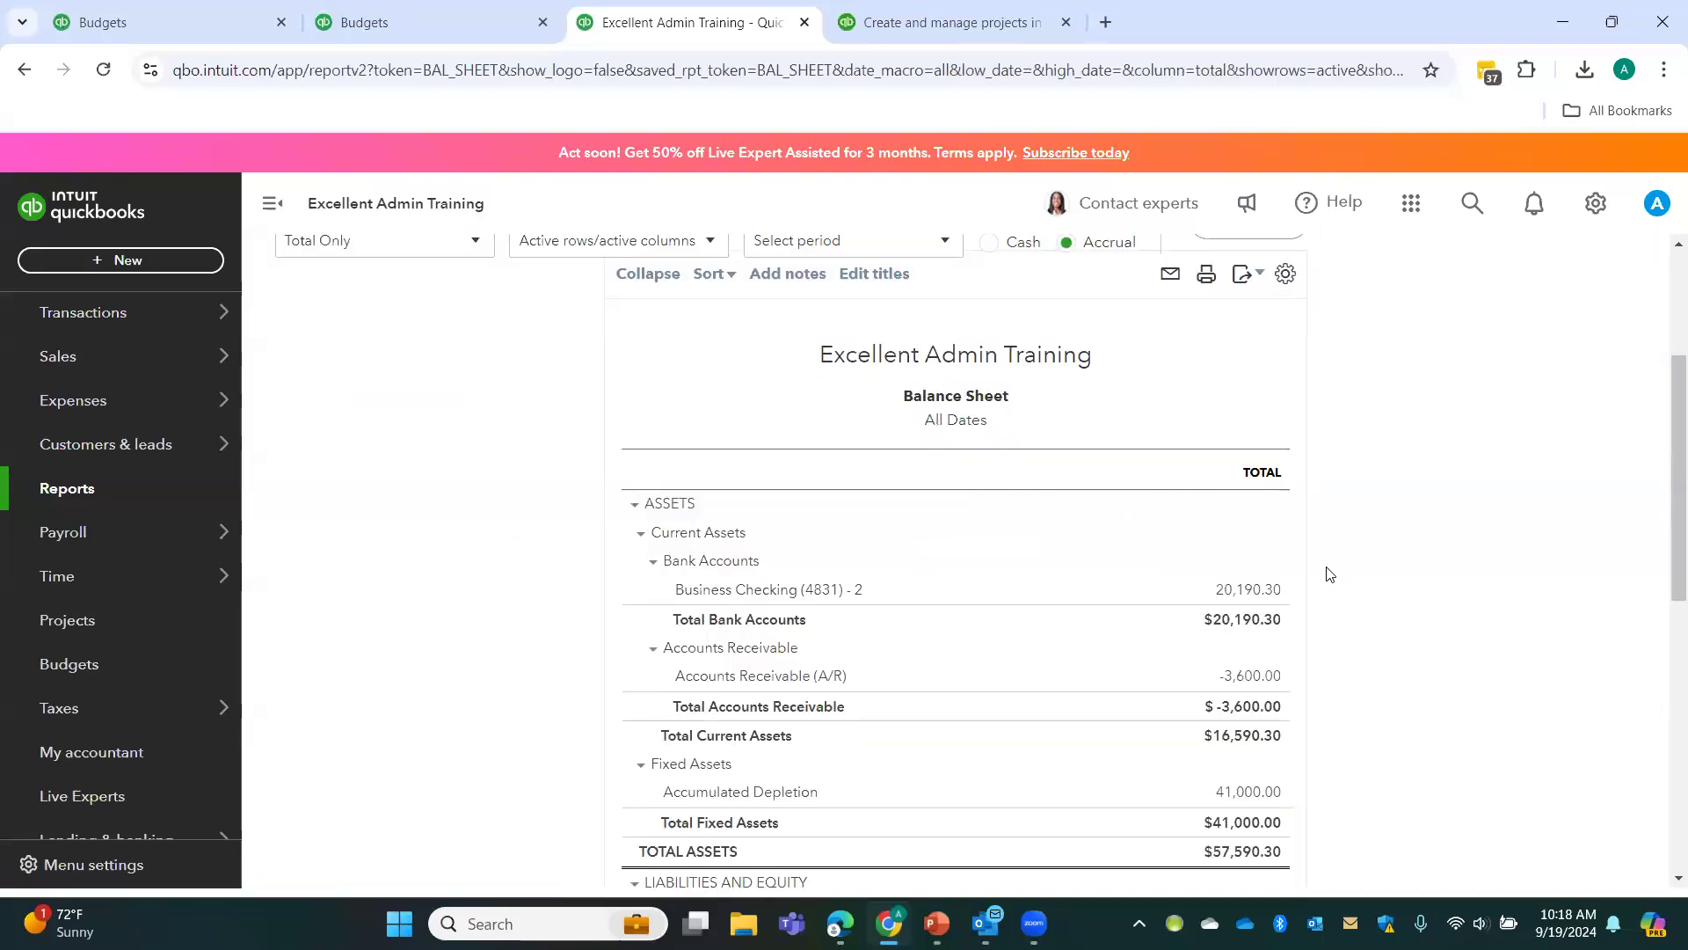
scroll(1323, 554, "down", 2)
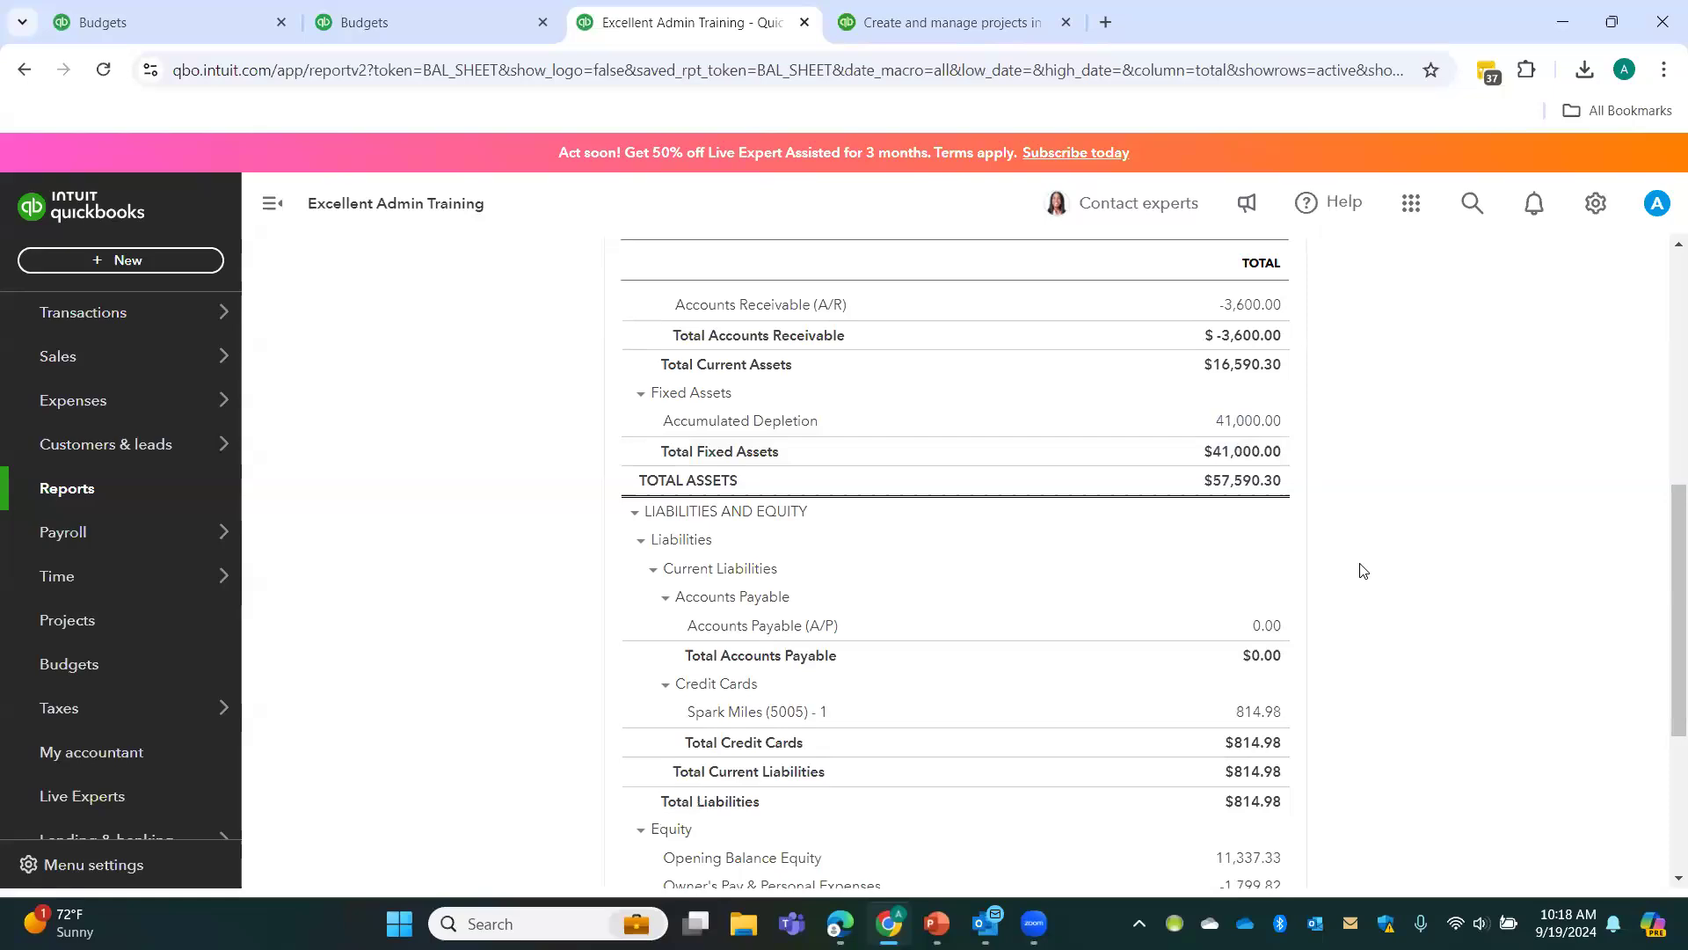
scroll(942, 803, "up", 6)
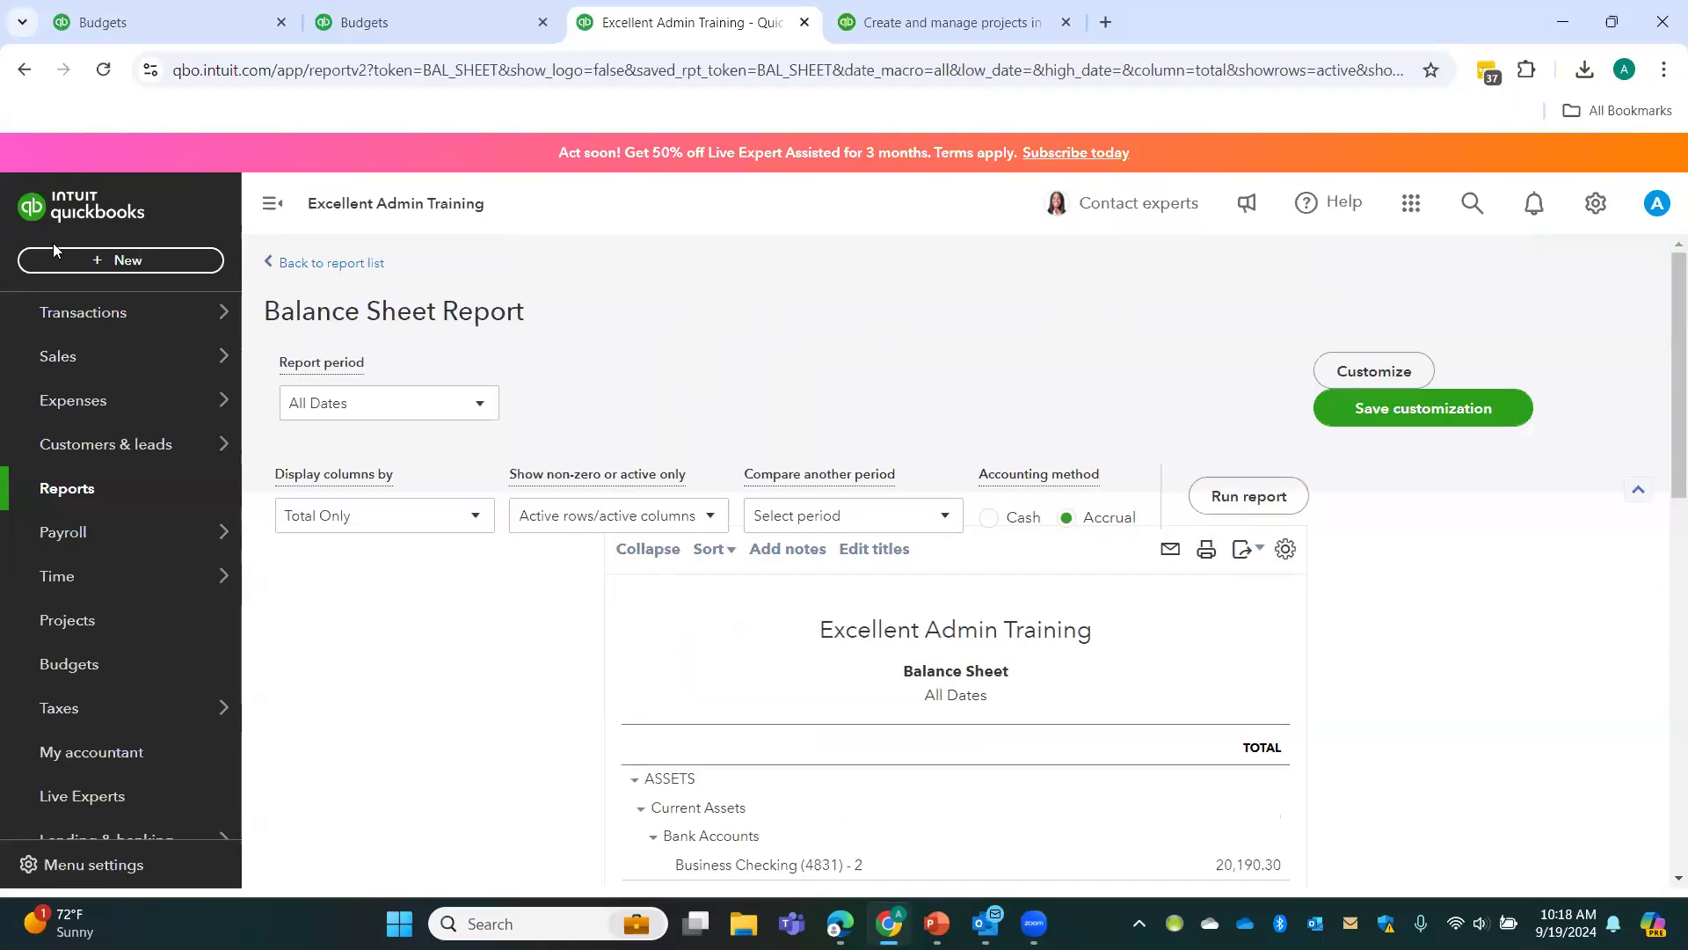
left_click(106, 260)
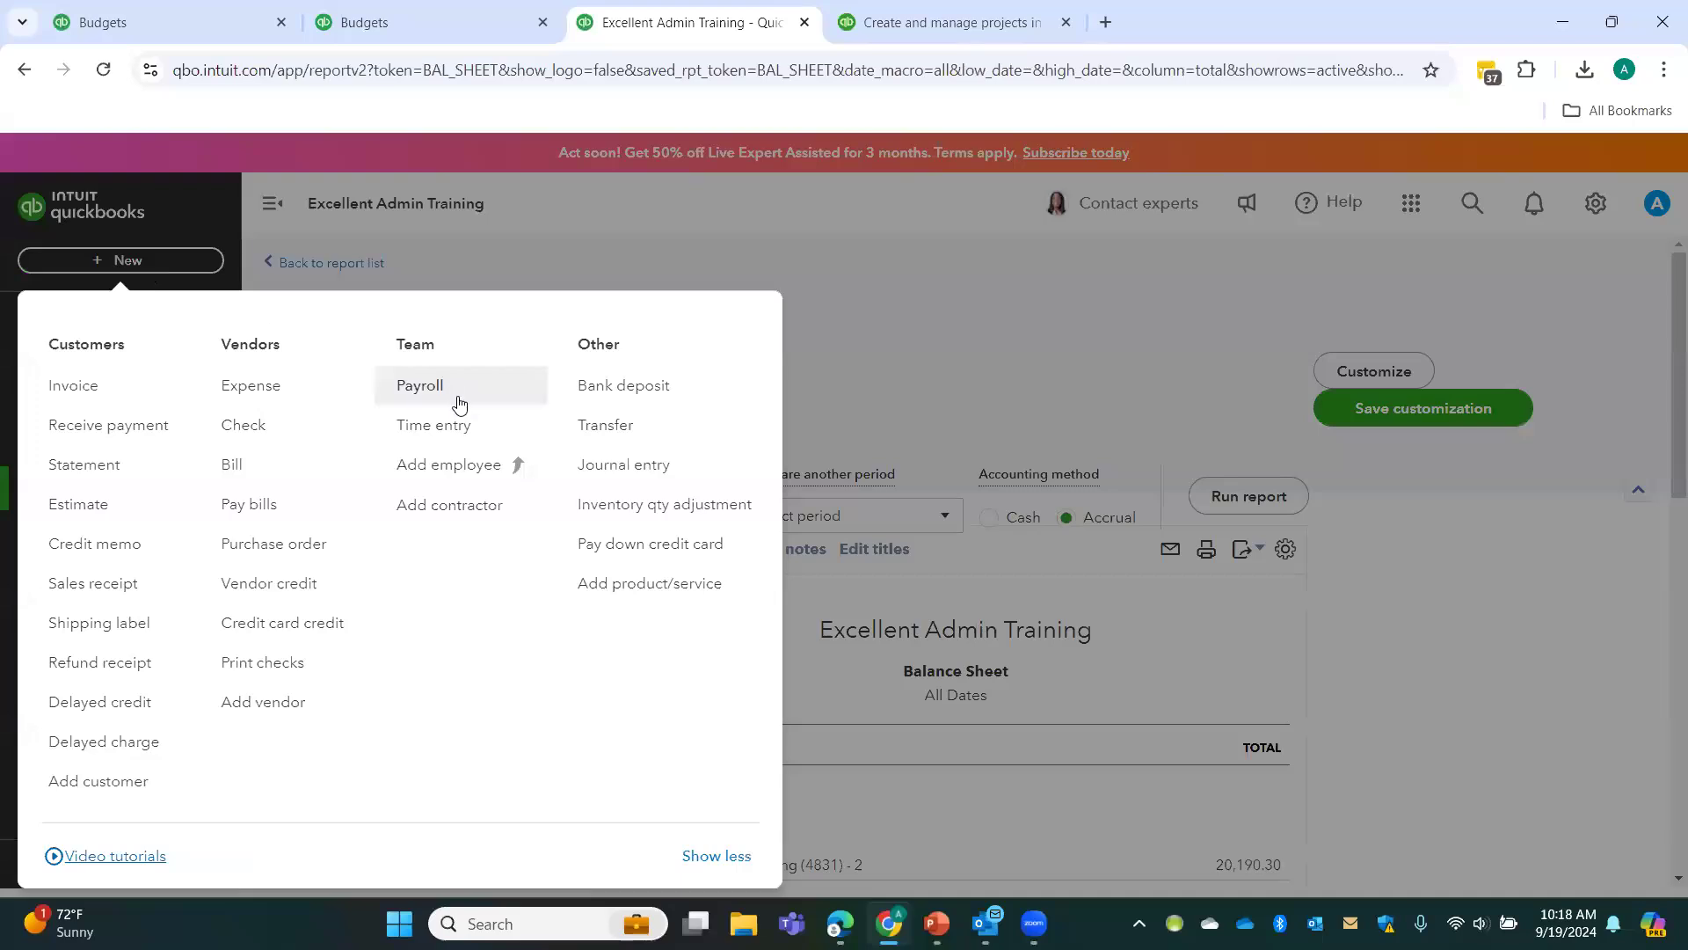
Step: Open Journal Entry No.1 from the recent journal entries for editing
left_click(699, 481)
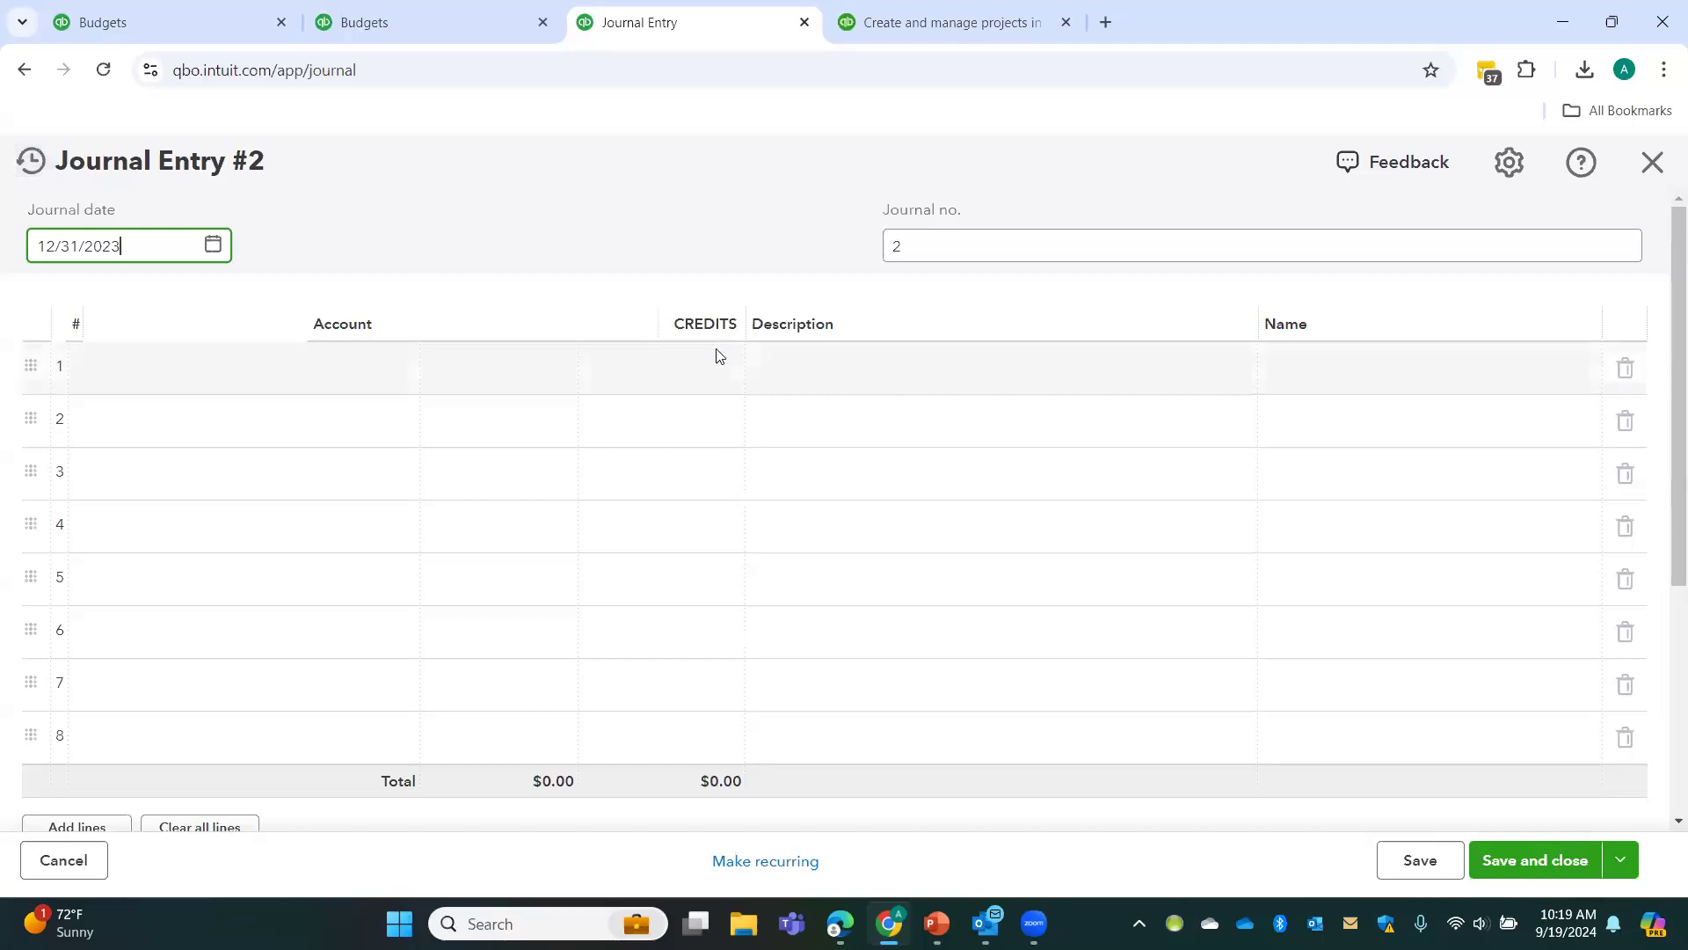
left_click(35, 157)
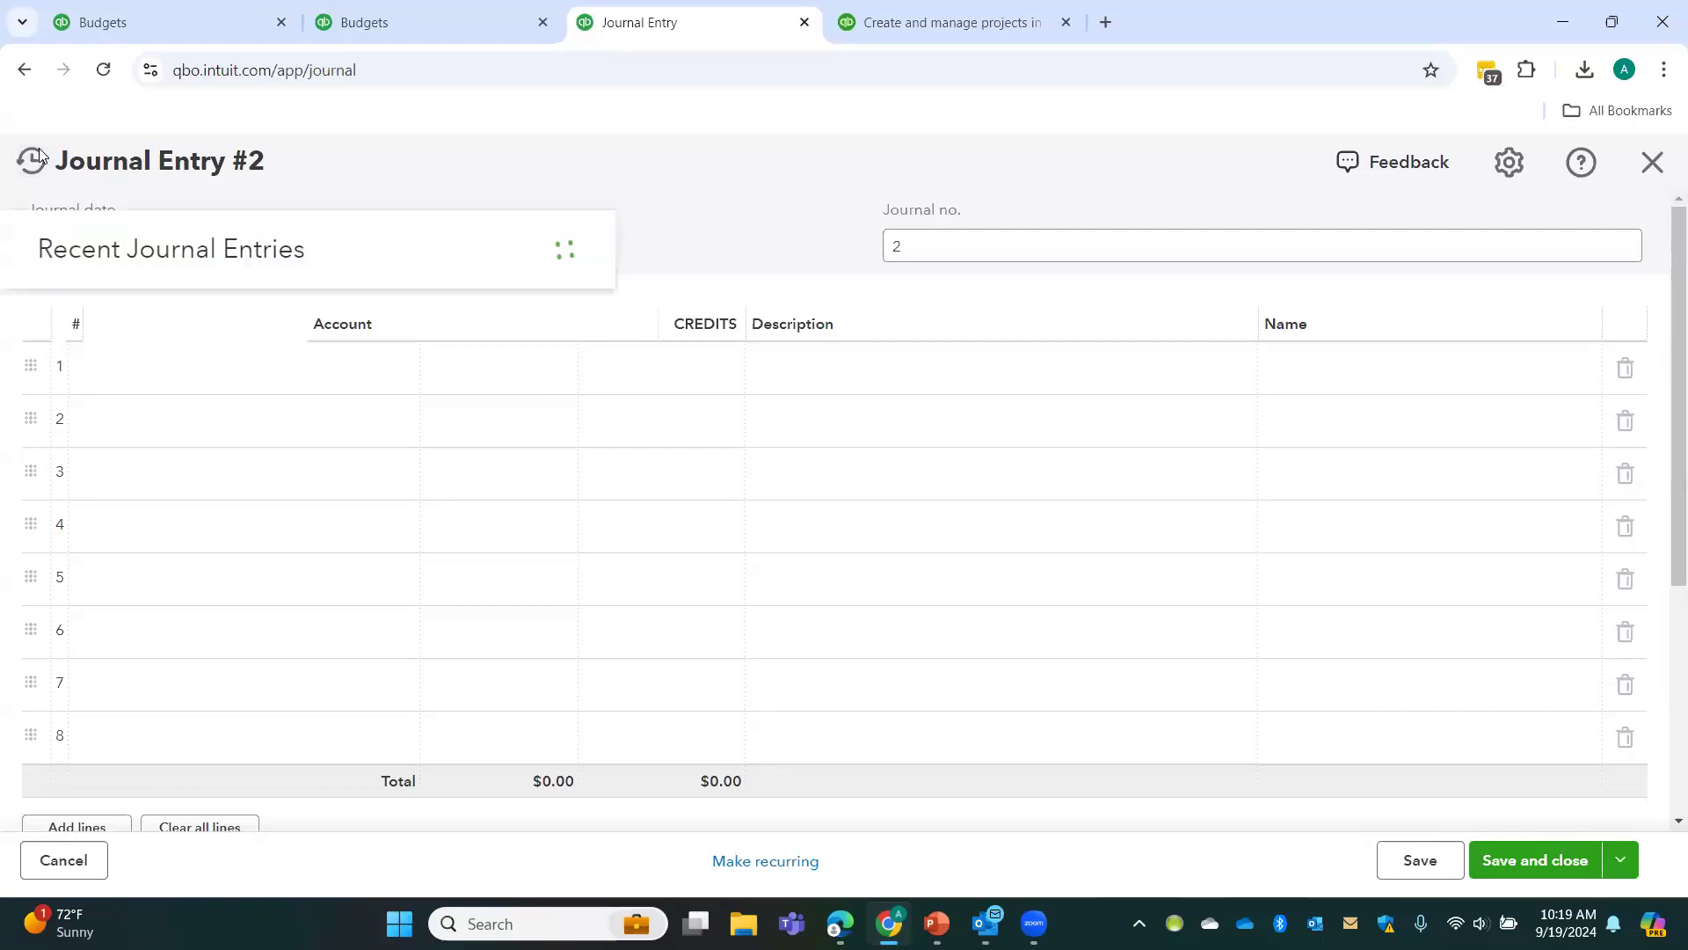
left_click(93, 302)
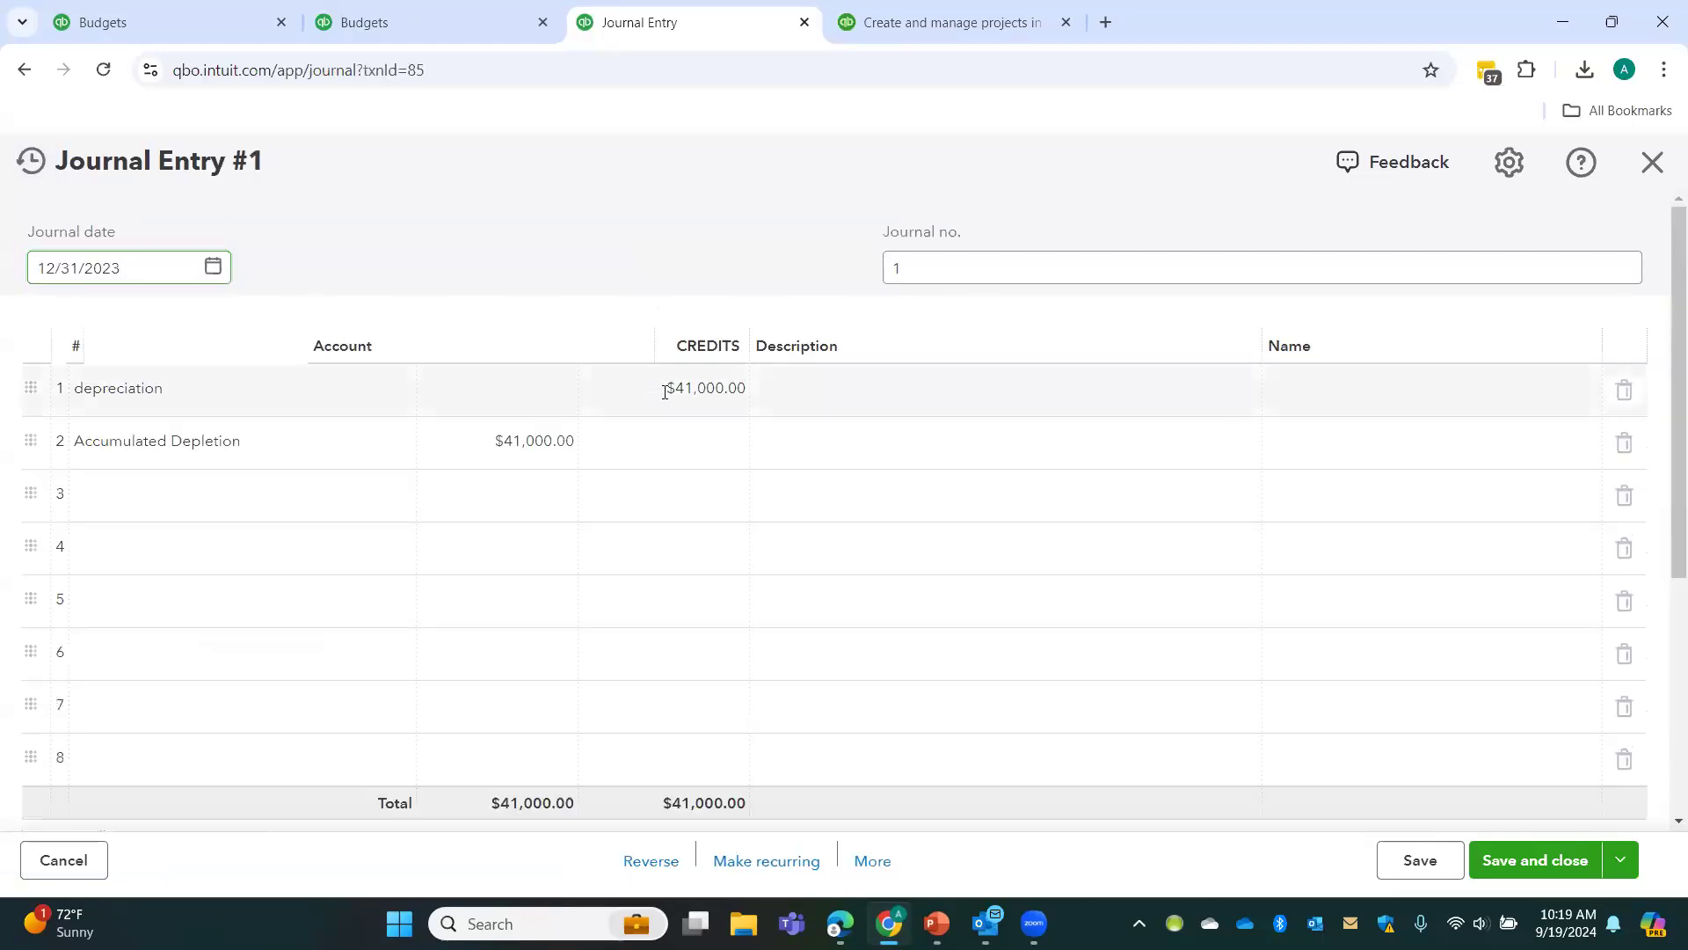
Step: Debit depreciation $41,000 on line 1, credit Accumulated Depletion $41,000, and save the entry
left_click(672, 388)
key("BackSpace")
left_click(508, 389)
type("41000")
left_click(640, 446)
left_click(637, 484)
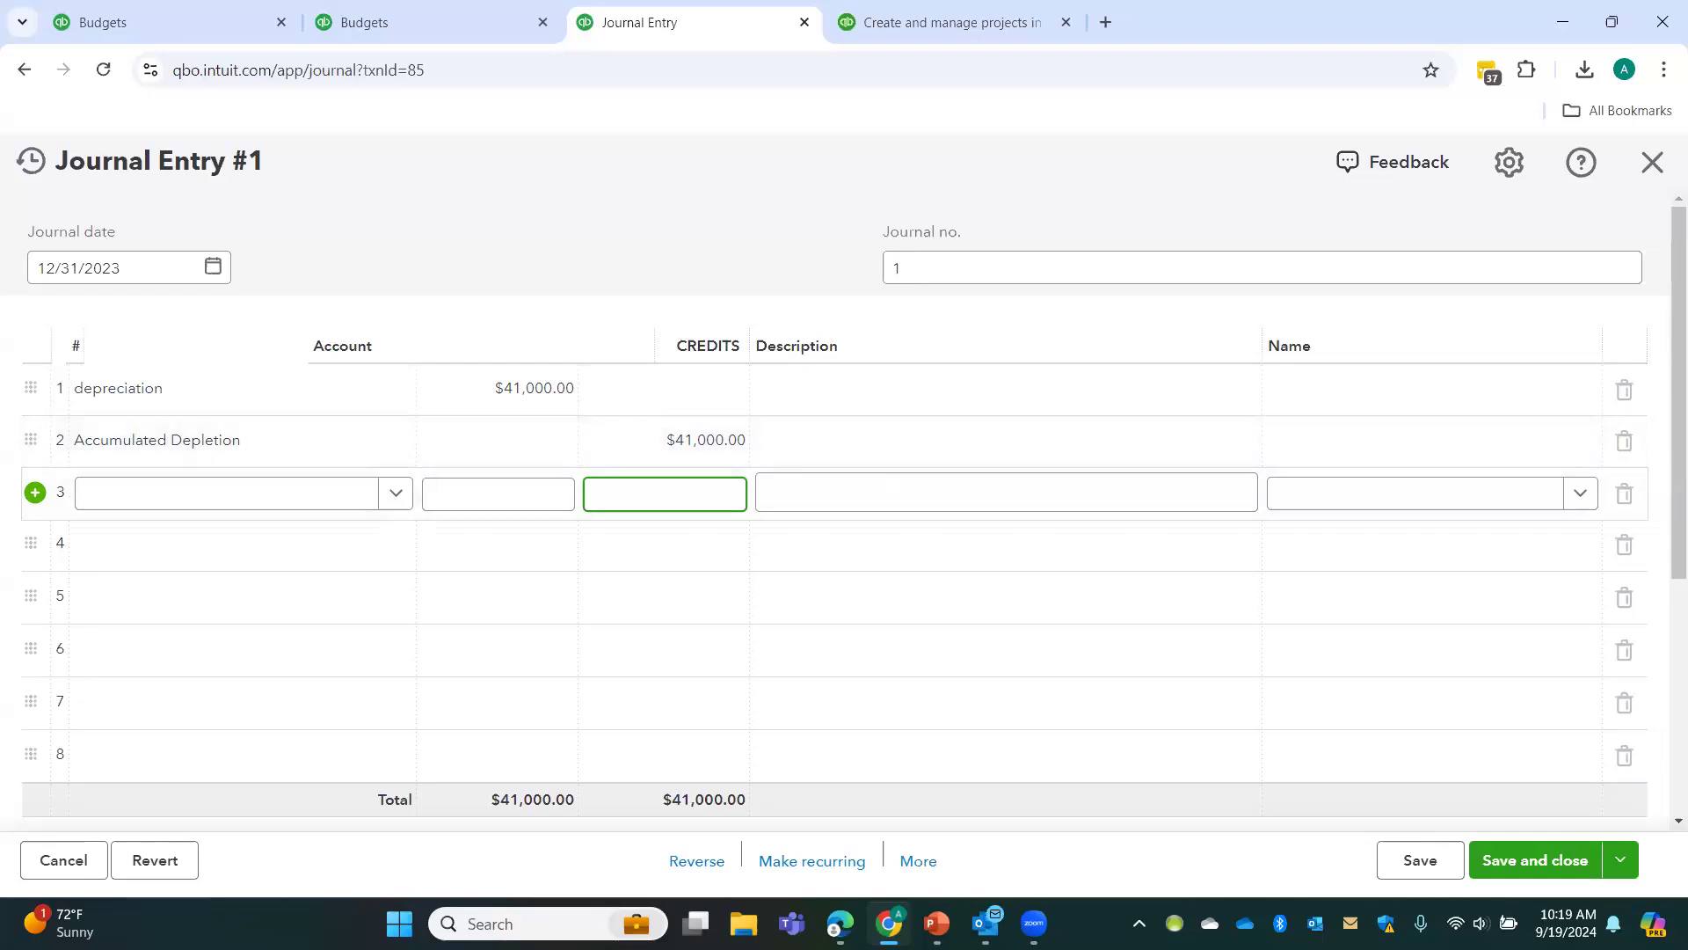
left_click(1550, 866)
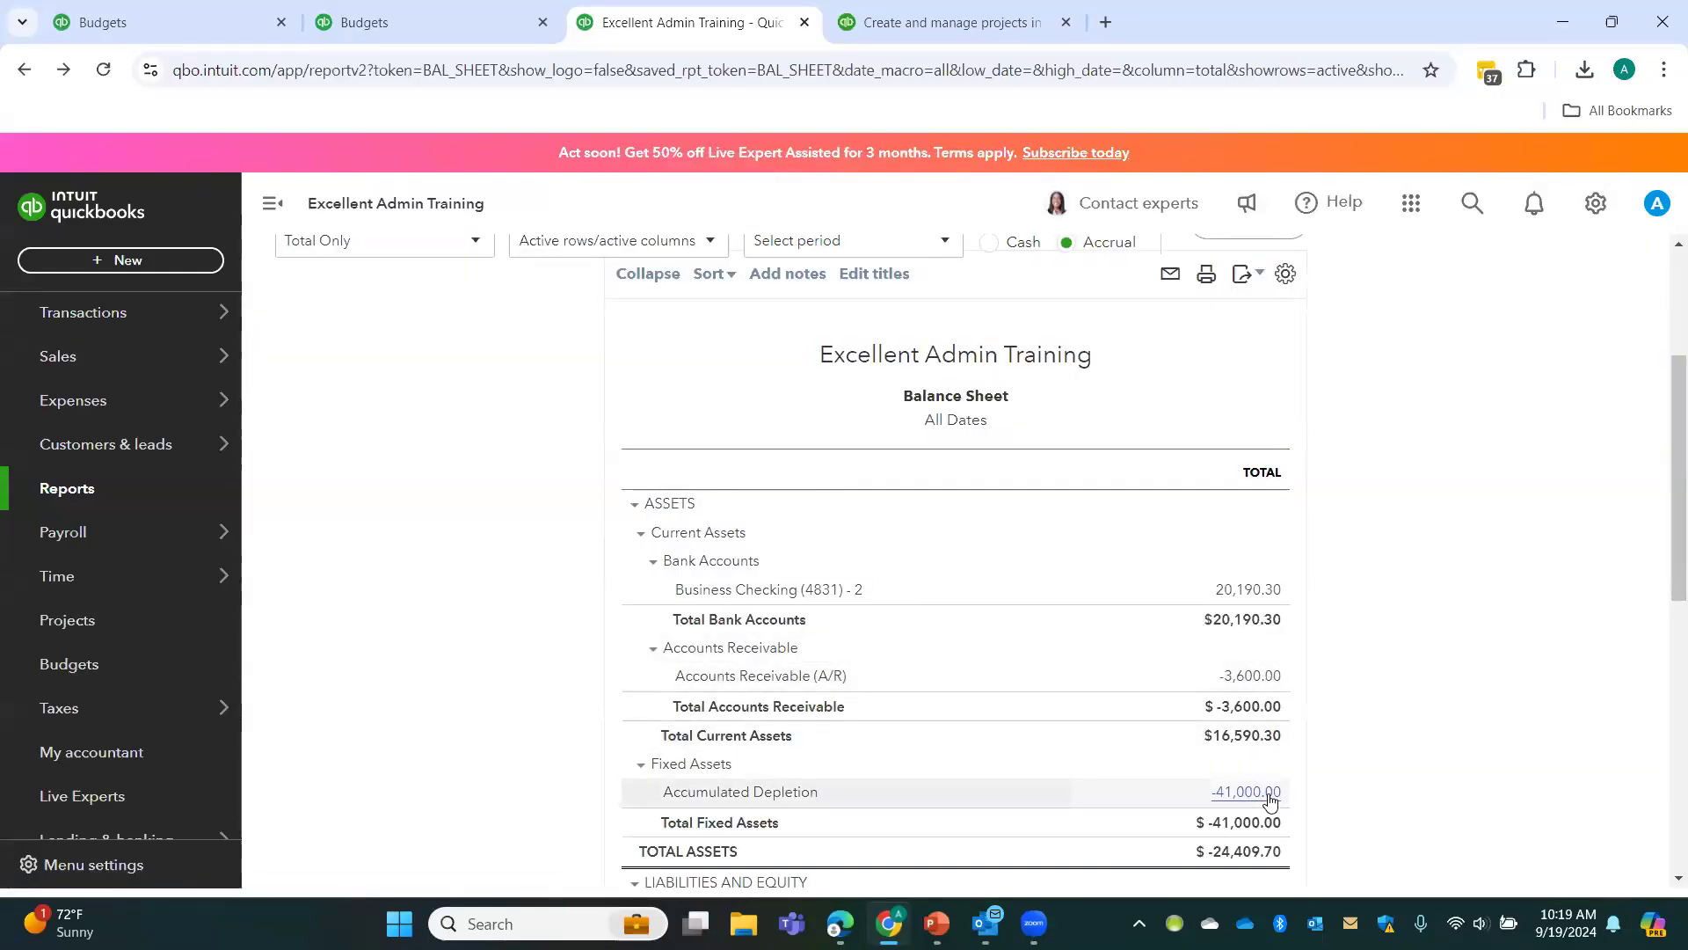
Step: Go back to the report list and open the Profit and Loss report
scroll(1270, 800, "up", 3)
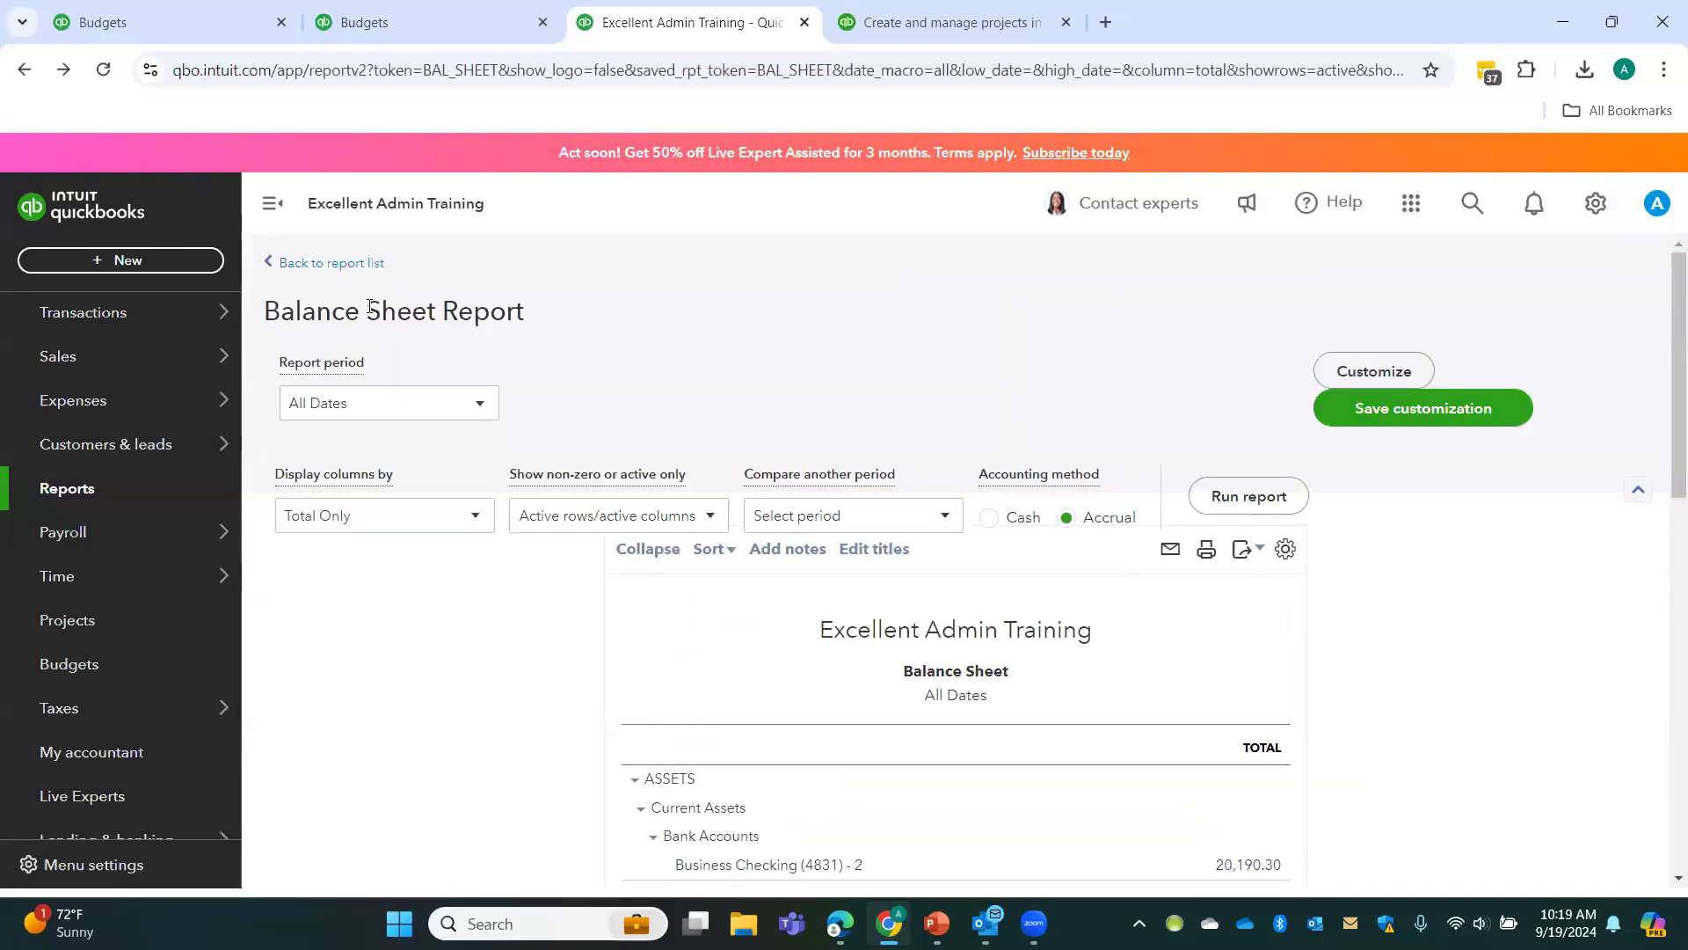
left_click(370, 262)
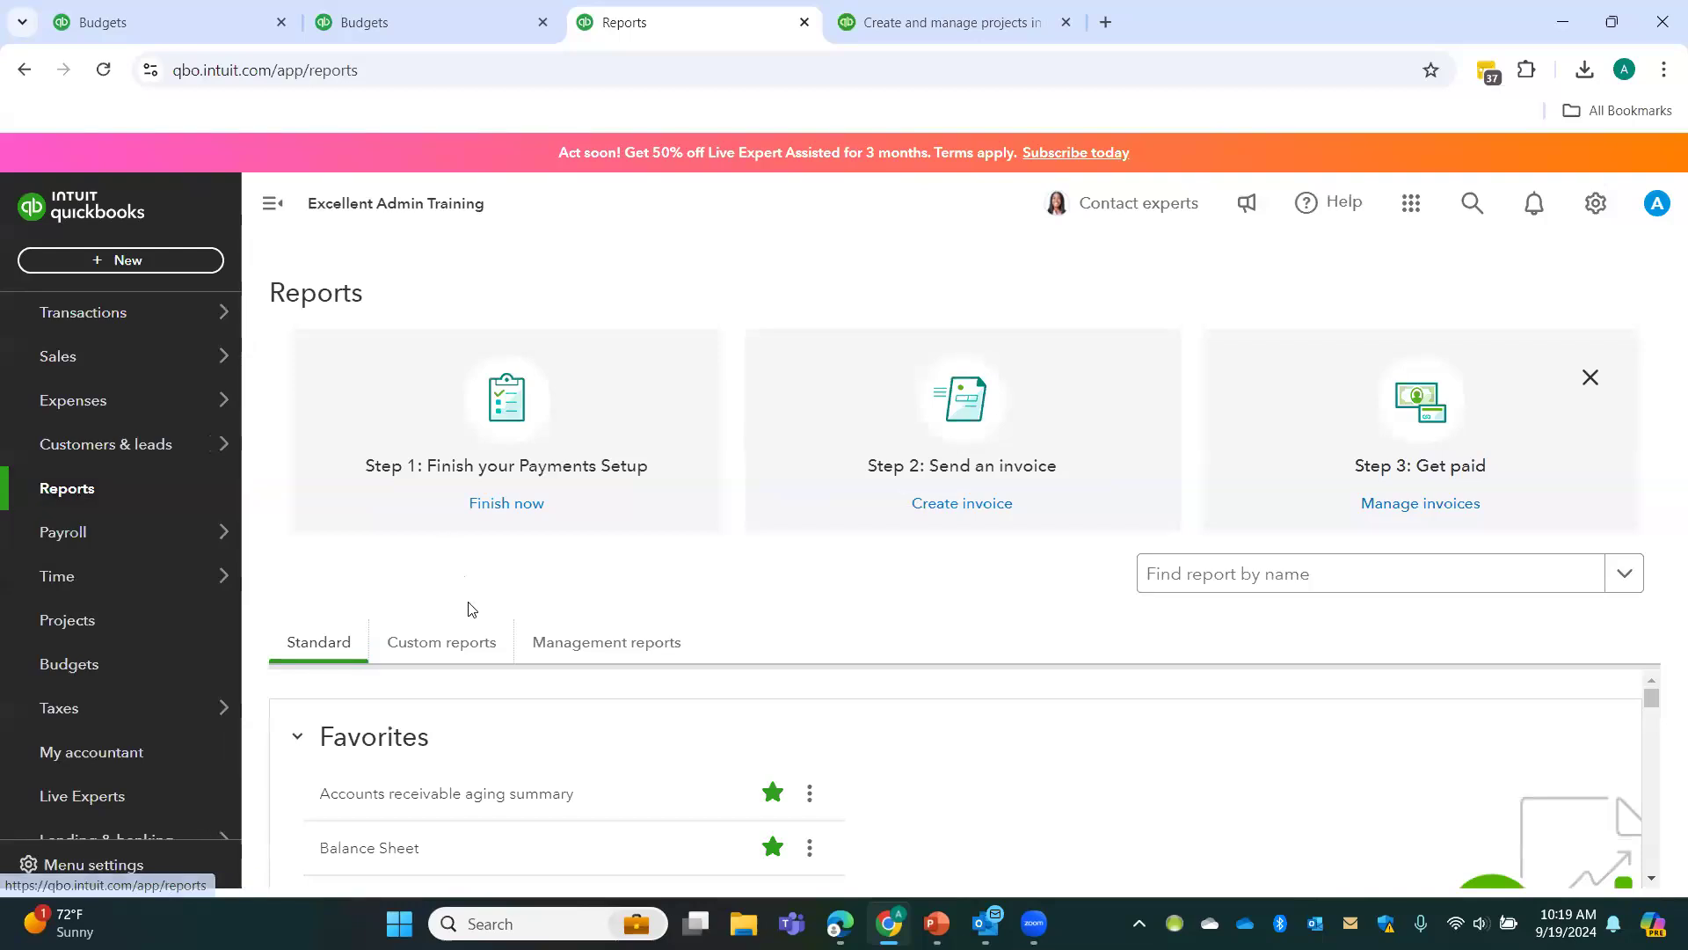
scroll(351, 768, "down", 2)
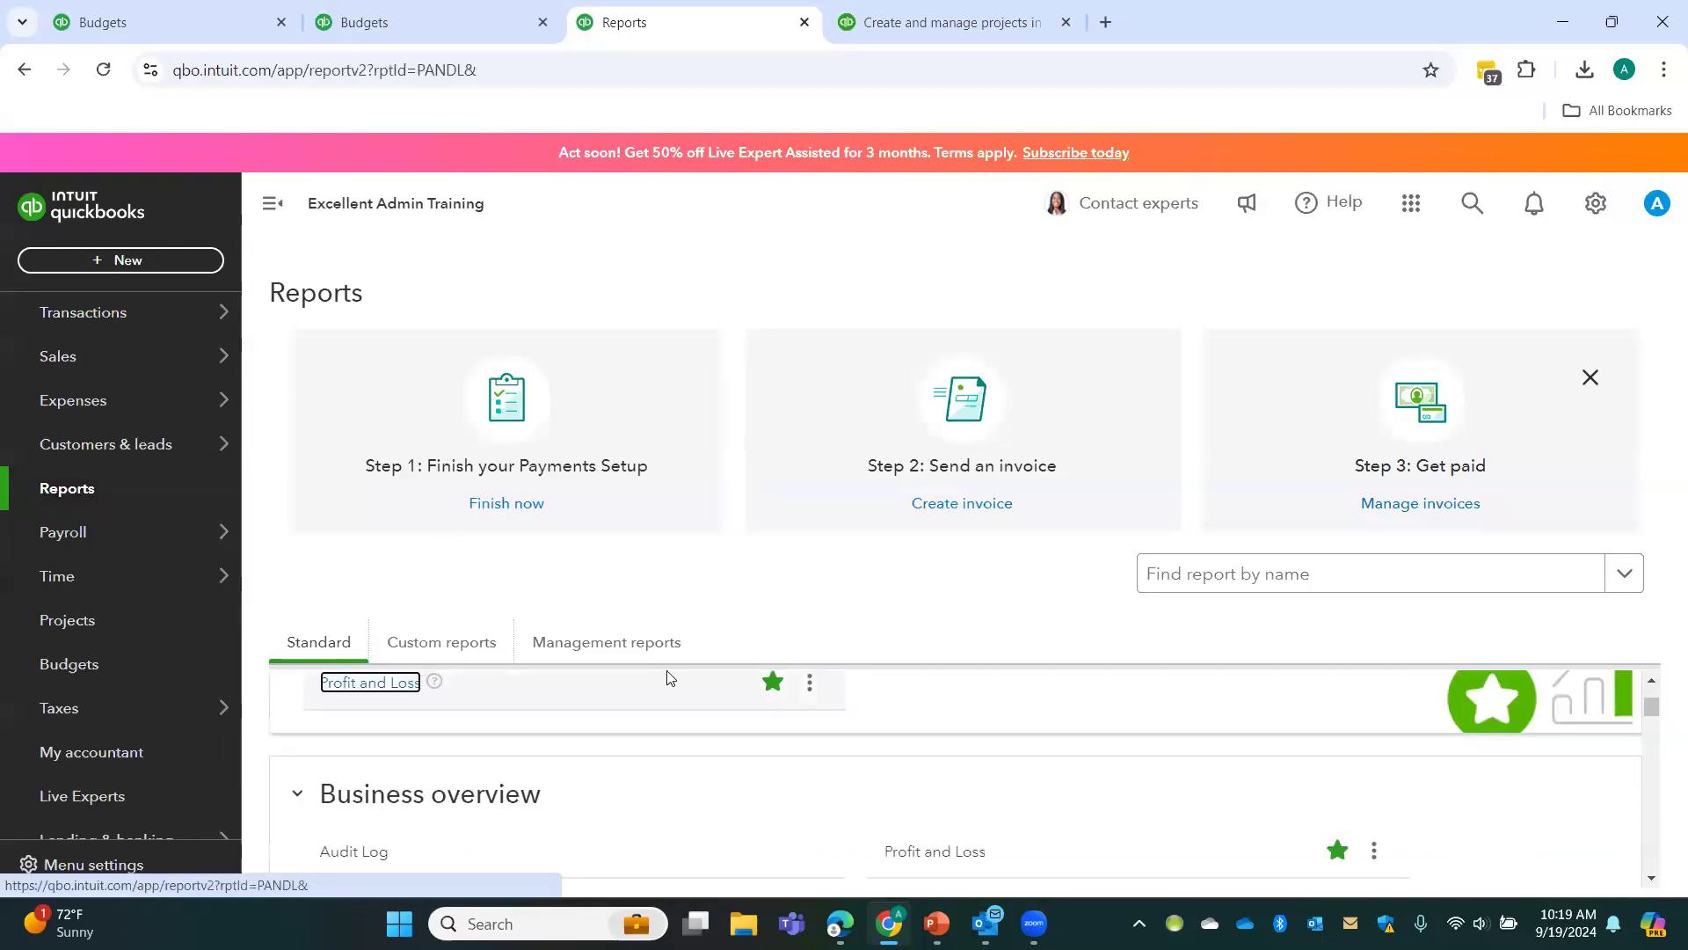
left_click(671, 682)
scroll(870, 756, "down", 5)
scroll(414, 245, "up", 8)
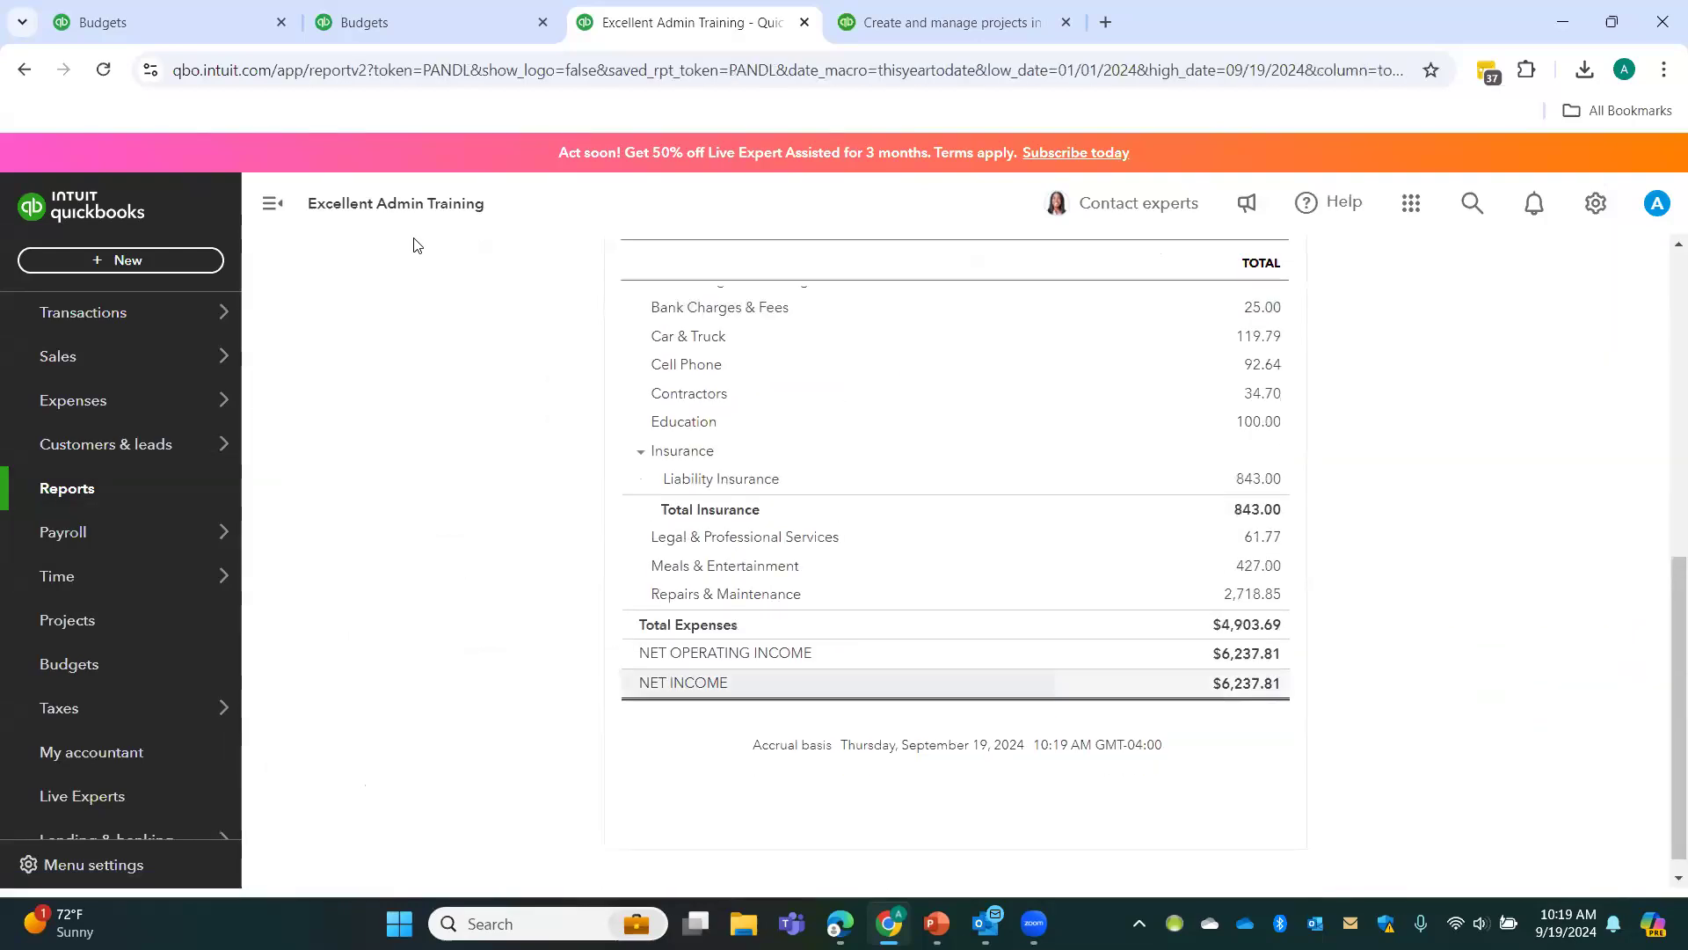
Step: Rerun Profit and Loss for All Dates and view the 41,000.00 depreciation transactions
left_click(356, 395)
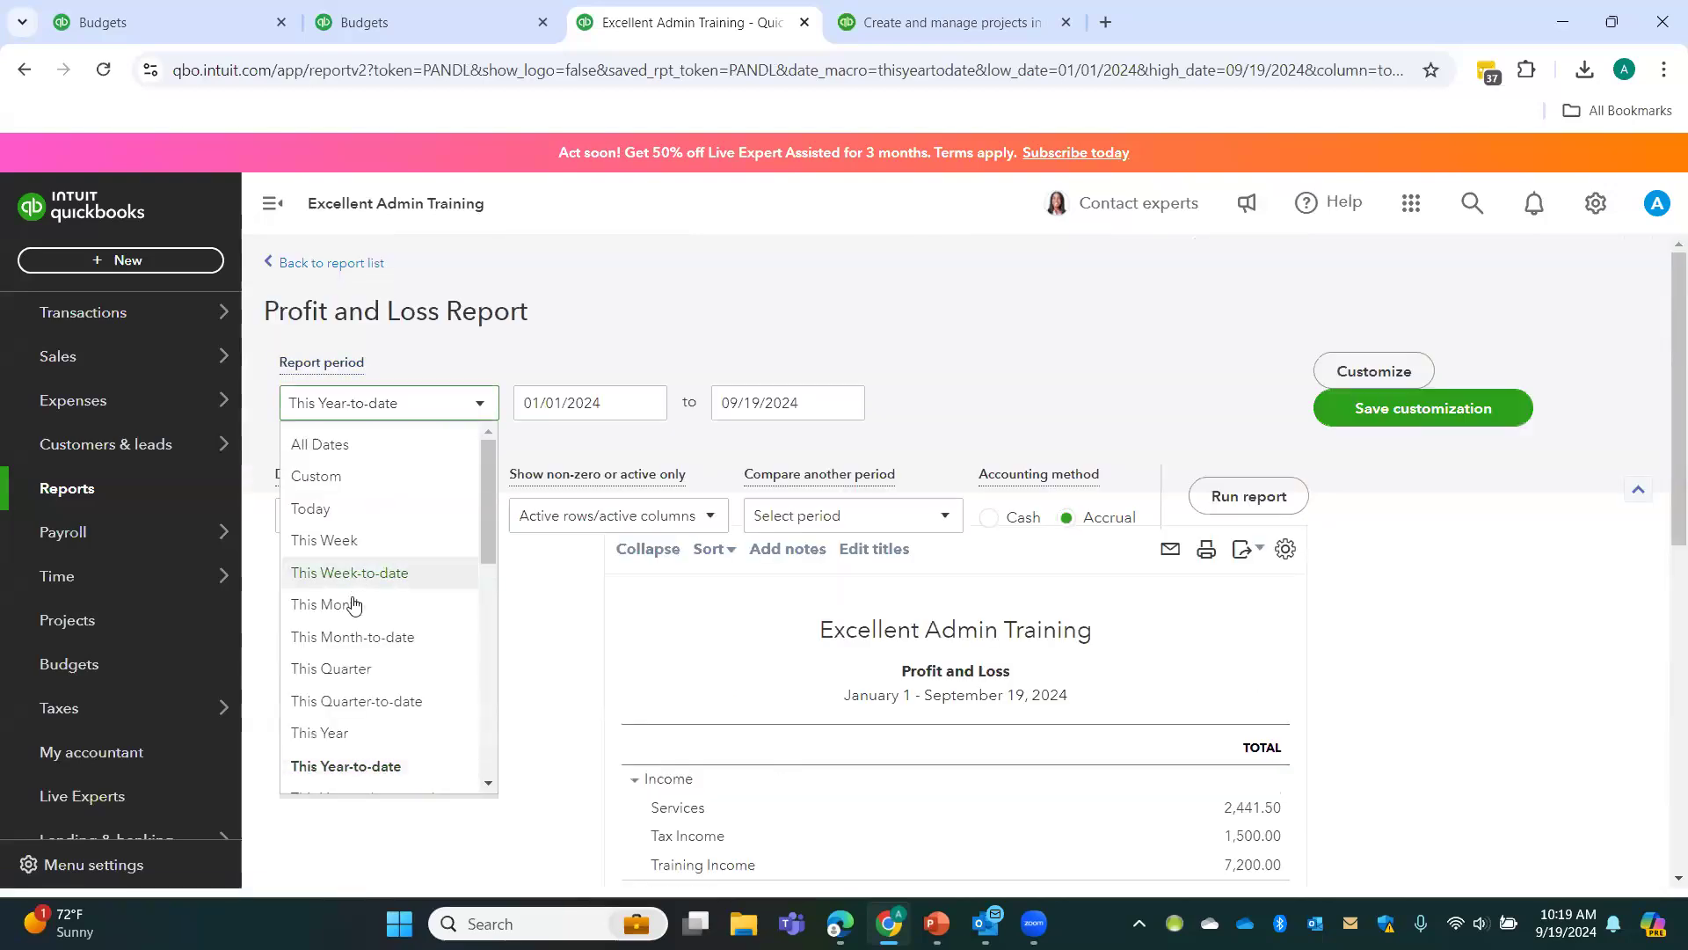
left_click(392, 447)
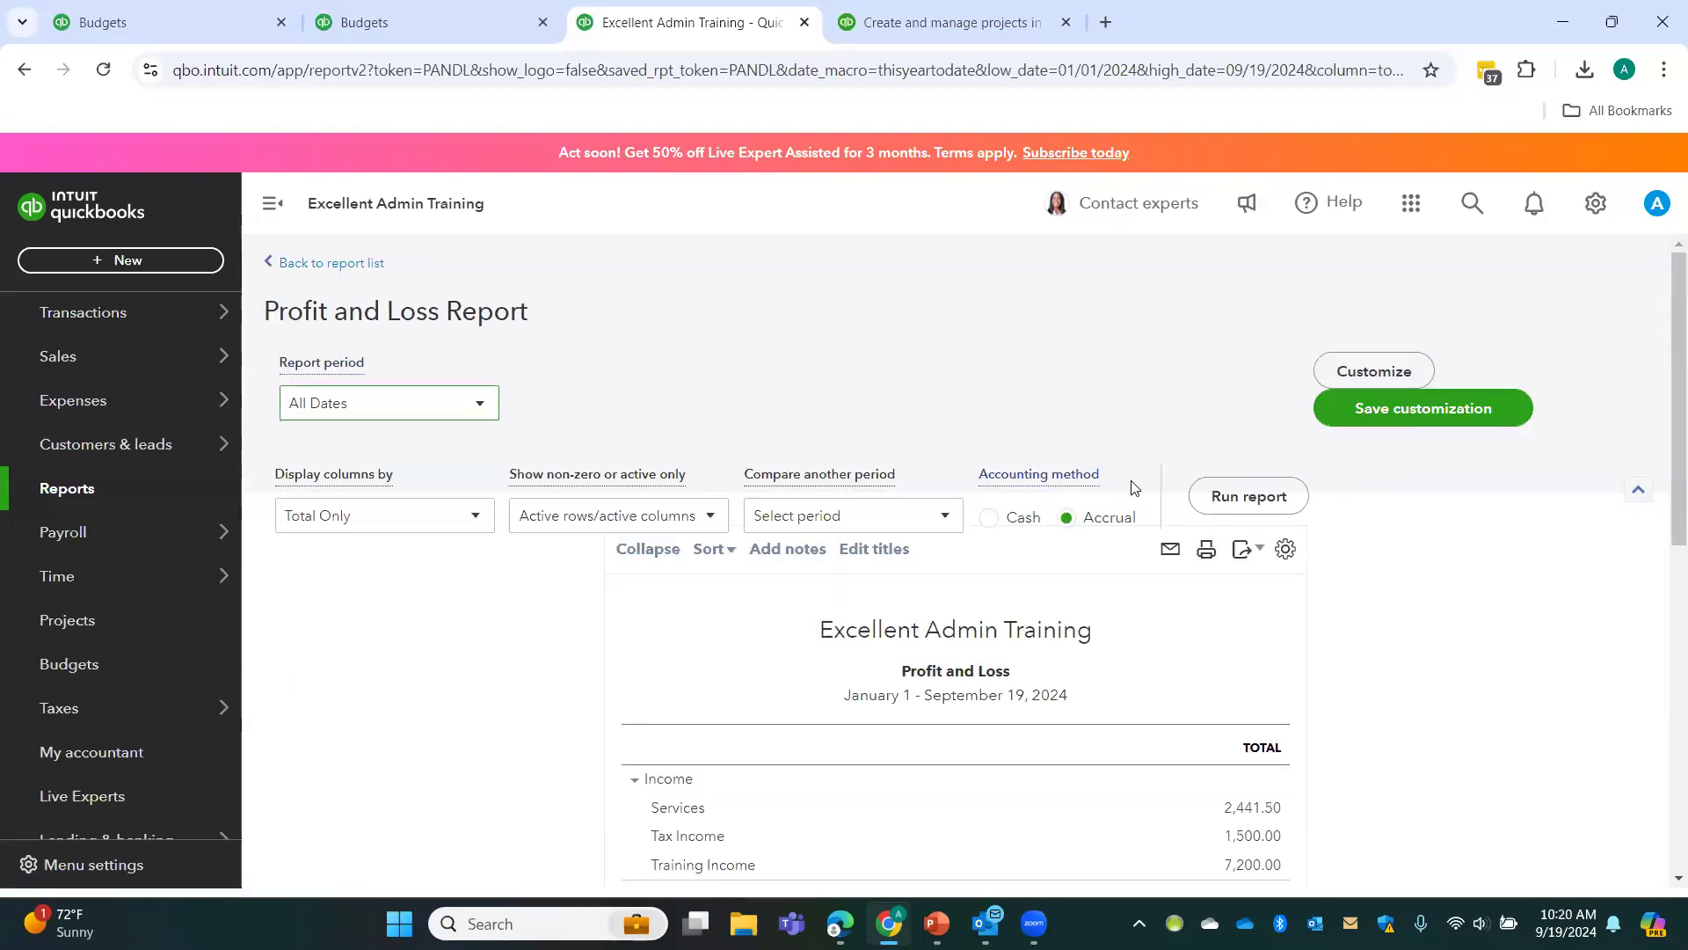
left_click(1217, 495)
scroll(1285, 591, "down", 3)
scroll(1276, 659, "down", 5)
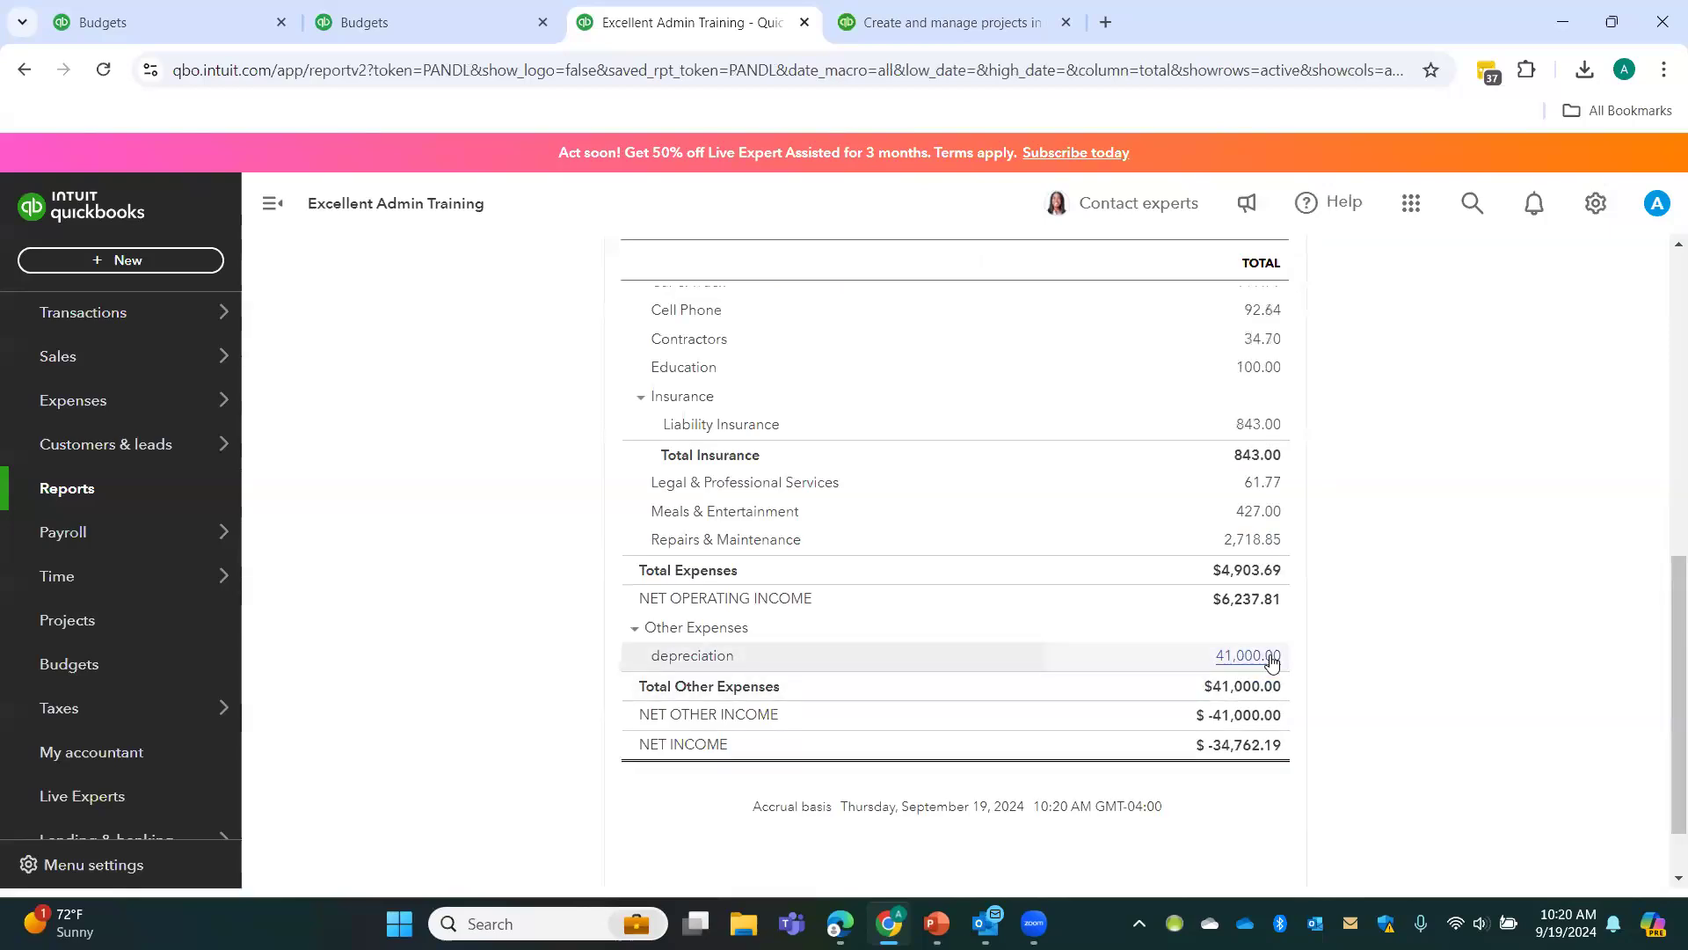
left_click(1271, 659)
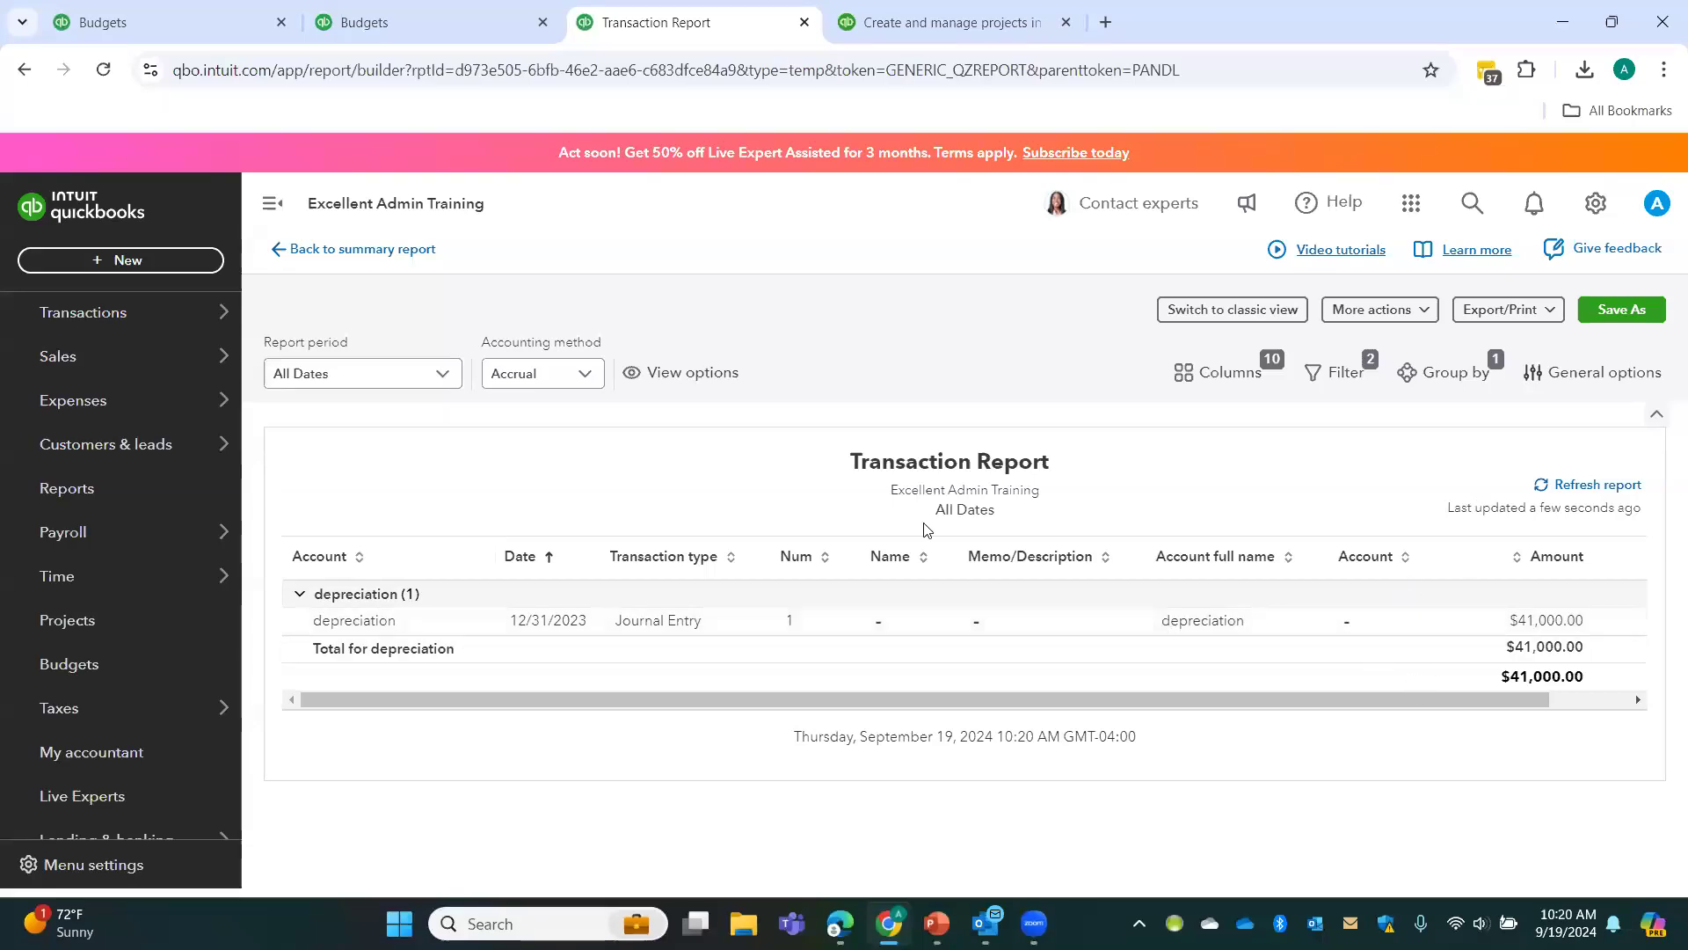
Step: Return to the Profit and Loss summary and review the Cell Phone expense transactions
left_click(362, 250)
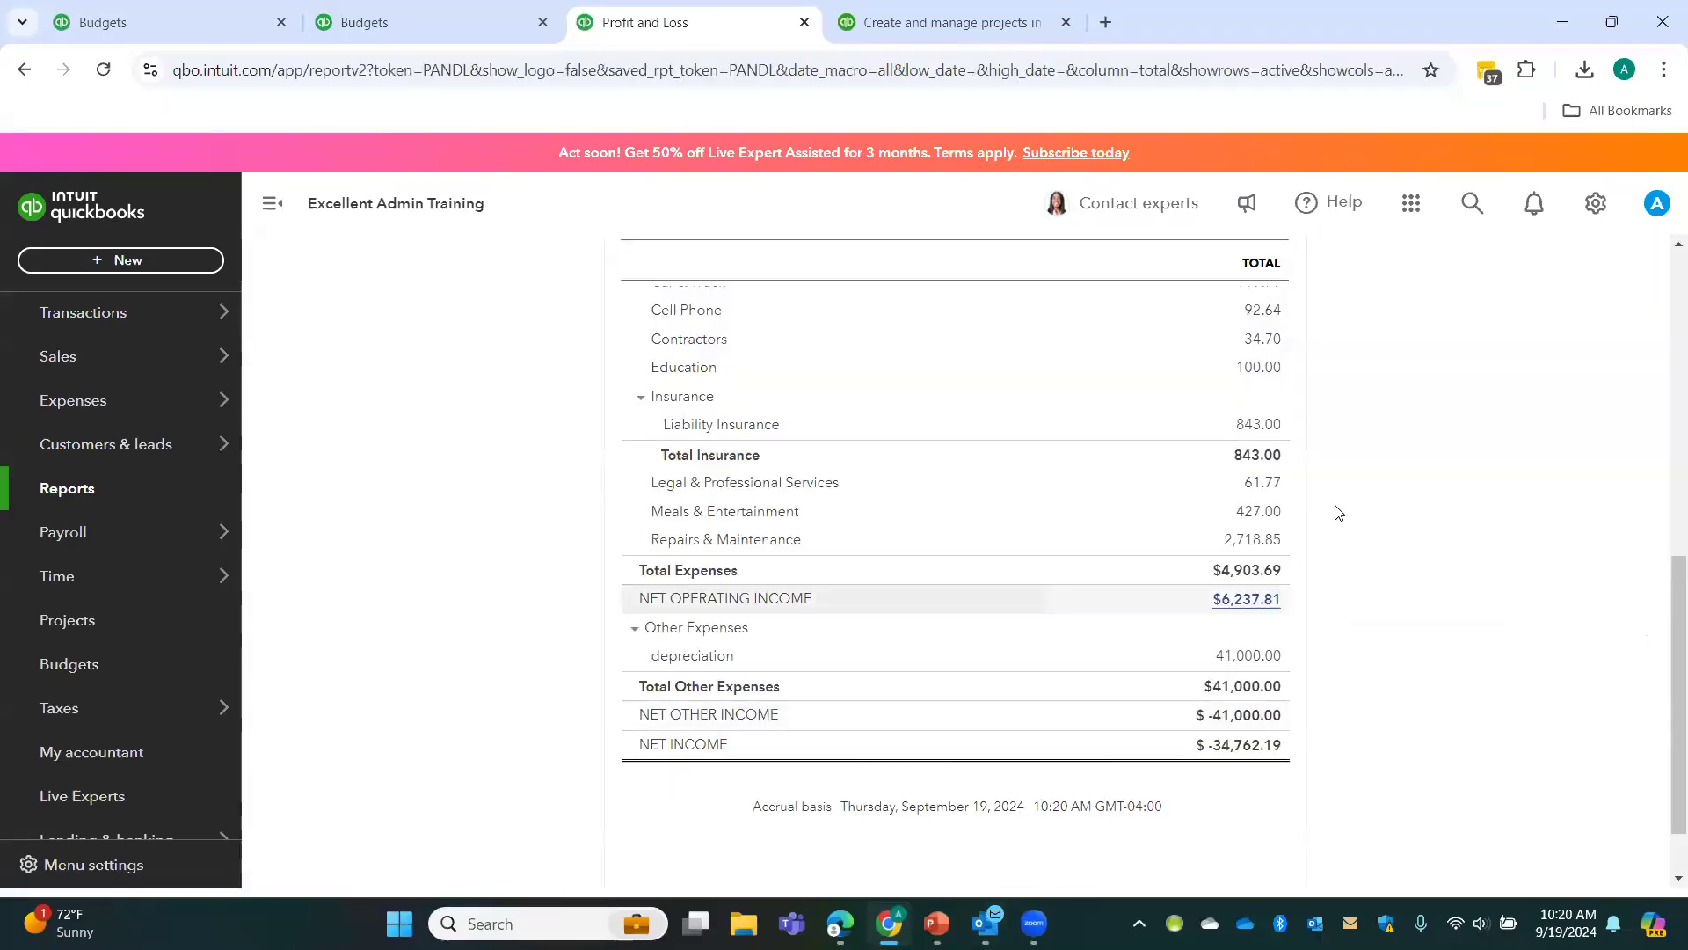
left_click(1266, 311)
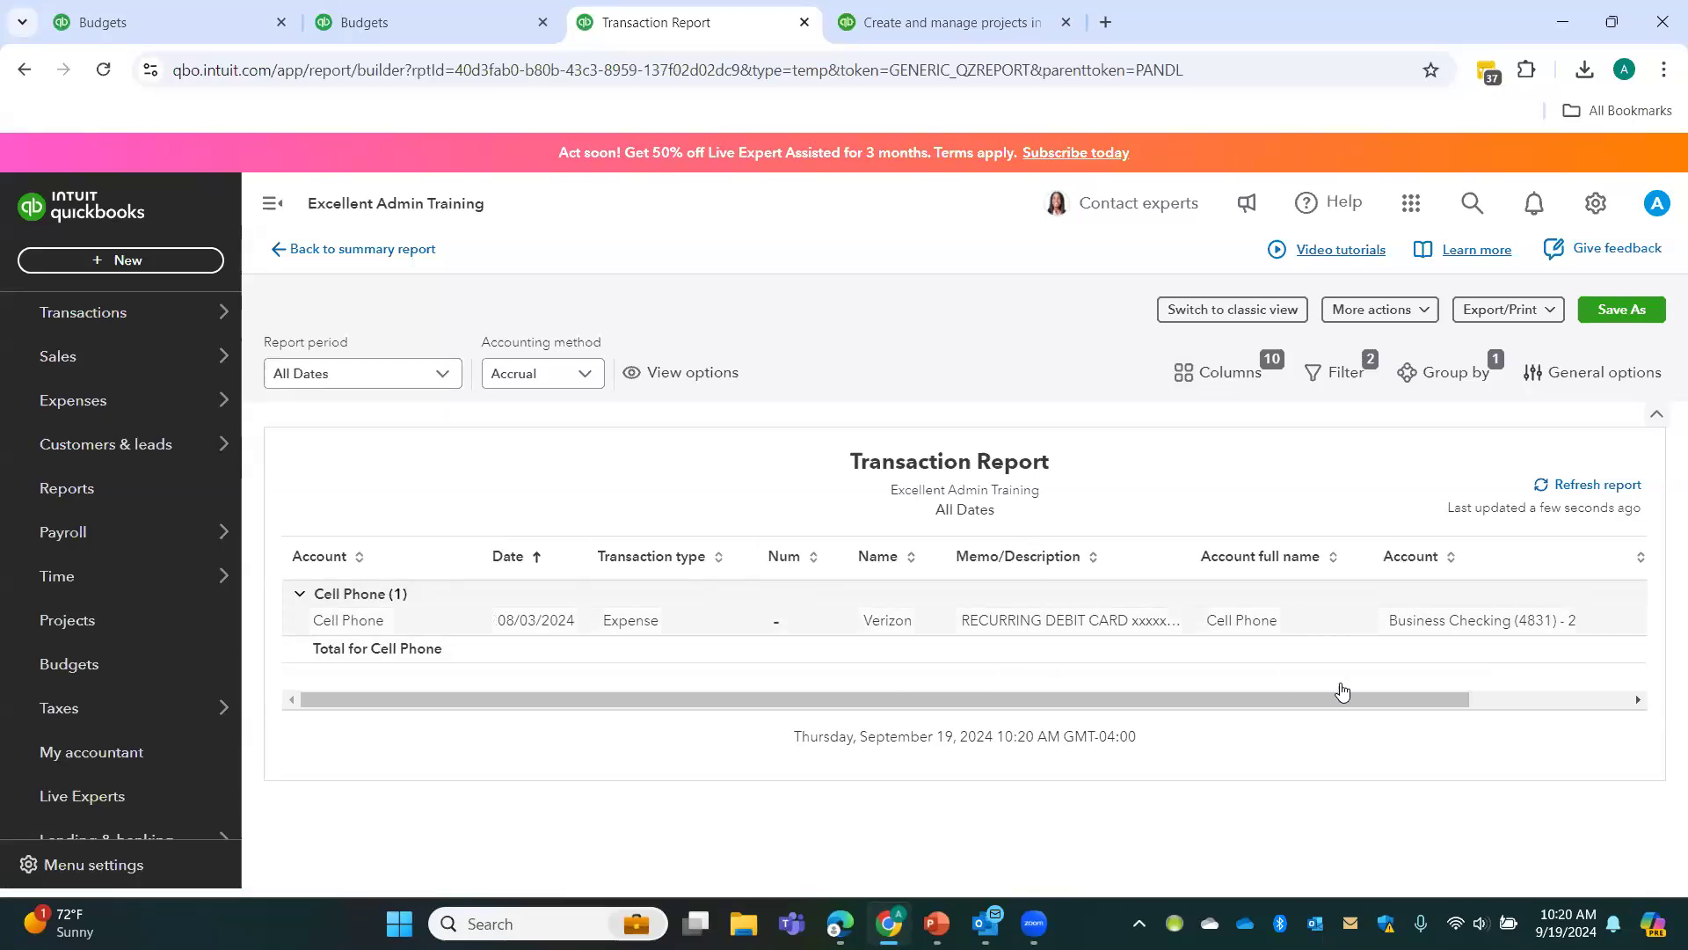
scroll(1413, 700, "right", 5)
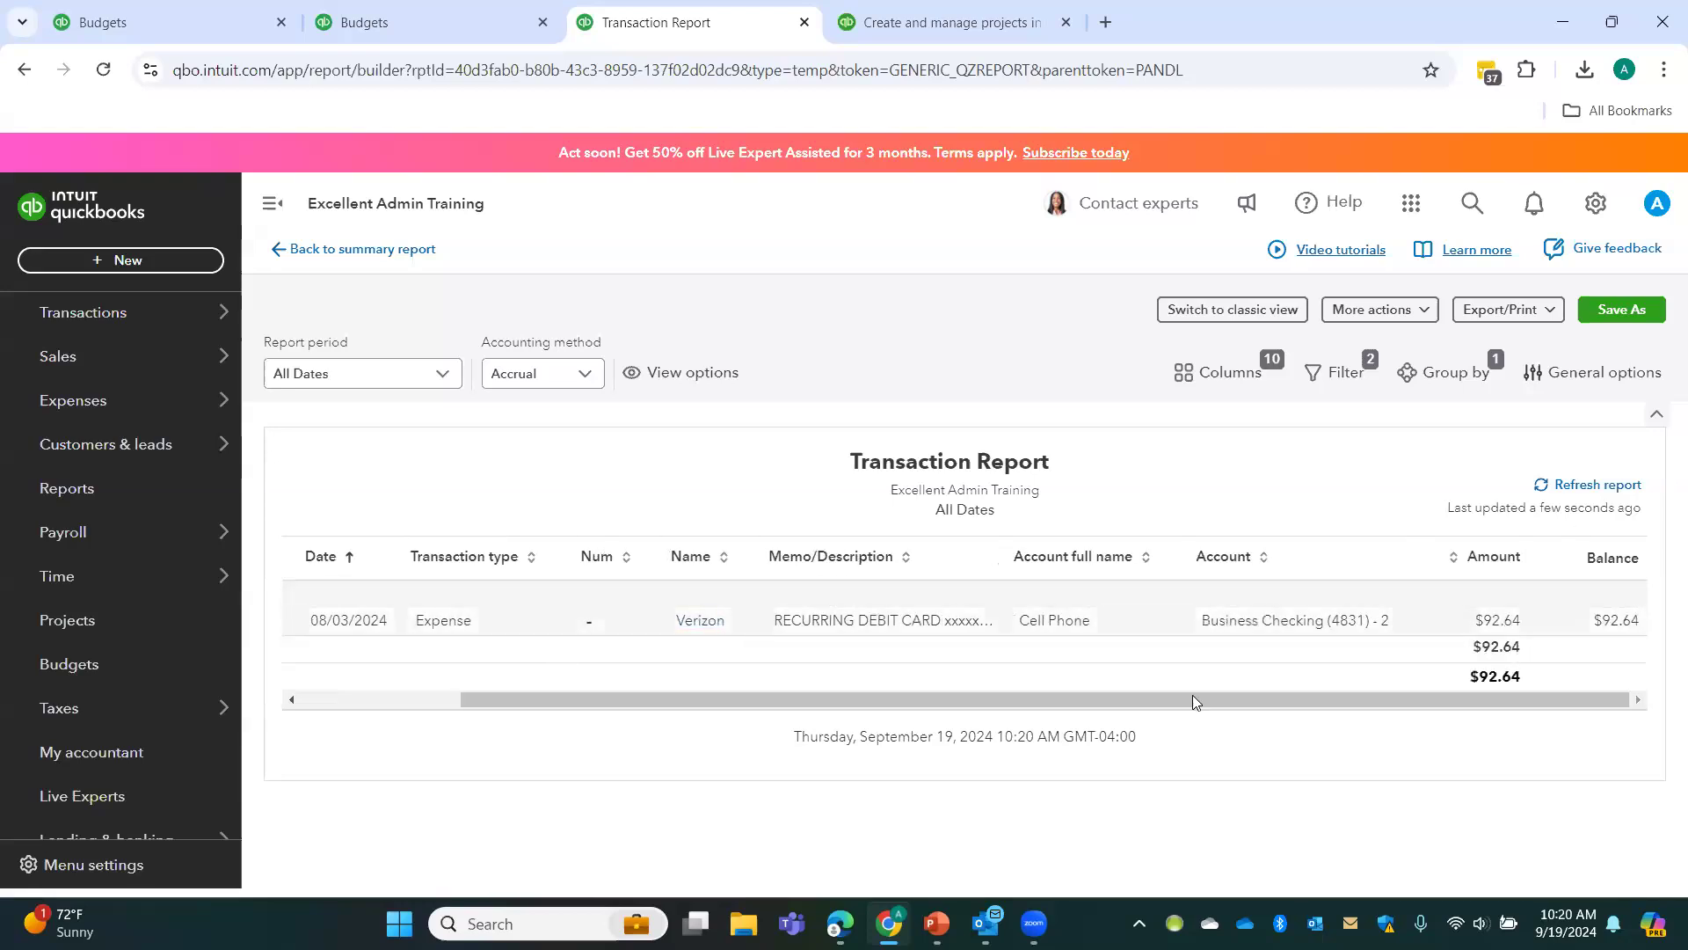
Step: Go back to Reports and start a new journal entry, #2 dated 12/31/2023
left_click(394, 249)
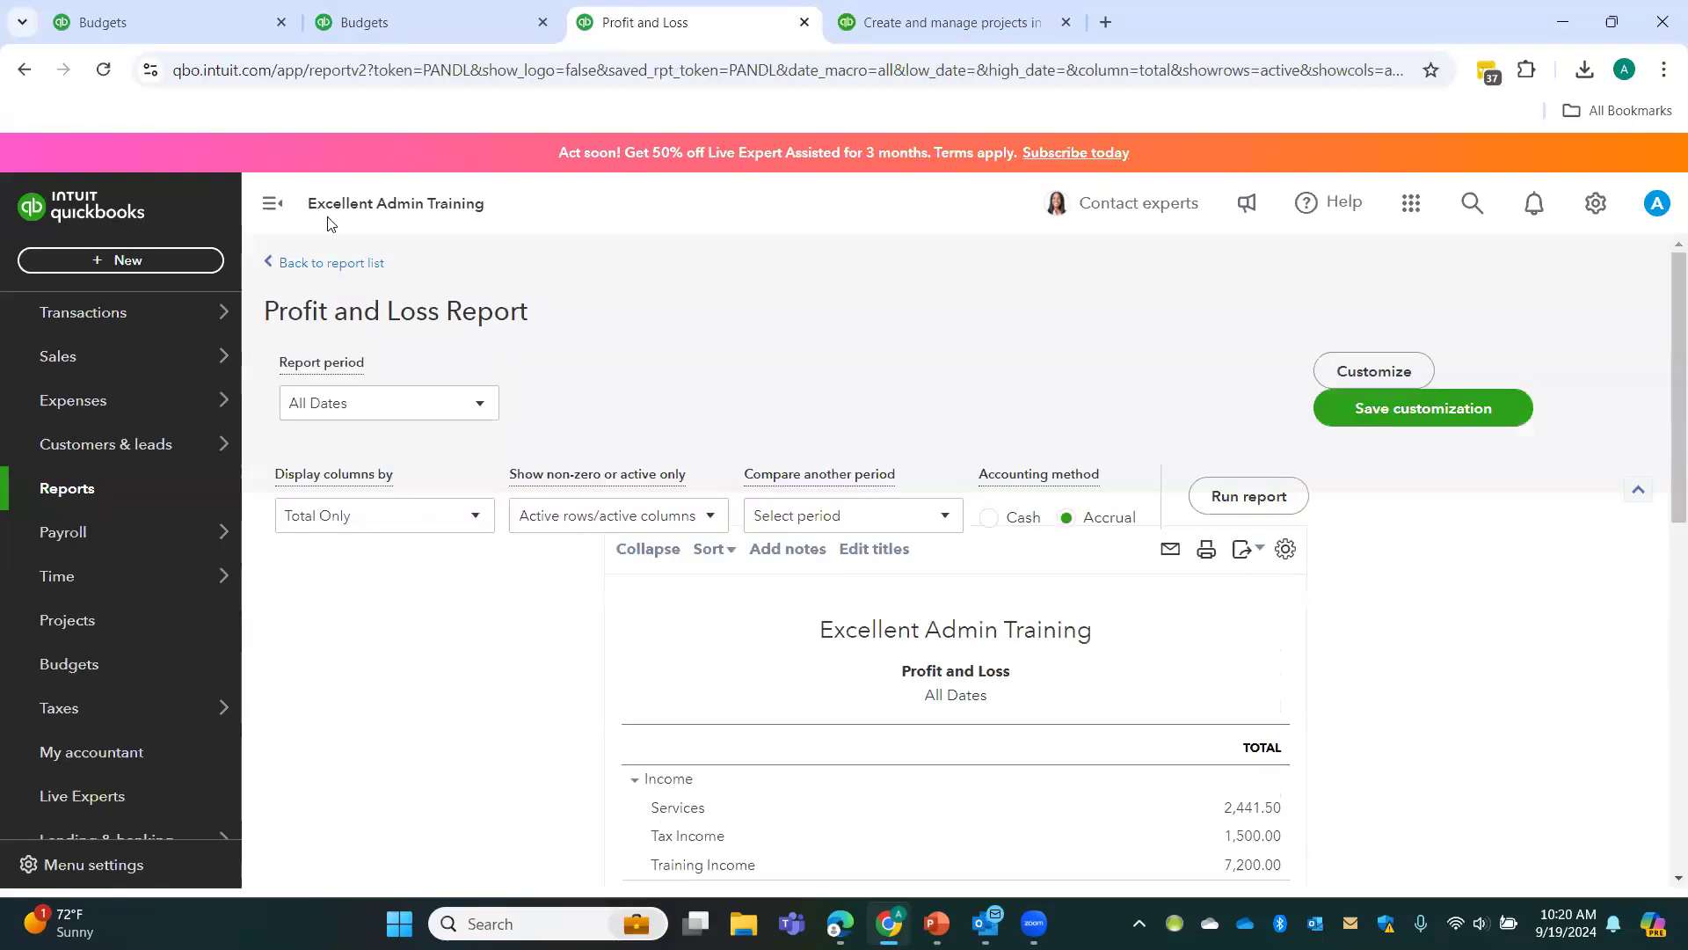
left_click(332, 265)
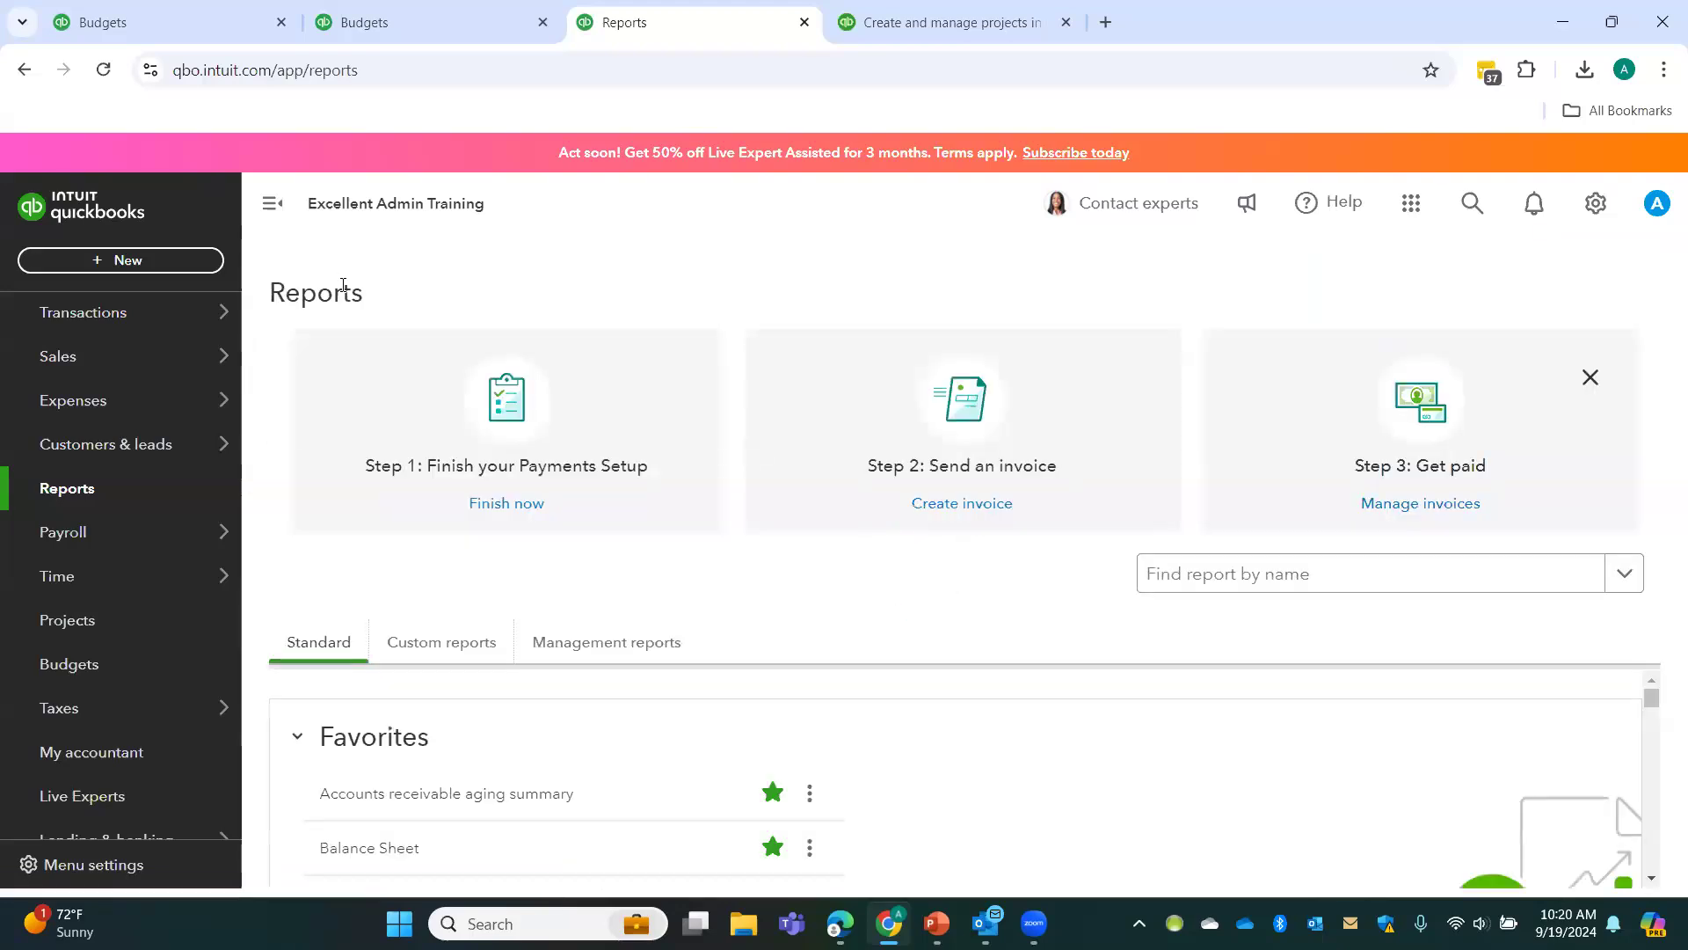
left_click(187, 260)
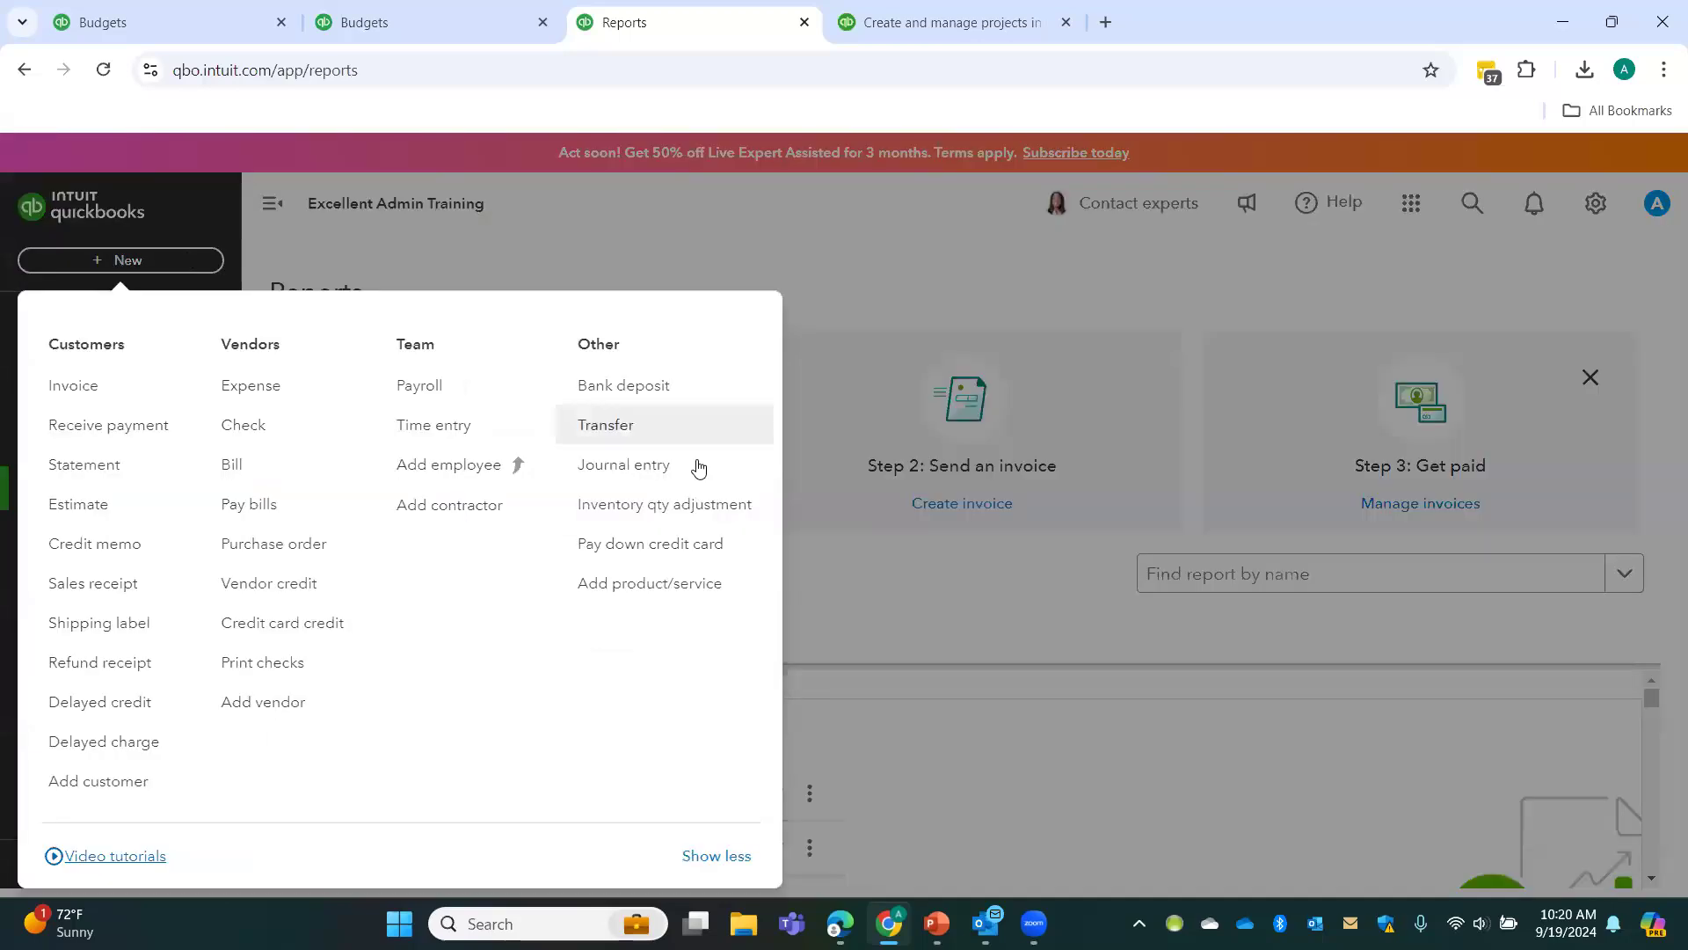
left_click(703, 465)
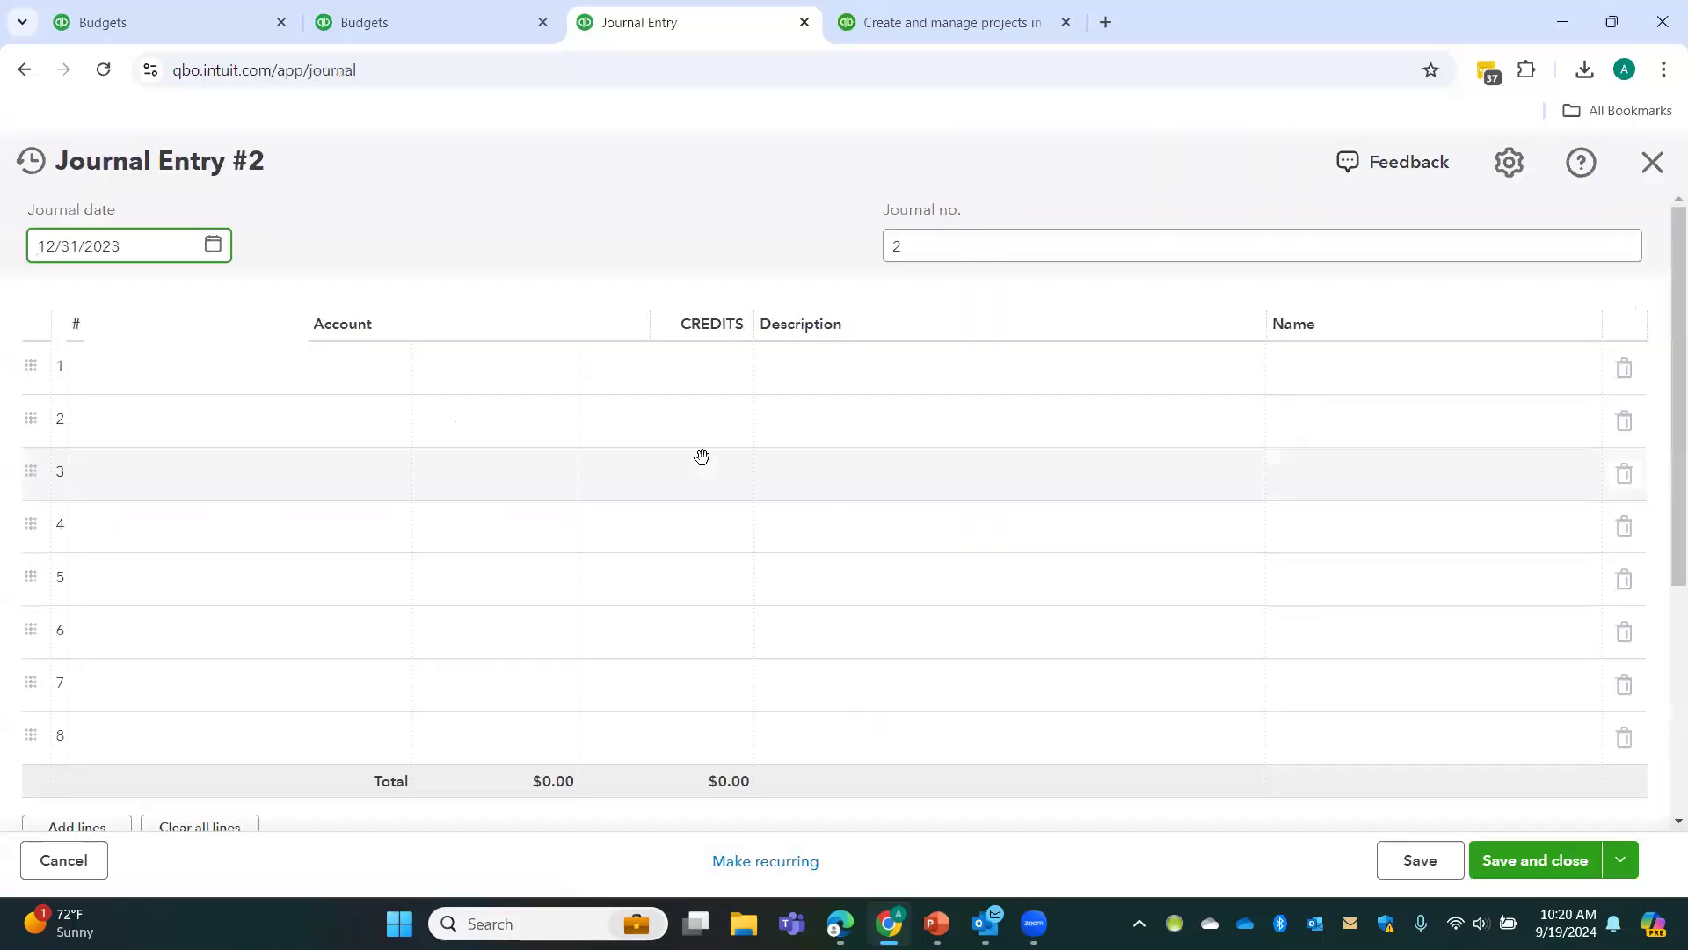
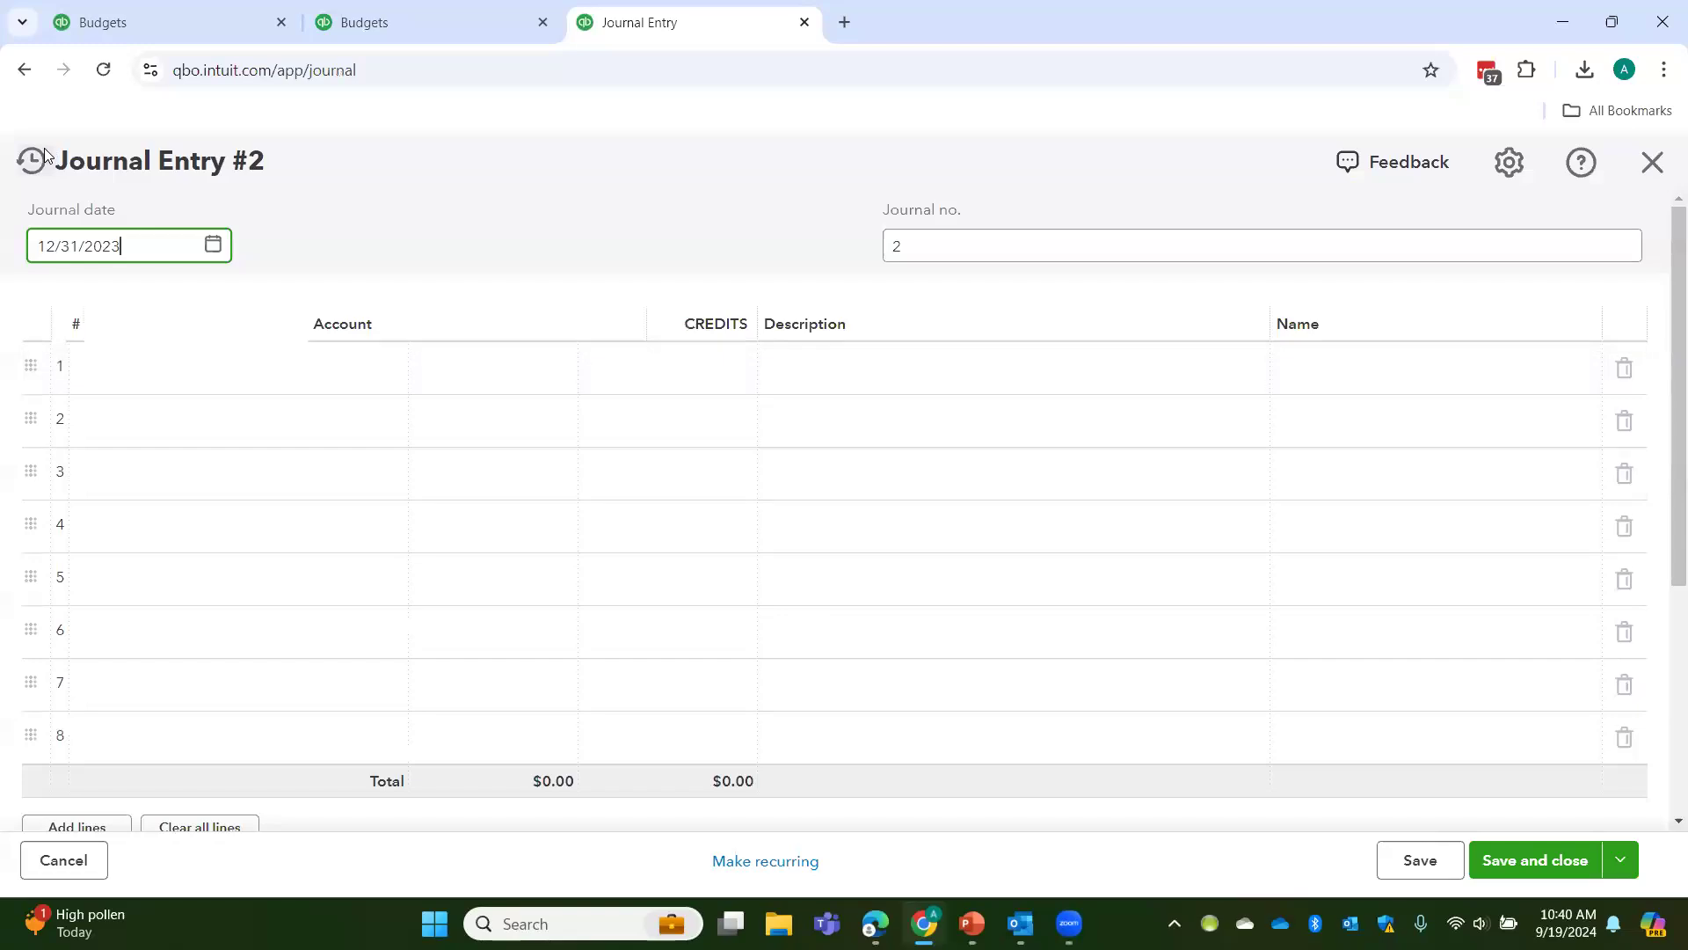
Step: List all existing journal entries in transaction search, filtered to the Journal type
left_click(42, 156)
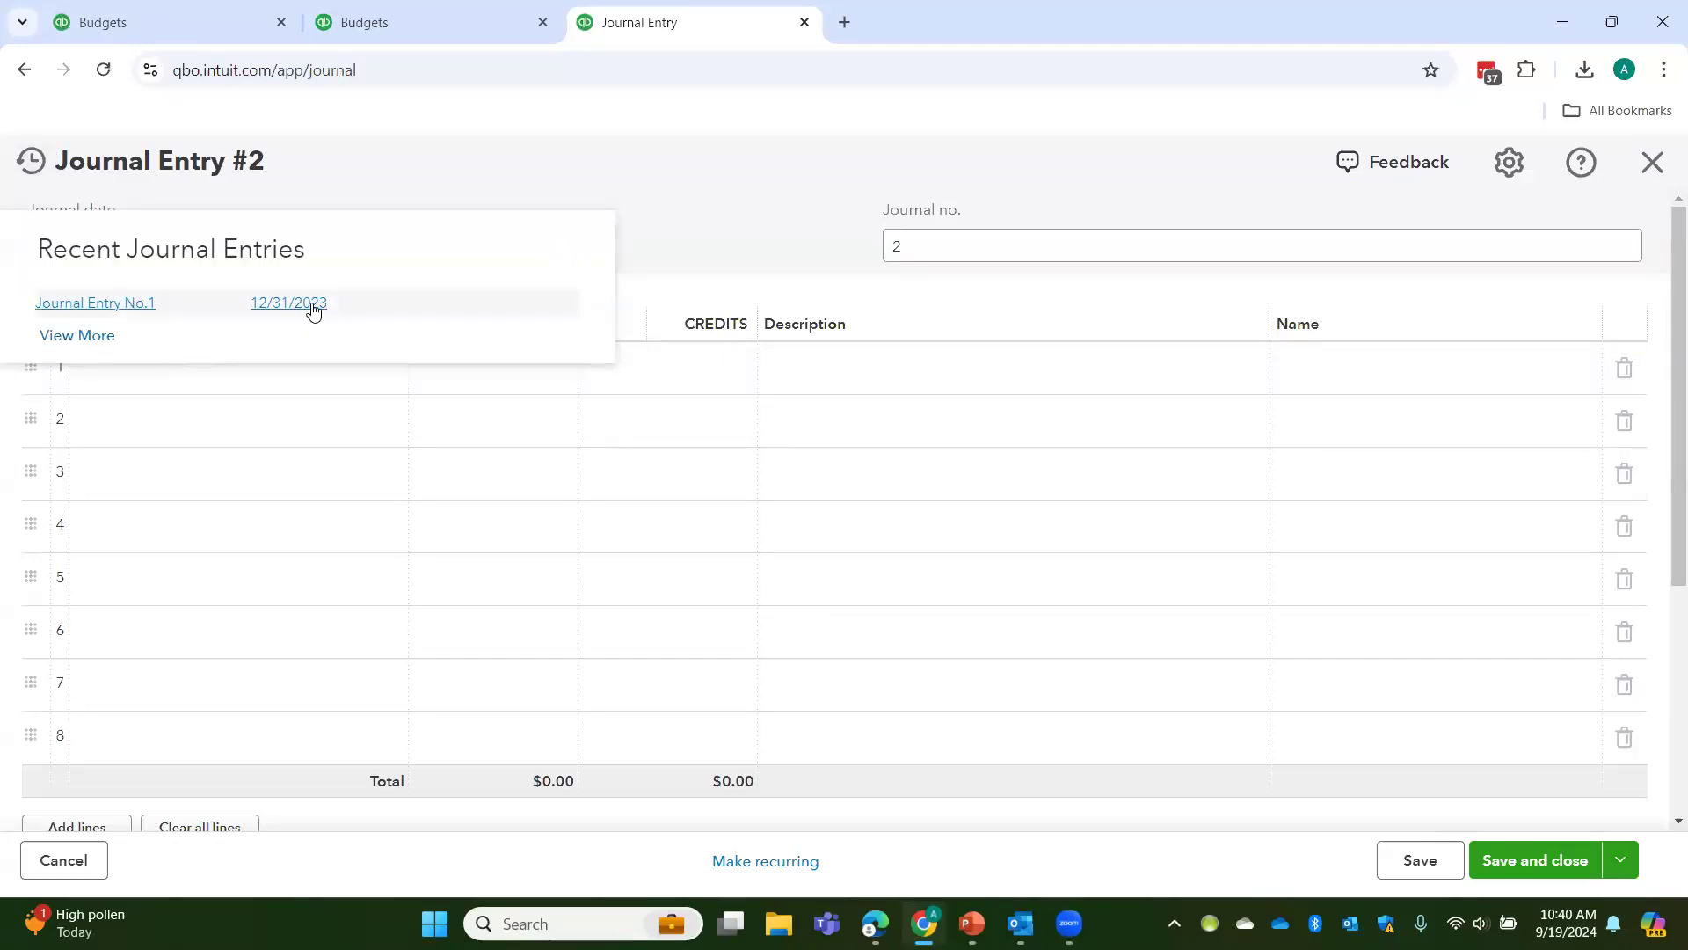
left_click(95, 338)
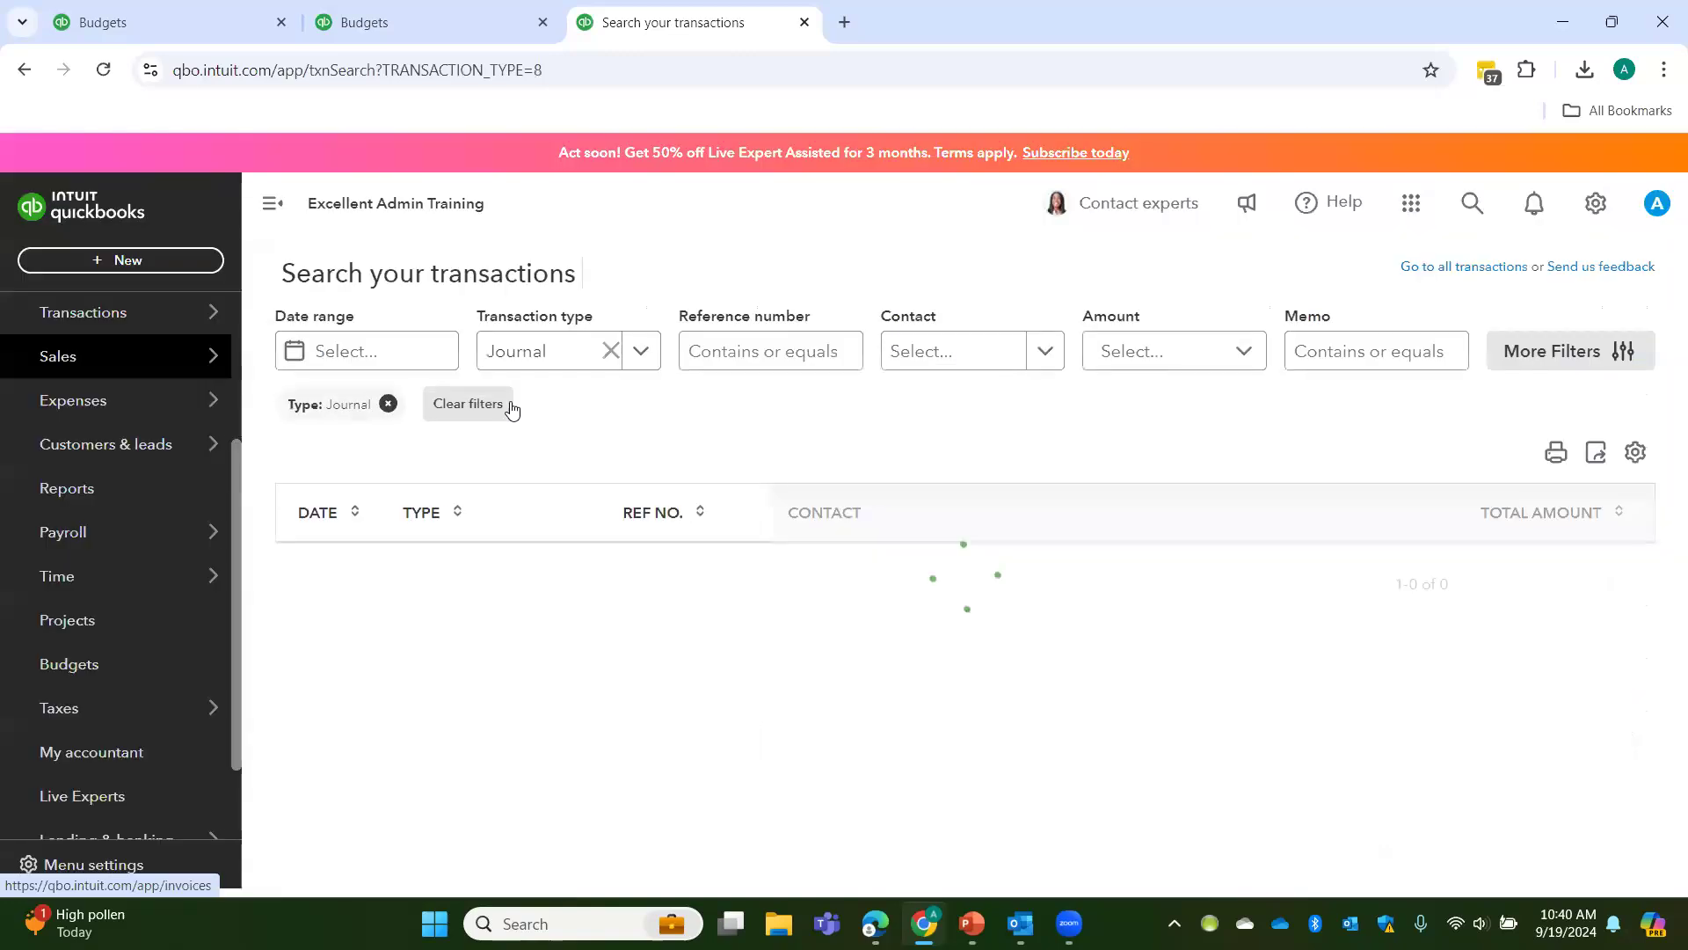
left_click(121, 260)
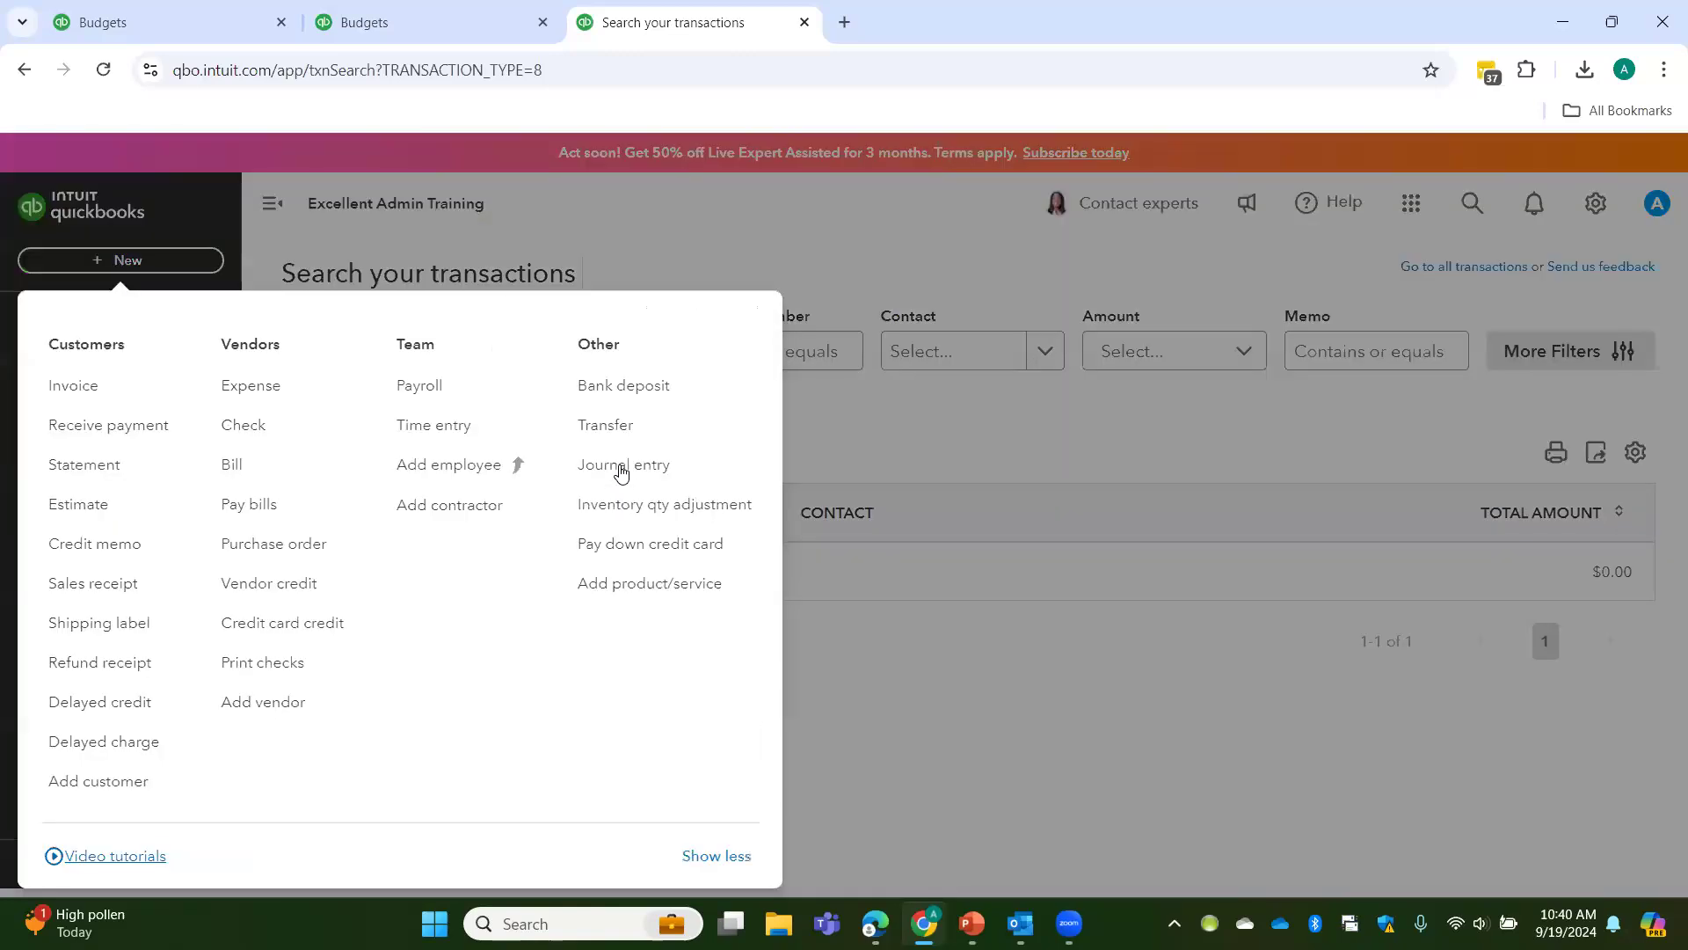
left_click(621, 473)
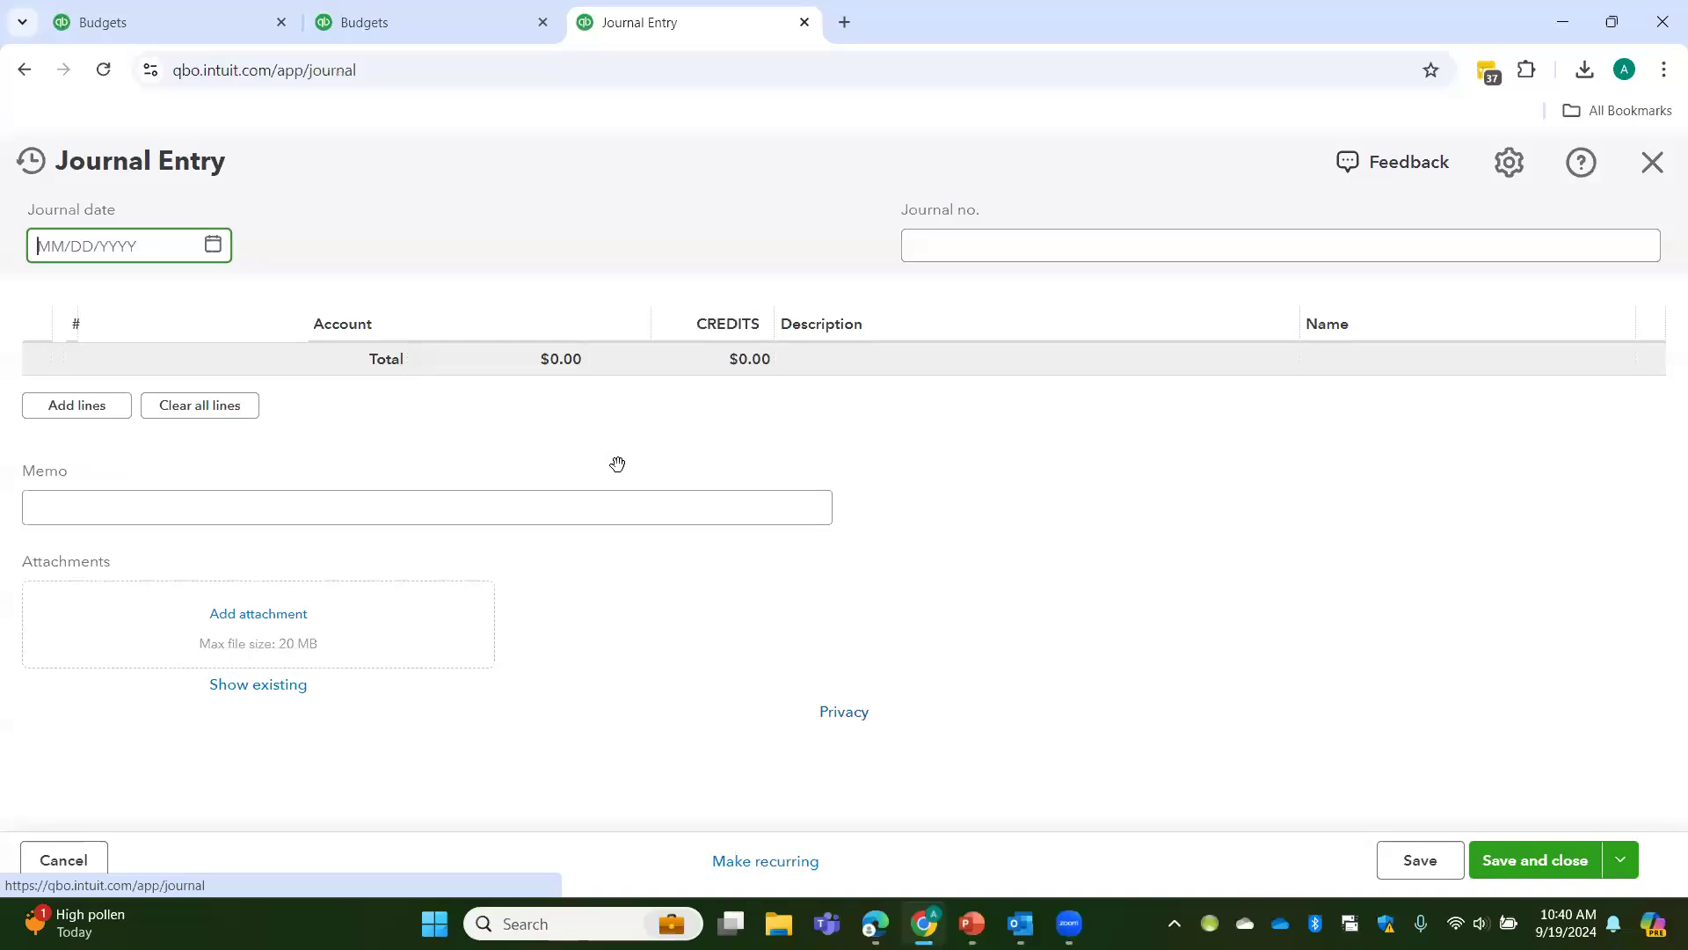
left_click(35, 164)
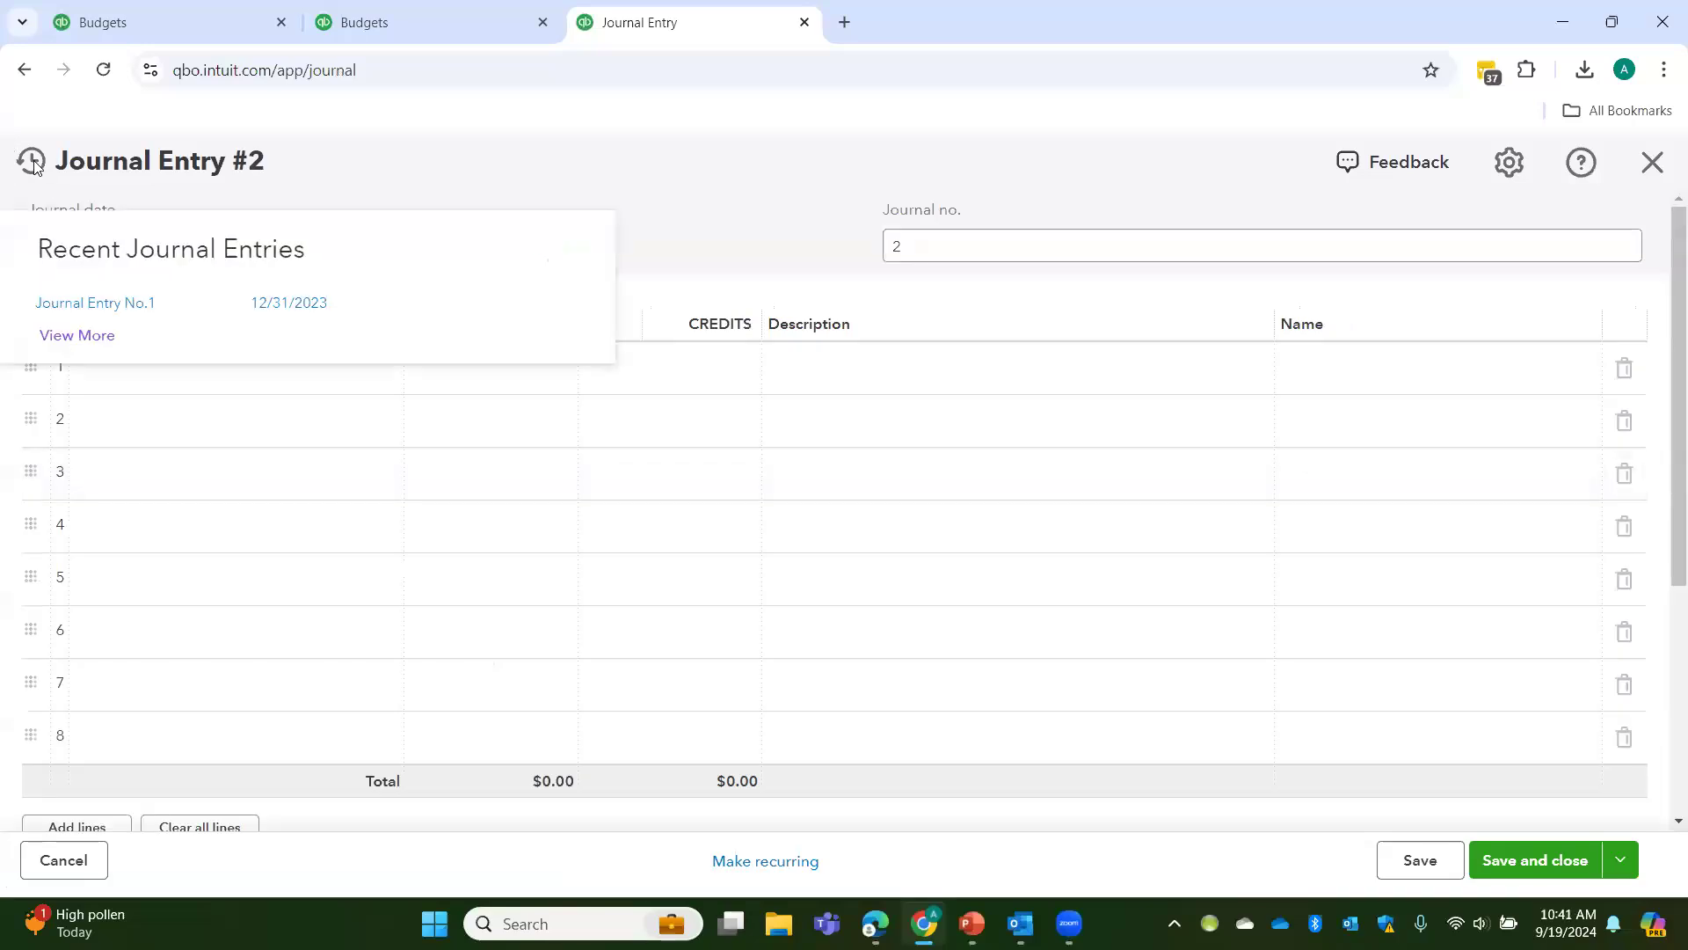
left_click(69, 336)
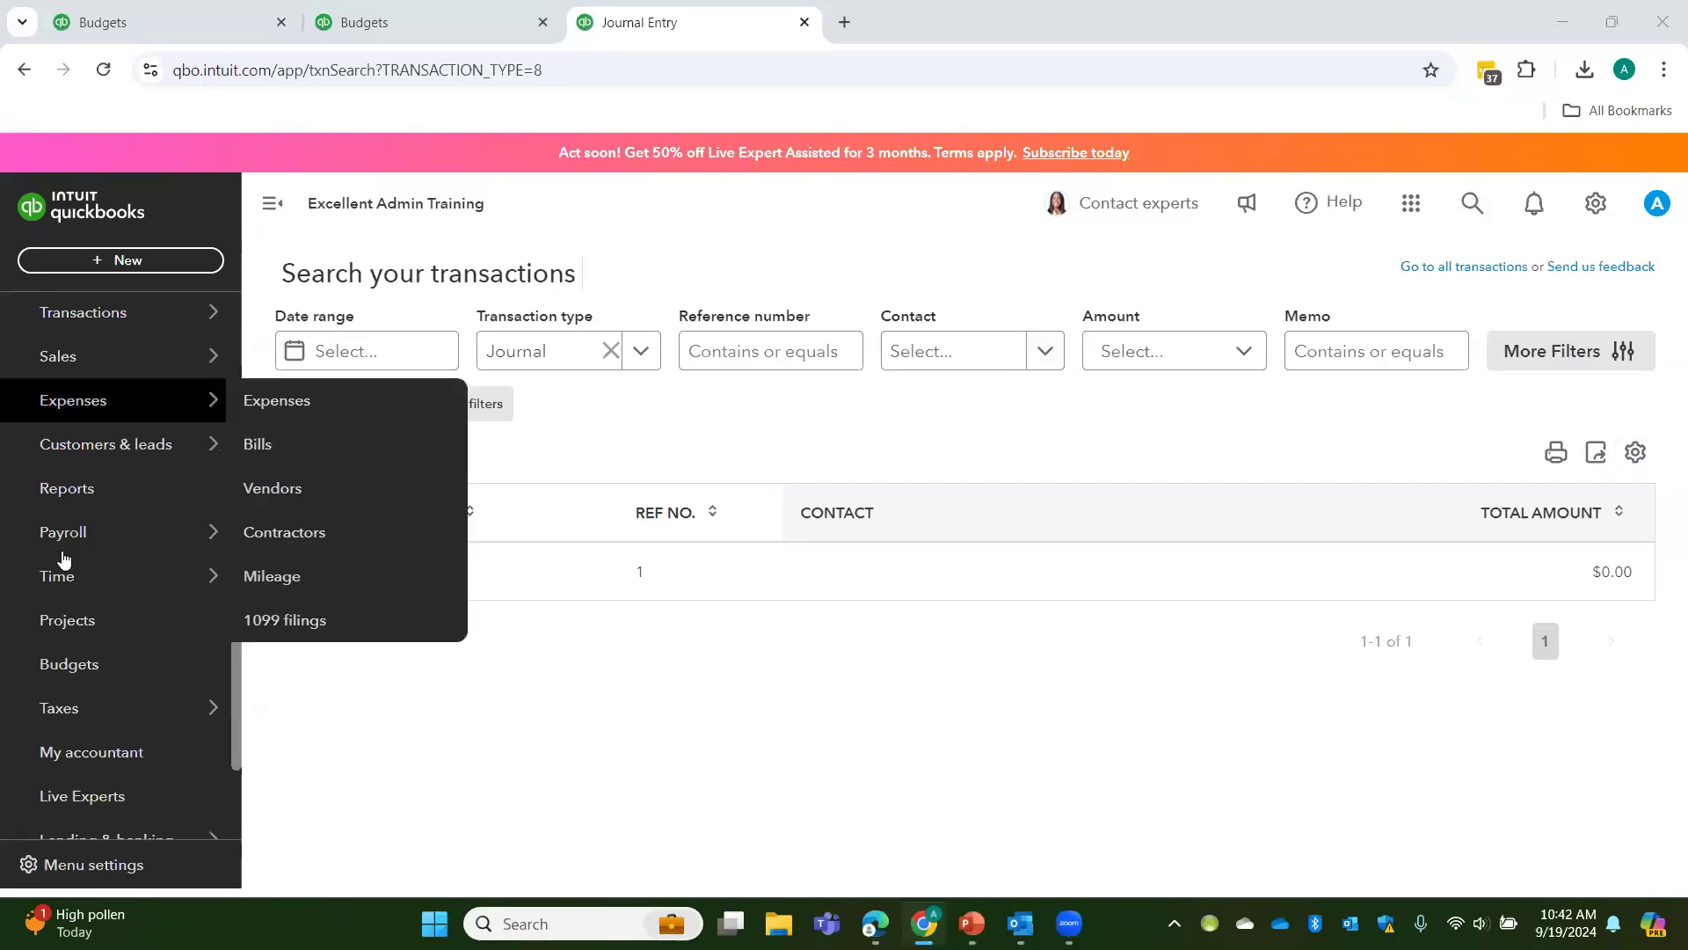
Step: Resend the pending accountant invitation from the Accounting Firms tab in Manage users
left_click(100, 752)
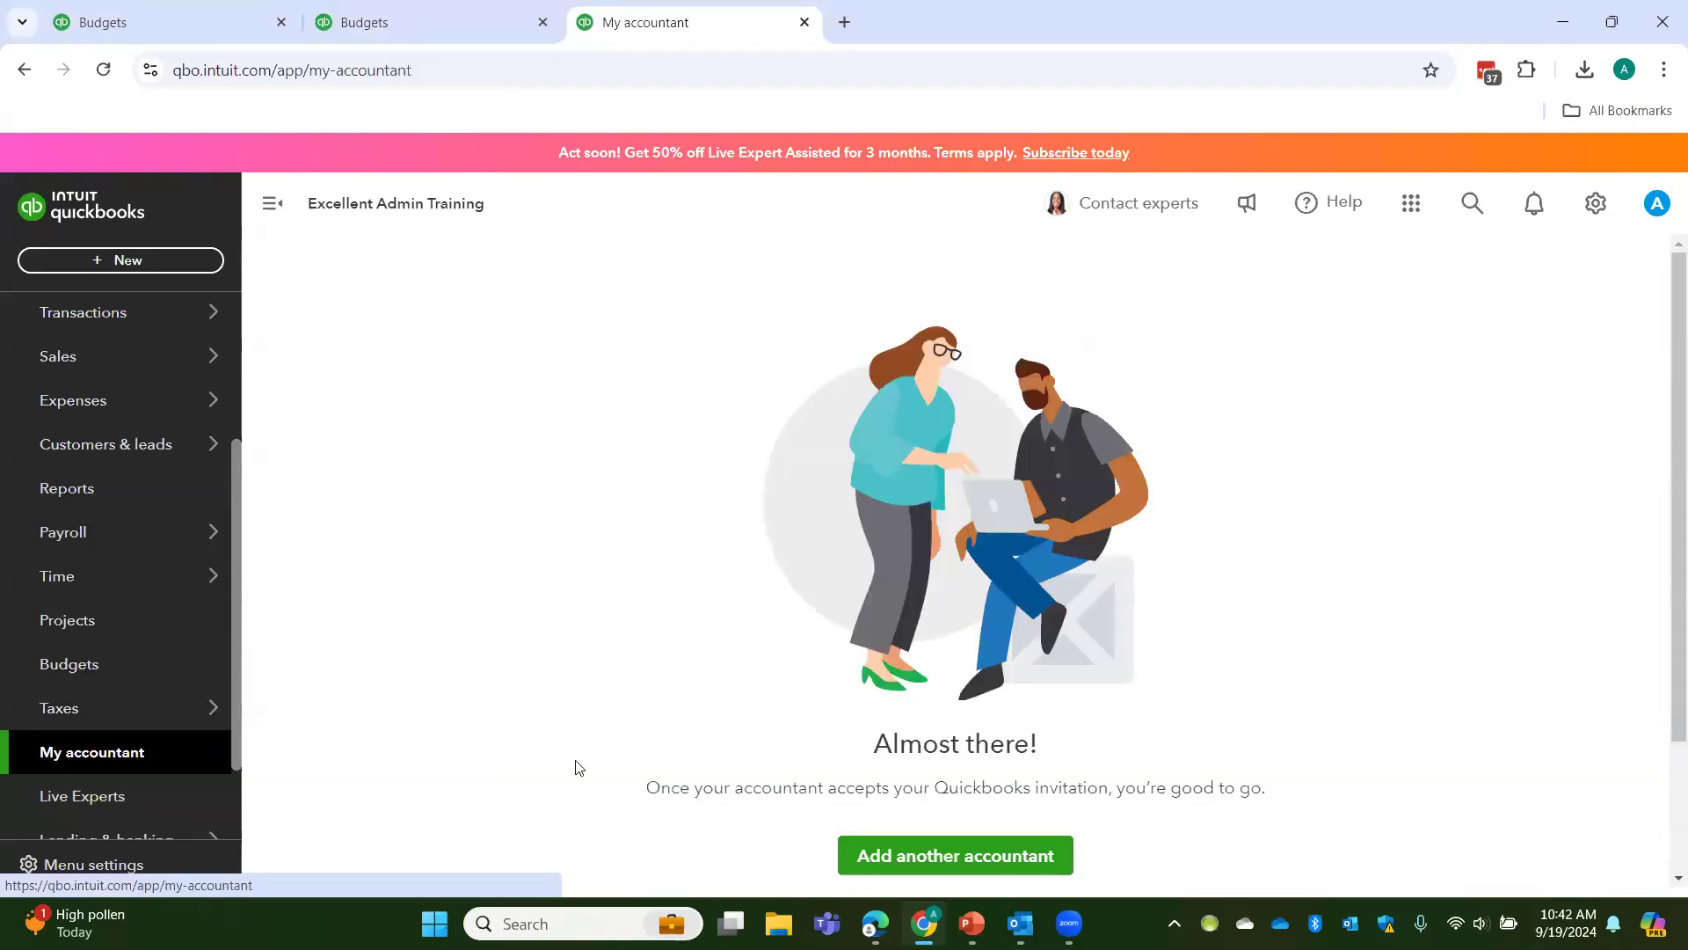
scroll(893, 697, "down", 2)
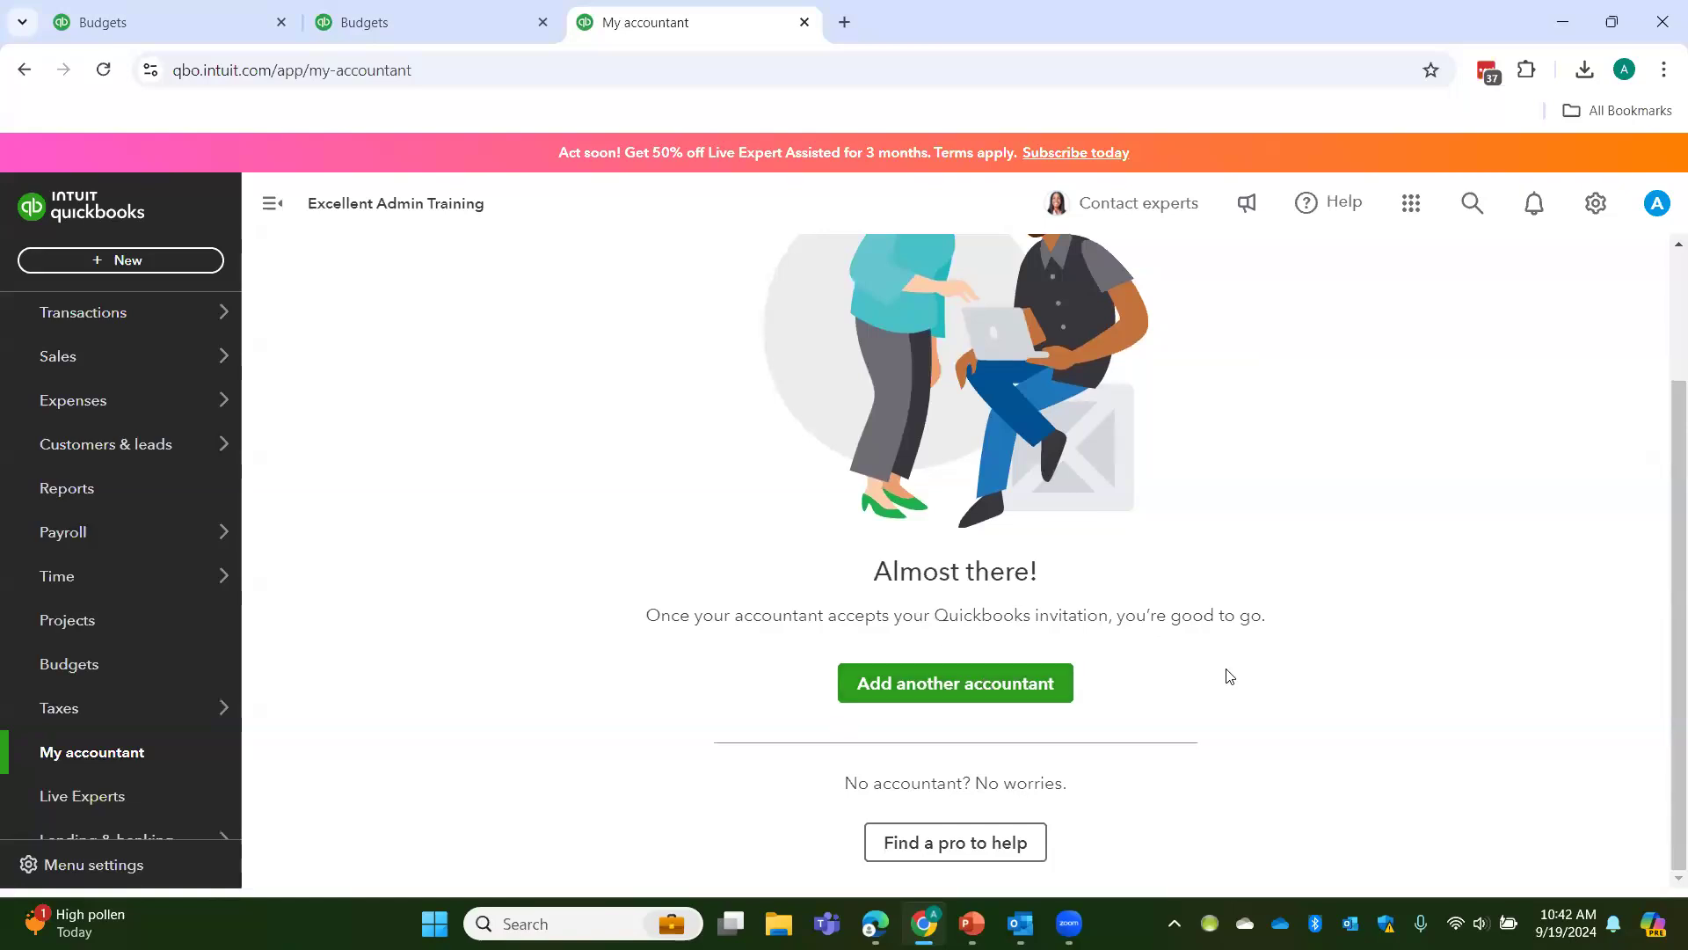
left_click(1032, 674)
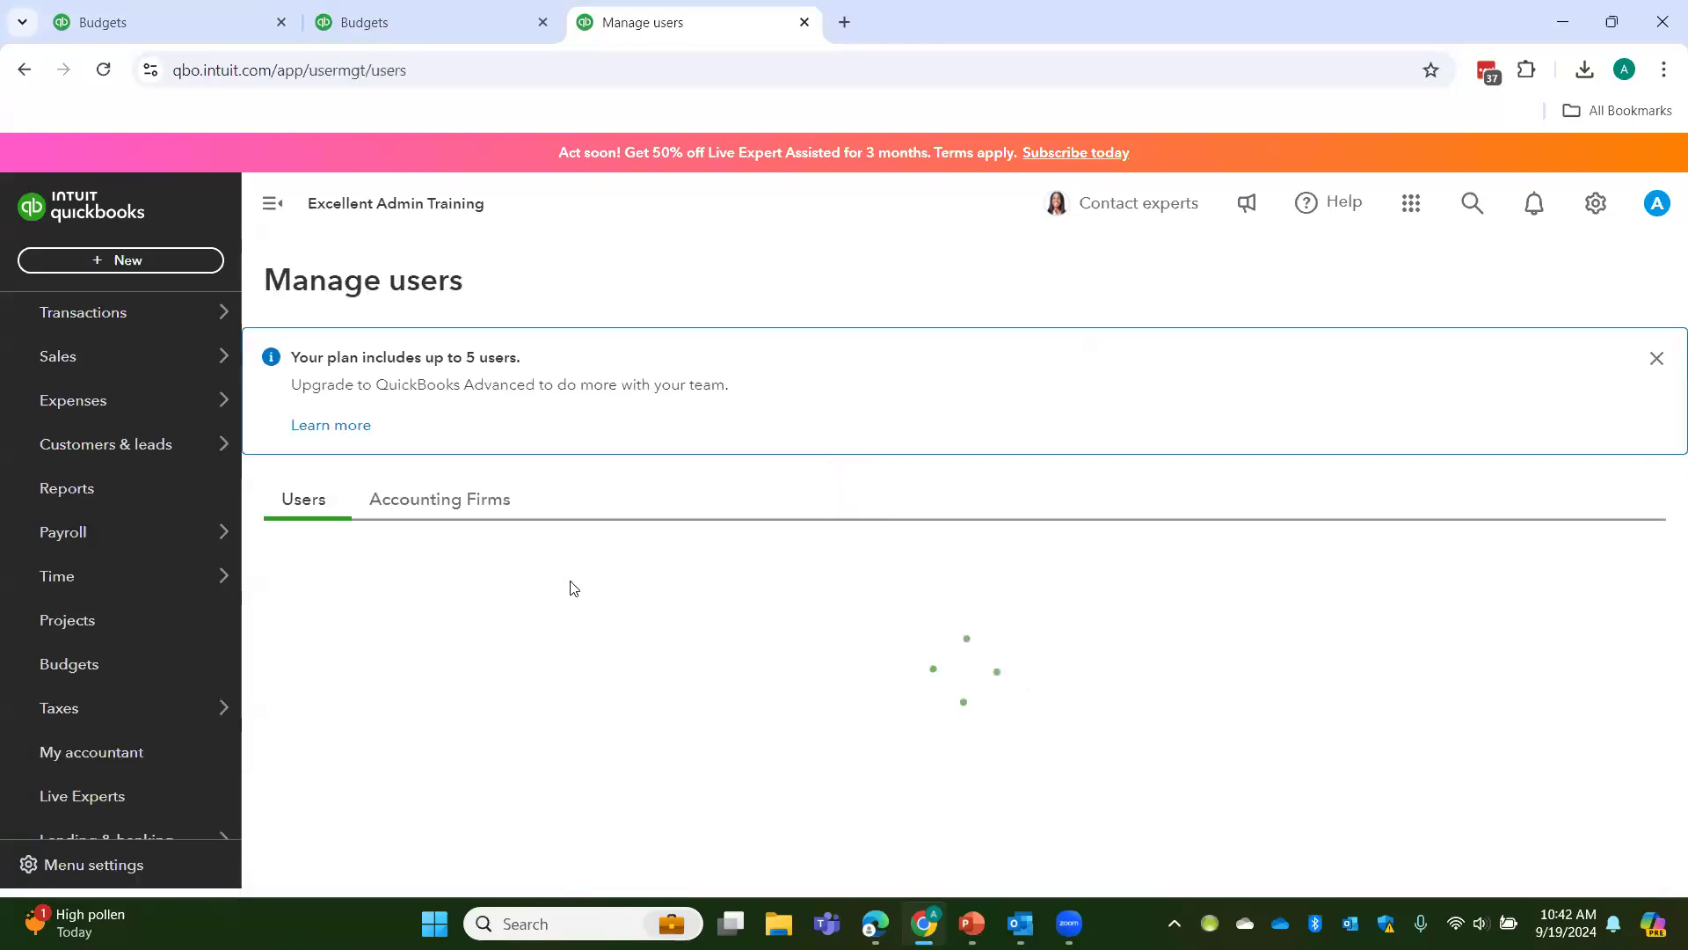
left_click(442, 500)
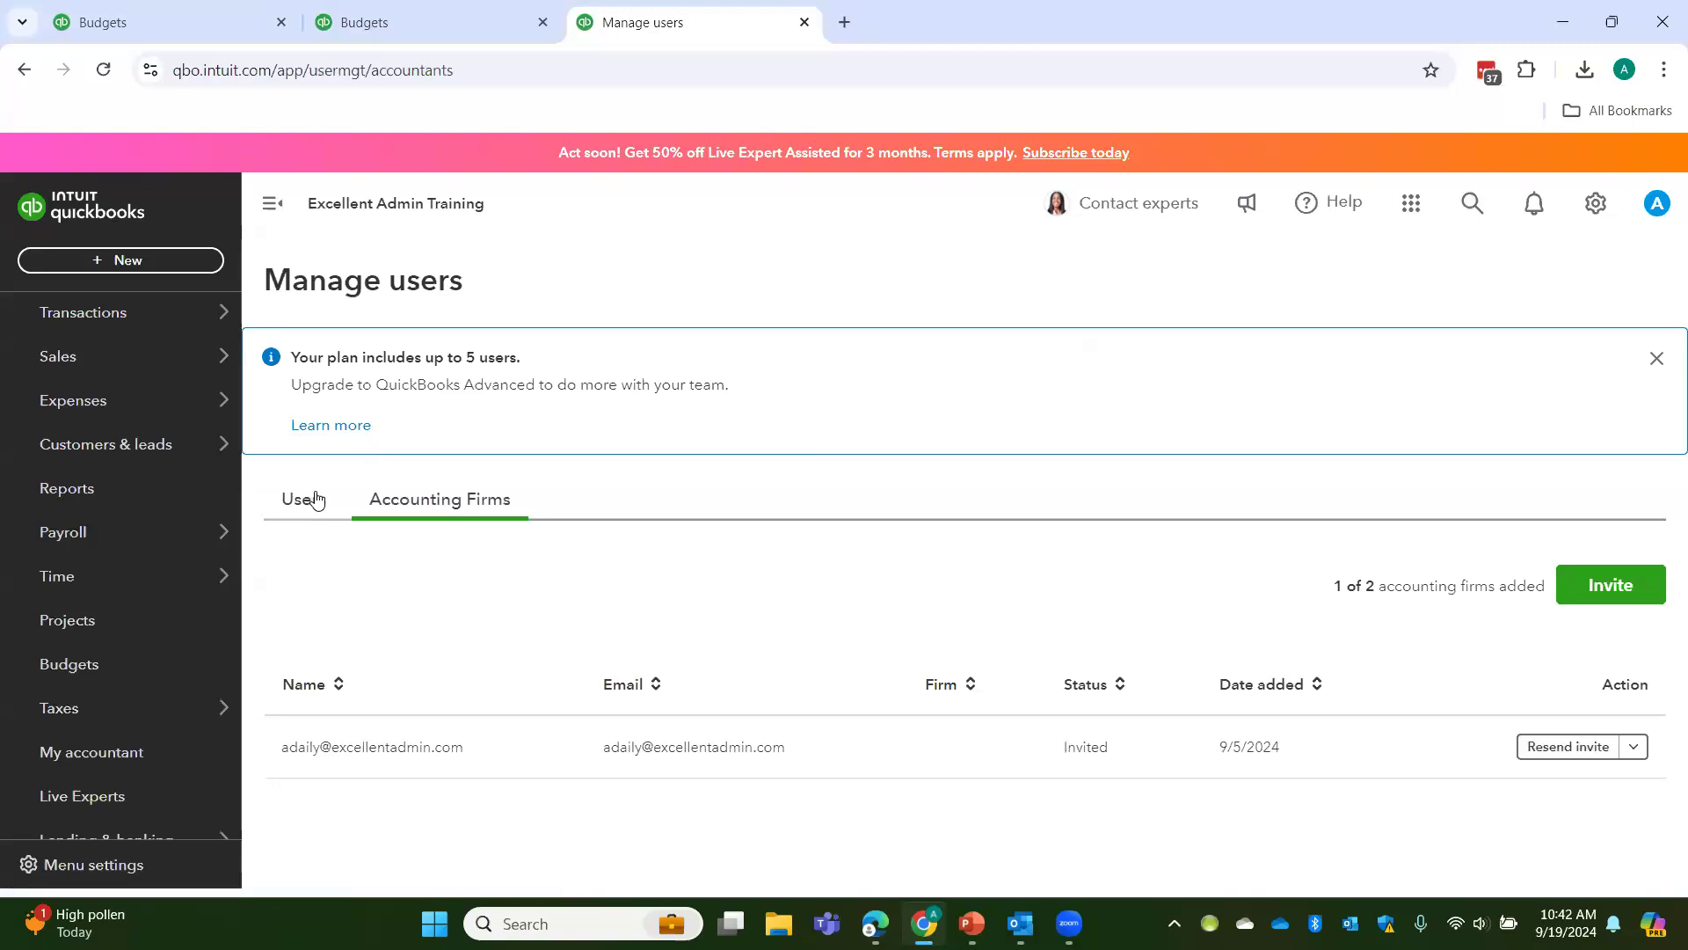
left_click(145, 752)
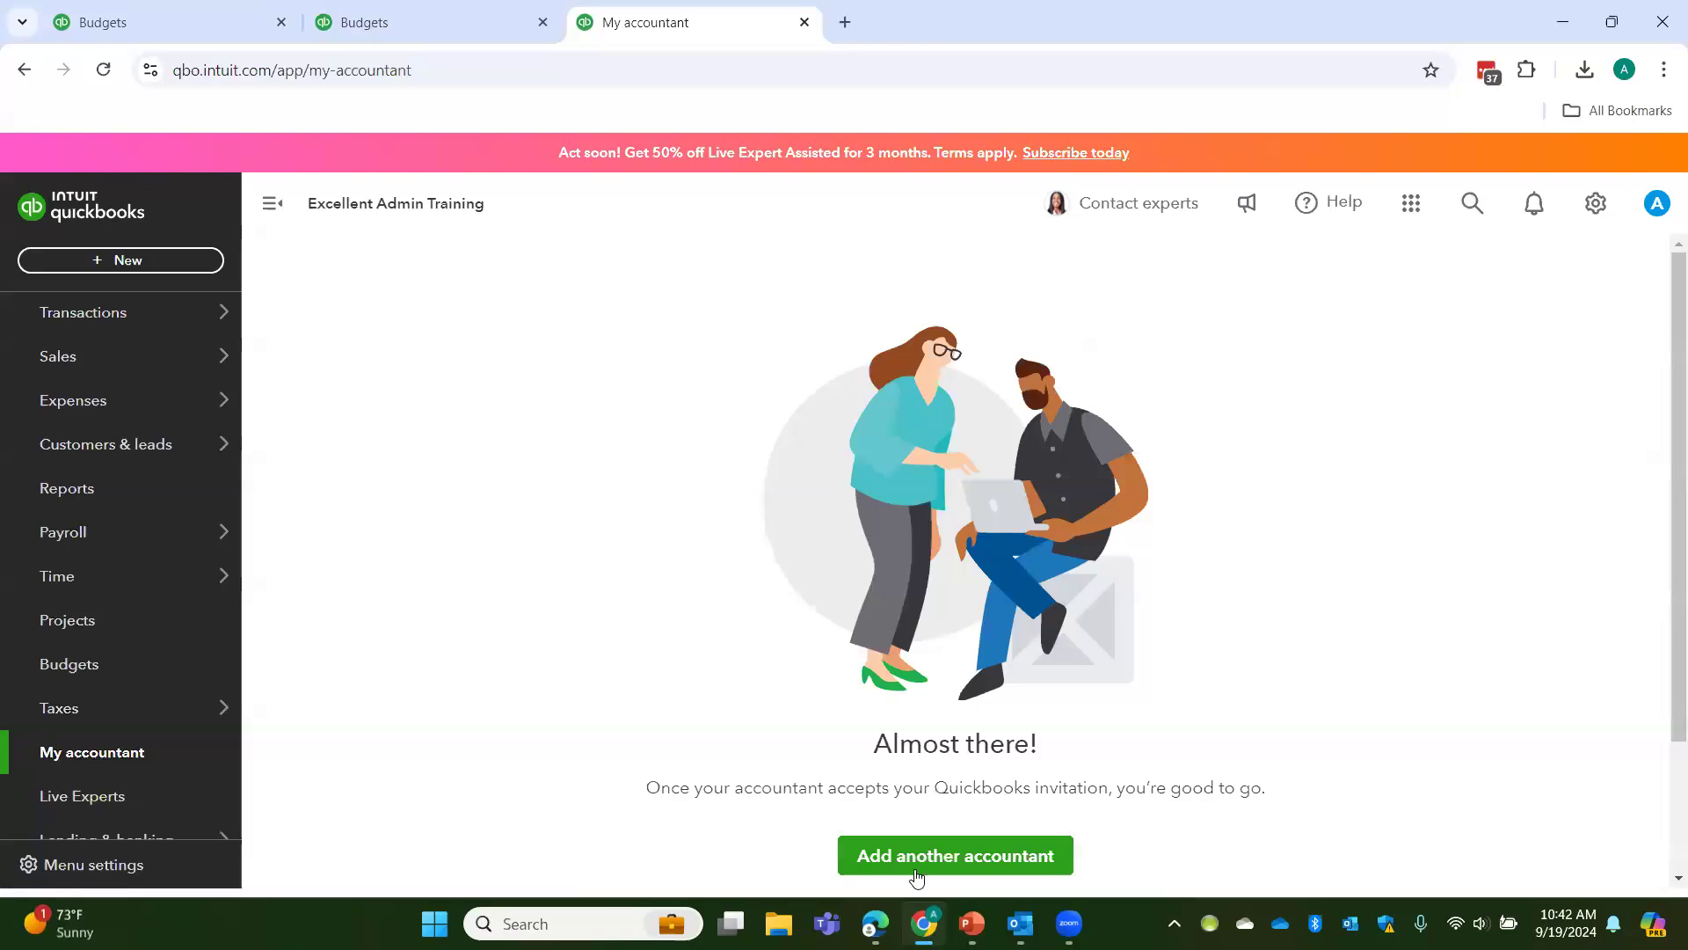
left_click(948, 857)
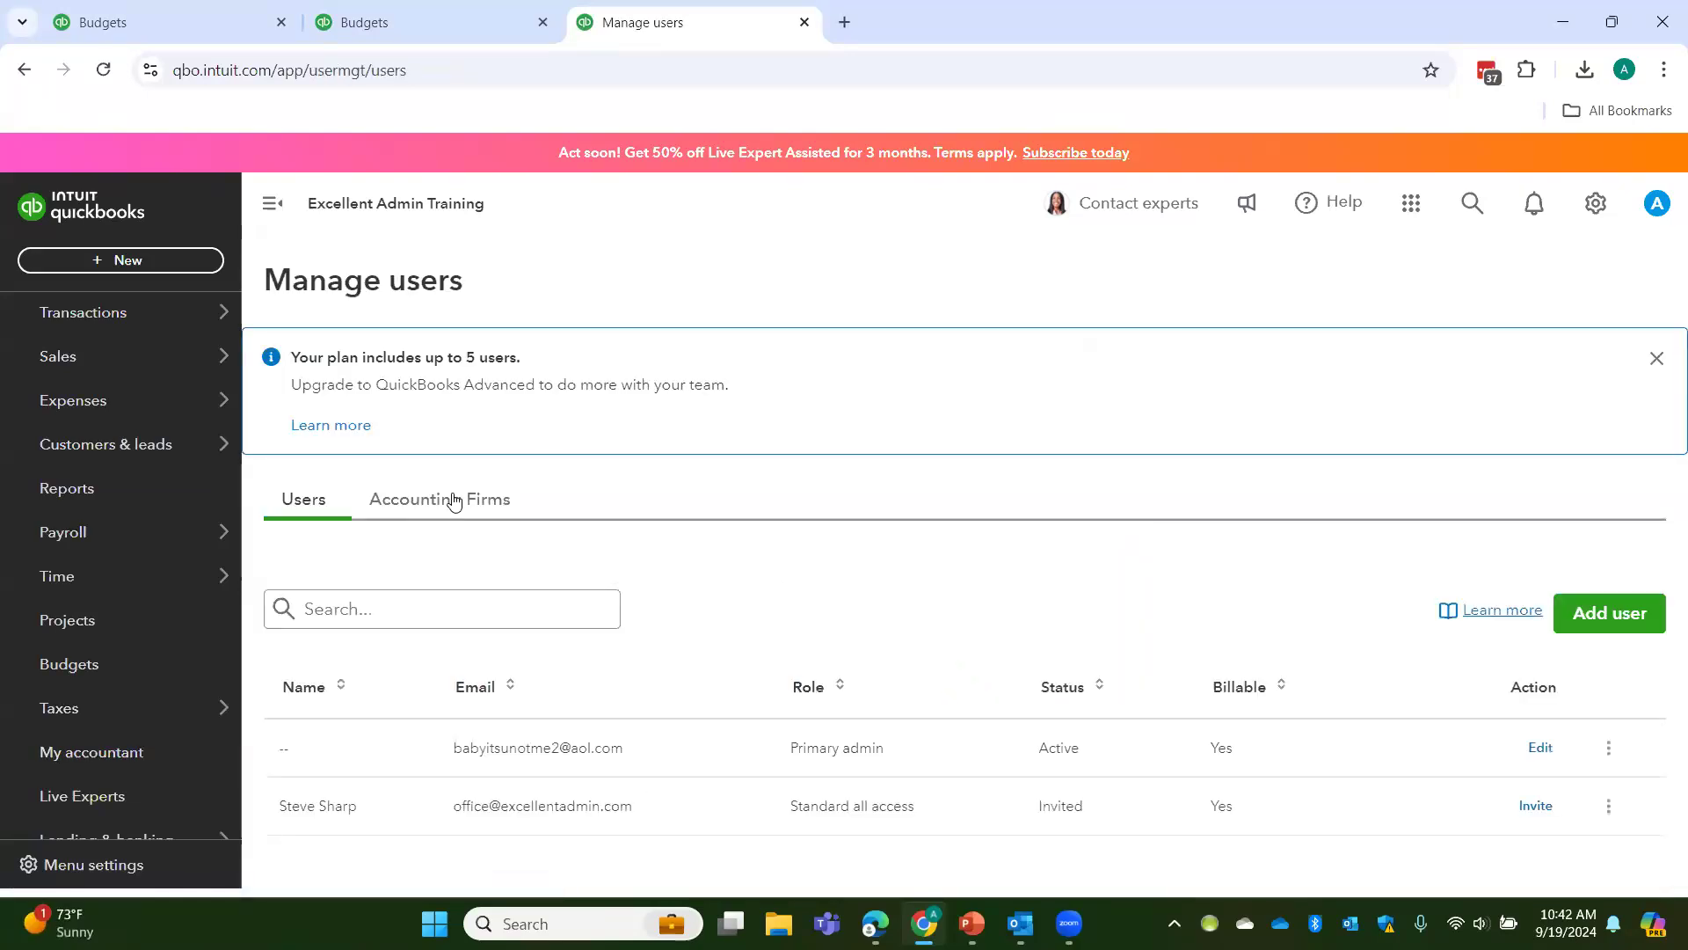
left_click(453, 501)
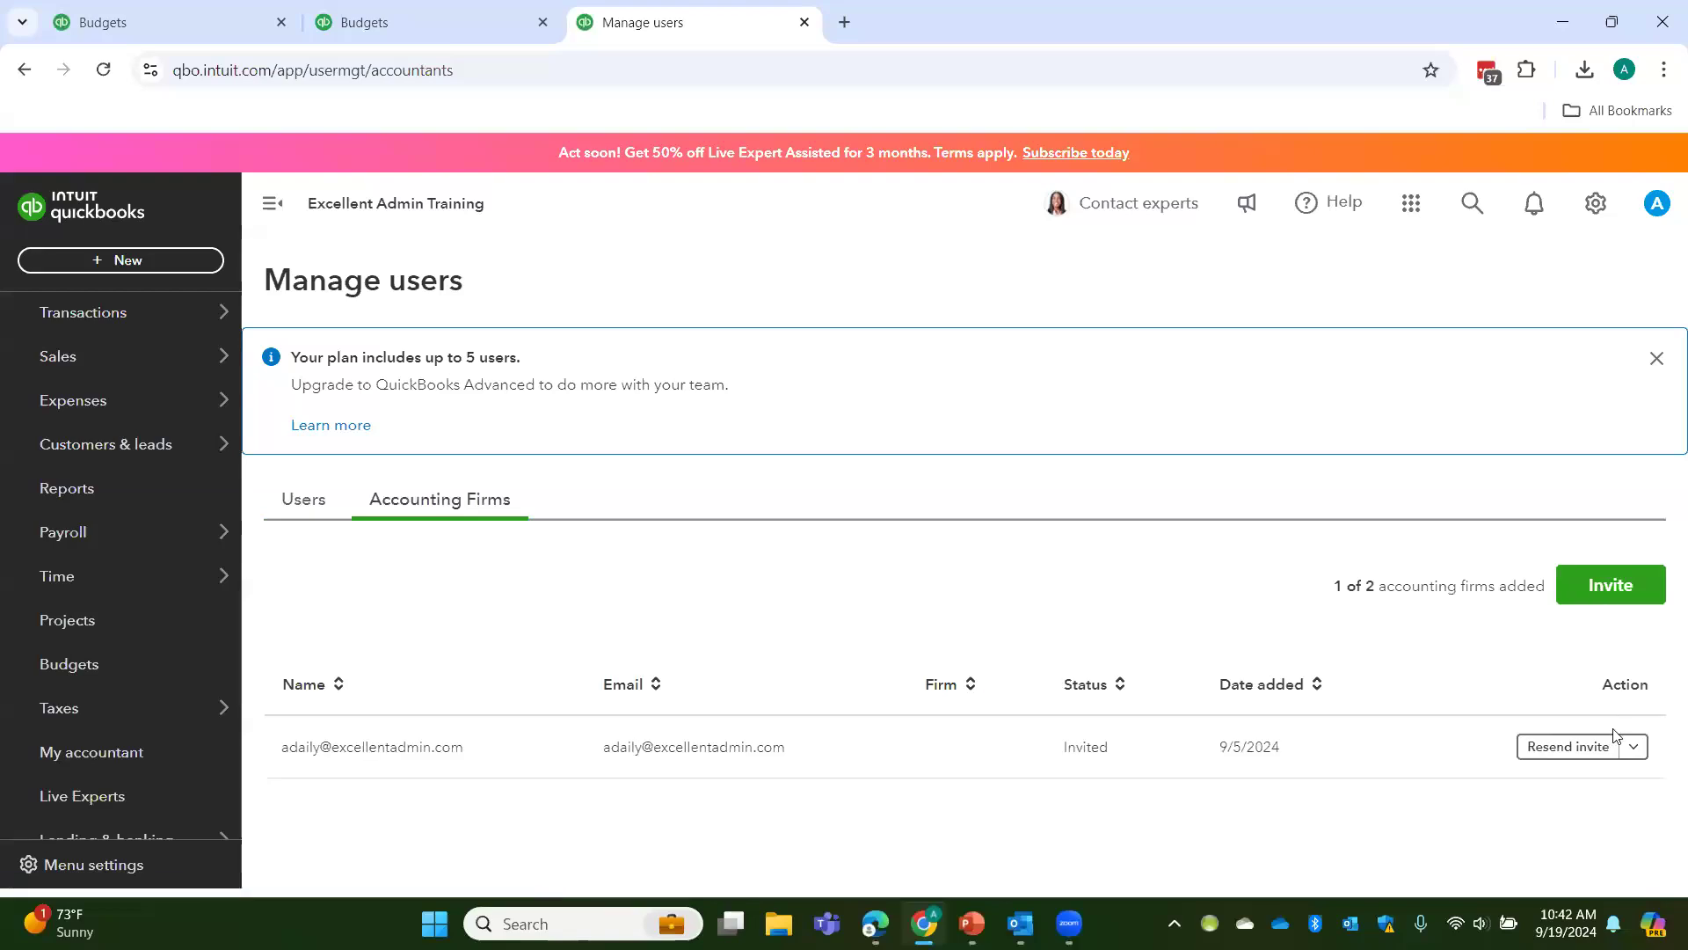
left_click(1574, 746)
left_click(1185, 615)
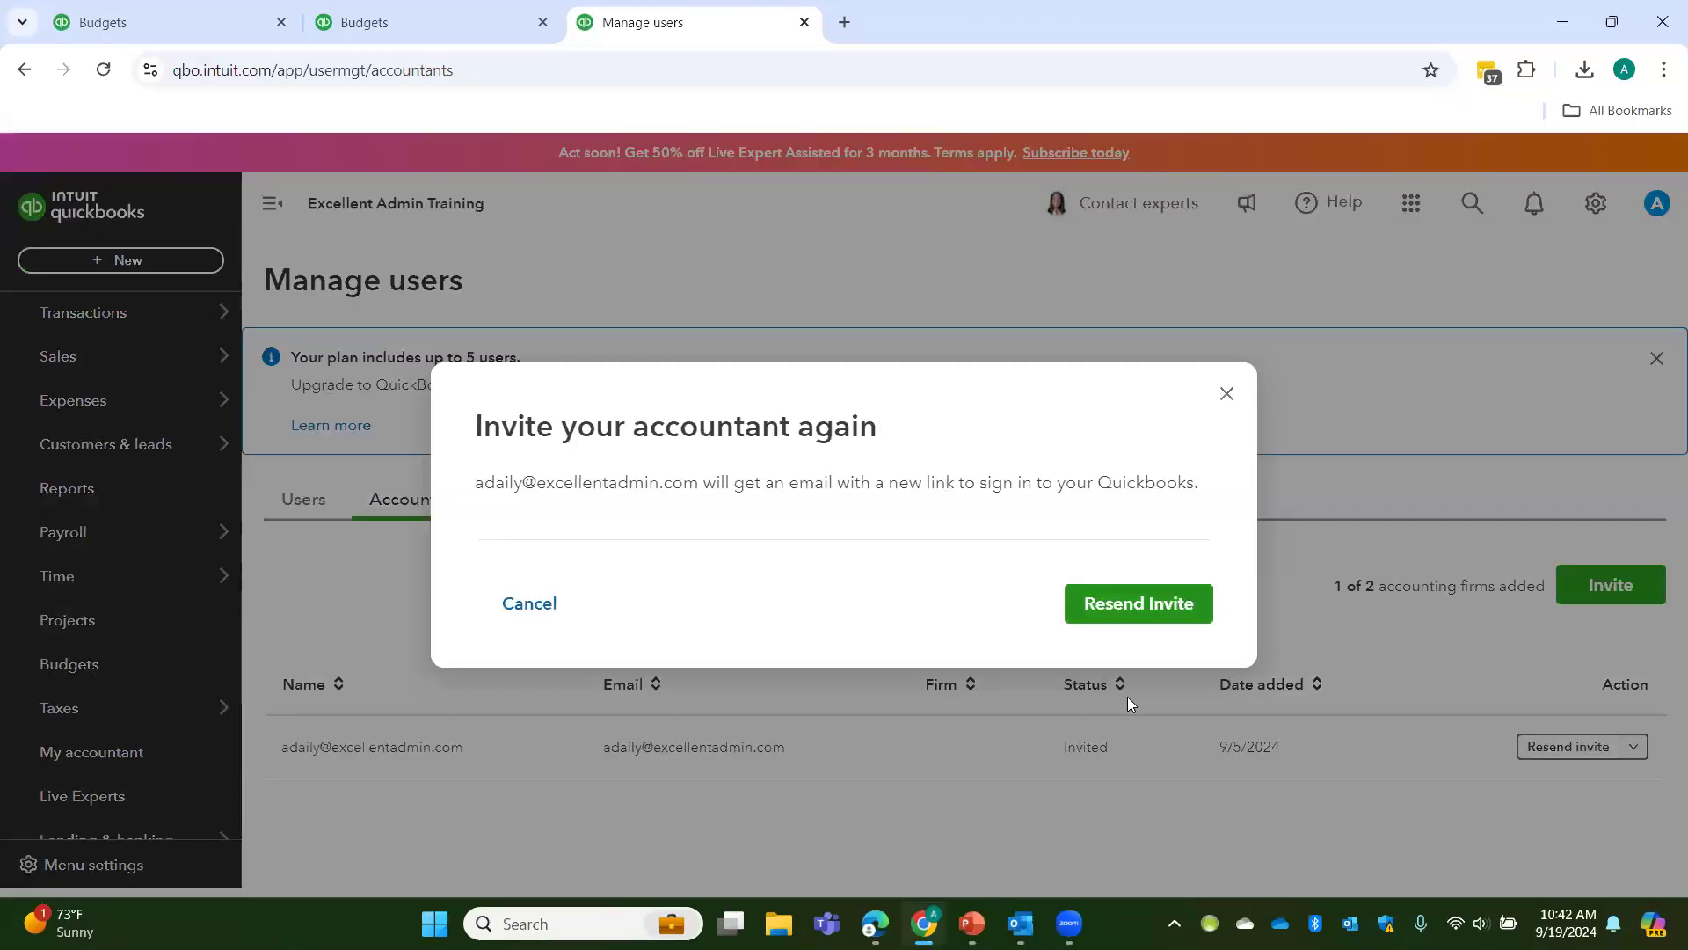
mouse_move(925, 923)
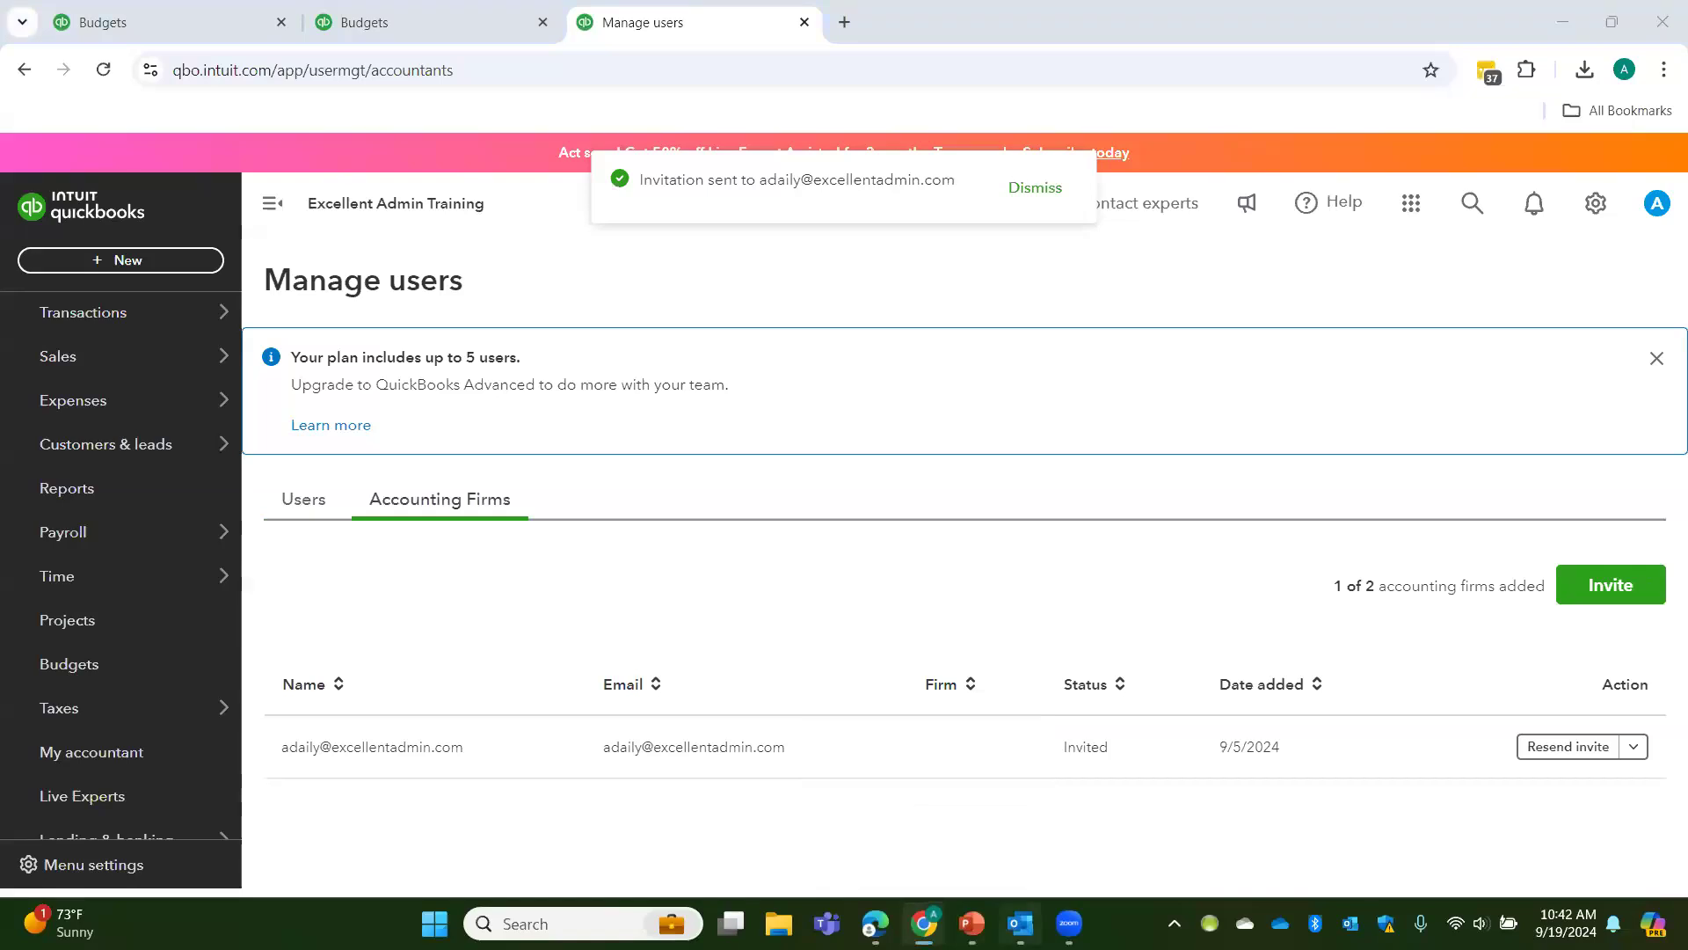
left_click(1020, 923)
Step: Fetch new mail in Outlook and accept the resent QuickBooks invitation email
left_click(222, 72)
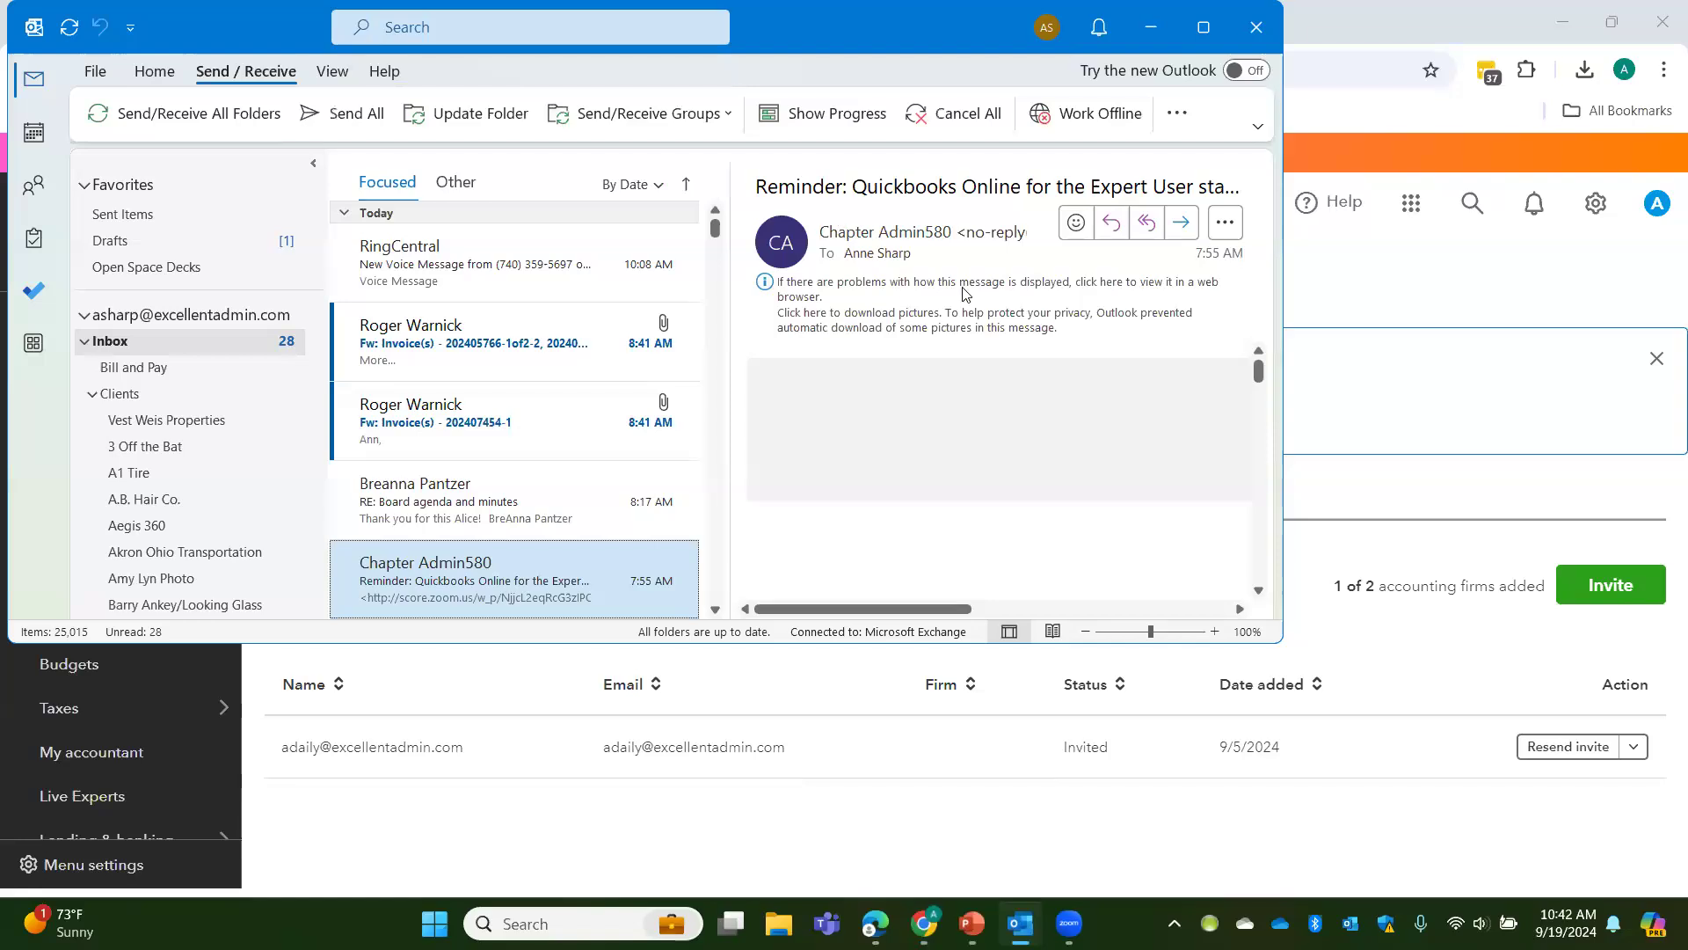
left_click(1496, 806)
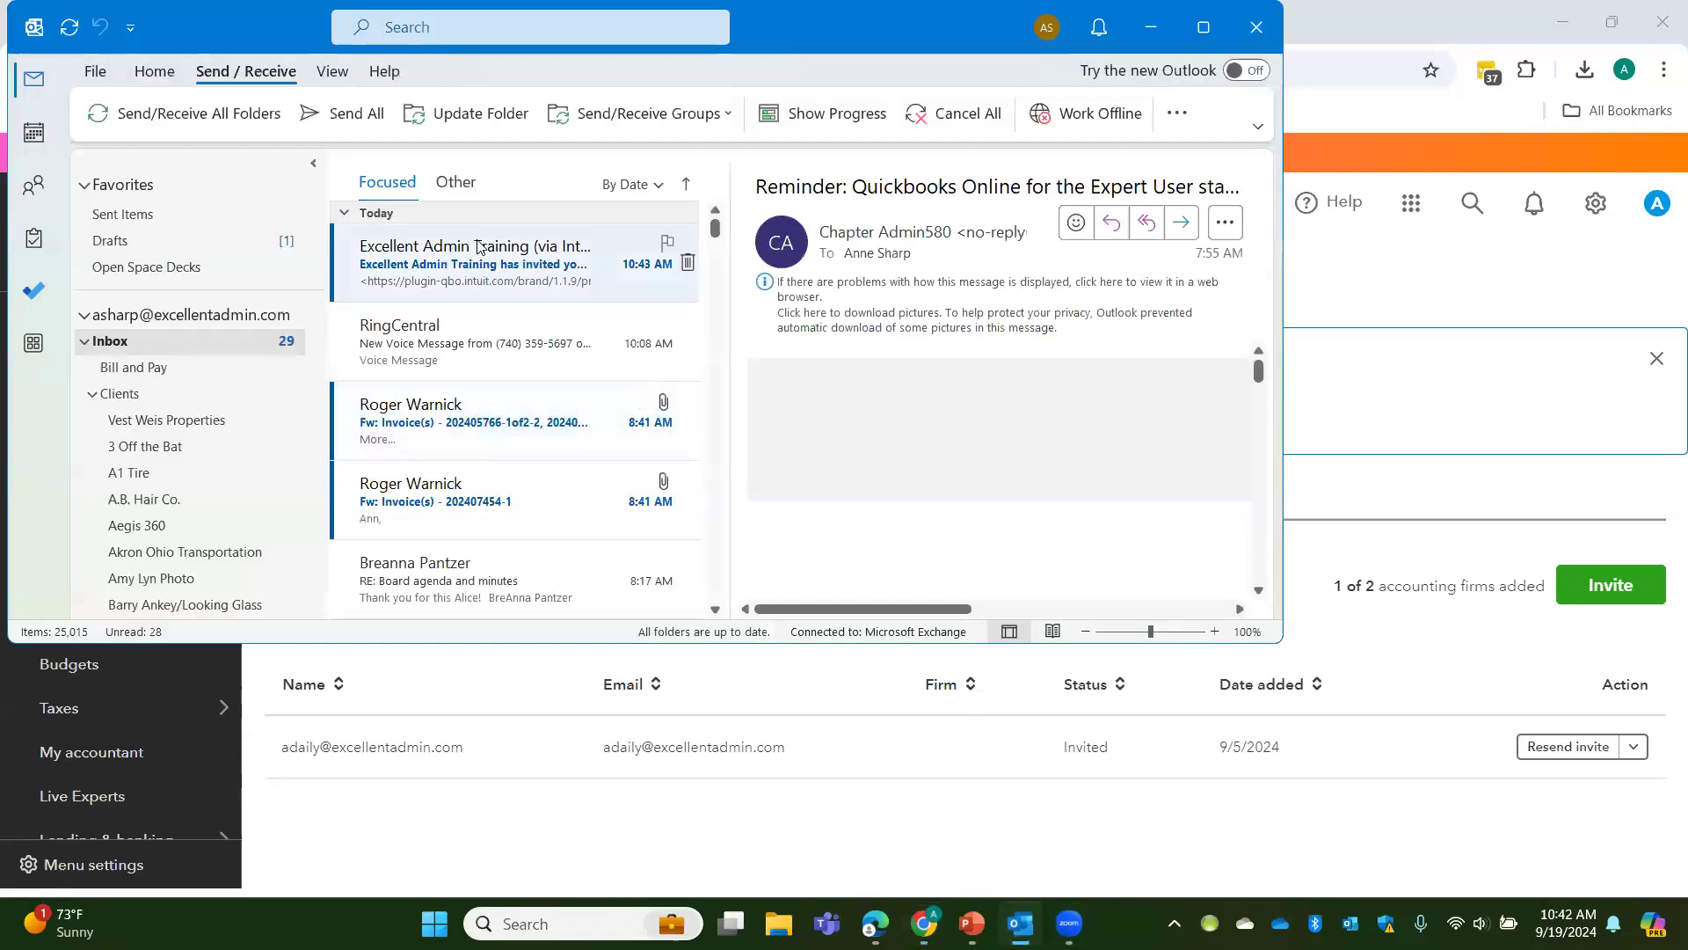
left_click(1020, 923)
left_click(996, 561)
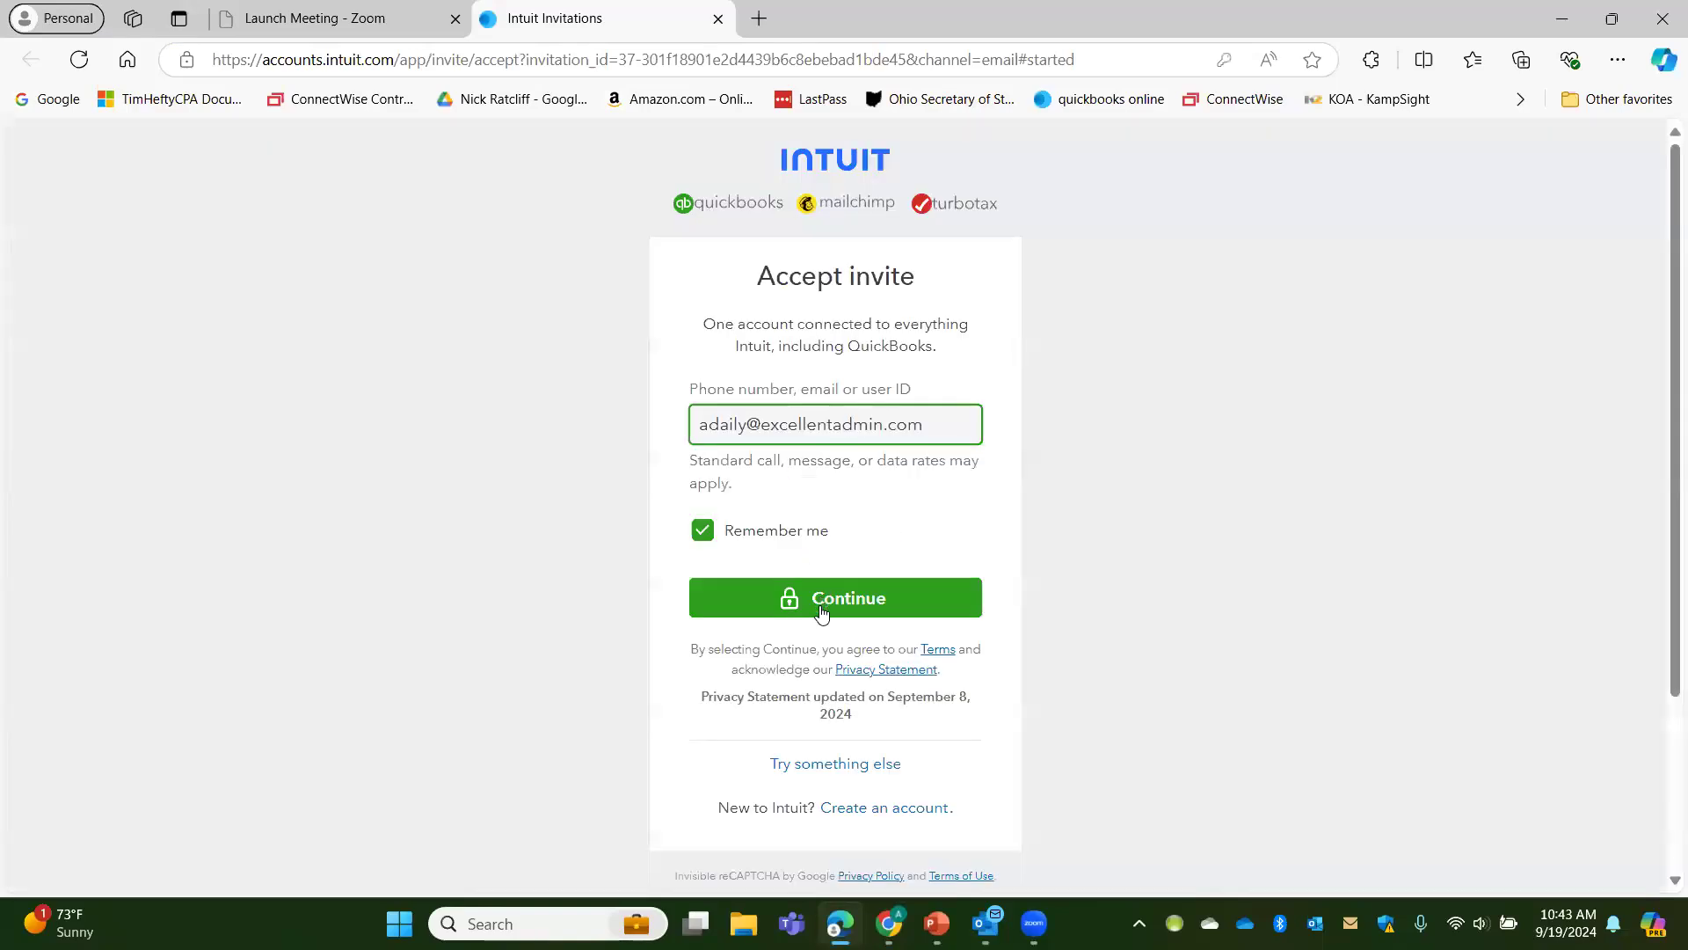
Step: Sign in with the account password, accept the invite for Excellent Admin, and return to QuickBooks
left_click(819, 606)
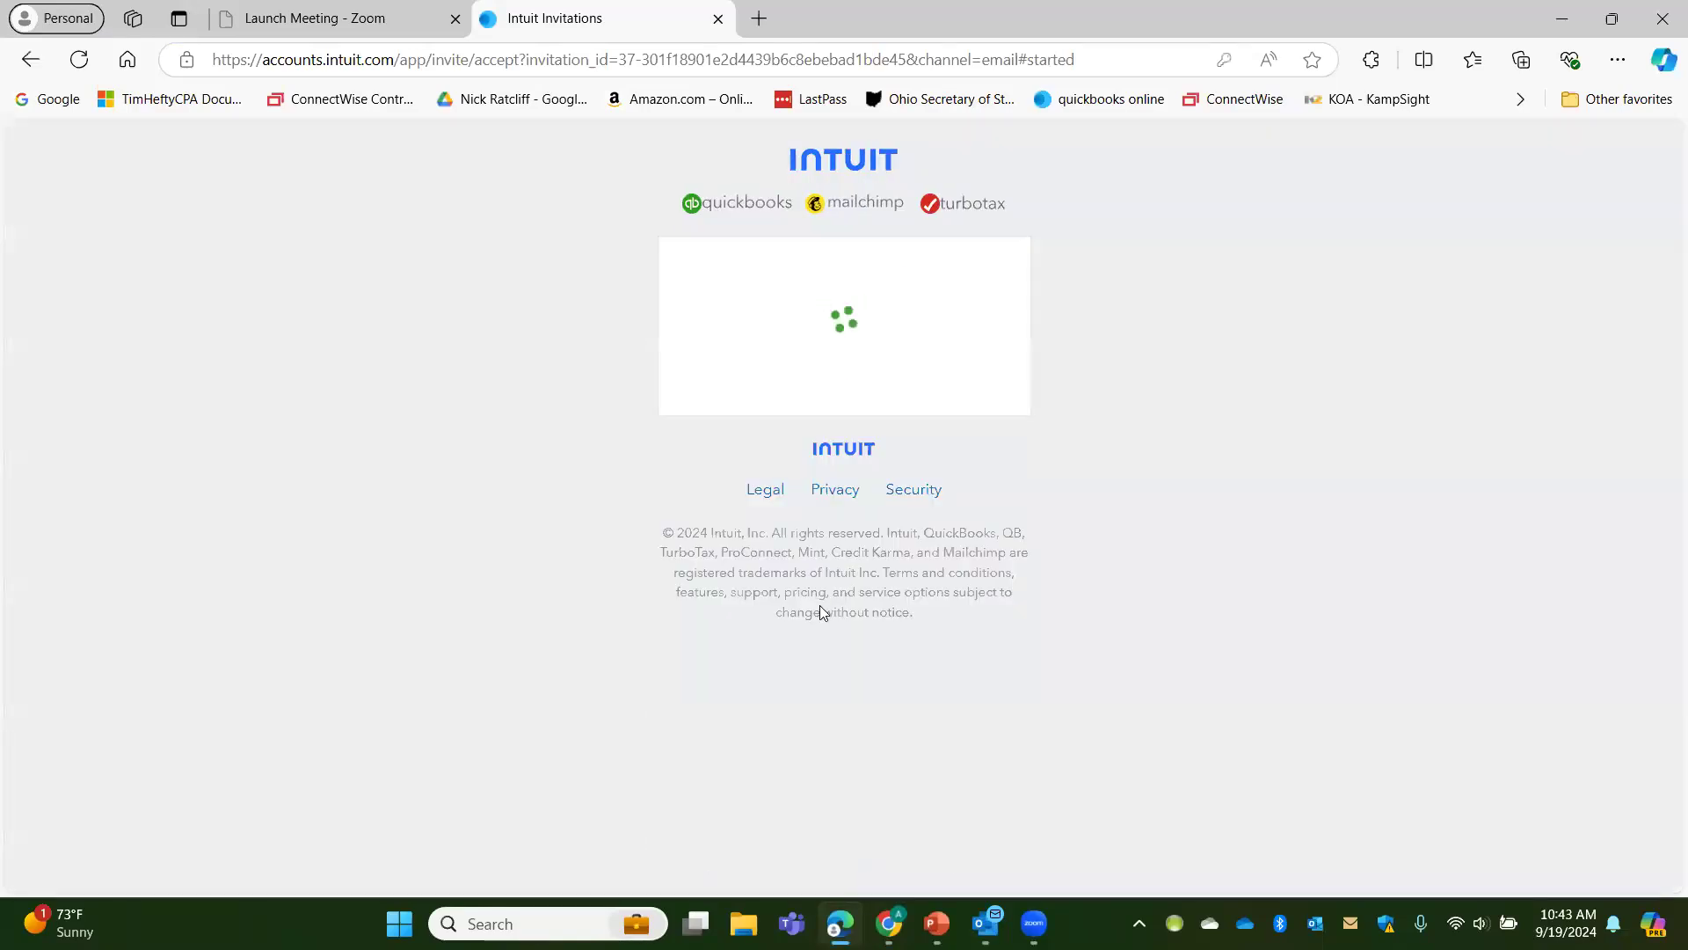
key("ctrl+v")
left_click(810, 543)
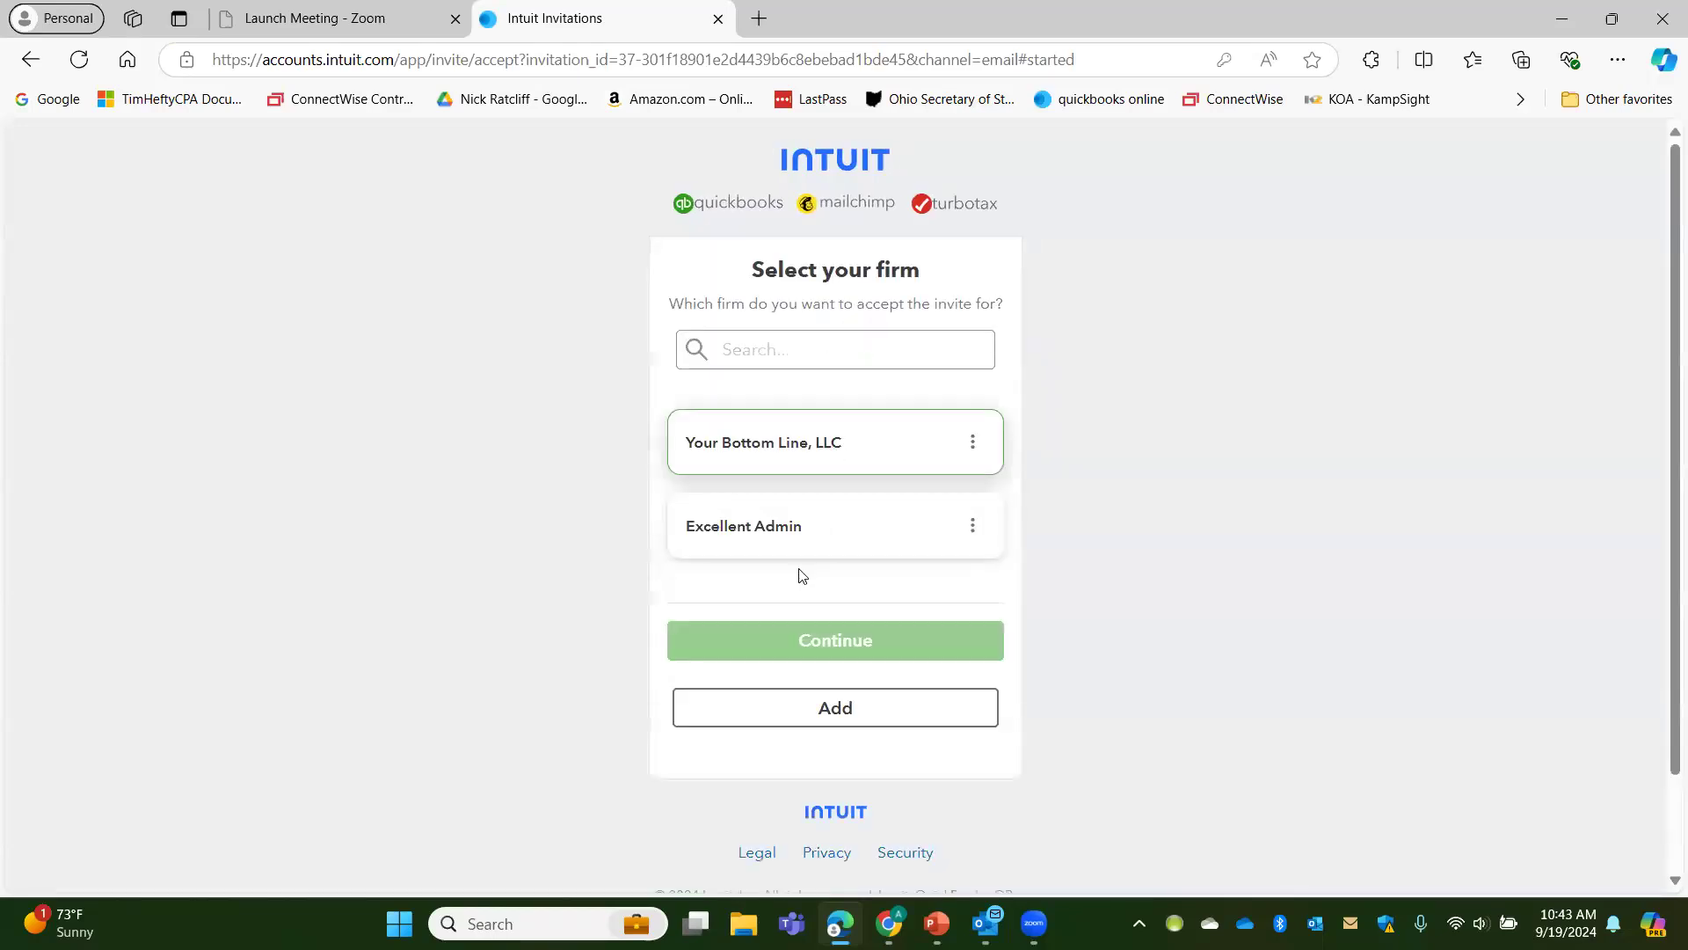
left_click(816, 544)
left_click(861, 626)
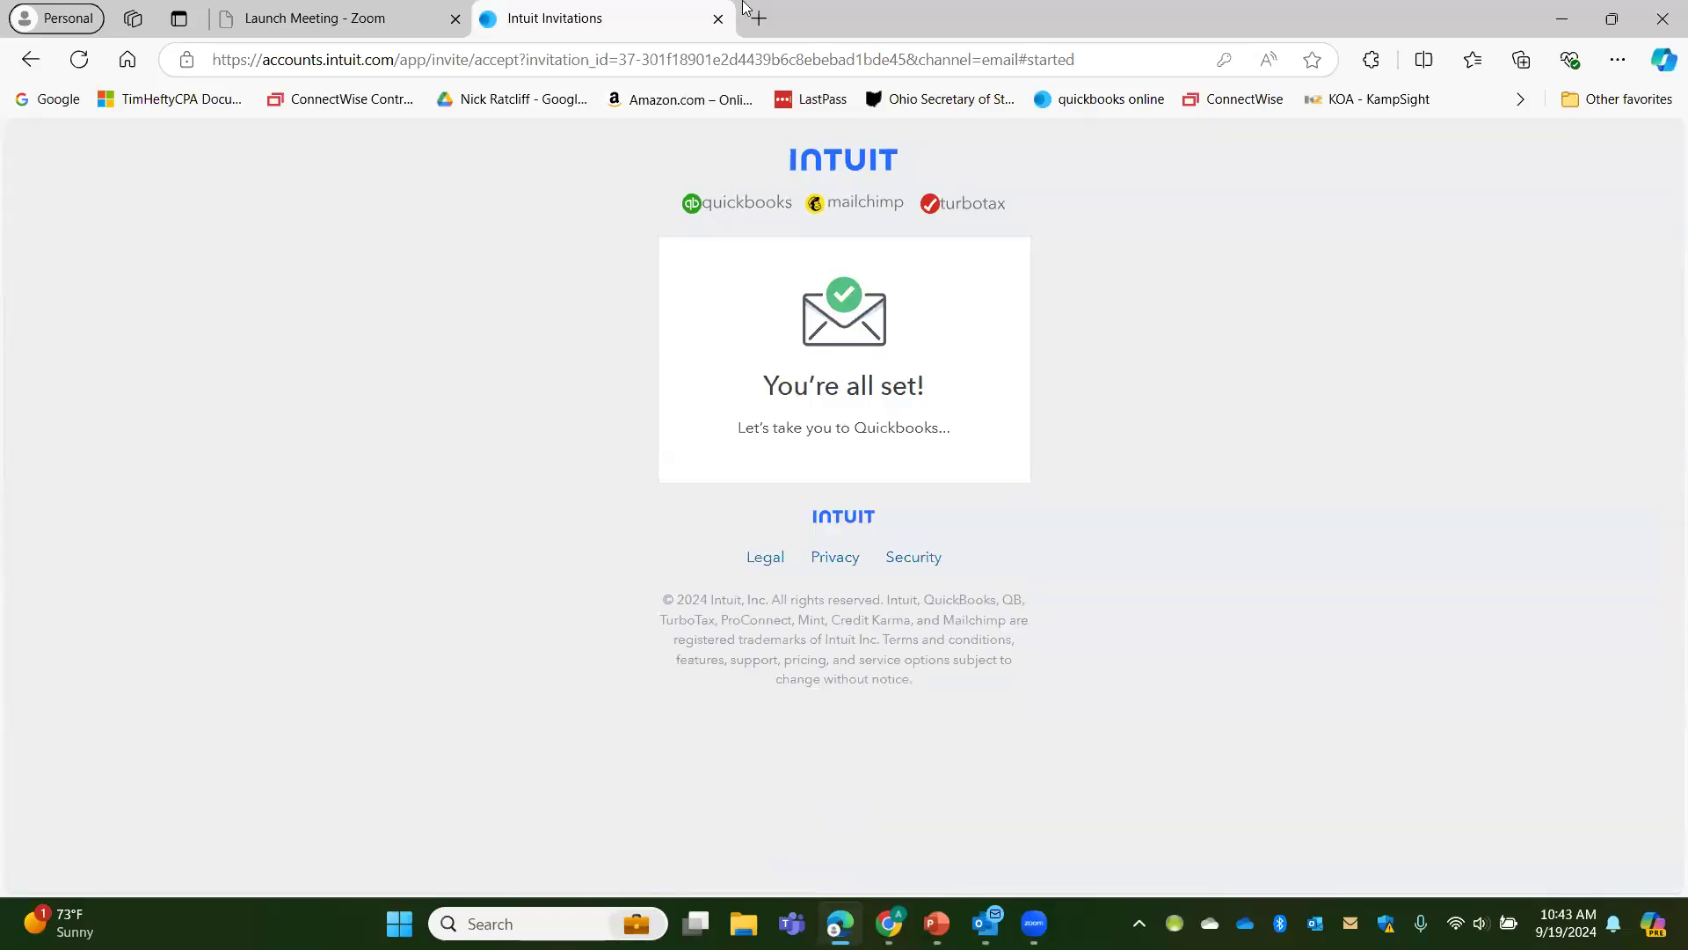
left_click(1663, 13)
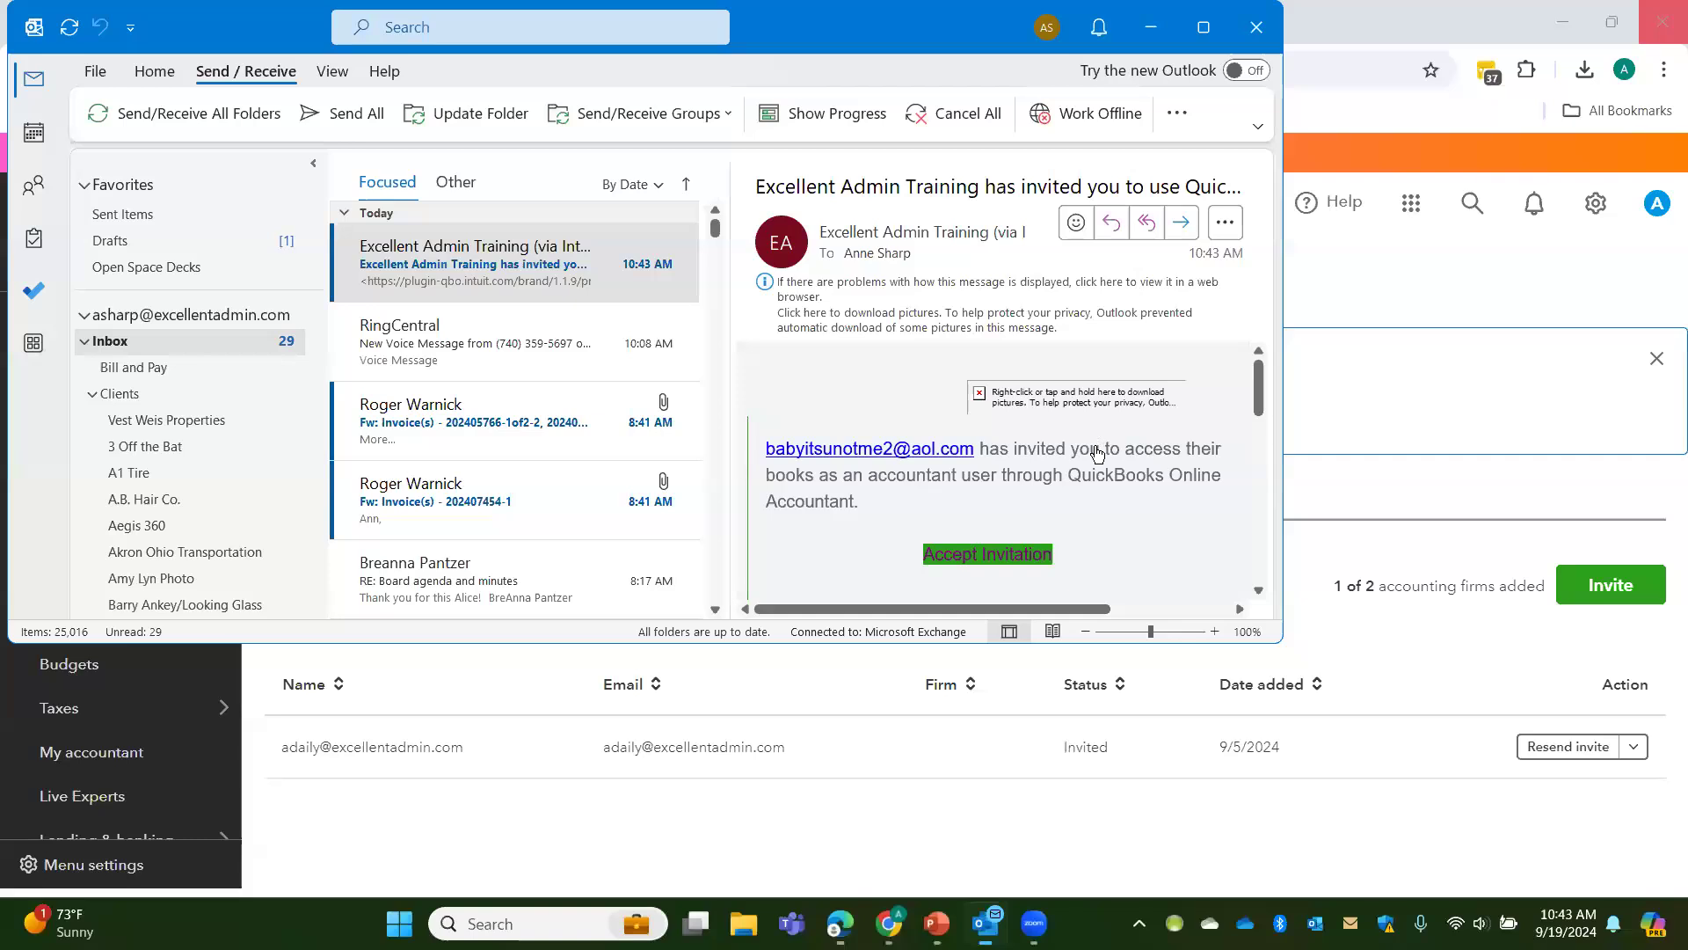
left_click(1331, 299)
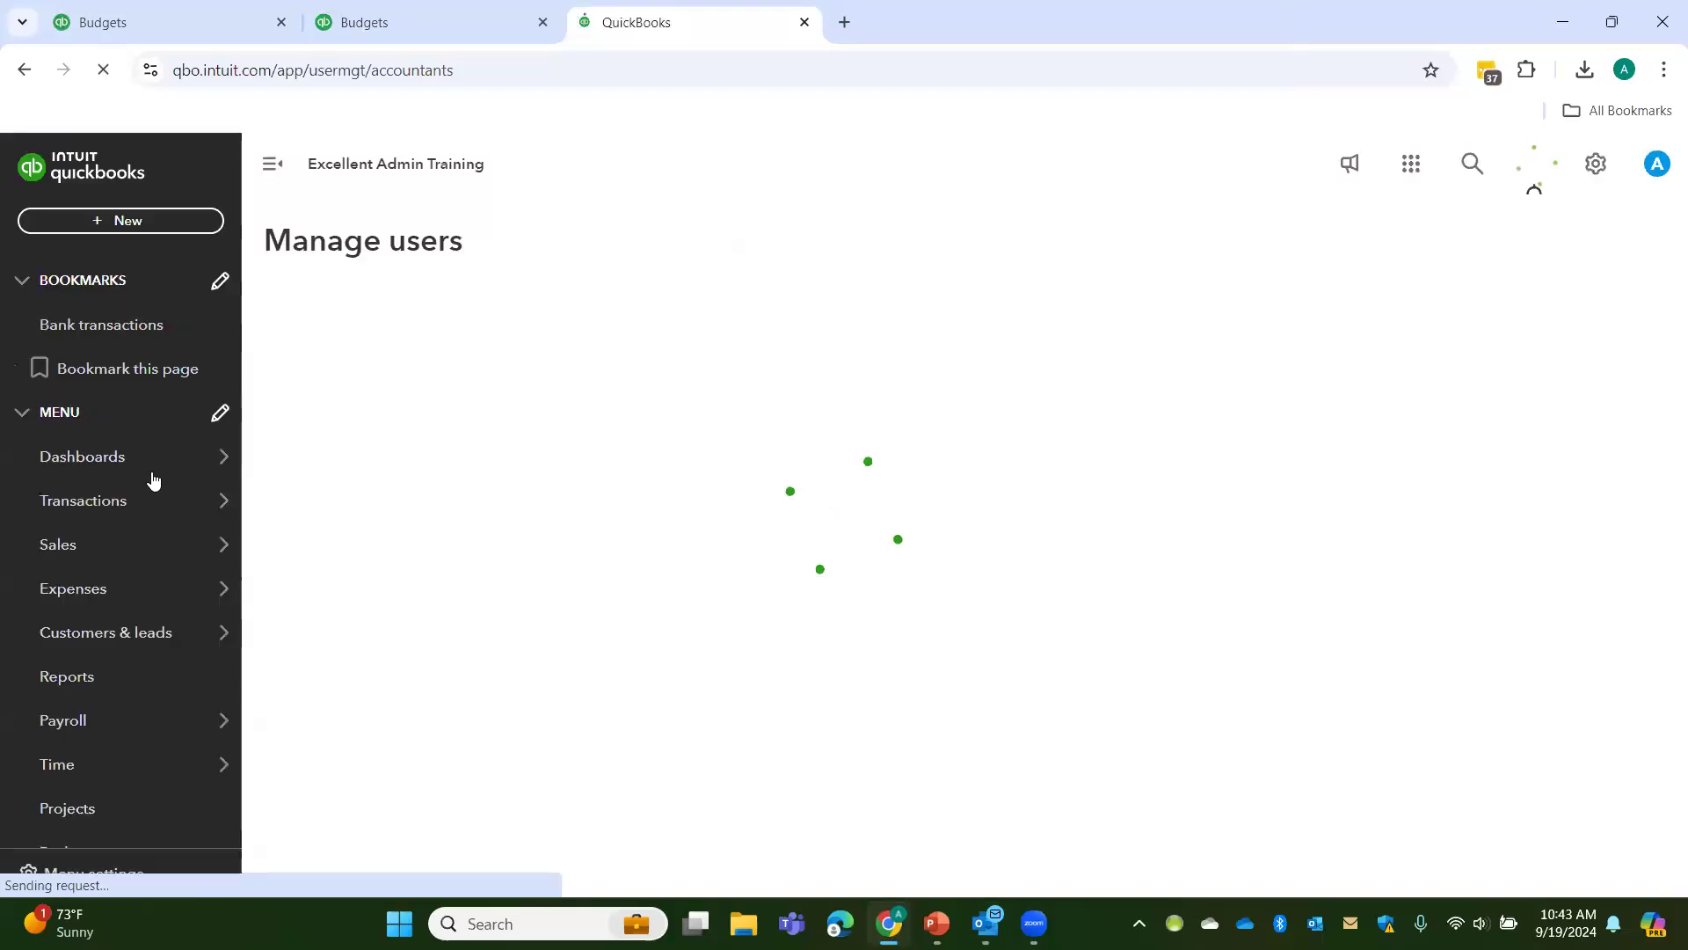
Step: View the connected Excellent Admin accountant on My accountant and check Shared documents
mouse_move(91, 534)
scroll(96, 686, "down", 3)
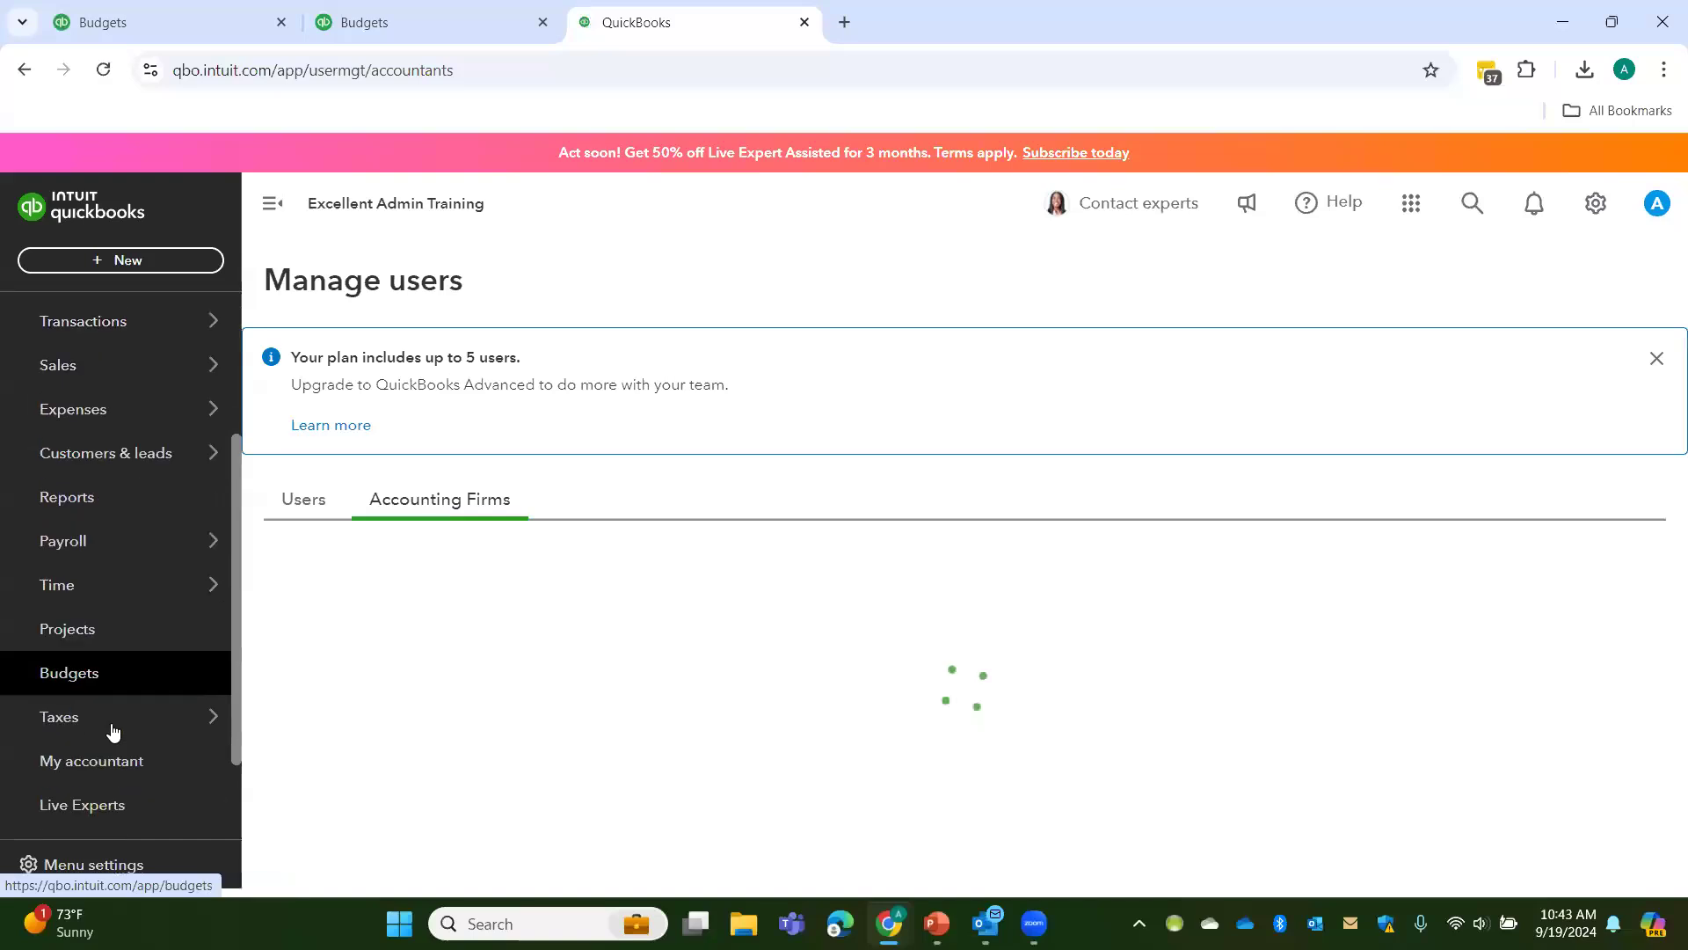
left_click(105, 762)
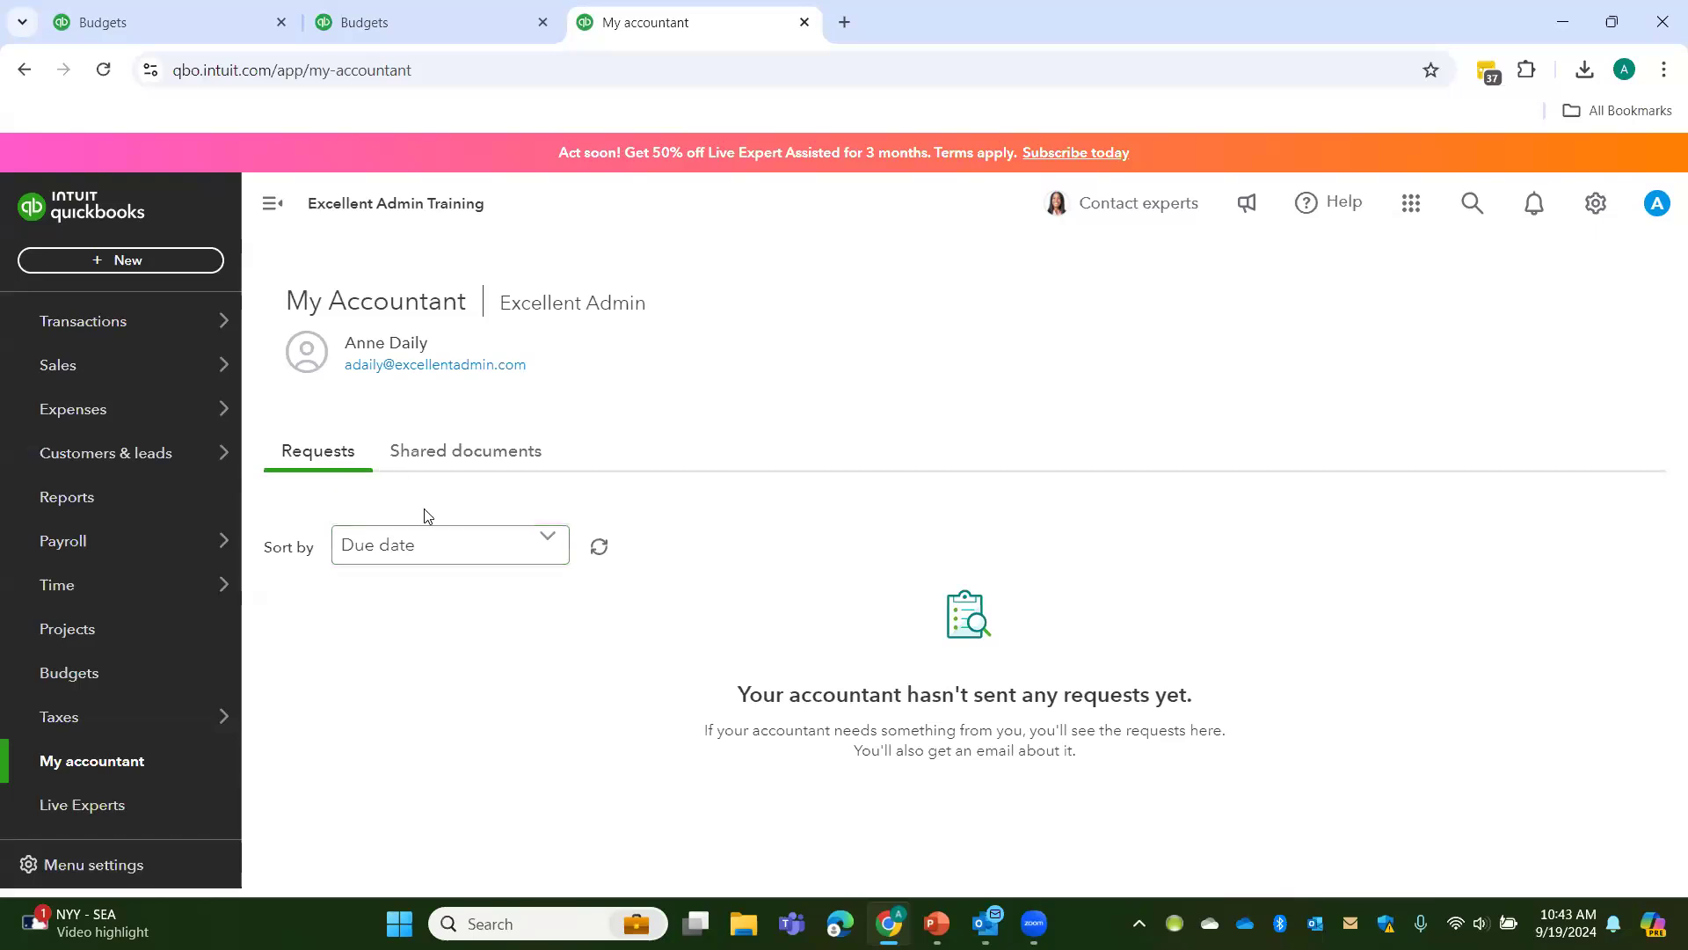
left_click(464, 458)
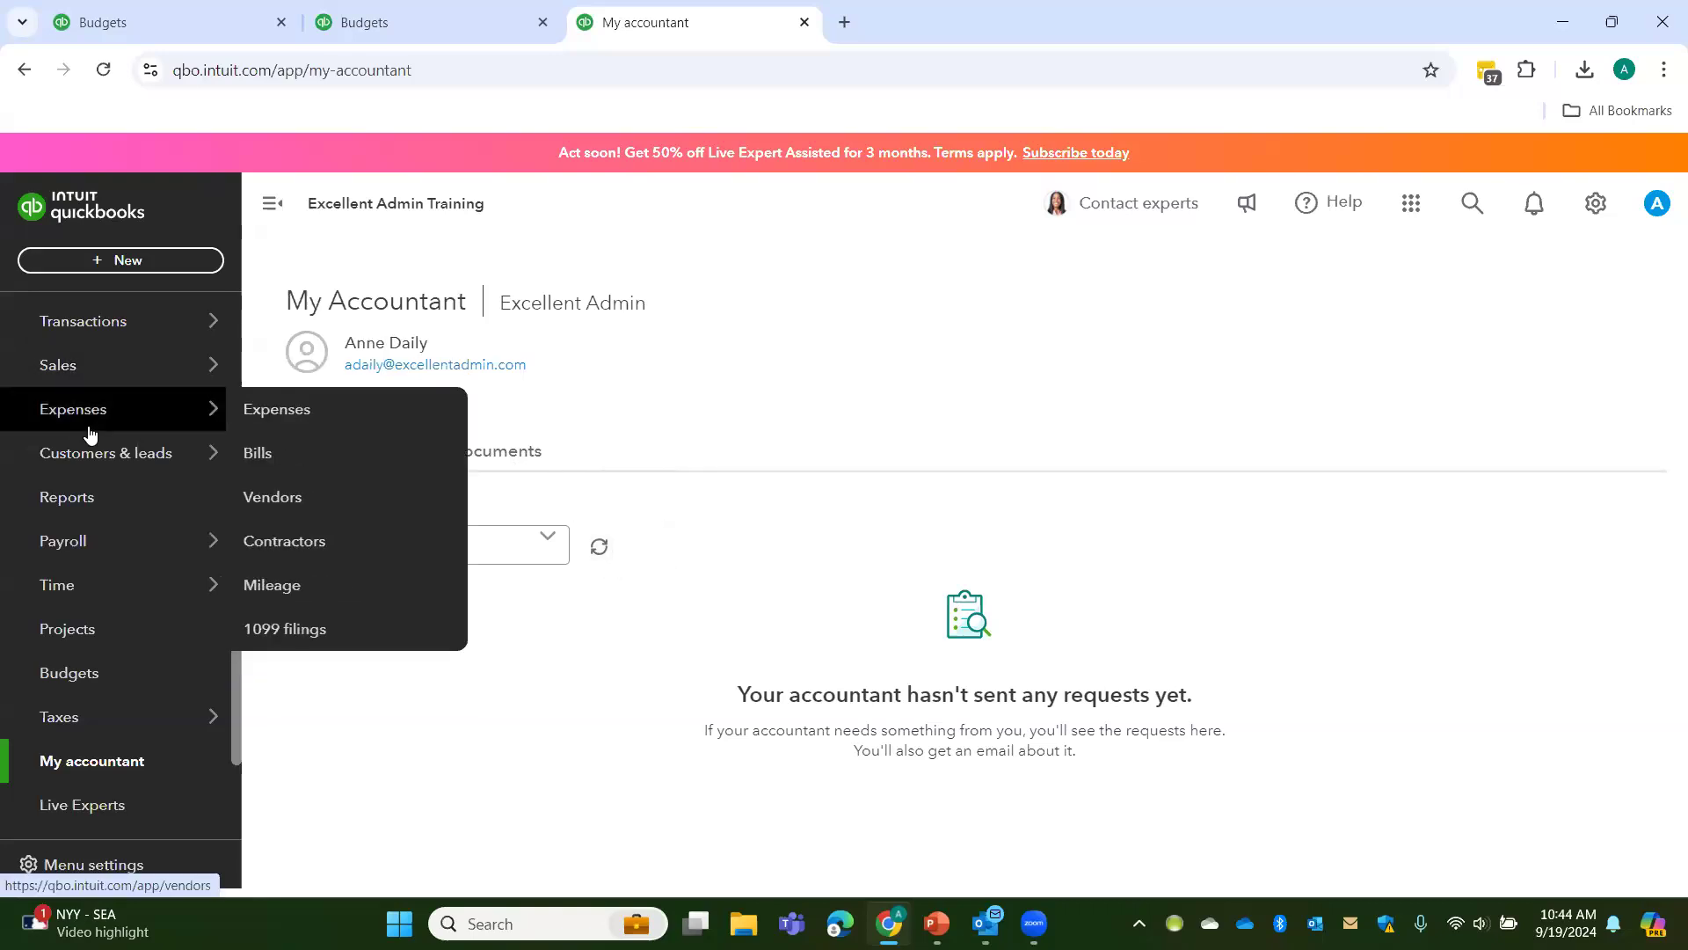
Step: Glance at Receipts, then show Business Checking bank transactions with 303 awaiting review
scroll(99, 509, "up", 3)
left_click(97, 545)
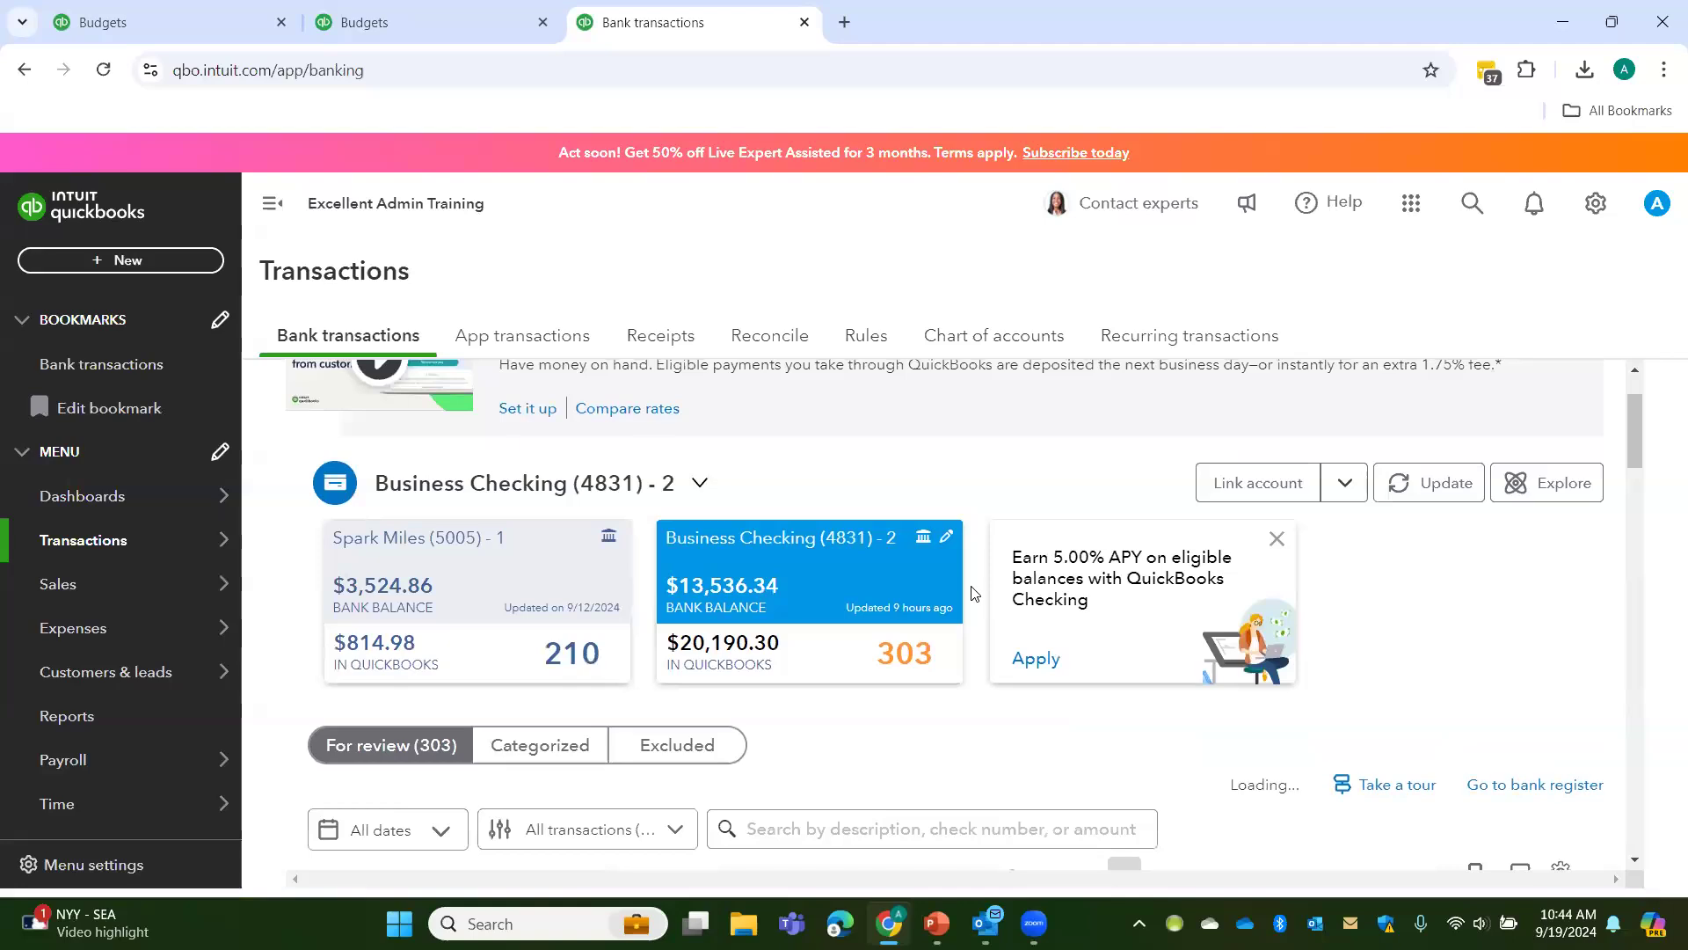
left_click(688, 337)
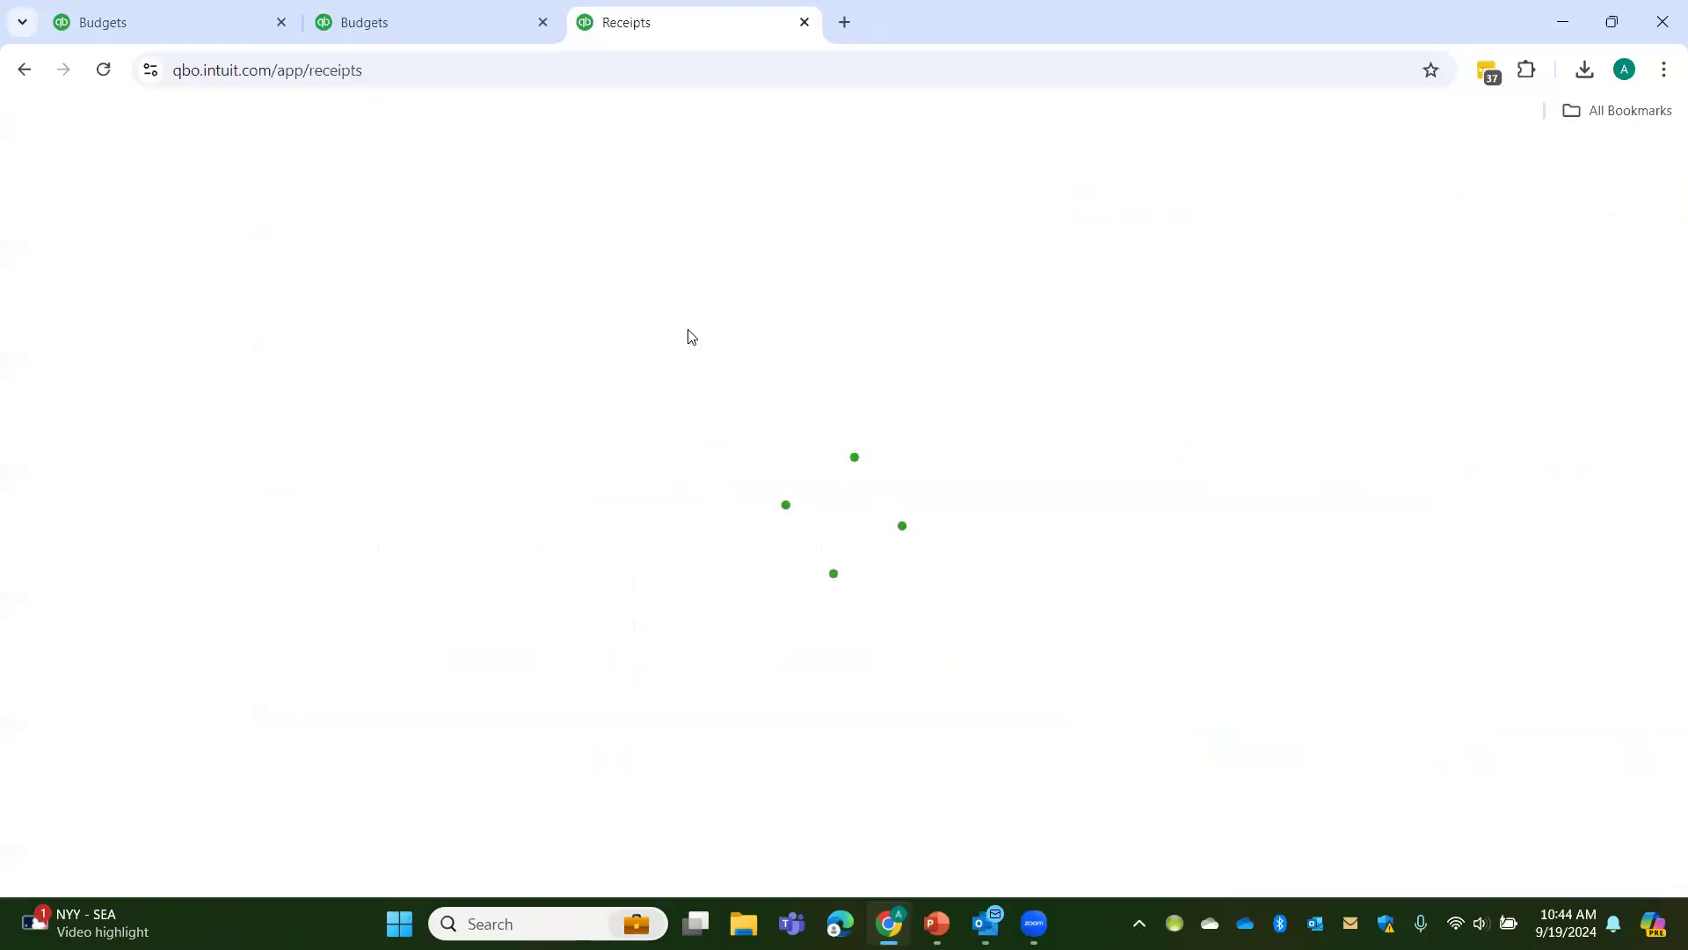
scroll(540, 420, "down", 4)
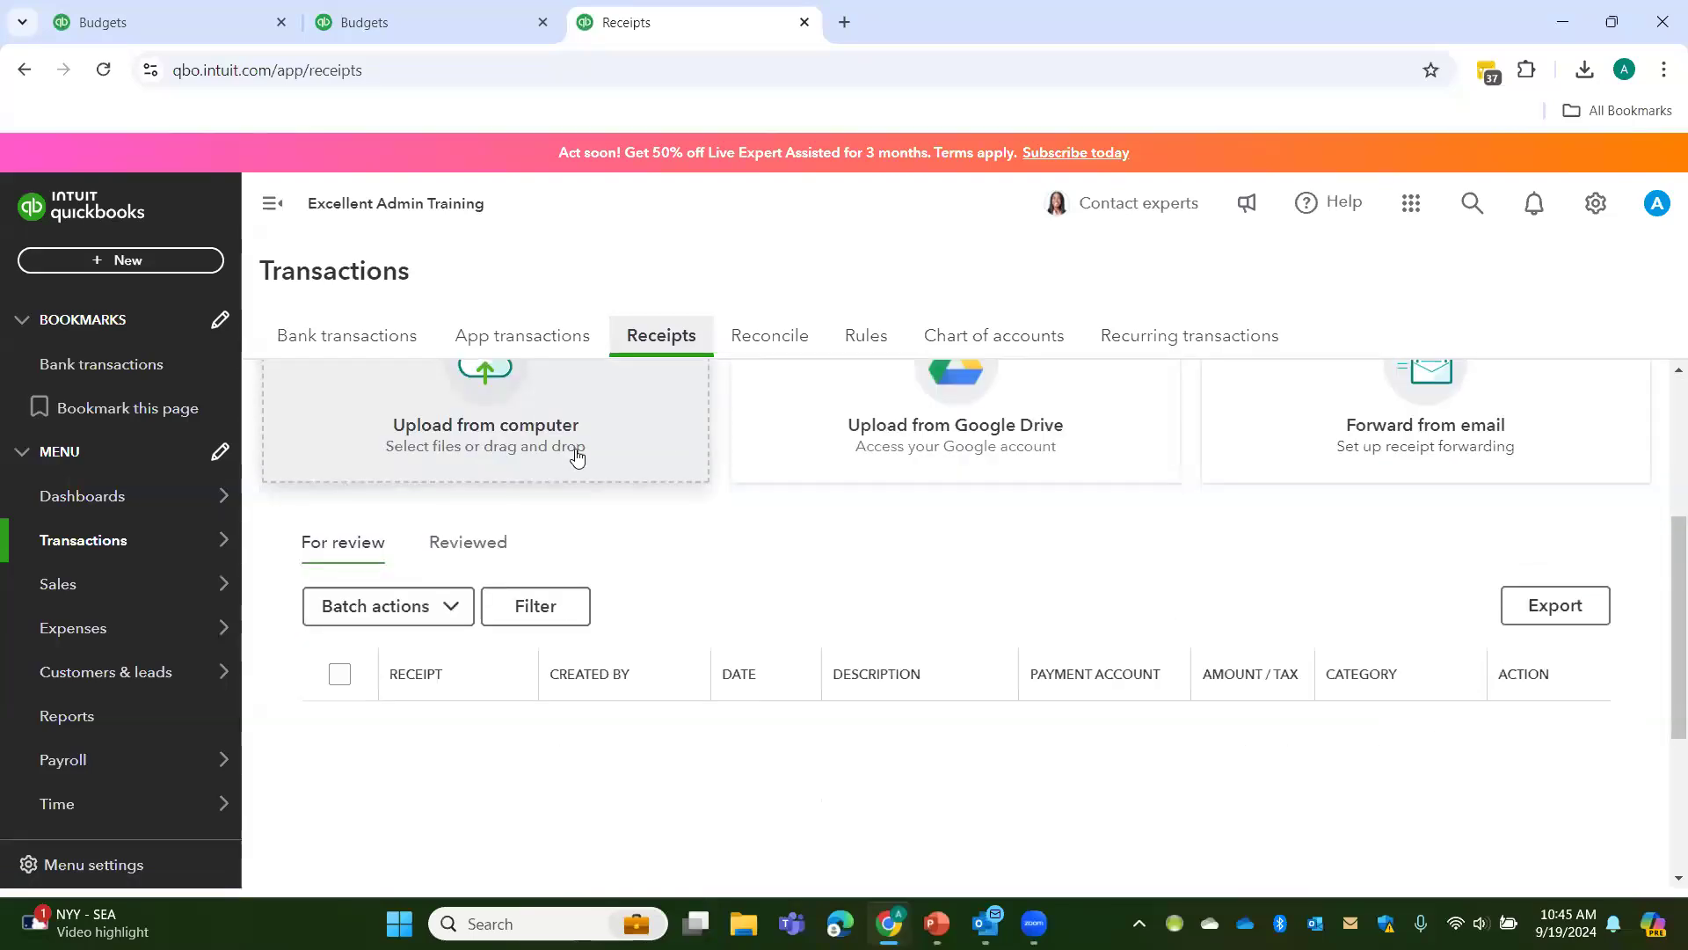
scroll(576, 457, "up", 3)
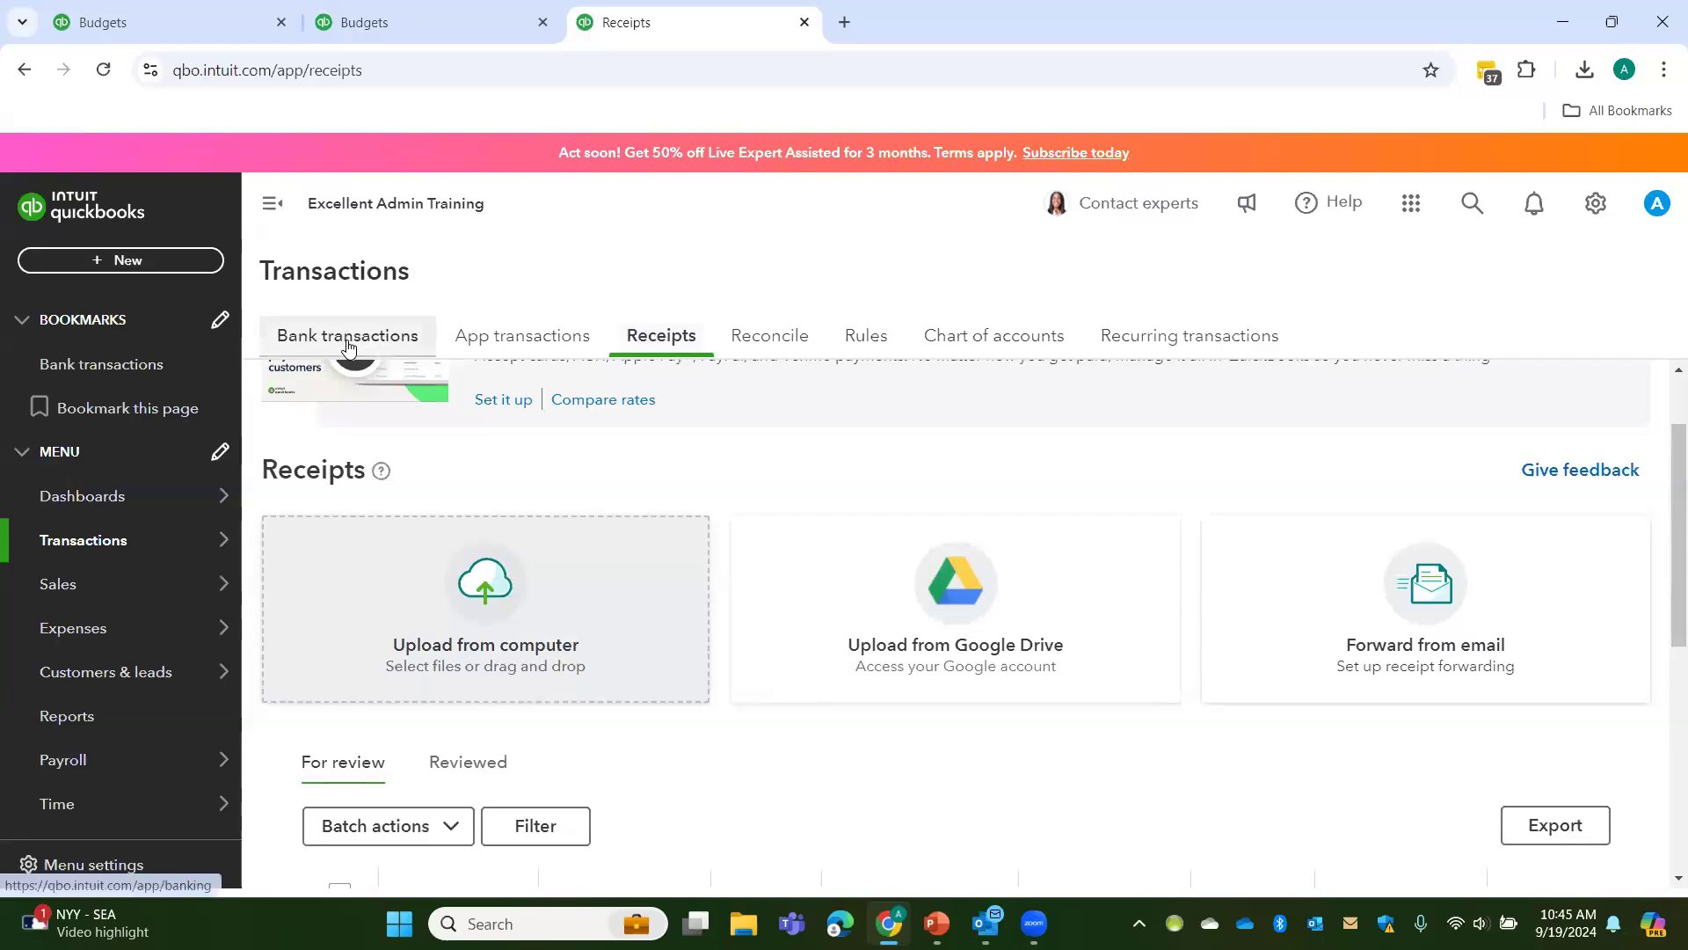
left_click(348, 339)
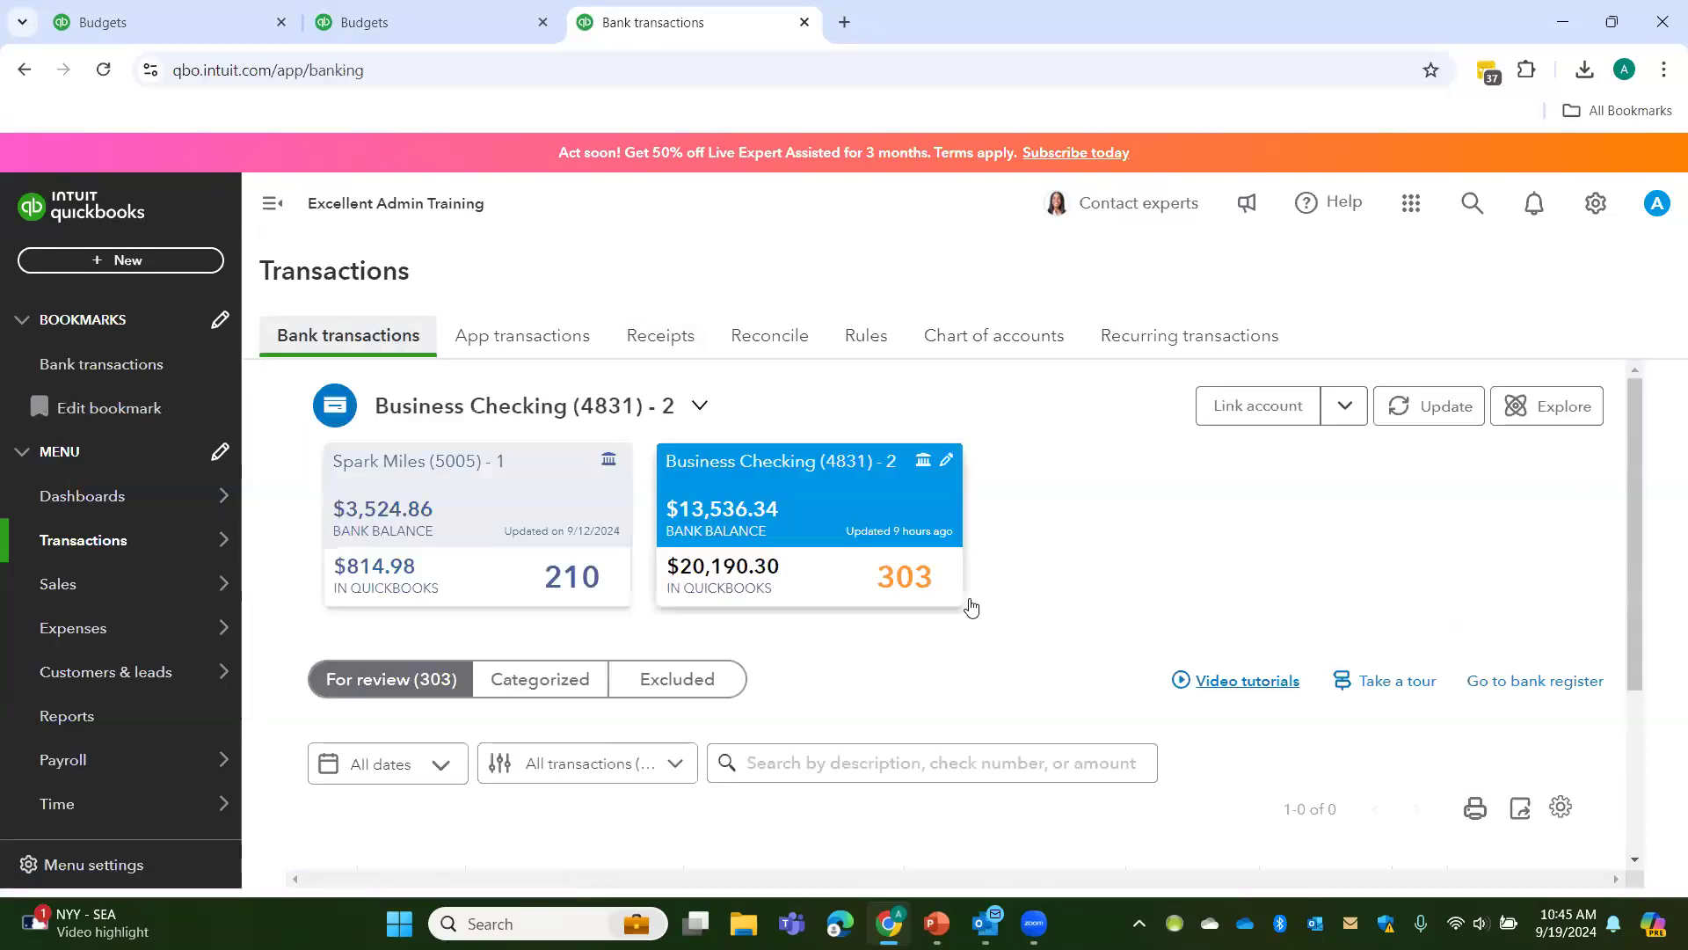
scroll(971, 607, "down", 10)
Step: Add the 09/14 Marathon $60.57 charge with Buzz2.pdf attached
left_click(696, 582)
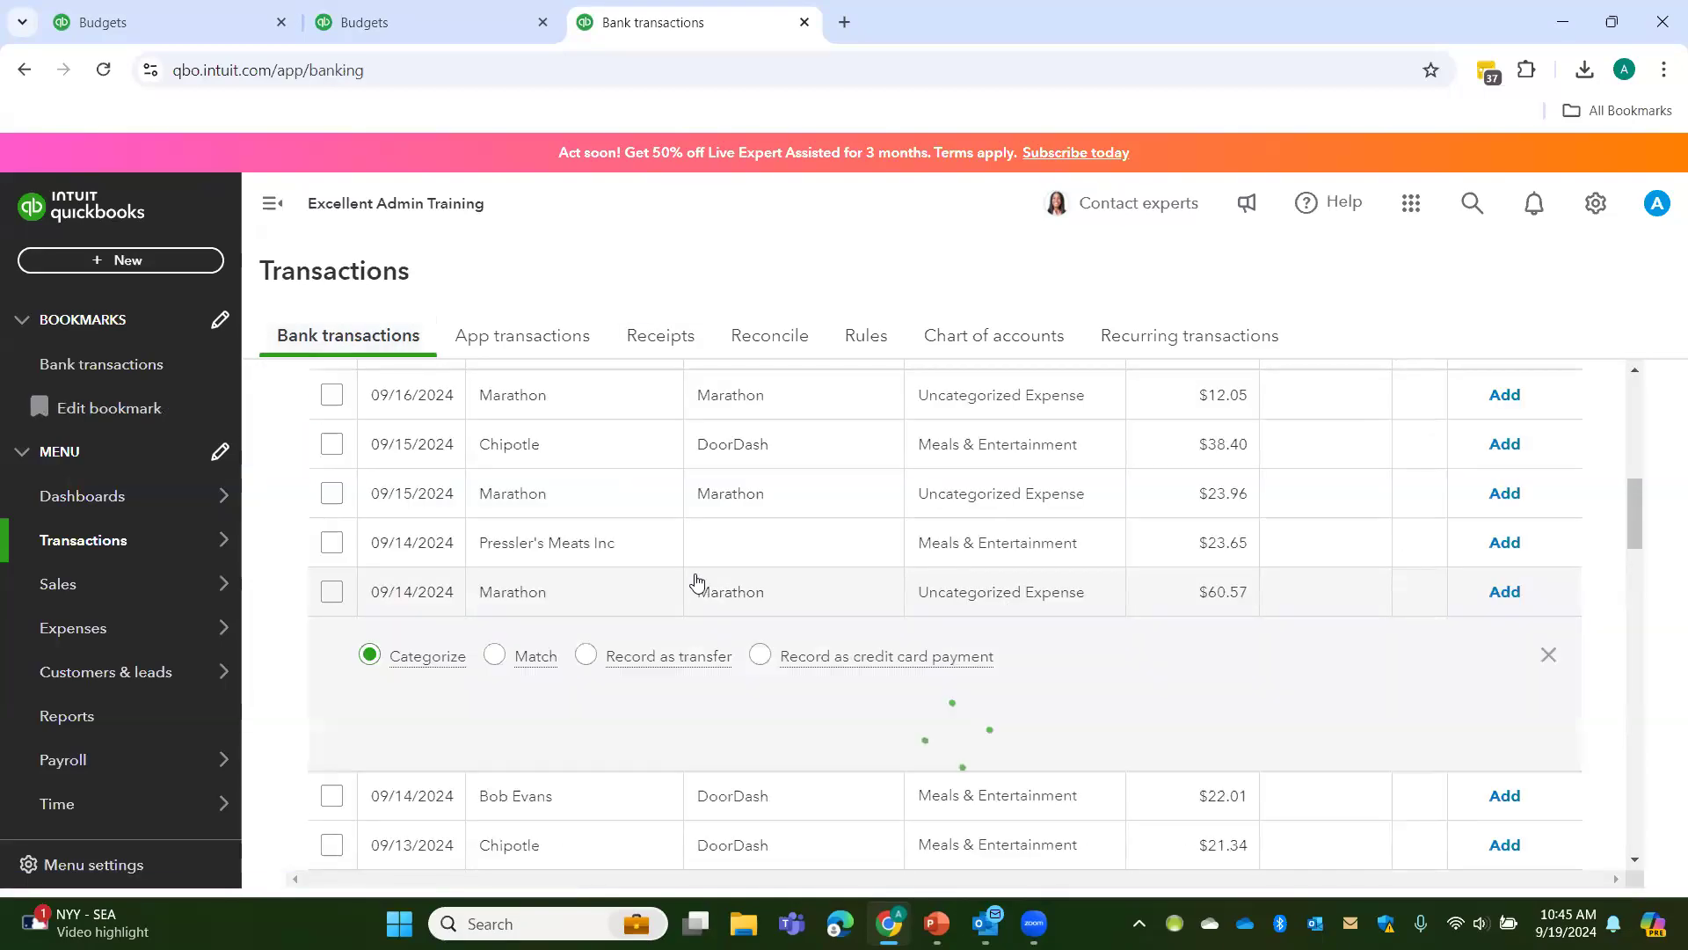
scroll(697, 583, "down", 3)
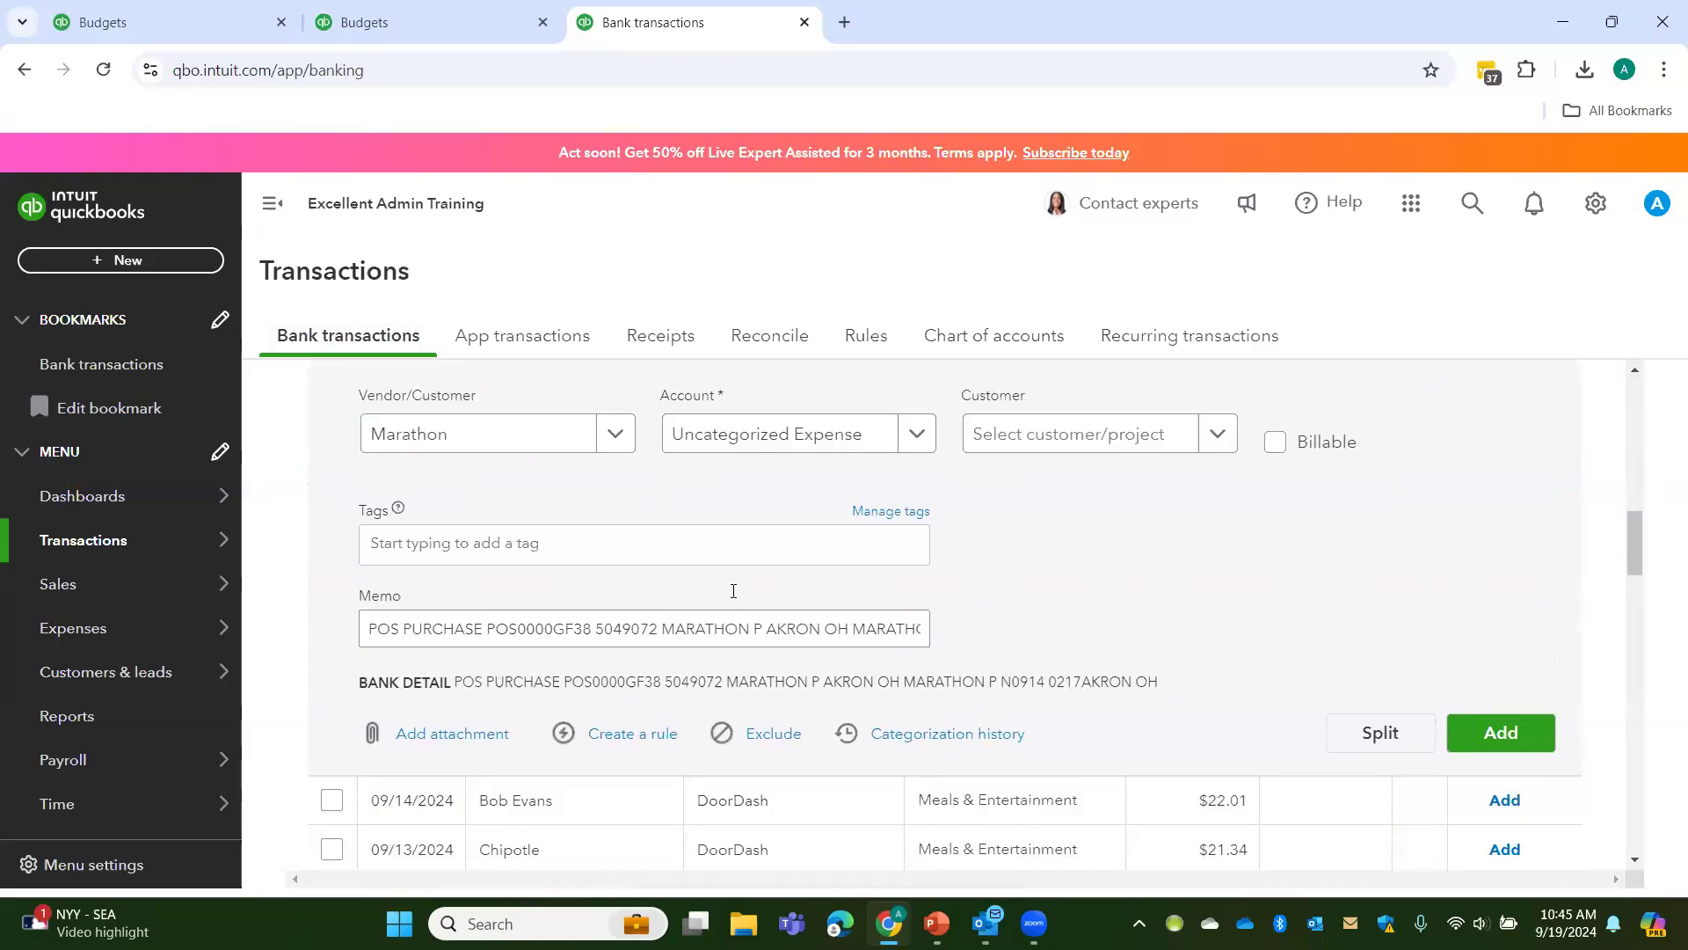
left_click(435, 739)
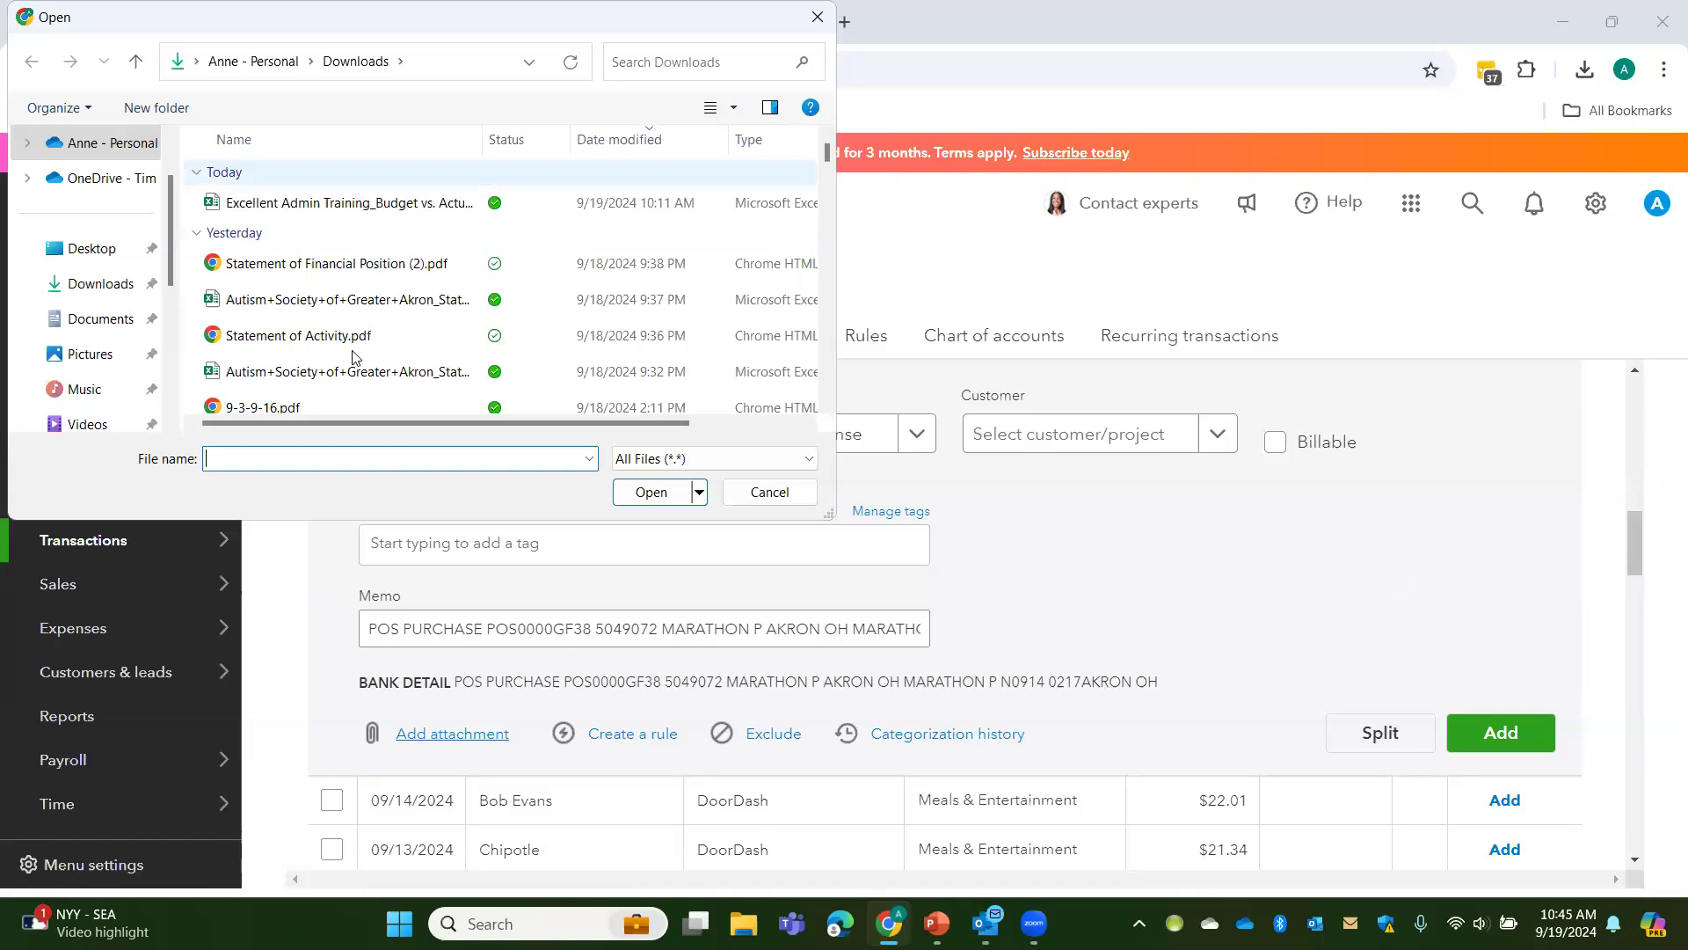
scroll(380, 317, "down", 3)
left_click(381, 320)
left_click(651, 491)
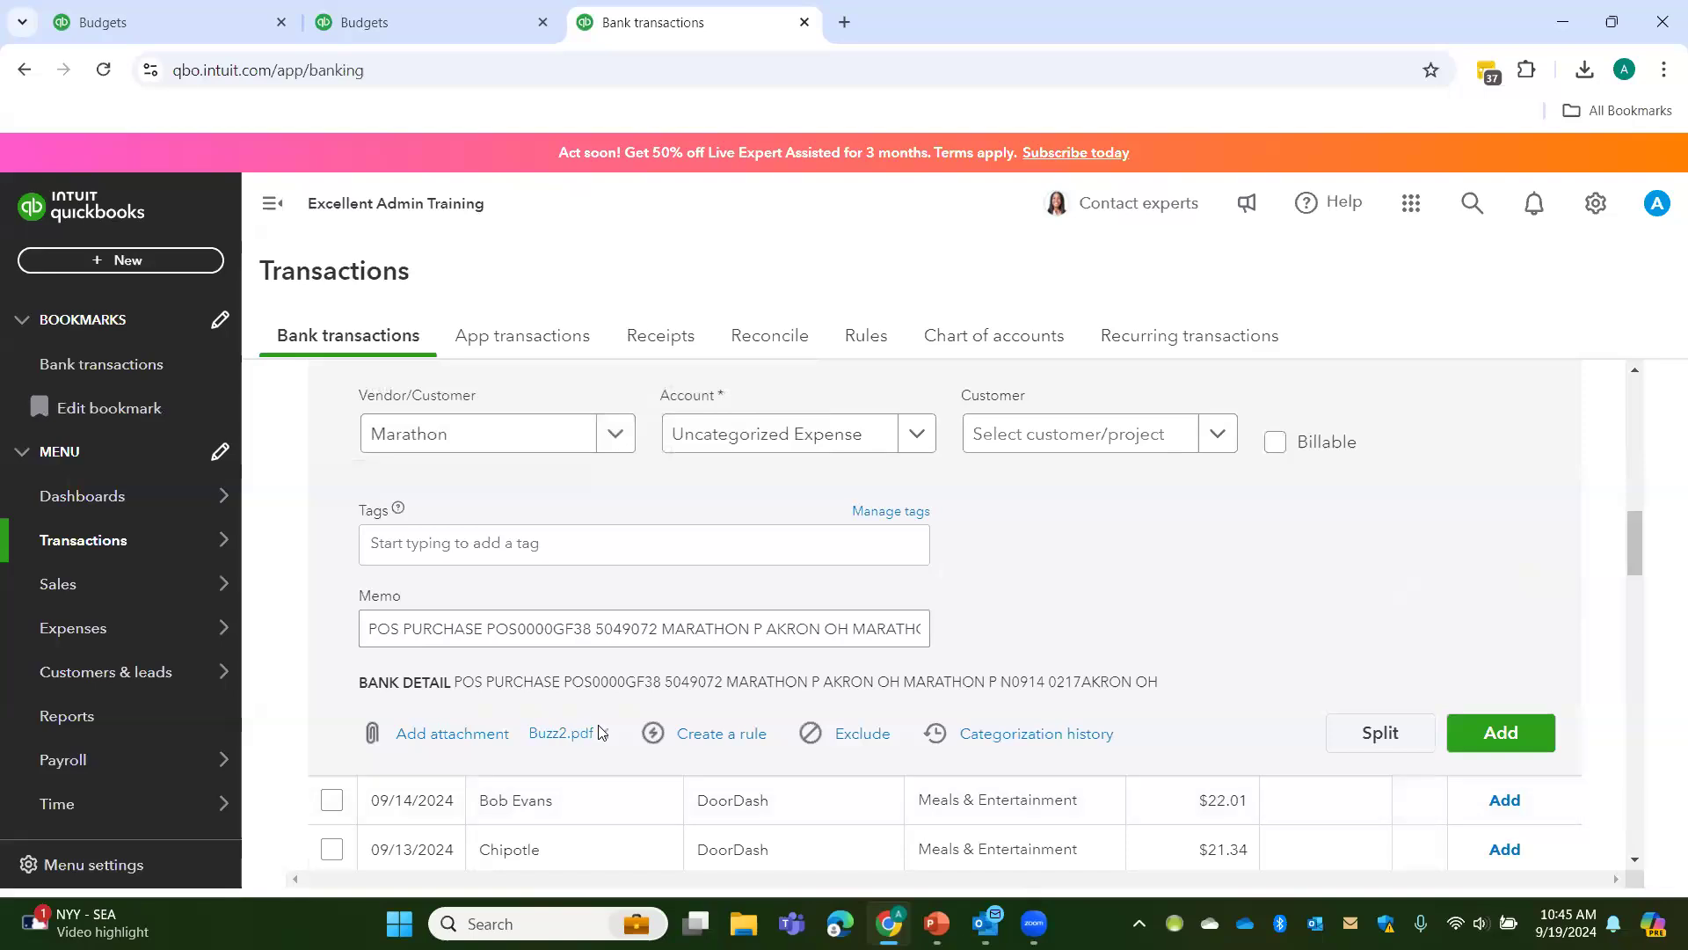
left_click(603, 734)
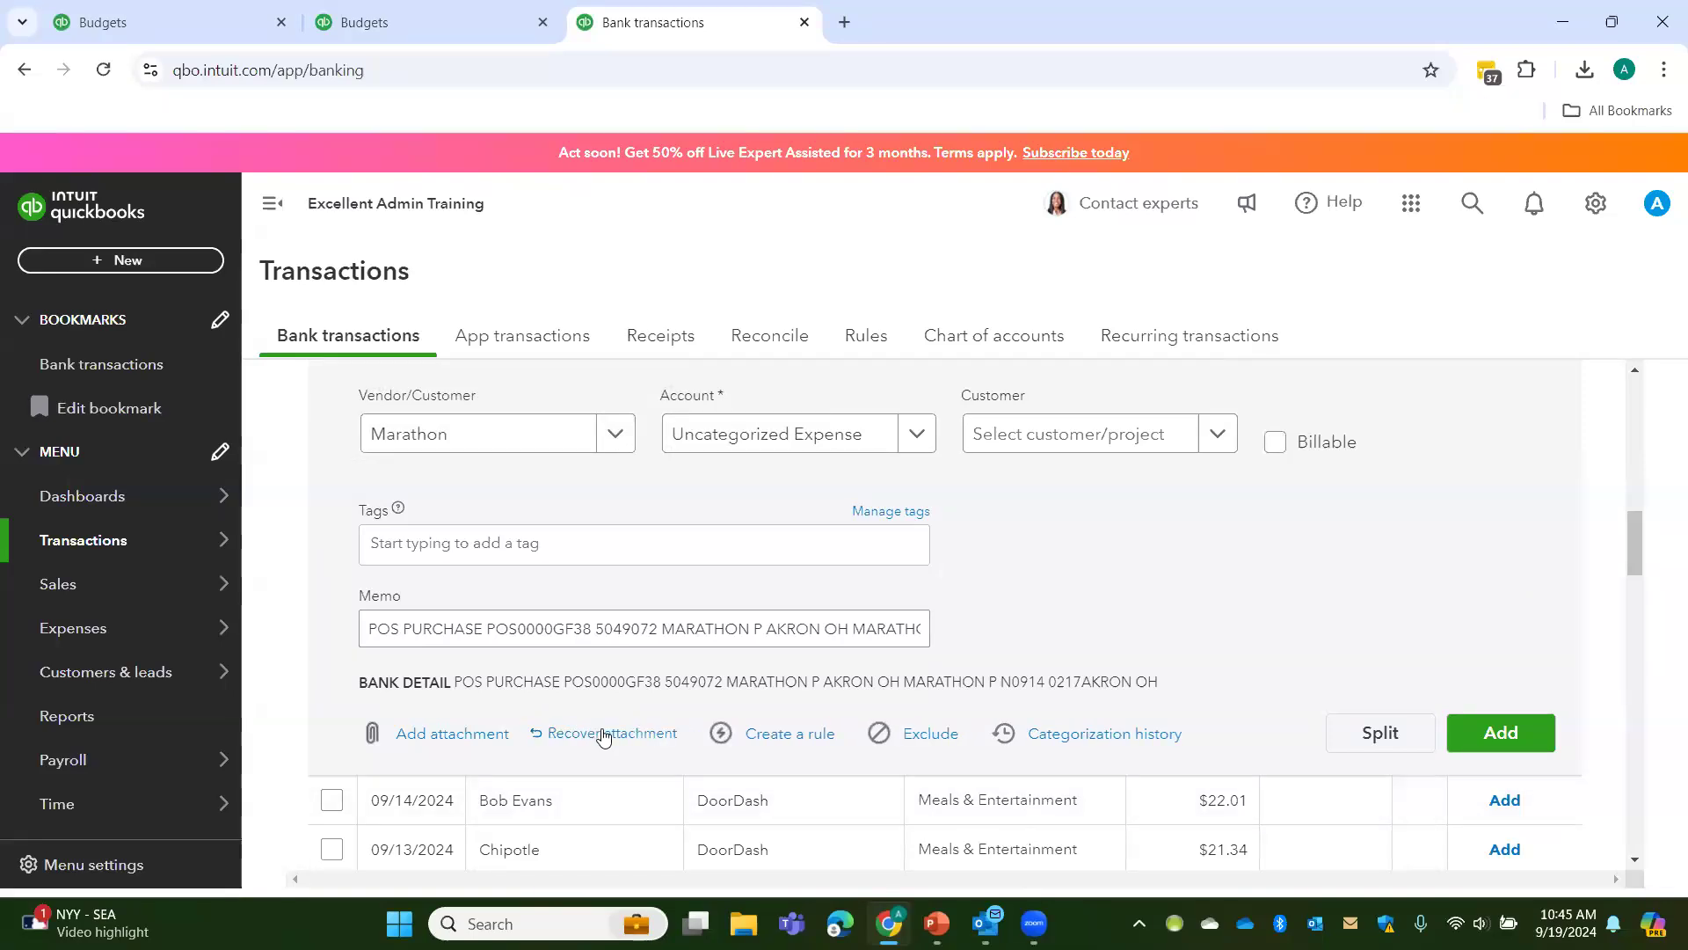
left_click(592, 741)
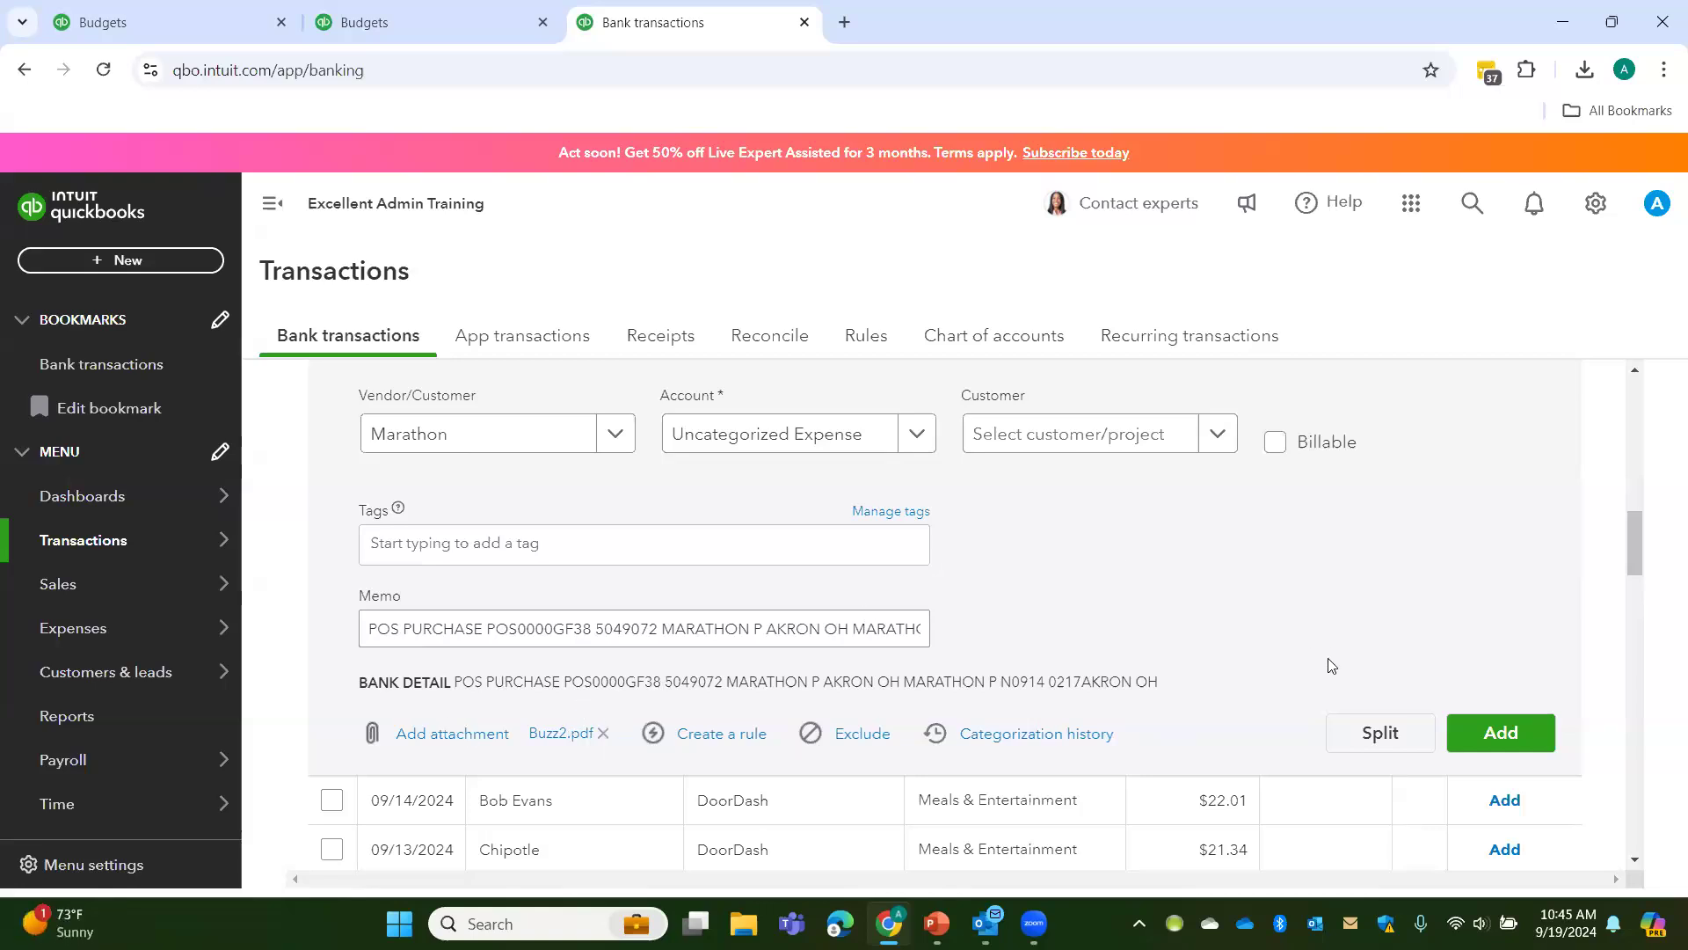
left_click(1482, 733)
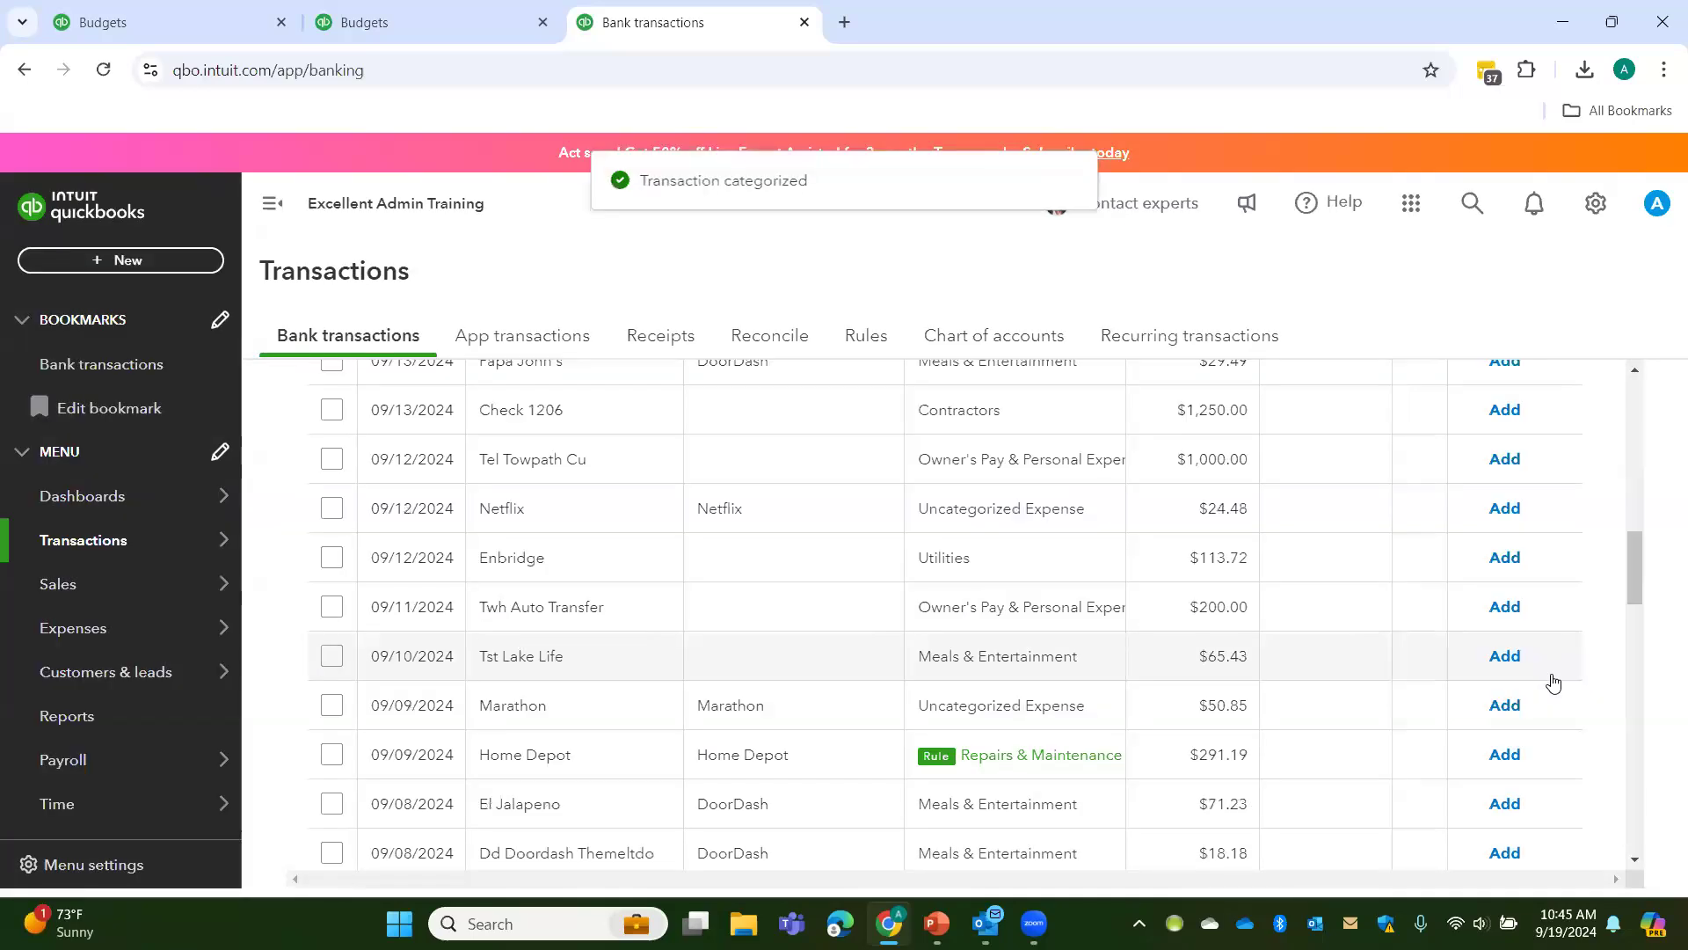
Step: Go to the Business Checking register and select the 08/23 Contractors expense
scroll(1447, 621, "up", 5)
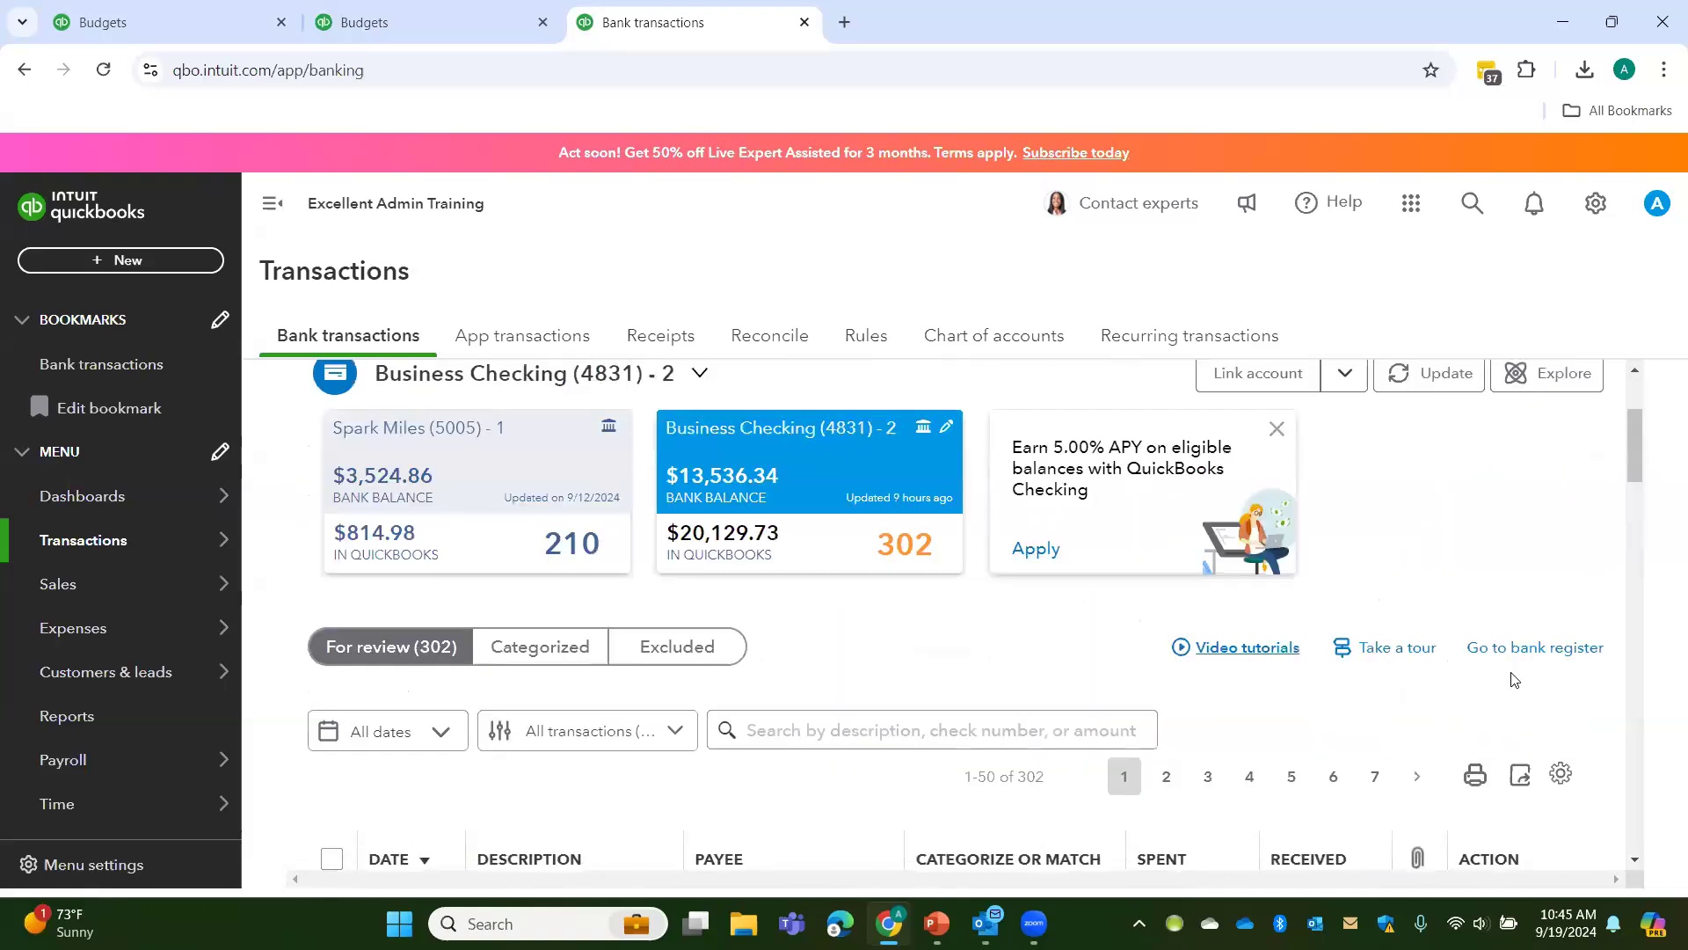
left_click(1518, 649)
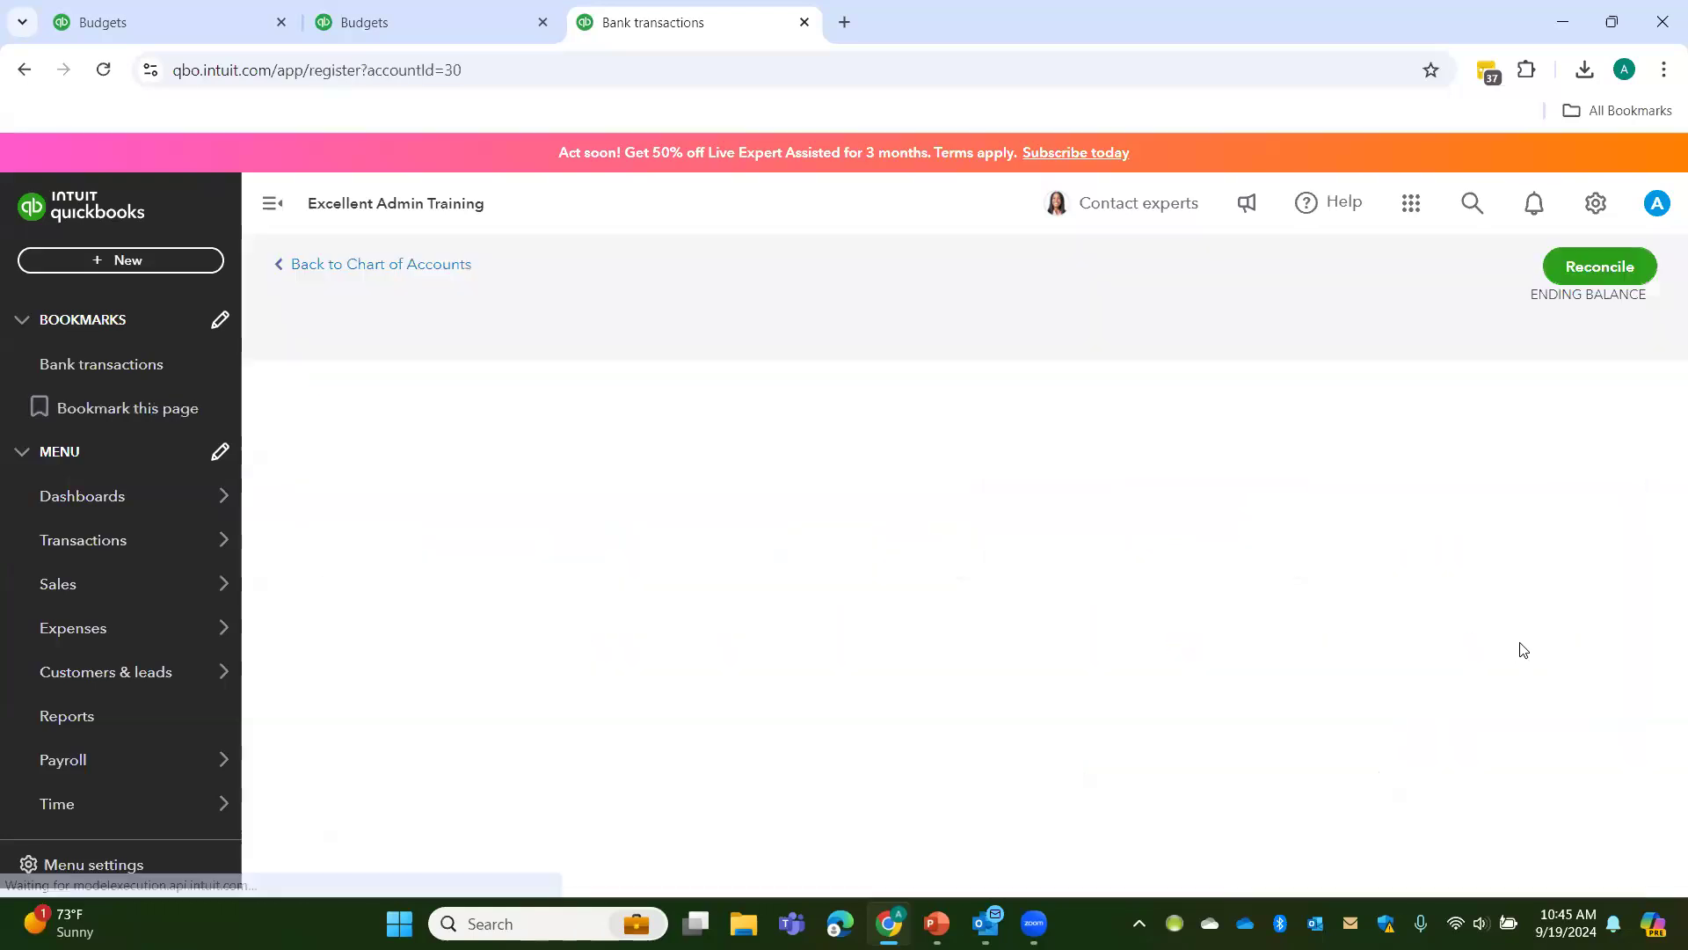
scroll(839, 625, "down", 3)
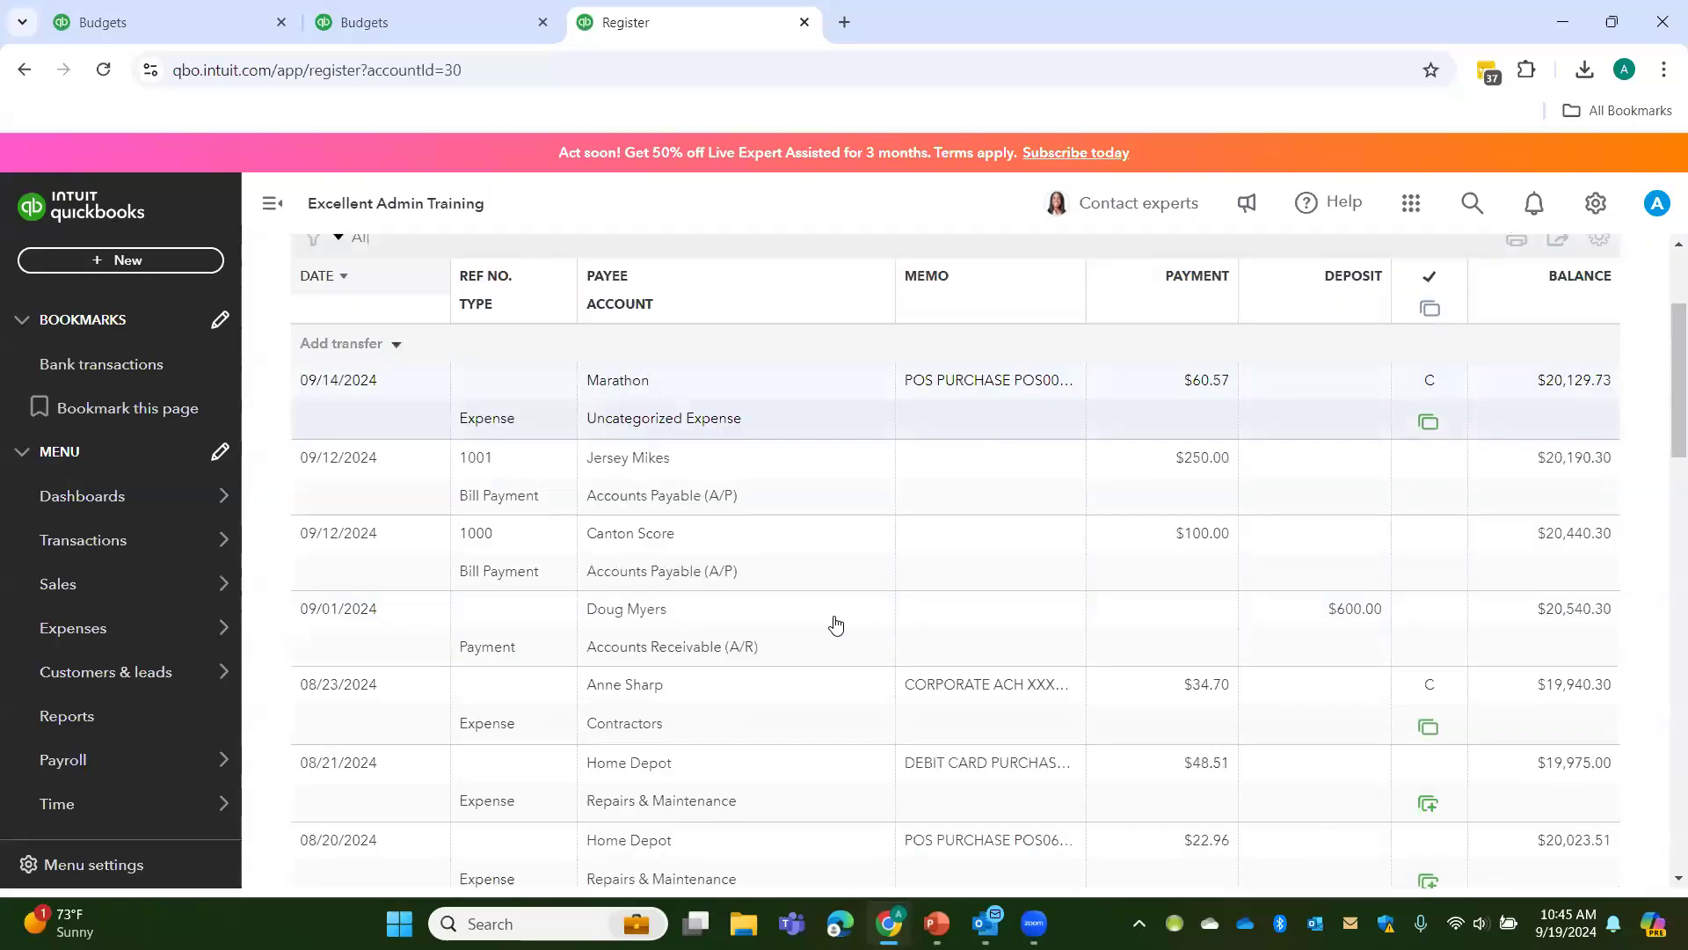
left_click(774, 703)
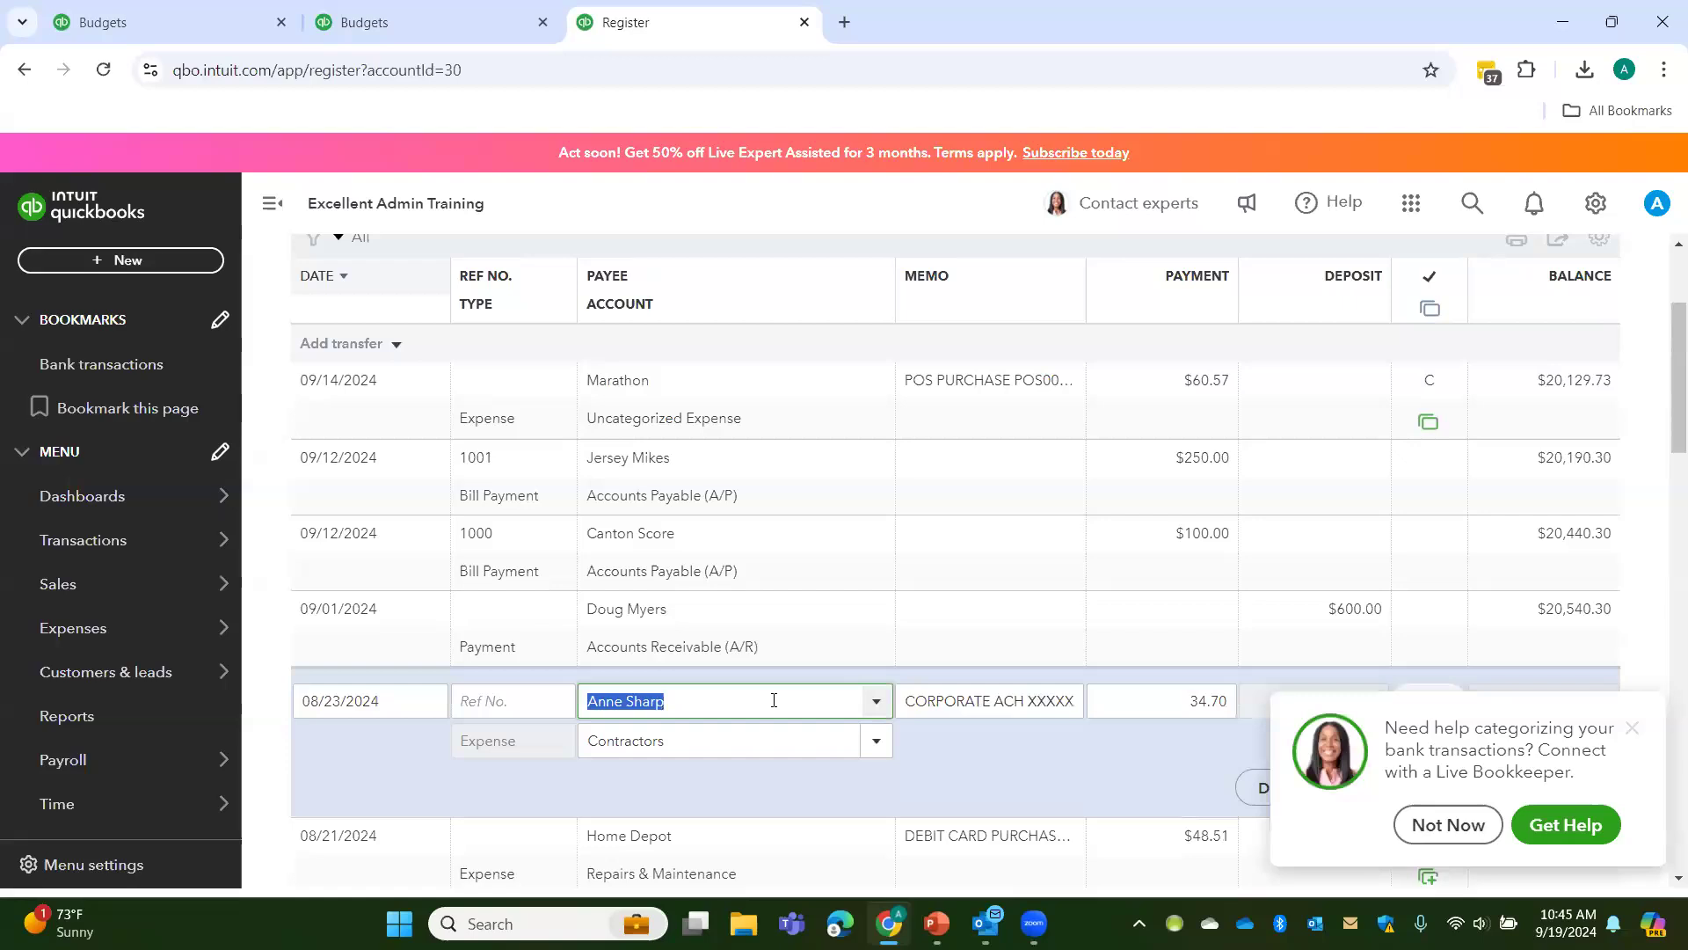
Step: Open the 08/23 $34.70 Contractors expense form and cancel a file upload
scroll(1062, 677, "down", 2)
left_click(1376, 567)
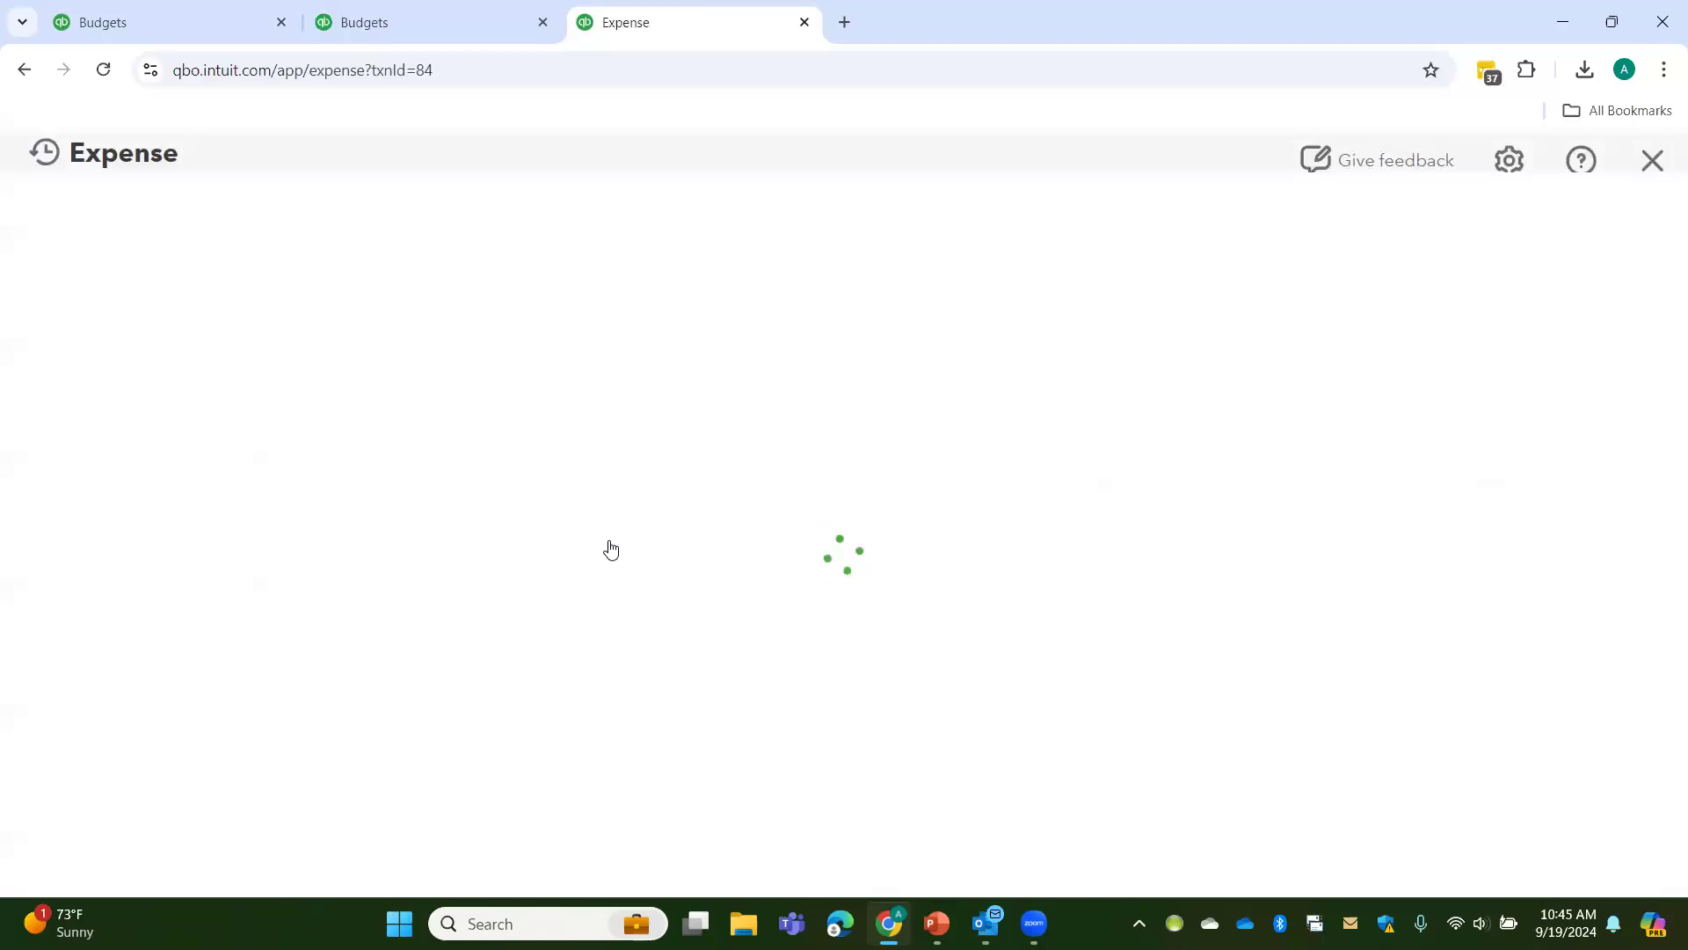
scroll(611, 550, "down", 2)
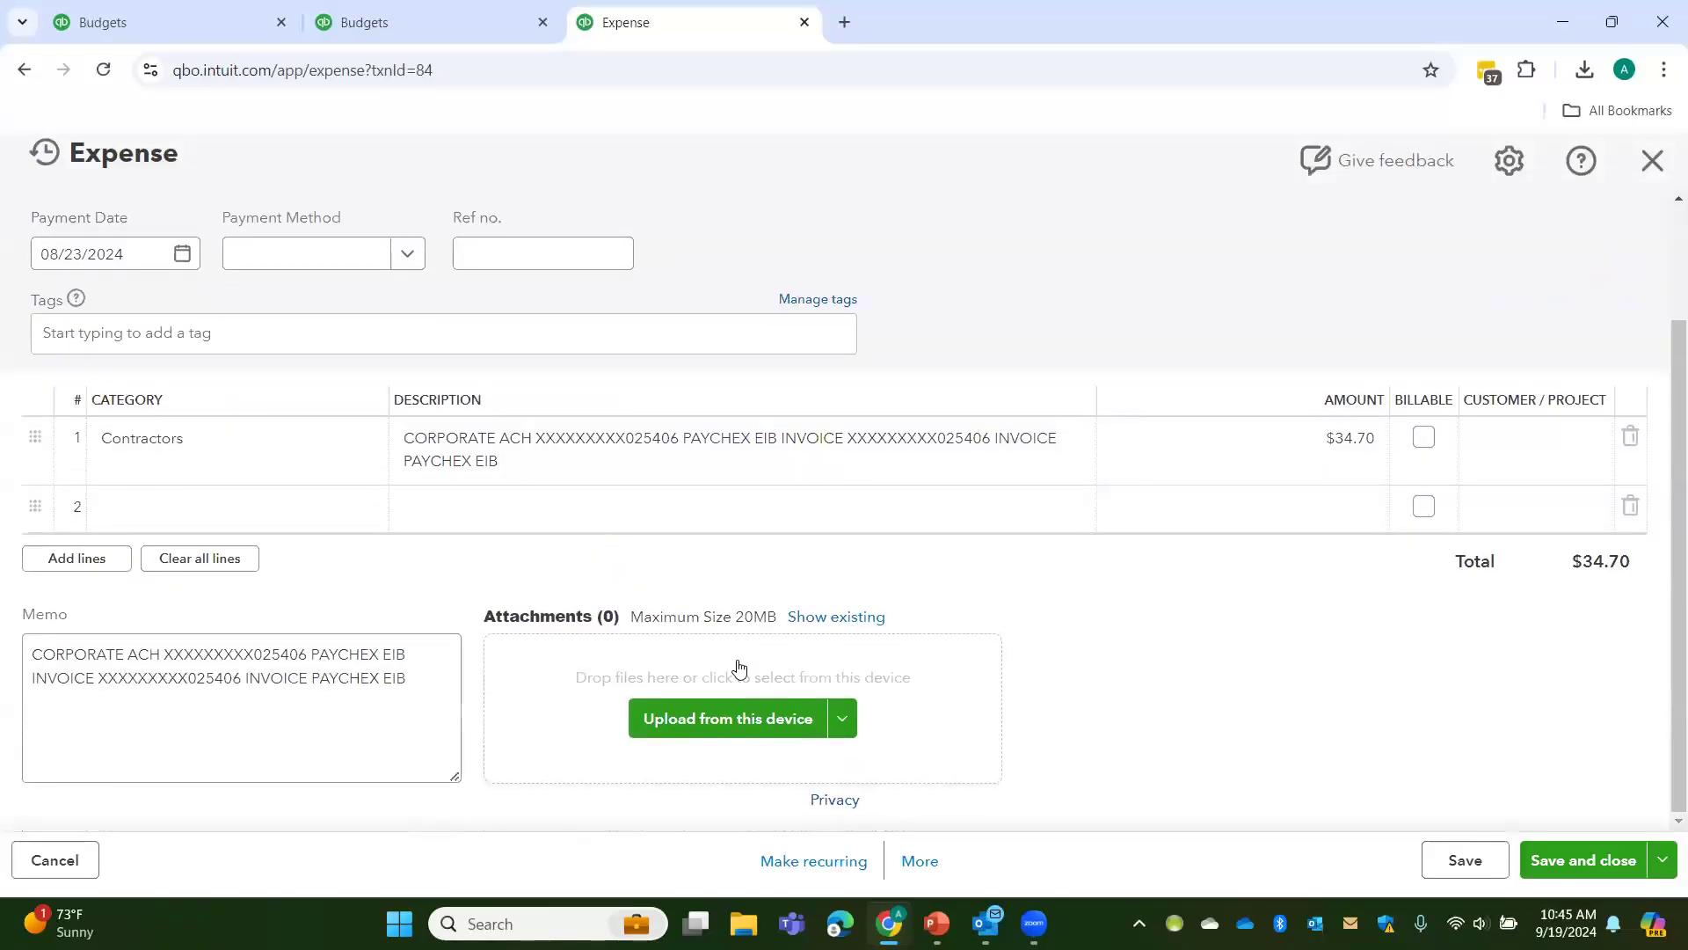
left_click(745, 732)
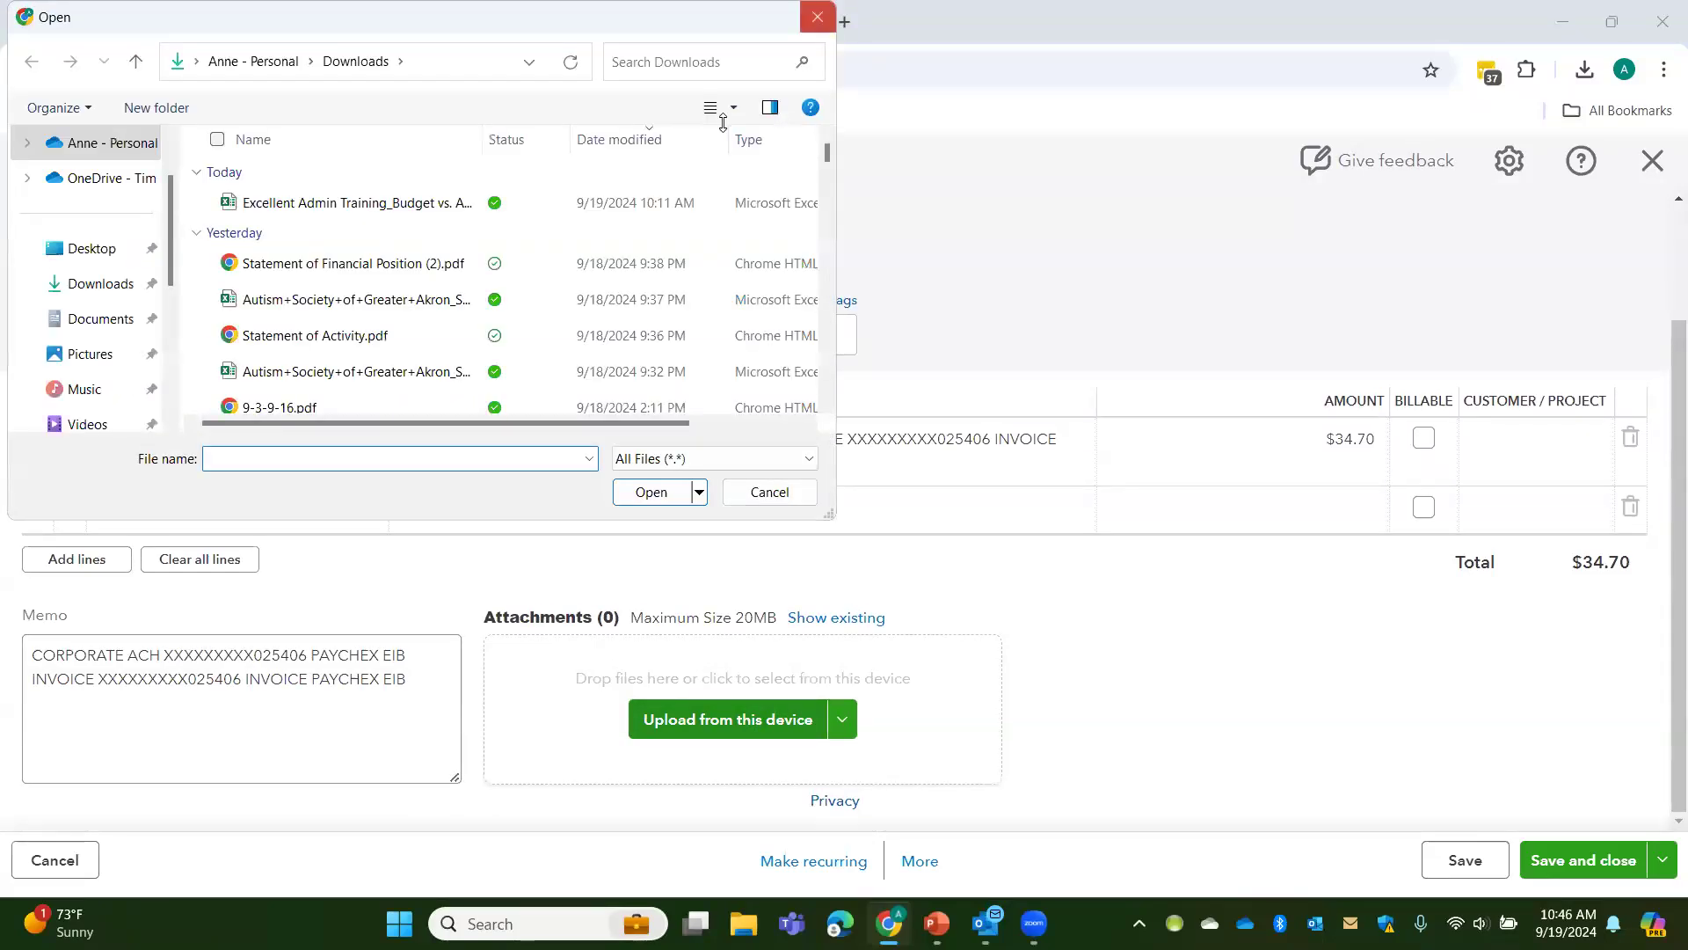
left_click(817, 17)
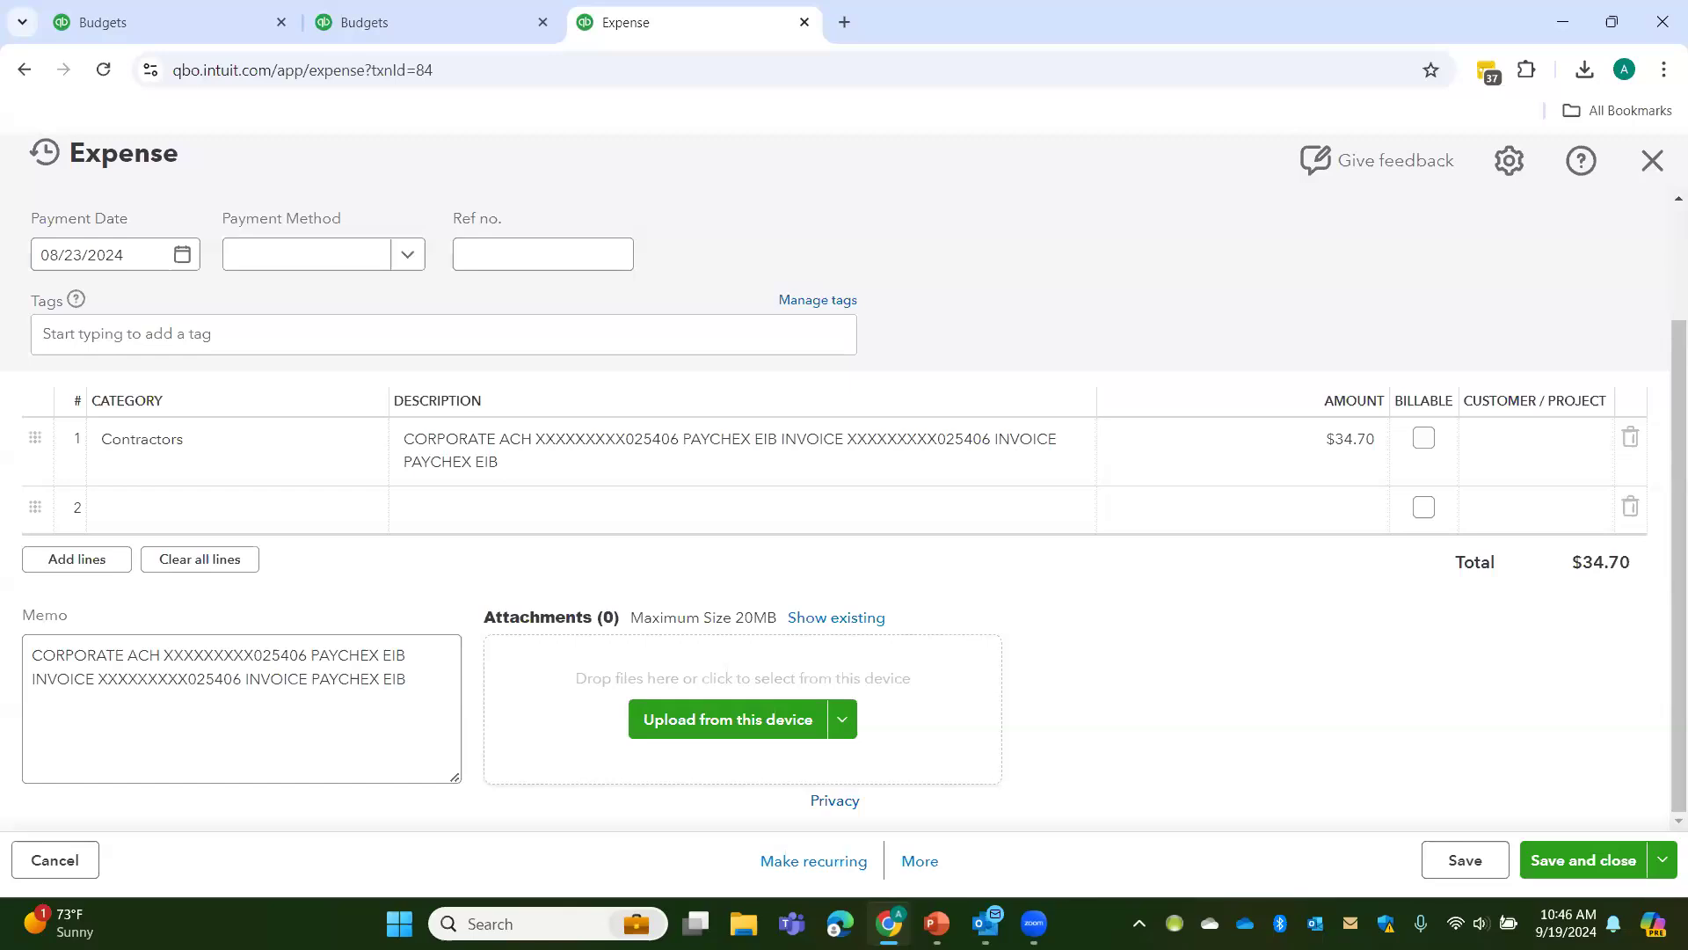
left_click(253, 687)
Step: Close the Contractors expense and scroll through the Business Checking register
left_click(1654, 163)
scroll(896, 727, "down", 10)
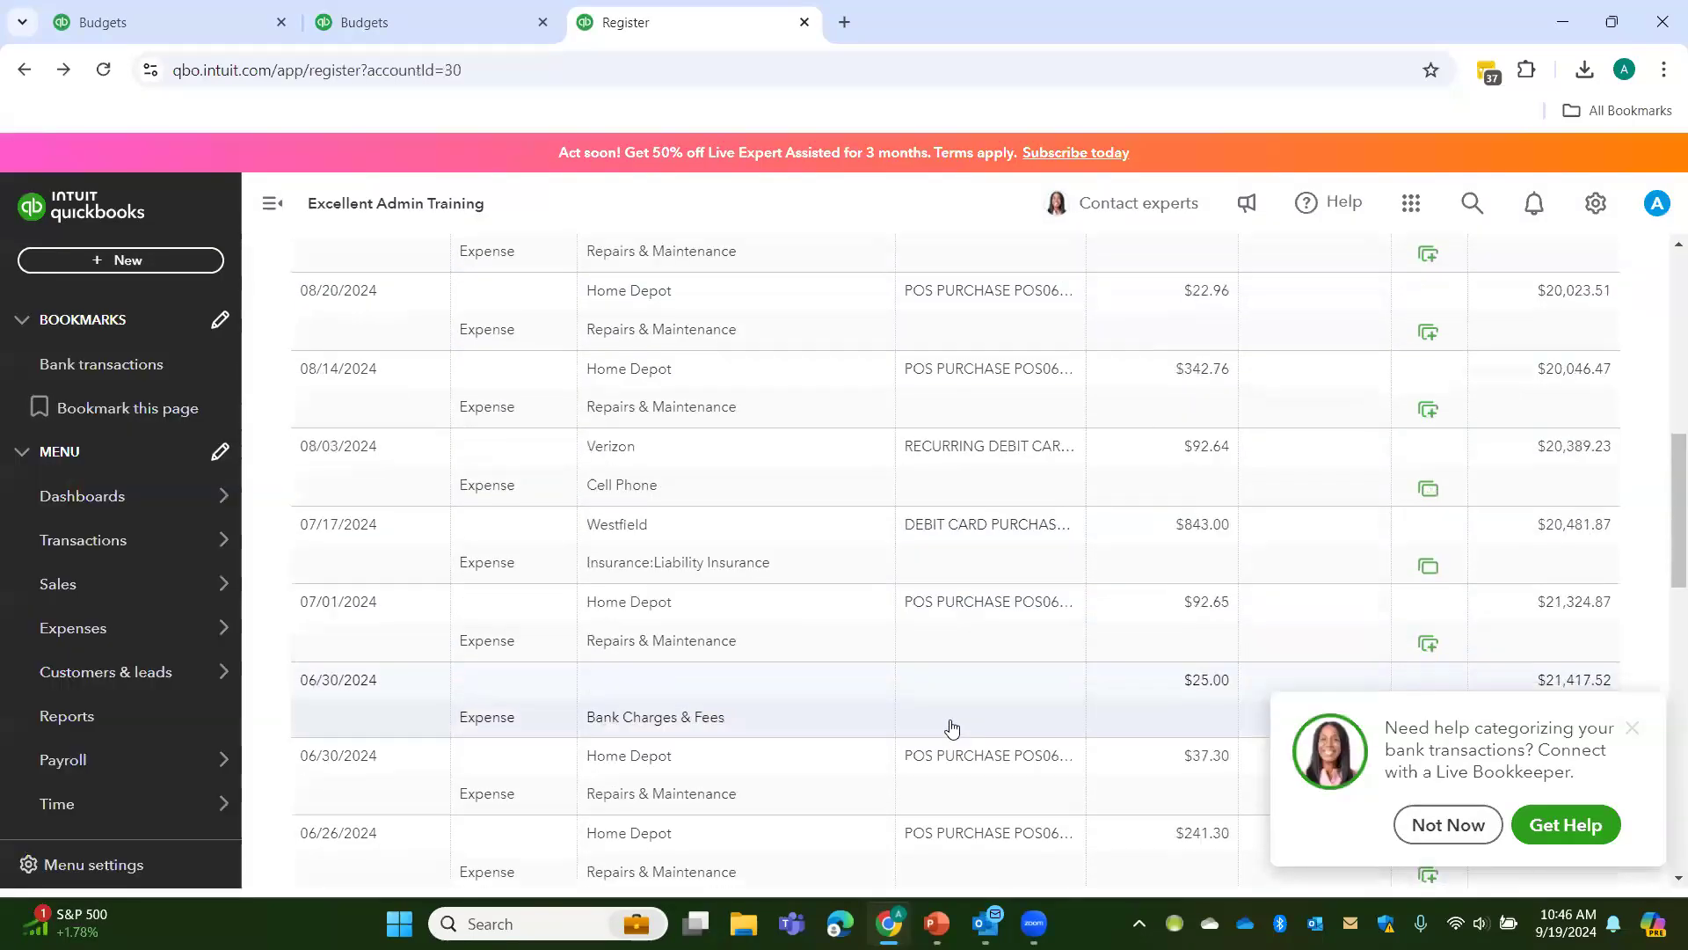
scroll(950, 727, "up", 5)
scroll(951, 725, "down", 12)
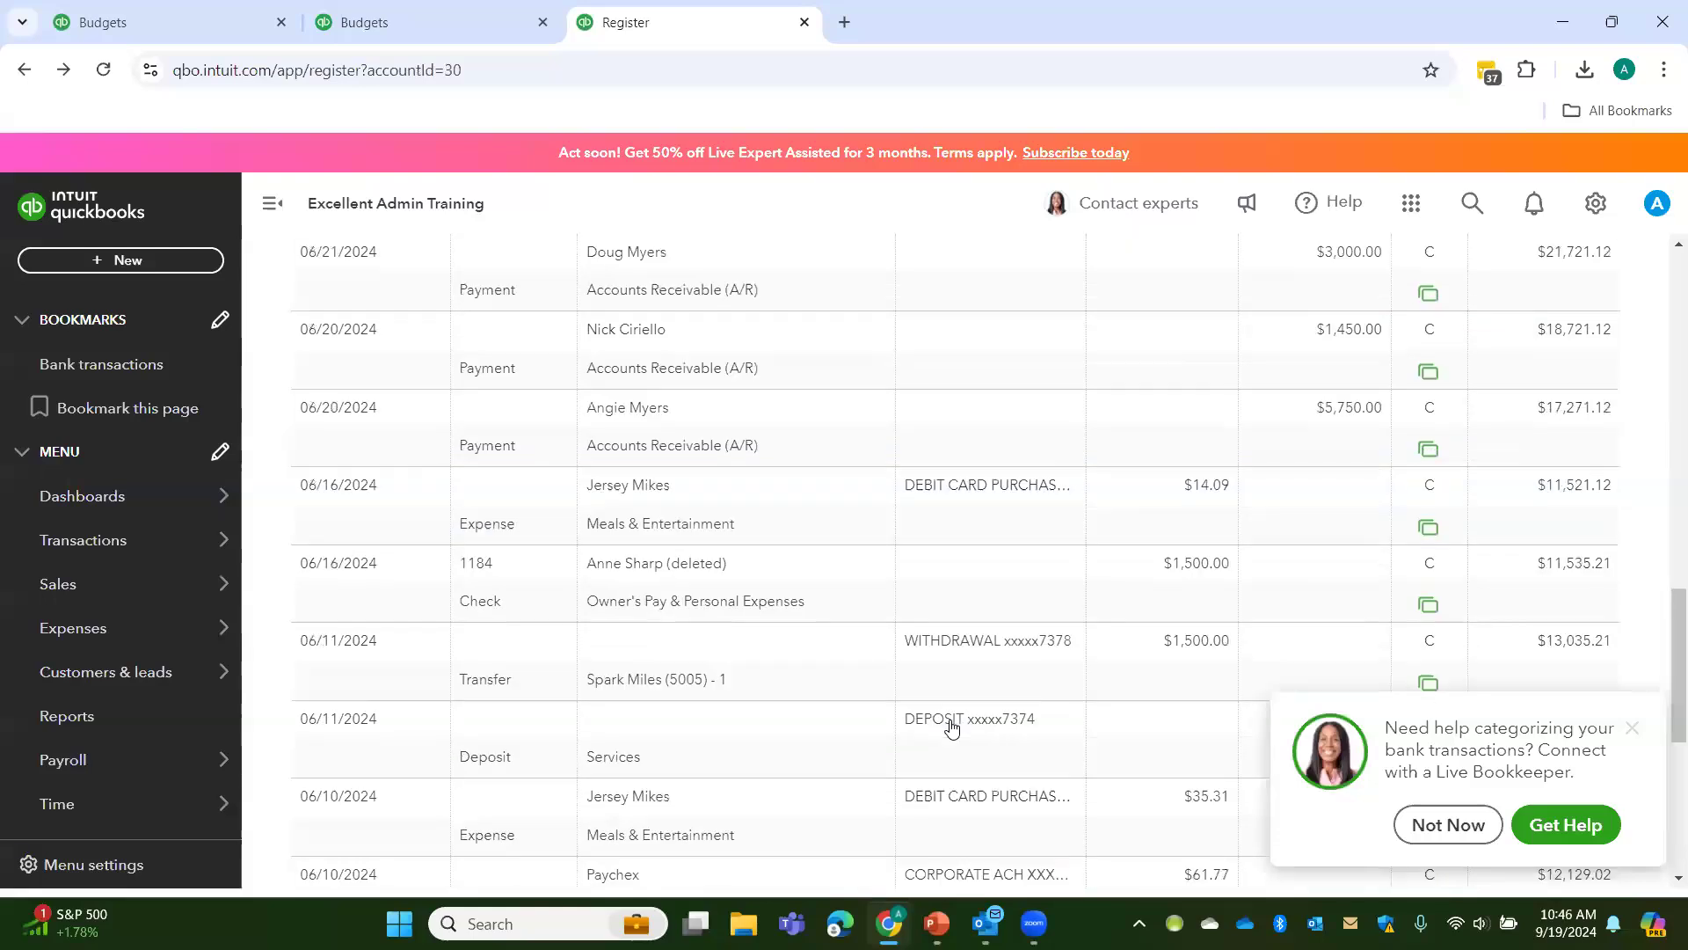
scroll(950, 721, "down", 4)
scroll(950, 714, "down", 3)
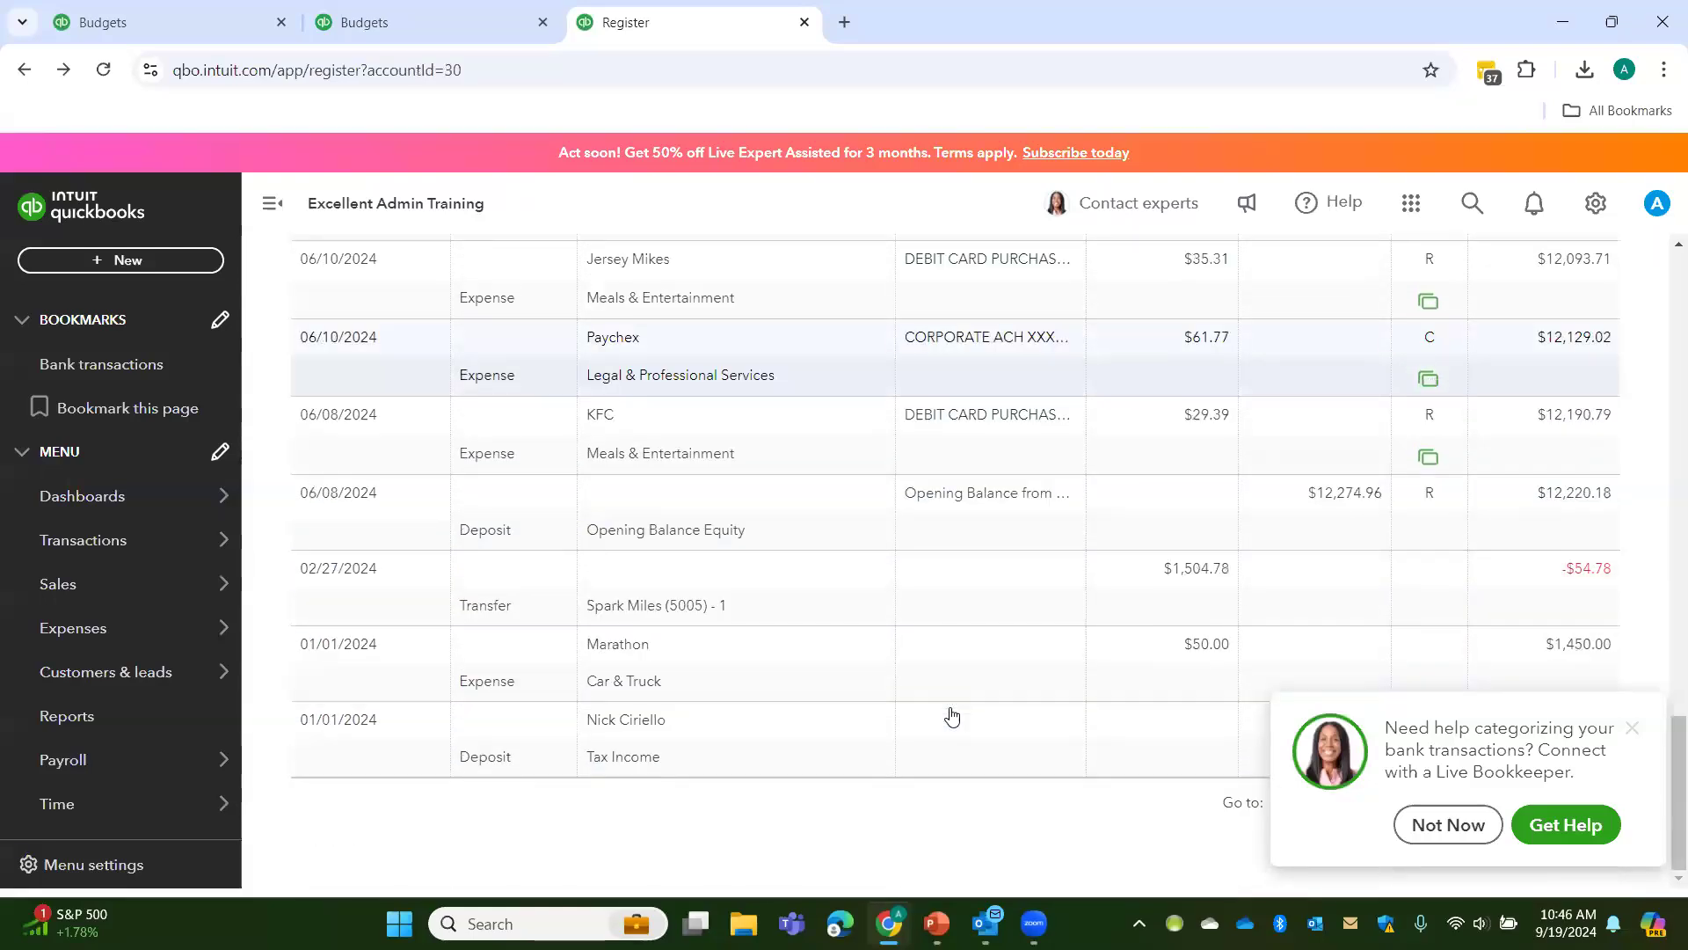
Step: Inspect the 02/27 $1,504.78 transfer to Spark Miles (5005), then close it
left_click(840, 579)
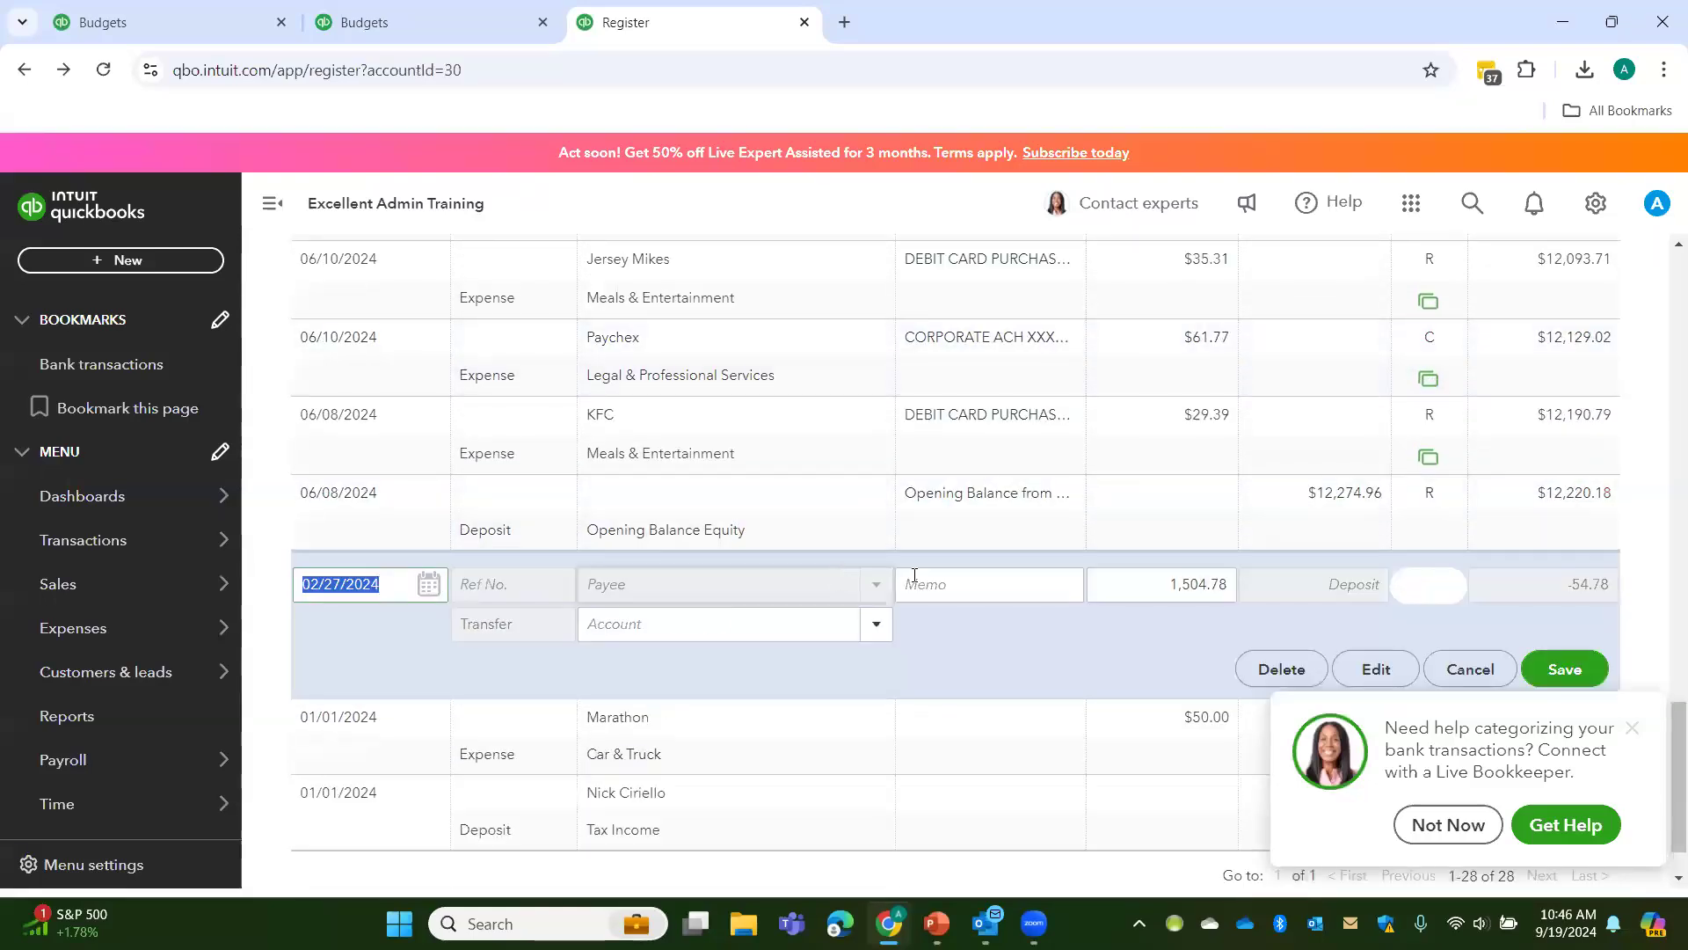
left_click(1377, 666)
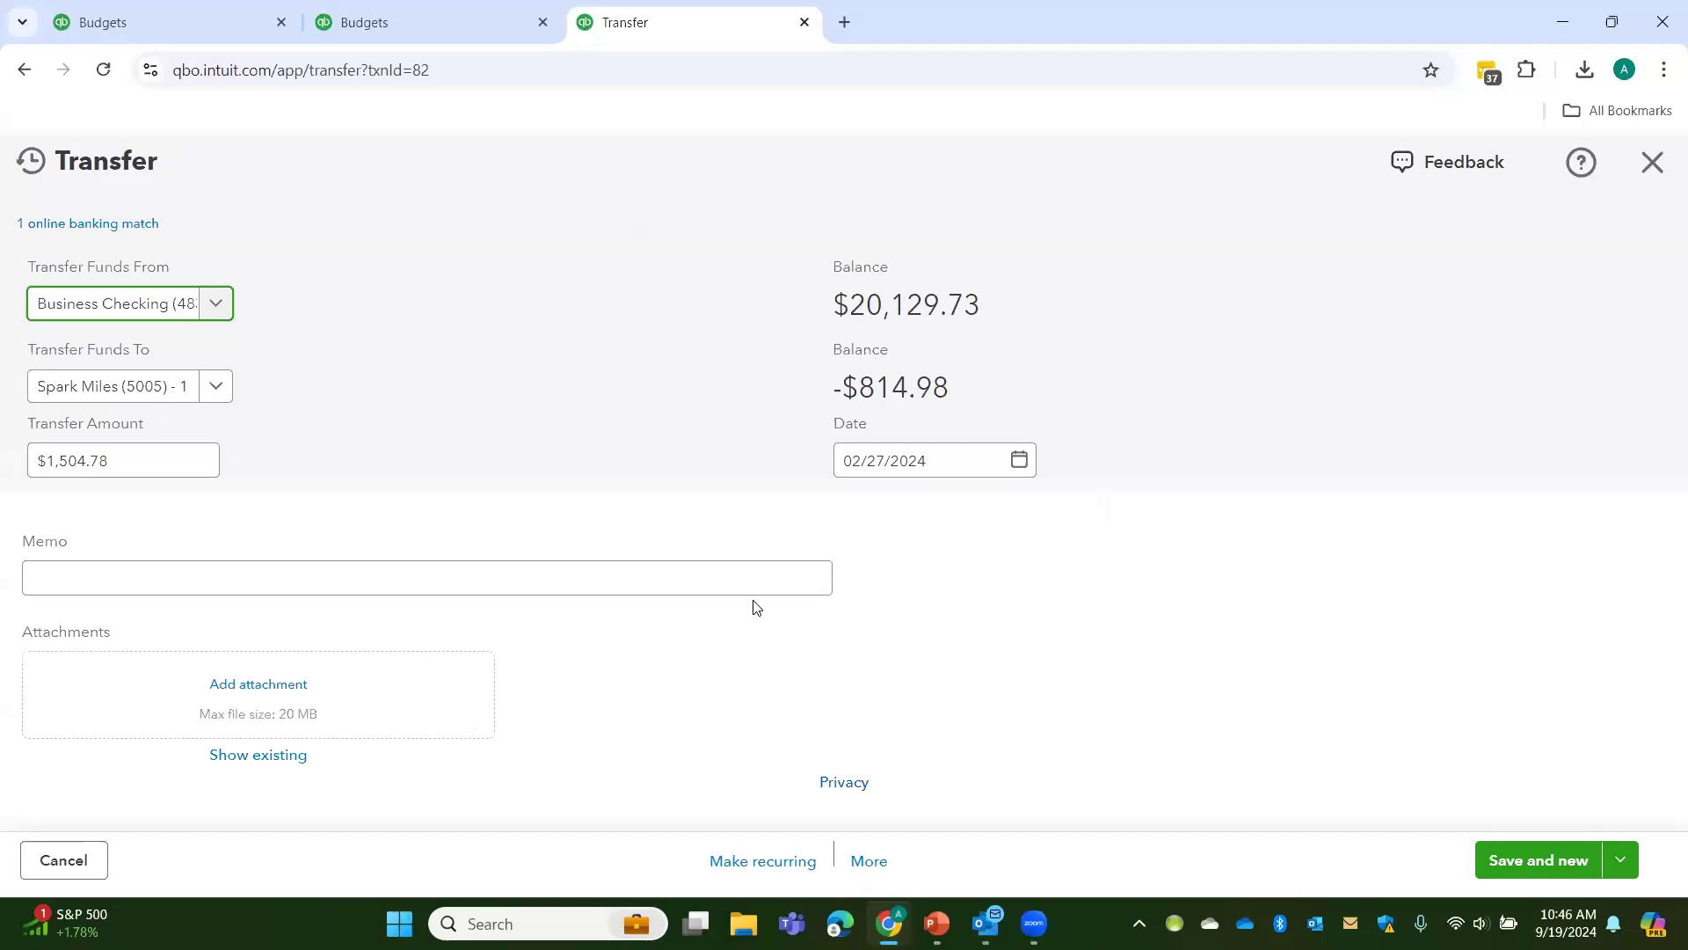
left_click(1641, 180)
scroll(1101, 560, "down", 15)
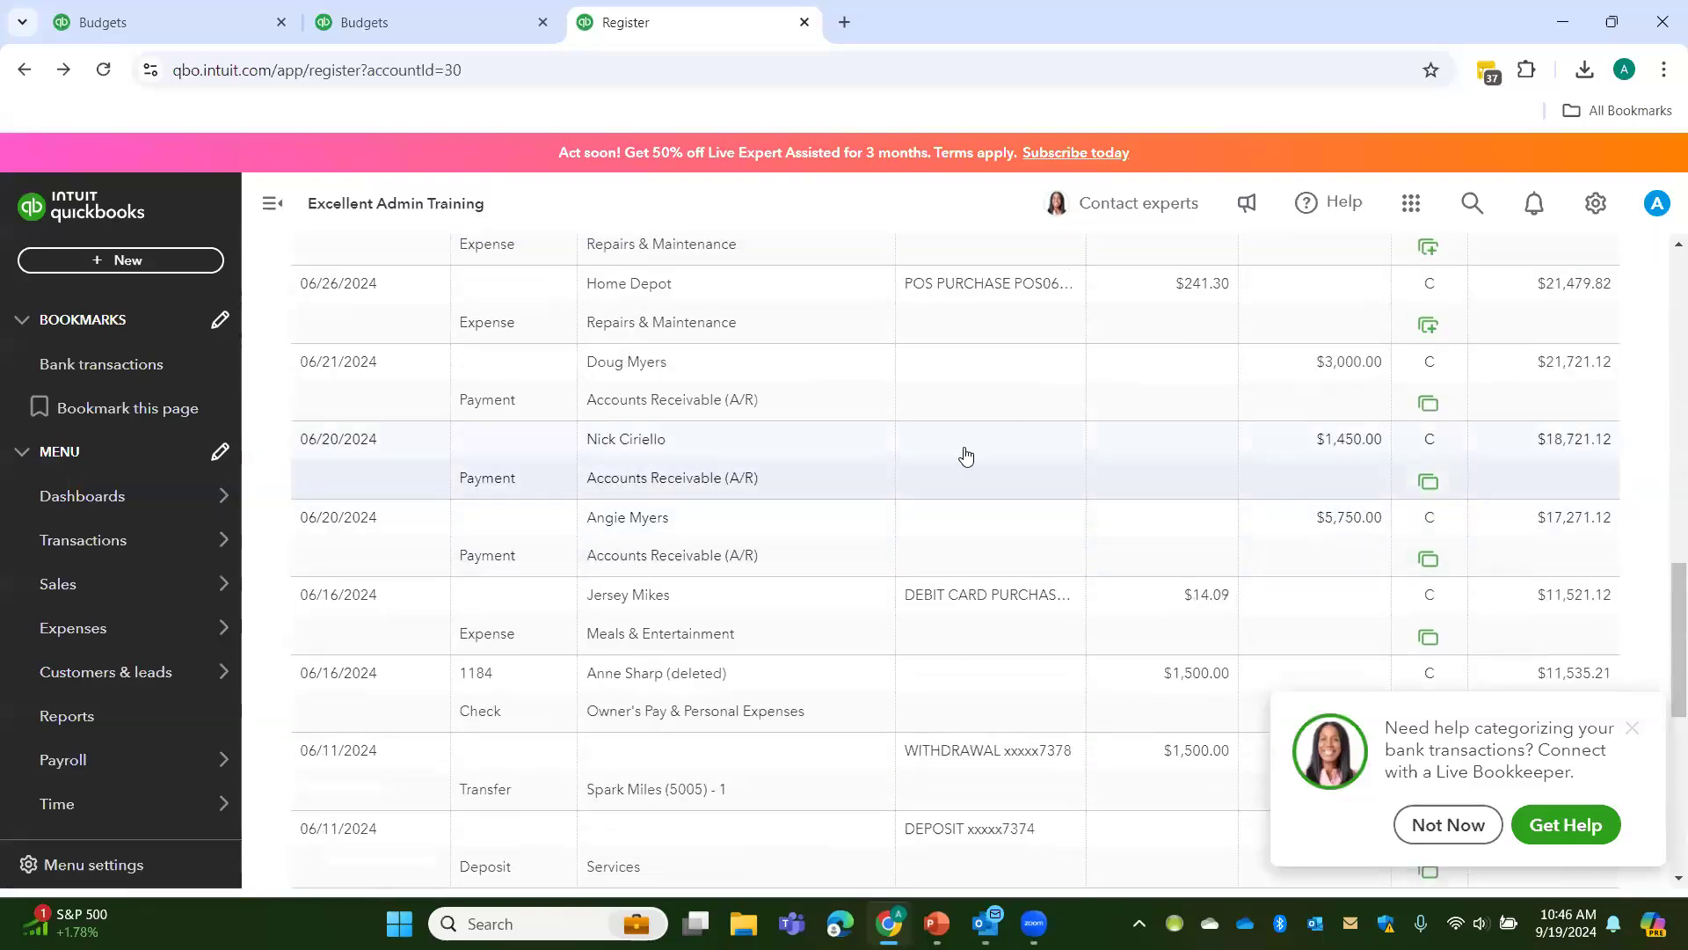
scroll(964, 455, "down", 7)
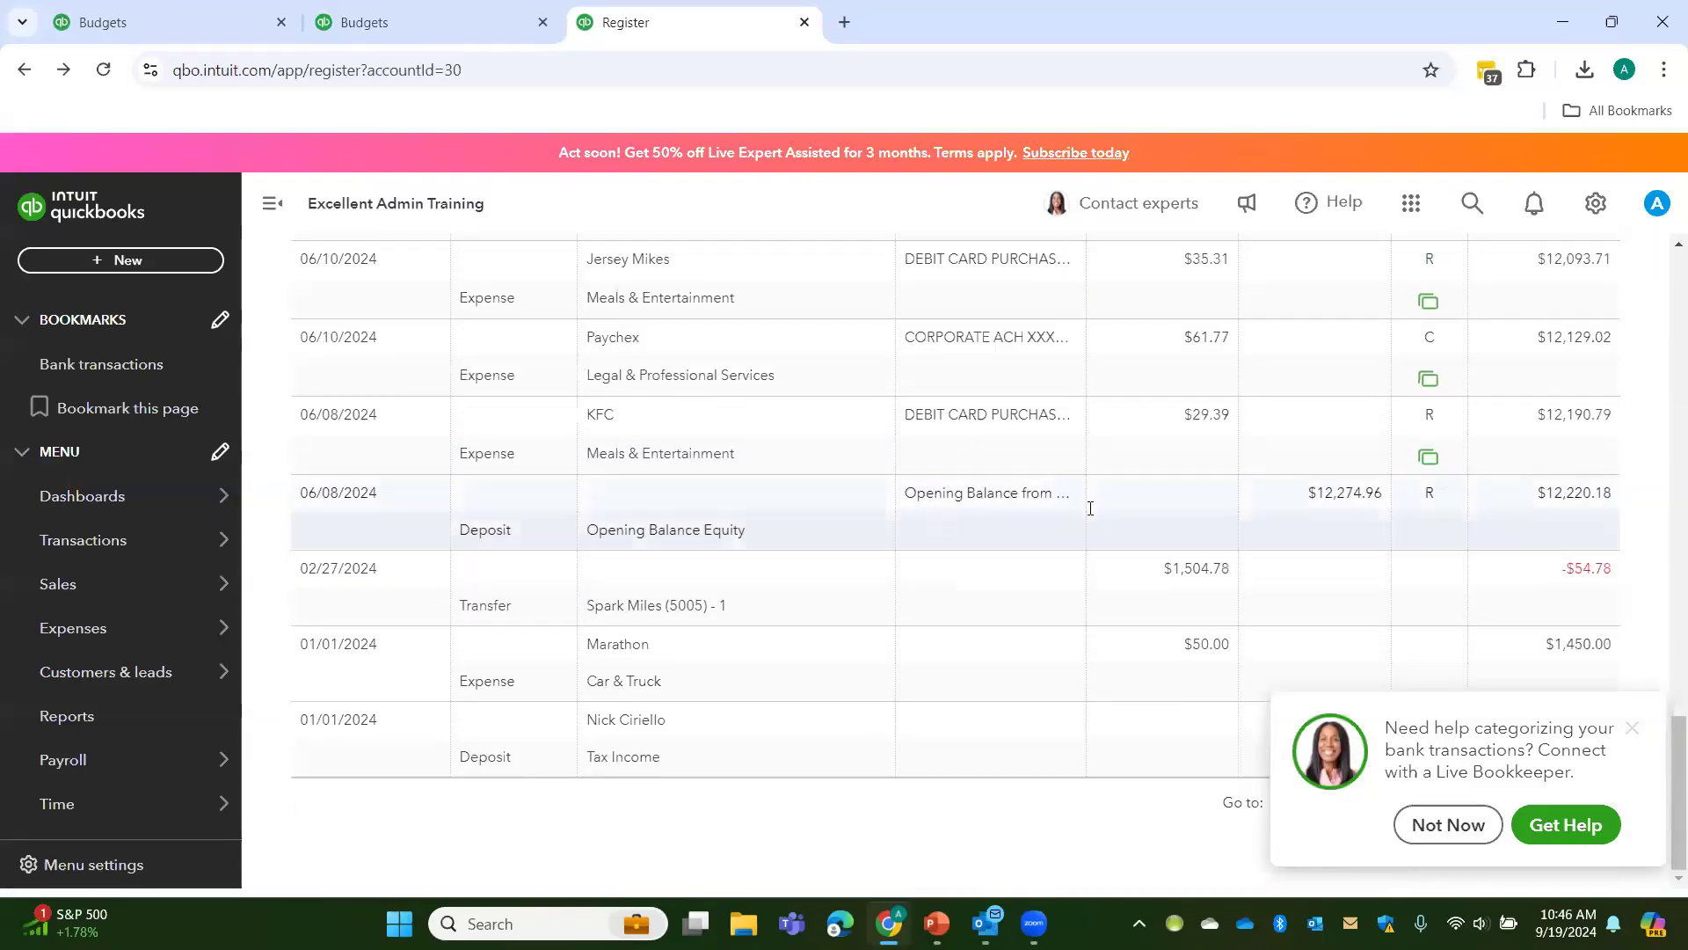
left_click(1088, 505)
Step: Open the 06/08 $12,274.96 Opening Balance deposit, add lines, and cancel attaching a file
left_click(1376, 589)
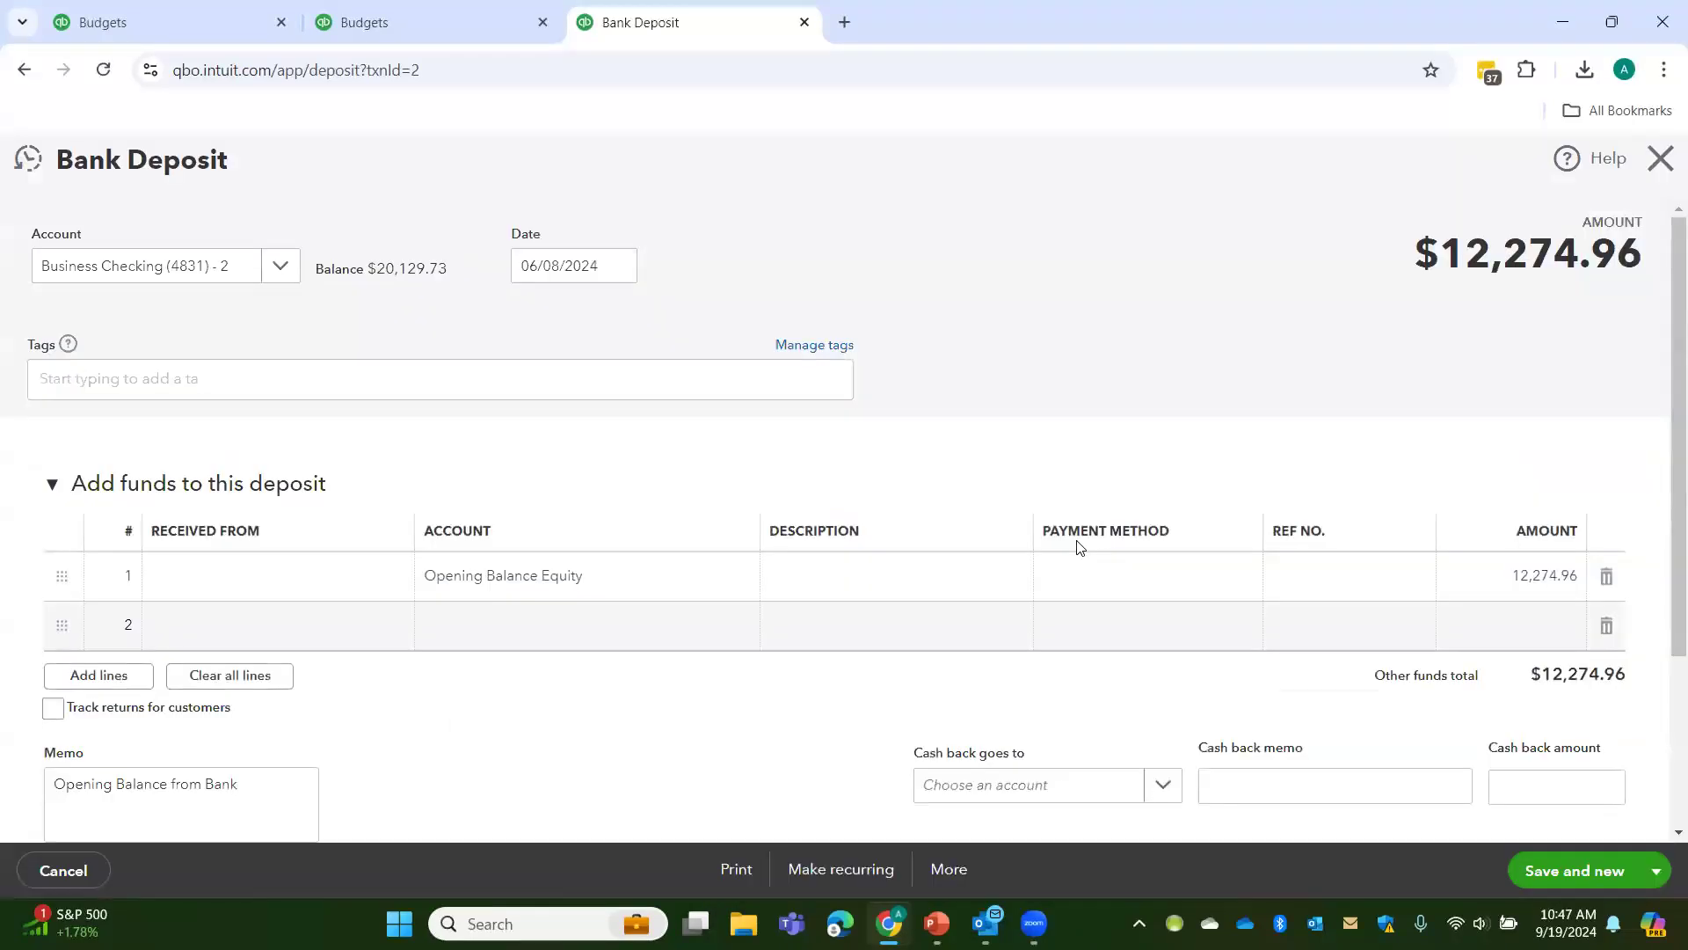
scroll(615, 360, "down", 3)
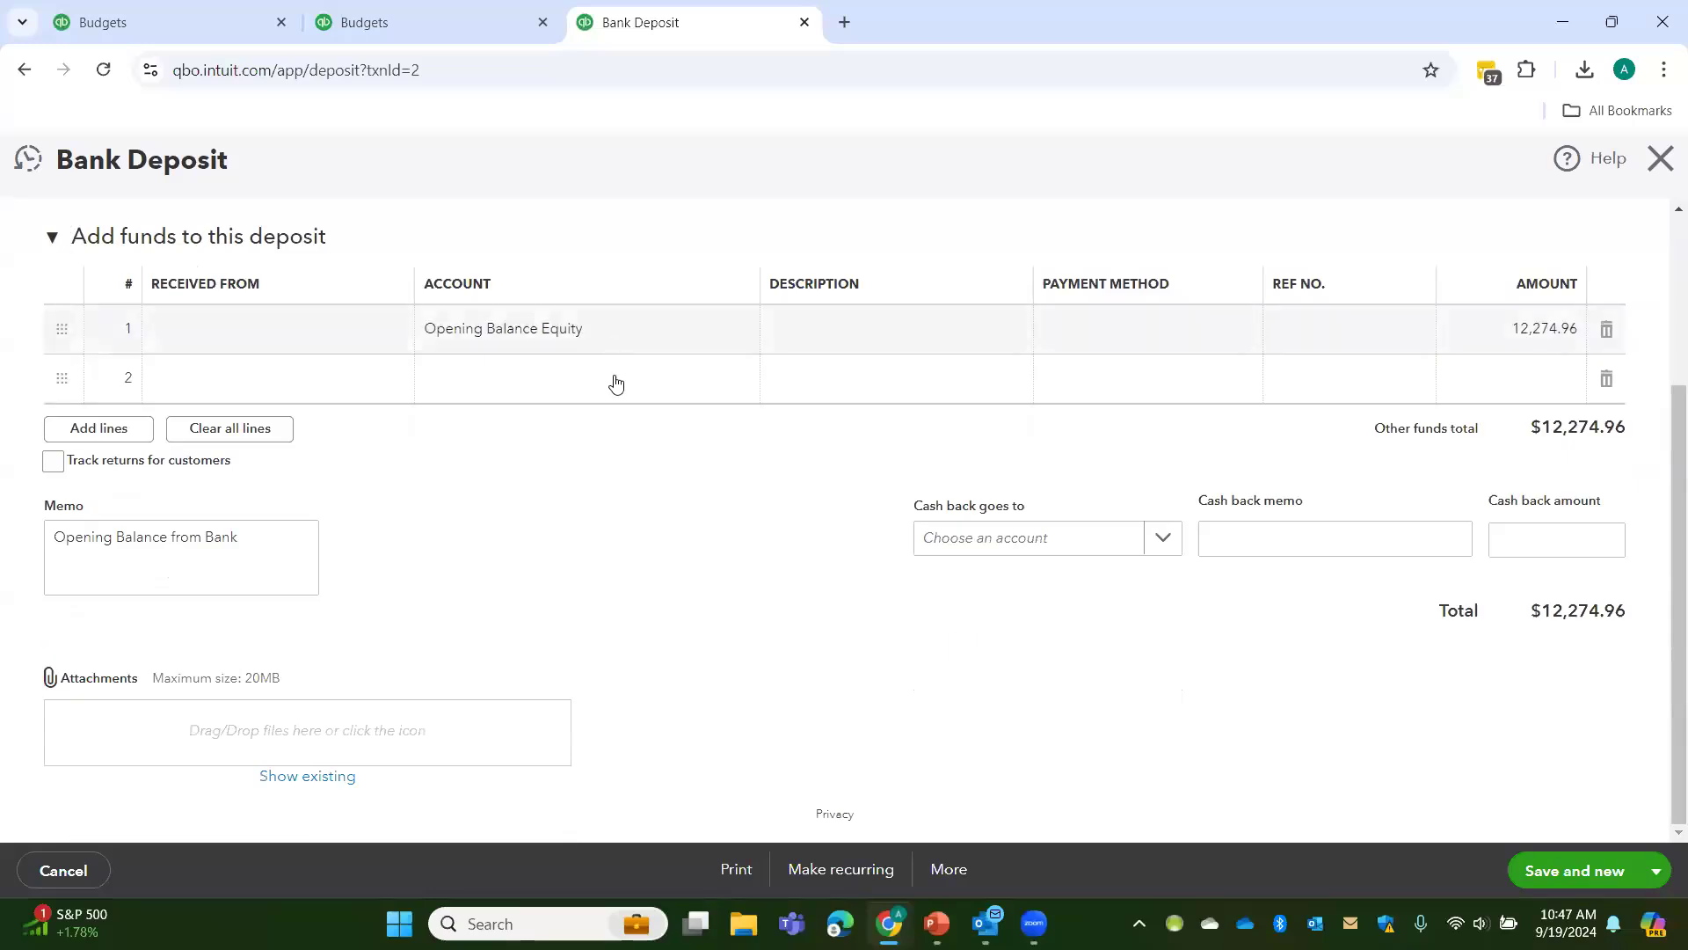
left_click(598, 350)
left_click(85, 449)
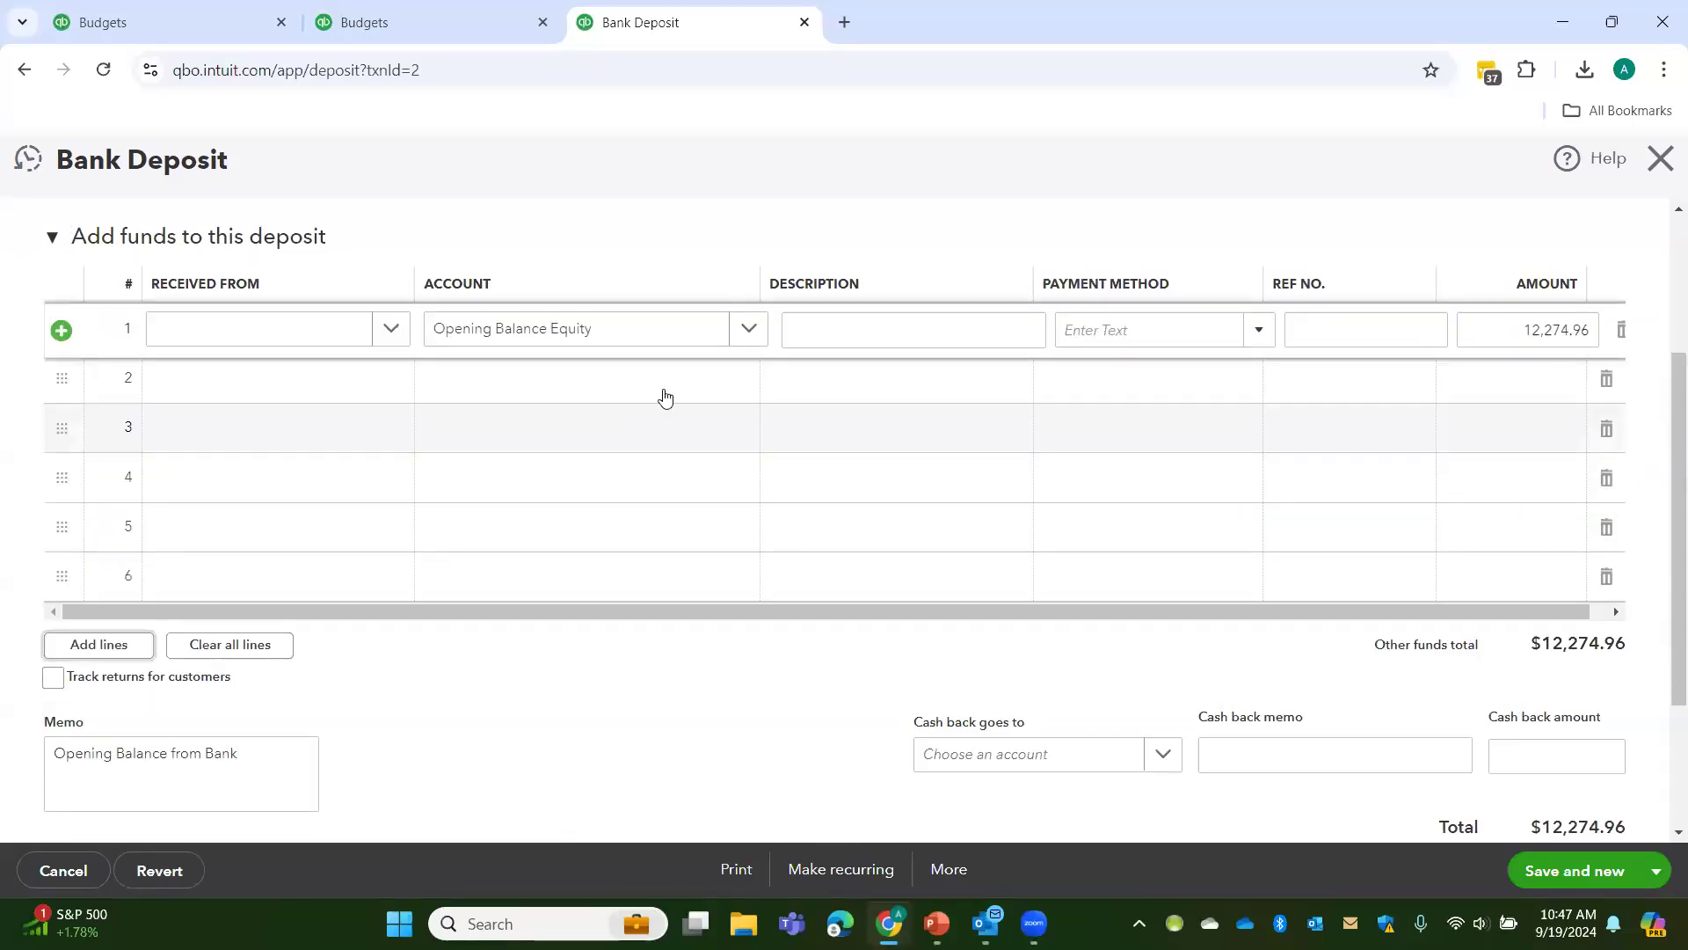
left_click(667, 420)
scroll(615, 726, "down", 3)
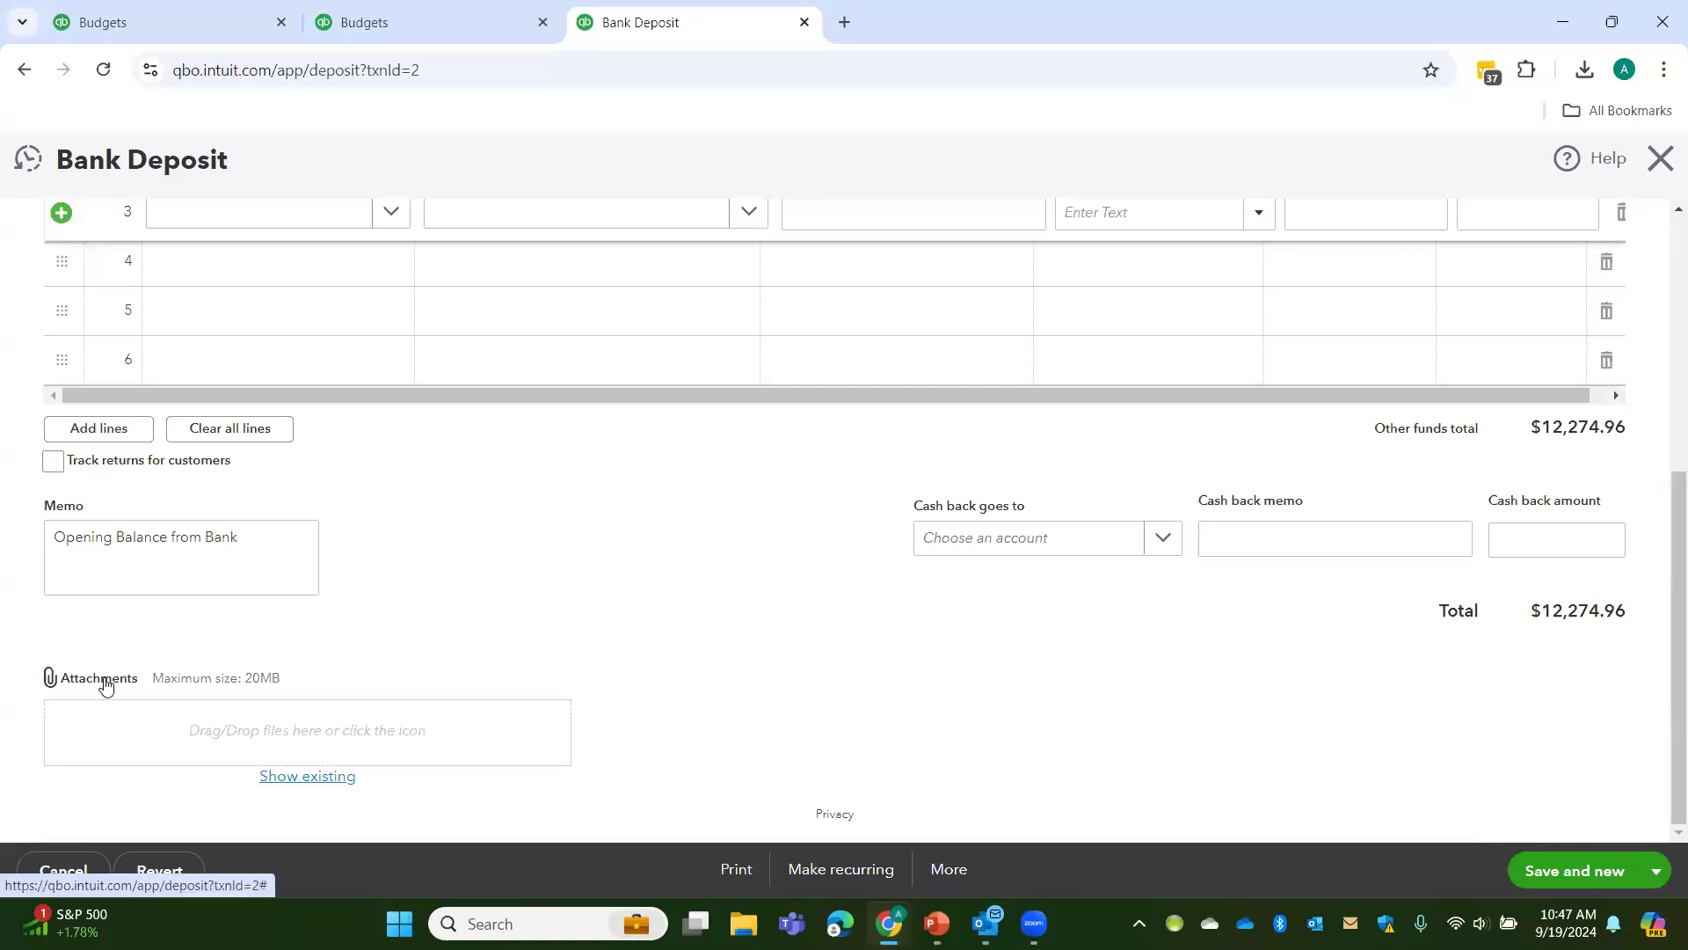
left_click(51, 678)
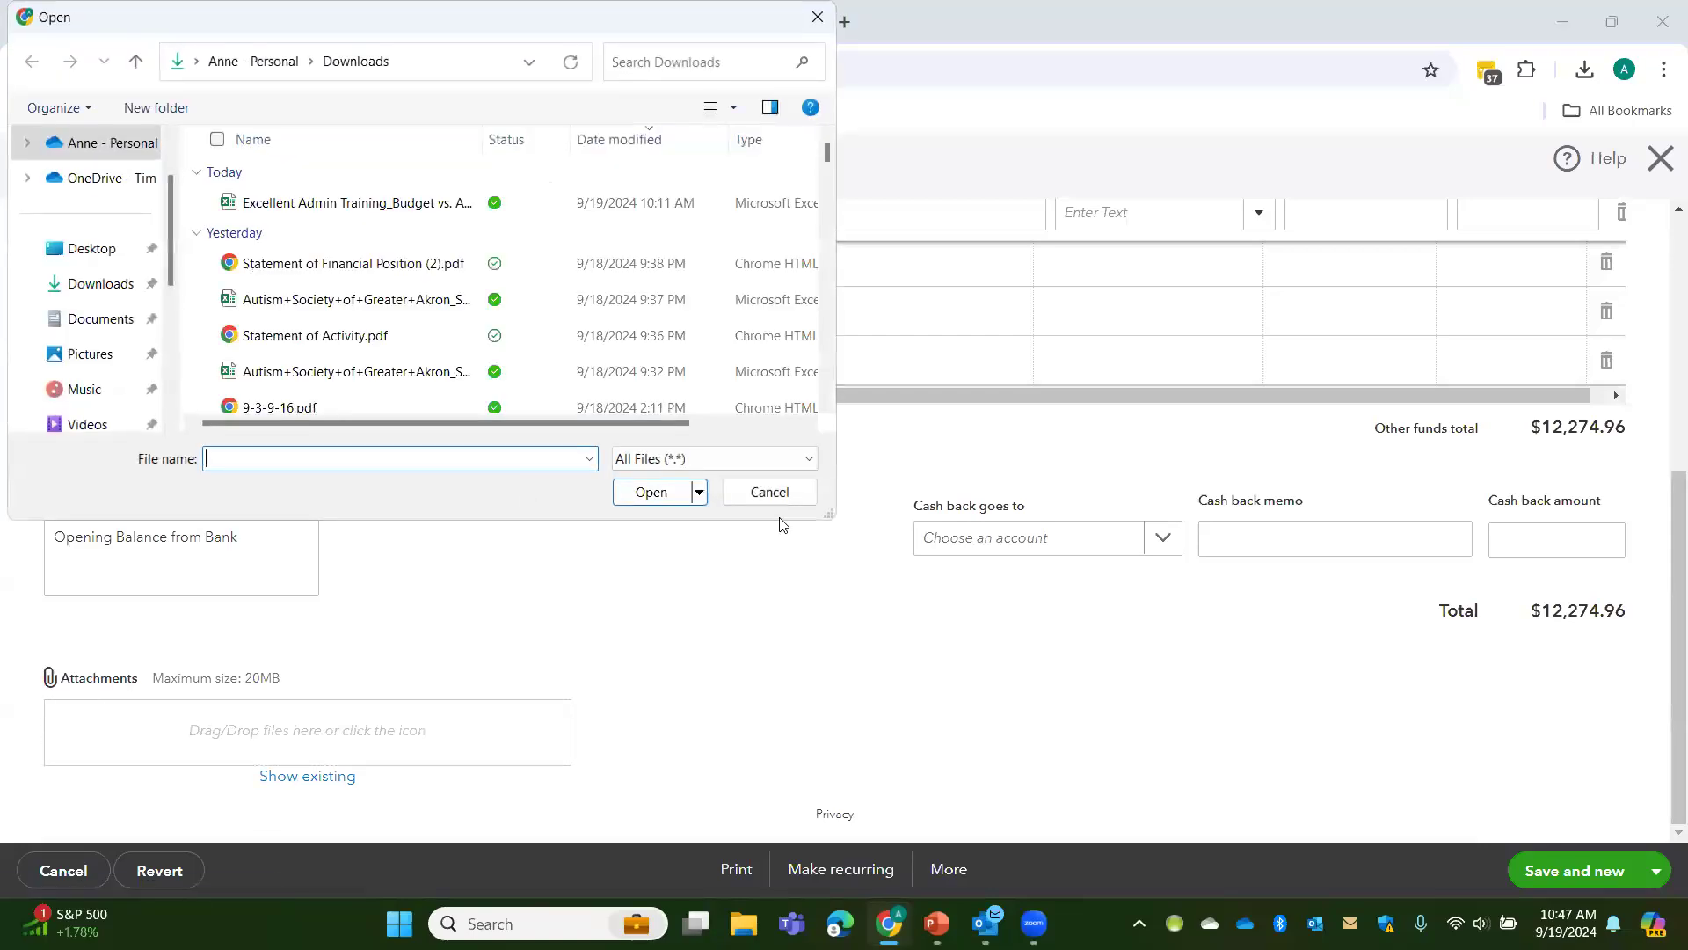
left_click(812, 491)
Step: Review the deposit form, then close it without saving
scroll(909, 509, "up", 4)
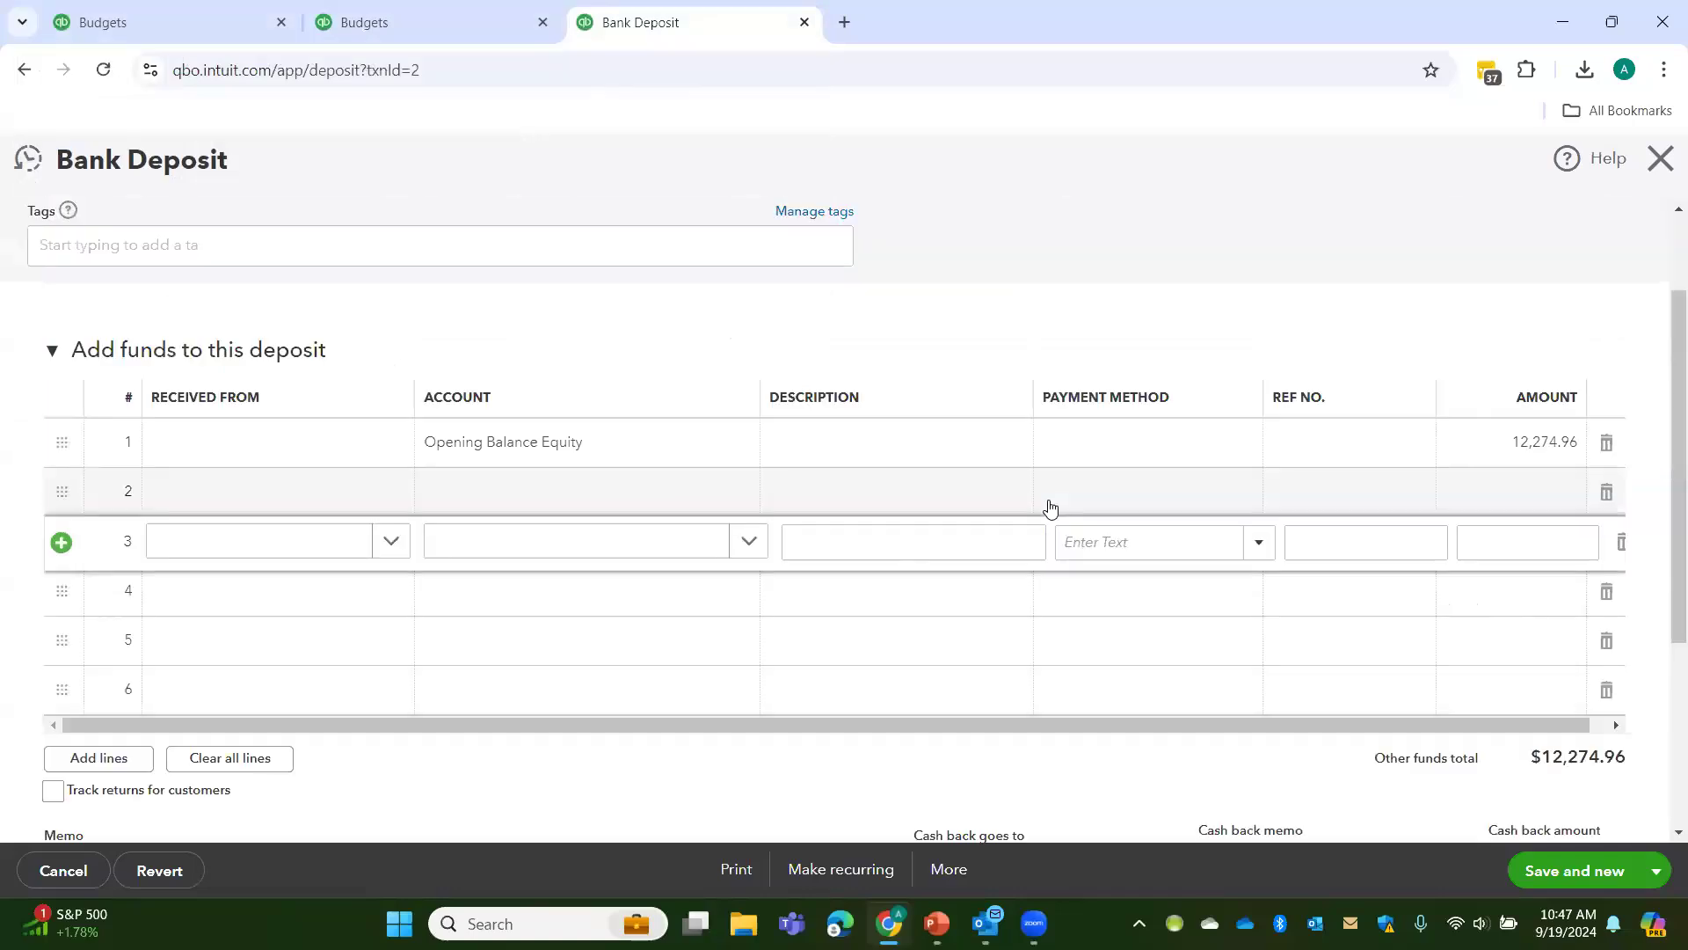
scroll(1415, 659, "down", 1)
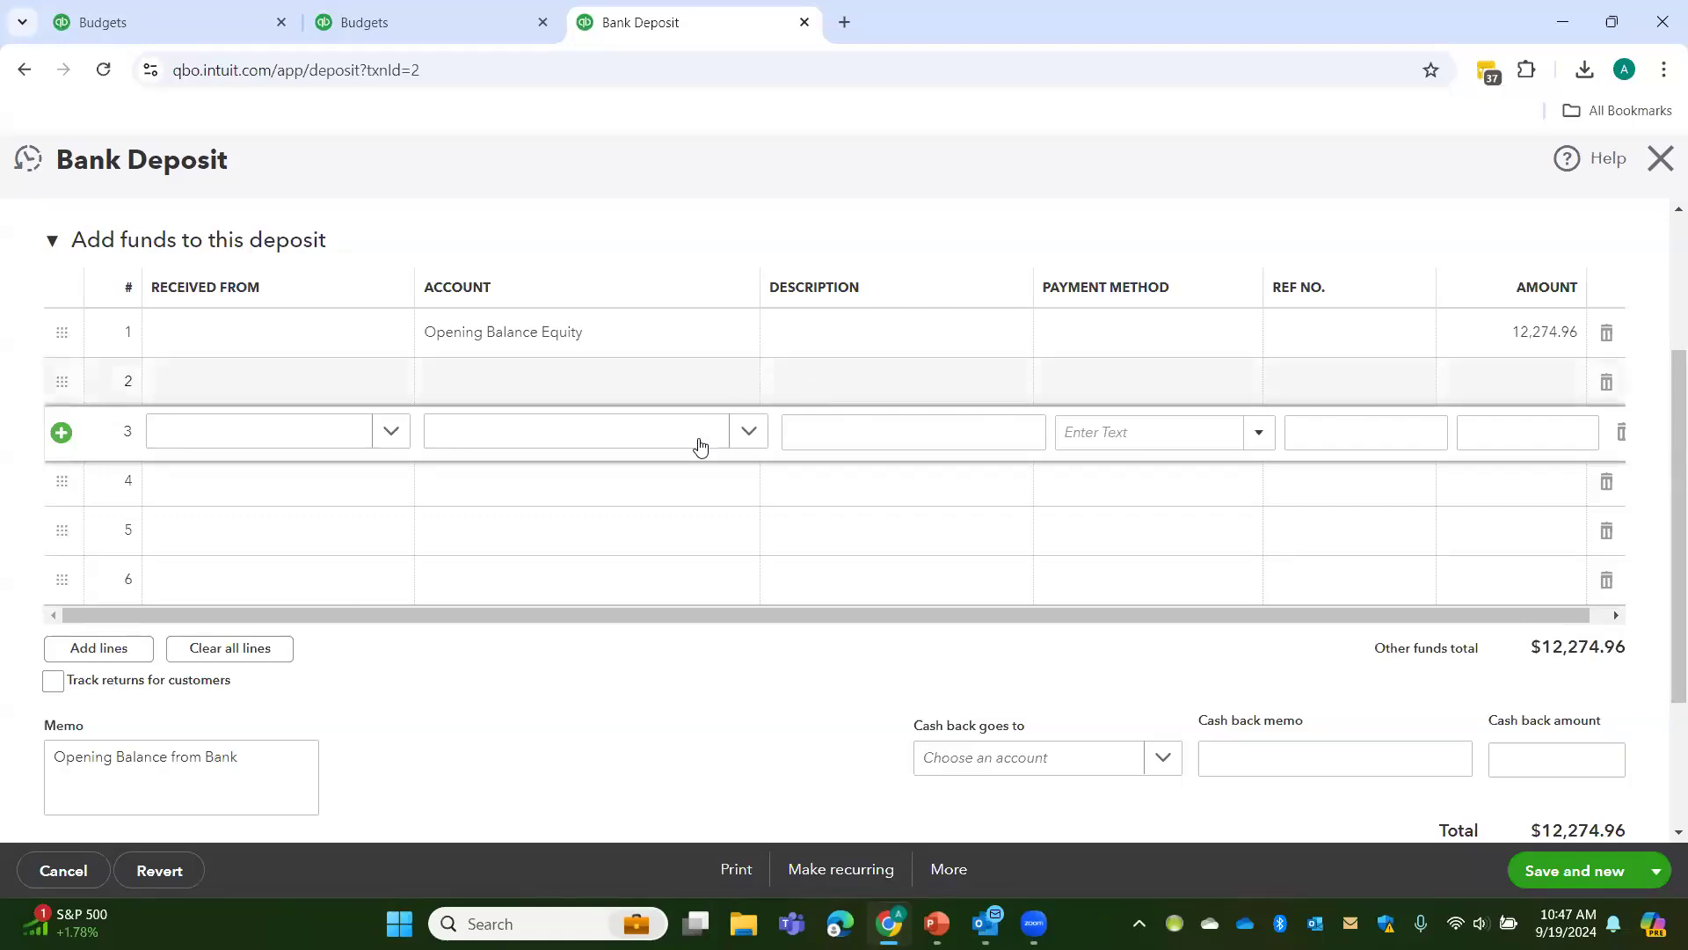
scroll(486, 663, "down", 3)
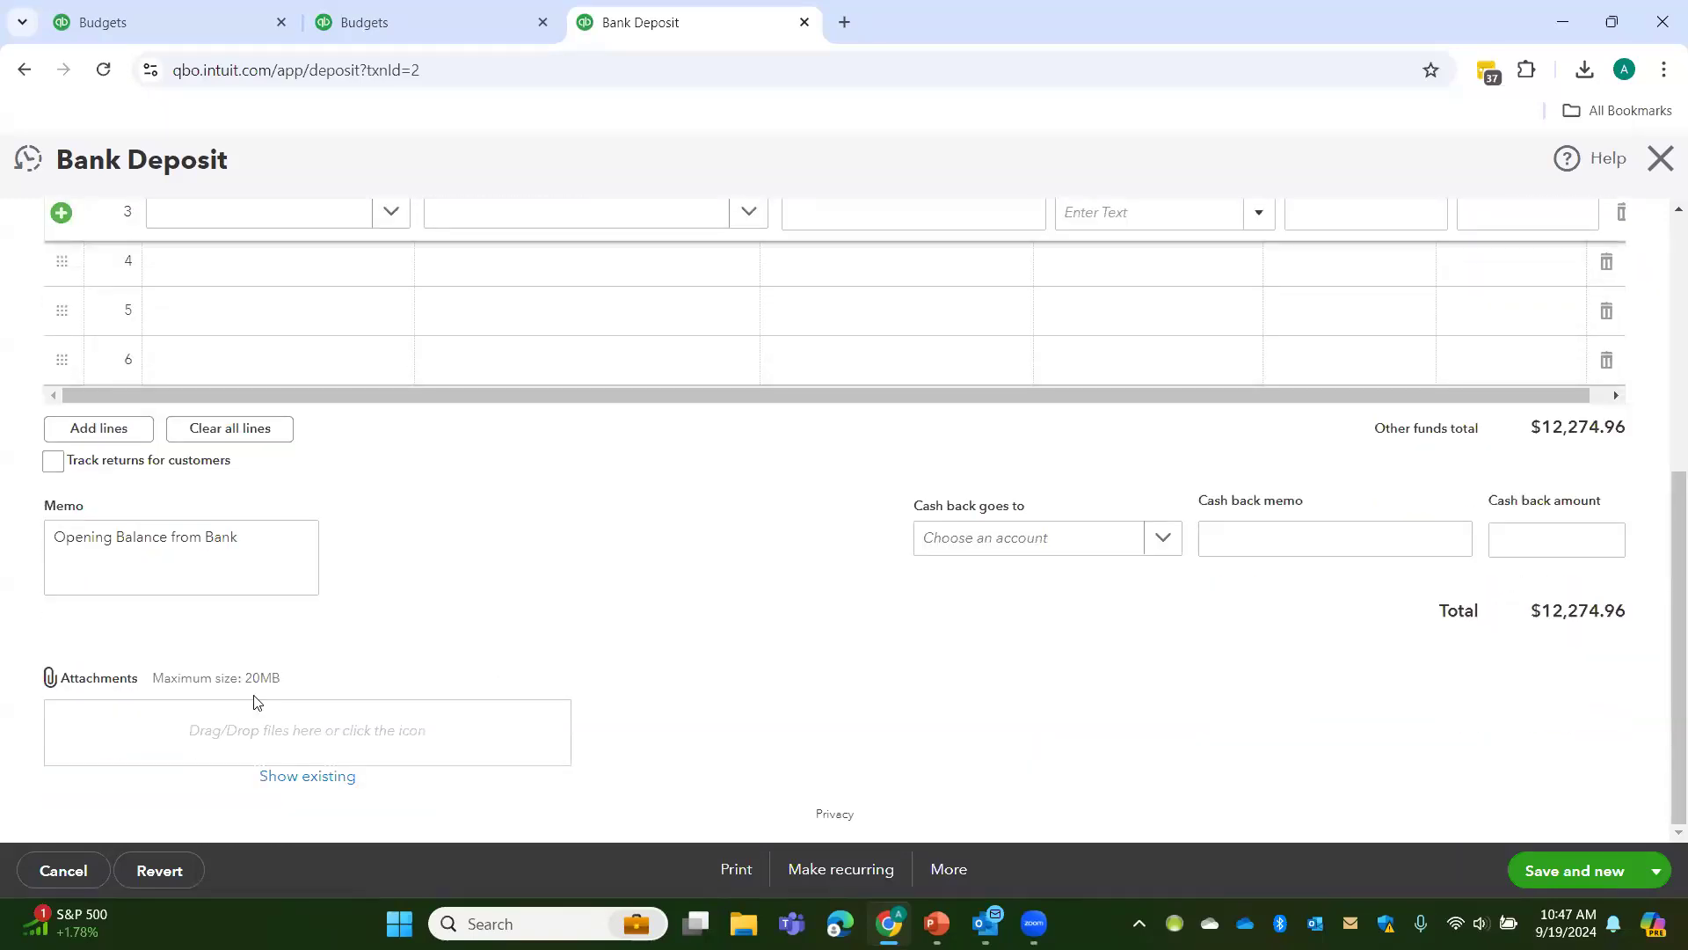
scroll(747, 558, "up", 5)
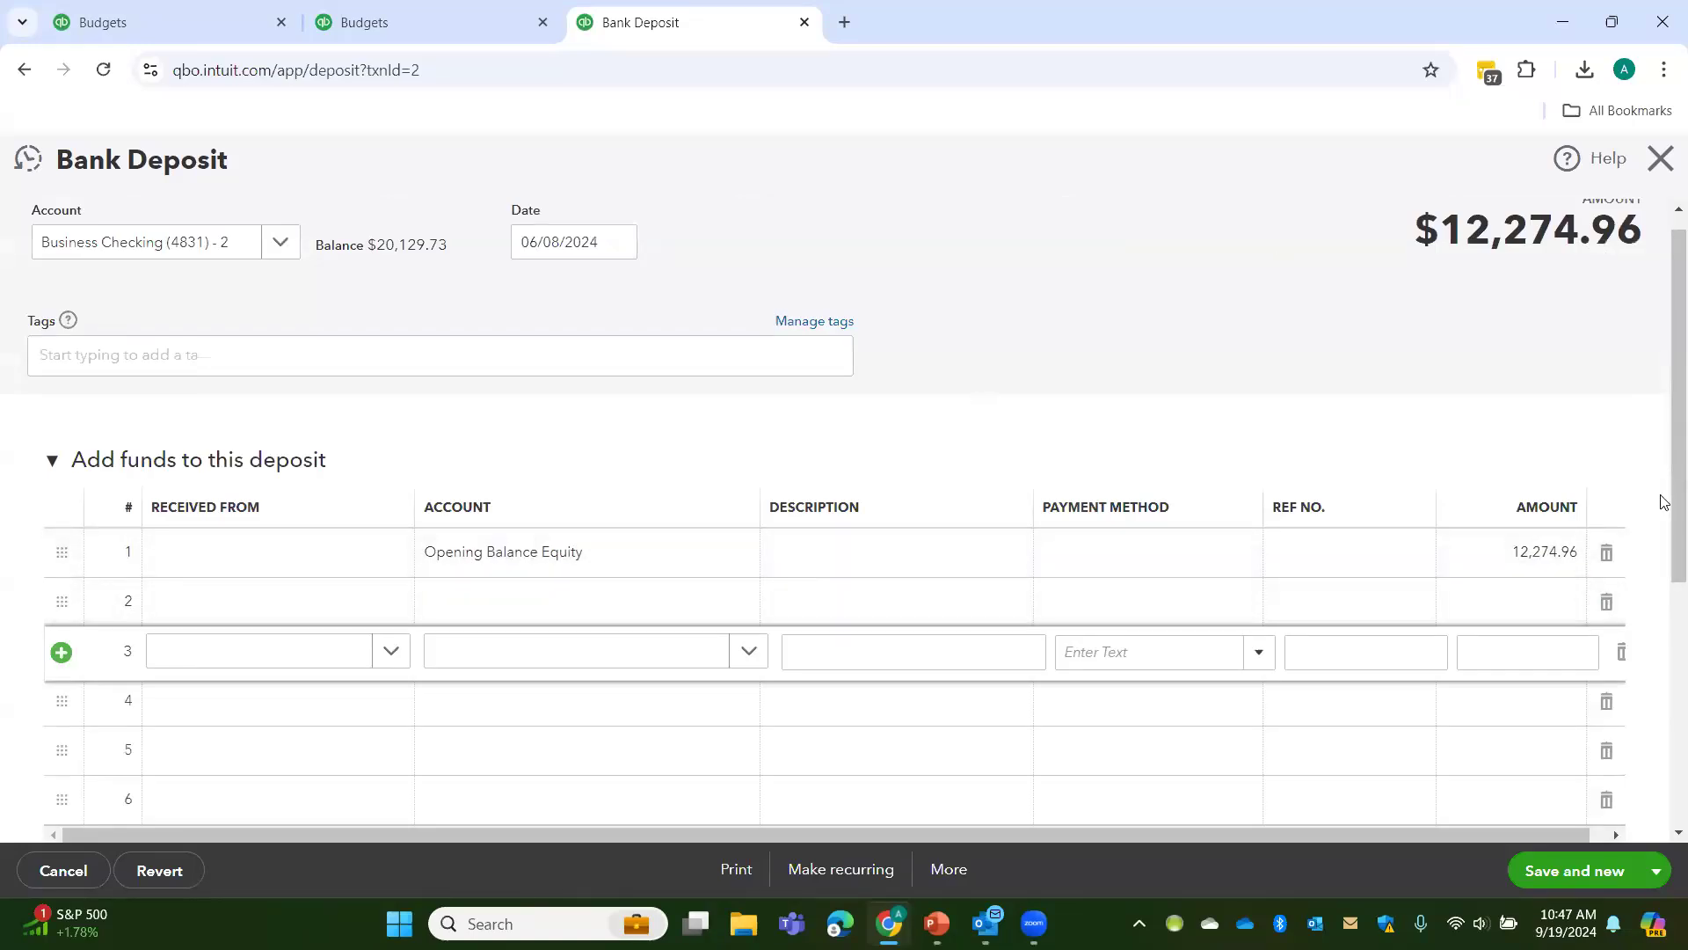
scroll(1448, 529, "down", 5)
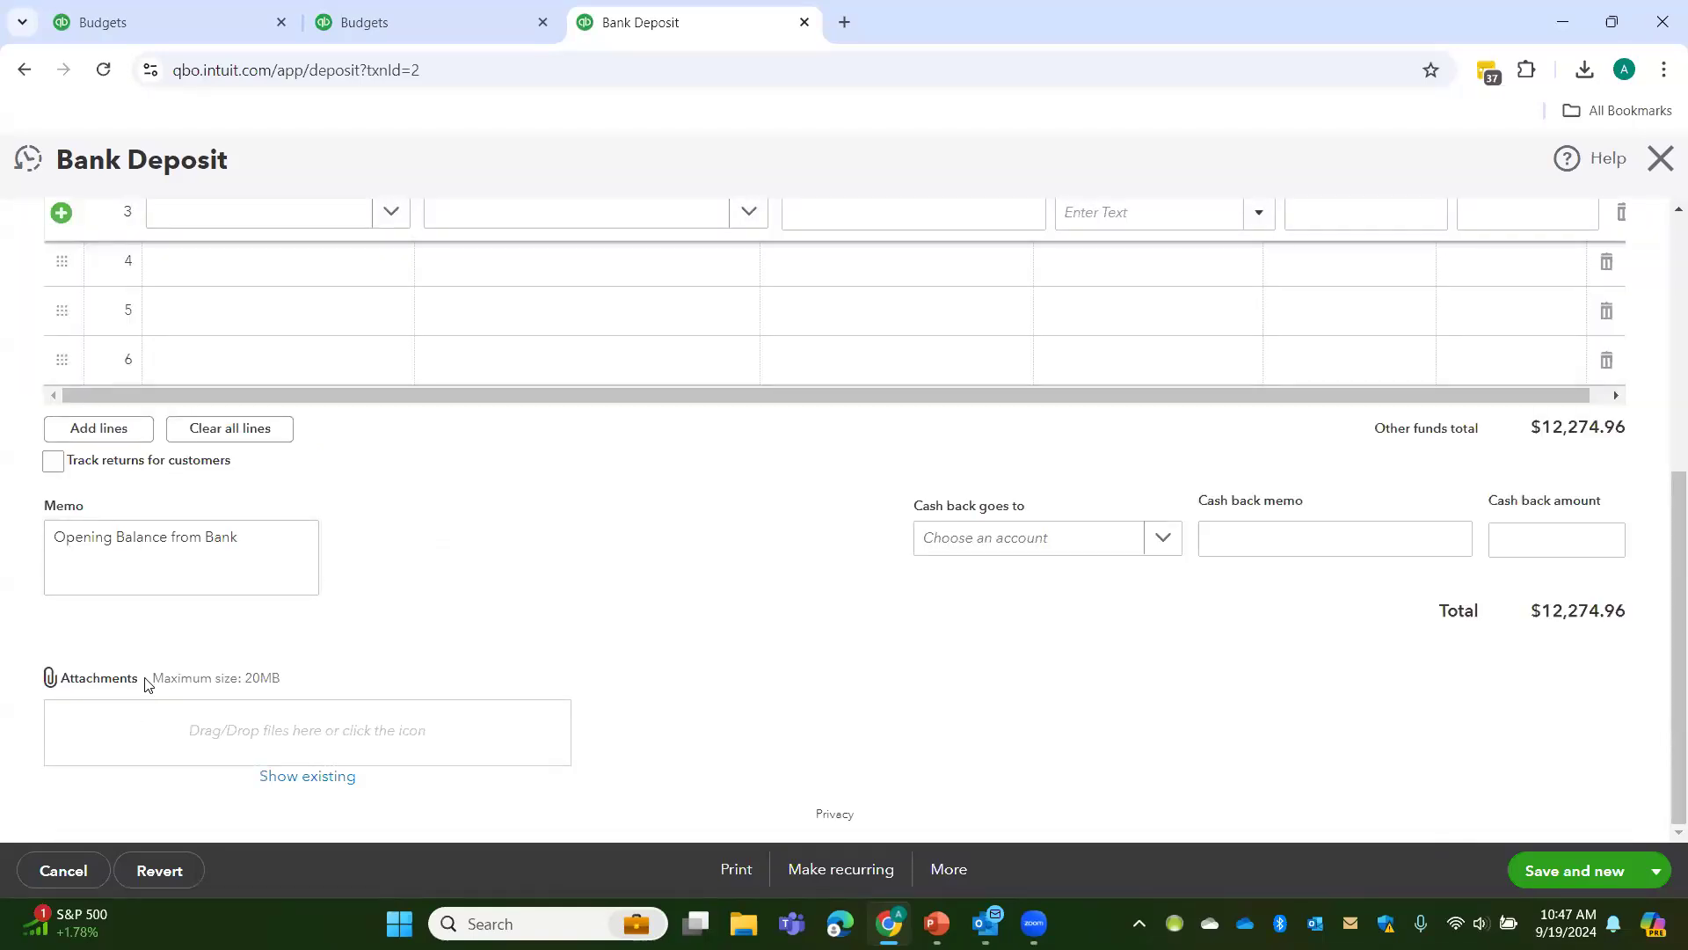
scroll(433, 701, "up", 5)
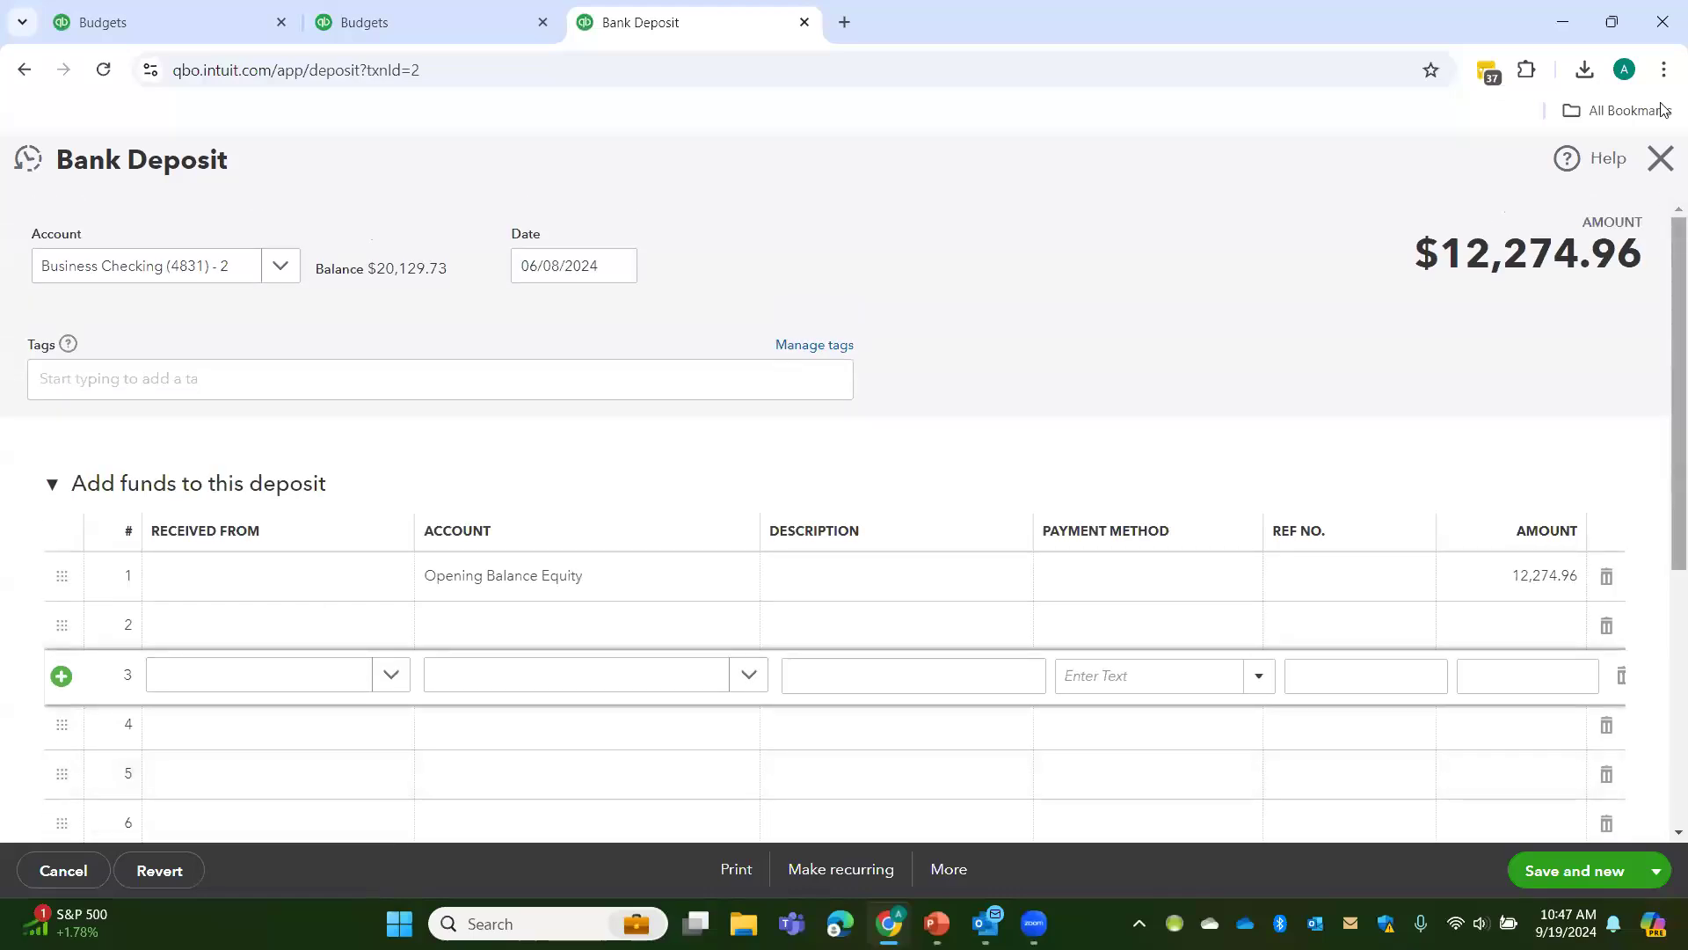
left_click(1659, 158)
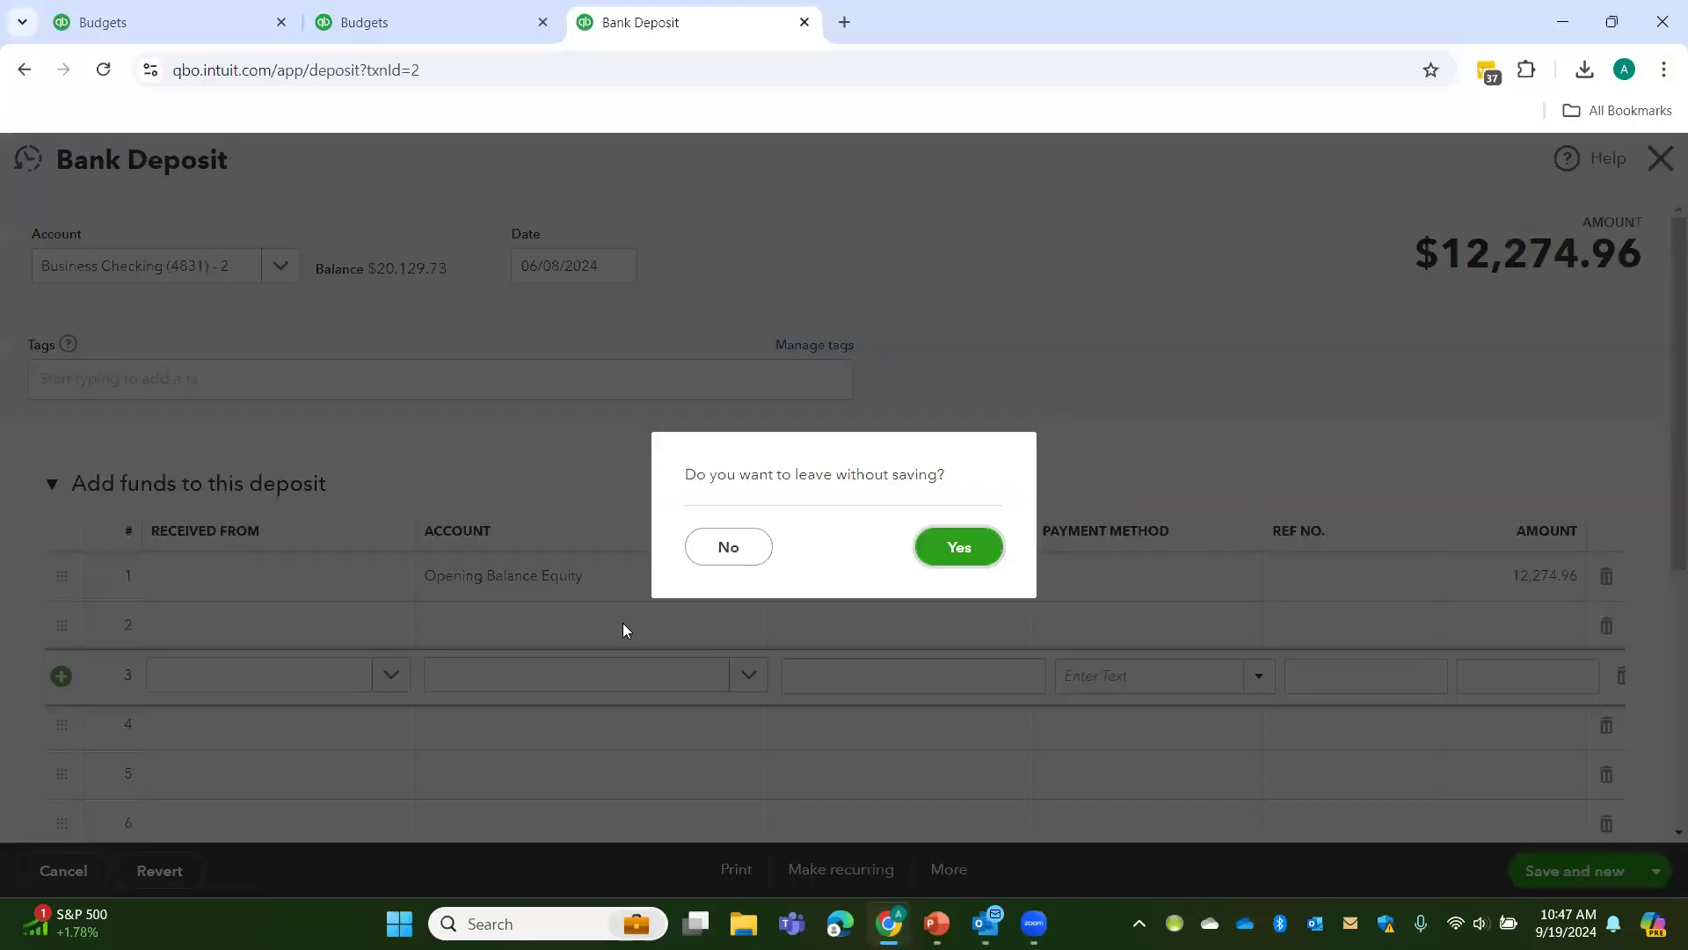
left_click(959, 547)
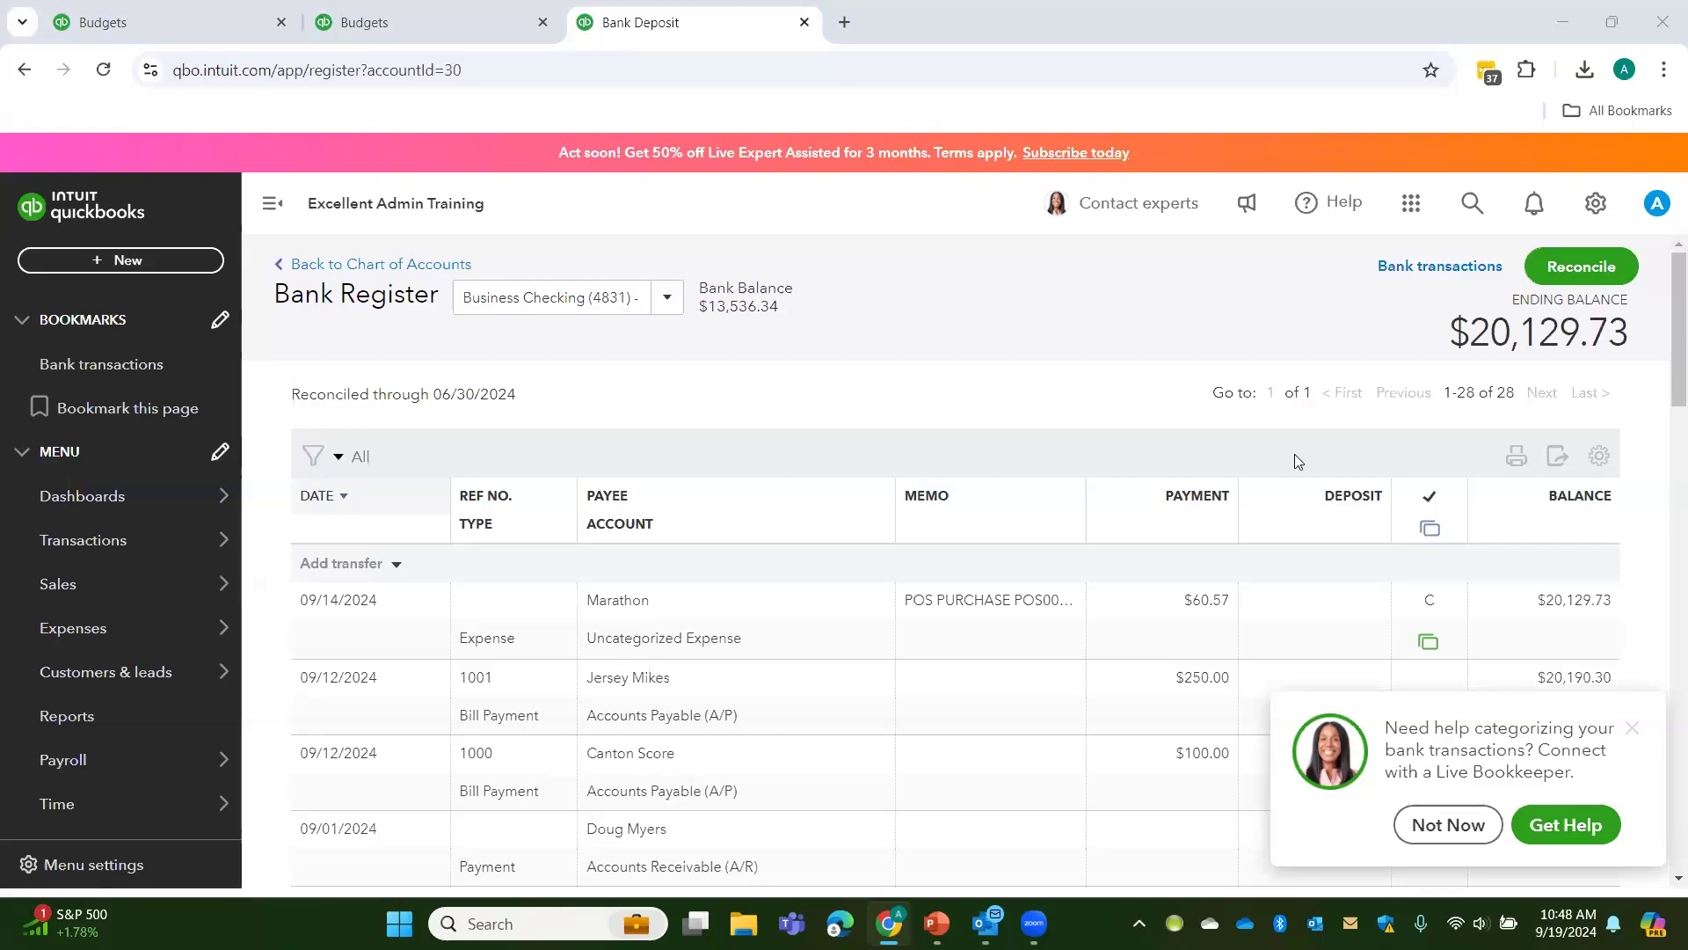
left_click(1423, 497)
left_click(1596, 203)
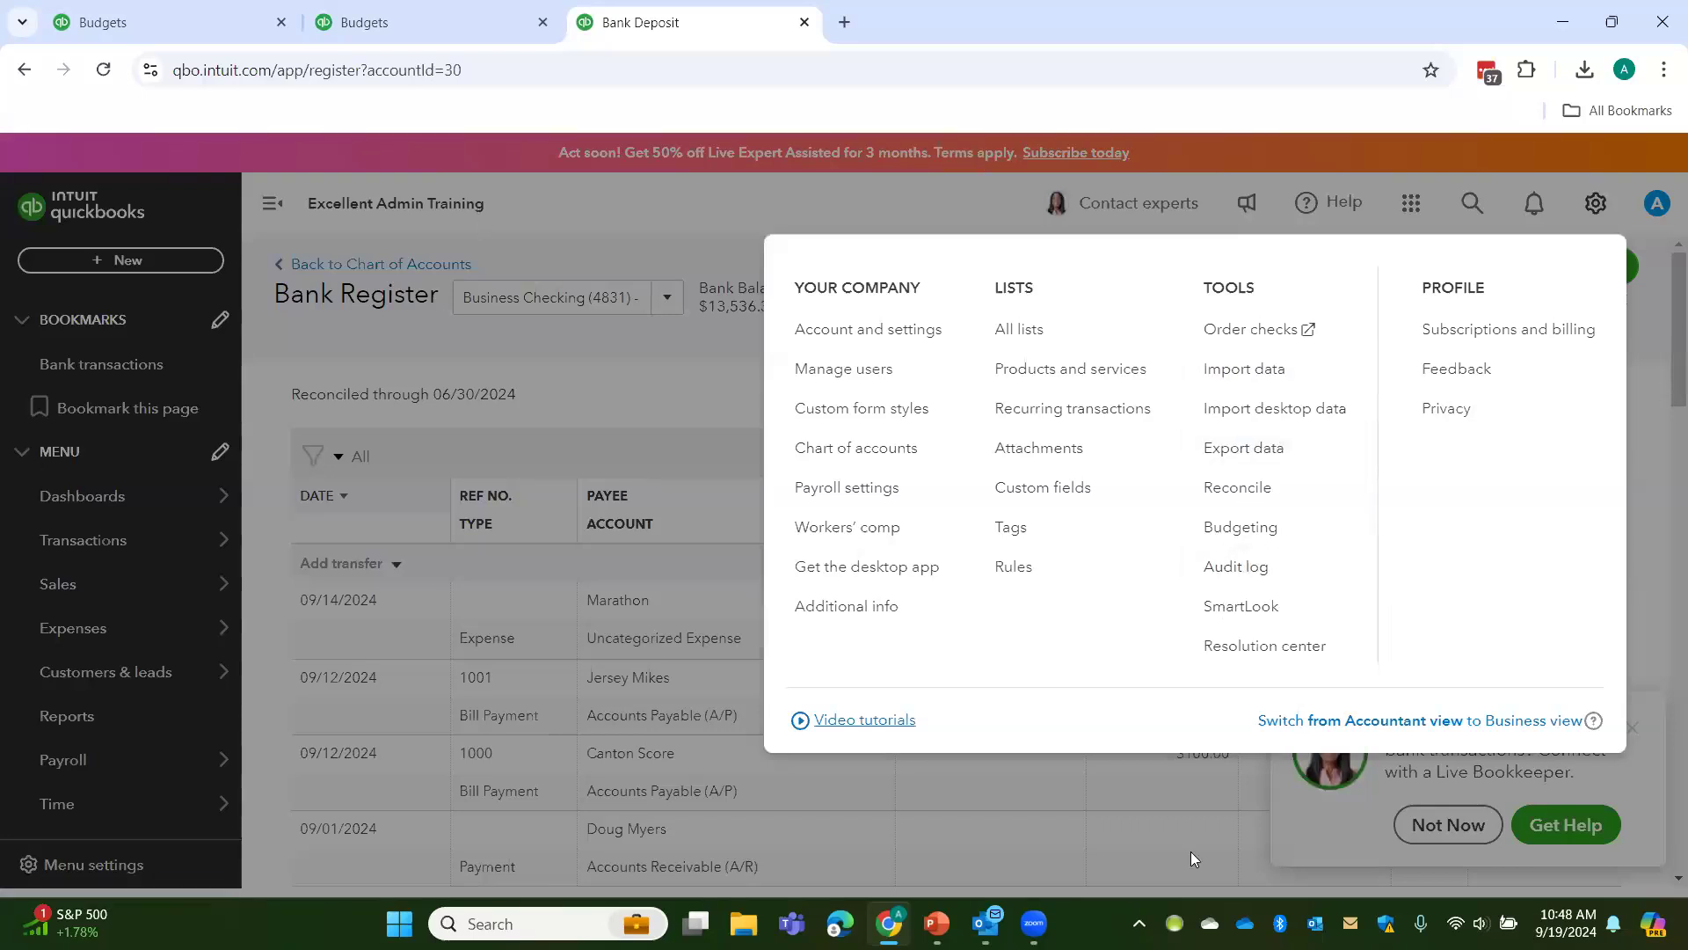
left_click(735, 241)
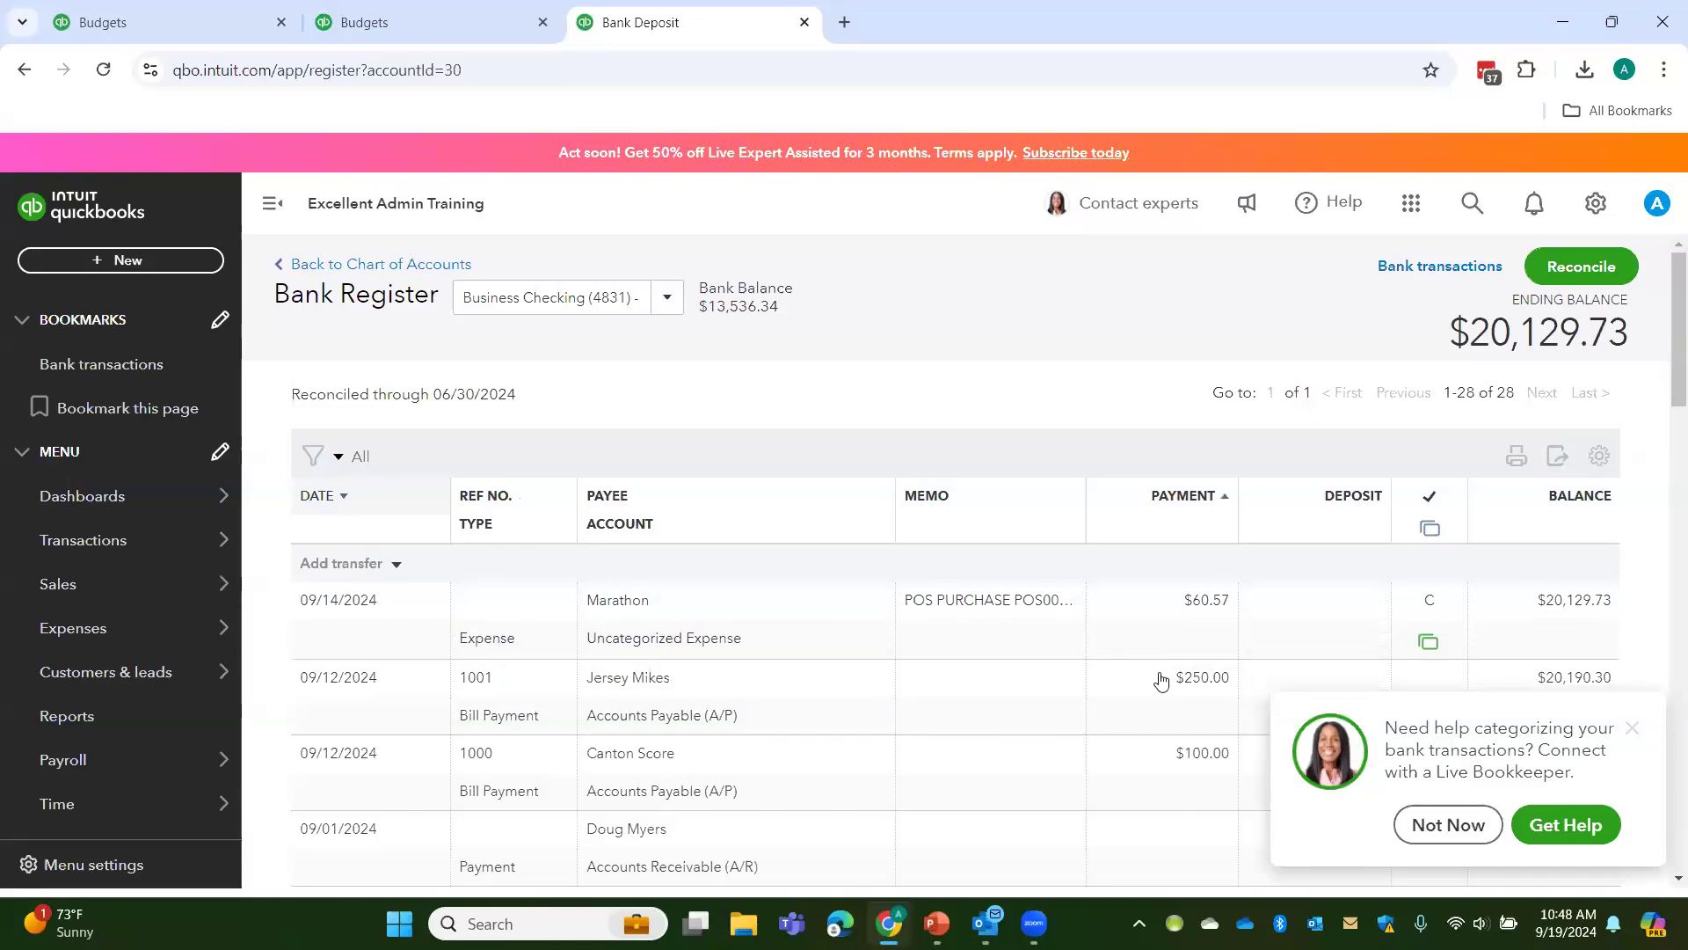
scroll(972, 706, "down", 4)
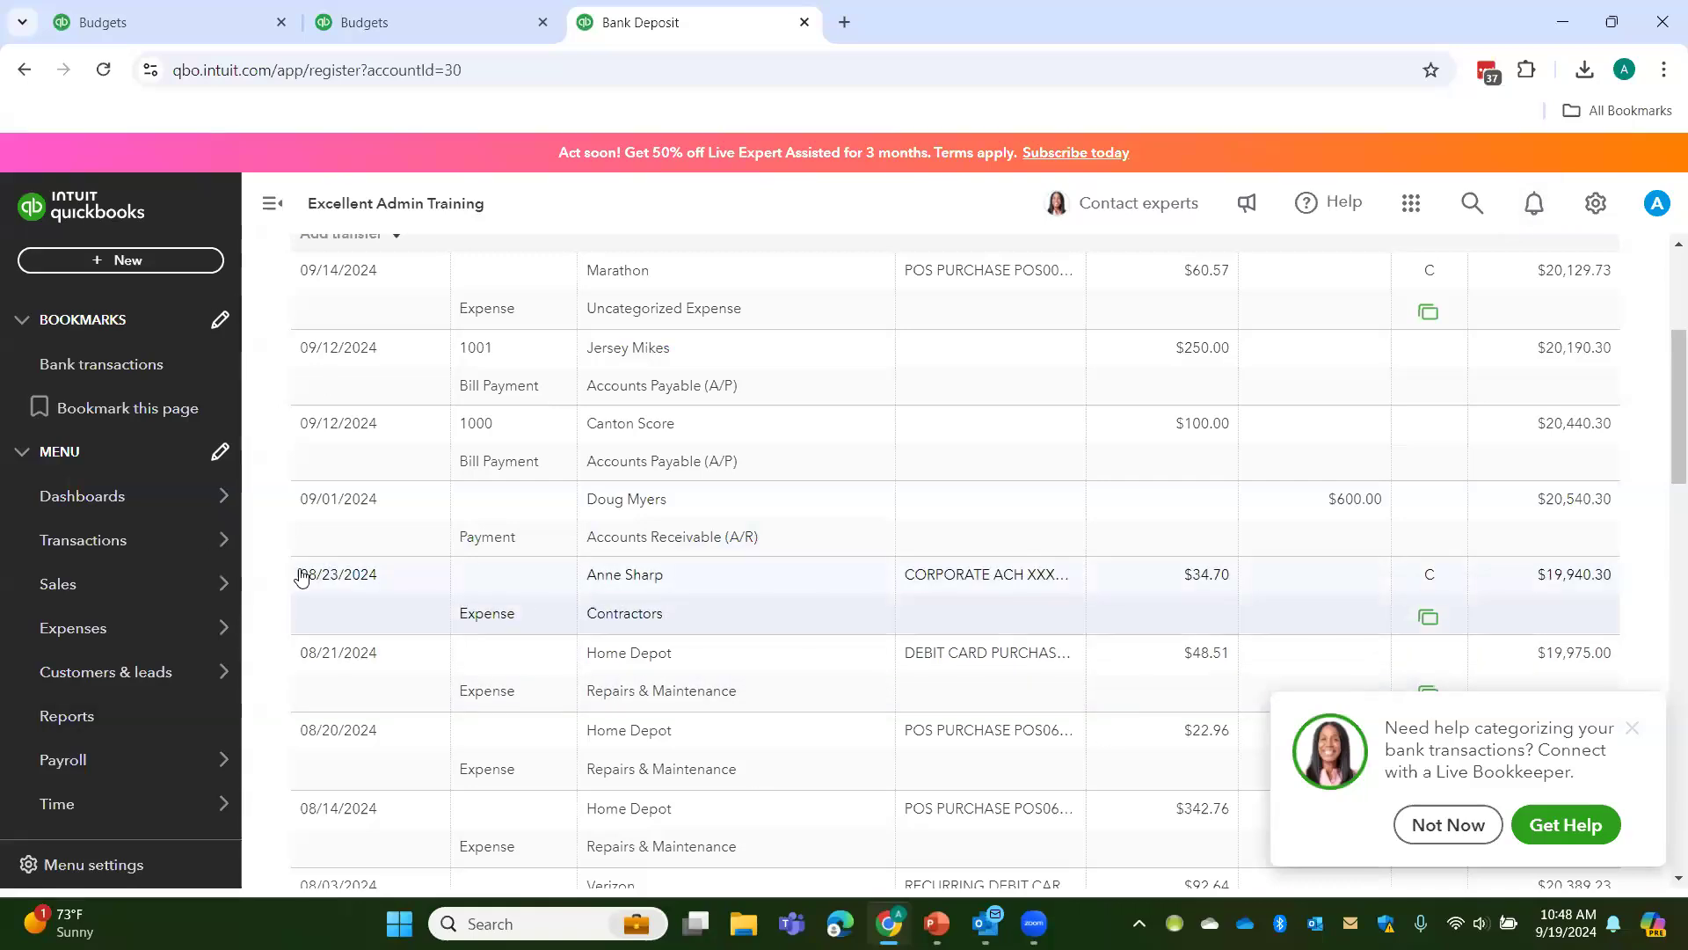
scroll(414, 388, "up", 4)
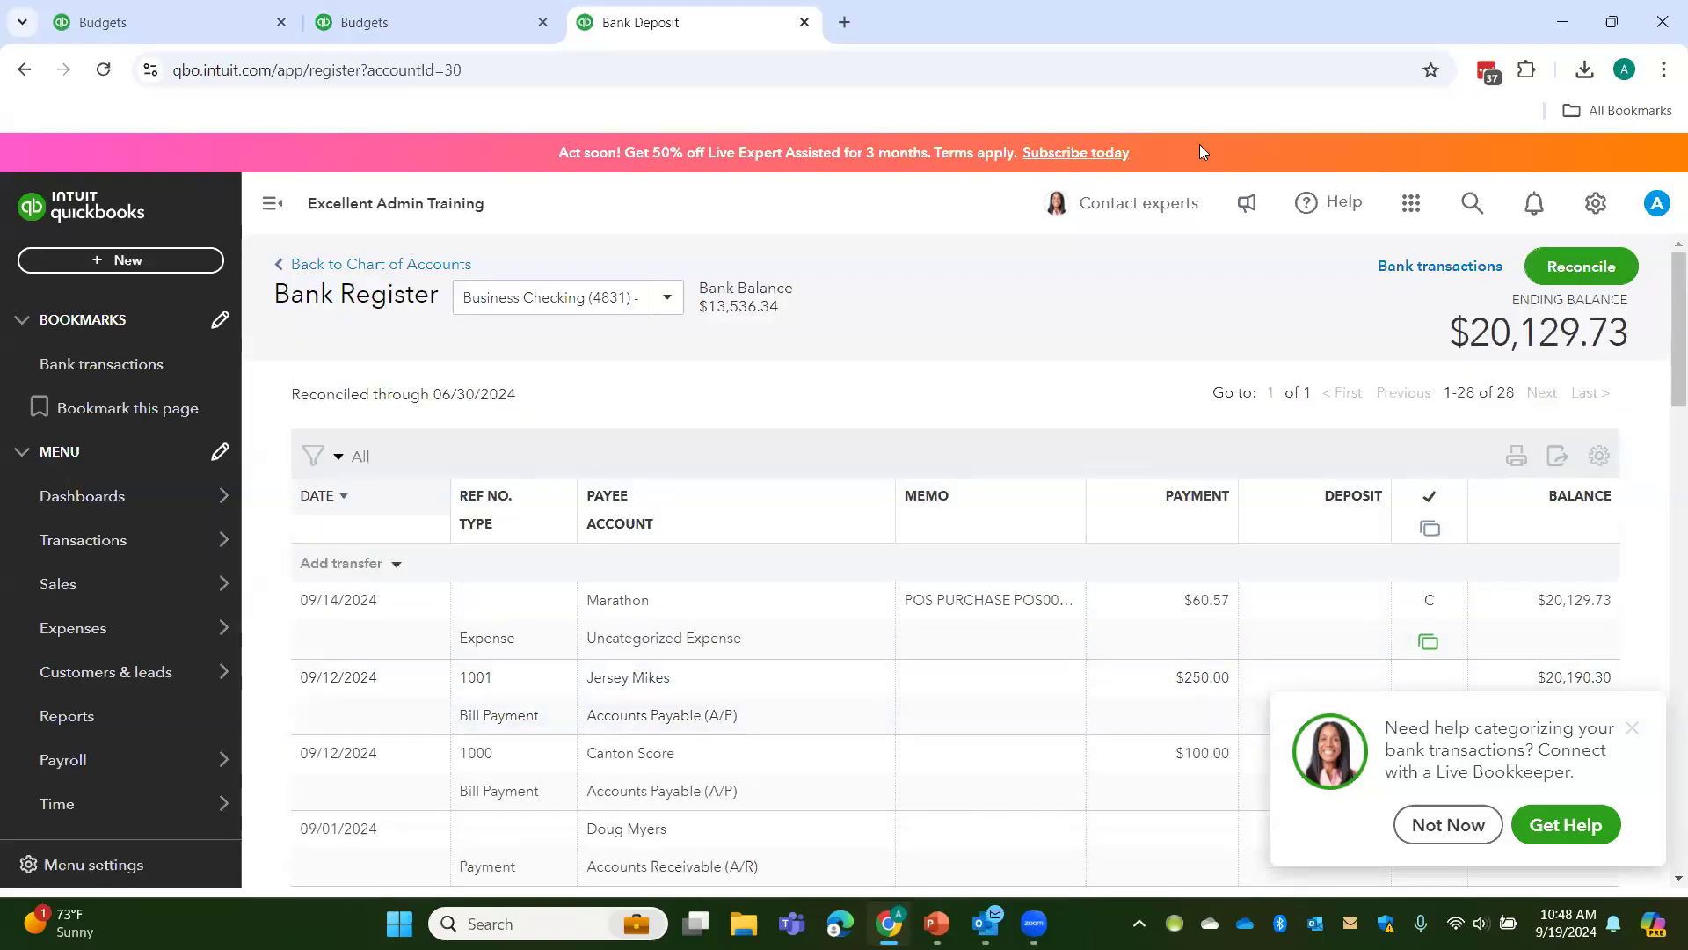
left_click(1596, 203)
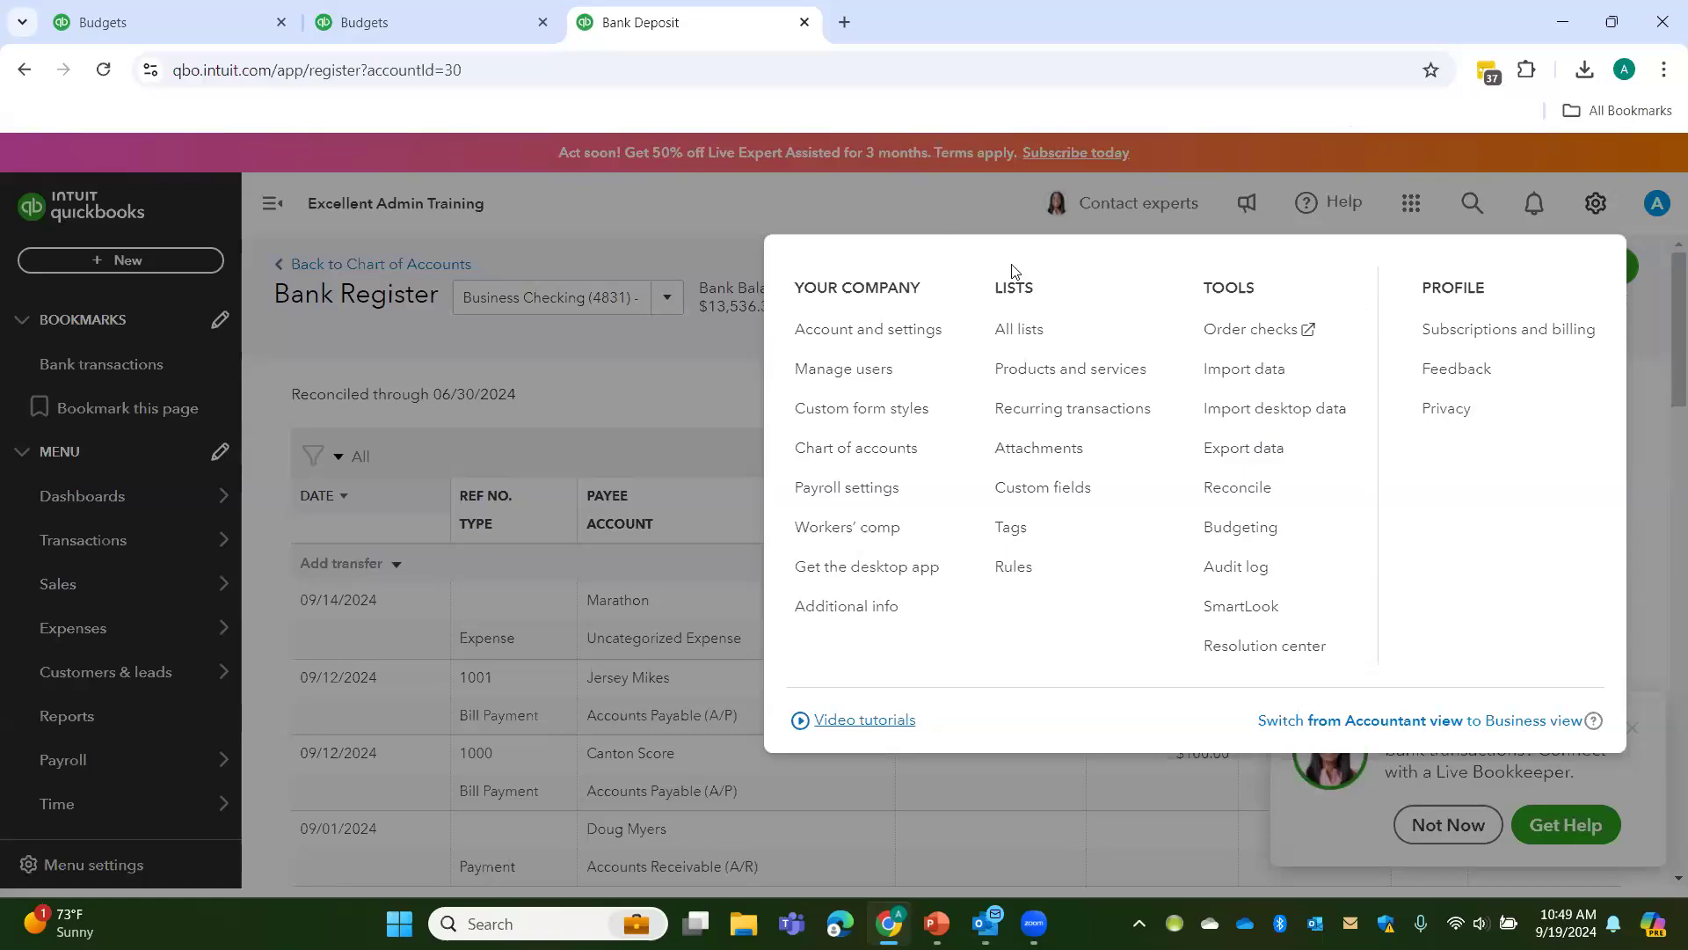
left_click(1005, 239)
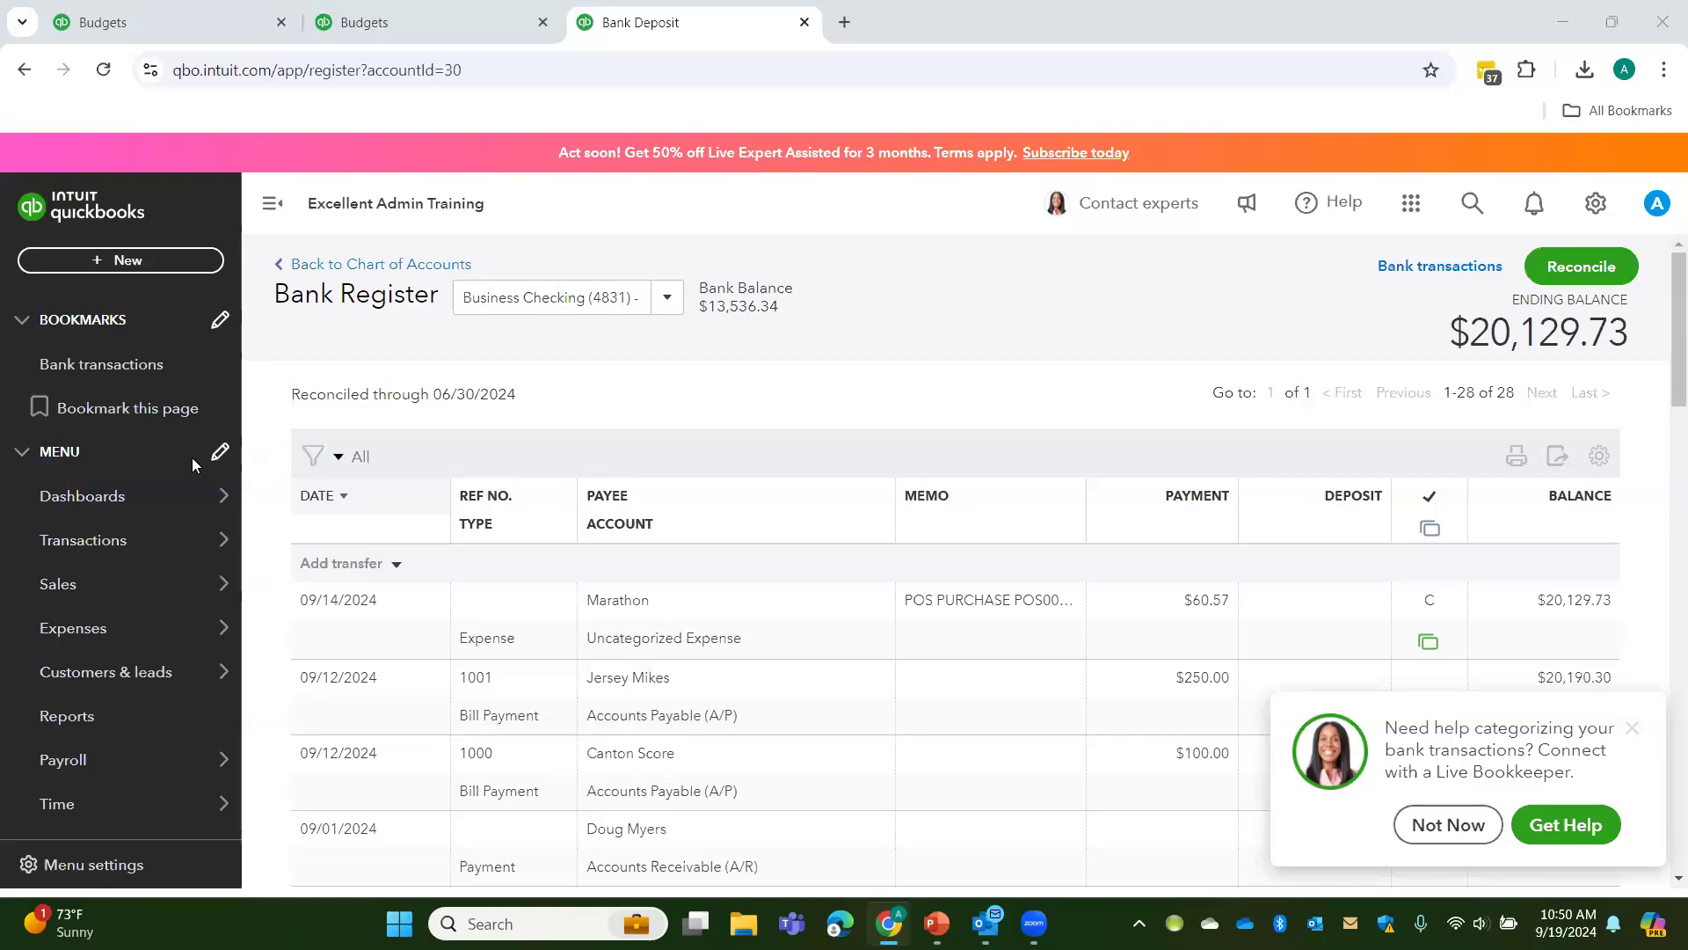
Step: Go to Transactions > Receipts, dismiss the live-bookkeeper popup, and view the empty Reviewed list
left_click(134, 559)
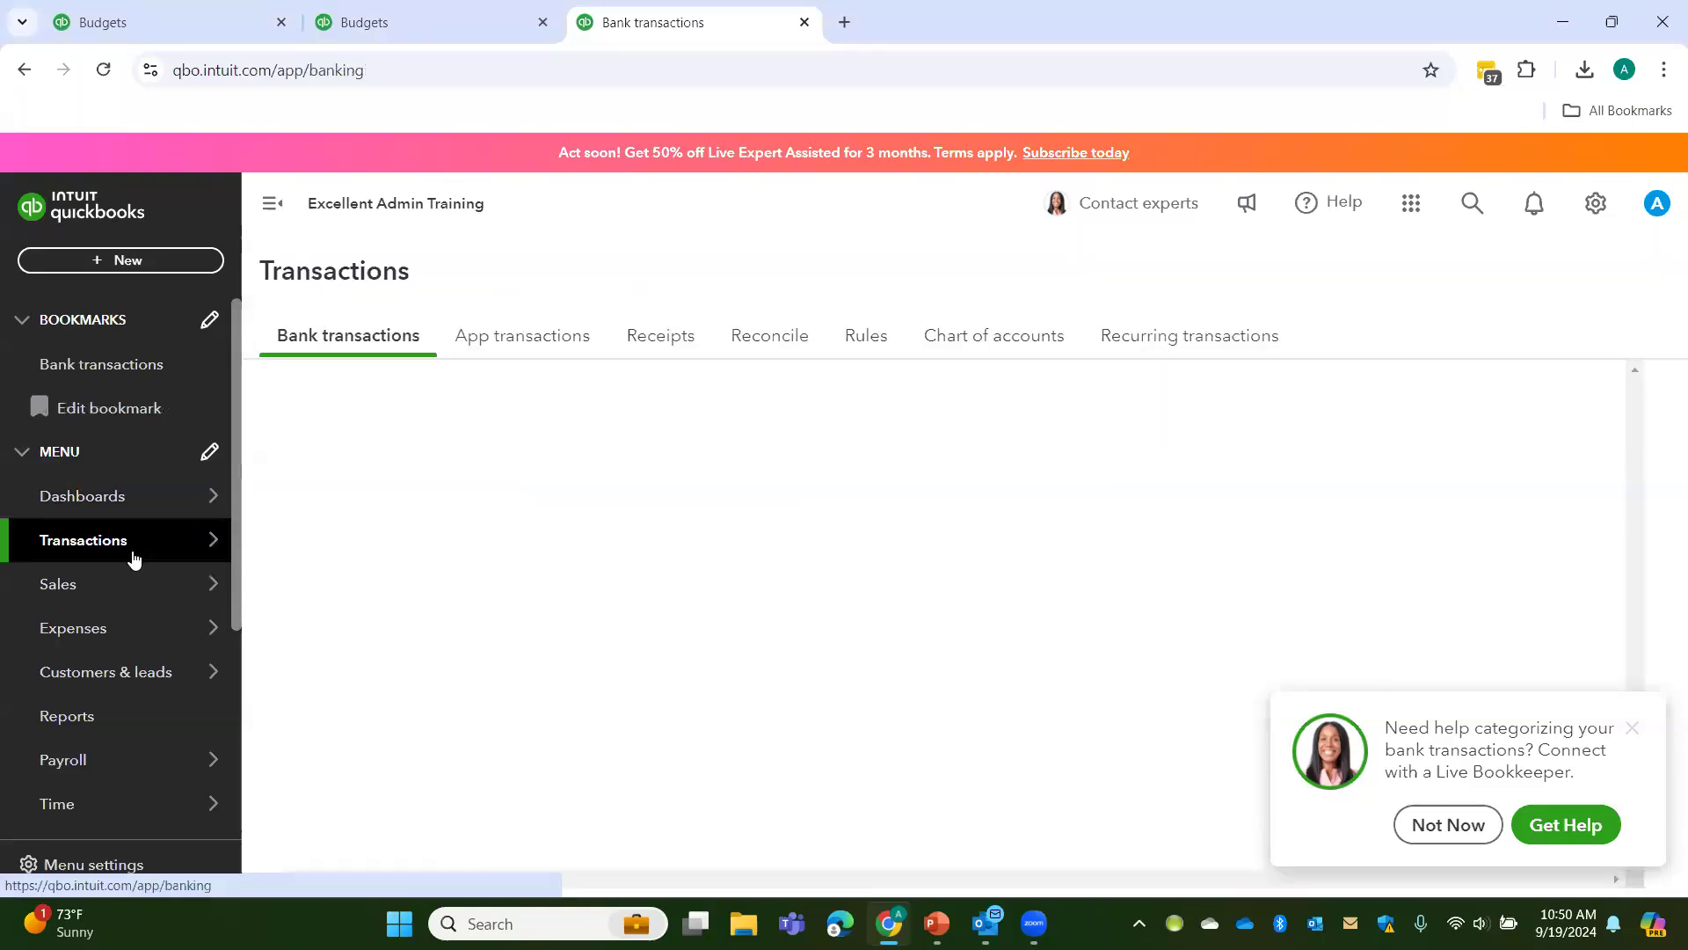
left_click(684, 335)
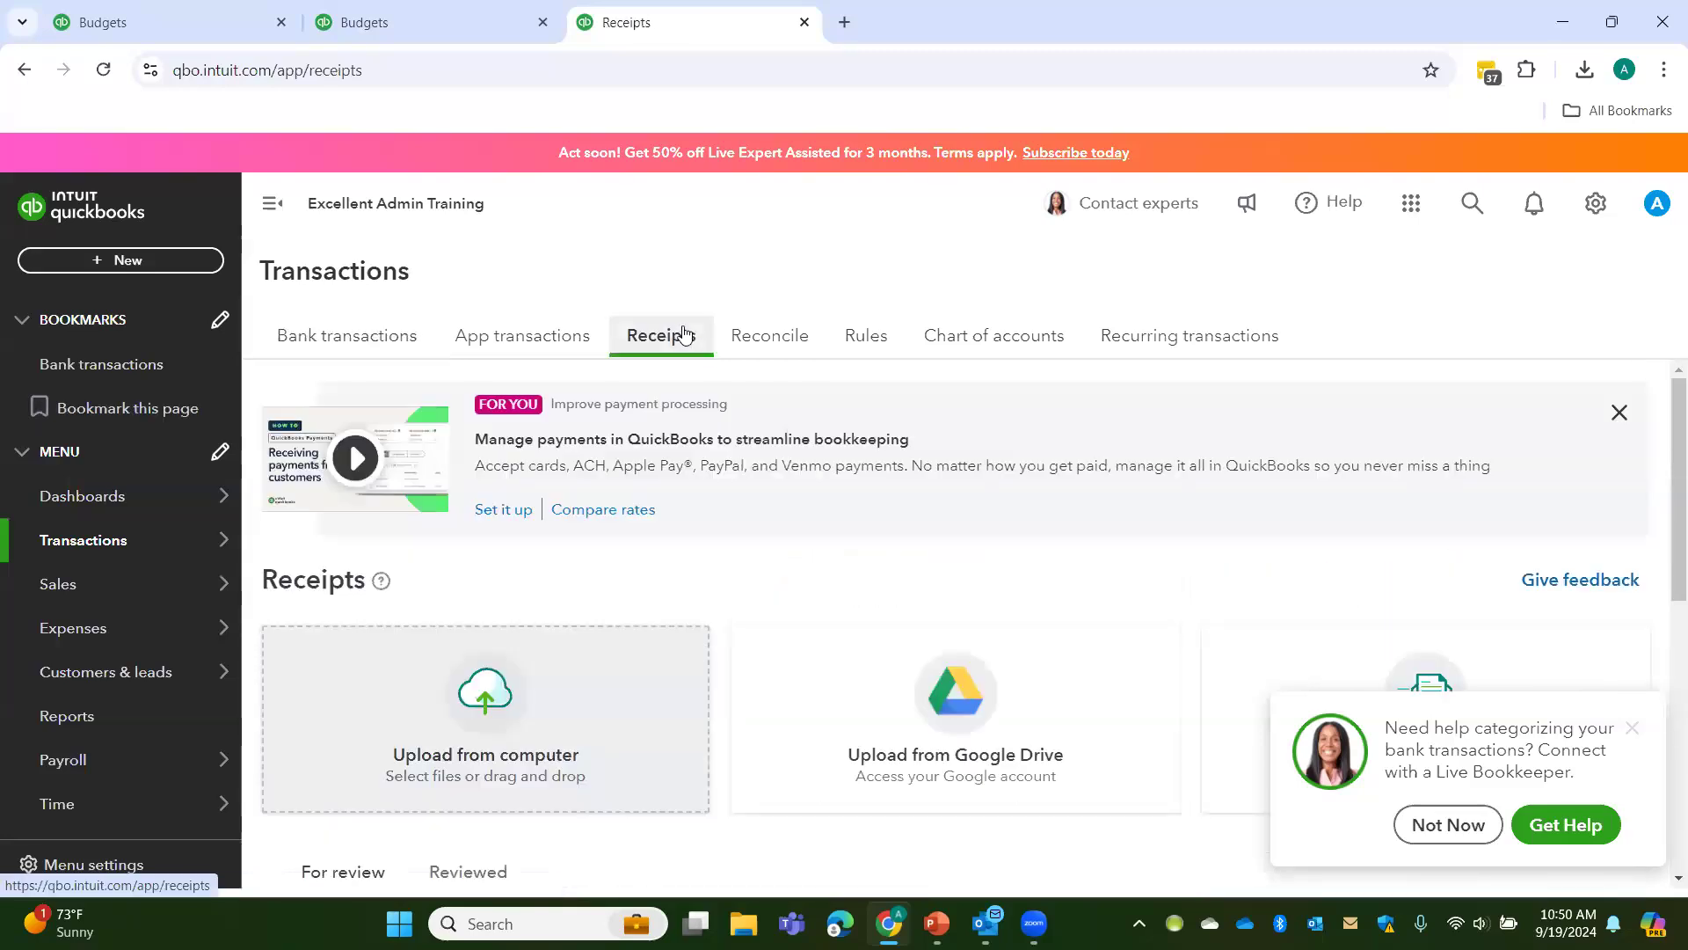
scroll(832, 509, "down", 2)
scroll(832, 508, "down", 2)
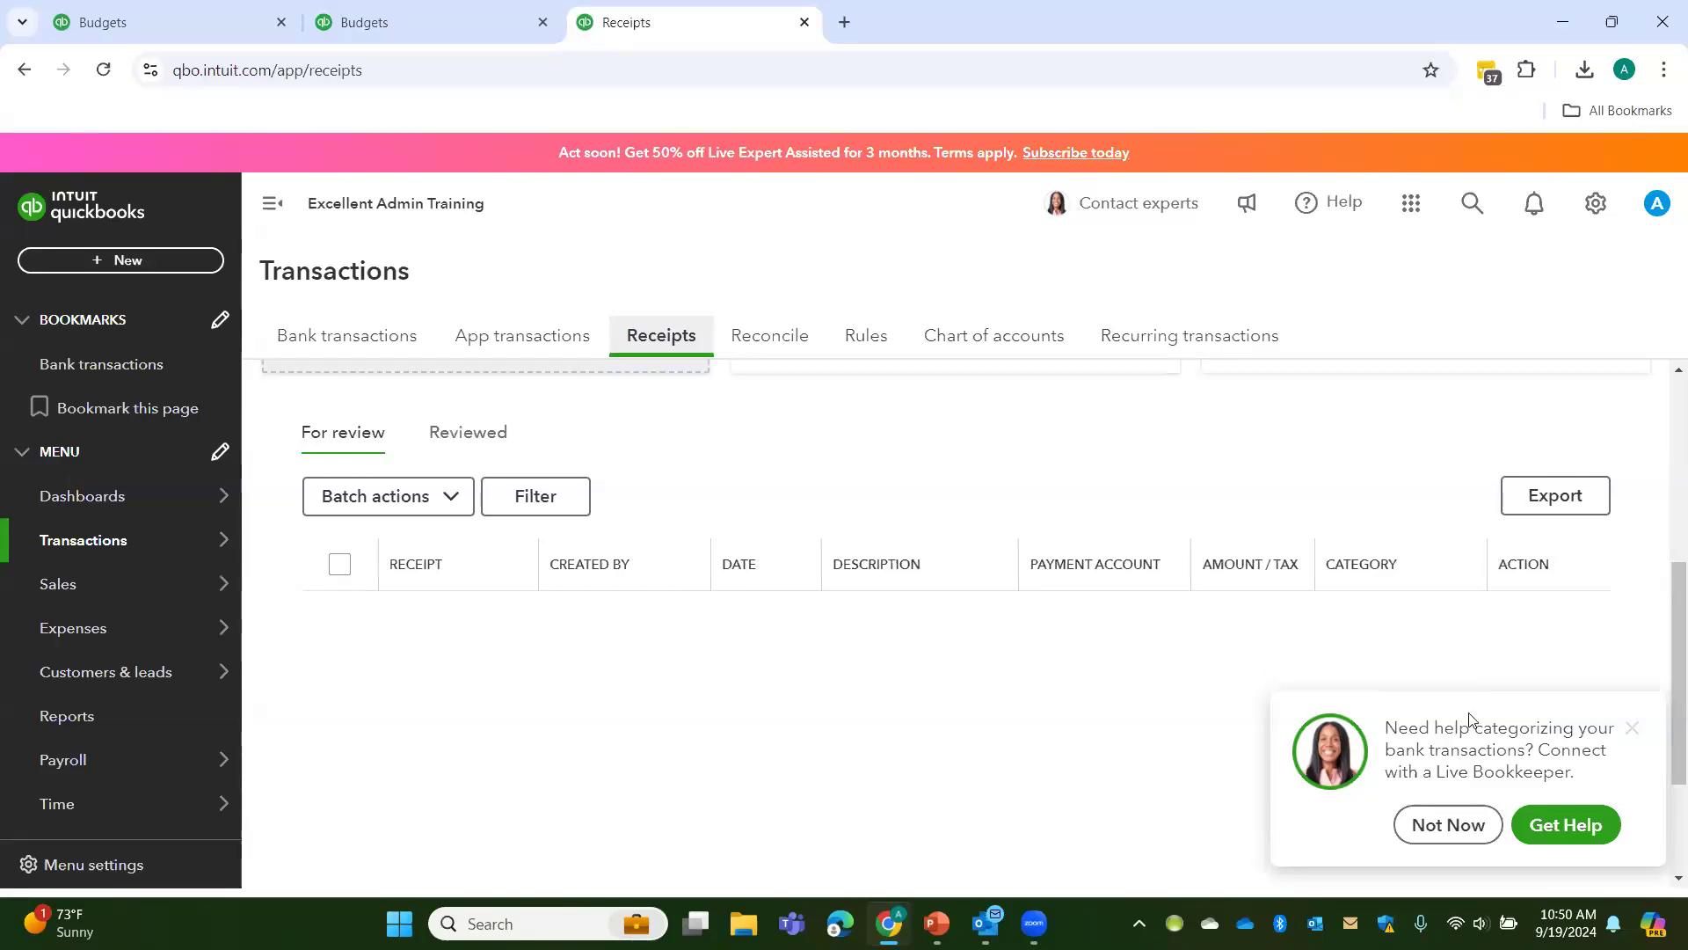
left_click(1632, 729)
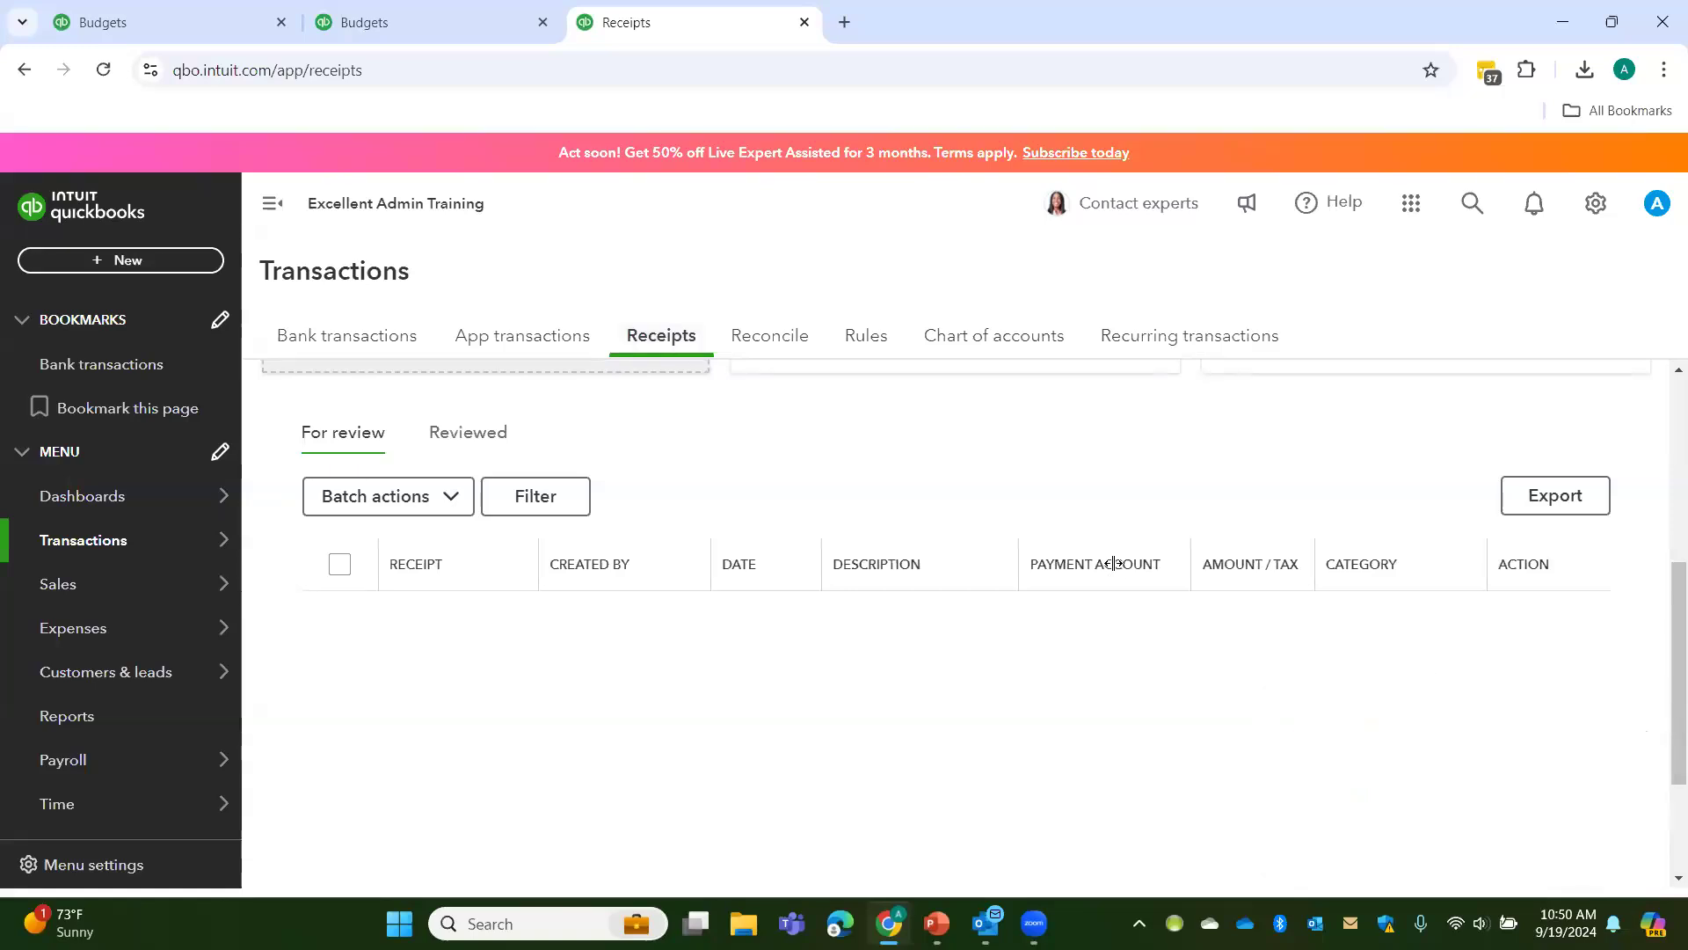
left_click(482, 442)
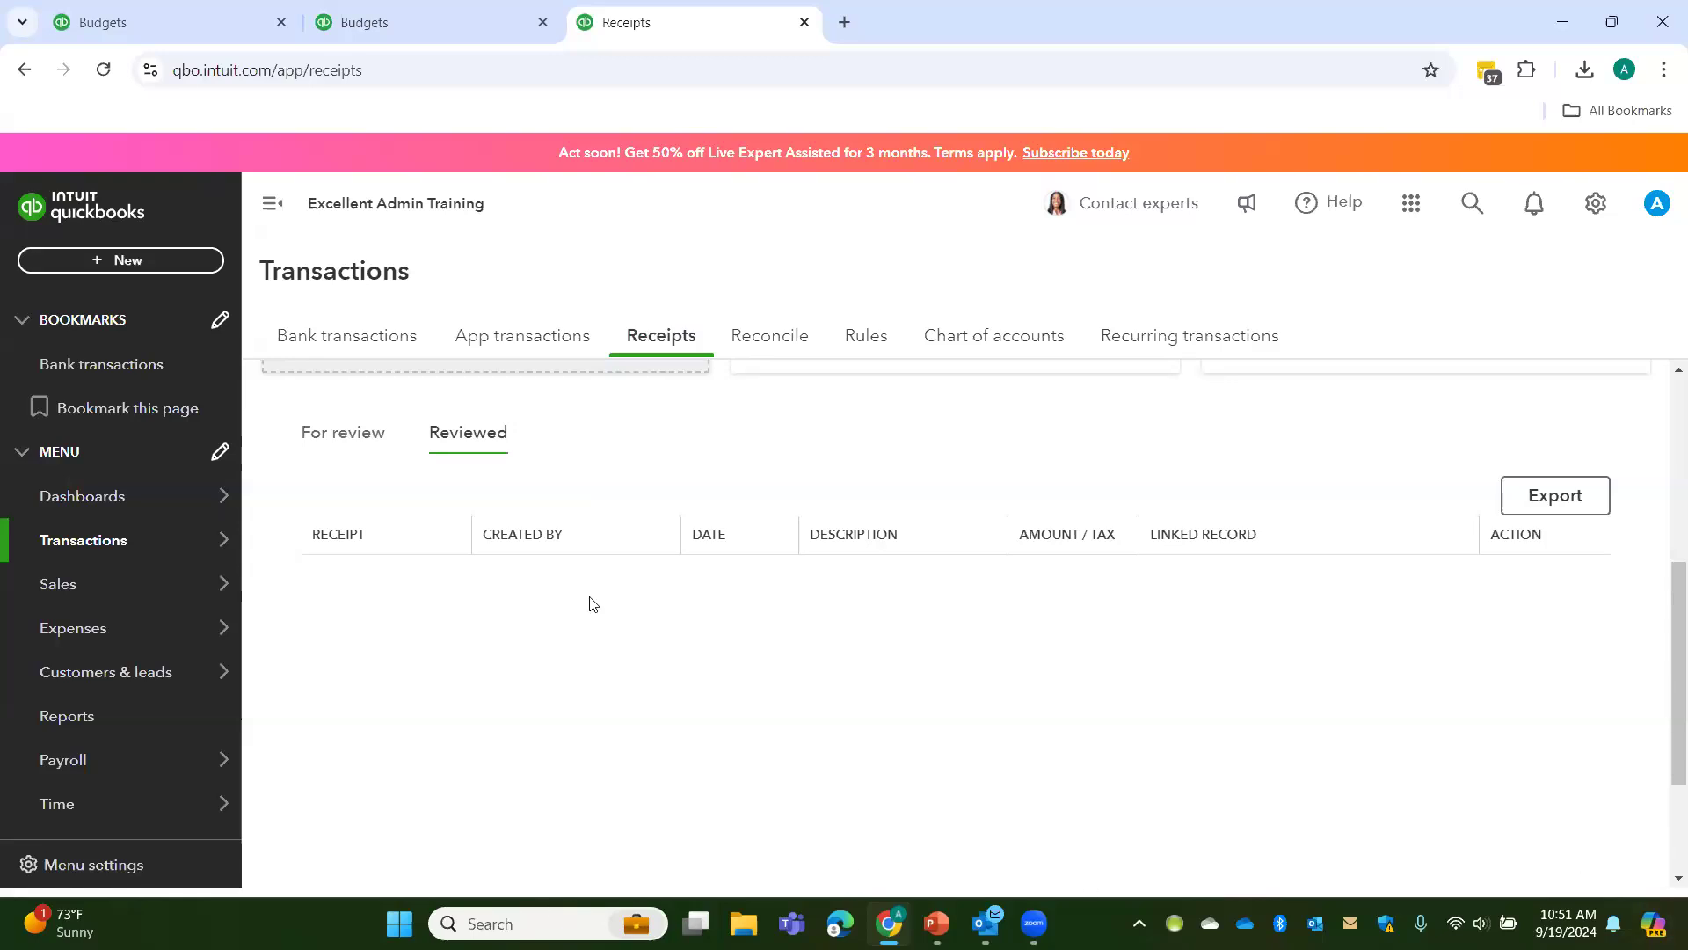
scroll(588, 598, "up", 5)
Step: Upload file (1).pdf from the computer and view it under For review as 05/14/2024, $1,214.28
left_click(459, 652)
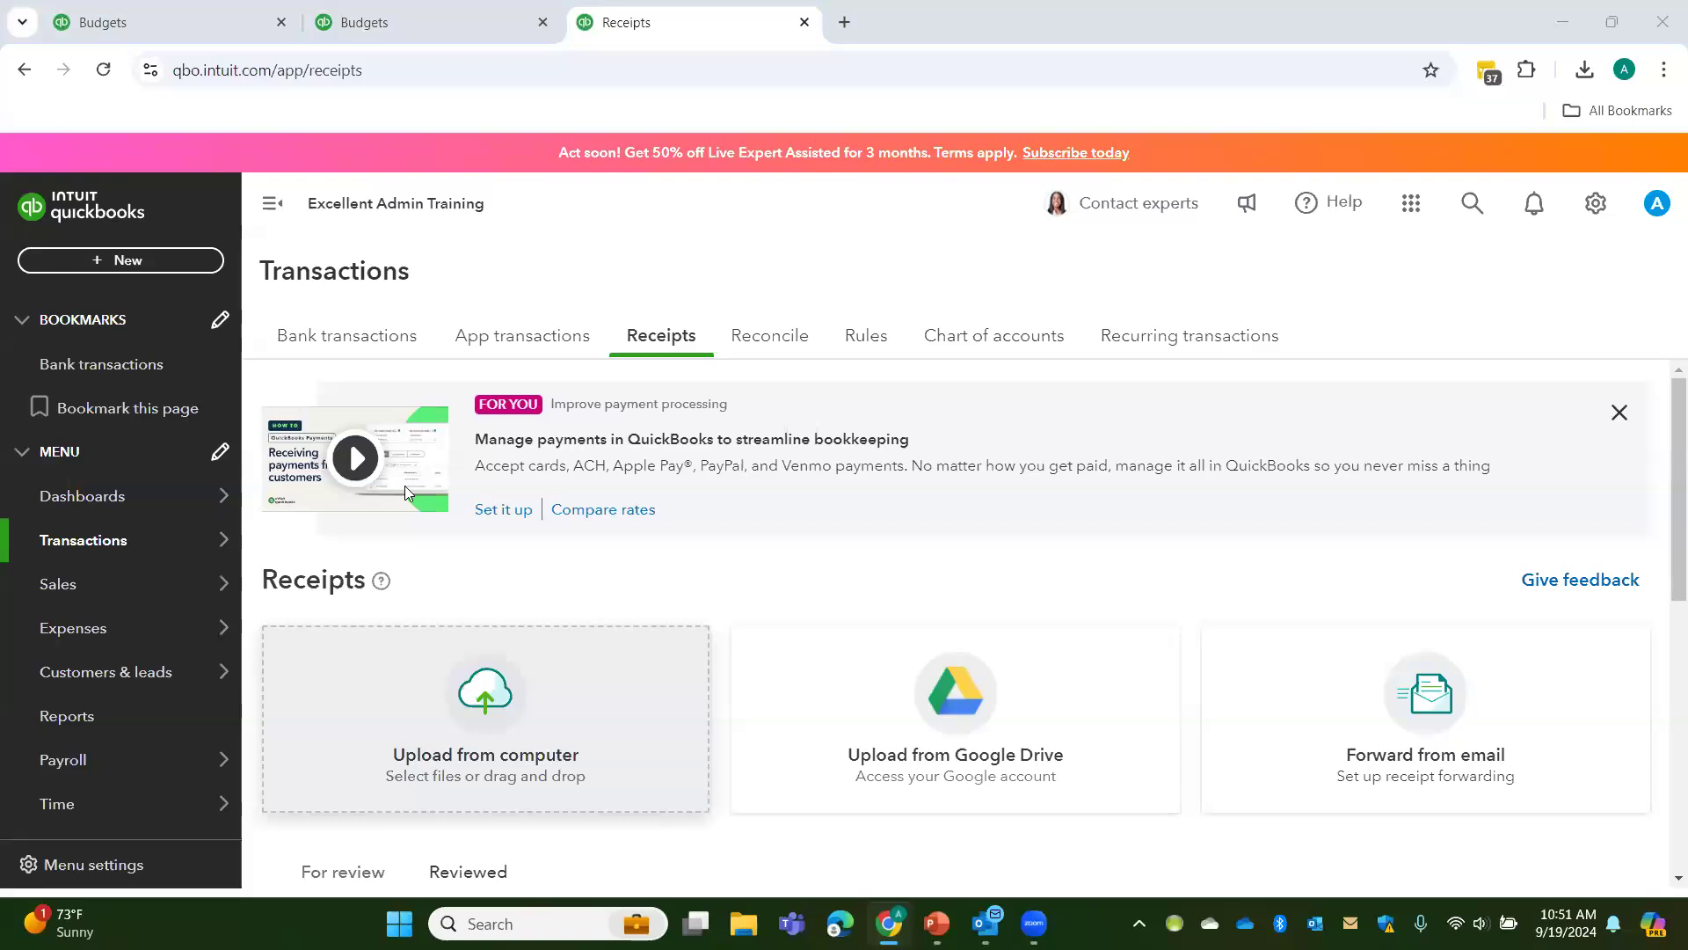
scroll(260, 384, "down", 3)
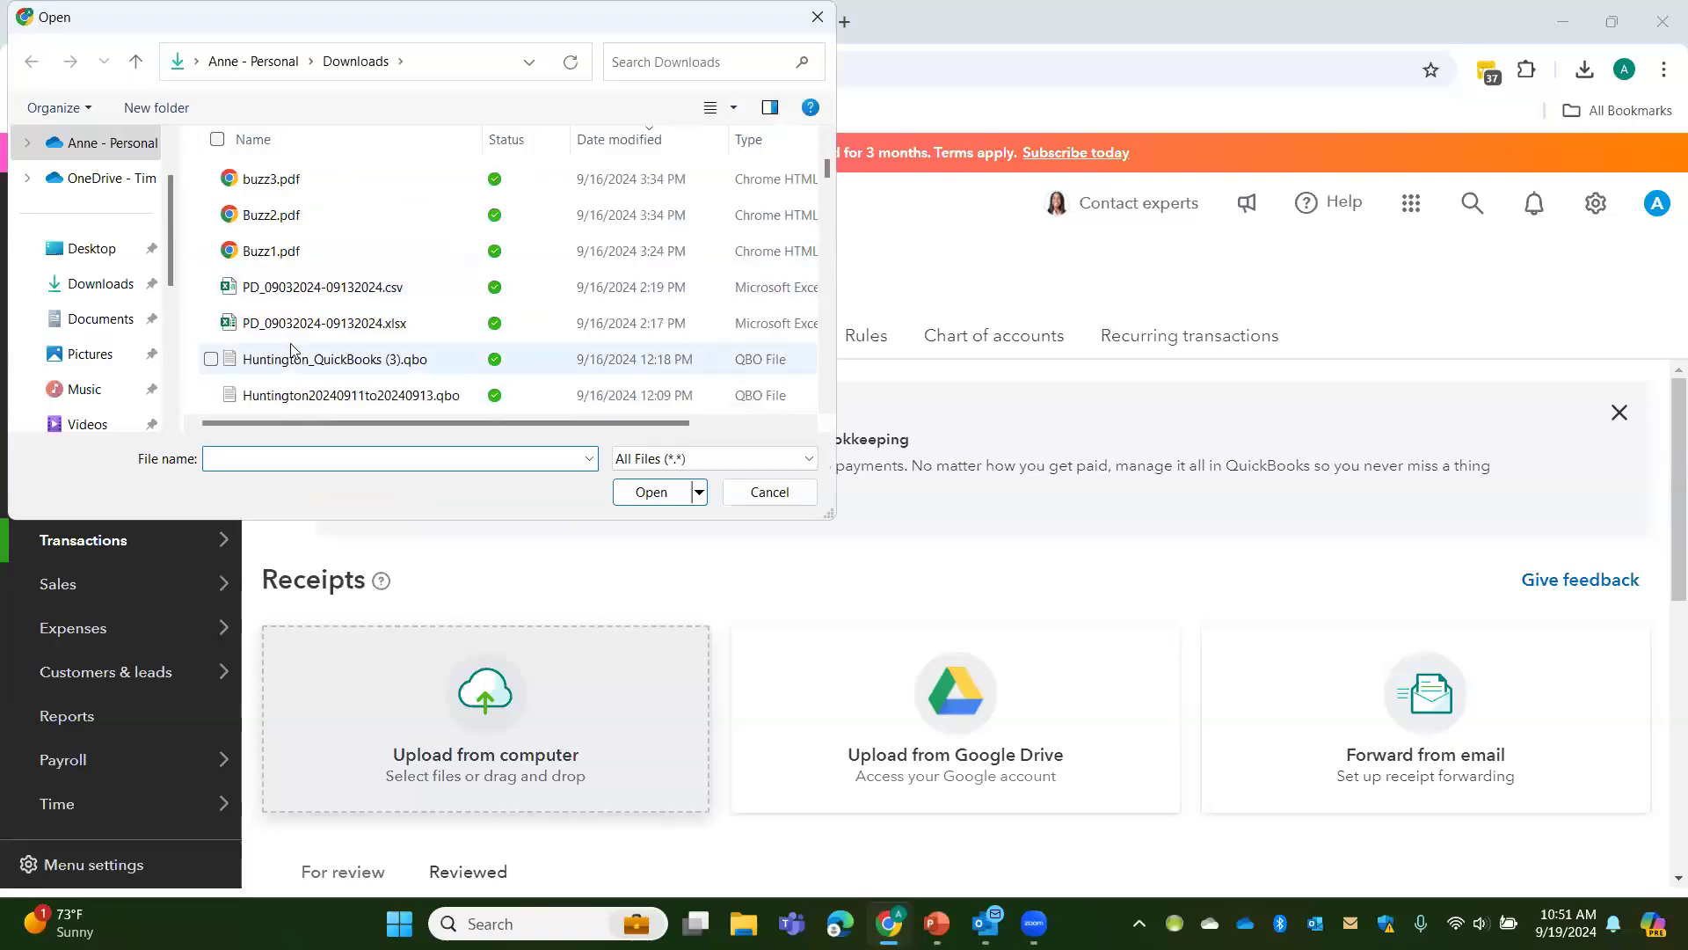
scroll(264, 384, "down", 2)
scroll(294, 384, "down", 2)
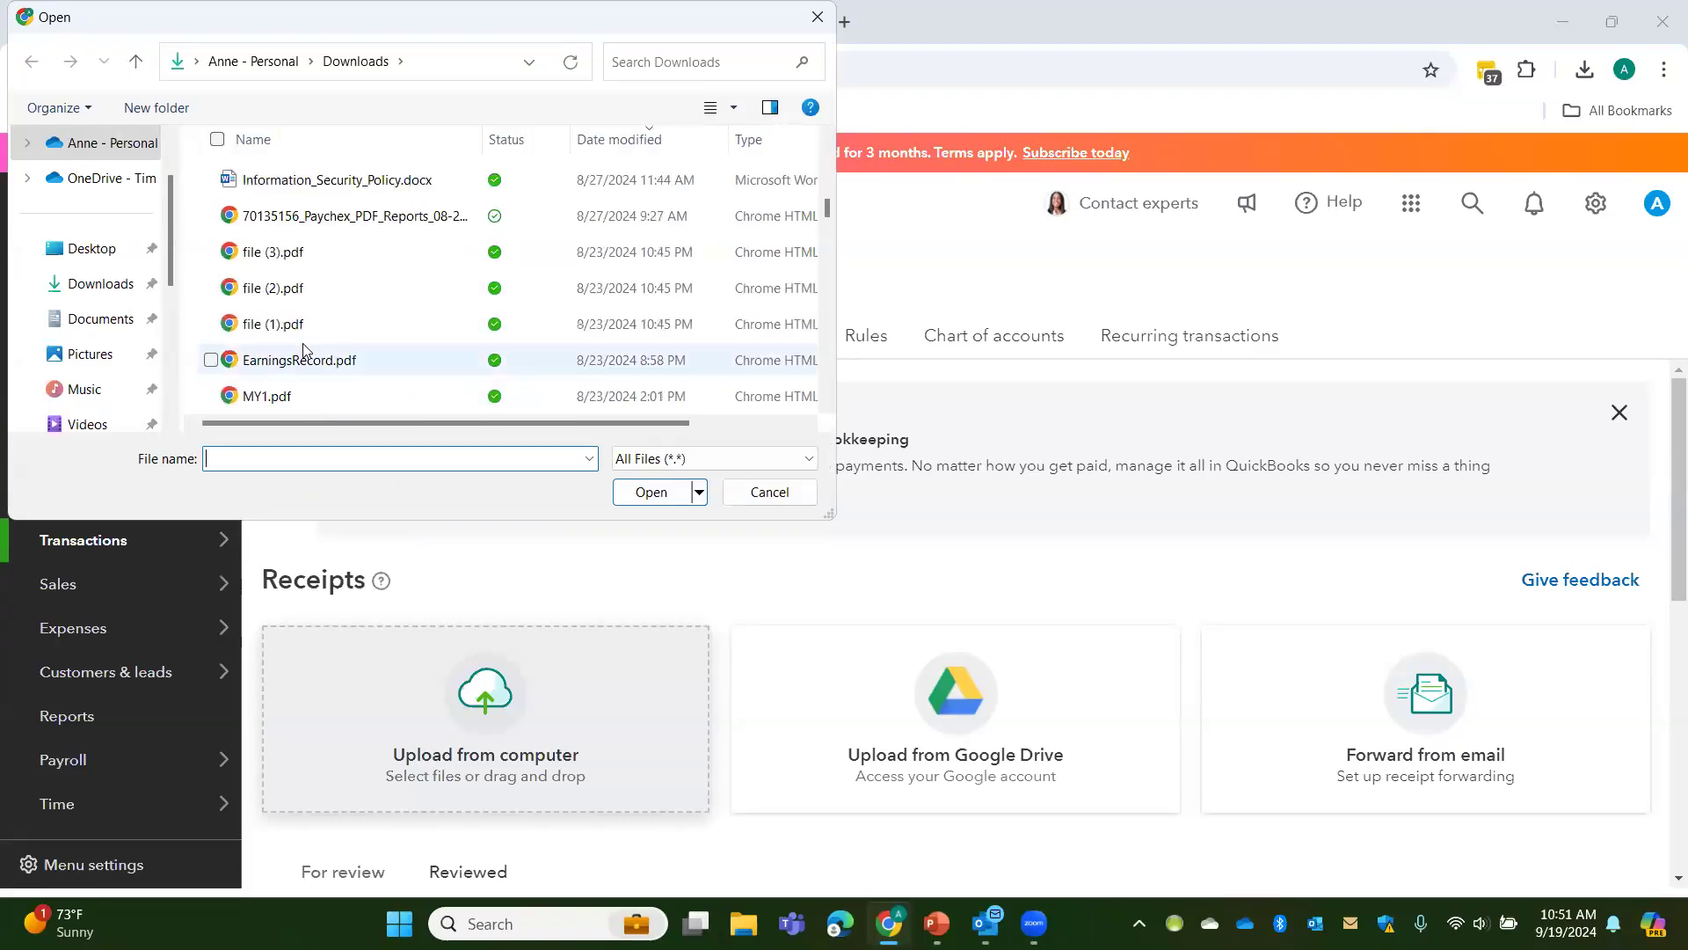
left_click(302, 324)
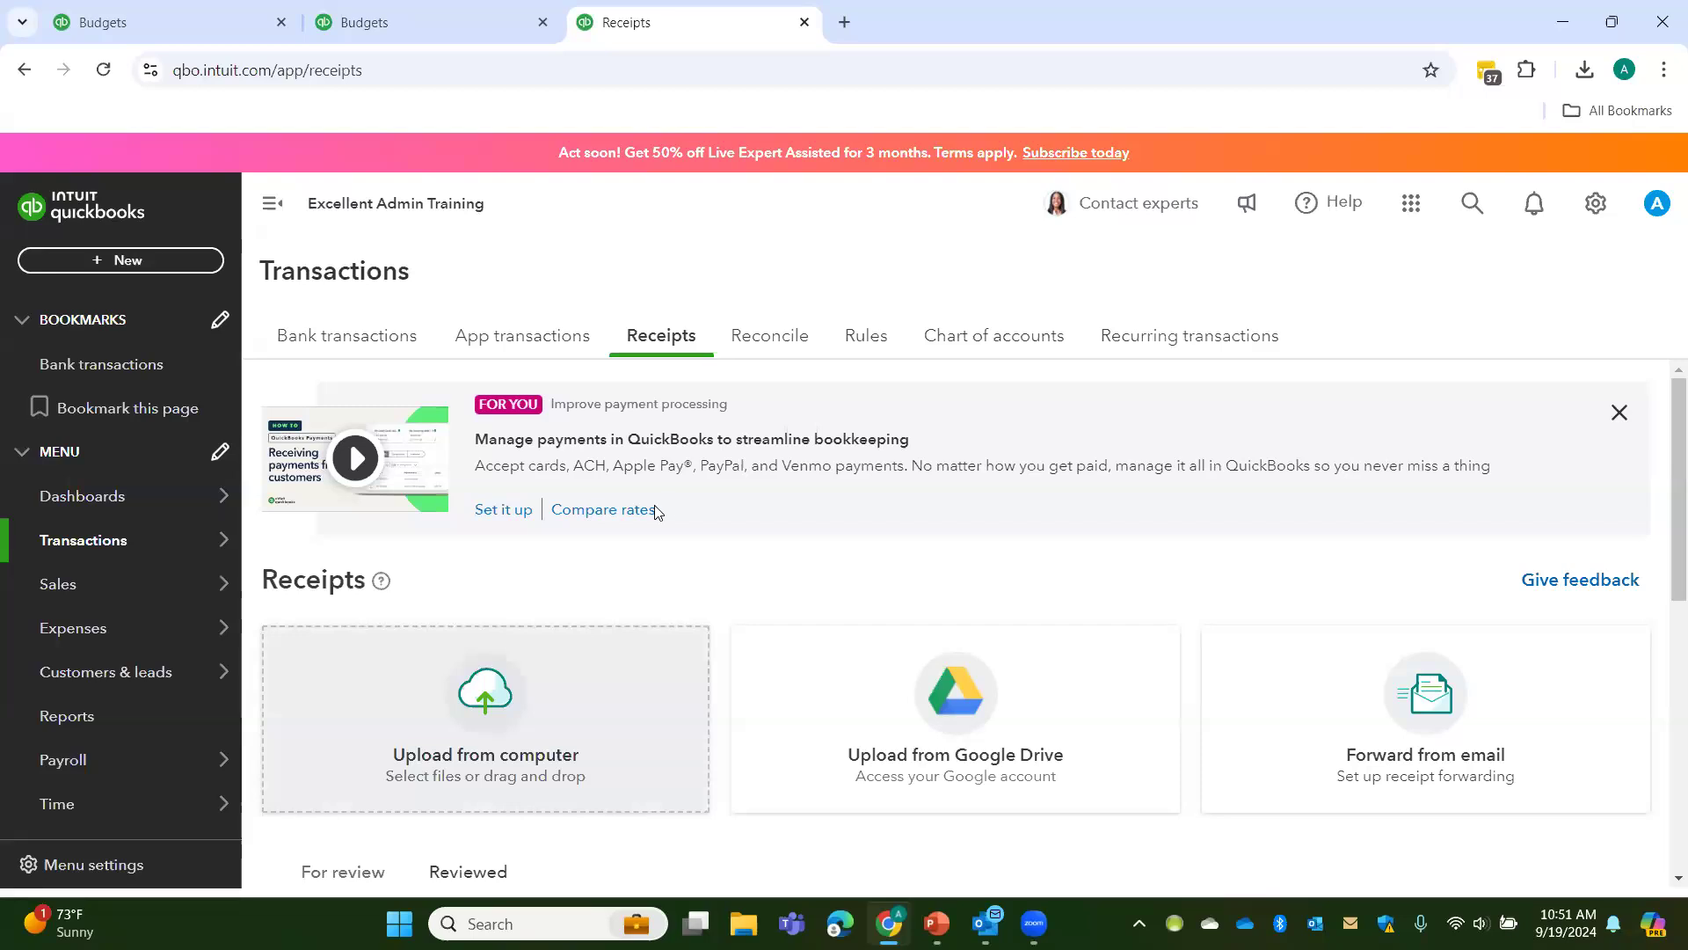
scroll(655, 513, "down", 5)
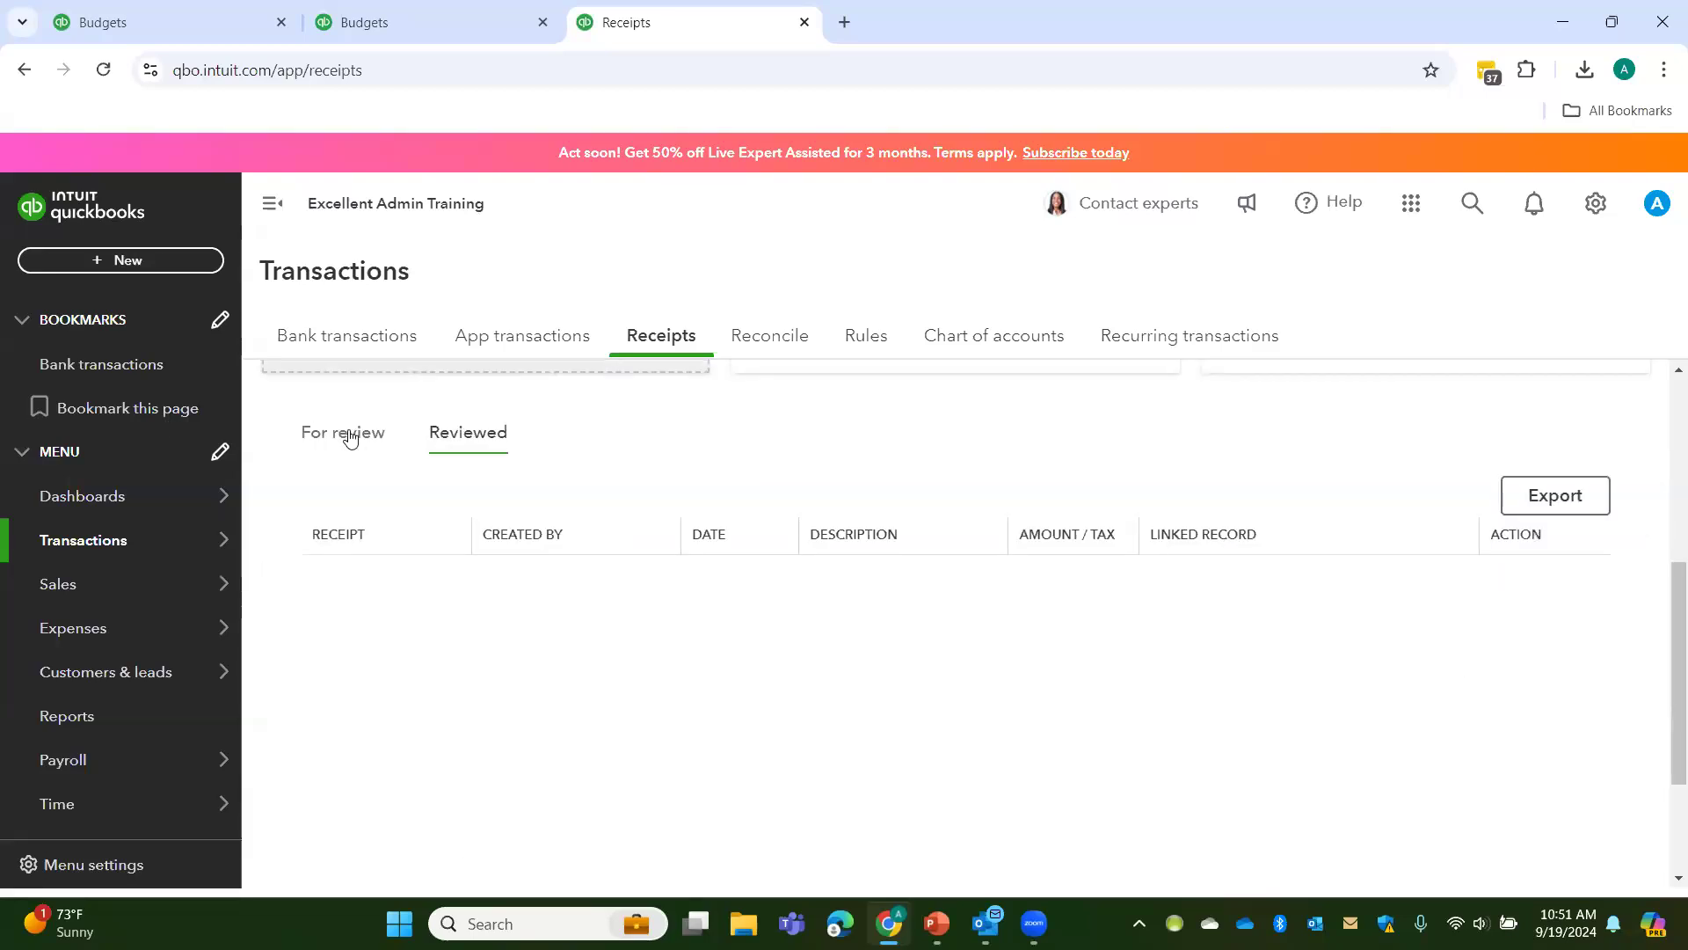
left_click(350, 435)
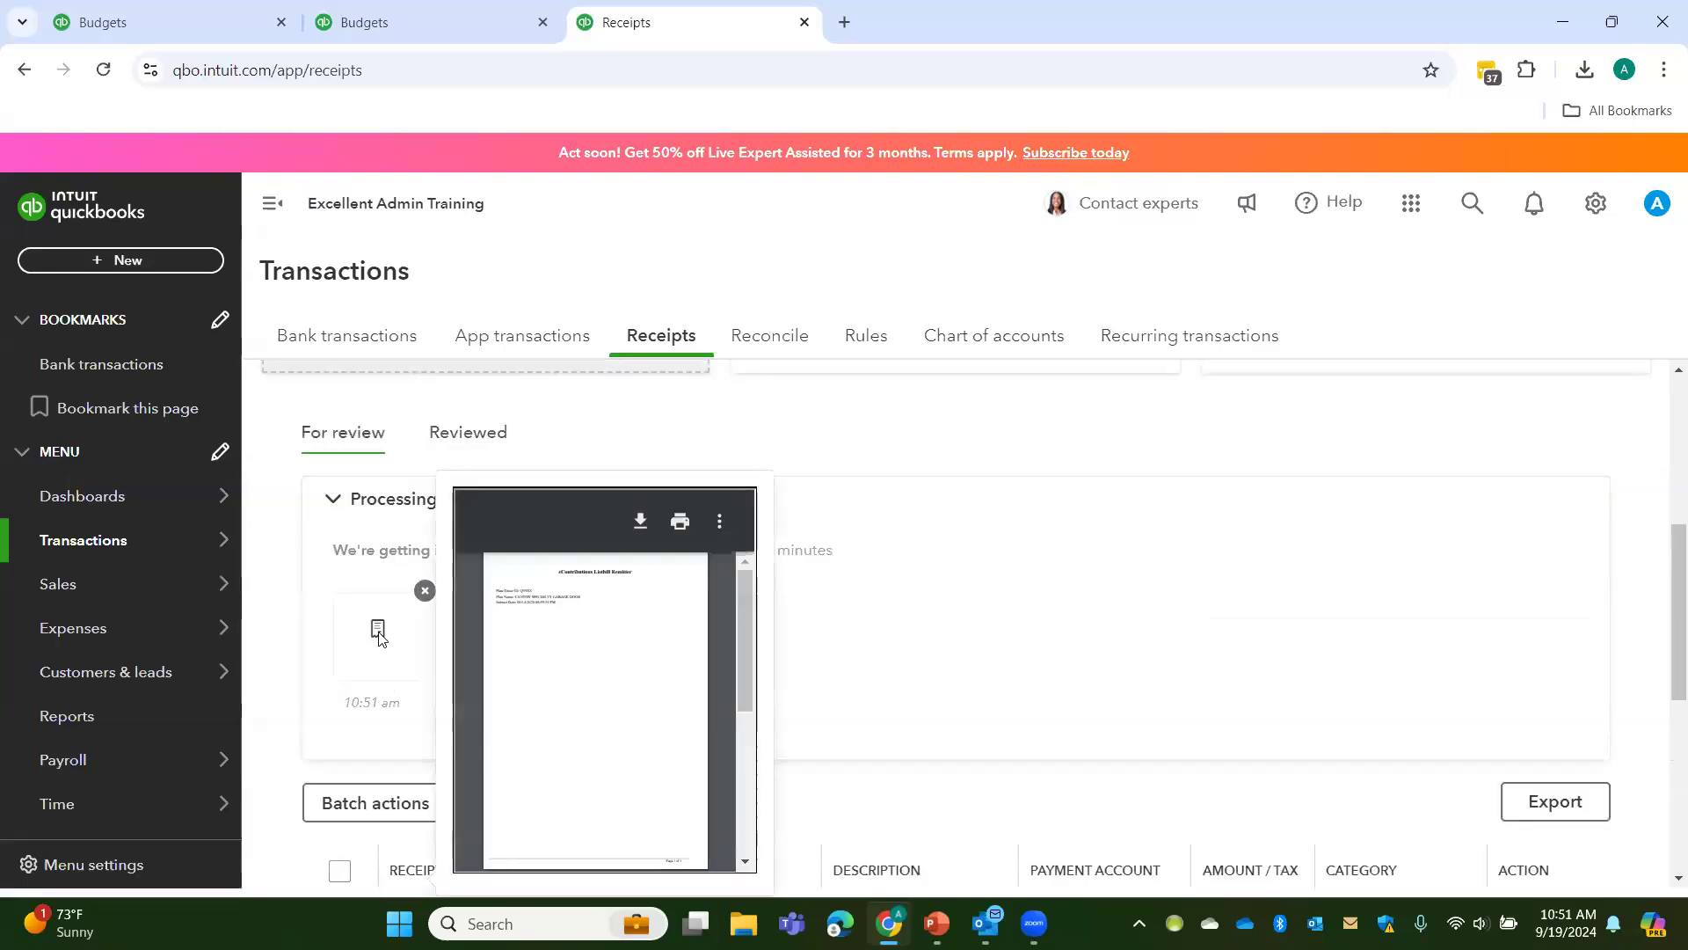
left_click_drag(866, 565, 710, 550)
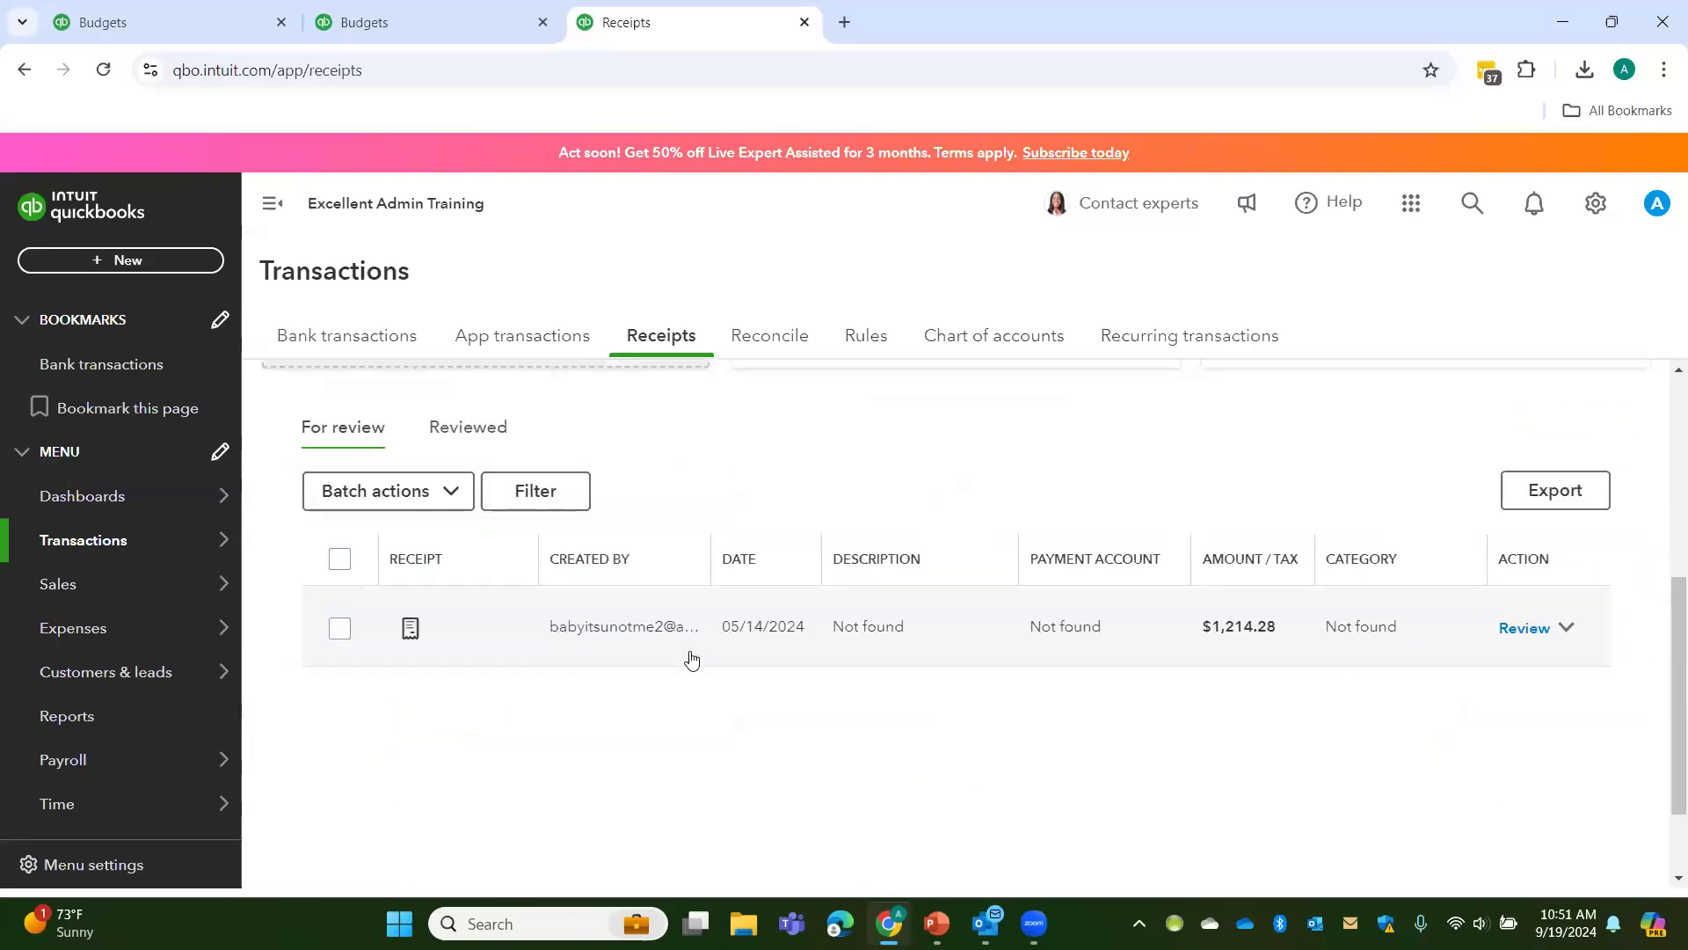
scroll(926, 550, "down", 1)
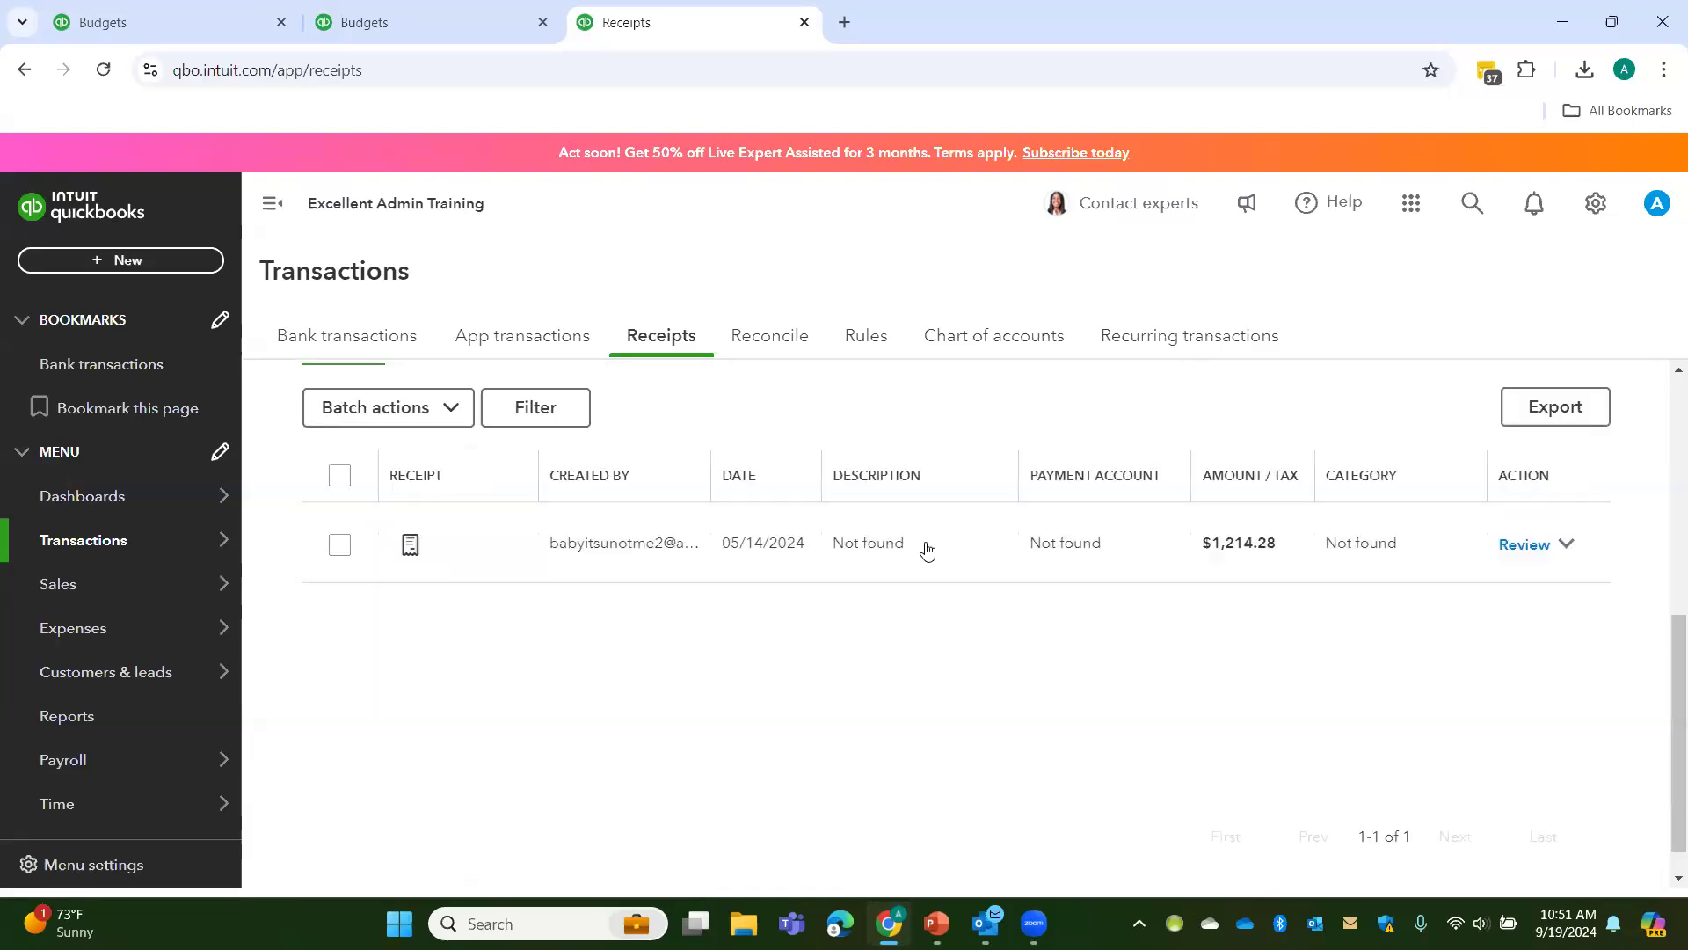
scroll(1535, 550, "up", 1)
Step: Open the uploaded receipt for review and set its payee to Arby's
left_click(1538, 550)
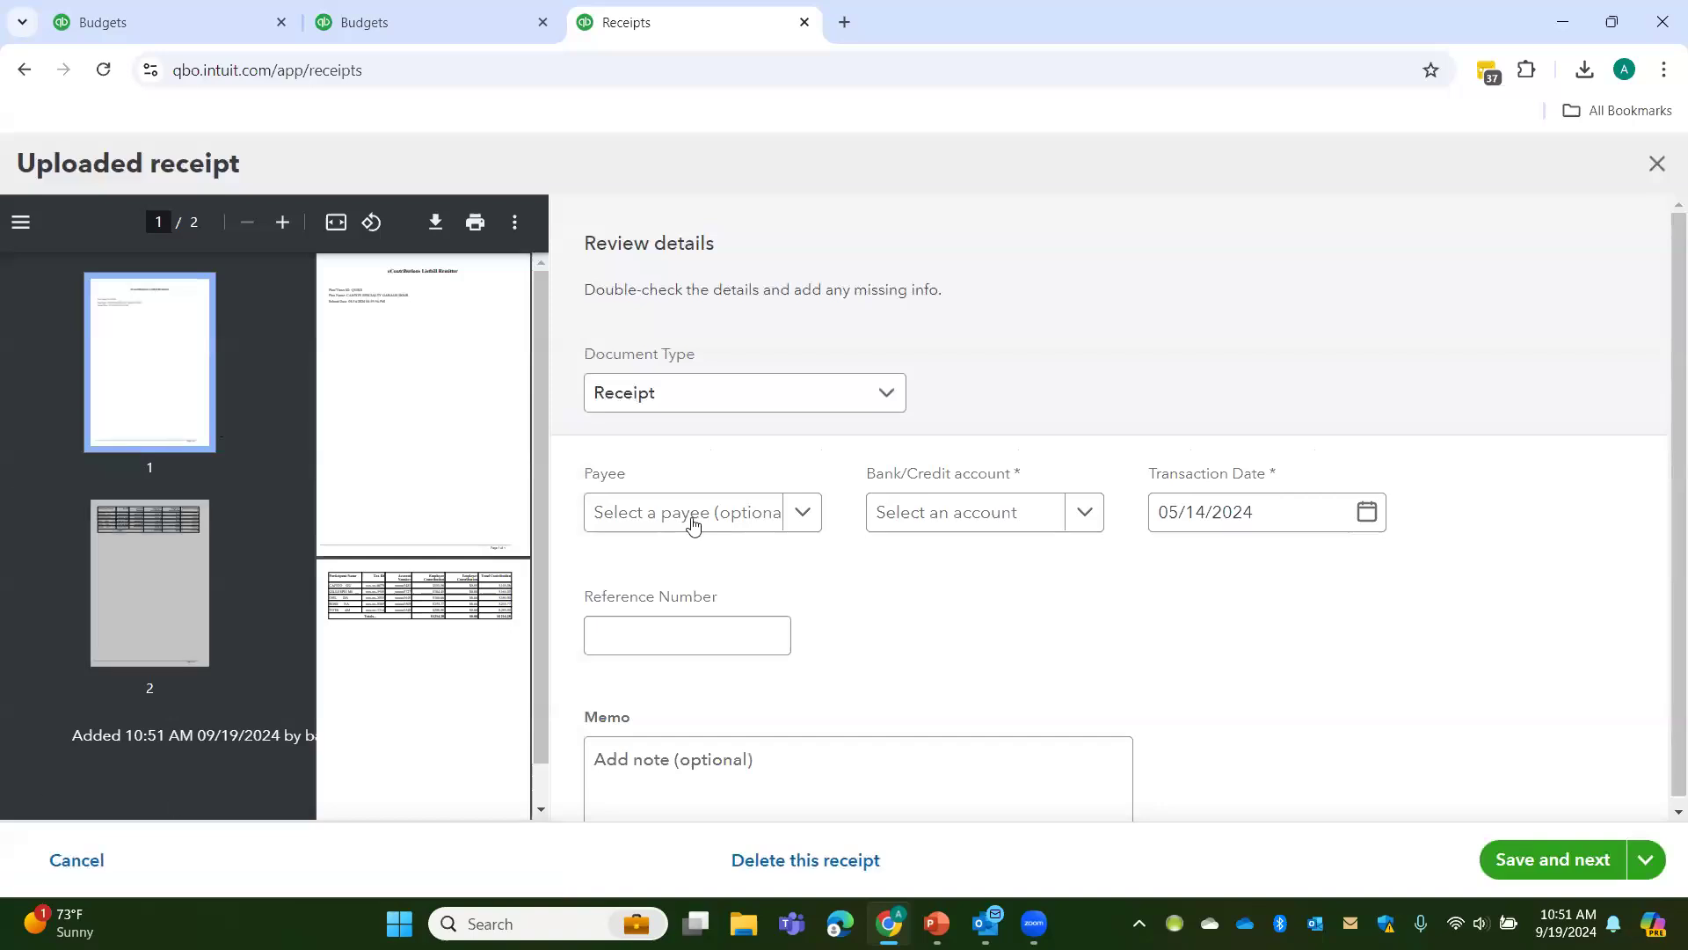
left_click(800, 510)
scroll(741, 749, "down", 3)
left_click(719, 603)
Step: Set the receipt's payment account to Spark Miles (5005) - 1
left_click(1092, 528)
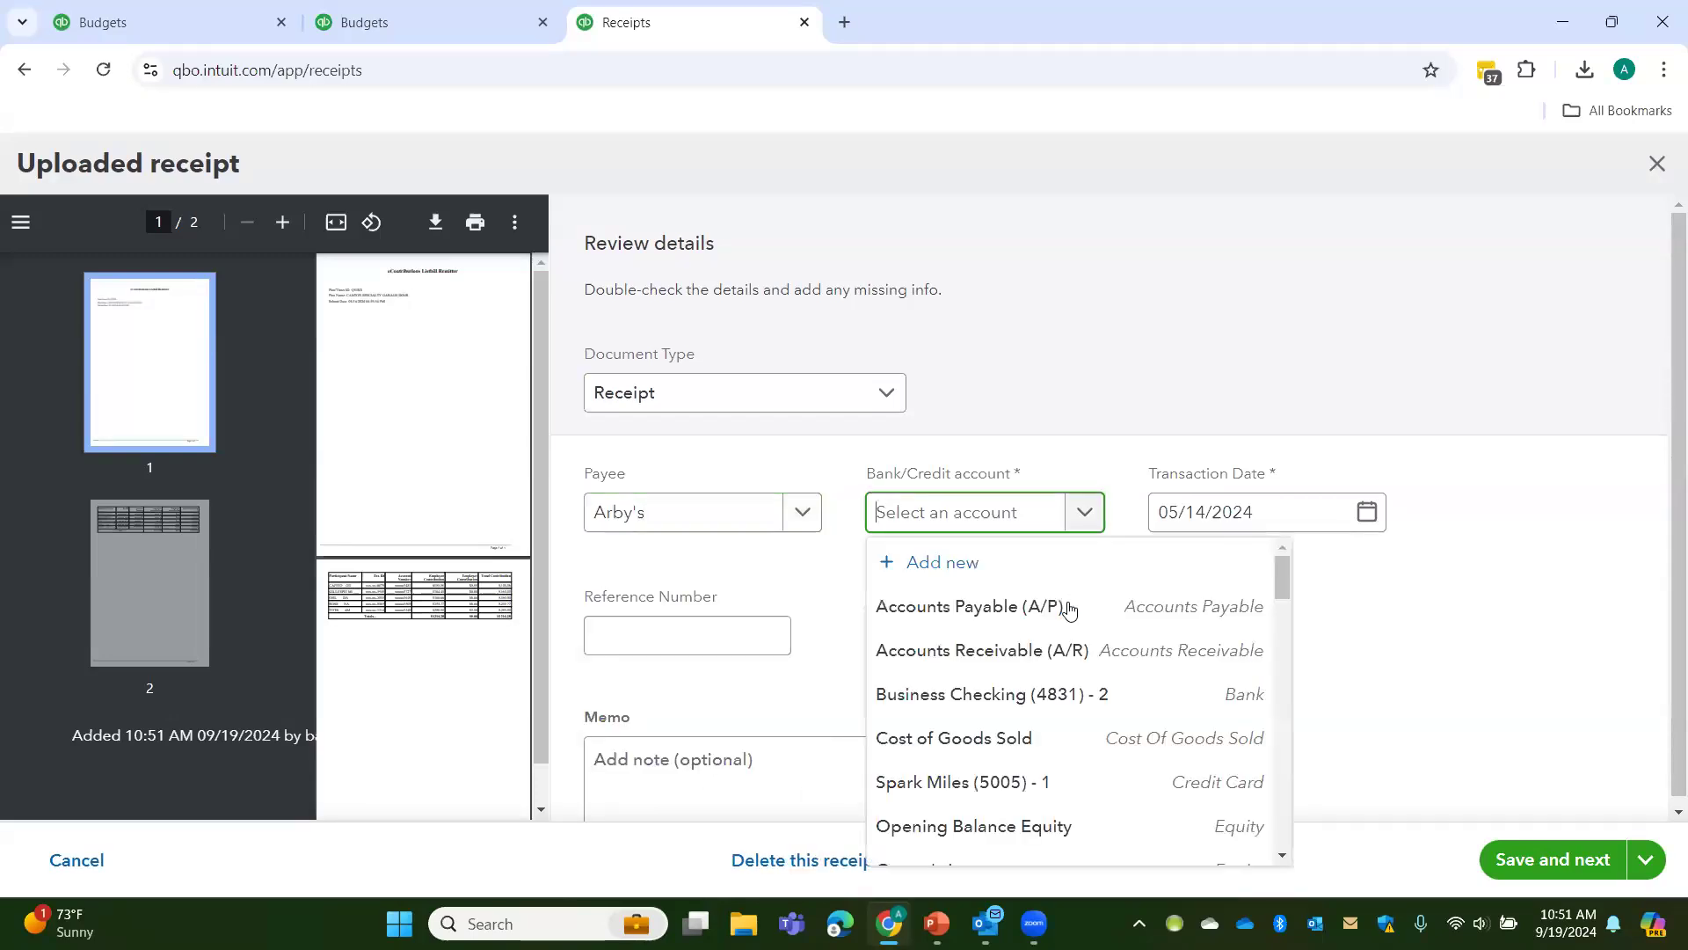
left_click(1060, 694)
left_click(1091, 517)
scroll(1029, 703, "down", 1)
scroll(1032, 730, "down", 1)
left_click(1044, 674)
Step: Set the transaction date to 09/19/2024 using the calendar
left_click(1274, 524)
left_click(1378, 529)
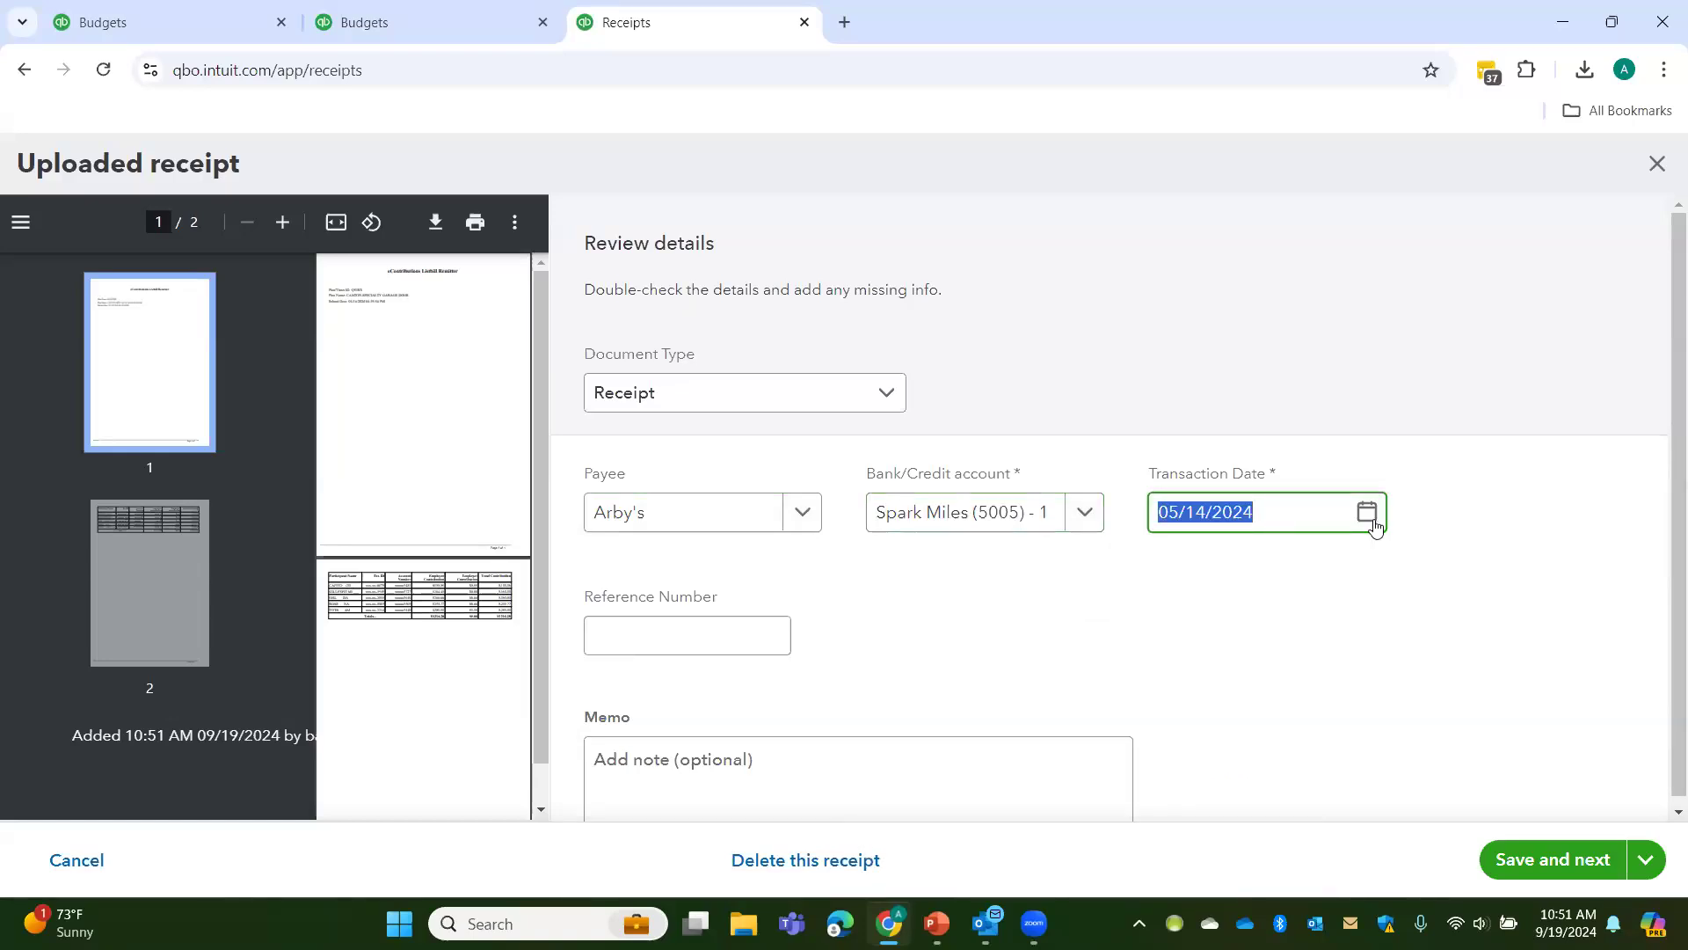
left_click(1368, 521)
left_click(1391, 577)
left_click(1391, 577)
left_click(1391, 577)
left_click(1391, 577)
left_click(1391, 577)
left_click(1391, 577)
left_click(1179, 577)
left_click(1179, 577)
left_click(1316, 748)
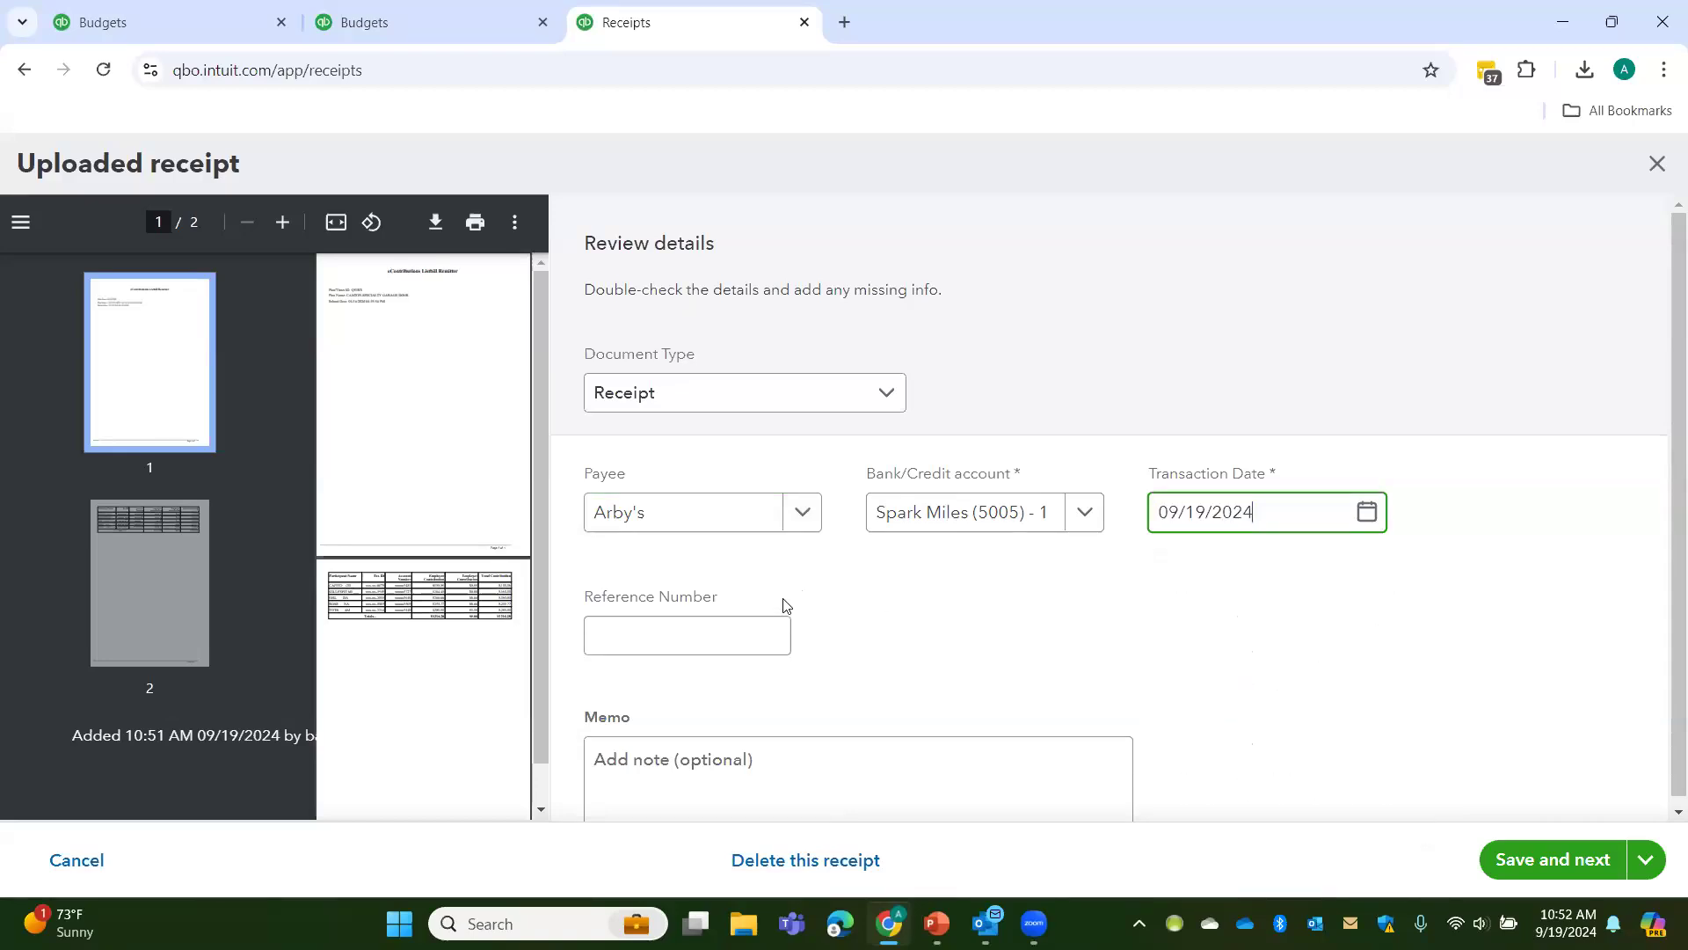
Step: Categorize line 1 as Contractors, confirm the $1,214.28 amount, and save the receipt
left_click(747, 645)
scroll(746, 650, "down", 3)
left_click(749, 588)
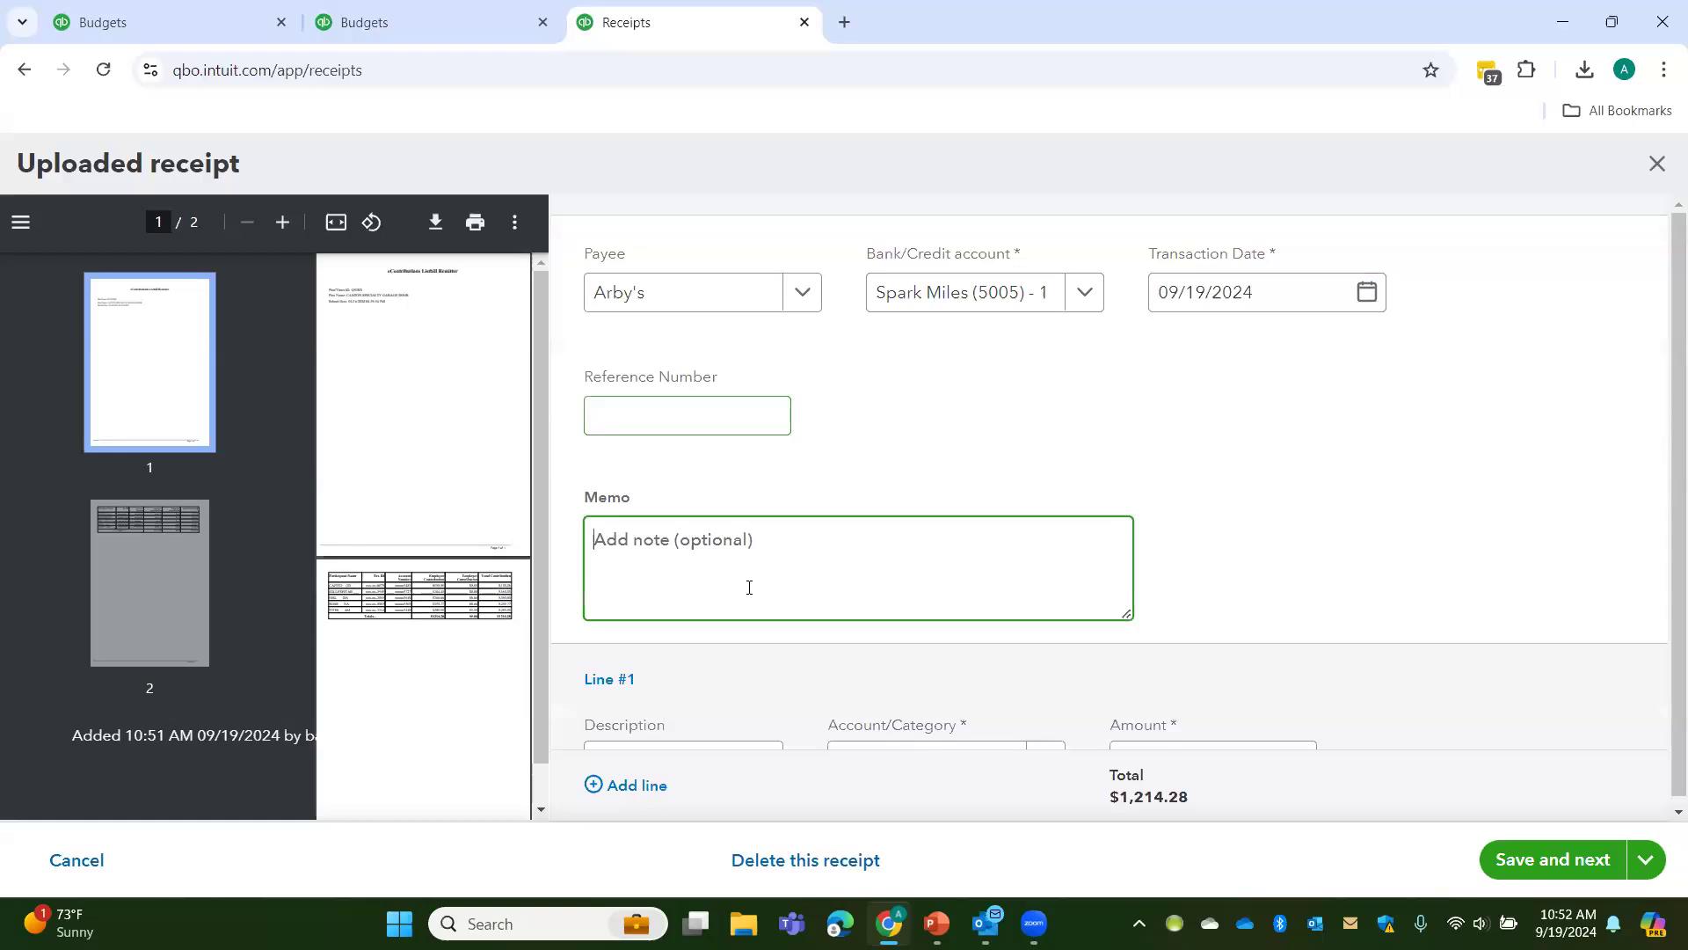
scroll(754, 571, "down", 3)
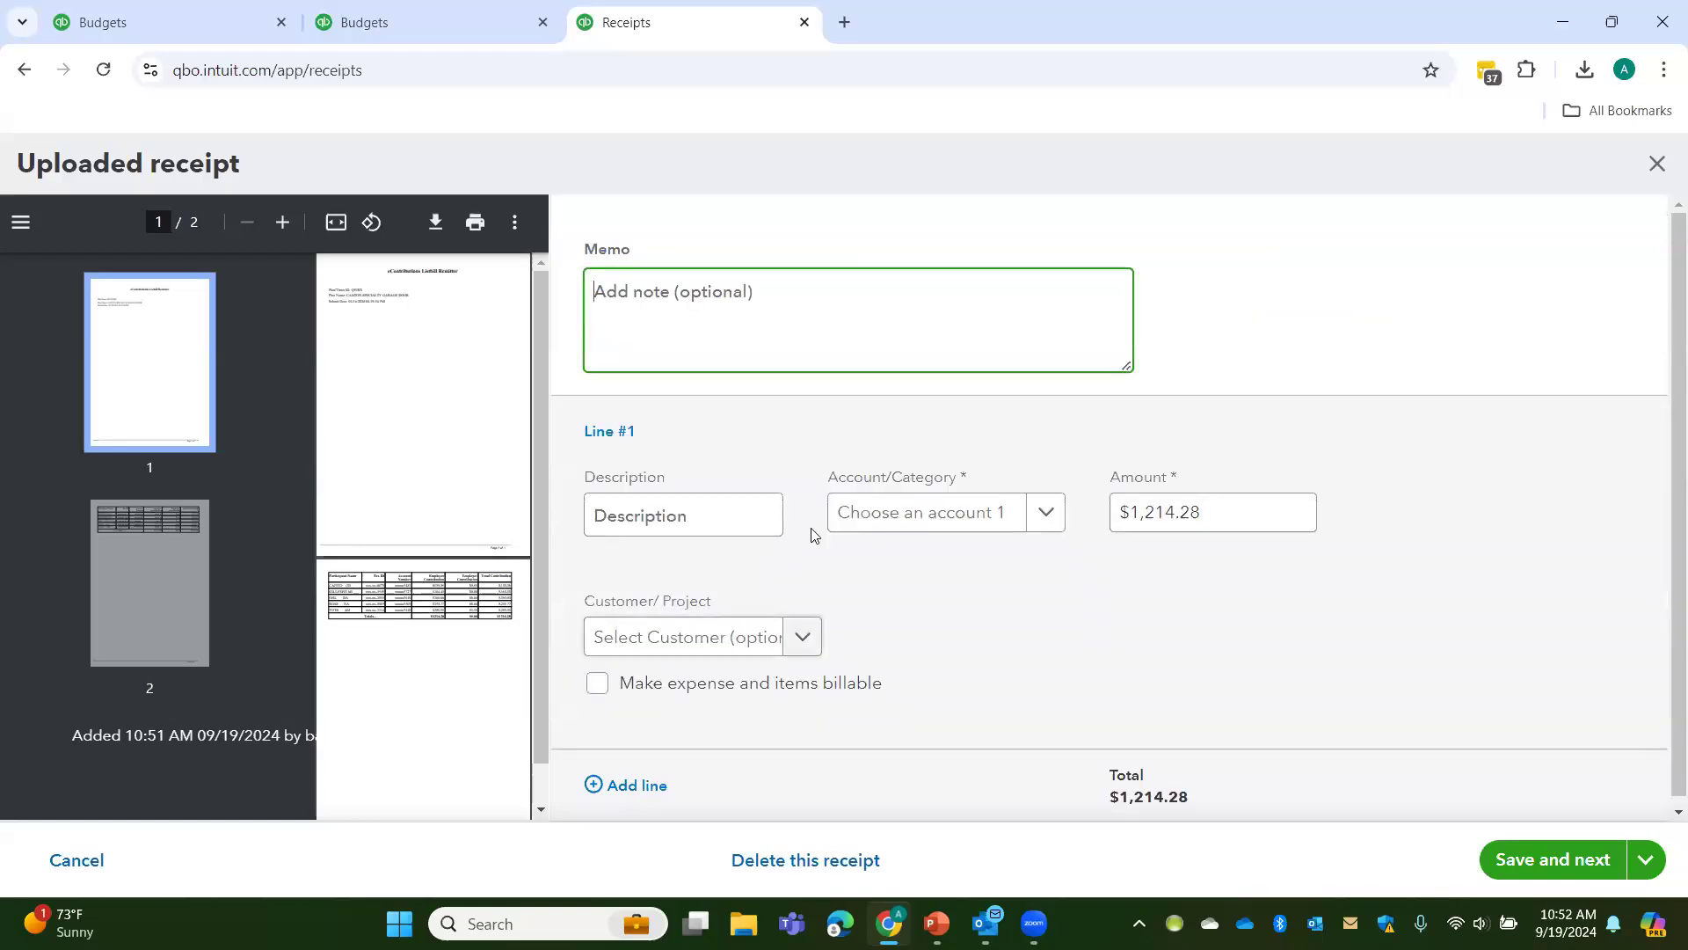
left_click(905, 519)
scroll(990, 672, "down", 4)
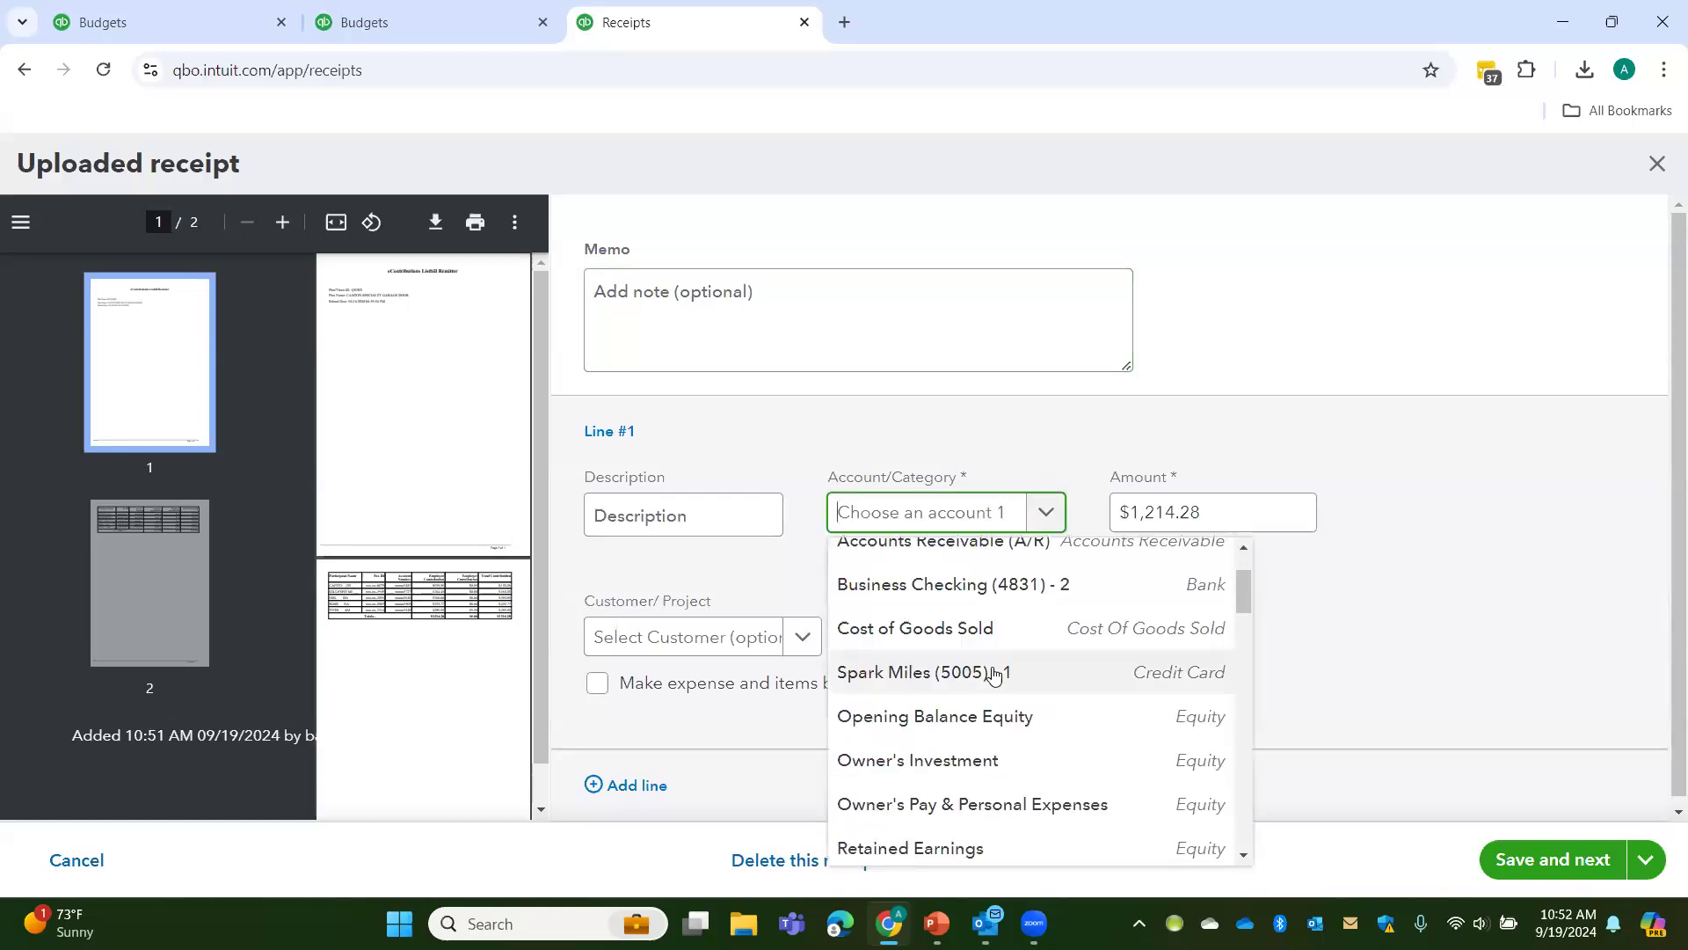
scroll(991, 676, "down", 4)
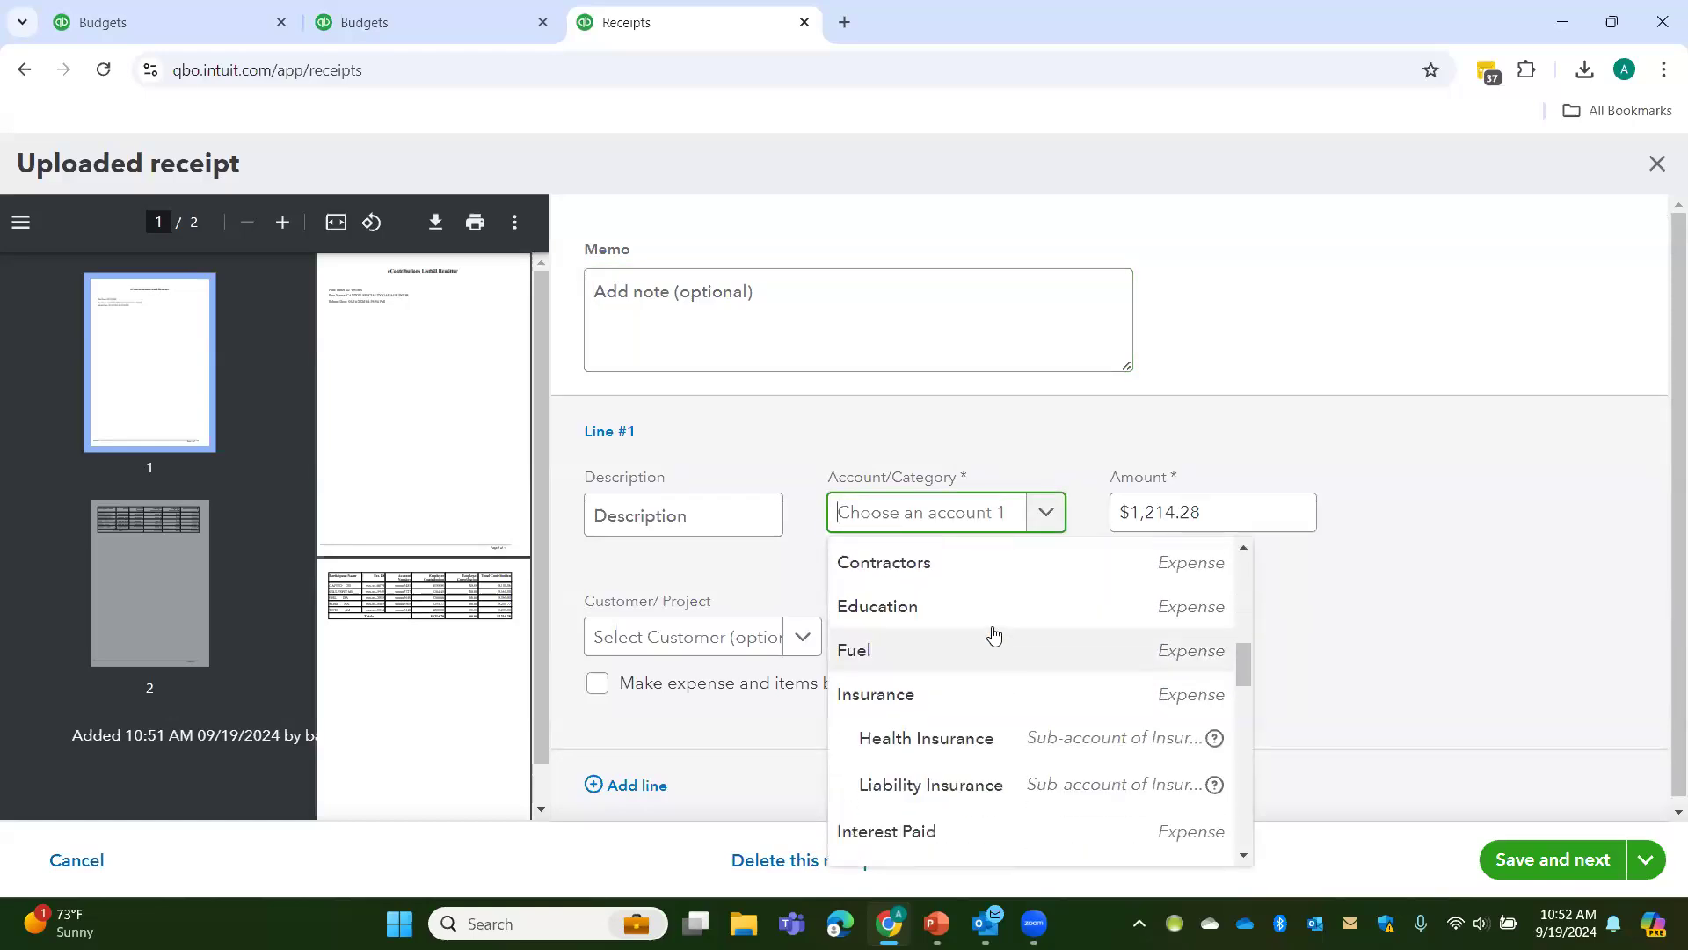
scroll(991, 677, "up", 2)
left_click(991, 675)
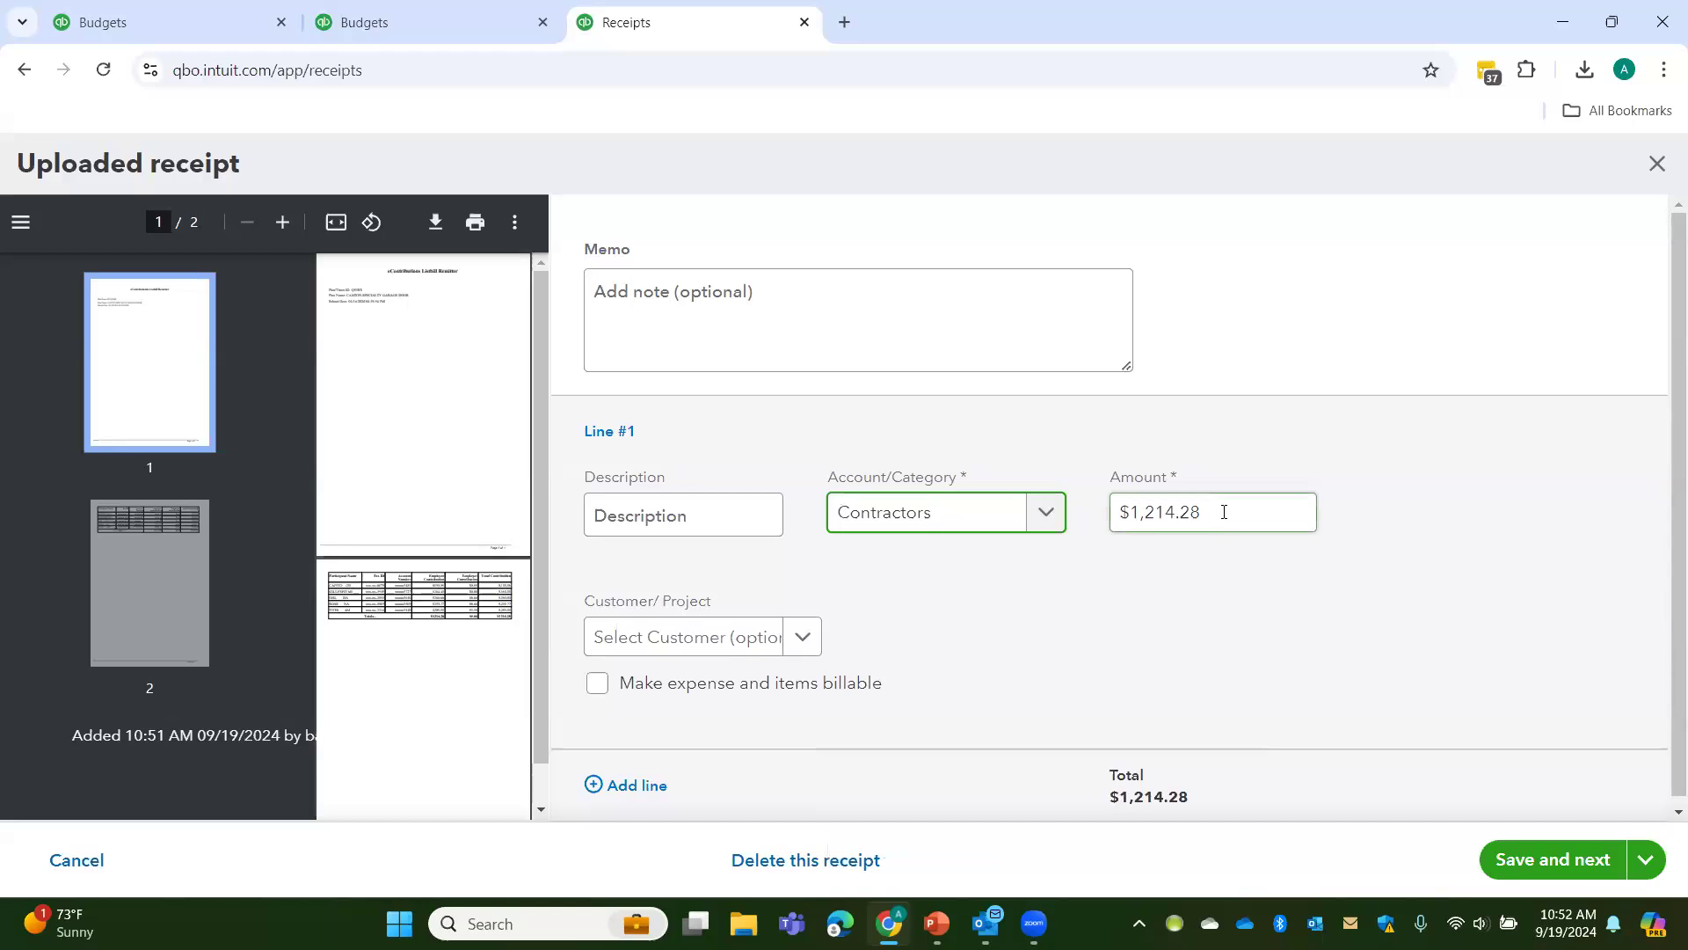
left_click(1223, 512)
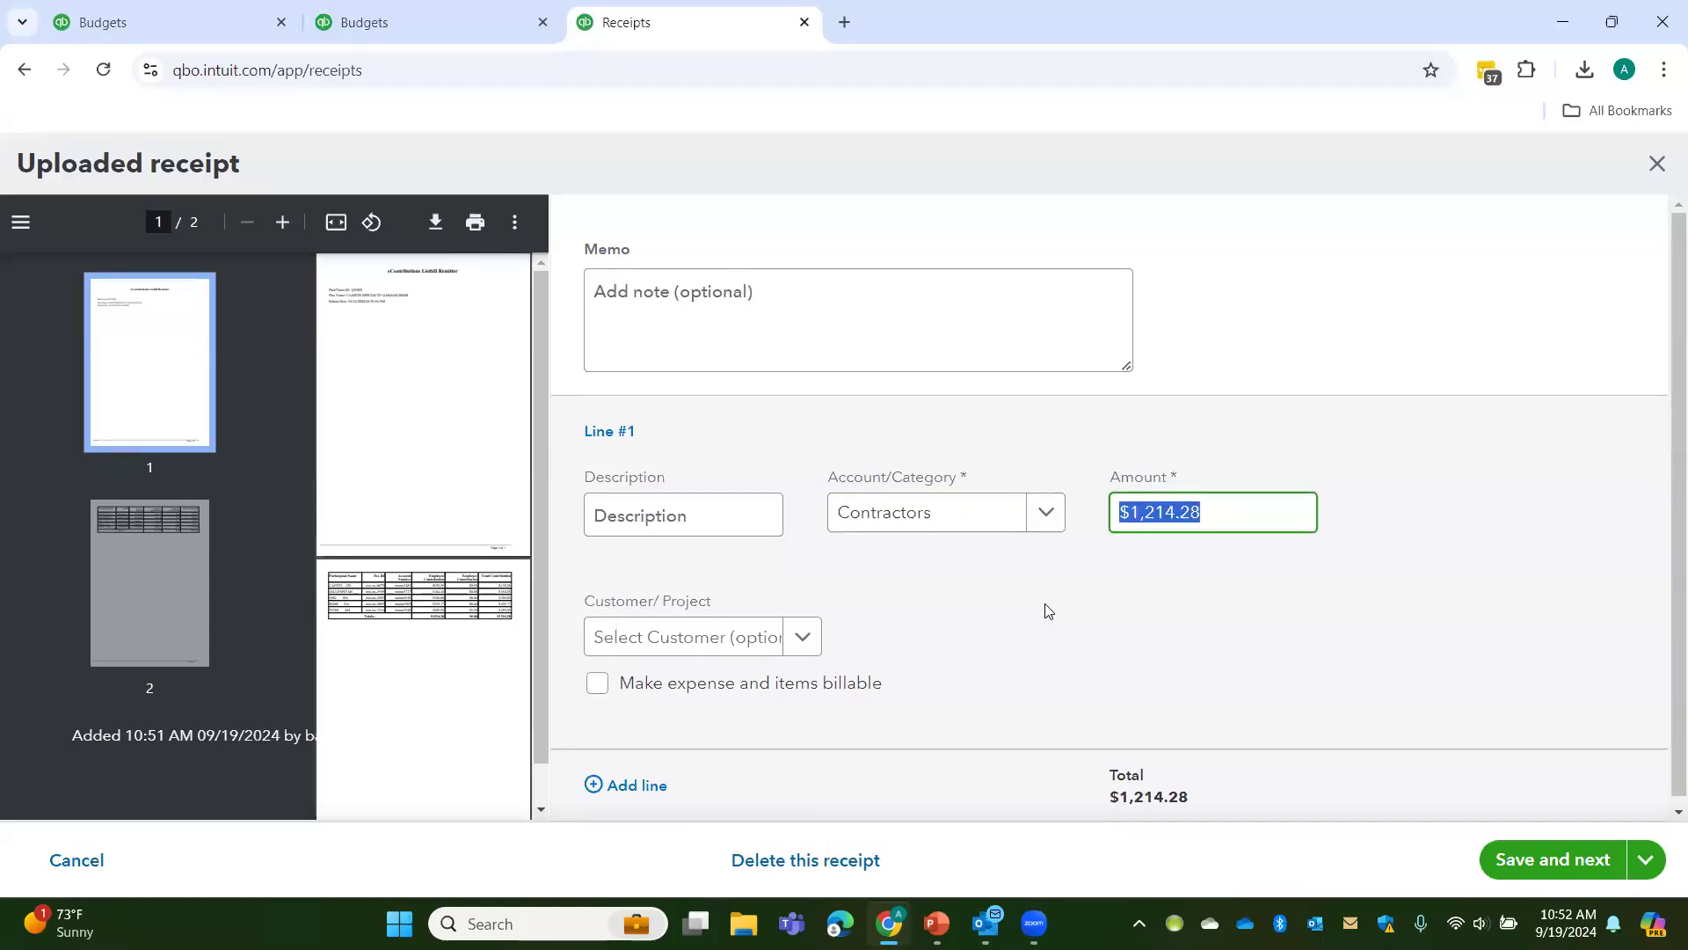
scroll(1049, 611, "down", 1)
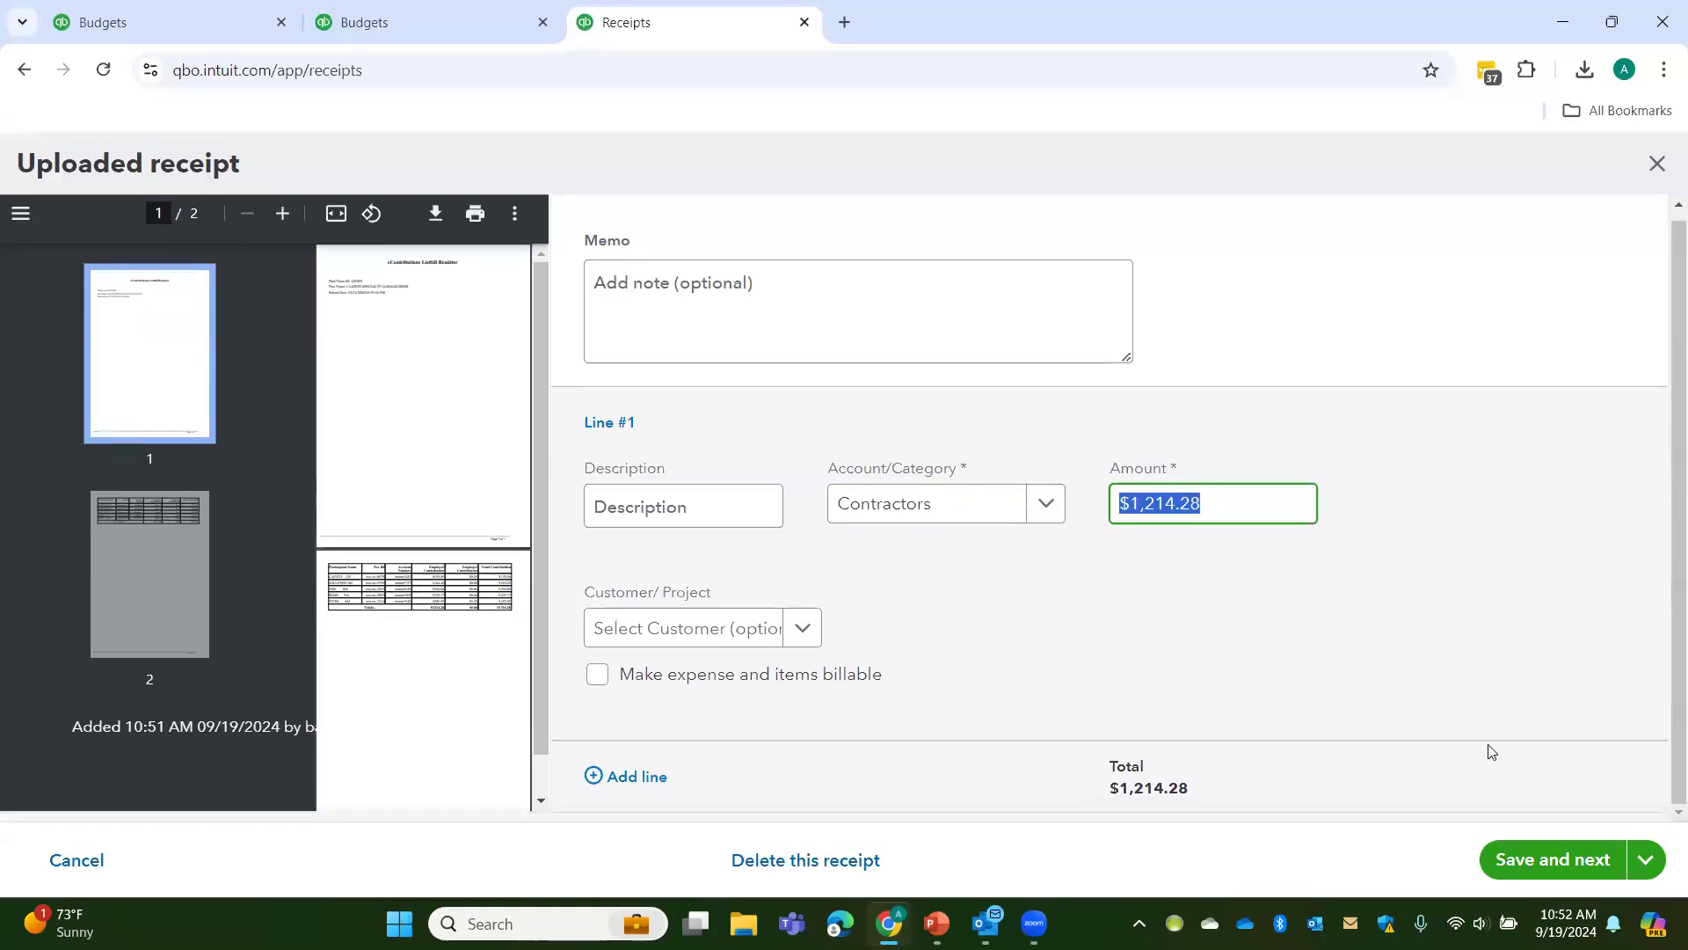
left_click(1564, 866)
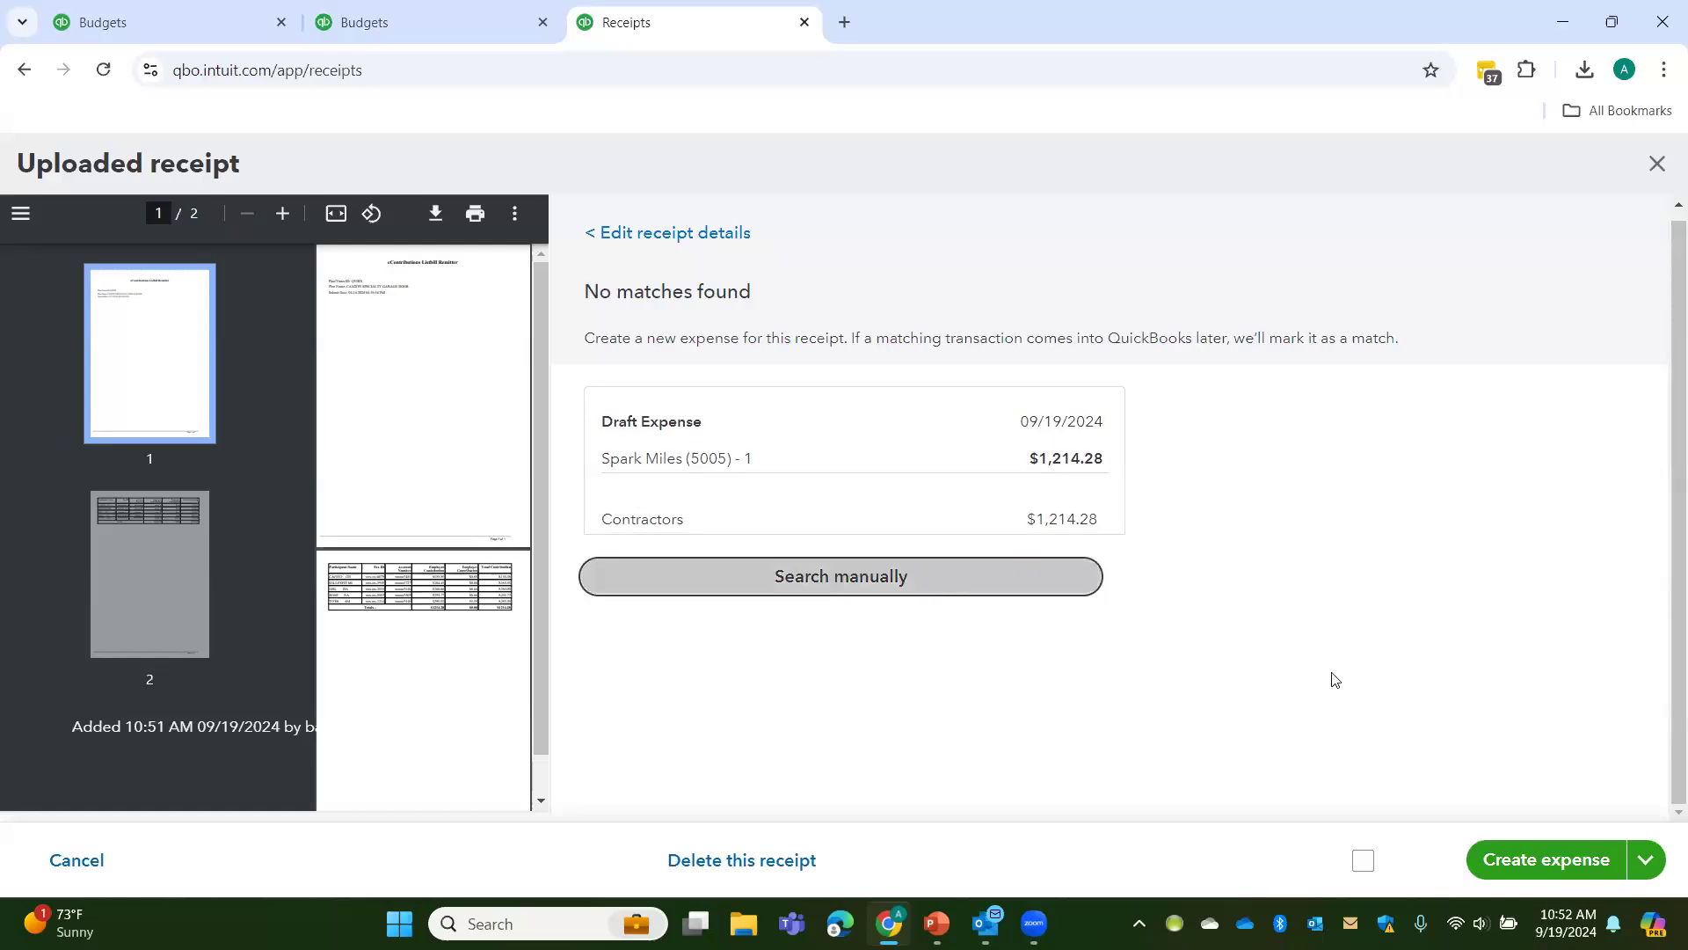
Step: Create a new expense from the $1,214.28 receipt, glance at Bank transactions, and return to Receipts
left_click(1574, 861)
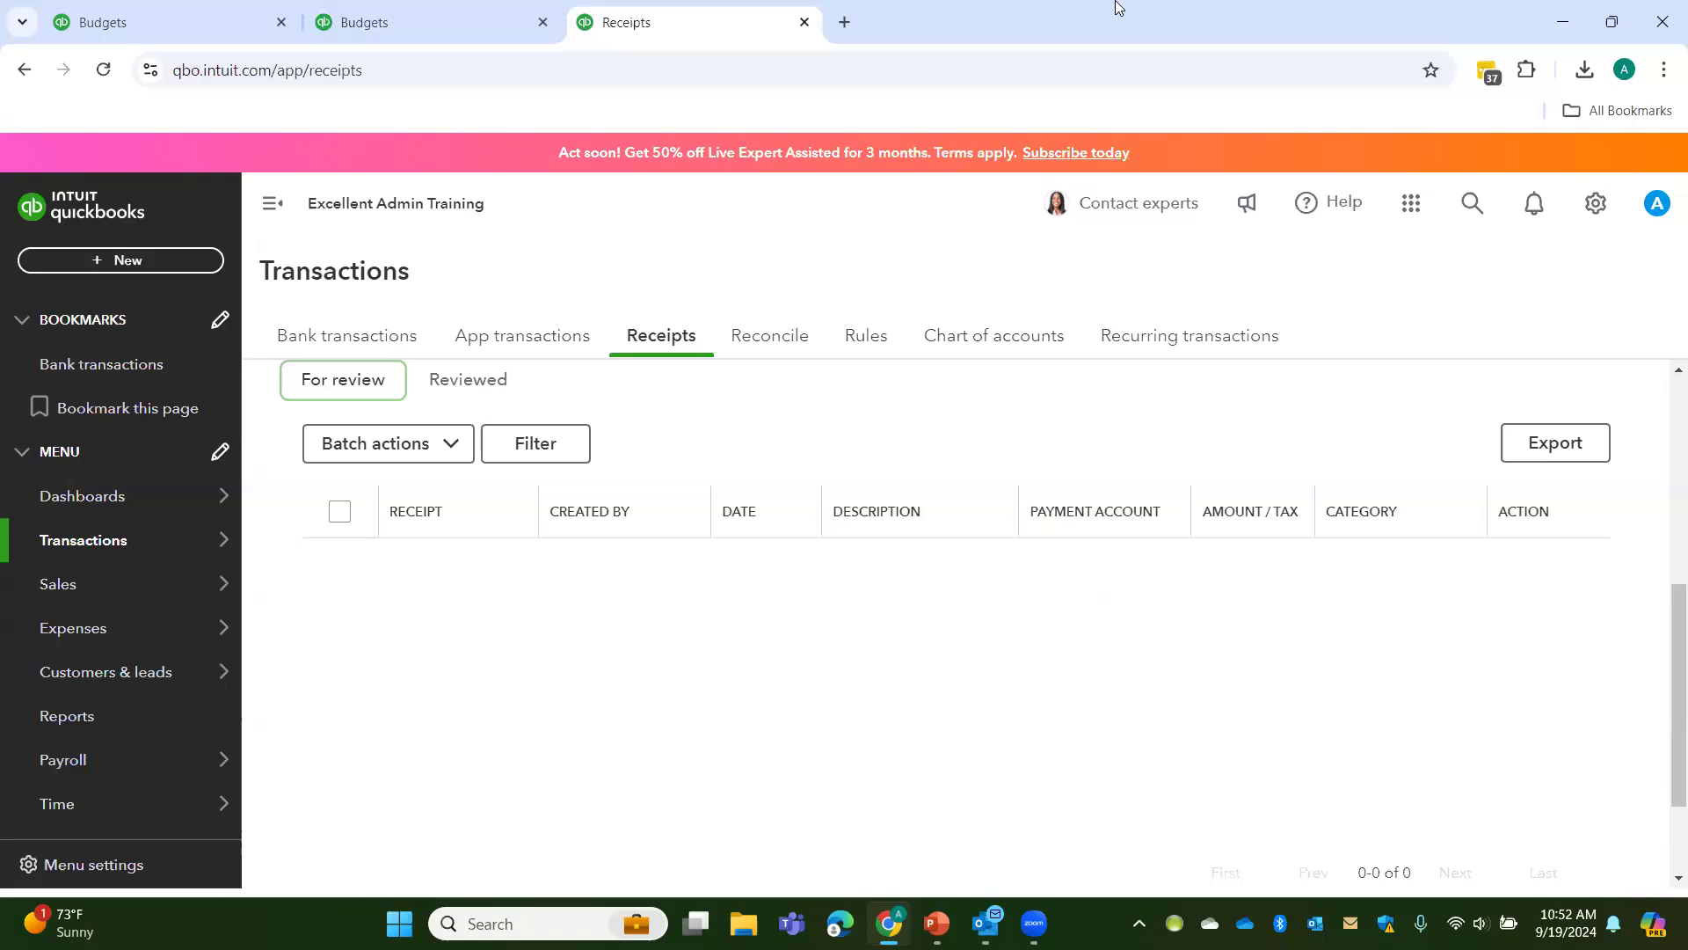
left_click(338, 348)
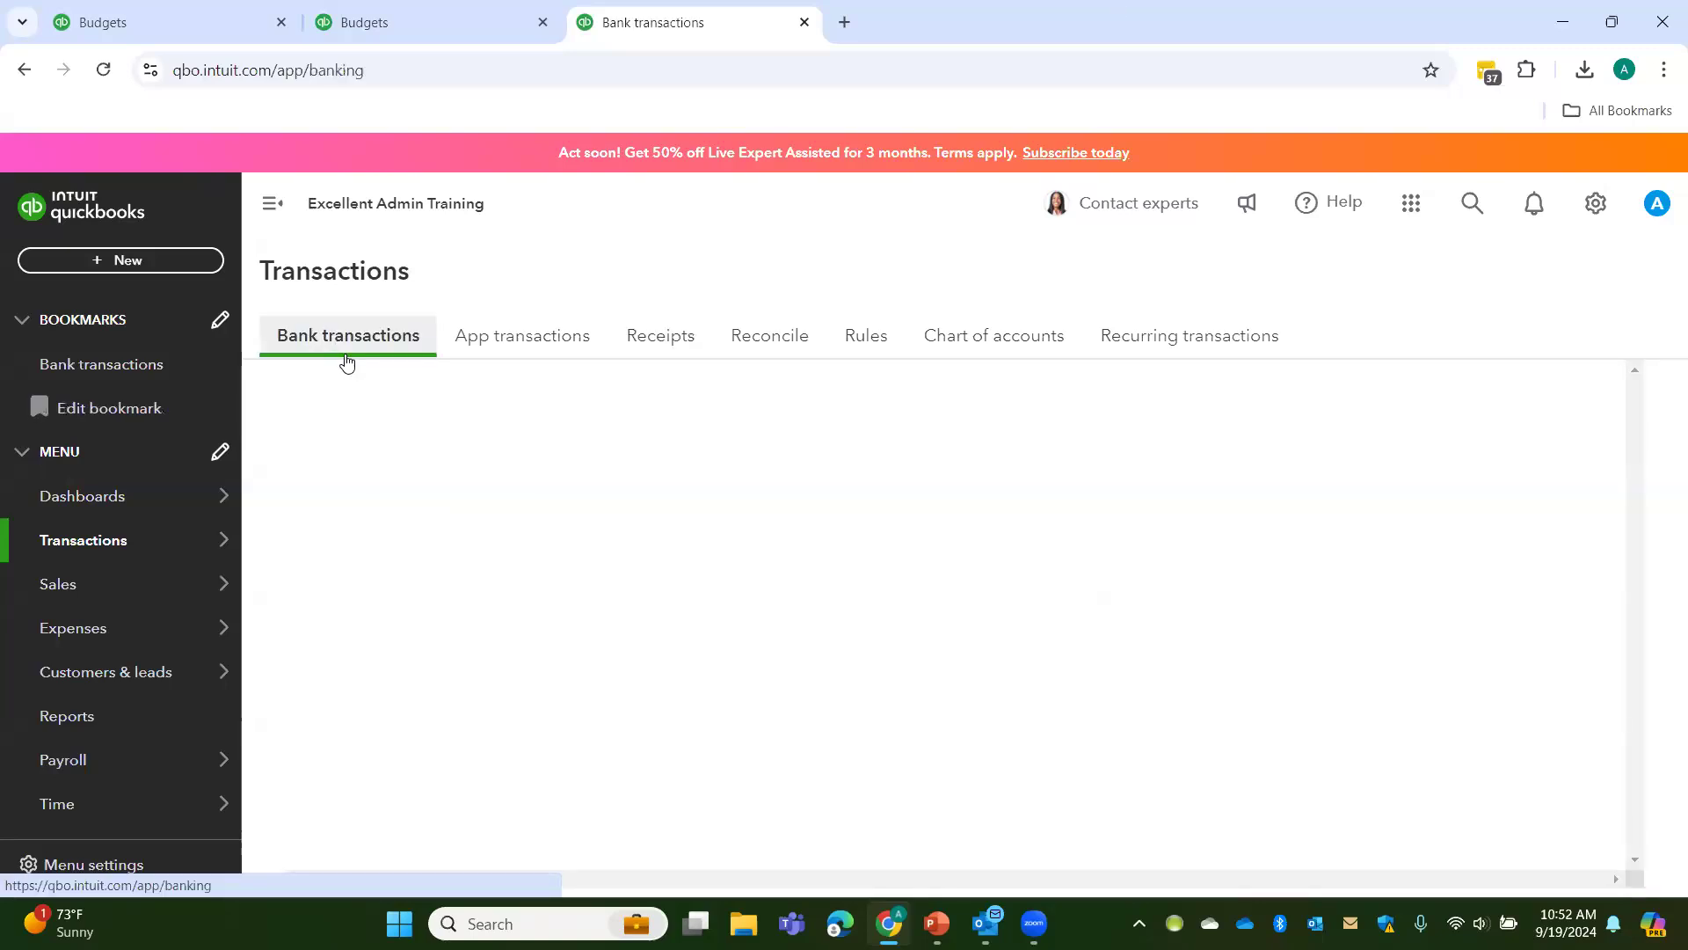
scroll(855, 570, "down", 5)
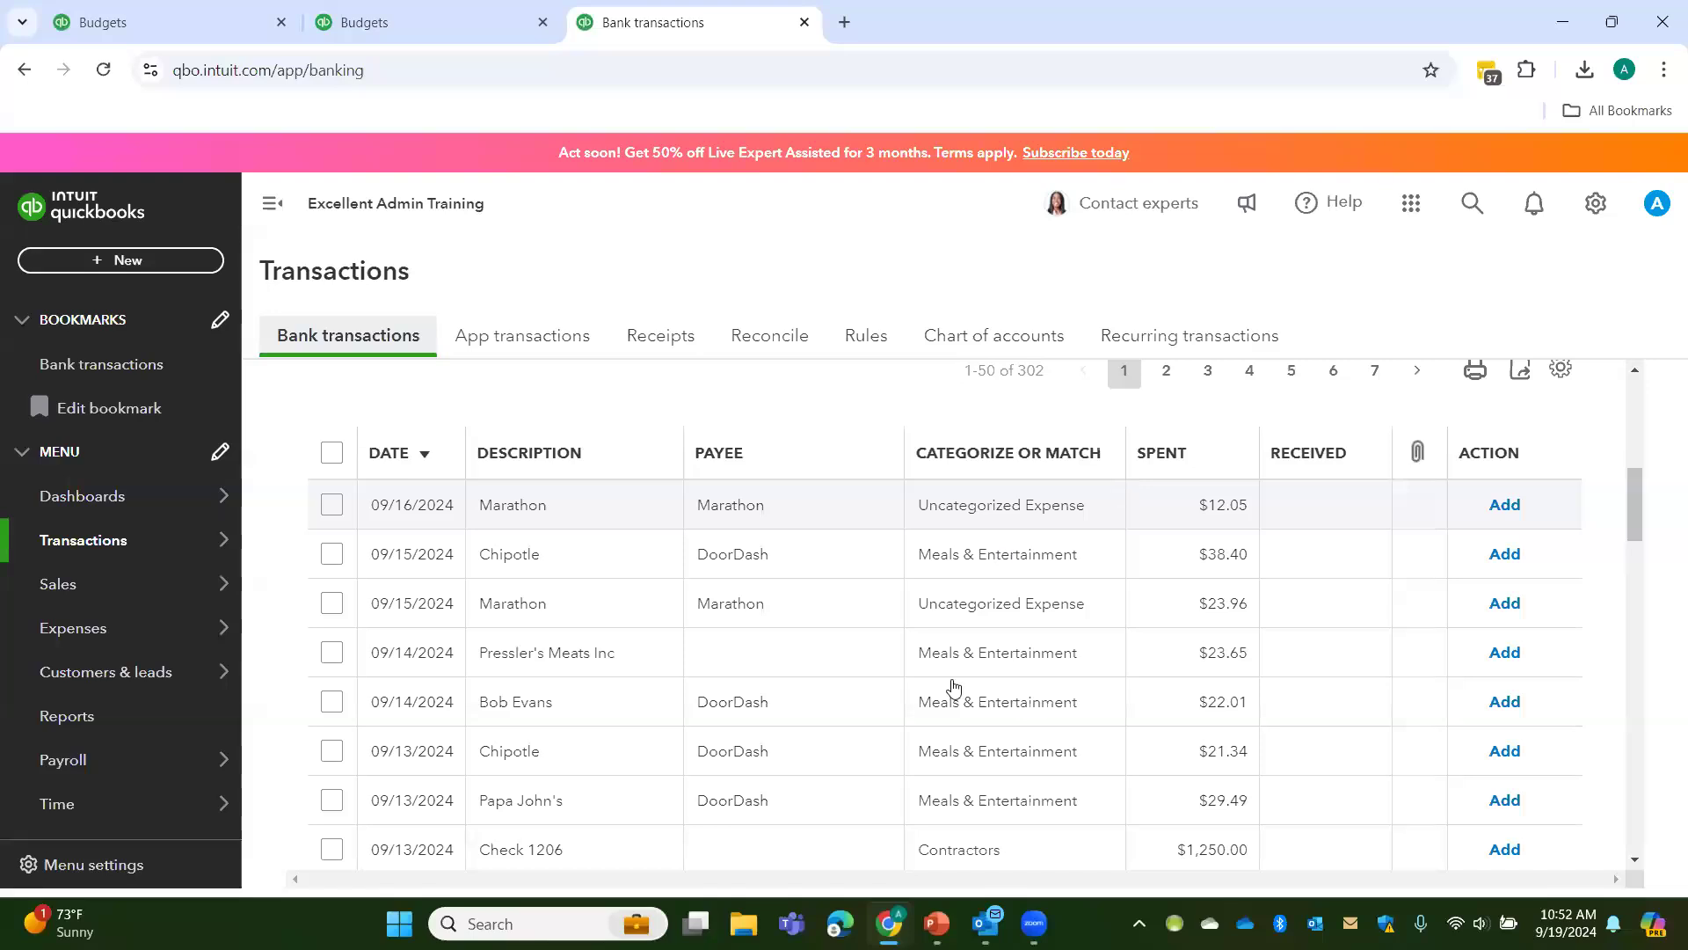
scroll(1015, 651, "up", 1)
scroll(1015, 651, "up", 3)
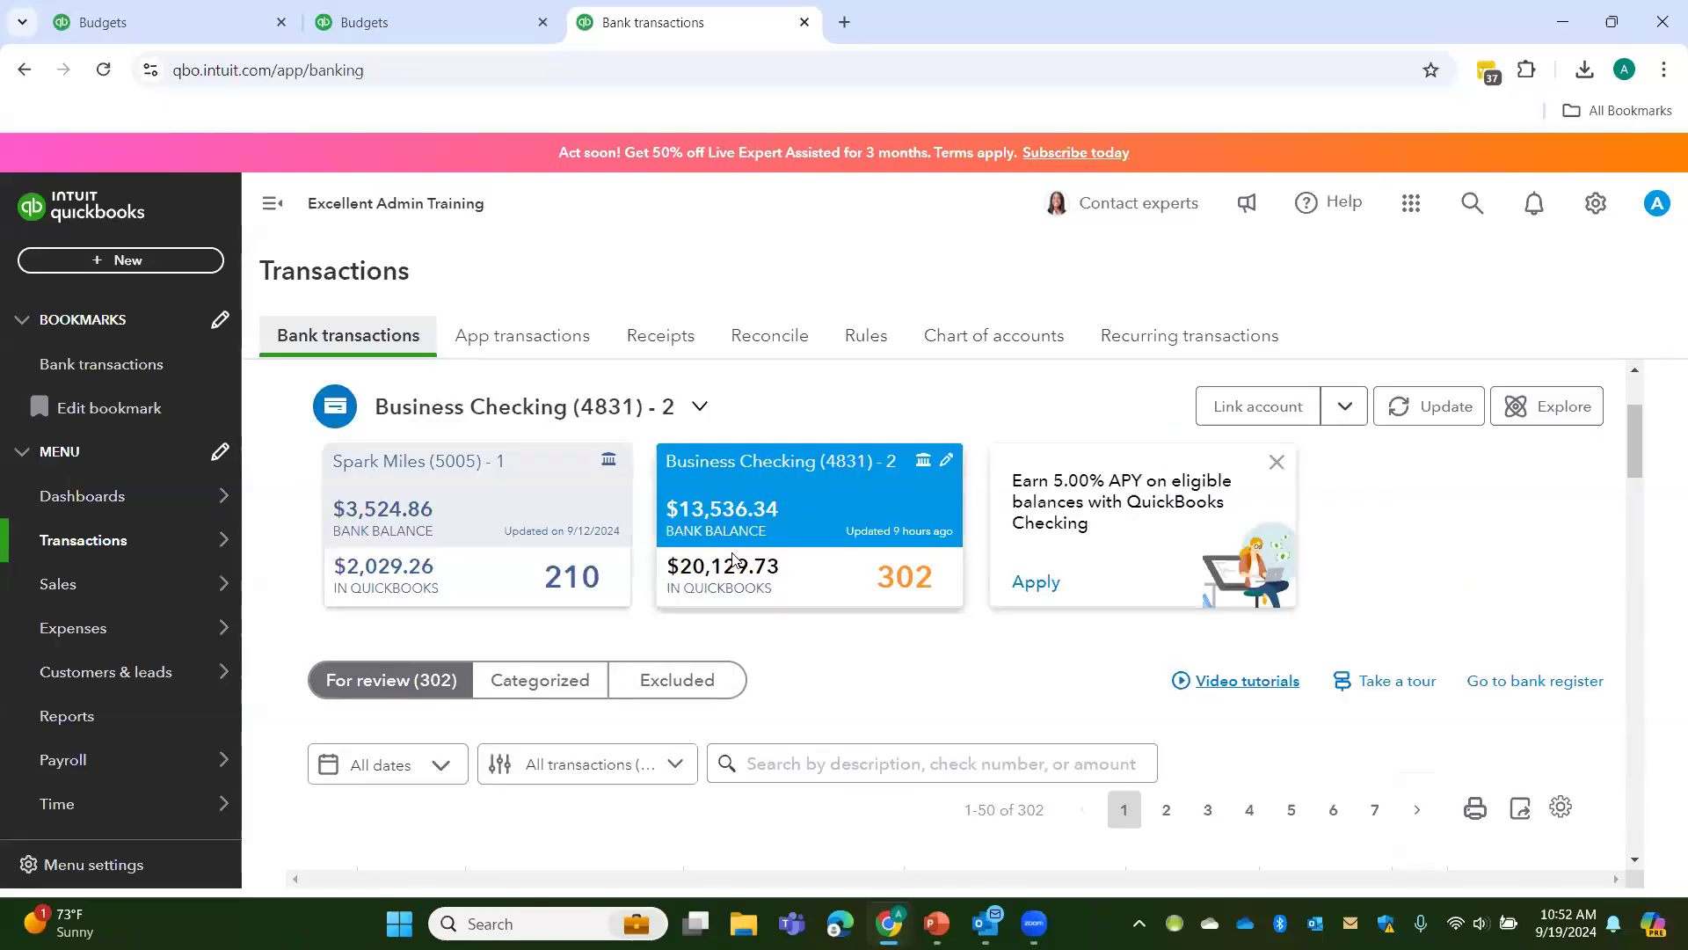
left_click(635, 333)
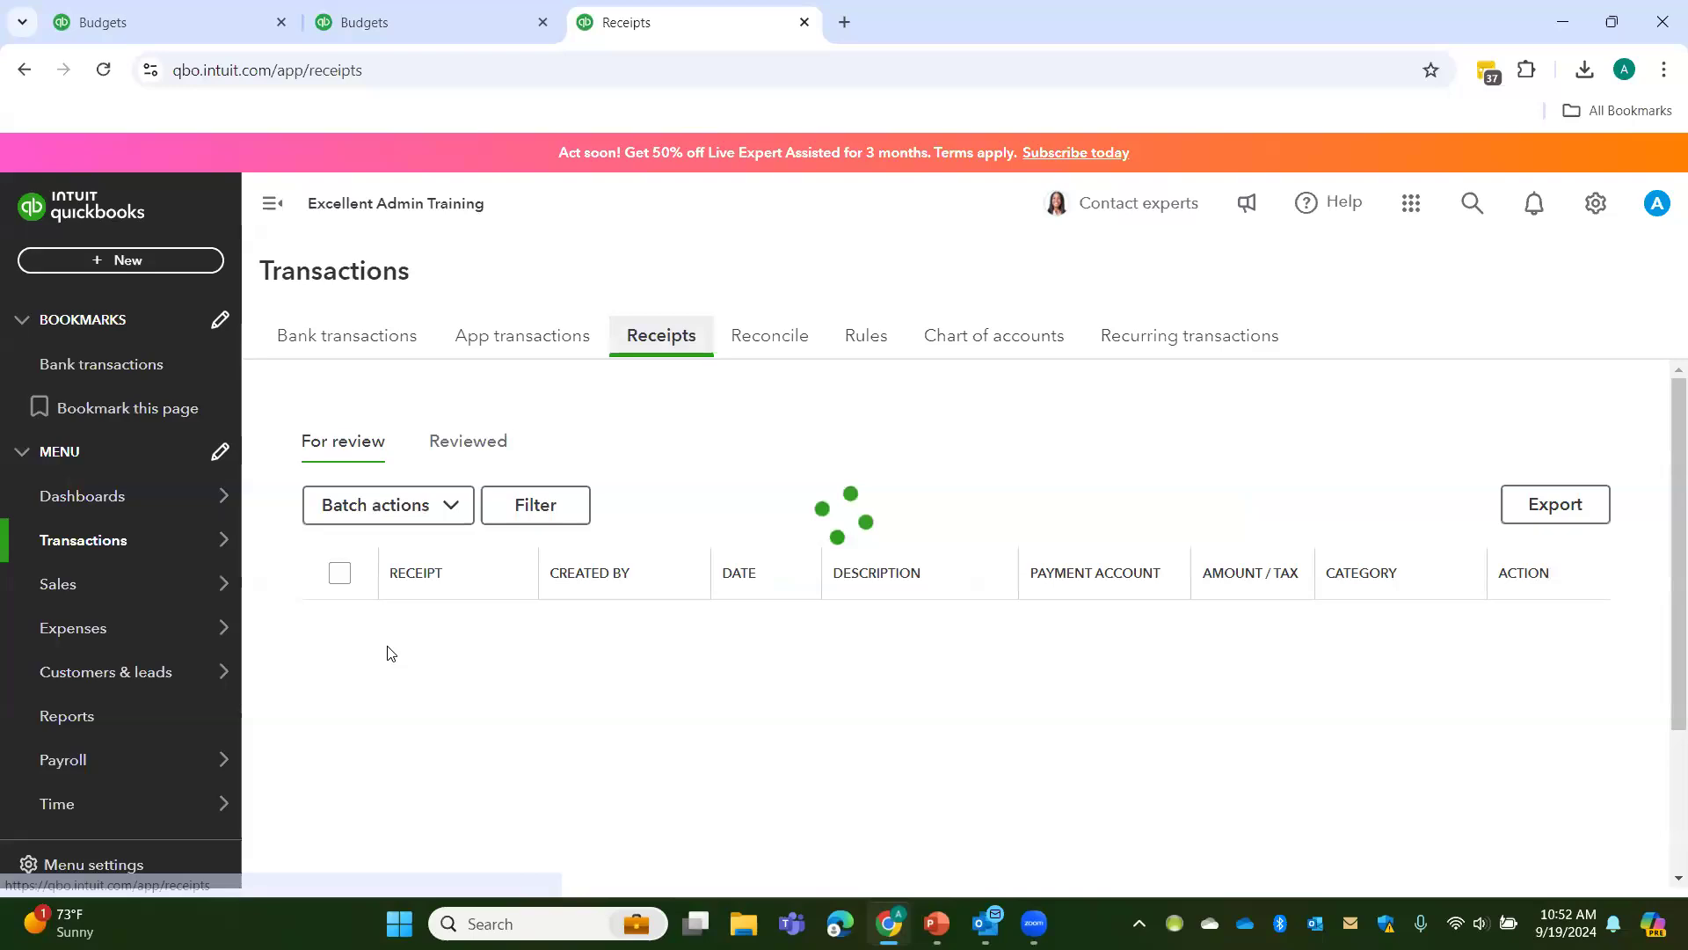
Step: Show the Reviewed receipts and scroll to the $1,214.28 receipt attached to an expense
scroll(615, 683, "down", 3)
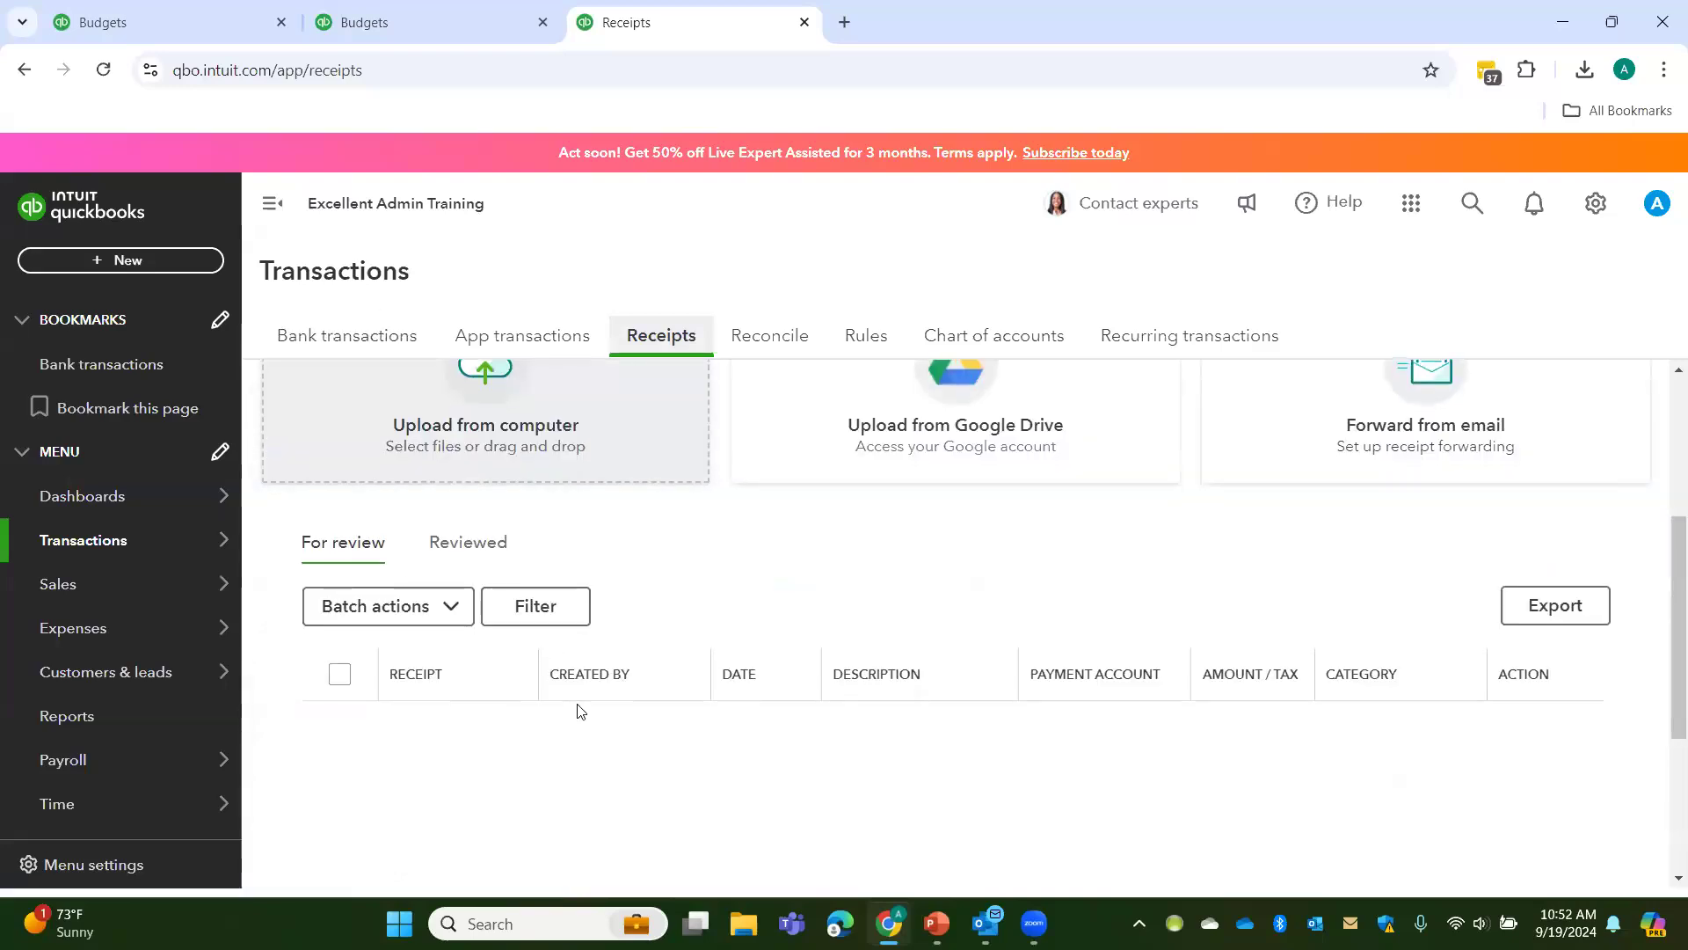
scroll(454, 666, "up", 1)
left_click(465, 652)
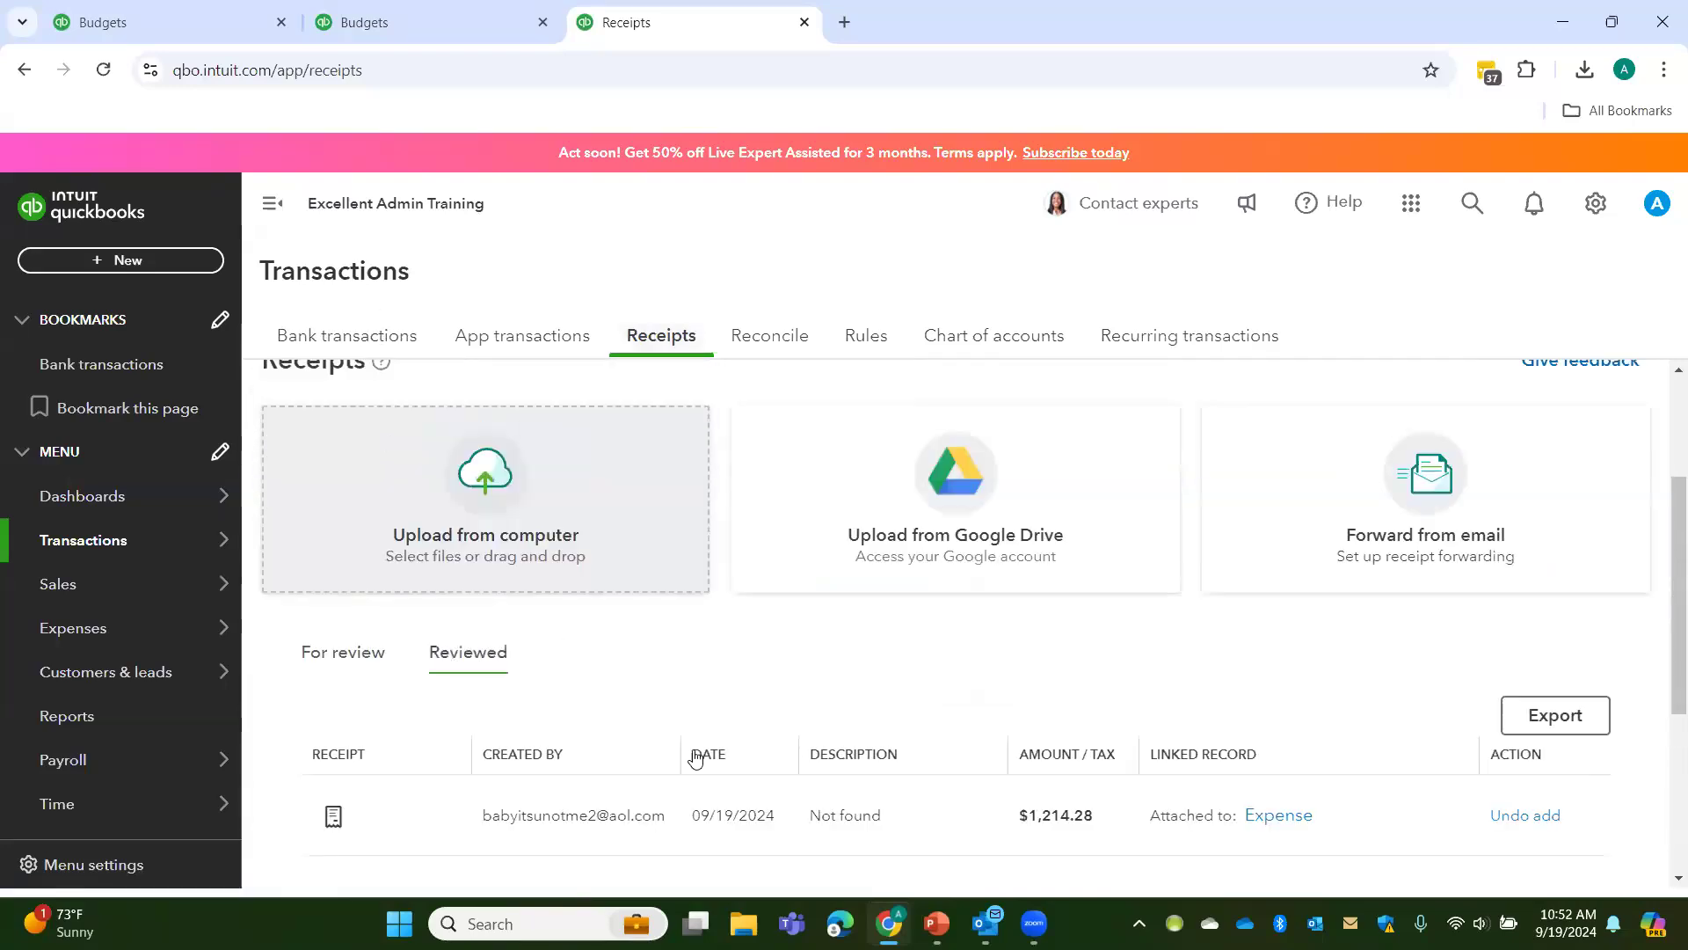
scroll(1103, 771, "down", 1)
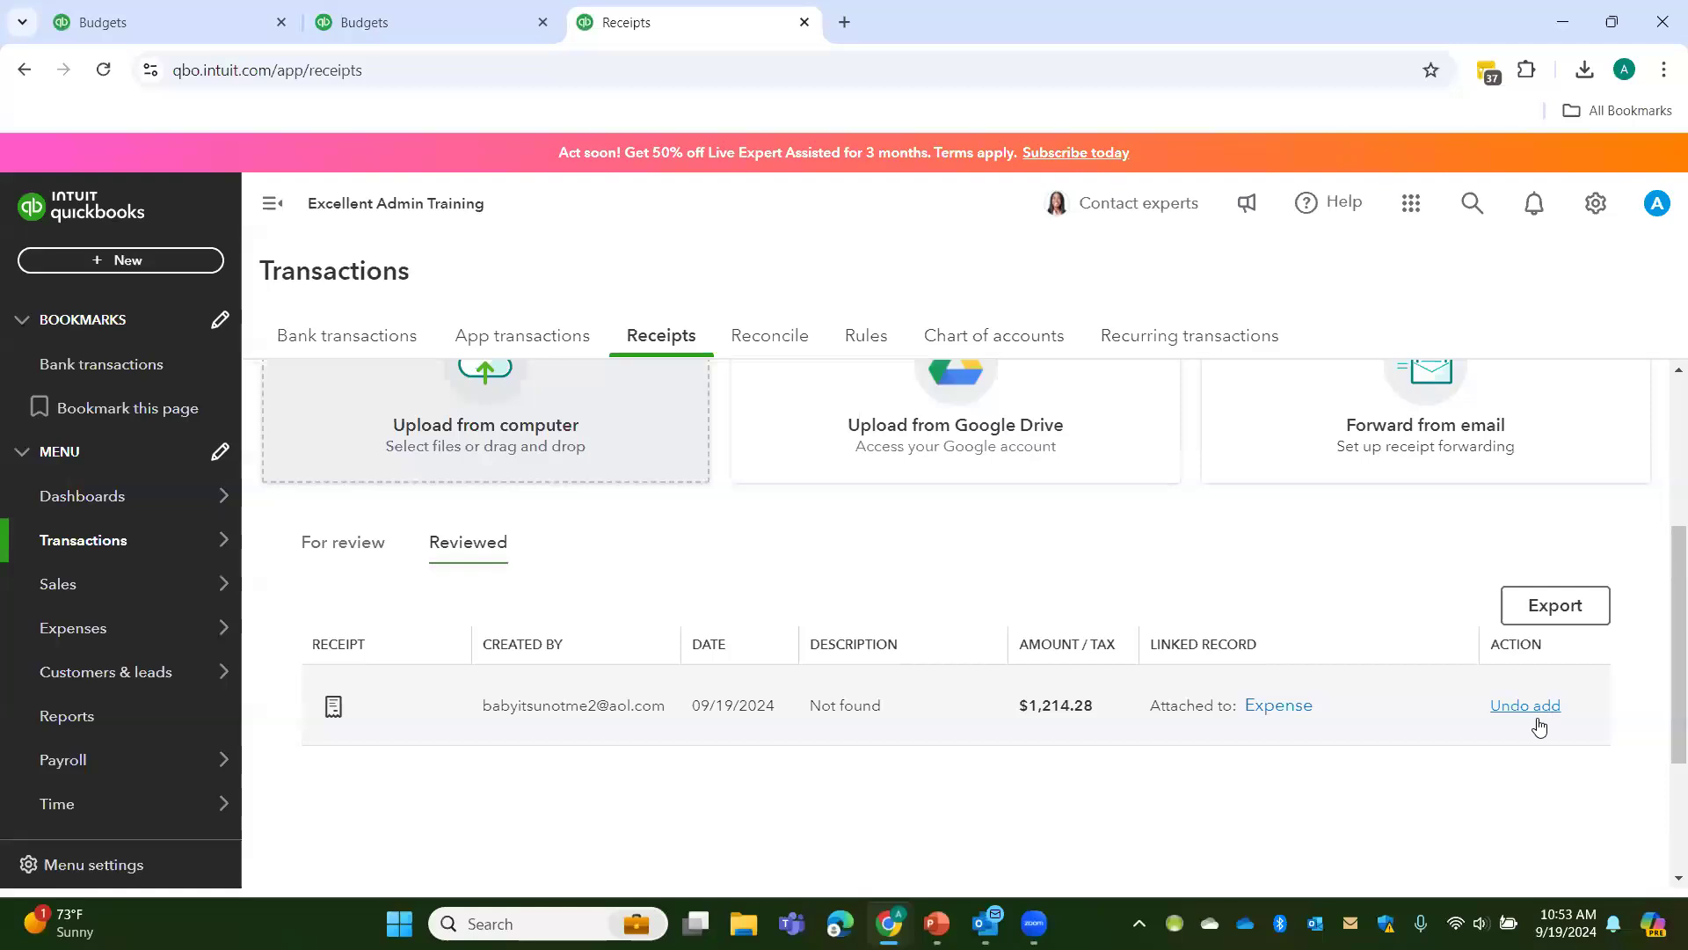
scroll(1541, 734, "up", 2)
scroll(985, 703, "up", 1)
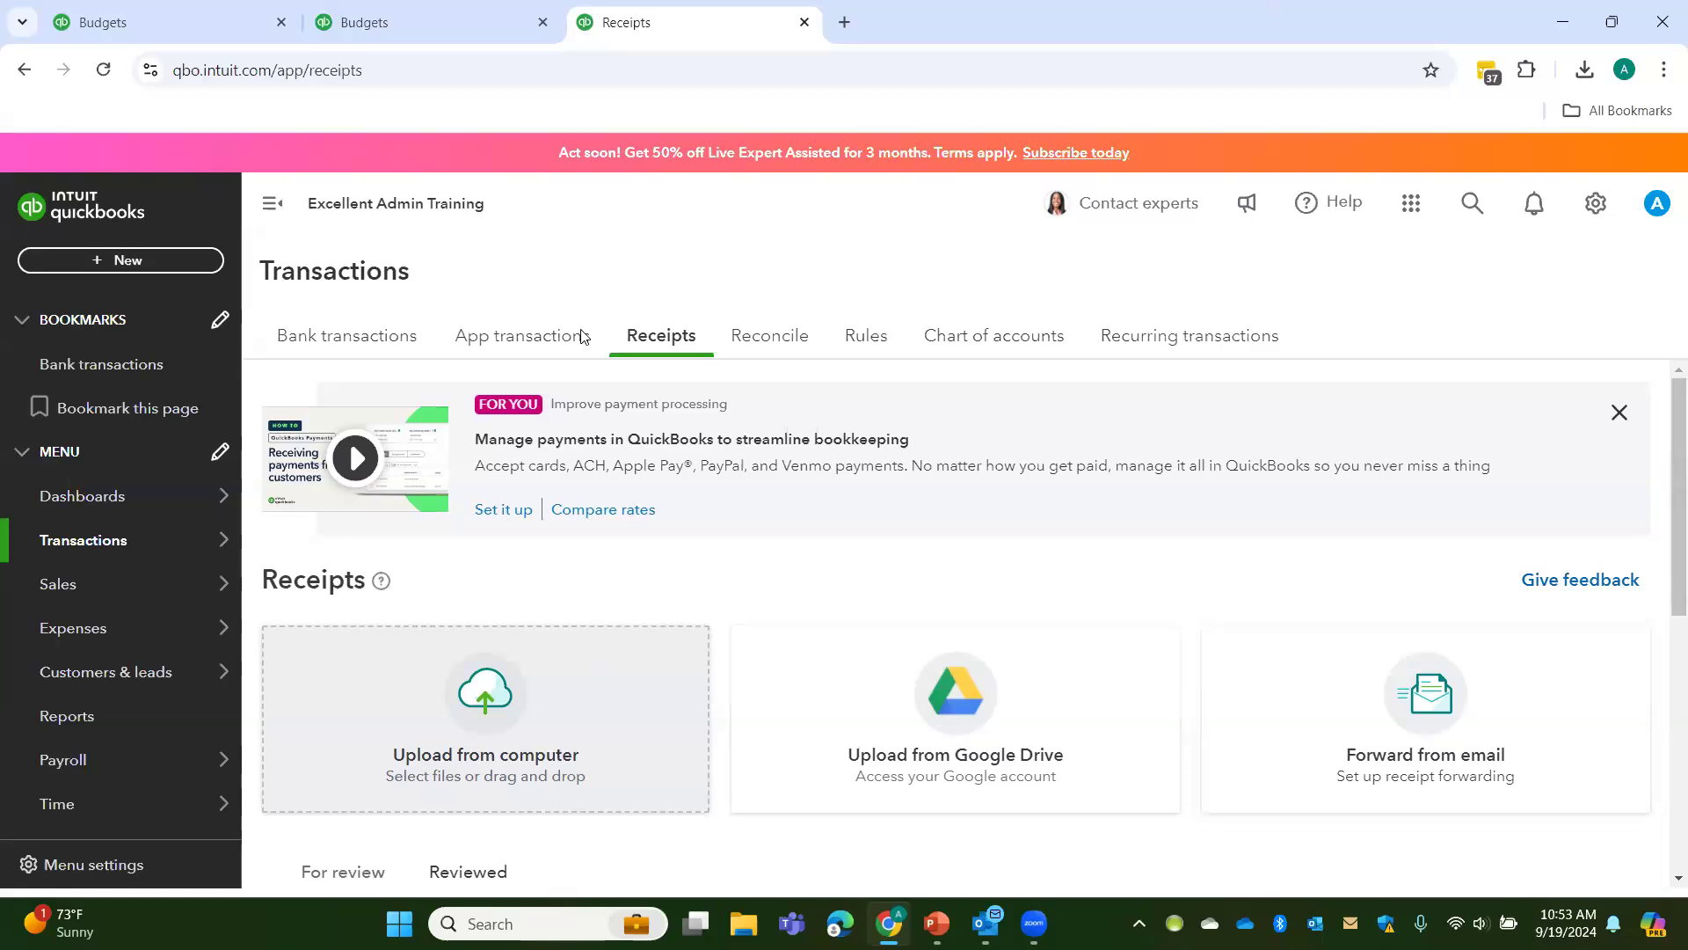
Step: Return to Bank transactions for Business Checking (4831) - 2 and scroll the left menu to Taxes
left_click(420, 336)
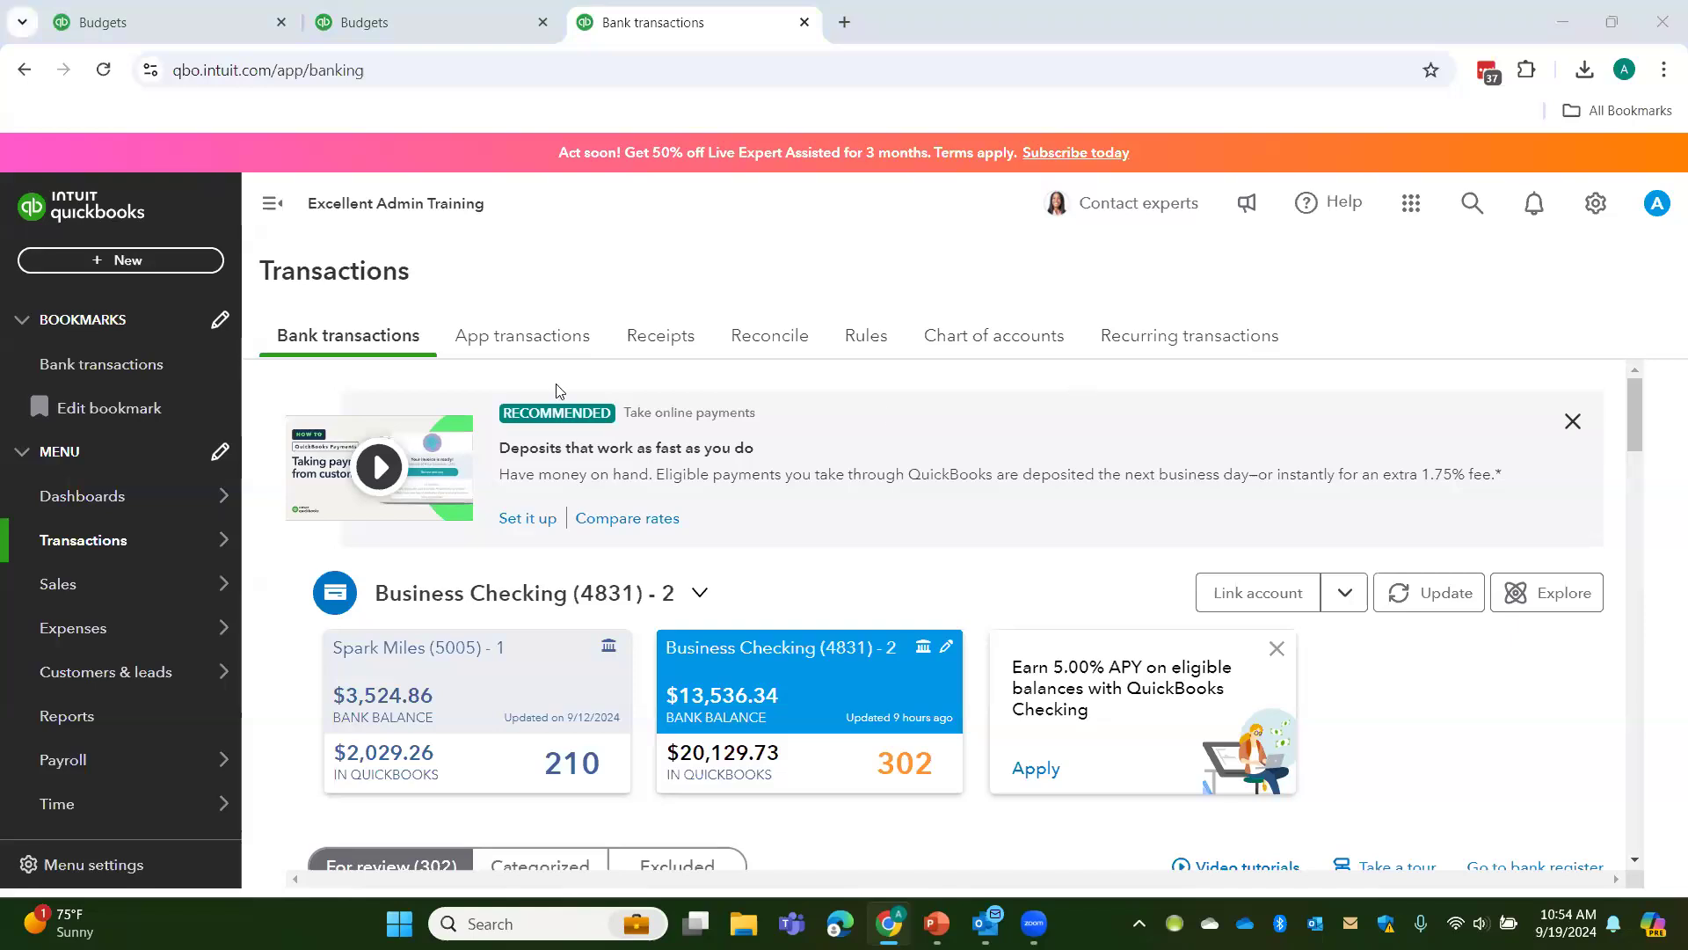
mouse_move(60, 615)
scroll(60, 616, "down", 3)
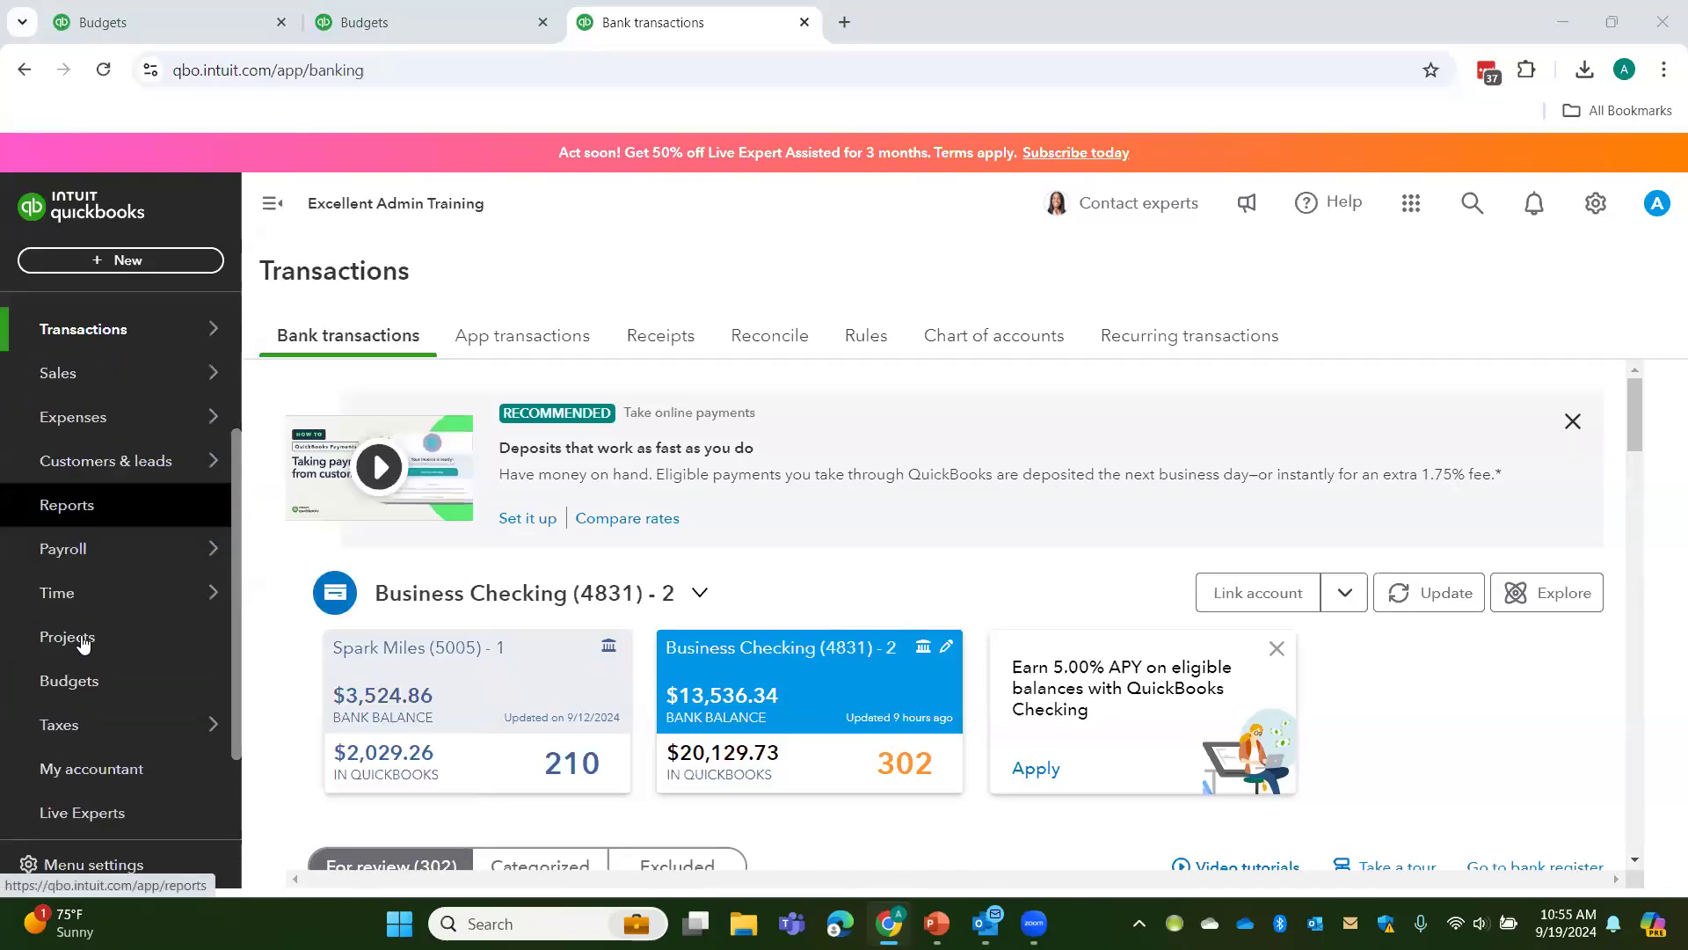
scroll(124, 714, "down", 2)
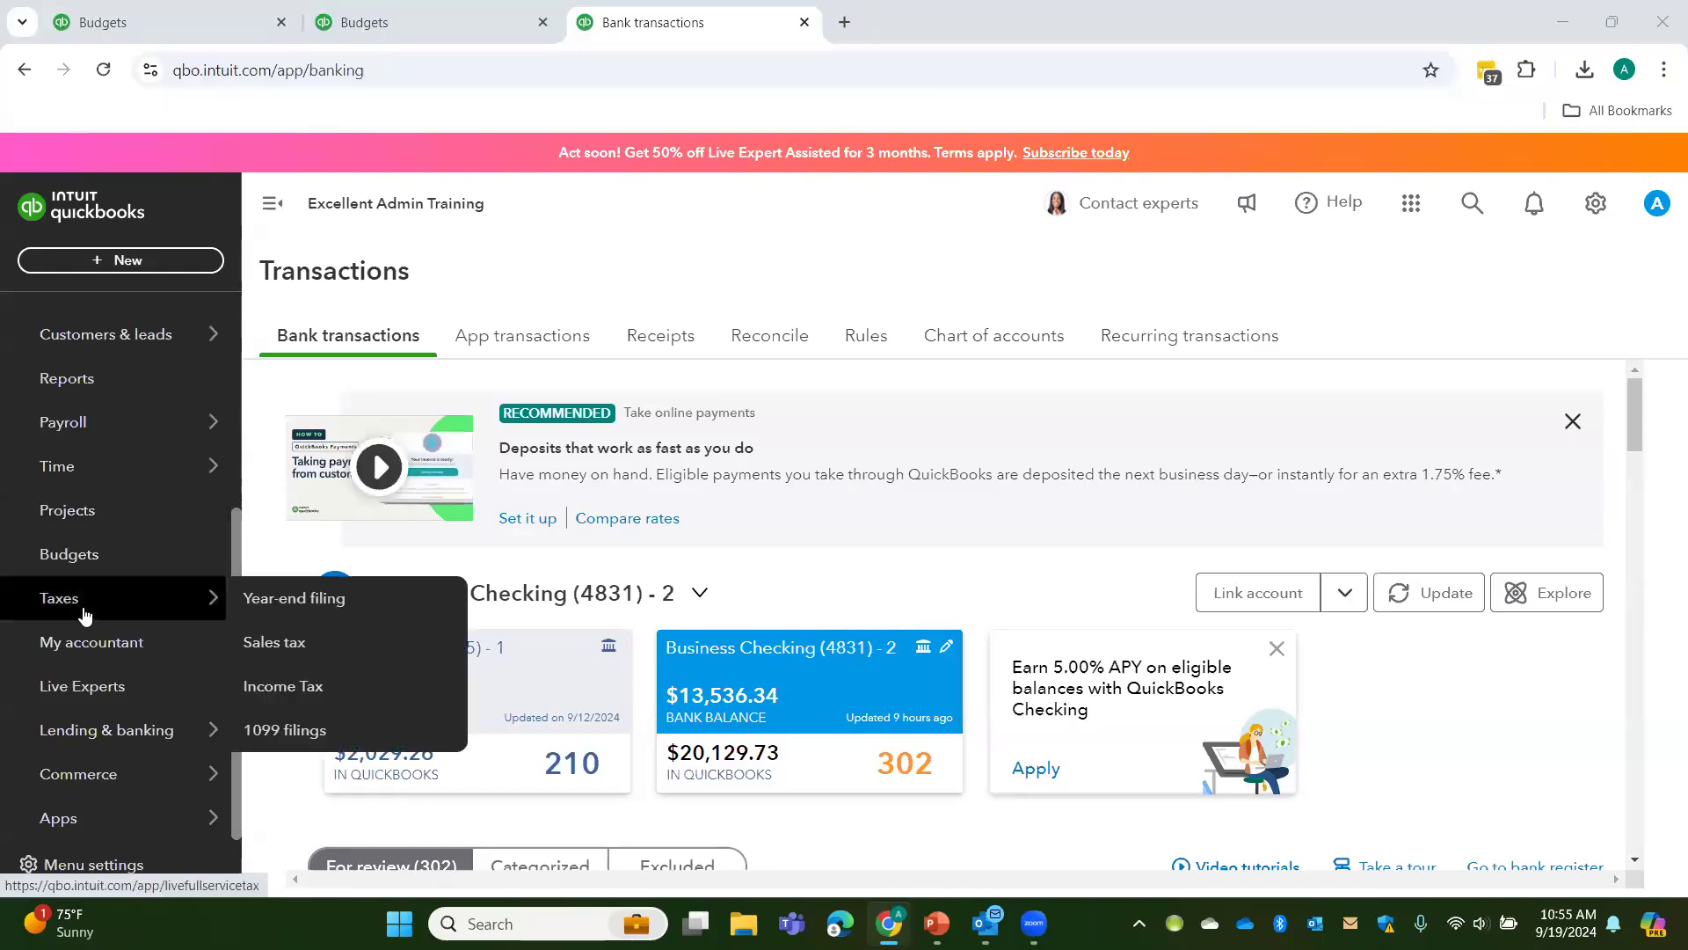
Step: Open Taxes > Sales tax and choose Use Automated Sales Tax
left_click(333, 650)
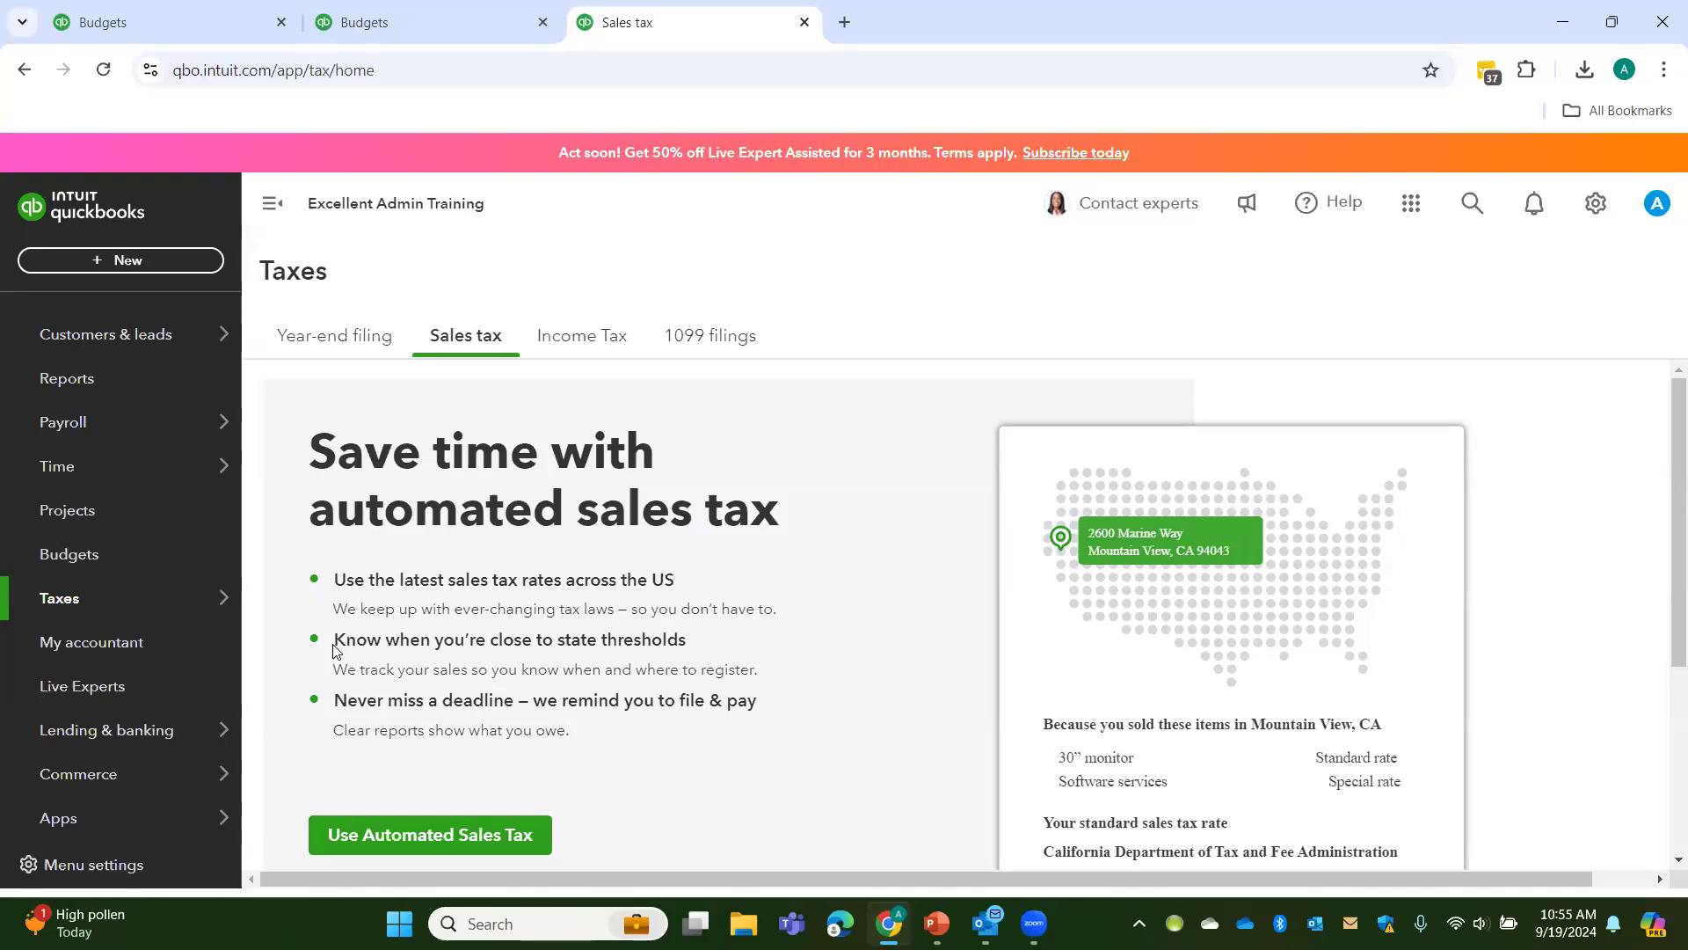
left_click(403, 834)
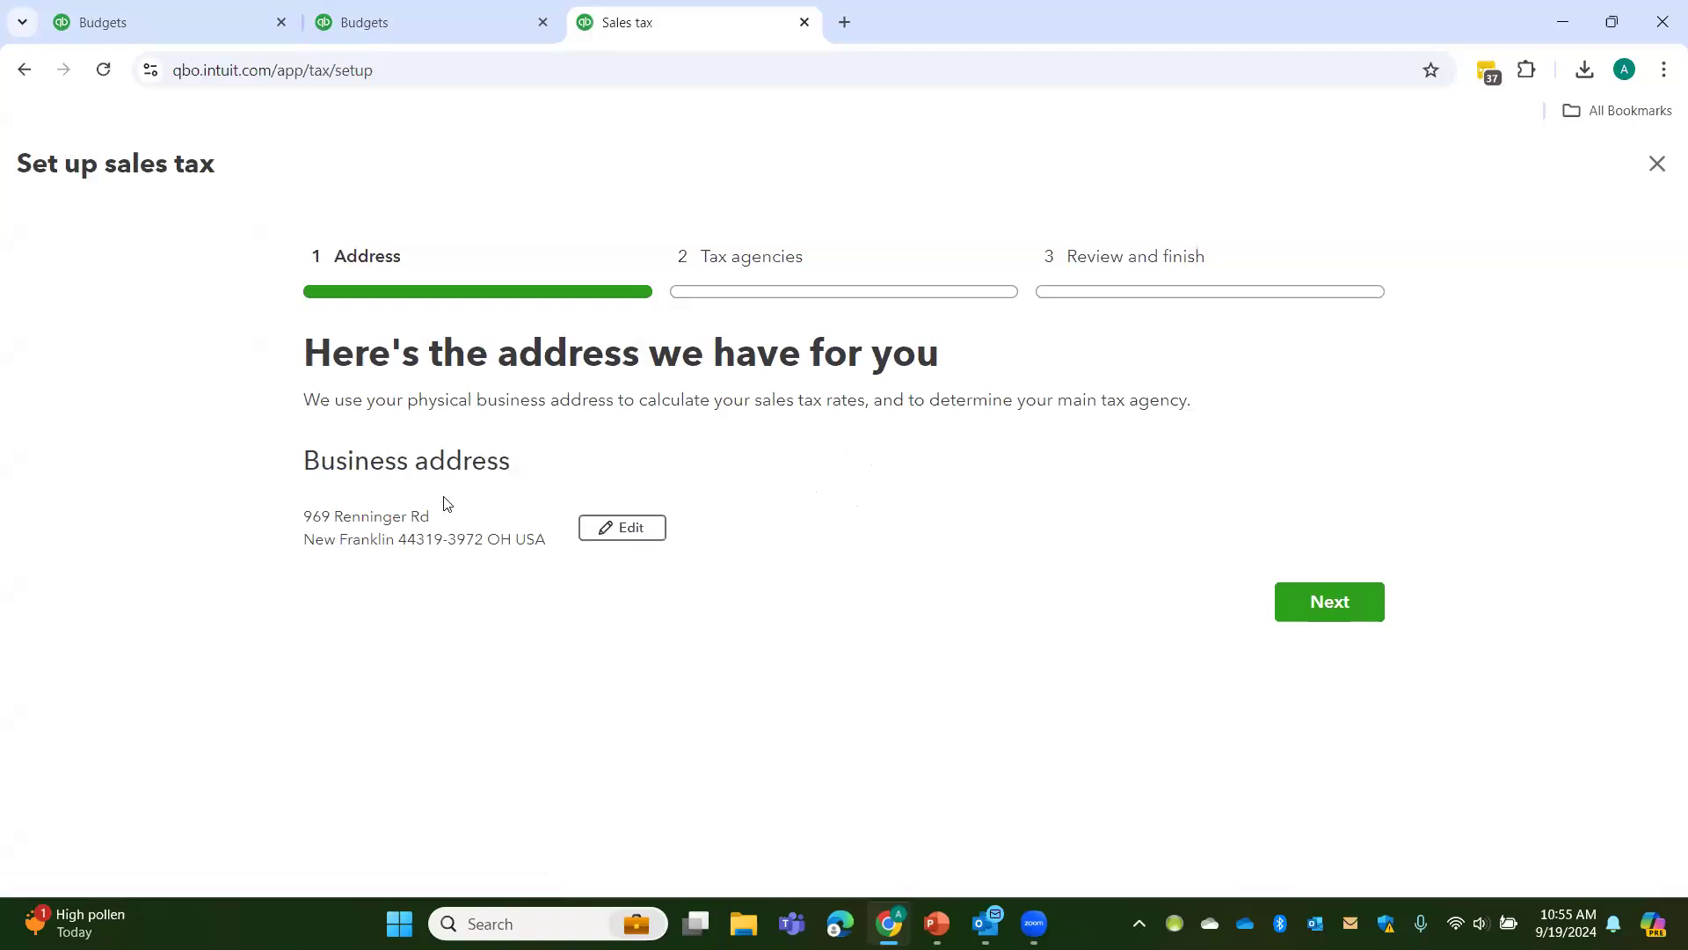
Step: Accept the business address, file Ohio Department of Taxation monthly, answer no other states, and finish
left_click(1285, 603)
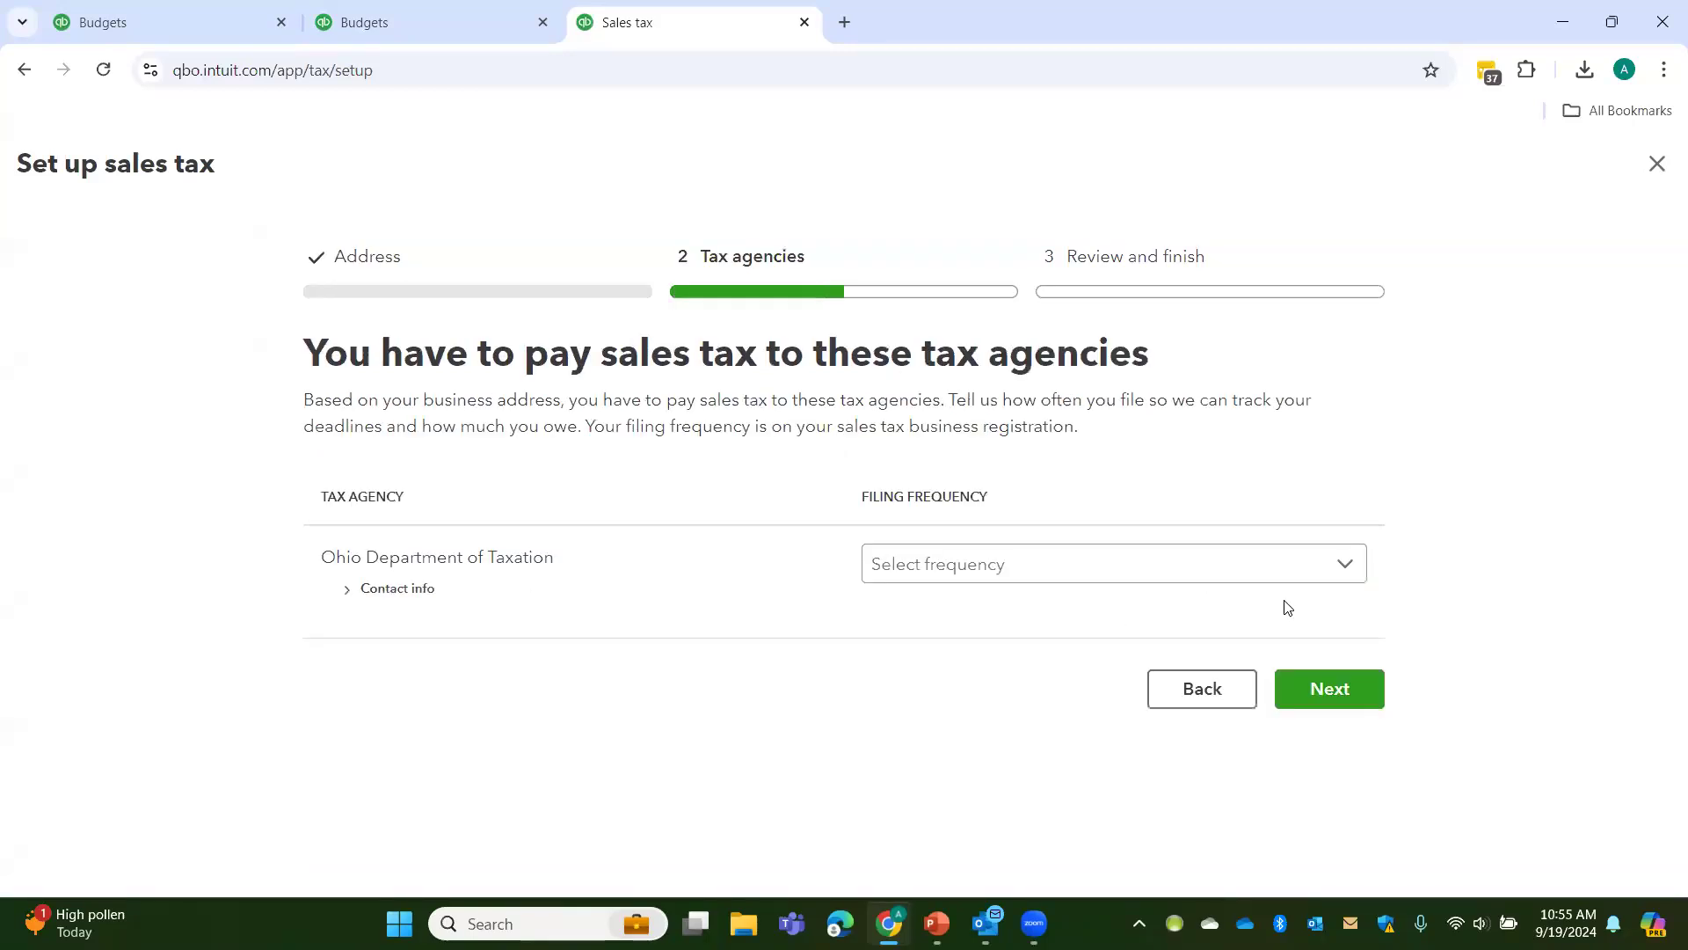
left_click(1147, 582)
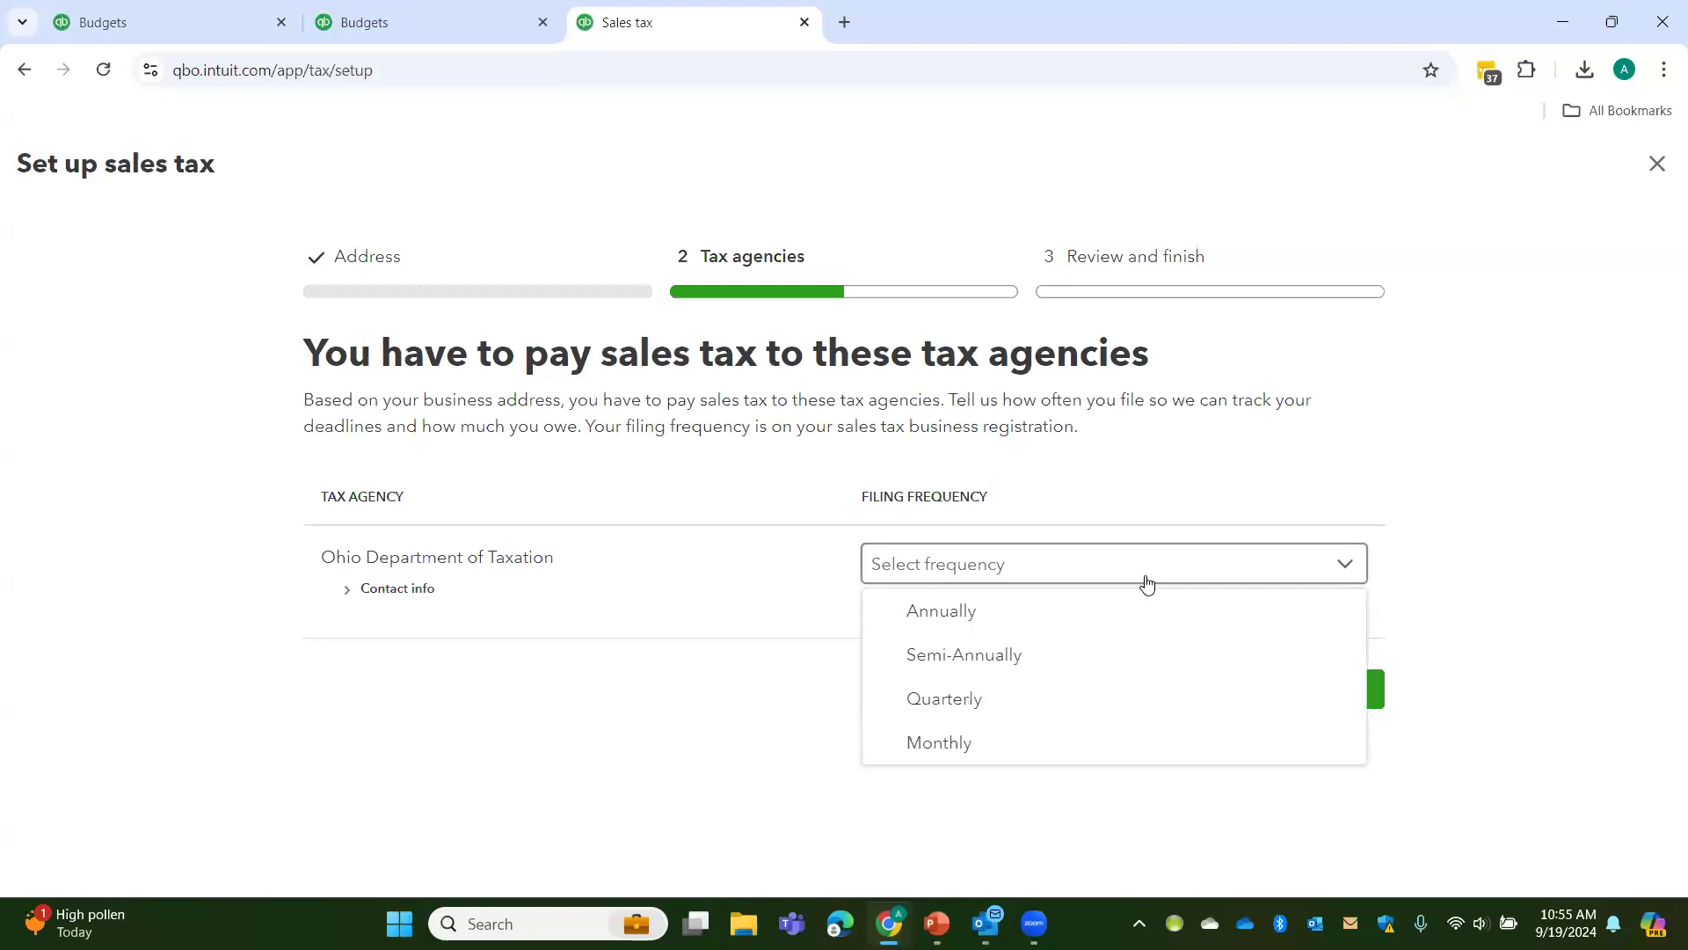
left_click(1163, 738)
left_click(1078, 585)
left_click(1089, 761)
left_click(1330, 695)
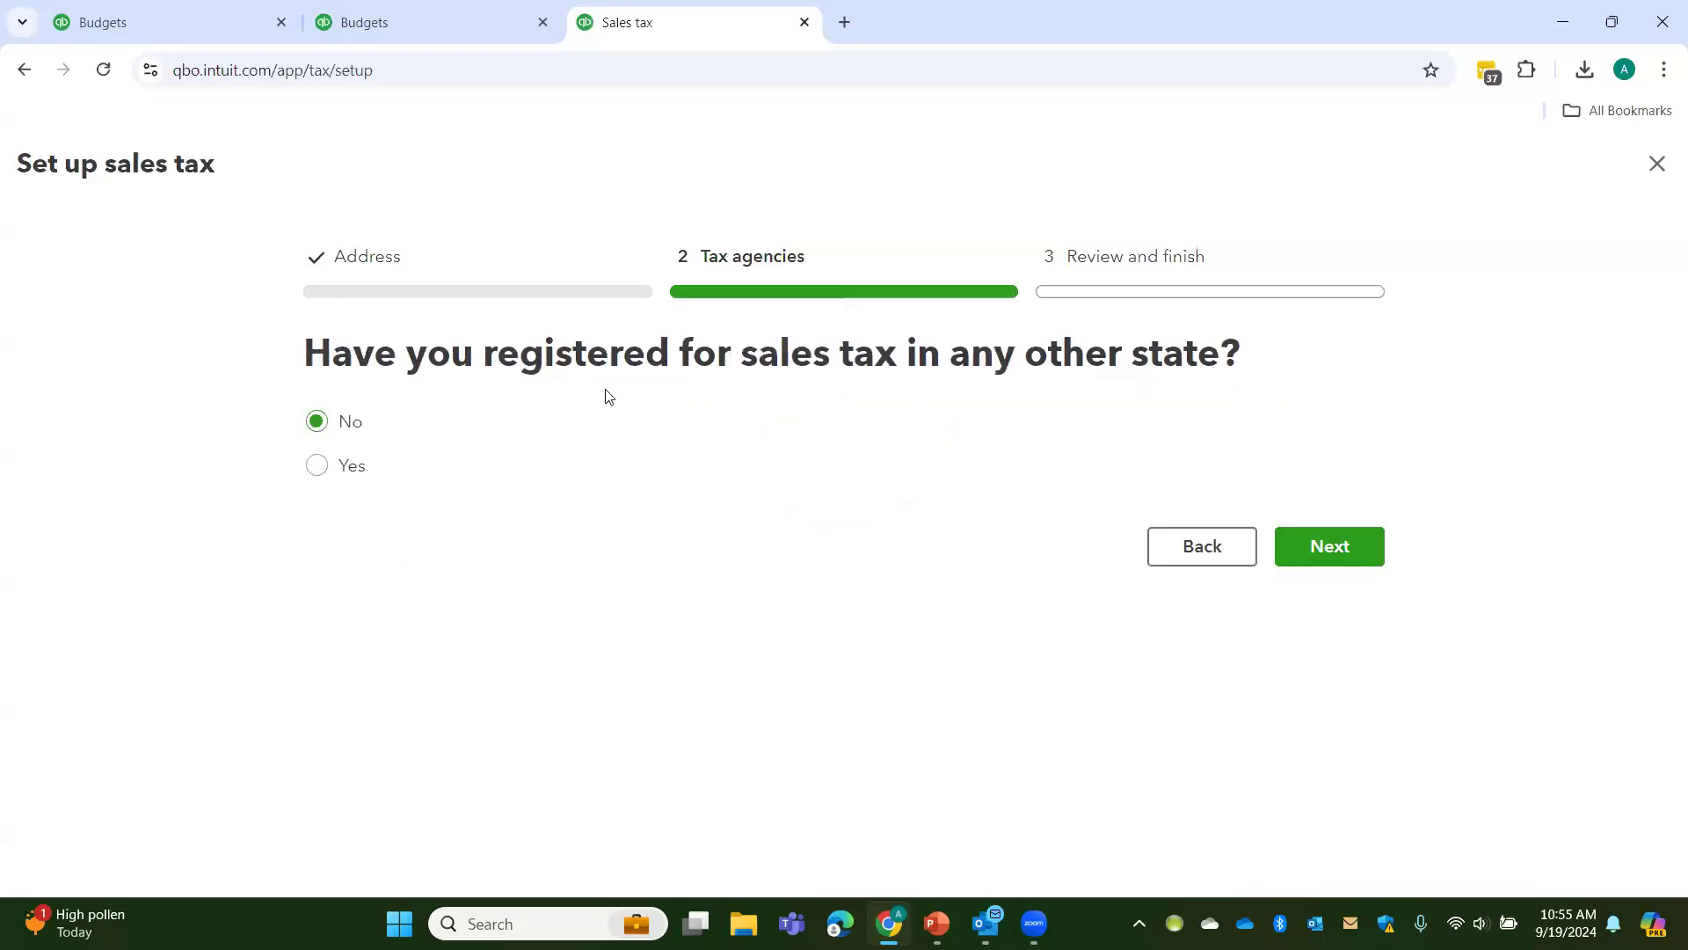
left_click(1314, 538)
left_click(1374, 536)
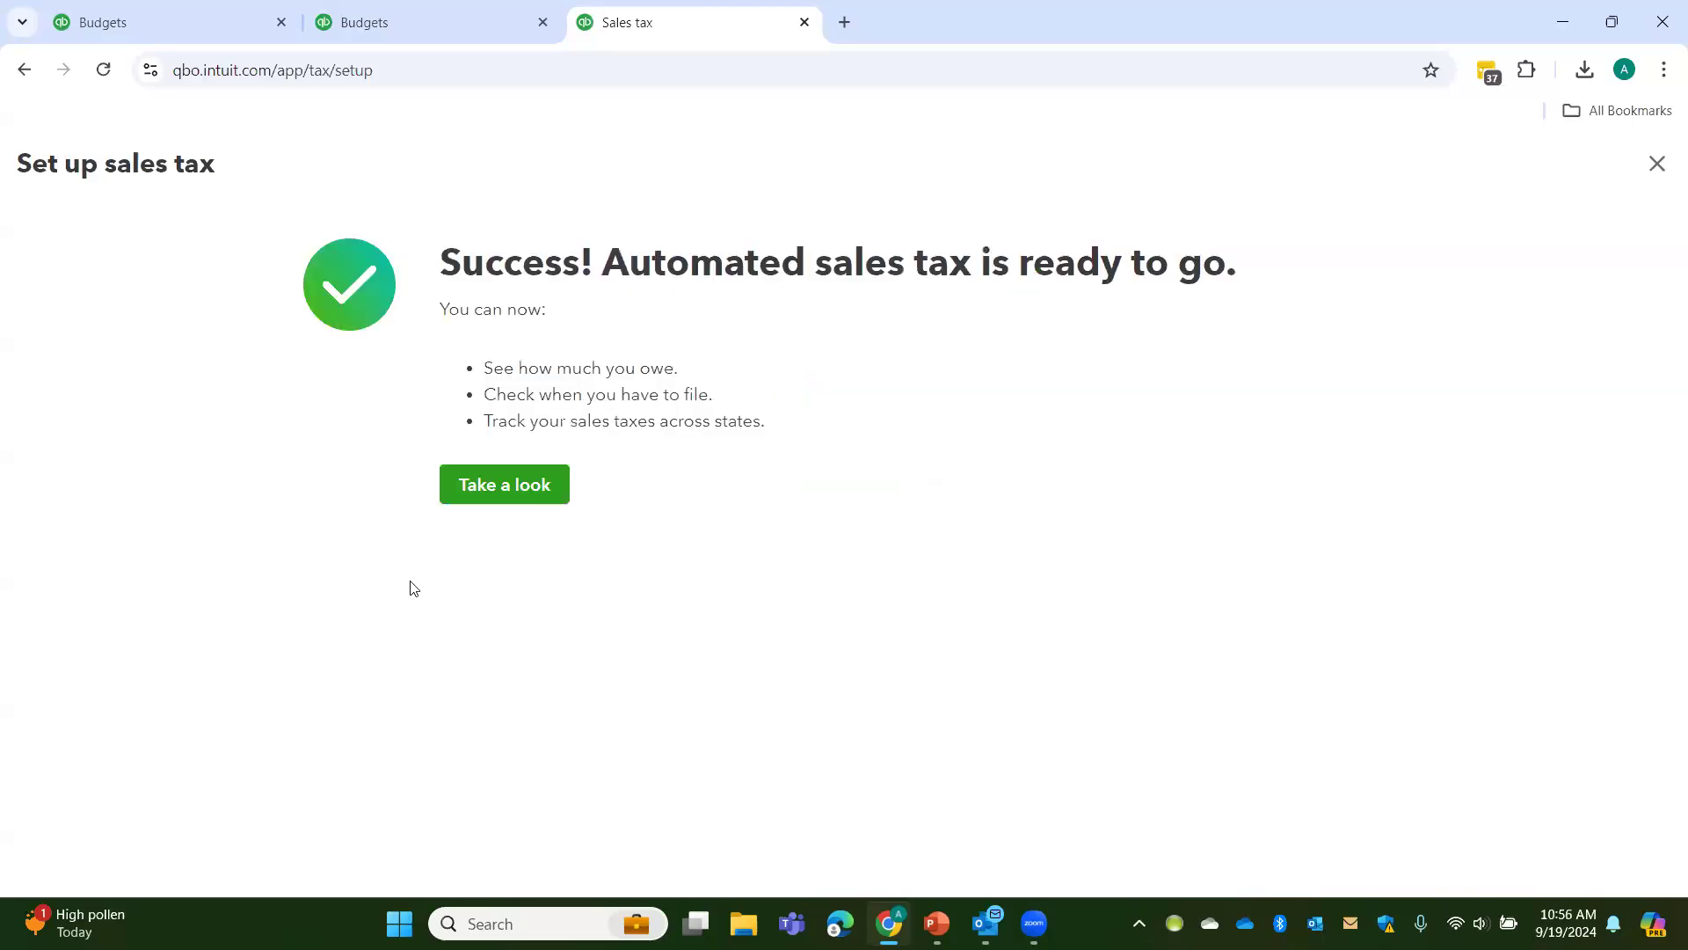
left_click(563, 486)
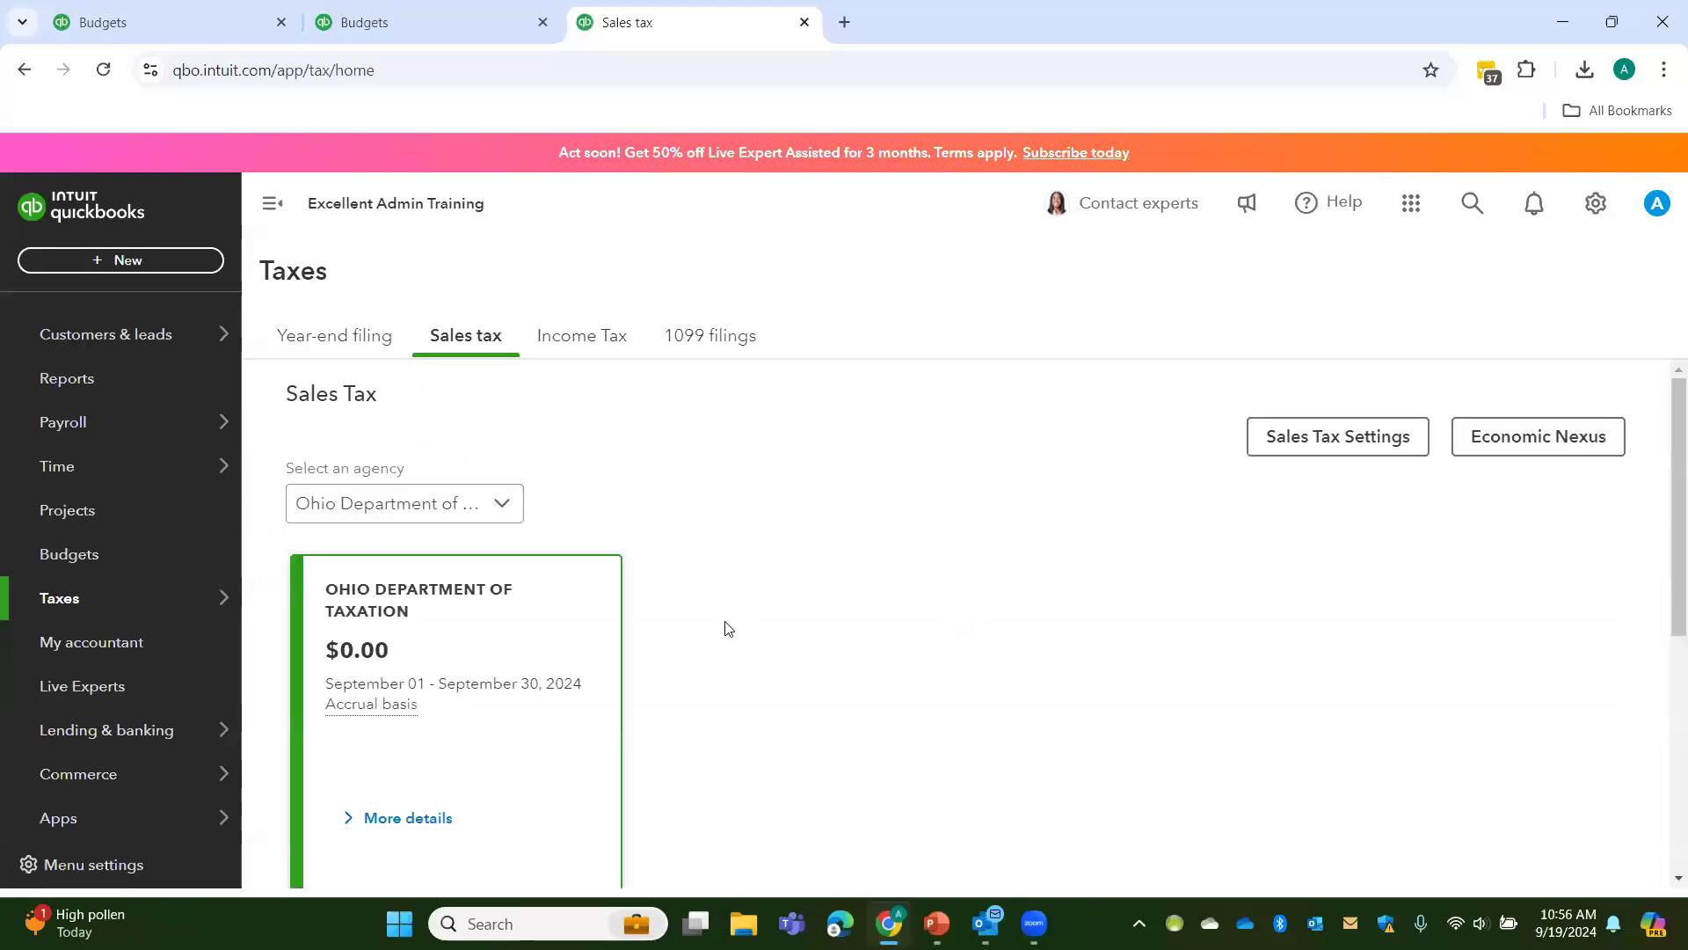
Step: Dismiss the survey, expand Ohio's More details, and open the September 2024 sales tax review
scroll(527, 638, "down", 2)
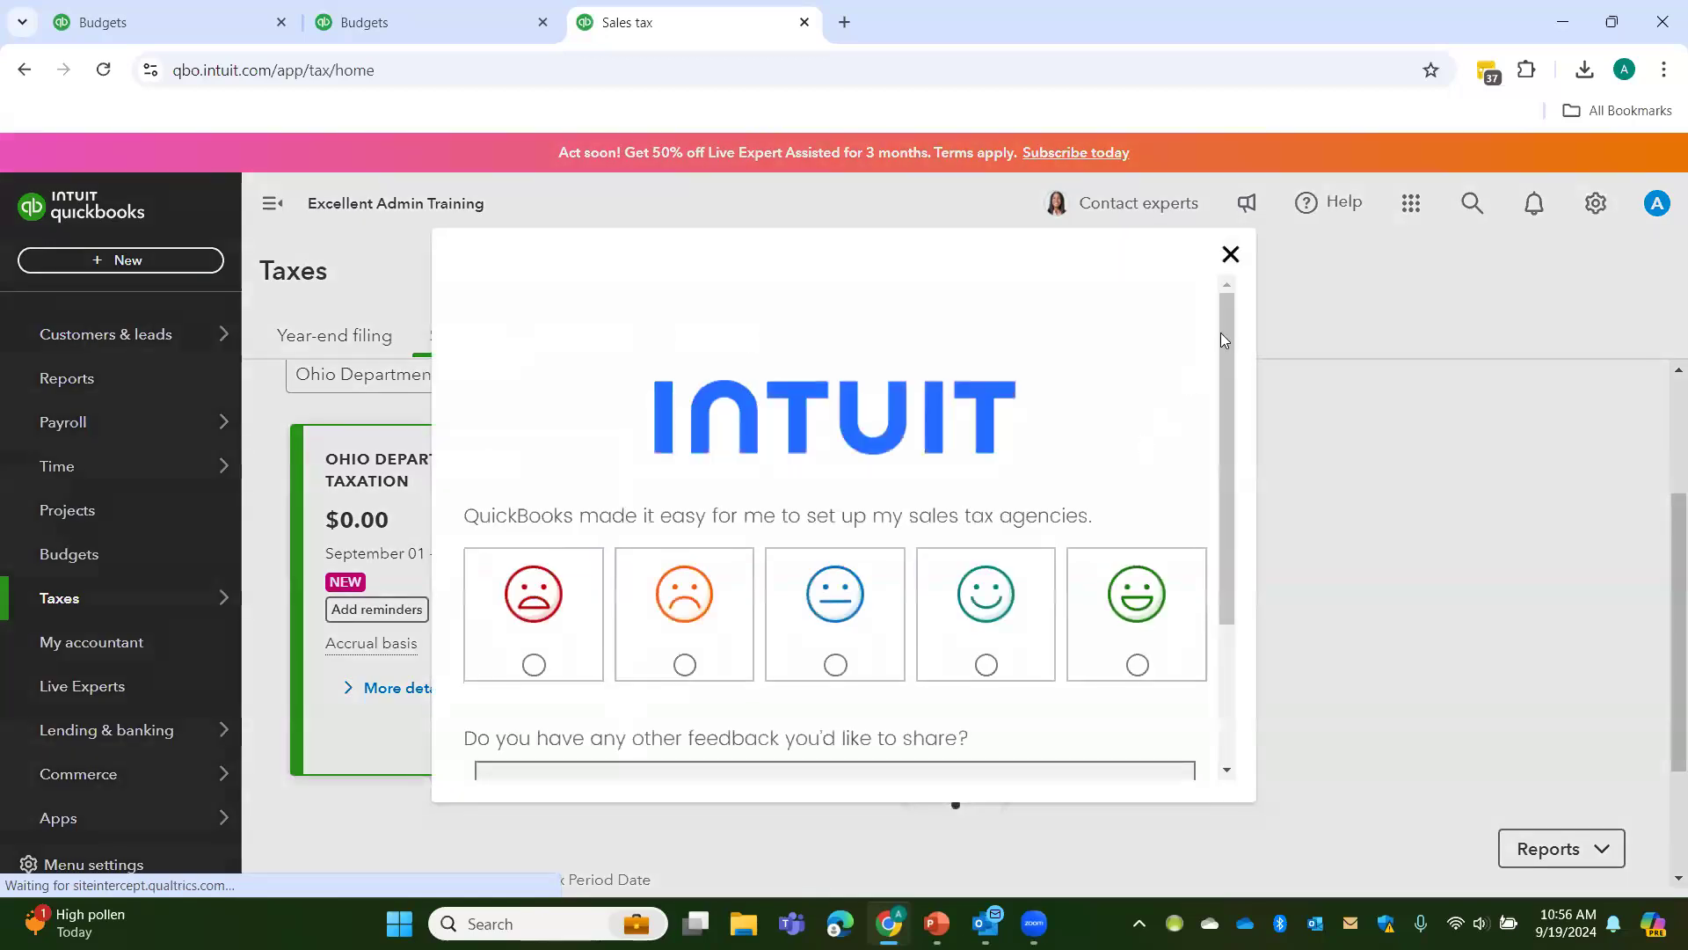
left_click(1230, 255)
scroll(803, 633, "down", 2)
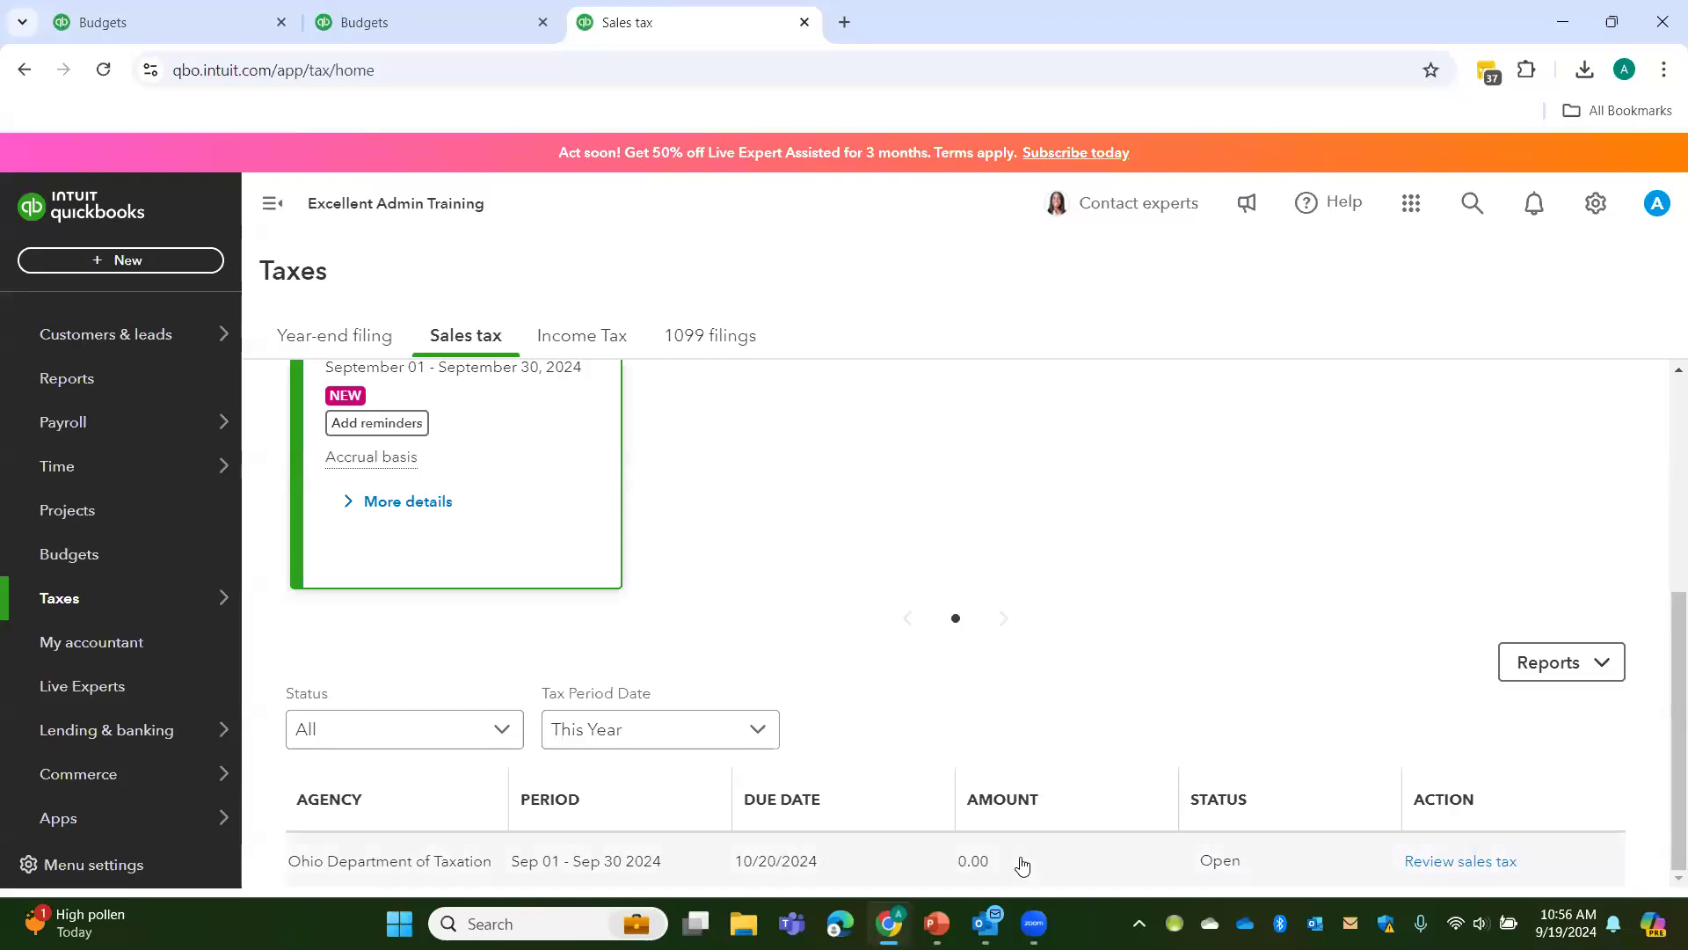
scroll(351, 774, "up", 3)
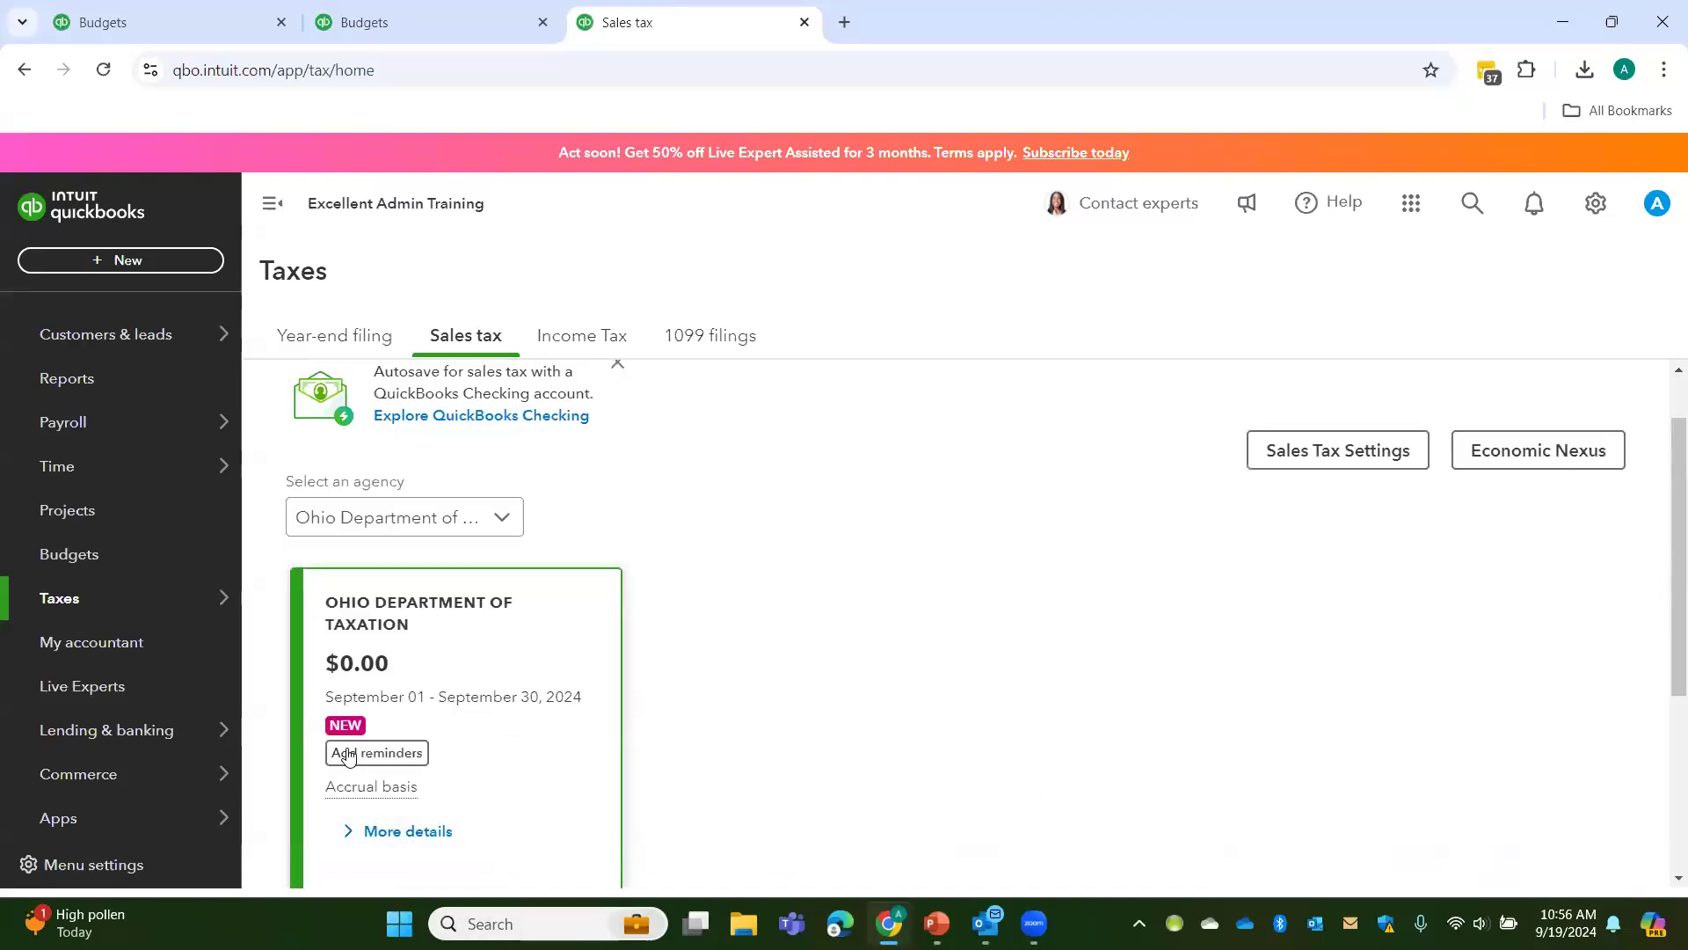
left_click(391, 838)
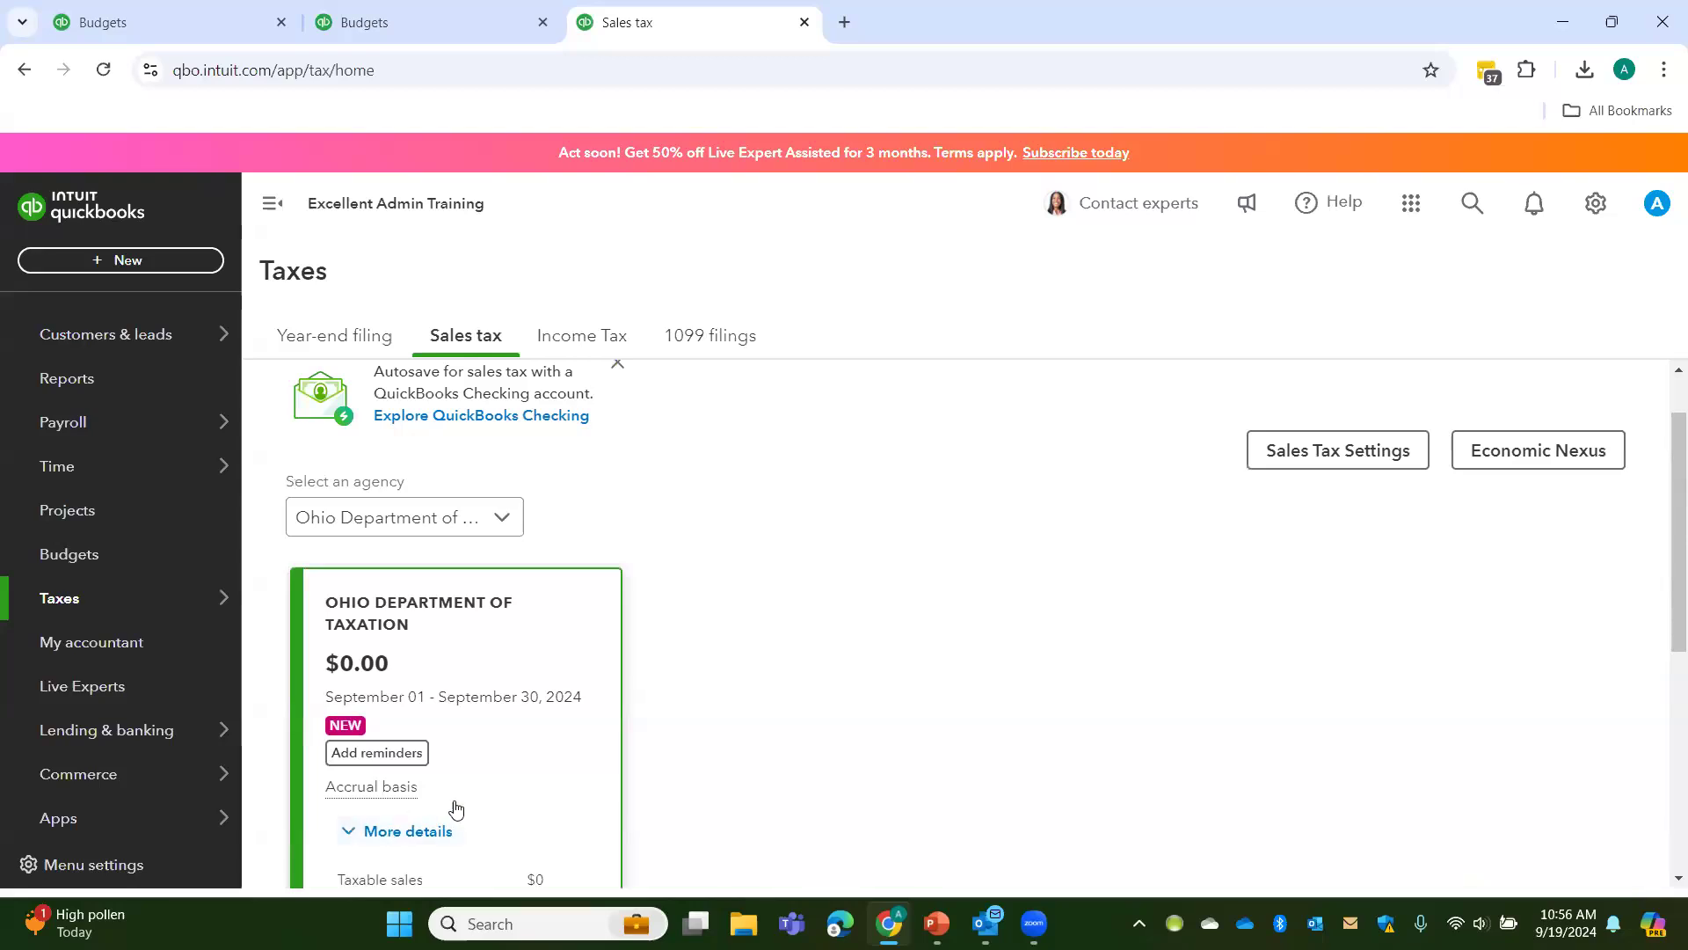
scroll(554, 703, "down", 3)
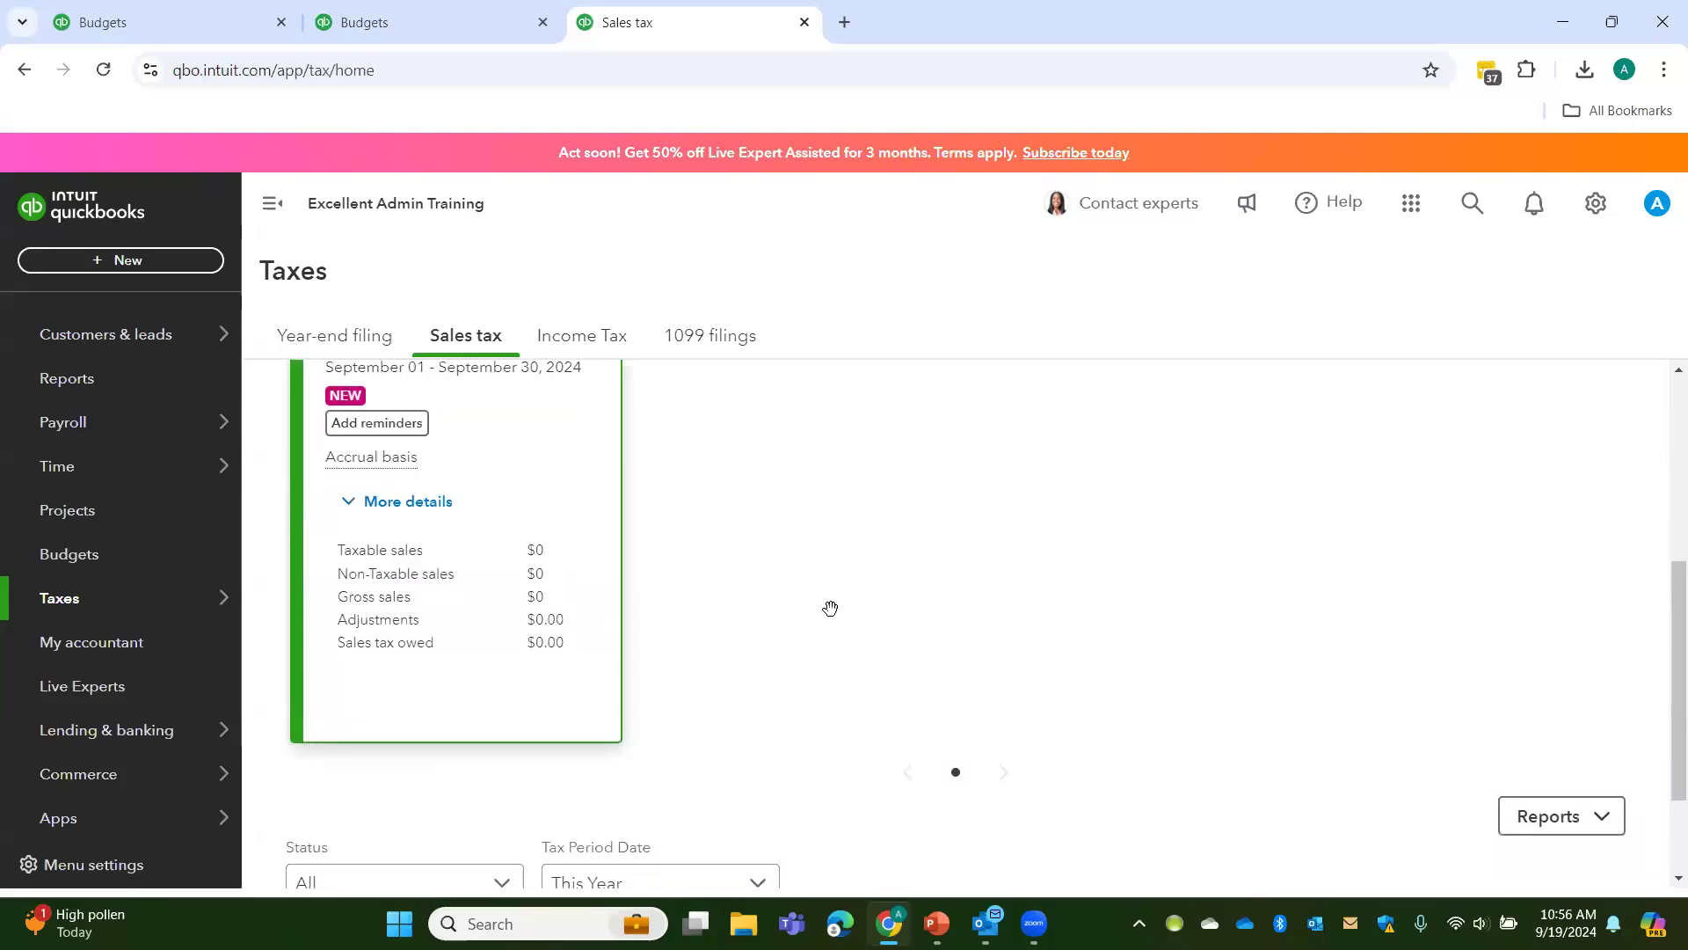
scroll(1143, 651, "down", 2)
left_click(1443, 863)
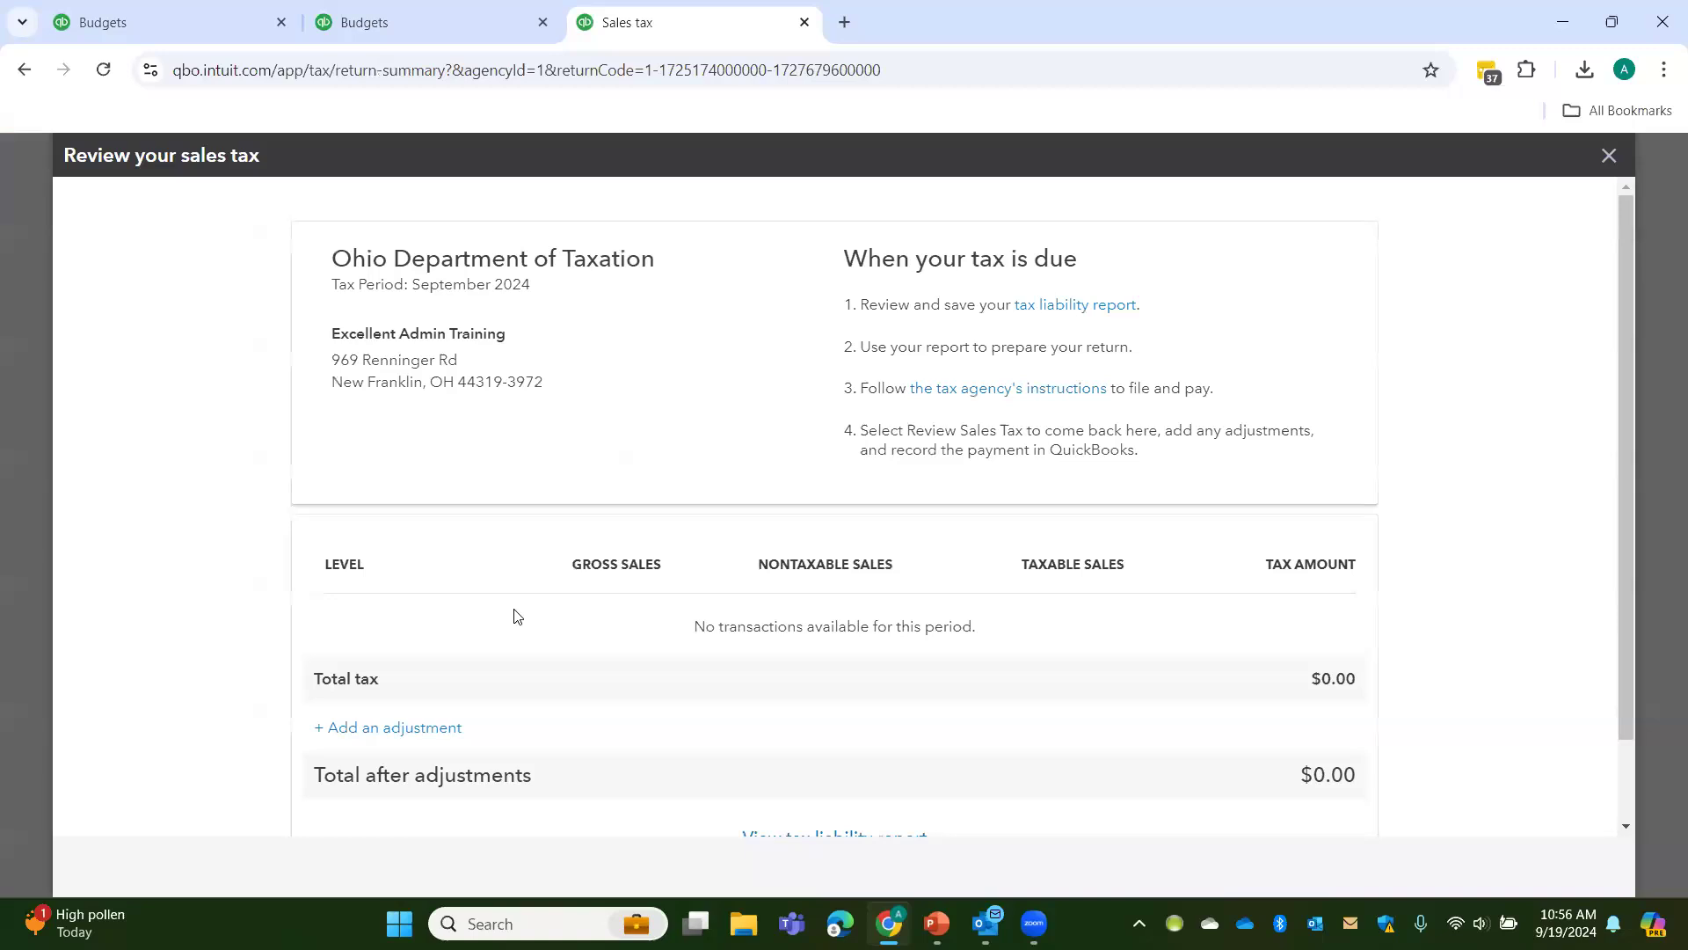
Step: Start a sales tax adjustment with reason Credit / Discount, then close it without adding
left_click(445, 733)
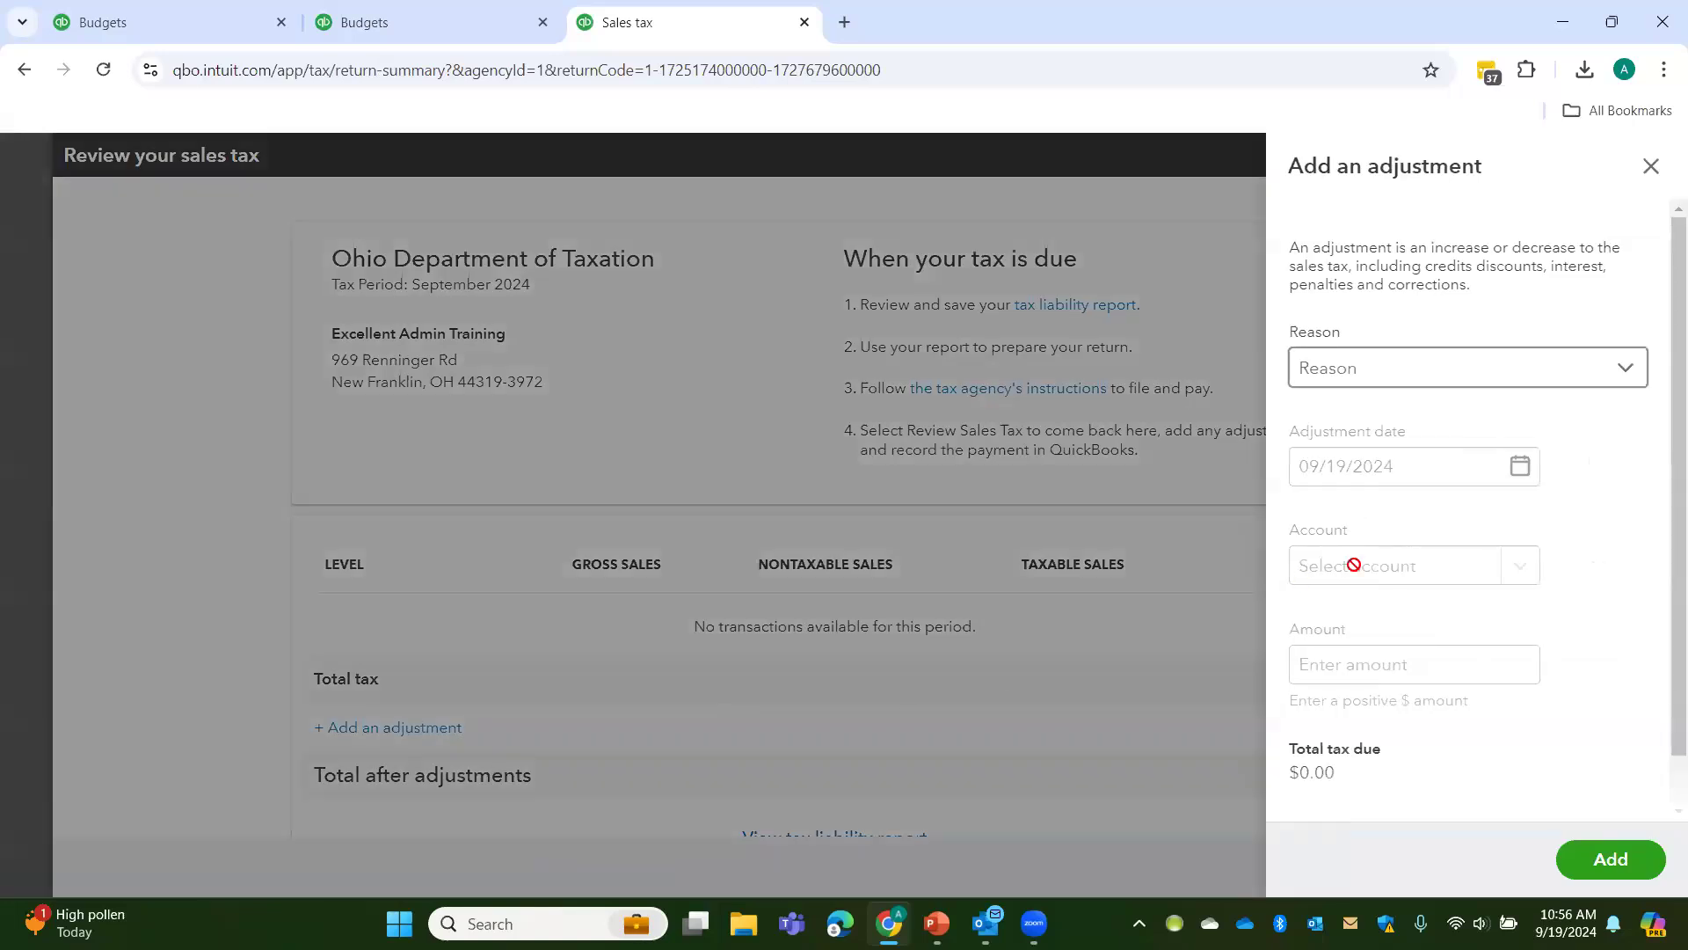
scroll(1342, 562, "down", 1)
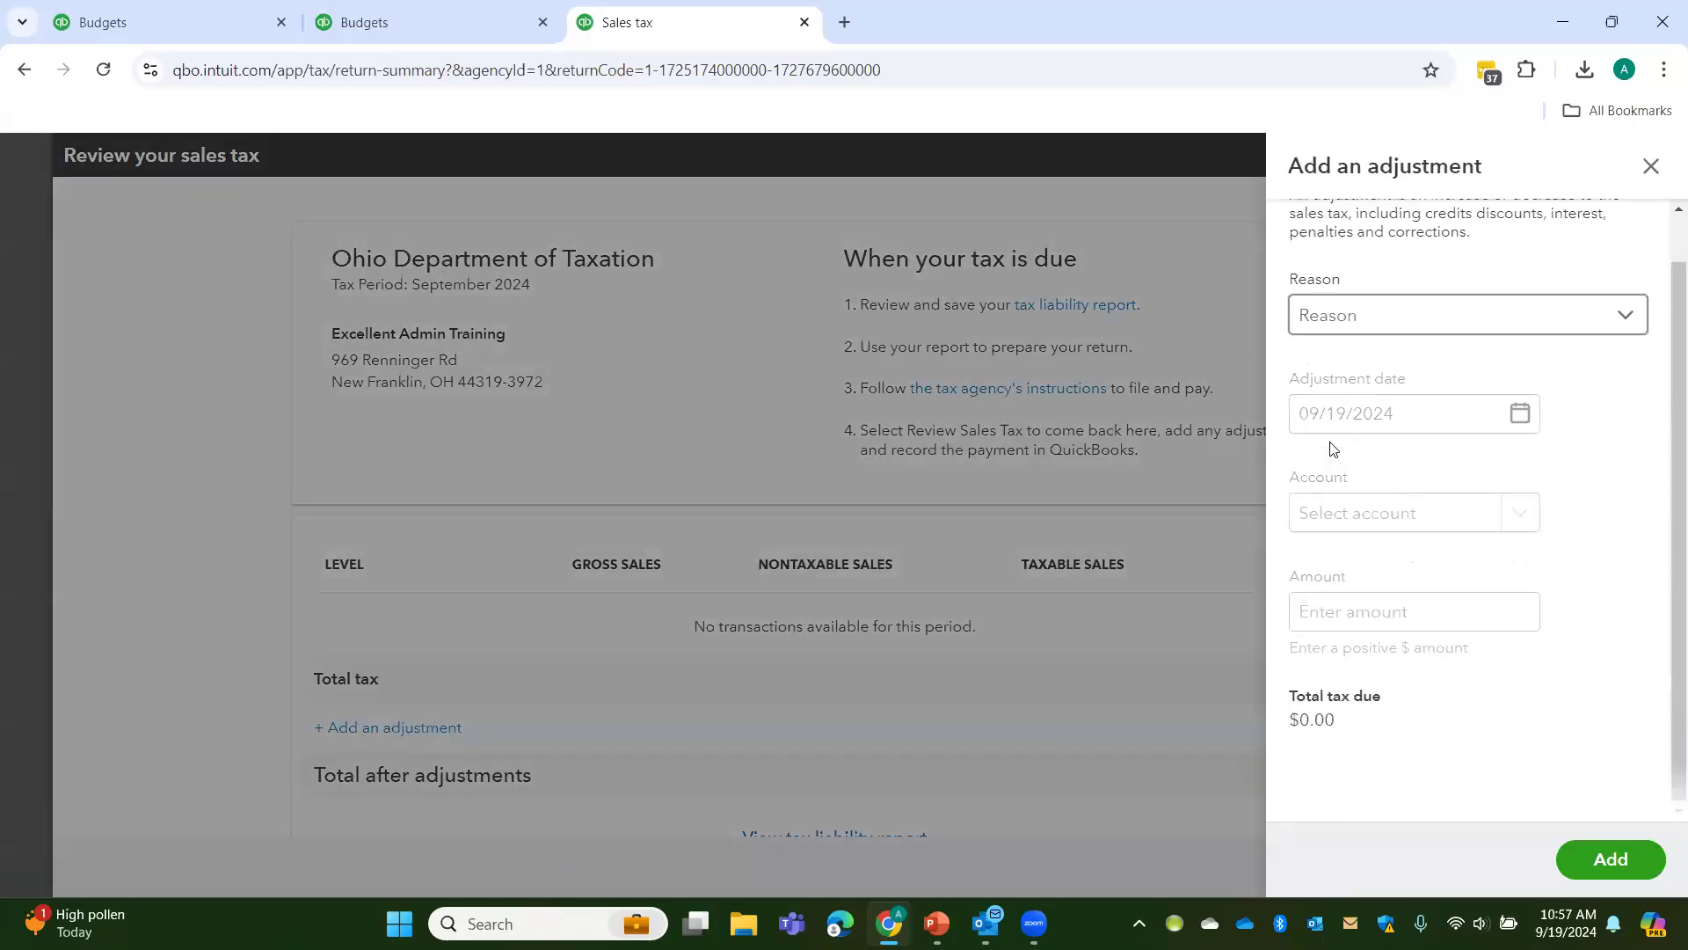
left_click(1388, 339)
left_click(1388, 354)
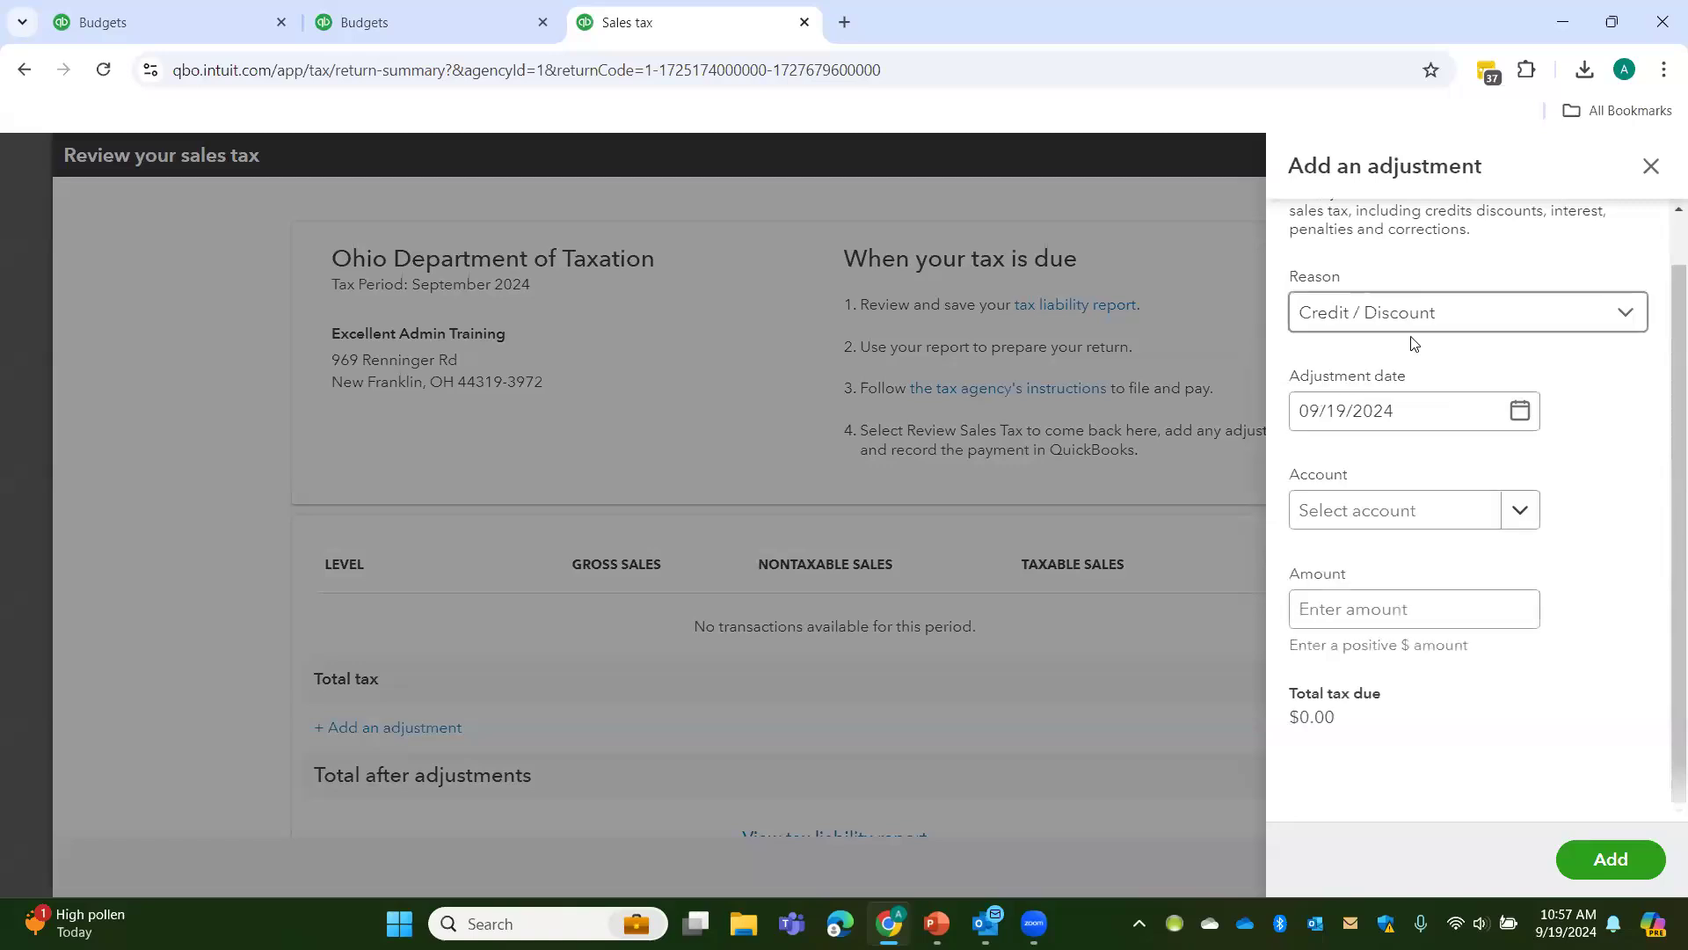
left_click(1651, 166)
Step: Open the Ohio sales tax liability report for 09/01/2024–09/30/2024
scroll(1053, 508, "down", 2)
left_click(838, 741)
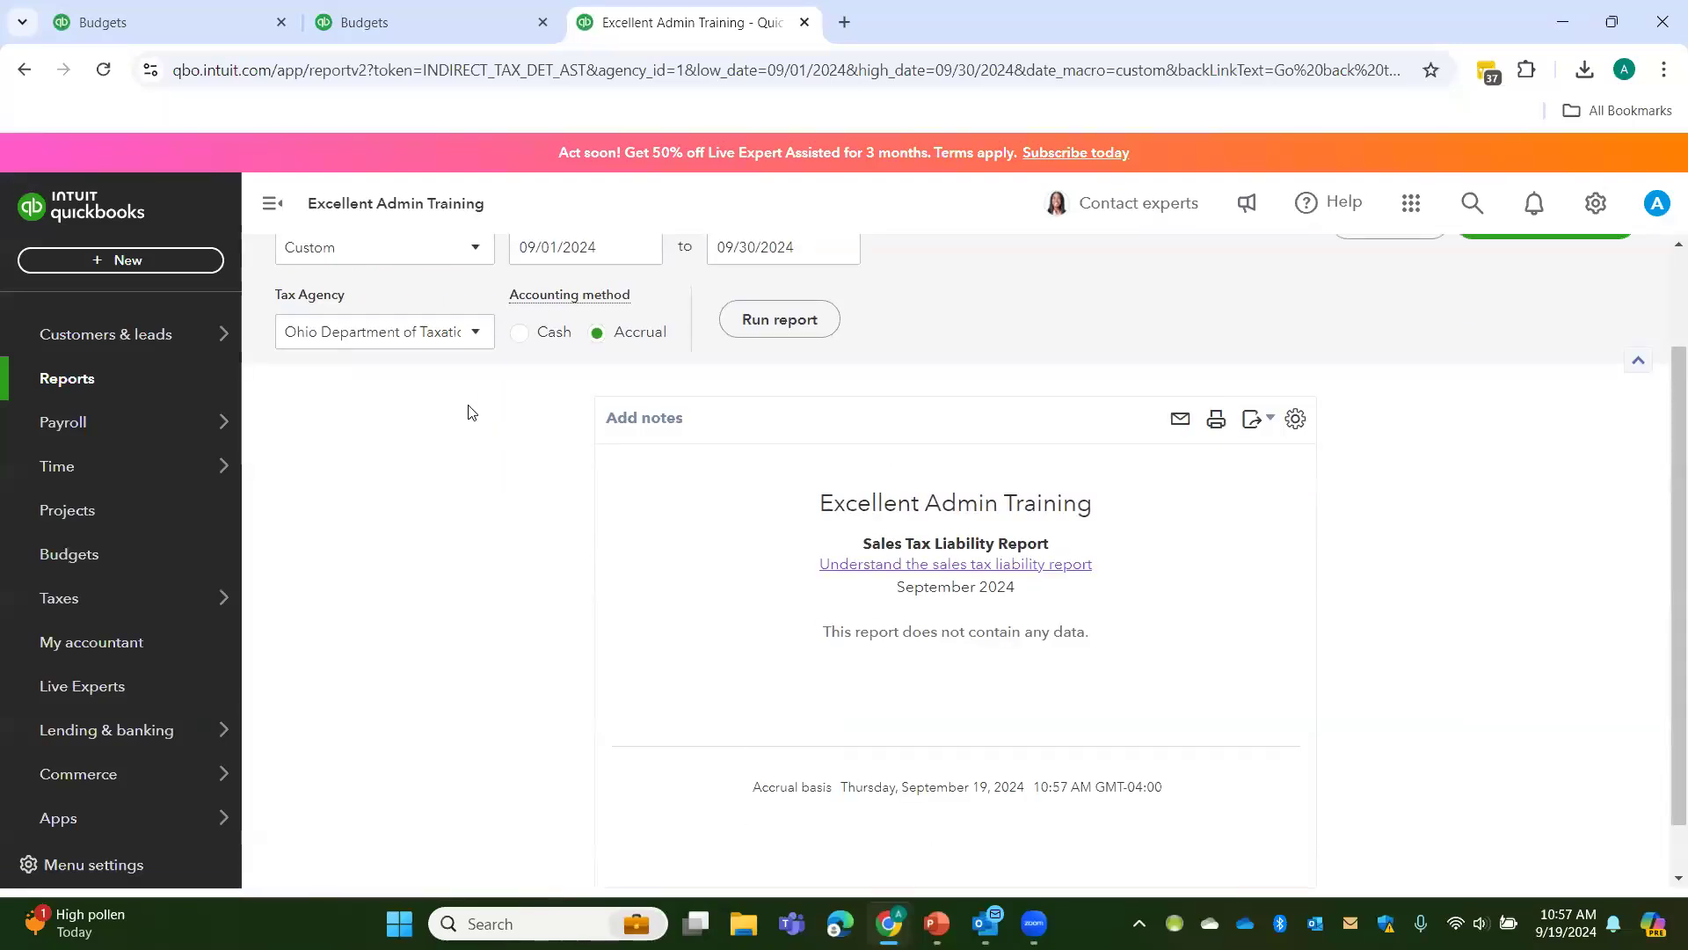
scroll(467, 400, "up", 2)
Step: Rerun the sales tax liability report with the report period set to All Dates
left_click(467, 379)
left_click(423, 418)
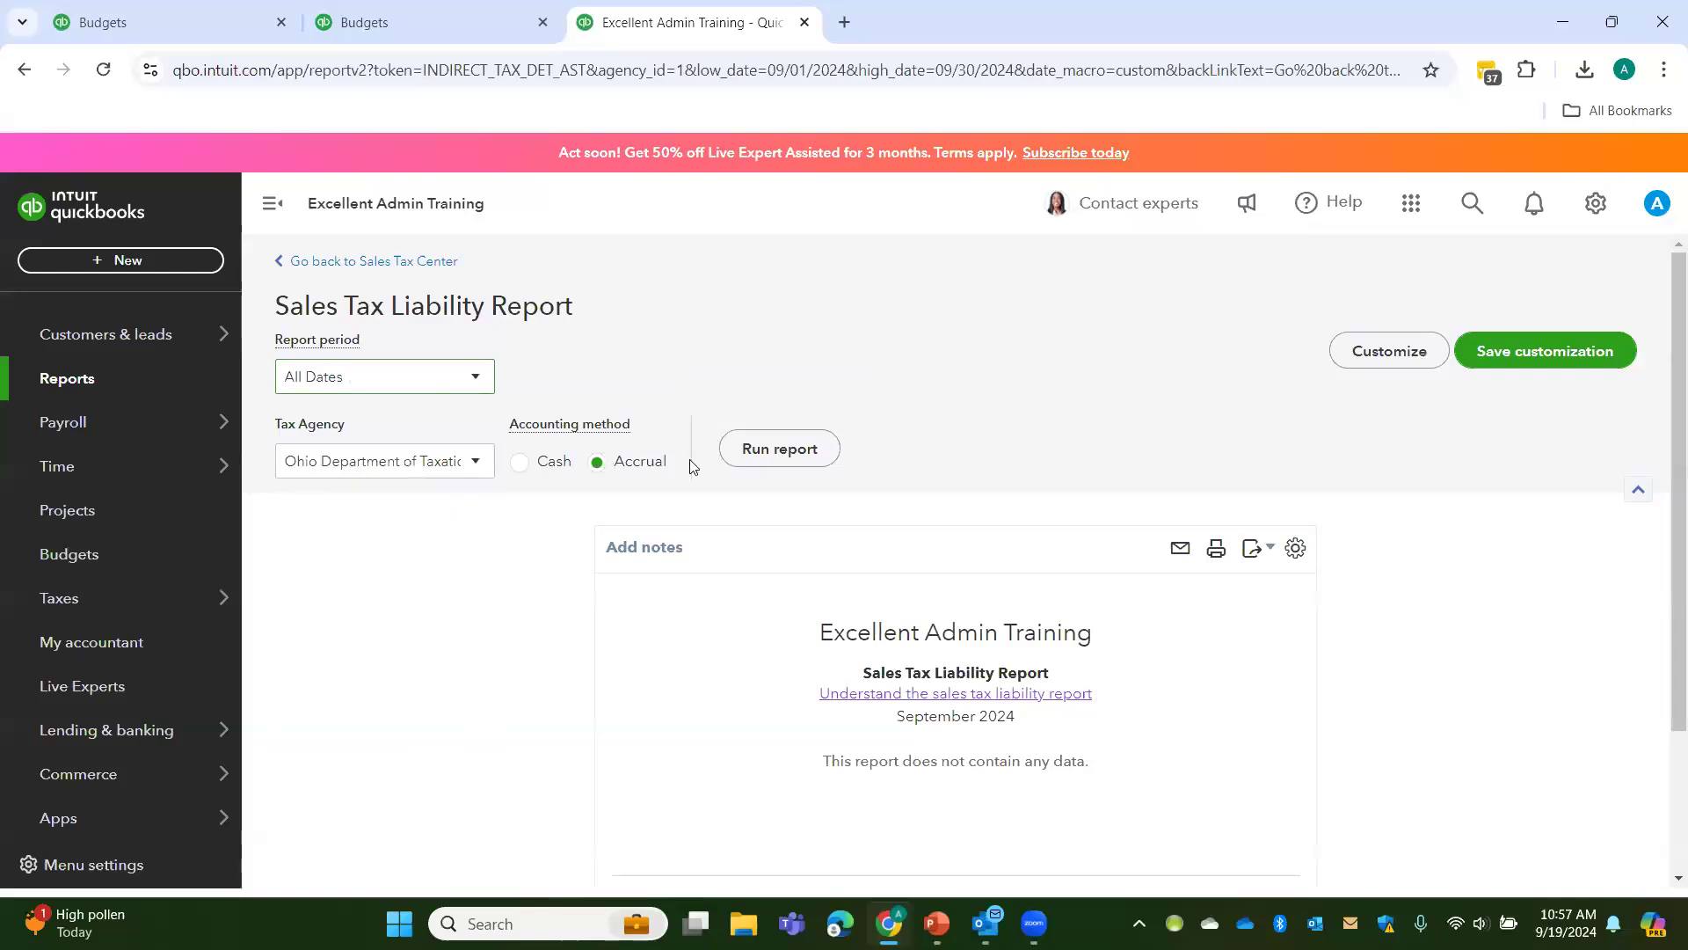
left_click(776, 450)
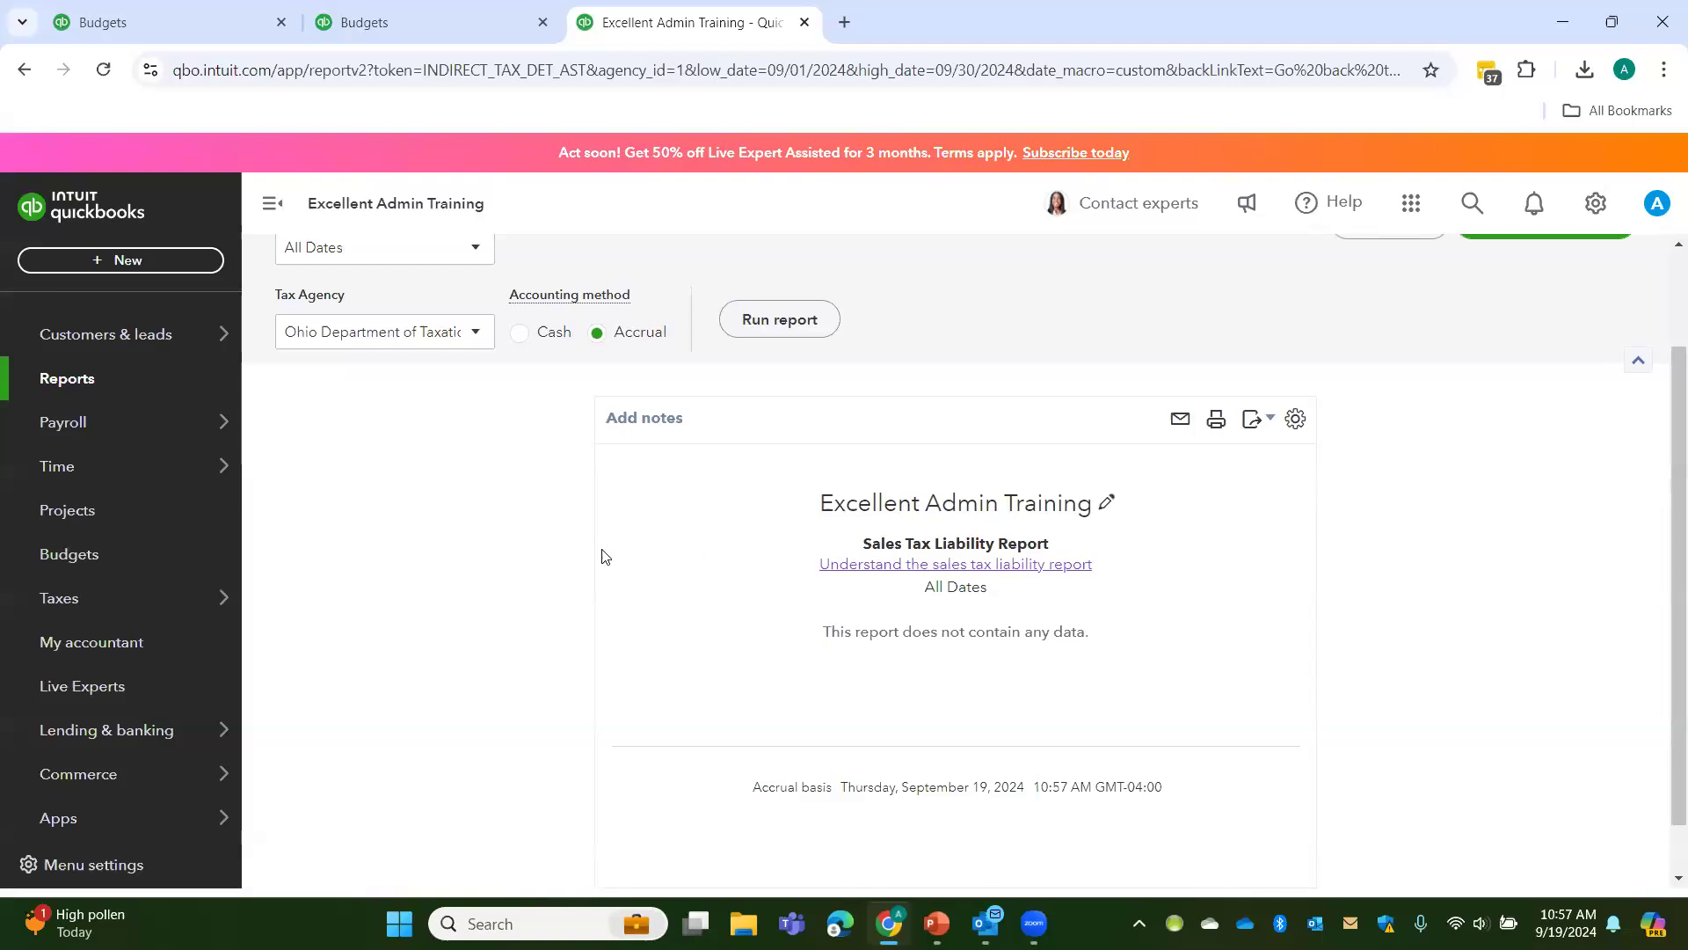
Step: Go back to the Sales Tax Center and scroll to the open September return
scroll(867, 354, "up", 2)
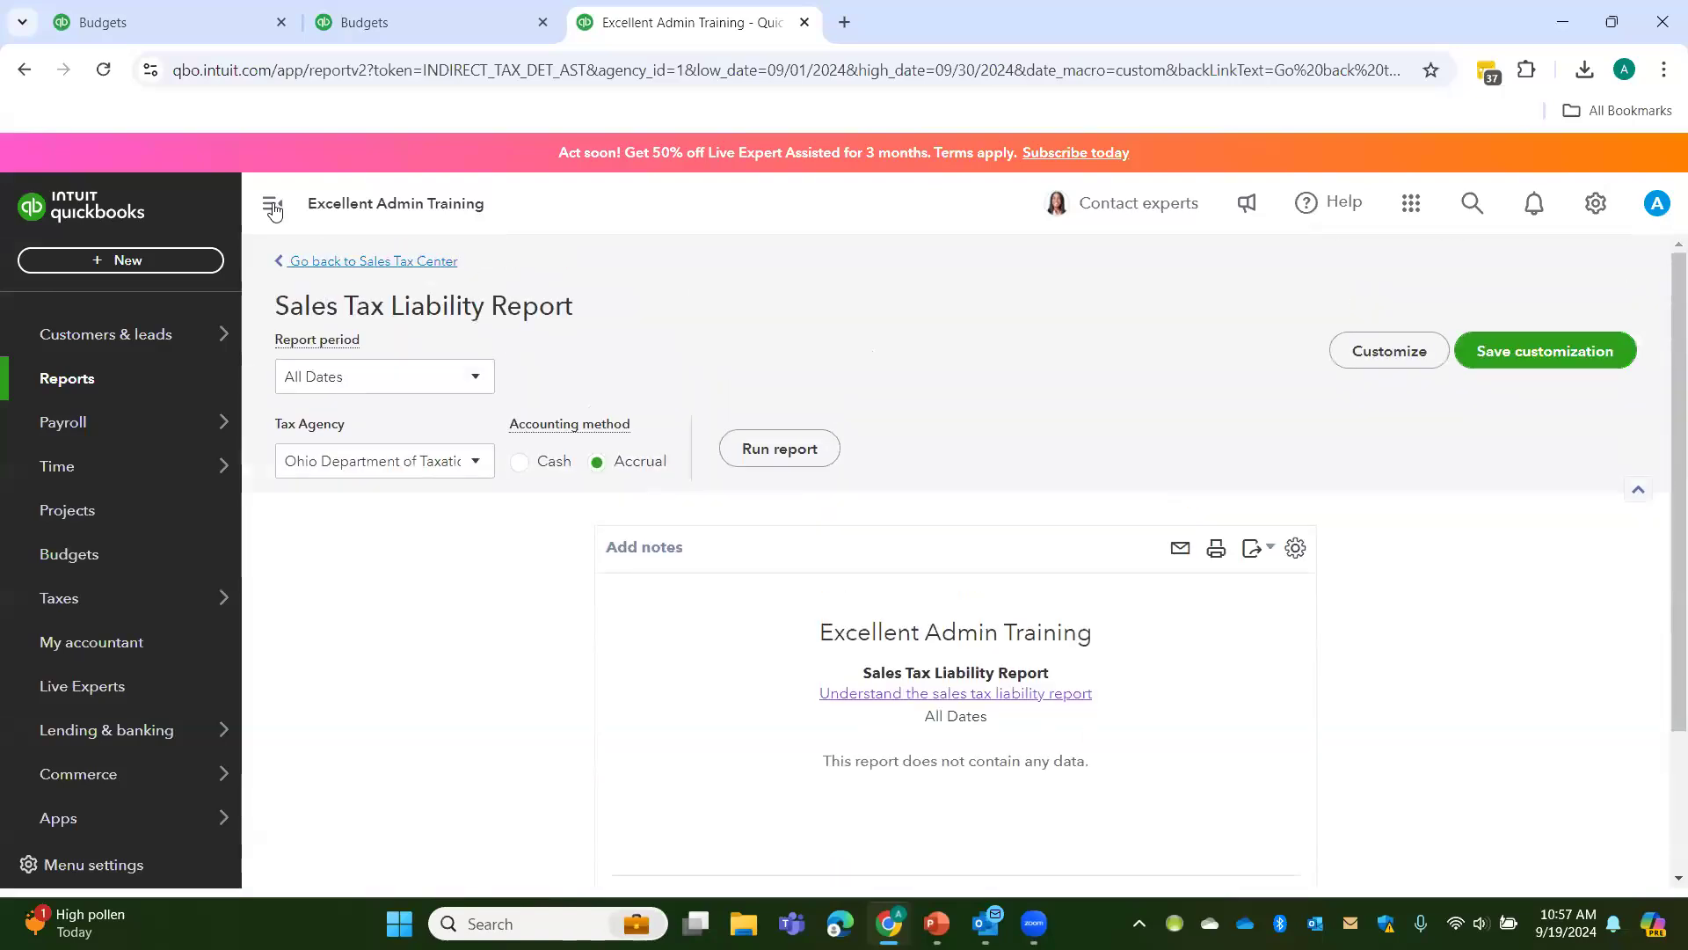
left_click(369, 261)
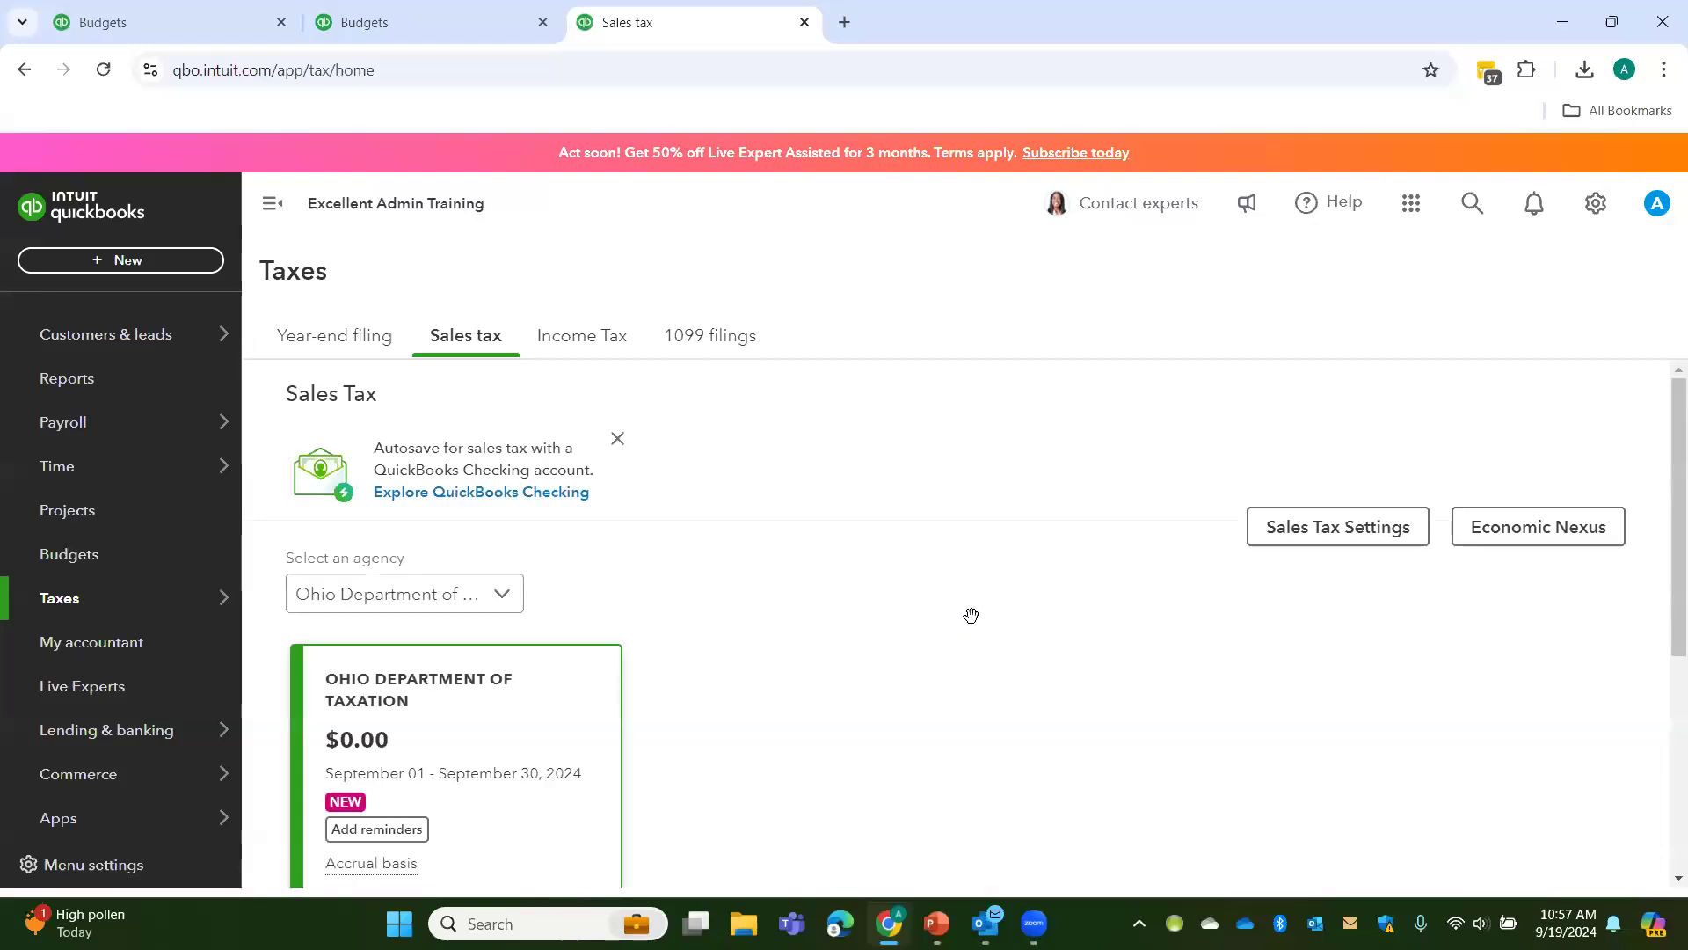
scroll(972, 615, "down", 3)
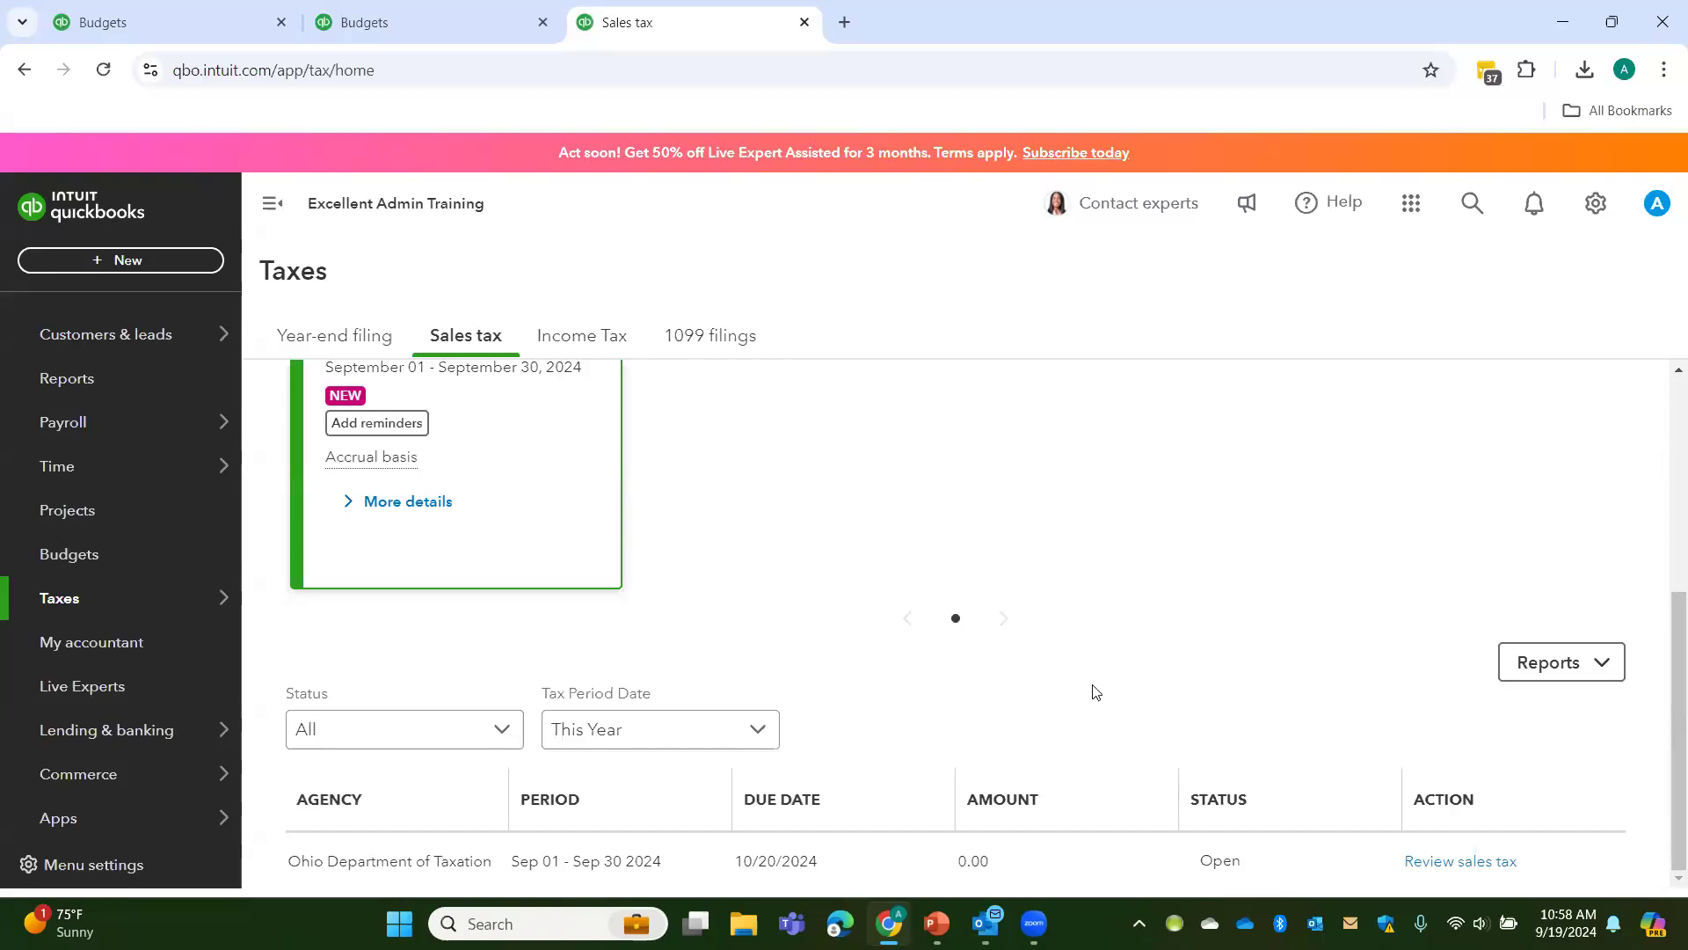
Step: Open the tax liability report from the sales tax reports list and scroll through it
left_click(1542, 670)
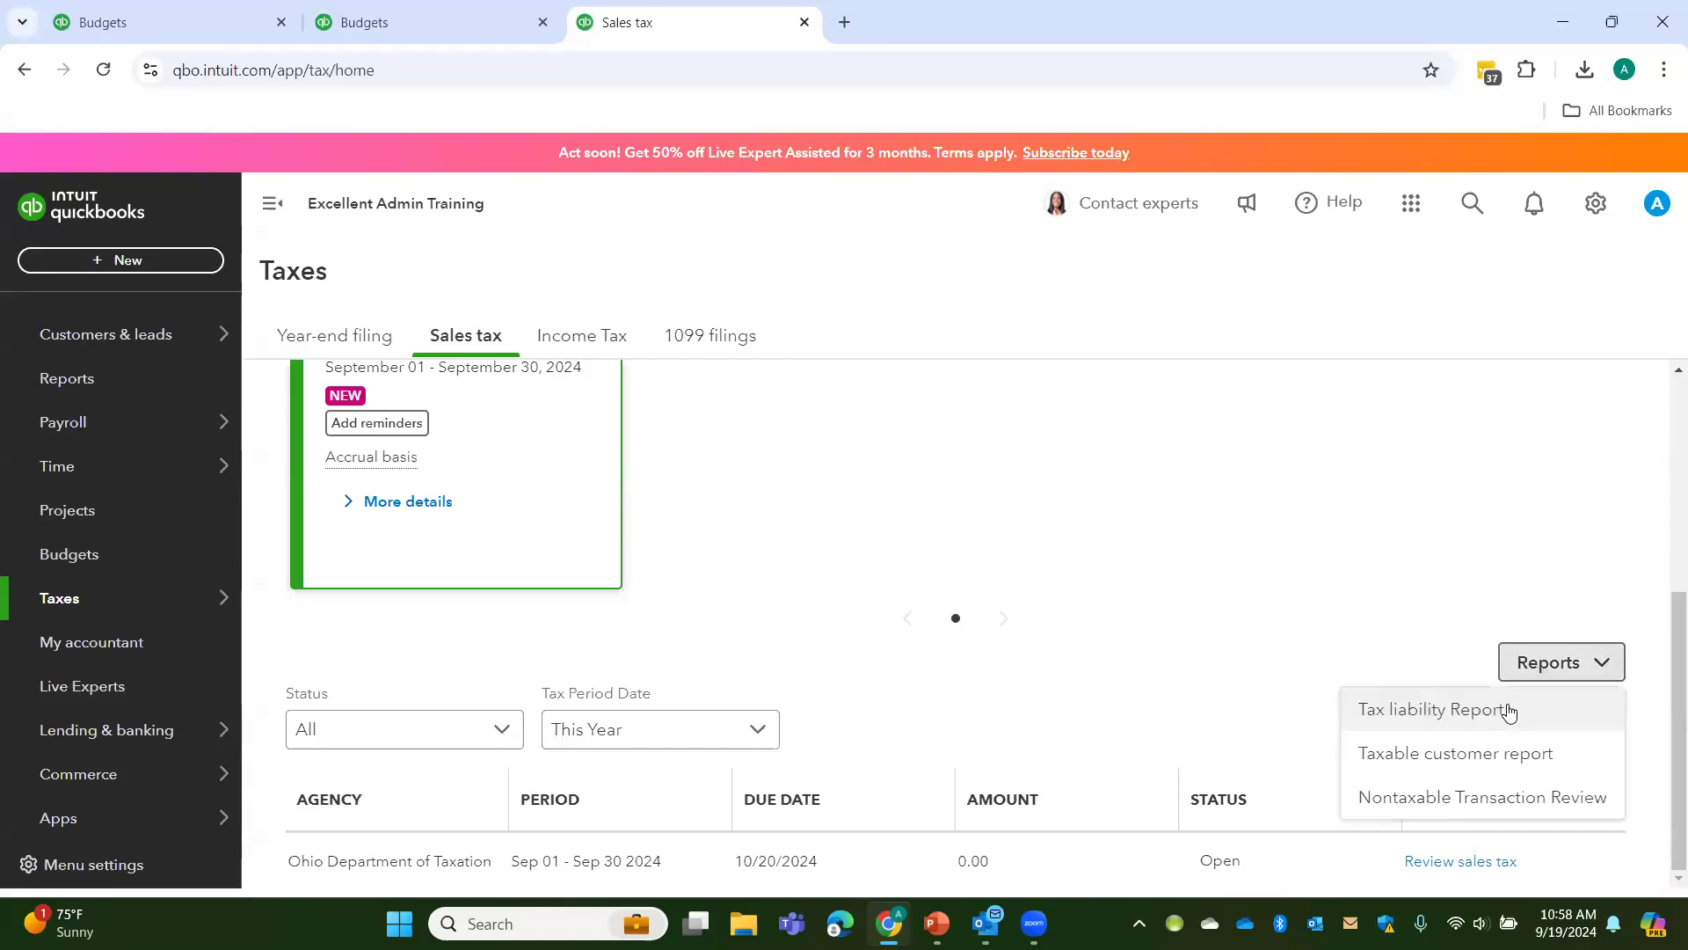
left_click(1505, 706)
scroll(1005, 513, "down", 1)
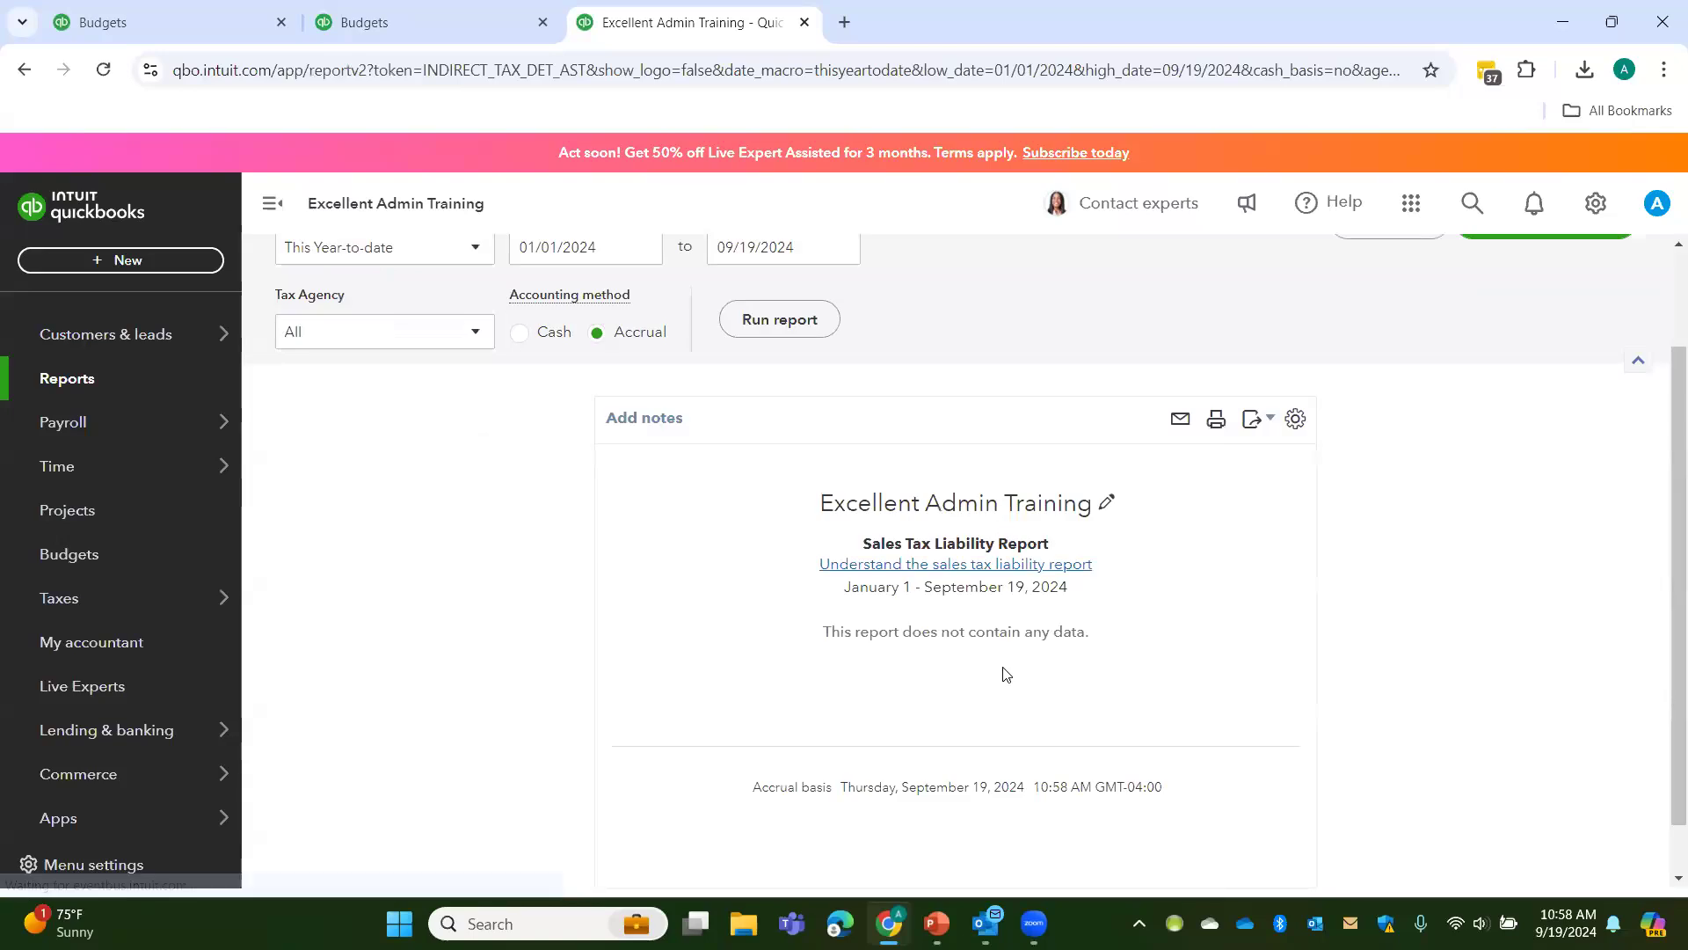
scroll(991, 629, "up", 1)
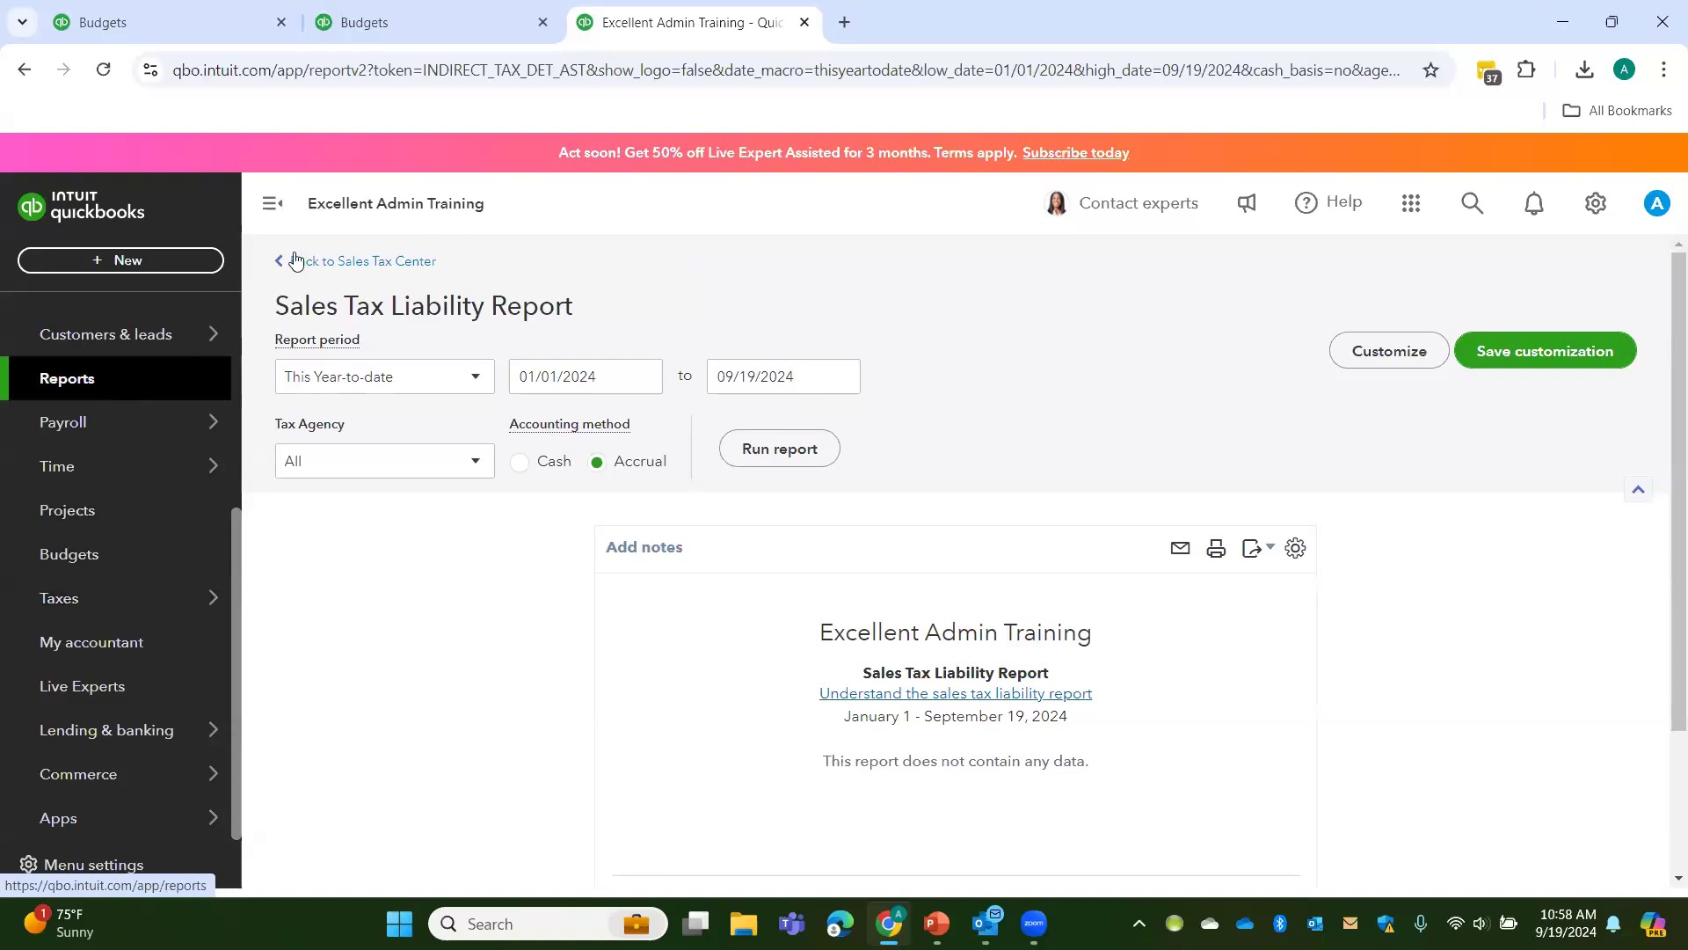
Step: Return to the Sales Tax Center, view Sales Tax Settings, then go to Bank transactions
left_click(338, 262)
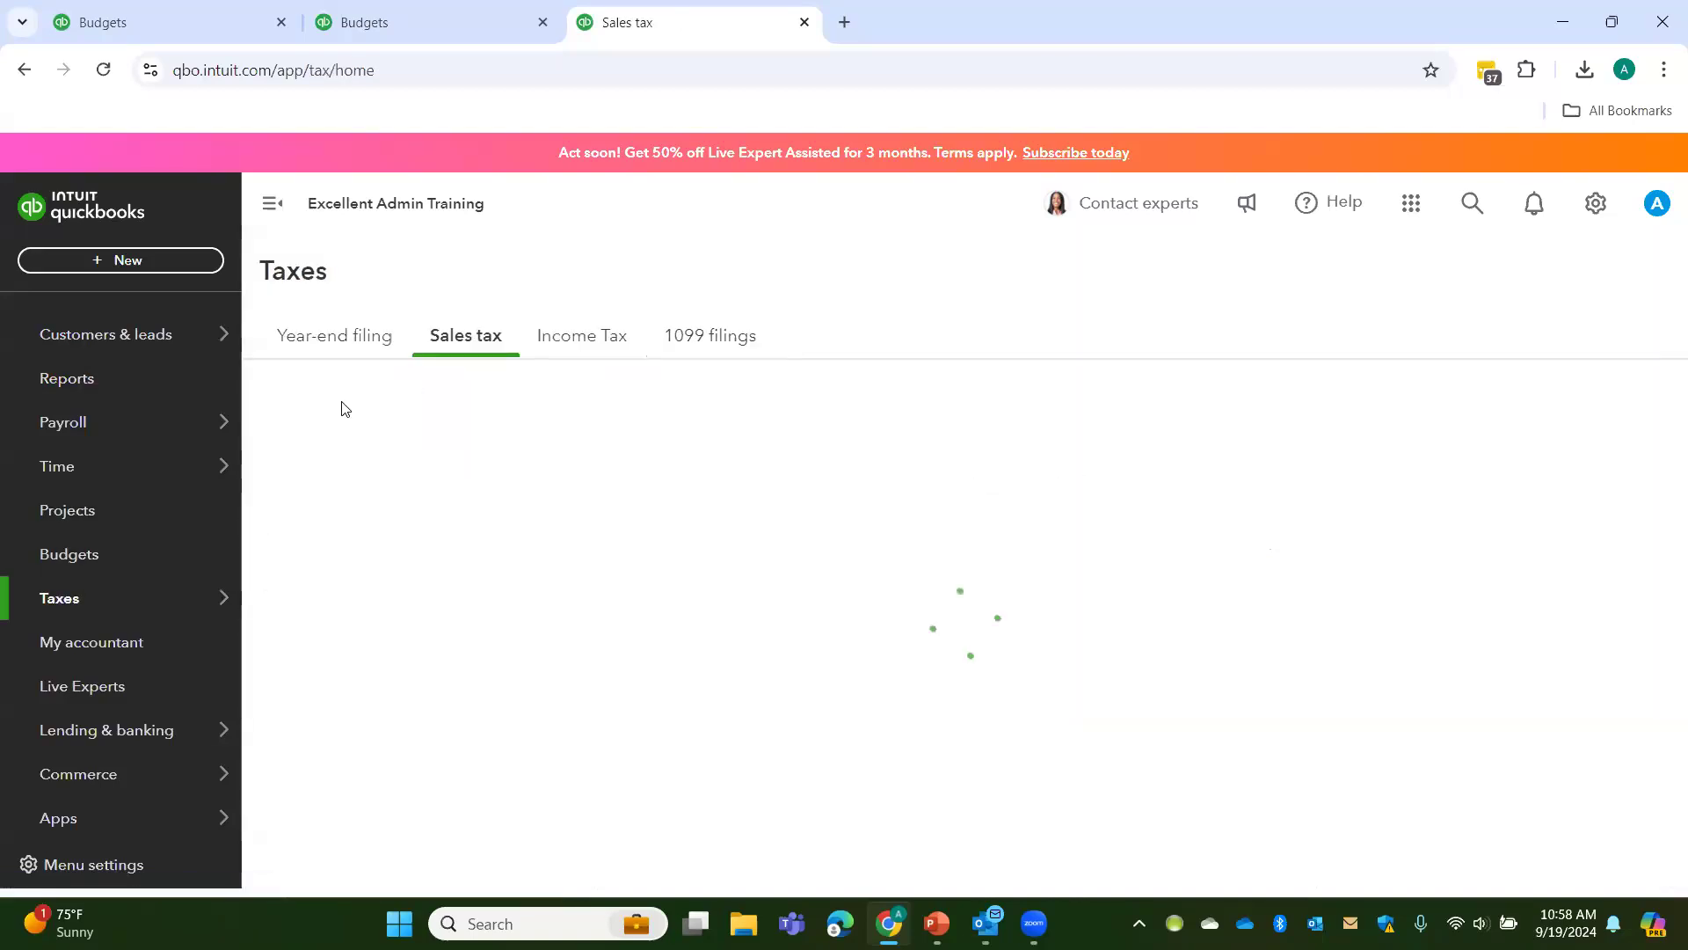
mouse_move(233, 589)
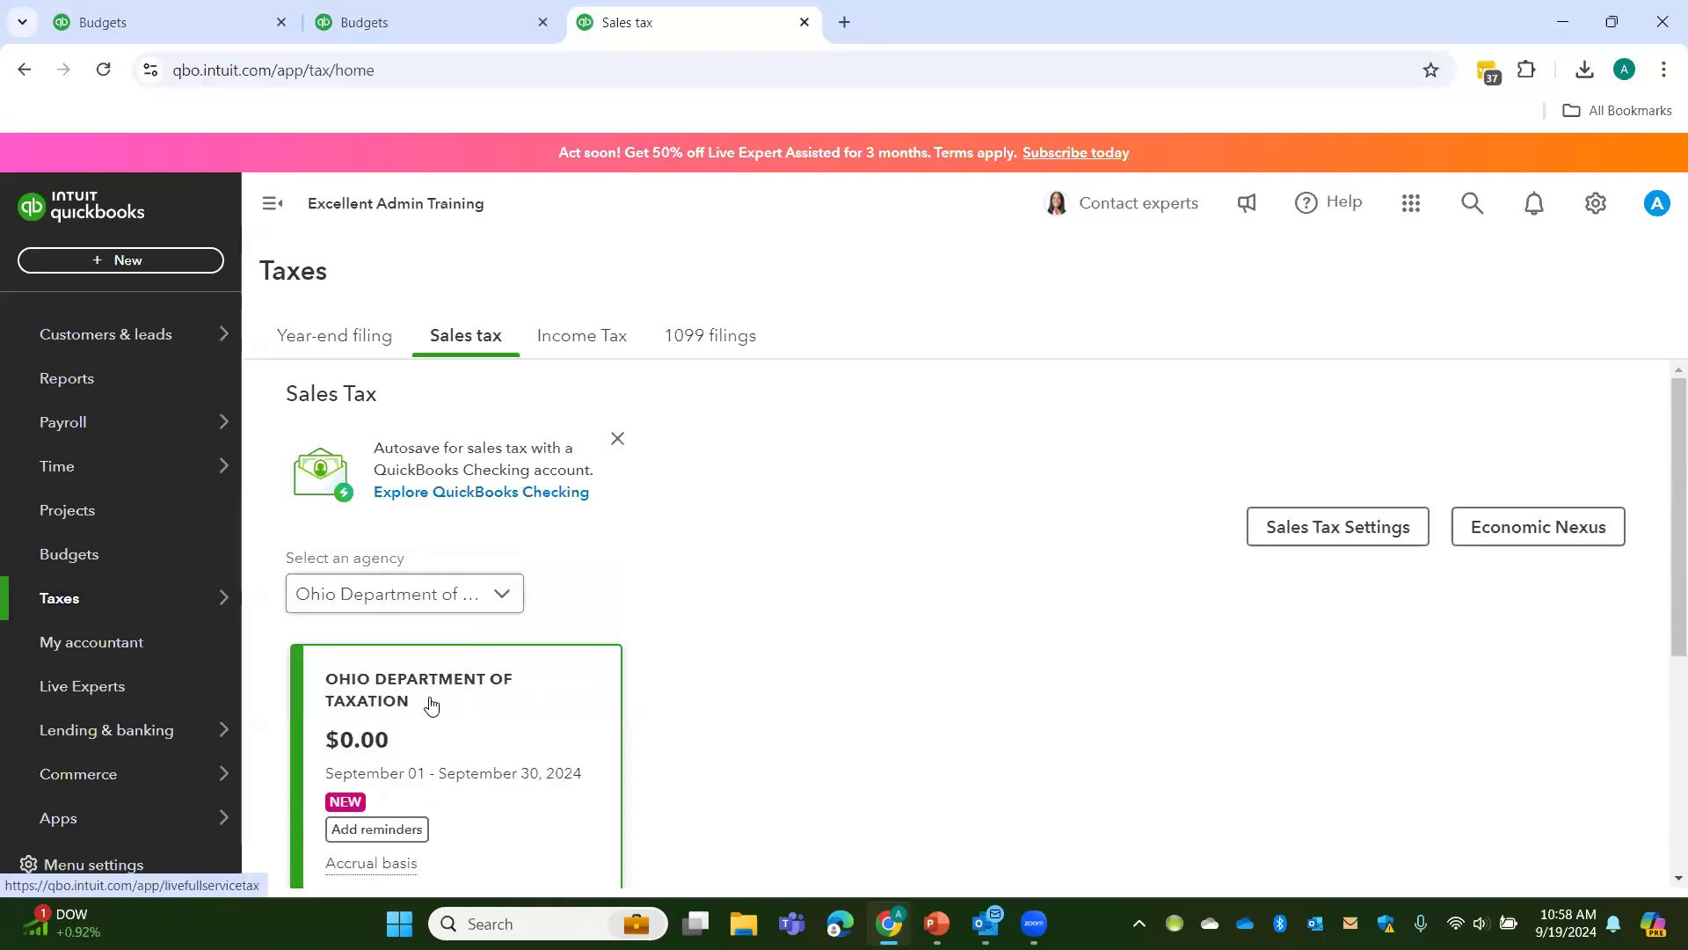
left_click(1311, 536)
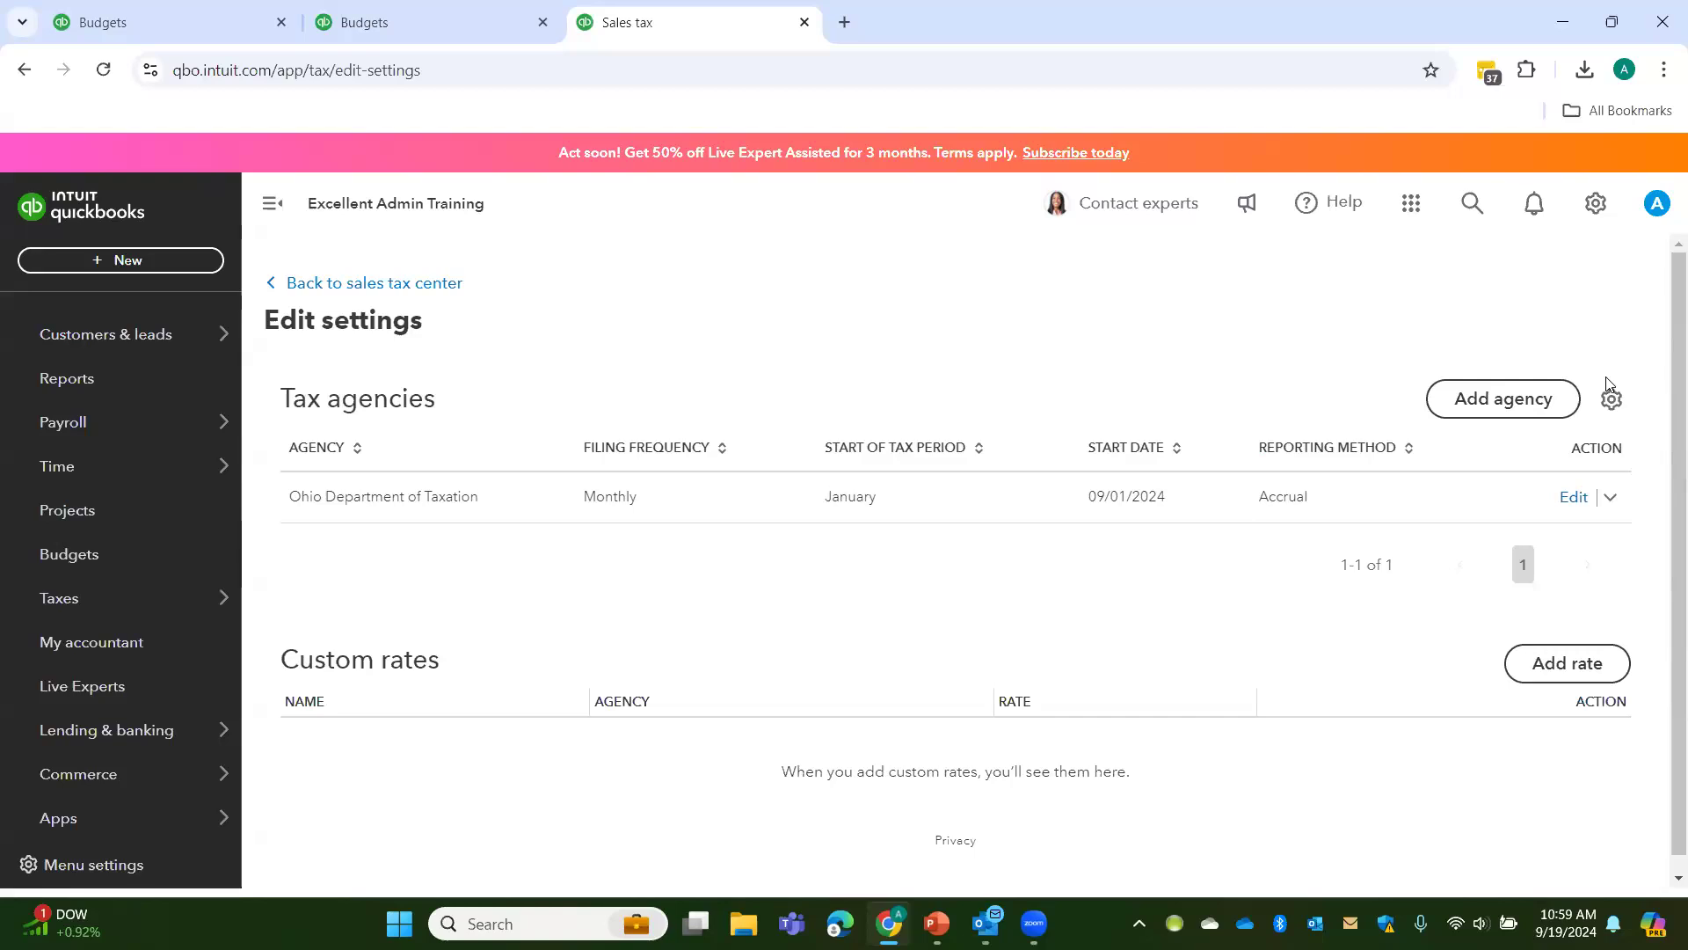
scroll(114, 476, "up", 4)
left_click(84, 543)
Step: Scroll through the 302 bank transactions for review, then go to the Reports page
scroll(826, 591, "down", 3)
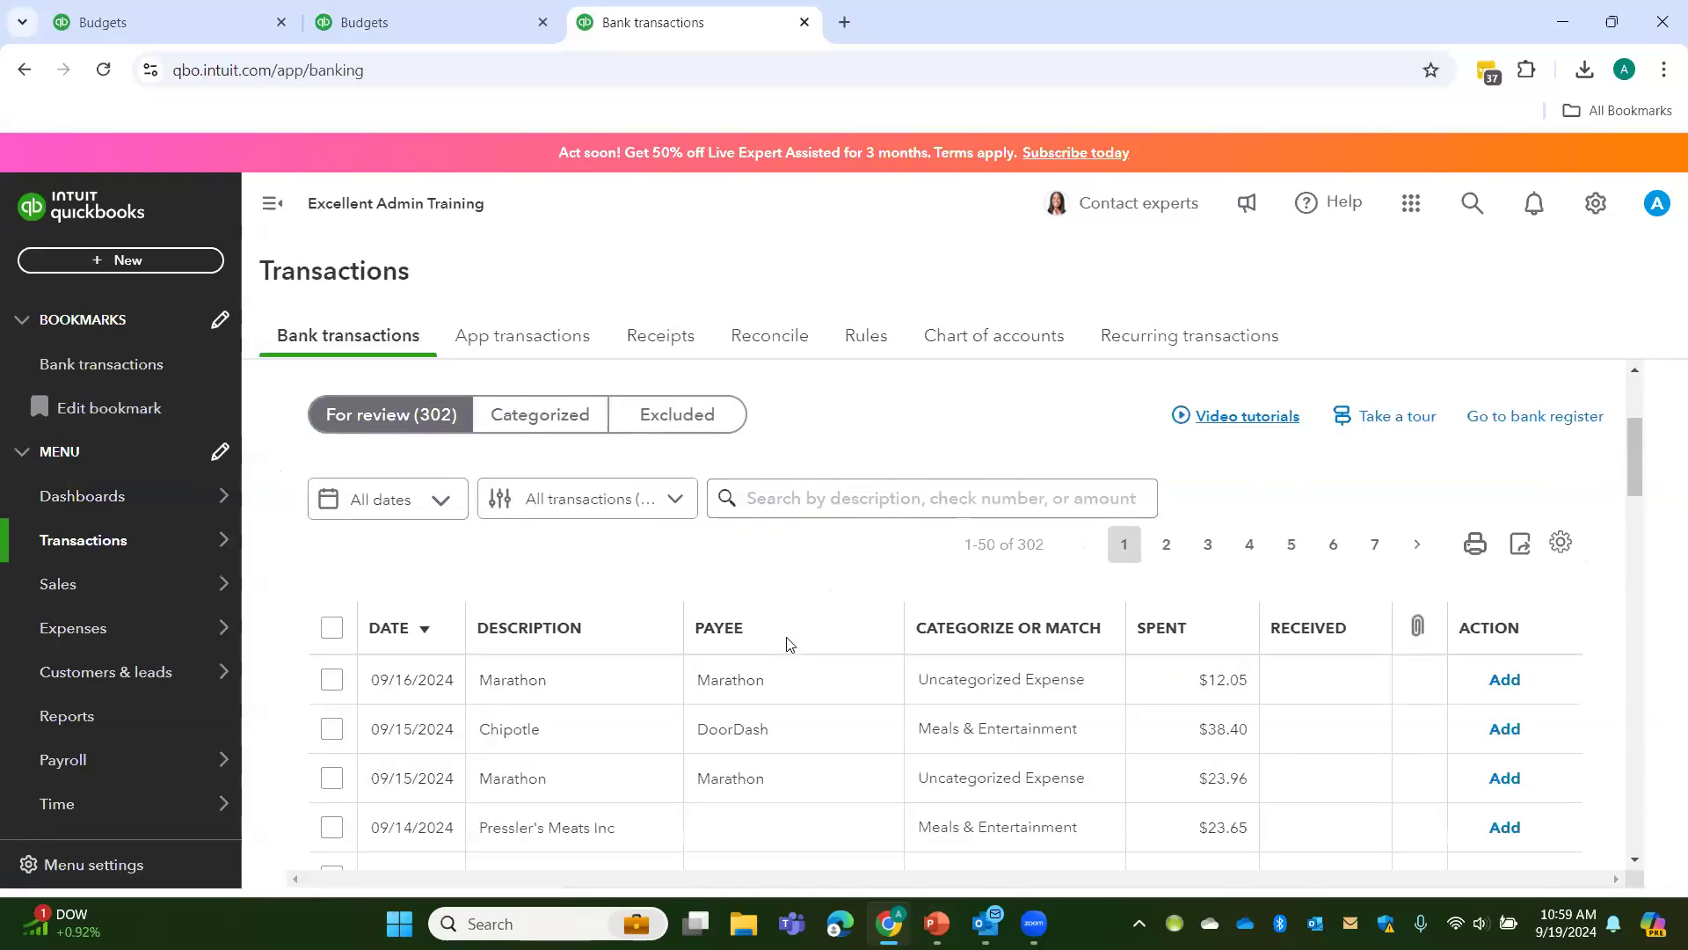
scroll(1080, 594, "down", 5)
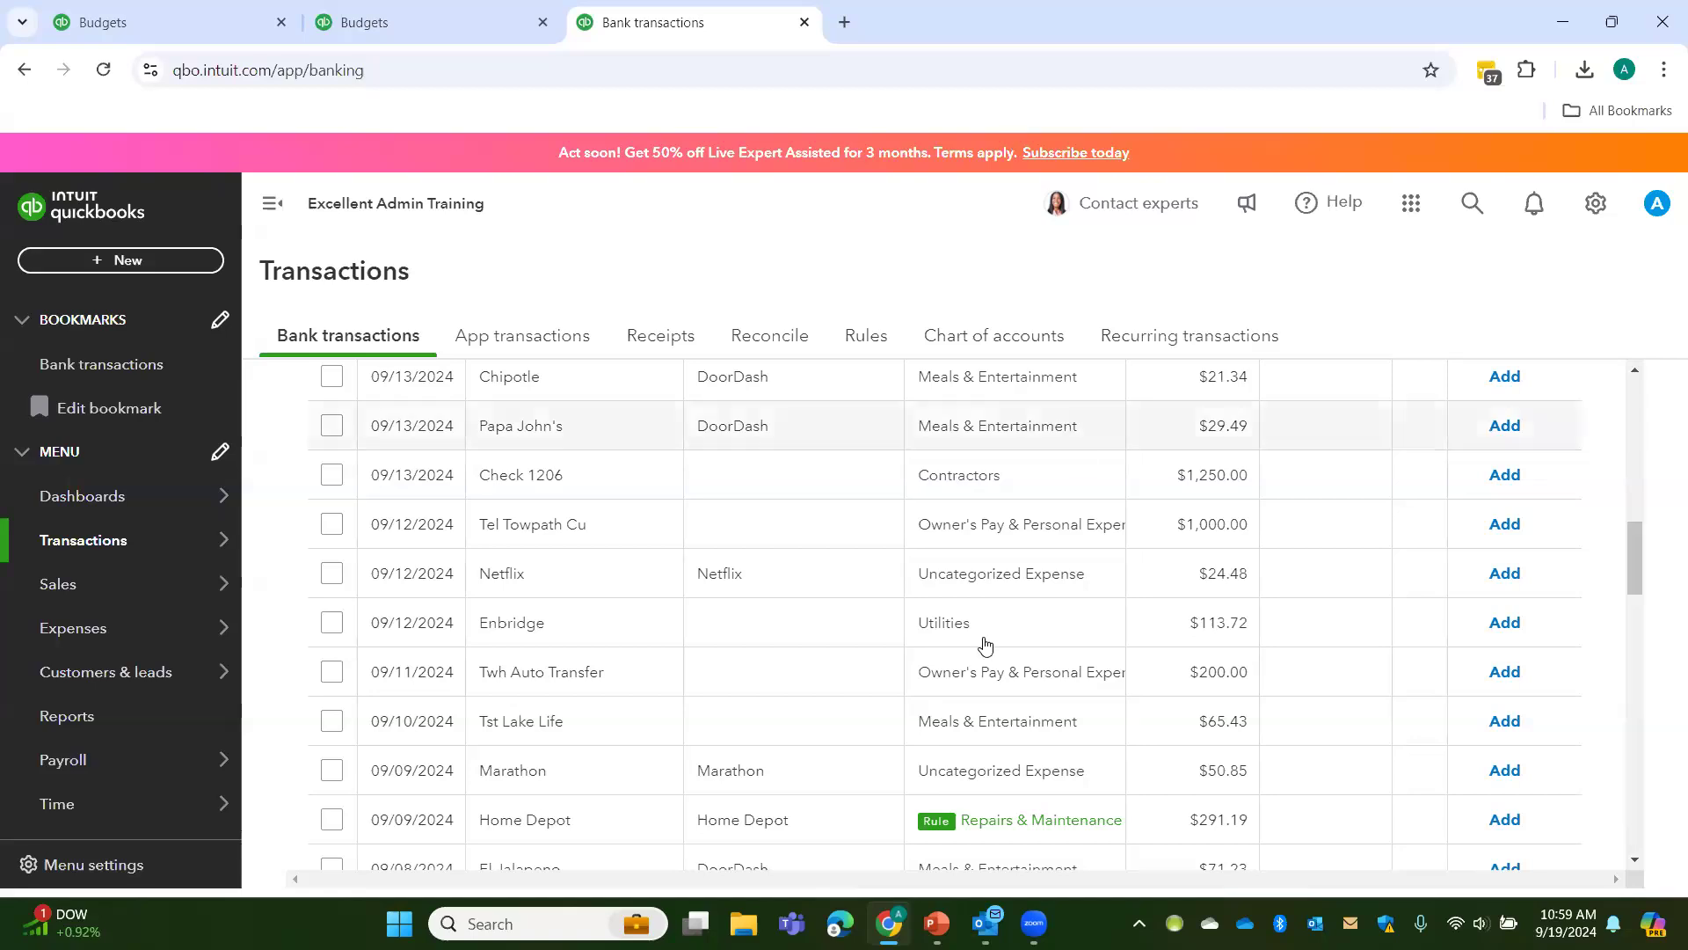
scroll(603, 648, "up", 4)
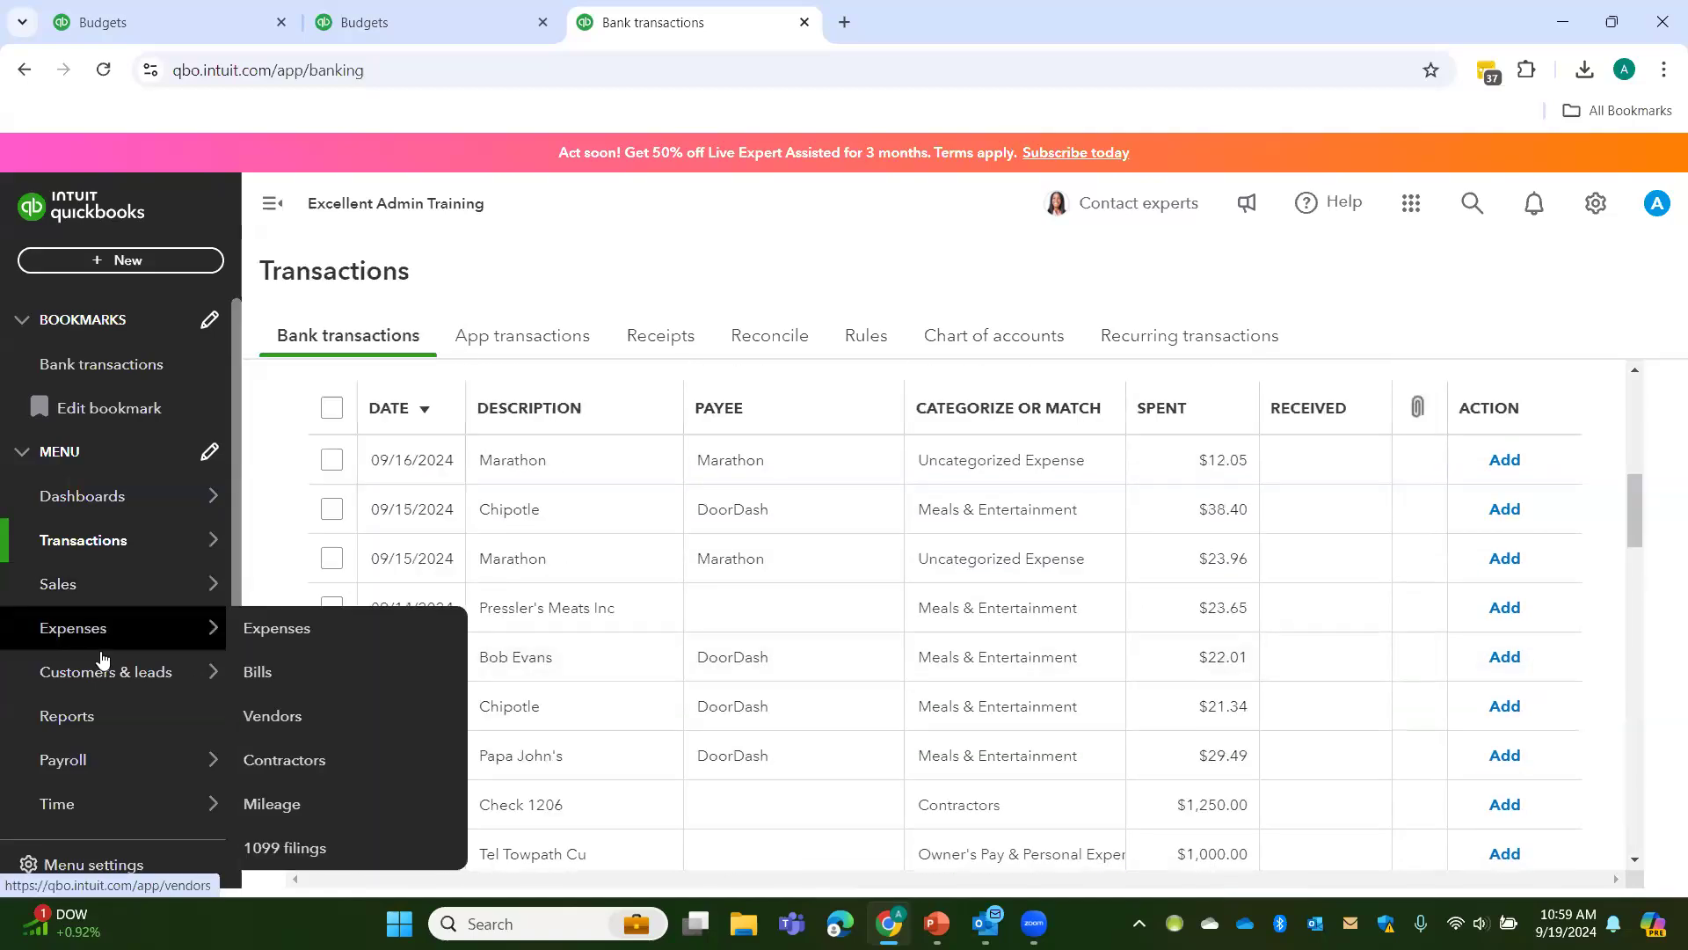
left_click(77, 715)
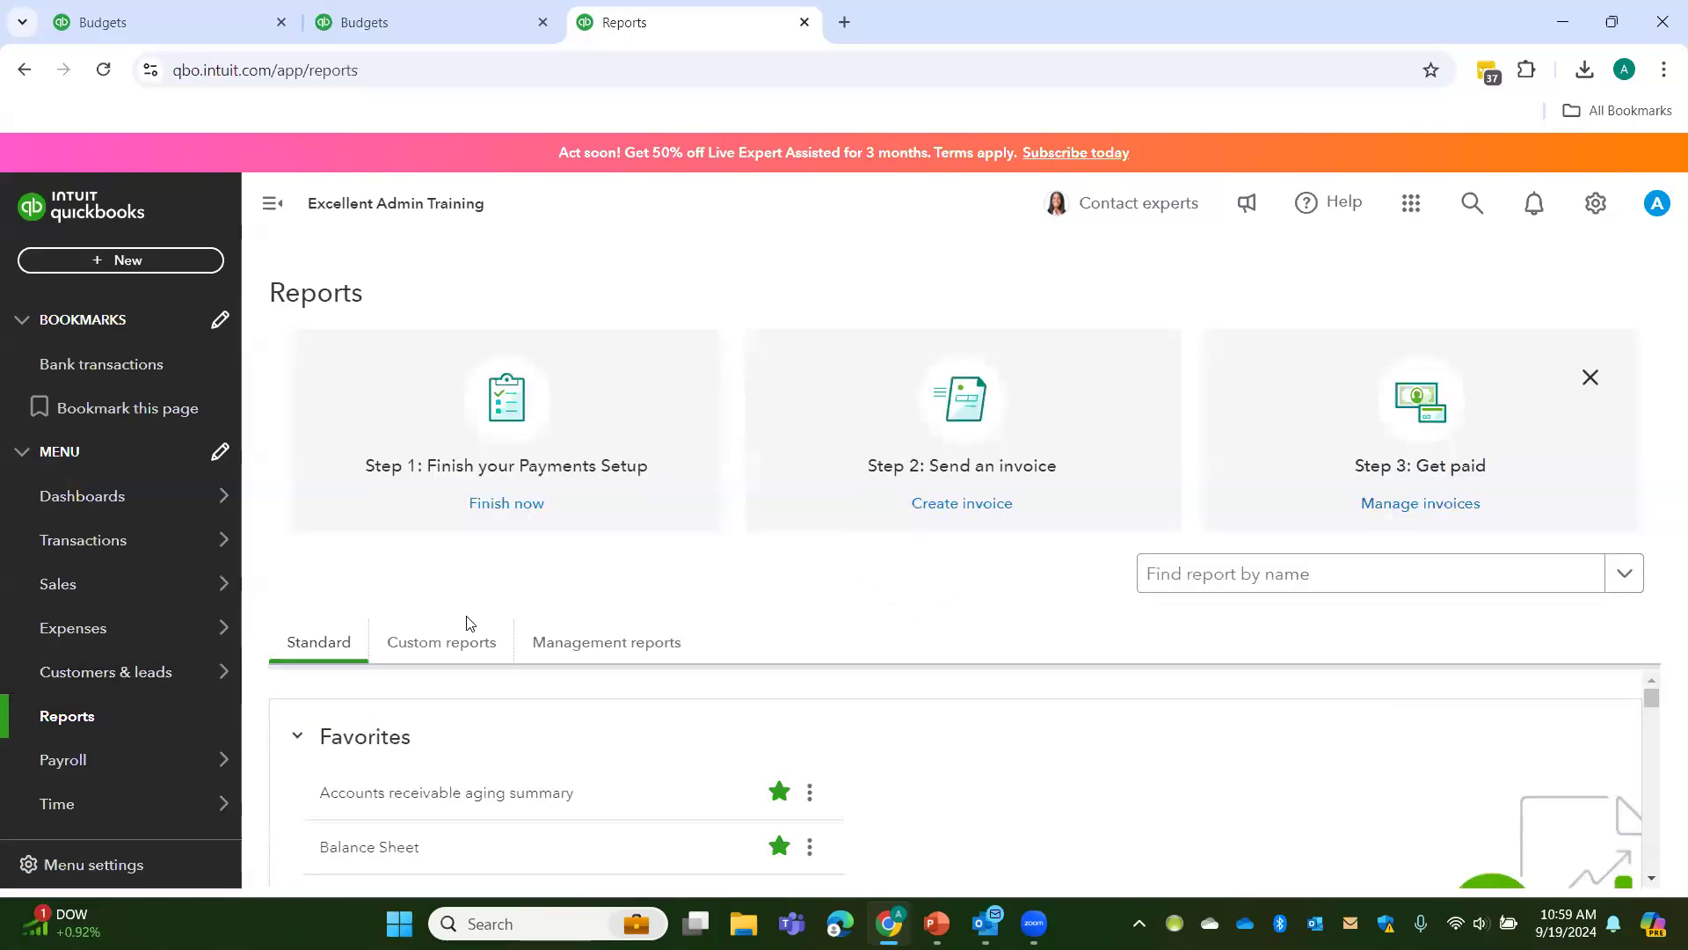
Step: Check the Balance Sheet's Accumulated Depletion of -41,000.00, then go back to Bank transactions
left_click(375, 846)
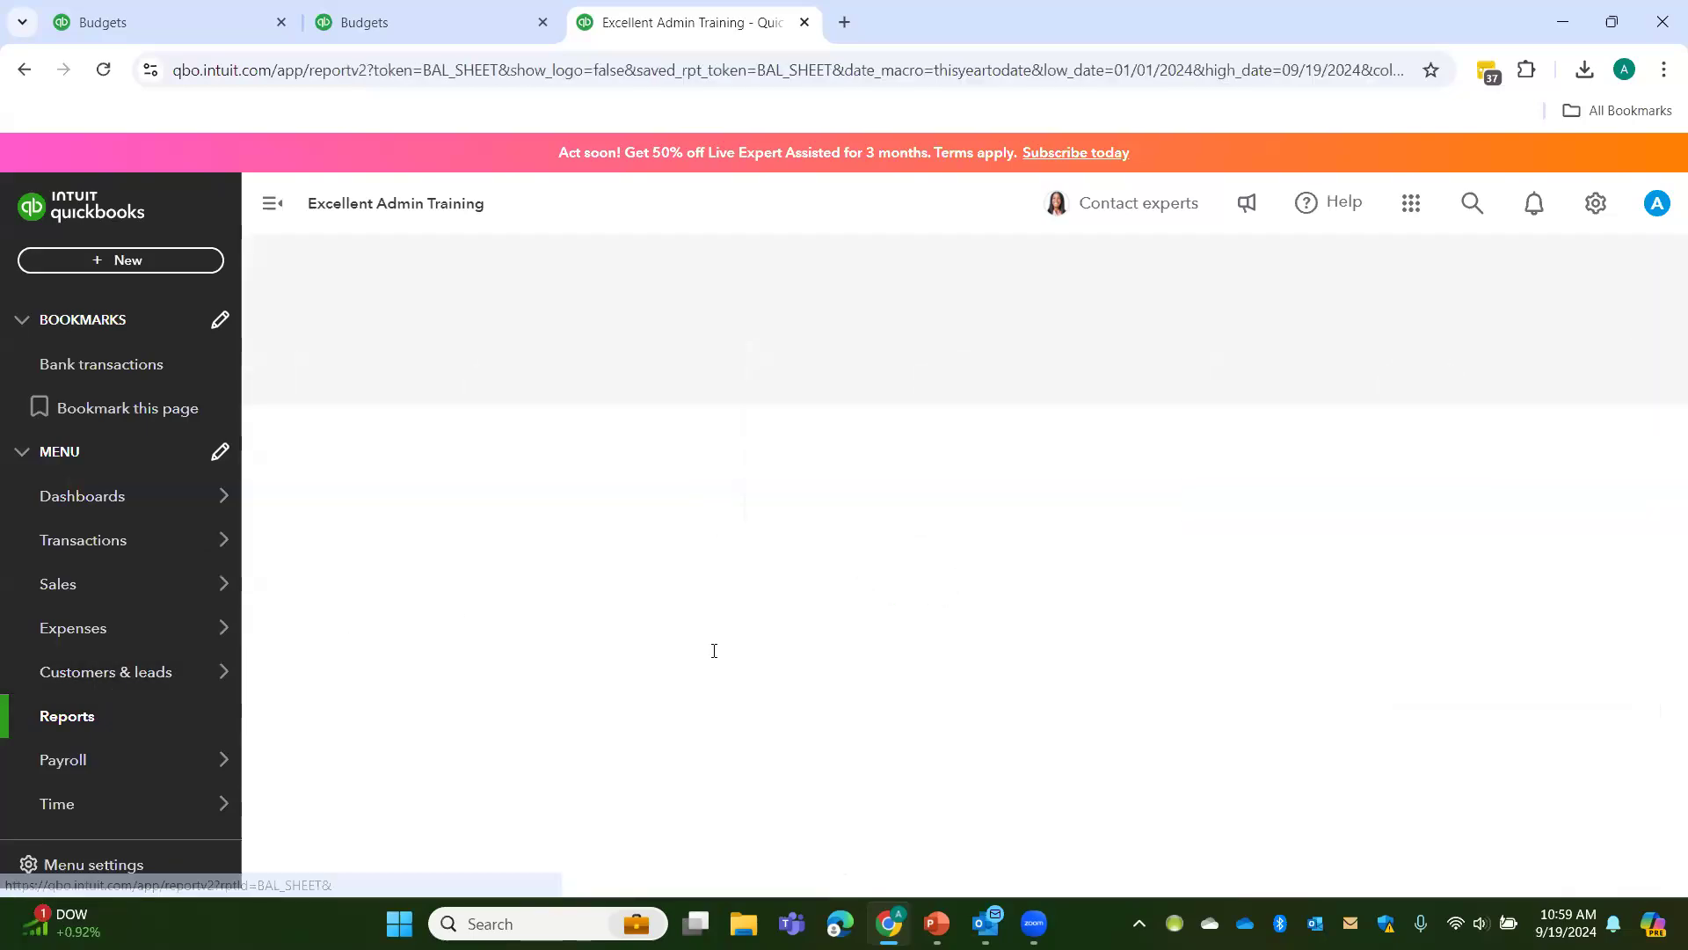
scroll(739, 615, "down", 5)
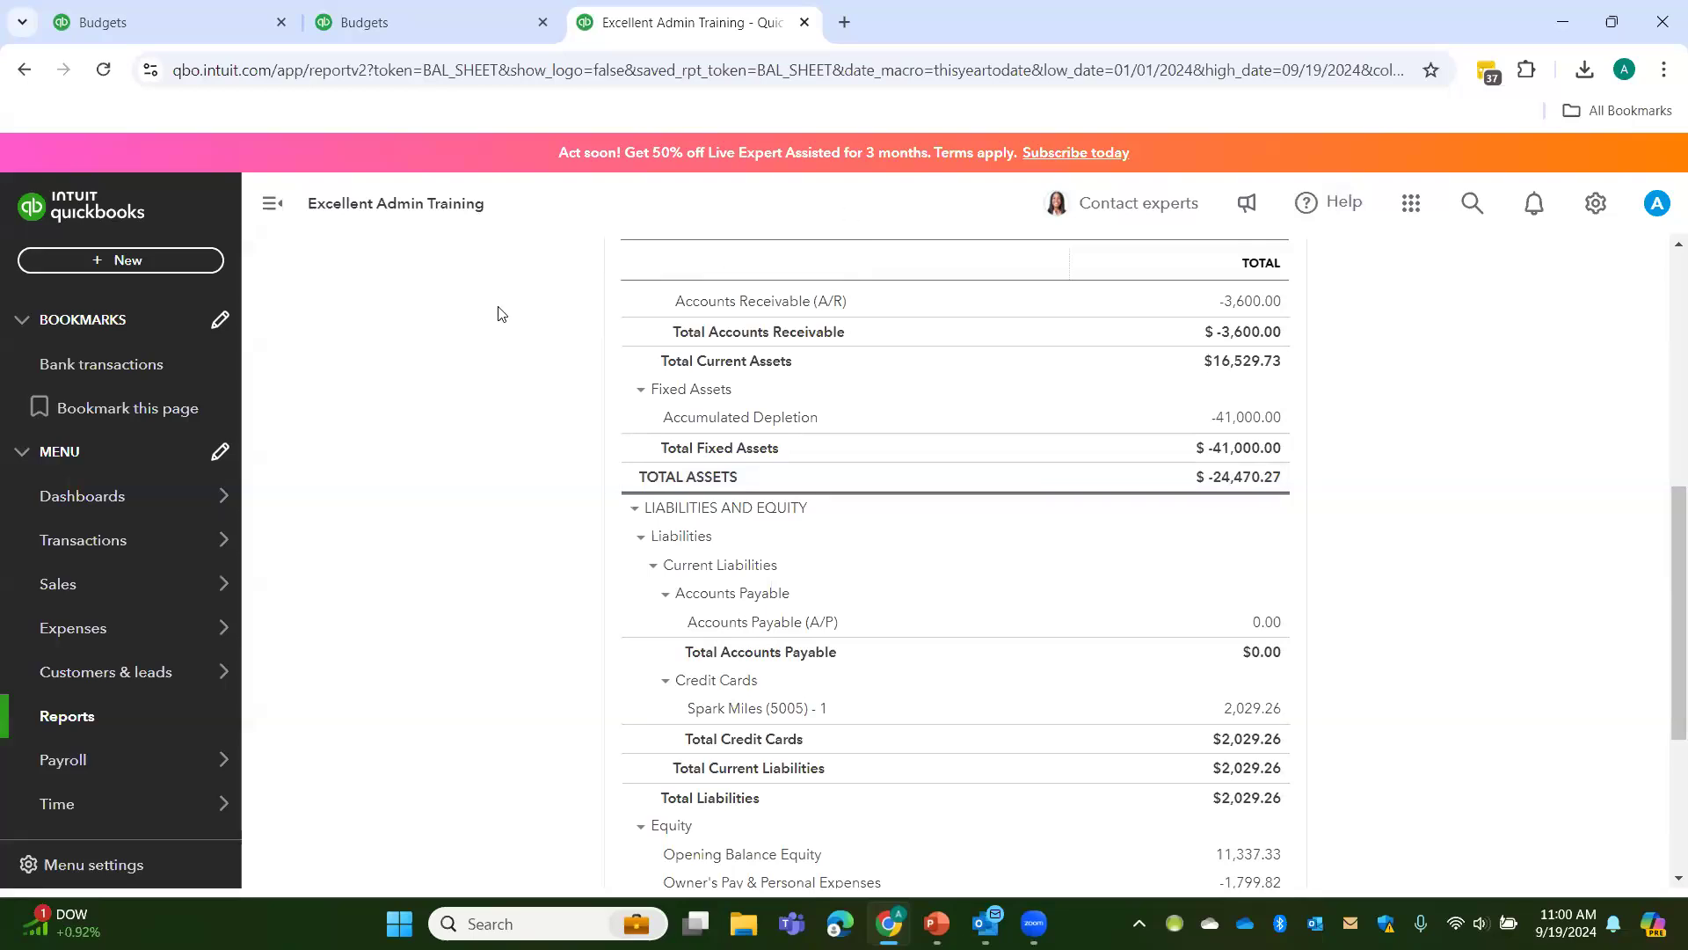
left_click(88, 545)
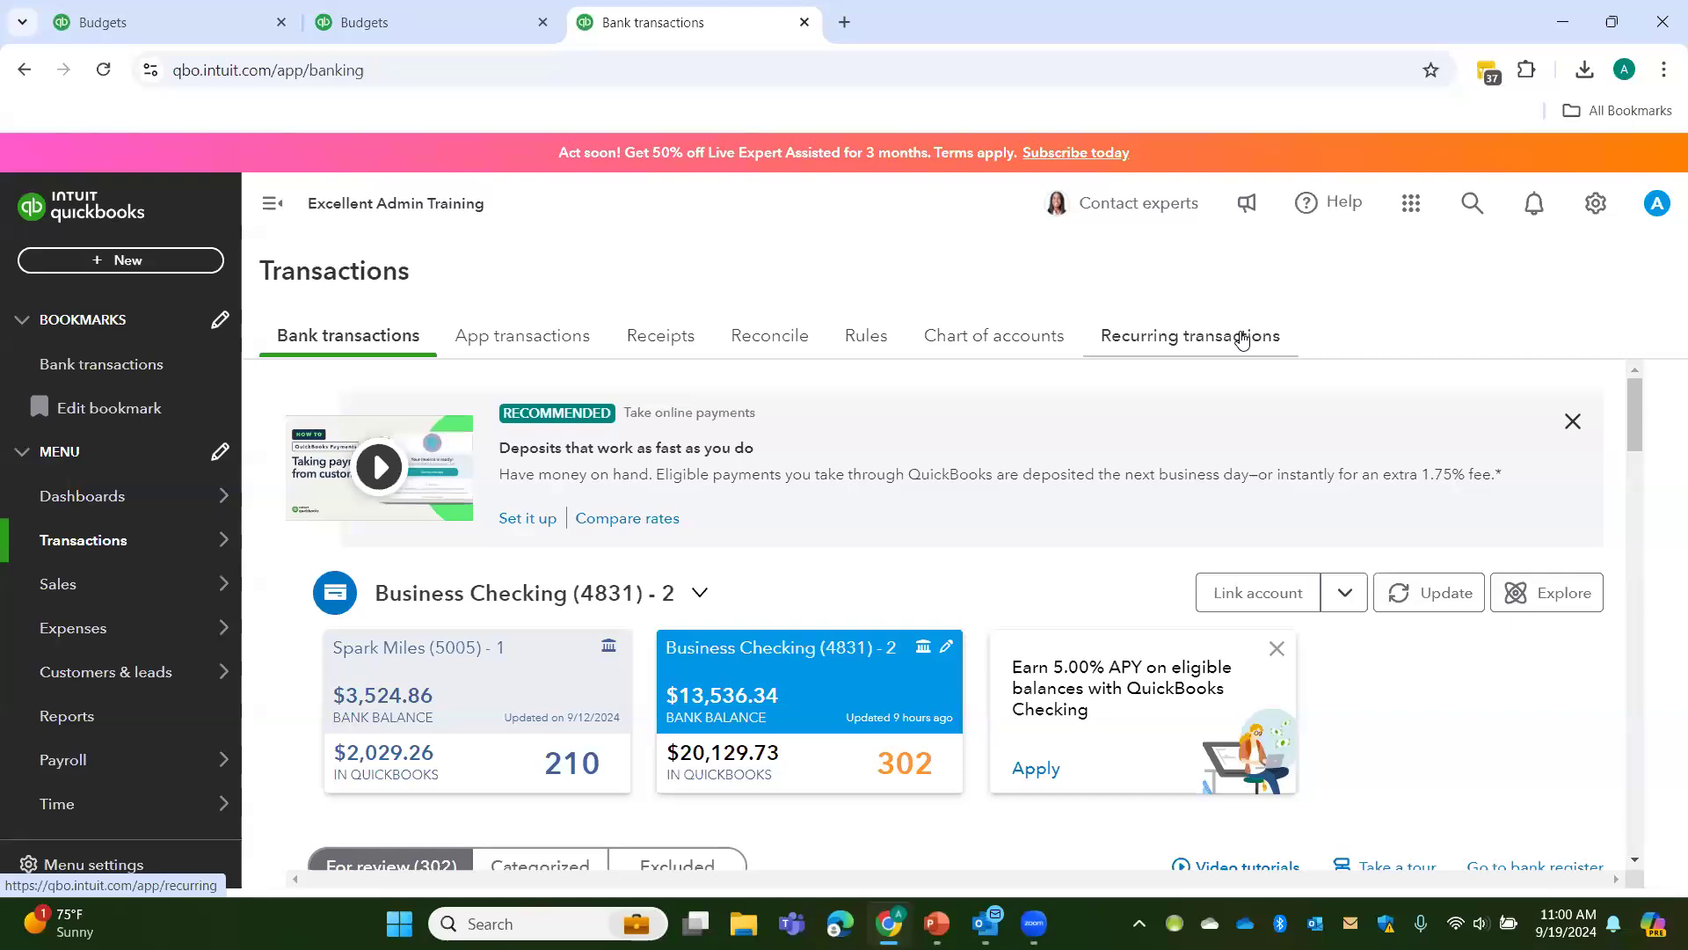
Step: From the Recurring transactions tab, start a new recurring transaction of type Journal Entry
left_click(1241, 340)
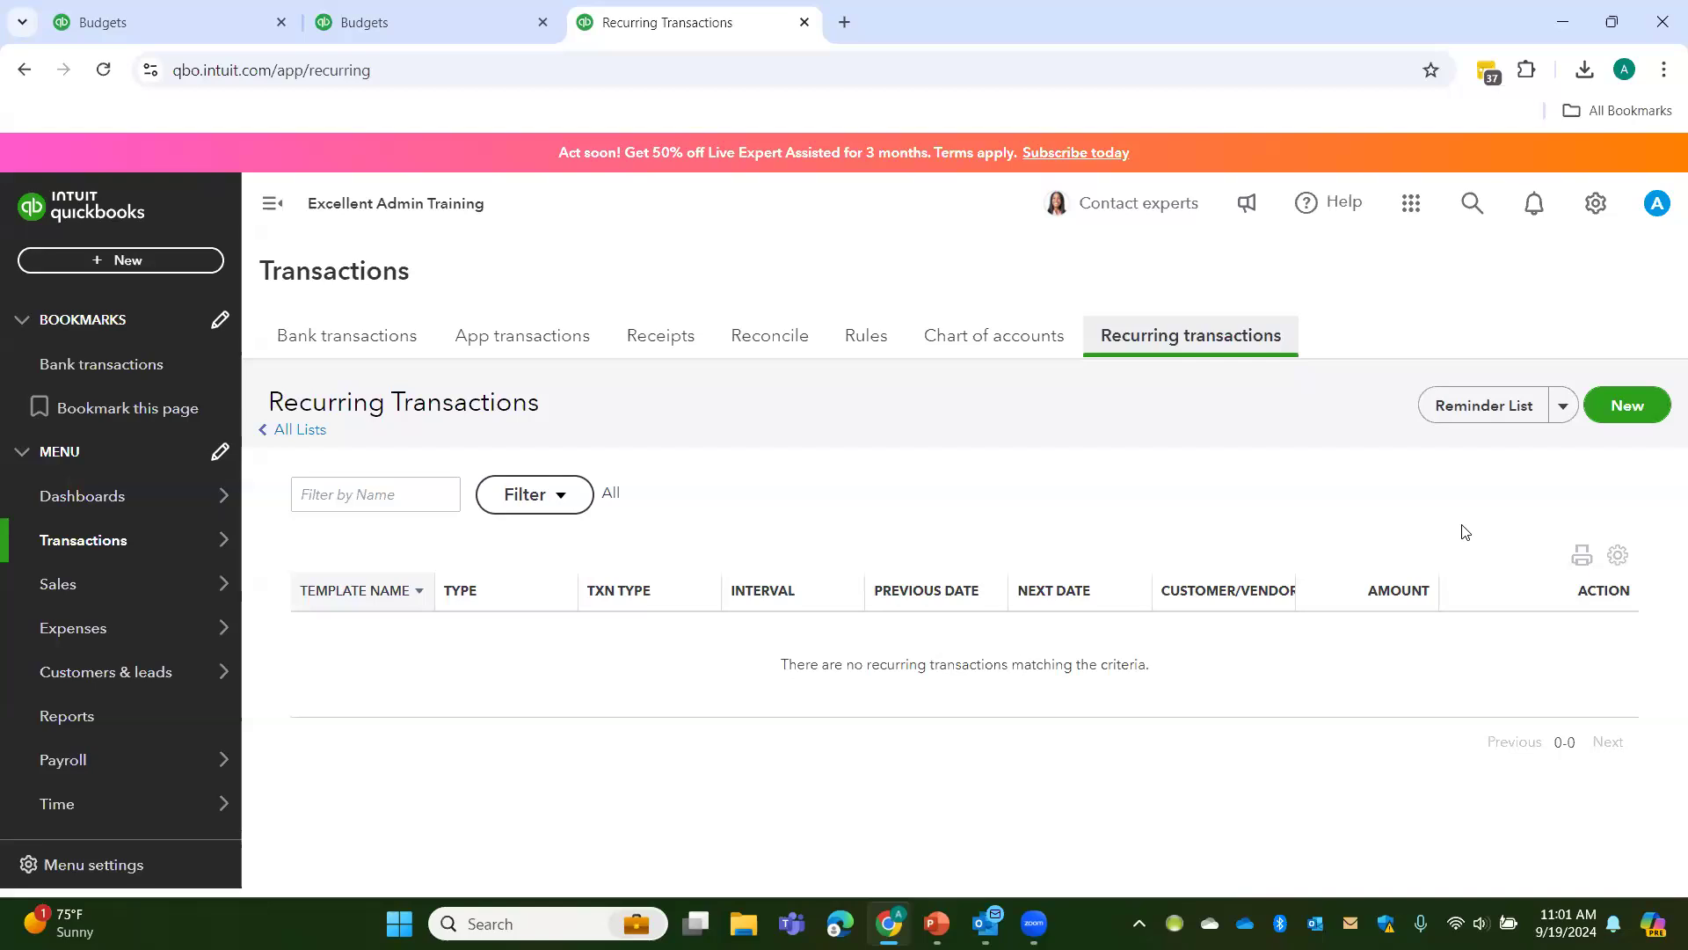
left_click(1616, 405)
left_click(736, 519)
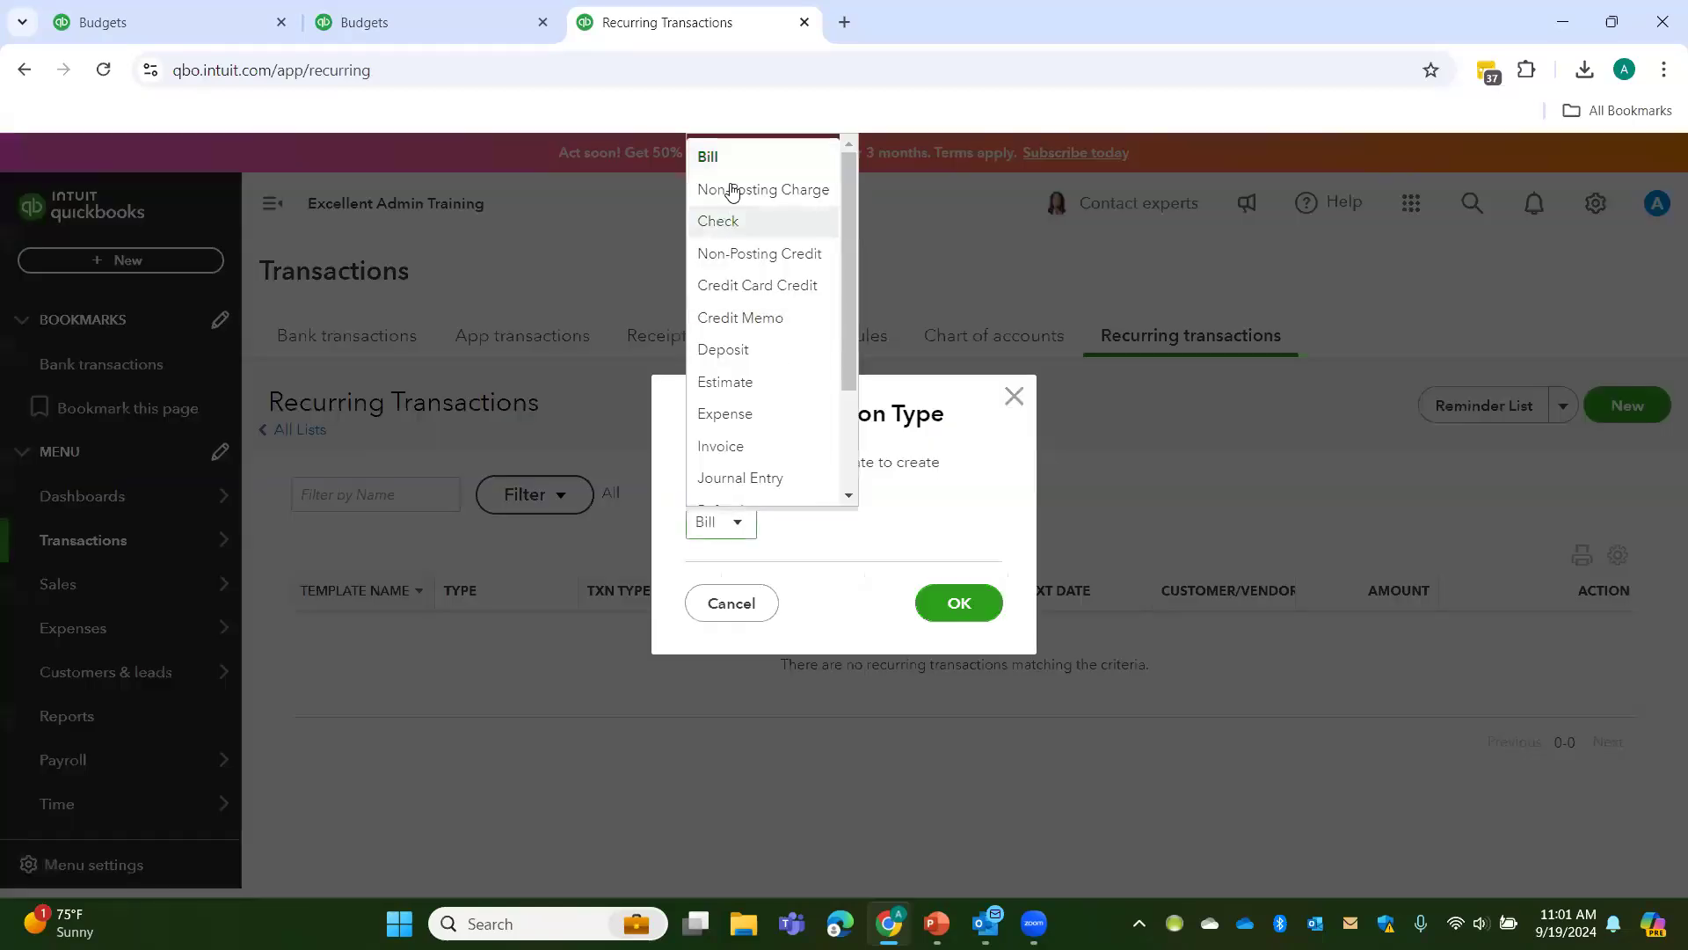
scroll(748, 228, "down", 2)
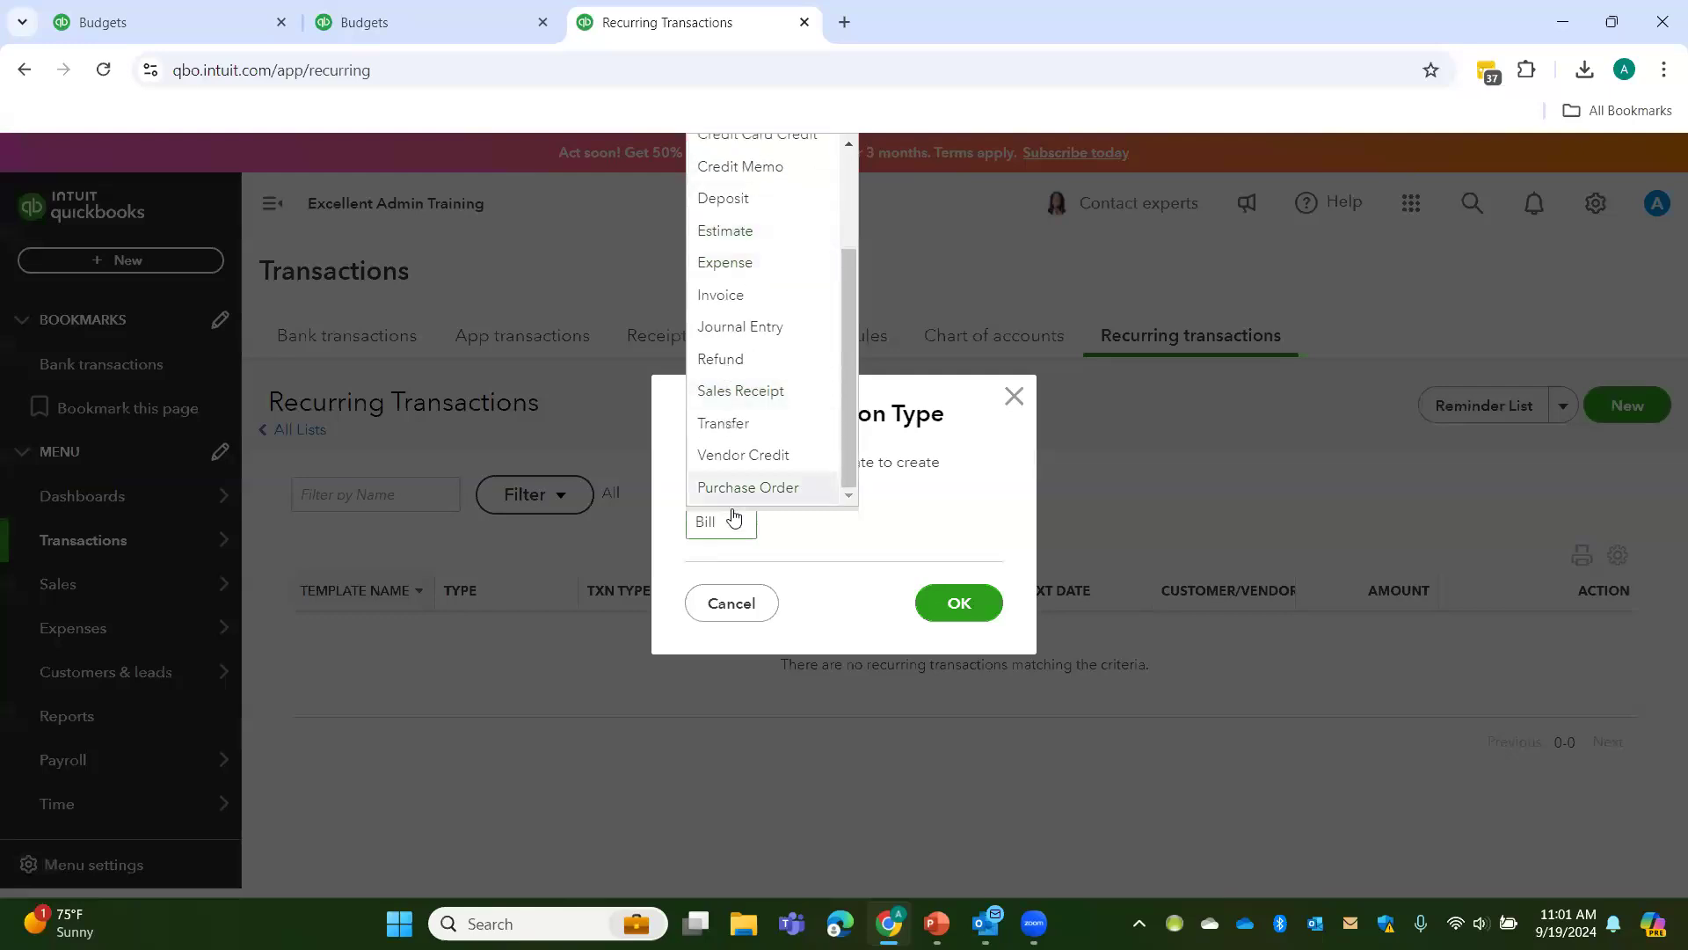
scroll(737, 484, "up", 3)
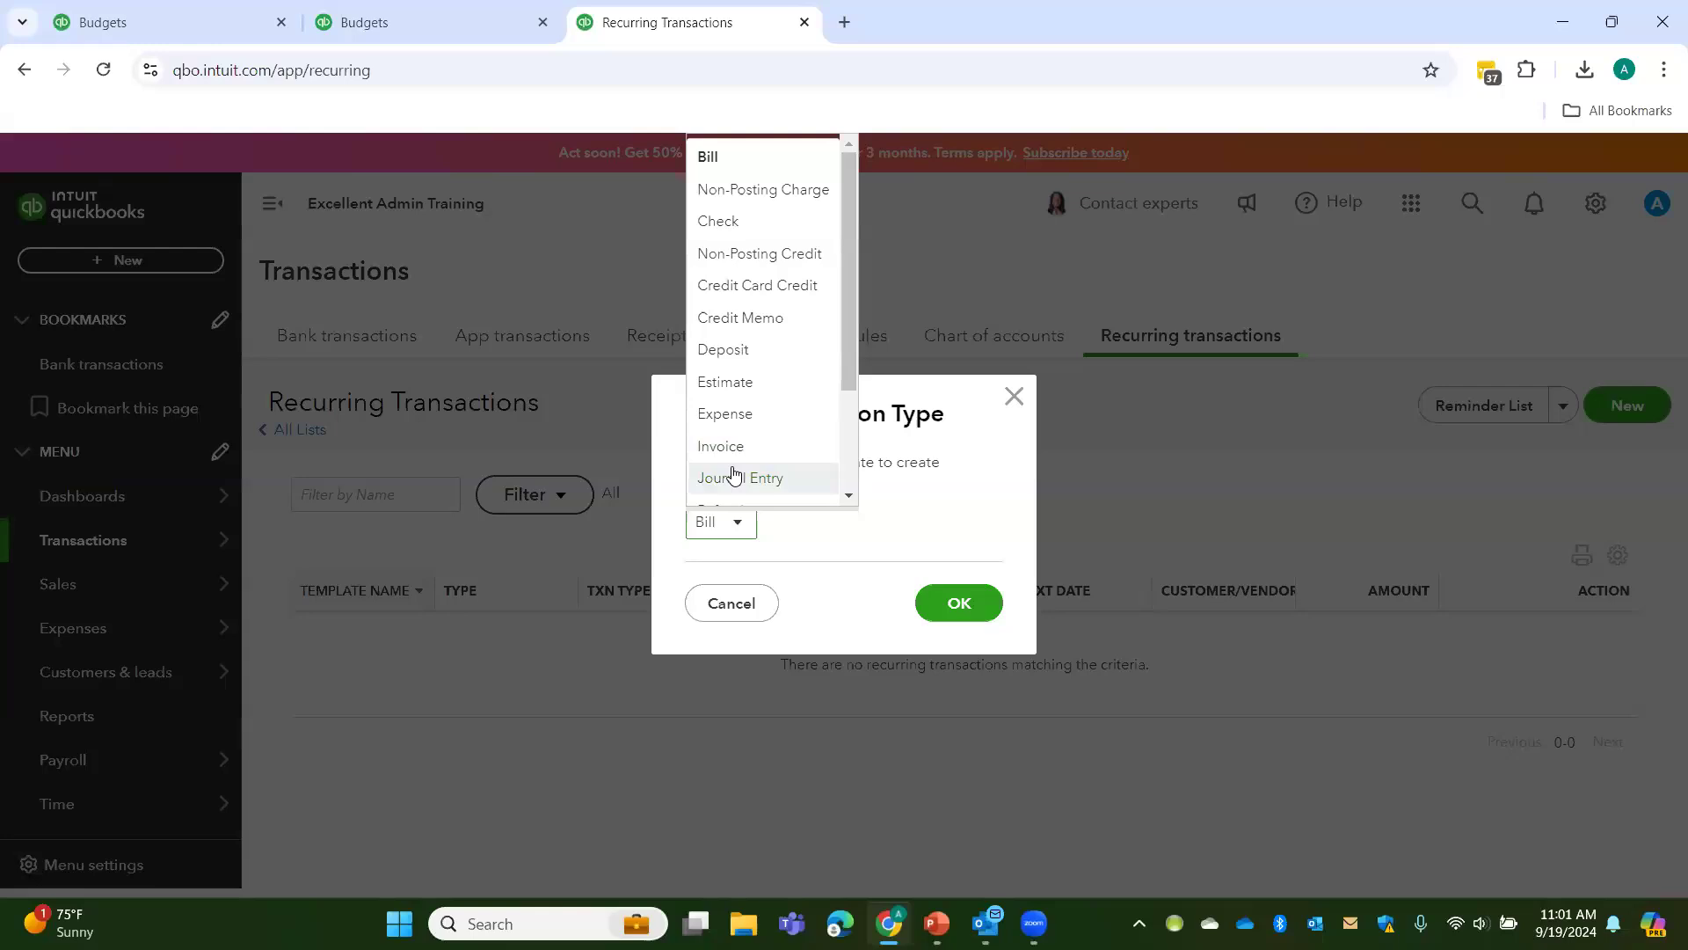
left_click(734, 476)
left_click(948, 605)
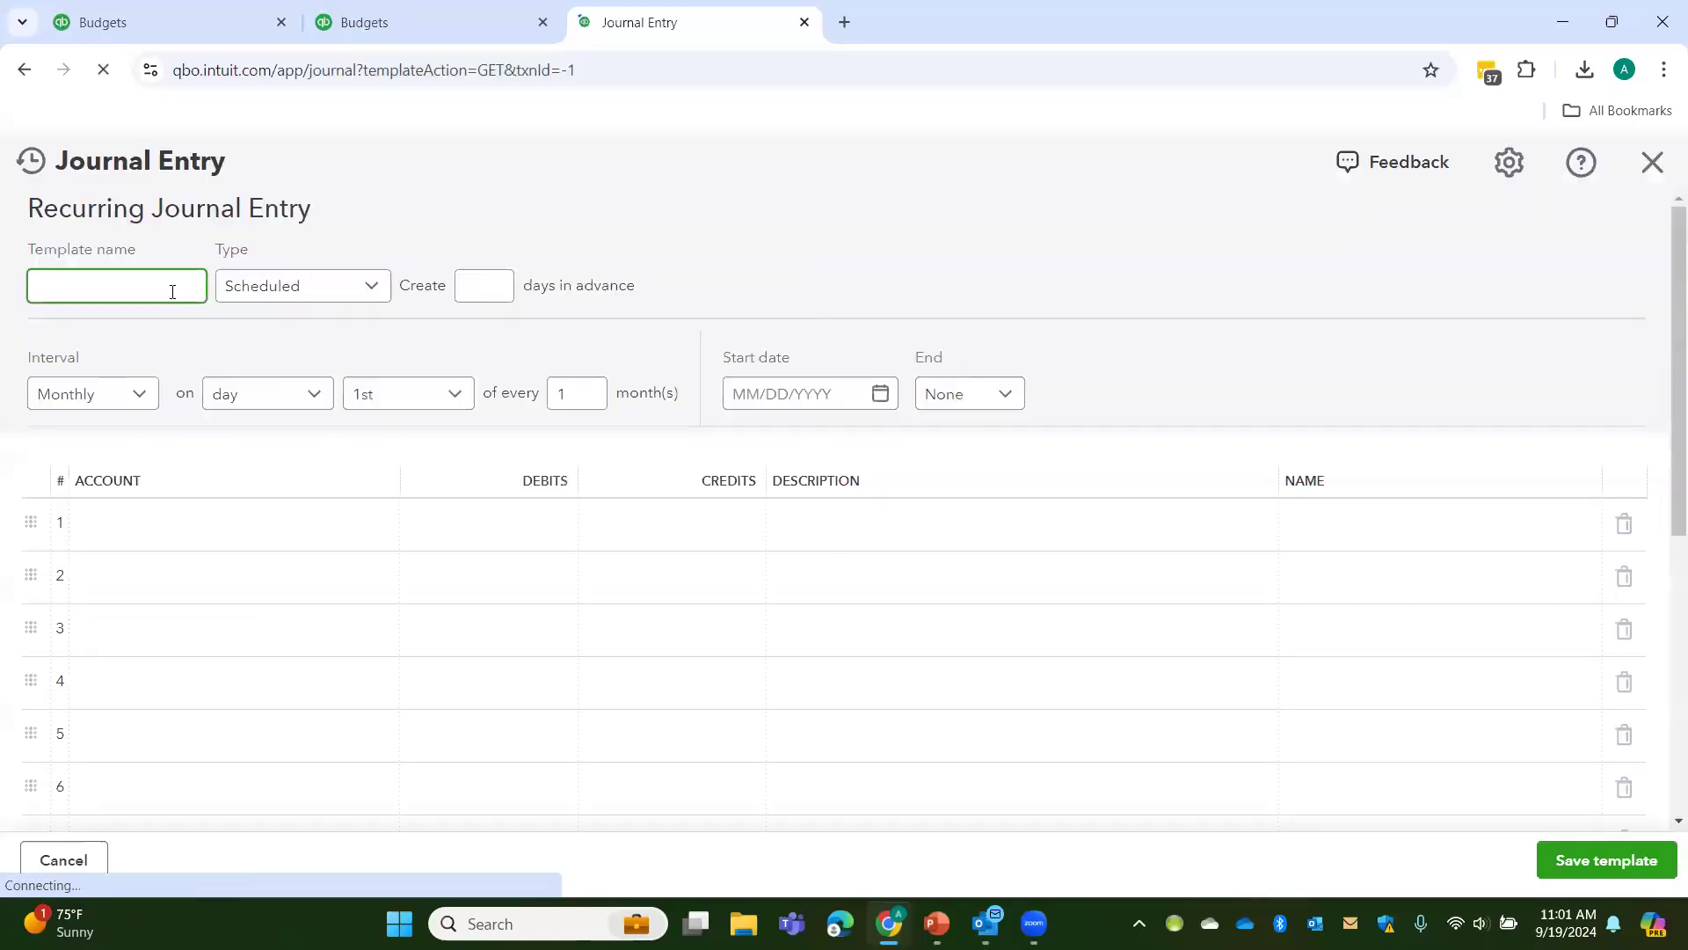
Step: Keep the template type Scheduled and create entries 1 day in advance
left_click(176, 290)
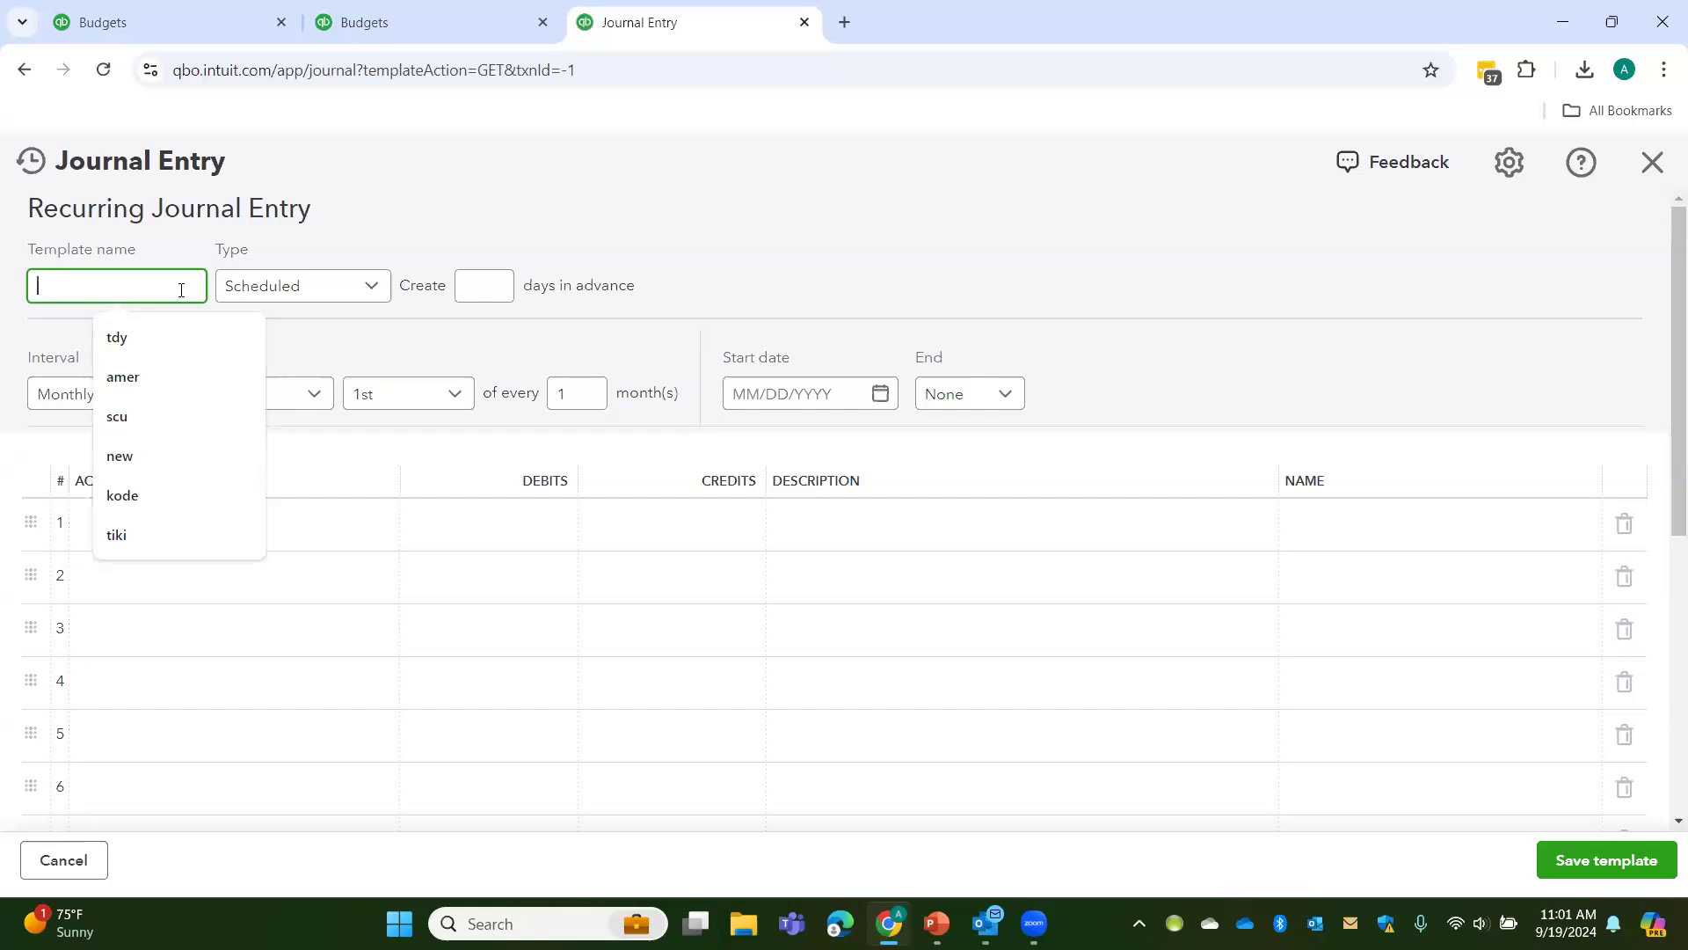
left_click(360, 287)
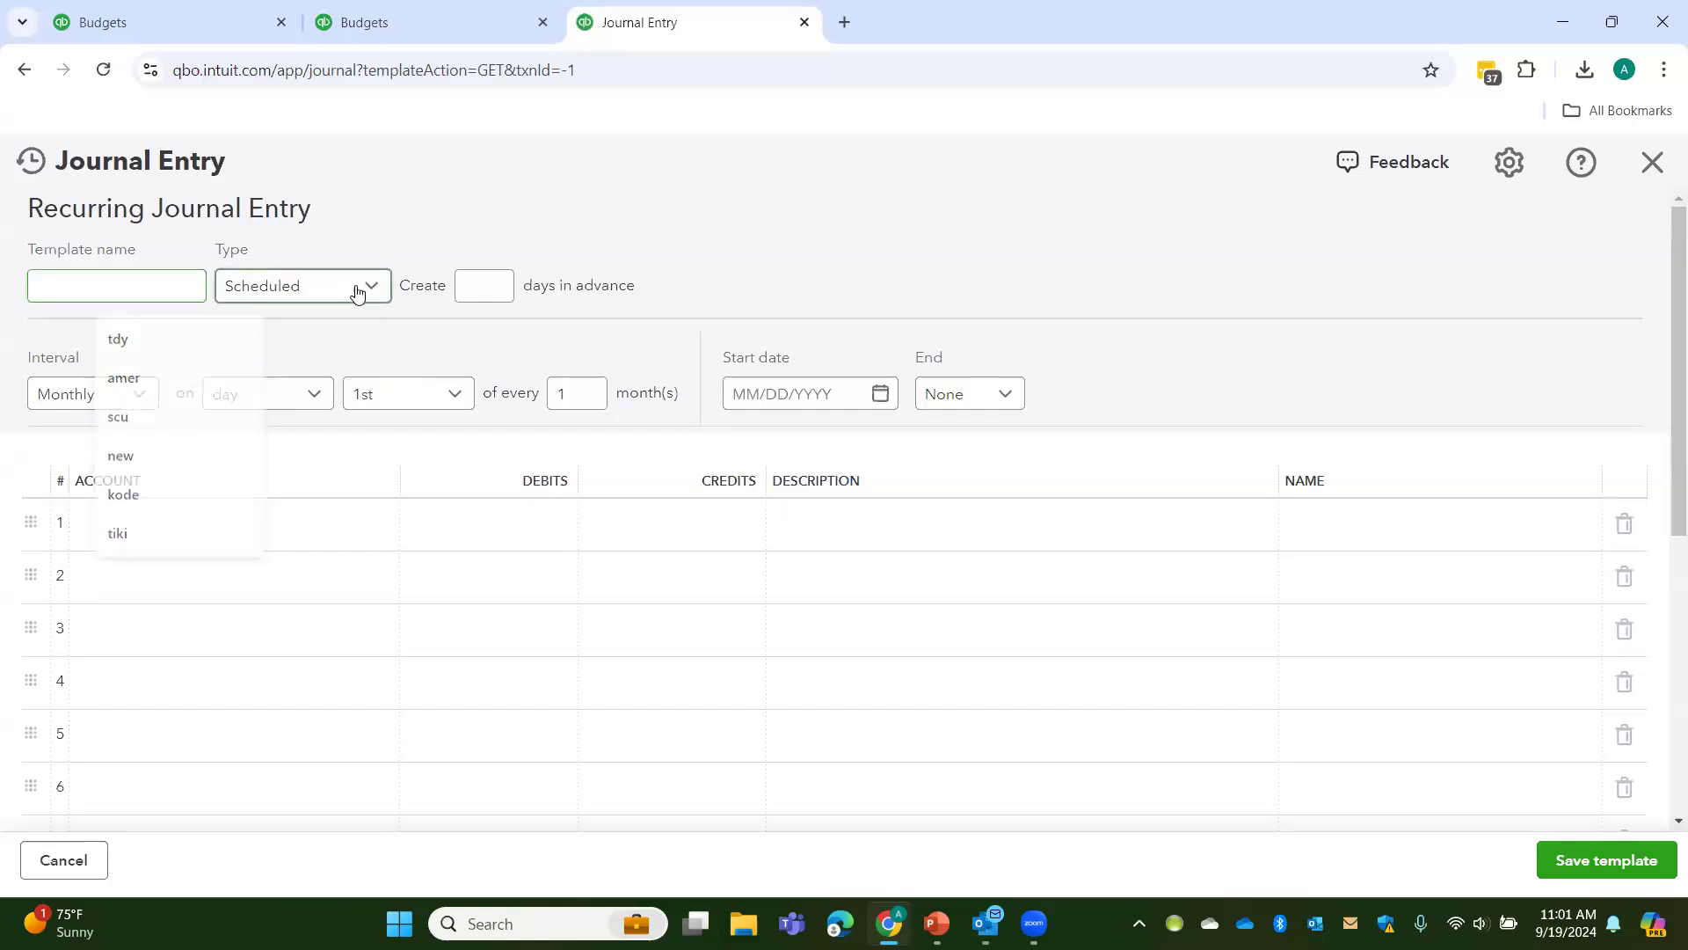
left_click(338, 347)
left_click(482, 285)
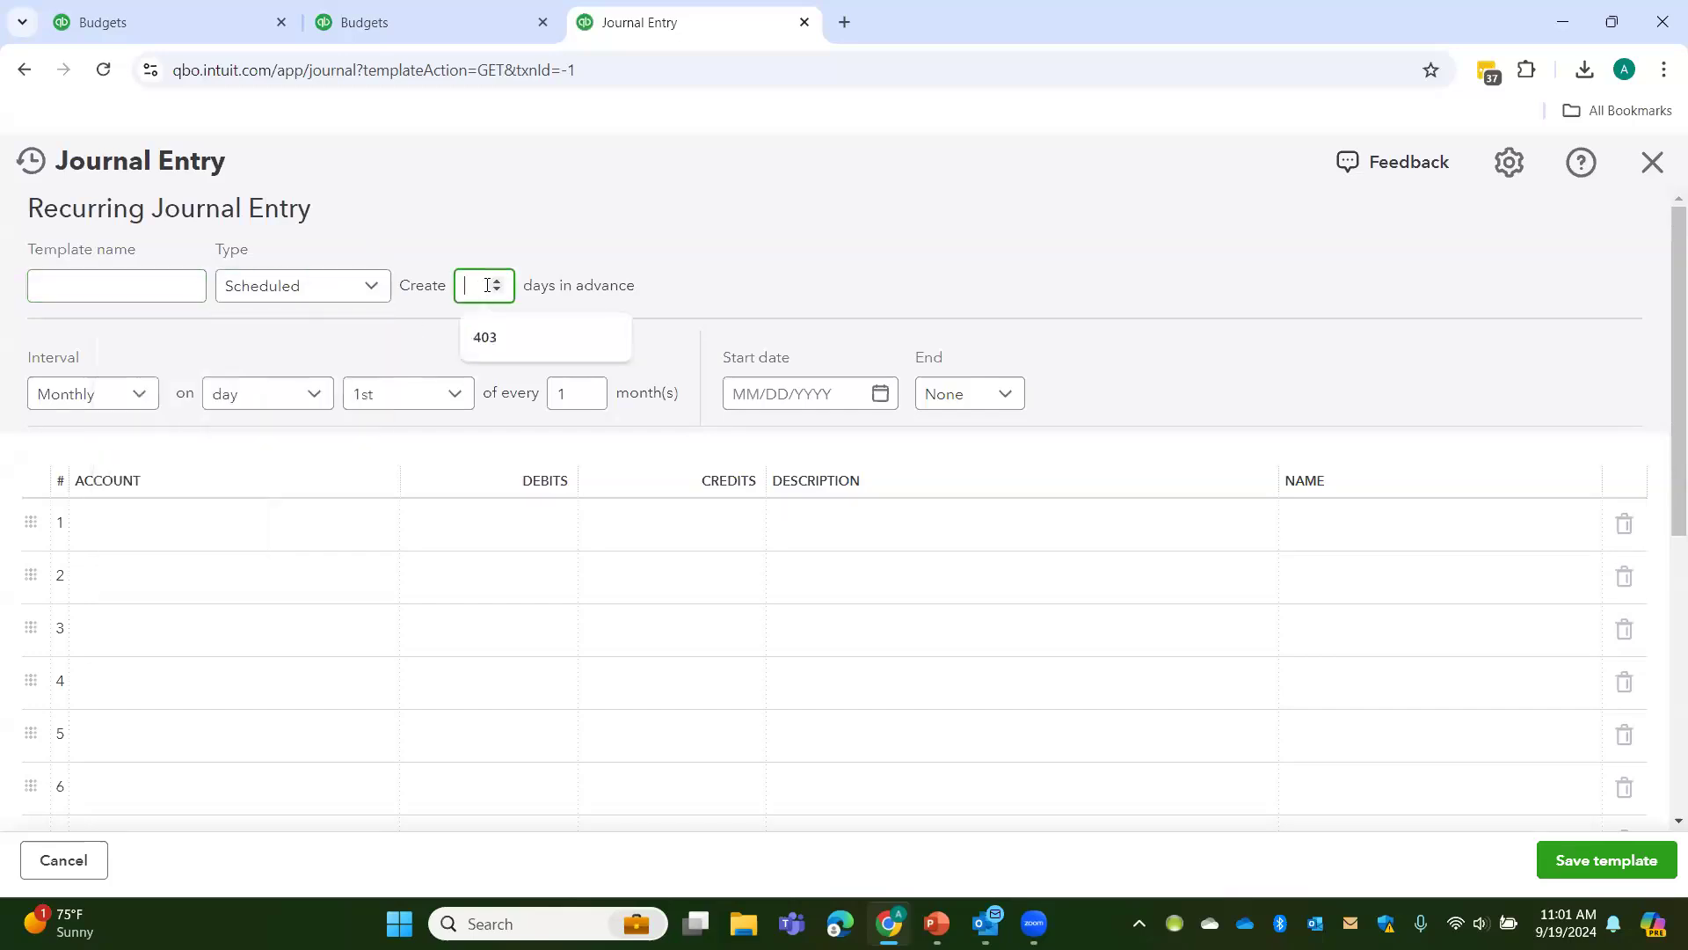
left_click(497, 282)
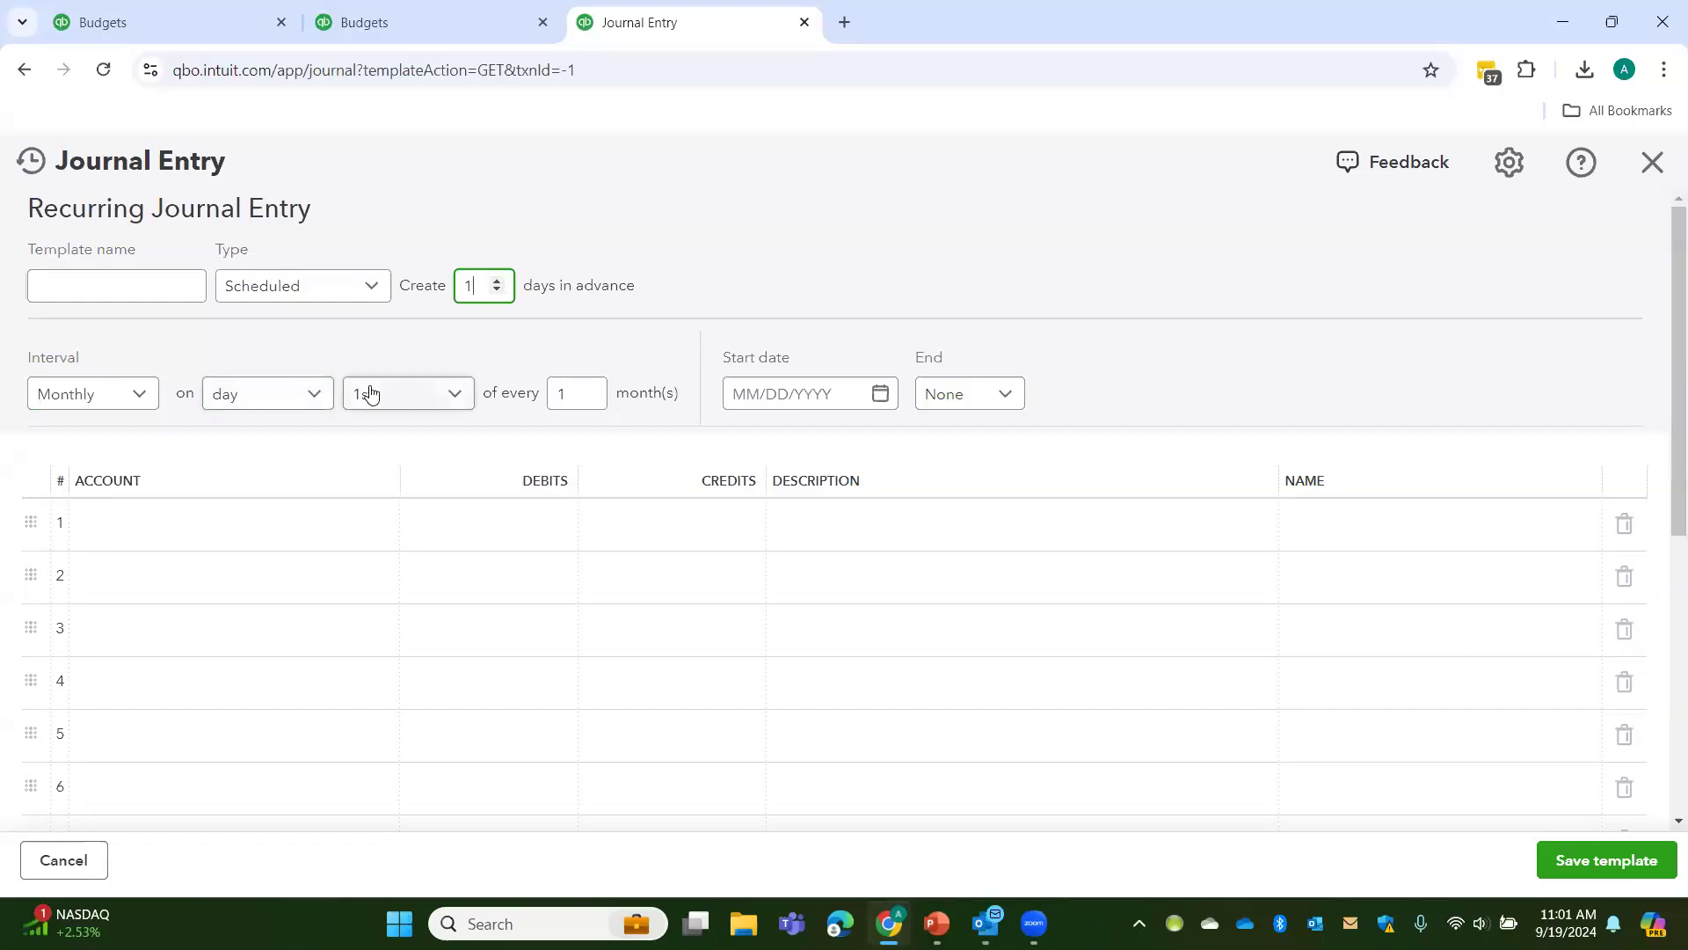
Step: Set the schedule to start October 1, 2024 and end by December 31, 2024
left_click(879, 396)
left_click(960, 454)
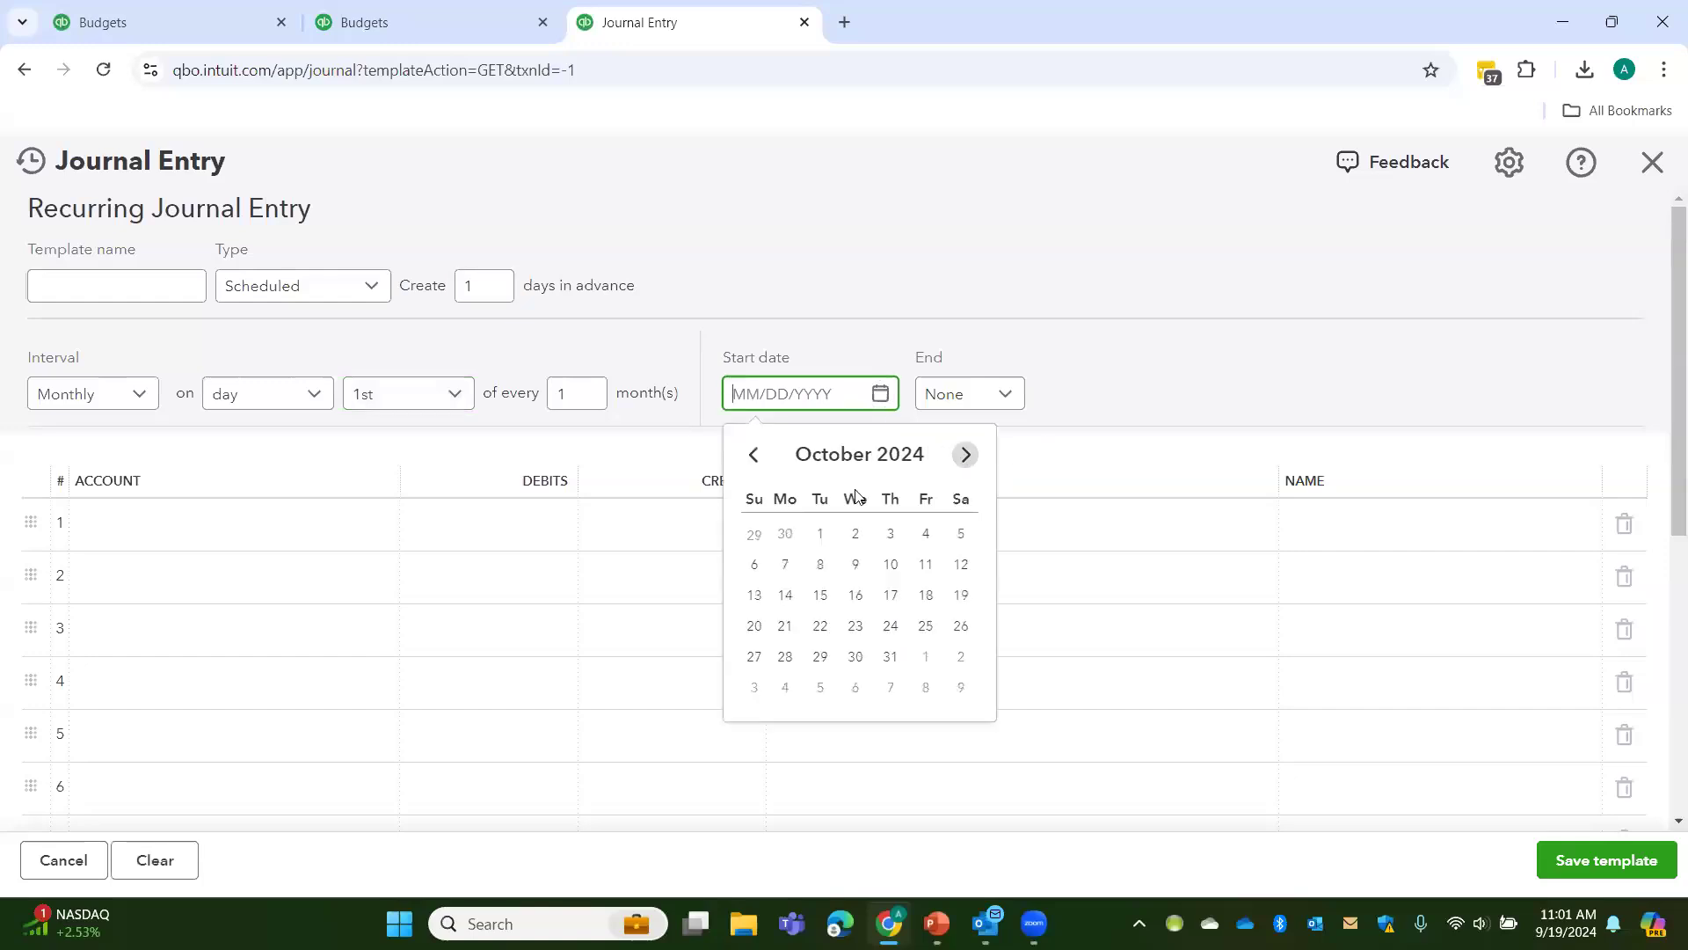
left_click(819, 533)
left_click(980, 392)
left_click(958, 491)
left_click(1201, 394)
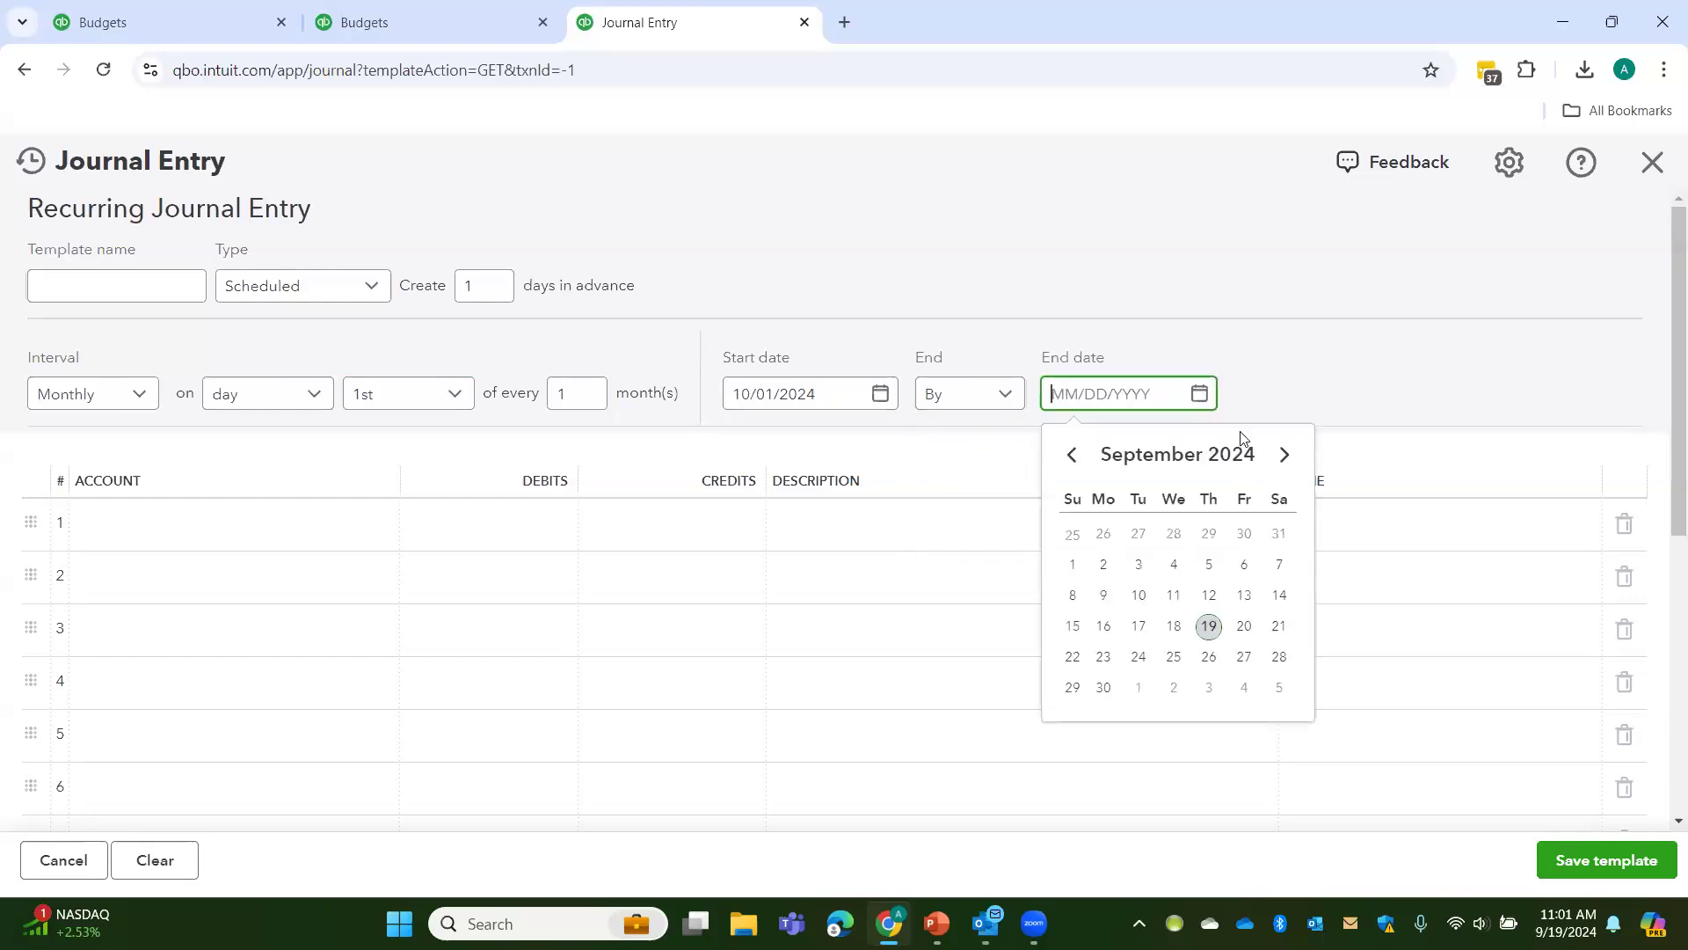
left_click(1283, 454)
left_click(1283, 454)
left_click(1282, 454)
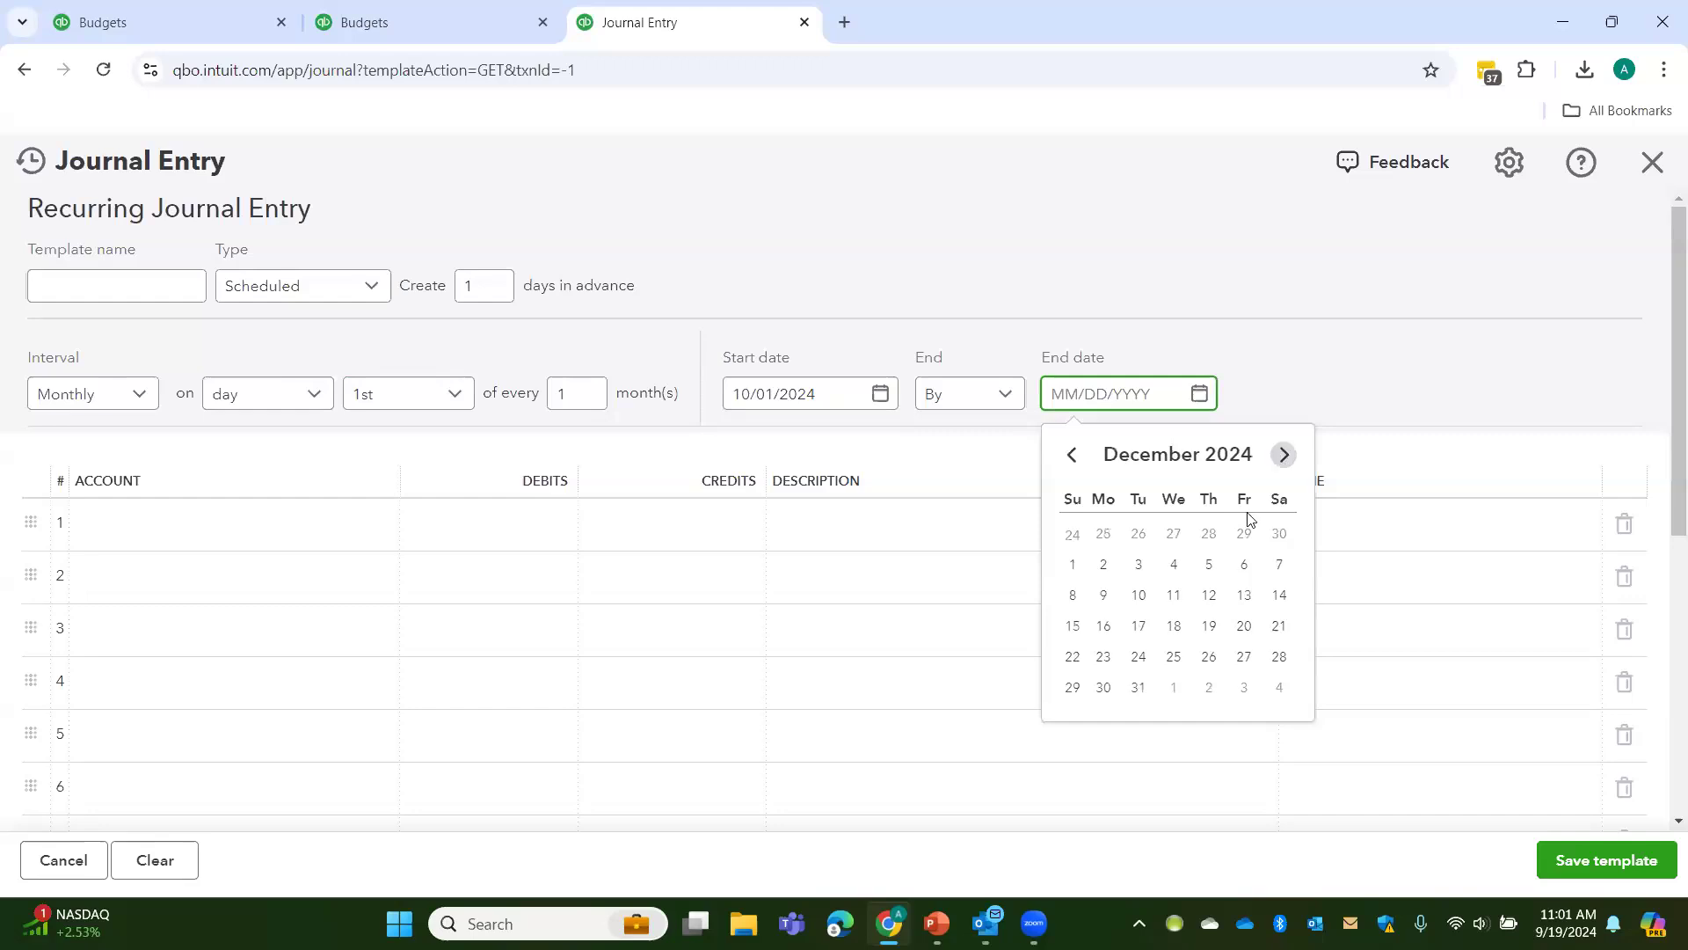
left_click(1138, 689)
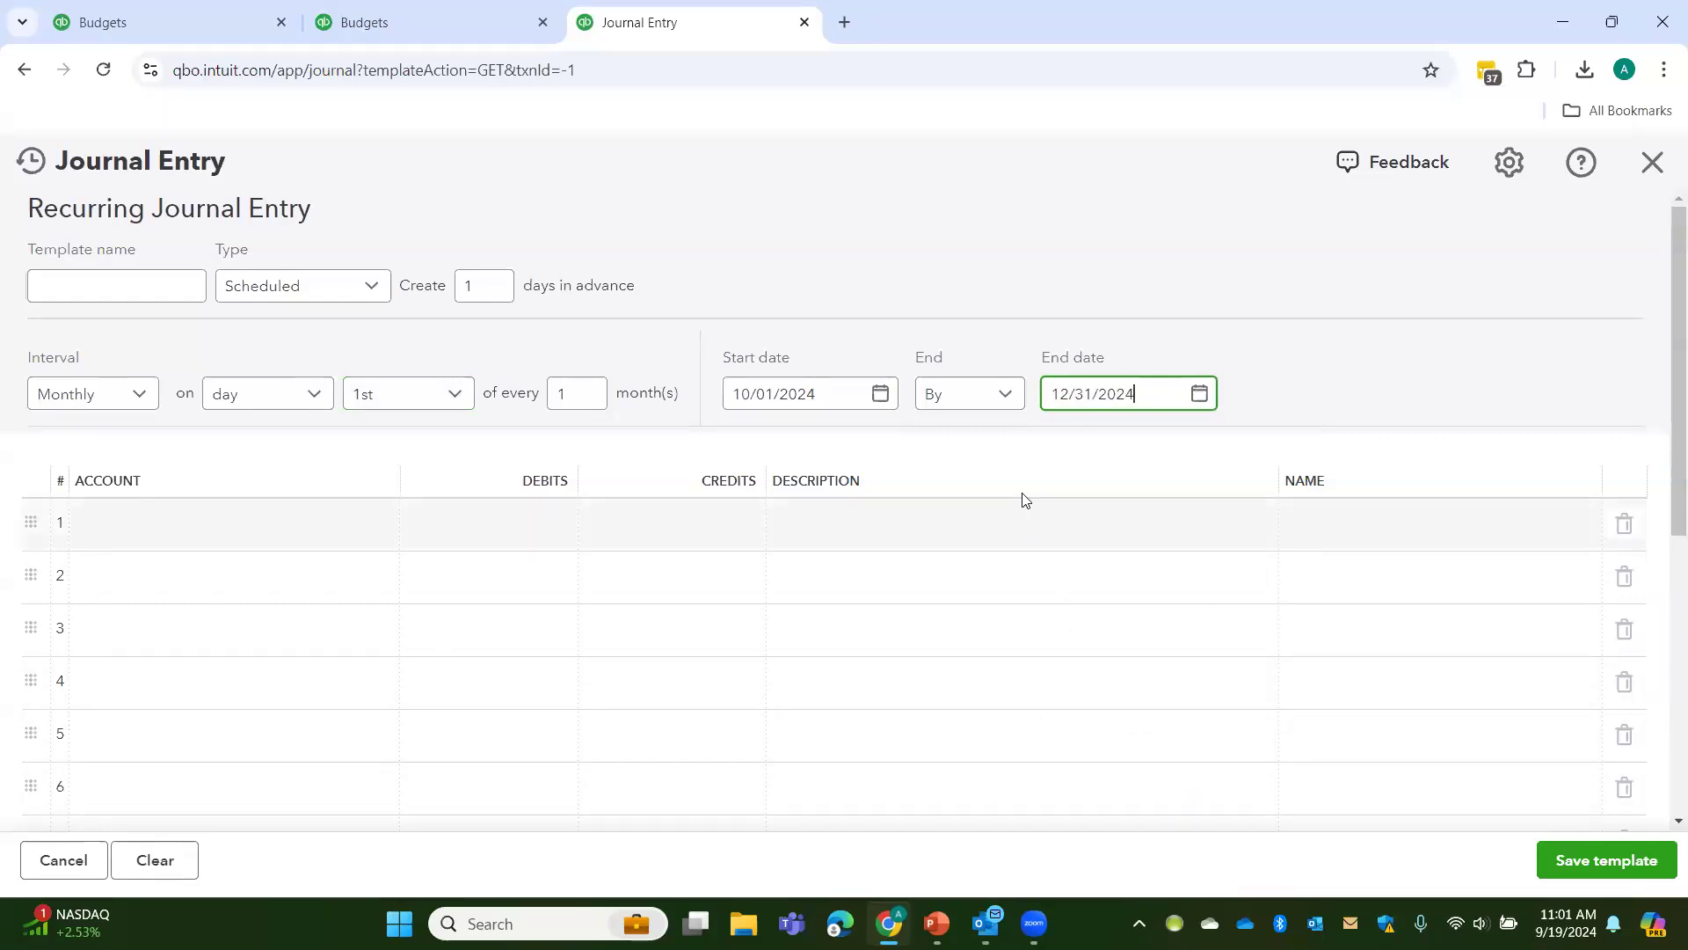
Step: Look over the first journal line's debit, credit, description and name fields
left_click(367, 521)
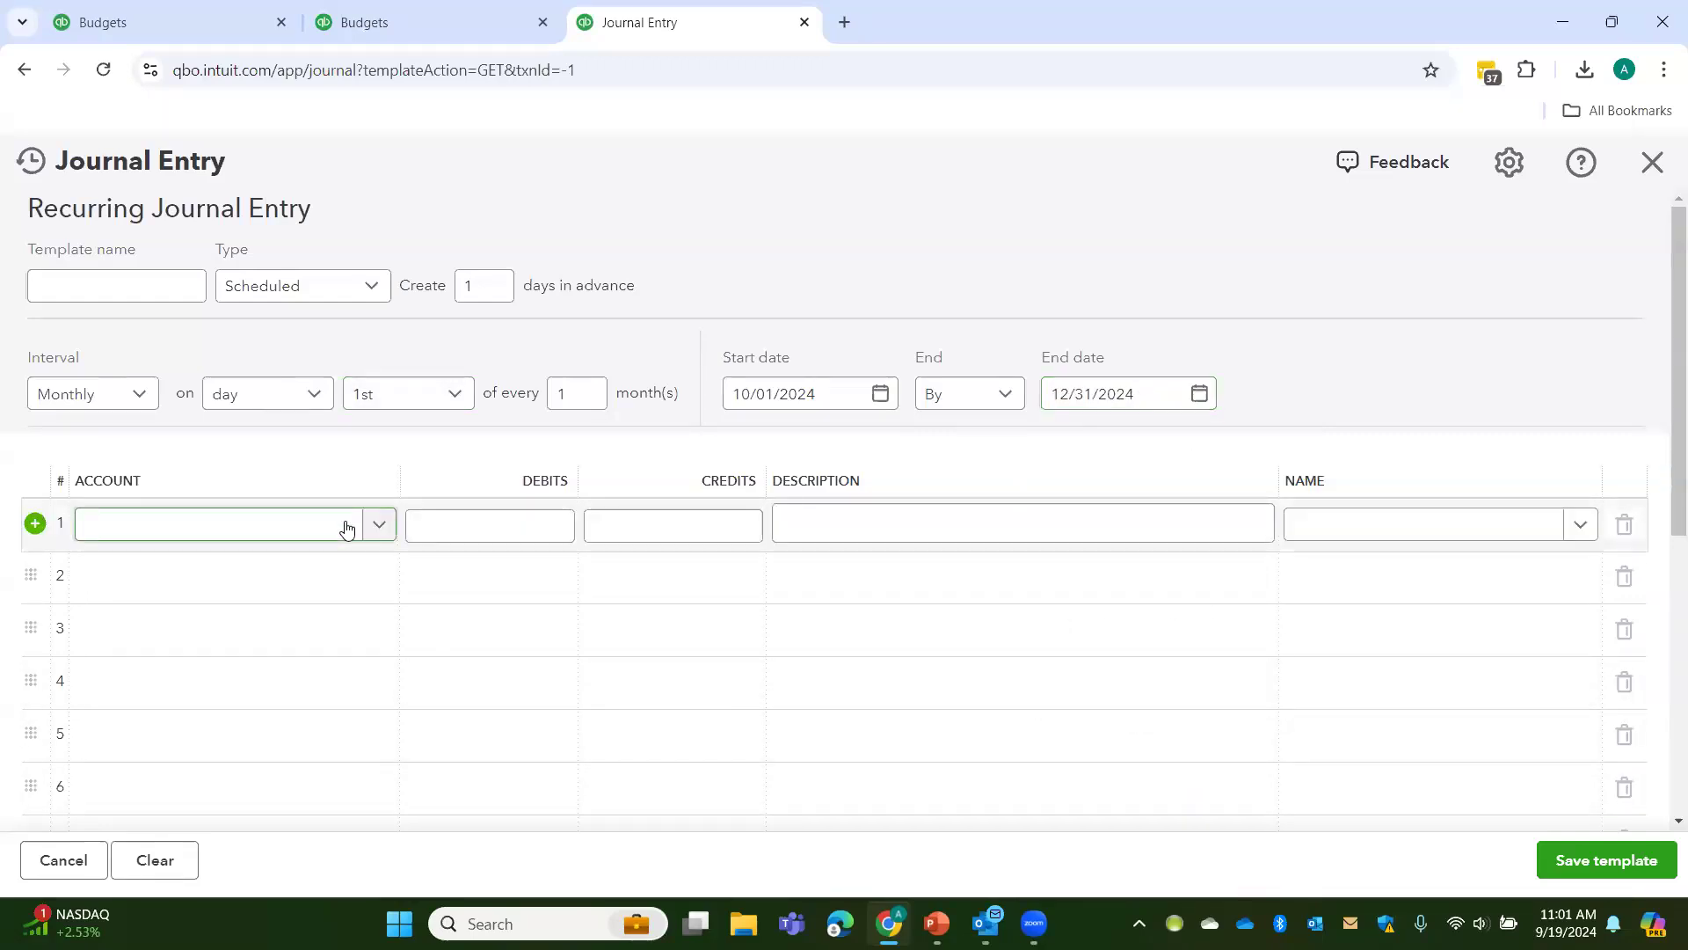
left_click(276, 533)
left_click(483, 523)
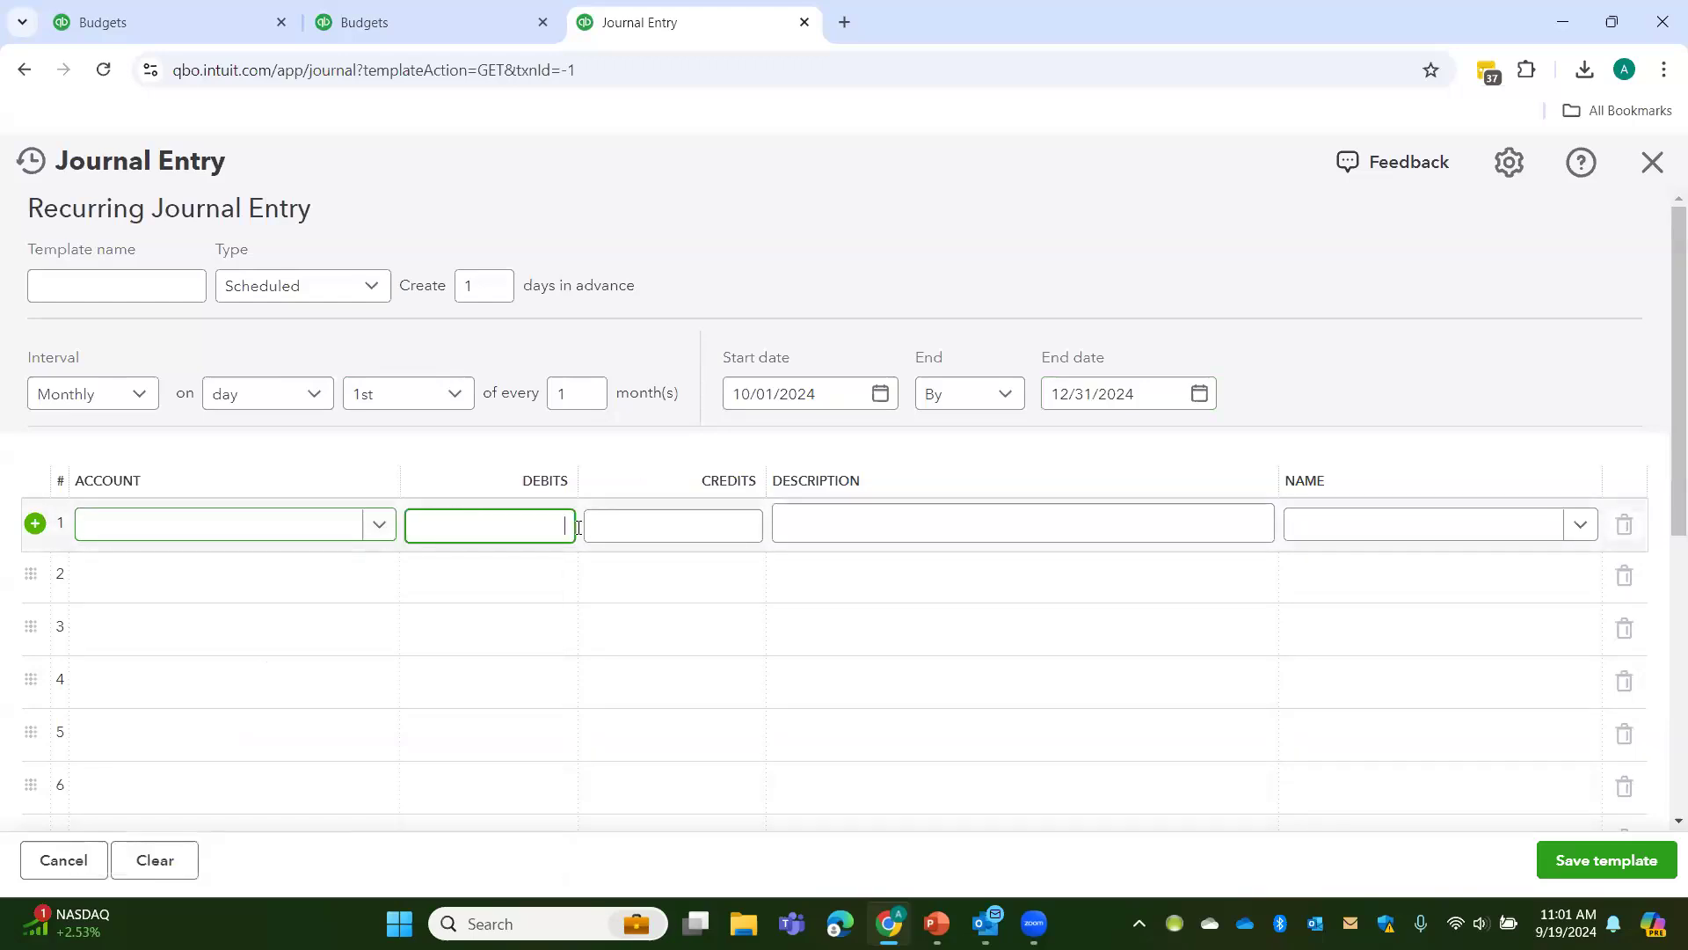
left_click(650, 530)
left_click(826, 529)
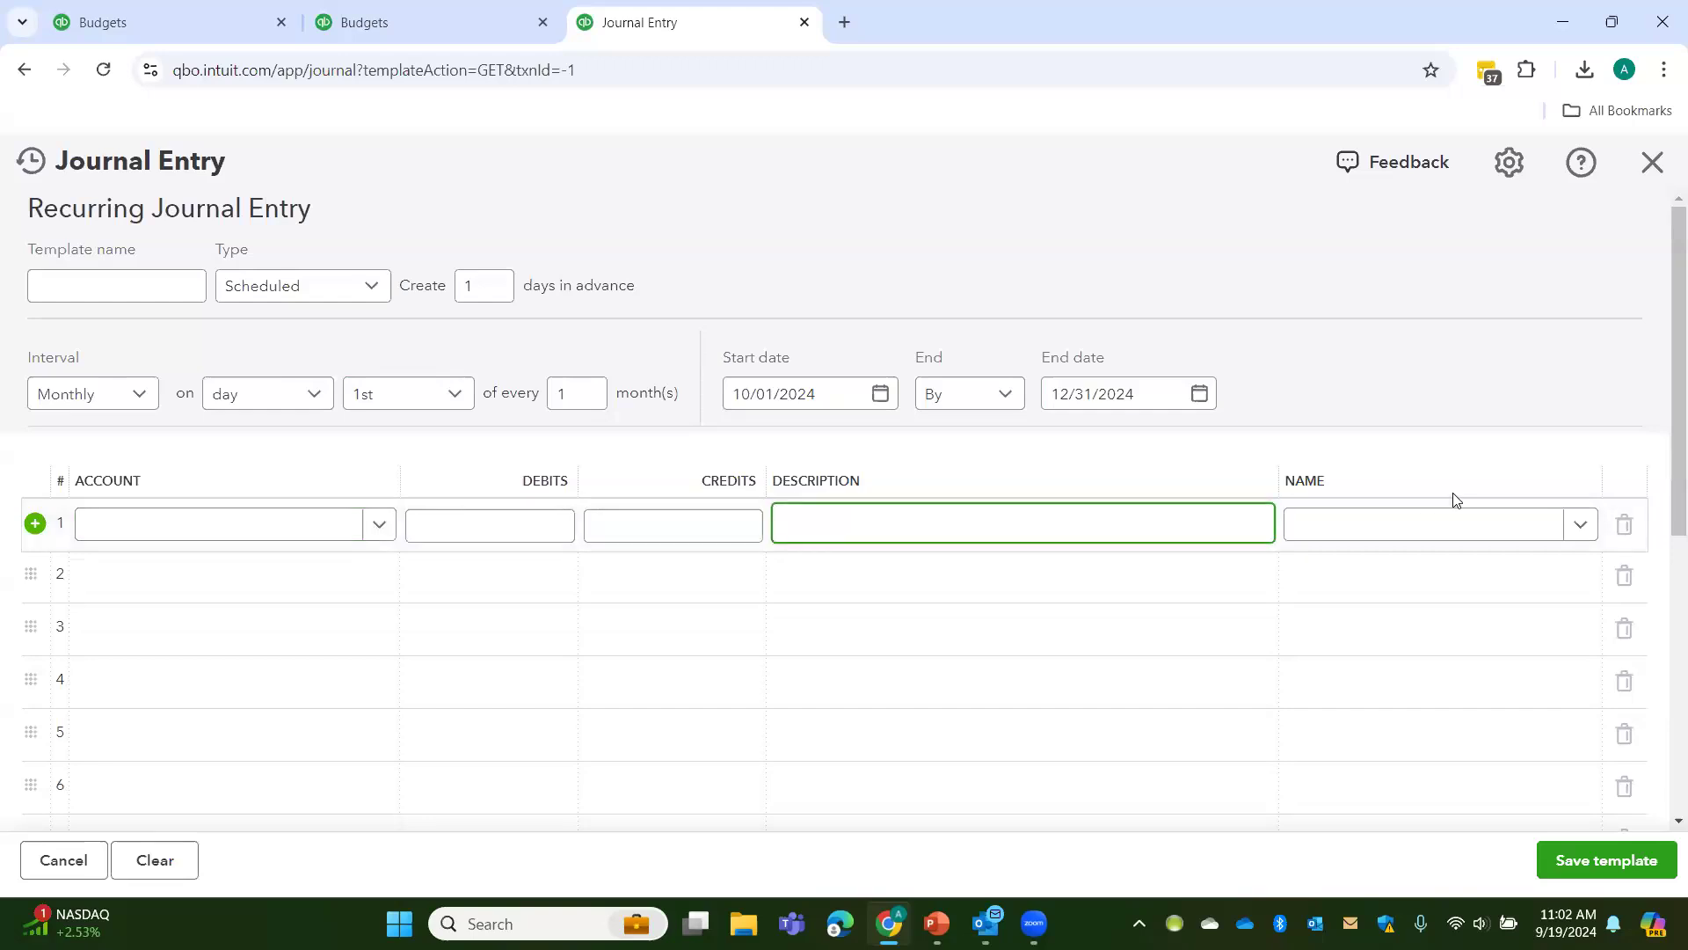
left_click(1382, 536)
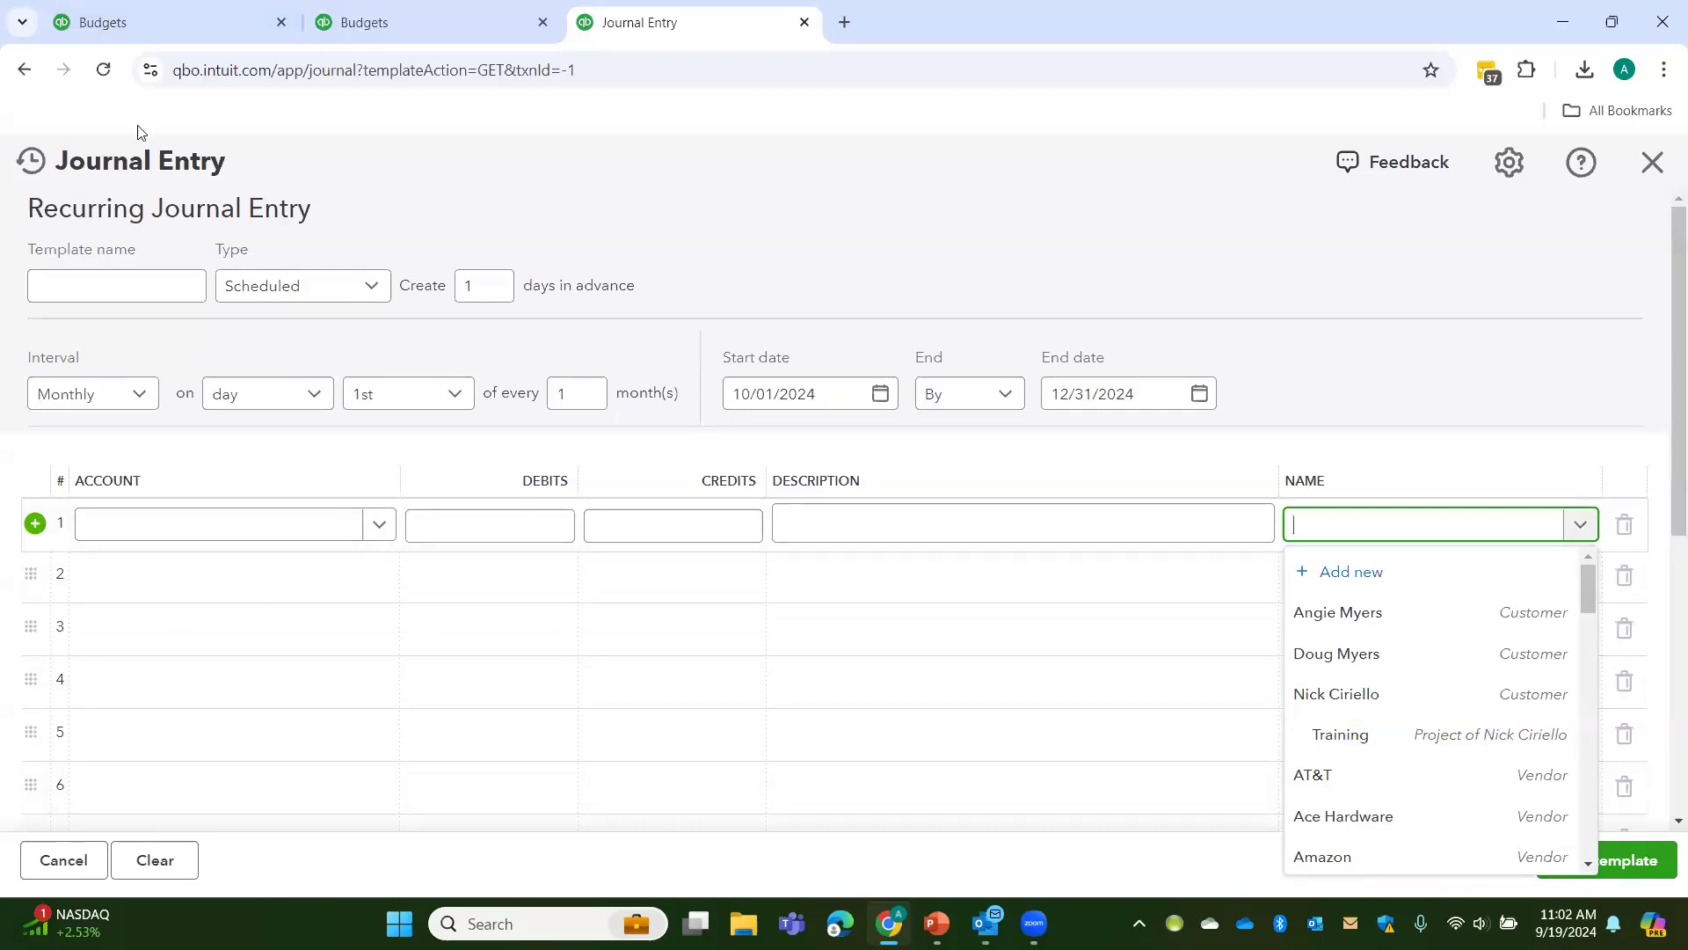
Step: Name the template DEPLETION
left_click(162, 273)
type("dEPLETI")
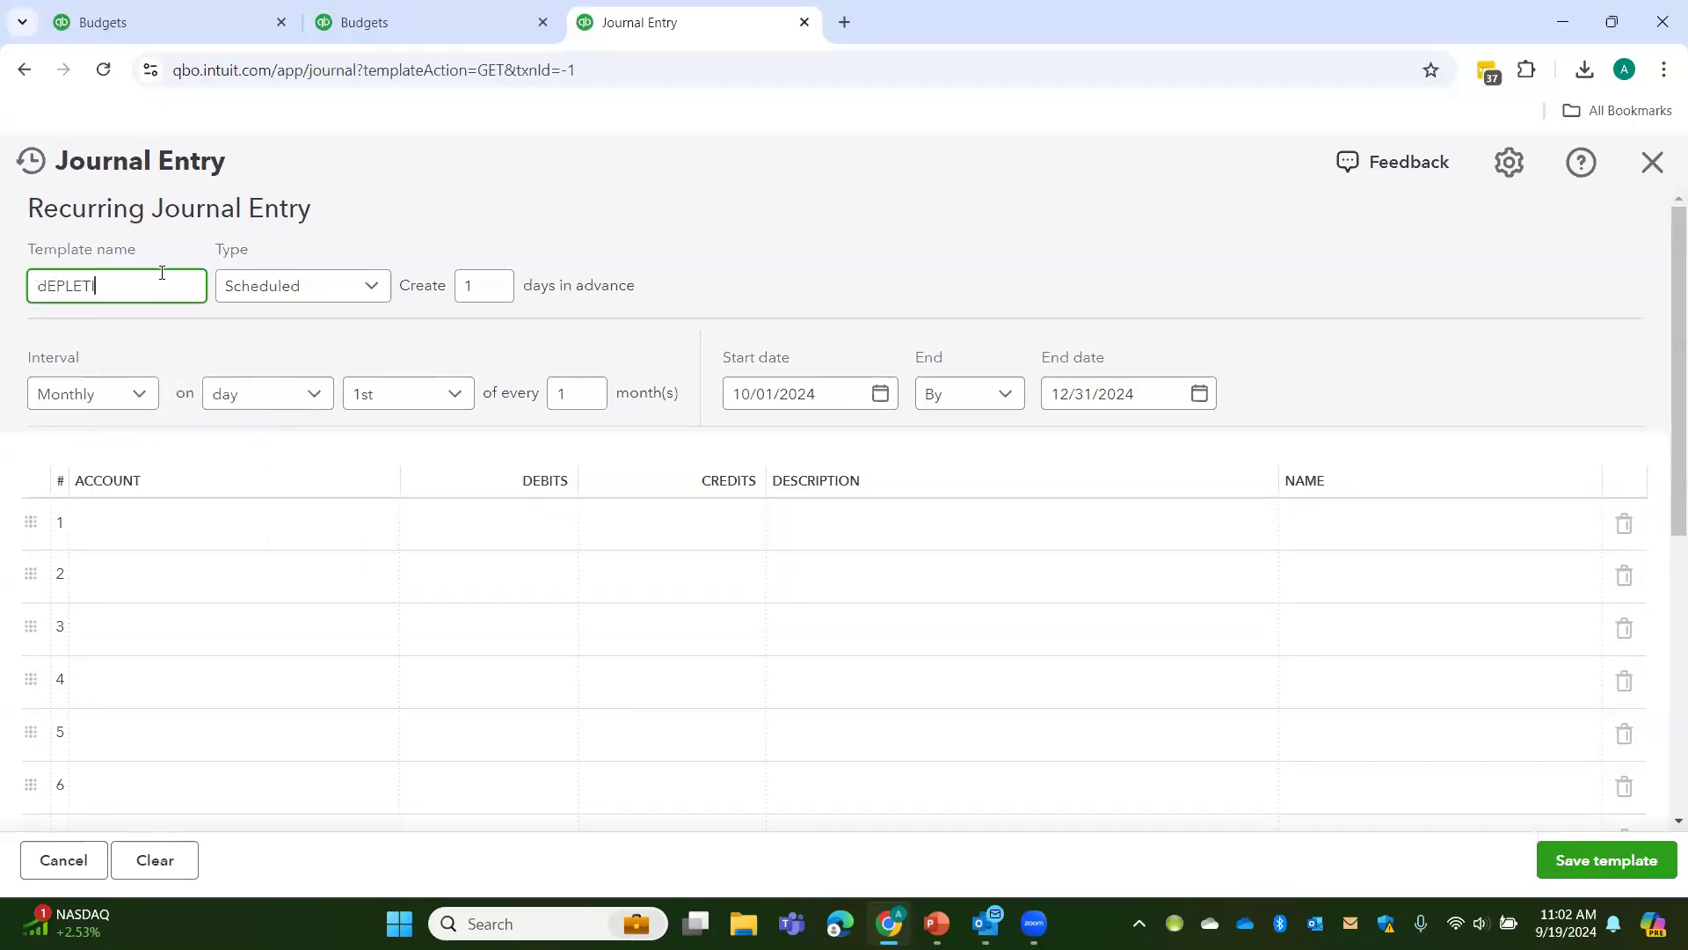
key("BackSpace")
key("BackSpace")
key("BackSpace")
key("BackSpace")
key("BackSpace")
key("BackSpace")
key("BackSpace")
key("BackSpace")
type("DEPLETION")
key("Tab")
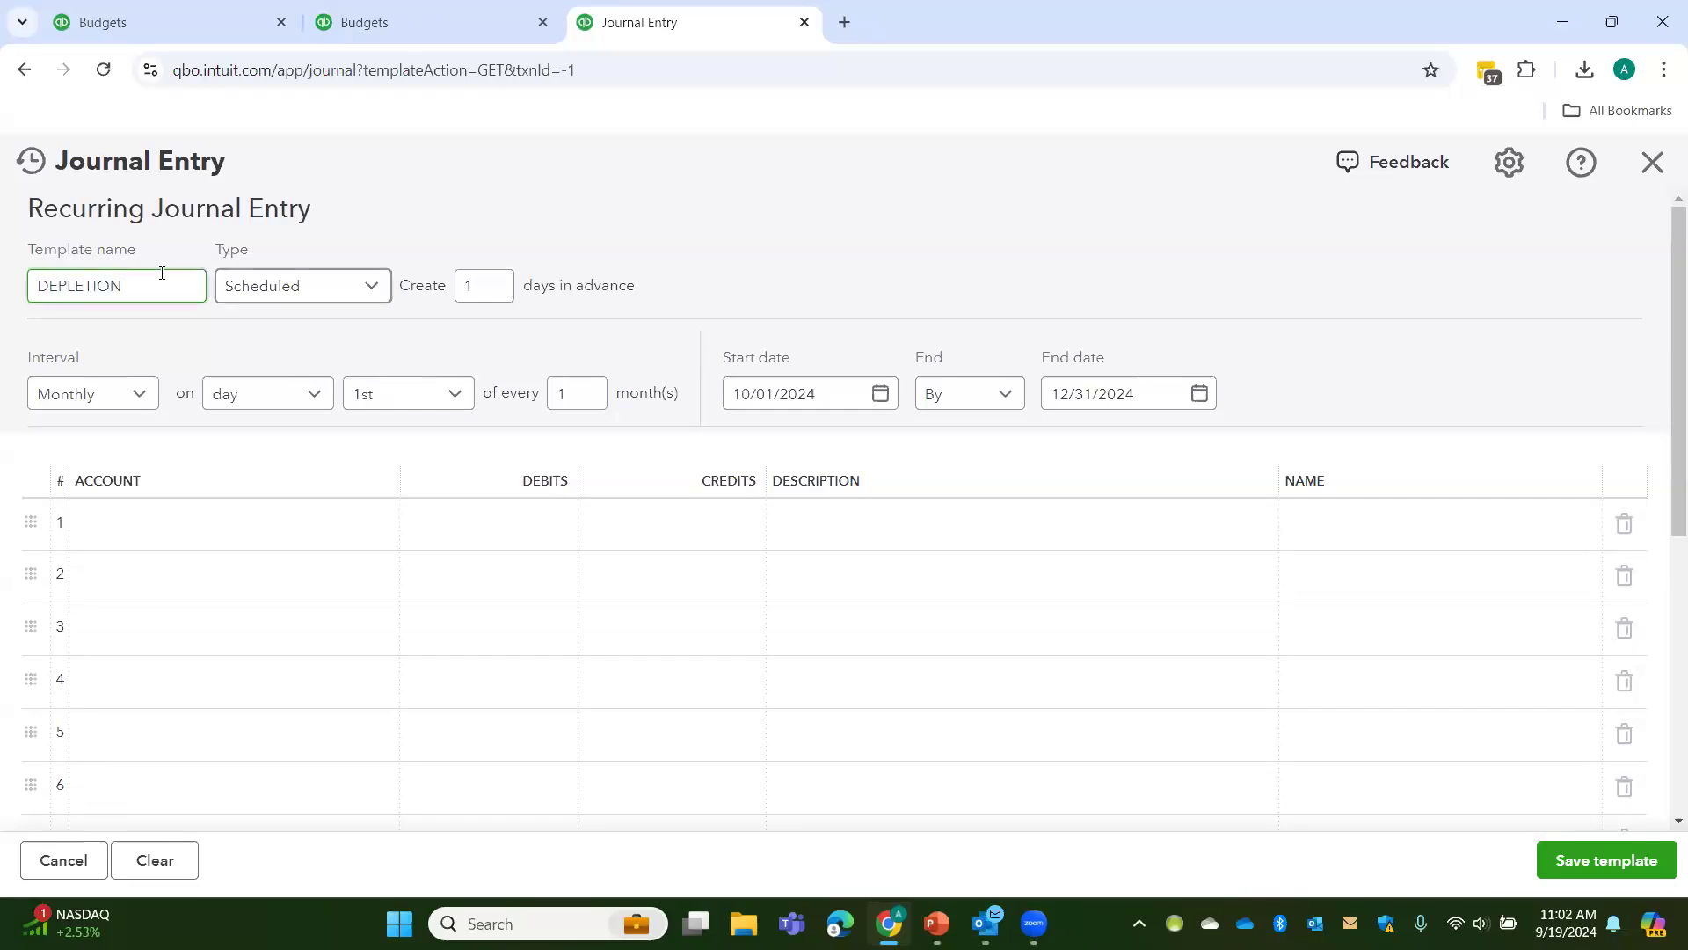
Step: Debit depreciation $5,000 on line 1, credit Accumulated Depletion on line 2, and save the template
left_click(159, 527)
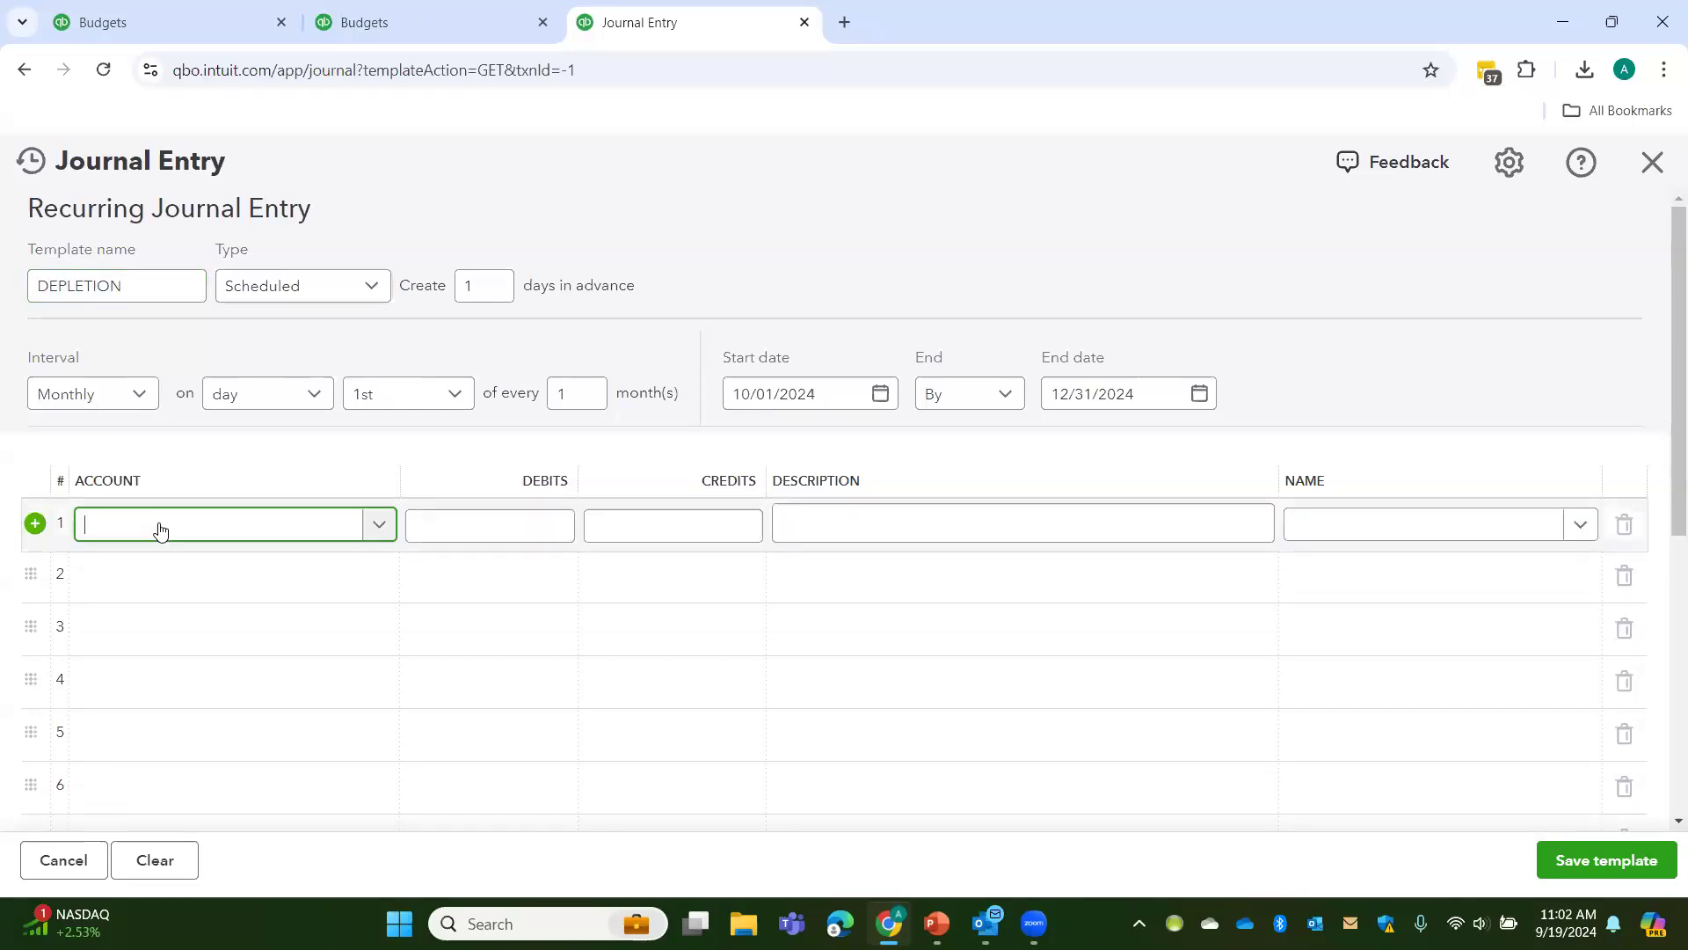
type("DEP")
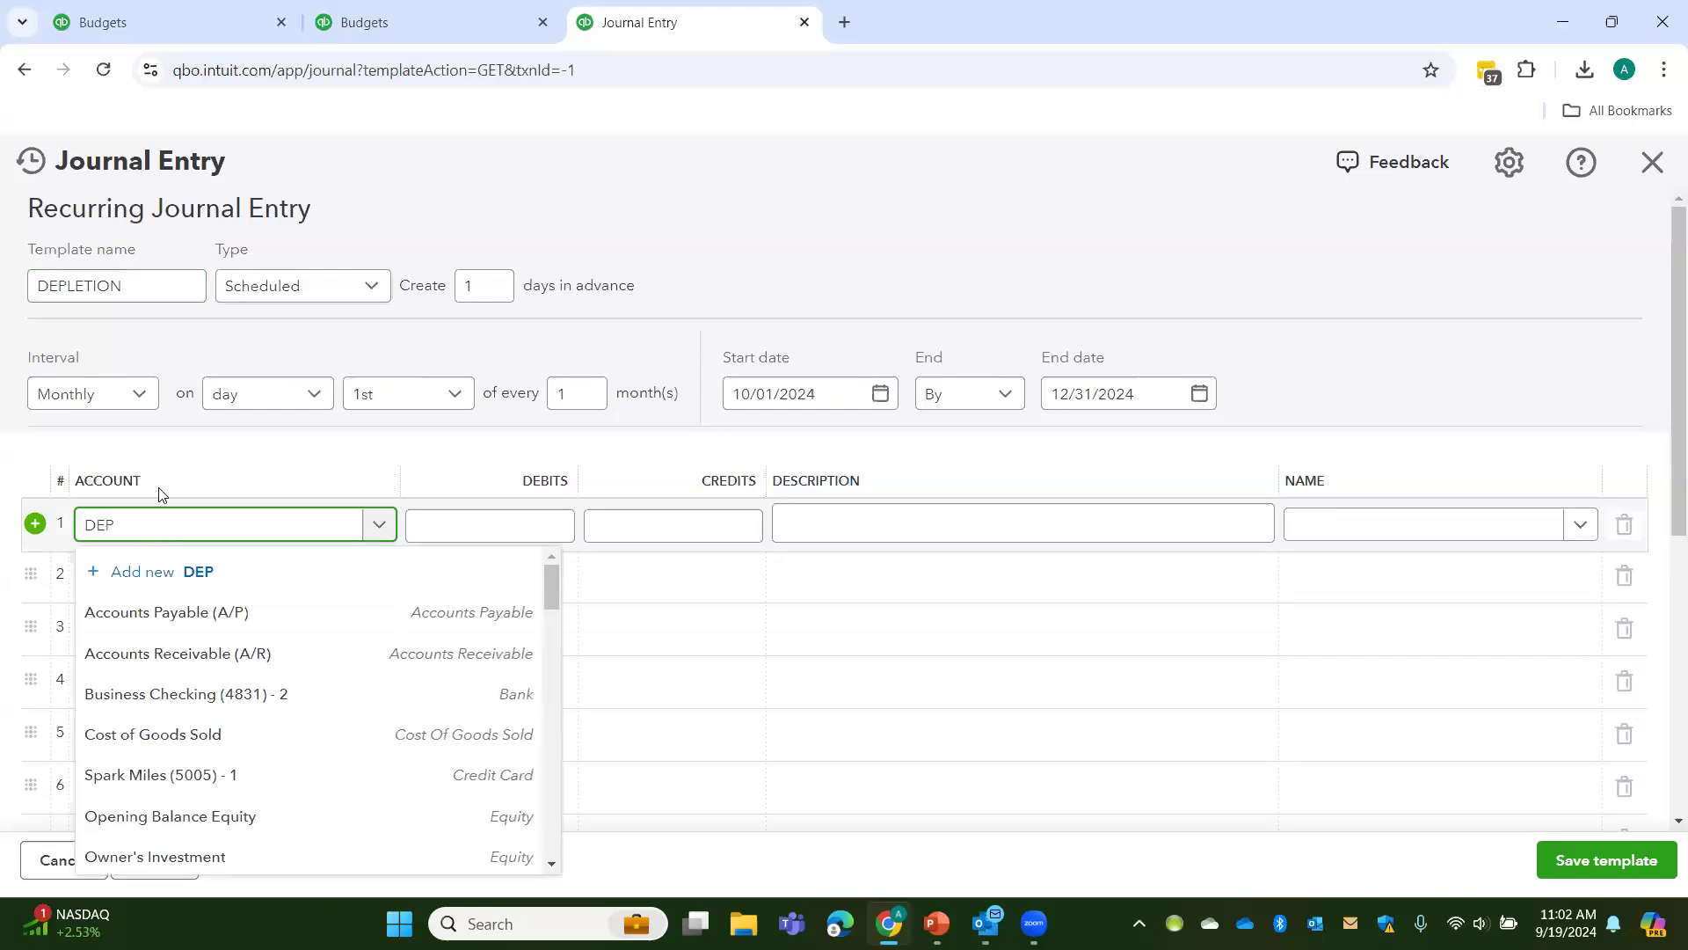
left_click(132, 651)
left_click(492, 524)
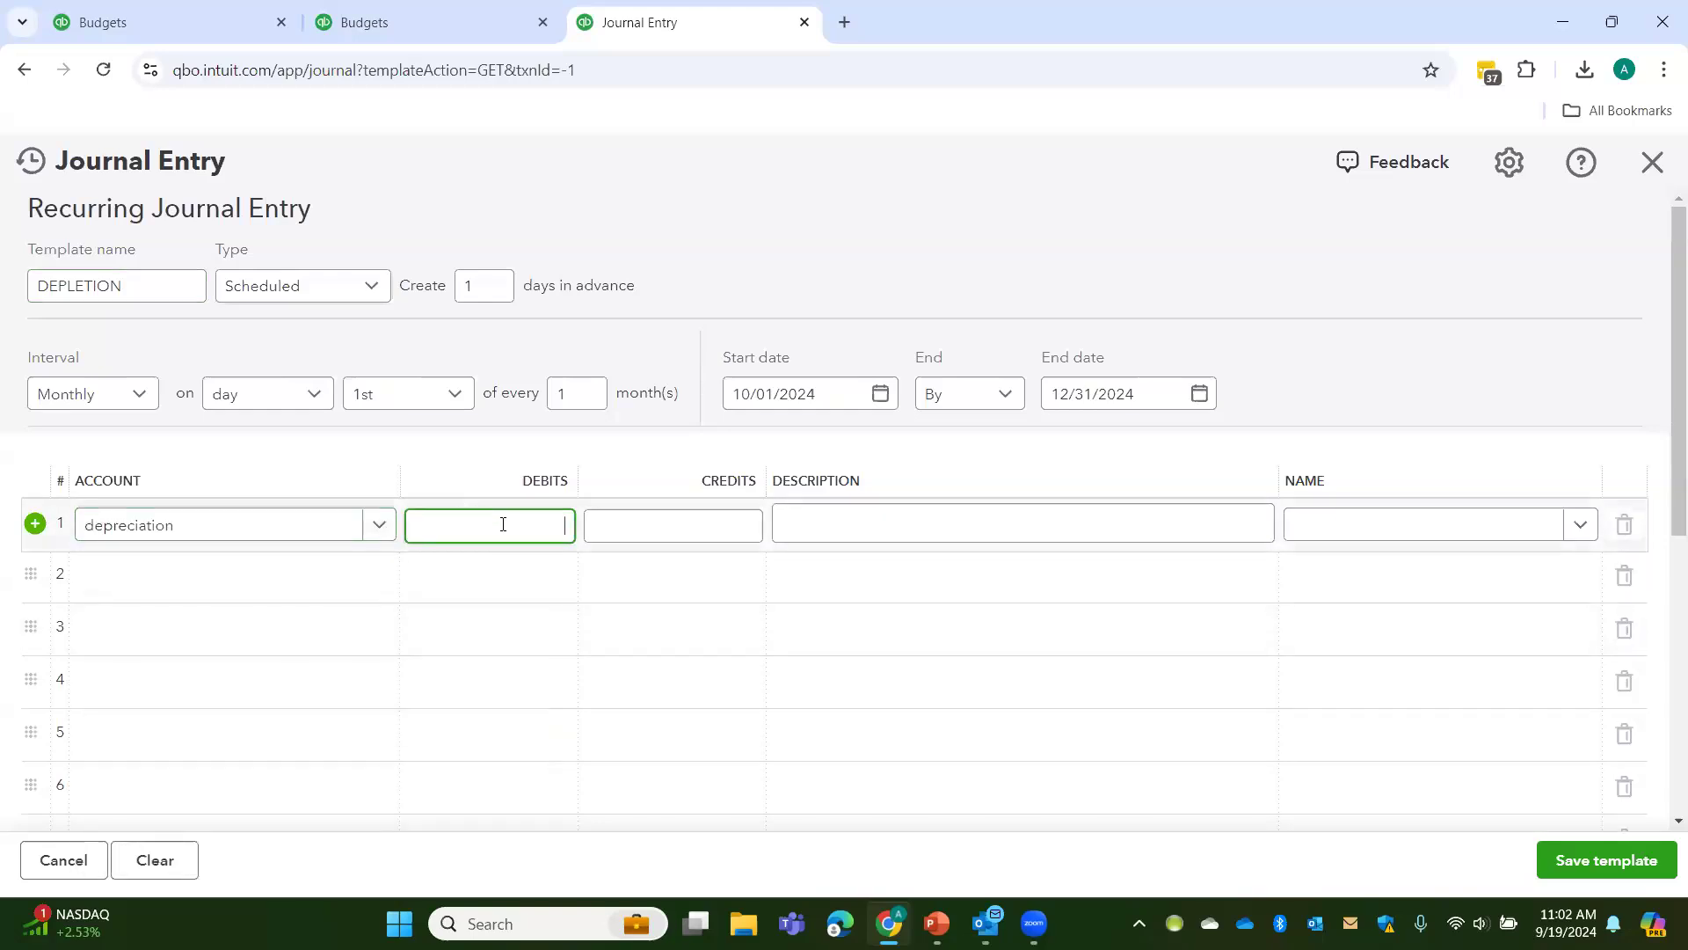
left_click(203, 592)
type("DE")
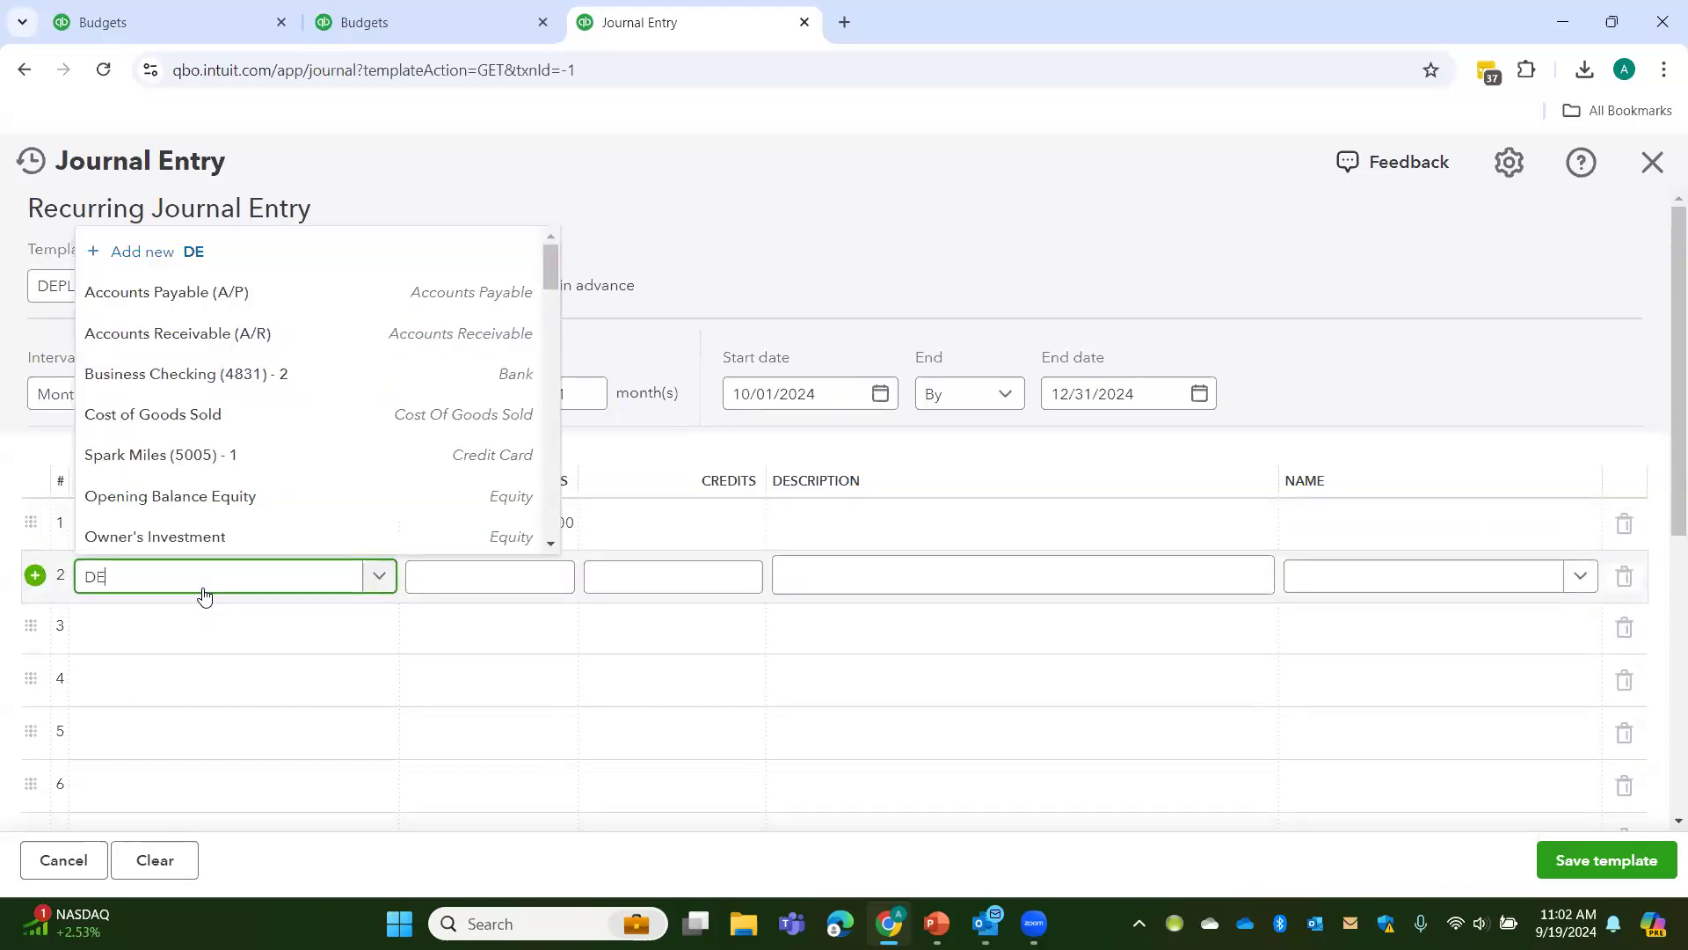
type("PL")
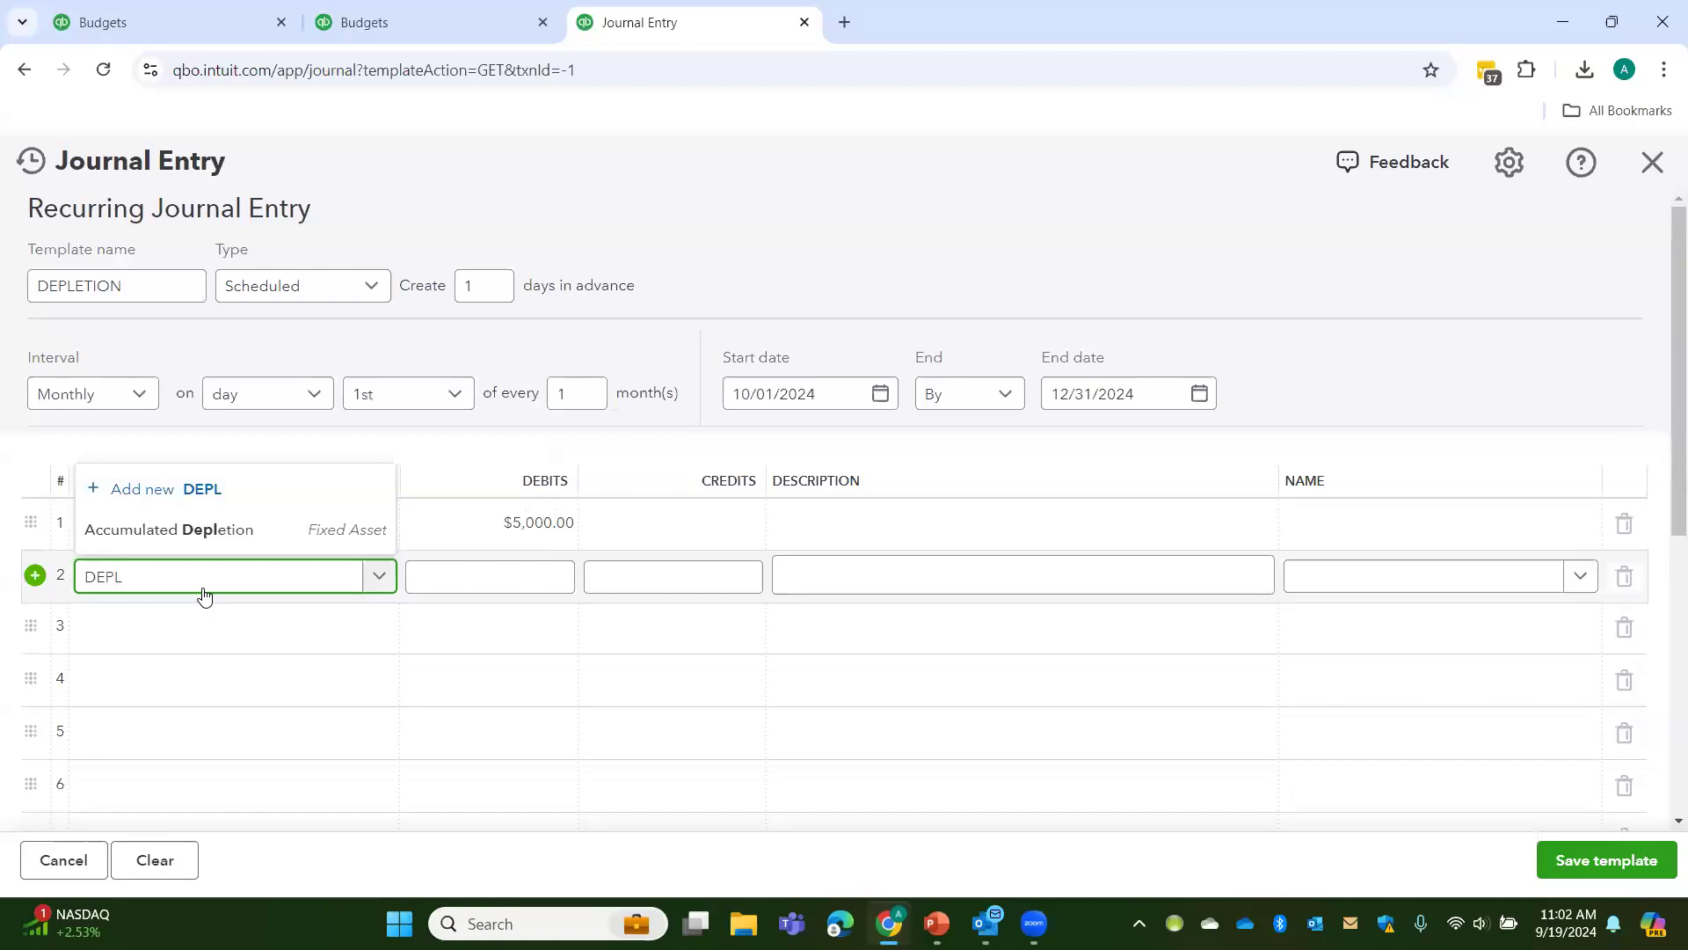
key("Return")
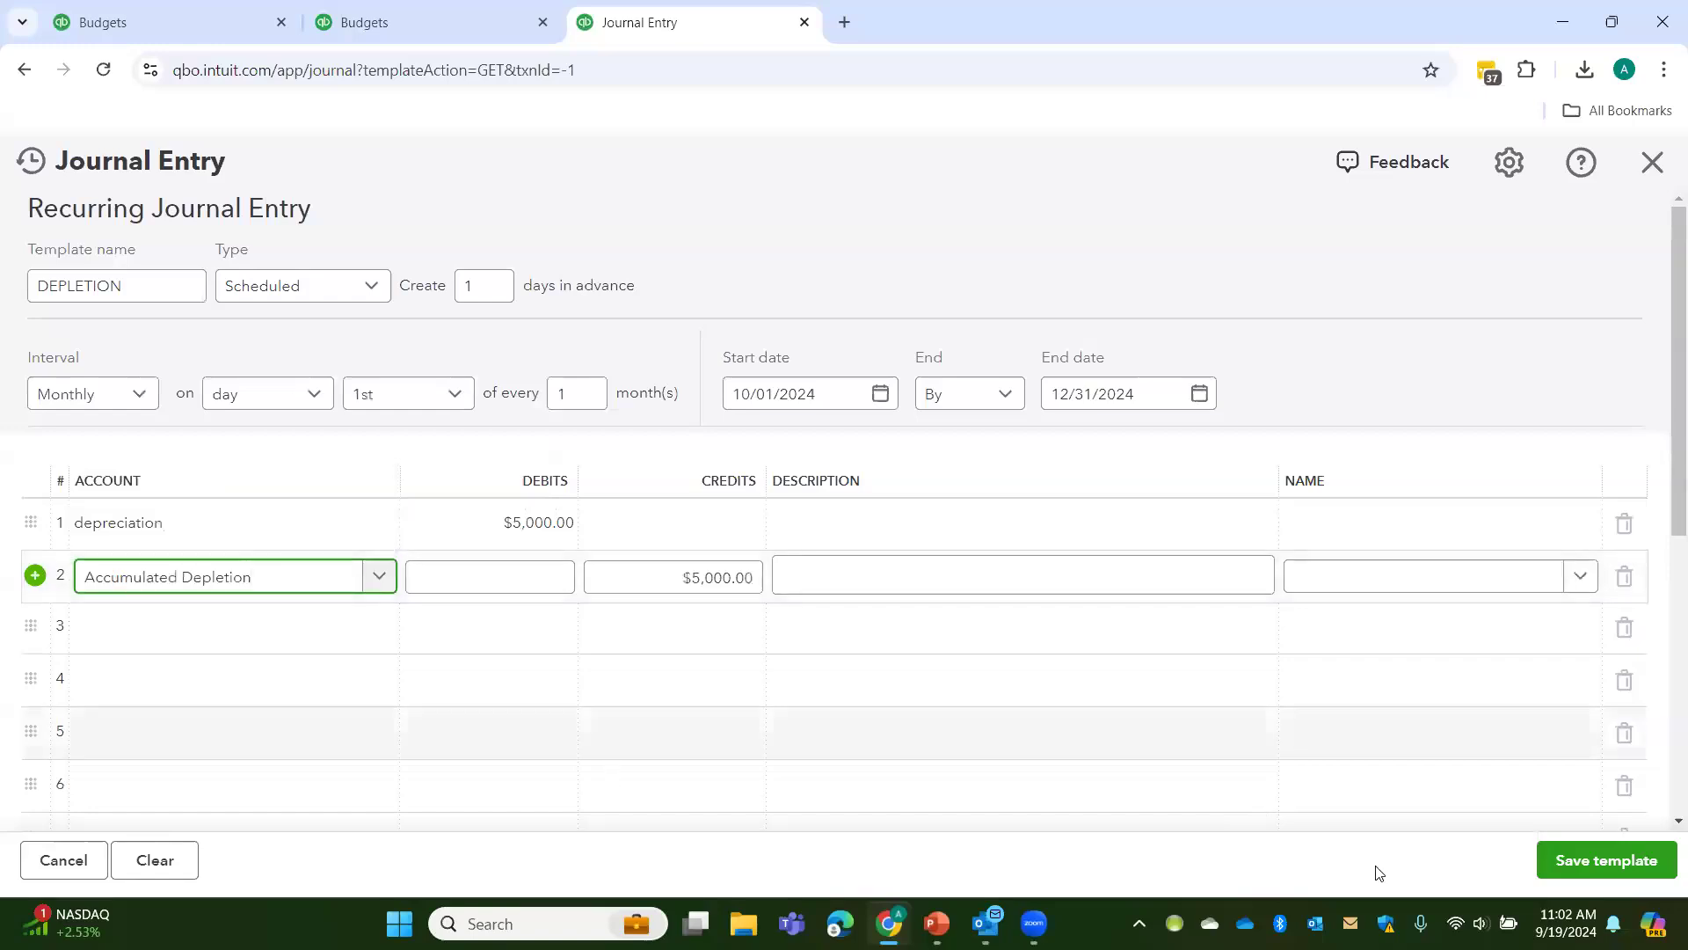
left_click(1609, 859)
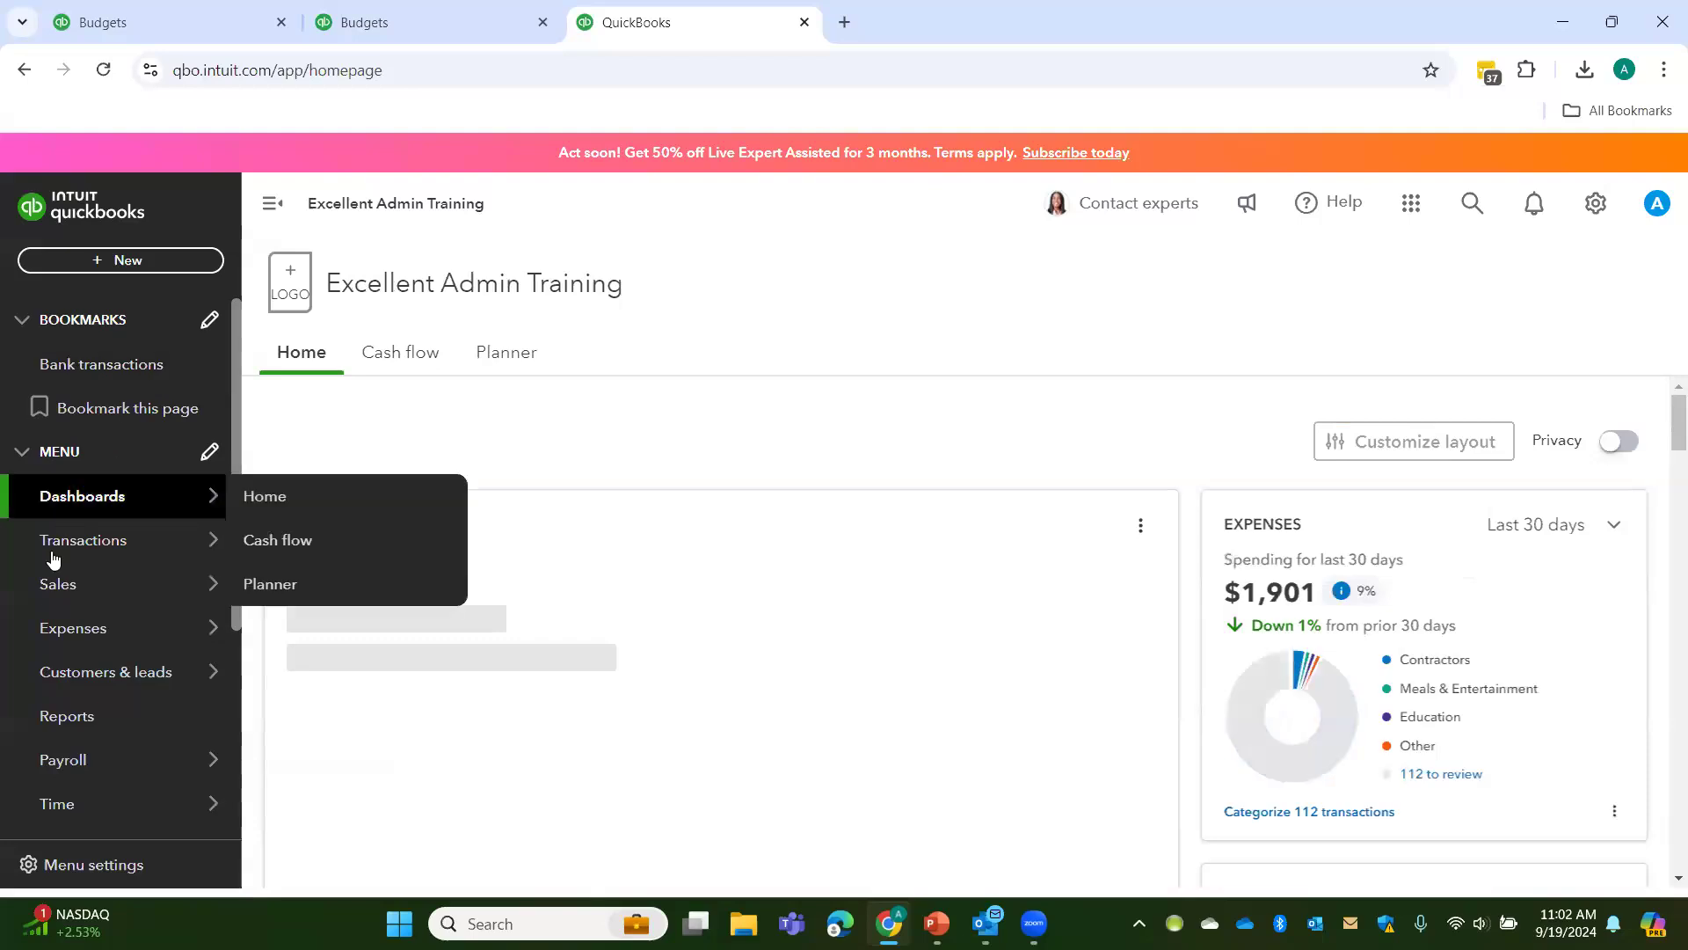
Step: Open Recurring Transactions to see DEPLETION monthly, next date 10/01/2024, and check the Reminder List options
left_click(114, 542)
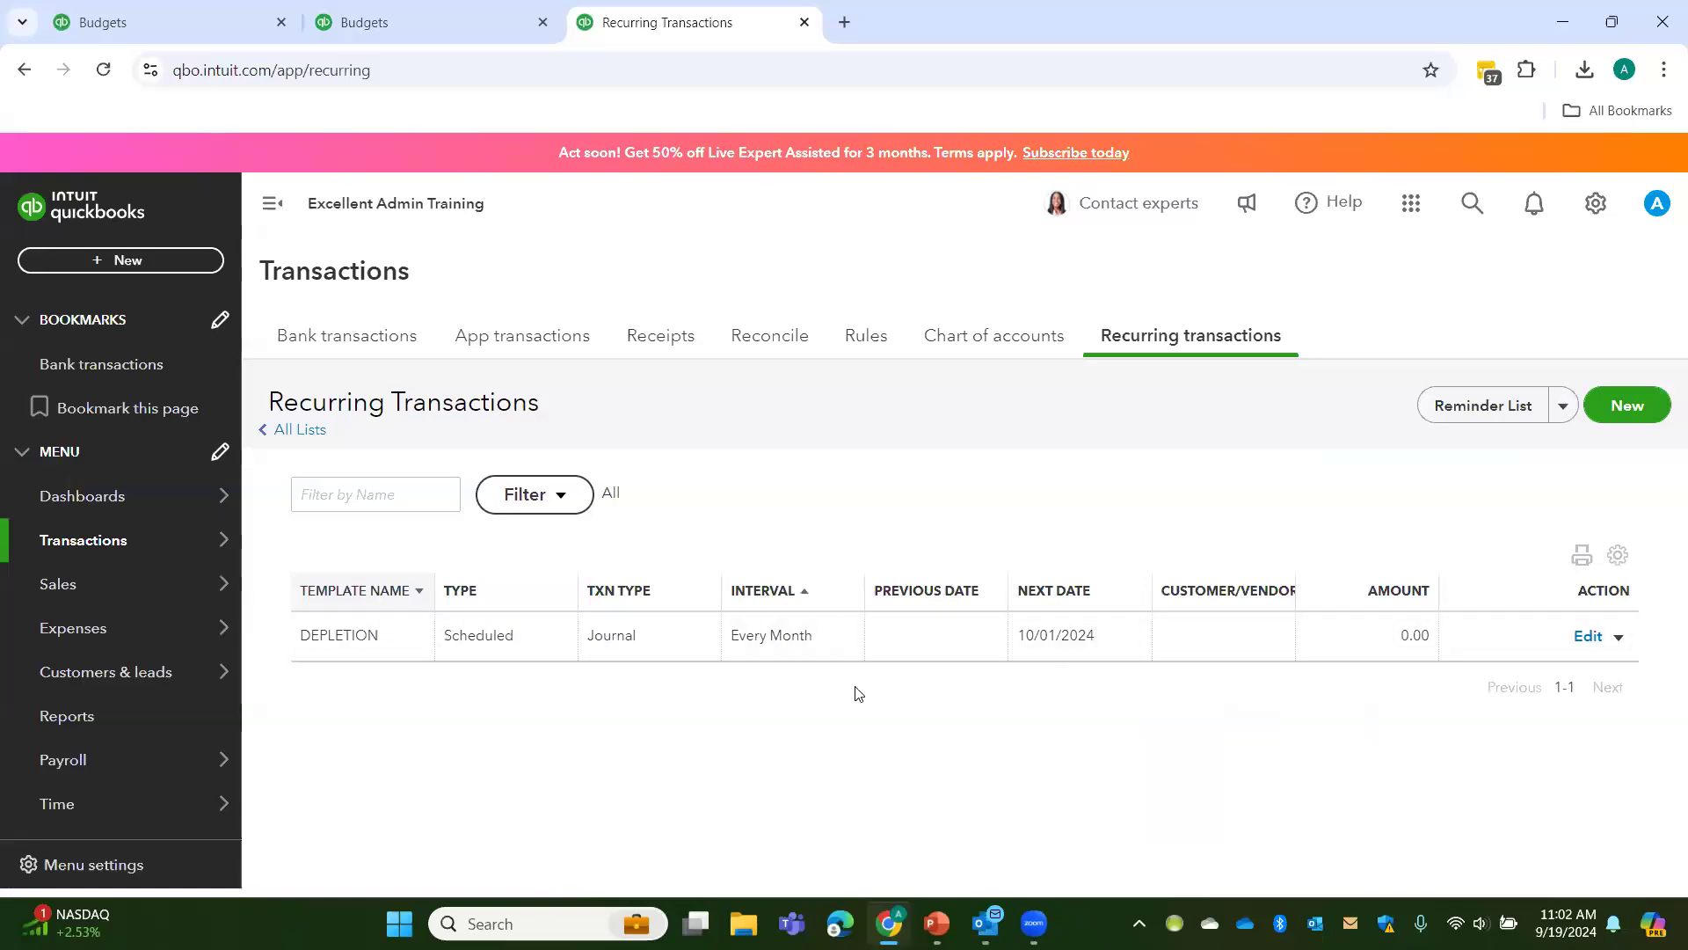
left_click(1558, 405)
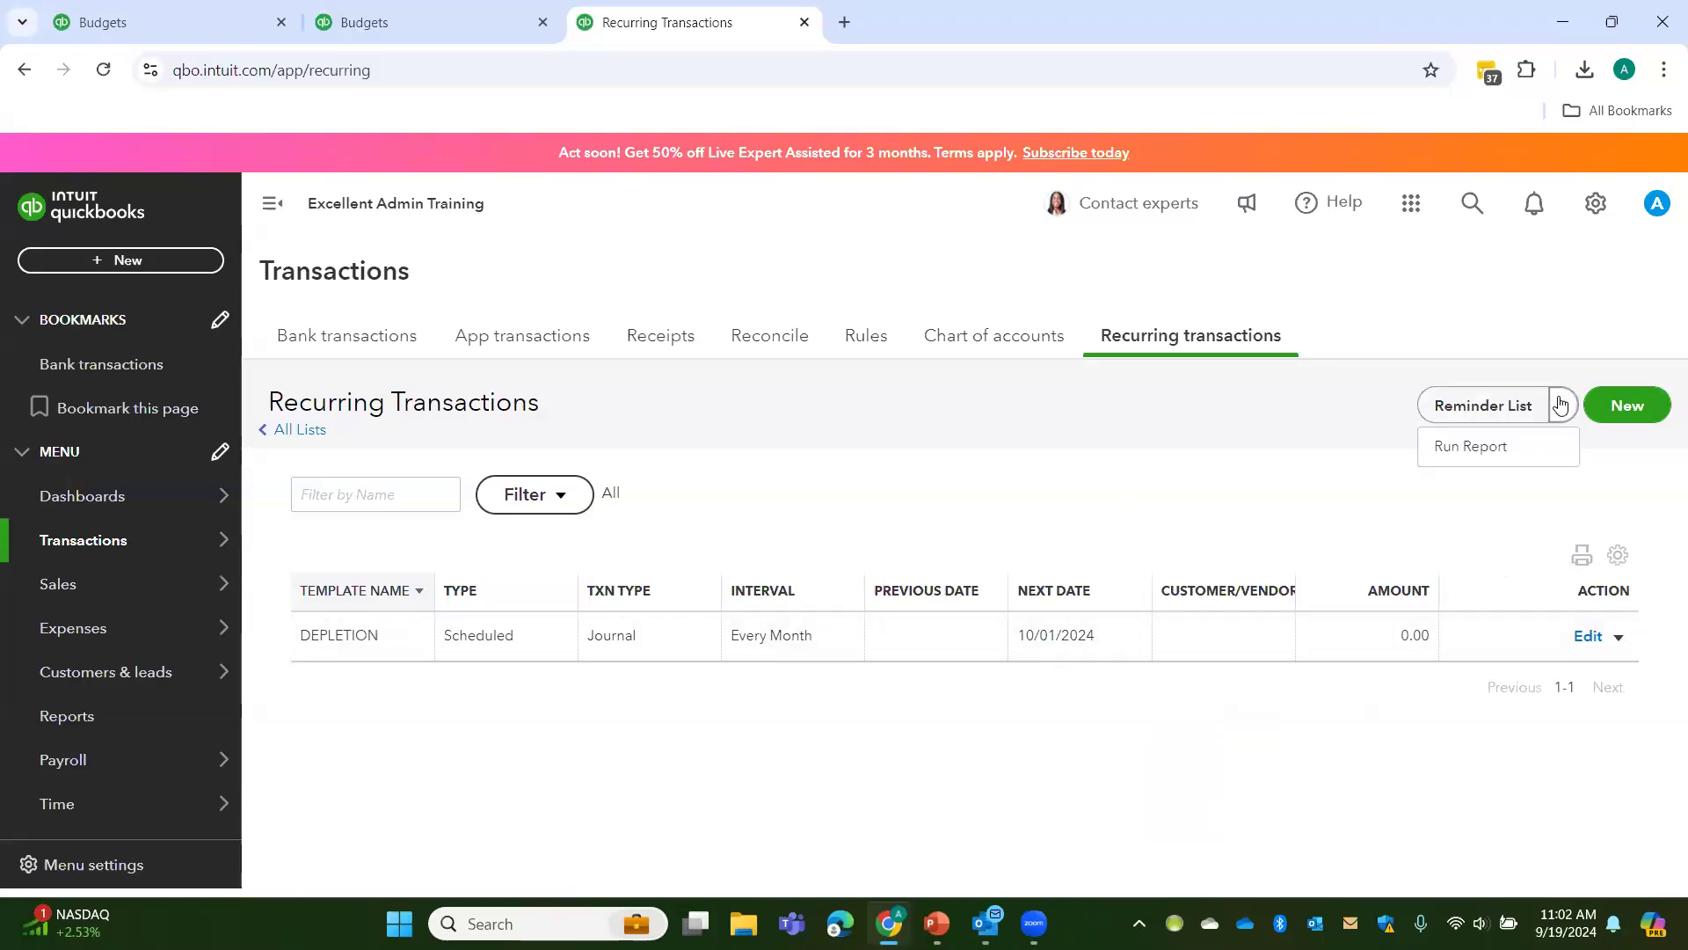
left_click(1235, 456)
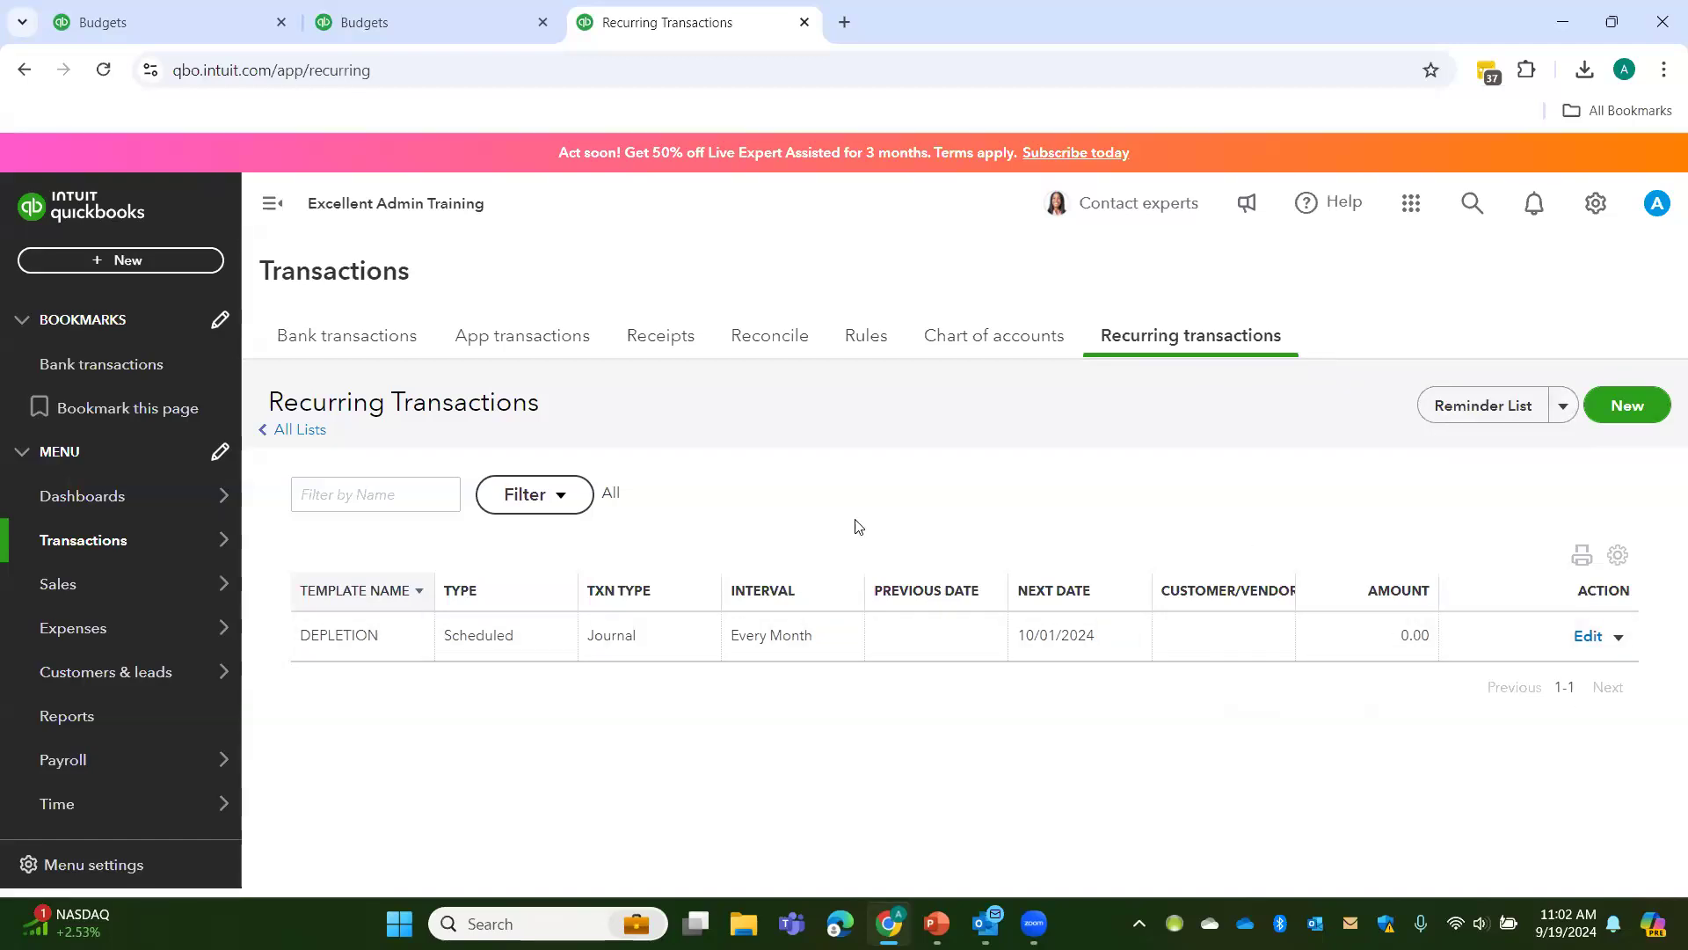
mouse_move(57, 549)
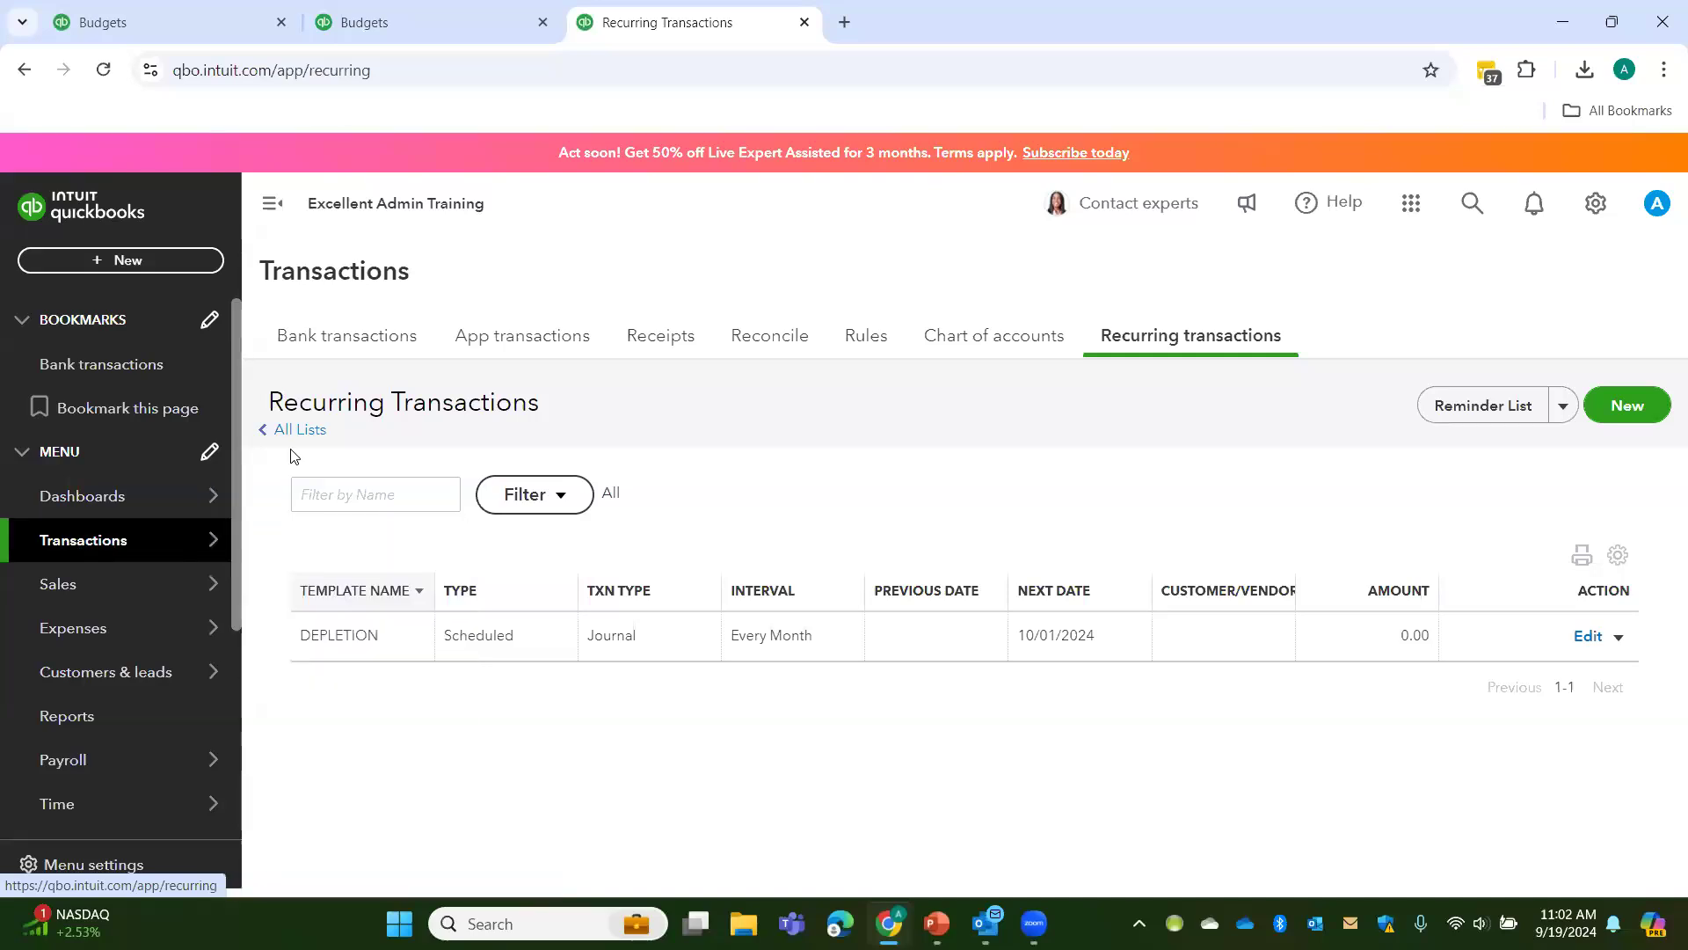
Step: In Bank transactions for review, expand the Netflix charge for categorizing
left_click(292, 342)
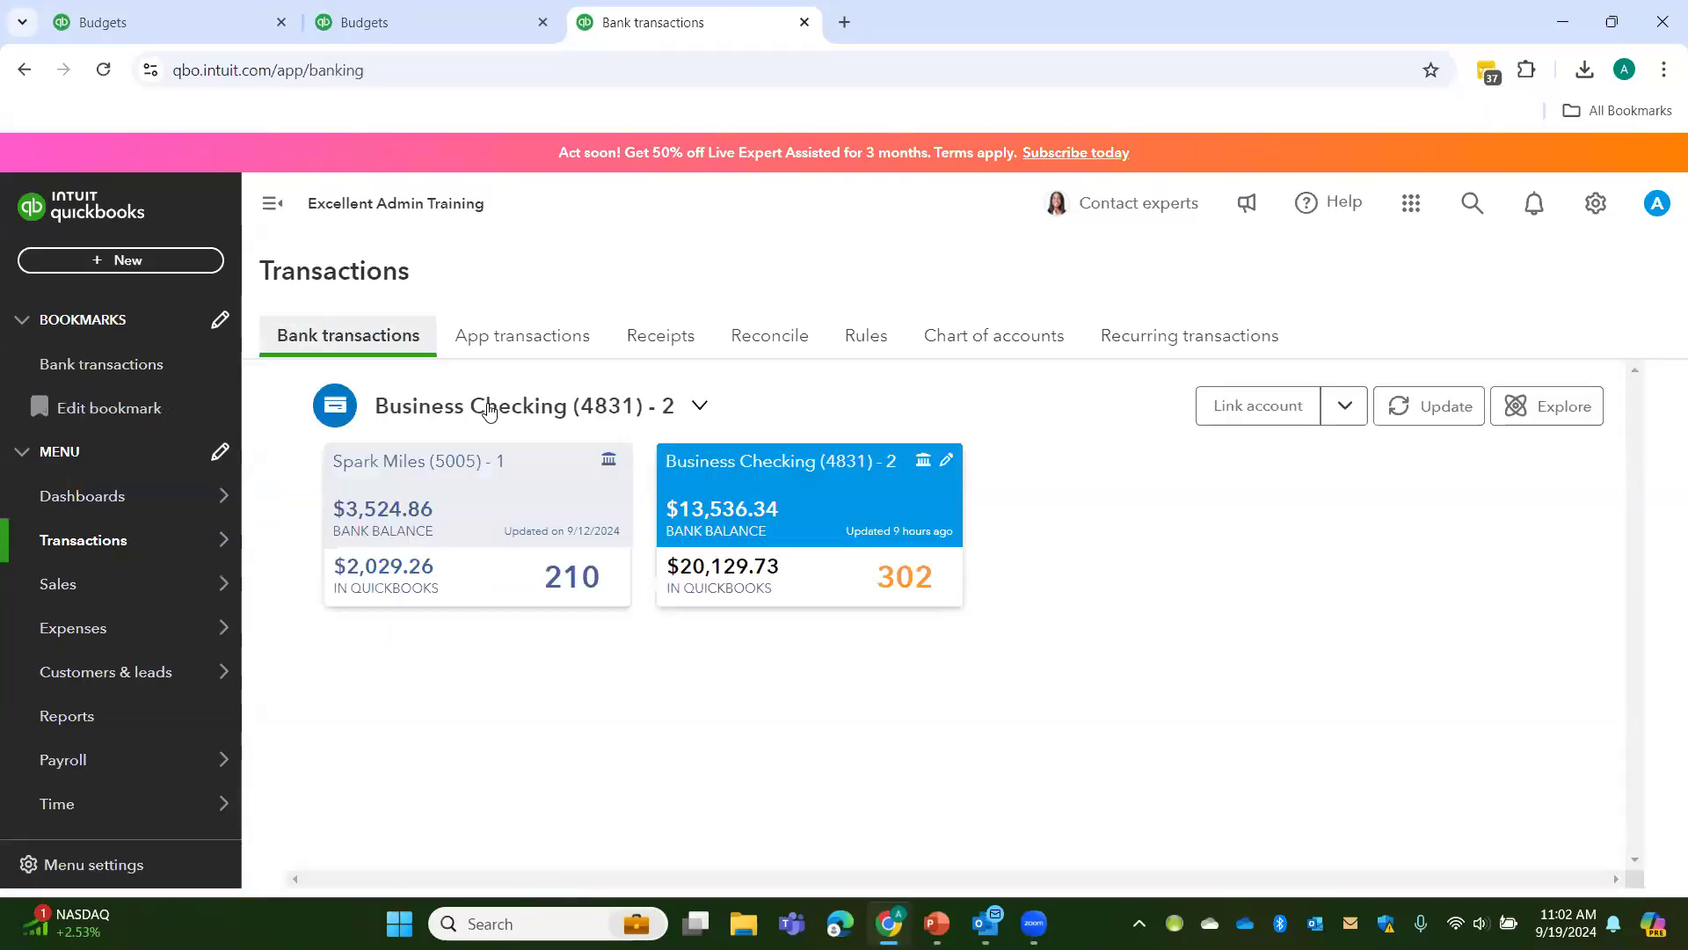
scroll(1031, 586, "down", 8)
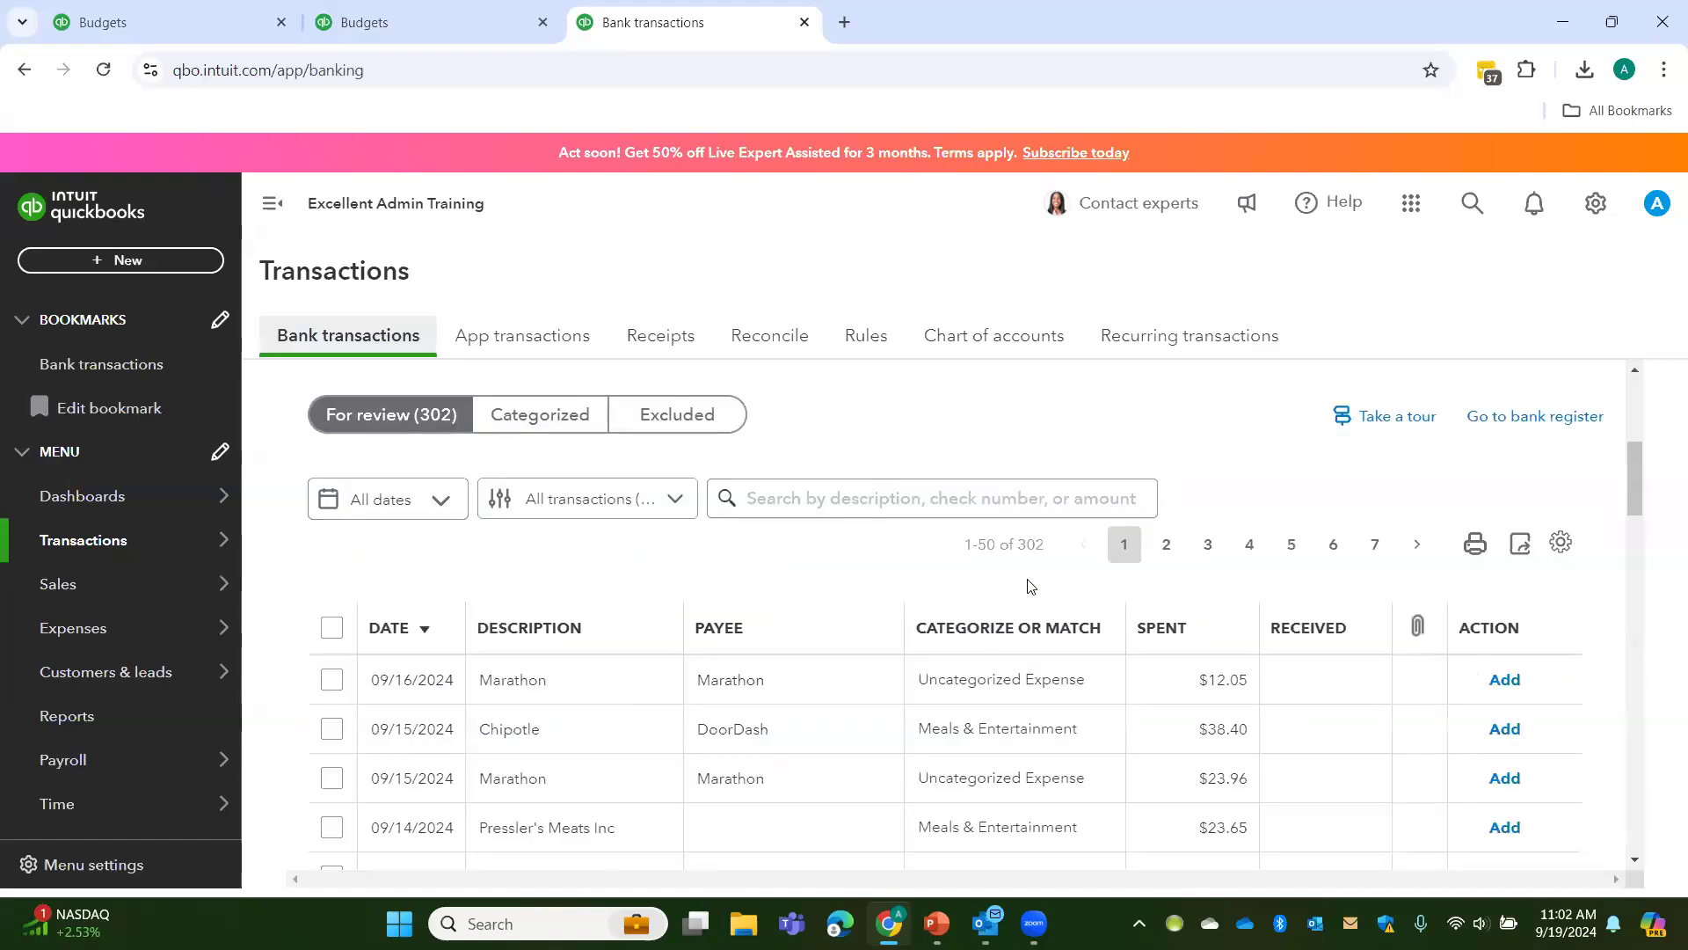
scroll(1022, 551, "down", 5)
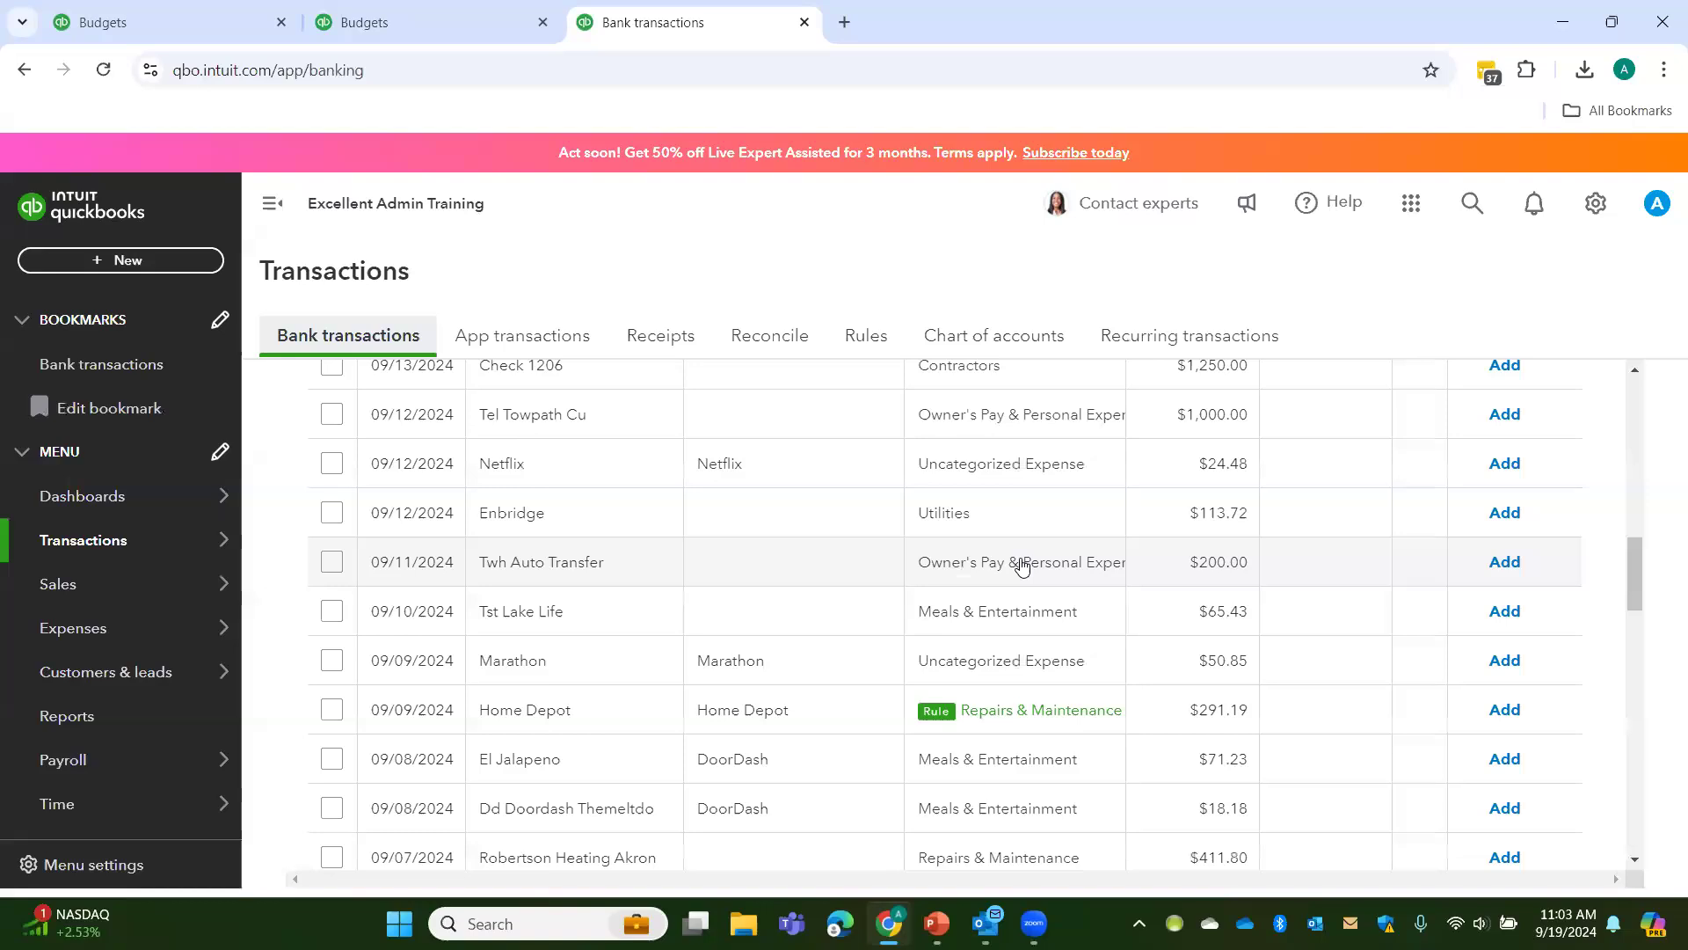
left_click(756, 470)
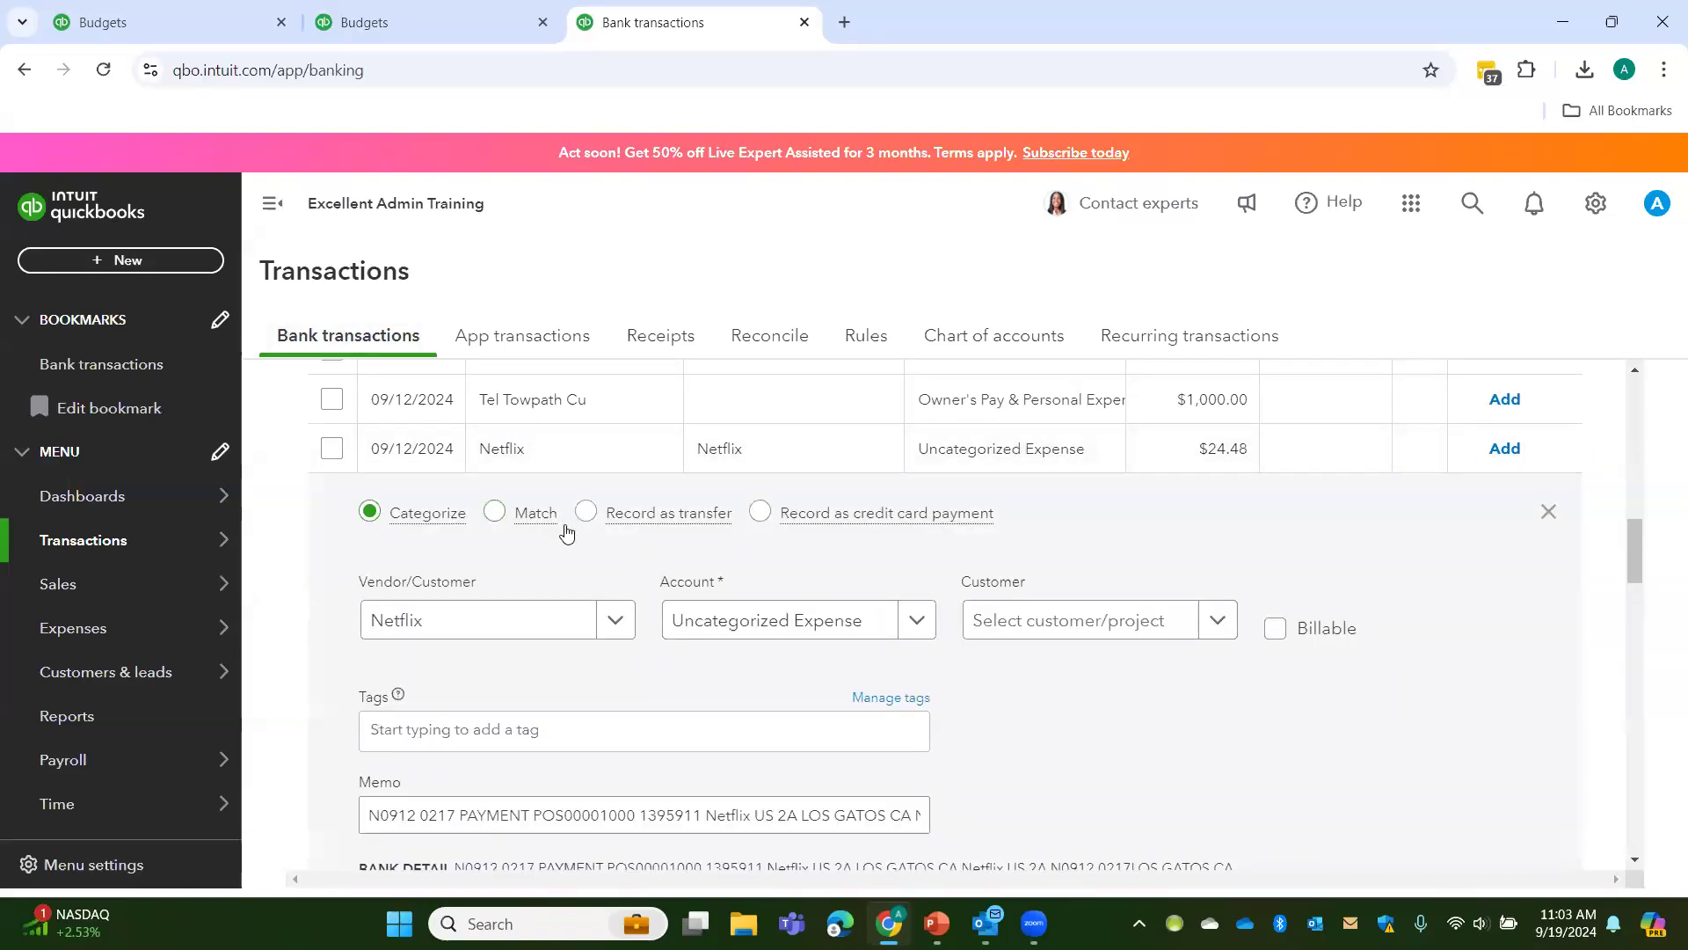
scroll(595, 554, "down", 3)
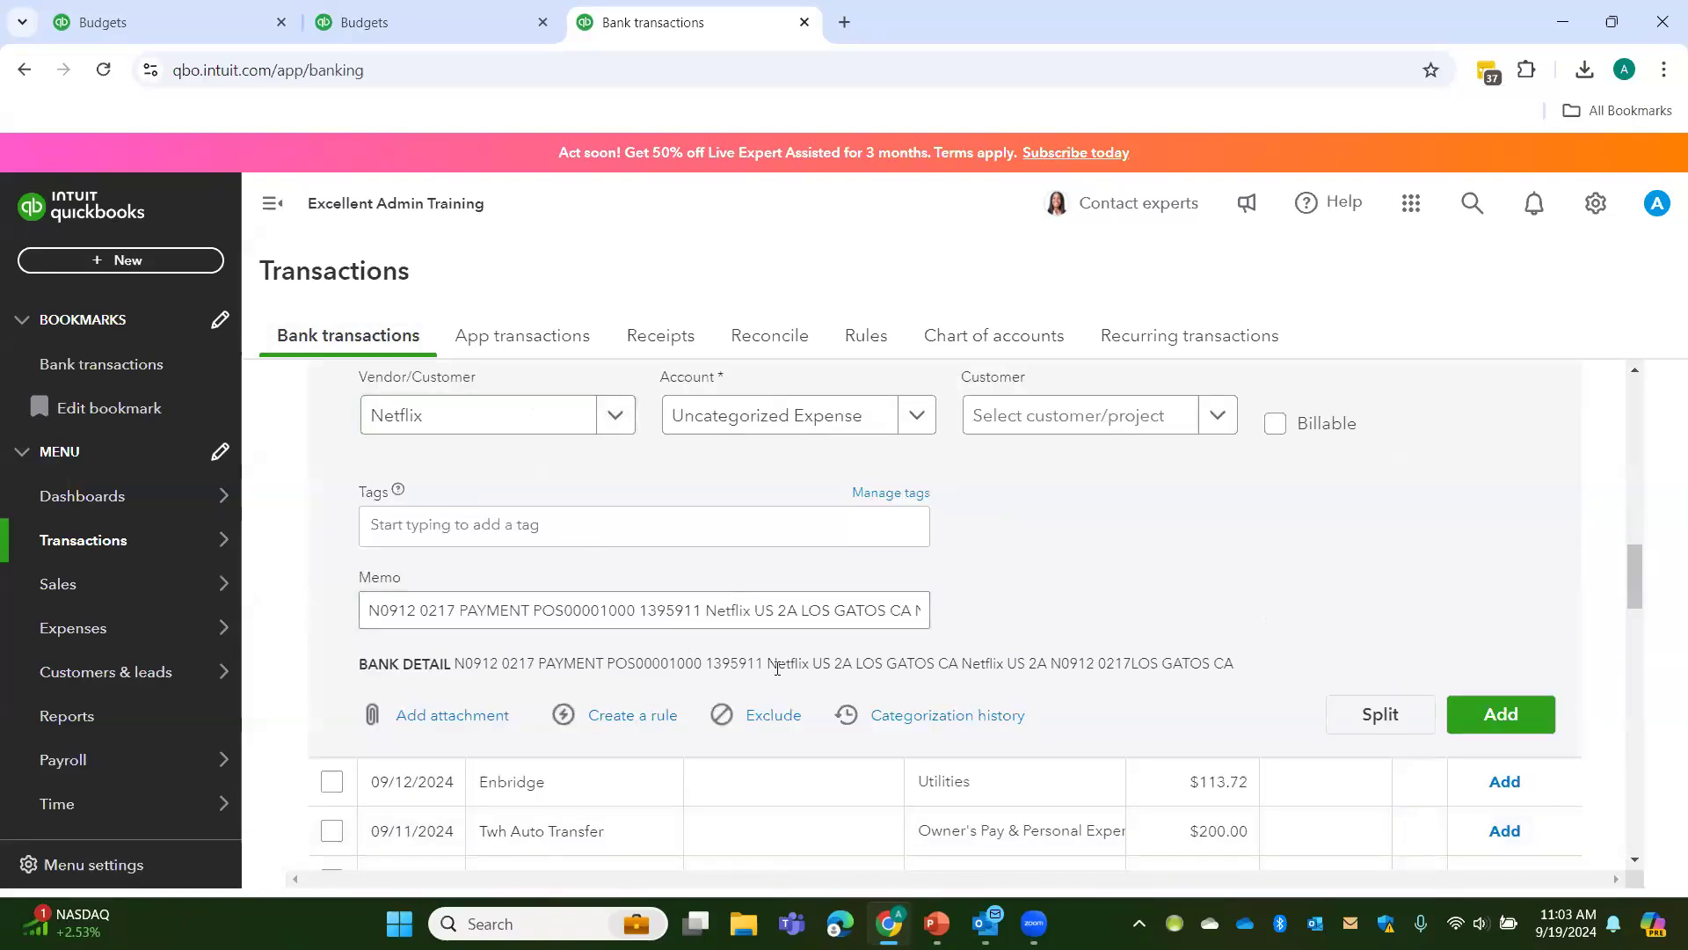
scroll(533, 558, "up", 3)
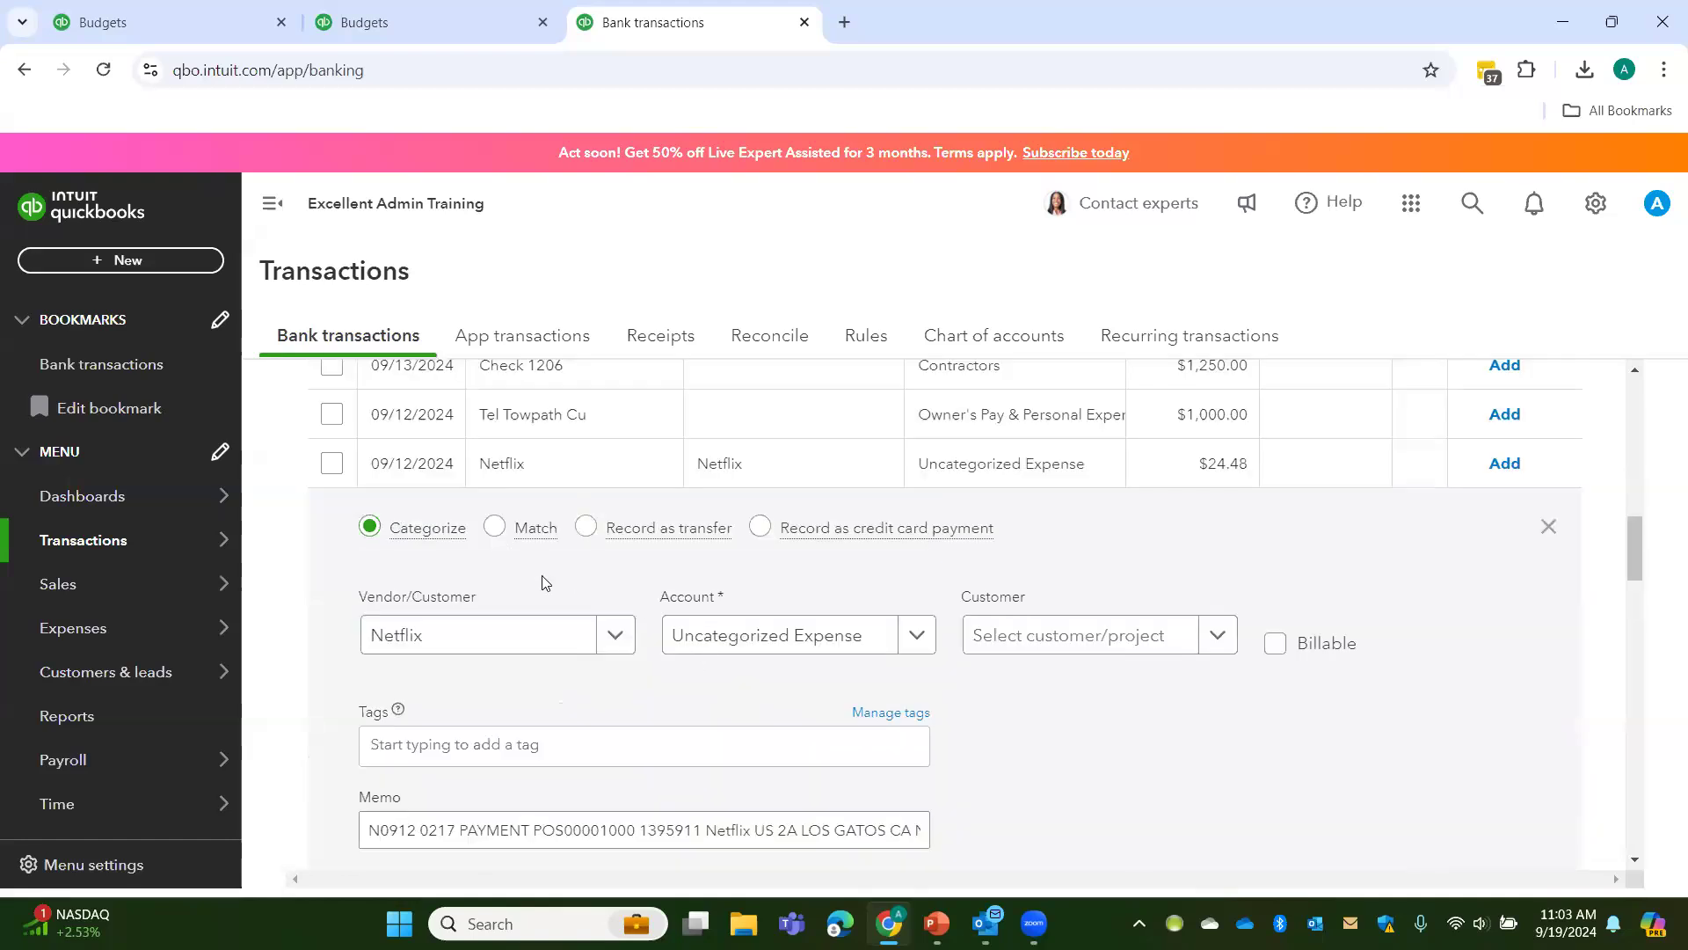
scroll(800, 616, "down", 3)
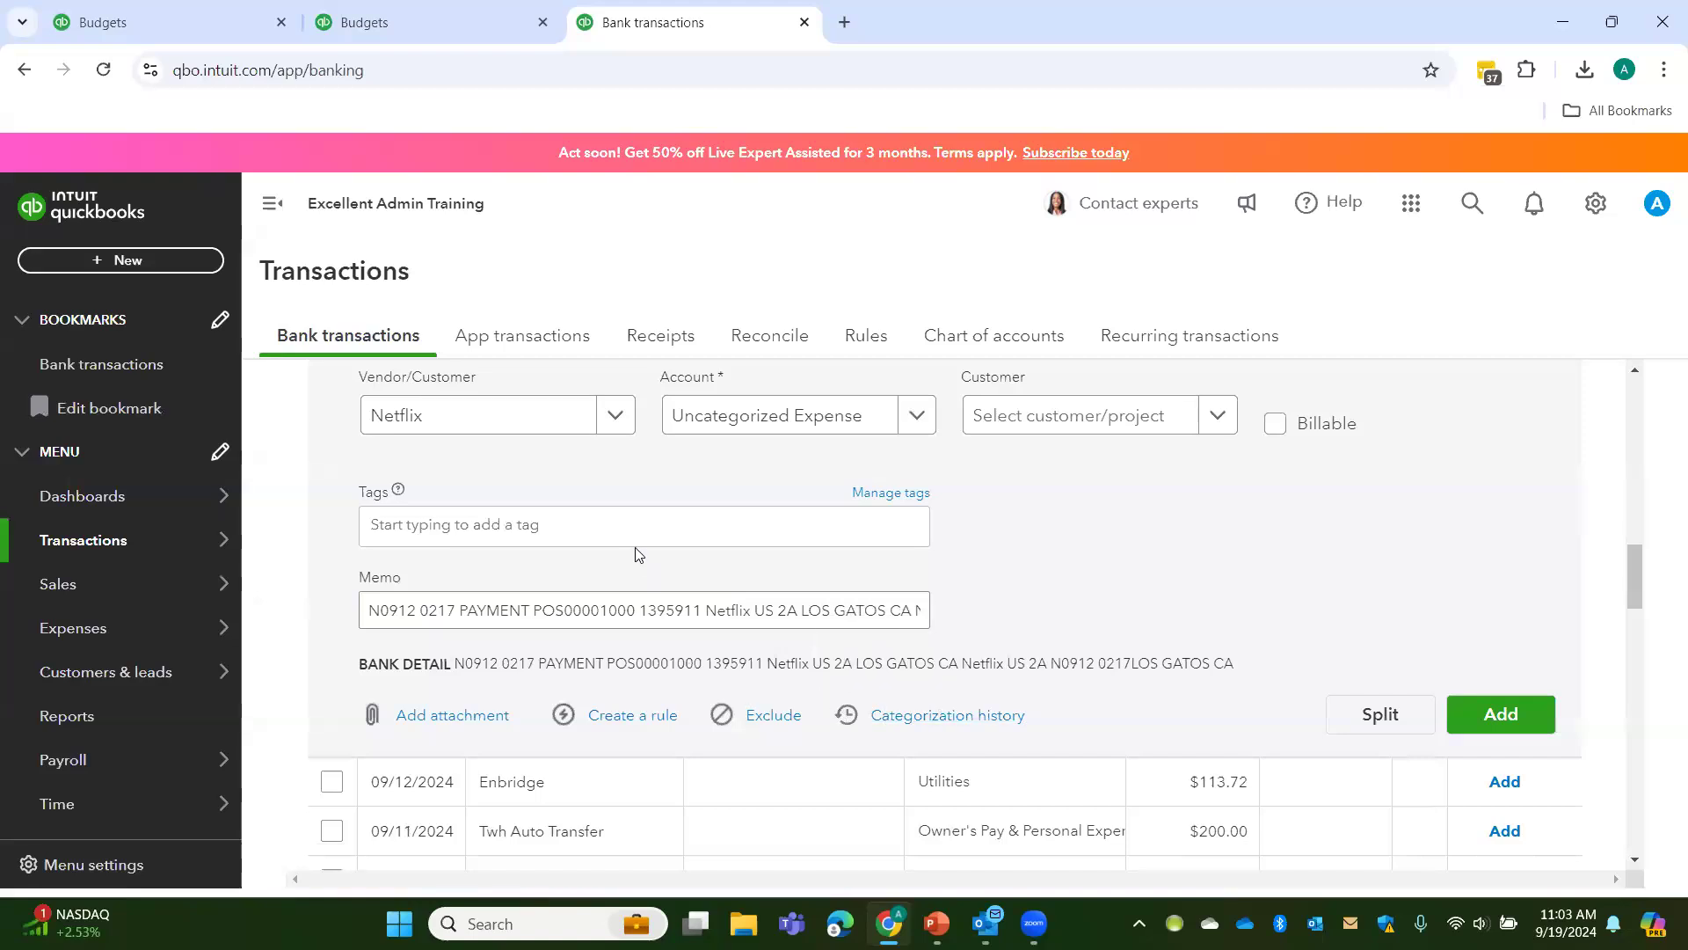
scroll(637, 554, "up", 1)
Step: Search the account list for the Netflix charge and add a new account named Subscription
left_click(801, 528)
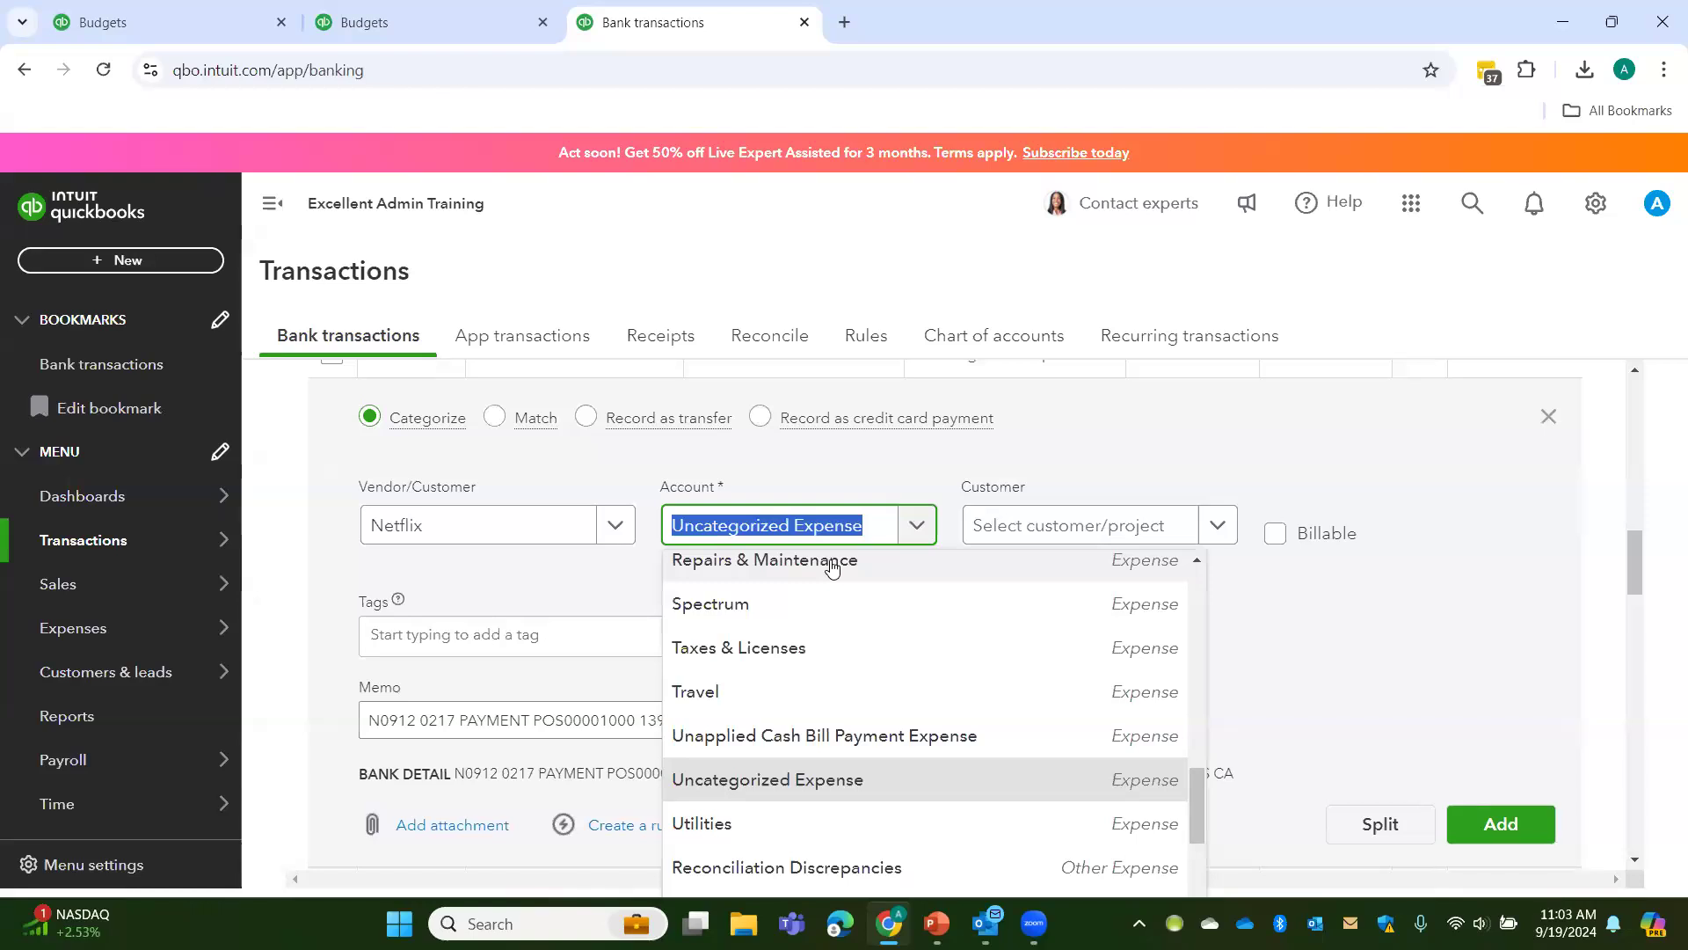
type("DUE")
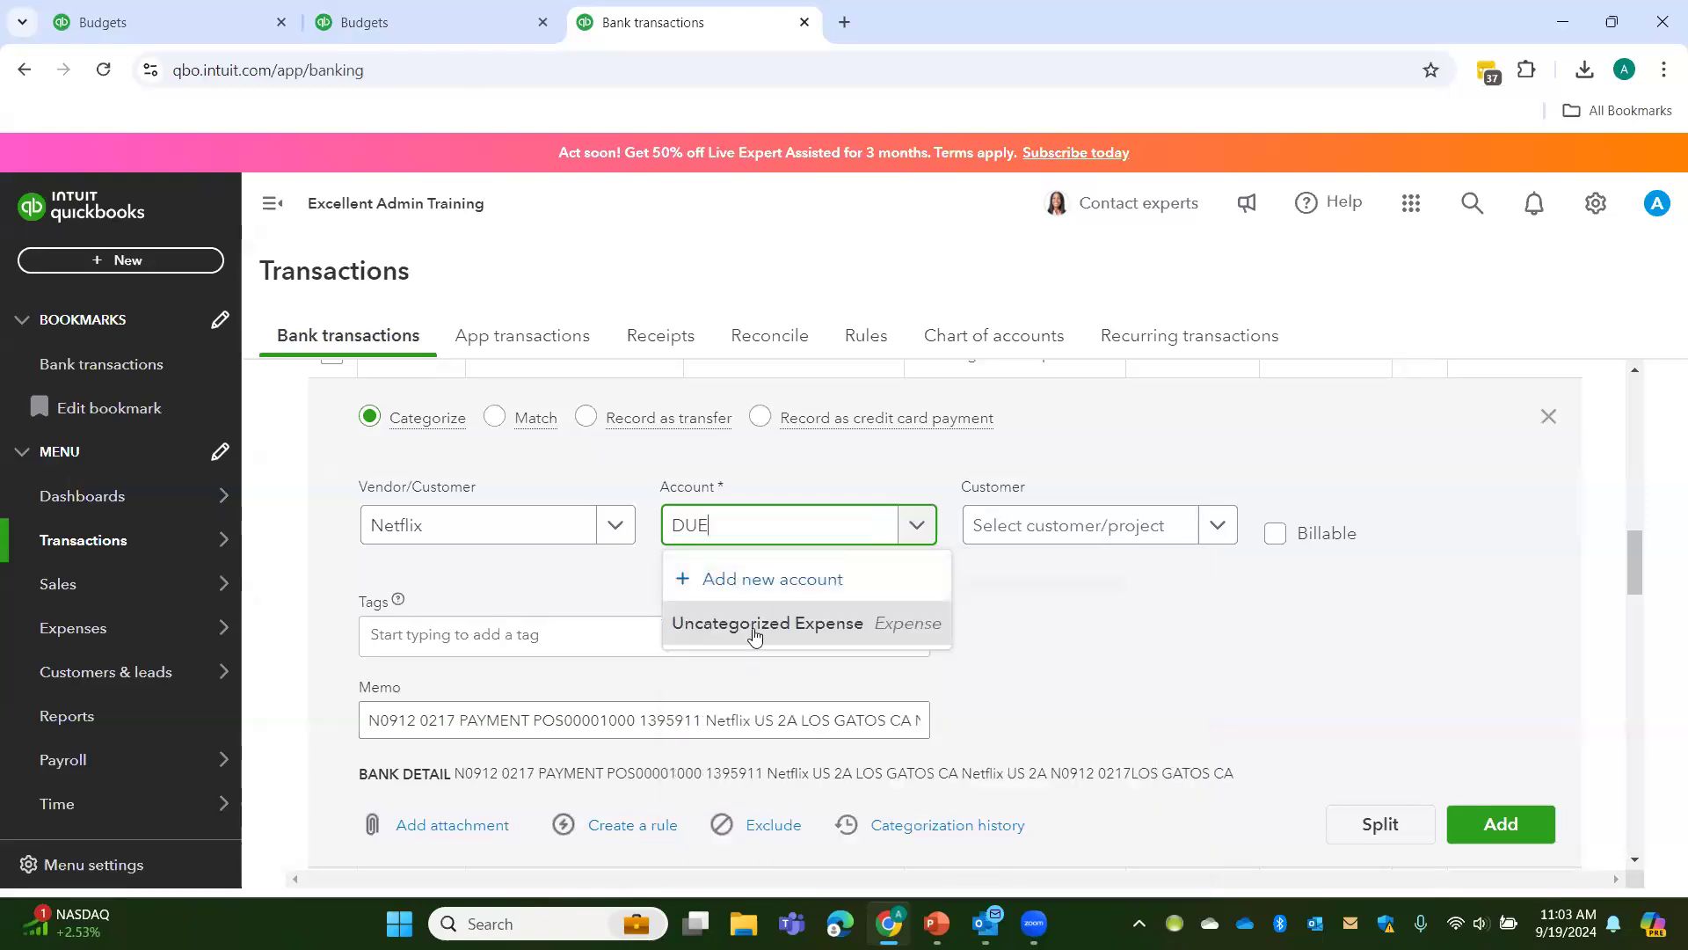
key("BackSpace")
key("BackSpace")
type("MEM")
key("BackSpace")
key("BackSpace")
key("BackSpace")
type("dUES")
key("BackSpace")
key("BackSpace")
key("BackSpace")
key("BackSpace")
type("D")
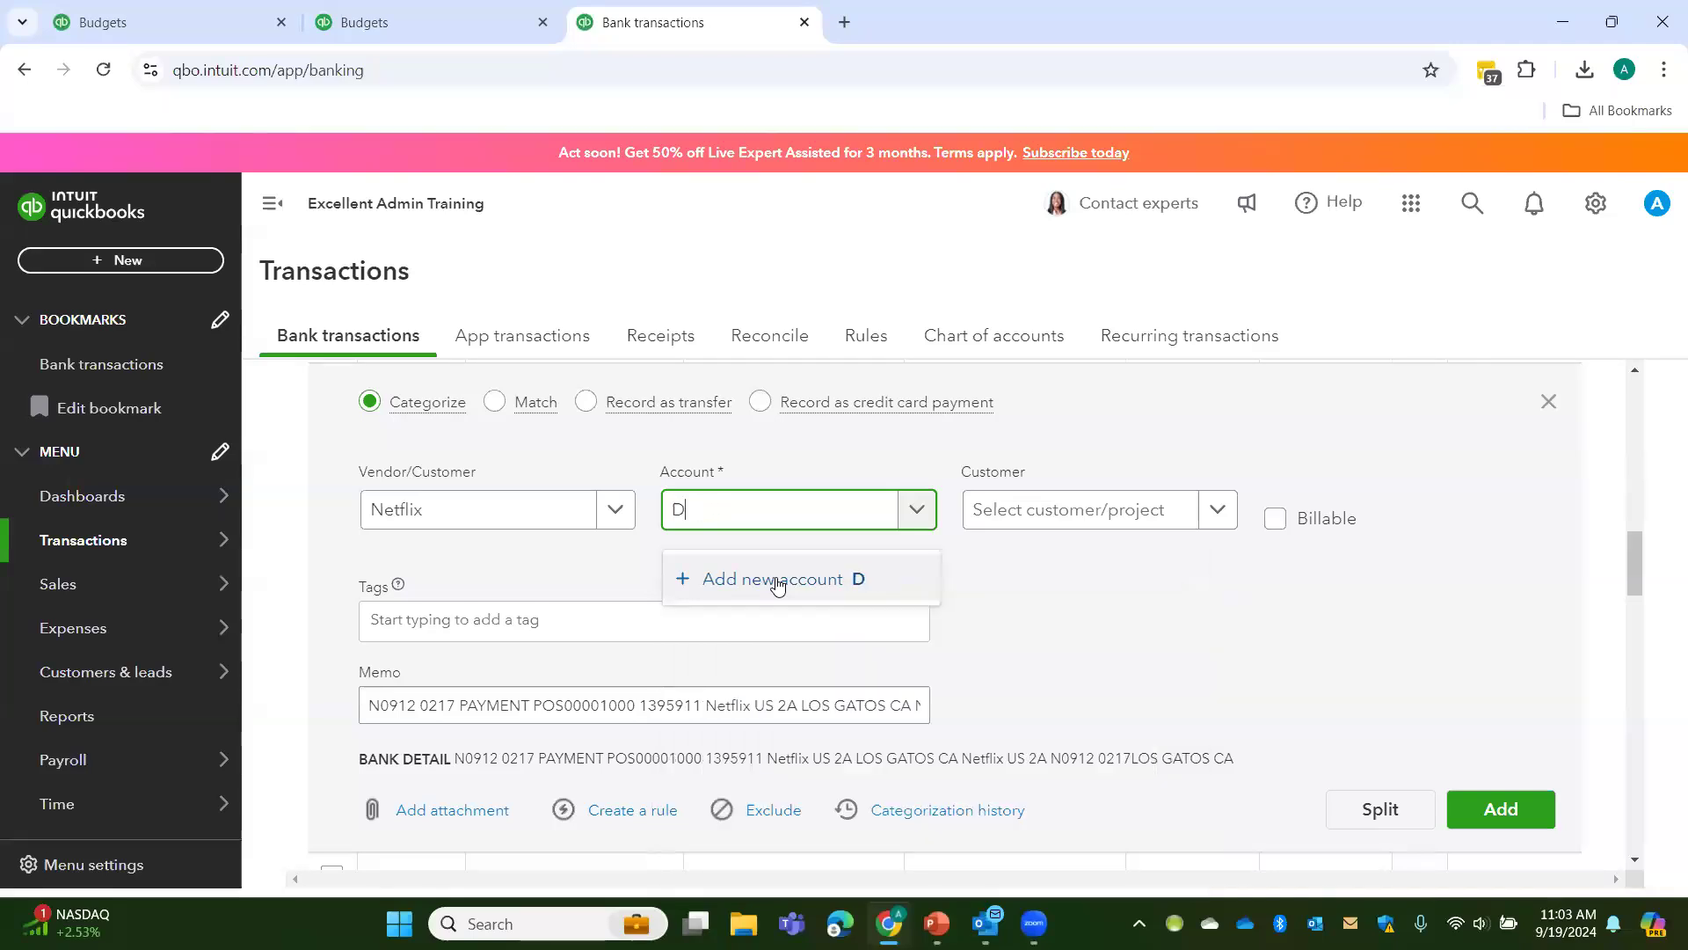
key("BackSpace")
type("S")
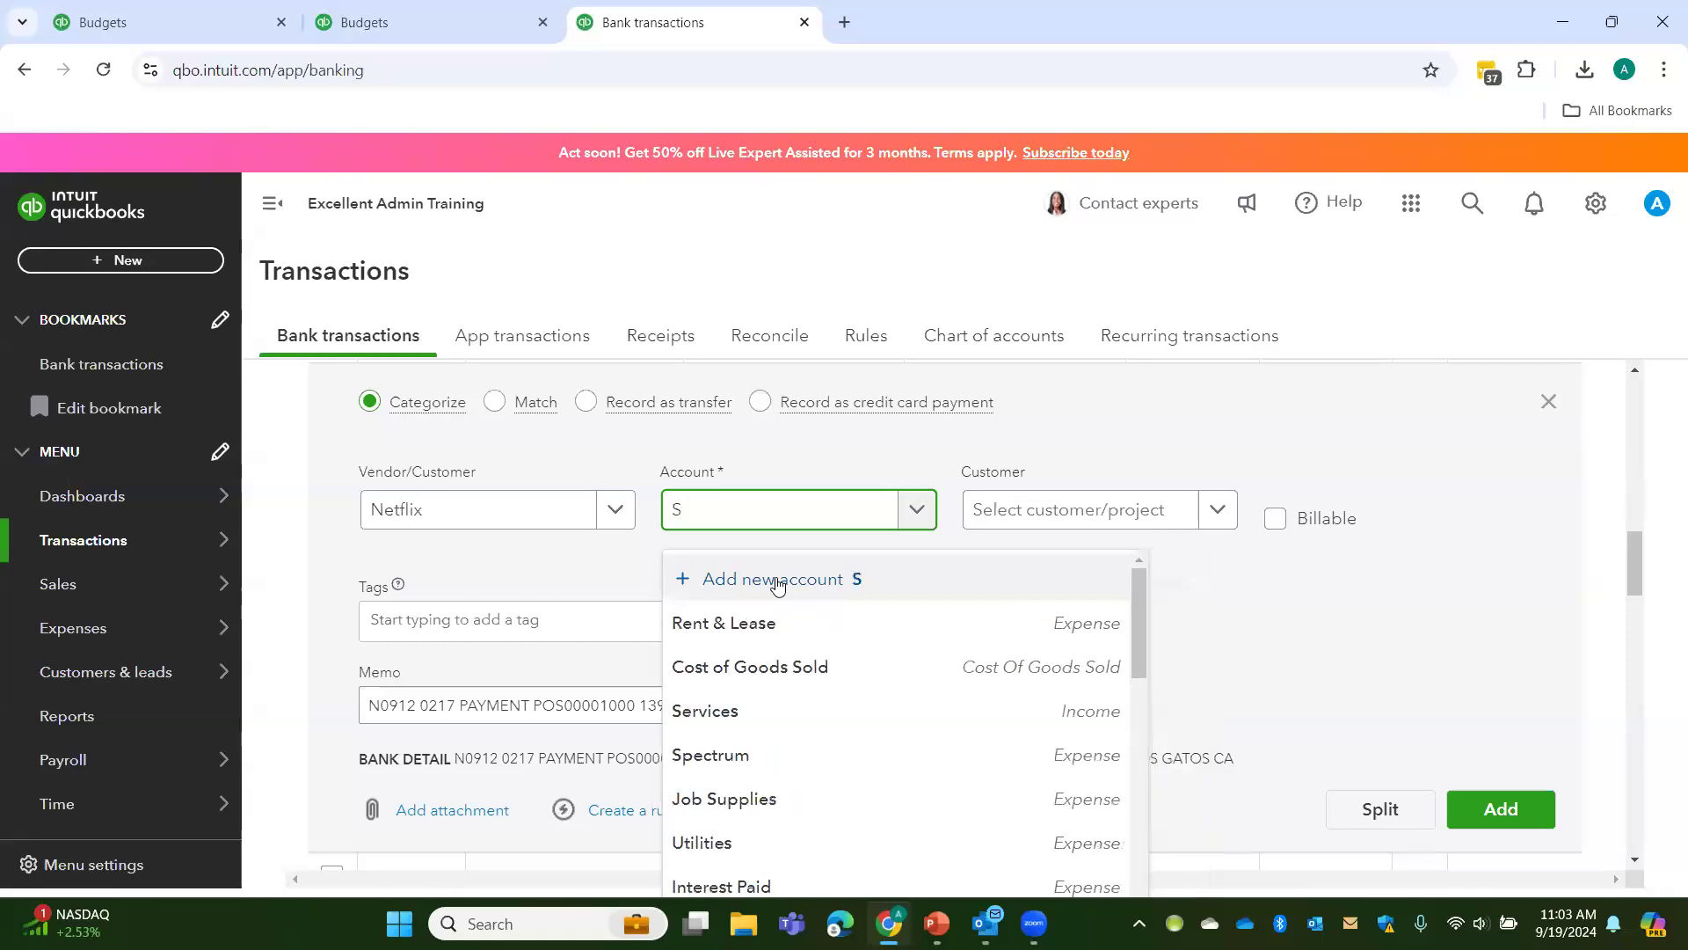
type("ubscription")
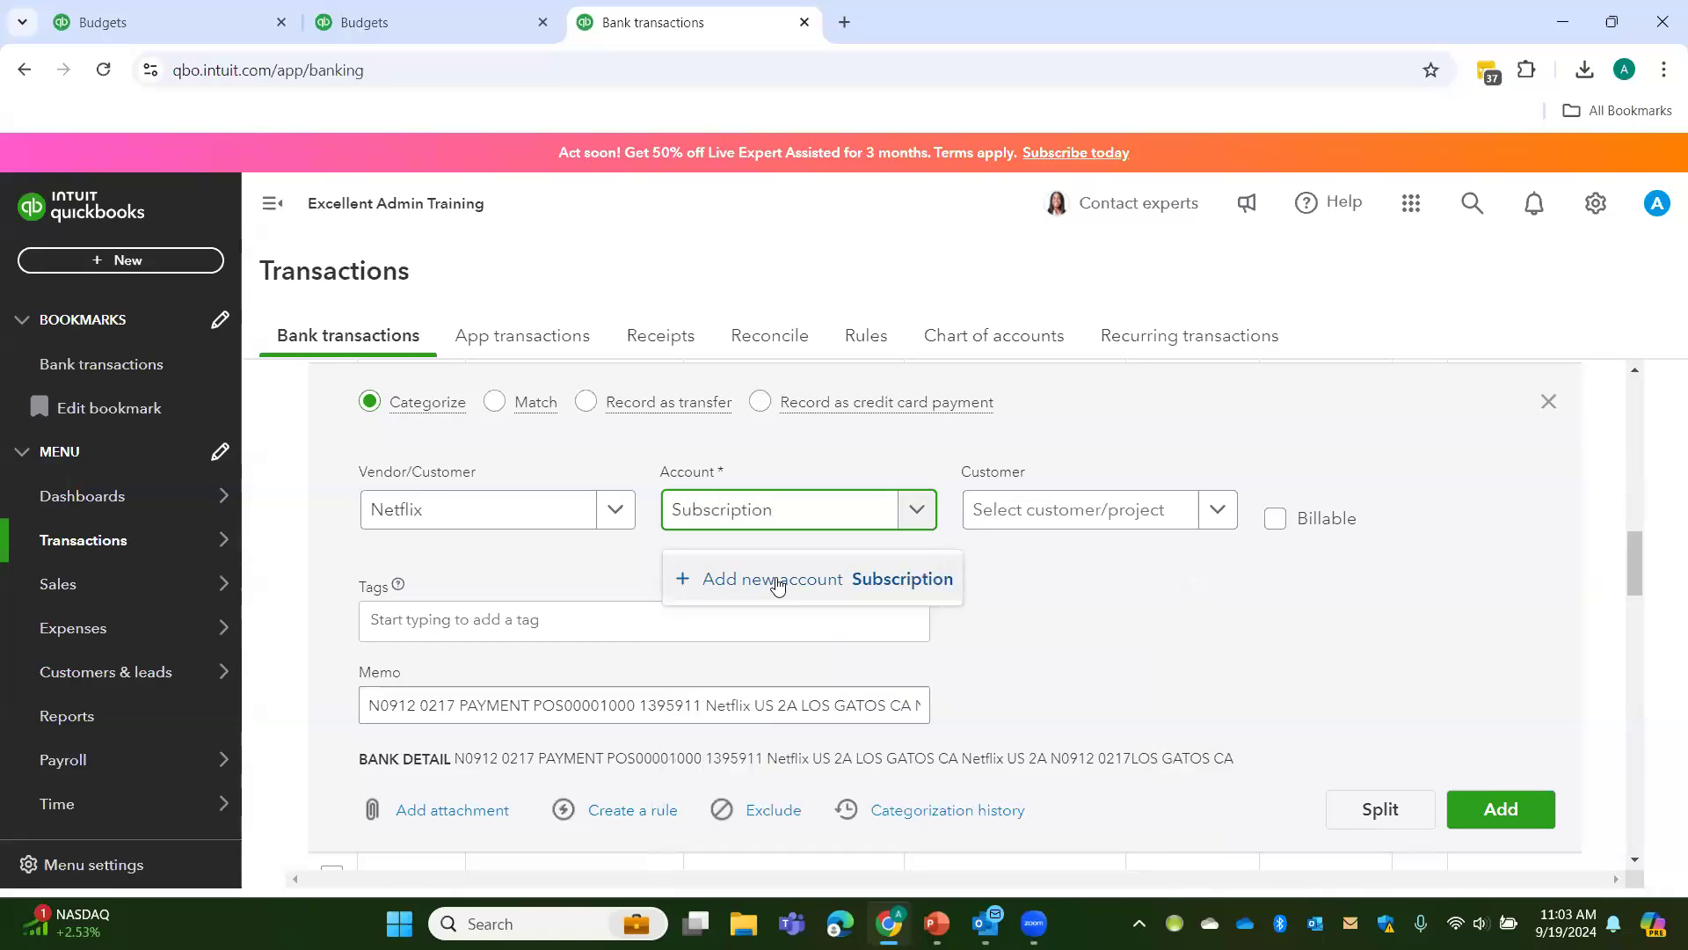
left_click(777, 584)
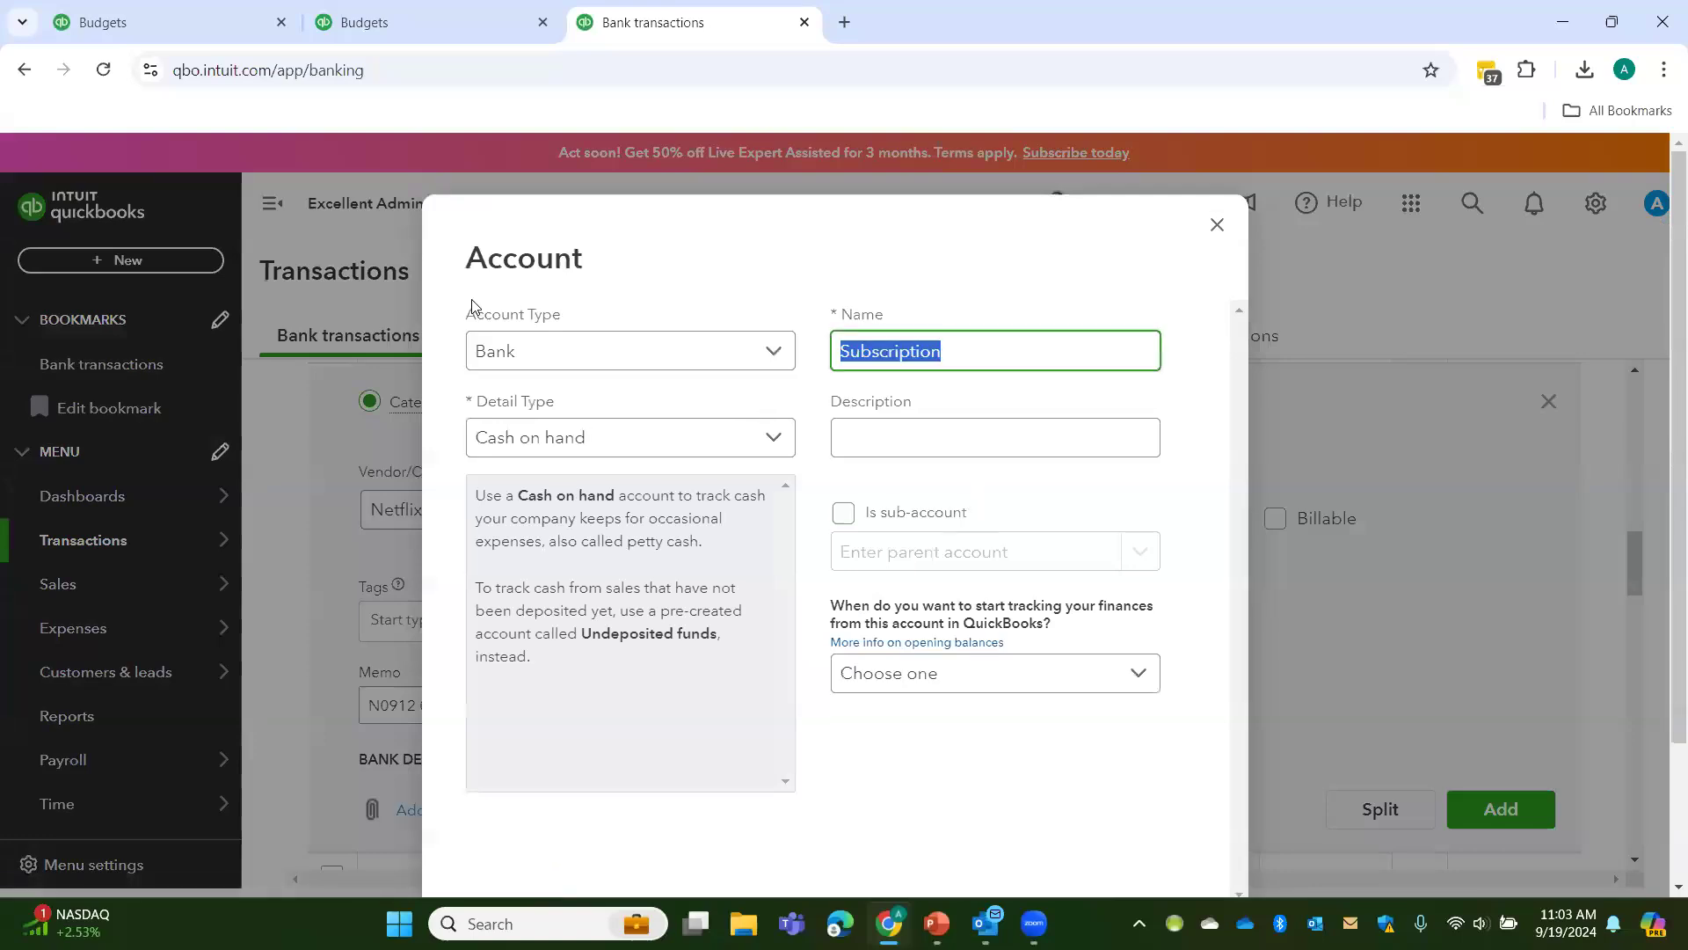
Step: Set the new account's type to Expenses with detail type Other Miscellaneous Service Cost
left_click(536, 356)
scroll(591, 571, "down", 3)
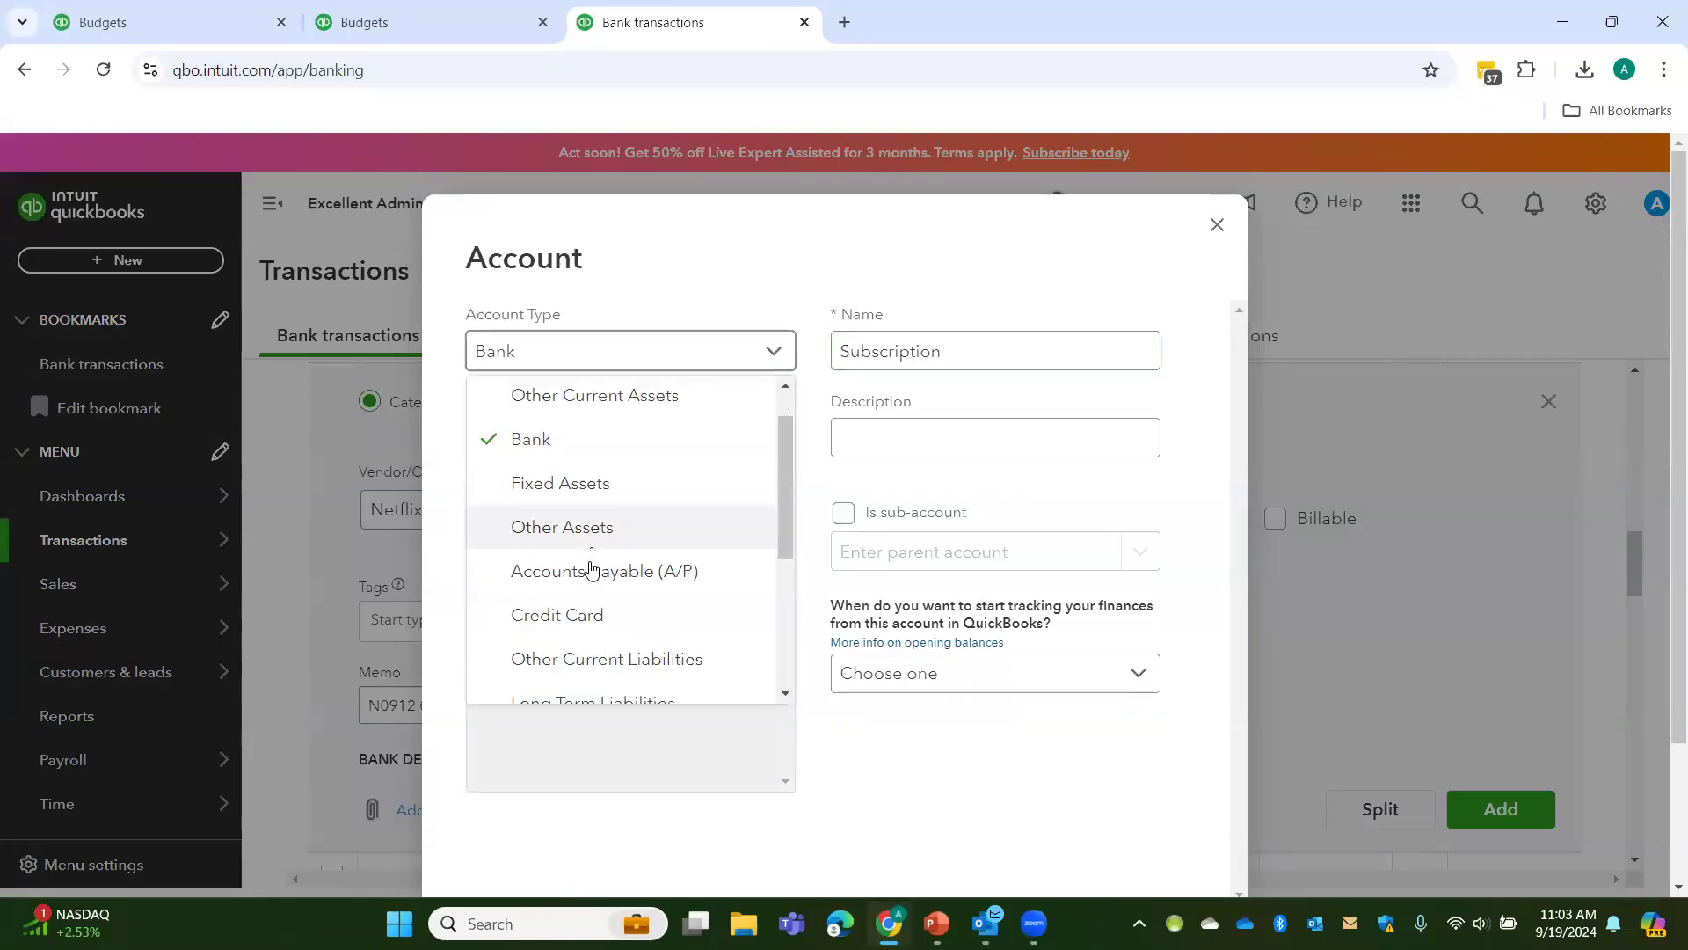
scroll(585, 615, "down", 1)
left_click(577, 638)
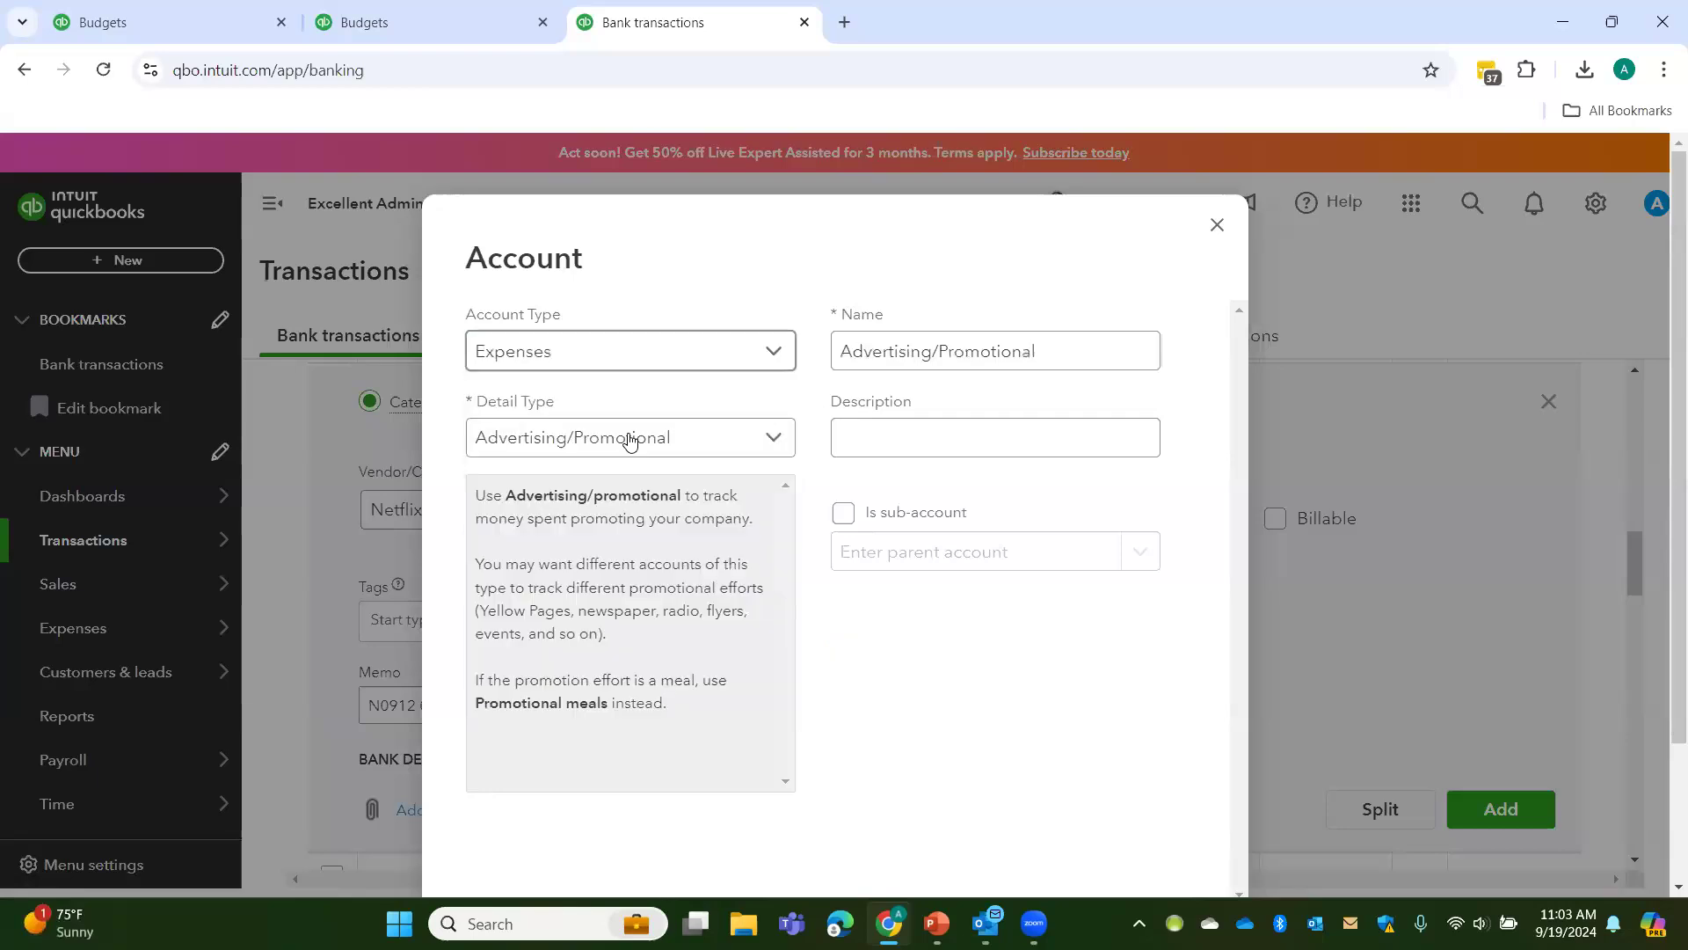
left_click(630, 439)
scroll(584, 584, "down", 3)
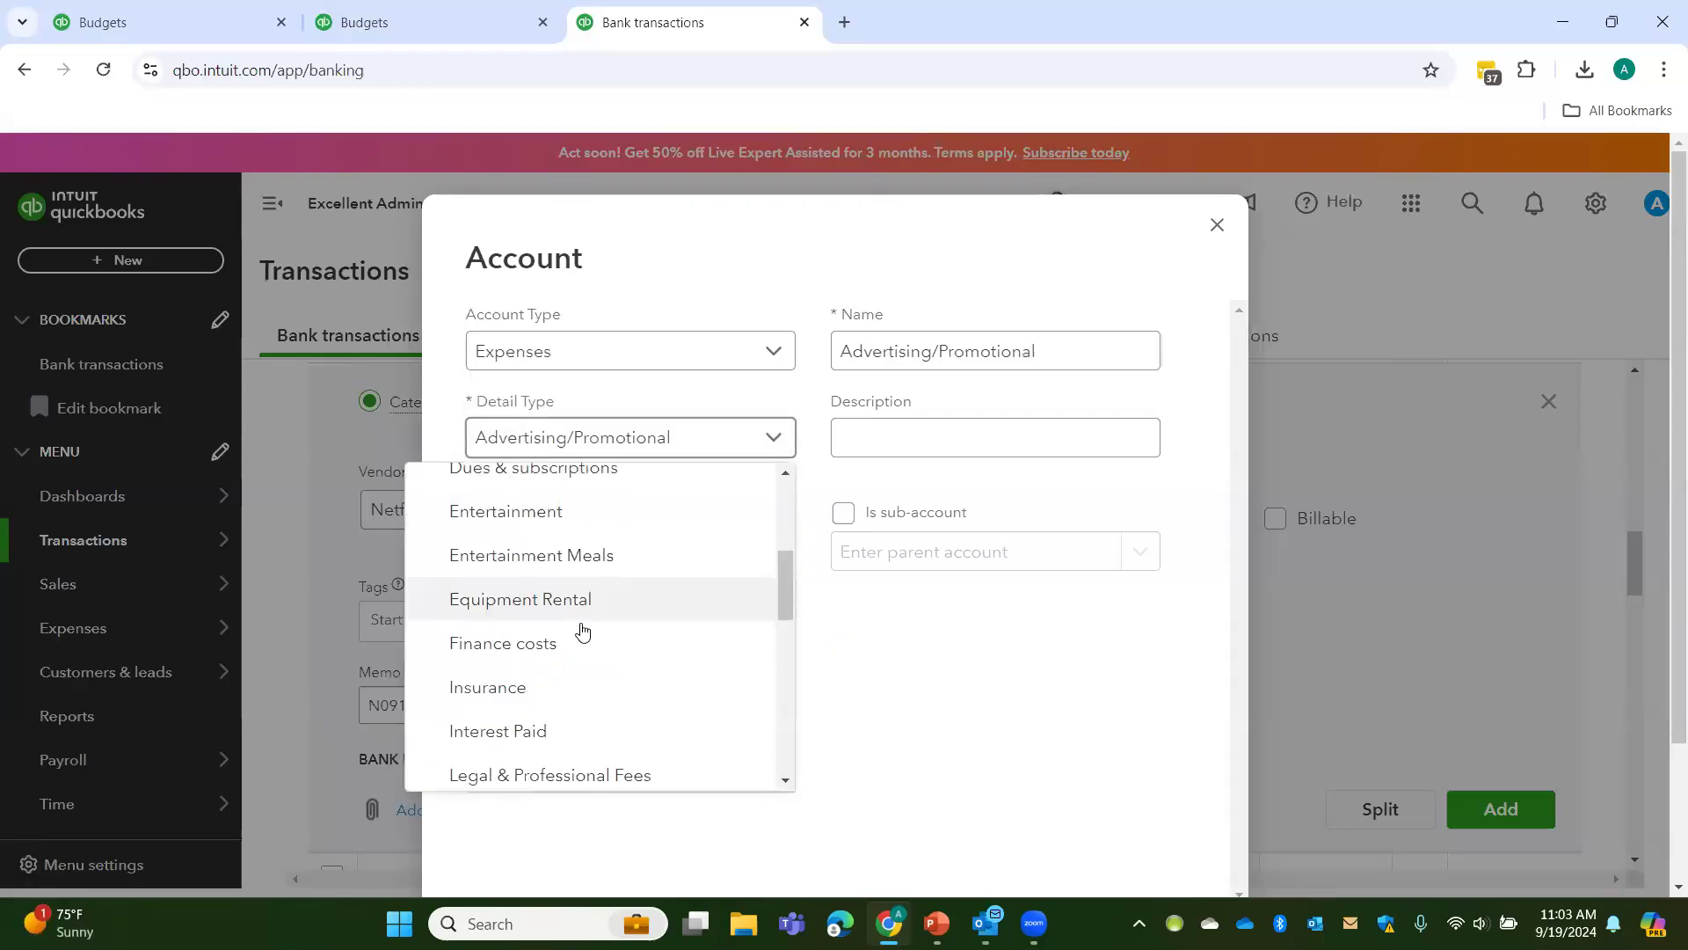
scroll(582, 631, "down", 4)
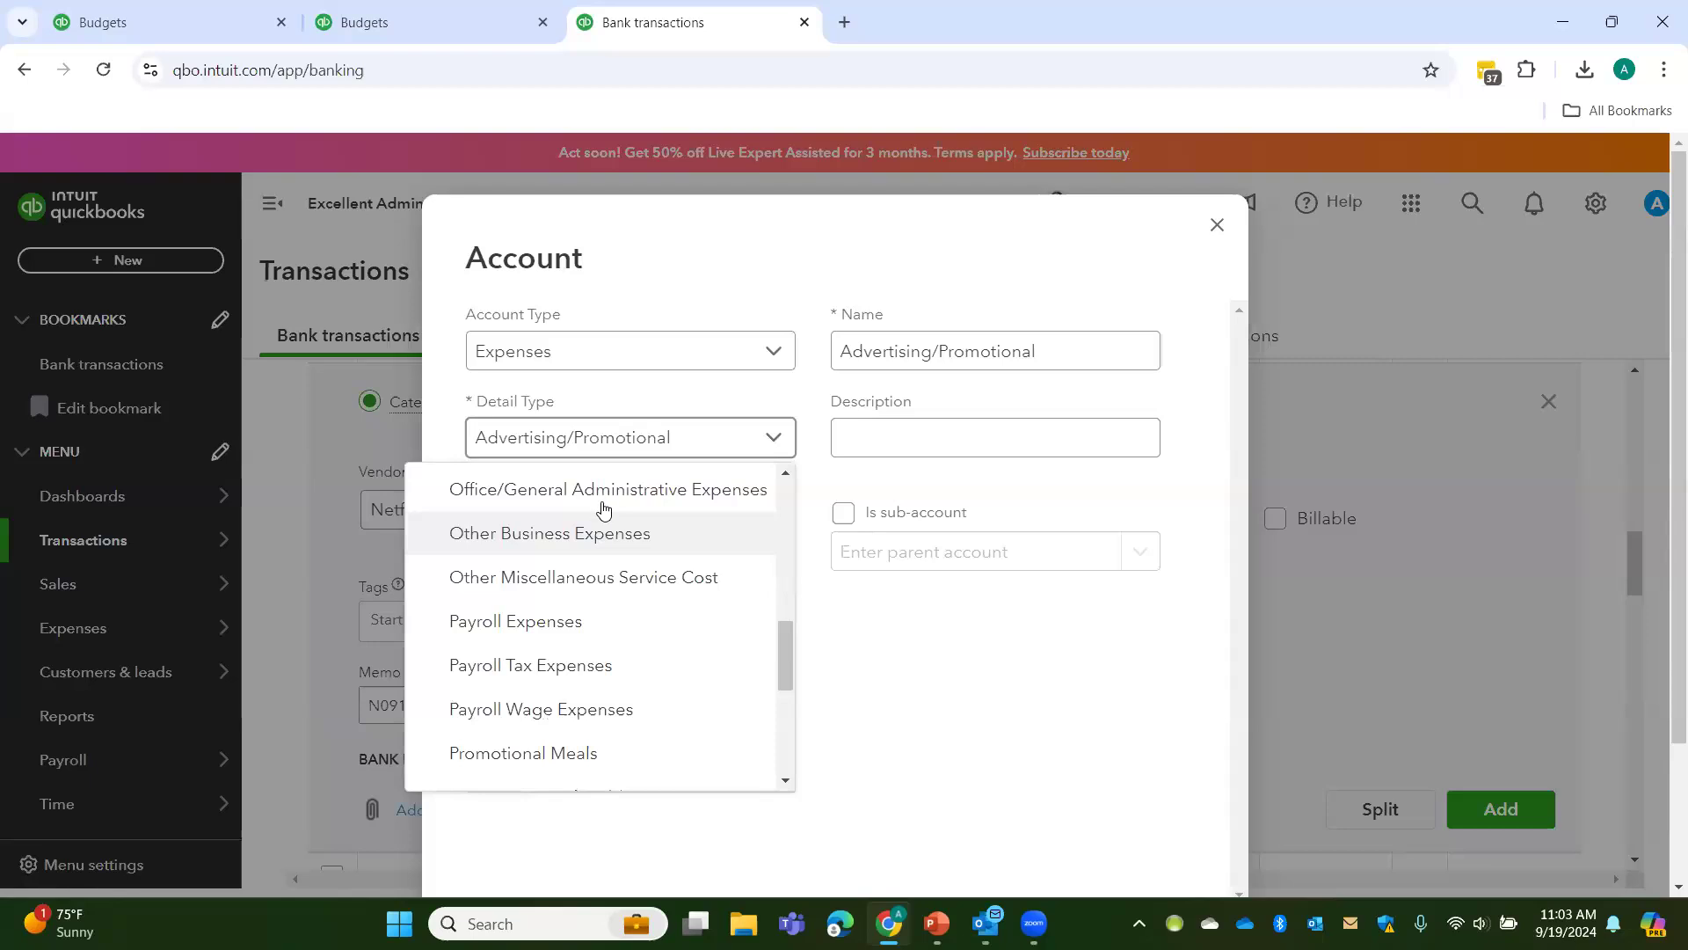
left_click(592, 577)
Step: Name the account Subscription and save it
left_click(933, 350)
key("ctrl+a")
type("Subscription")
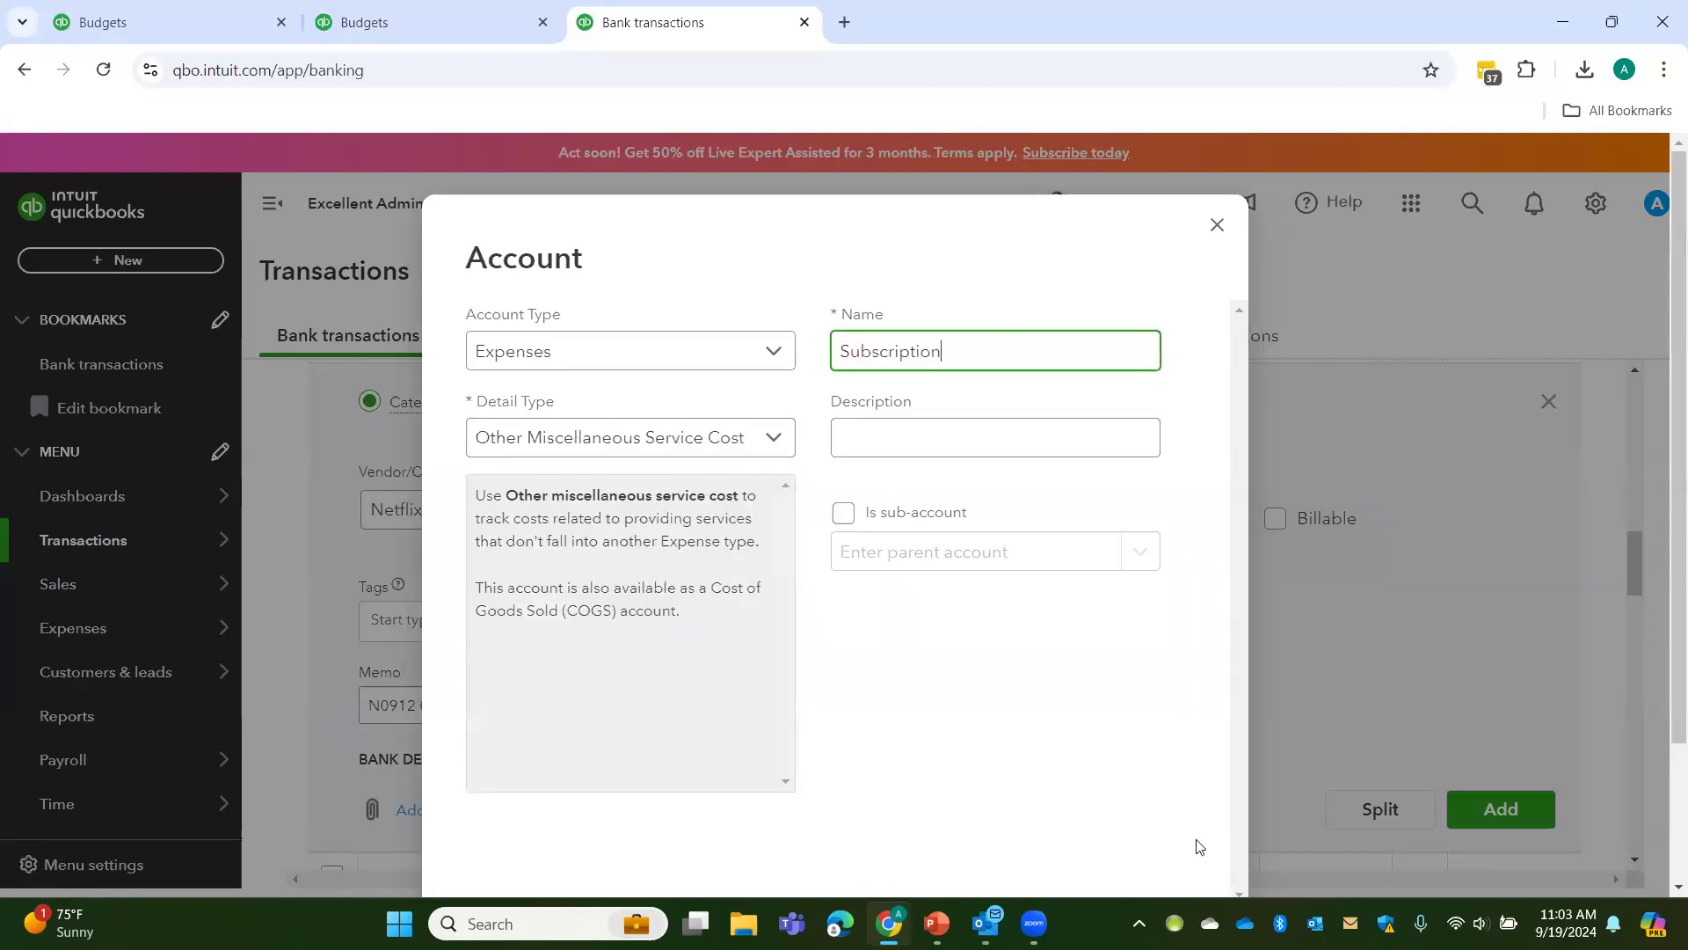
left_click(1095, 765)
scroll(1087, 785, "down", 2)
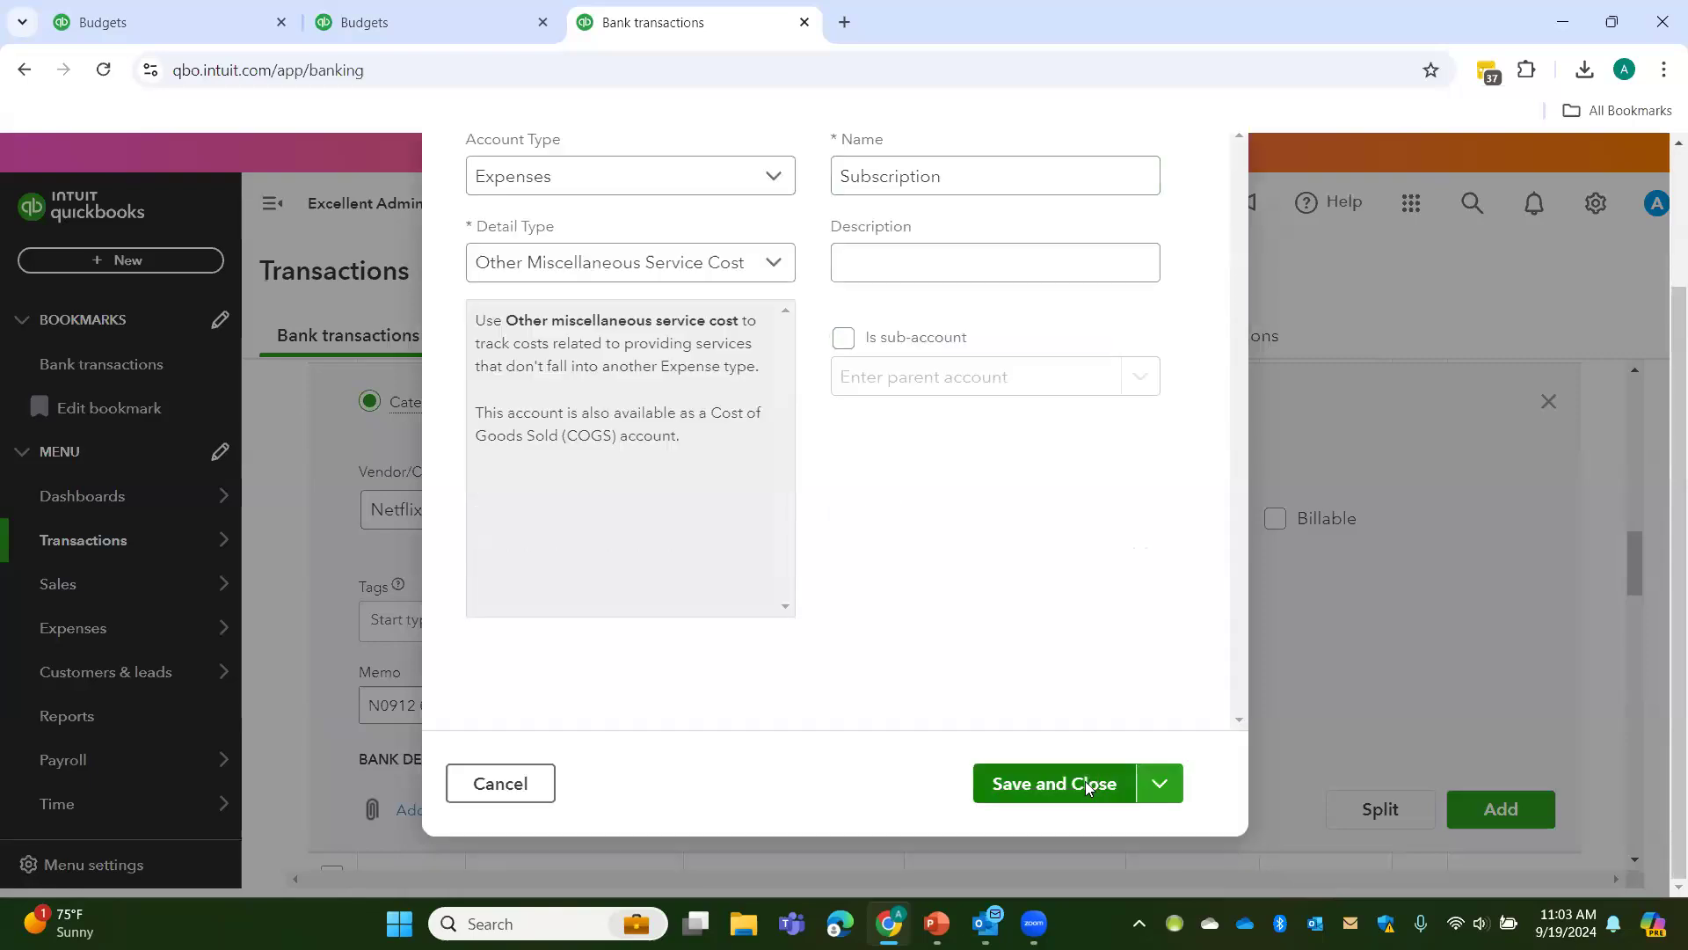
left_click(1110, 774)
scroll(1093, 765, "down", 2)
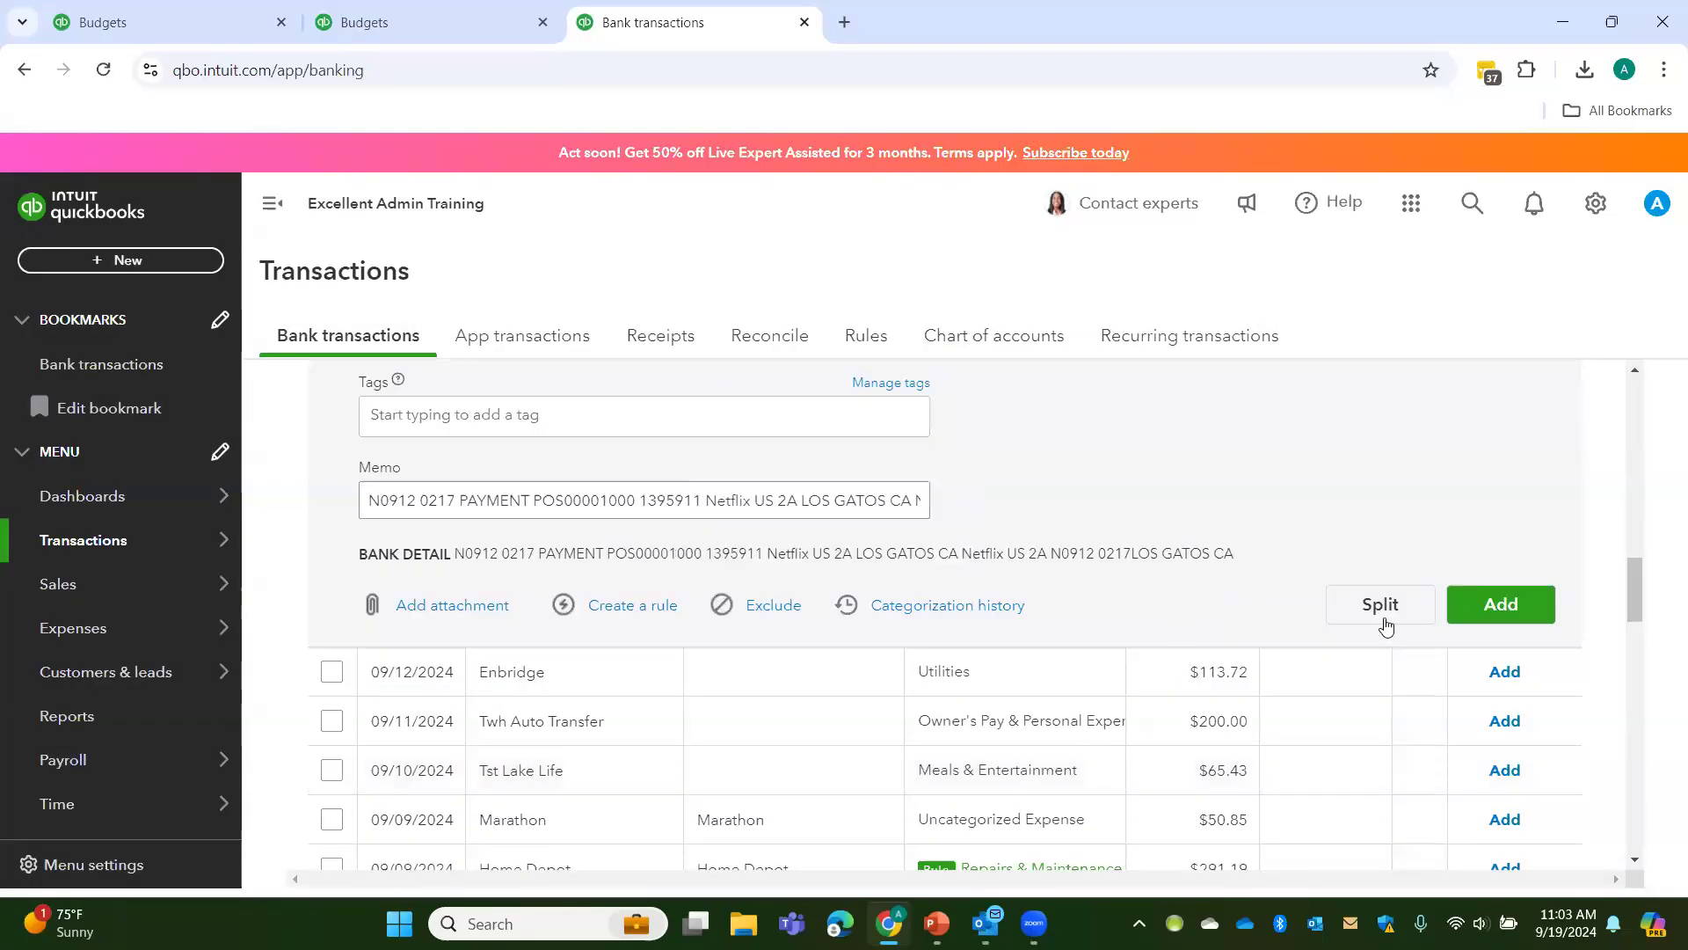
Step: Look at the split form for the Netflix charge and close it without splitting
left_click(1345, 618)
scroll(1025, 629, "down", 2)
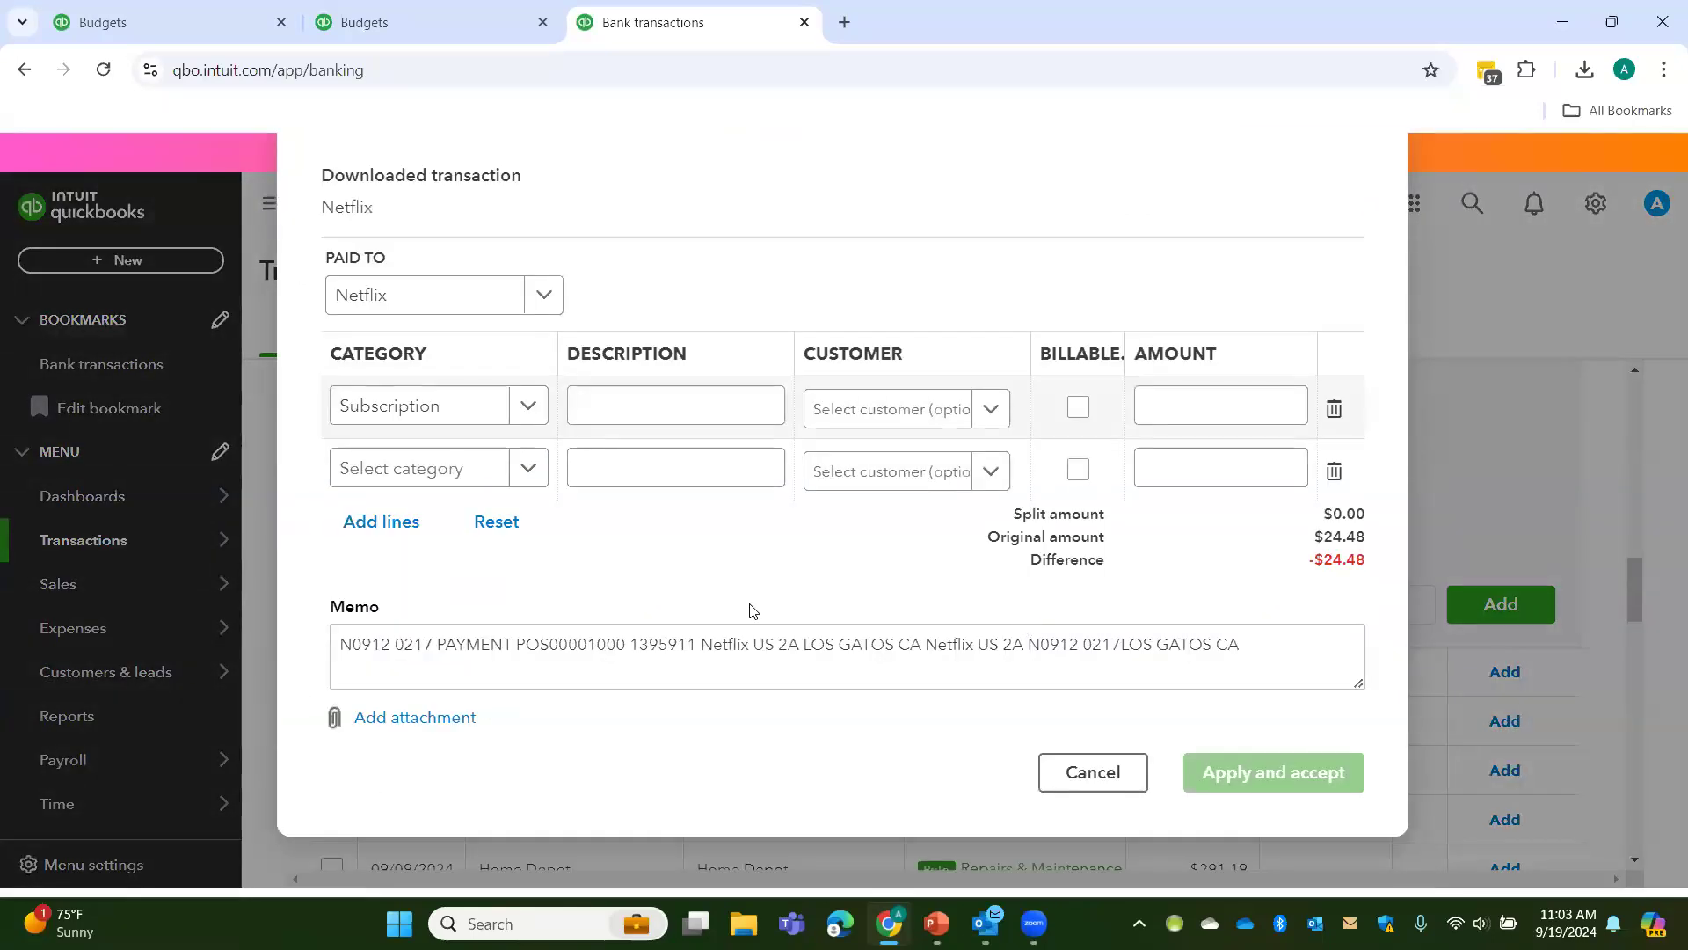
scroll(1187, 457, "up", 2)
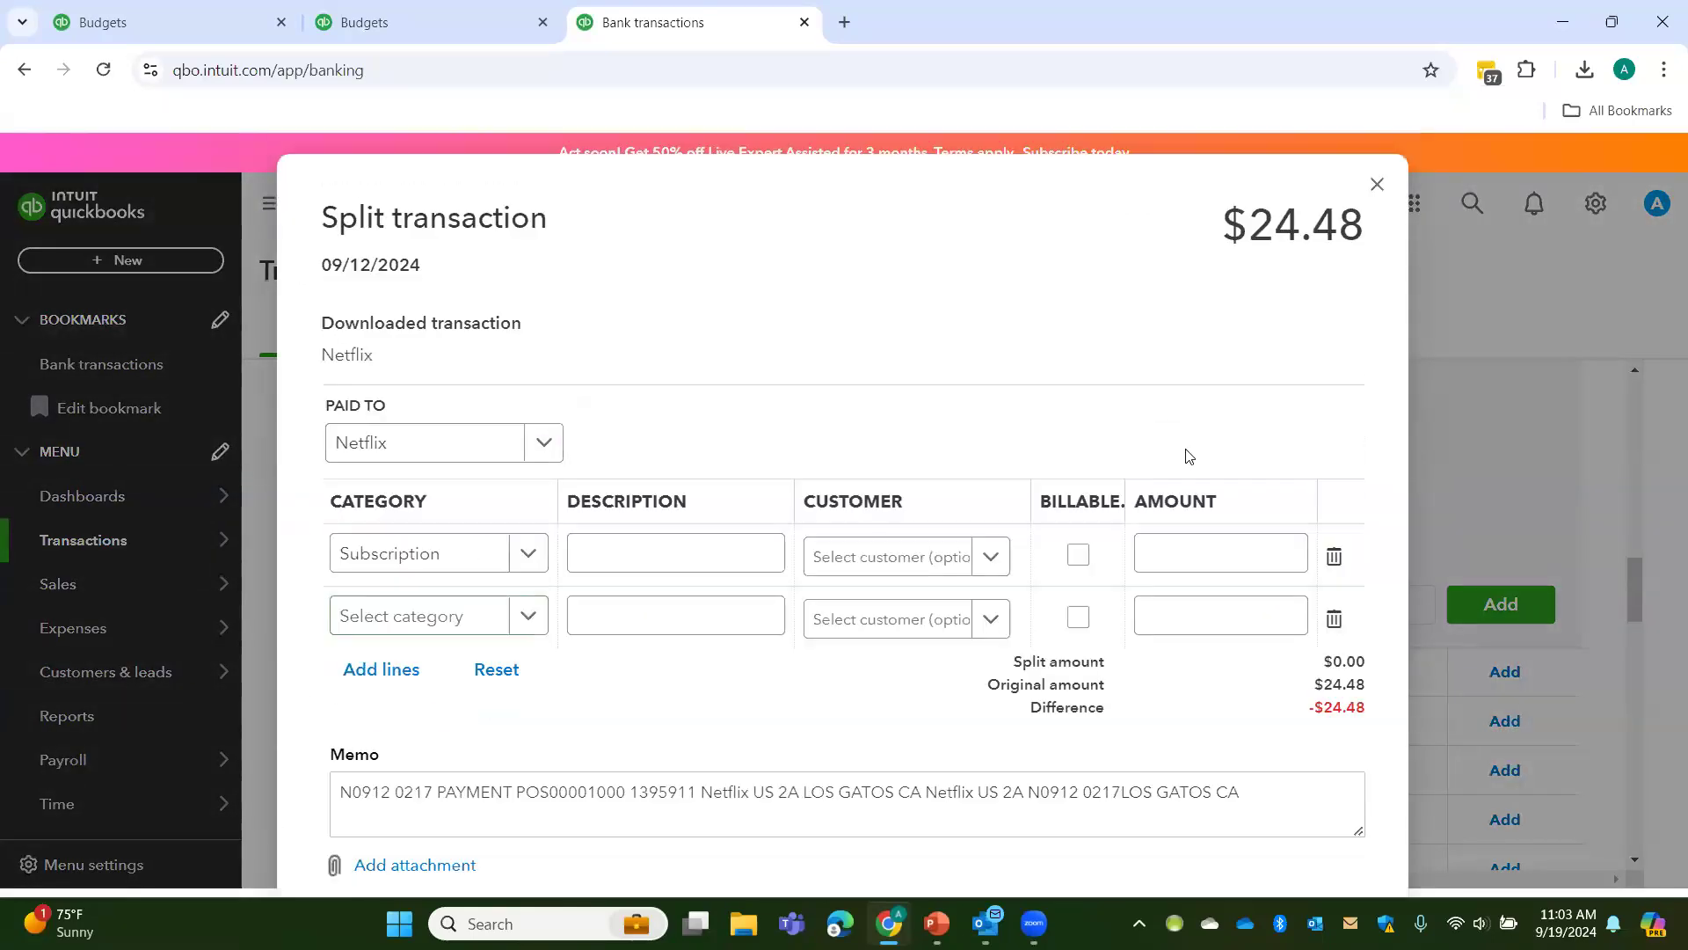
left_click(1377, 226)
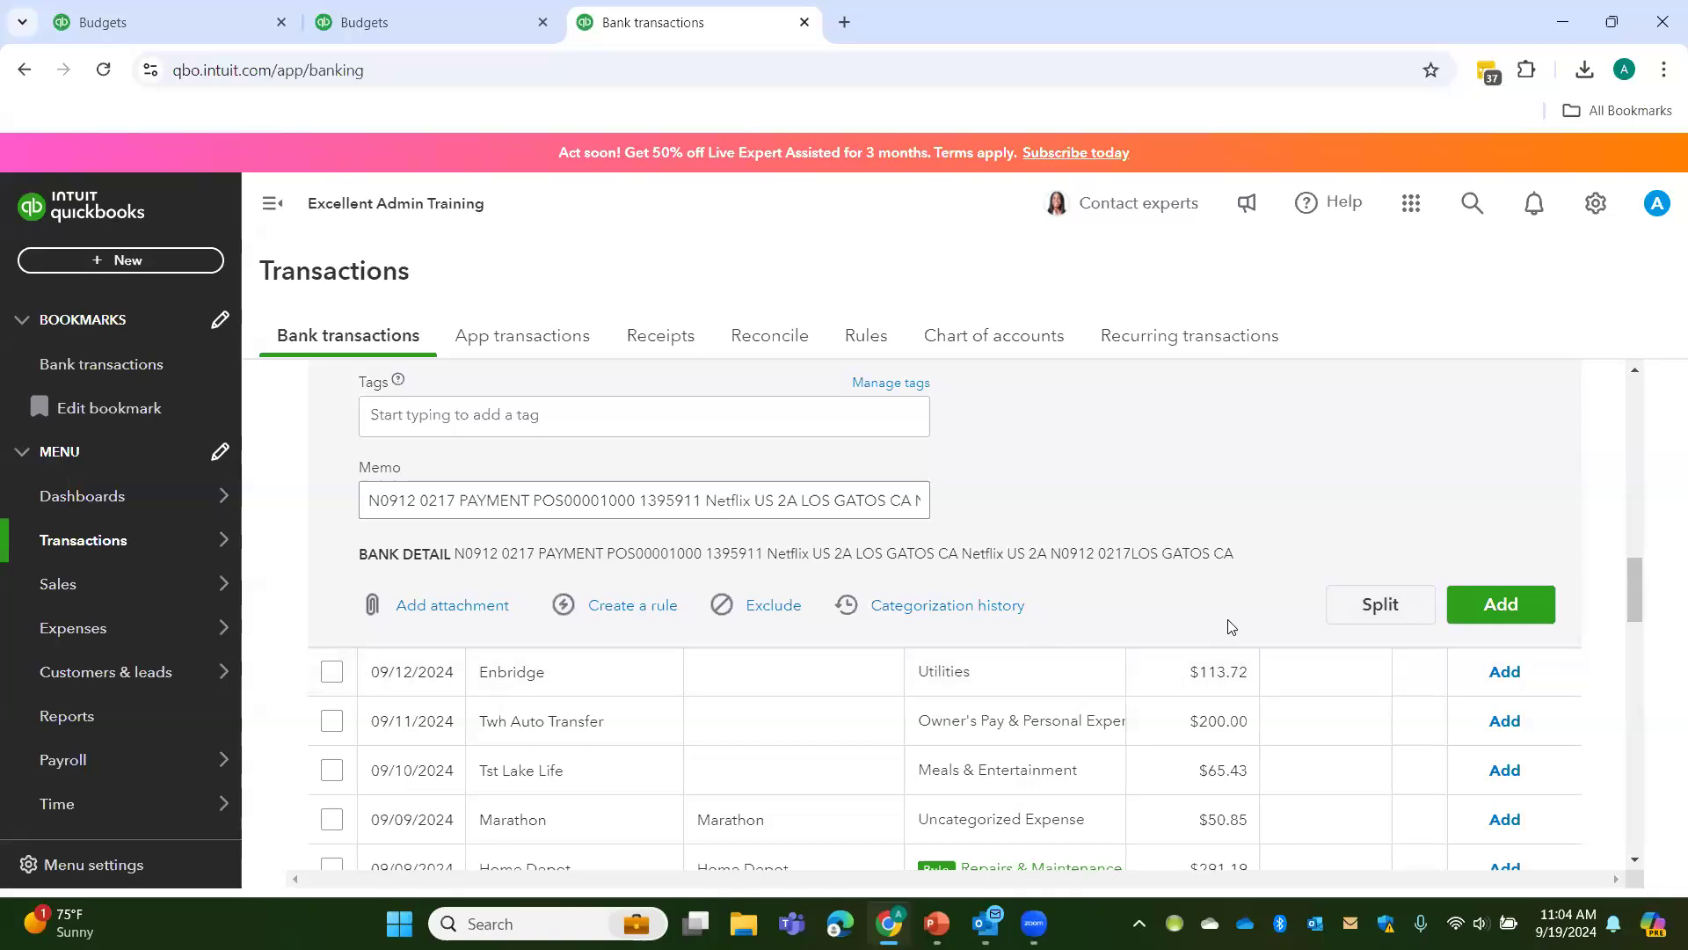
Step: Add the $24.48 Netflix charge categorized to Subscription
scroll(1202, 611, "up", 3)
scroll(1217, 605, "down", 3)
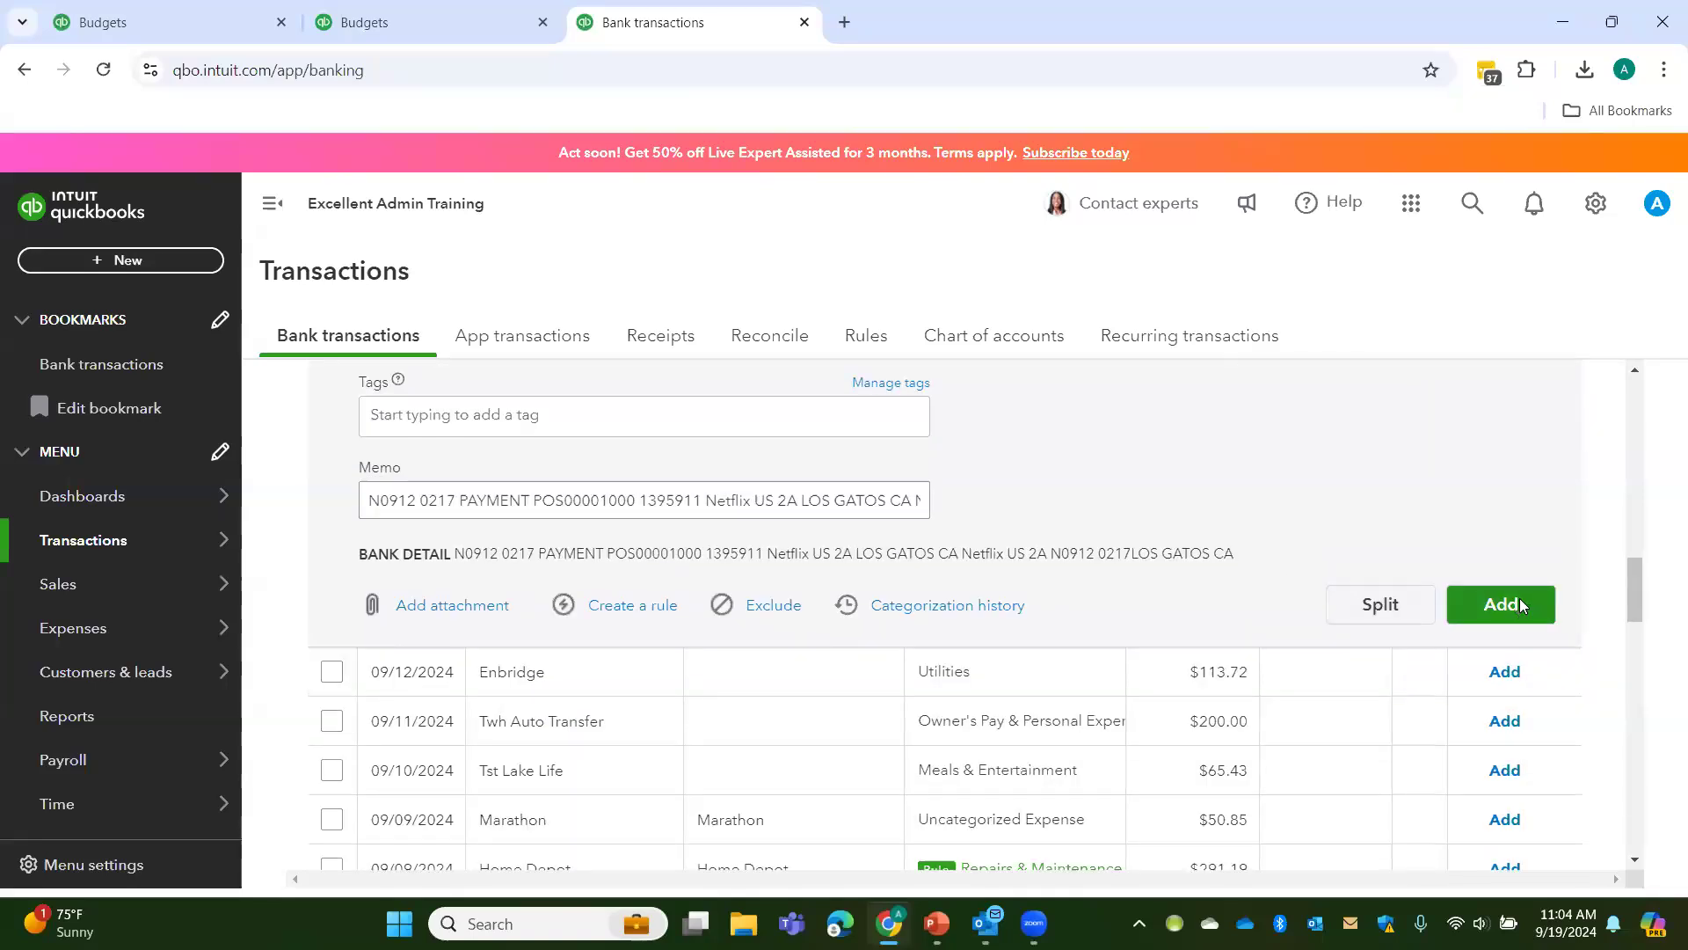
left_click(1521, 606)
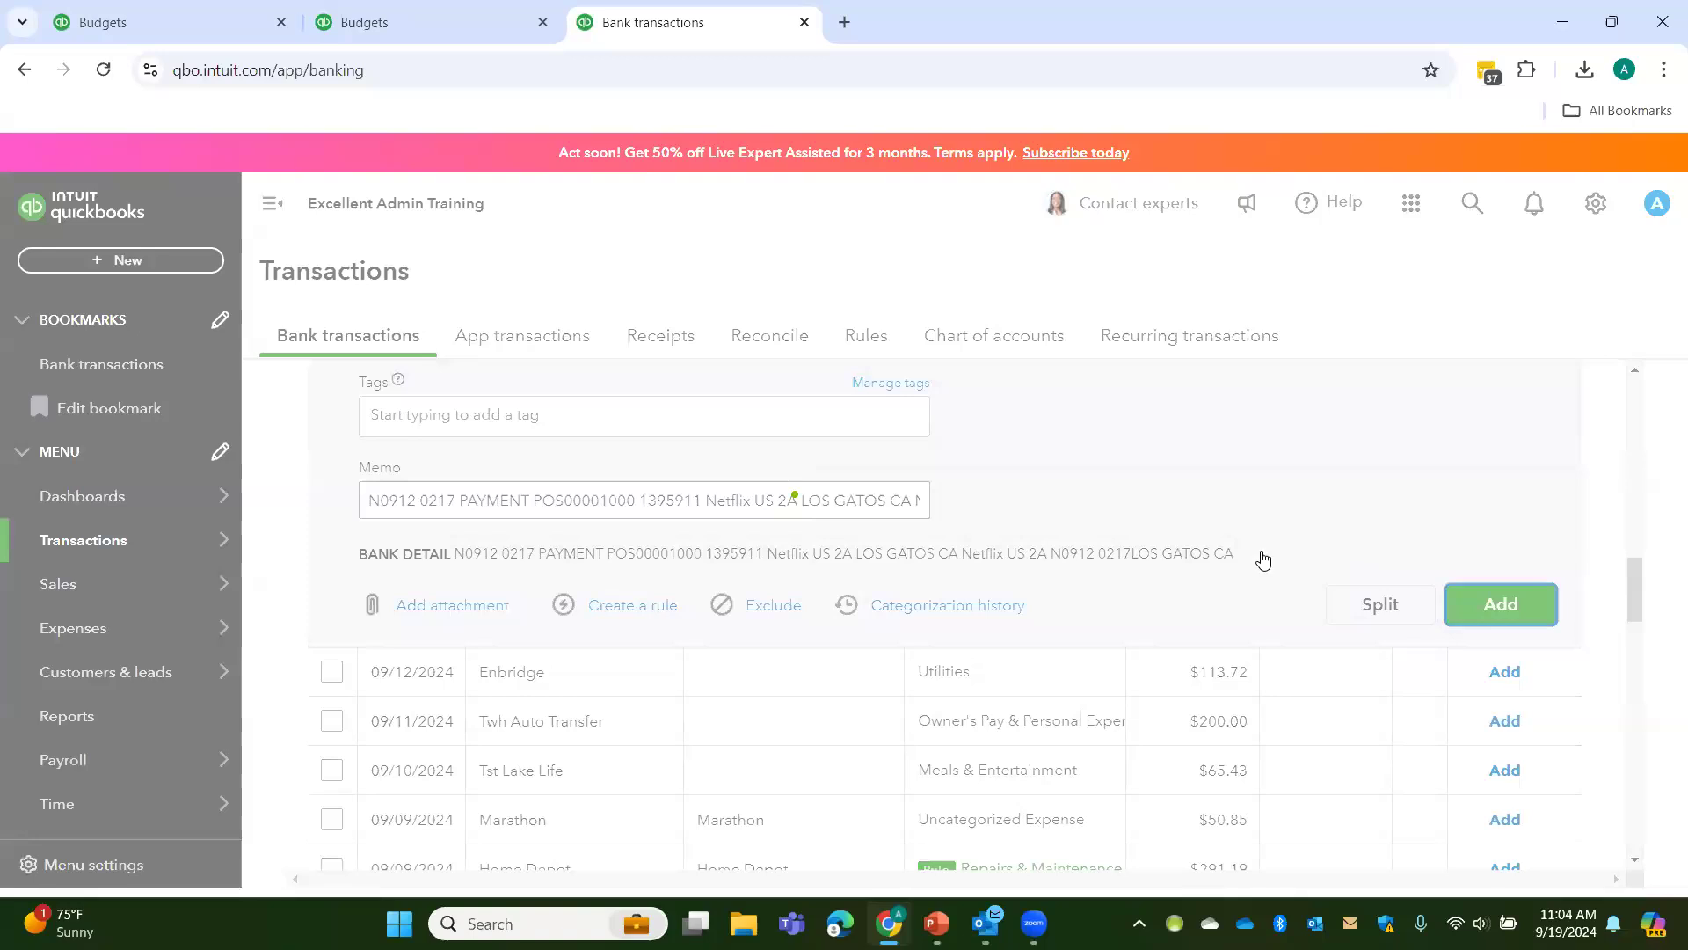
left_click(1486, 605)
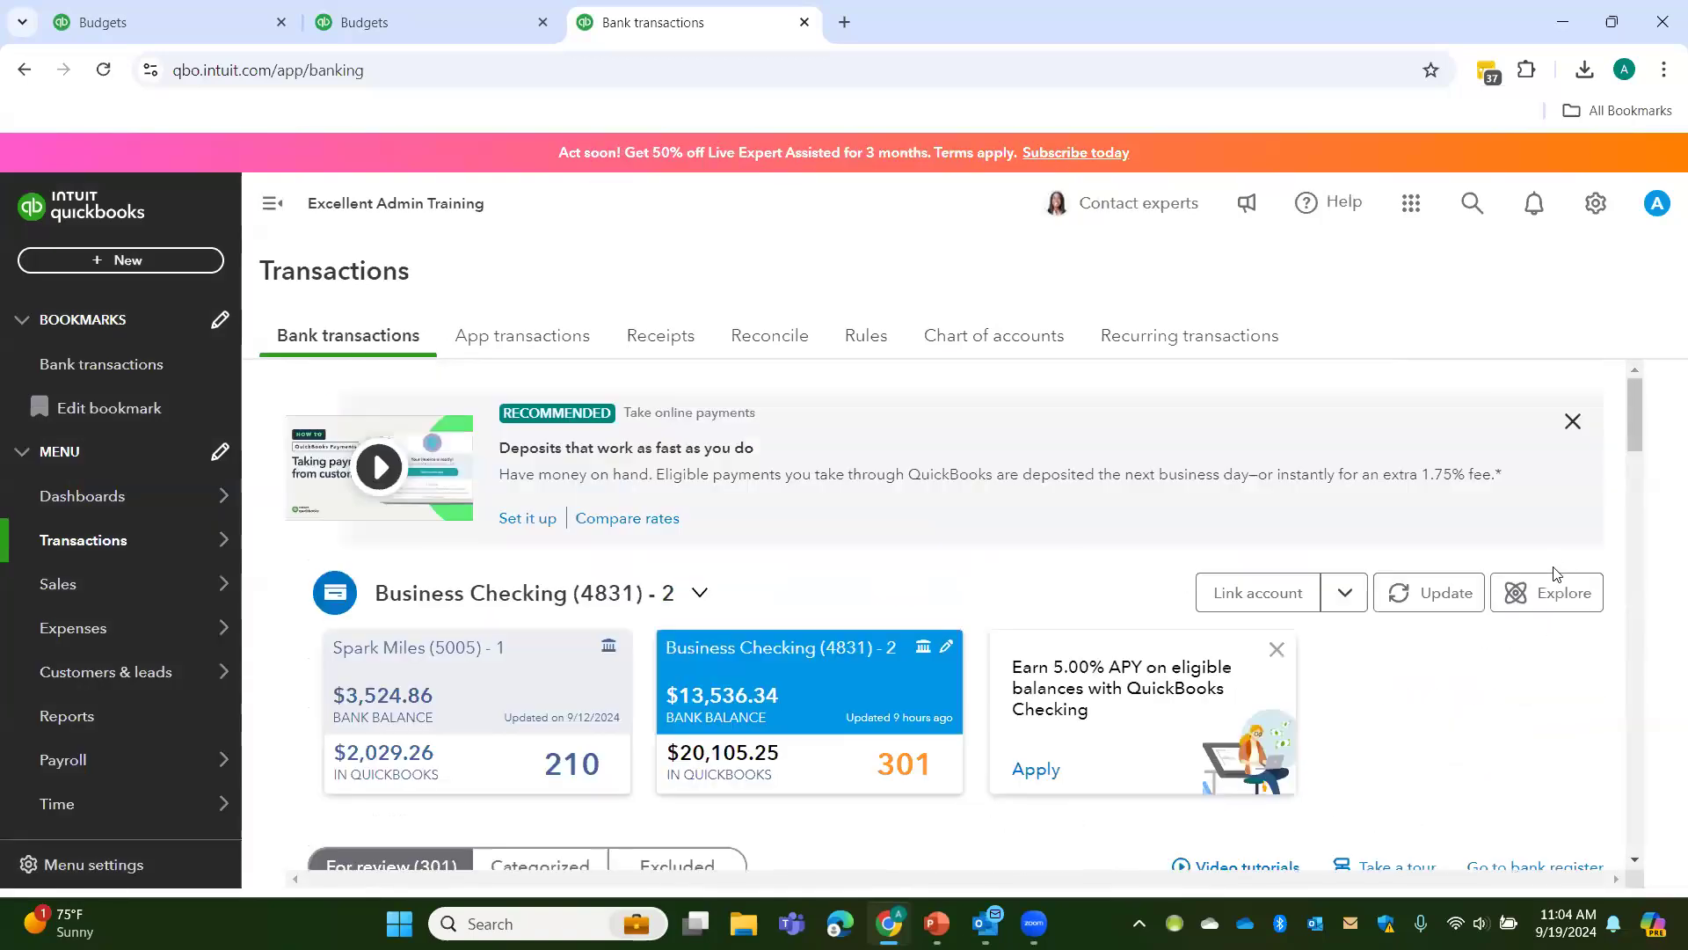
Step: Turn the $24.48 Netflix expense in the checking register into a monthly recurring template named Netflix
left_click(1494, 427)
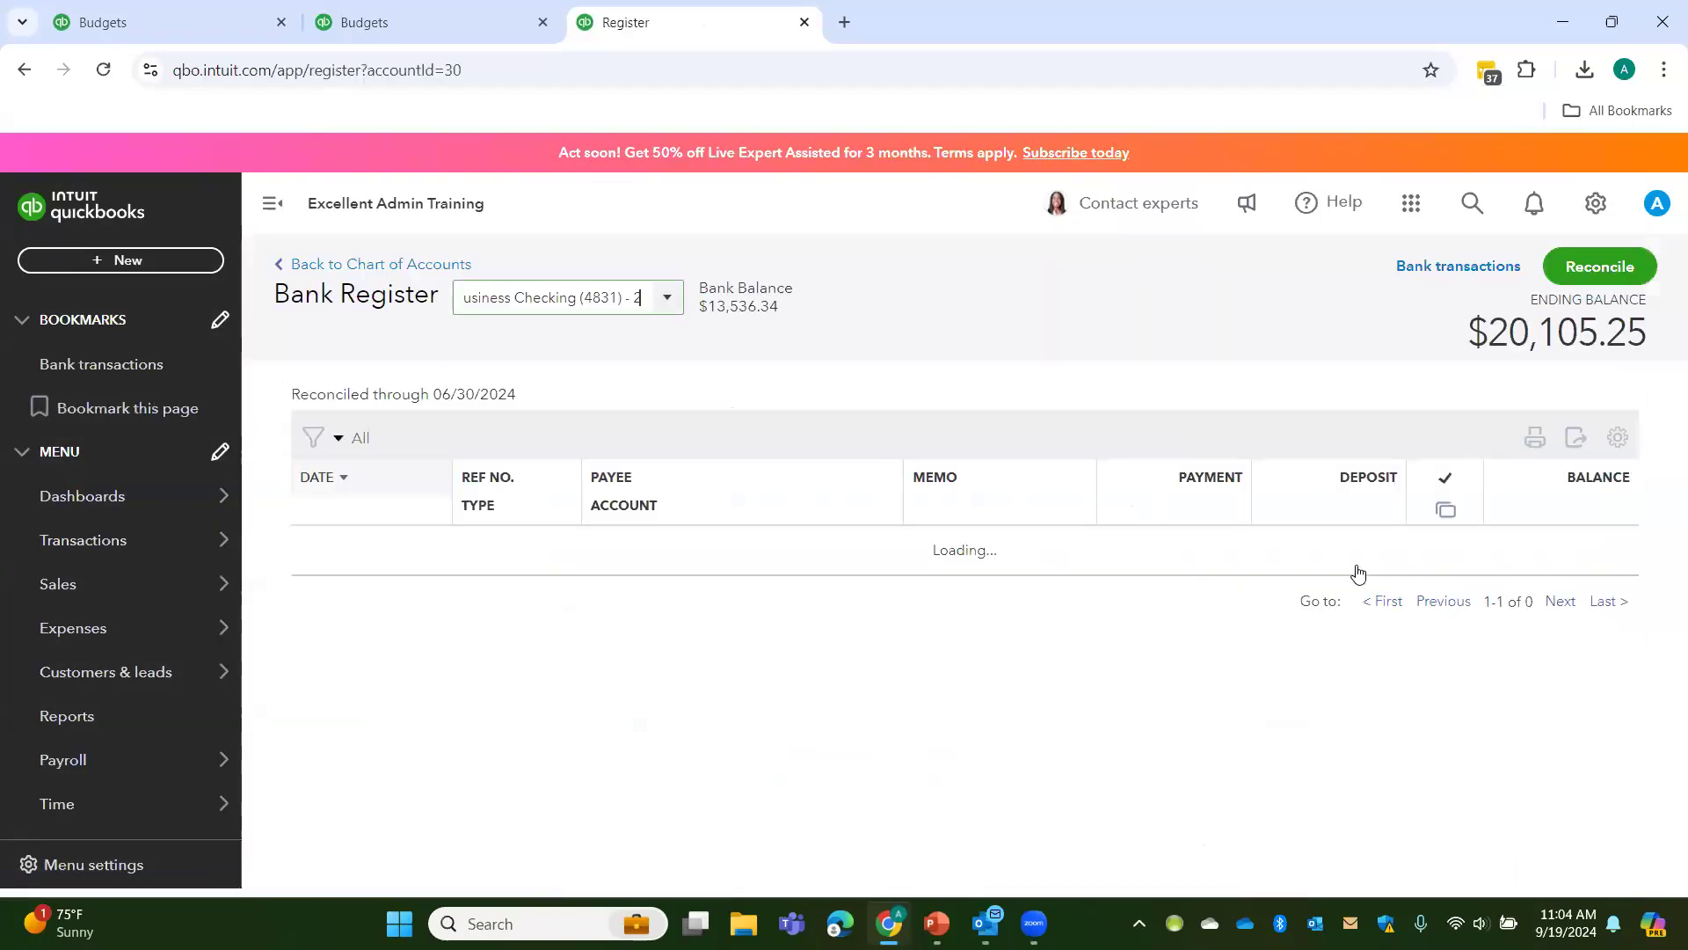
left_click(1050, 693)
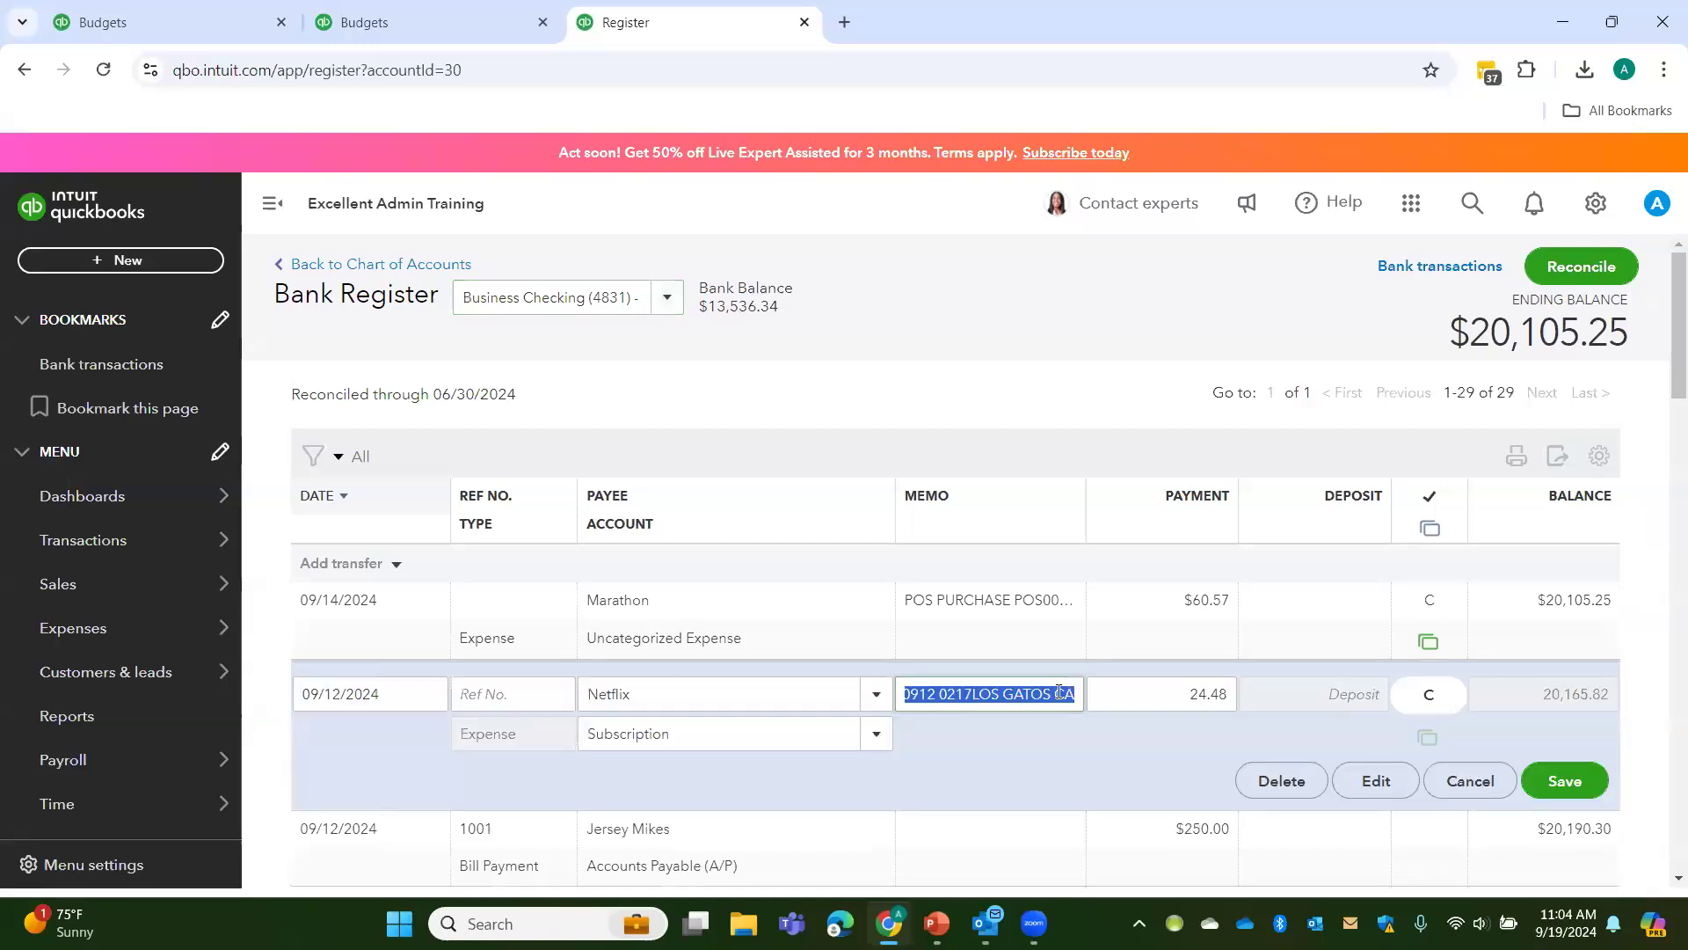
left_click(1375, 783)
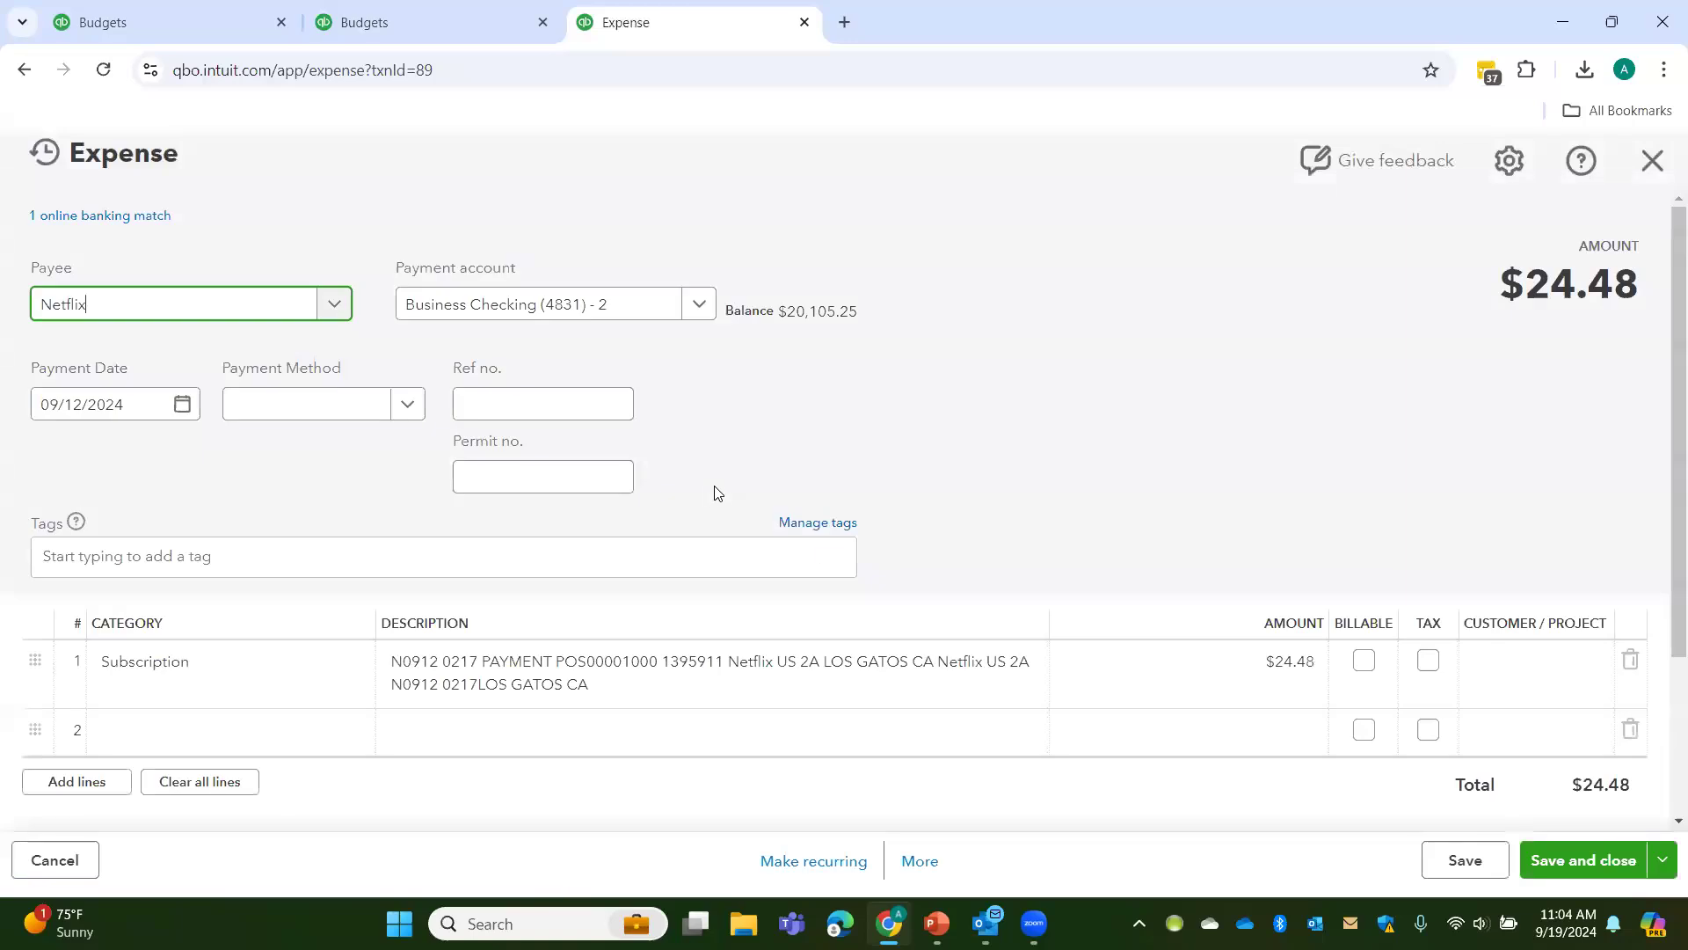
left_click(803, 863)
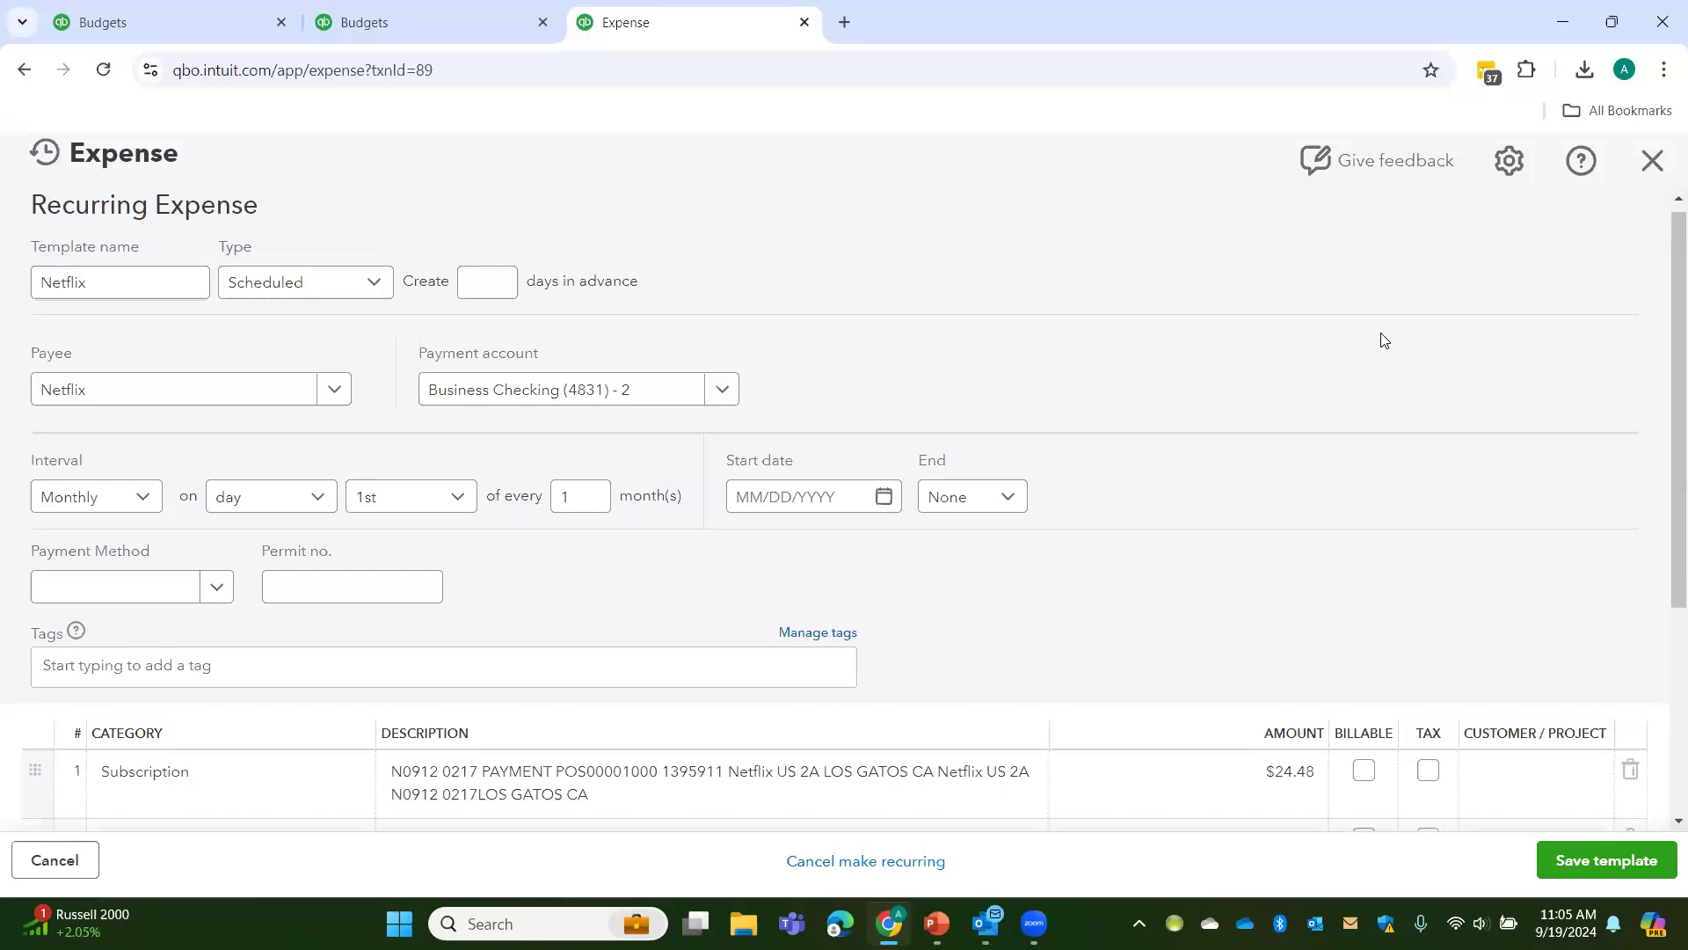
left_click(1599, 875)
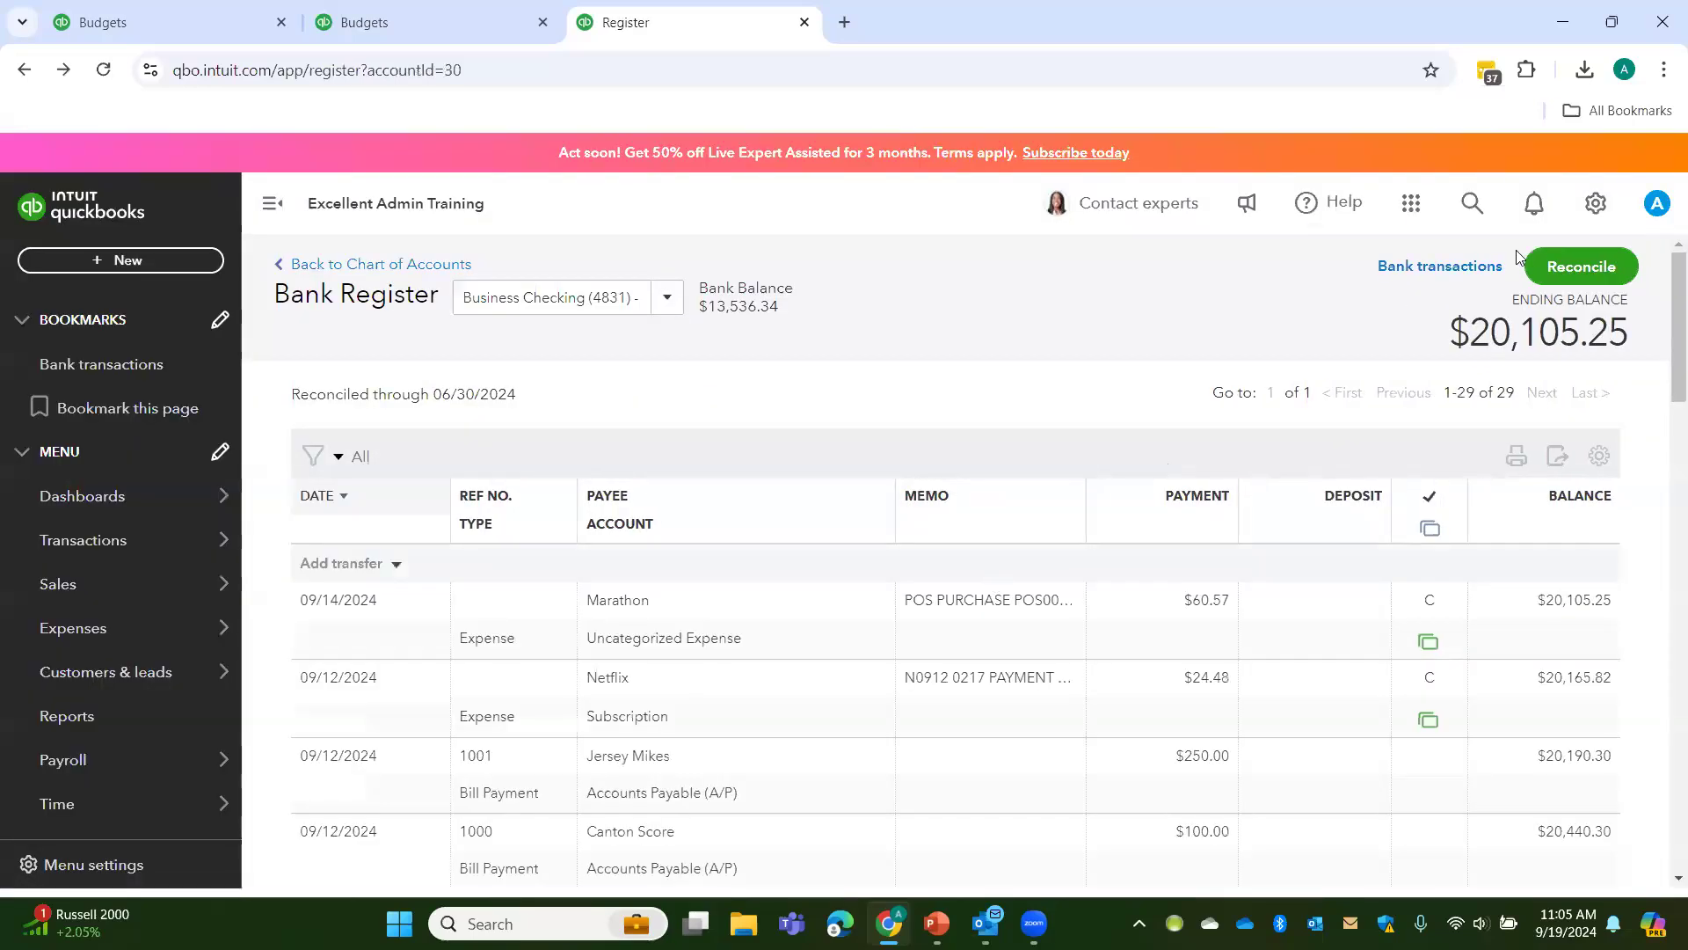
left_click(61, 532)
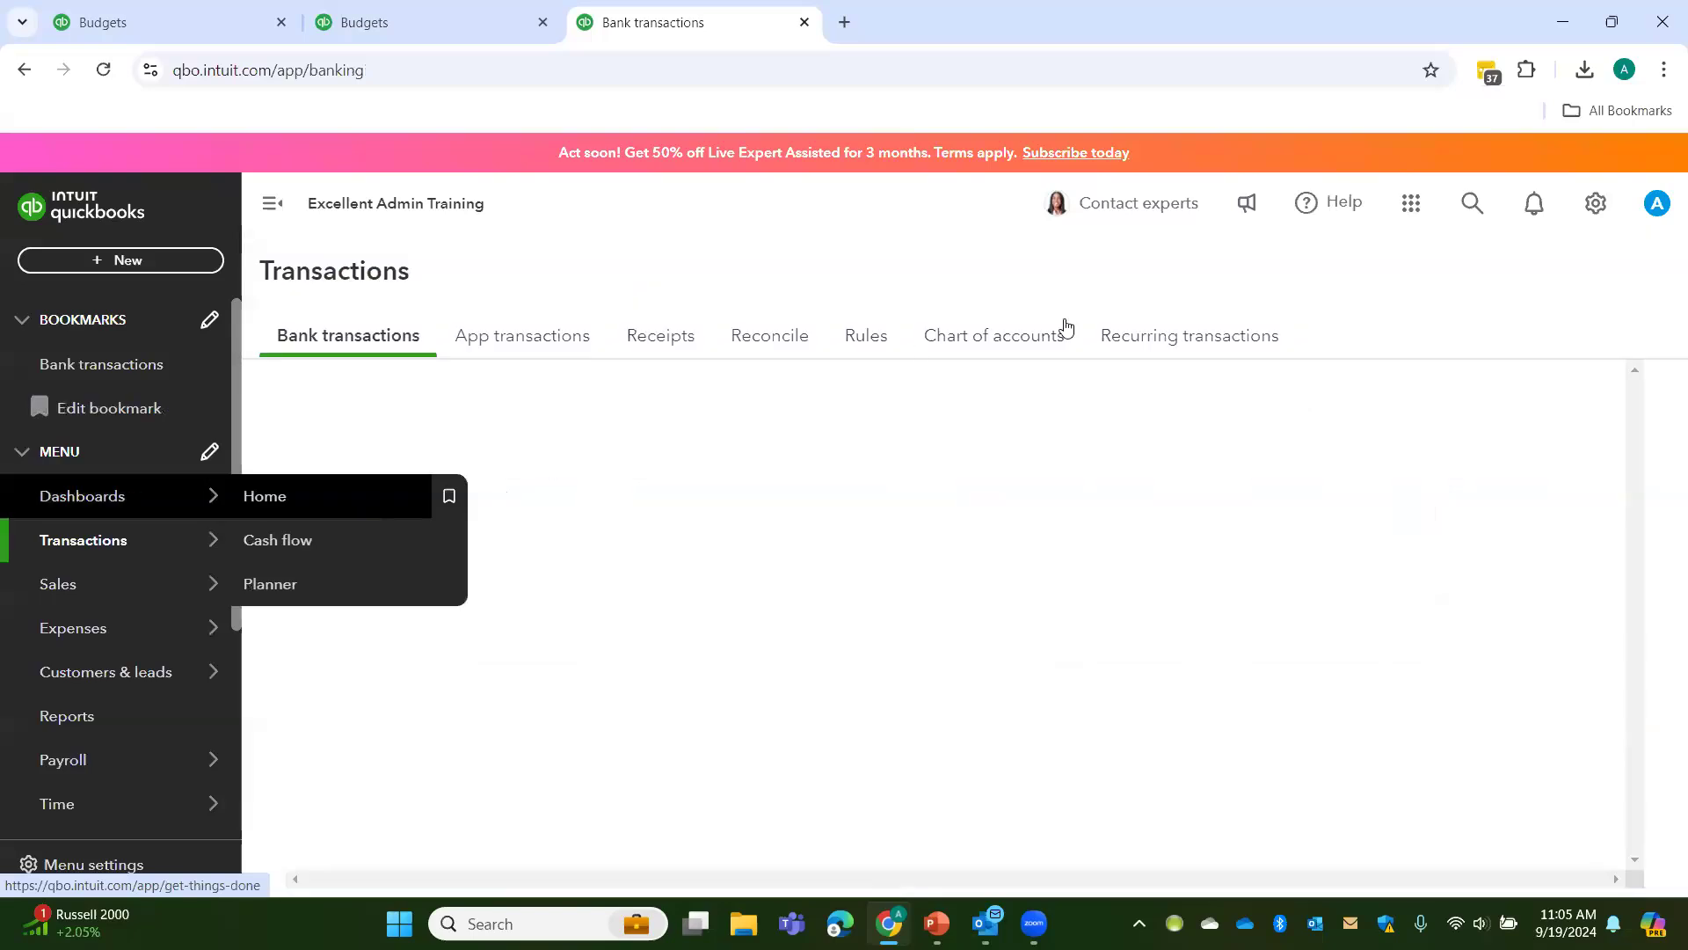
Step: Show the Recurring transactions list and dismiss the new recurring transaction type chooser
left_click(1128, 335)
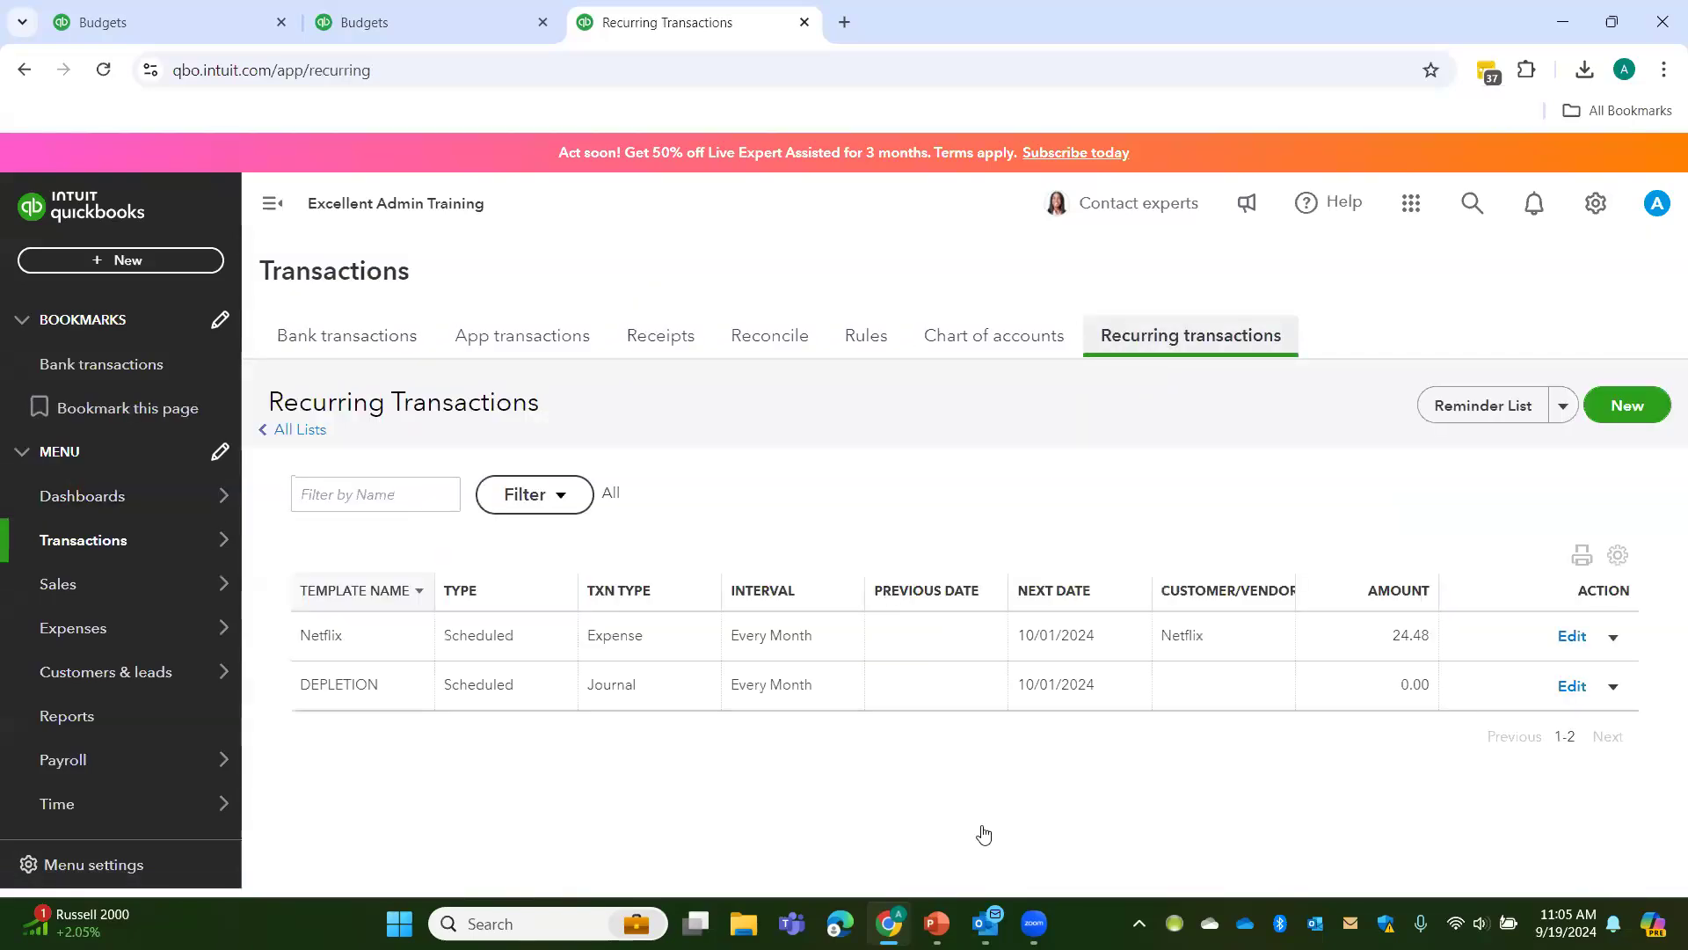
left_click(1600, 406)
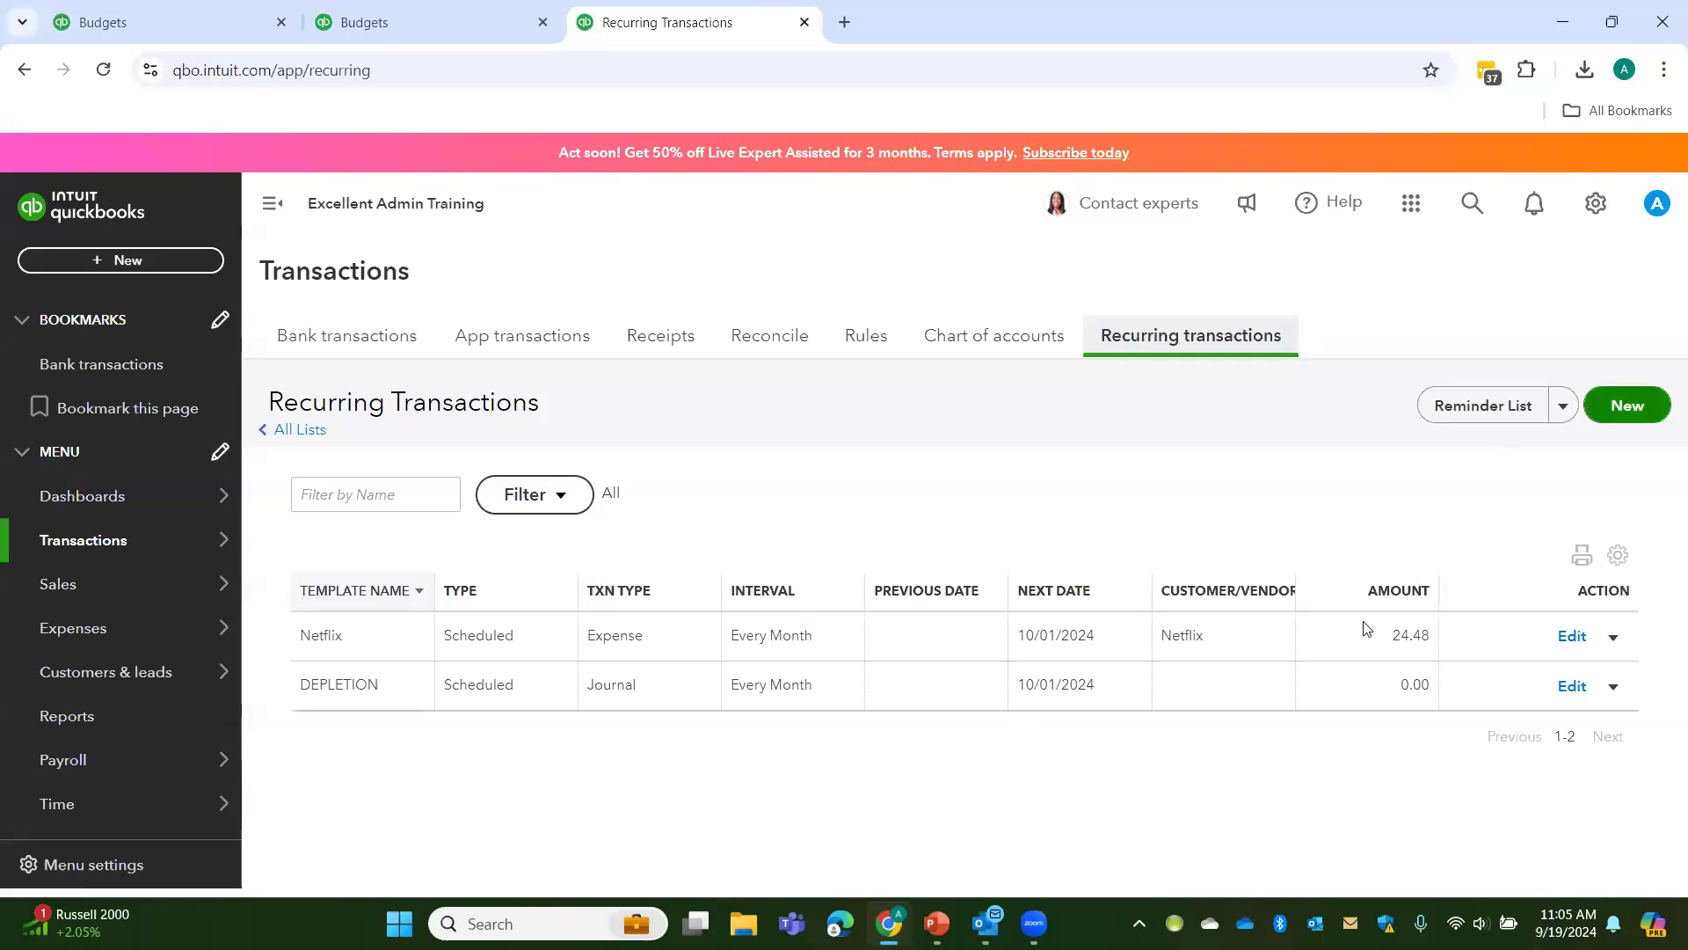
left_click(1012, 399)
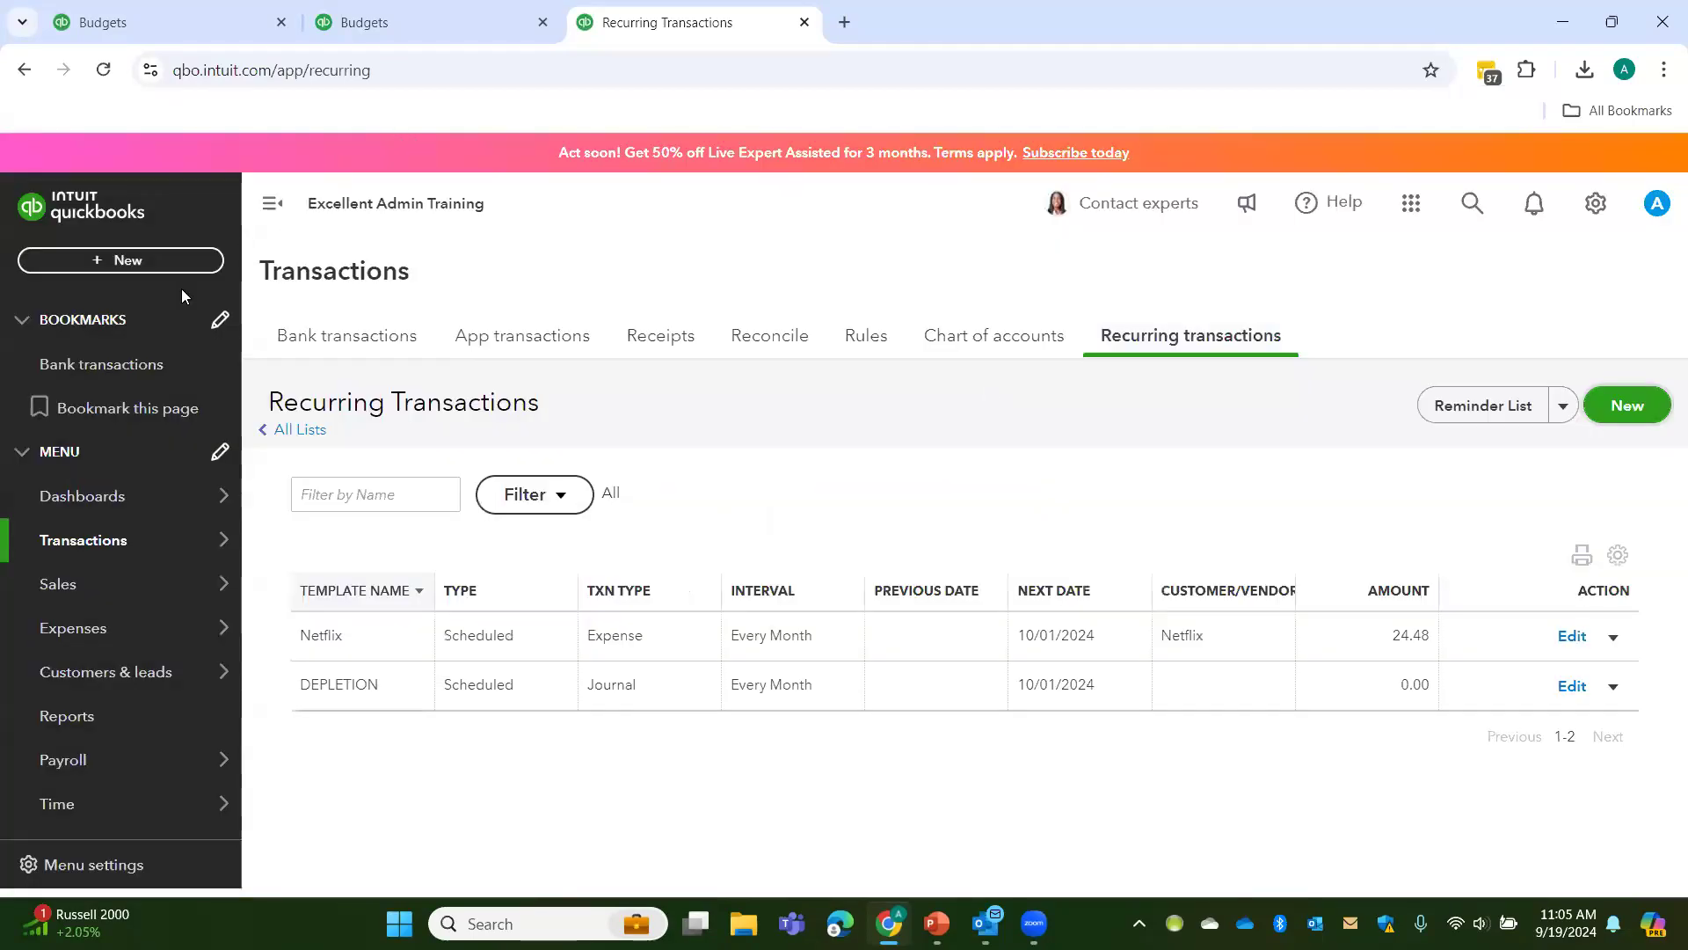
Step: Start a new customer statement from the +New menu, then leave it without saving
left_click(120, 259)
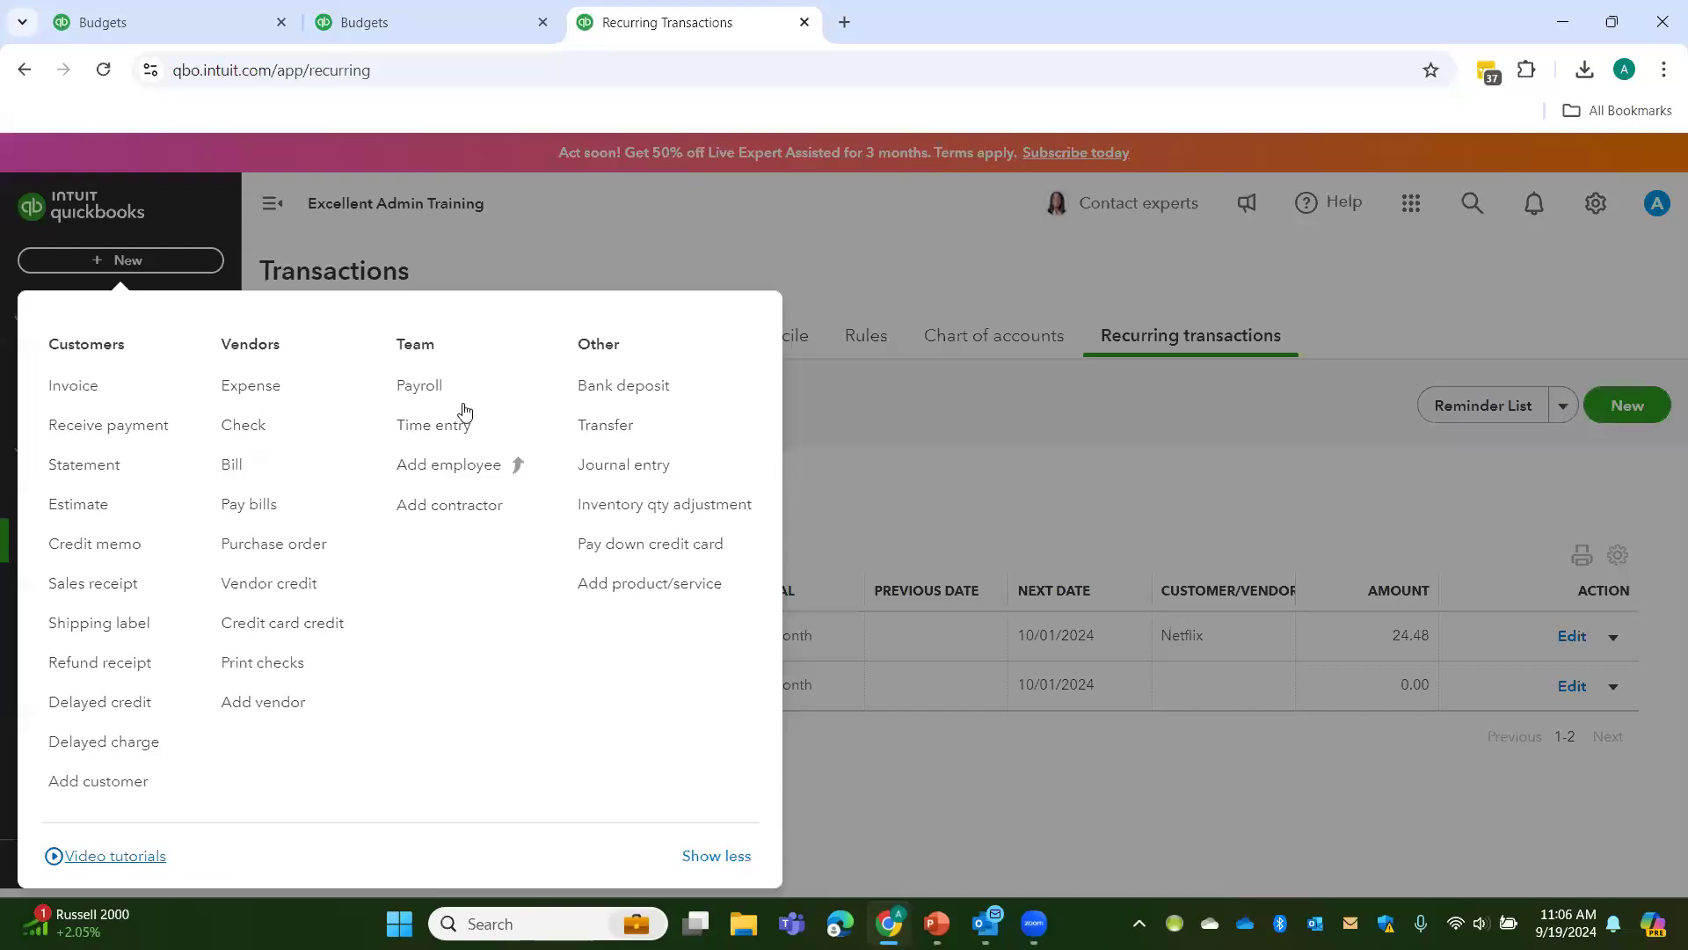
left_click(189, 463)
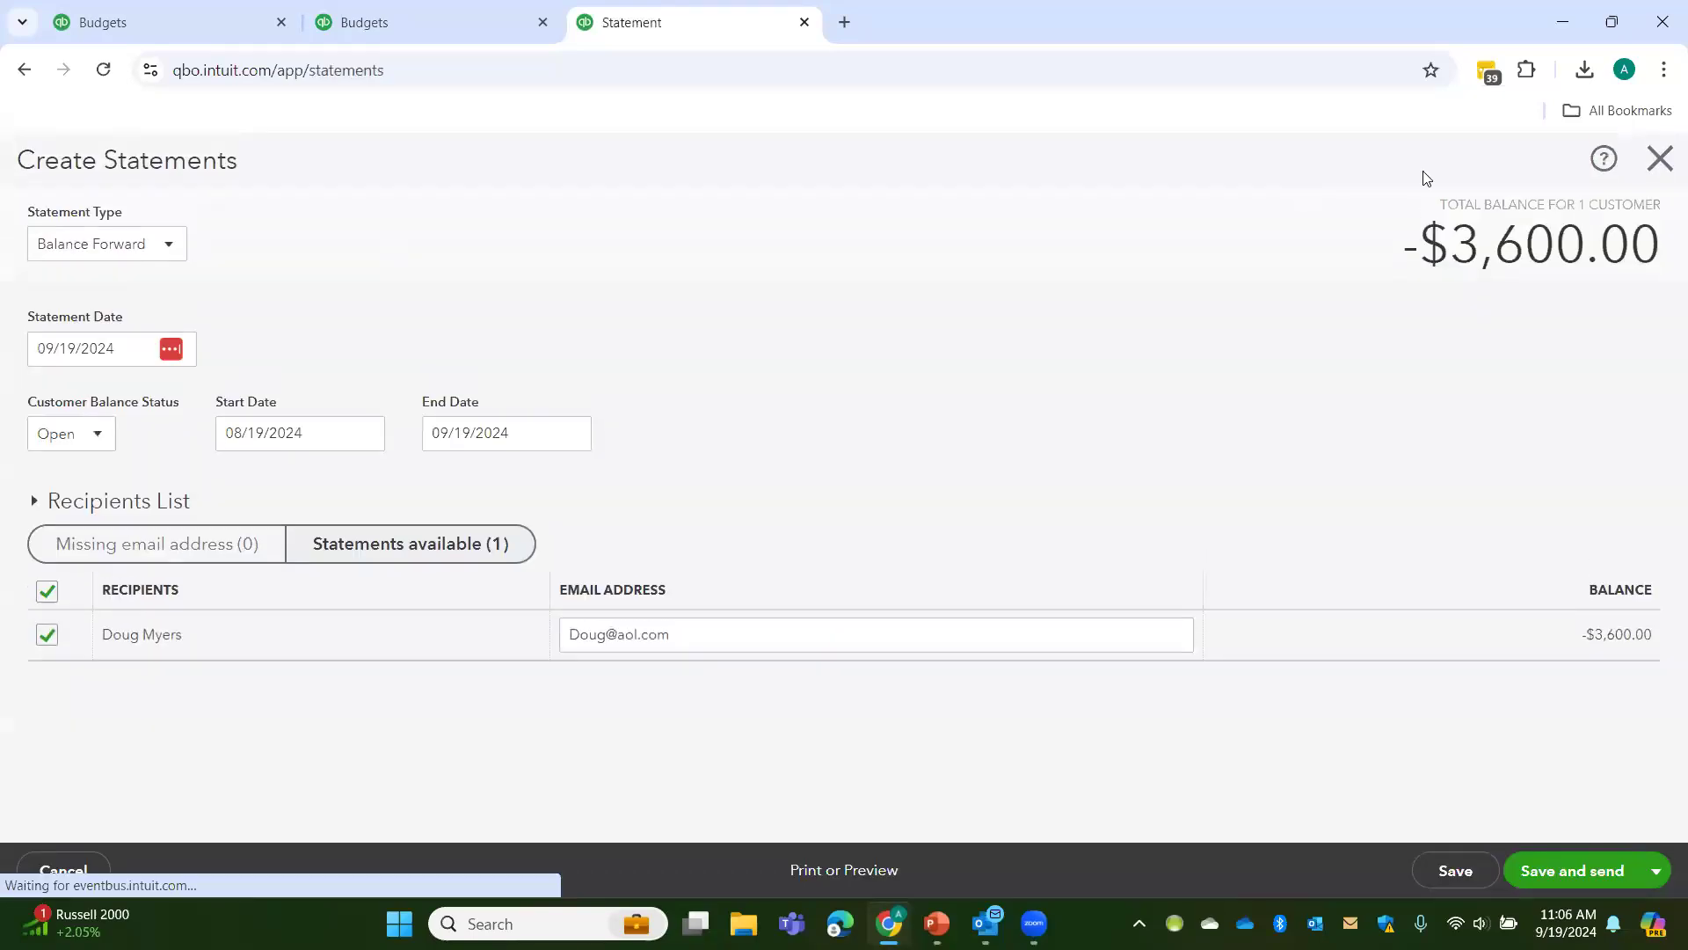
left_click(1660, 158)
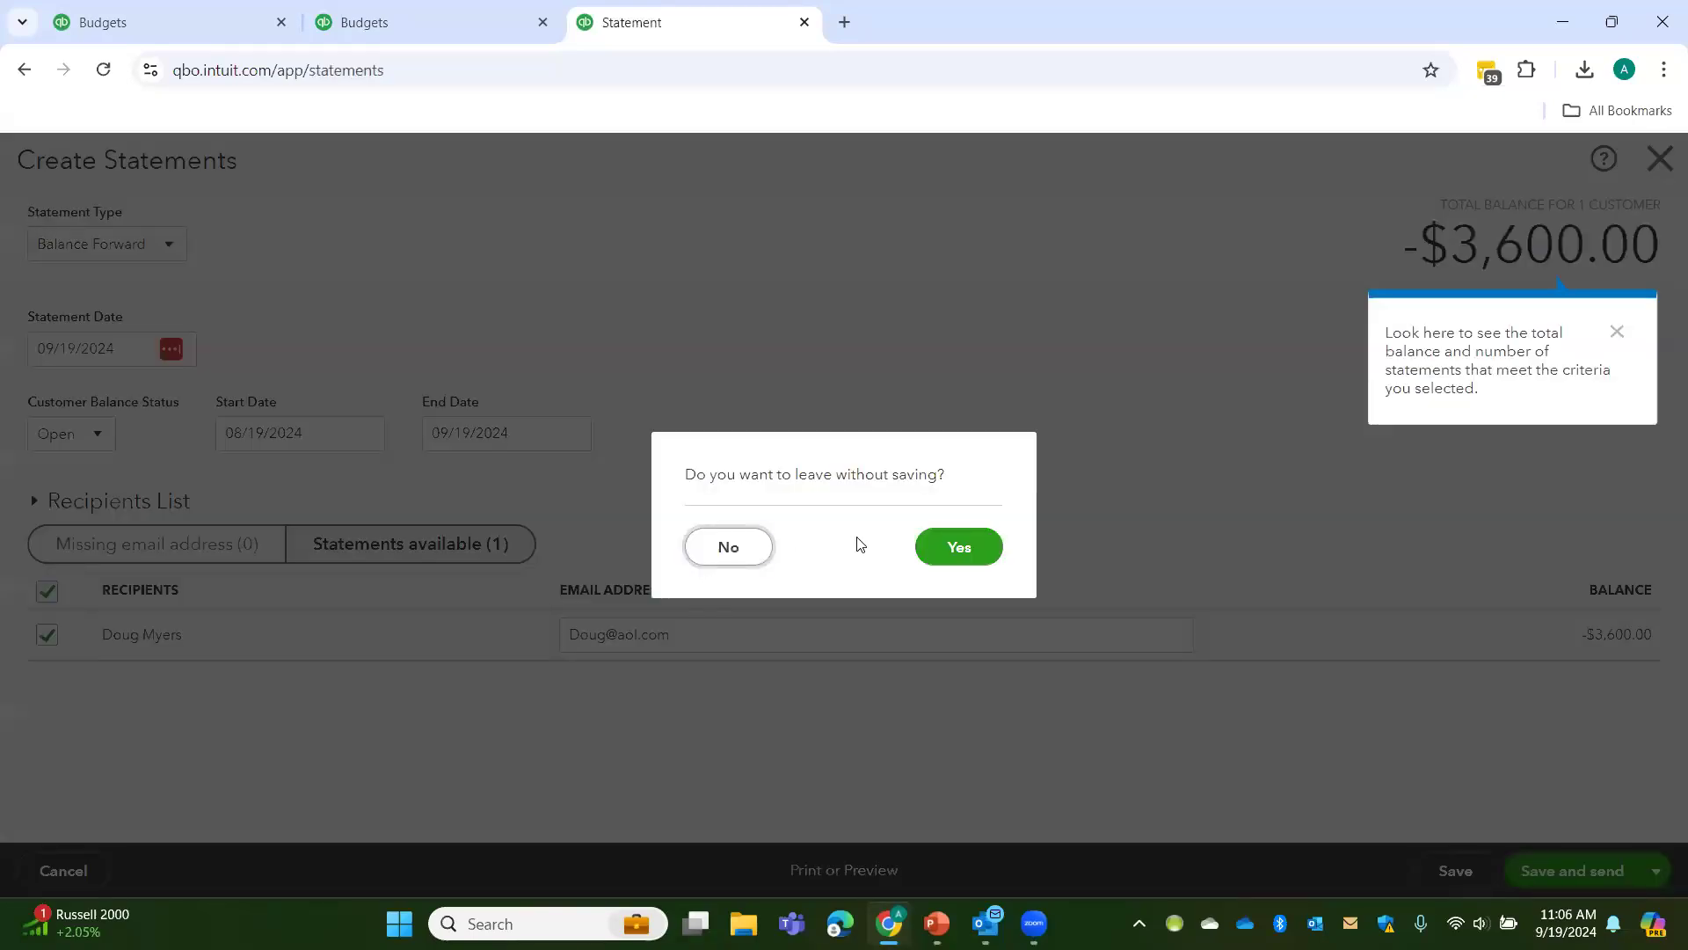
left_click(937, 550)
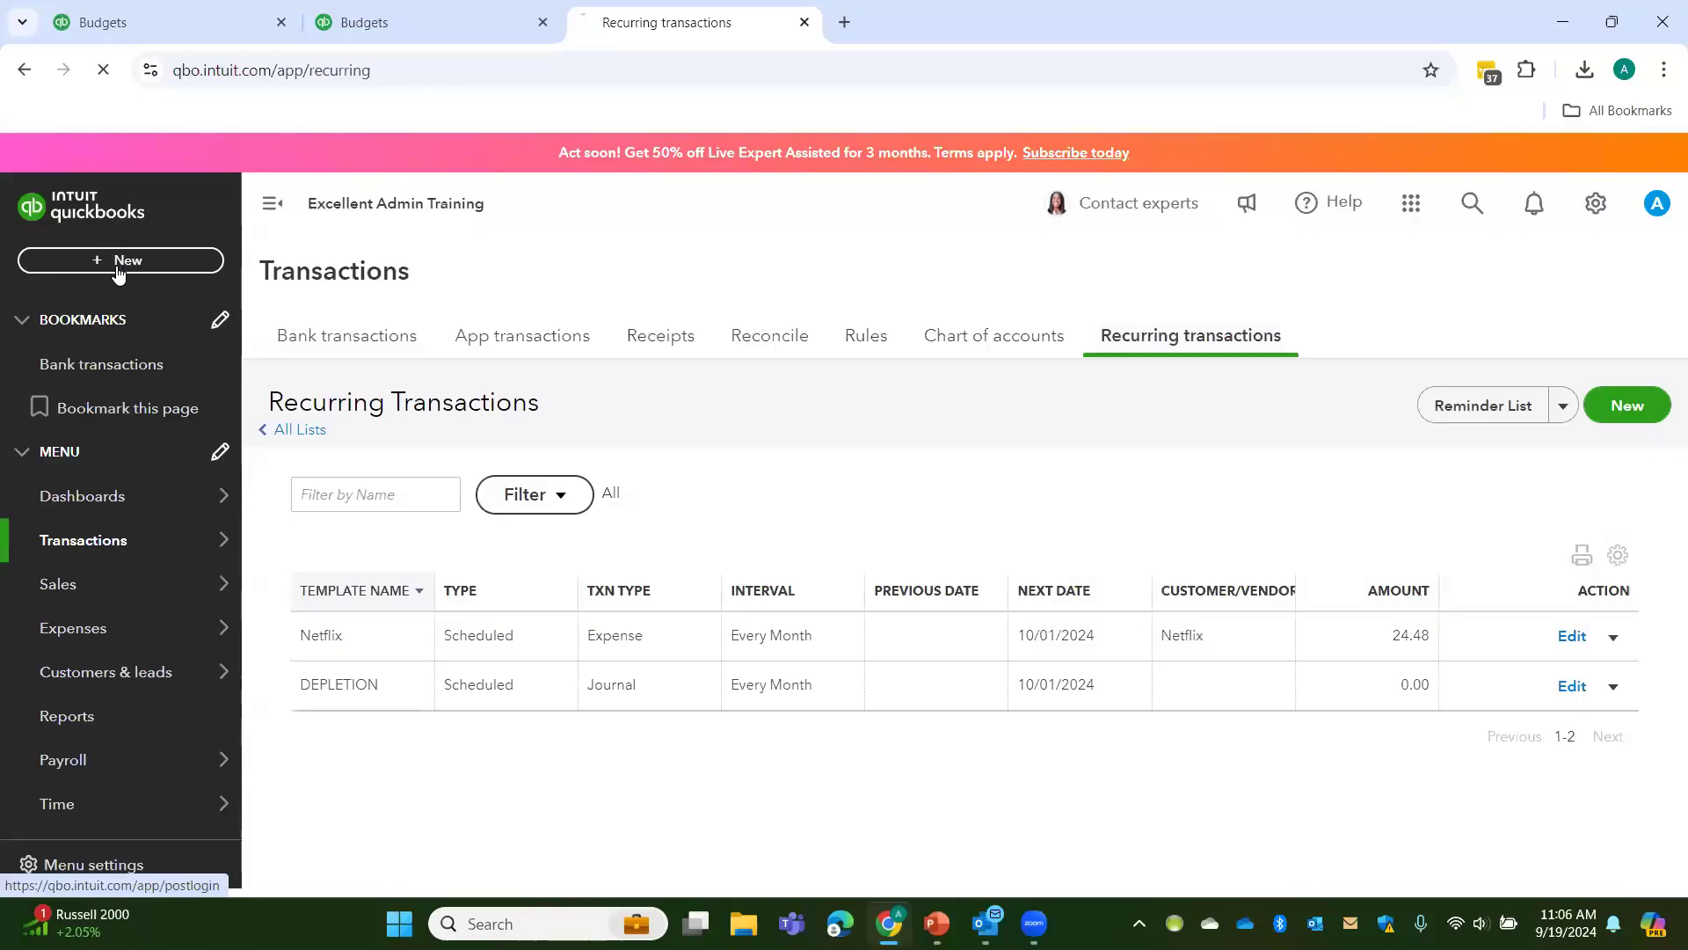
Step: Start a new bill from the +New menu and close it blank
left_click(121, 260)
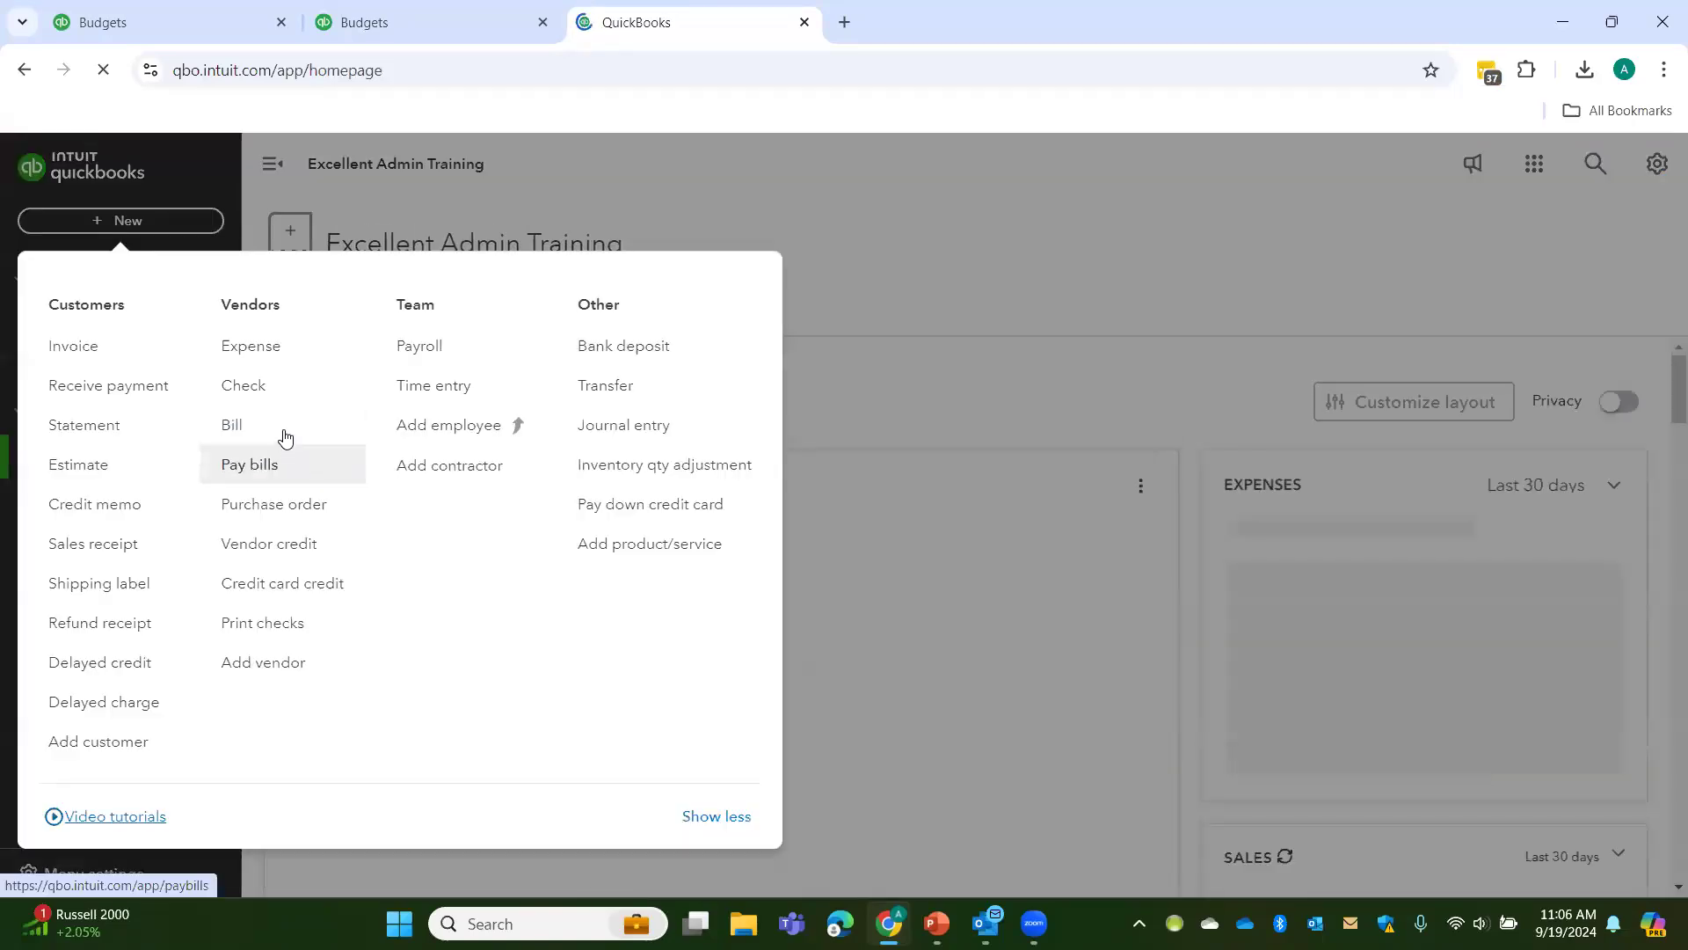
left_click(299, 440)
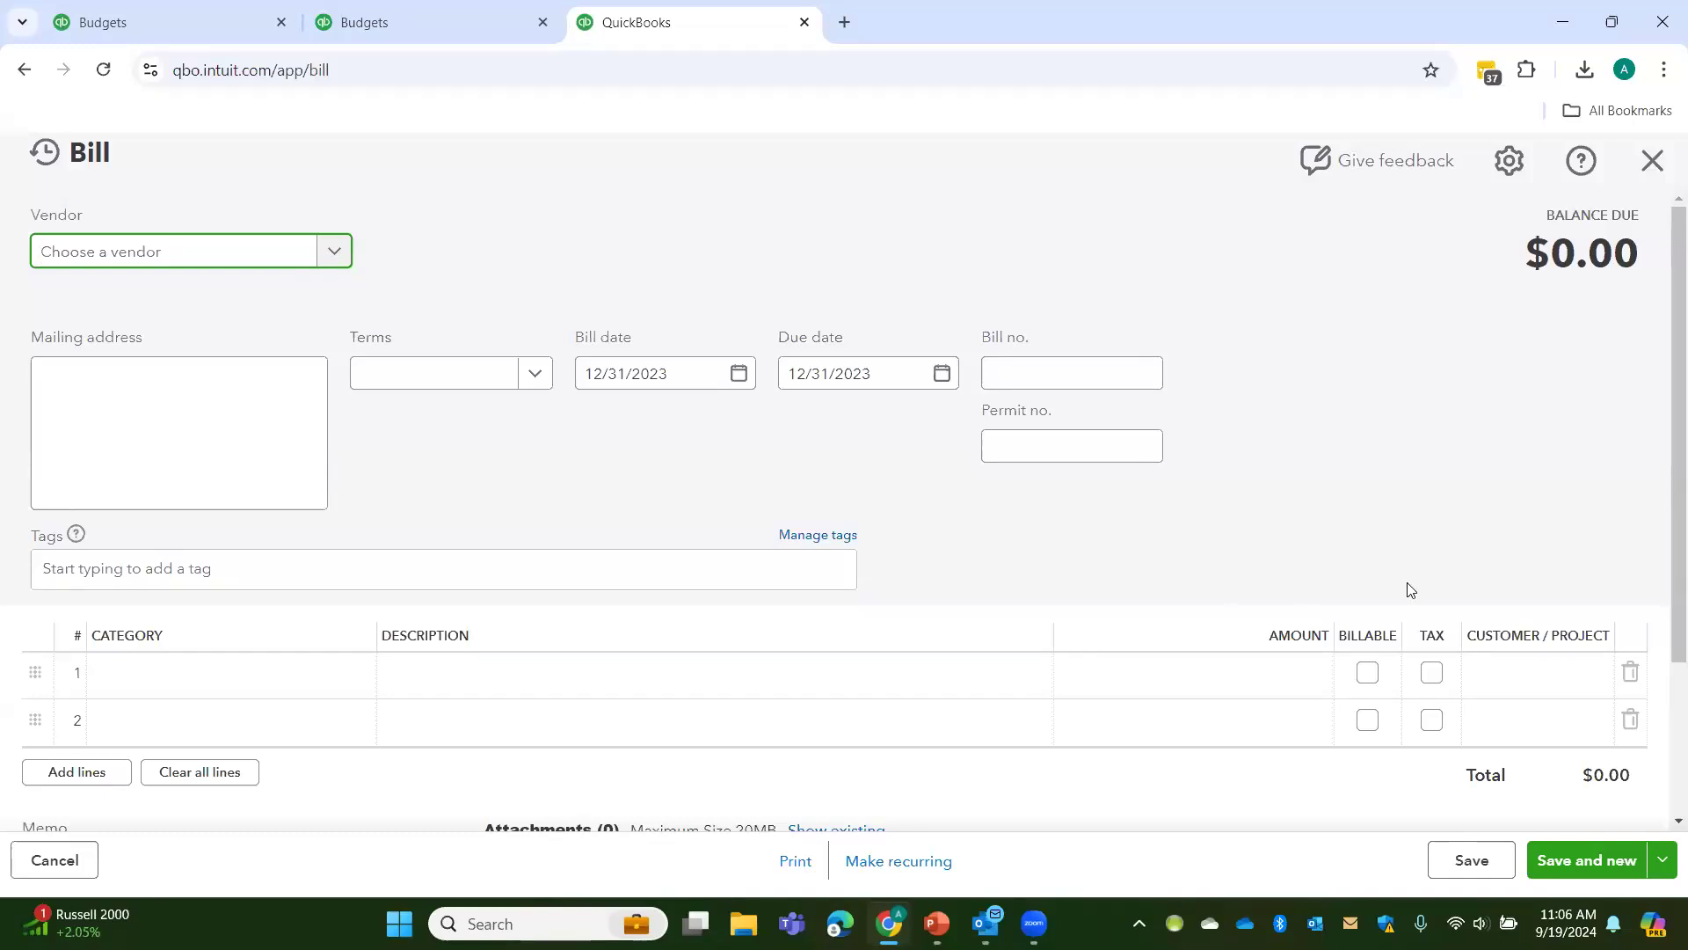
left_click(1652, 161)
mouse_move(162, 585)
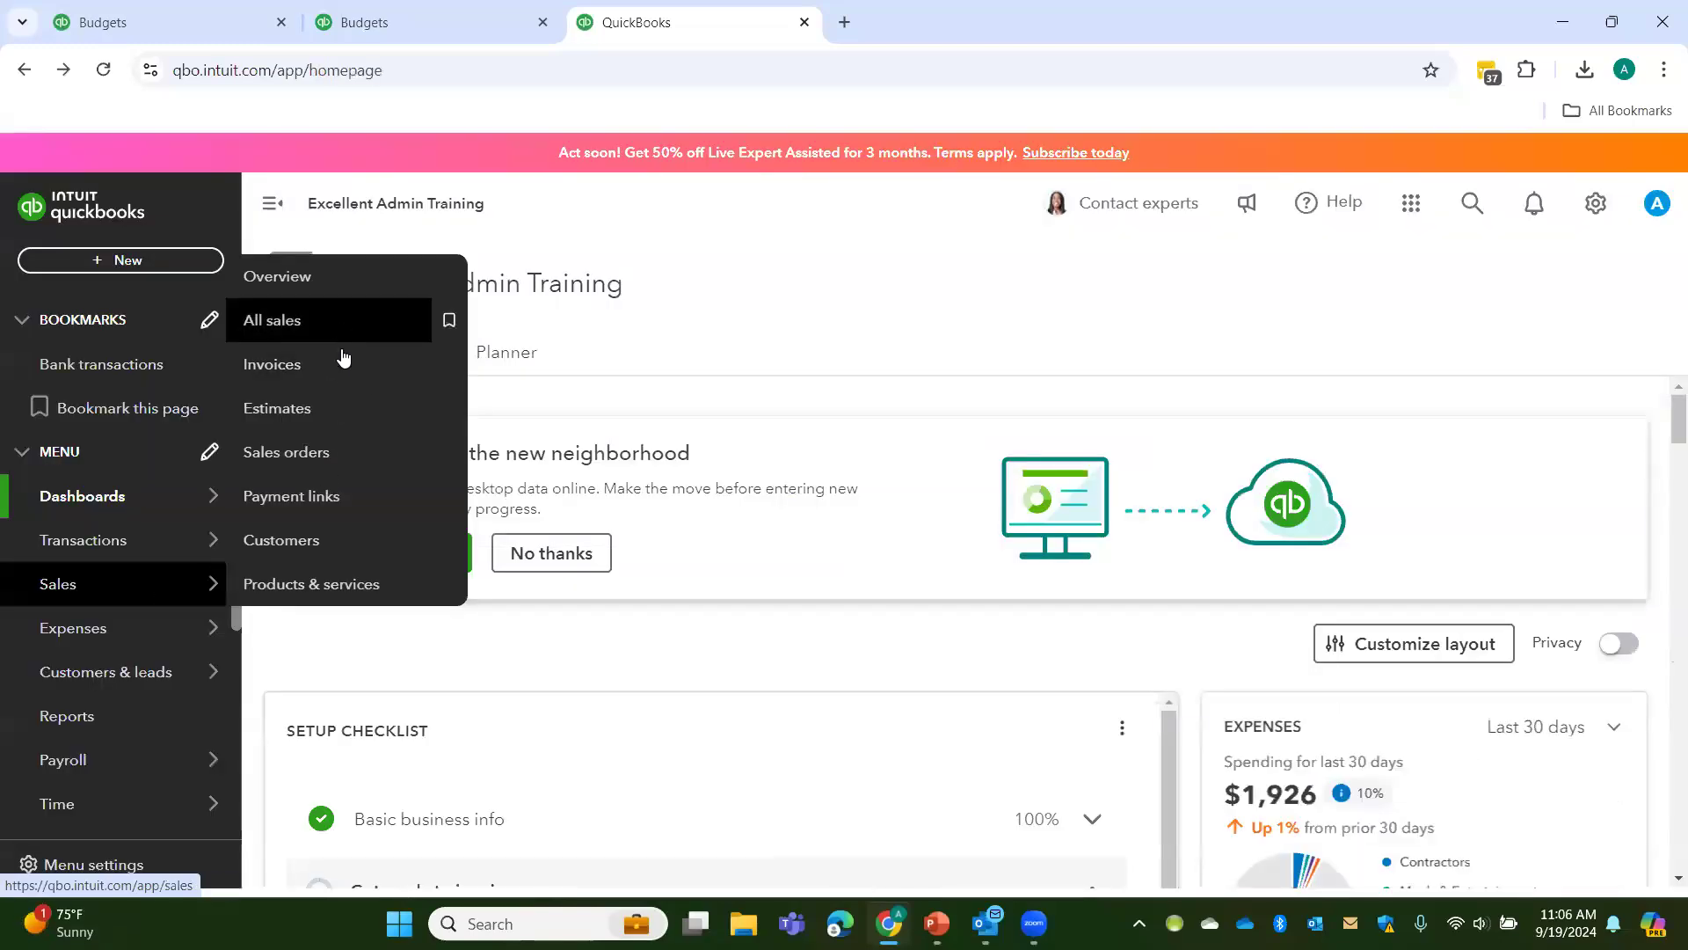
left_click(343, 378)
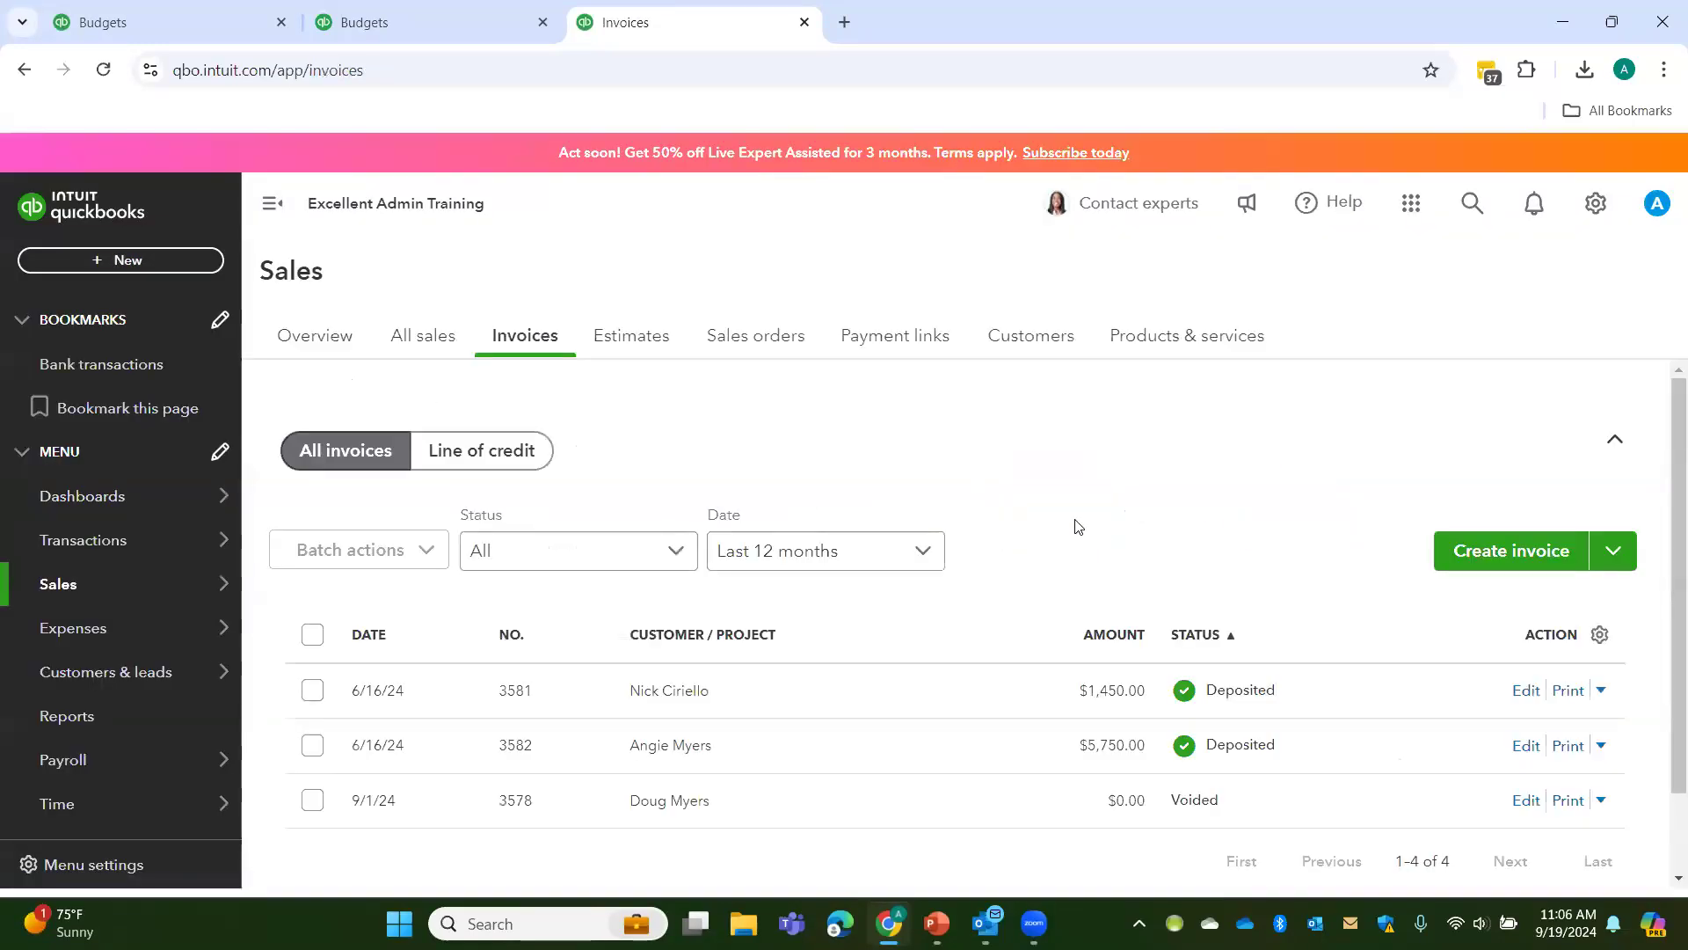
scroll(1510, 611, "down", 3)
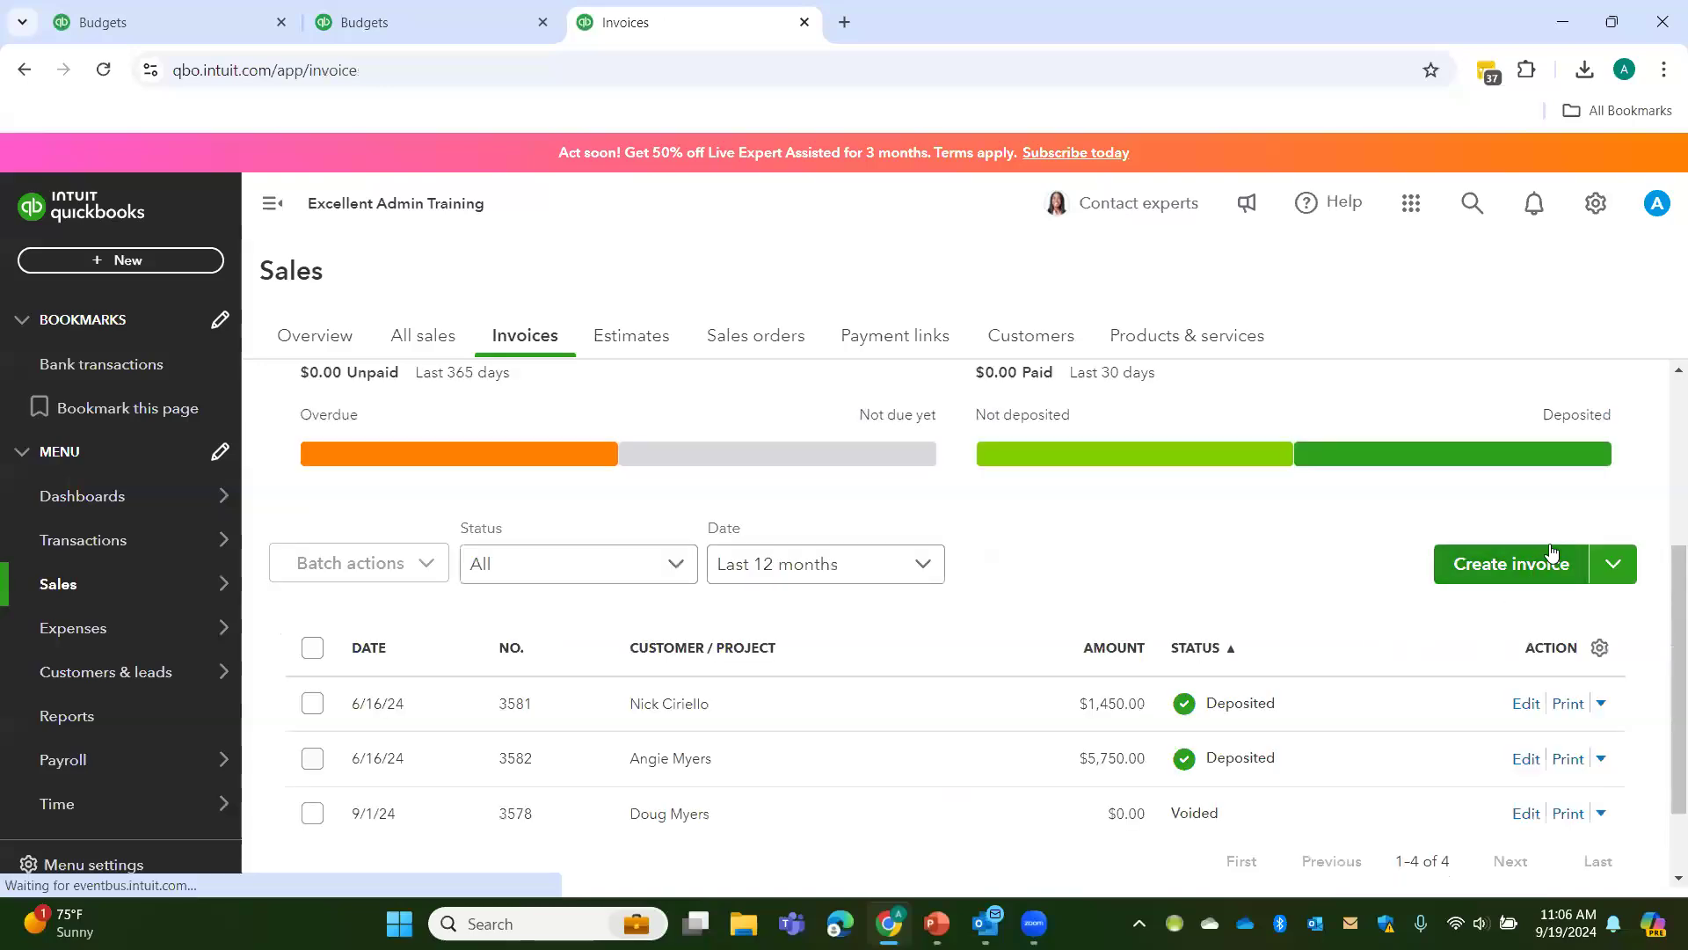
left_click(1534, 562)
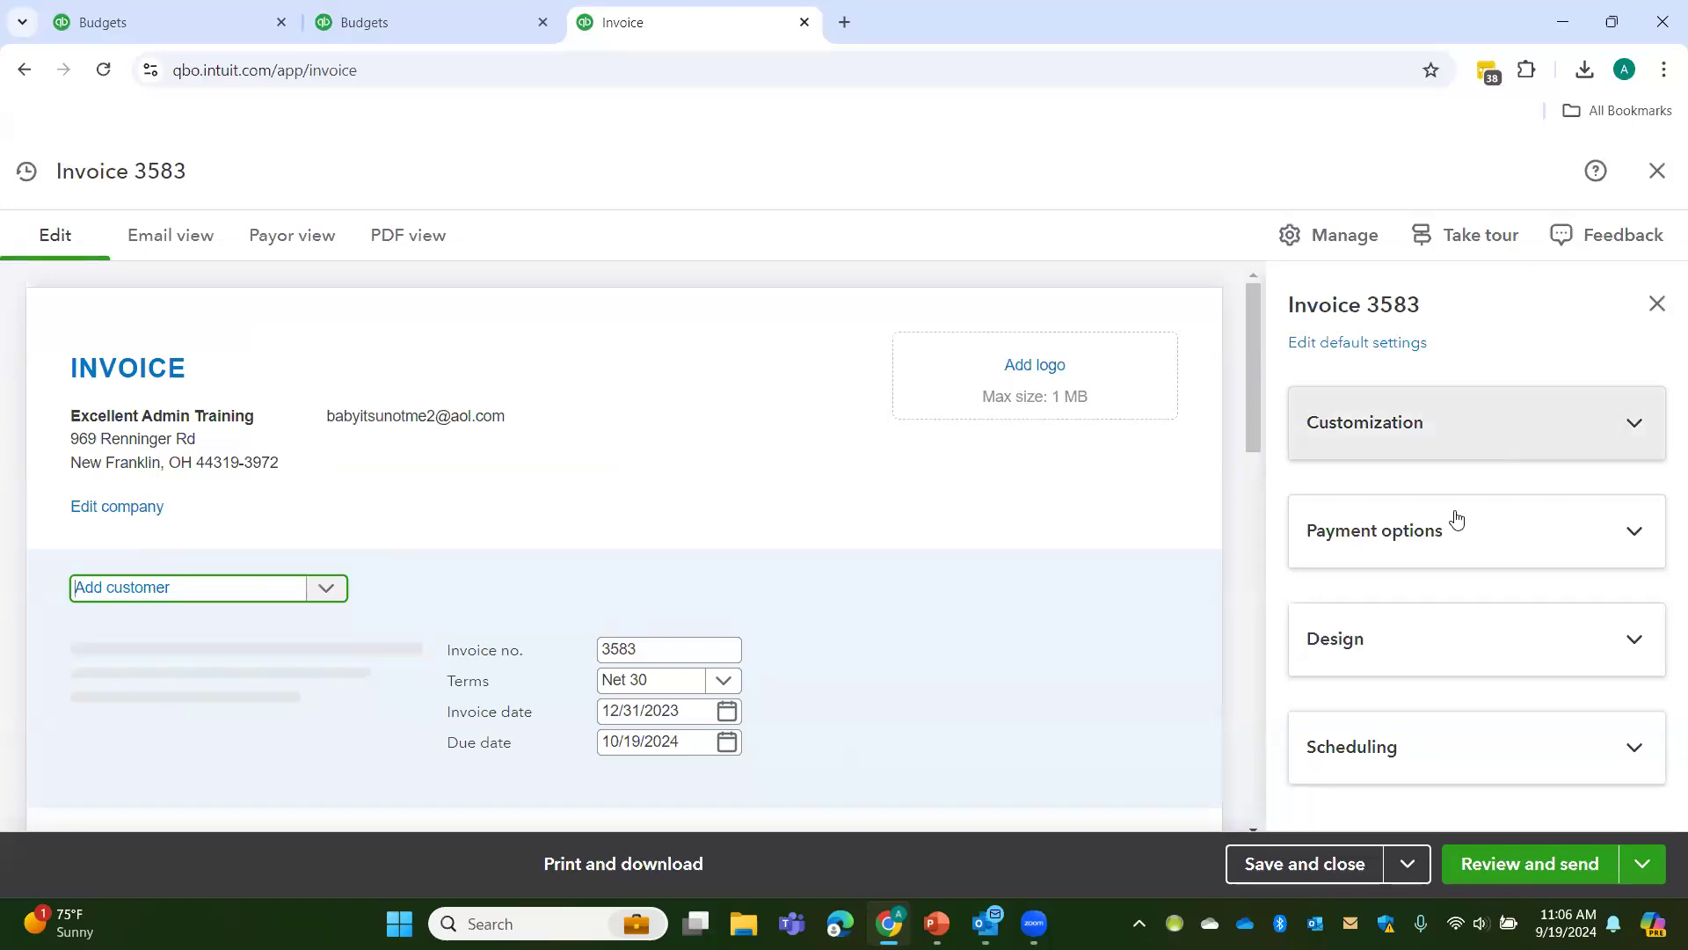
left_click(1459, 431)
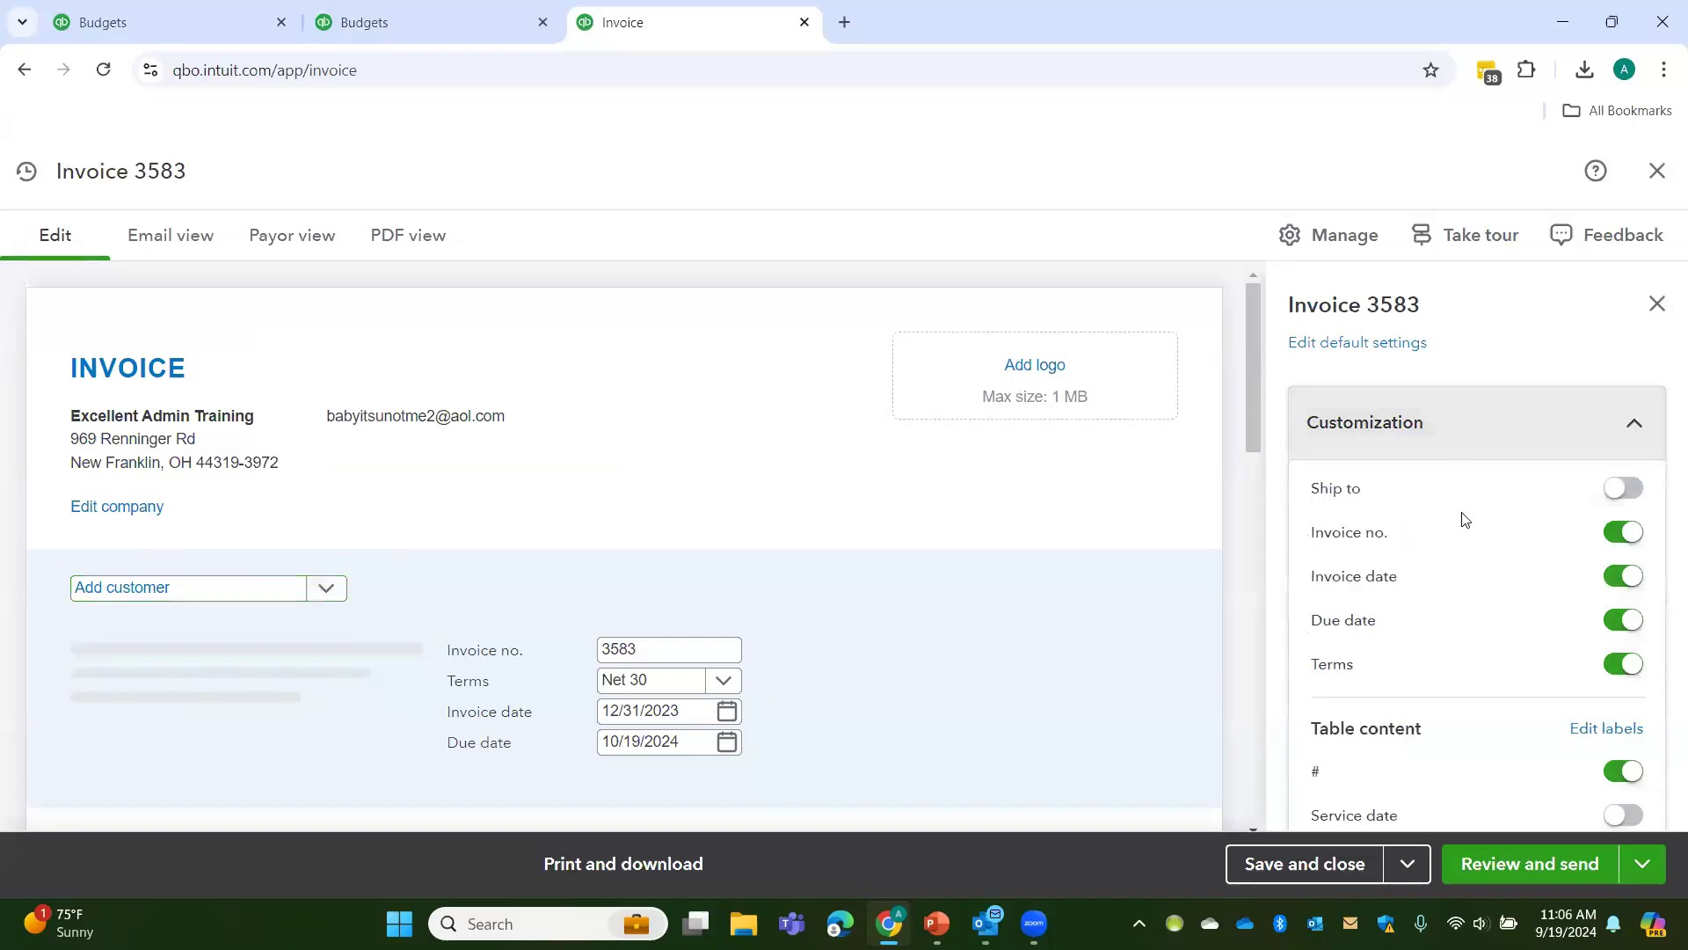
scroll(1462, 528, "down", 4)
scroll(1464, 543, "down", 5)
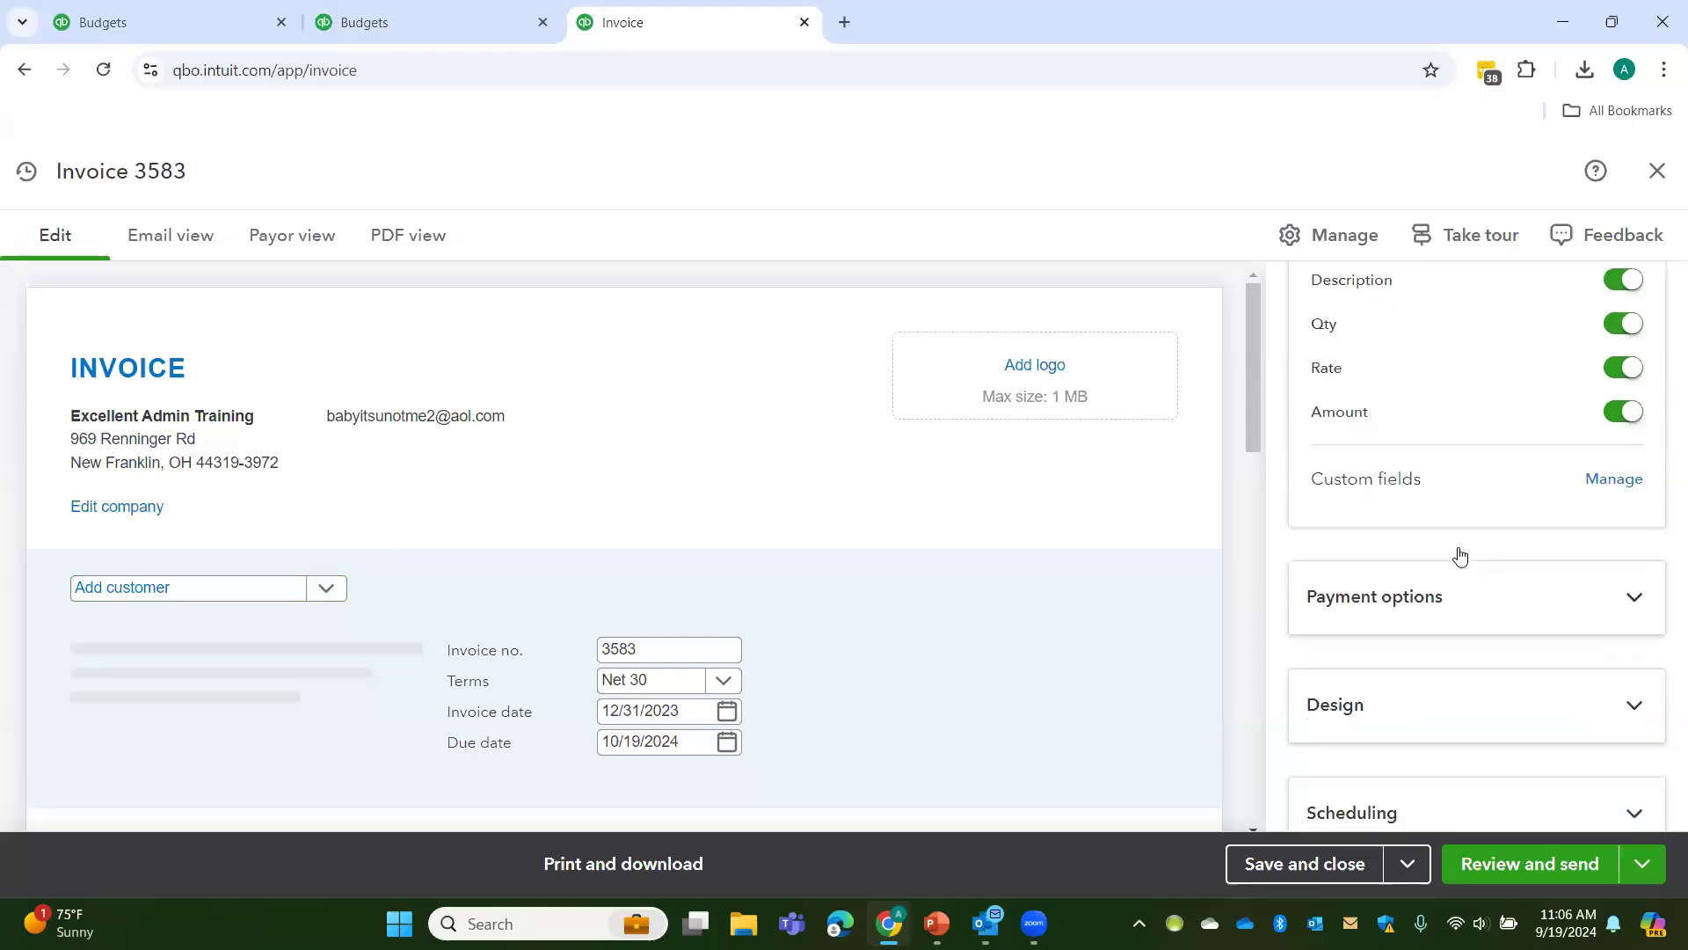
left_click(1463, 767)
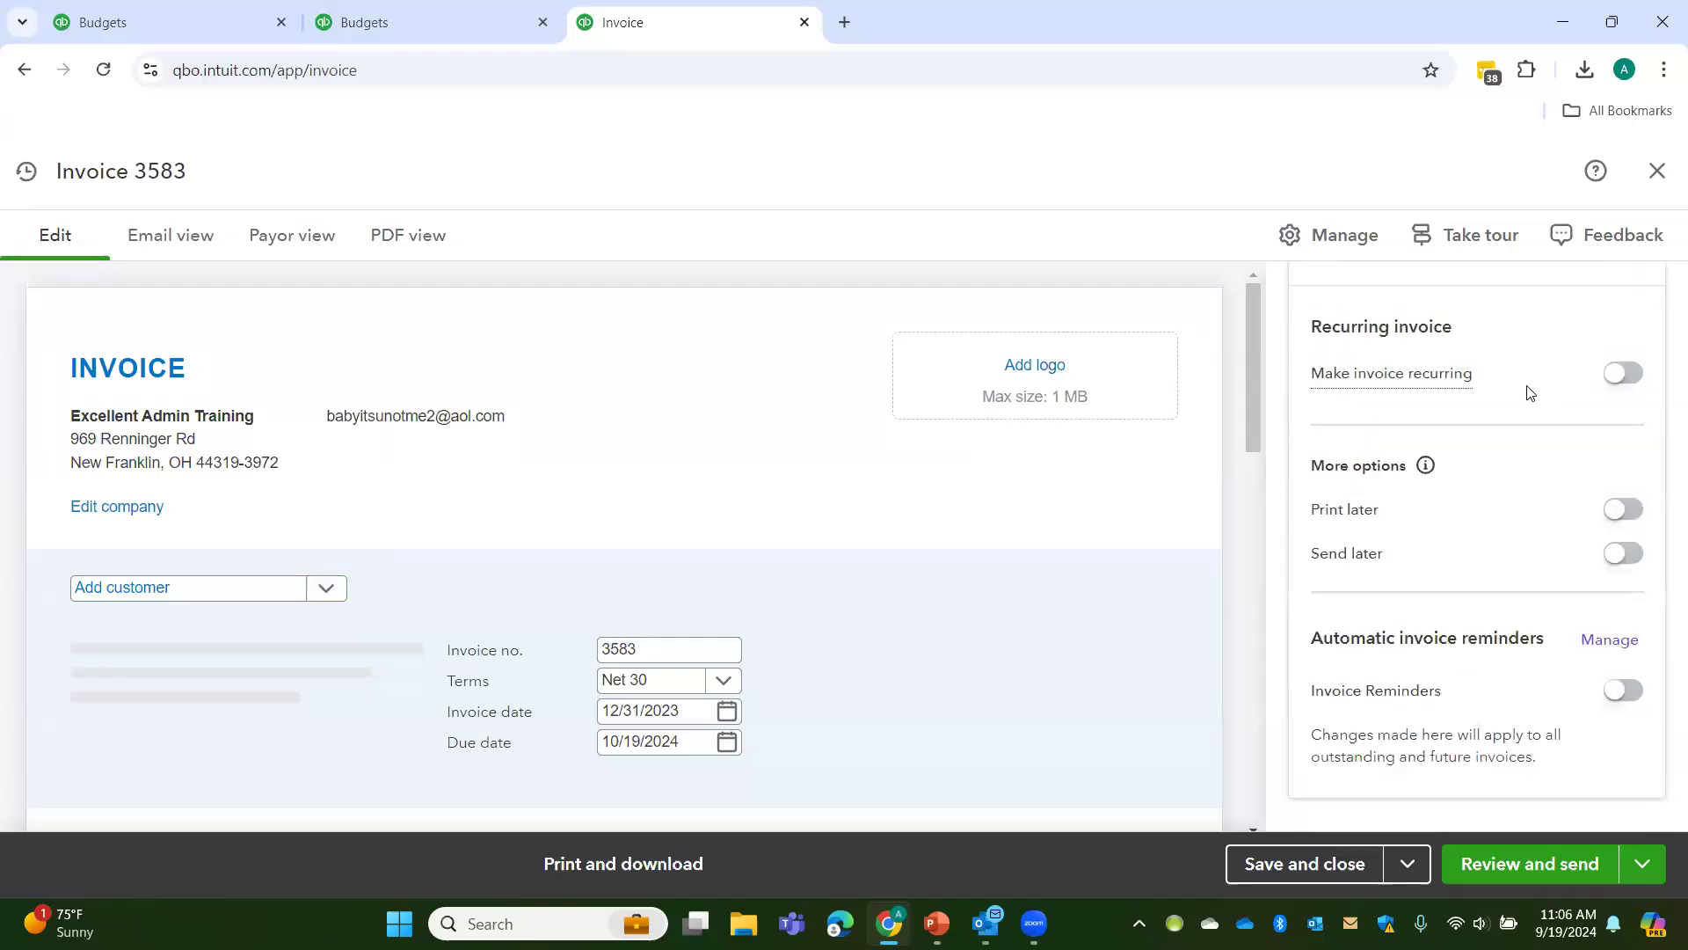
left_click(1617, 371)
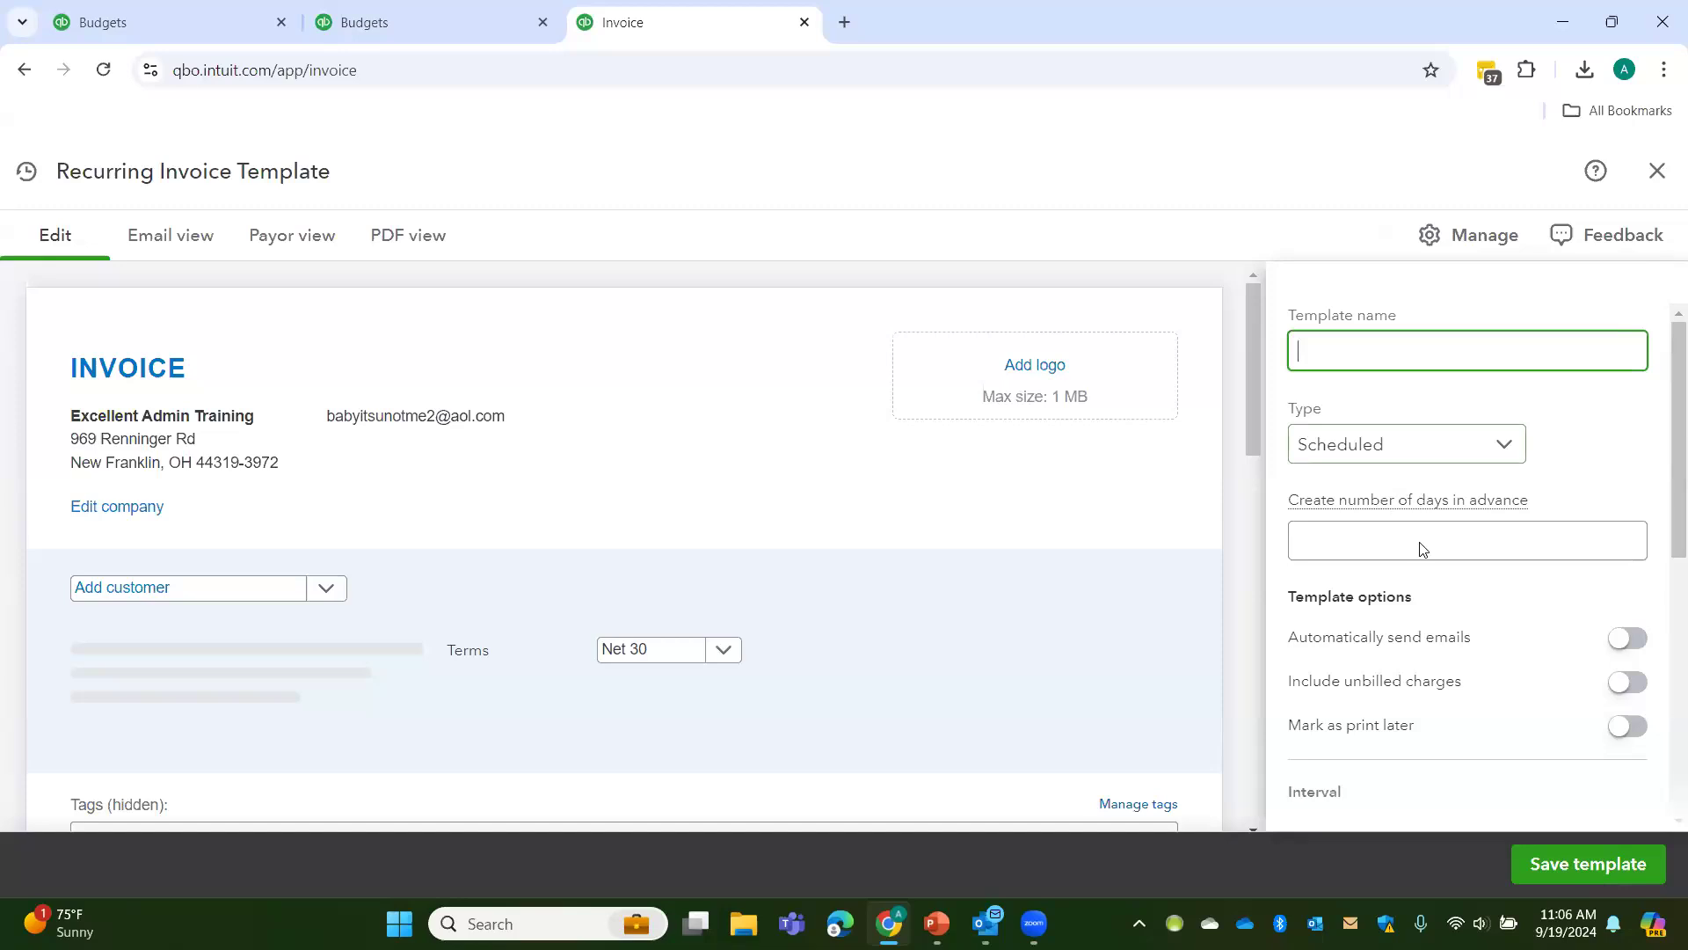
scroll(1419, 549, "down", 5)
scroll(1467, 525, "up", 4)
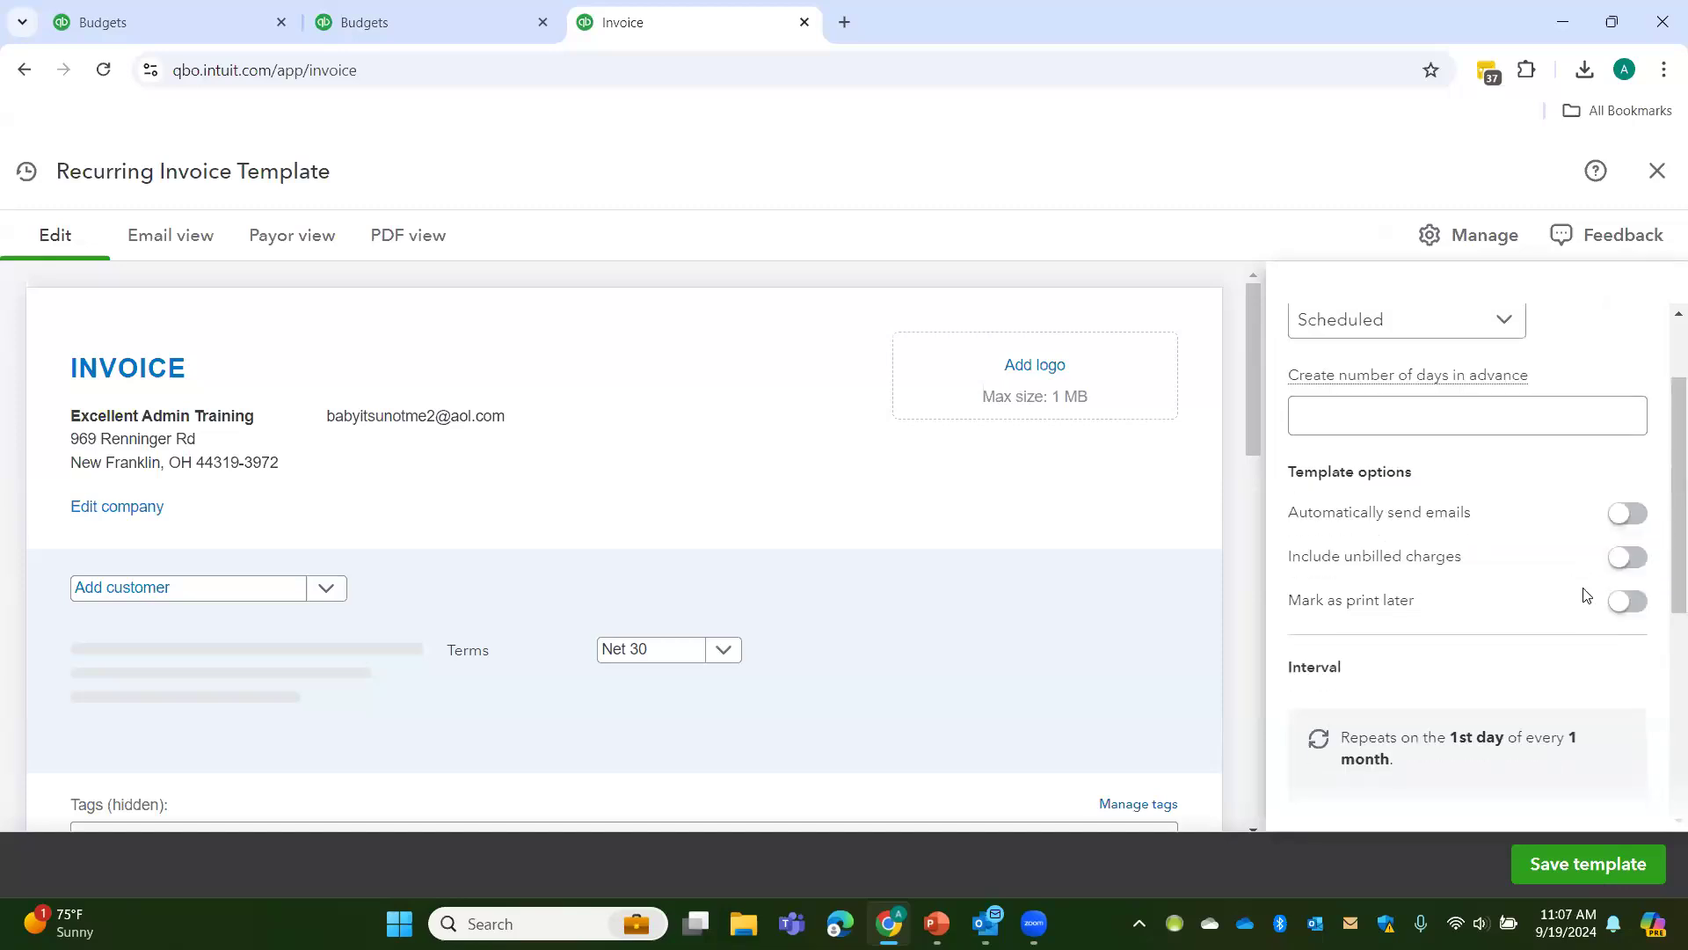
scroll(1586, 595, "down", 5)
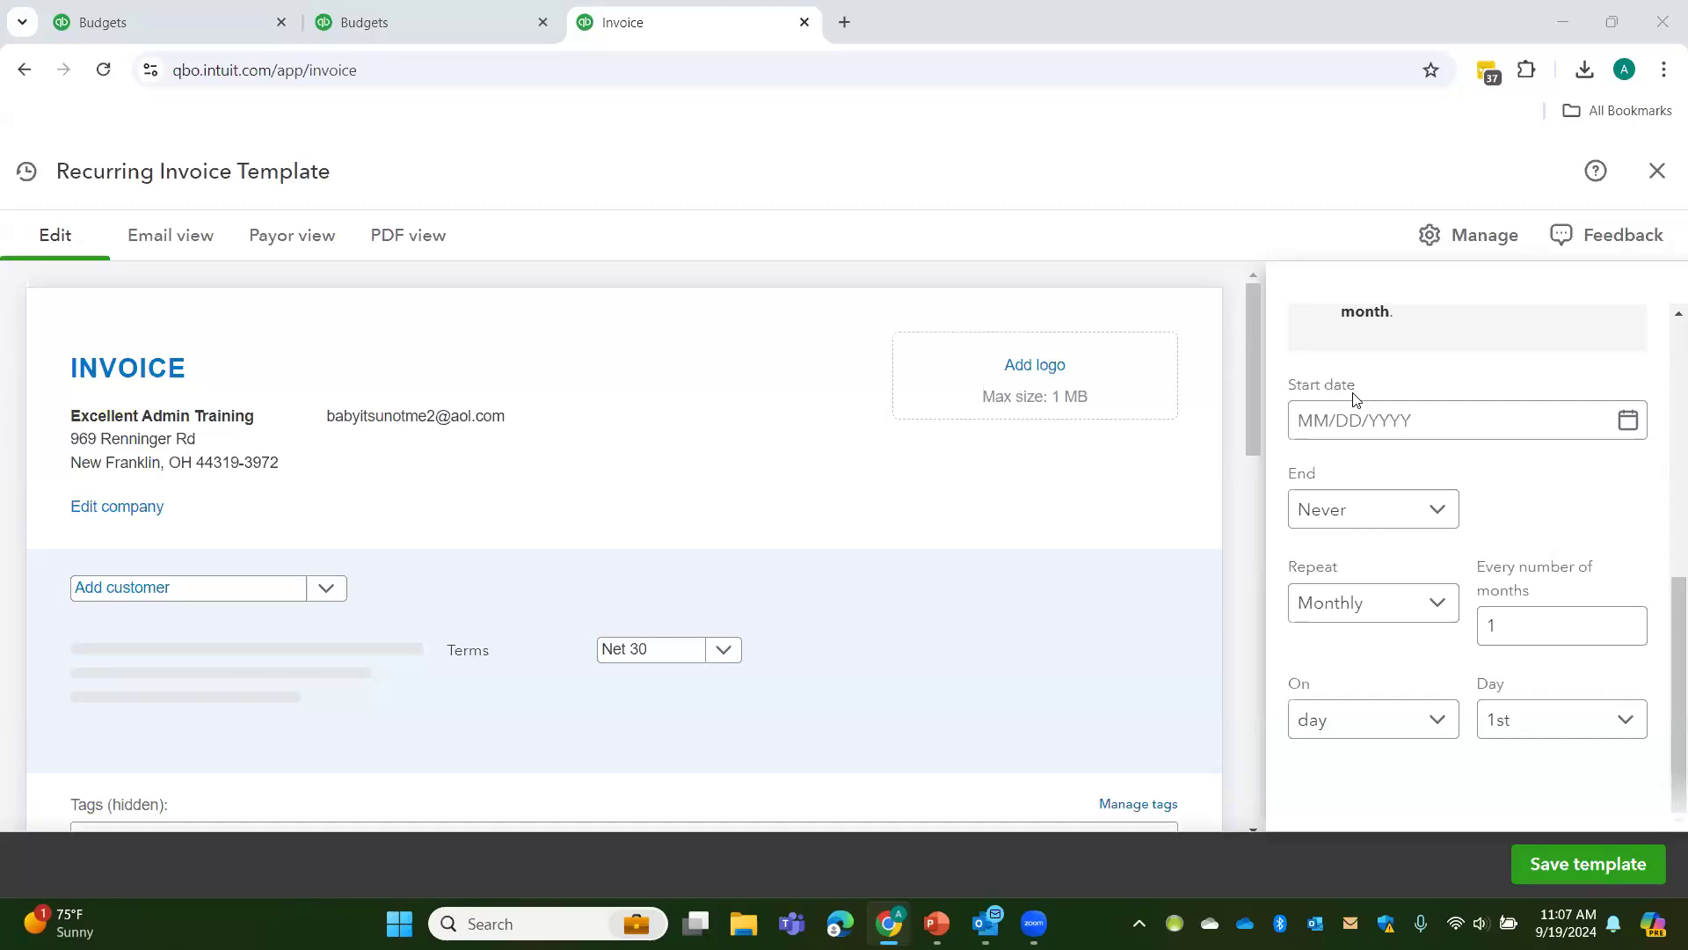
left_click(1658, 170)
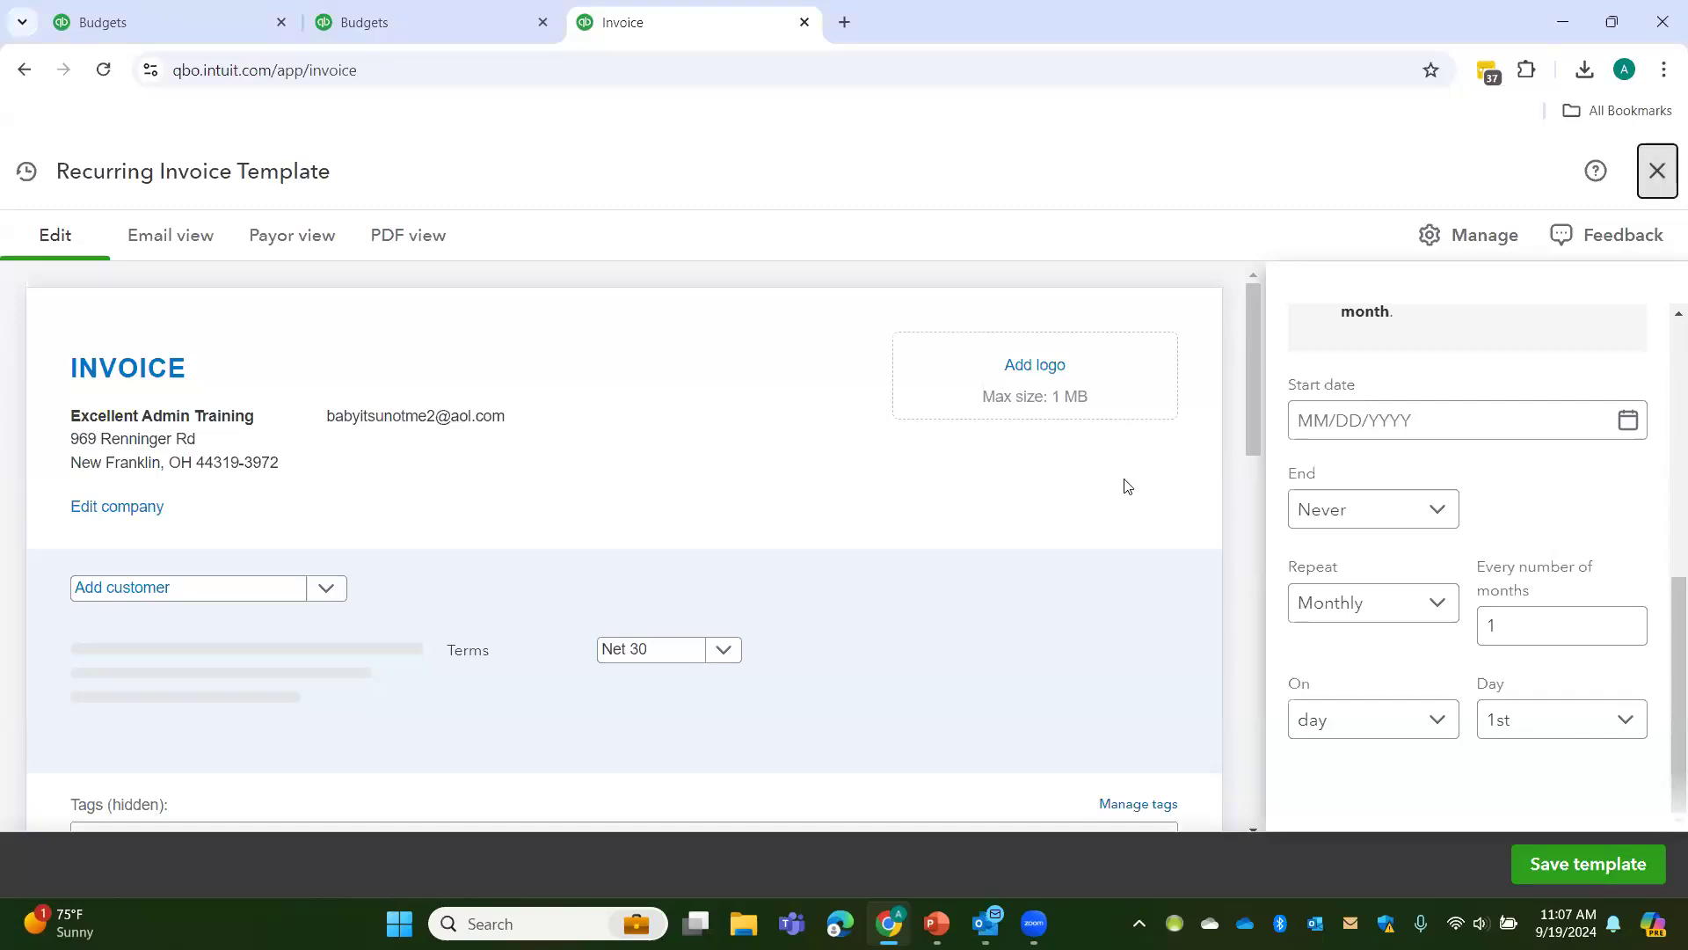
left_click(940, 567)
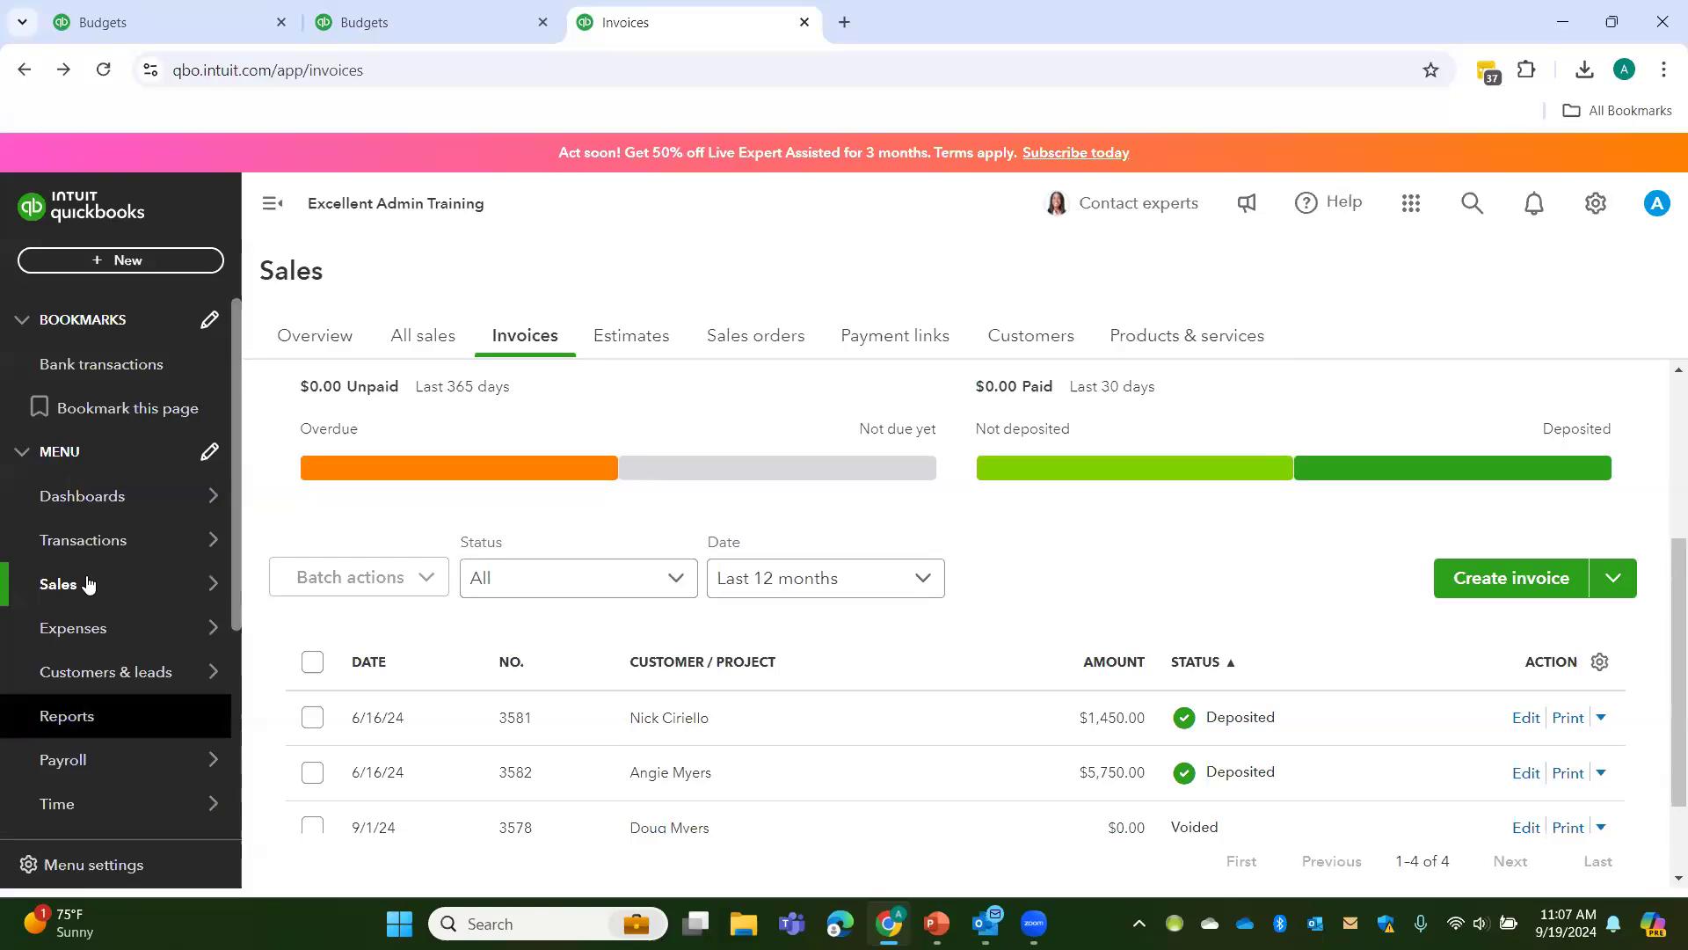
Step: Display the Recurring Transactions list with the Netflix and DEPLETION monthly templates, briefly checking the gear menu
mouse_move(88, 540)
left_click(334, 799)
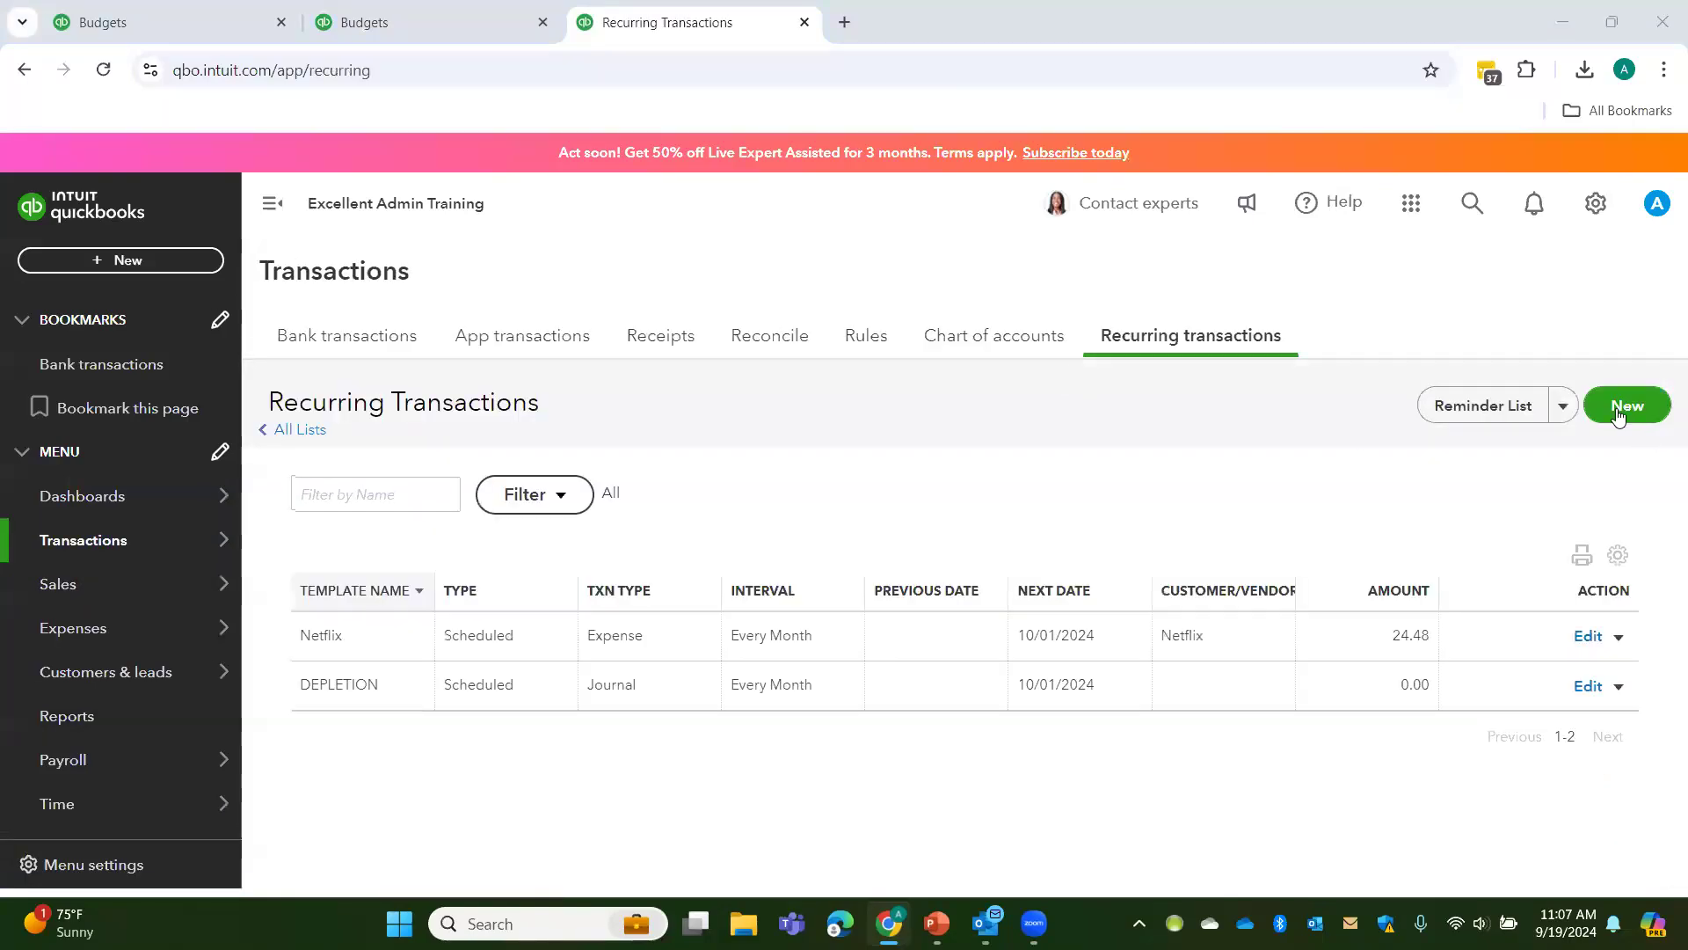
left_click(1580, 207)
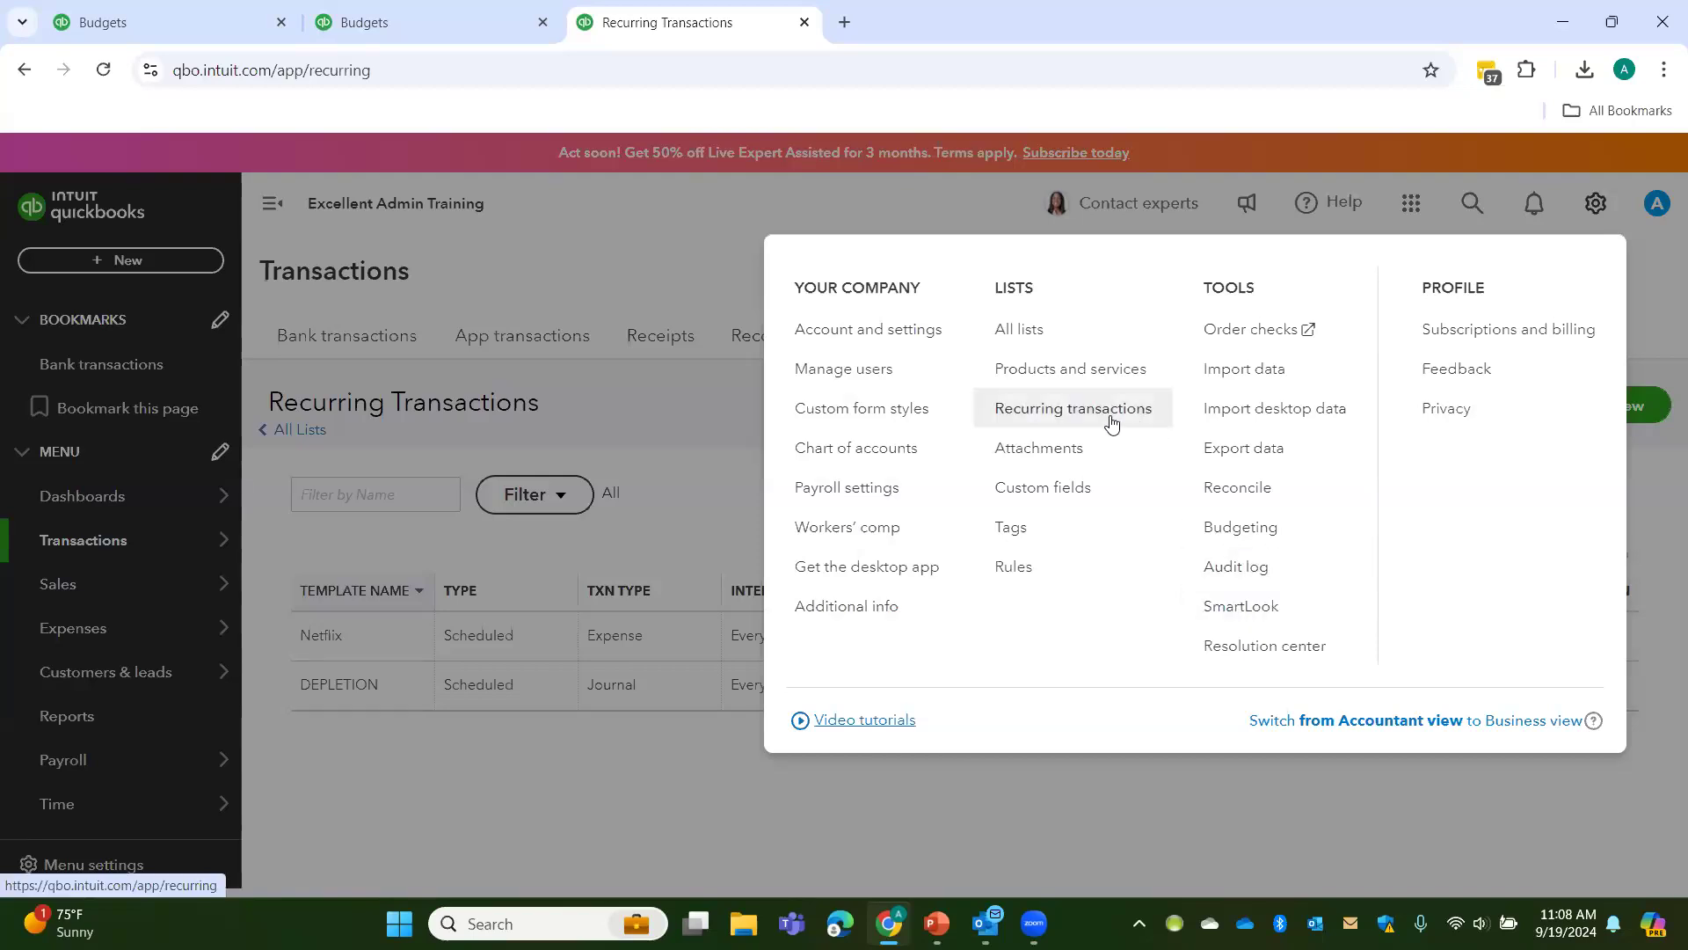
left_click(638, 200)
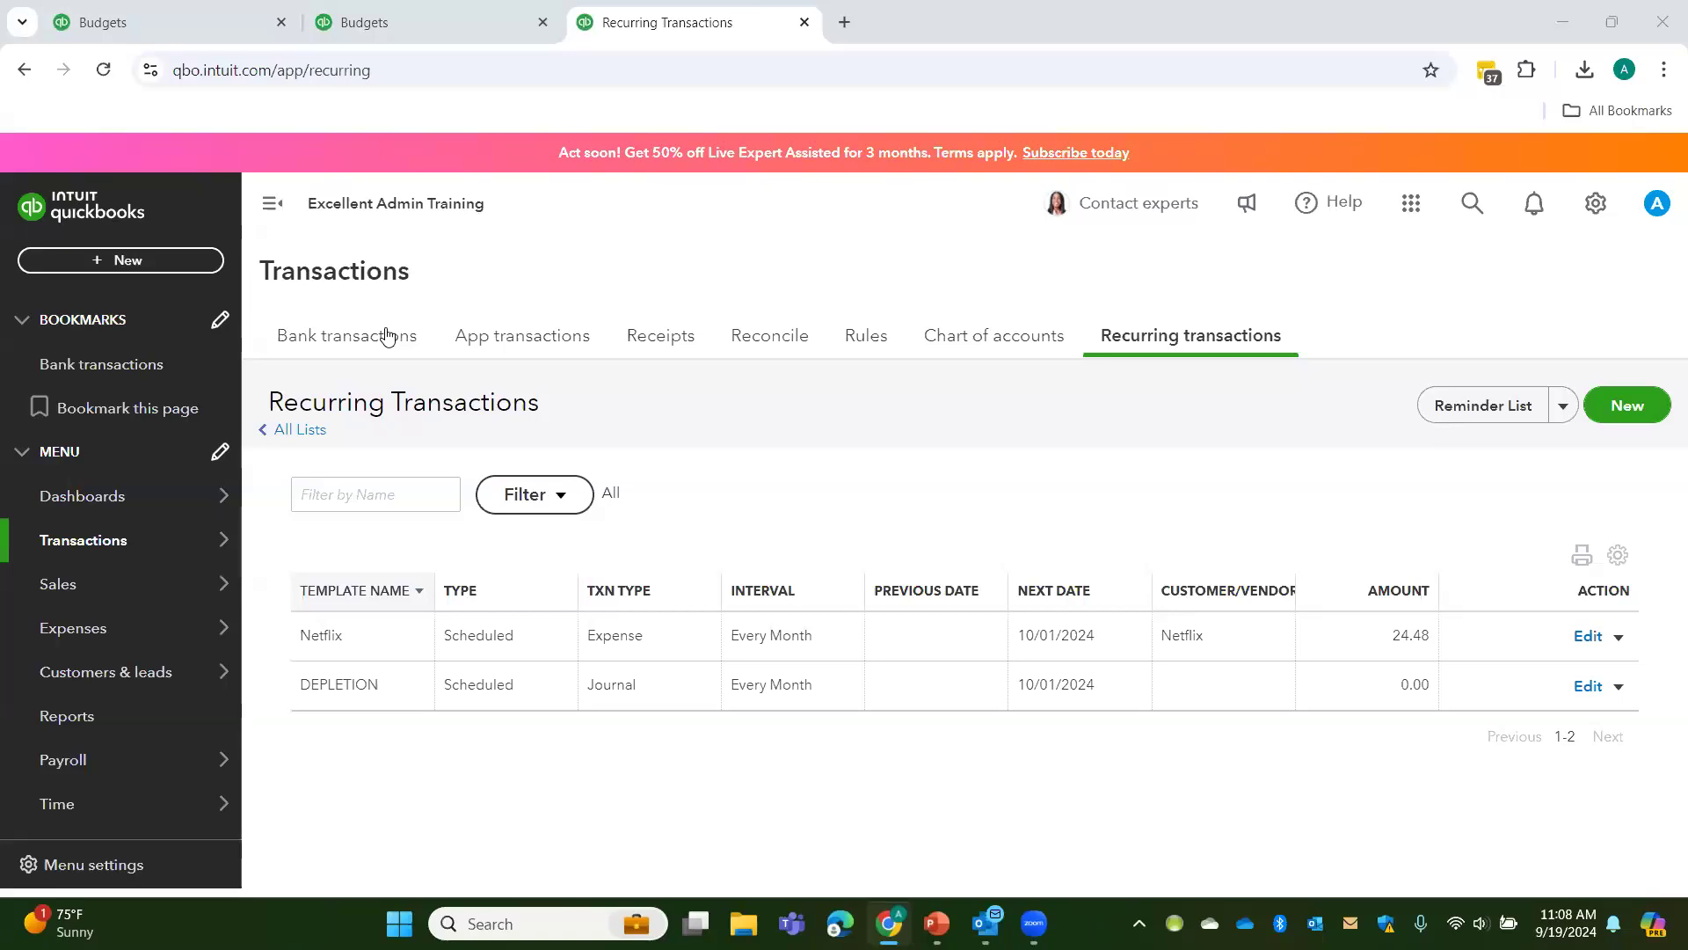
Step: Review the $24.48 Netflix Subscription expense in the checking register and close it unchanged
mouse_move(70, 552)
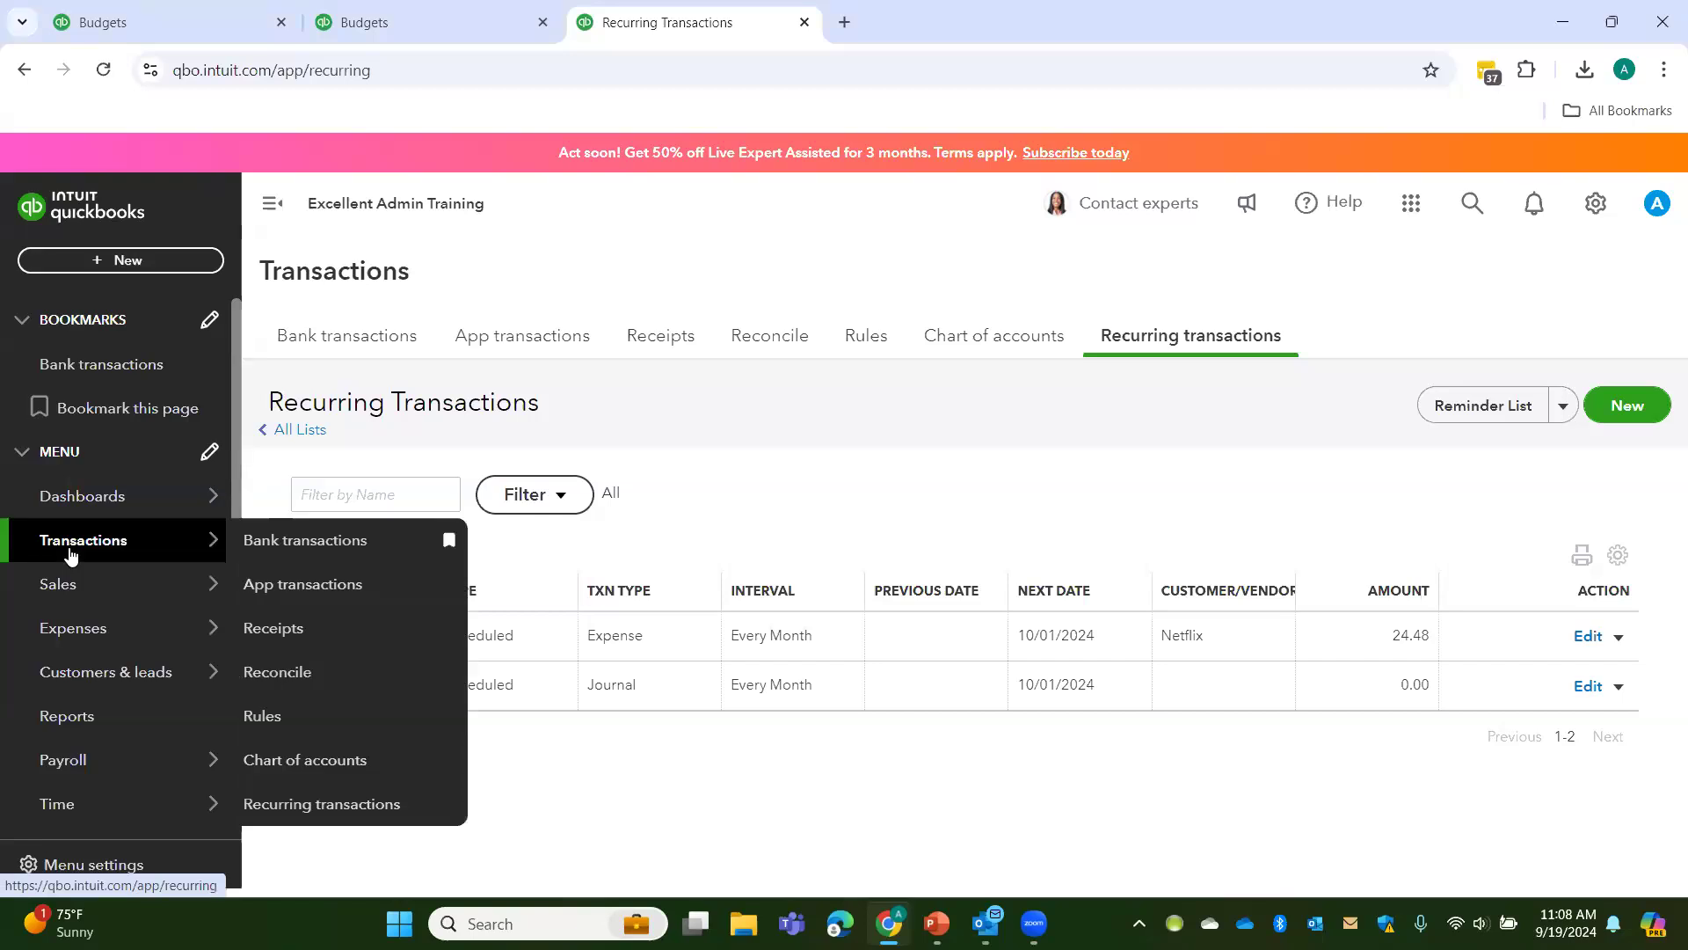
left_click(351, 332)
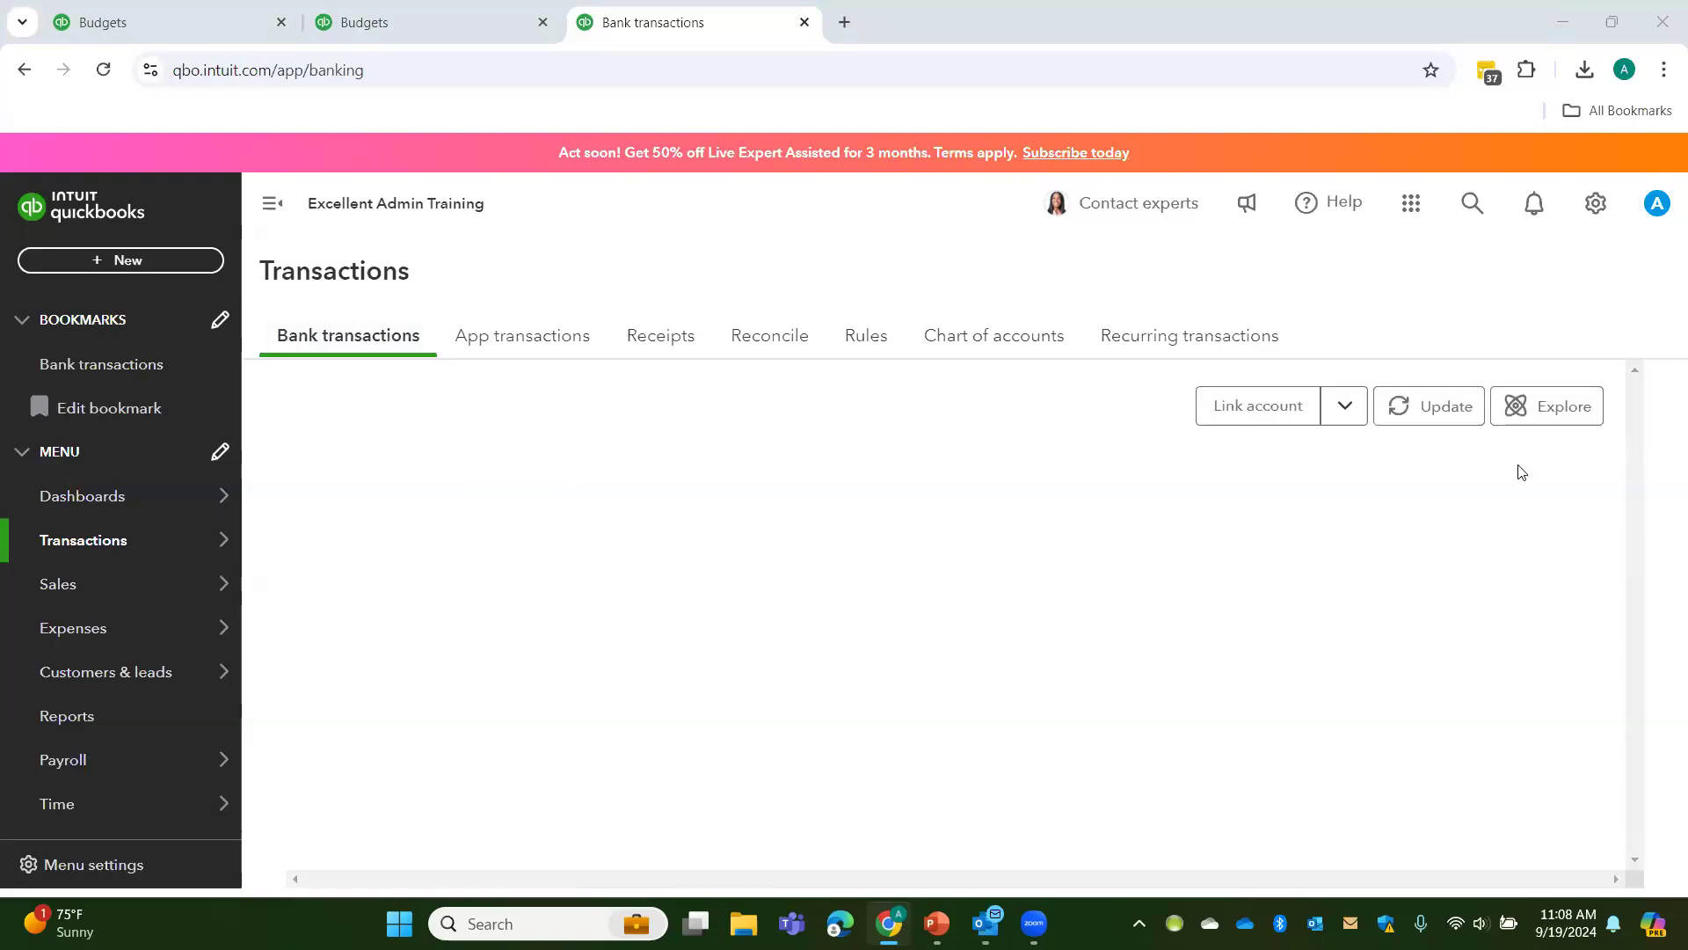
left_click(1541, 674)
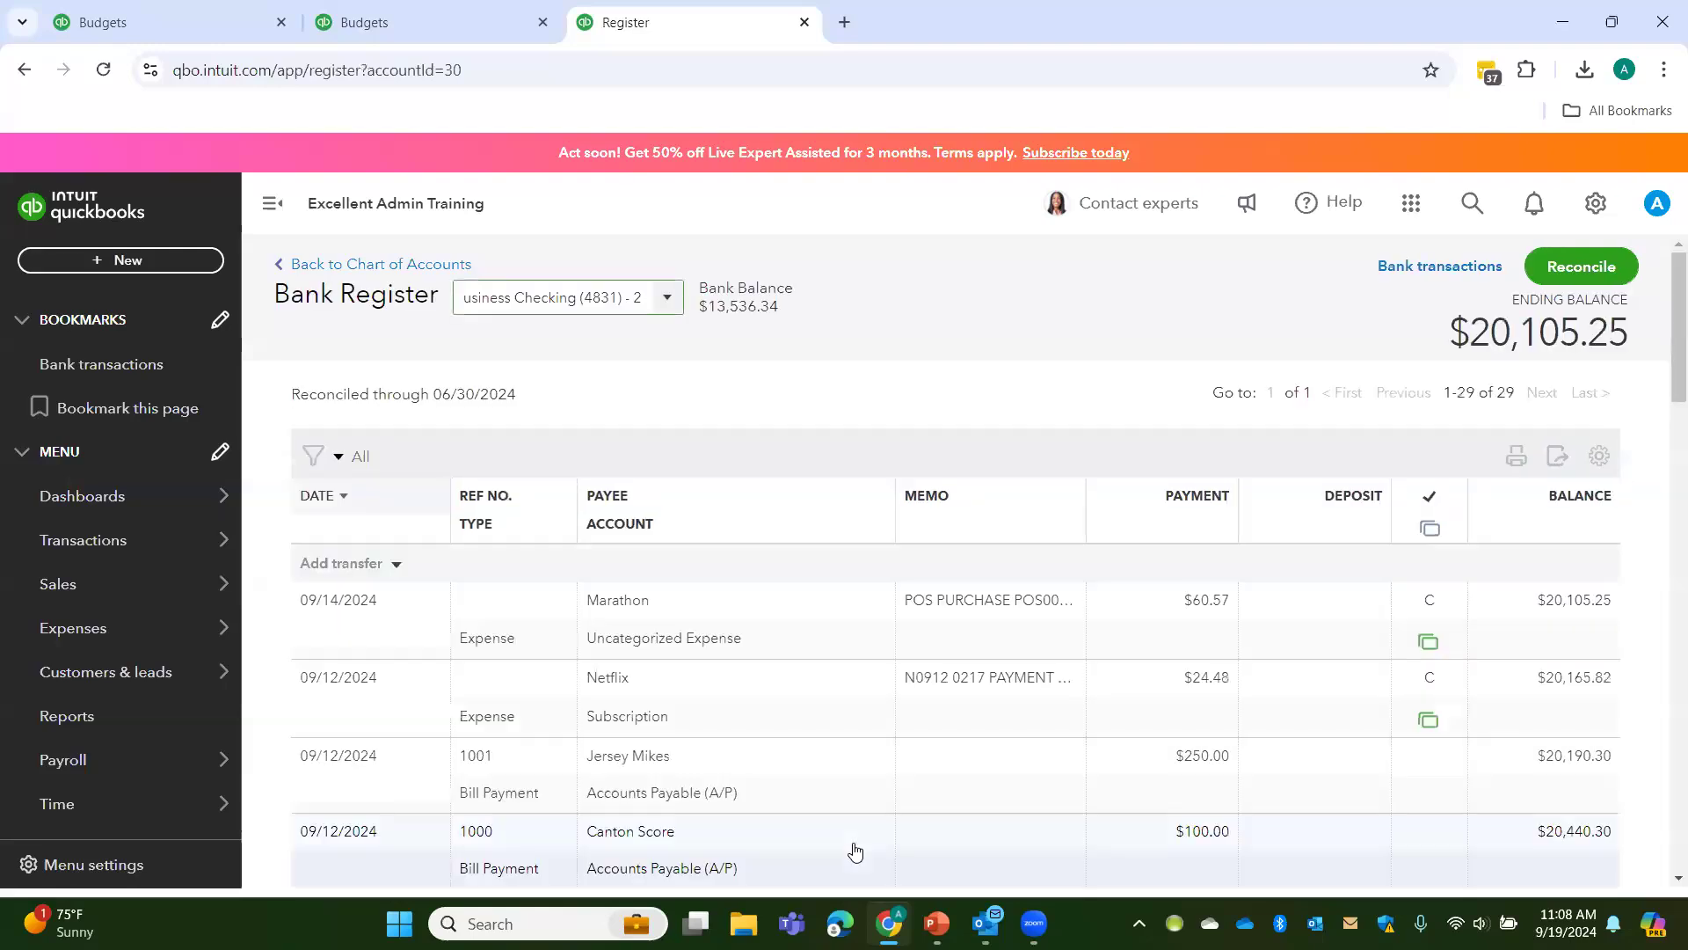
left_click(1038, 695)
scroll(1187, 730, "down", 1)
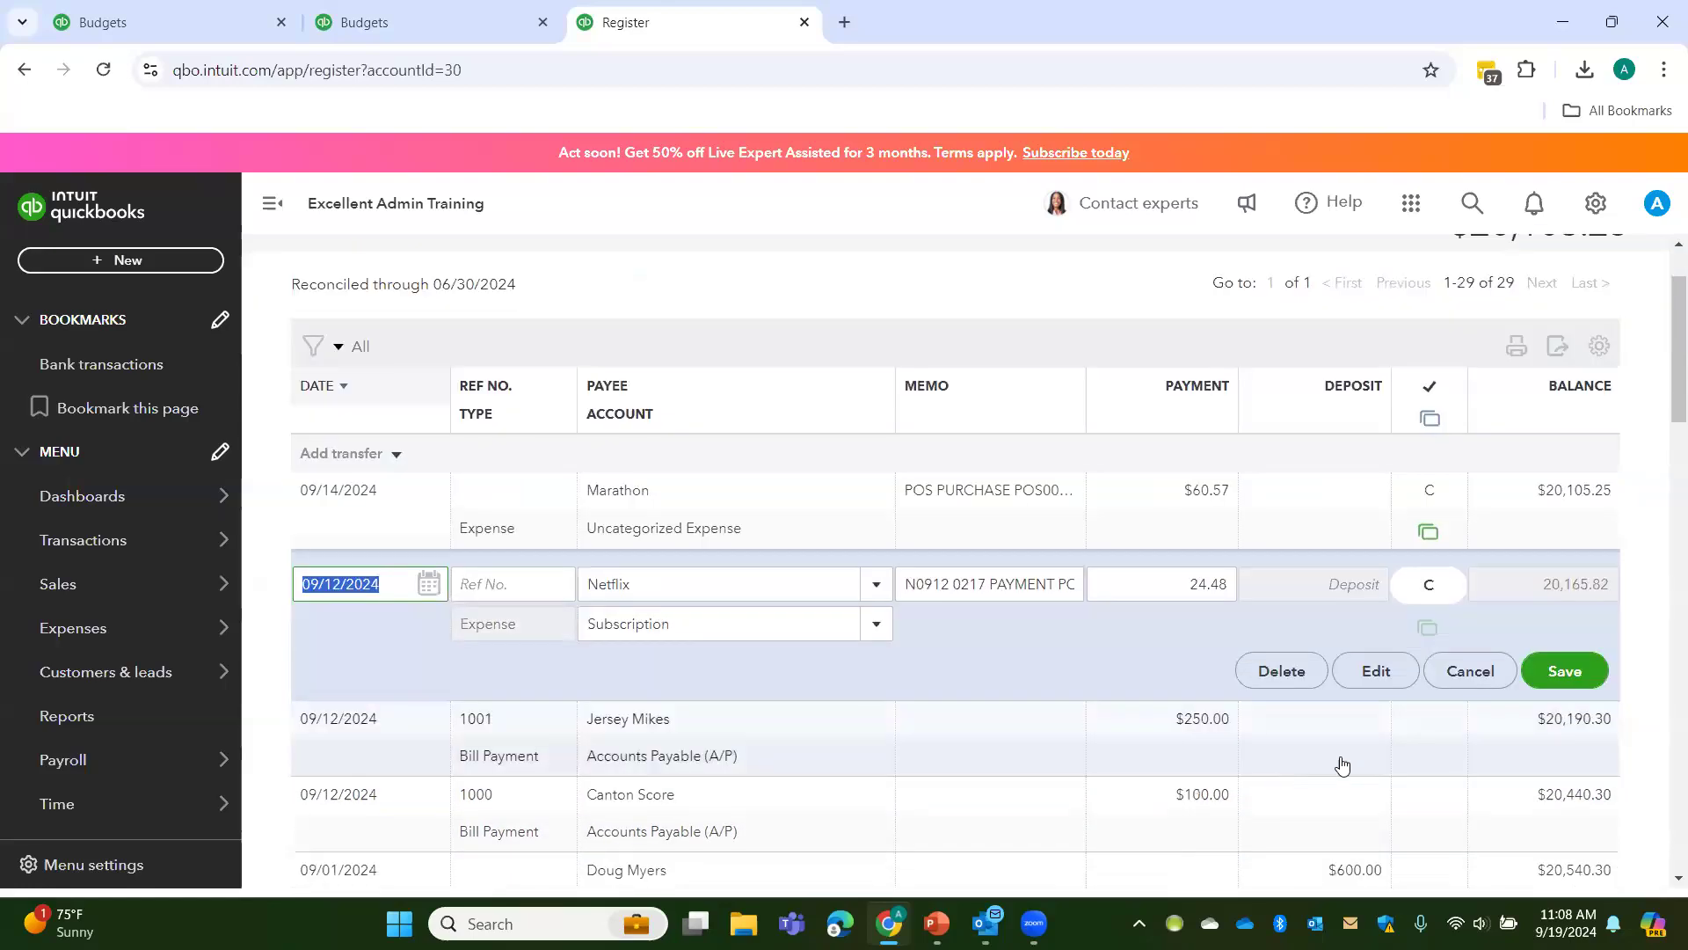
left_click(1385, 688)
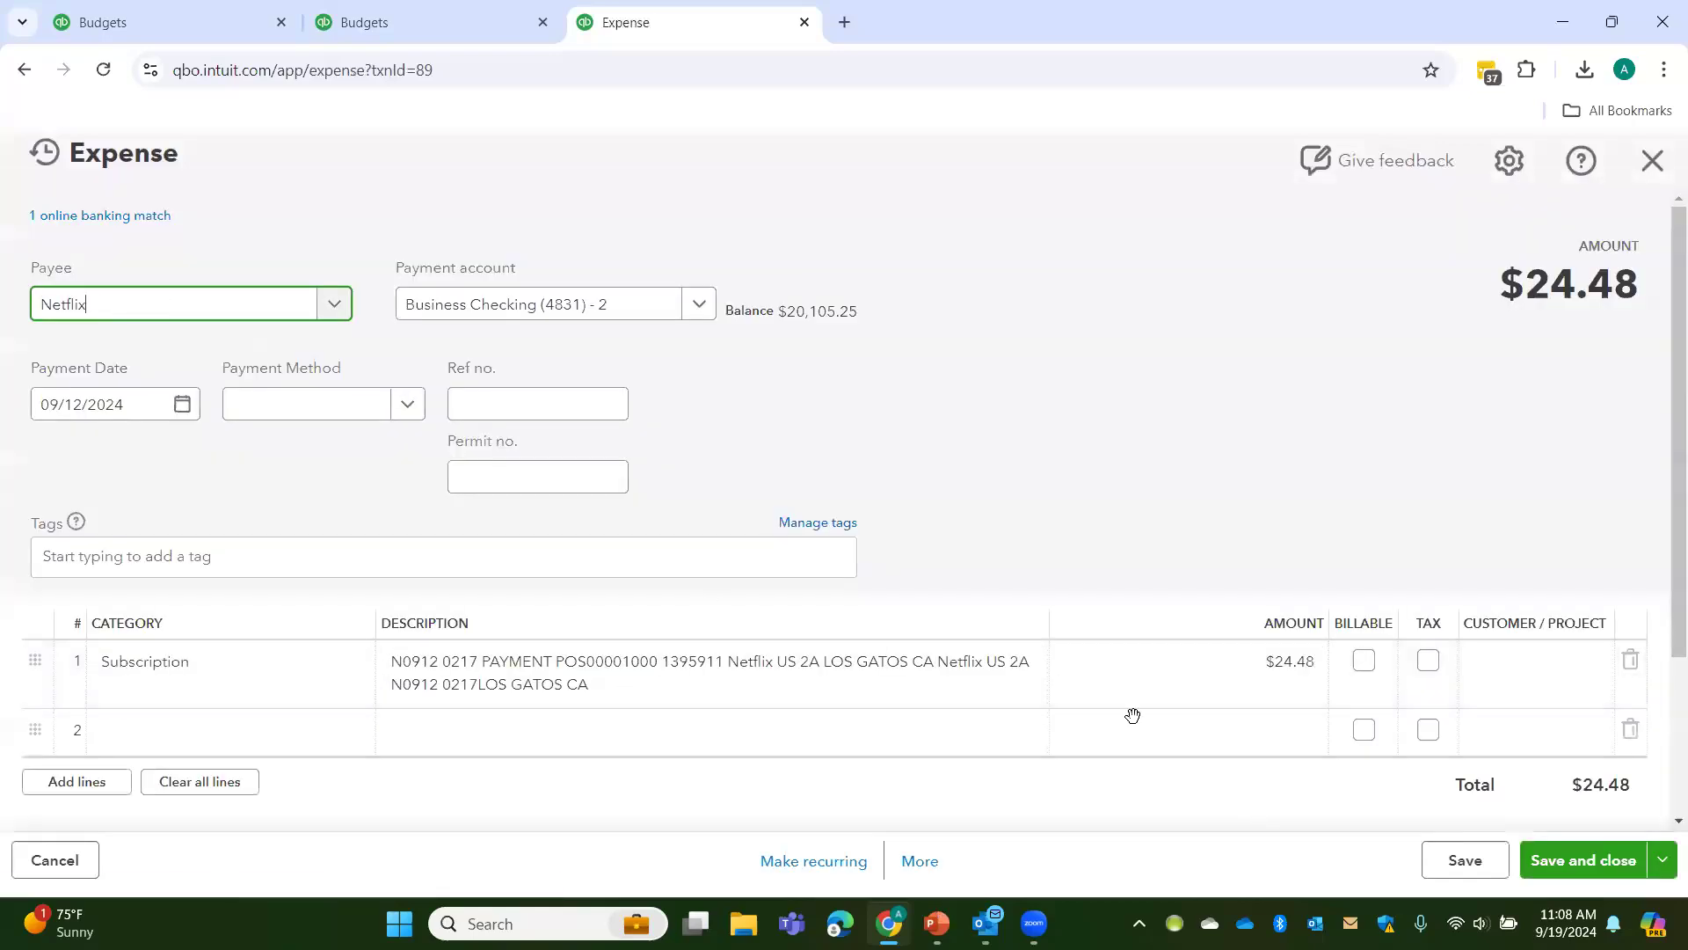
left_click(919, 860)
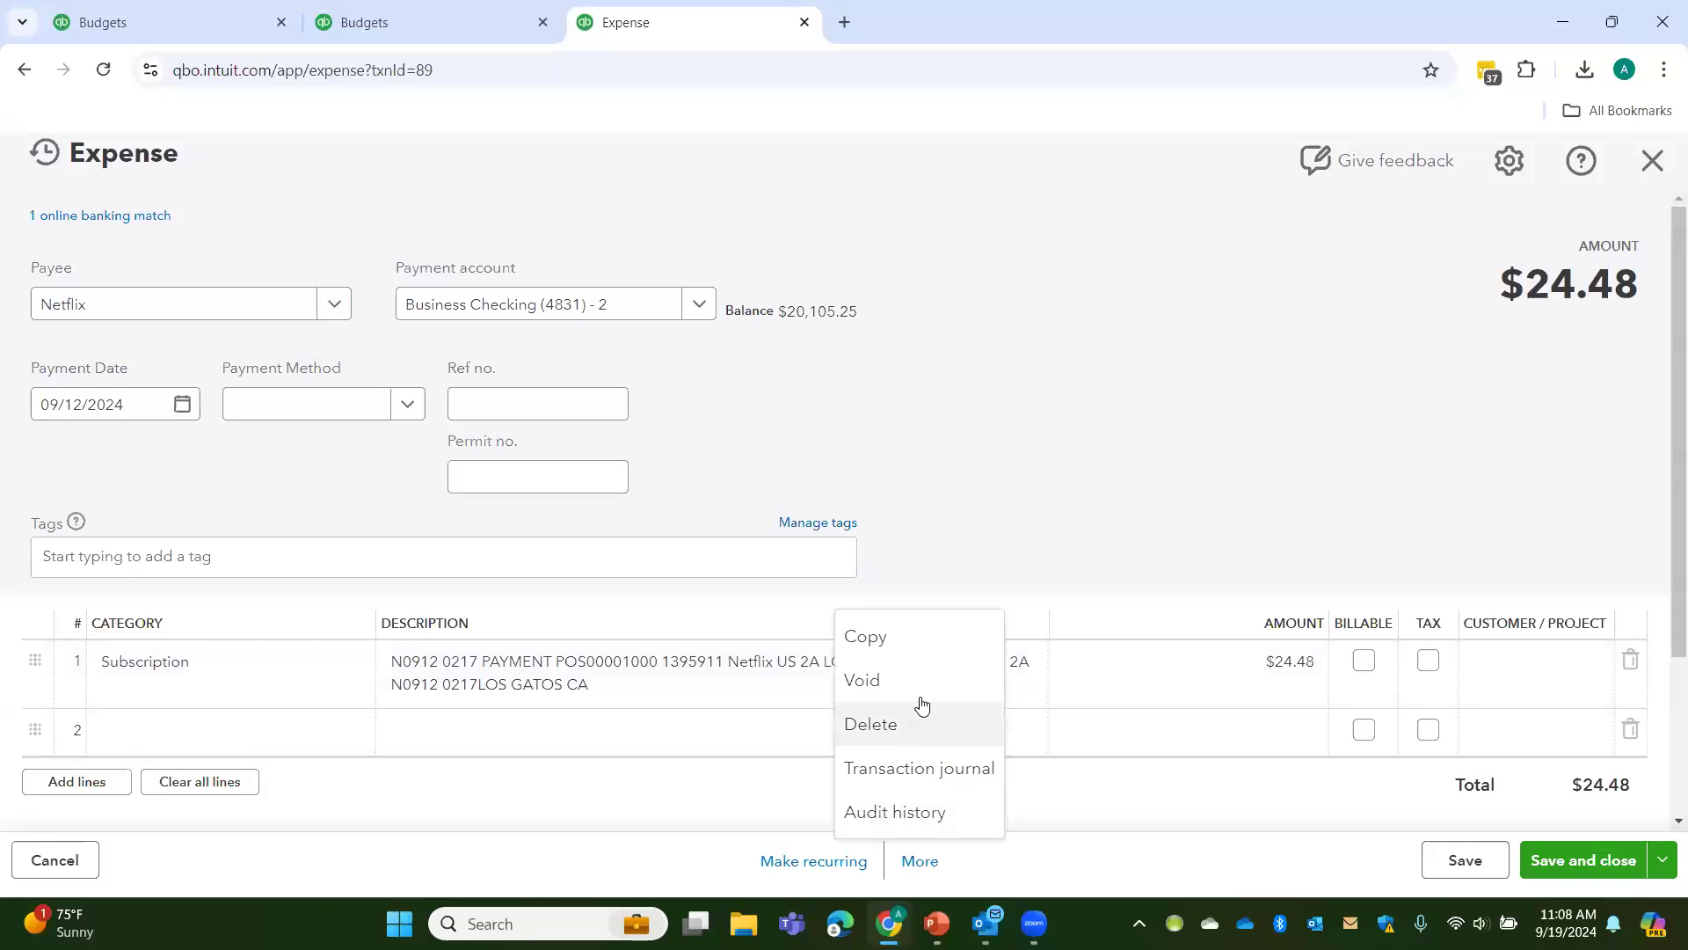
left_click(1652, 161)
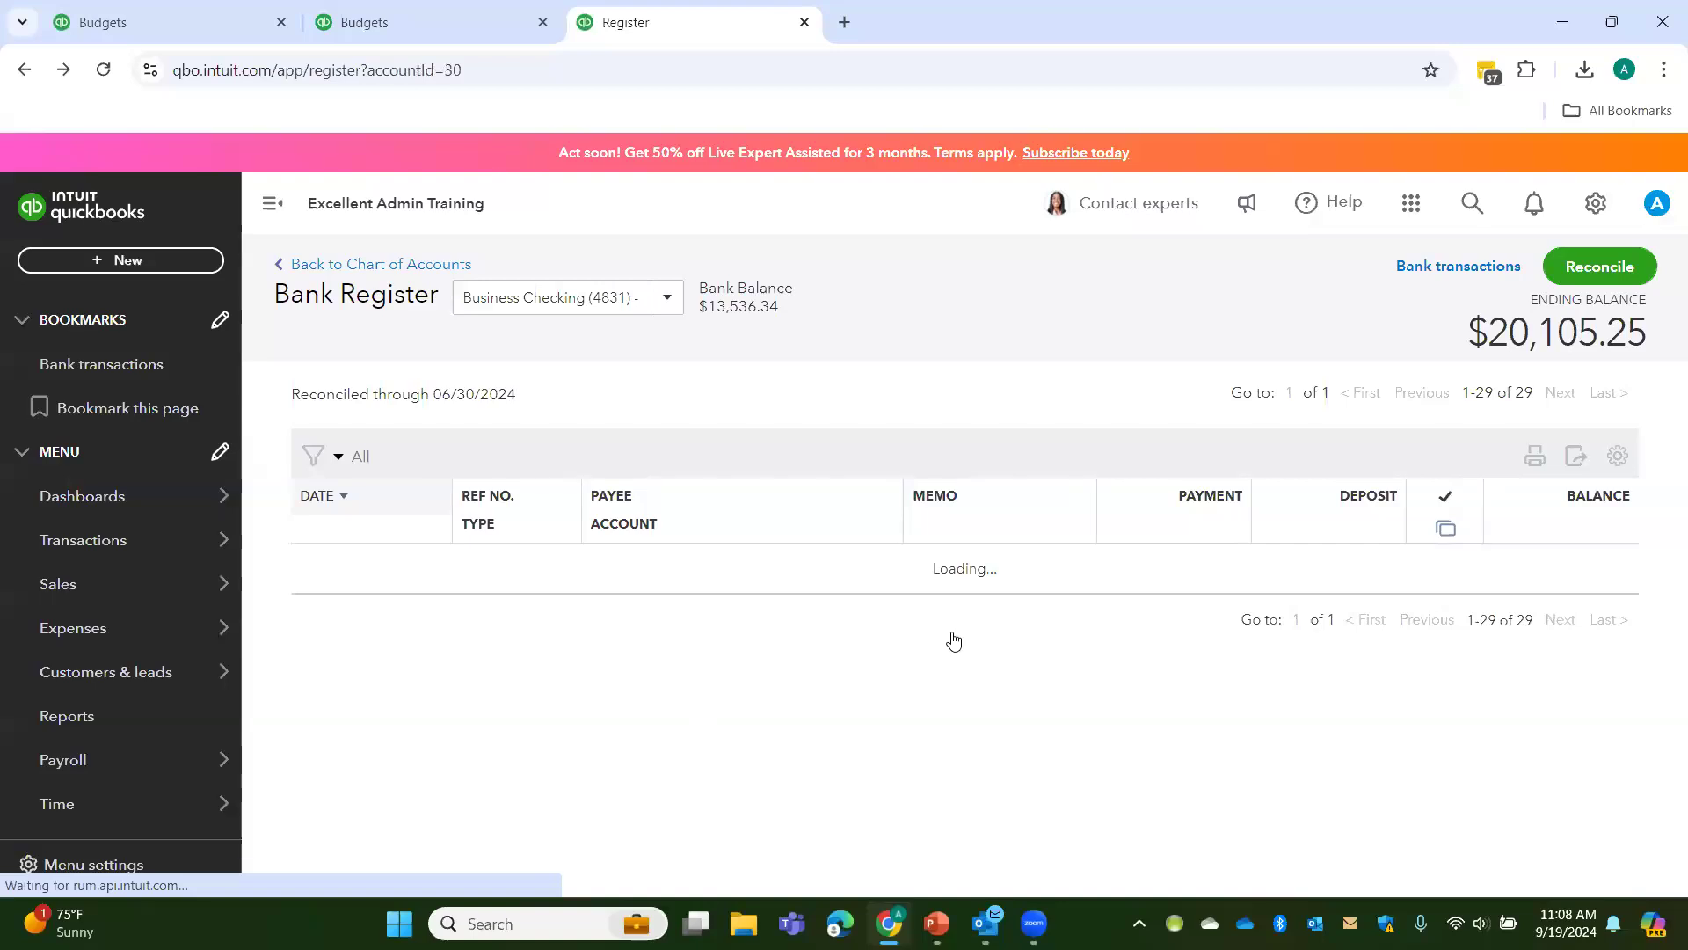
left_click(225, 514)
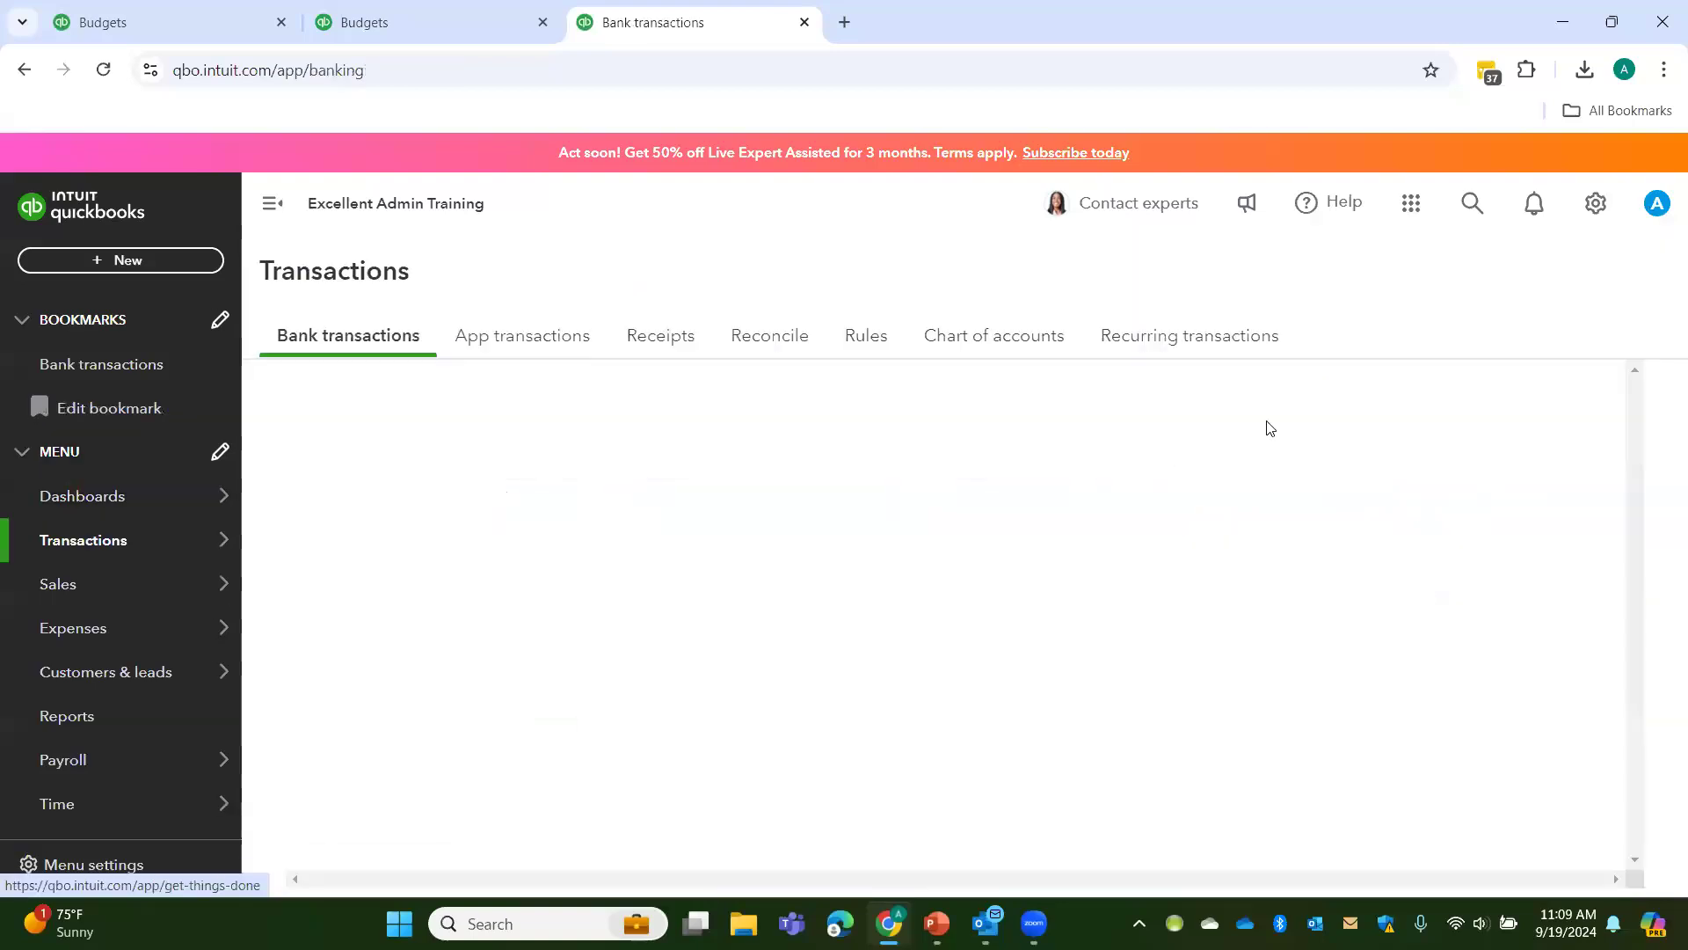
Step: Open the Netflix recurring template, confirm its Monthly interval, and close it without saving
left_click(1251, 343)
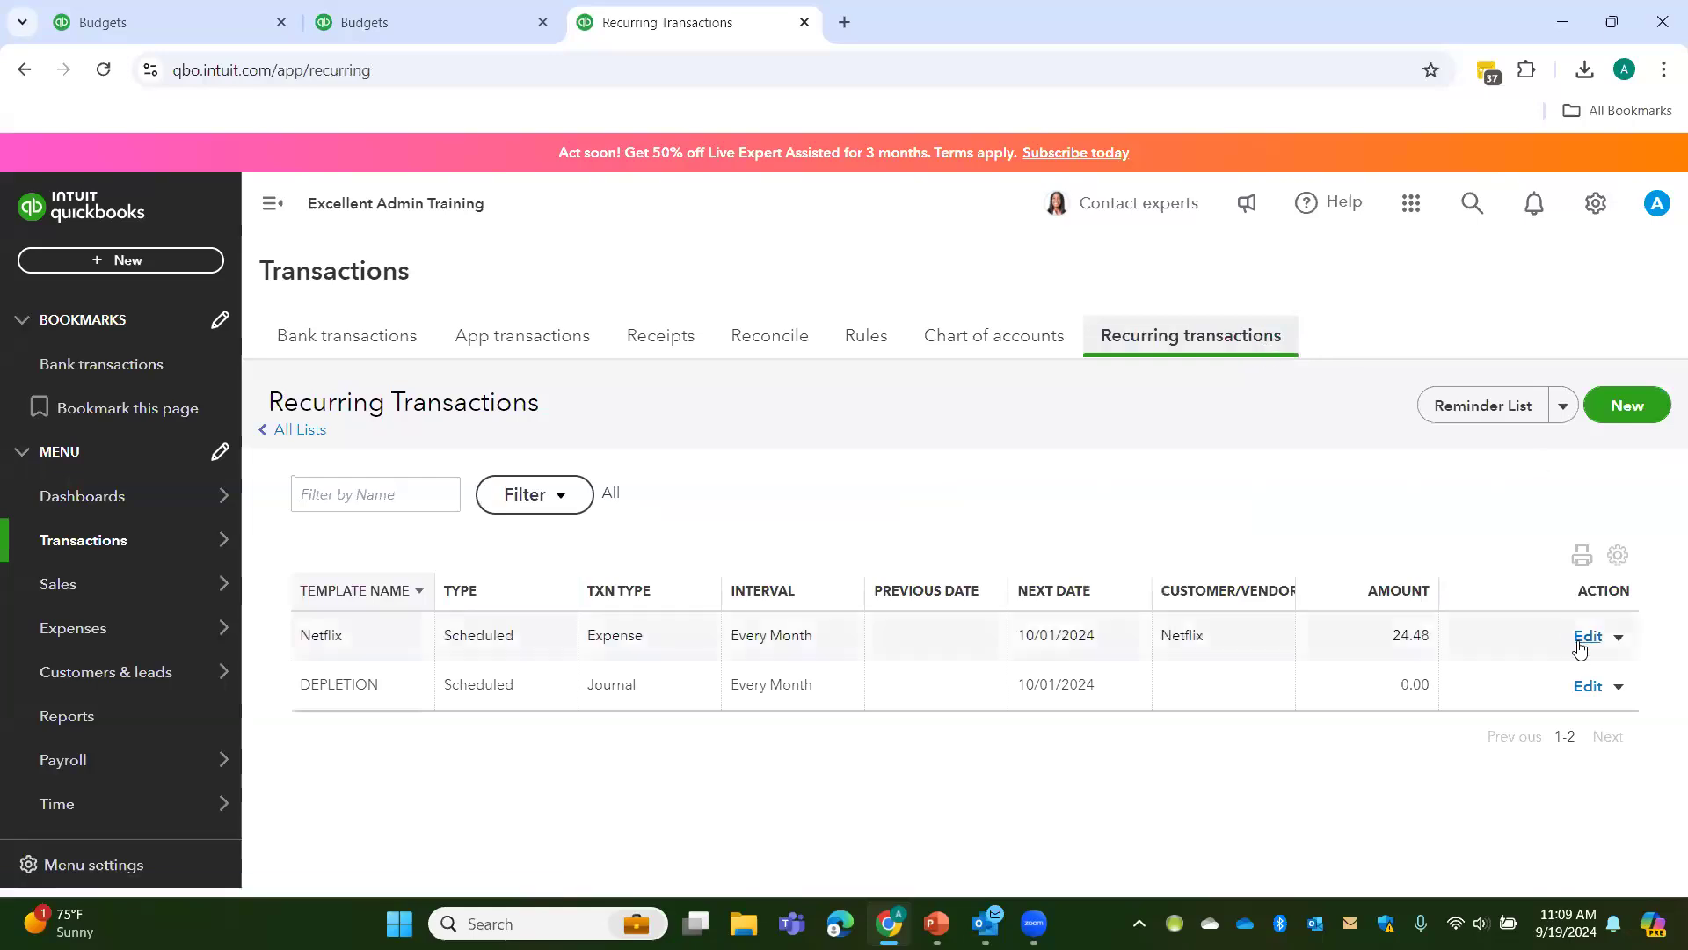
left_click(1580, 642)
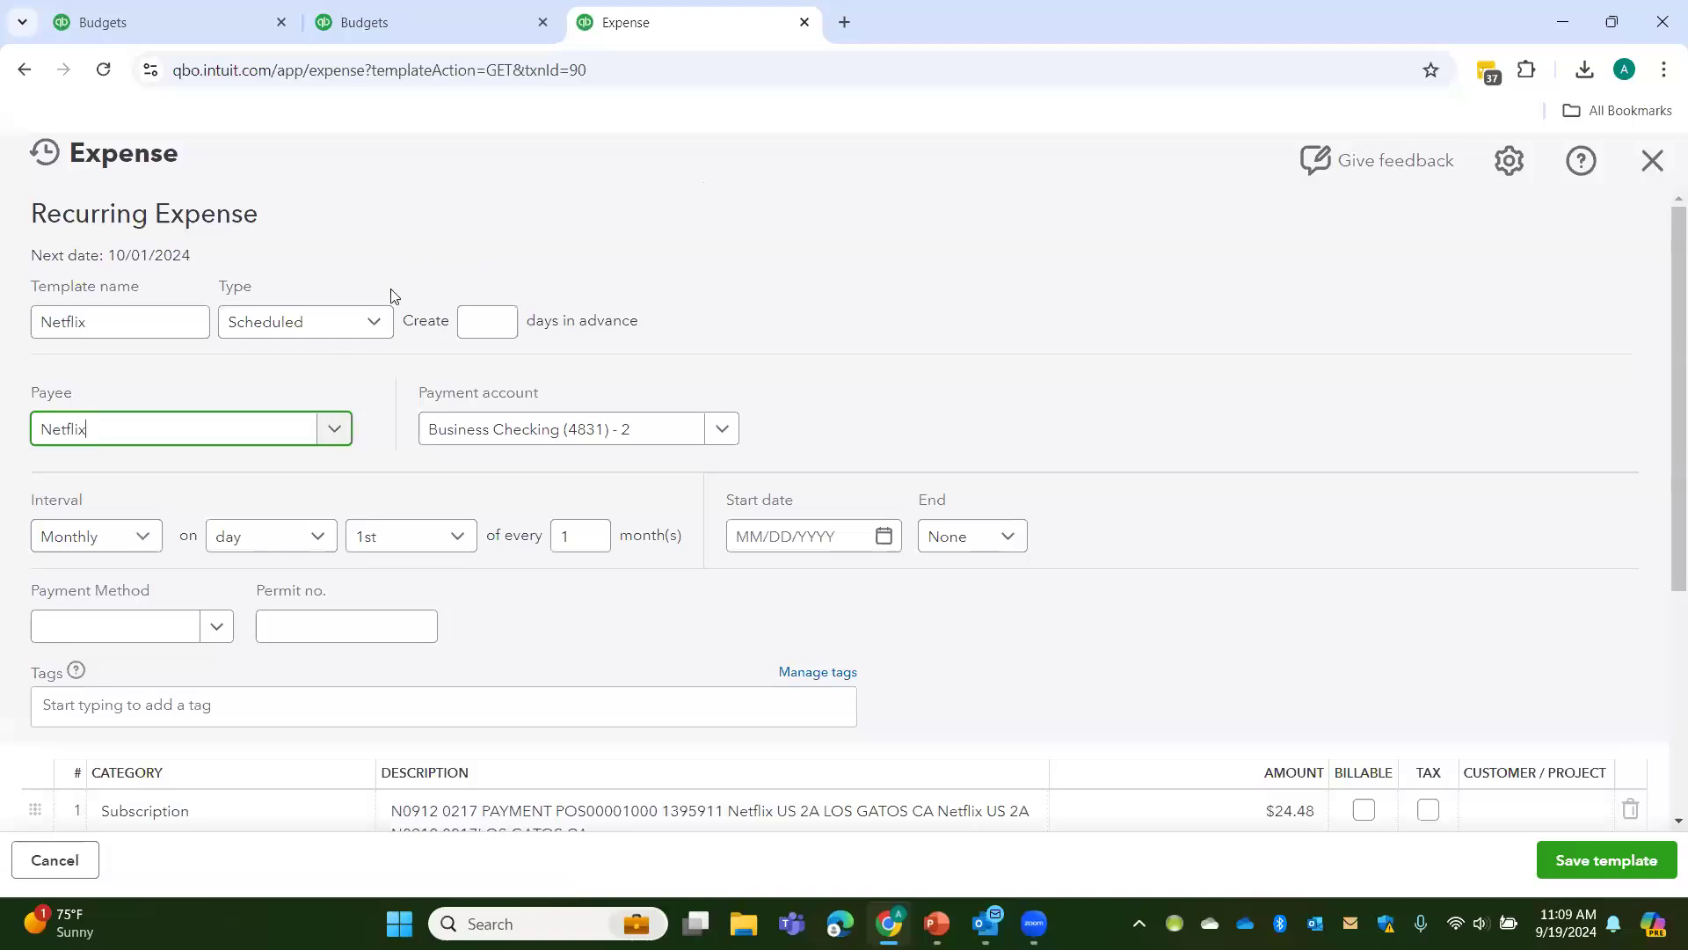
scroll(309, 529, "down", 2)
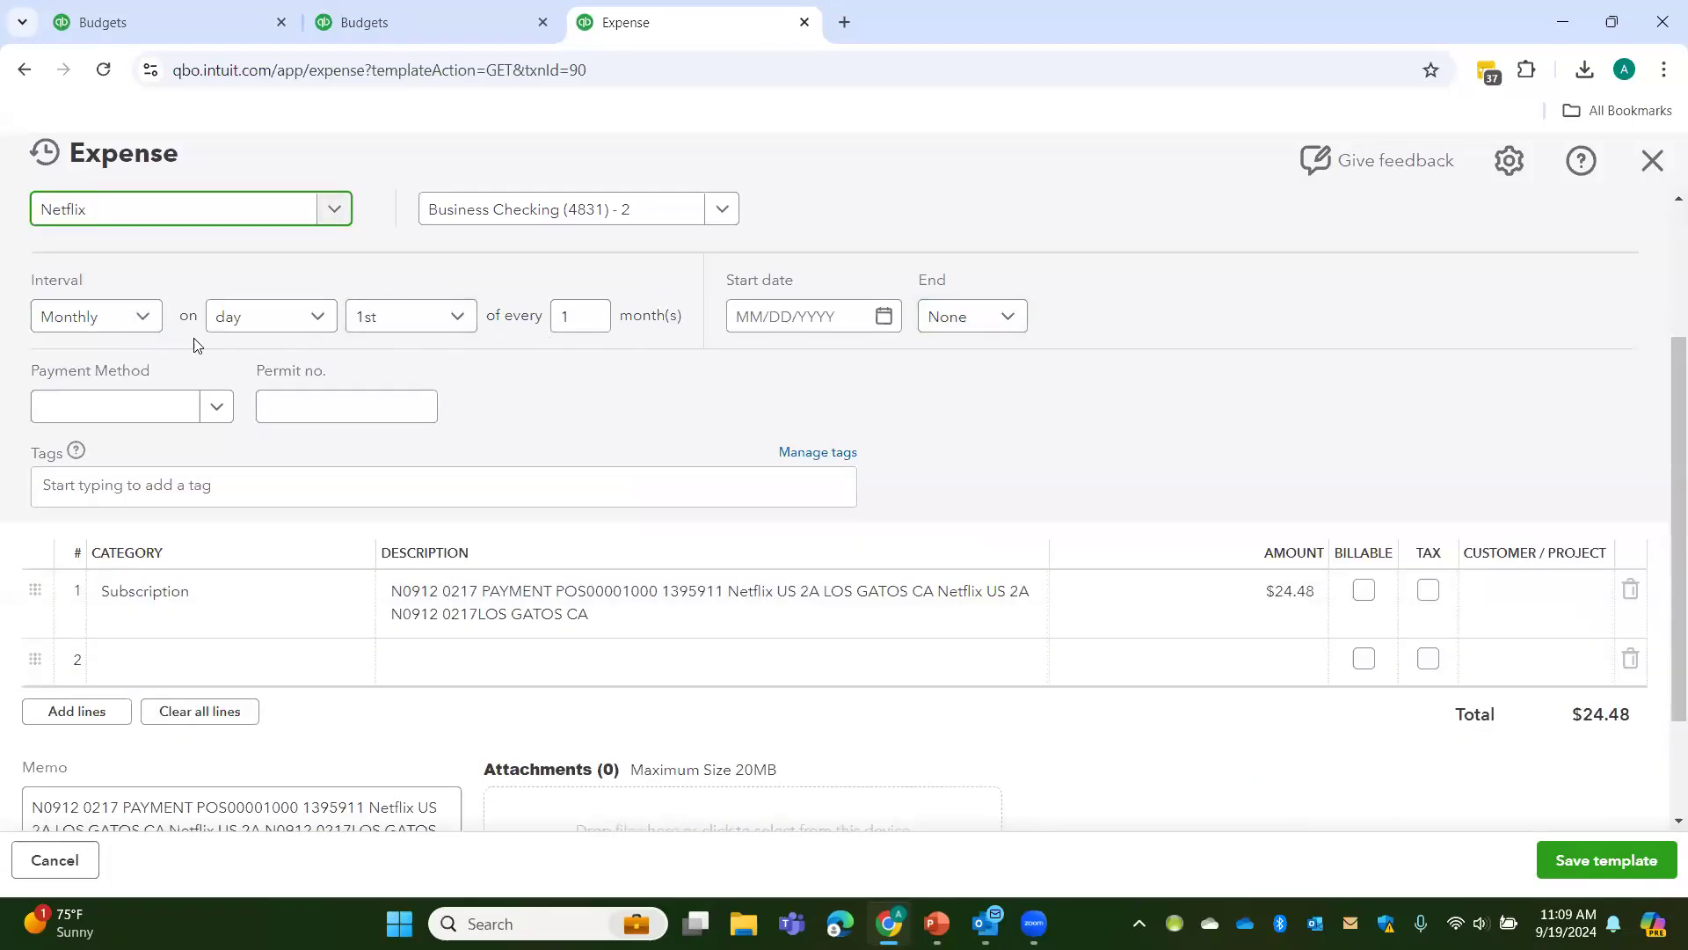
left_click(158, 333)
left_click(158, 334)
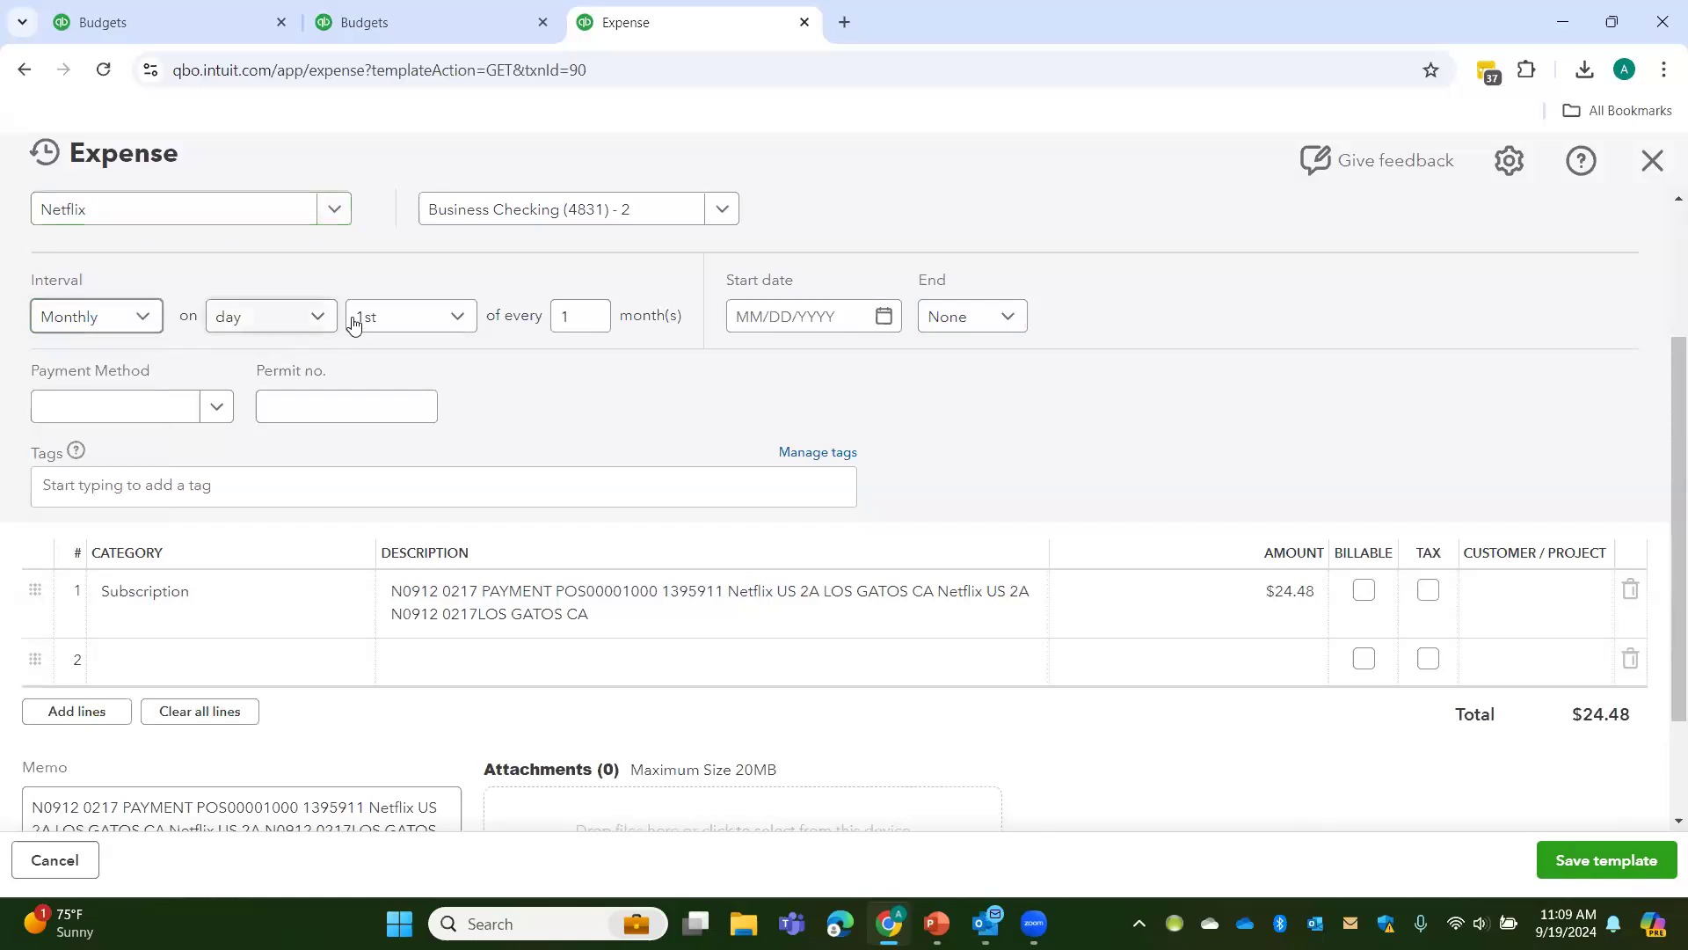
scroll(546, 708, "down", 2)
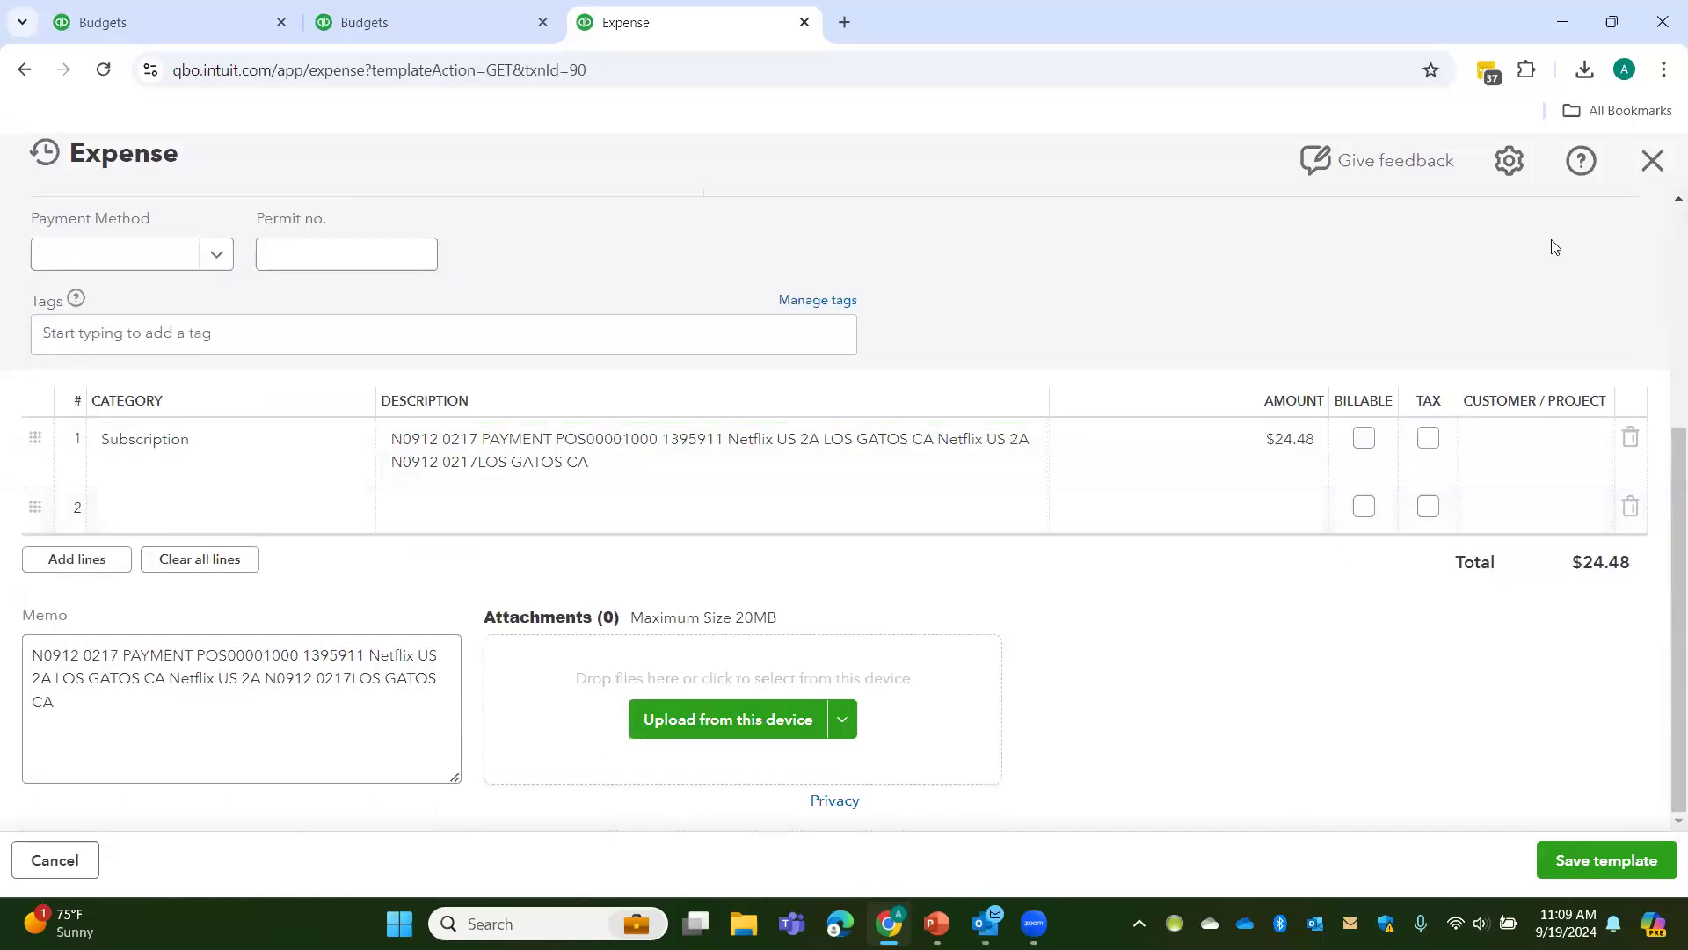
left_click(1652, 160)
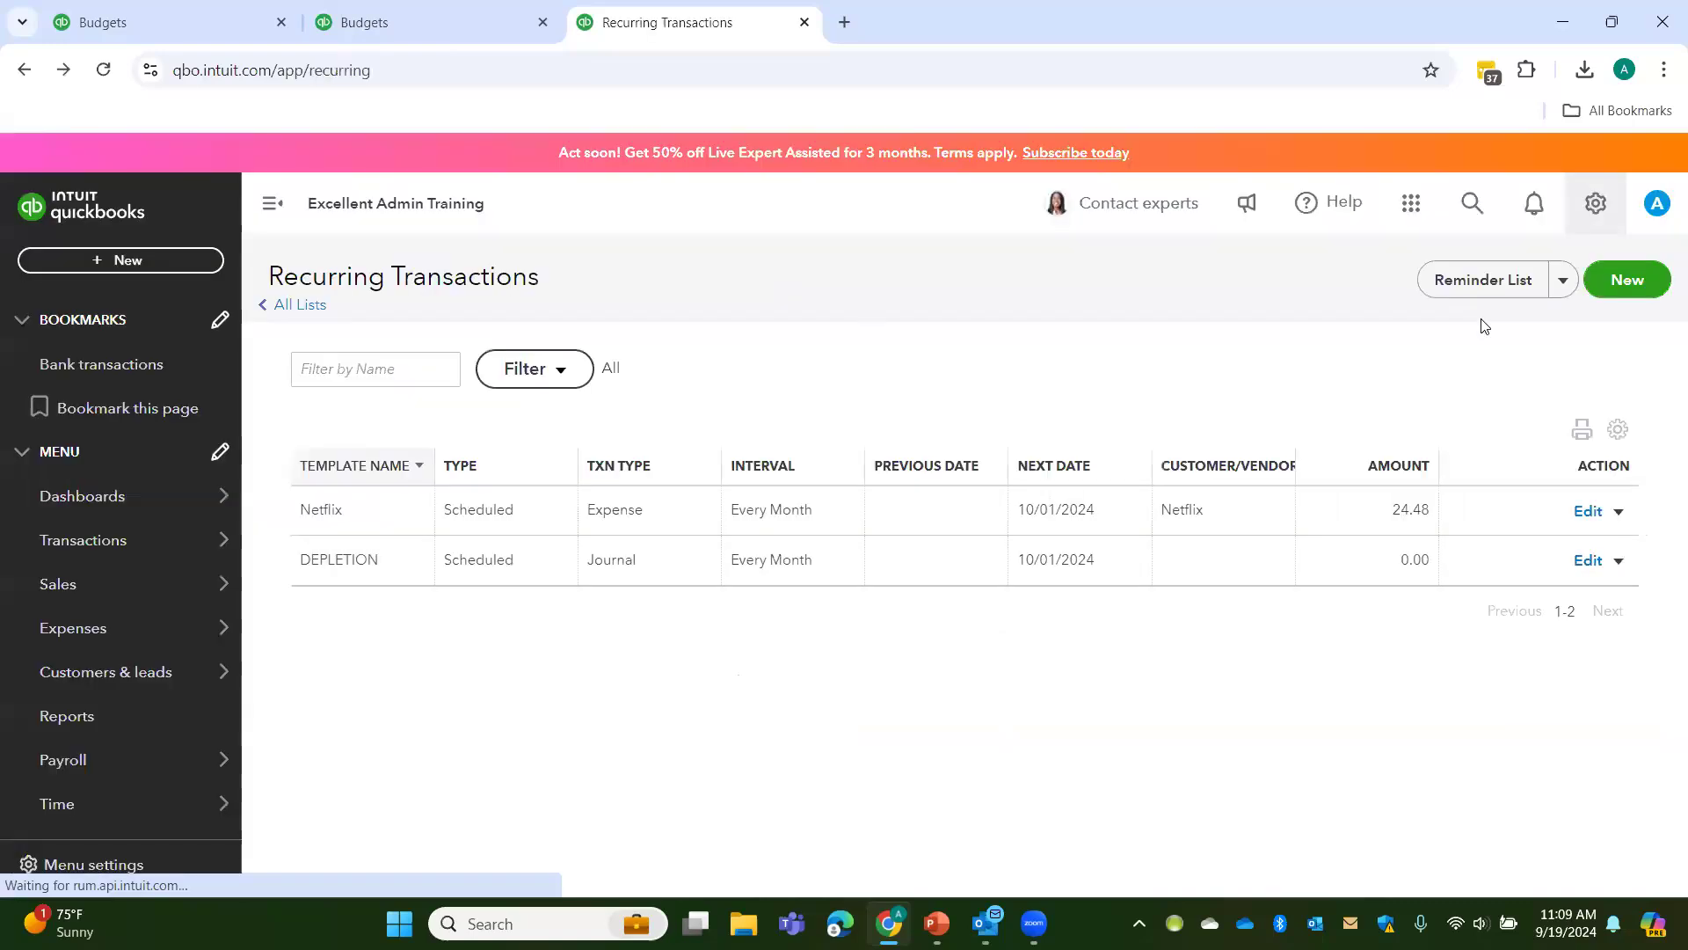
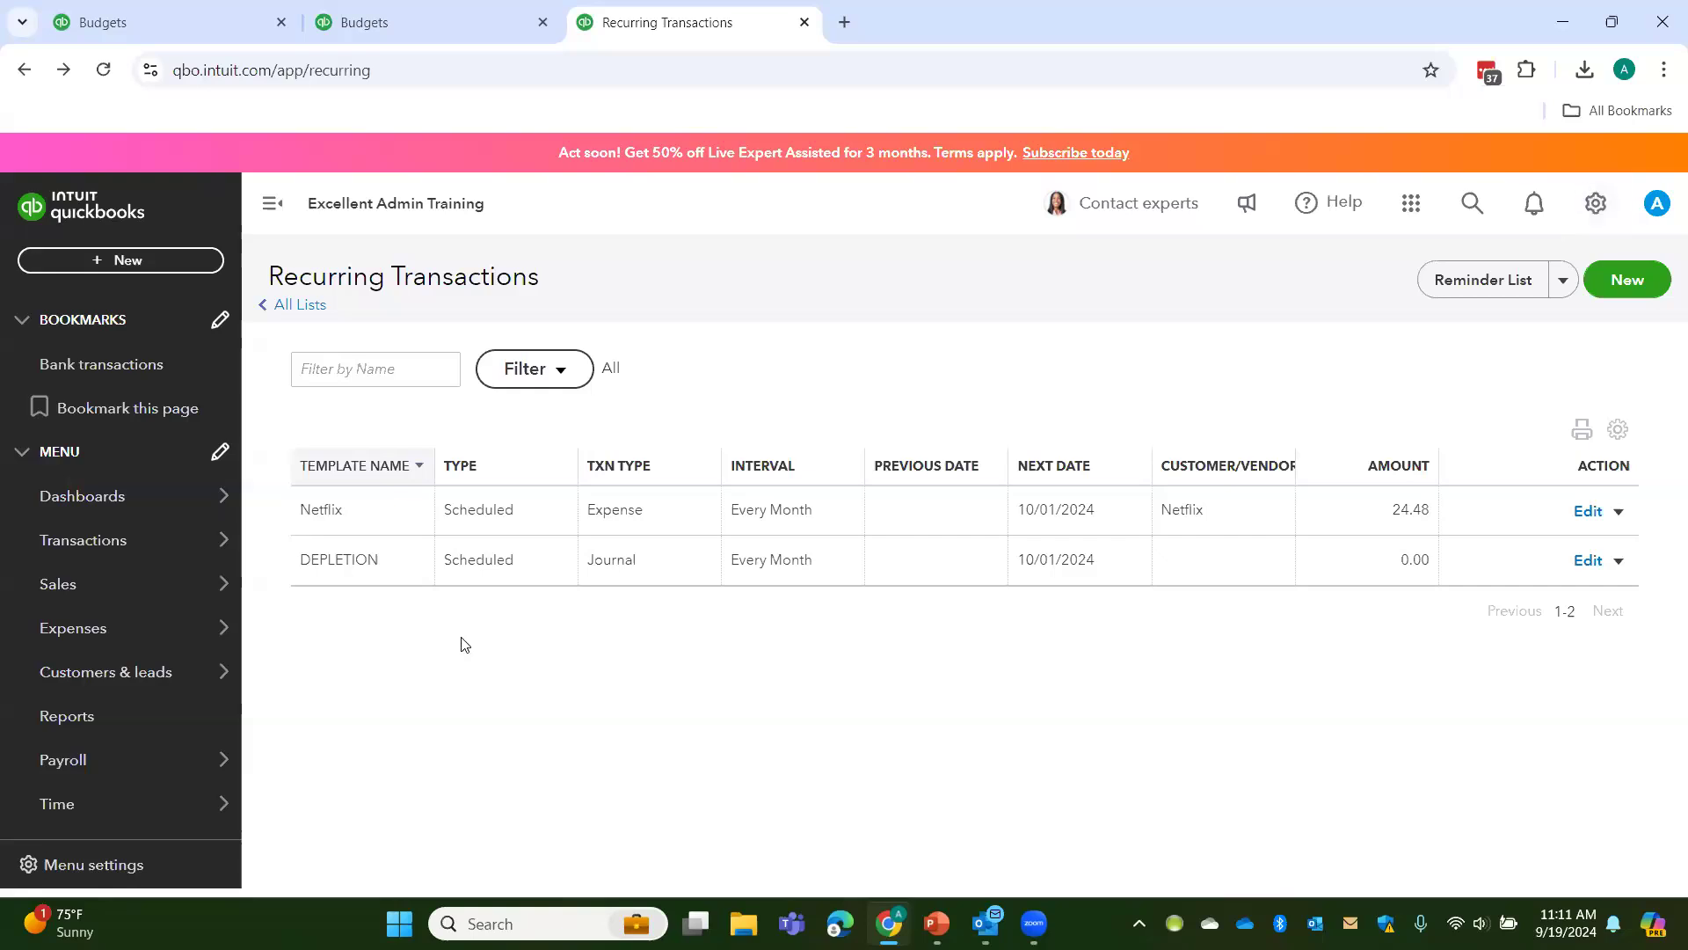
Step: Start a new invoice from the Sales Invoices list
left_click(176, 582)
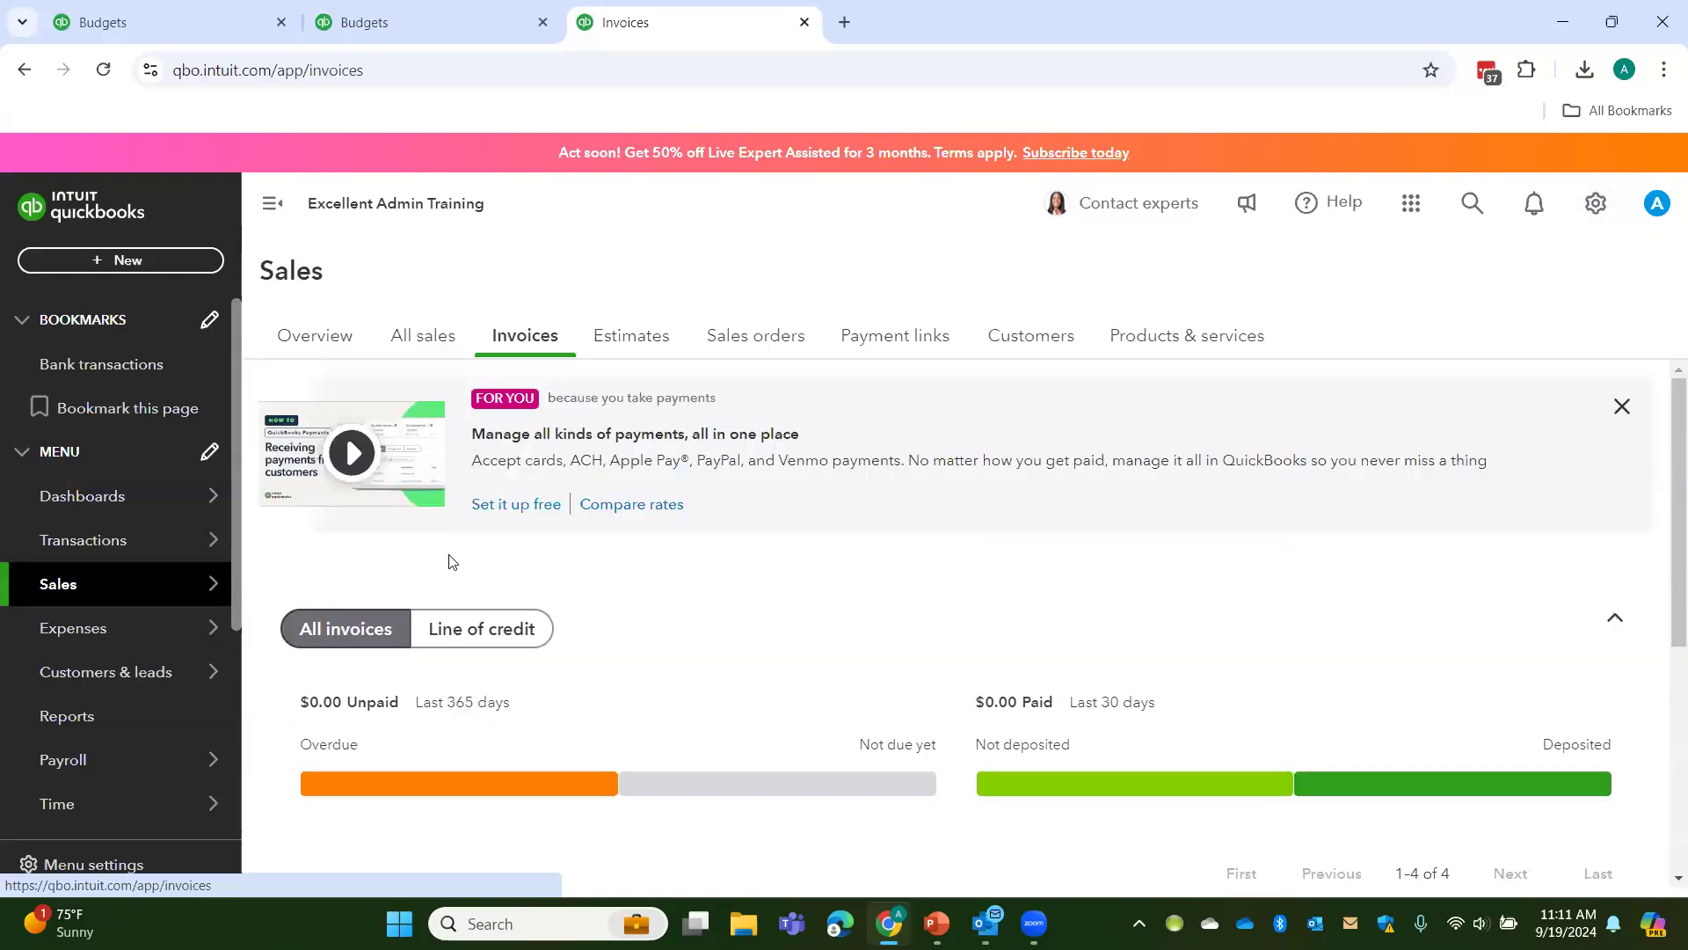
scroll(976, 646, "down", 5)
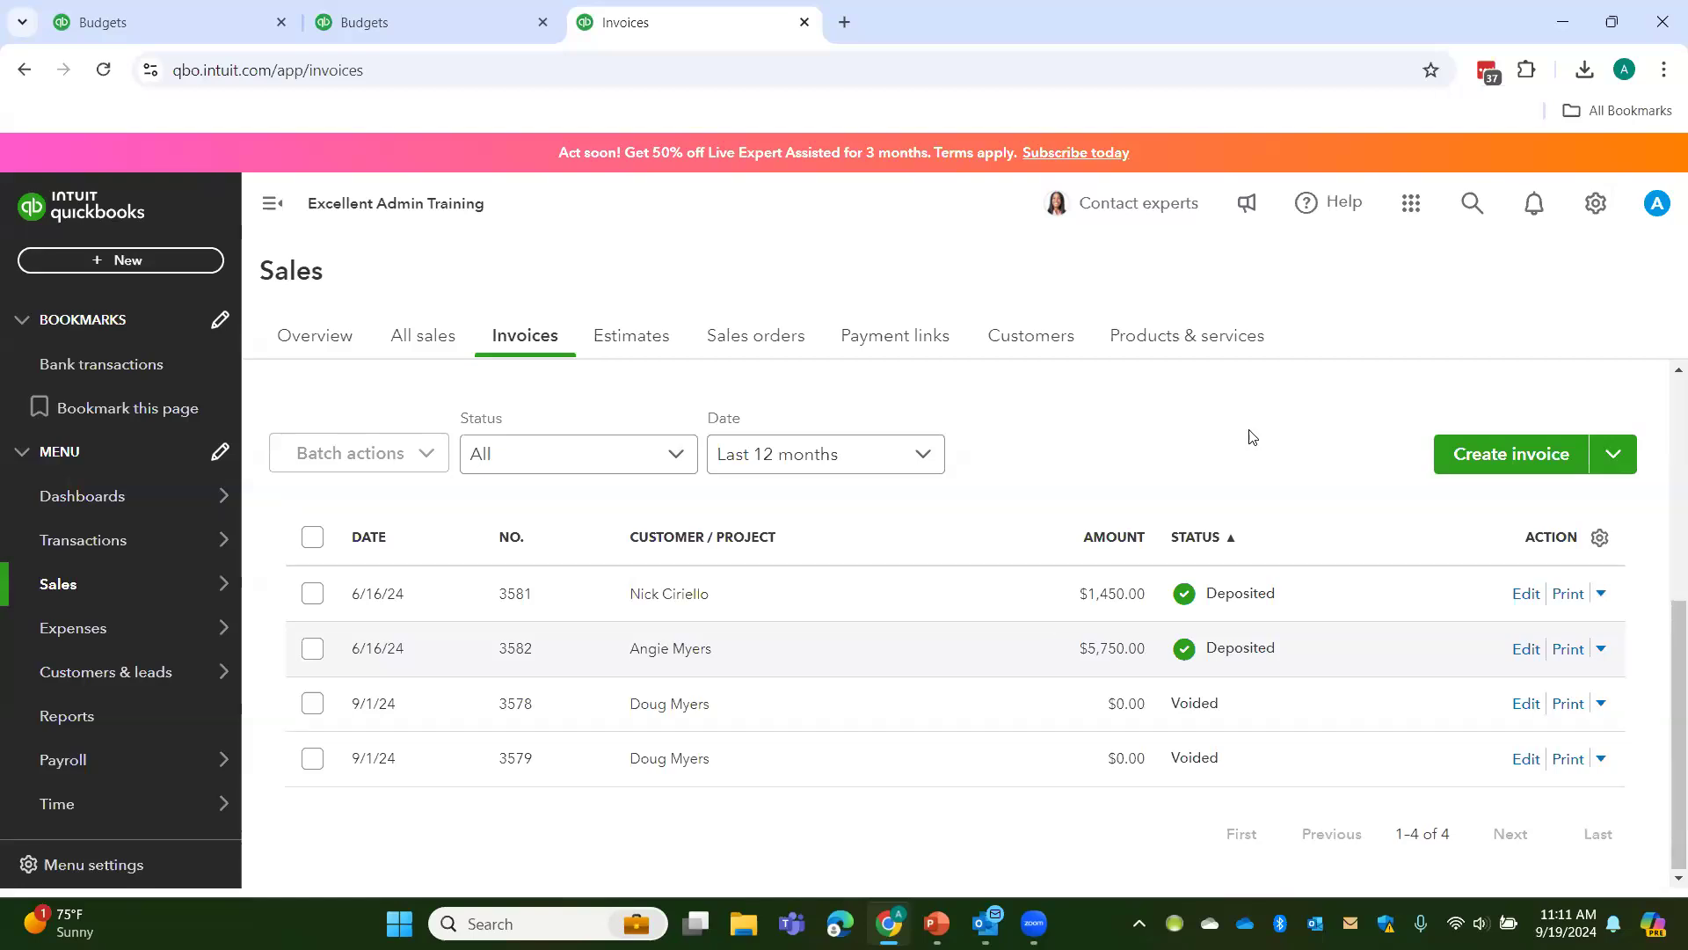
left_click(1488, 464)
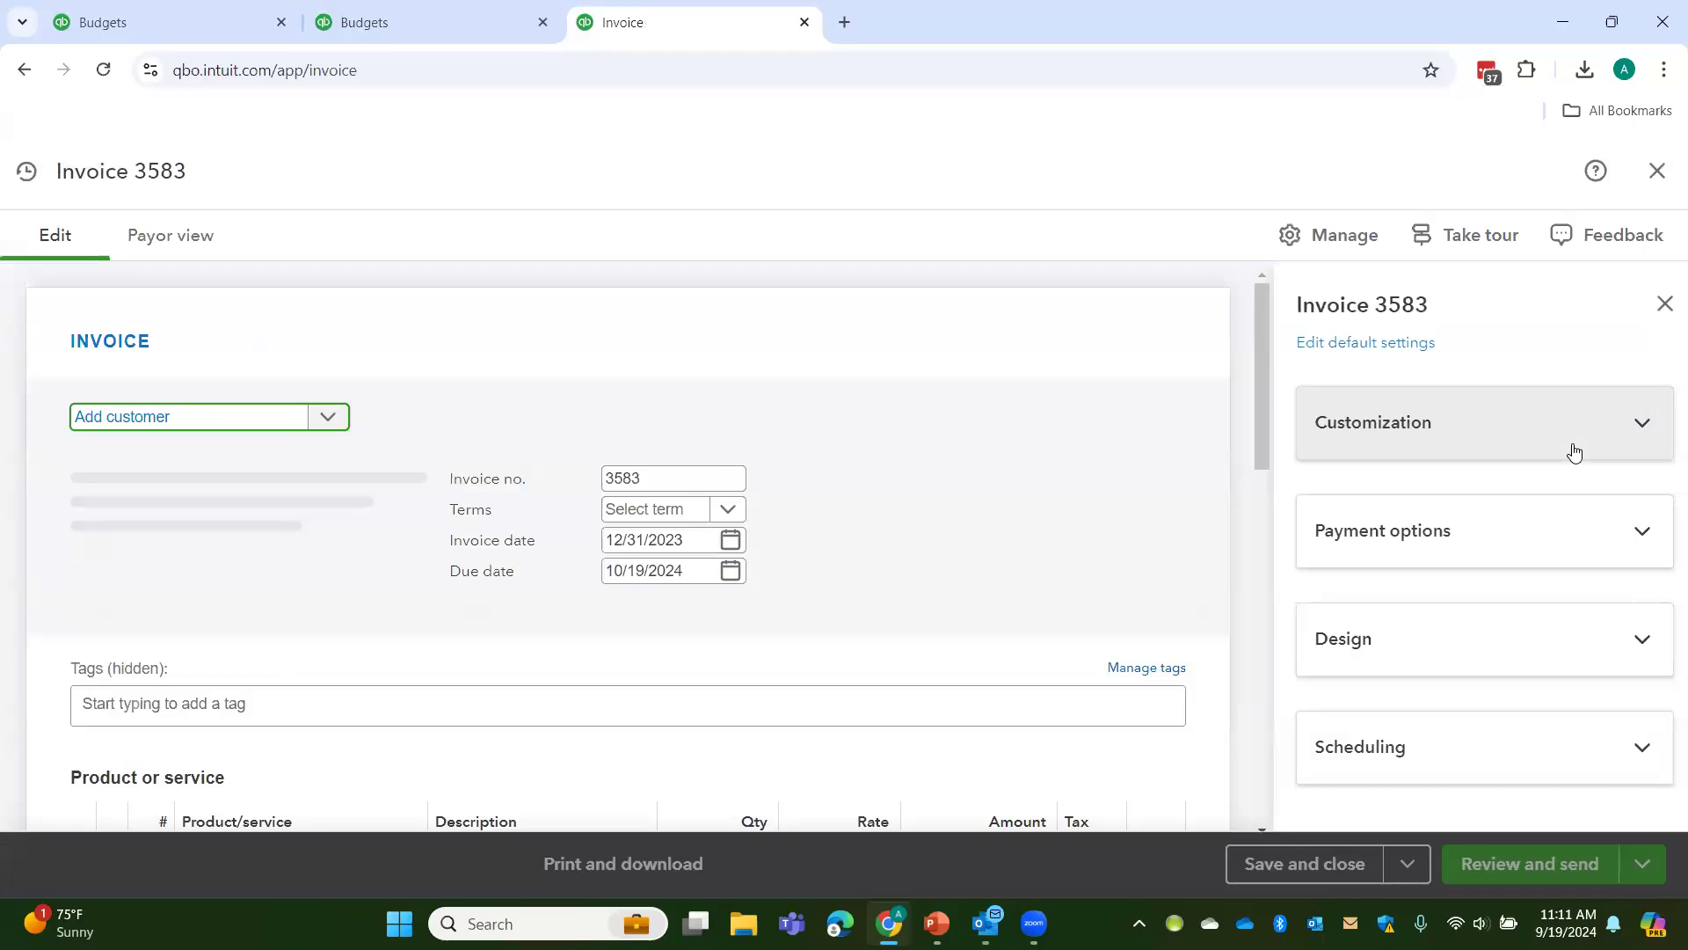
Step: Browse the invoice customization, design and scheduling options, then go to managing custom fields
left_click(1554, 441)
scroll(1553, 493, "down", 1)
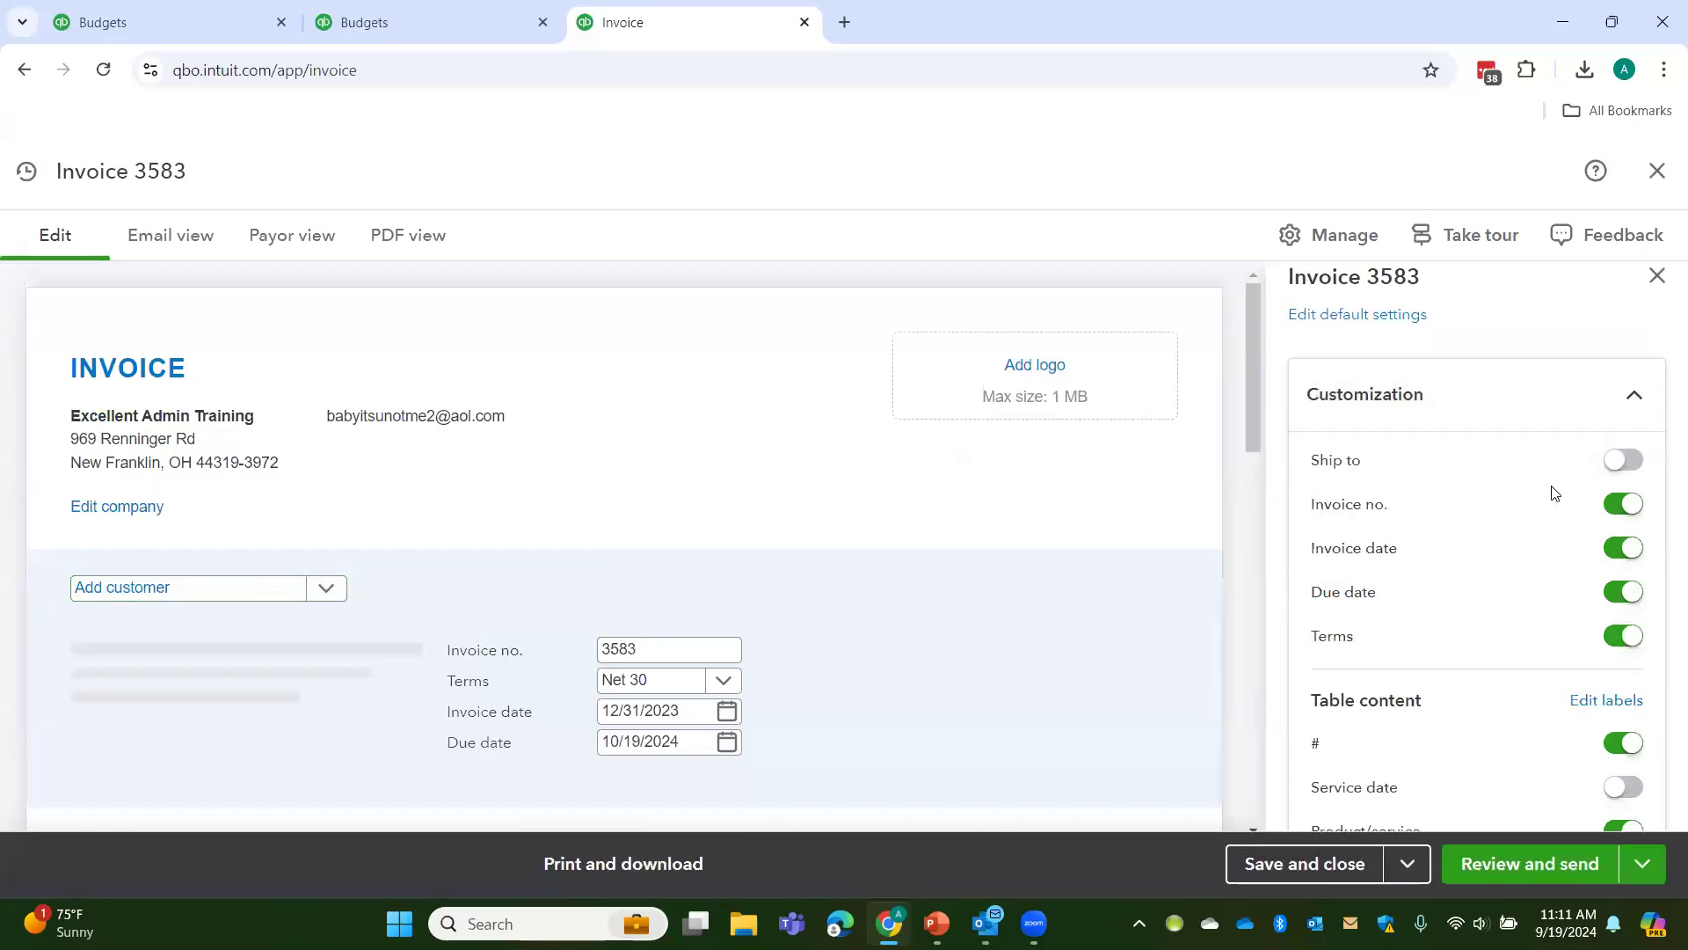
scroll(1554, 492, "down", 7)
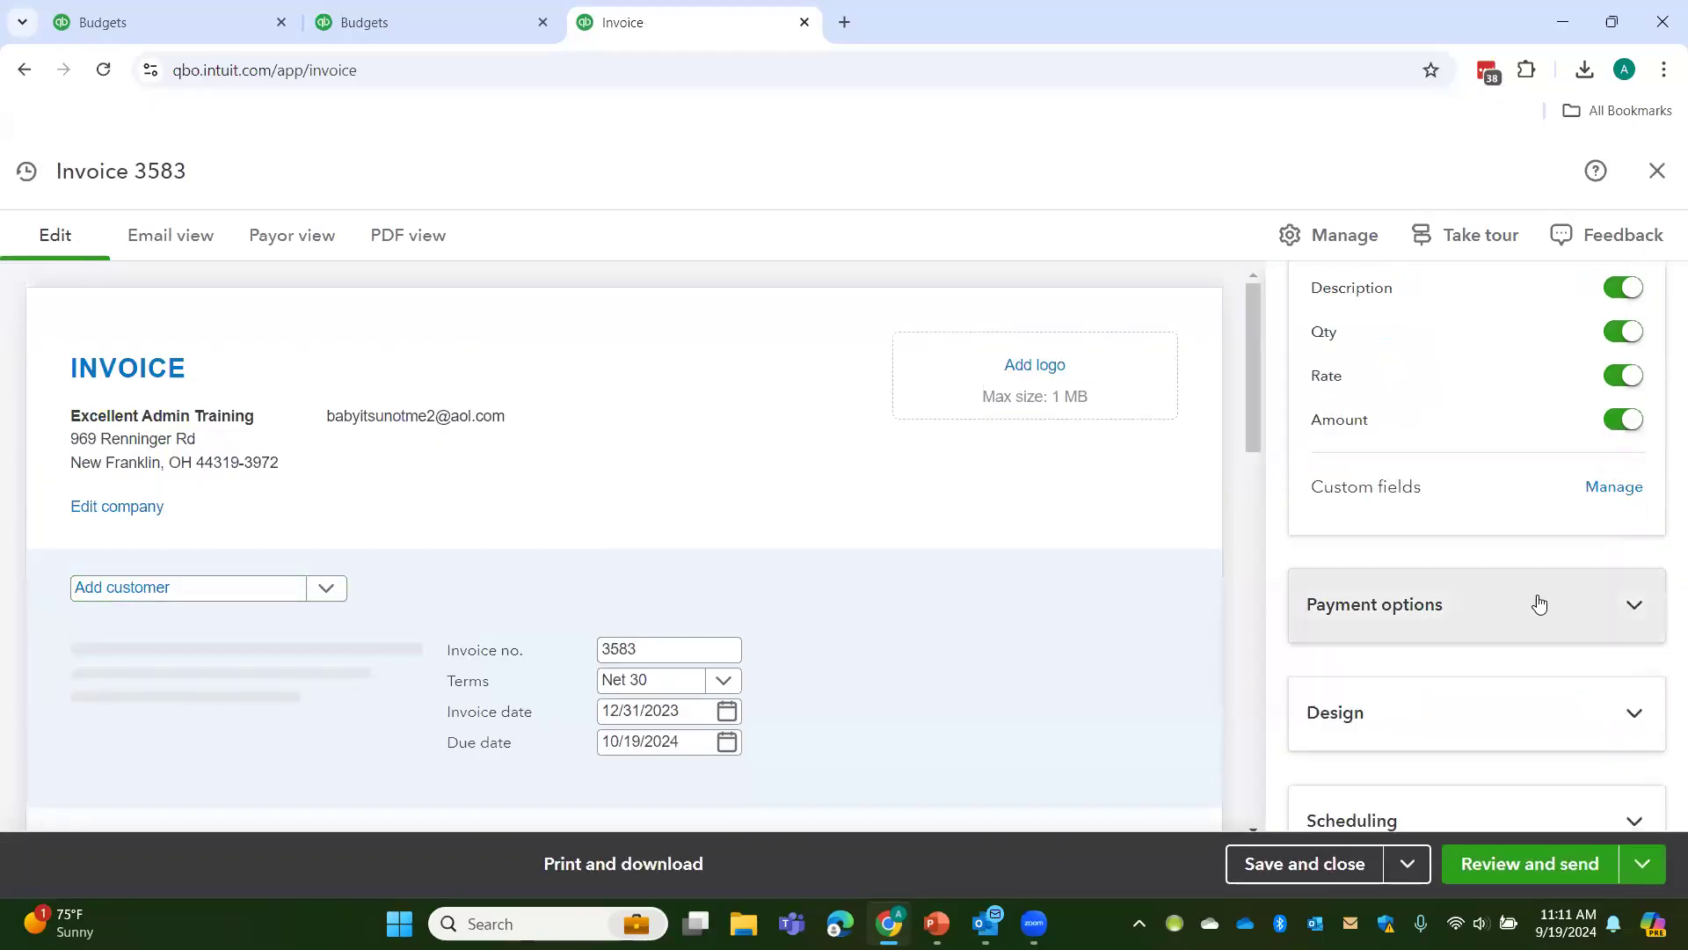
scroll(1536, 618, "down", 2)
left_click(1443, 660)
scroll(1454, 573, "down", 6)
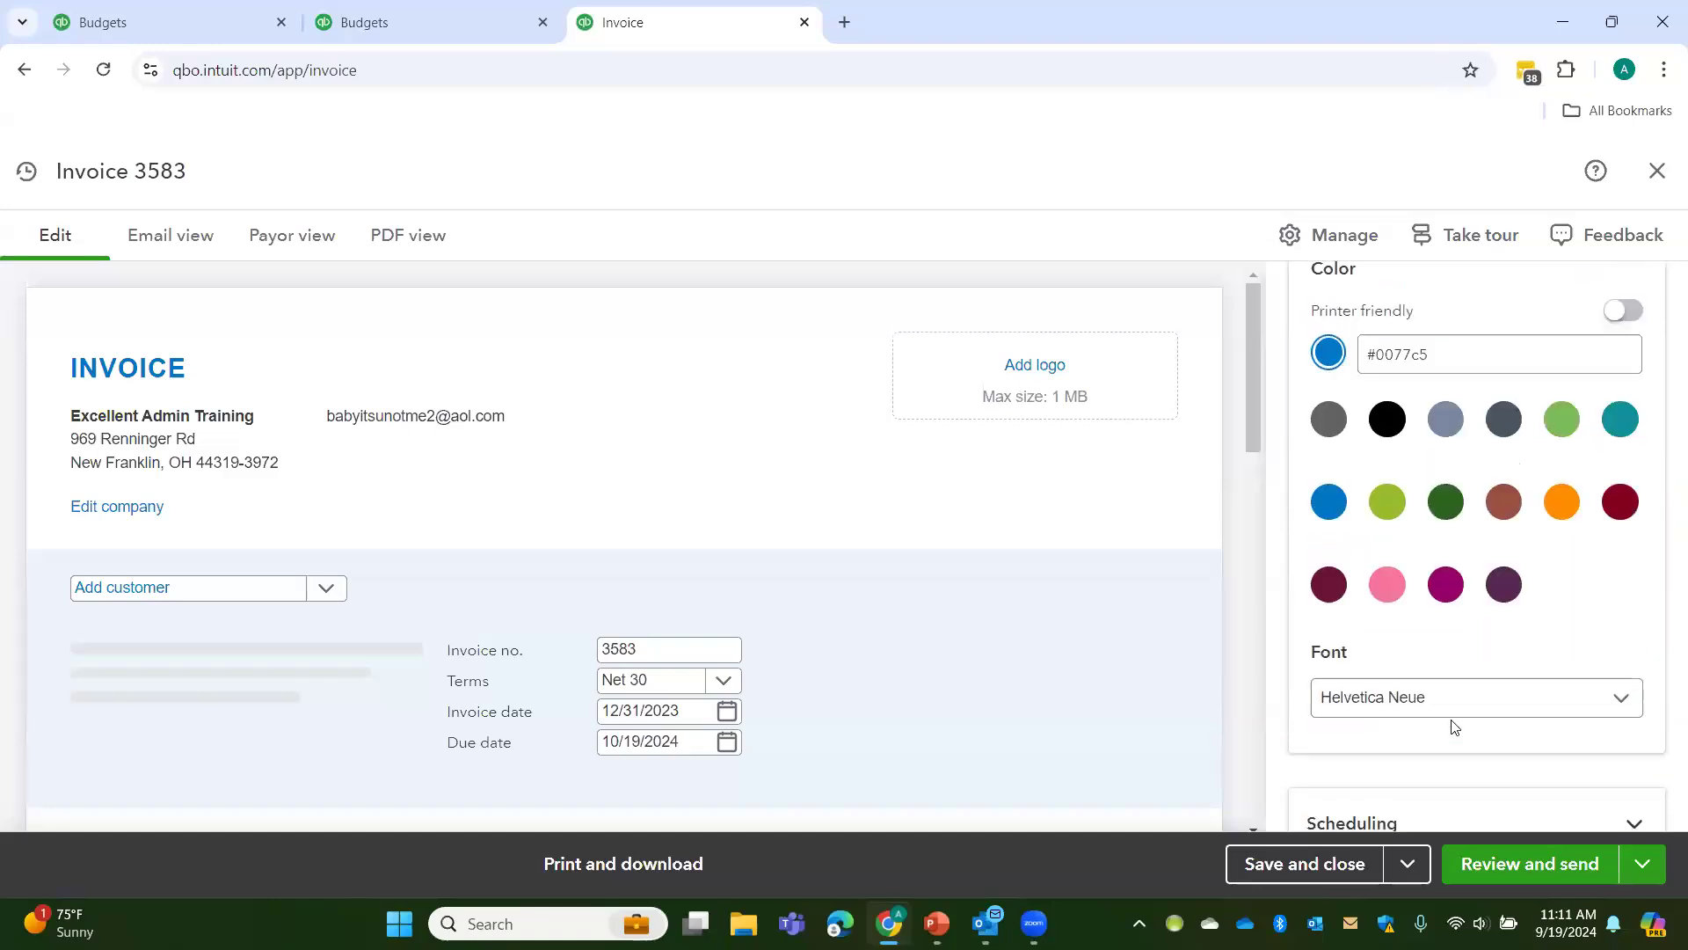
left_click(1365, 763)
scroll(1429, 607, "up", 5)
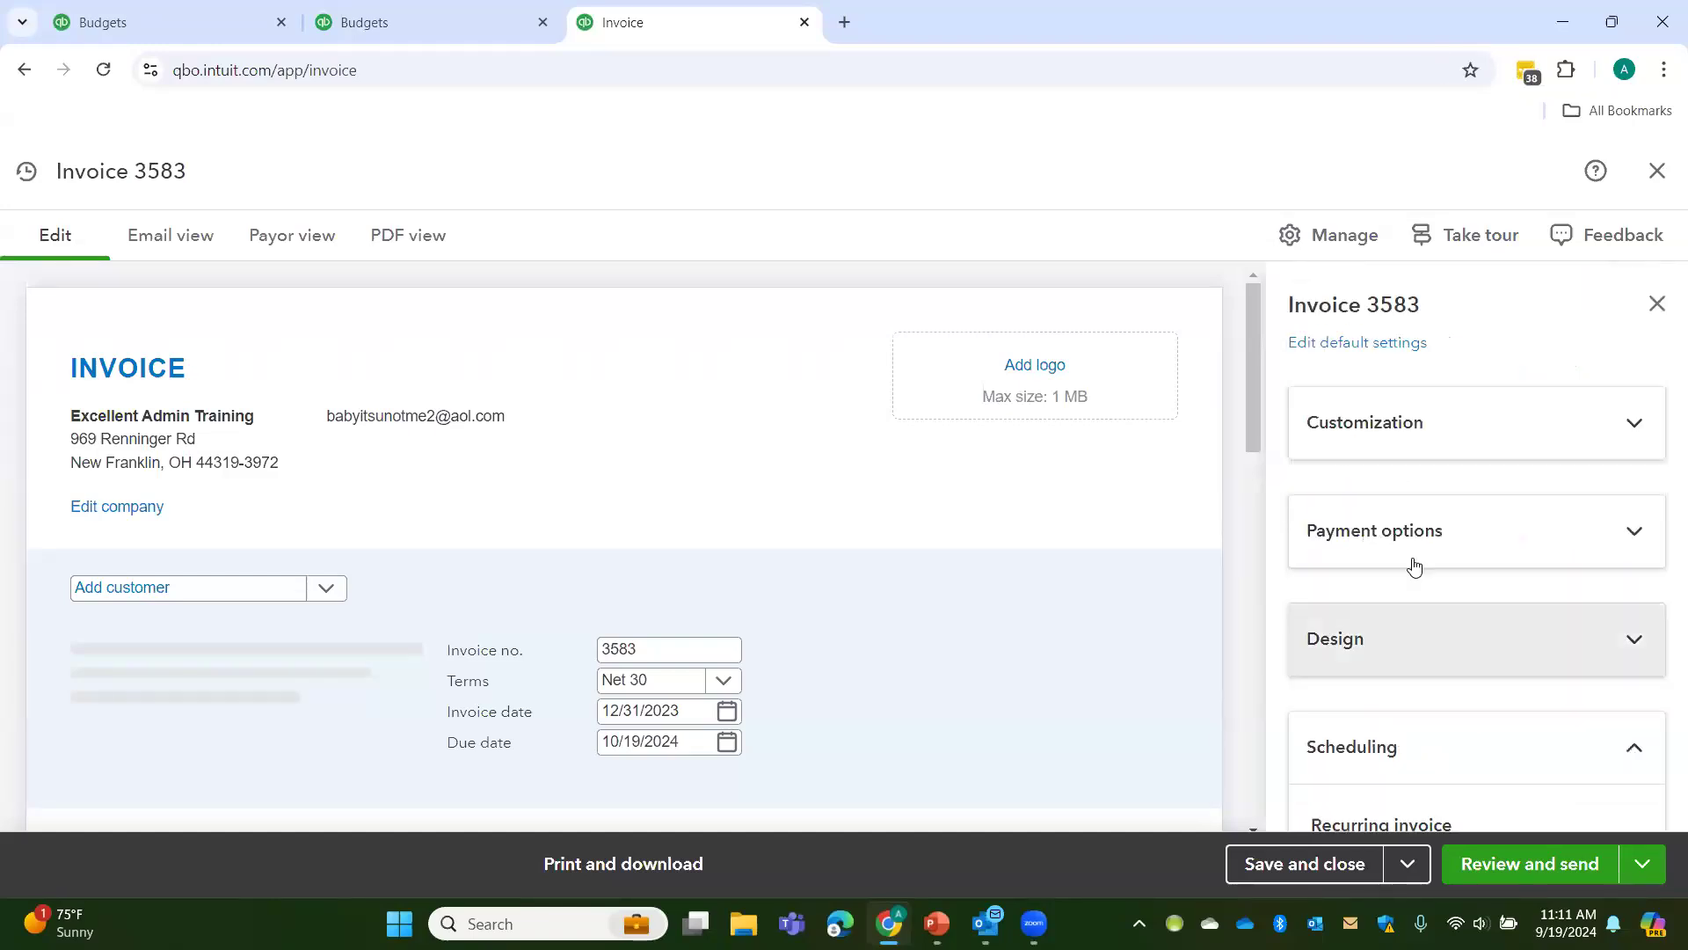
left_click(1411, 403)
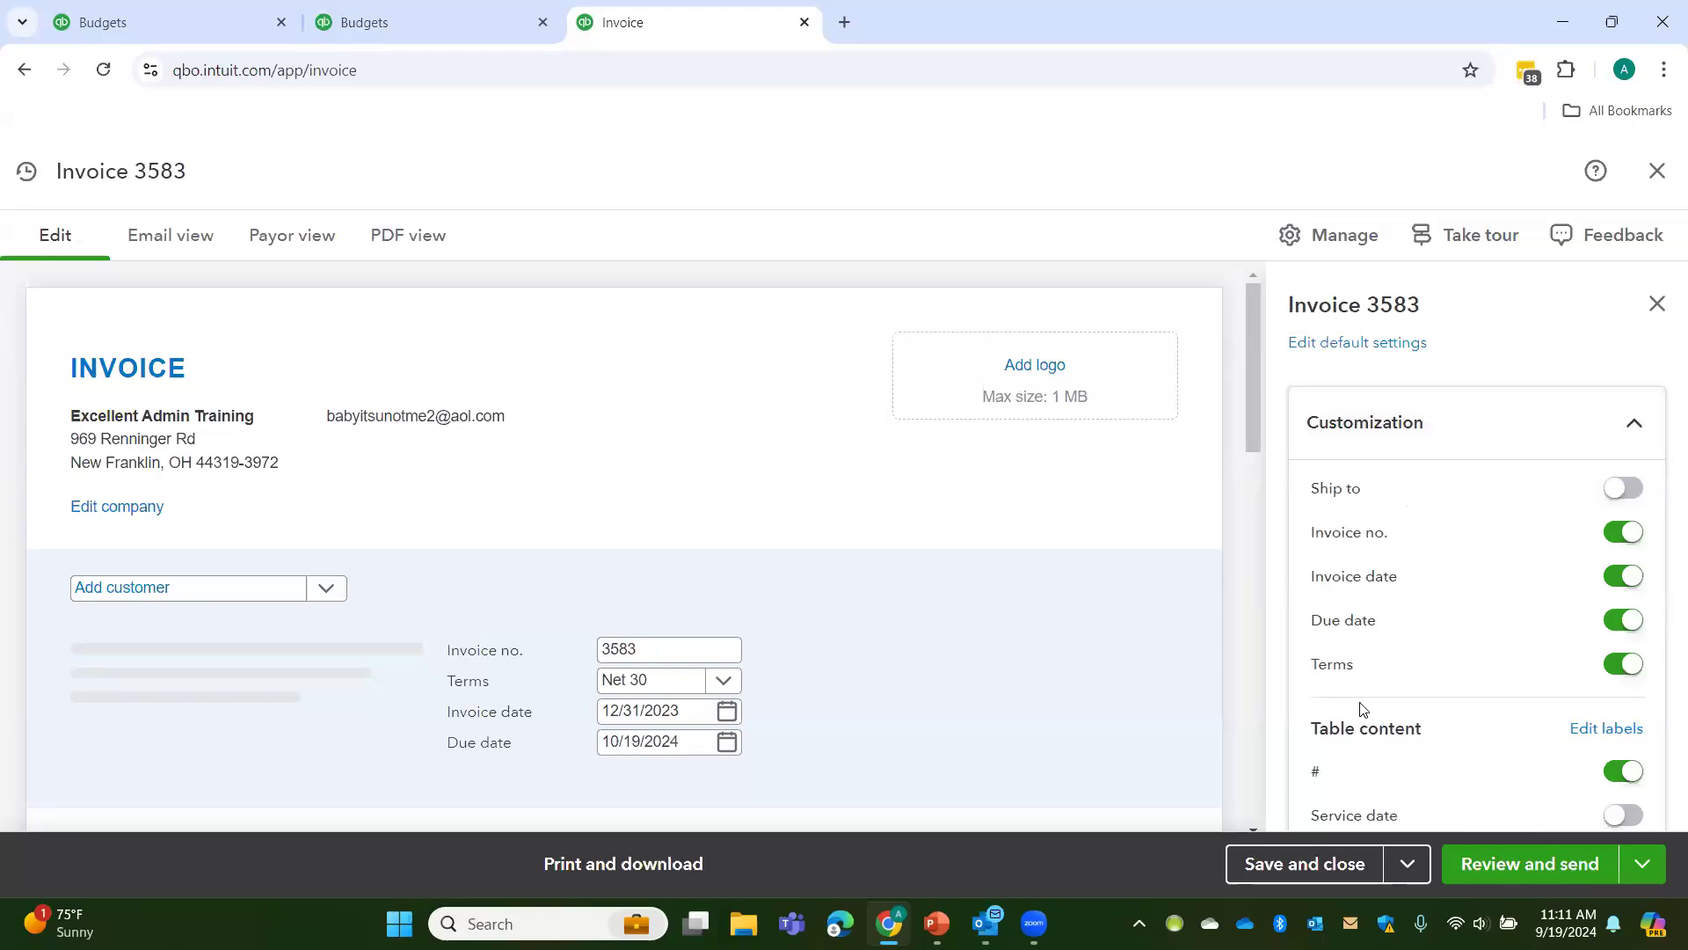
scroll(1579, 695, "down", 5)
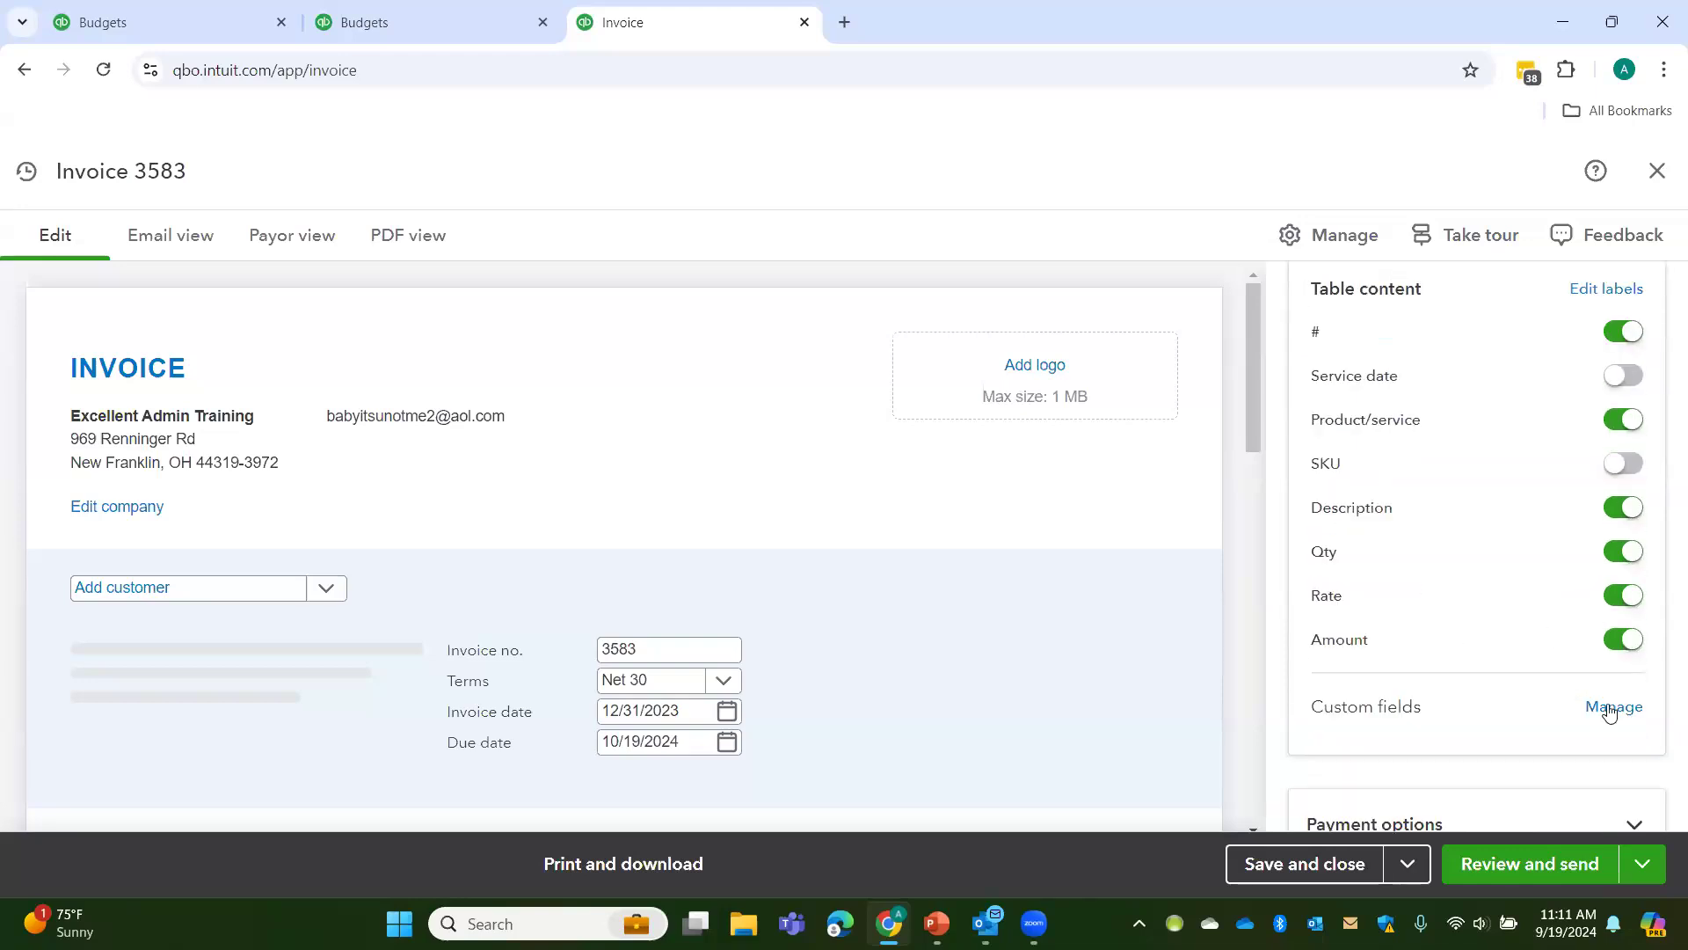
left_click(1609, 709)
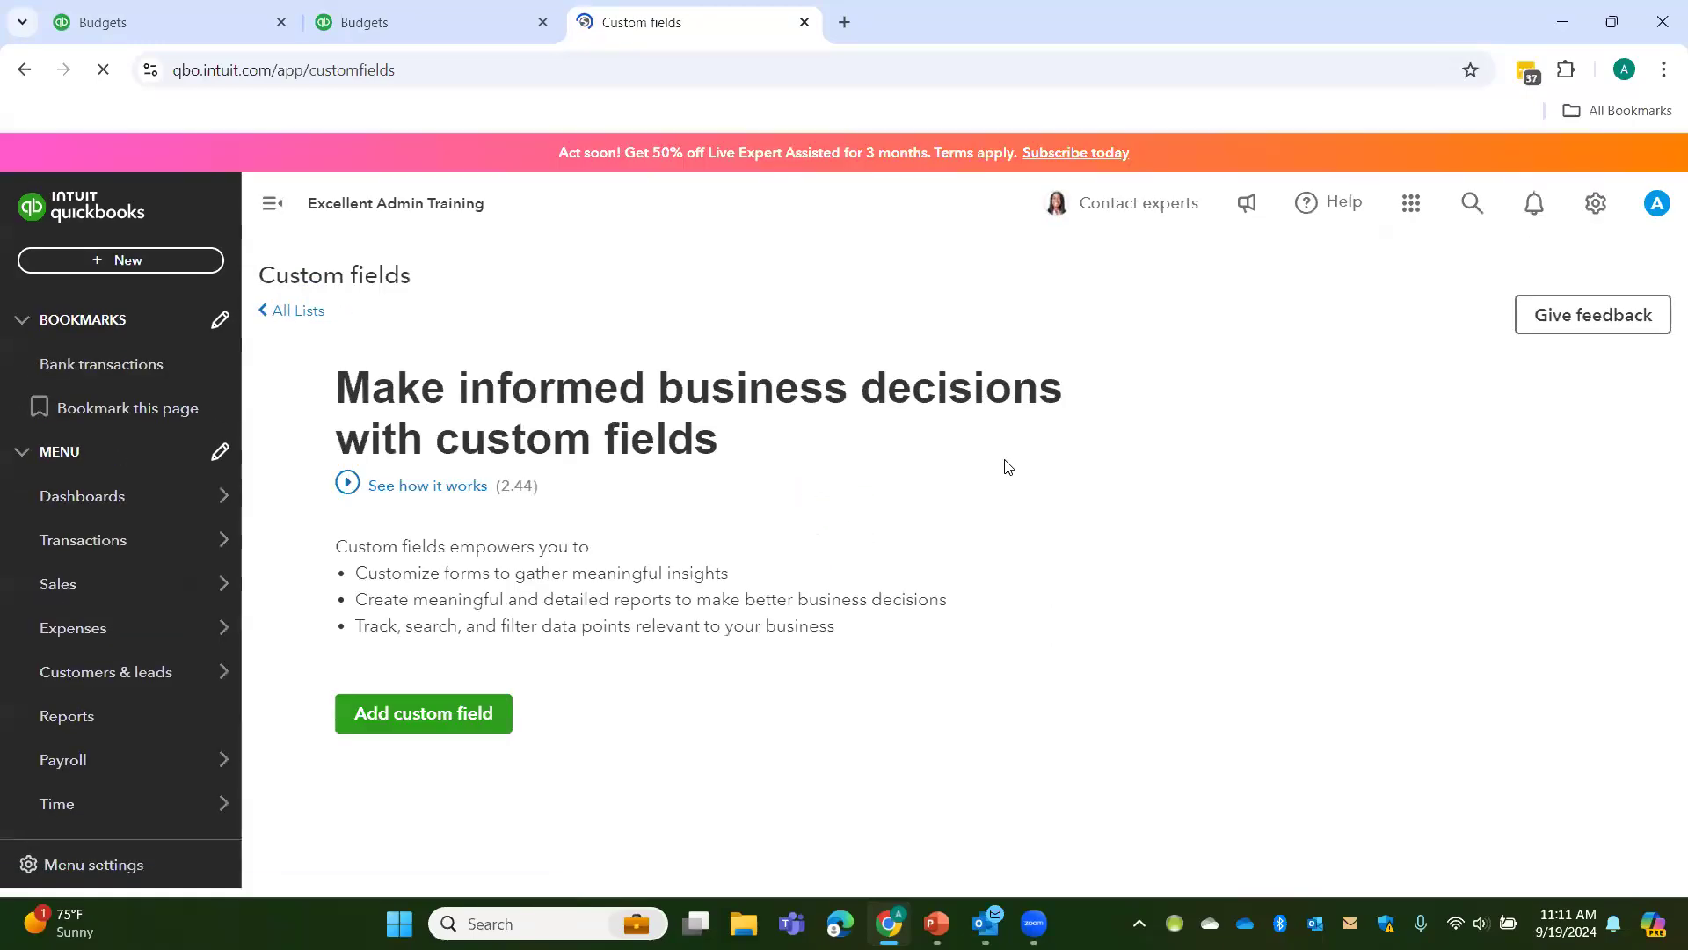
Step: Create a purchase-order custom field named 'PO' that prints on the form, then open Account and Settings
left_click(464, 721)
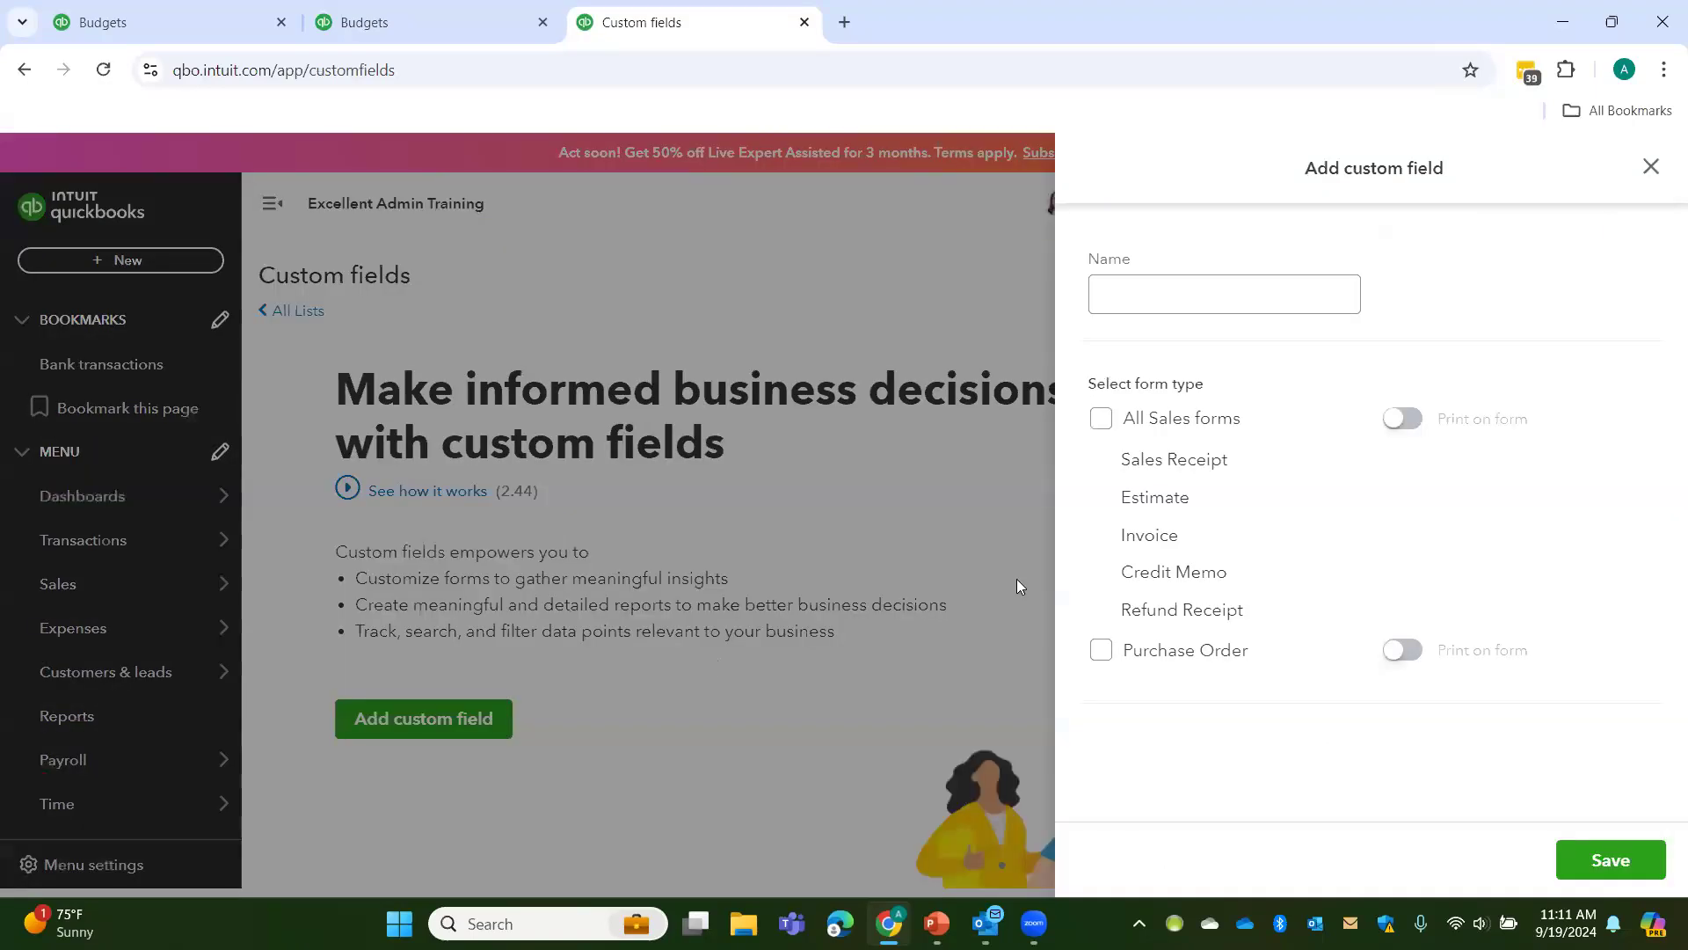
left_click(1148, 651)
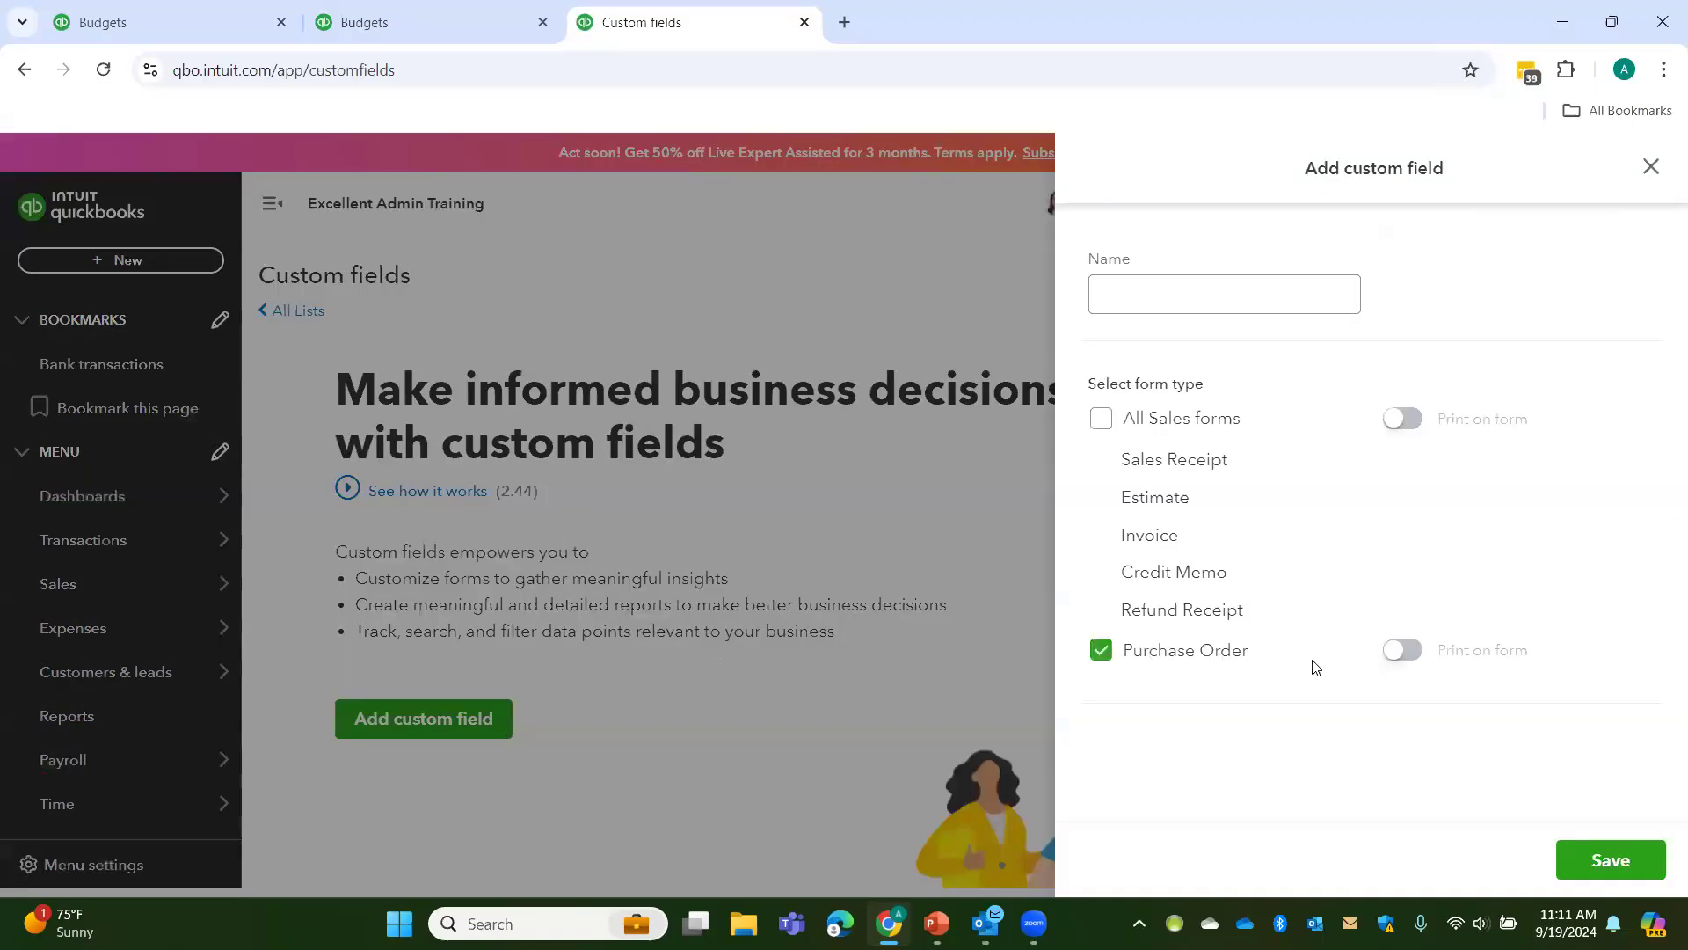
left_click(1409, 652)
left_click(1252, 311)
type("PO")
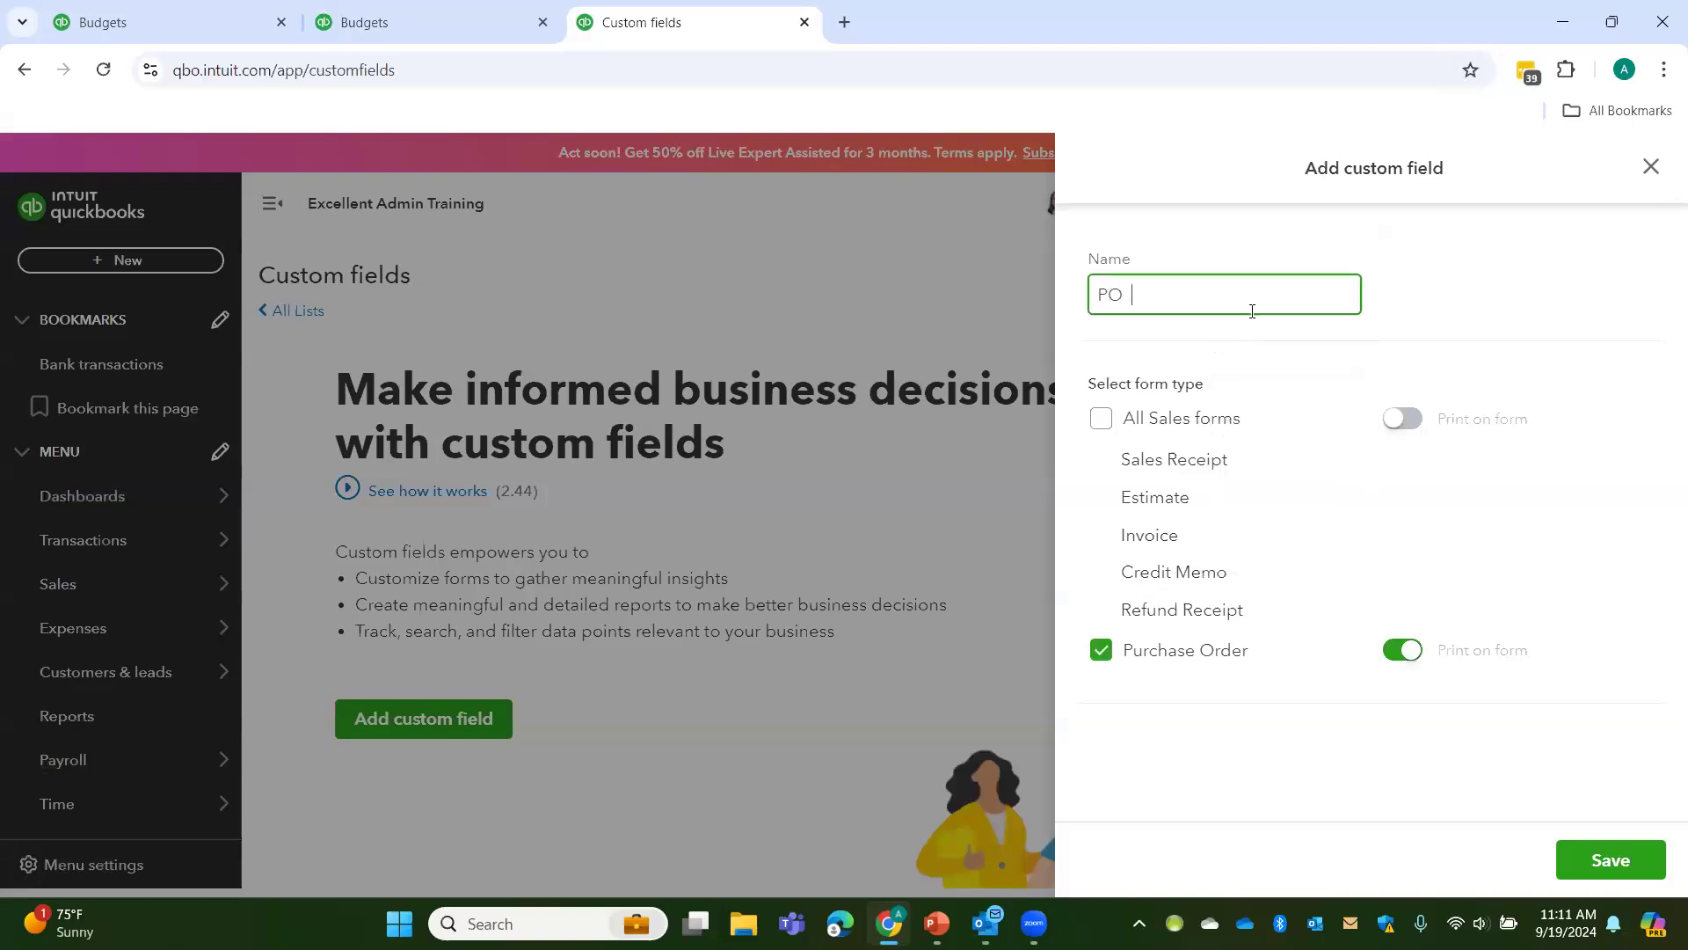
left_click(1620, 859)
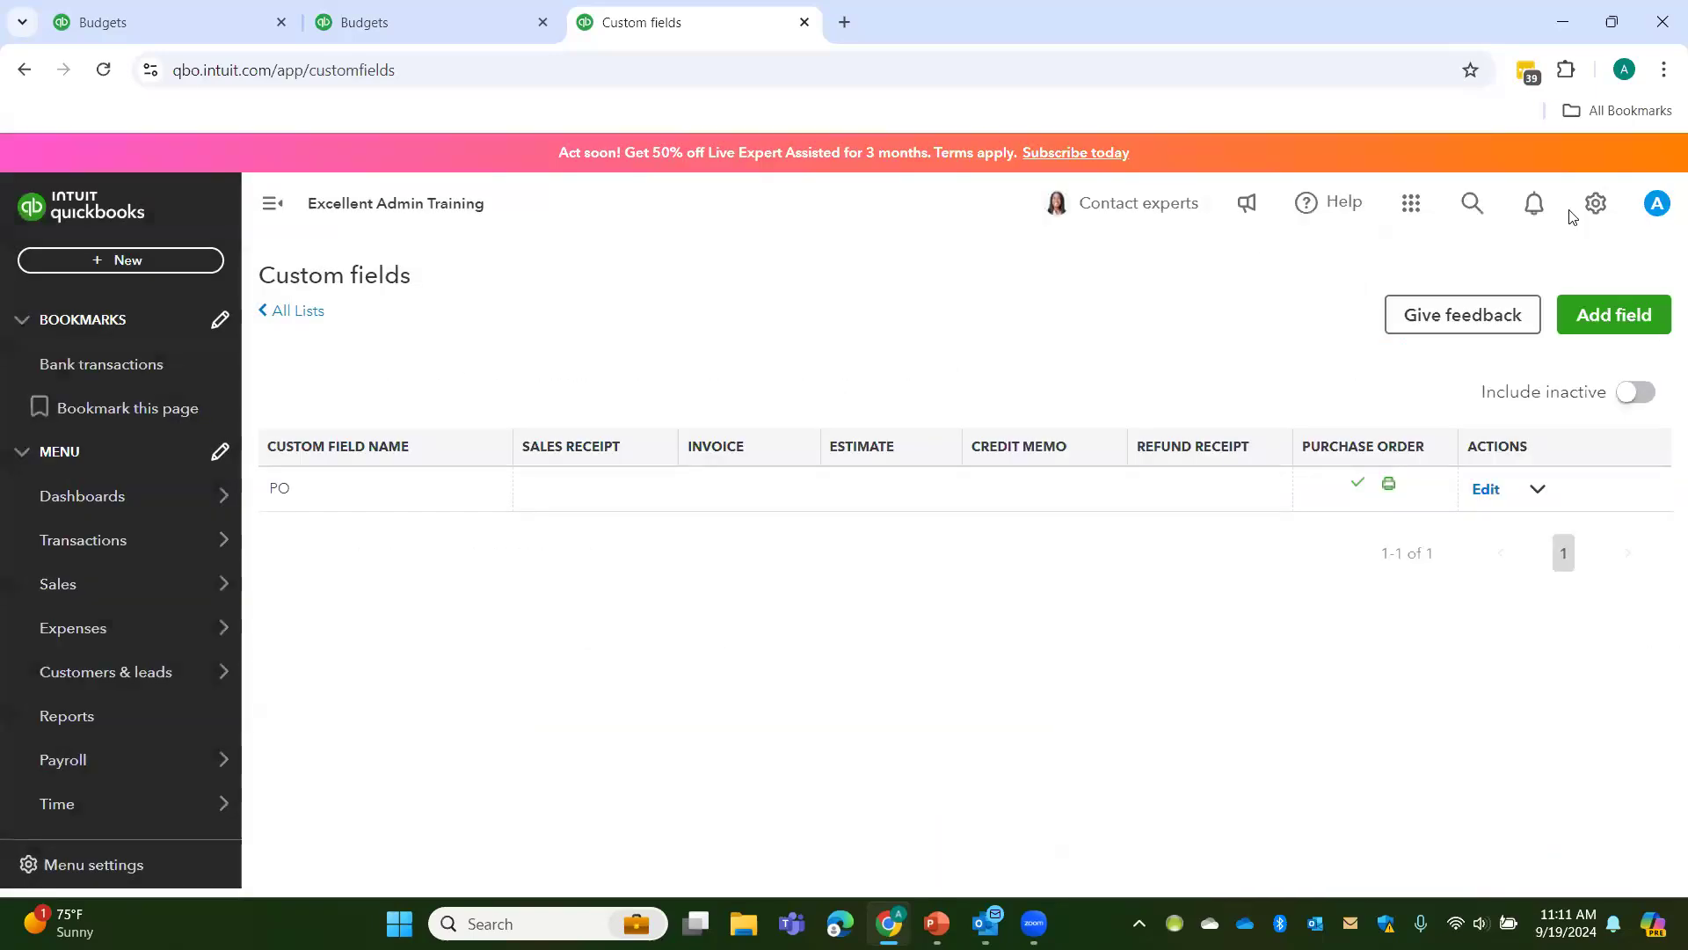
left_click(884, 345)
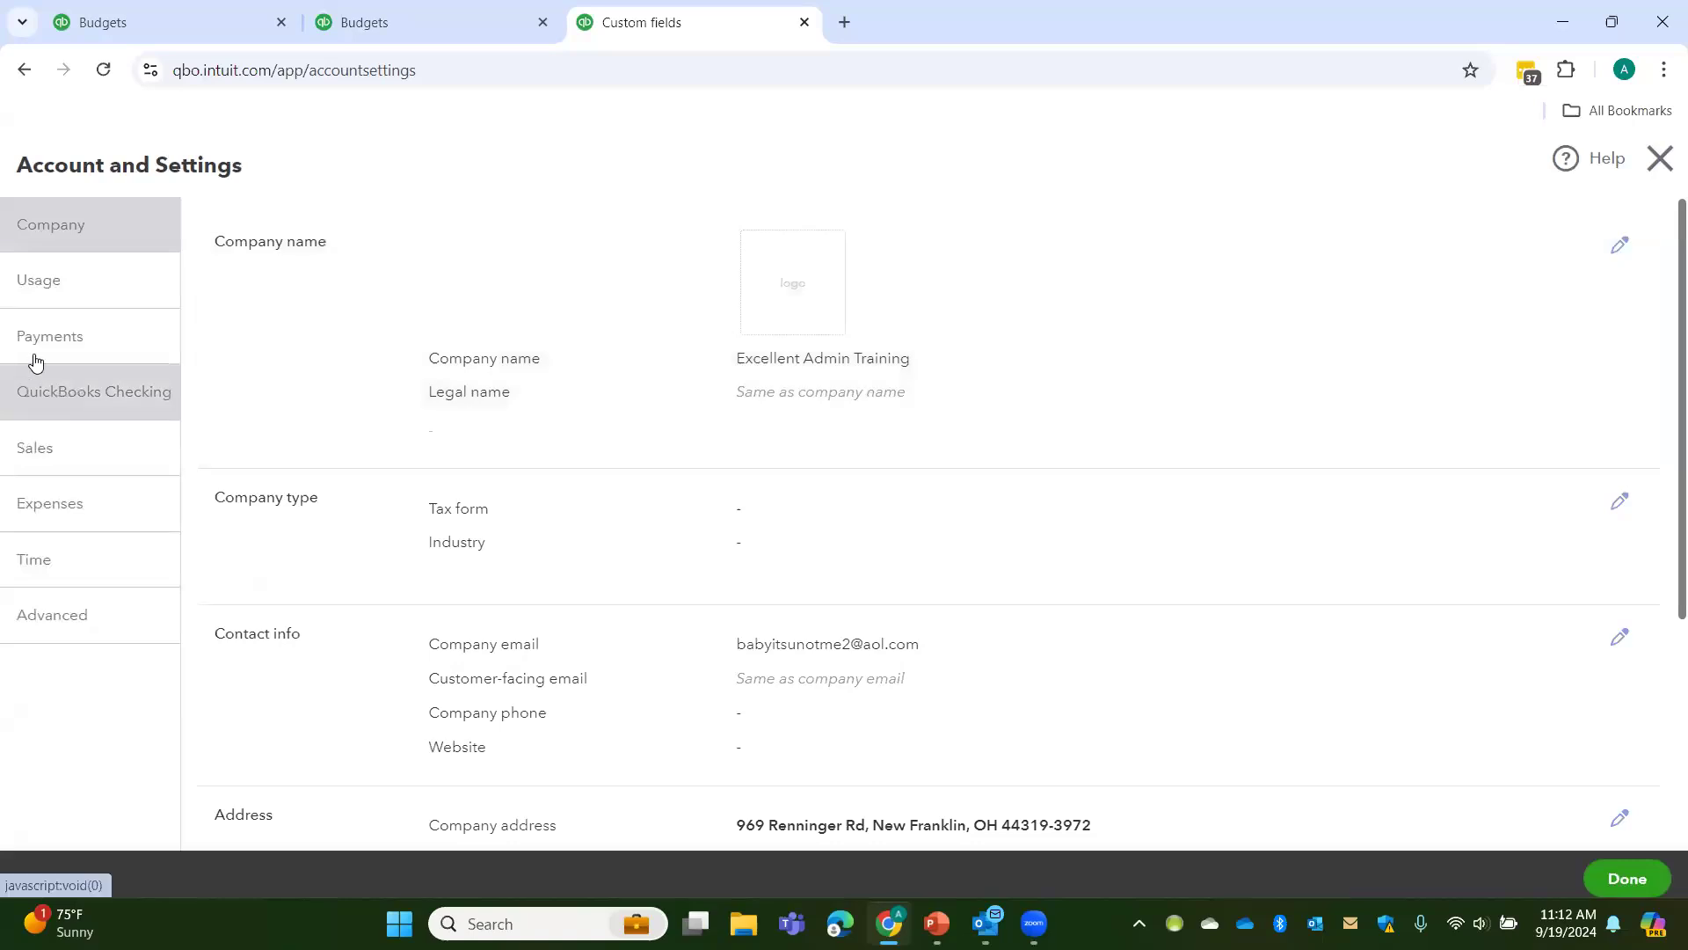
Step: Leave the unsaved section and scroll through the Sales settings
left_click(26, 447)
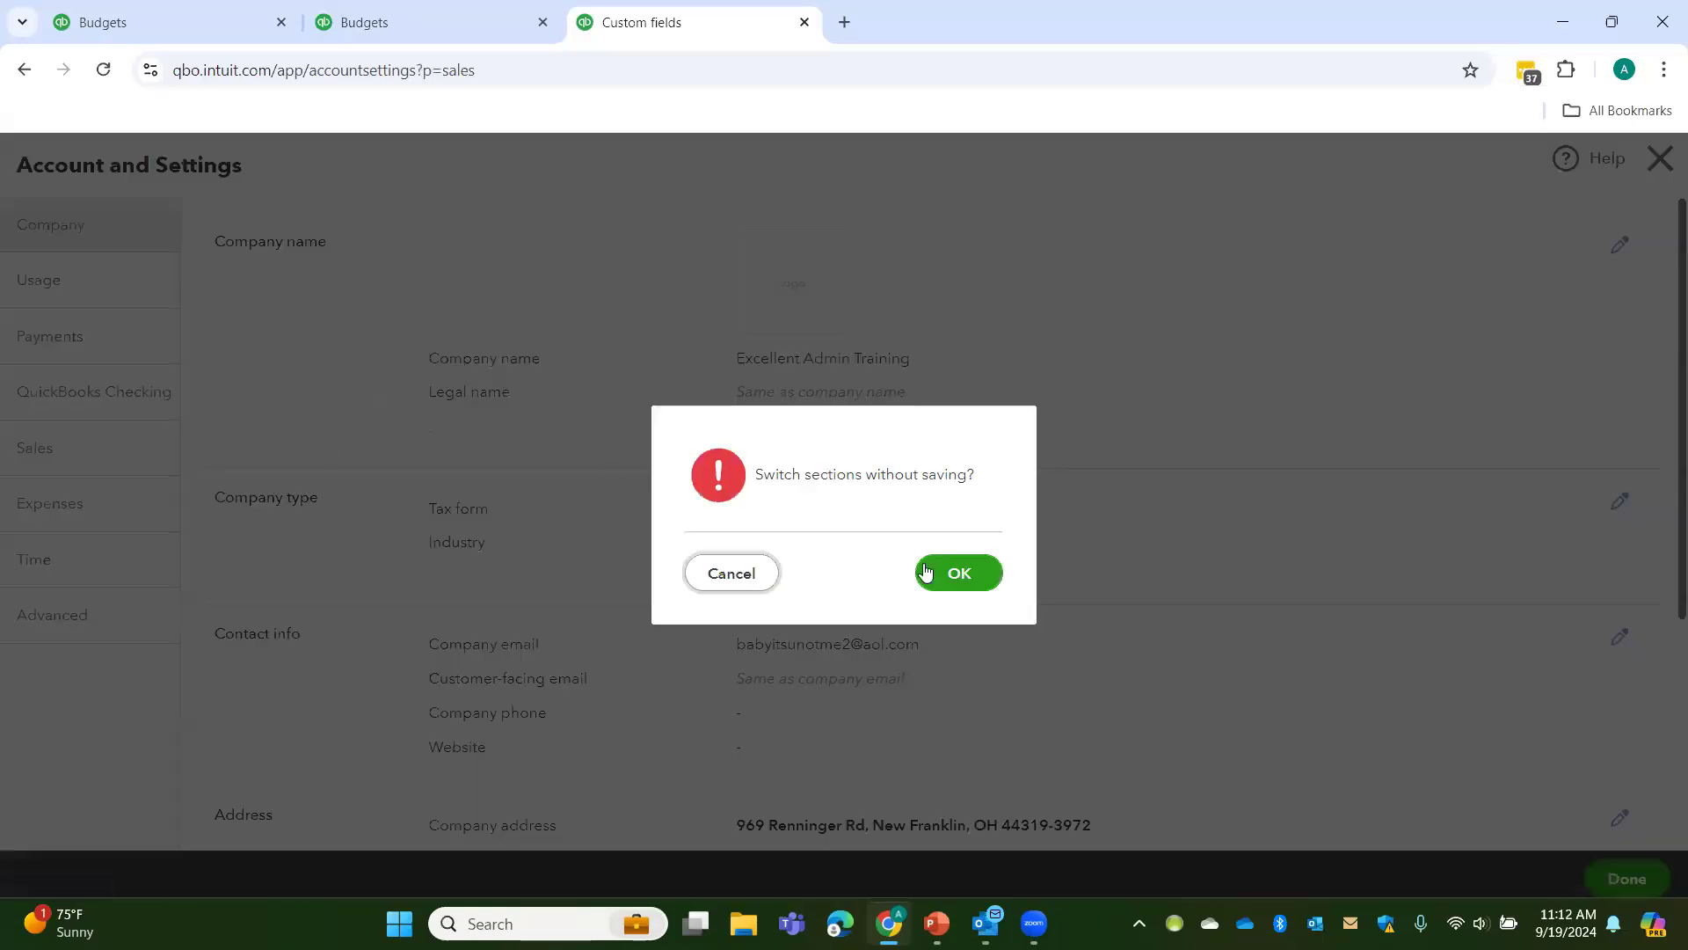
left_click(925, 571)
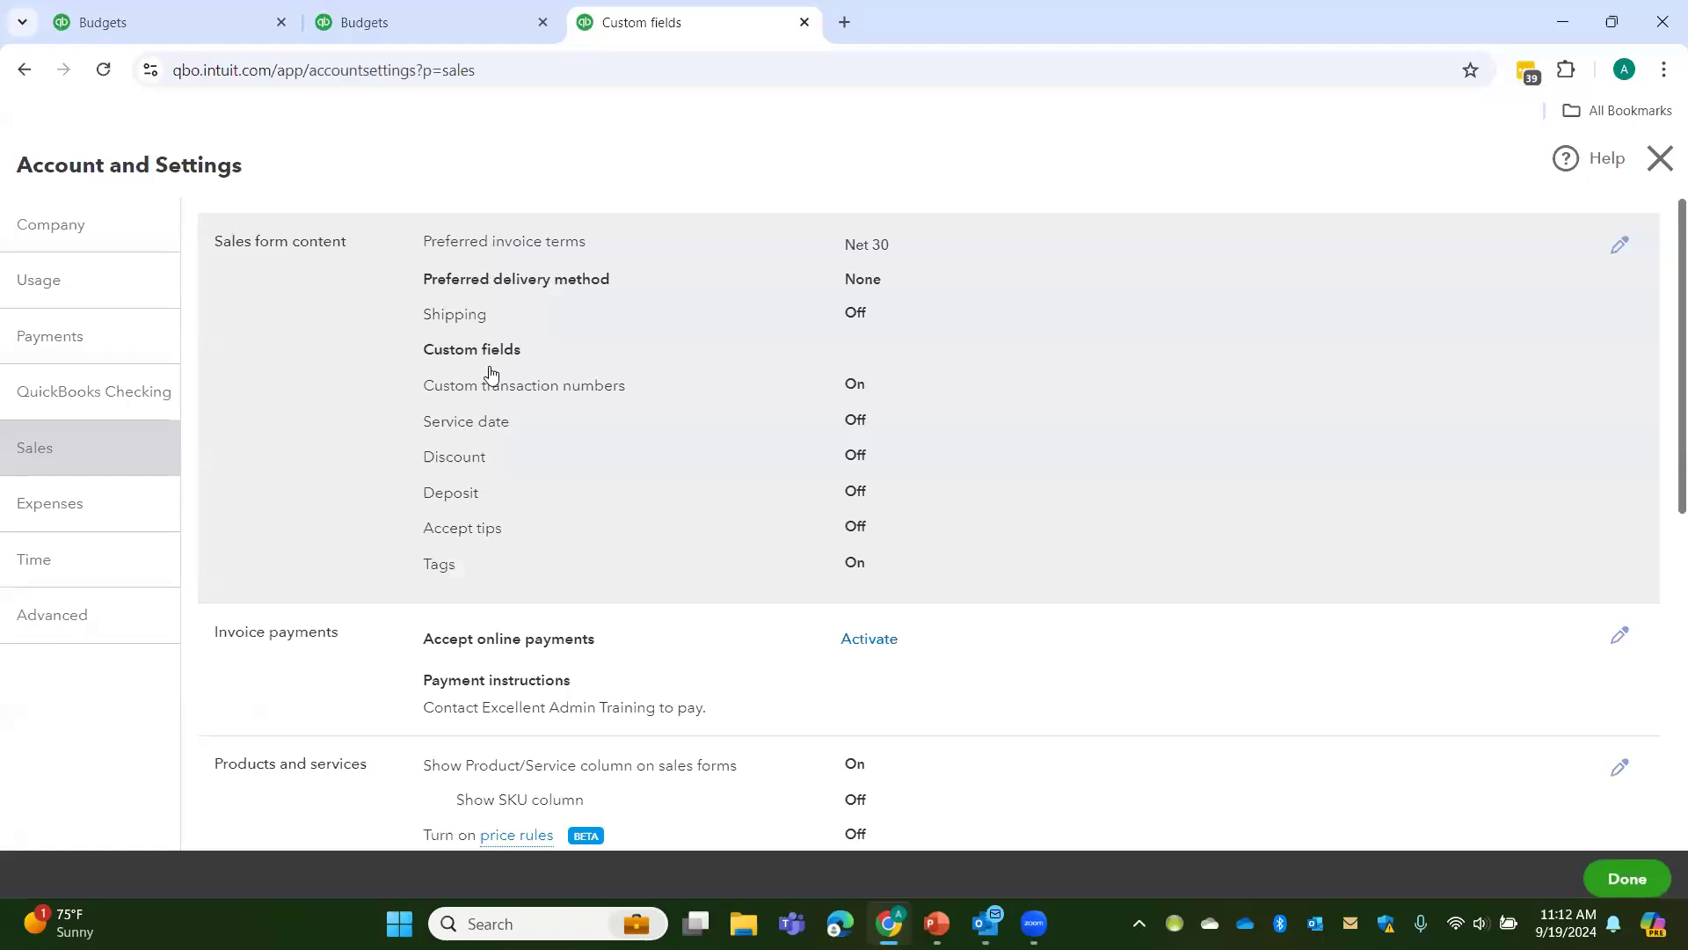
scroll(491, 378, "down", 4)
scroll(505, 453, "down", 1)
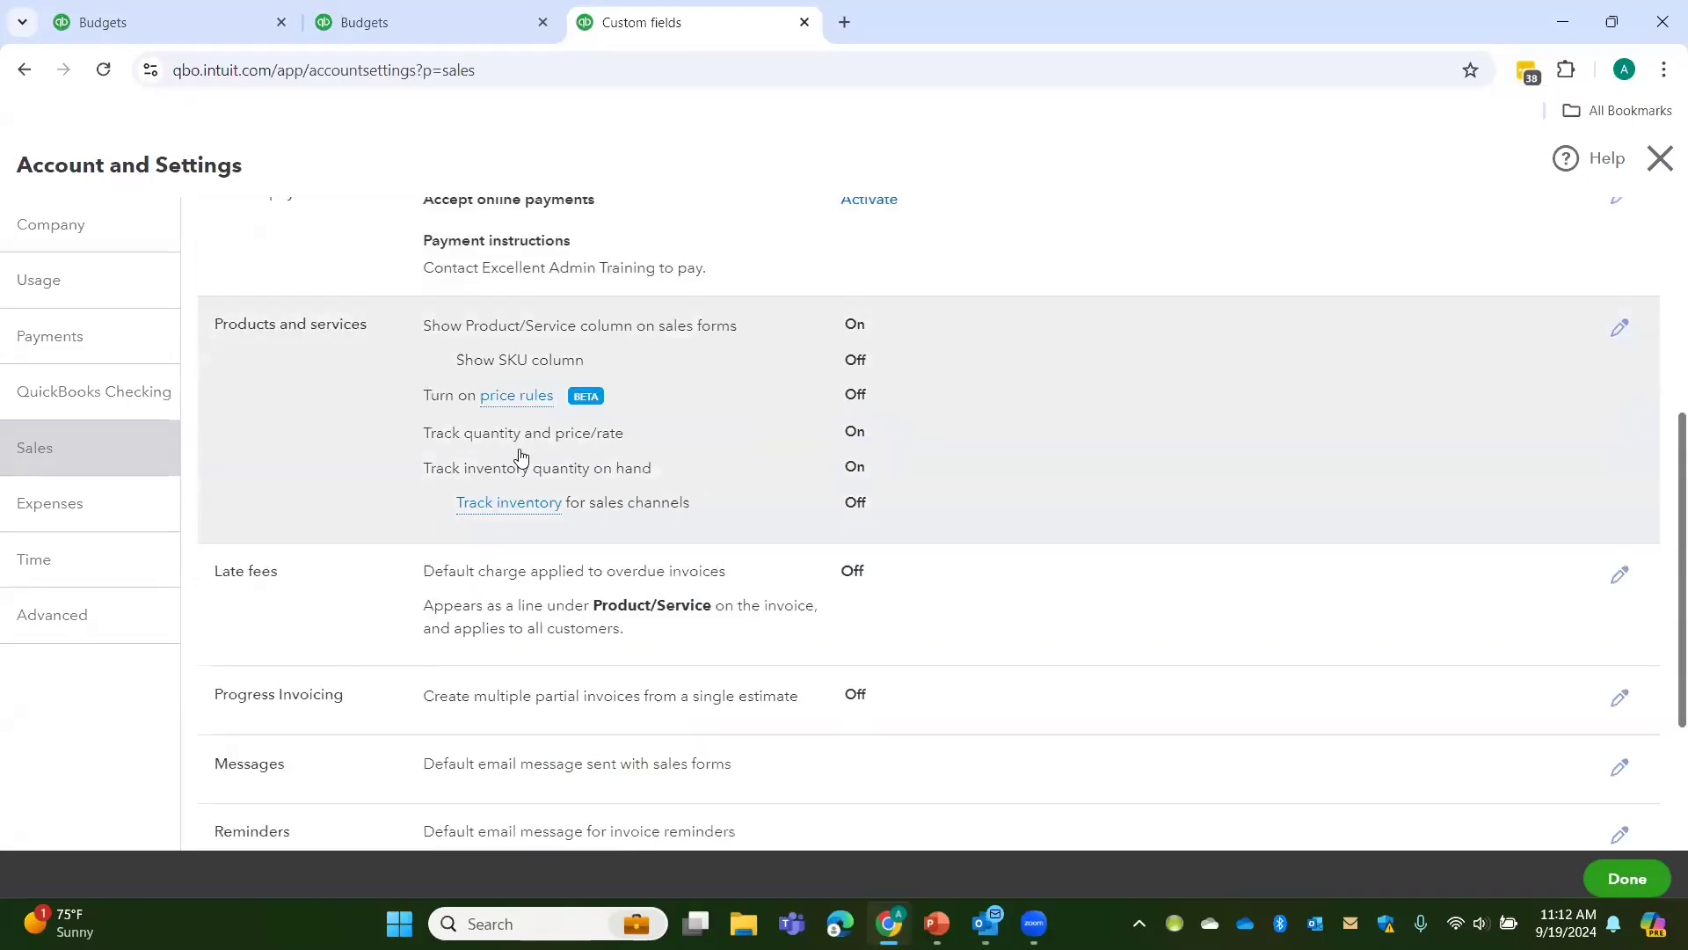
scroll(523, 466, "down", 1)
scroll(530, 490, "down", 1)
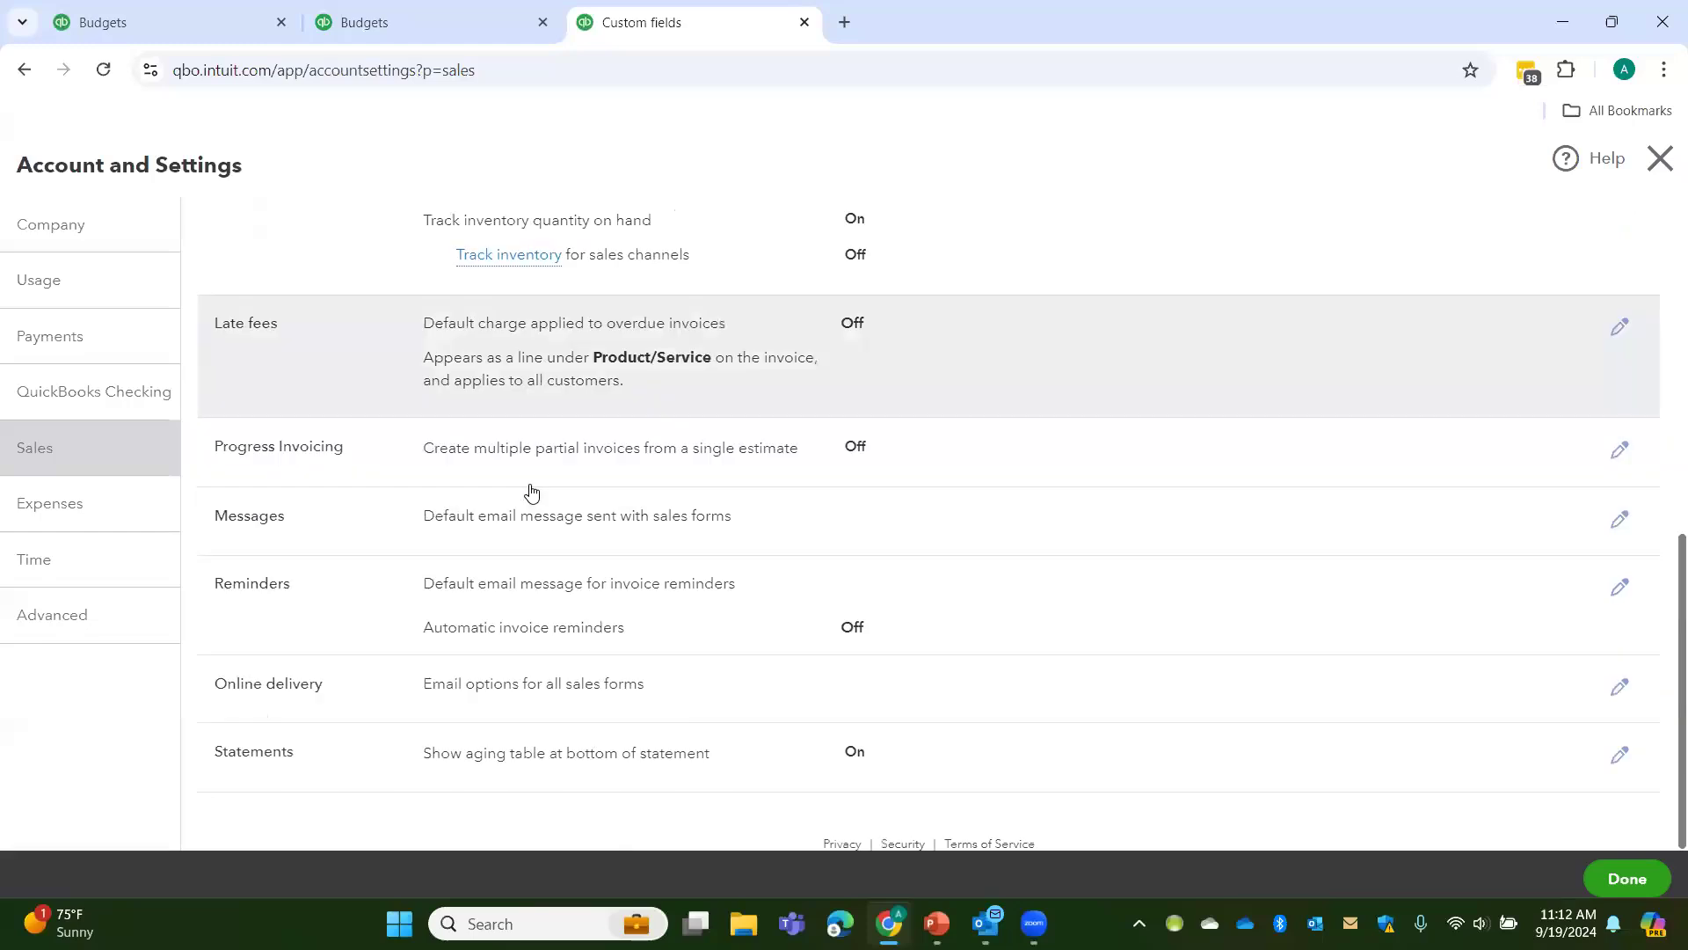
scroll(527, 490, "up", 4)
scroll(526, 458, "up", 1)
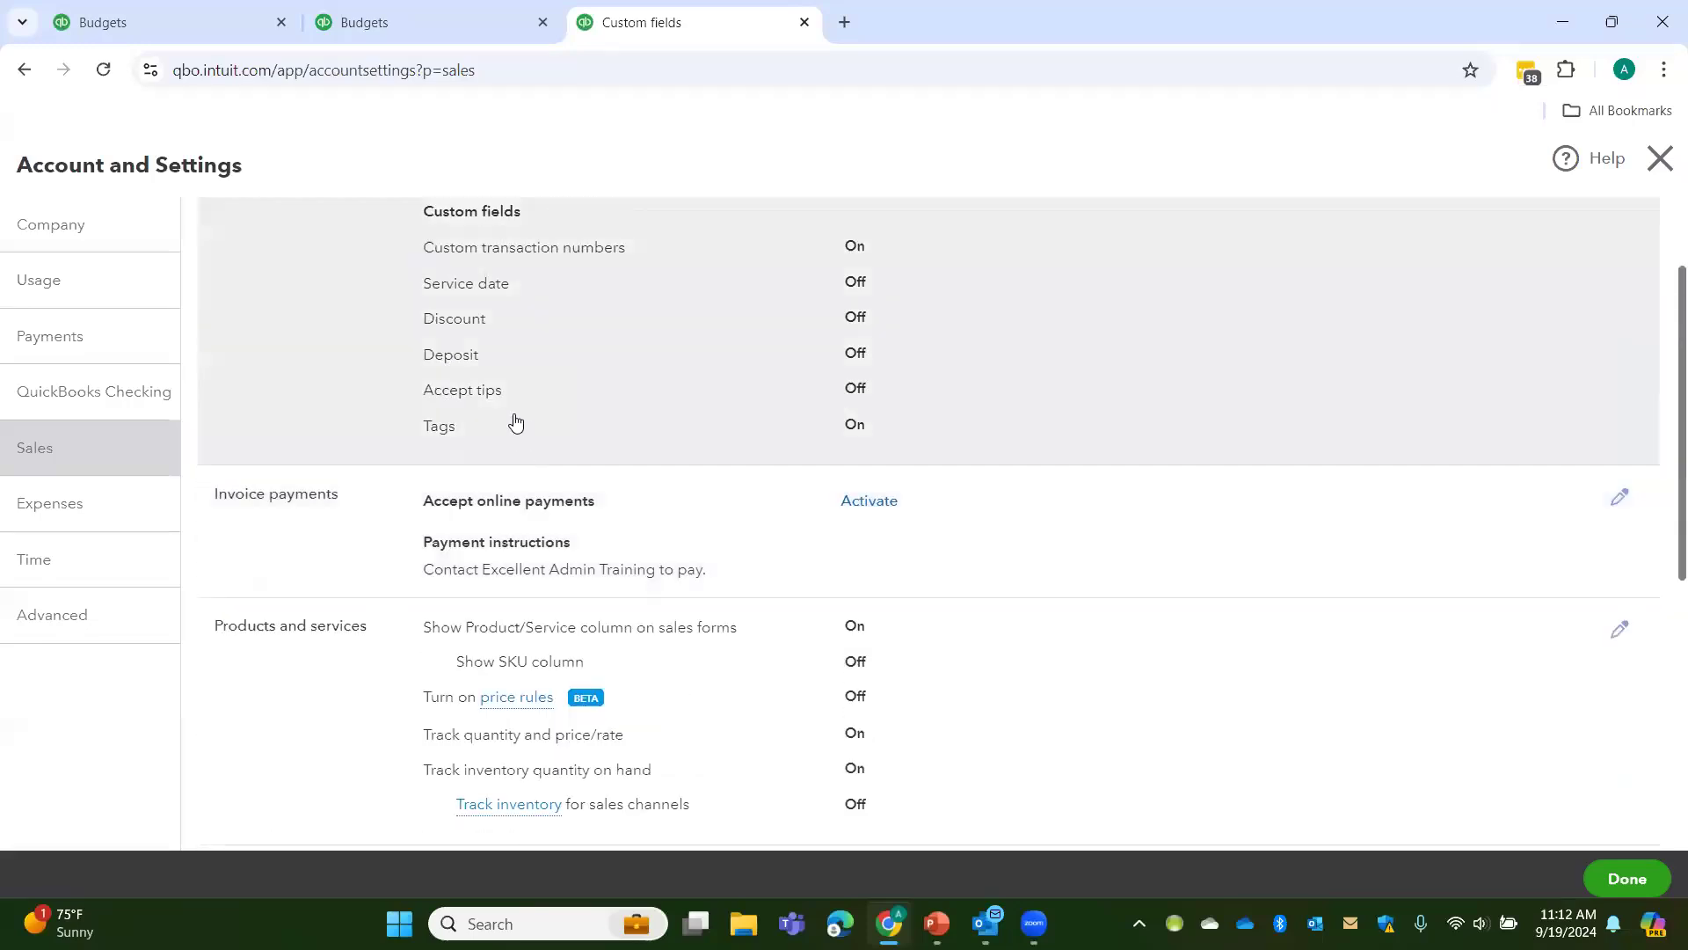
scroll(512, 422, "up", 2)
scroll(545, 369, "down", 1)
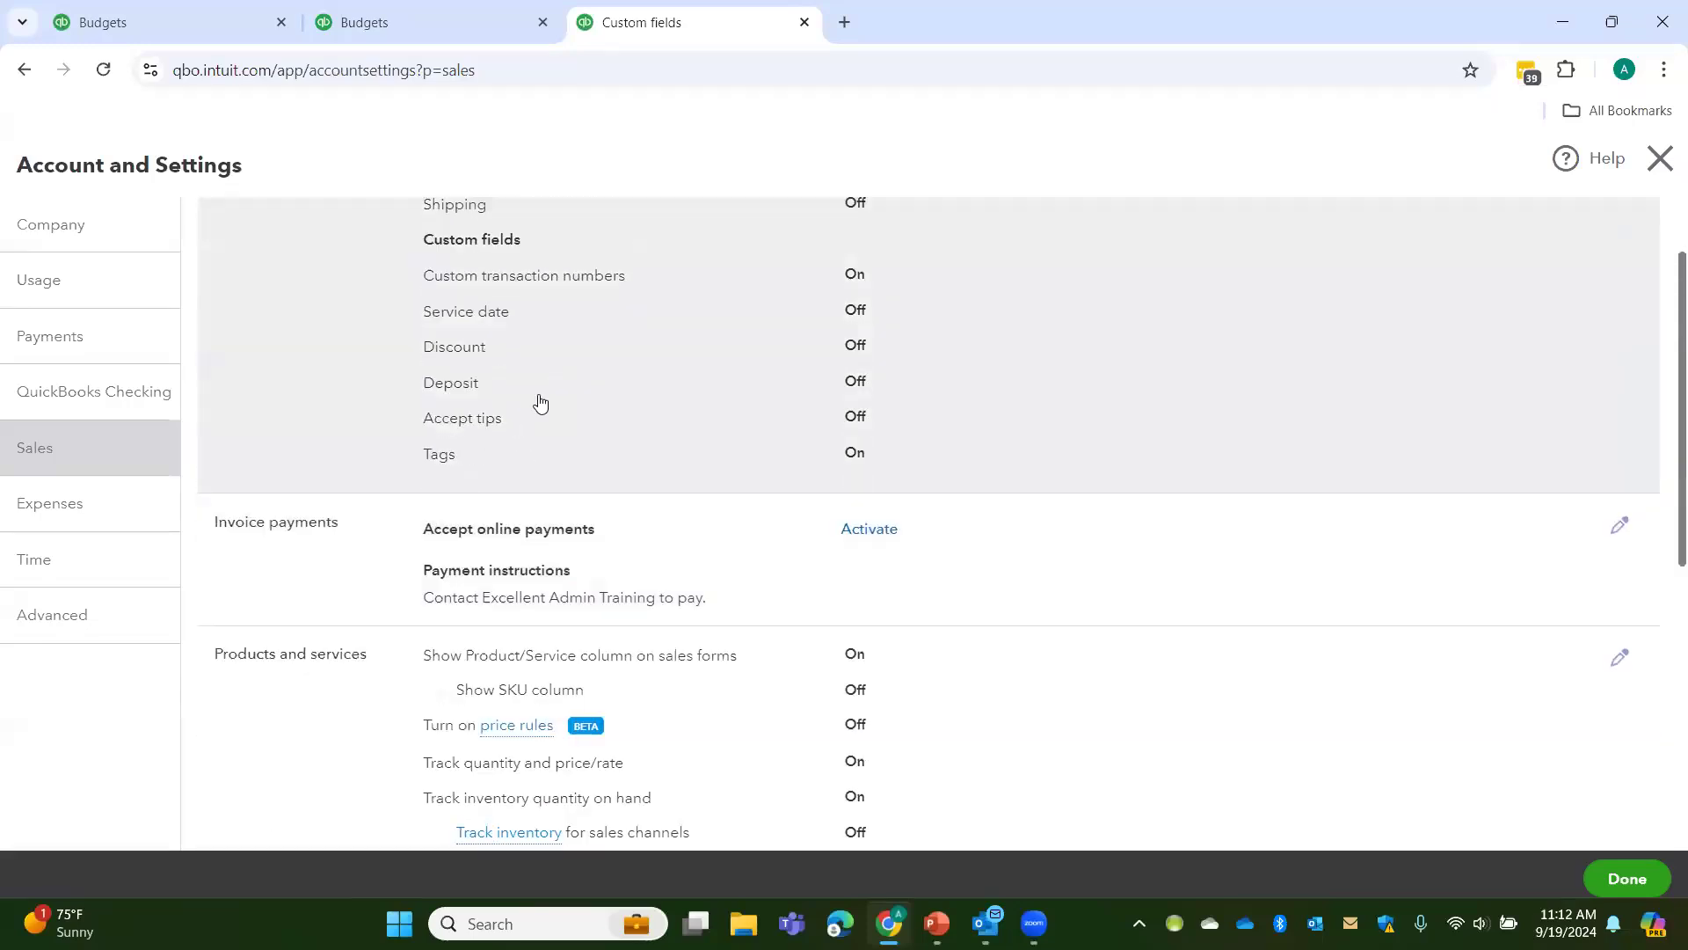
scroll(402, 479, "down", 1)
Step: Look over the Payments, Usage limits and Expenses settings
left_click(109, 362)
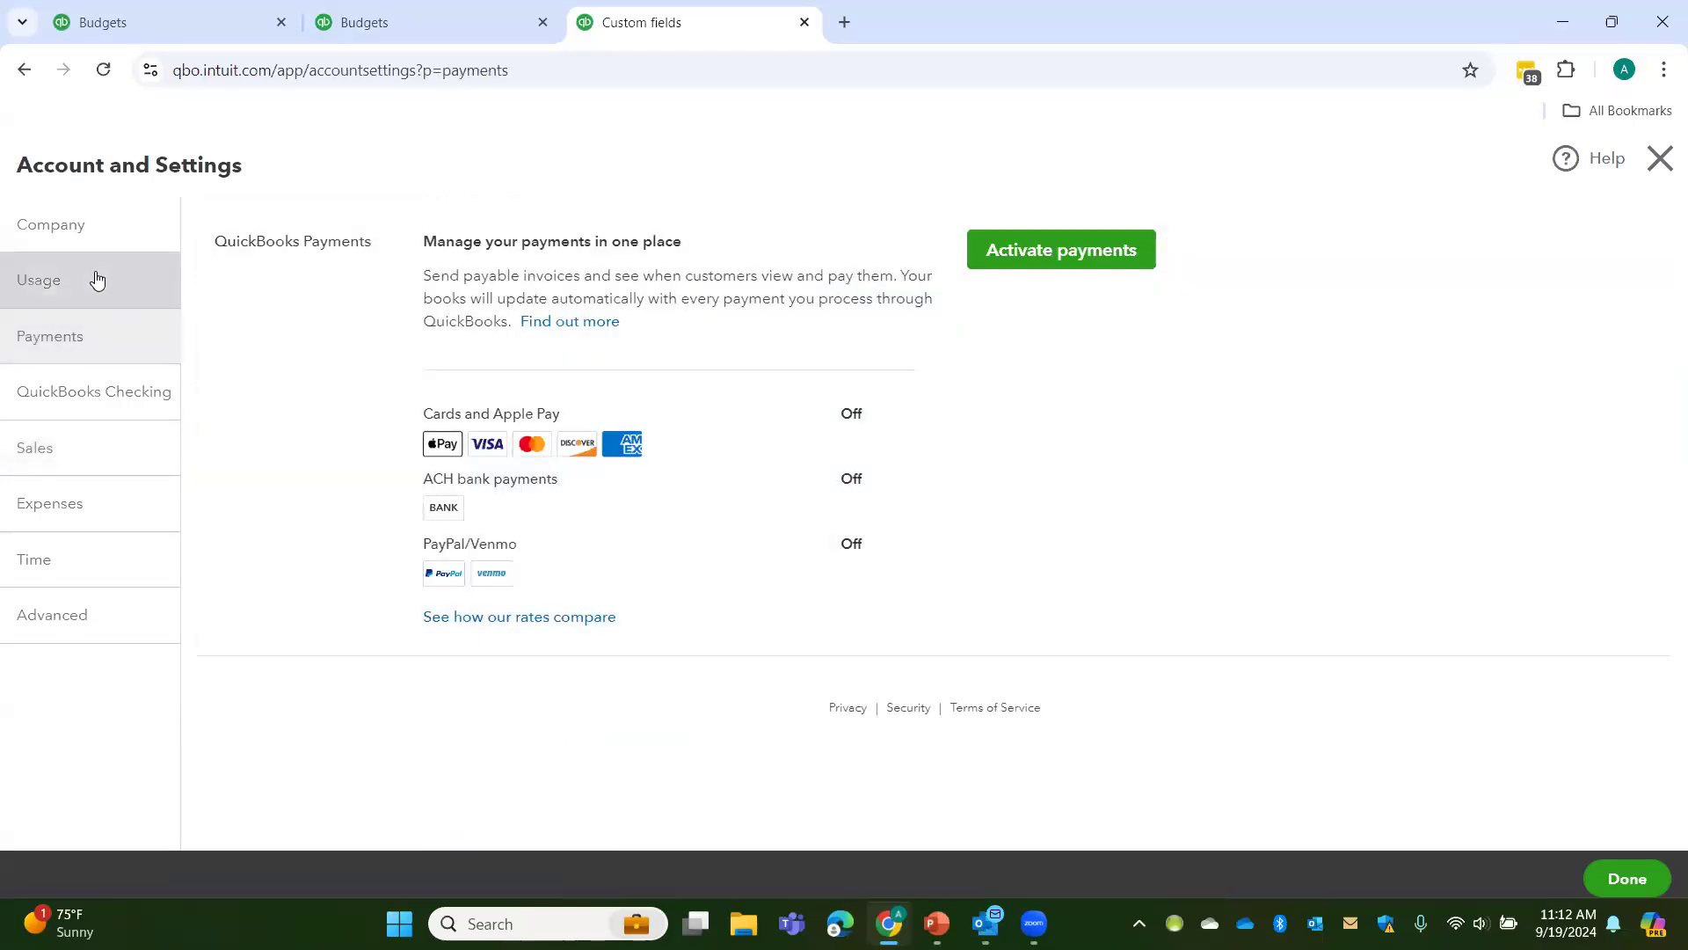
left_click(93, 280)
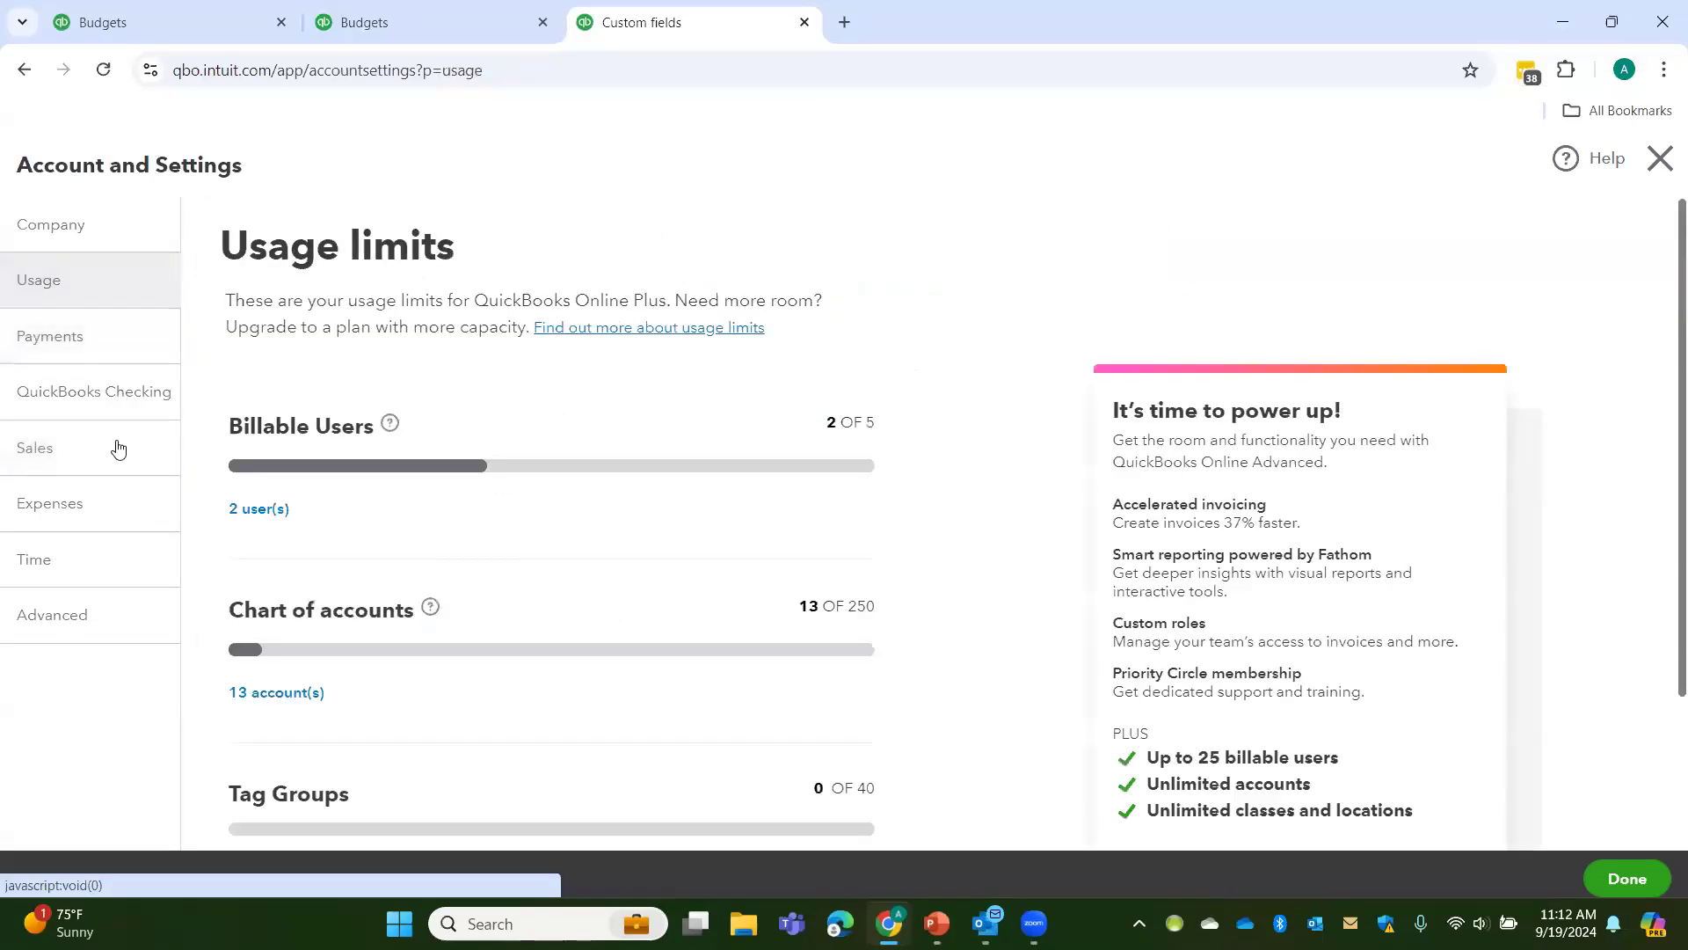
left_click(121, 498)
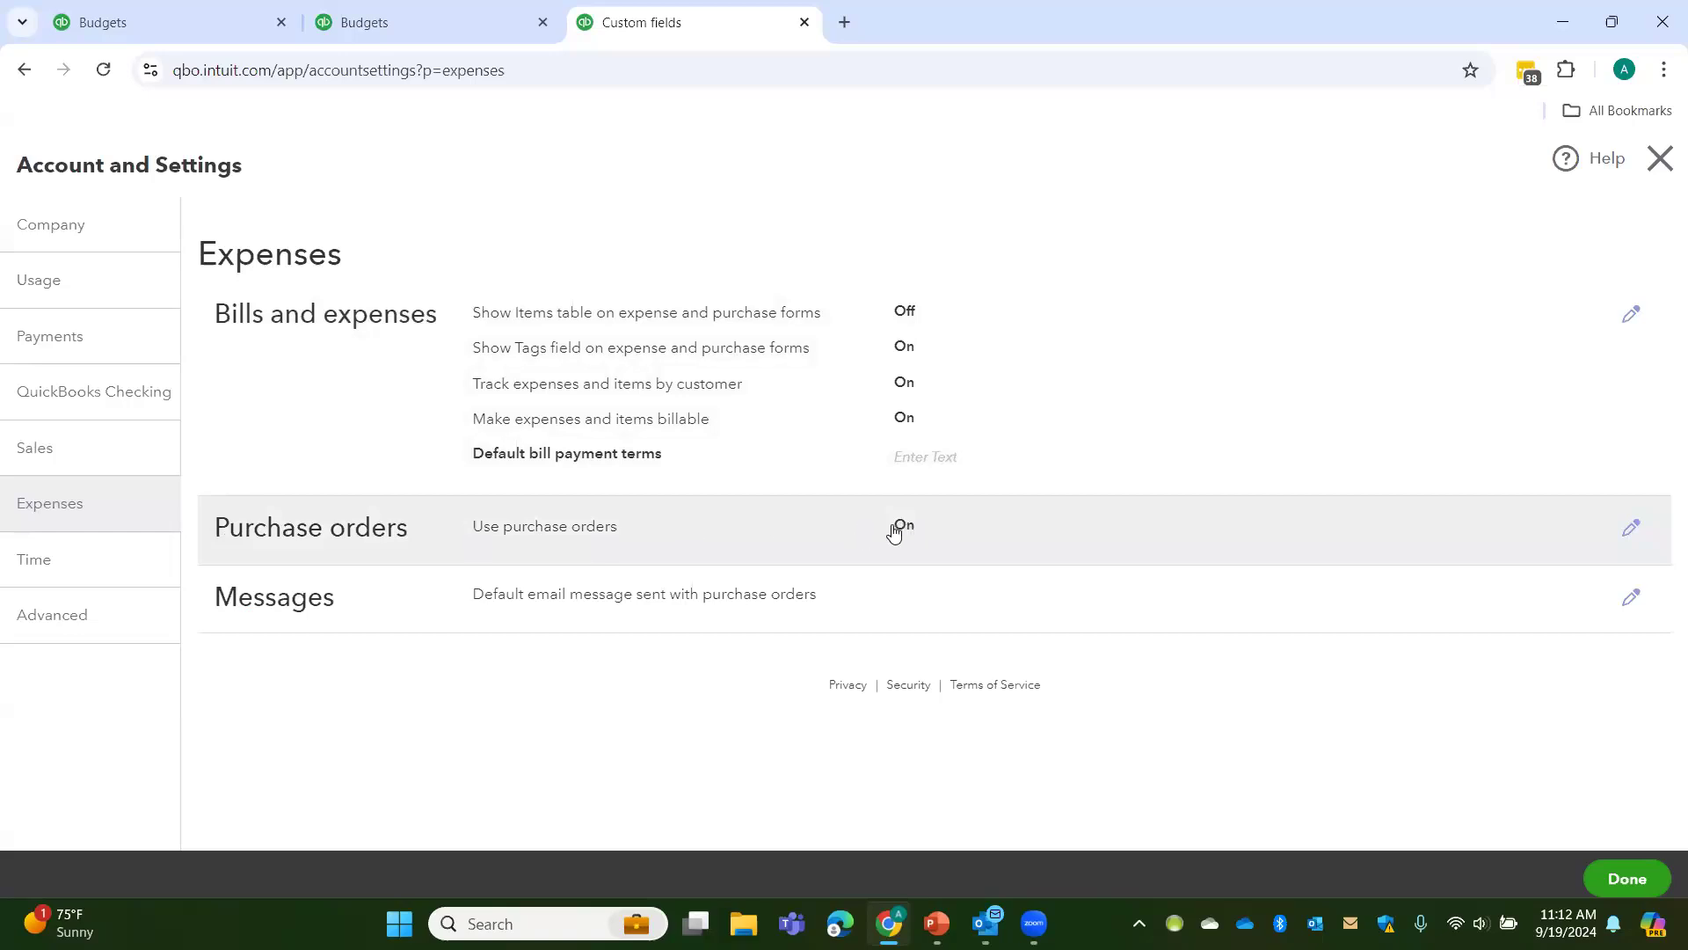
left_click_drag(441, 536, 517, 561)
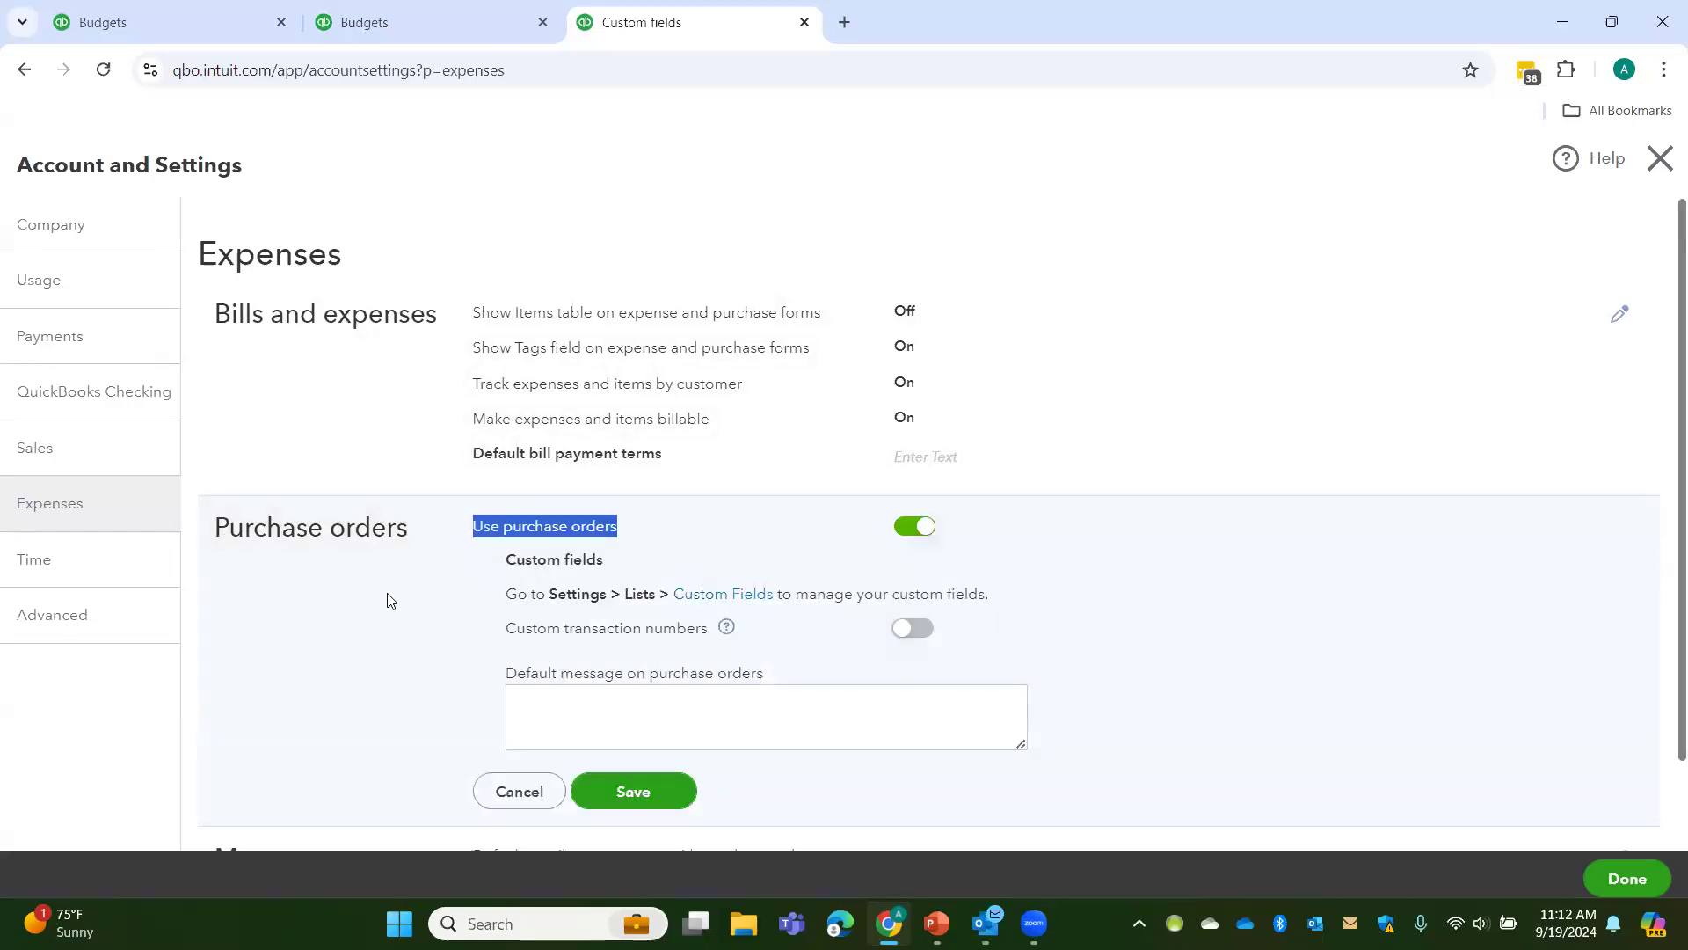
left_click(397, 545)
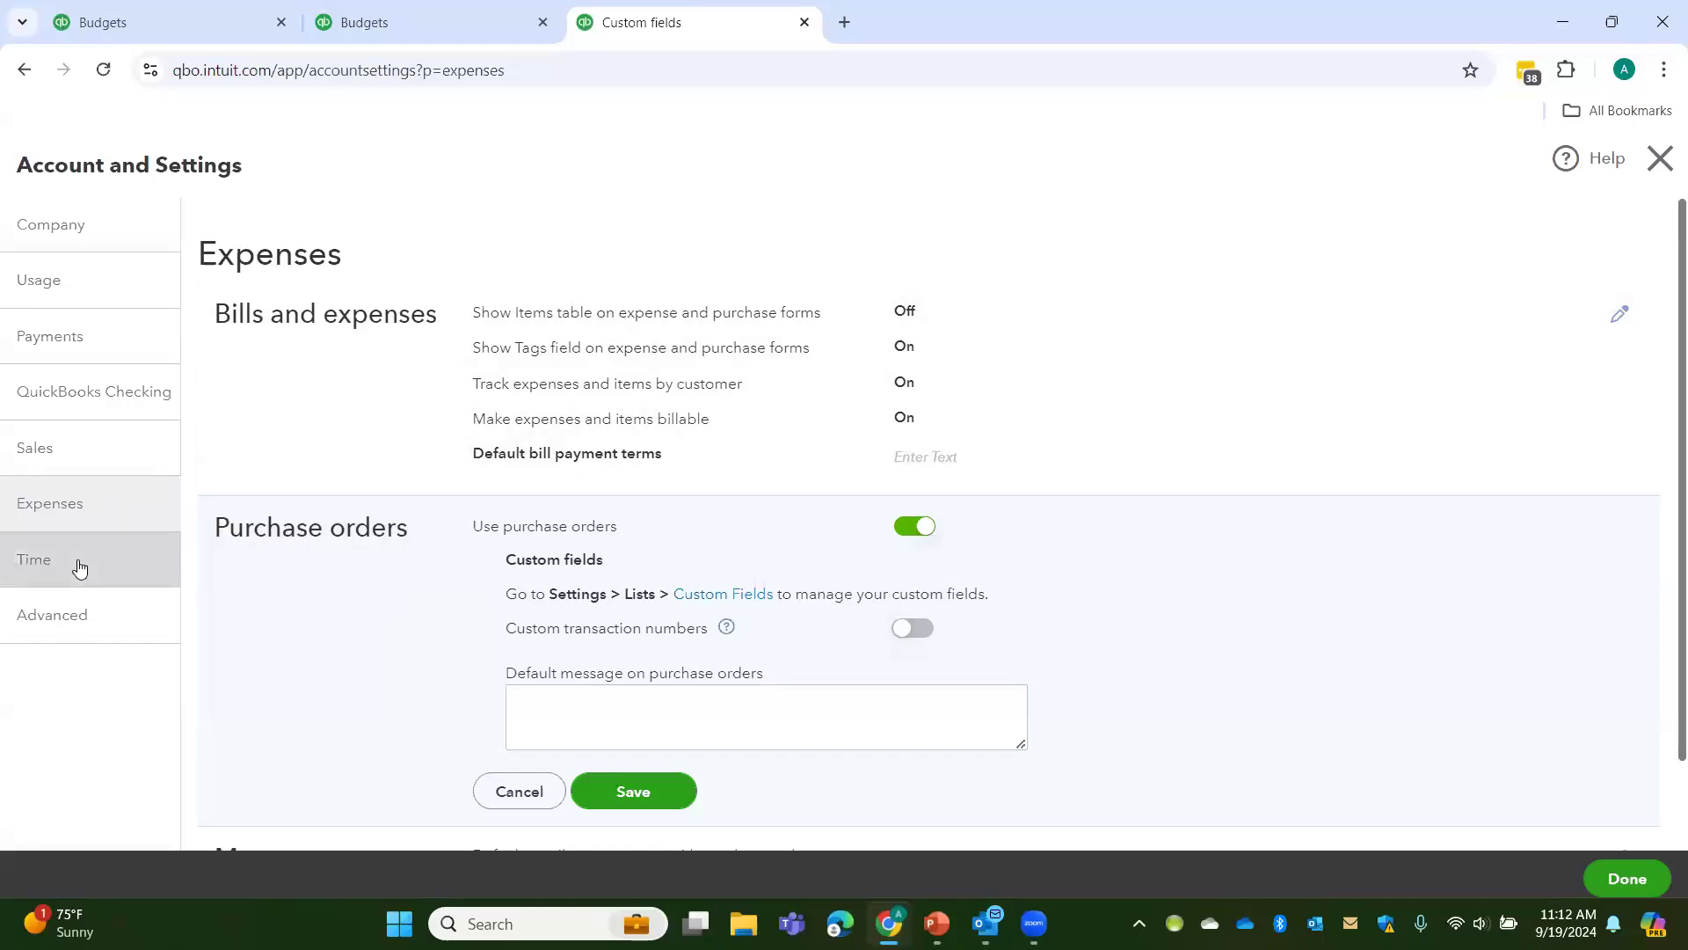
Step: Turn on class and location tracking in Advanced settings and save
left_click(74, 633)
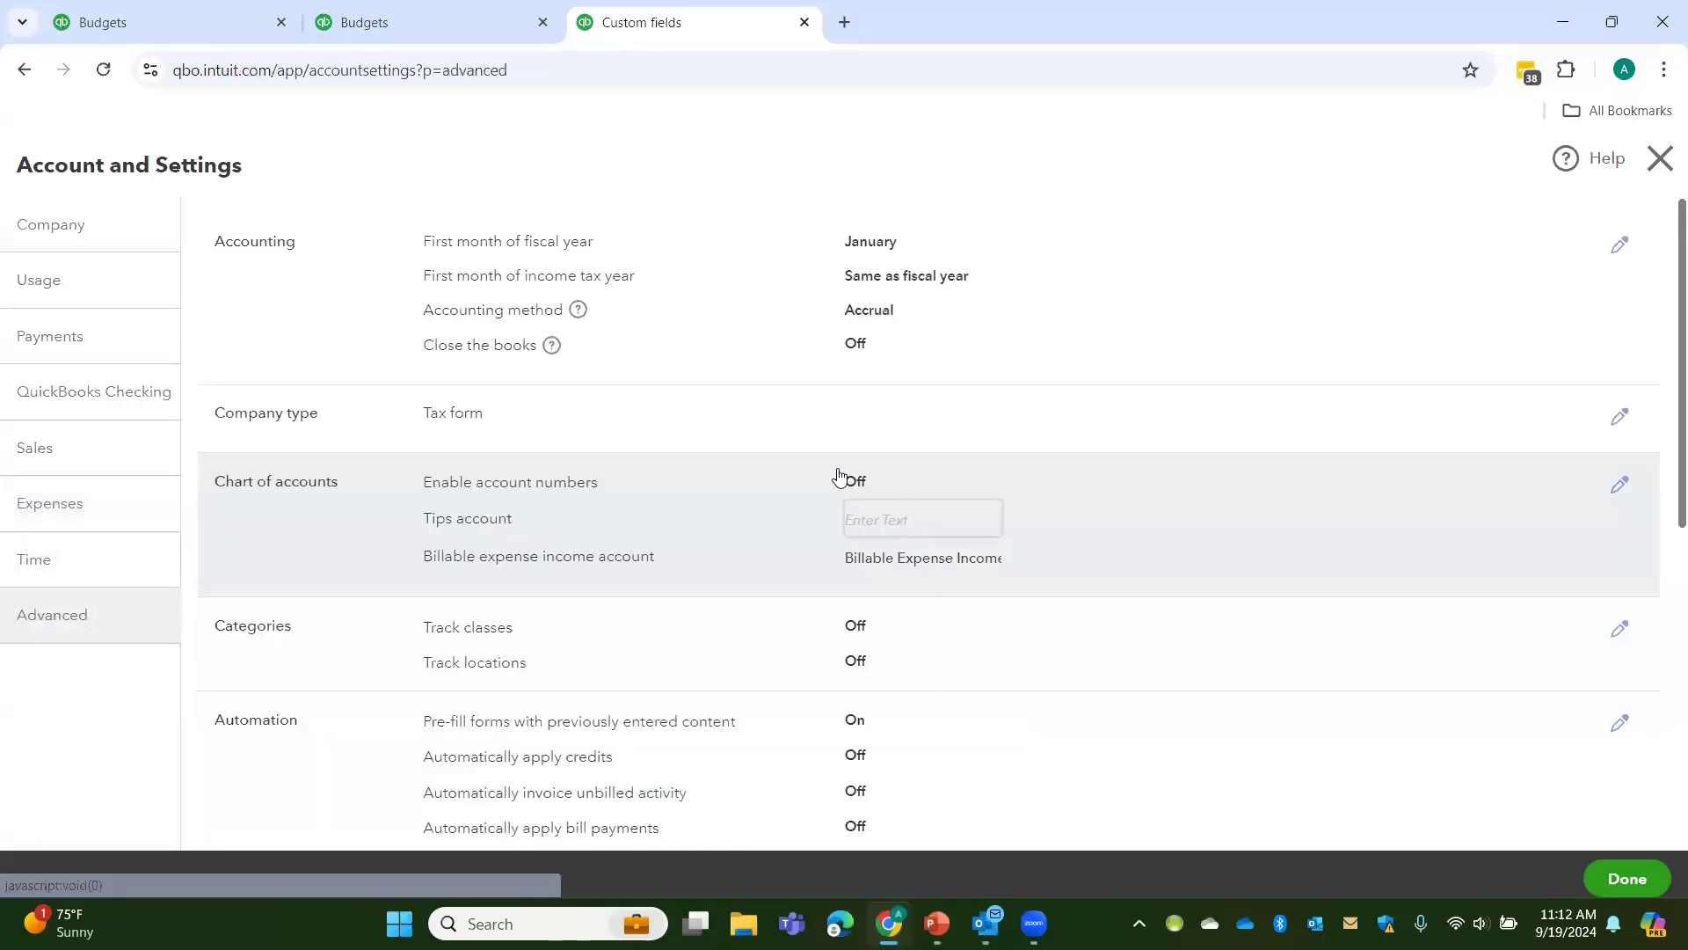
scroll(792, 418, "down", 1)
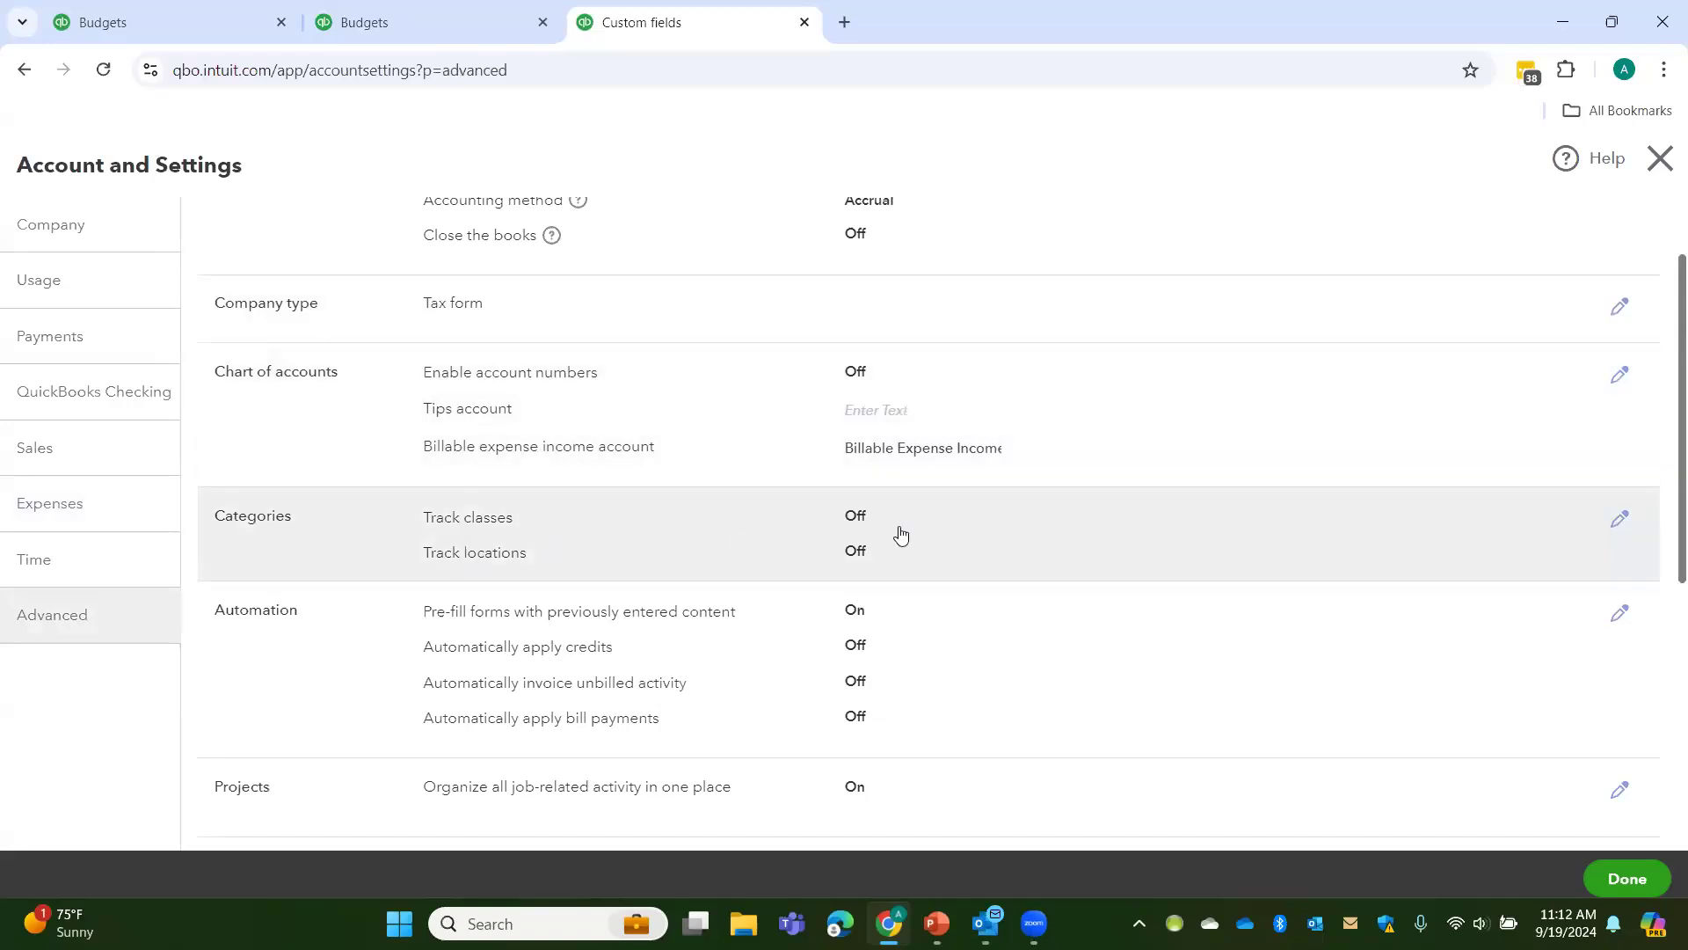
left_click(1618, 515)
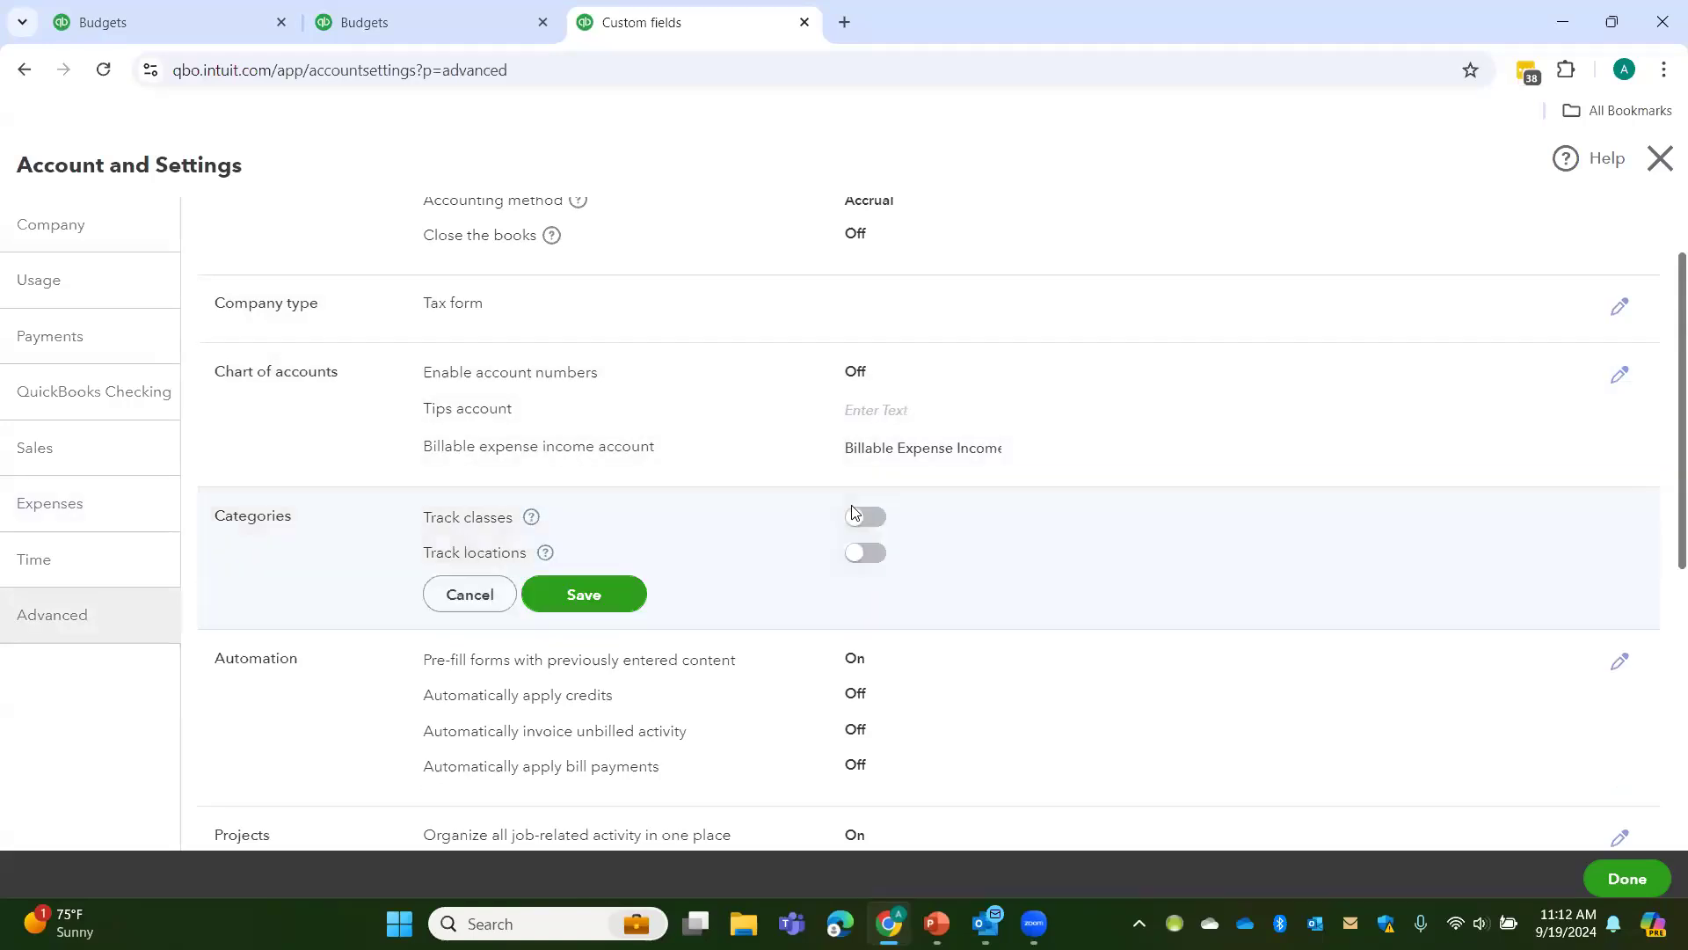
left_click(858, 528)
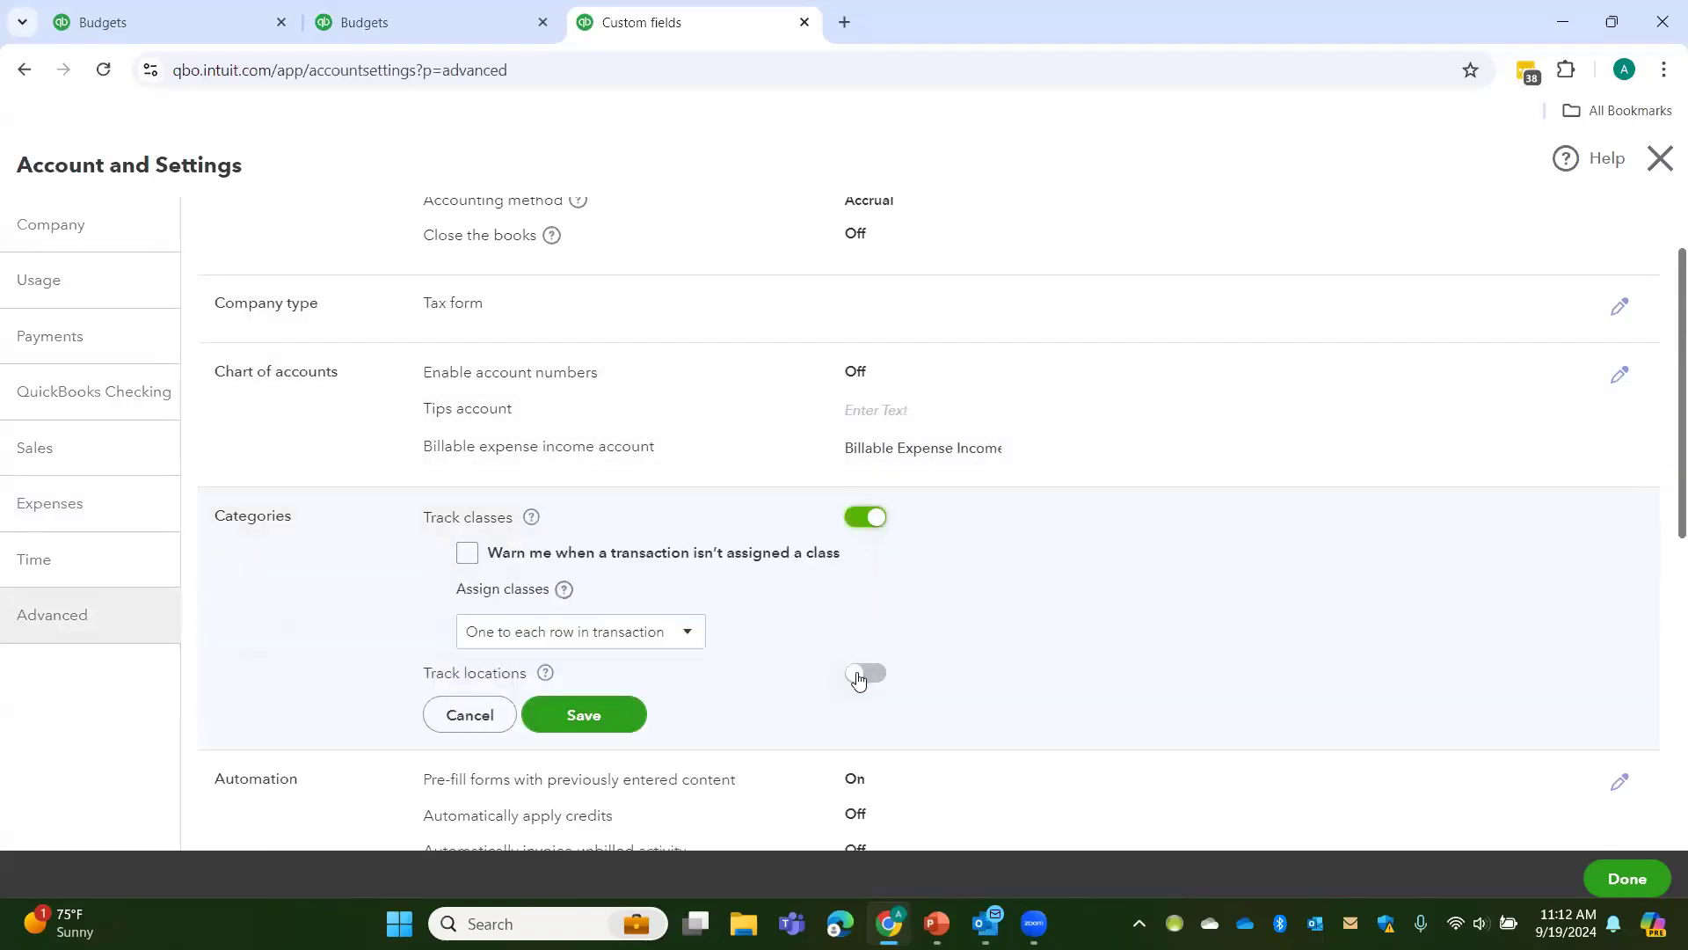
left_click(866, 672)
left_click(584, 810)
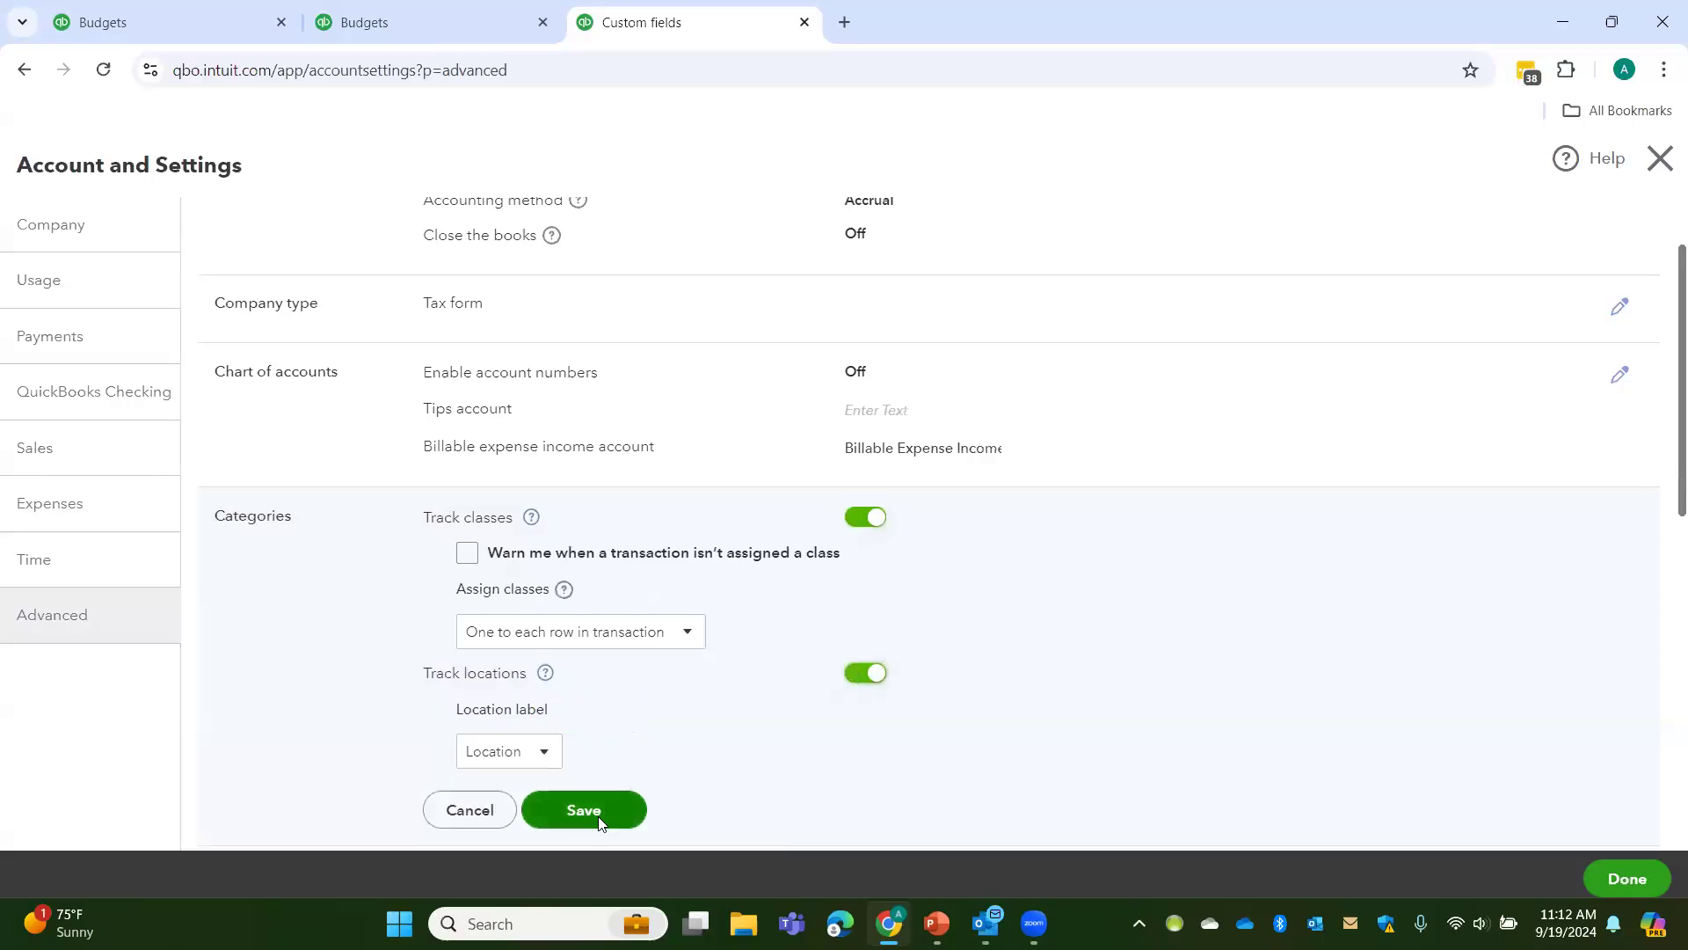
scroll(1285, 446, "up", 1)
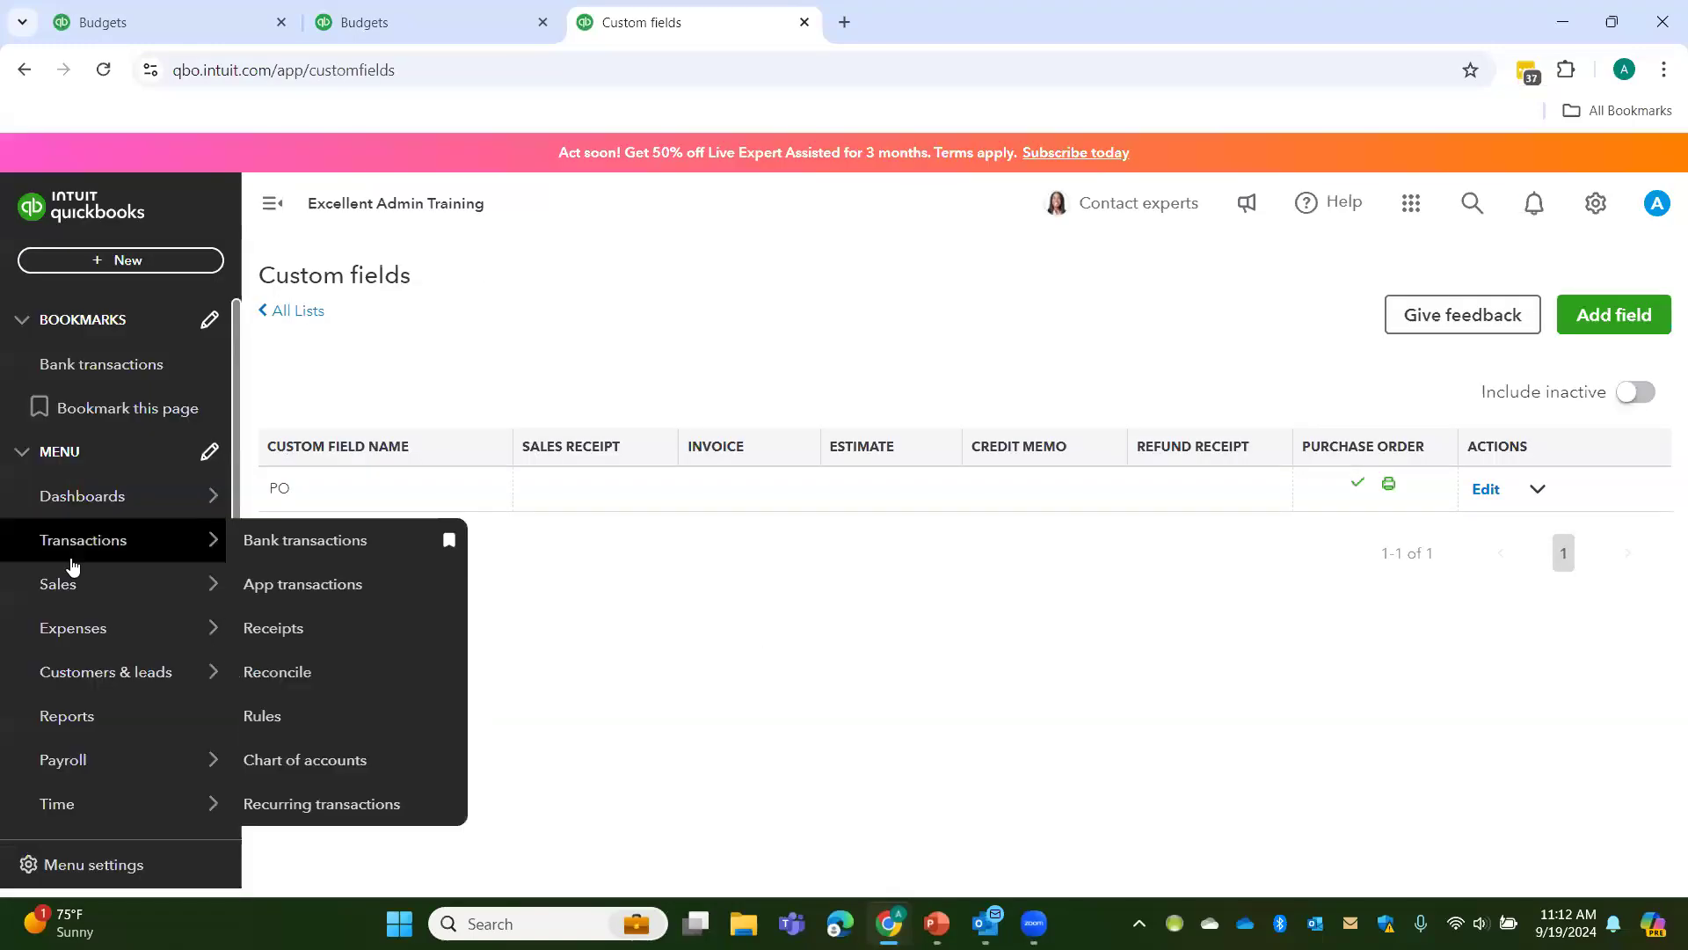
Step: Start a new invoice and look over its tag and location fields
mouse_move(55, 604)
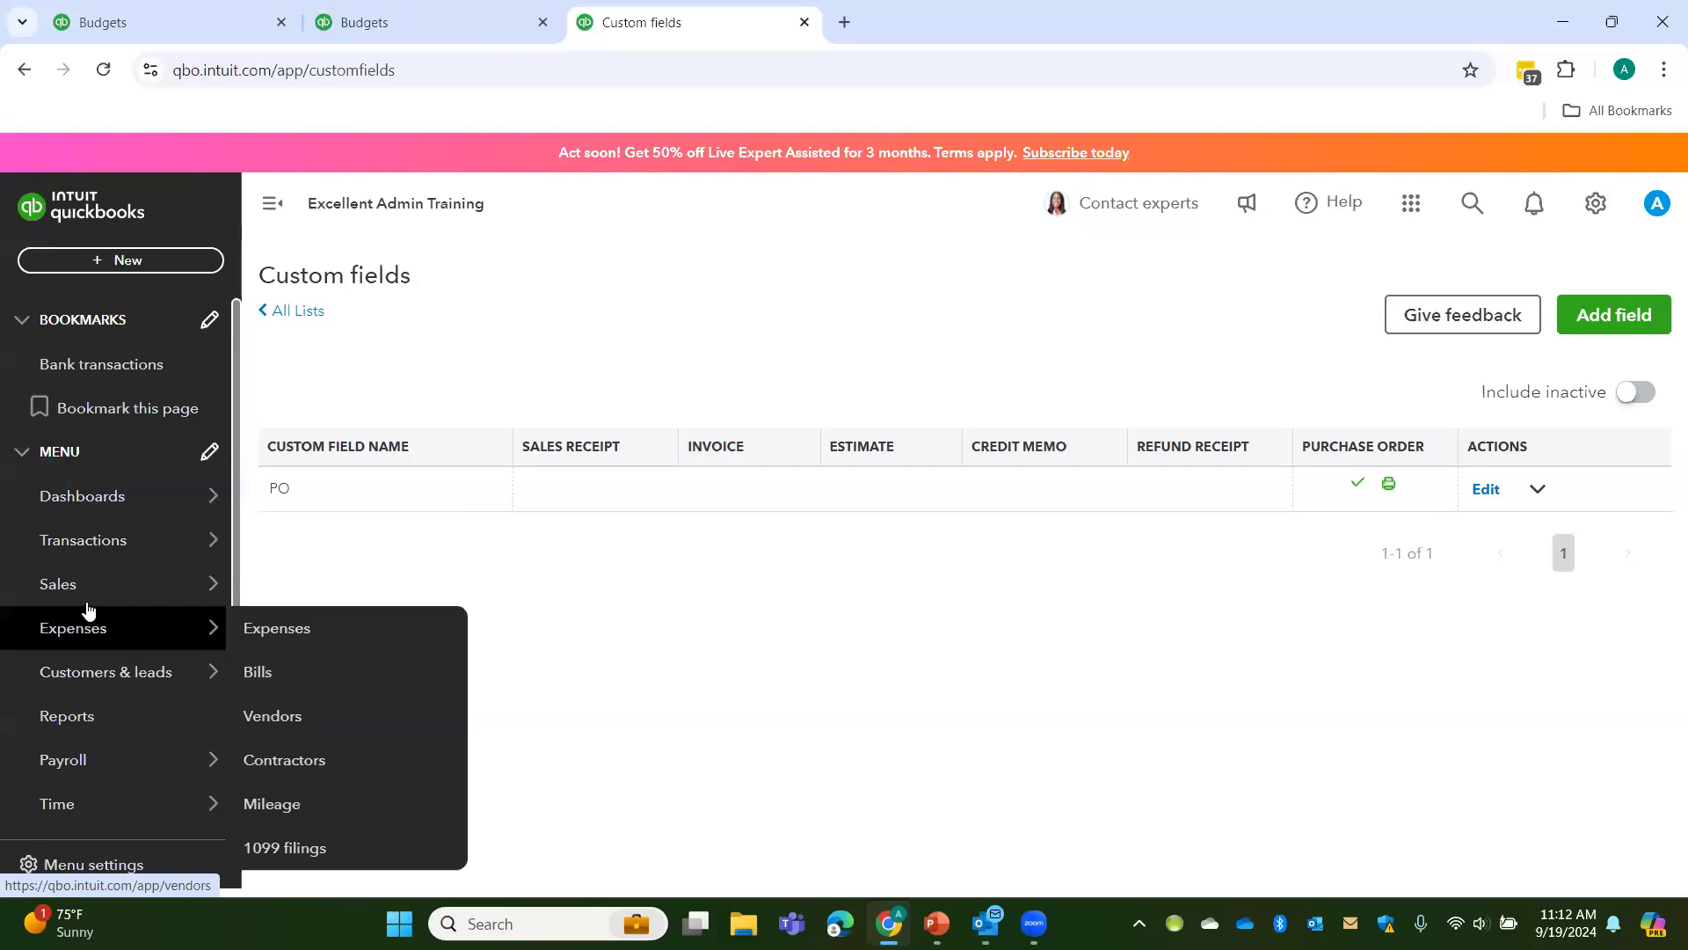
left_click(98, 591)
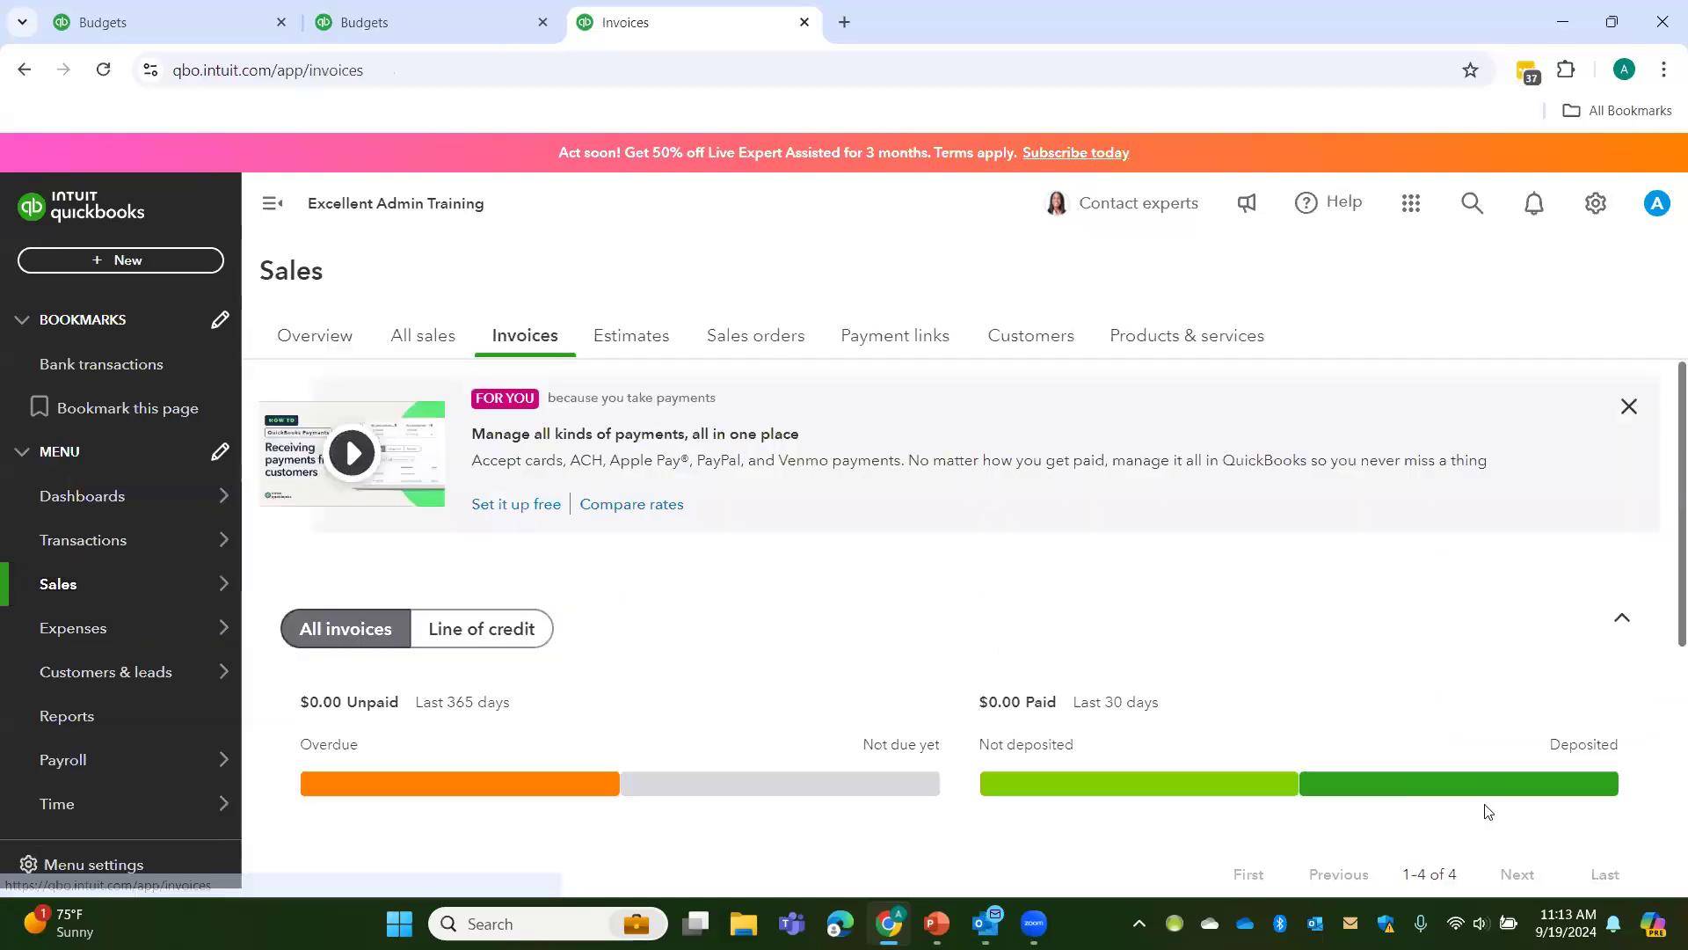
scroll(1536, 695, "down", 2)
left_click(1517, 673)
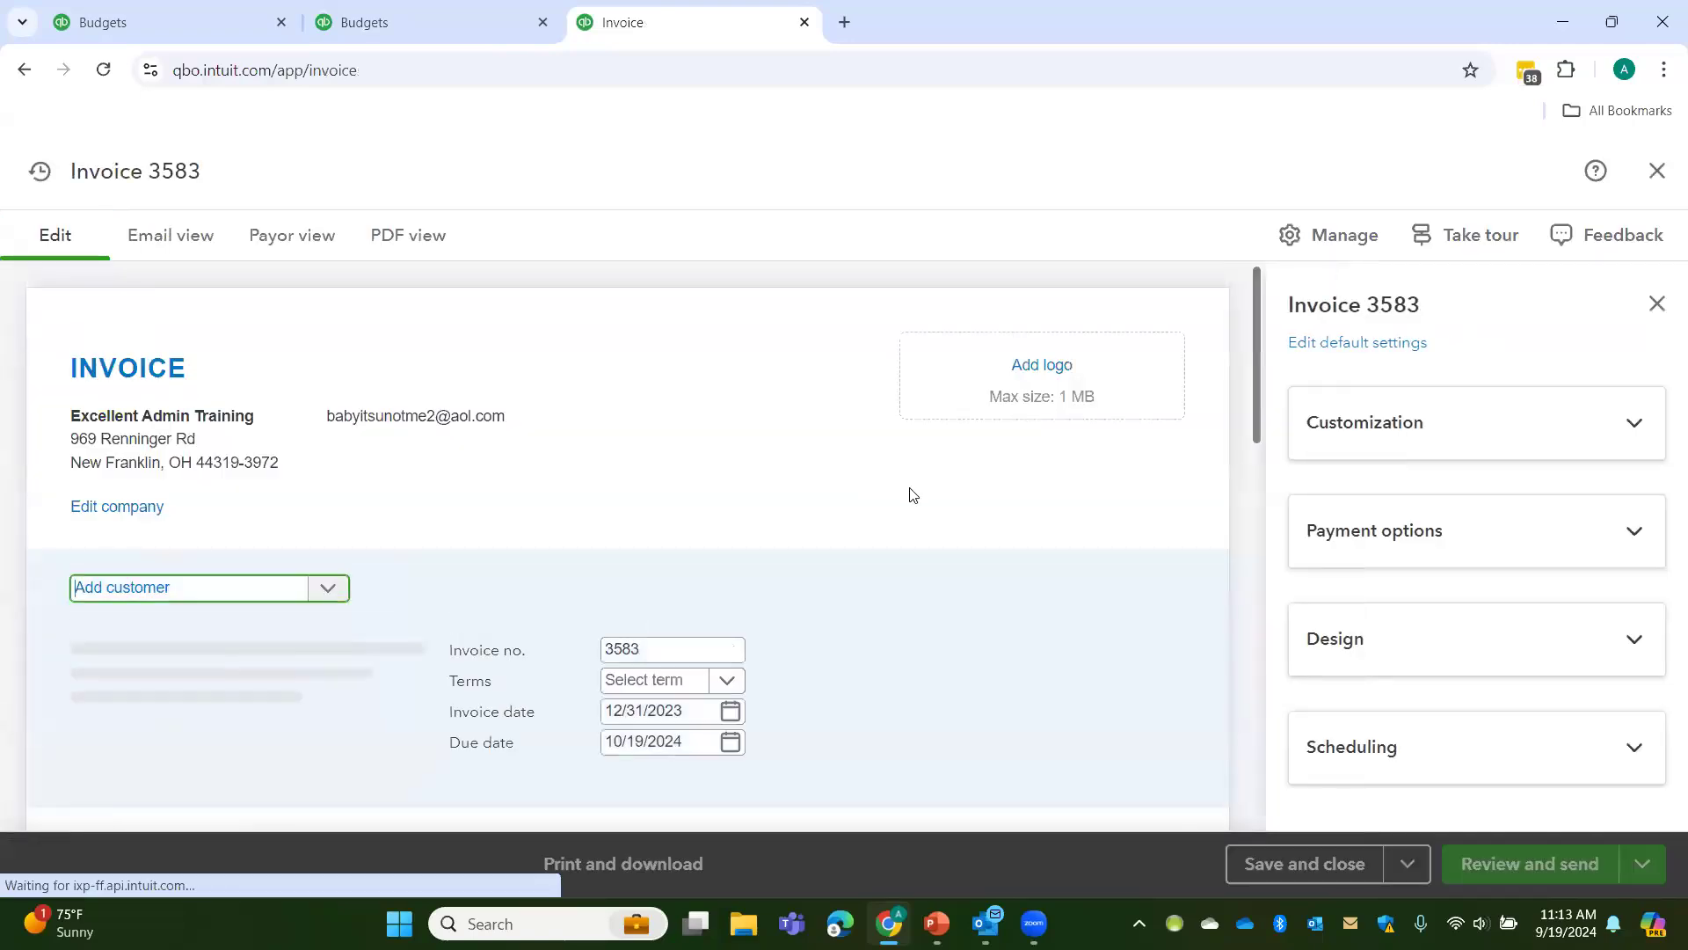
scroll(912, 495, "down", 2)
scroll(810, 563, "down", 1)
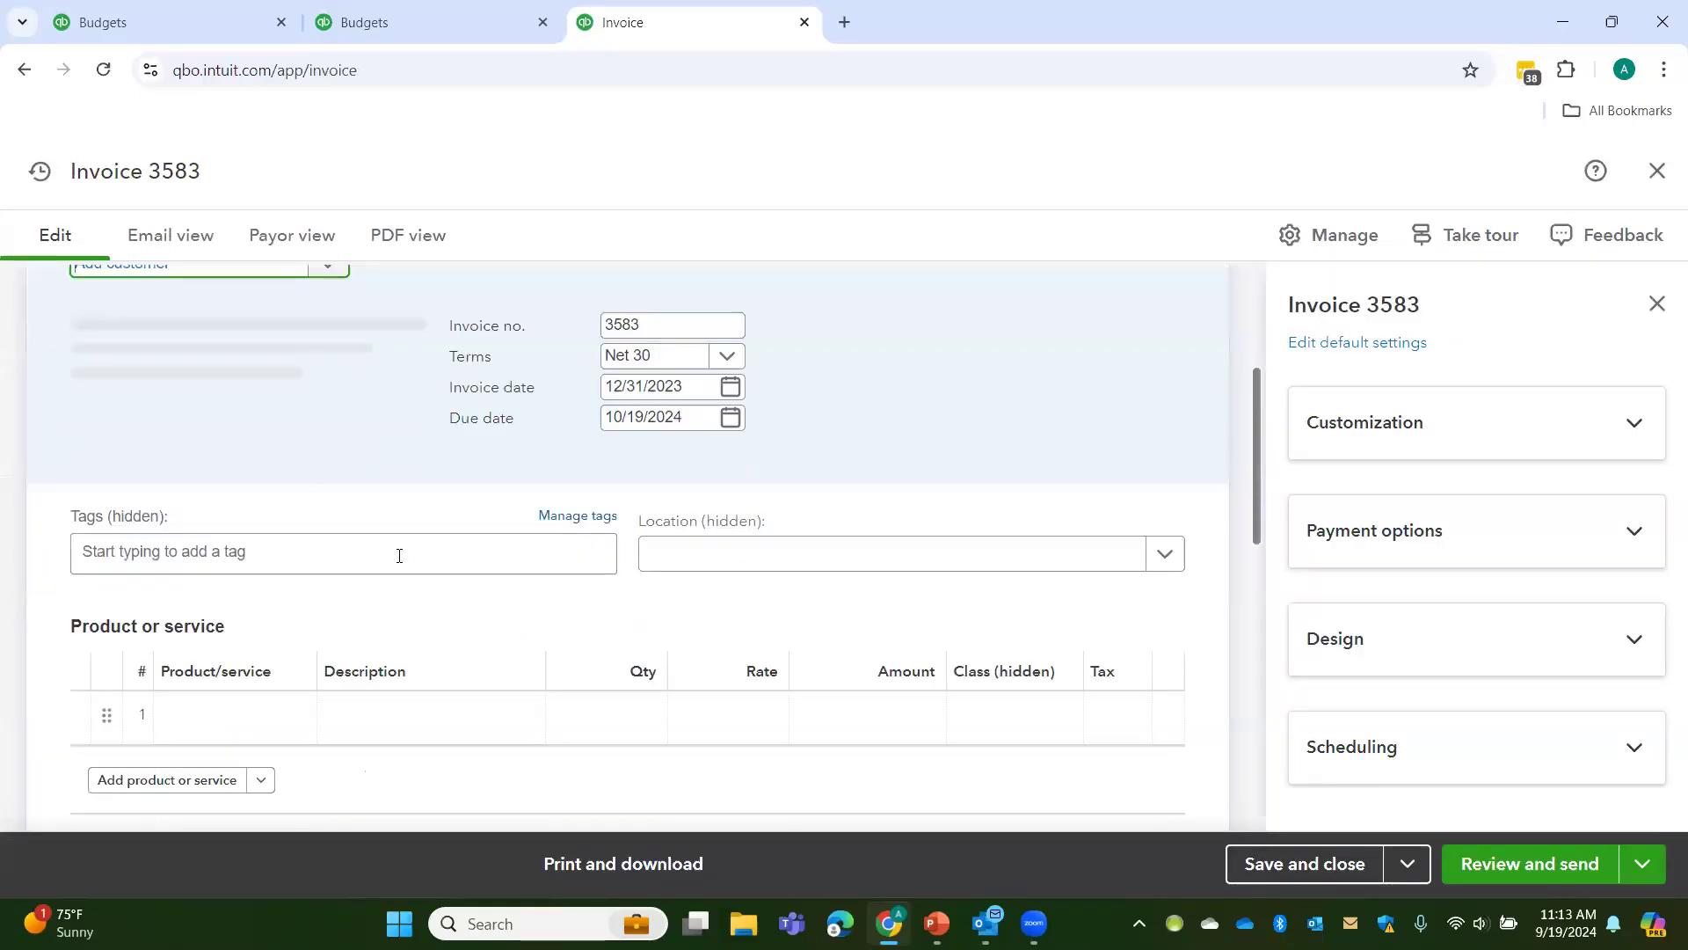
left_click(395, 551)
left_click(821, 552)
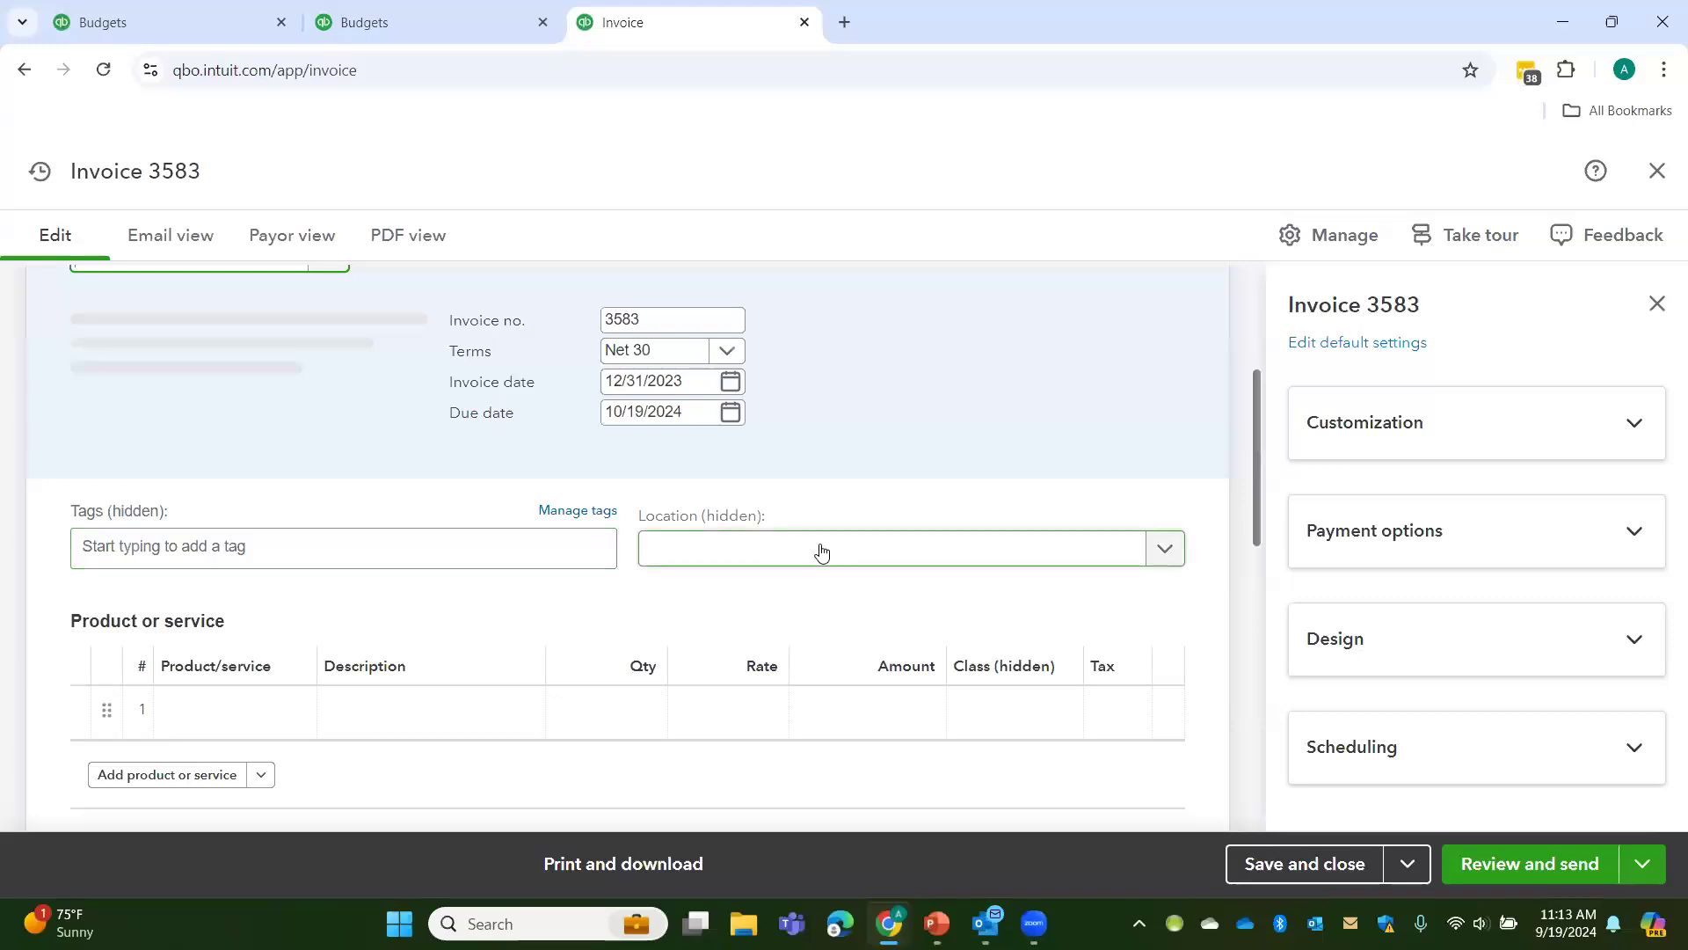
scroll(759, 541, "up", 2)
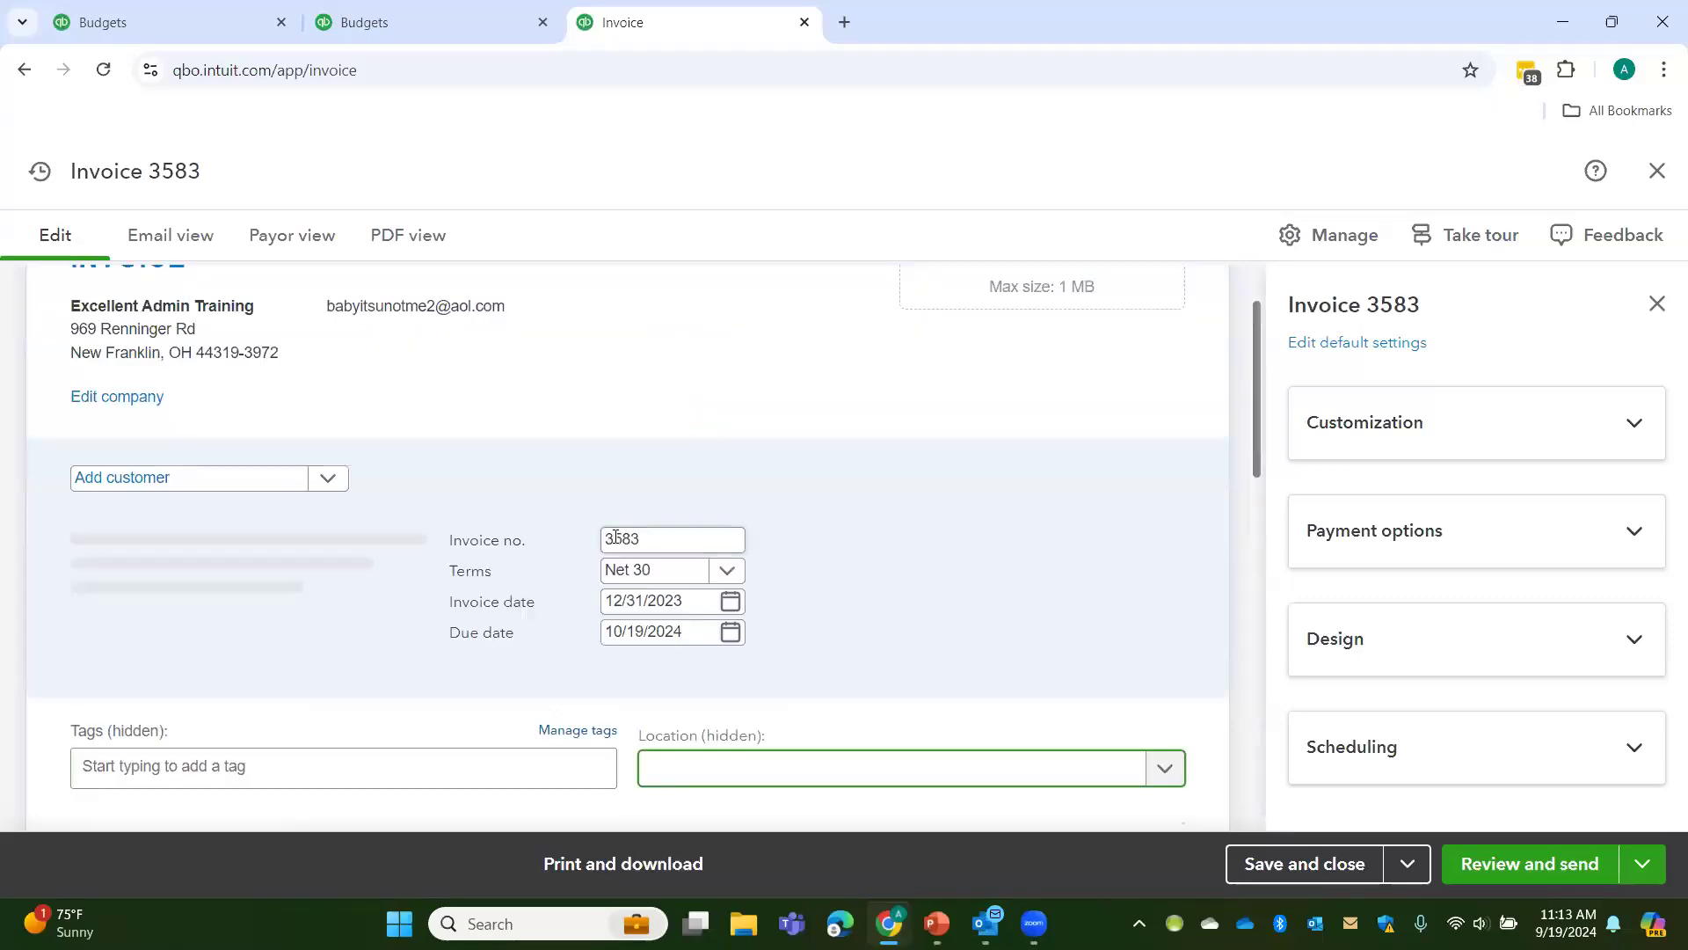
scroll(425, 515, "up", 1)
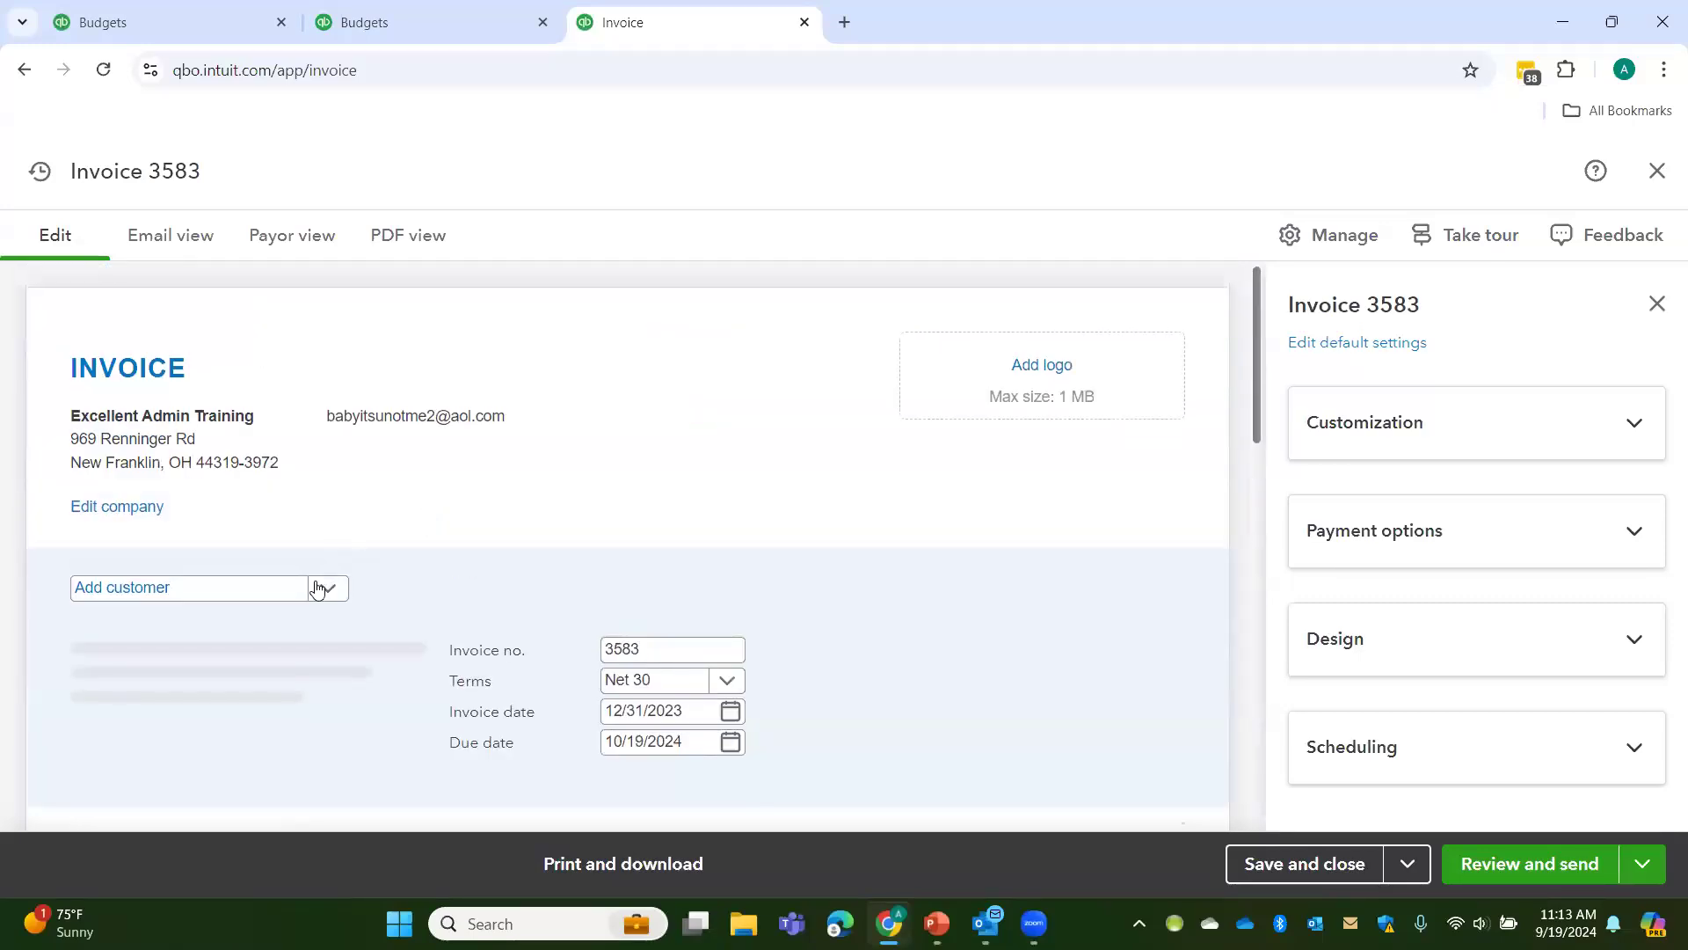
scroll(953, 501, "down", 2)
Step: Edit the PO custom field to apply to and print on all sales forms
left_click(1504, 434)
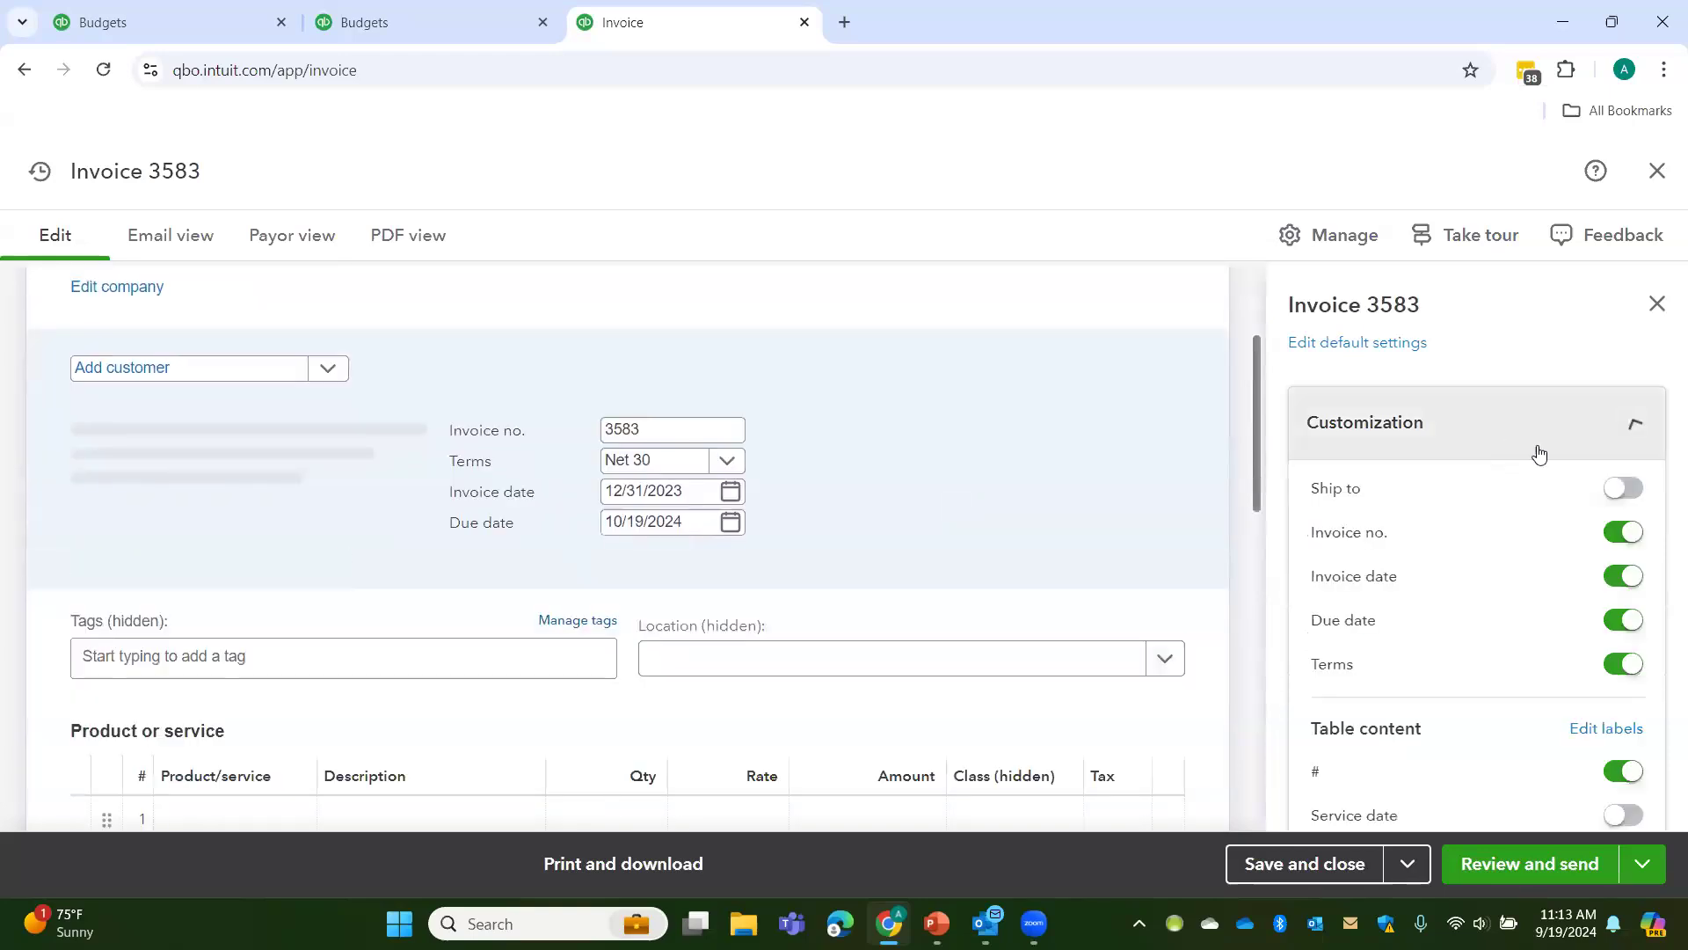
scroll(1518, 551, "down", 5)
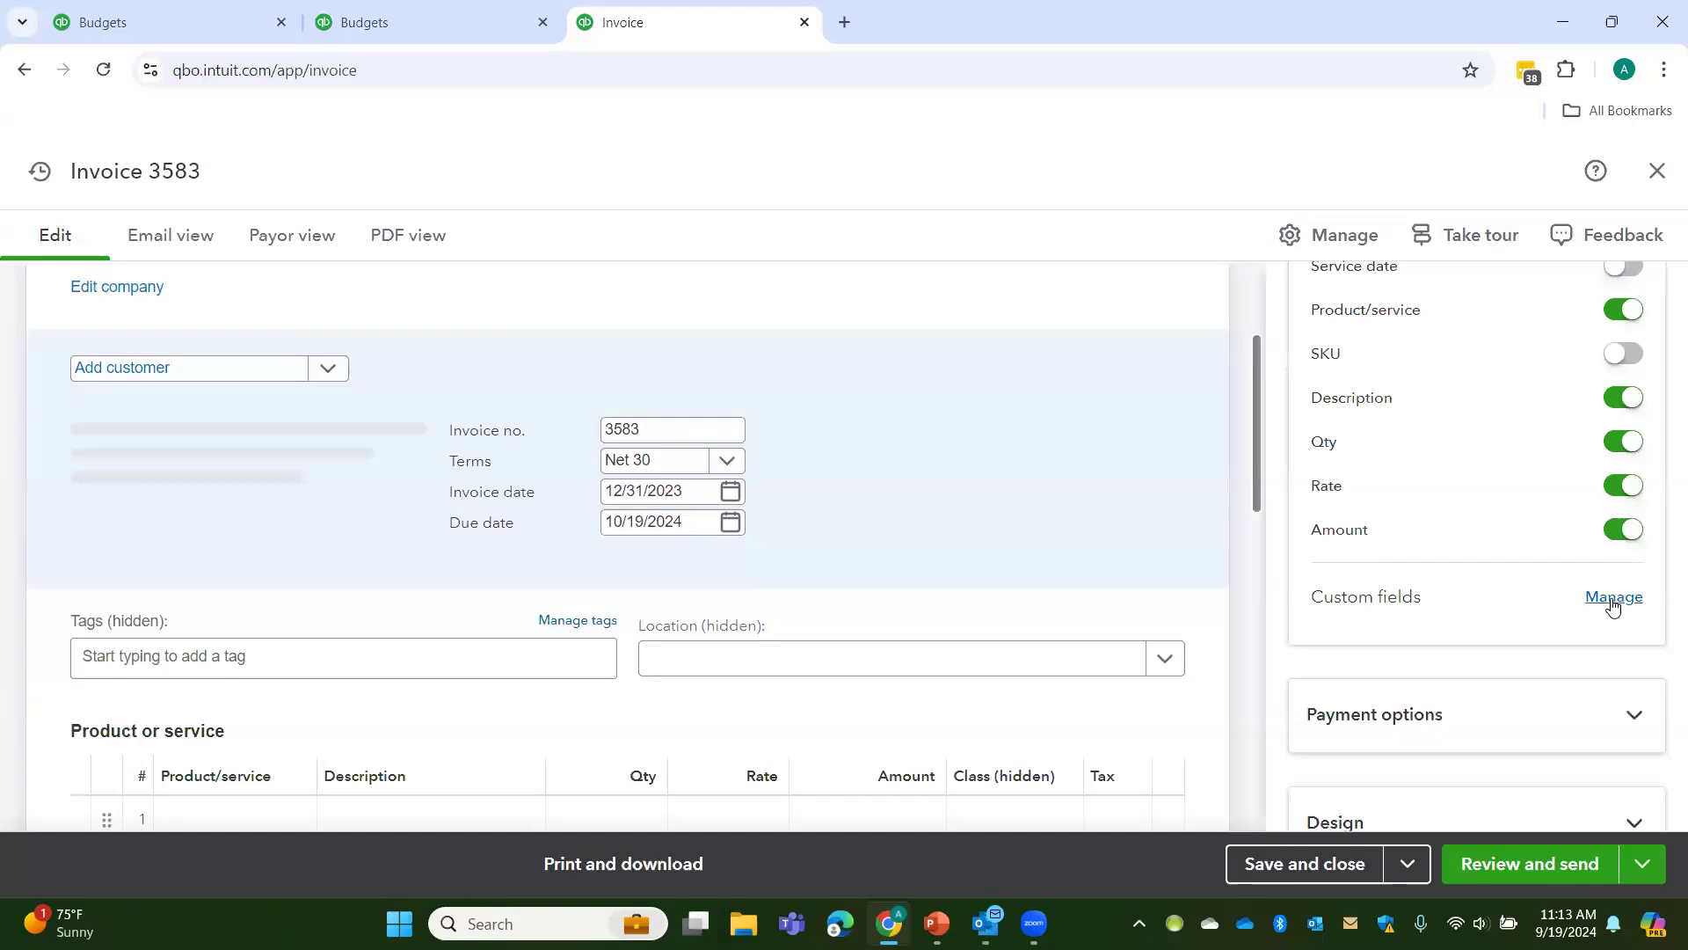
left_click(1613, 597)
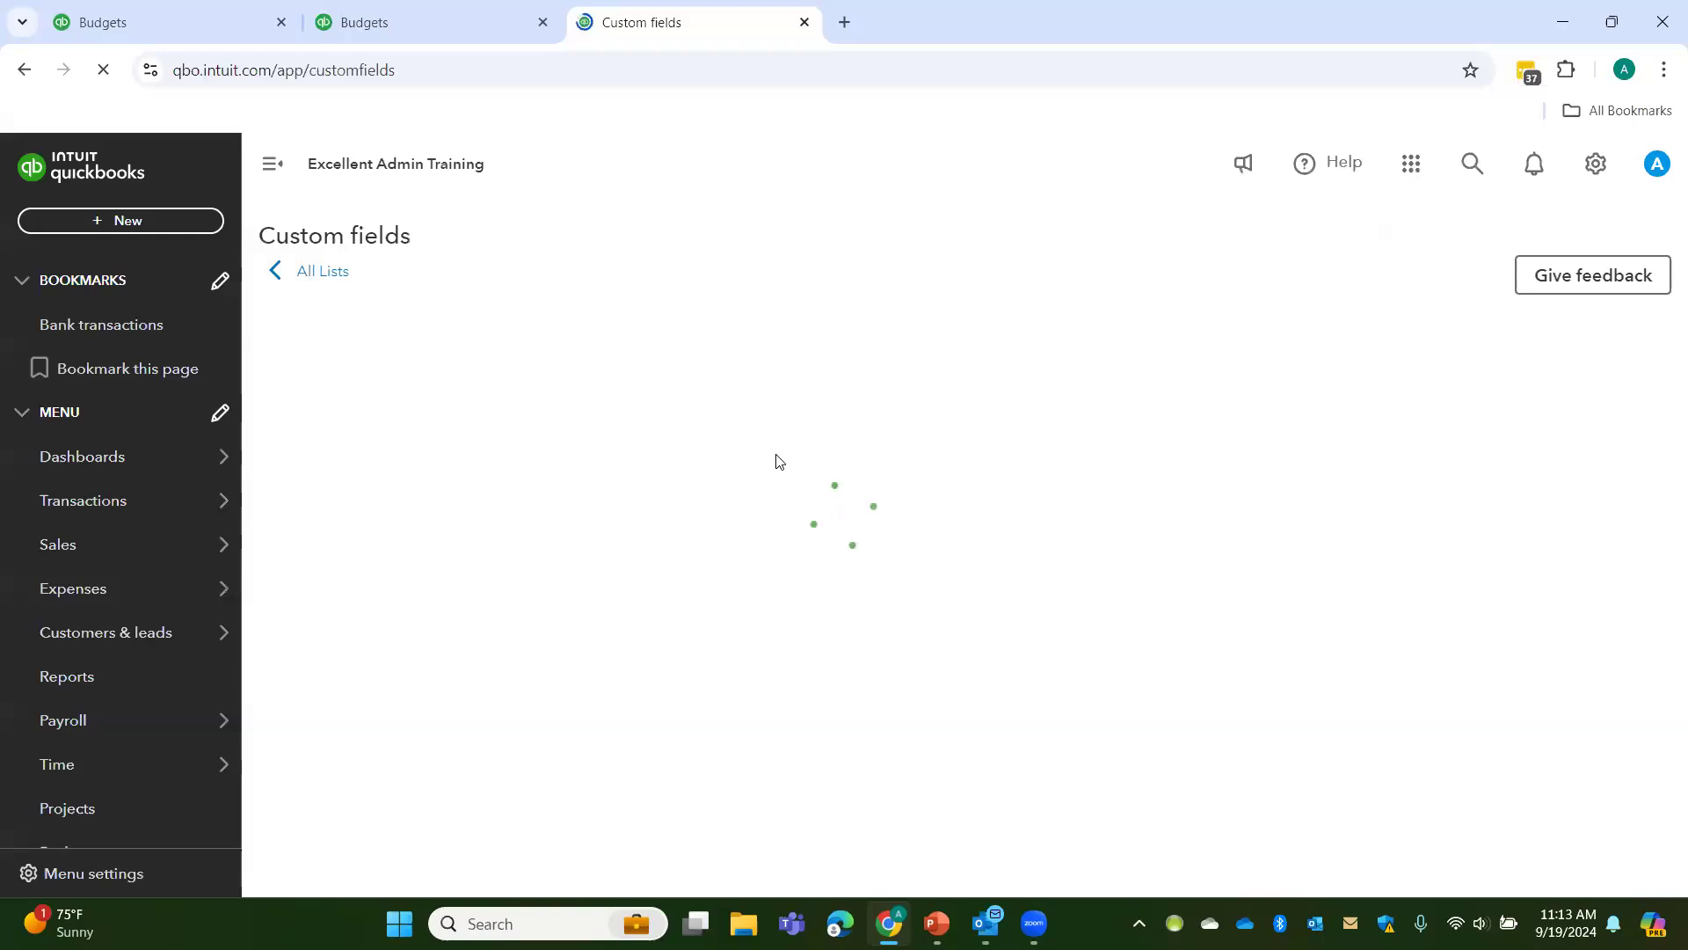
left_click(1526, 491)
left_click(1524, 494)
left_click(1485, 490)
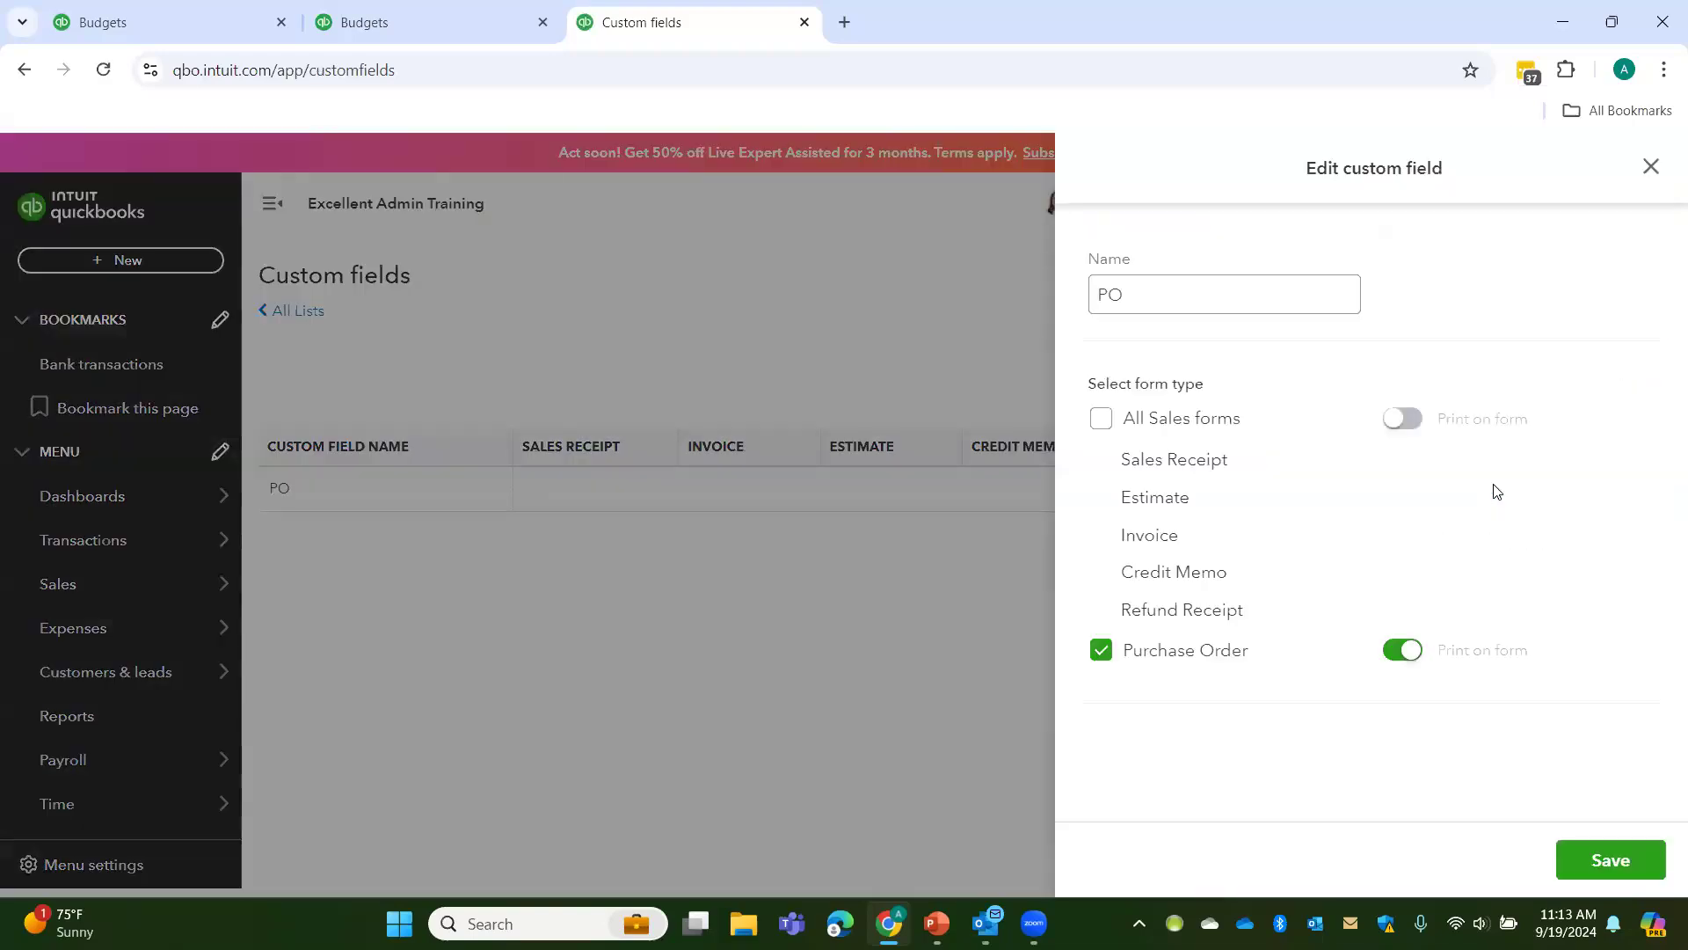
left_click(1100, 418)
left_click(1404, 418)
left_click(1605, 844)
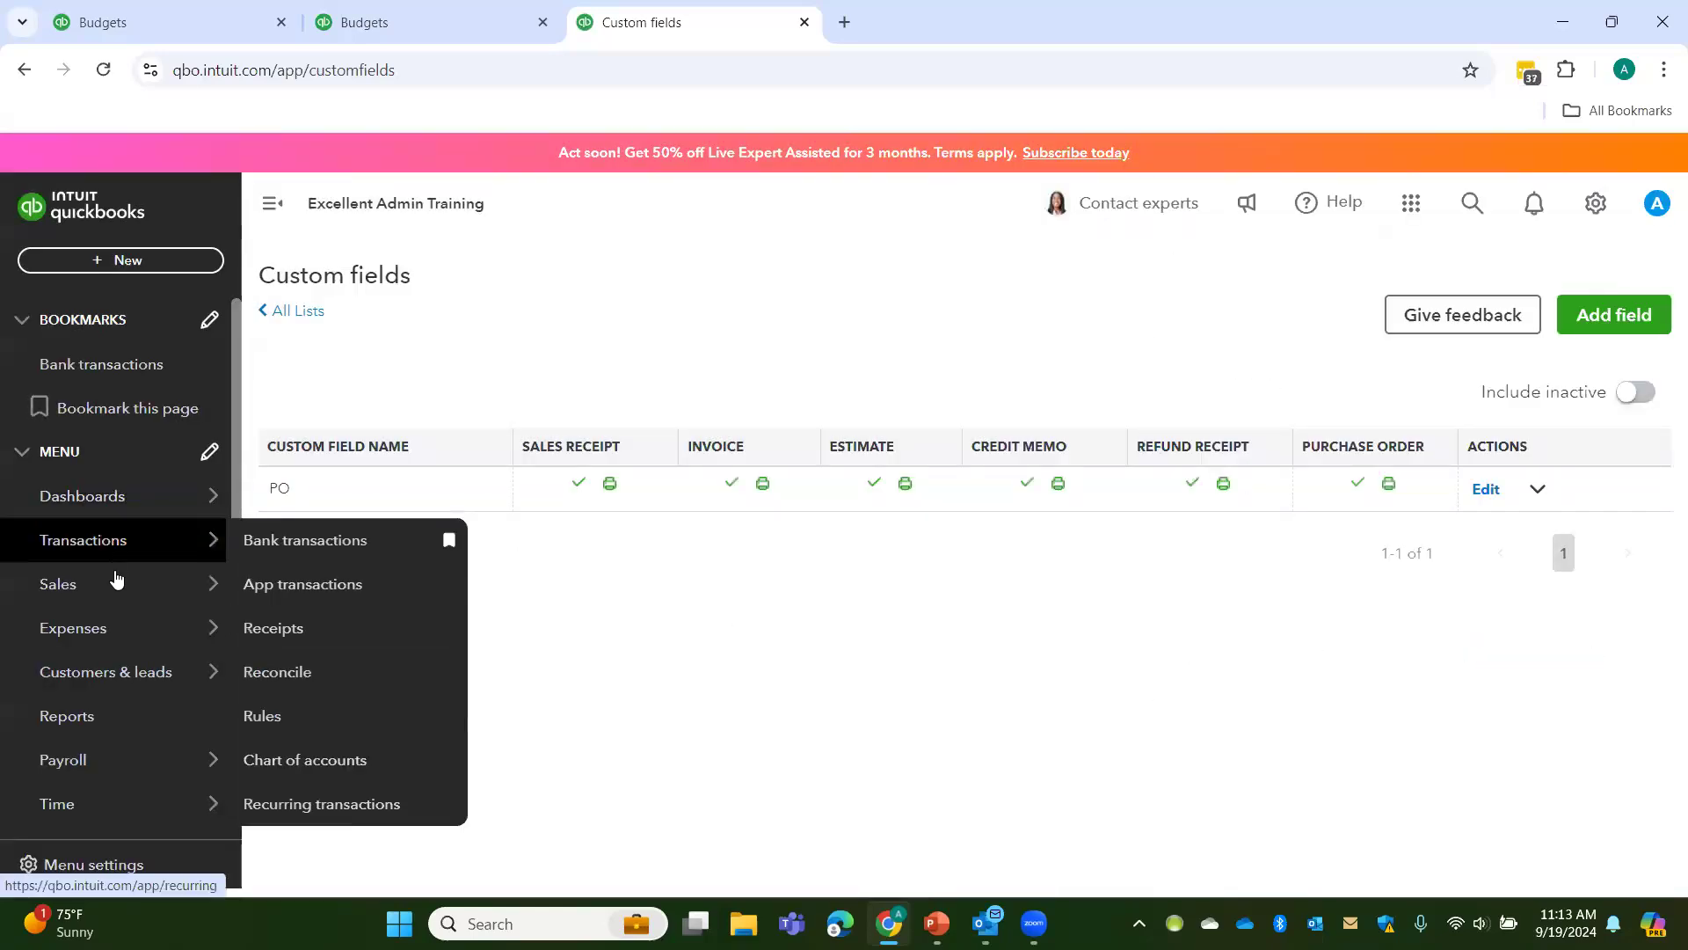
Step: On a fresh invoice, check the PO field and hidden Location and Class fields, then close it unsaved
left_click(114, 584)
scroll(1393, 549, "down", 4)
left_click(1499, 565)
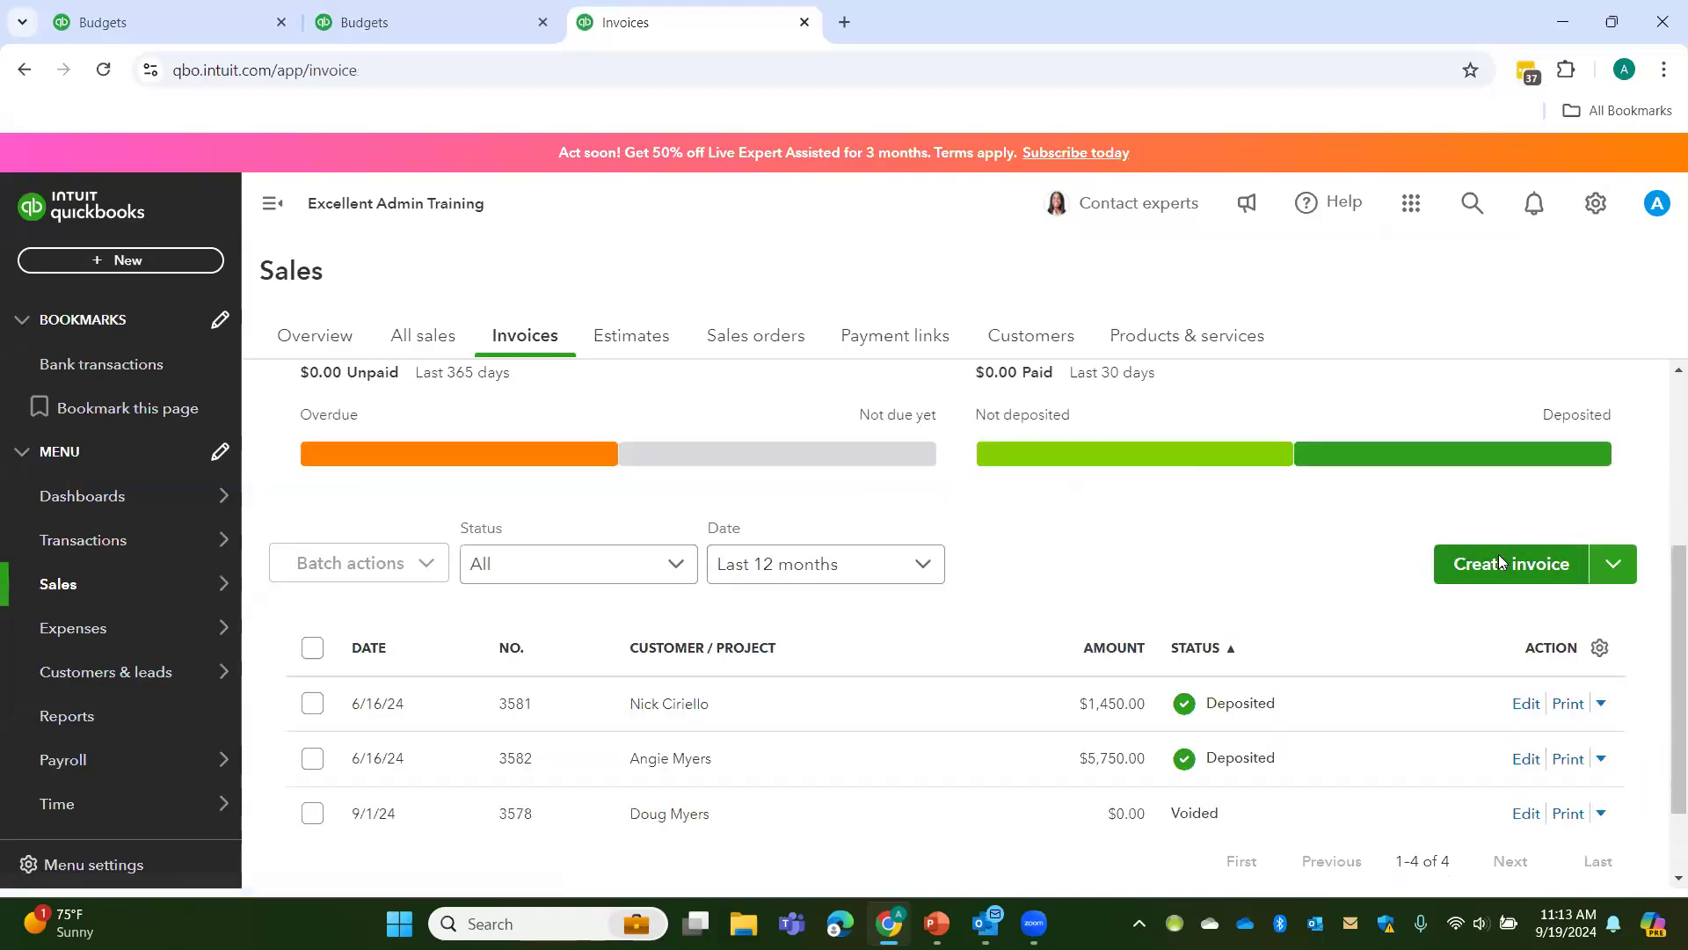
scroll(1147, 571, "down", 2)
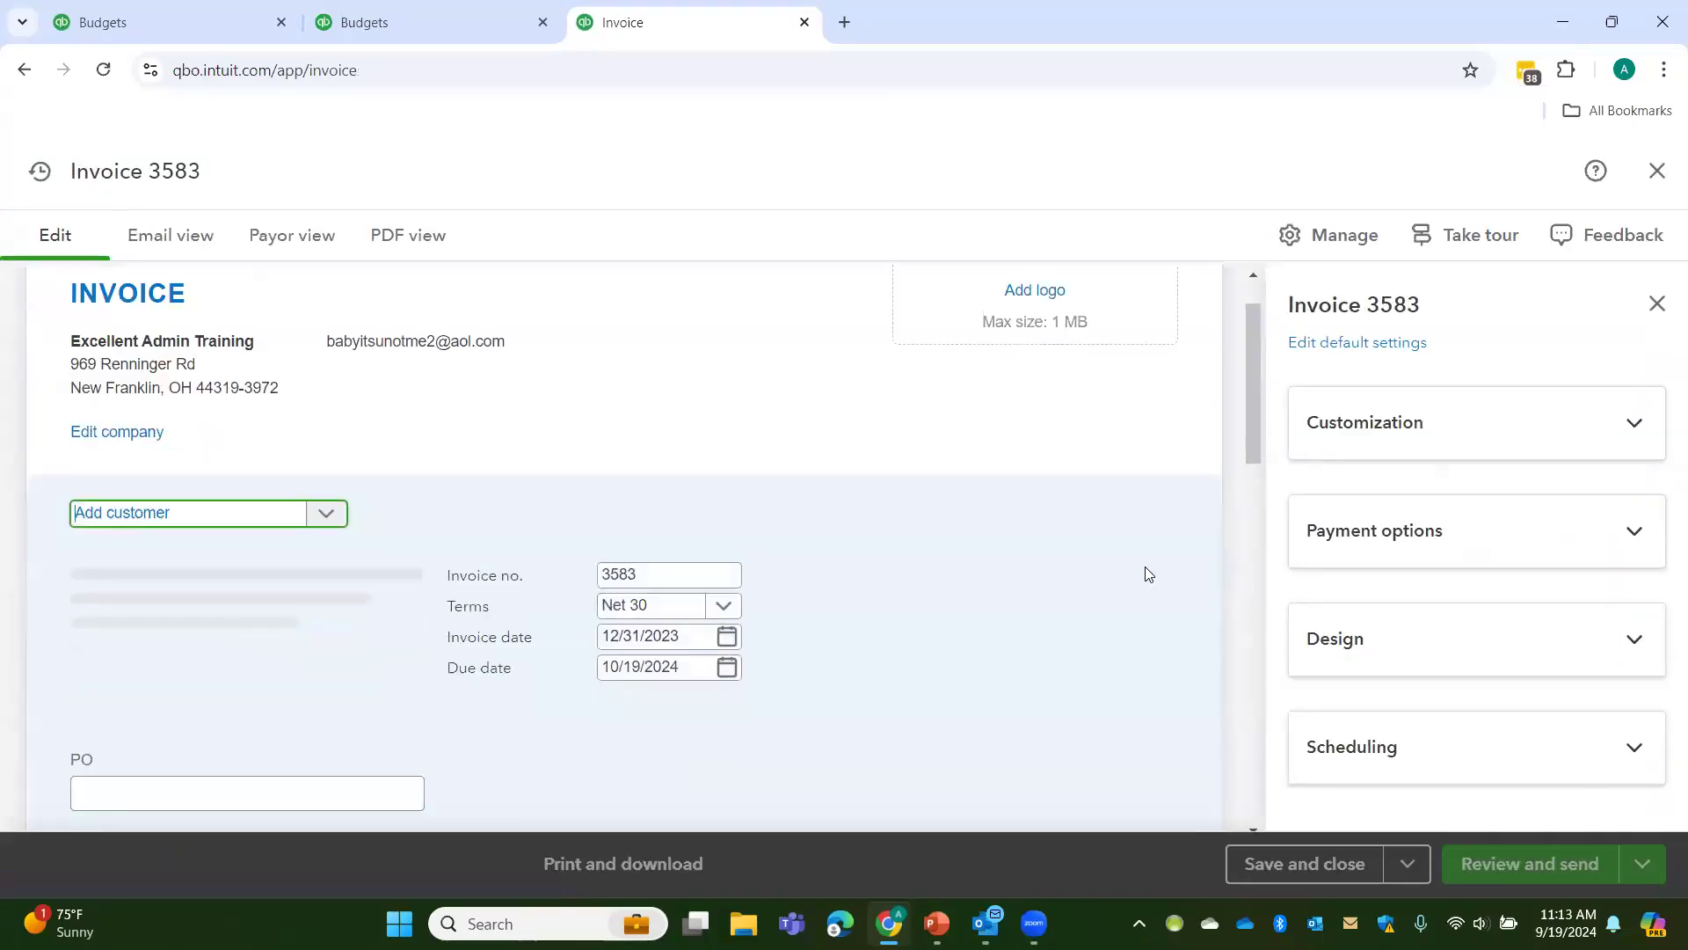
left_click(196, 655)
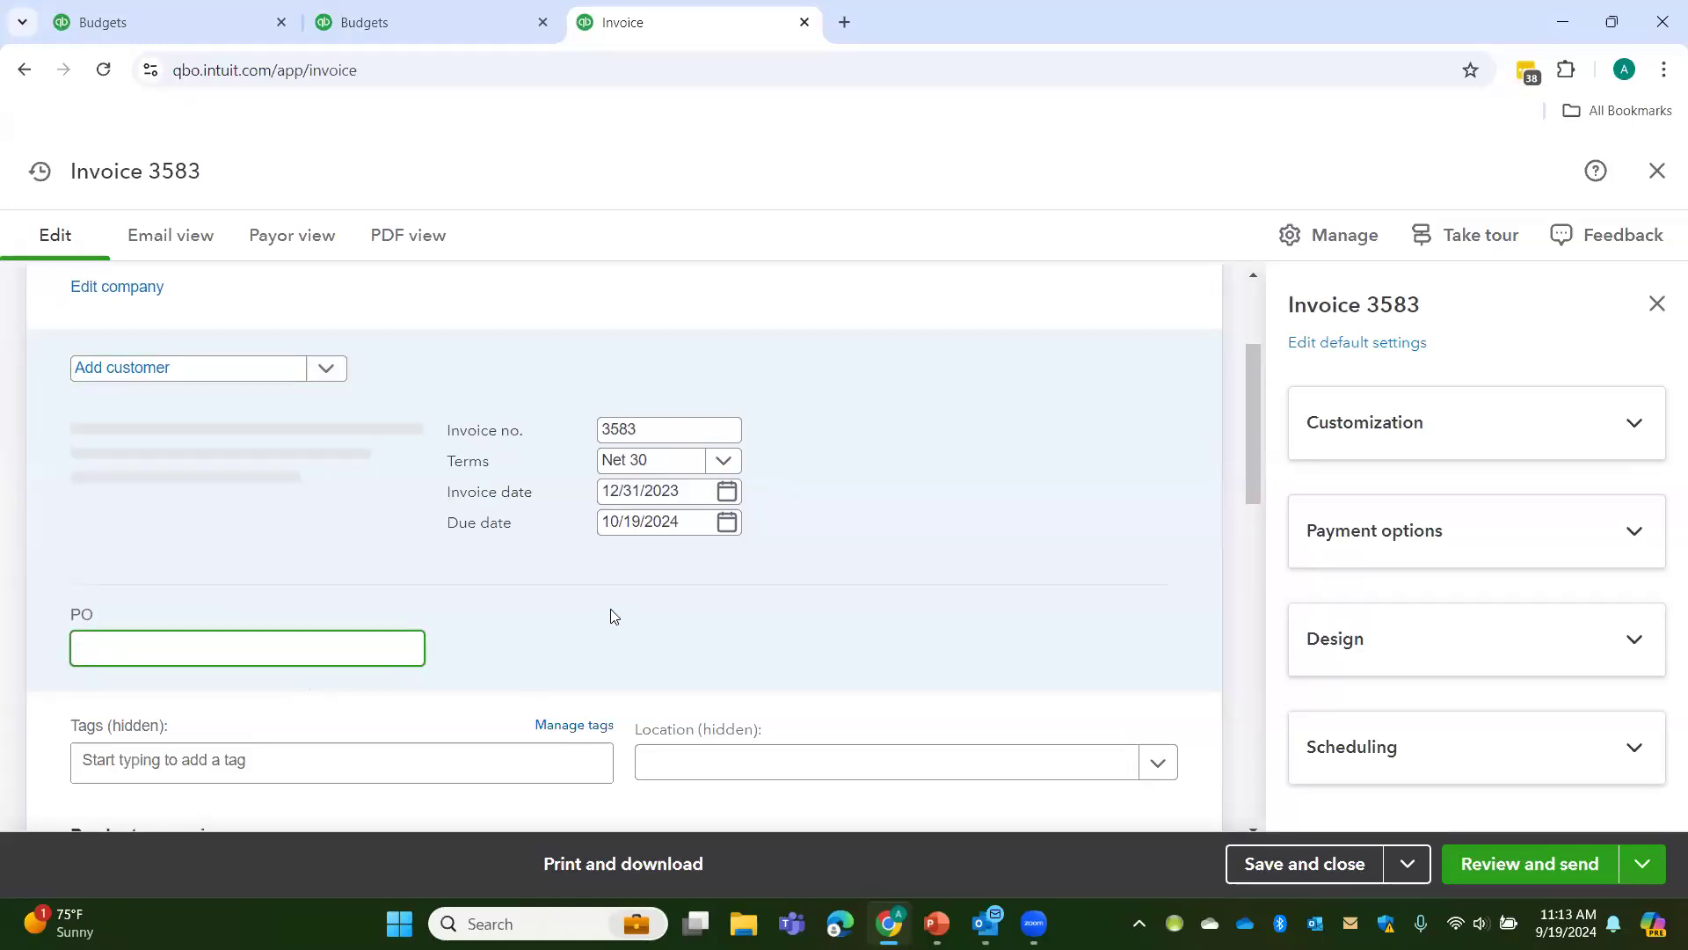
scroll(613, 615, "down", 3)
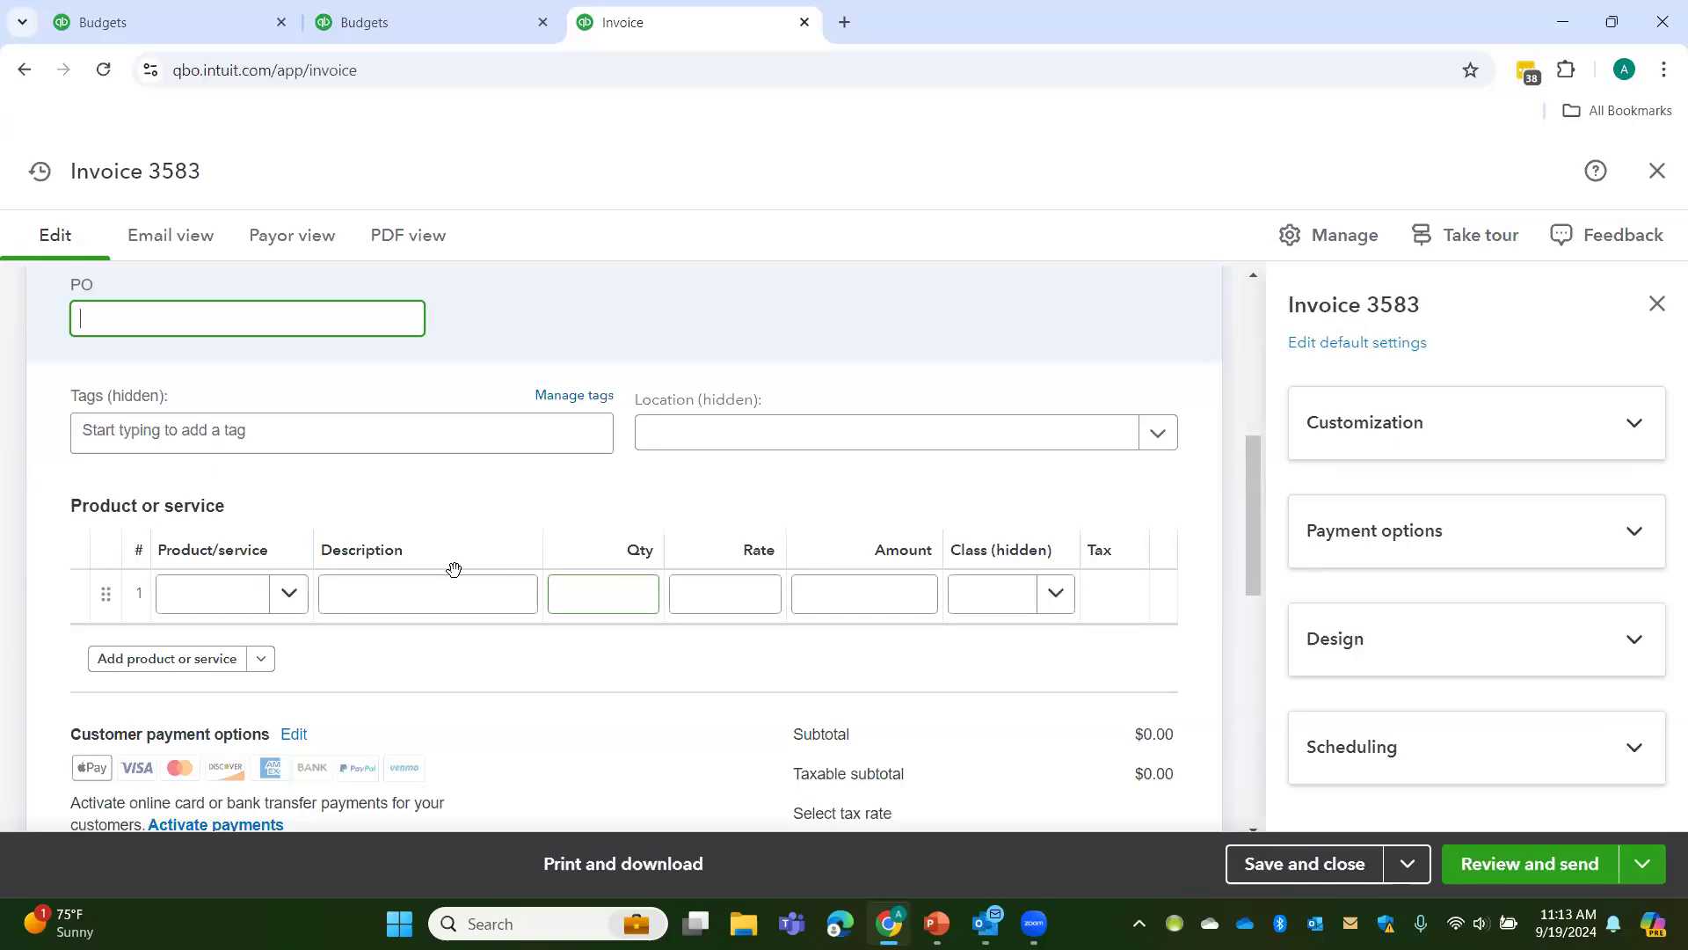
scroll(313, 471, "up", 2)
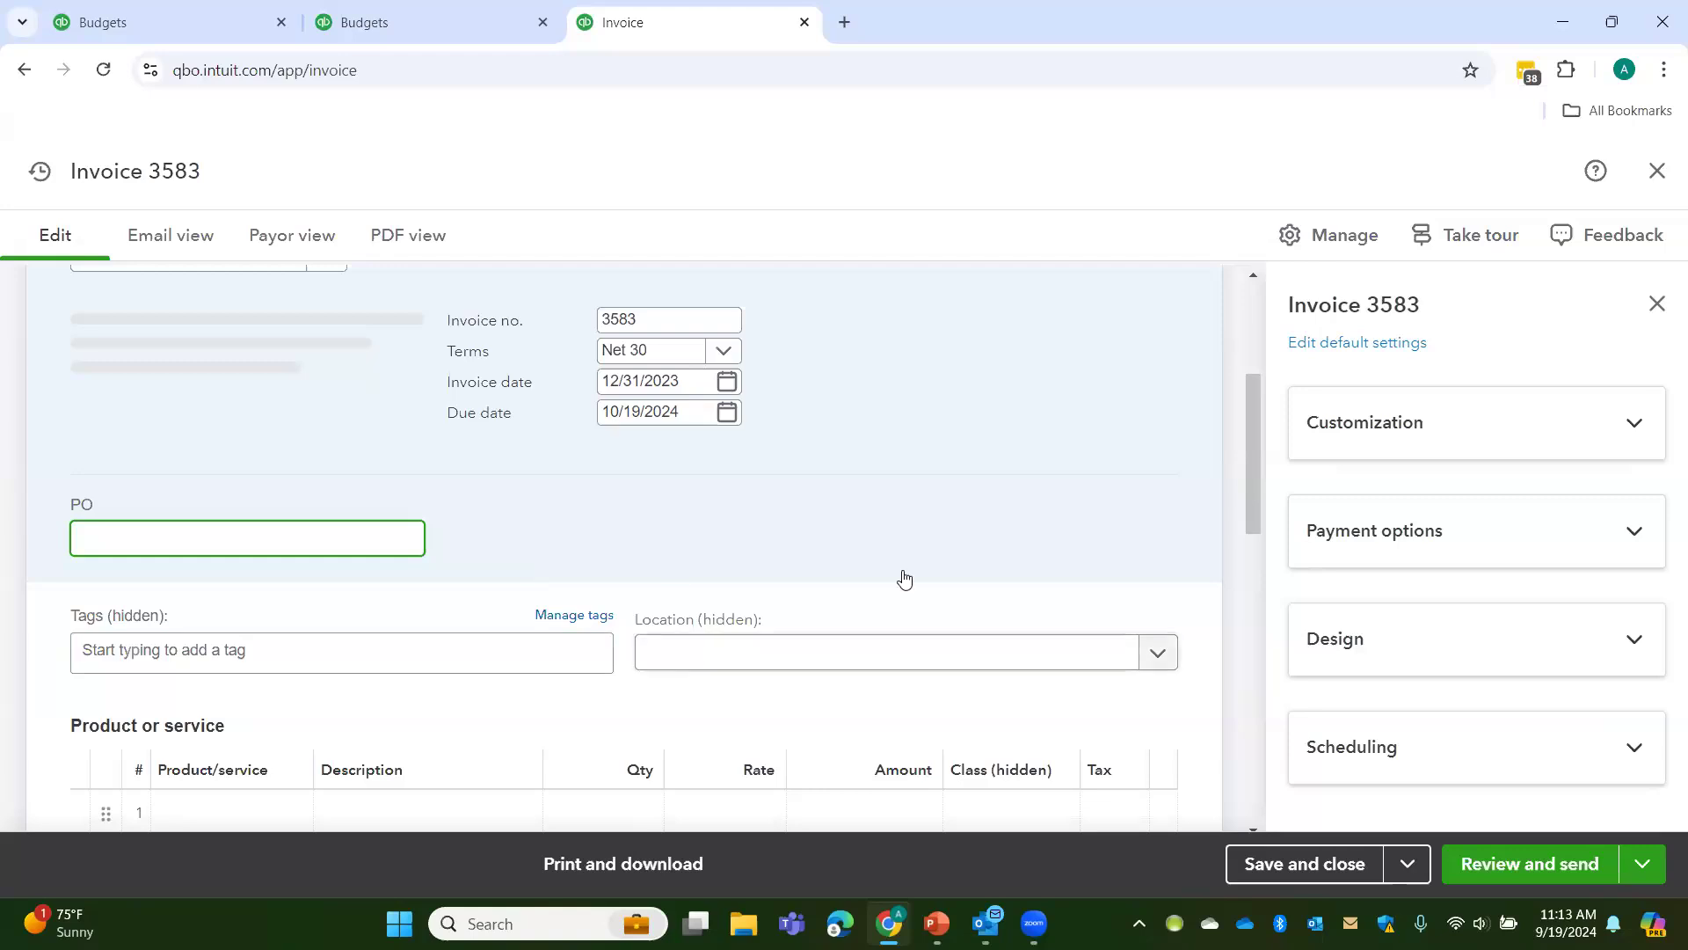
scroll(935, 592, "down", 2)
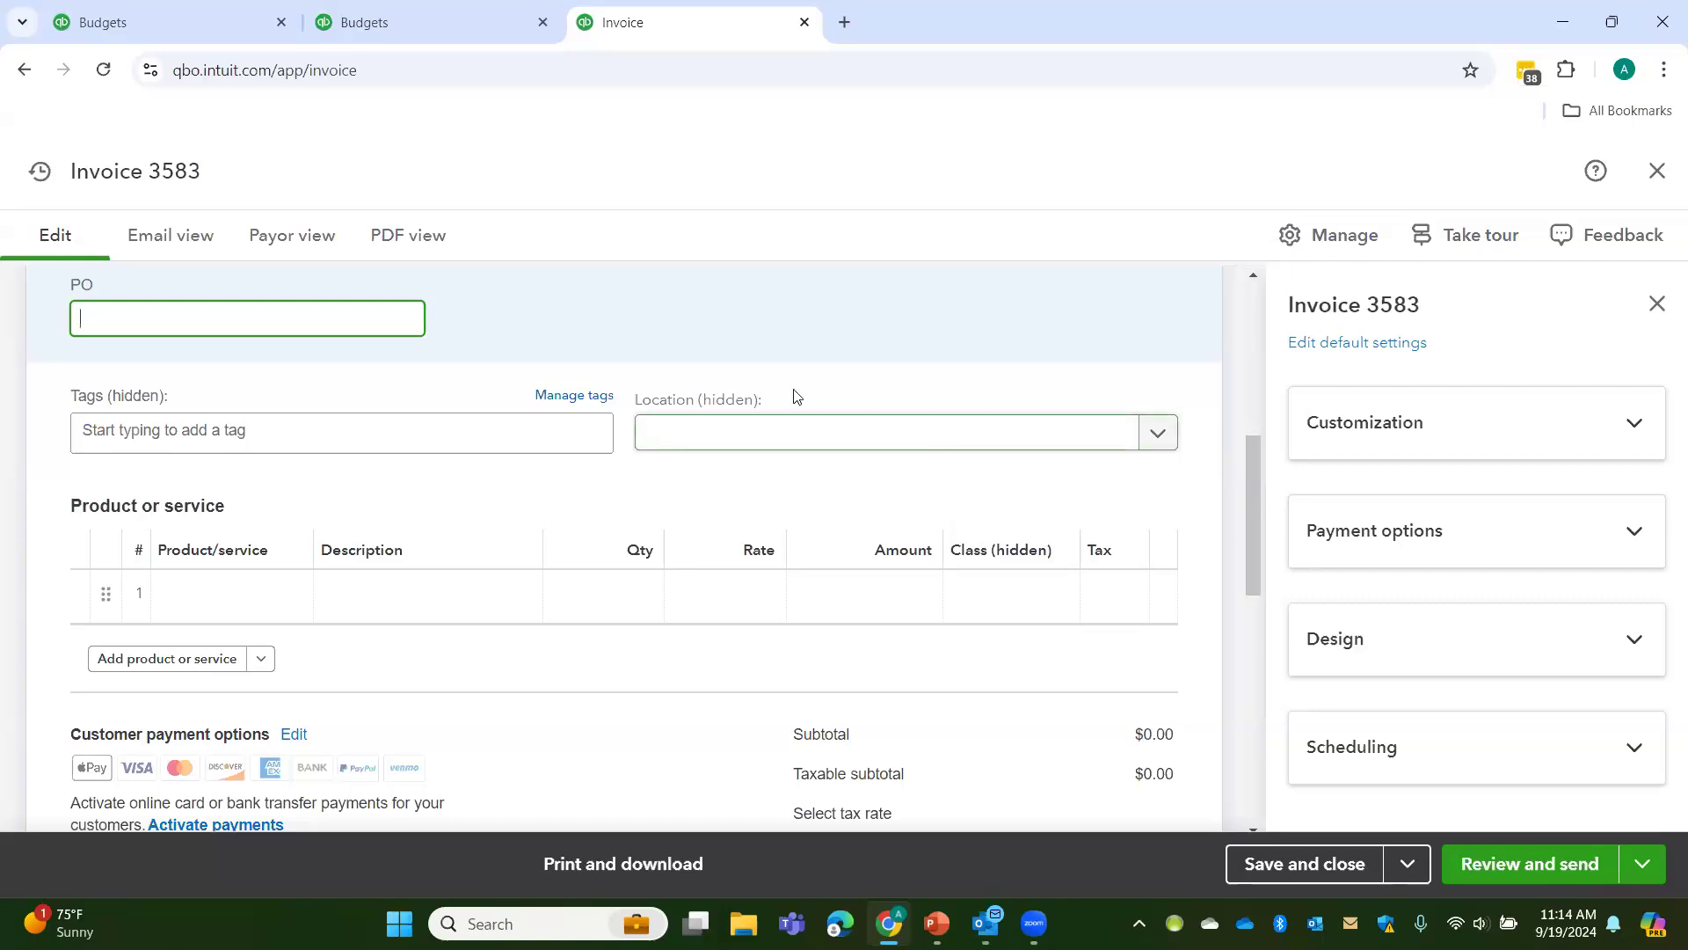
left_click_drag(764, 405, 699, 402)
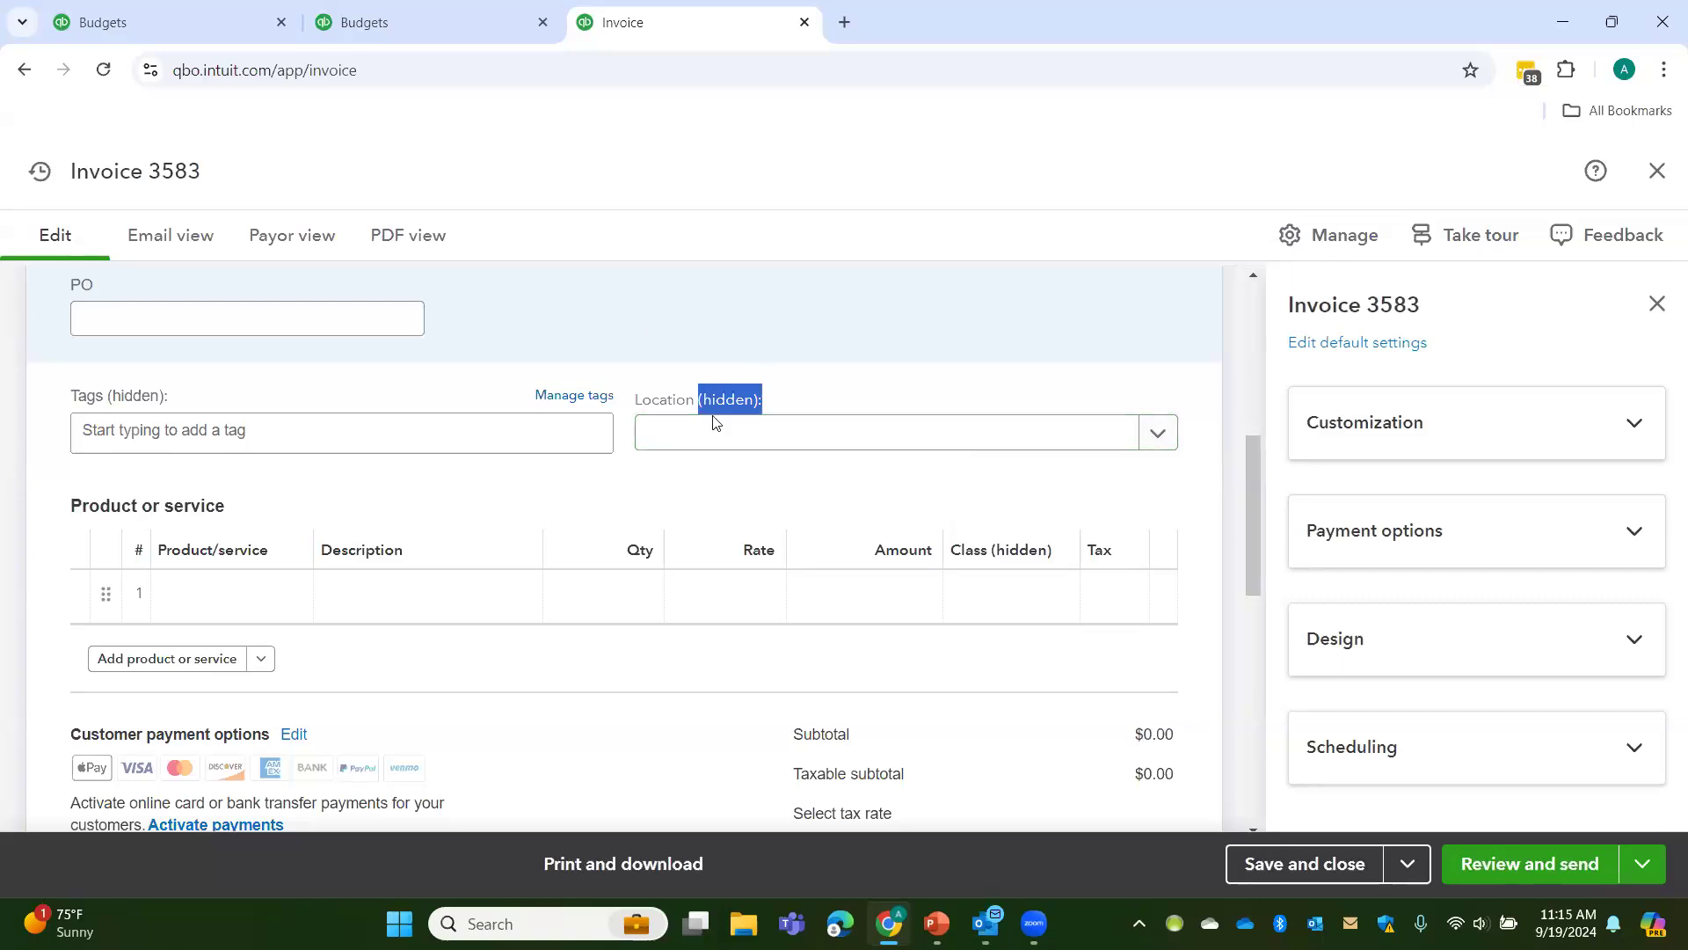
left_click(813, 605)
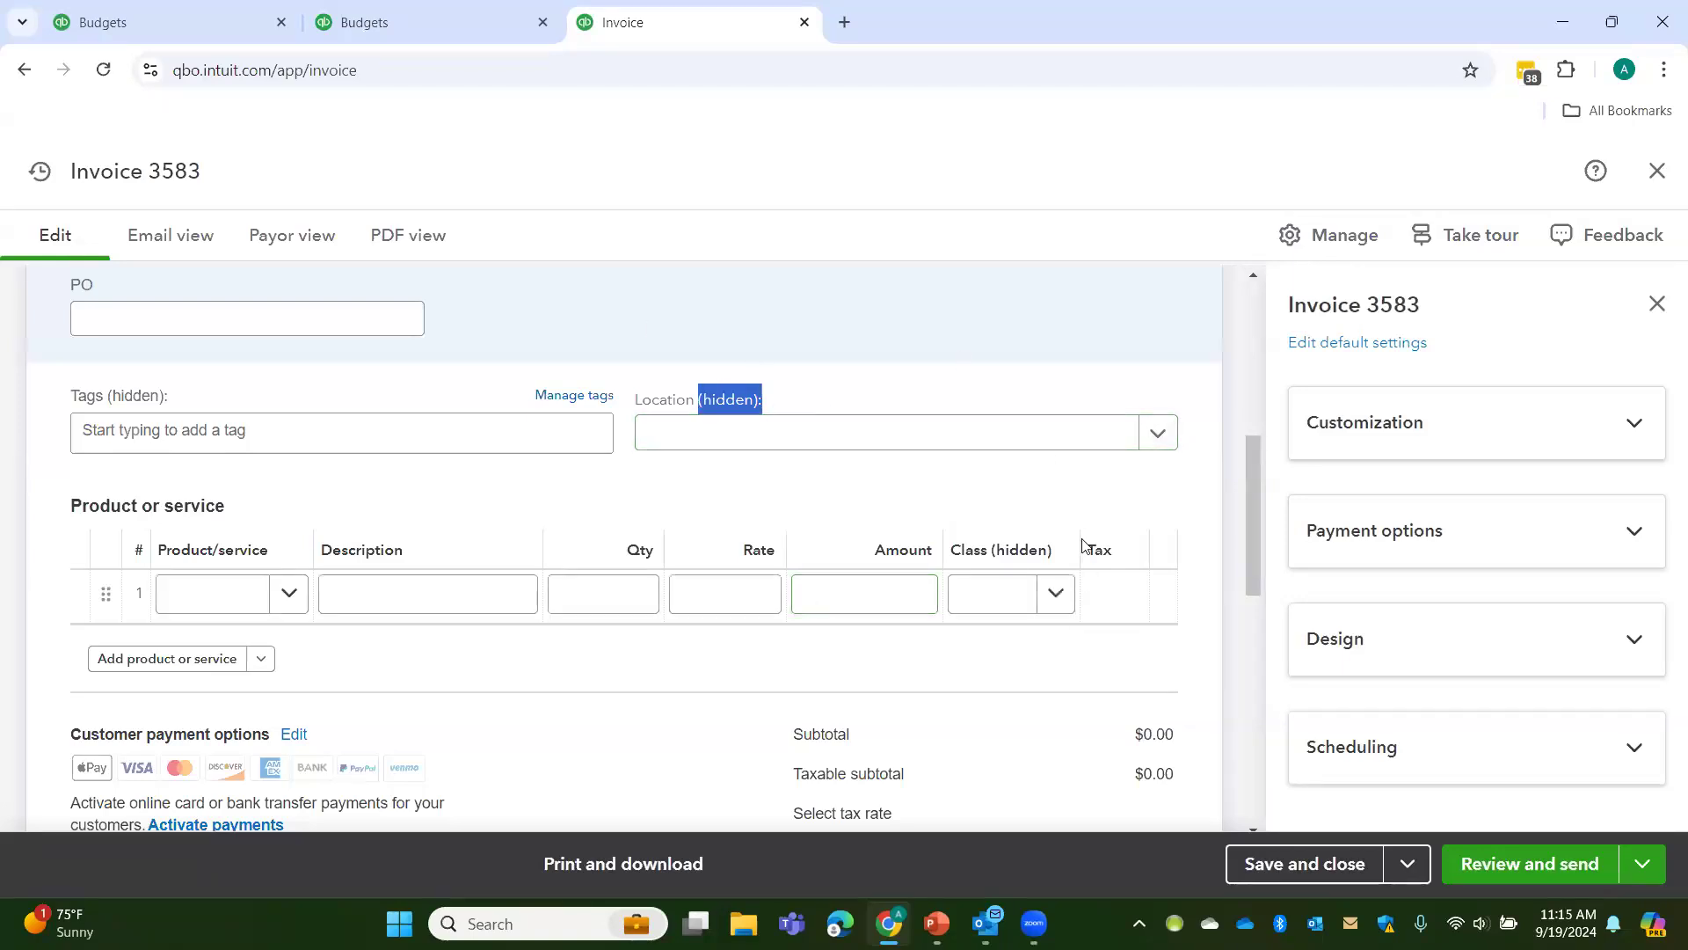
left_click_drag(1059, 550, 962, 549)
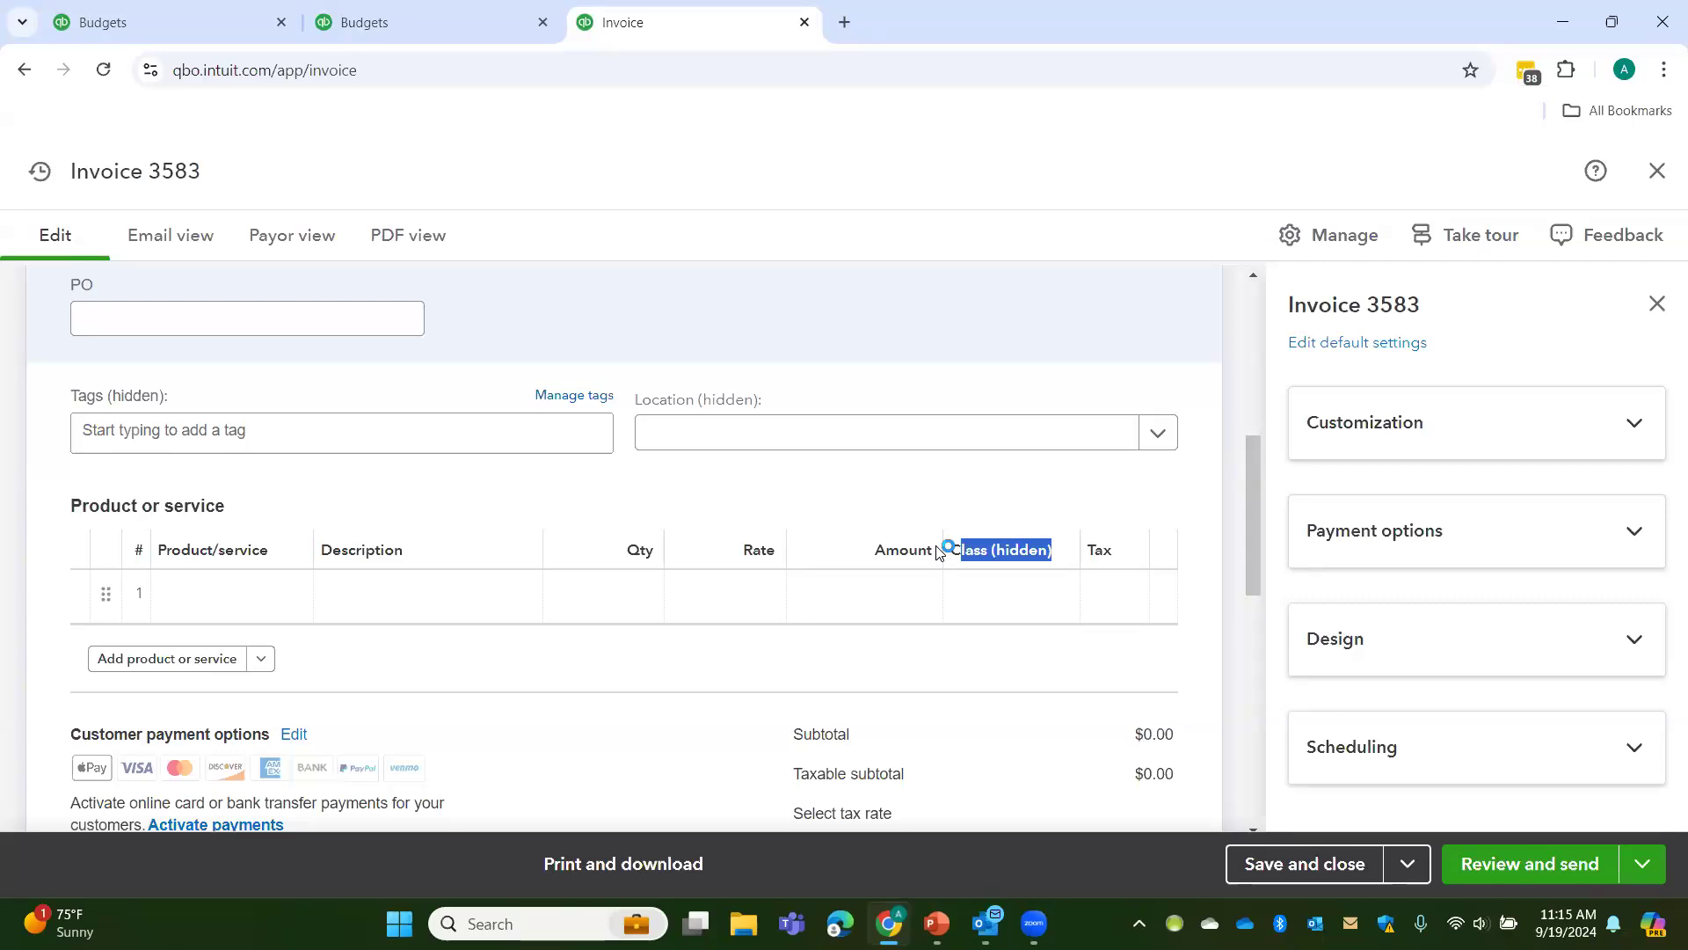
left_click(1659, 176)
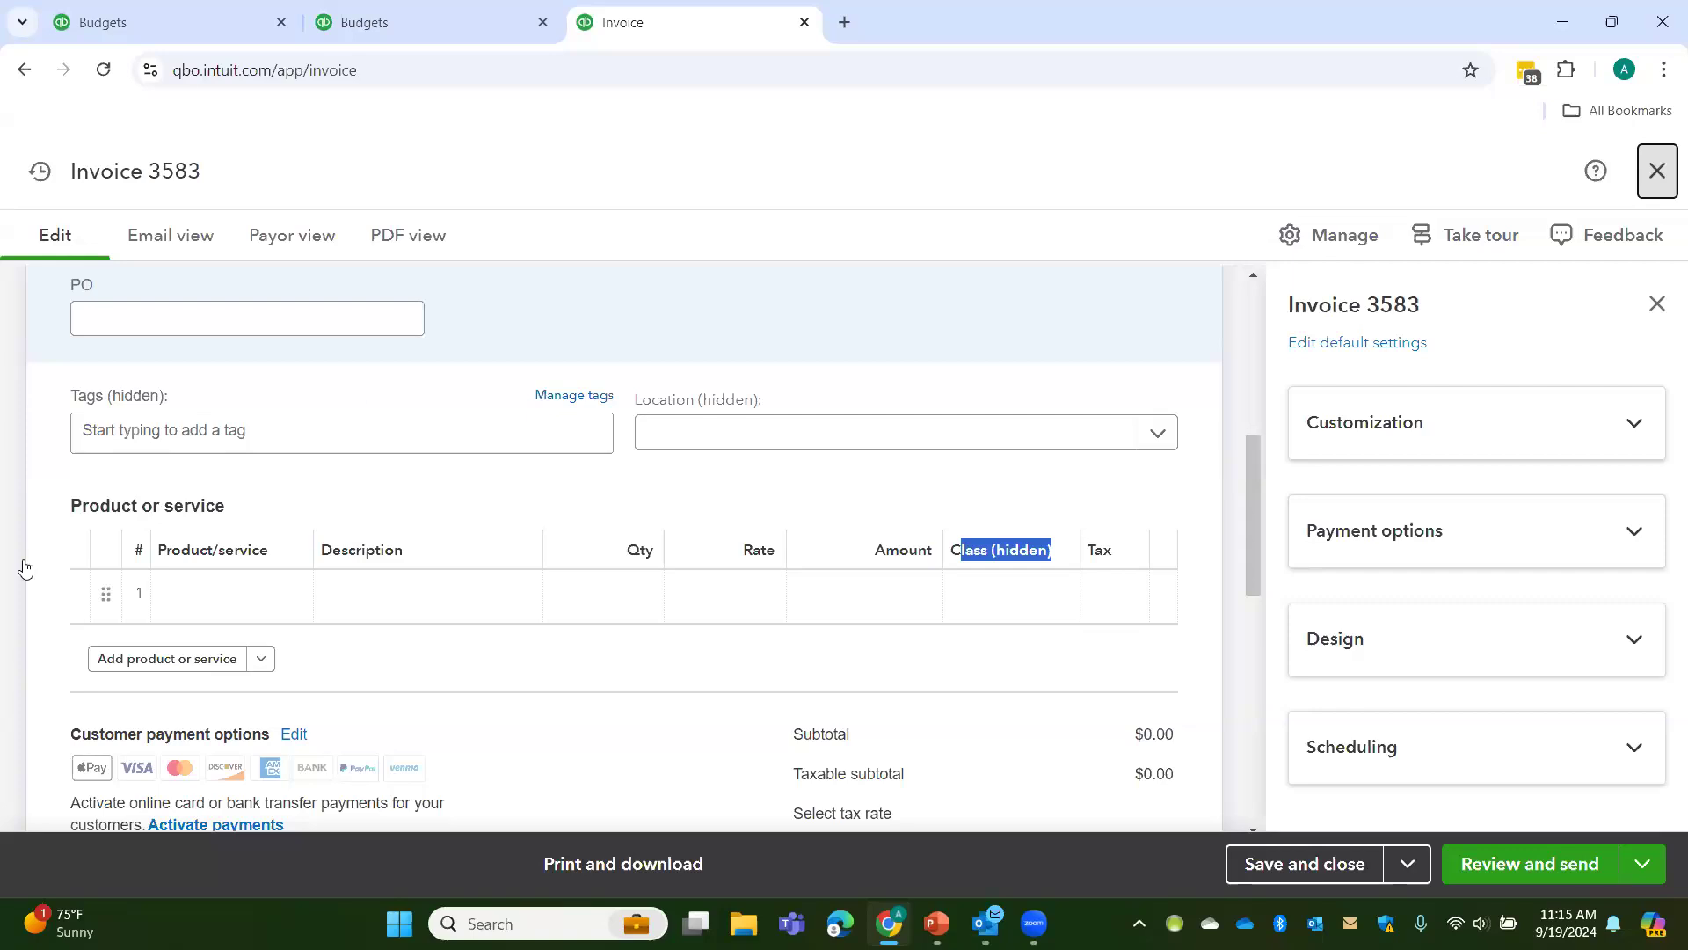
left_click(48, 537)
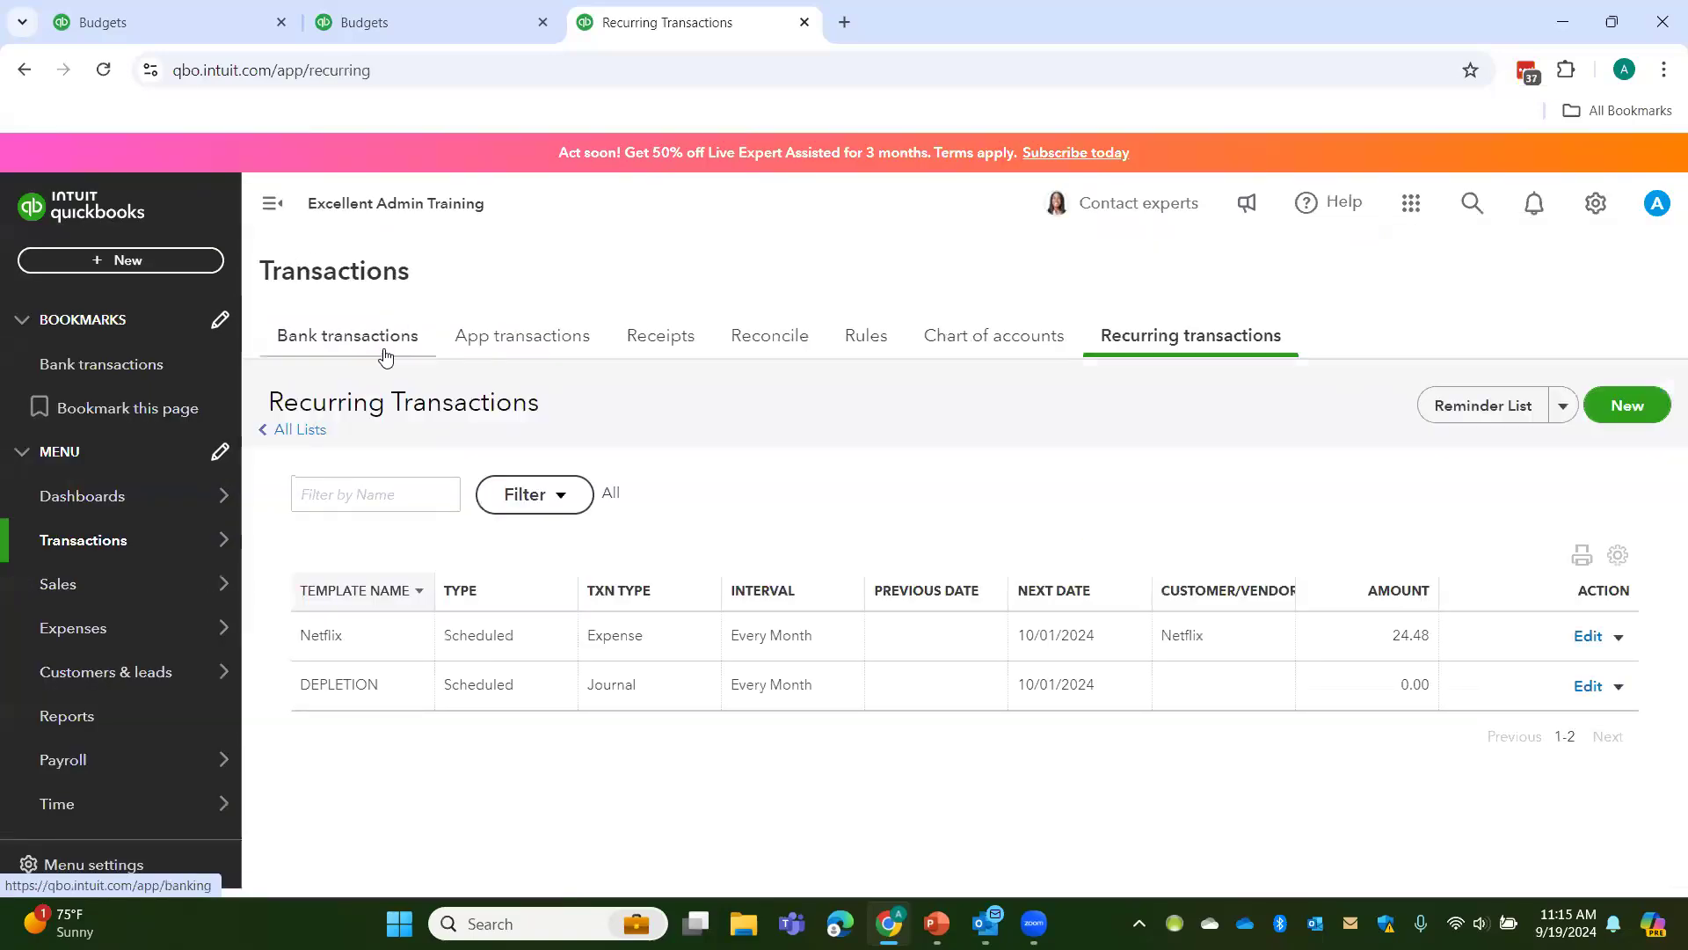
Step: Expand the Marathon $12.05 bank transaction for categorizing
left_click(392, 340)
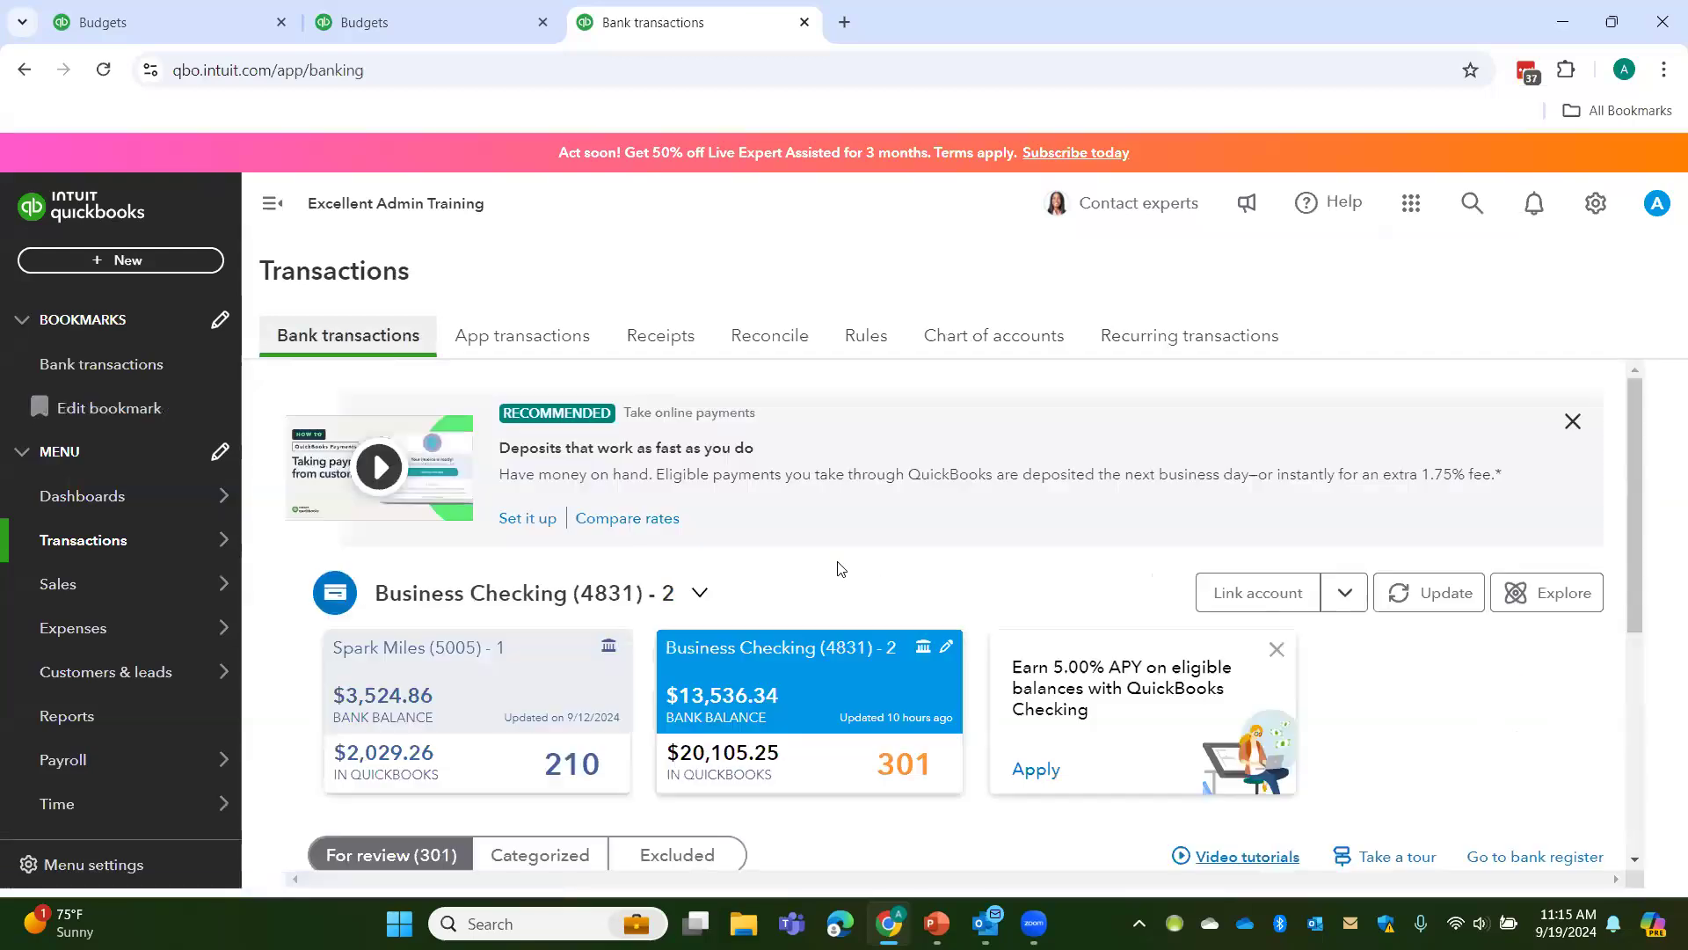
scroll(1090, 626, "down", 5)
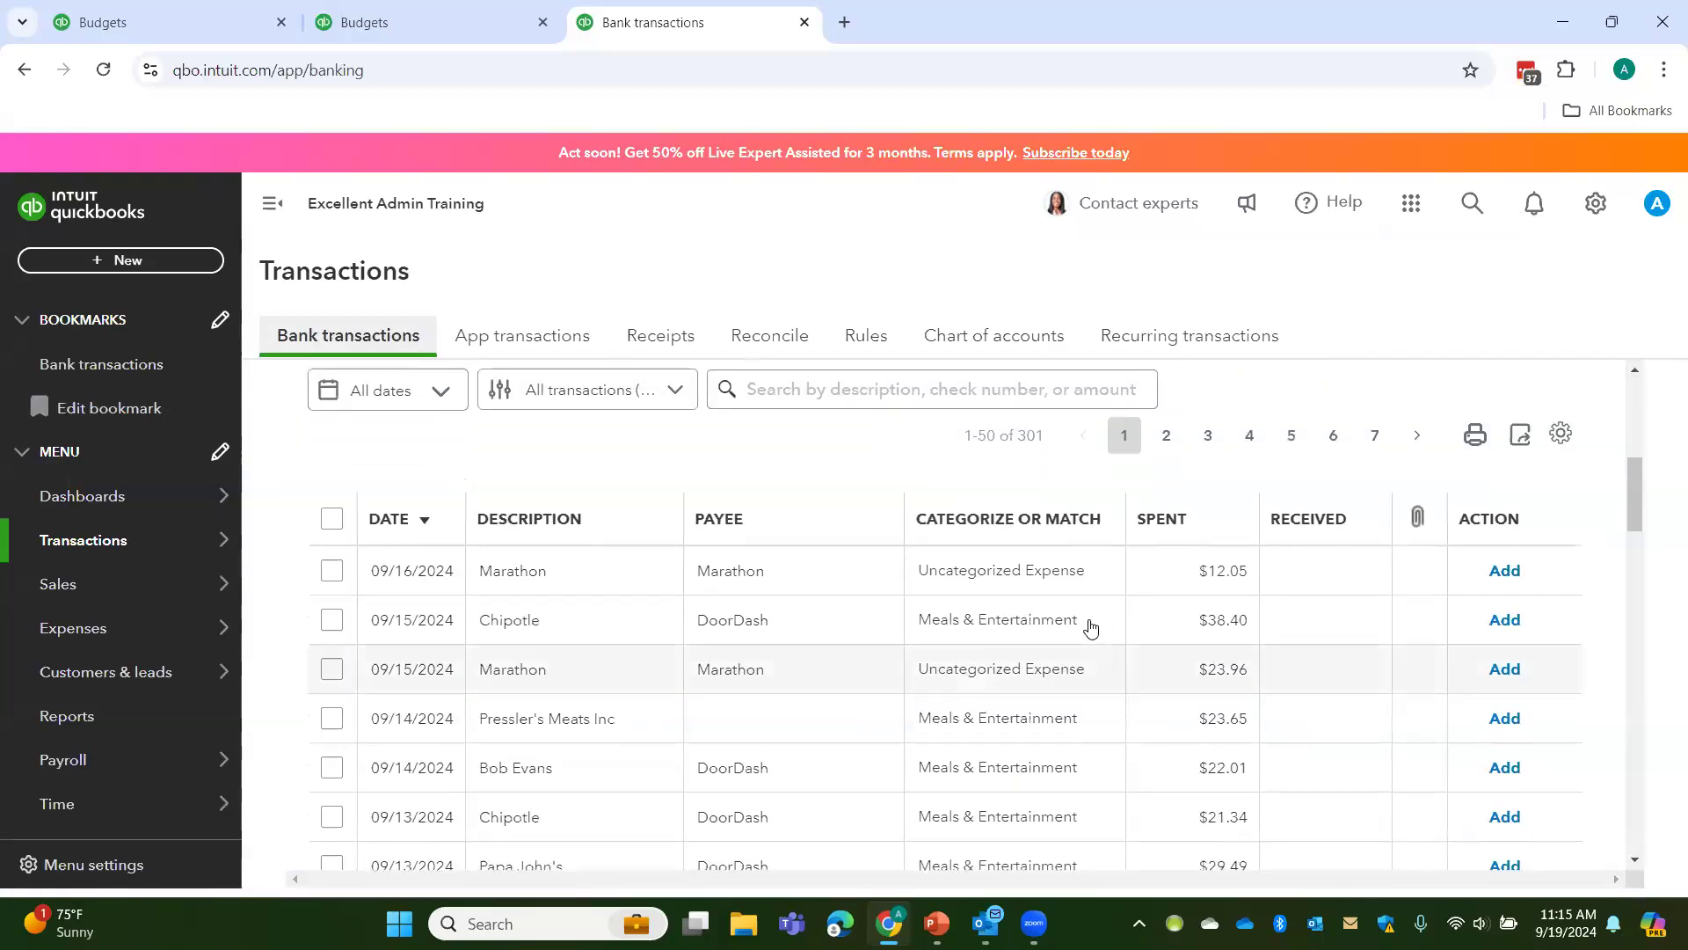
left_click(1011, 587)
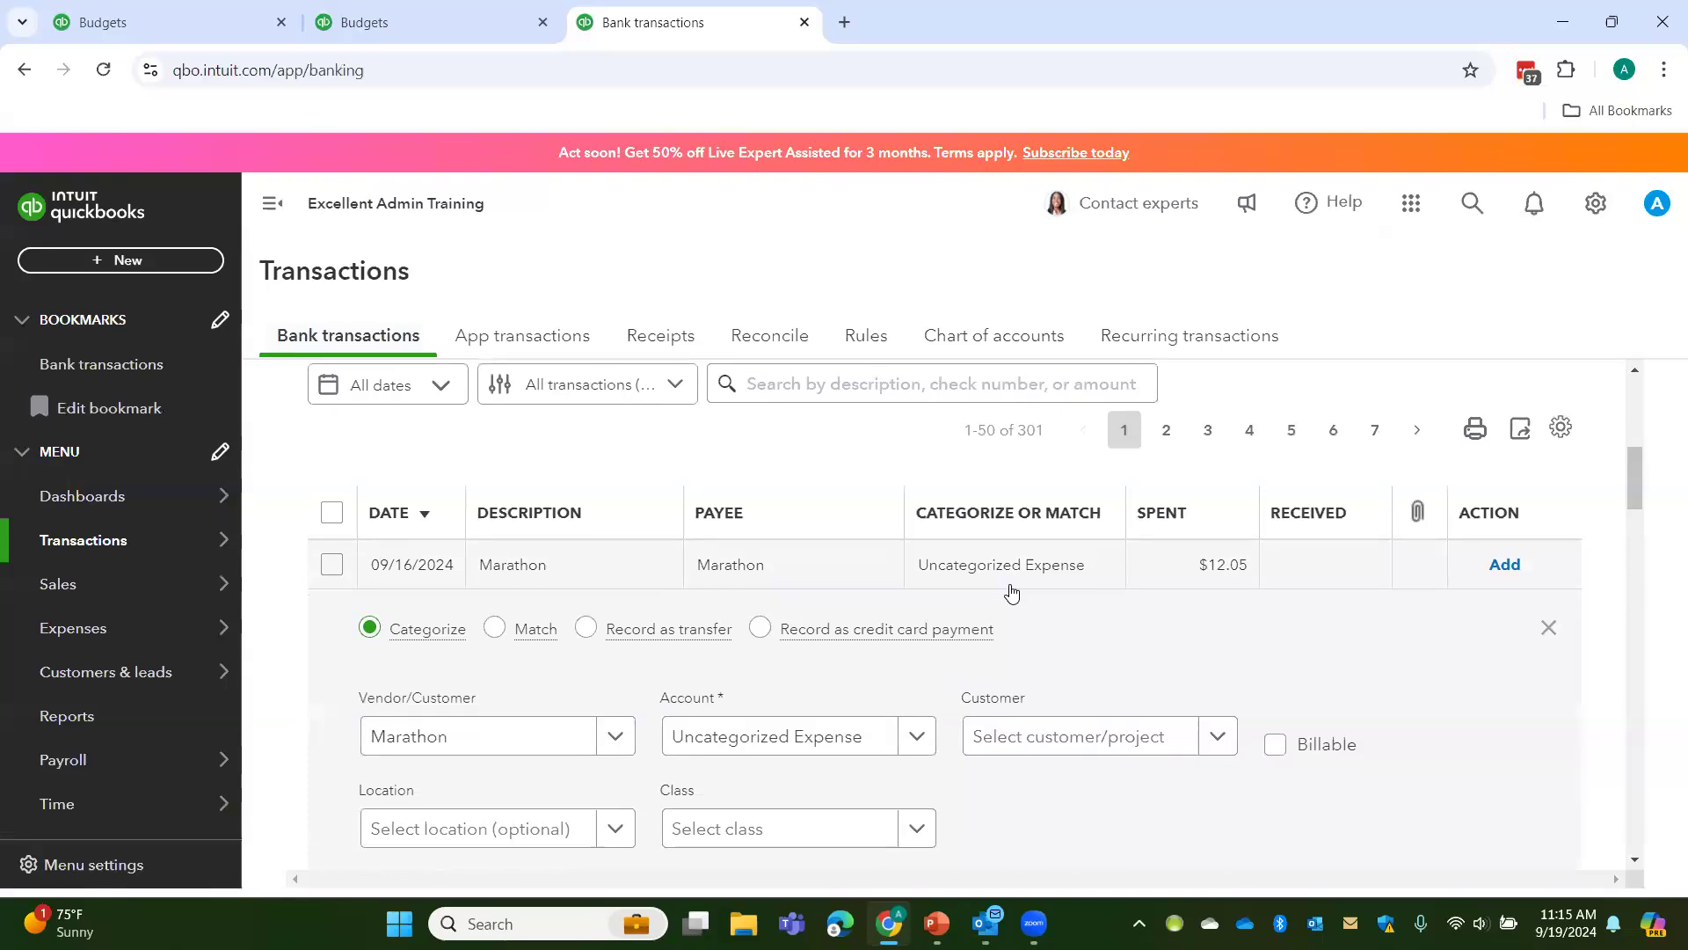
scroll(1002, 589, "down", 2)
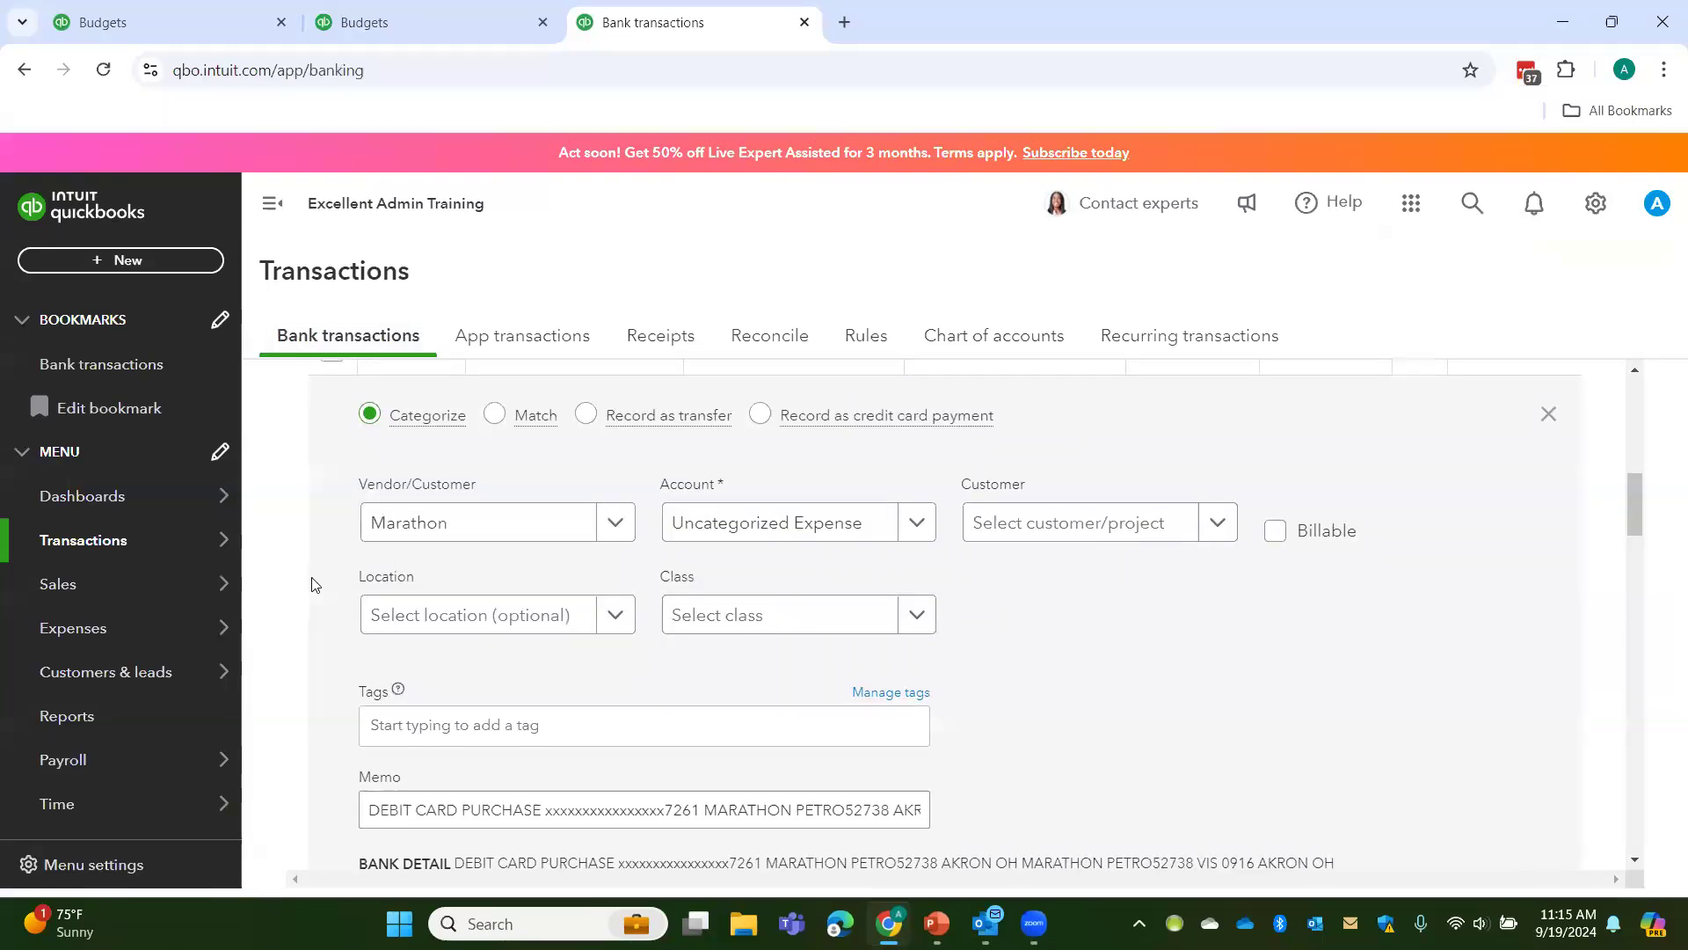
Step: Create the class 'TEST TEST' and add the Marathon transaction with it
left_click(829, 631)
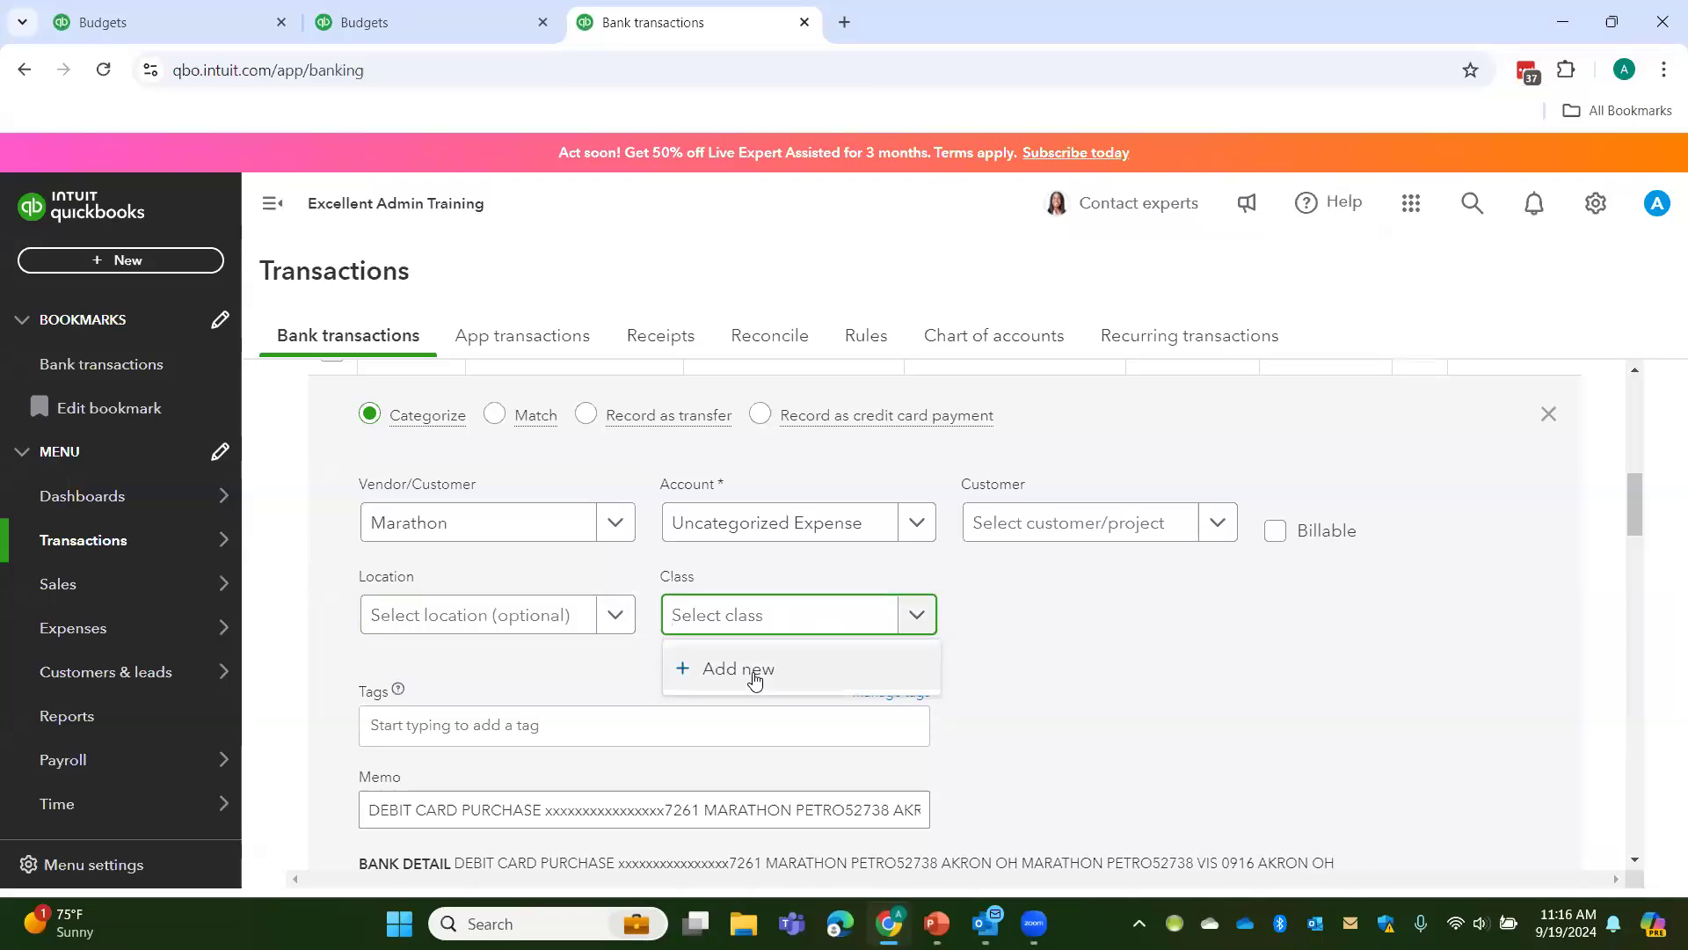
left_click(754, 625)
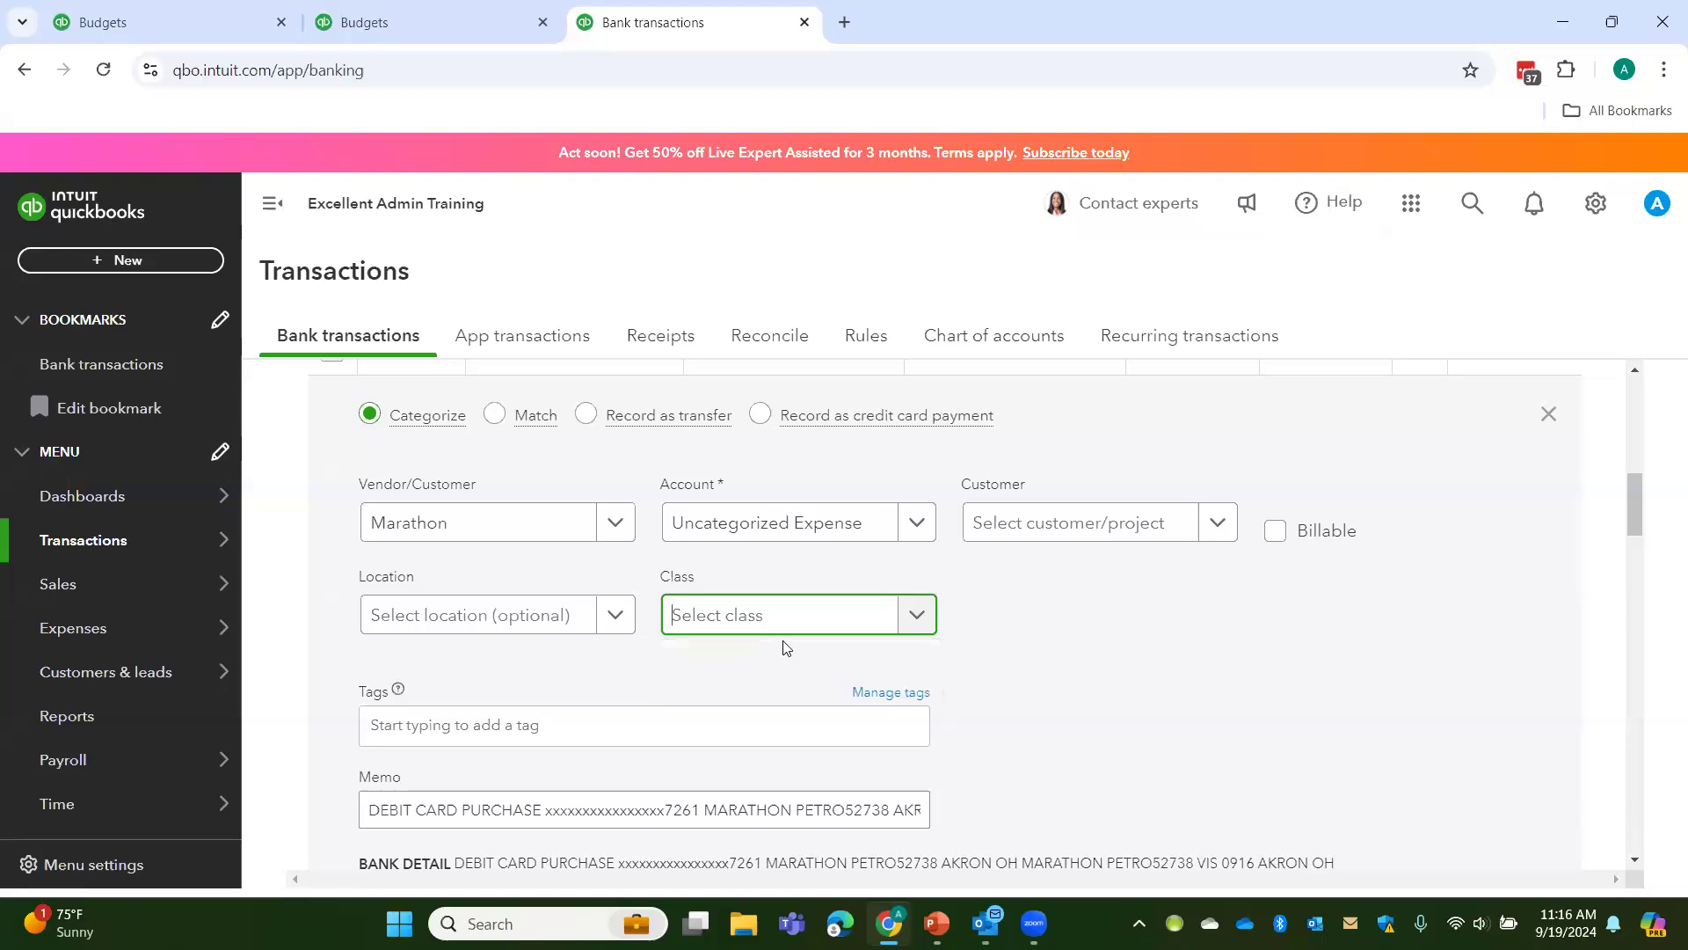
type("TEST TE")
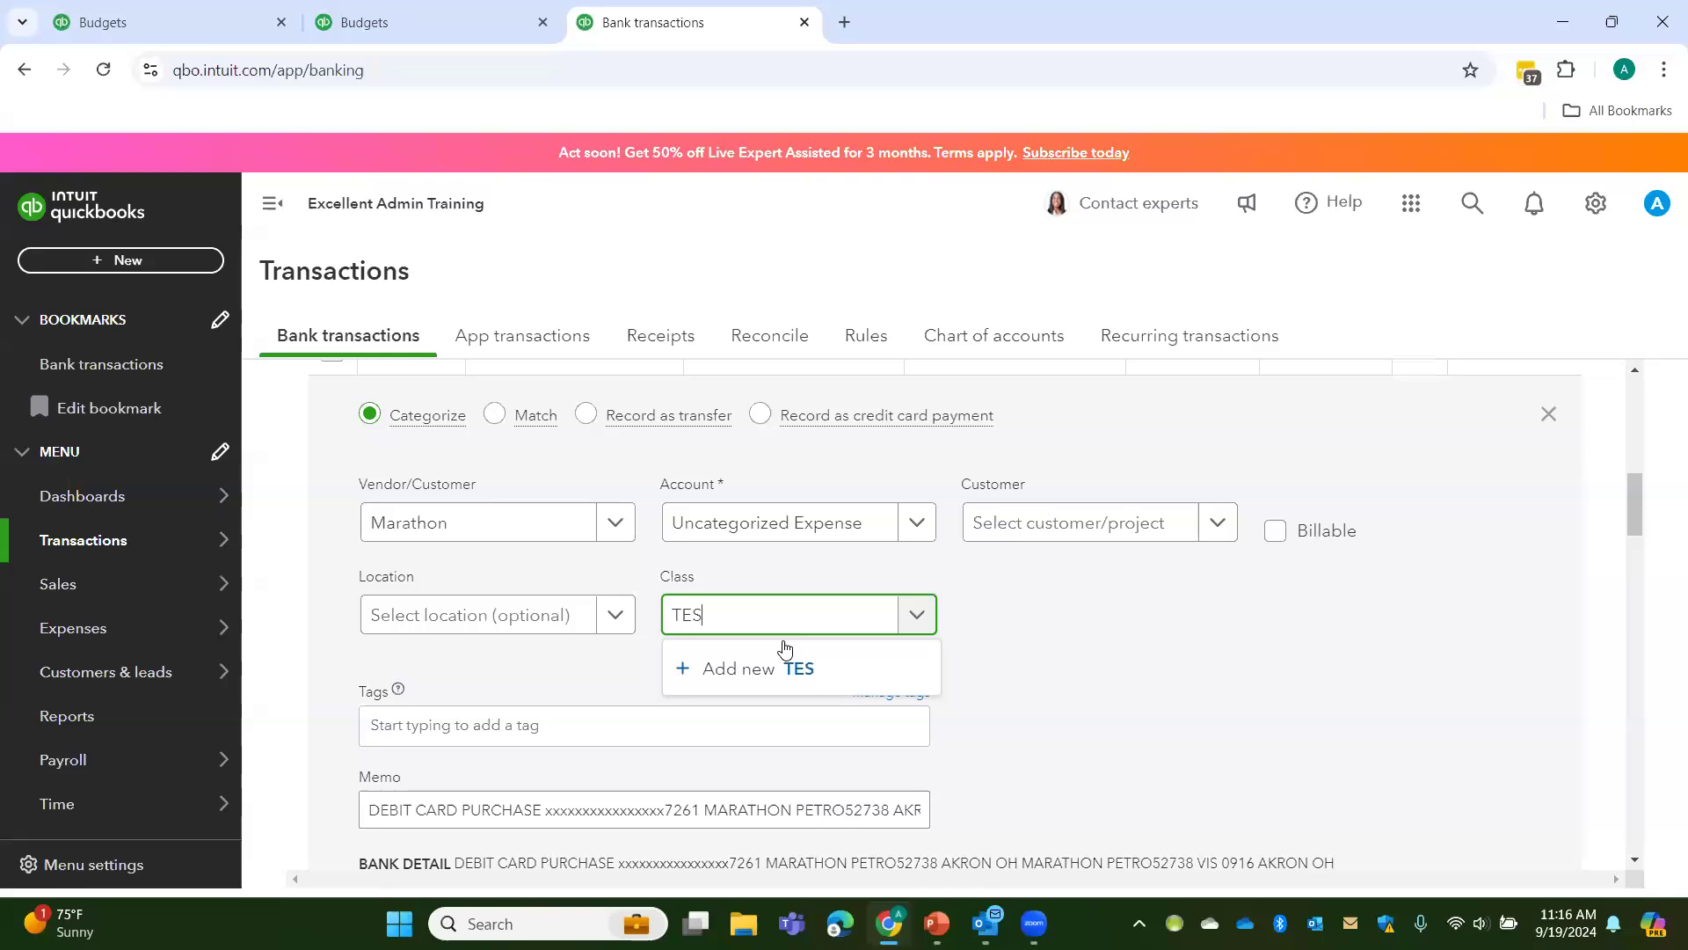
type("ST")
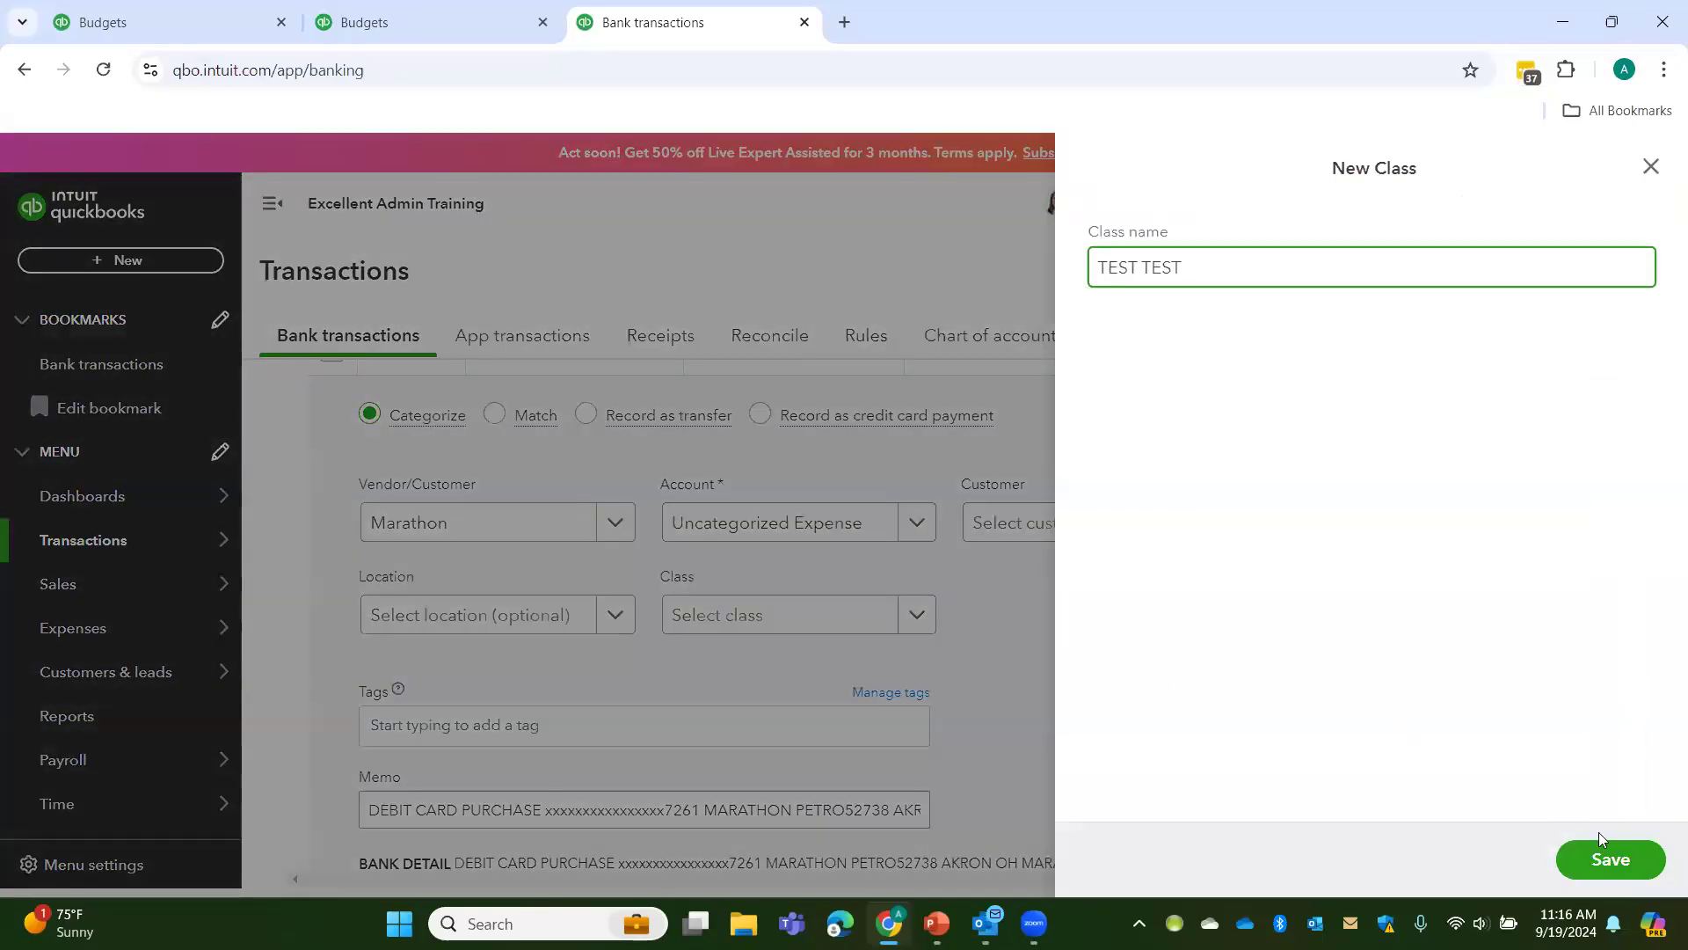
left_click(1601, 834)
scroll(1301, 690, "down", 1)
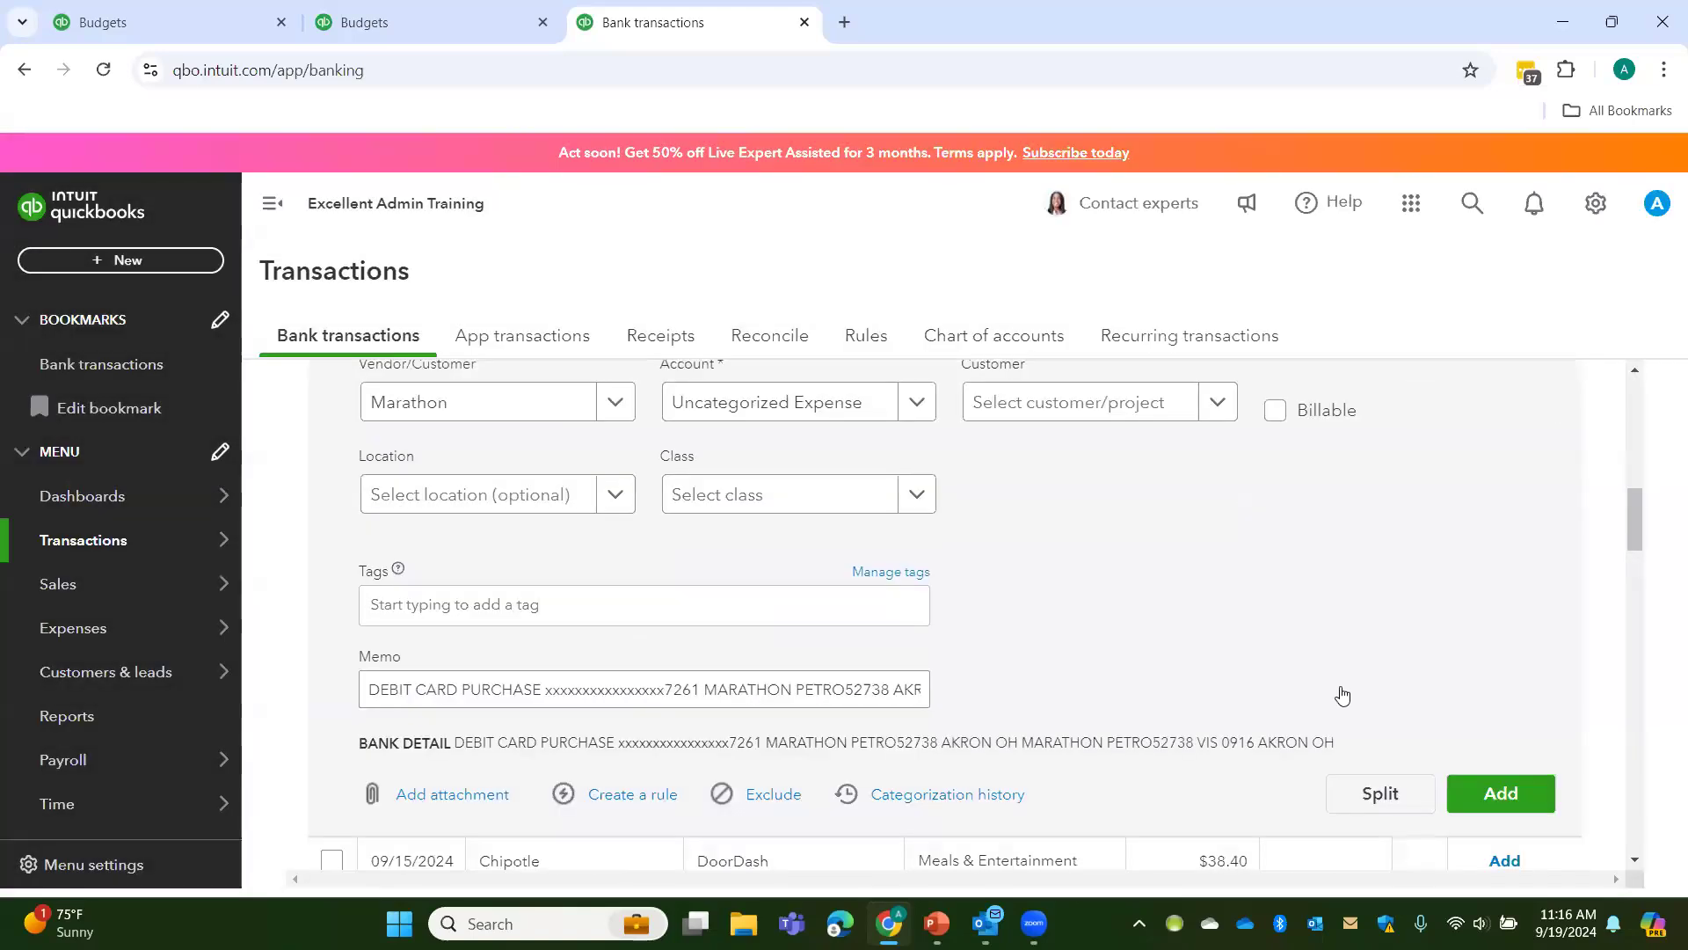
scroll(1342, 696, "down", 1)
left_click(1534, 698)
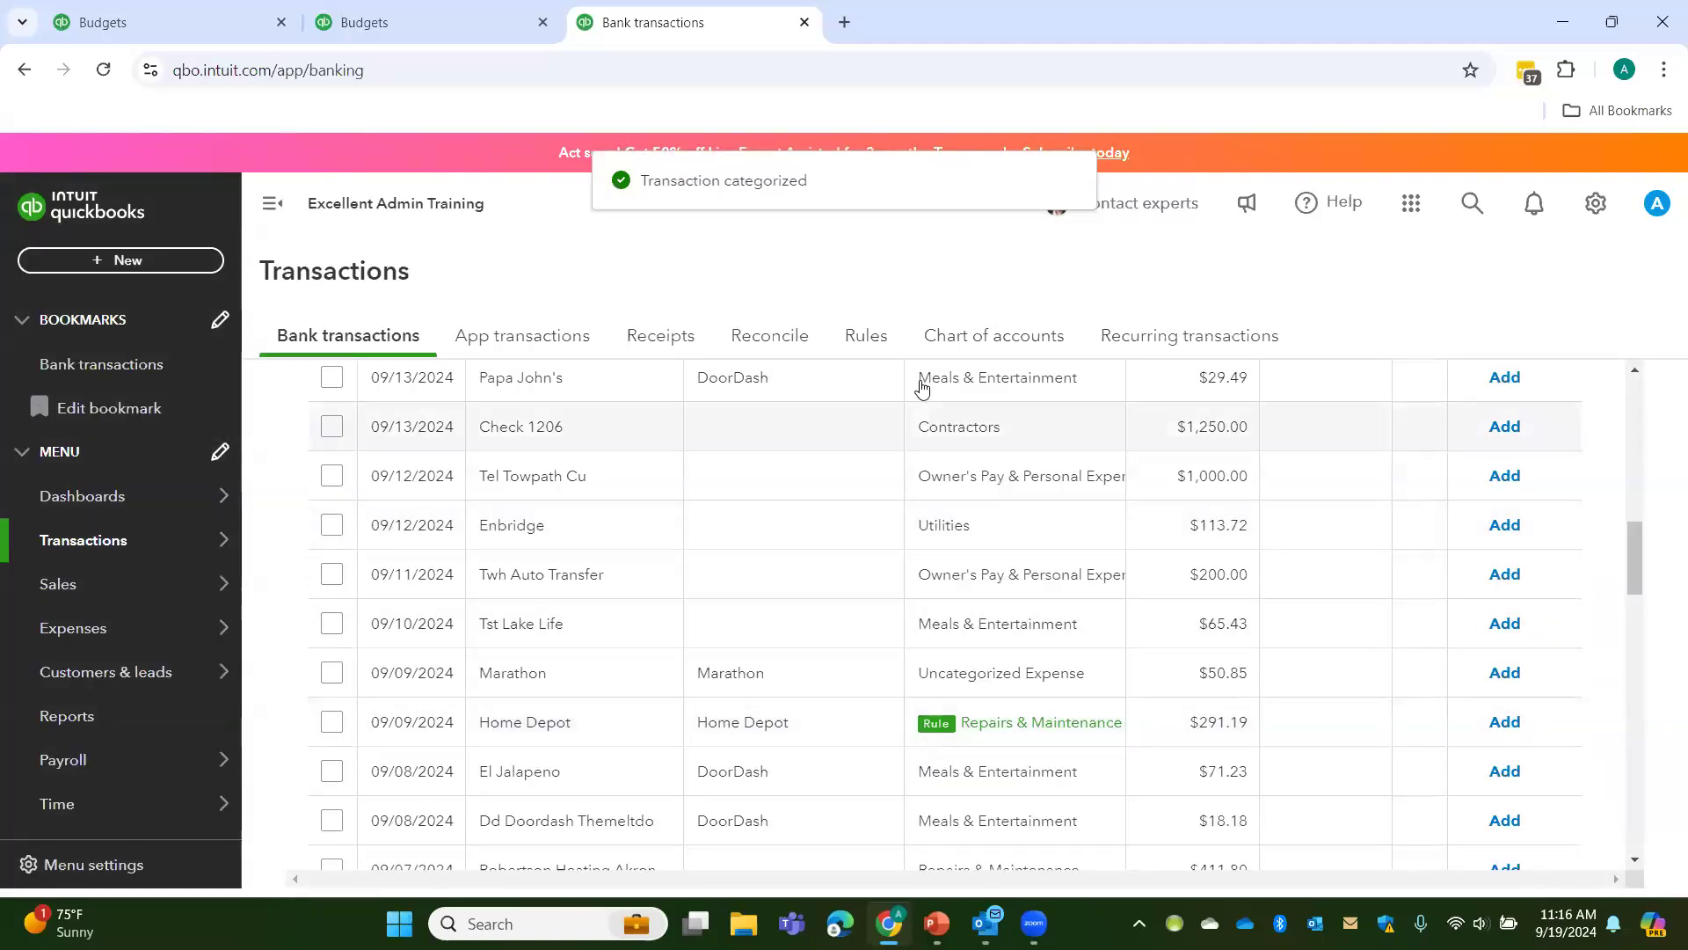
Step: Create the TRAINING class and add the Papa John's $29.49 DoorDash transaction under it
left_click(807, 640)
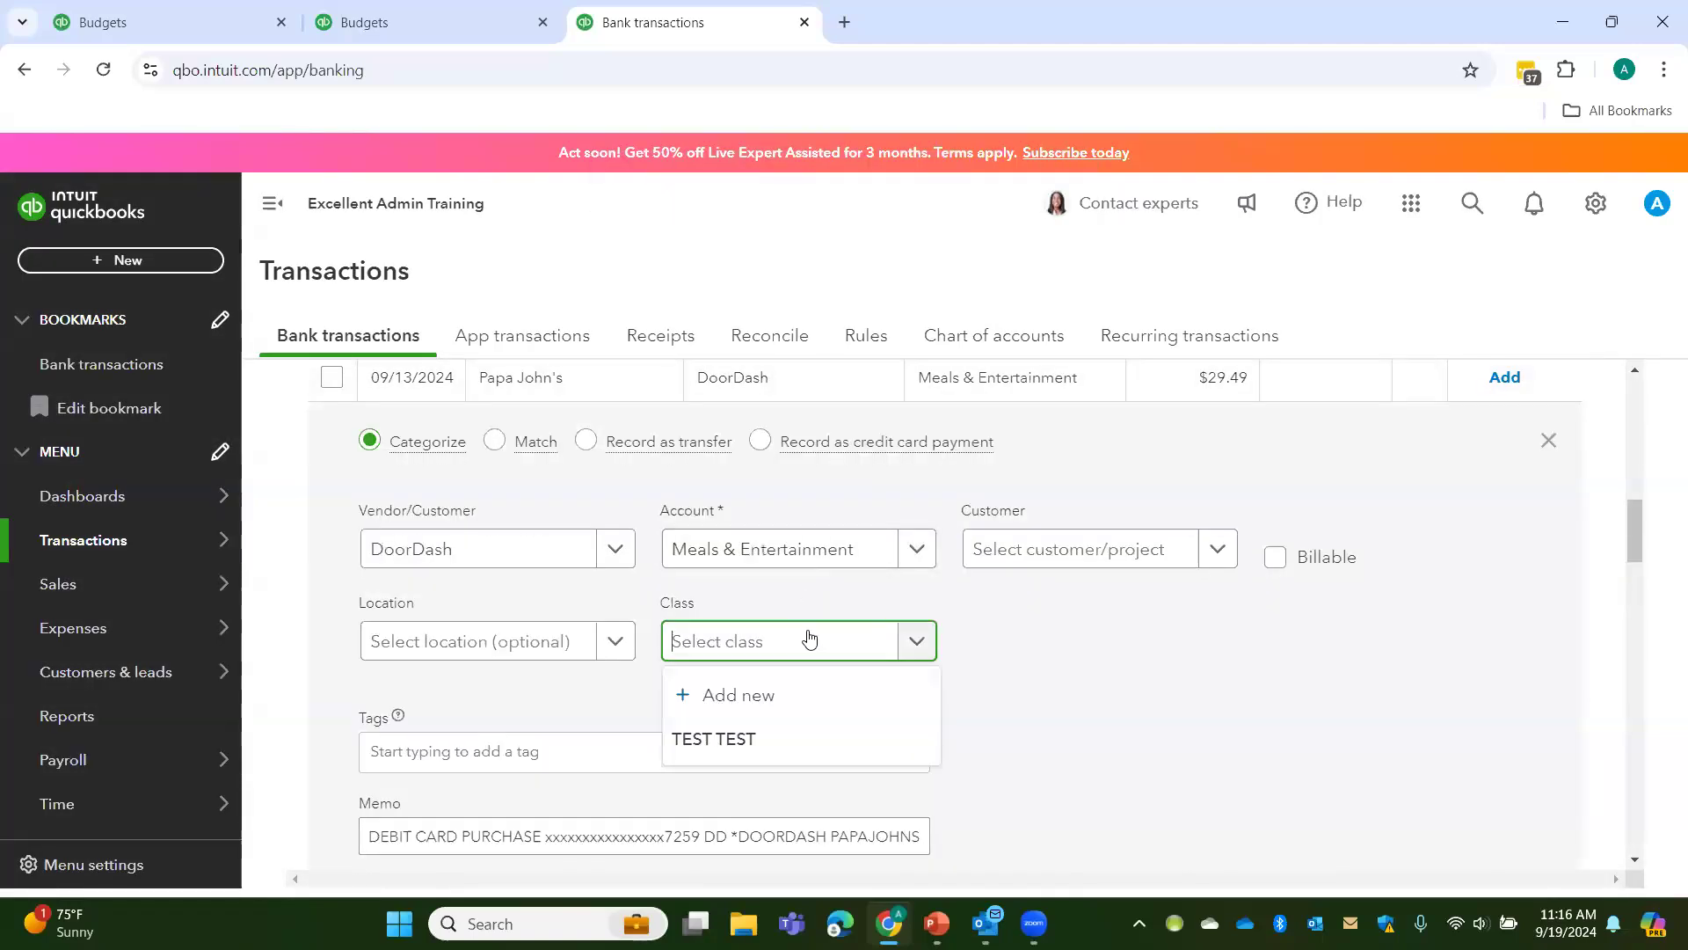
type("TRAINING")
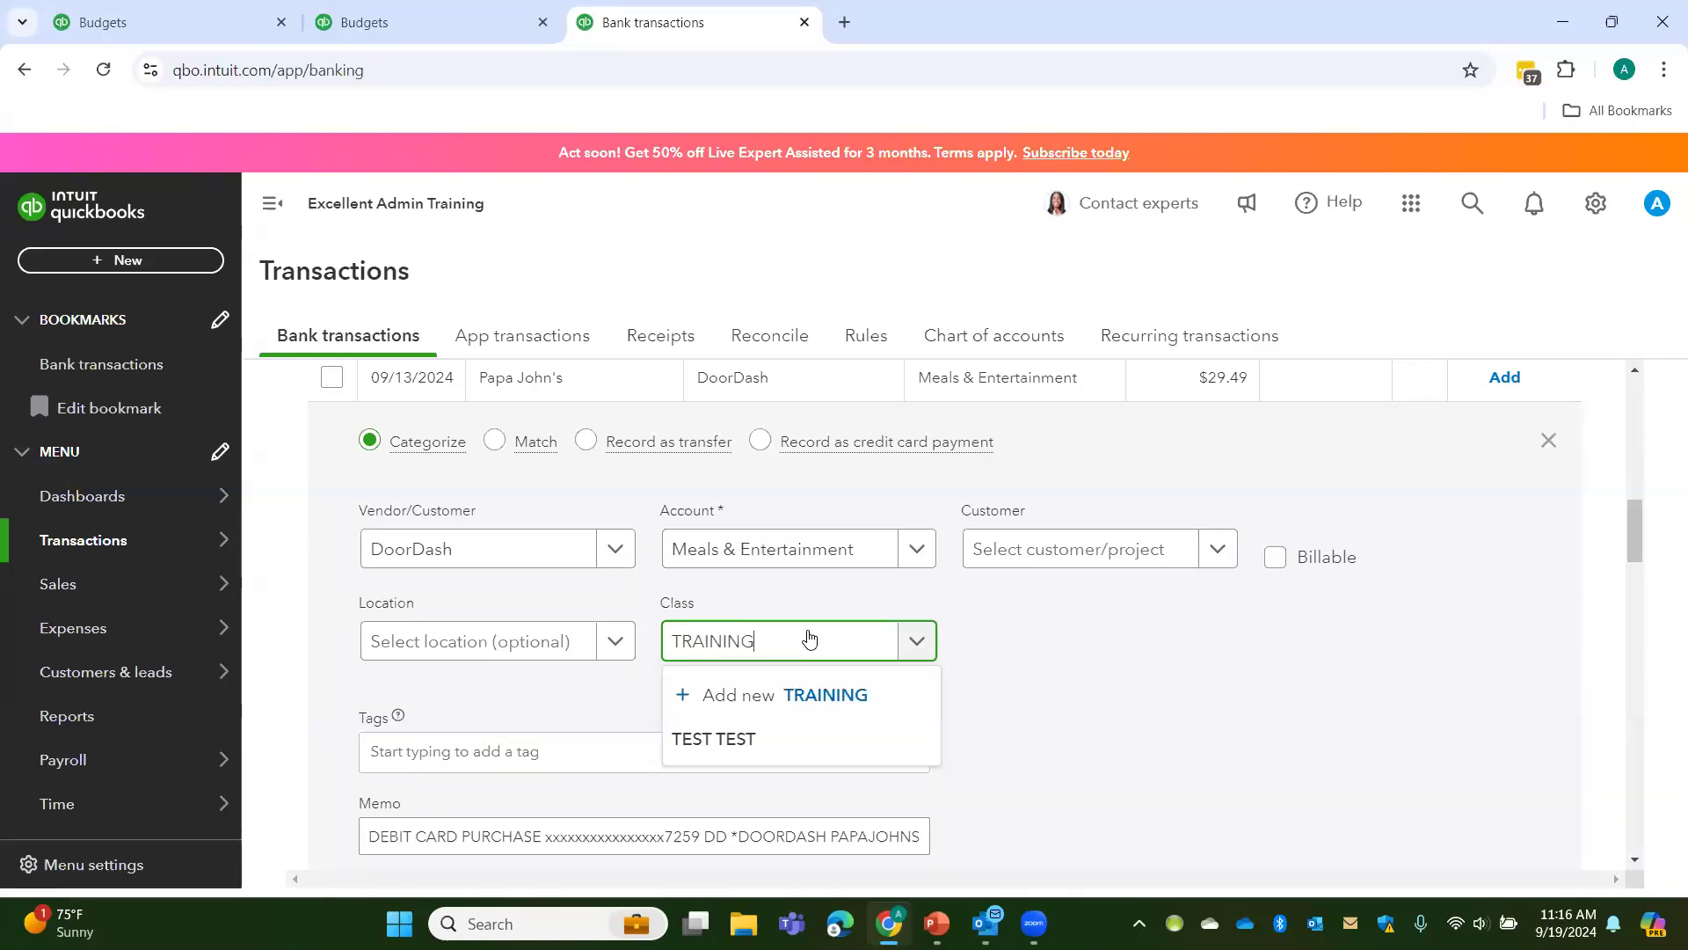
left_click(795, 675)
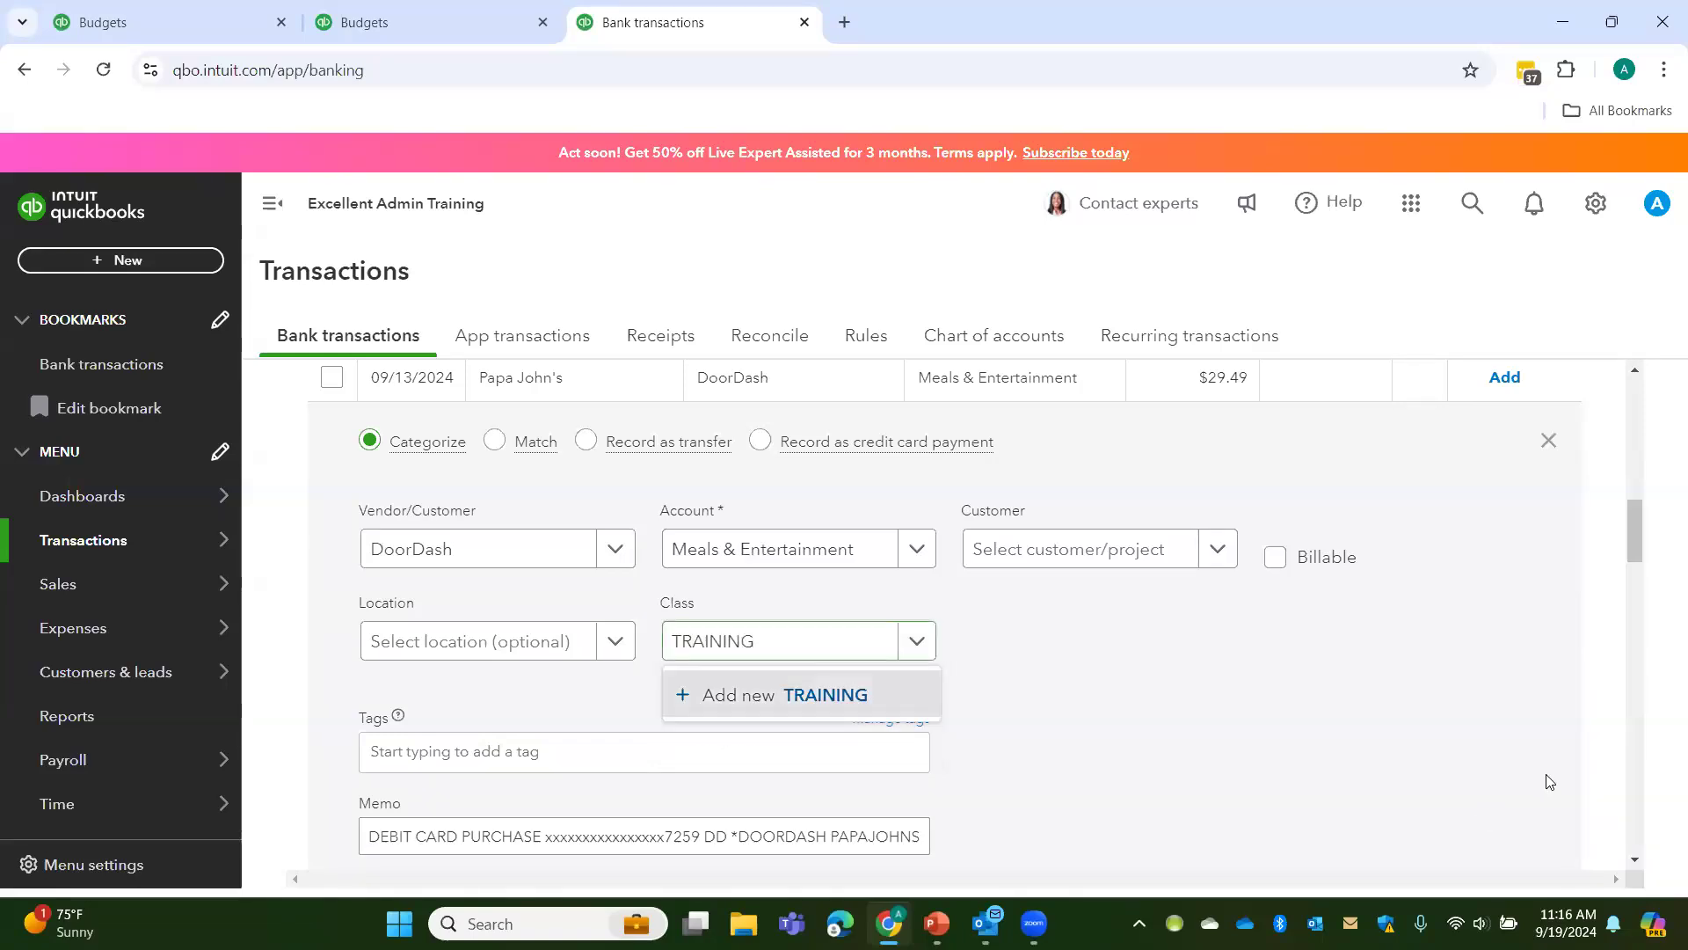
left_click(1576, 862)
scroll(1486, 835, "down", 4)
left_click(1500, 618)
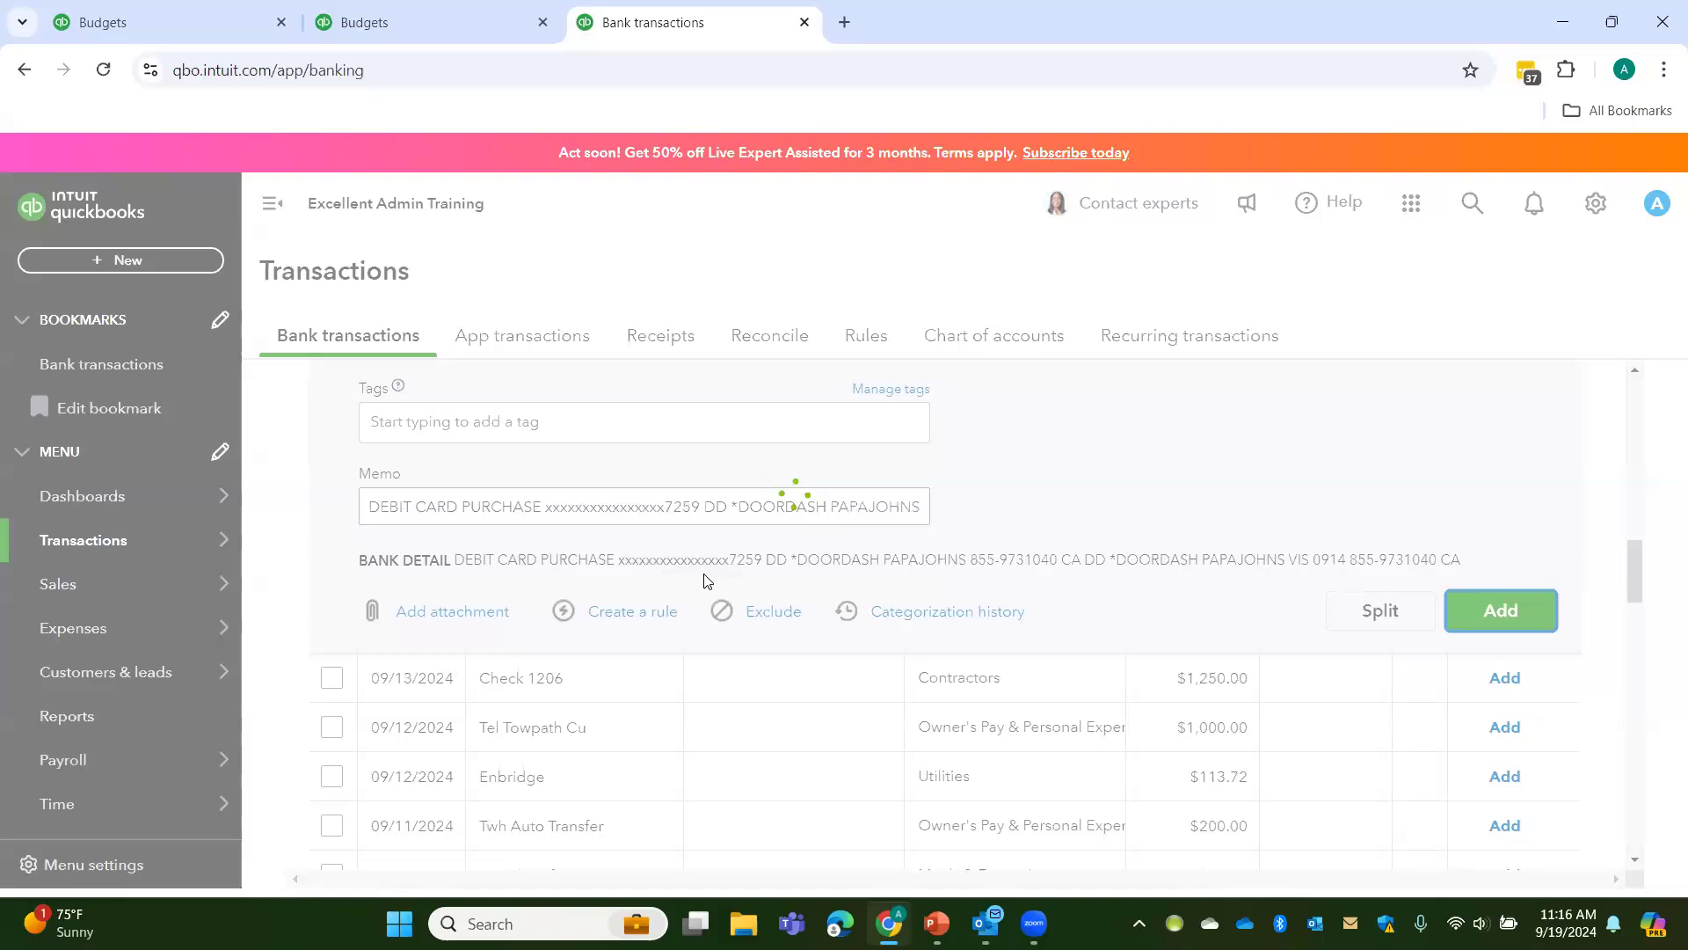
scroll(120, 682, "down", 1)
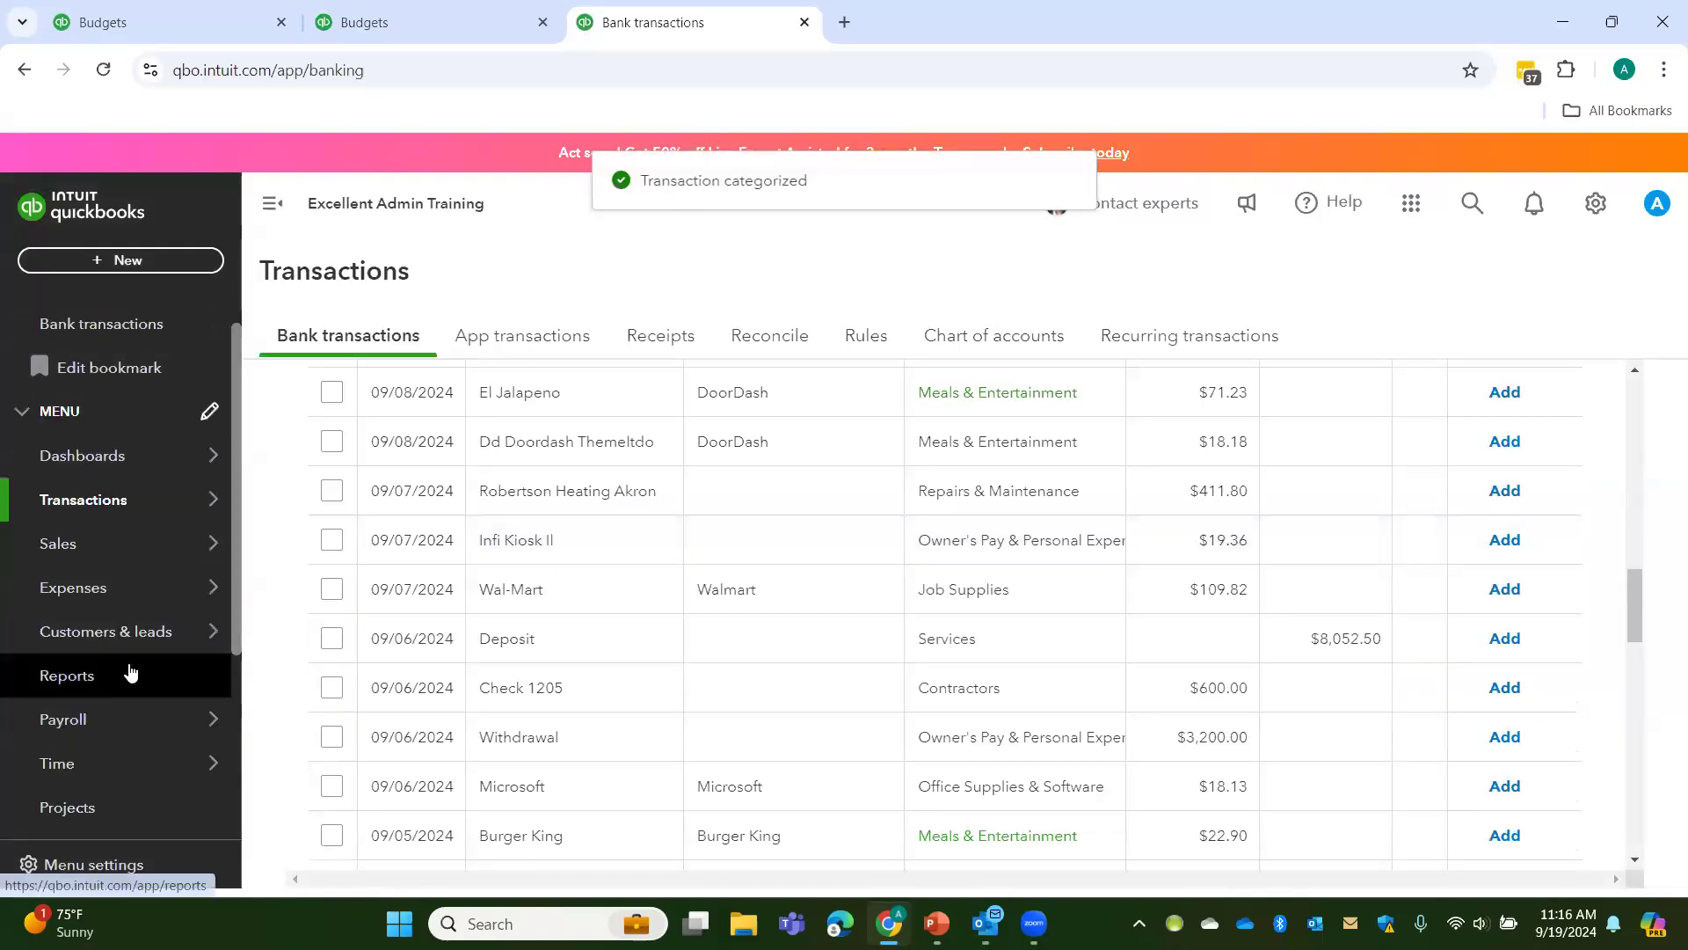
scroll(130, 668, "down", 1)
left_click(130, 655)
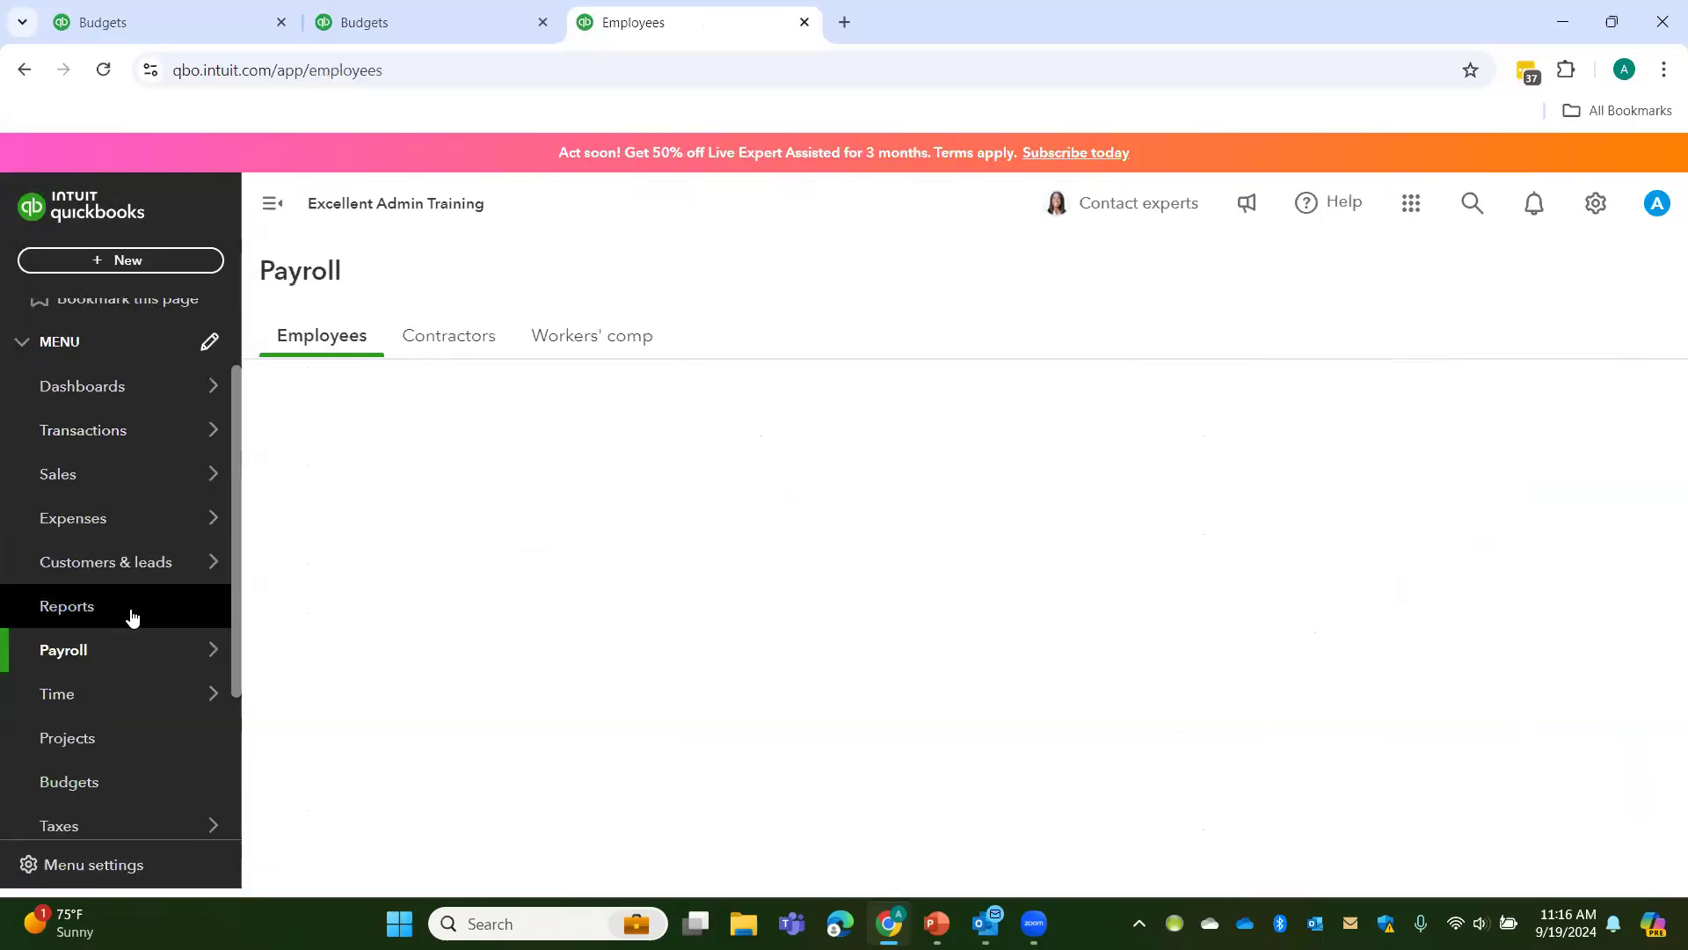
Step: Run the Profit and Loss report with columns displayed by Classes
left_click(131, 615)
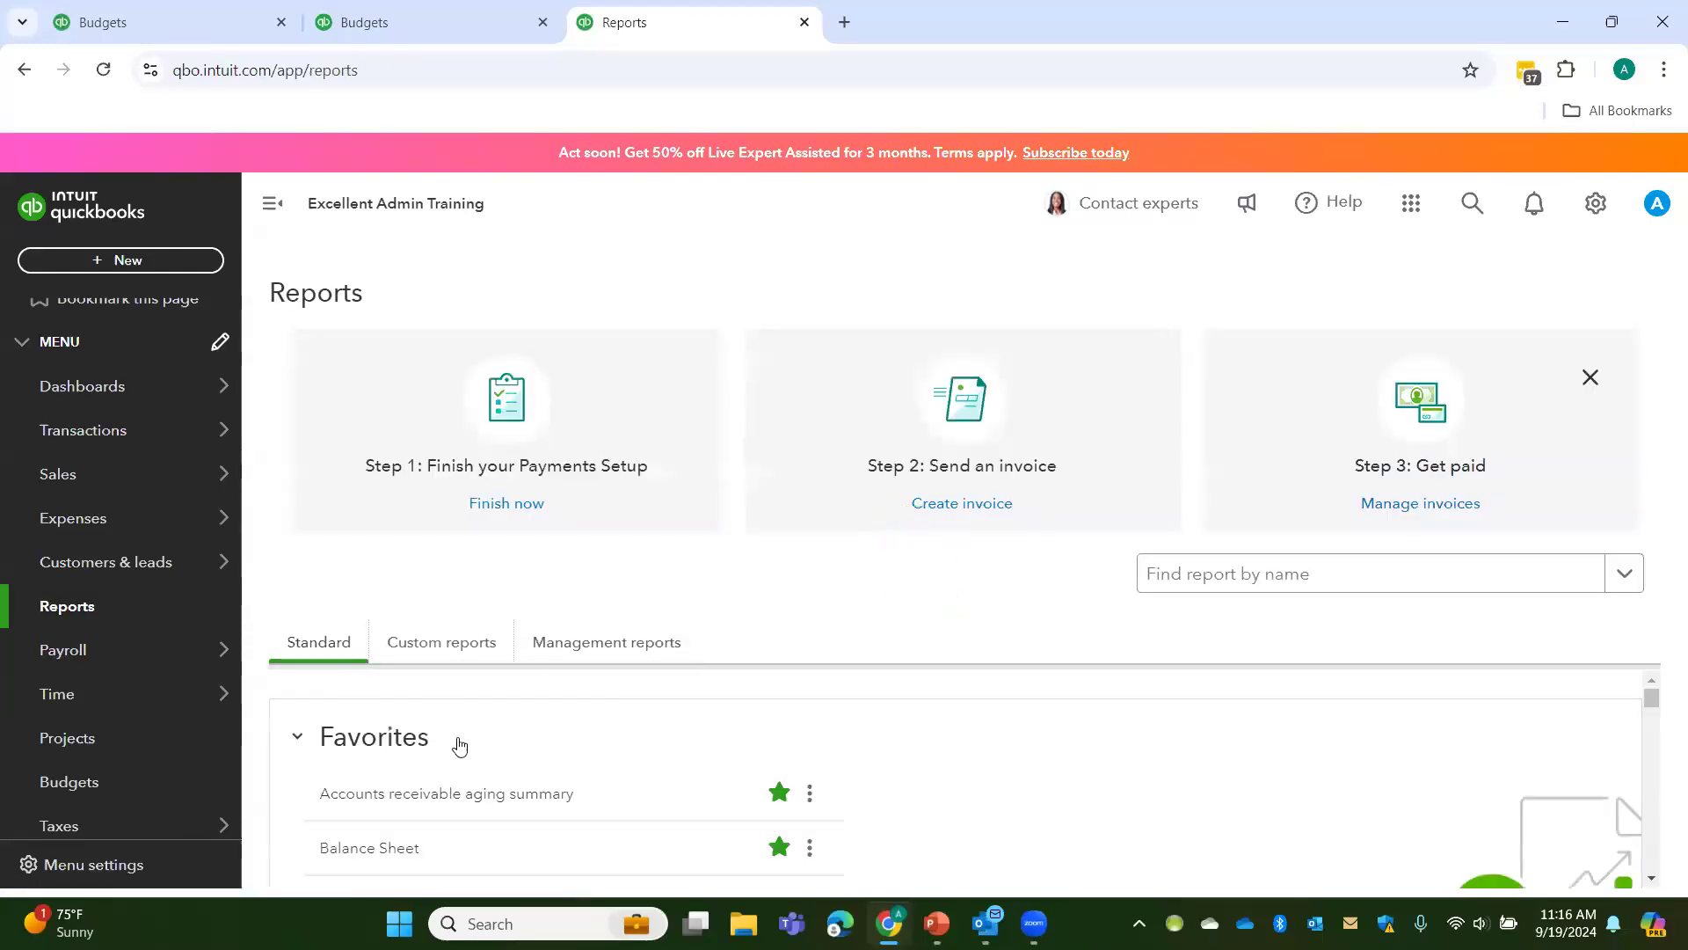
scroll(453, 765, "down", 1)
left_click(361, 792)
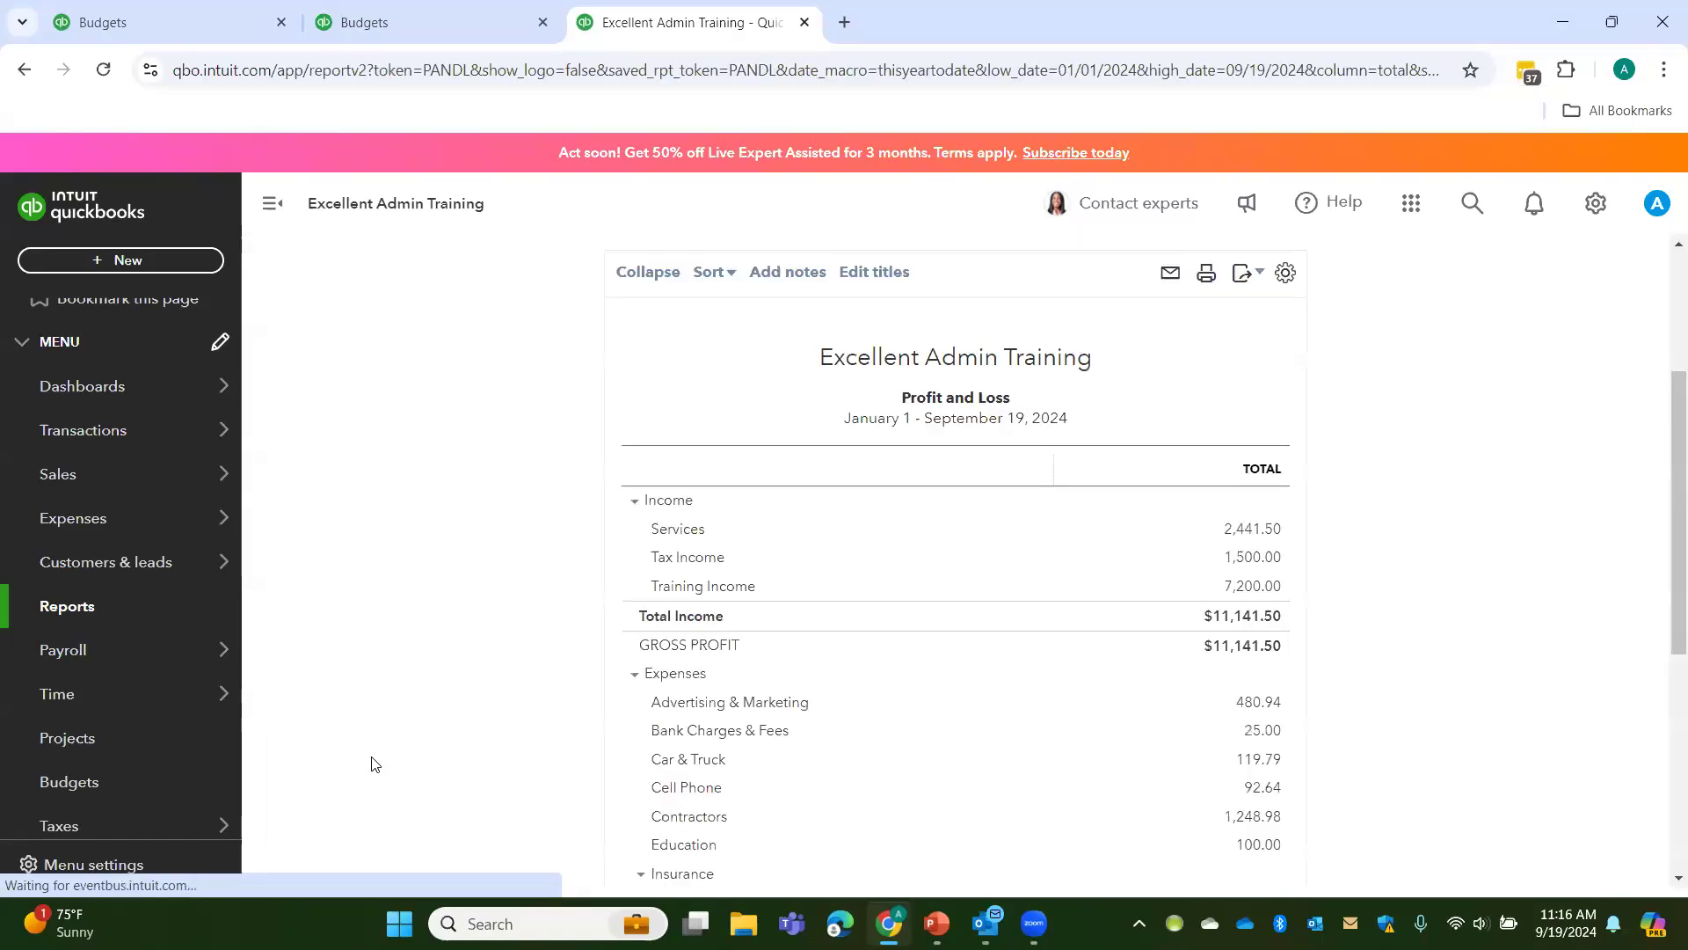
left_click(348, 462)
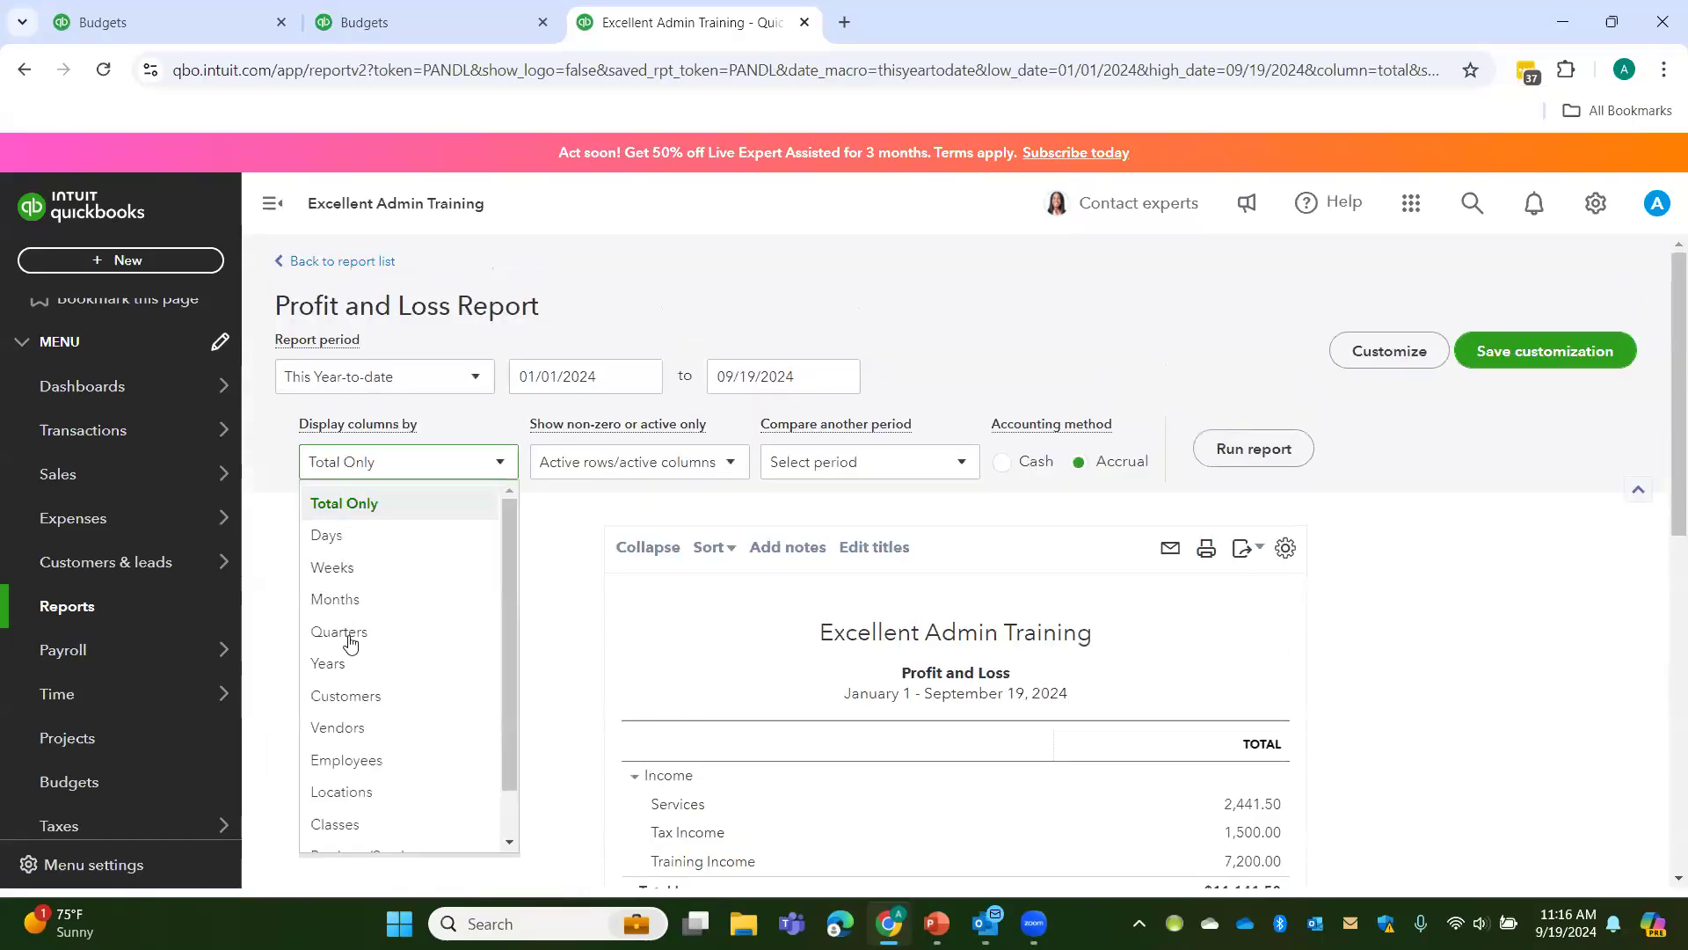
scroll(365, 663, "down", 1)
left_click(369, 768)
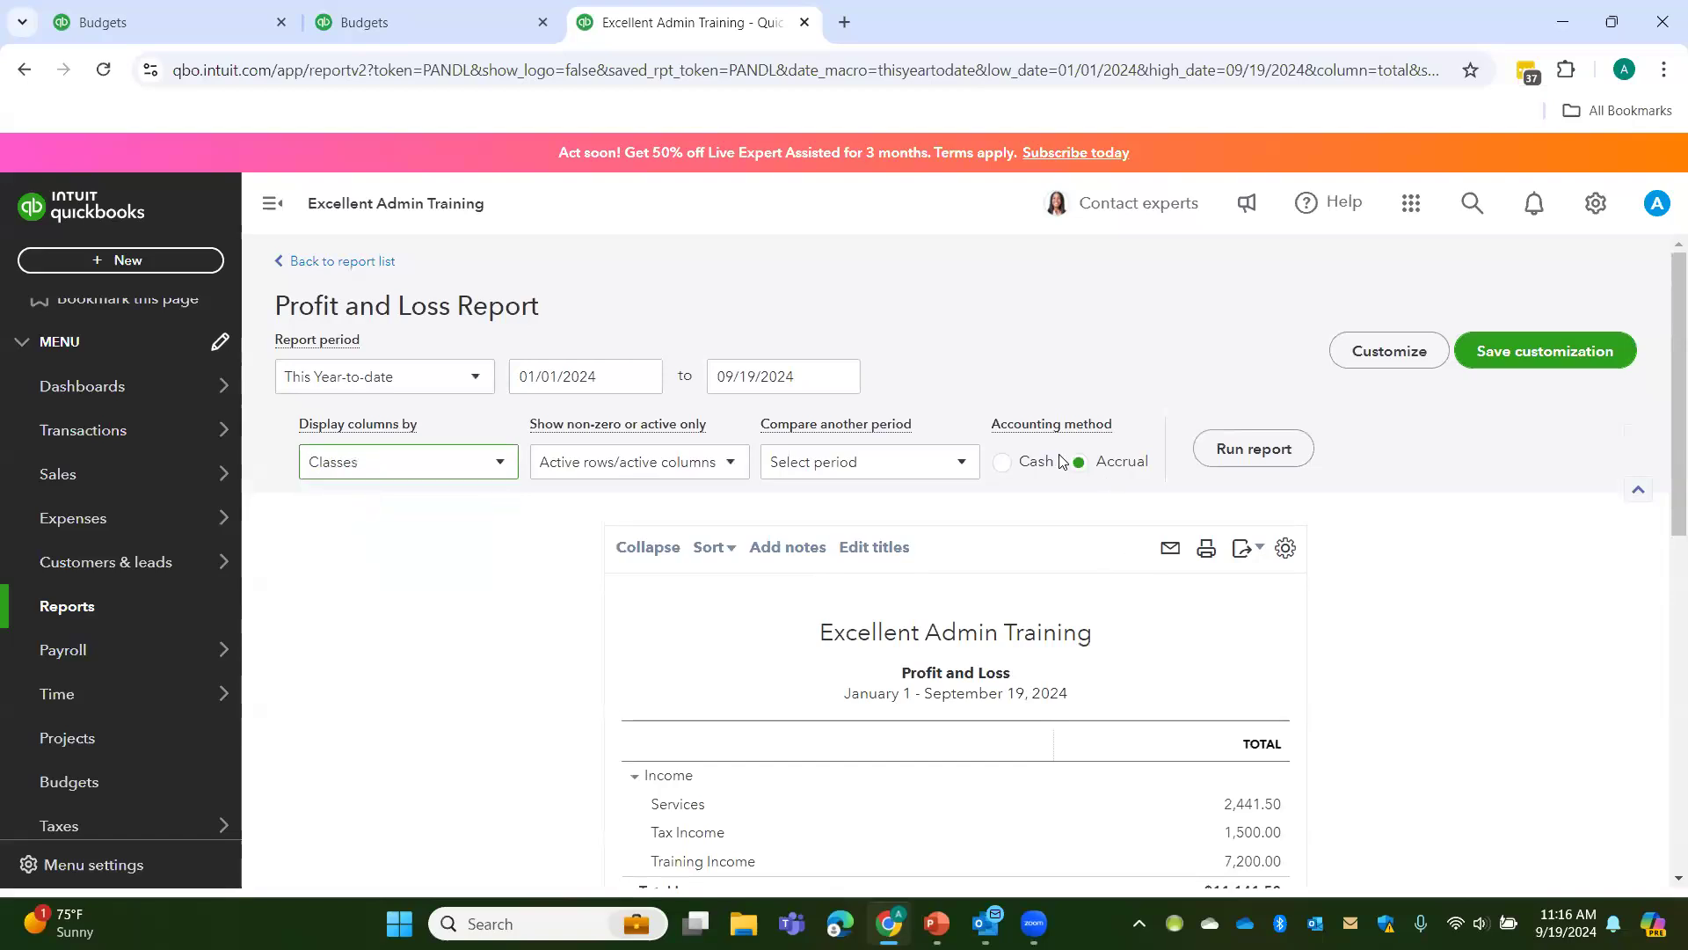
left_click(1229, 448)
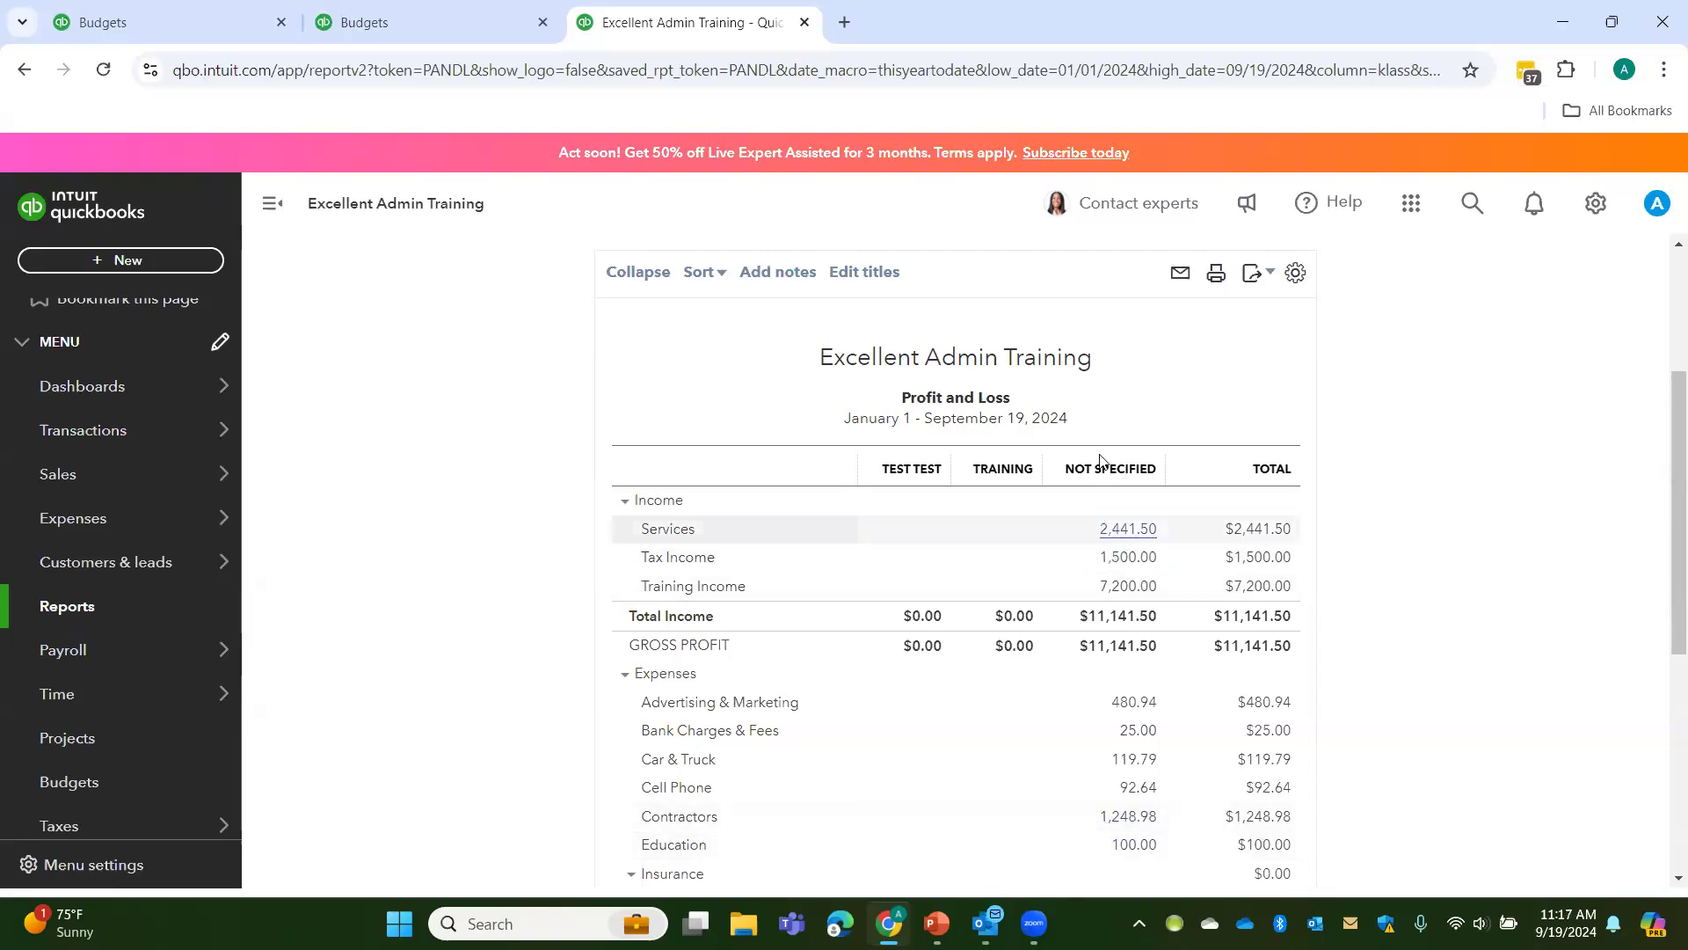
Step: Review the NOT SPECIFIED, TEST TEST ($12.05) and TRAINING ($29.49) class columns
mouse_move(1059, 468)
left_mouse_down()
mouse_move(1154, 468)
mouse_move(1178, 517)
left_mouse_up()
scroll(1147, 606, "down", 5)
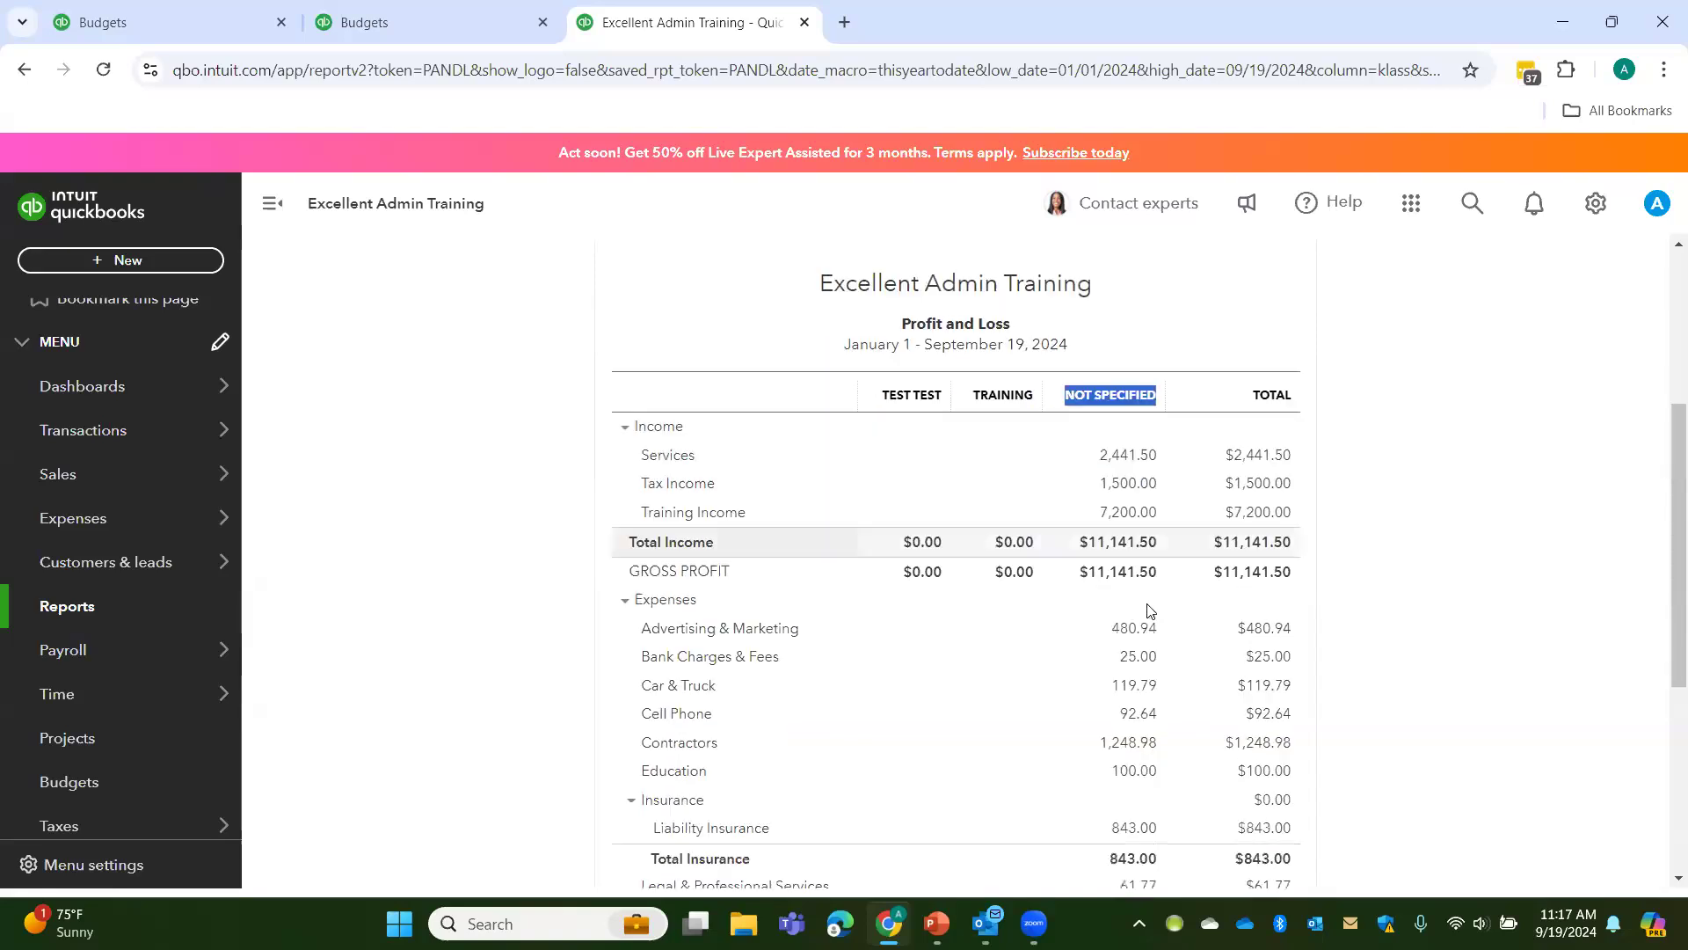
scroll(1009, 697, "down", 1)
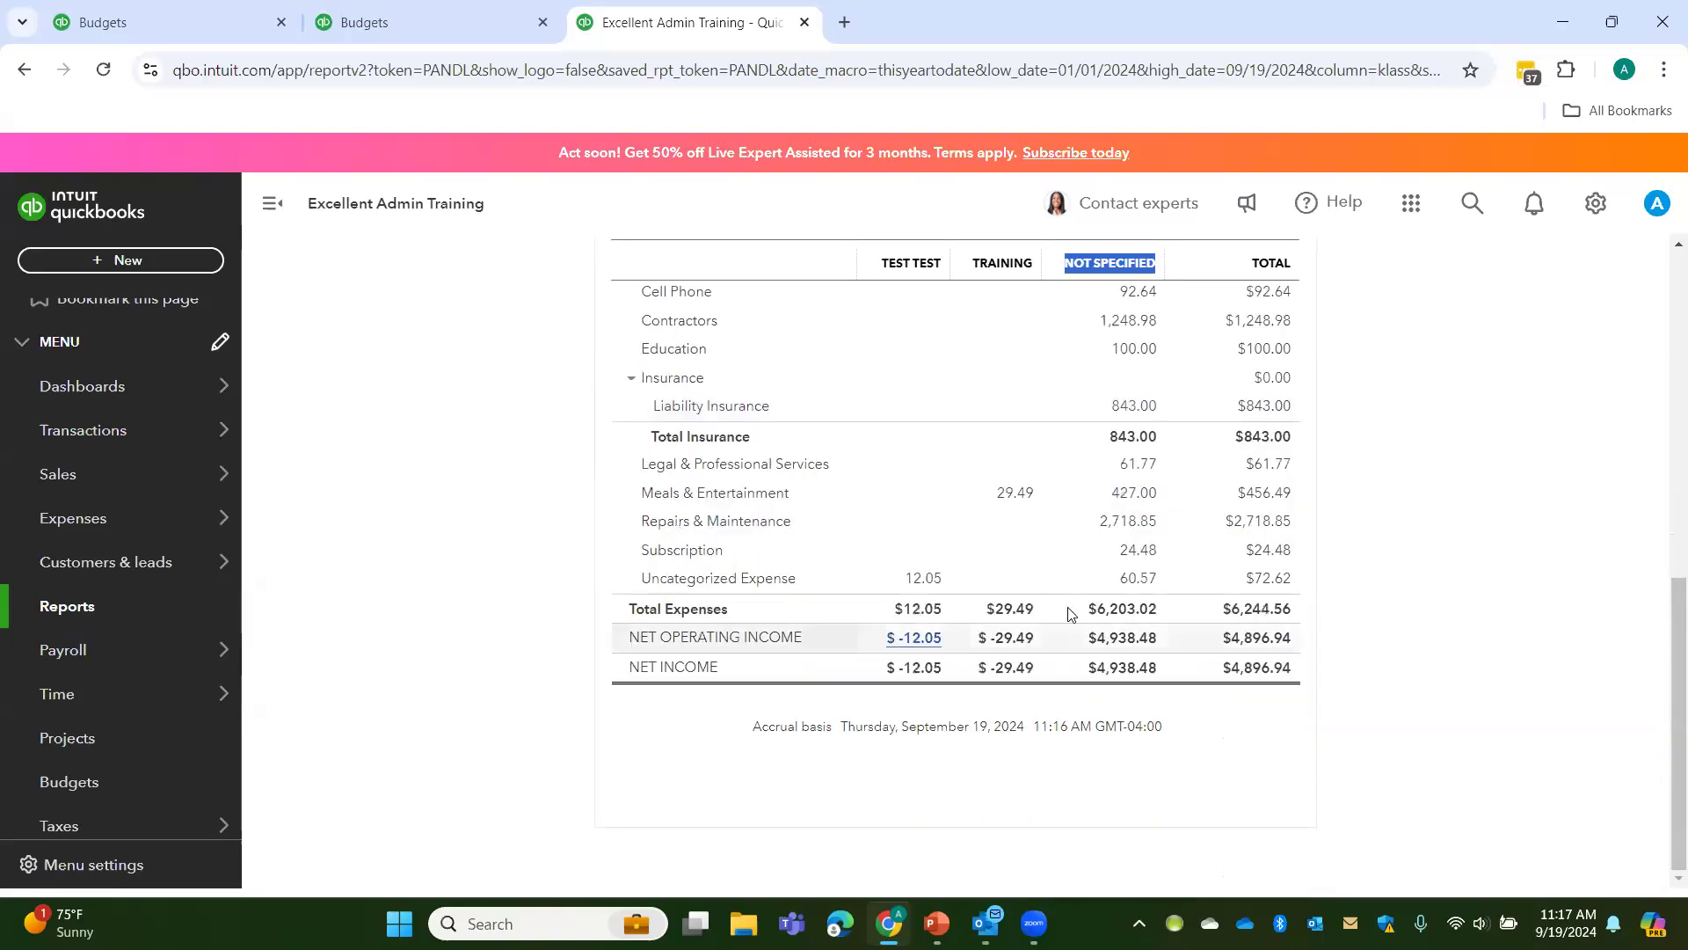
scroll(1069, 609, "up", 9)
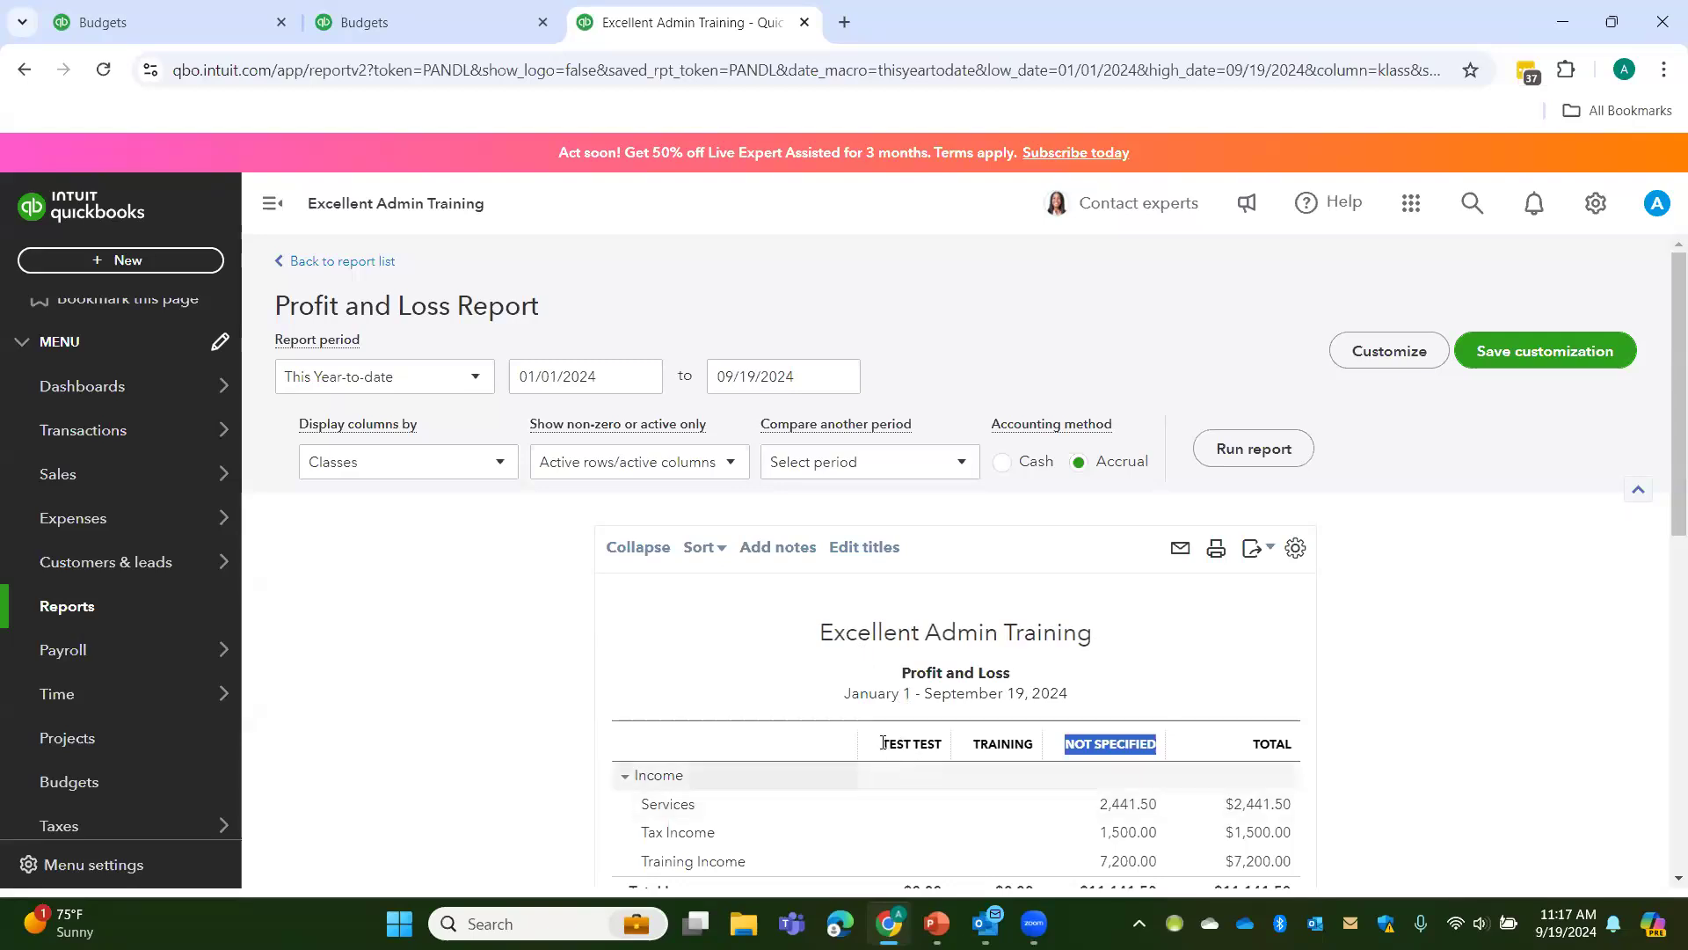
scroll(935, 802, "down", 3)
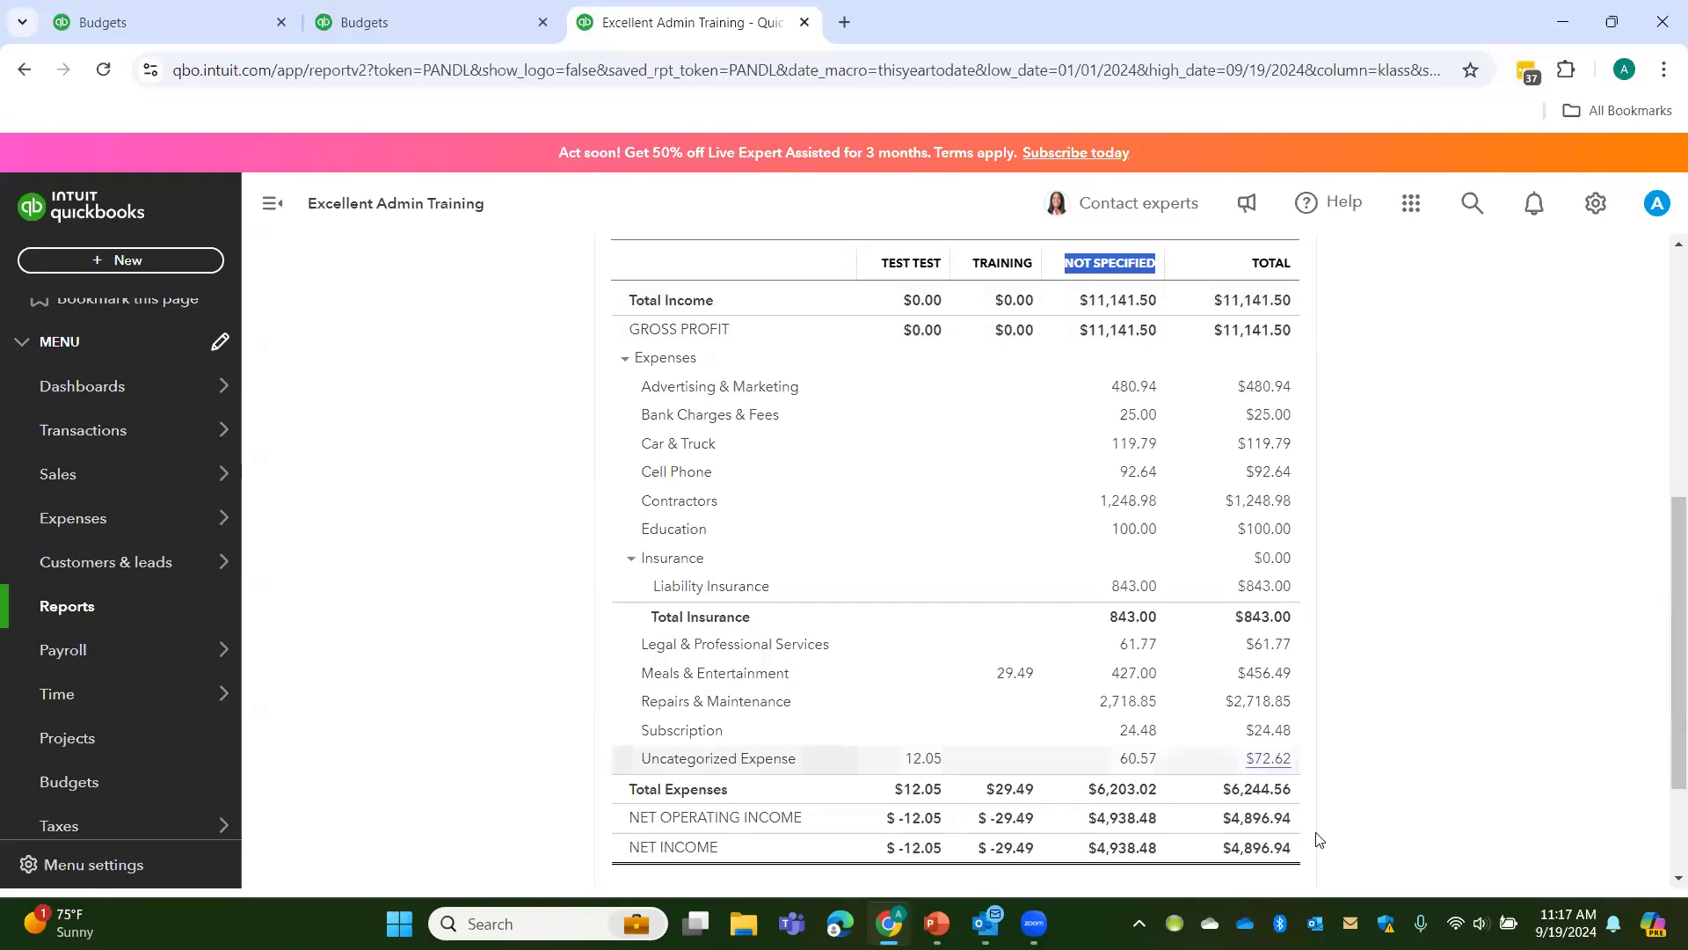
scroll(1319, 839, "up", 7)
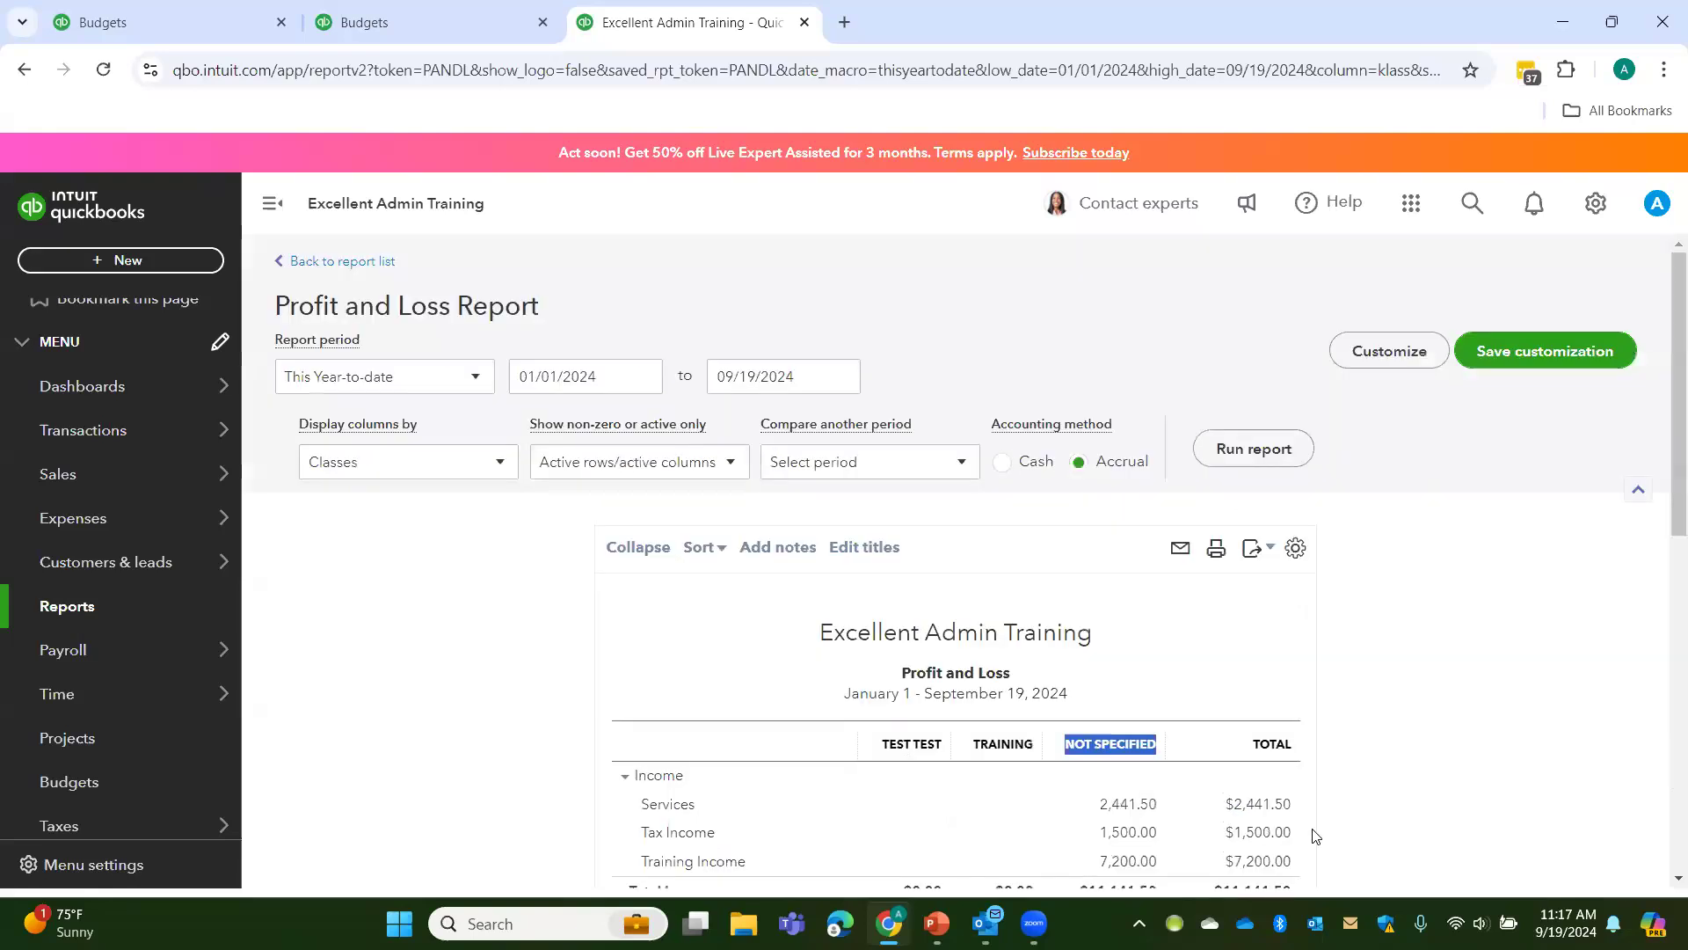
Step: From the report list, reach All lists via the gear menu and check the Classes list
left_click(349, 264)
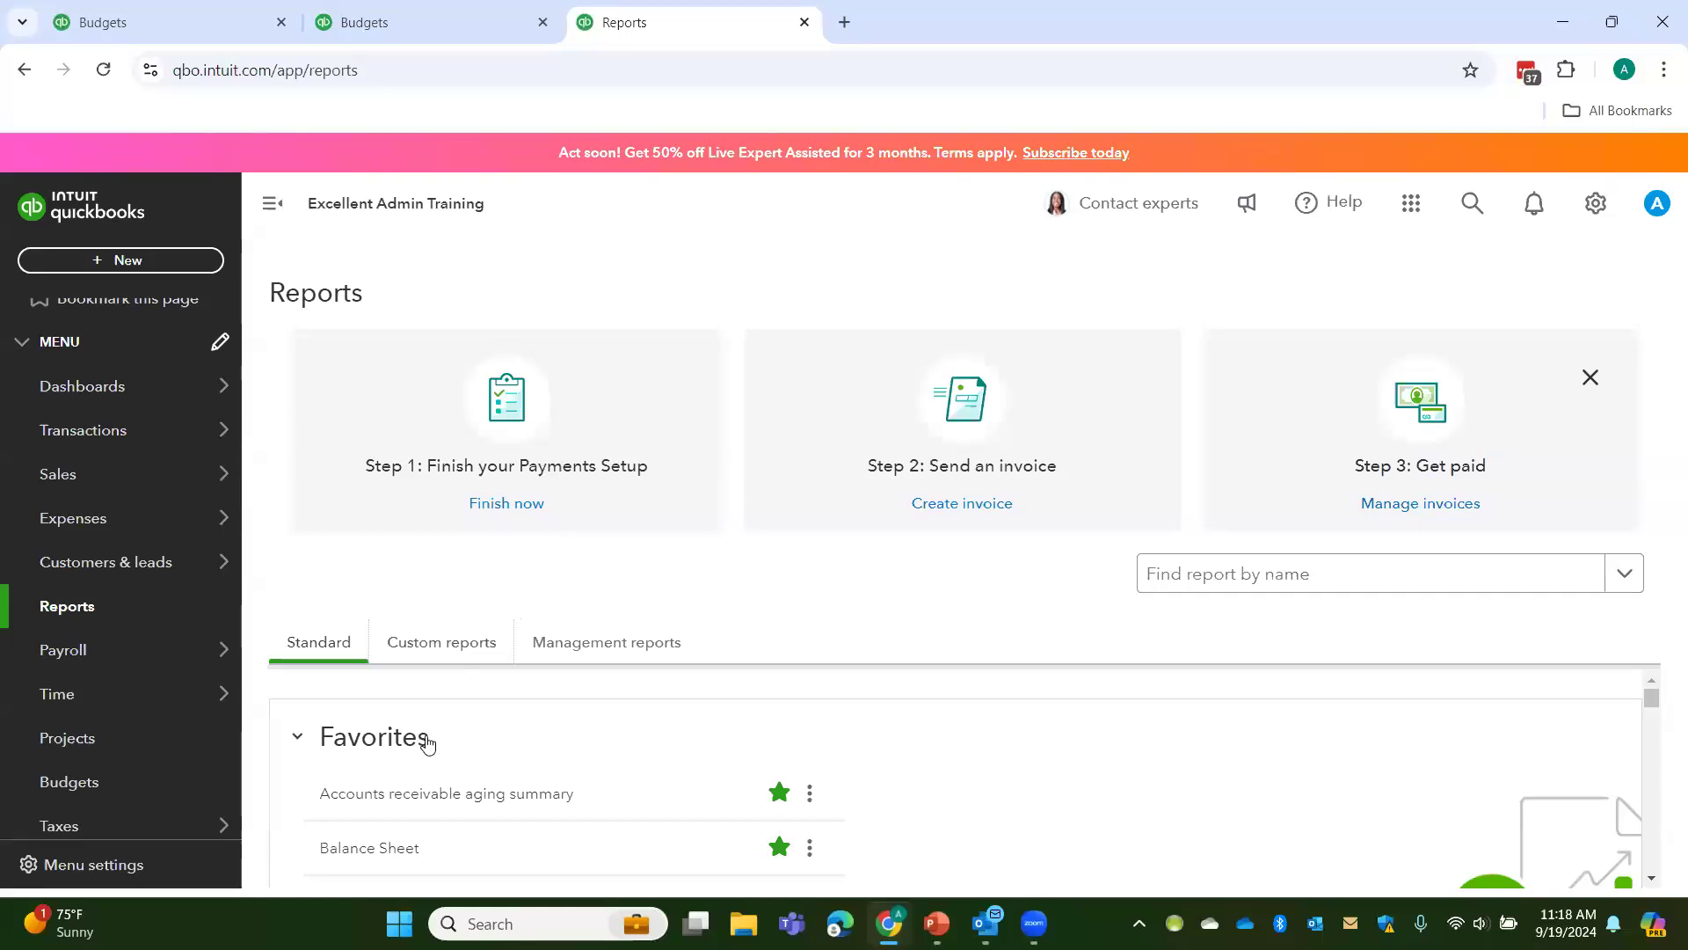
scroll(388, 694, "down", 3)
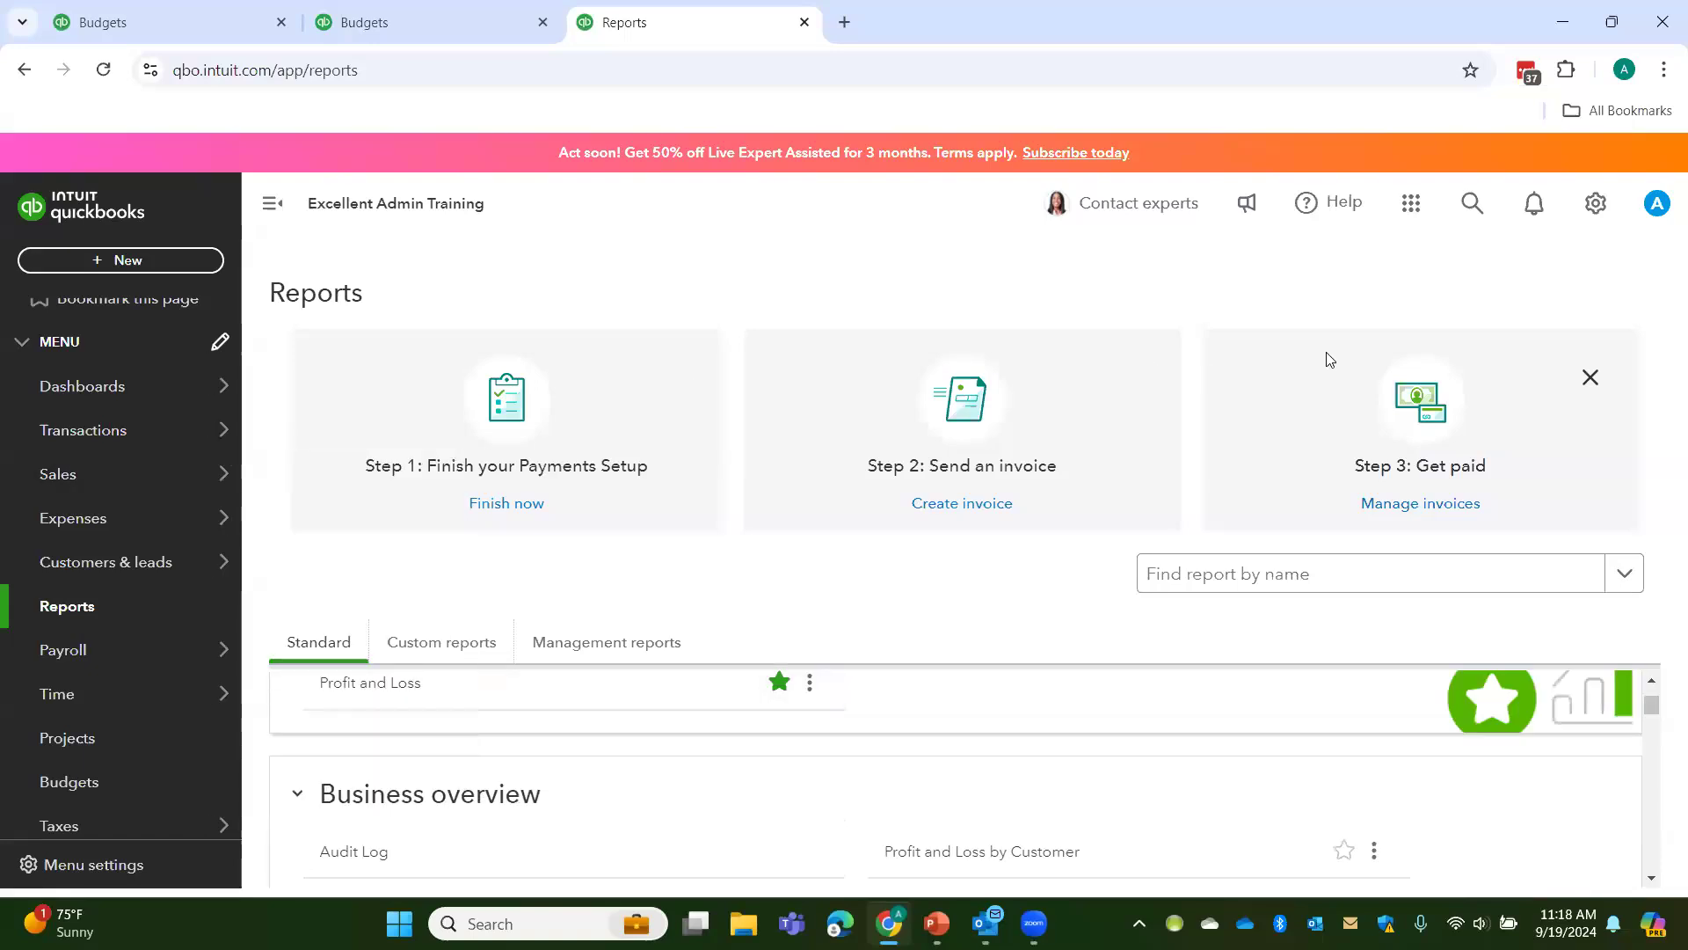
left_click(1599, 205)
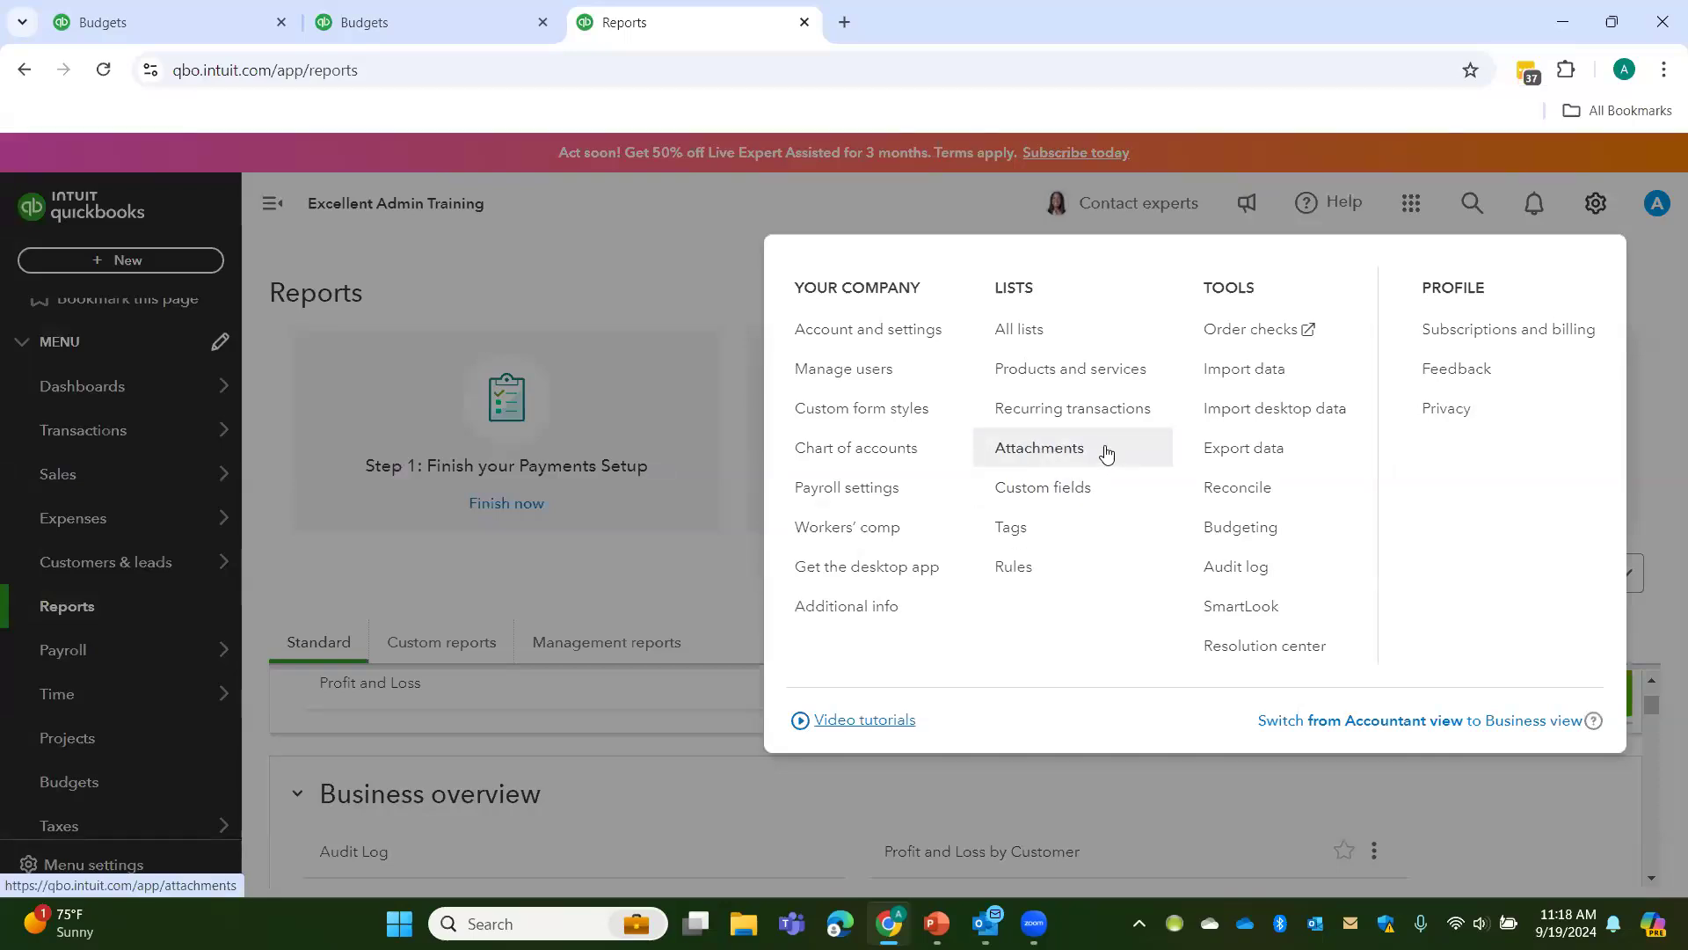
left_click(1018, 329)
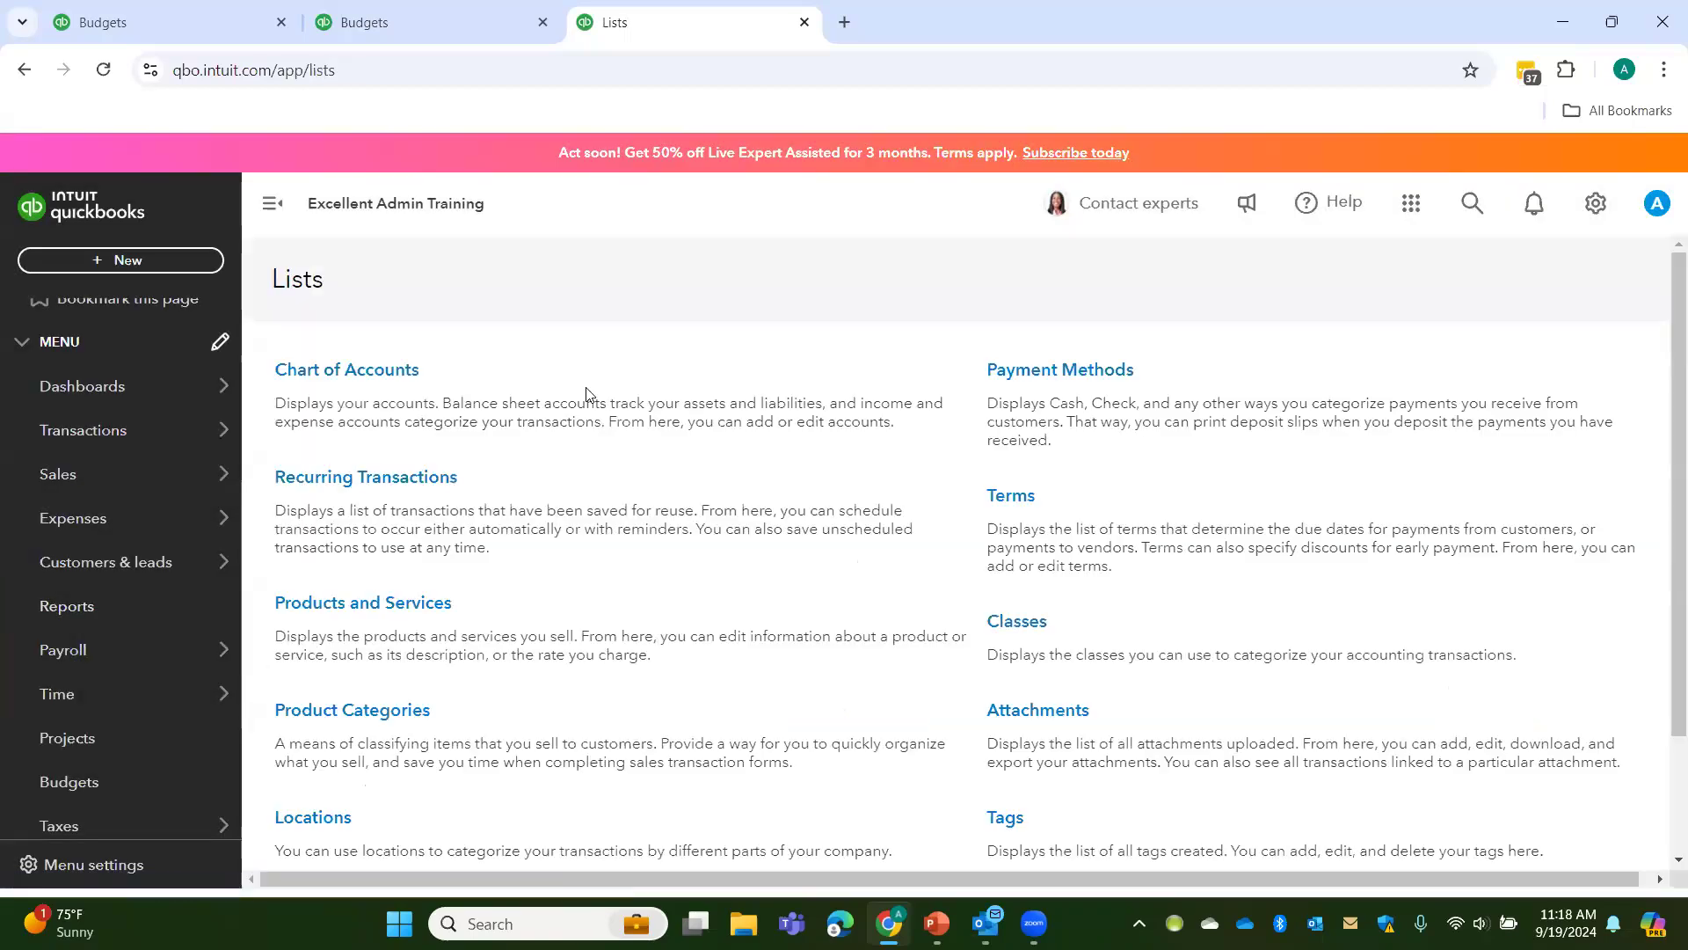
scroll(899, 505, "down", 1)
scroll(1011, 510, "down", 1)
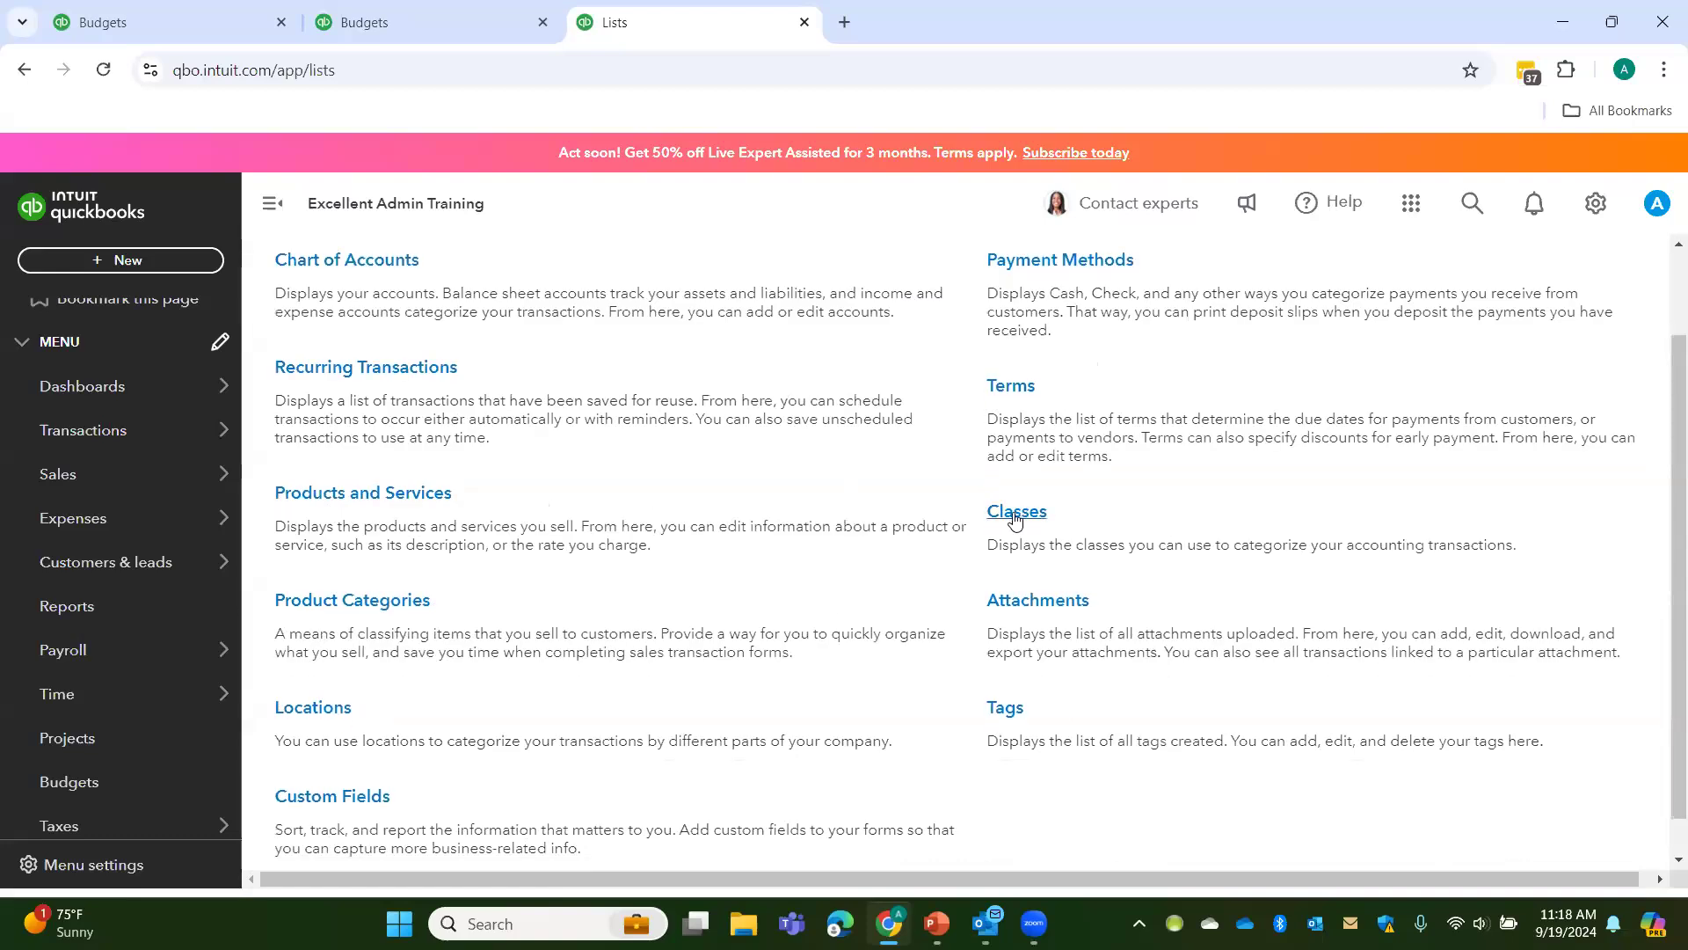
left_click(1002, 509)
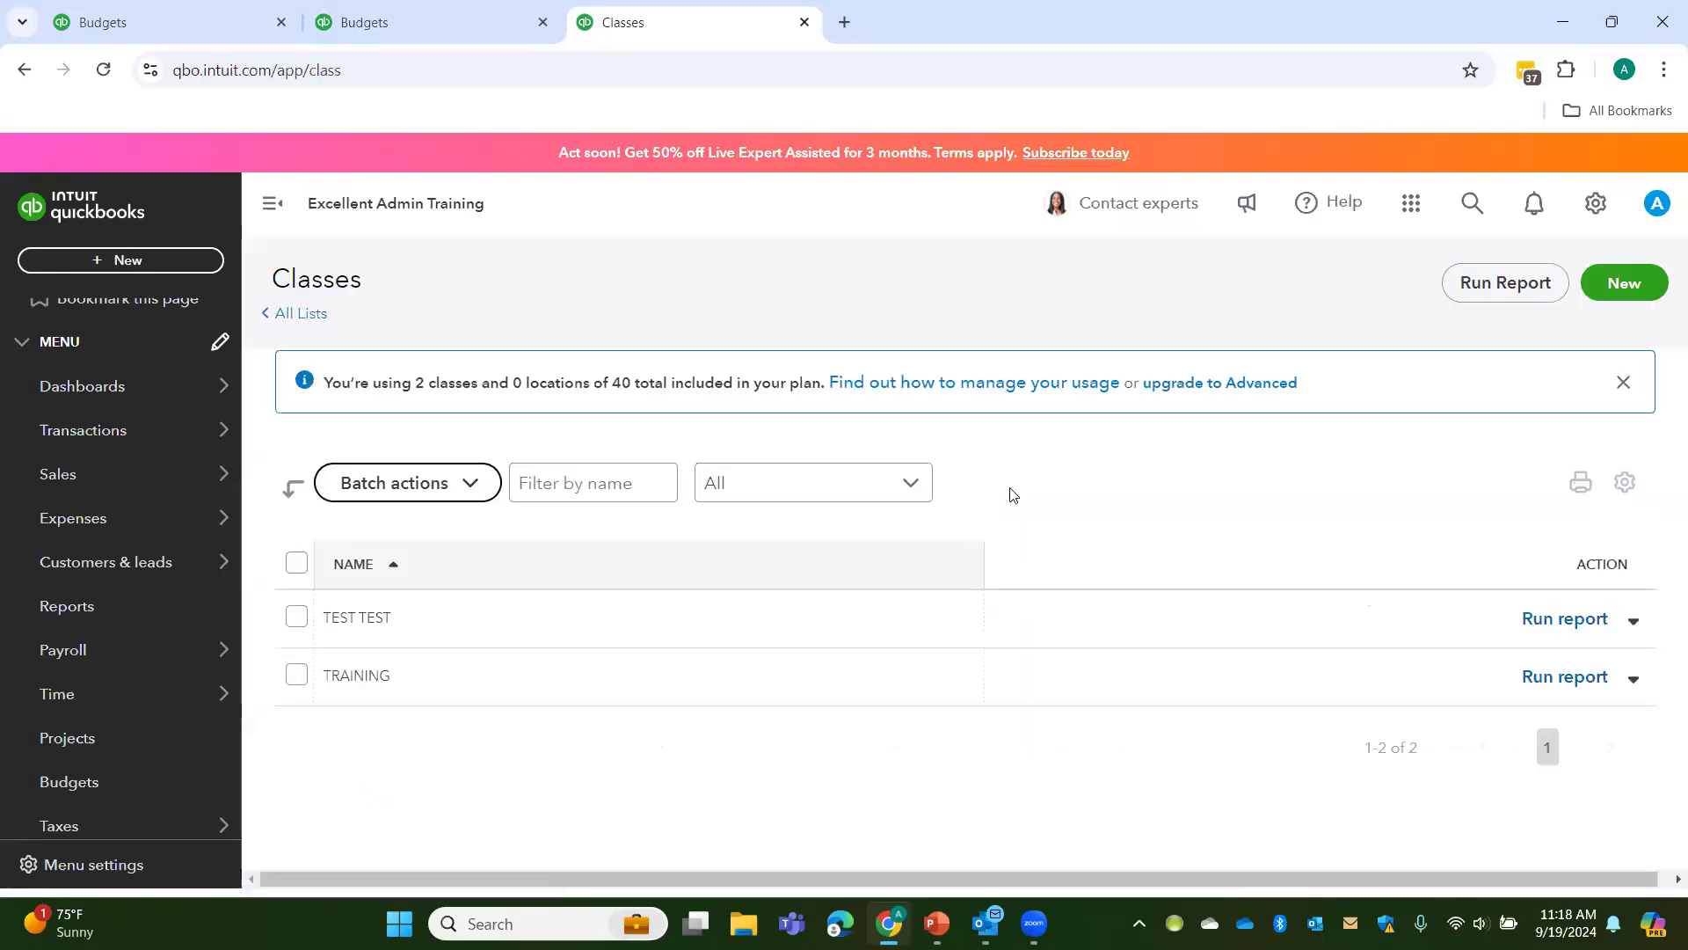
left_click(292, 314)
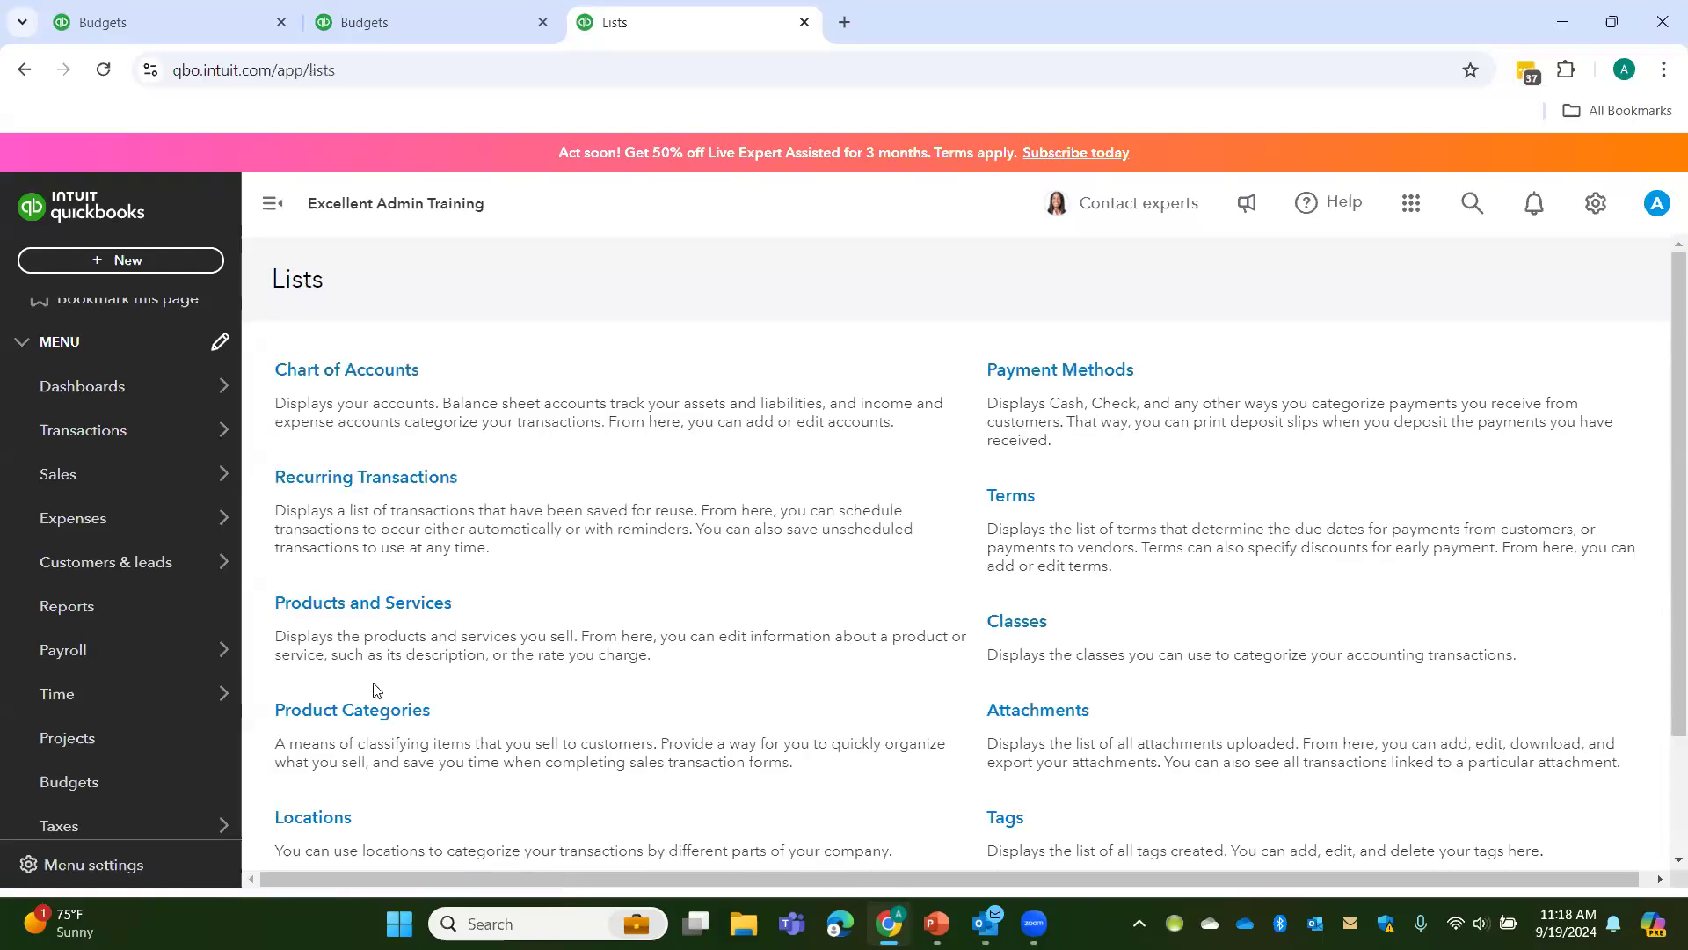
Step: Check the Locations list usage count, then the Classes list, returning to All Lists each time
scroll(378, 690, "down", 1)
left_click(325, 709)
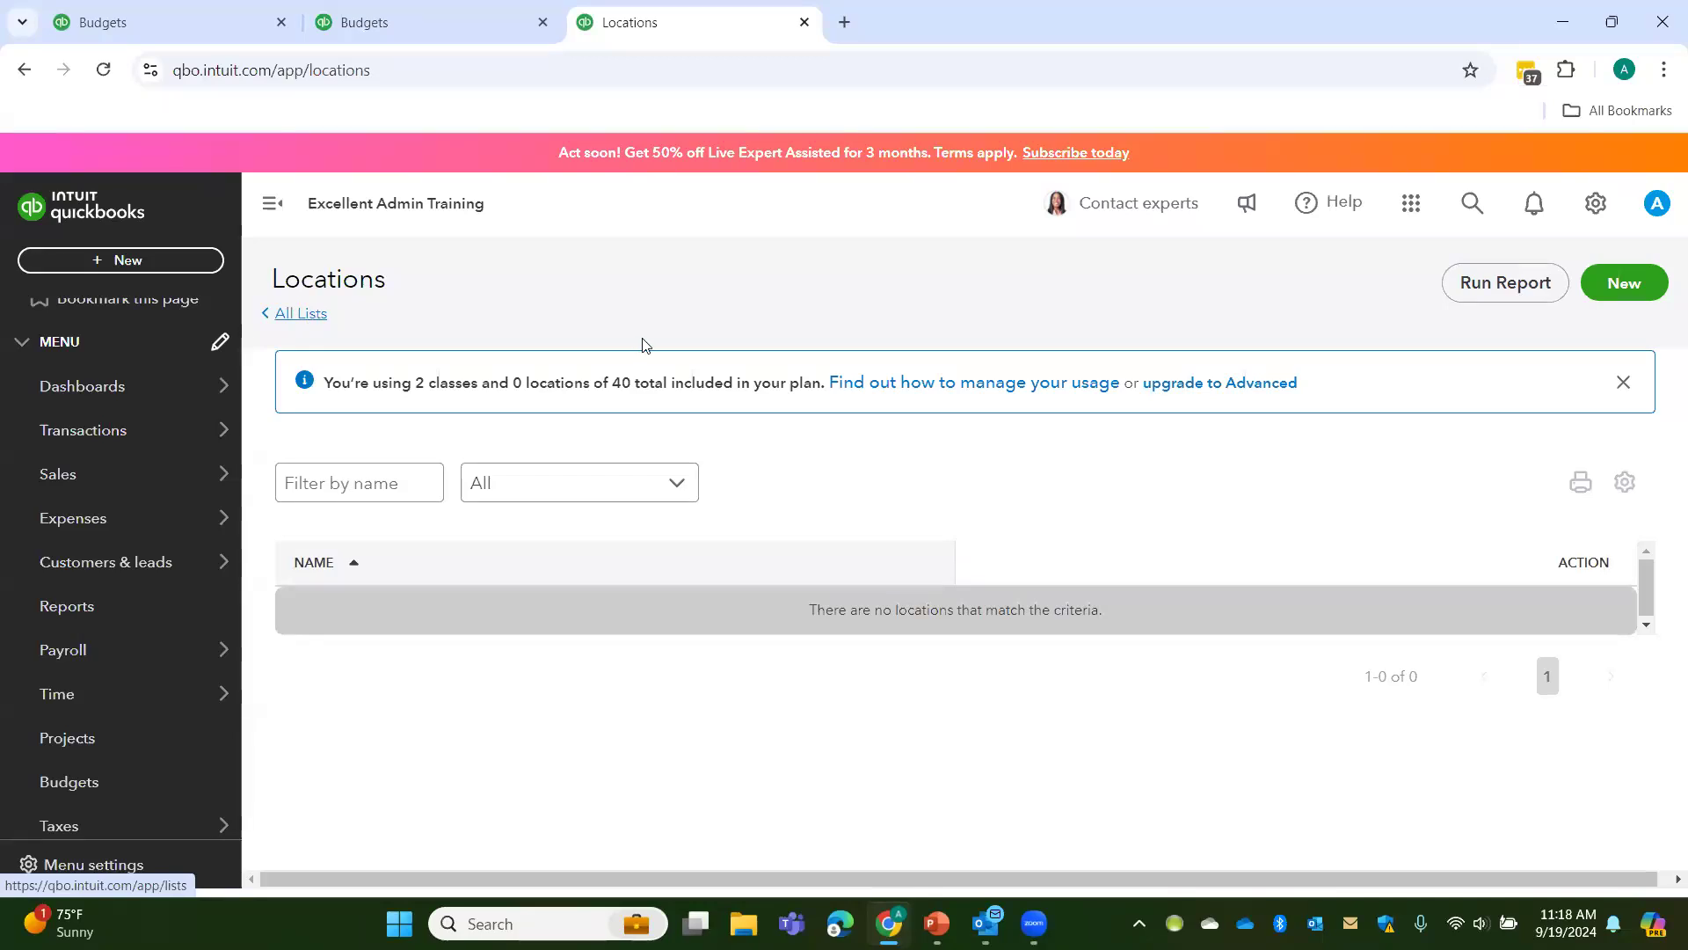
left_click_drag(513, 385, 682, 389)
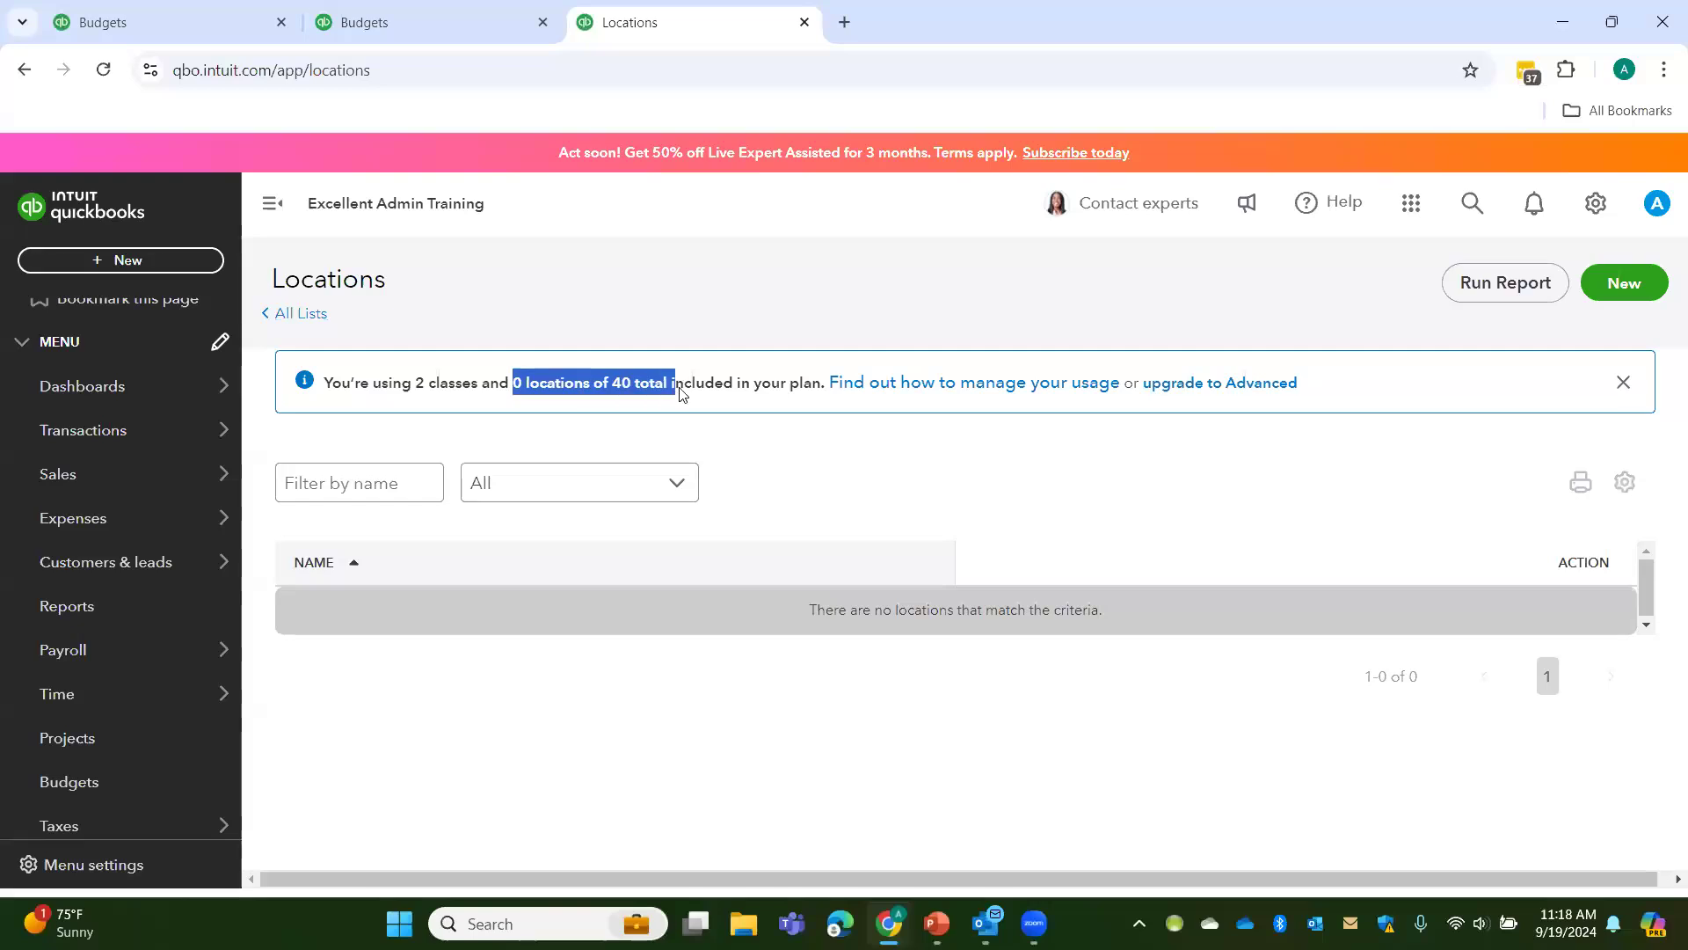
left_click(315, 315)
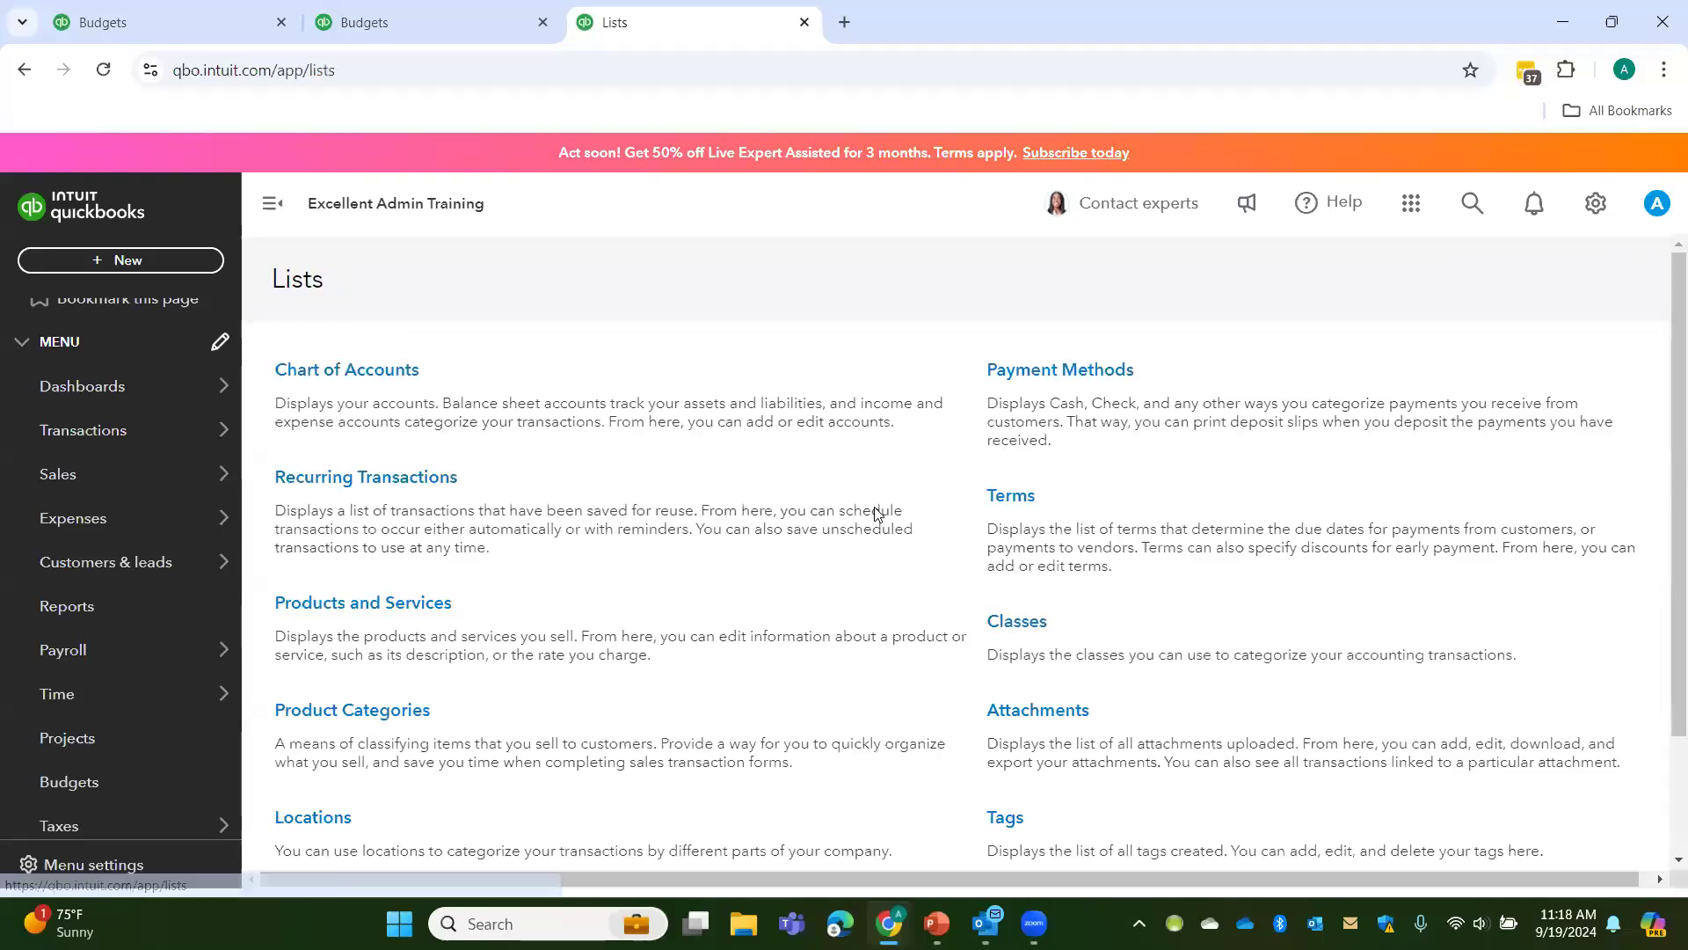
left_click(1015, 618)
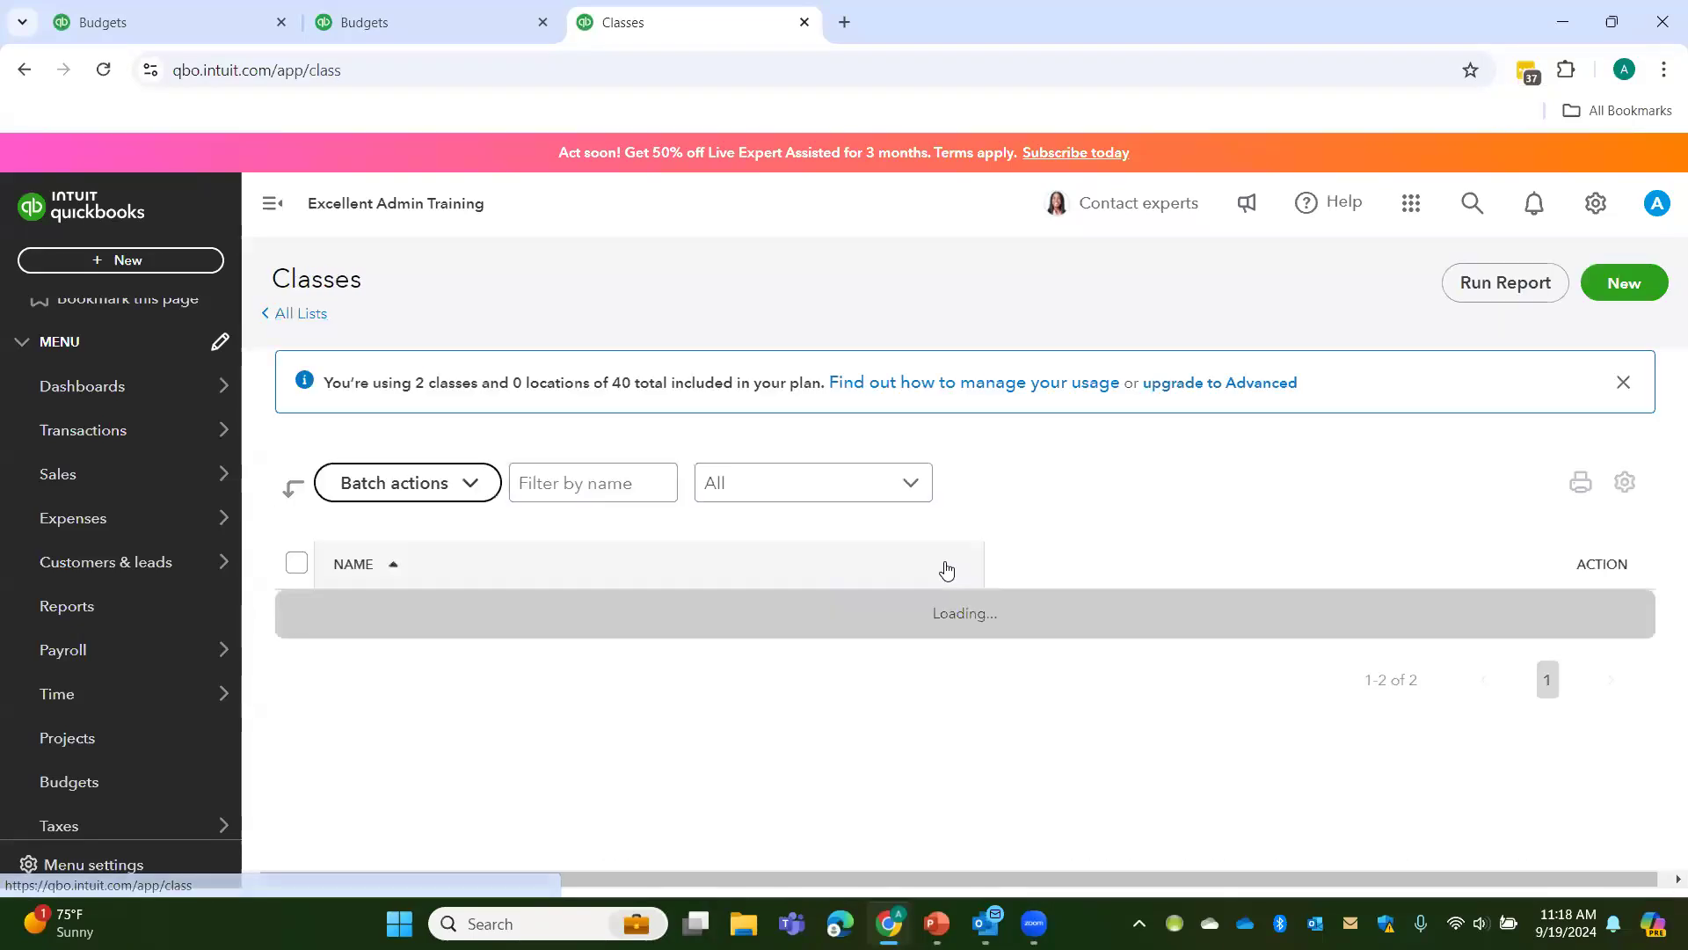
left_click_drag(604, 381, 623, 383)
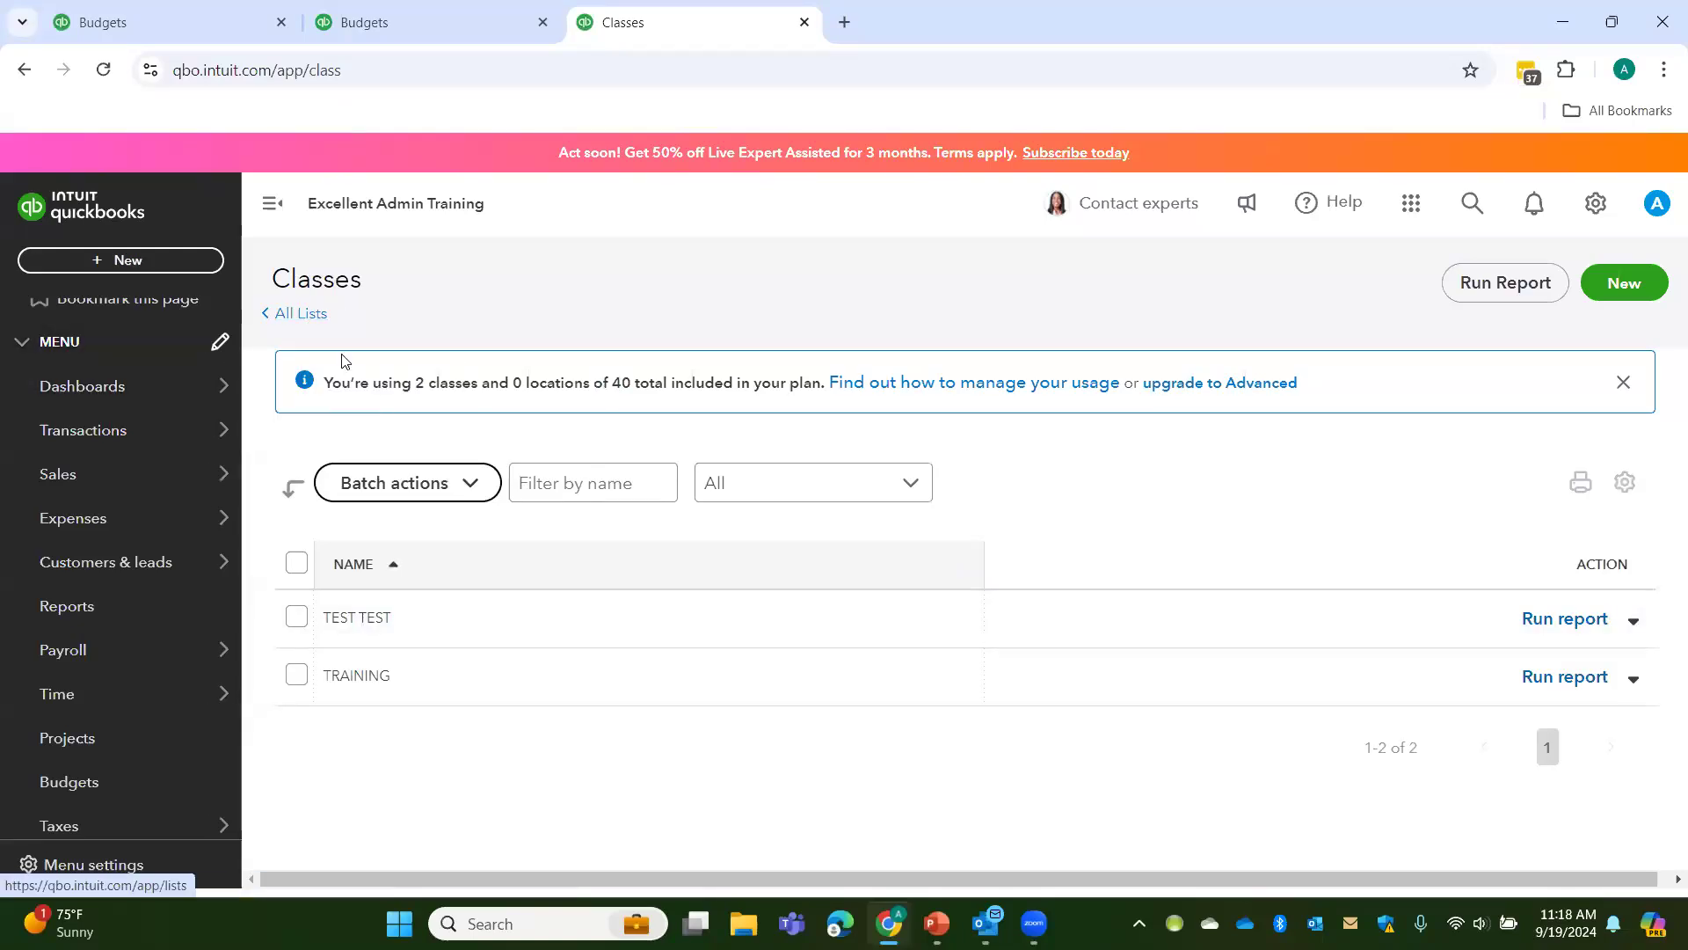
left_click(295, 314)
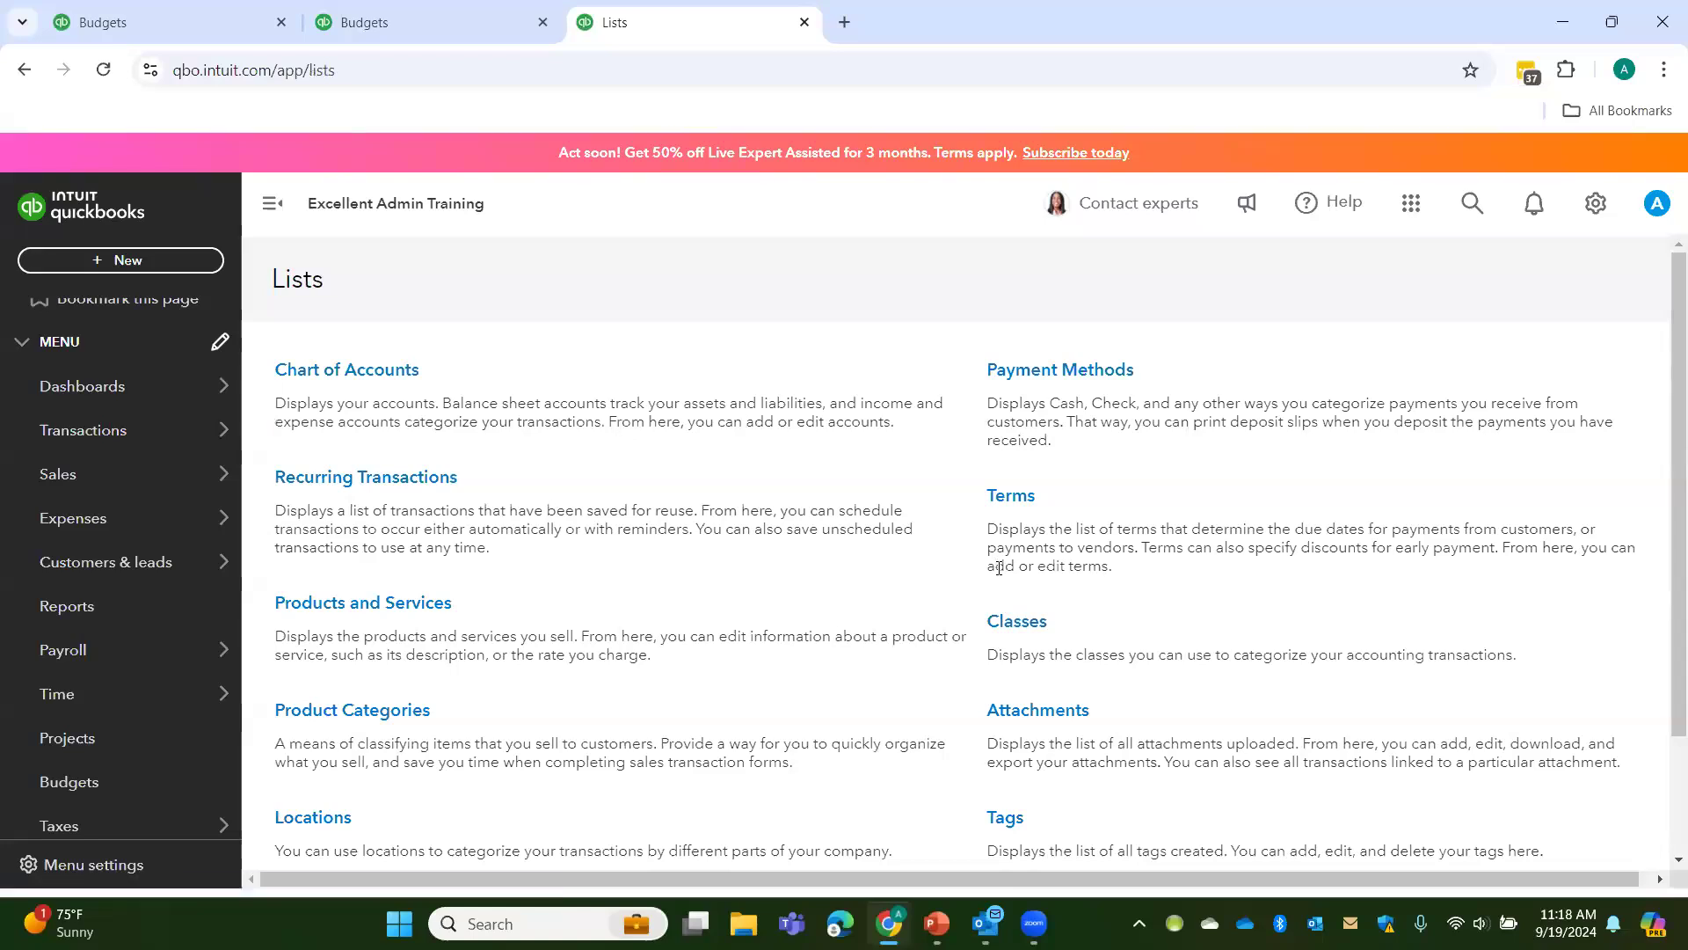
scroll(1005, 594, "down", 1)
Step: Open the Tags list and view its empty table: 0 of 300 tags, 0 of 40 groups
left_click(992, 720)
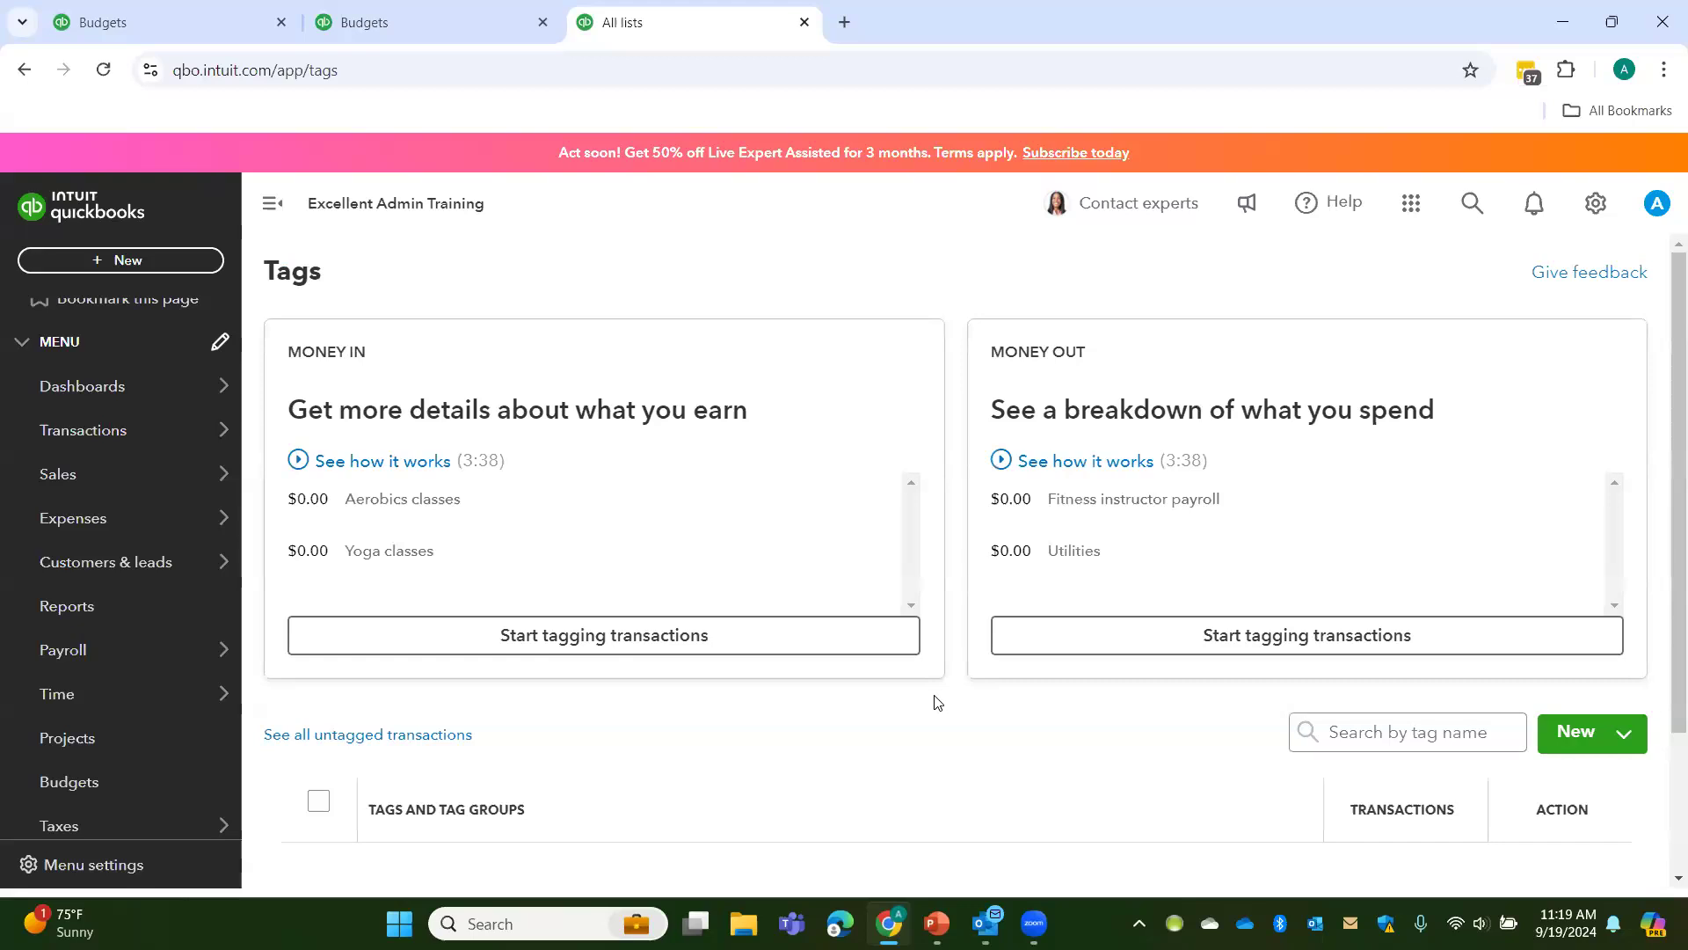
scroll(936, 701, "down", 2)
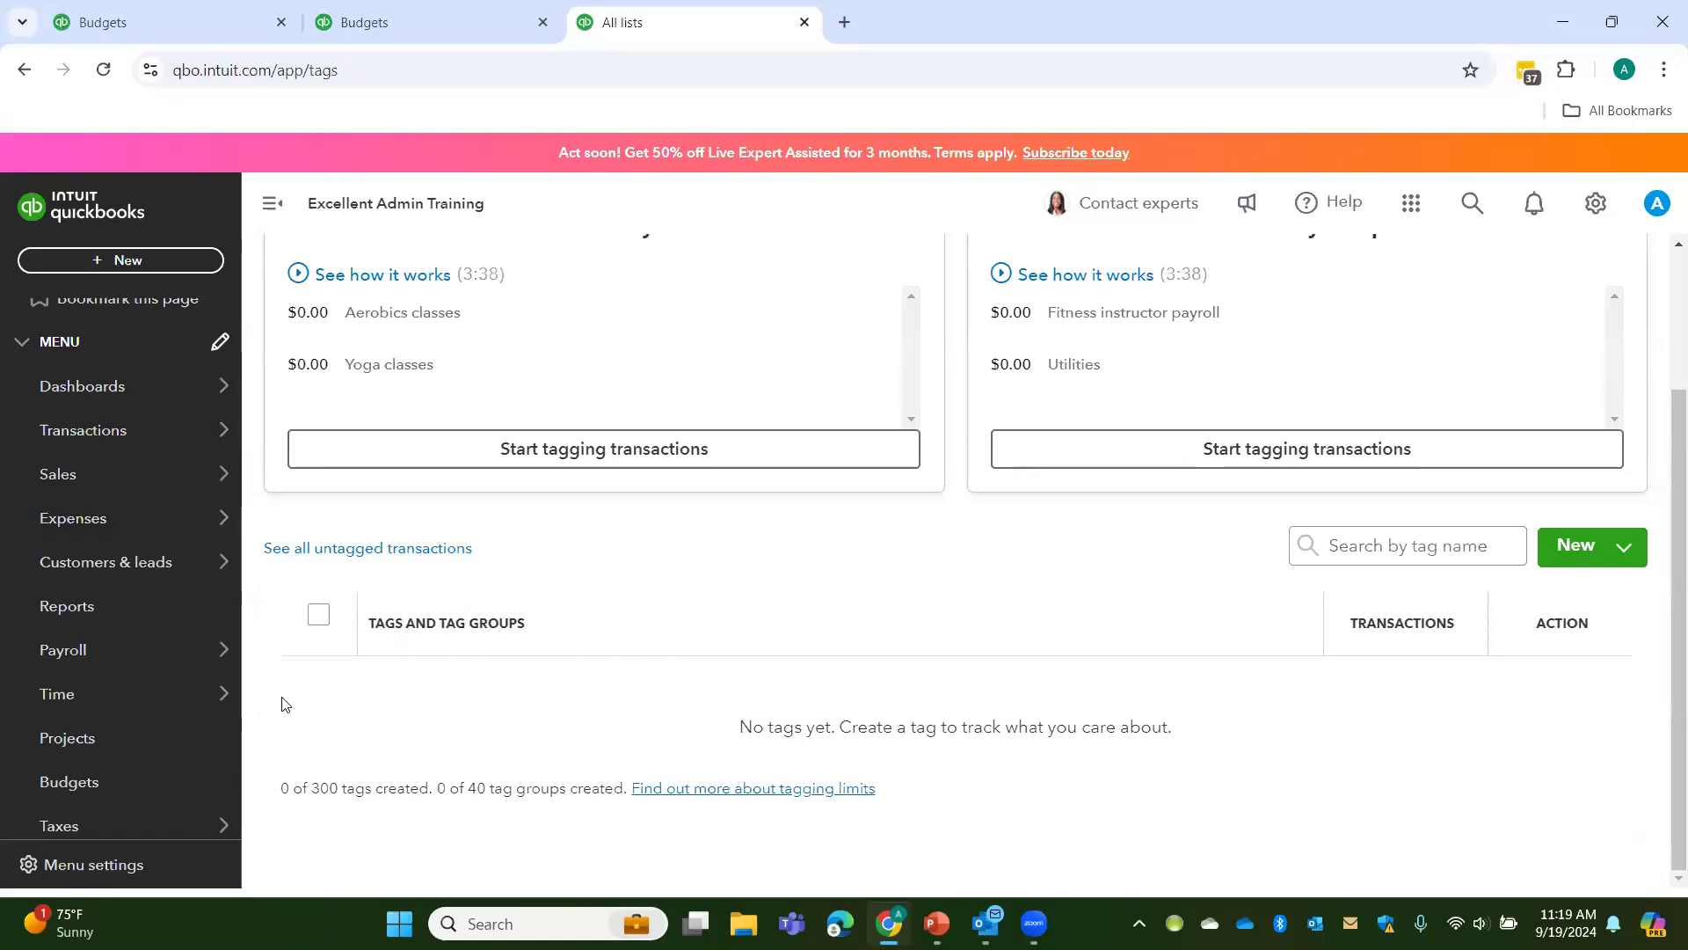
Step: Expand the 09/15/2024 Chipotle DoorDash $38.40 expense in Bank transactions
left_click(101, 432)
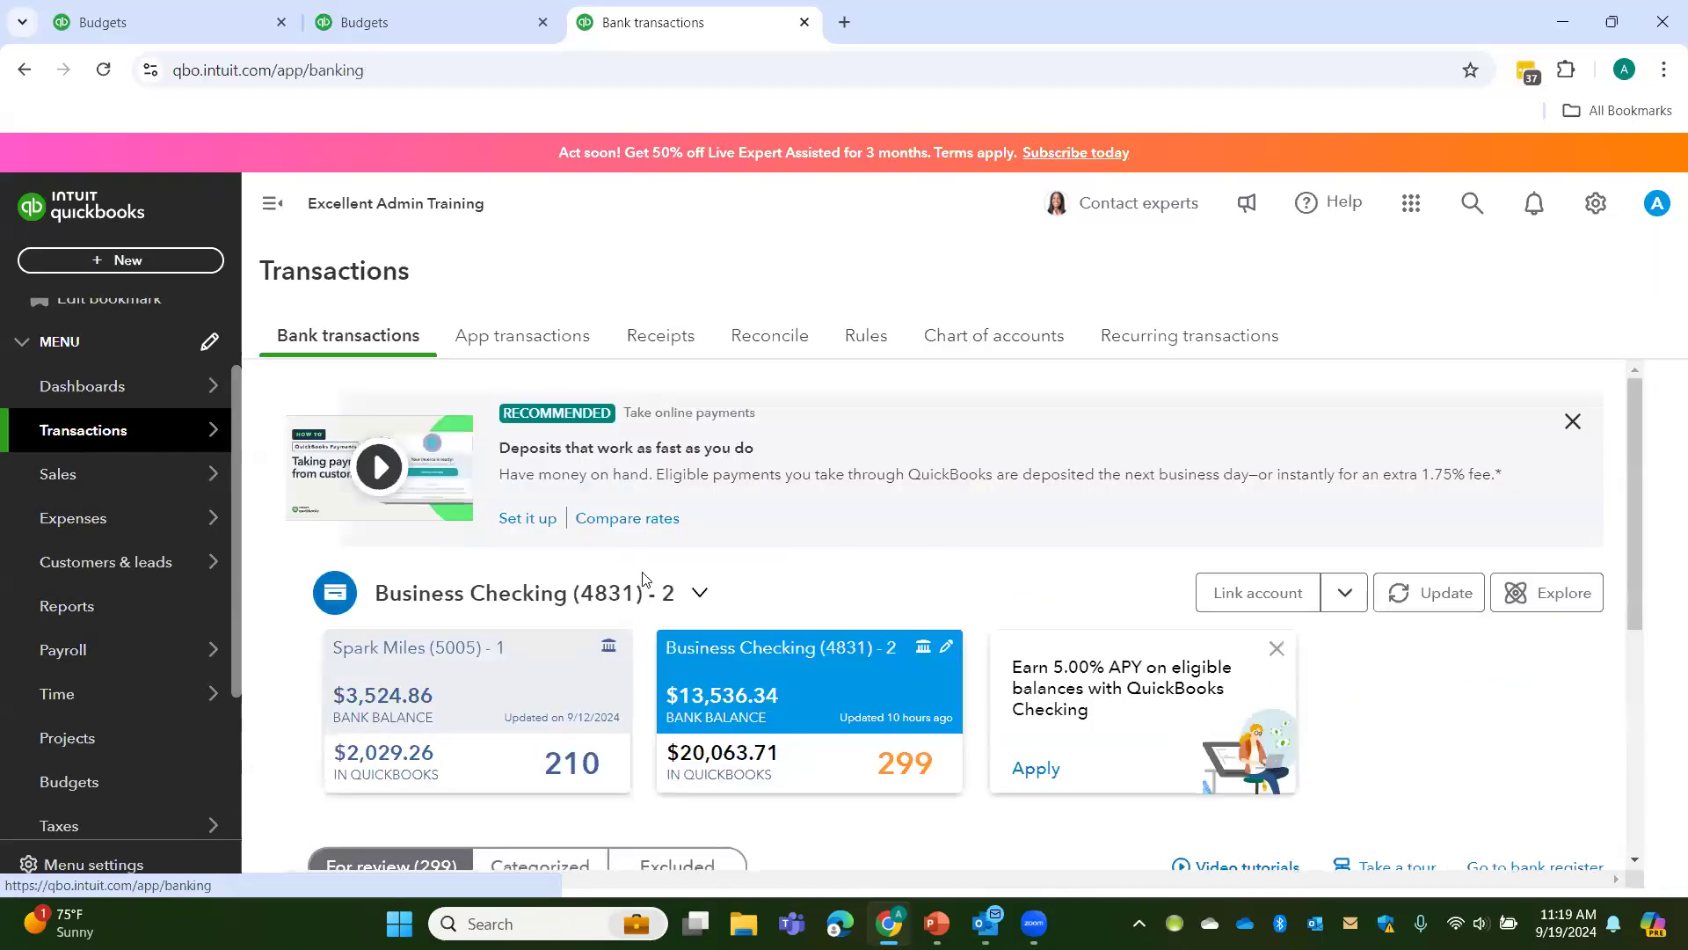
scroll(888, 650, "down", 5)
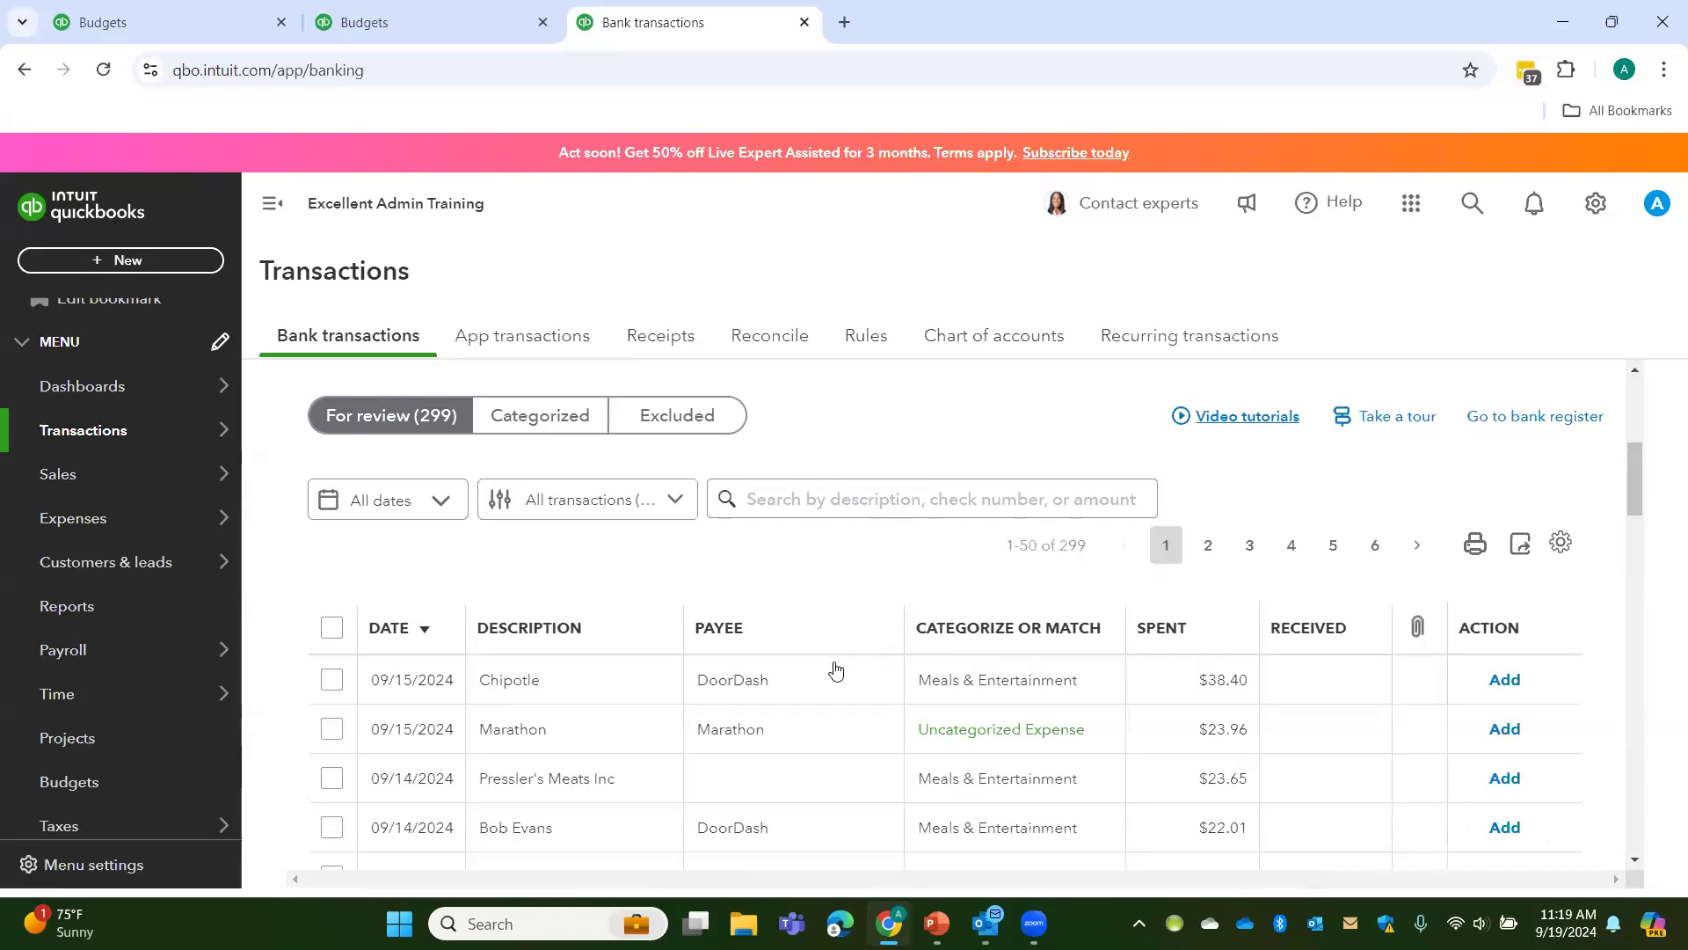
left_click(833, 668)
scroll(862, 665, "down", 4)
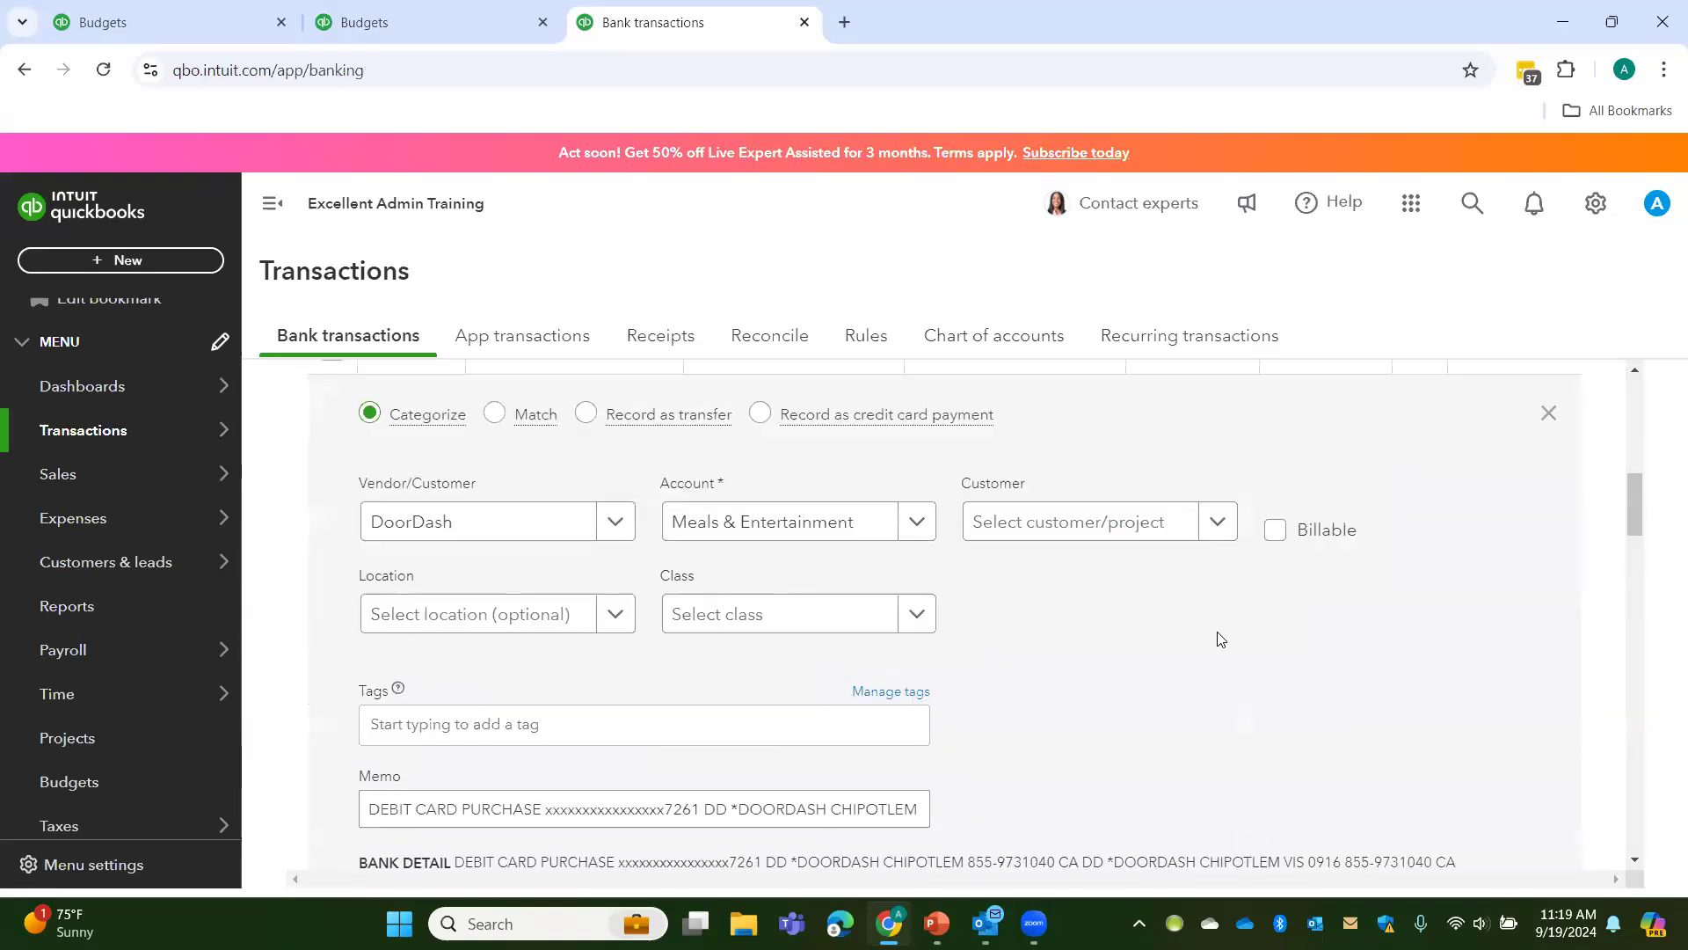
scroll(676, 437, "down", 3)
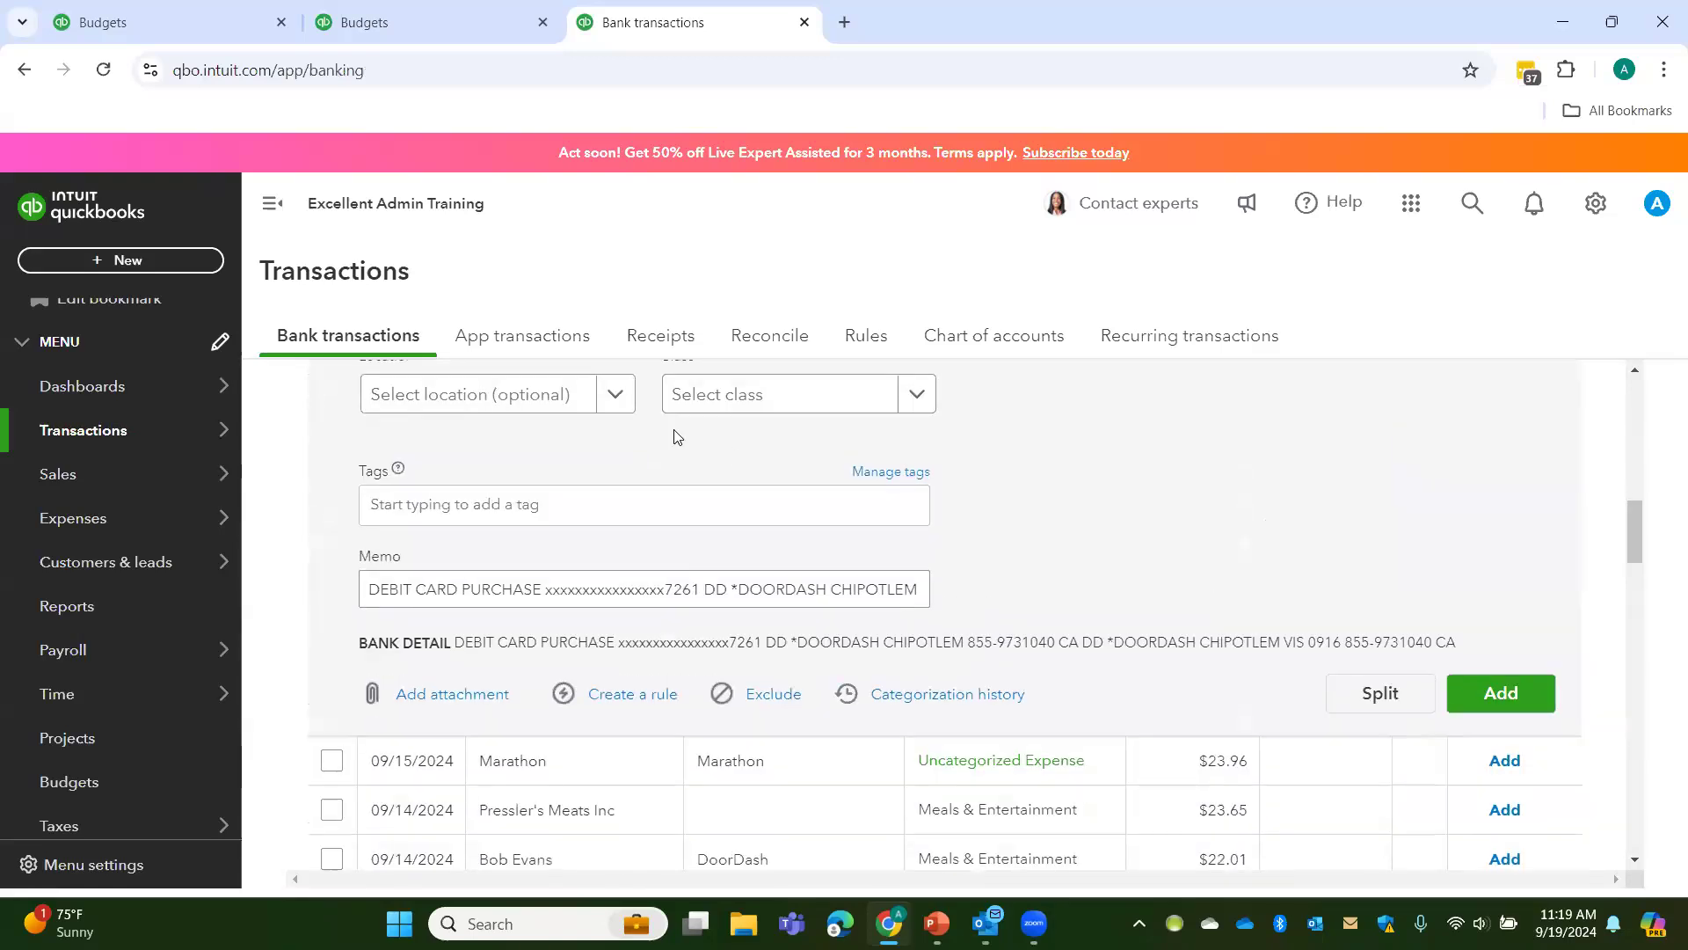
Step: Create a new person-named tag on it and add it categorized to Meals & Entertainment
left_click(558, 505)
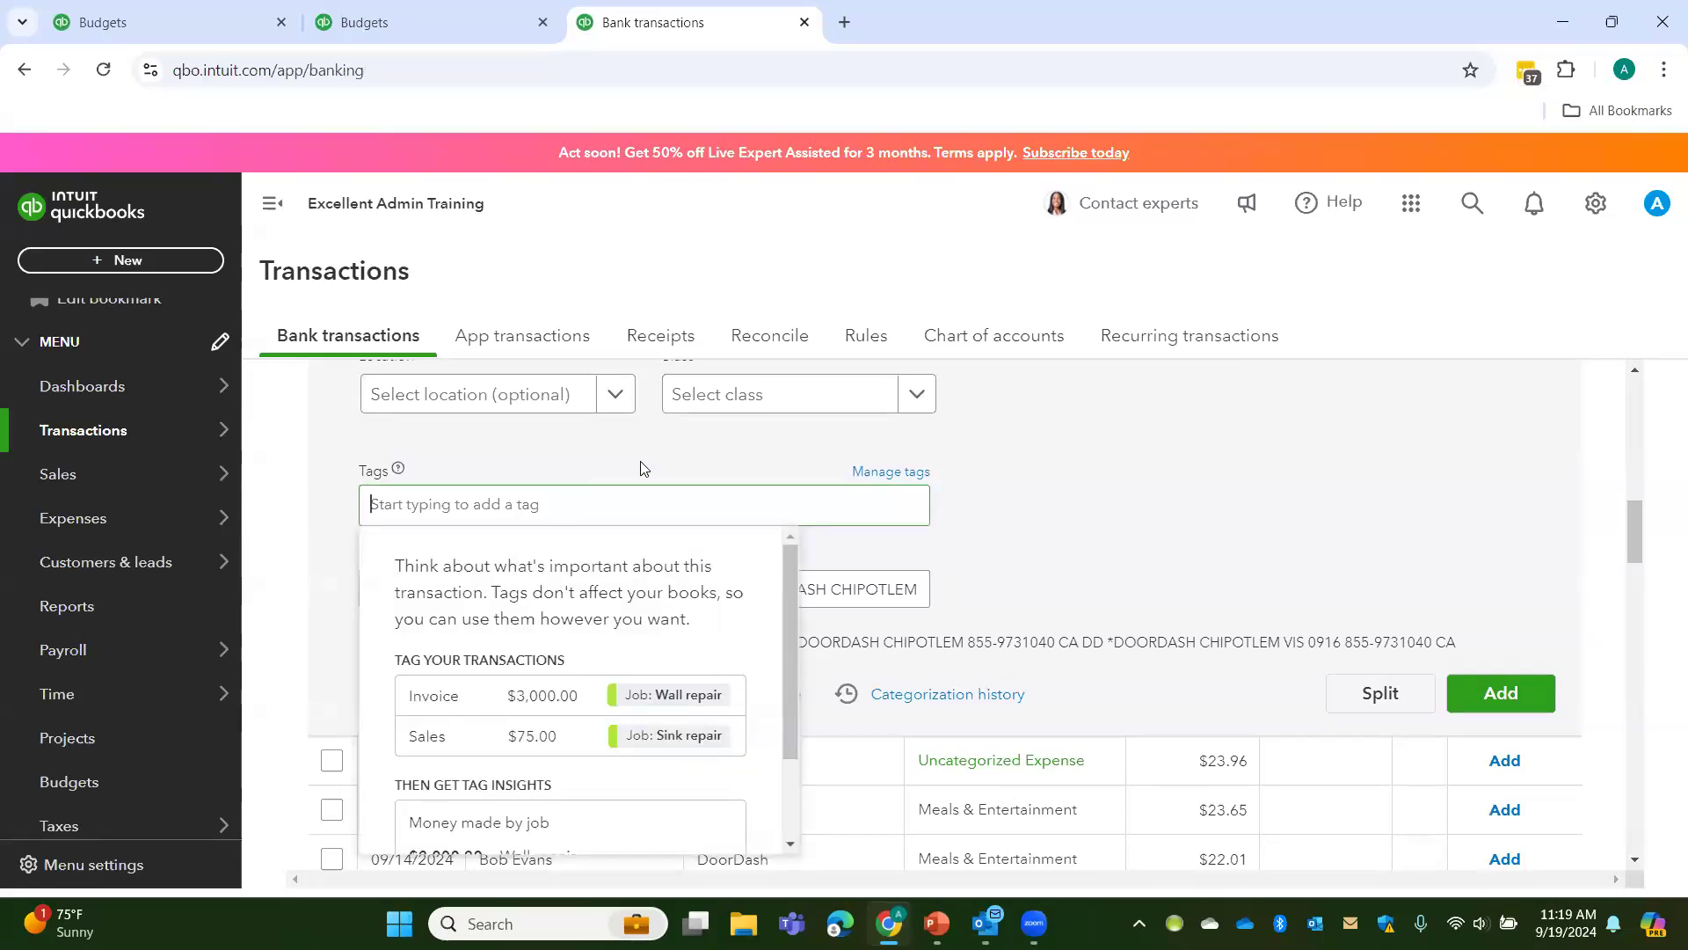
type("ANNE")
key("BackSpace")
key("BackSpace")
key("BackSpace")
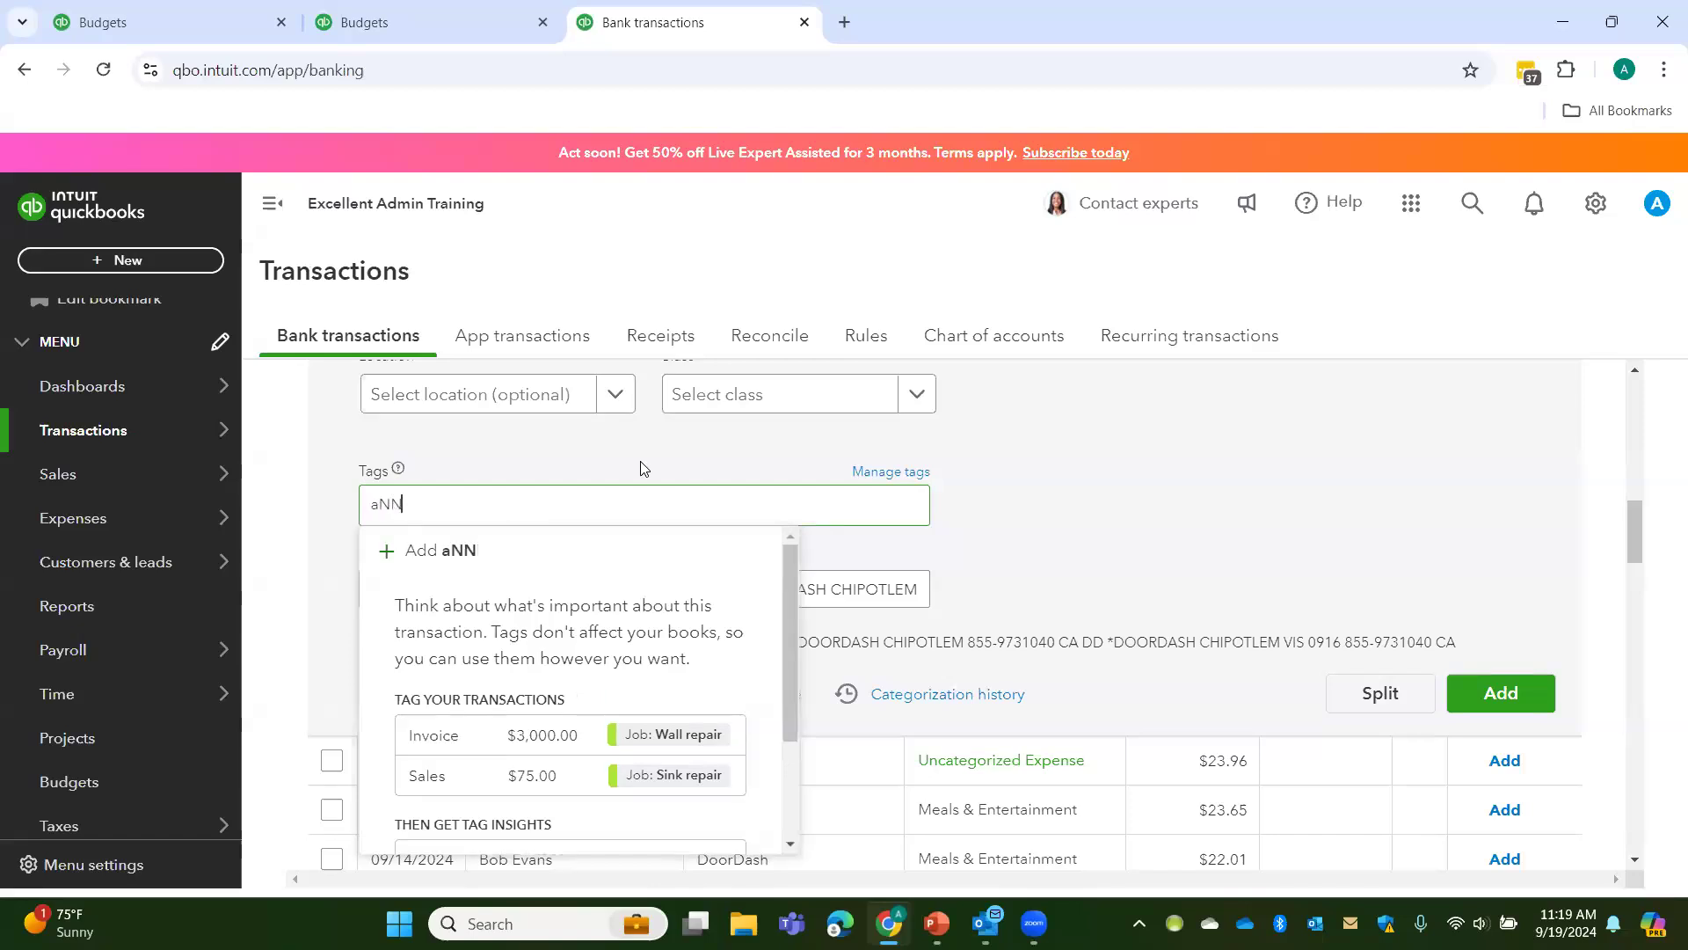
type("nne")
left_click(494, 550)
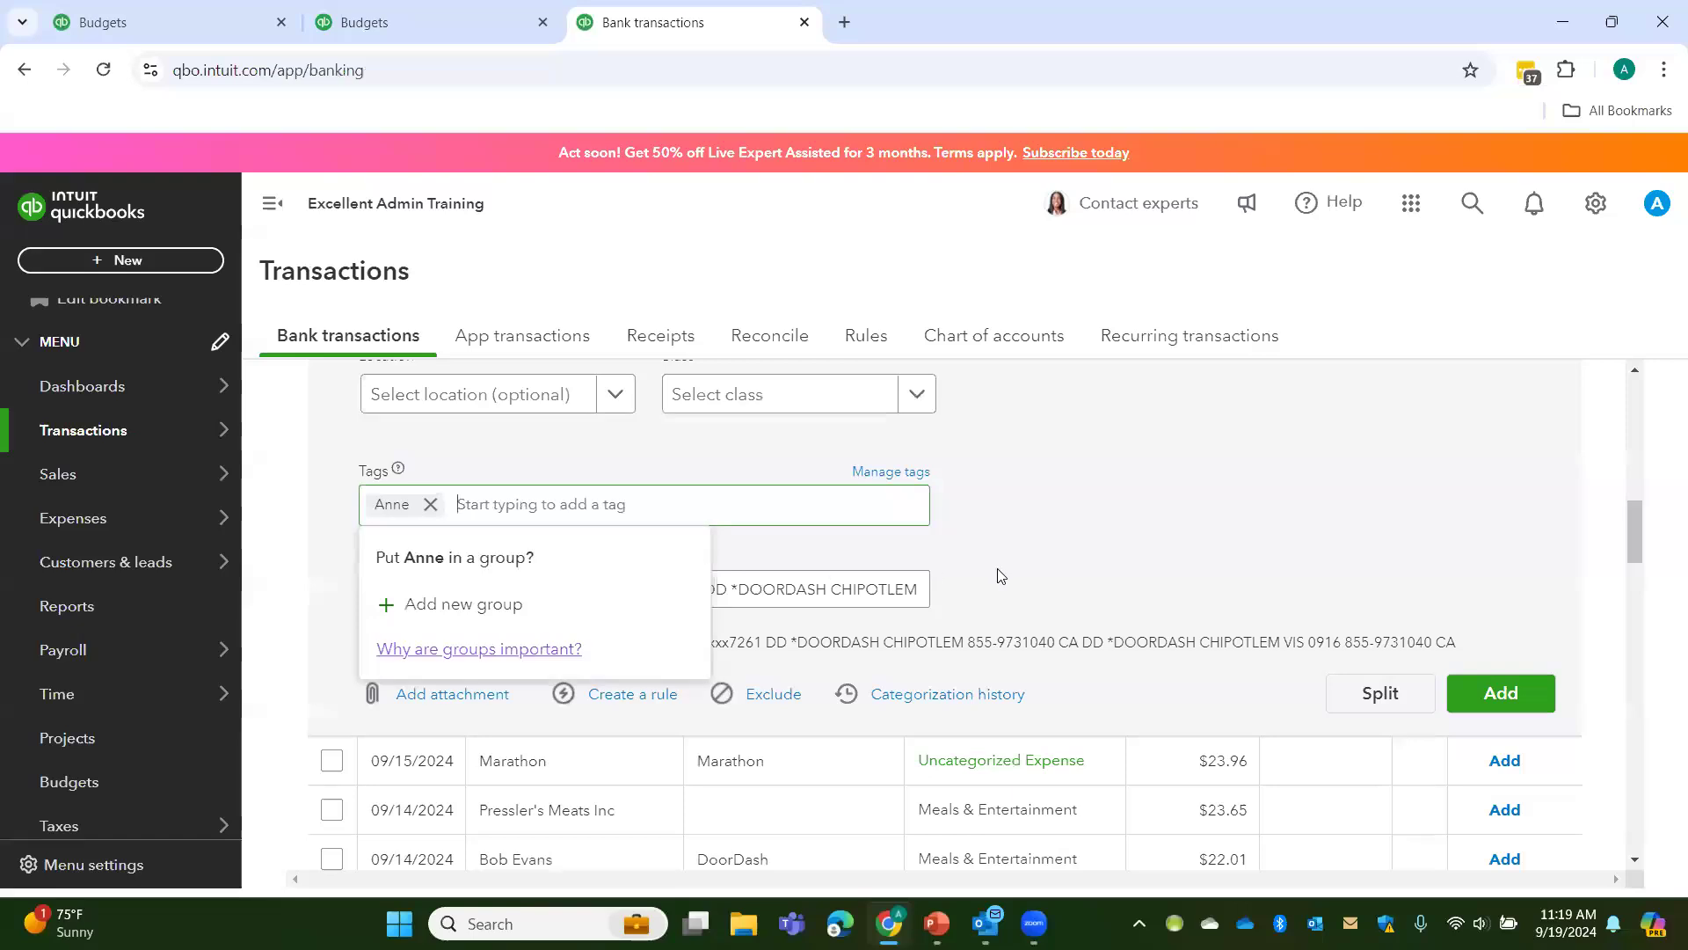
left_click(1540, 694)
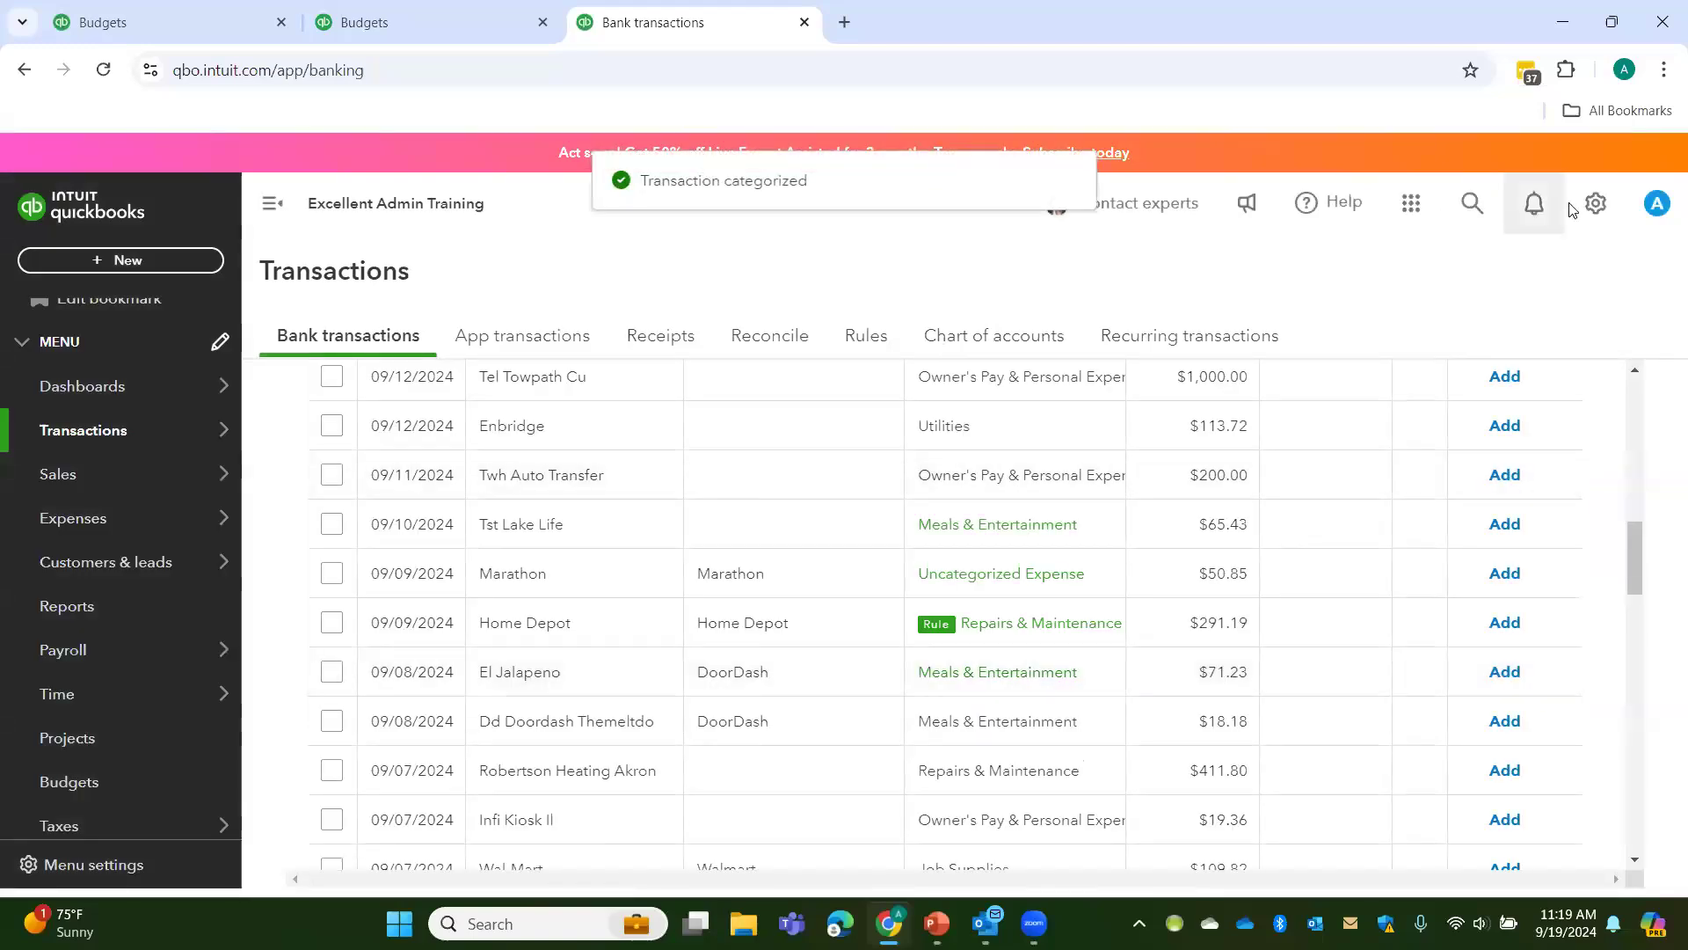
Step: Open the Tags list from All lists in the gear menu
left_click(1596, 205)
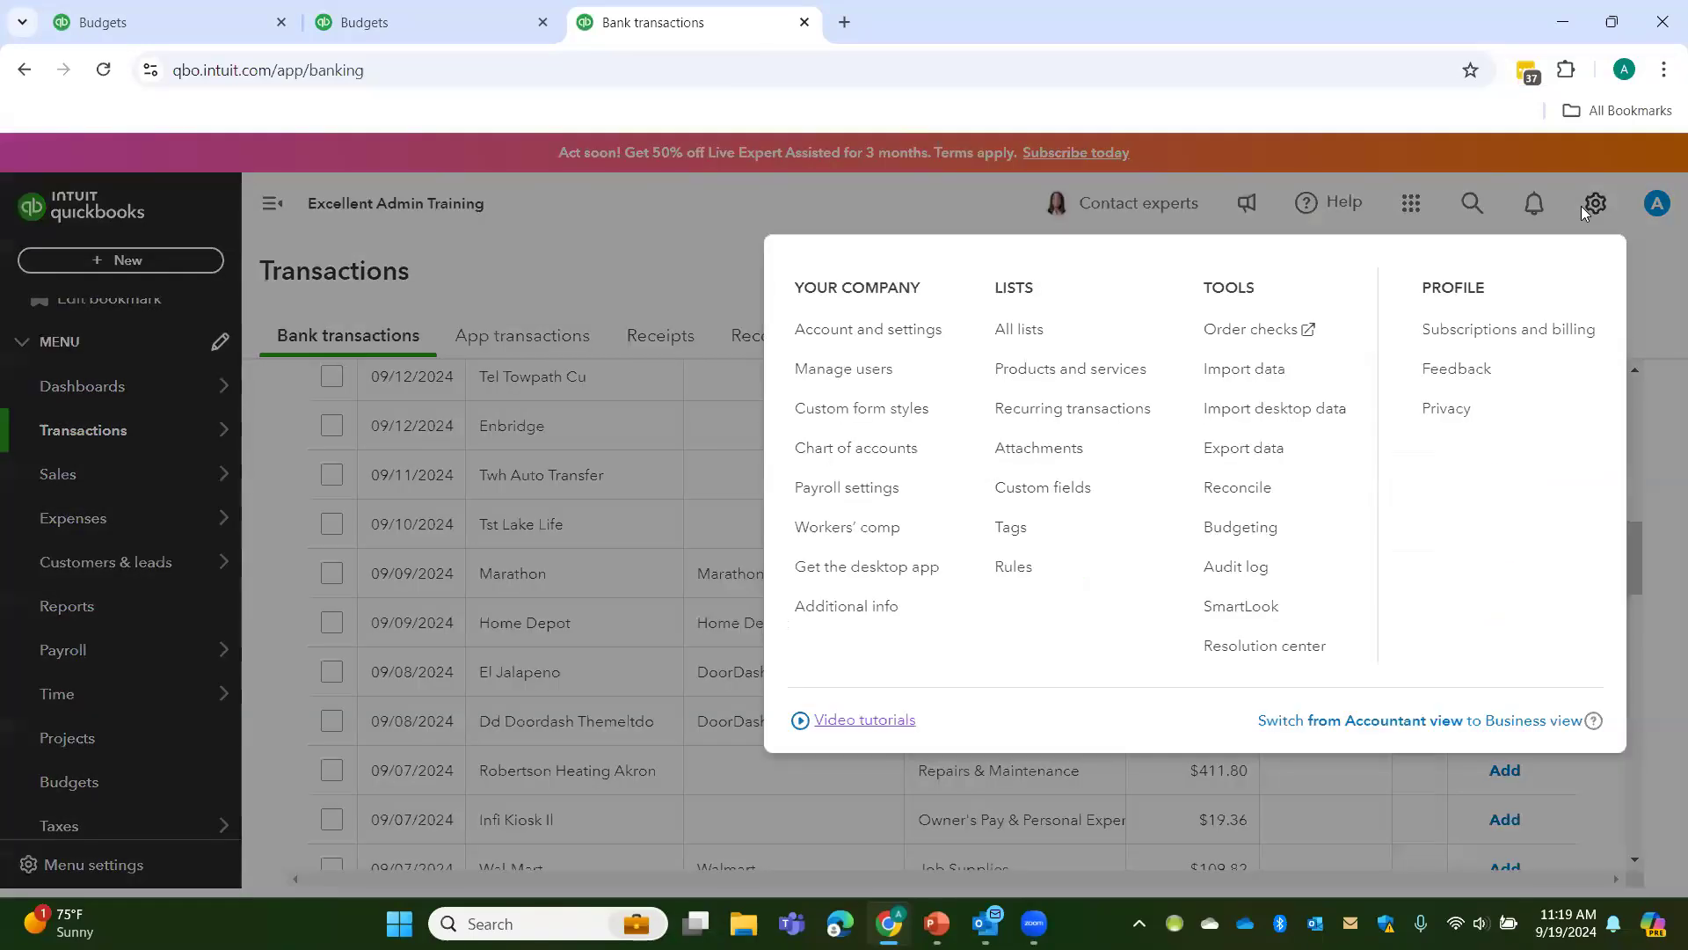
left_click(1030, 330)
left_click(1006, 817)
scroll(648, 704, "down", 3)
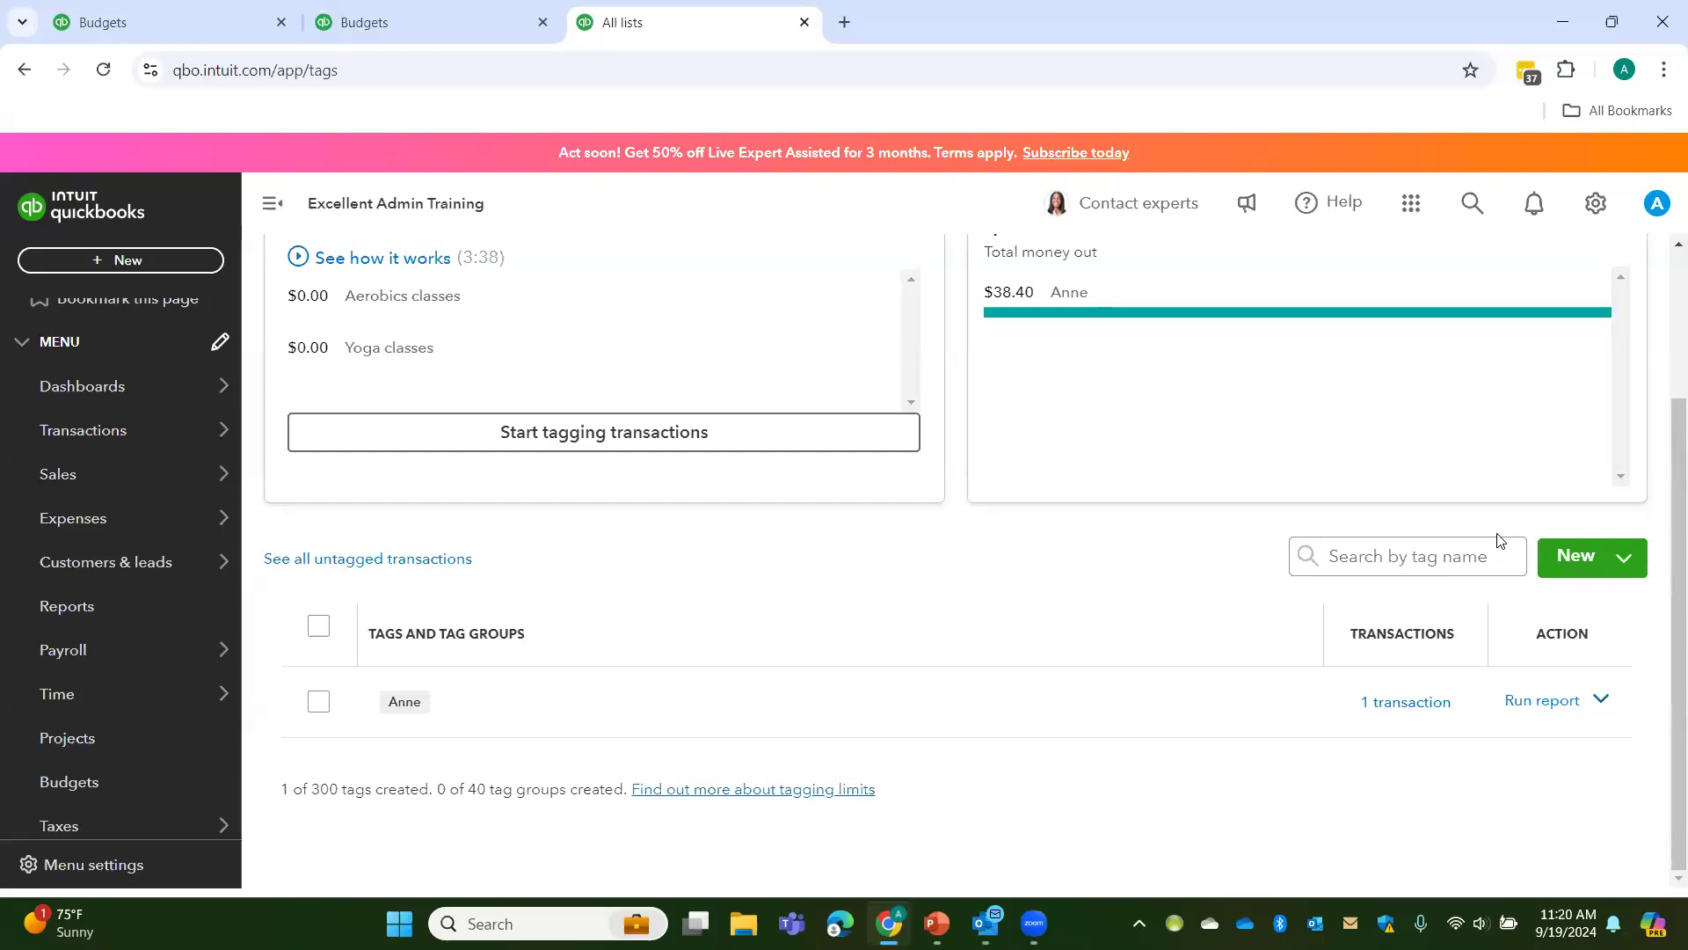
Step: Run the new tag's Profit and Loss by Tag Group report, then return to Tags
left_click(1557, 700)
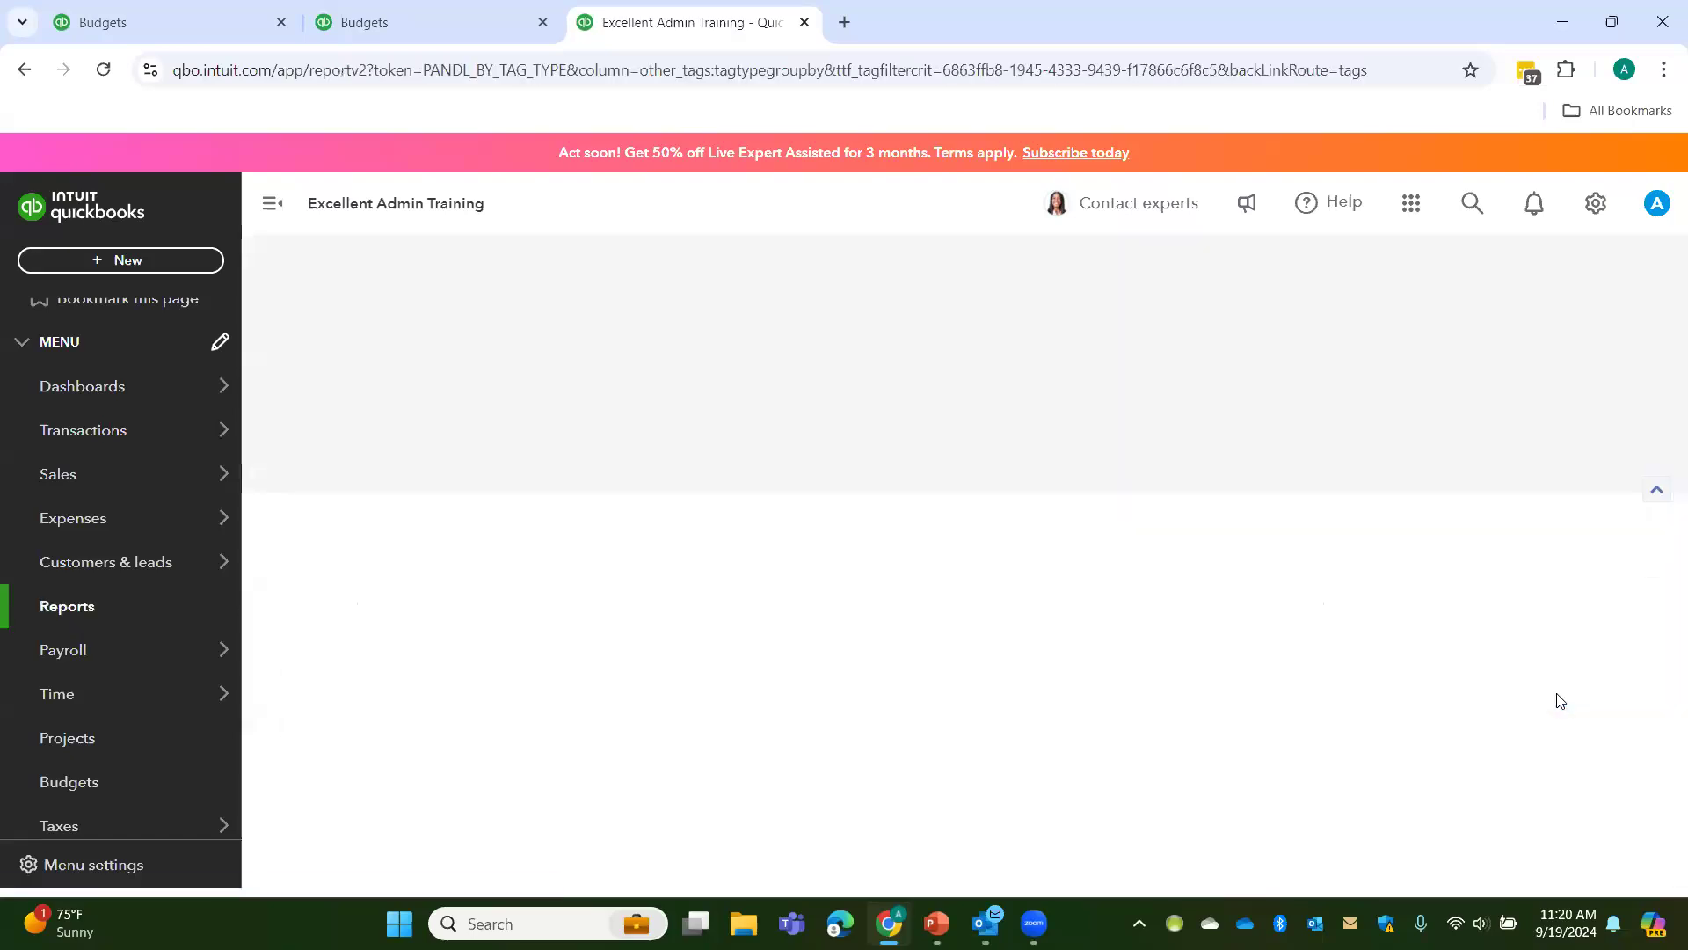
scroll(1054, 601, "up", 4)
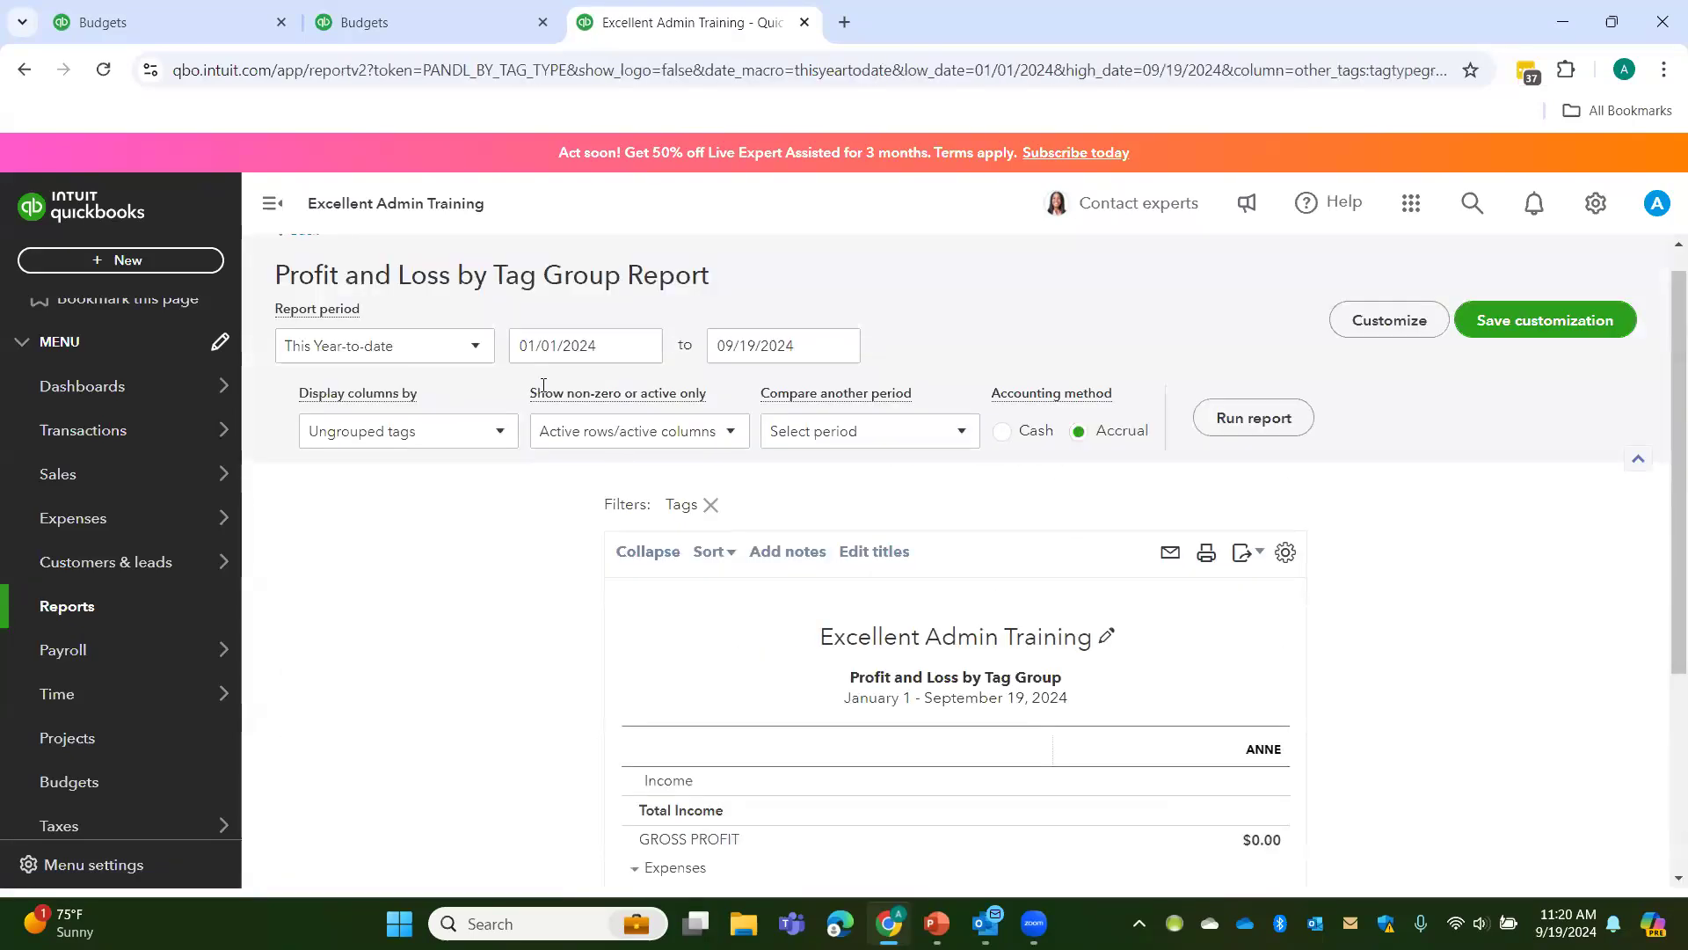
left_click_drag(597, 376, 473, 381)
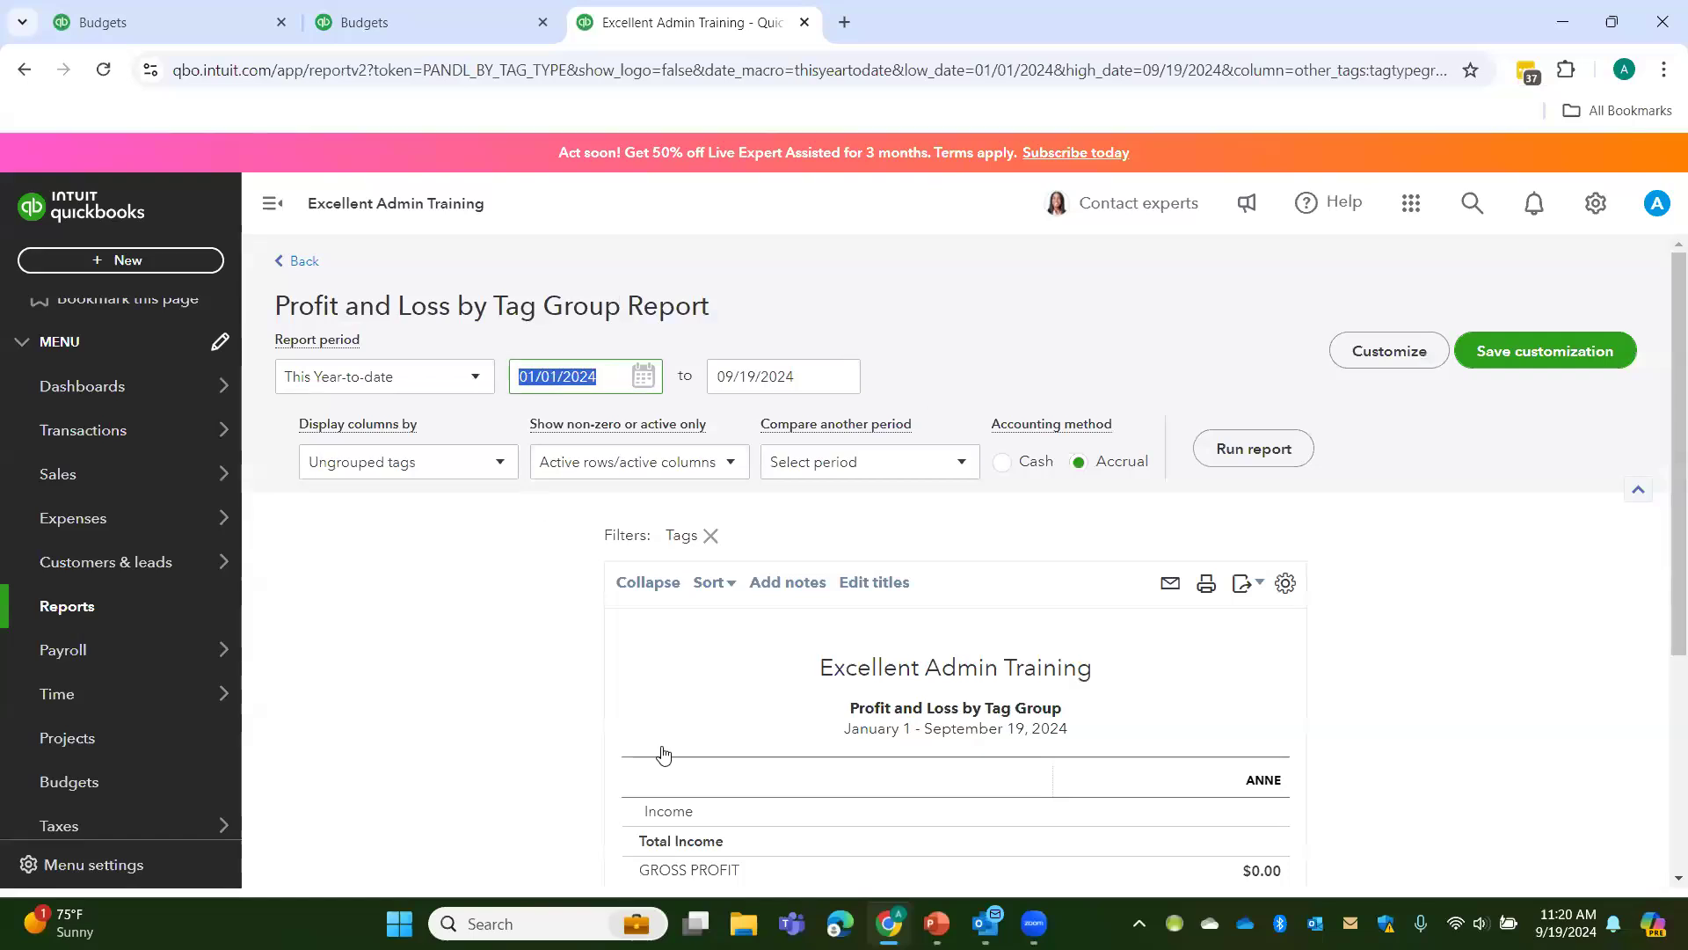
left_click(300, 264)
scroll(1451, 571, "down", 1)
scroll(1474, 626, "down", 1)
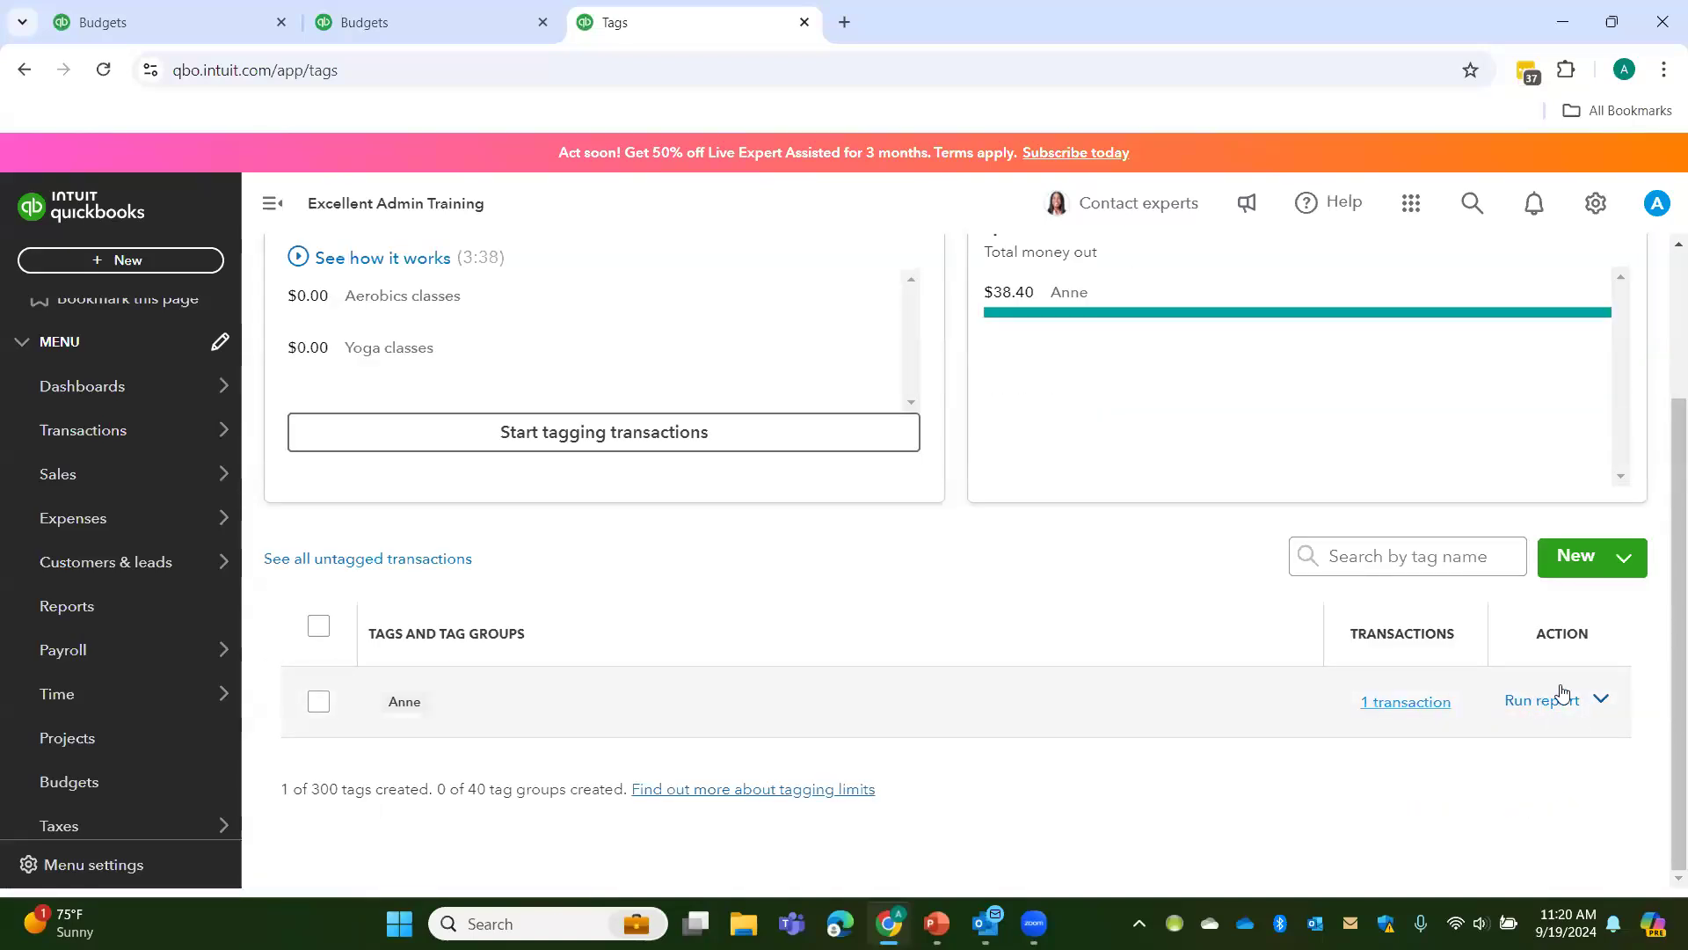
Step: Show Transactions by tag for the new tag: one 09/15/2024 DoorDash expense of -$38.40
left_click(1424, 703)
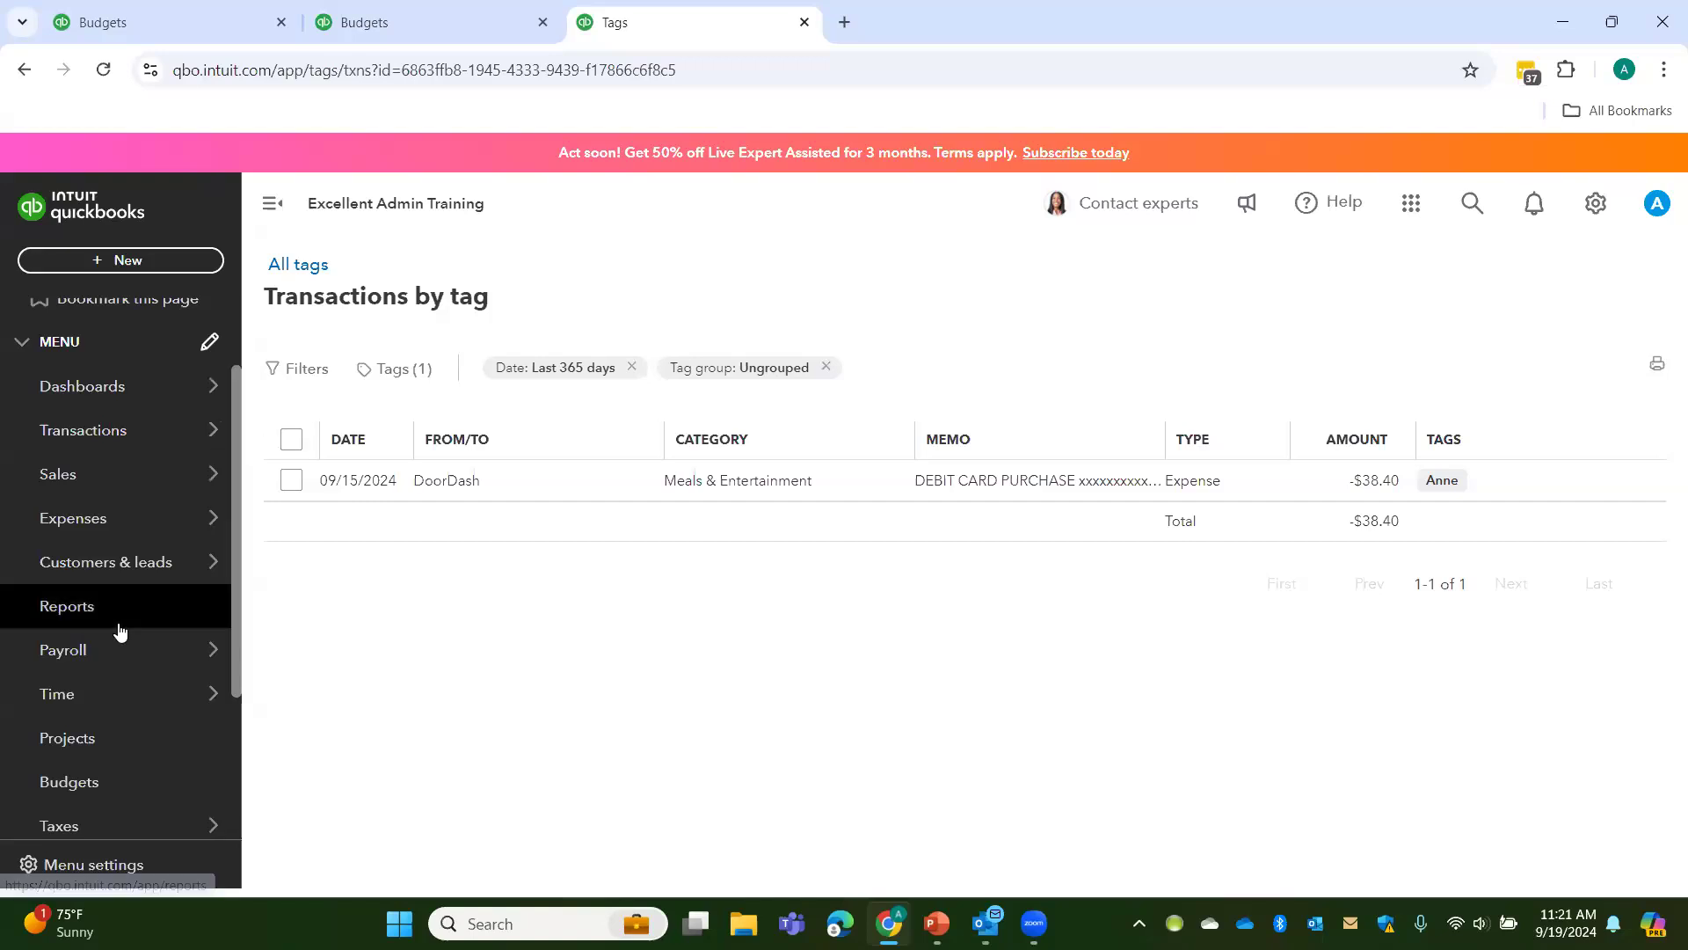
mouse_move(108, 693)
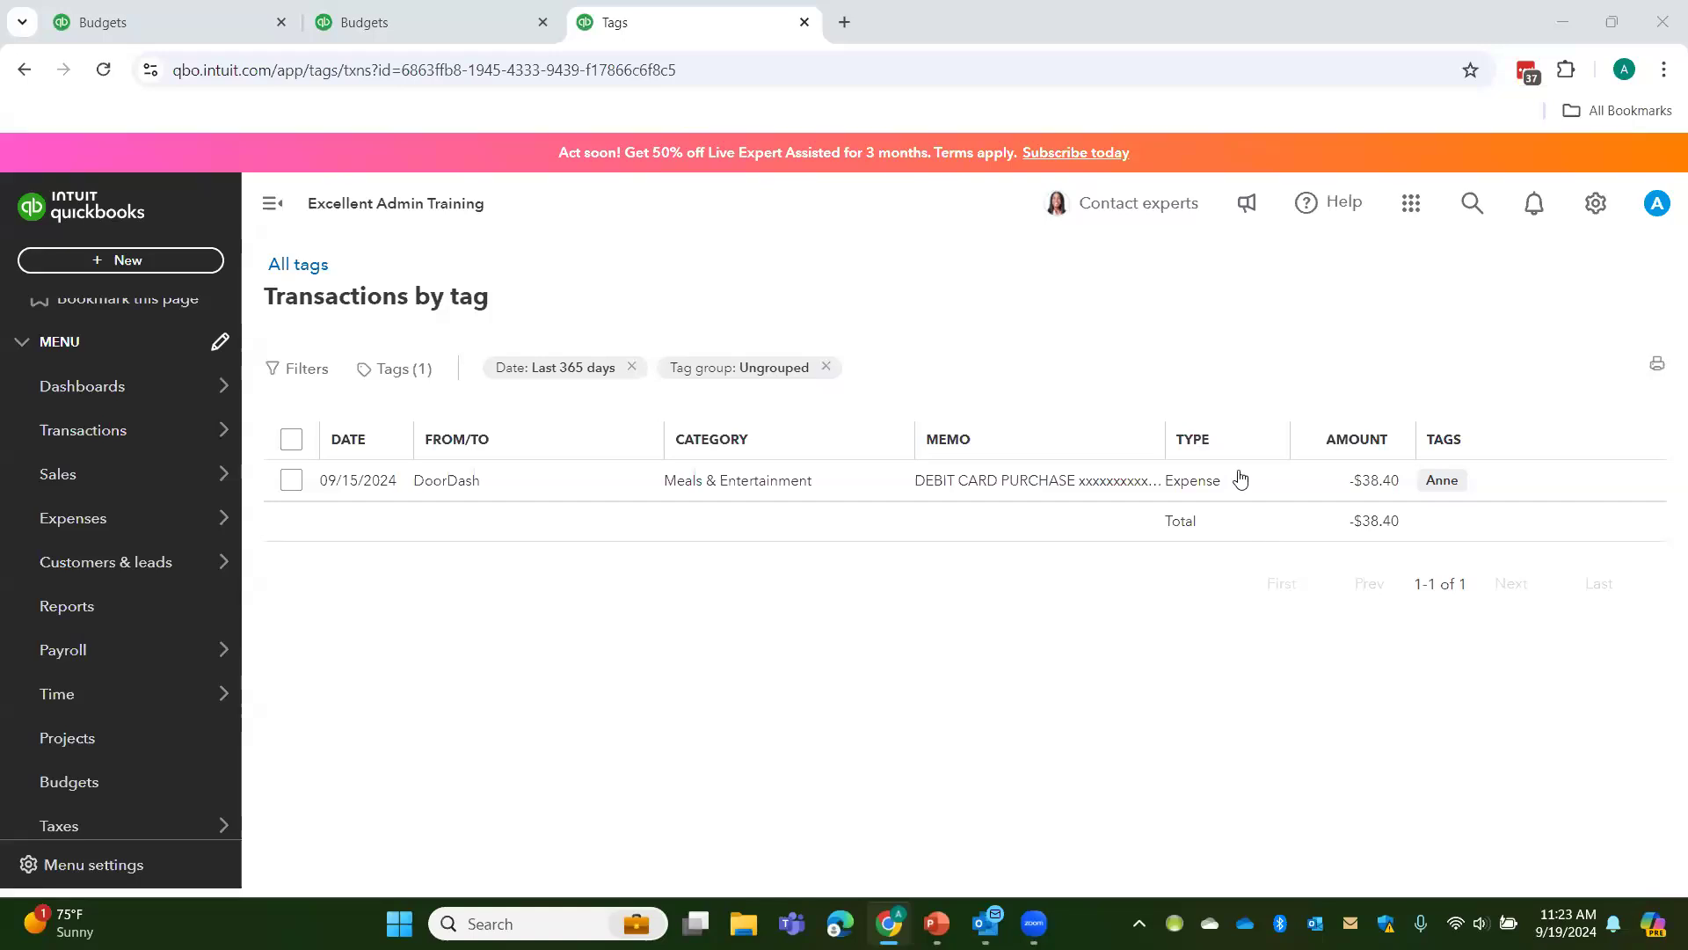
Step: Open Account and Settings from the gear menu
left_click(1581, 205)
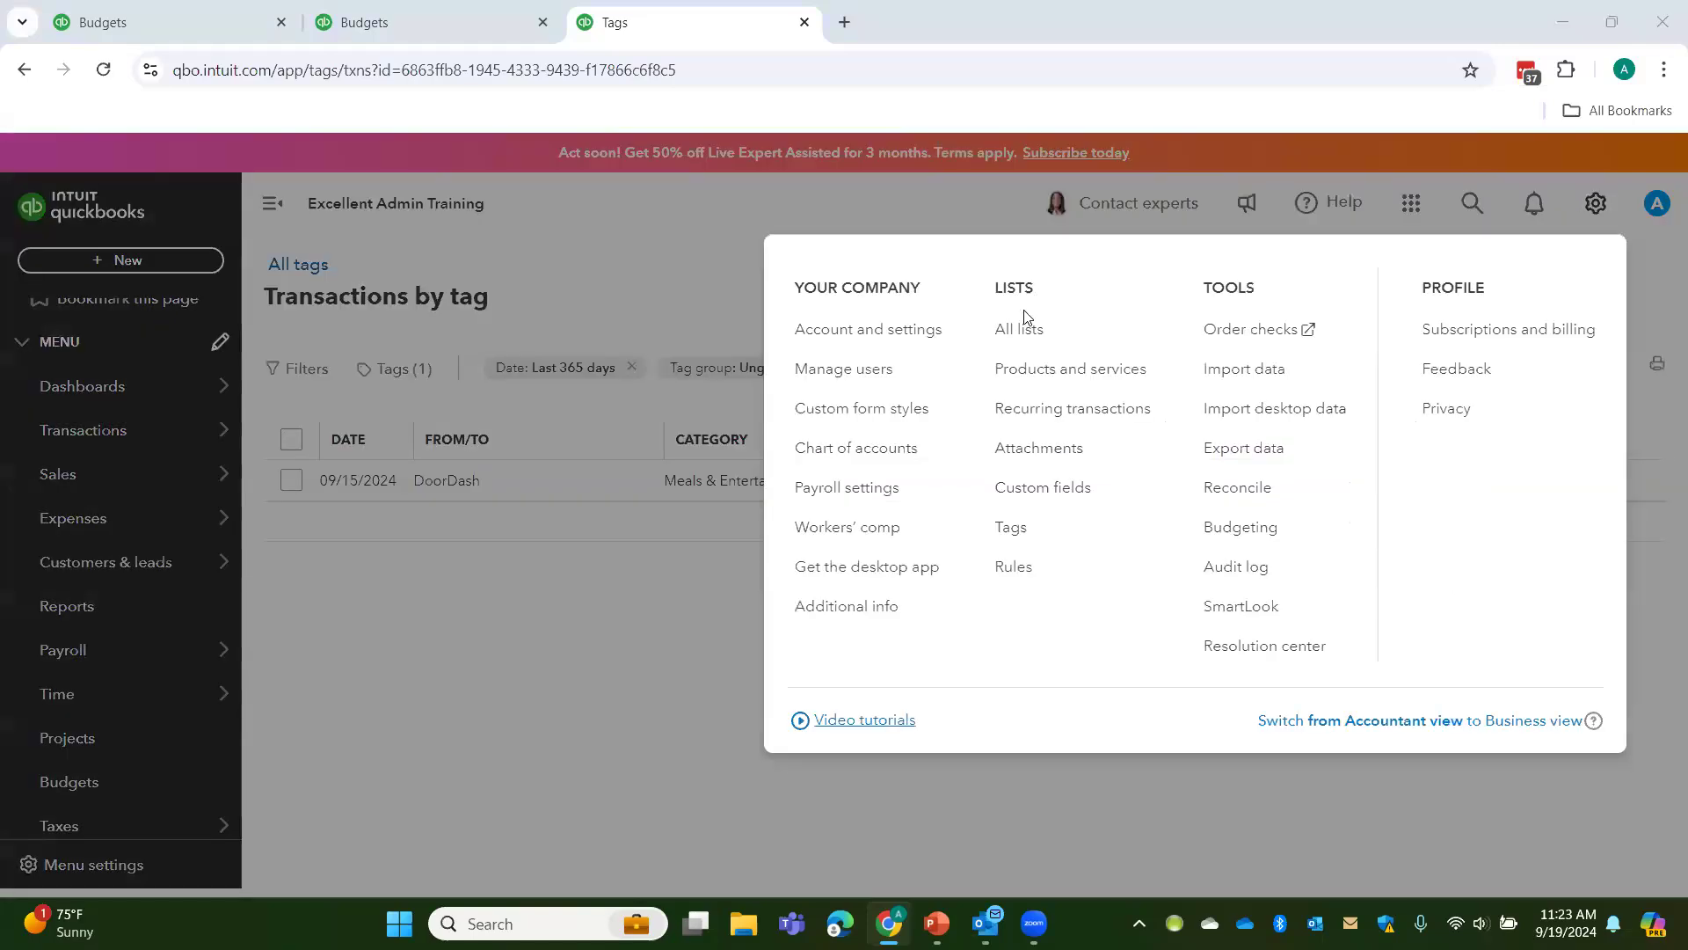
left_click(853, 330)
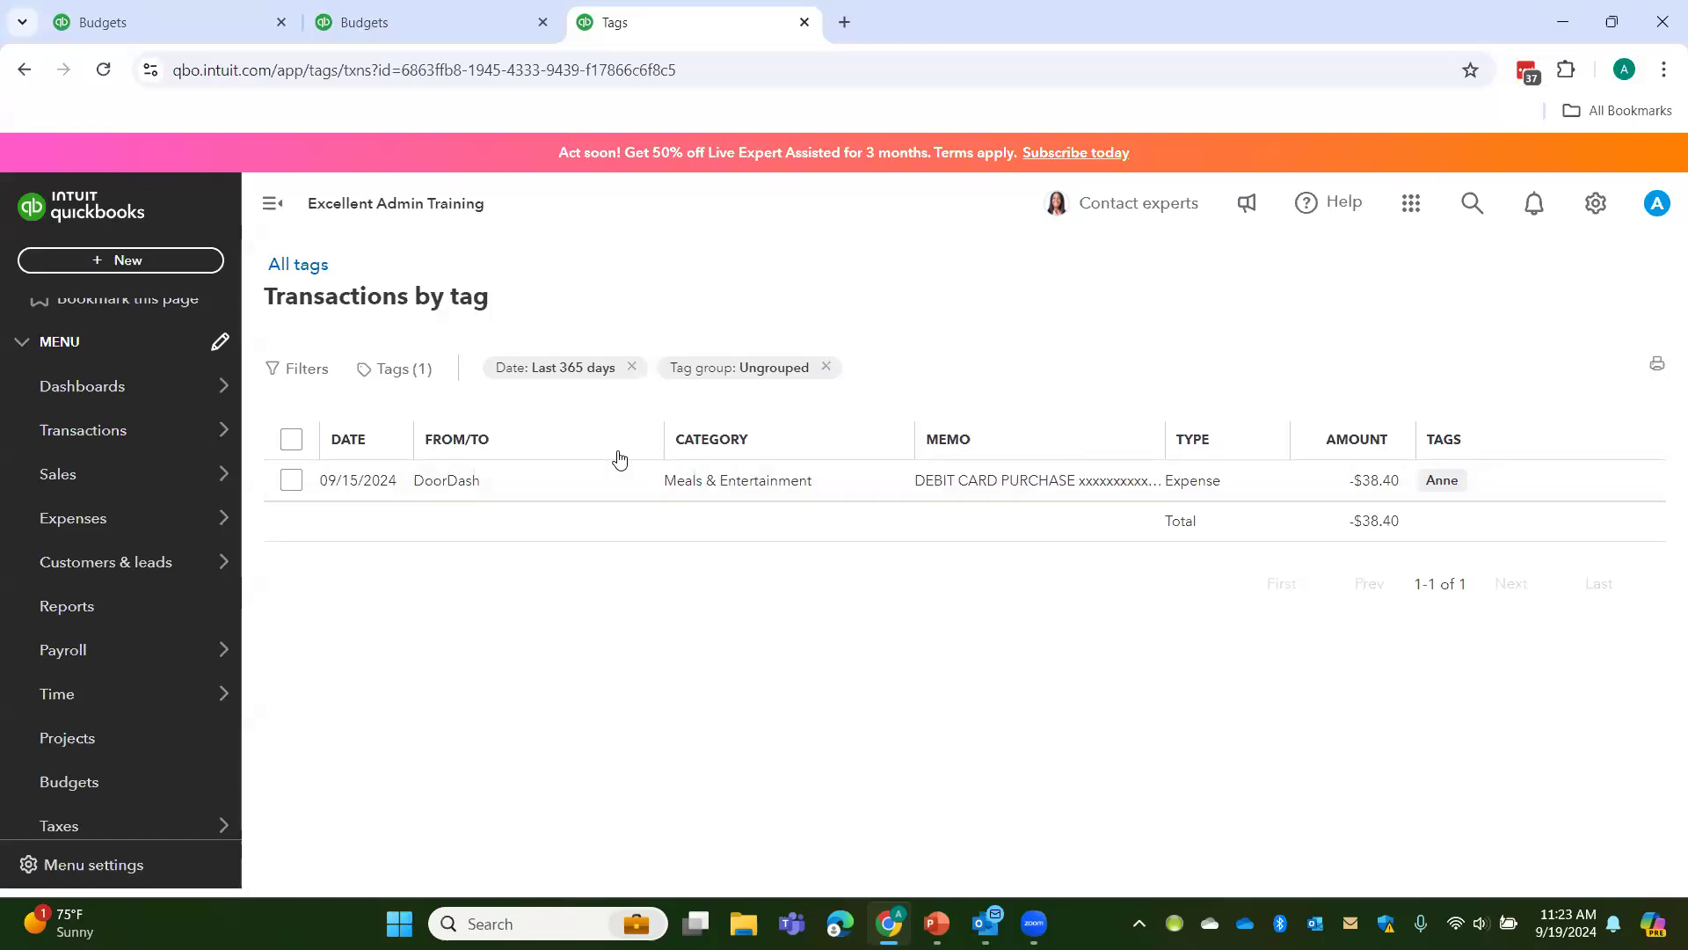
left_click(1609, 209)
left_click(934, 328)
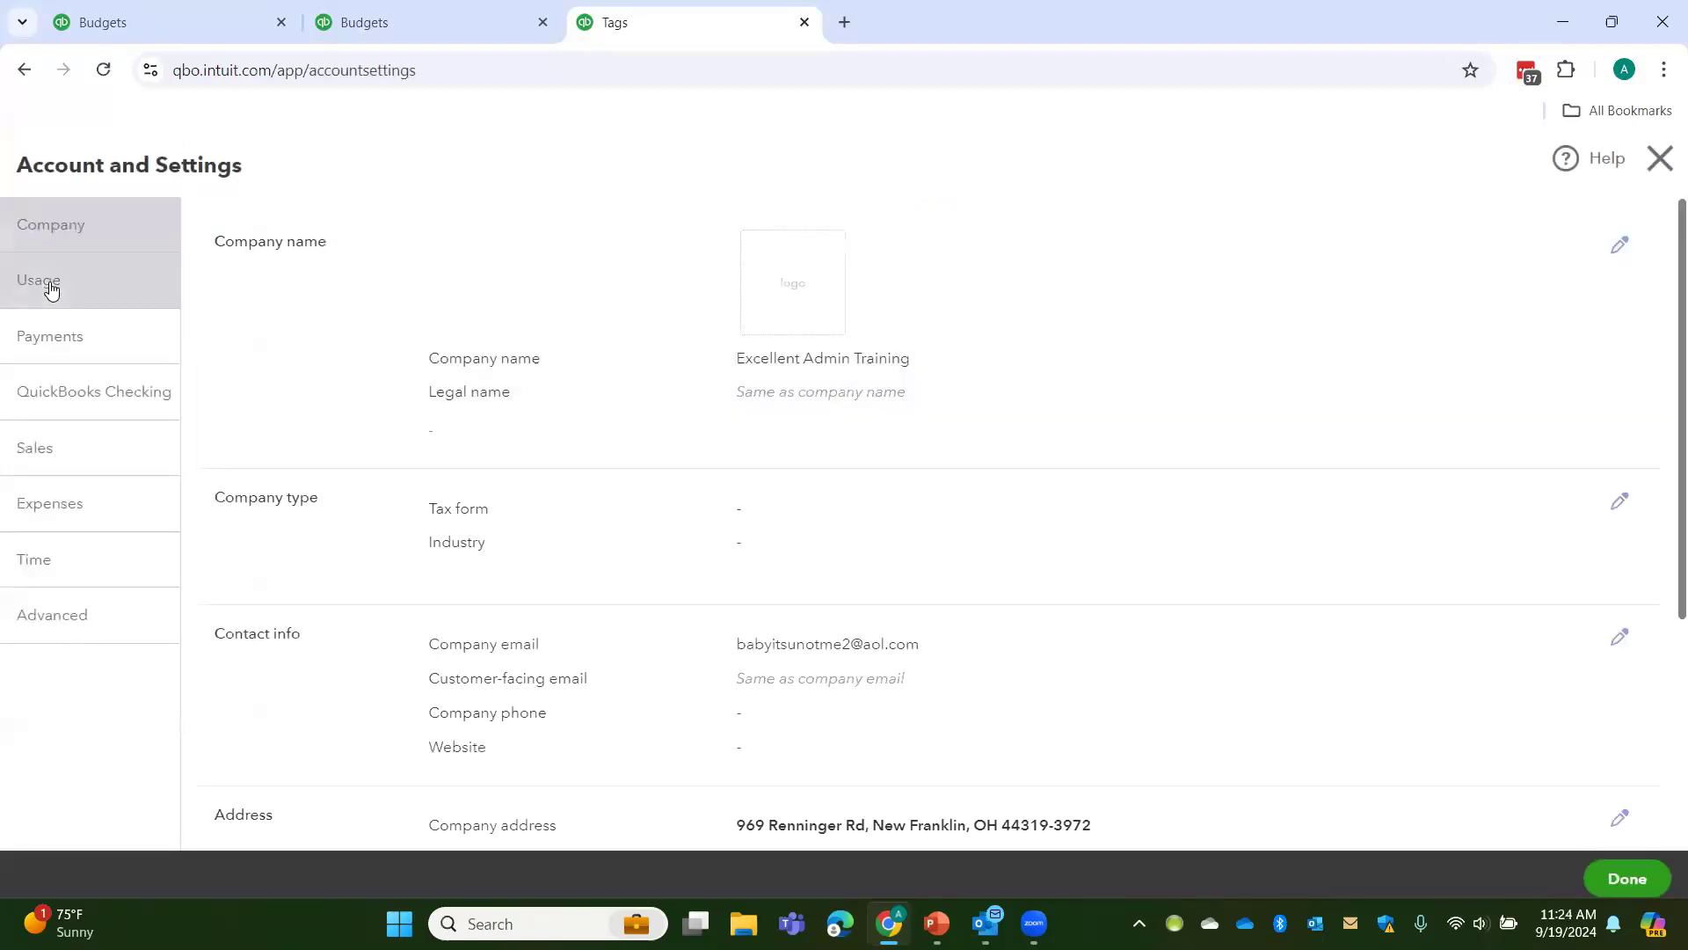
Step: Move through Usage limits, Payments and QuickBooks Checking to the Sales settings
left_click(45, 286)
left_click(974, 572)
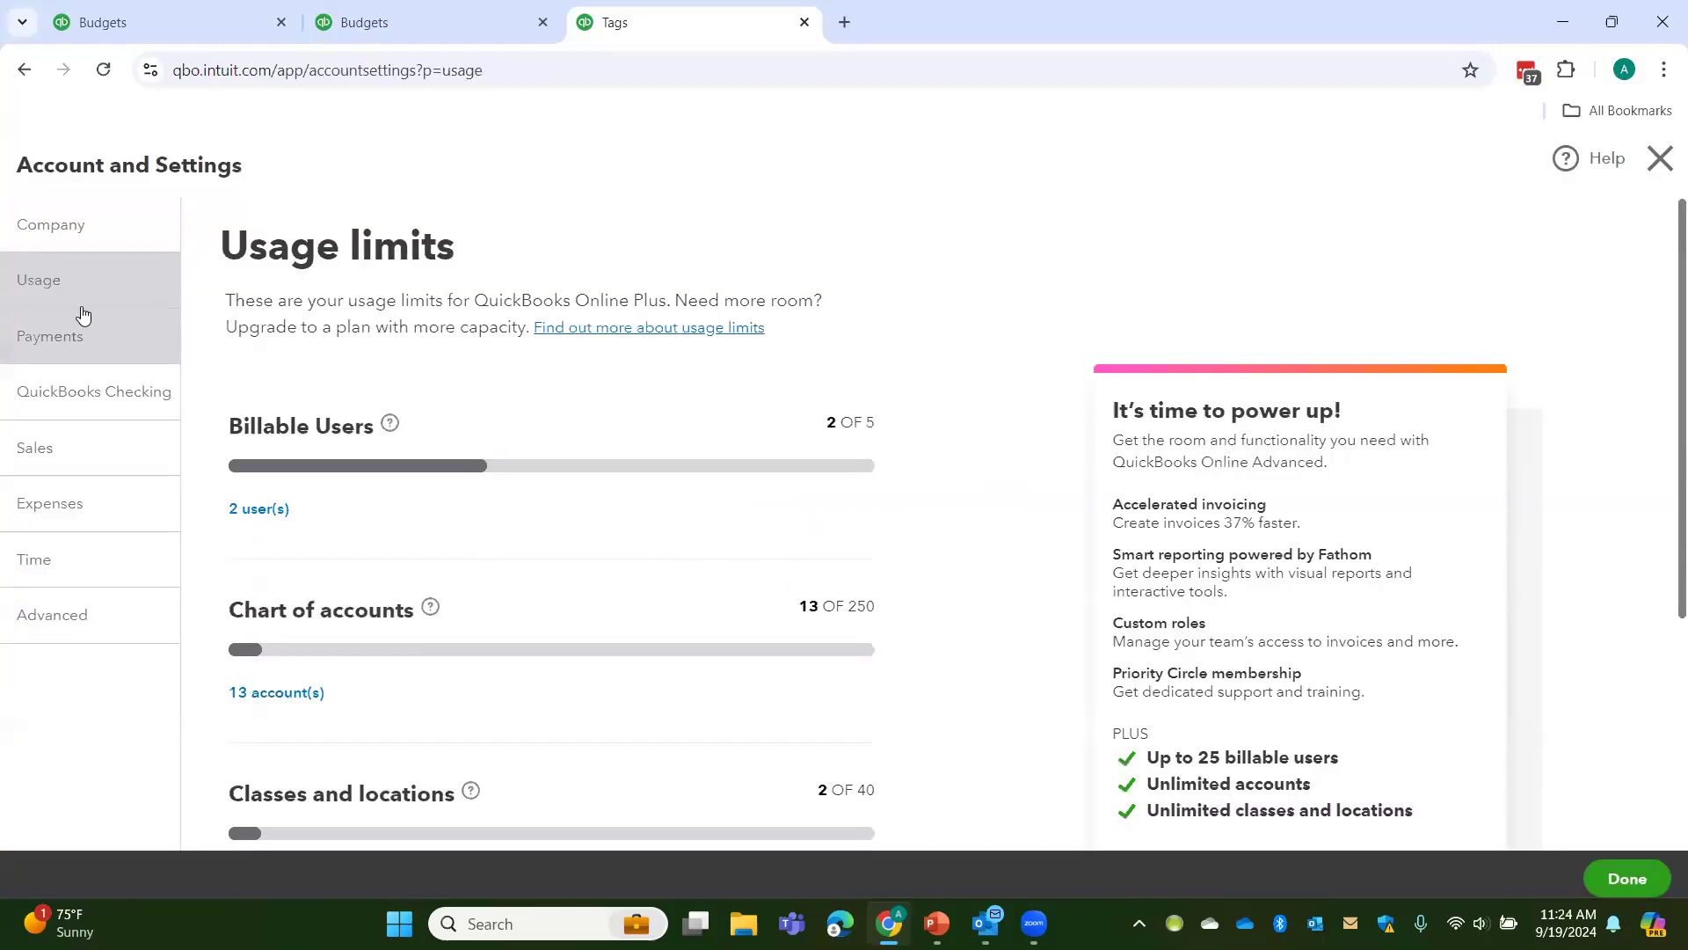
left_click(99, 341)
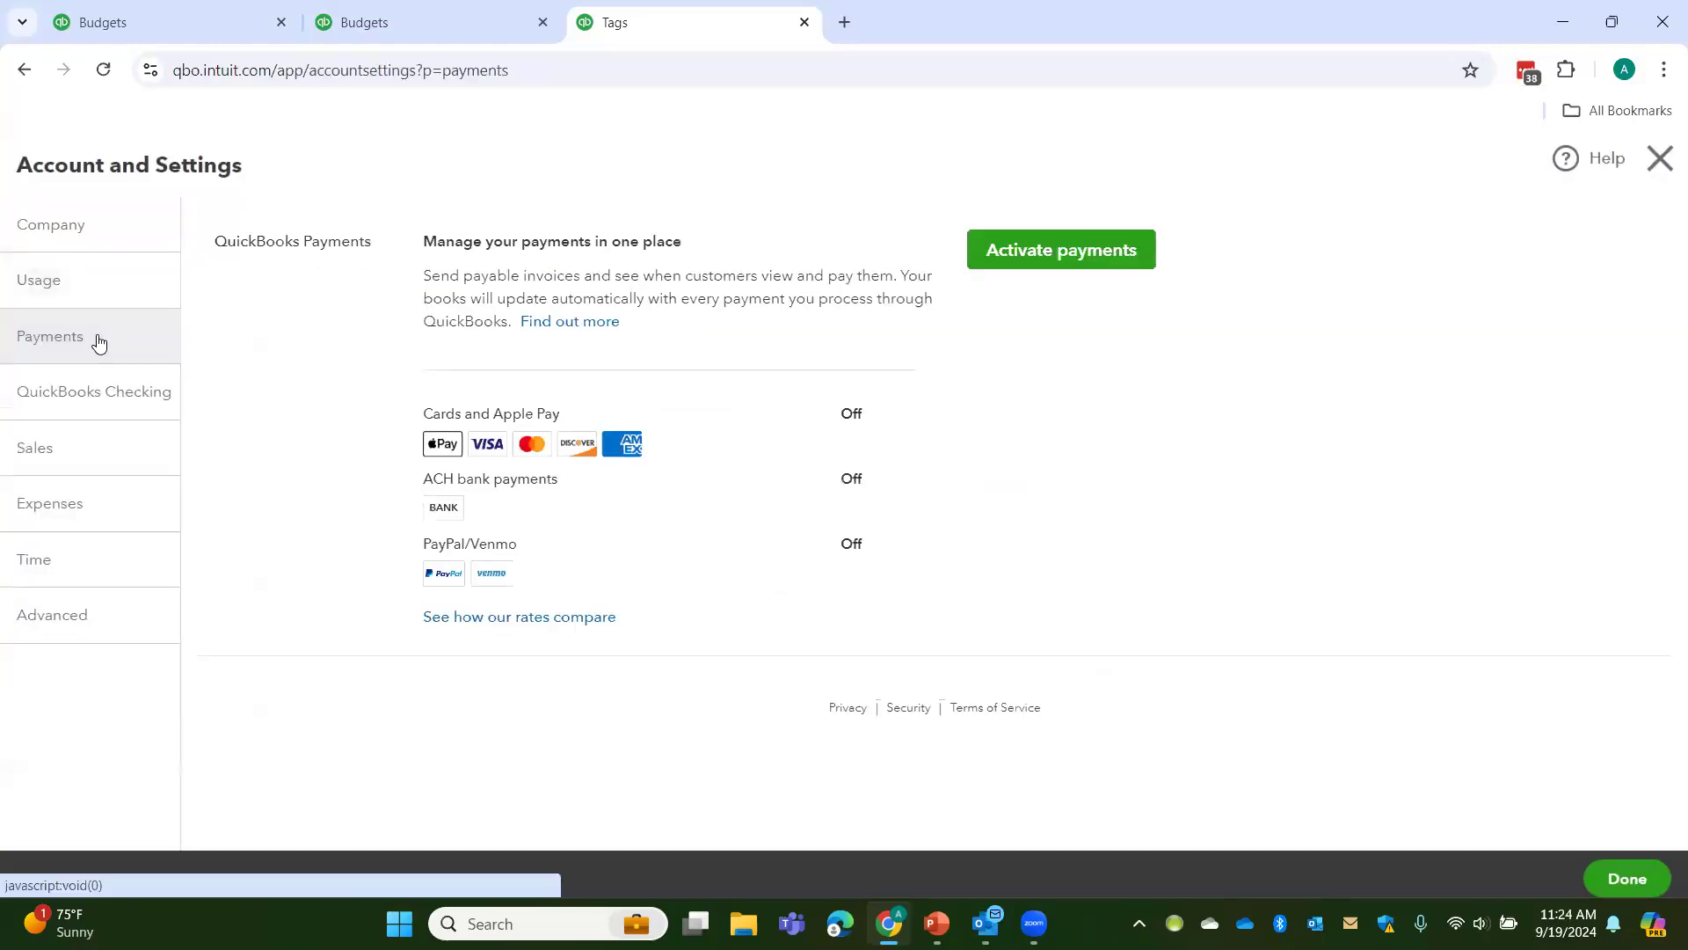
left_click(66, 404)
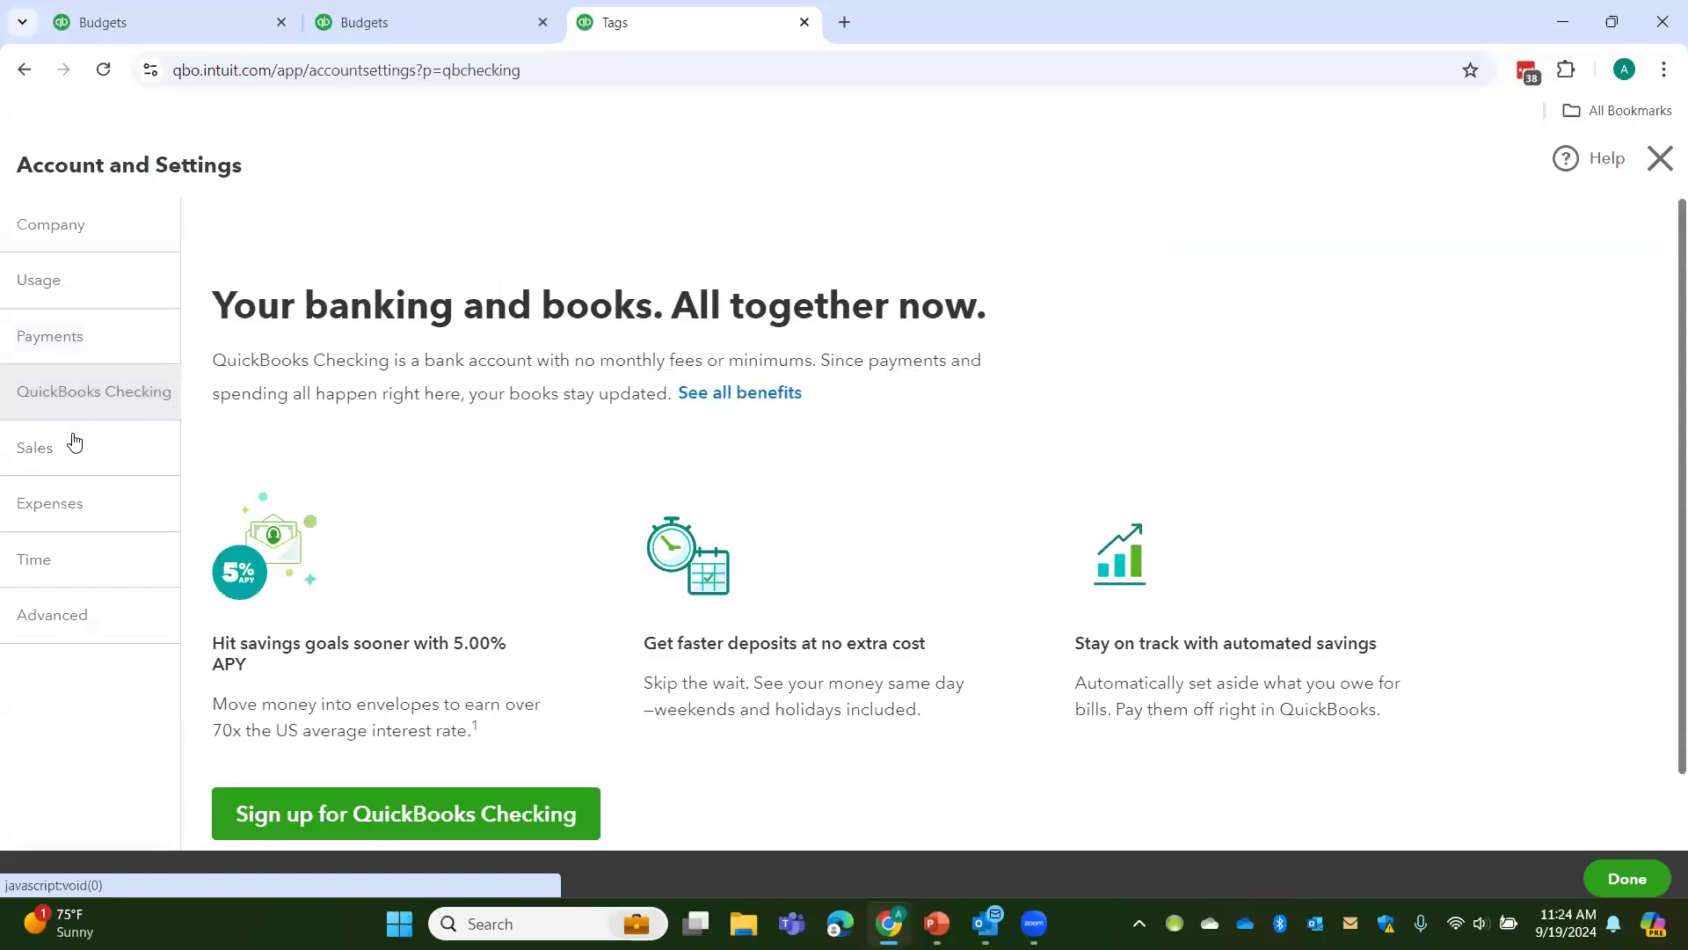
left_click(75, 449)
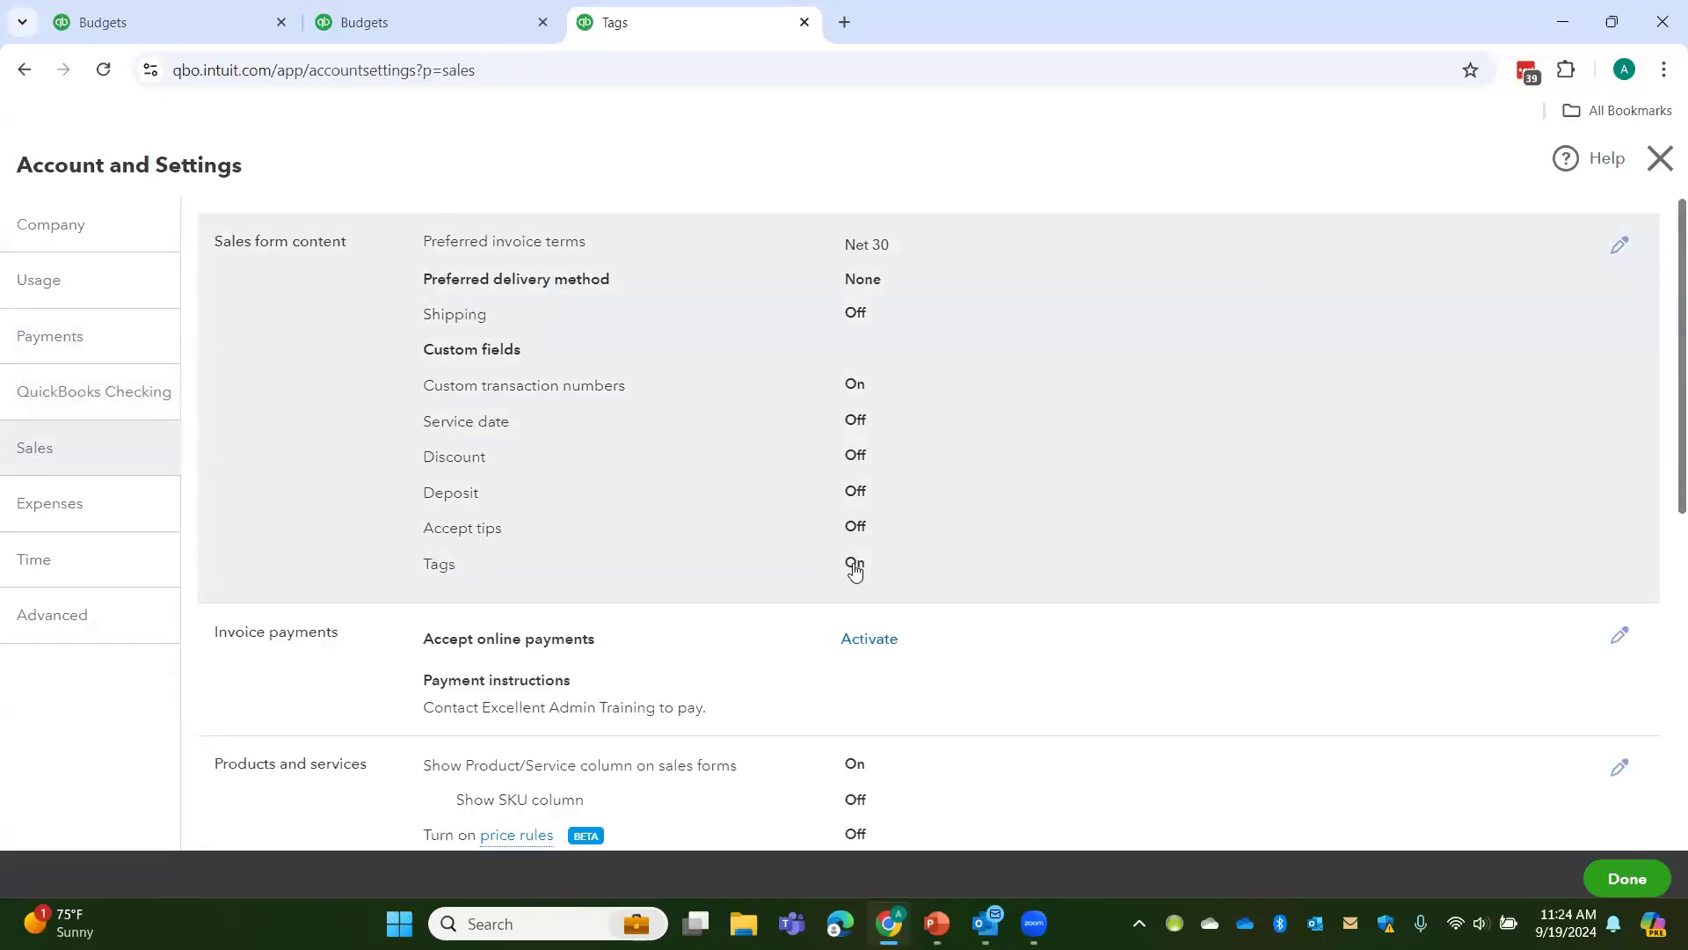
Step: Edit Sales form content and read the explanation of the Tags setting
left_click(1620, 244)
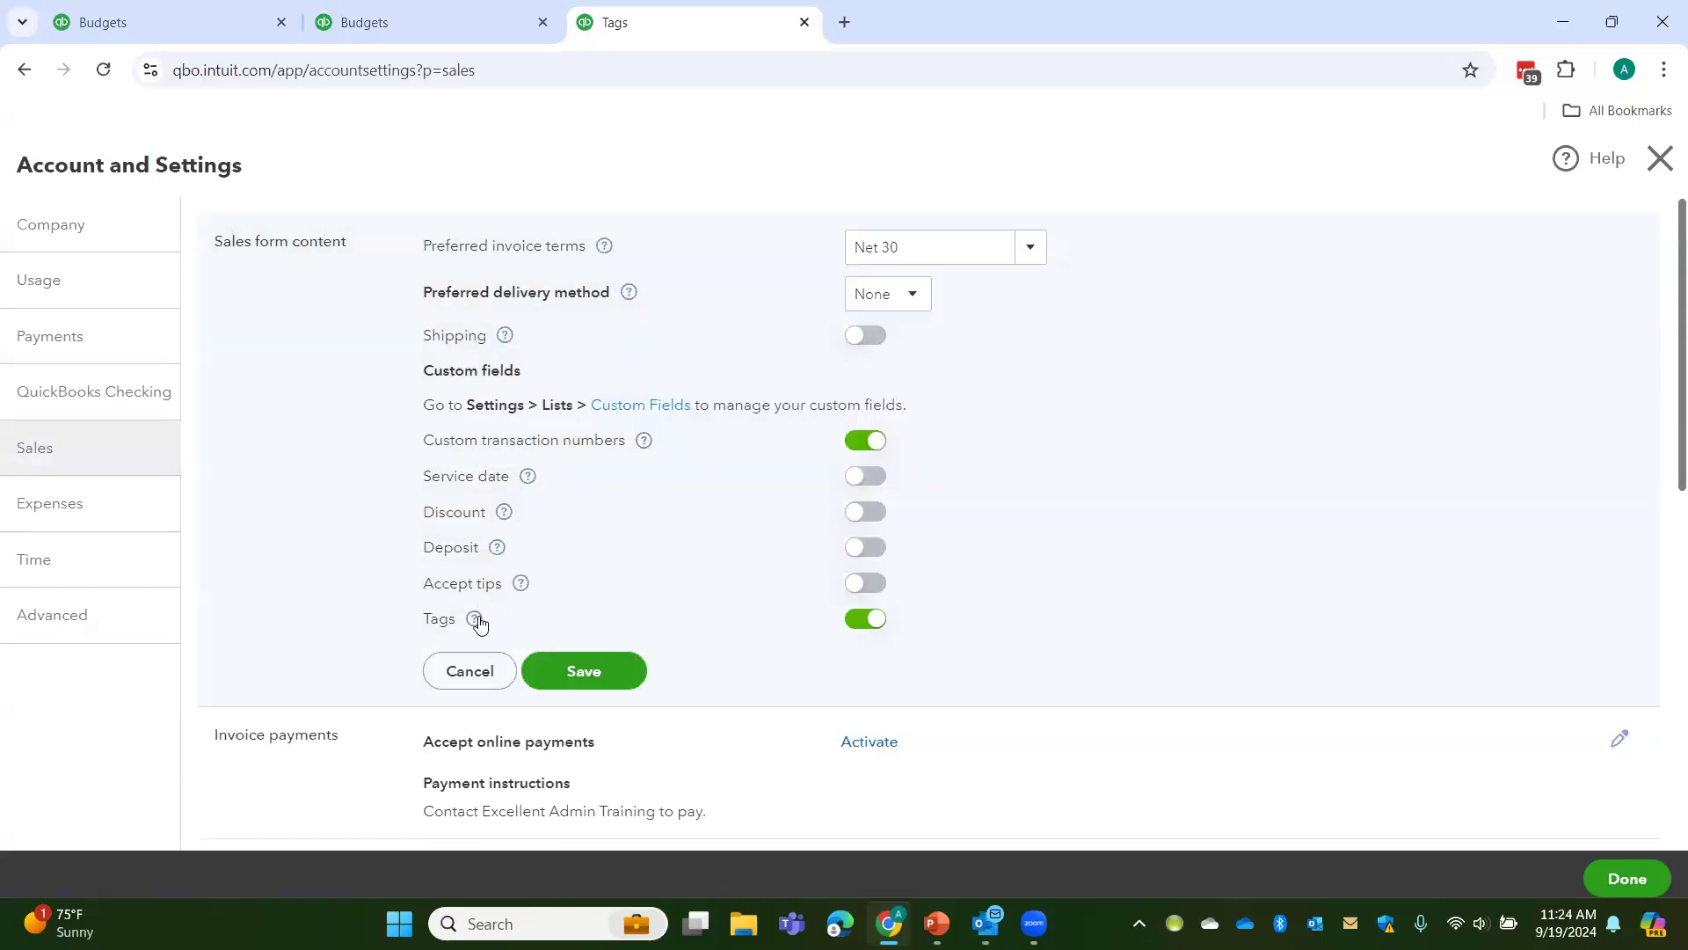
left_click(473, 620)
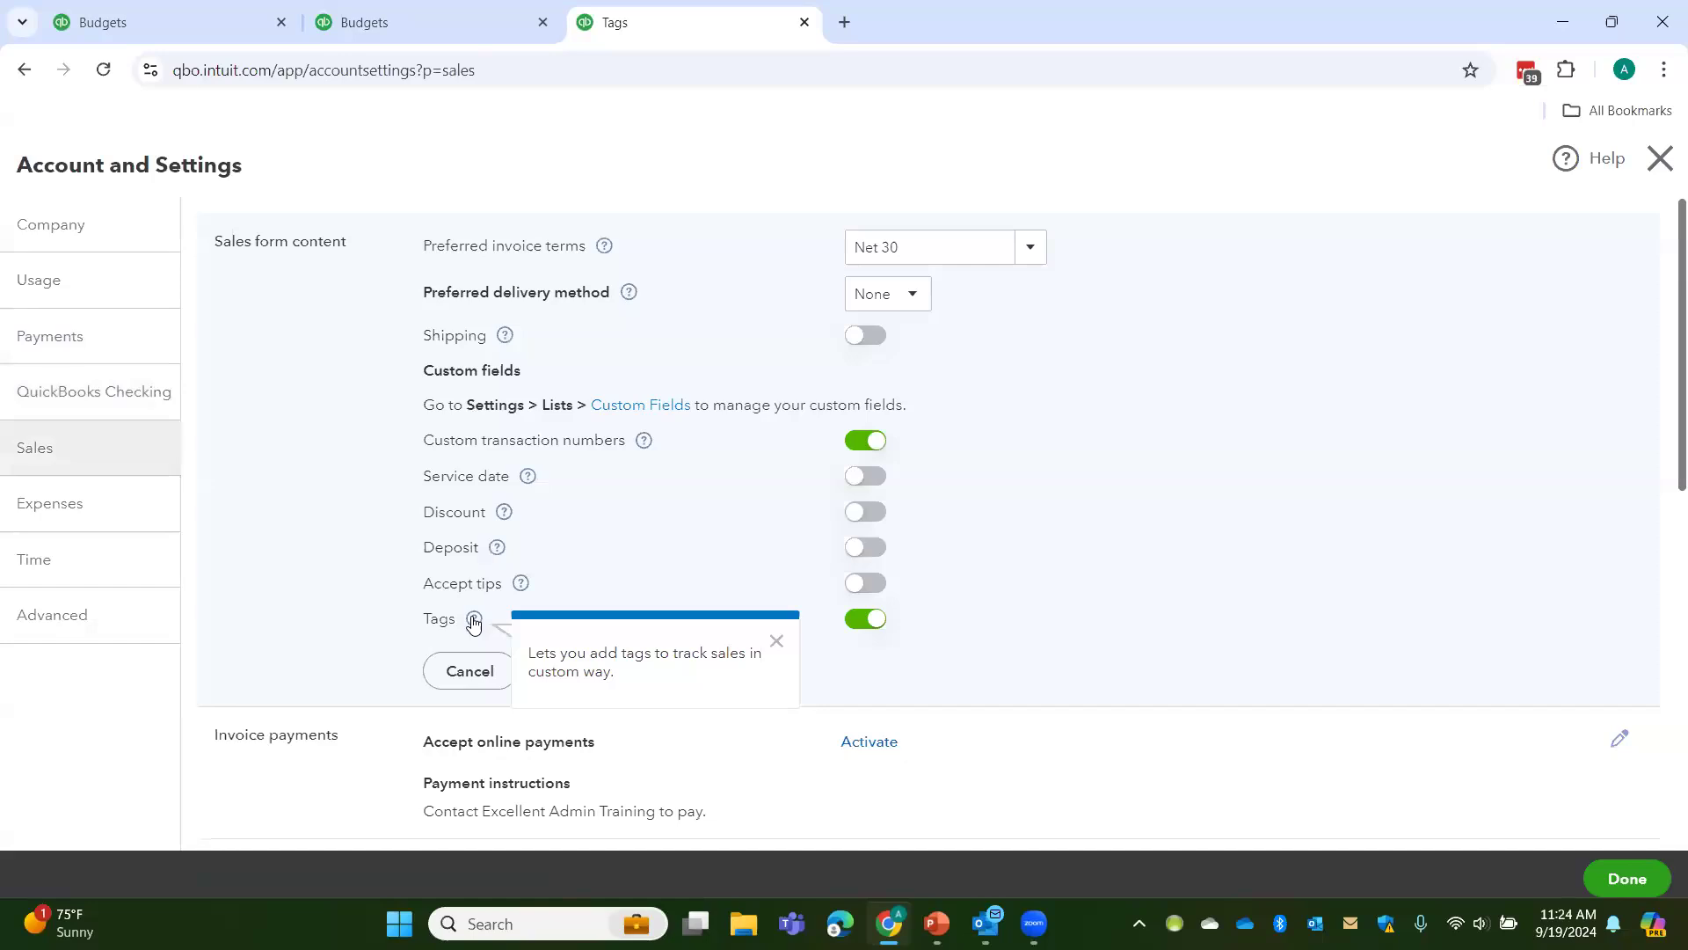
scroll(1286, 624, "down", 3)
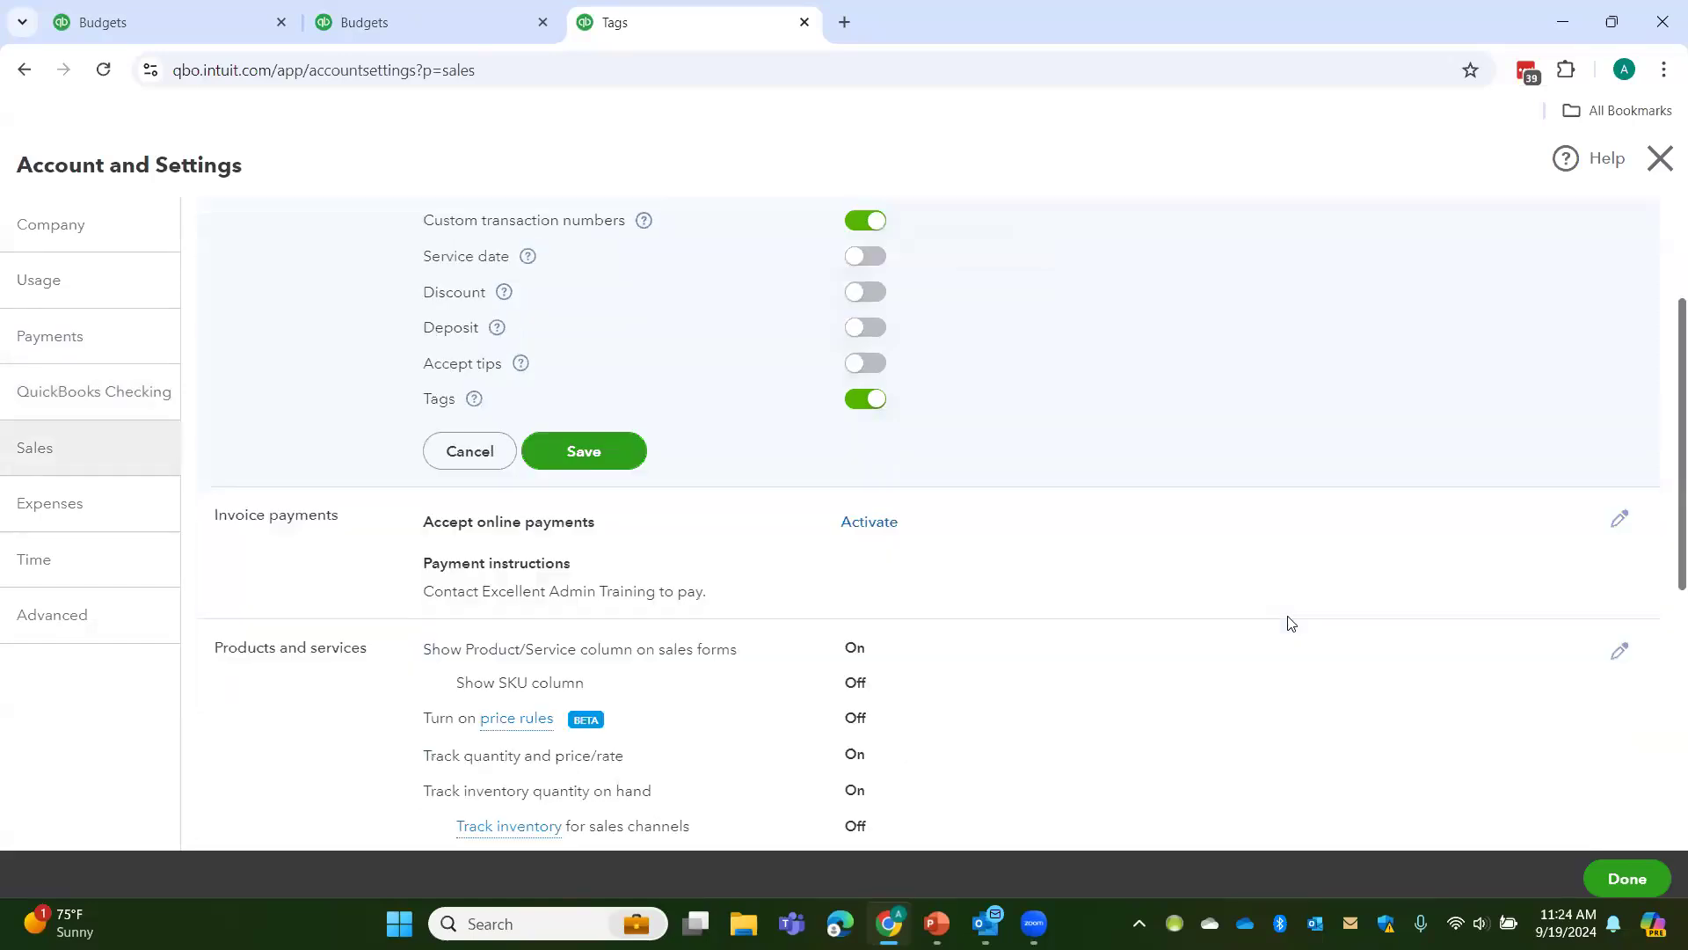
scroll(671, 373, "down", 3)
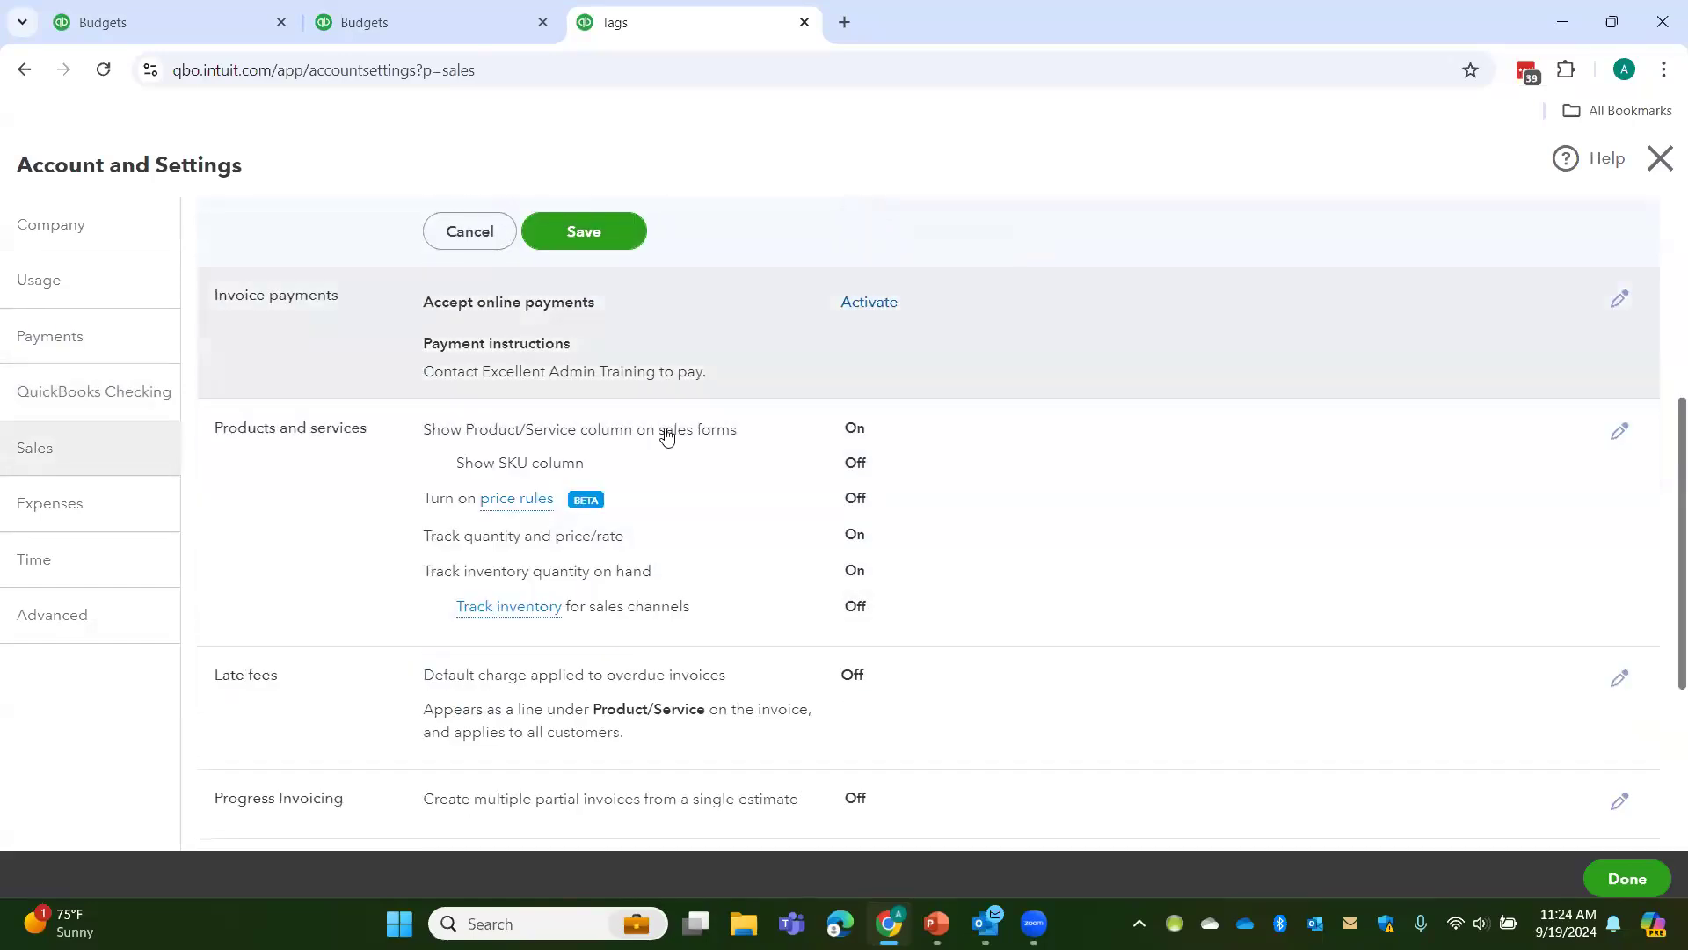
scroll(673, 625, "down", 3)
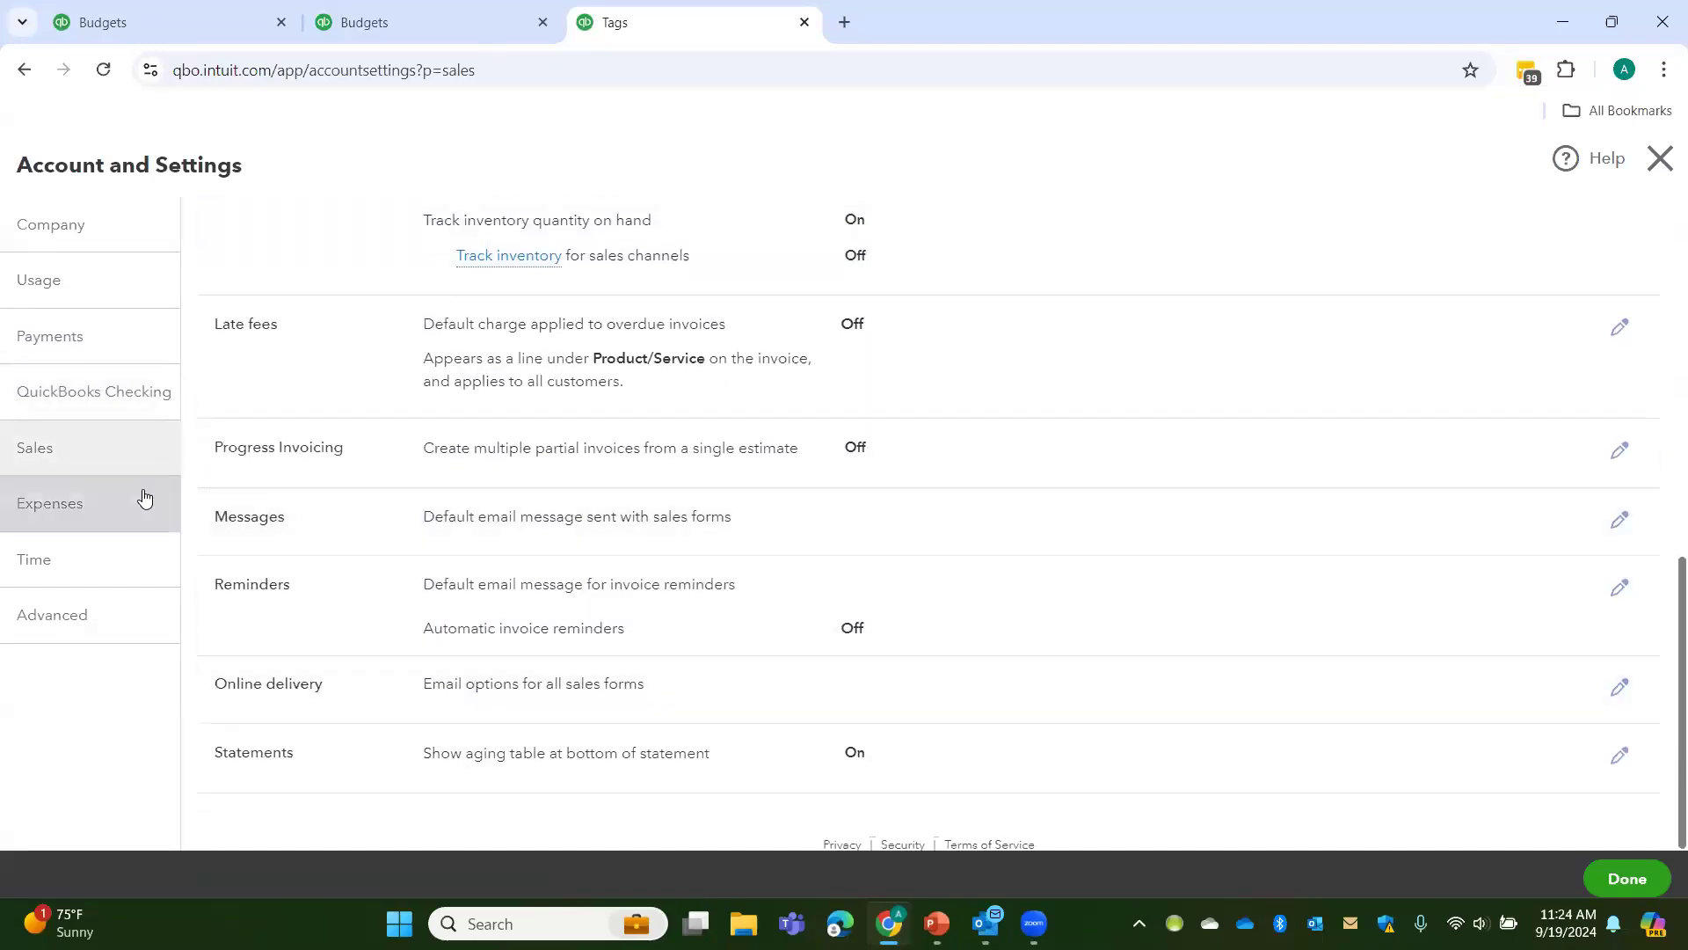
Step: Review Expenses, Time and Advanced settings (USD home currency, multicurrency off), then close settings
left_click(139, 496)
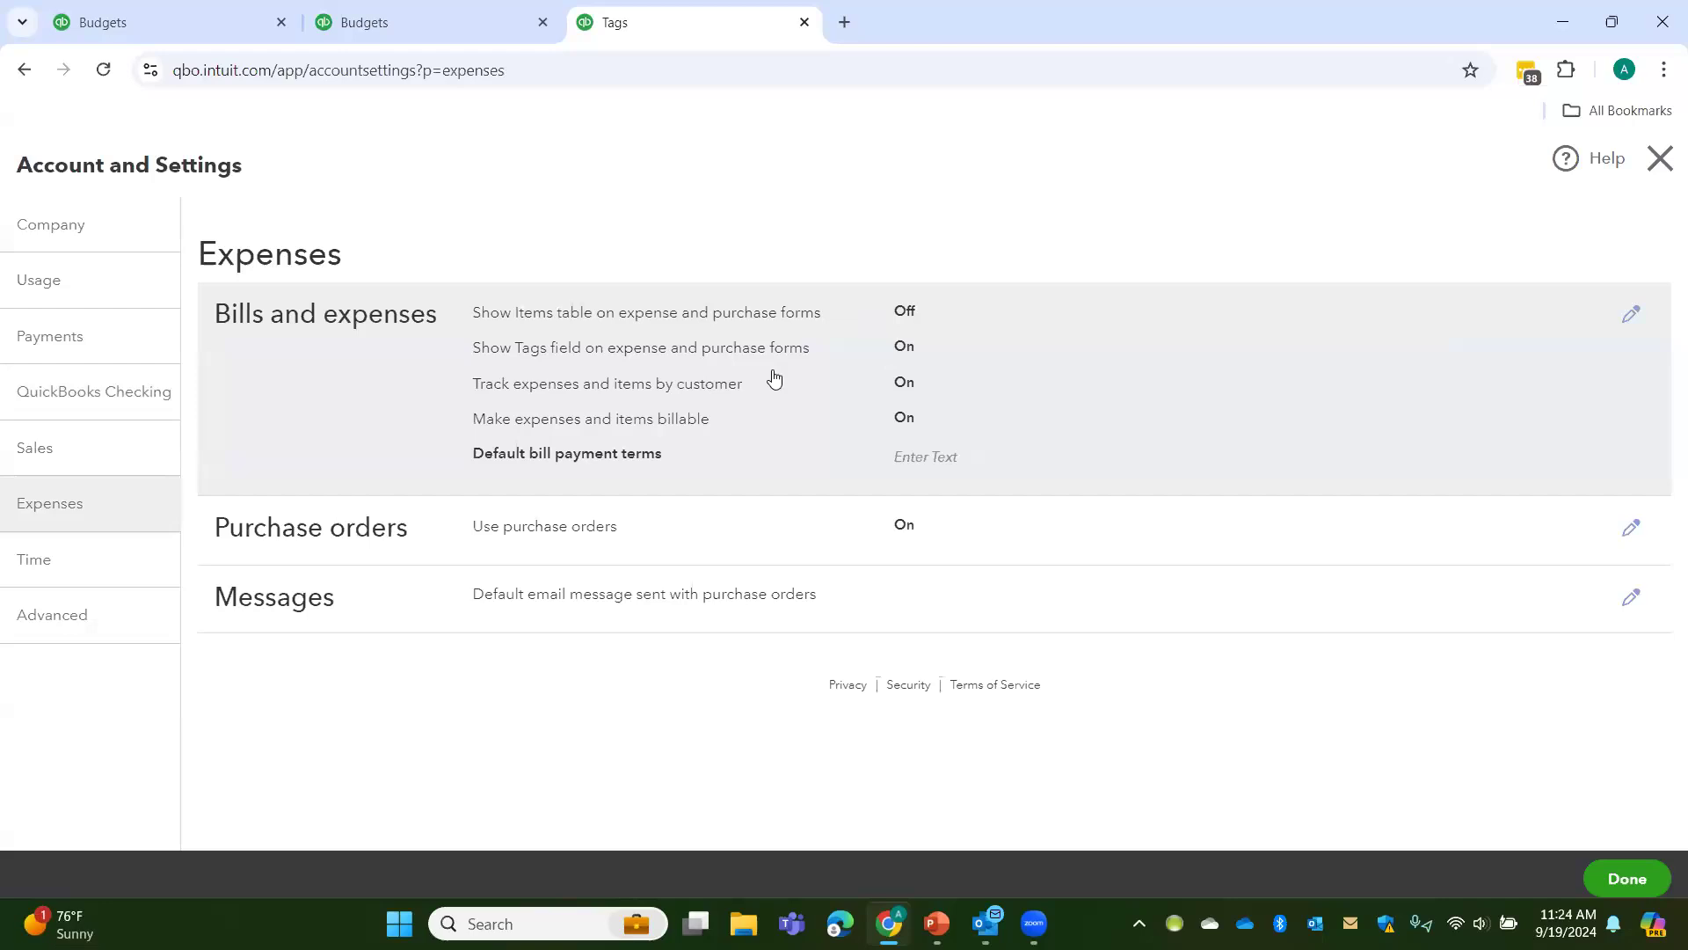
left_click(173, 552)
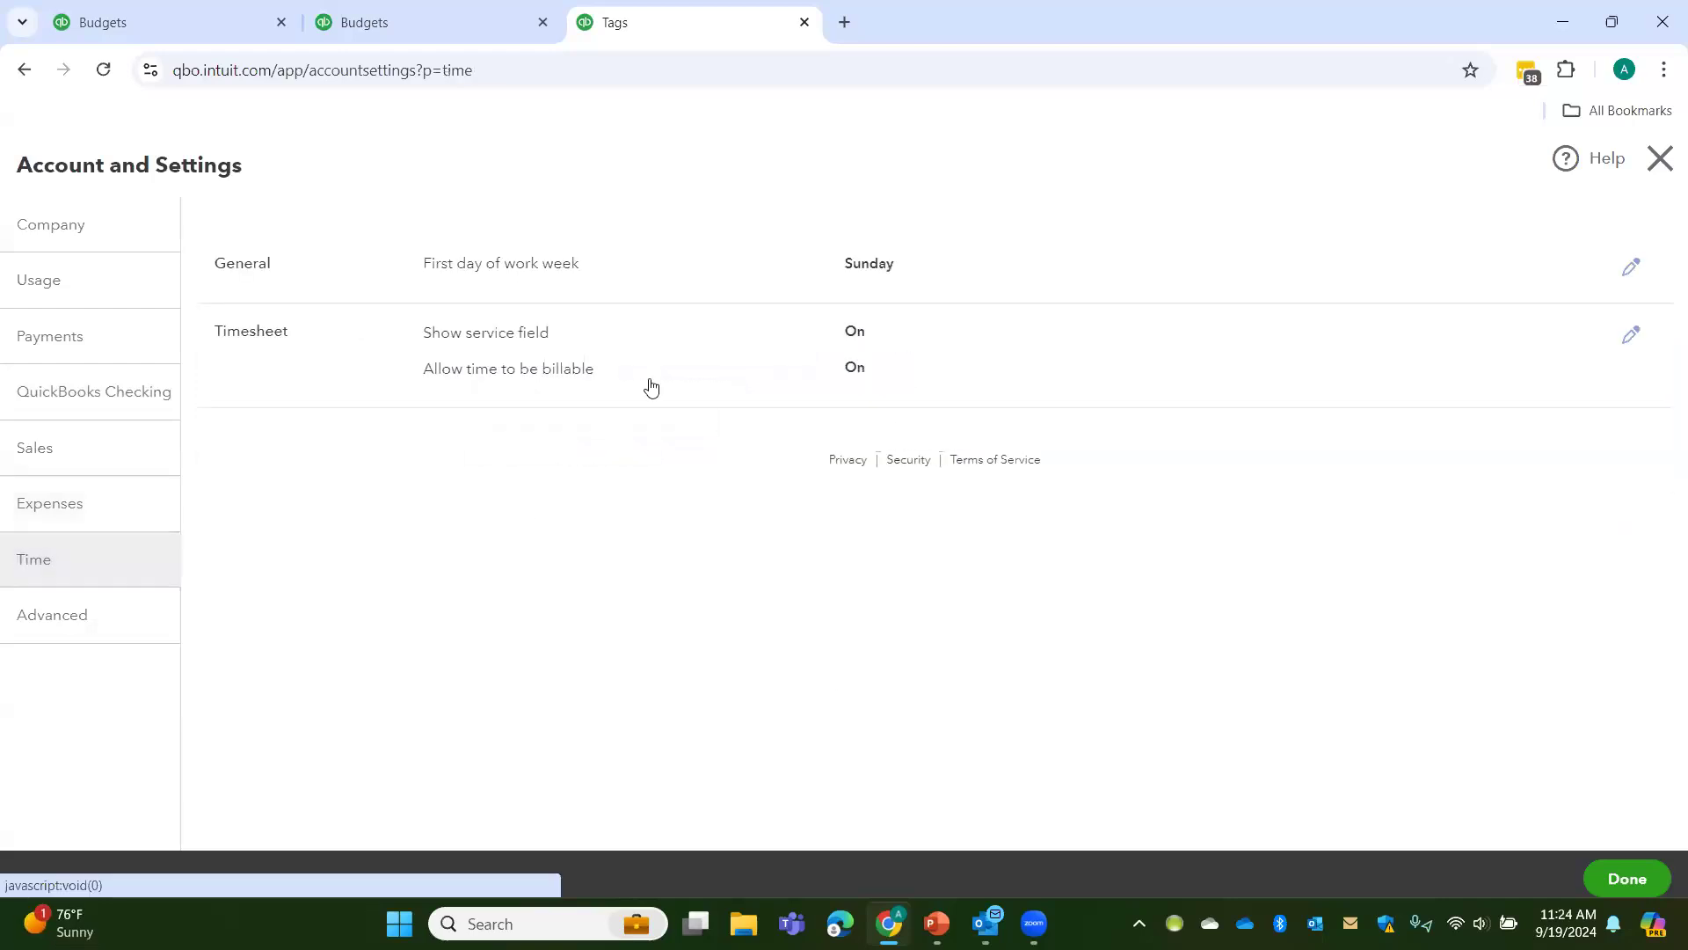
left_click(123, 609)
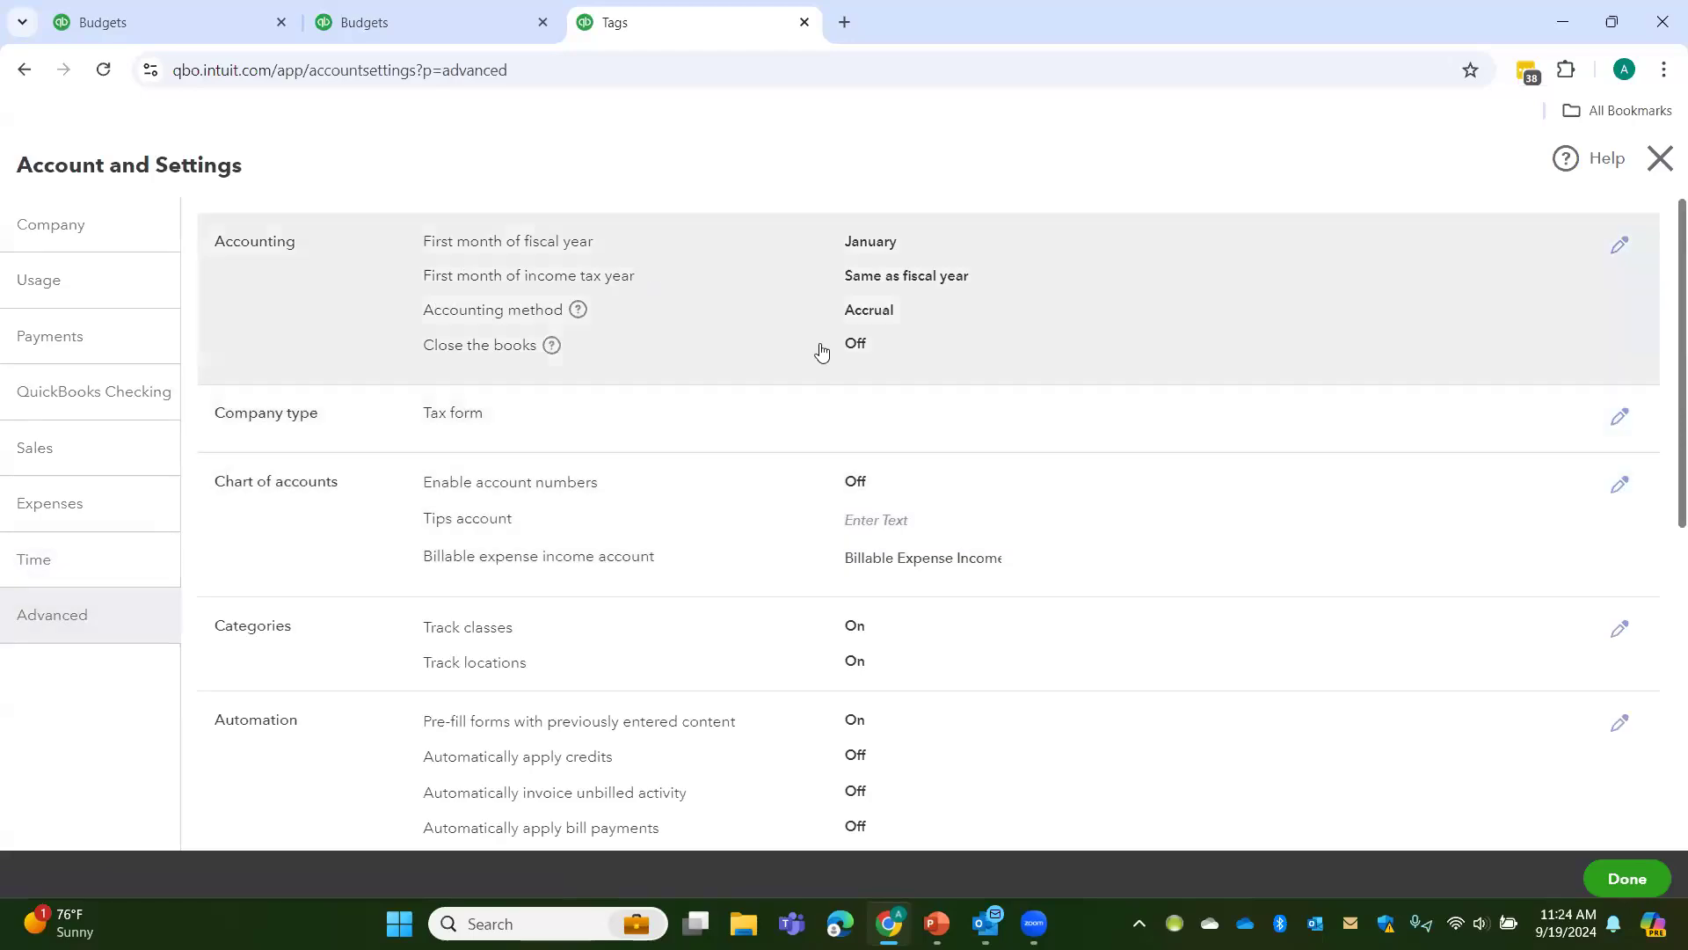
scroll(812, 494, "down", 1)
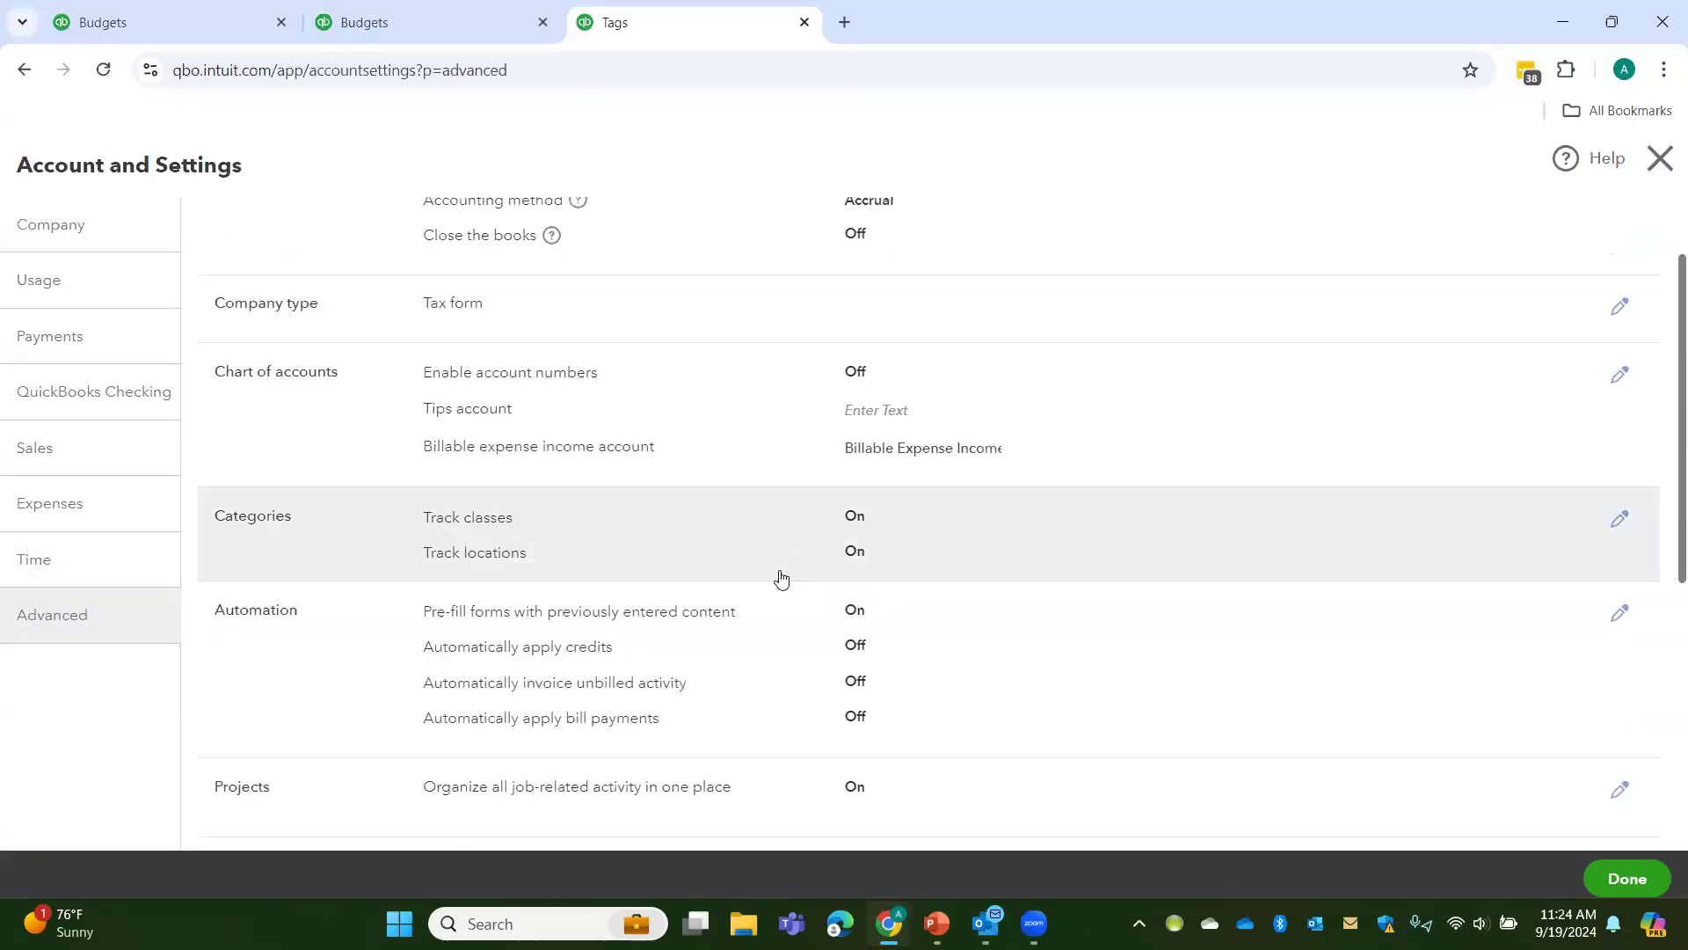
scroll(781, 581, "down", 2)
scroll(778, 616, "down", 2)
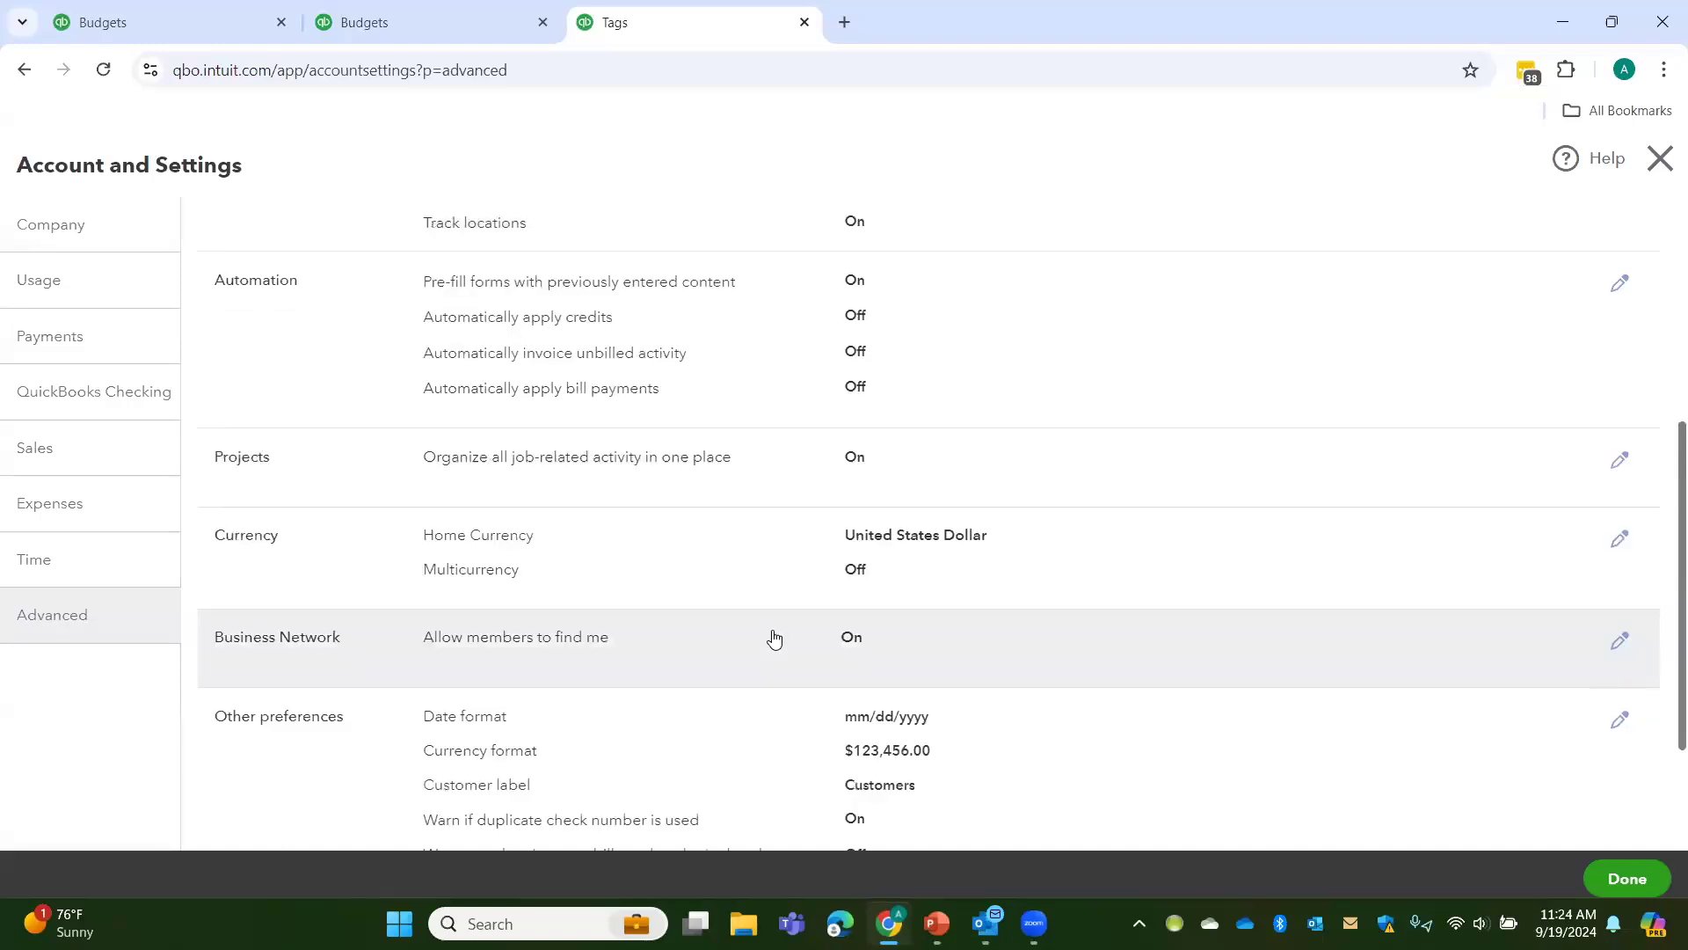
scroll(774, 643, "down", 1)
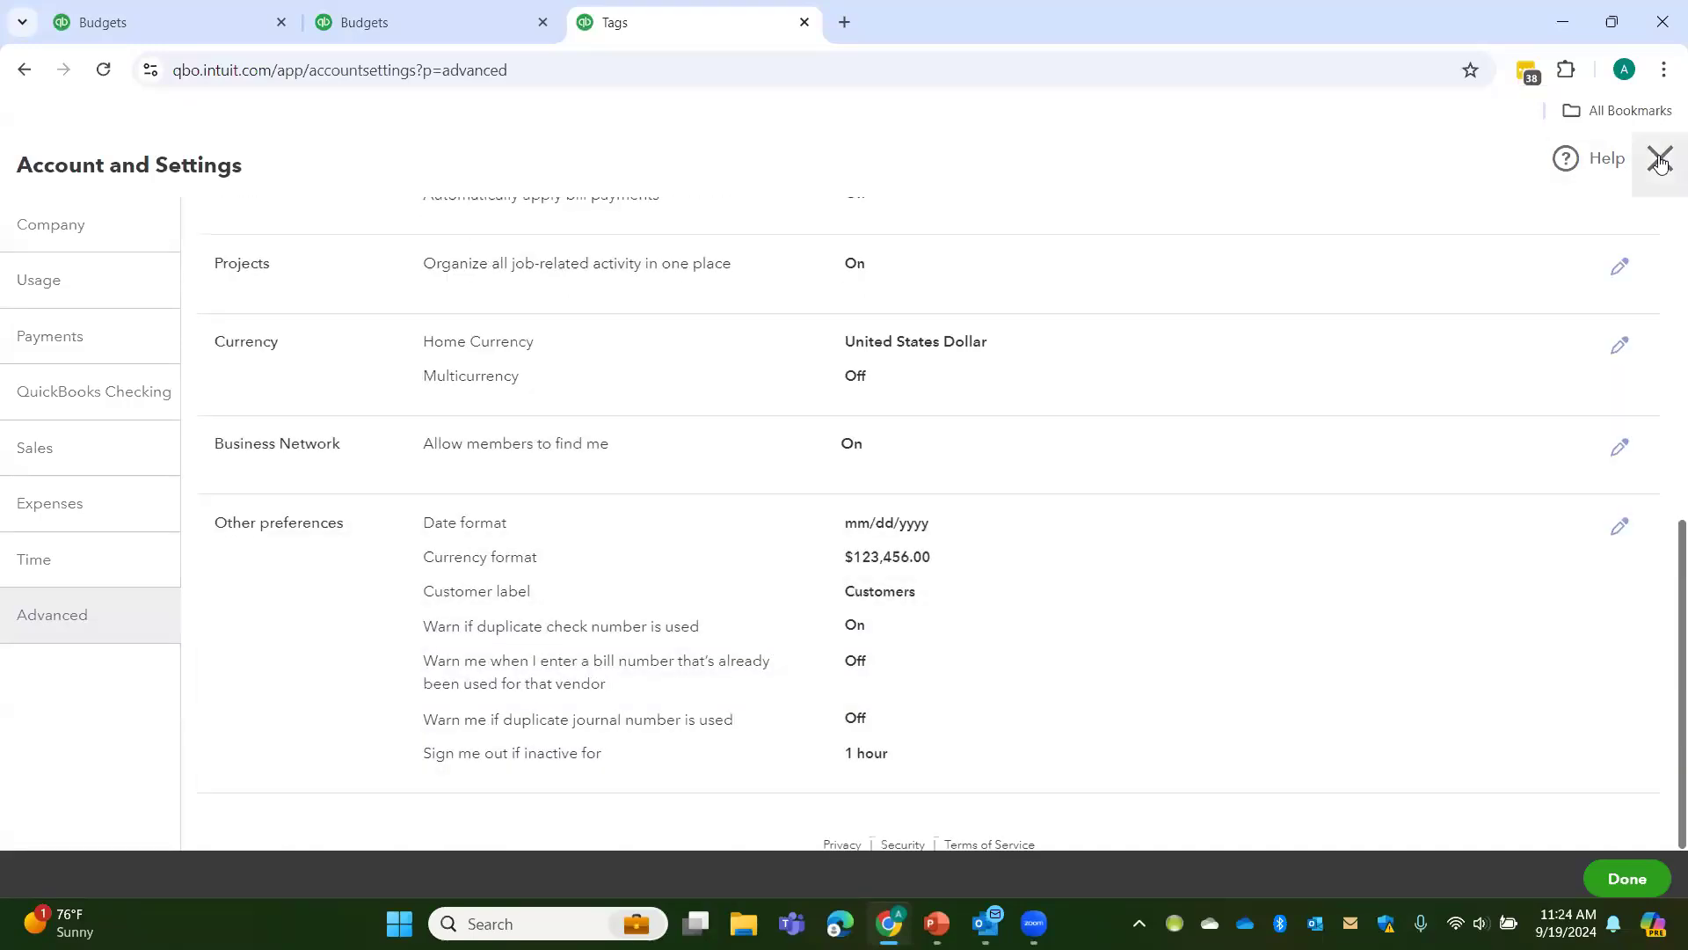
left_click(1661, 158)
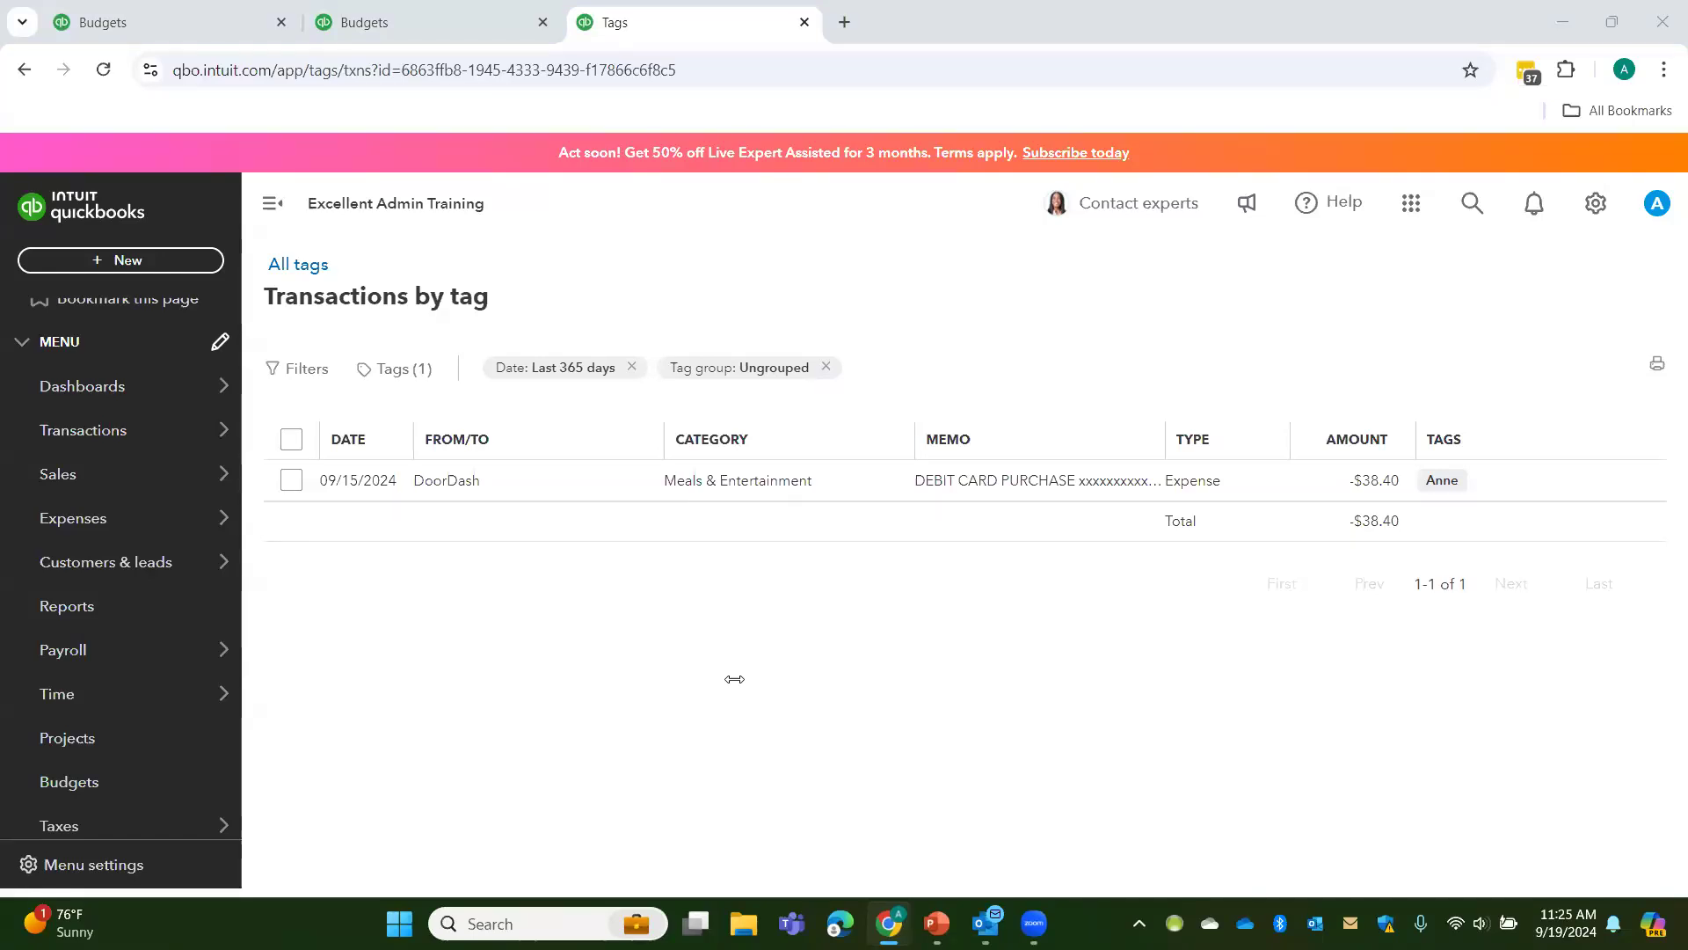
Step: Go to Reports and scroll through the Favorites list
left_click(172, 603)
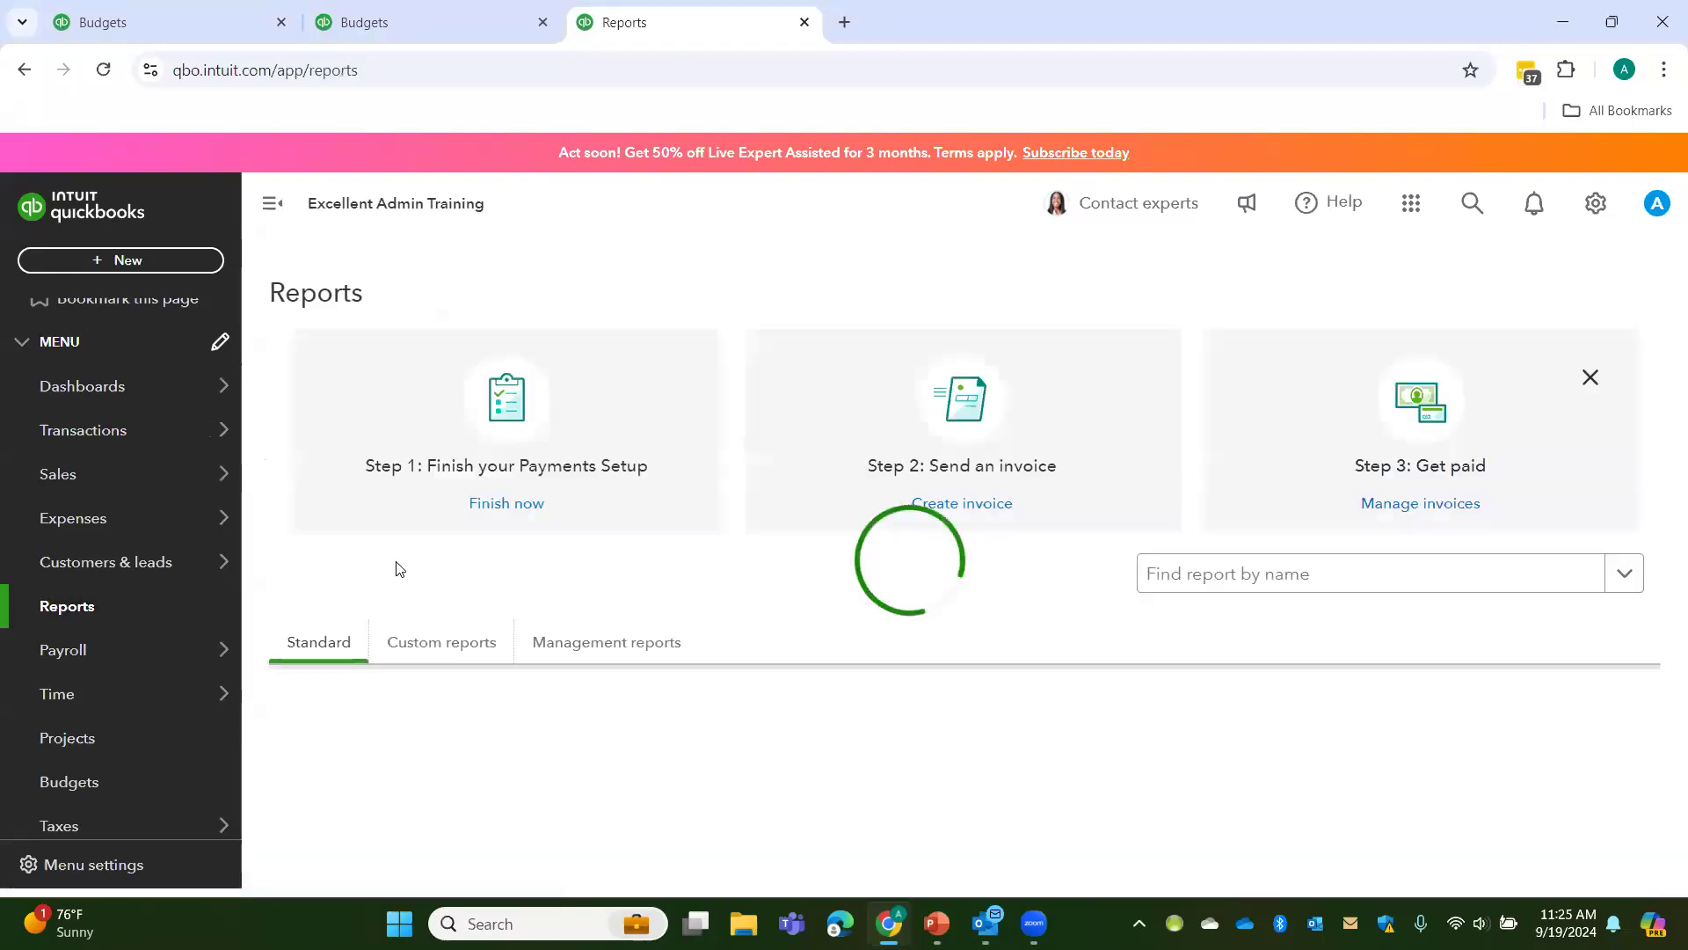
scroll(431, 721, "down", 4)
scroll(413, 791, "up", 2)
Step: Open the Profit and Loss report and check its Report period choices
left_click(401, 792)
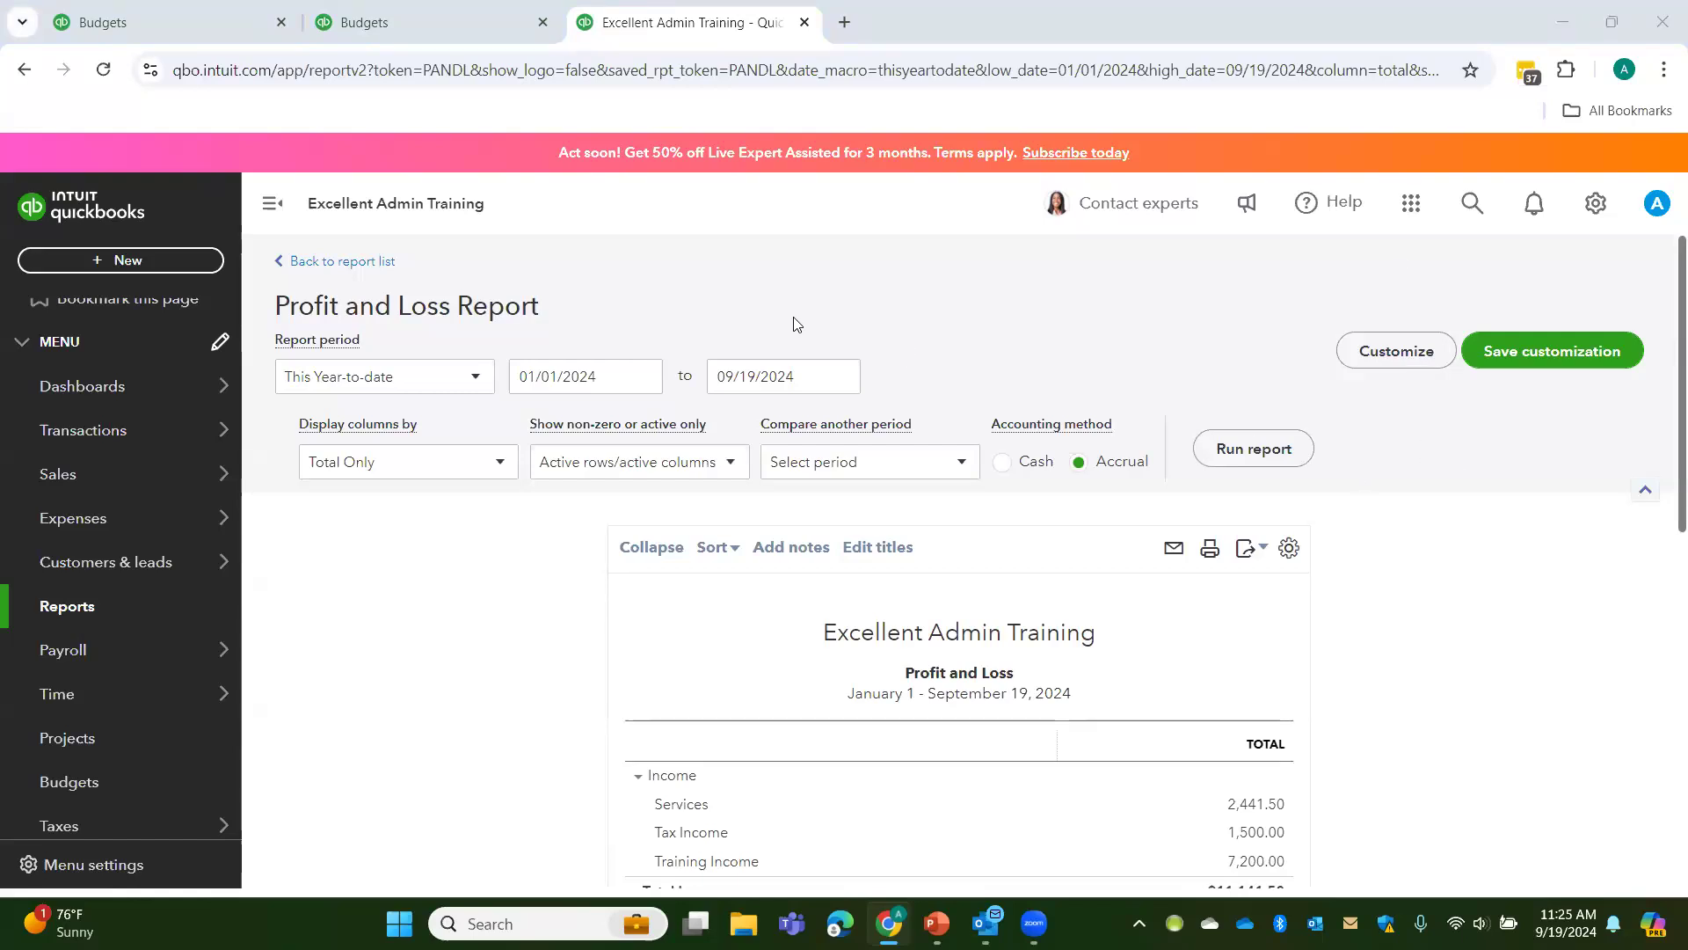
left_click(467, 375)
scroll(406, 527, "down", 4)
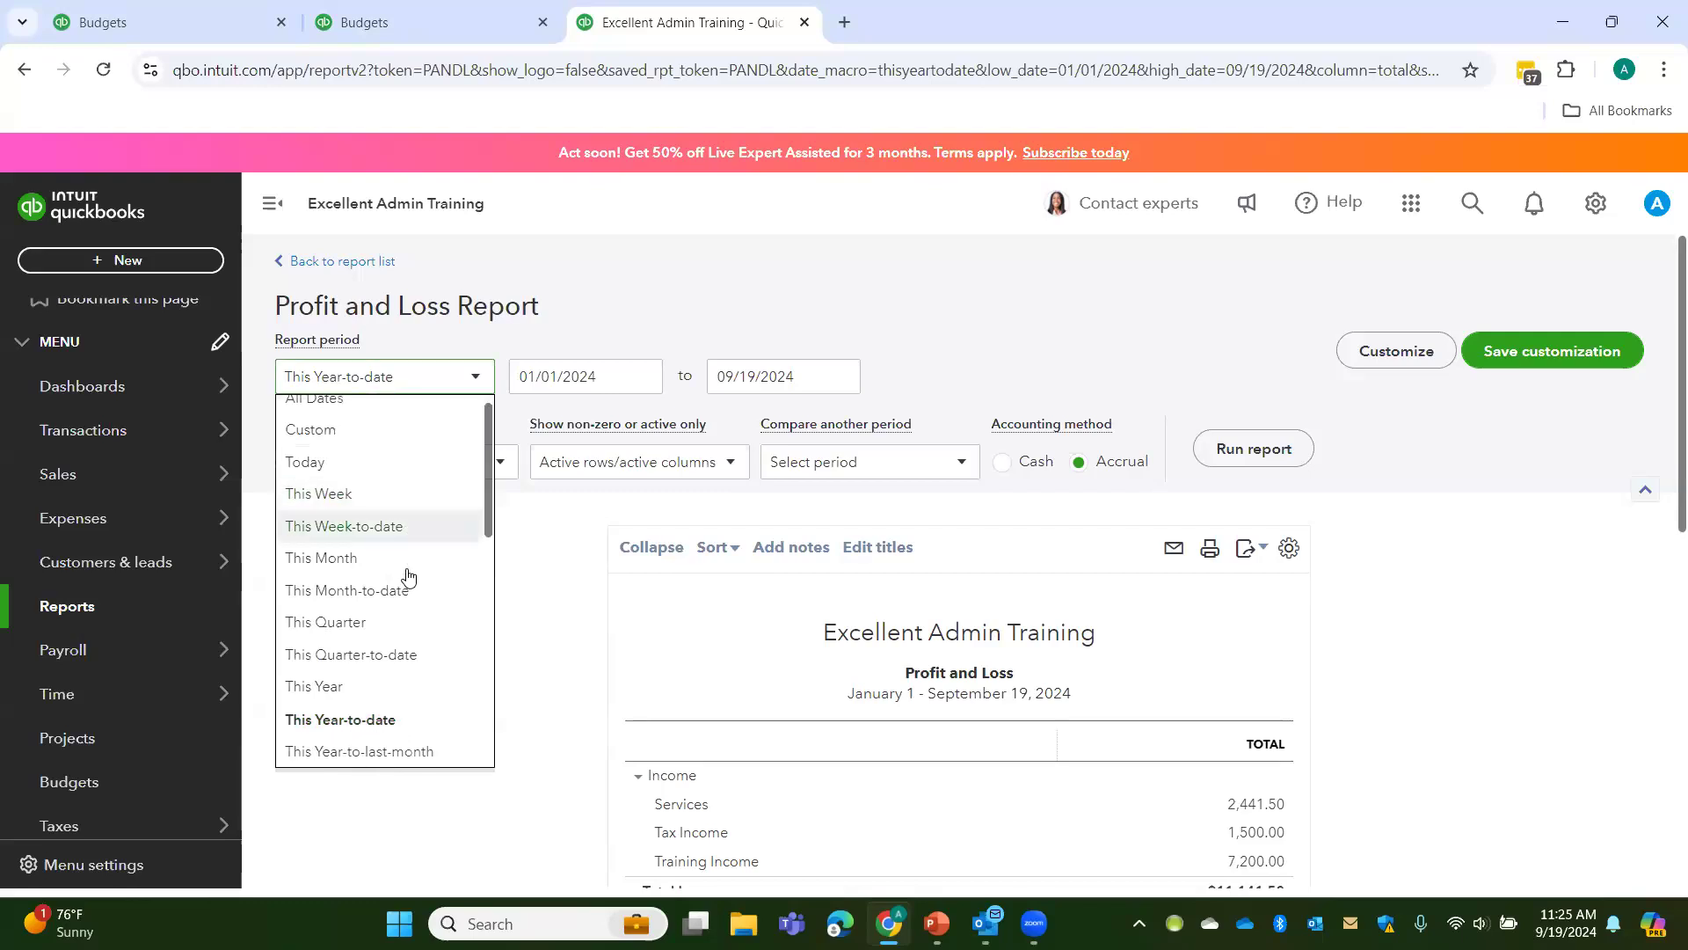
scroll(417, 657, "up", 5)
left_click(585, 323)
left_click(584, 361)
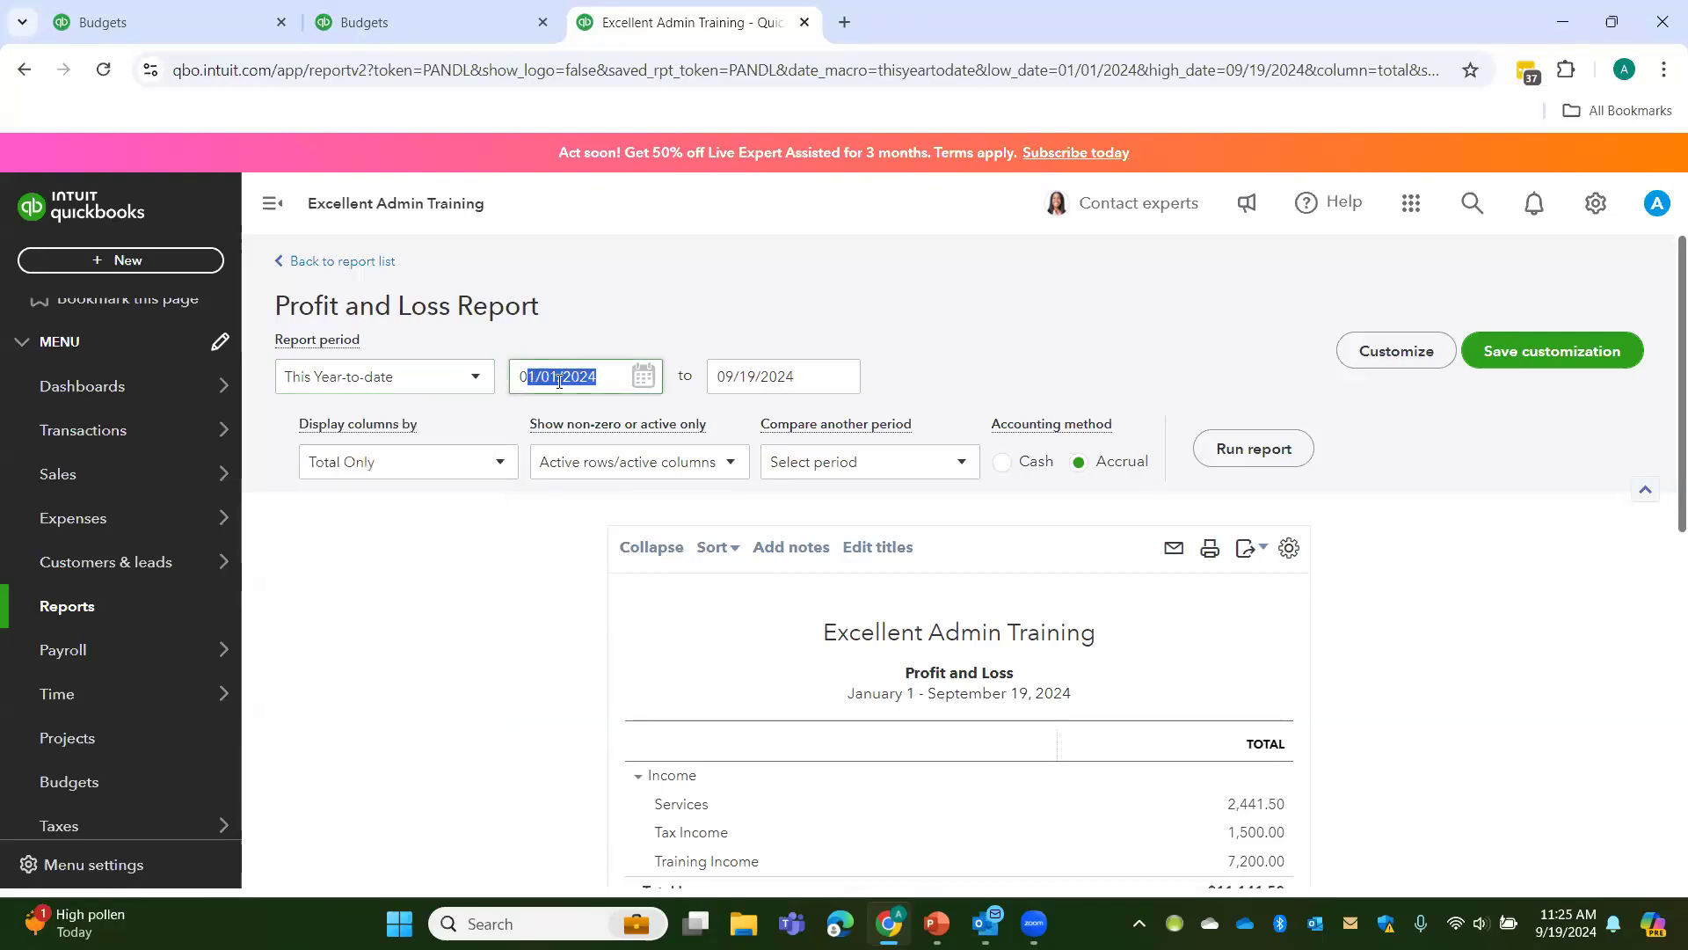
Step: Look over column breakdown, active rows/columns and compare period options, then open Customize
left_click(486, 469)
scroll(391, 668, "down", 2)
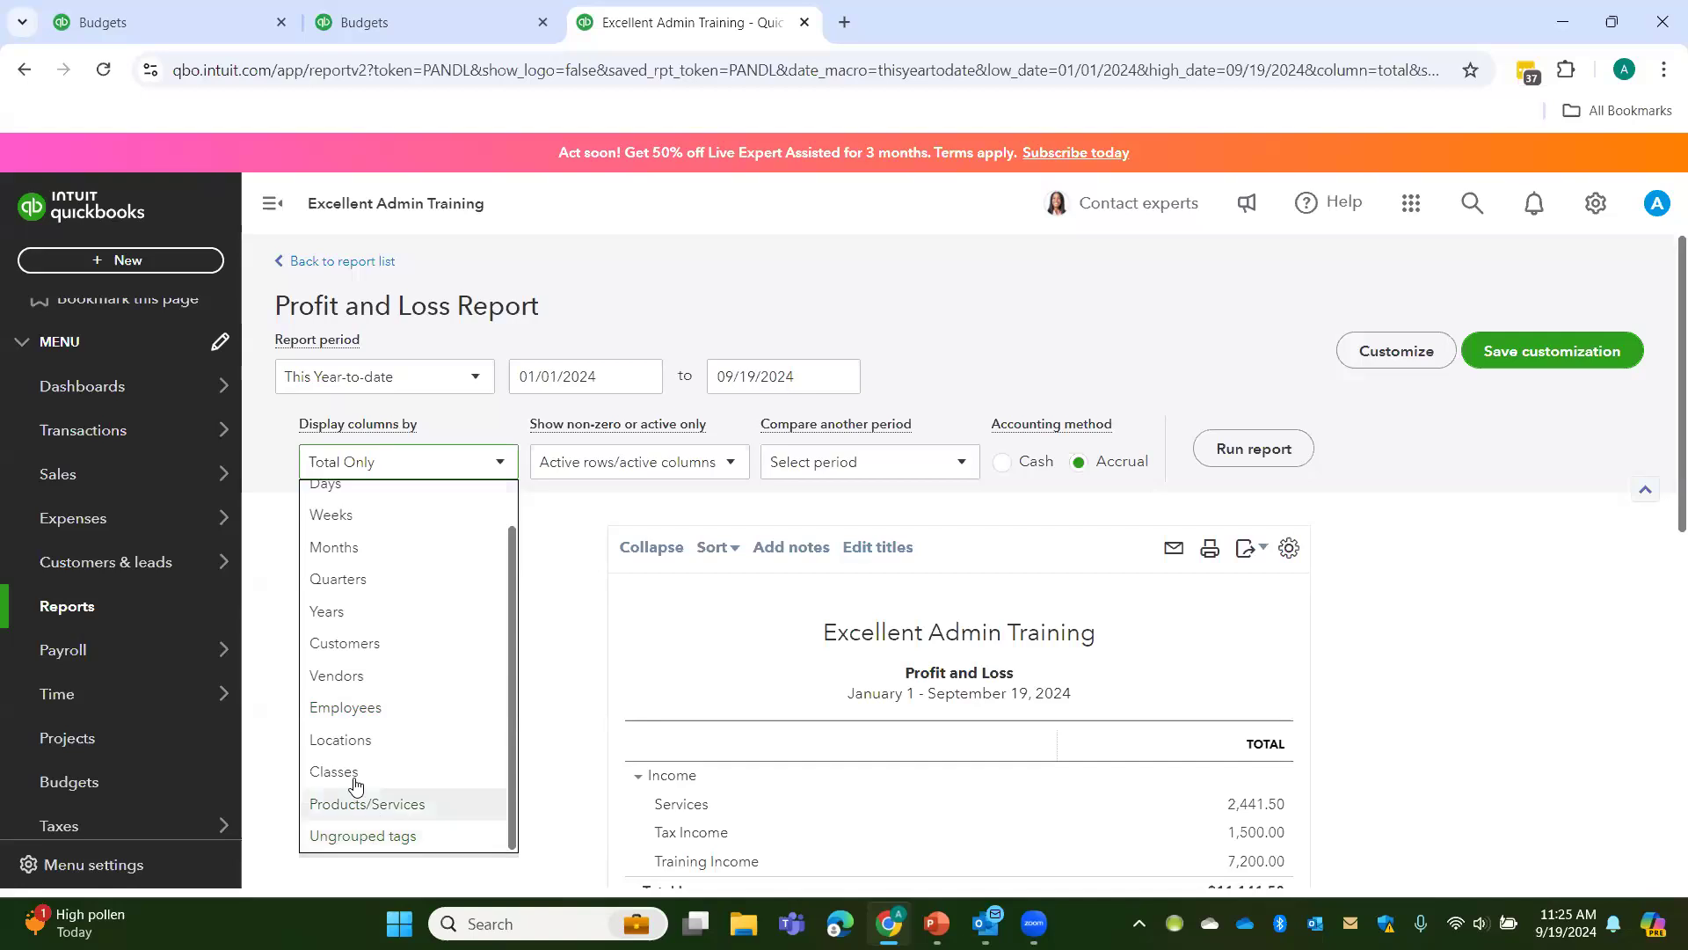
left_click(616, 461)
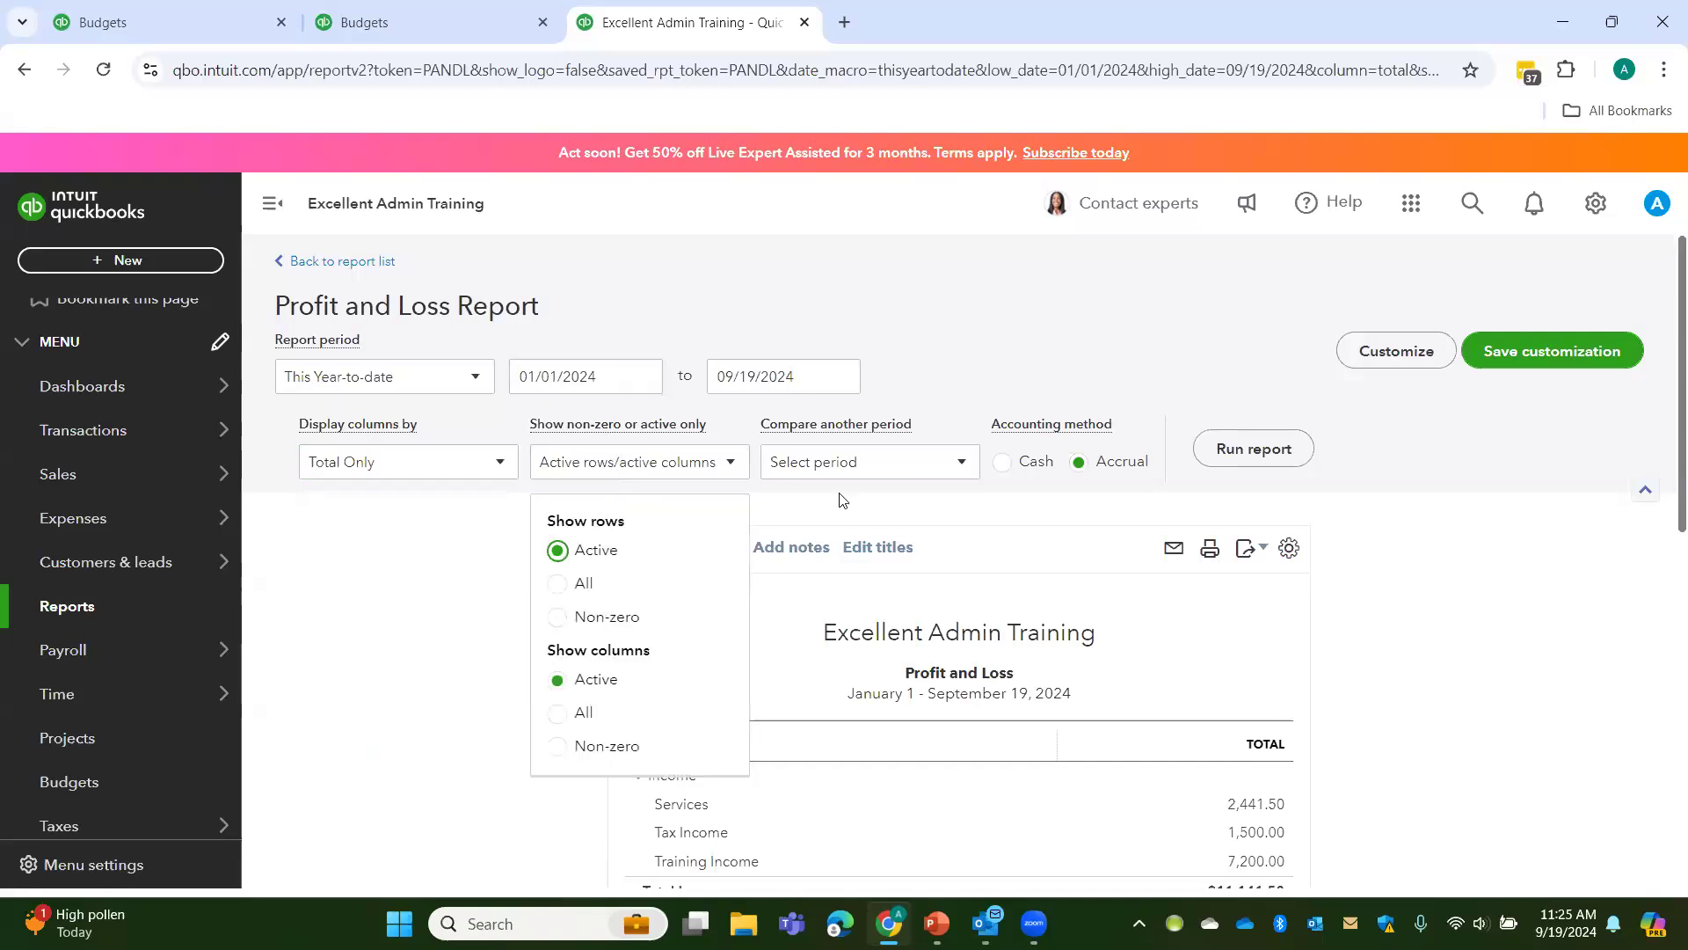
left_click(842, 468)
left_click(842, 469)
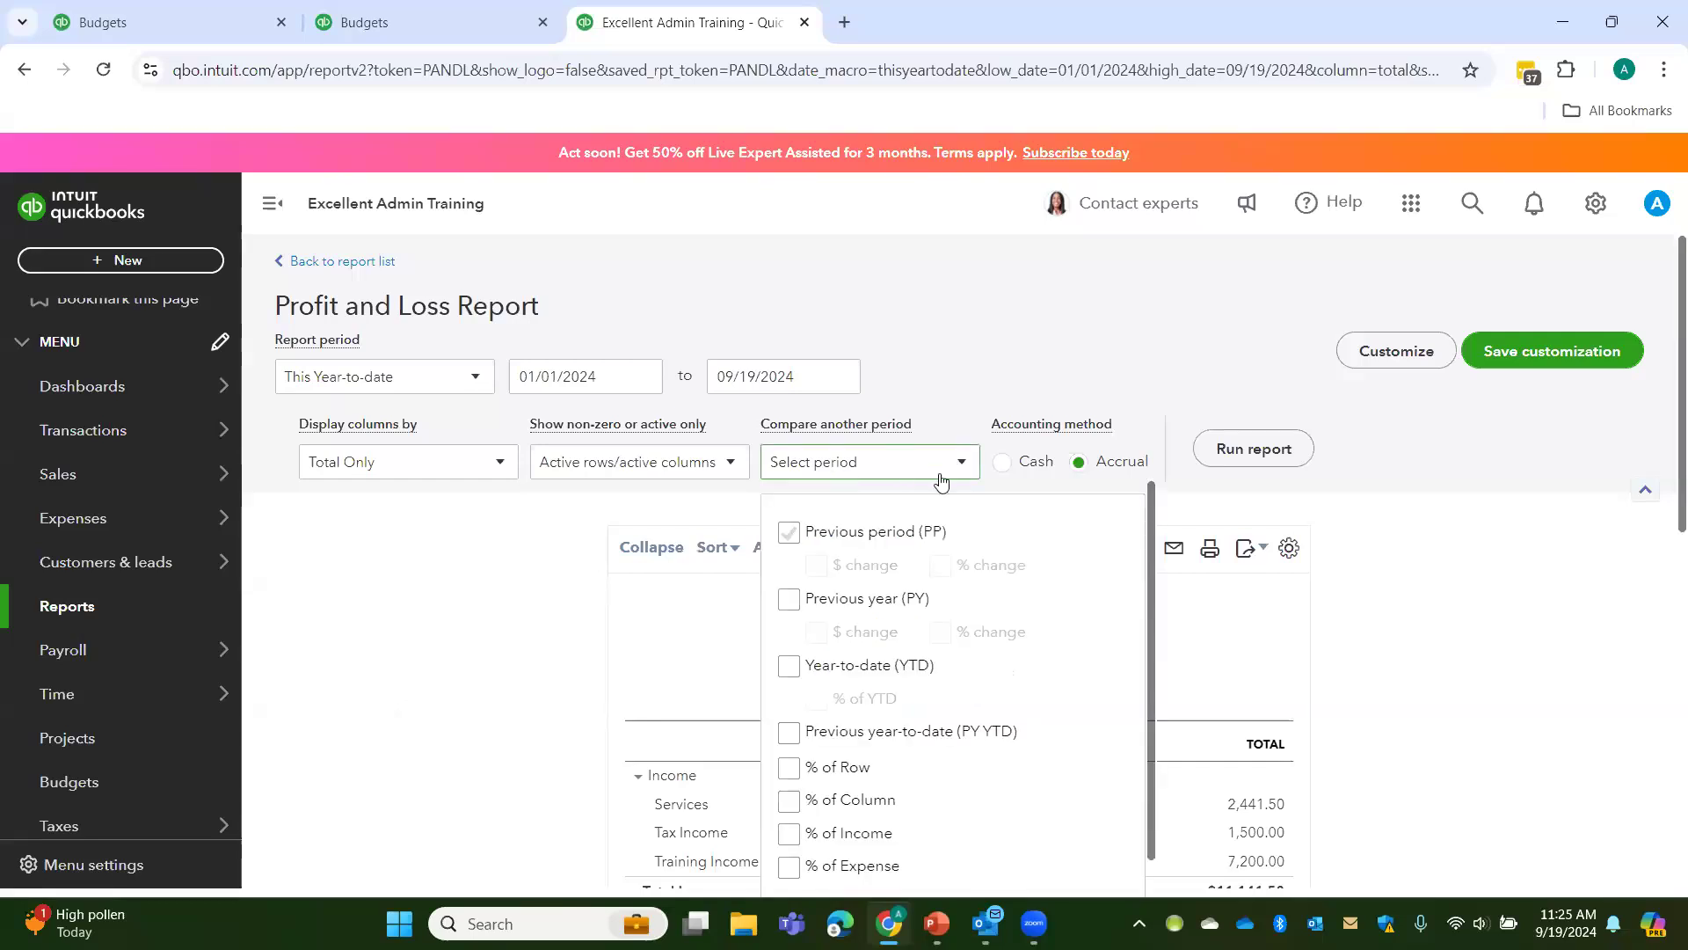
scroll(866, 747, "down", 1)
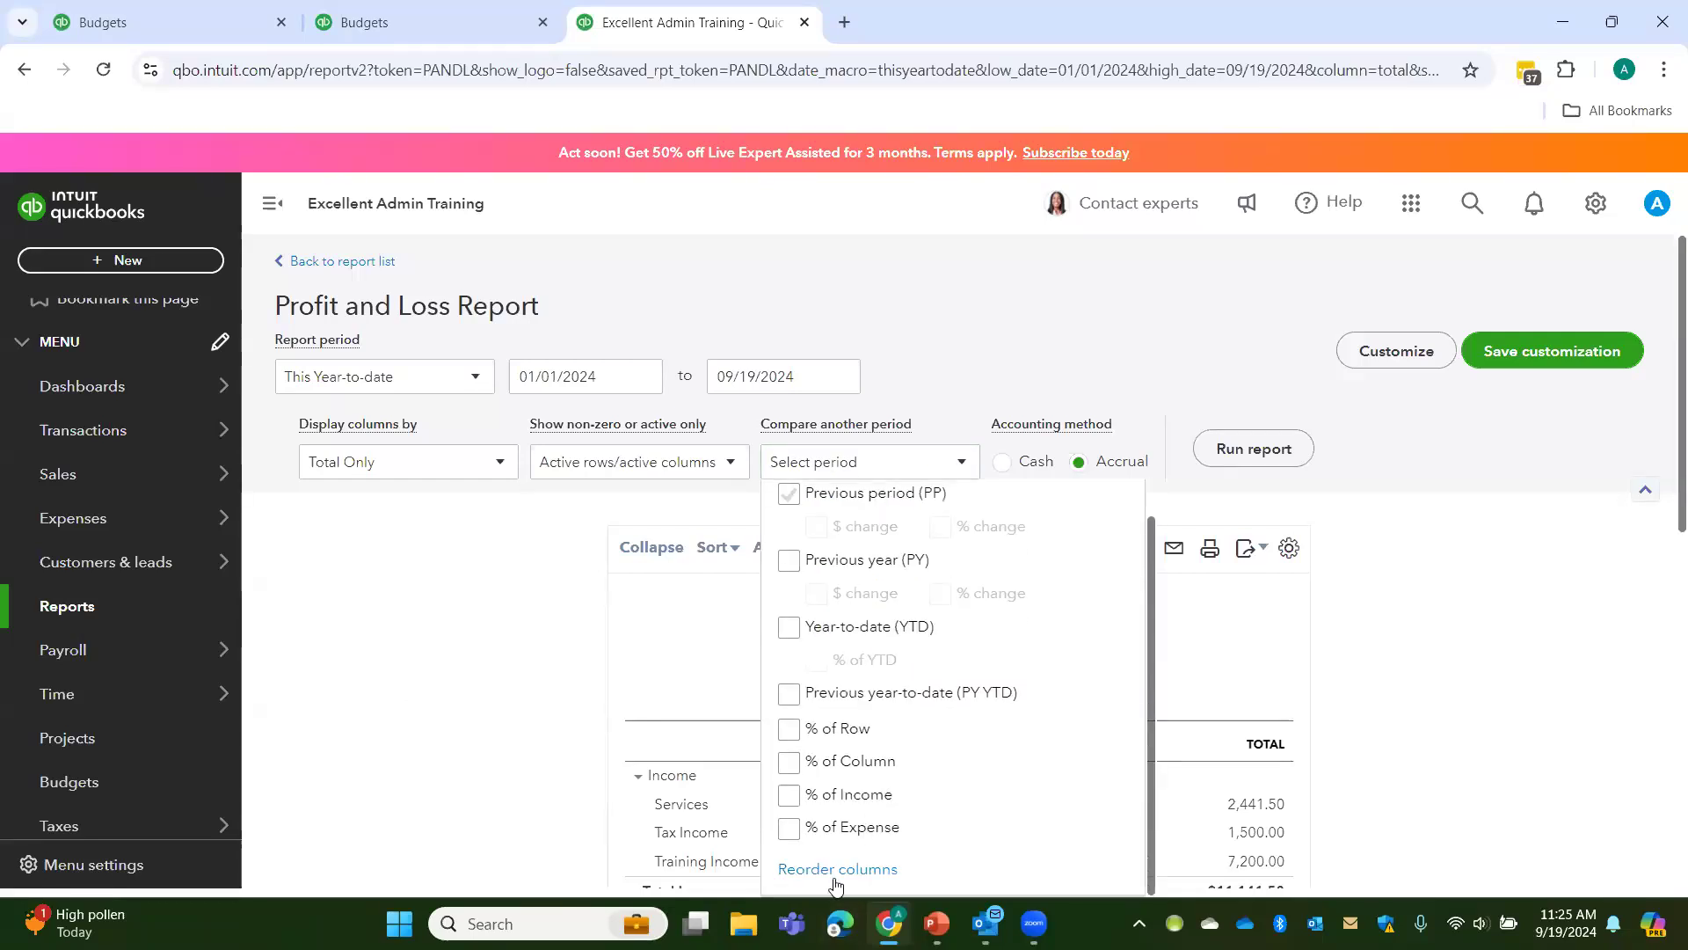
left_click(1160, 404)
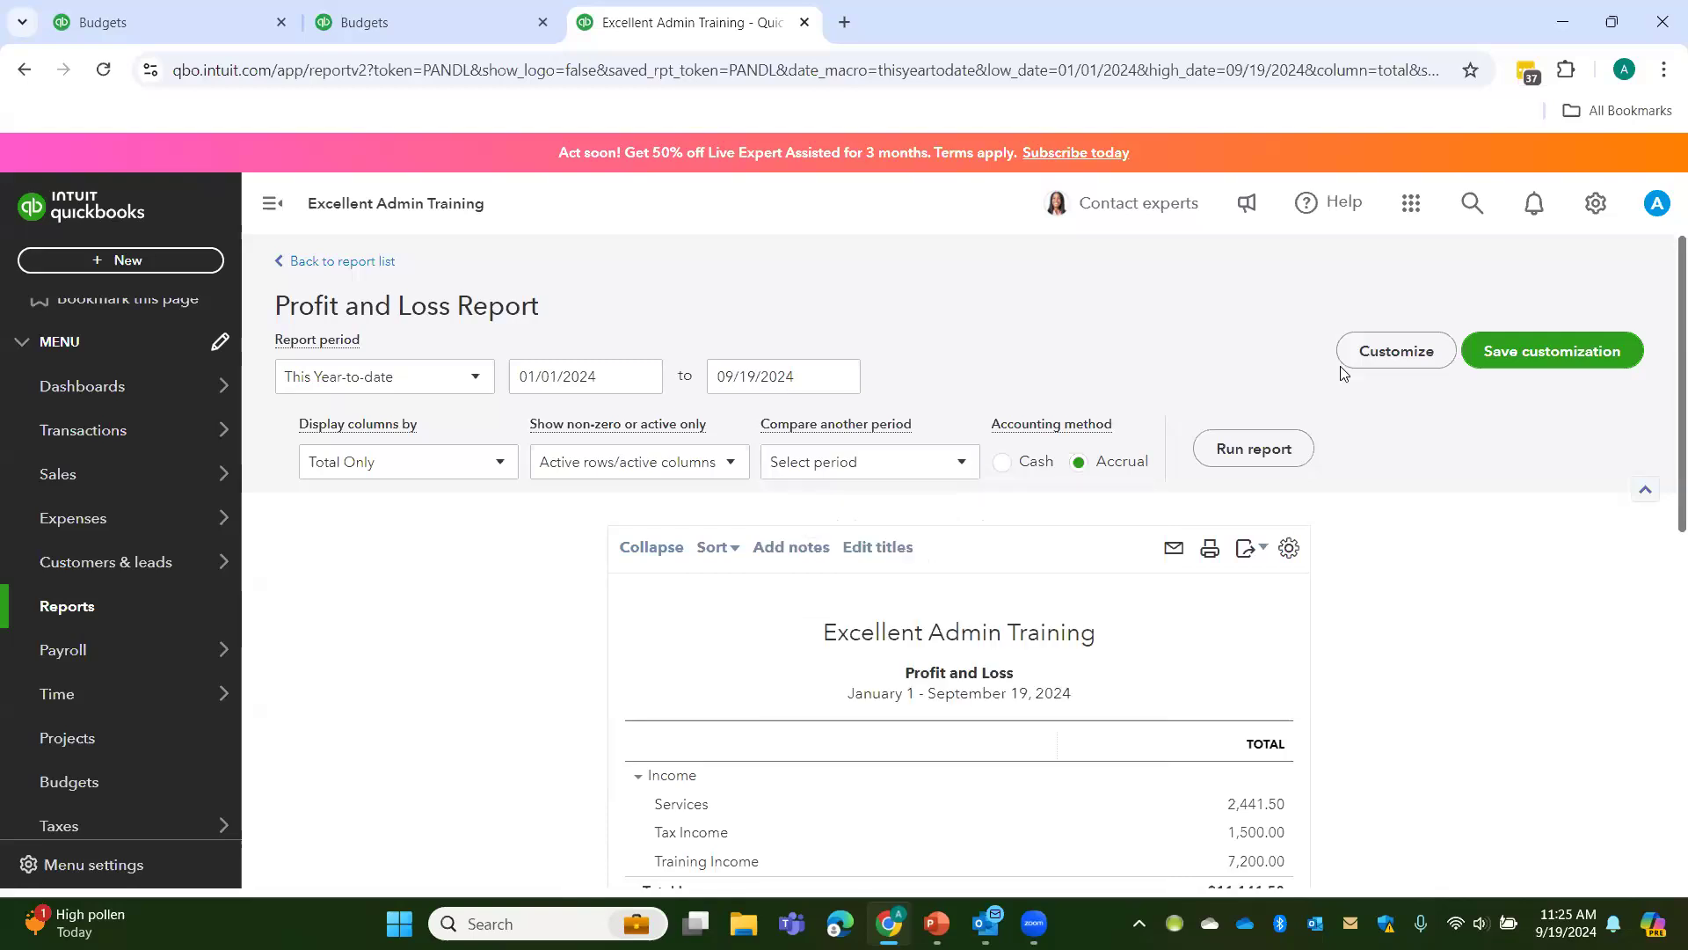
left_click(1426, 346)
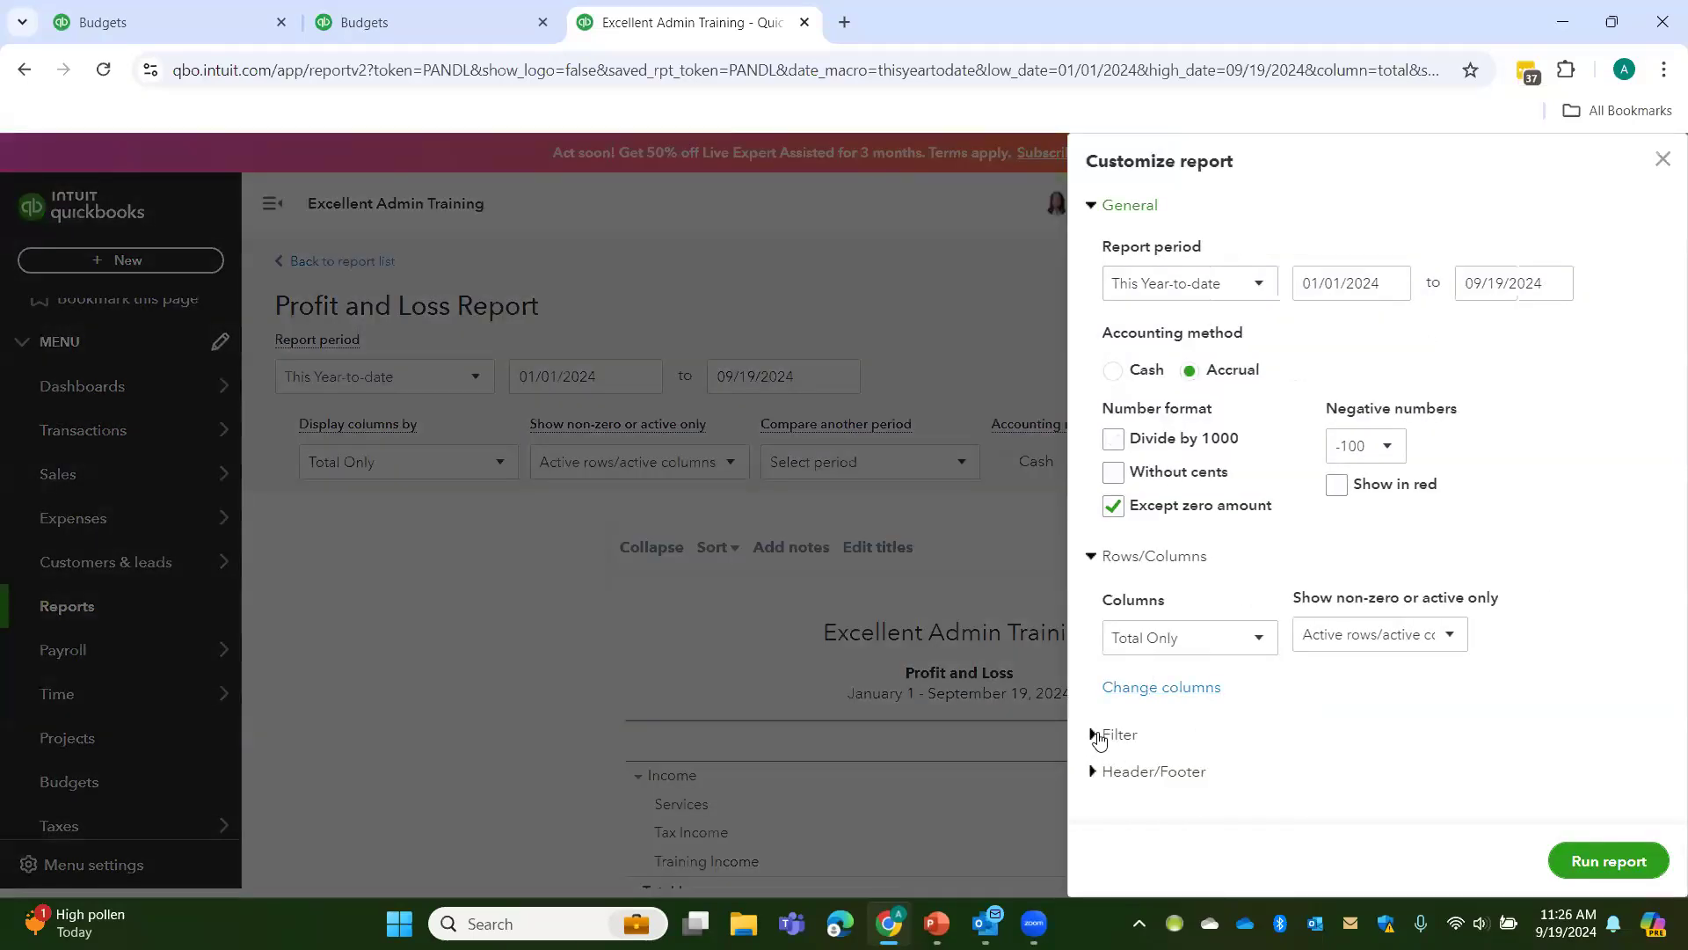
Step: Rerun Profit and Loss, drill into Total Income, sort by Memo/Description and Account full name
left_click(1110, 736)
scroll(1182, 701, "down", 5)
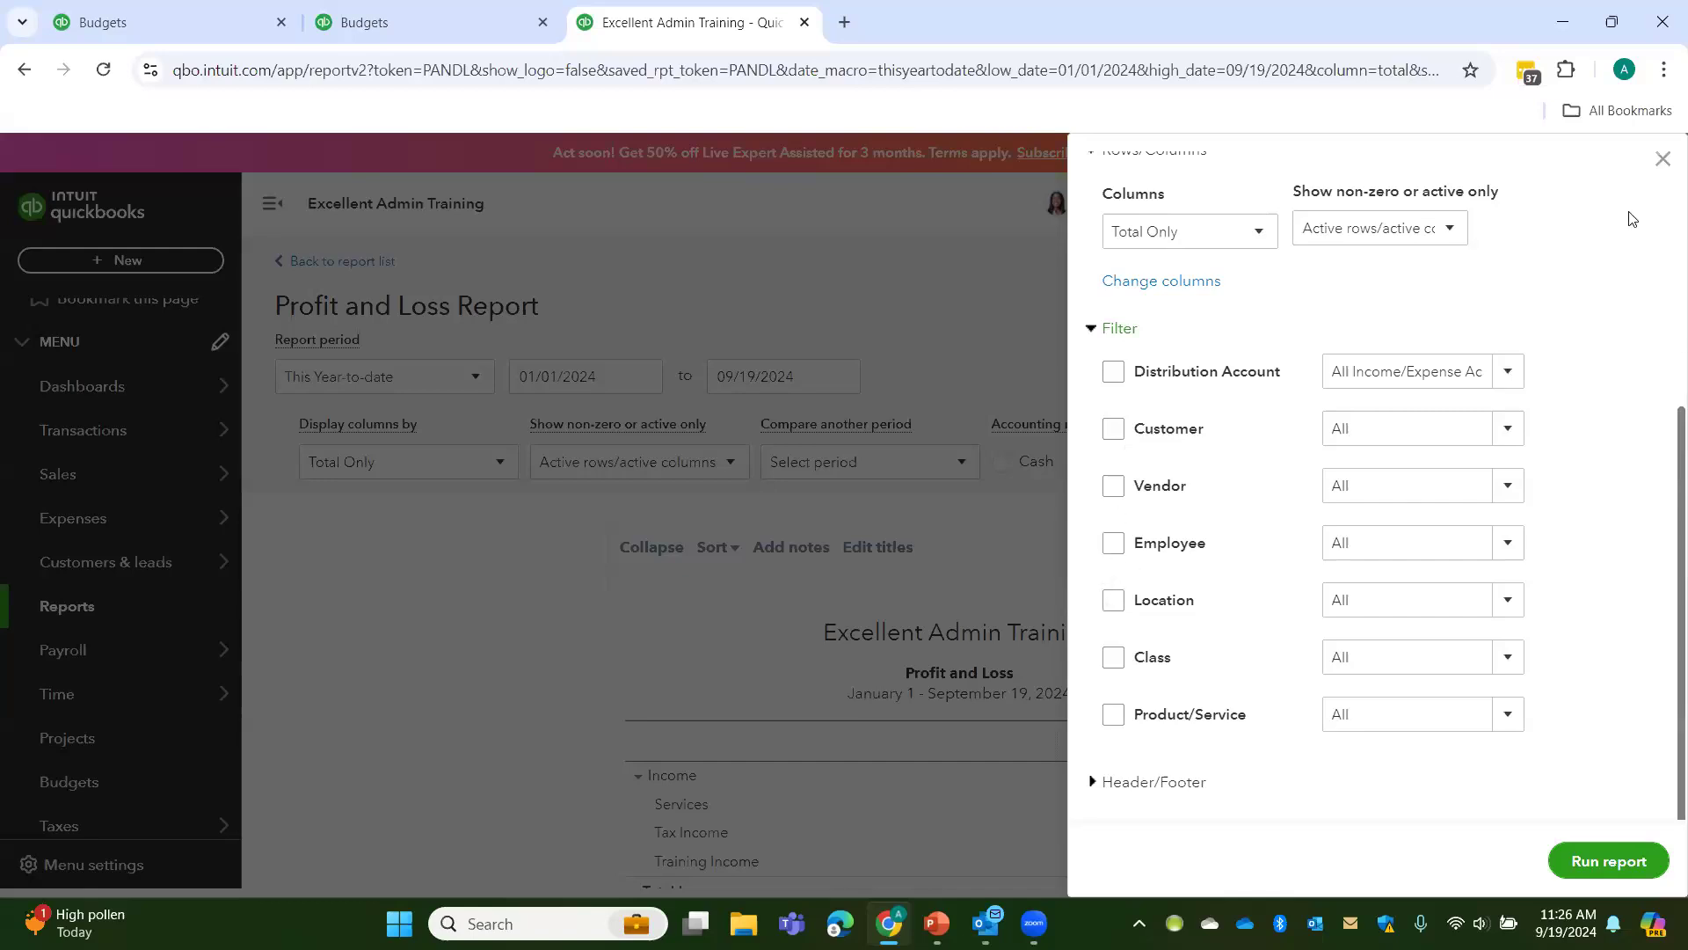
left_click(1663, 163)
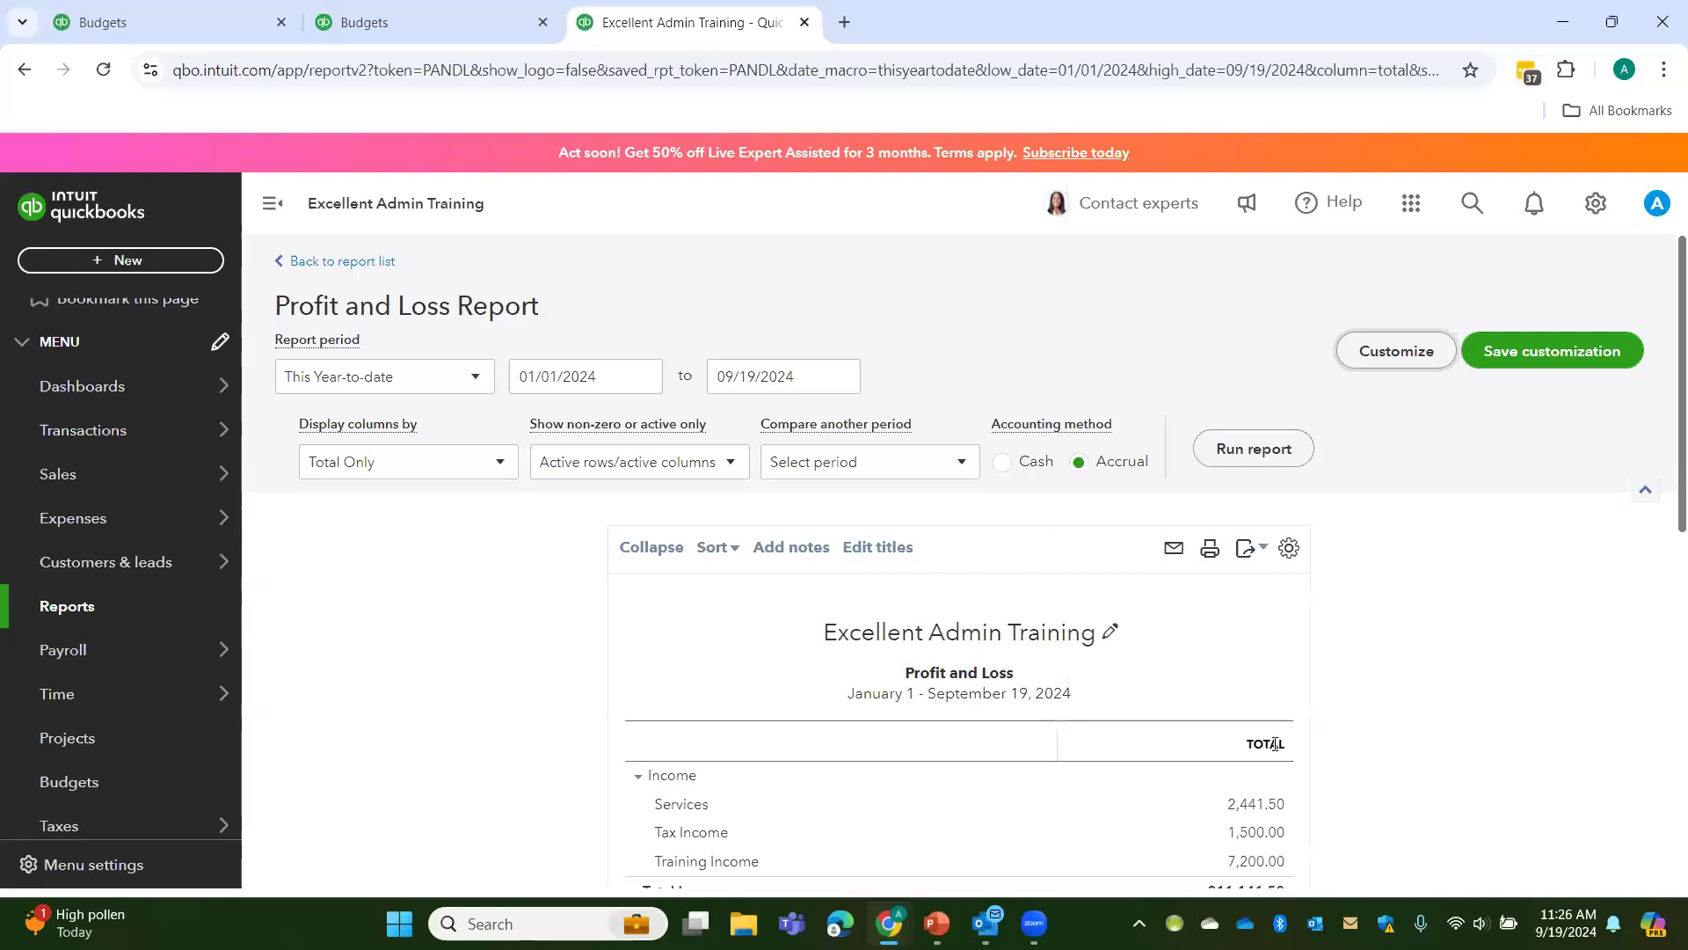
left_click(1234, 451)
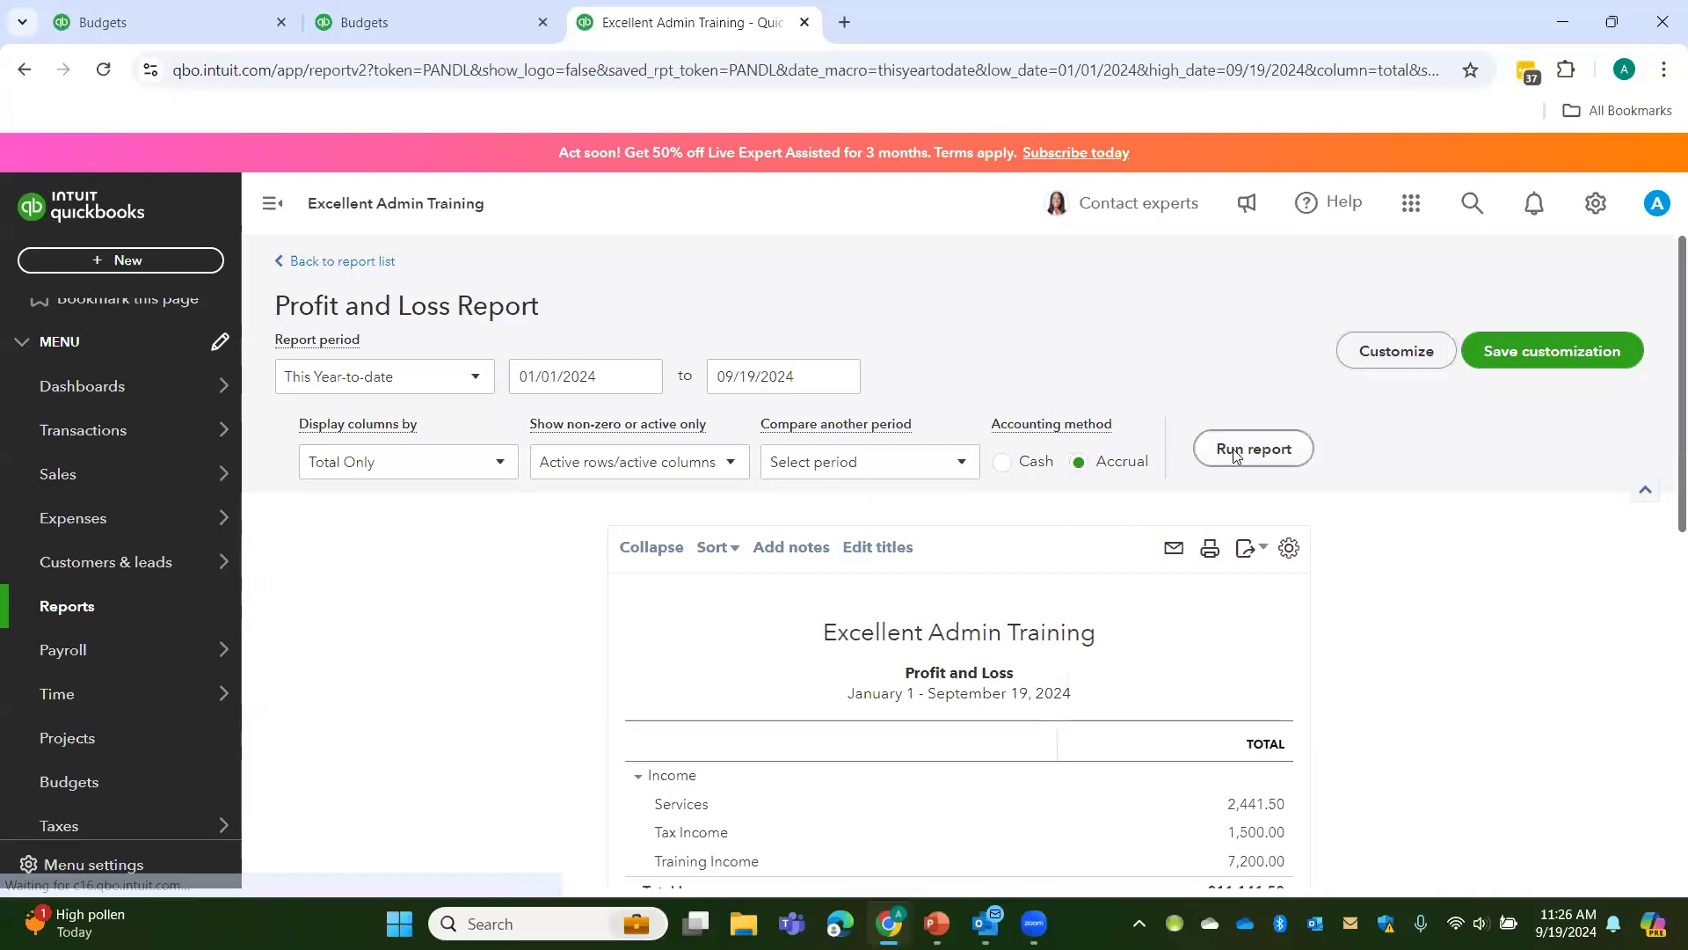
scroll(1231, 528, "down", 3)
left_click(1230, 622)
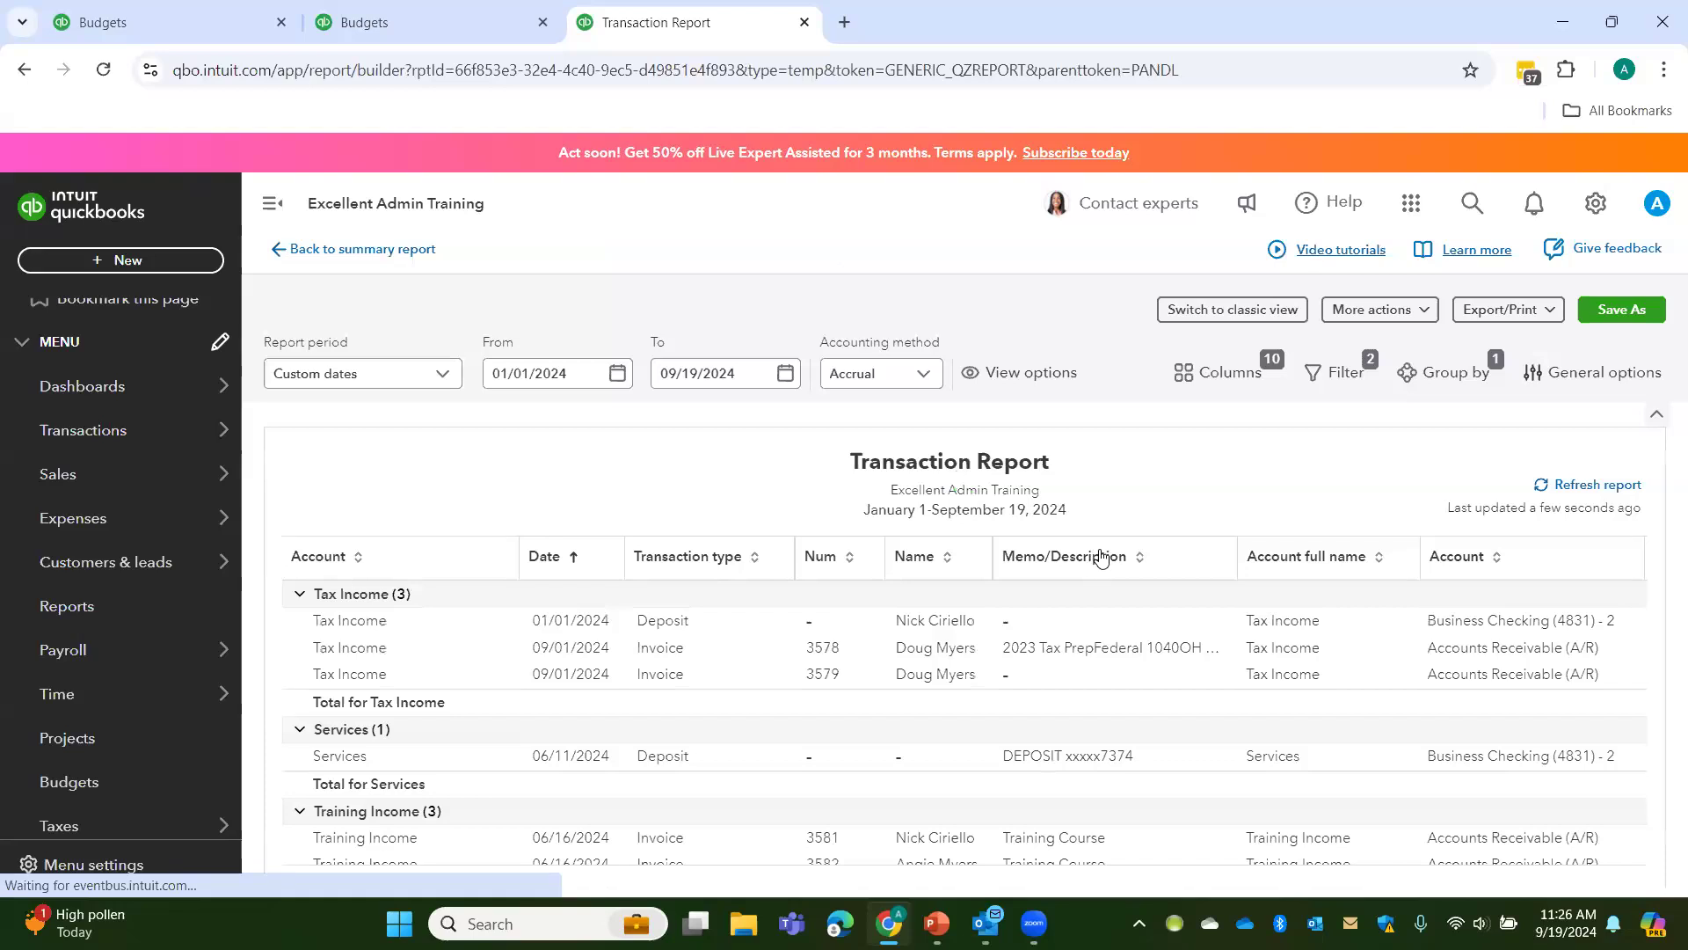
left_click(1145, 560)
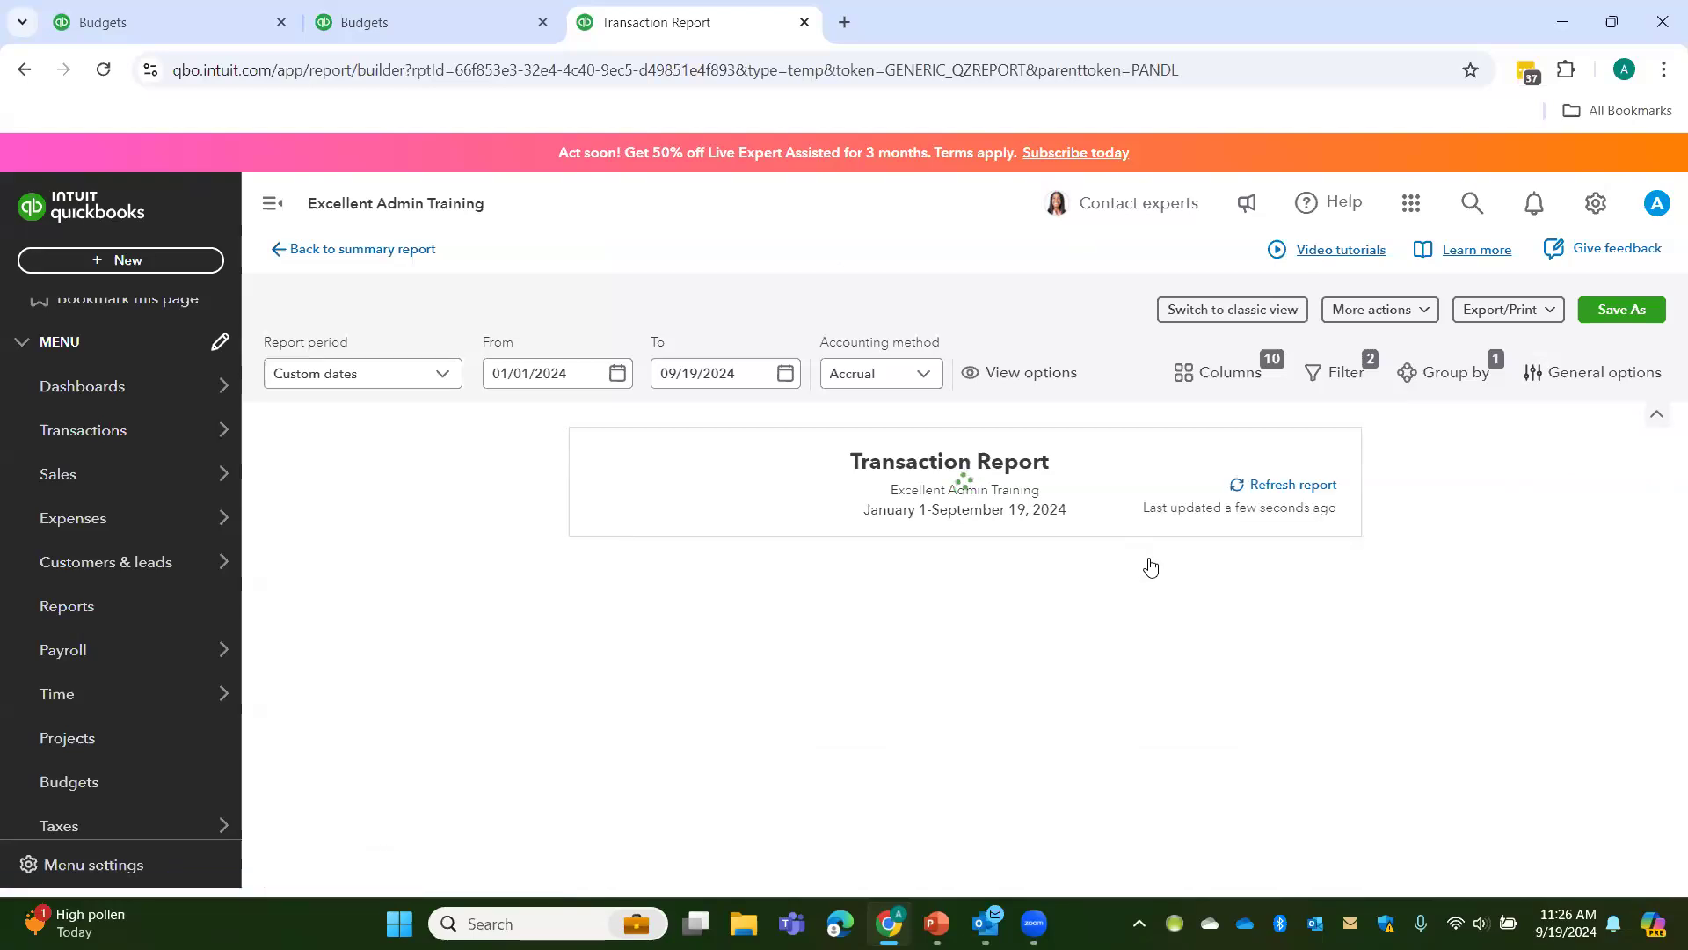
left_click(1377, 560)
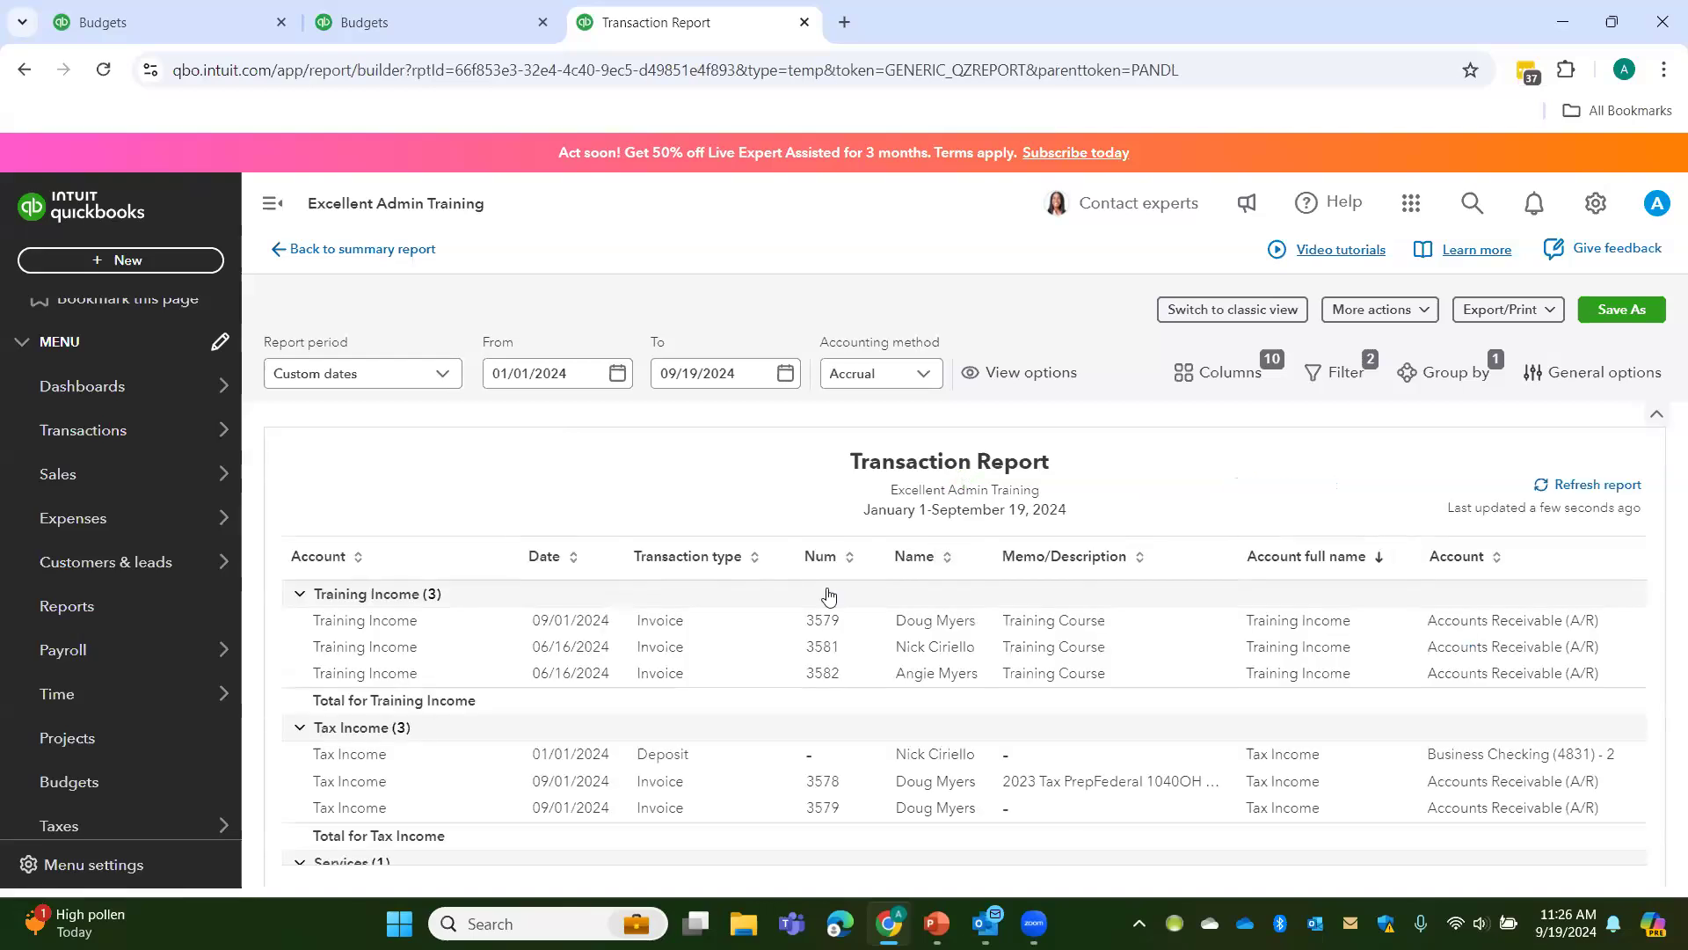
Step: Switch the transaction report to Cash accounting, then save and exit to Reports
left_click(927, 373)
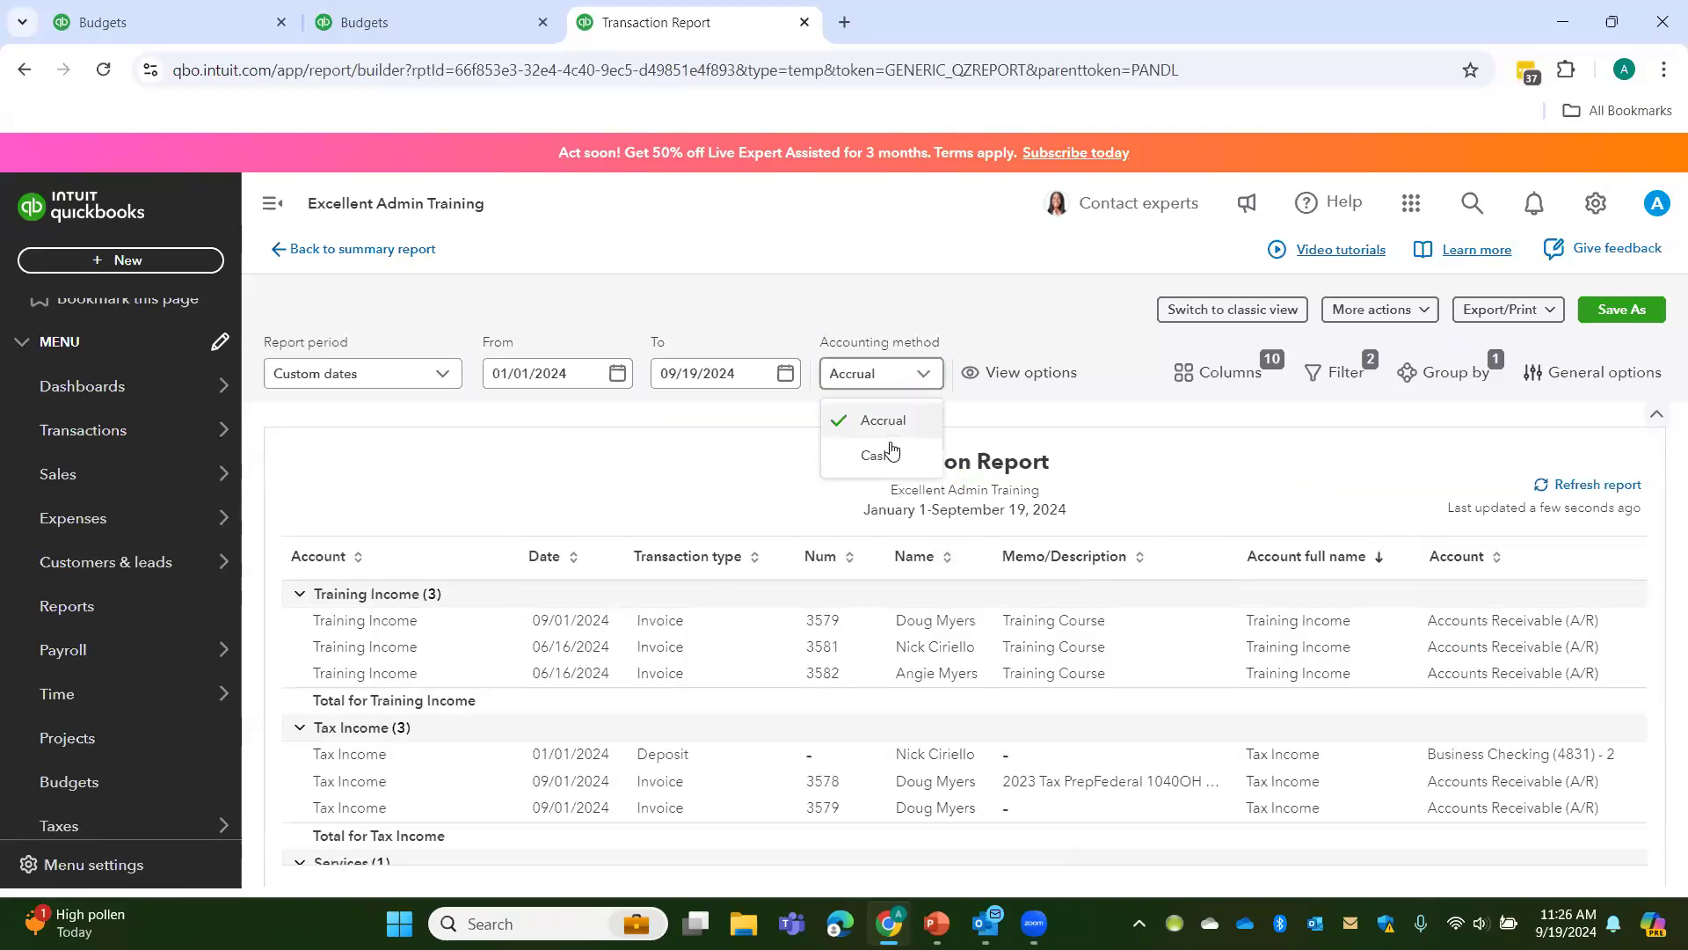
left_click(888, 453)
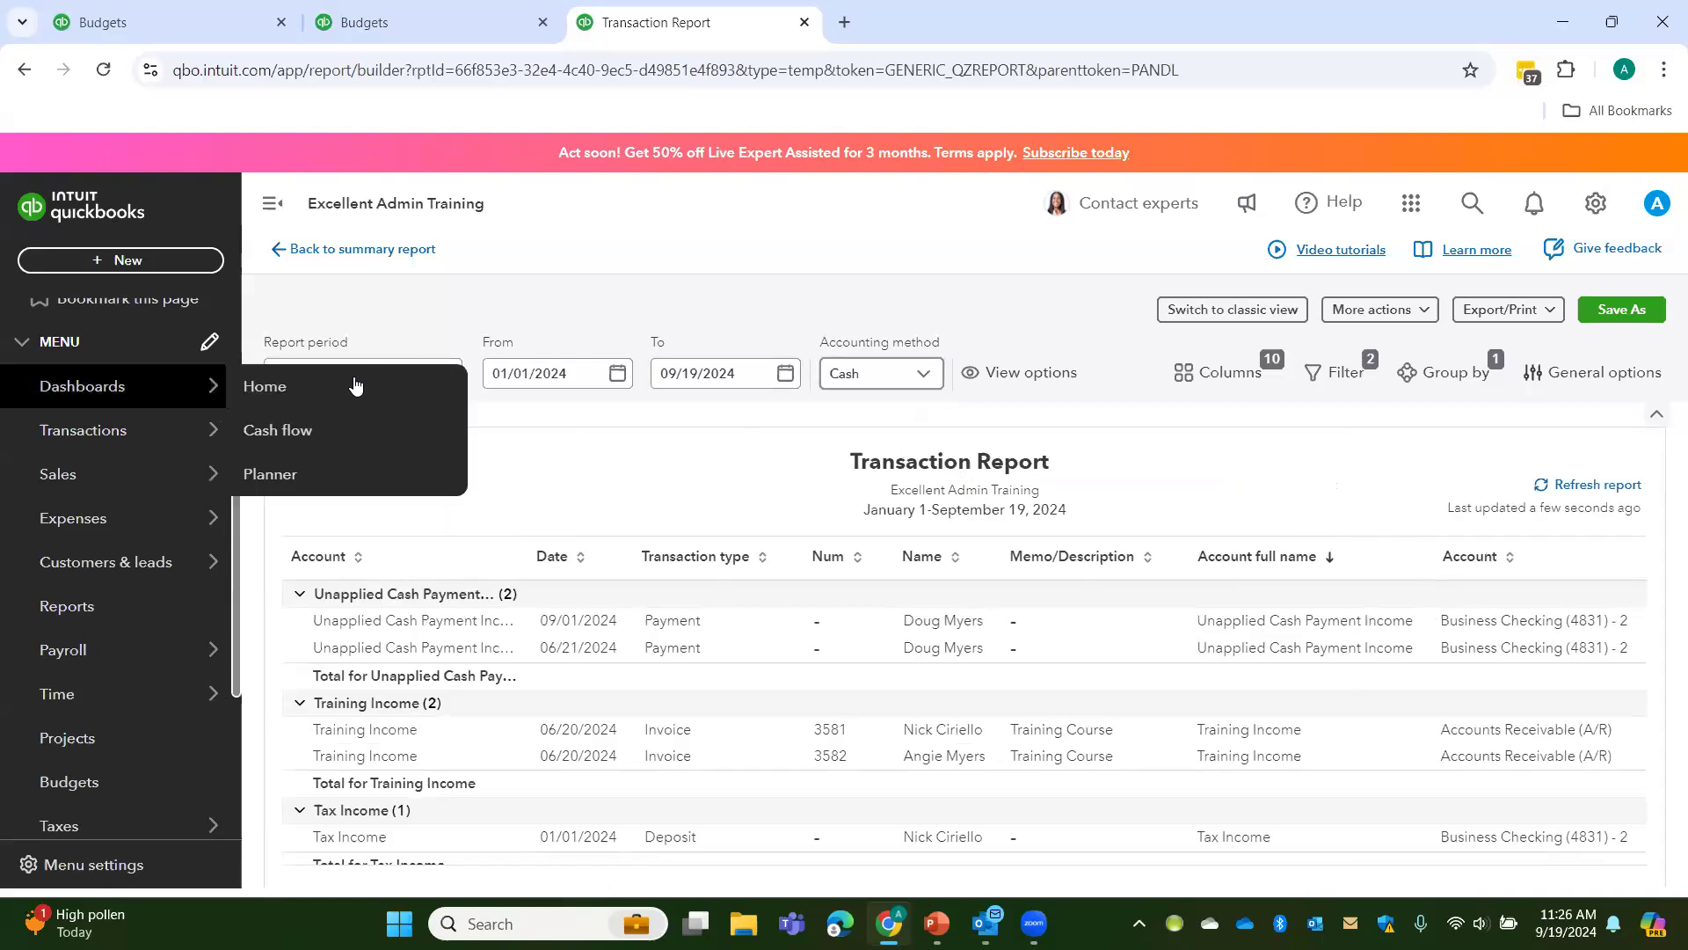
left_click(1337, 372)
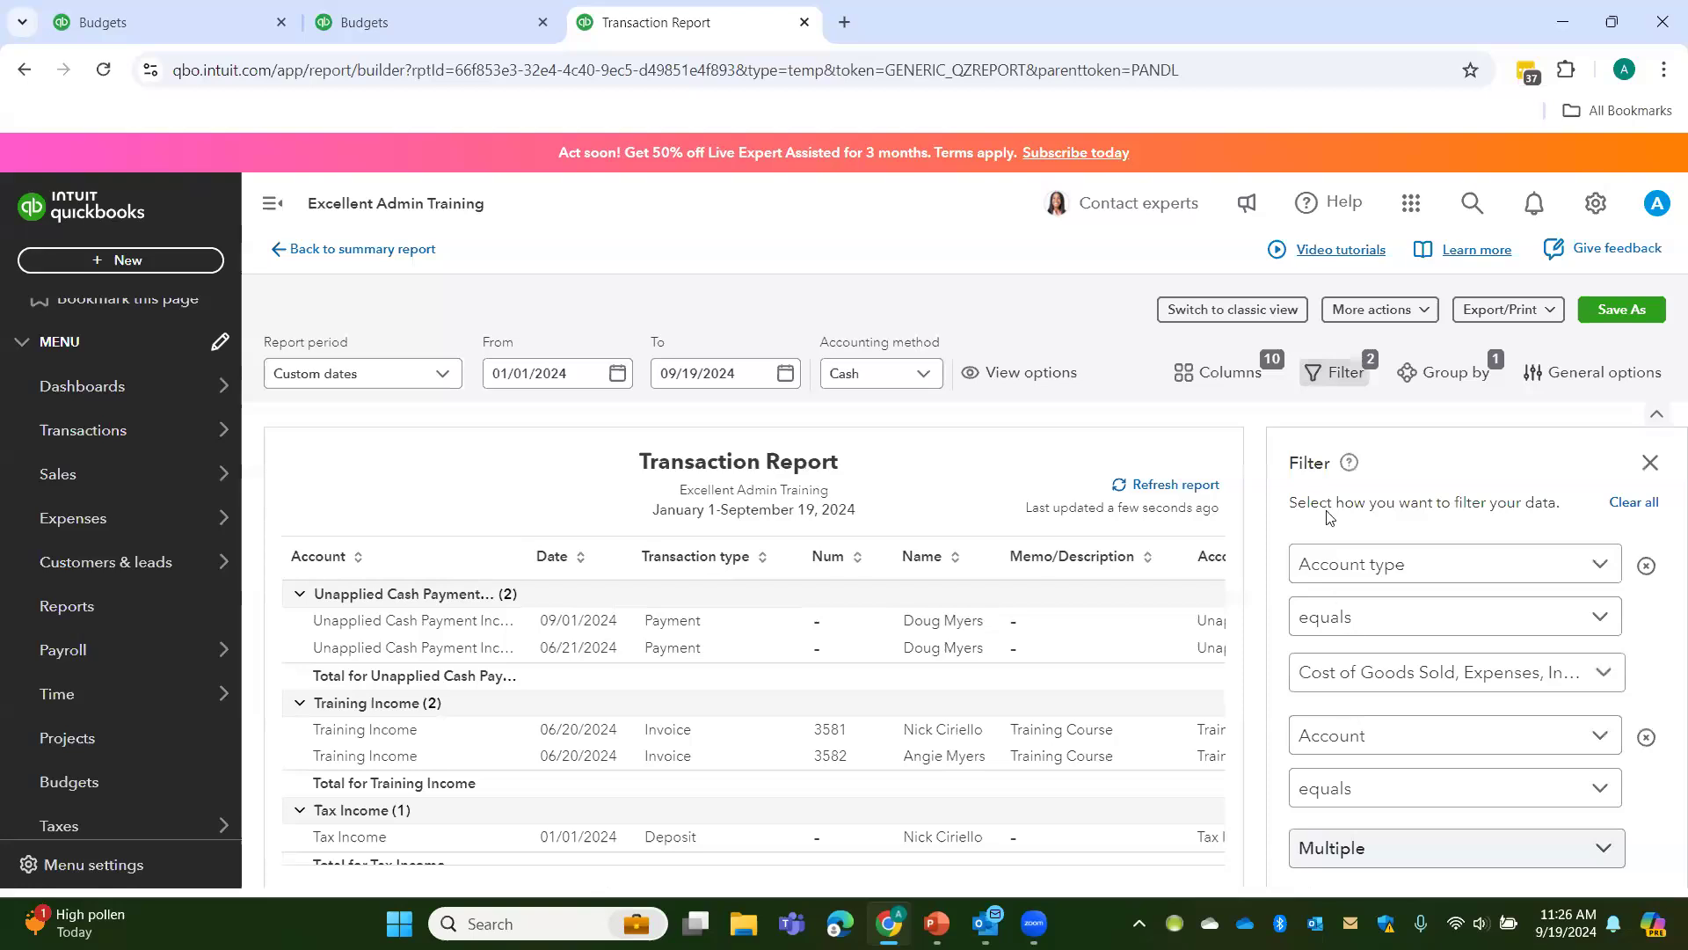
left_click(1333, 371)
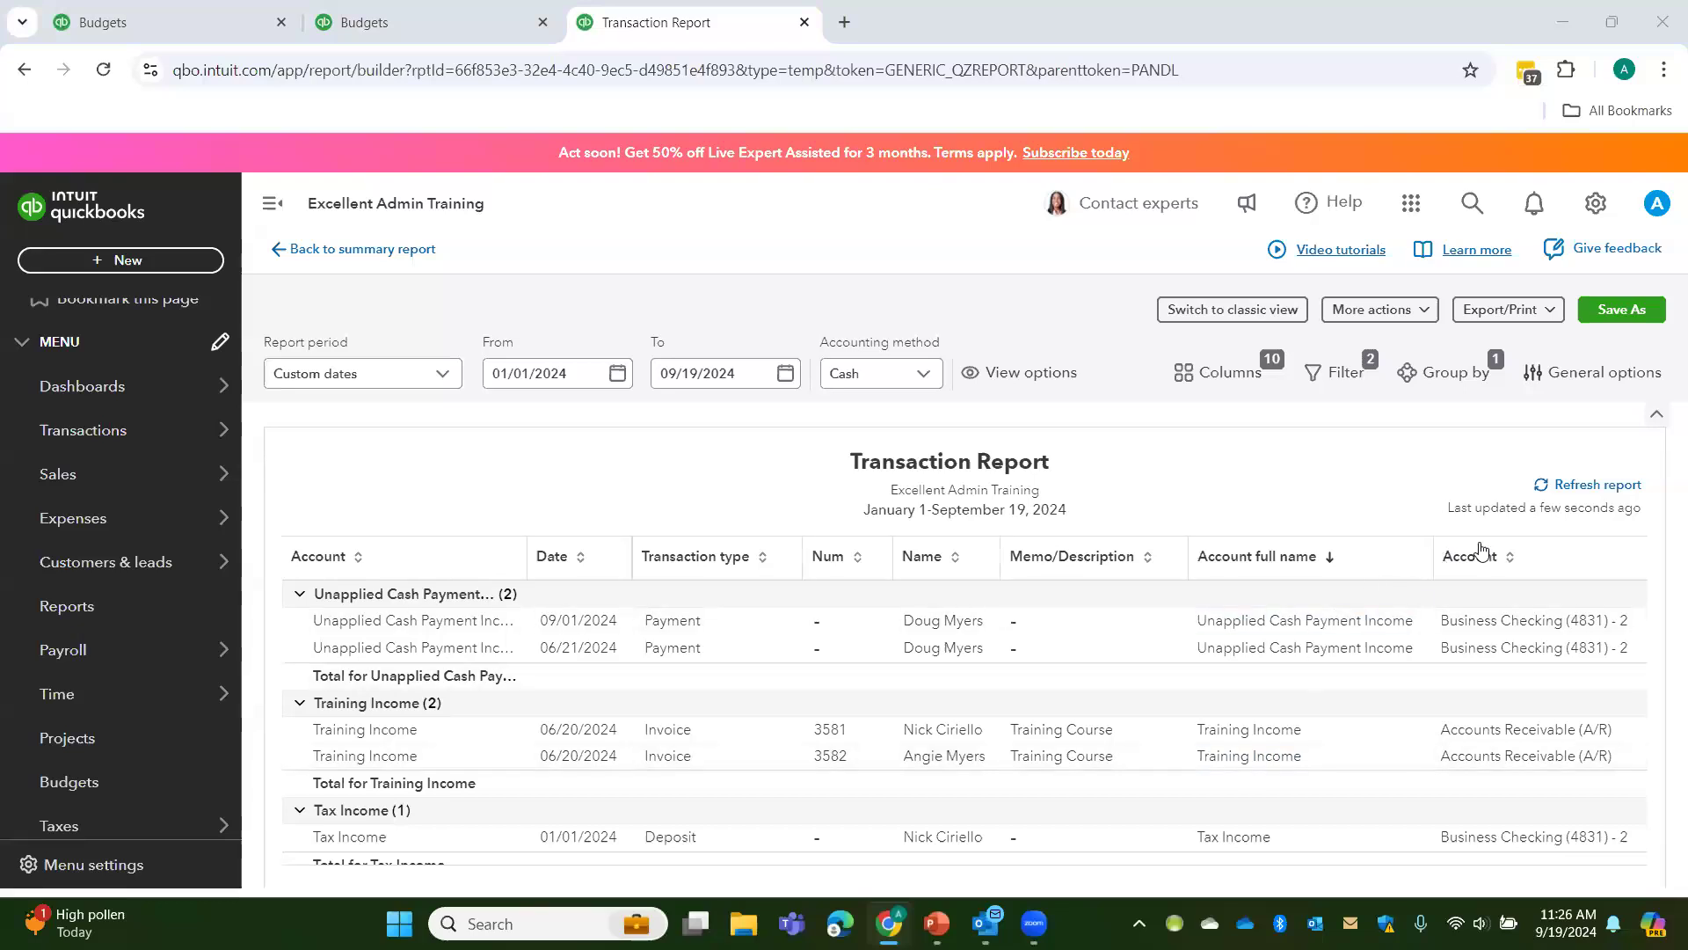
left_click(346, 248)
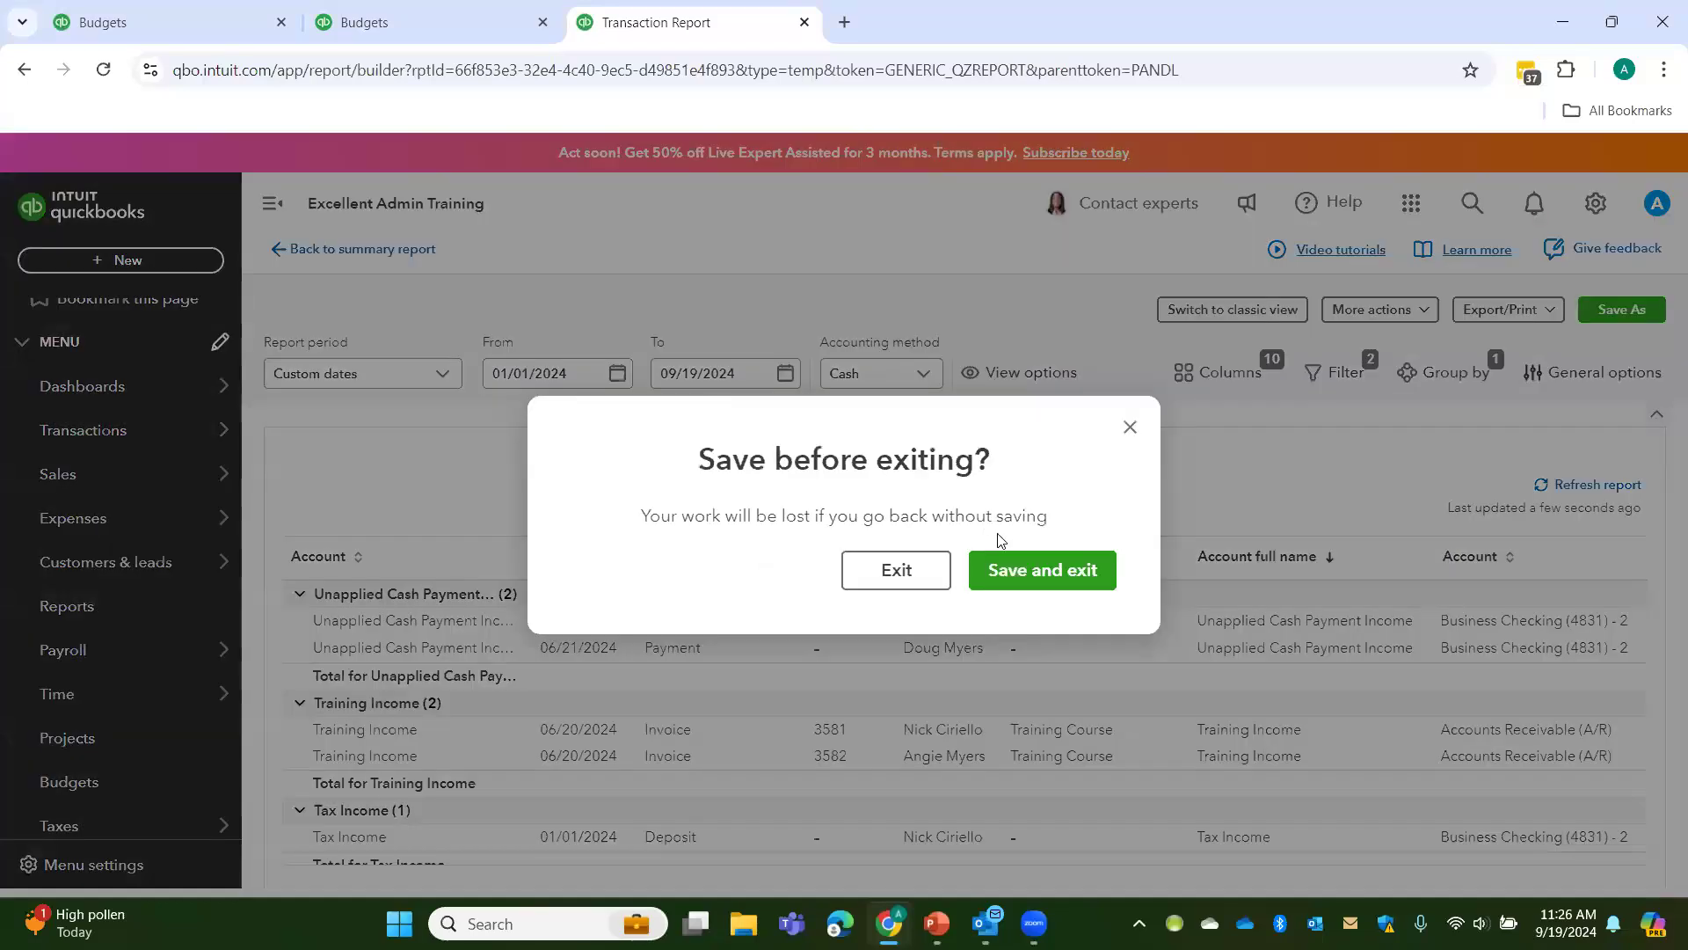
left_click(1031, 576)
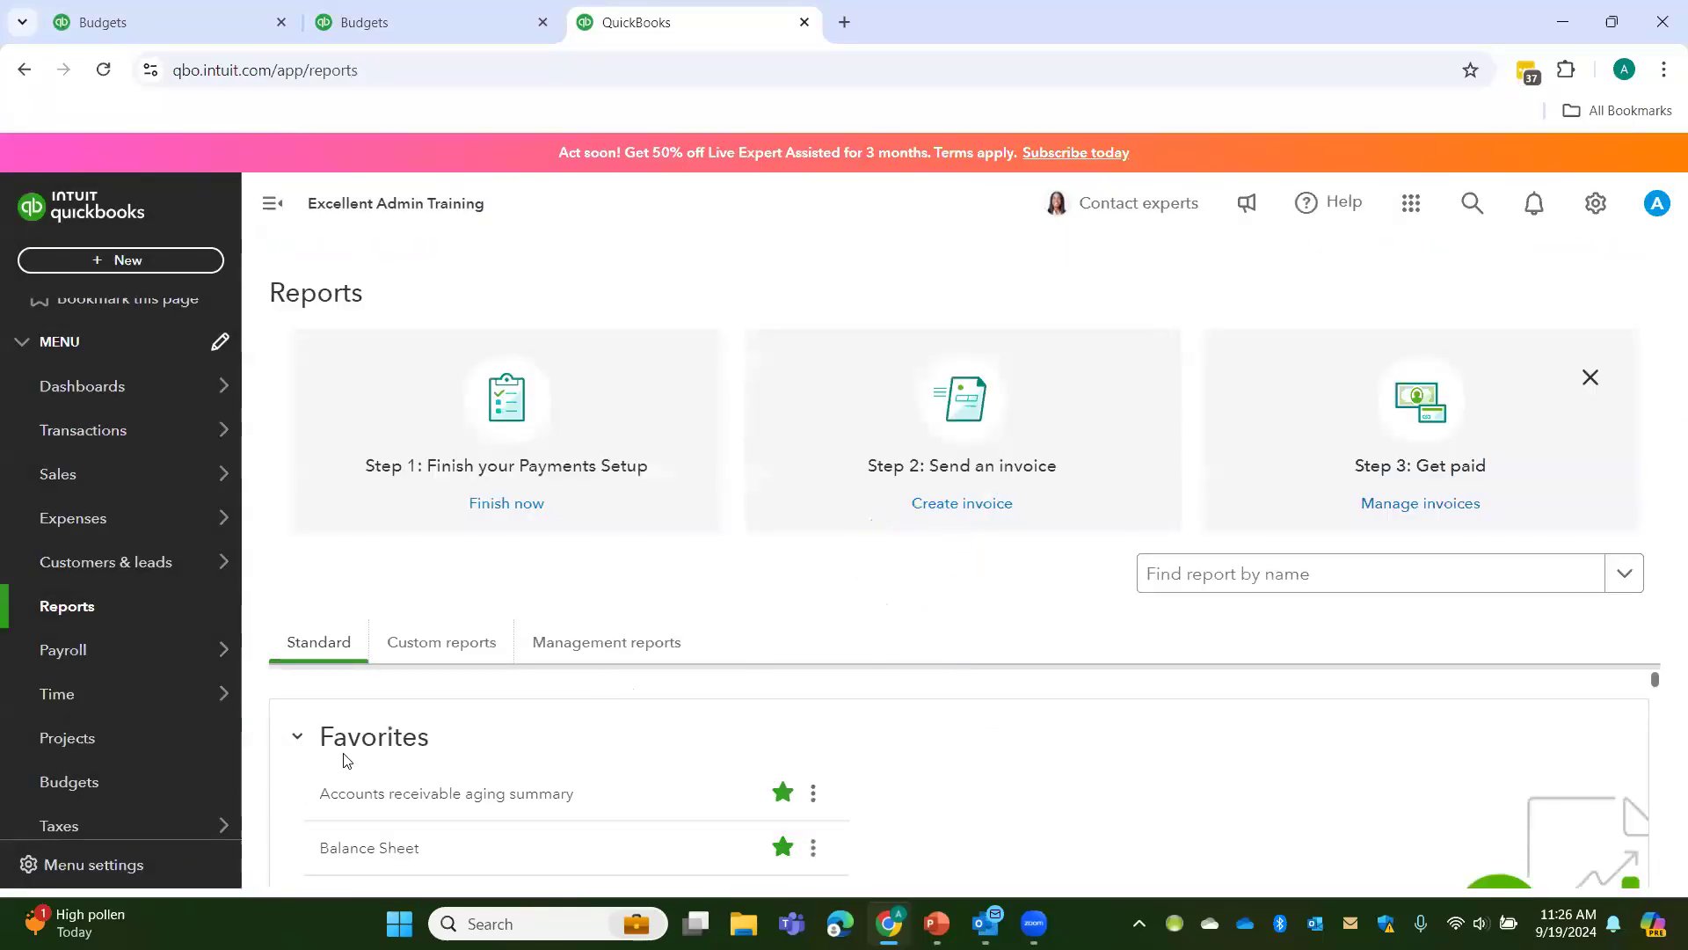
Step: Reopen Profit and Loss and collapse Expenses and Income to totals, showing $4,858.54 net income
scroll(343, 760, "down", 3)
left_click(396, 690)
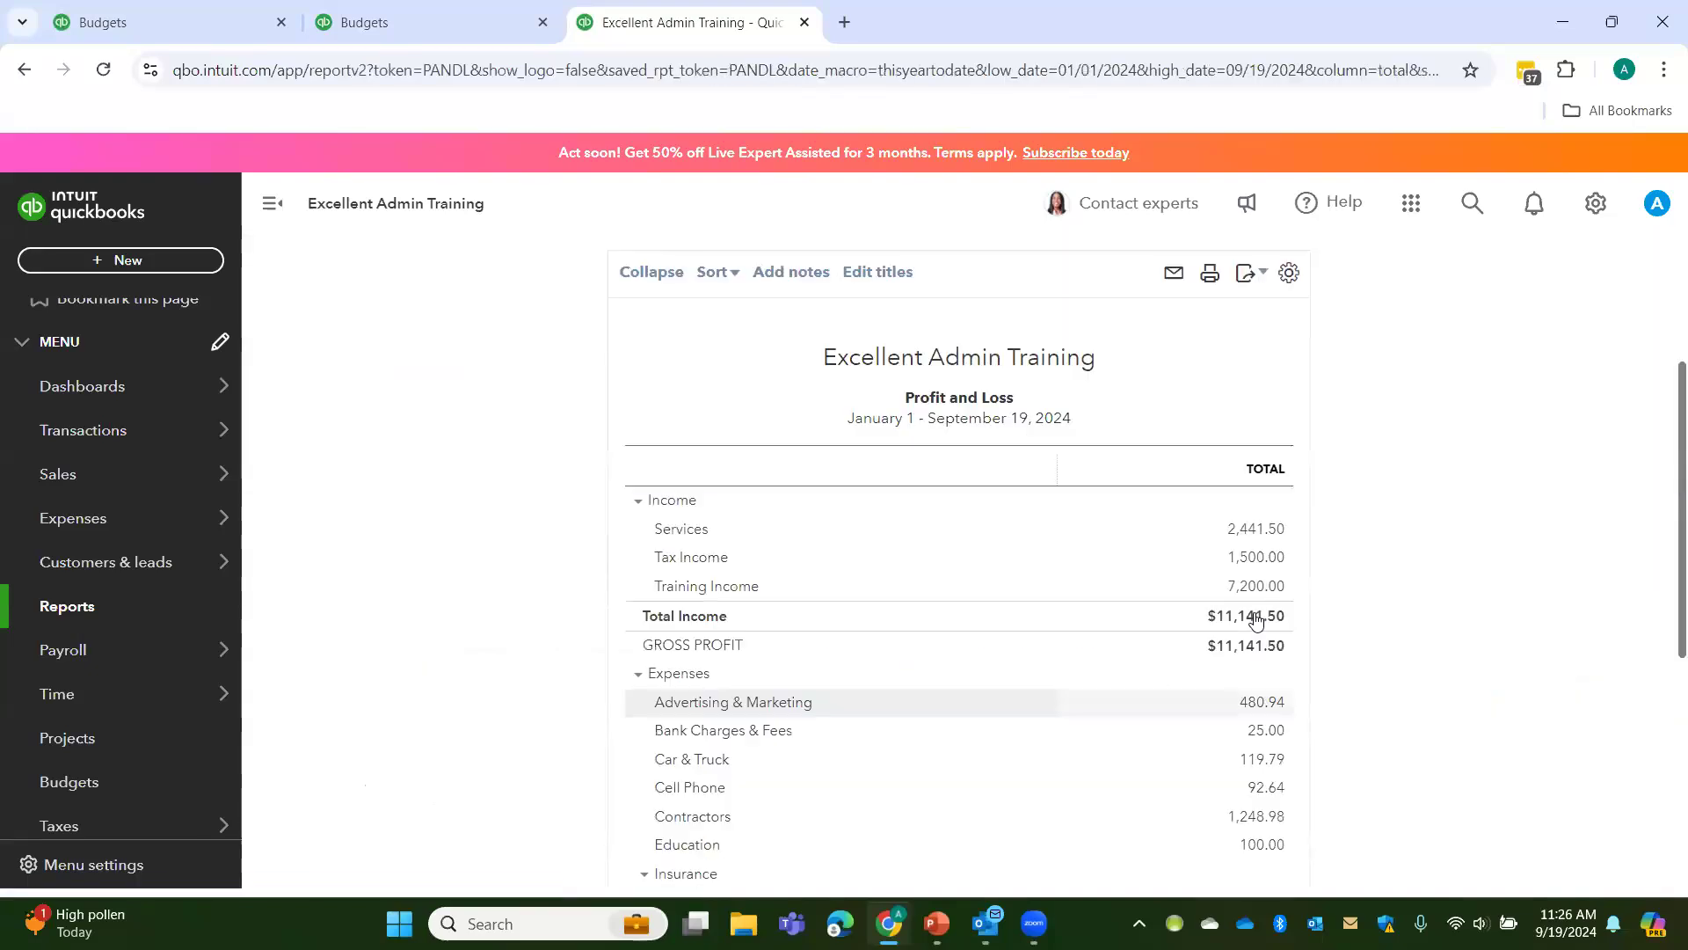
scroll(1258, 606, "down", 1)
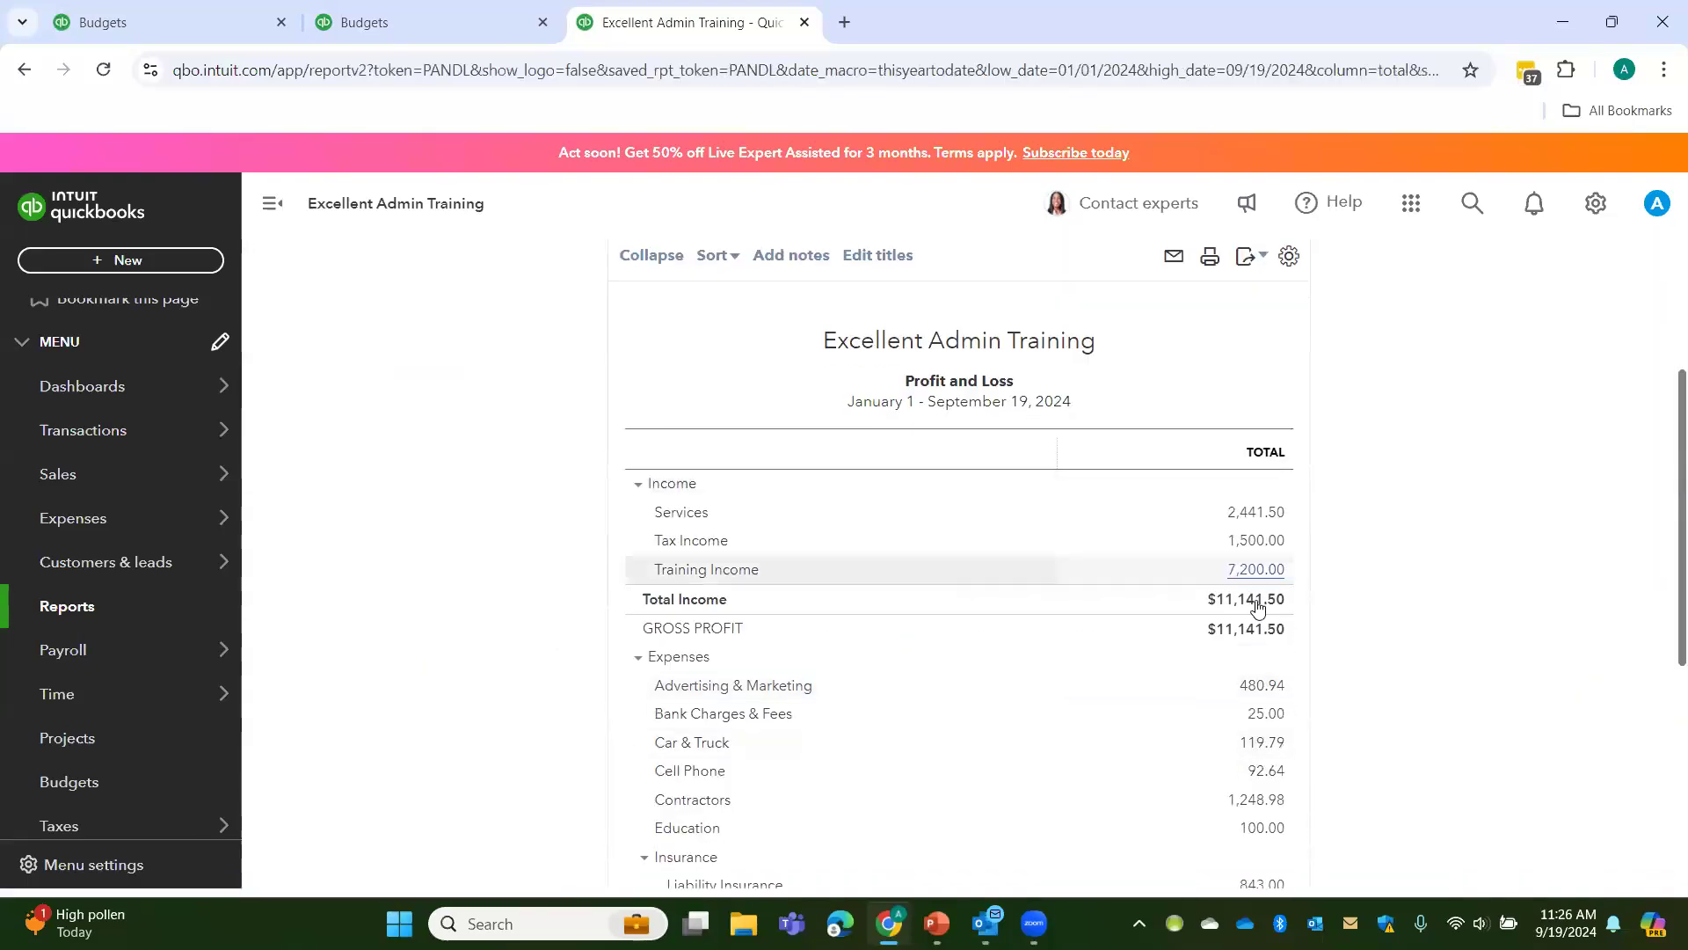
scroll(1257, 607, "down", 5)
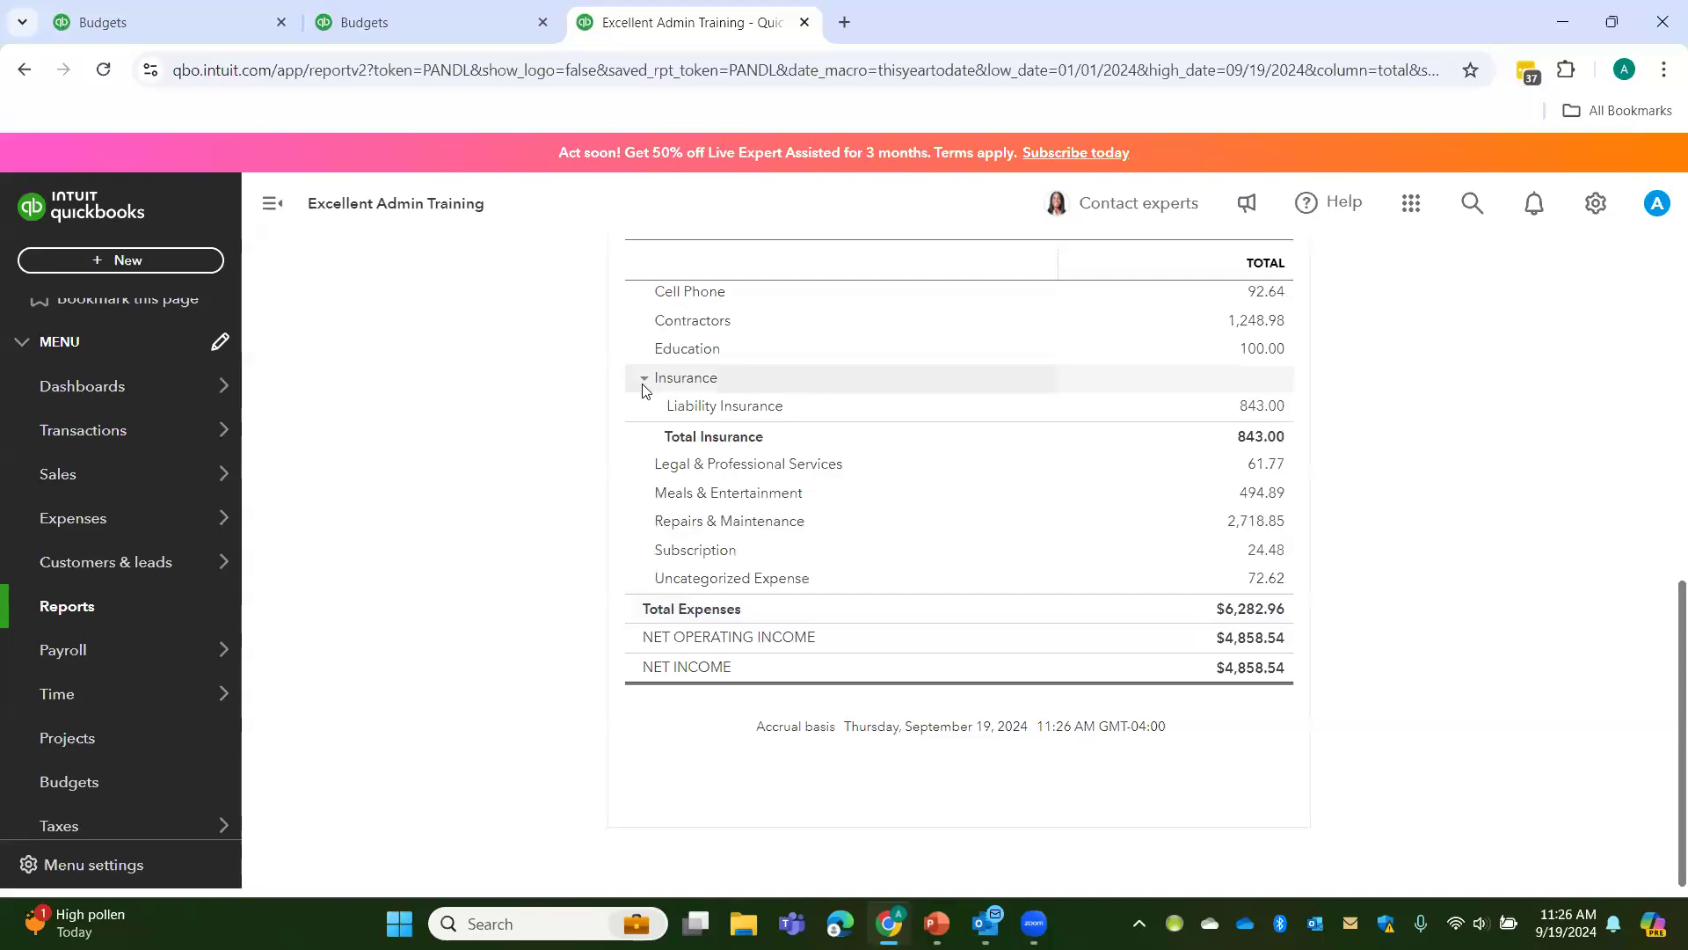
left_click(644, 378)
left_click(642, 433)
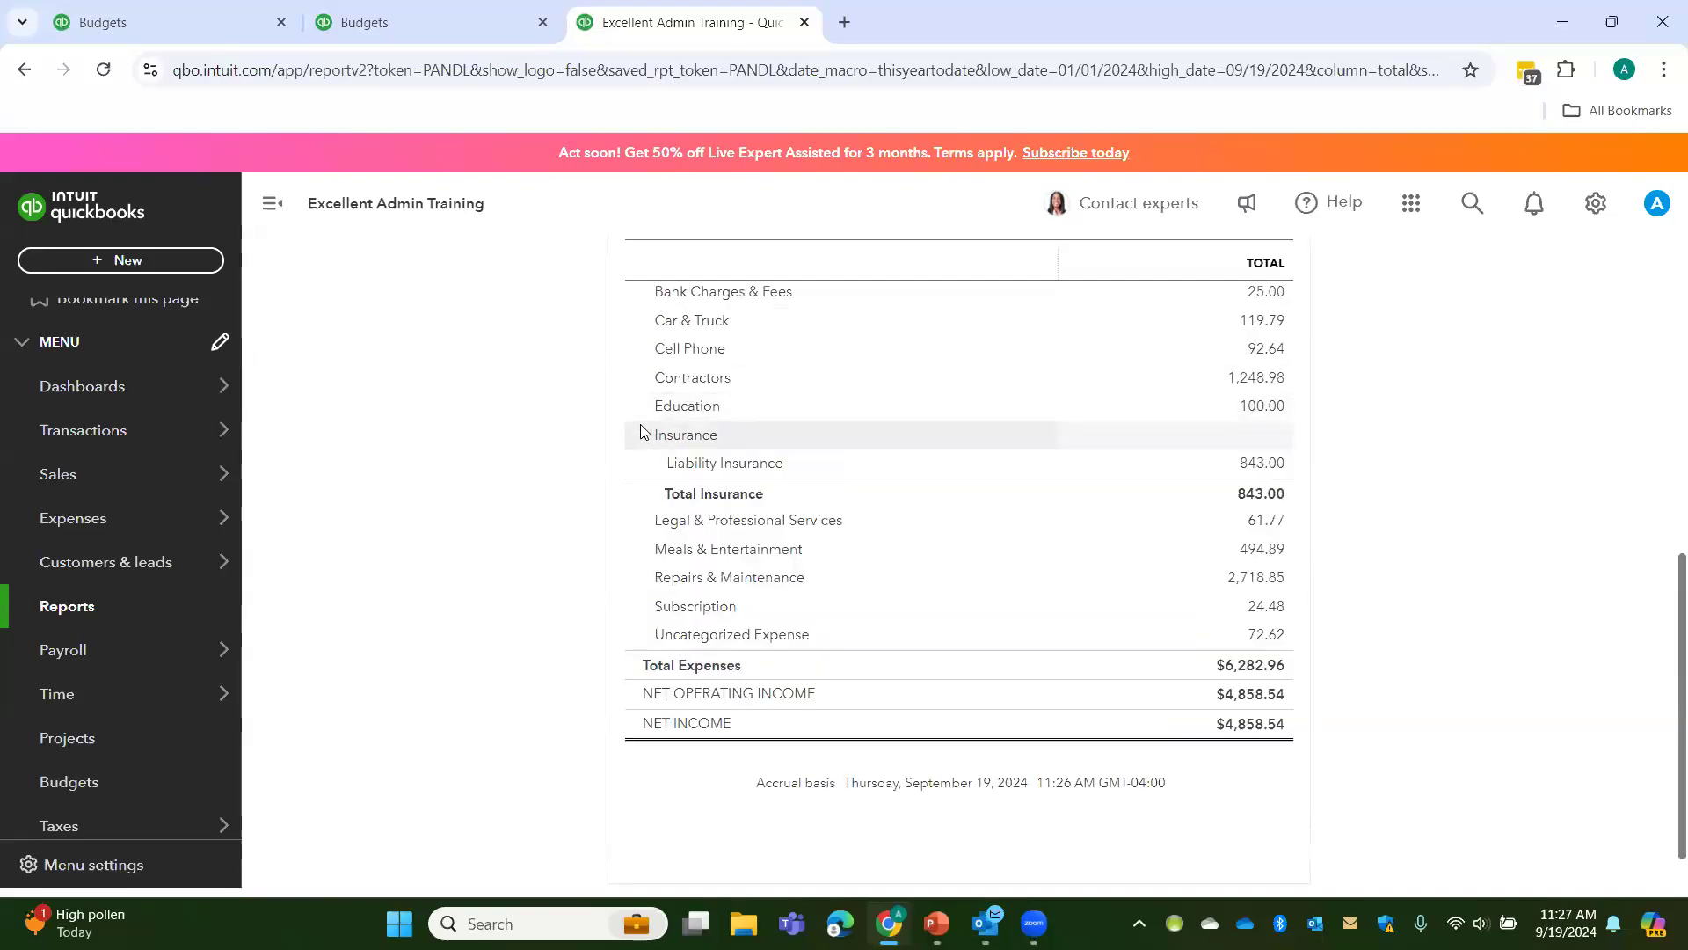
scroll(641, 444, "up", 3)
left_click(639, 495)
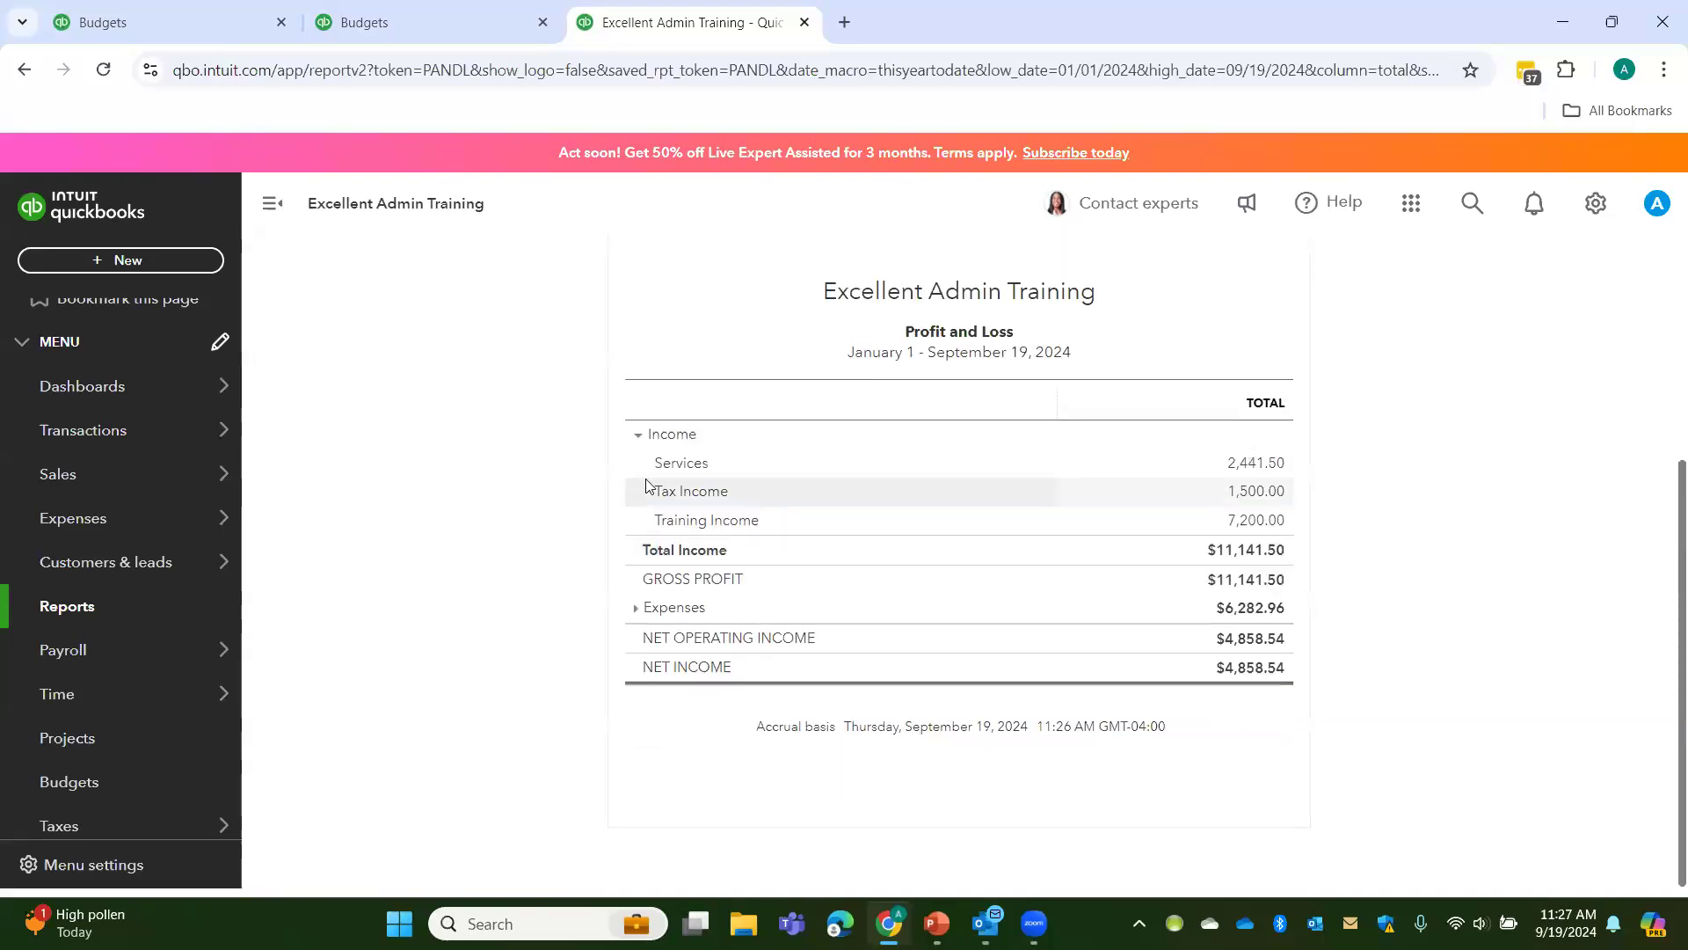
left_click(631, 560)
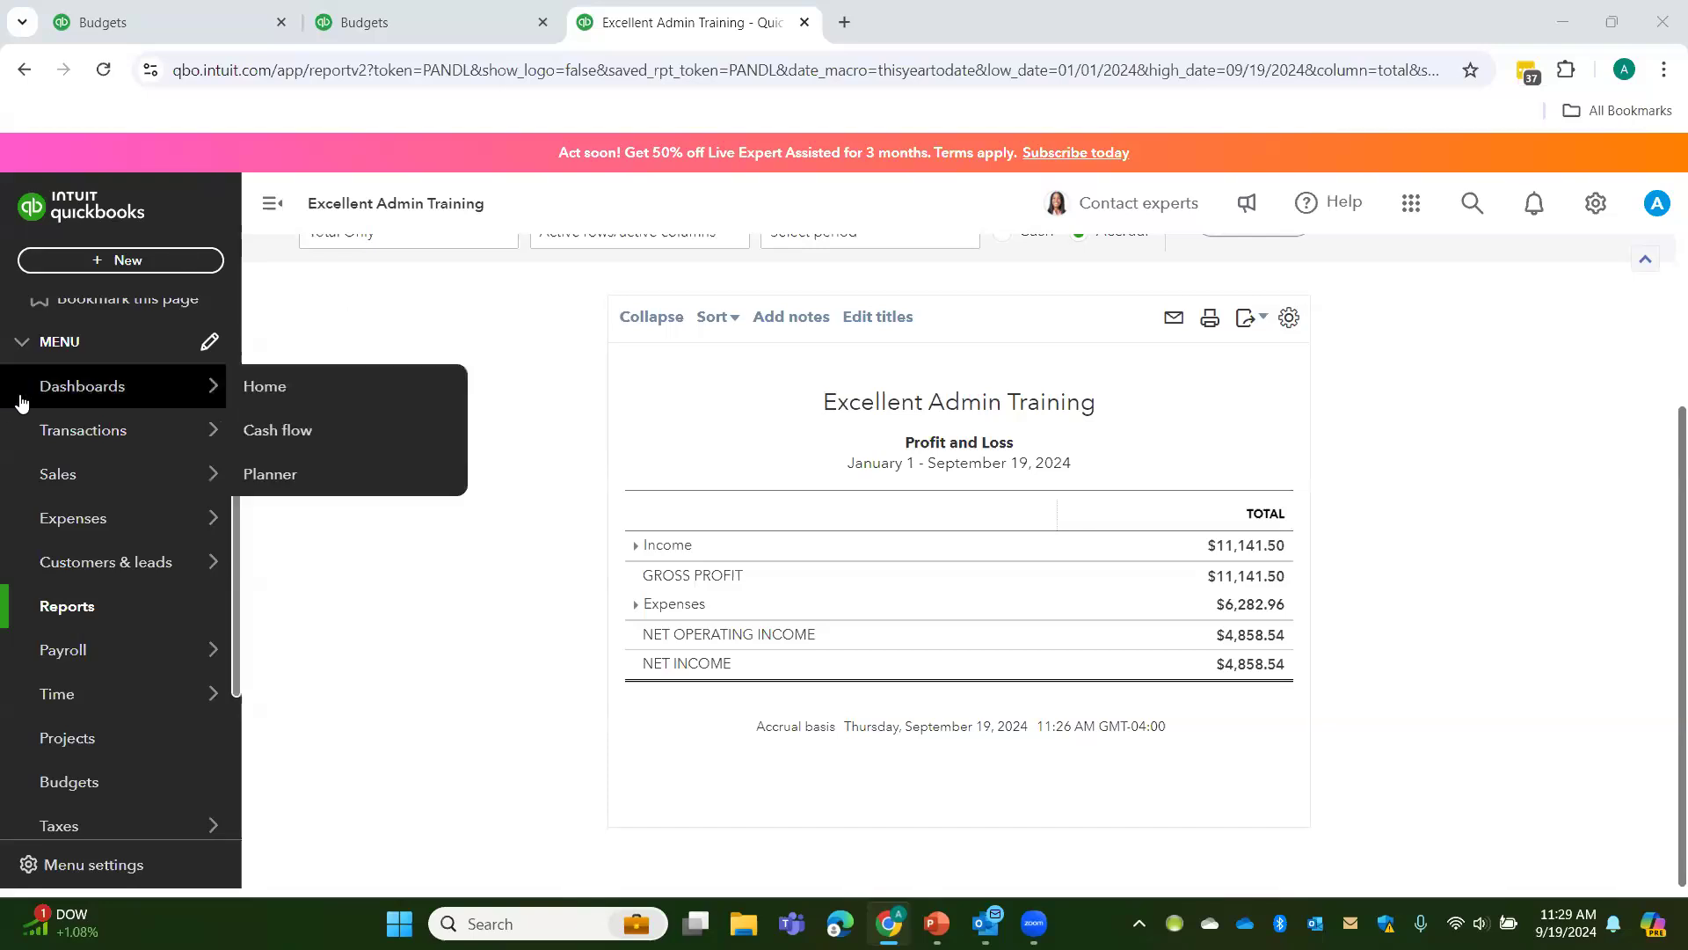
Step: Upload file (3).pdf from Downloads as a receipt, read as 06/17/2024 for $402.15
left_click(230, 430)
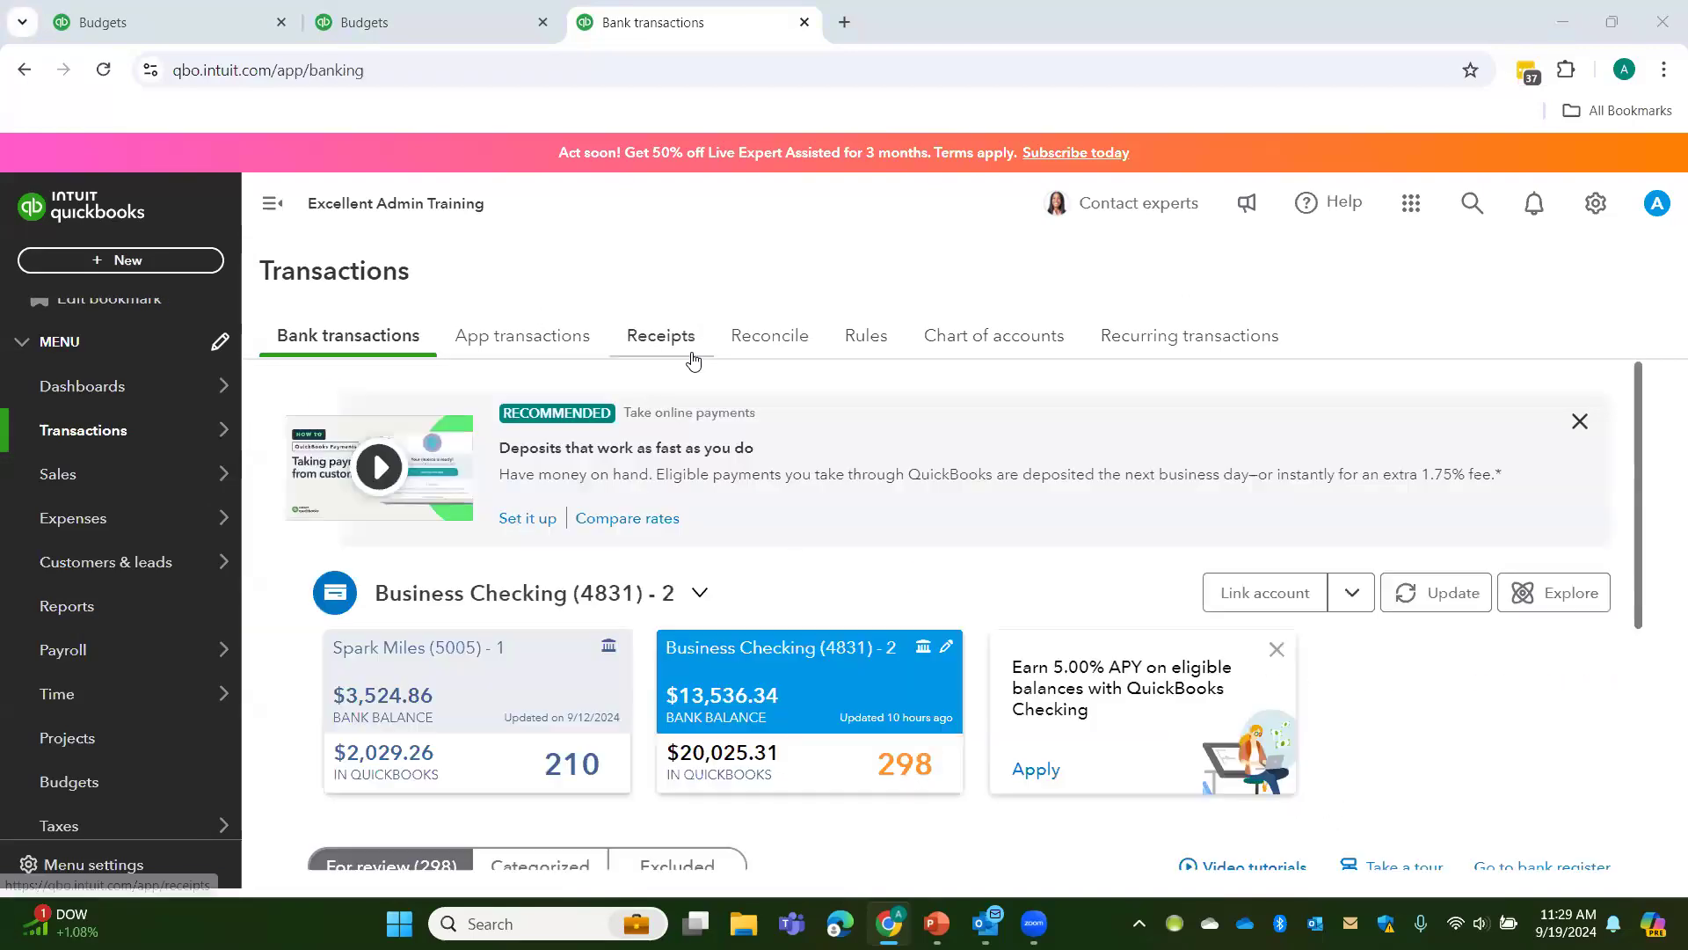
left_click(692, 357)
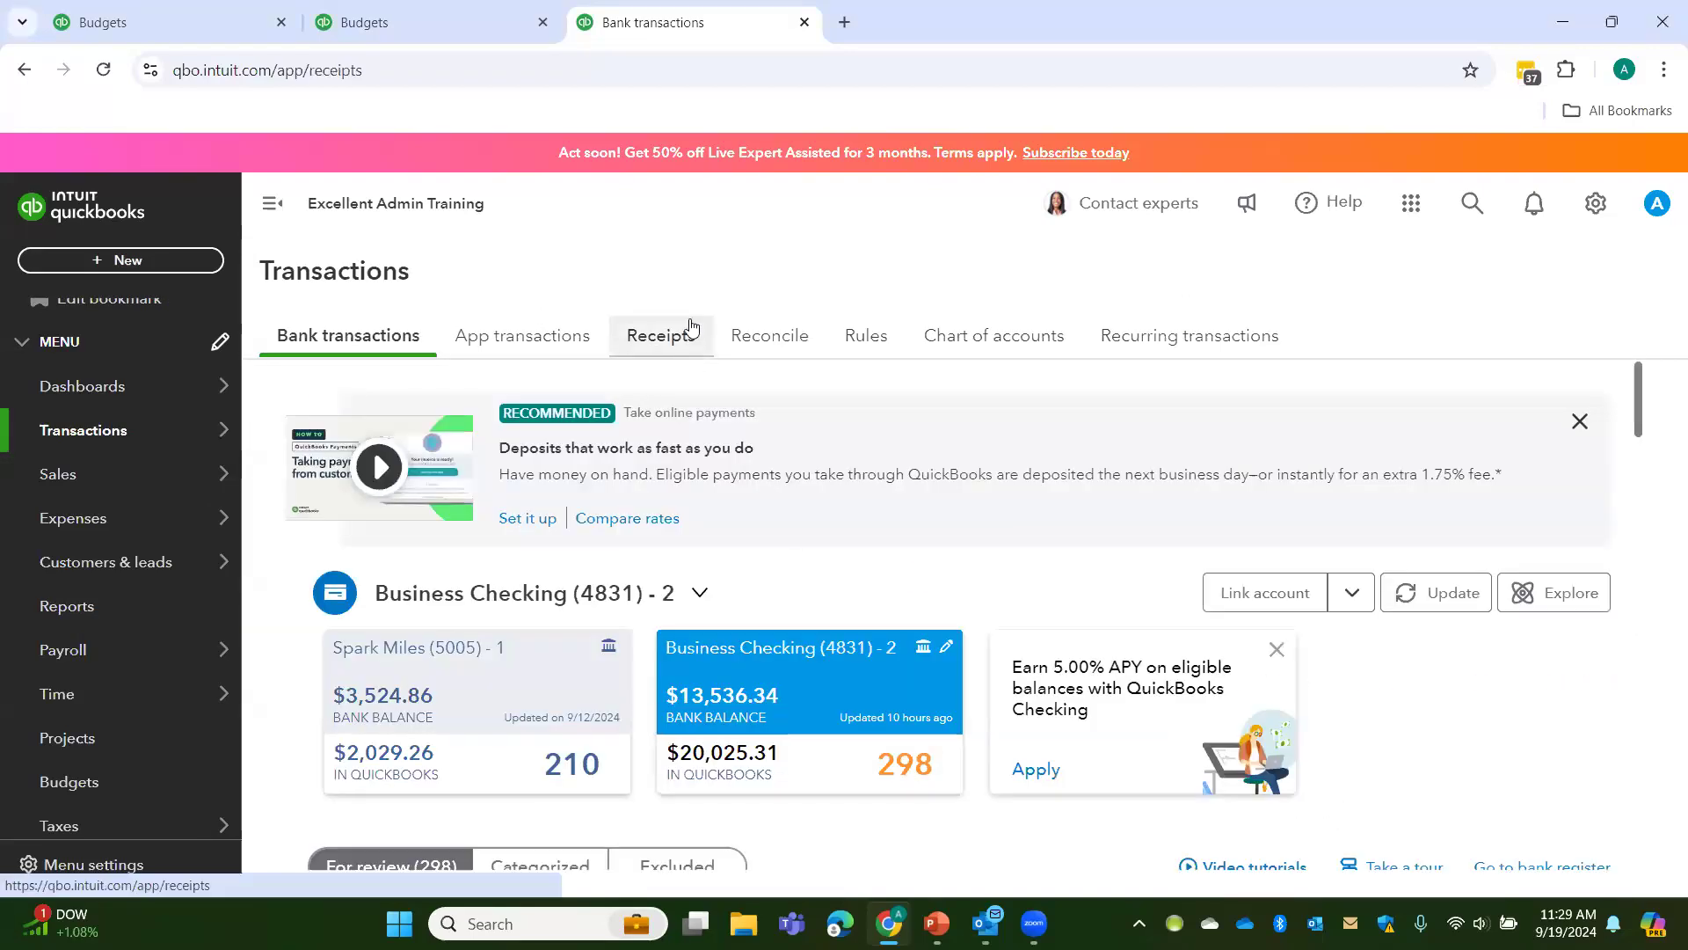
scroll(521, 489, "down", 4)
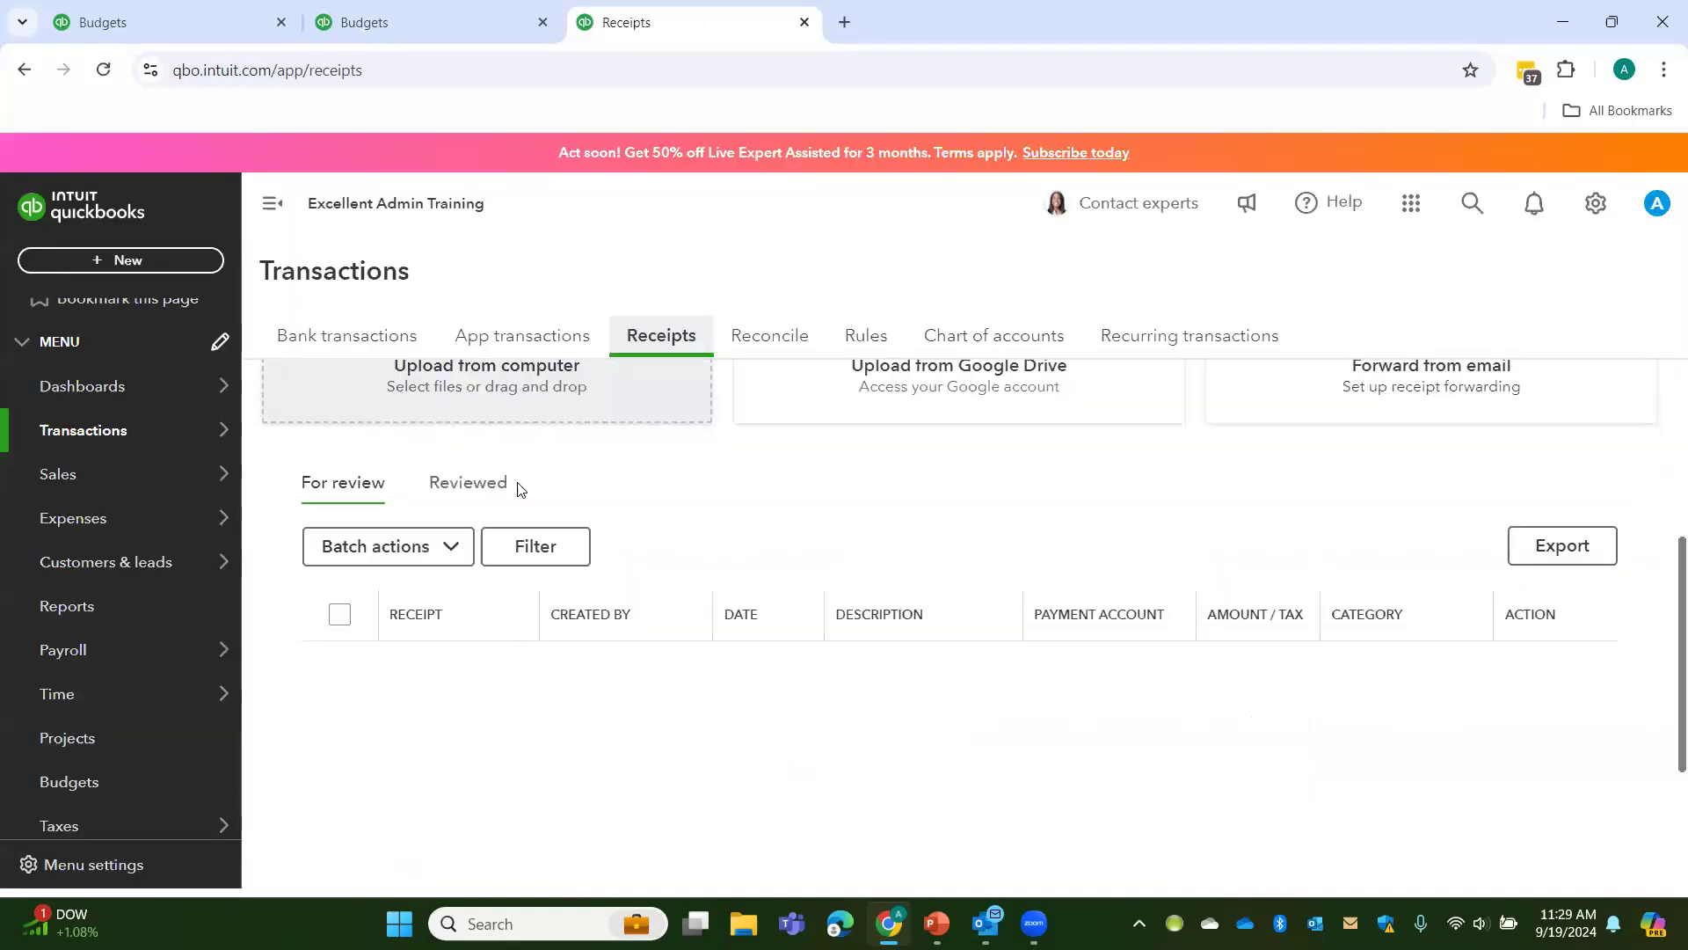
scroll(512, 497, "up", 3)
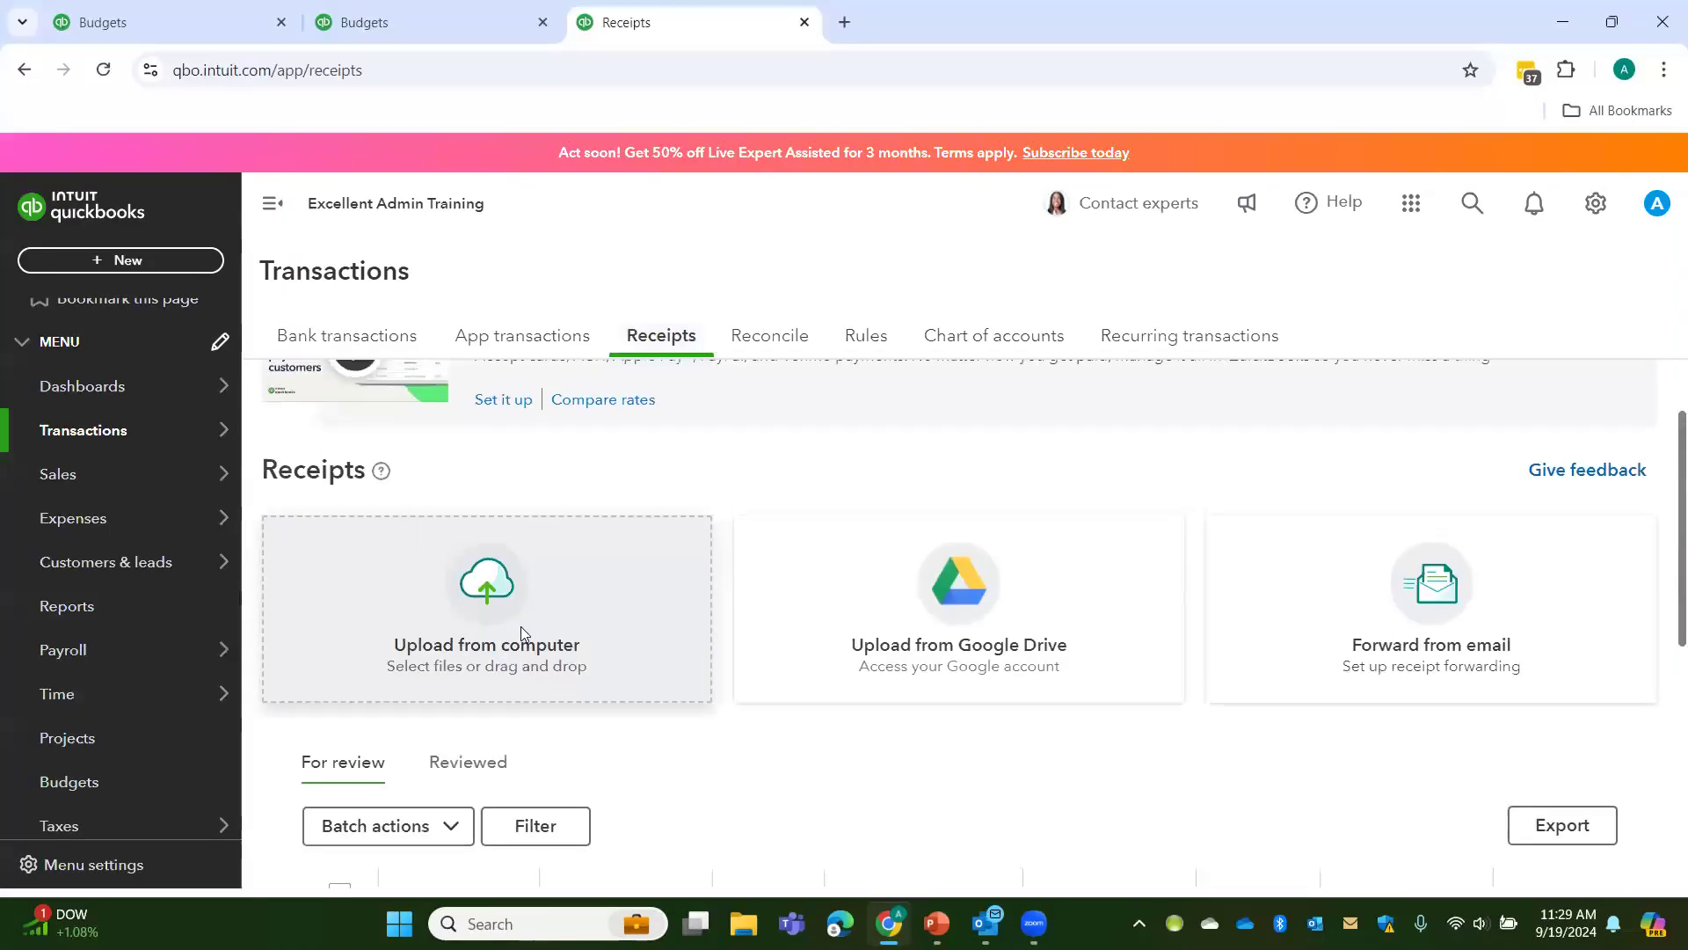
left_click(566, 599)
scroll(353, 366, "down", 5)
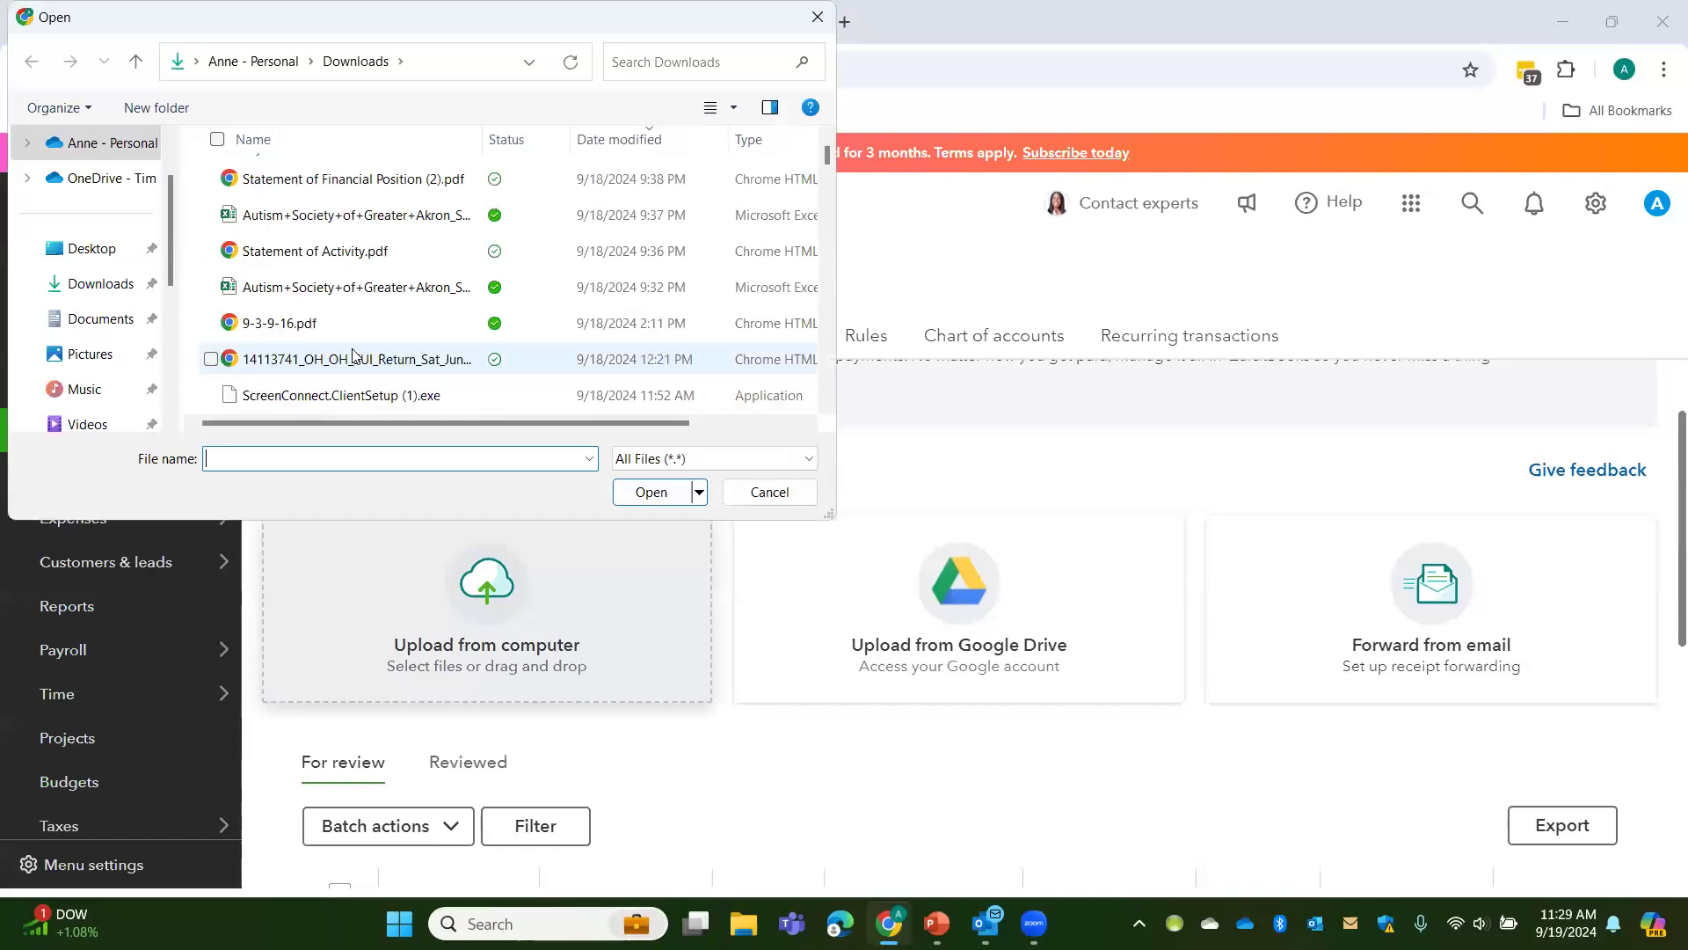
scroll(354, 364, "up", 5)
left_click(352, 361)
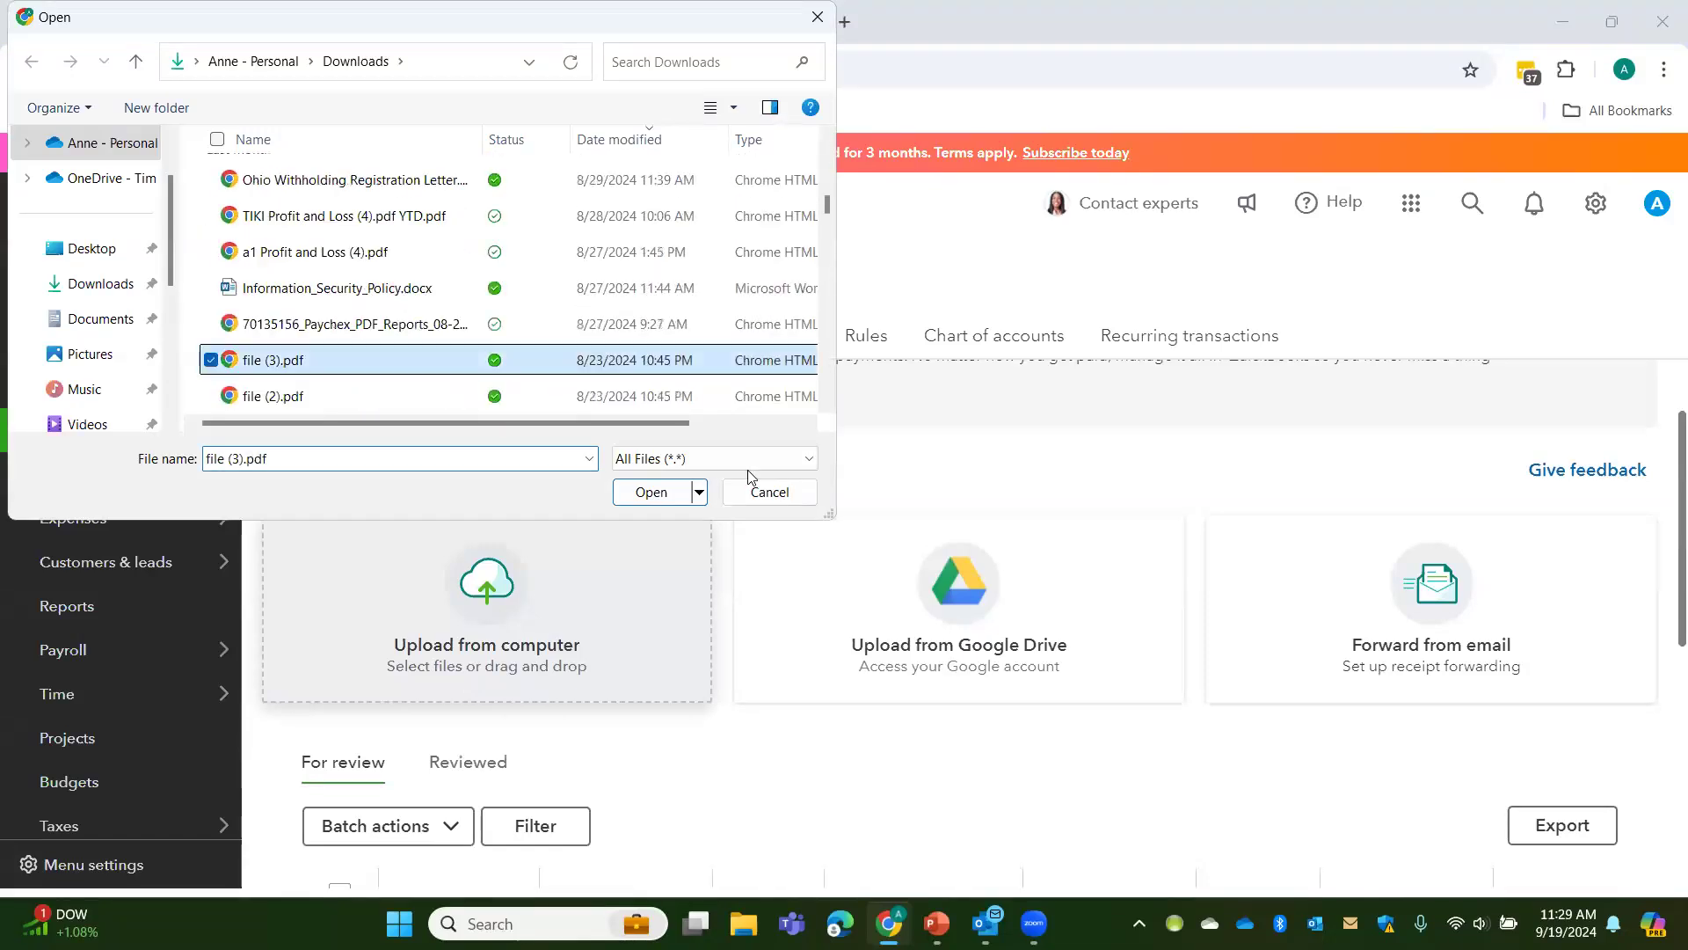
left_click(652, 492)
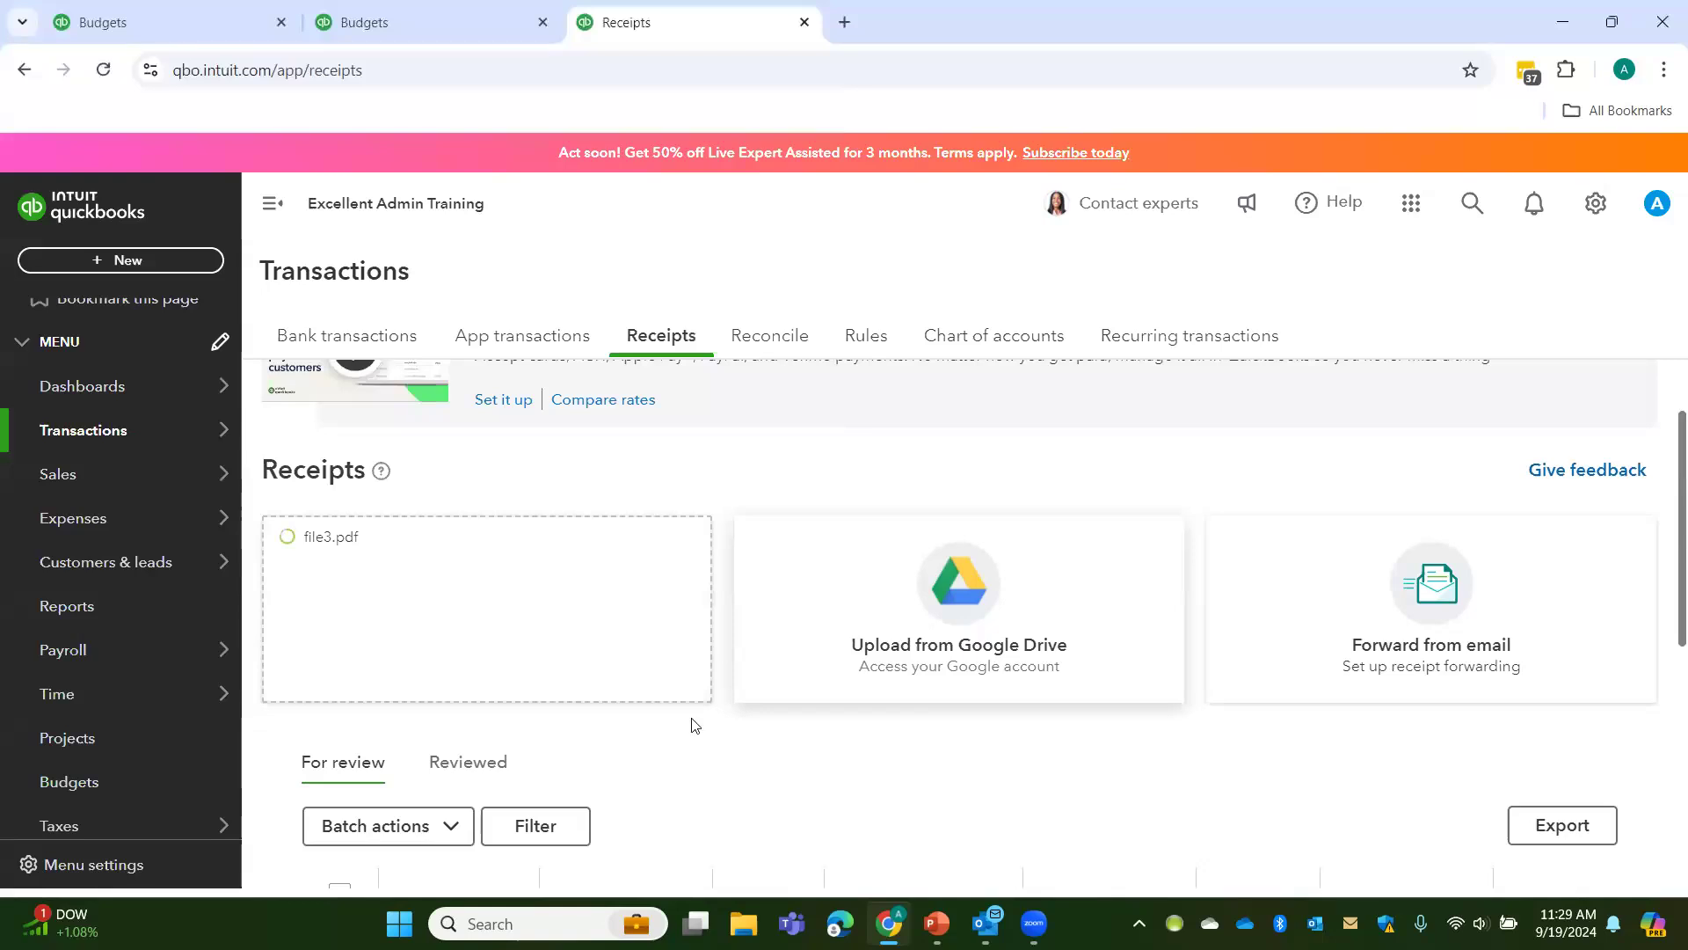
scroll(692, 723, "down", 5)
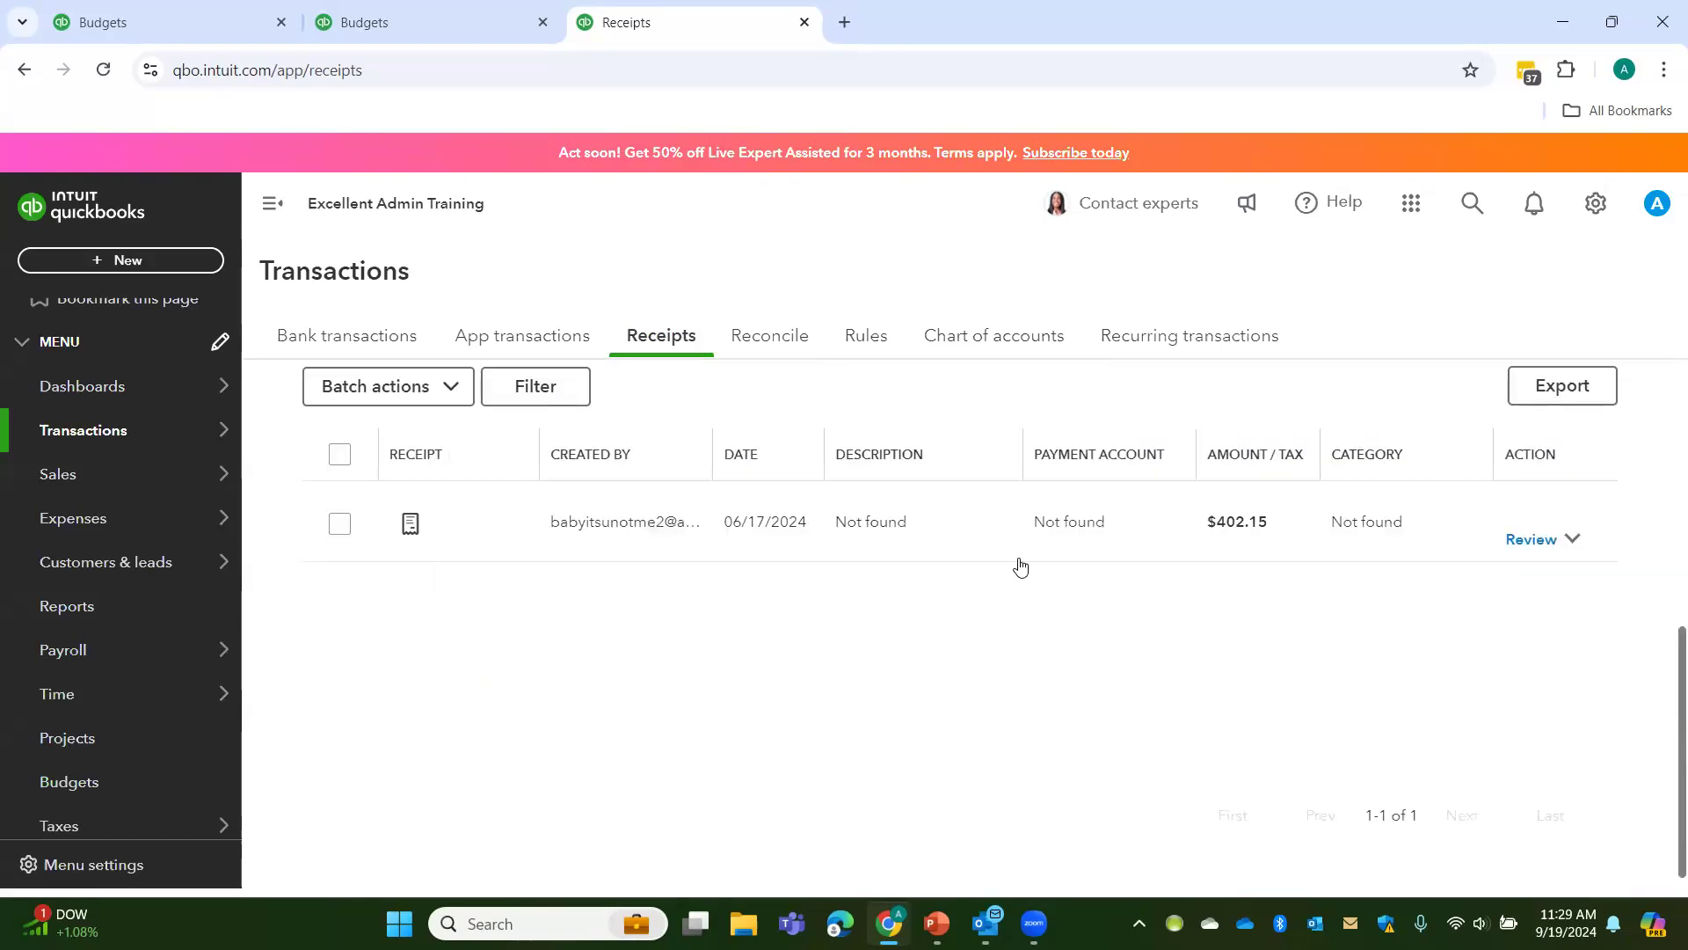
Step: Open the $402.15 receipt dated 06/17/2024 for review and list its Location options
left_click(1525, 541)
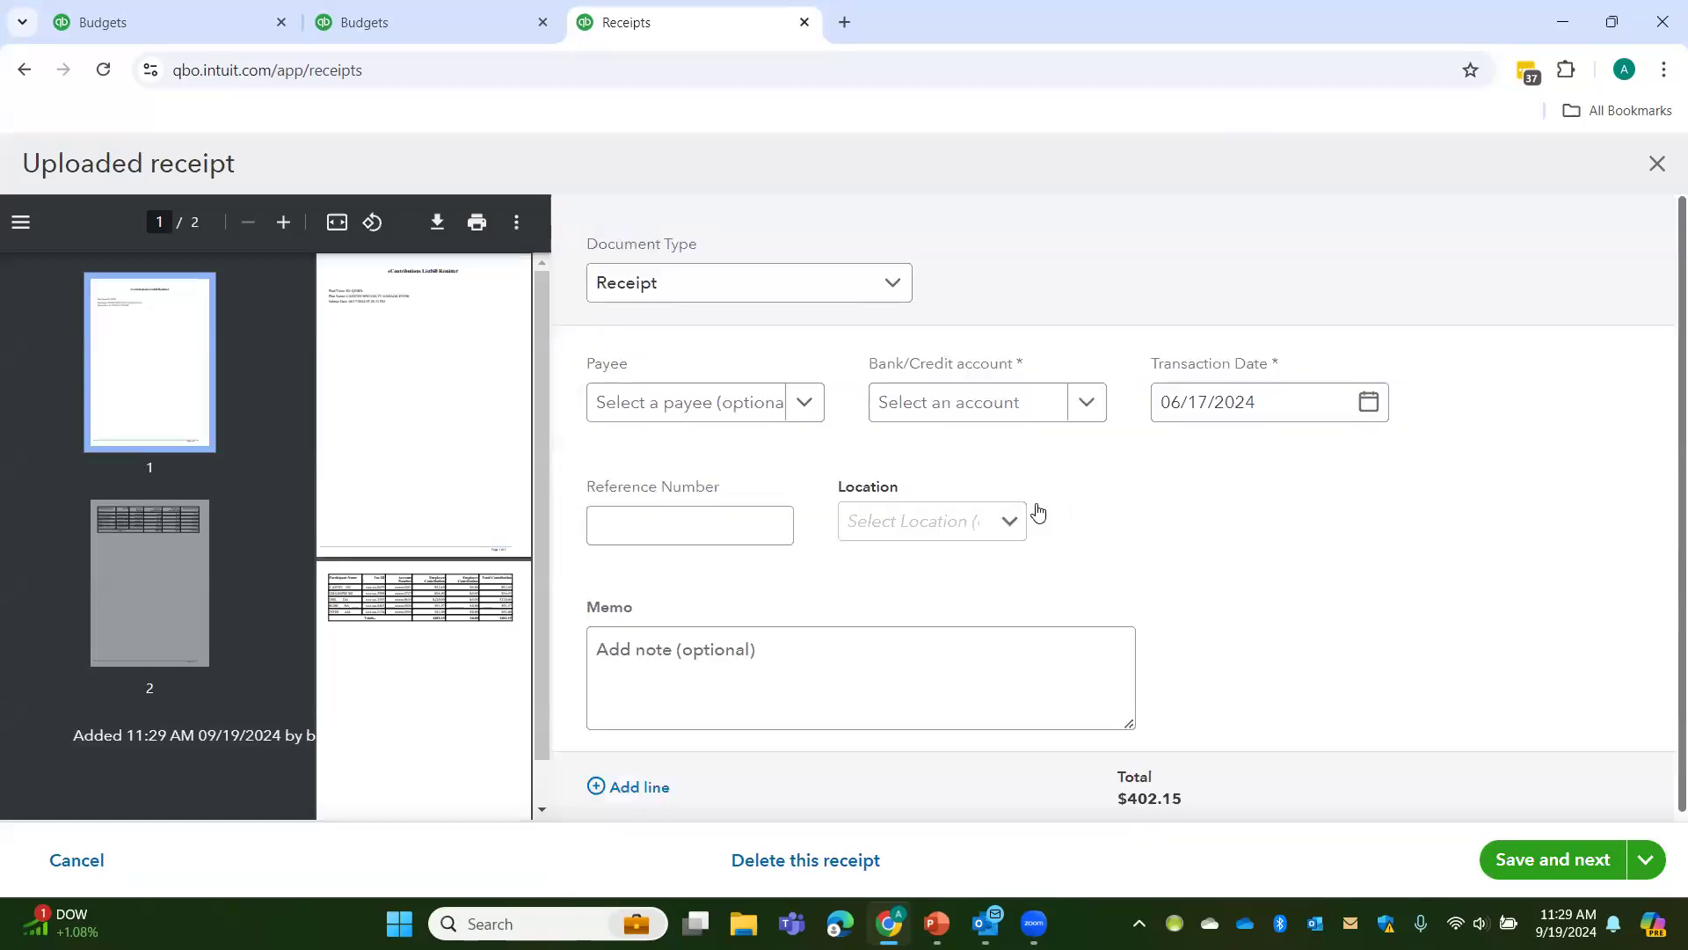
scroll(1037, 513, "down", 5)
scroll(1036, 370, "up", 3)
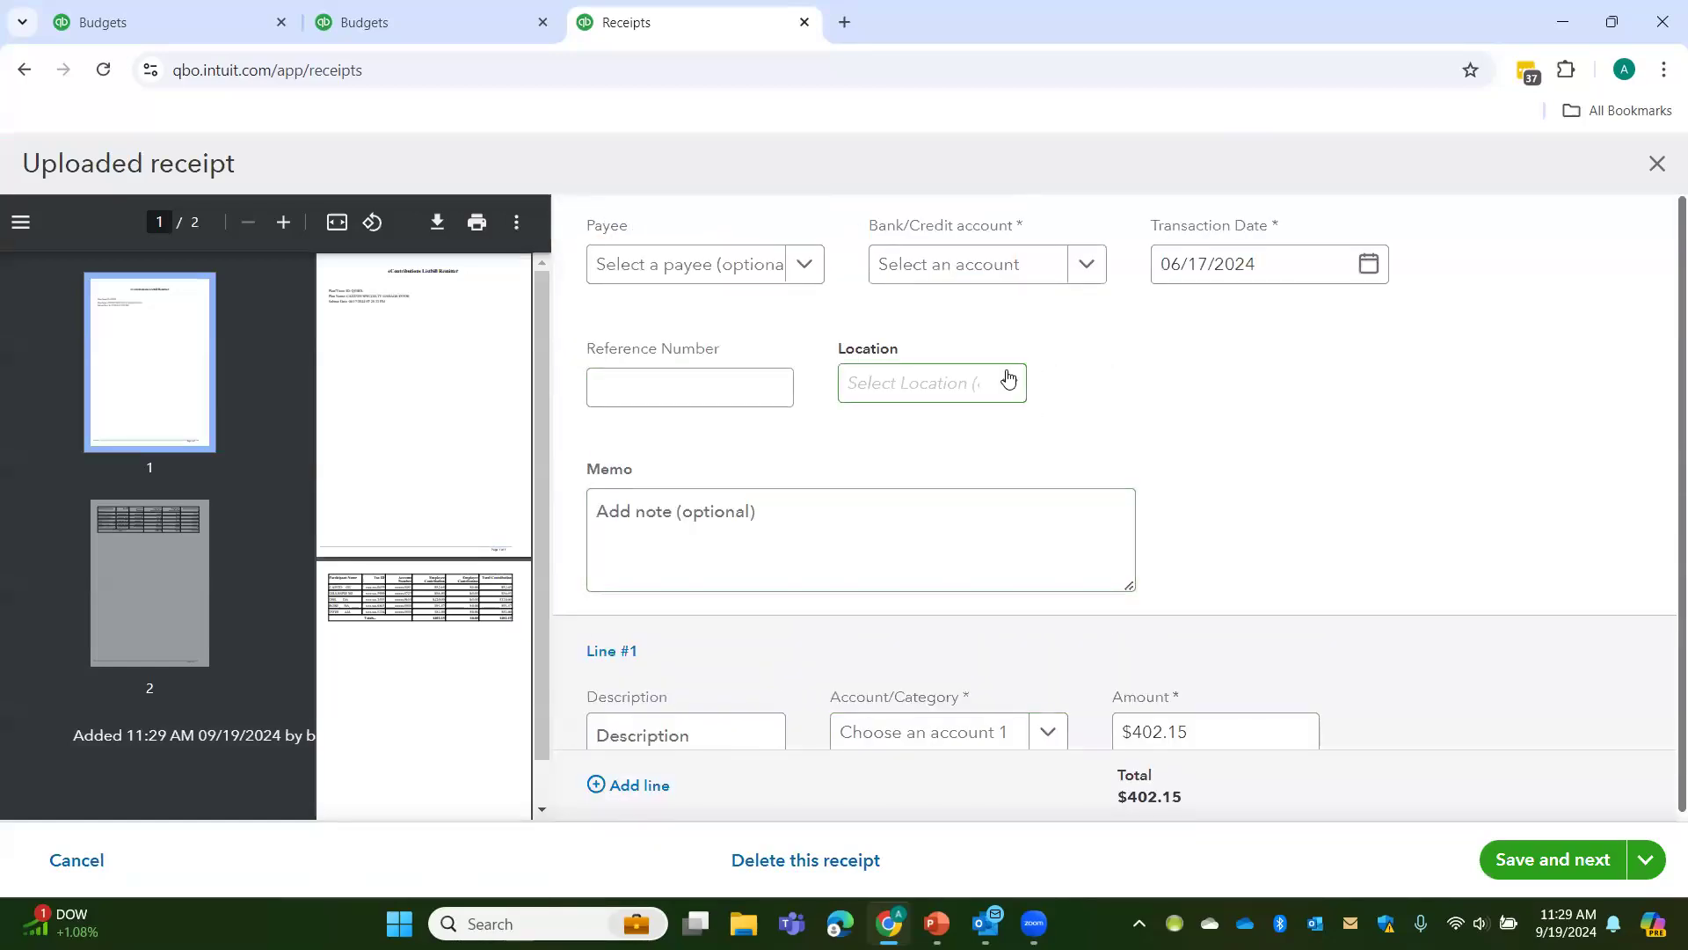
left_click(1009, 381)
Step: Check which classes are available in the Class list for Line #1
scroll(1046, 378, "down", 3)
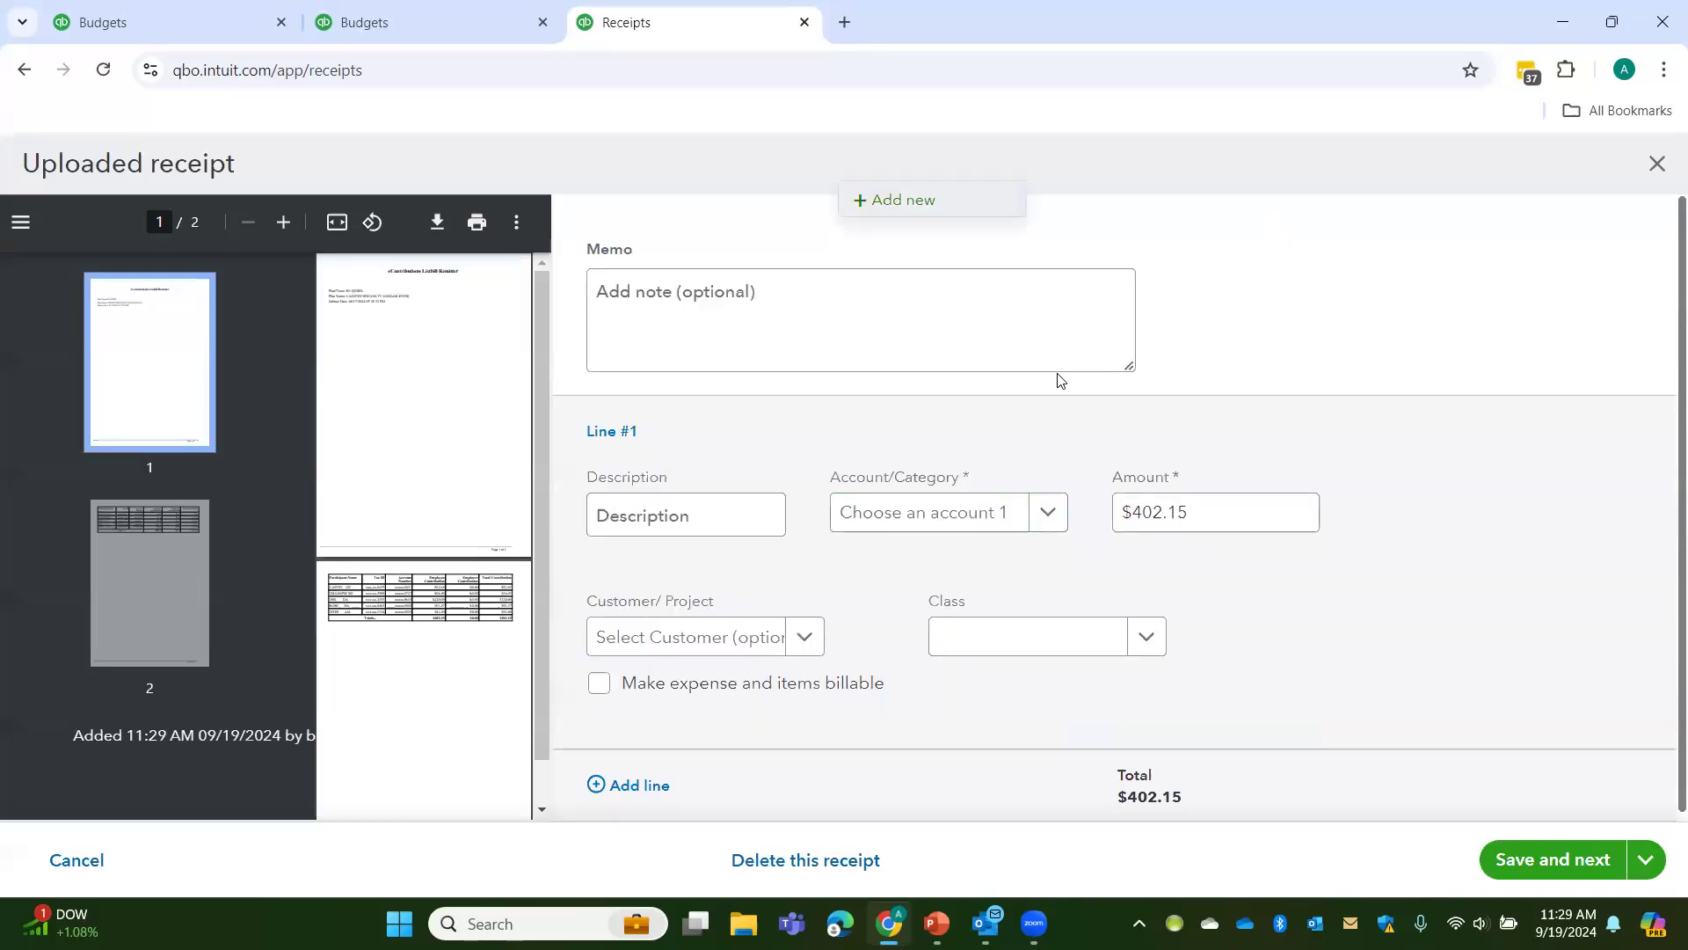
left_click(1059, 624)
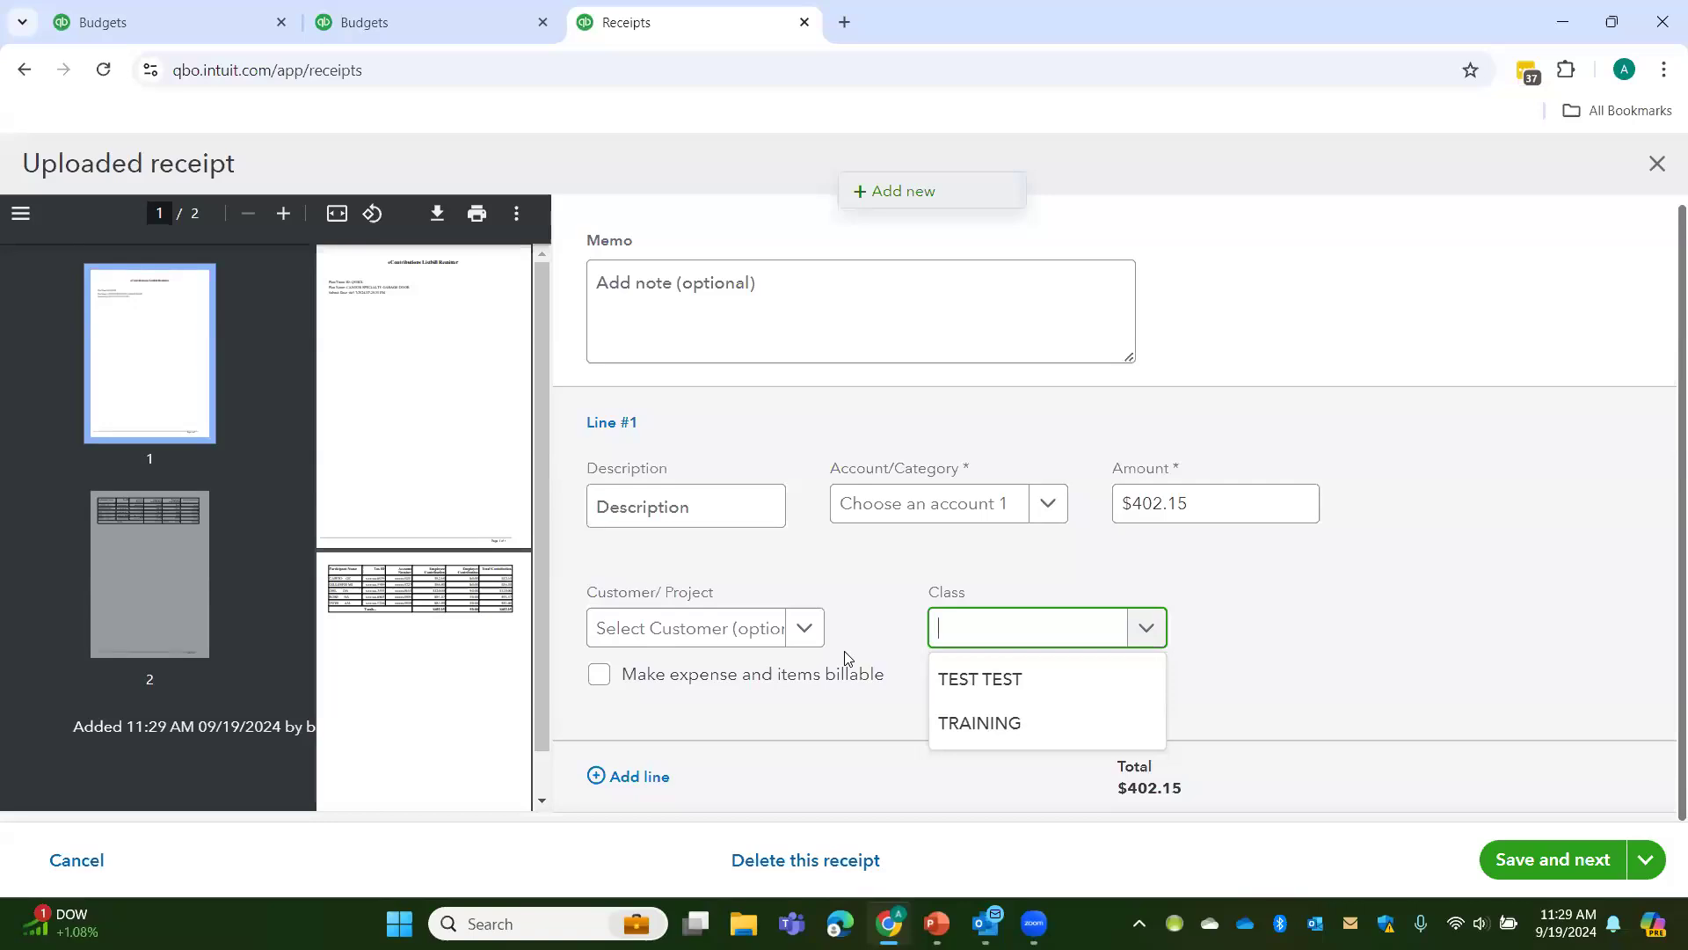
scroll(844, 662, "up", 5)
scroll(915, 595, "down", 5)
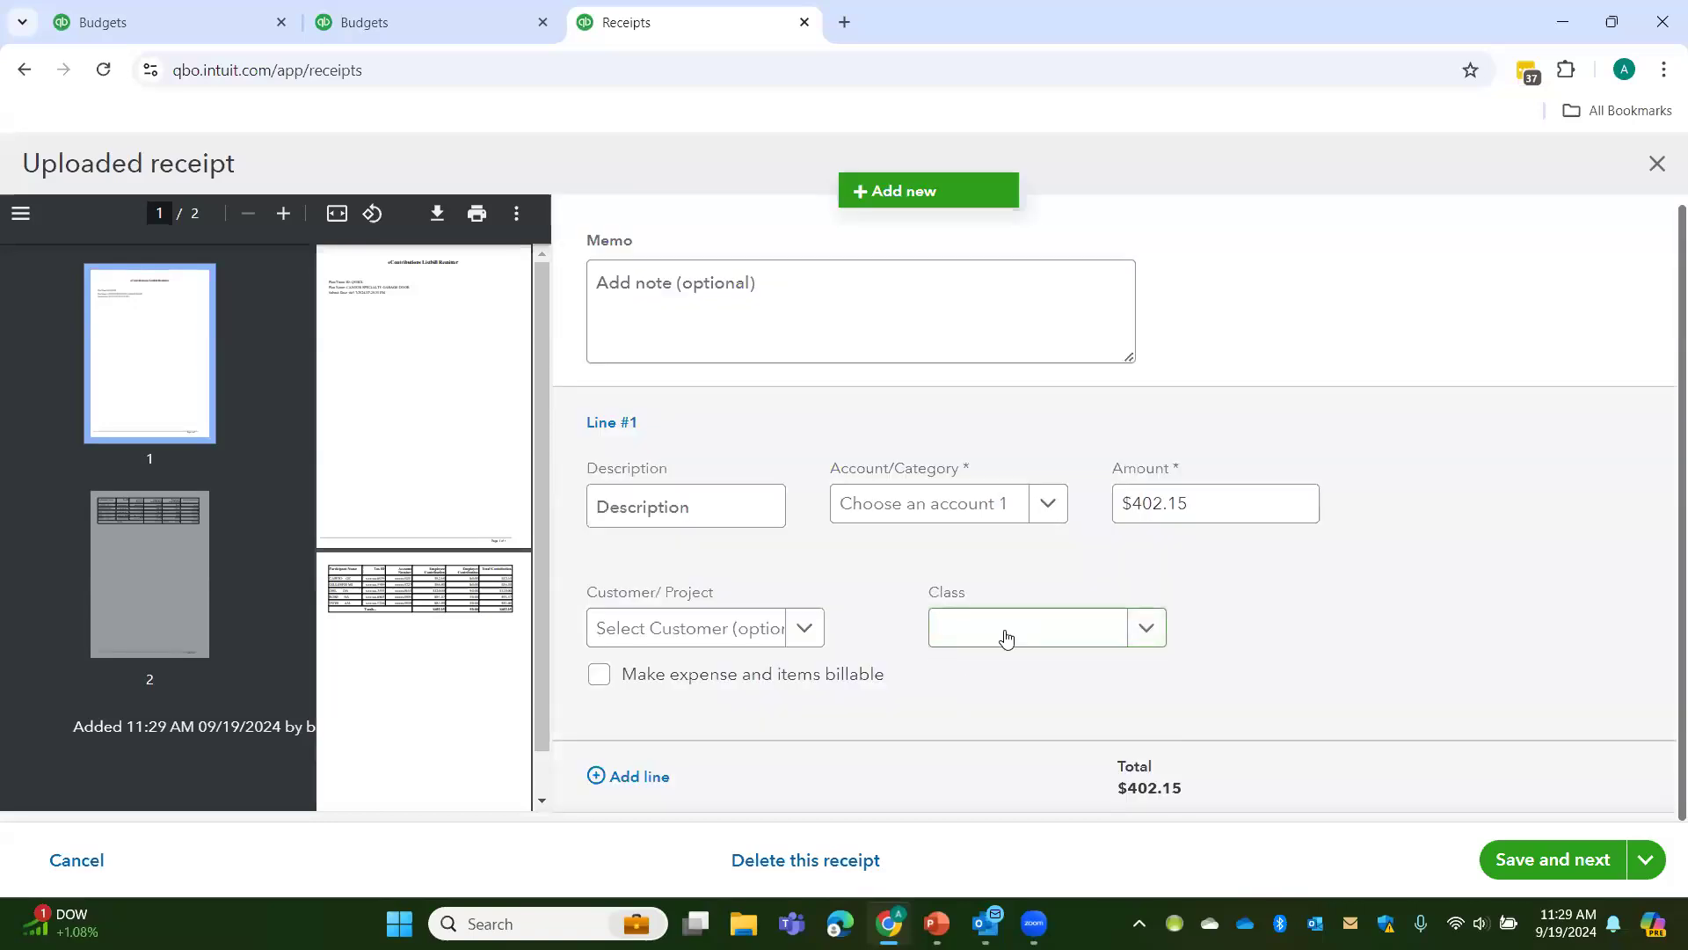
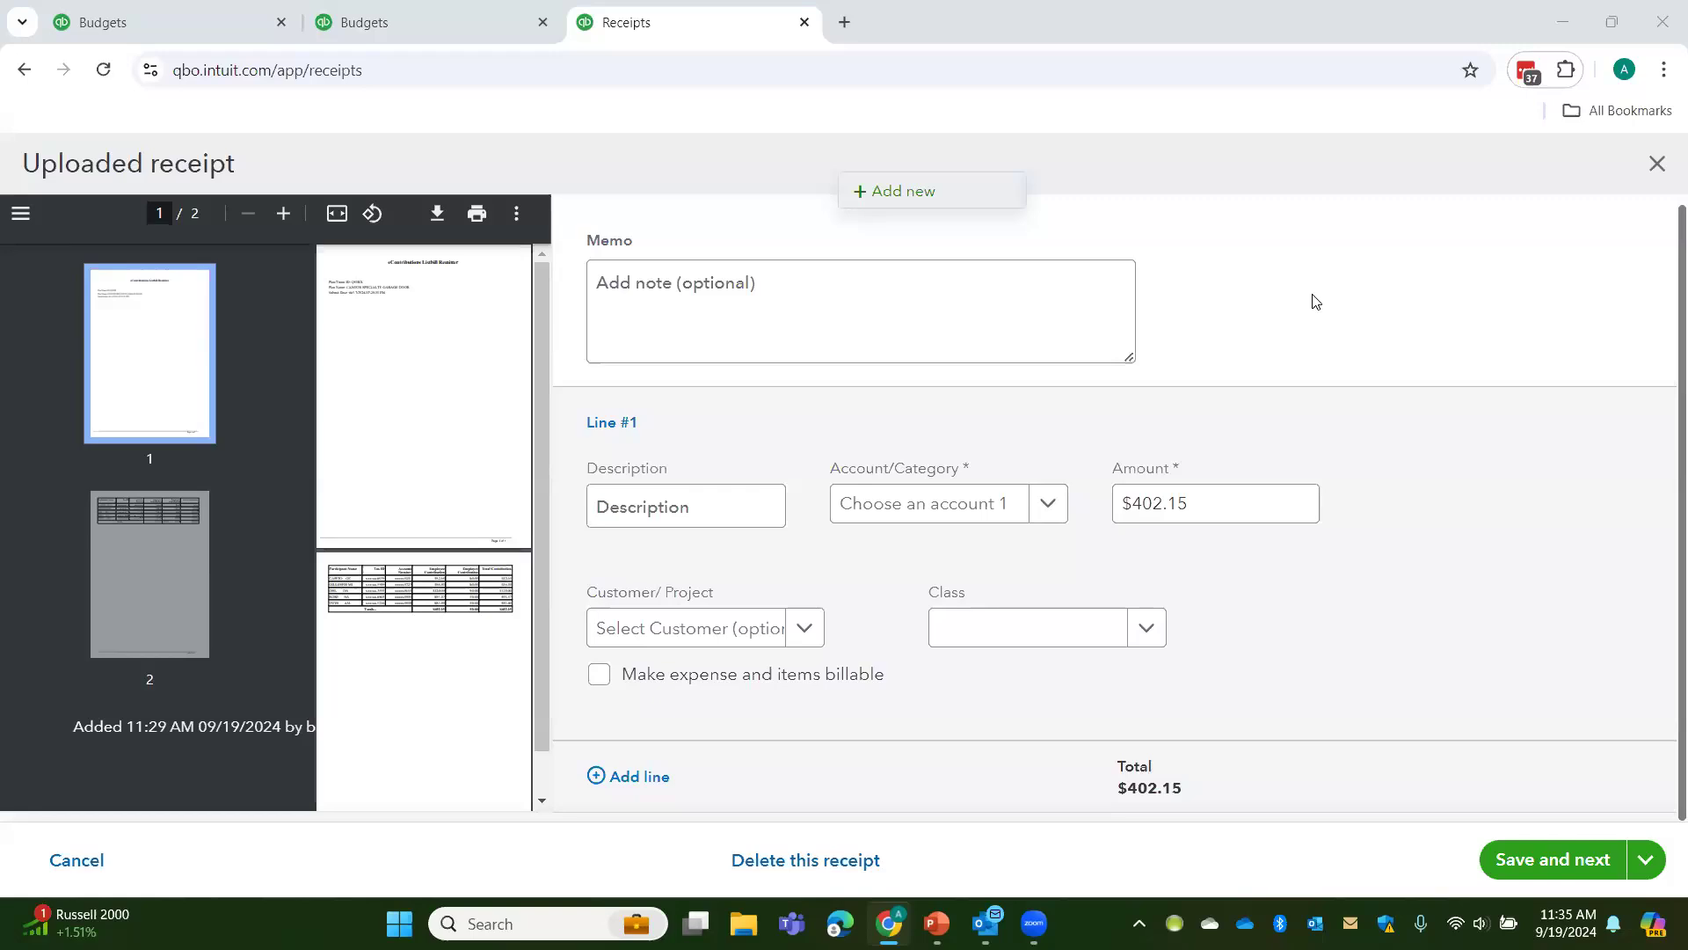
Step: Close the uploaded receipt panel without saving it
left_click(1657, 163)
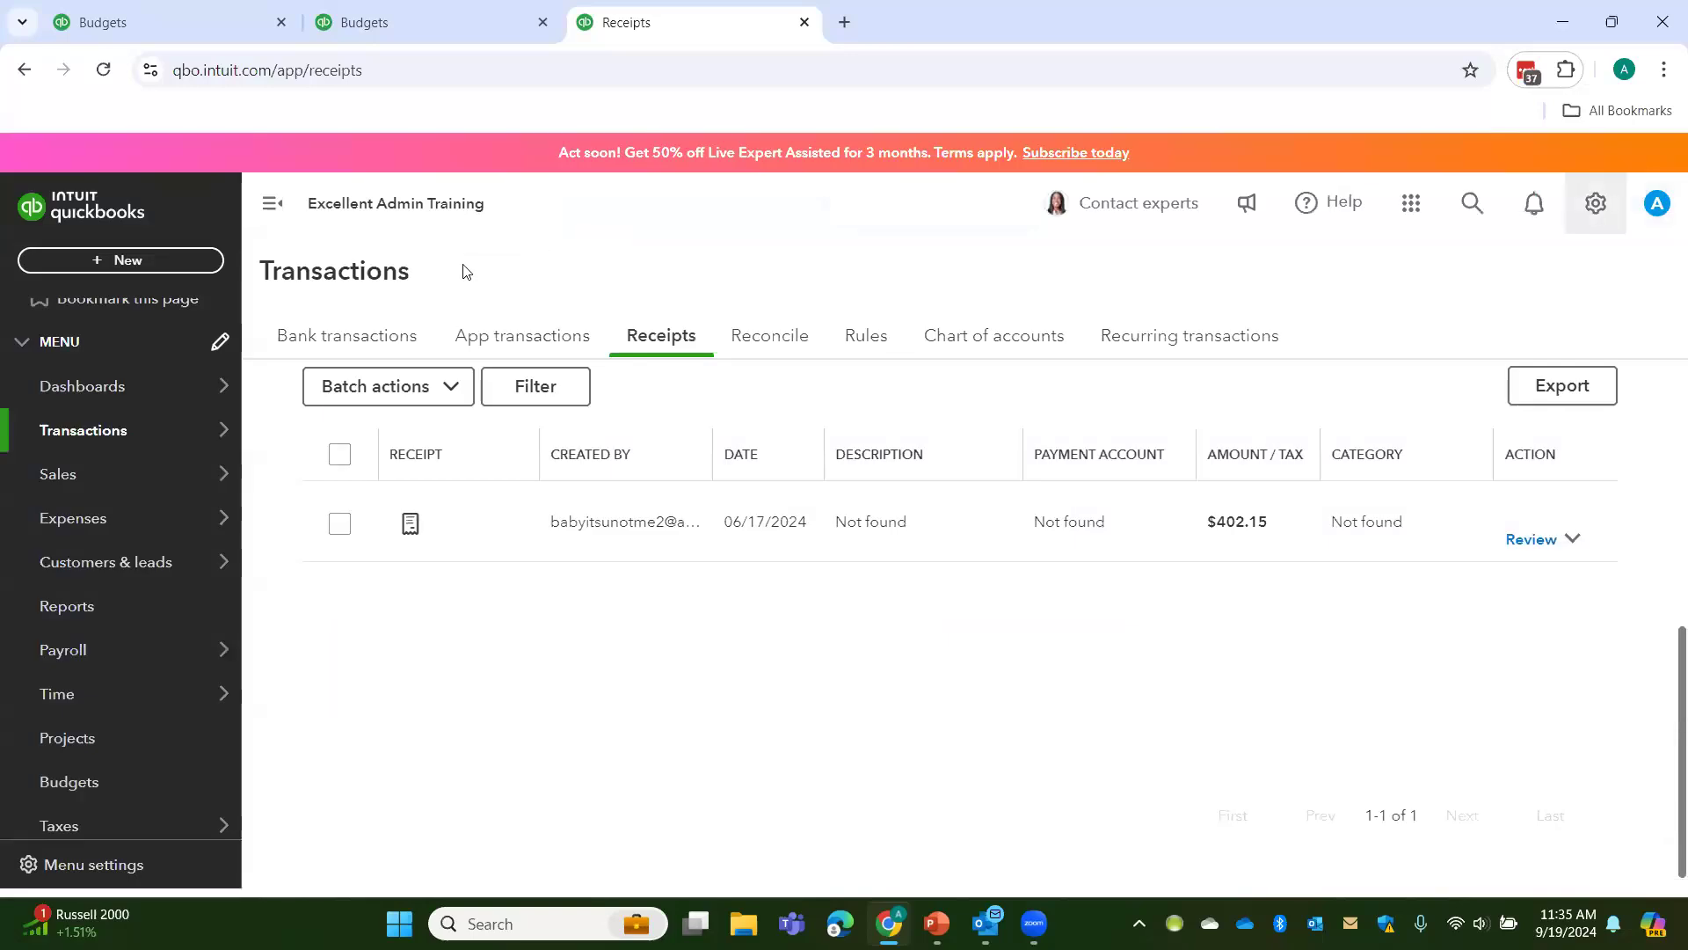
mouse_move(103, 703)
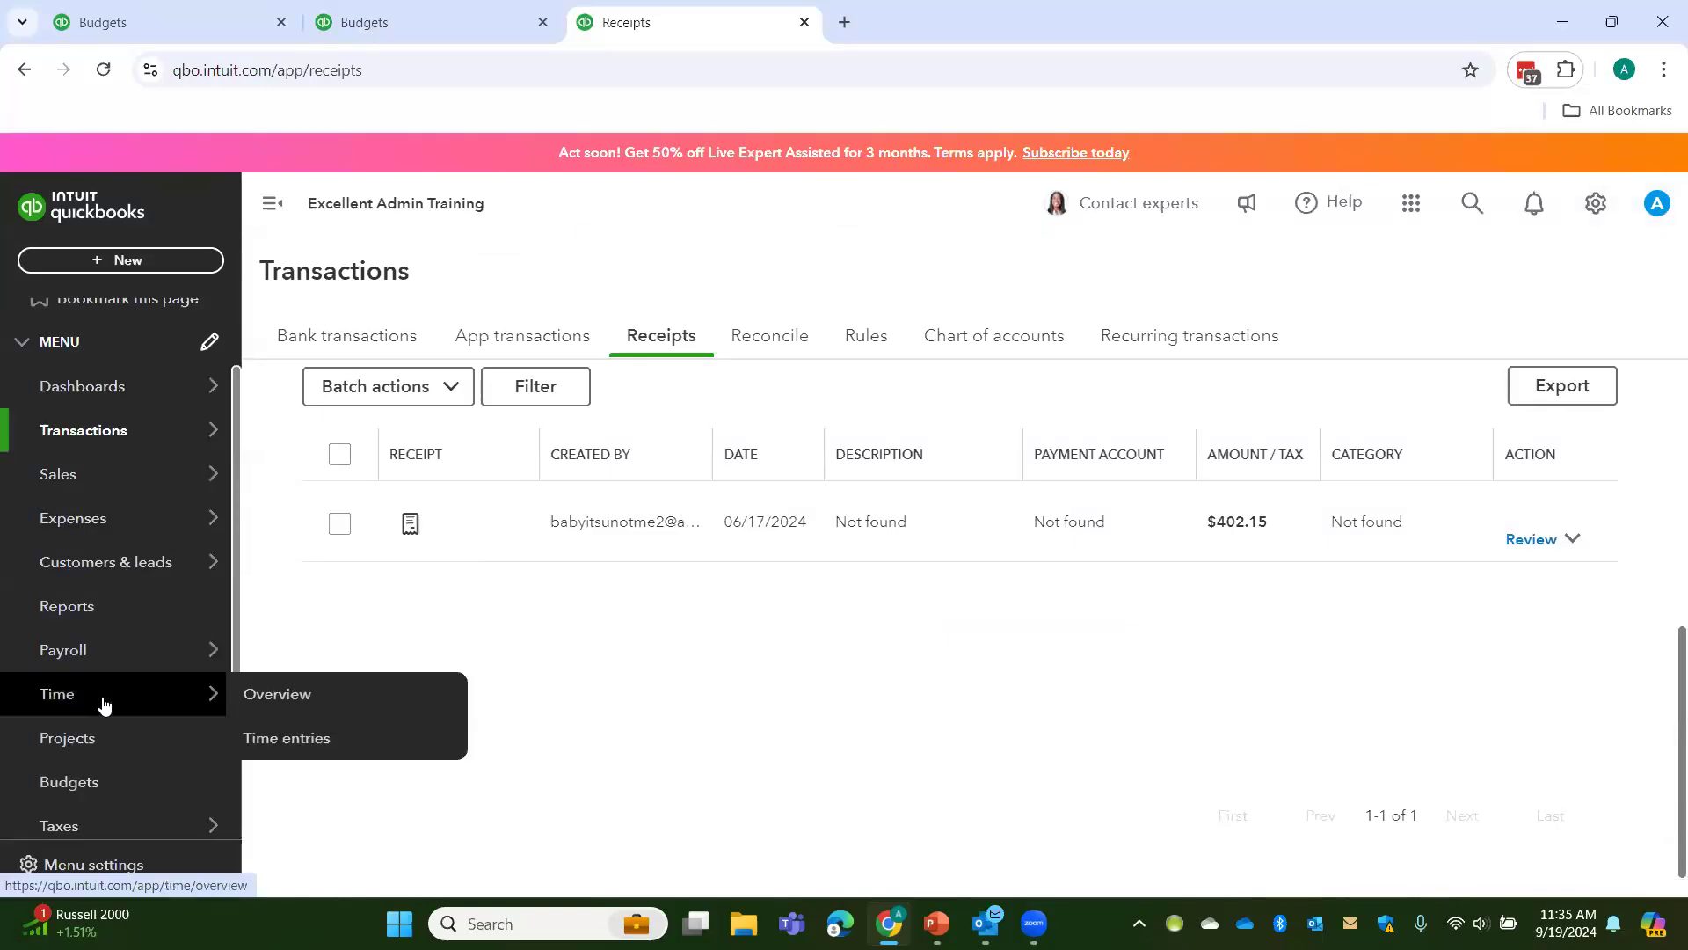
scroll(123, 668, "down", 3)
mouse_move(135, 624)
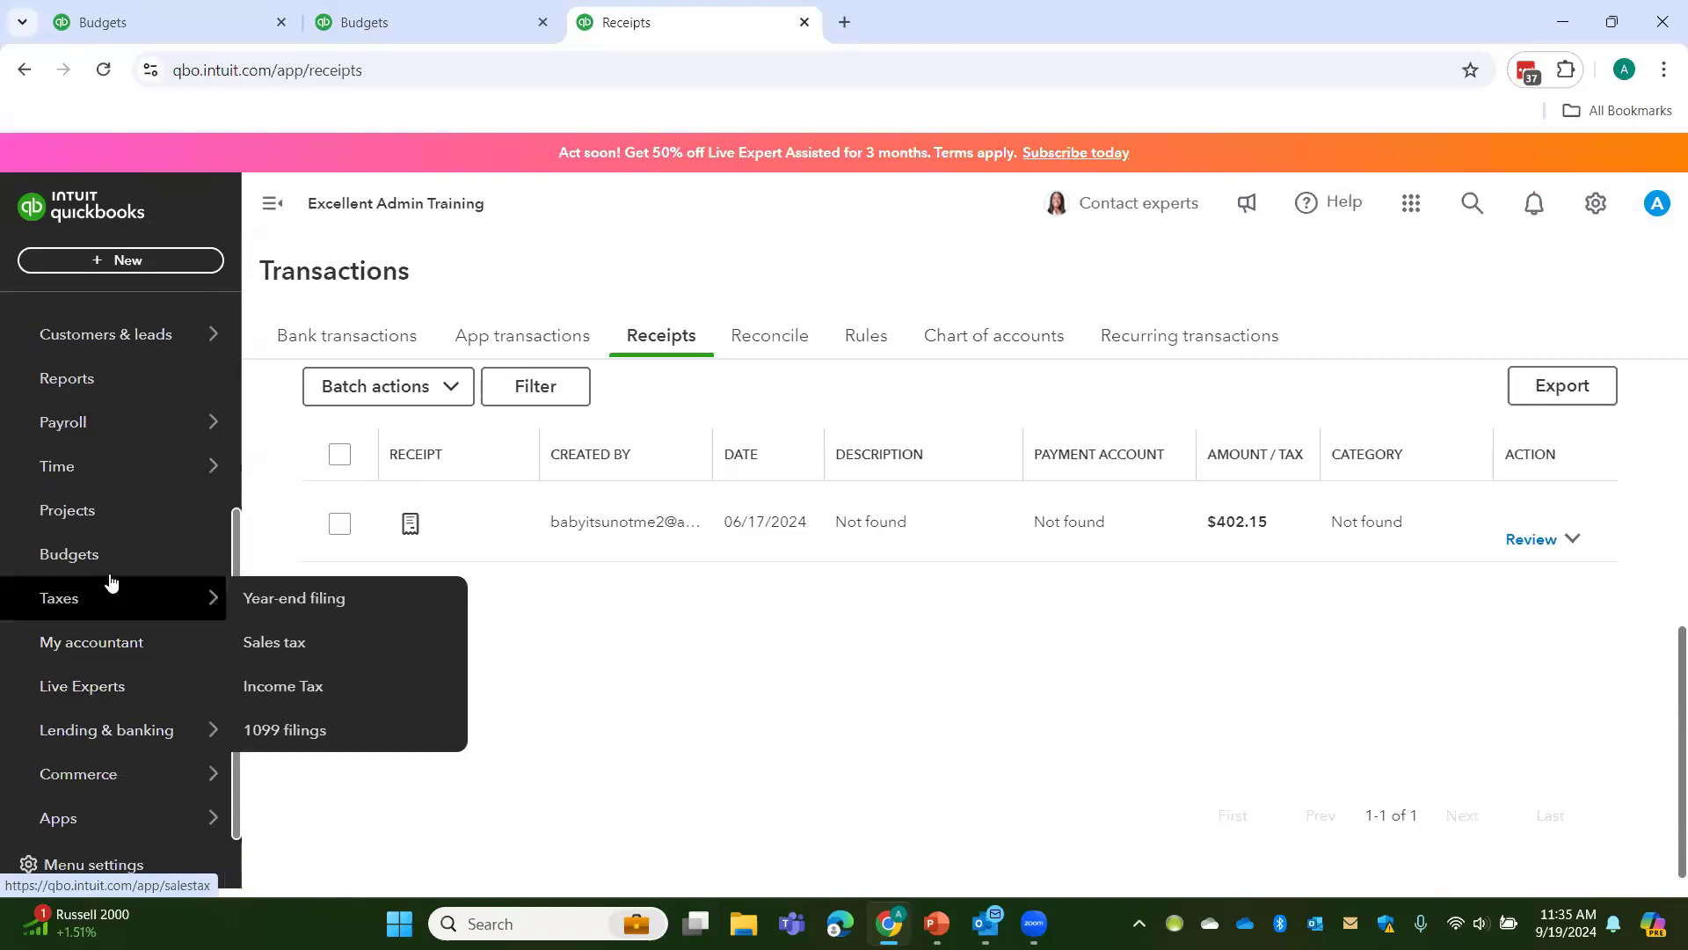
scroll(111, 584, "up", 3)
Step: Go to Sales > Estimates and start a new estimate
left_click(131, 468)
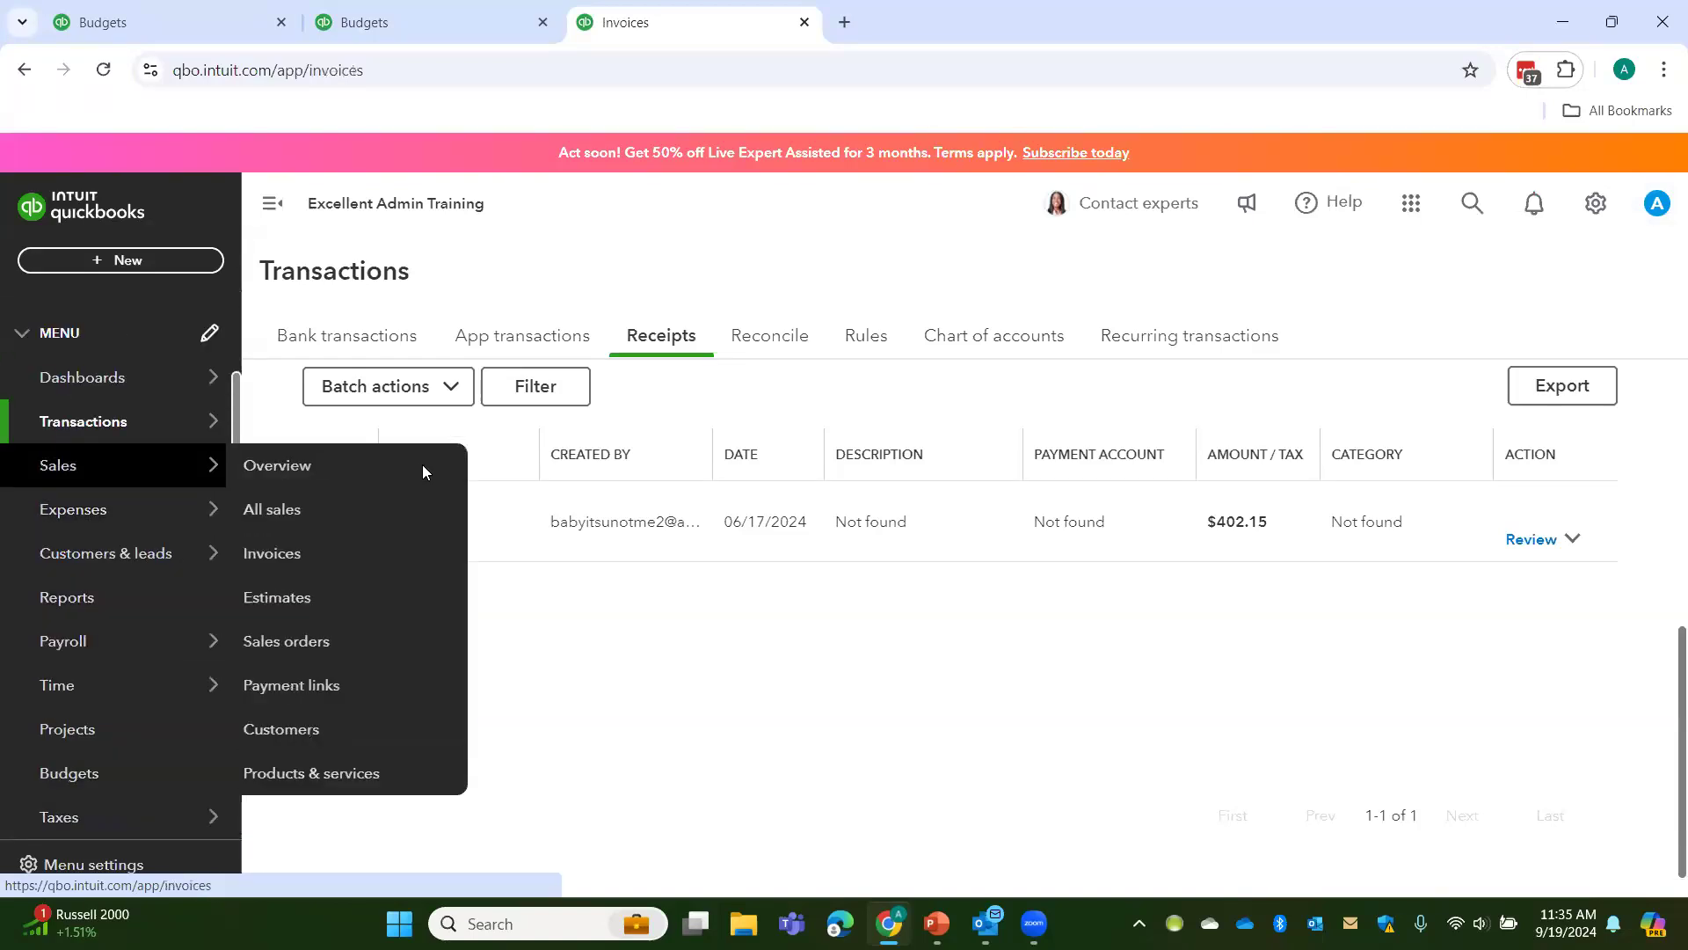
left_click(633, 337)
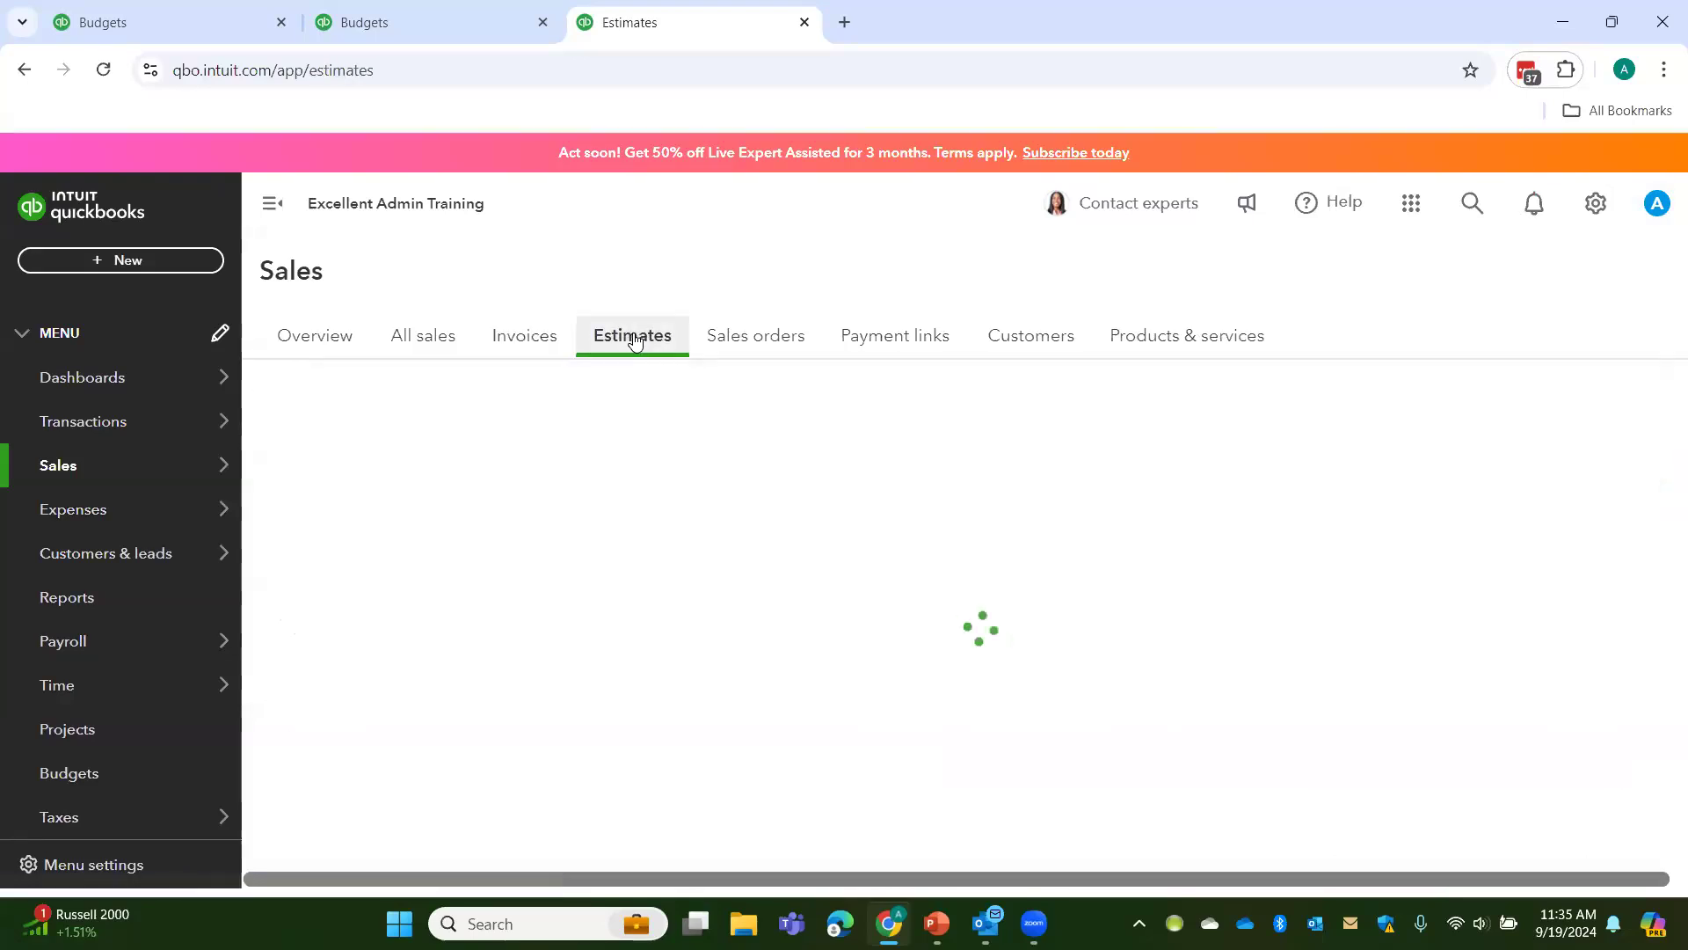
scroll(818, 616, "down", 1)
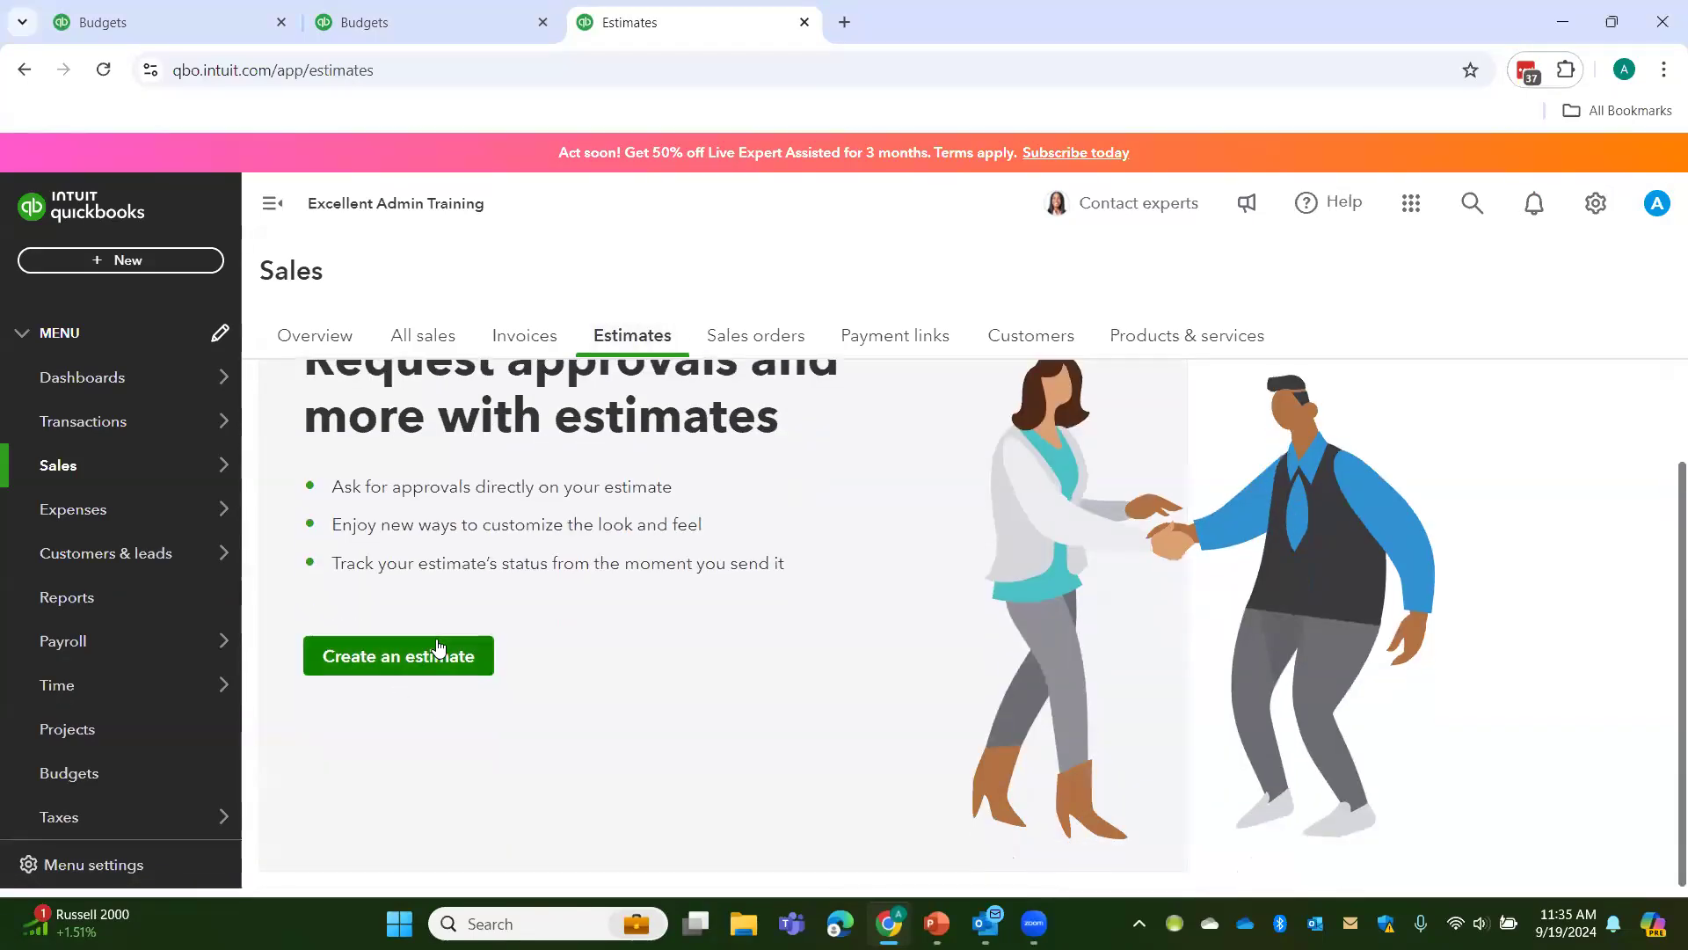
left_click(438, 655)
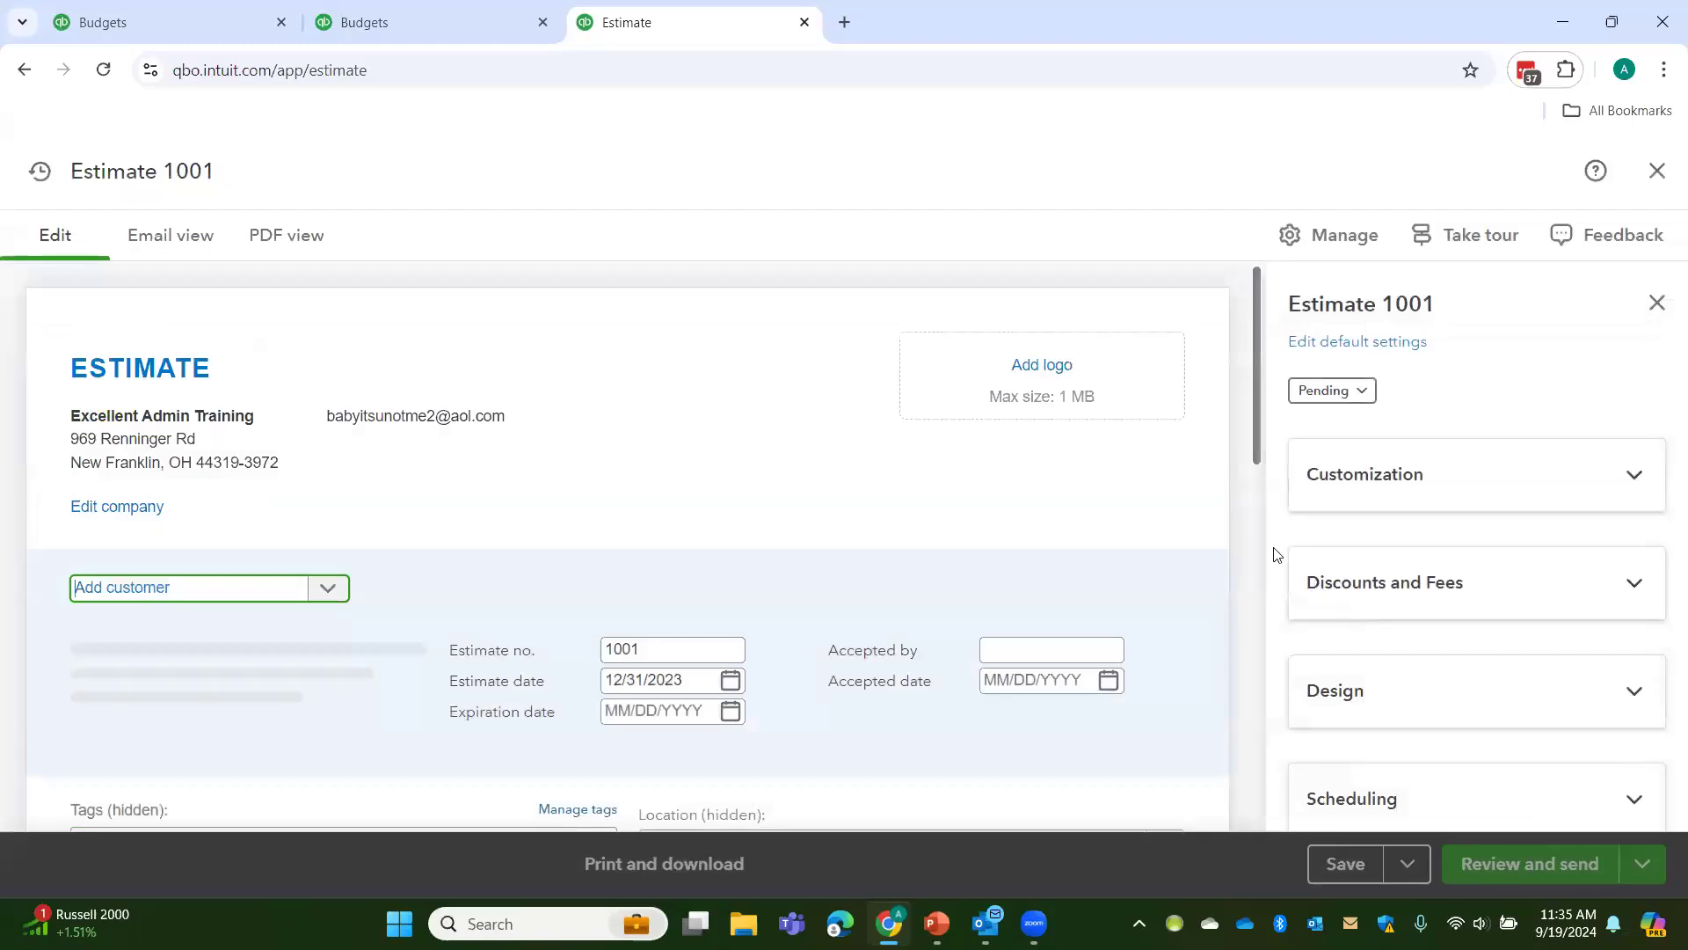
Step: Dismiss the estimates announcement and choose the customer for the estimate
scroll(1055, 539, "down", 8)
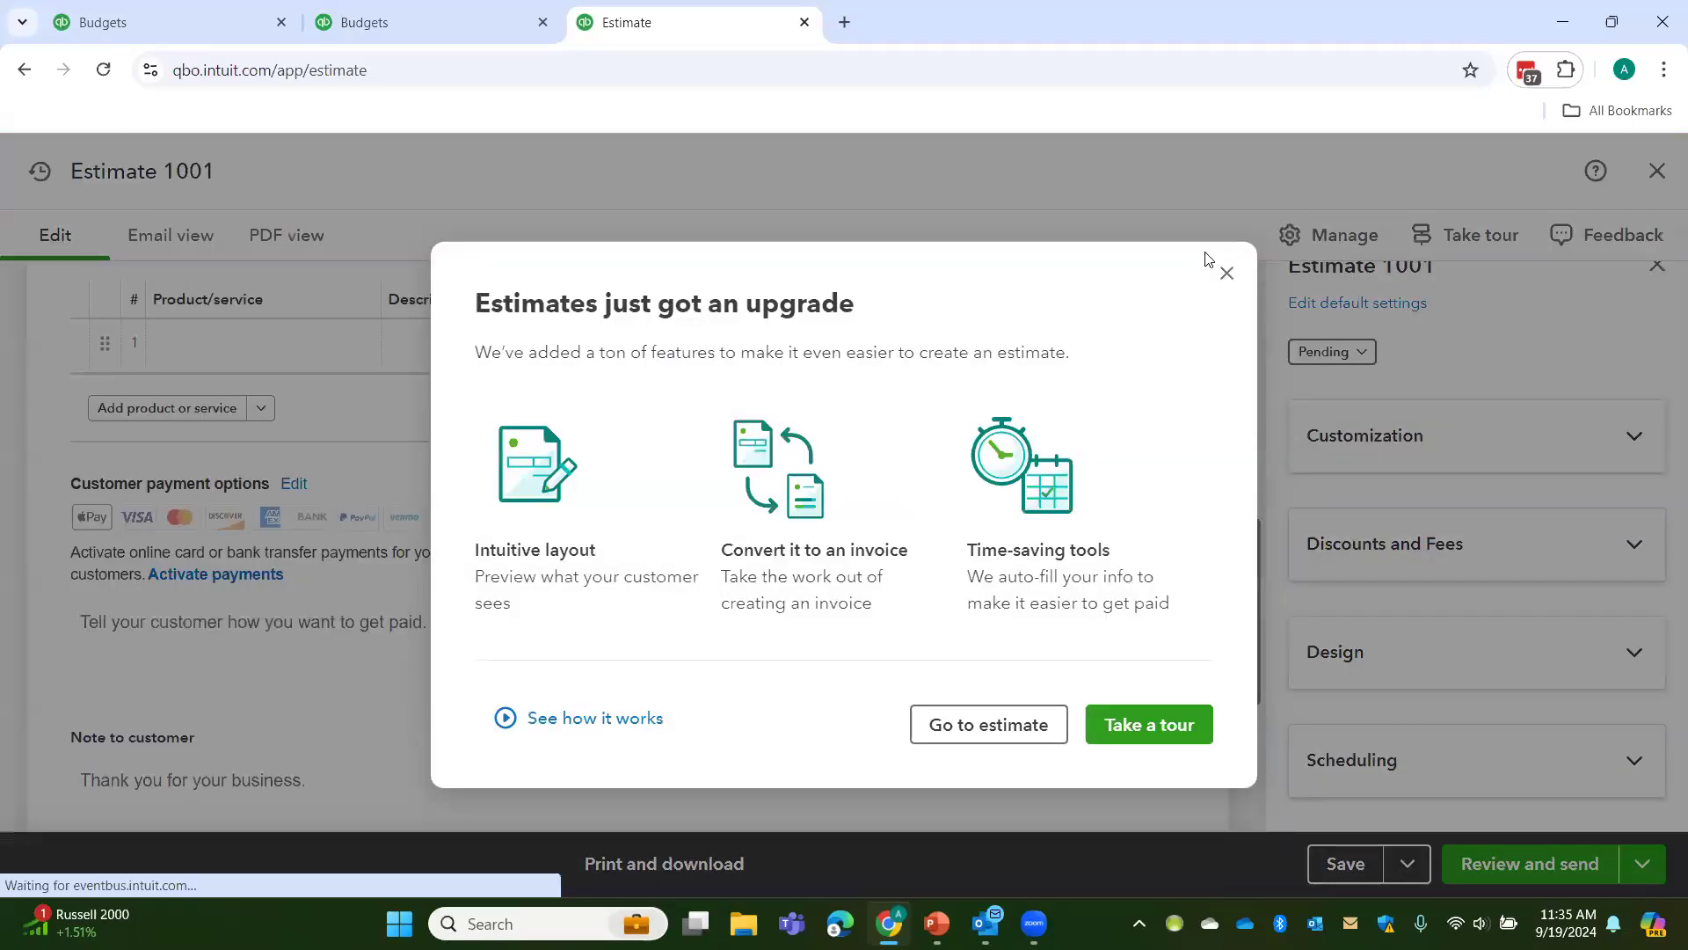
left_click(1225, 272)
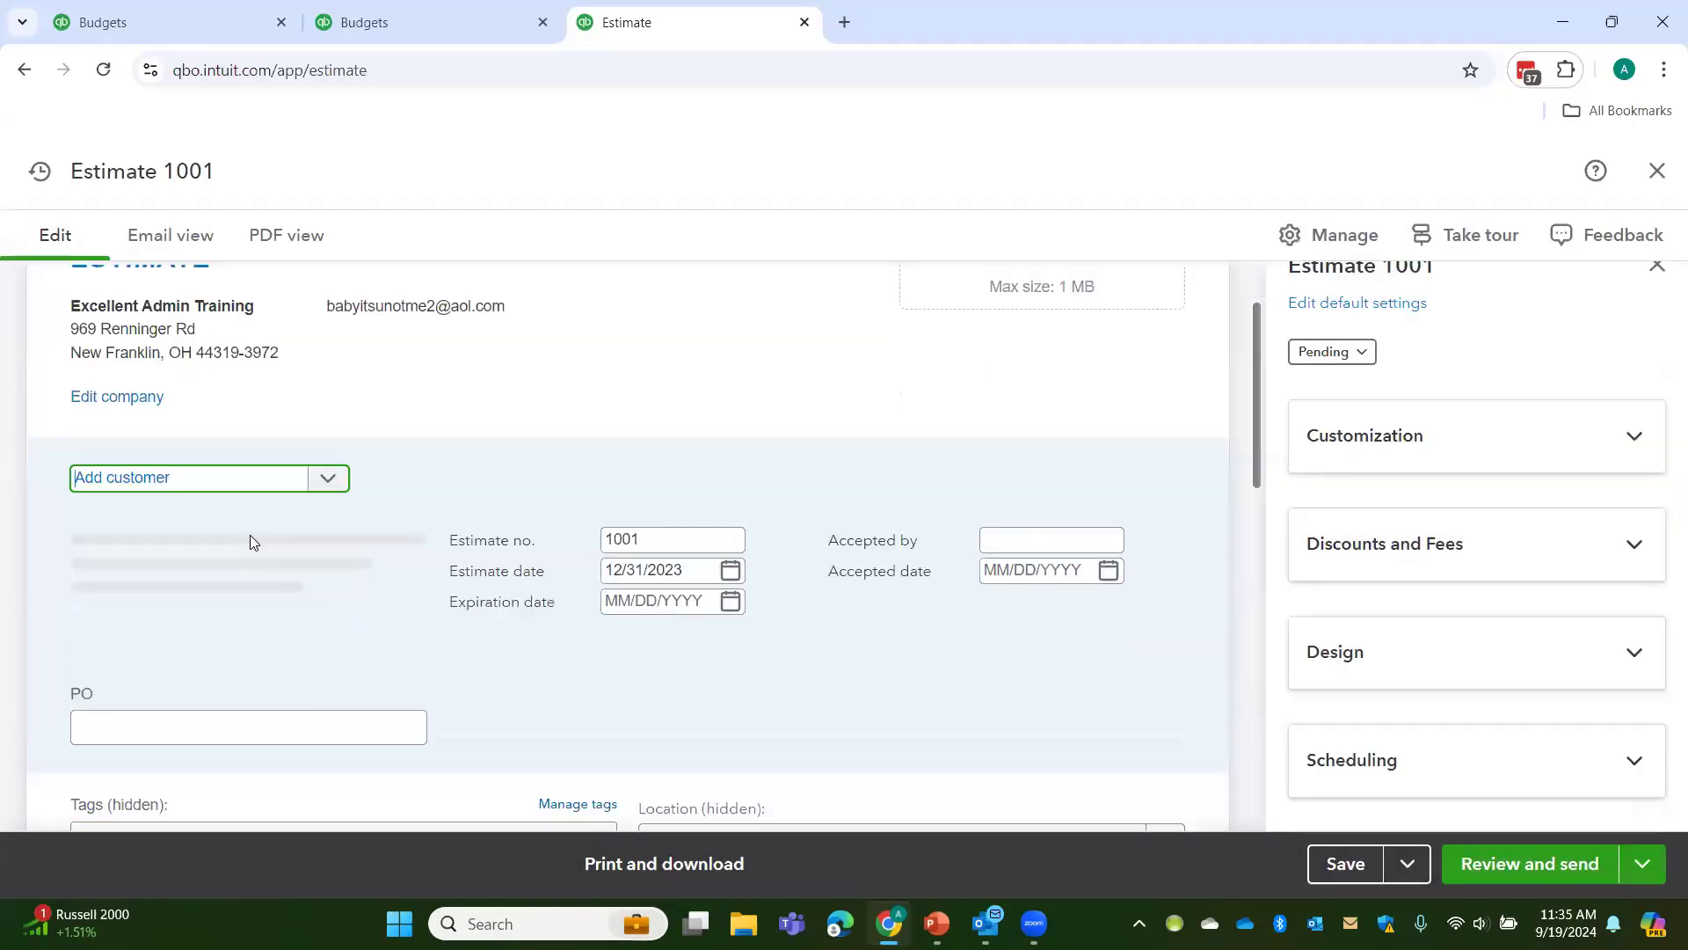
type("nic")
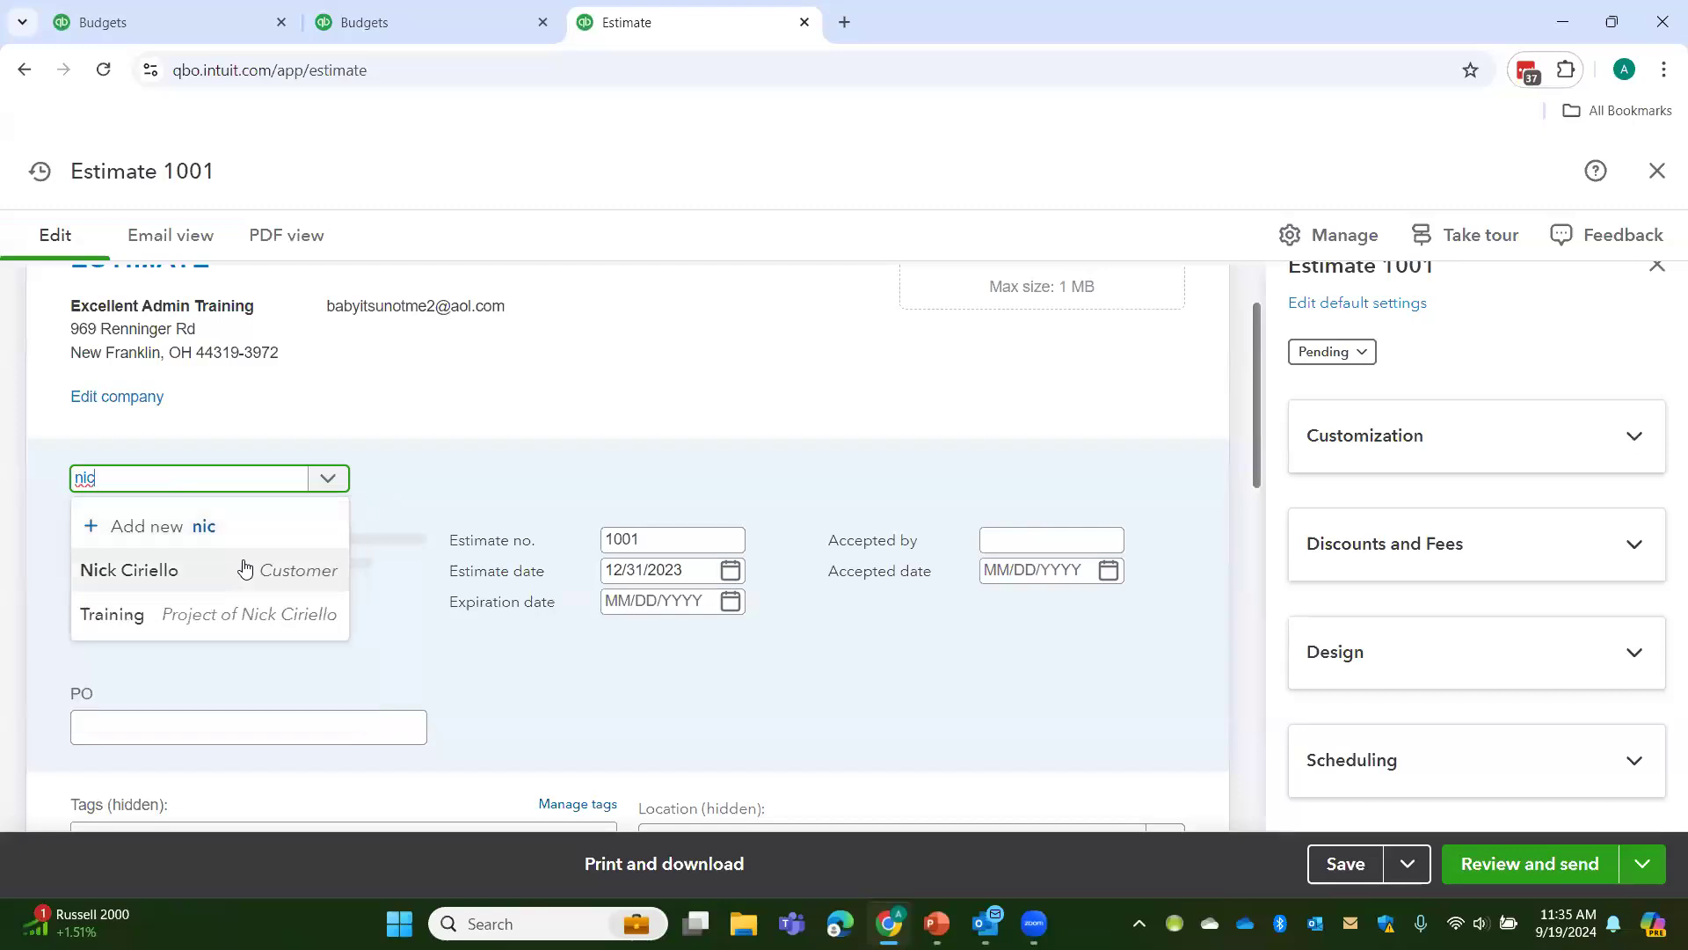
left_click(244, 569)
scroll(293, 686, "down", 3)
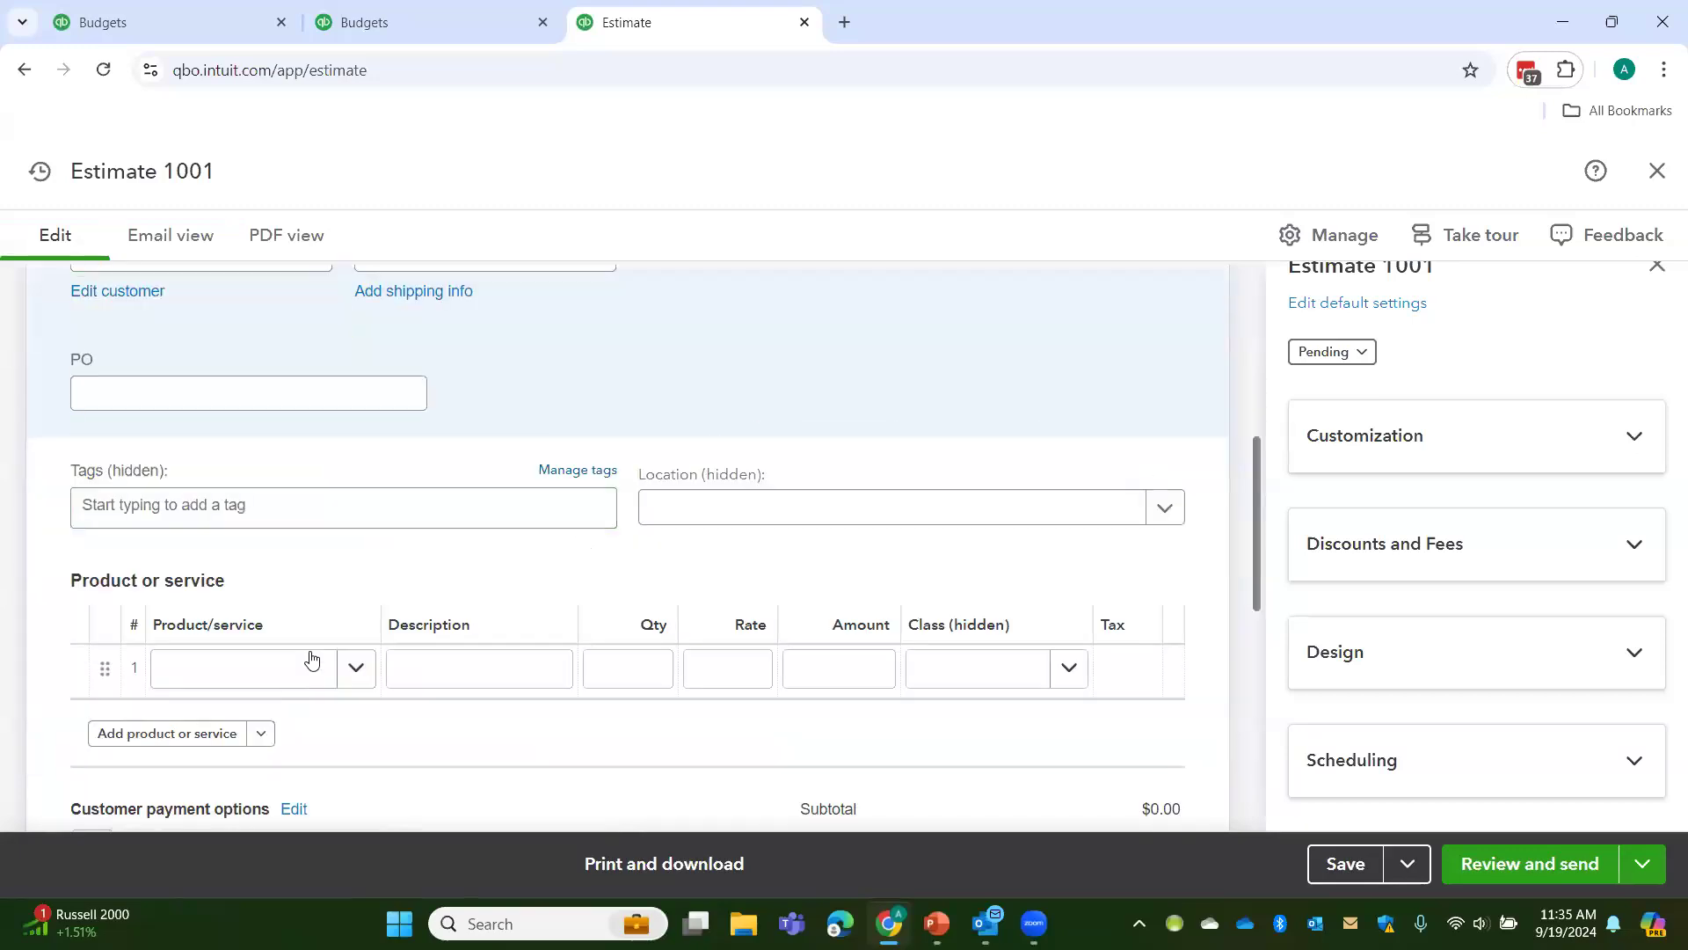
Step: Add Training Income as the first line item
left_click(292, 686)
type("tarin")
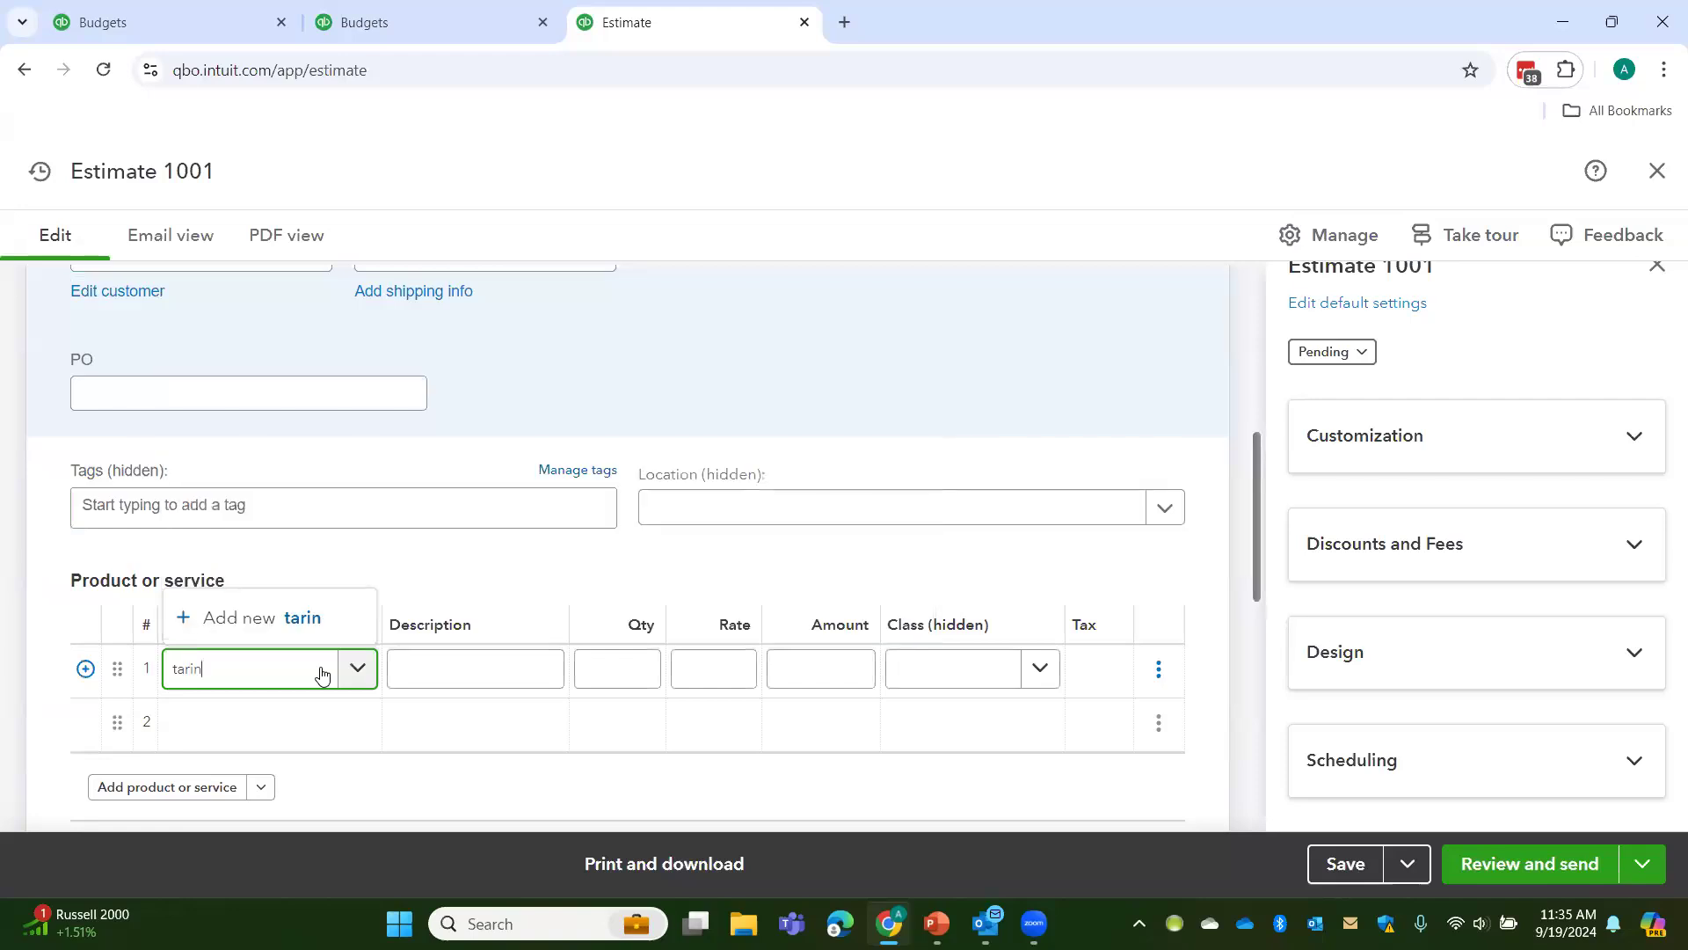
key("BackSpace")
key("BackSpace")
key("BackSpace")
type("rininf")
key("BackSpace")
key("BackSpace")
key("BackSpace")
key("BackSpace")
key("BackSpace")
type("aining")
left_click(338, 631)
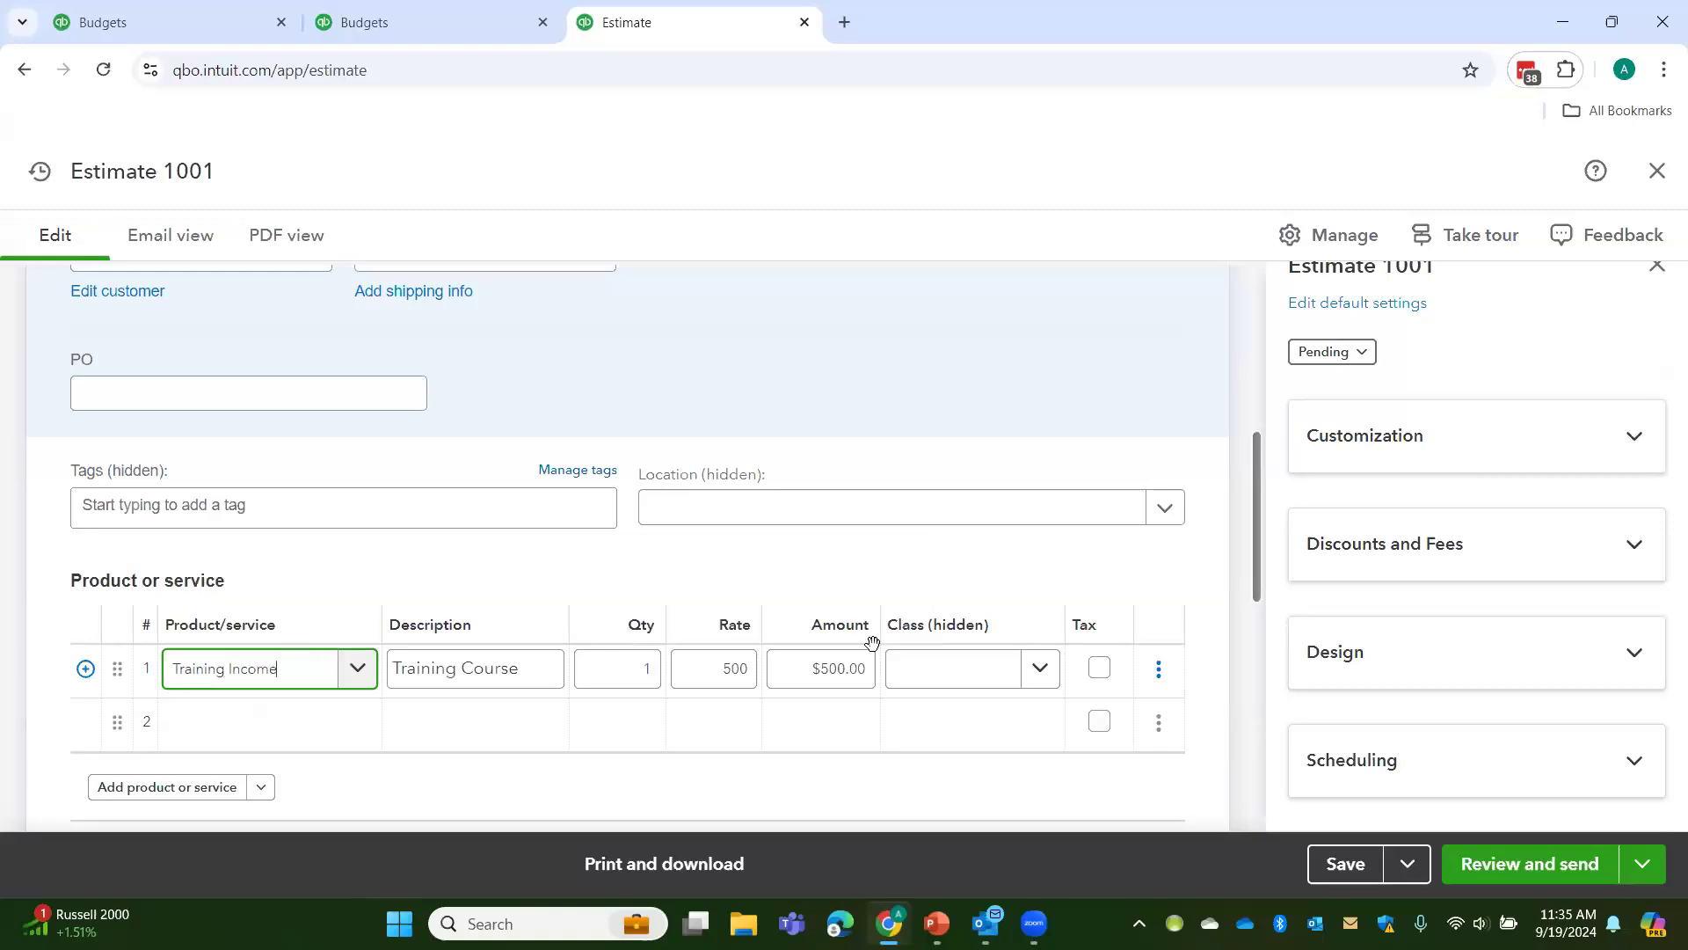
Step: Save and close estimate 1001 for $500
scroll(1116, 616, "down", 5)
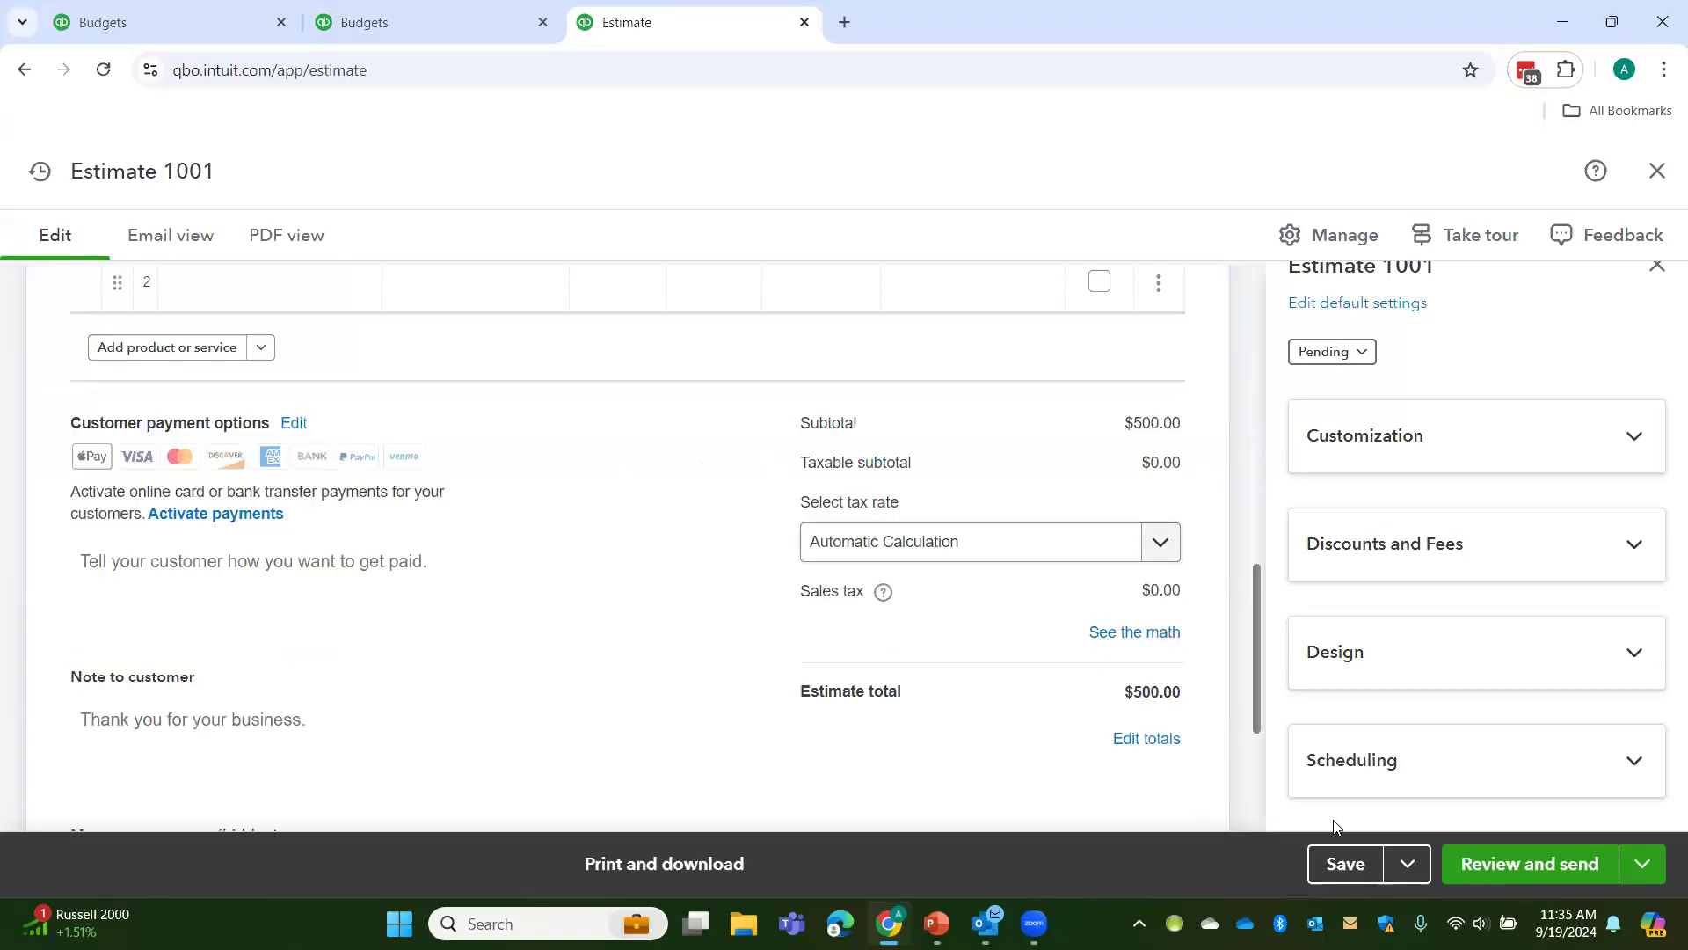
left_click(1641, 866)
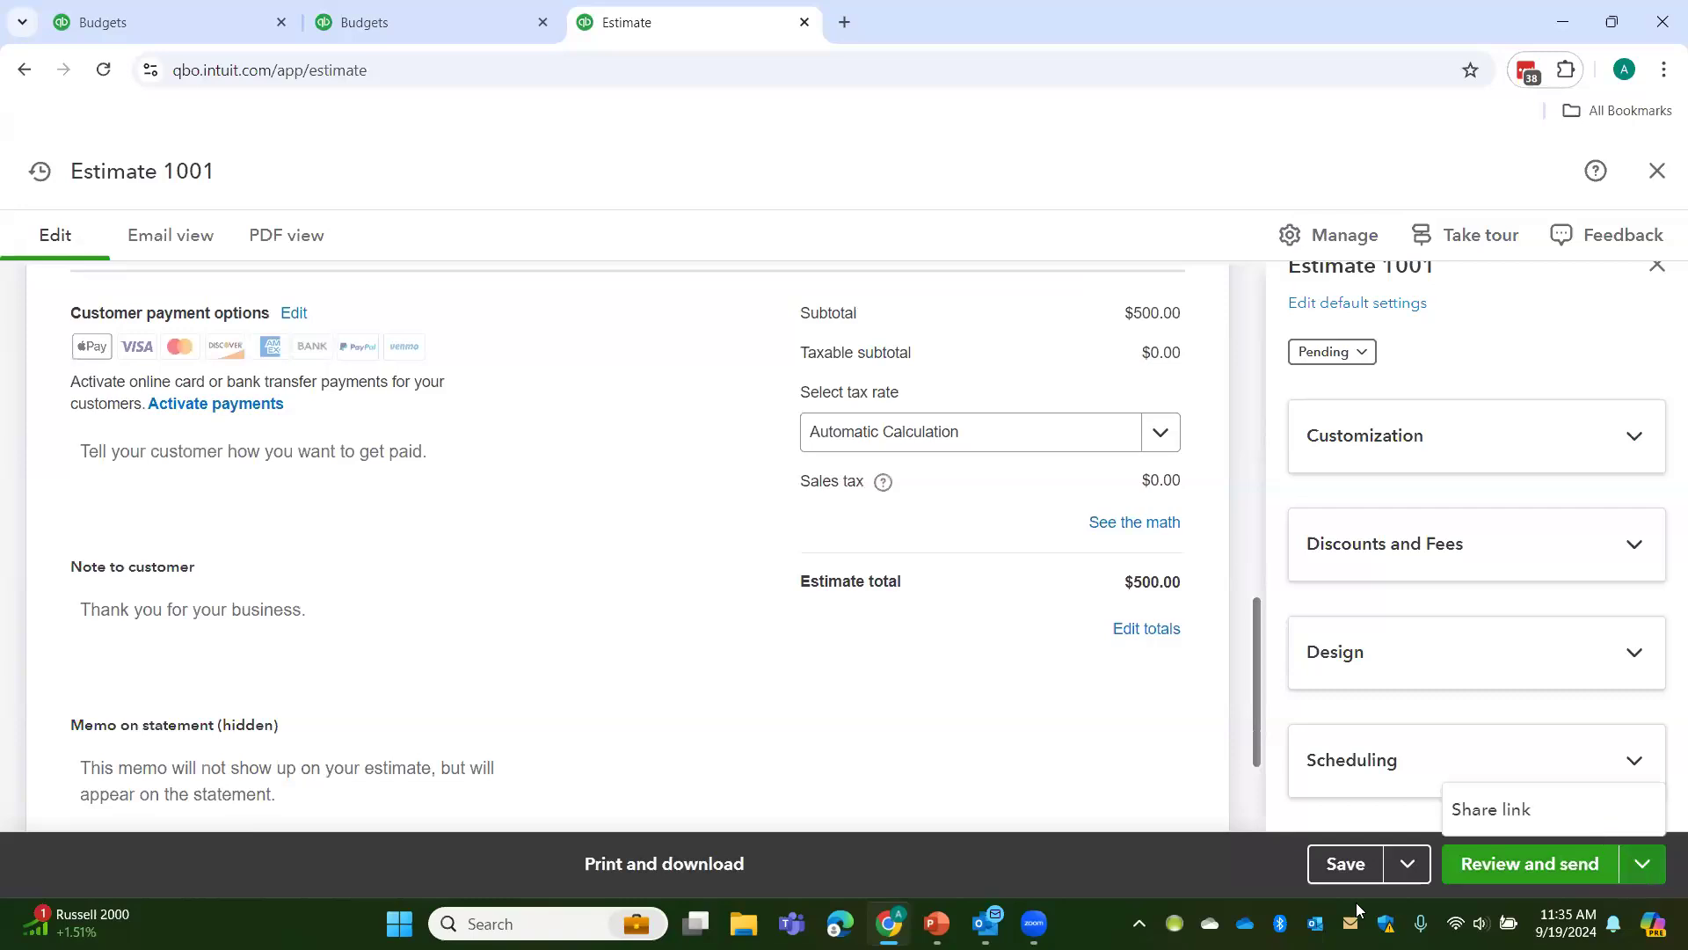
left_click(1407, 864)
left_click(1363, 809)
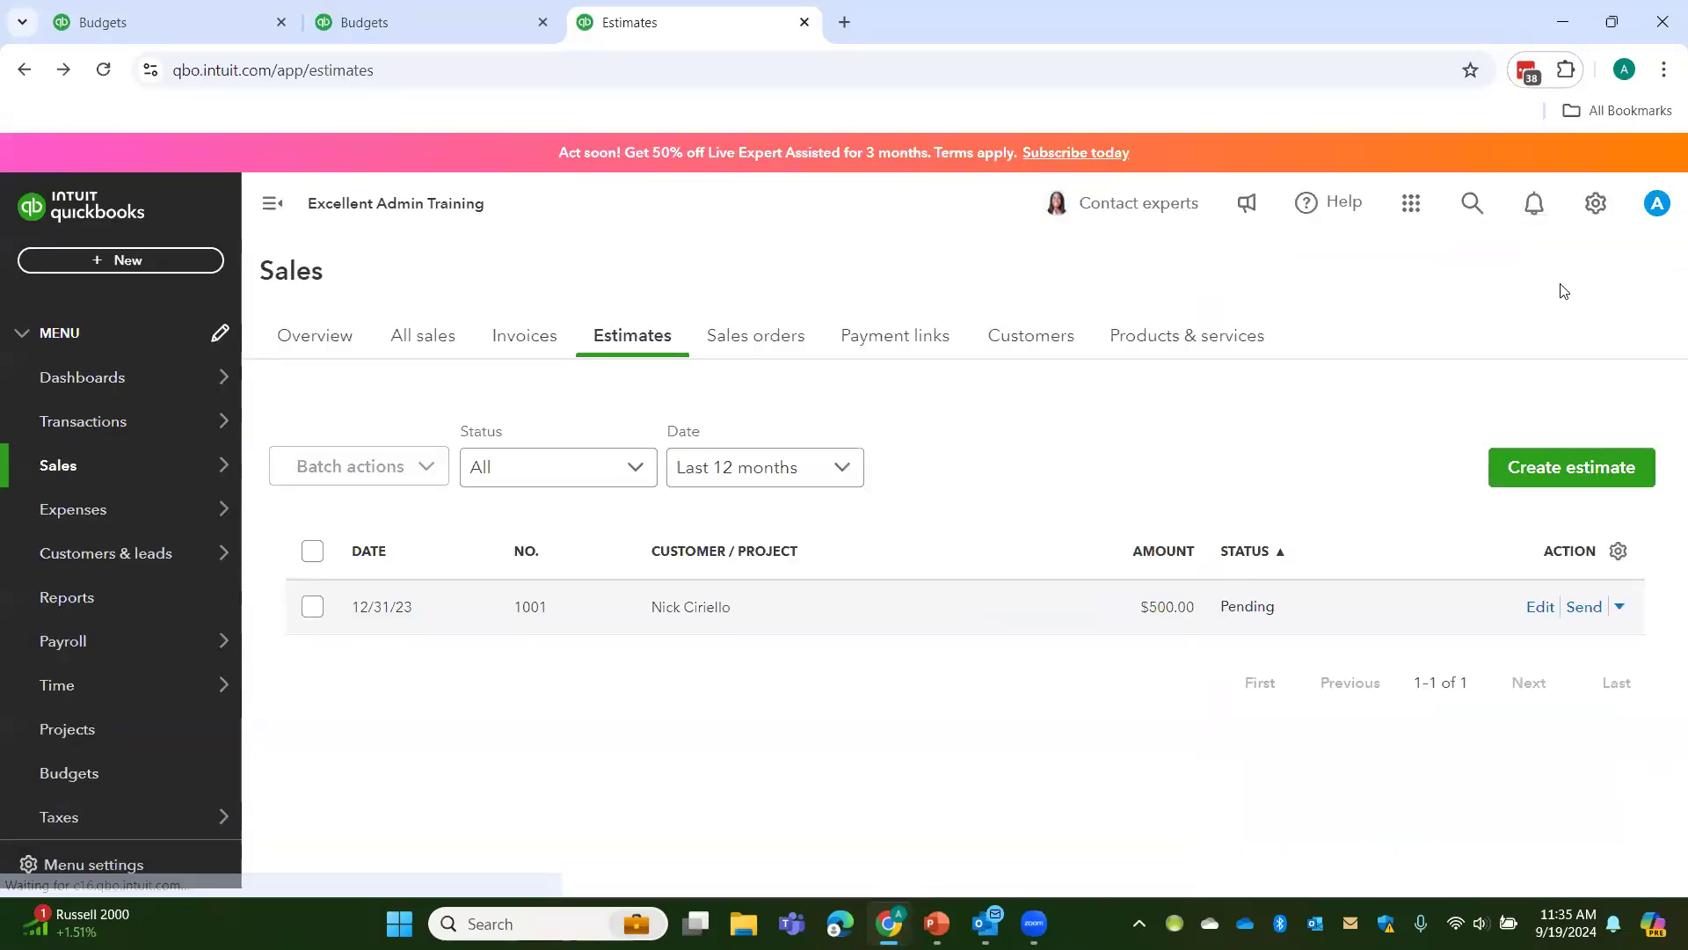
Step: Mark estimate 1001 as accepted, entering who accepted it, dated September 19
left_click(1620, 606)
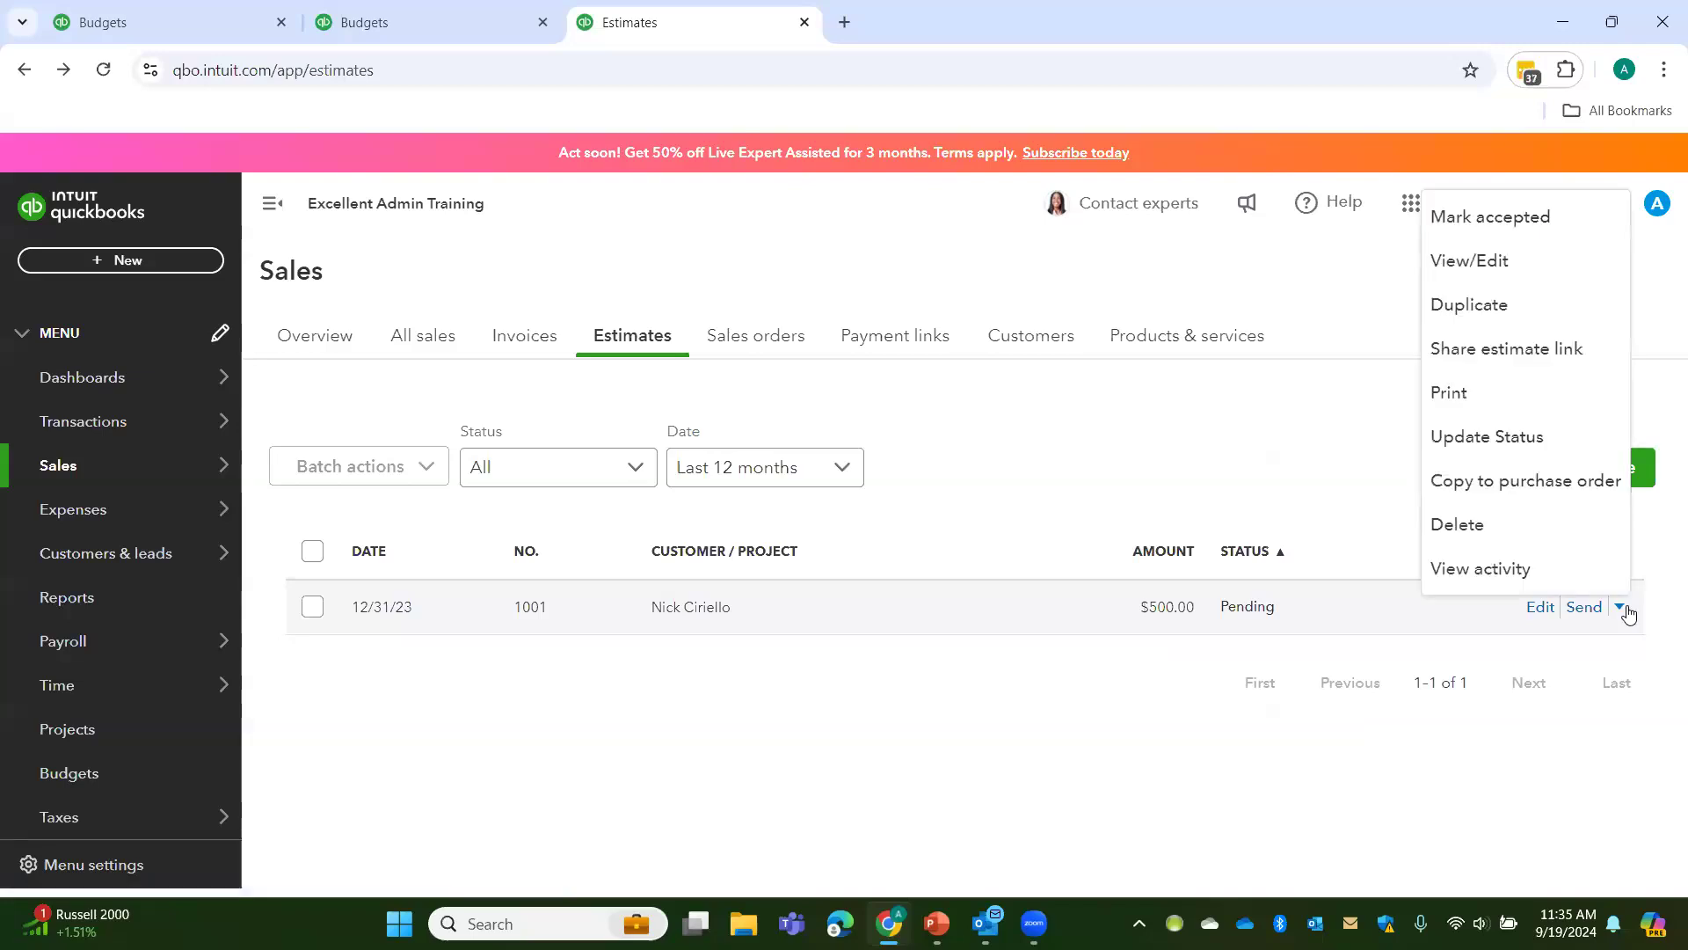
left_click(1536, 231)
type("anne")
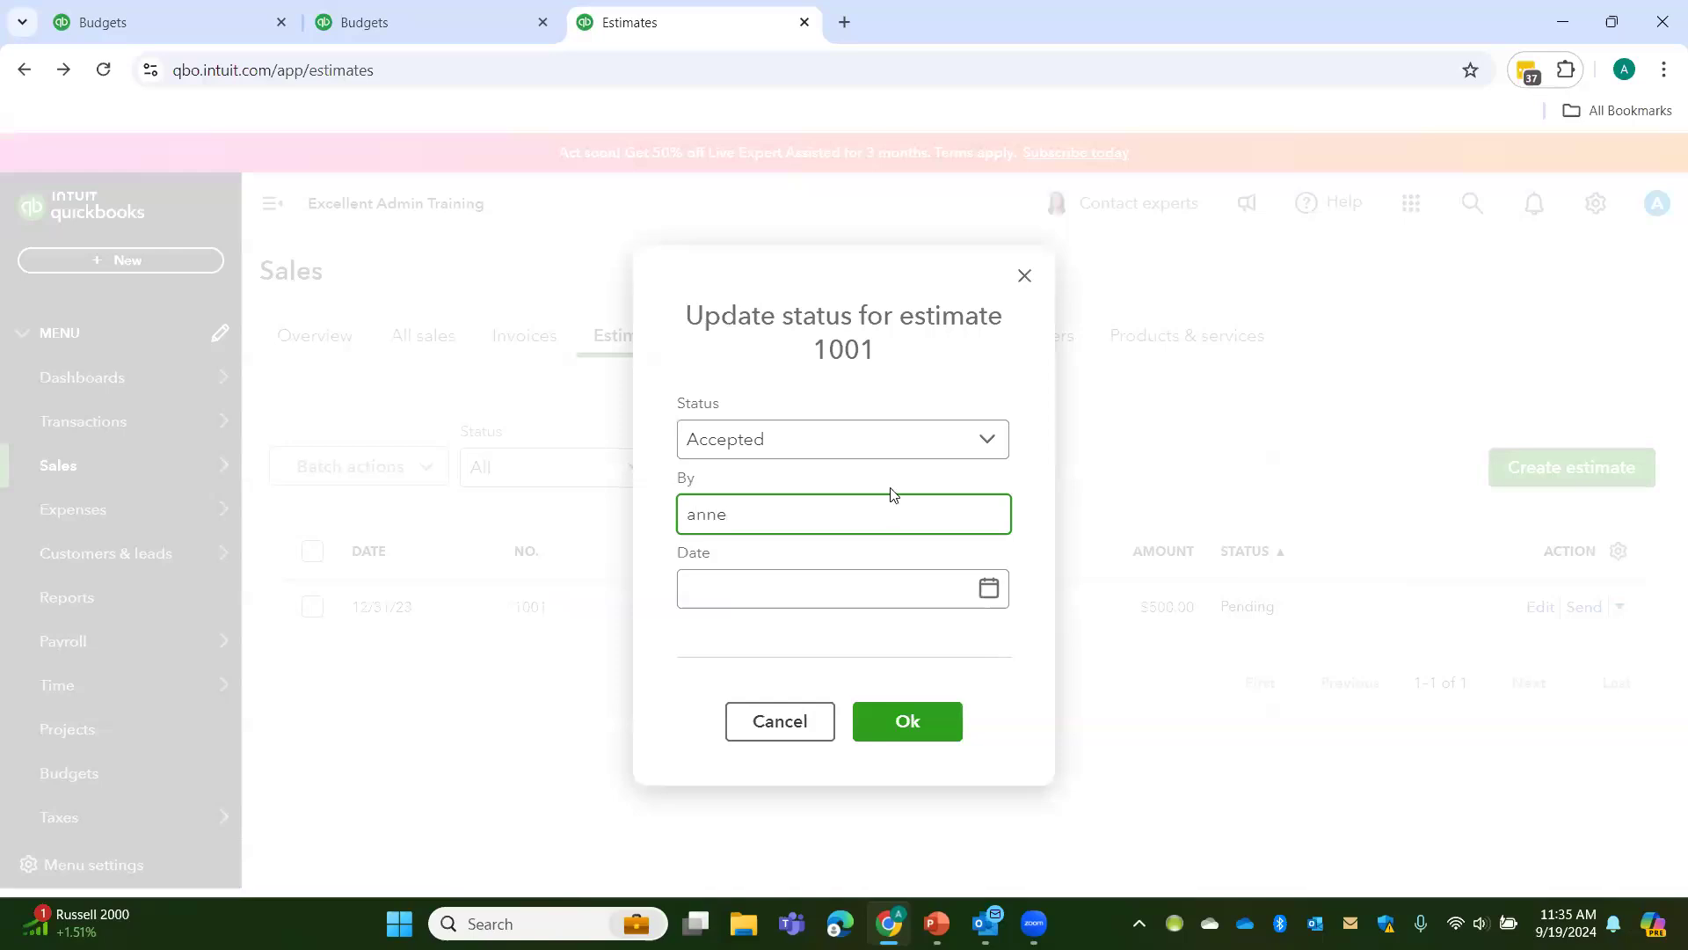
left_click(988, 588)
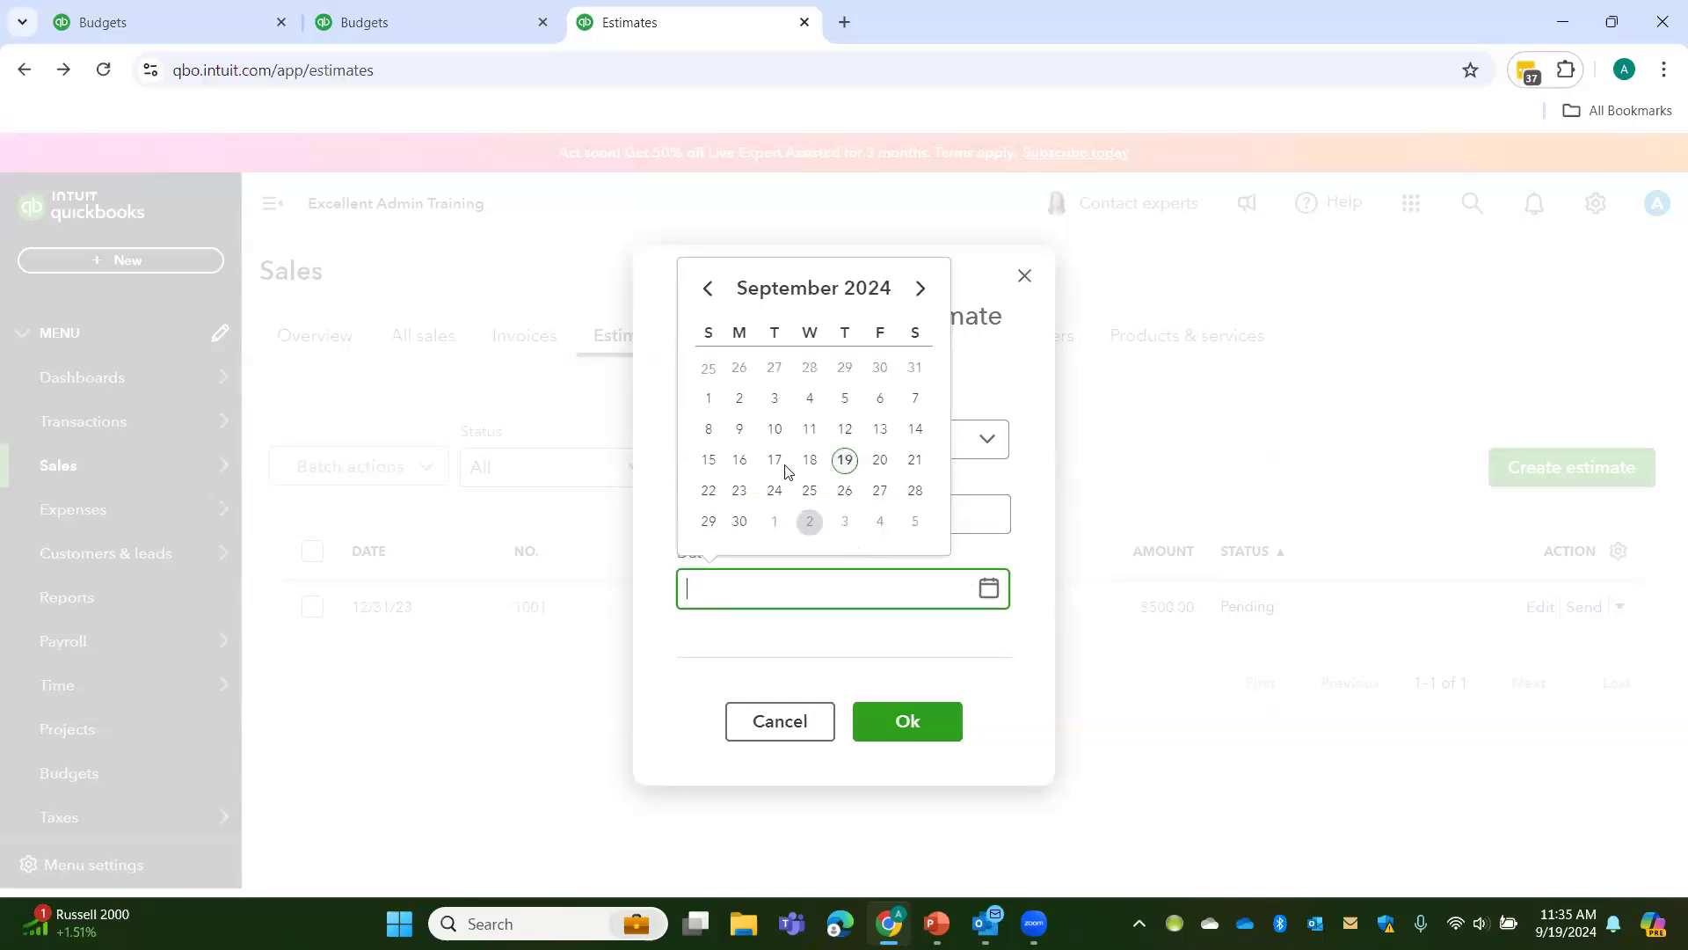
left_click(844, 459)
left_click(888, 723)
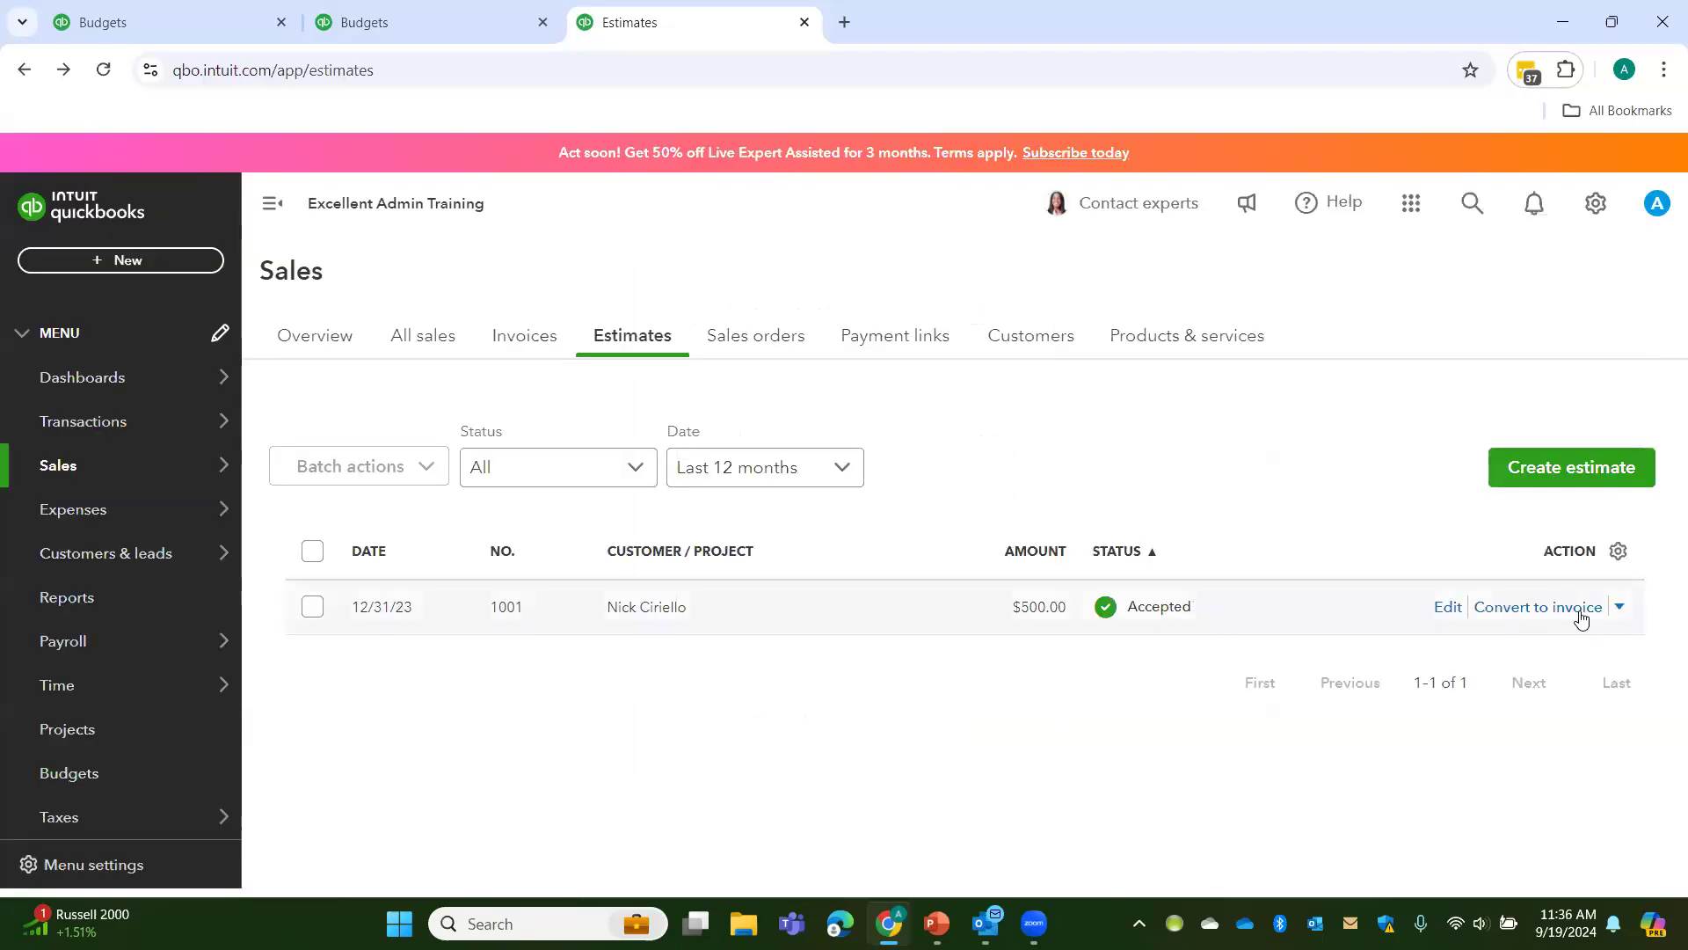
Step: Convert estimate 1001 to invoice 3583 and expand its Customization settings
left_click(1580, 616)
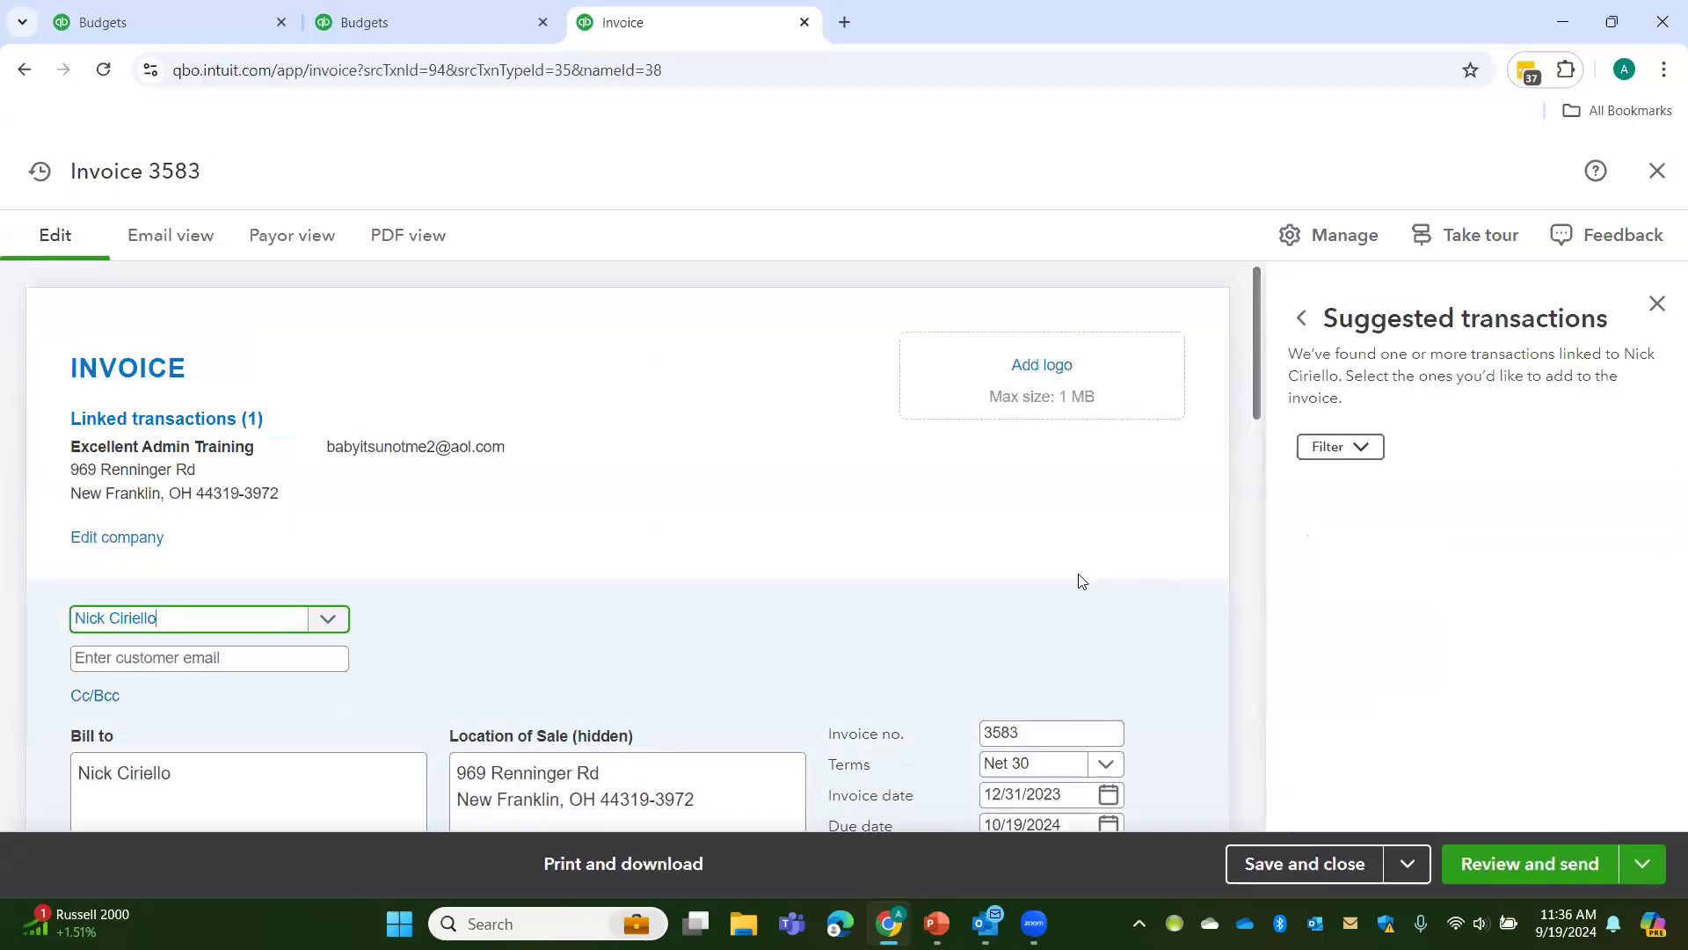
scroll(1082, 581, "down", 8)
left_click(1035, 481)
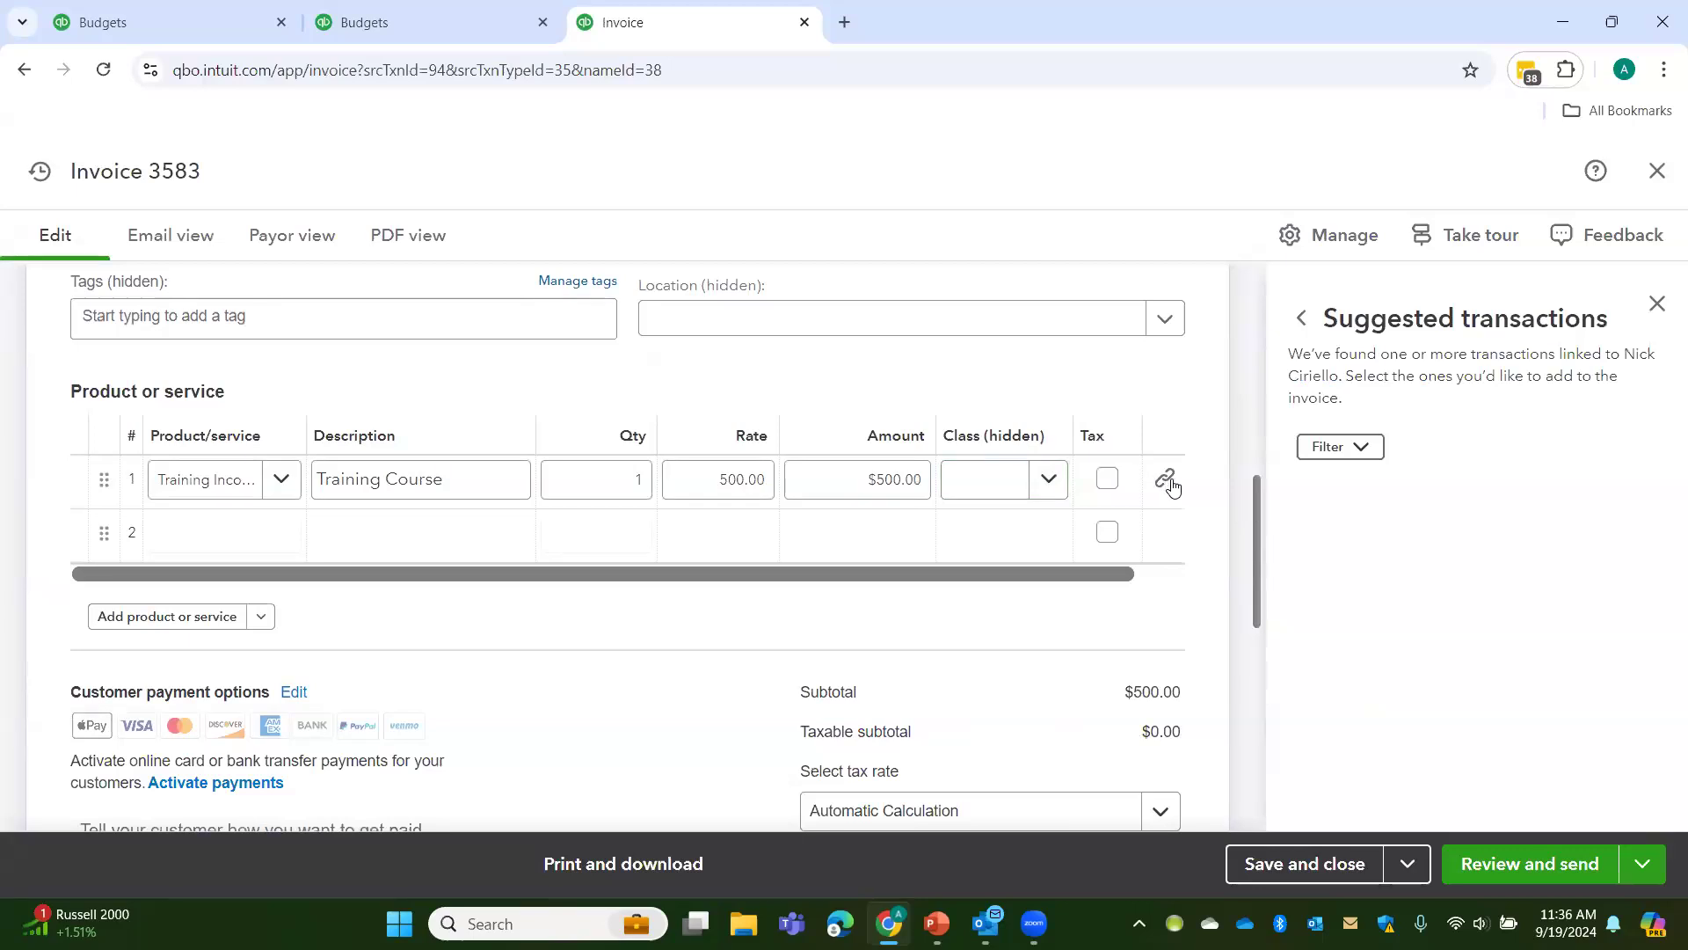
left_click(1302, 316)
left_click(1442, 557)
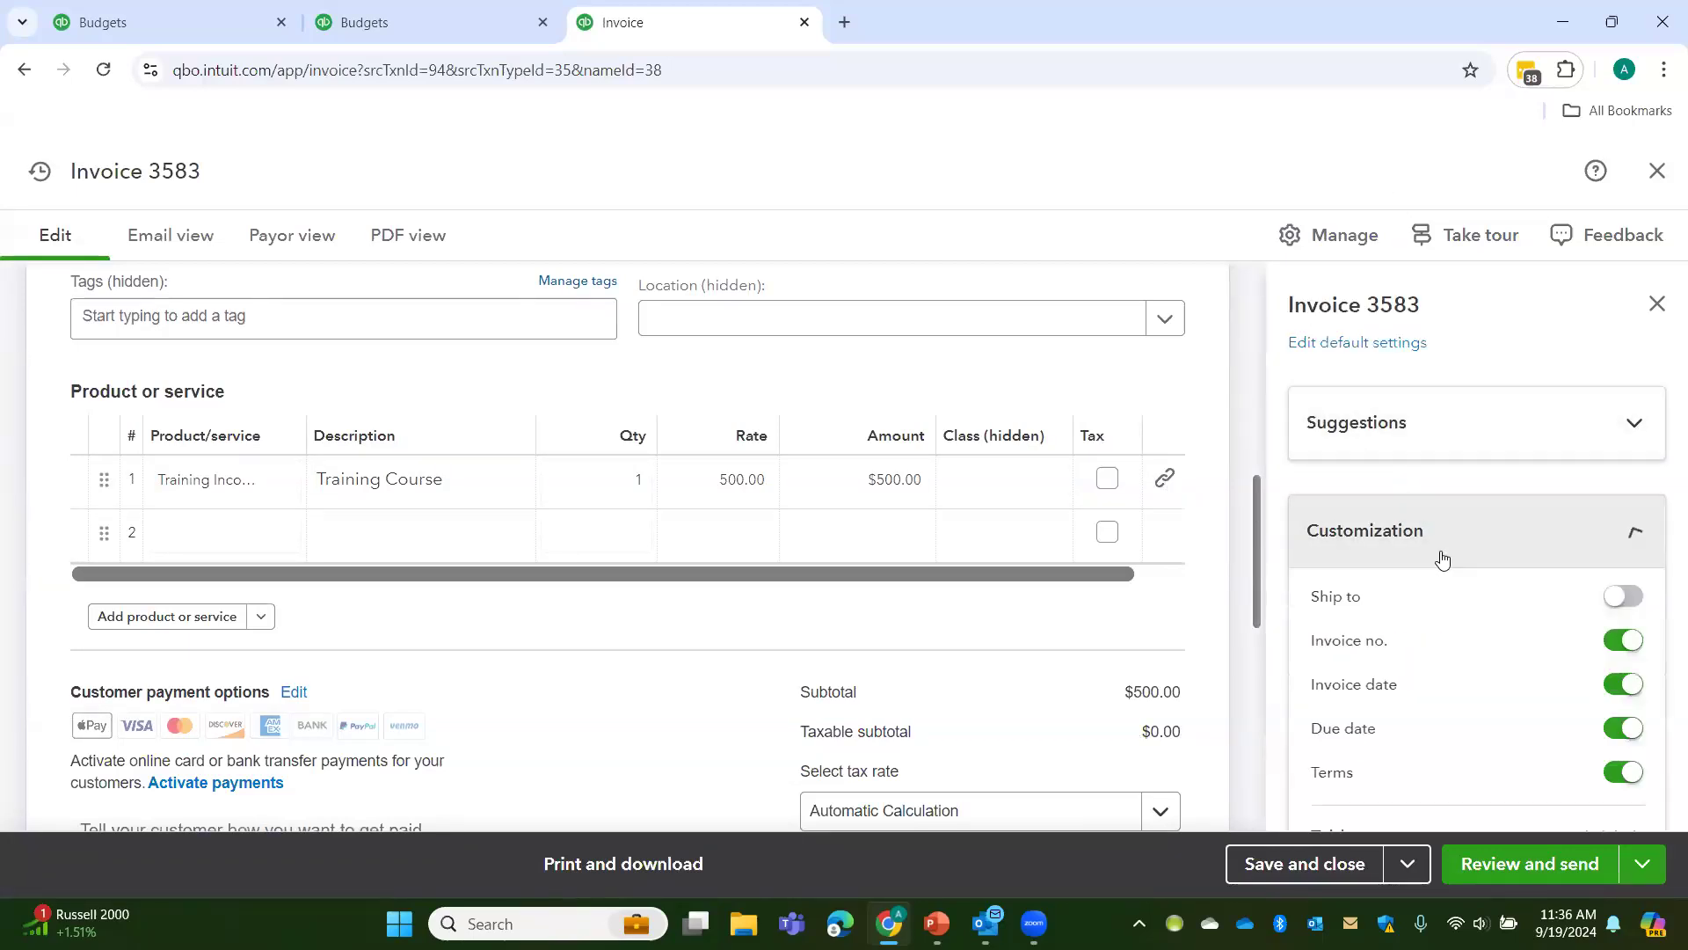
scroll(1442, 597, "down", 6)
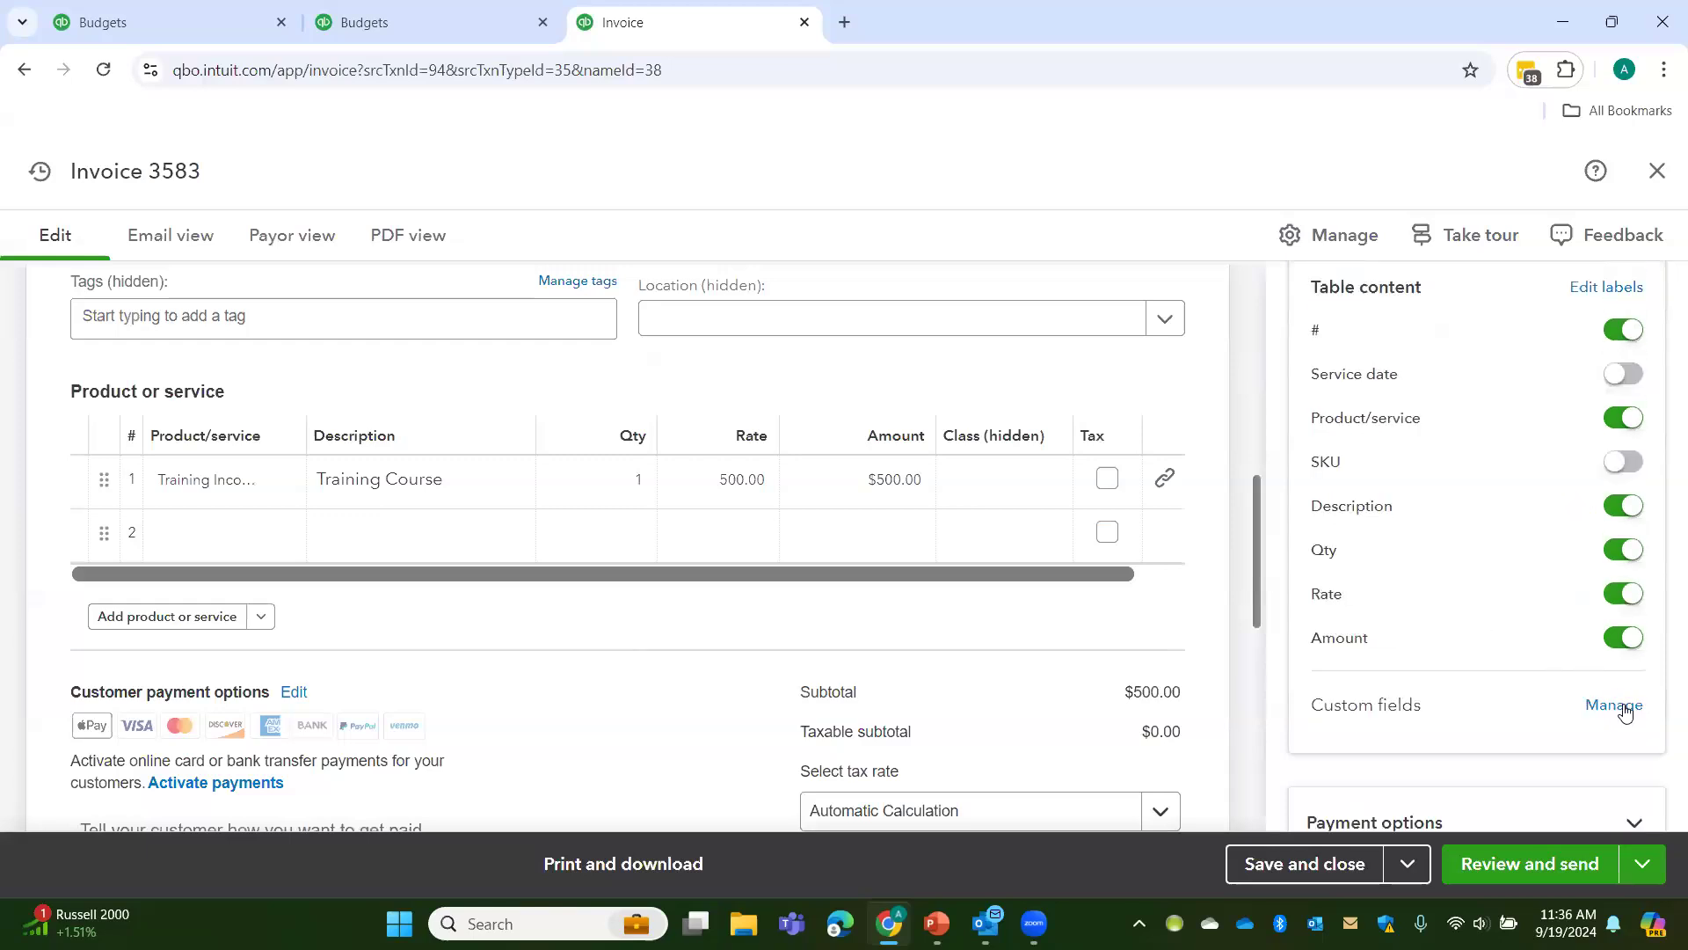
Step: Create a 'Project' custom field for all sales forms and purchase orders, printed on the form
left_click(1623, 707)
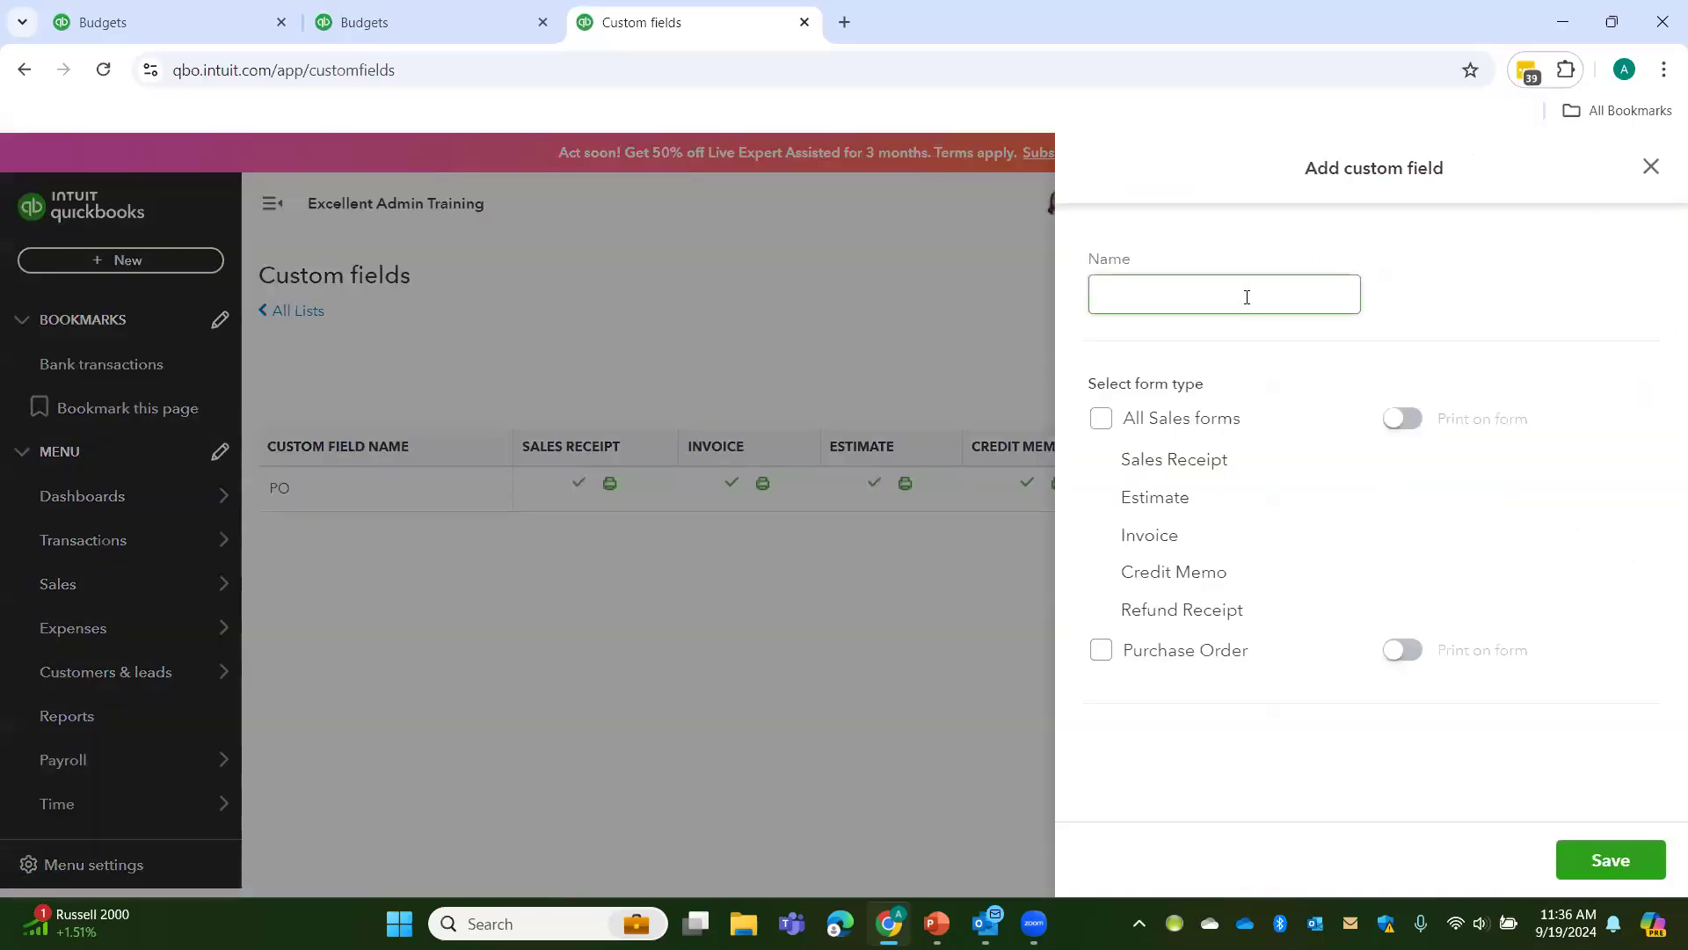
left_click(1101, 418)
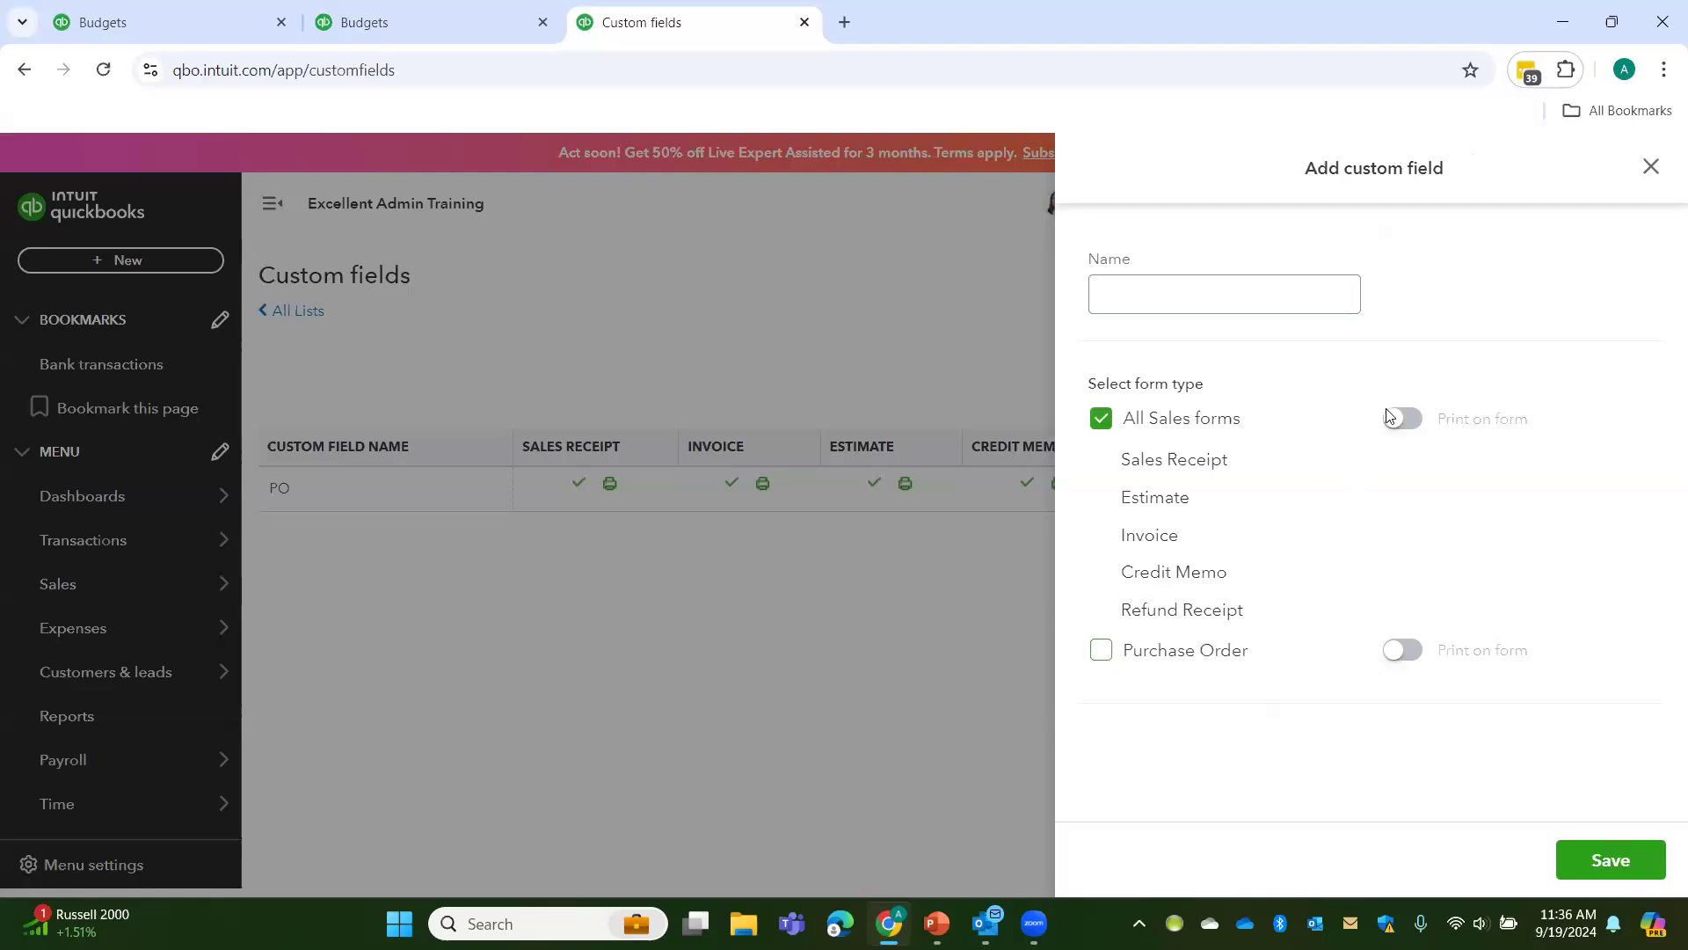
left_click(1103, 651)
left_click(1405, 653)
left_click(1323, 293)
type("Proh")
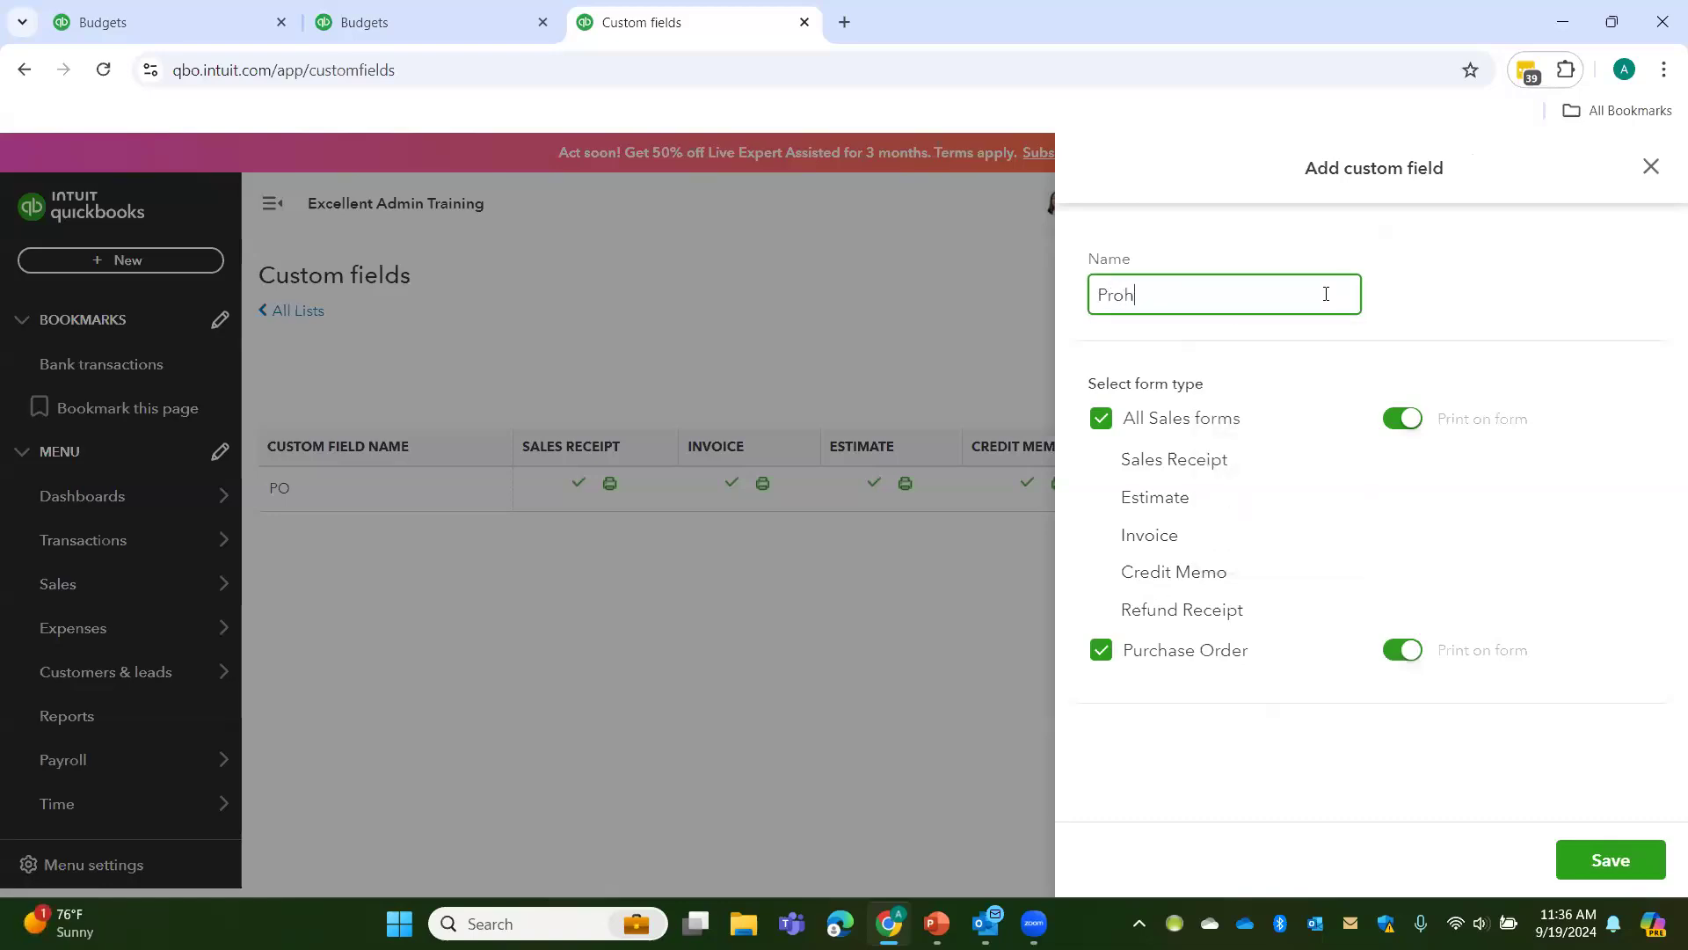
key("BackSpace")
type("ject")
left_click(1618, 858)
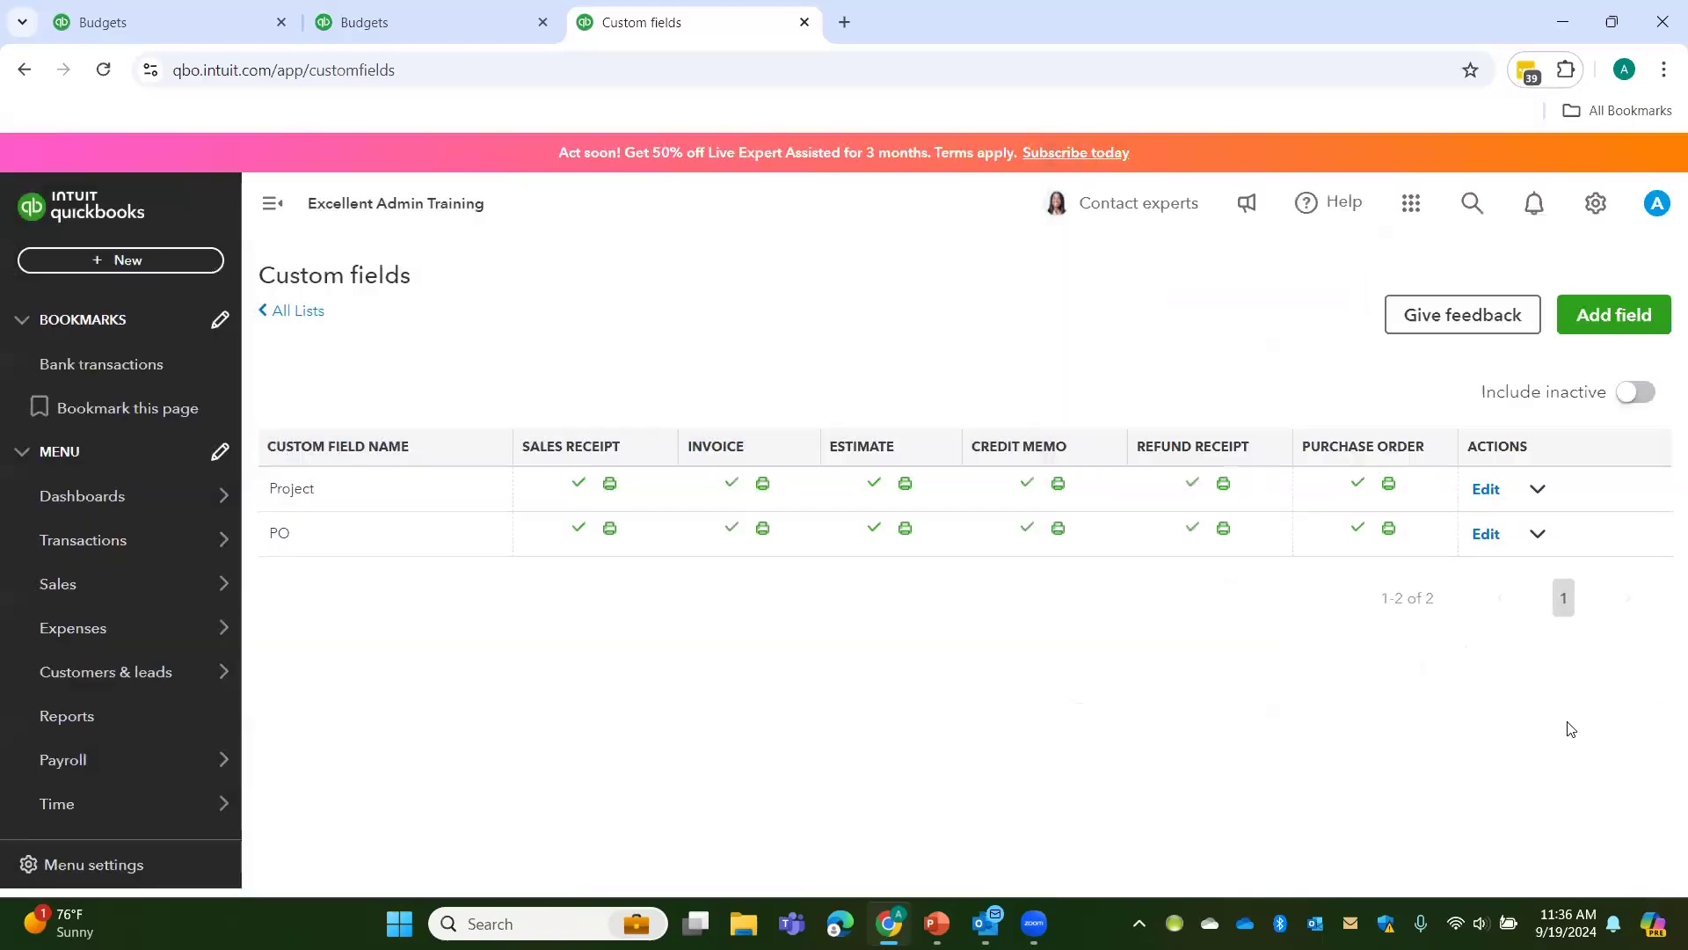
Step: Convert estimate 1001 to an invoice again, check the new Project field, and close it
mouse_move(192, 590)
left_click(225, 594)
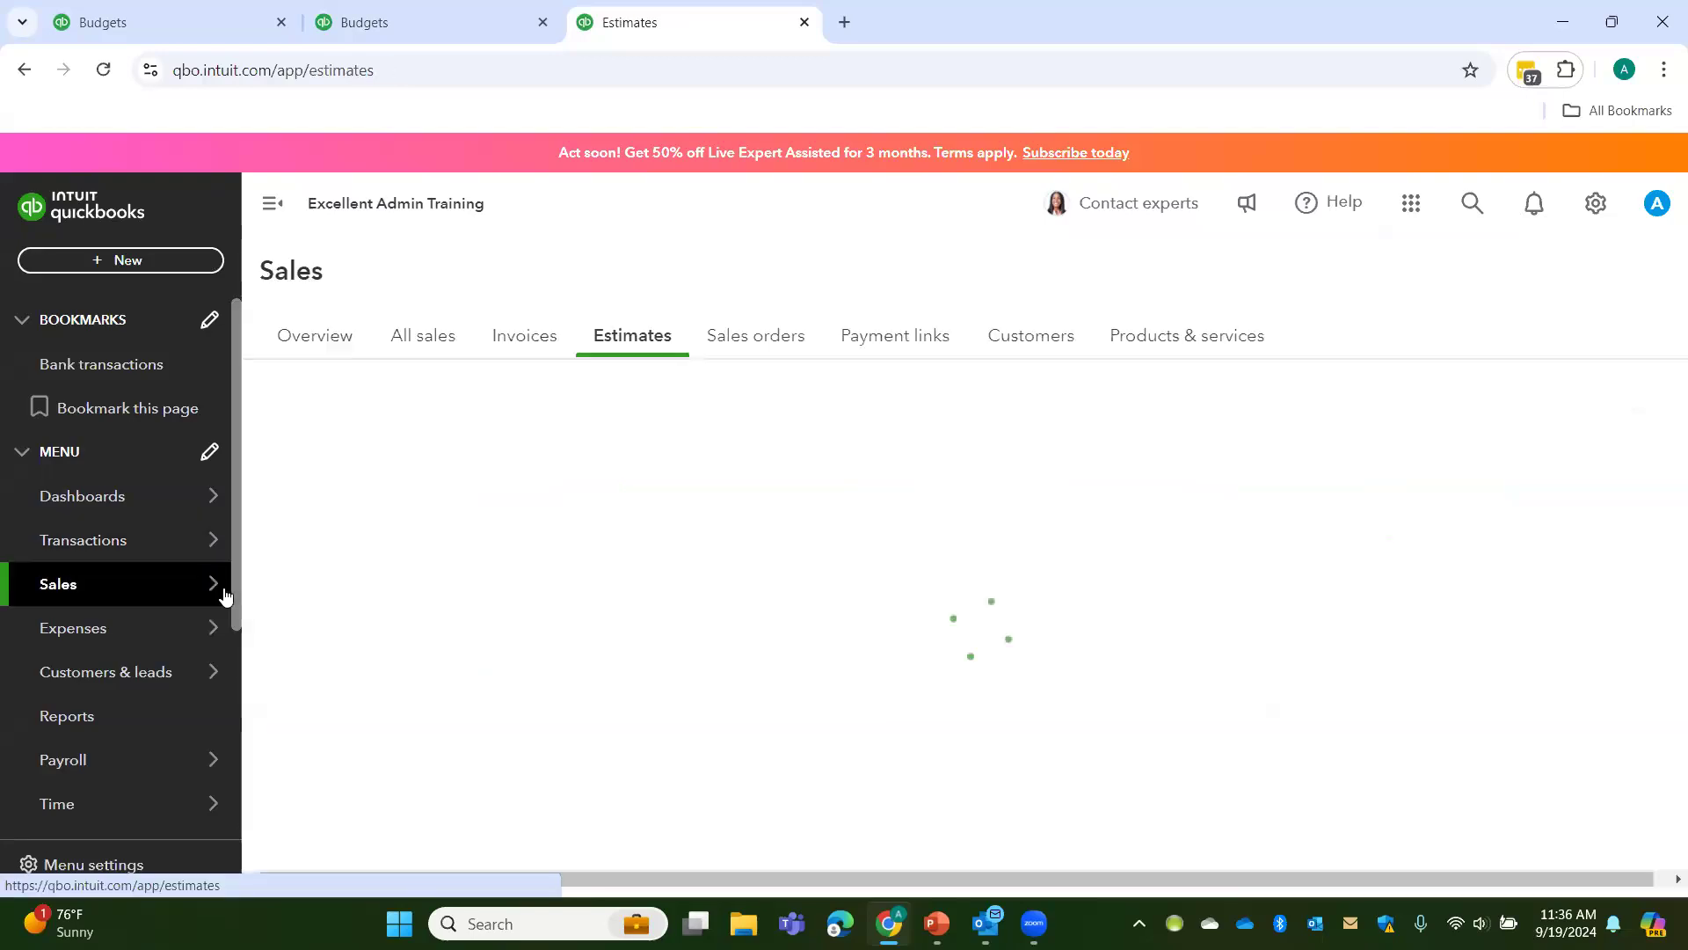
left_click(1579, 612)
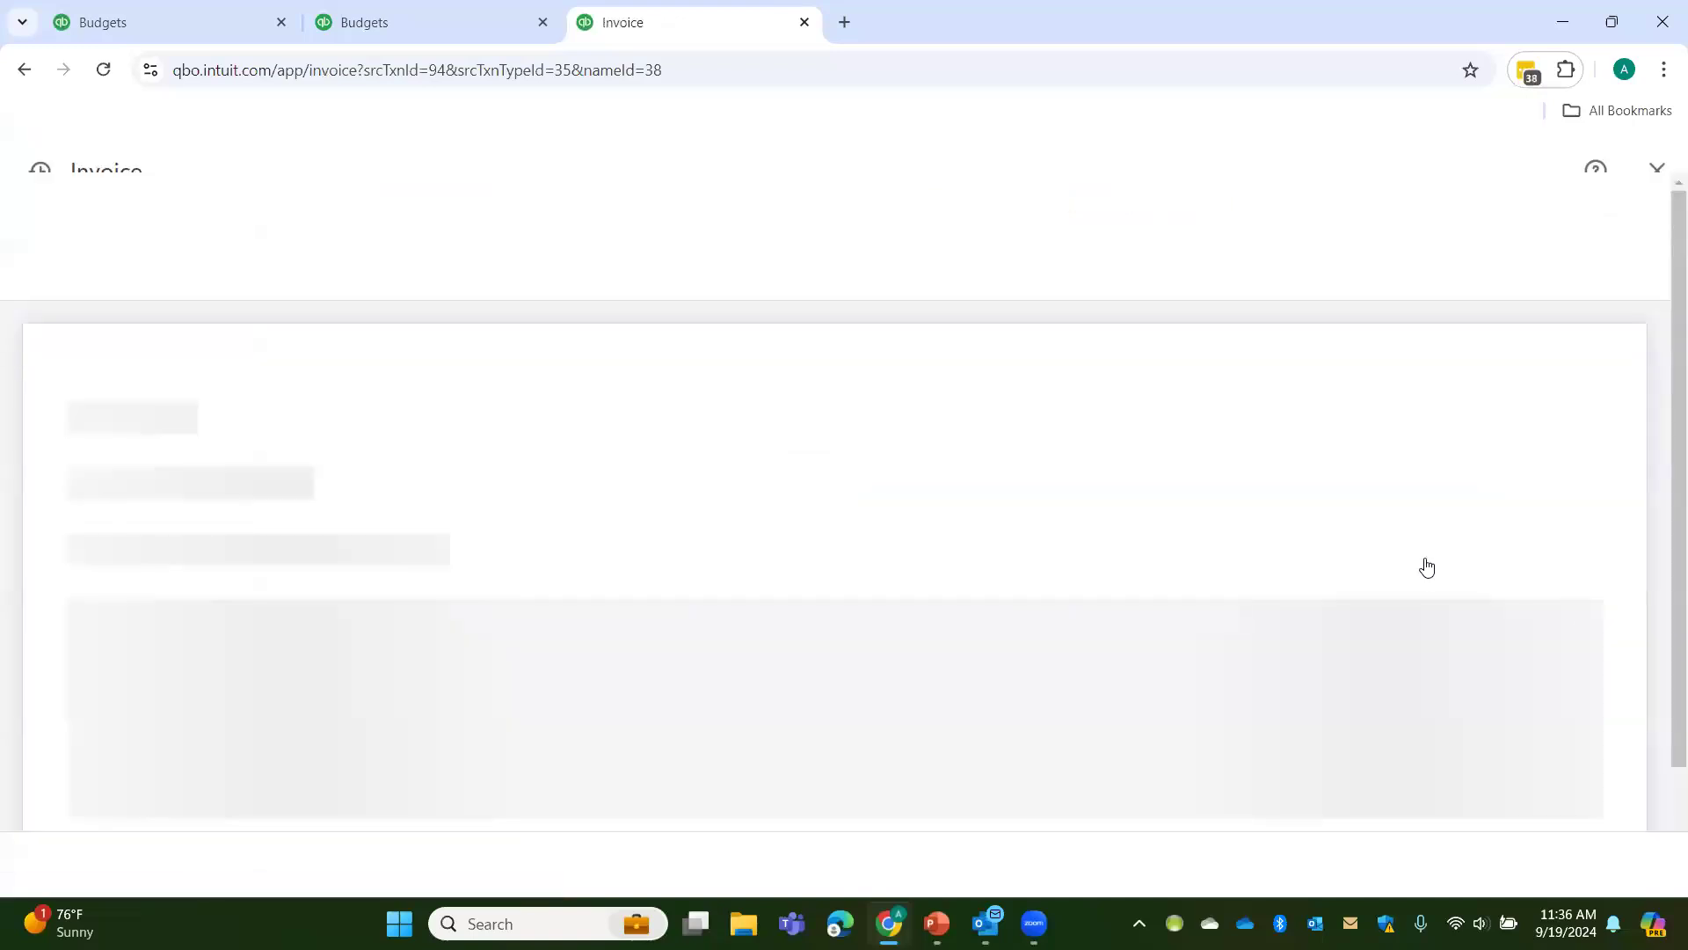
left_click(466, 632)
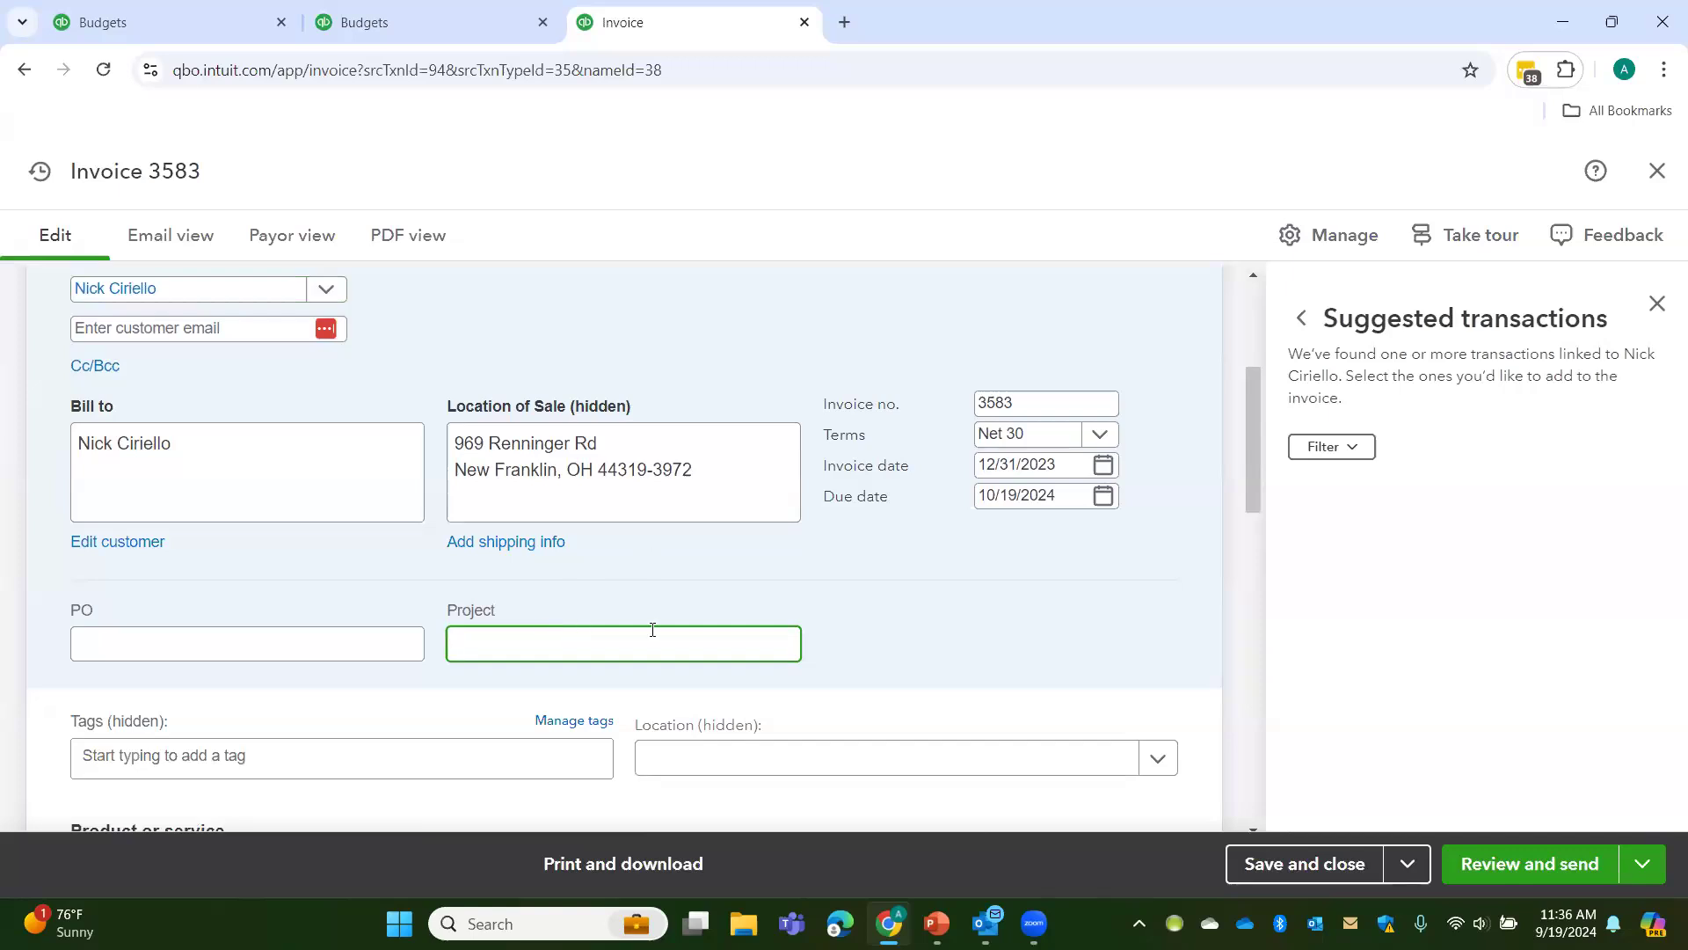
scroll(703, 642, "down", 4)
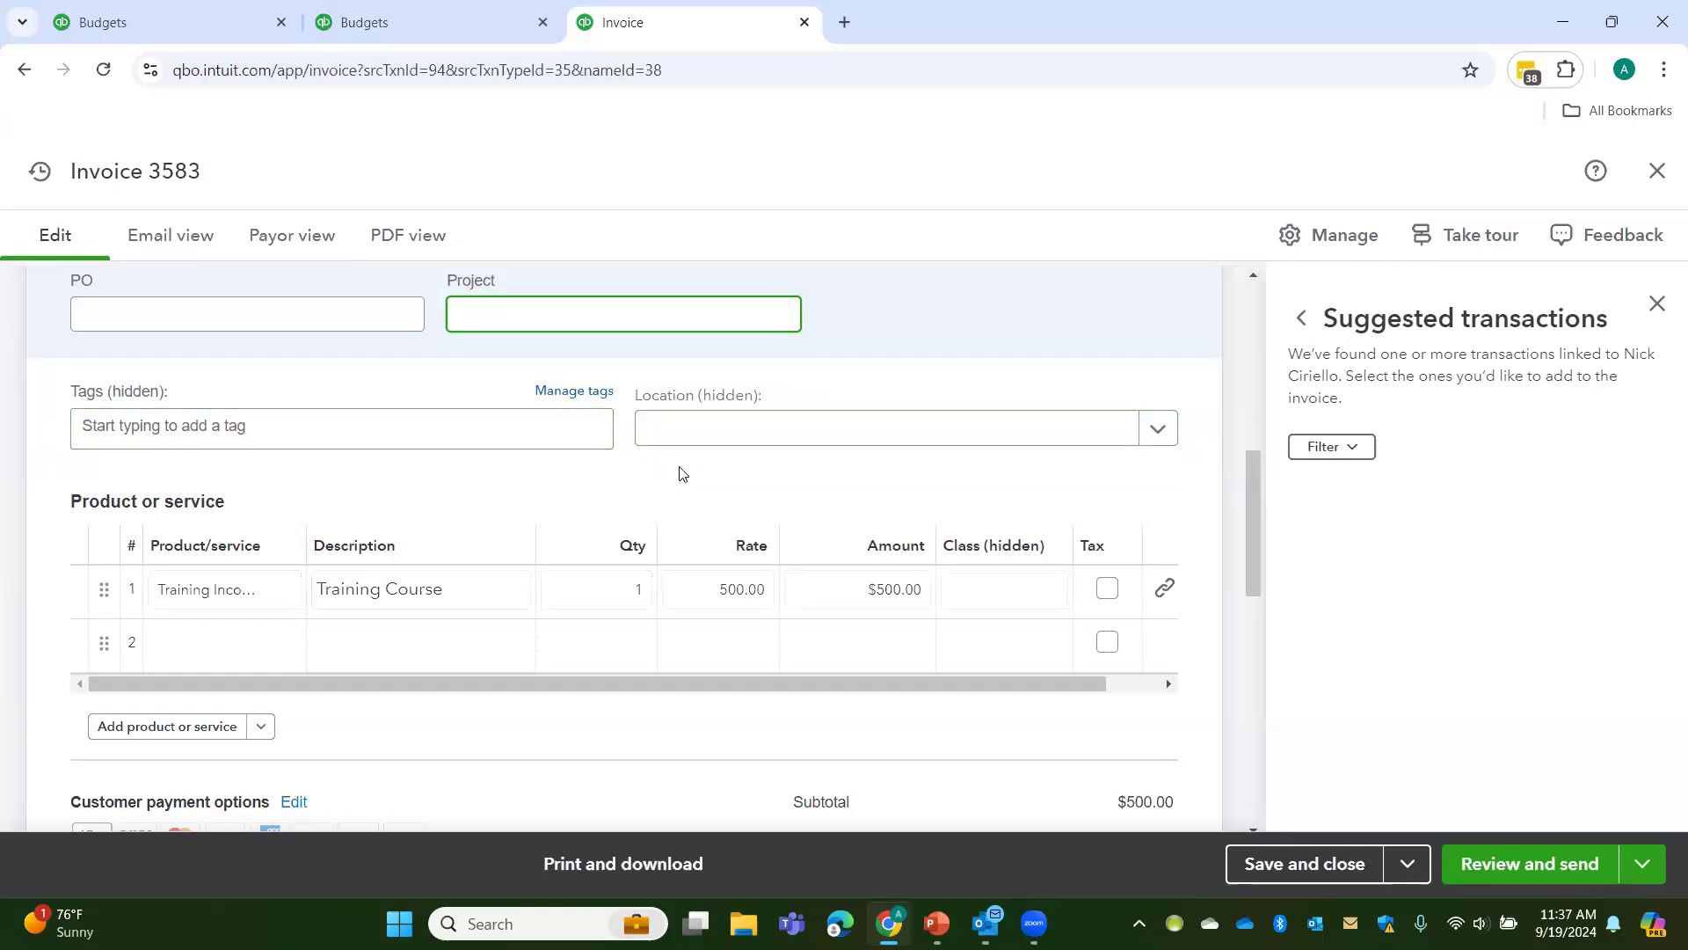
scroll(711, 453, "up", 1)
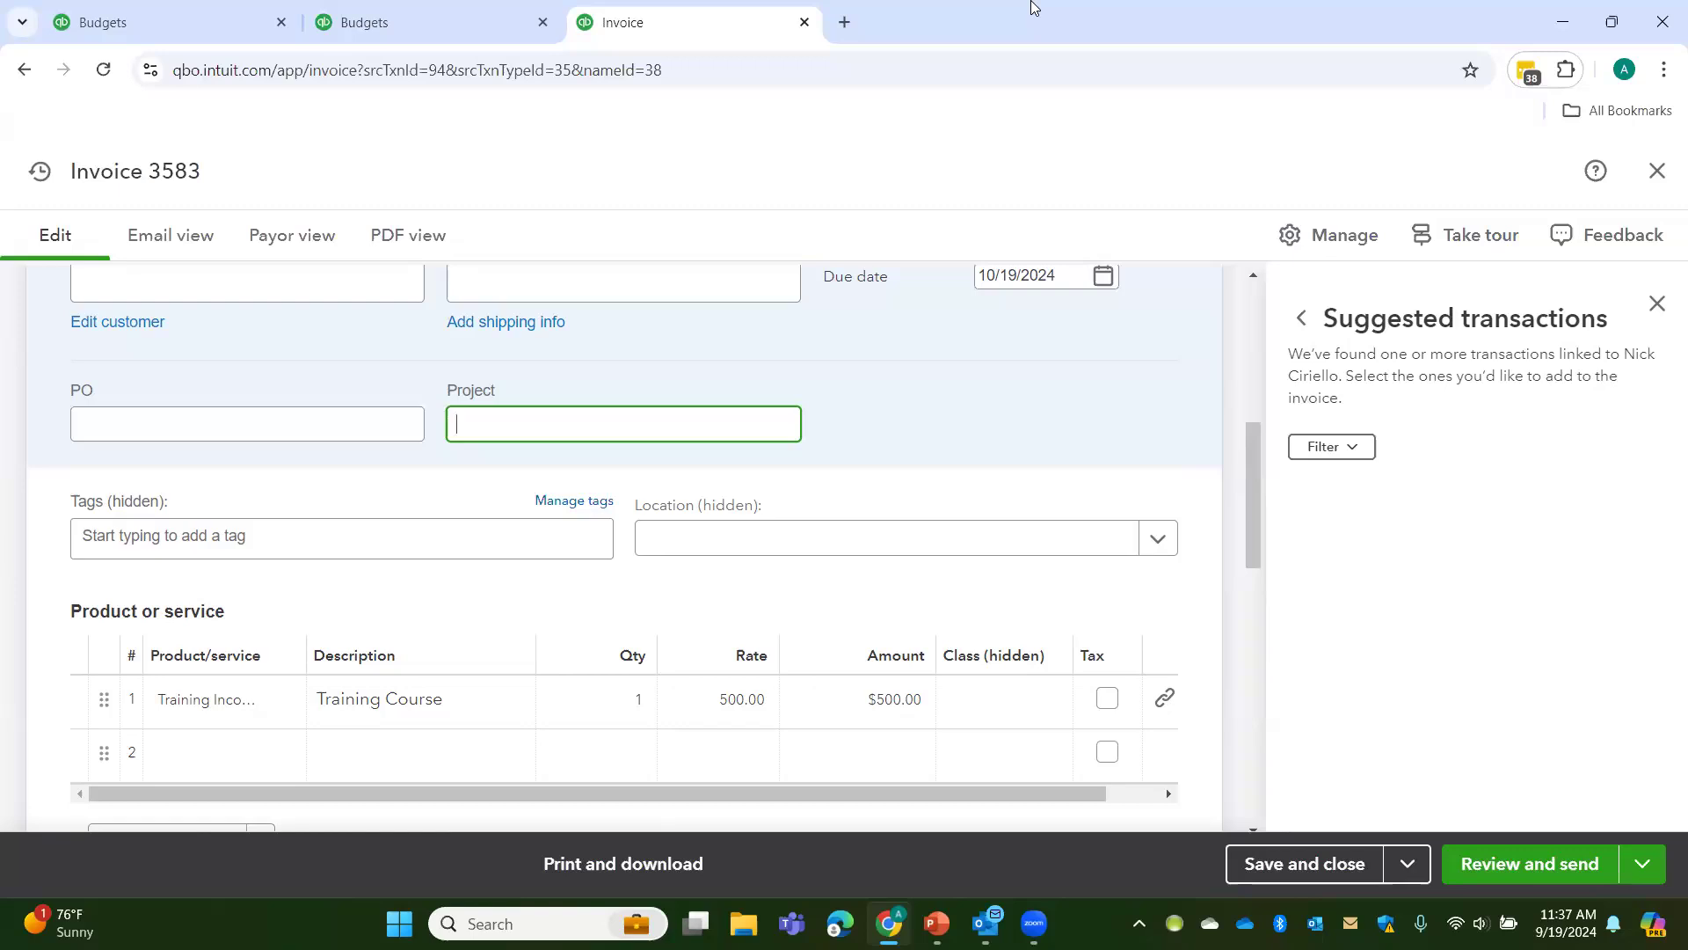
left_click(1656, 169)
Step: Open the Training project's details from the Projects list
scroll(44, 651, "down", 4)
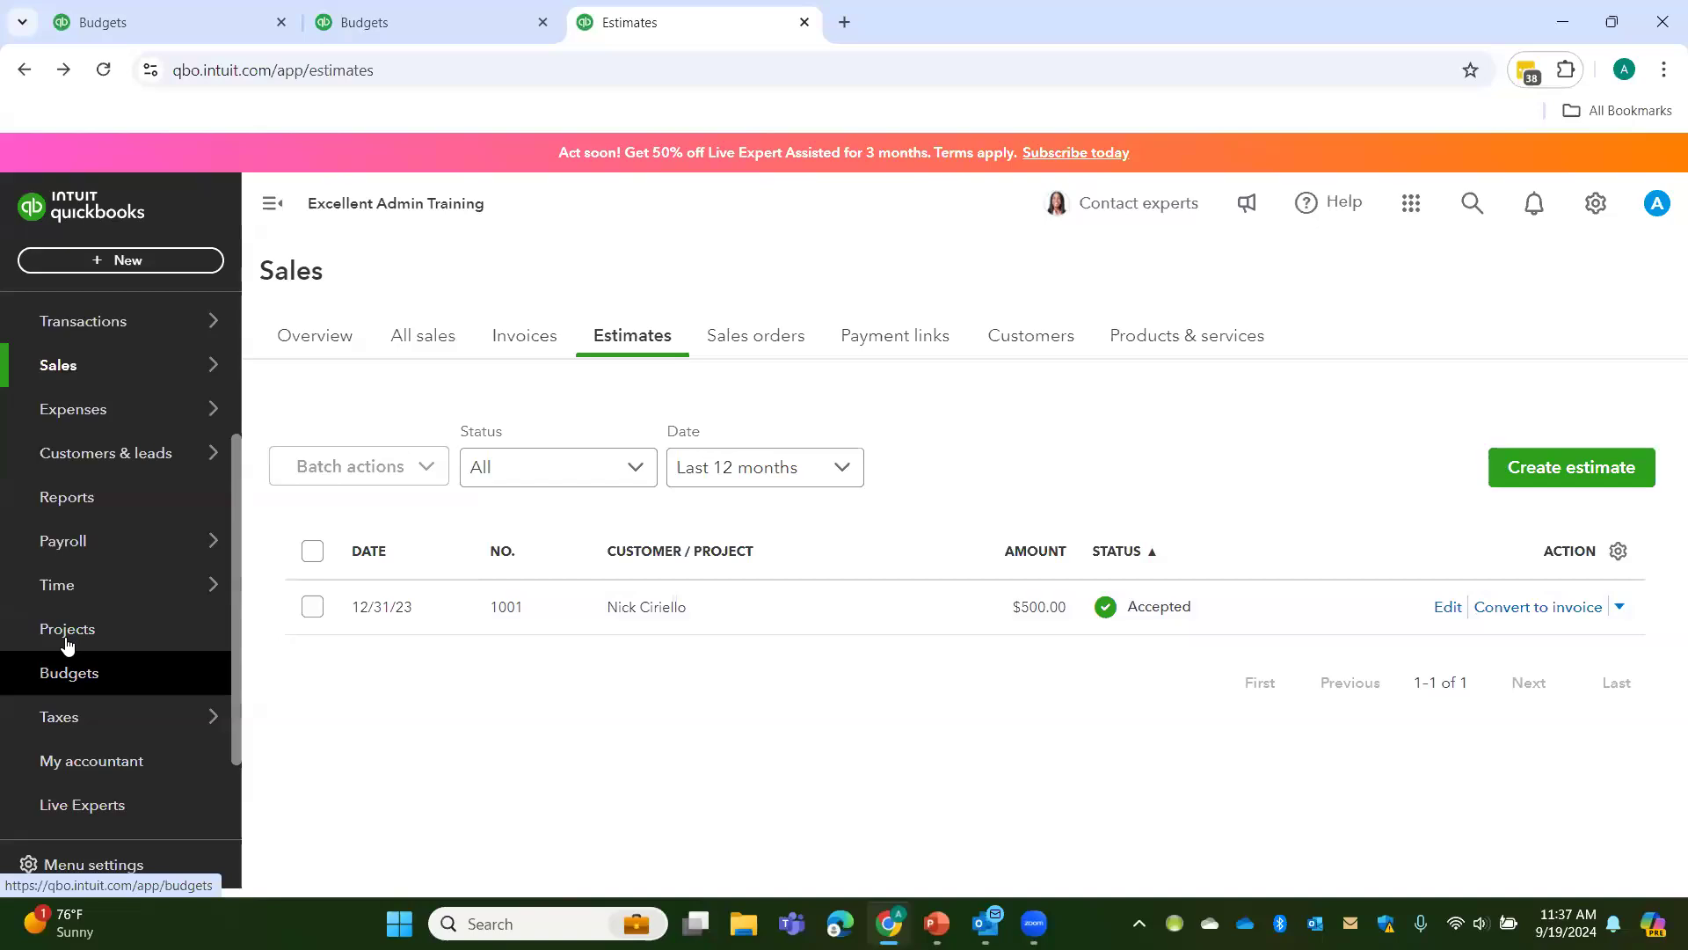
left_click(78, 525)
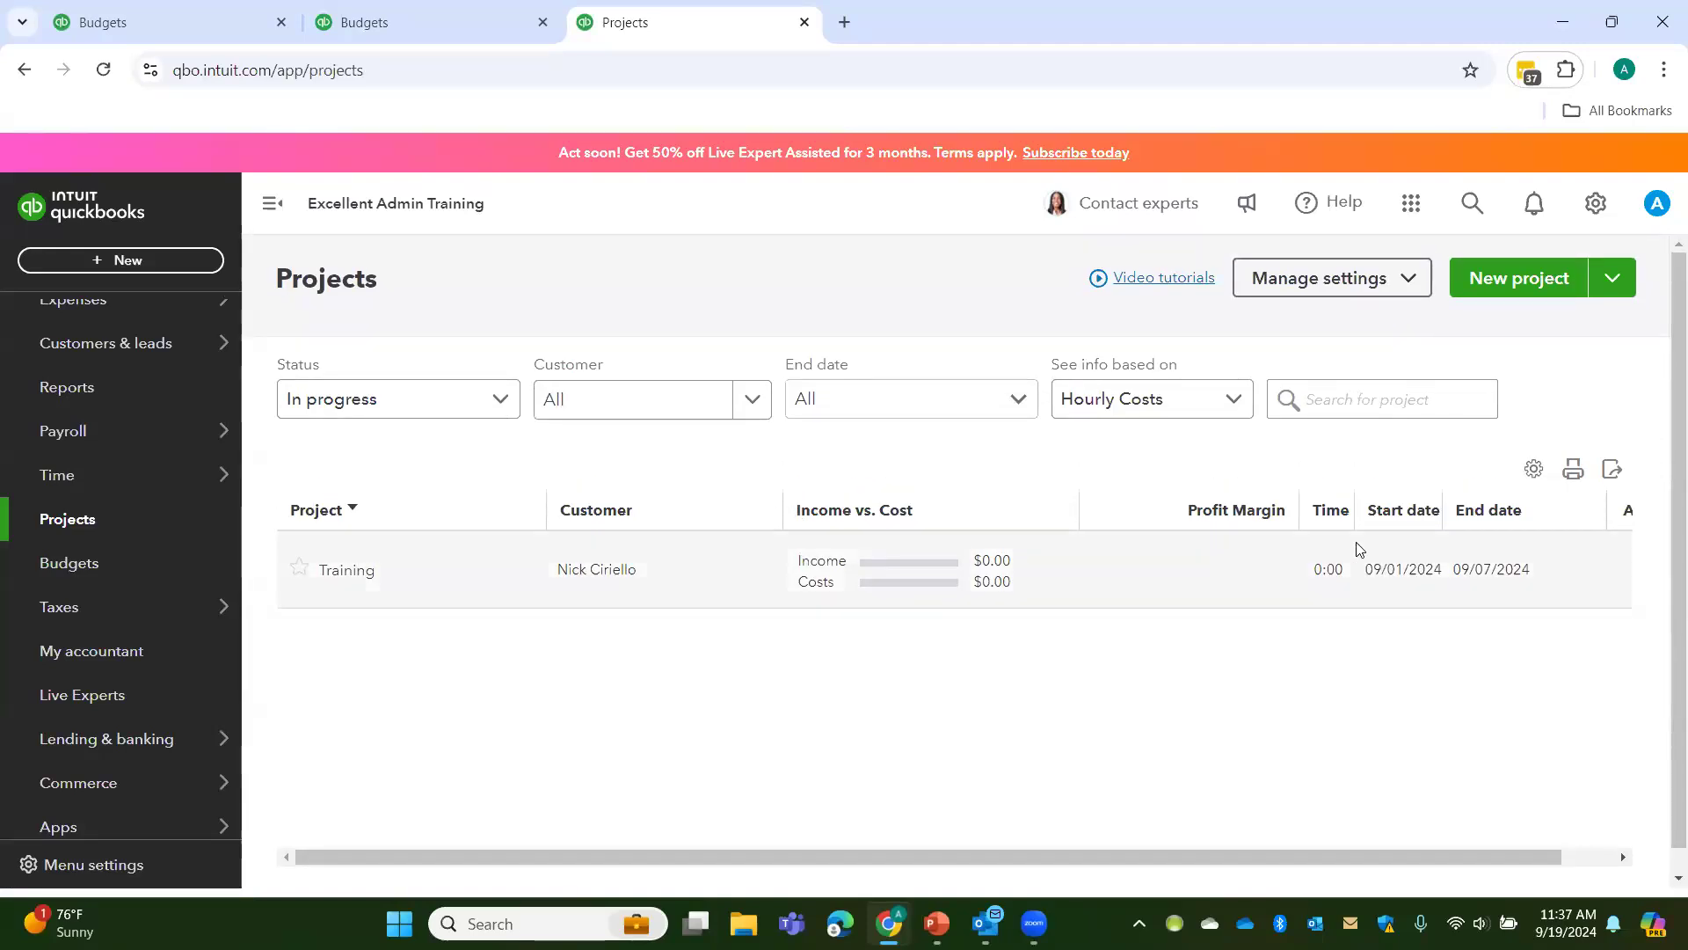
left_click(1260, 573)
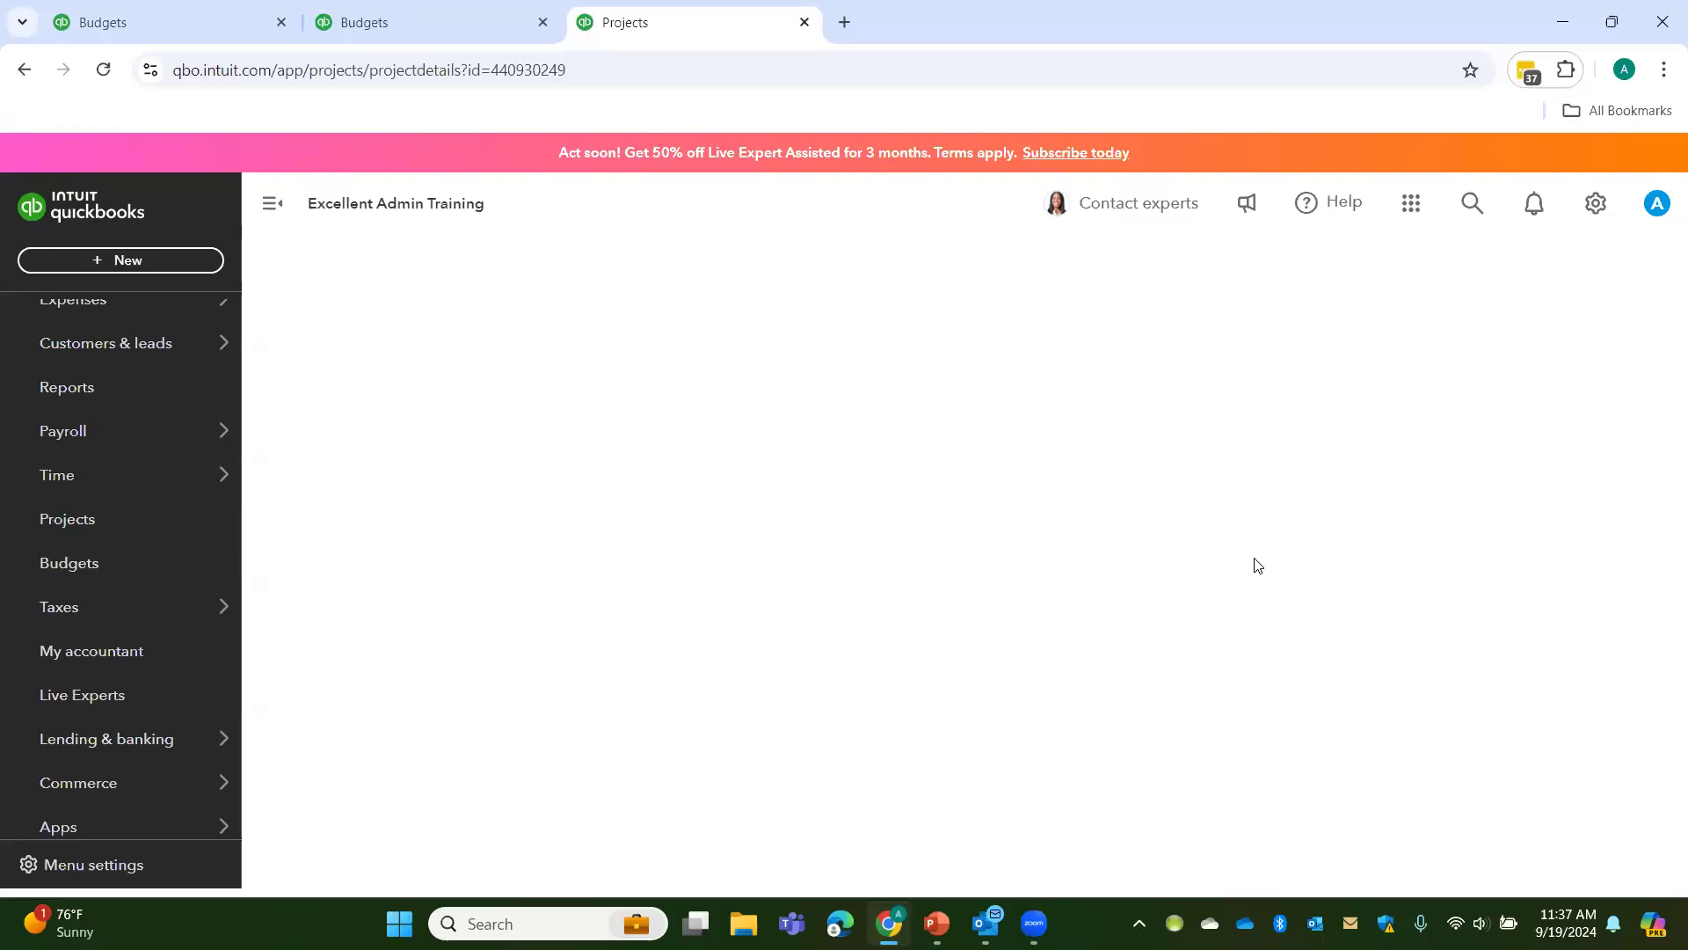
scroll(1117, 668, "down", 2)
scroll(1097, 688, "down", 1)
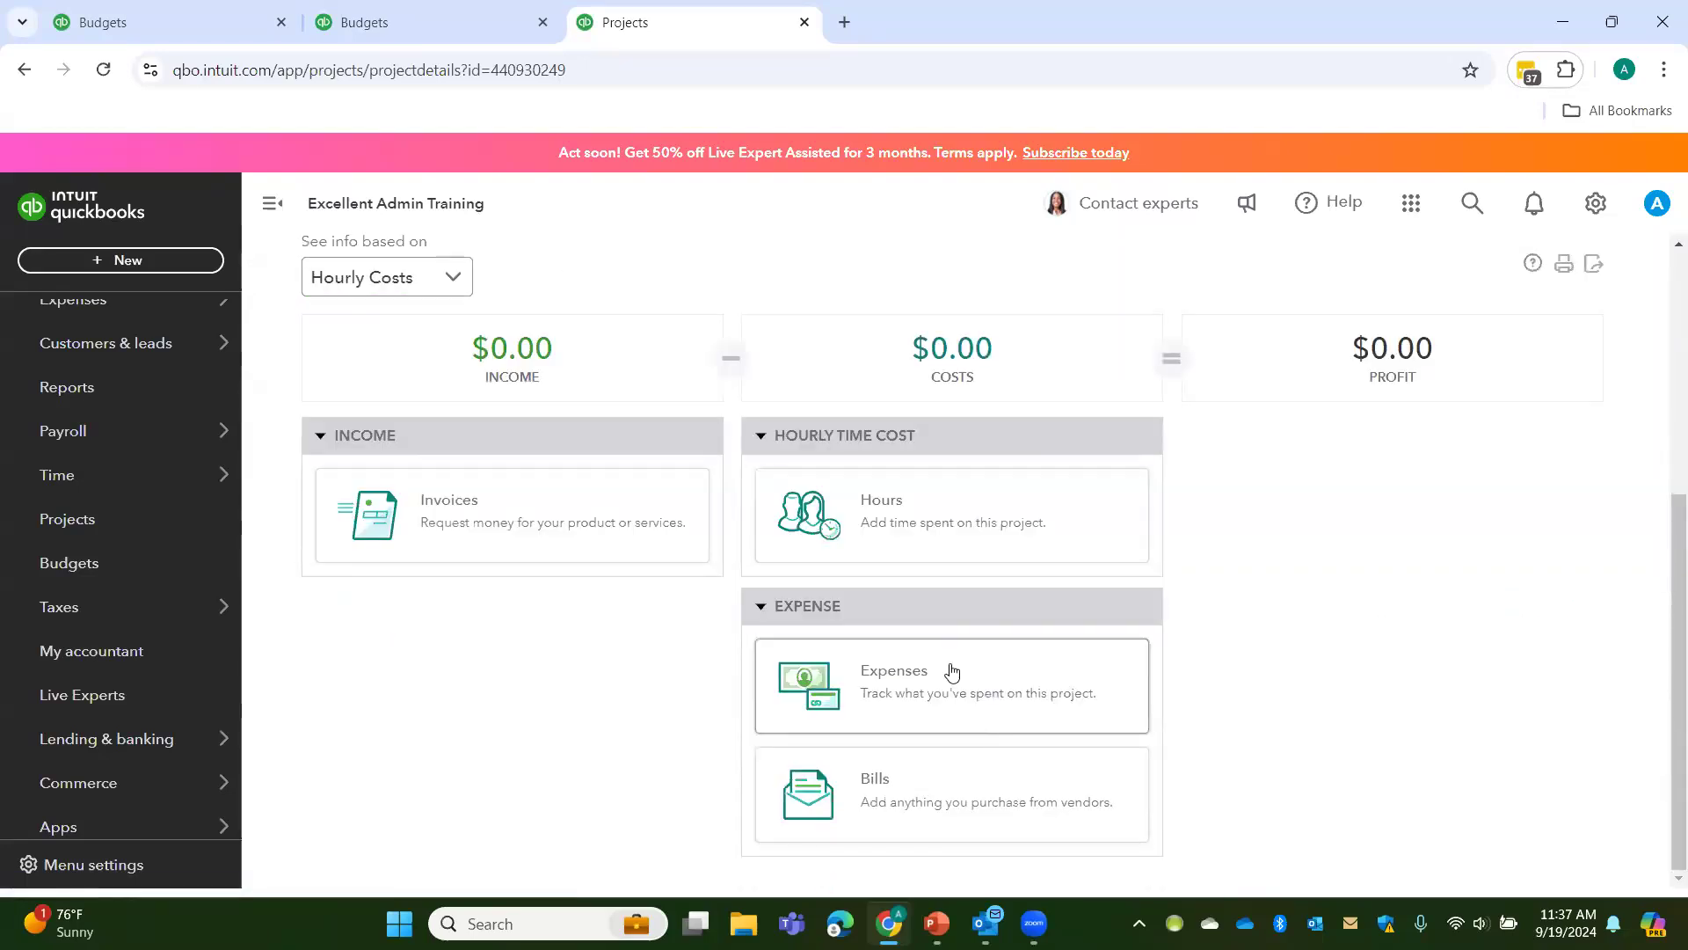
Step: Start an invoice for the Training project and select Training as its customer
left_click(561, 502)
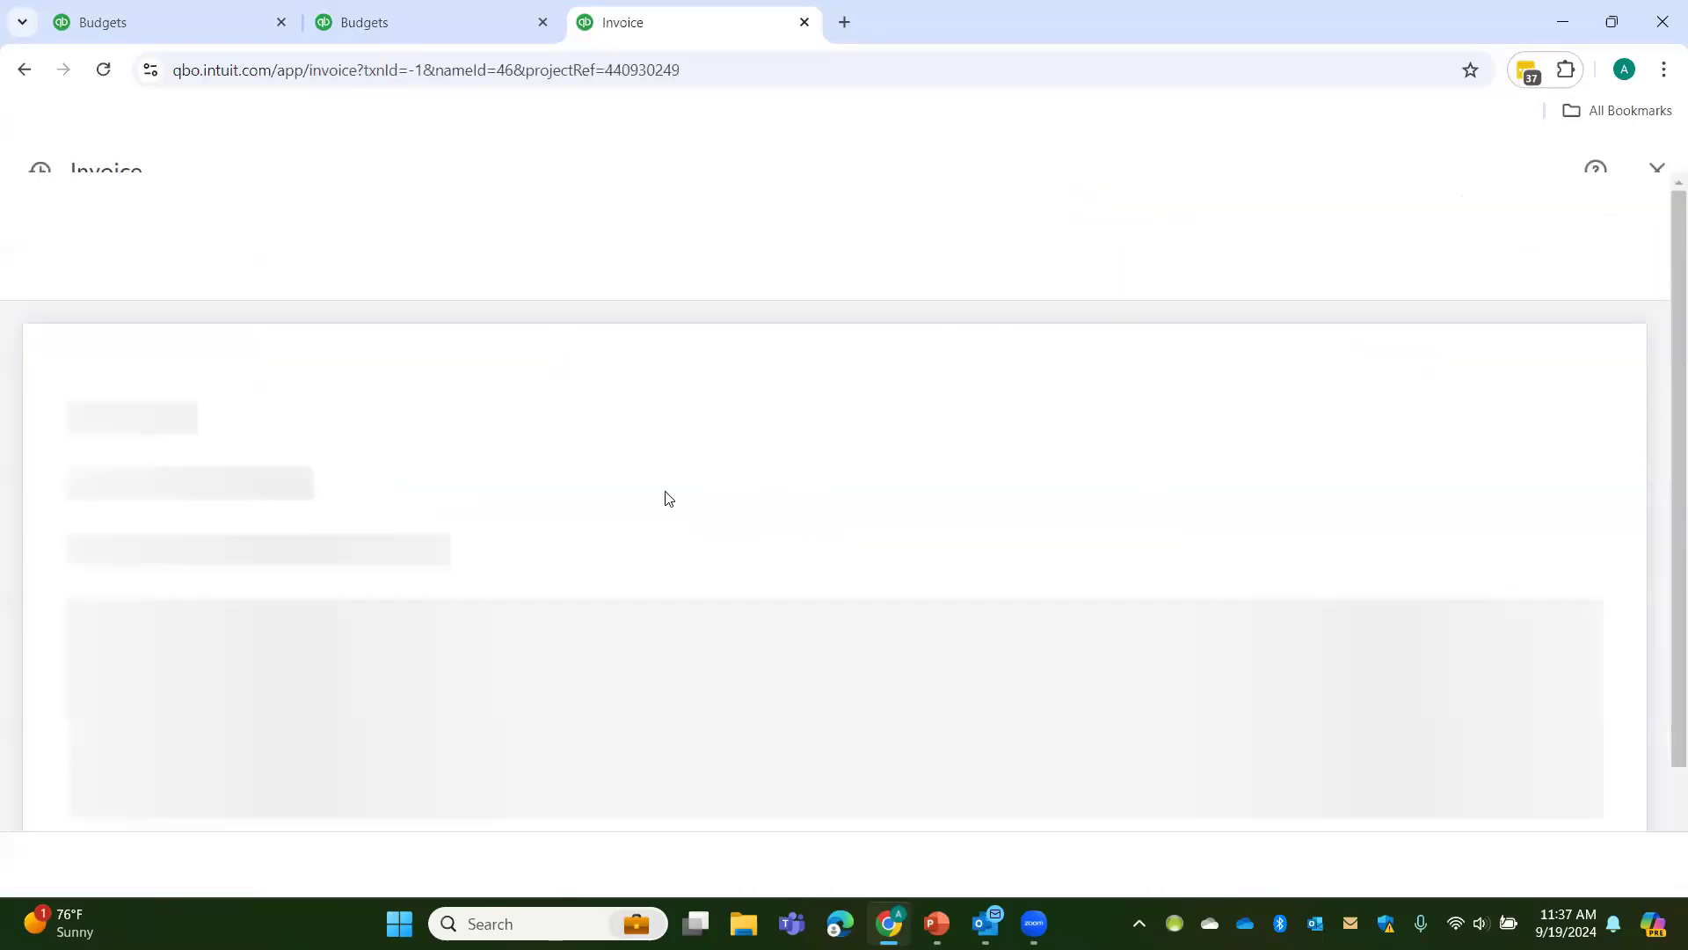
scroll(949, 514, "down", 4)
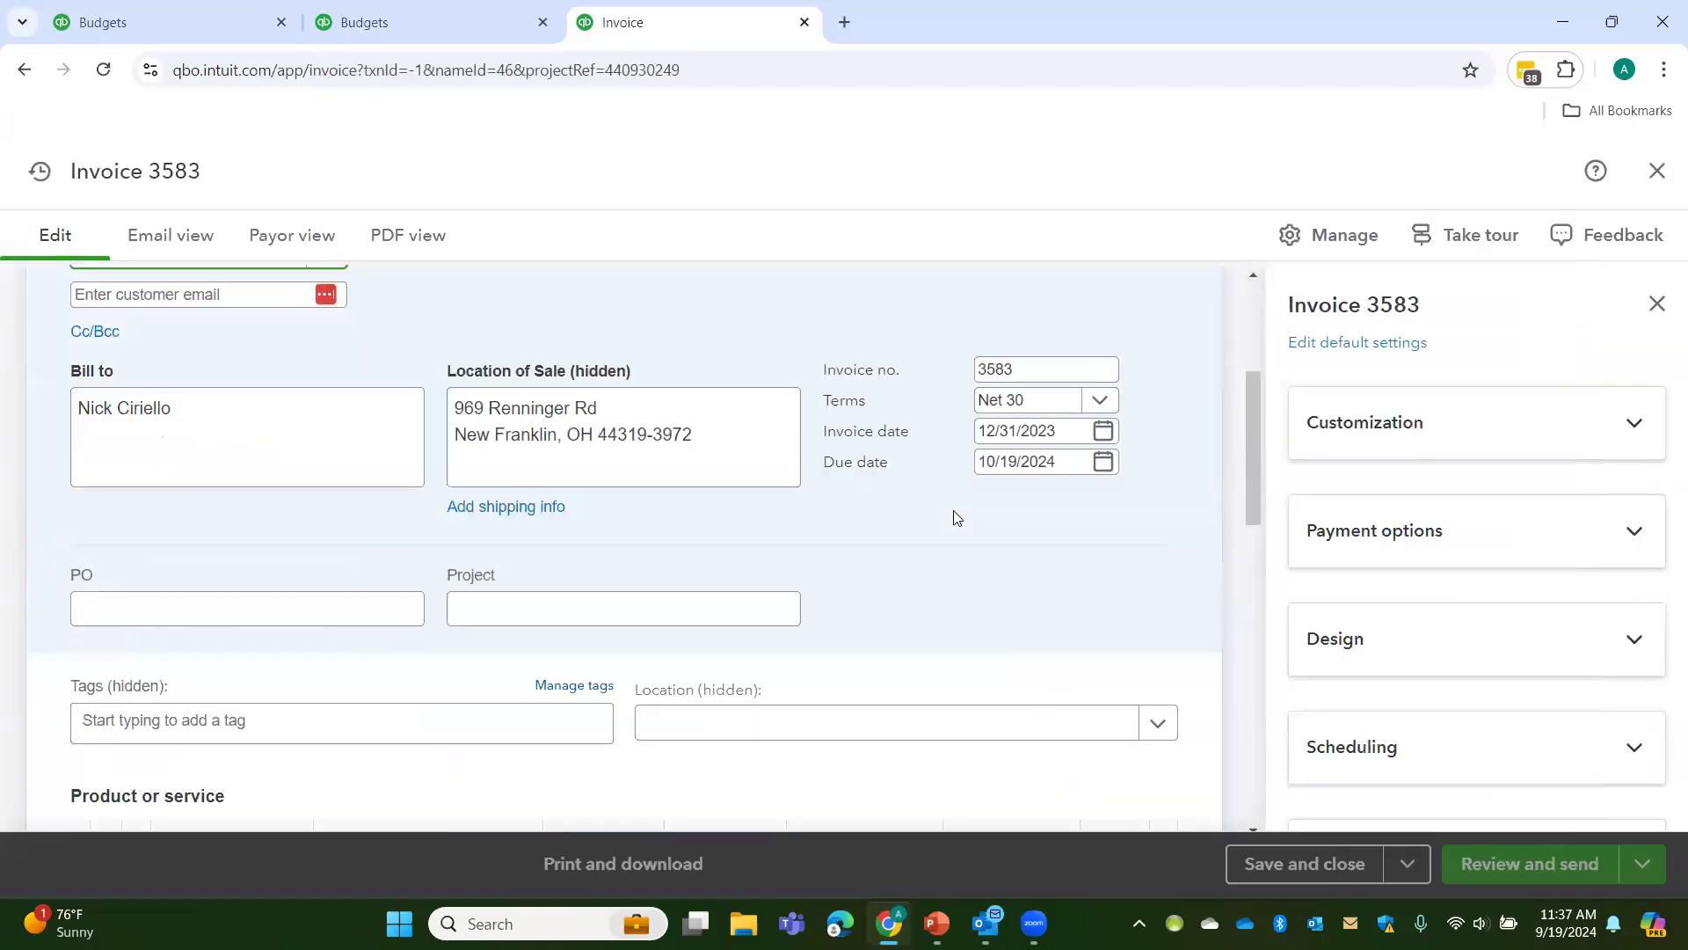
scroll(956, 519, "down", 3)
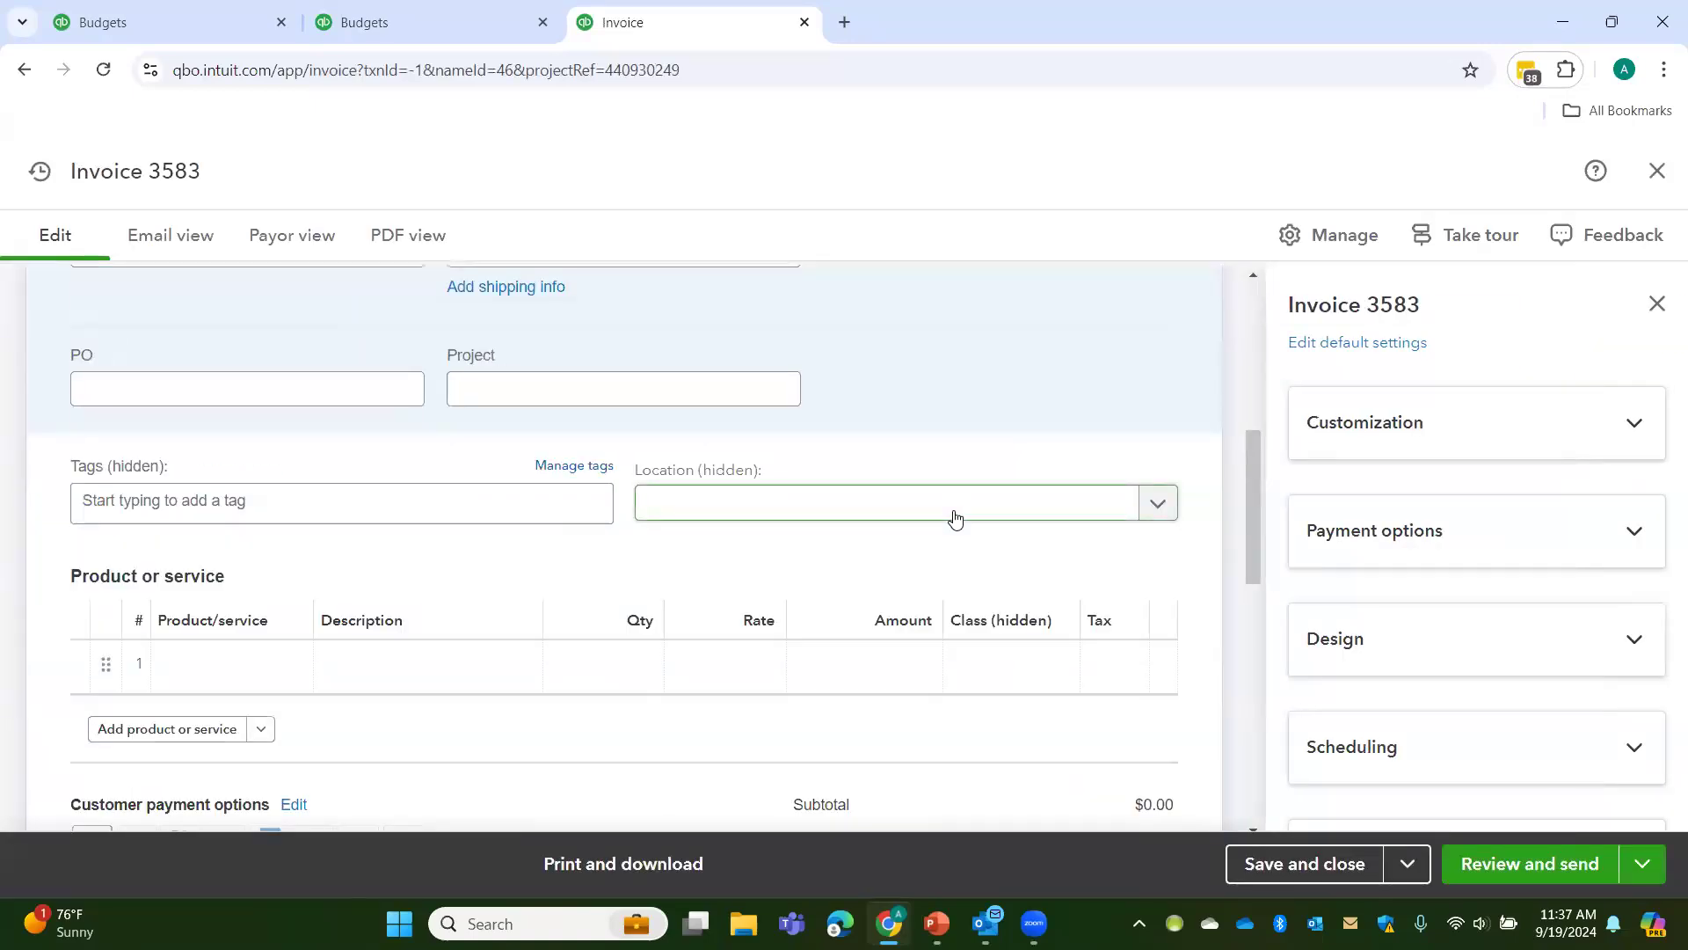
scroll(956, 518, "down", 10)
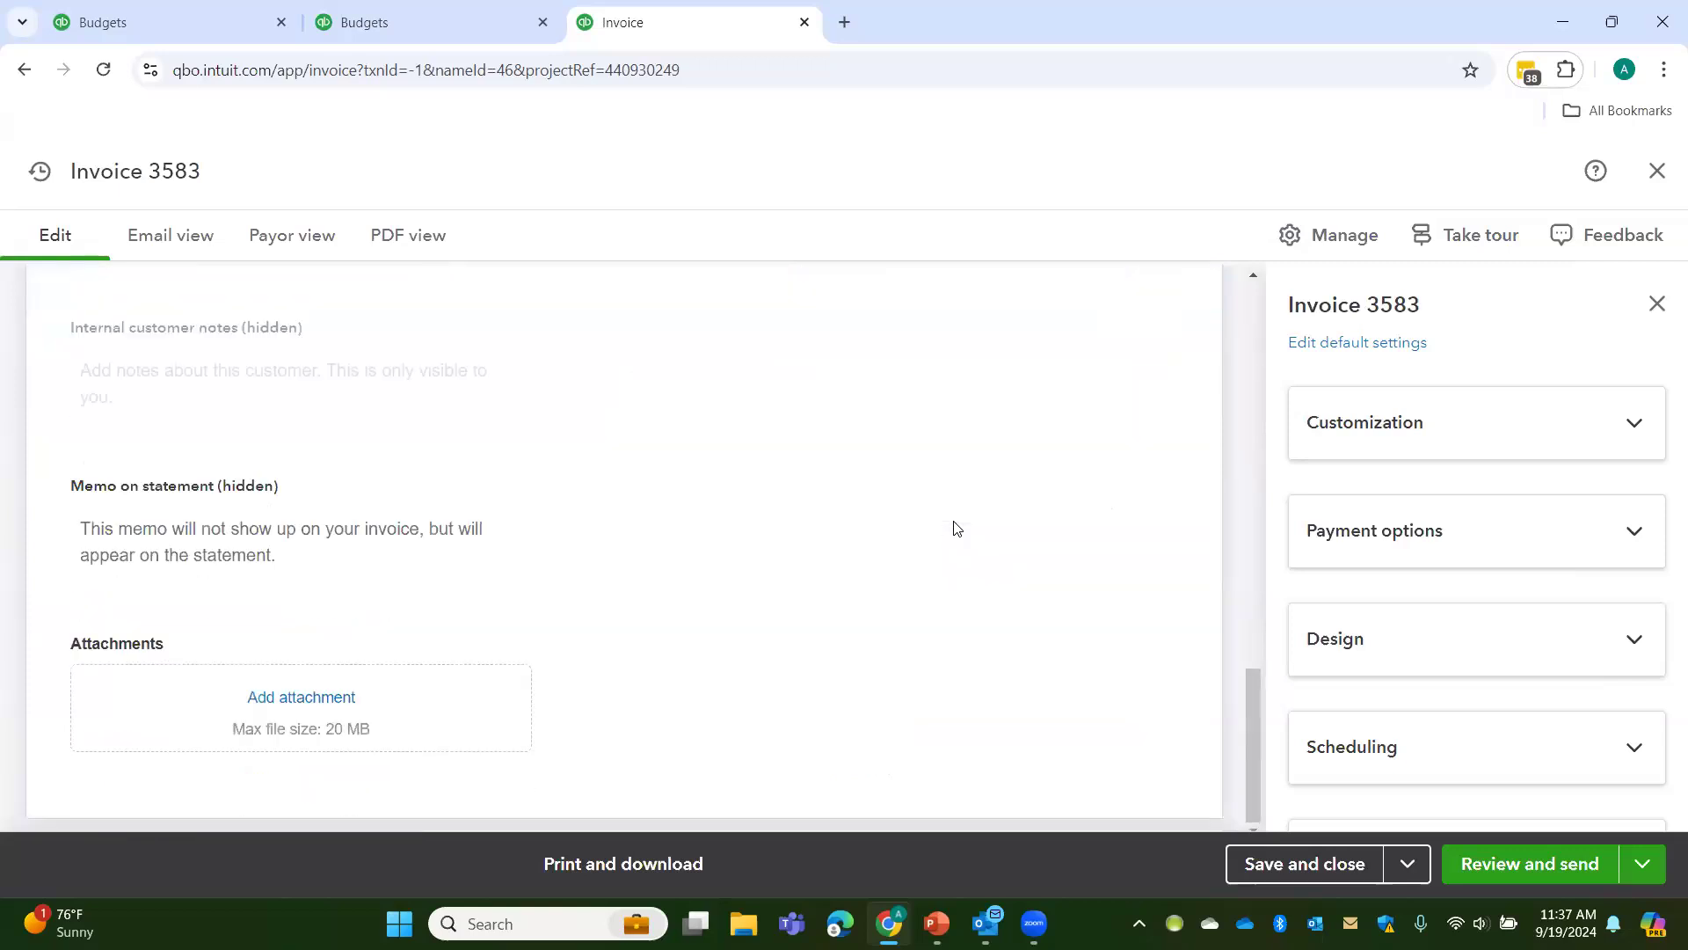
scroll(956, 528, "up", 12)
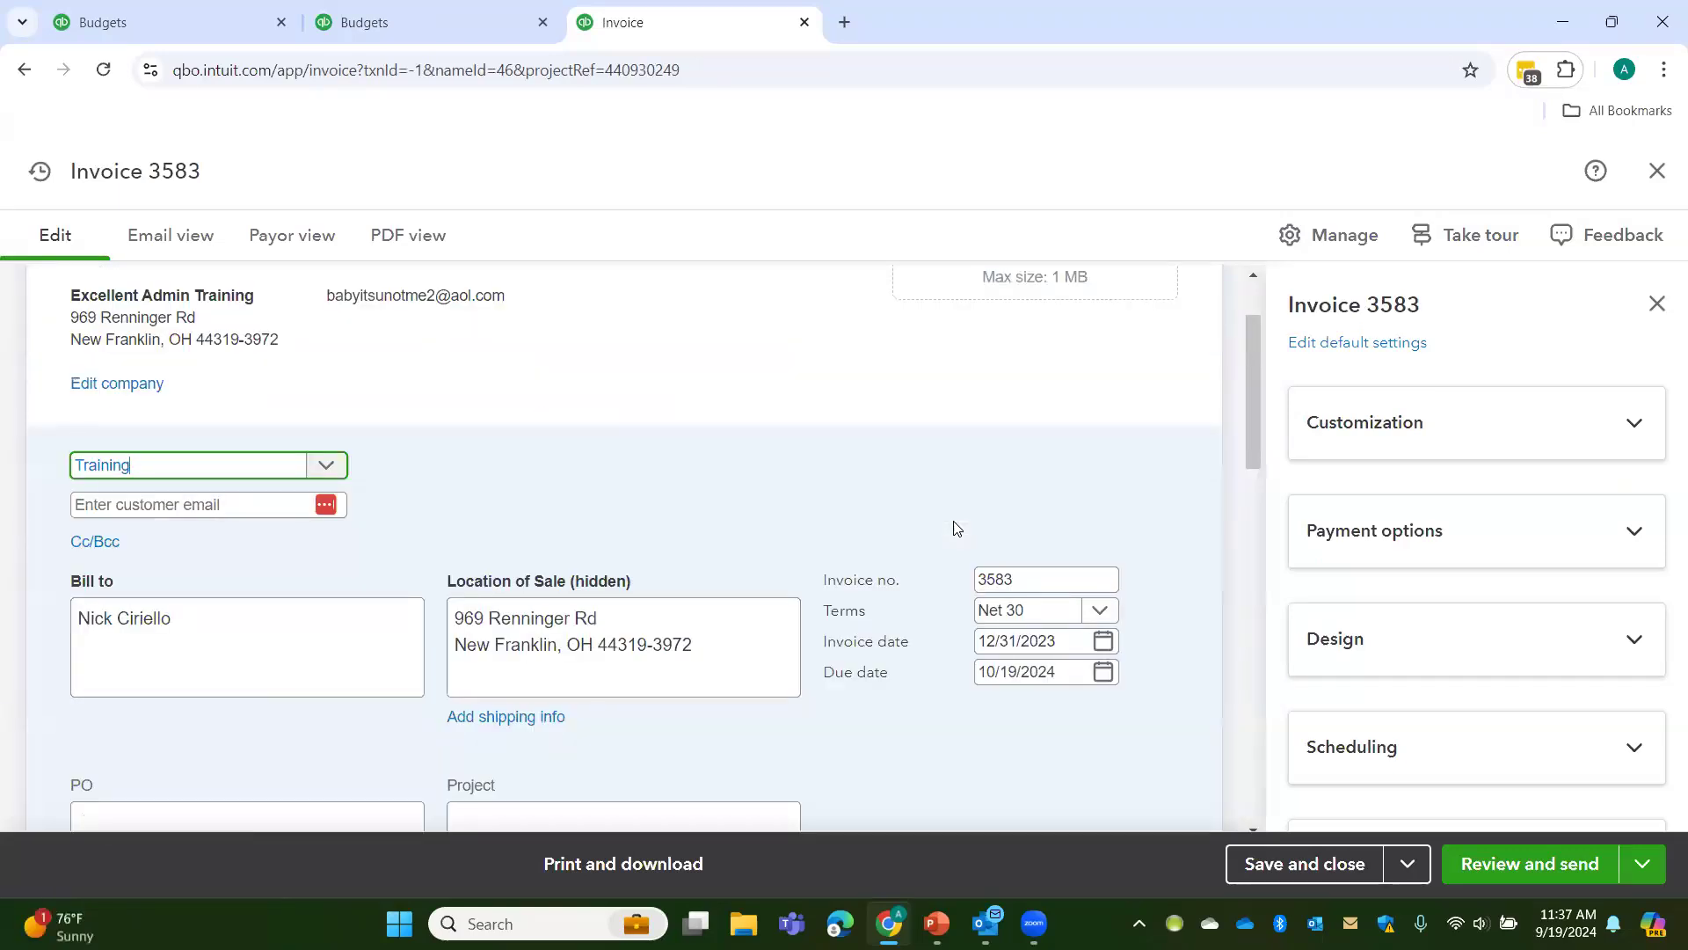
scroll(956, 527, "up", 2)
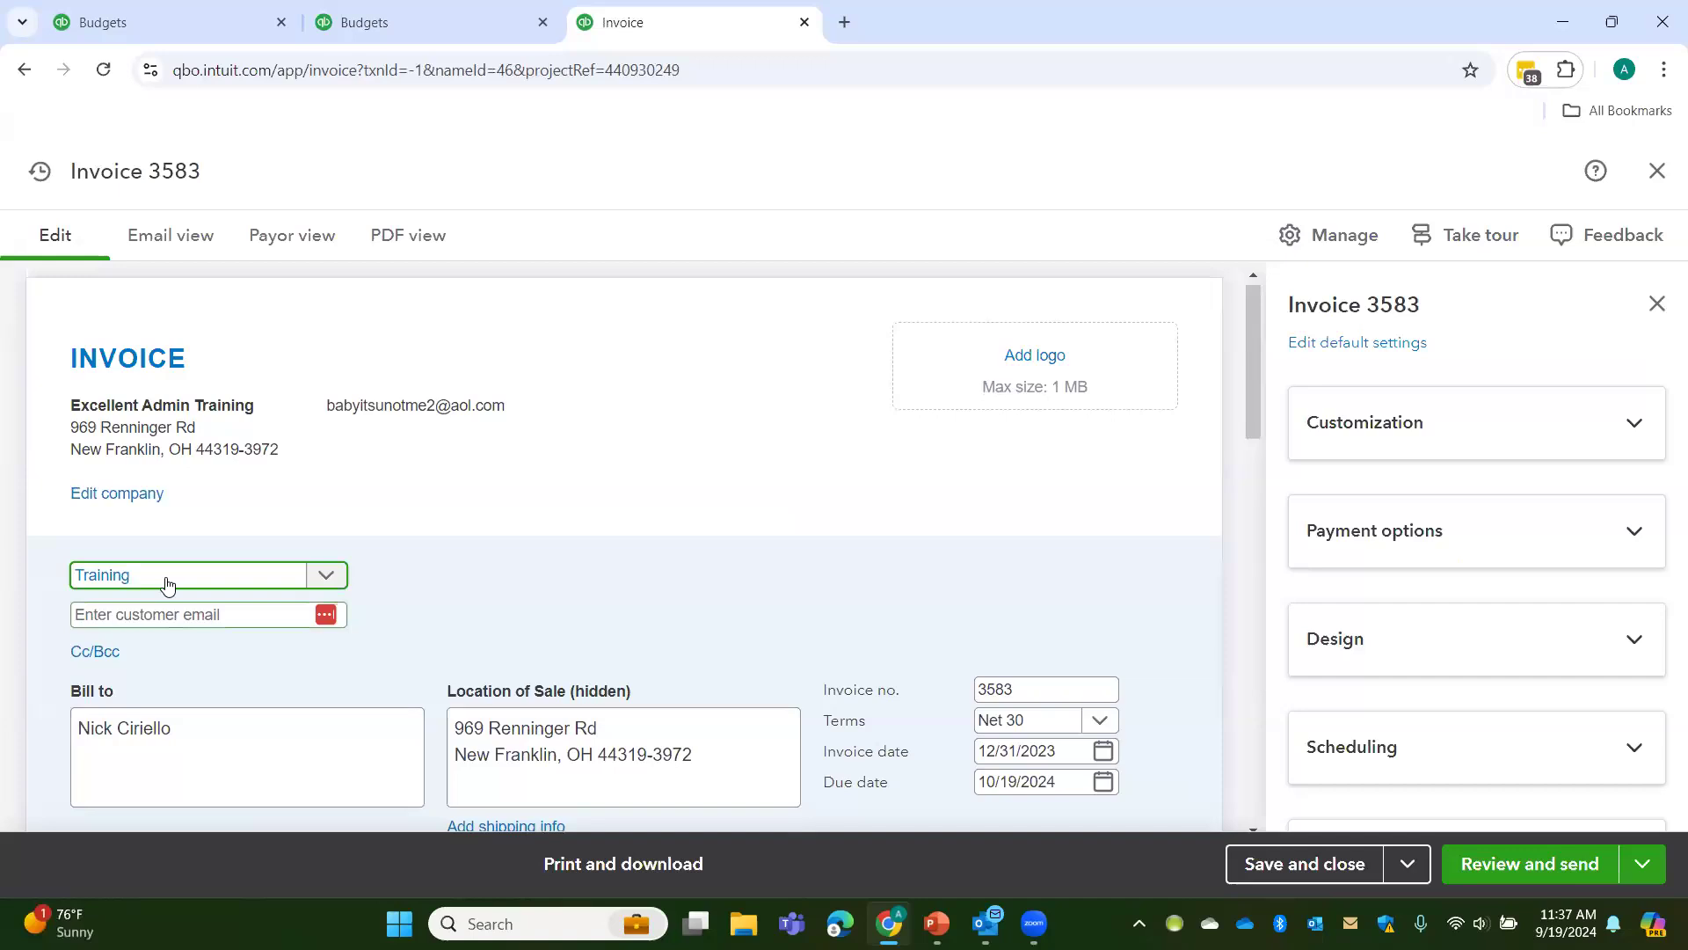
left_click(197, 674)
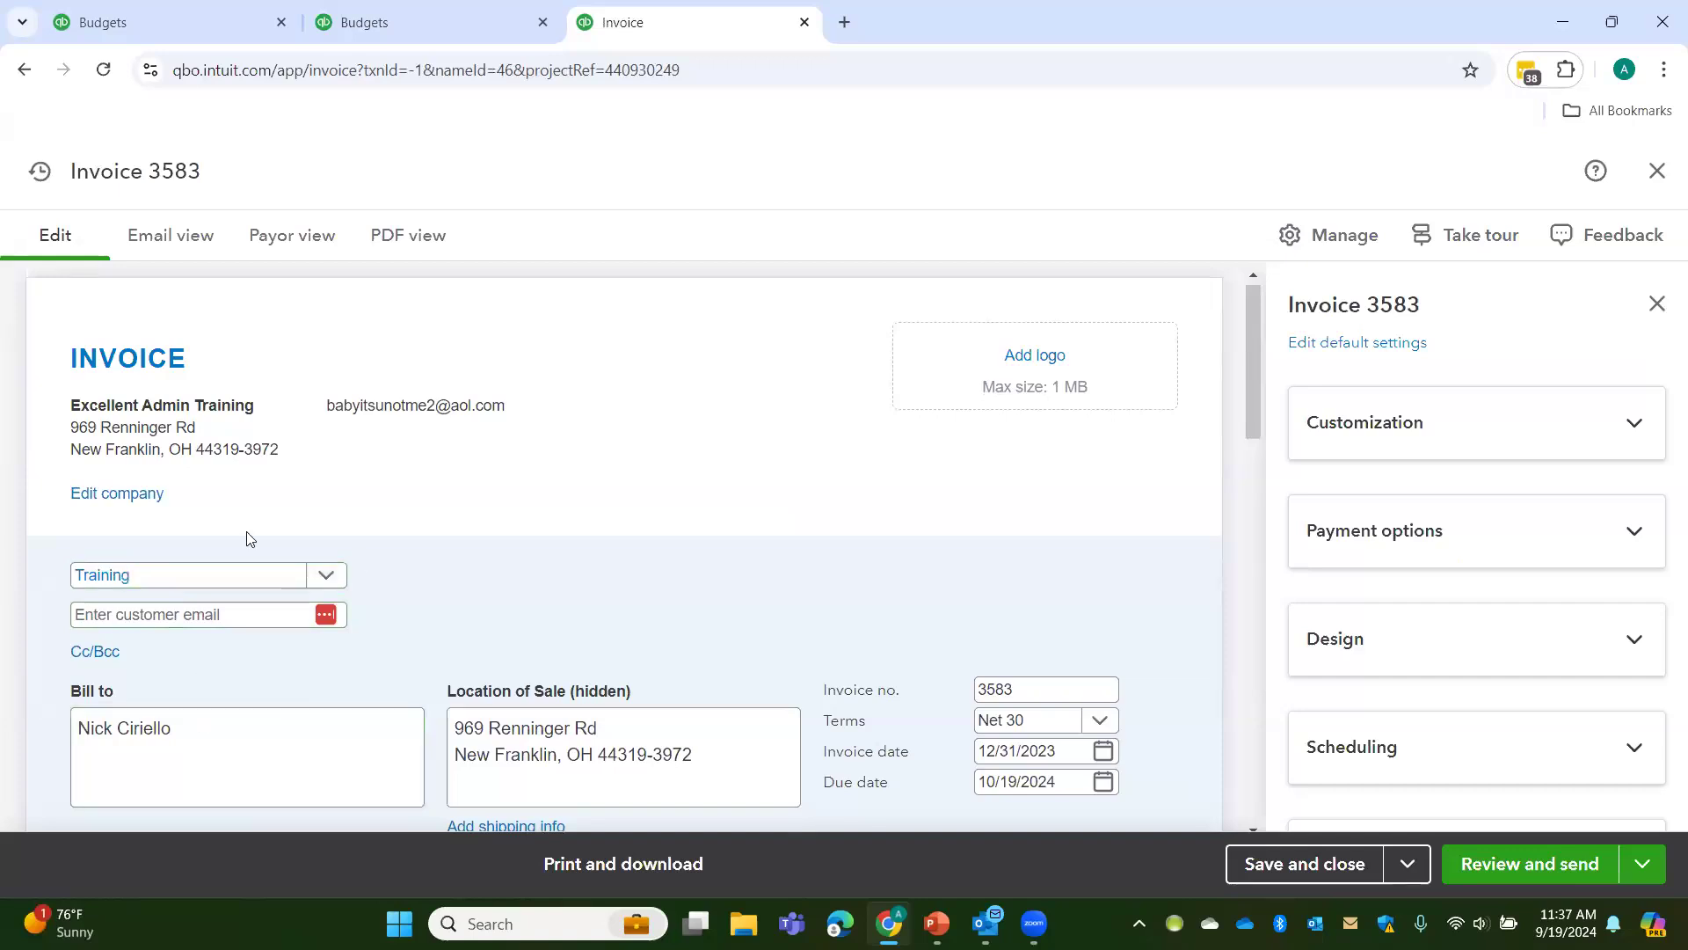
left_click(192, 587)
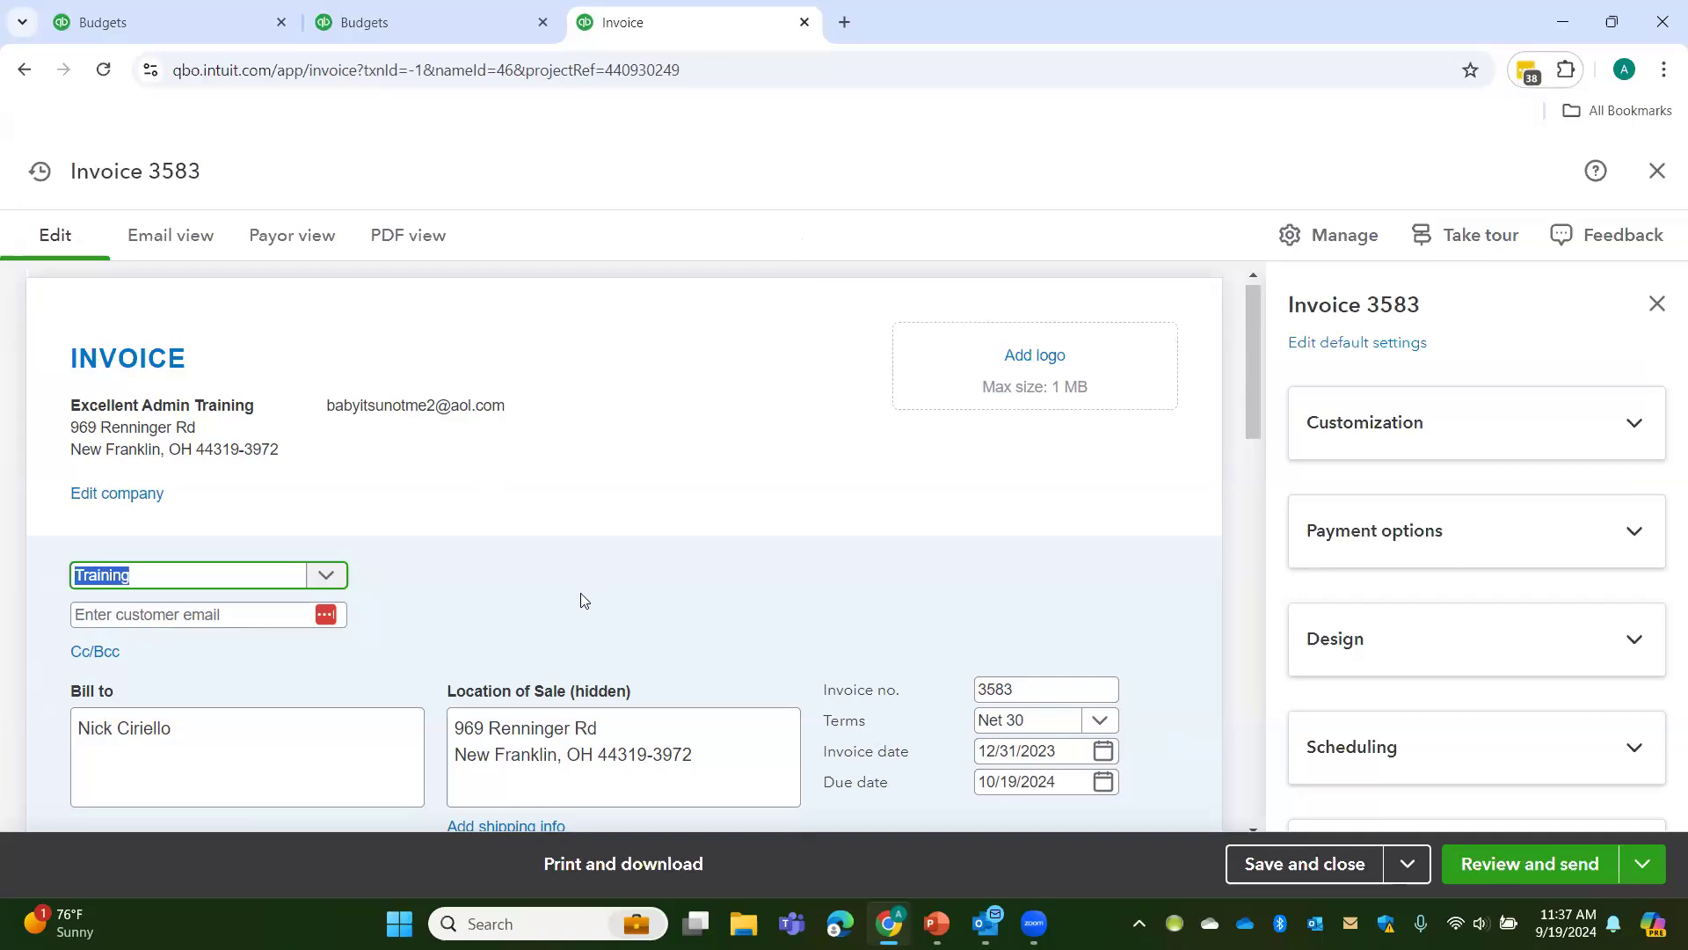
scroll(584, 580, "down", 3)
Step: Check the invoice's Project field, then close invoice 3583 without saving
left_click(549, 629)
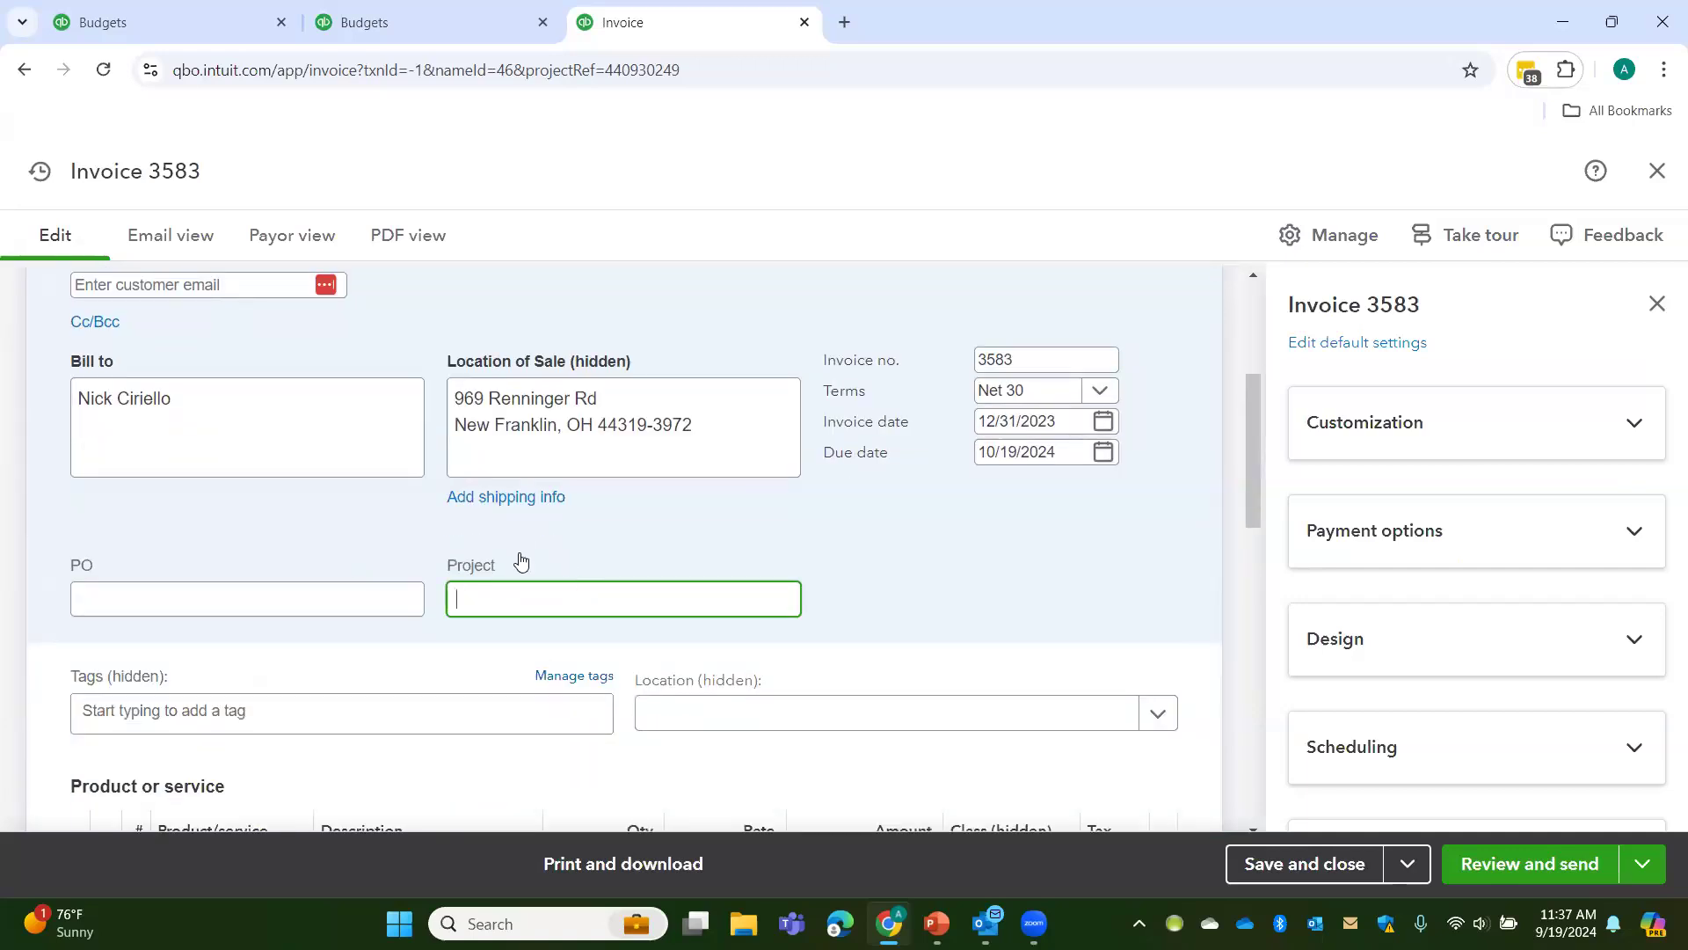
scroll(568, 585, "up", 3)
left_click(219, 475)
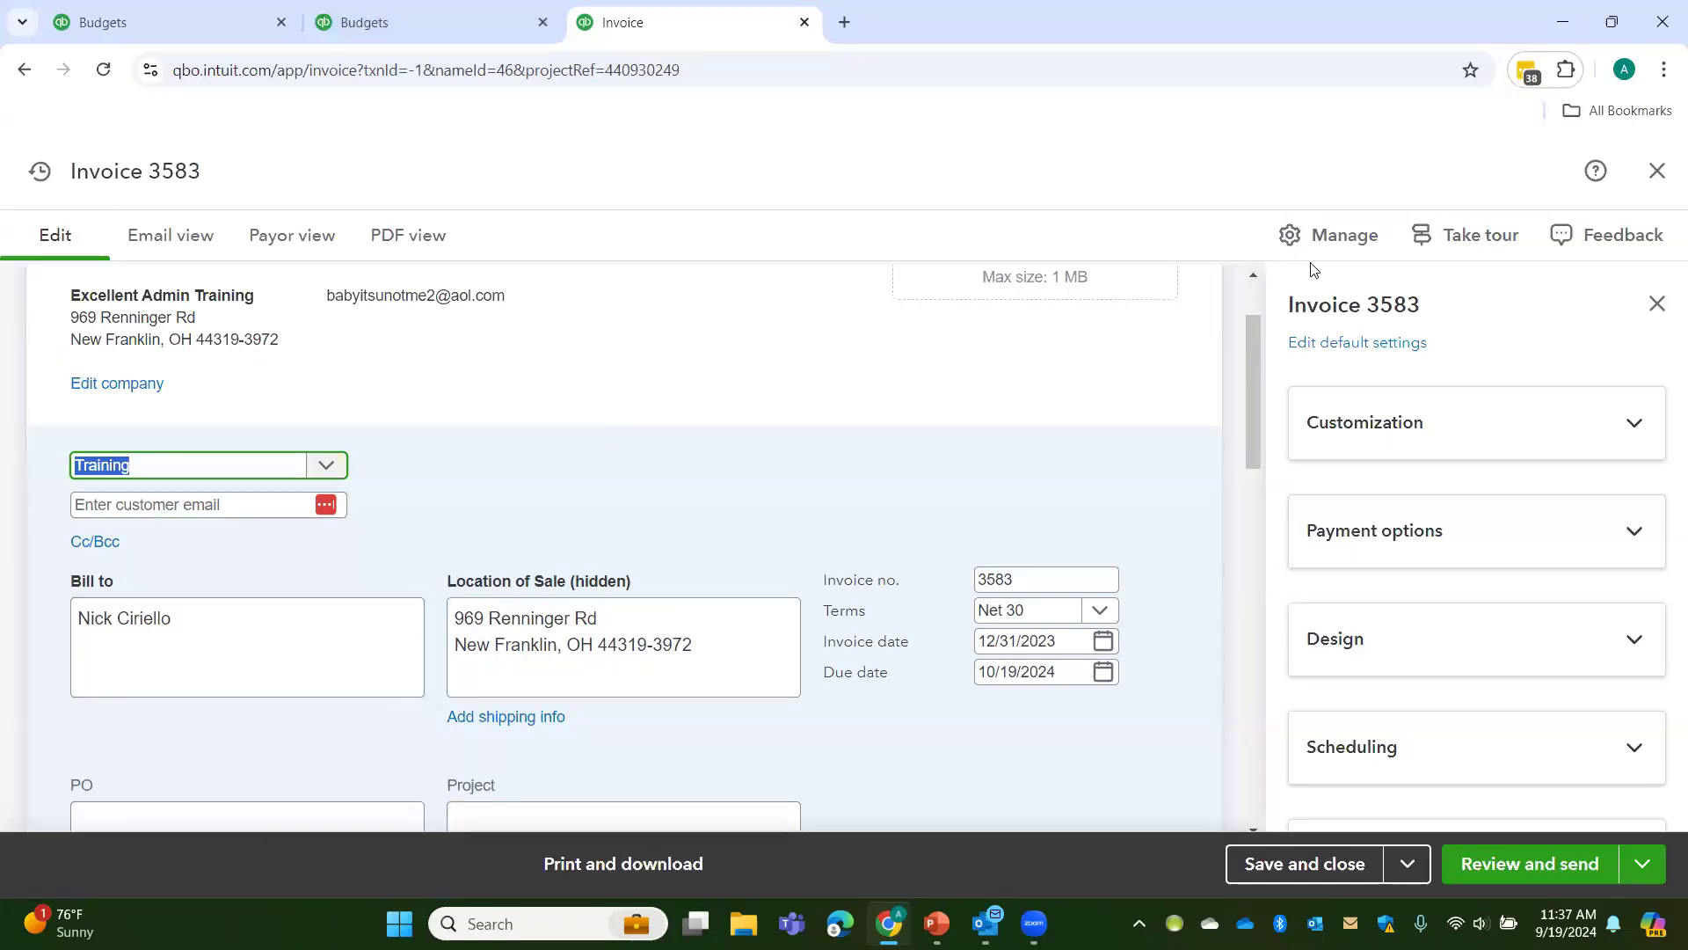
left_click(1657, 171)
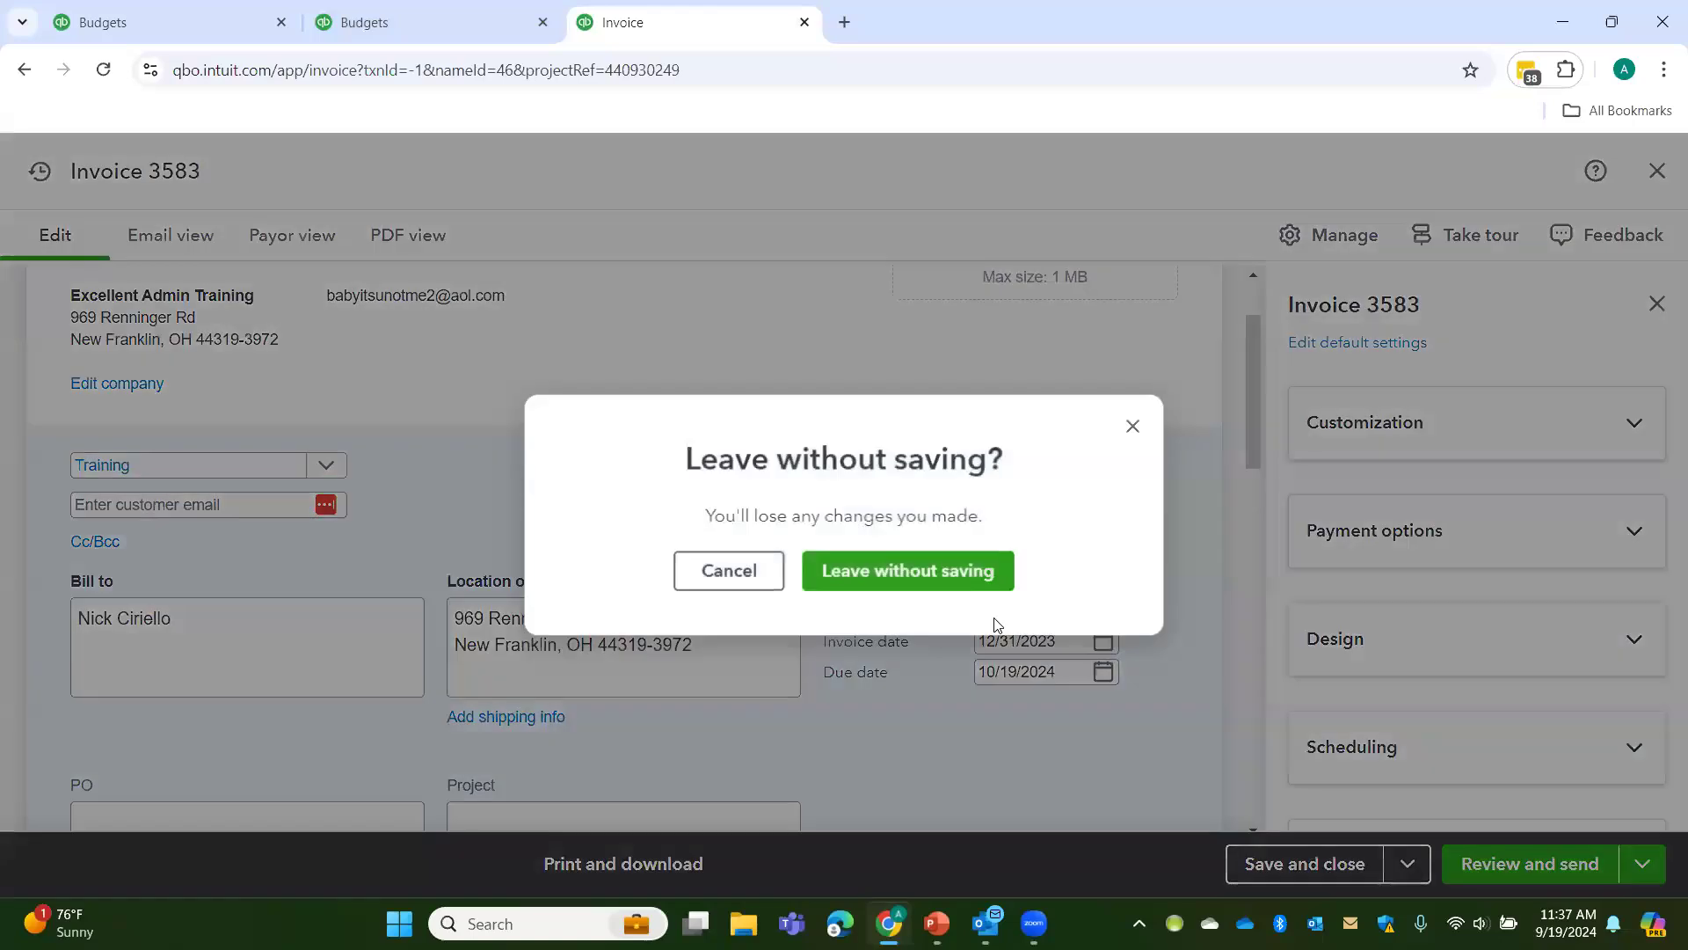
left_click(901, 587)
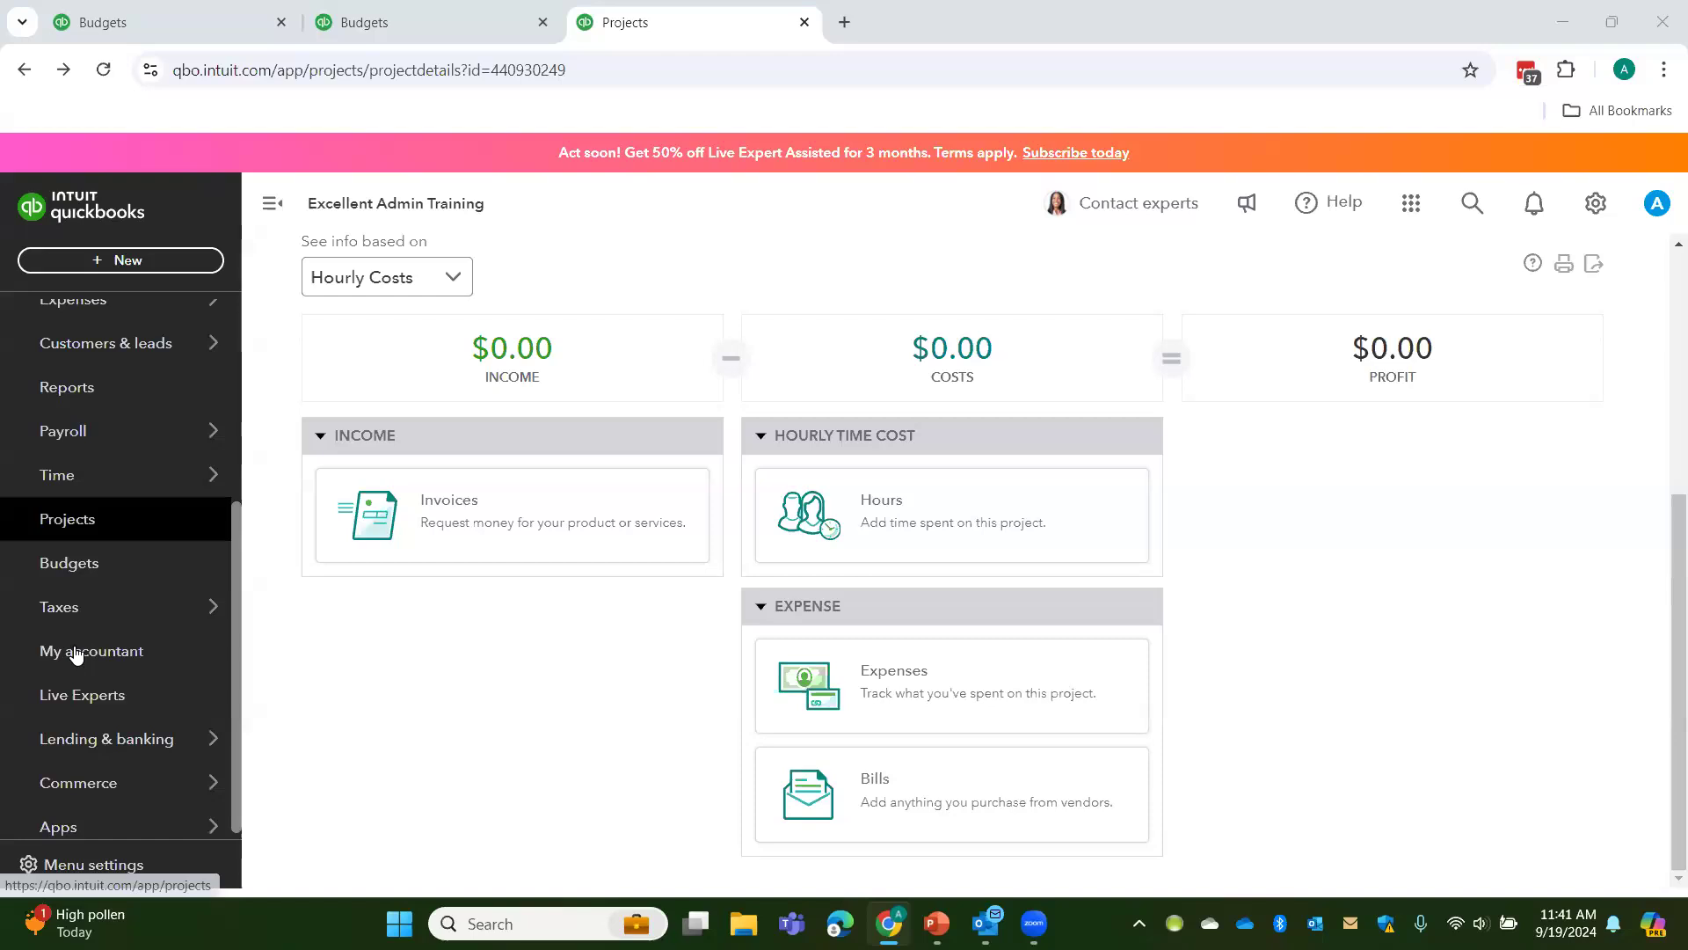
Step: Open the Sales tax overview, start reviewing September's Ohio sales tax, then cancel
mouse_move(89, 610)
left_click(279, 650)
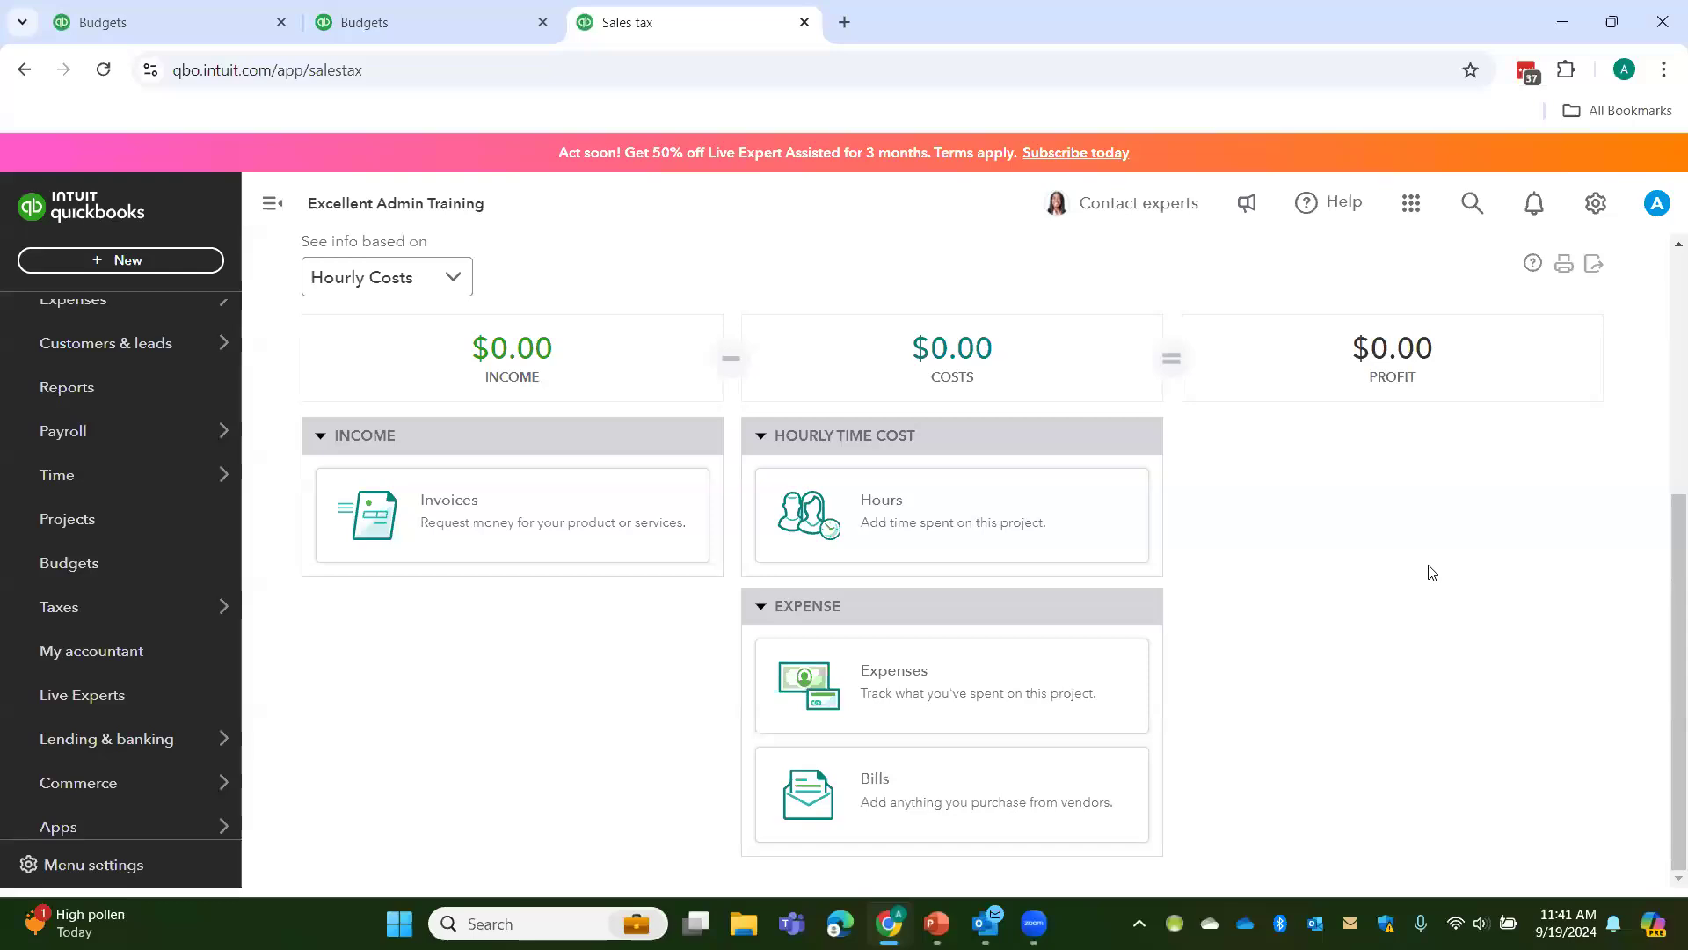
scroll(607, 677, "down", 5)
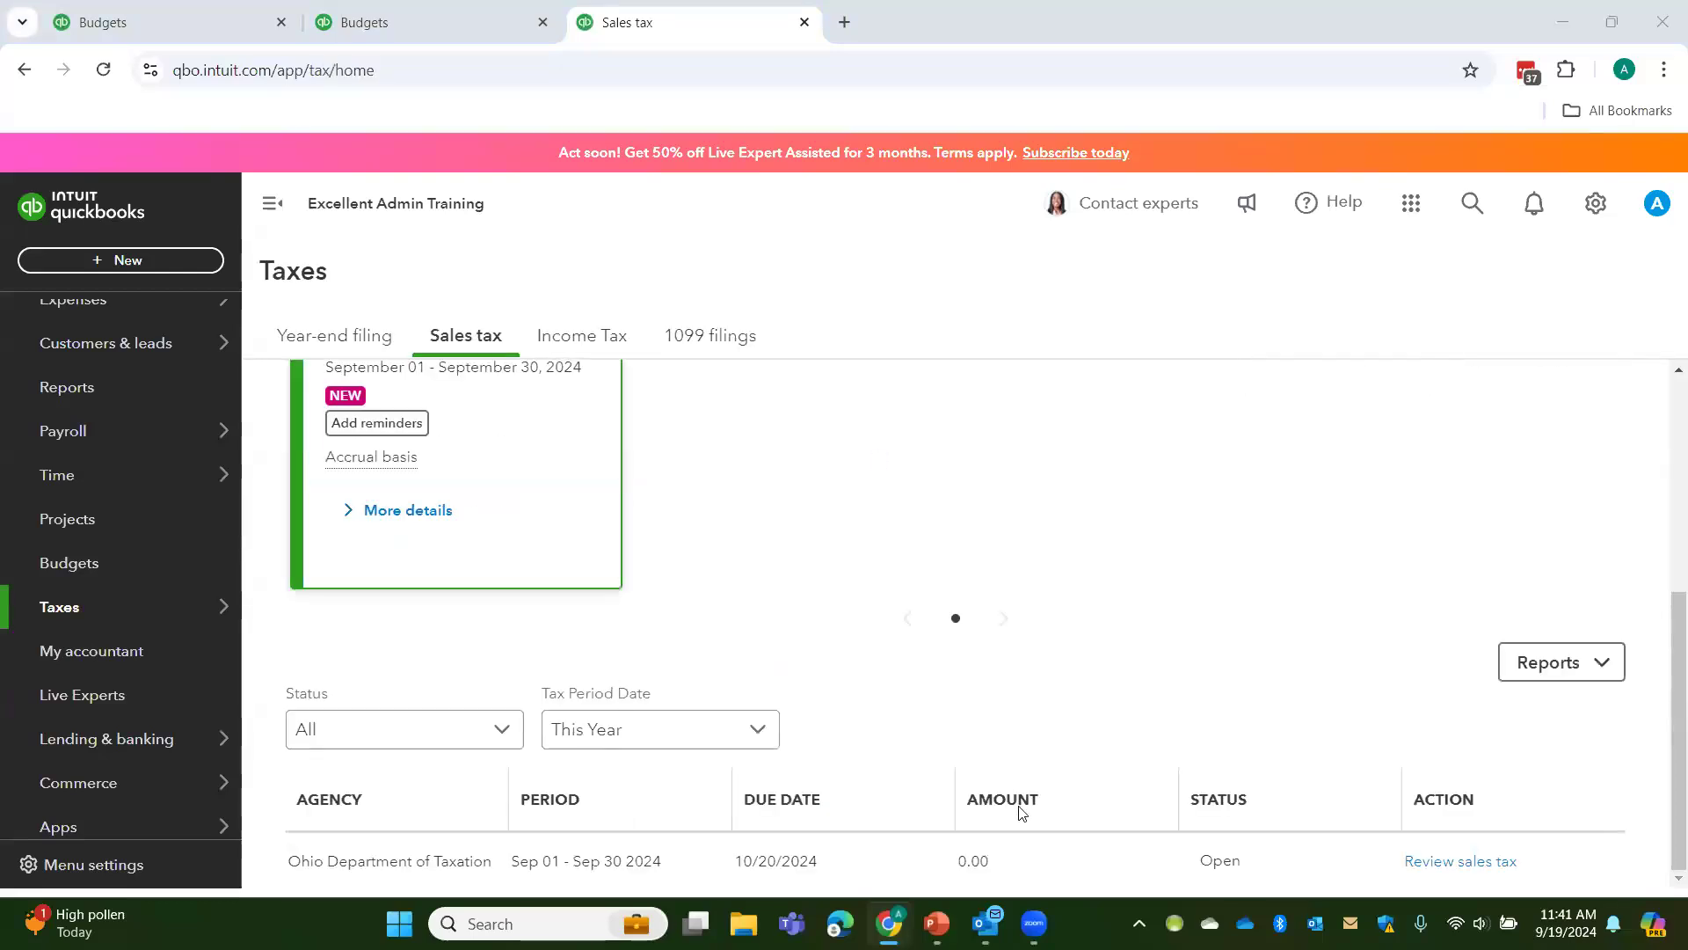
left_click(1442, 862)
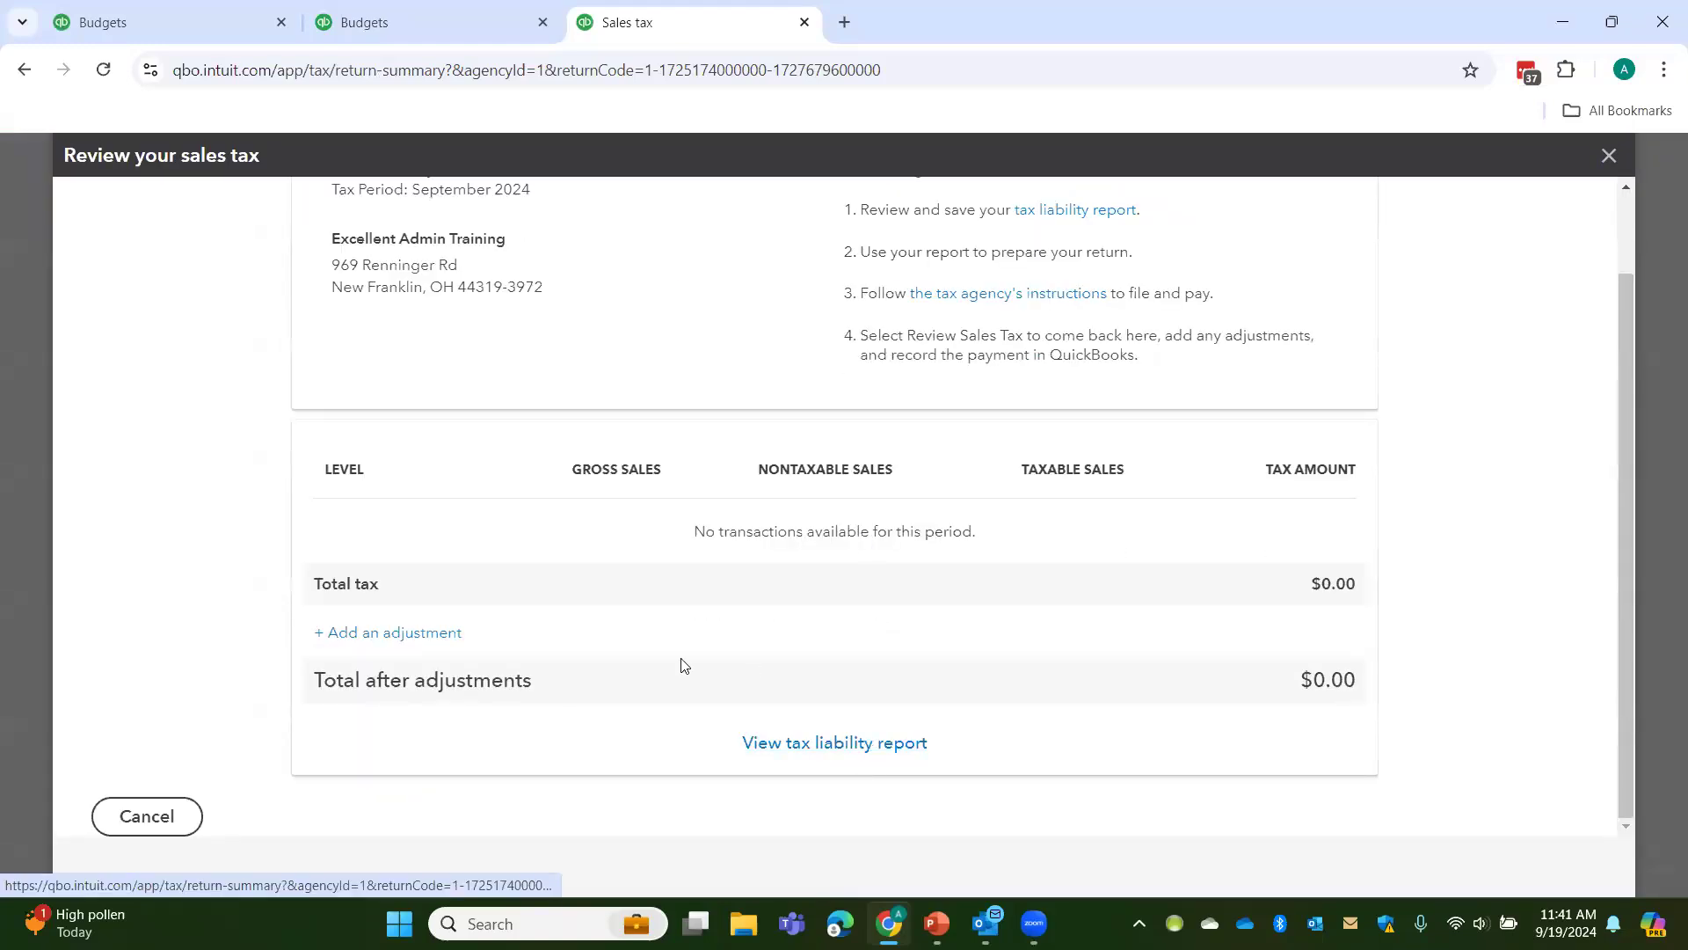
scroll(424, 621, "up", 1)
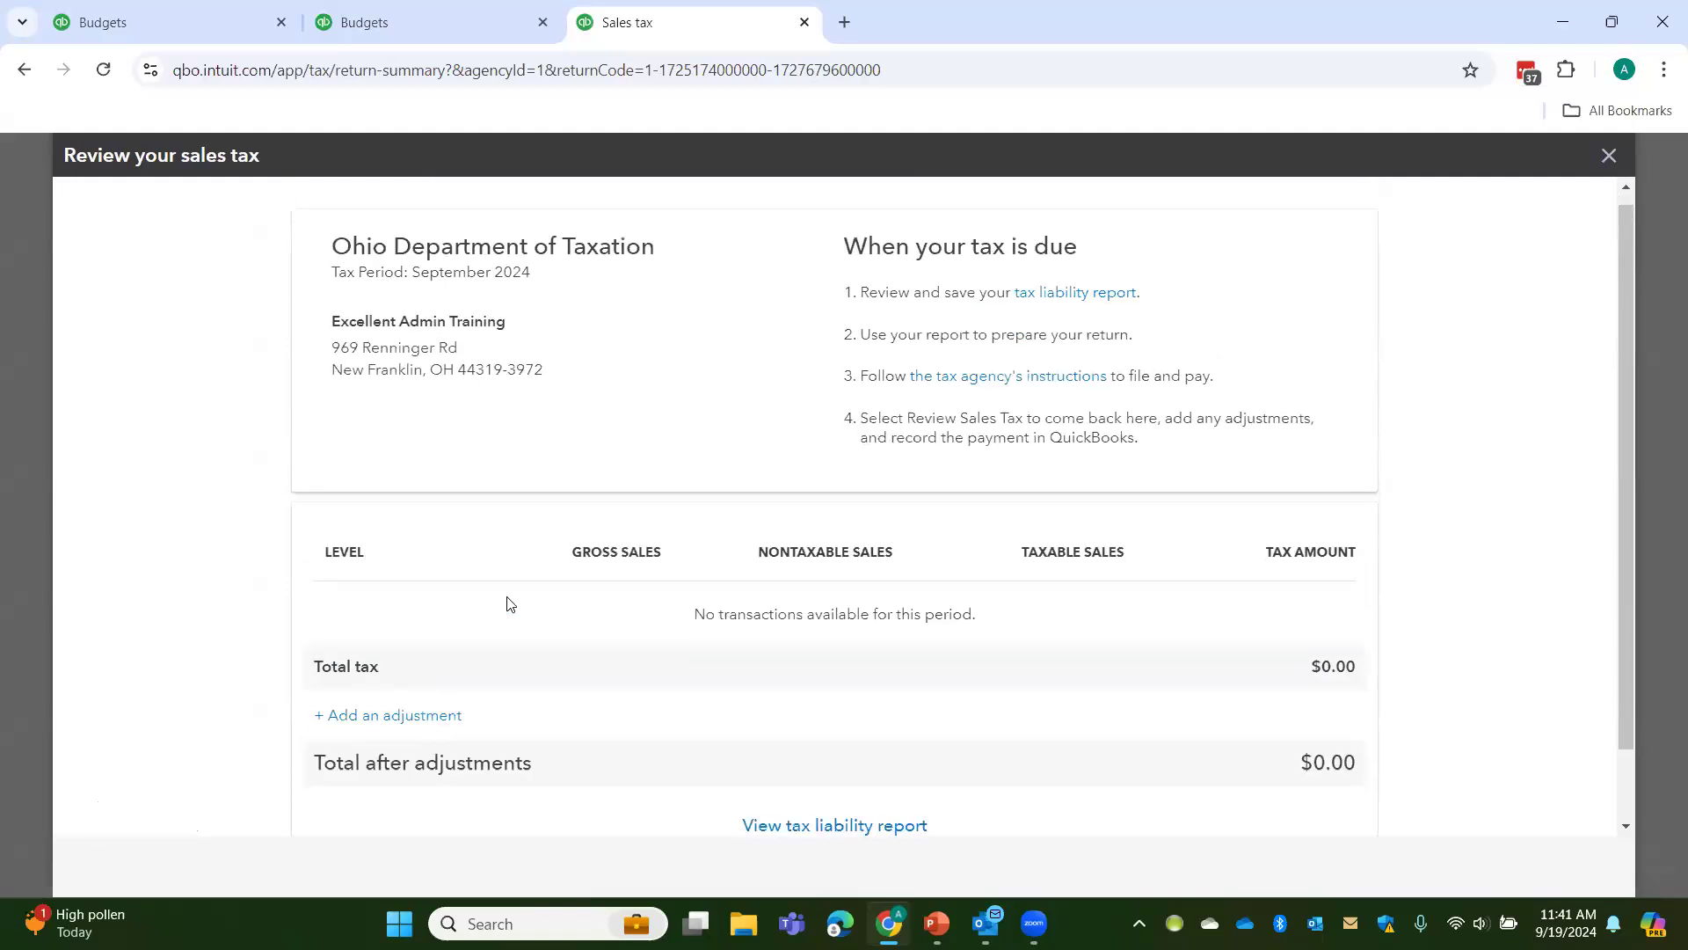
scroll(508, 603, "down", 1)
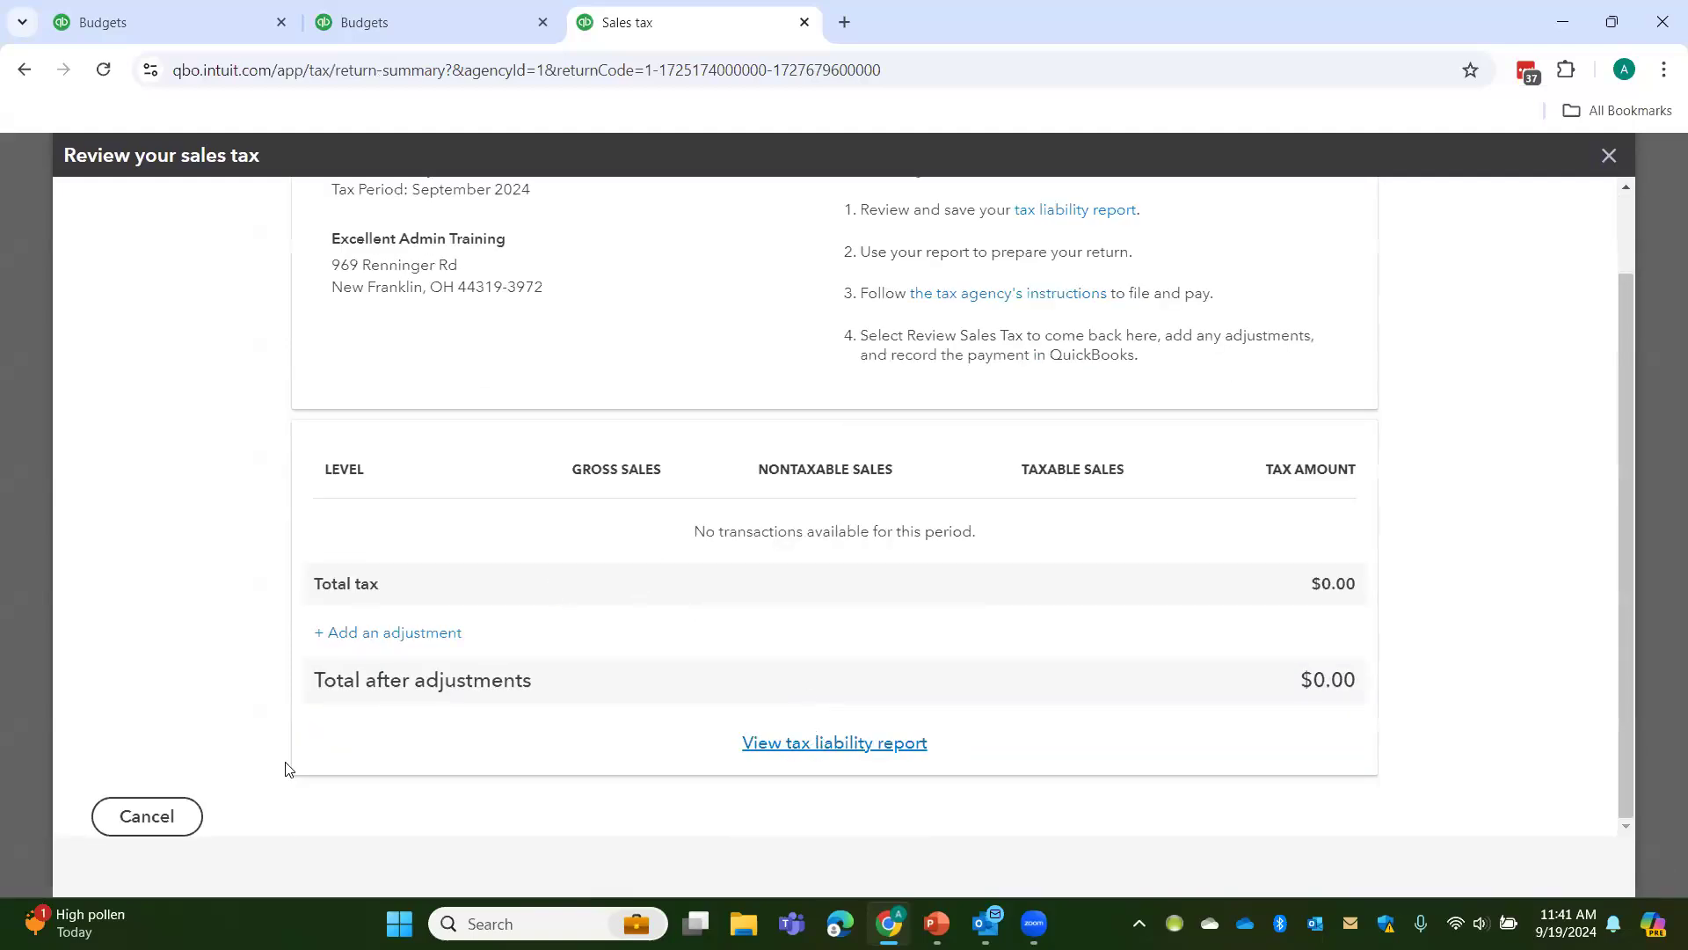
left_click(181, 814)
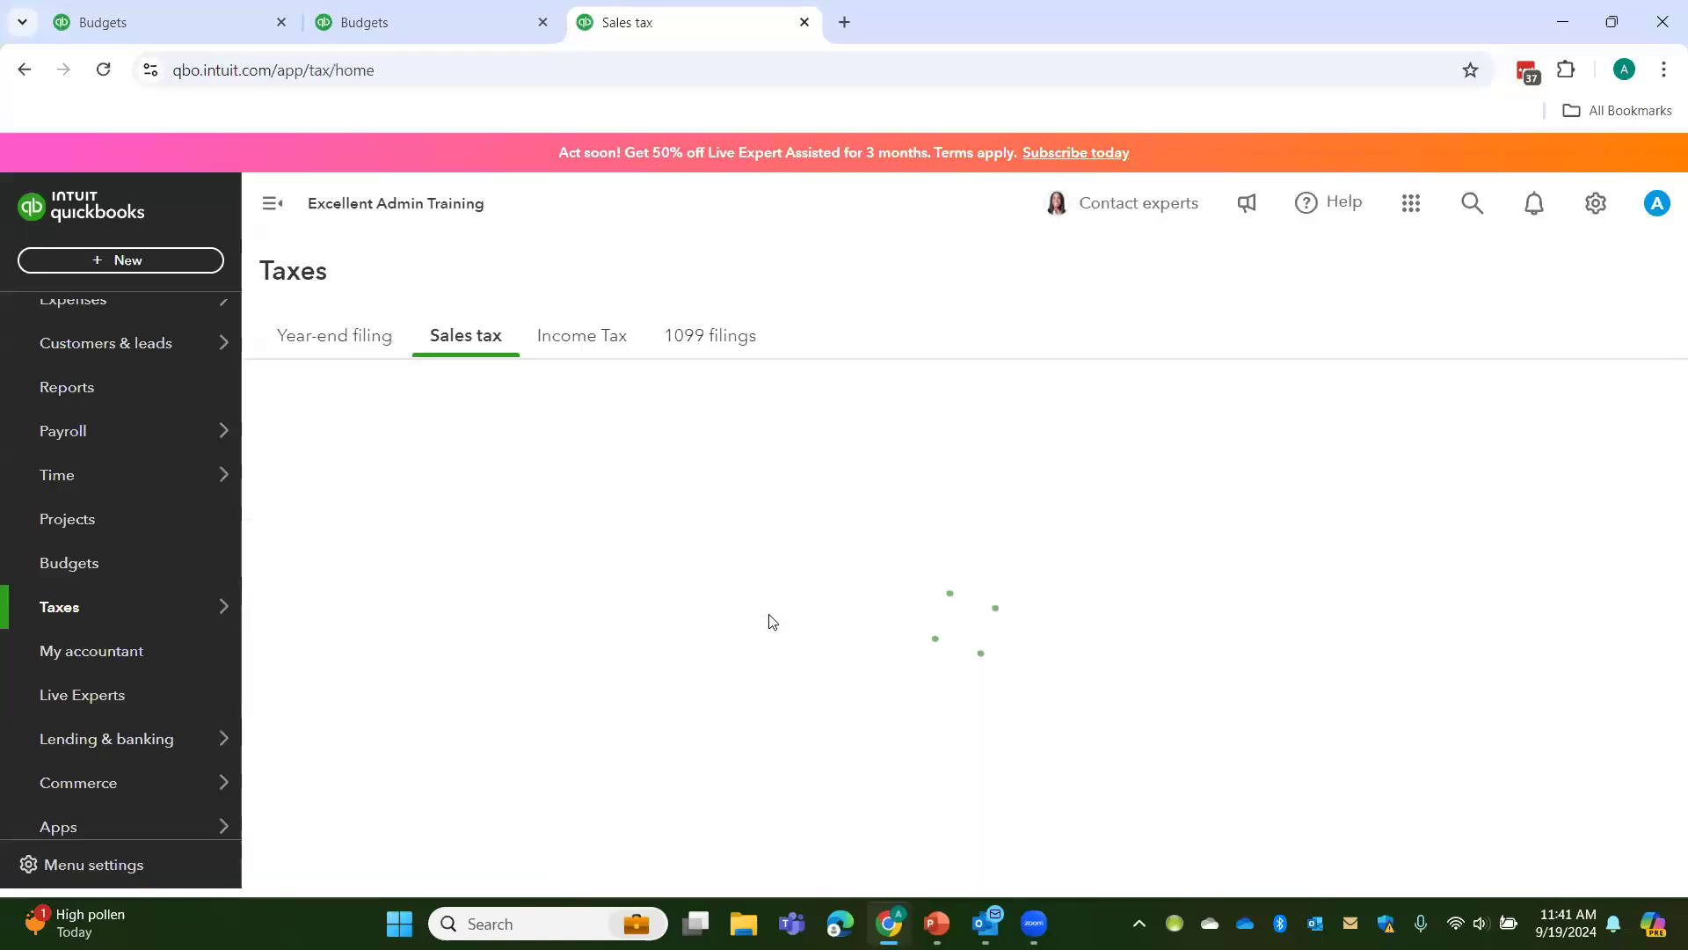
Step: Expand September's details, reopen the Ohio review showing $0.00 tax, and close it
scroll(704, 650, "down", 5)
left_click(417, 510)
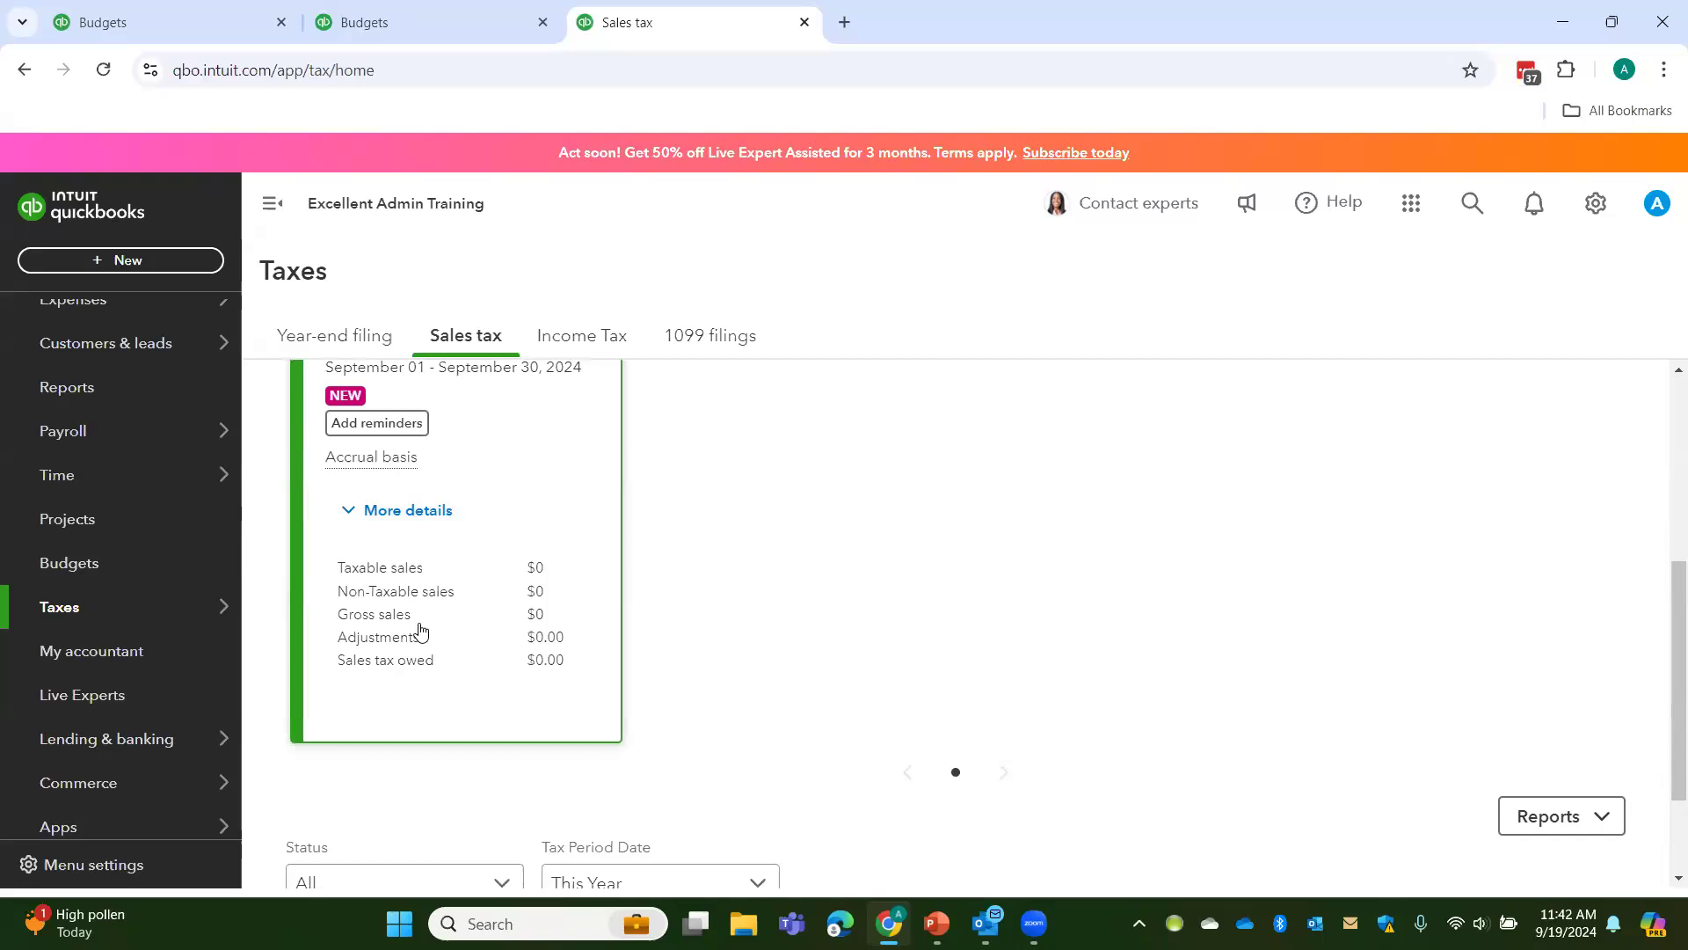
scroll(783, 647, "down", 2)
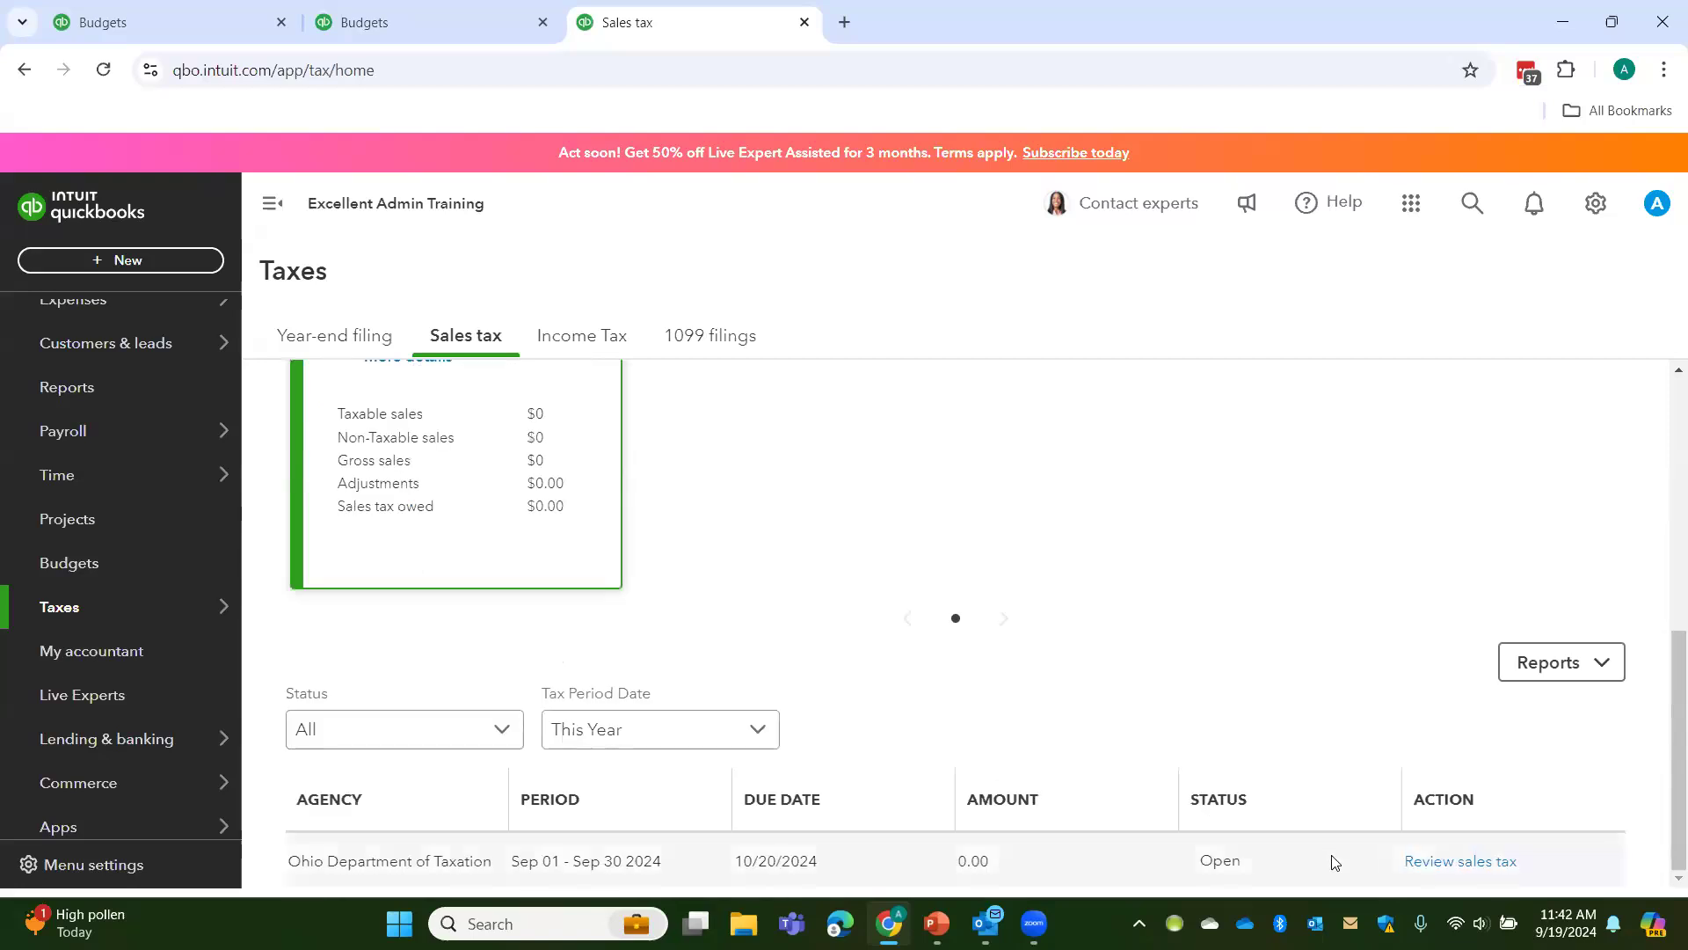
left_click(1592, 668)
left_click(1078, 554)
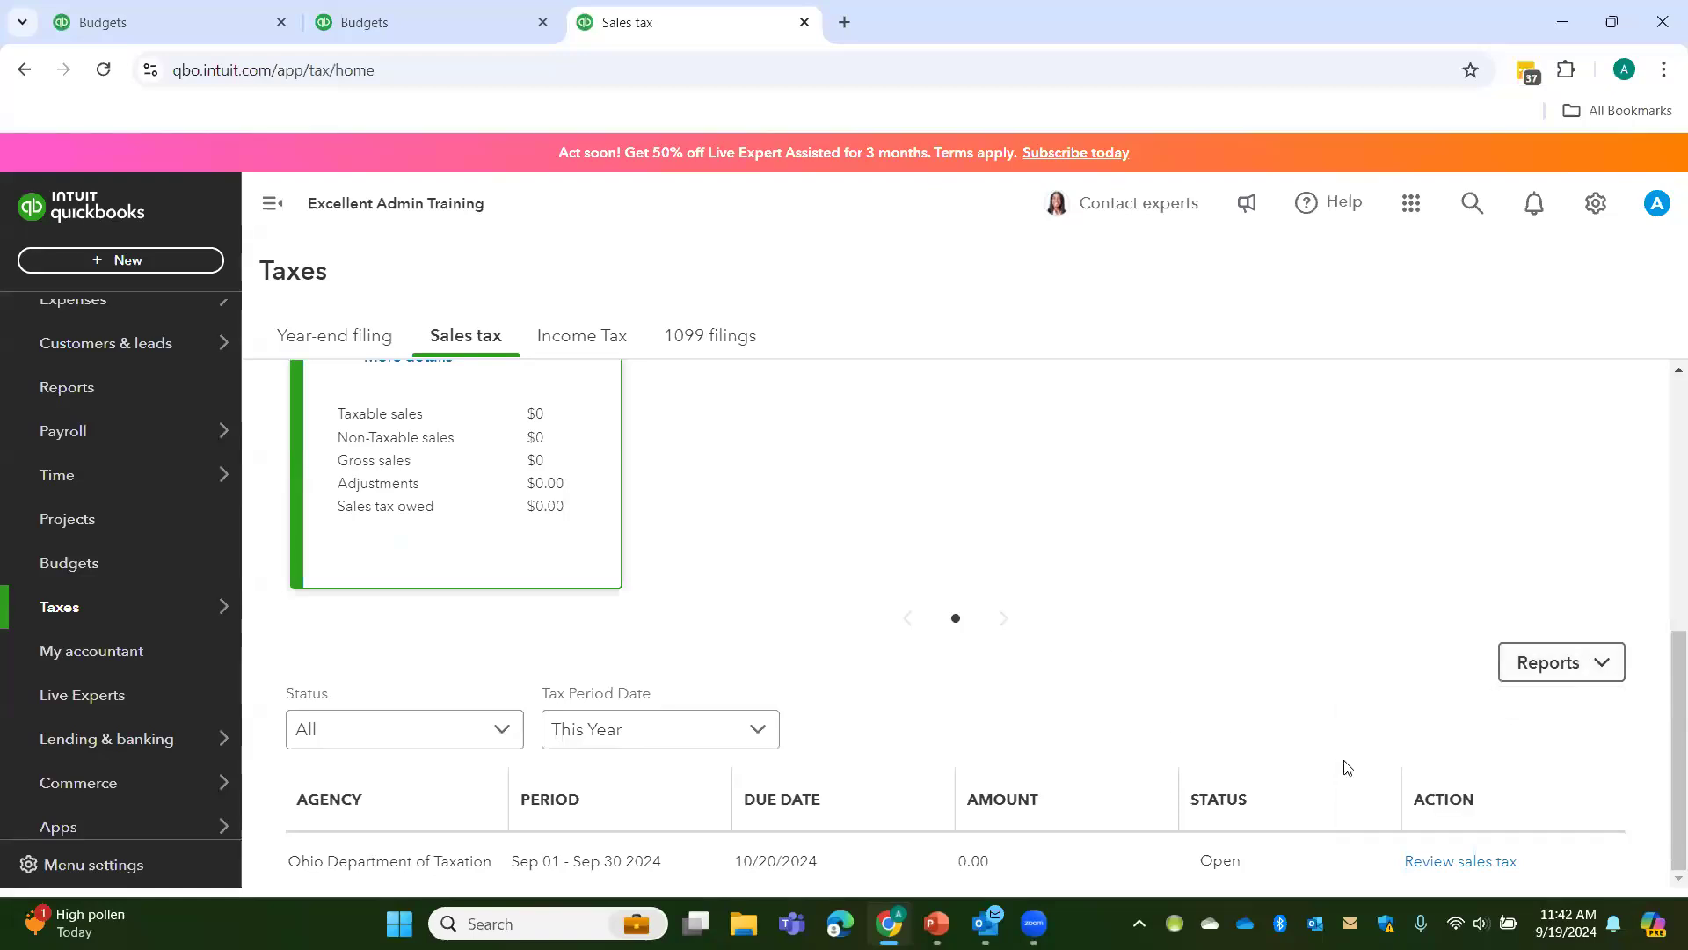
left_click(1428, 862)
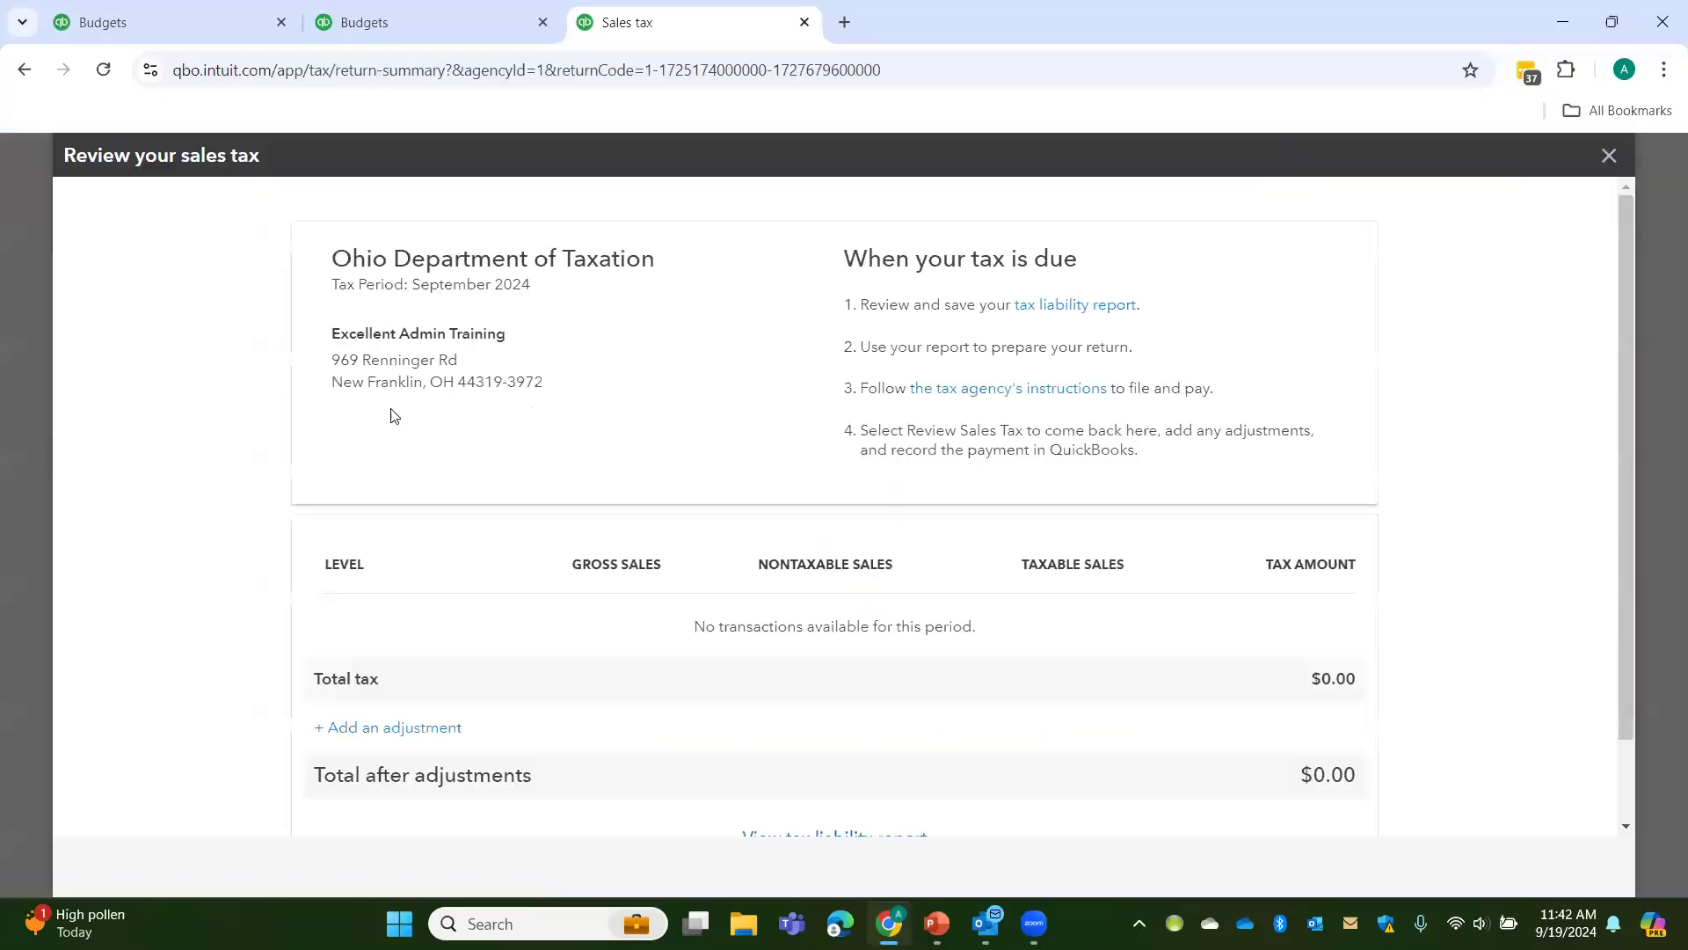
scroll(888, 770, "down", 1)
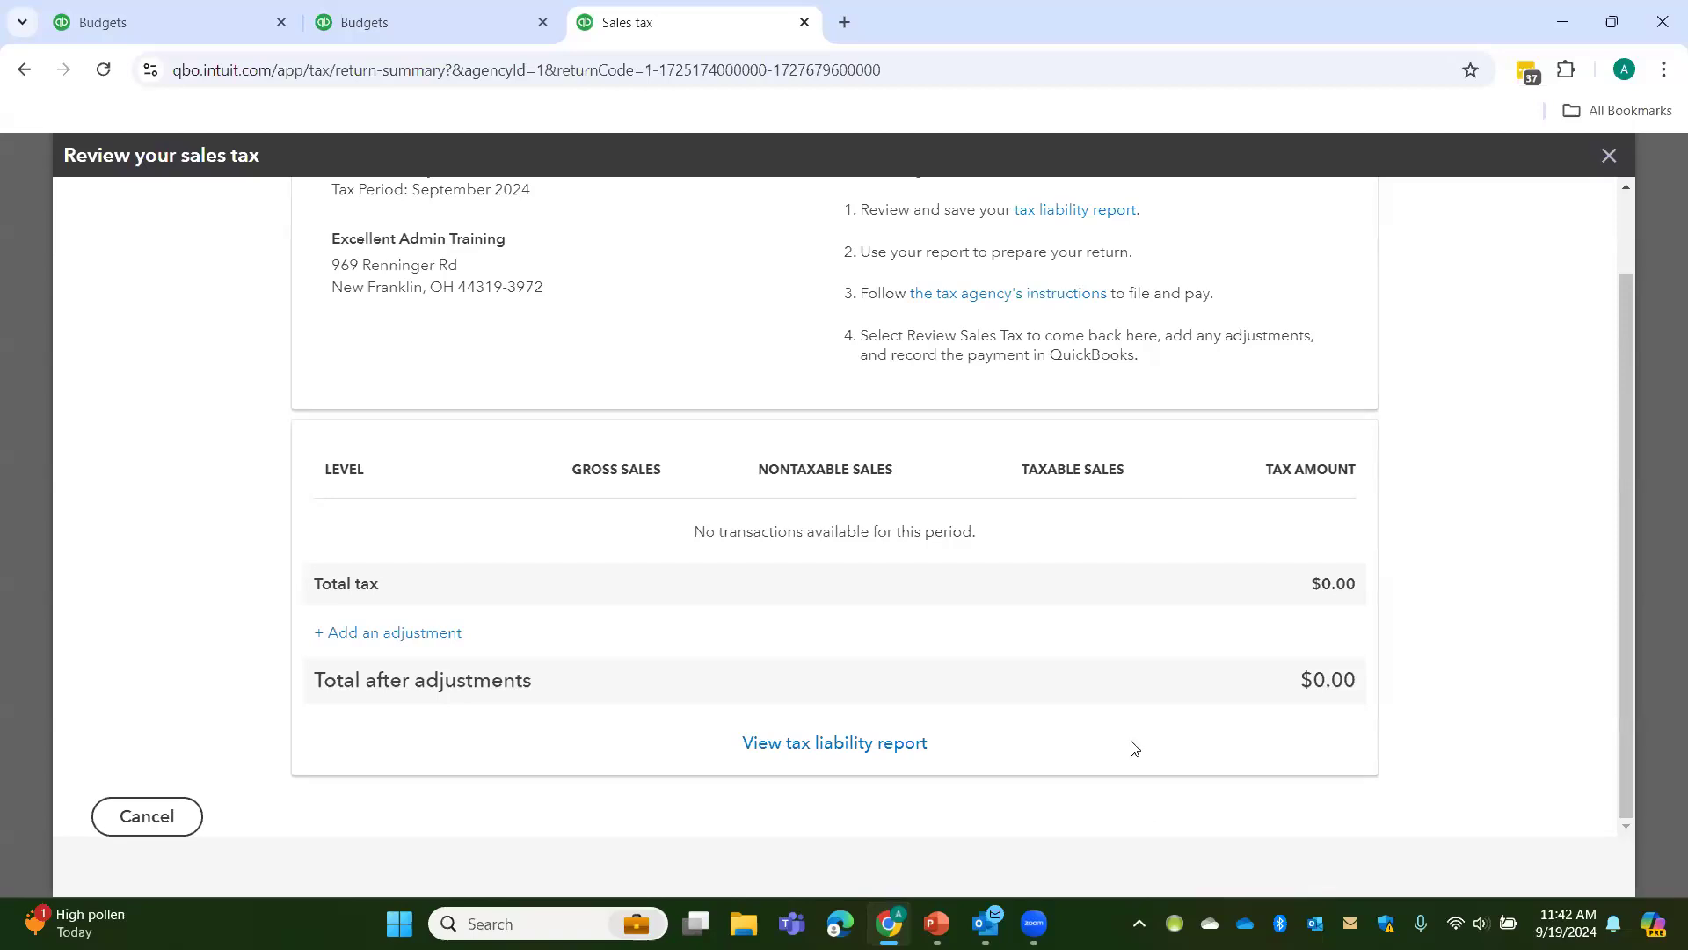
left_click(1608, 155)
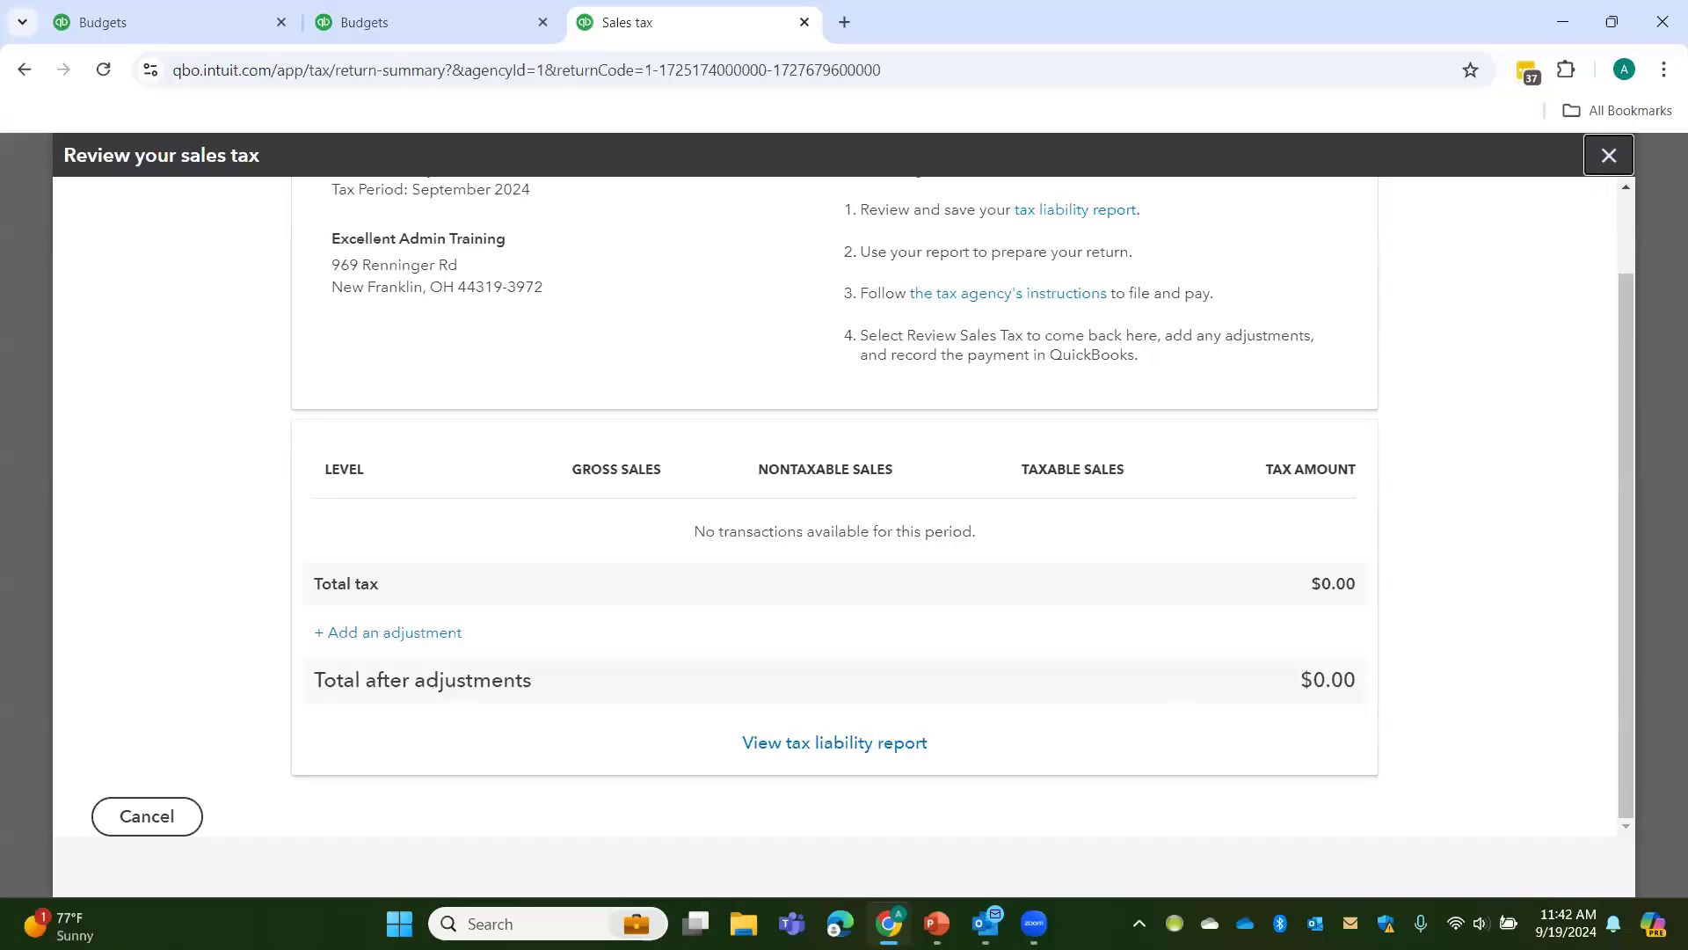
Step: Switch to the PowerPoint training deck and show slide 23, 'Step 6: Sales Tax'
left_click(936, 923)
scroll(120, 510, "down", 5)
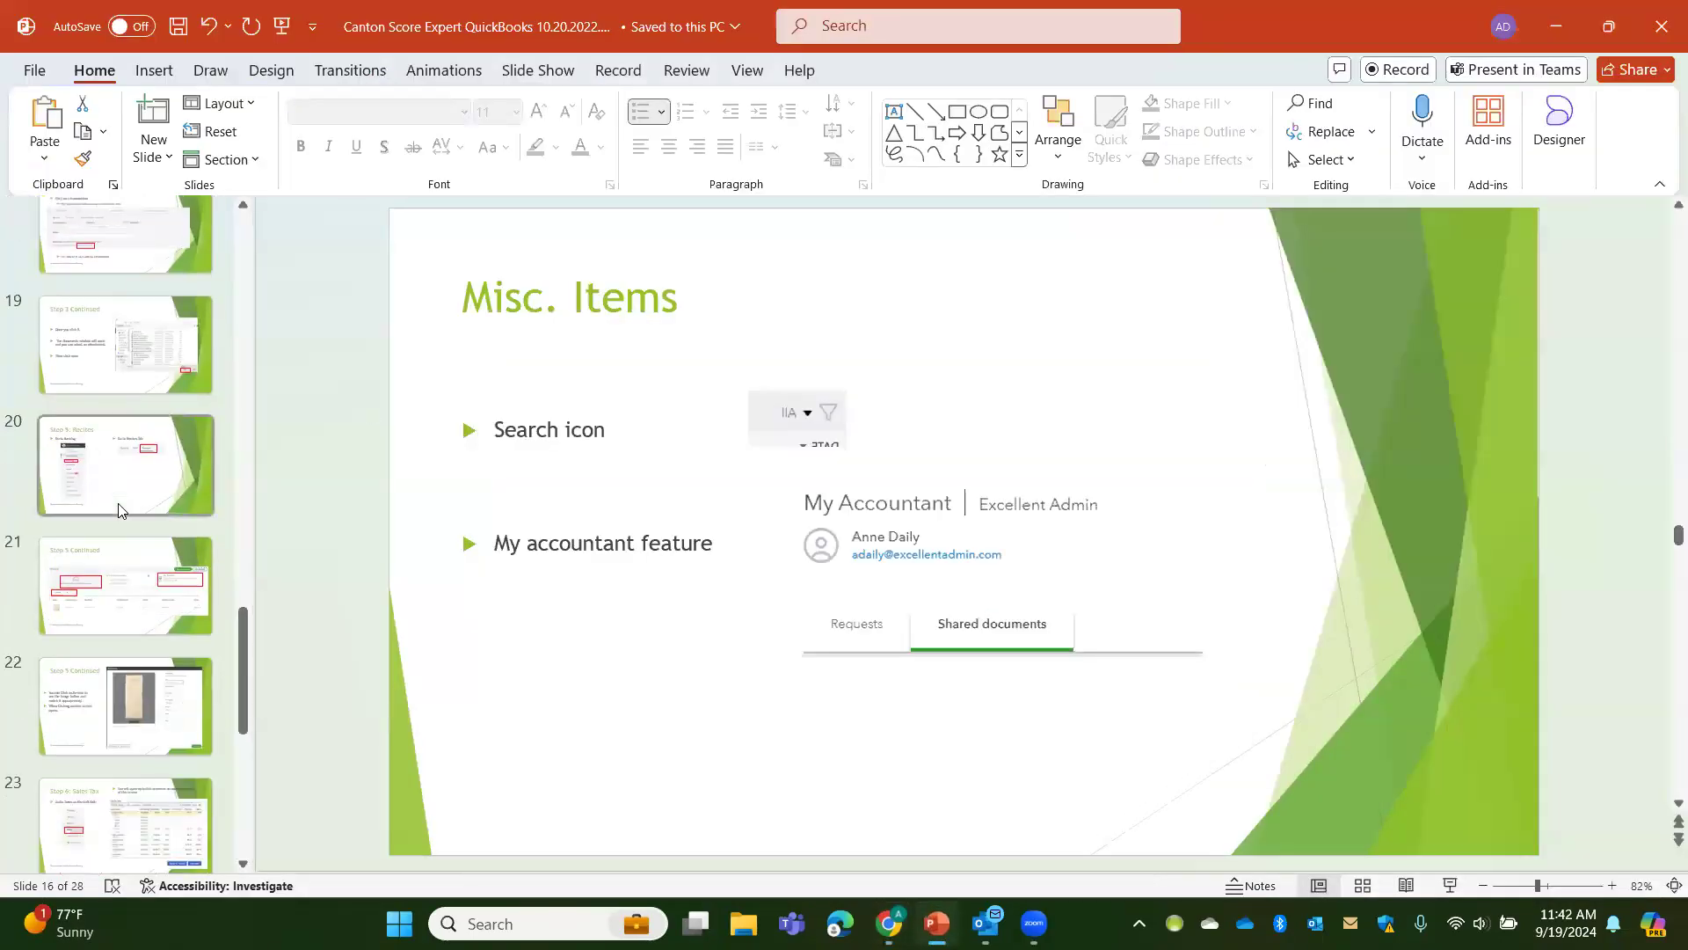
scroll(121, 510, "down", 4)
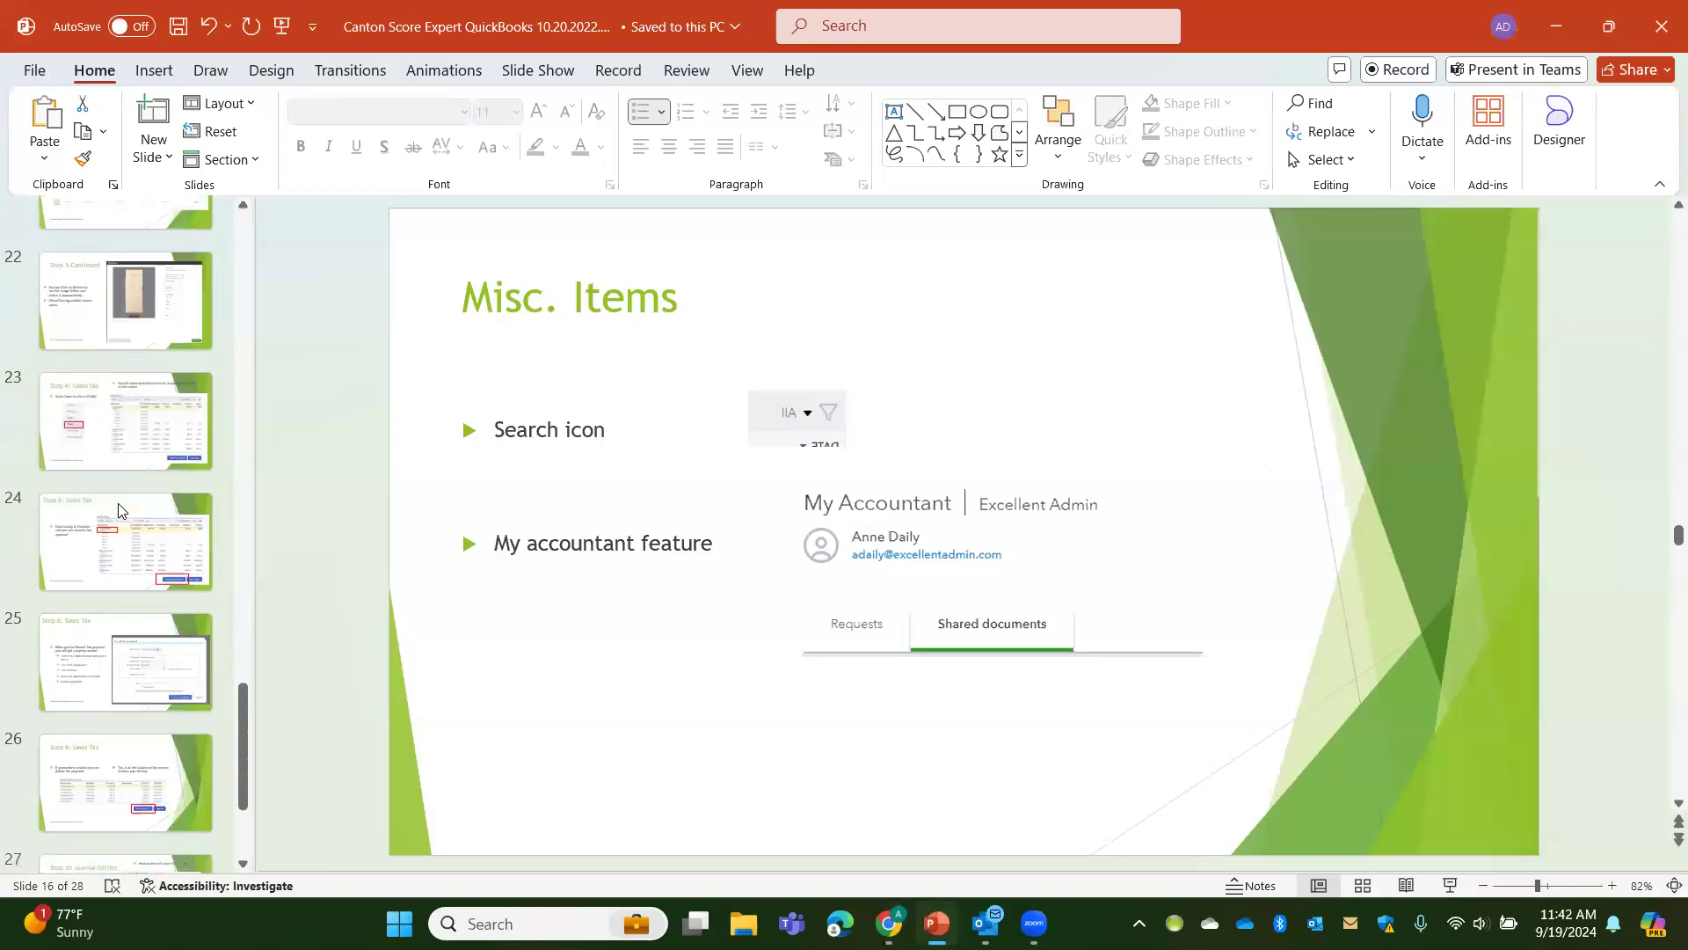
left_click(121, 362)
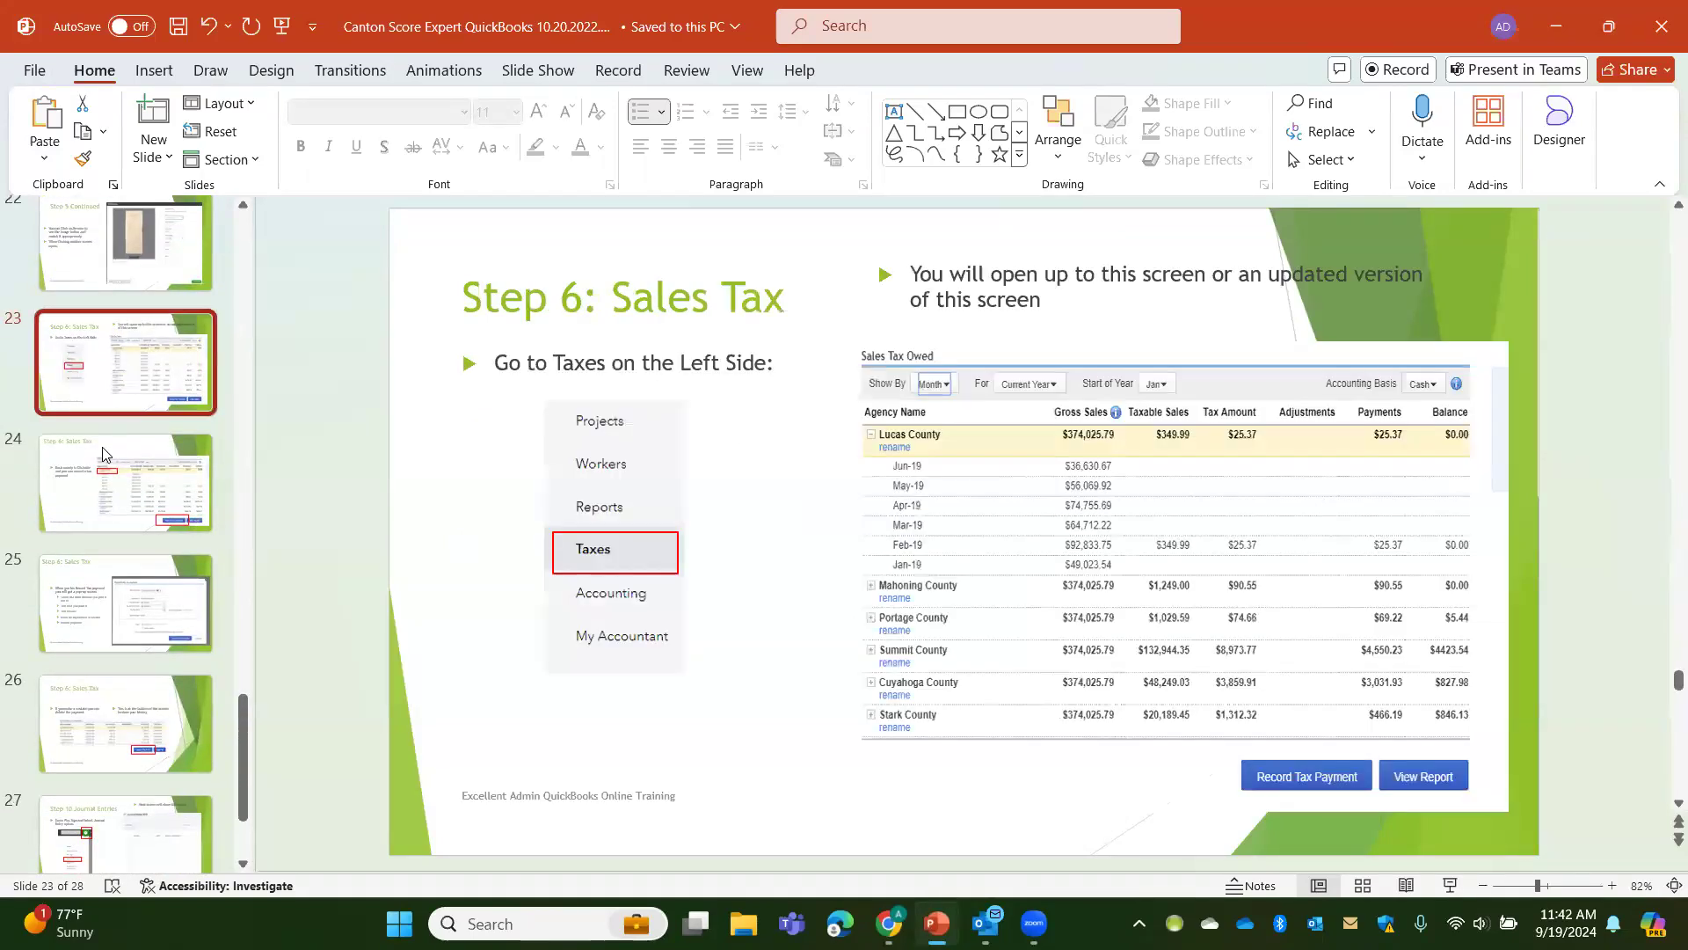